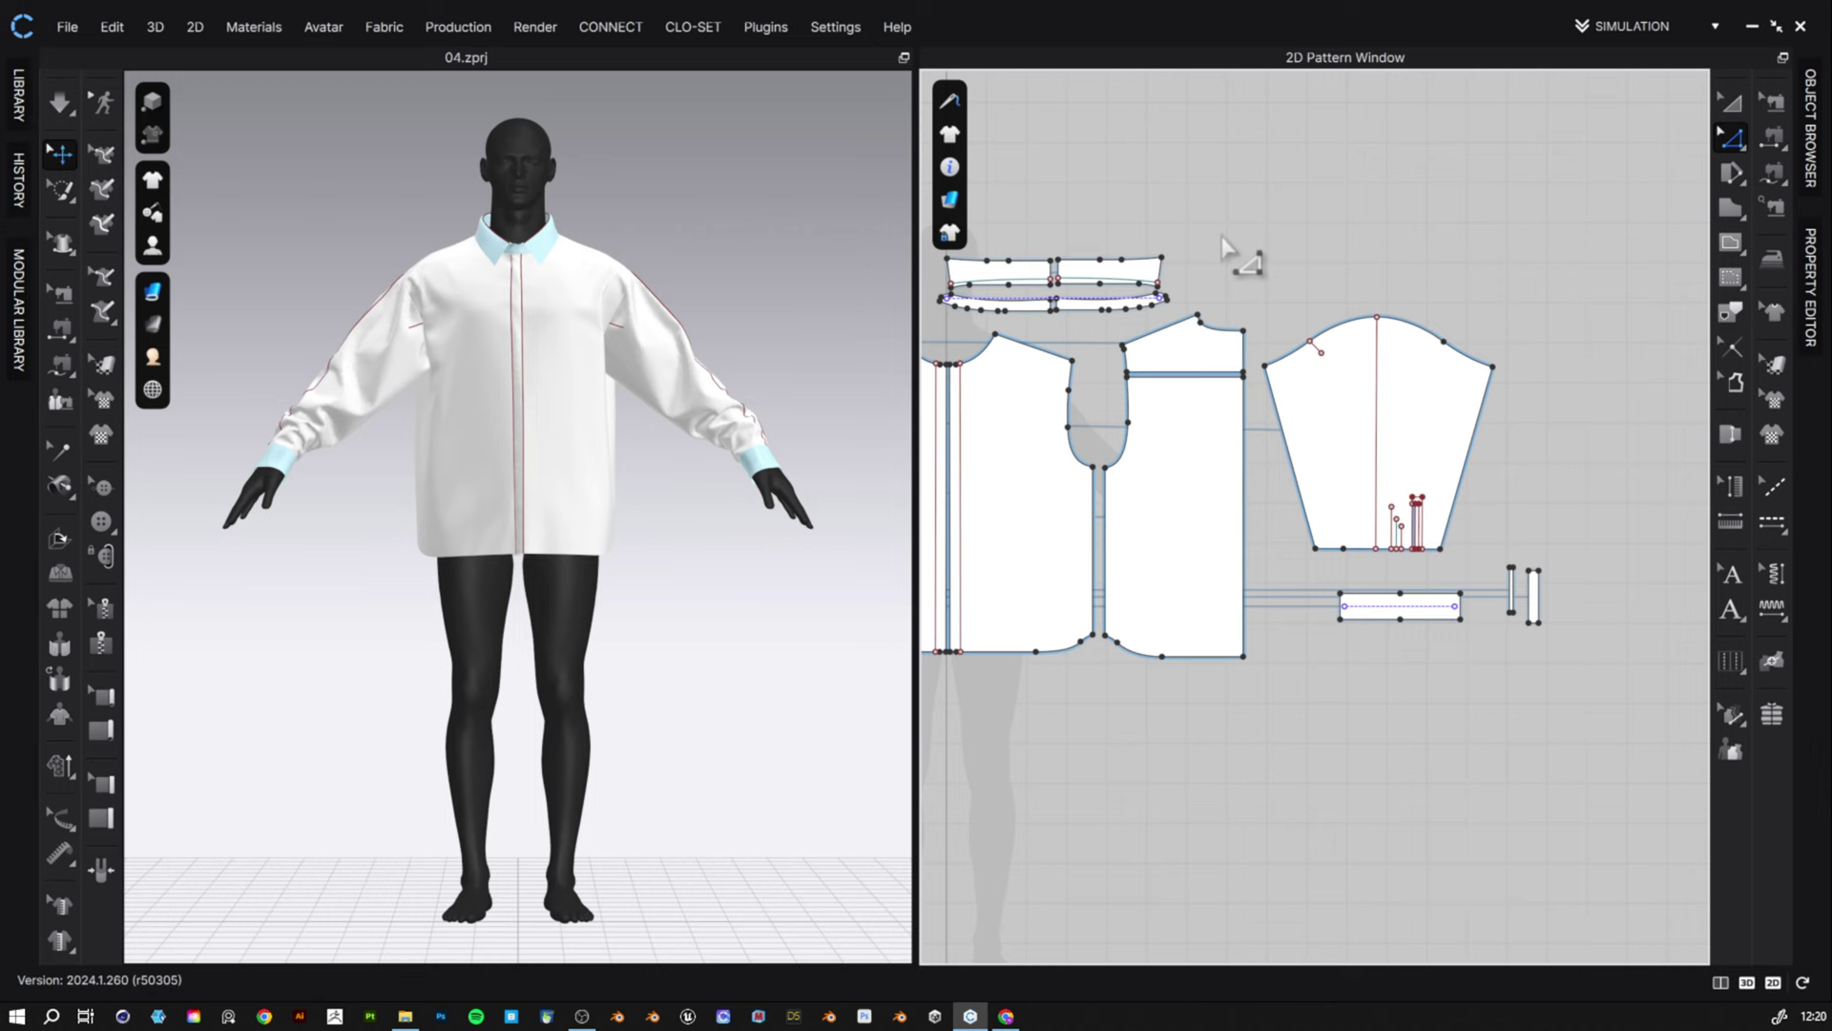
# - Delete the short slanted line at the front side of the sleeve cap in the 2D pattern
pyautogui.moveTo(1501, 311); pyautogui.dragTo(1577, 303, button='middle')
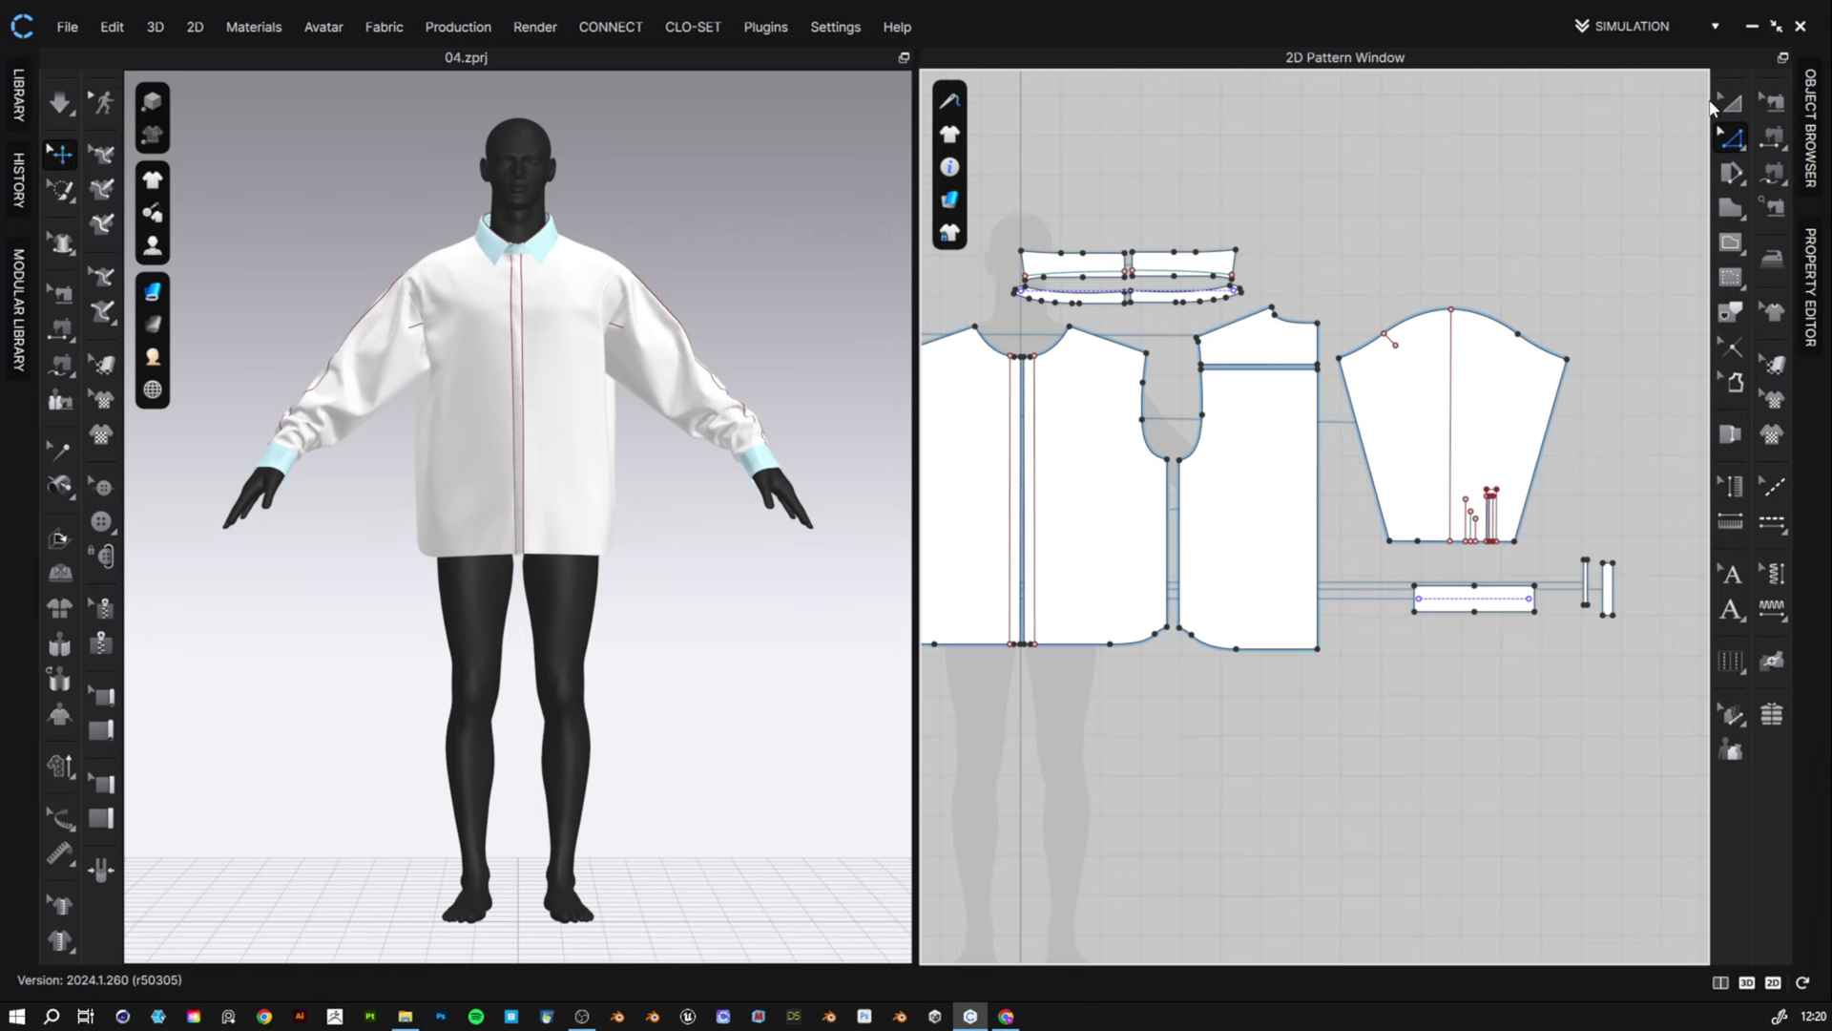
pyautogui.click(1727, 102)
pyautogui.click(1396, 445)
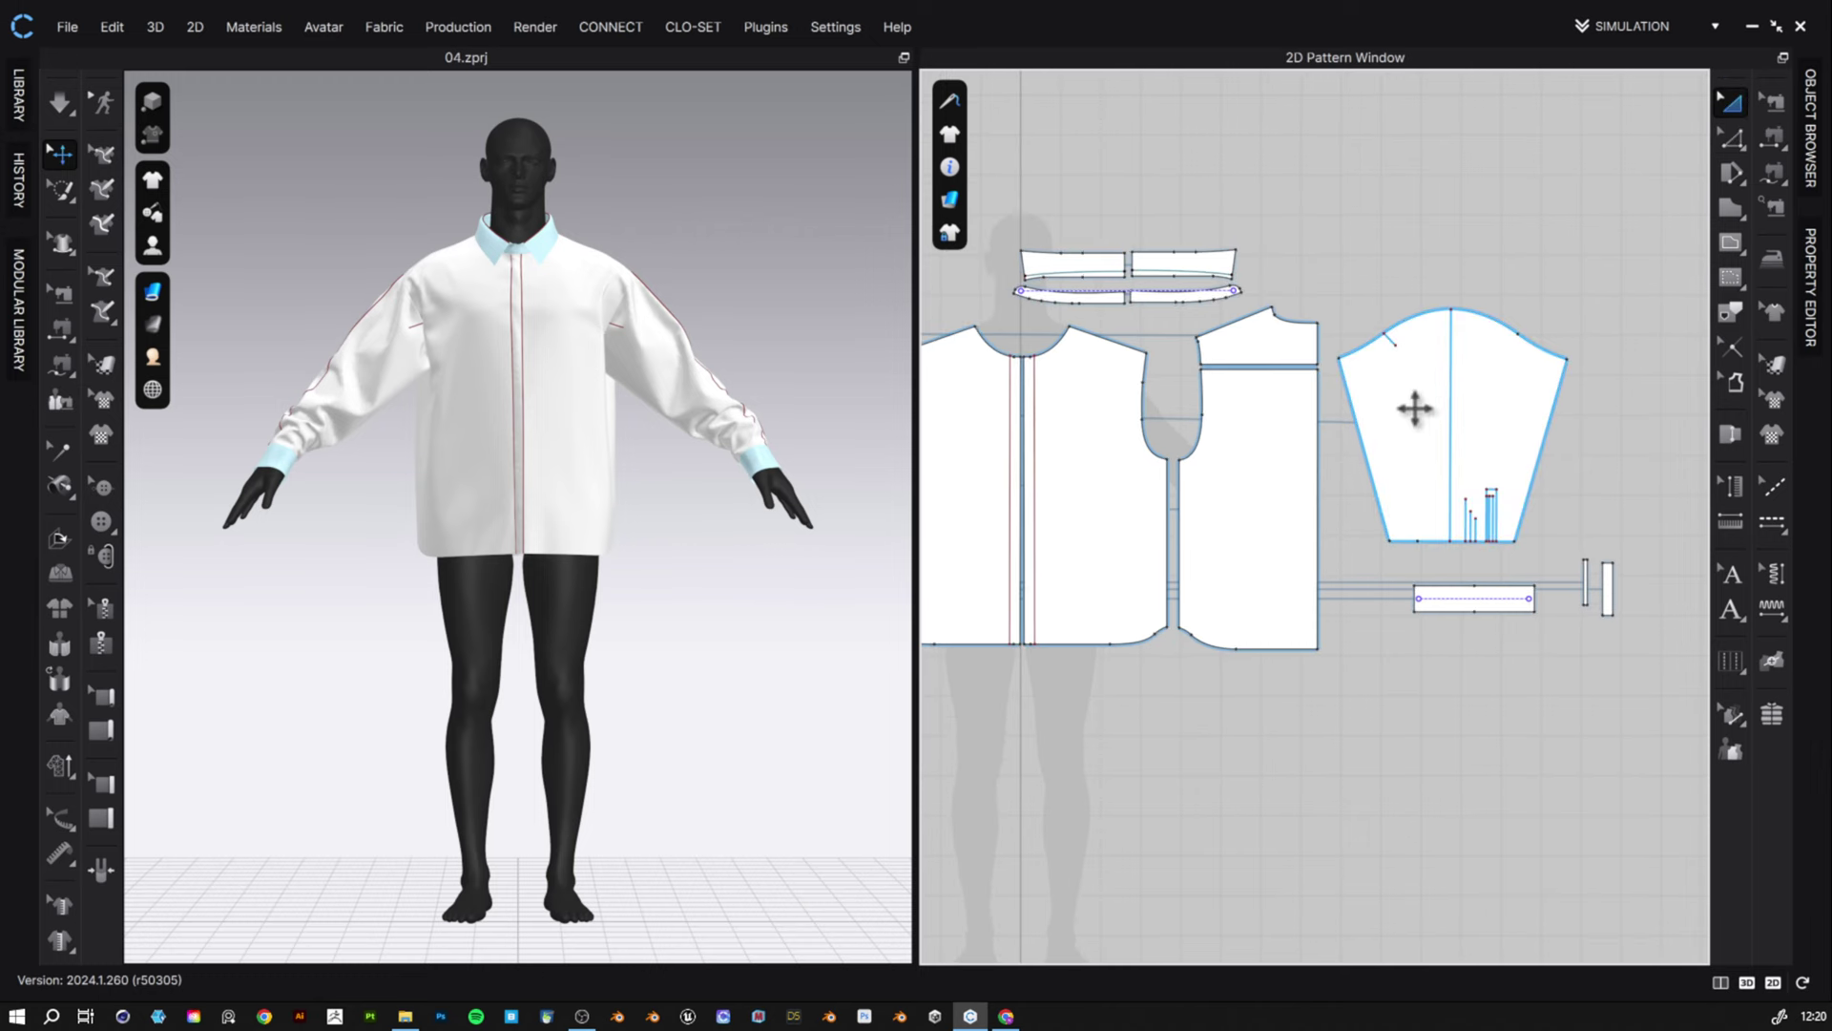
pyautogui.scroll(3, 1415, 408)
pyautogui.click(1455, 366)
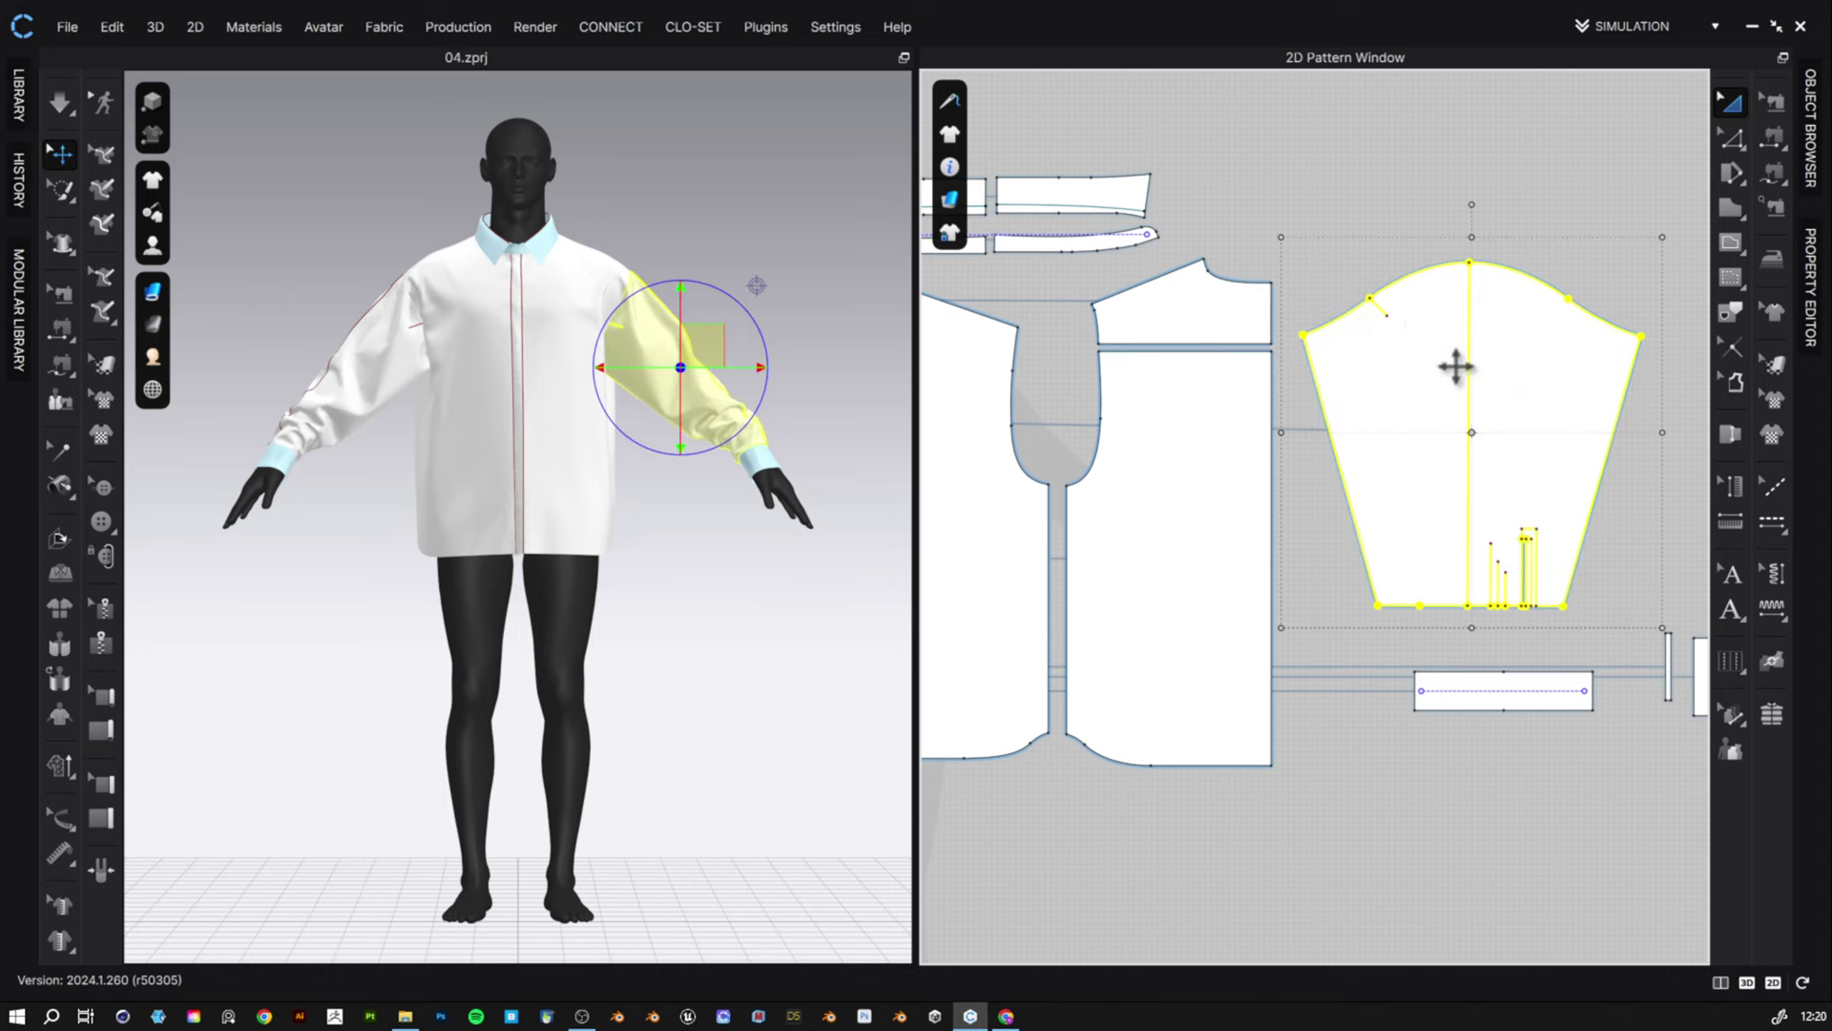
pyautogui.click(1381, 255)
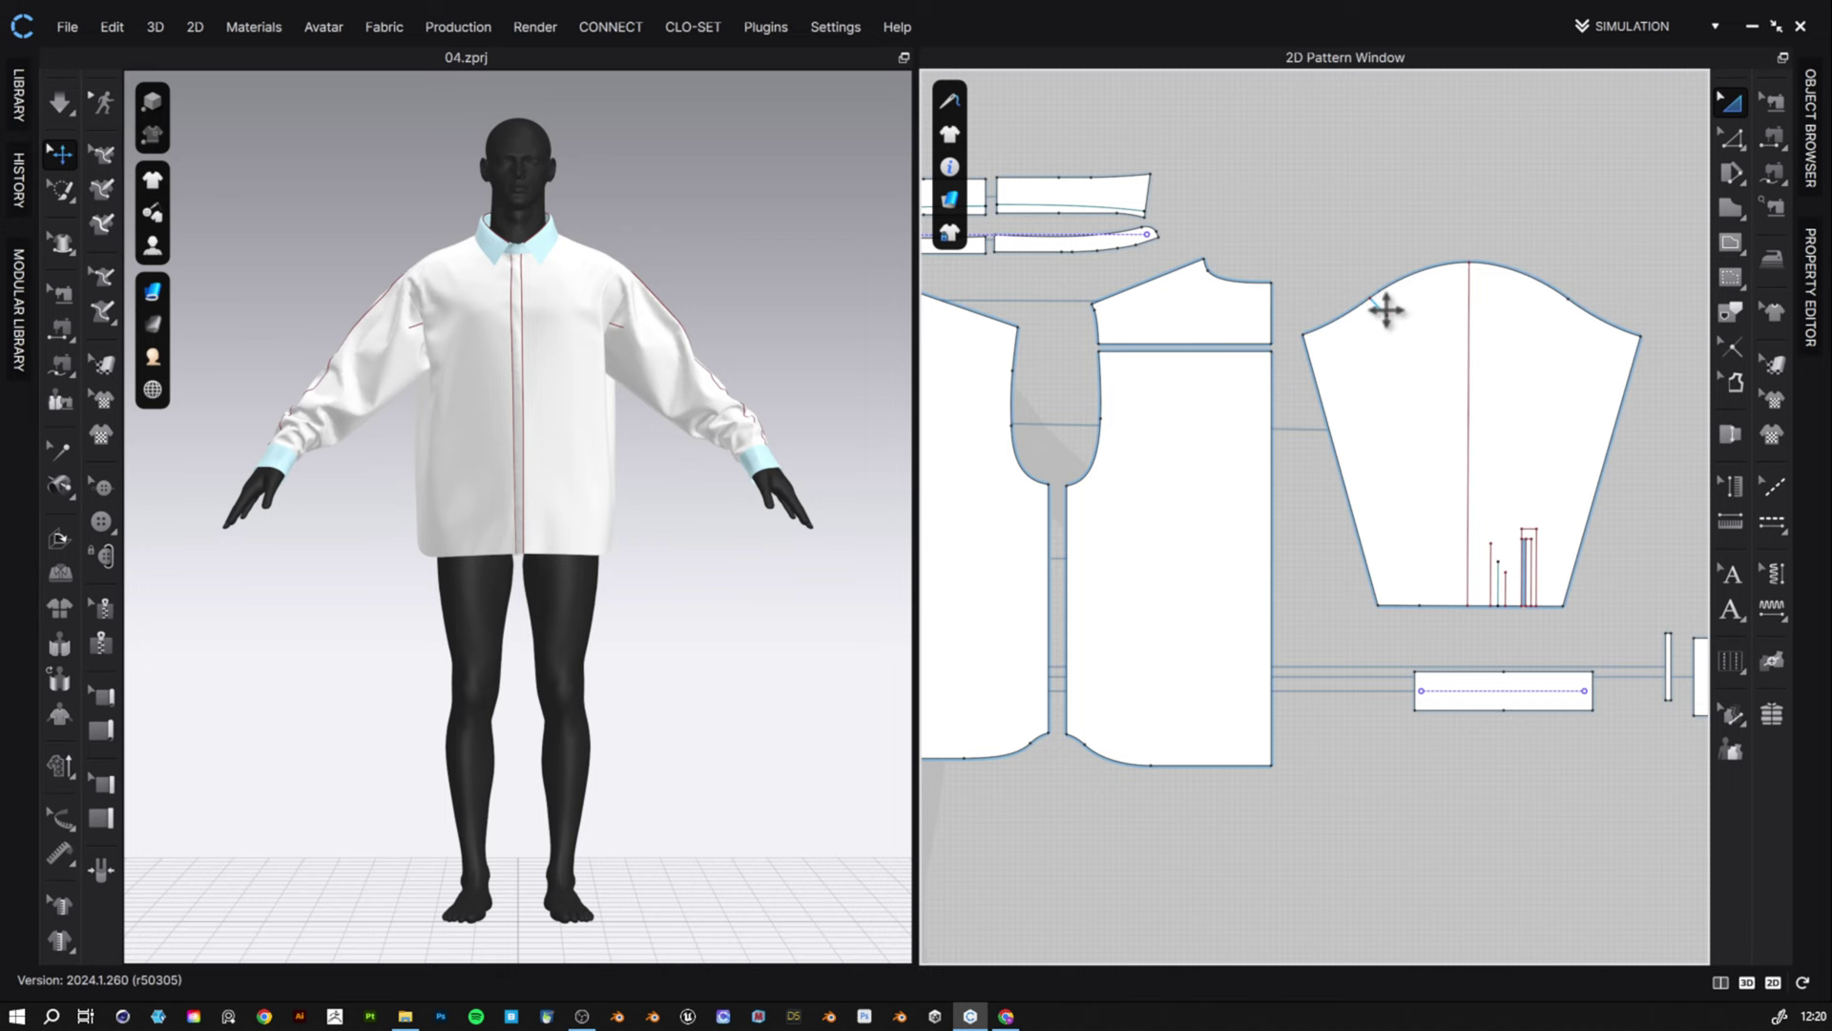
pyautogui.click(1383, 308)
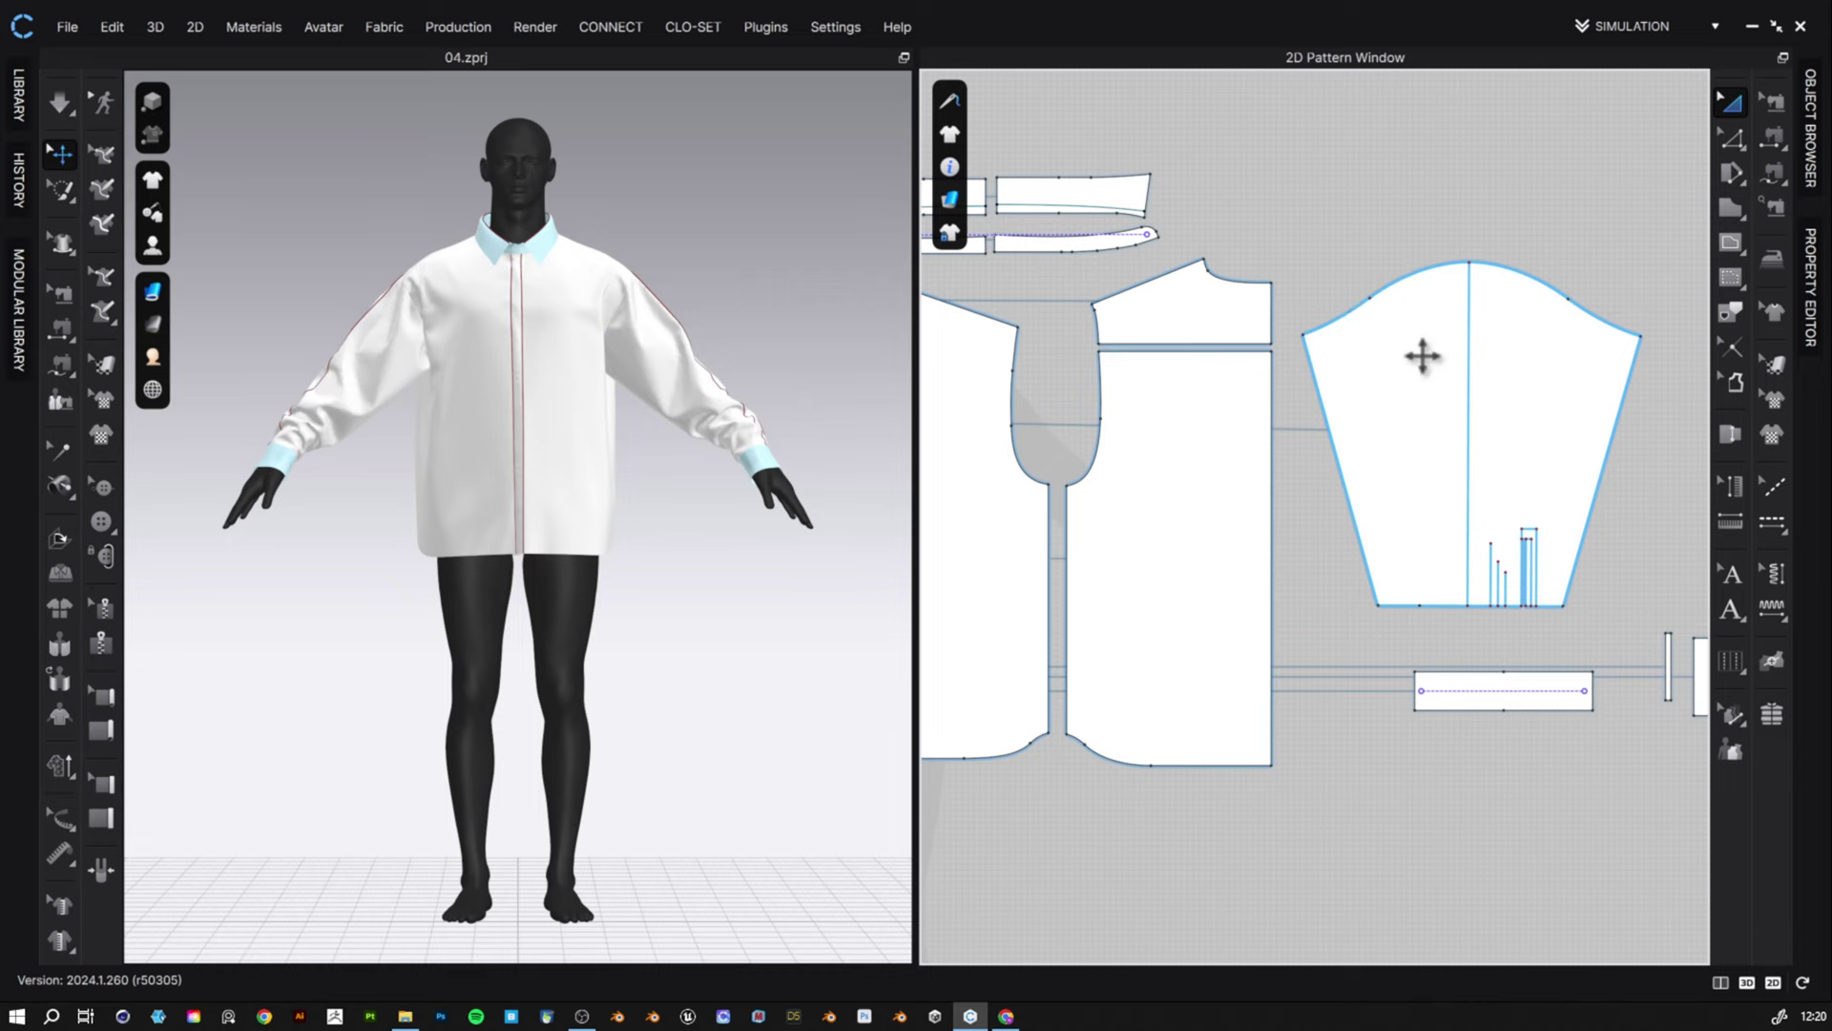
# - Show the segment lengths on all 2D pattern pieces
pyautogui.scroll(2, 1250, 417)
pyautogui.scroll(2, 1351, 334)
pyautogui.scroll(-3, 1351, 334)
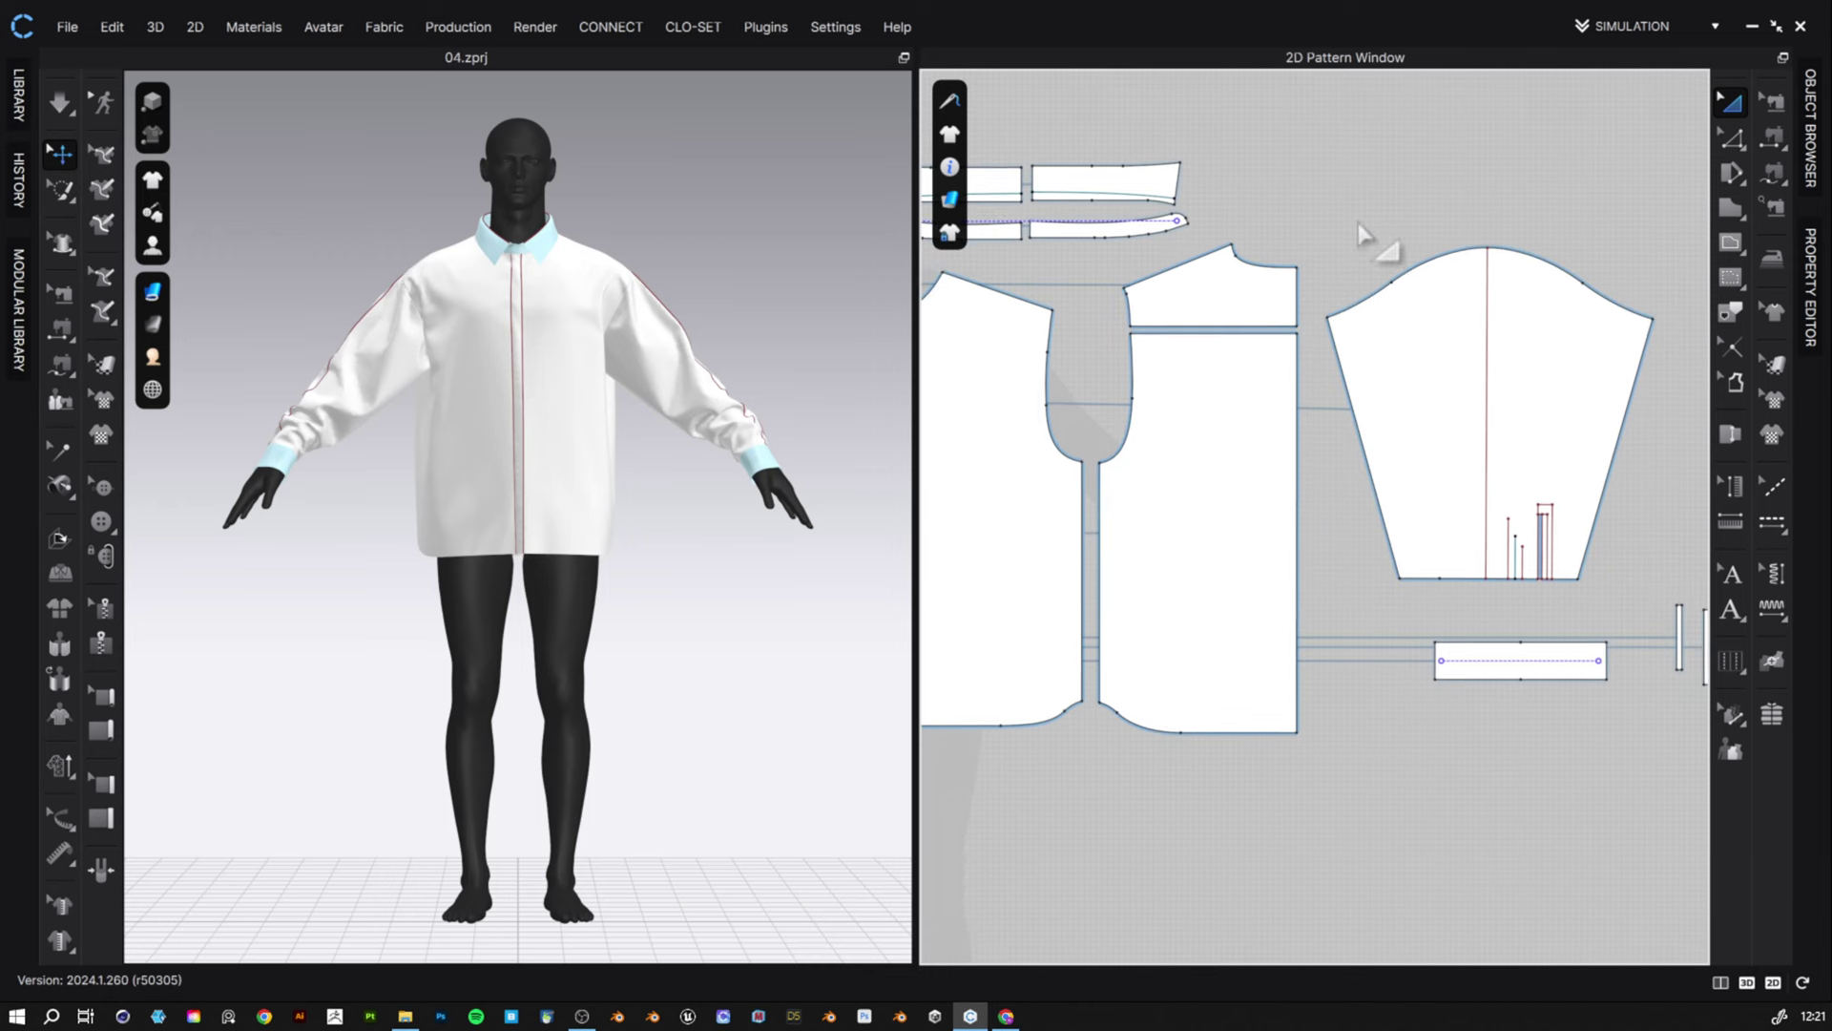
pyautogui.hotkey('shift', 'z')
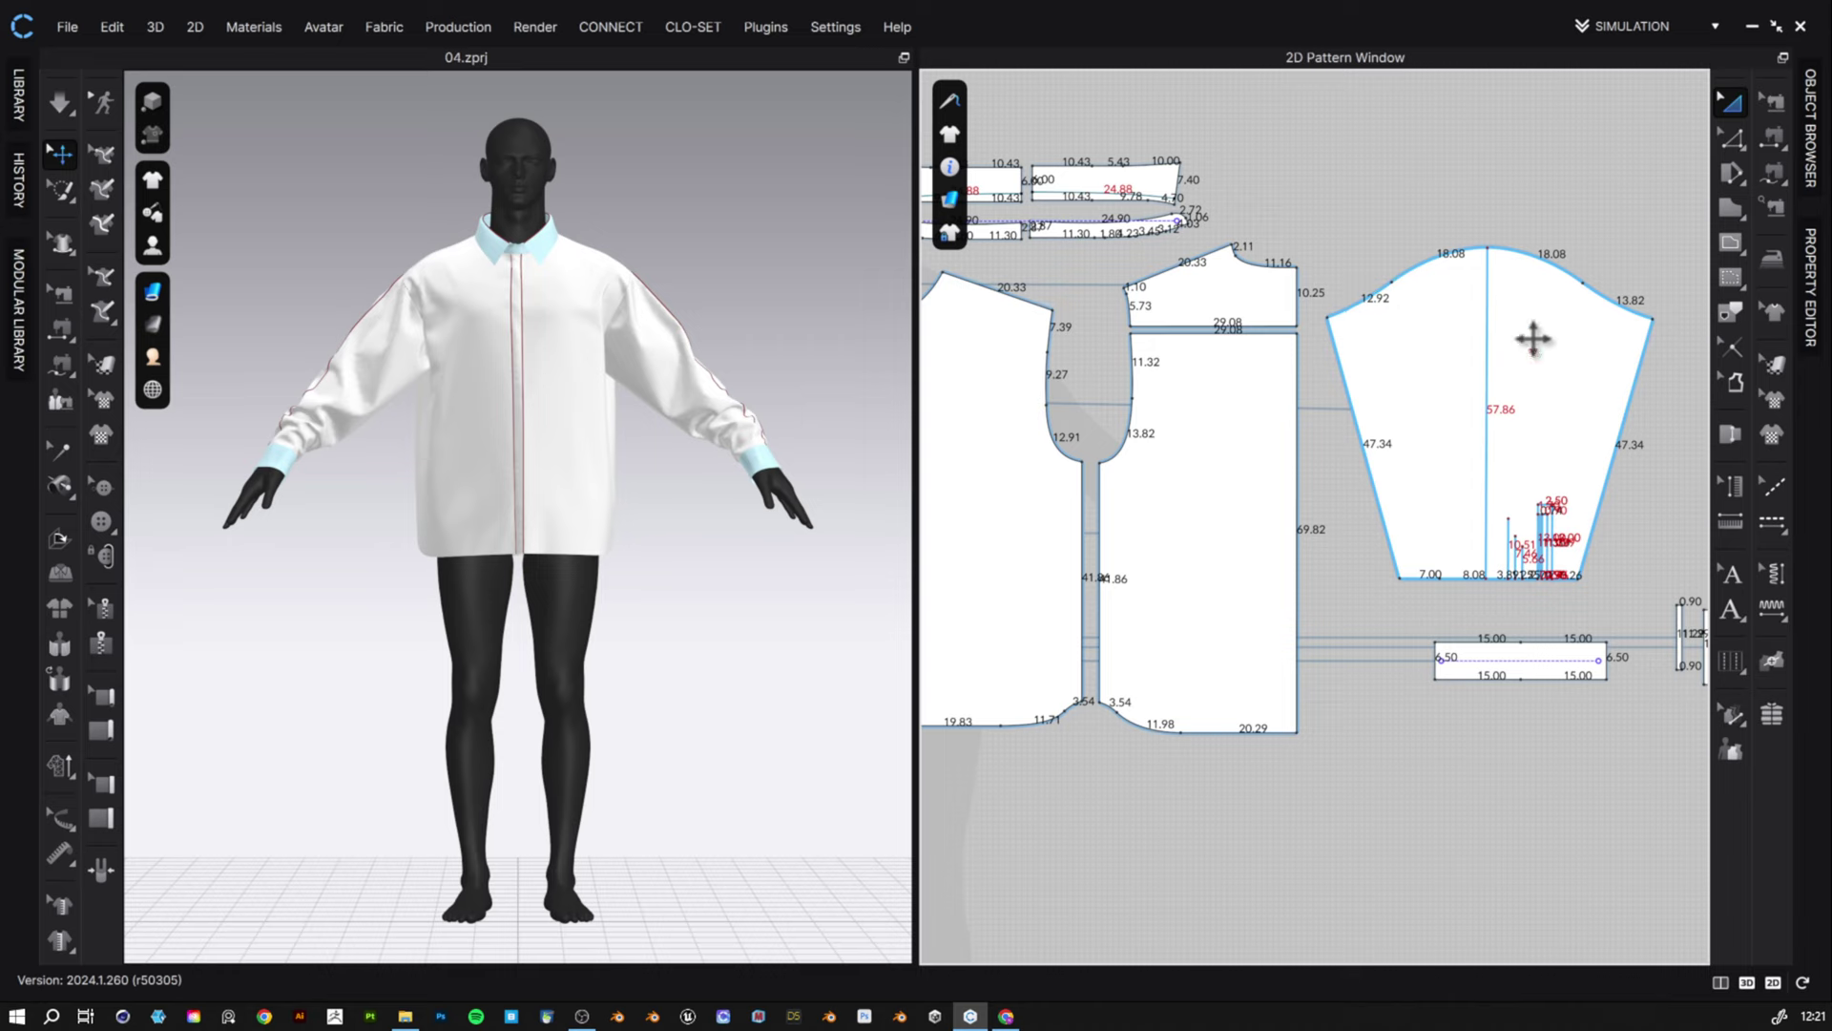
pyautogui.moveTo(1402, 193); pyautogui.dragTo(1473, 181, button='middle')
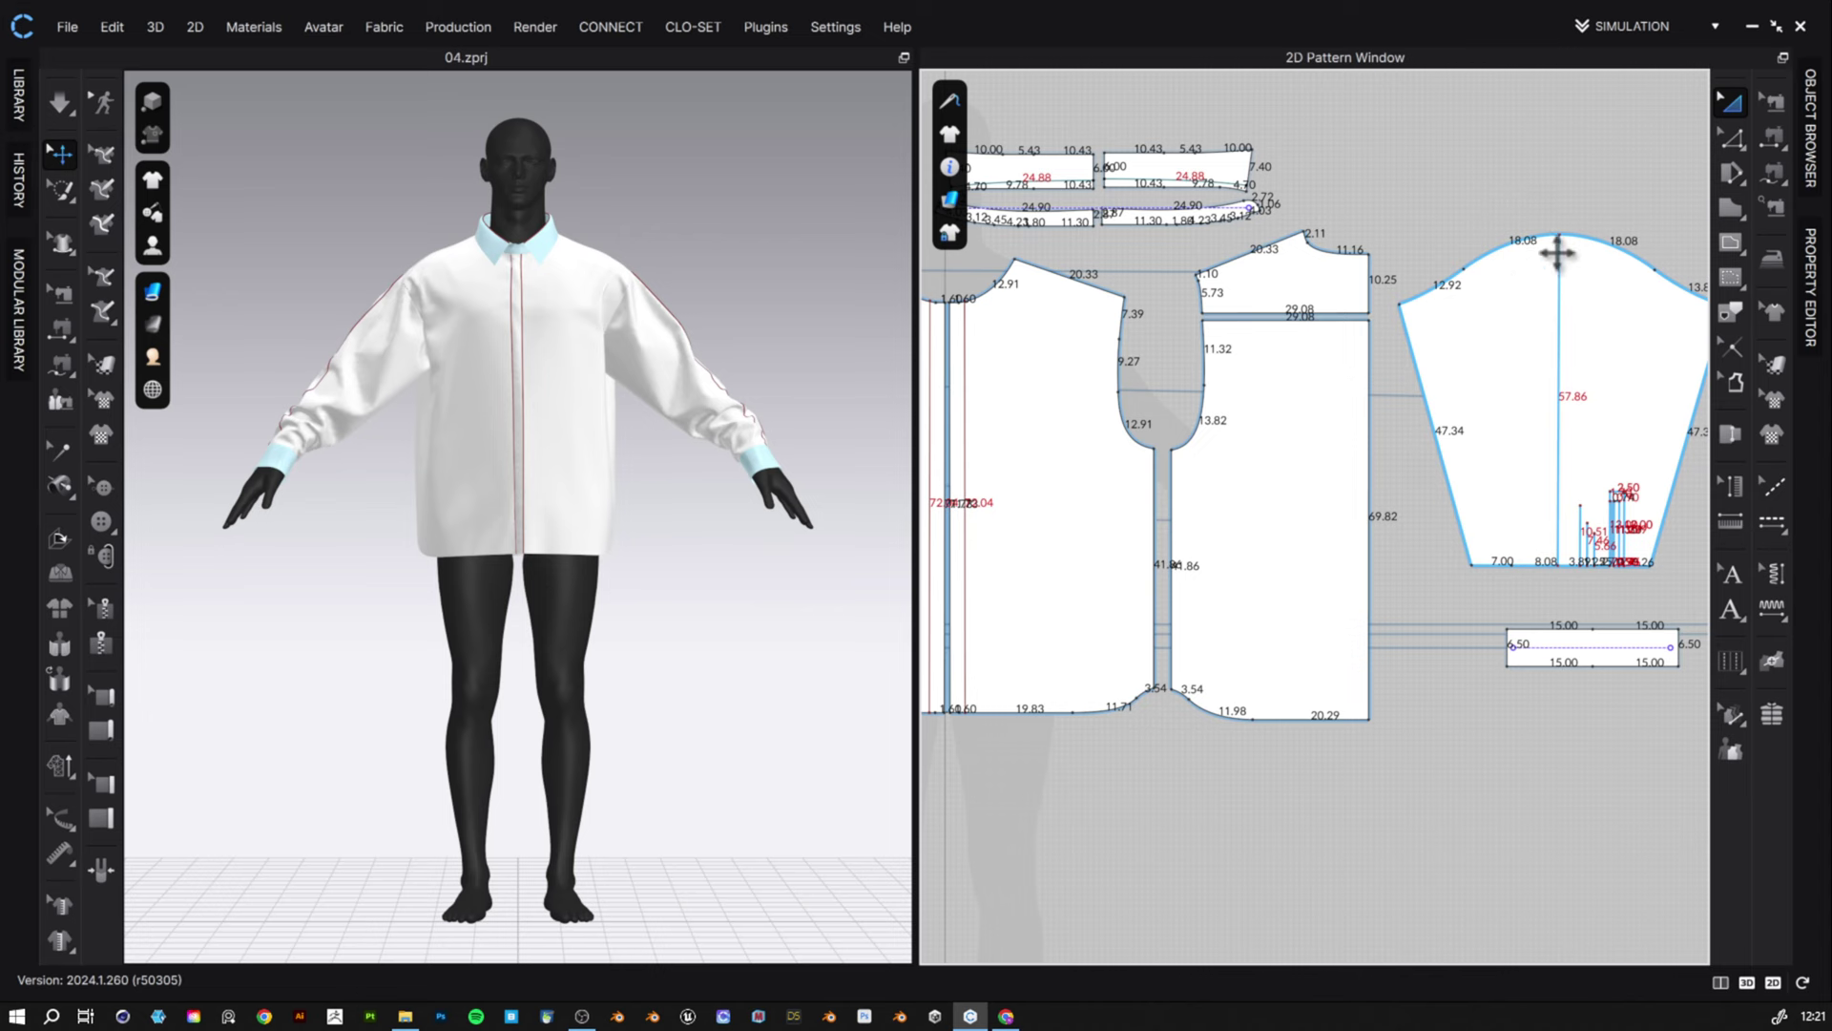
# - Rotate the sleeve piece and place its front underarm corner at the base of the front armhole
pyautogui.click(1541, 301)
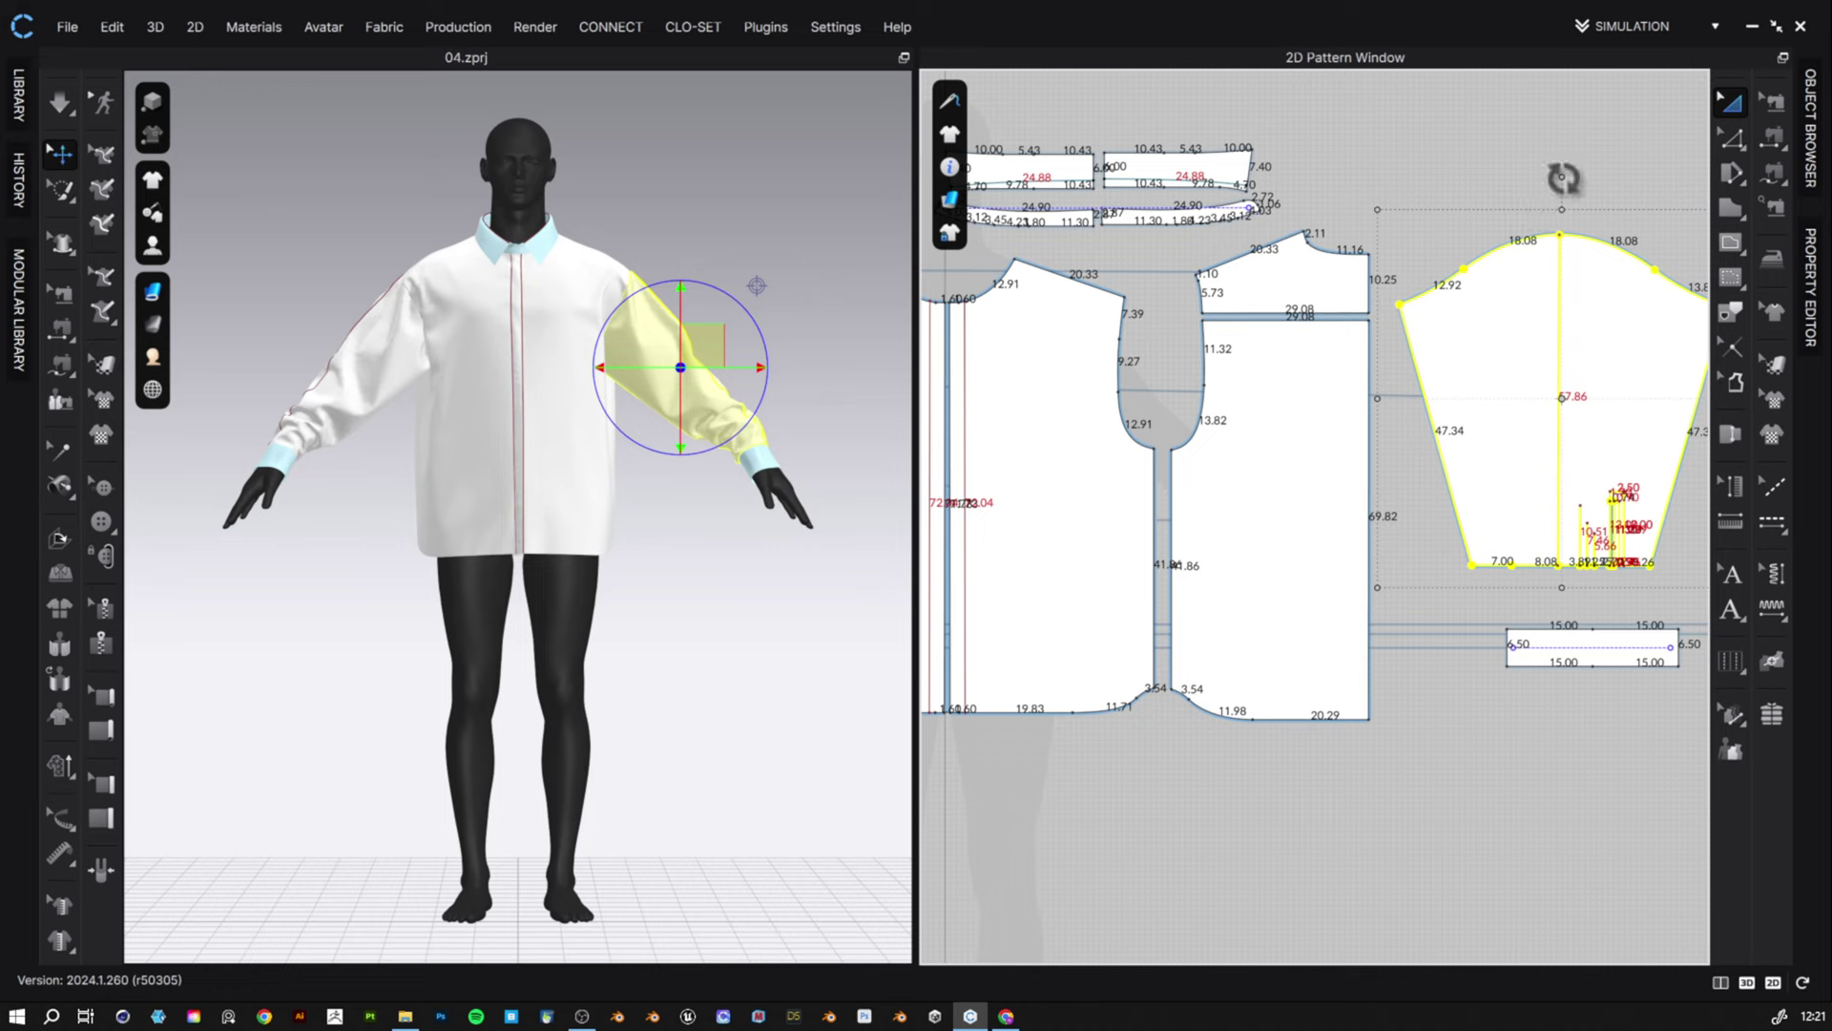
pyautogui.moveTo(1562, 177); pyautogui.dragTo(1401, 330)
pyautogui.moveTo(1524, 465); pyautogui.dragTo(1270, 394)
pyautogui.moveTo(1318, 99); pyautogui.dragTo(1290, 91)
pyautogui.scroll(4, 1118, 420)
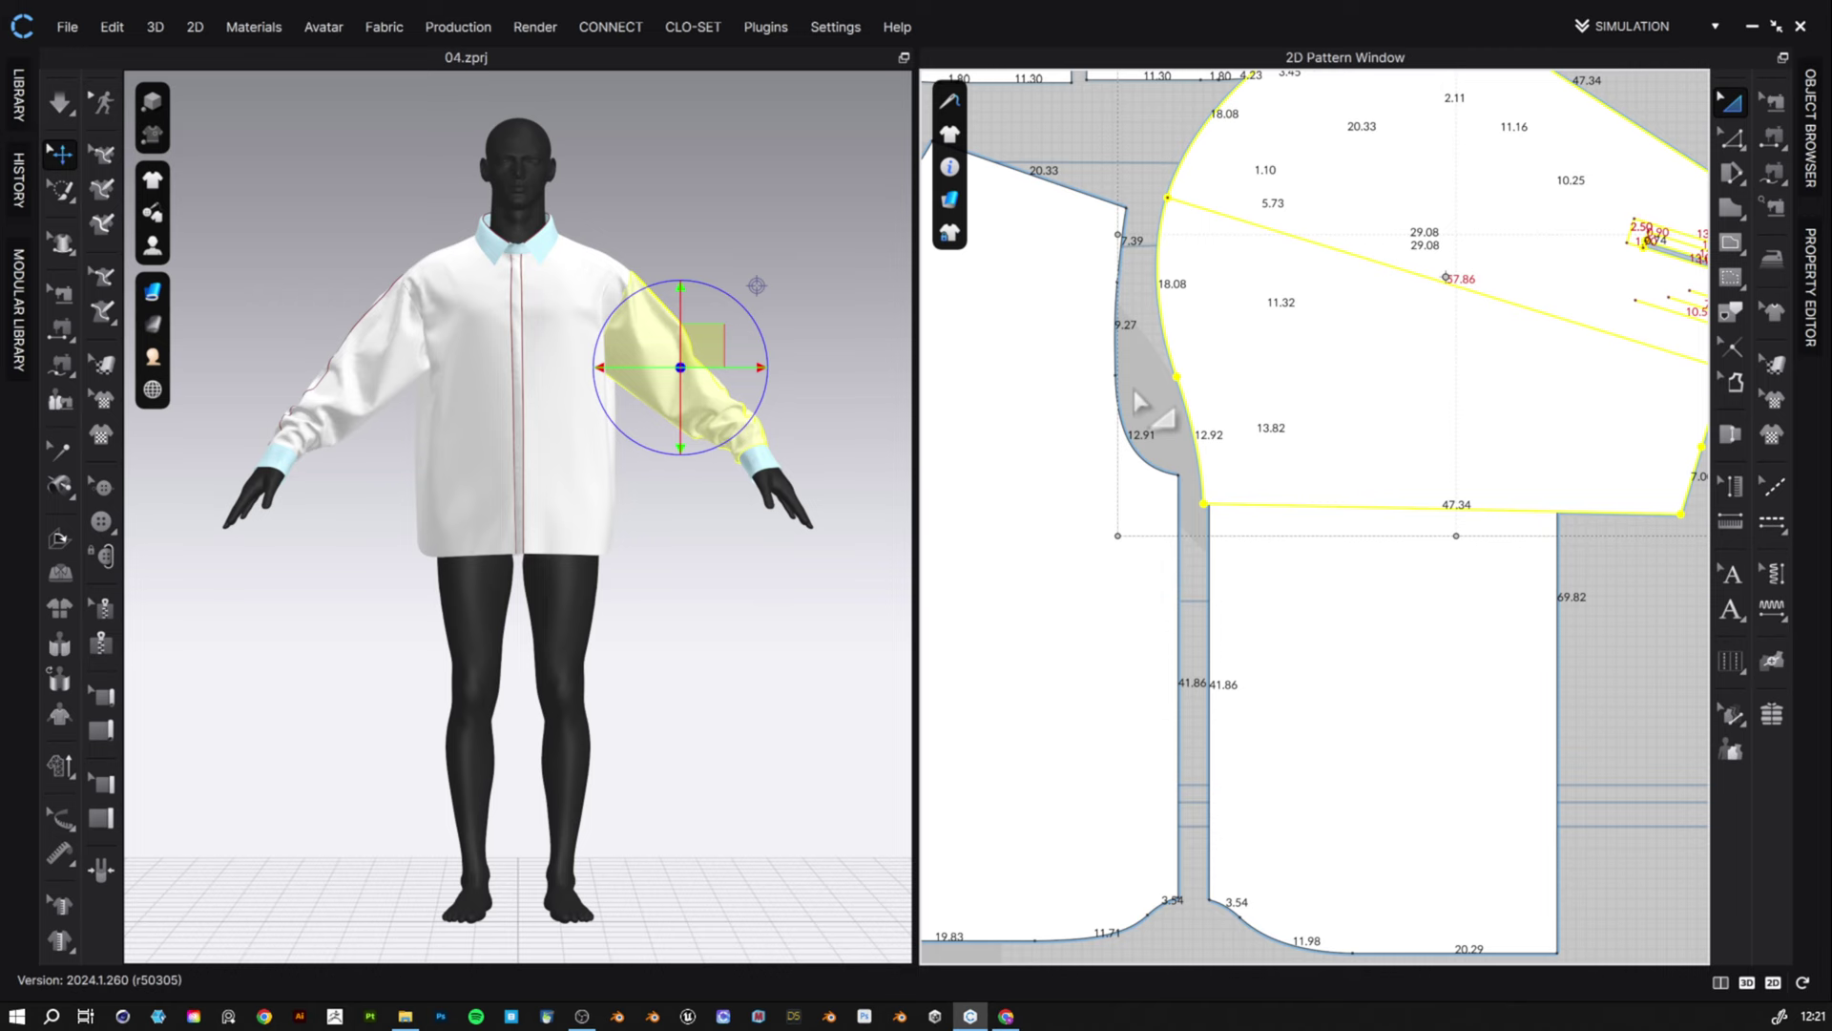
pyautogui.scroll(3, 1371, 418)
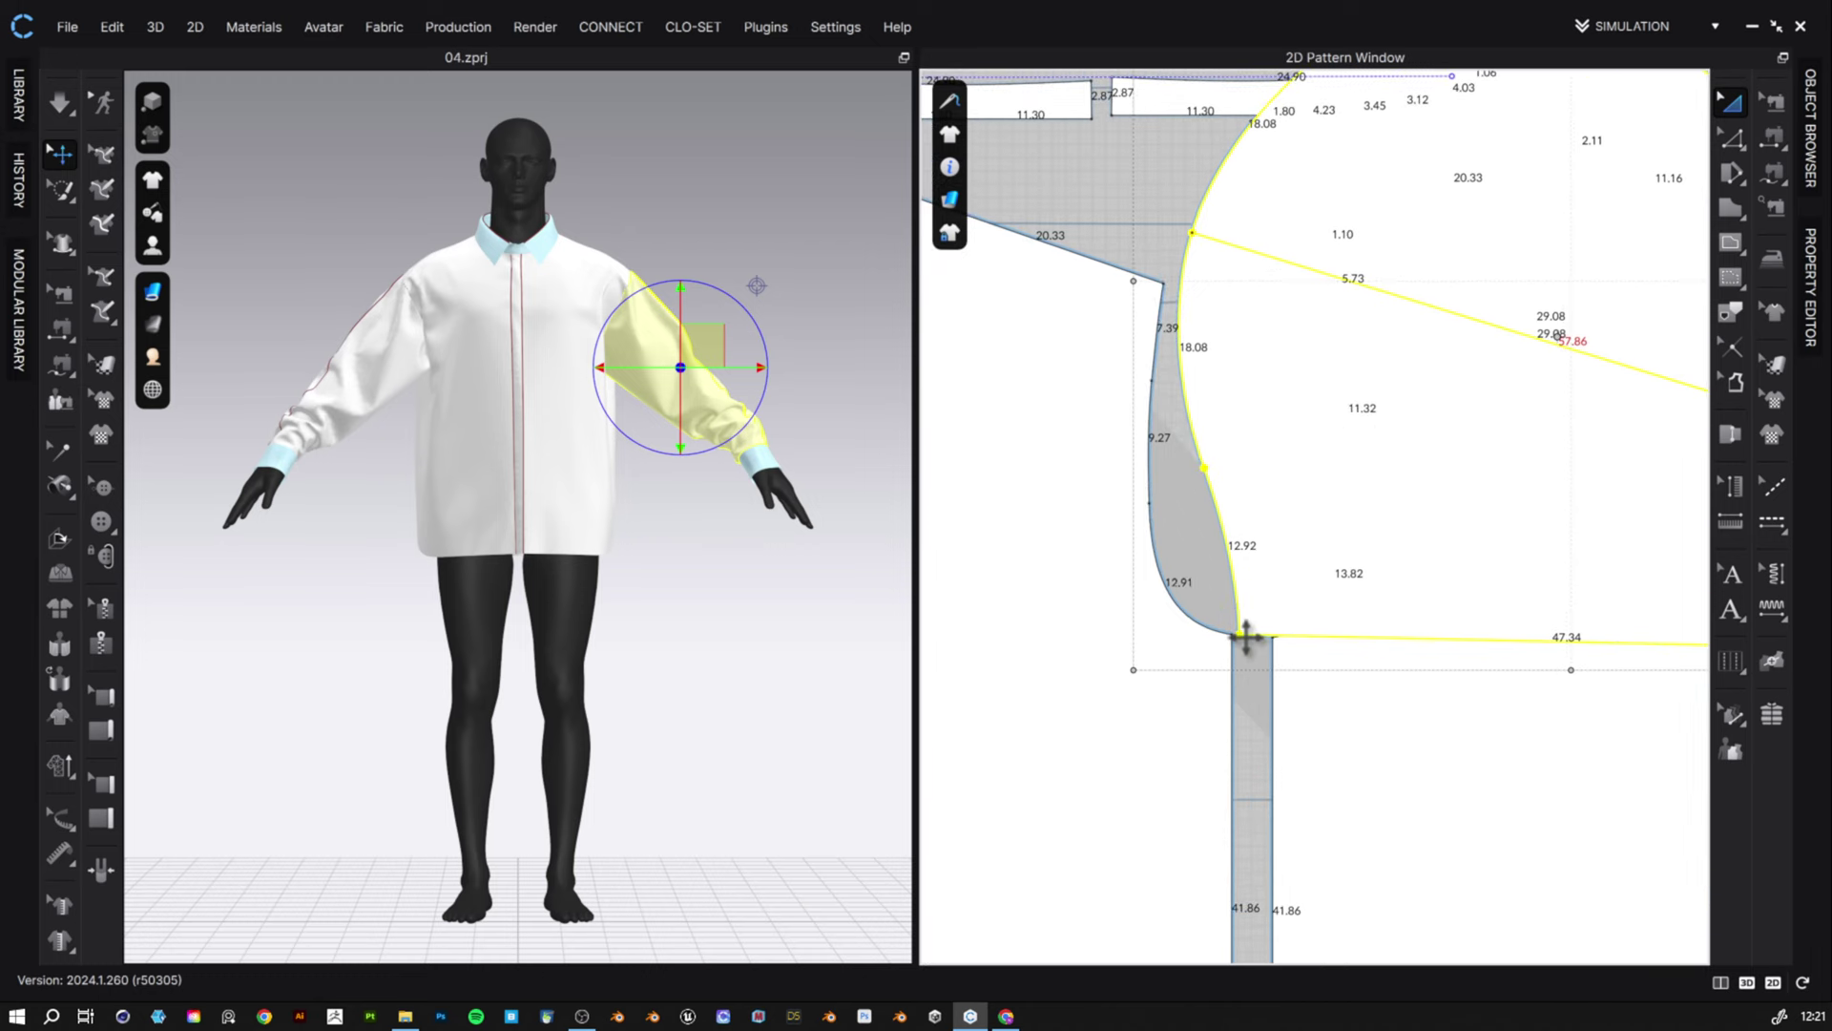
# - Add matching notches at the lower curve points of the front armhole and the front side of the sleeve cap
pyautogui.scroll(-5, 1174, 241)
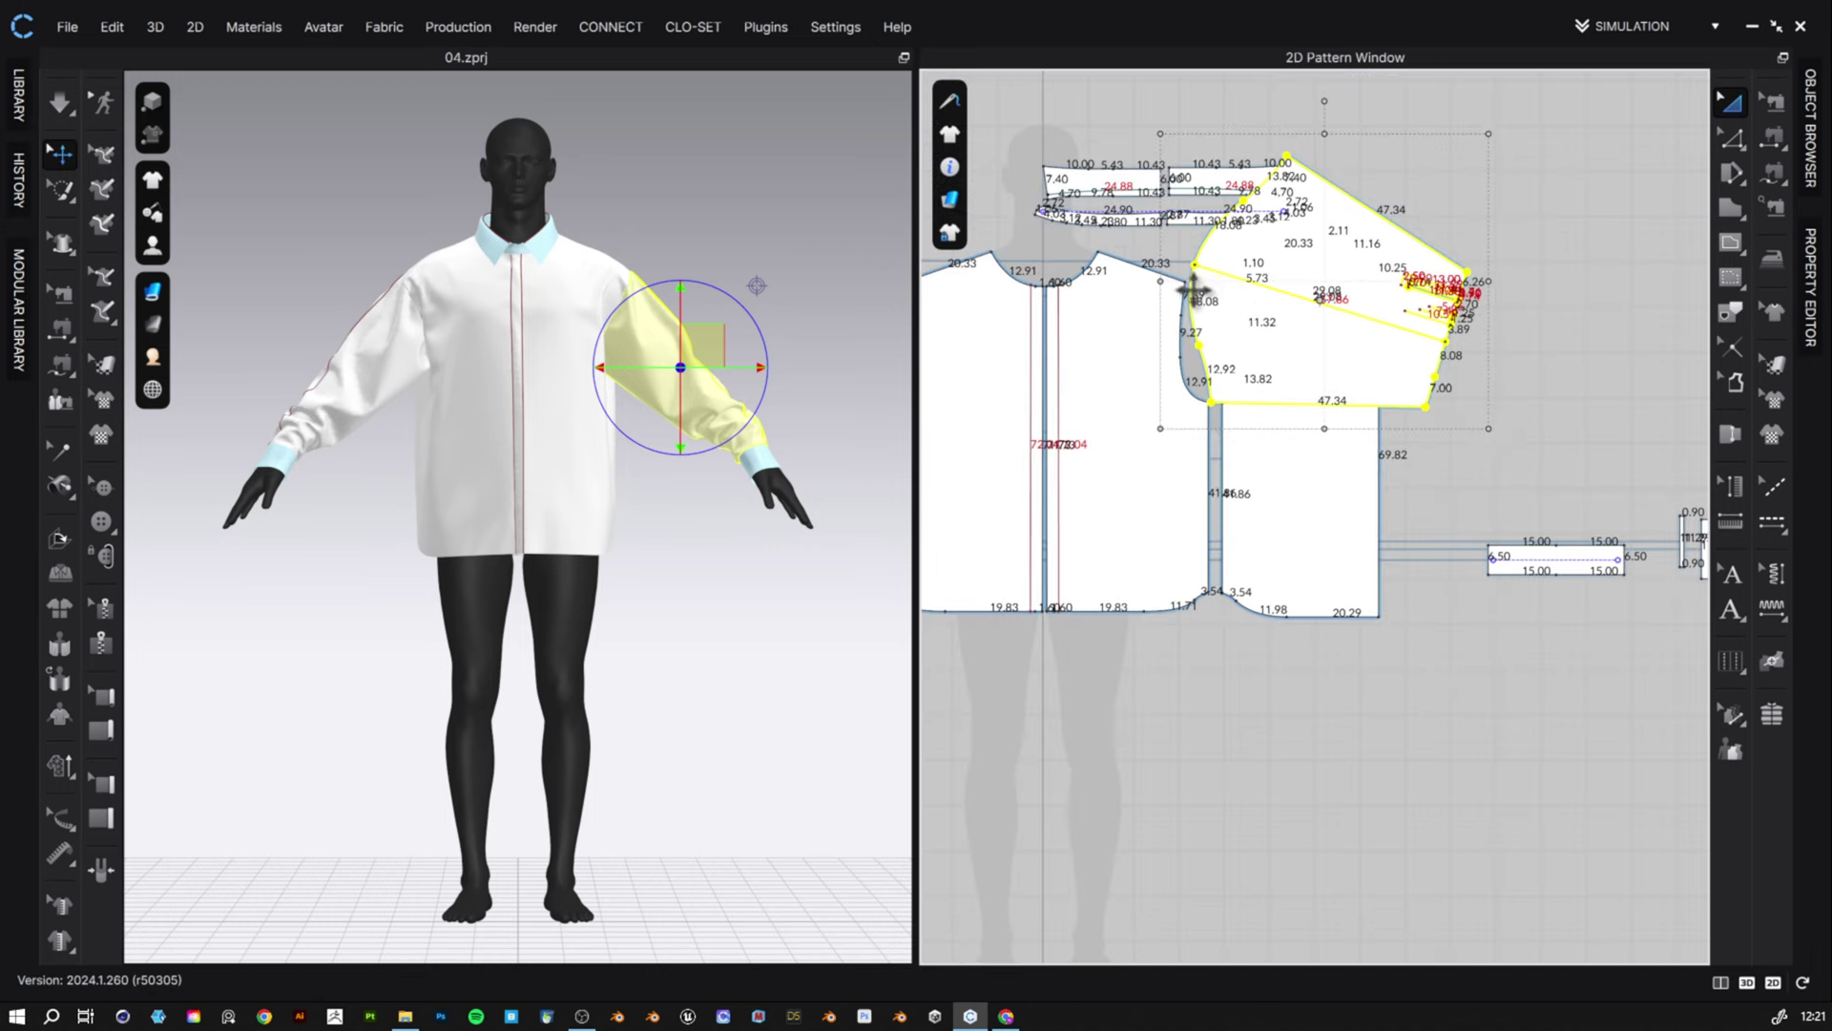
pyautogui.moveTo(496, 353); pyautogui.dragTo(575, 353, button='right')
pyautogui.scroll(5, 646, 278)
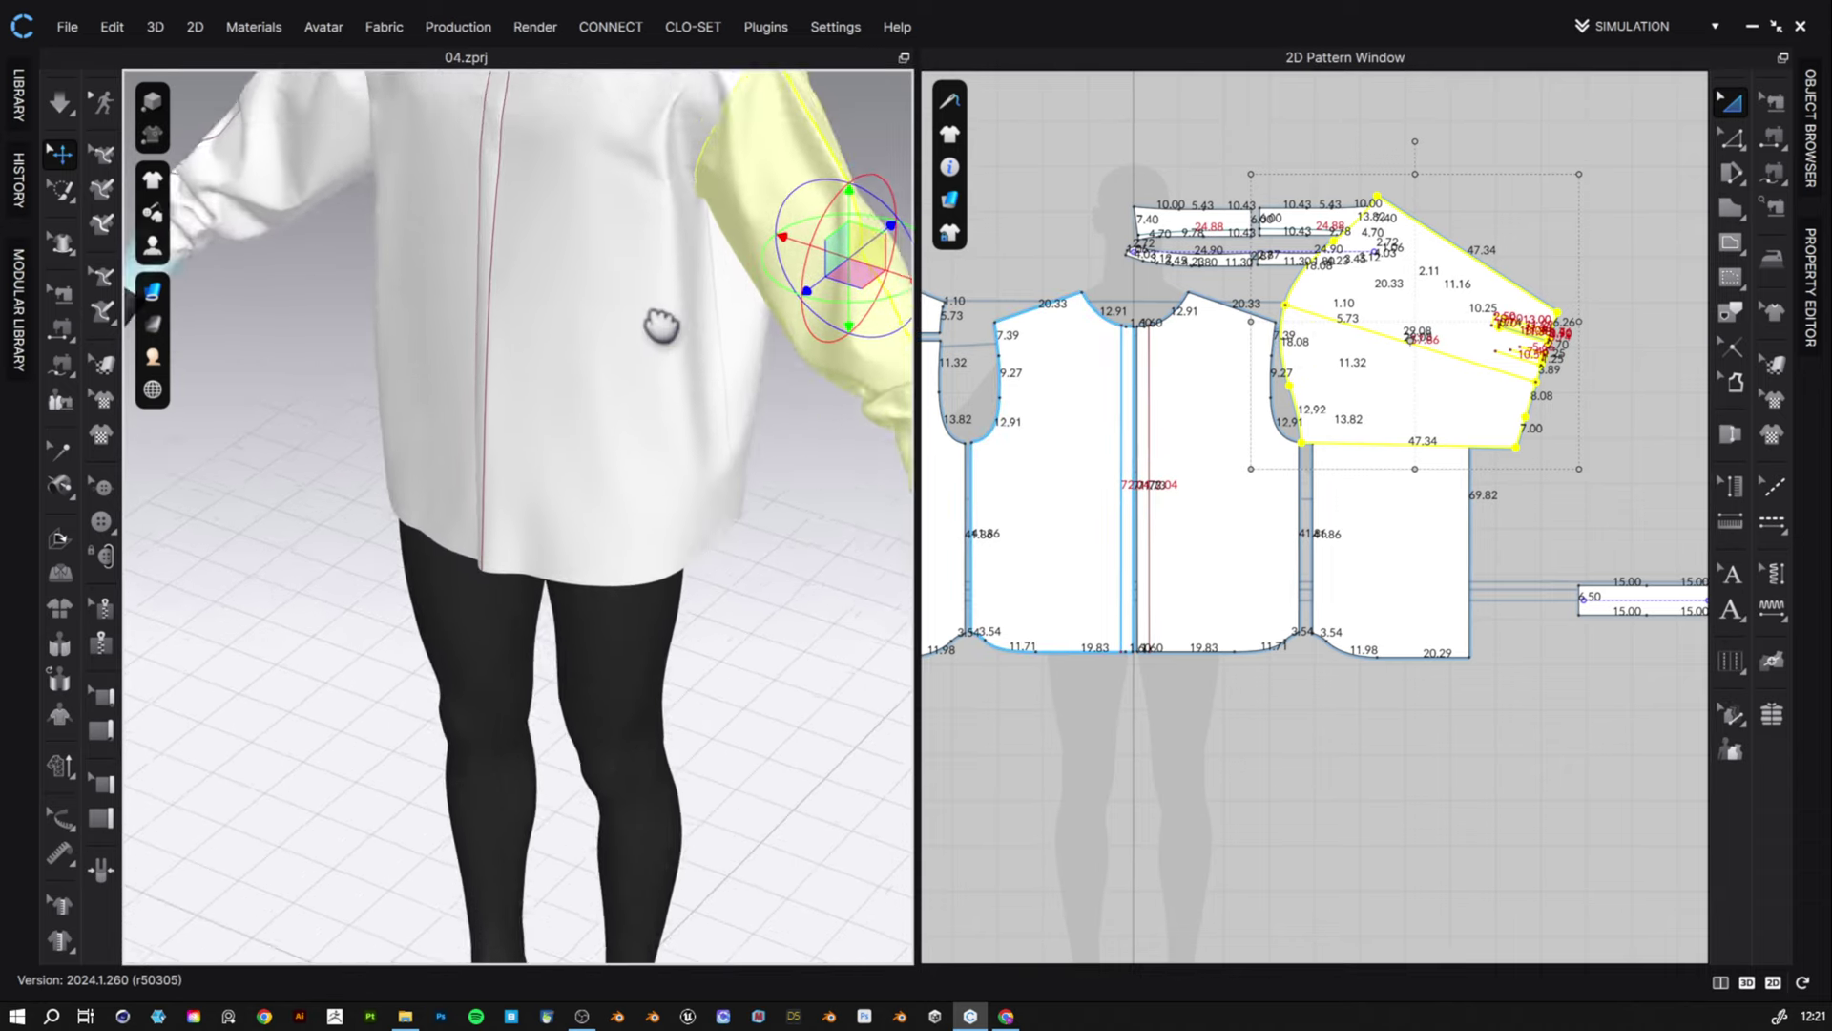
pyautogui.moveTo(641, 298); pyautogui.dragTo(620, 441, button='middle')
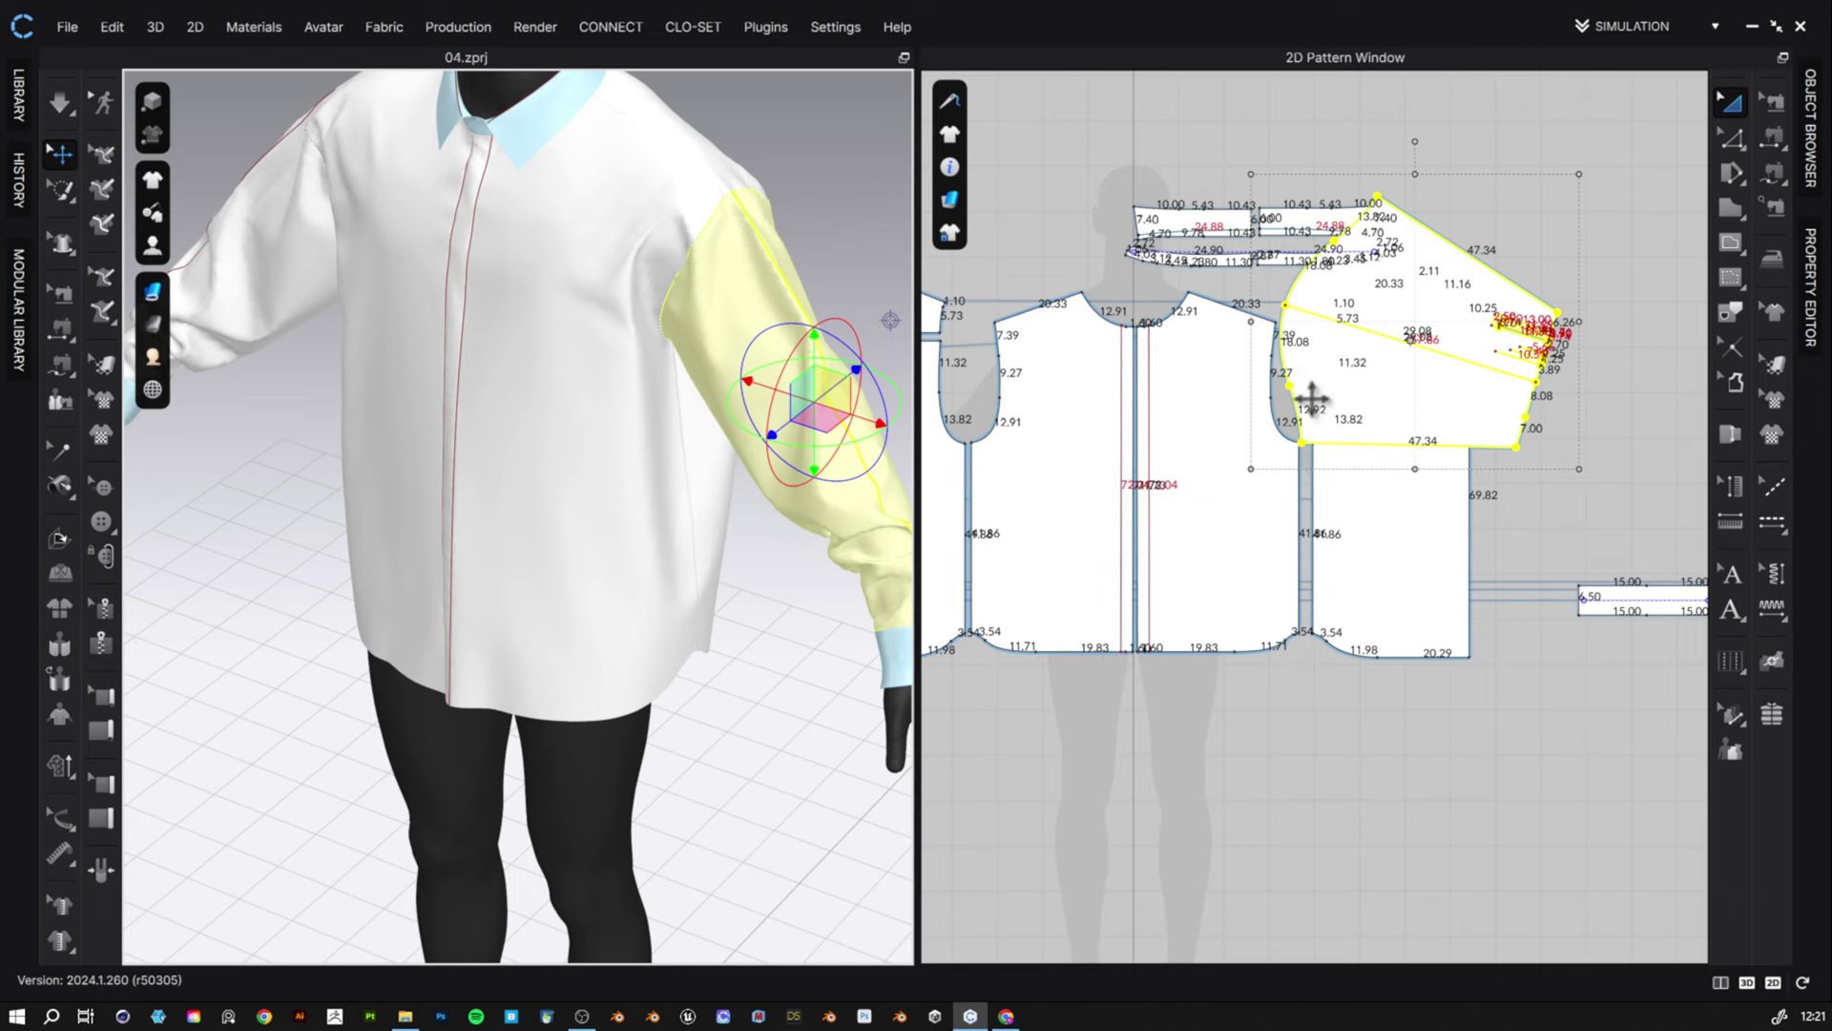
pyautogui.scroll(5, 1300, 323)
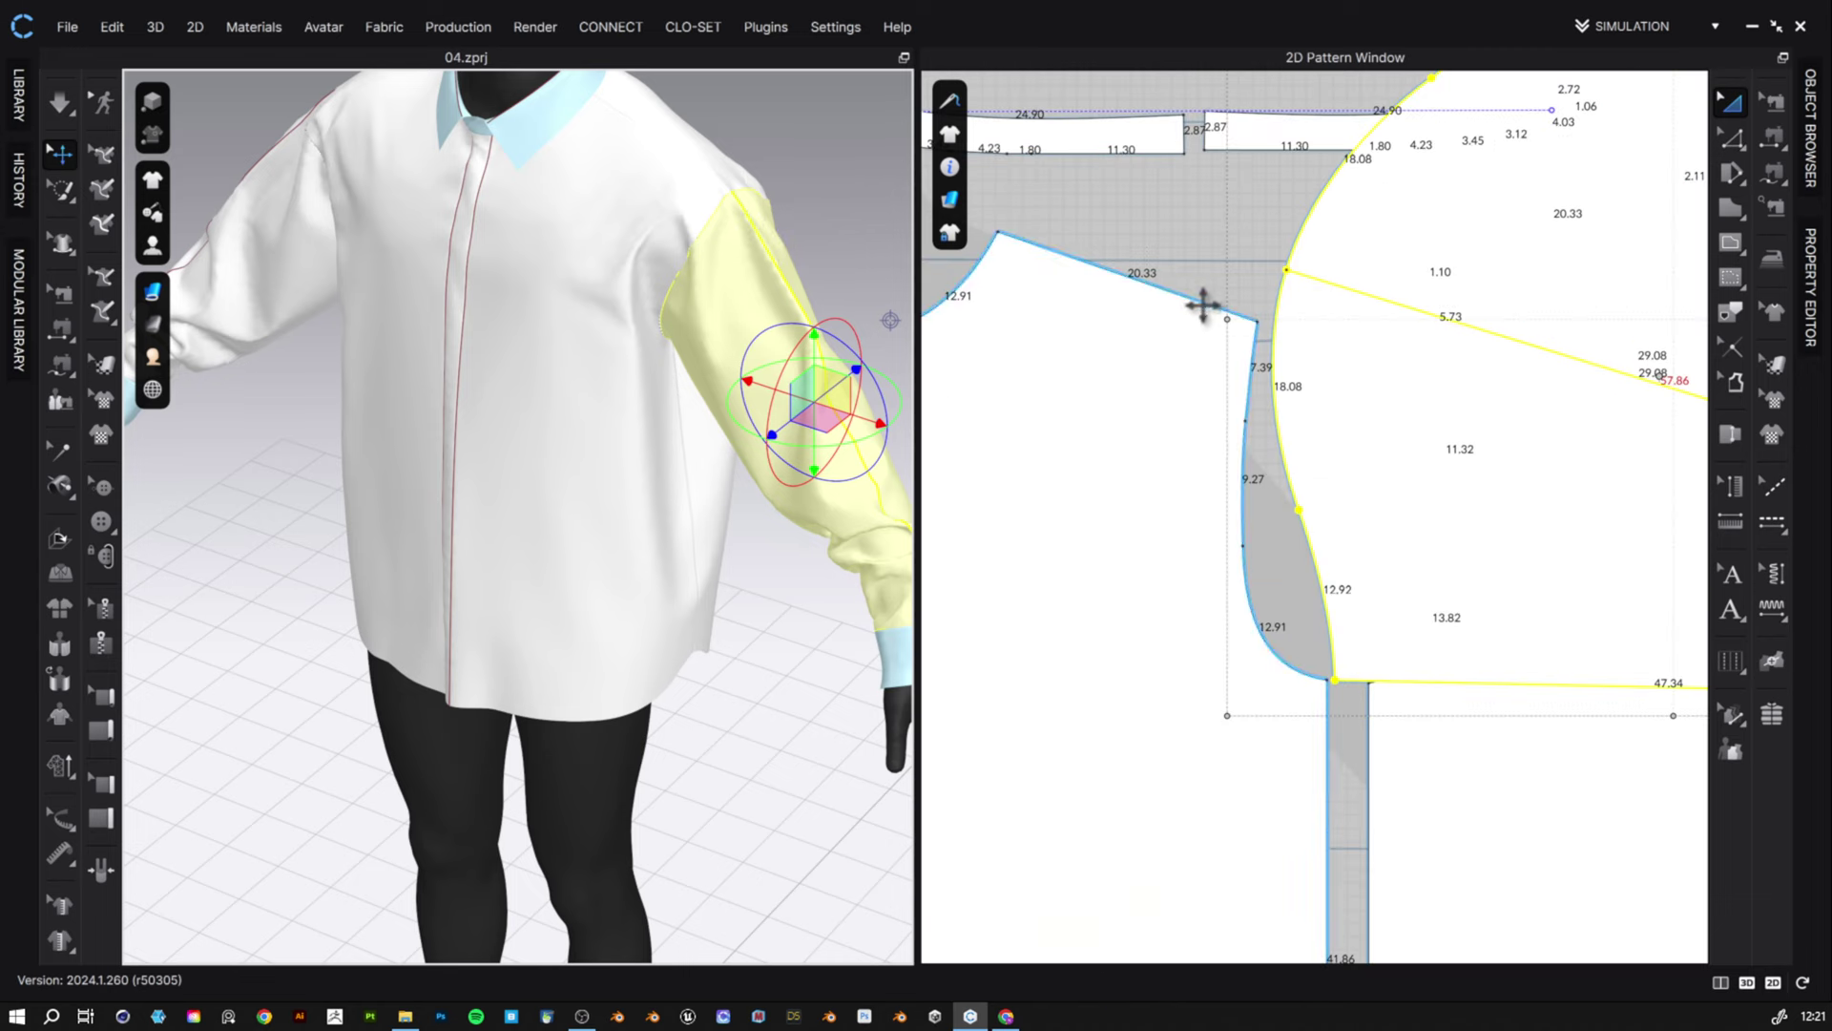
pyautogui.click(1313, 606)
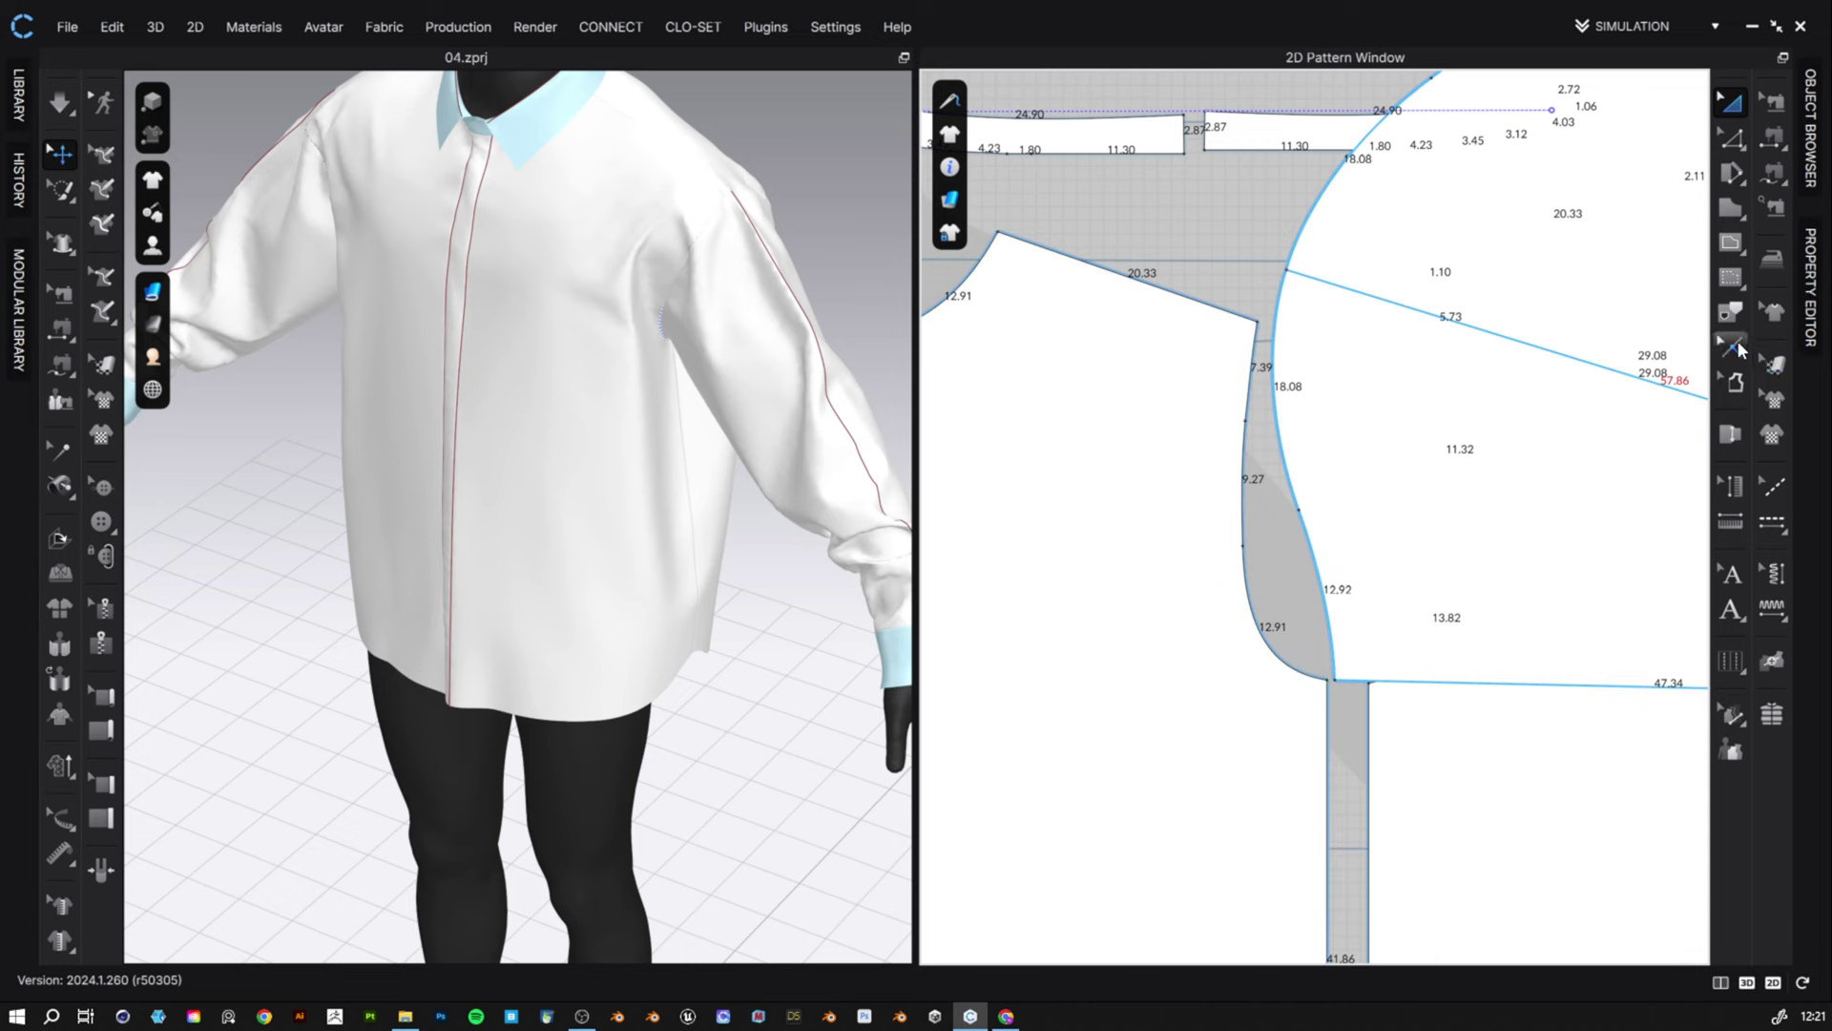
pyautogui.click(1733, 347)
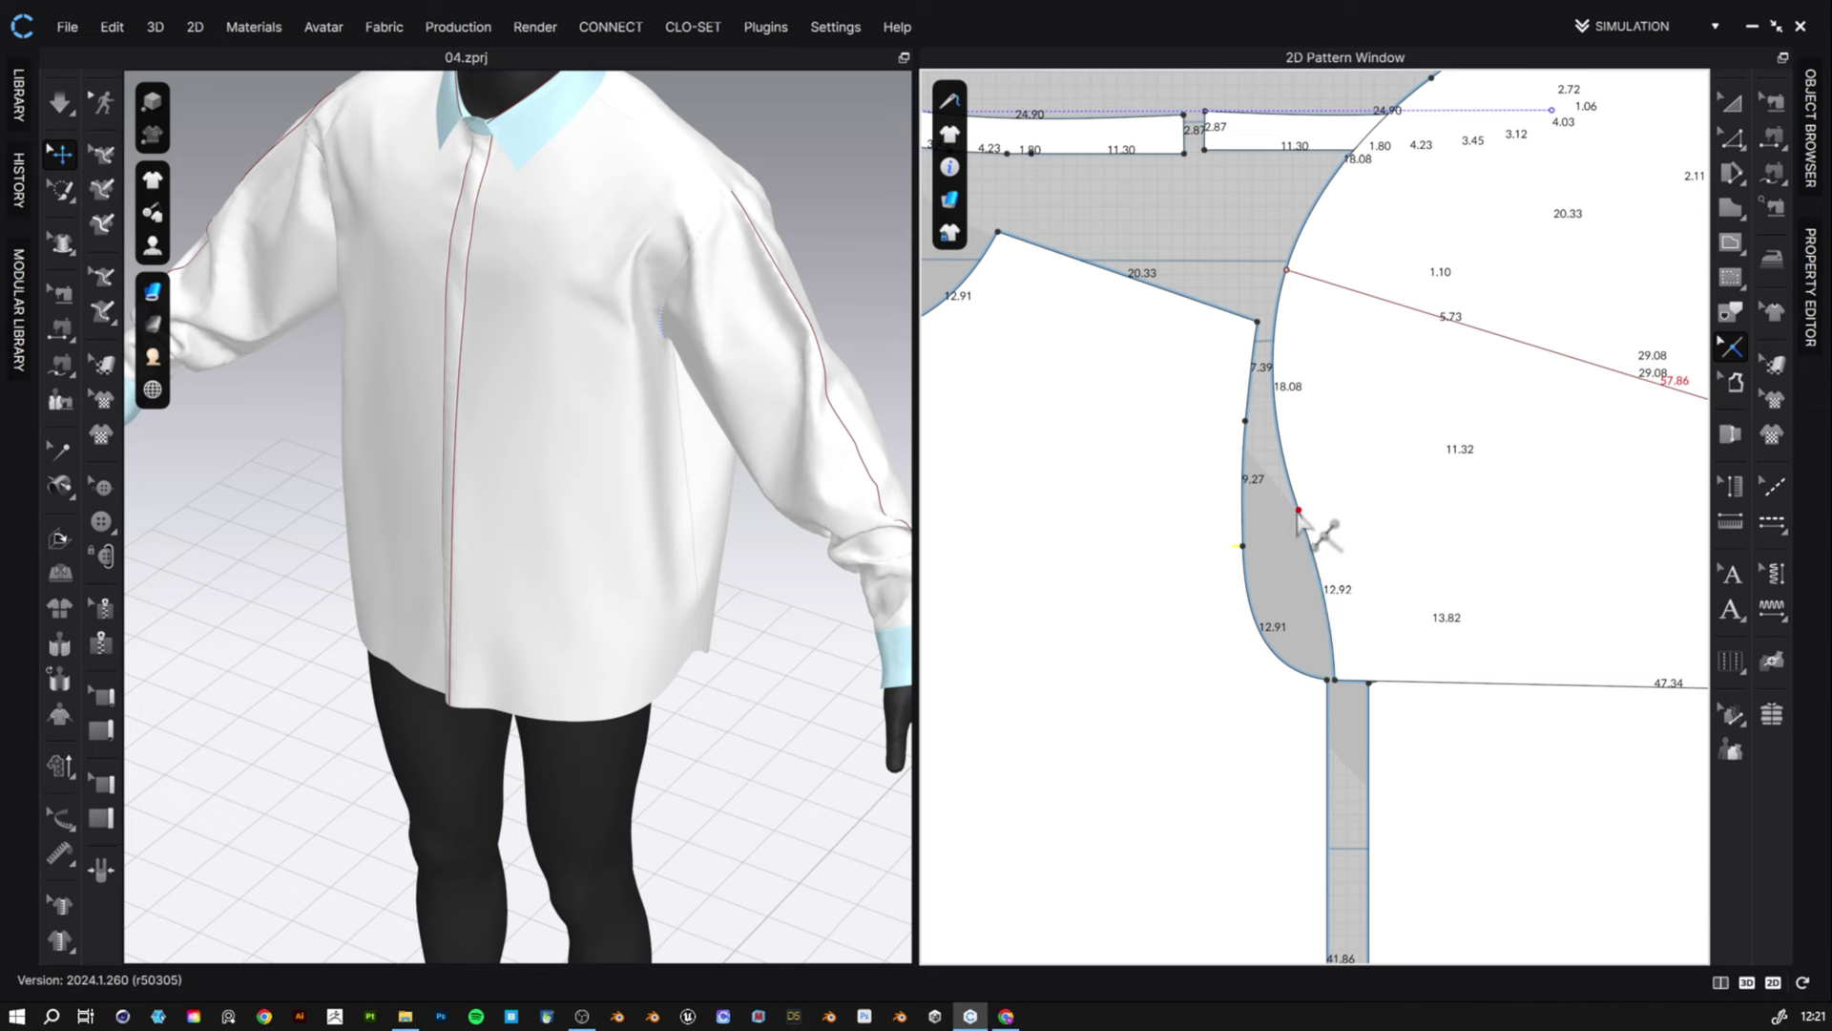
pyautogui.click(1727, 102)
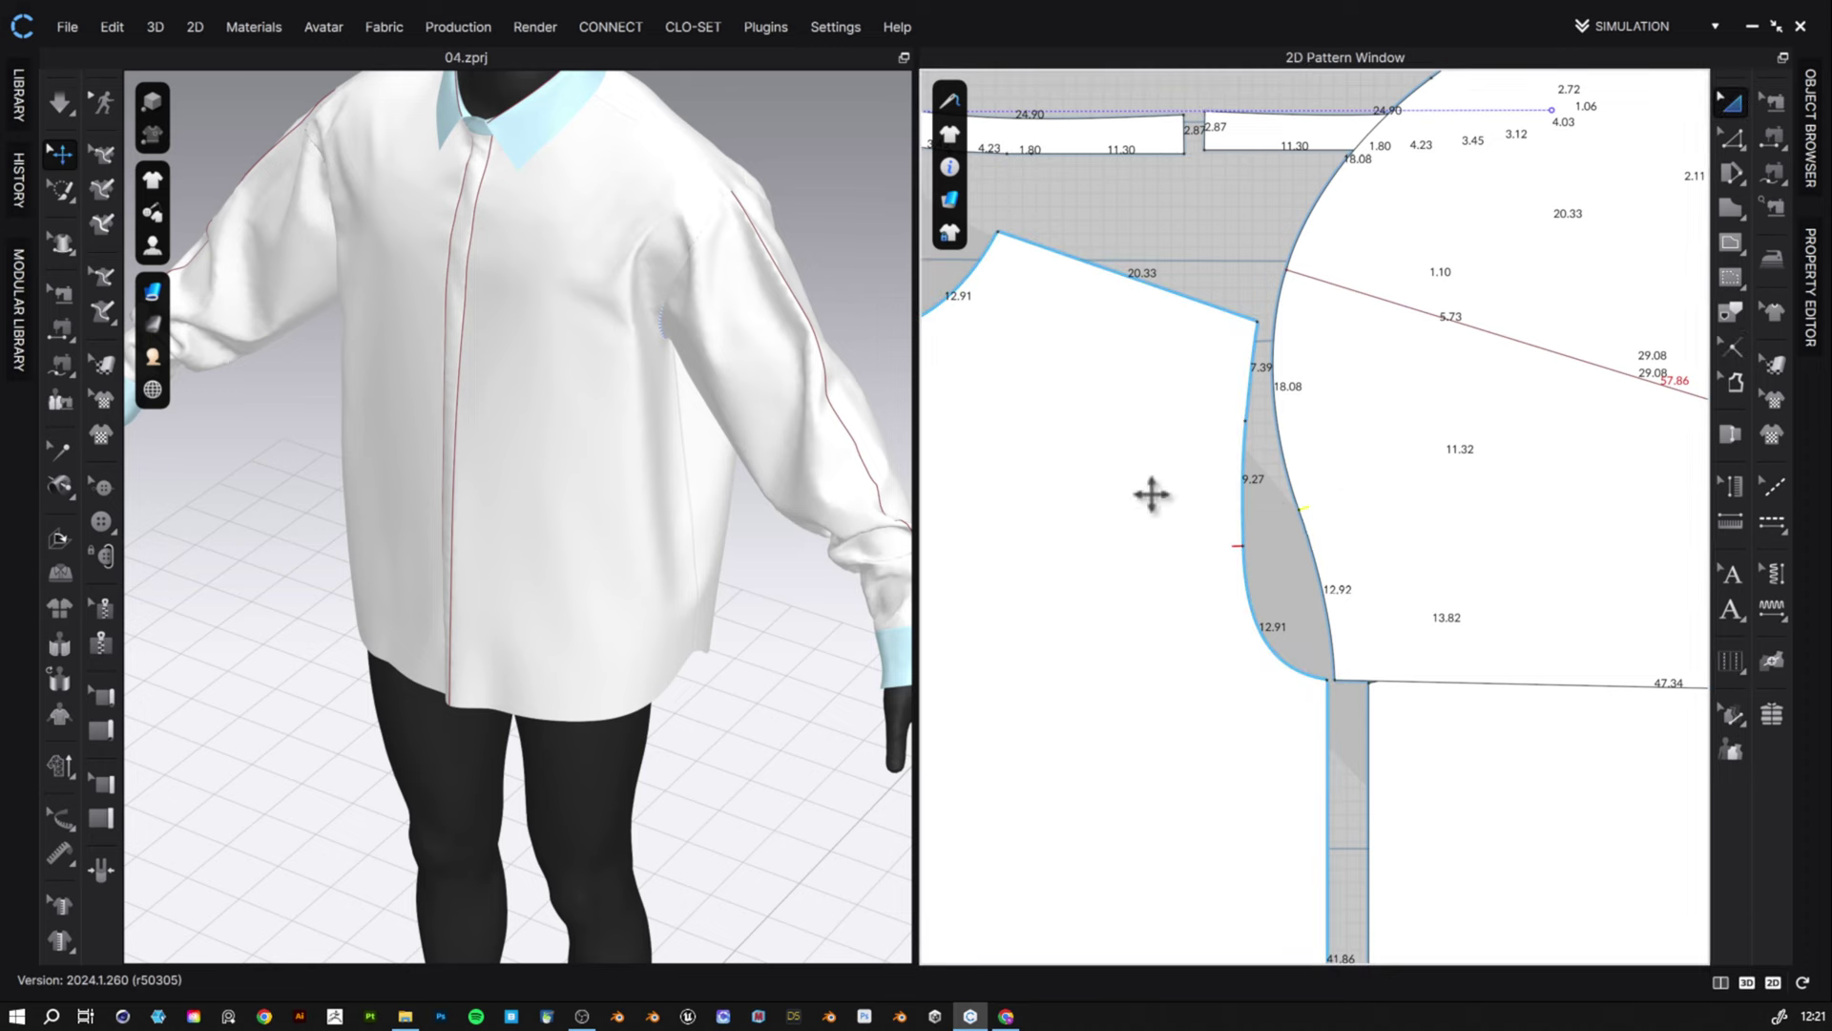
pyautogui.scroll(5, 1302, 515)
pyautogui.scroll(-2, 1307, 521)
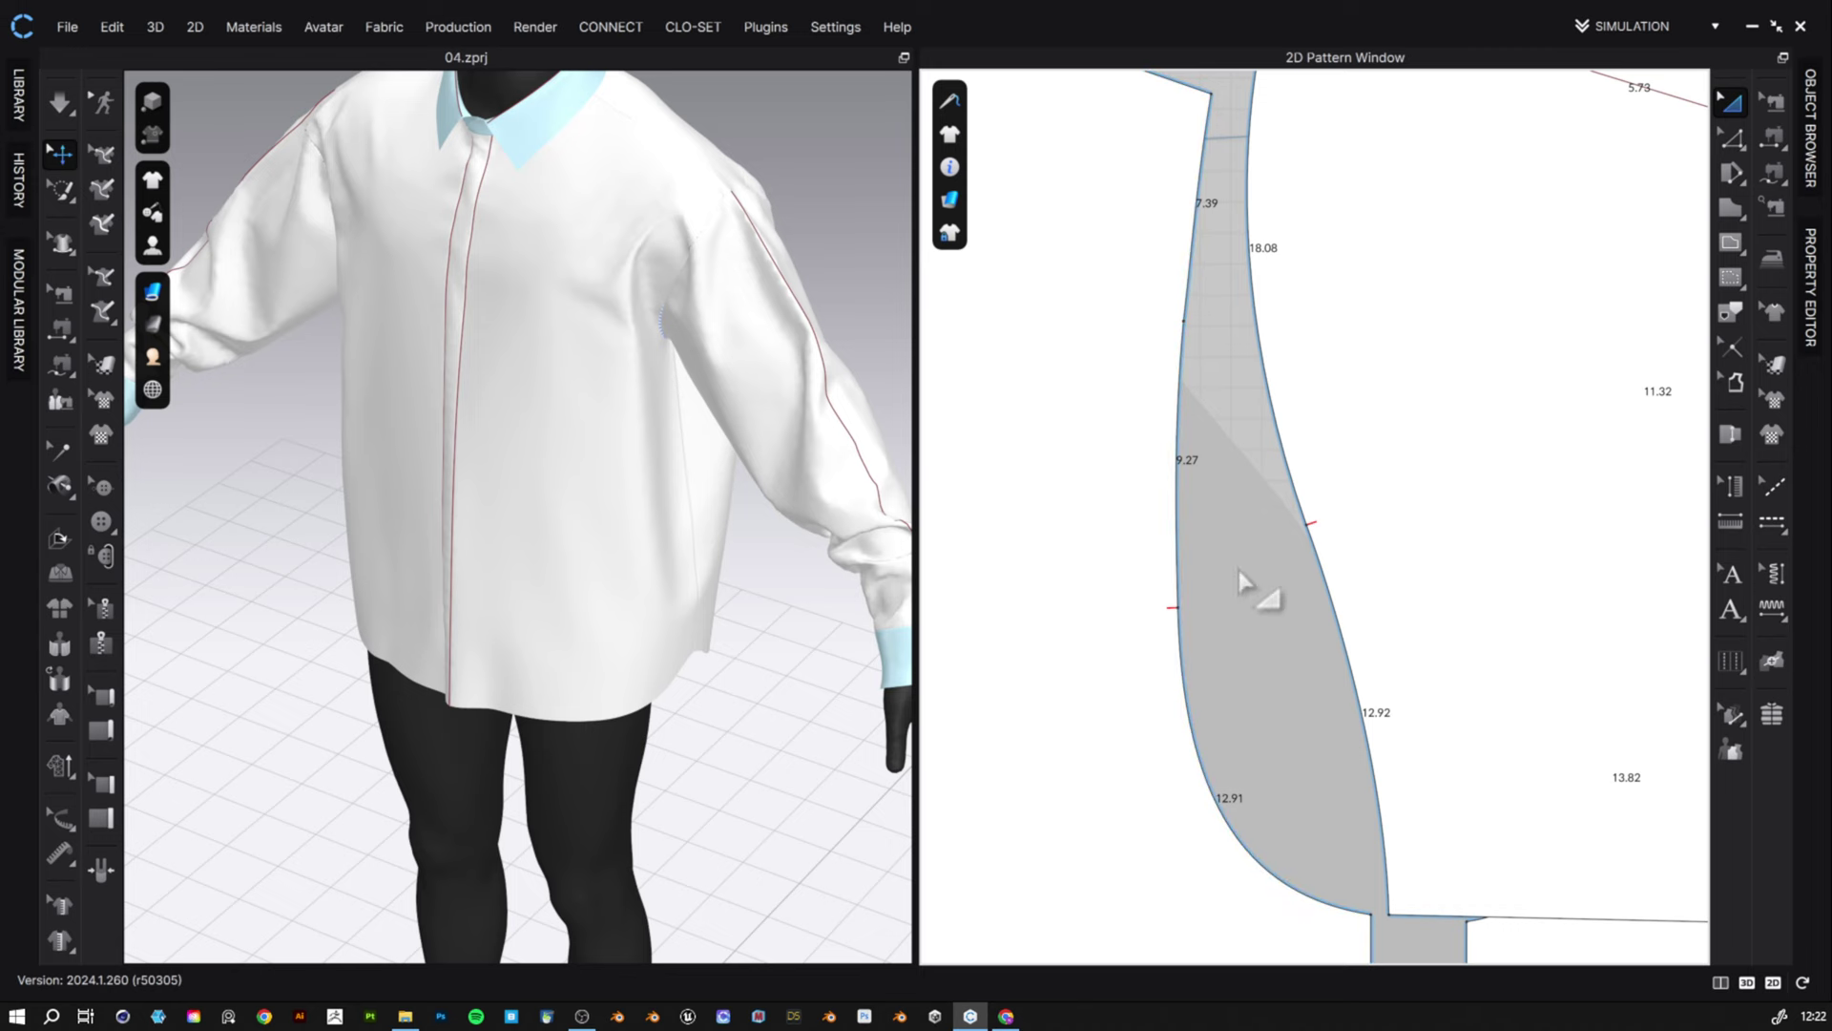
# - Rotate the sleeve piece the other way and place its back underarm corner at the base of the back armhole
pyautogui.scroll(-4, 1240, 578)
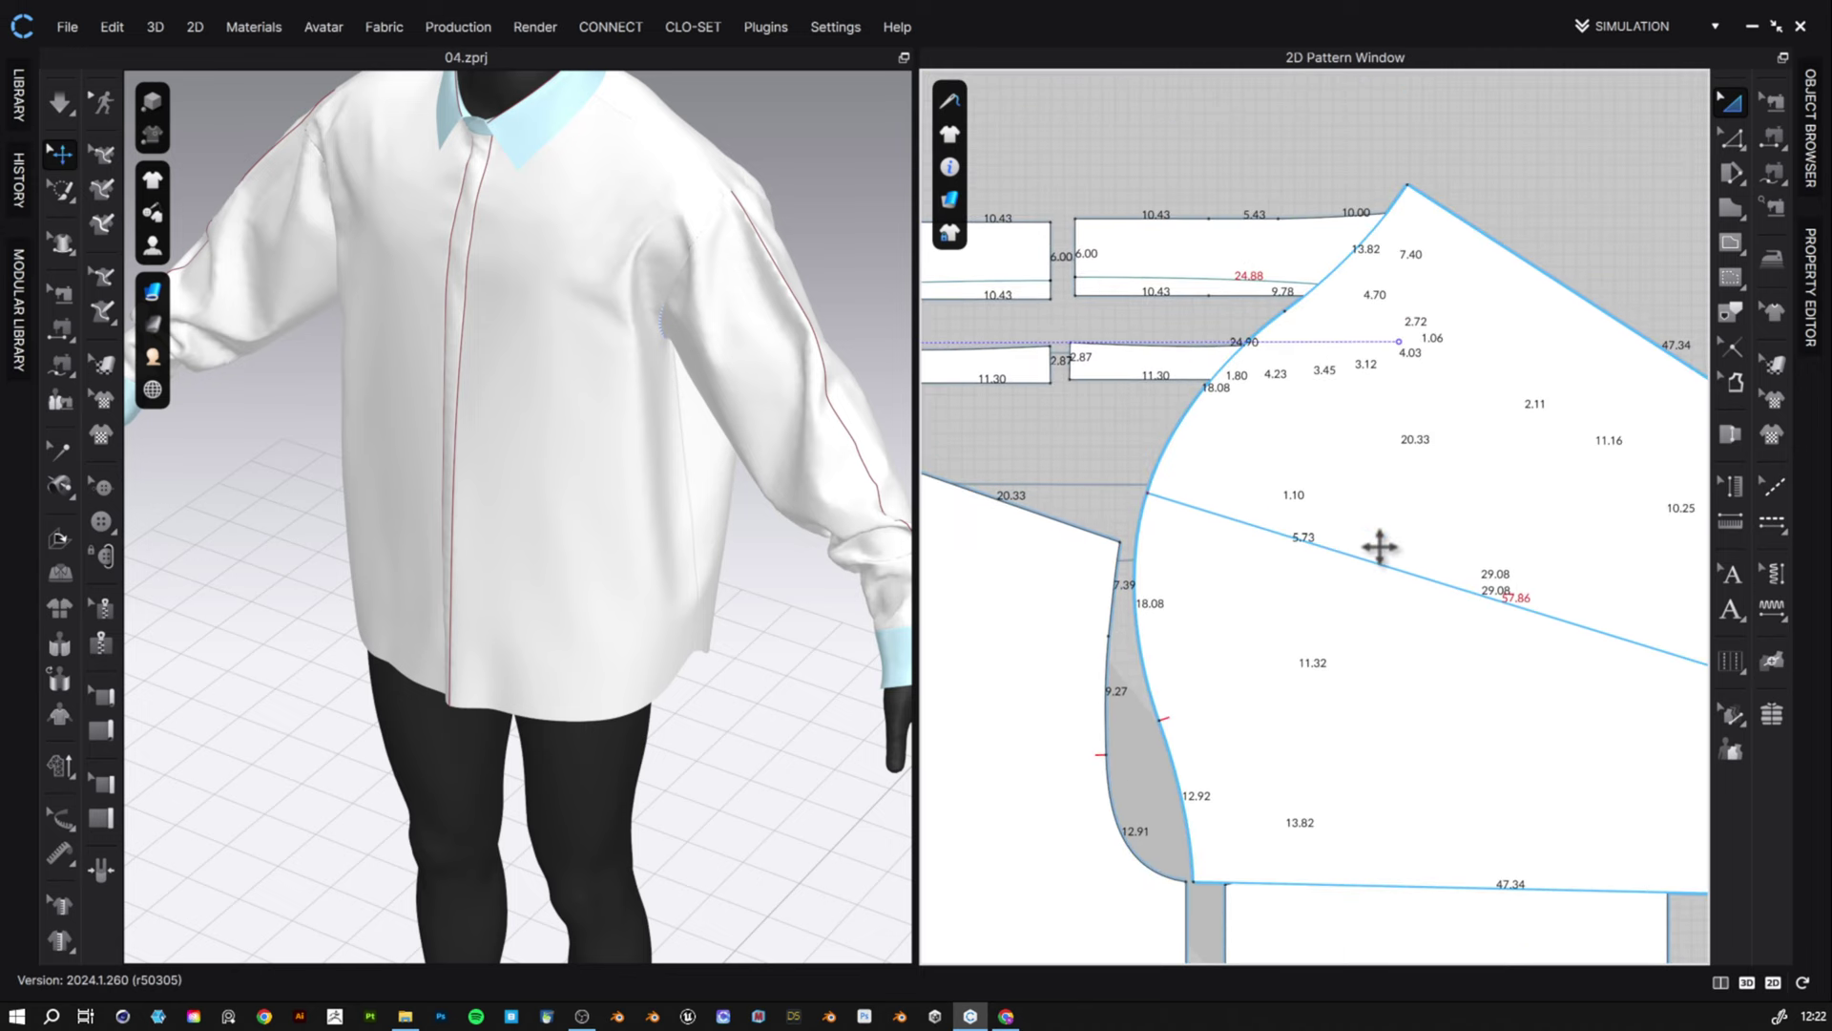
pyautogui.scroll(-1, 1391, 572)
pyautogui.click(1415, 506)
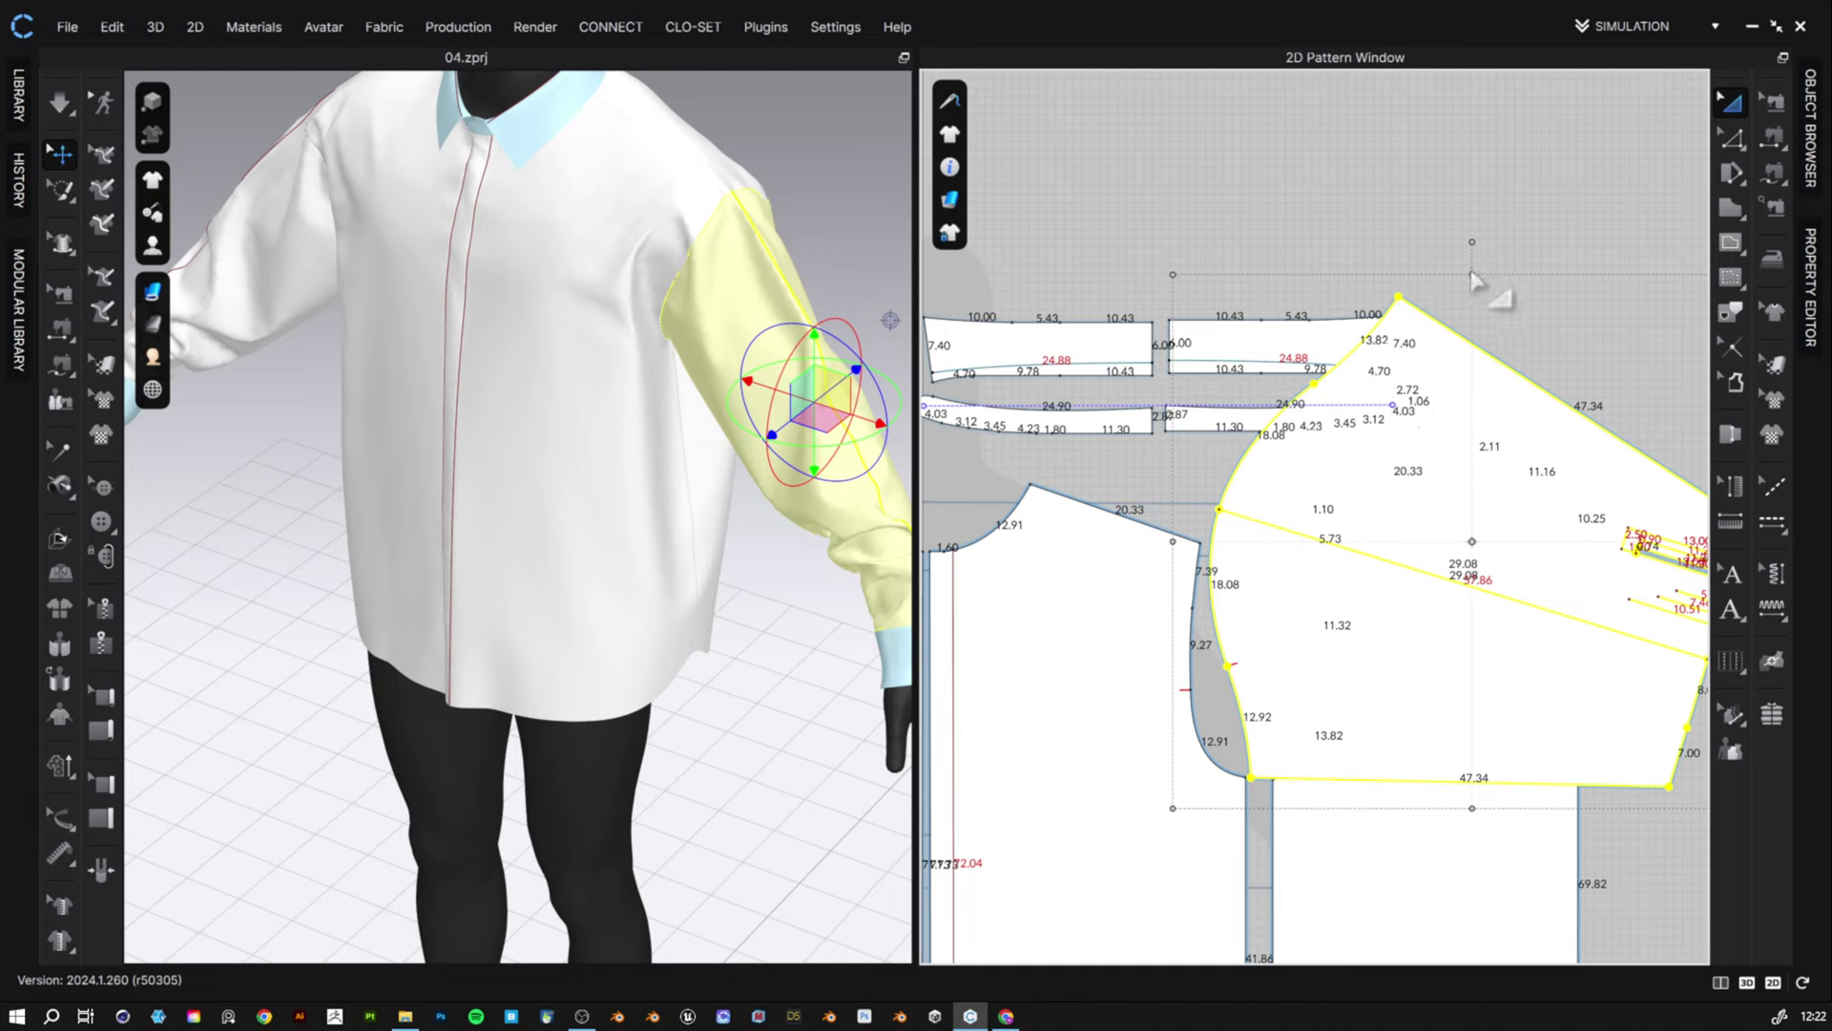
pyautogui.moveTo(1469, 240); pyautogui.dragTo(1627, 707)
pyautogui.moveTo(1535, 621); pyautogui.dragTo(1135, 743)
pyautogui.moveTo(1405, 680); pyautogui.dragTo(1513, 623, button='middle')
pyautogui.scroll(-1, 1513, 623)
pyautogui.moveTo(1380, 607)
pyautogui.mouseDown()
pyautogui.moveTo(1391, 558)
pyautogui.moveTo(1383, 581)
pyautogui.mouseUp()
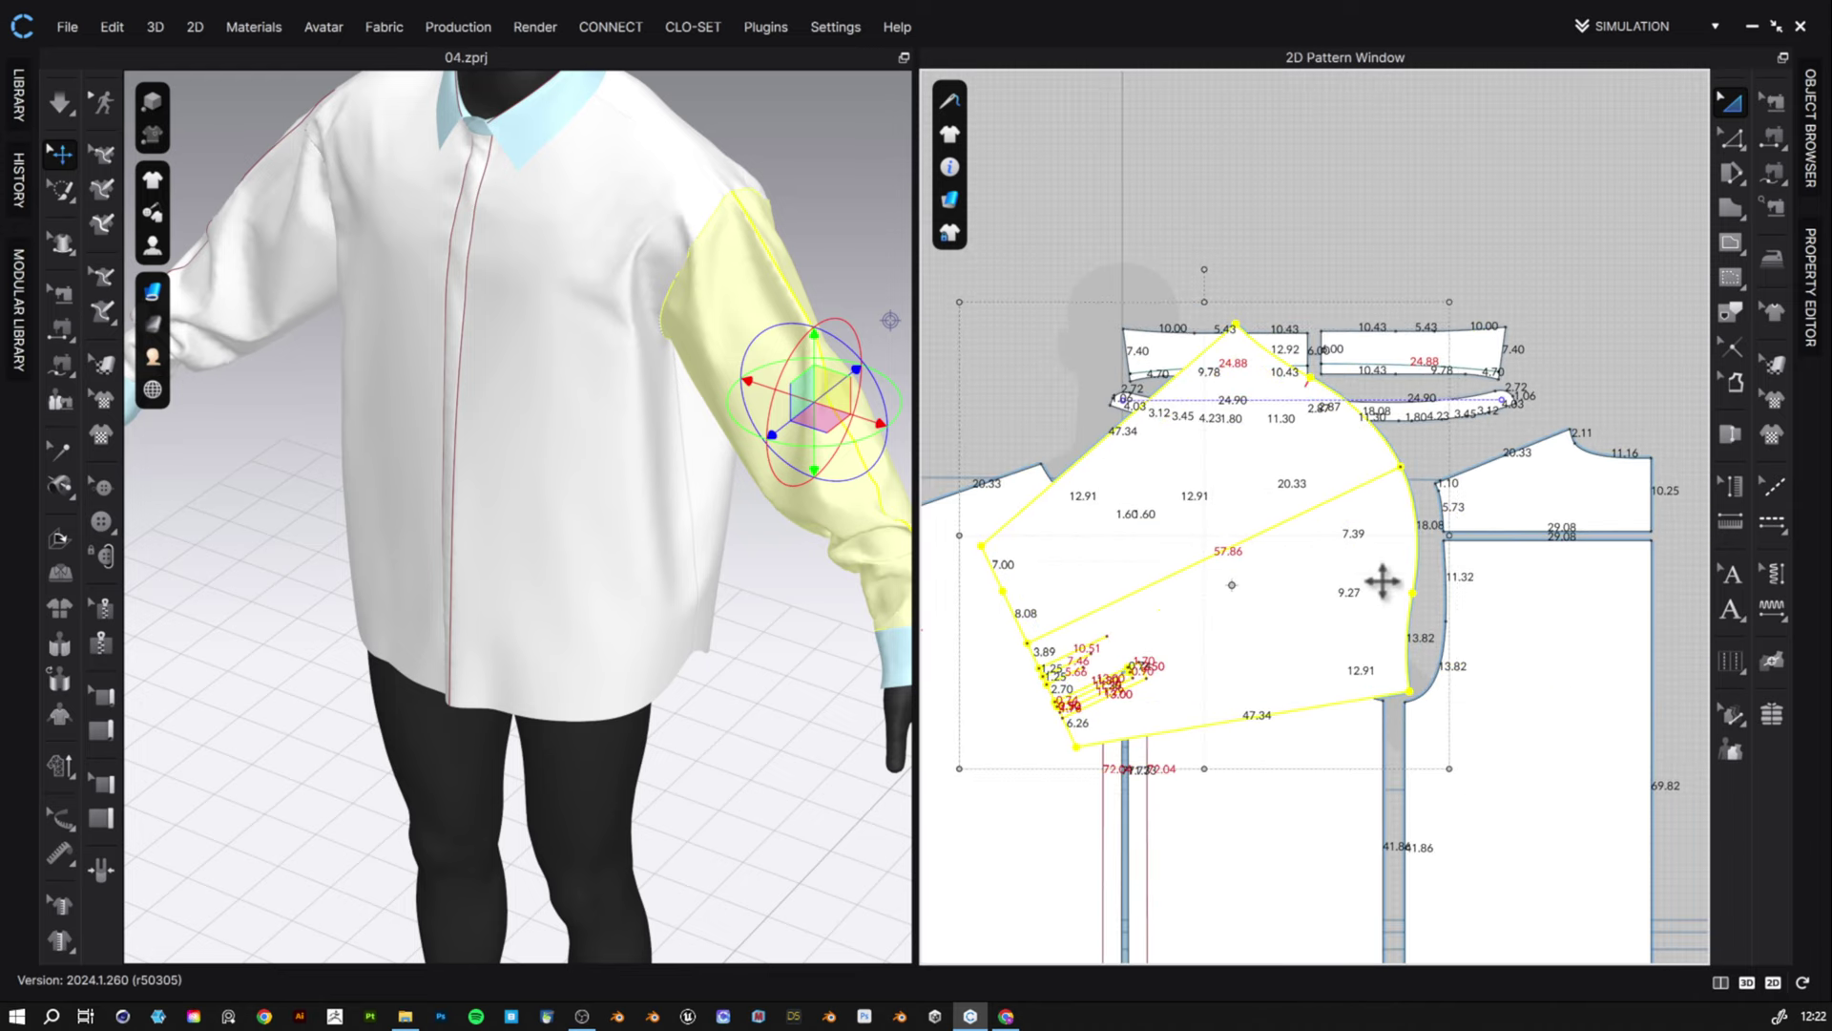
pyautogui.scroll(3, 1429, 689)
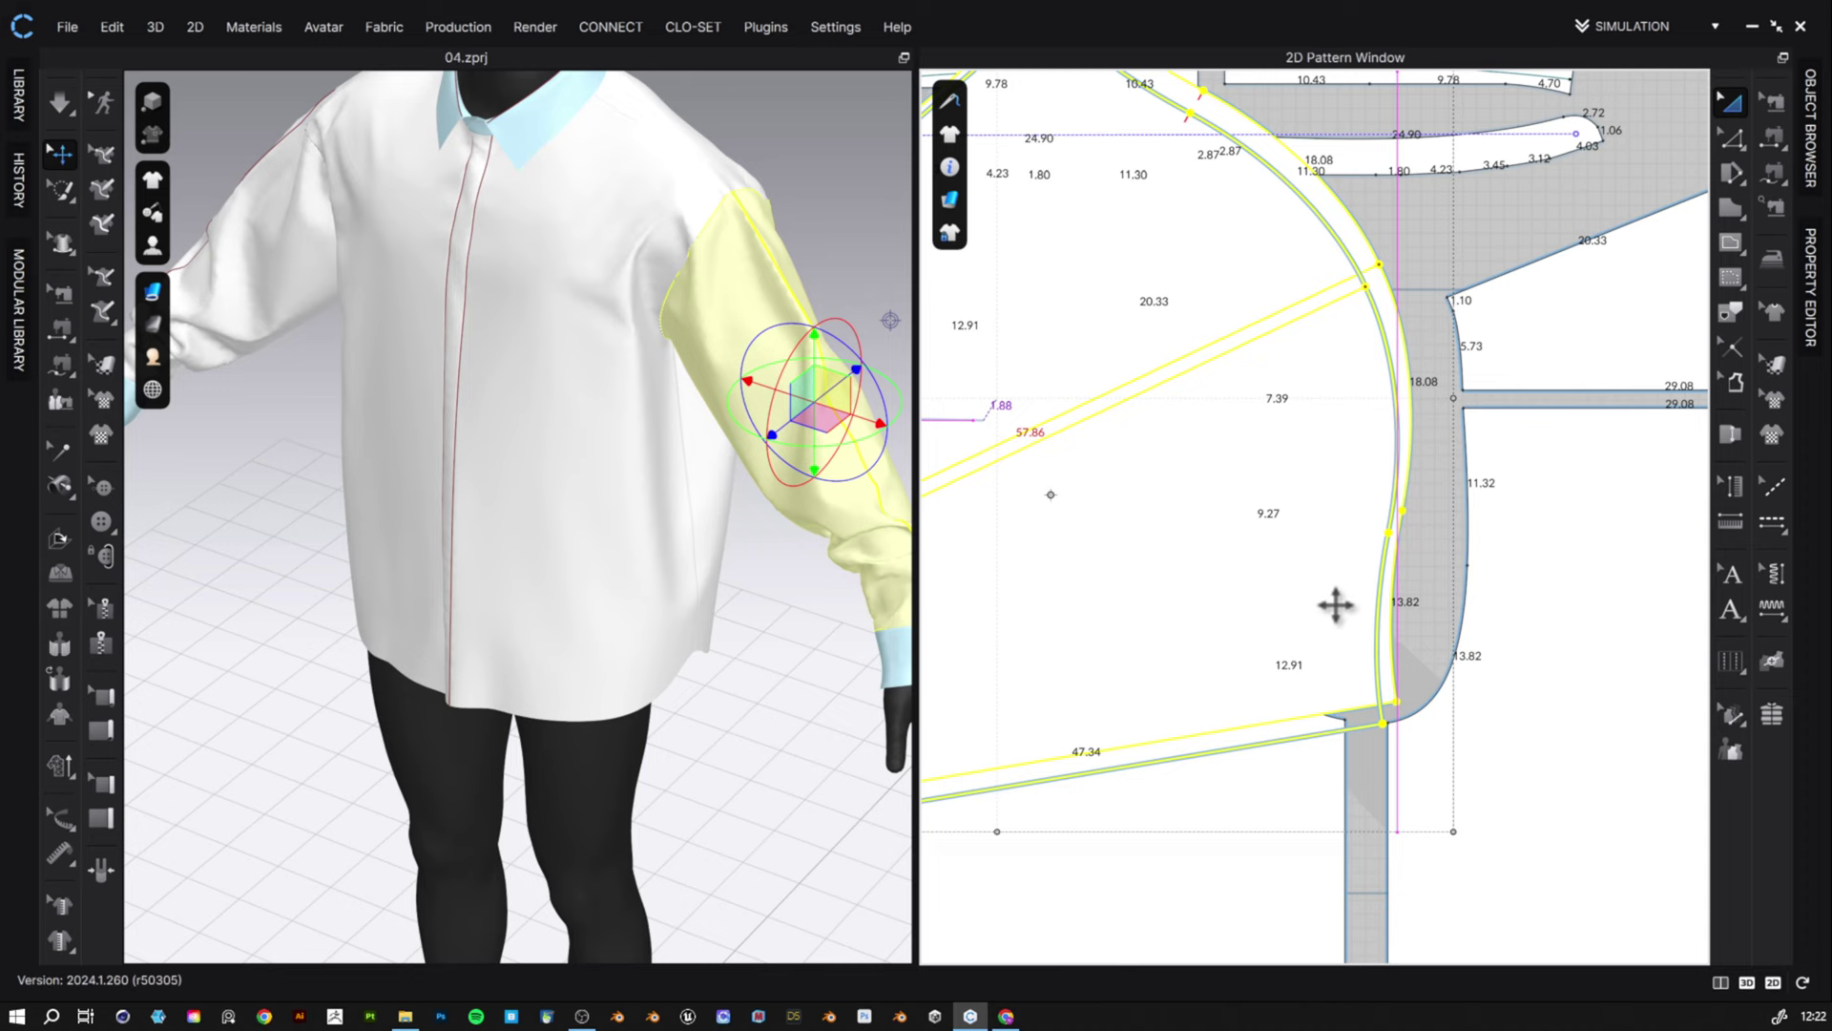
pyautogui.click(1496, 630)
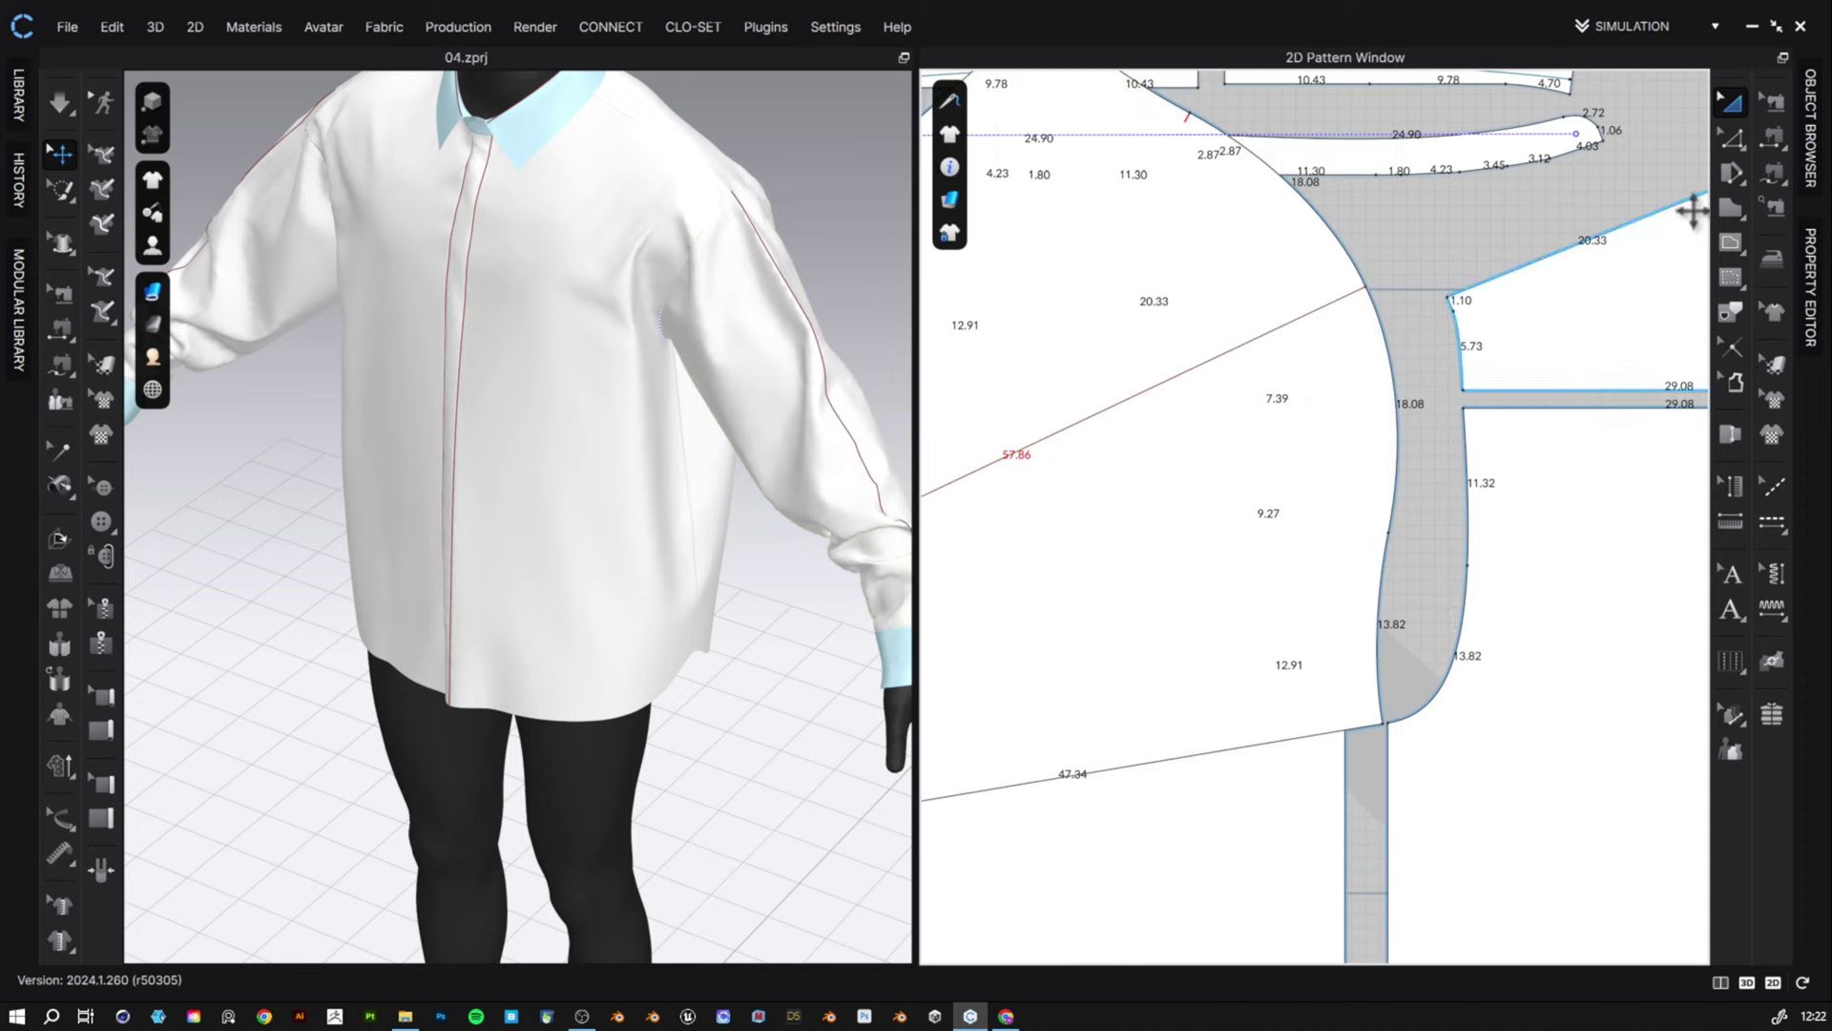
# - Reselect the sleeve and nudge it slightly to fine-tune its alignment with the back armhole
pyautogui.click(1735, 136)
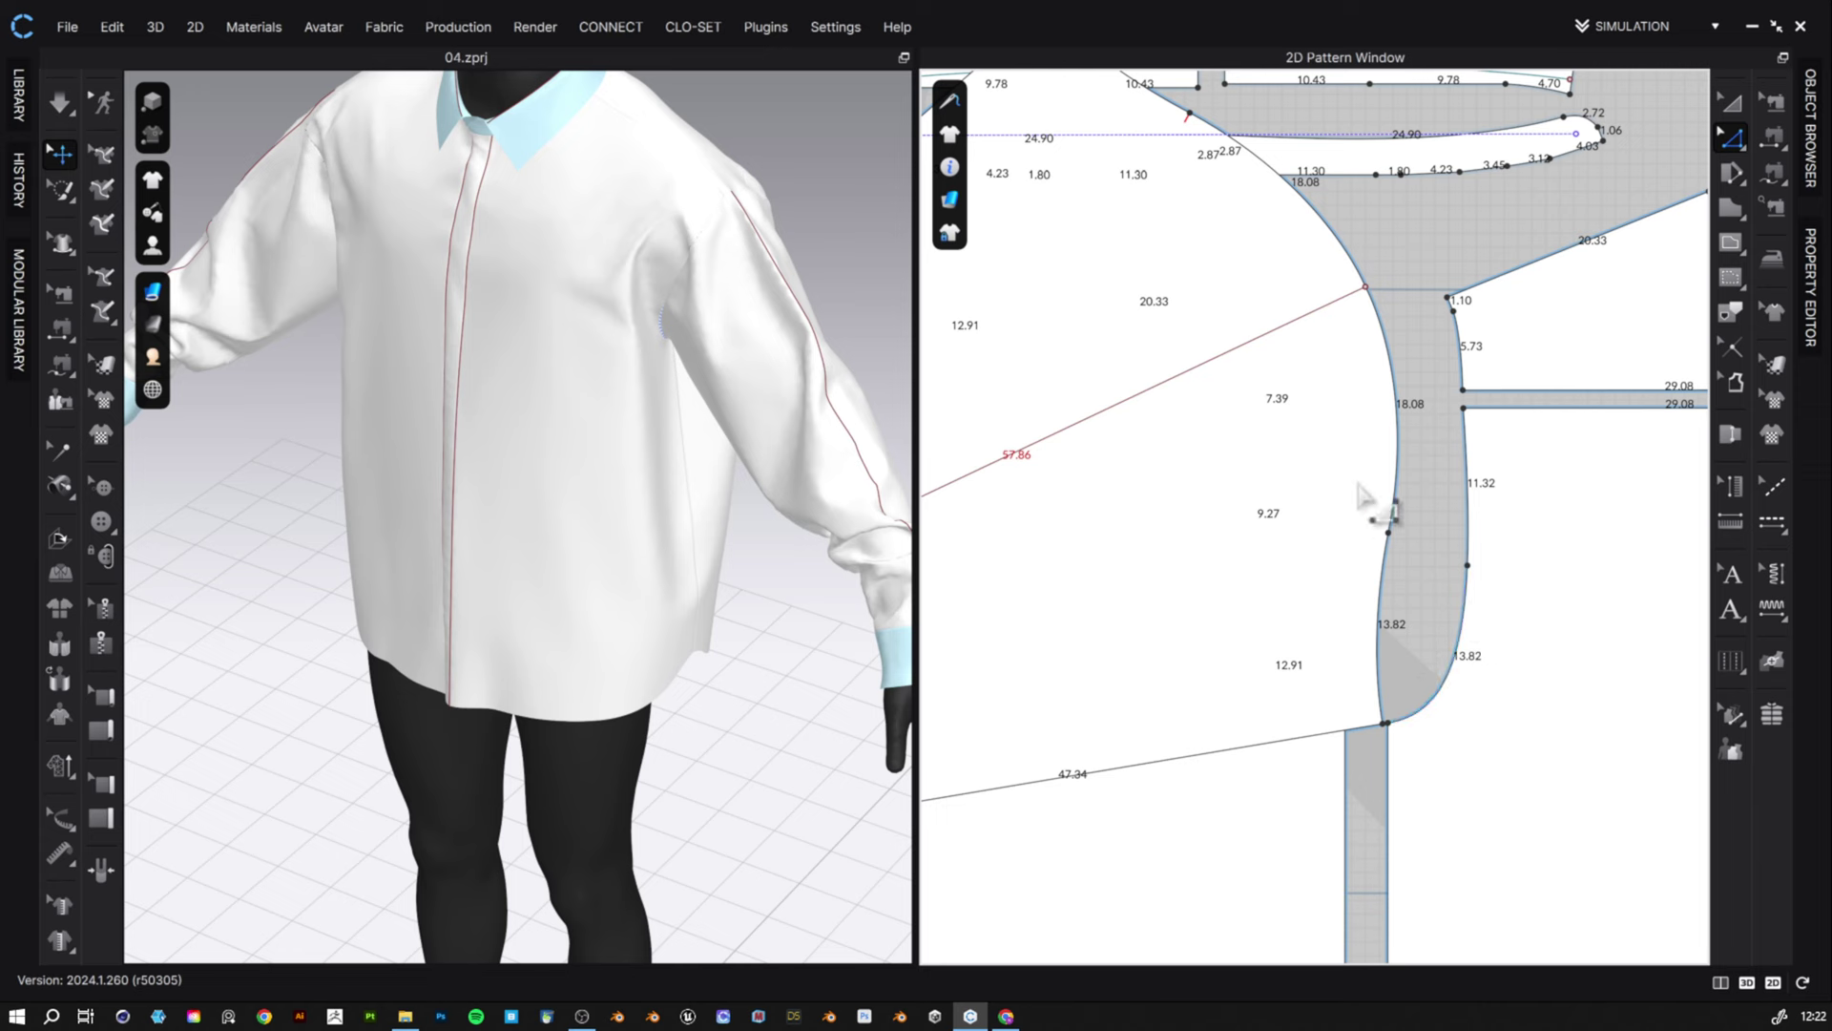
pyautogui.click(1733, 105)
pyautogui.click(1312, 372)
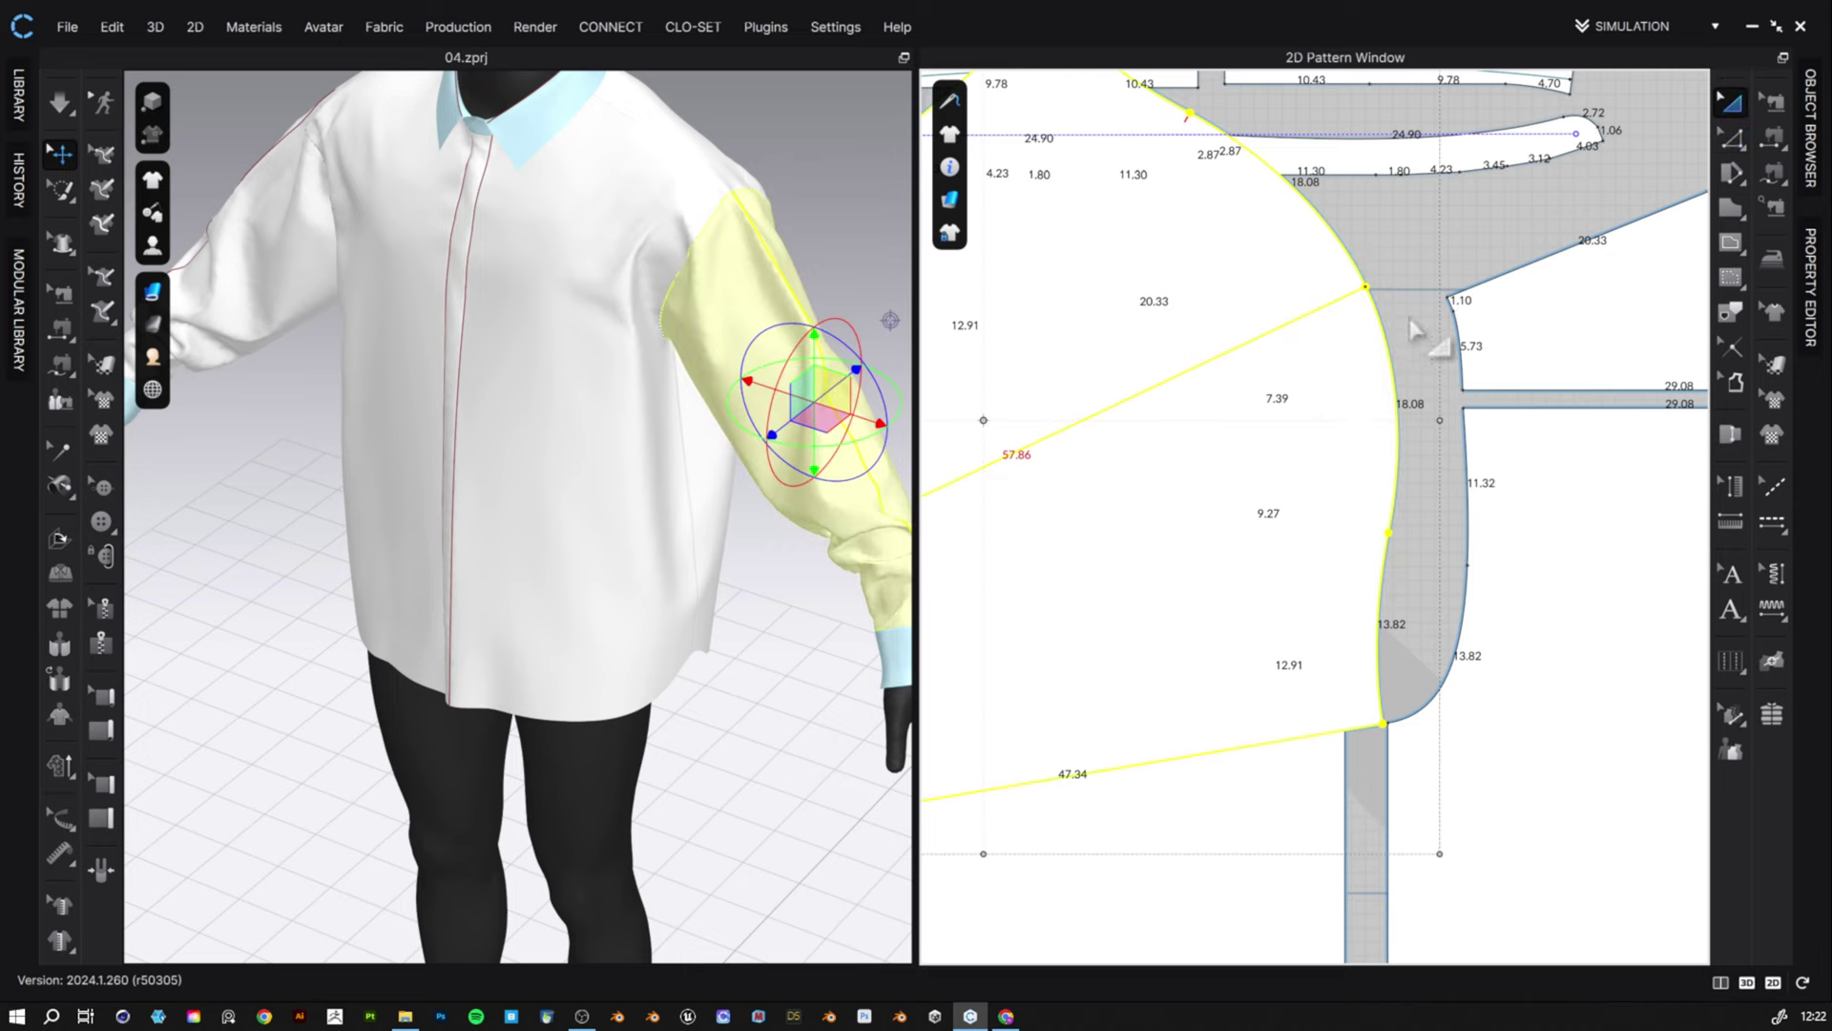
pyautogui.moveTo(1222, 157); pyautogui.dragTo(1327, 304, button='middle')
pyautogui.moveTo(1088, 101); pyautogui.dragTo(1098, 100)
pyautogui.moveTo(1096, 75); pyautogui.dragTo(1122, 111, button='middle')
pyautogui.moveTo(1477, 577); pyautogui.dragTo(1501, 568)
pyautogui.moveTo(1644, 735); pyautogui.dragTo(1493, 528, button='middle')
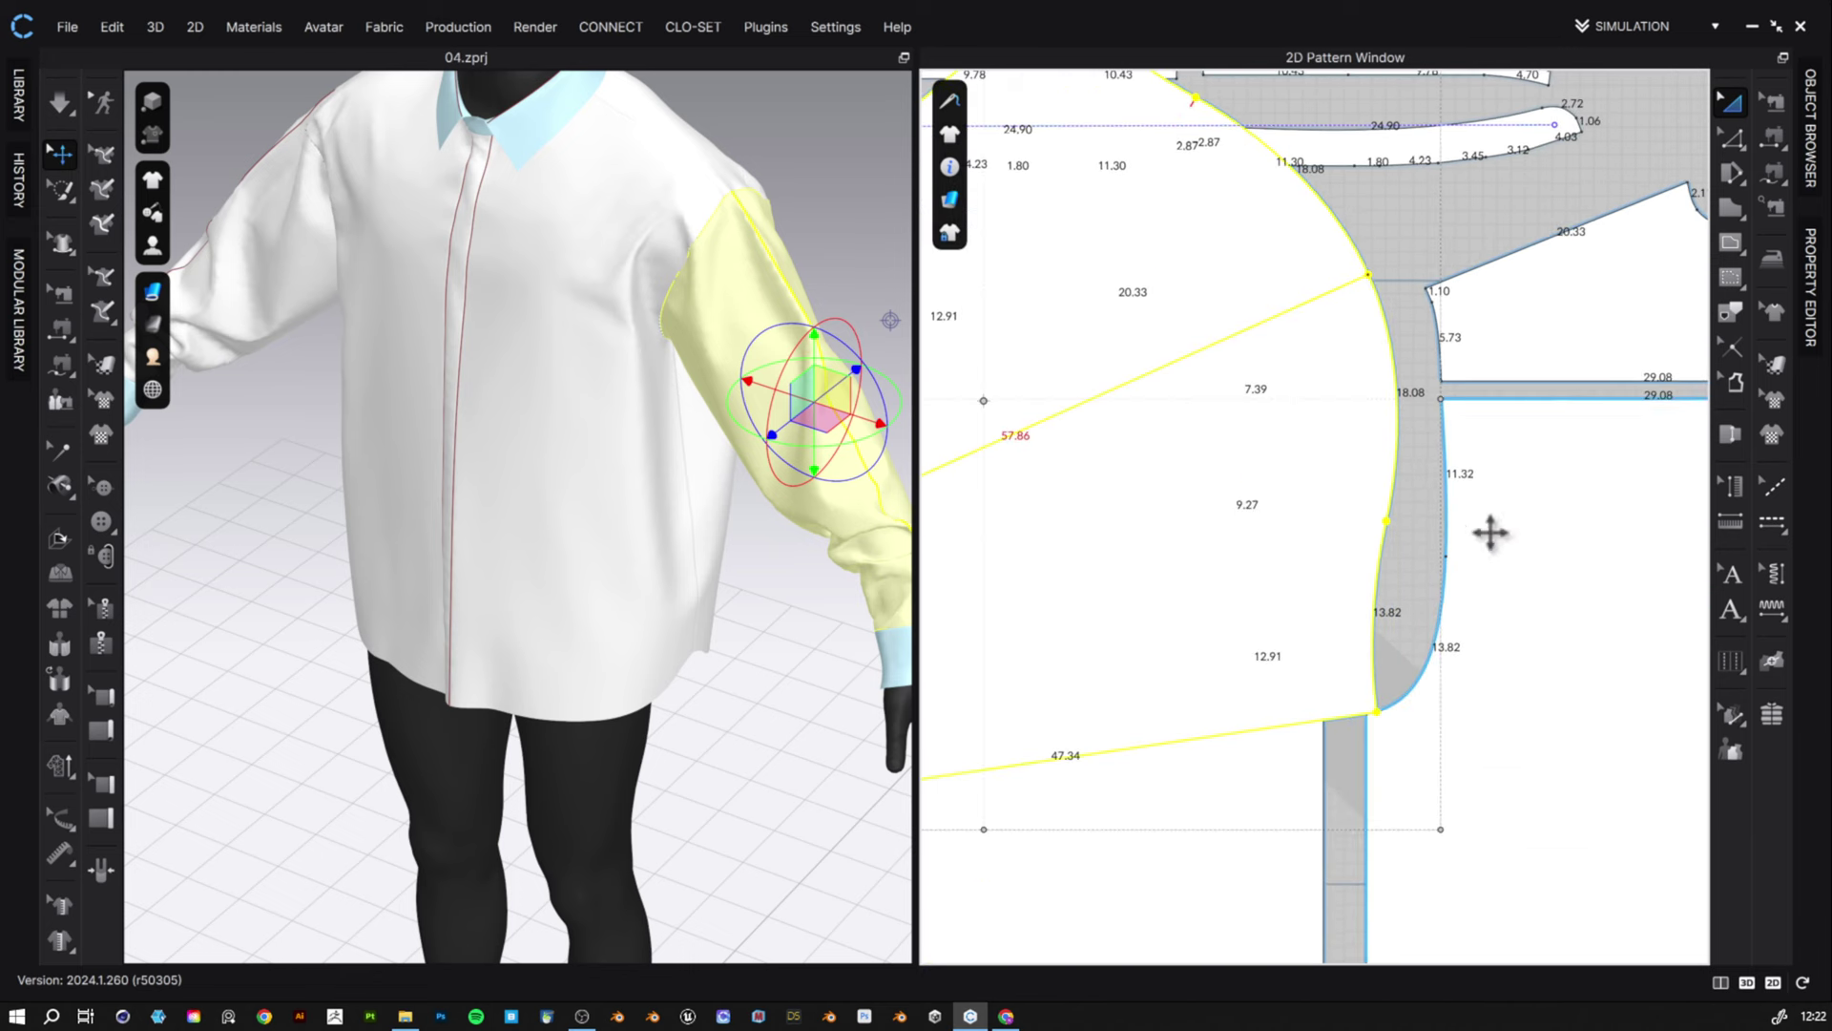
pyautogui.press('Left')
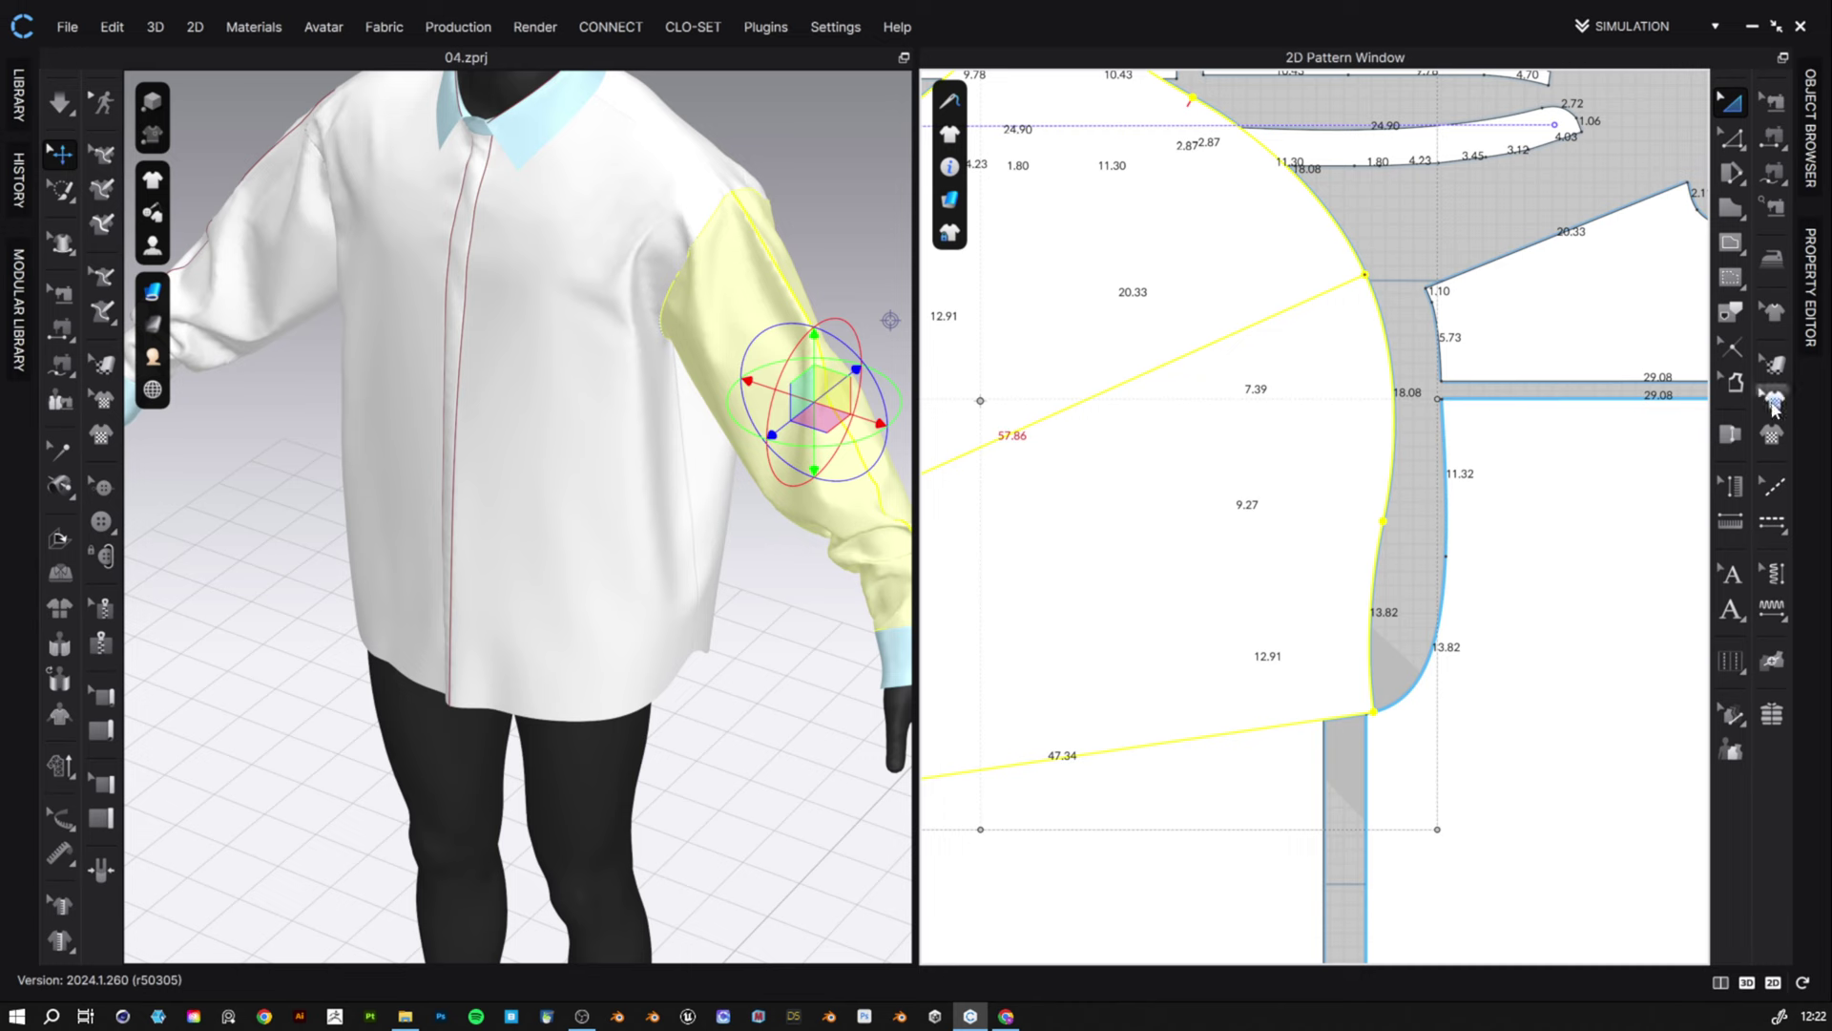
# - Add matching notches at the lower curve points of the back armhole and the back side of the sleeve cap
pyautogui.click(1732, 347)
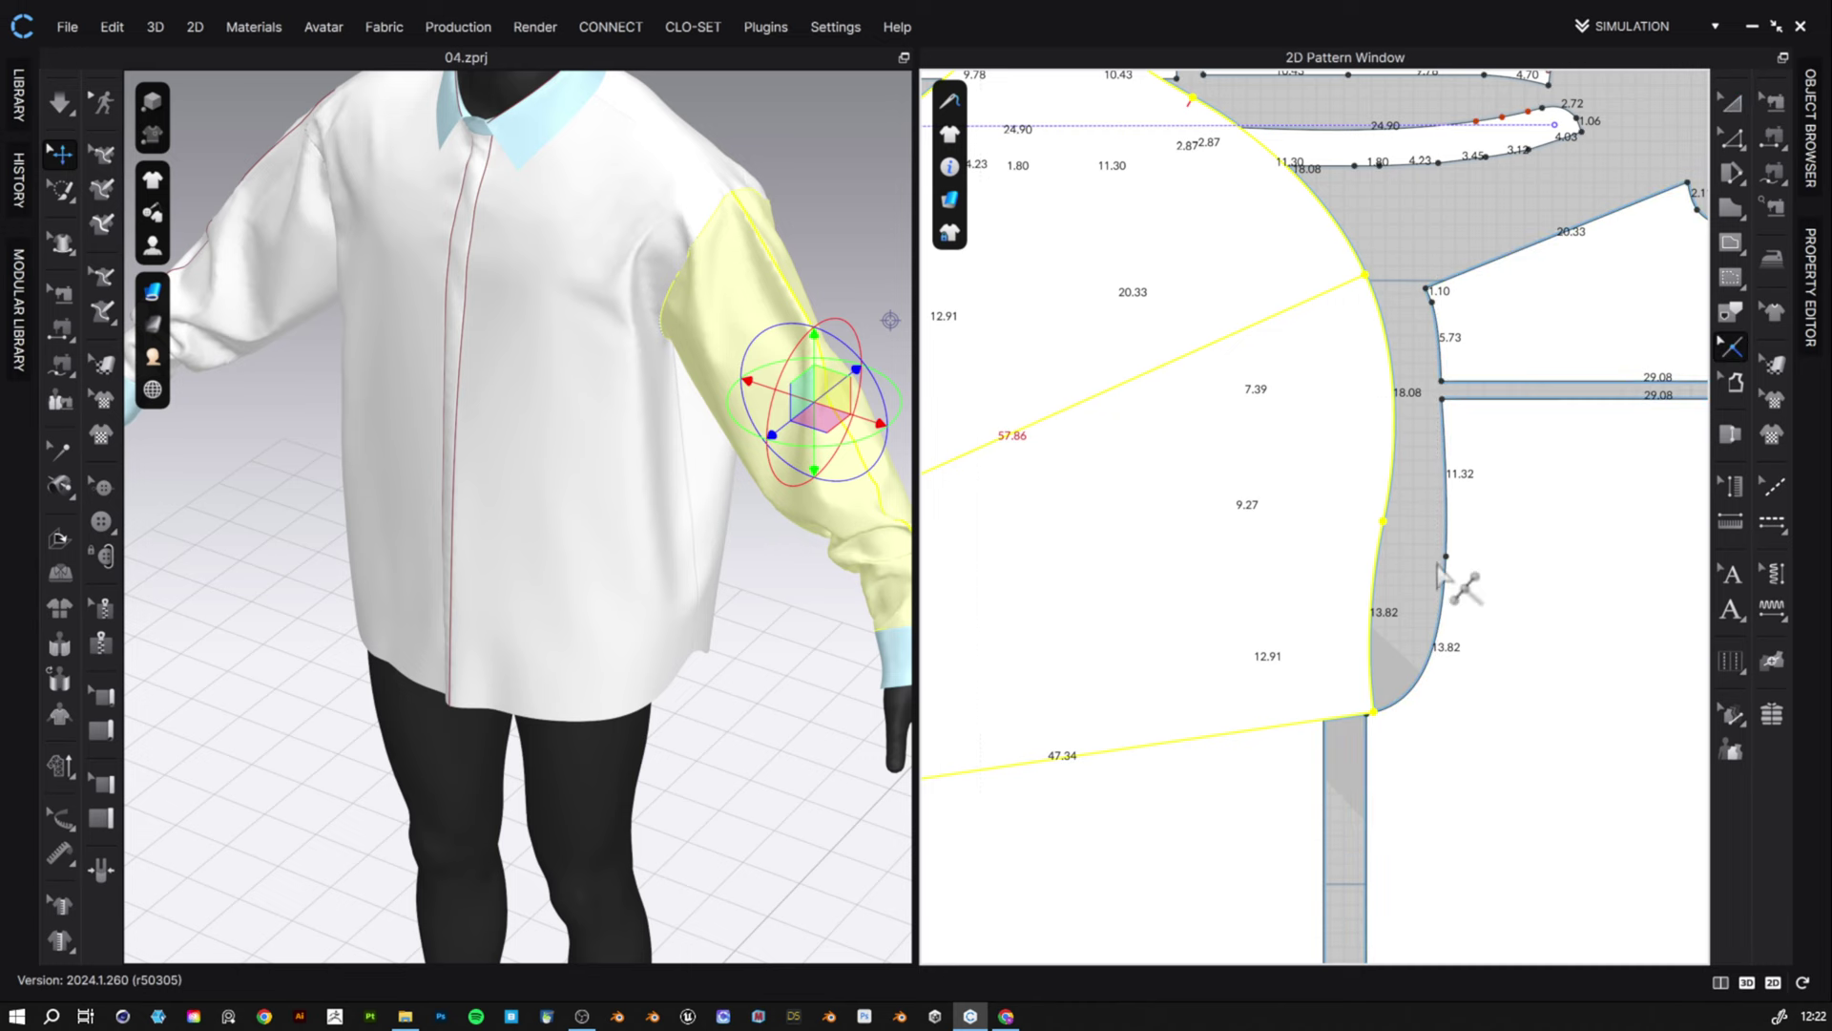
pyautogui.click(1446, 558)
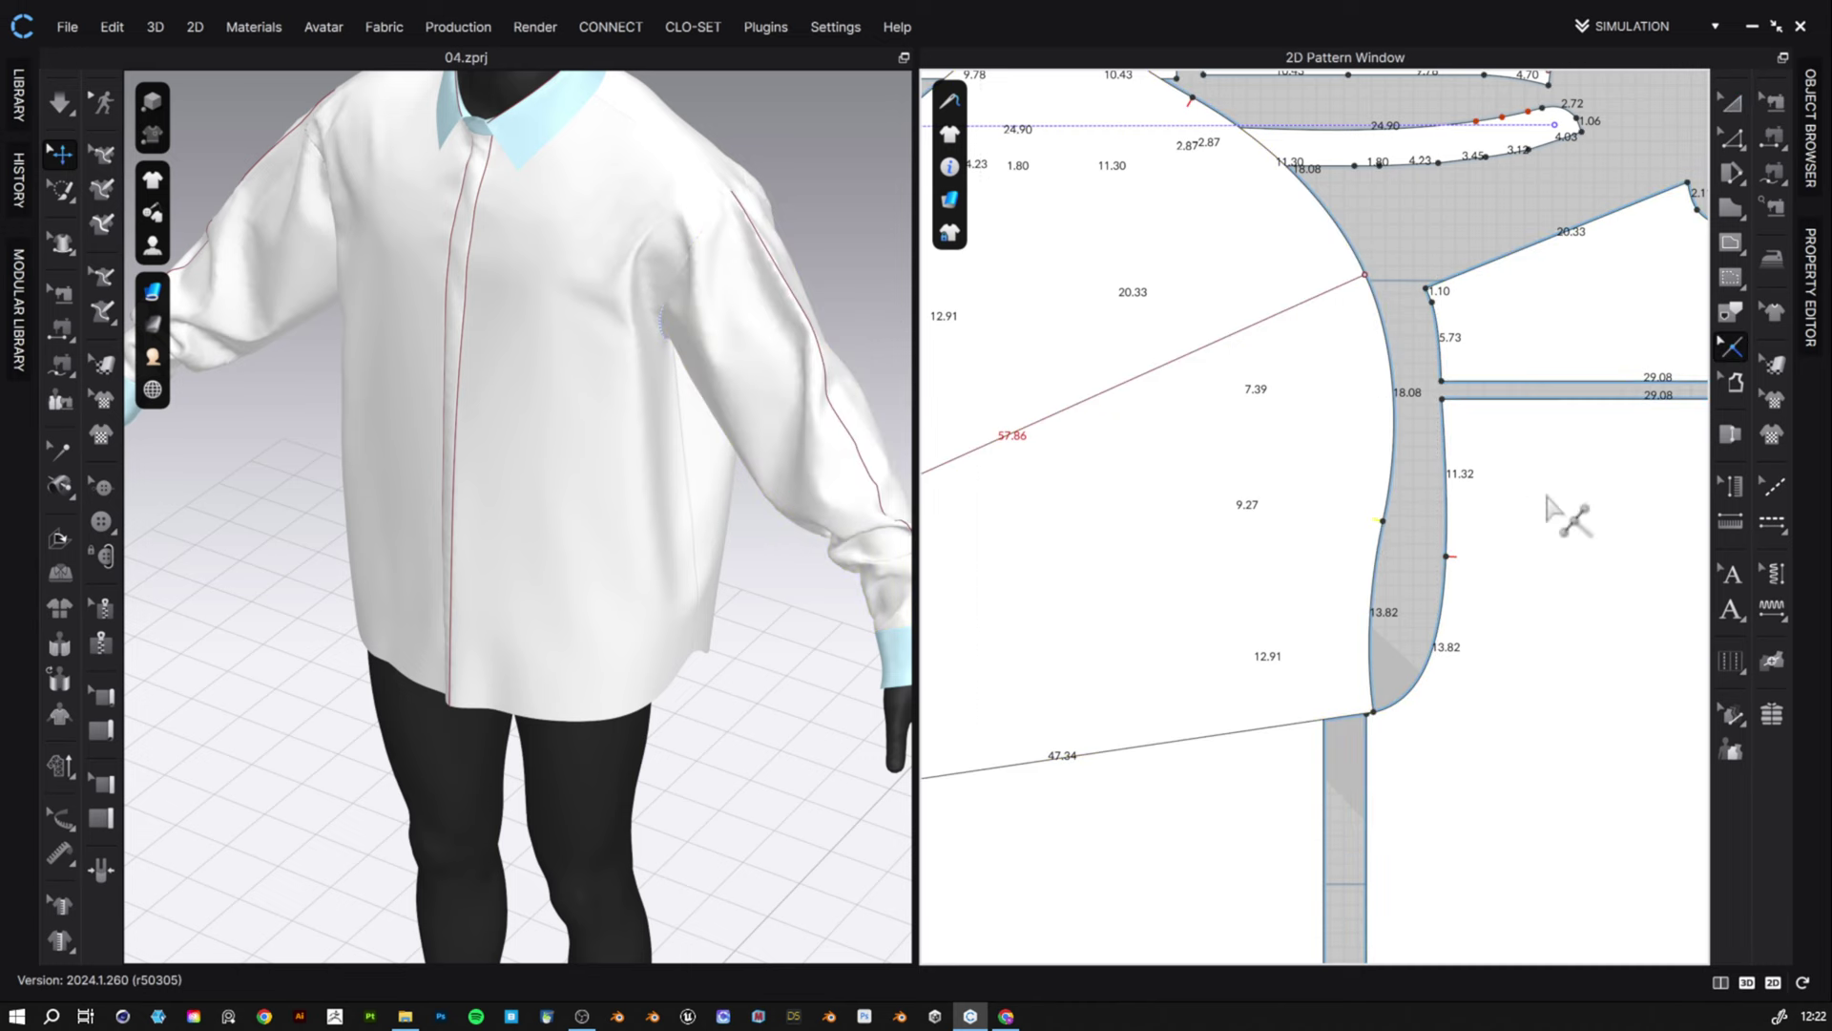
pyautogui.click(1735, 143)
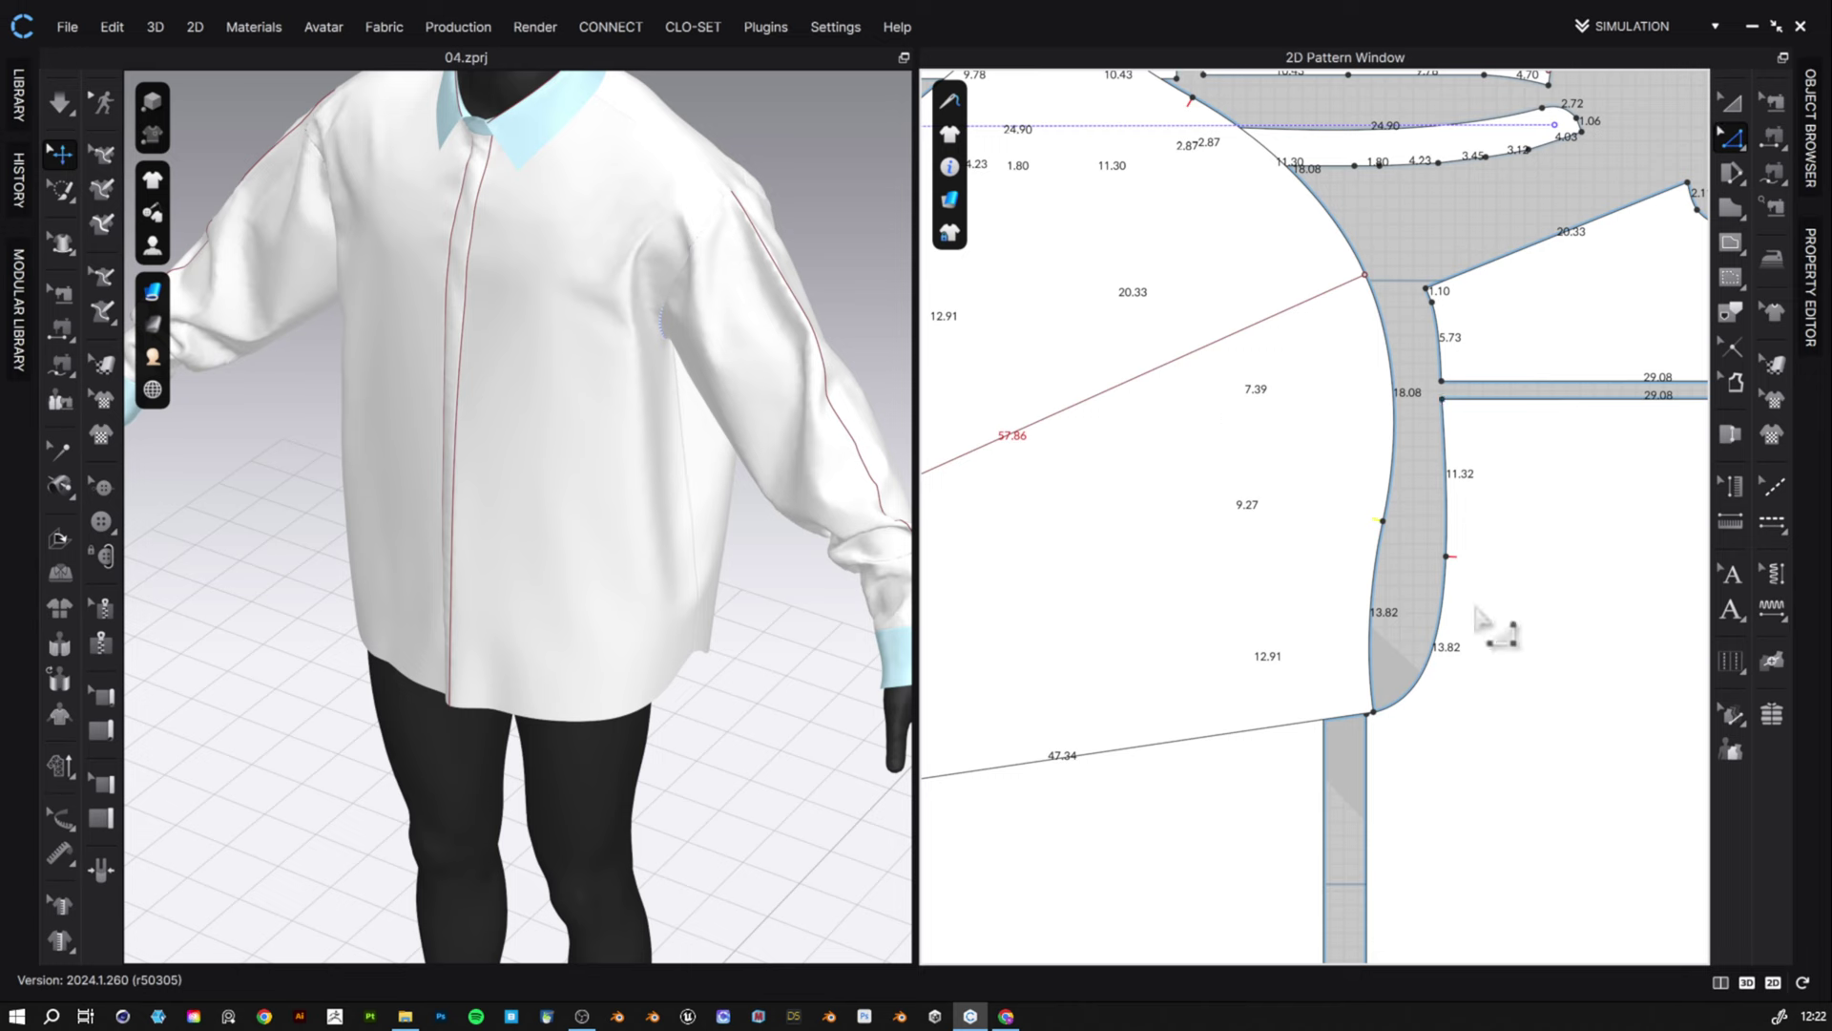
pyautogui.click(1749, 100)
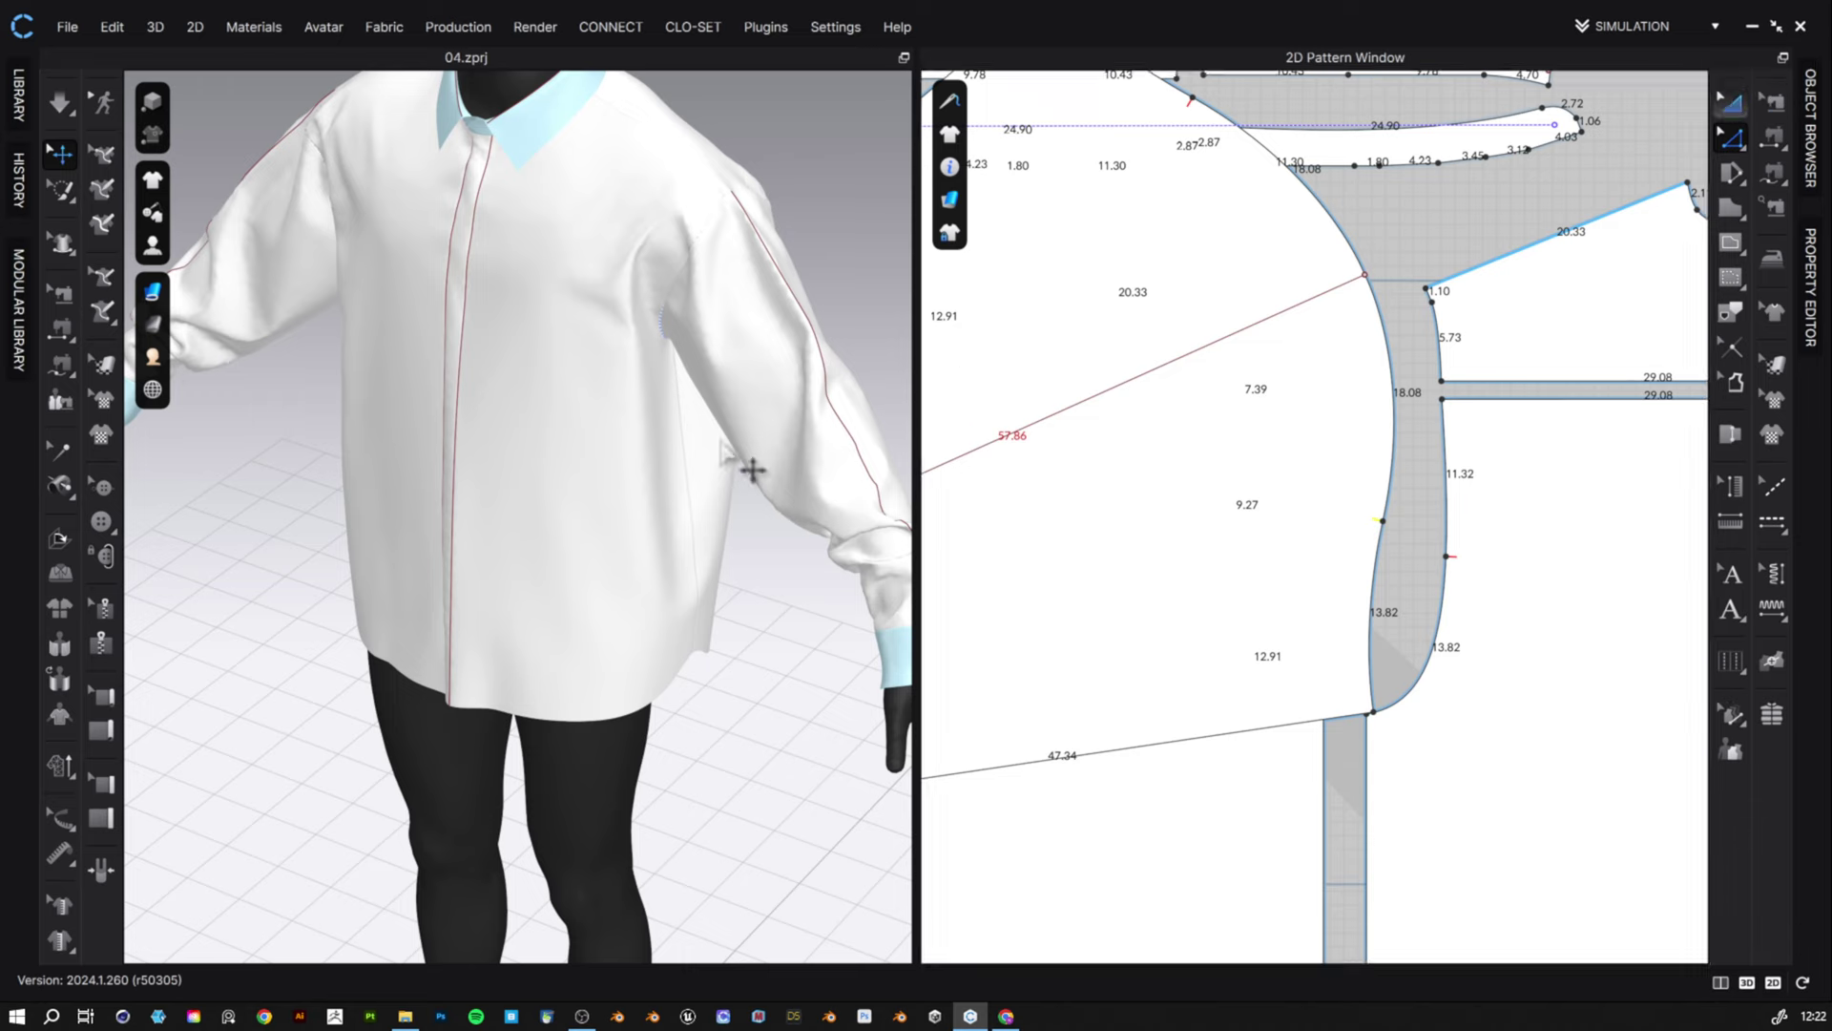
# - Examine the sleeve and its armhole seam from the side on the 3D garment
pyautogui.moveTo(654, 458); pyautogui.dragTo(703, 409, button='right')
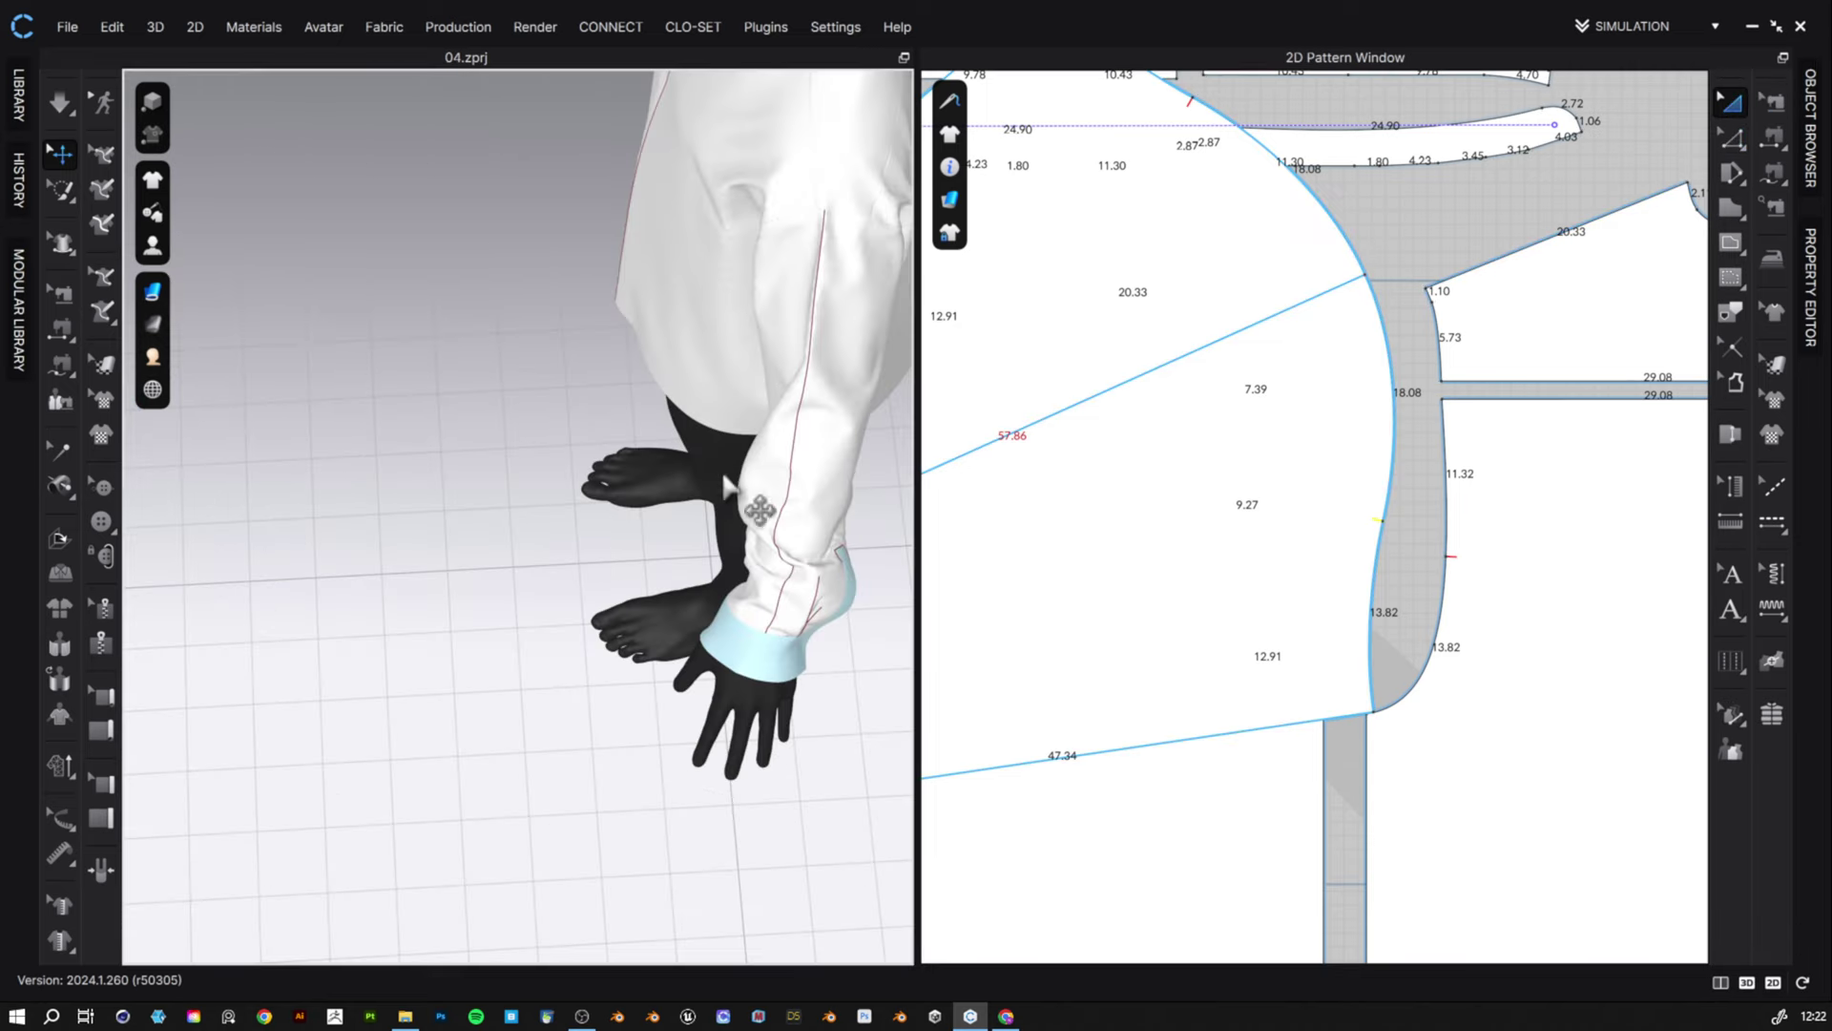
pyautogui.scroll(5, 736, 420)
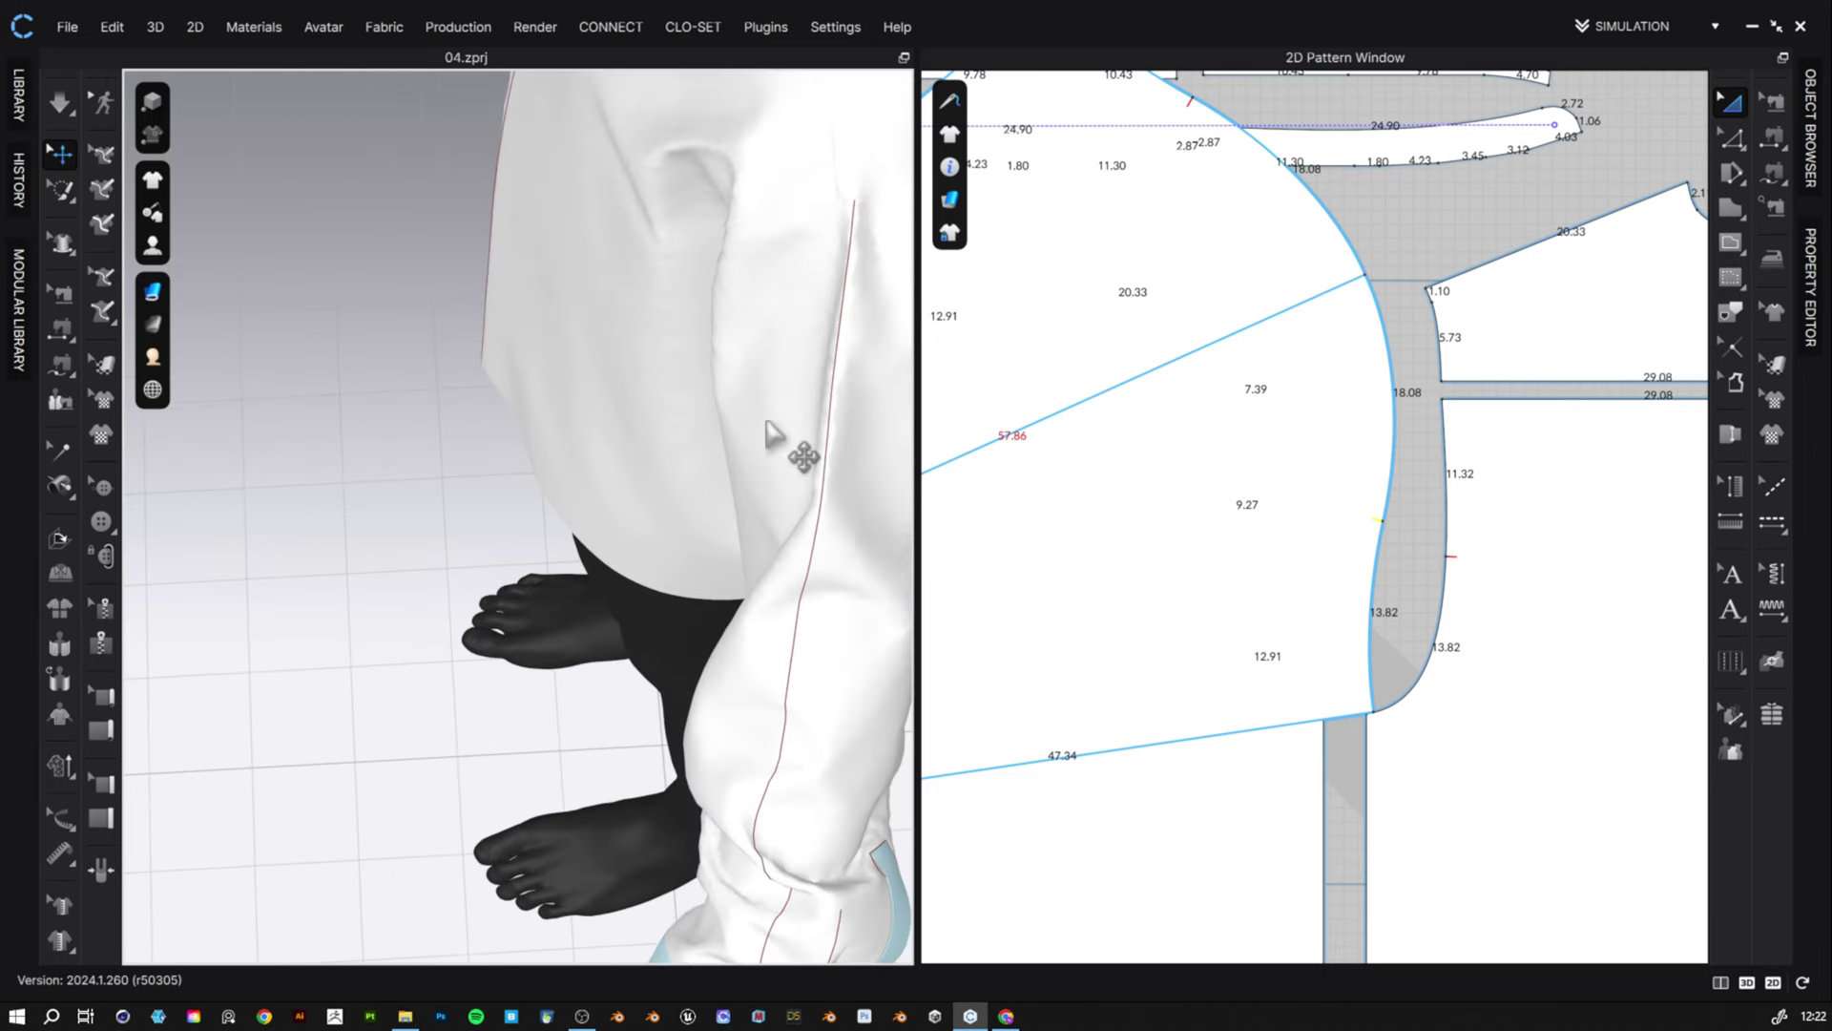
pyautogui.scroll(2, 798, 439)
pyautogui.scroll(2, 754, 447)
pyautogui.moveTo(754, 446); pyautogui.dragTo(716, 407, button='right')
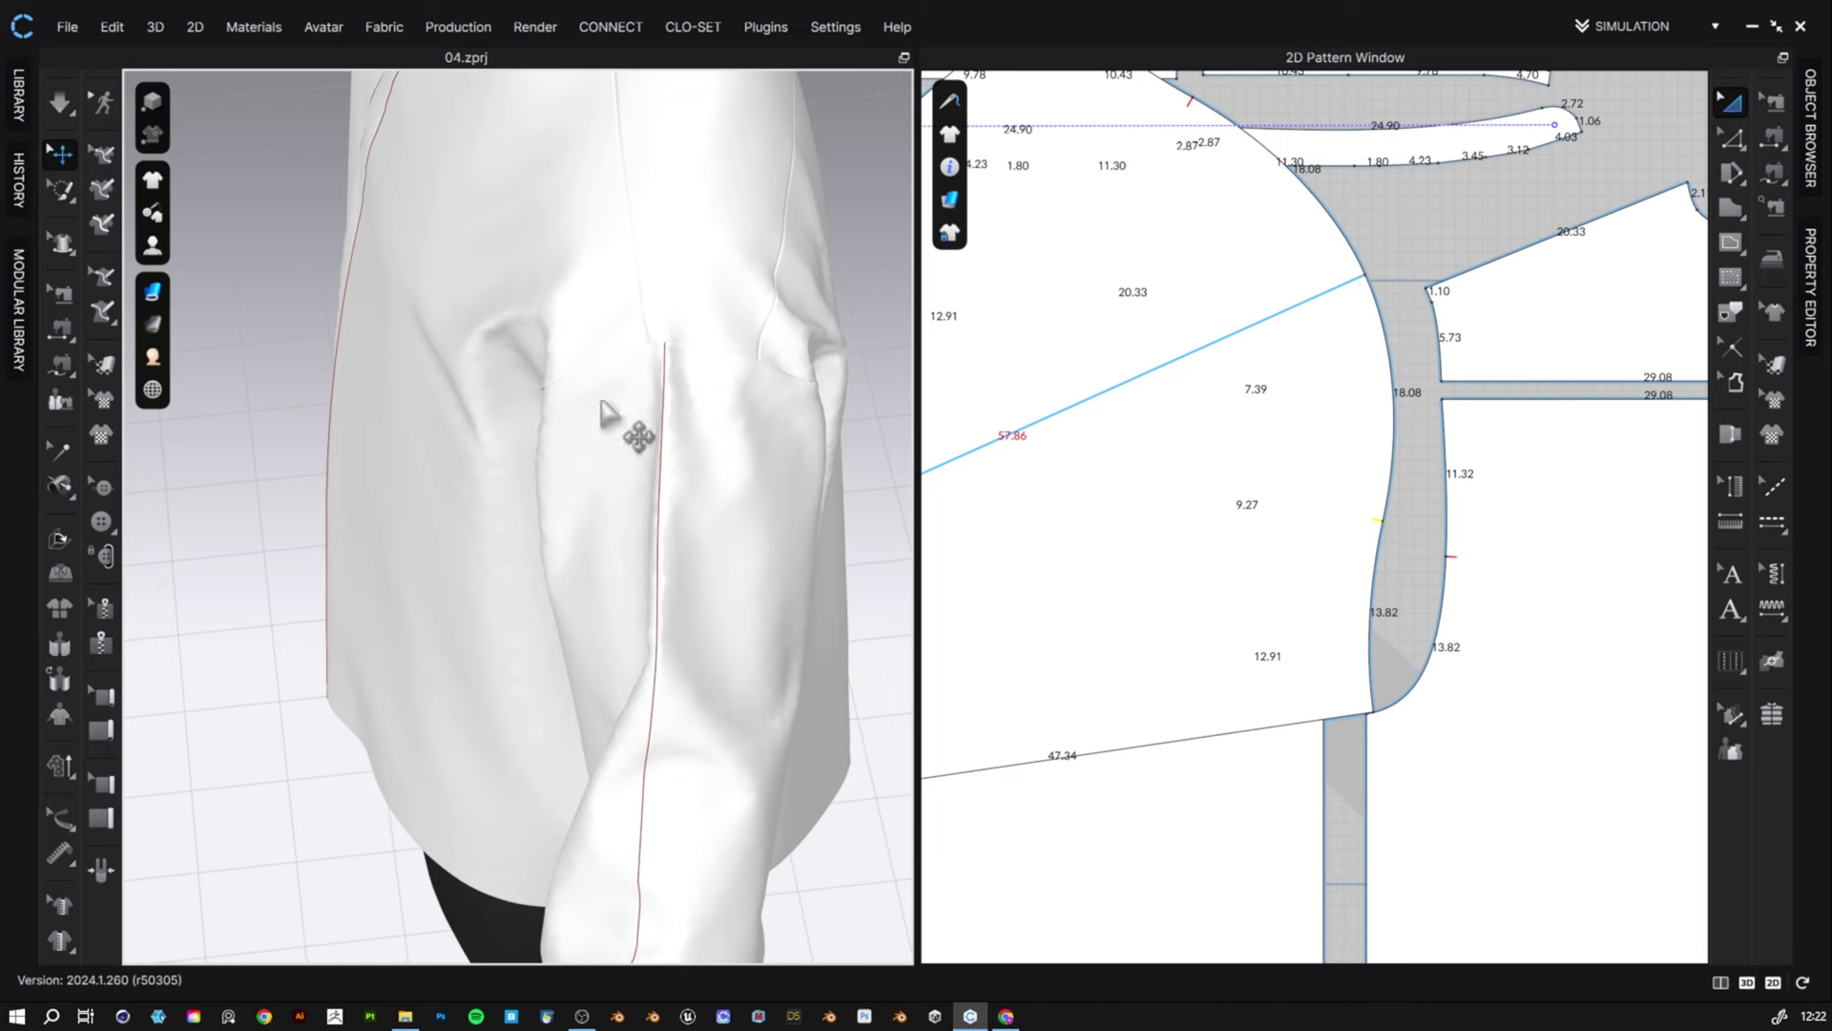
# - Examine the sleeve centre line against the shoulder seam from the side and front of the 3D garment
pyautogui.click(692, 390)
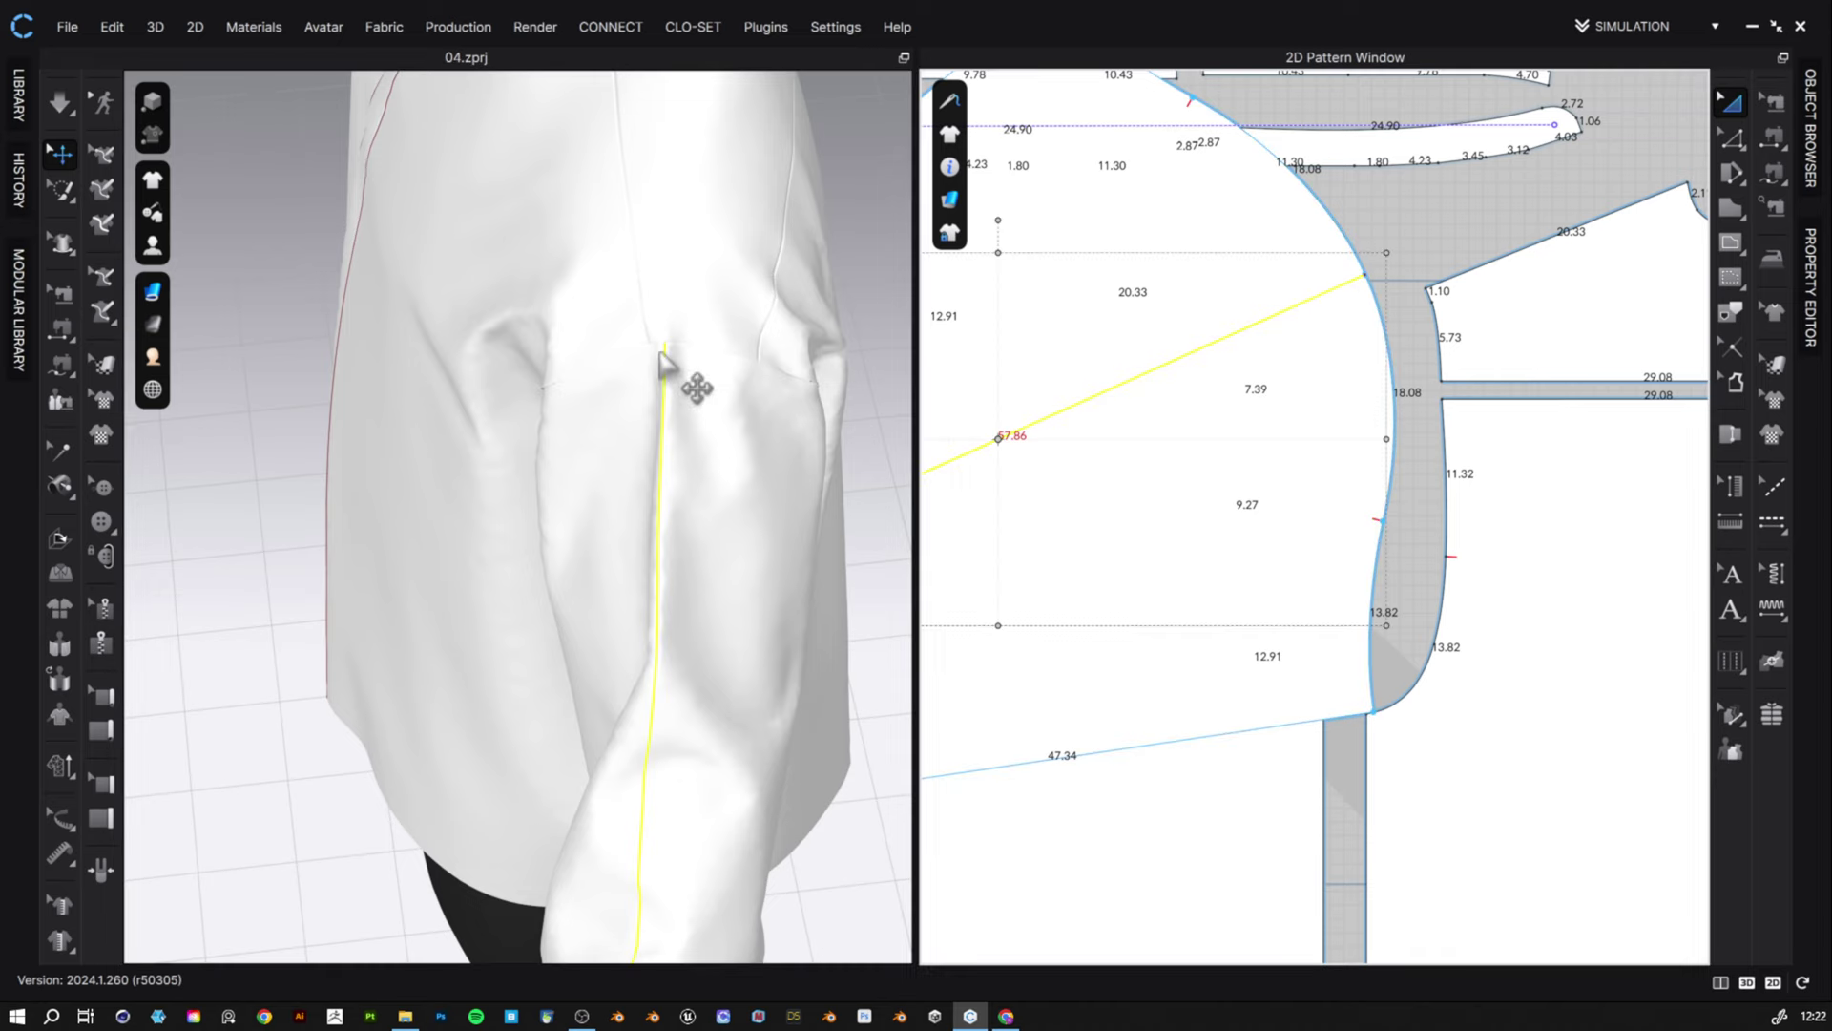
pyautogui.click(1463, 244)
pyautogui.moveTo(1628, 298); pyautogui.dragTo(1562, 389, button='middle')
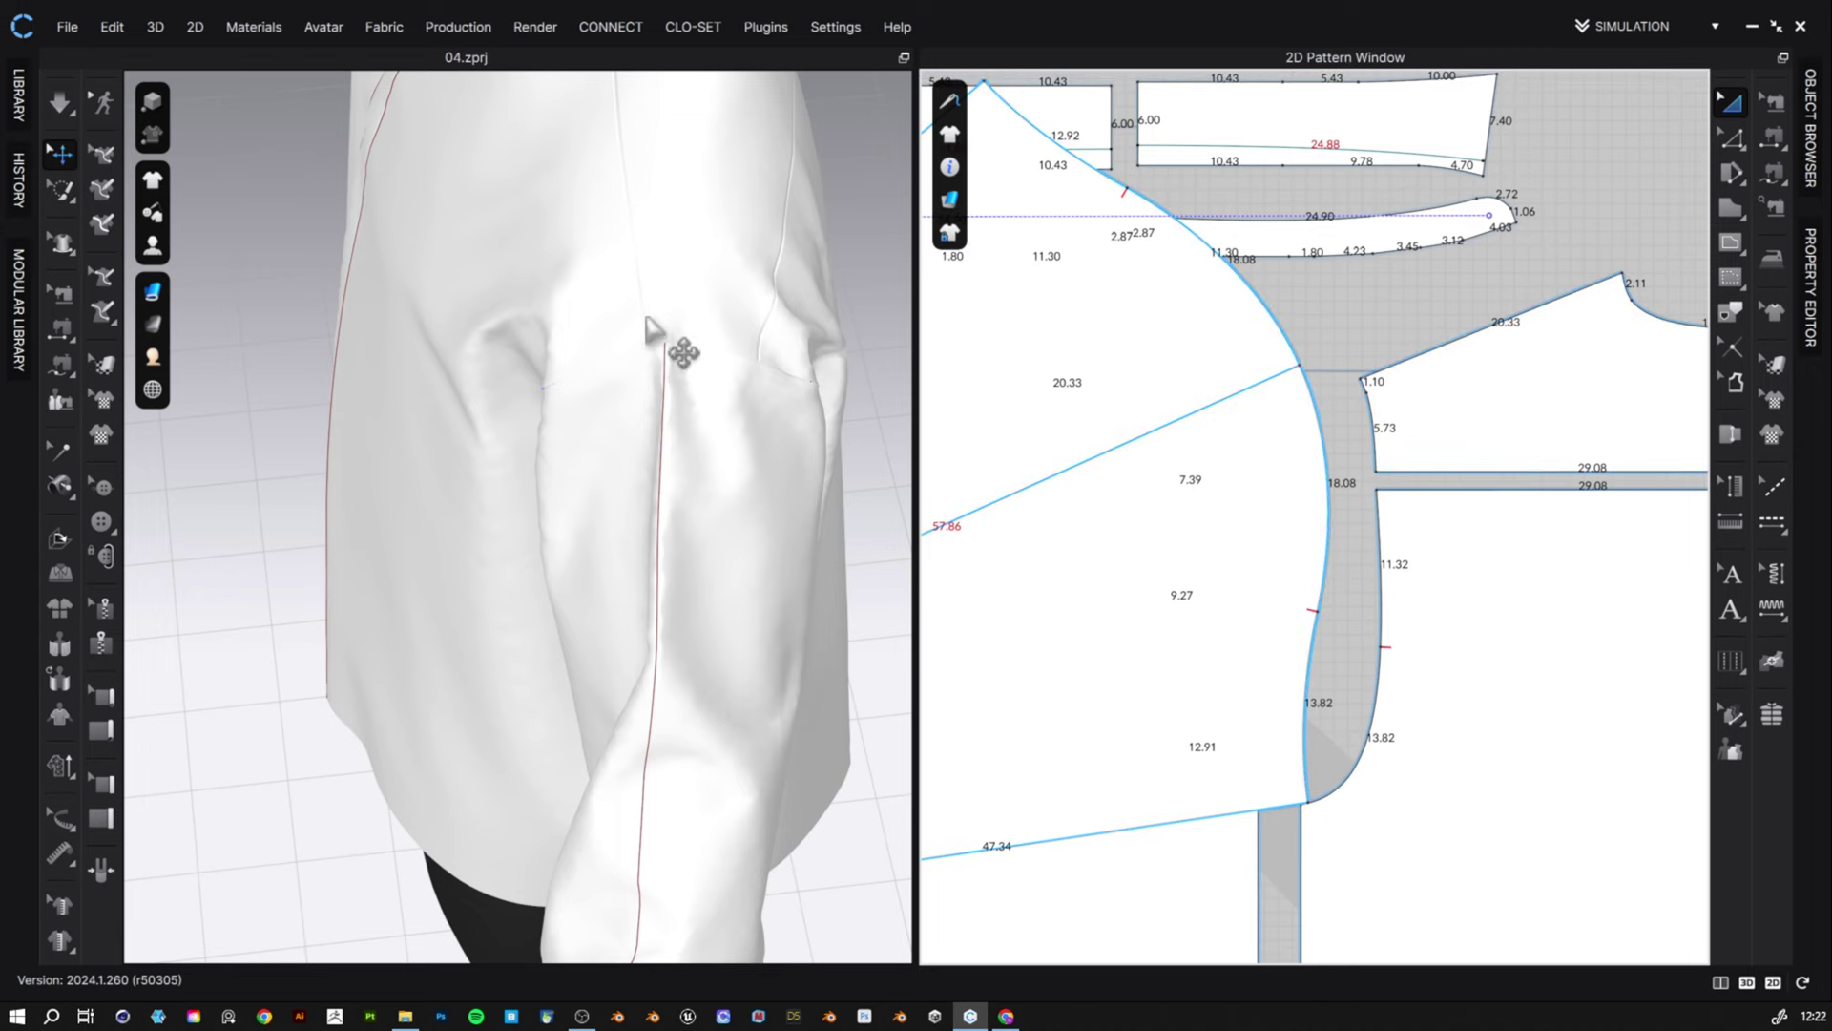
pyautogui.moveTo(657, 287); pyautogui.dragTo(653, 303, button='right')
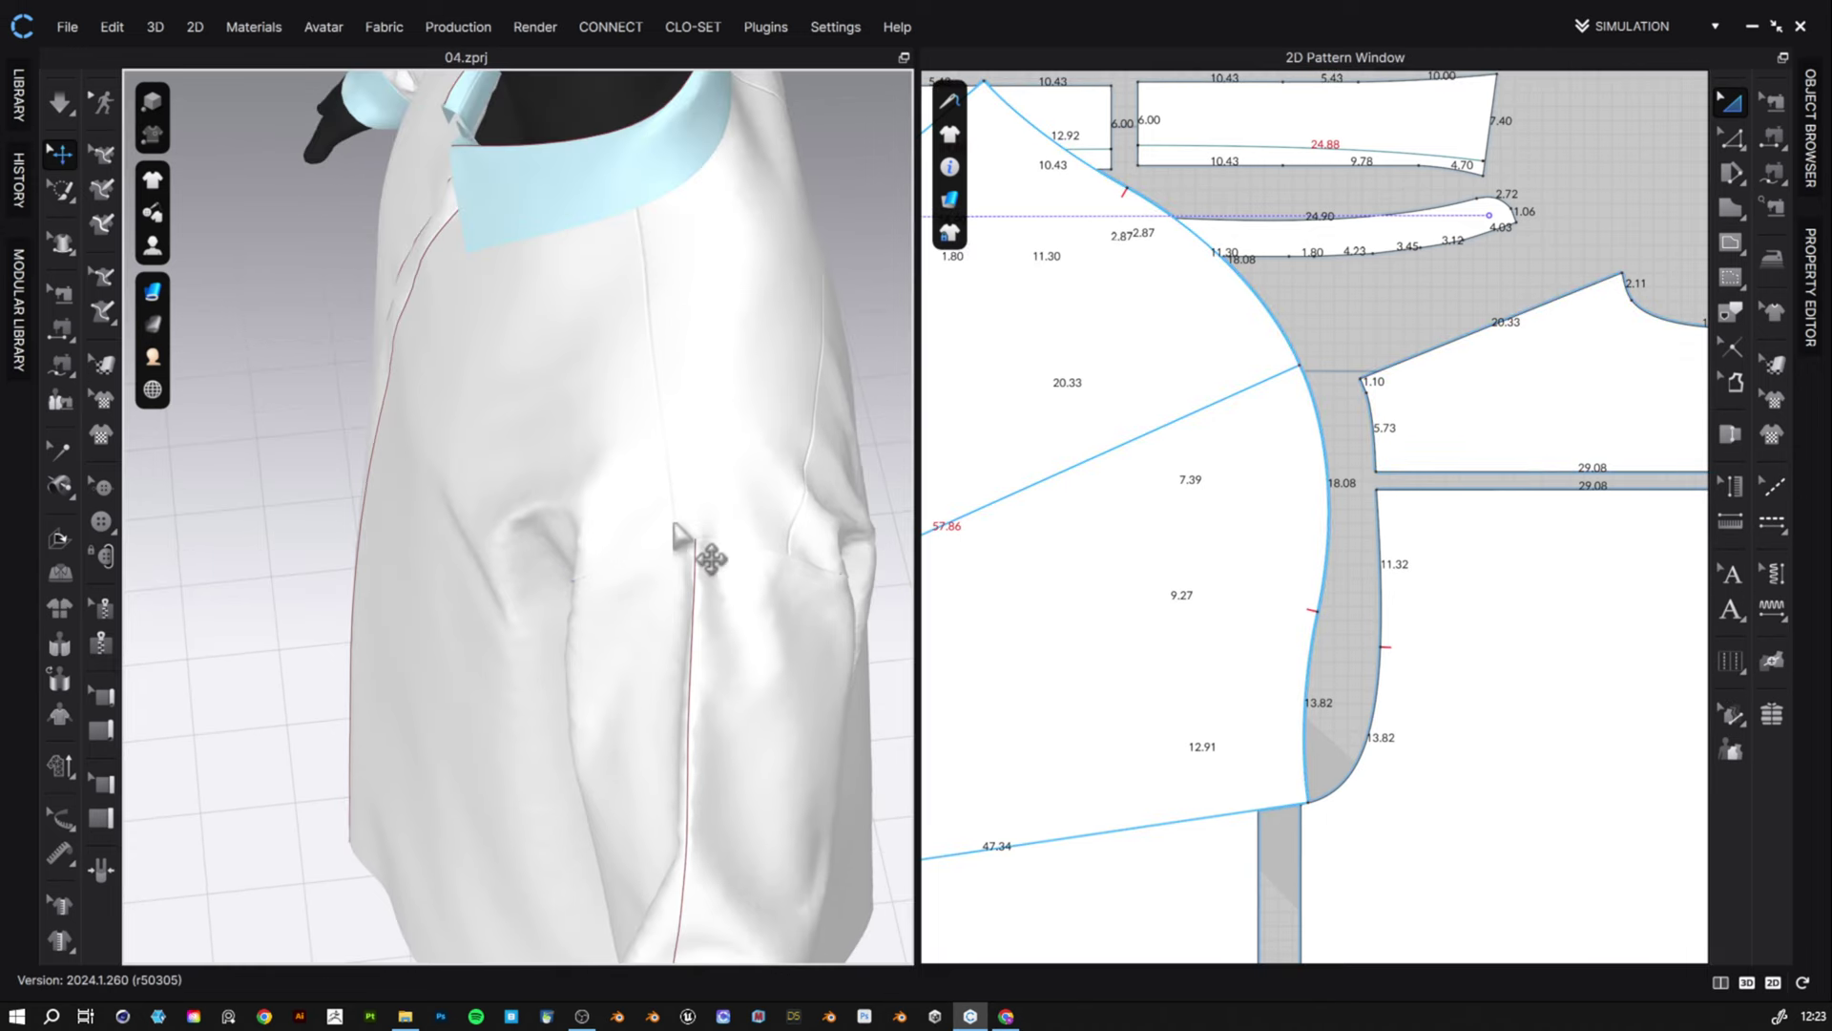
pyautogui.scroll(-5, 728, 462)
pyautogui.moveTo(765, 368); pyautogui.dragTo(656, 599, button='middle')
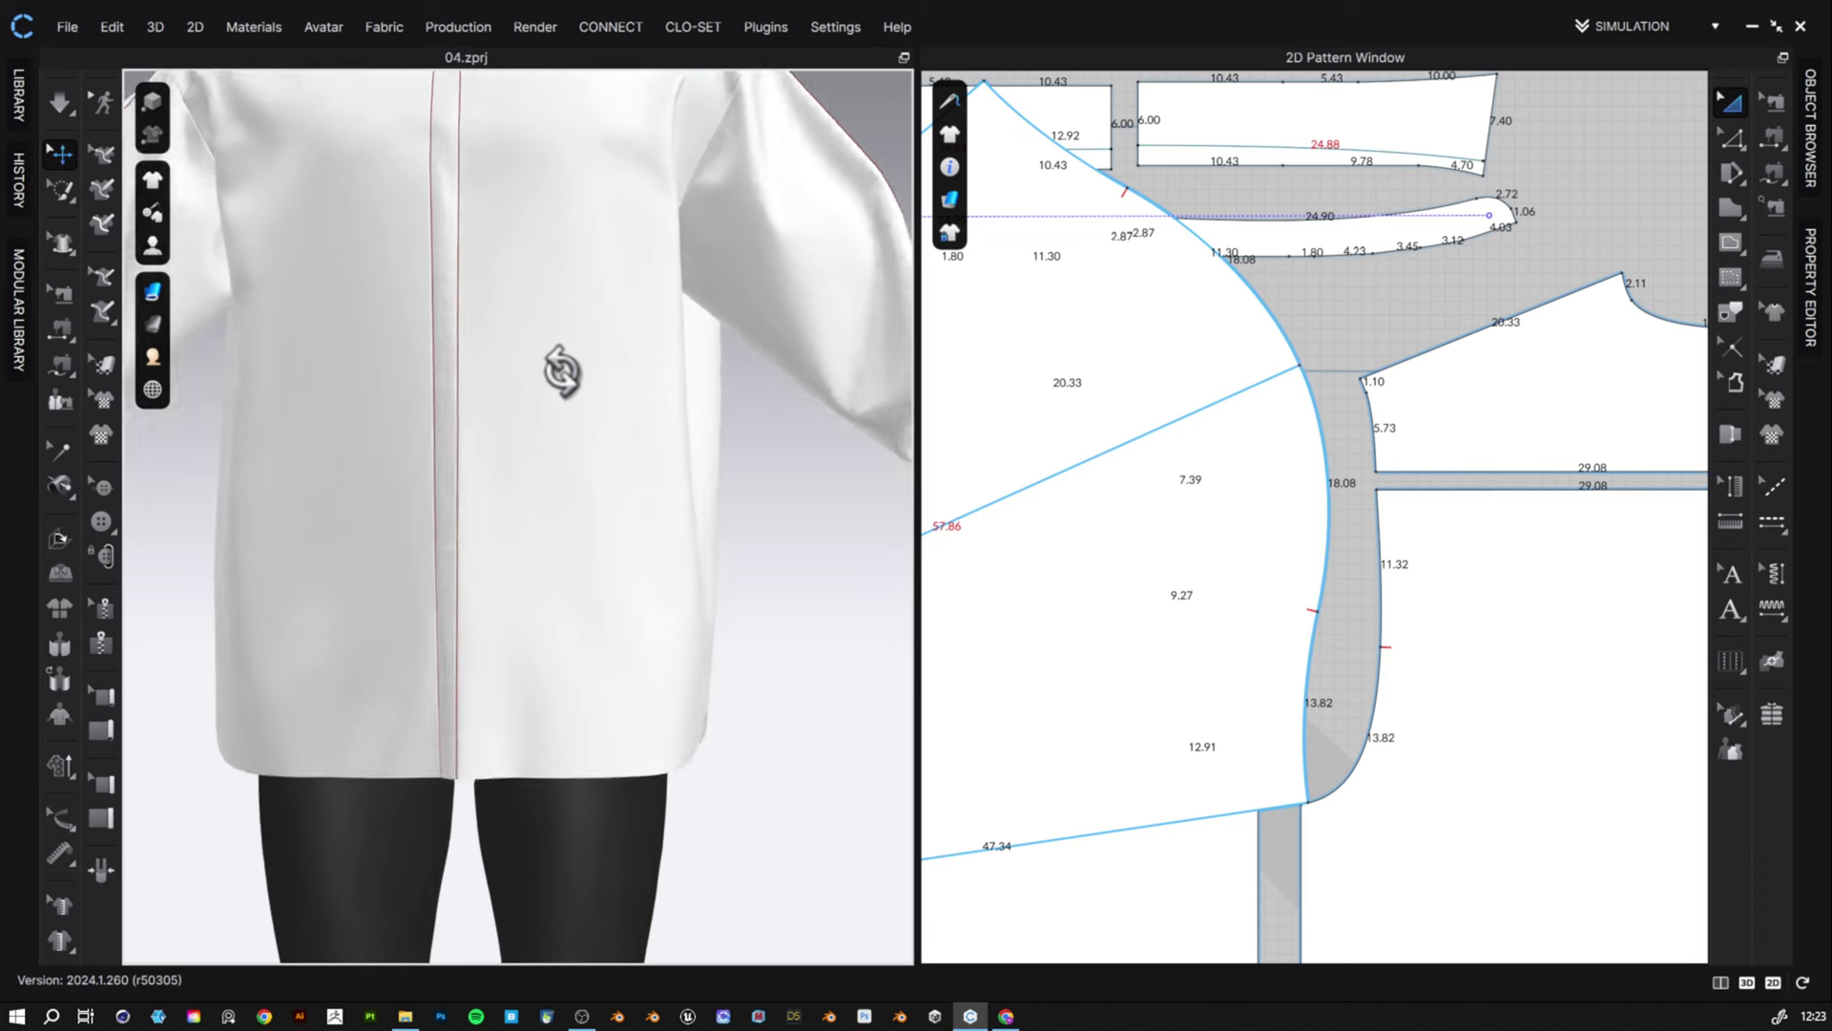
pyautogui.moveTo(560, 369); pyautogui.dragTo(621, 572, button='middle')
pyautogui.click(659, 286)
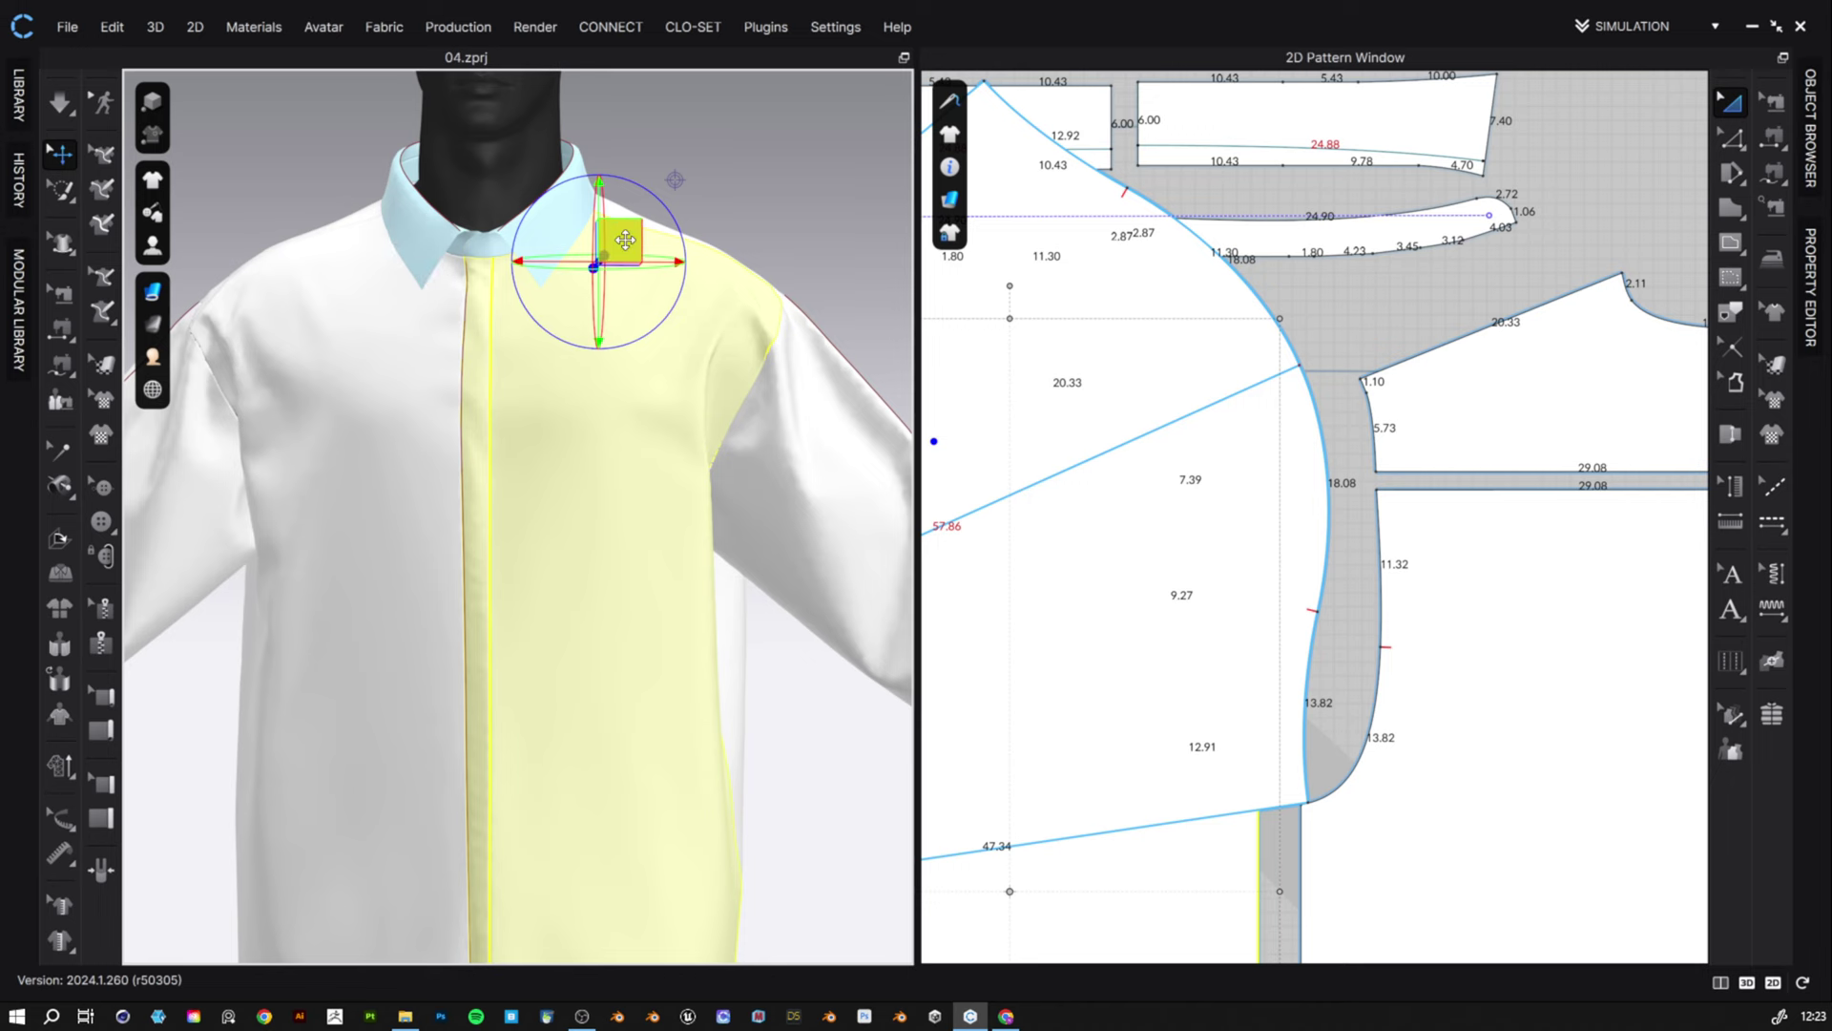
pyautogui.click(849, 250)
pyautogui.moveTo(849, 250); pyautogui.dragTo(735, 393, button='right')
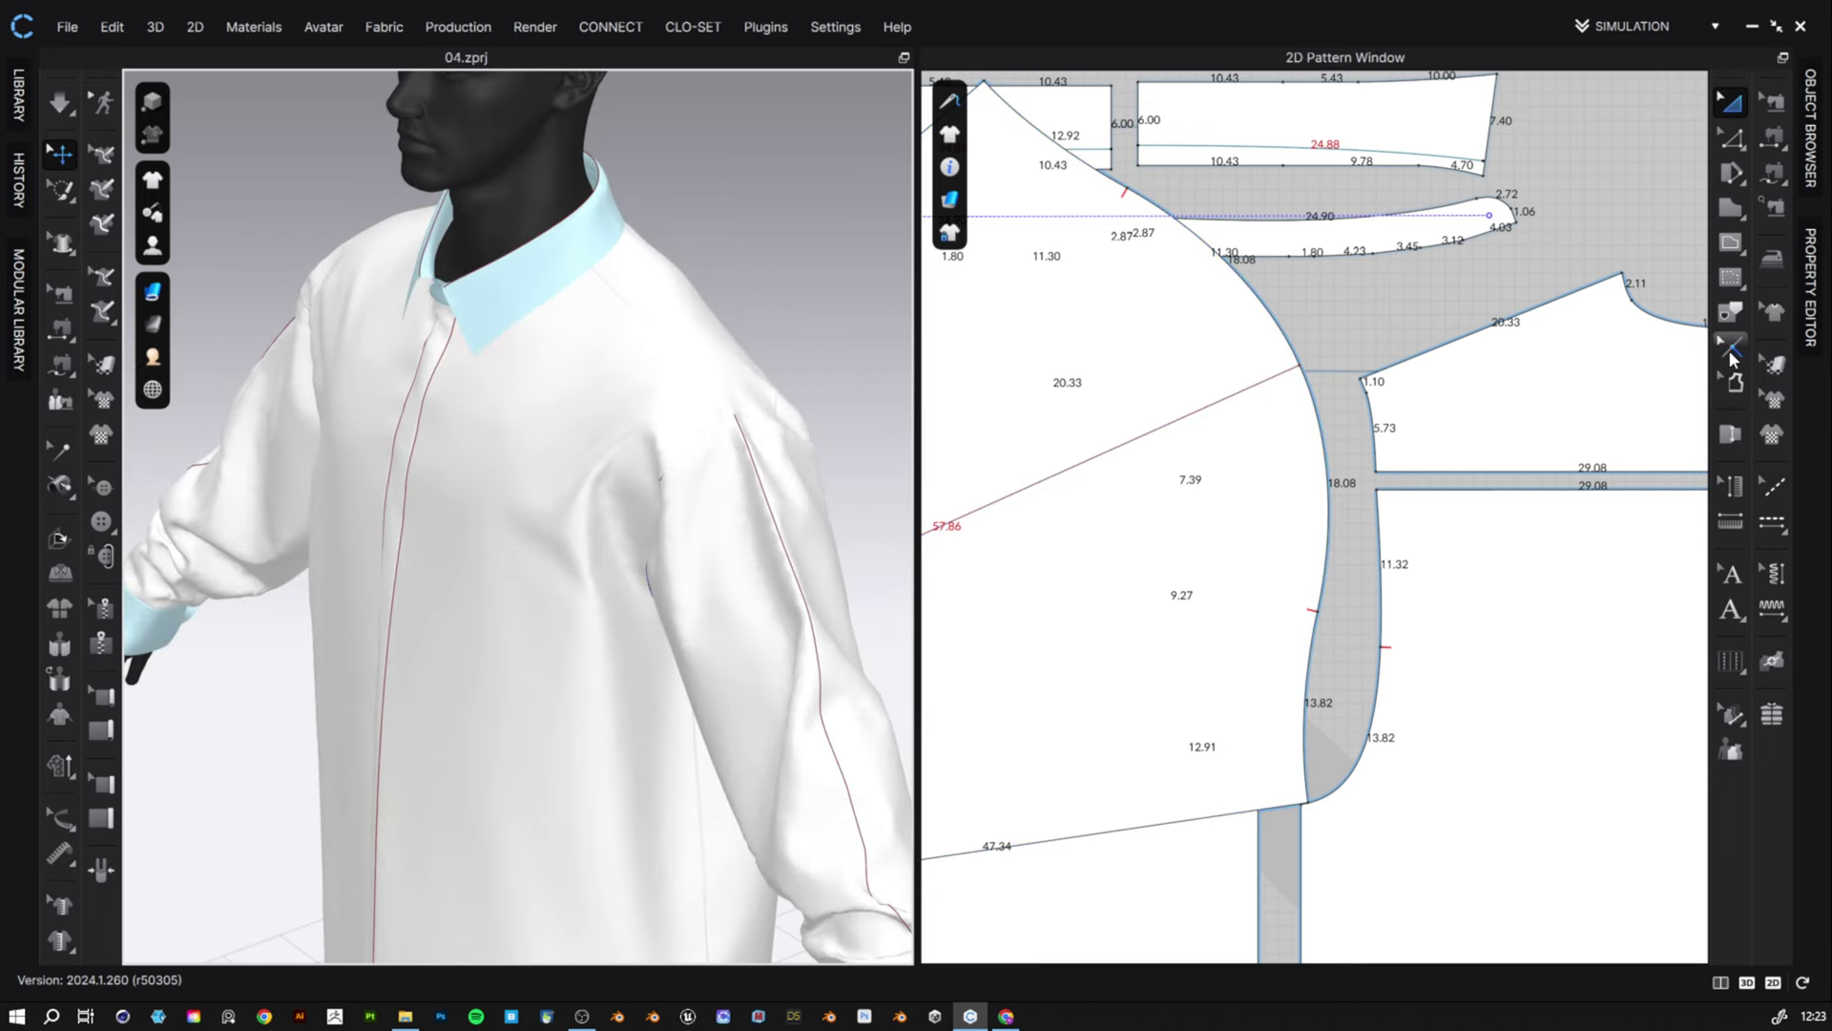
# - Draw a straight internal line across the back yoke from the curve point on the neckline to the upper curve point on the armhole
pyautogui.click(1732, 351)
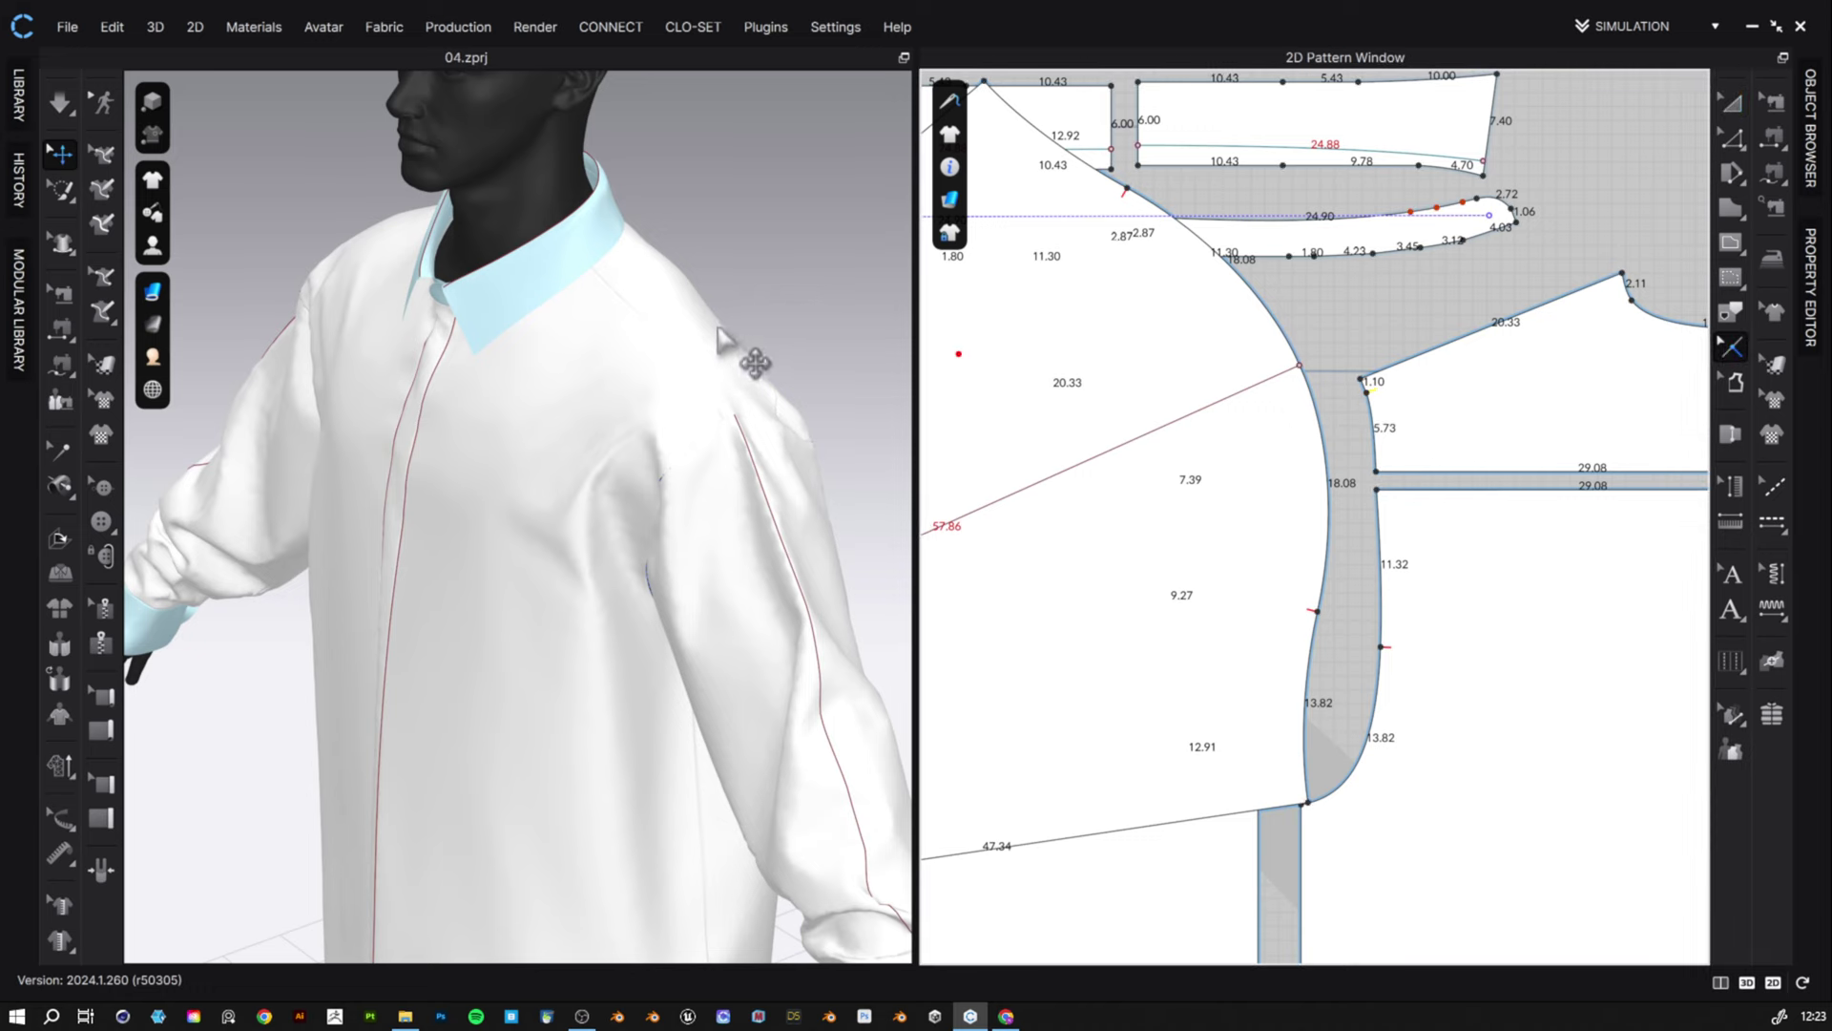
pyautogui.moveTo(753, 359); pyautogui.dragTo(703, 388, button='right')
pyautogui.moveTo(1584, 344); pyautogui.dragTo(1331, 461, button='middle')
pyautogui.scroll(3, 1335, 458)
pyautogui.click(1731, 242)
pyautogui.click(1394, 402)
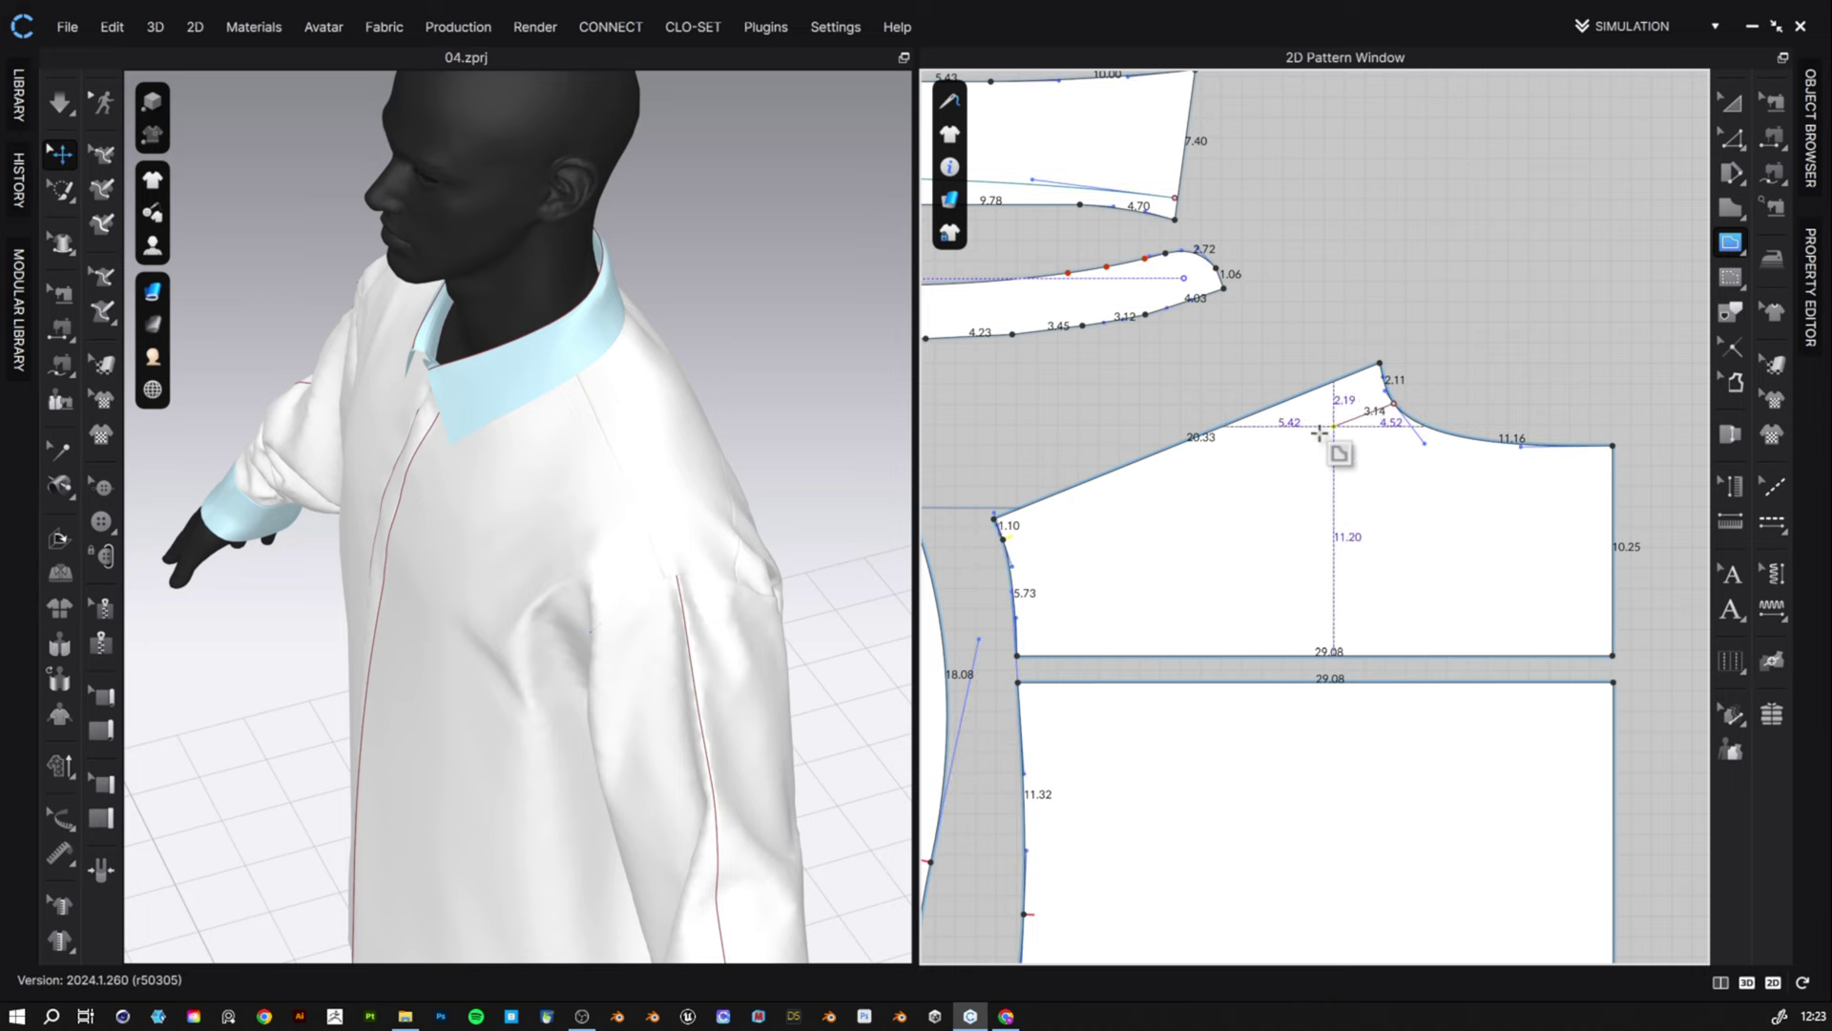
pyautogui.click(1001, 539)
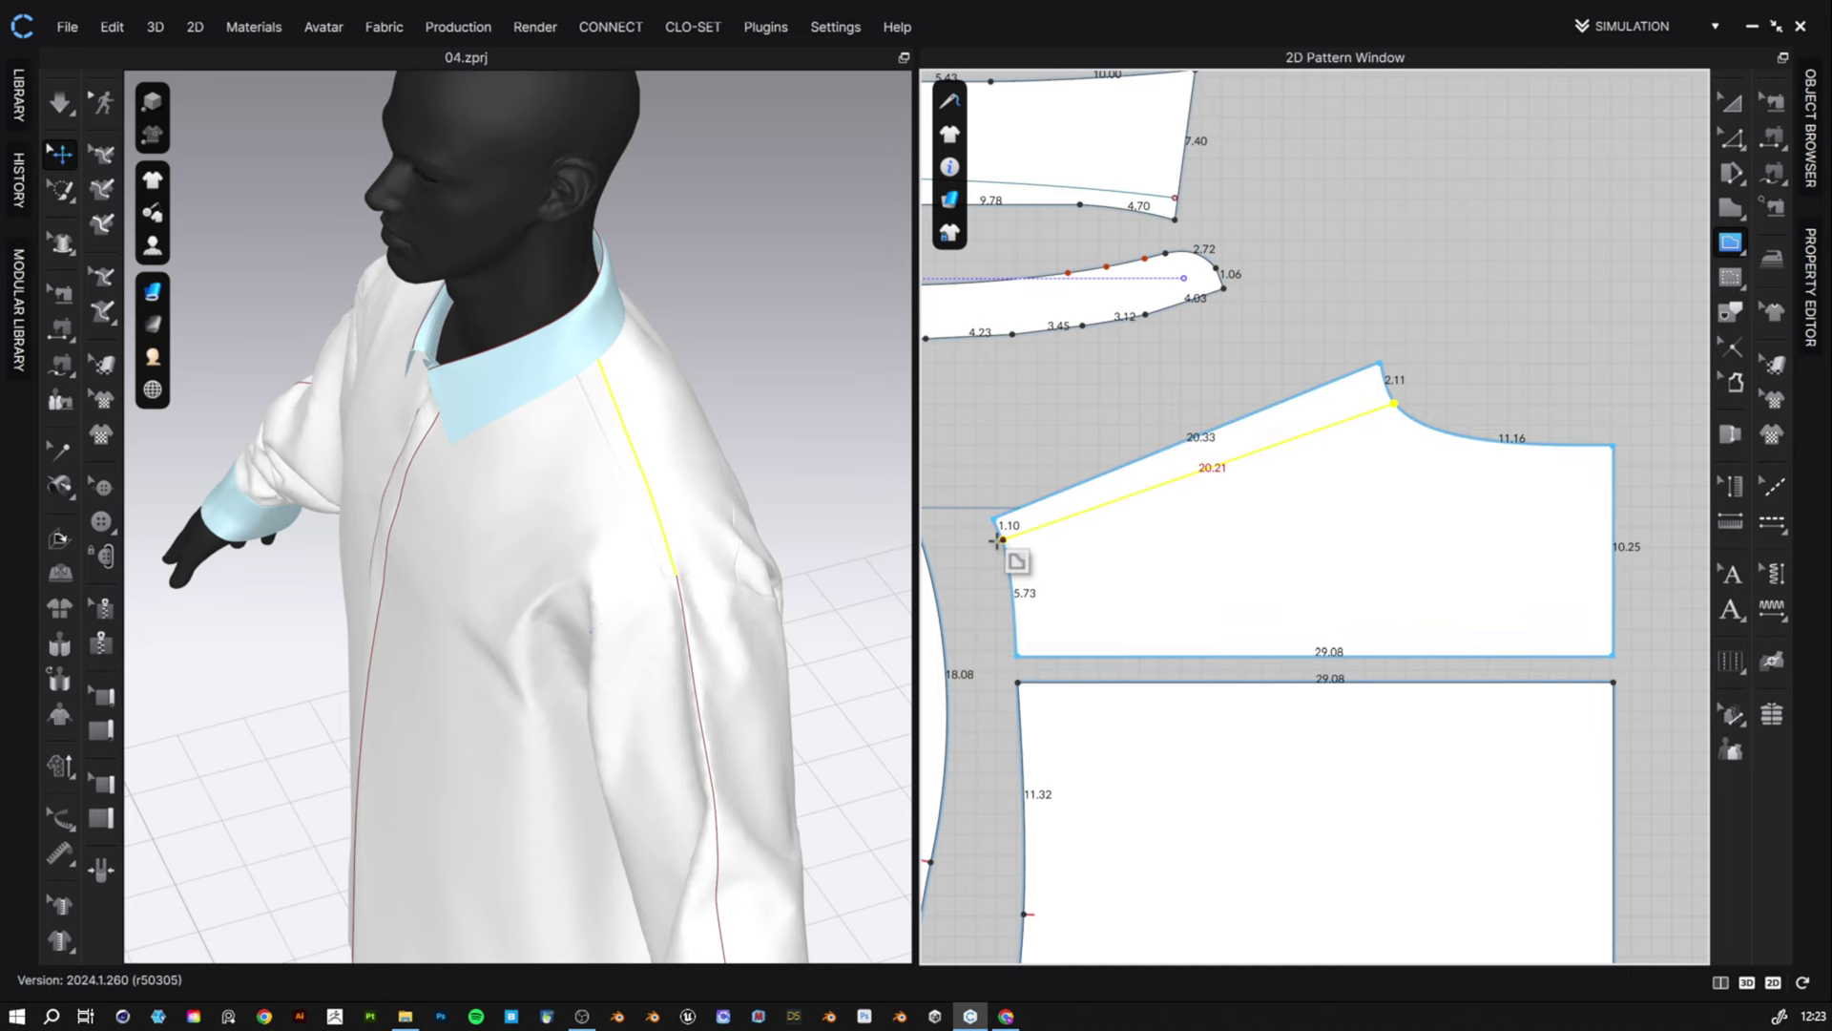
pyautogui.press('z')
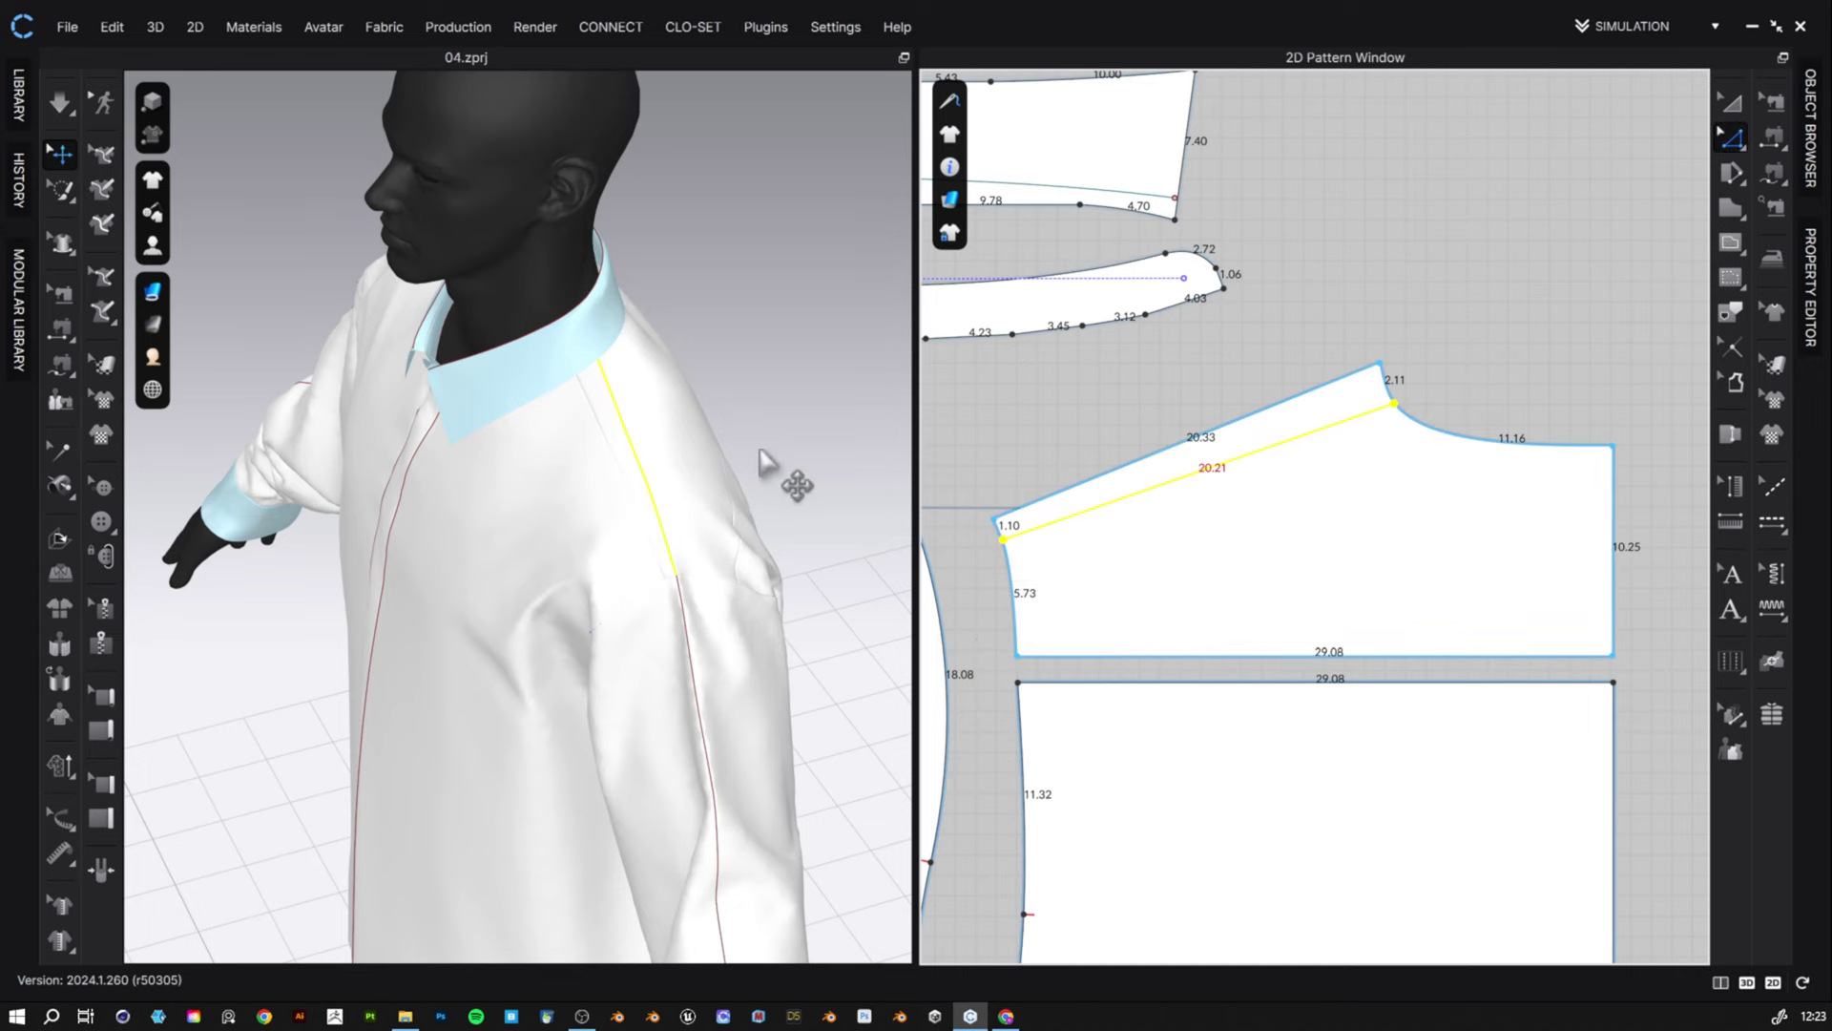
# - Examine the yoke's internal shoulder line and how it meets the sleeve centre line on the 3D garment
pyautogui.moveTo(797, 482)
pyautogui.mouseDown(button='right')
pyautogui.moveTo(801, 458)
pyautogui.moveTo(788, 473)
pyautogui.mouseUp(button='right')
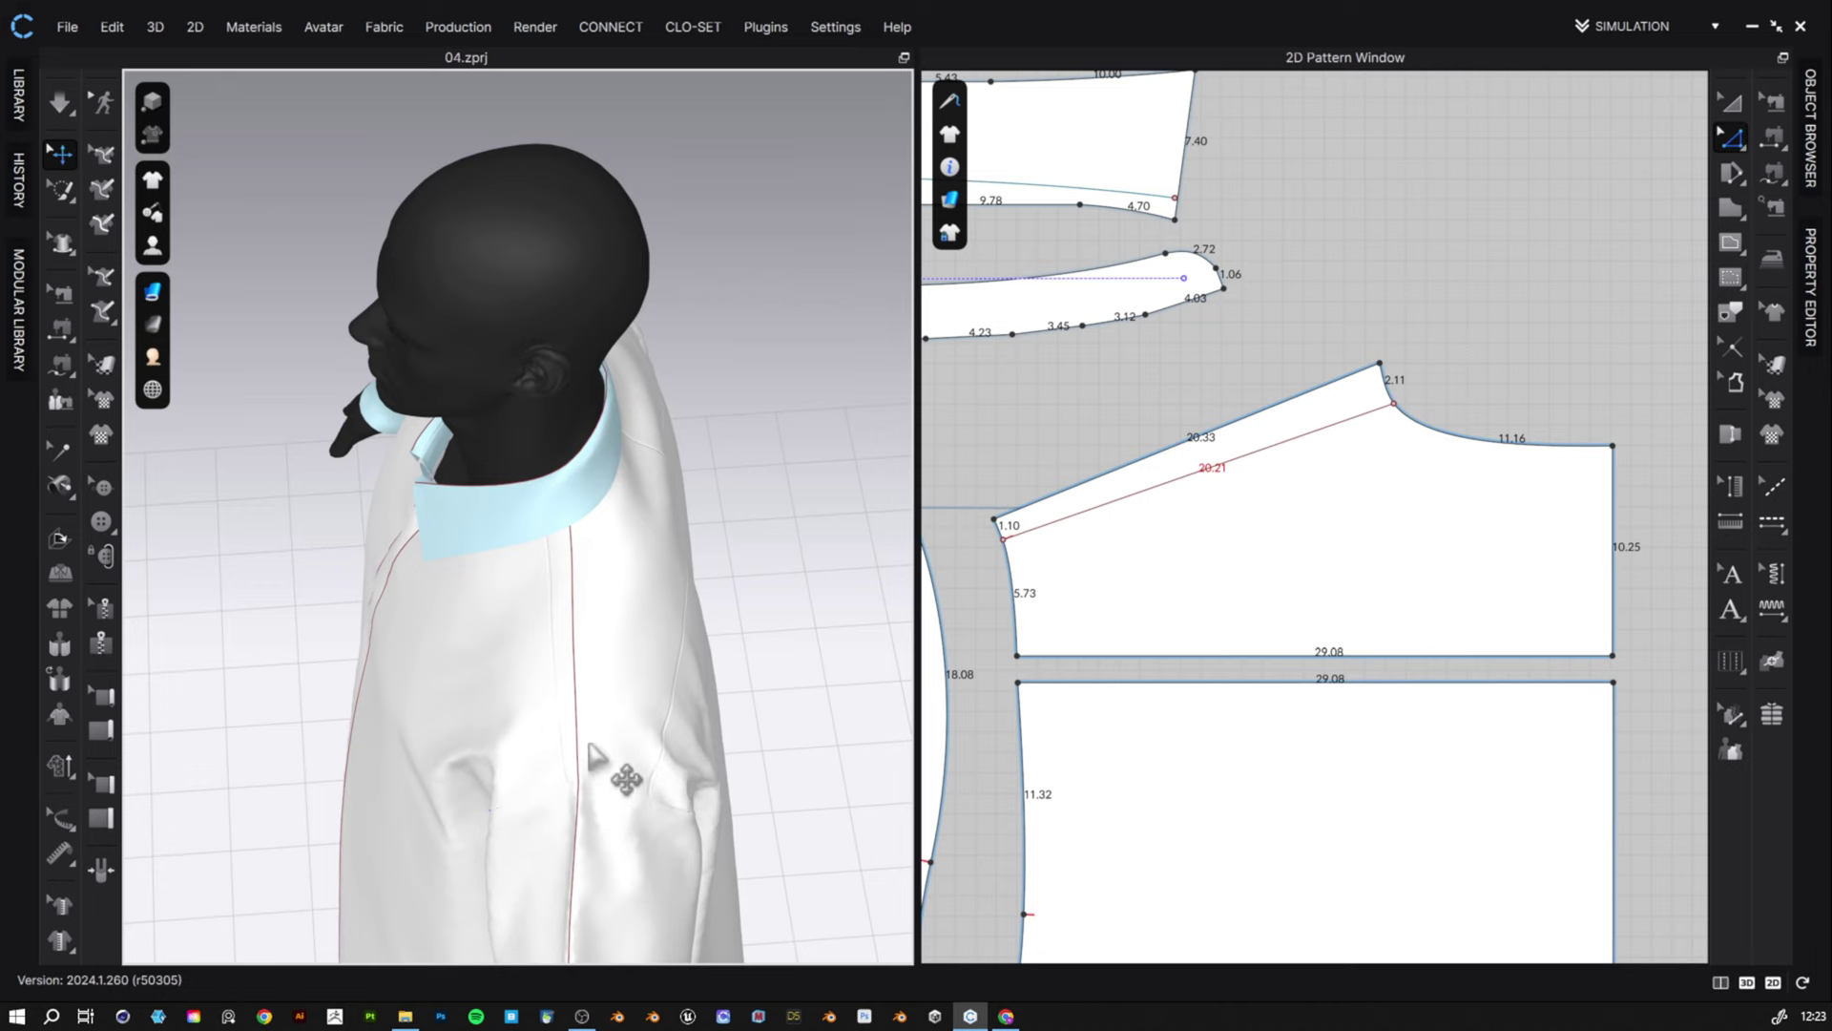
pyautogui.moveTo(618, 784); pyautogui.dragTo(682, 911, button='right')
pyautogui.moveTo(654, 791); pyautogui.dragTo(613, 581, button='right')
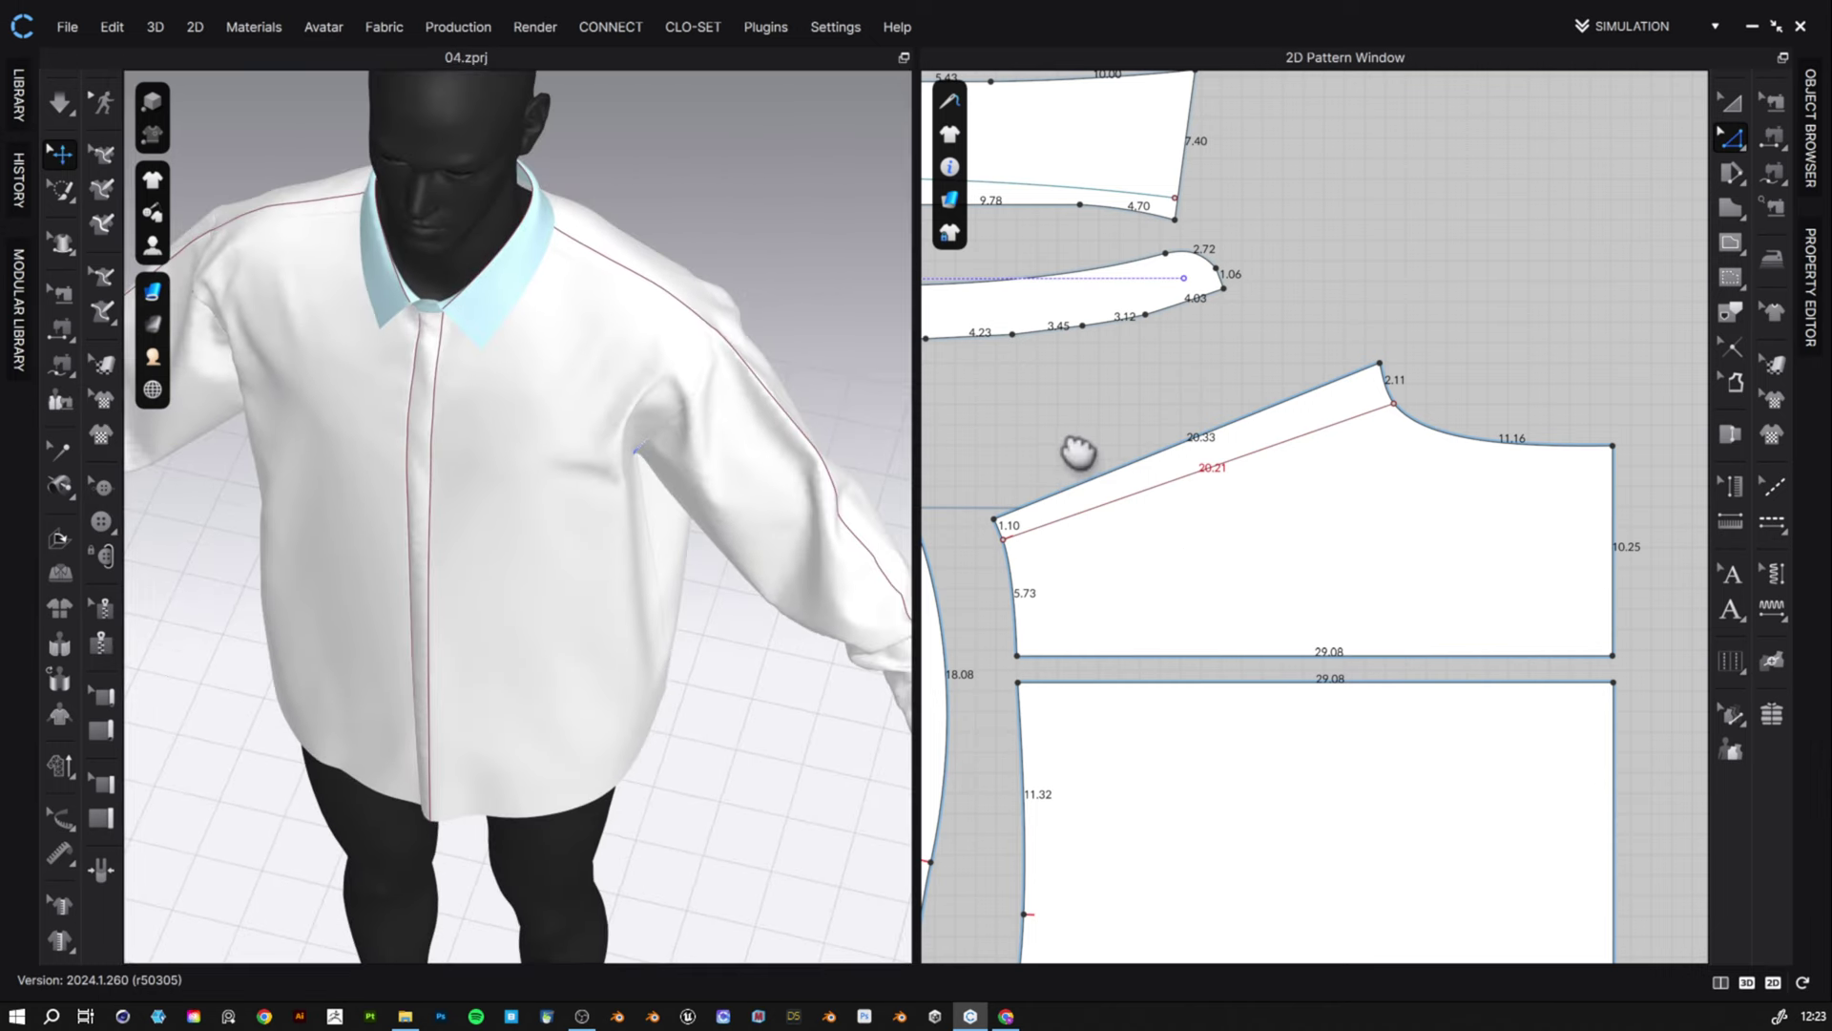
pyautogui.moveTo(1075, 450); pyautogui.dragTo(1225, 417, button='right')
pyautogui.moveTo(635, 321); pyautogui.dragTo(672, 431, button='right')
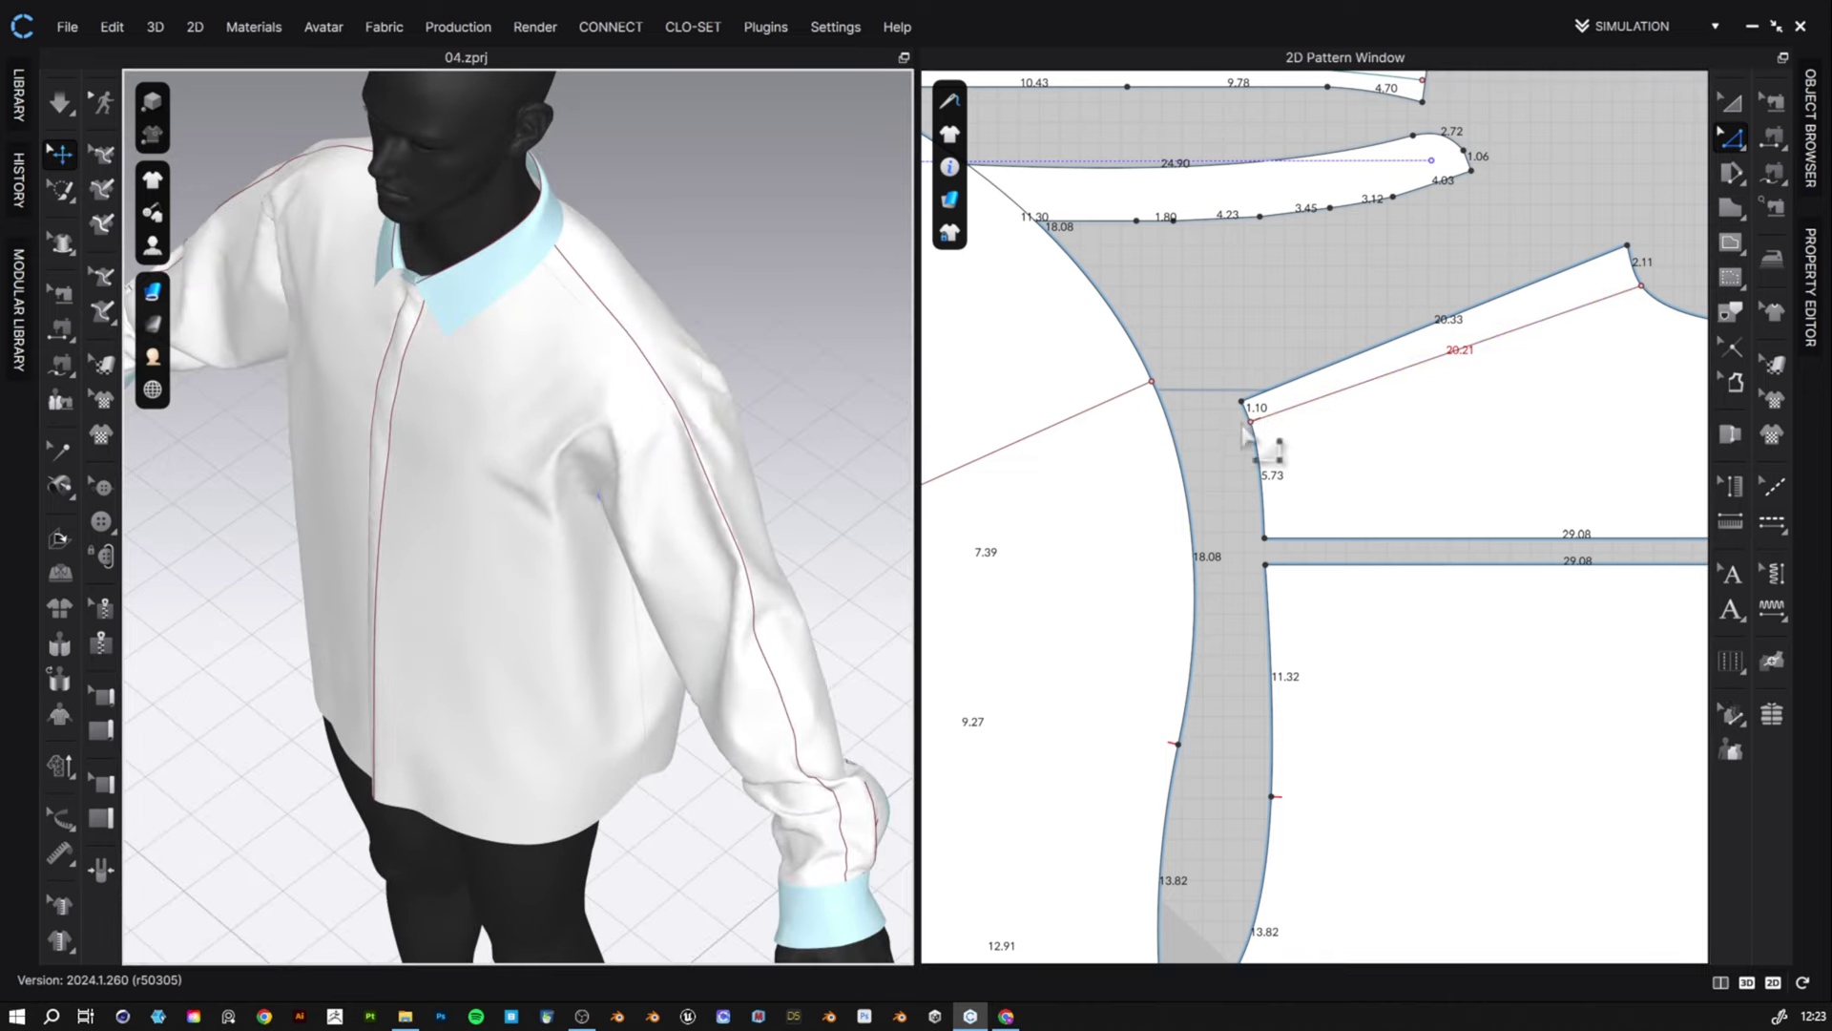
pyautogui.scroll(-5, 1293, 551)
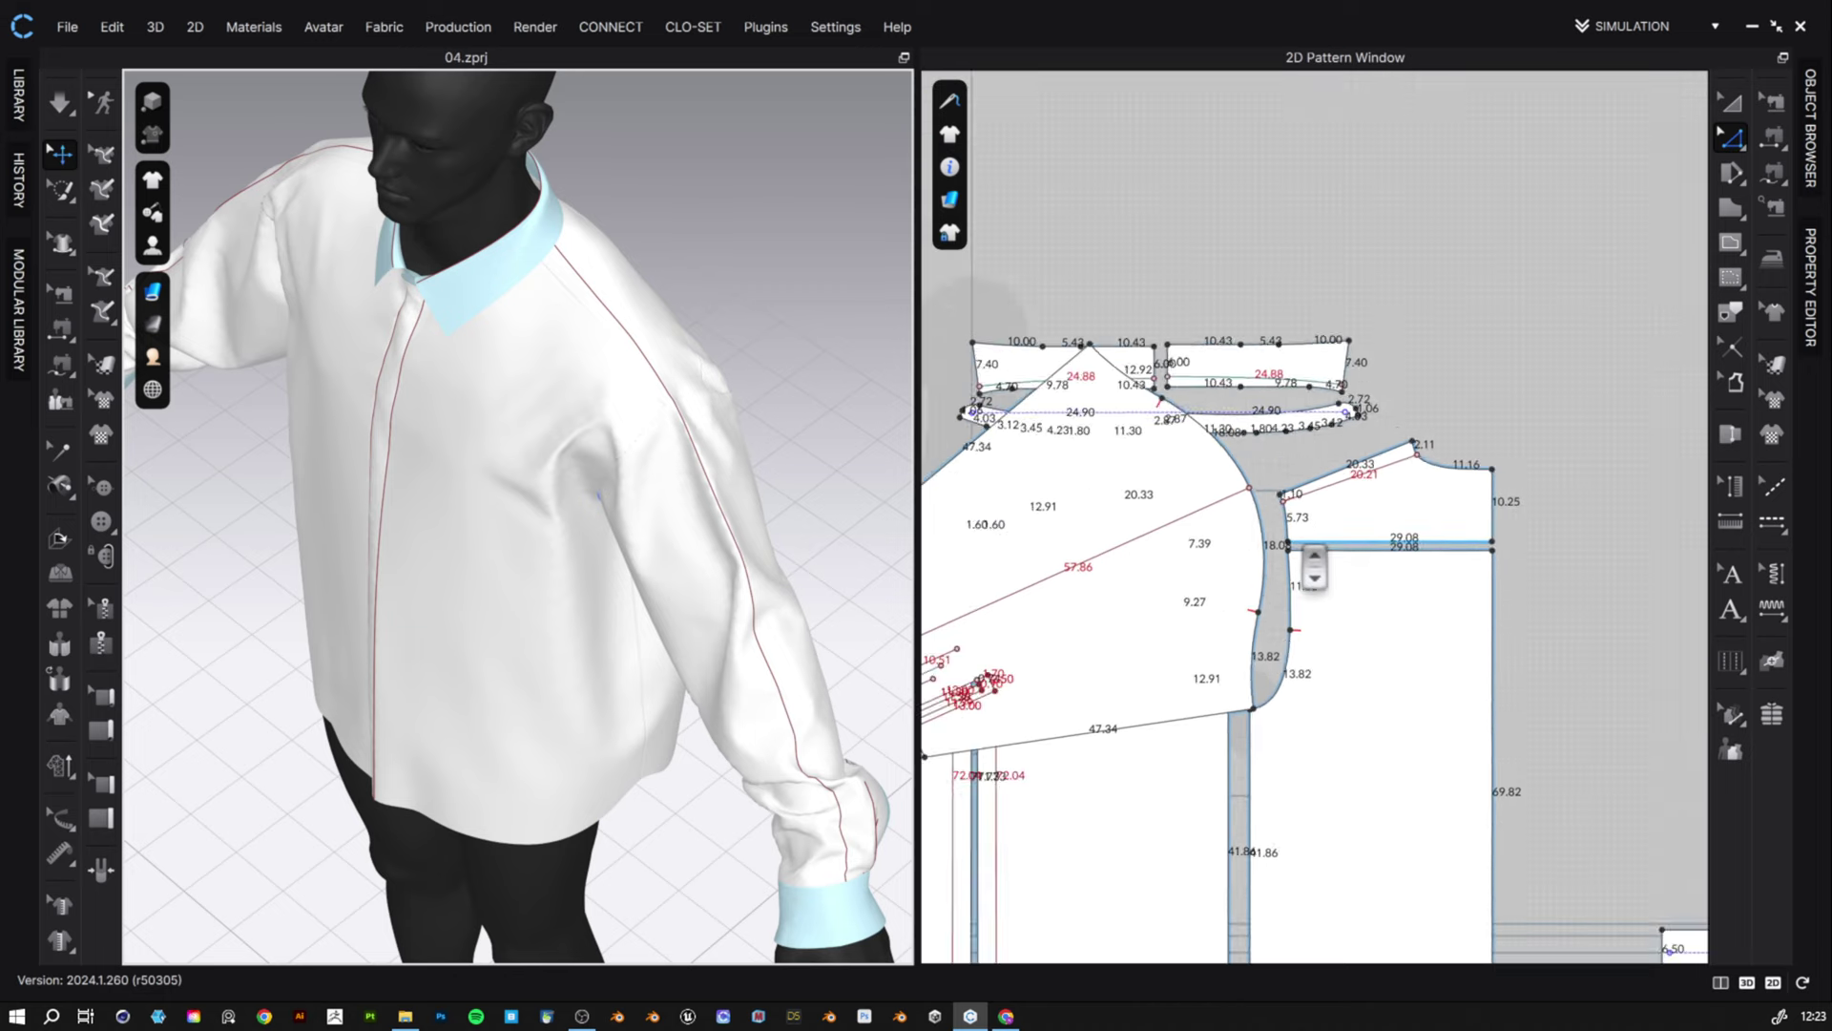
# - Rotate the sleeve piece upright and move it off the front panels into the empty area beside the back piece
pyautogui.click(1728, 99)
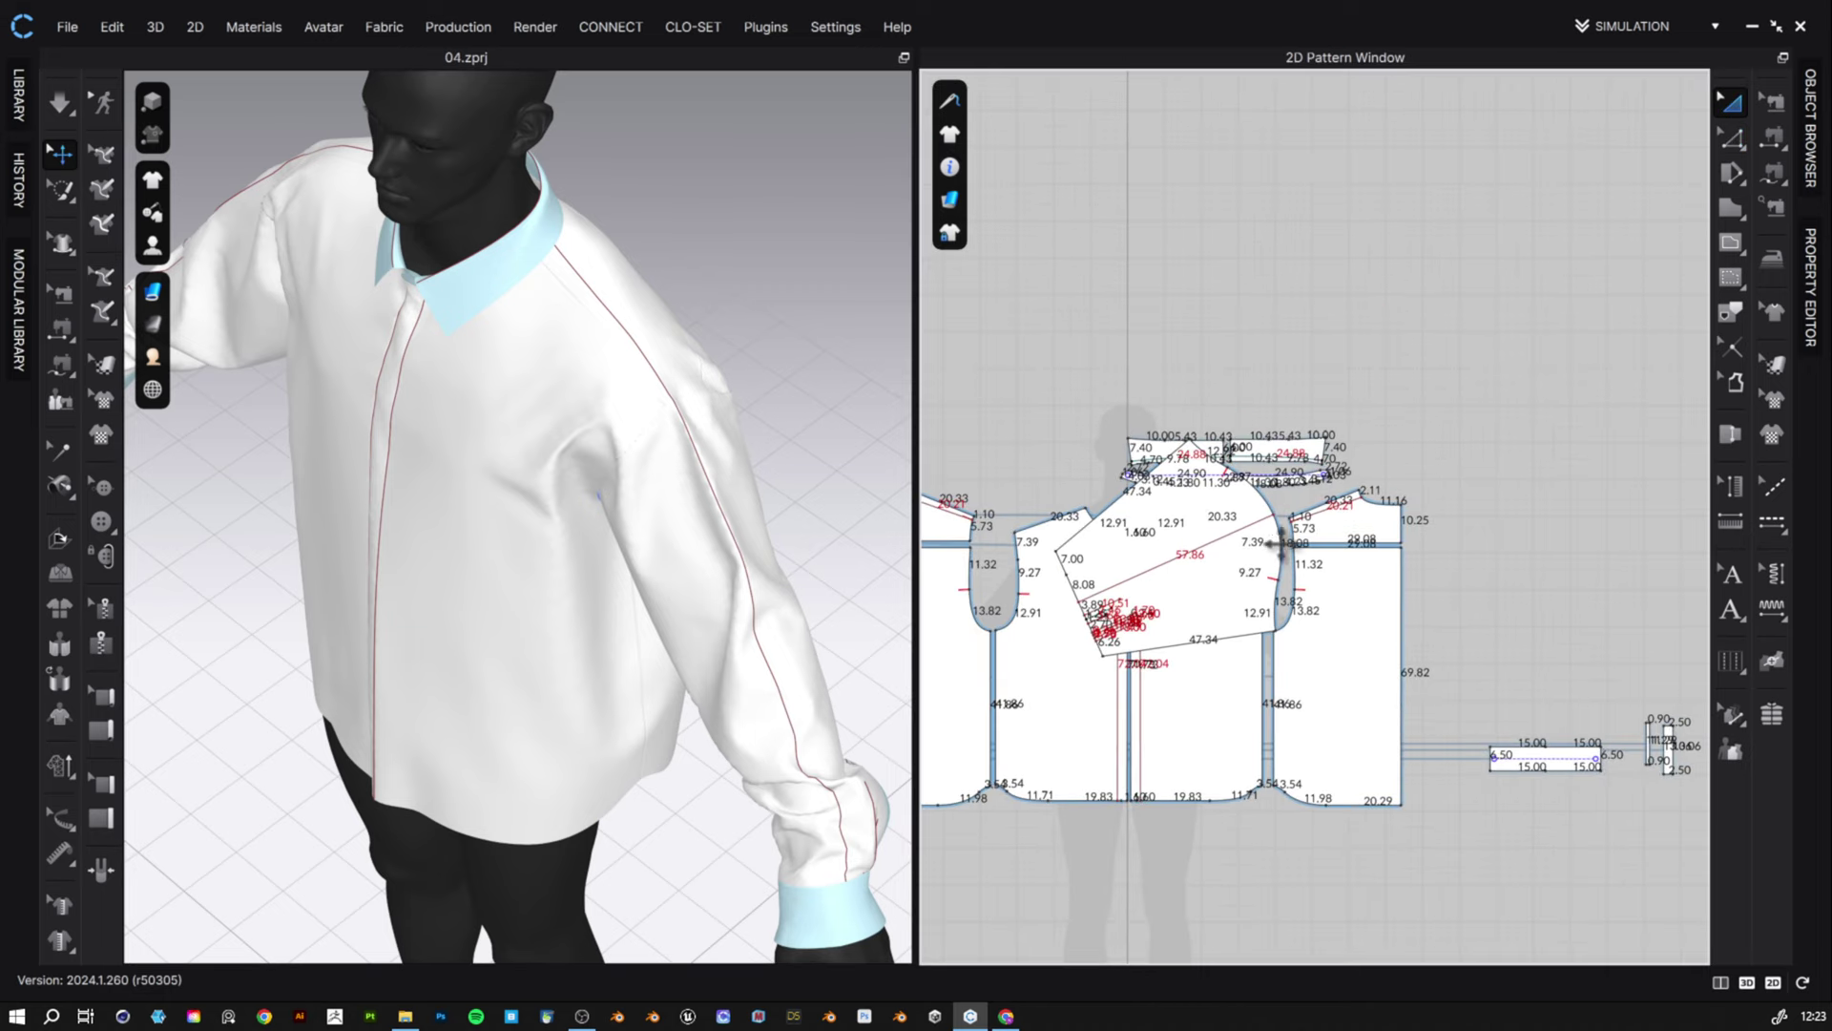
pyautogui.click(1240, 593)
pyautogui.moveTo(1171, 386); pyautogui.dragTo(1096, 515)
pyautogui.moveTo(1138, 580); pyautogui.dragTo(1496, 644)
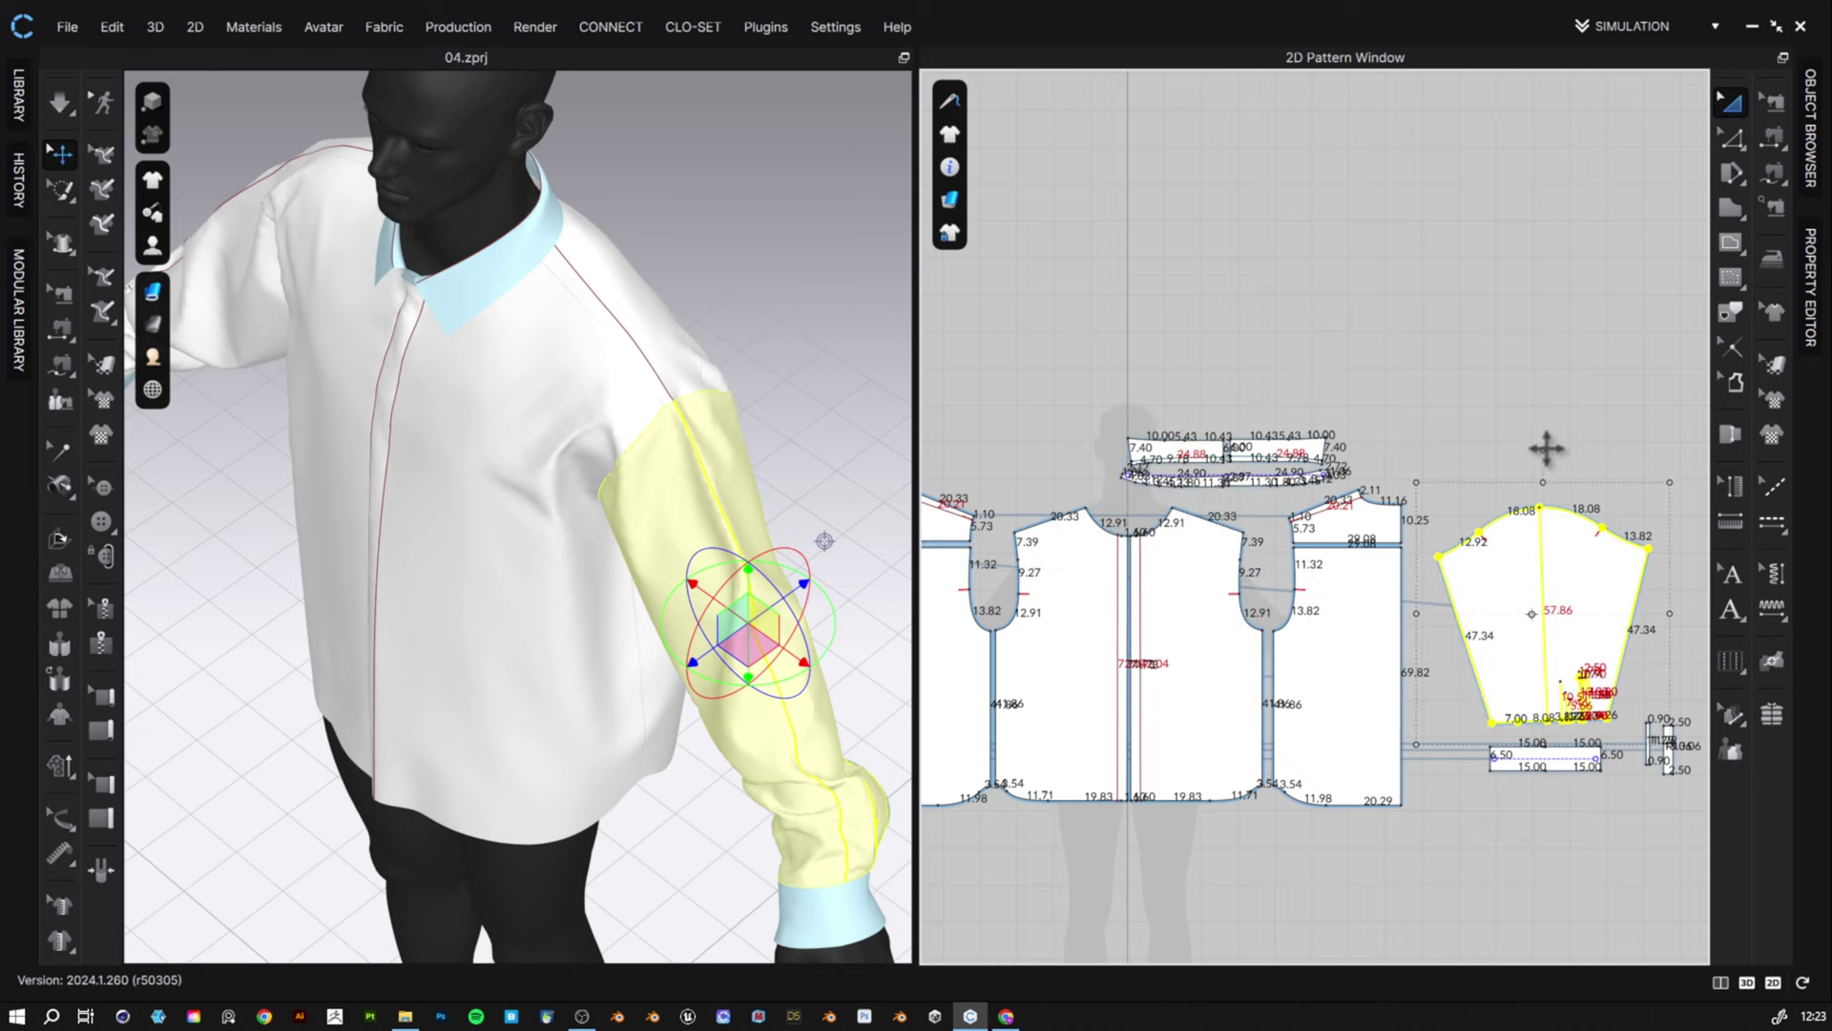
pyautogui.moveTo(1547, 449); pyautogui.dragTo(1550, 448)
# - Show the garment from the front and hide the line lengths on the 2D pattern pieces
pyautogui.moveTo(653, 387); pyautogui.dragTo(704, 371, button='right')
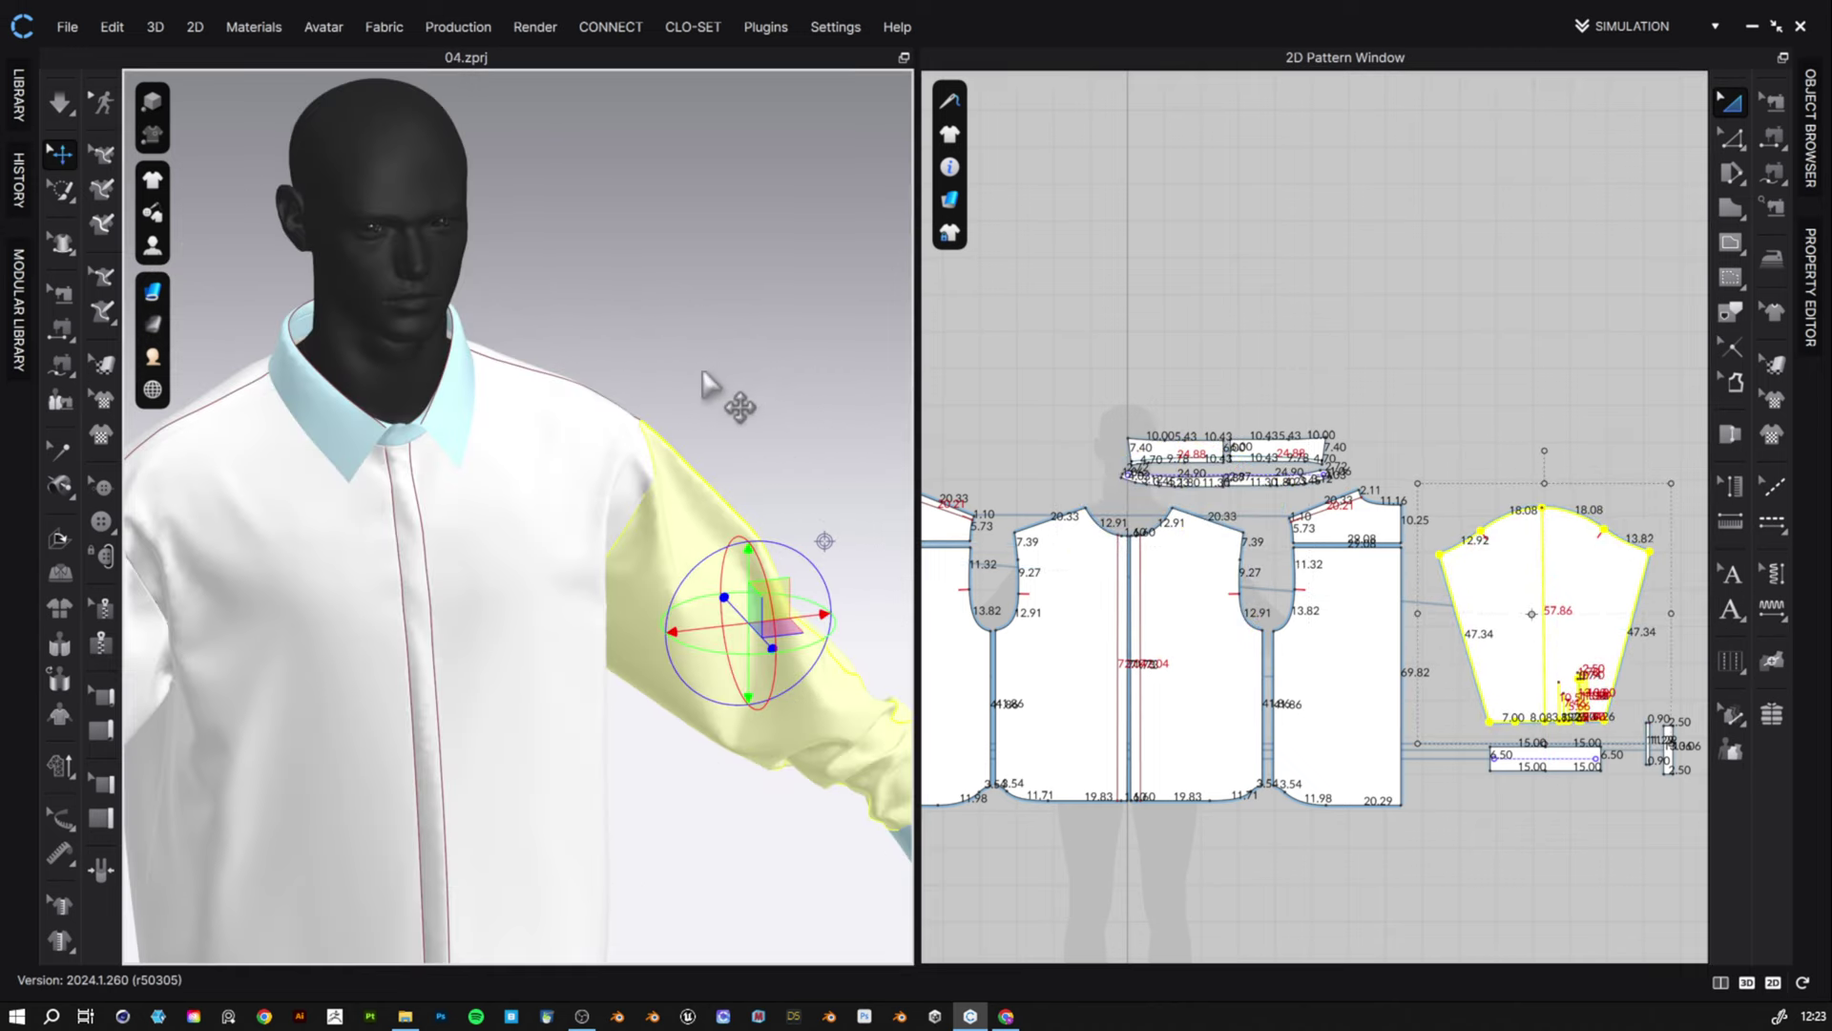
pyautogui.moveTo(387, 505); pyautogui.dragTo(435, 321, button='middle')
pyautogui.press('2')
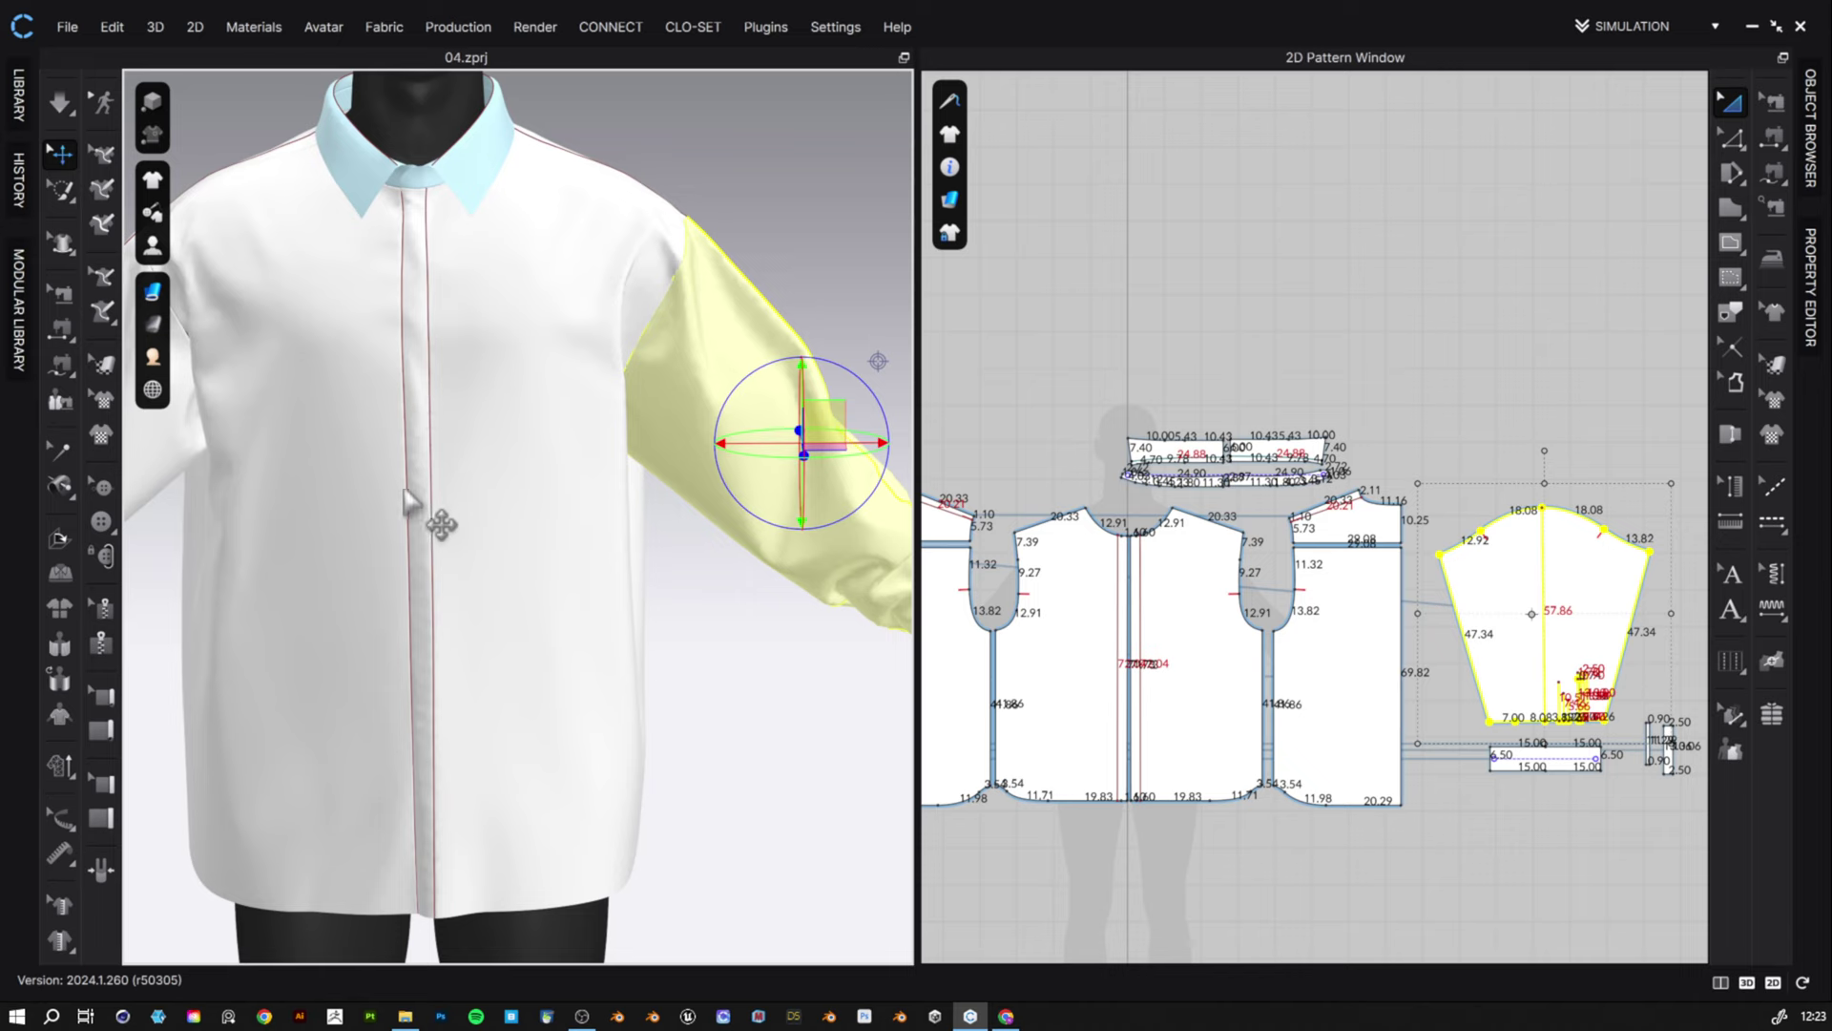
pyautogui.moveTo(1382, 364); pyautogui.dragTo(1455, 288, button='middle')
pyautogui.hotkey('shift', 'z')
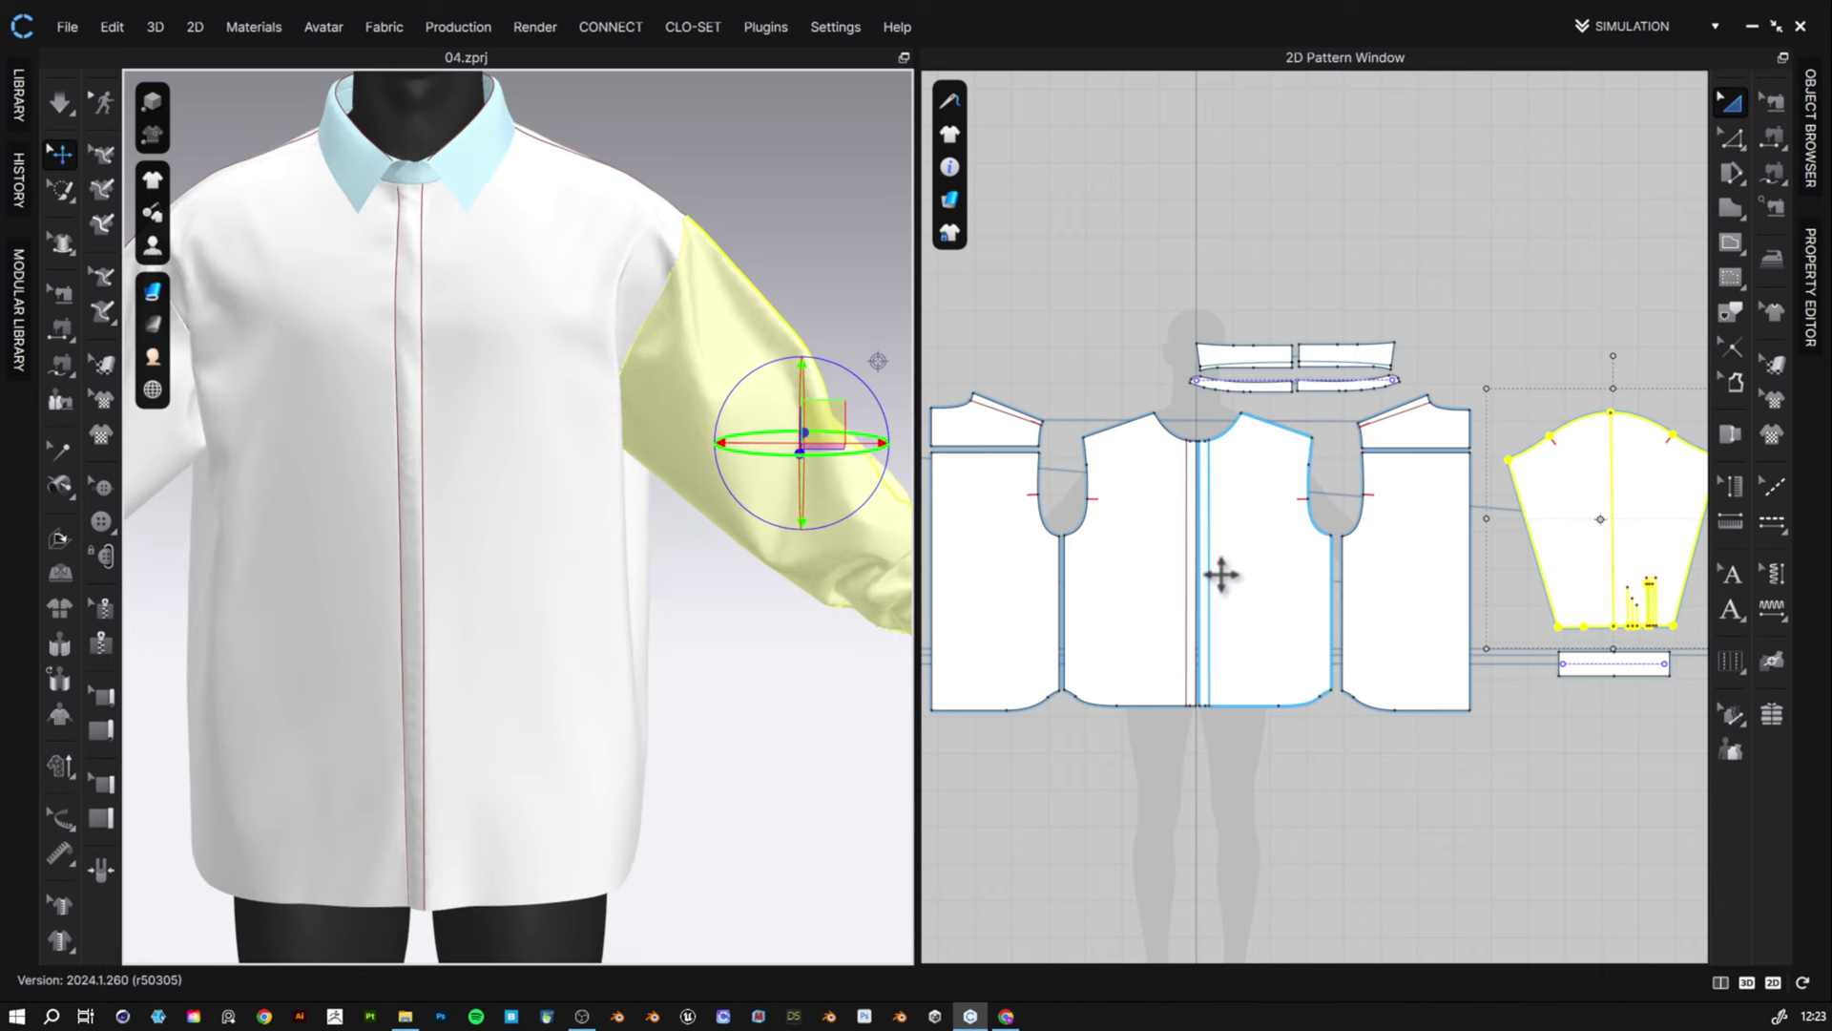
pyautogui.scroll(5, 1215, 573)
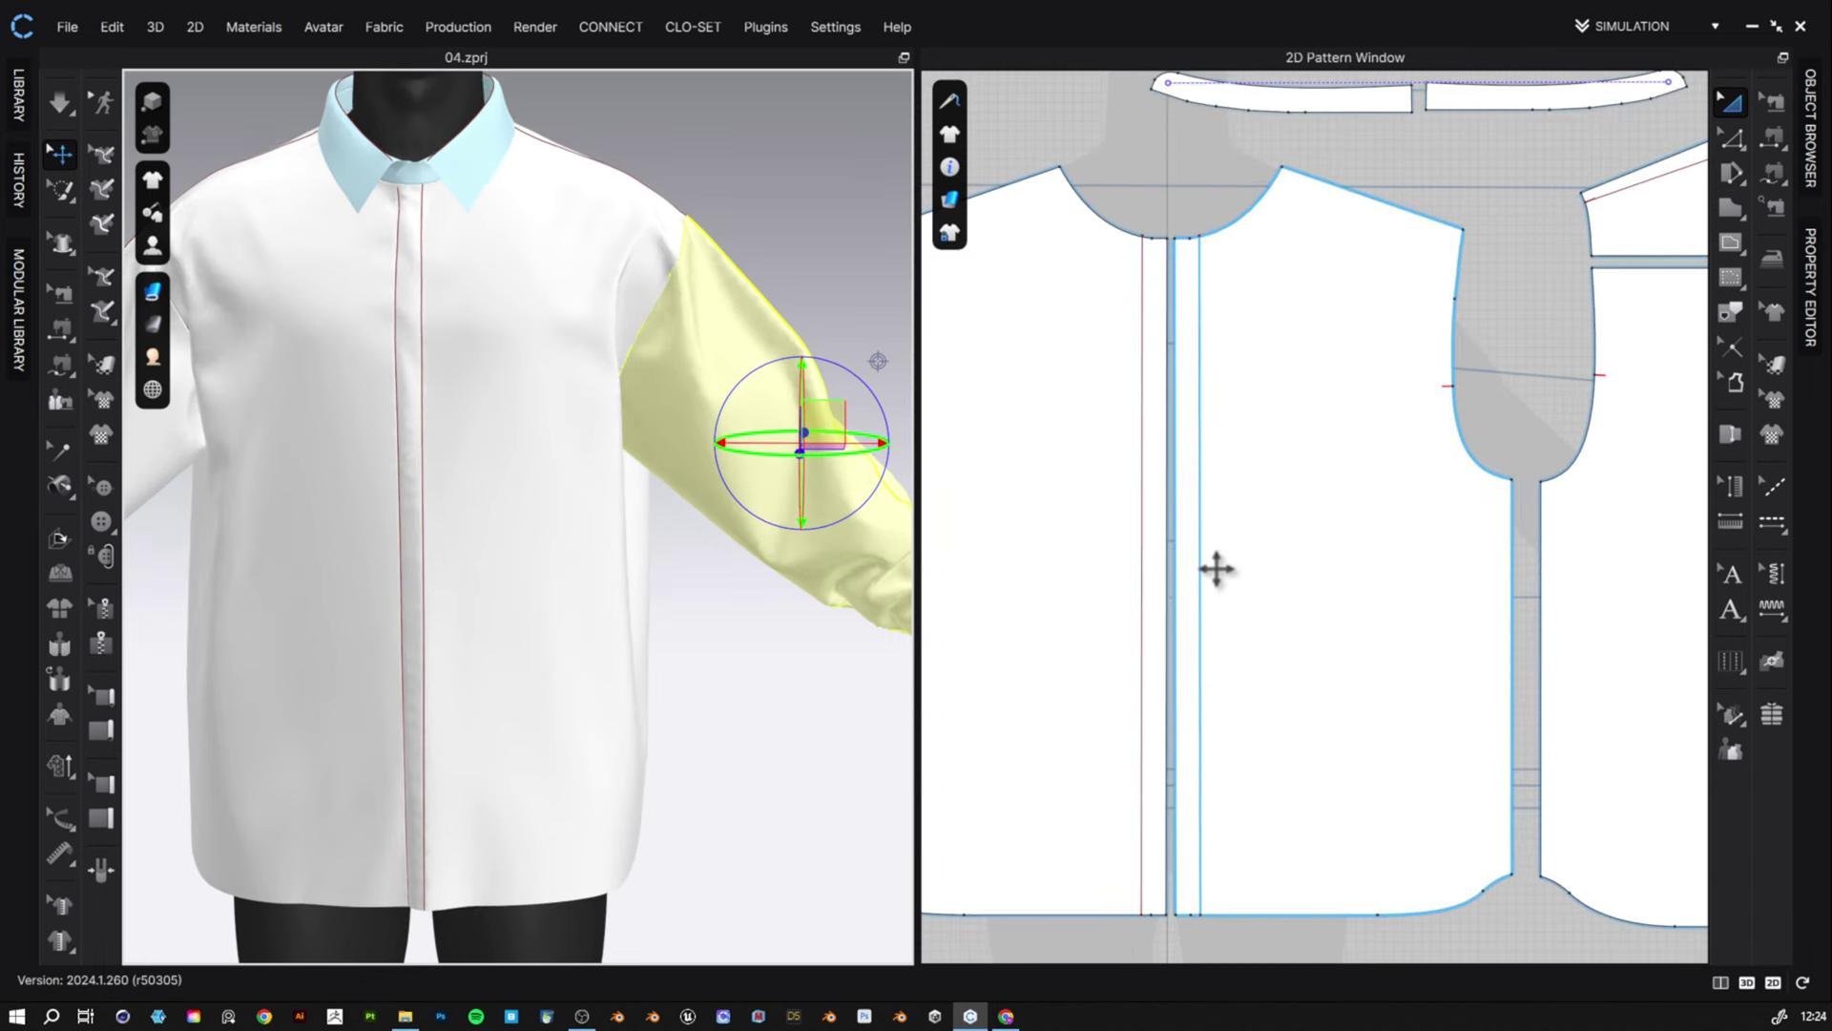
# - Check which 2D pattern piece corresponds to each front panel of the 3D shirt
pyautogui.click(487, 257)
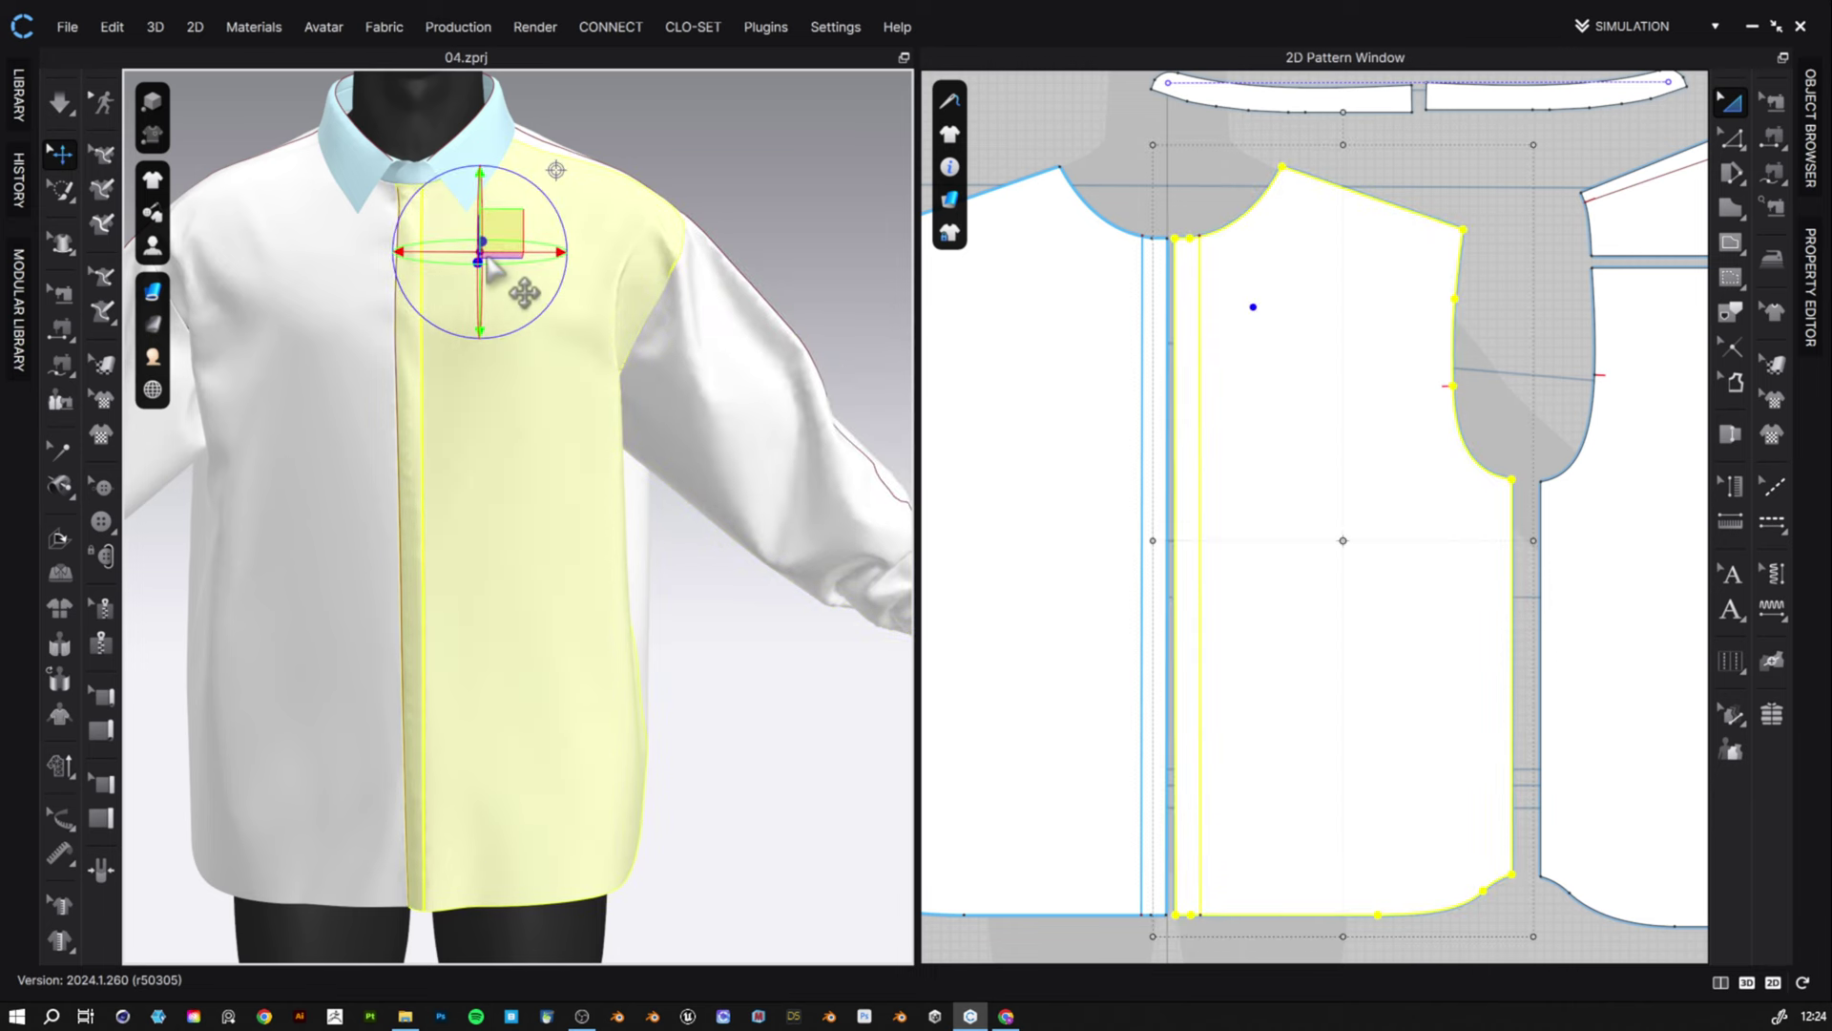
pyautogui.click(1362, 355)
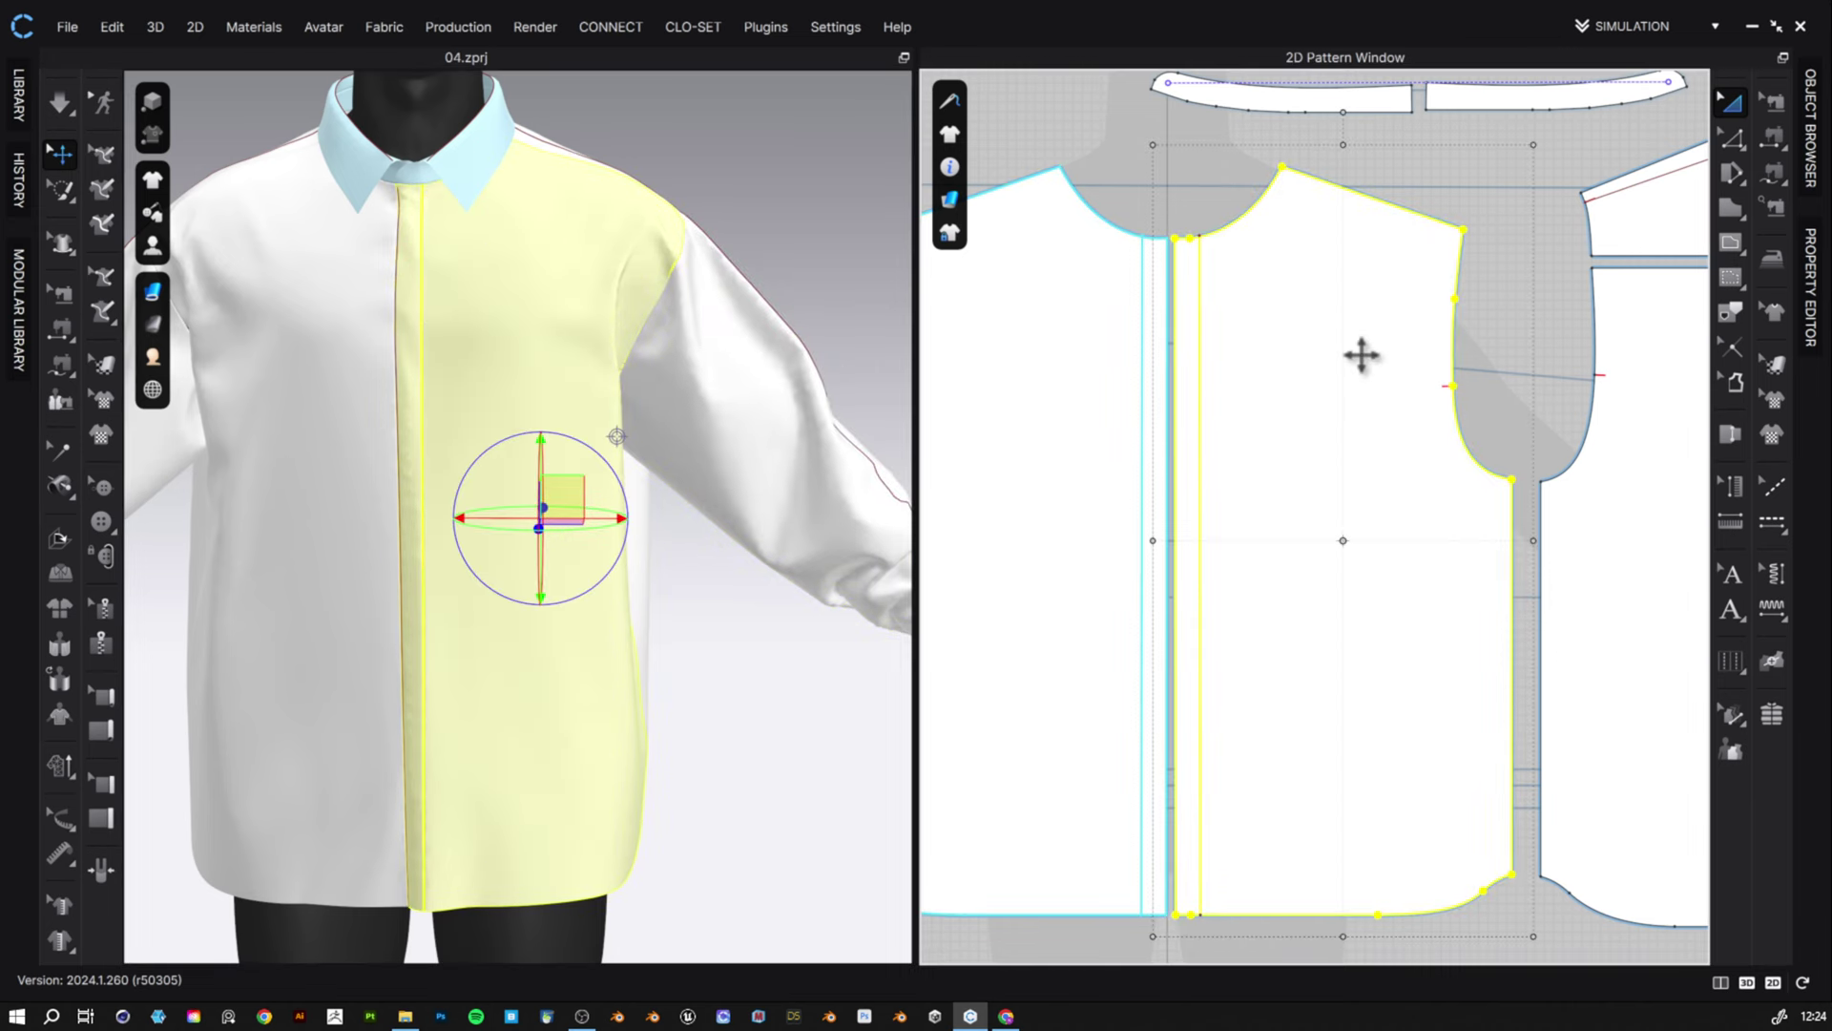
pyautogui.click(1046, 372)
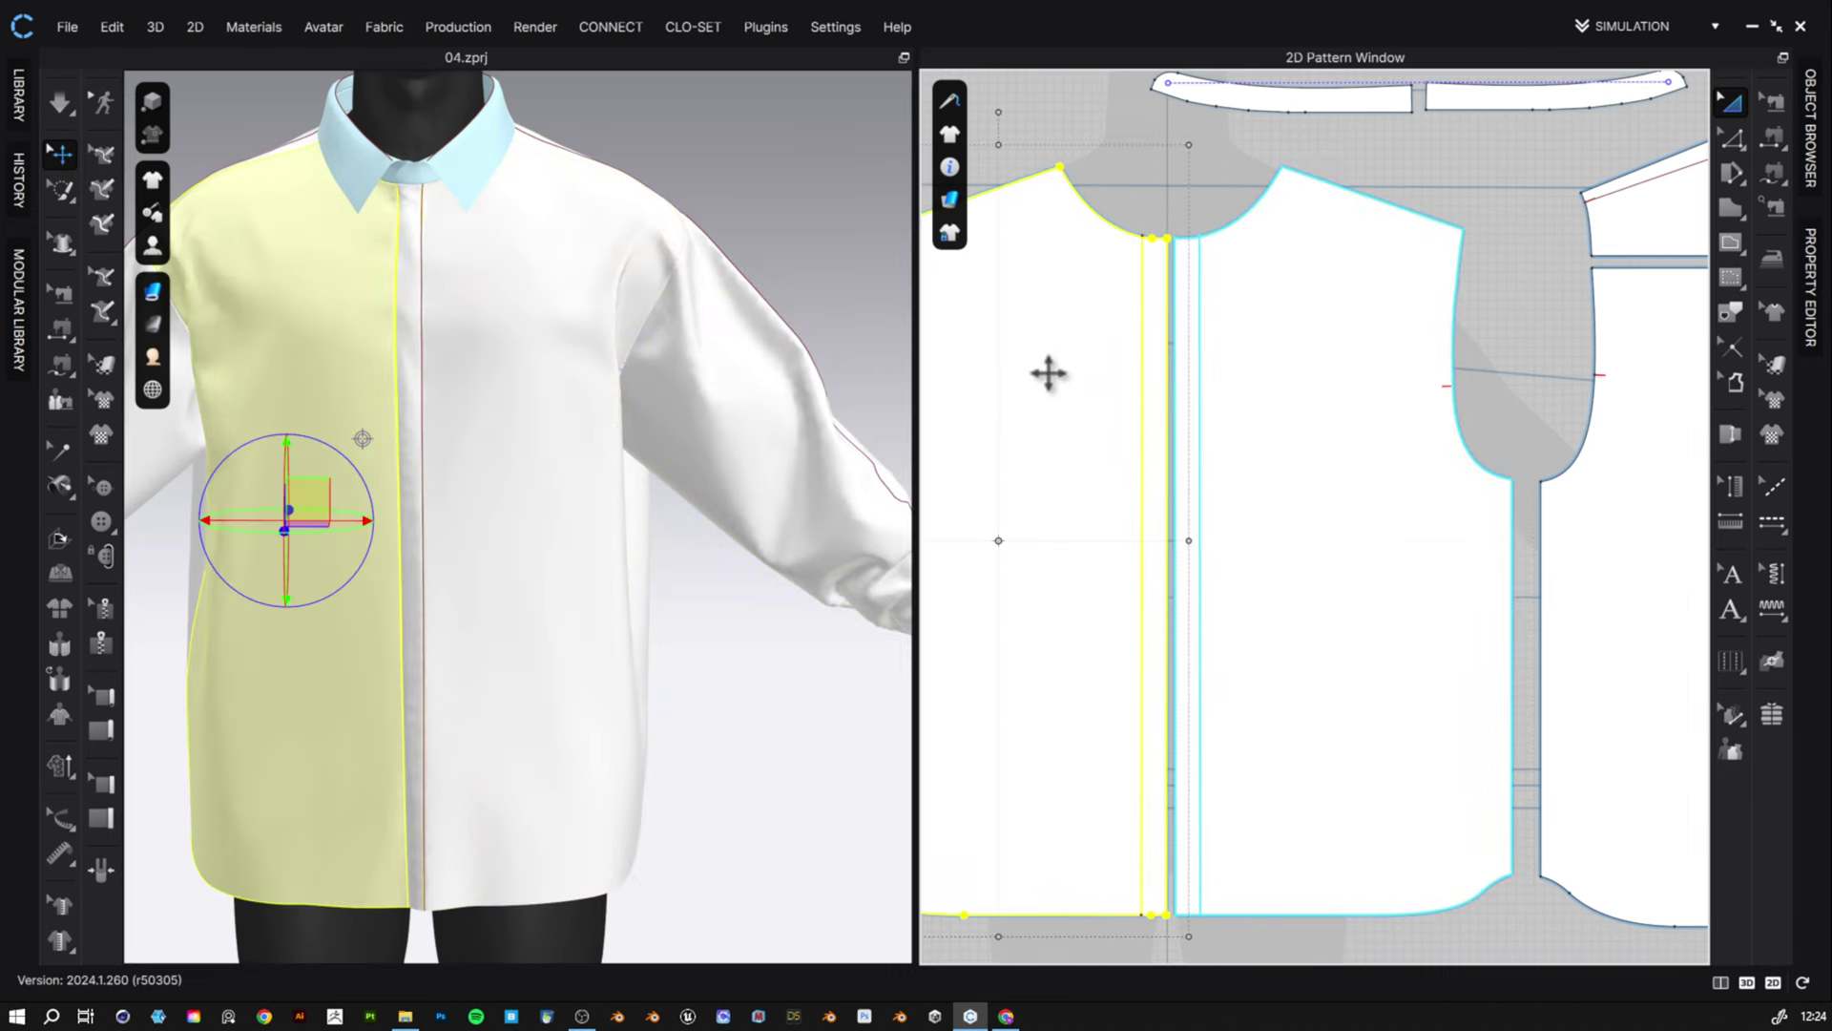
# - Place the first button on the wearer's right front placket, about 6 cm below the neckline and 1.28 cm from the centre front edge
pyautogui.click(100, 521)
pyautogui.scroll(-3, 1182, 291)
pyautogui.scroll(6, 1157, 265)
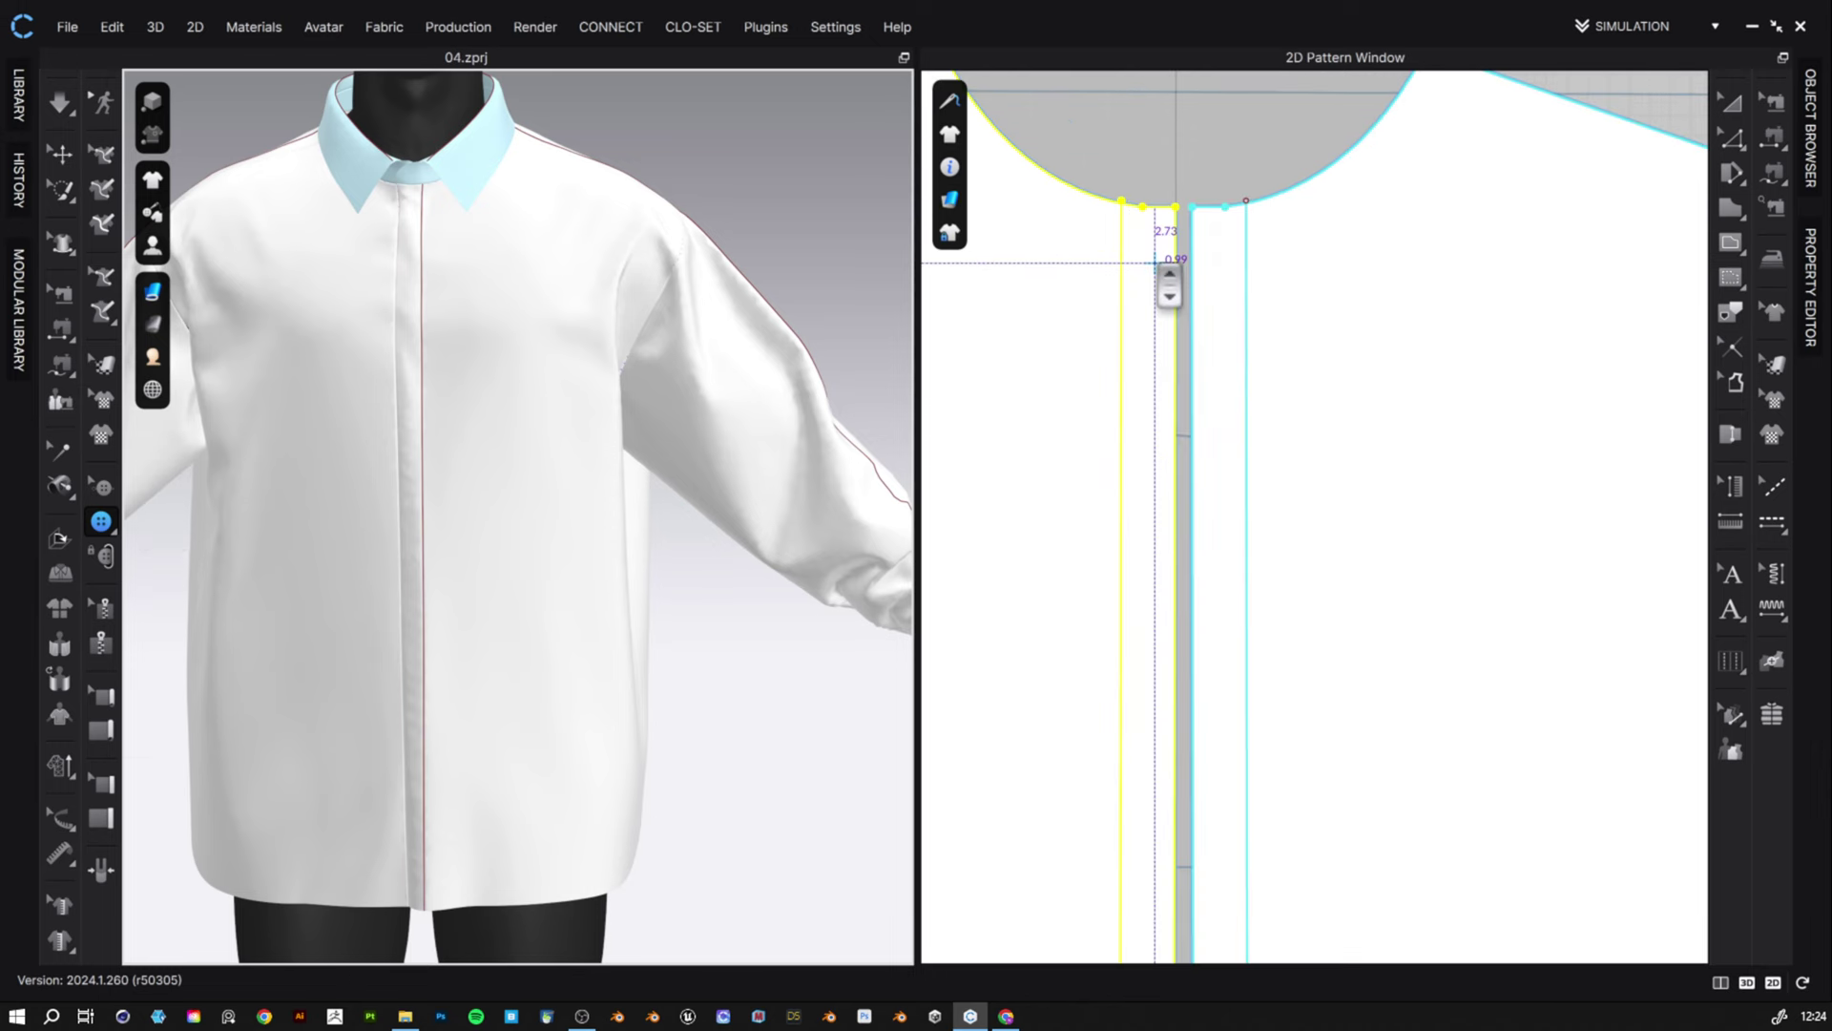
pyautogui.scroll(3, 1156, 265)
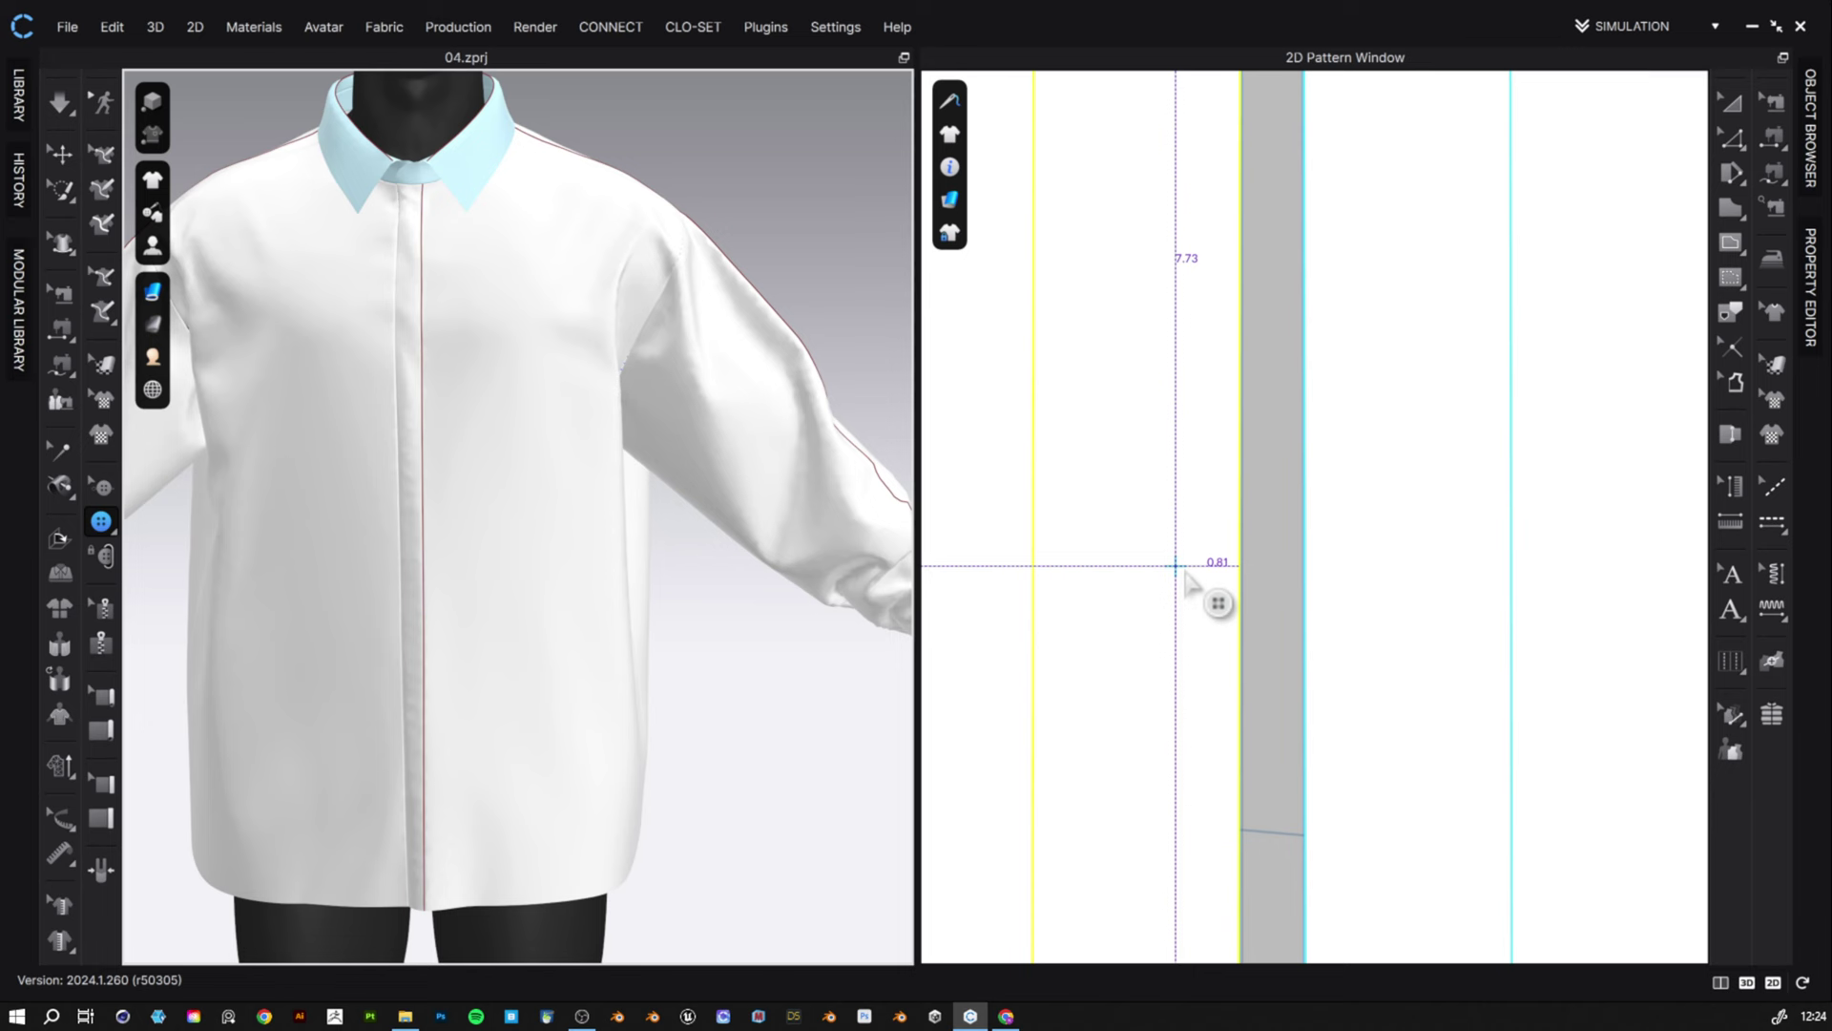
pyautogui.scroll(-3, 1157, 565)
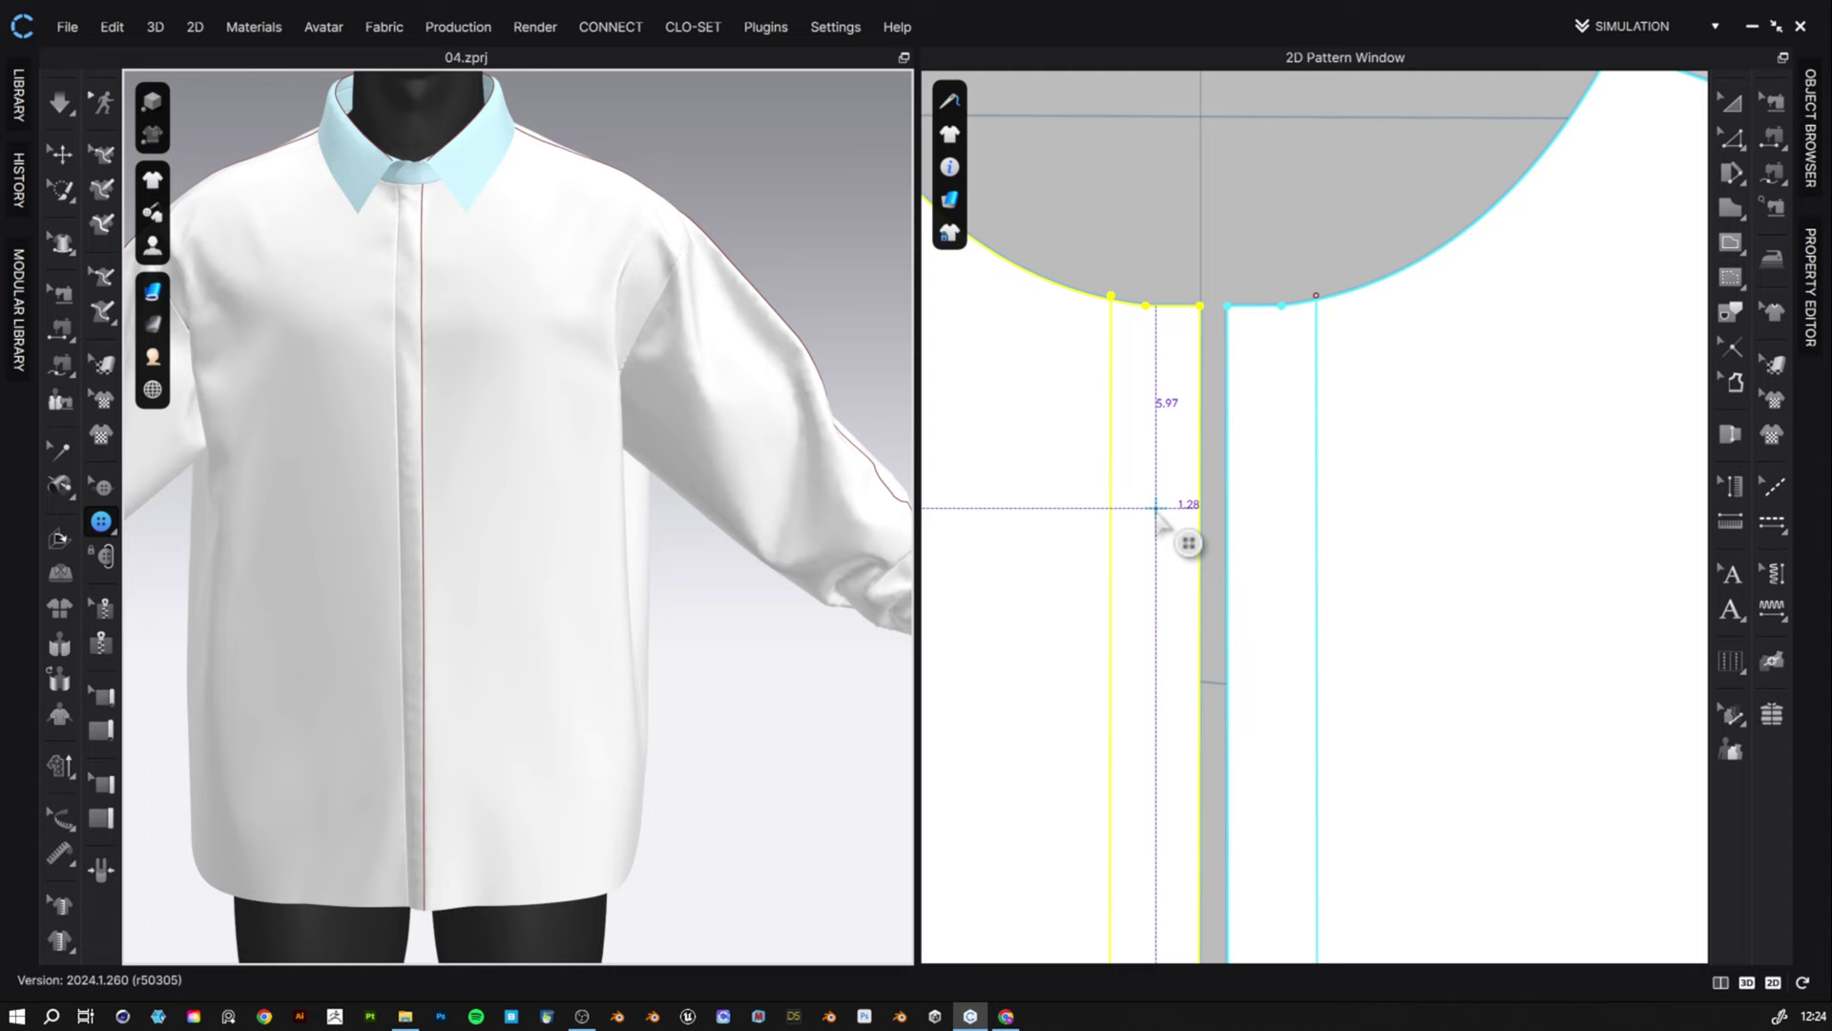
pyautogui.click(1154, 511)
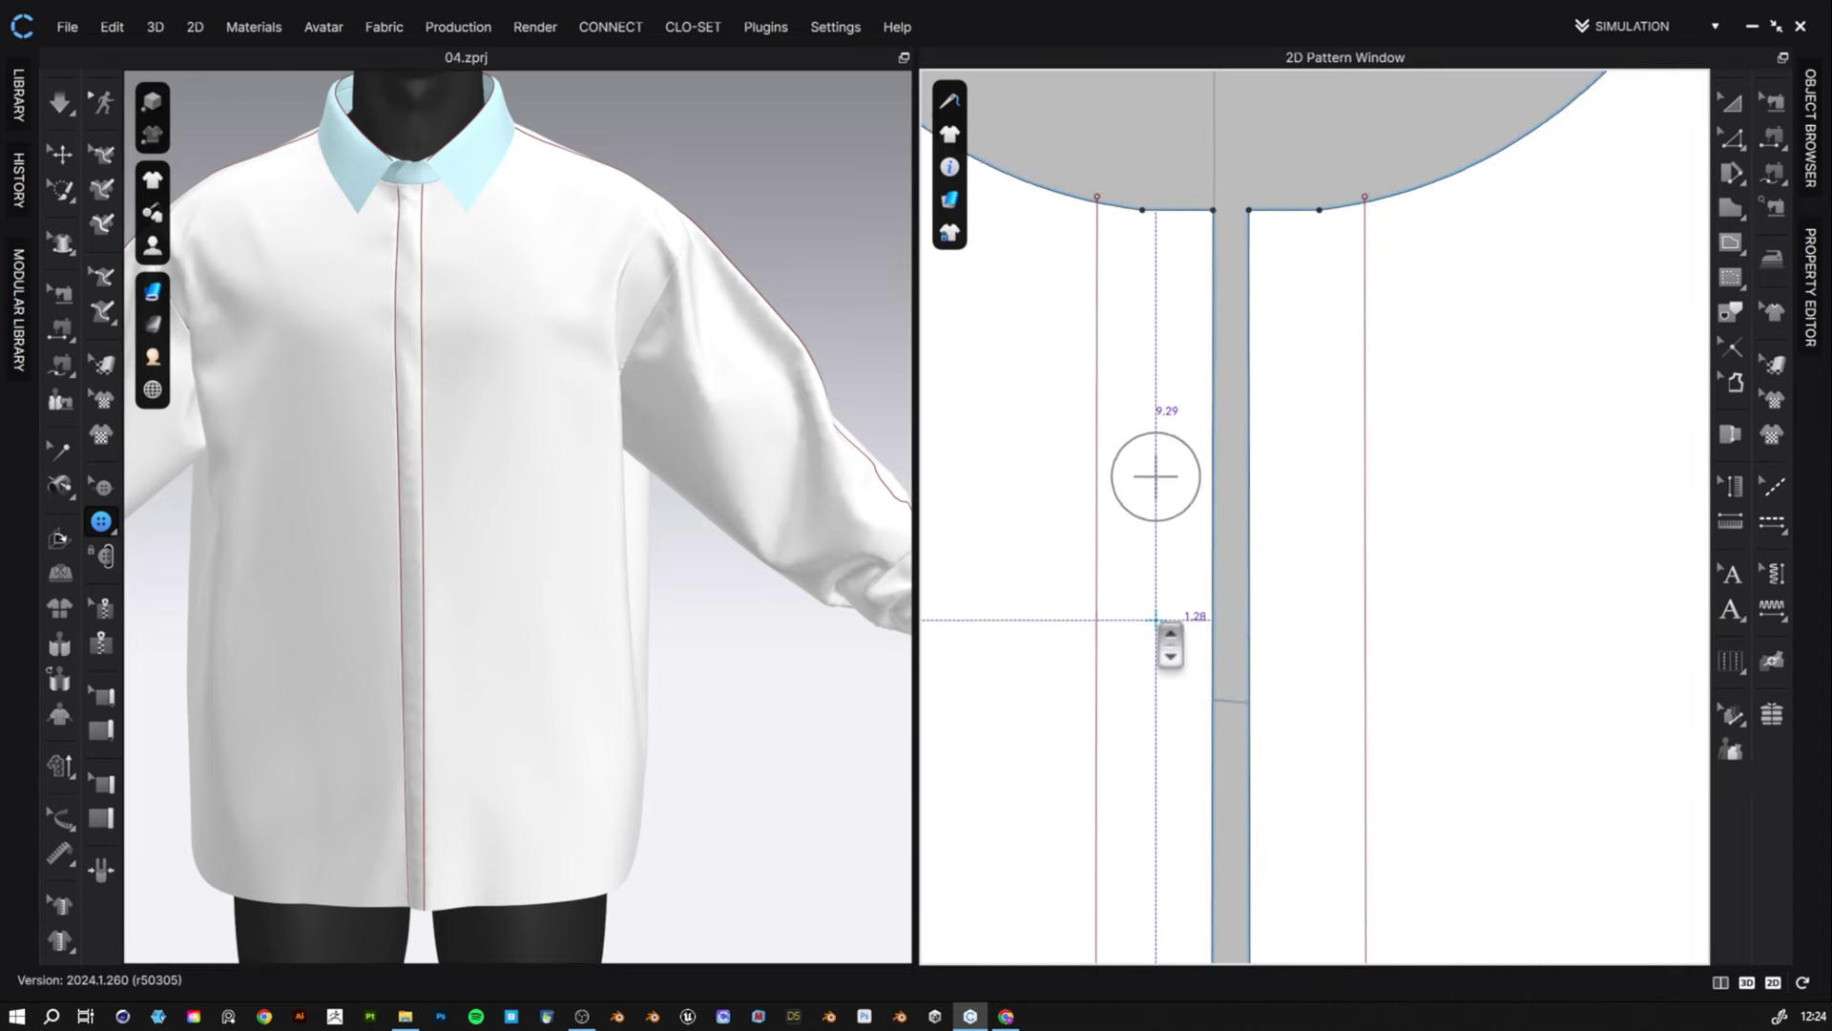
# - Place the lowest button on the same placket, about 12 cm above the hem and 1.27 cm from the centre front edge
pyautogui.scroll(-5, 1169, 634)
pyautogui.moveTo(1159, 648); pyautogui.dragTo(1145, 124, button='middle')
pyautogui.scroll(5, 1173, 687)
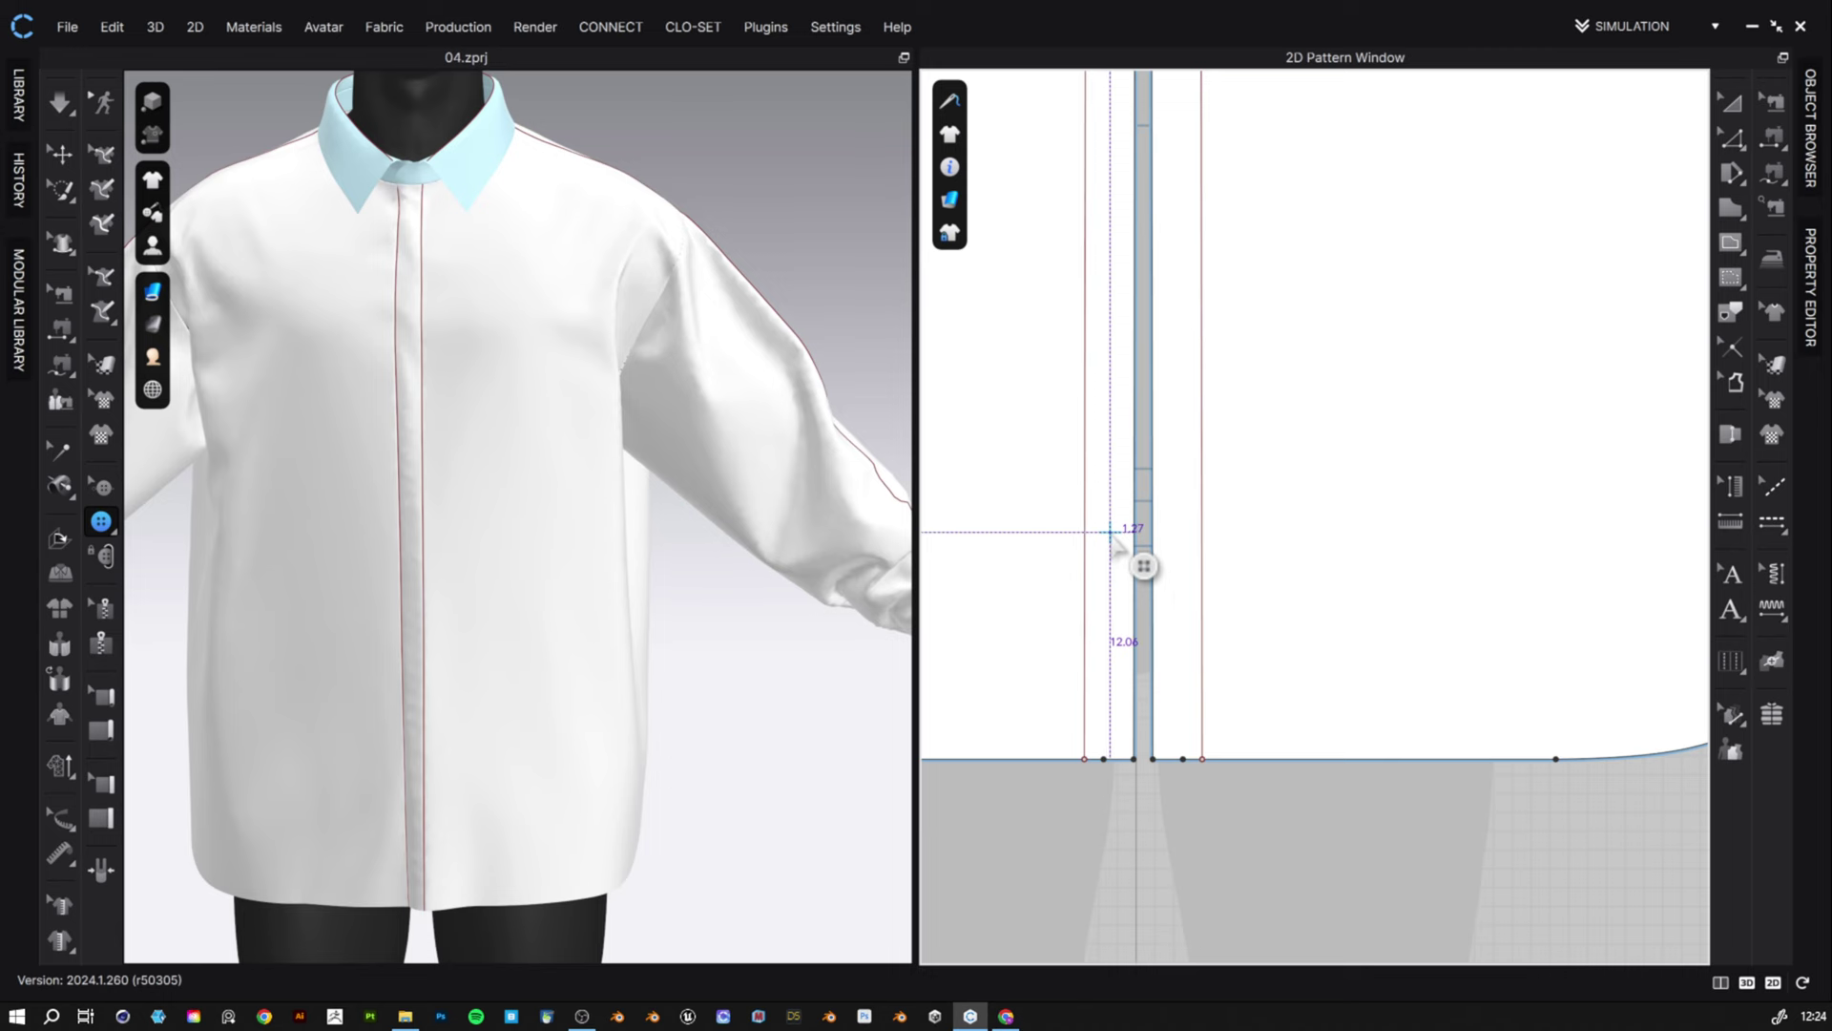
pyautogui.click(1111, 532)
# - Place three more buttons along the placket above the lowest one, in line with it
pyautogui.scroll(4, 1183, 618)
pyautogui.scroll(-9, 1183, 619)
pyautogui.moveTo(1192, 585); pyautogui.dragTo(1202, 642, button='middle')
pyautogui.scroll(3, 1069, 639)
pyautogui.click(1188, 563)
pyautogui.click(1189, 483)
pyautogui.click(1188, 419)
pyautogui.click(103, 486)
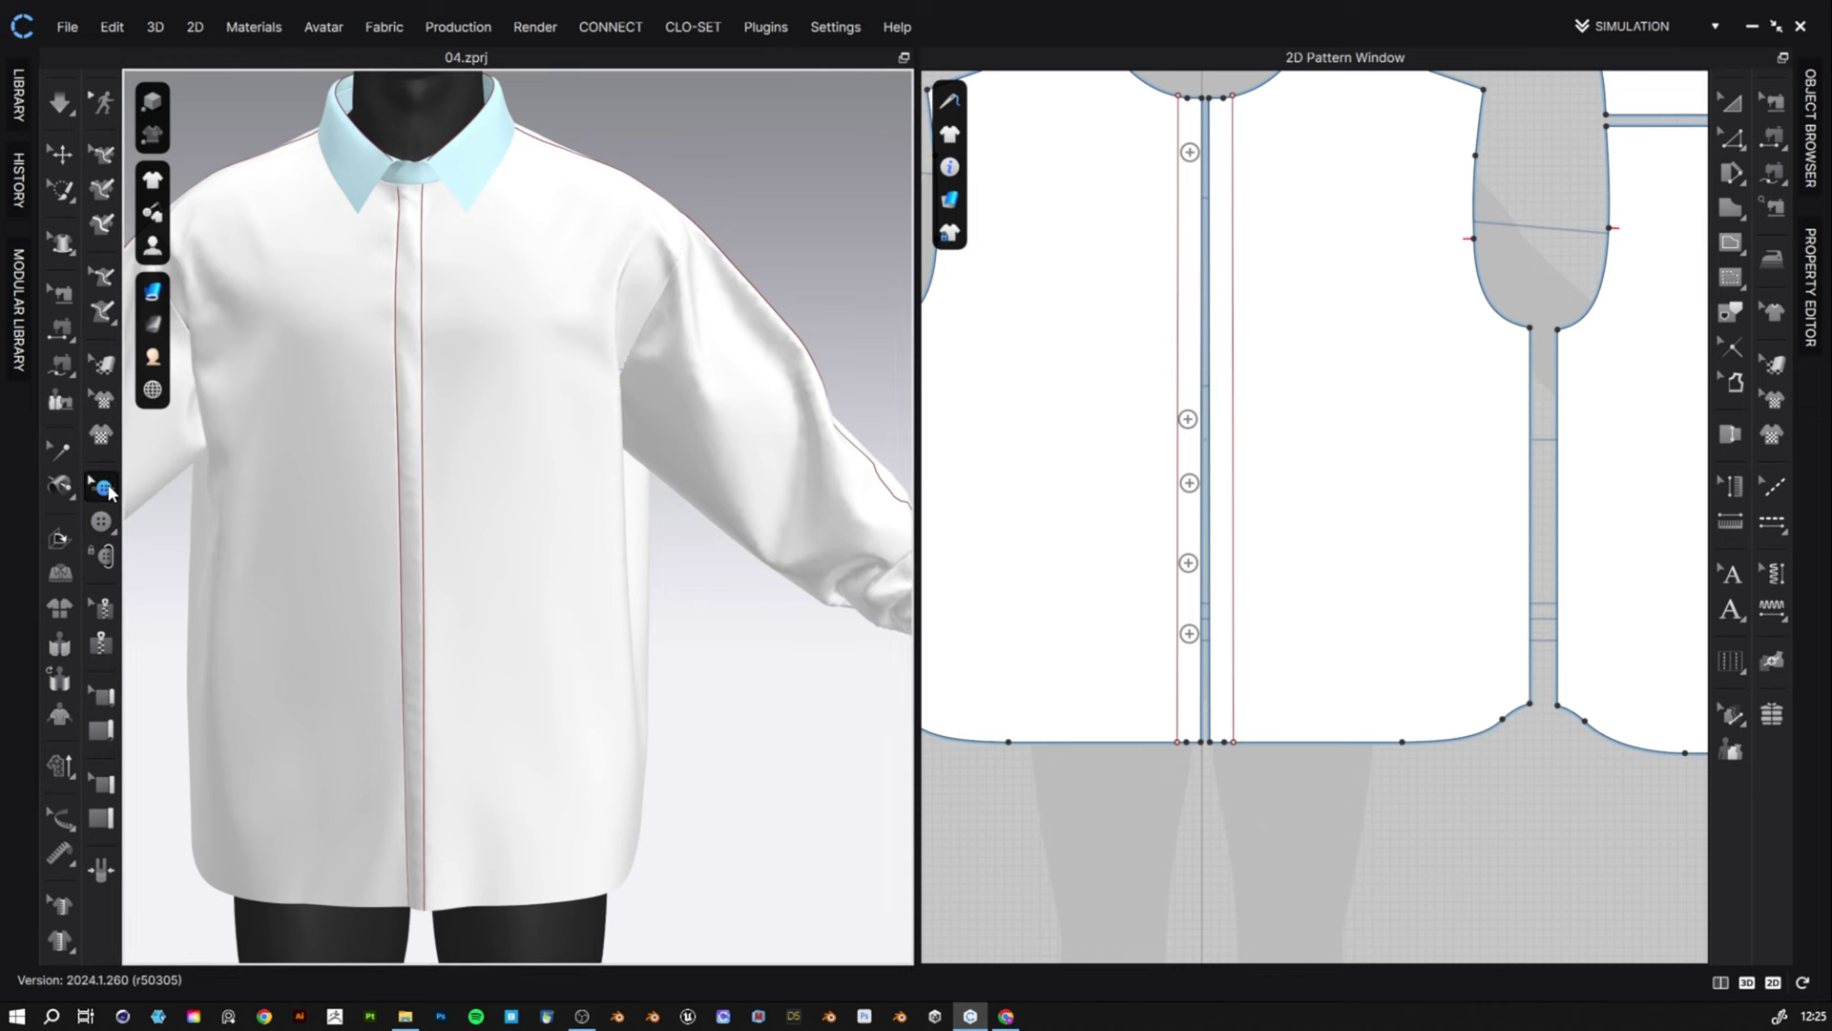
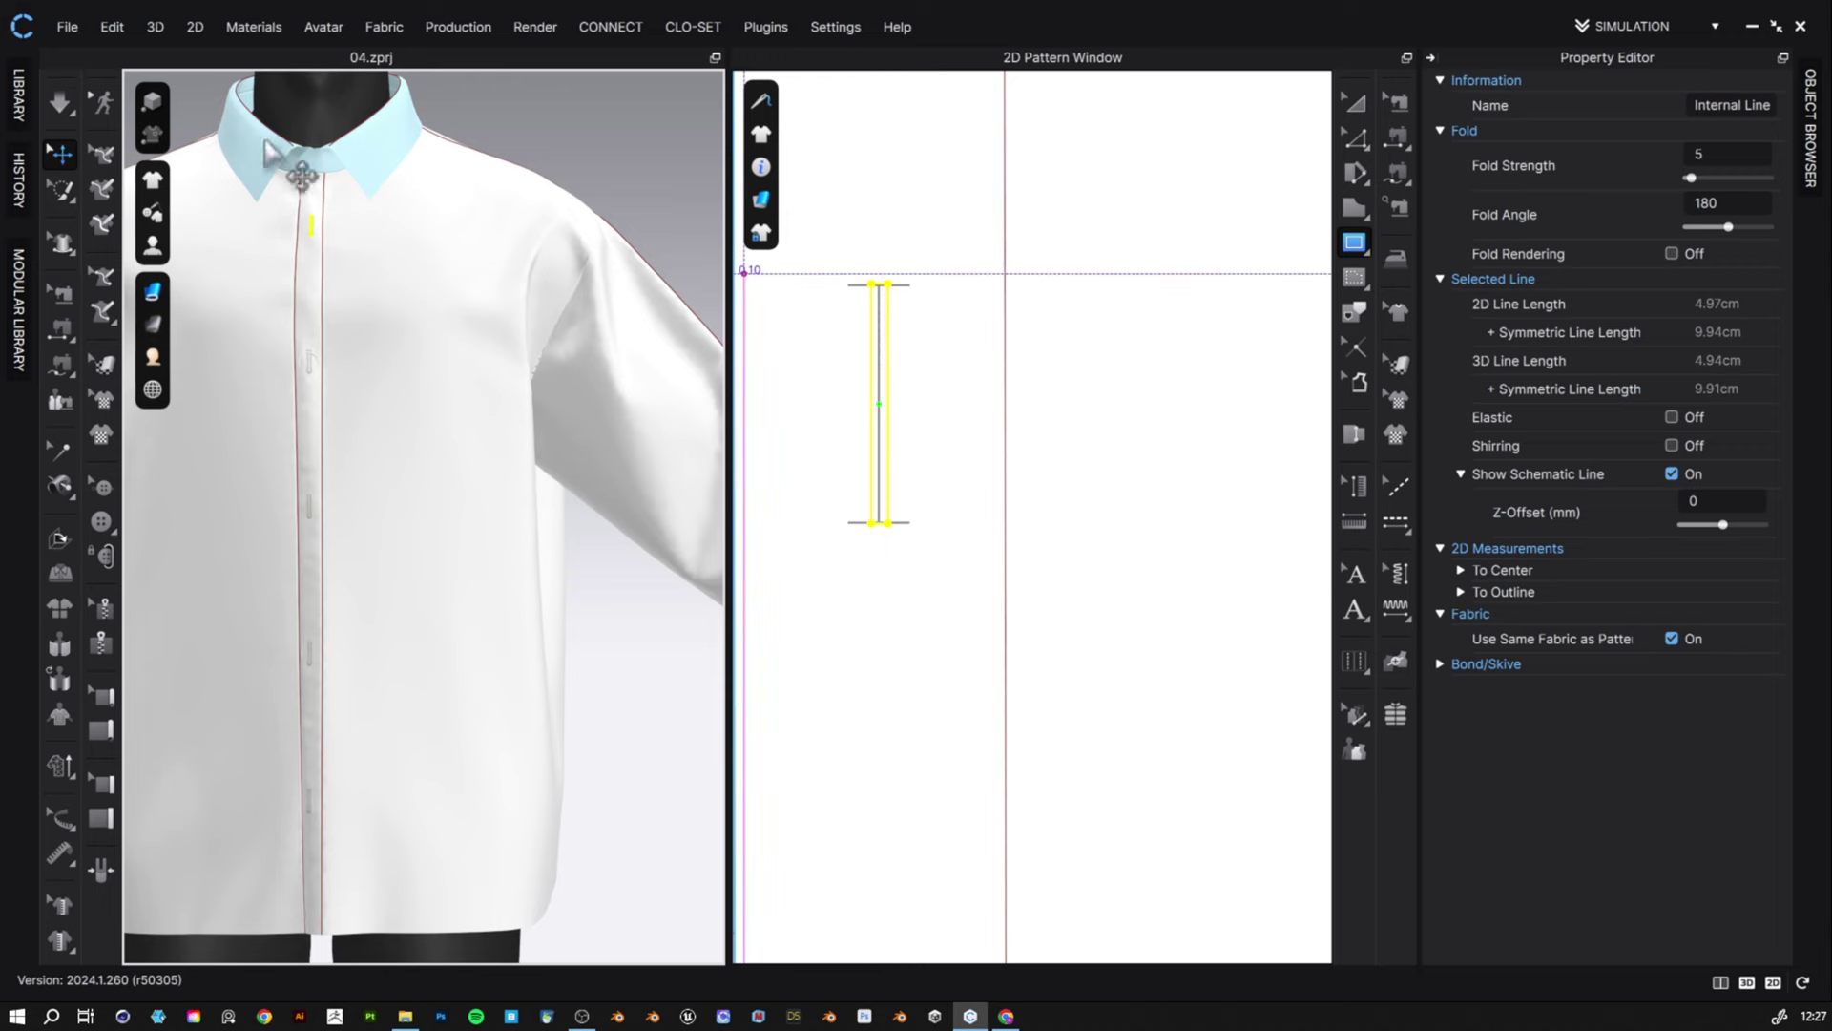
# - Copy the internal rectangle around the top buttonhole and paste it over the second buttonhole
pyautogui.click(1354, 141)
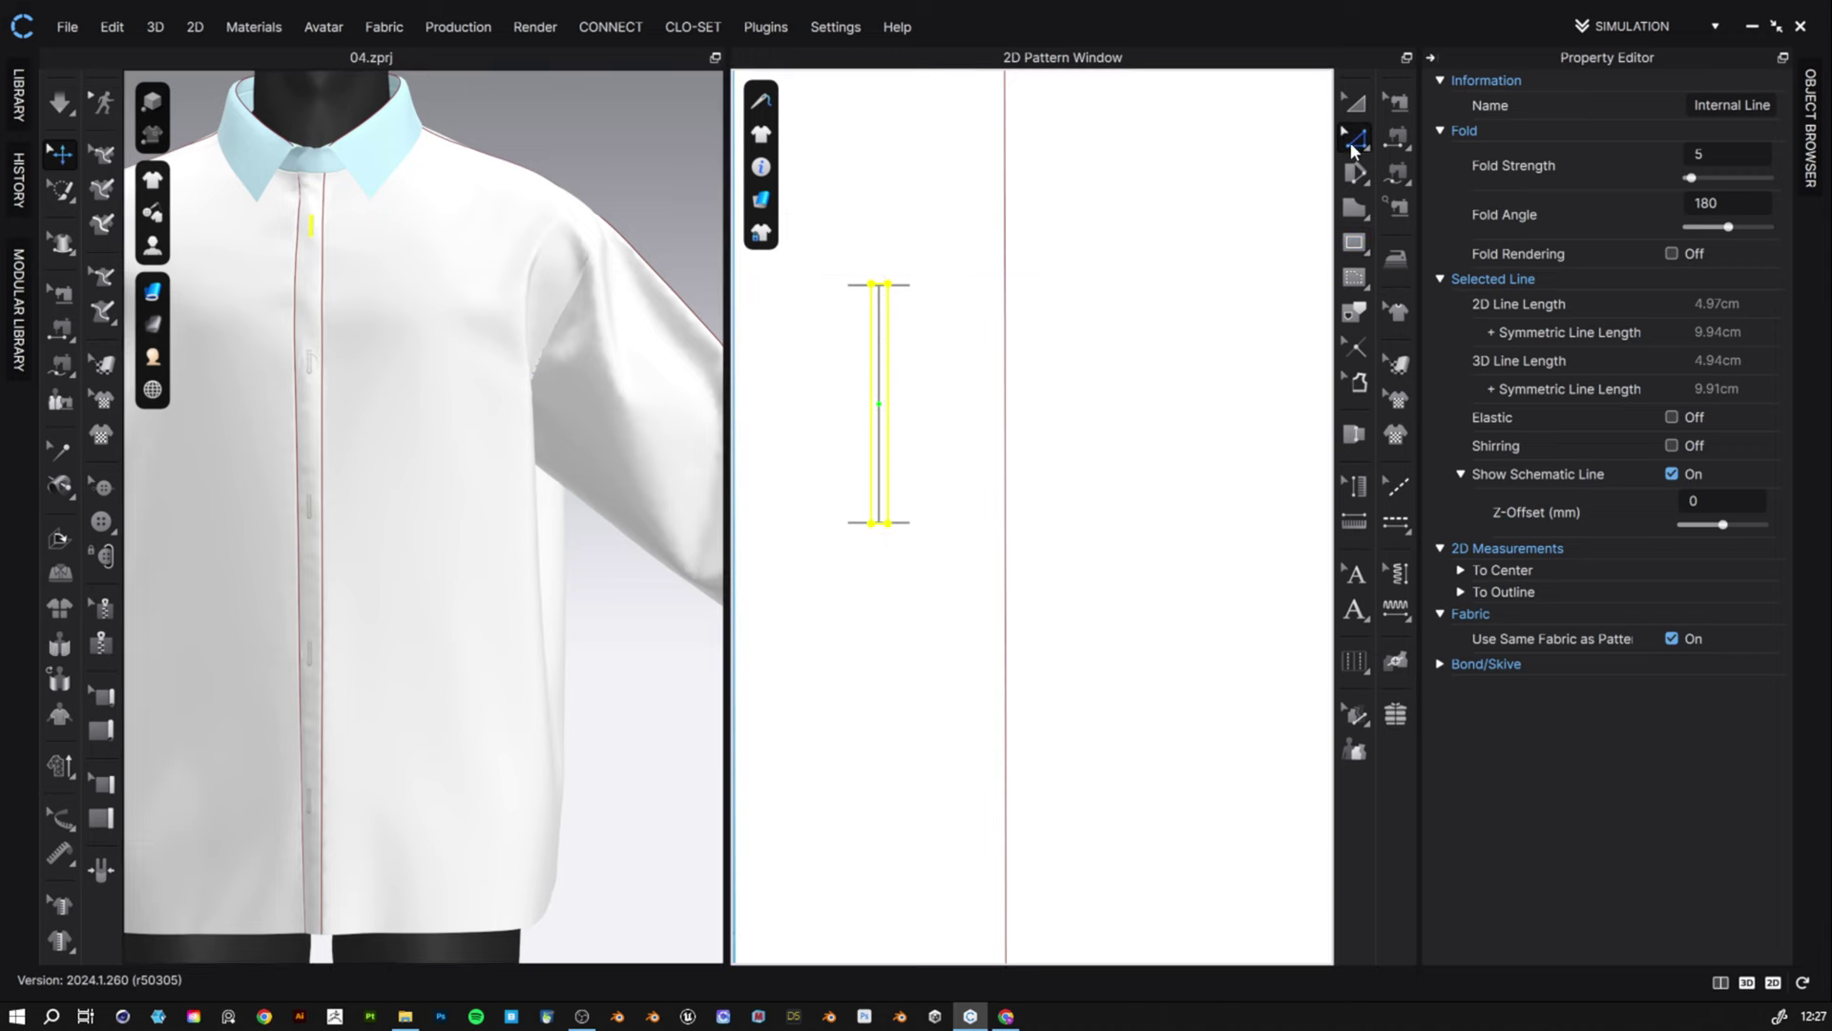
pyautogui.click(888, 333)
pyautogui.press('a')
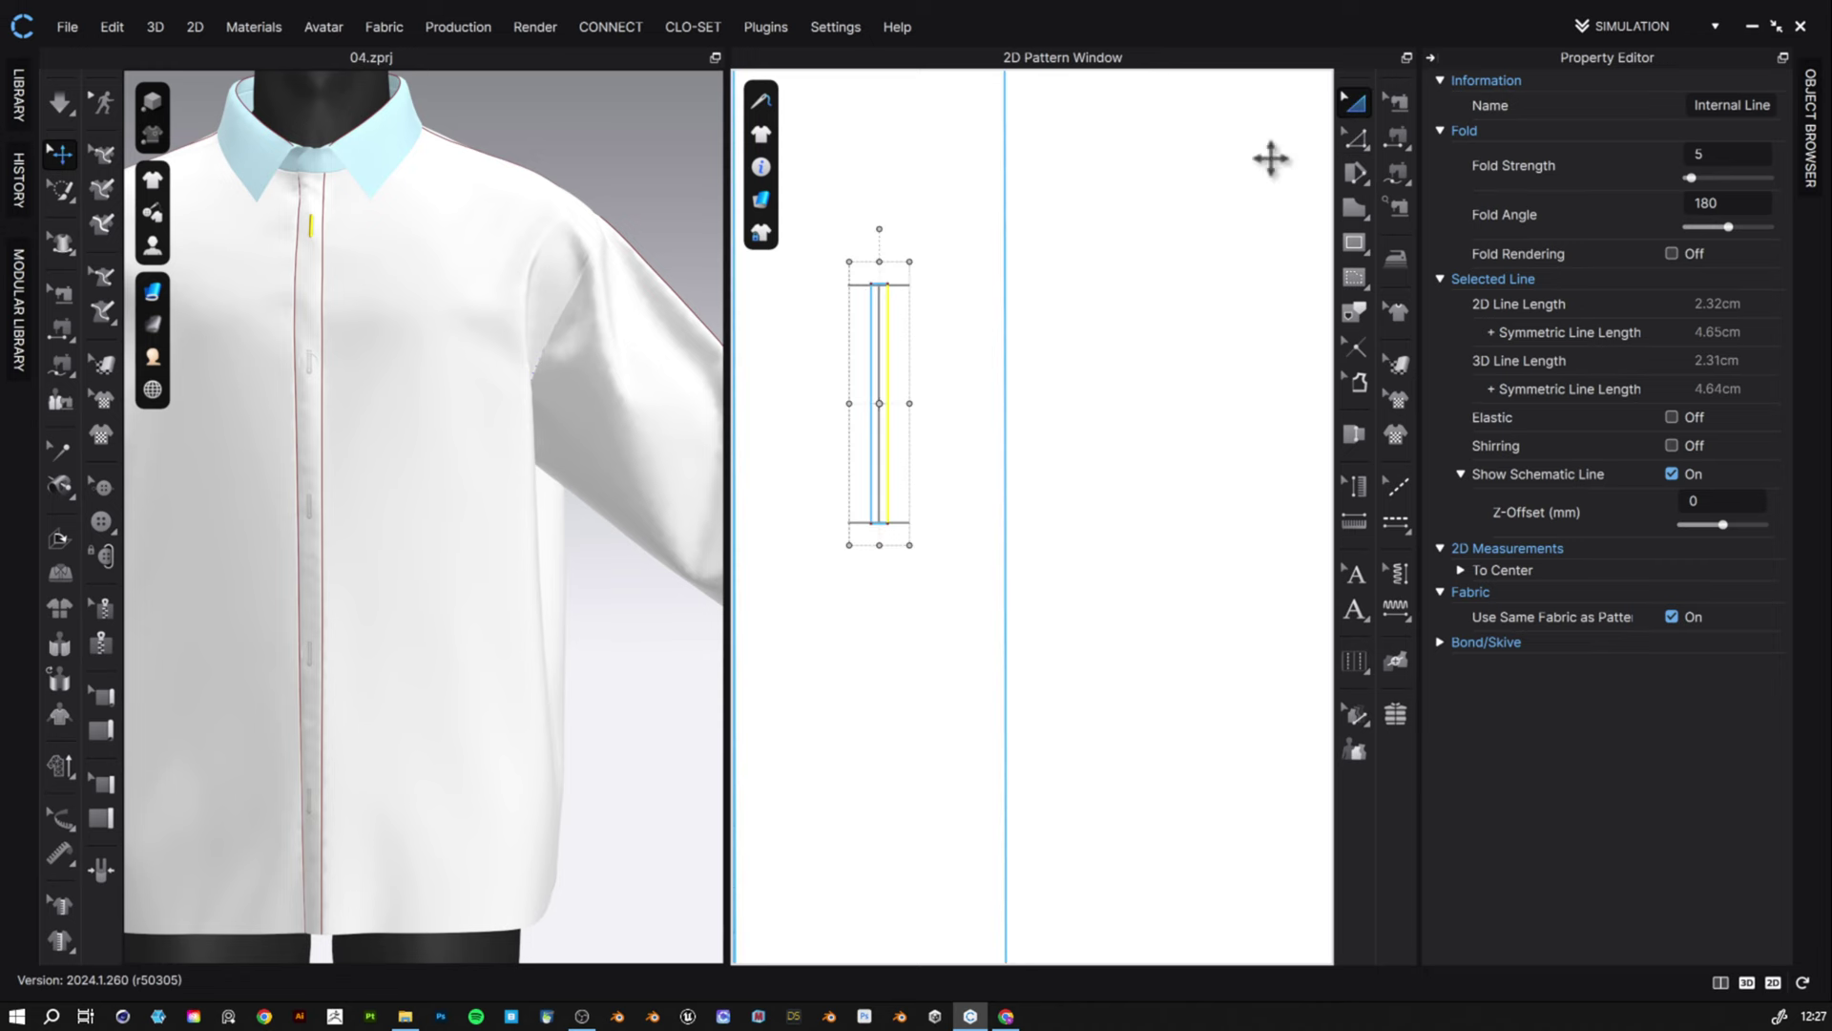
pyautogui.click(885, 331)
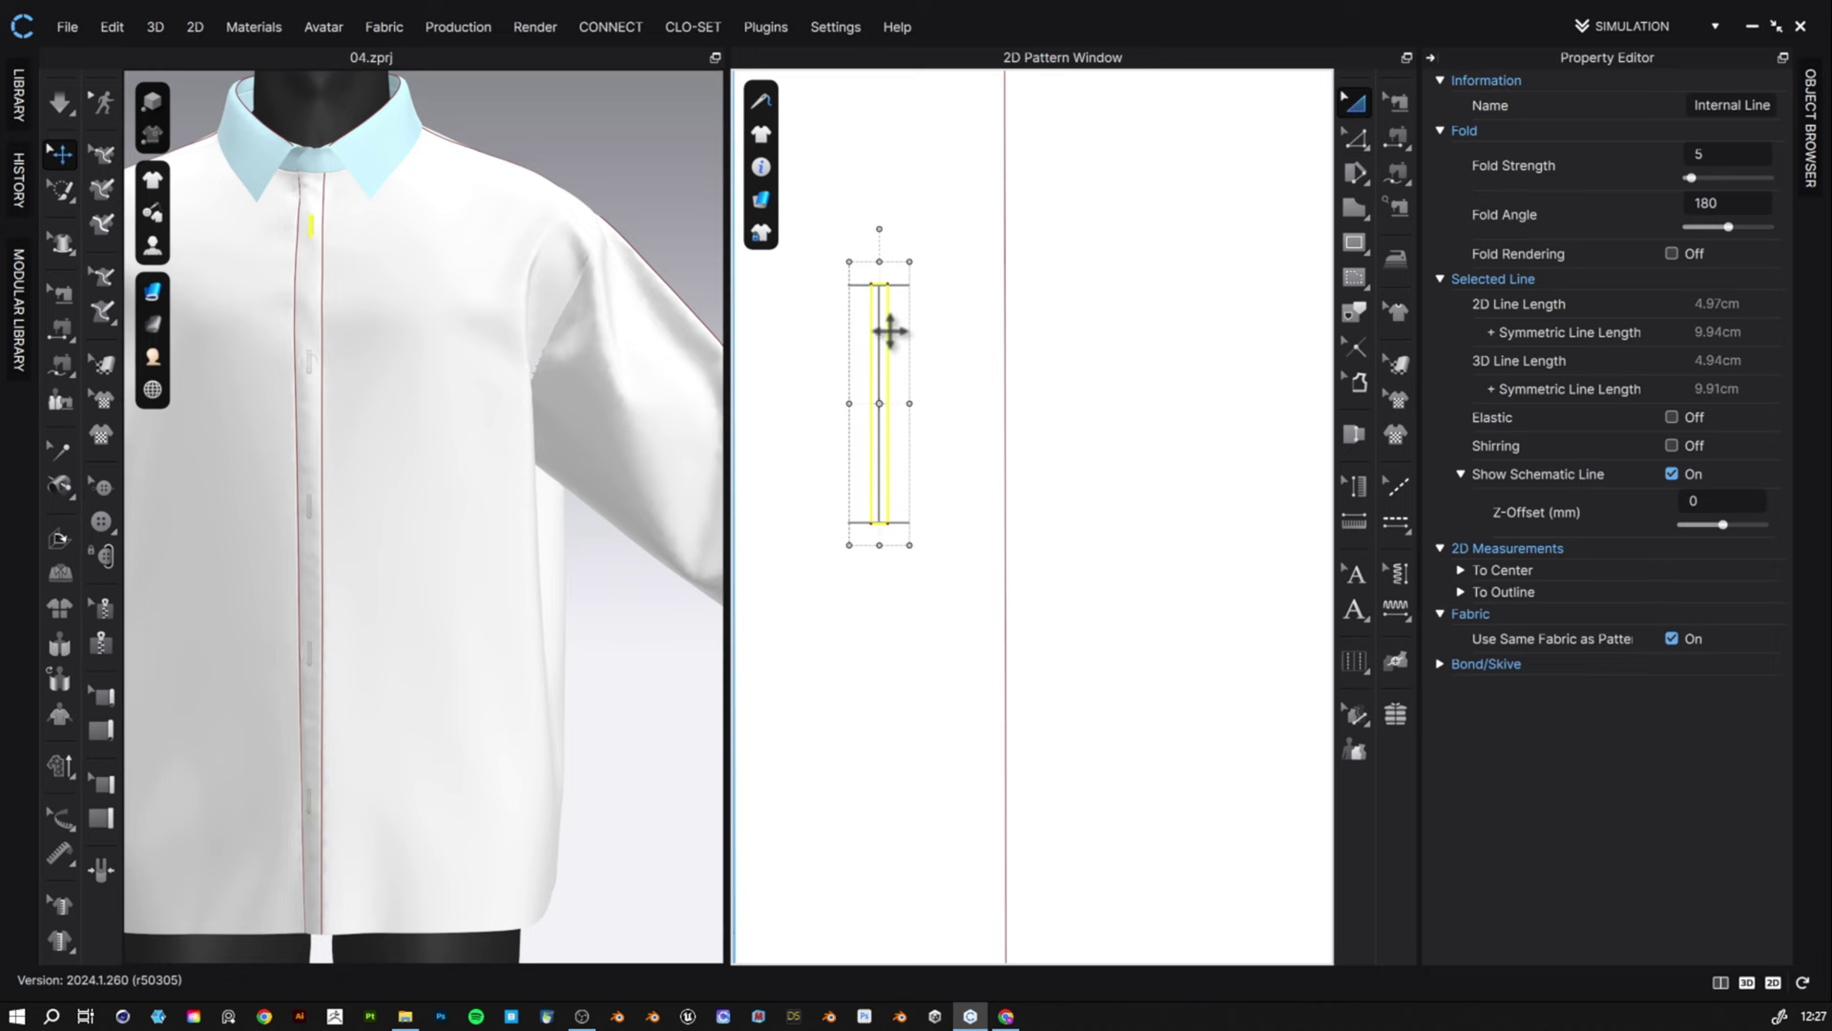
pyautogui.scroll(5, 913, 404)
pyautogui.scroll(-10, 912, 404)
pyautogui.moveTo(988, 430); pyautogui.dragTo(1024, 205, button='middle')
pyautogui.moveTo(924, 657); pyautogui.dragTo(937, 689)
pyautogui.click(936, 689)
# - Paste the copied internal rectangle over each of the remaining buttonholes below the second one, centred on the buttonhole
pyautogui.moveTo(1018, 651); pyautogui.dragTo(1037, 281, button='middle')
pyautogui.click(961, 320)
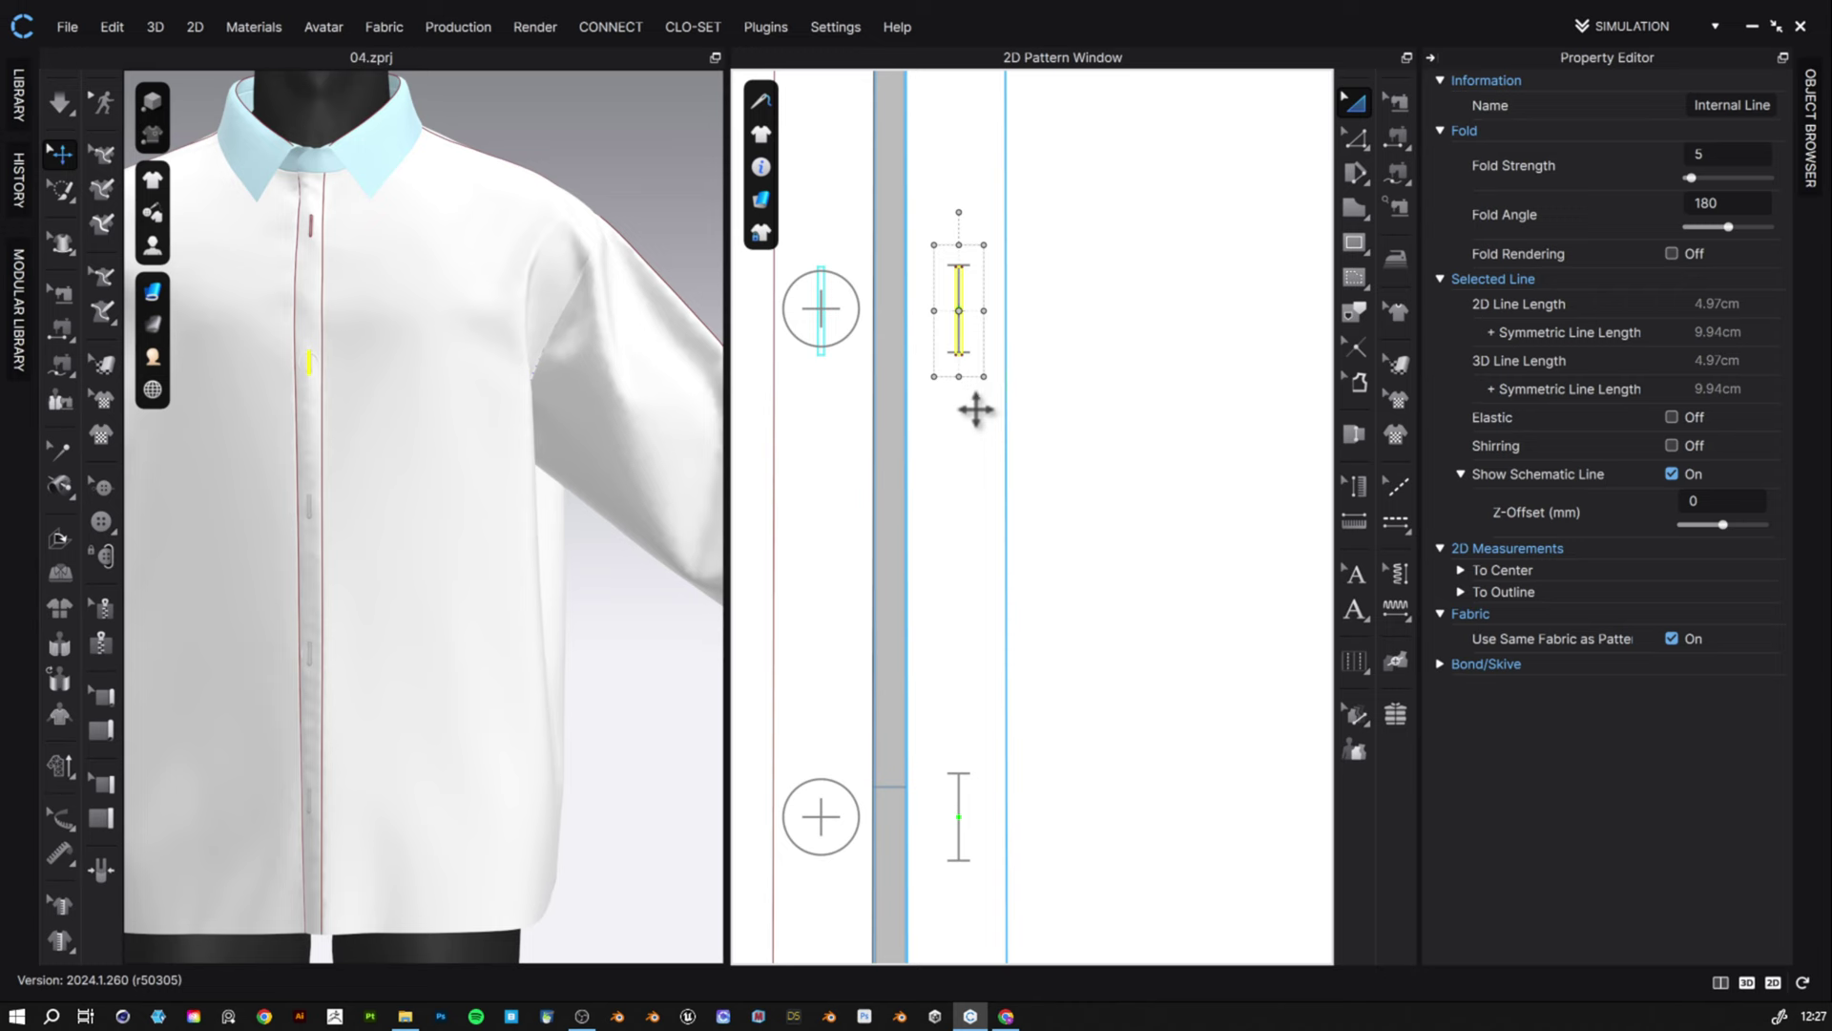
pyautogui.click(965, 330)
pyautogui.click(963, 329)
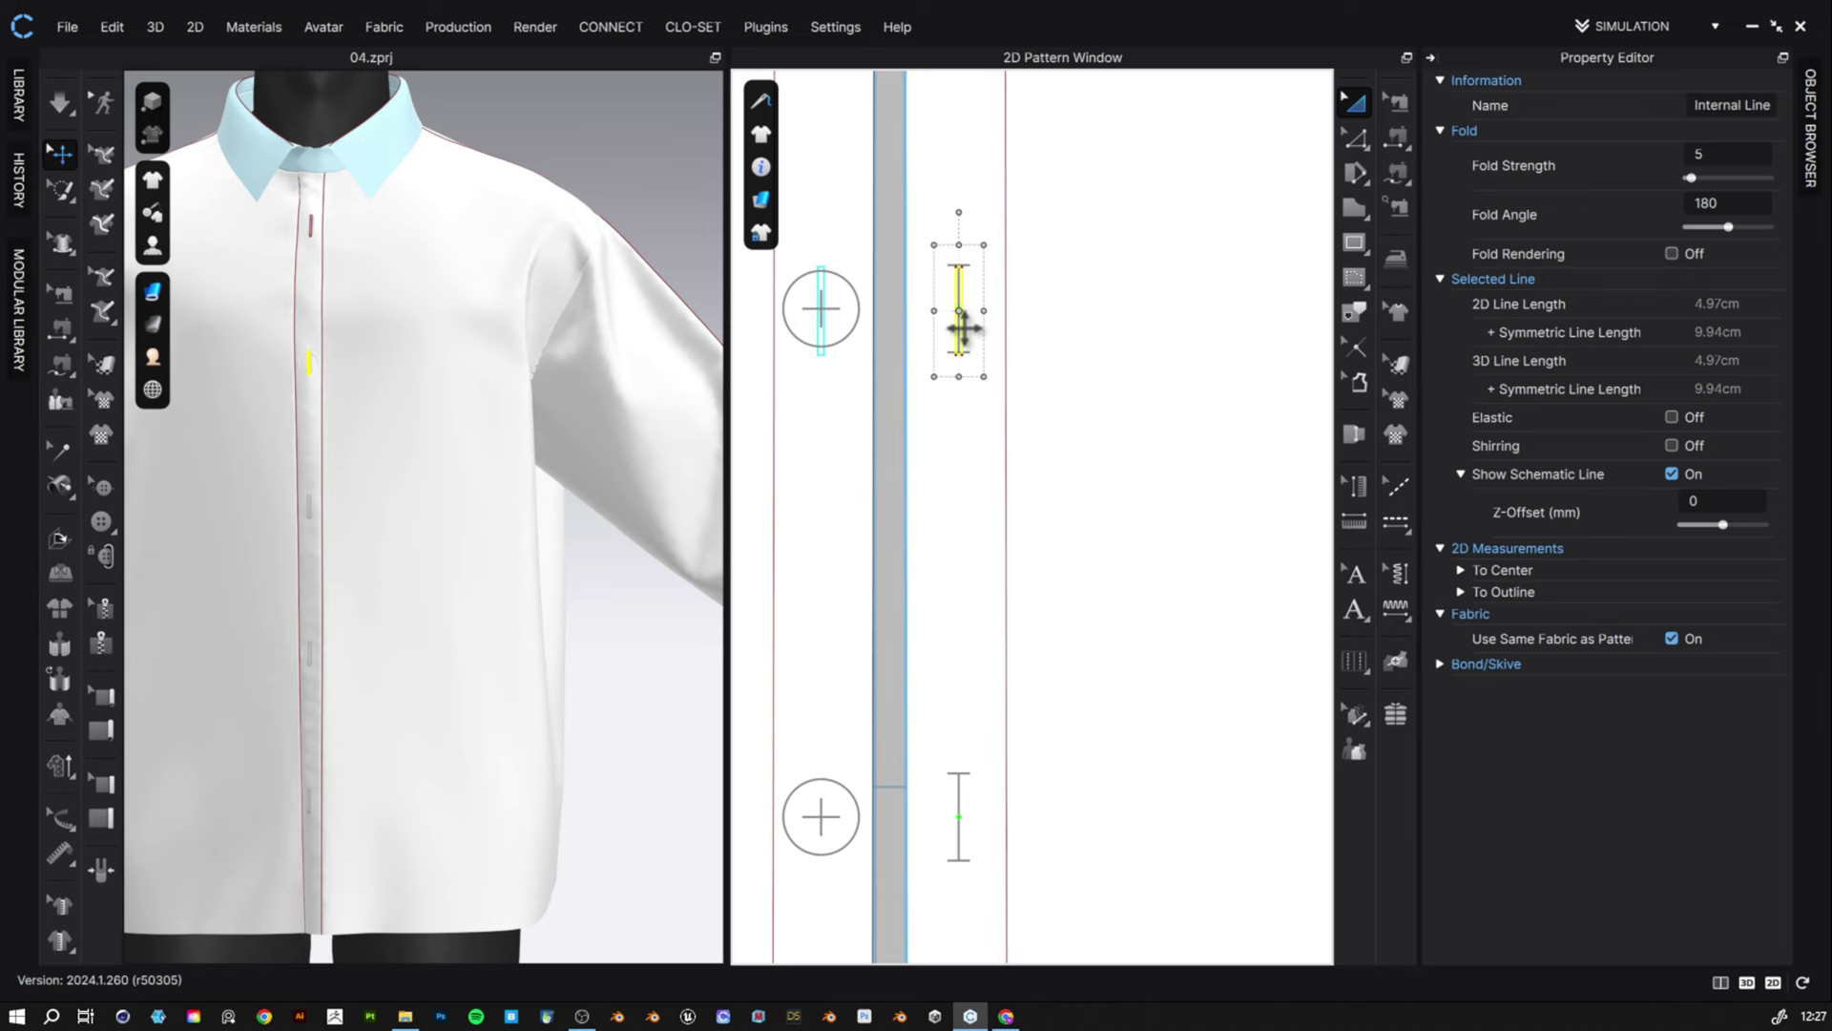
pyautogui.moveTo(970, 355); pyautogui.dragTo(1005, 828)
pyautogui.scroll(-2, 1010, 716)
pyautogui.scroll(5, 1027, 683)
pyautogui.scroll(-6, 1043, 662)
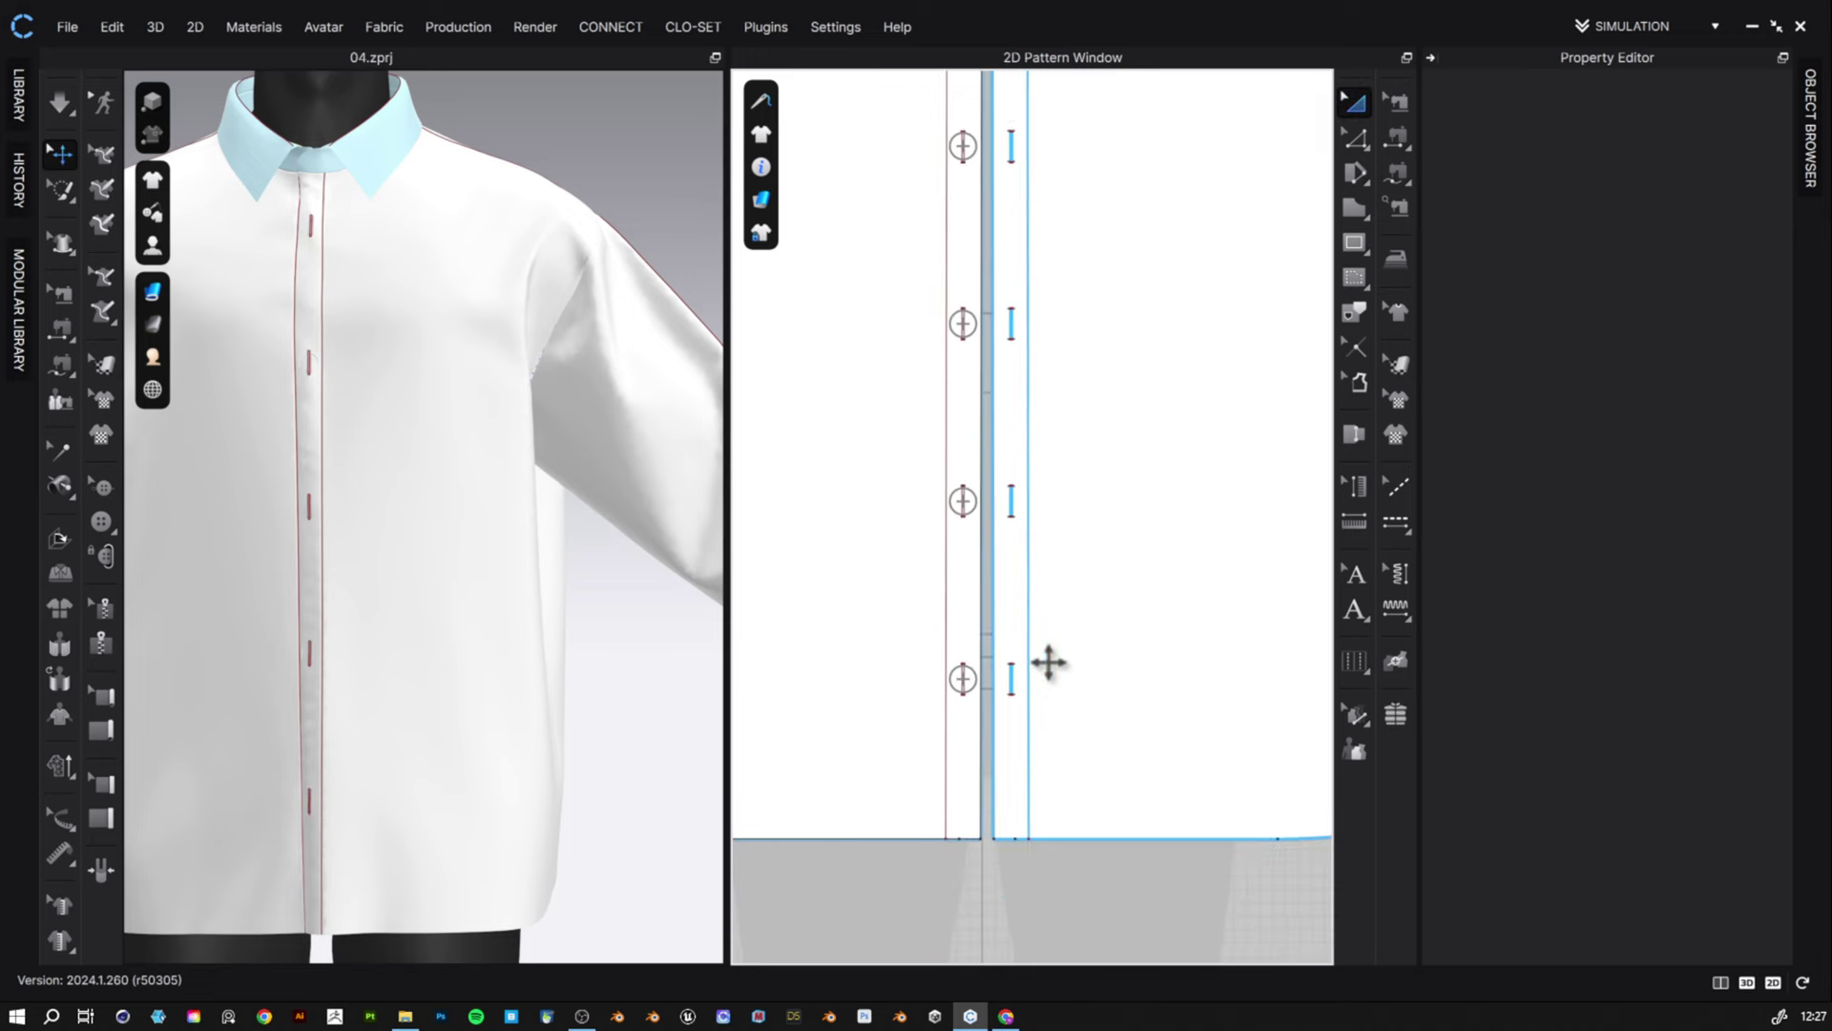
pyautogui.moveTo(1043, 662); pyautogui.dragTo(1066, 703, button='middle')
pyautogui.scroll(-3, 1066, 703)
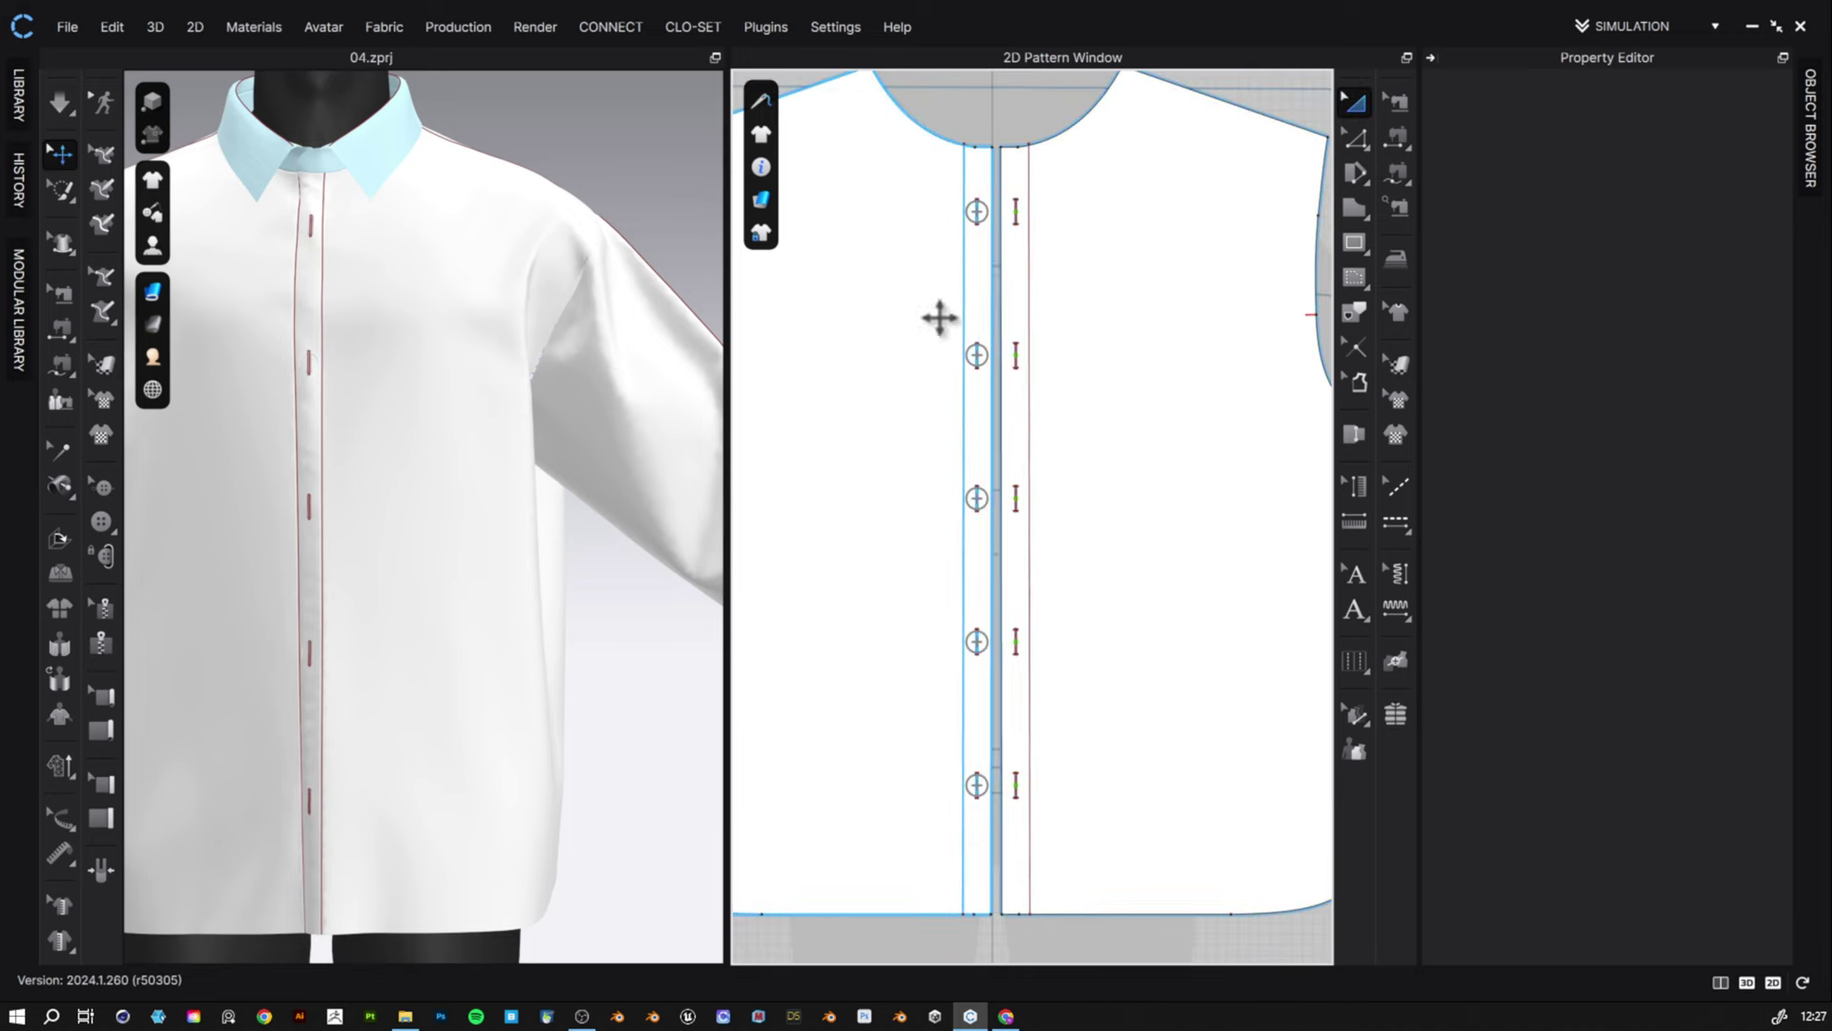
# - Create a Layer Clone (Over) of the wearer's left front pattern and place it directly below the original
pyautogui.moveTo(425, 345); pyautogui.dragTo(415, 351, button='right')
pyautogui.scroll(5, 419, 334)
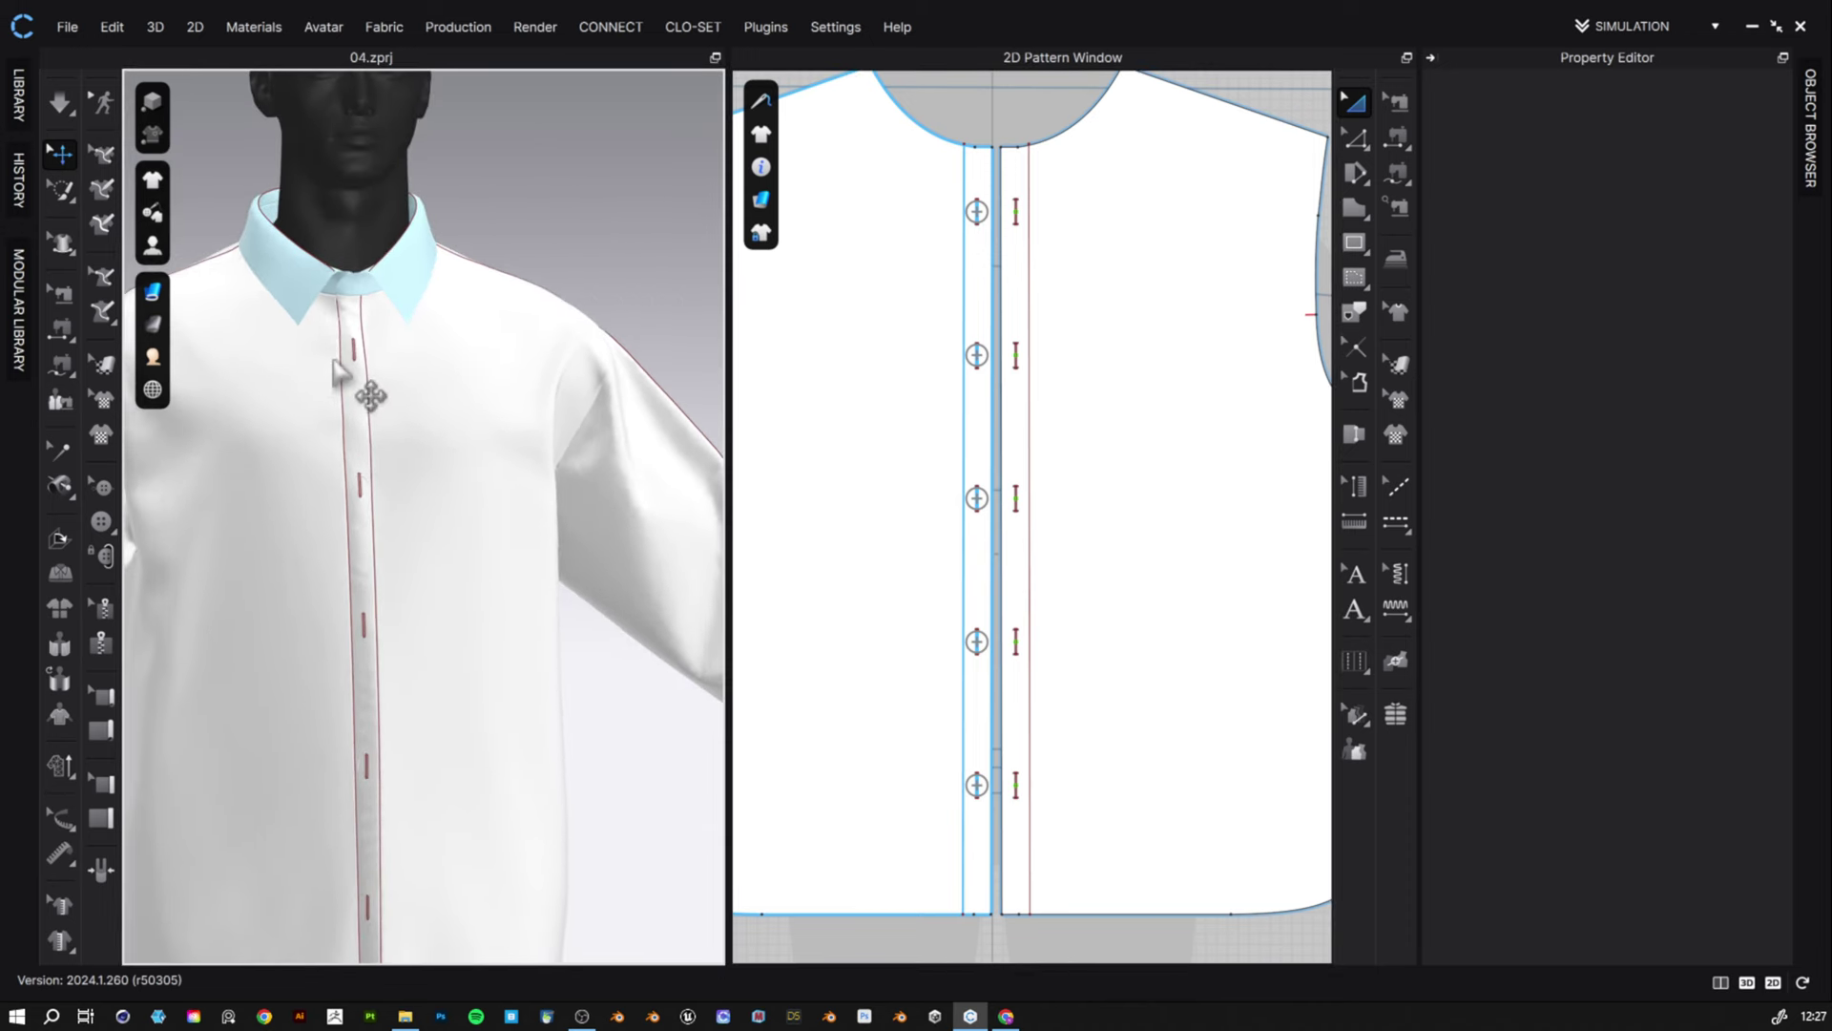
pyautogui.click(431, 298)
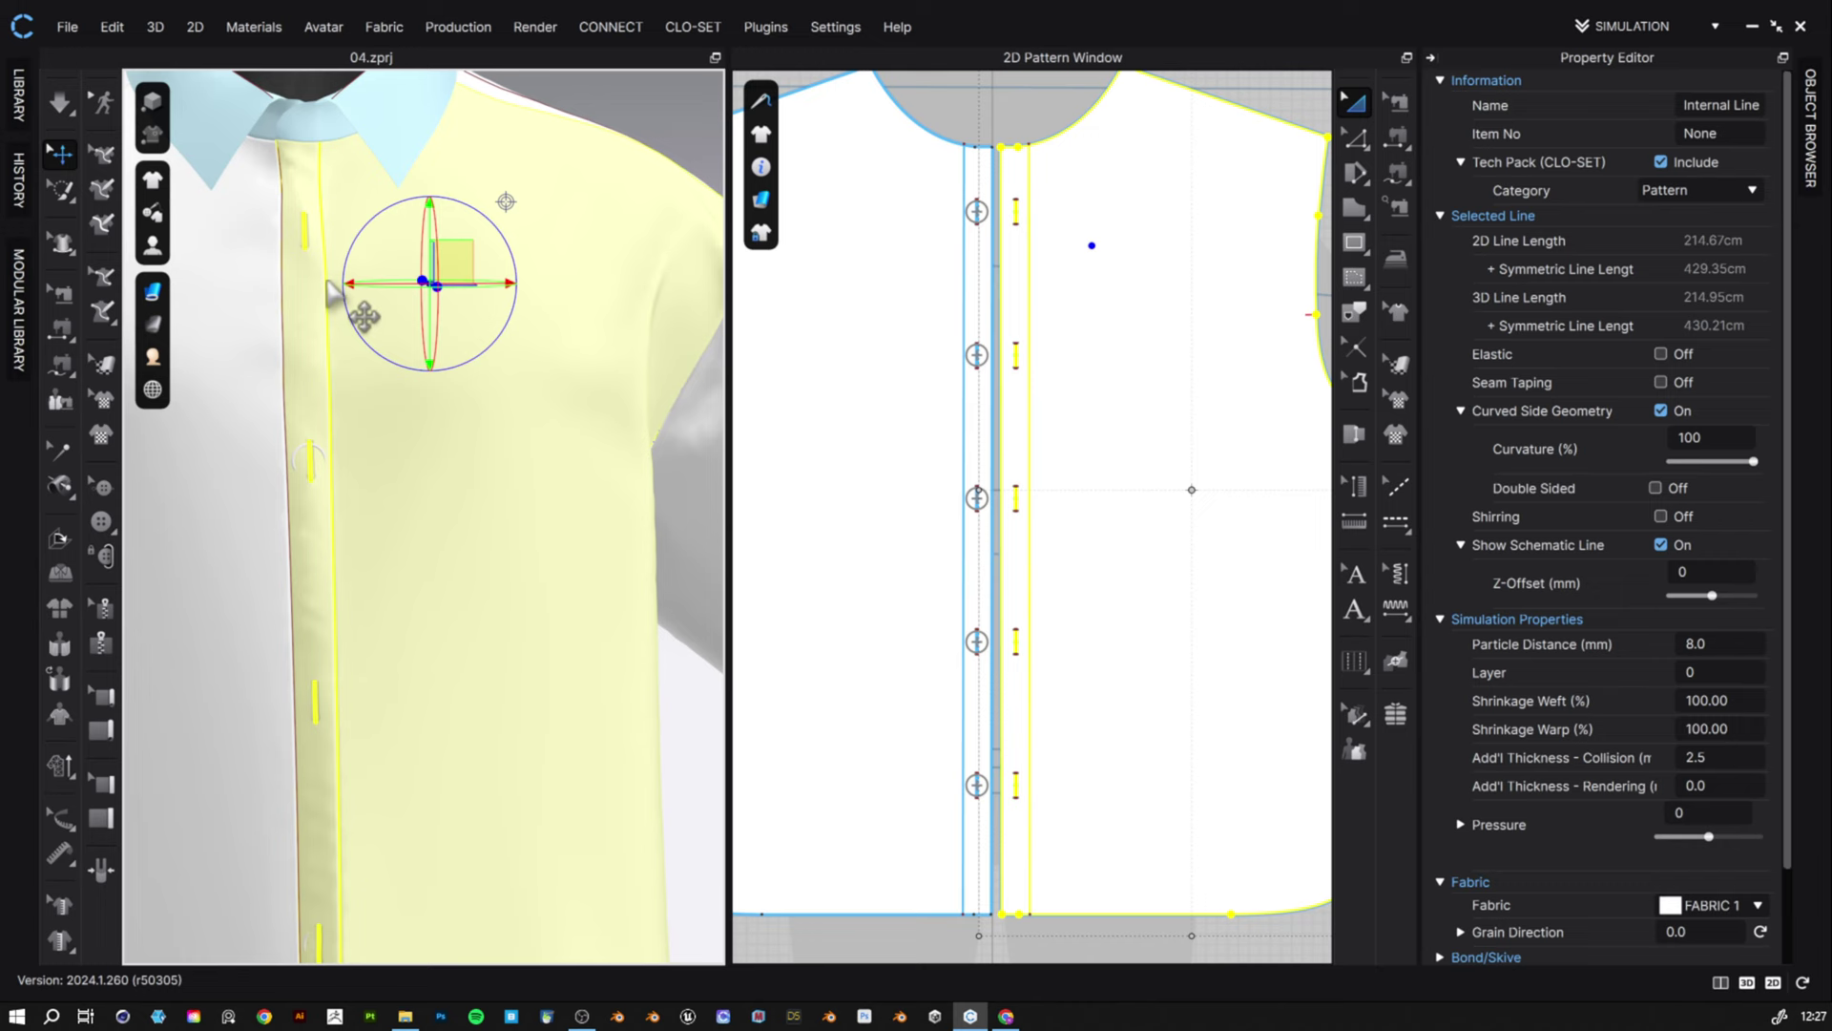
pyautogui.click(1355, 108)
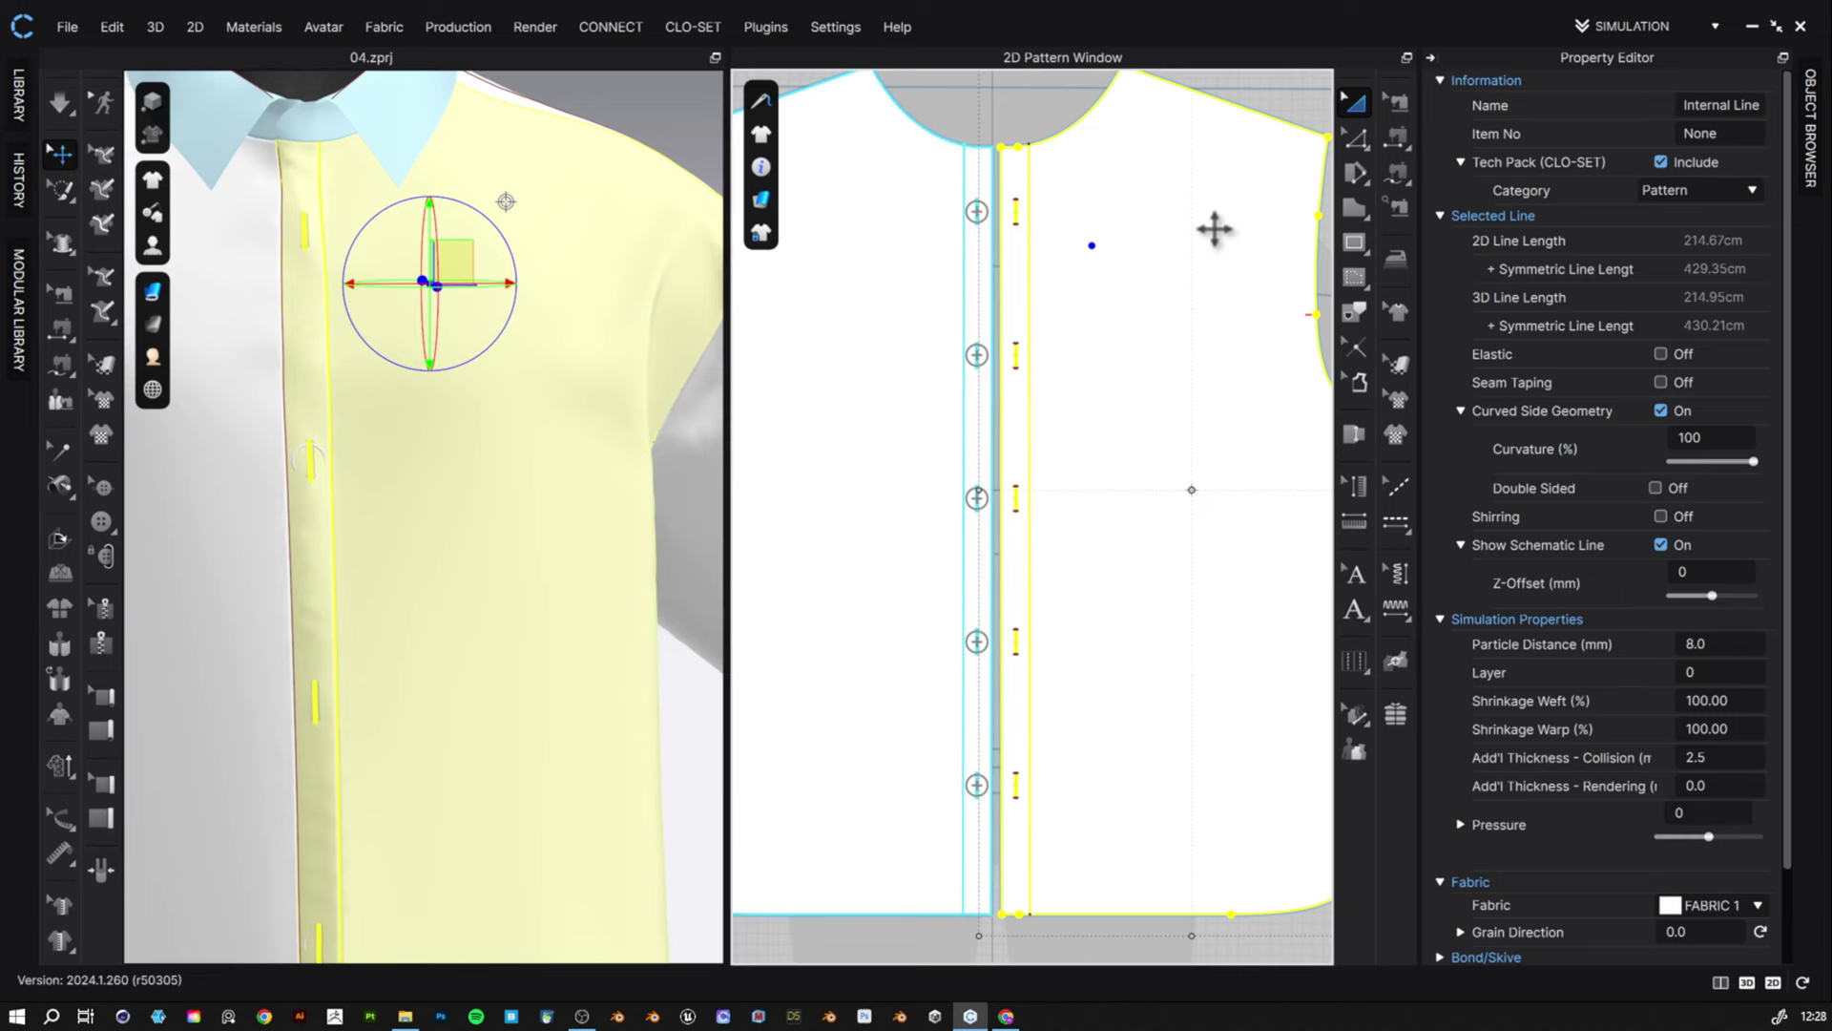
pyautogui.click(1215, 229)
pyautogui.scroll(-5, 1203, 497)
pyautogui.moveTo(1215, 519); pyautogui.dragTo(1084, 335, button='middle')
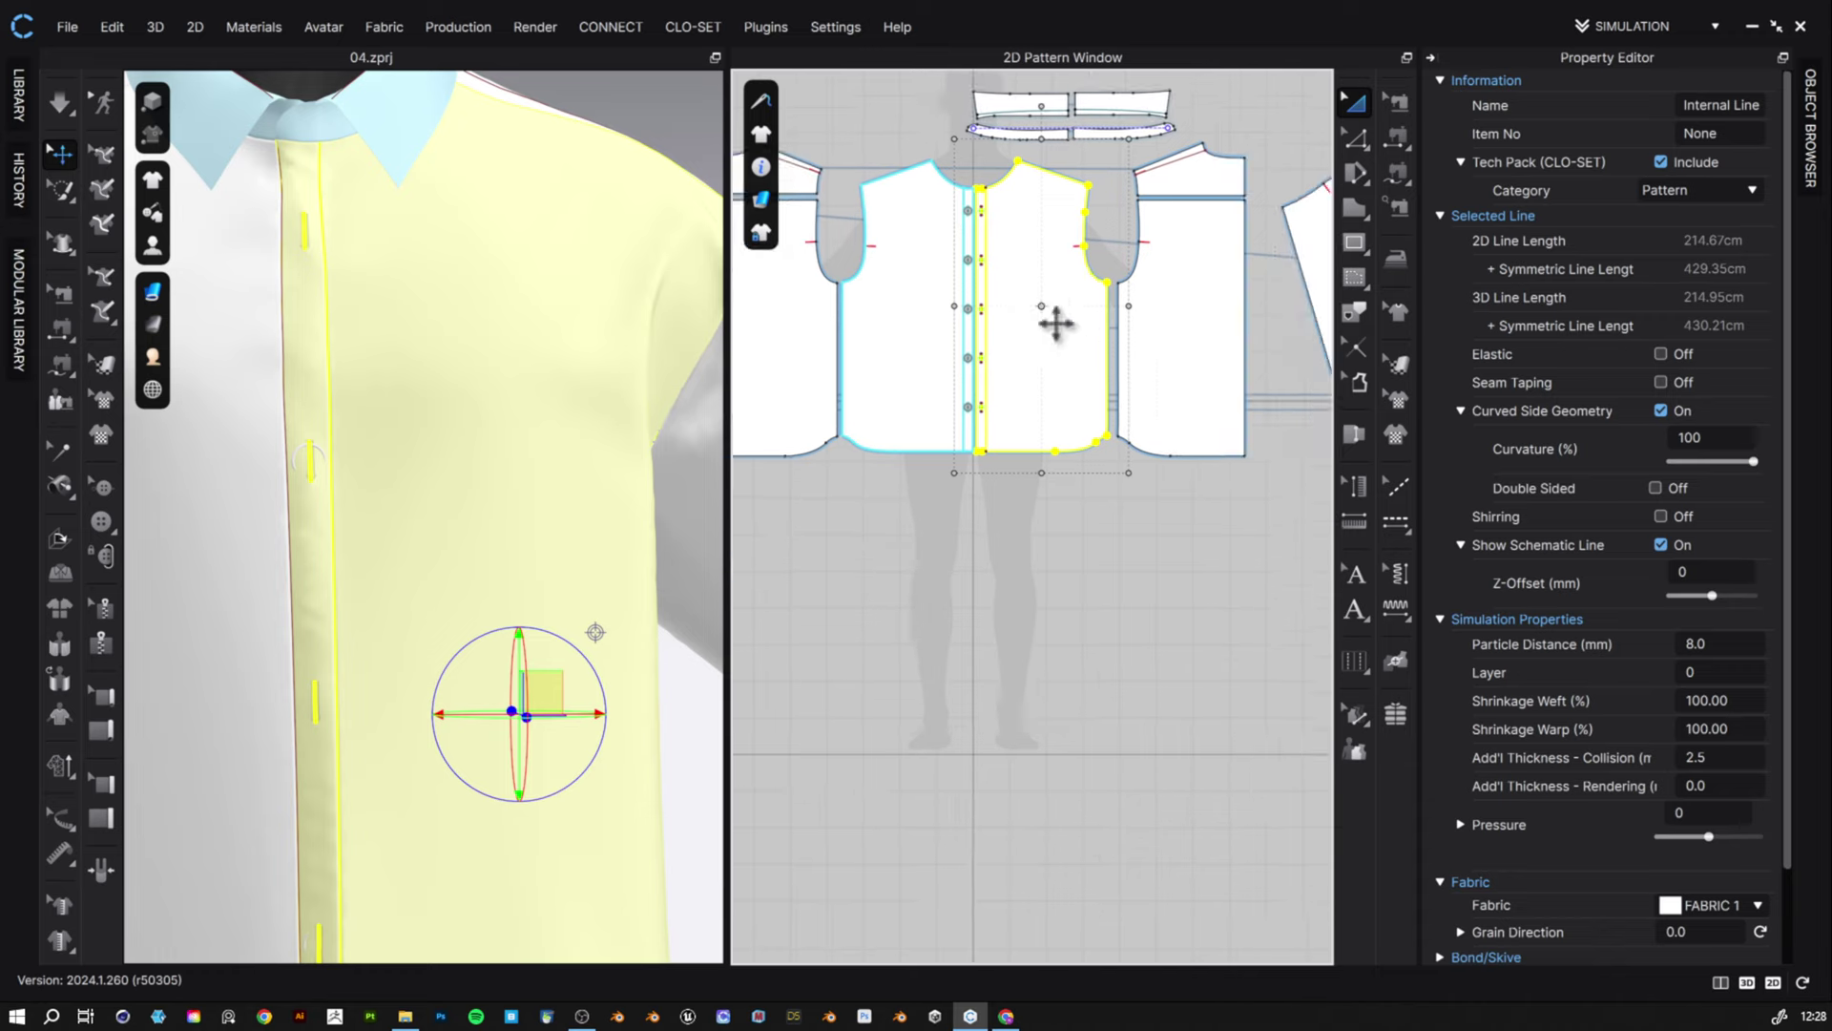
pyautogui.rightClick(1067, 343)
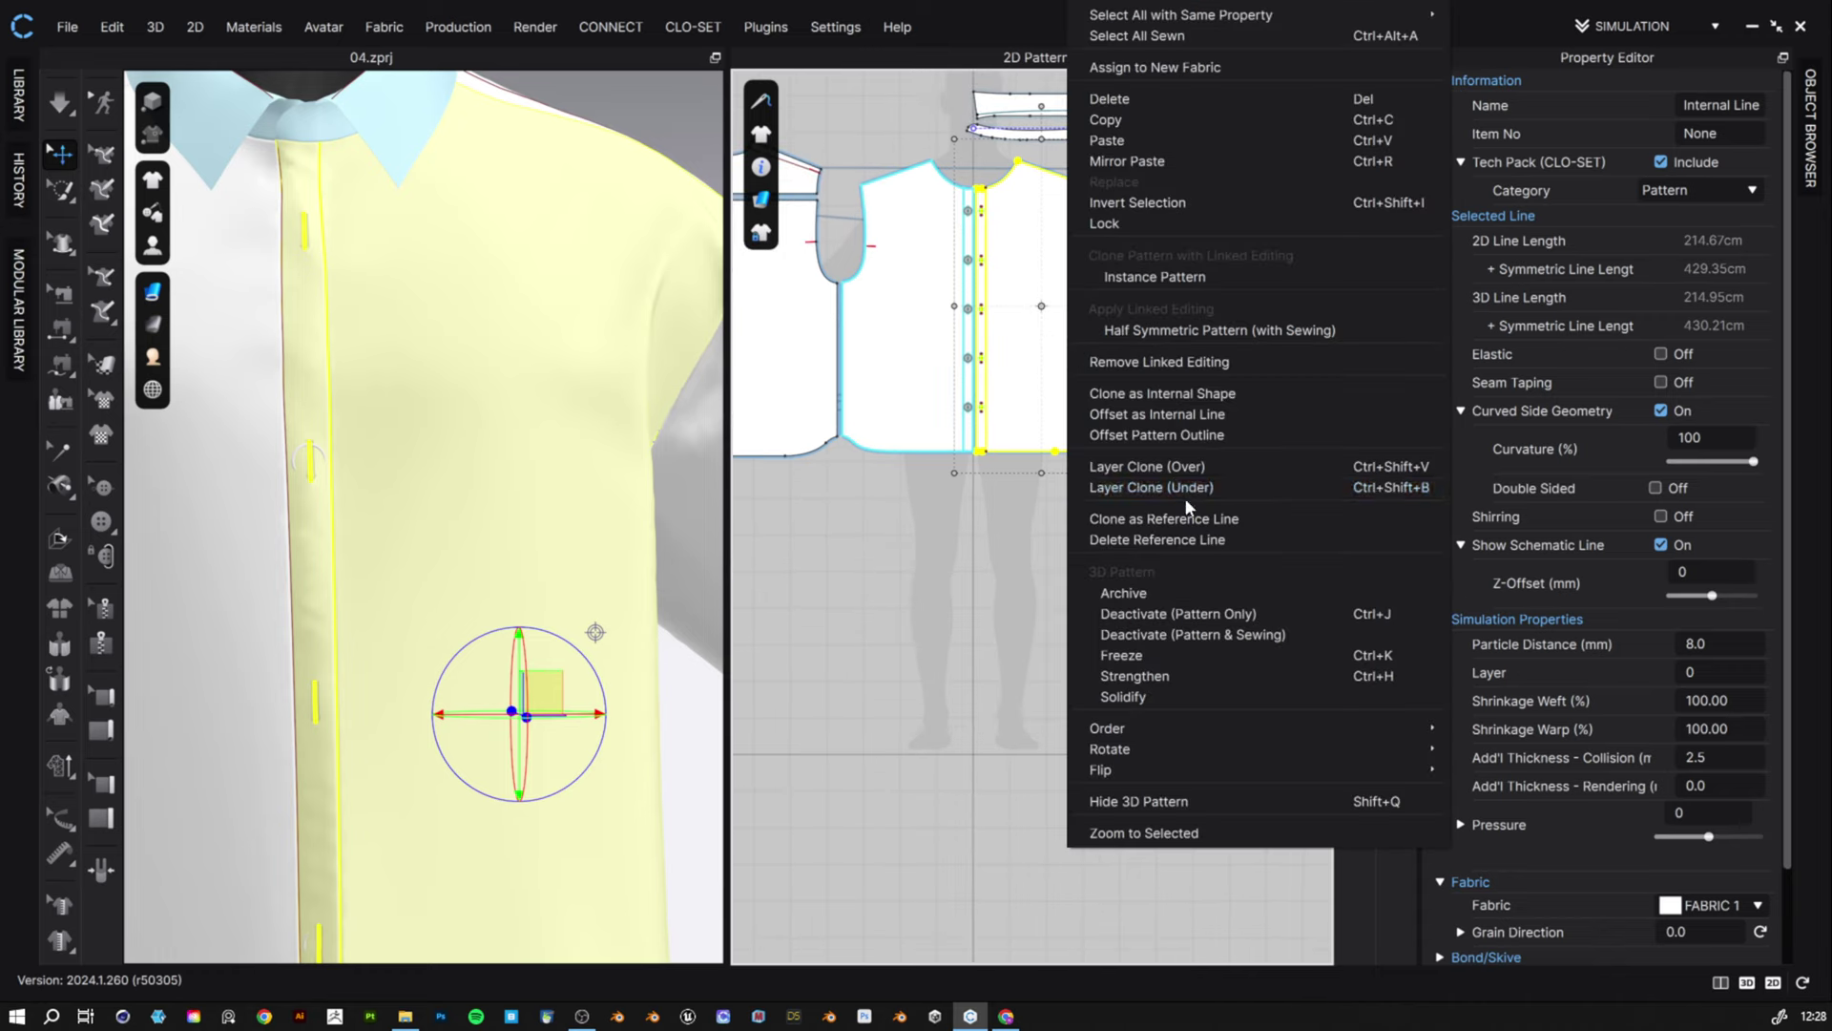
pyautogui.click(1184, 471)
pyautogui.click(1041, 616)
pyautogui.click(1183, 582)
# - Examine the cloned front's placket line and internal rectangles against the linked lines on the original fronts
pyautogui.scroll(8, 1047, 530)
pyautogui.moveTo(961, 470); pyautogui.dragTo(1148, 409, button='middle')
pyautogui.scroll(-2, 1061, 396)
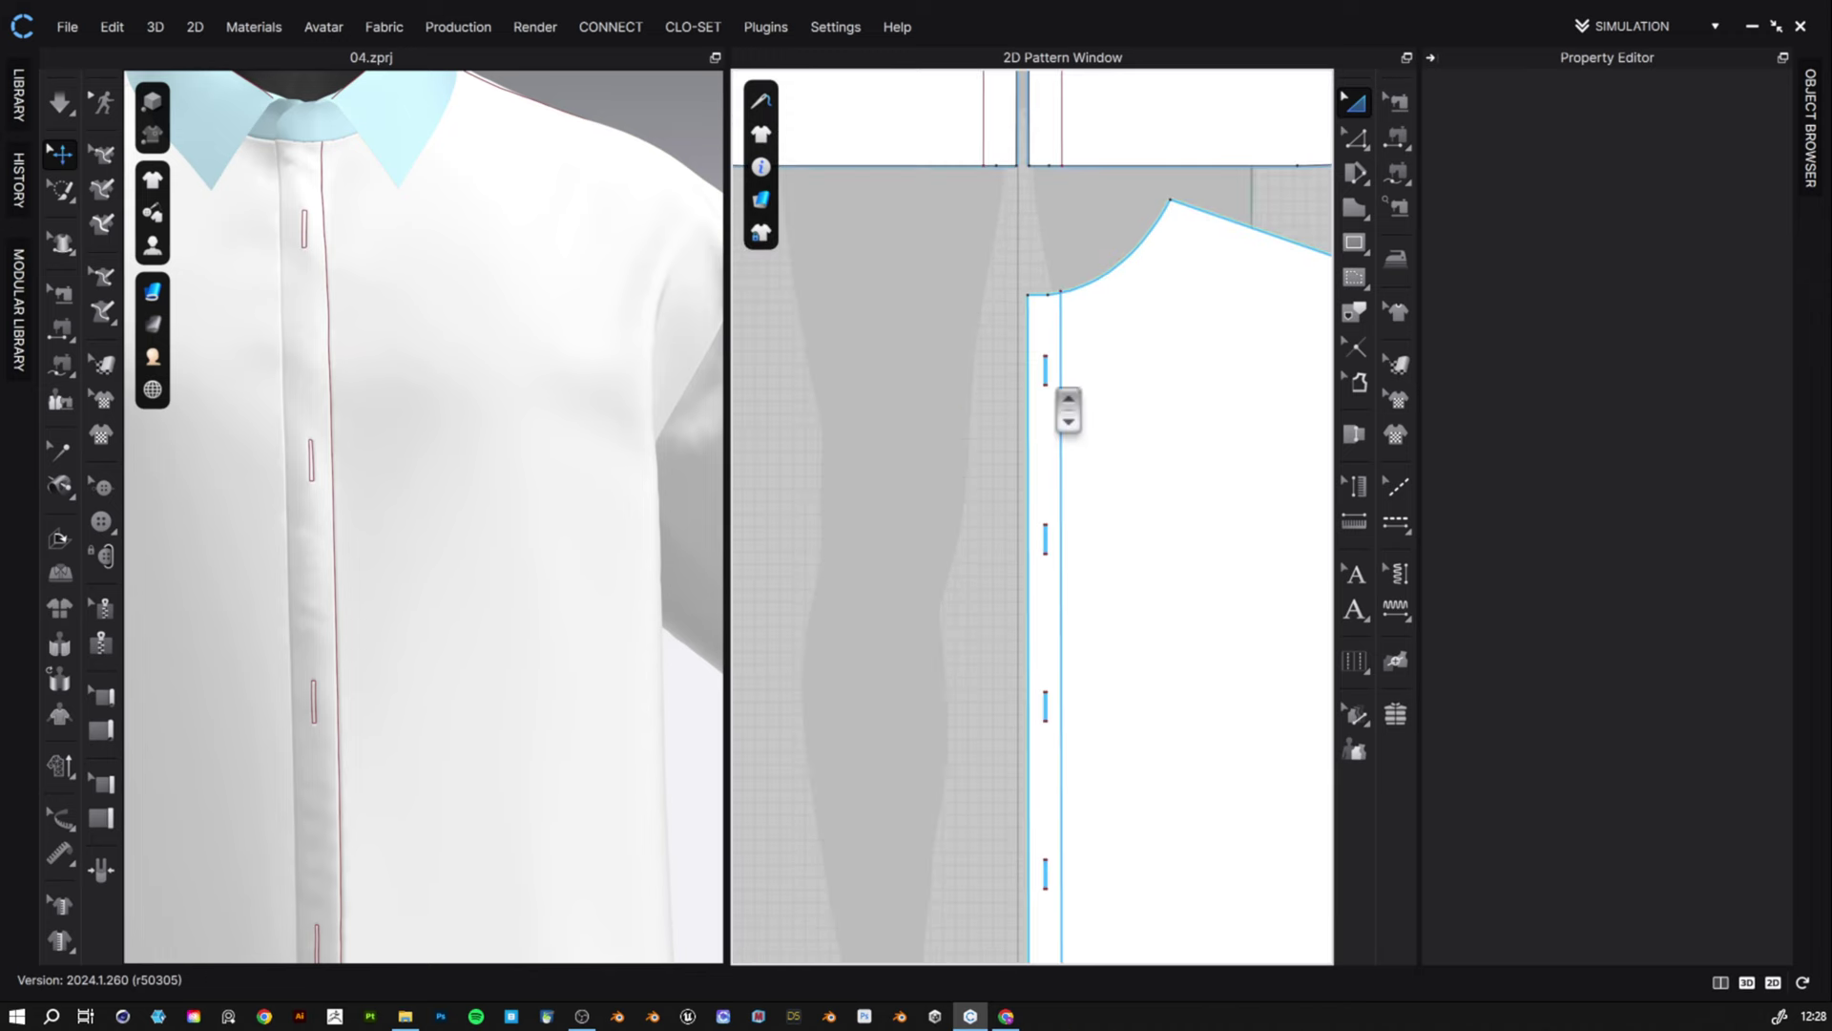
pyautogui.scroll(4, 1048, 387)
pyautogui.scroll(-3, 1107, 350)
pyautogui.scroll(-2, 1022, 392)
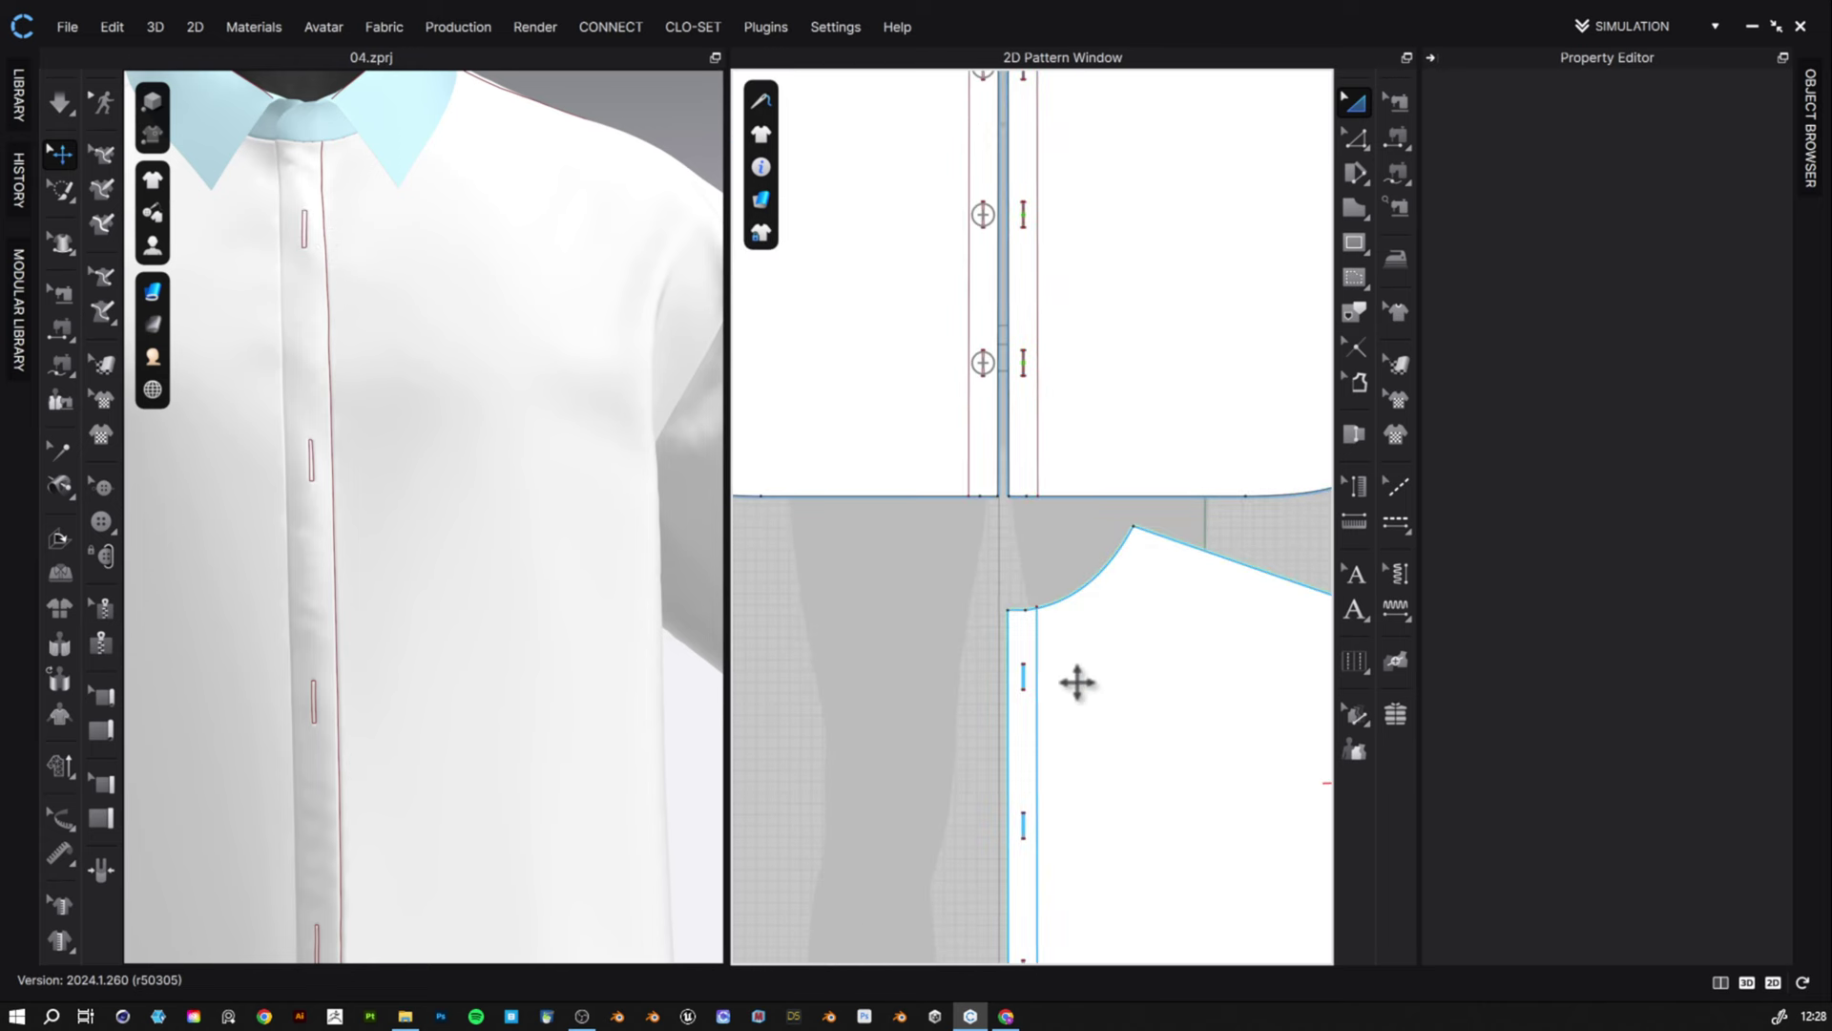
pyautogui.moveTo(1101, 659); pyautogui.dragTo(1017, 378, button='middle')
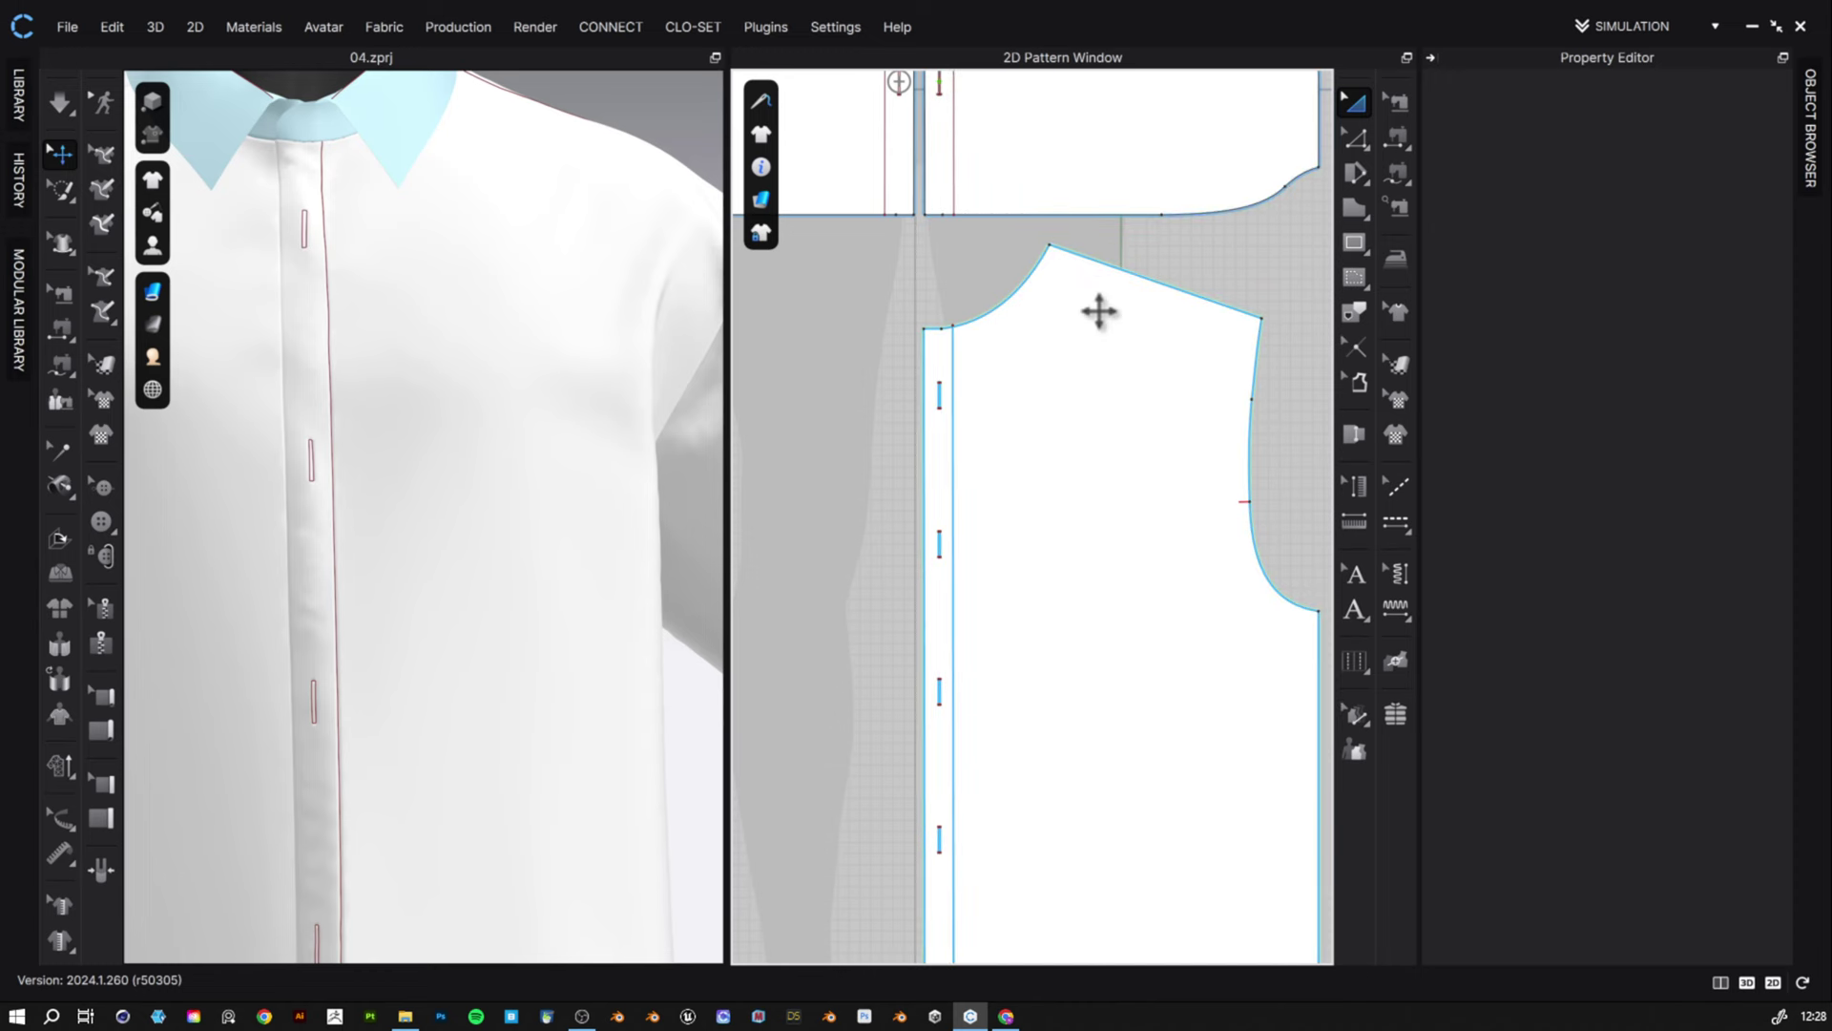
pyautogui.click(953, 460)
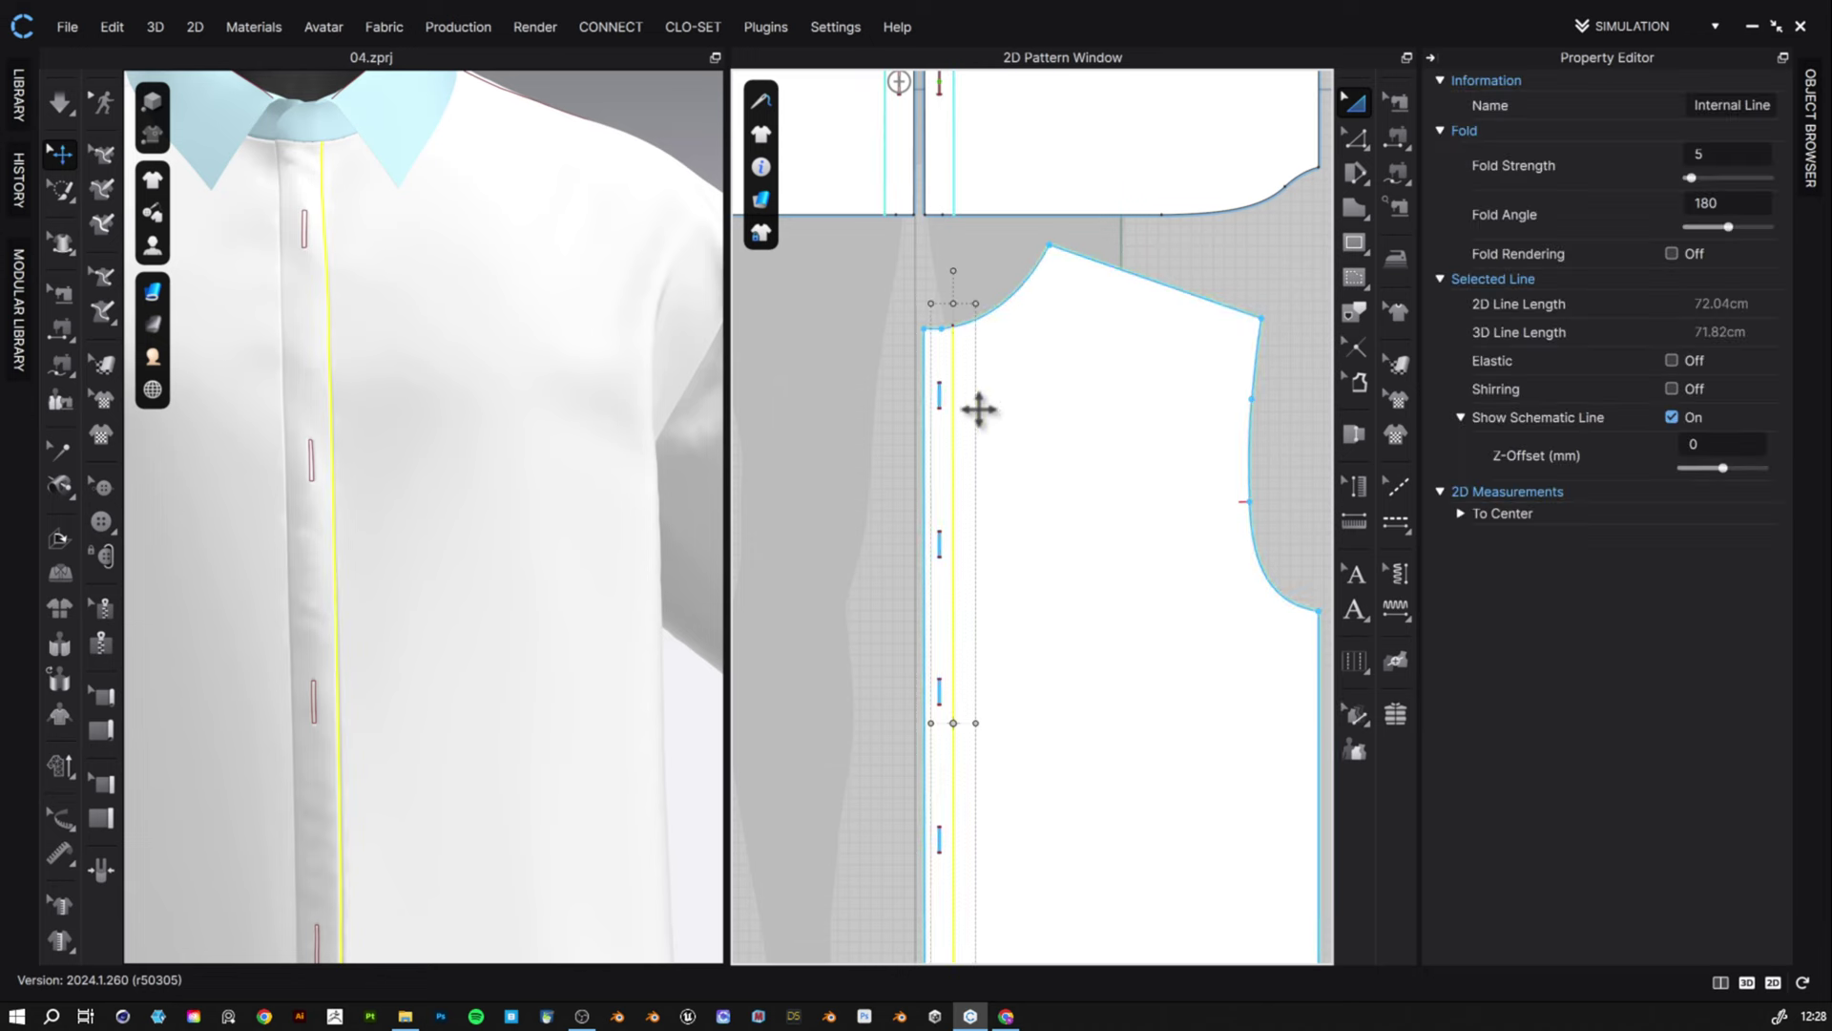
pyautogui.moveTo(980, 365); pyautogui.dragTo(1036, 225, button='right')
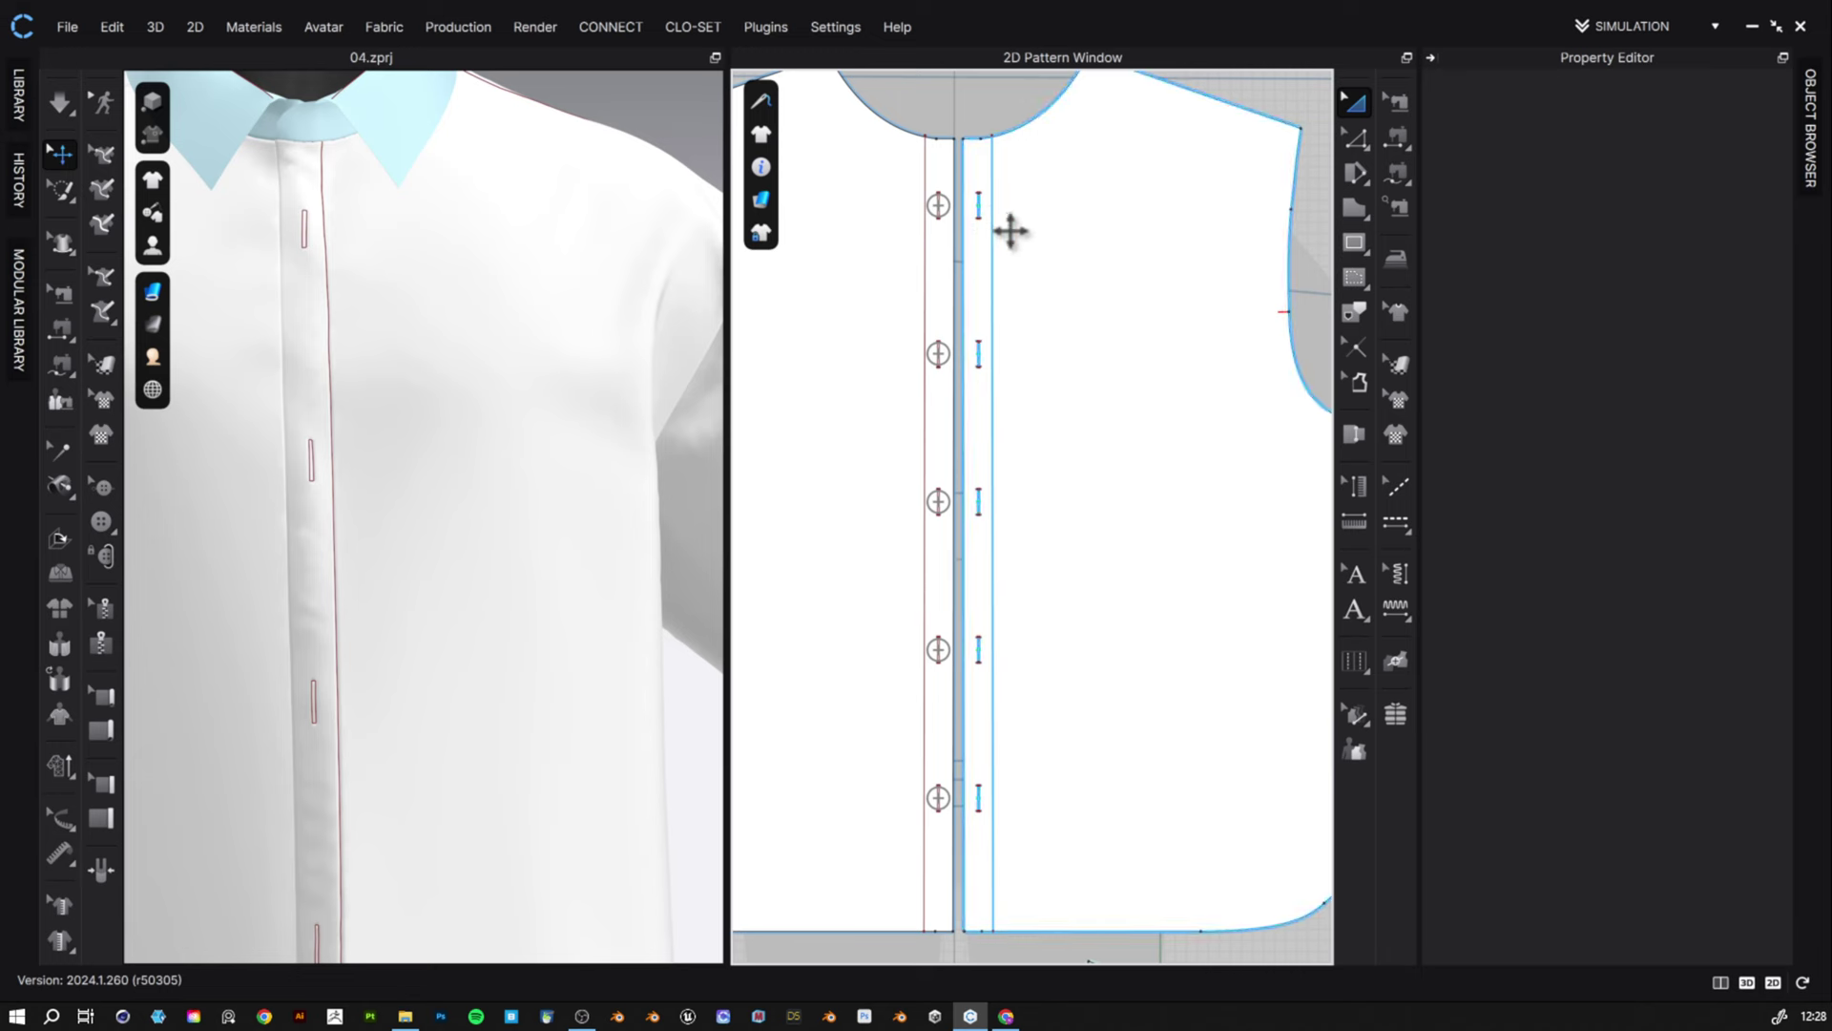
pyautogui.press('z')
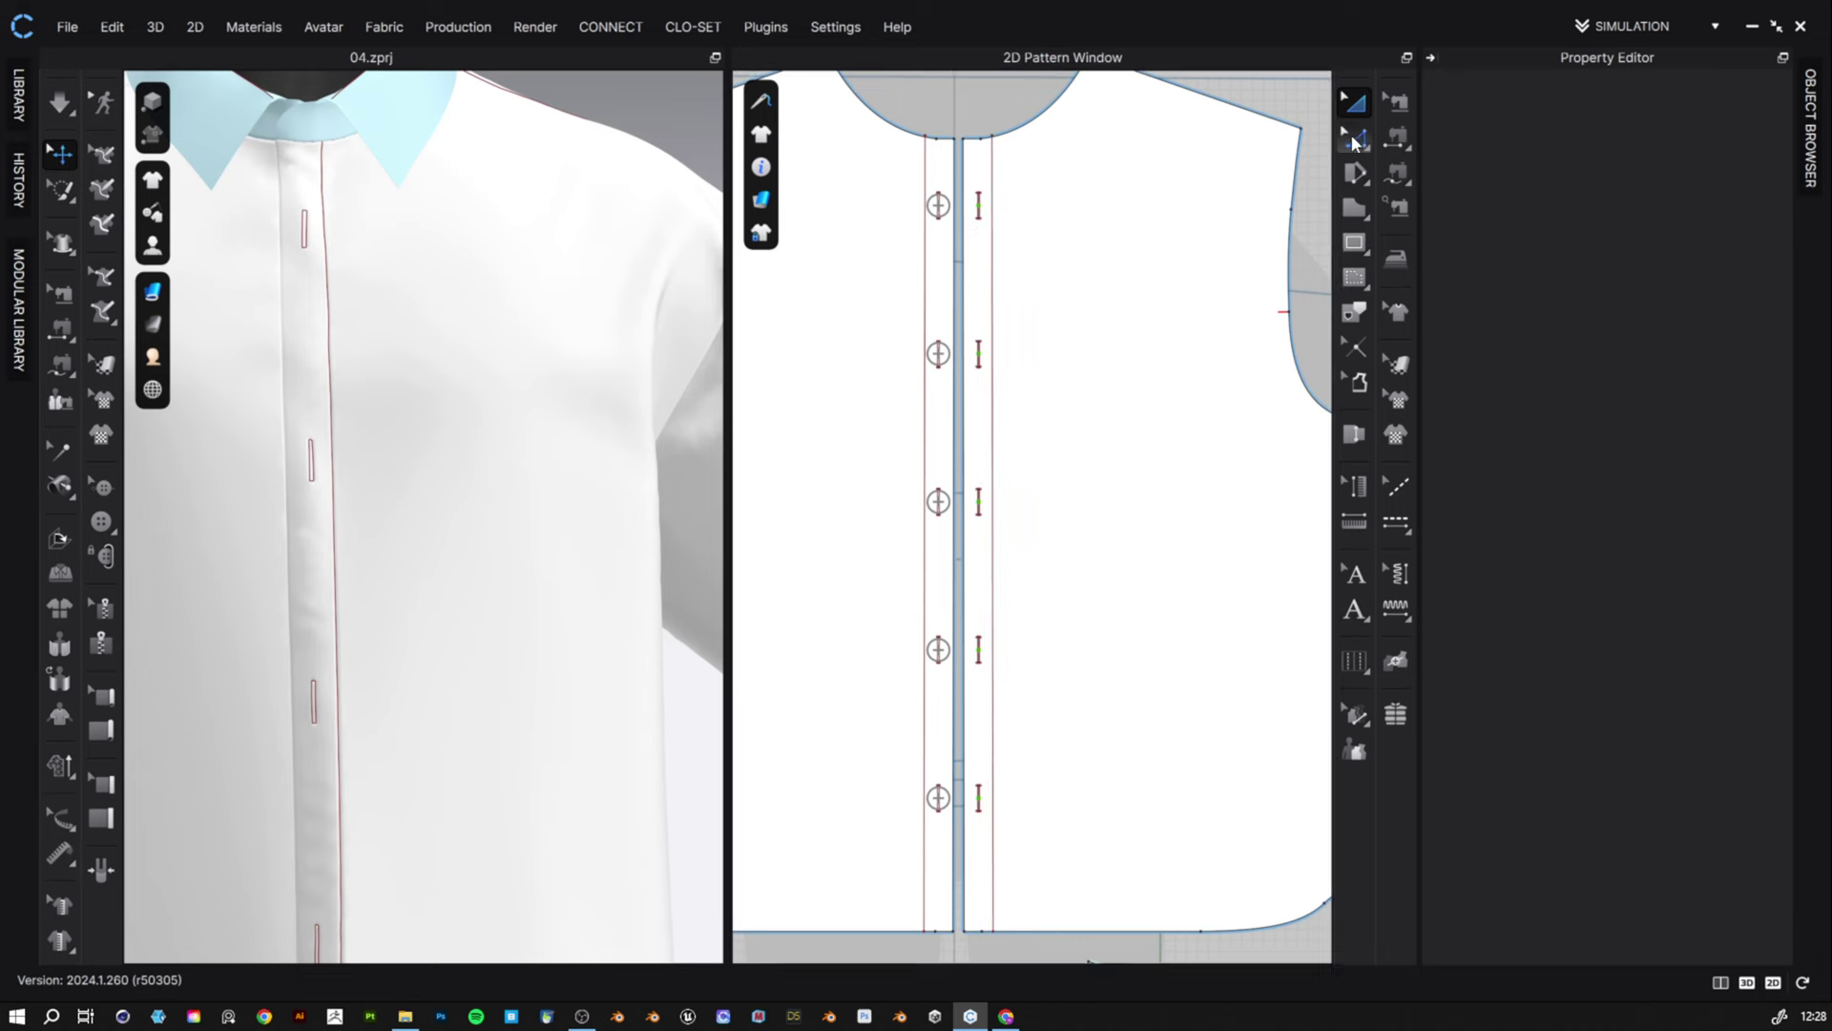
pyautogui.scroll(-1, 969, 299)
pyautogui.scroll(4, 969, 299)
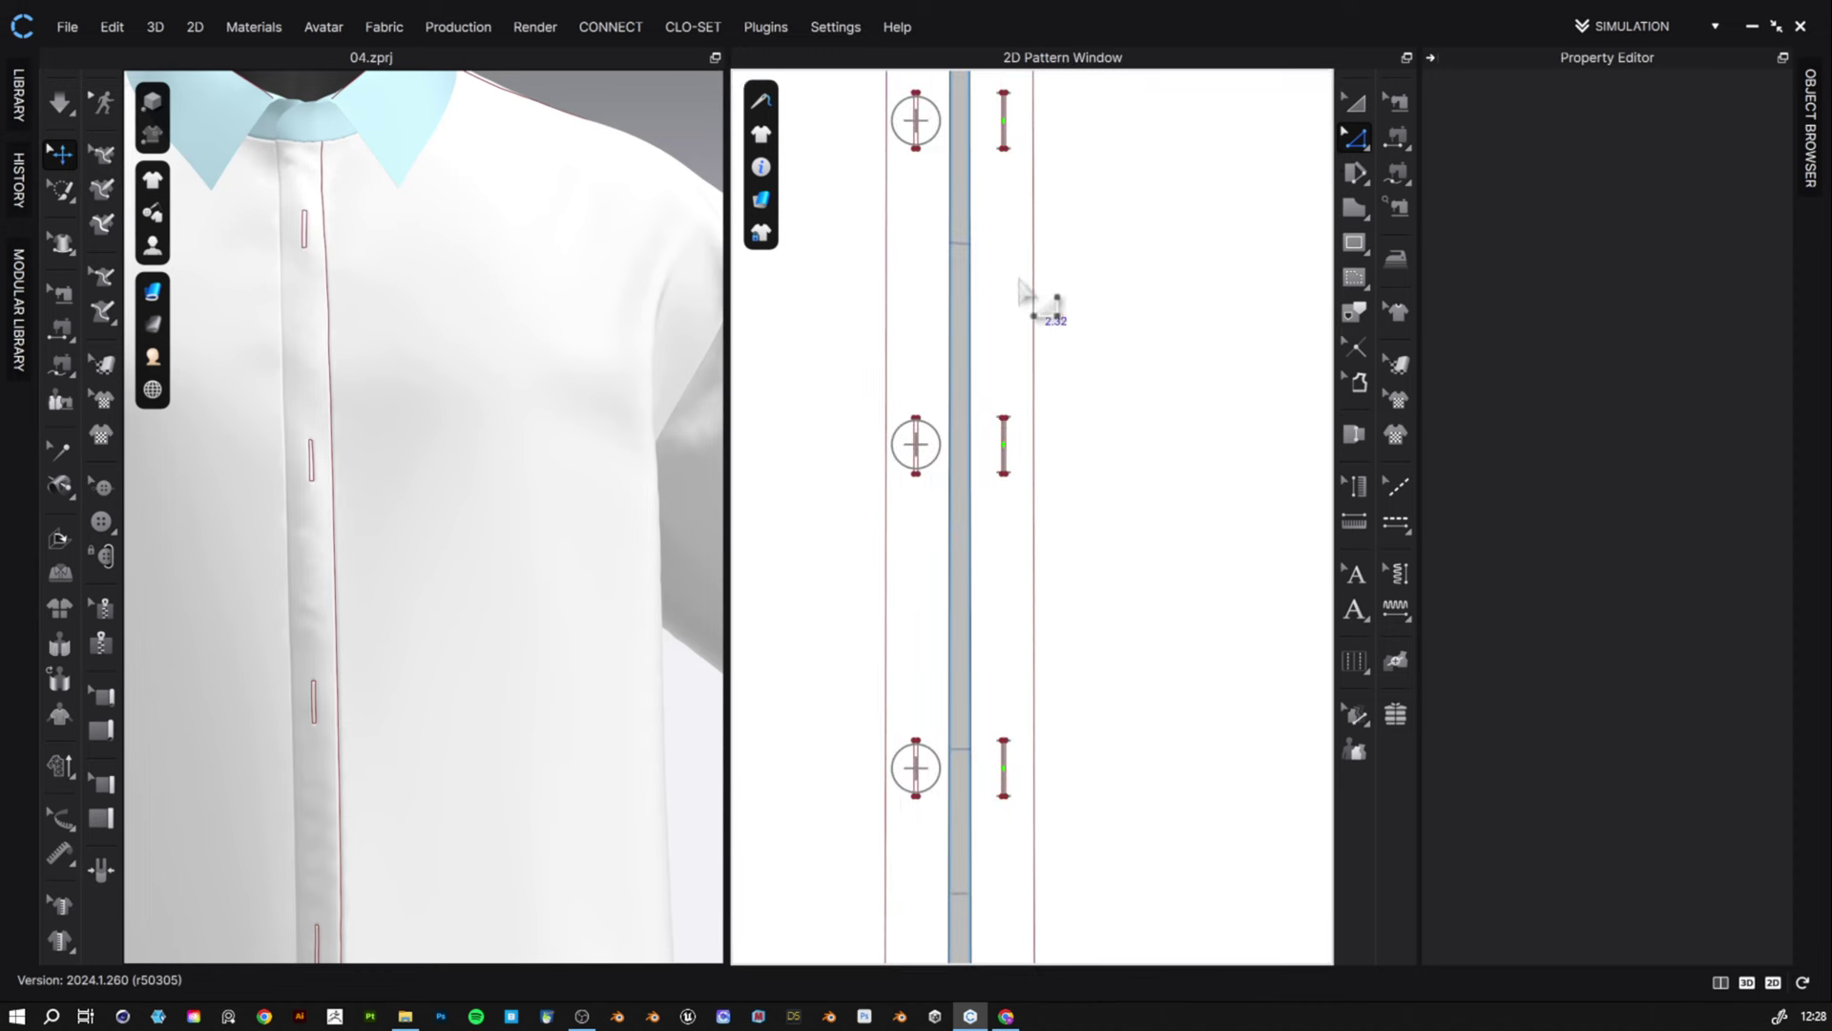
pyautogui.scroll(-3, 982, 381)
# - Remove the linked editing between the wearer's right and left front patterns, keeping the layer clone linked to the left front
pyautogui.click(1355, 101)
pyautogui.scroll(2, 821, 262)
pyautogui.click(1218, 393)
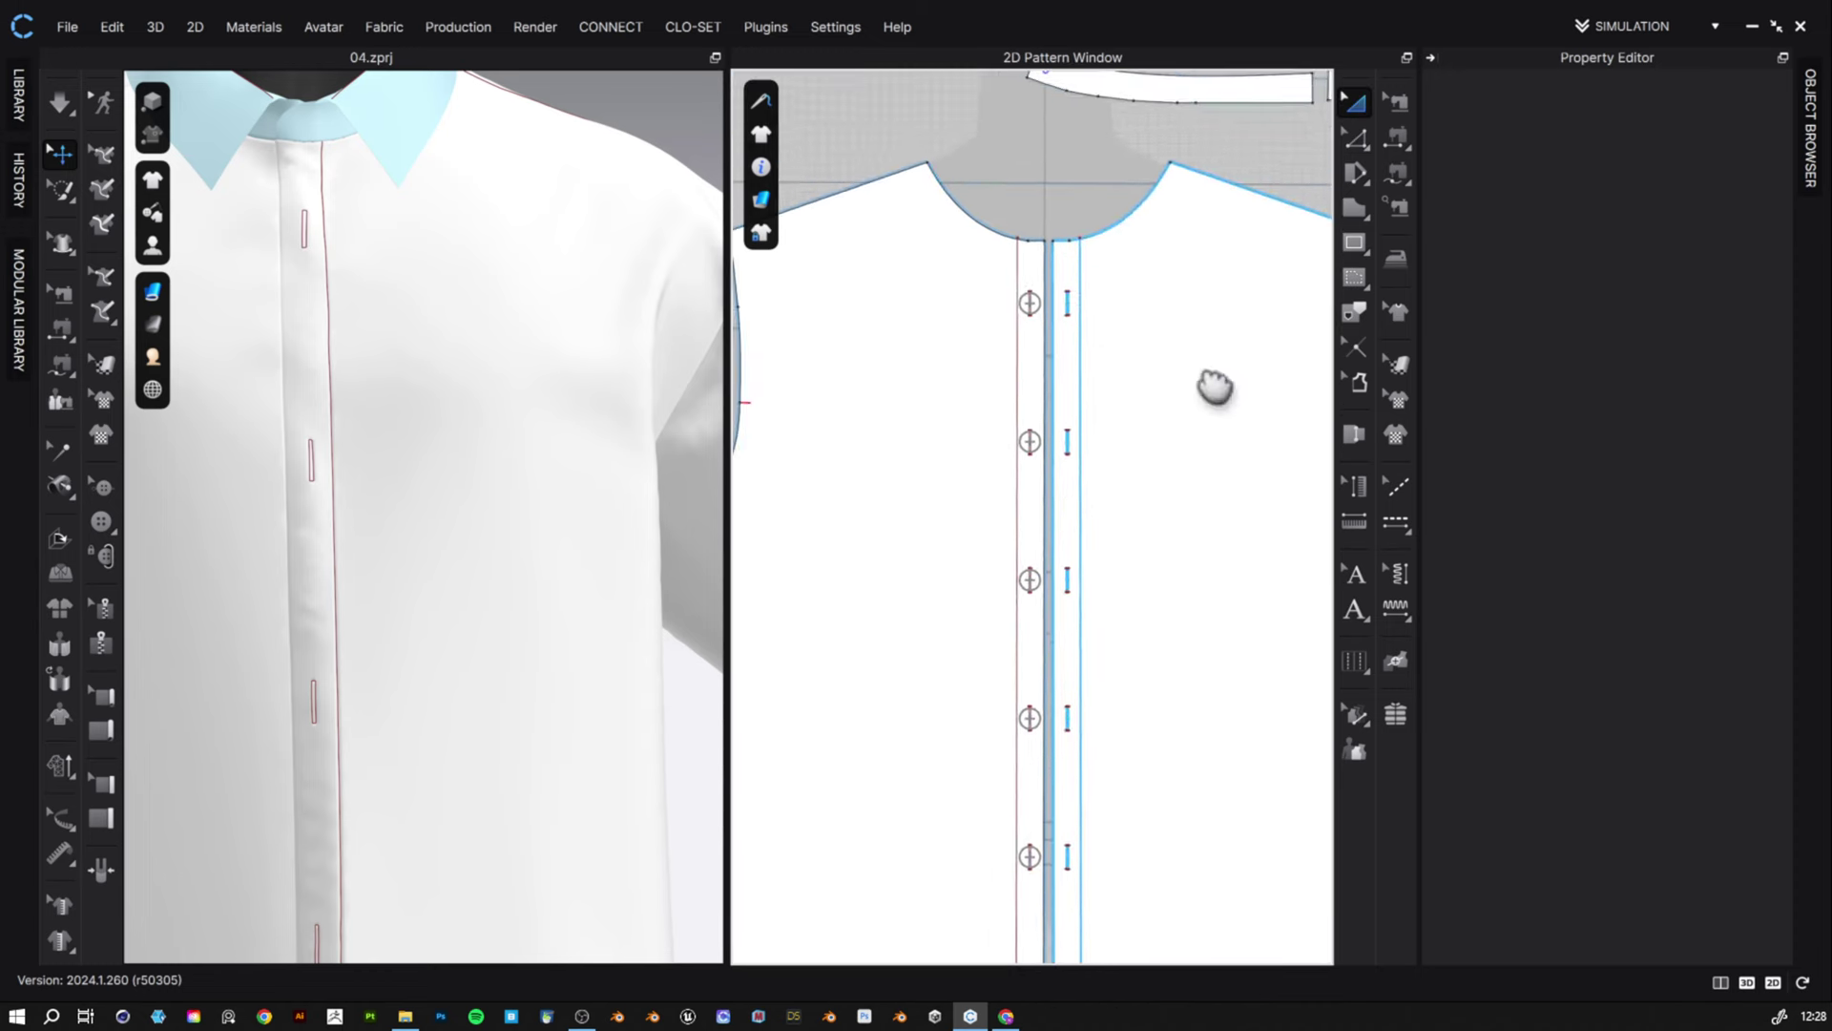
pyautogui.click(870, 335)
pyautogui.click(1069, 388)
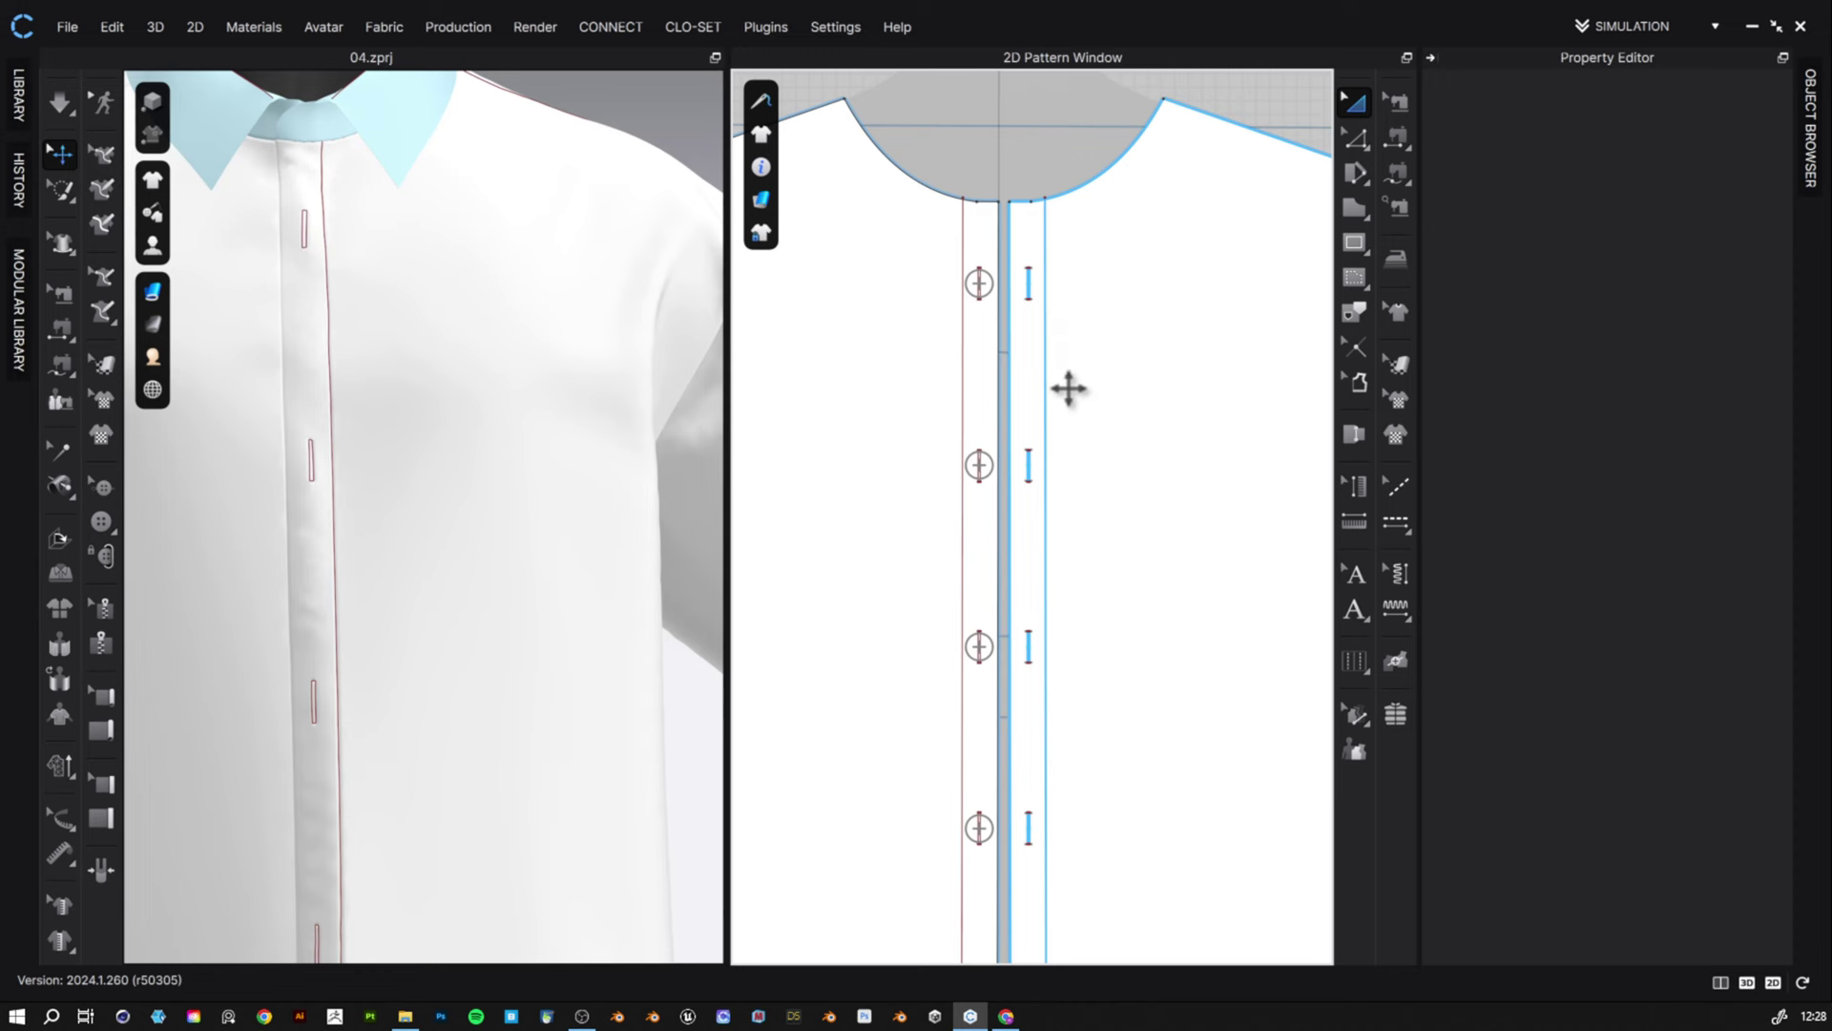
pyautogui.click(888, 381)
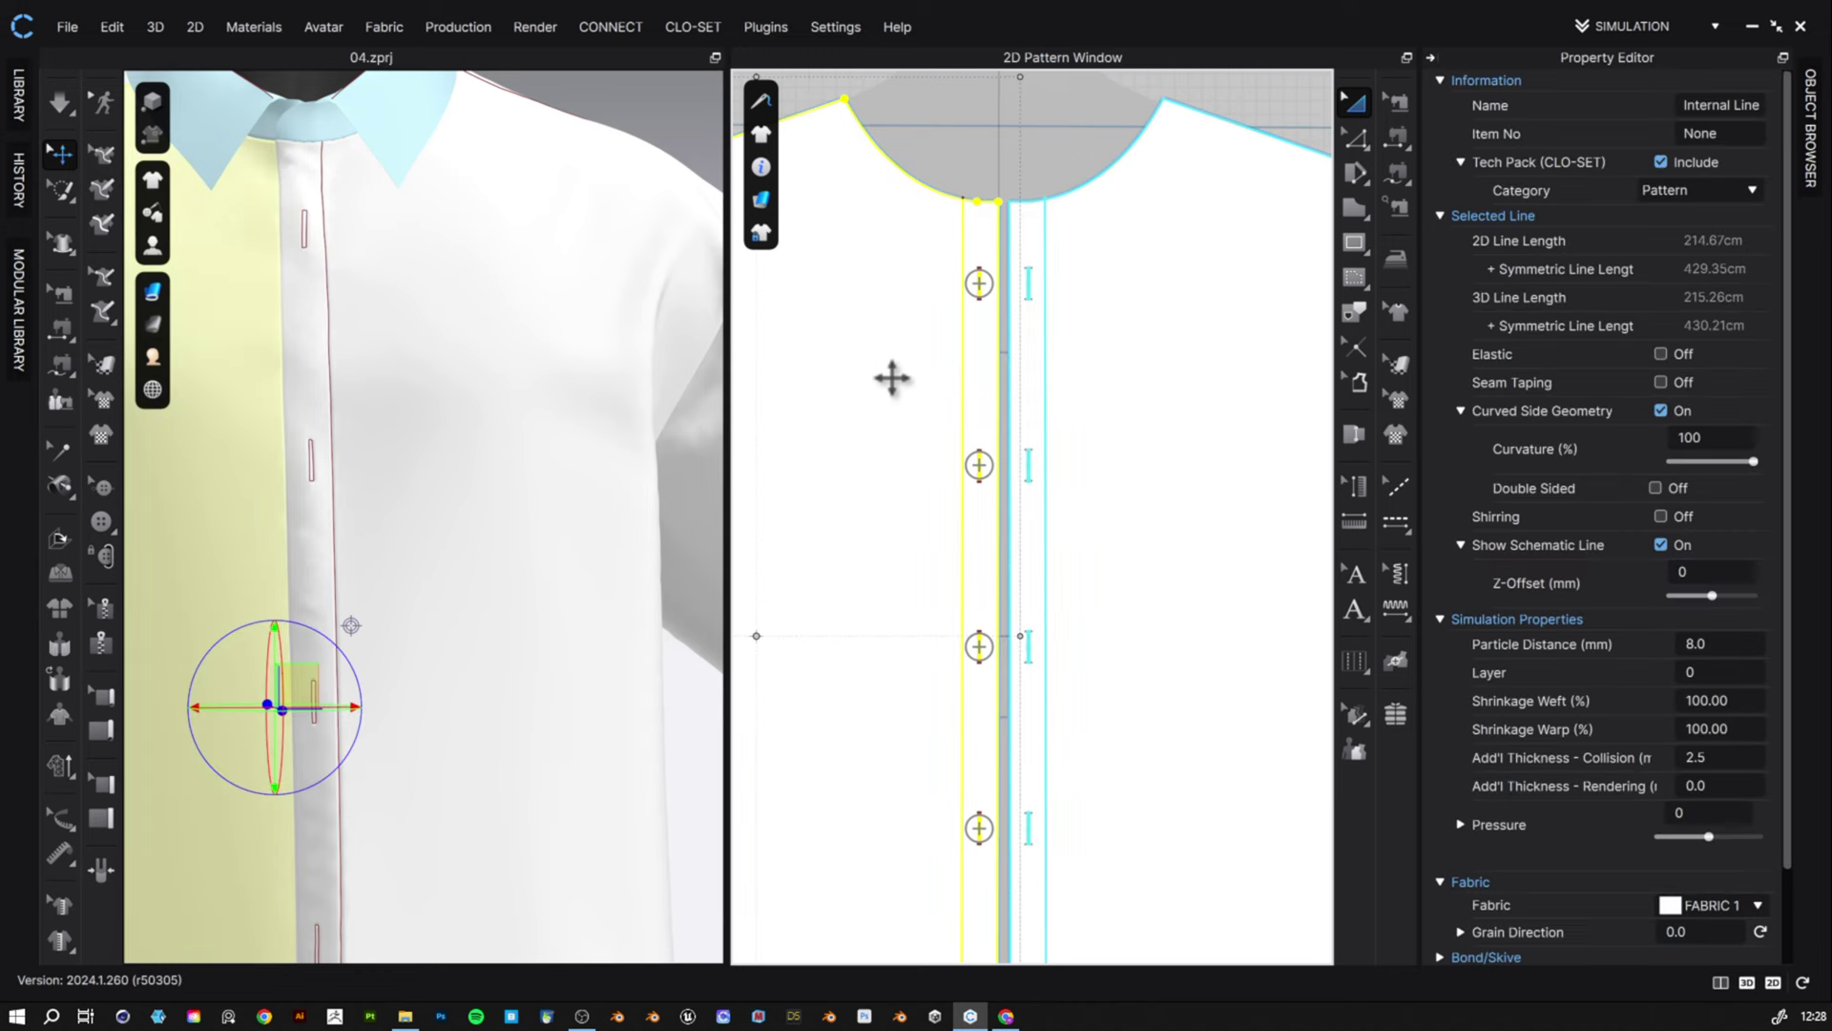
pyautogui.rightClick(891, 383)
pyautogui.click(954, 363)
pyautogui.click(1160, 481)
pyautogui.scroll(-2, 1163, 569)
pyautogui.moveTo(1182, 542); pyautogui.dragTo(1027, 160, button='middle')
pyautogui.click(1043, 643)
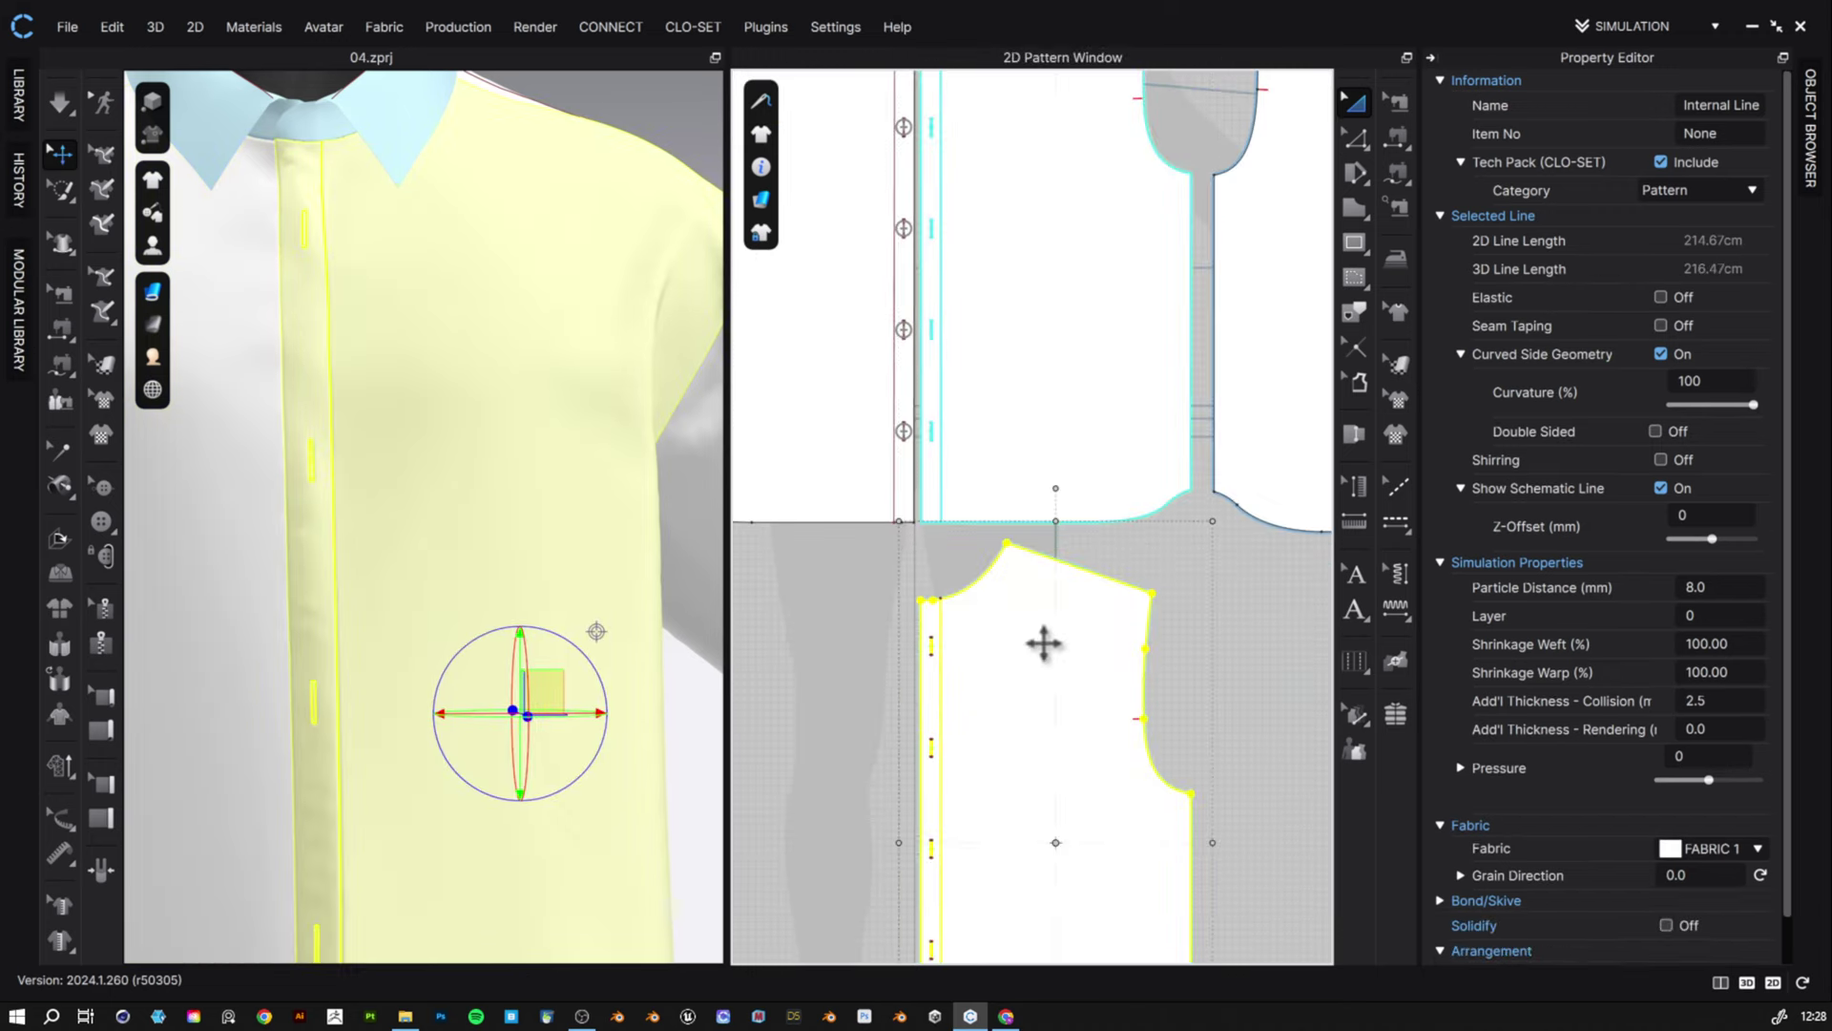
# - Draw a horizontal internal guide line about 6.9 cm above the hem, from the left front's centre edge to just past the placket line
pyautogui.click(1352, 140)
pyautogui.click(1186, 670)
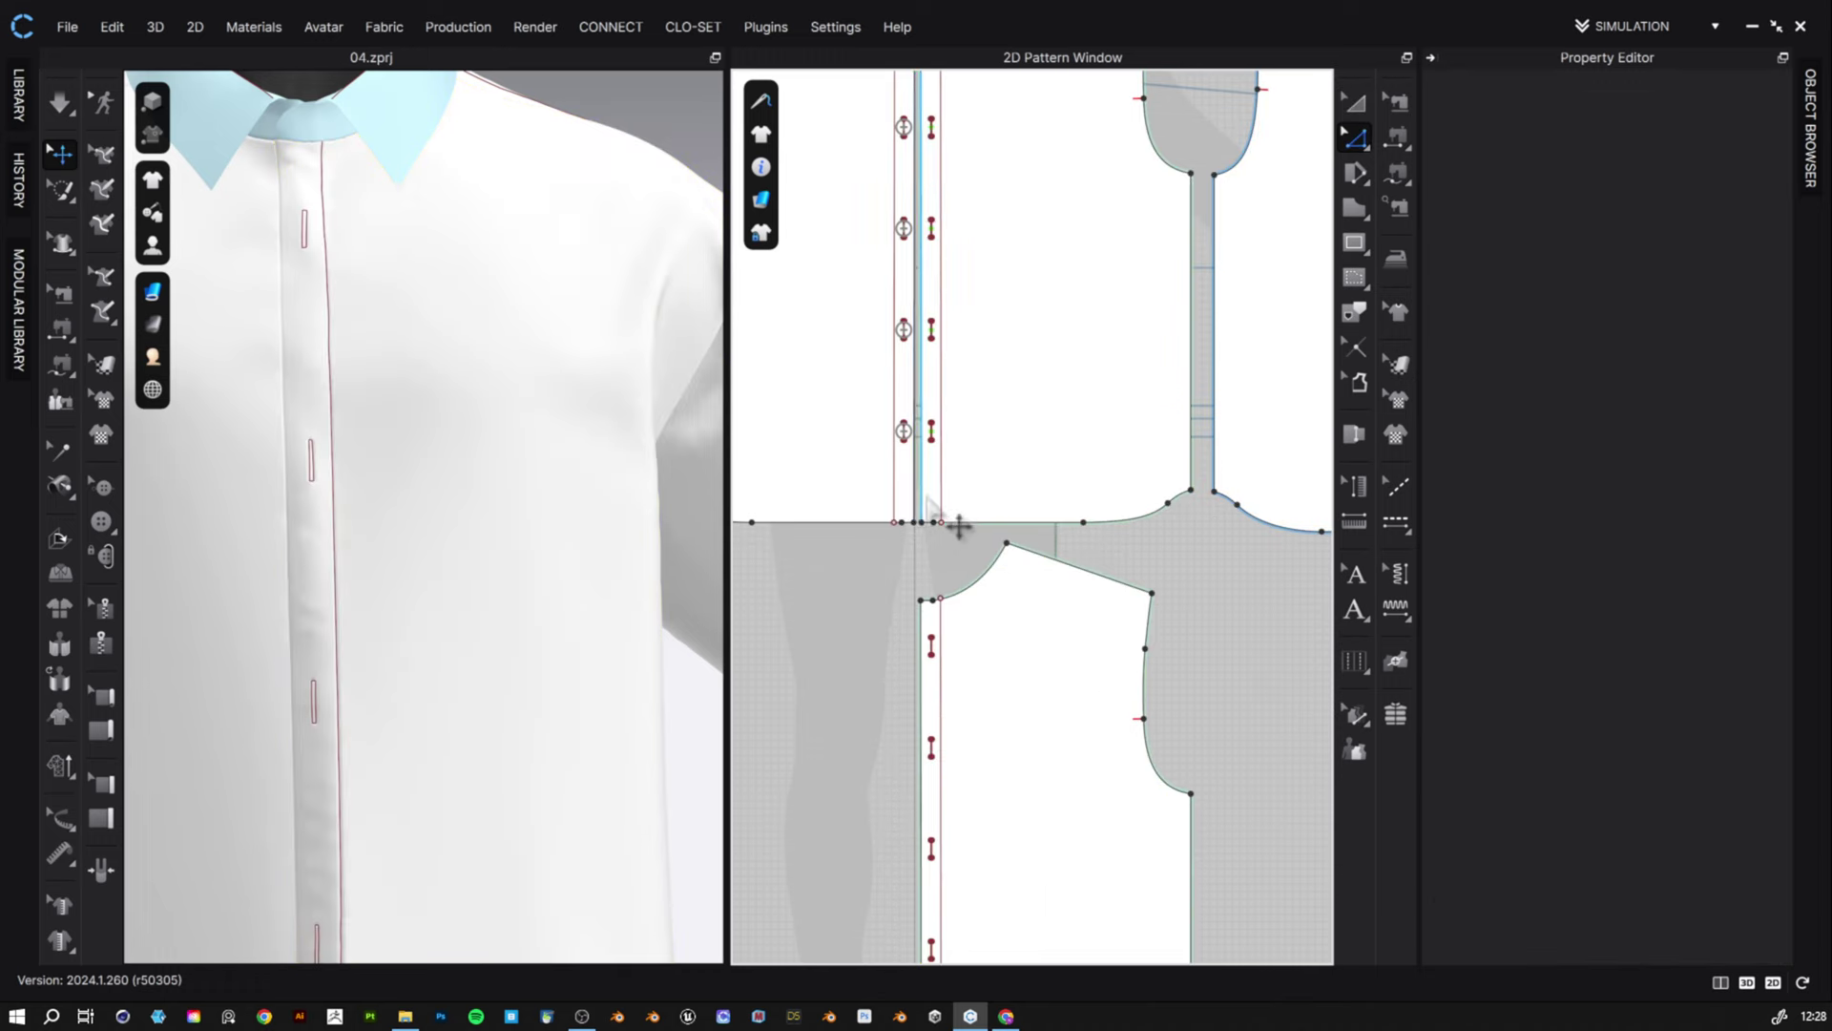
pyautogui.scroll(5, 941, 519)
pyautogui.click(922, 408)
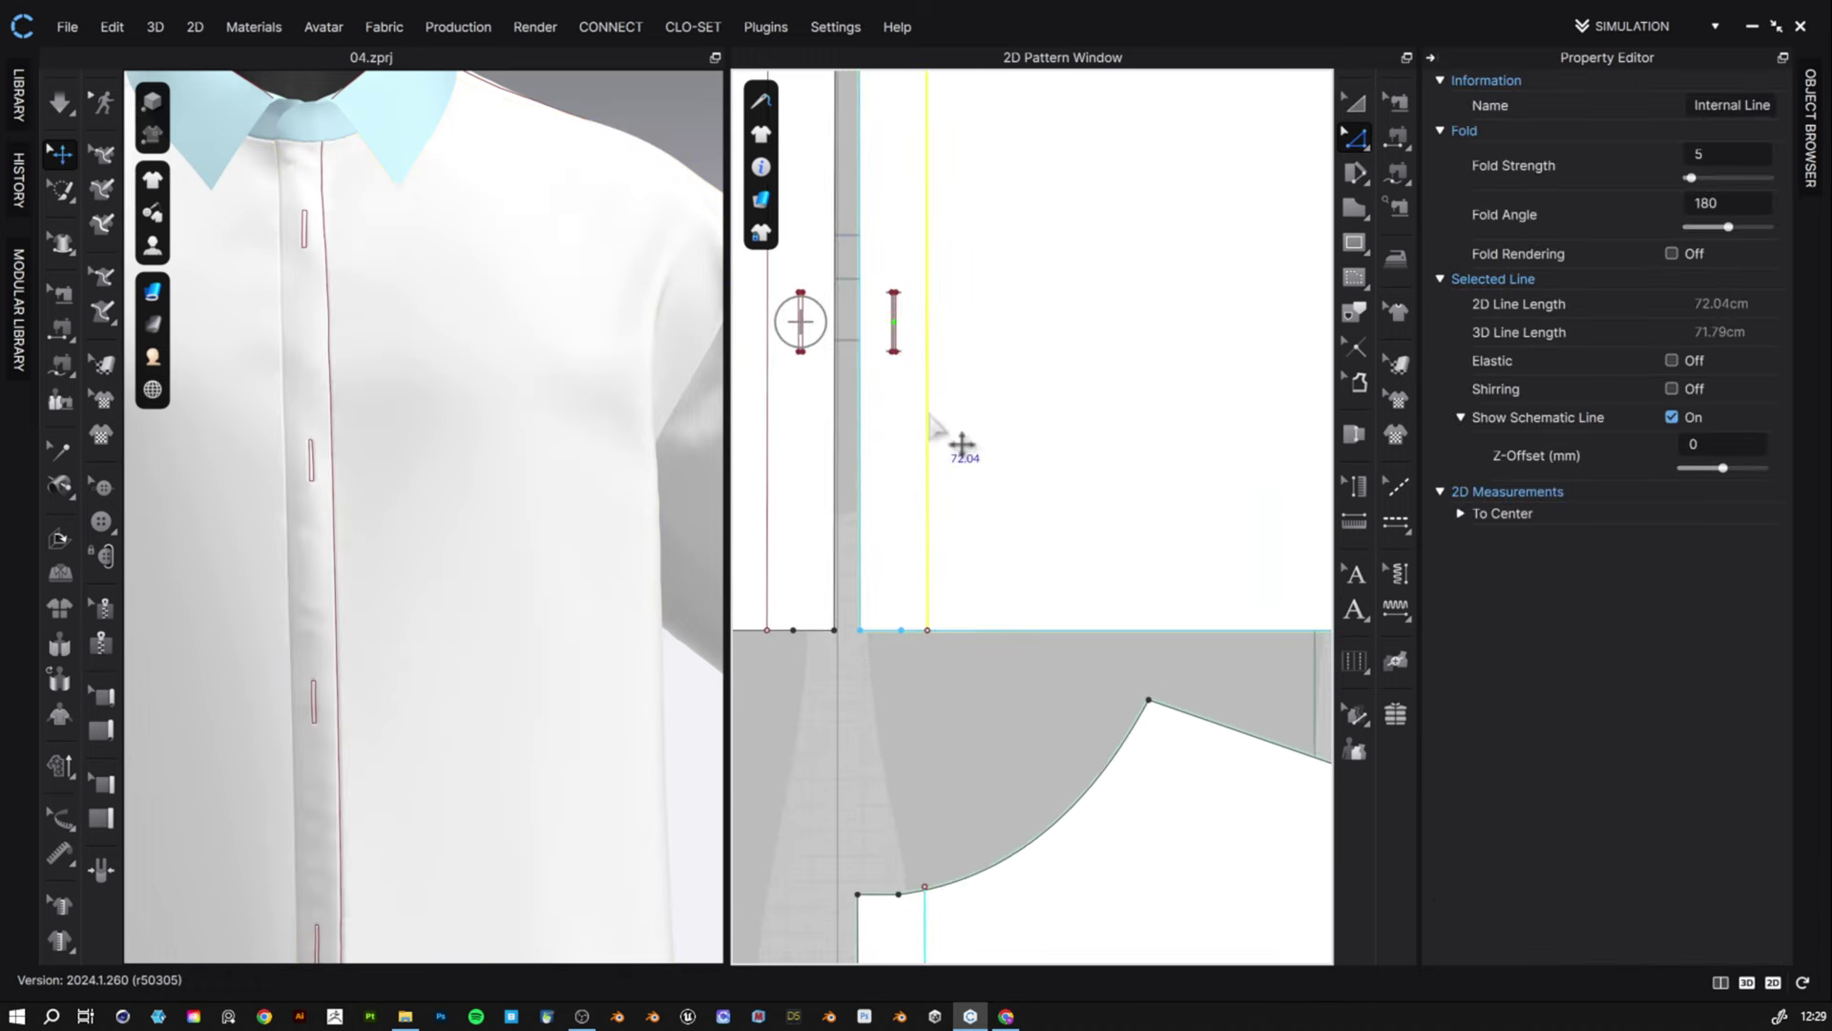
pyautogui.scroll(5, 906, 458)
pyautogui.click(1354, 242)
pyautogui.click(1451, 266)
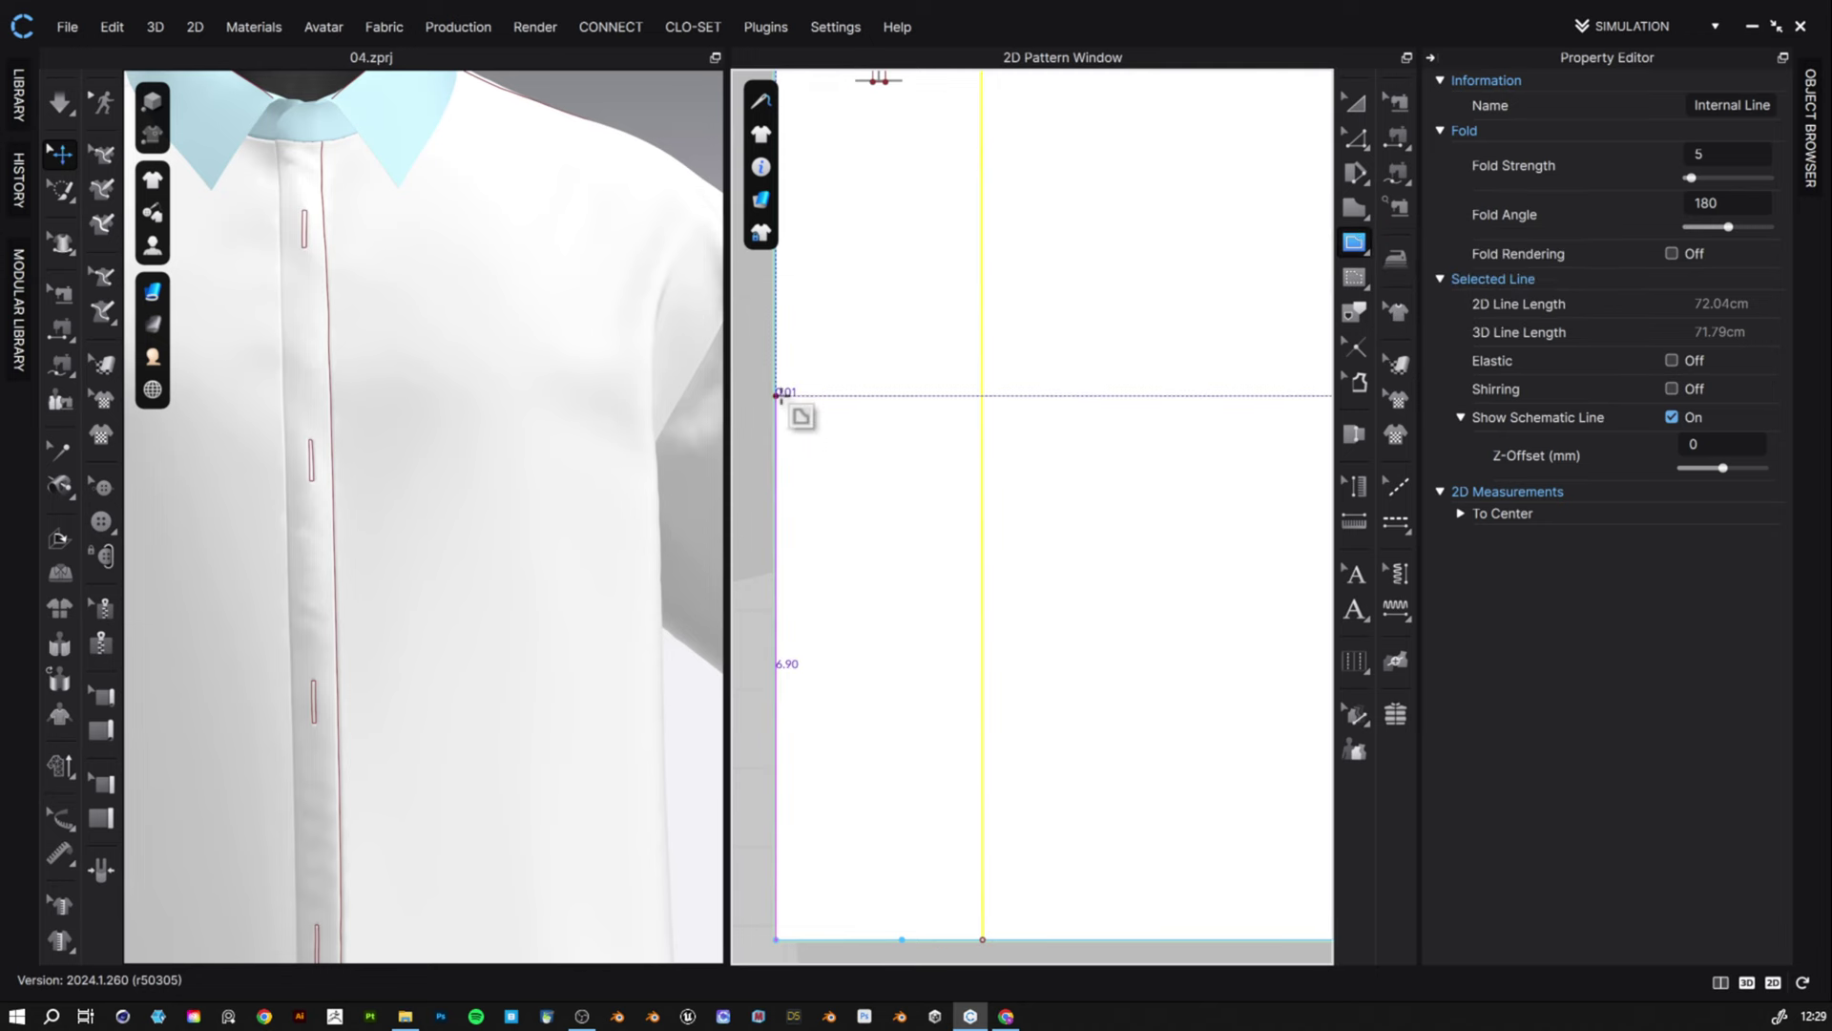
pyautogui.click(1026, 394)
pyautogui.doubleClick(775, 394)
# - Move the left front's vertical placket line outward to the end of the horizontal guide line
pyautogui.click(1354, 139)
pyautogui.click(982, 452)
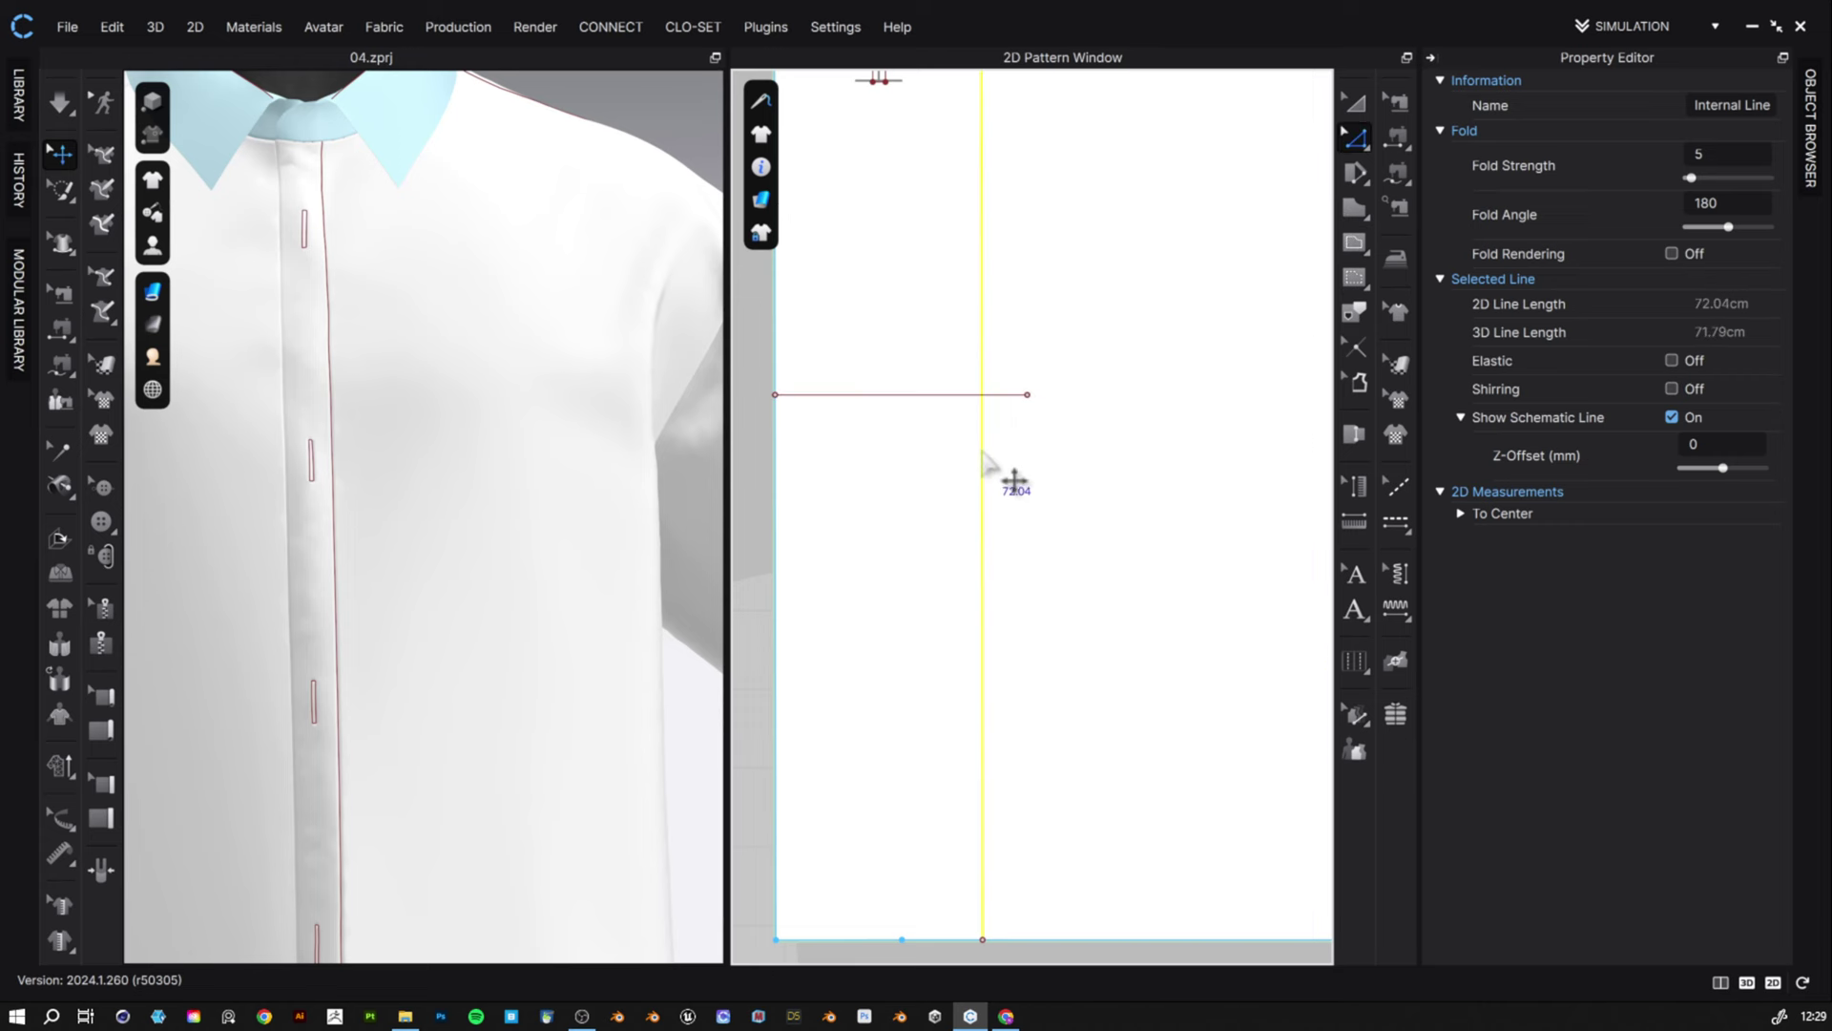
pyautogui.moveTo(982, 452); pyautogui.dragTo(1022, 448)
pyautogui.scroll(5, 1132, 578)
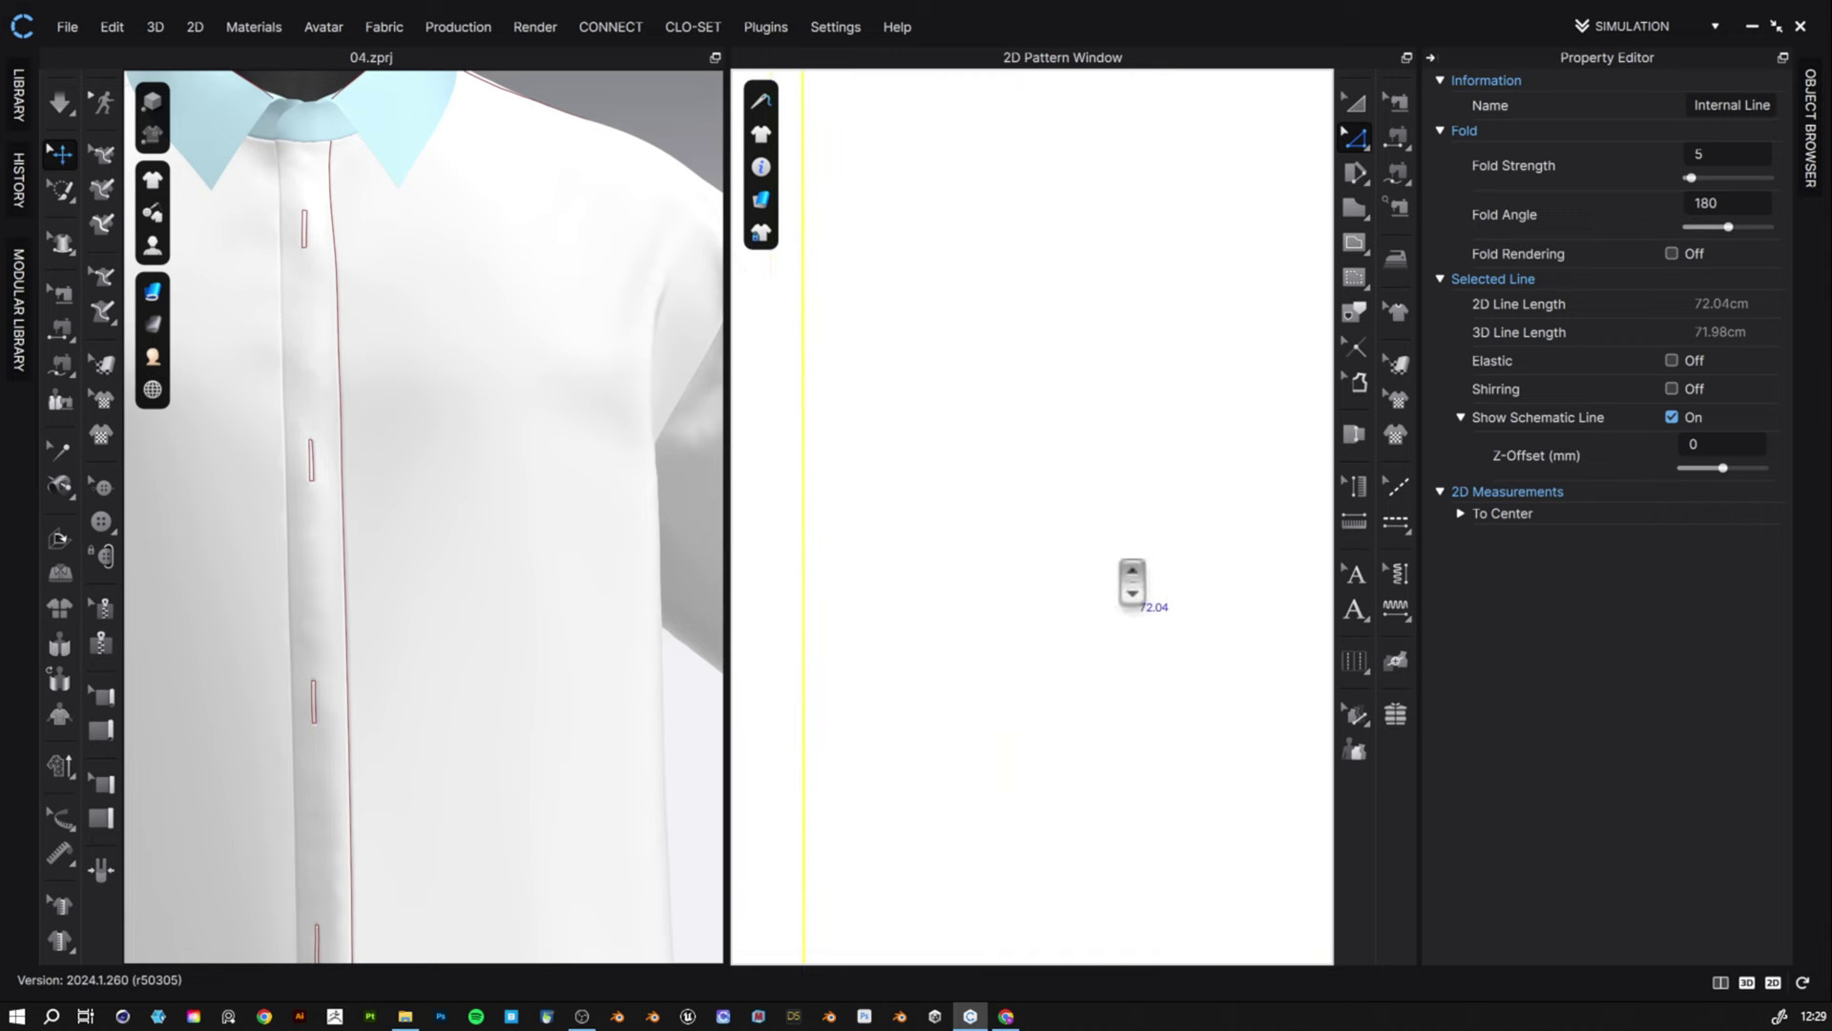
pyautogui.scroll(-4, 1132, 578)
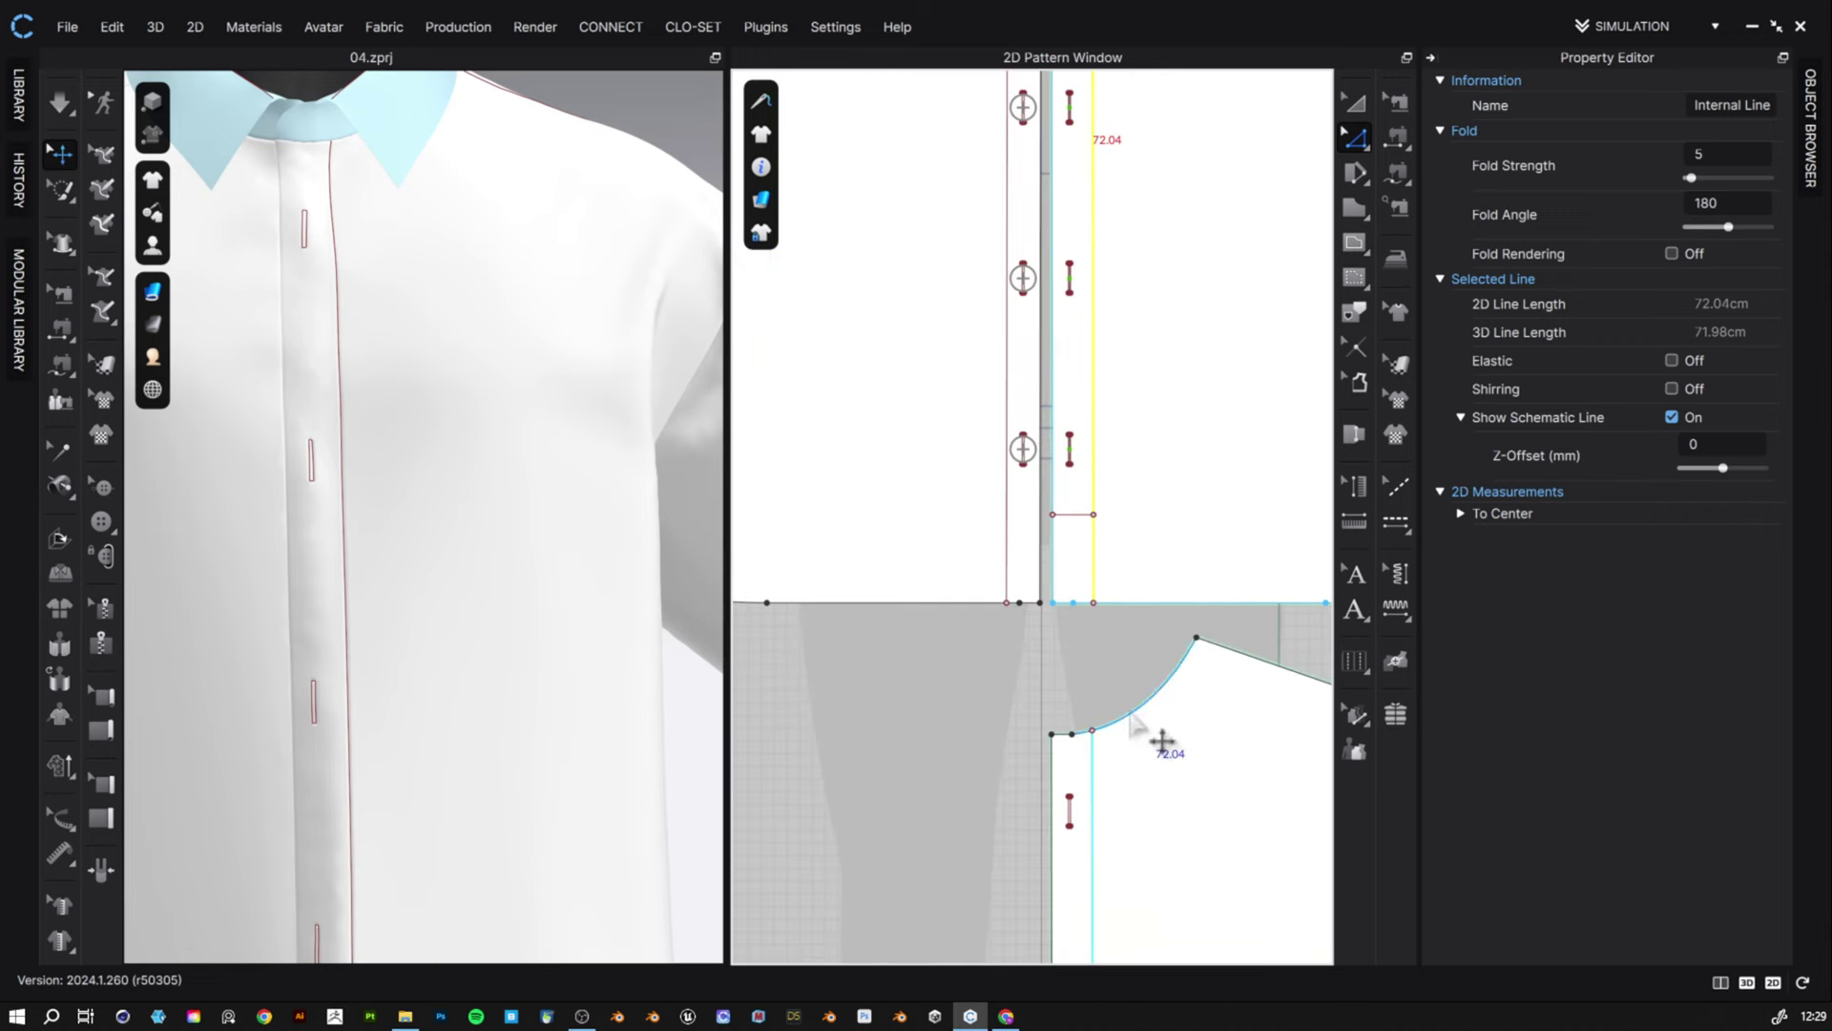
pyautogui.scroll(-2, 1069, 515)
# - Select all five internal rectangles on the left front placket and shift them sideways, away from the centre front edge
pyautogui.moveTo(1036, 747); pyautogui.dragTo(1064, 151)
pyautogui.scroll(4, 1061, 234)
pyautogui.moveTo(1043, 255); pyautogui.dragTo(1048, 573, button='middle')
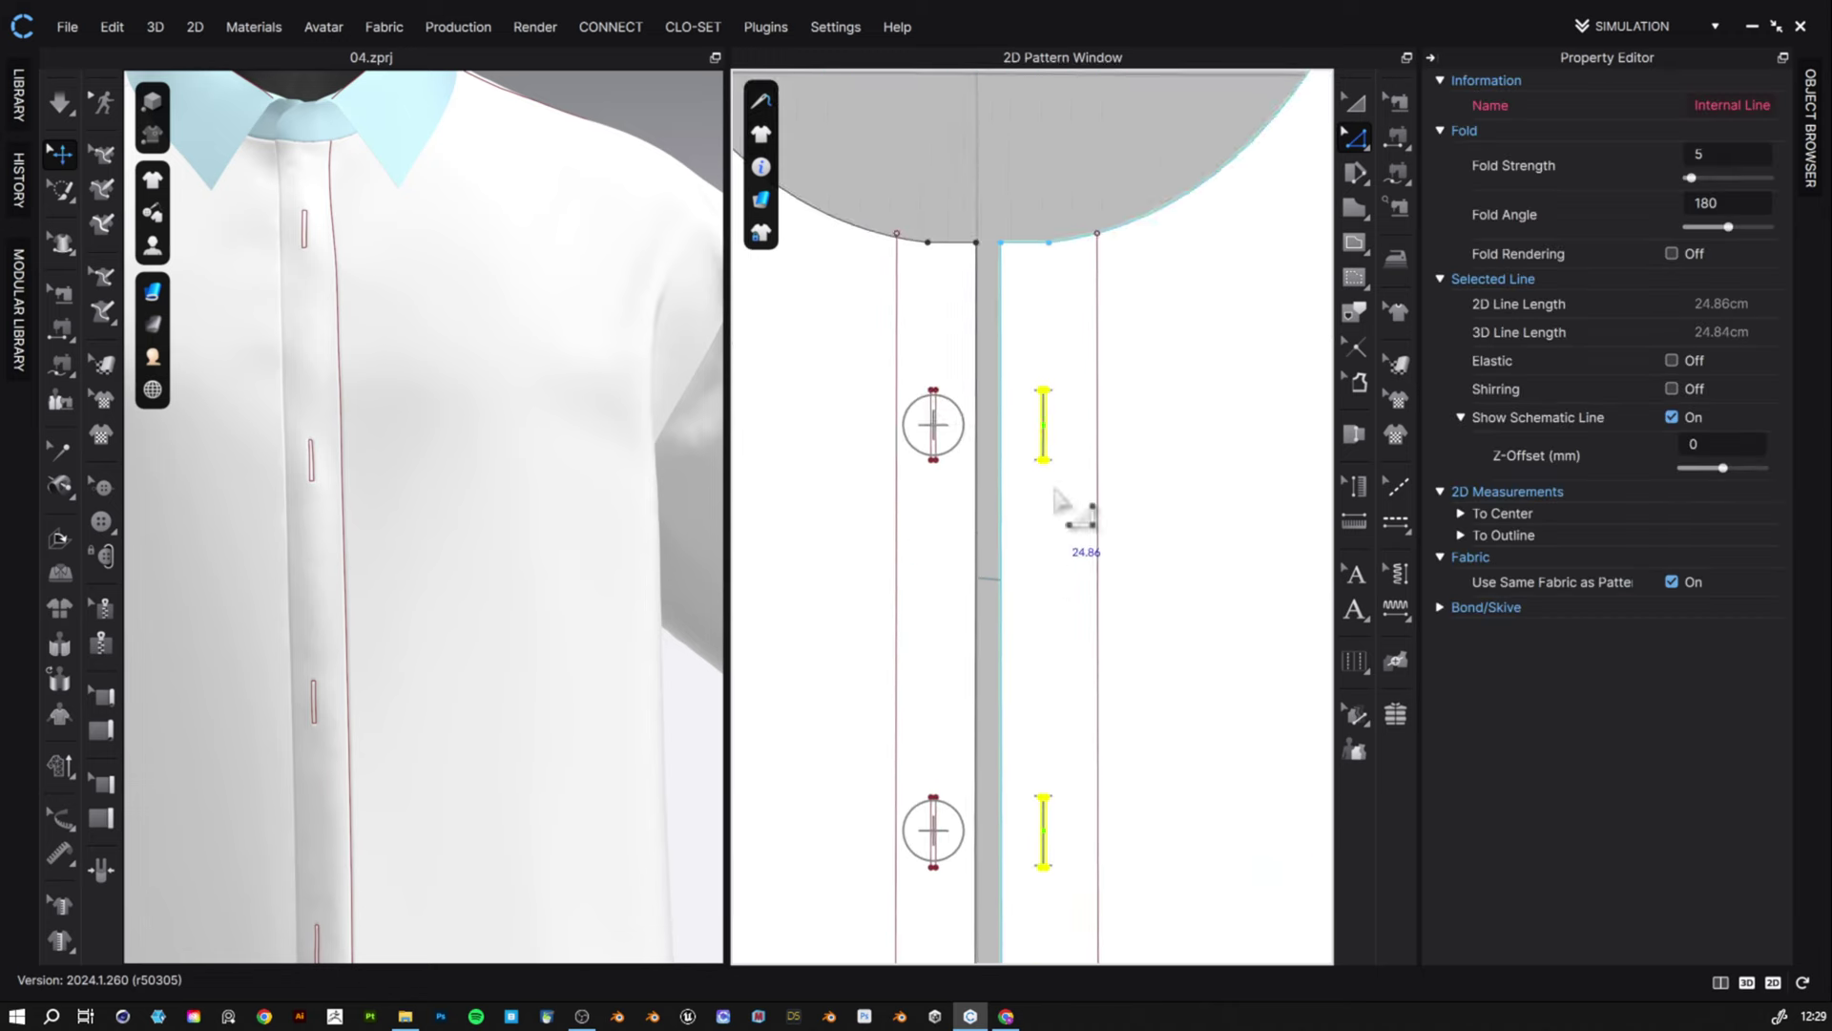
pyautogui.scroll(4, 1052, 484)
pyautogui.moveTo(1037, 413); pyautogui.dragTo(1086, 442)
# - Select all five buttonholes on the left front and move them sideways into the centres of the shifted rectangles
pyautogui.click(102, 487)
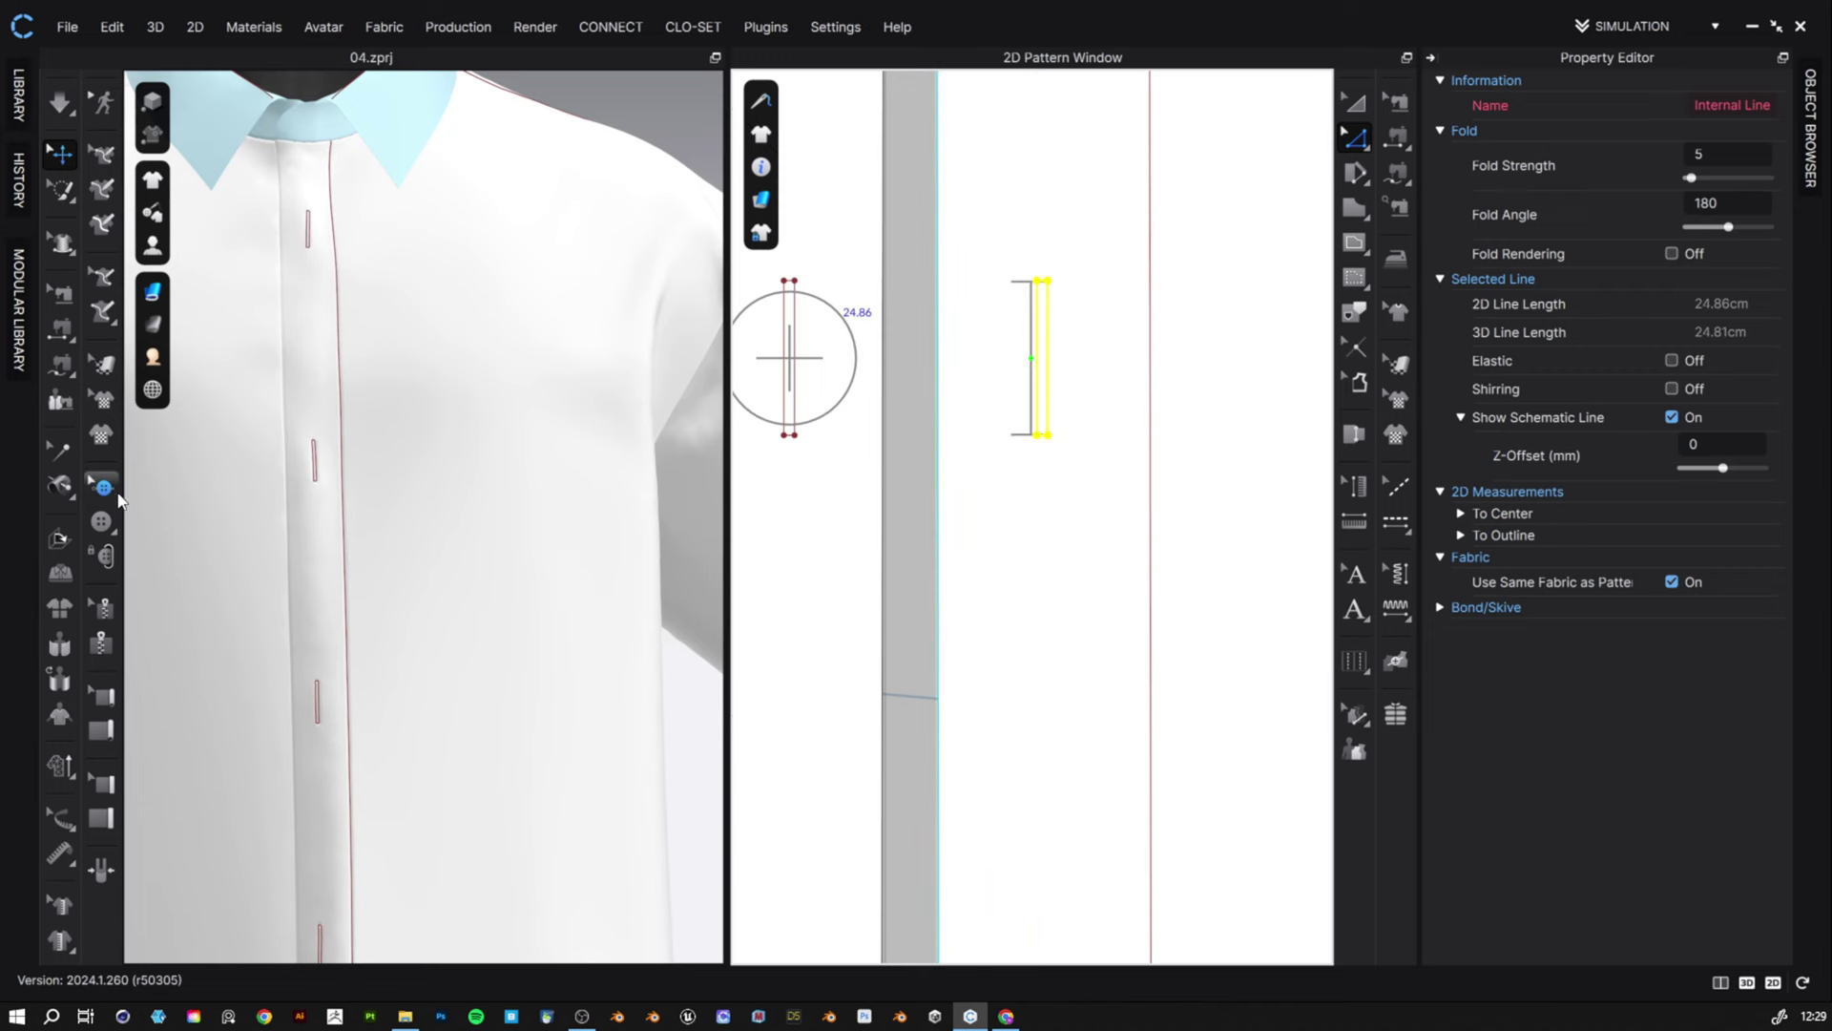
pyautogui.scroll(-2, 1097, 449)
pyautogui.scroll(-2, 1088, 500)
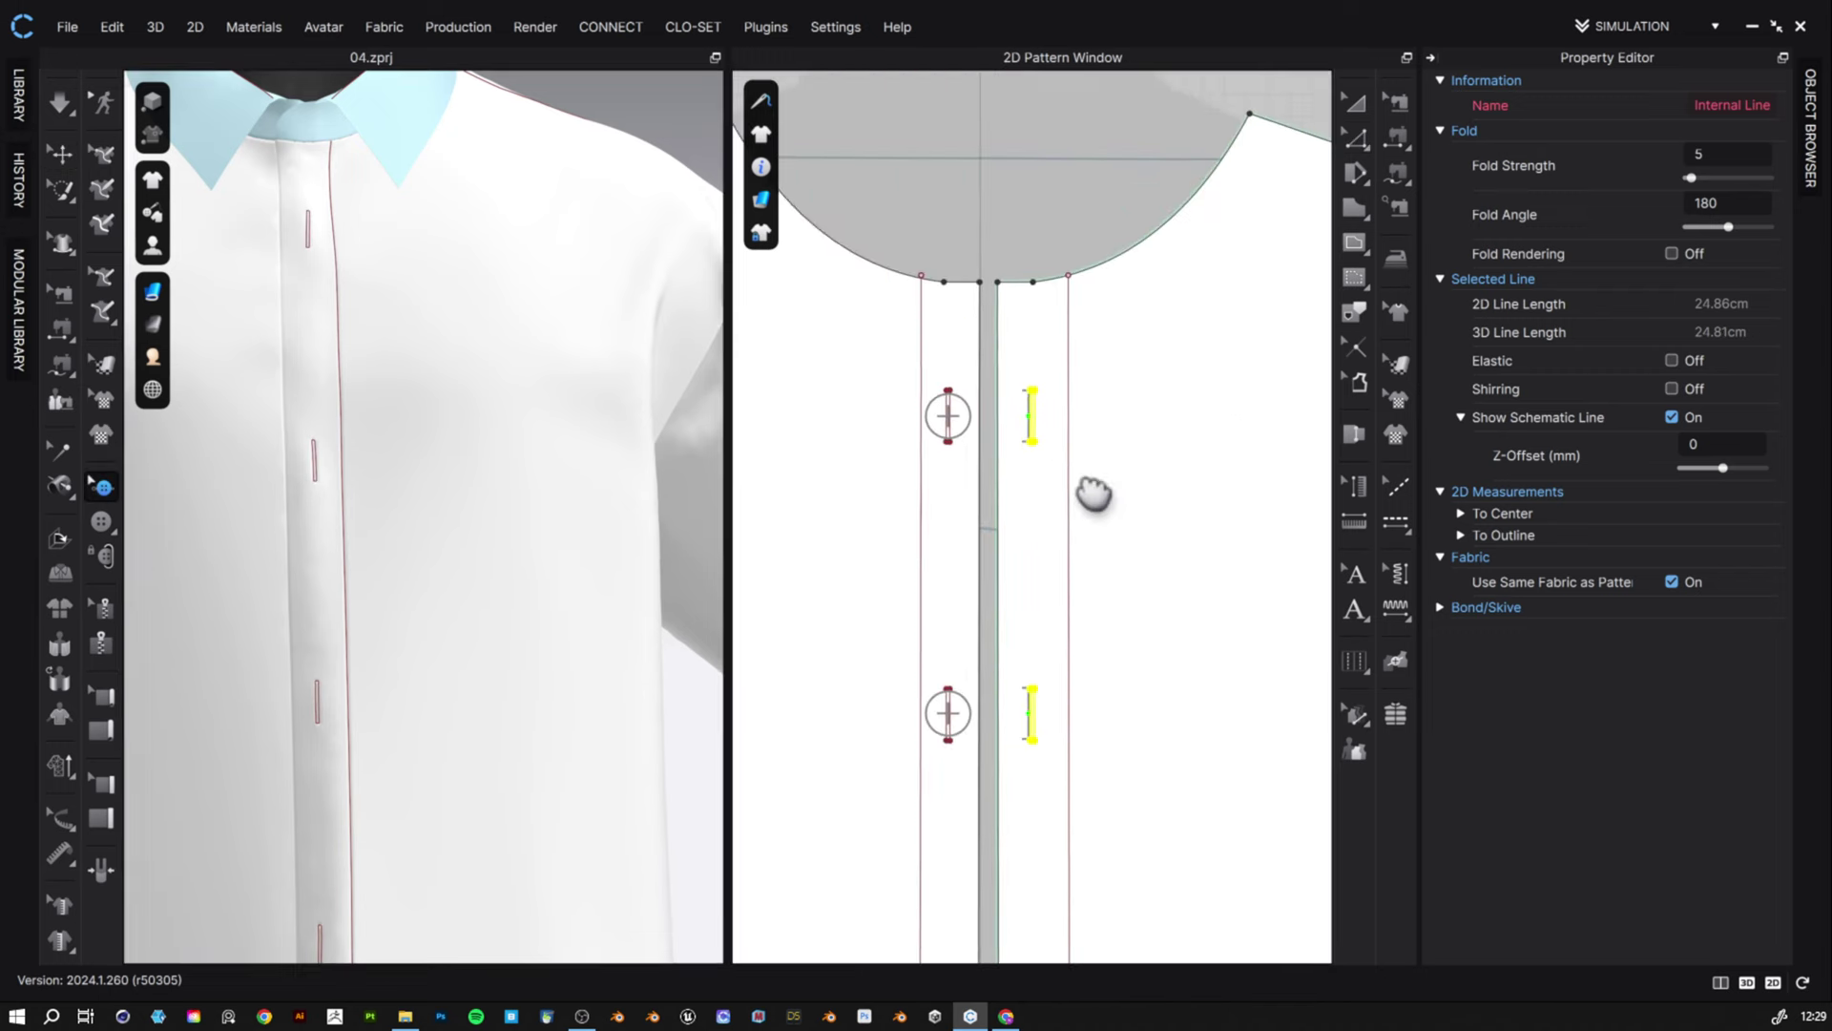
pyautogui.moveTo(1092, 495); pyautogui.dragTo(1037, 310, button='middle')
pyautogui.scroll(-2, 1037, 382)
pyautogui.moveTo(944, 172); pyautogui.dragTo(992, 859)
pyautogui.scroll(8, 968, 477)
pyautogui.moveTo(969, 465); pyautogui.dragTo(988, 464)
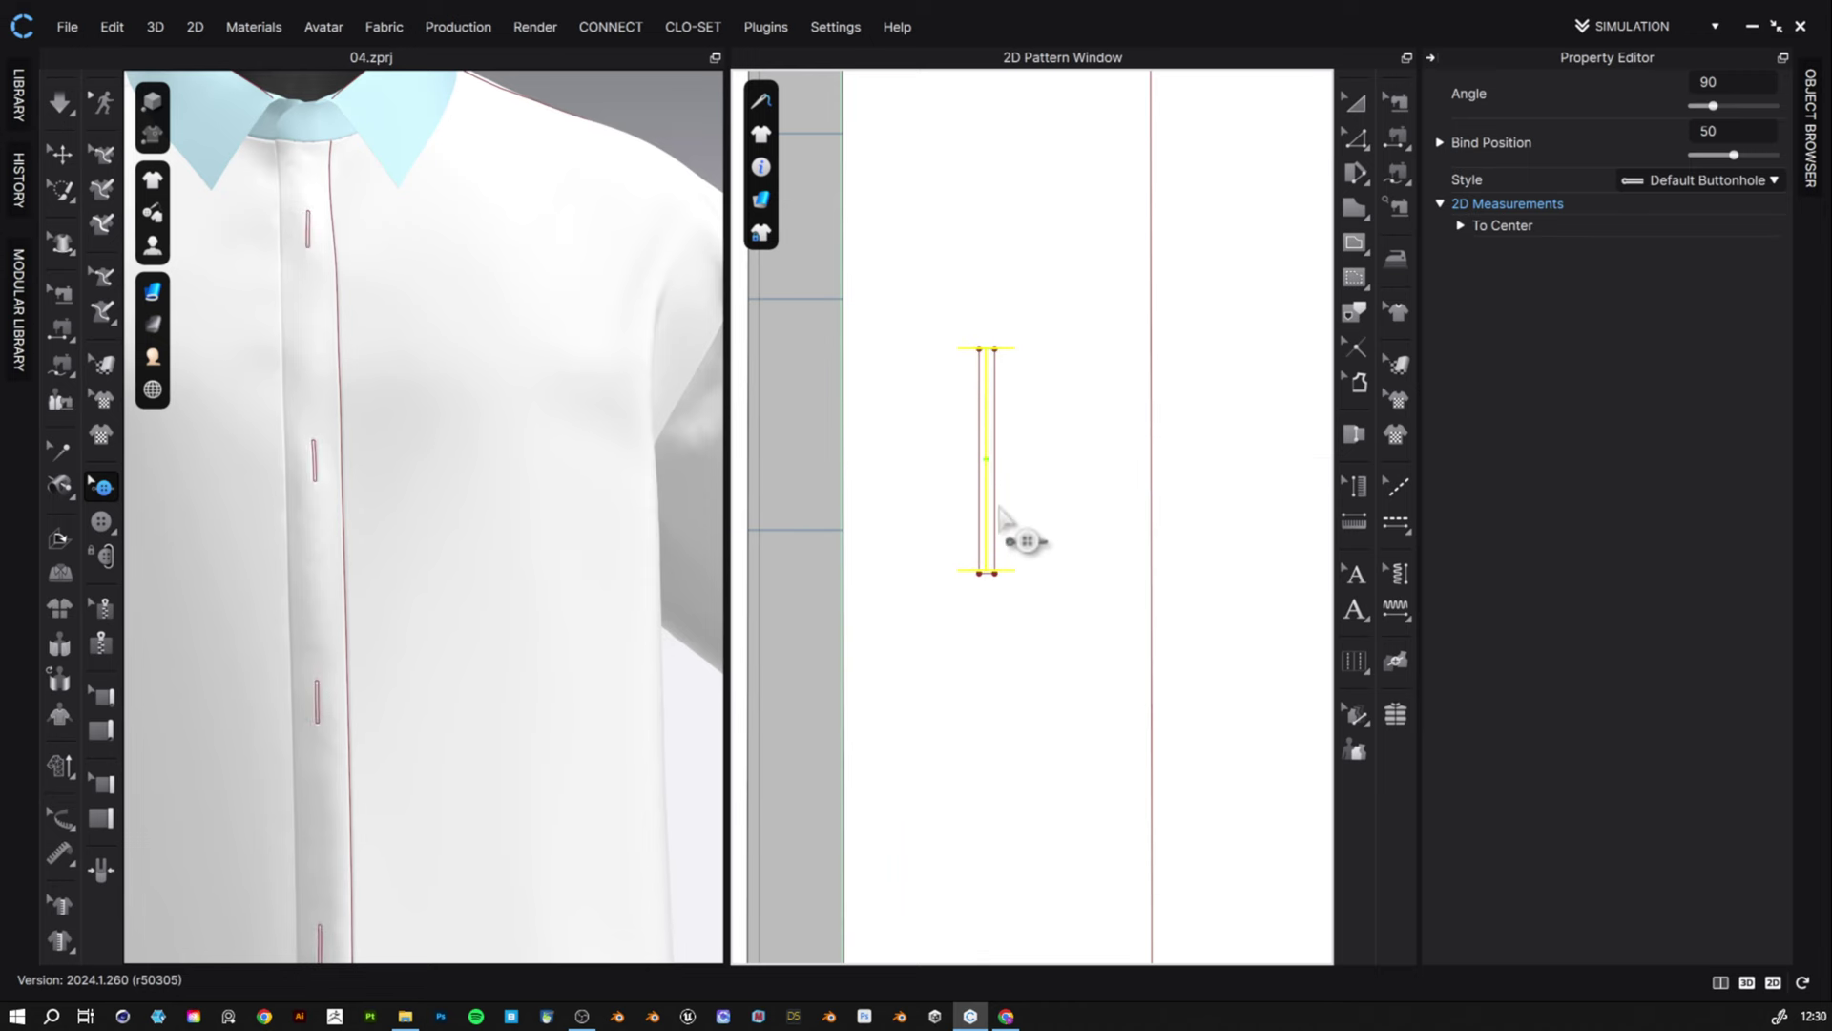
# - Paste copies of the five buttonholes onto the cloned front pattern, centred inside its internal rectangles
pyautogui.scroll(-8, 1035, 687)
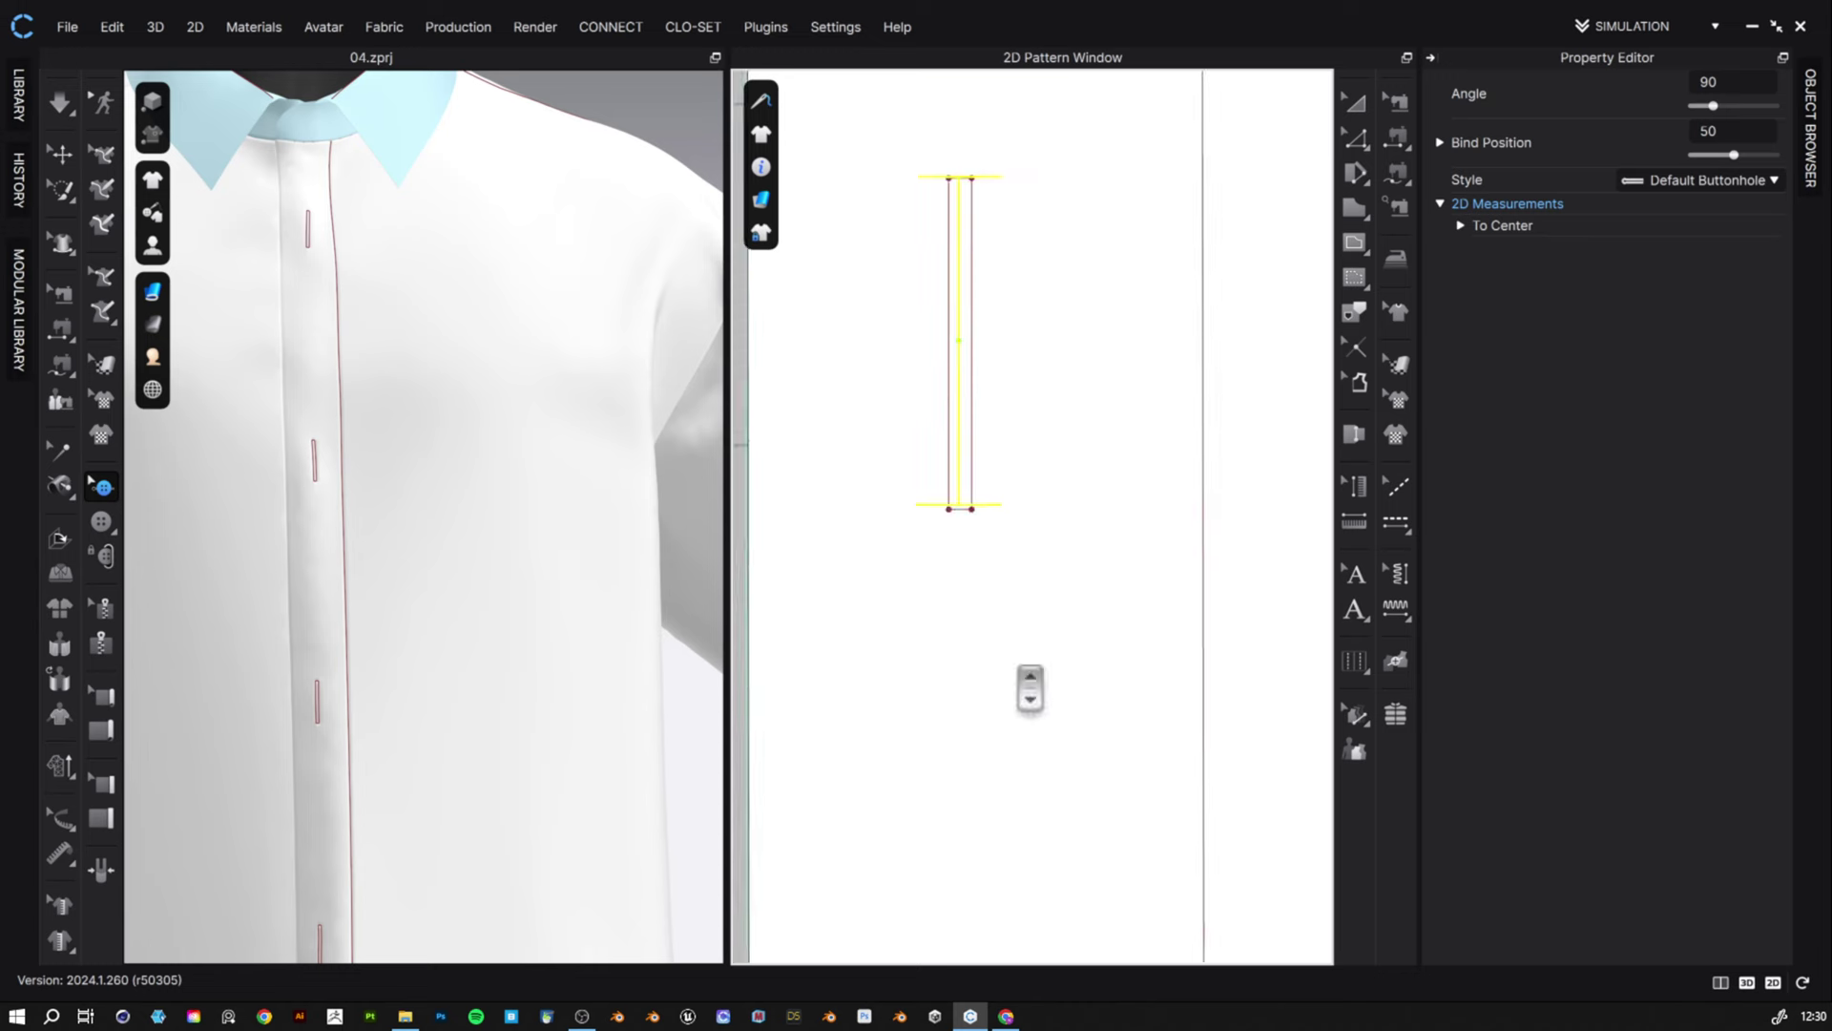
pyautogui.scroll(-1, 1024, 673)
pyautogui.moveTo(1067, 694); pyautogui.dragTo(1071, 238, button='middle')
pyautogui.moveTo(1118, 563); pyautogui.dragTo(1097, 196, button='middle')
pyautogui.hotkey('ctrl', 'v')
pyautogui.moveTo(1016, 456); pyautogui.dragTo(976, 725, button='middle')
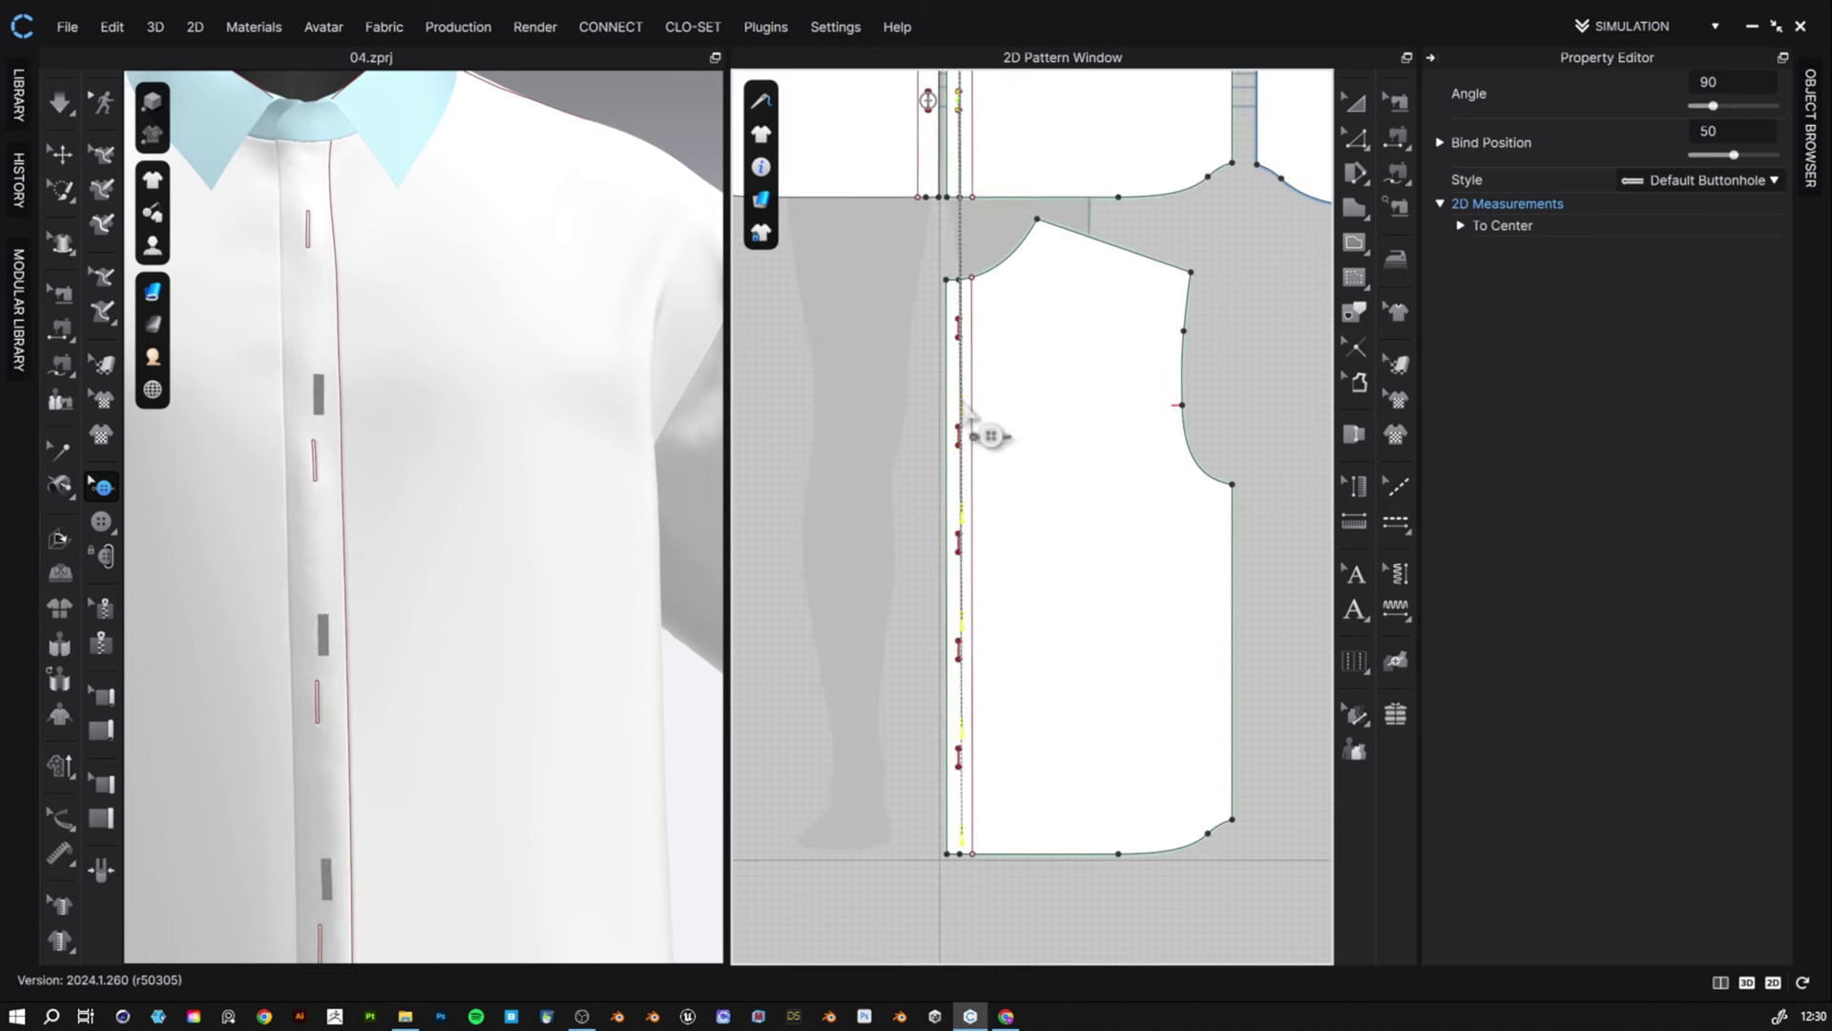
pyautogui.scroll(5, 971, 353)
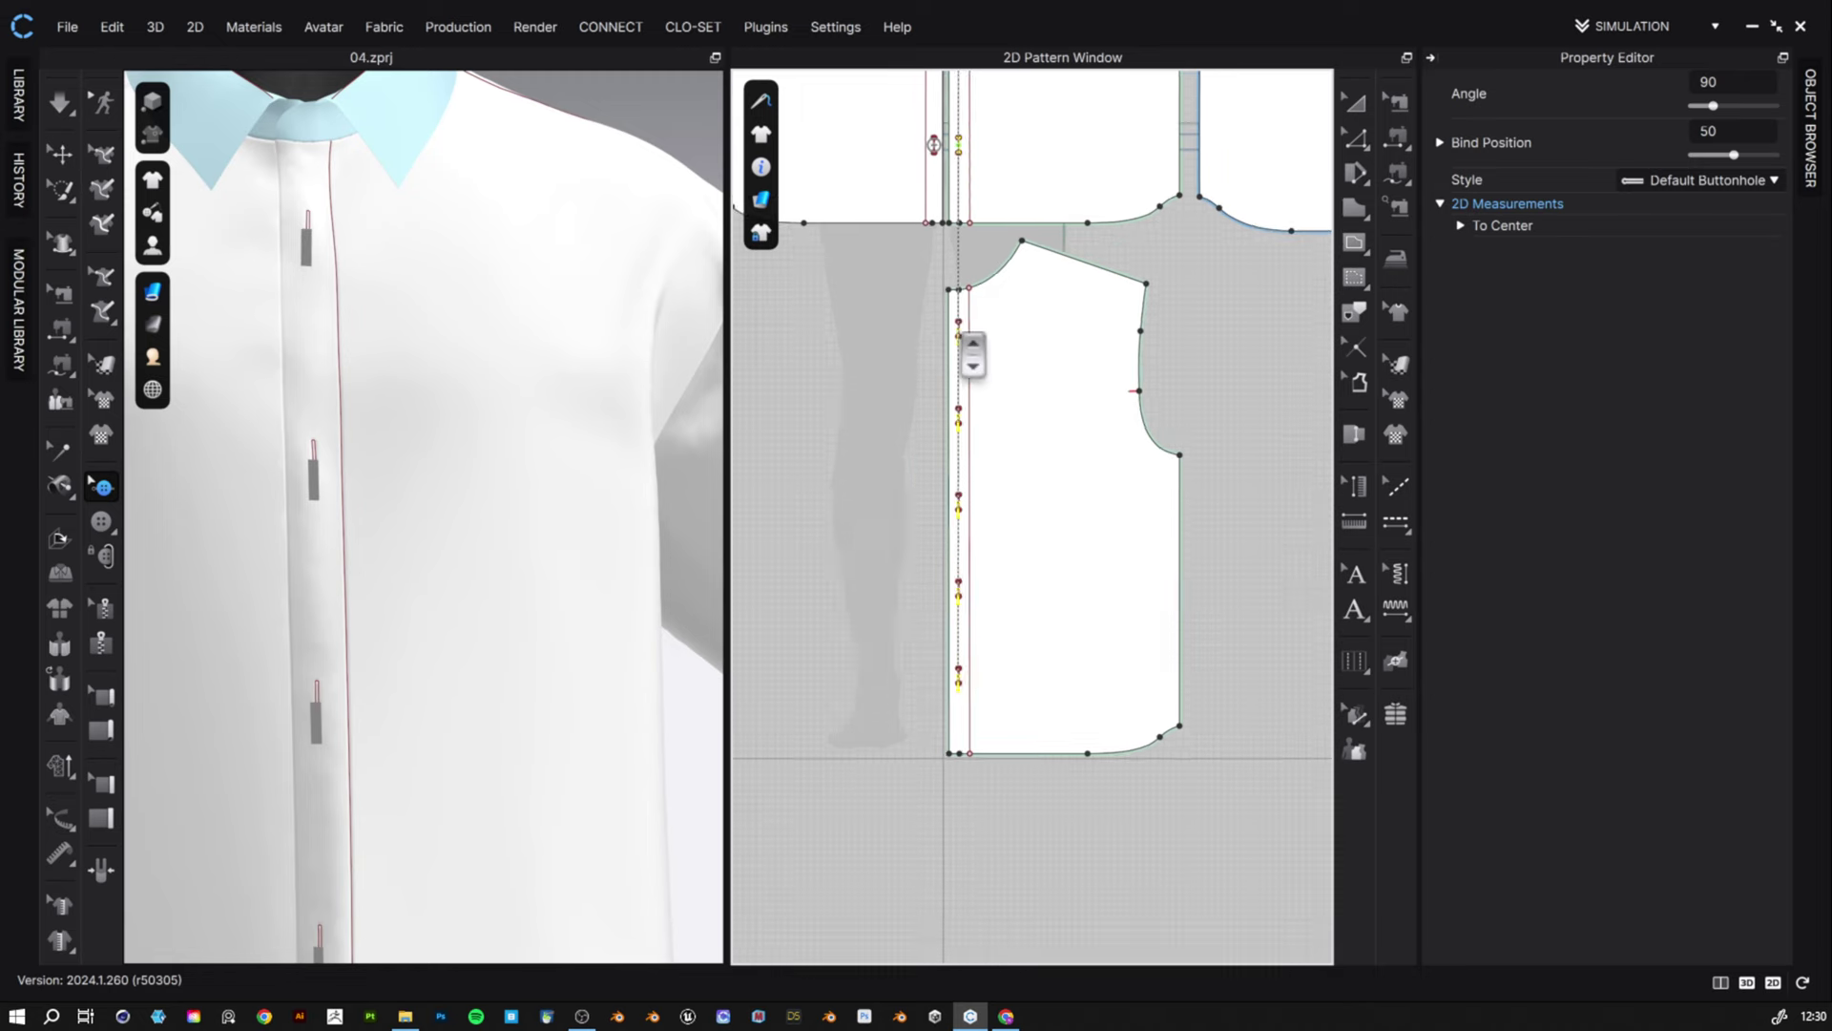
pyautogui.scroll(4, 972, 355)
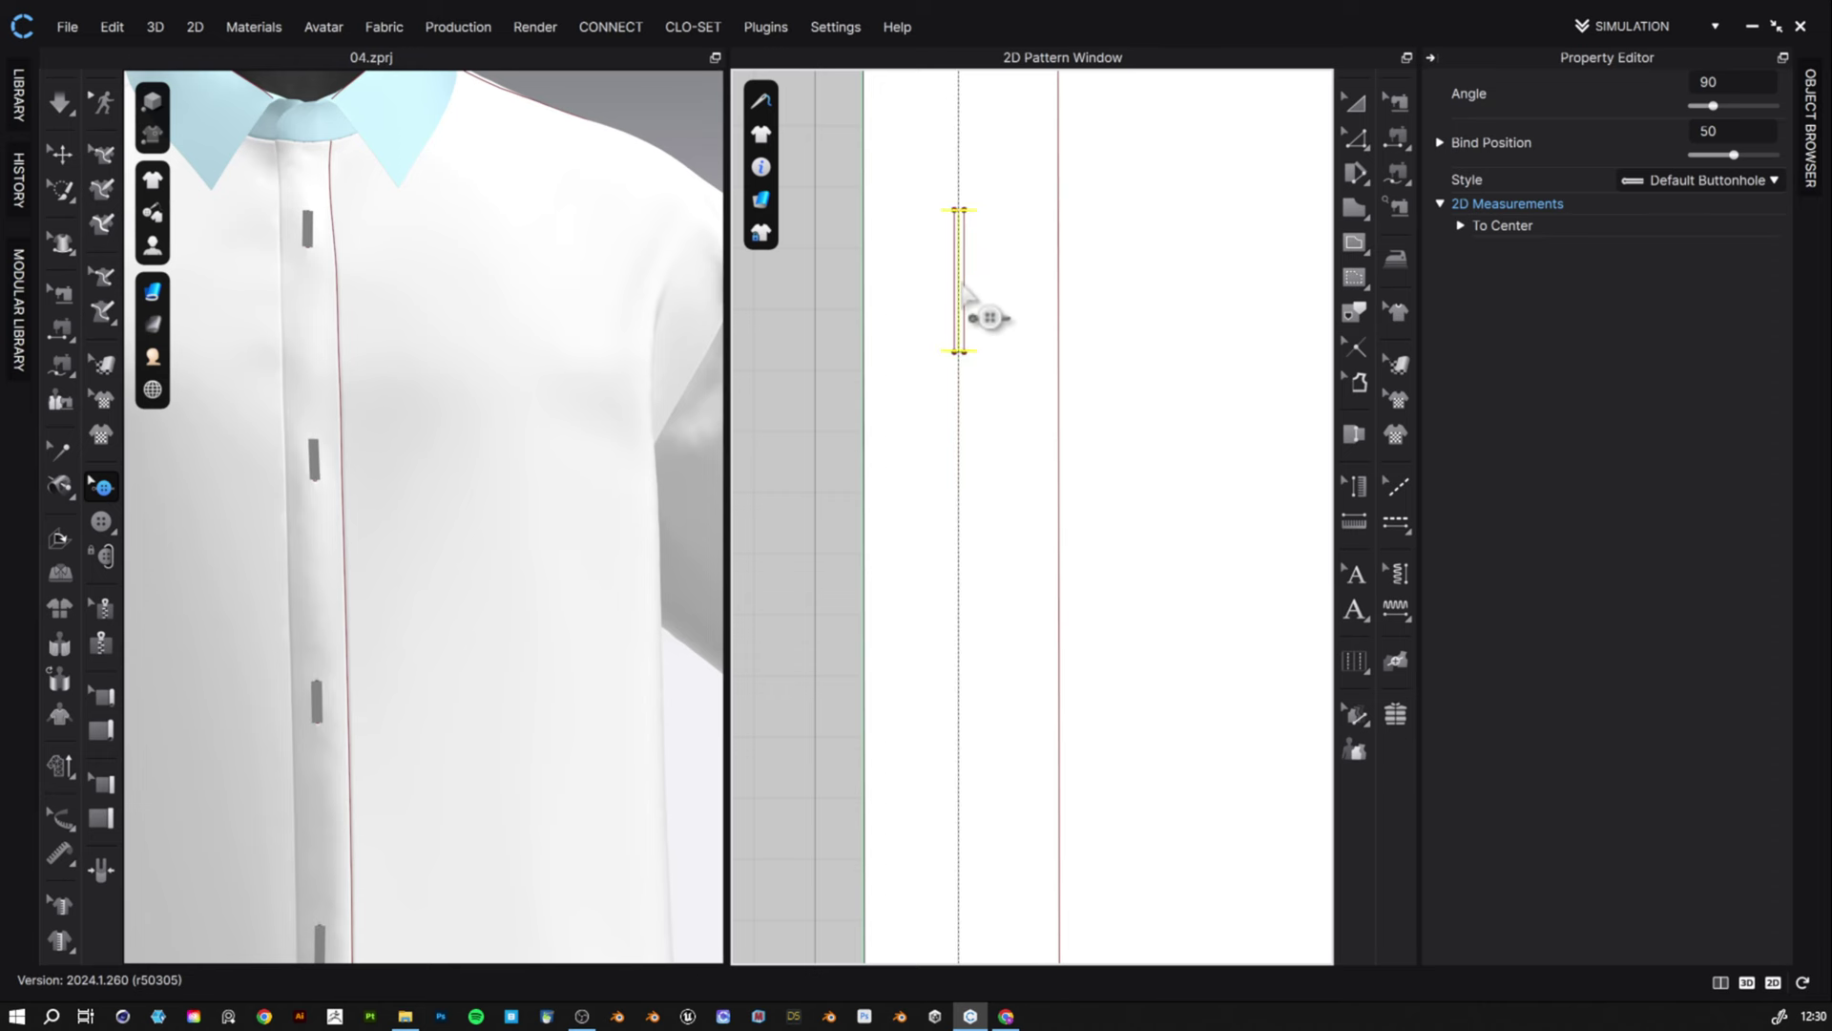
pyautogui.click(965, 285)
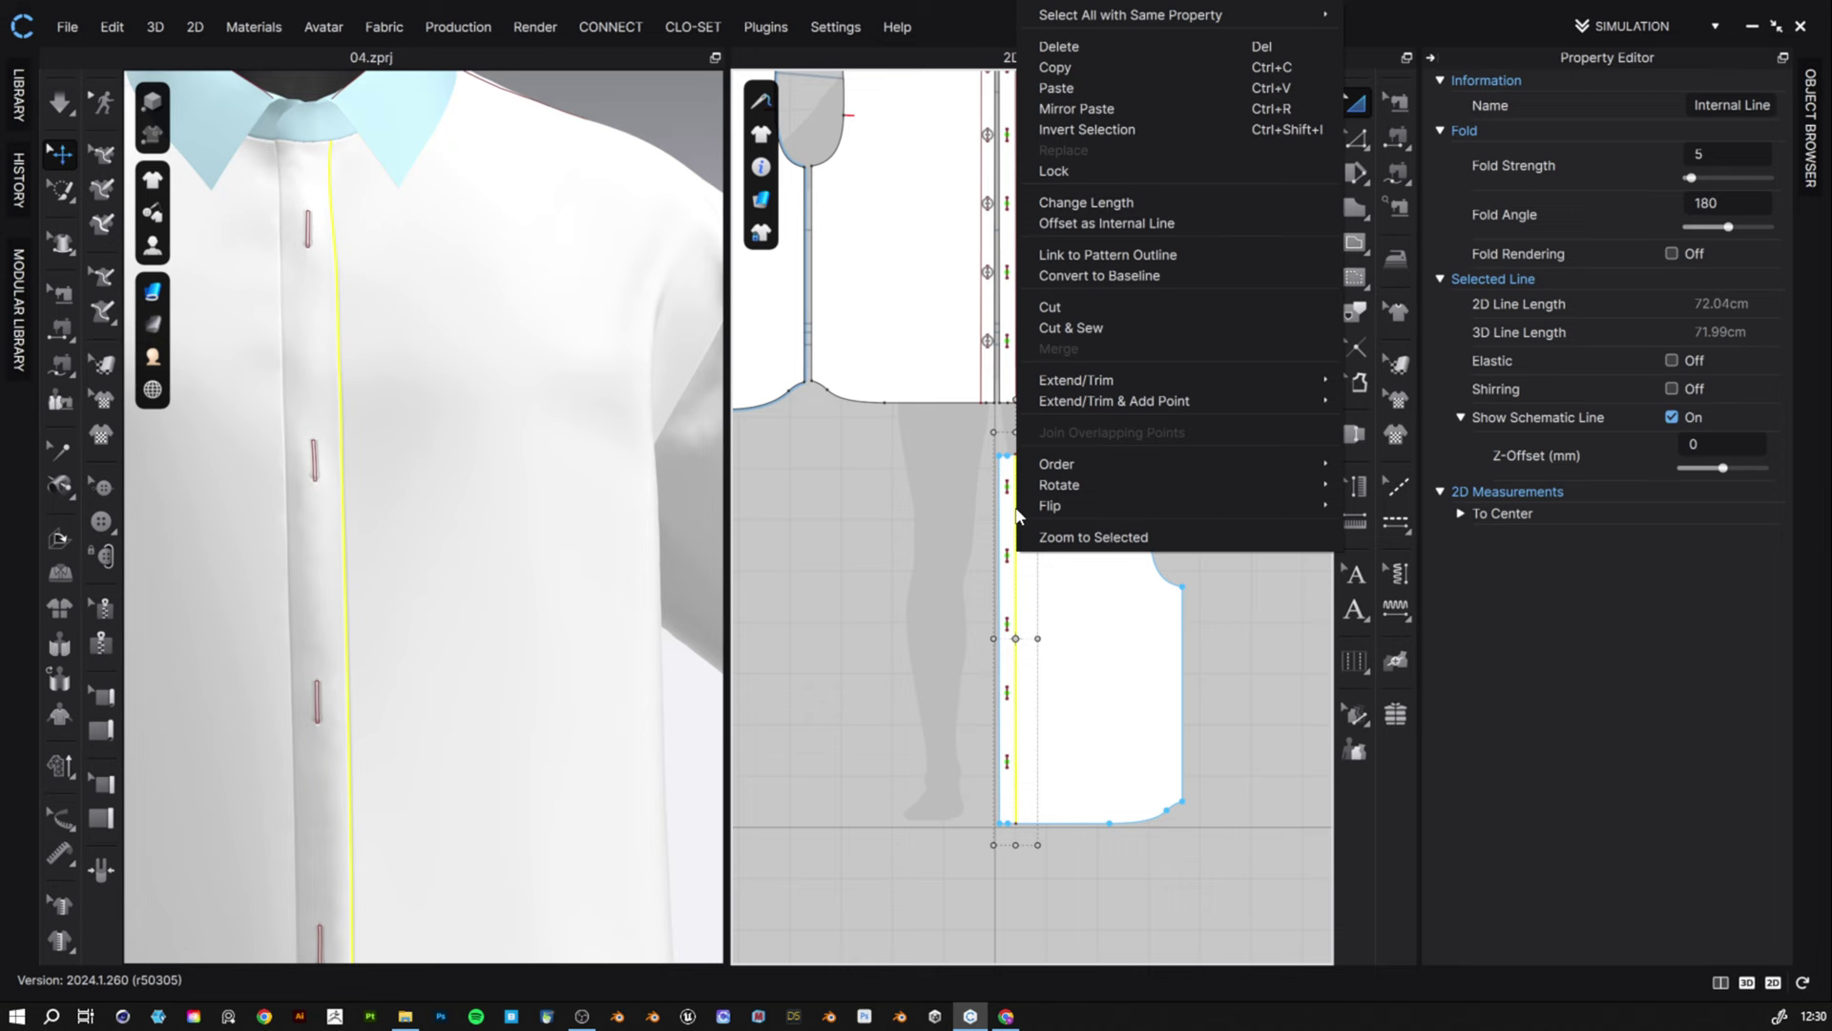
# - Cut the cloned front along its vertical placket line and delete the body piece, keeping only the narrow buttonhole strip
pyautogui.click(1085, 275)
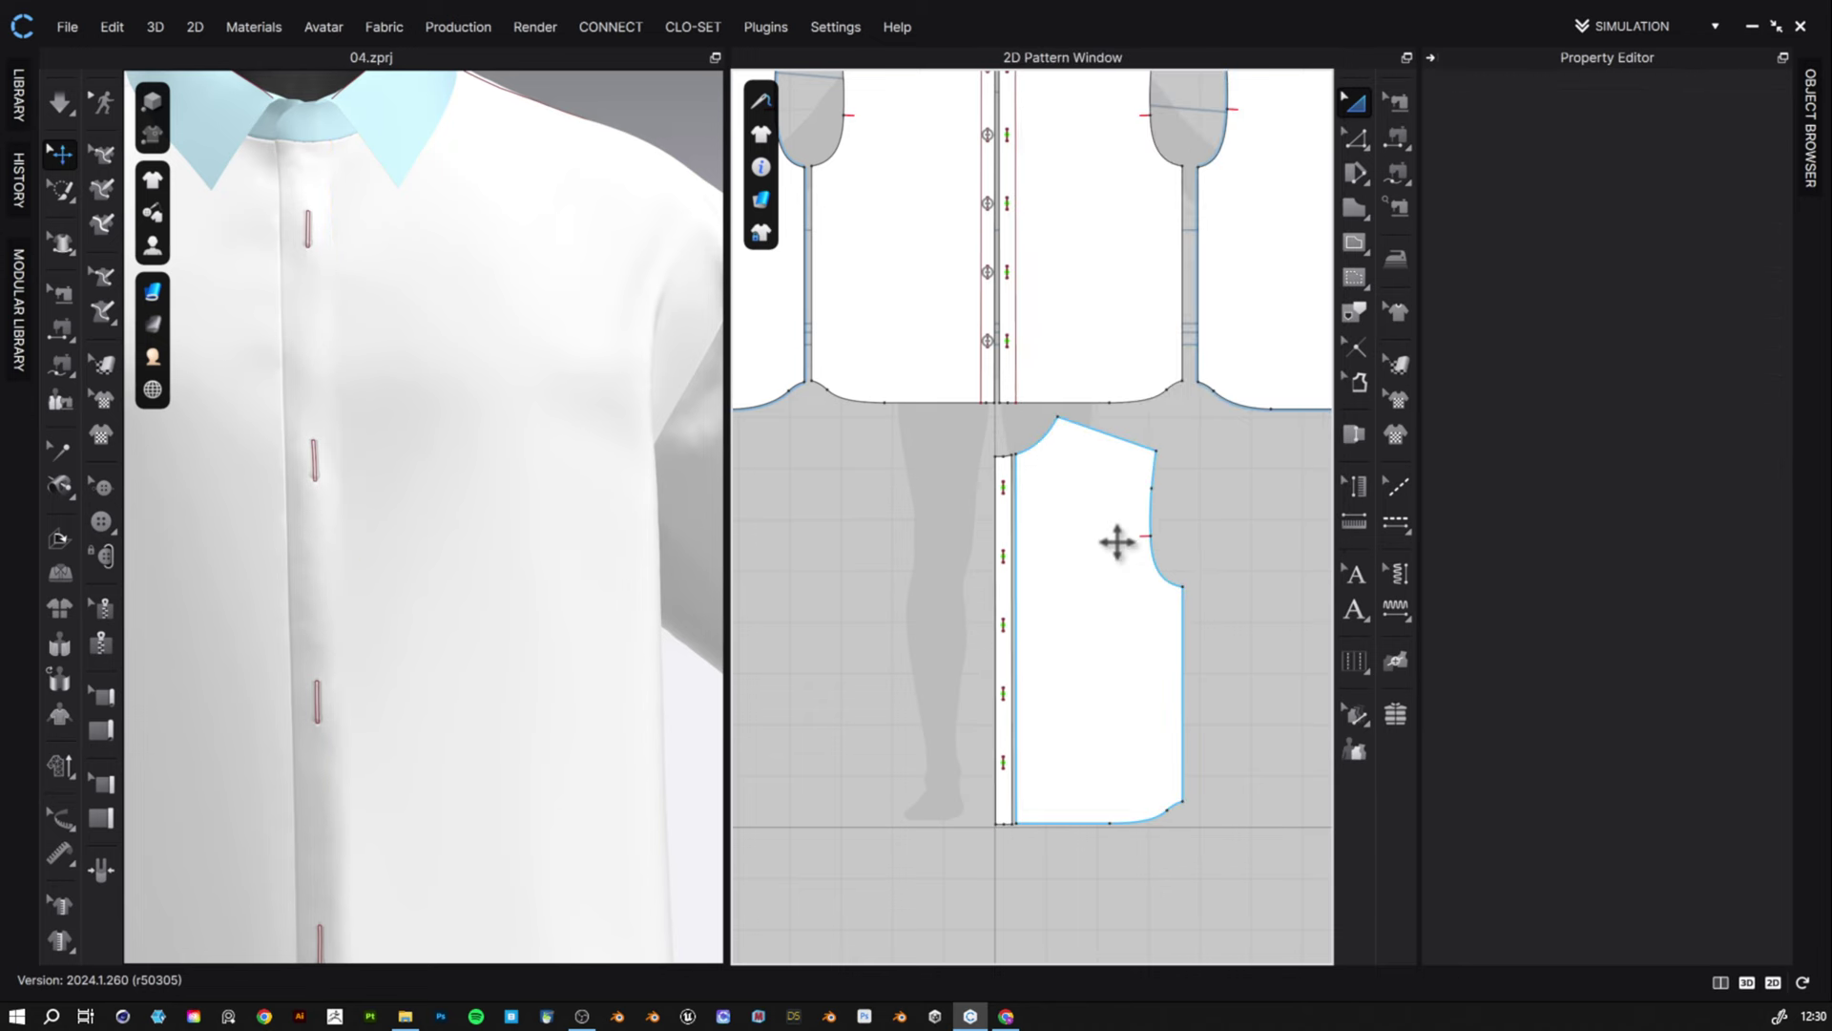
pyautogui.press('Delete')
pyautogui.click(1002, 522)
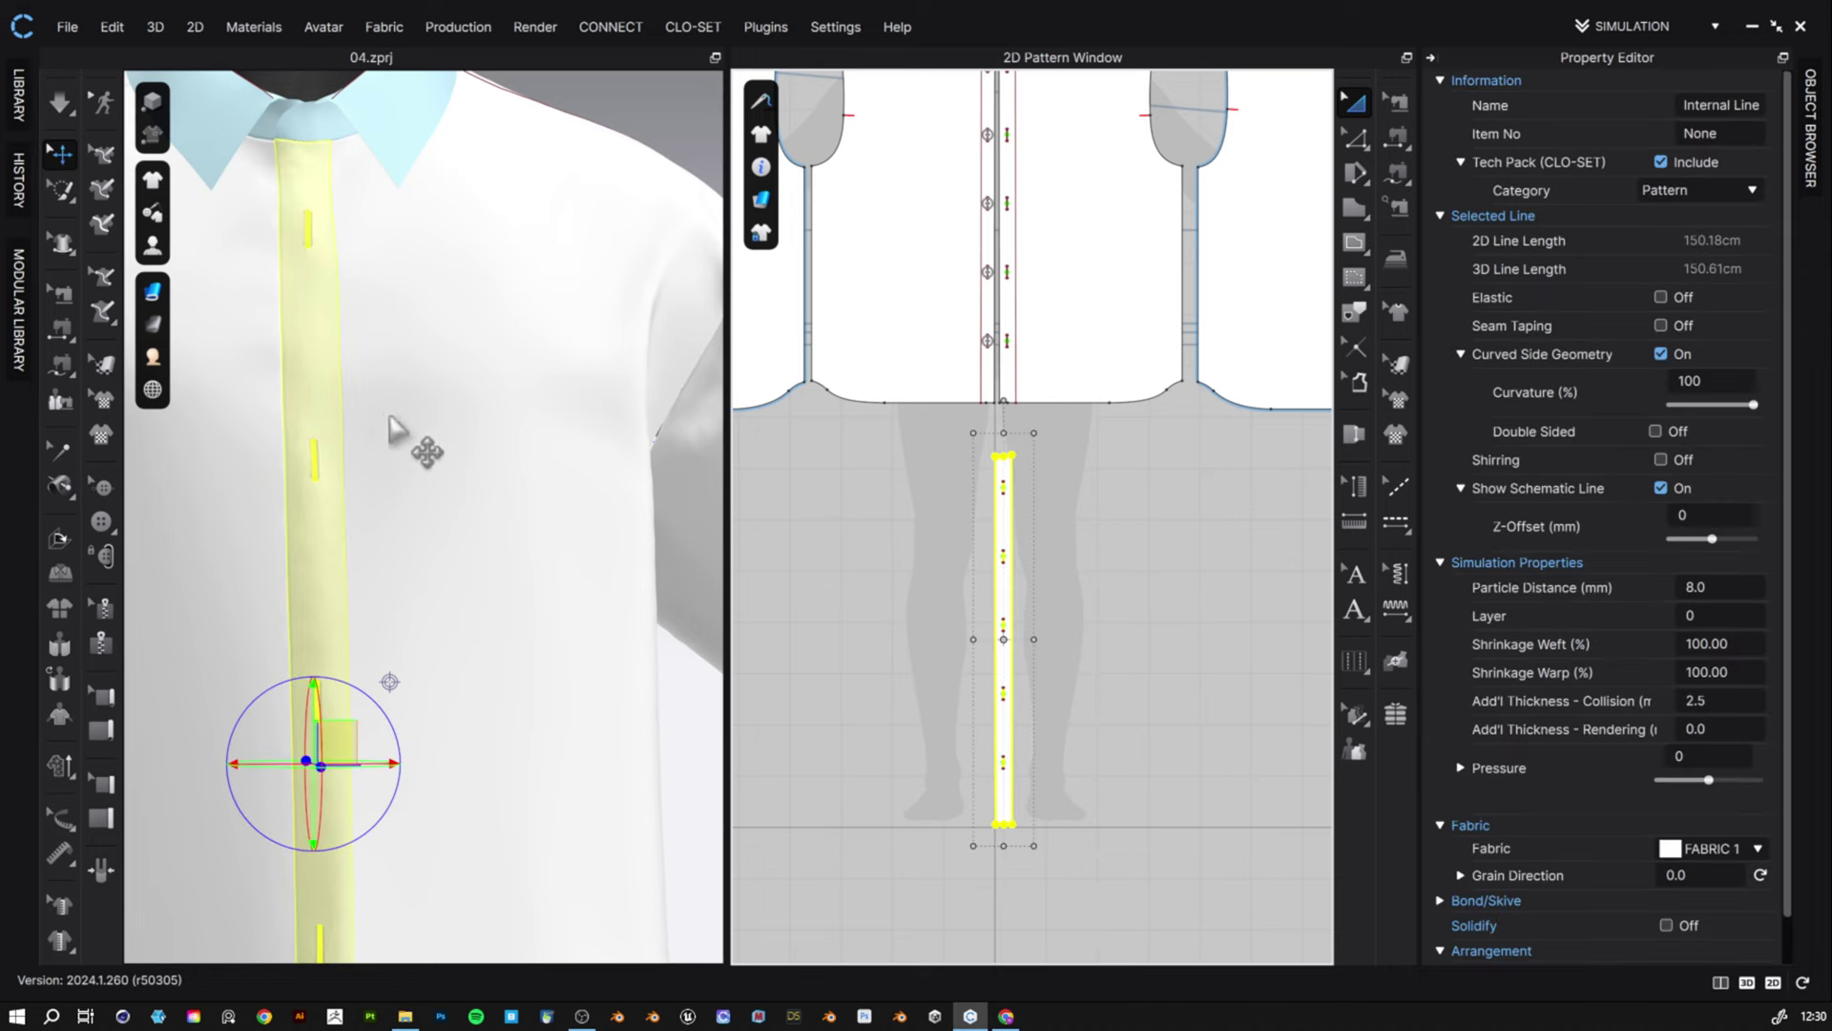
pyautogui.moveTo(387, 220); pyautogui.dragTo(377, 329, button='right')
# - Sew both long edges of the placket strip to the left front's centre edge and its vertical placket line
pyautogui.click(1396, 139)
pyautogui.scroll(-2, 1059, 477)
pyautogui.click(1023, 706)
pyautogui.click(1025, 410)
pyautogui.click(1036, 706)
pyautogui.click(1039, 401)
pyautogui.click(1355, 103)
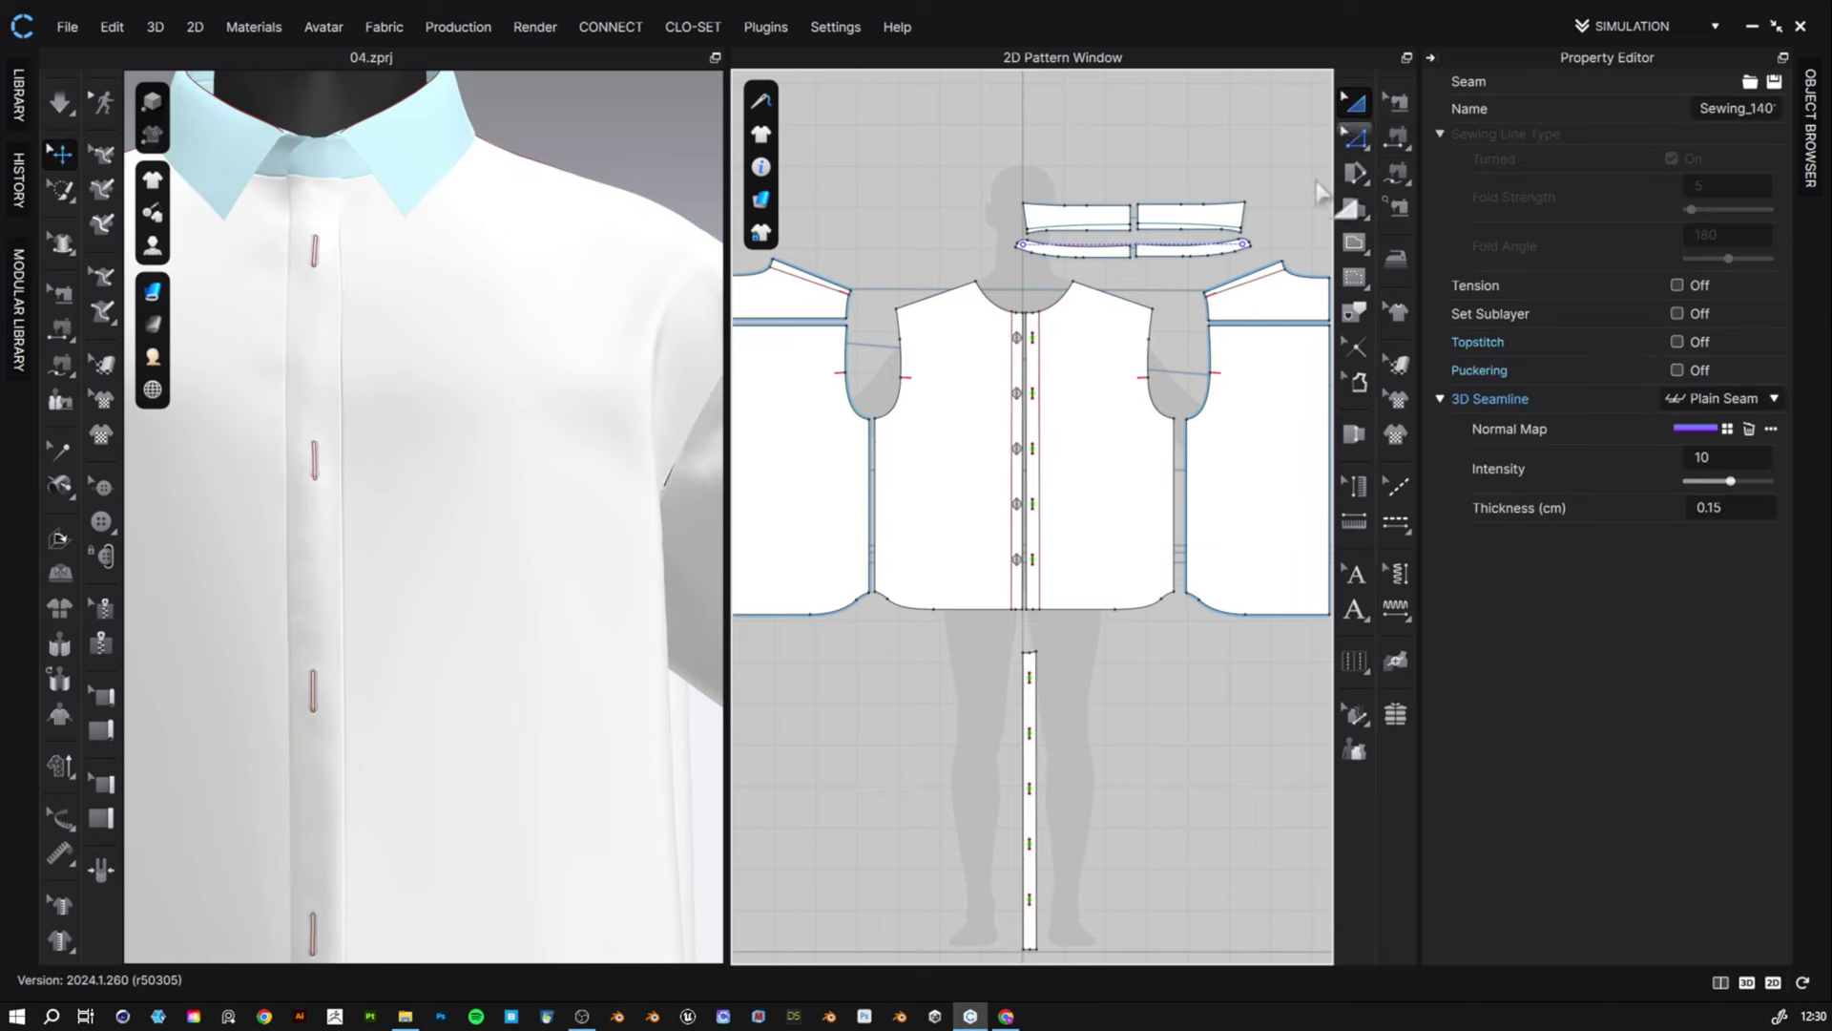
pyautogui.click(1160, 702)
# - Fasten the top button on the right front to the top buttonhole of the separate placket strip
pyautogui.scroll(-3, 374, 405)
pyautogui.scroll(4, 1085, 471)
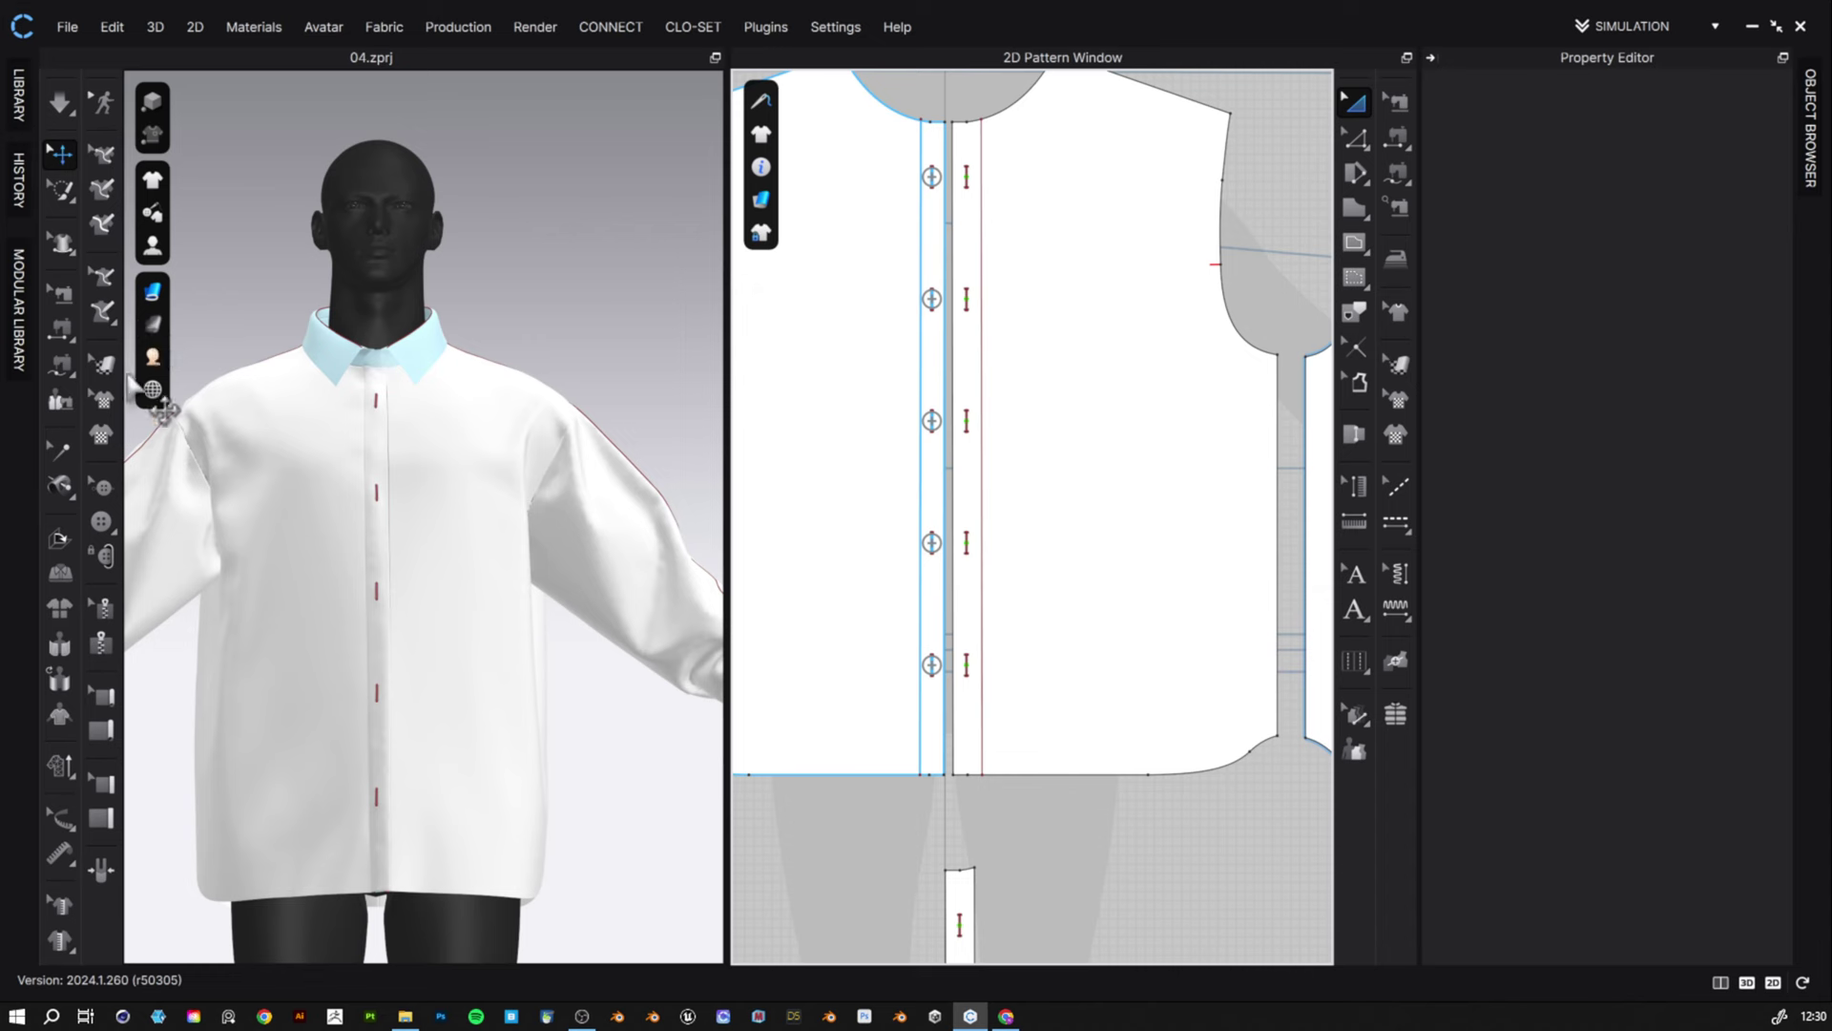
pyautogui.click(106, 559)
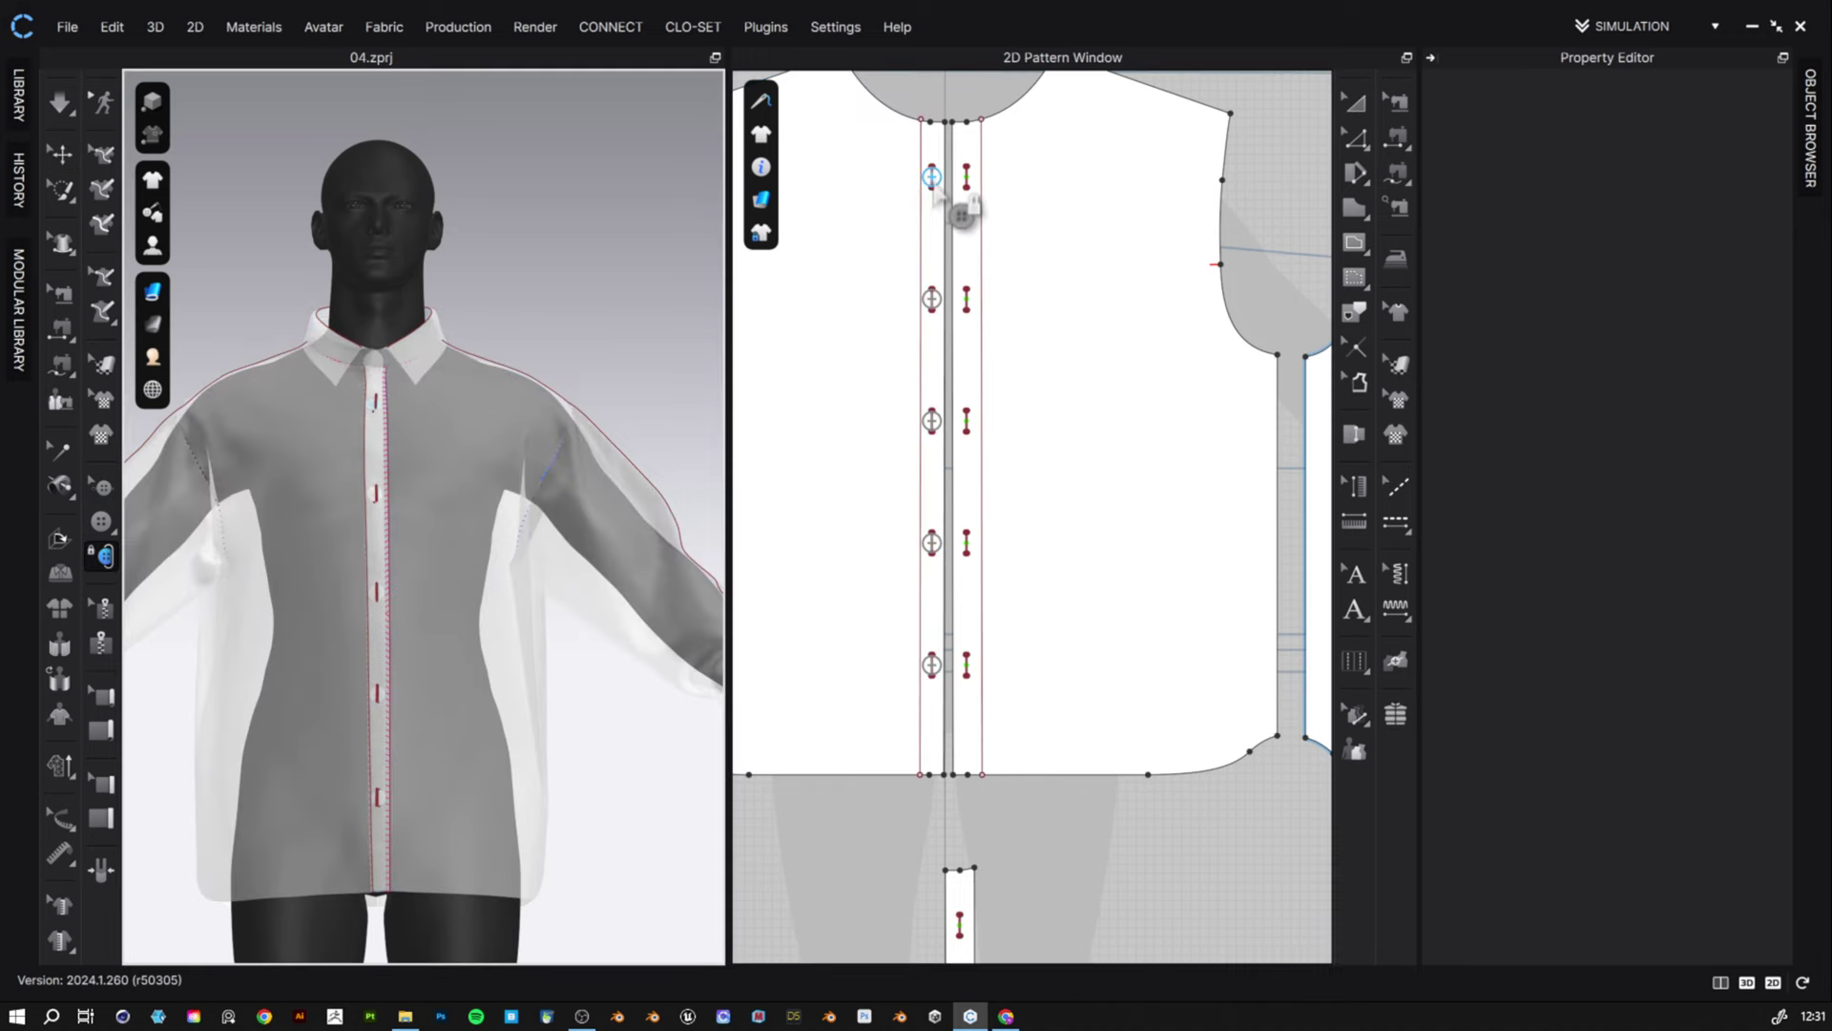
pyautogui.click(932, 180)
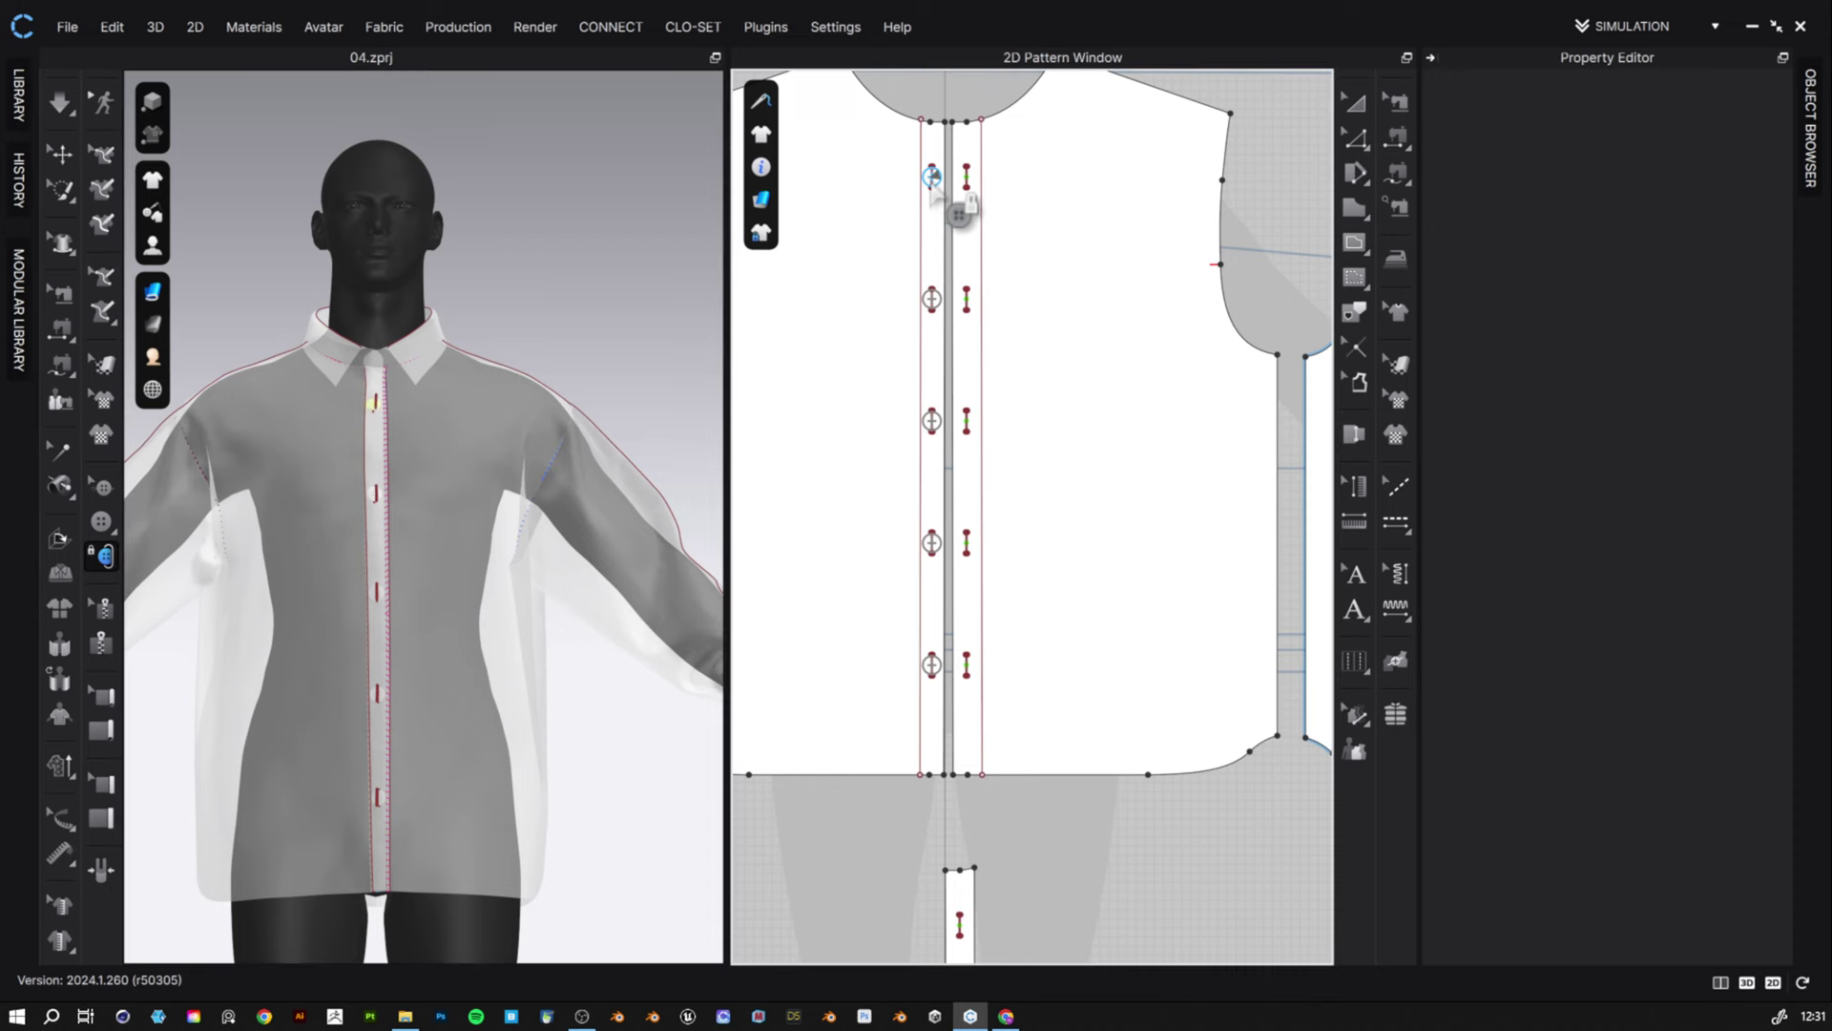
pyautogui.click(960, 921)
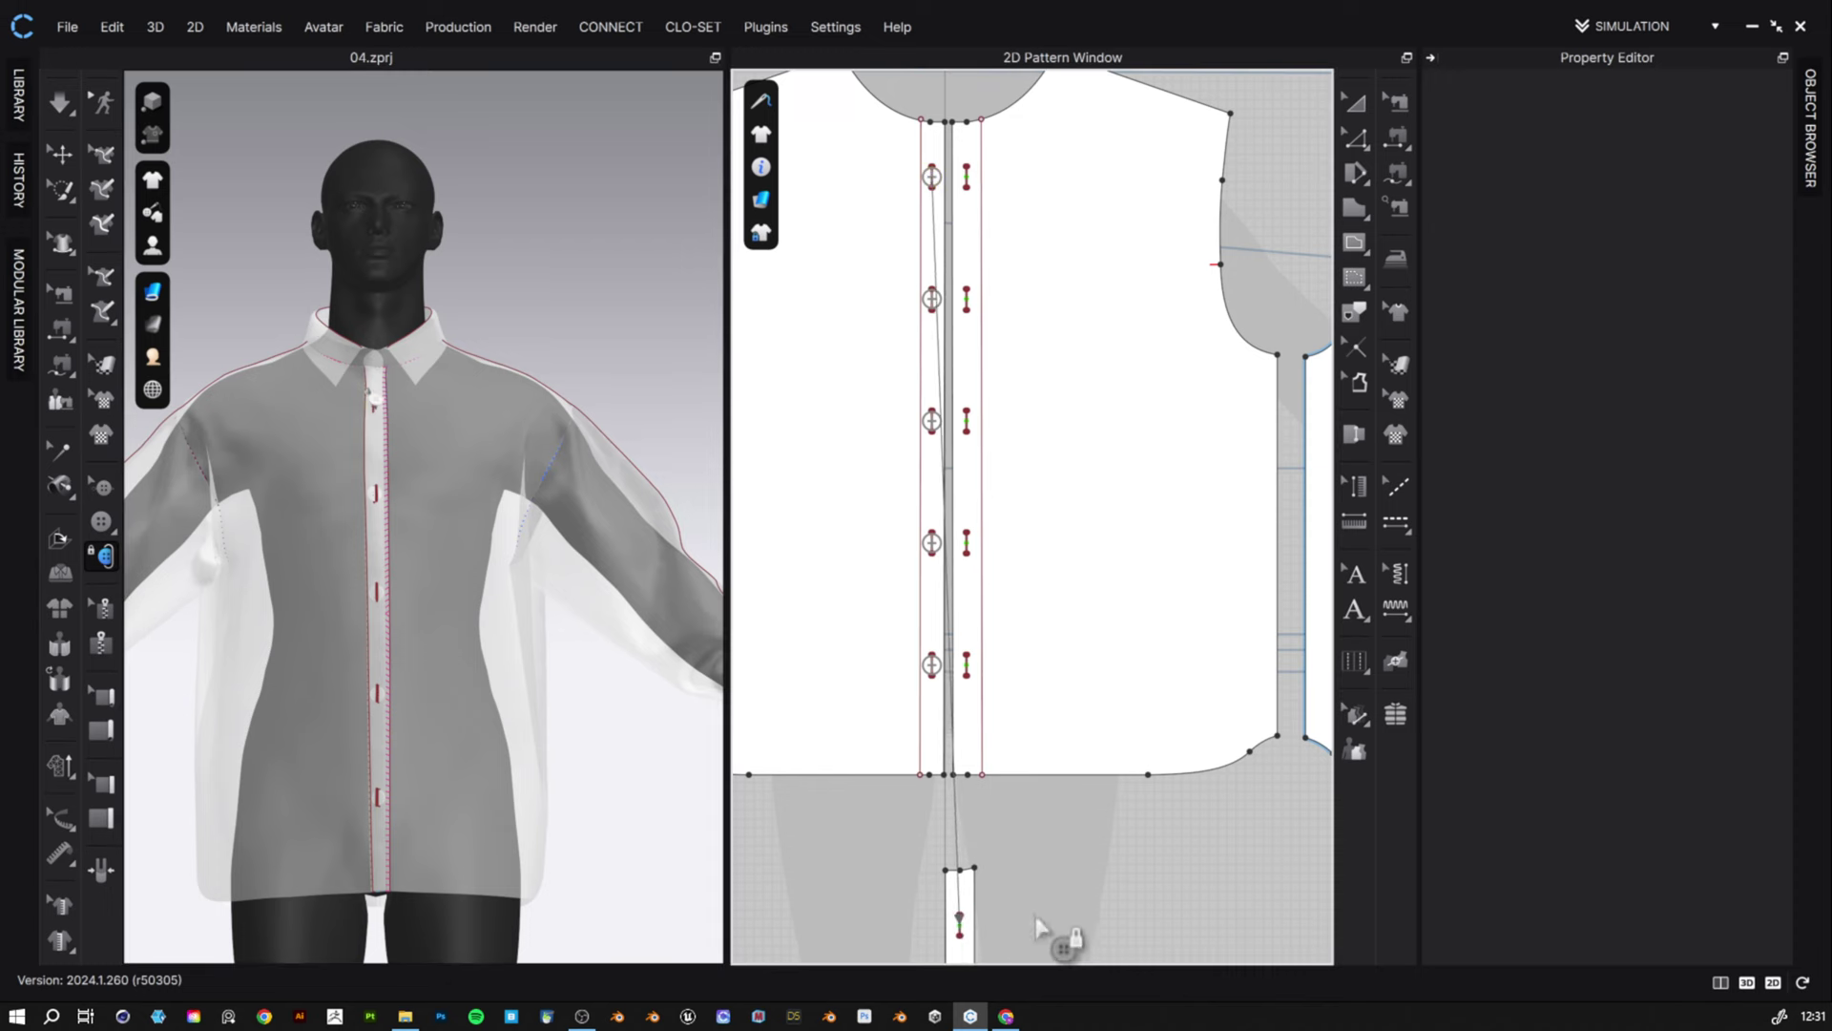
pyautogui.scroll(-2, 1045, 858)
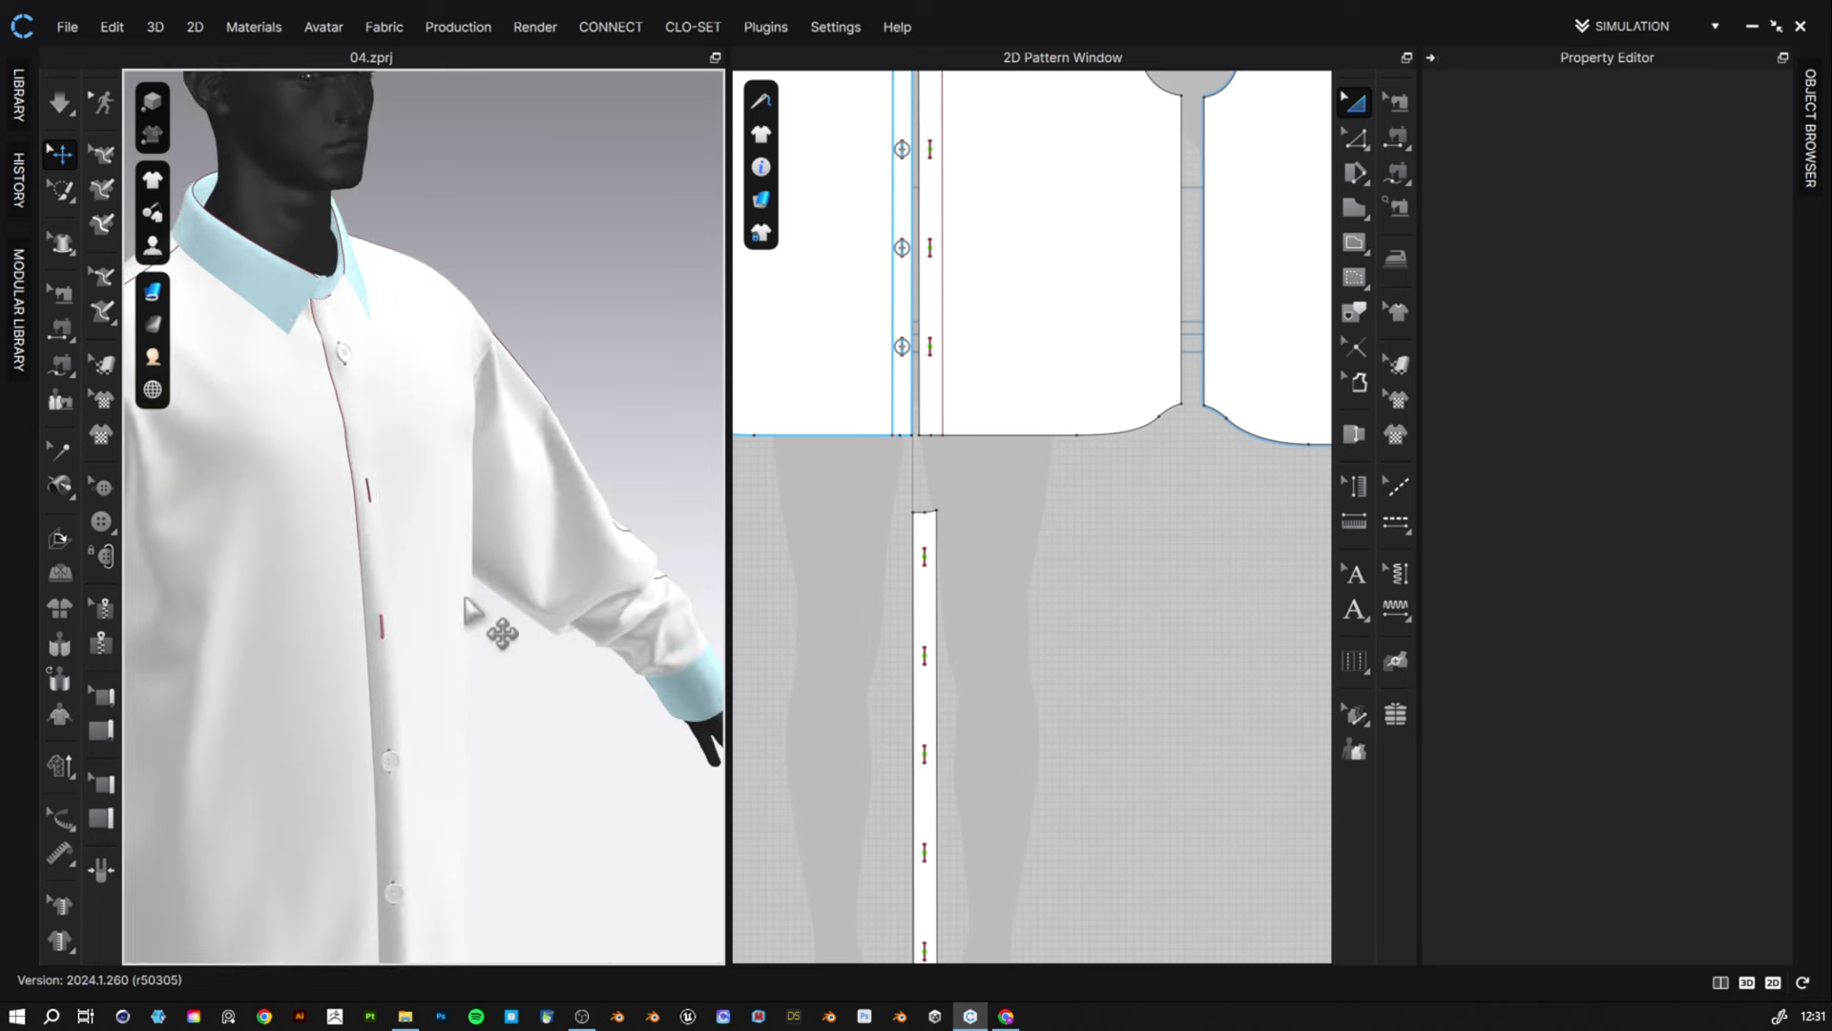
# - Fasten the fourth button from the top to the matching buttonhole on the placket strip
pyautogui.moveTo(492, 625); pyautogui.dragTo(374, 596, button='right')
pyautogui.click(374, 587)
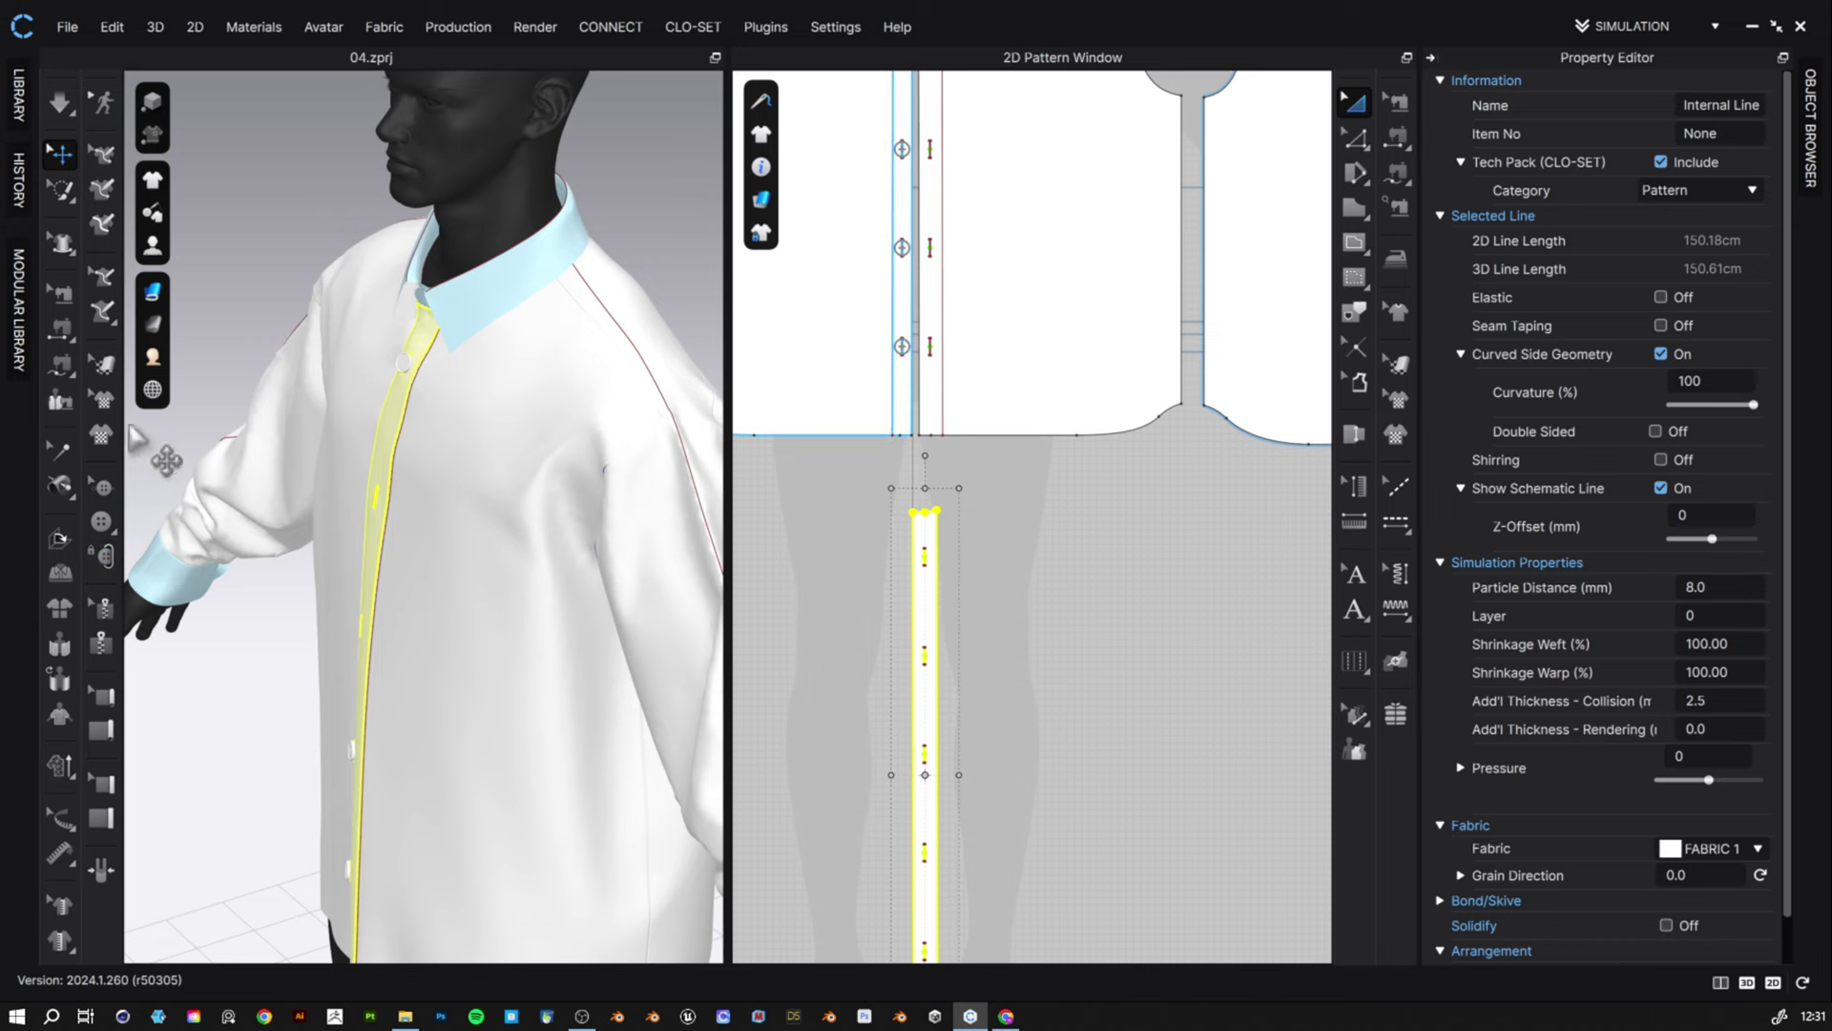
pyautogui.click(1096, 696)
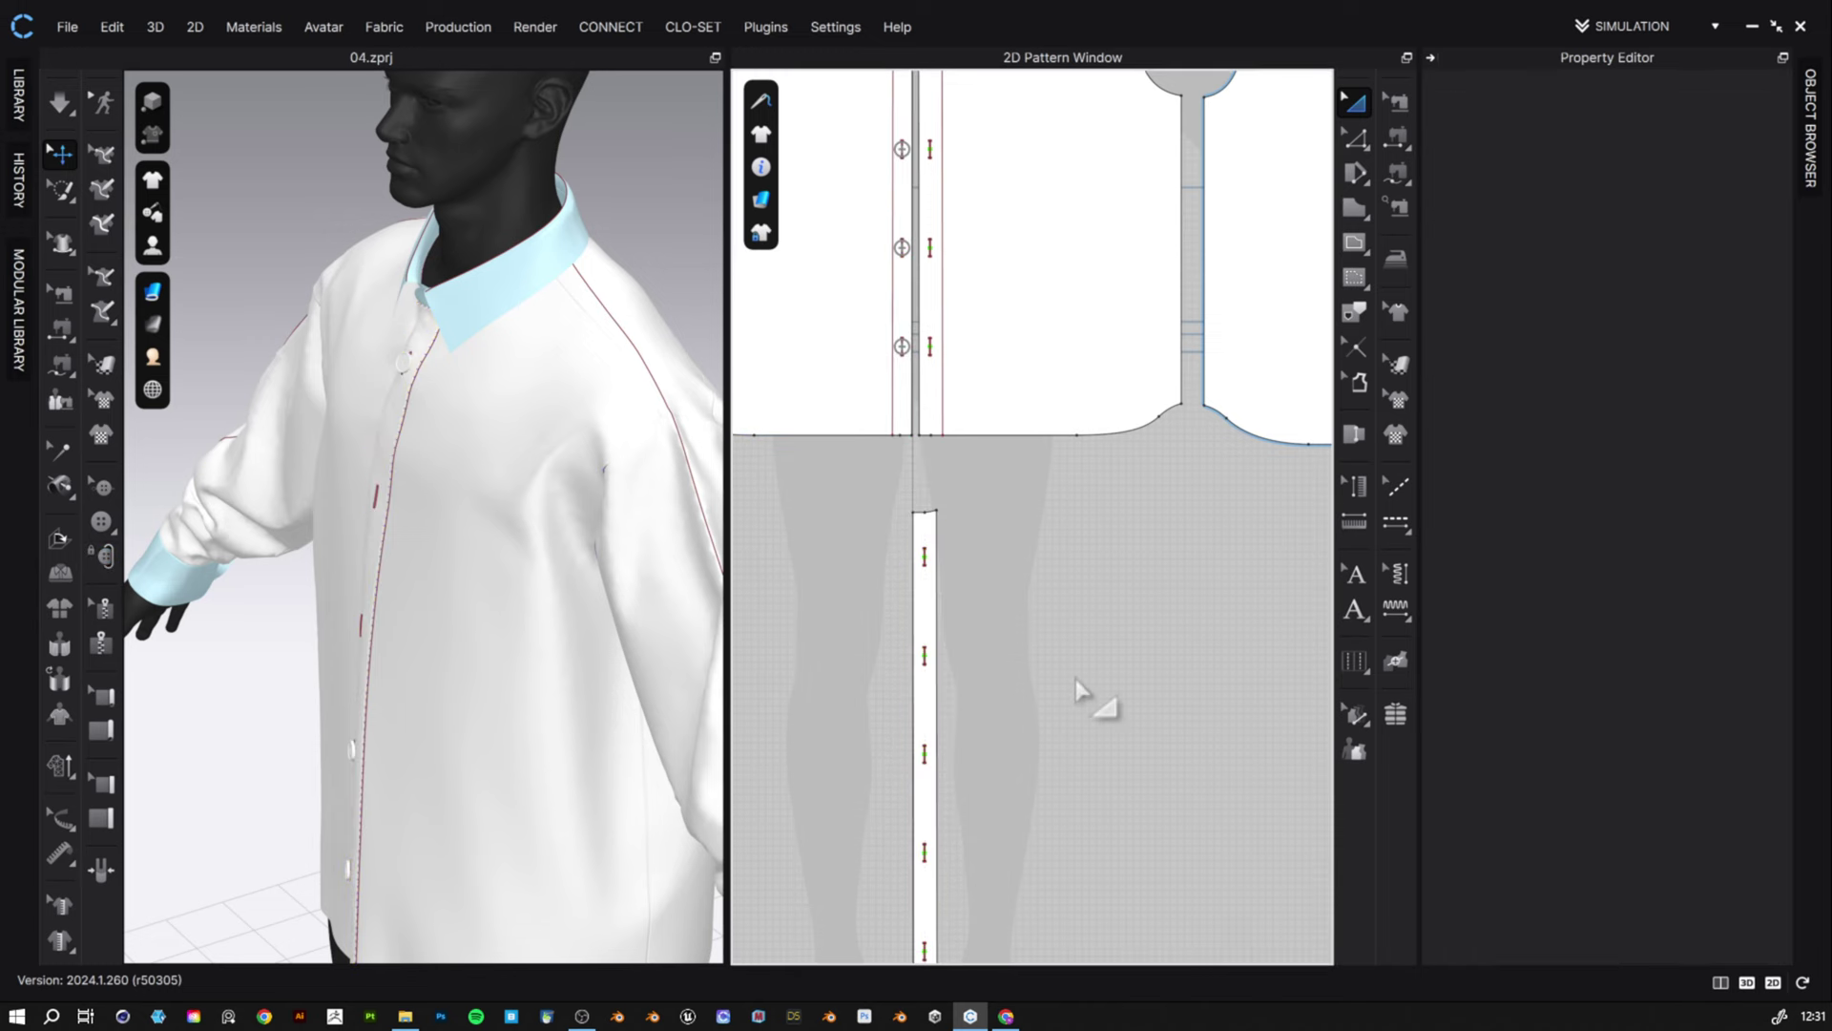
pyautogui.click(102, 556)
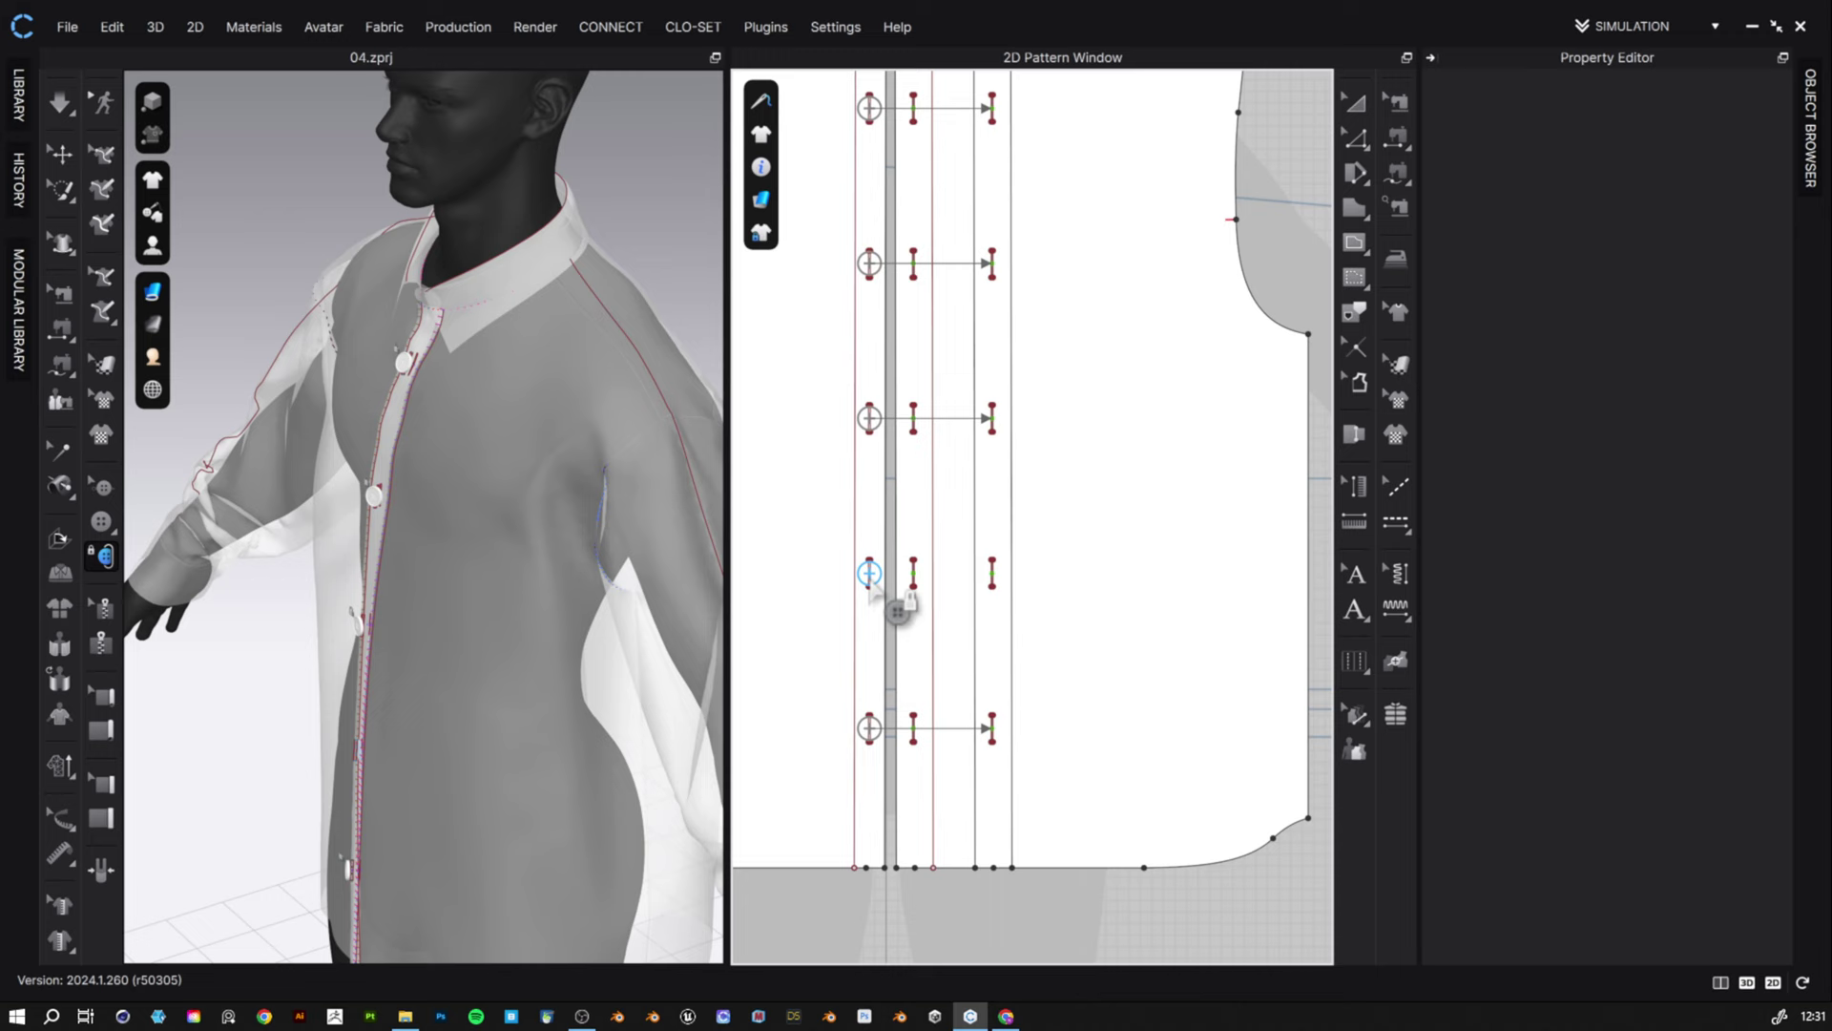
pyautogui.click(872, 575)
pyautogui.click(991, 575)
# - Move the placket strip off the left front pattern to the empty area below the hem
pyautogui.moveTo(513, 685); pyautogui.dragTo(506, 615, button='right')
pyautogui.moveTo(506, 615); pyautogui.dragTo(592, 641, button='middle')
pyautogui.scroll(5, 535, 450)
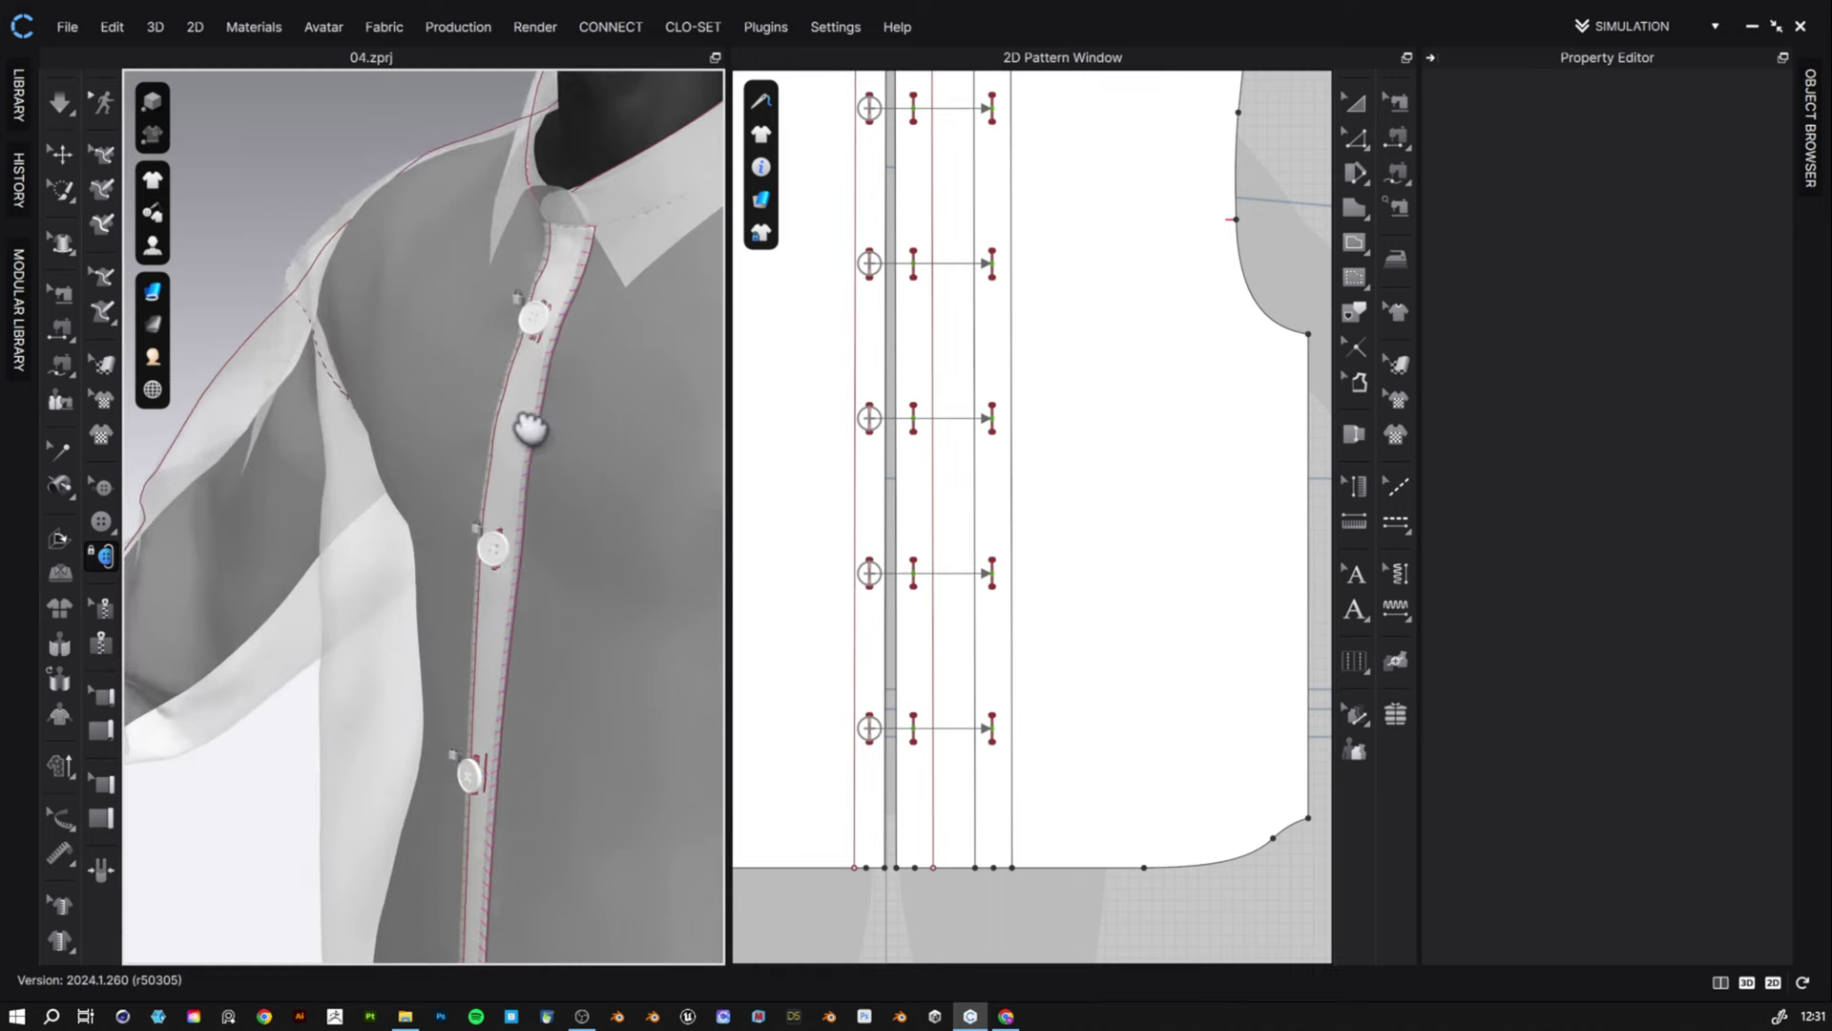
pyautogui.moveTo(541, 406); pyautogui.dragTo(394, 640, button='middle')
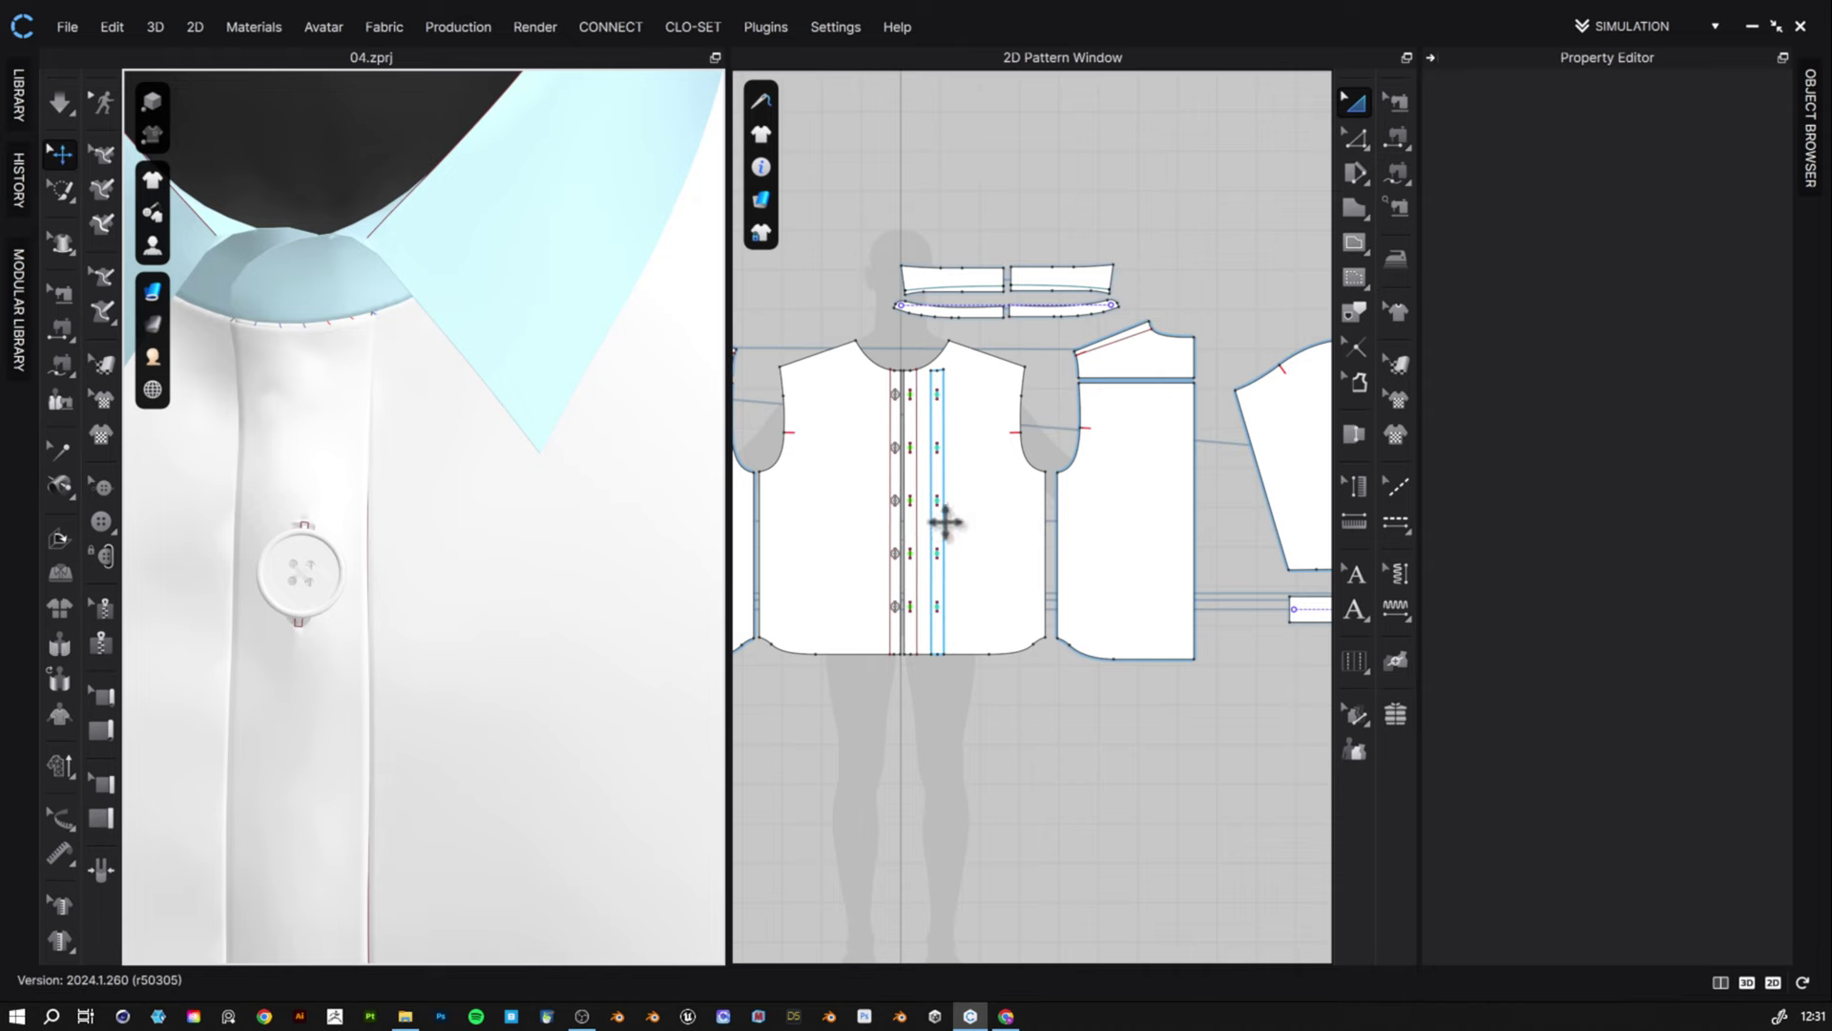
pyautogui.moveTo(945, 519); pyautogui.dragTo(909, 815)
pyautogui.scroll(-8, 477, 492)
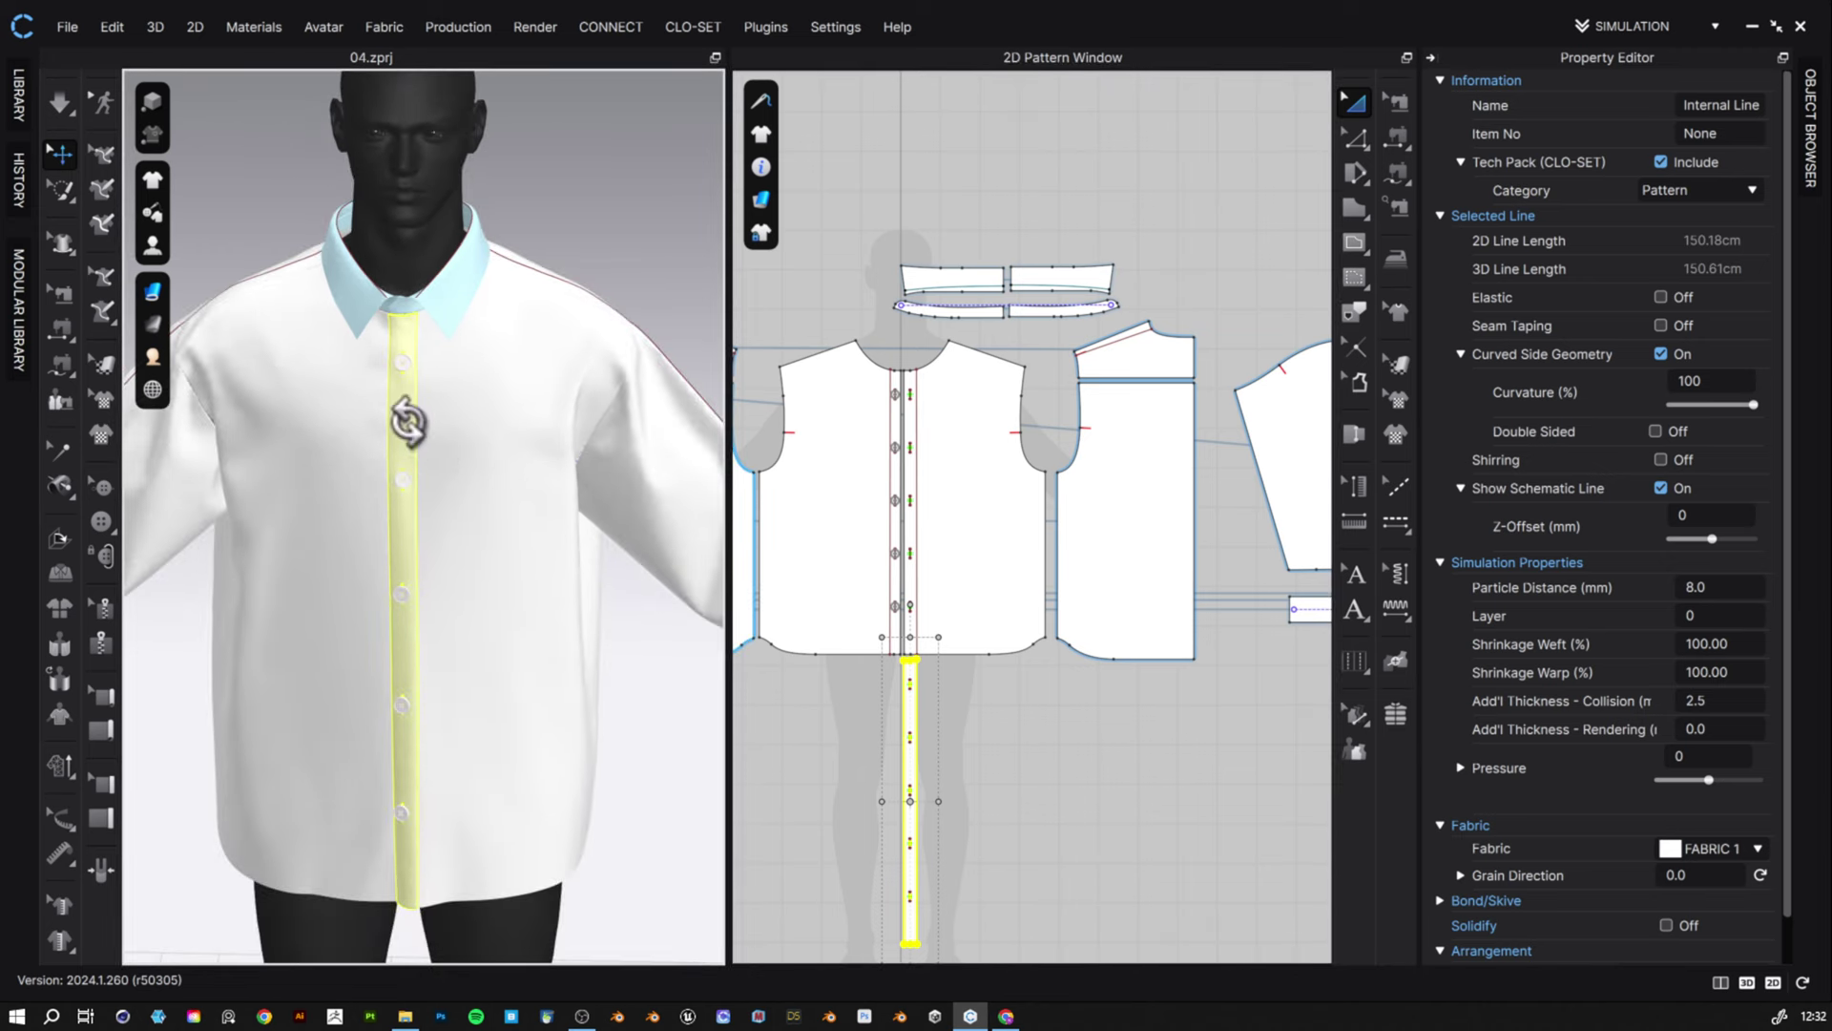
pyautogui.rightClick(409, 425)
pyautogui.click(564, 215)
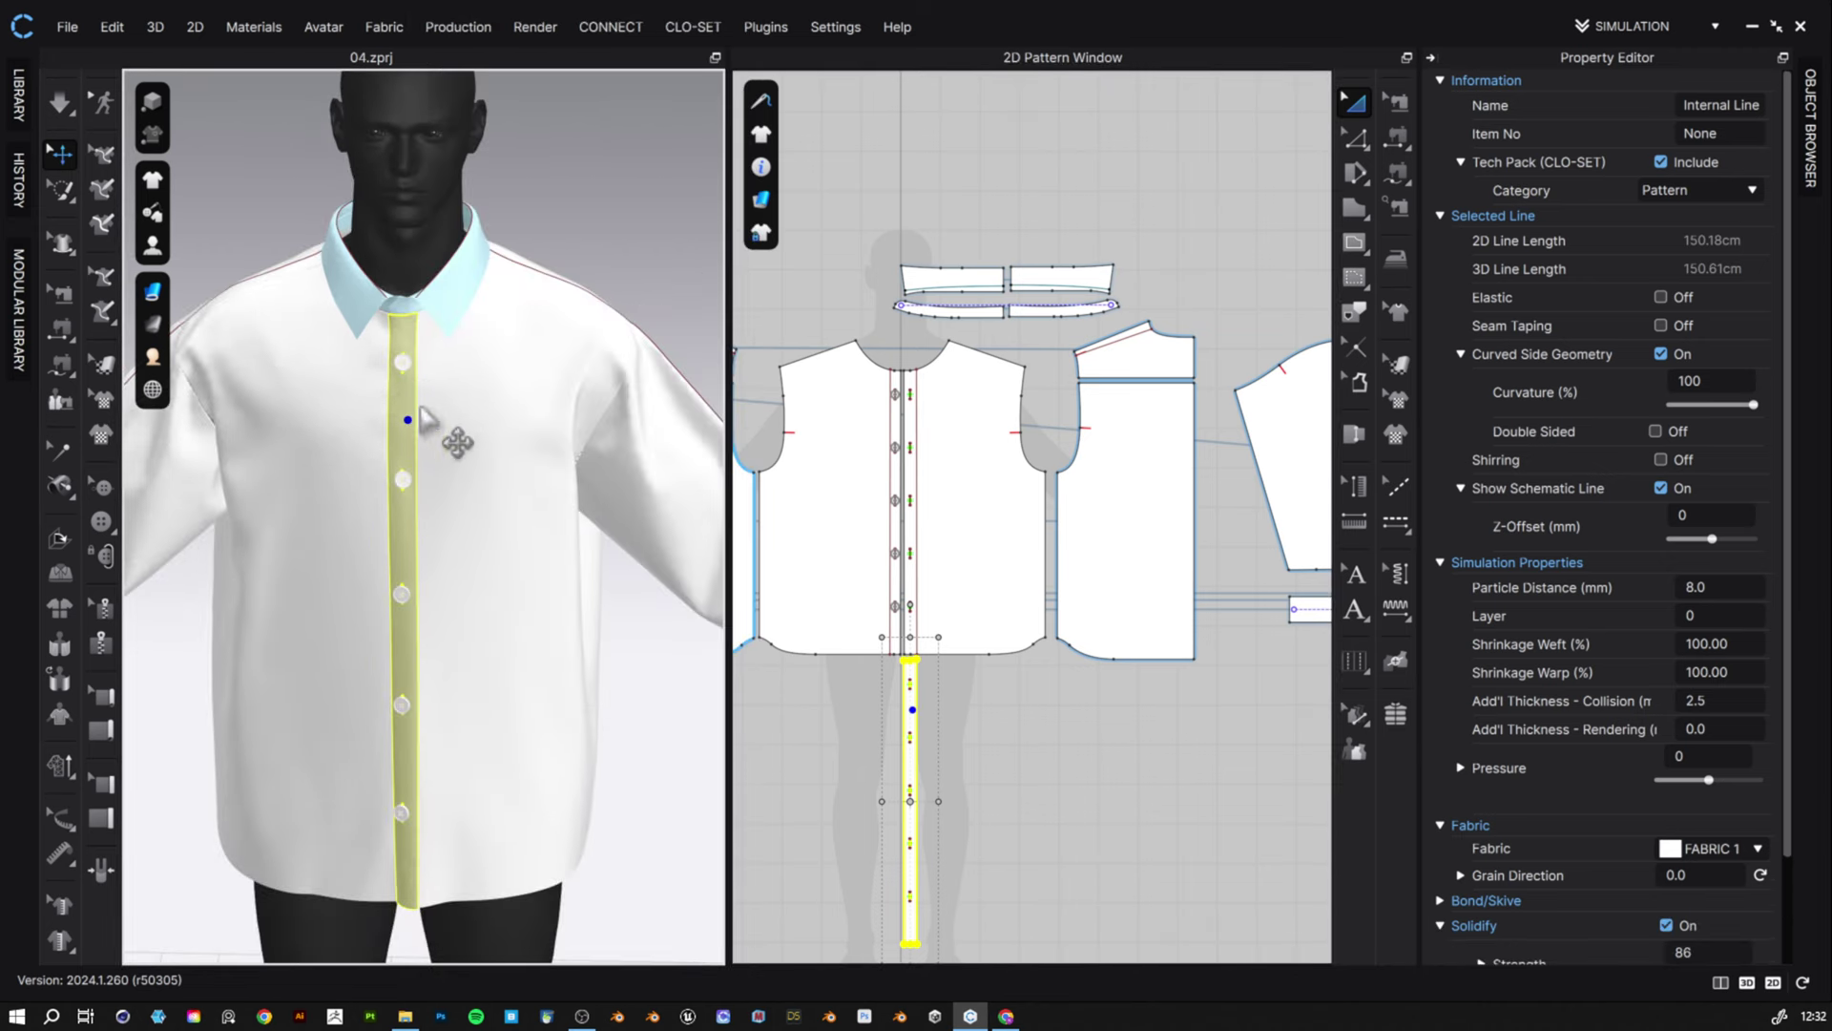
pyautogui.rightClick(407, 383)
pyautogui.click(460, 208)
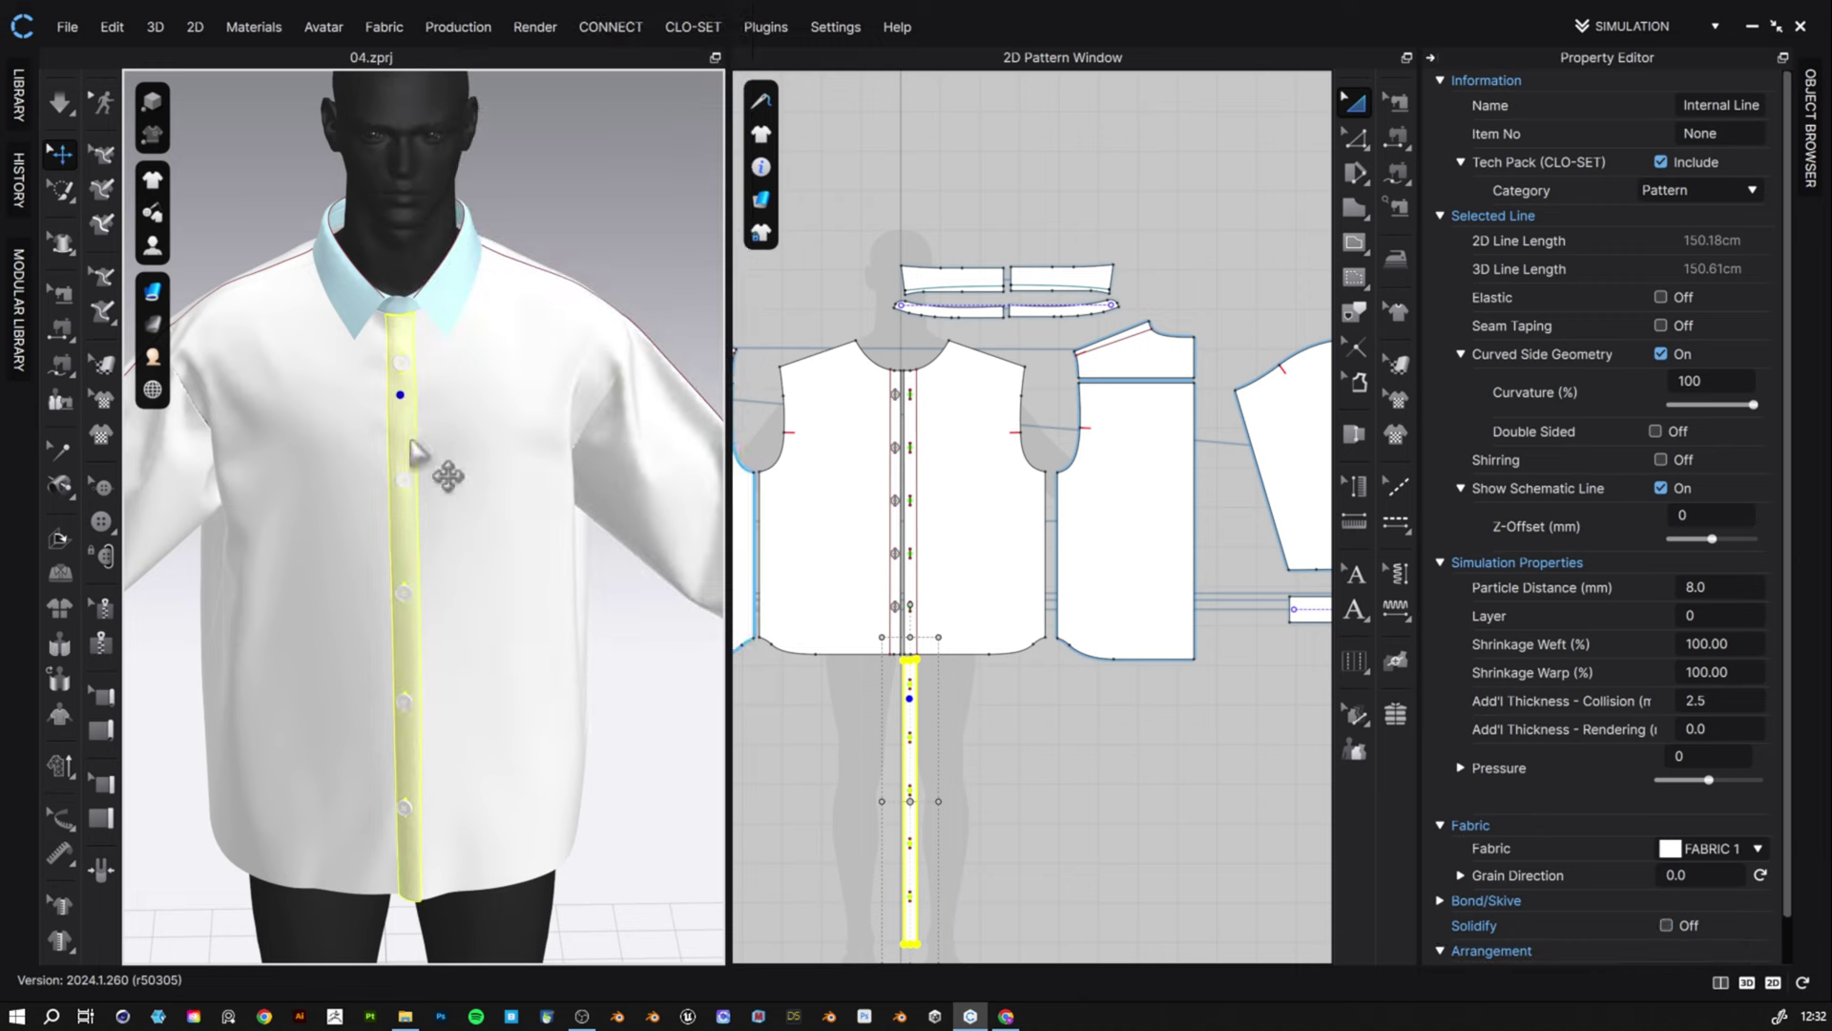
# - Strengthen the placket strip and simulate the garment briefly
pyautogui.rightClick(405, 449)
pyautogui.click(512, 195)
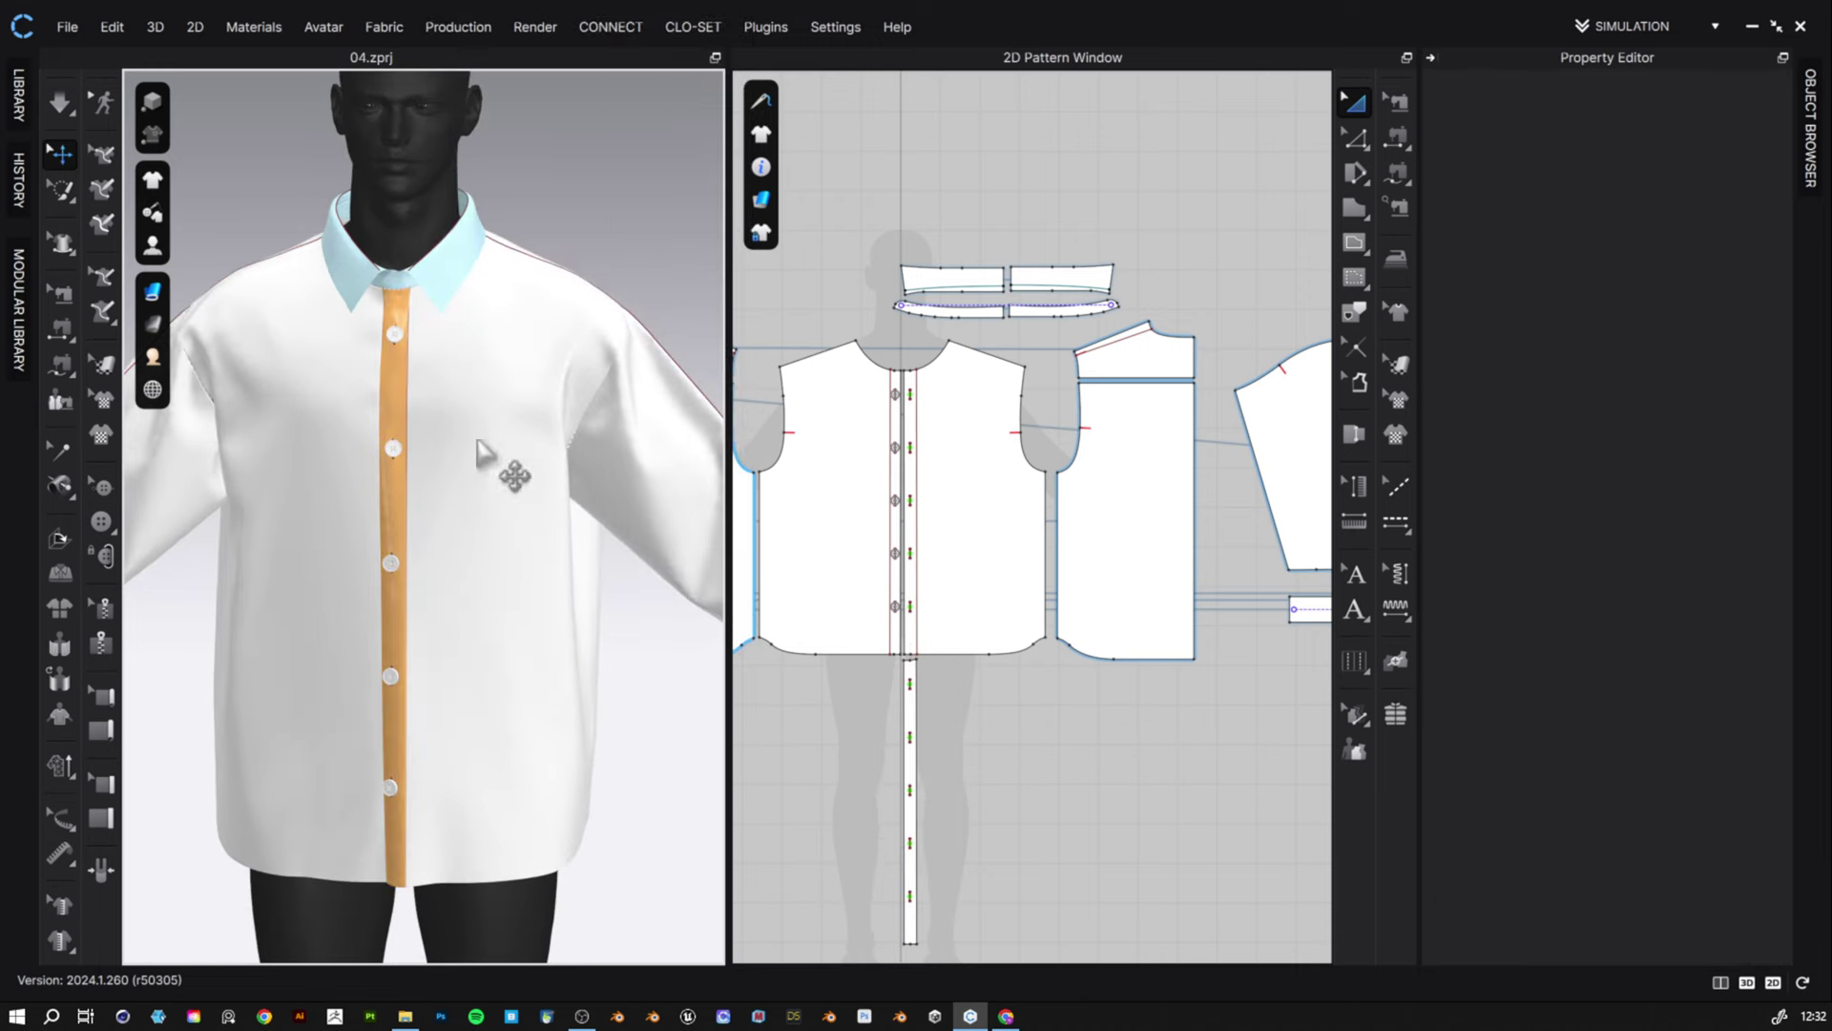
pyautogui.press('space')
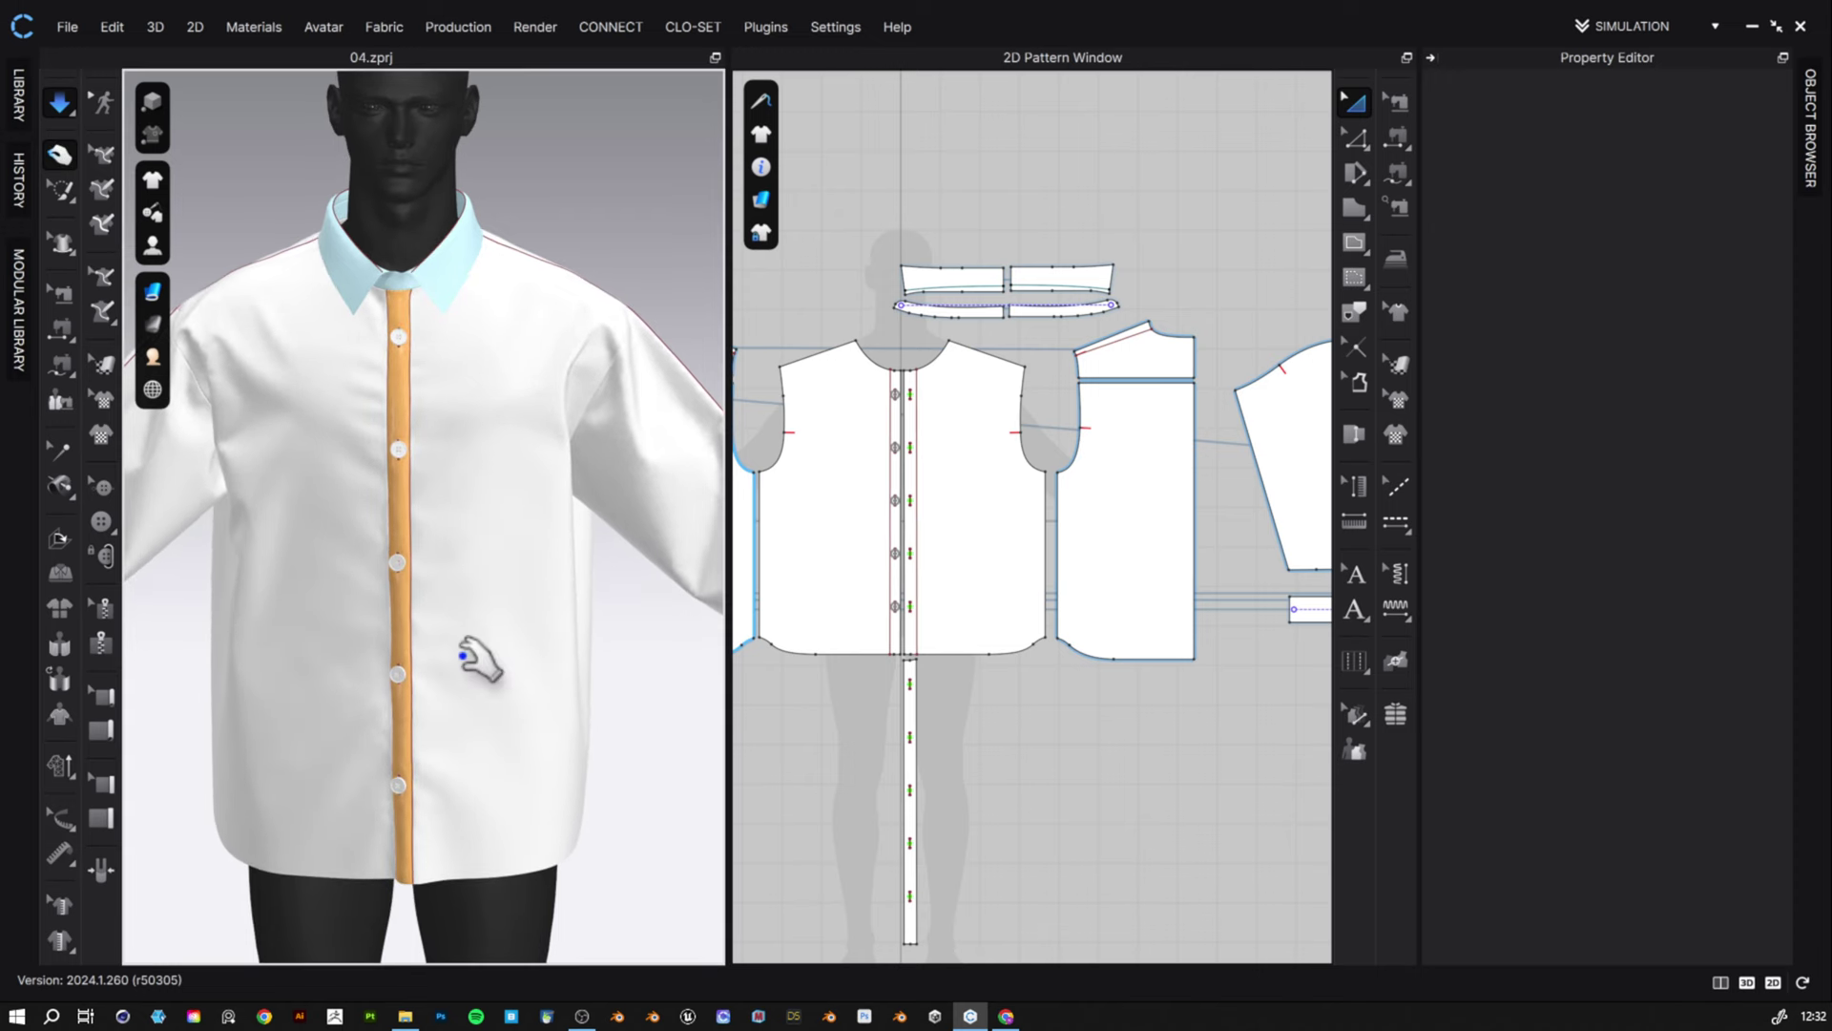
pyautogui.press('space')
# - Delete the seam joining the right front's vertical placket line to the left front's centre edge
pyautogui.click(1385, 100)
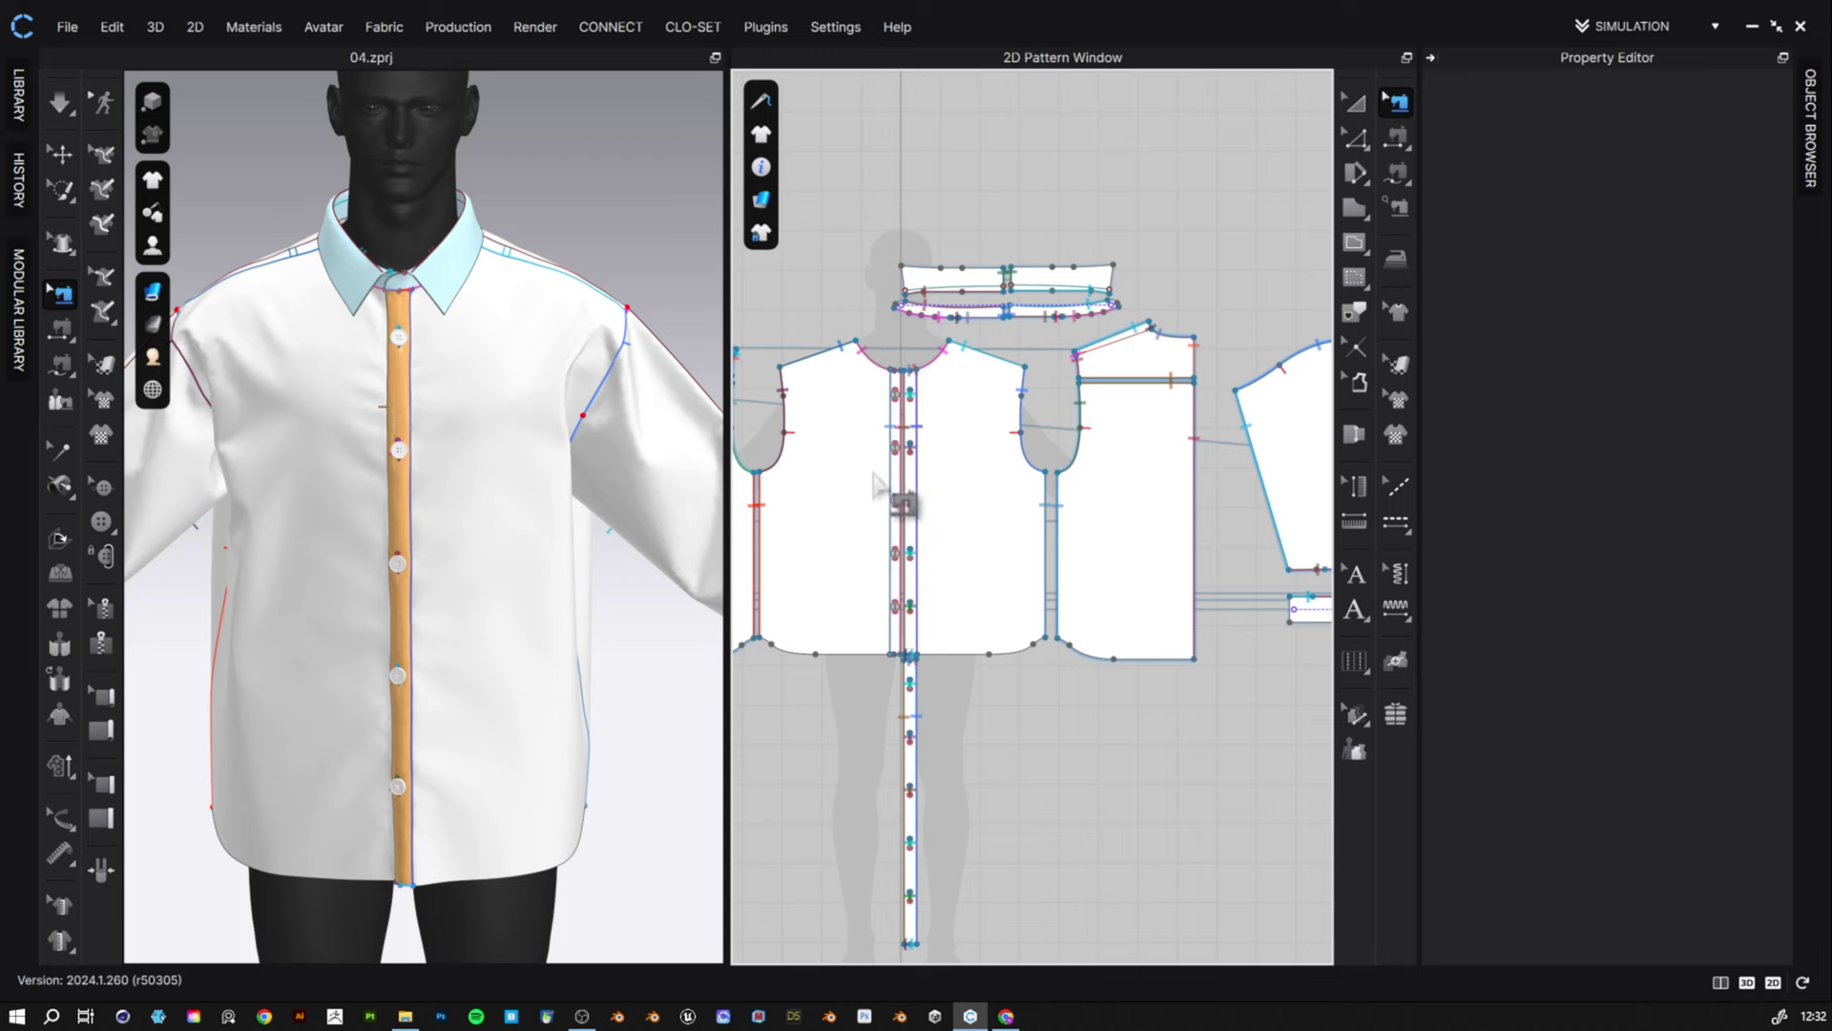
pyautogui.scroll(5, 892, 488)
pyautogui.click(939, 437)
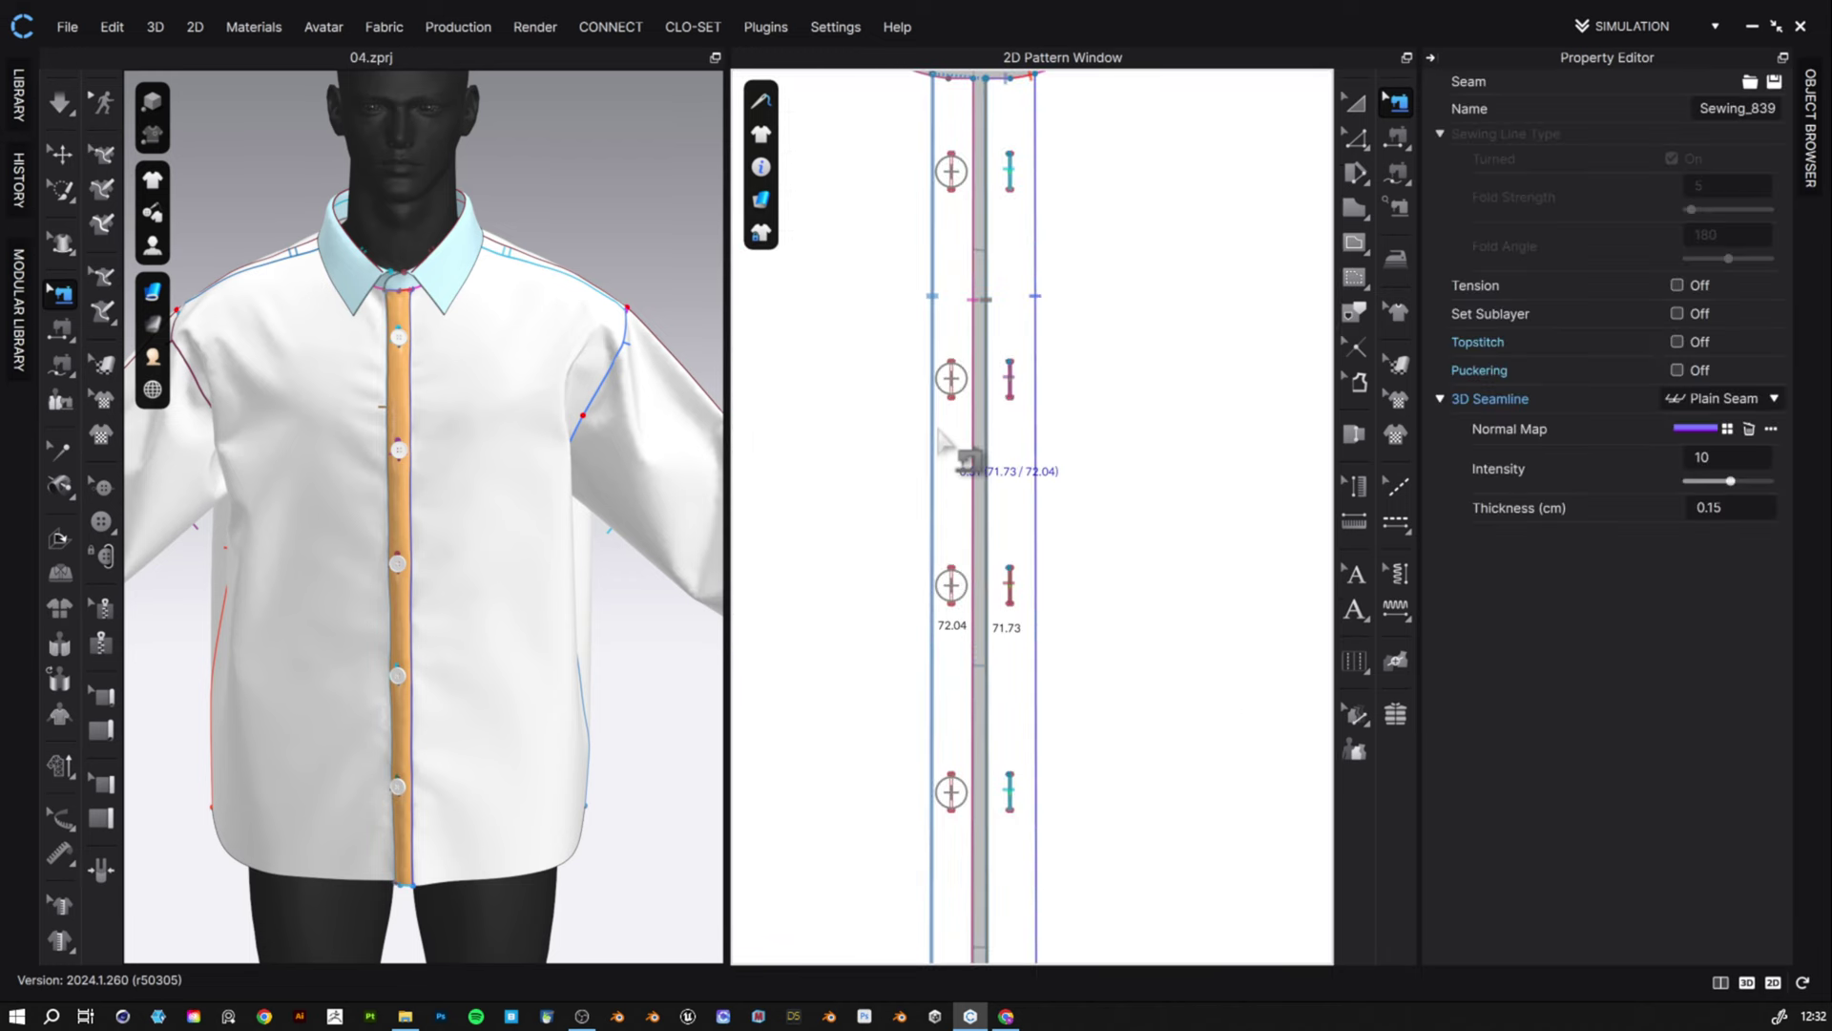
pyautogui.press('Delete')
# - Simulate the shirt to settle the buttoned front, viewing it from the front
pyautogui.press('space')
pyautogui.moveTo(441, 769); pyautogui.dragTo(487, 854, button='right')
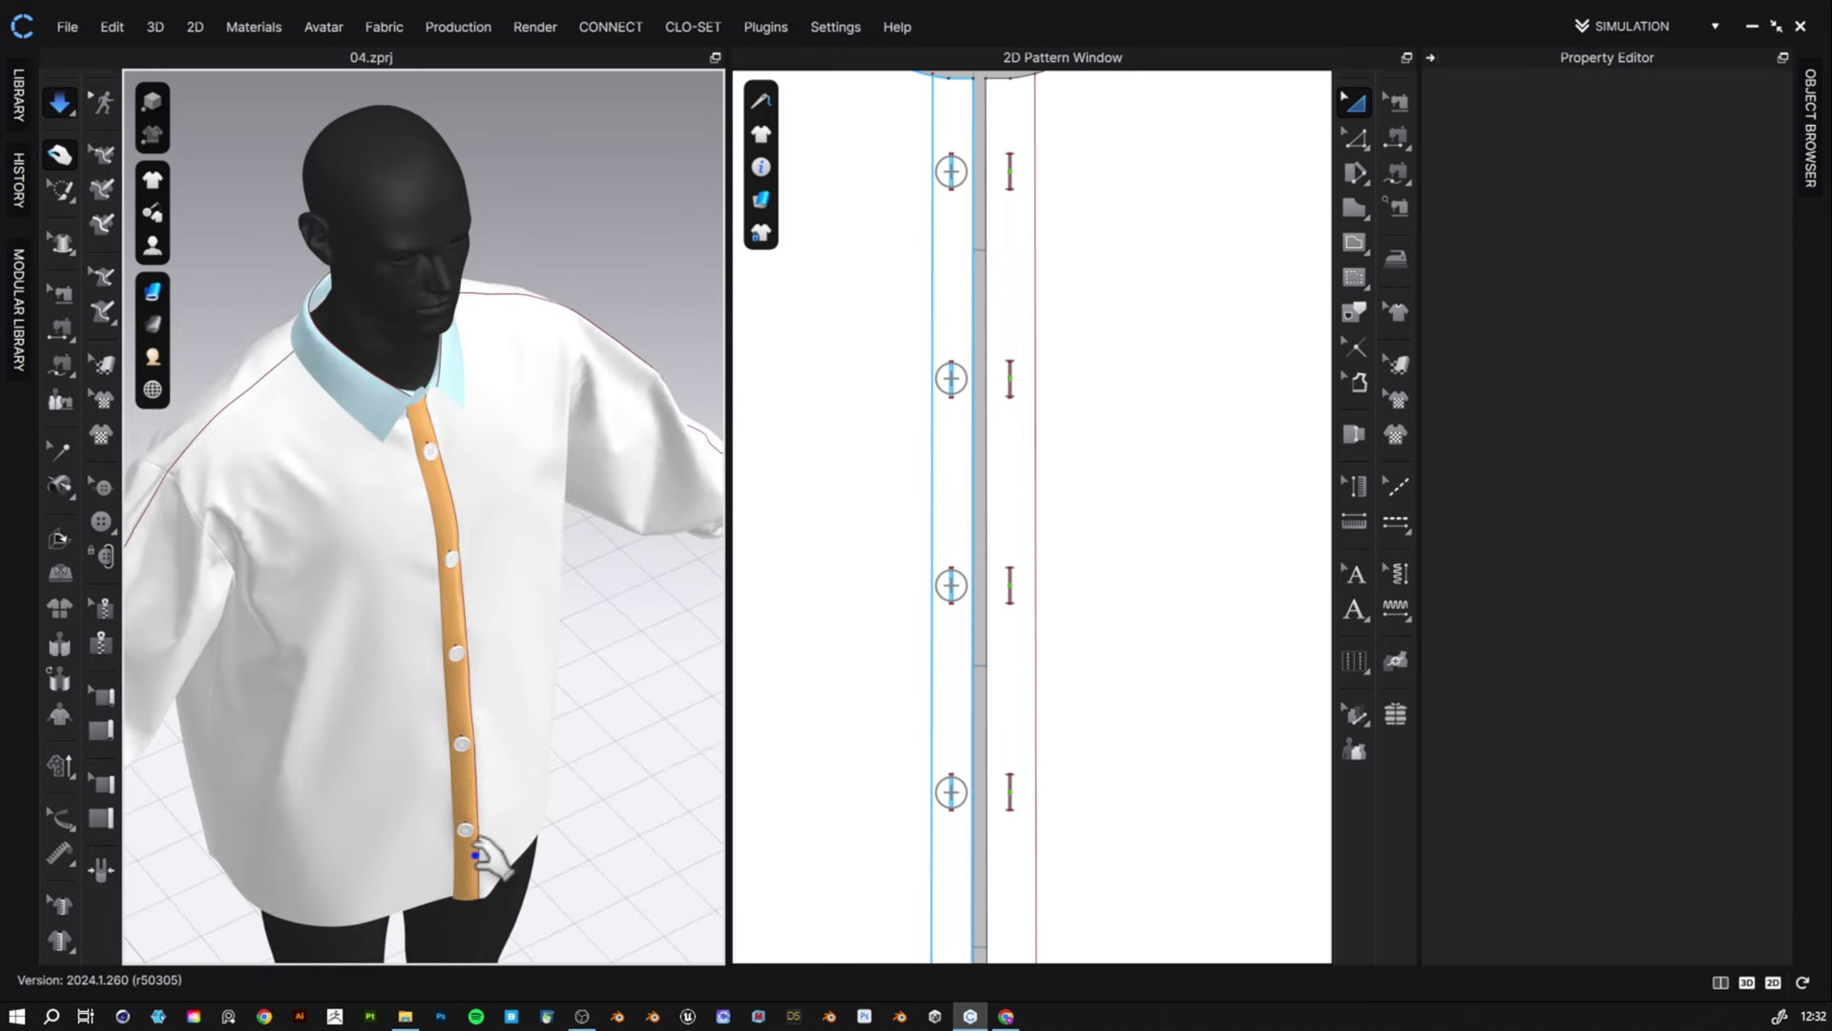
pyautogui.click(434, 870)
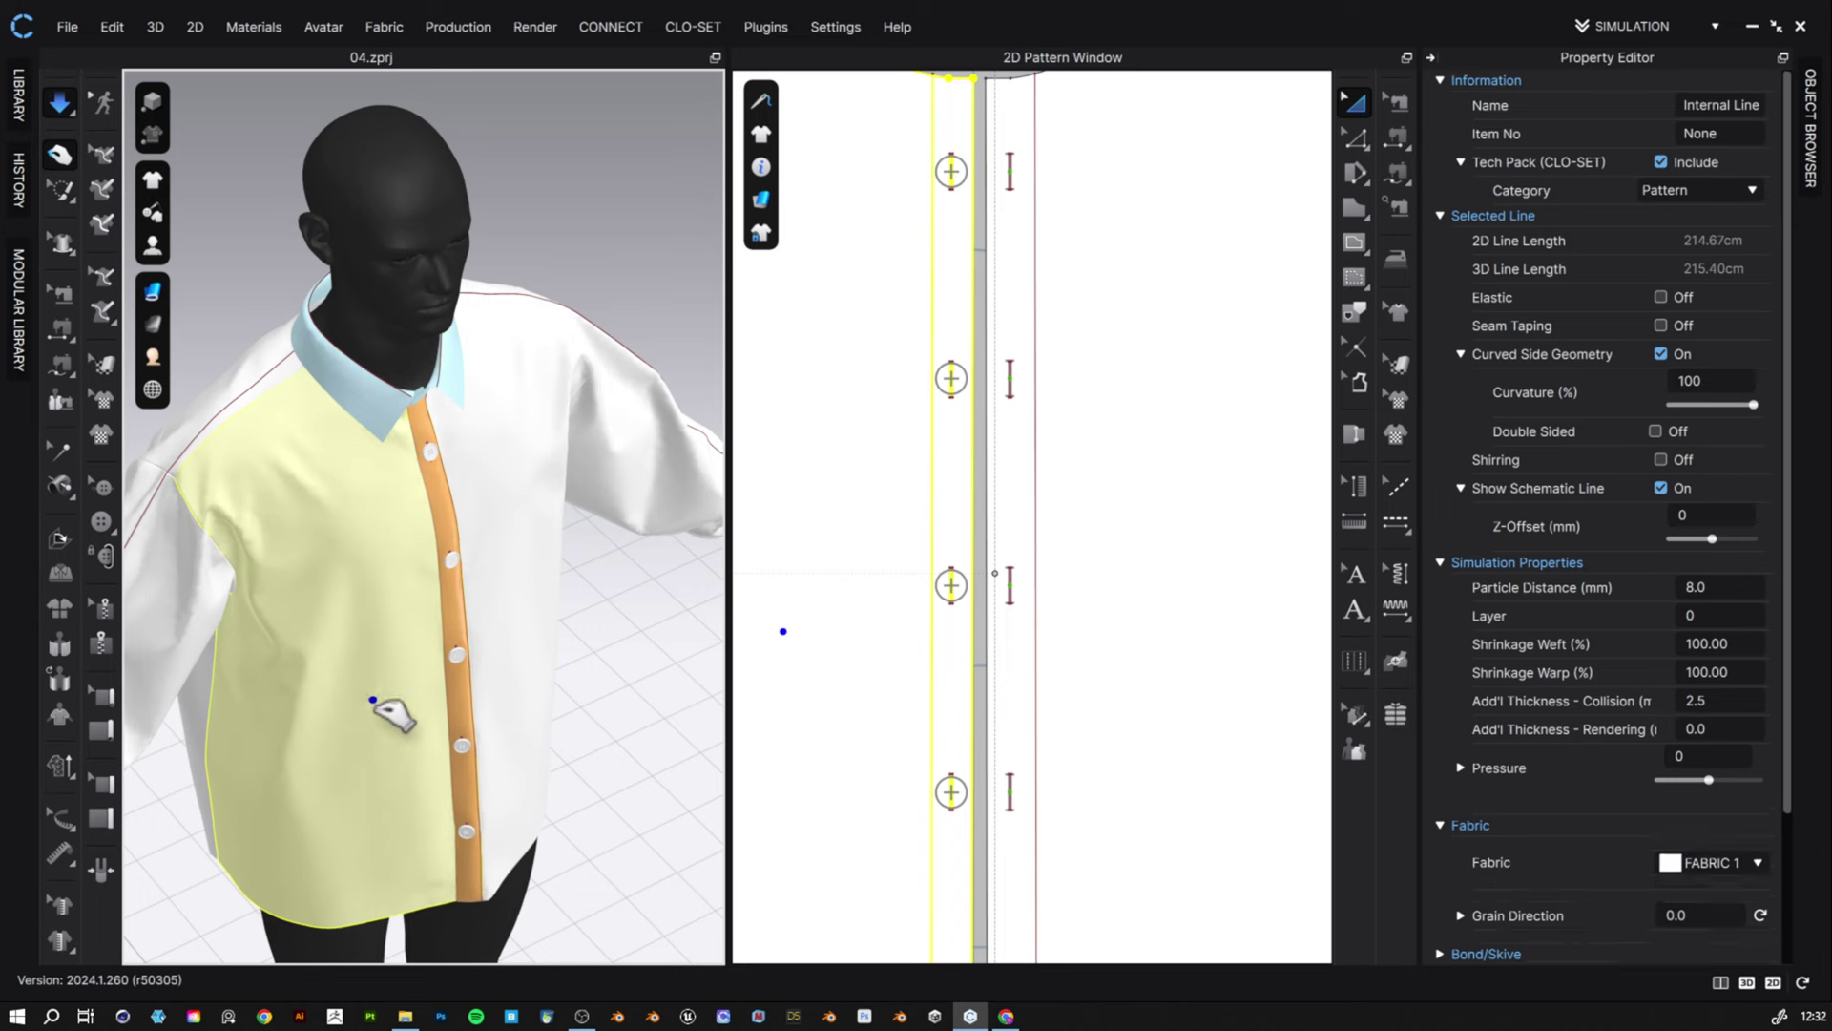
pyautogui.press('2')
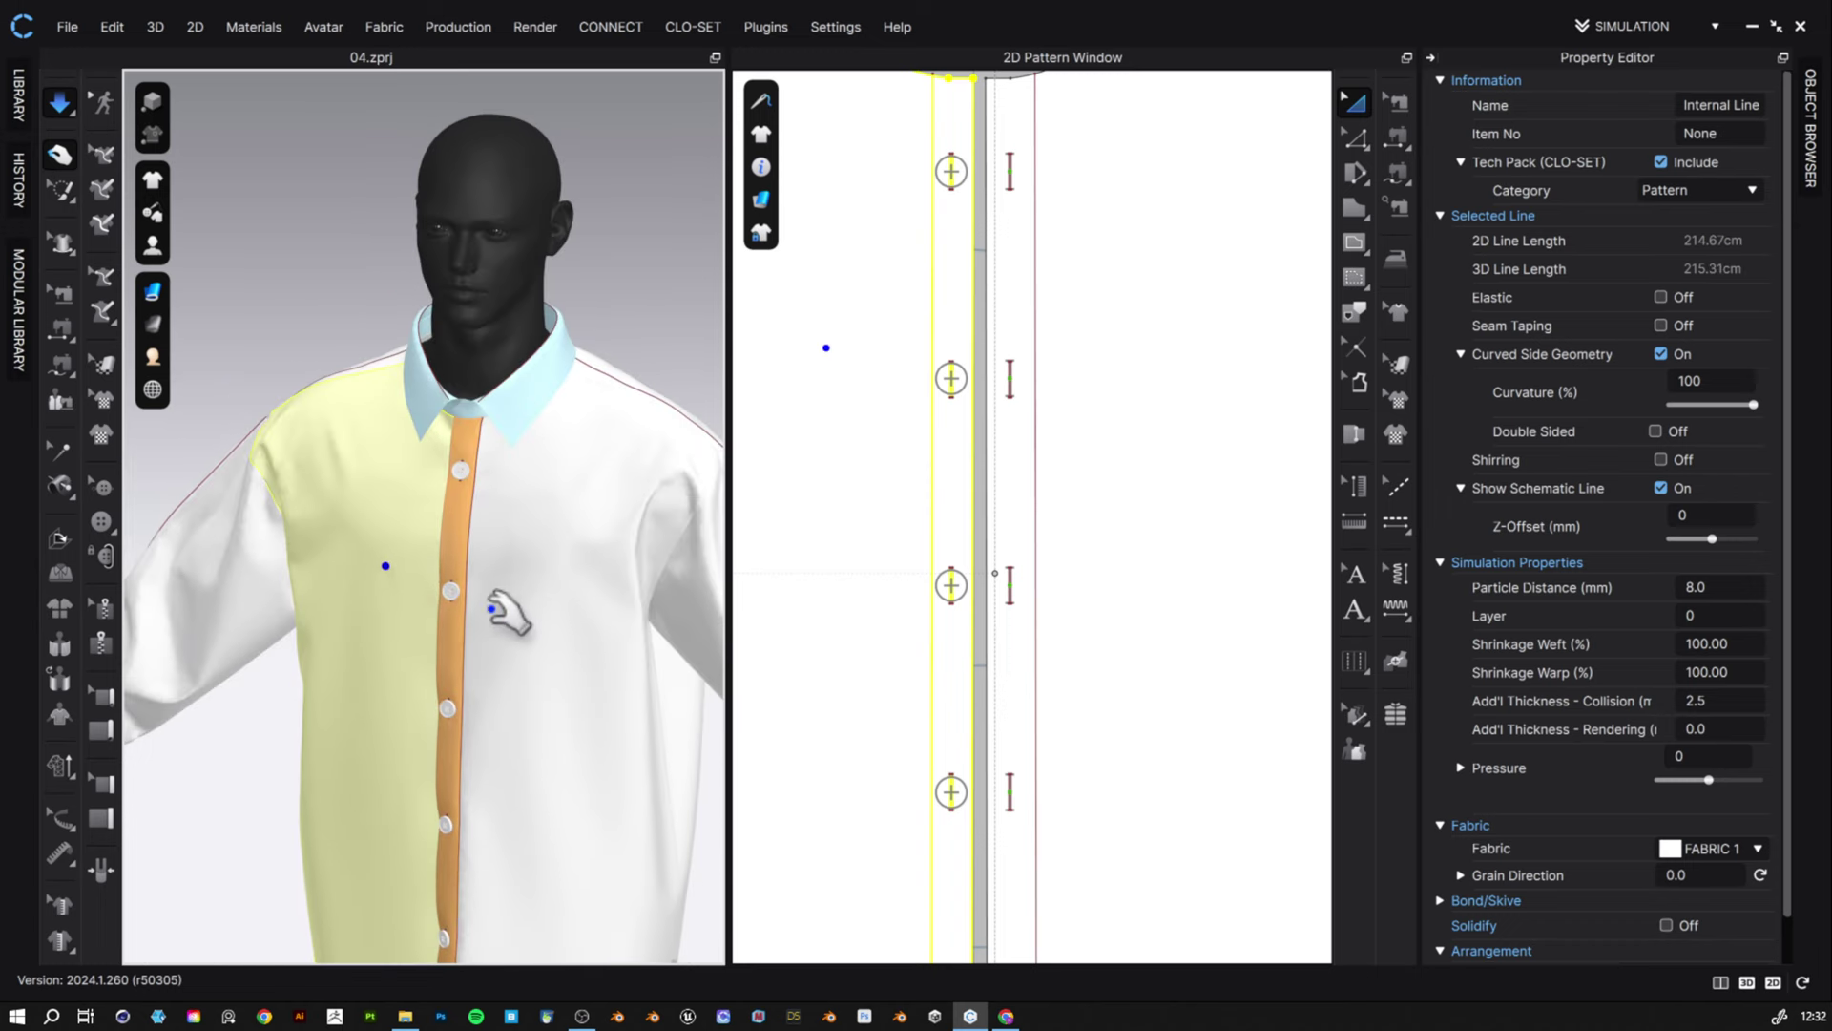
pyautogui.moveTo(508, 610); pyautogui.dragTo(470, 509, button='middle')
pyautogui.press('space')
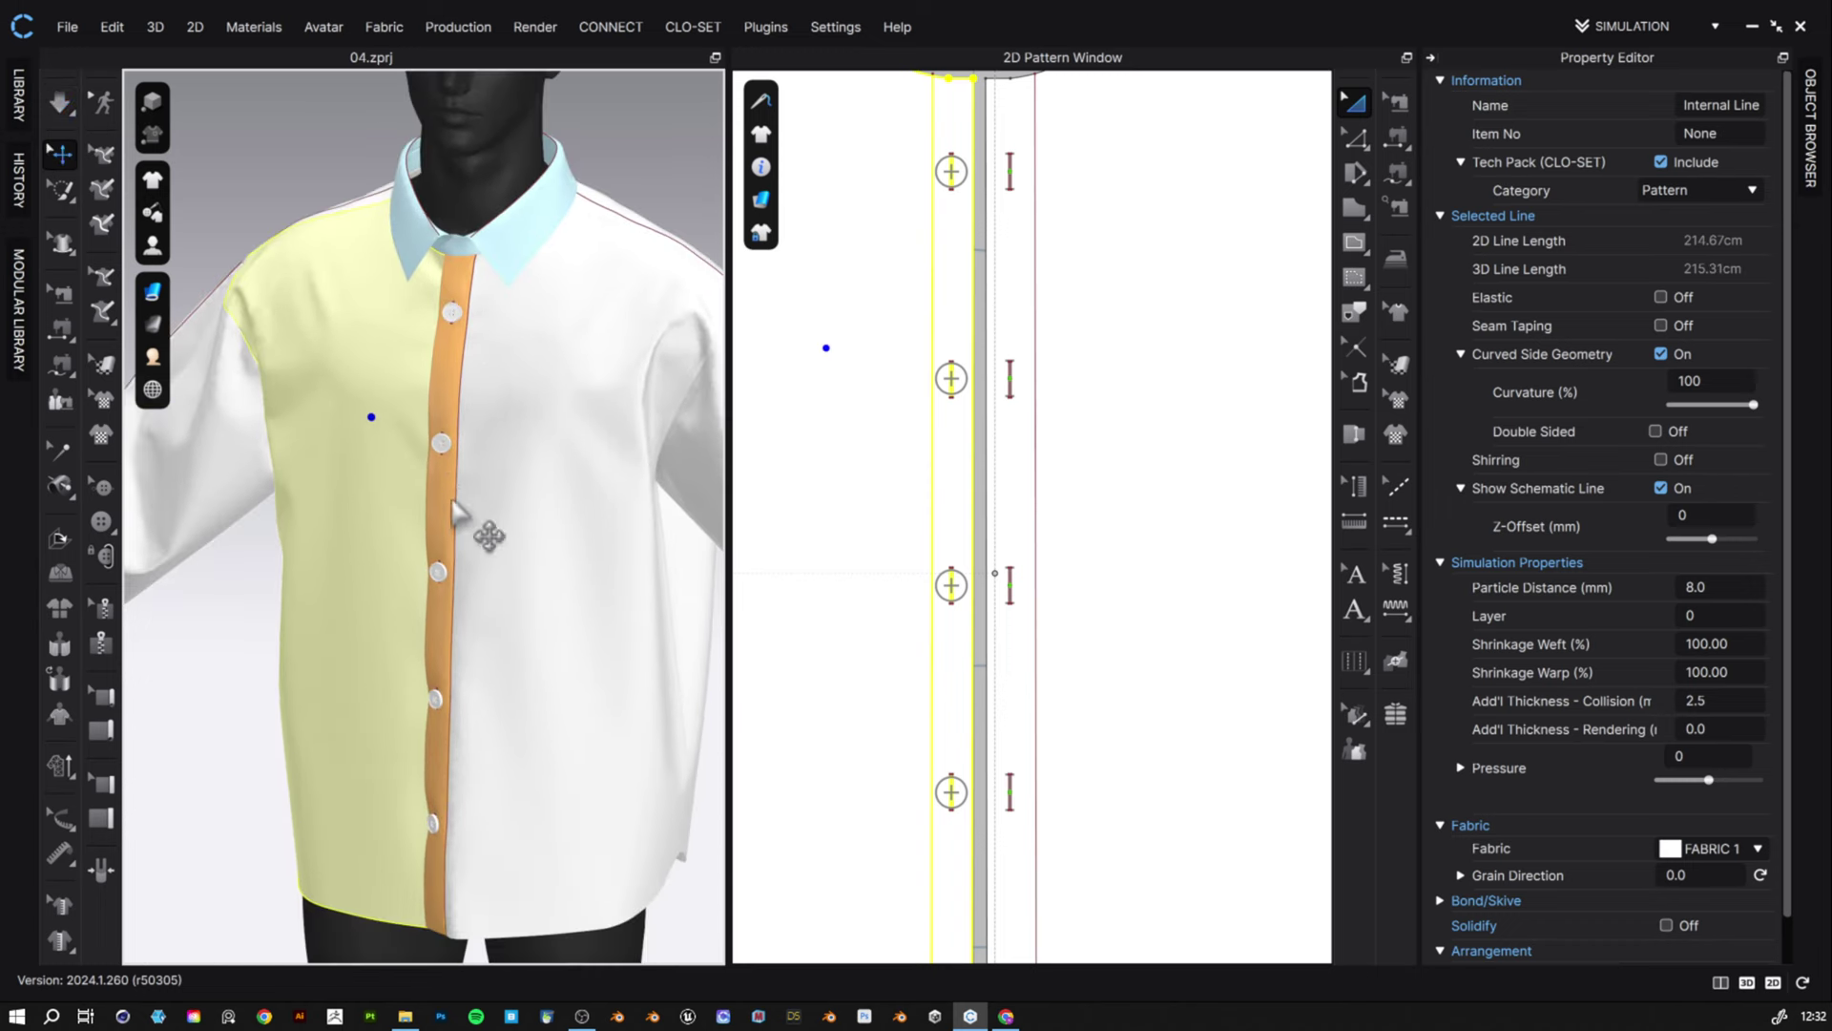
# - Move the left front pattern down, clear of the right front's centre edge
pyautogui.scroll(-6, 1112, 458)
pyautogui.moveTo(1097, 534); pyautogui.dragTo(1114, 718)
pyautogui.scroll(5, 1078, 478)
pyautogui.click(1240, 238)
pyautogui.click(1353, 142)
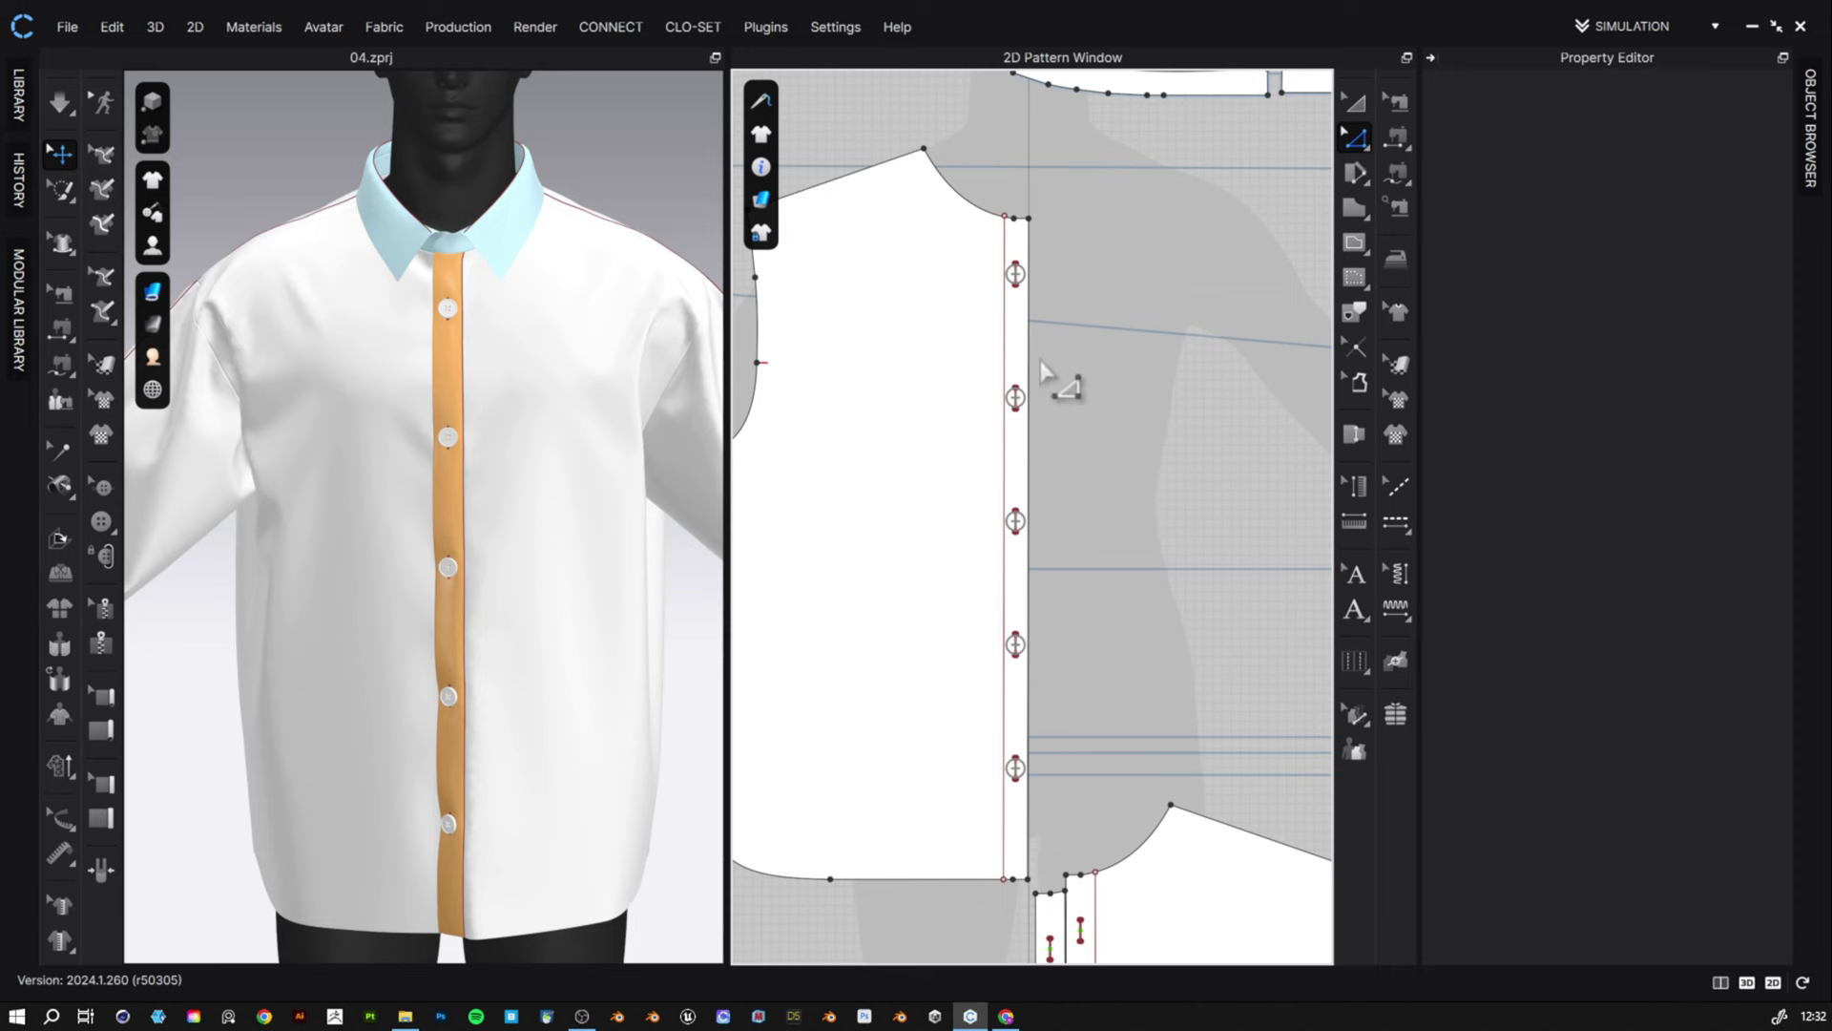
pyautogui.click(1353, 102)
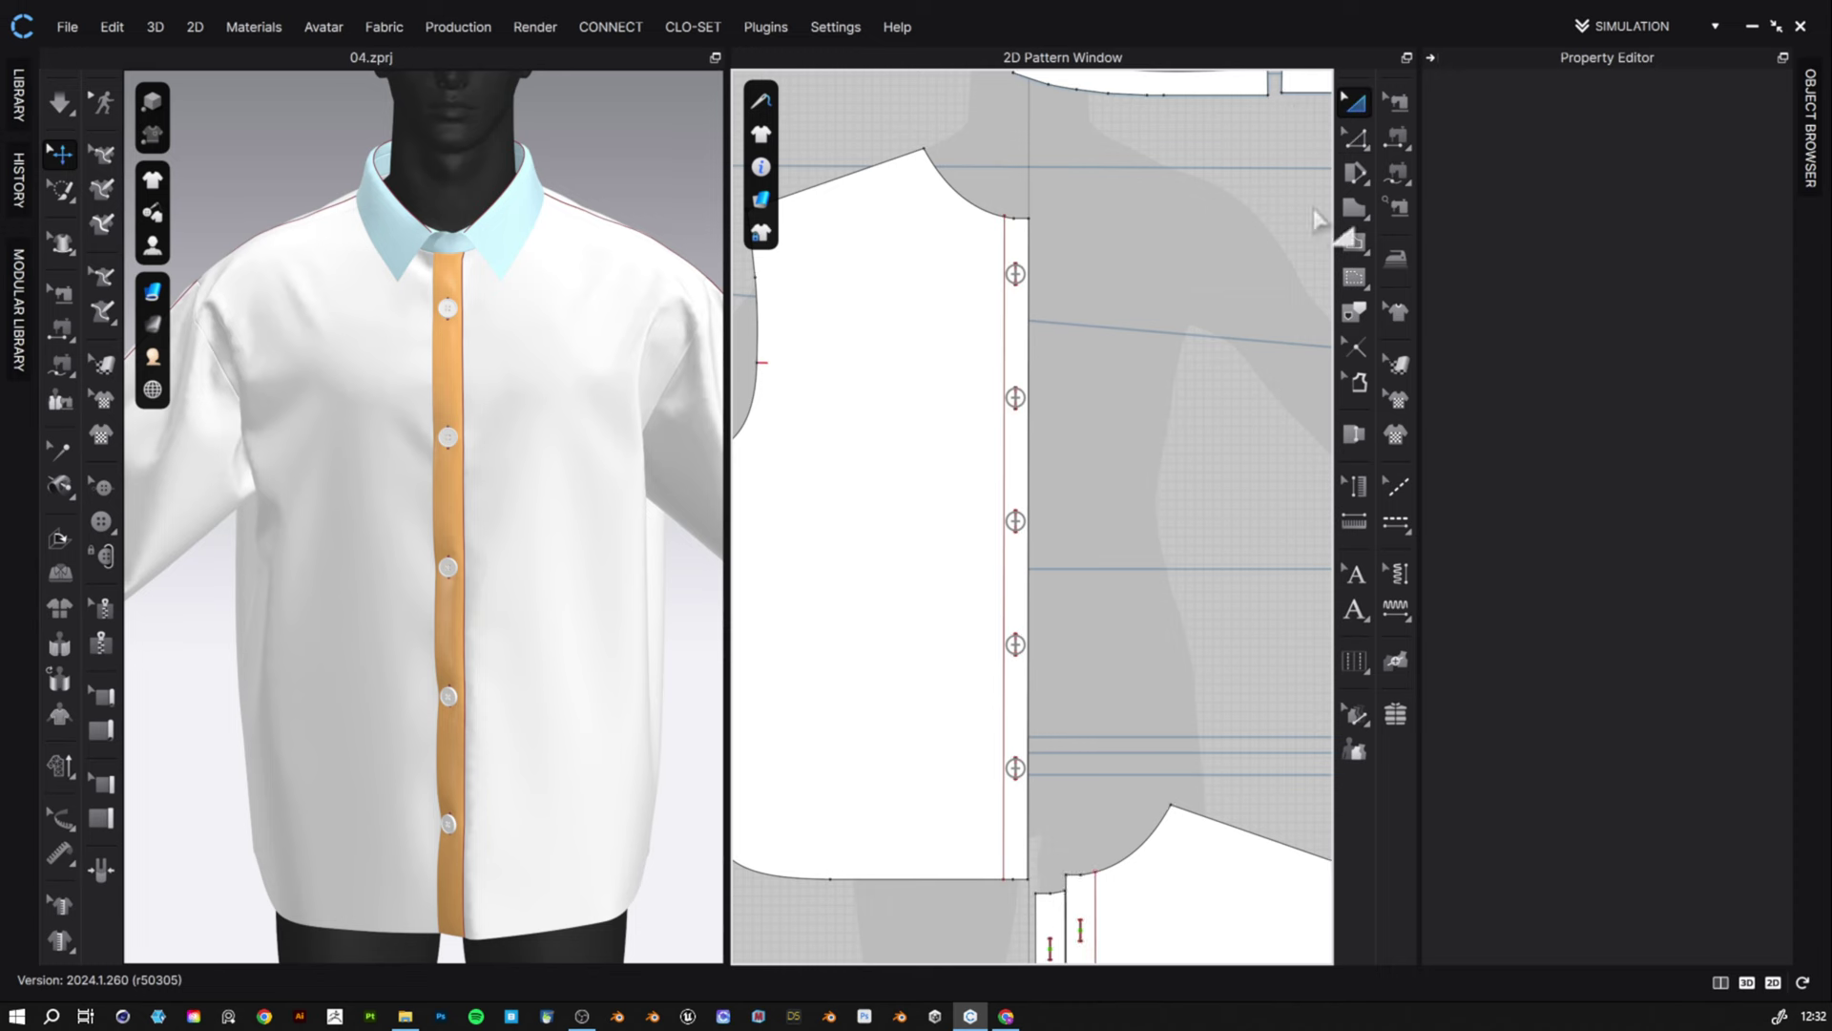
# - Hide the left front and the strengthened placket strip in 3D to expose the right front's buttons
pyautogui.click(1190, 866)
pyautogui.click(550, 541)
pyautogui.hotkey('shift', 'q')
pyautogui.click(456, 397)
pyautogui.hotkey('shift', 'q')
pyautogui.scroll(5, 462, 397)
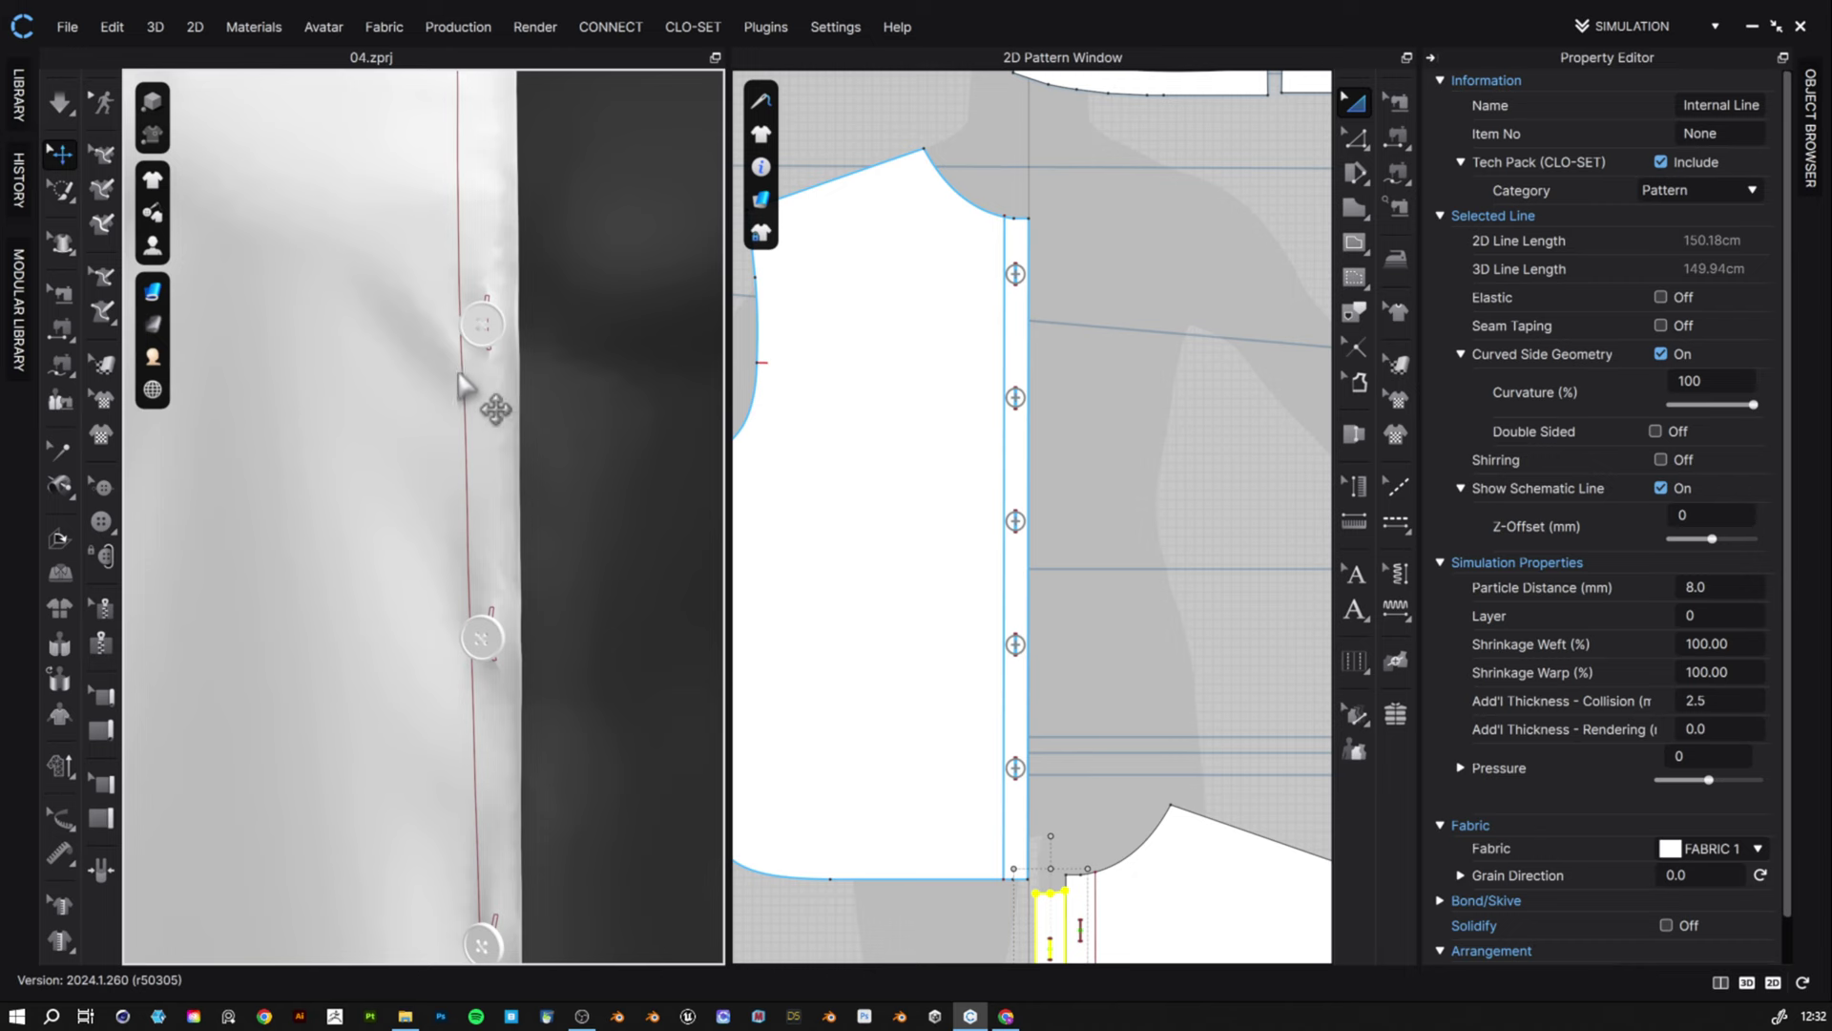
# - Unfold the right front pattern along its centre front edge
pyautogui.click(1159, 255)
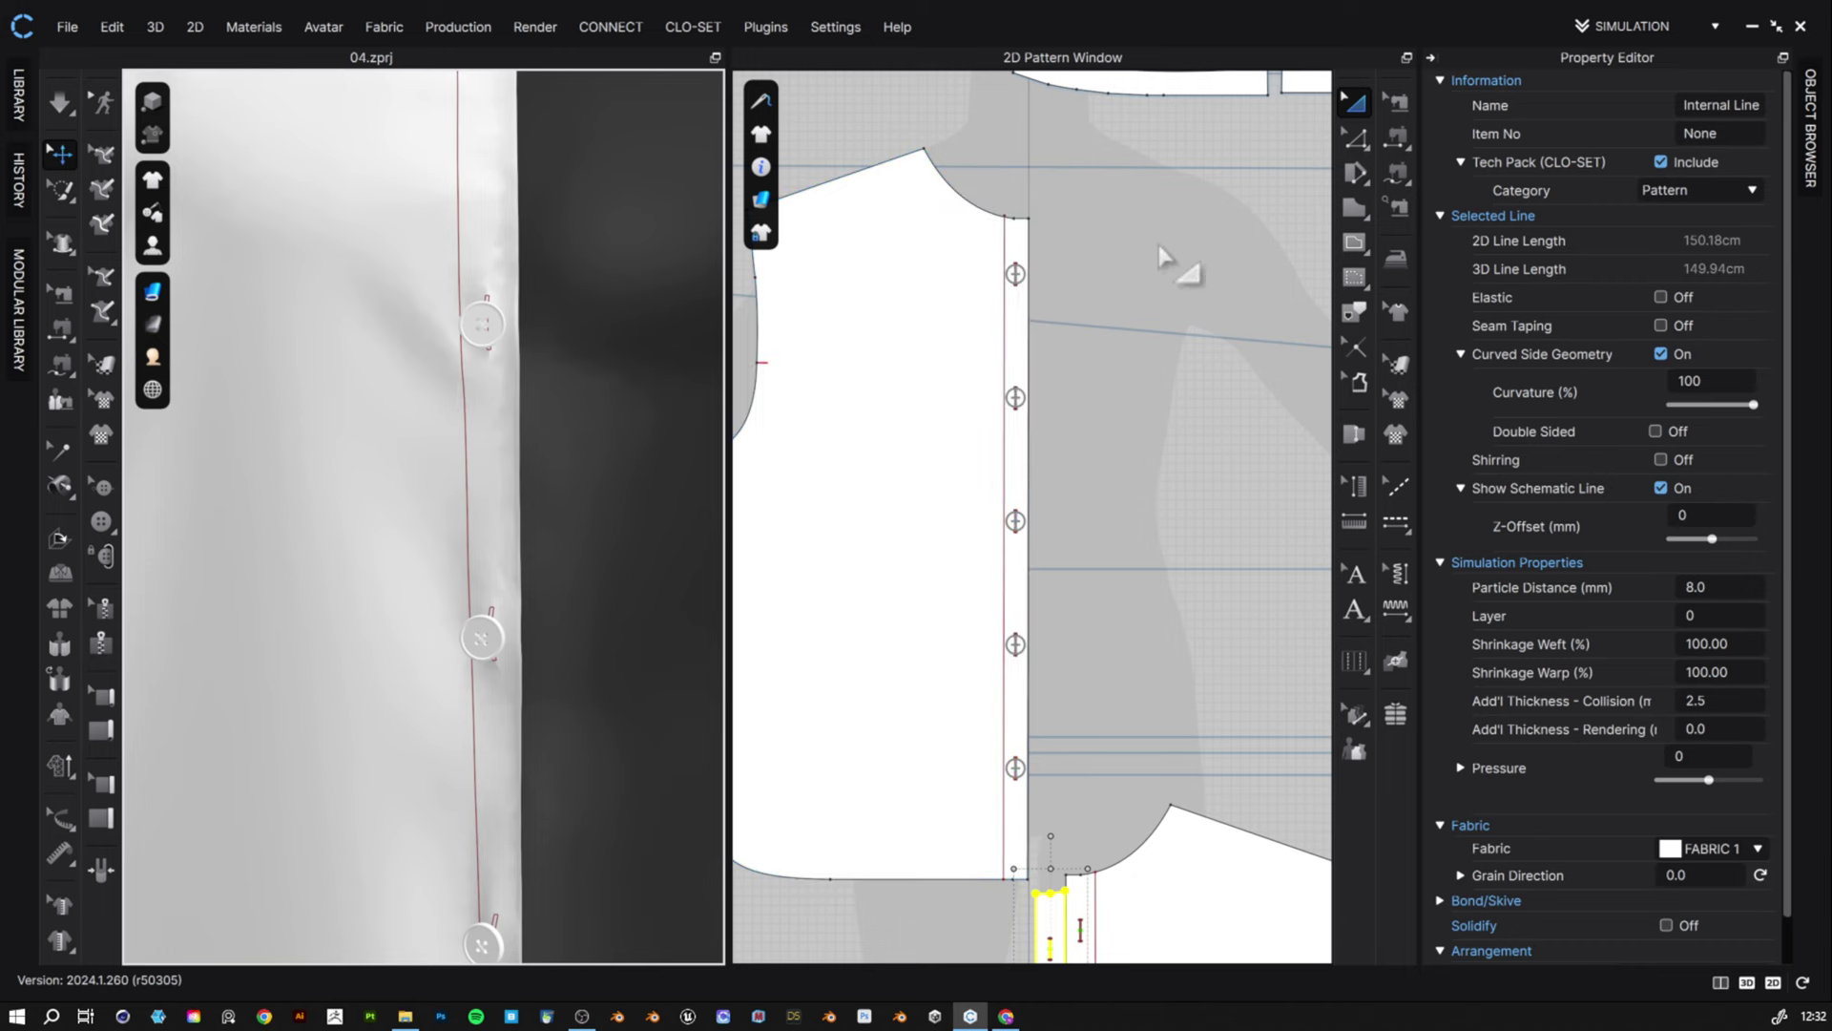
pyautogui.click(1360, 139)
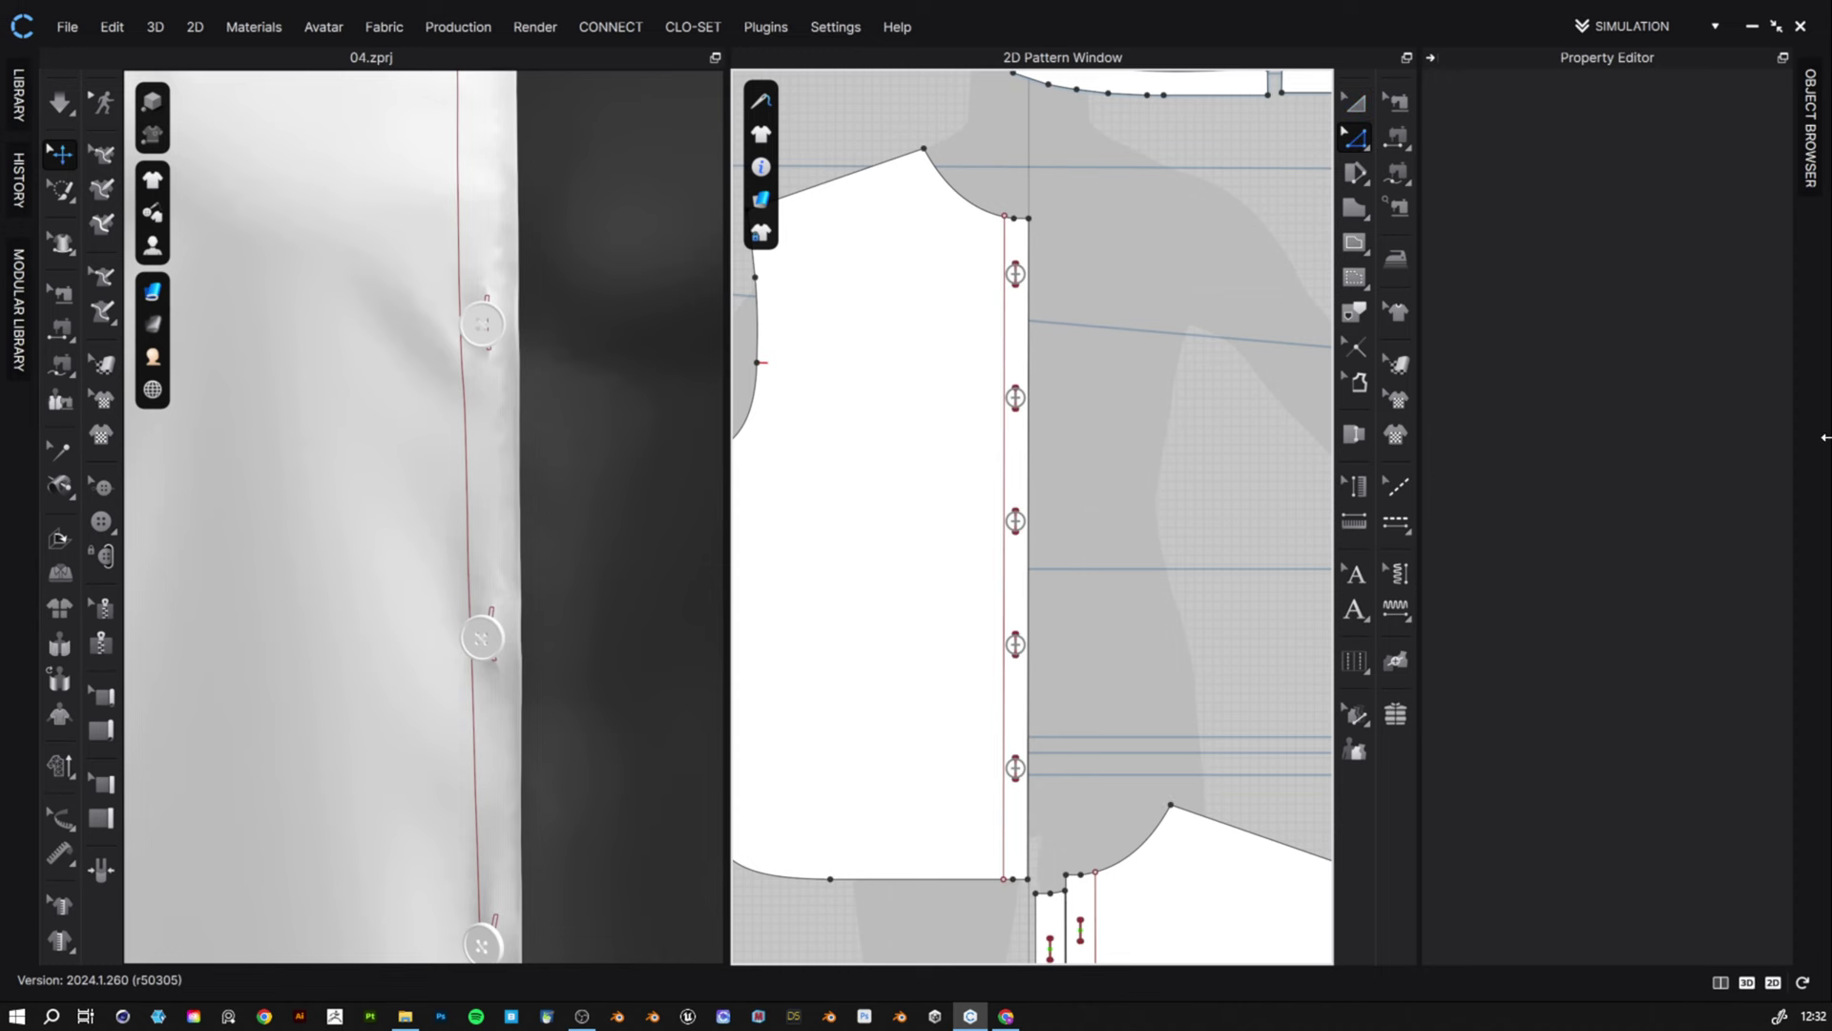
pyautogui.click(1028, 353)
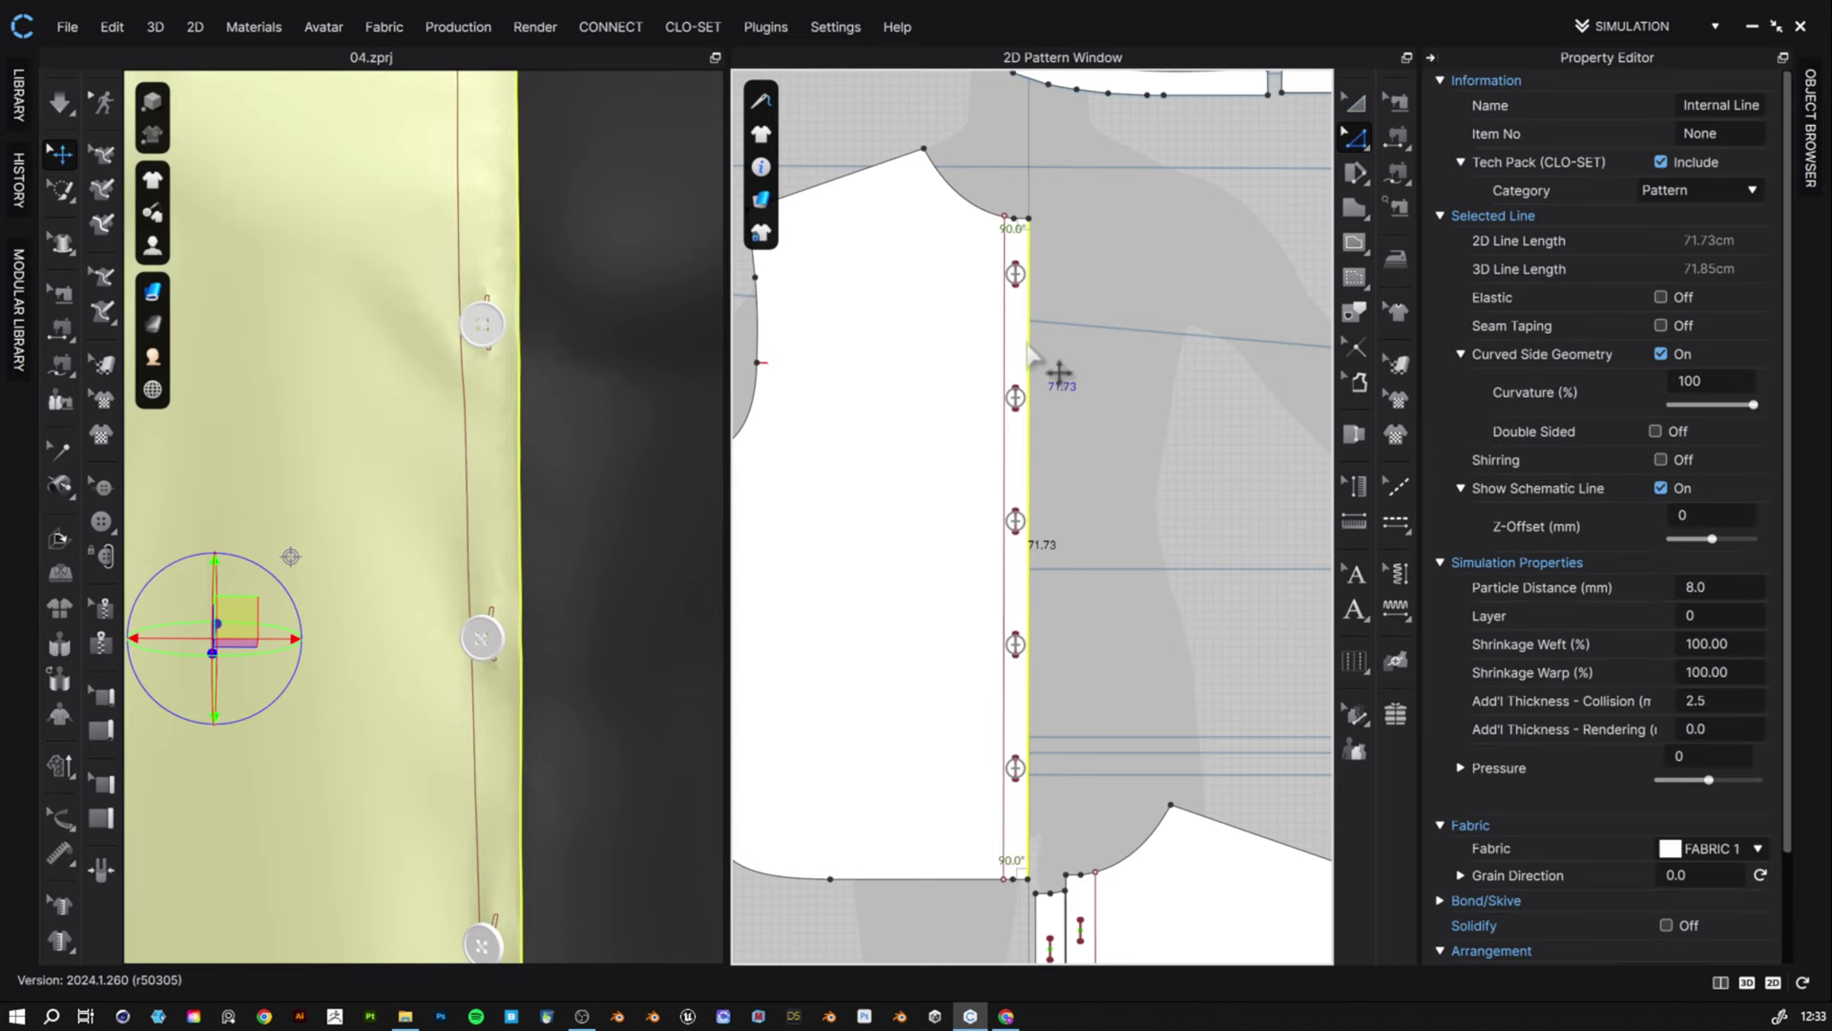
pyautogui.rightClick(1028, 346)
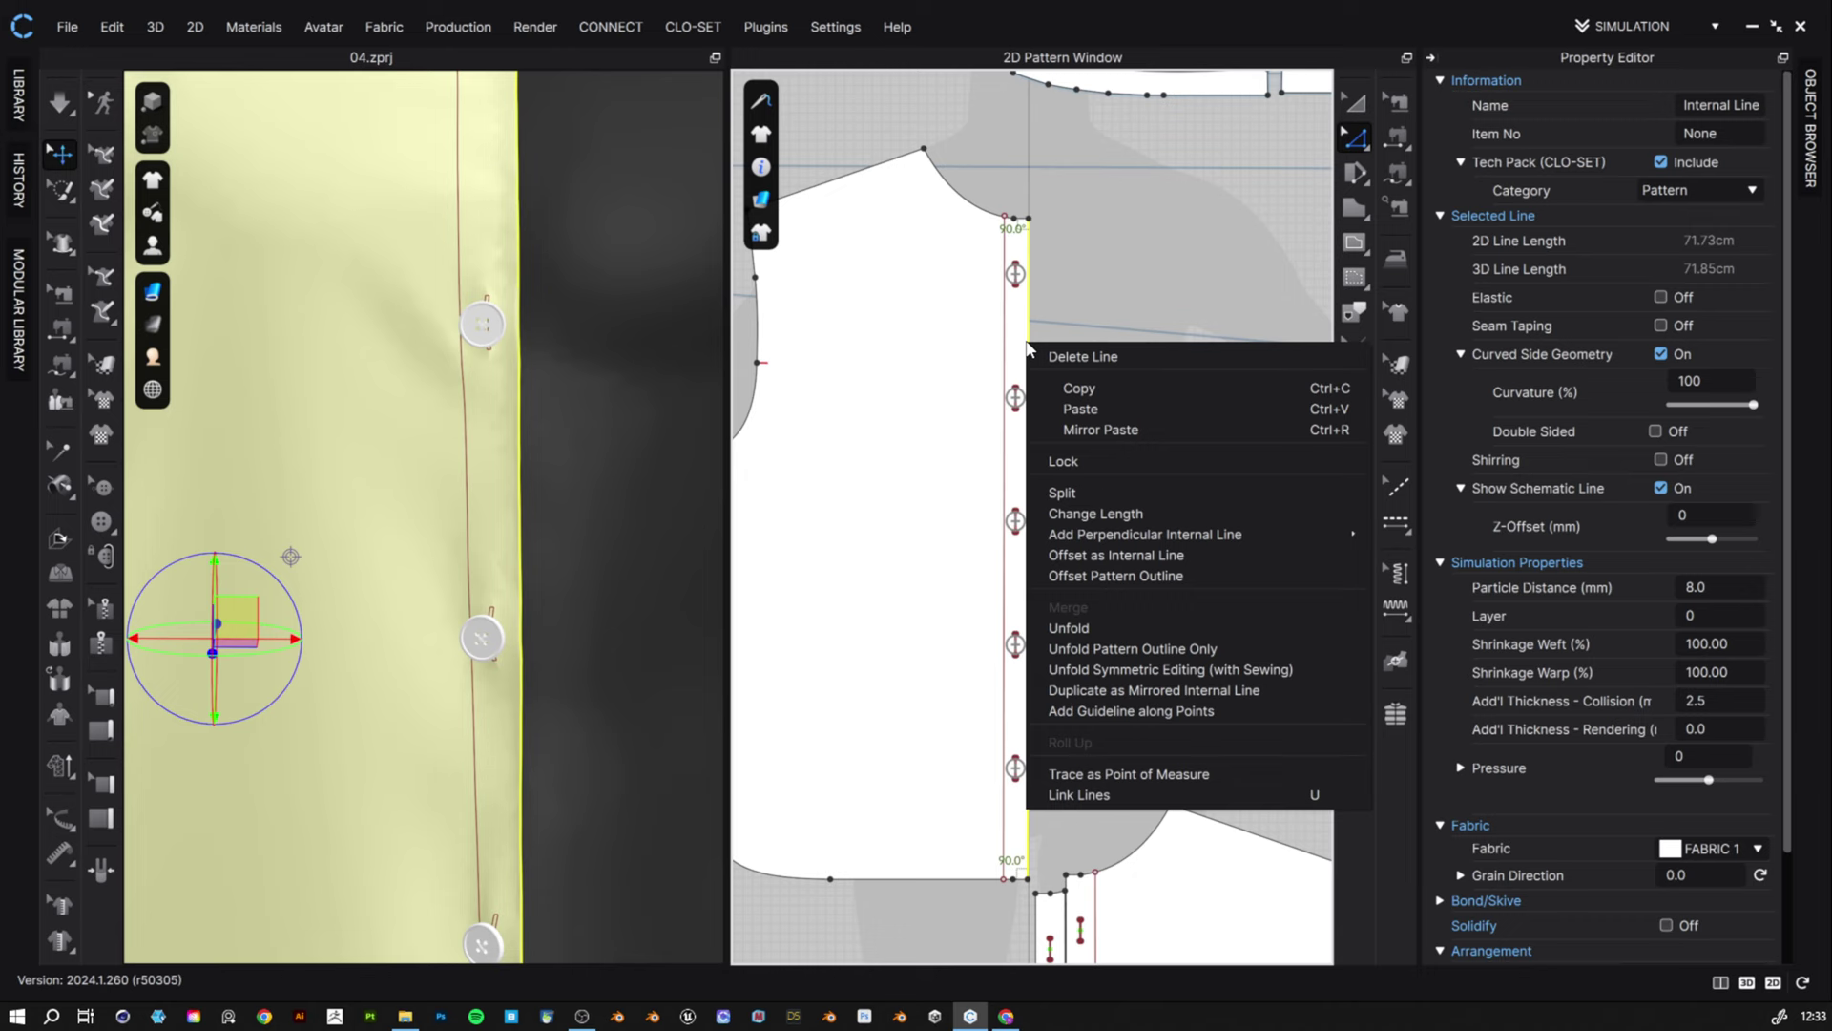
pyautogui.click(1091, 629)
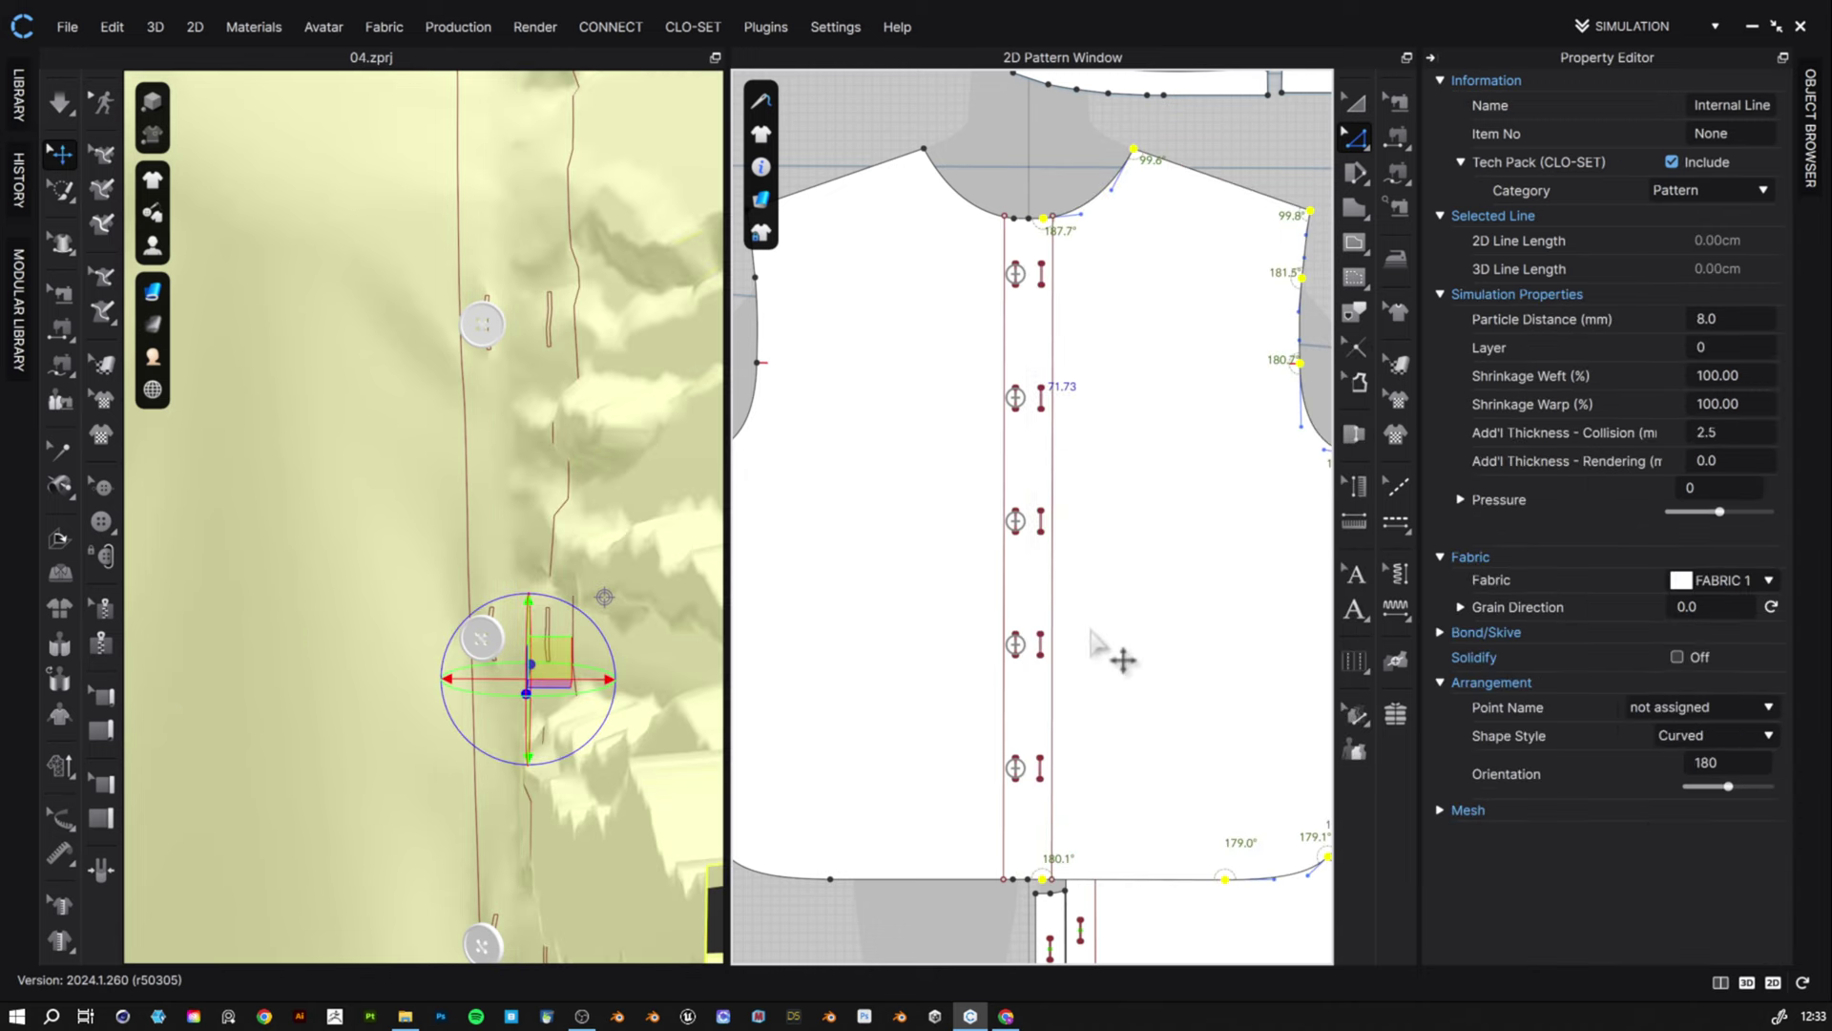
# - Cut the unfolded right front along its outer placket line and remove the excess mirrored half
pyautogui.click(1053, 191)
pyautogui.press('Left')
pyautogui.scroll(1, 1043, 253)
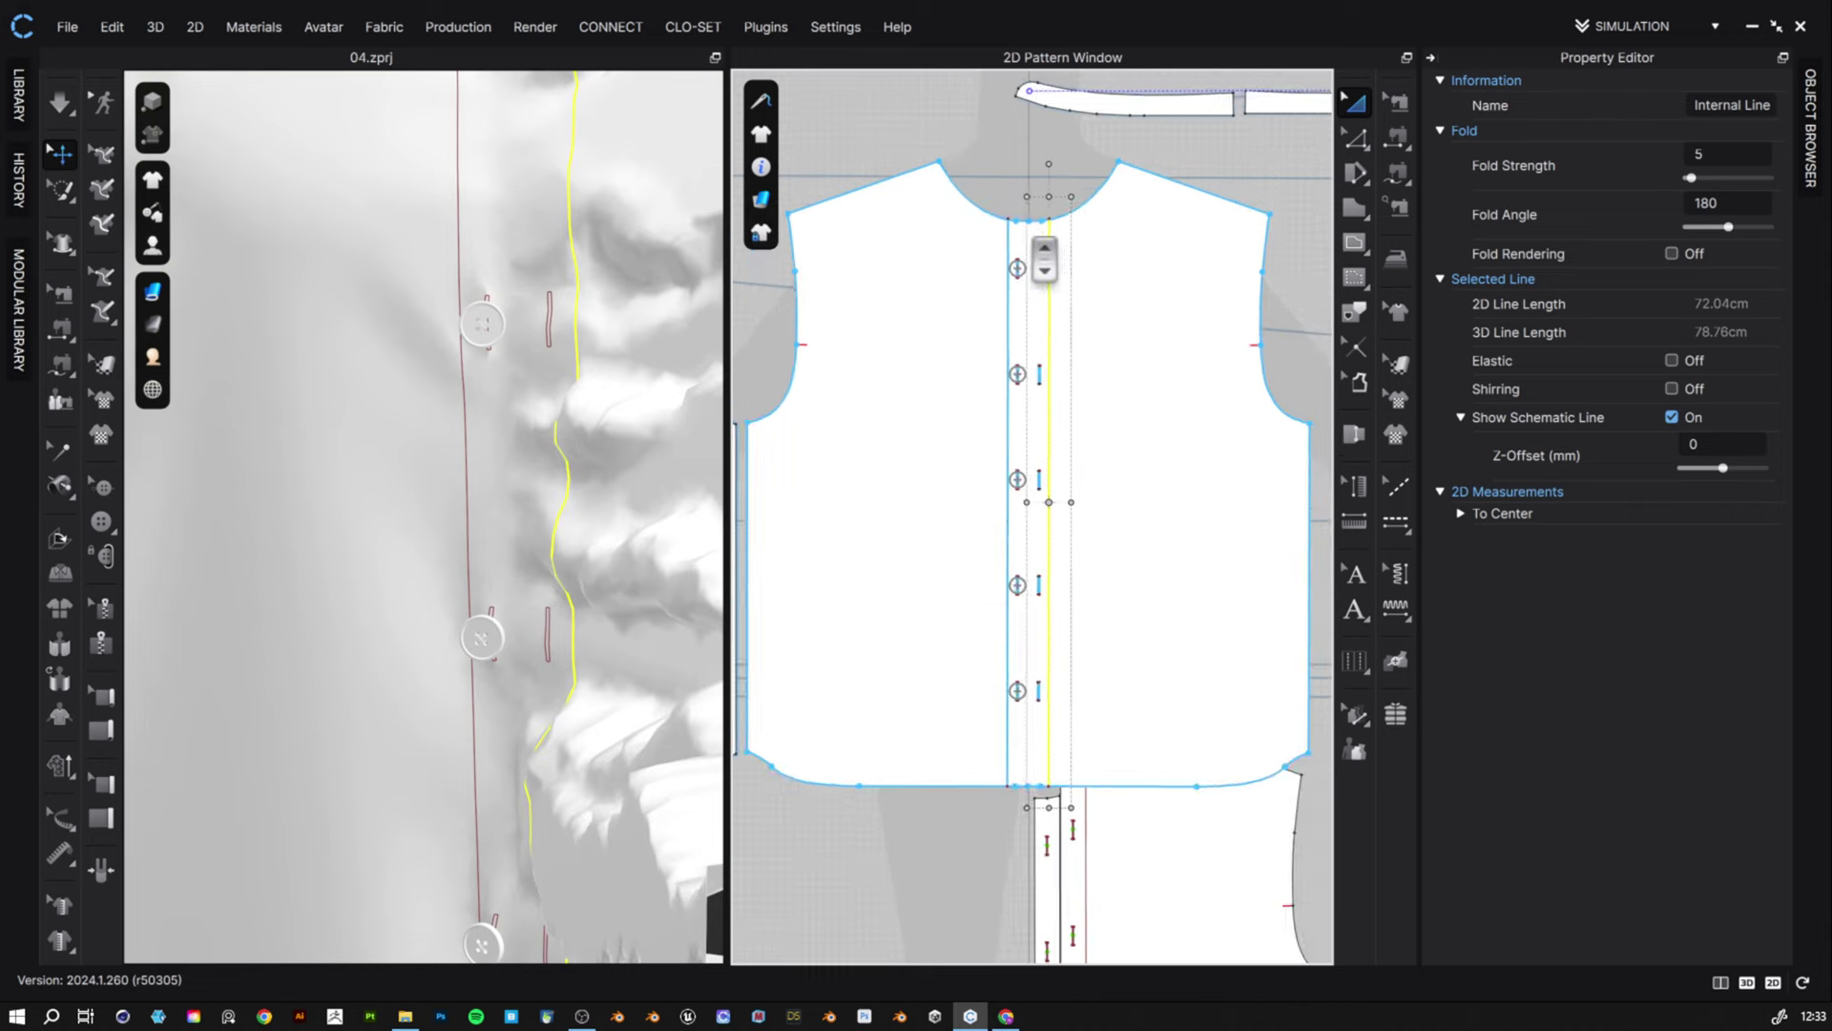
pyautogui.scroll(-12, 1029, 229)
pyautogui.scroll(5, 990, 183)
pyautogui.click(978, 121)
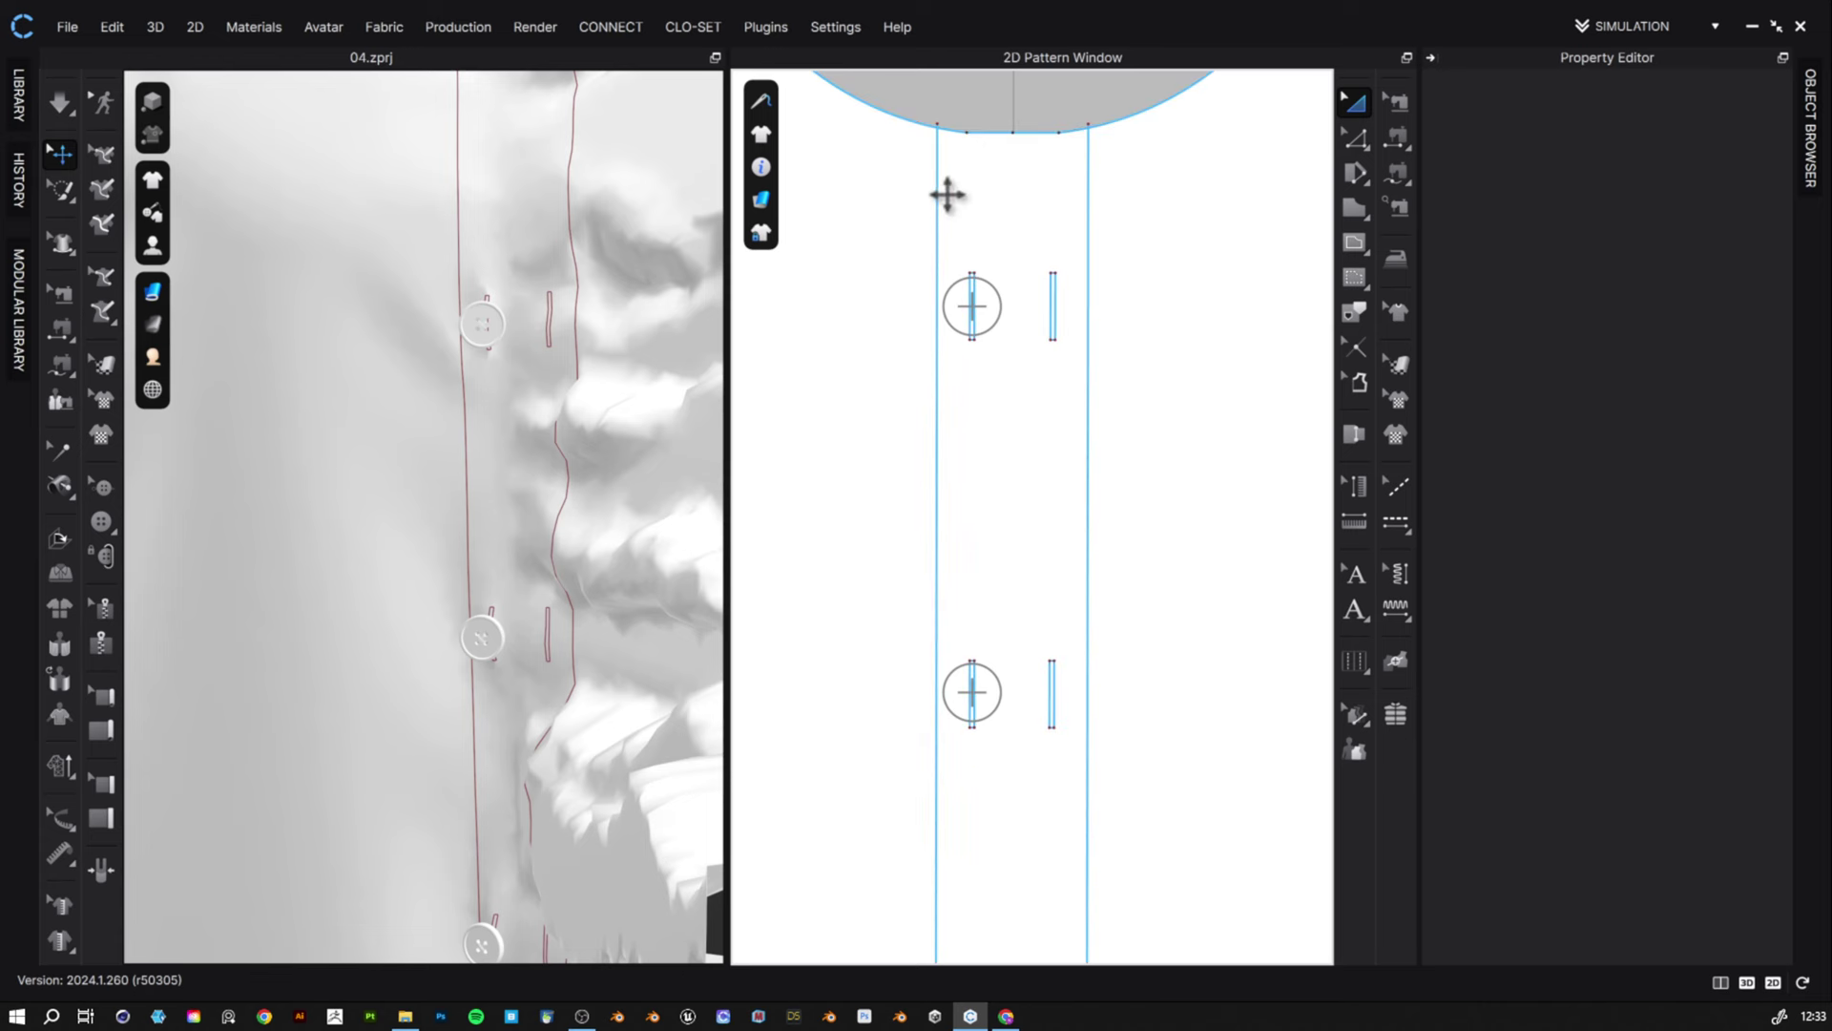
pyautogui.click(1088, 175)
pyautogui.rightClick(1091, 178)
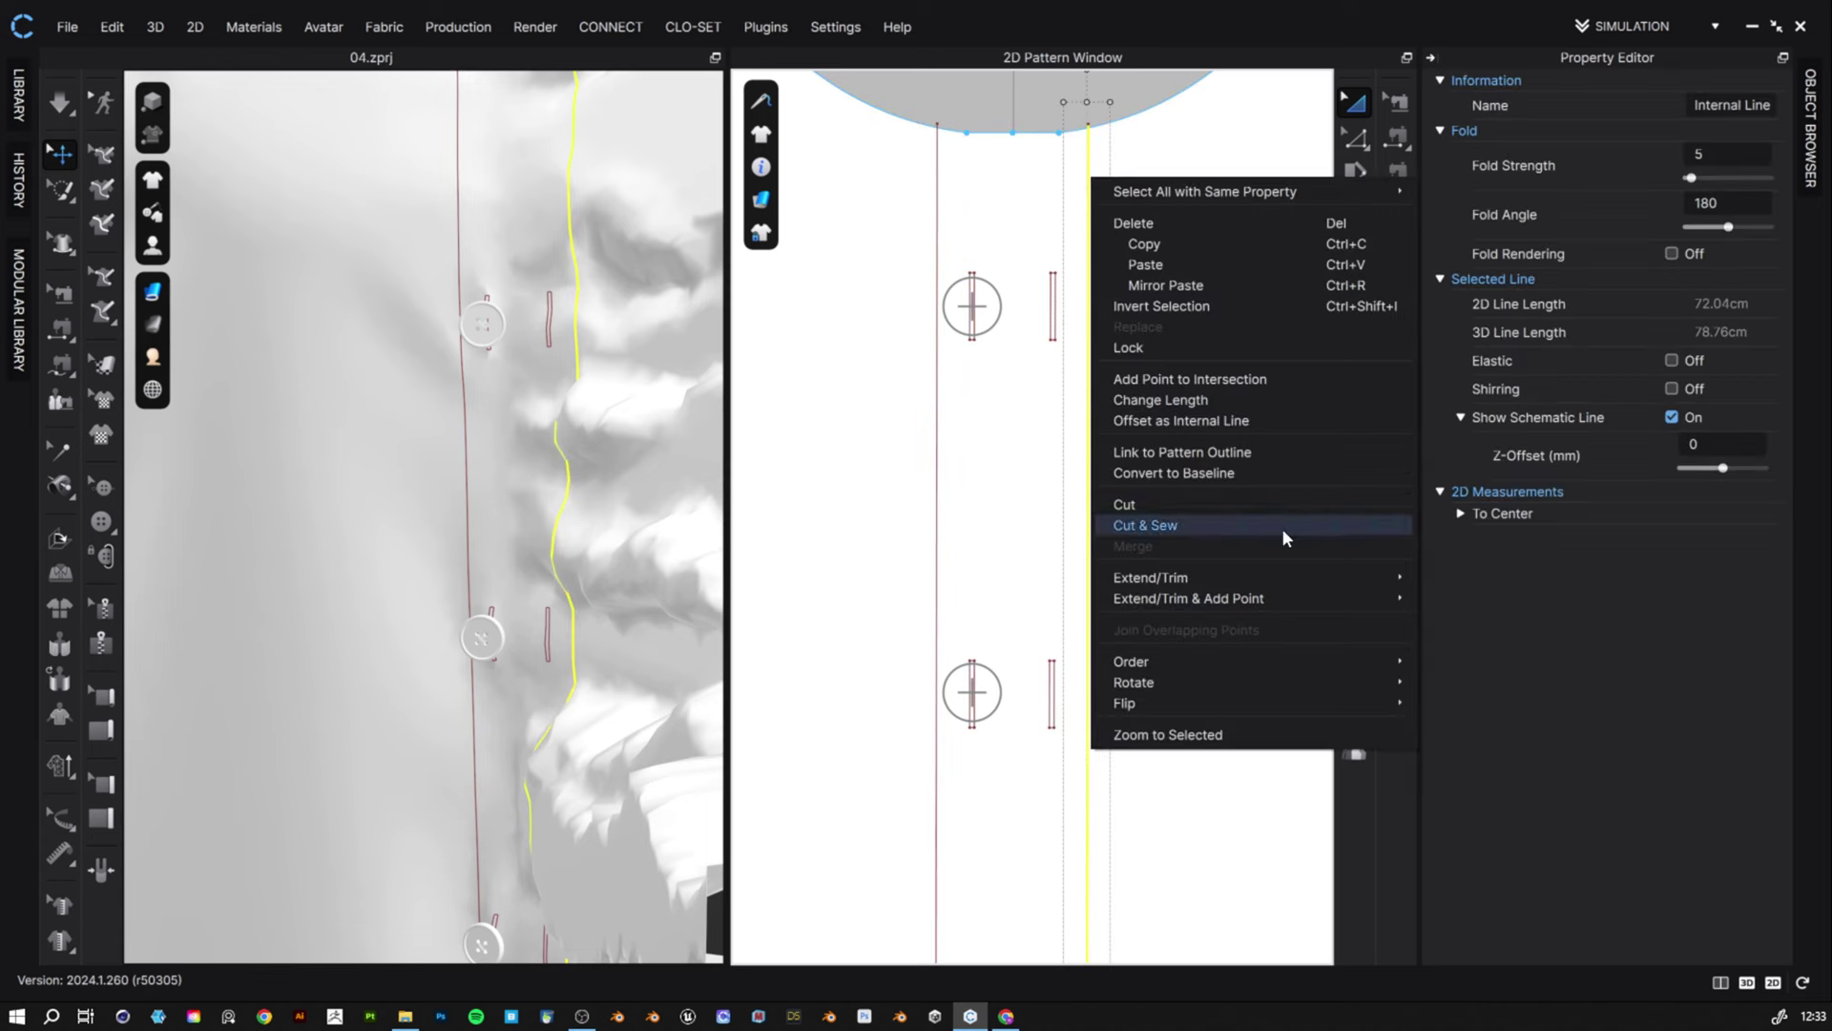
pyautogui.click(1208, 503)
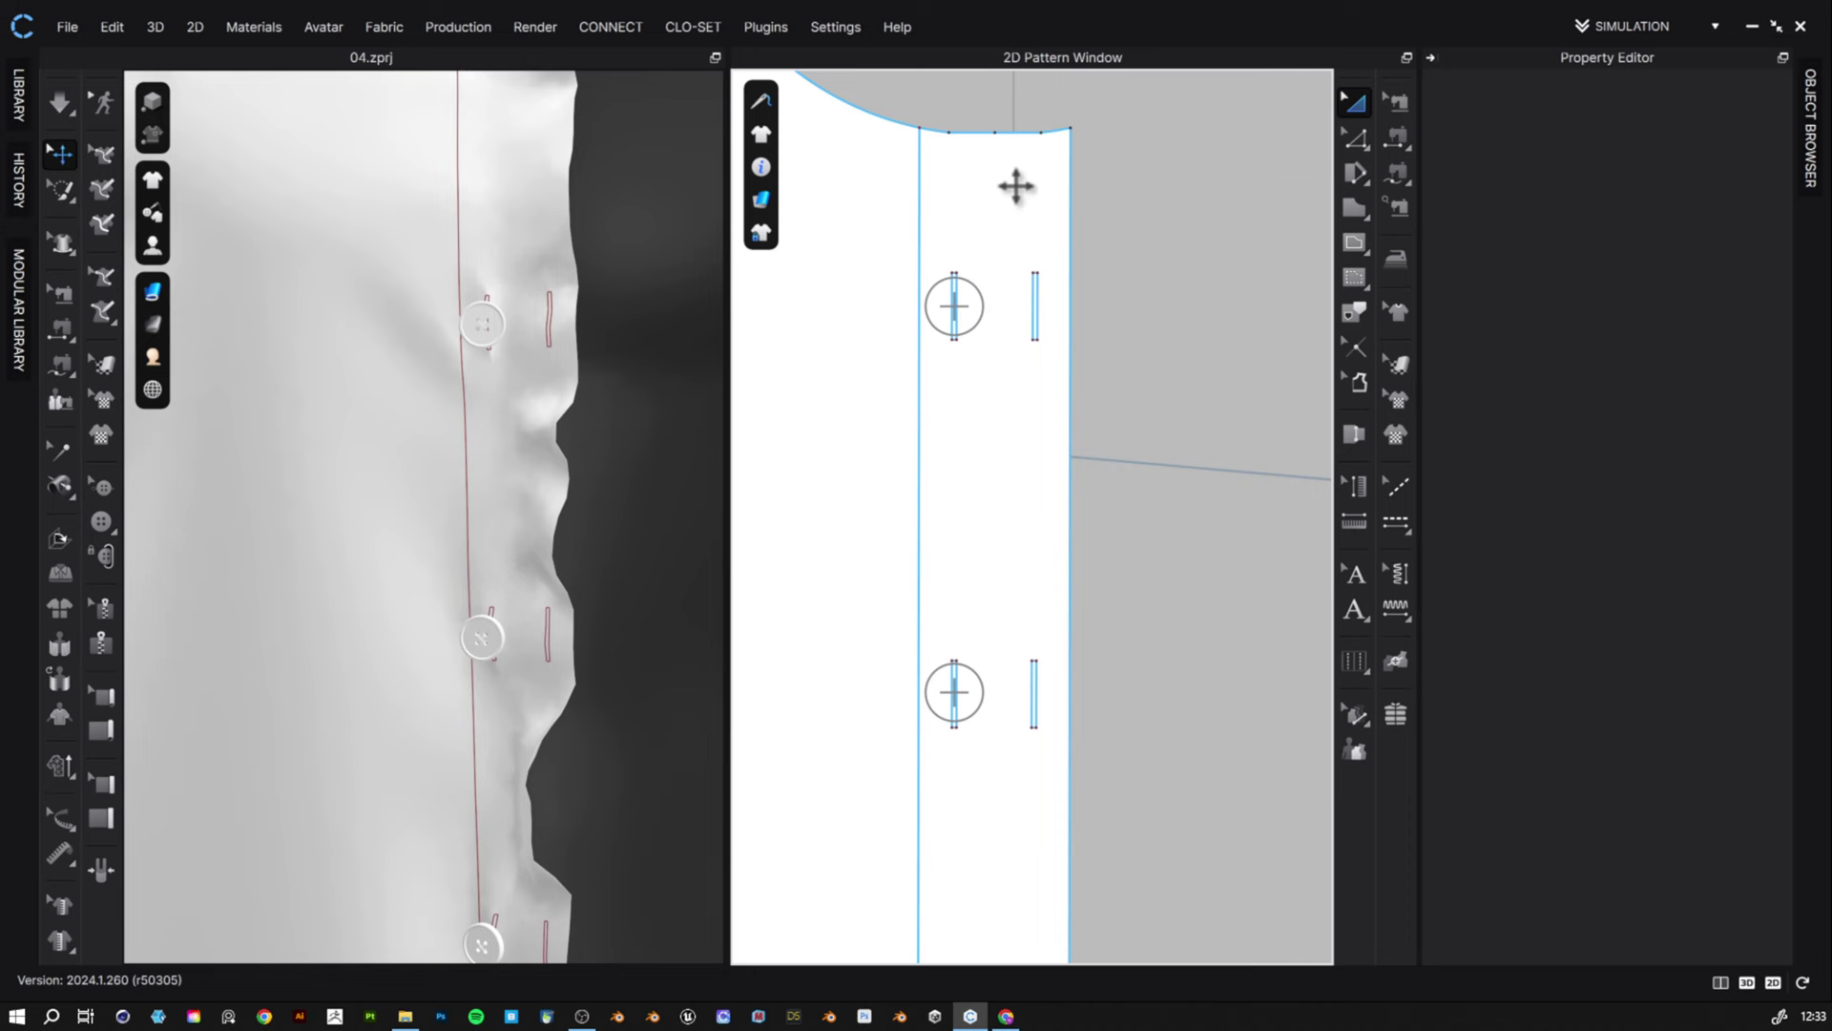
# - Draw a straight internal line down the middle of the right front's placket, from the neckline to the hem
pyautogui.click(1354, 242)
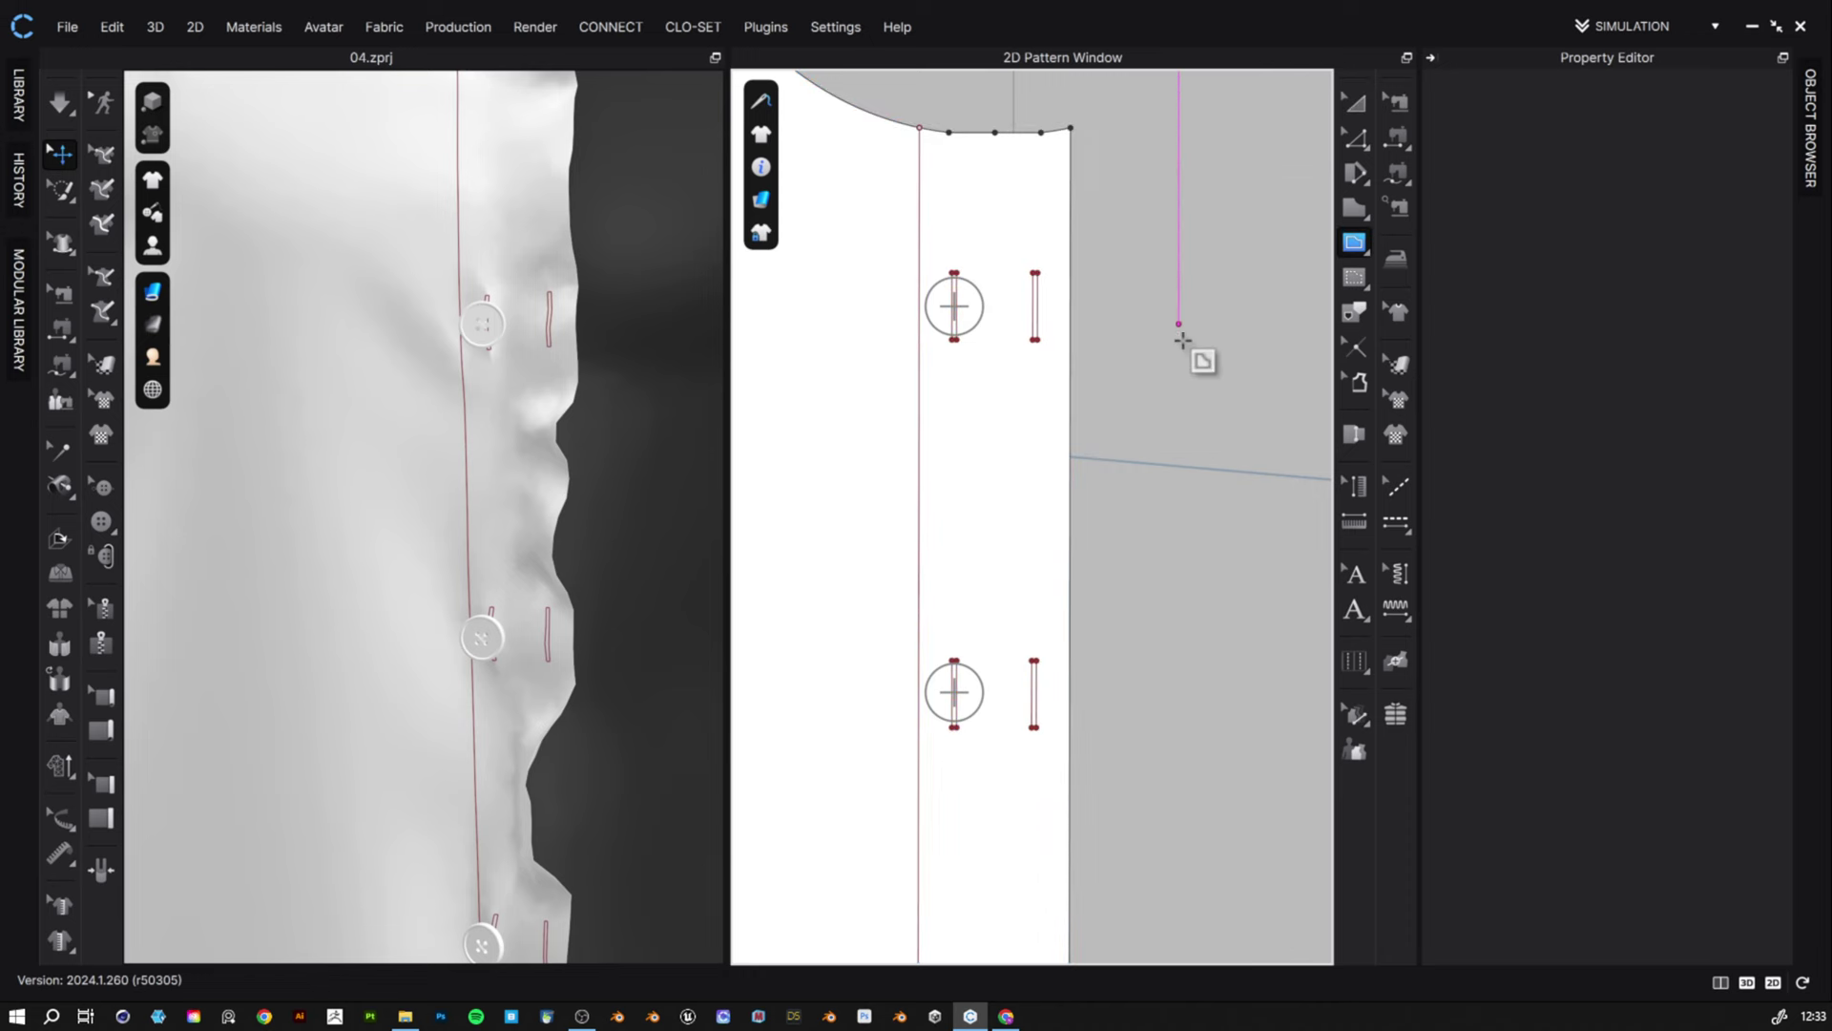
pyautogui.scroll(-5, 1183, 409)
pyautogui.moveTo(1180, 397); pyautogui.dragTo(1200, 282, button='right')
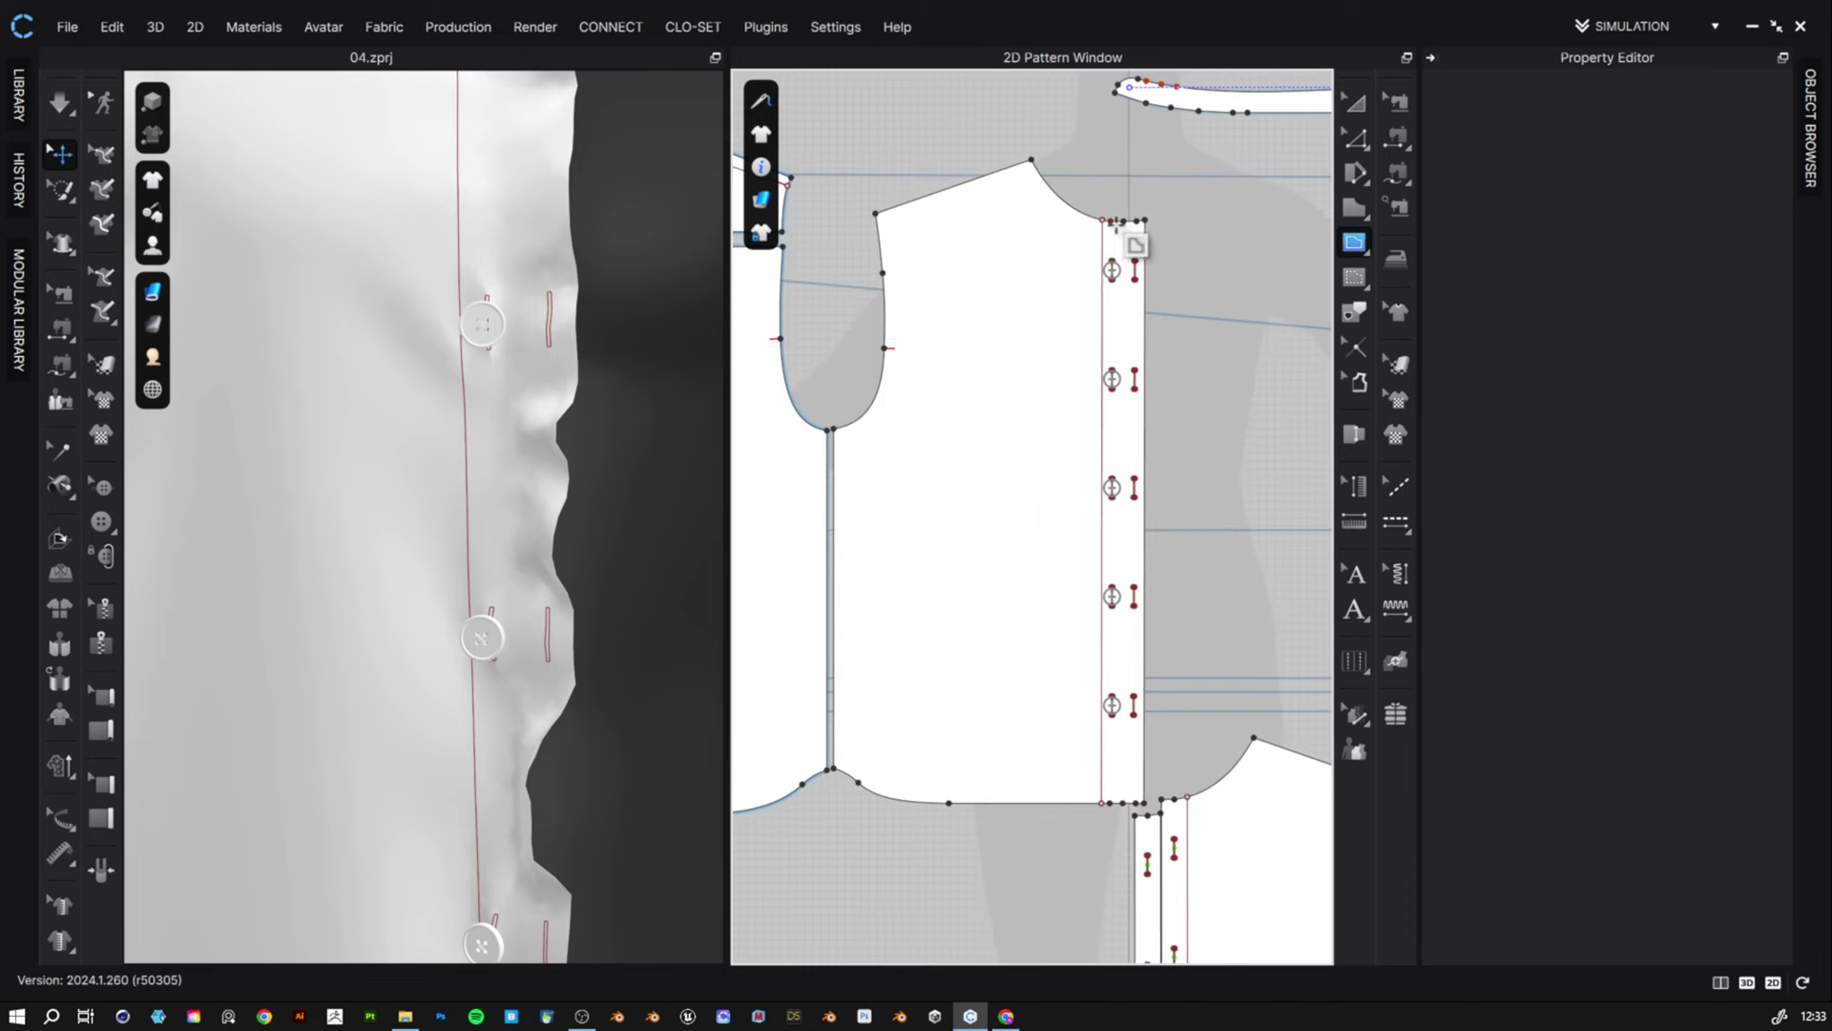
pyautogui.click(1123, 220)
pyautogui.doubleClick(1123, 803)
# - Turn on fold rendering for the new placket centre line and set its fold angle to 360
pyautogui.click(1359, 143)
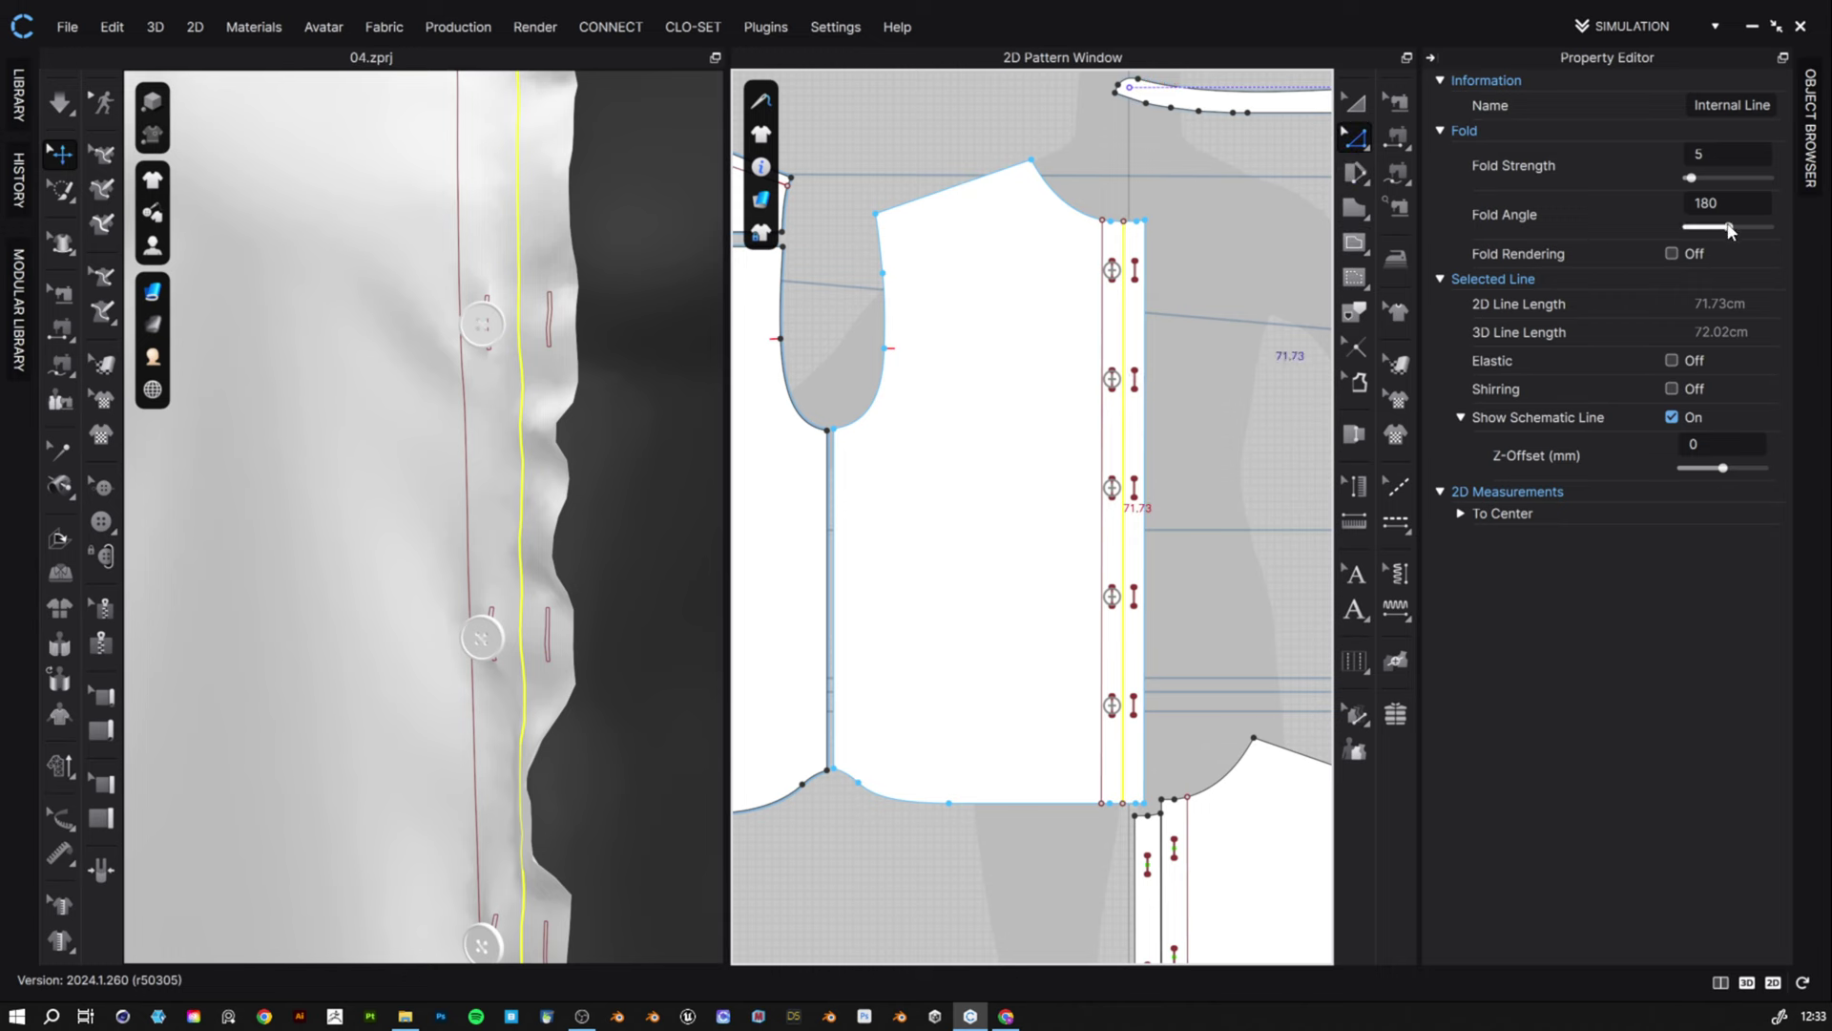
pyautogui.click(1672, 253)
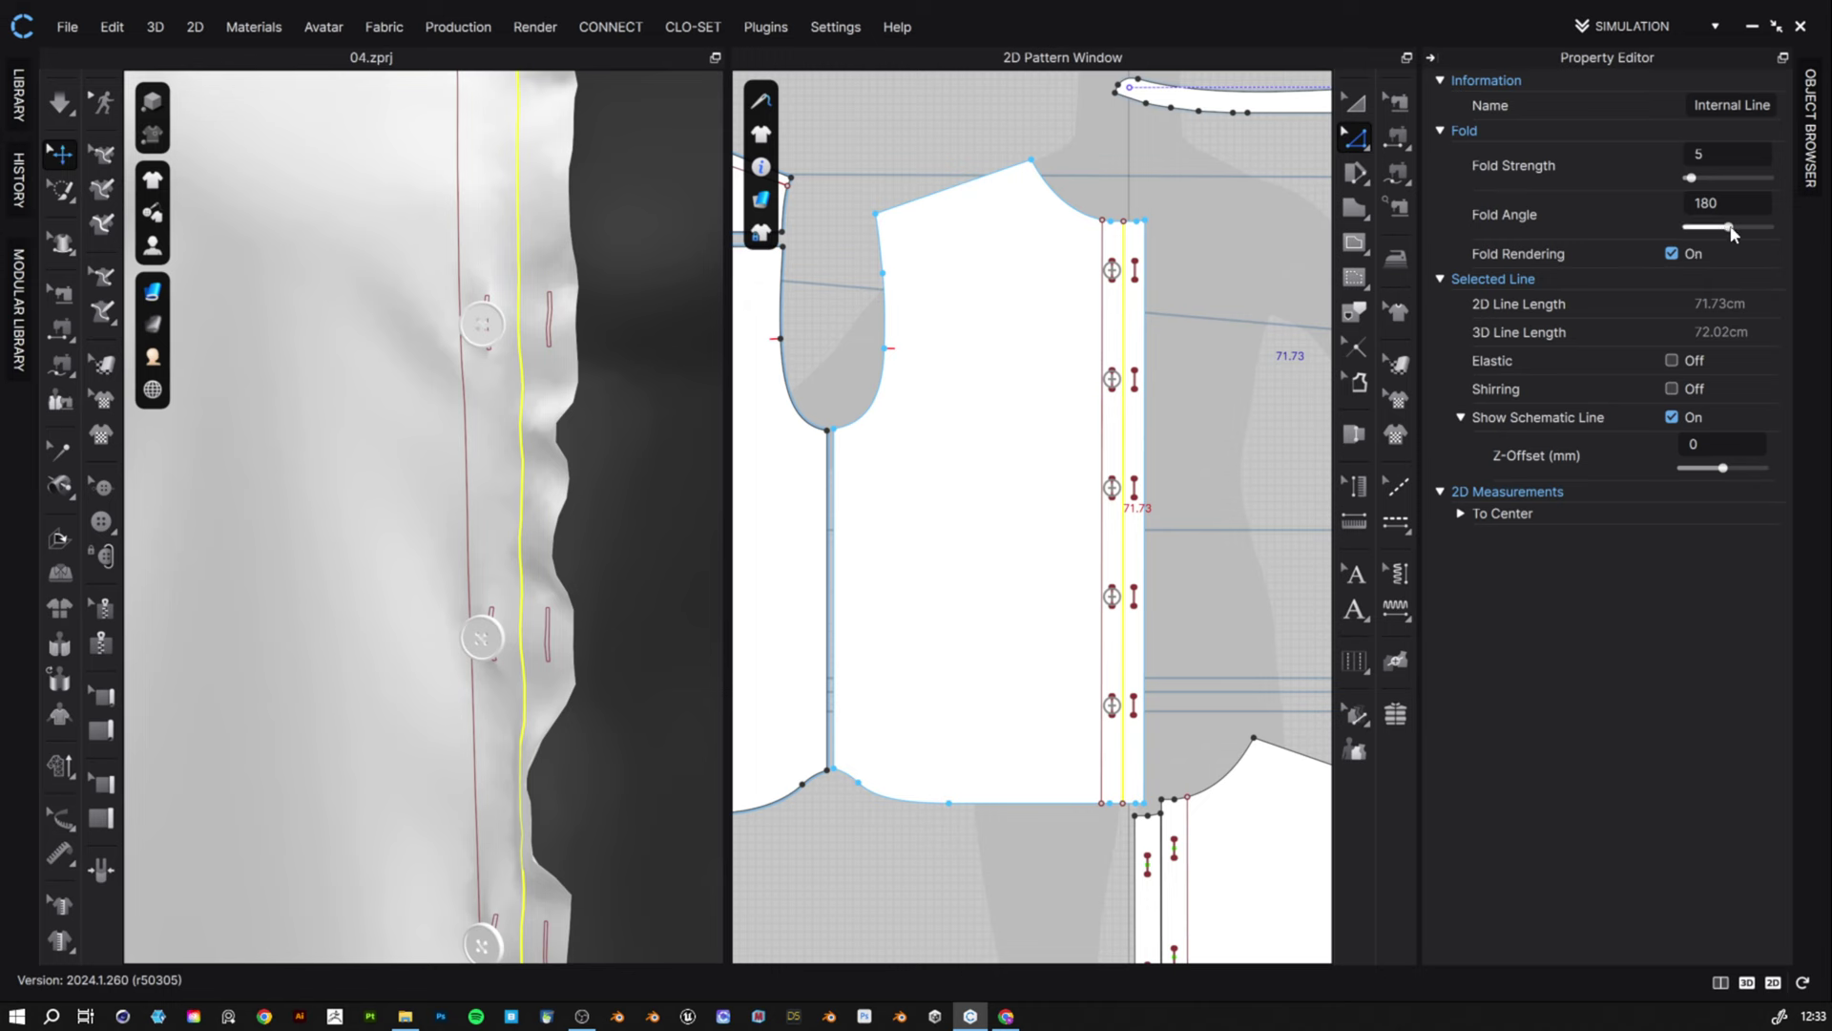
pyautogui.moveTo(1730, 231); pyautogui.dragTo(1772, 230)
pyautogui.click(1355, 102)
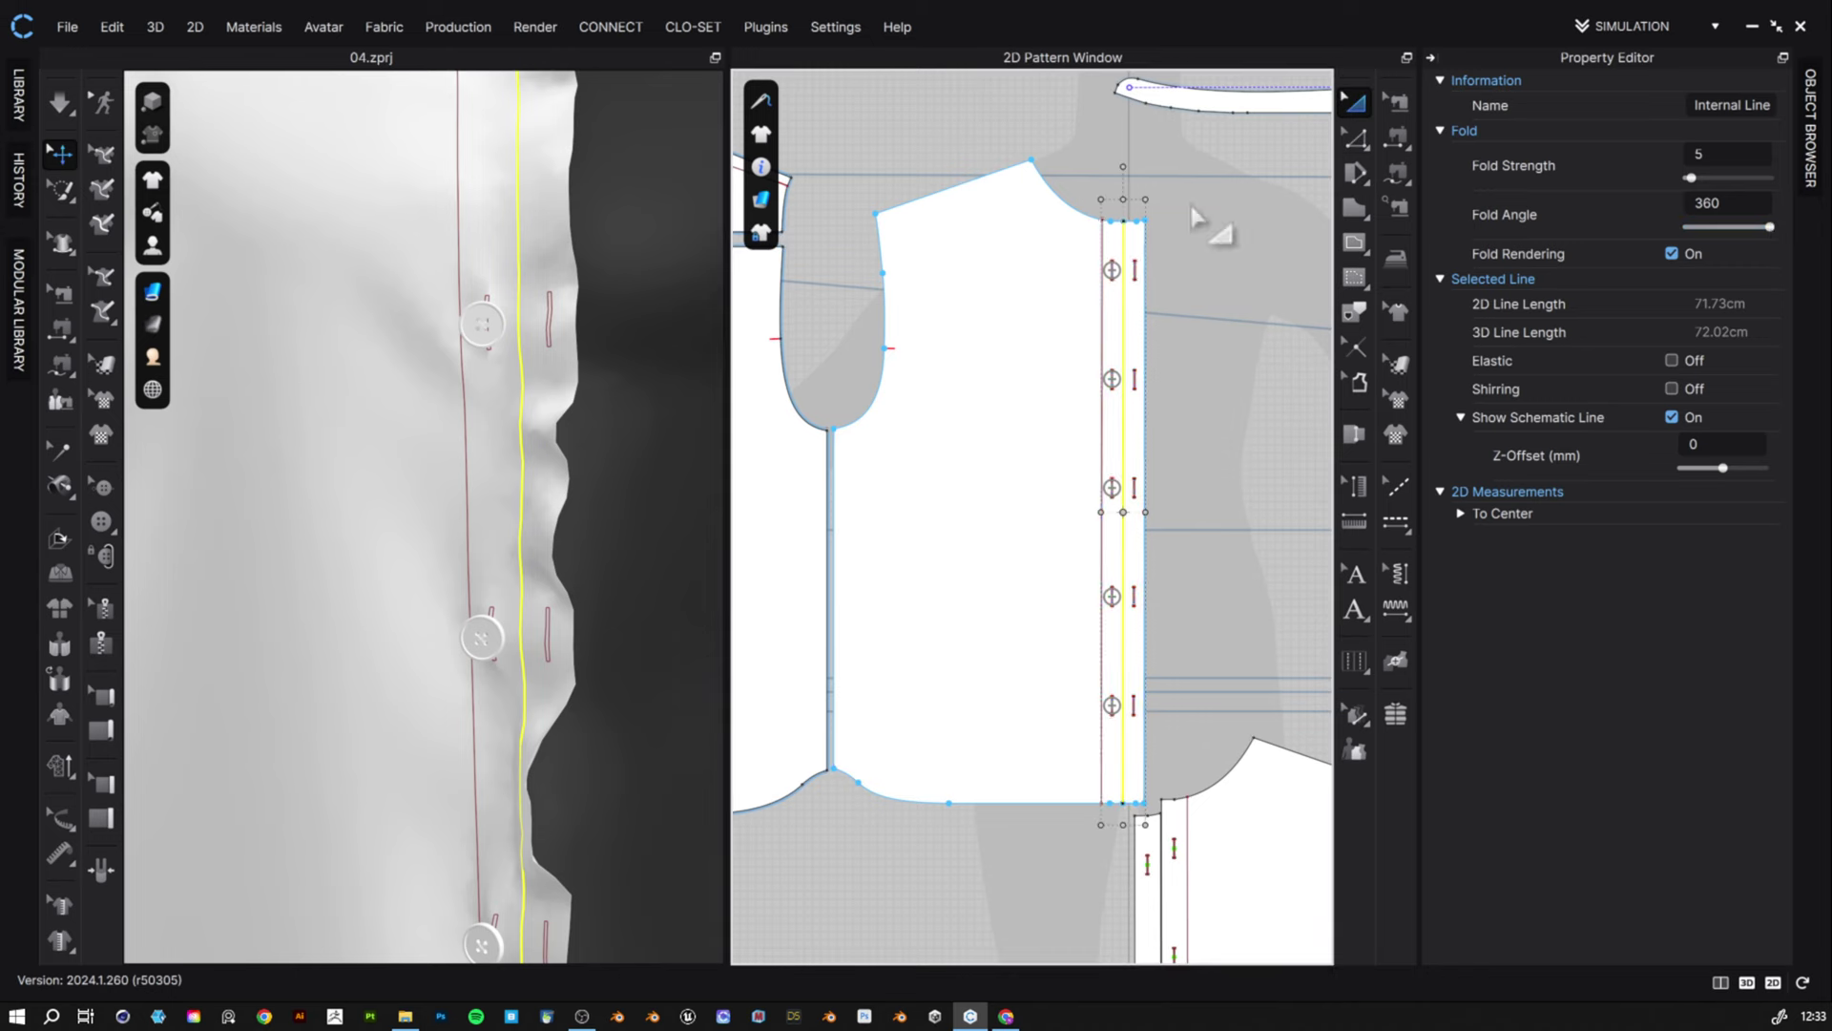
# - Deactivate the left front pattern and its separate placket strip, and hide both in 3D
pyautogui.scroll(-4, 608, 496)
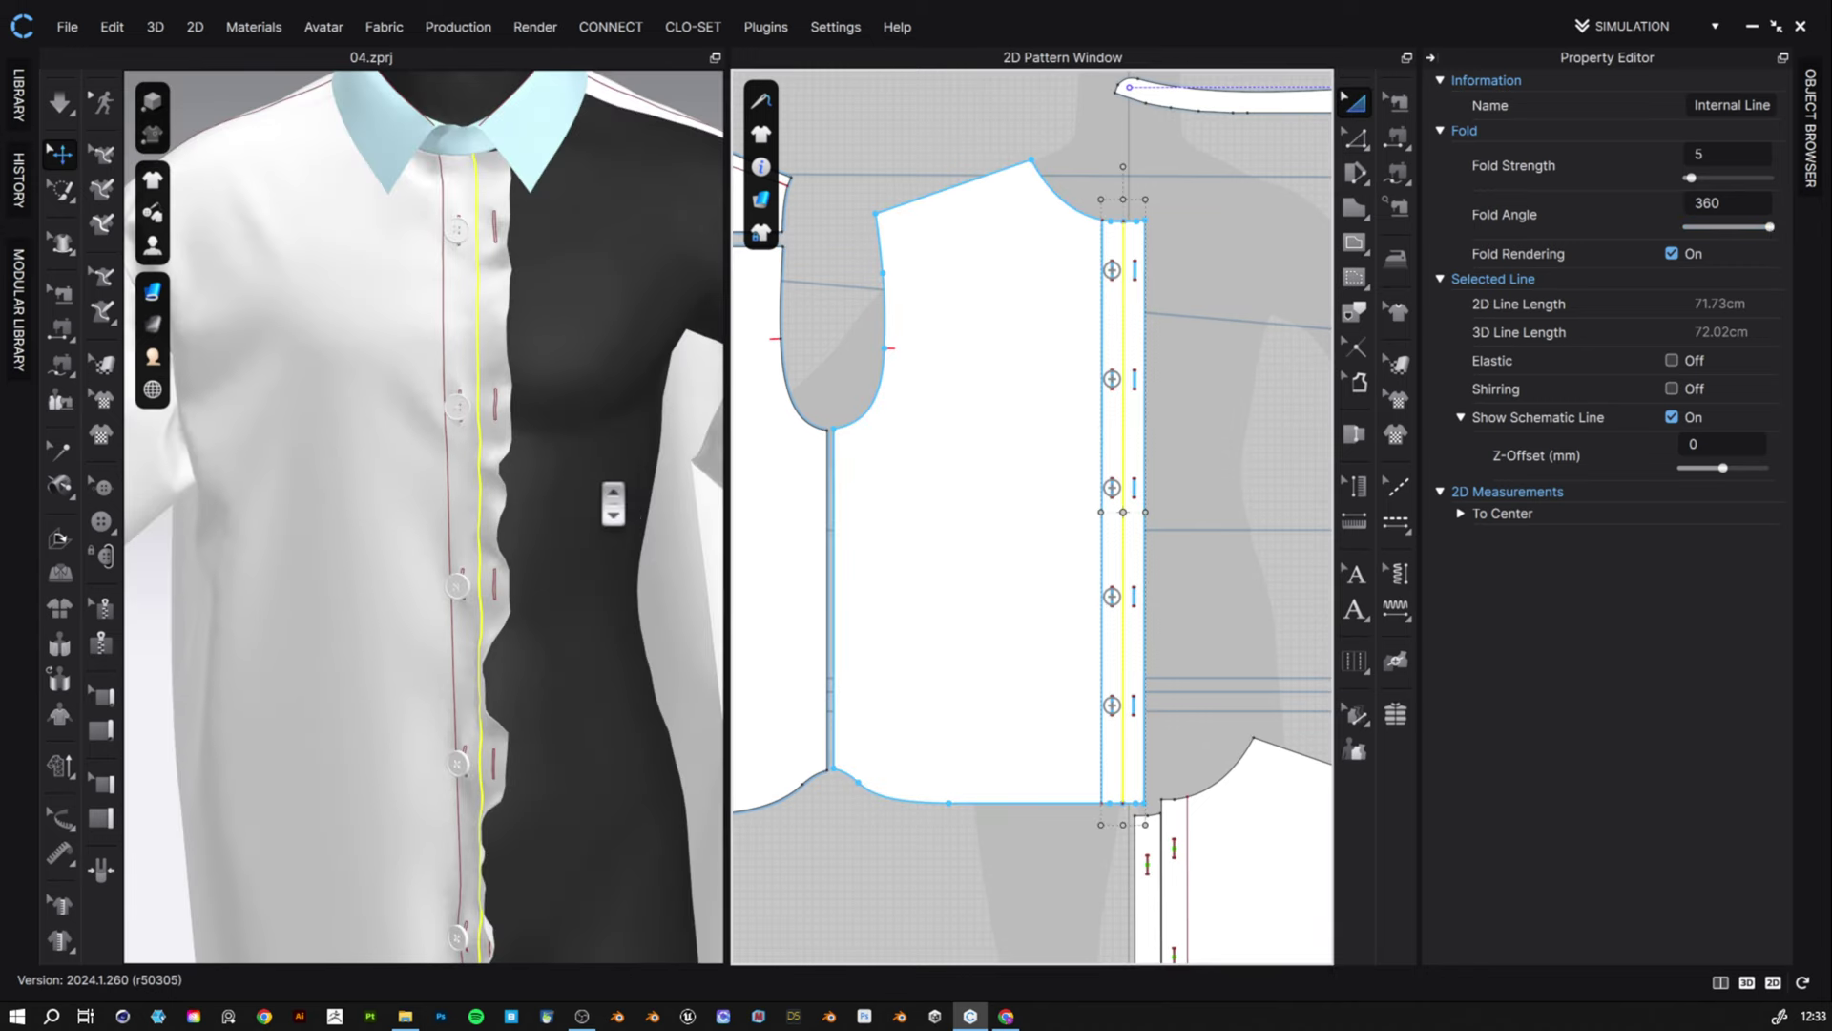
pyautogui.scroll(-3, 601, 492)
pyautogui.moveTo(1055, 446); pyautogui.dragTo(984, 267, button='right')
pyautogui.click(1092, 421)
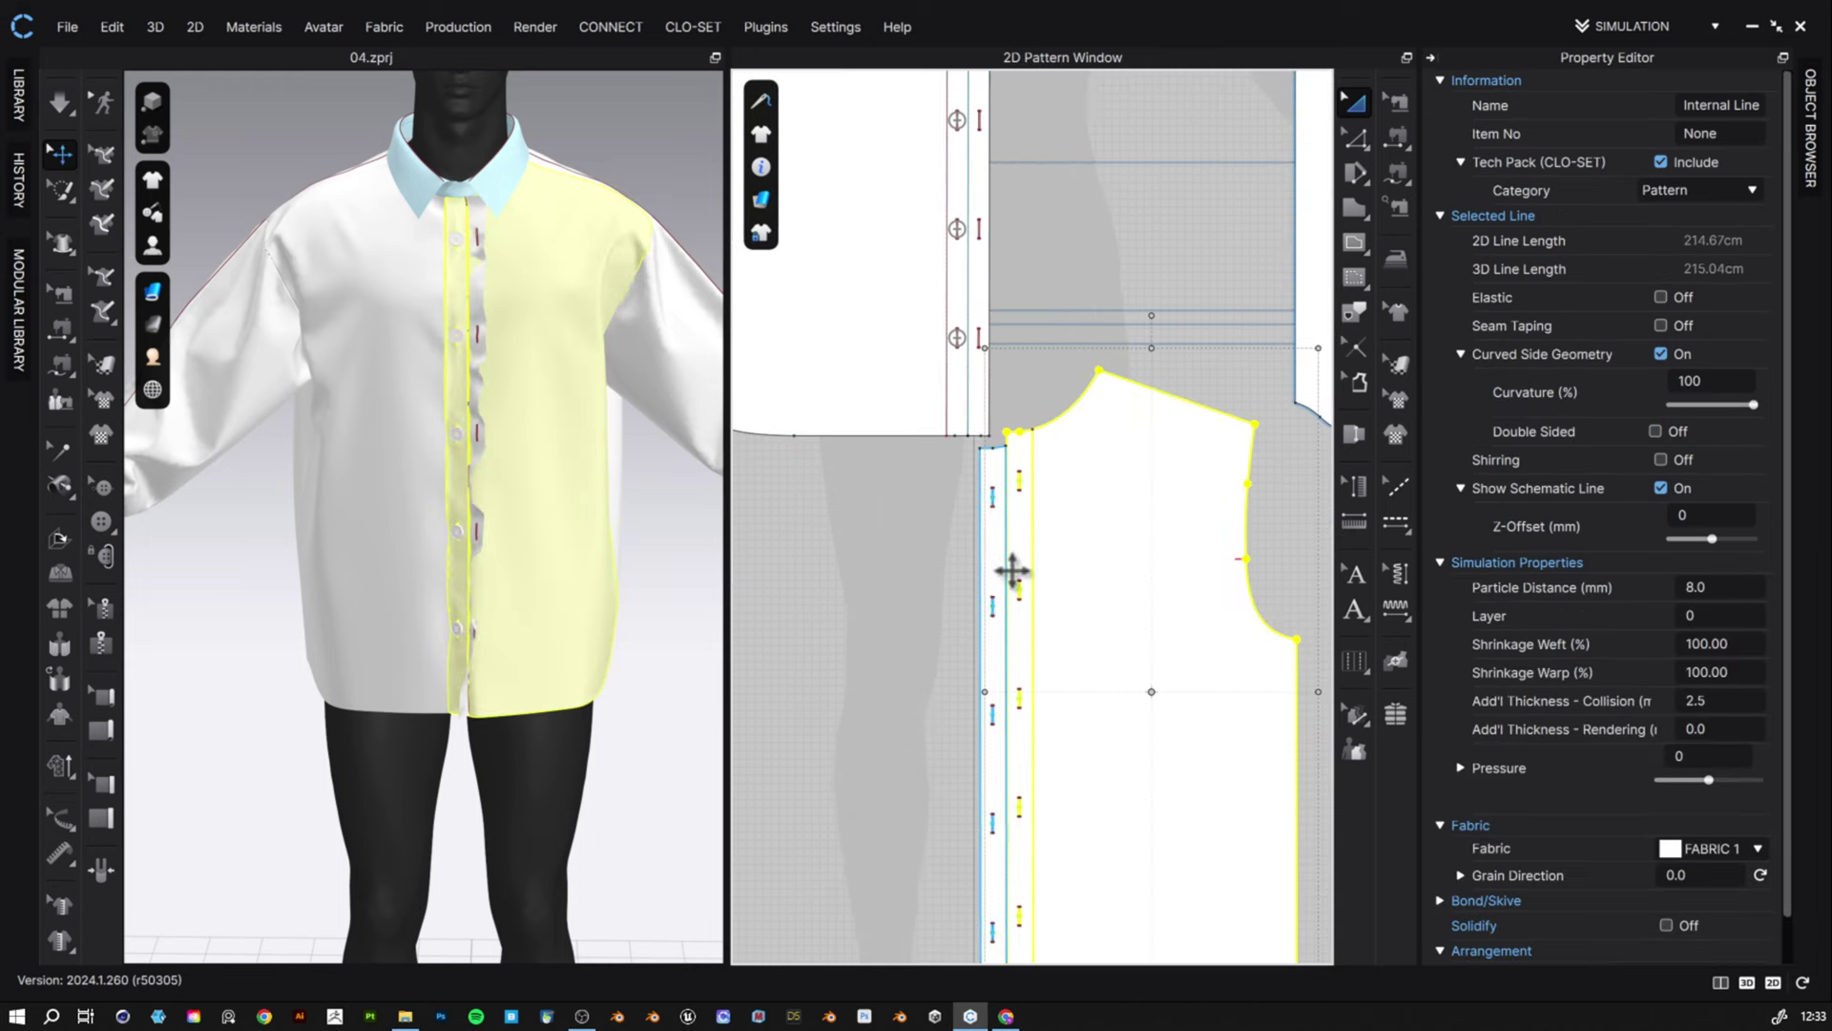
pyautogui.click(993, 564)
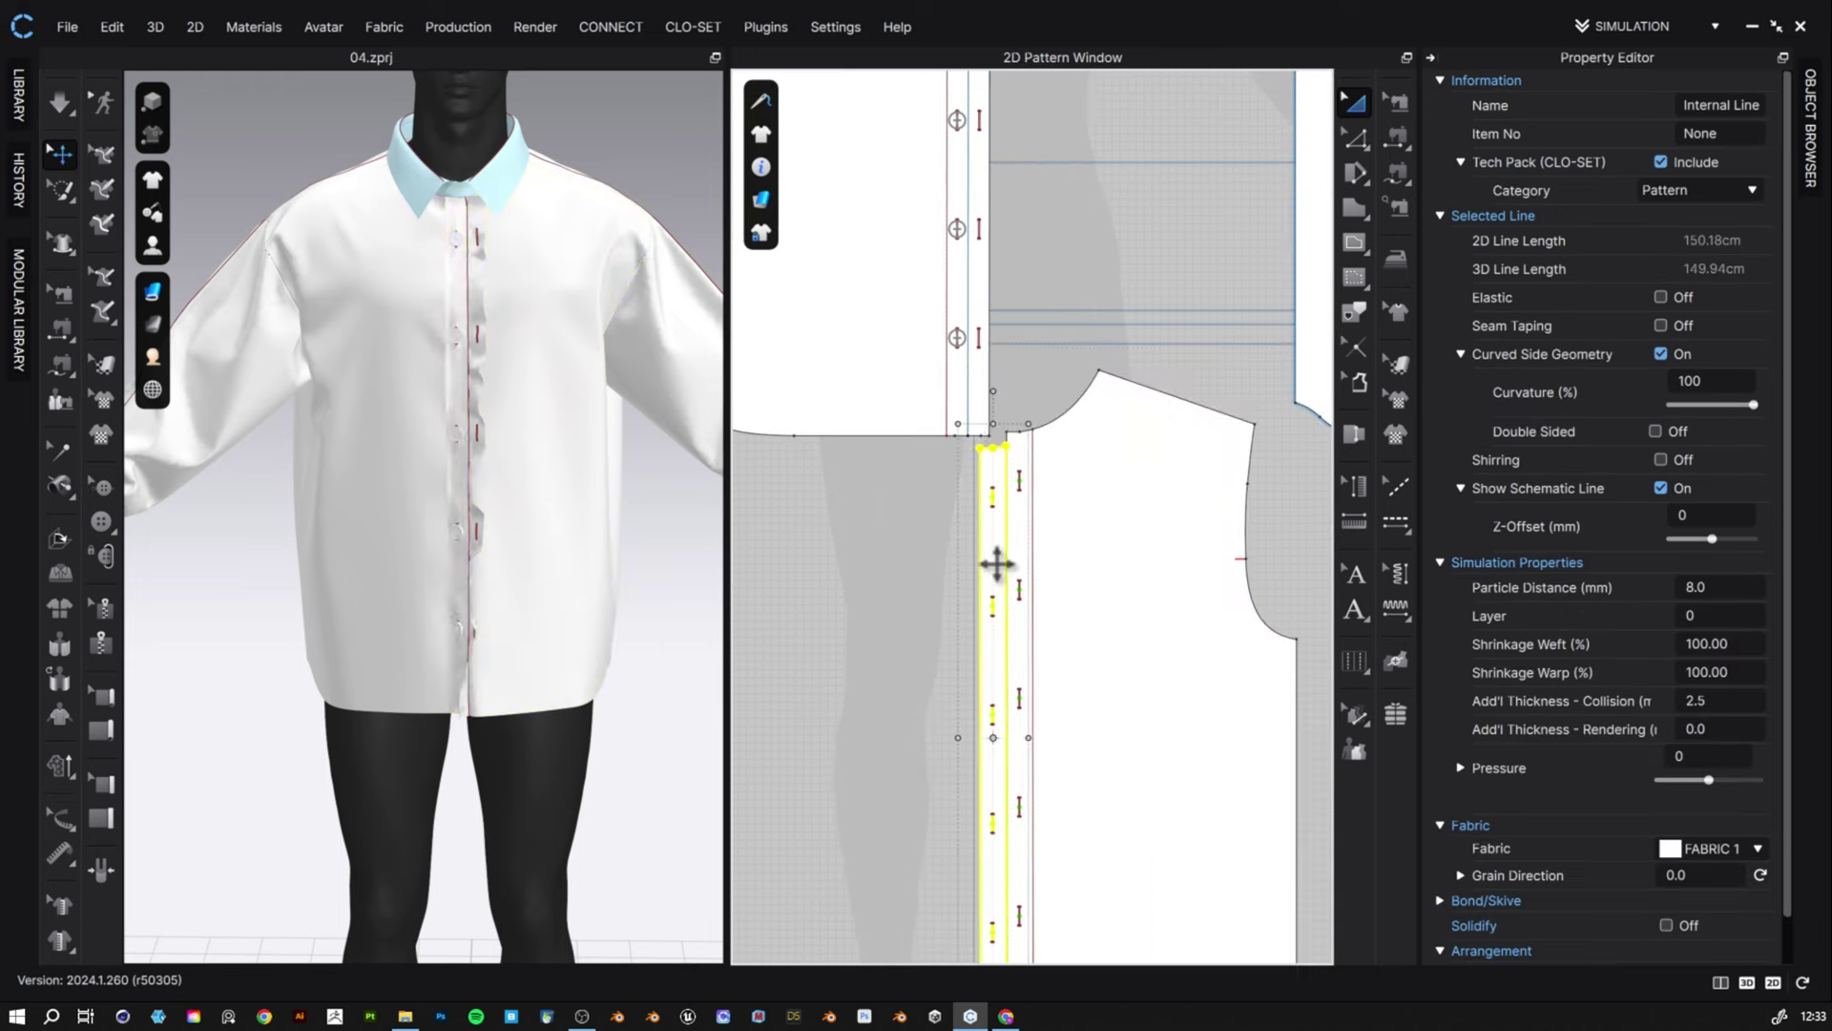
pyautogui.click(464, 278)
pyautogui.click(552, 341)
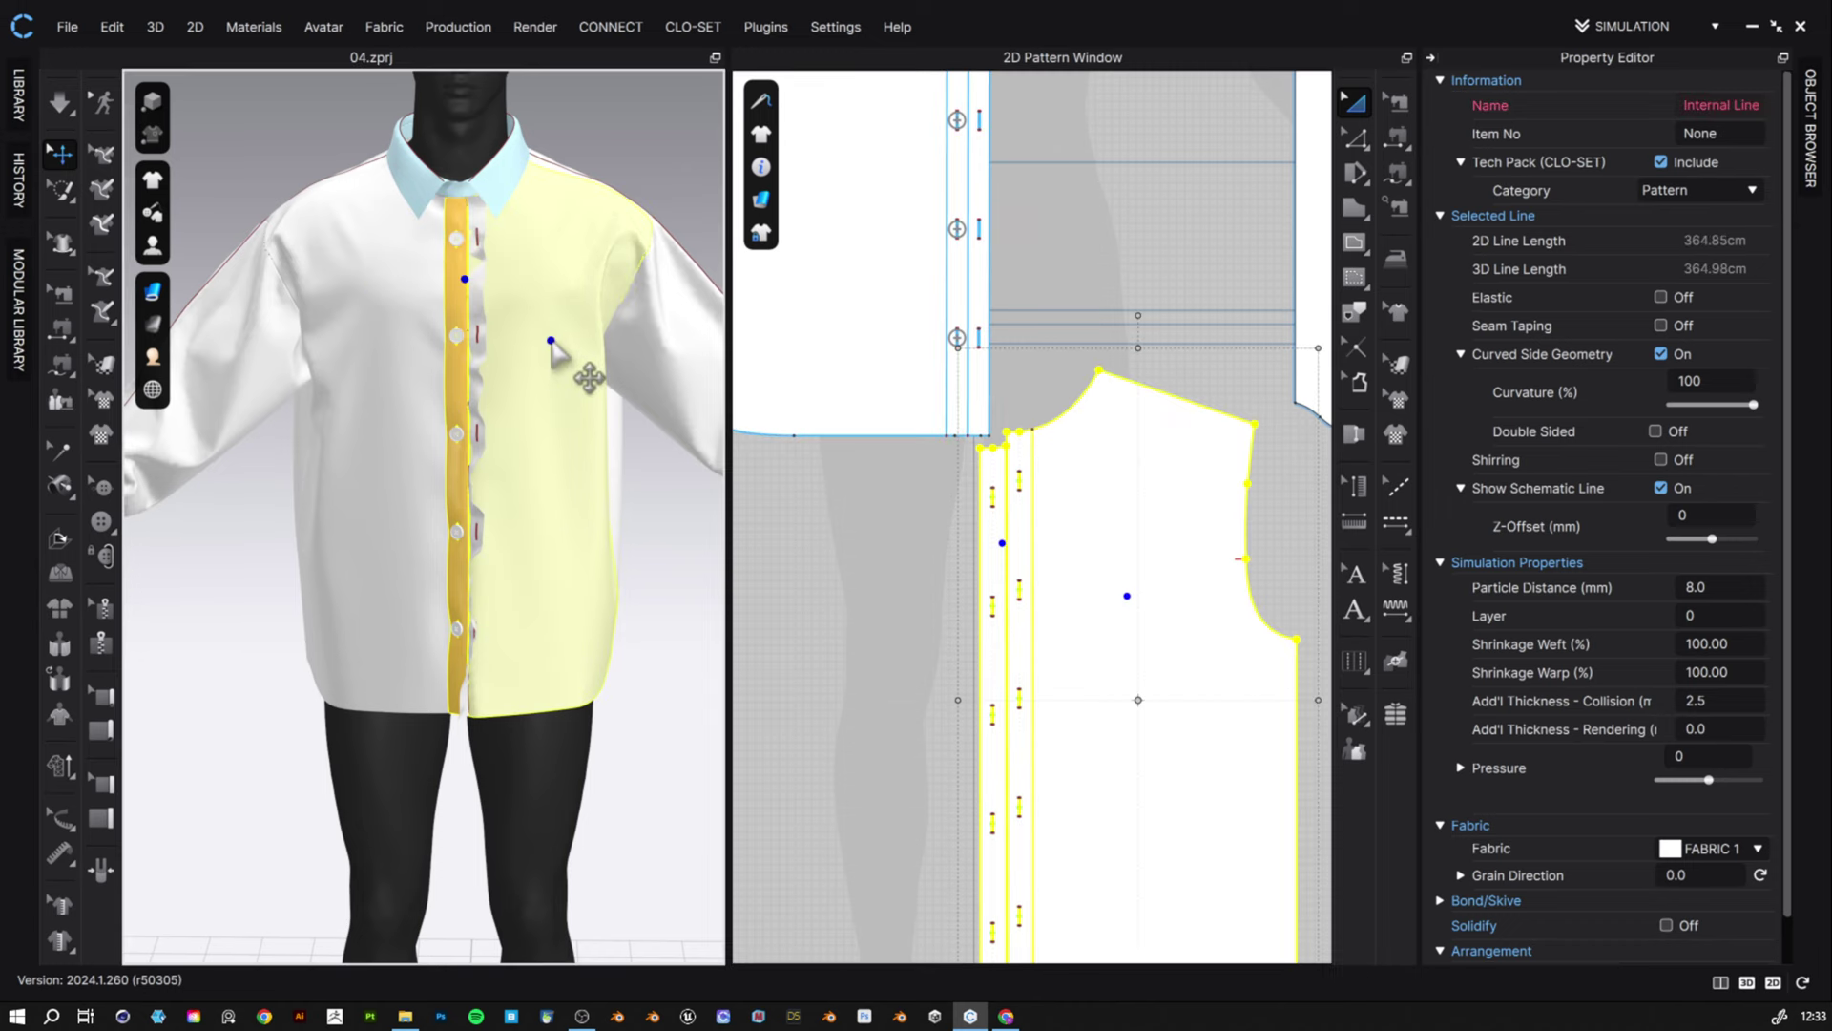
pyautogui.rightClick(549, 307)
pyautogui.click(665, 459)
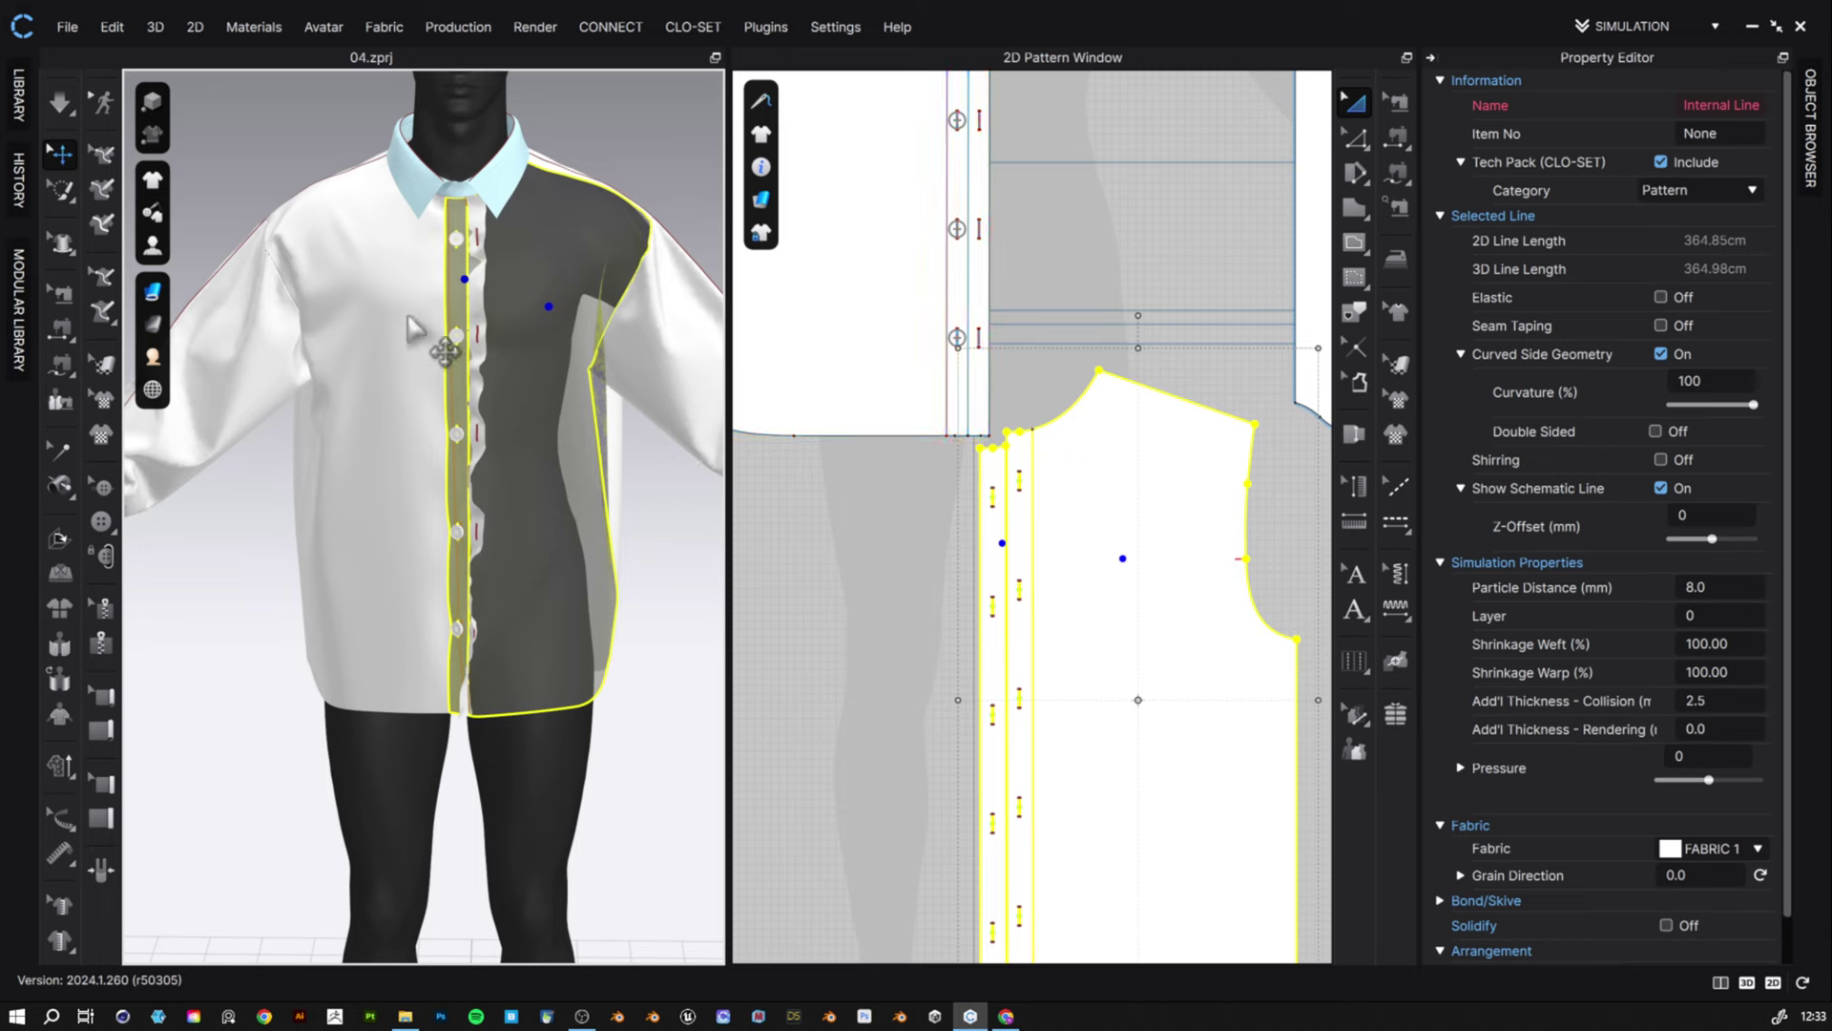
pyautogui.moveTo(511, 478); pyautogui.dragTo(531, 467, button='right')
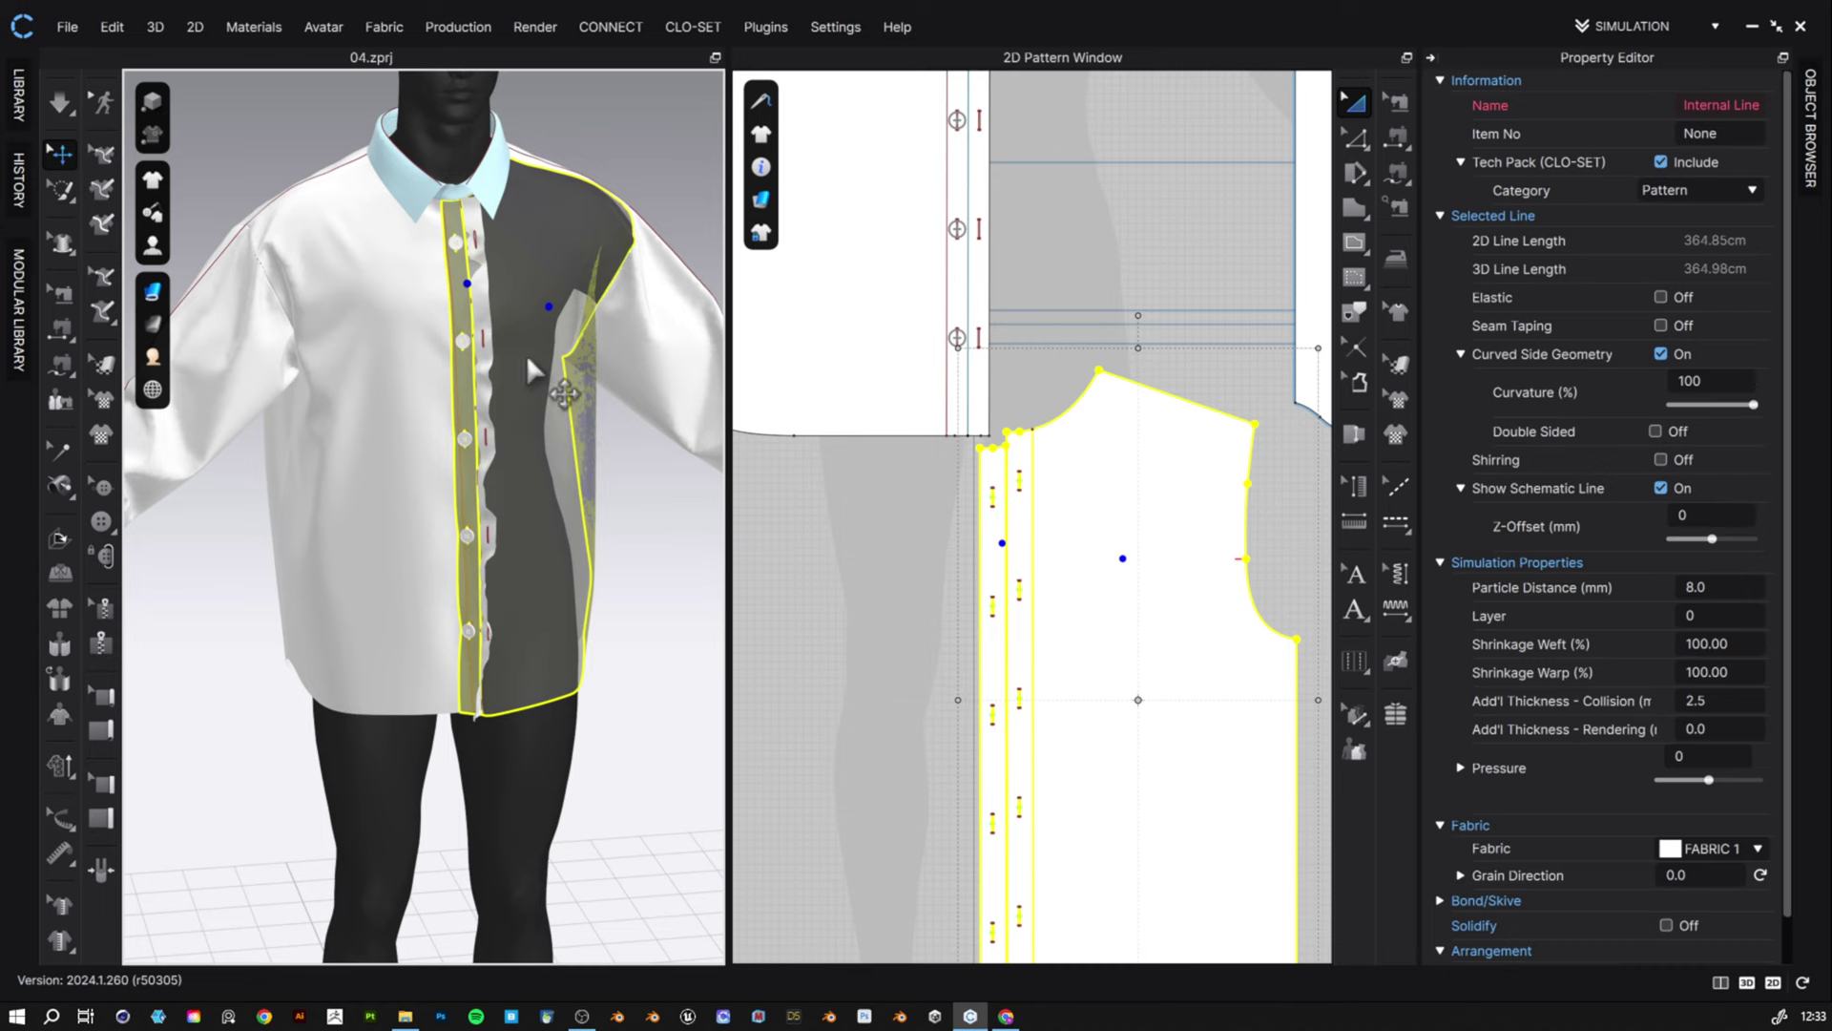
pyautogui.hotkey('shift', 'q')
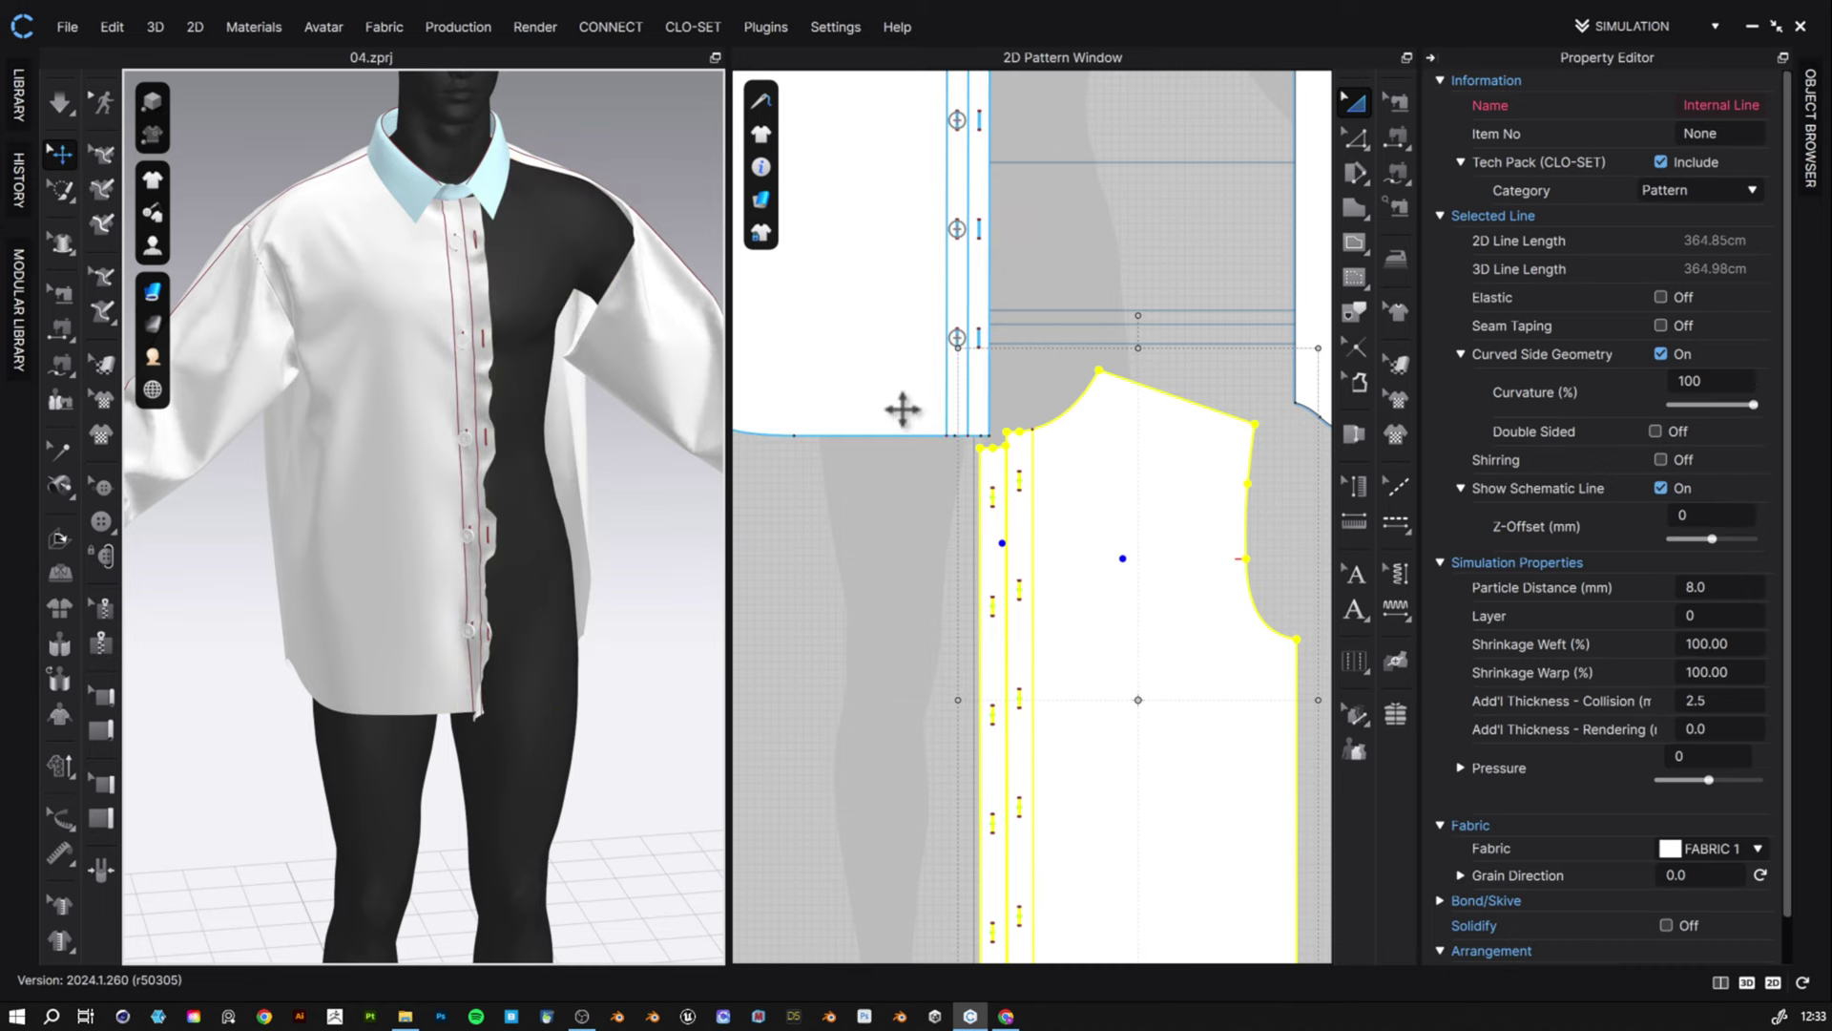
# - Strengthen the right front pattern and briefly simulate it
pyautogui.moveTo(910, 565); pyautogui.dragTo(915, 668, button='middle')
pyautogui.click(395, 362)
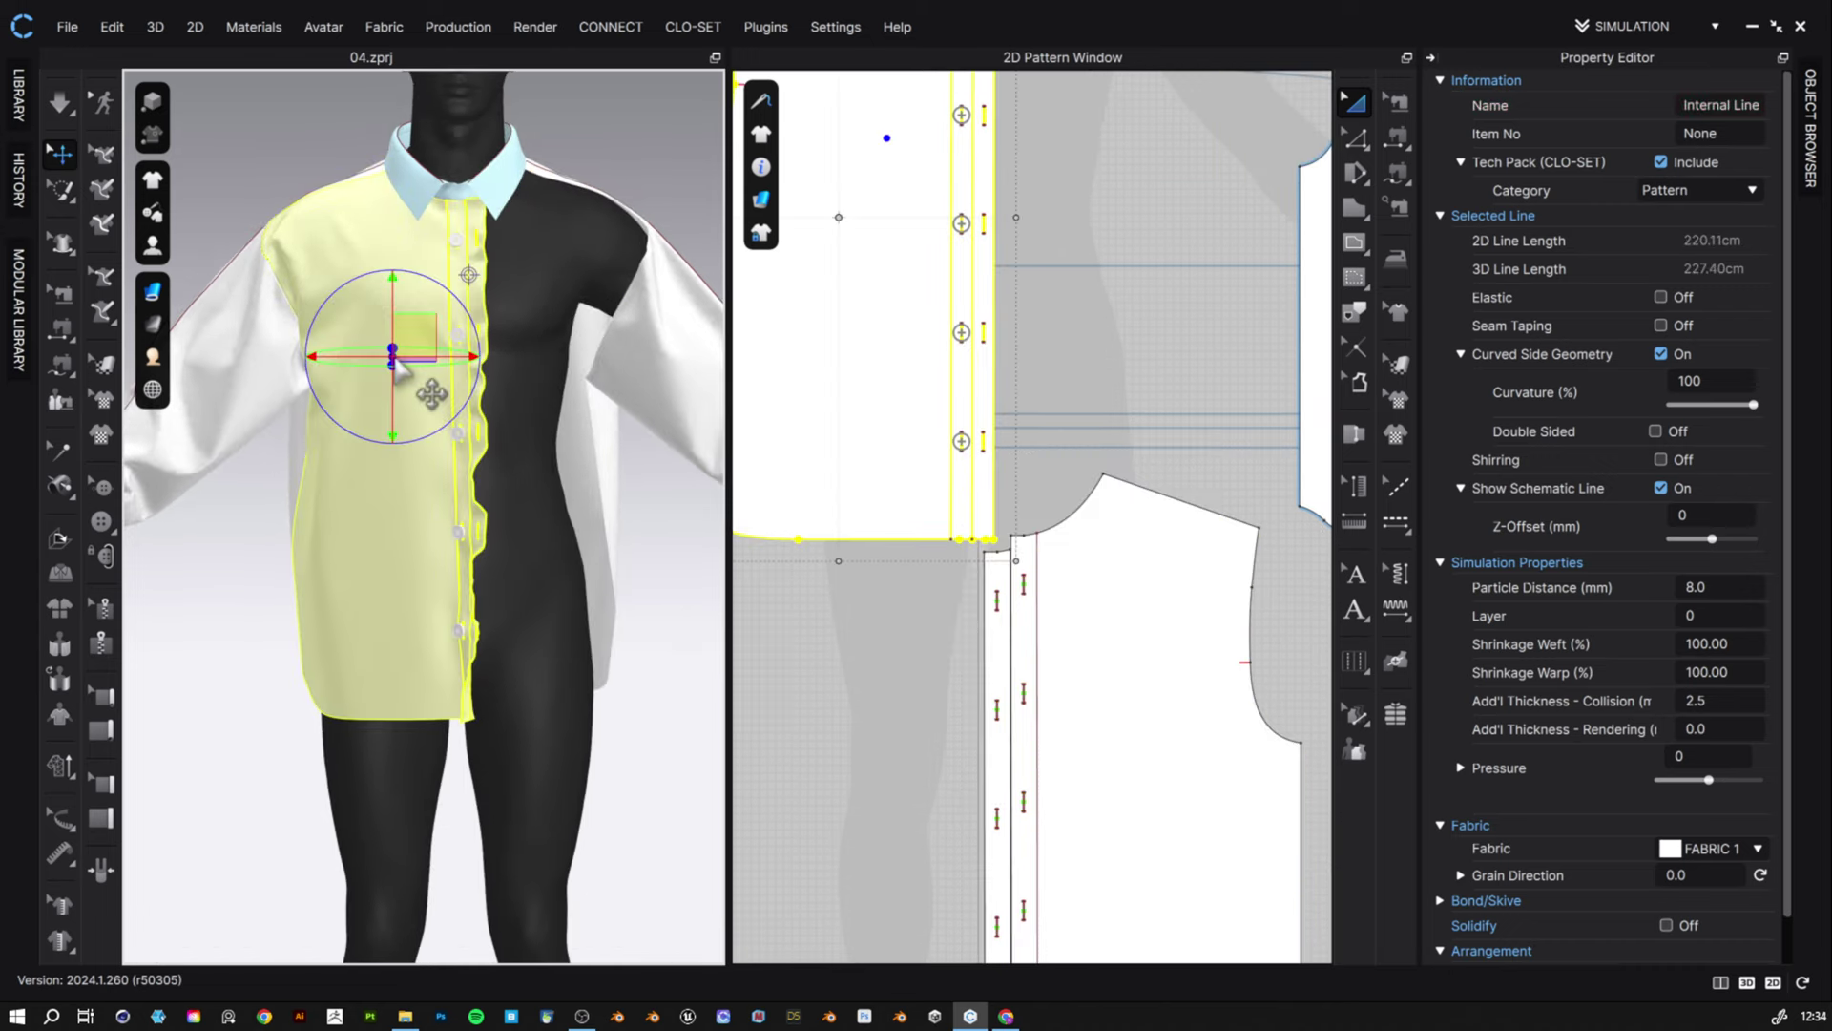
pyautogui.hotkey('ctrl', 'h')
pyautogui.press('space')
pyautogui.press('space')
# - Set the fold angle of the right front's placket centre line to 0
pyautogui.scroll(5, 458, 434)
pyautogui.press('z')
pyautogui.click(972, 239)
pyautogui.moveTo(1727, 227); pyautogui.dragTo(1655, 227)
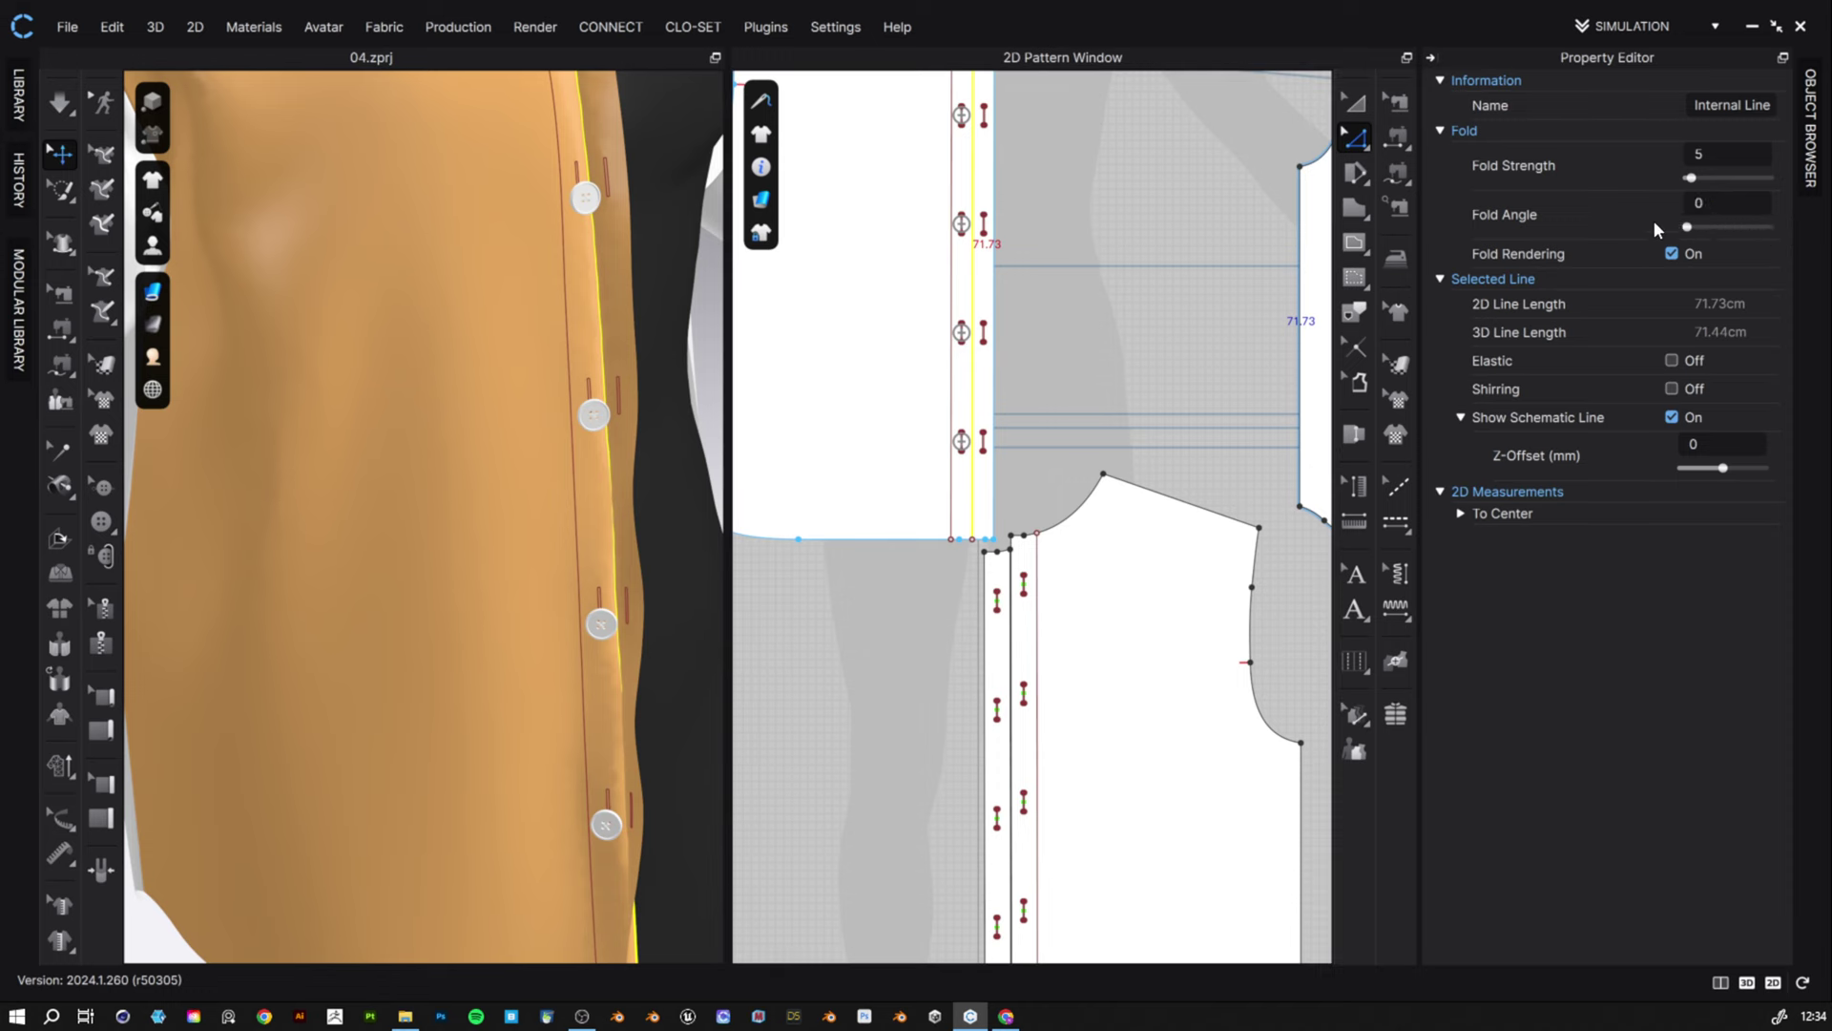
# - Try to deactivate the top button on the right front's placket
pyautogui.scroll(-5, 458, 434)
pyautogui.click(438, 451)
pyautogui.click(1075, 338)
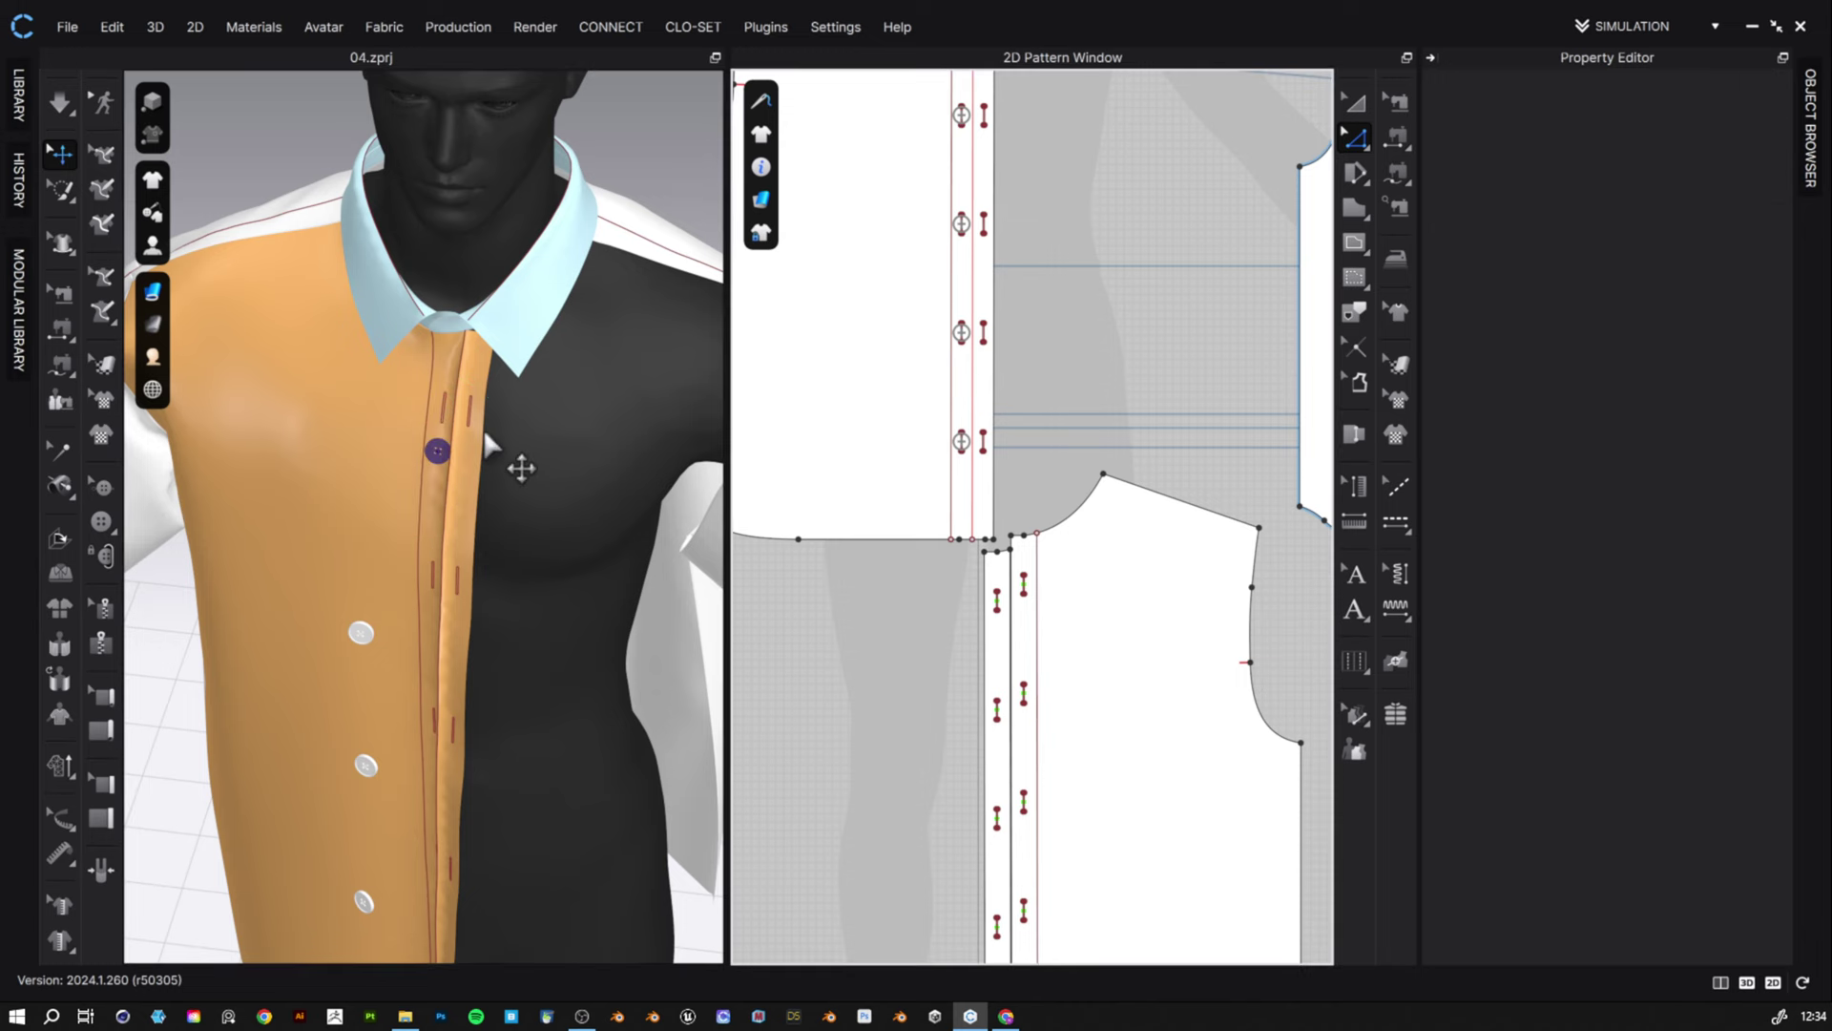
pyautogui.click(484, 428)
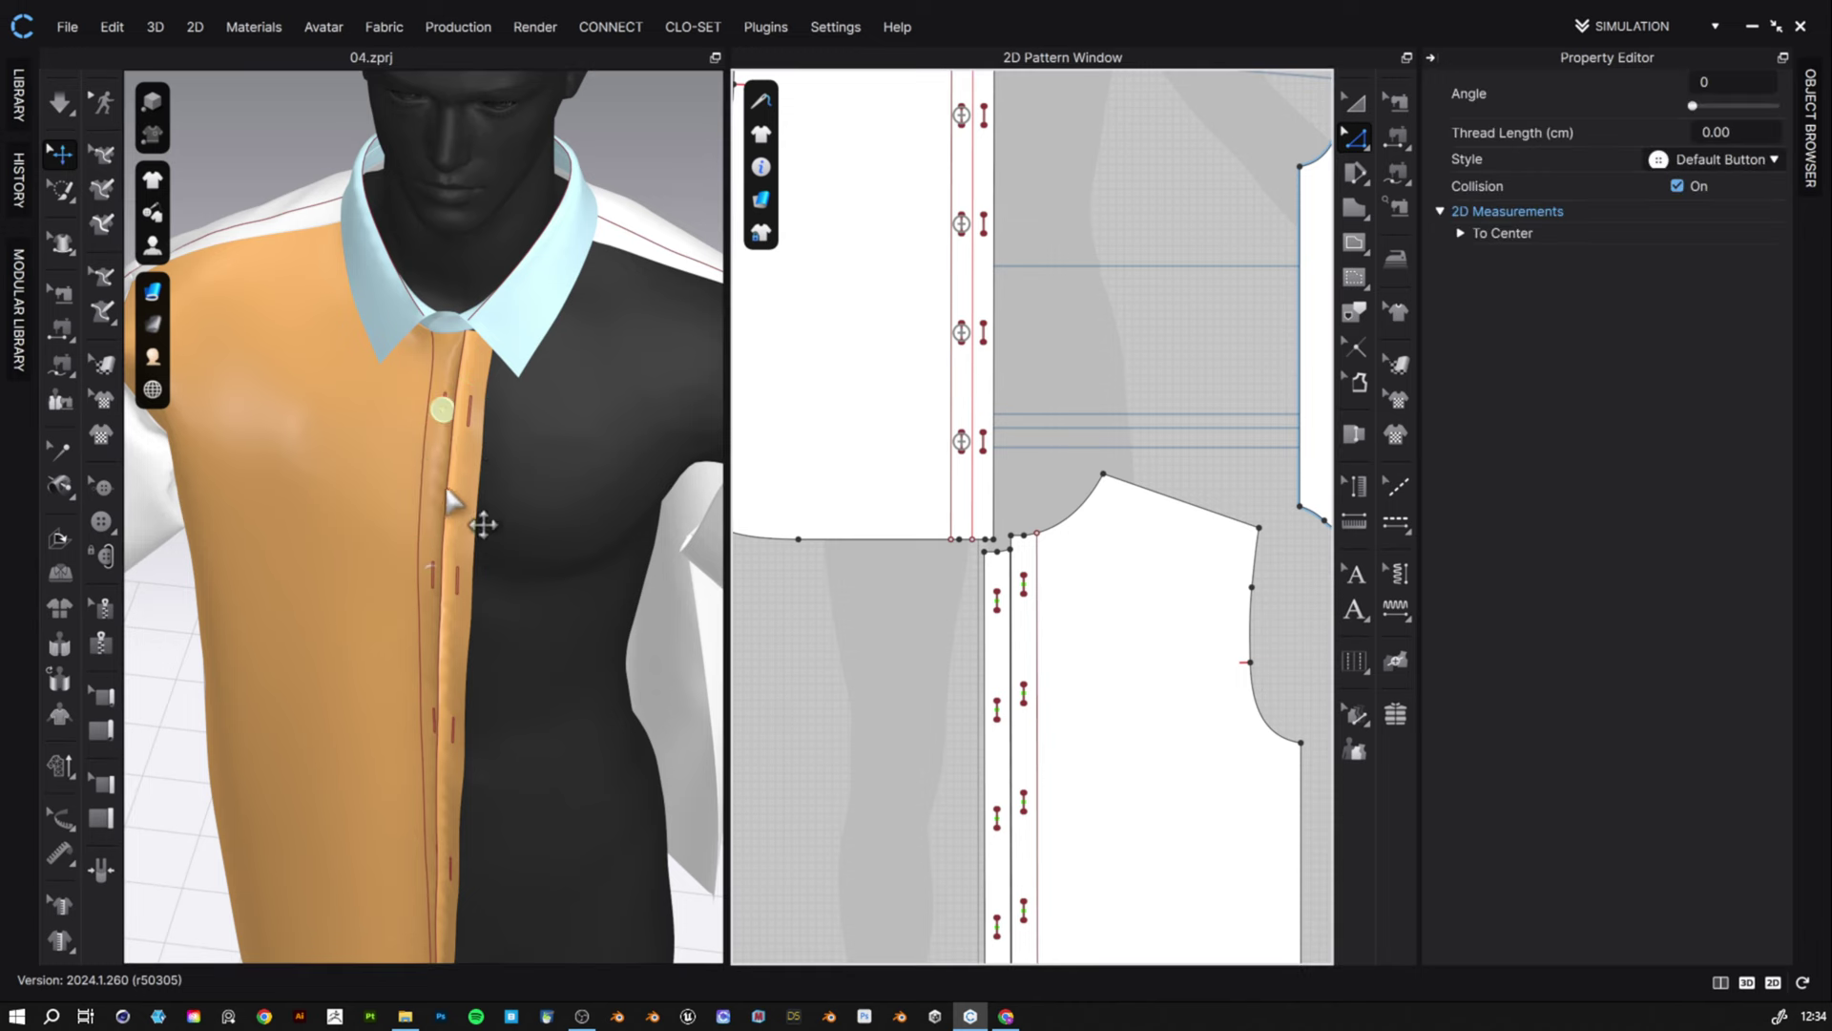
pyautogui.moveTo(445, 484); pyautogui.dragTo(483, 504, button='right')
pyautogui.click(484, 507)
pyautogui.hotkey('ctrl', 'z')
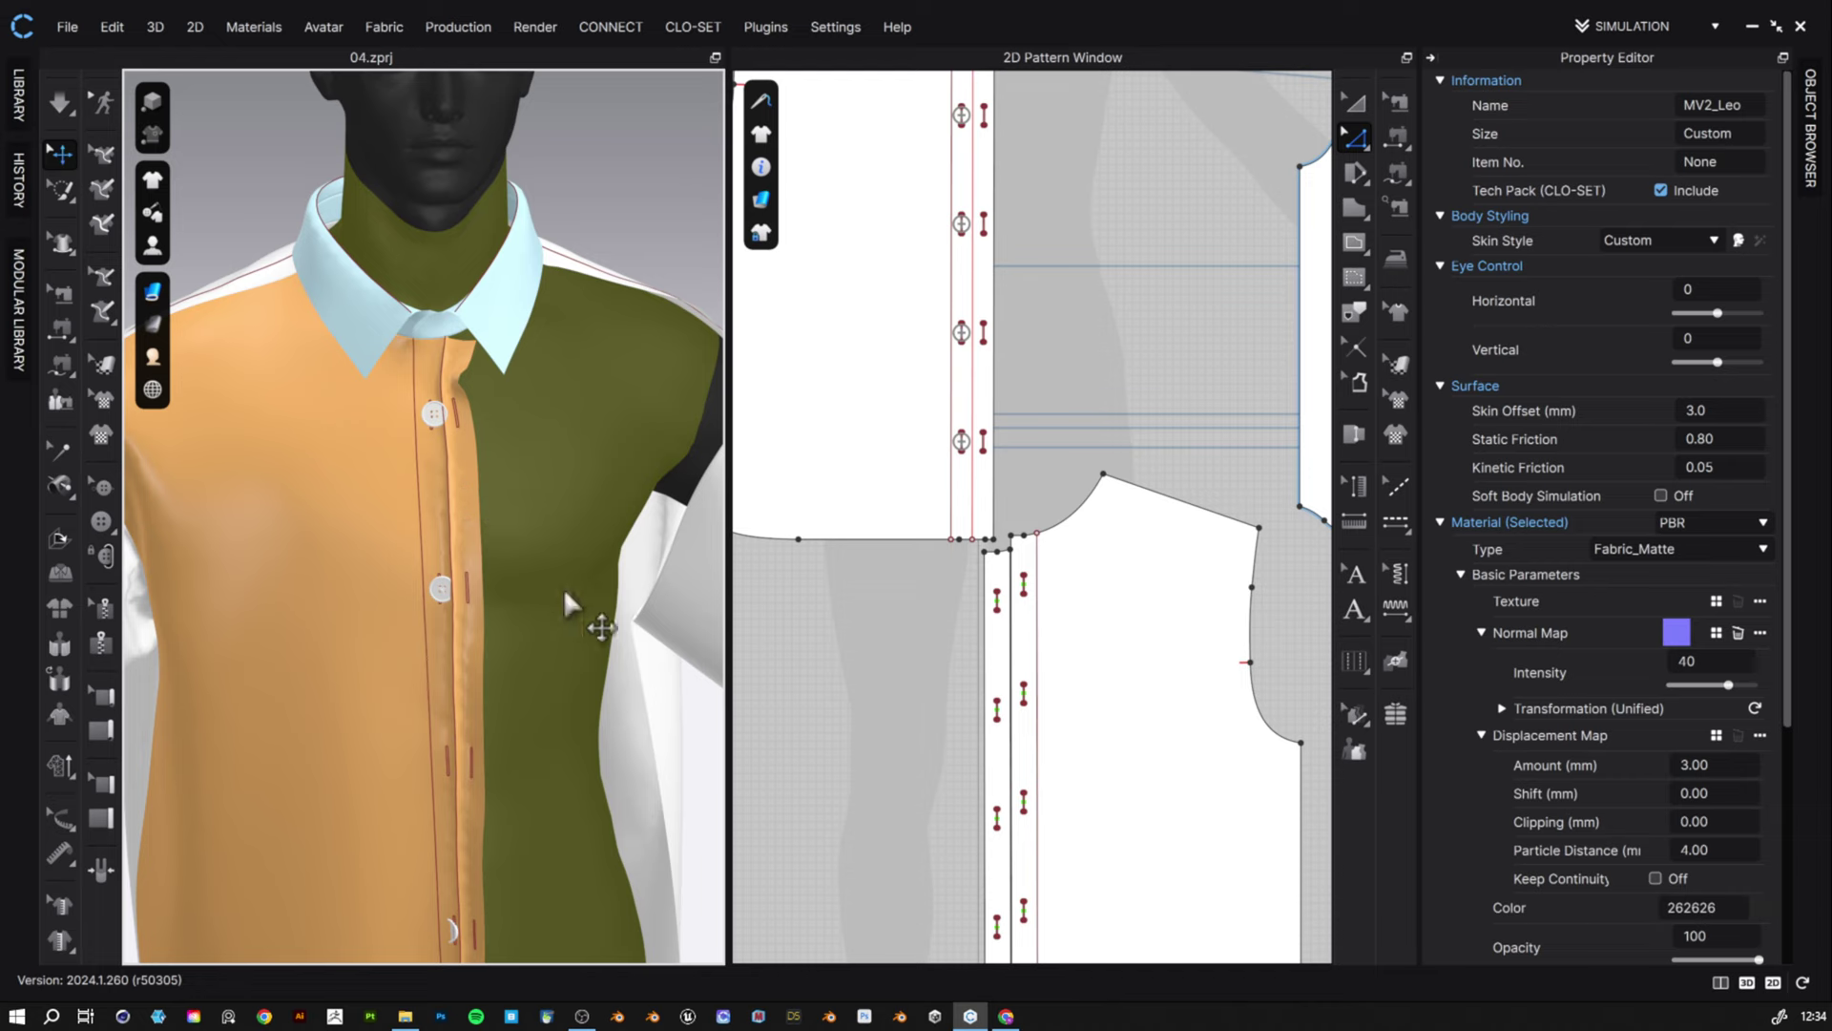
pyautogui.scroll(-3, 578, 613)
pyautogui.scroll(-3, 578, 612)
pyautogui.moveTo(546, 612); pyautogui.dragTo(547, 584, button='middle')
pyautogui.click(399, 527)
pyautogui.hotkey('shift', 'q')
pyautogui.hotkey('shift', 'q')
# - Deactivate the buttons along the right front's placket one by one
pyautogui.scroll(5, 446, 533)
pyautogui.moveTo(535, 534); pyautogui.dragTo(420, 535, button='right')
pyautogui.rightClick(474, 401)
pyautogui.click(534, 475)
pyautogui.rightClick(454, 680)
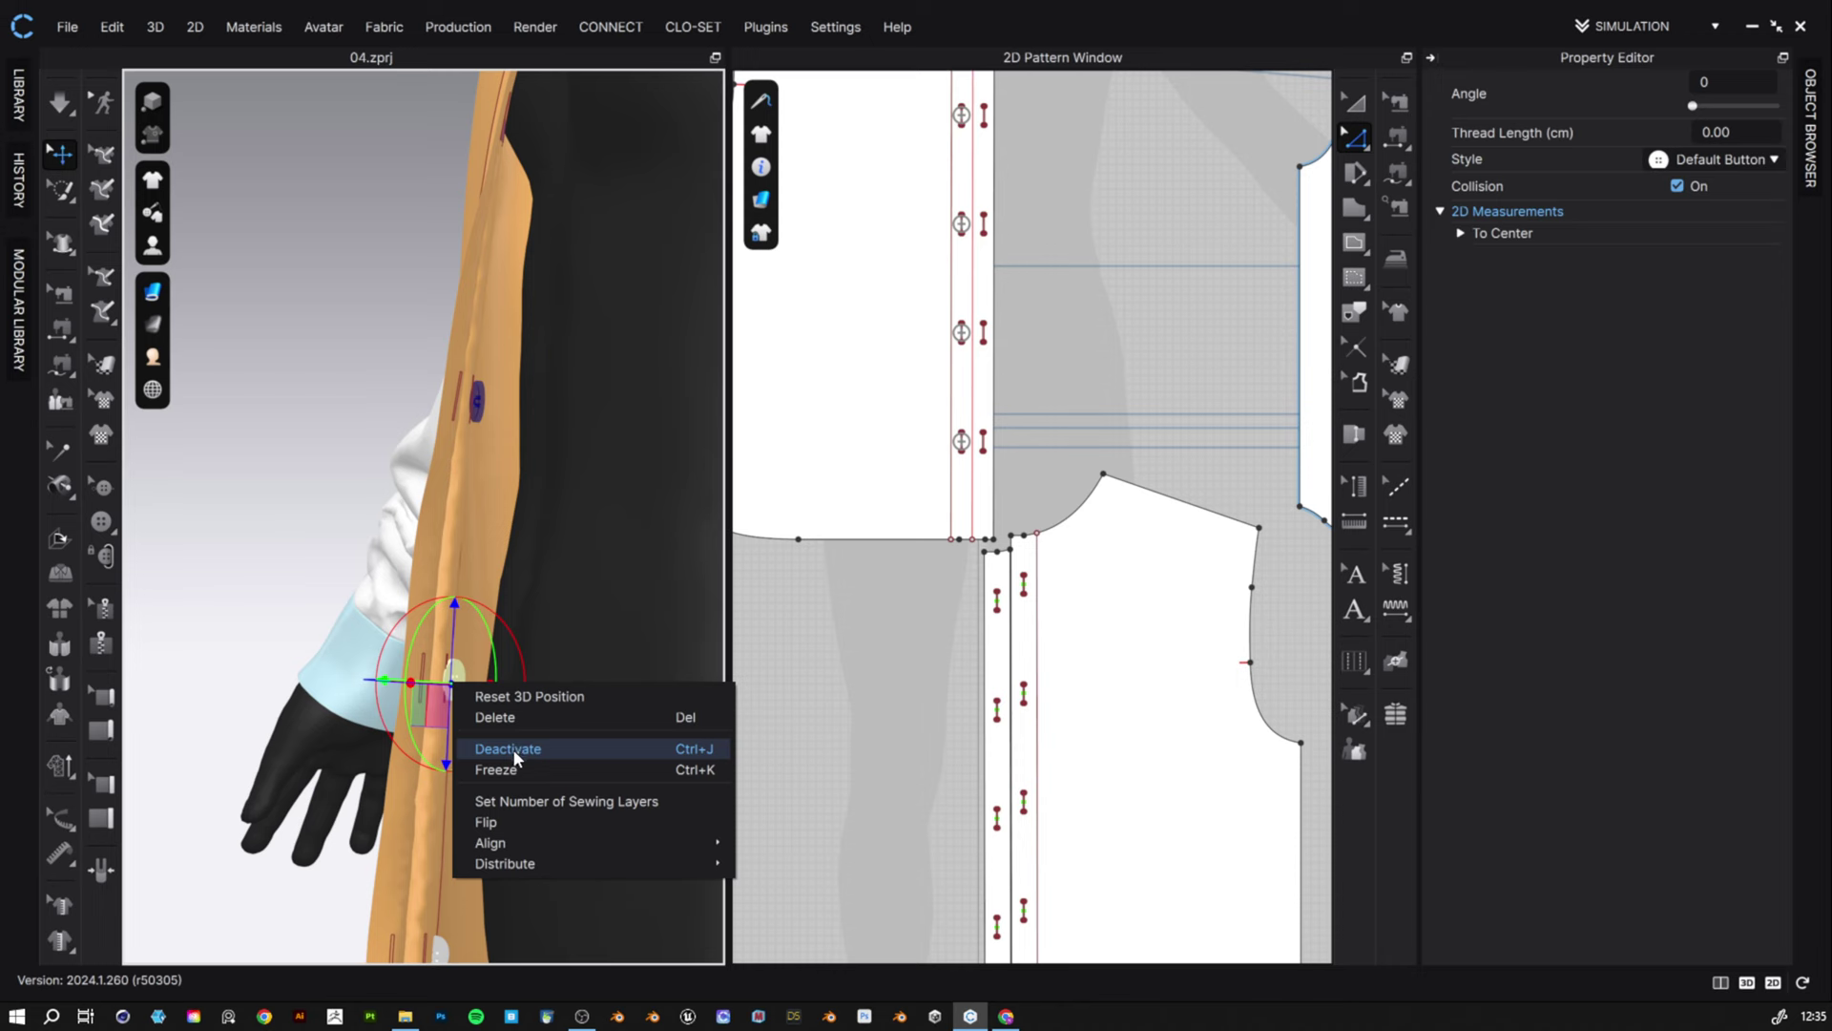
pyautogui.click(513, 751)
pyautogui.moveTo(546, 729); pyautogui.dragTo(539, 484, button='middle')
pyautogui.rightClick(431, 718)
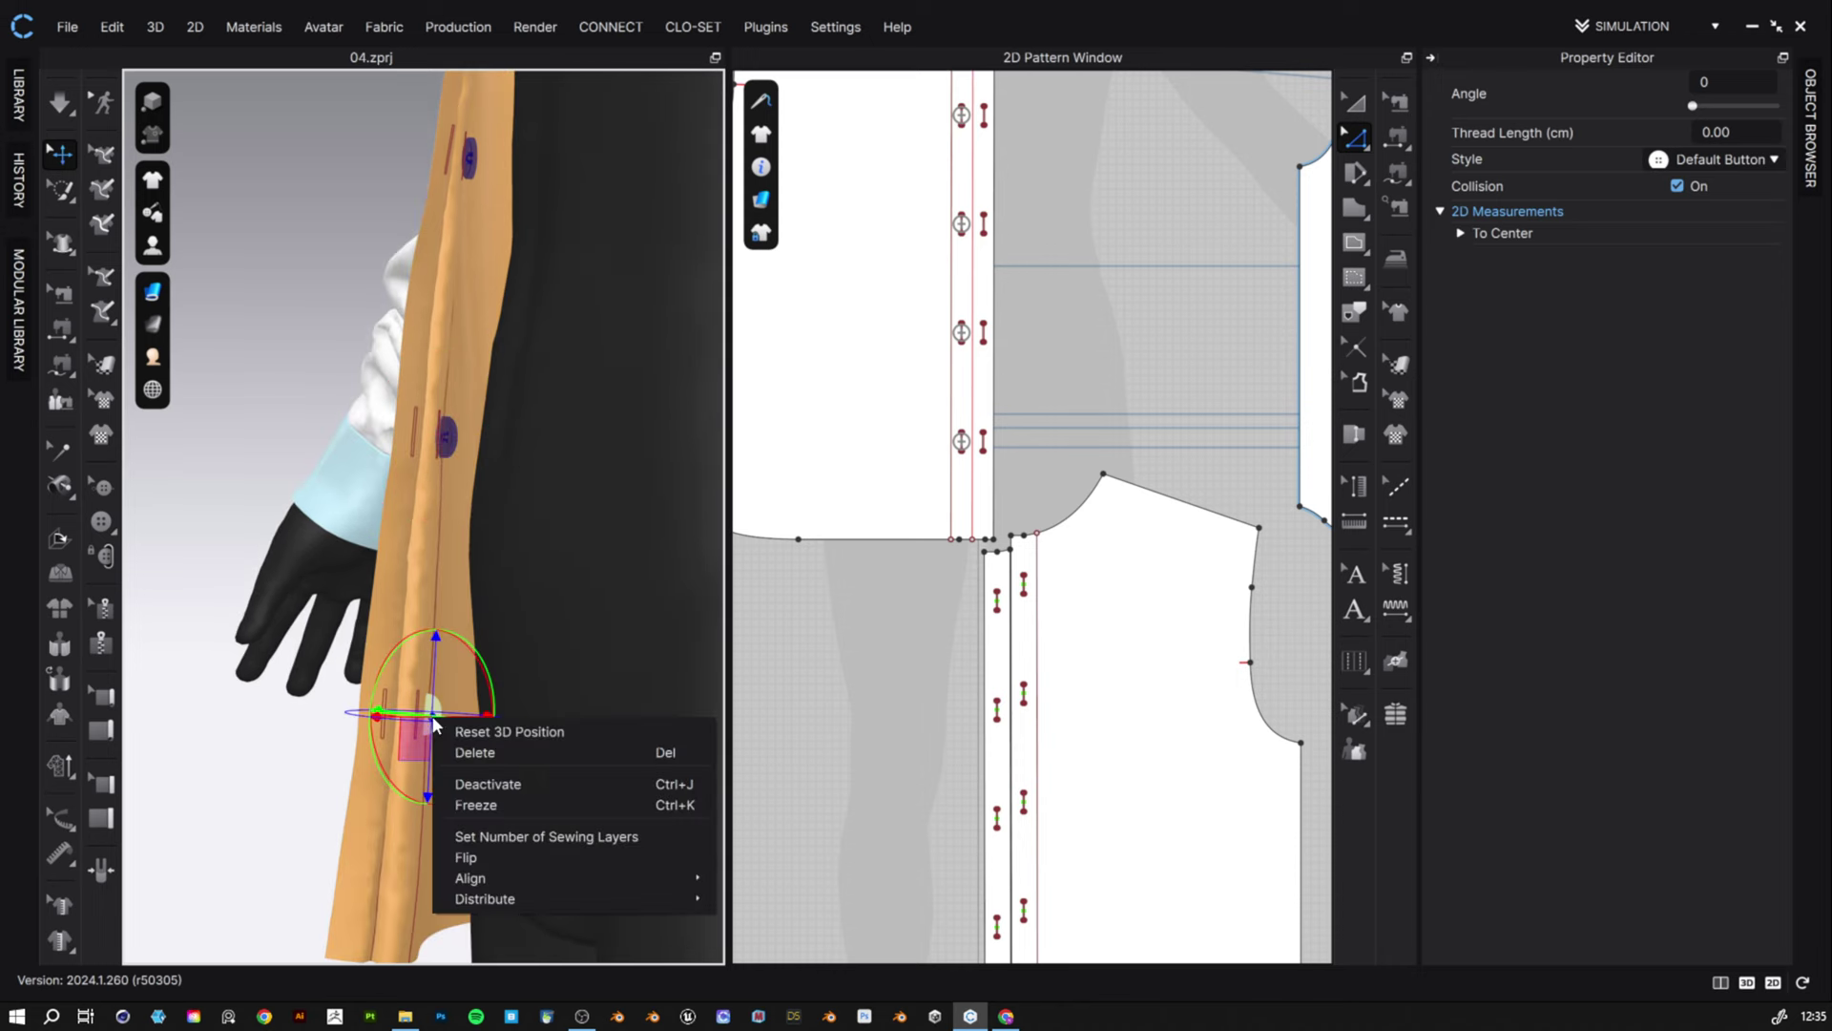
pyautogui.click(512, 783)
pyautogui.scroll(-5, 502, 735)
pyautogui.moveTo(422, 634); pyautogui.dragTo(487, 564, button='right')
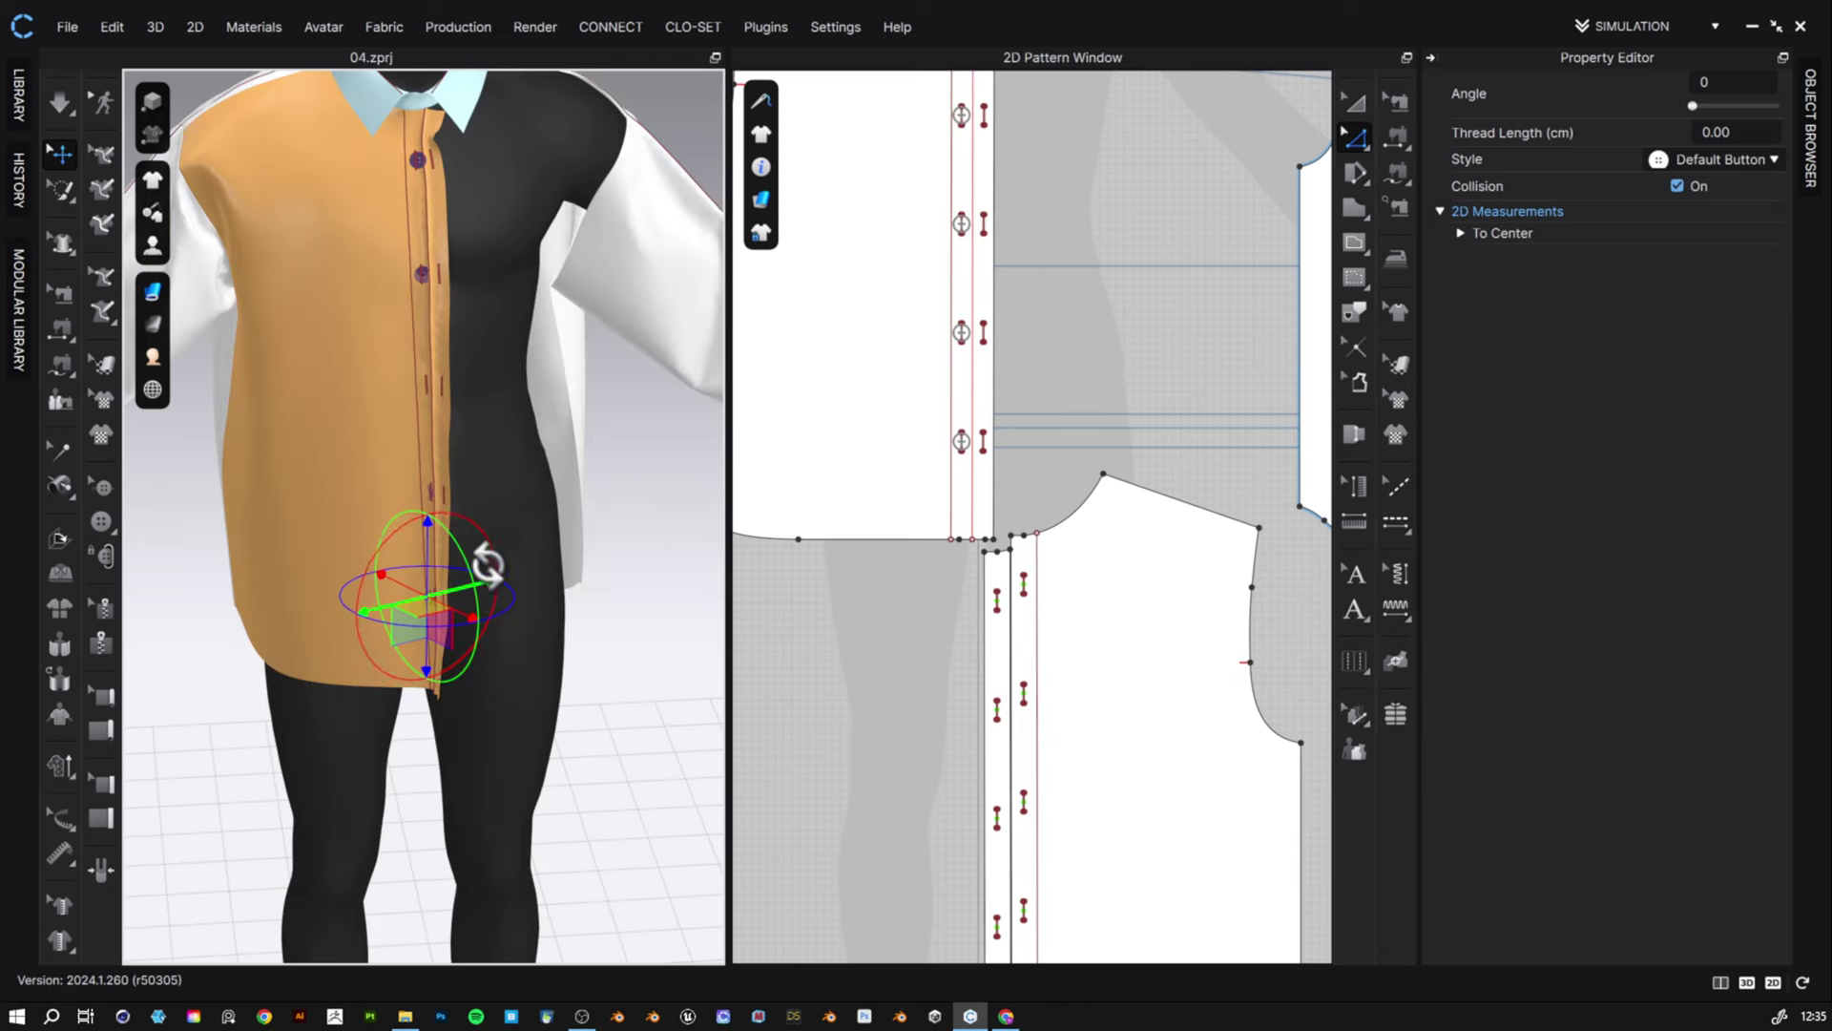
# - Run the simulation to fold the right front's placket inward, and stop it once settled
pyautogui.moveTo(542, 383); pyautogui.dragTo(545, 433, button='middle')
pyautogui.scroll(-4, 545, 433)
pyautogui.scroll(5, 420, 477)
pyautogui.click(858, 382)
pyautogui.press('space')
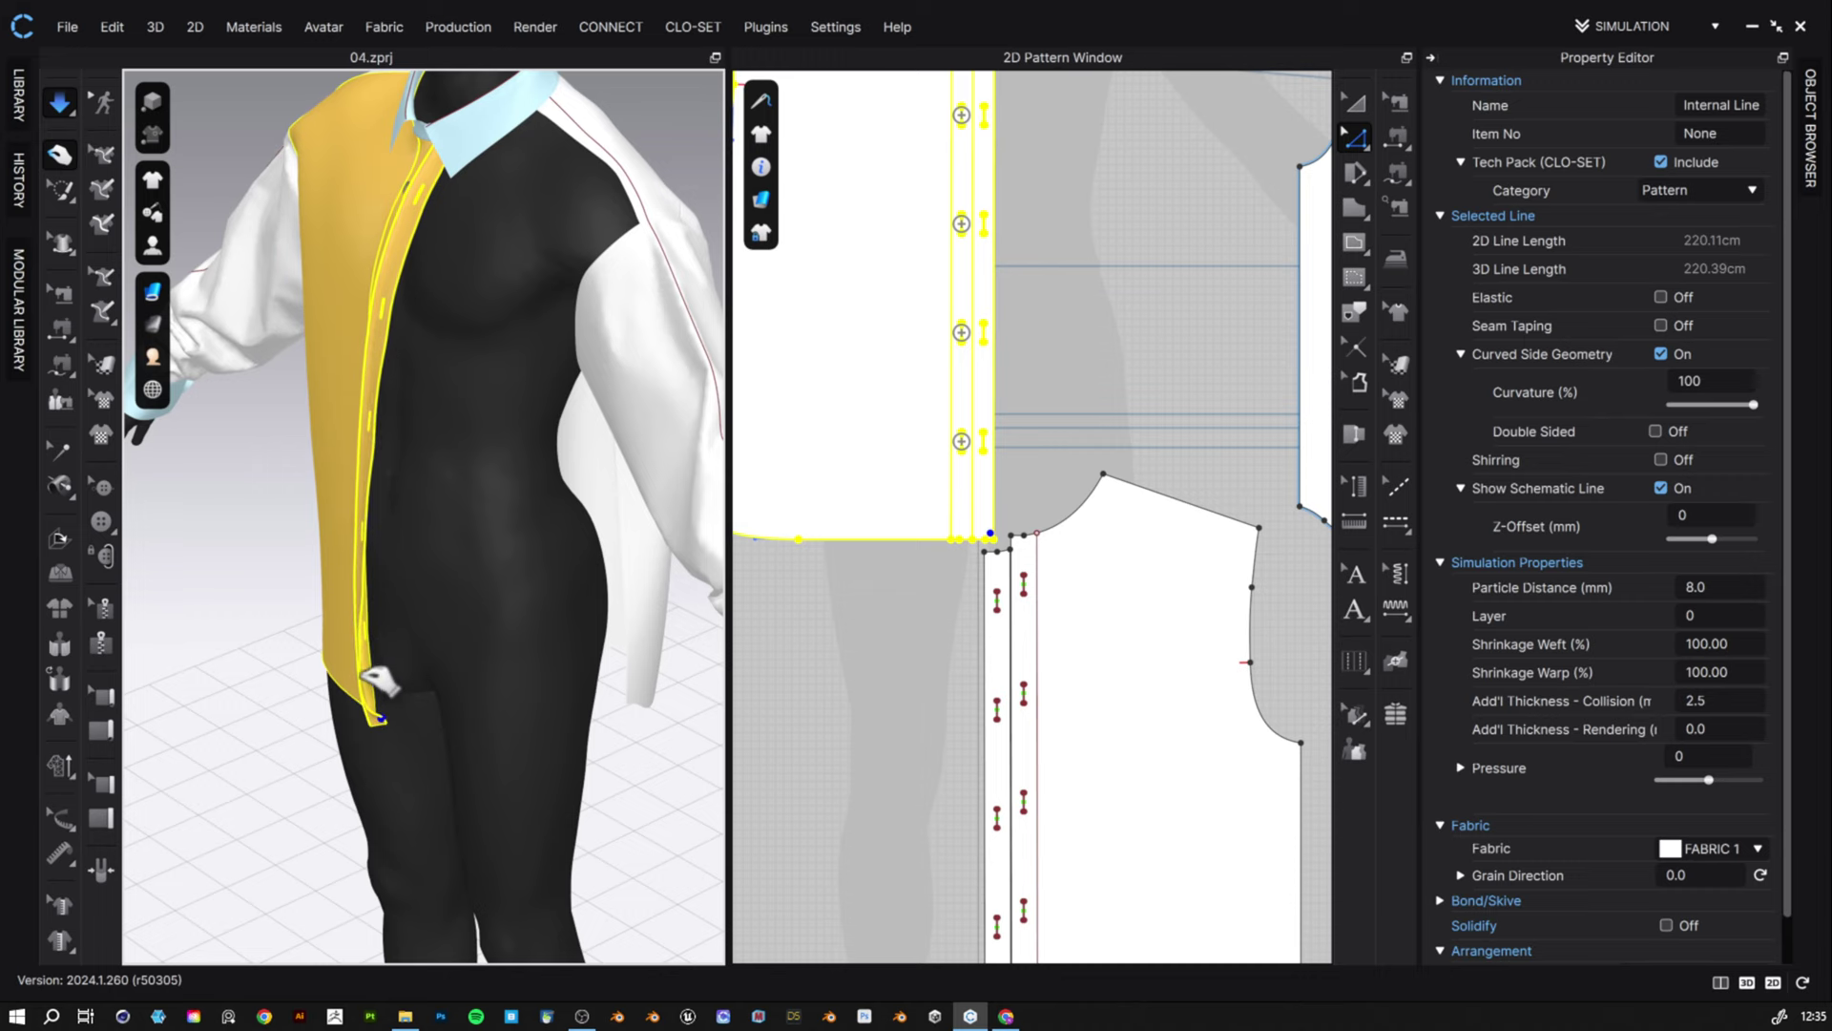
pyautogui.click(945, 618)
pyautogui.press('space')
# - Free-sew the two hem halves of the right front's placket together from the fold line outward, and simulate
pyautogui.scroll(5, 982, 515)
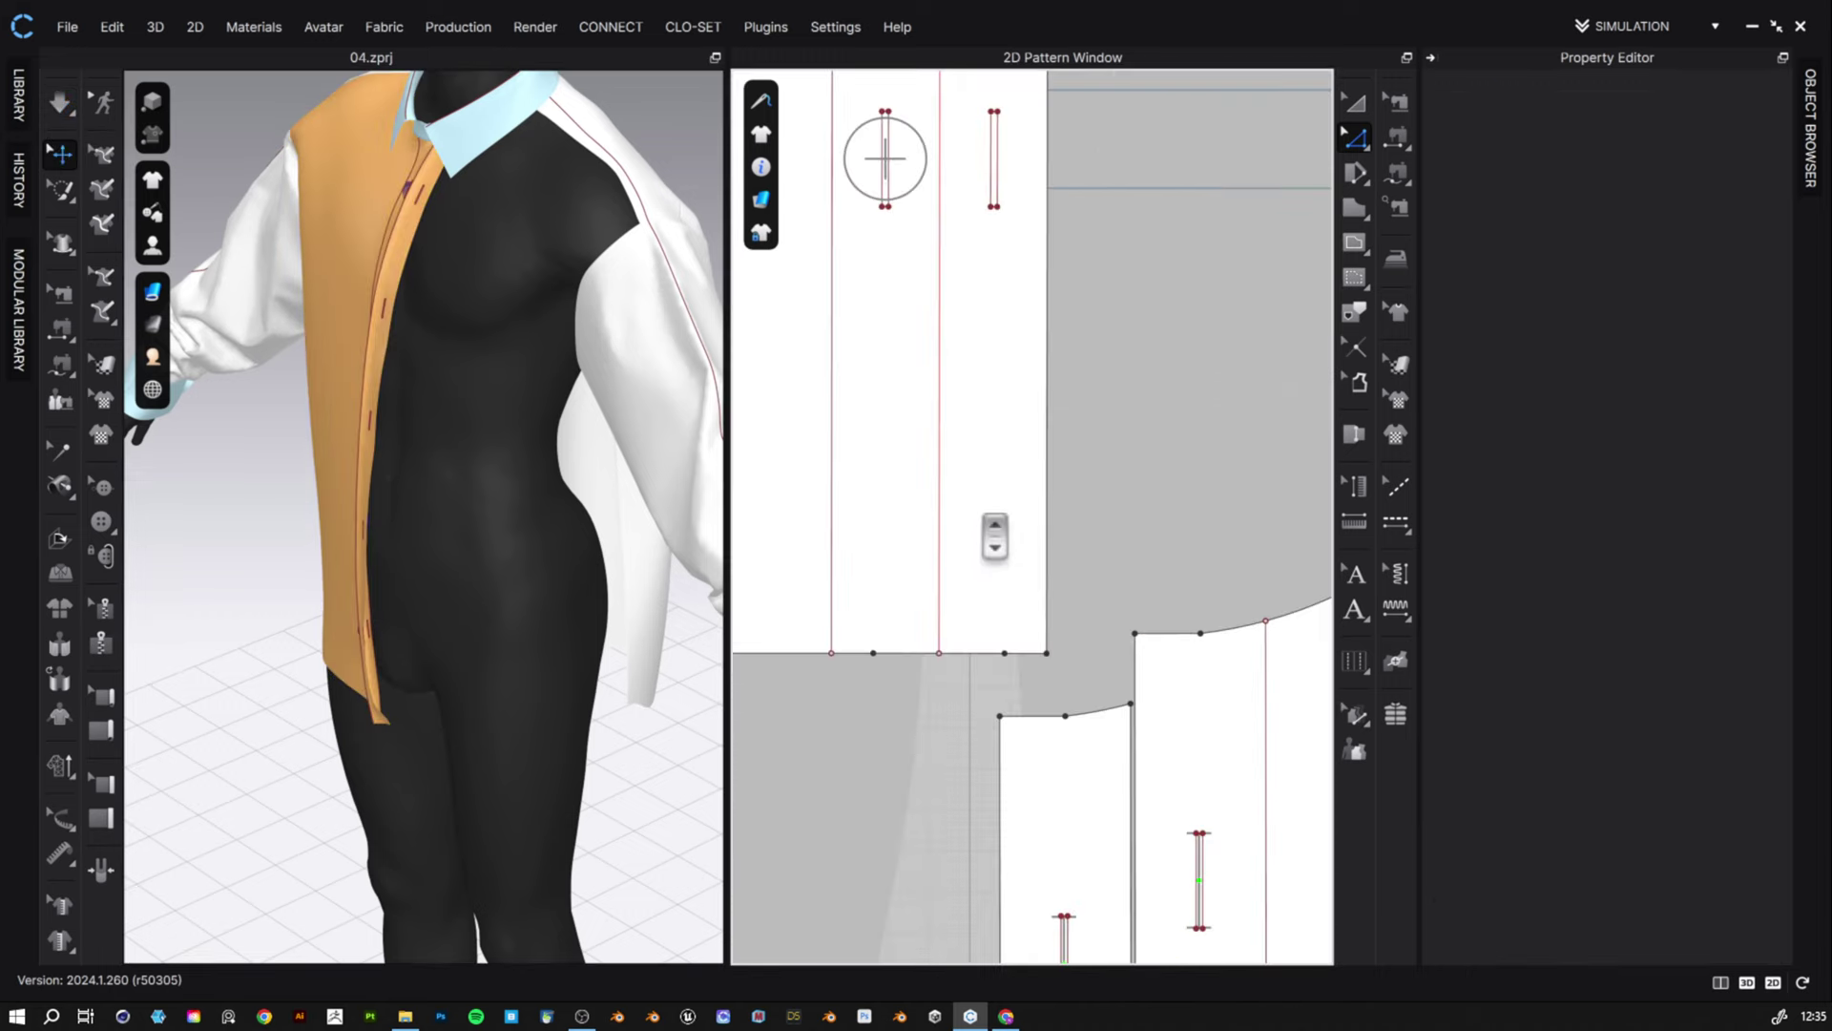
pyautogui.click(1398, 174)
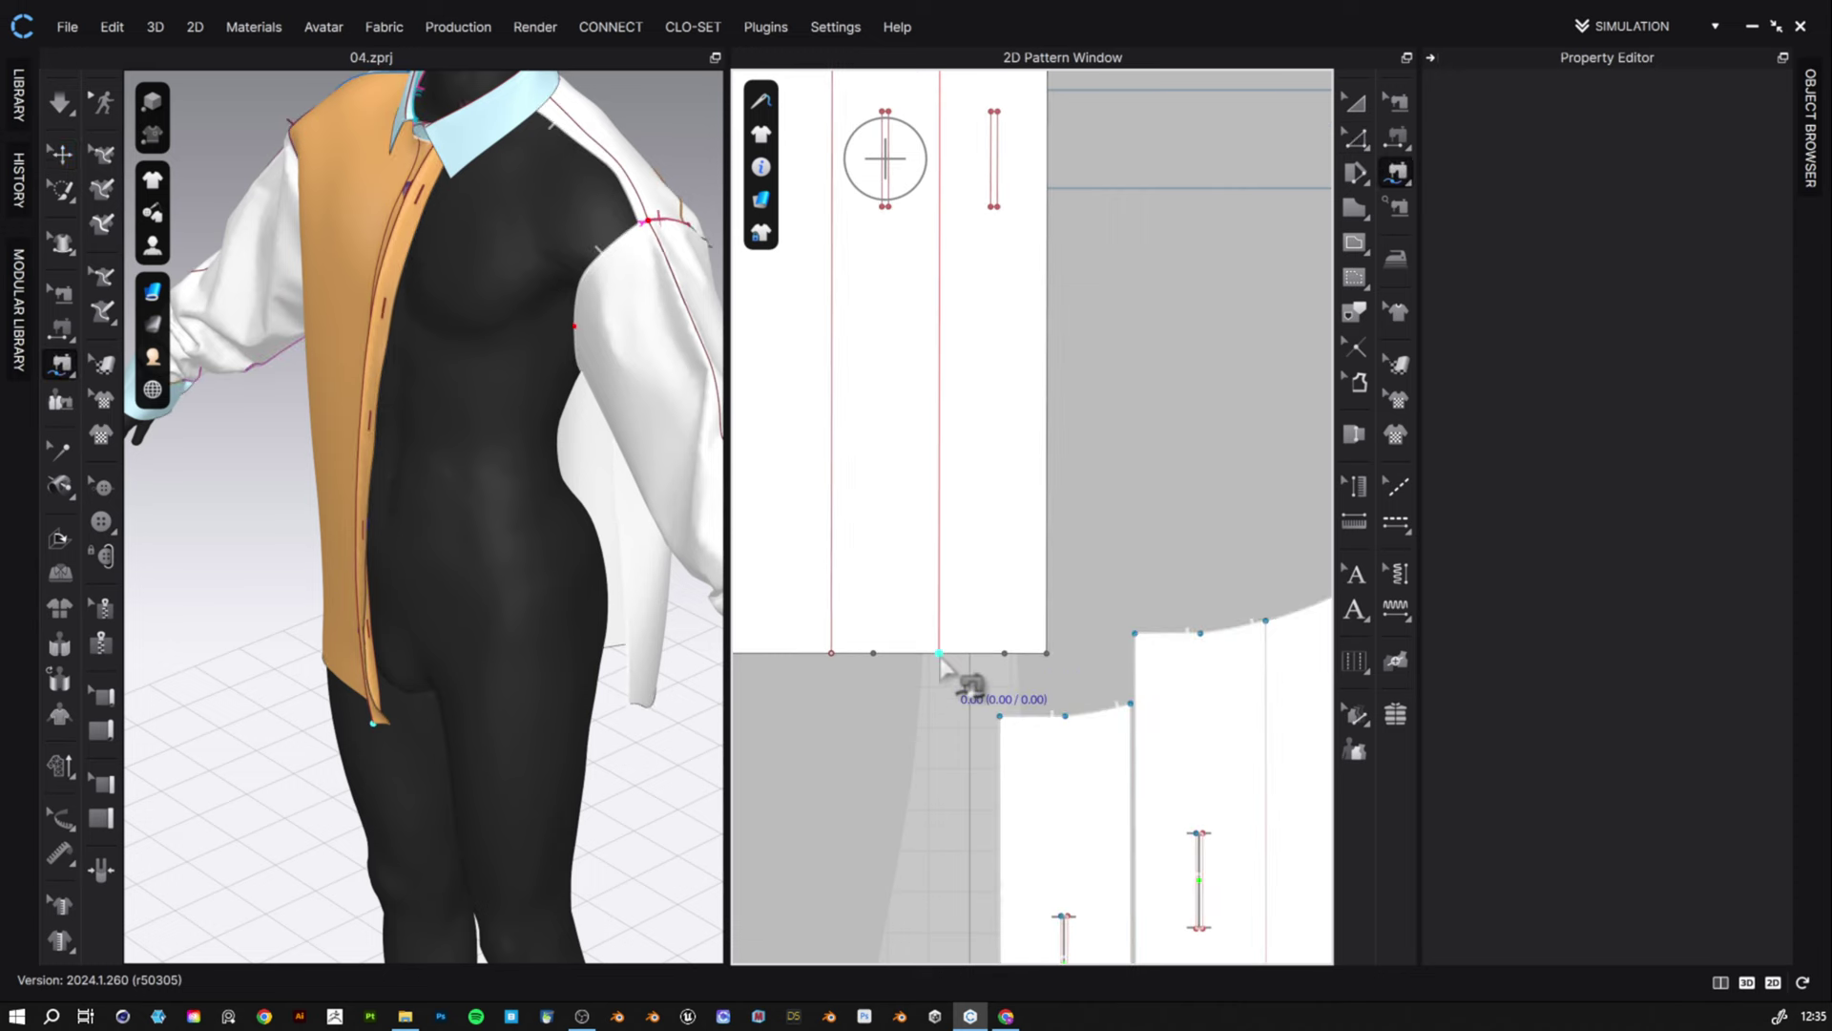
pyautogui.click(940, 657)
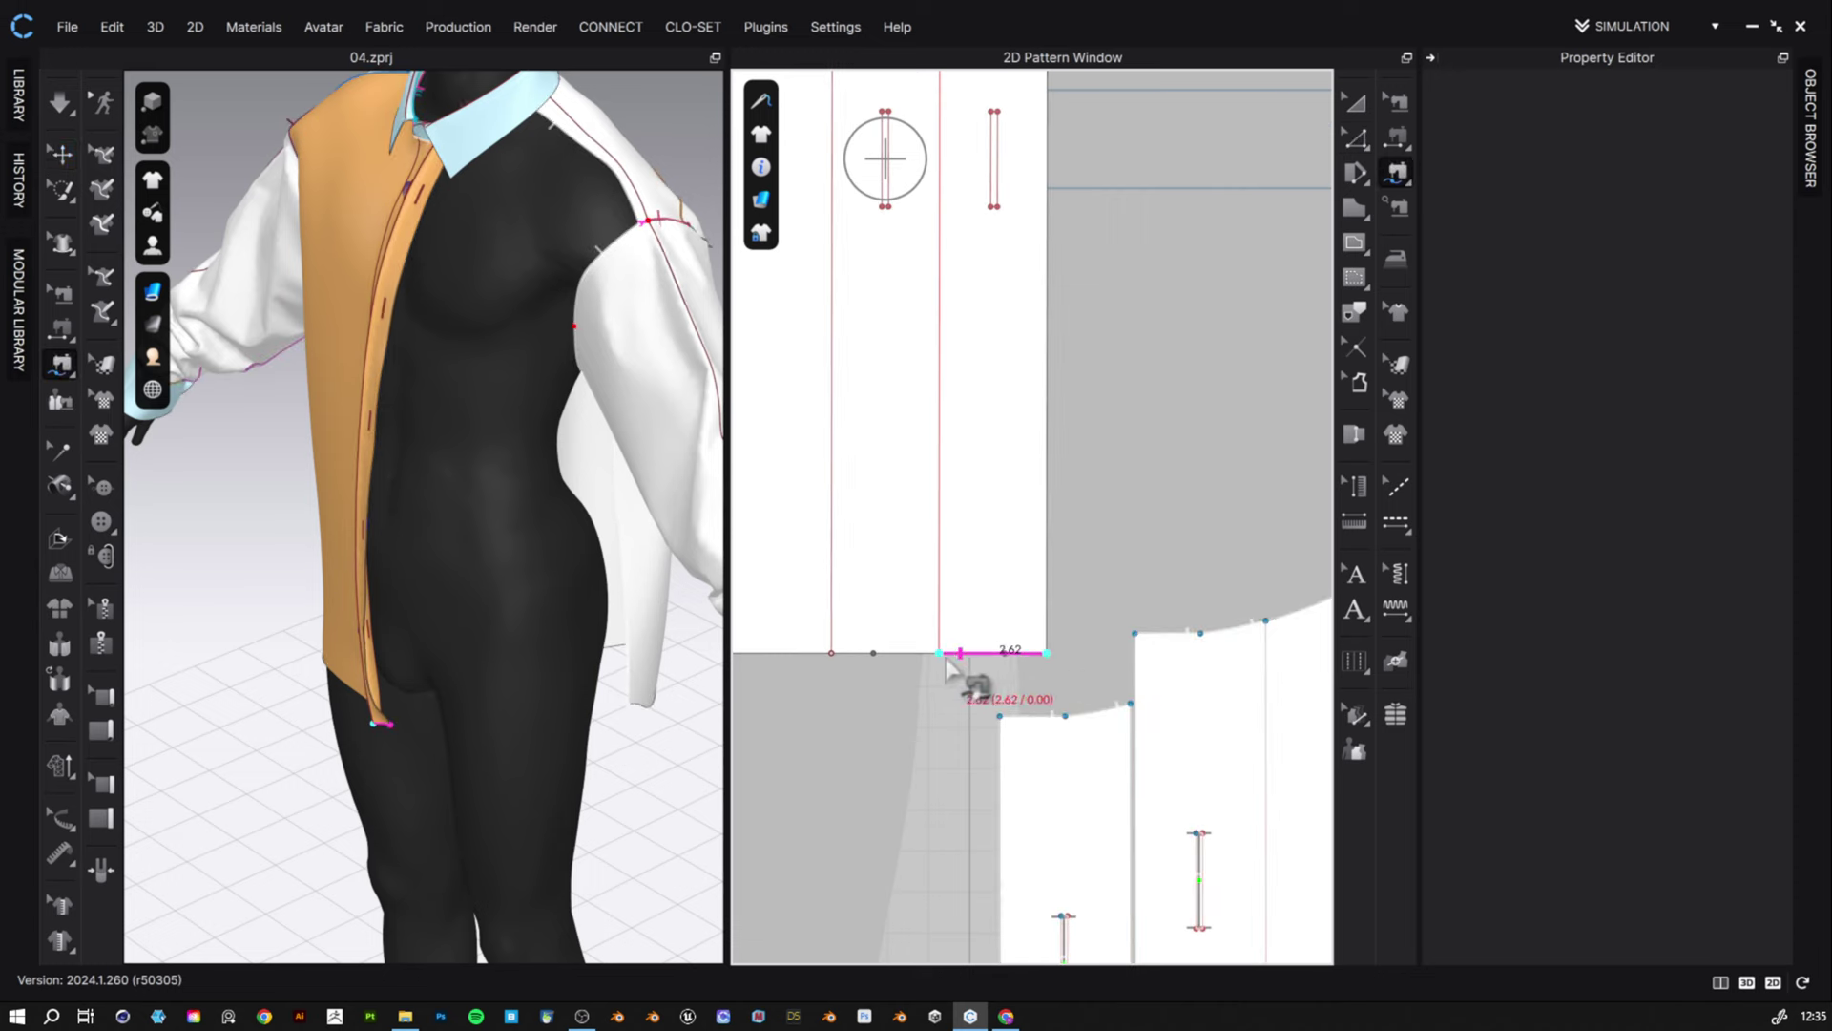
pyautogui.click(832, 654)
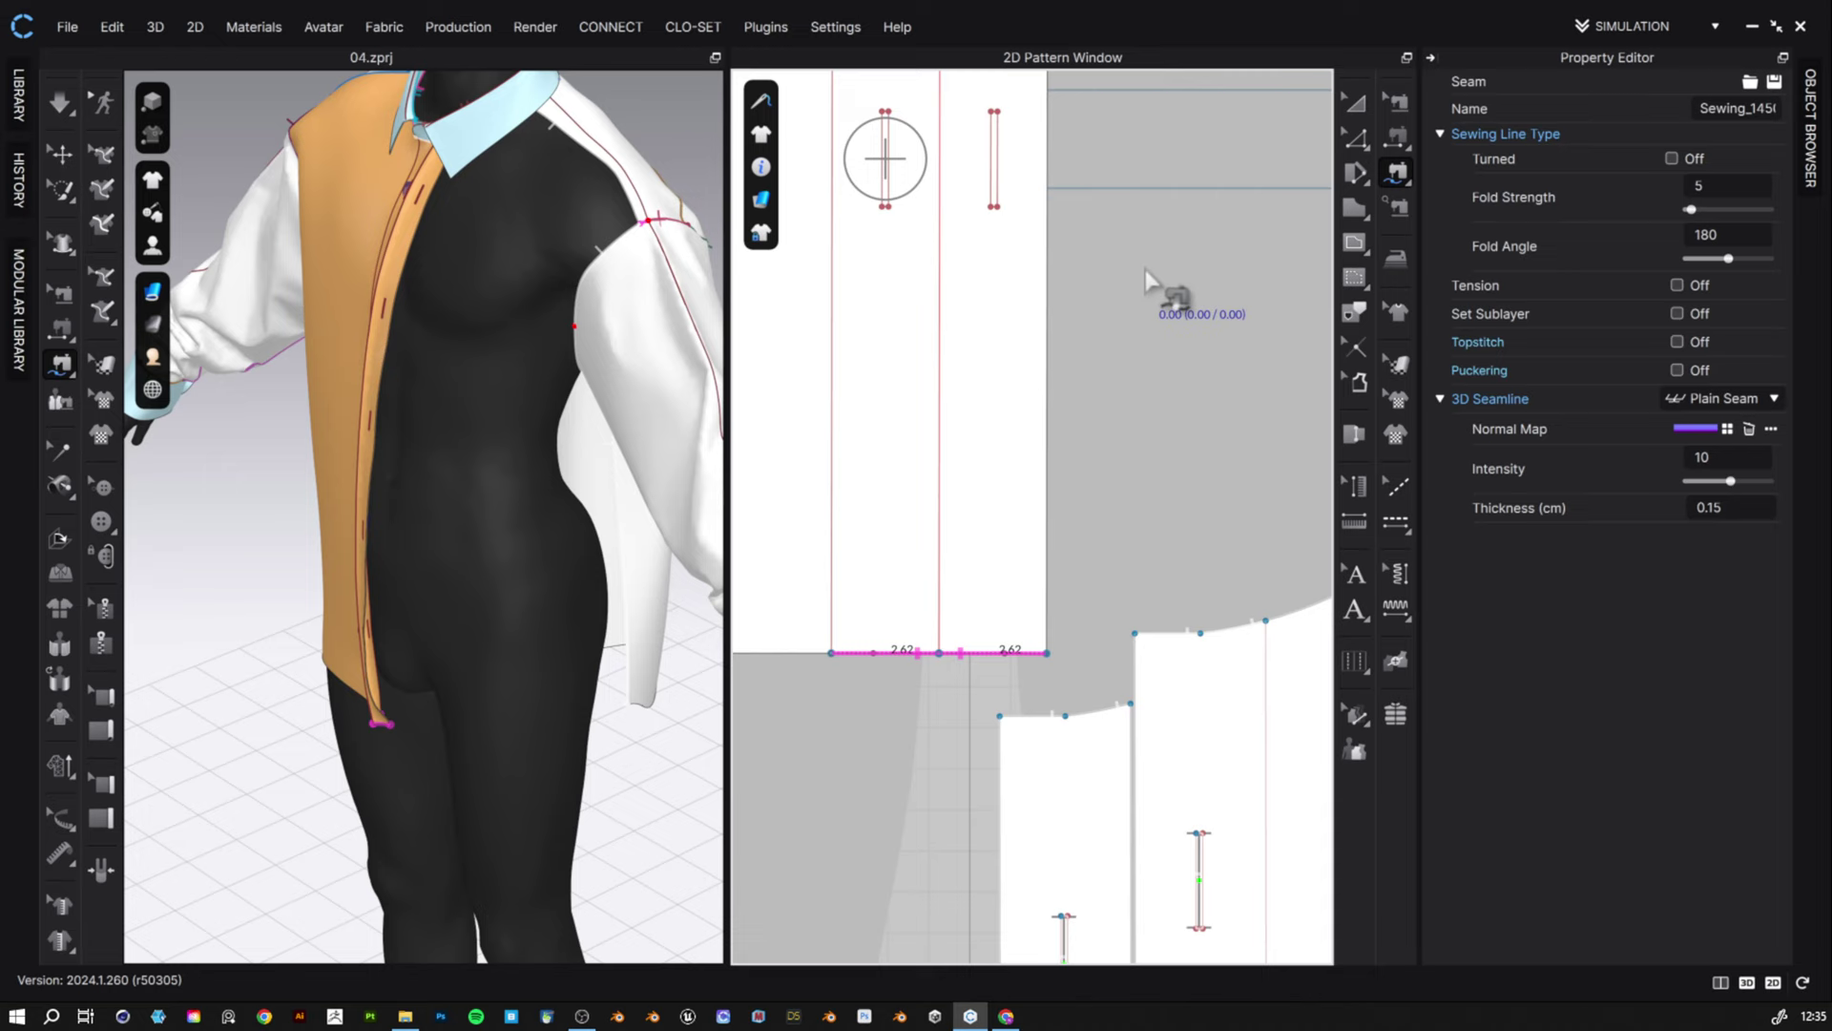
pyautogui.click(1353, 99)
pyautogui.press('space')
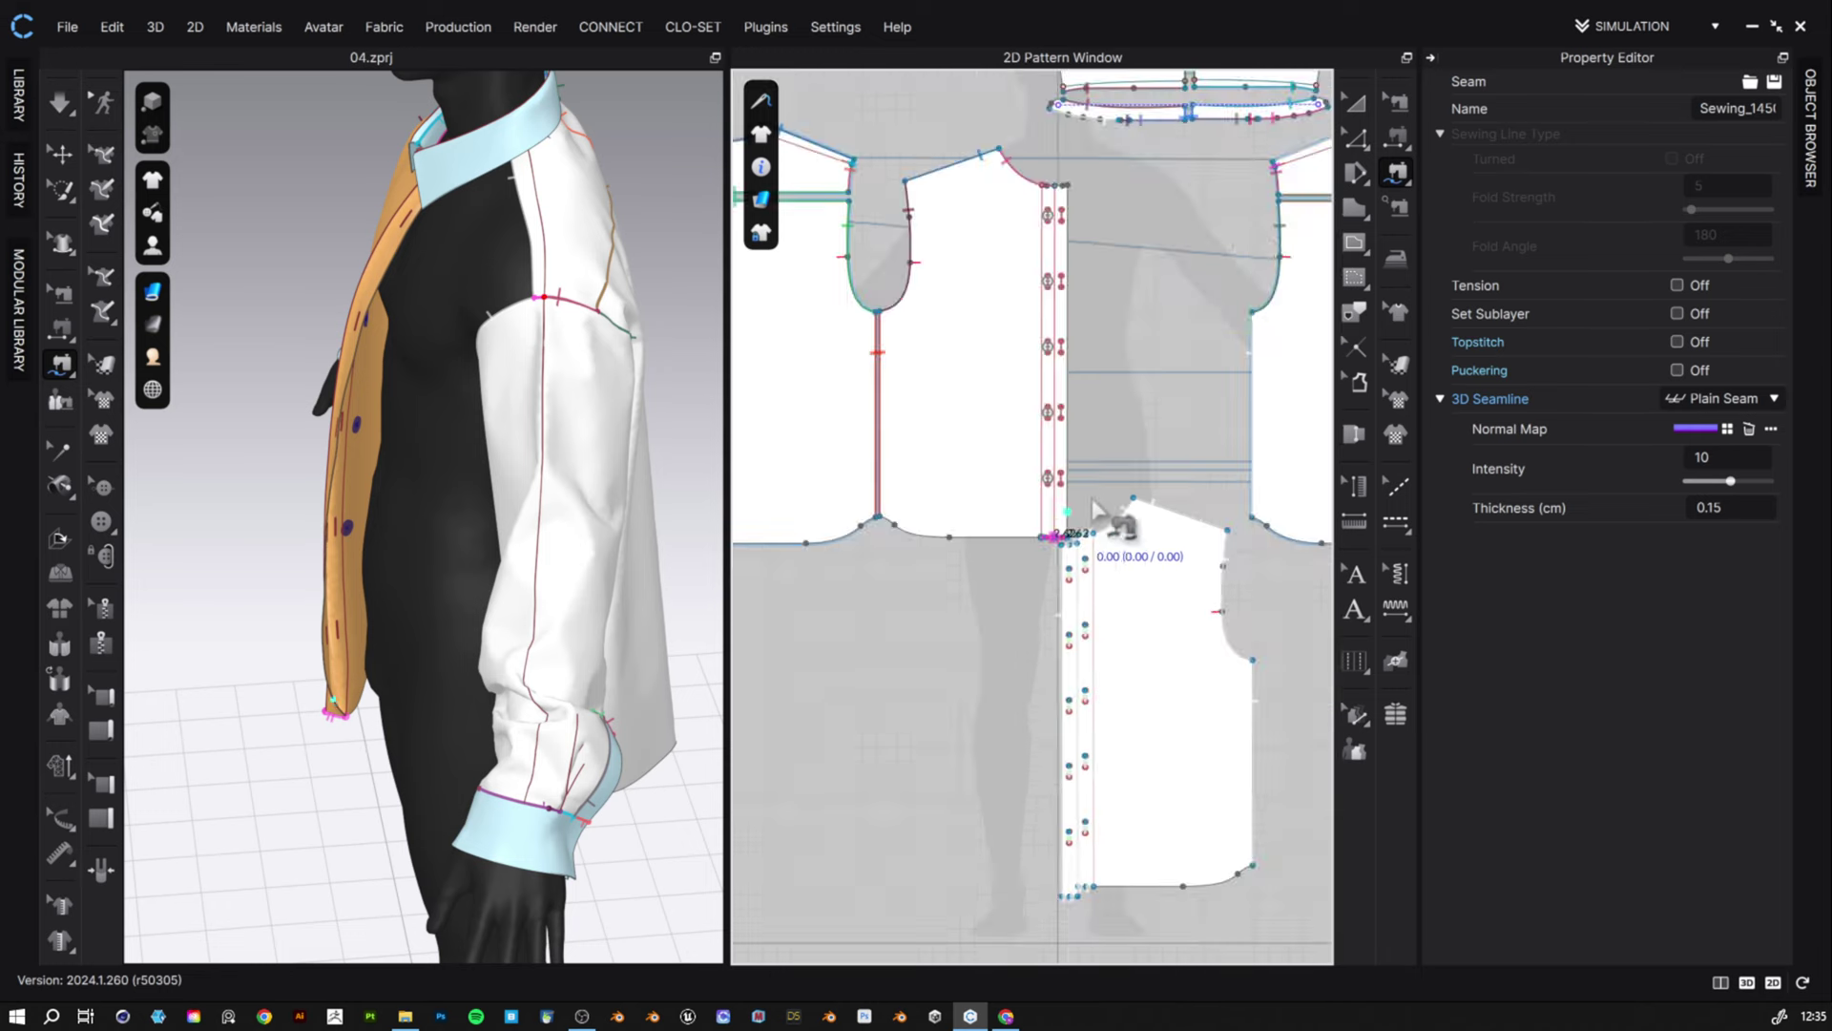
# - Sew the right front's long outer edge to the internal line along the placket's inner side with Segment Sewing
pyautogui.click(1067, 258)
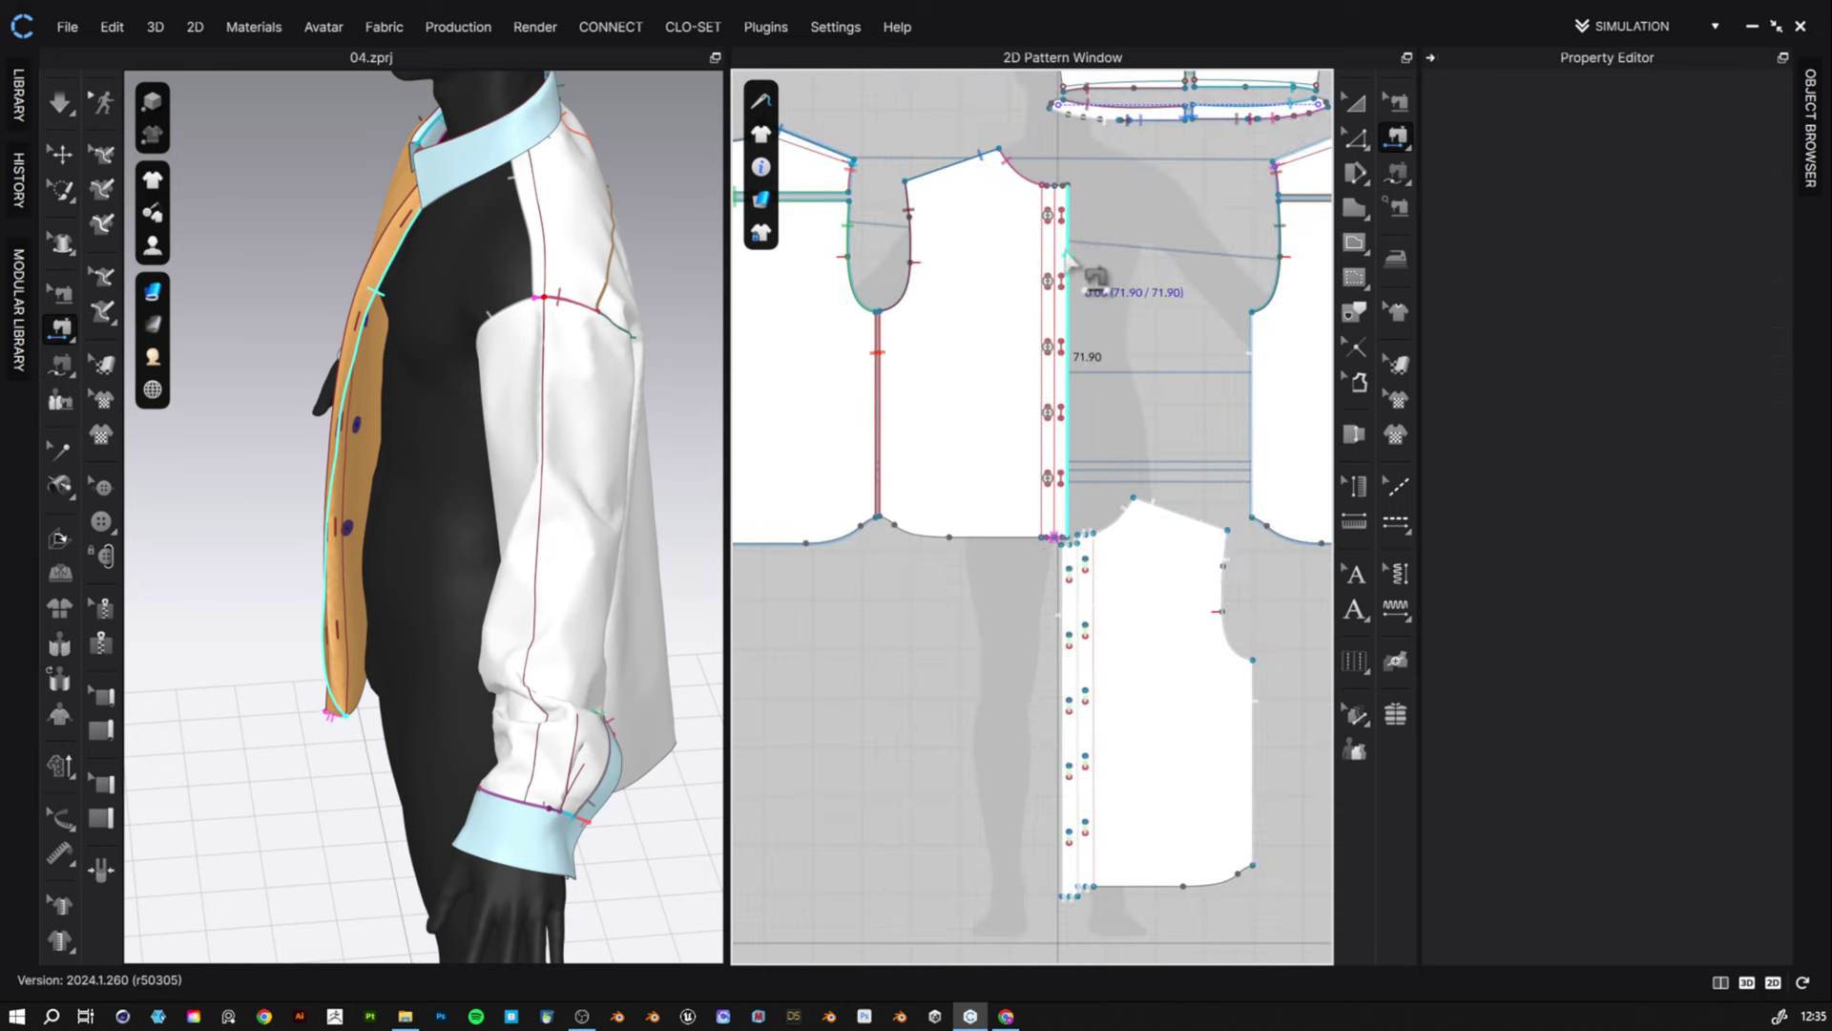
pyautogui.click(1044, 260)
pyautogui.click(1350, 109)
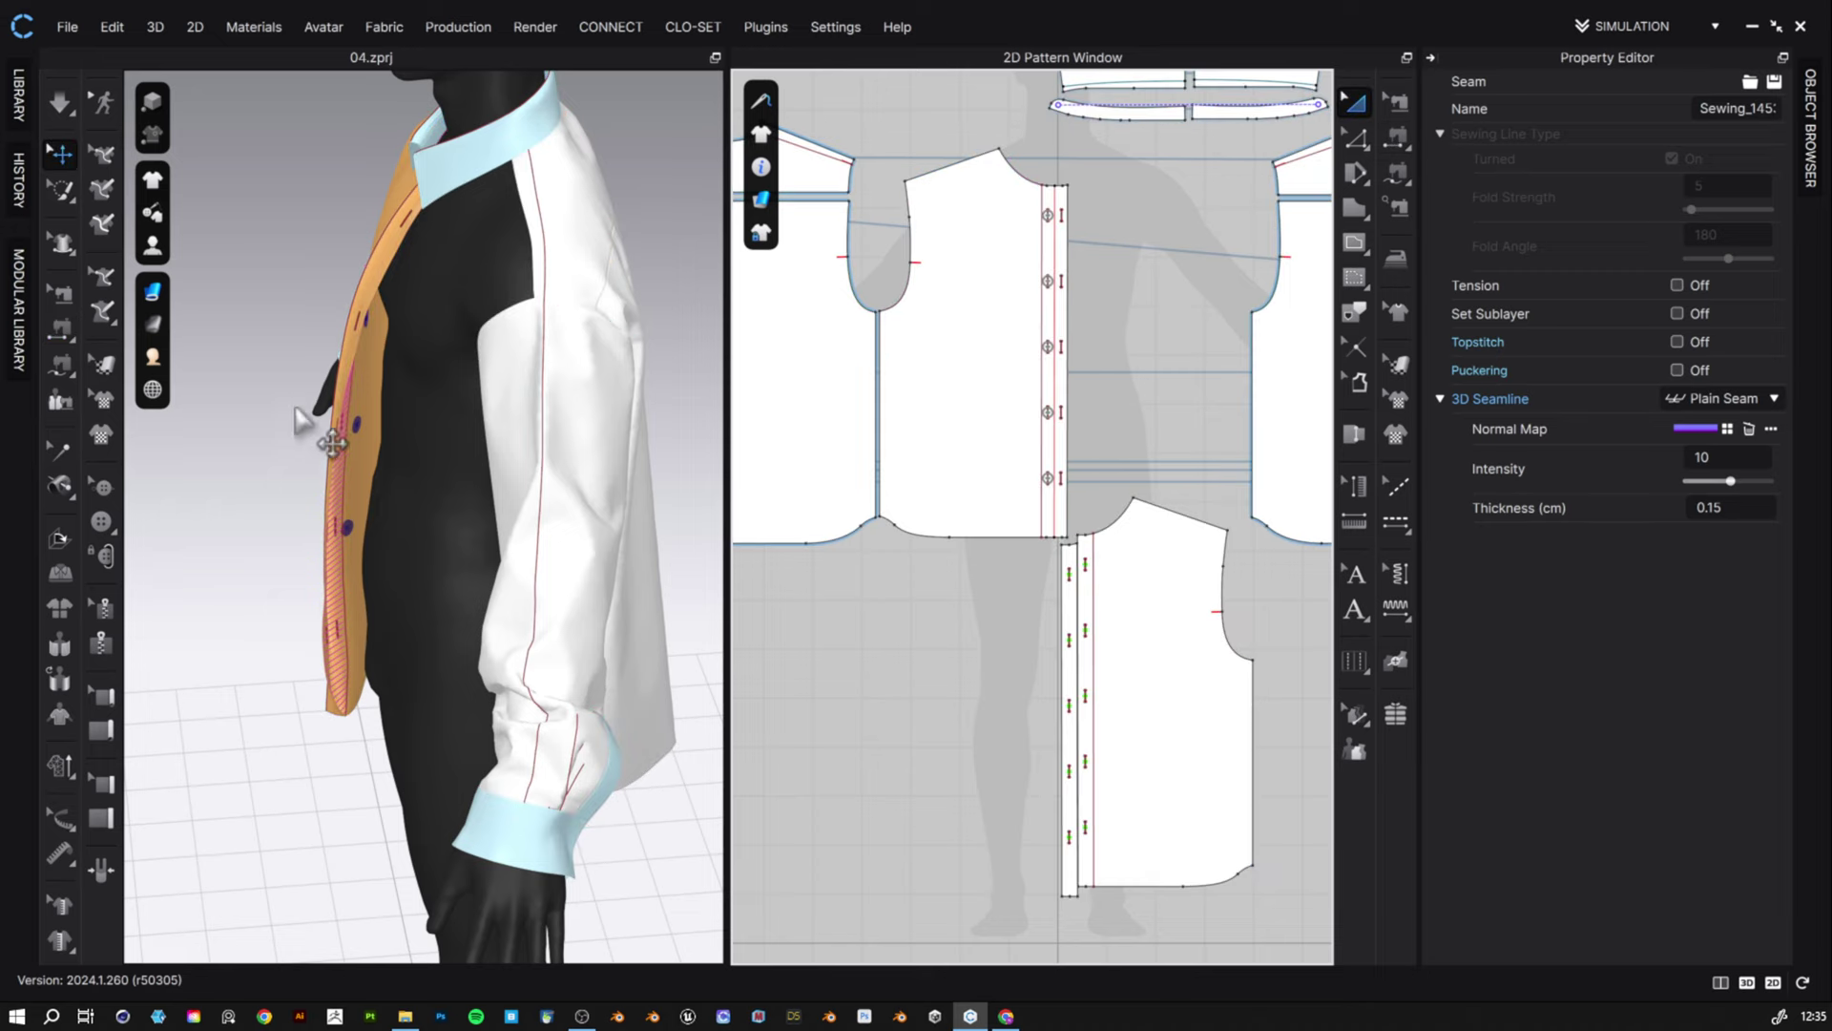
# - Simulate the garment to close the right front's sewn placket, viewing it from the front
pyautogui.moveTo(298, 412); pyautogui.dragTo(336, 711, button='right')
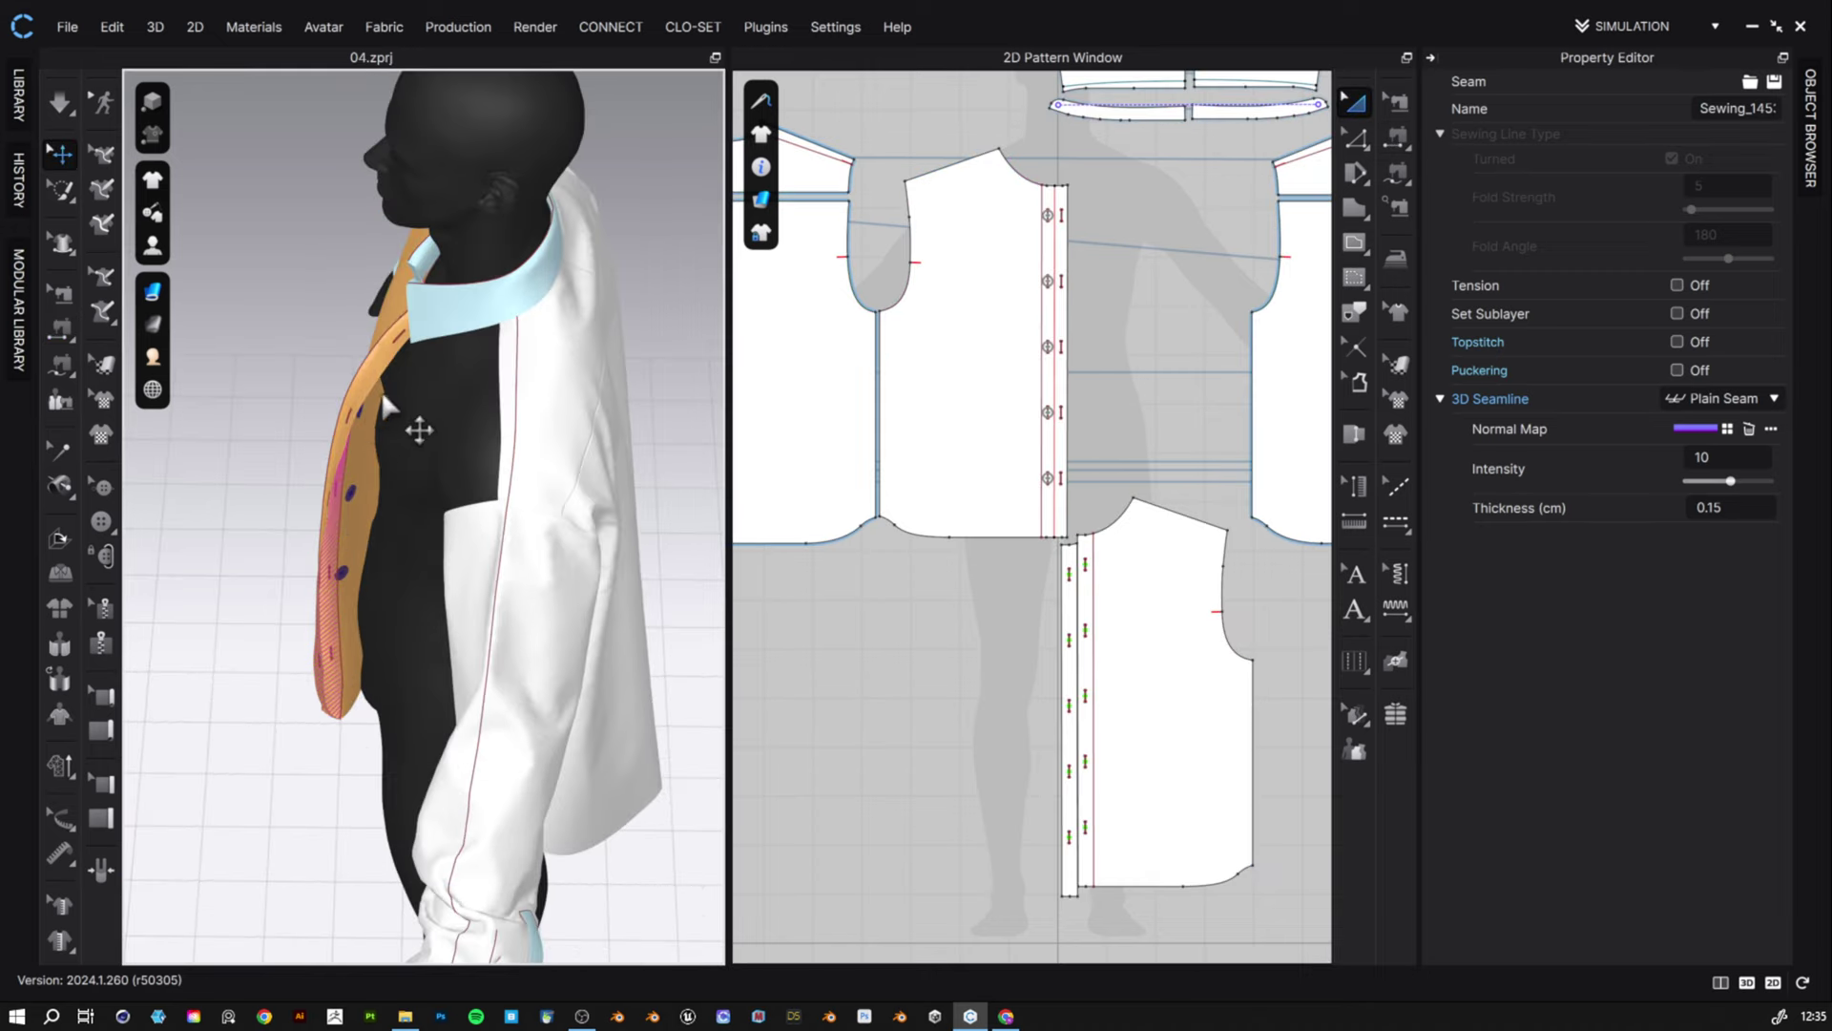
pyautogui.moveTo(417, 426); pyautogui.dragTo(491, 365, button='right')
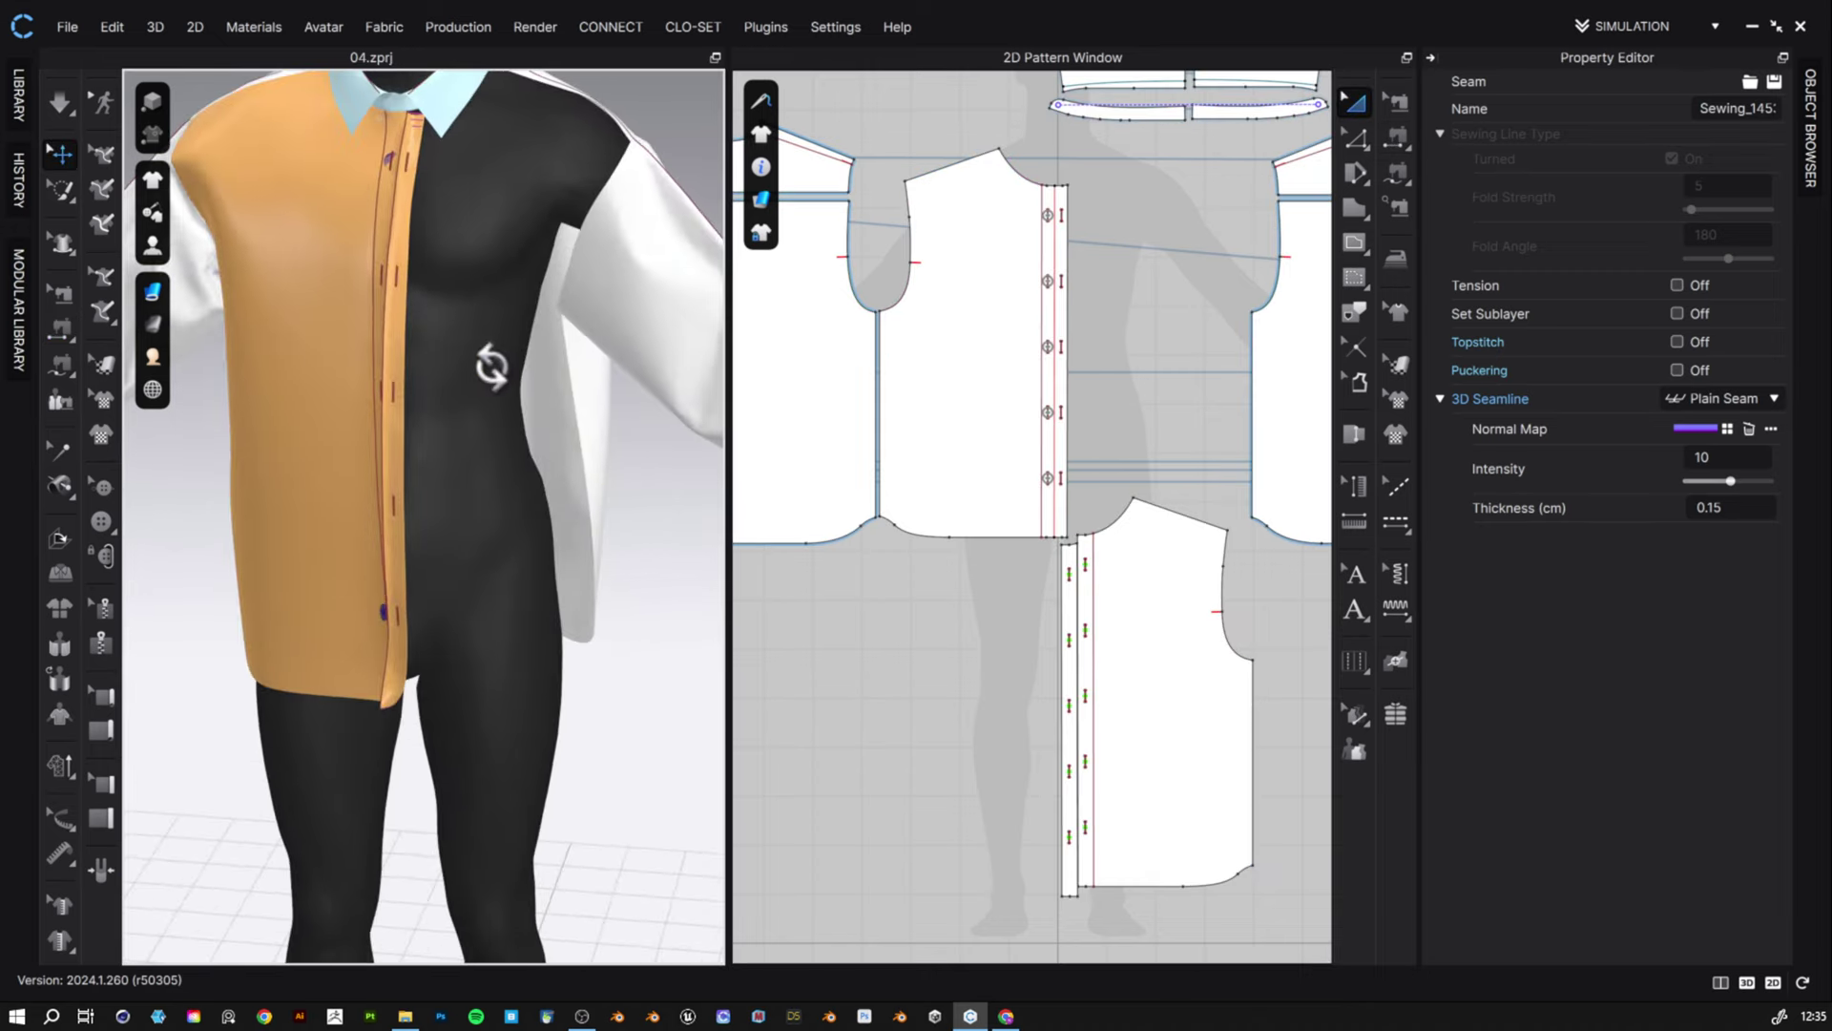
pyautogui.press('space')
pyautogui.moveTo(397, 542); pyautogui.dragTo(433, 558, button='right')
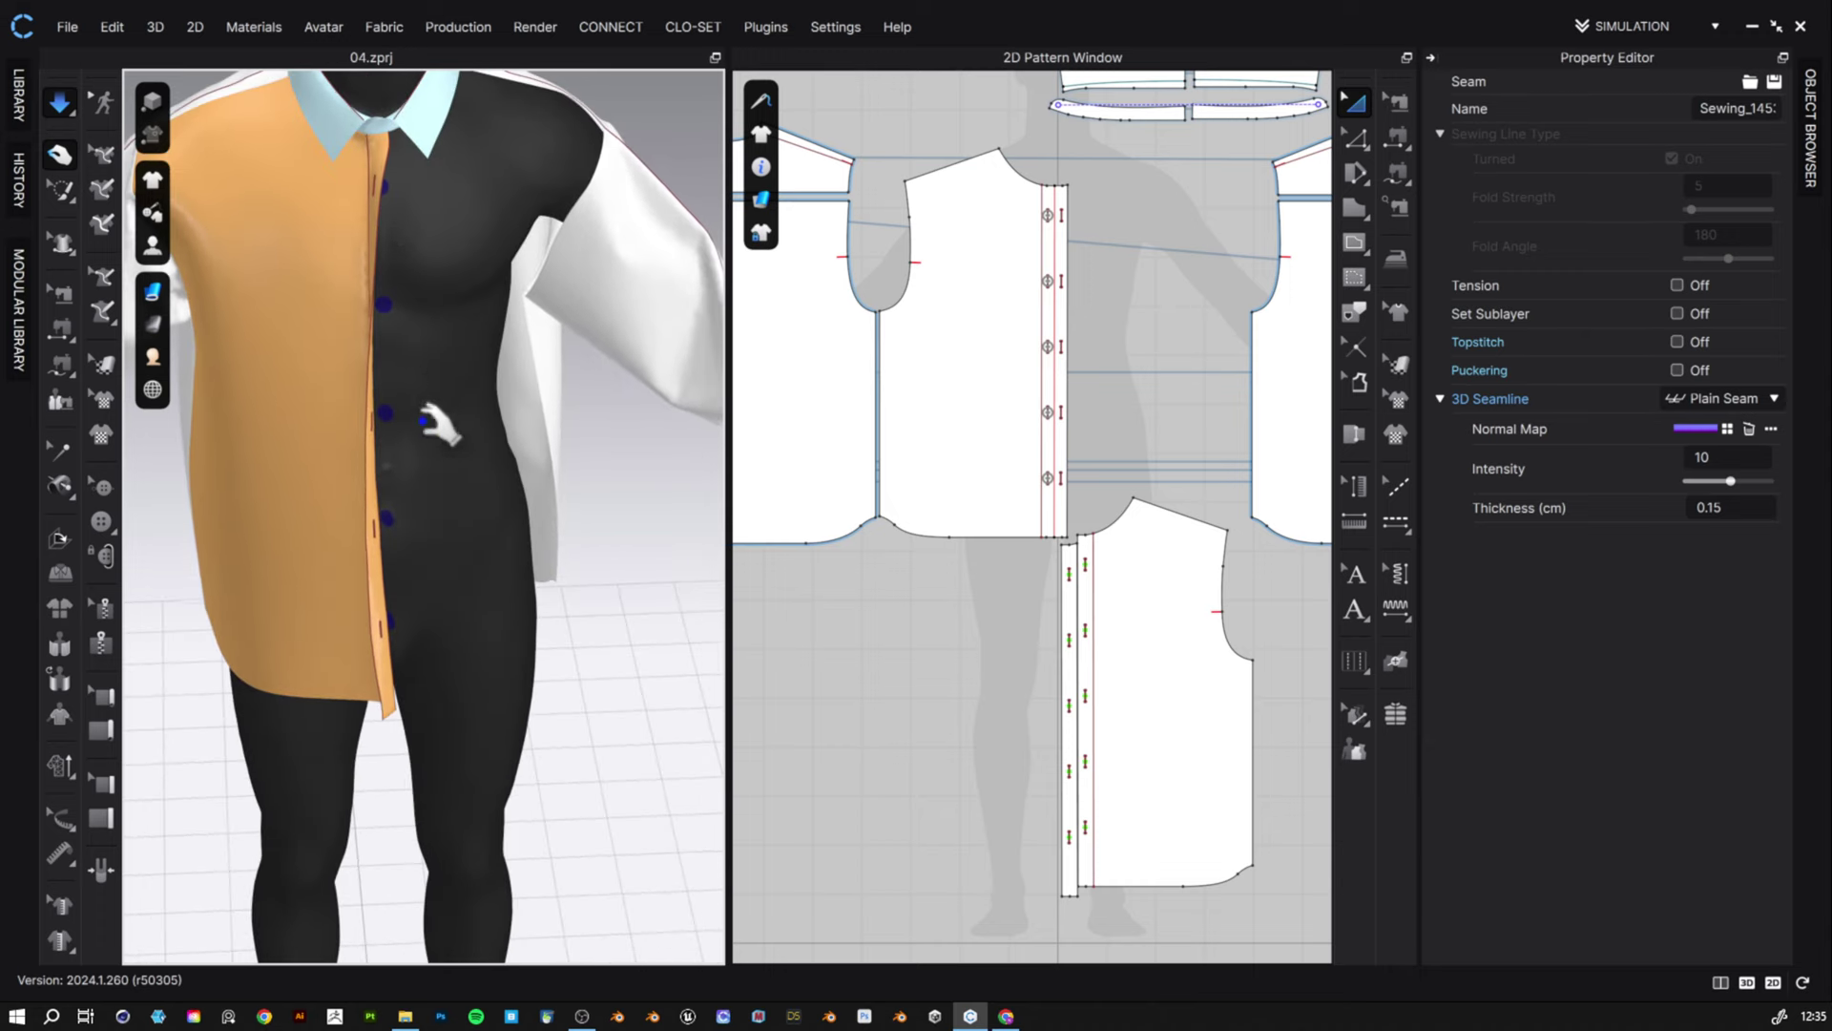
# - Free-sew the two neckline halves of the right front's placket together from the fold line outward, and simulate
pyautogui.click(375, 556)
pyautogui.press('space')
pyautogui.press('m')
pyautogui.scroll(12, 1057, 164)
pyautogui.click(1019, 554)
pyautogui.click(1232, 541)
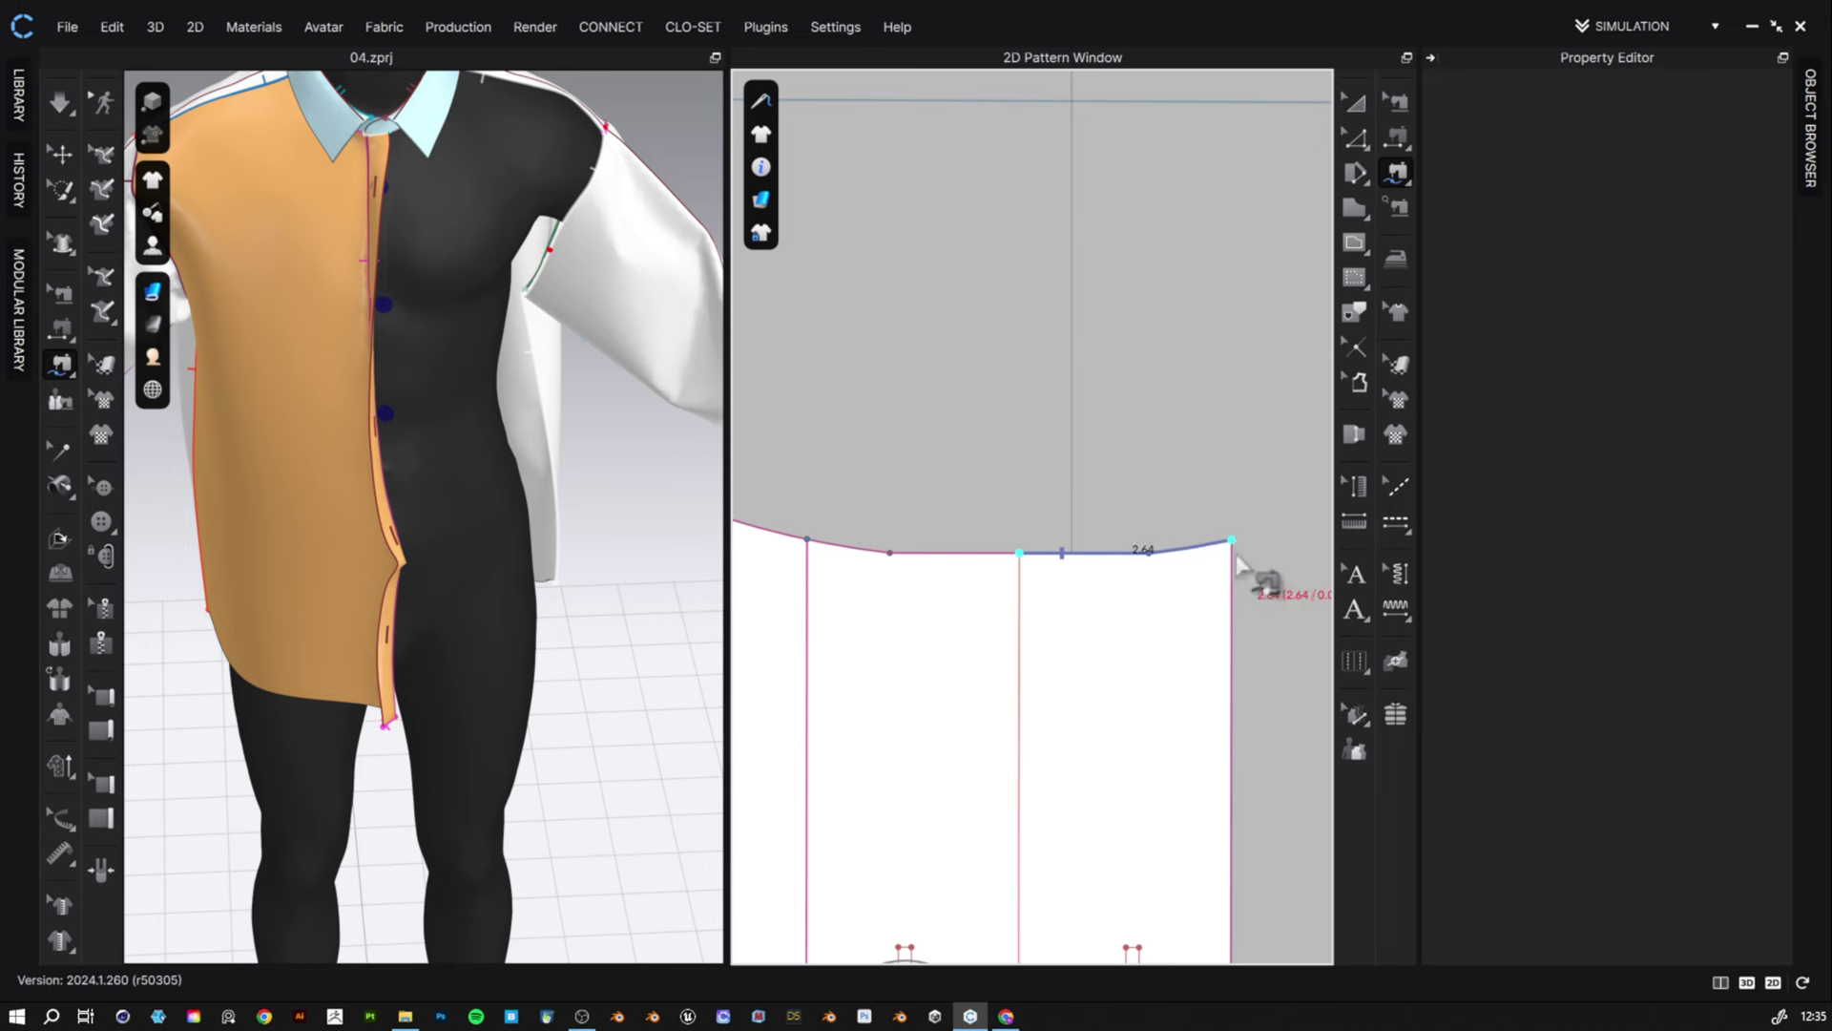
pyautogui.click(1019, 553)
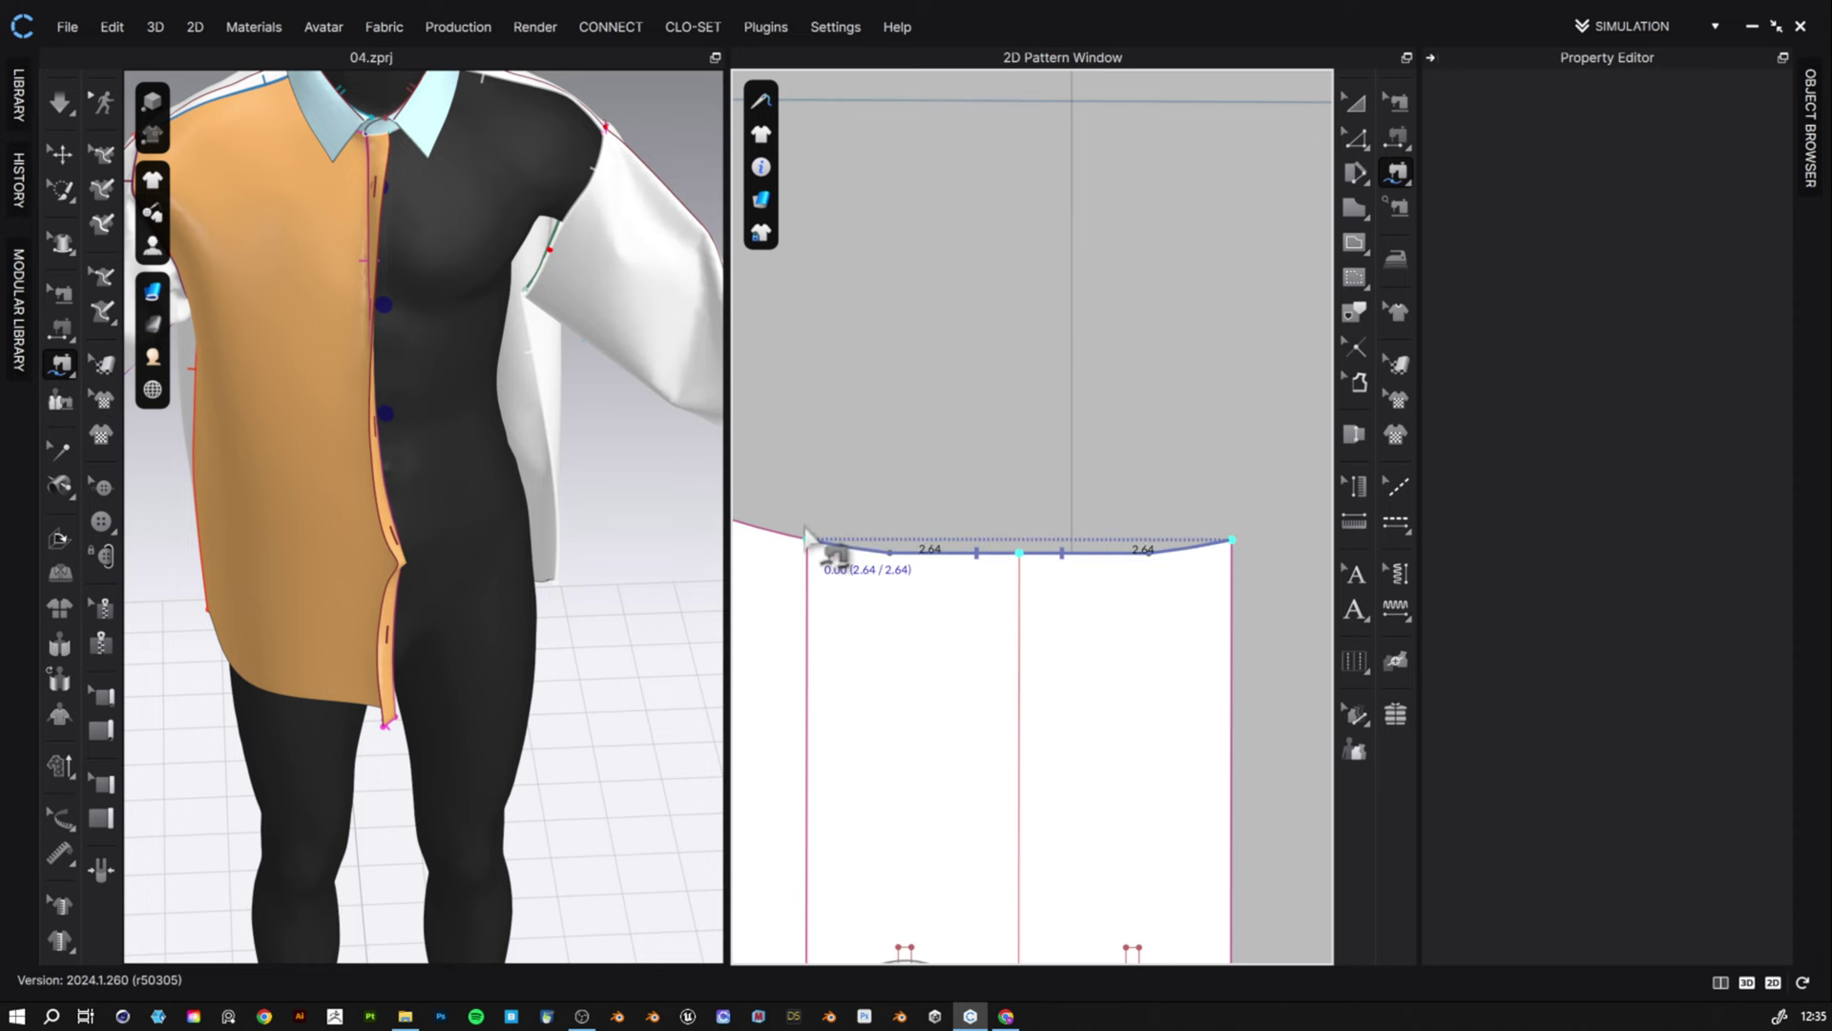
pyautogui.click(807, 539)
pyautogui.click(1355, 103)
pyautogui.press('space')
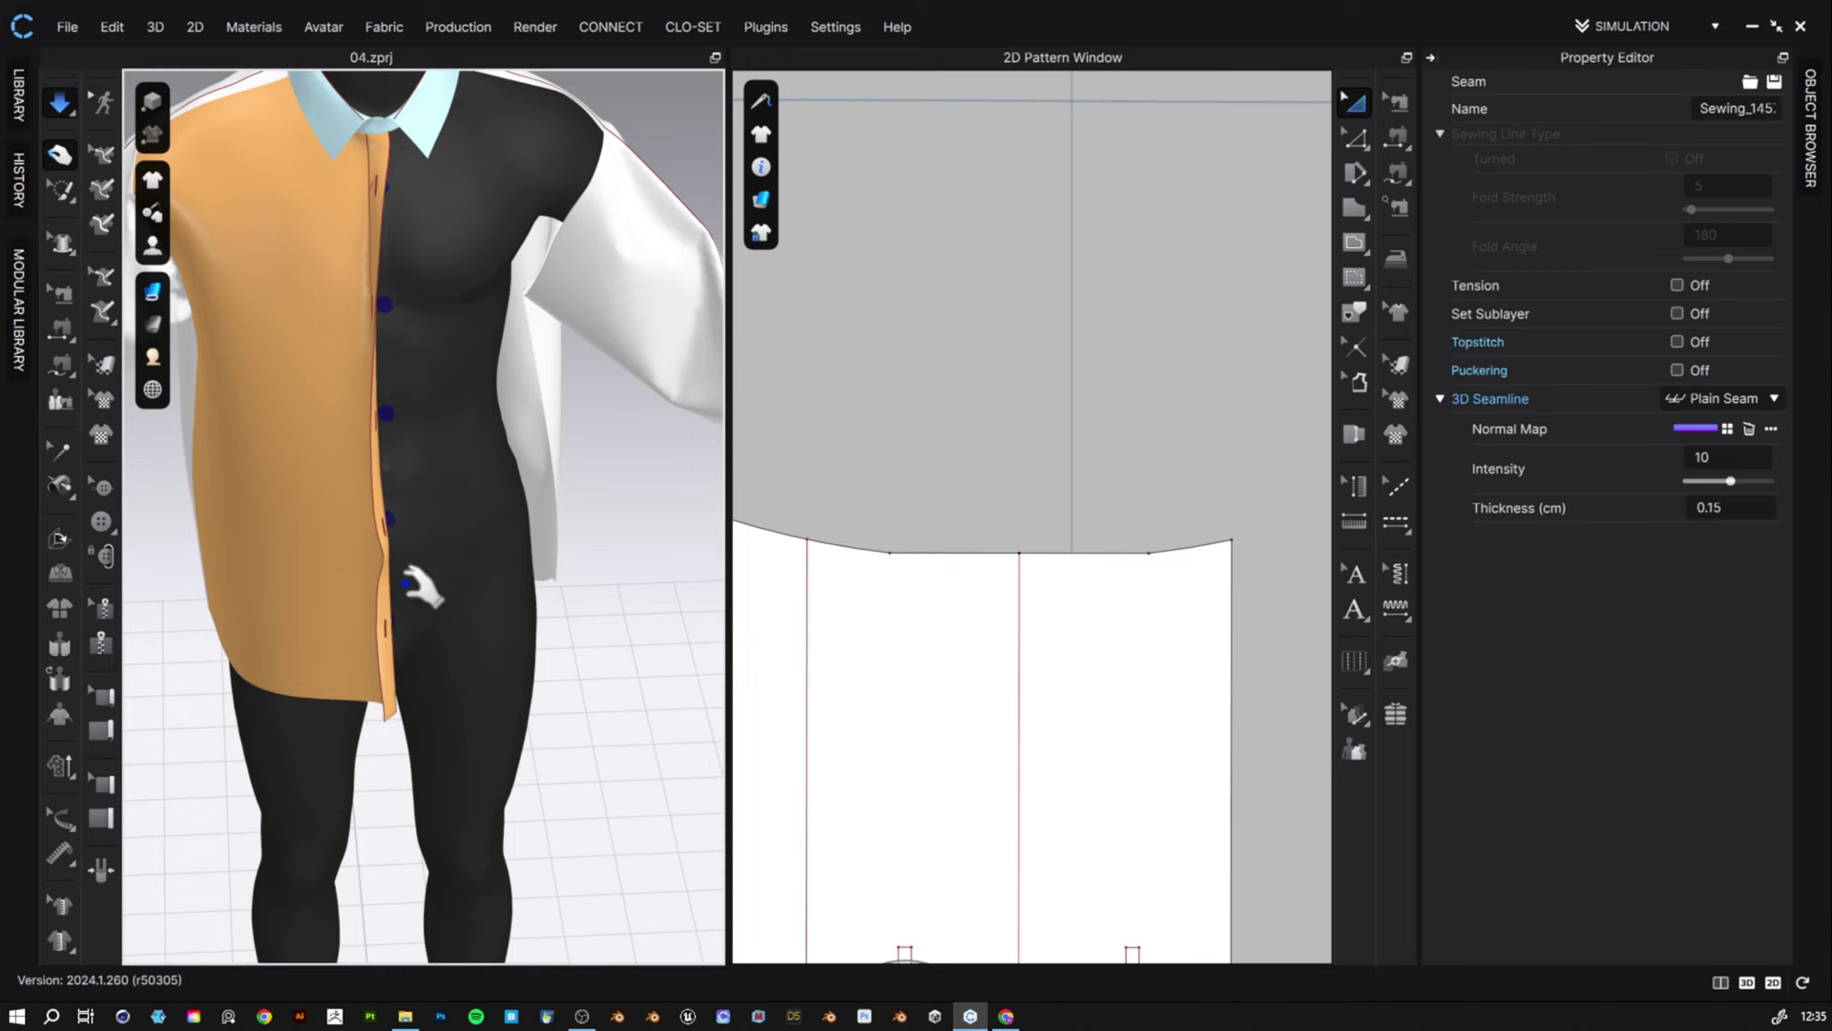
pyautogui.press('space')
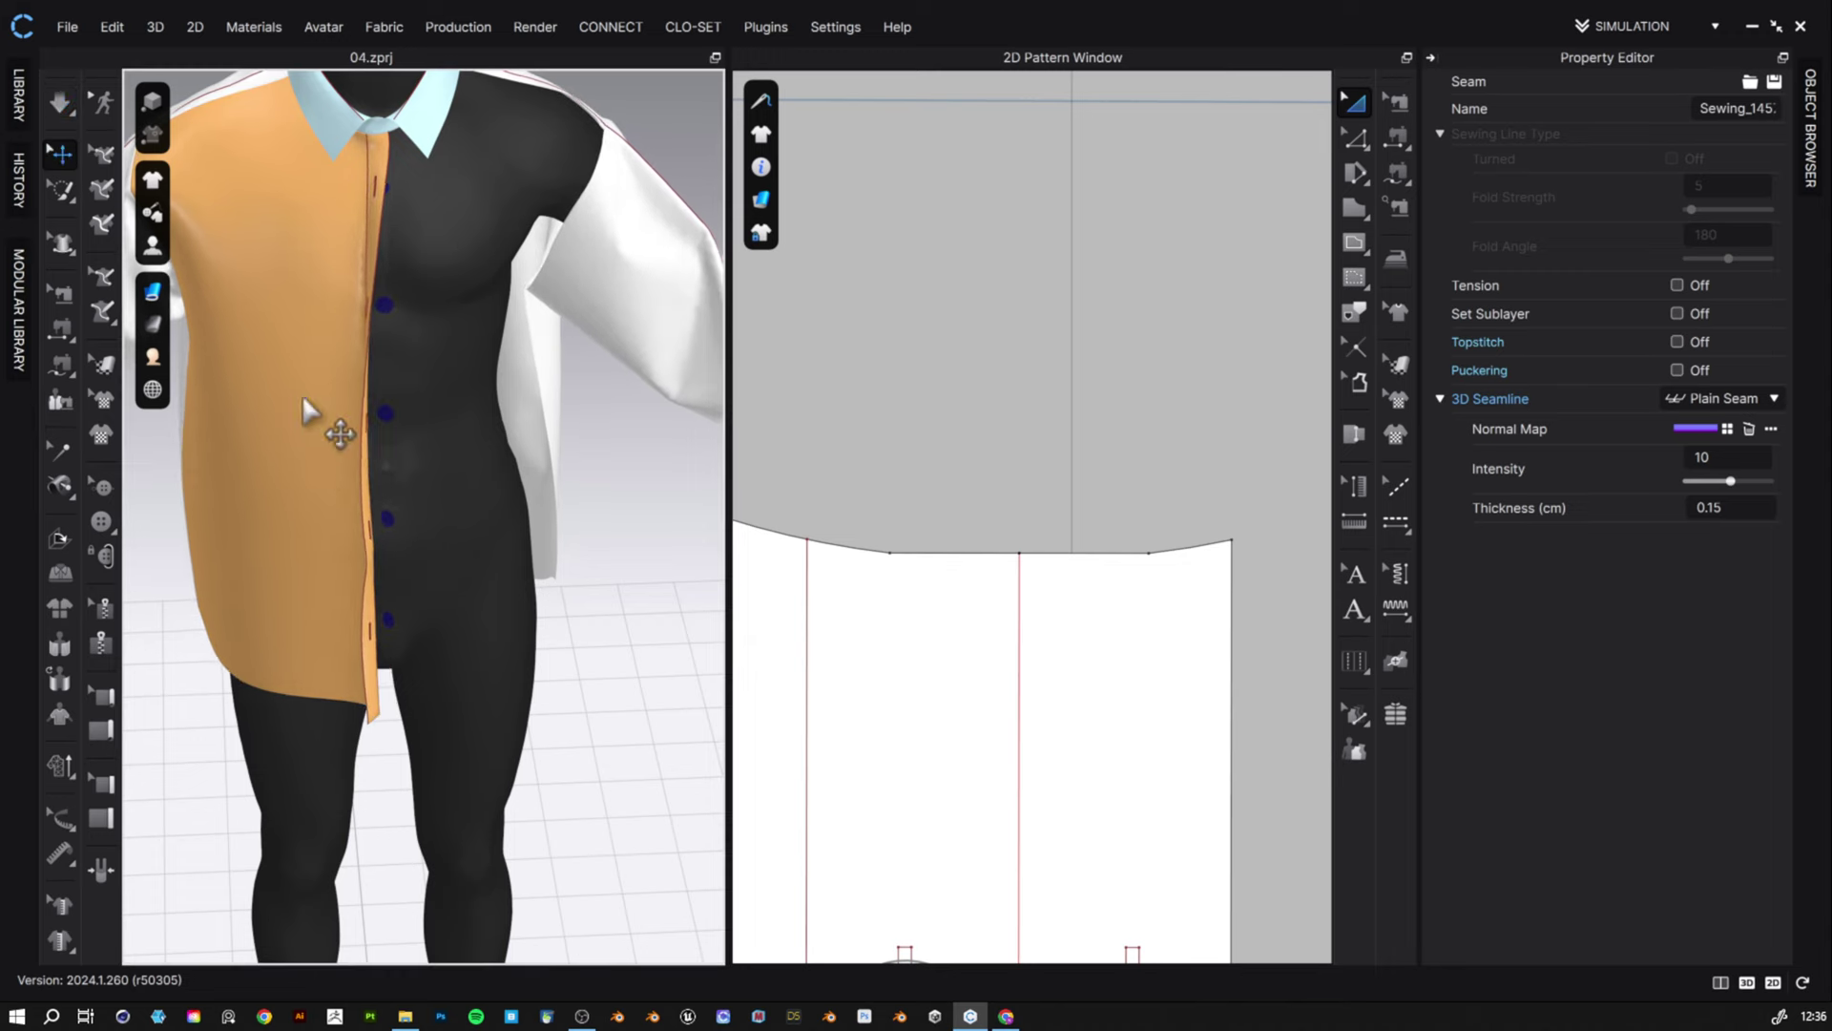
# - Turn off the right front's strengthening, and pull its placket hem toward the centre front while simulating
pyautogui.click(301, 395)
pyautogui.hotkey('ctrl', 'h')
pyautogui.press('space')
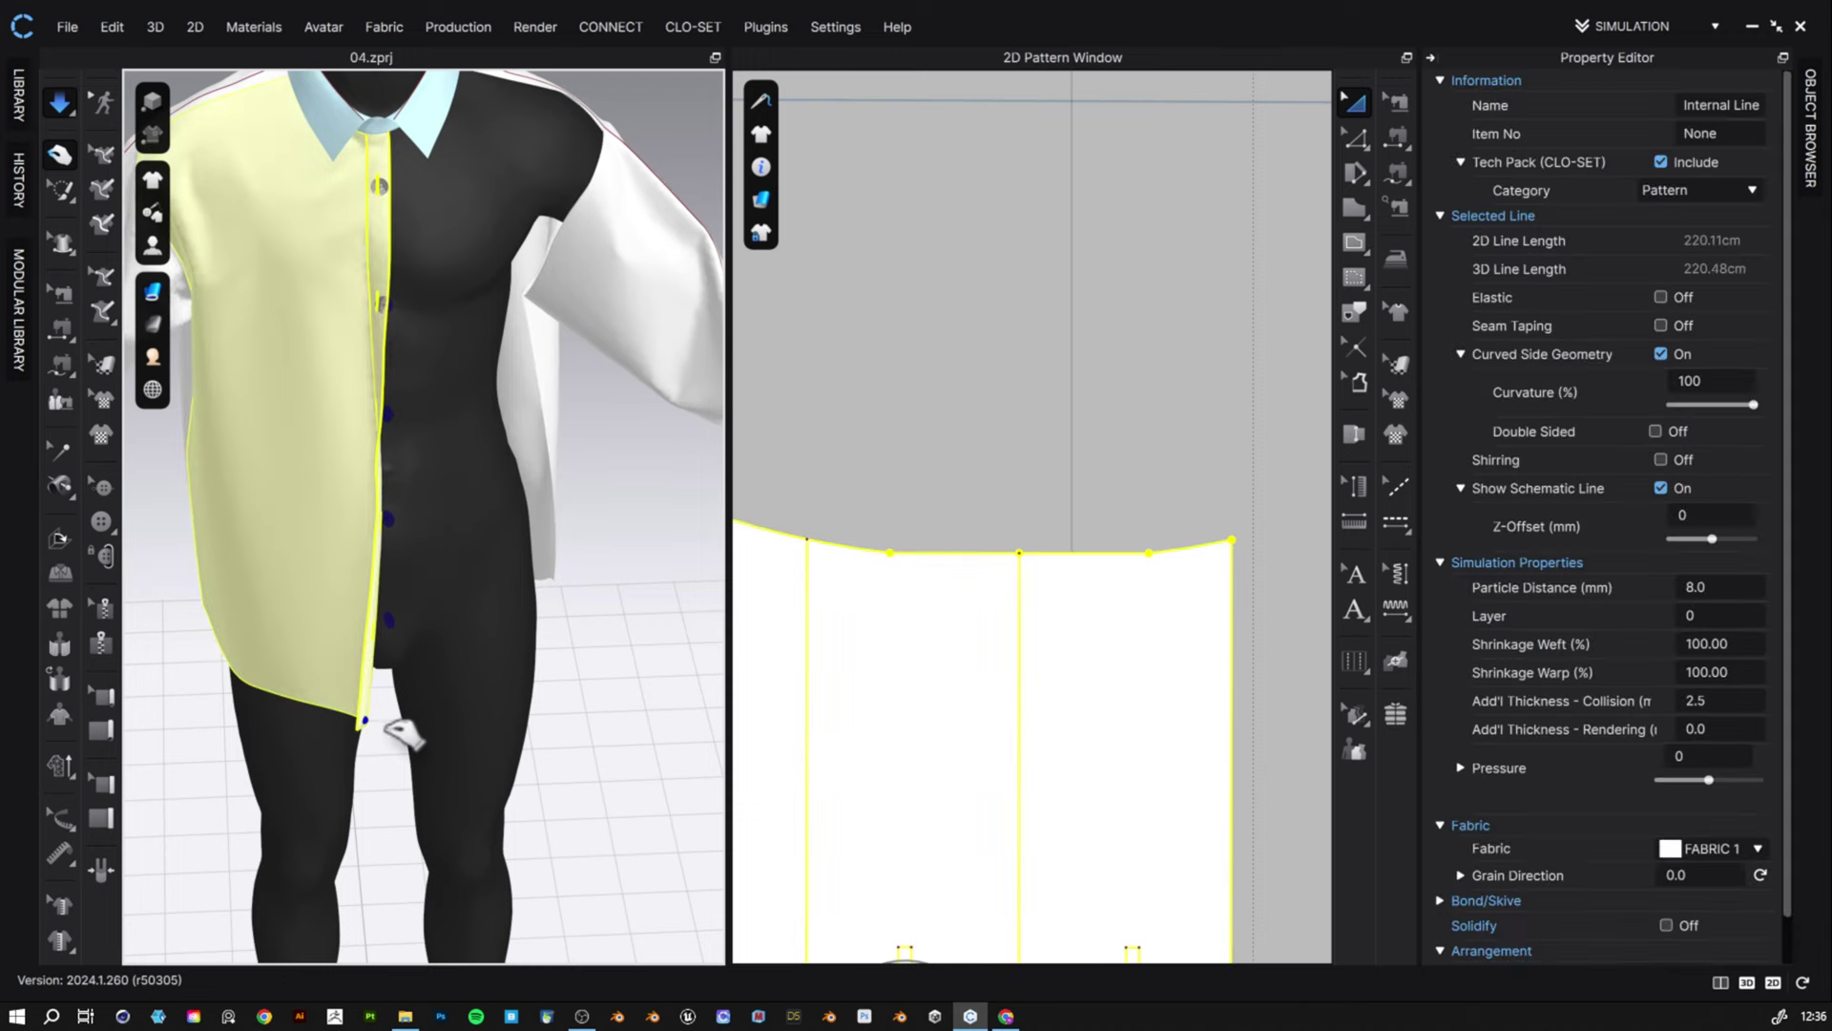
pyautogui.moveTo(372, 706); pyautogui.dragTo(425, 704)
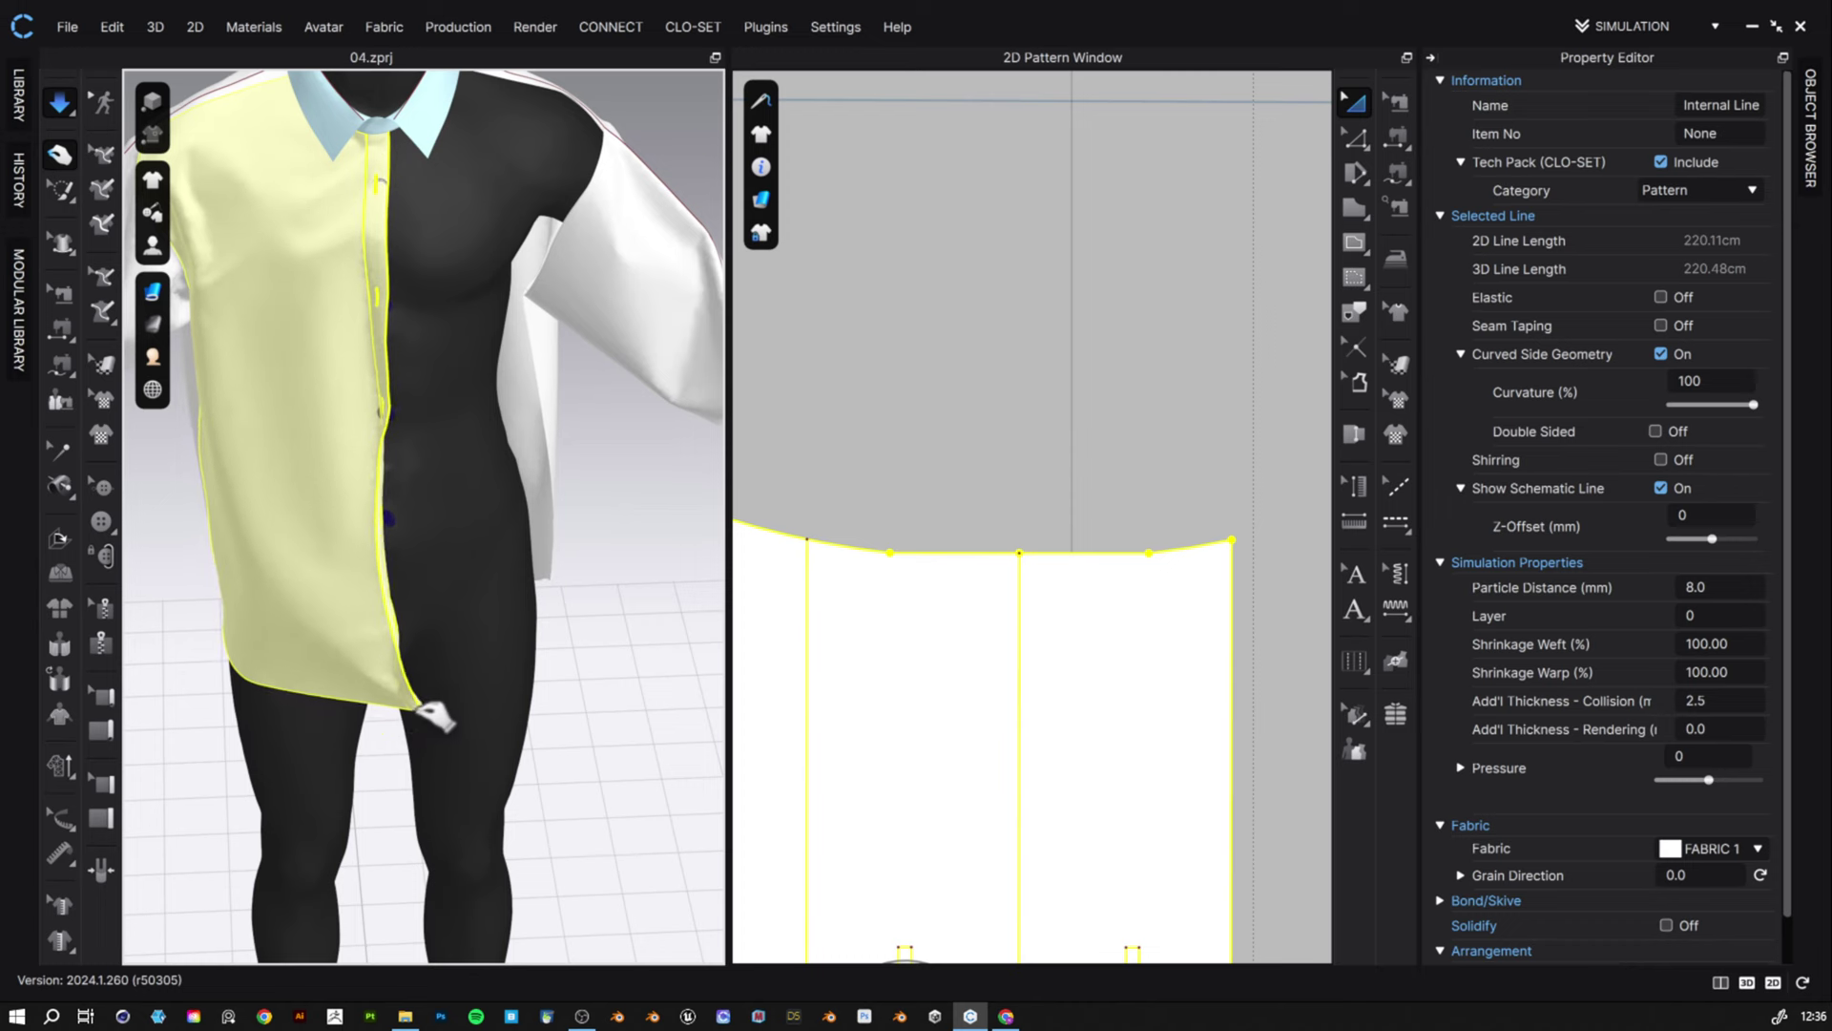
pyautogui.moveTo(487, 641); pyautogui.dragTo(332, 633, button='right')
pyautogui.moveTo(408, 662); pyautogui.dragTo(452, 634)
pyautogui.press('space')
pyautogui.press('2')
# - Bring the left front back into the 3D view alongside the rest of the shirt
pyautogui.hotkey('ctrl', 'a')
pyautogui.scroll(4, 1085, 476)
pyautogui.scroll(-1, 1083, 475)
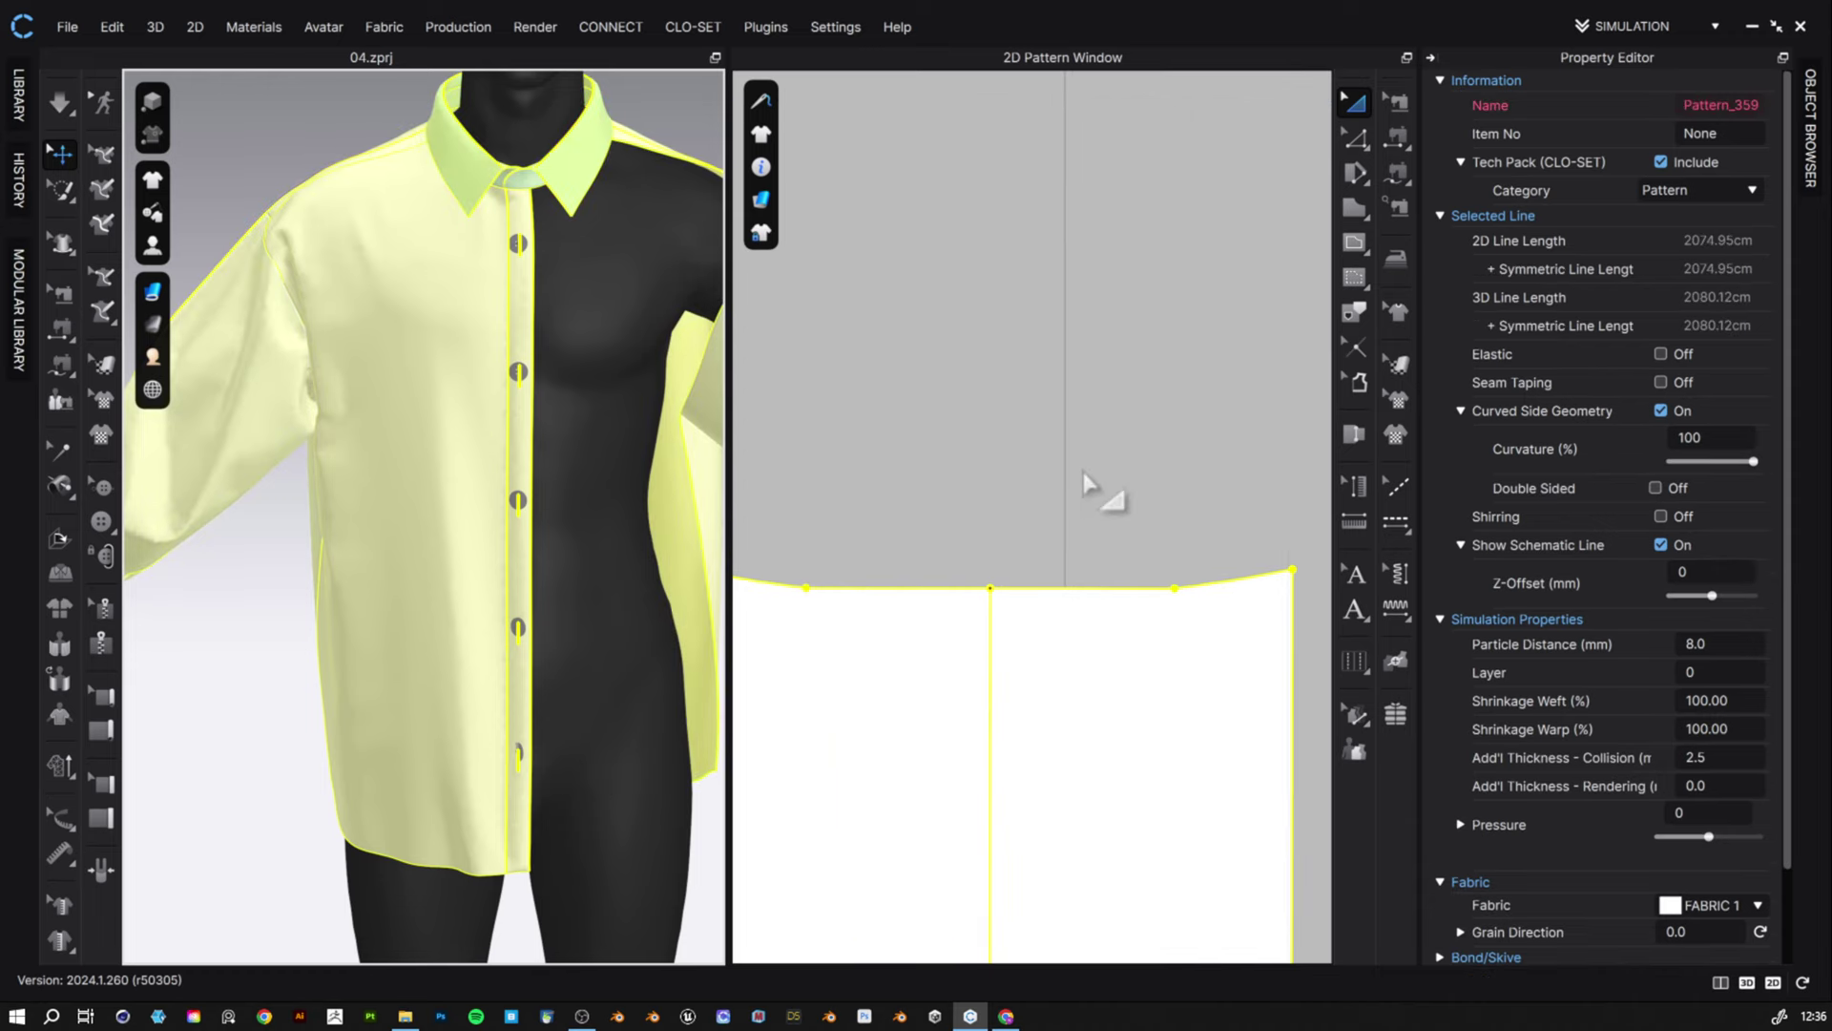
pyautogui.scroll(-5, 1084, 470)
pyautogui.click(1099, 417)
pyautogui.hotkey('ctrl', 'a')
pyautogui.scroll(-5, 634, 477)
pyautogui.rightClick(556, 347)
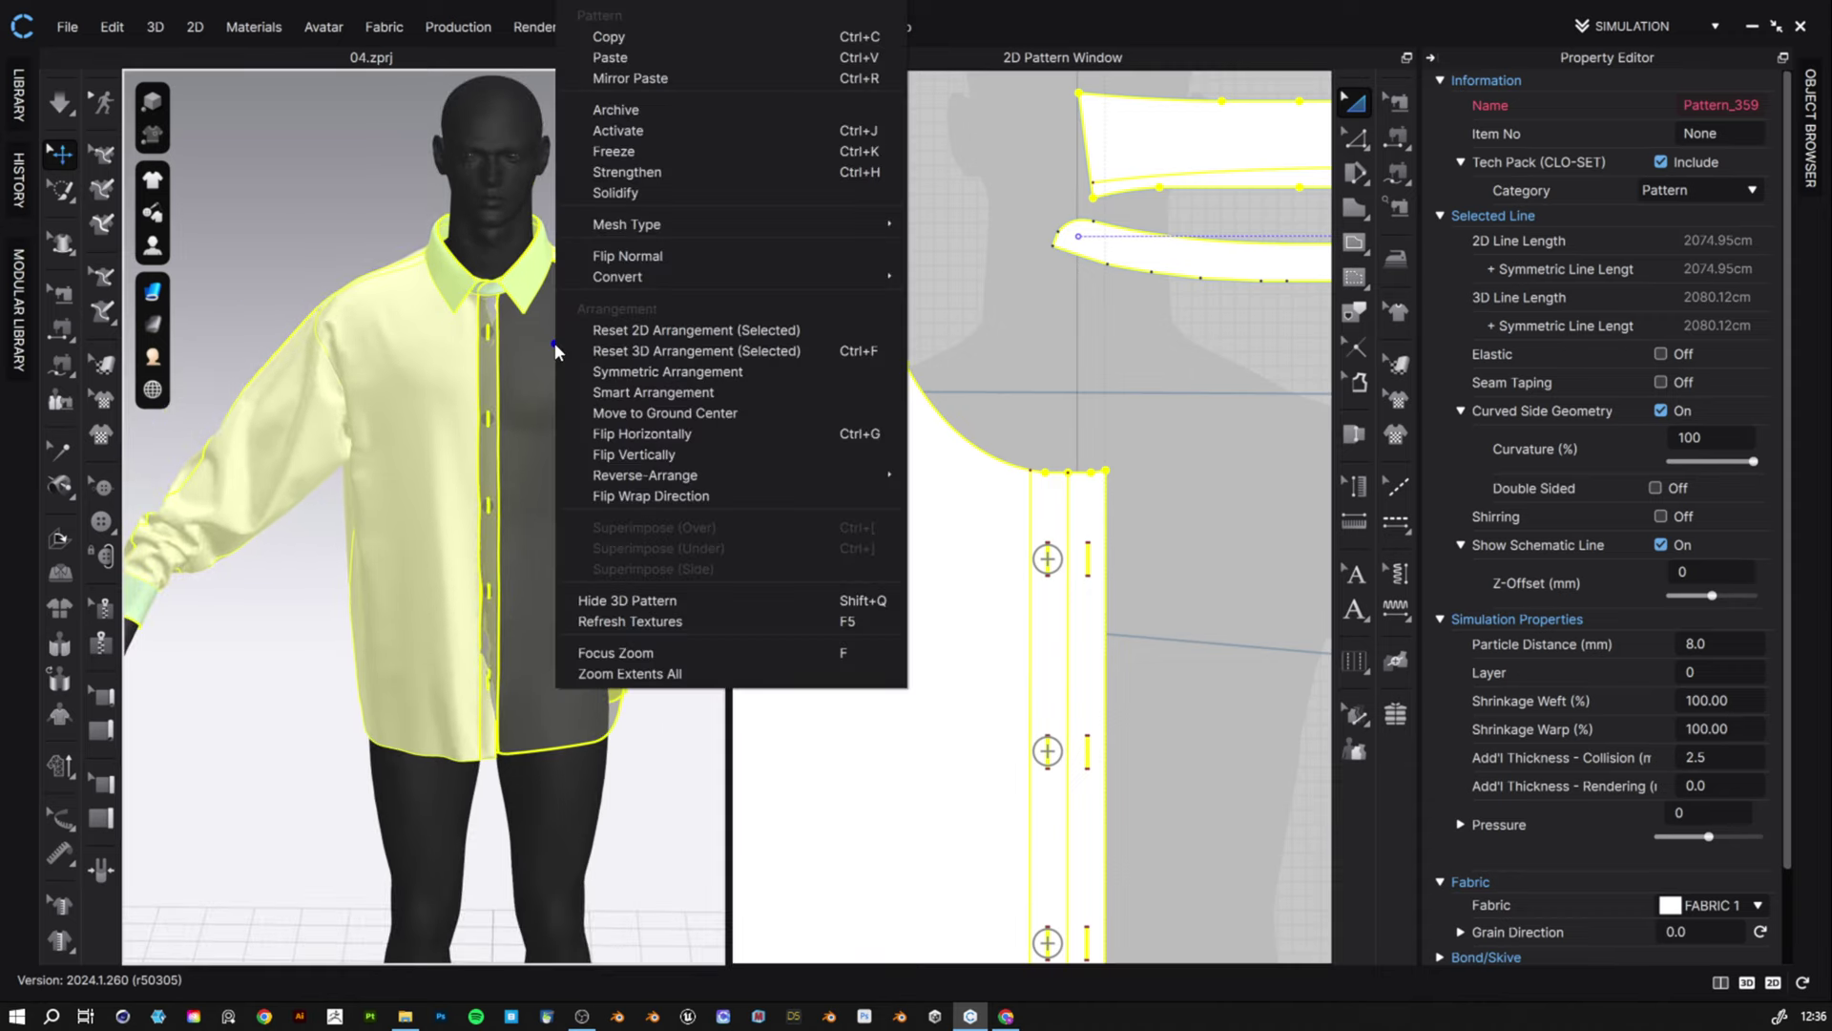
pyautogui.click(1048, 307)
pyautogui.click(457, 330)
pyautogui.rightClick(561, 387)
pyautogui.click(625, 408)
pyautogui.scroll(3, 477, 400)
pyautogui.click(394, 277)
pyautogui.rightClick(394, 277)
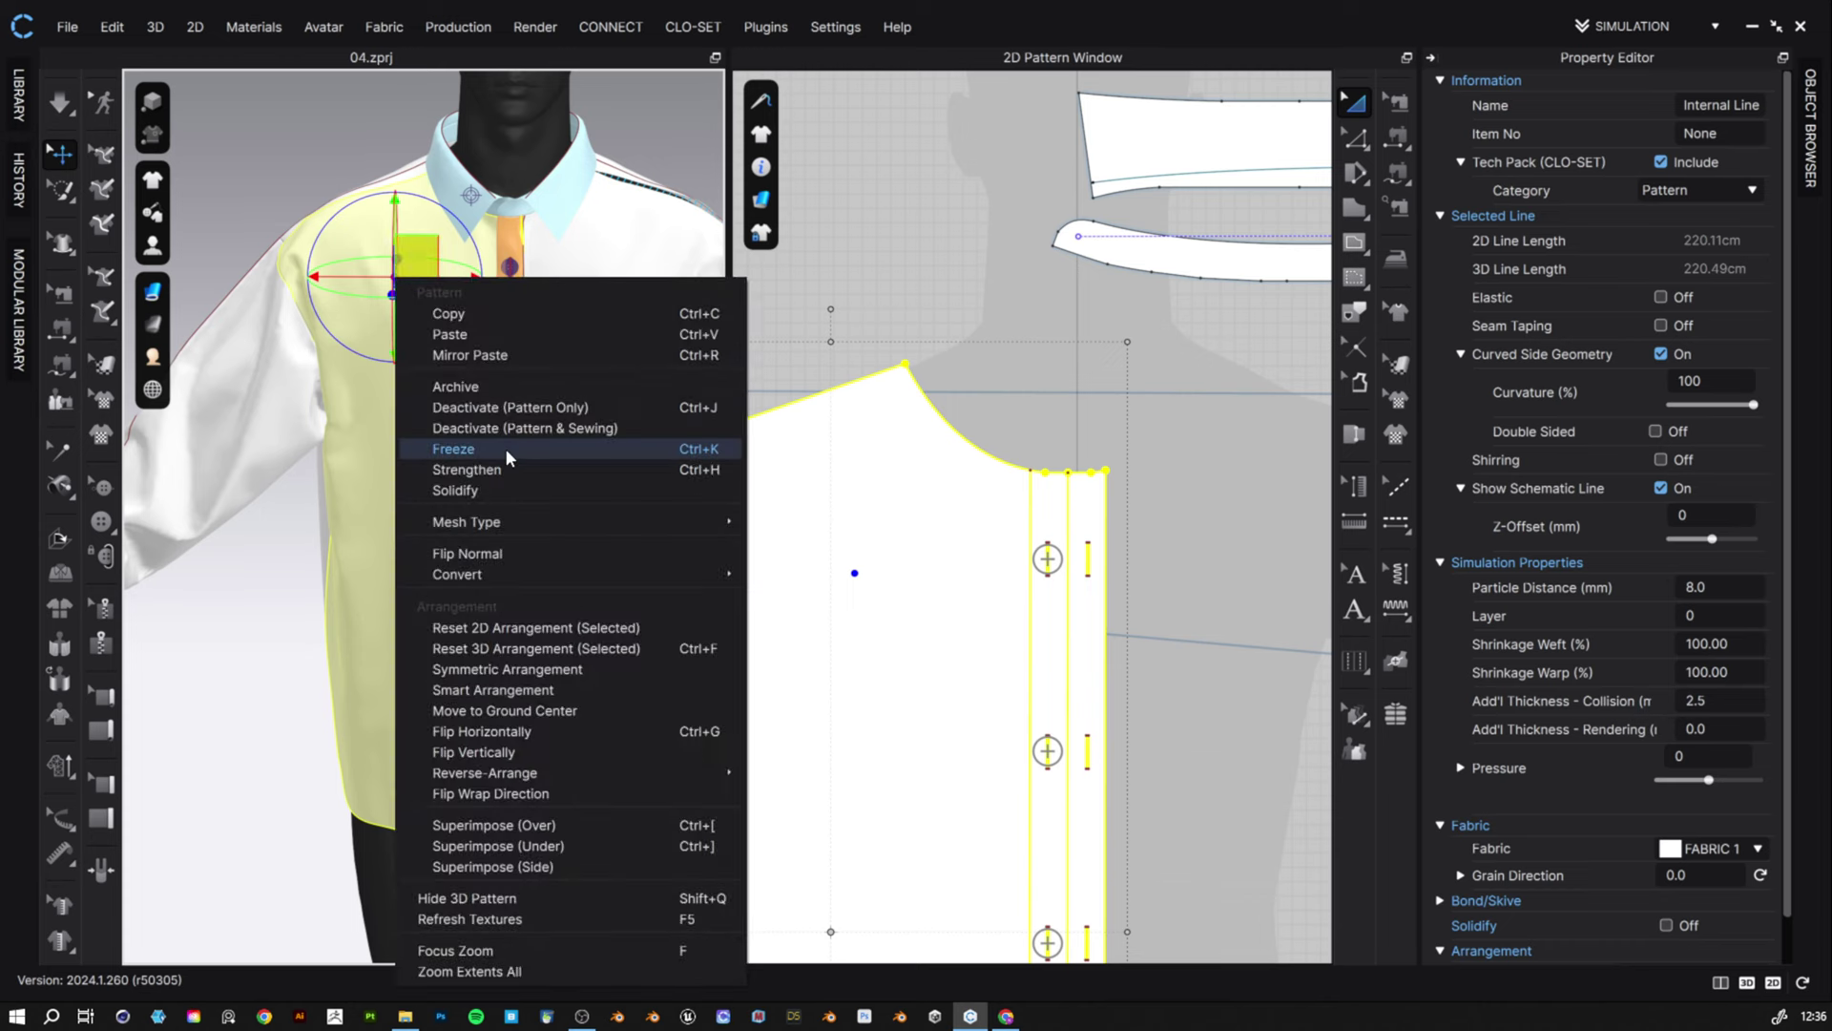
pyautogui.click(506, 450)
pyautogui.click(412, 418)
pyautogui.rightClick(413, 420)
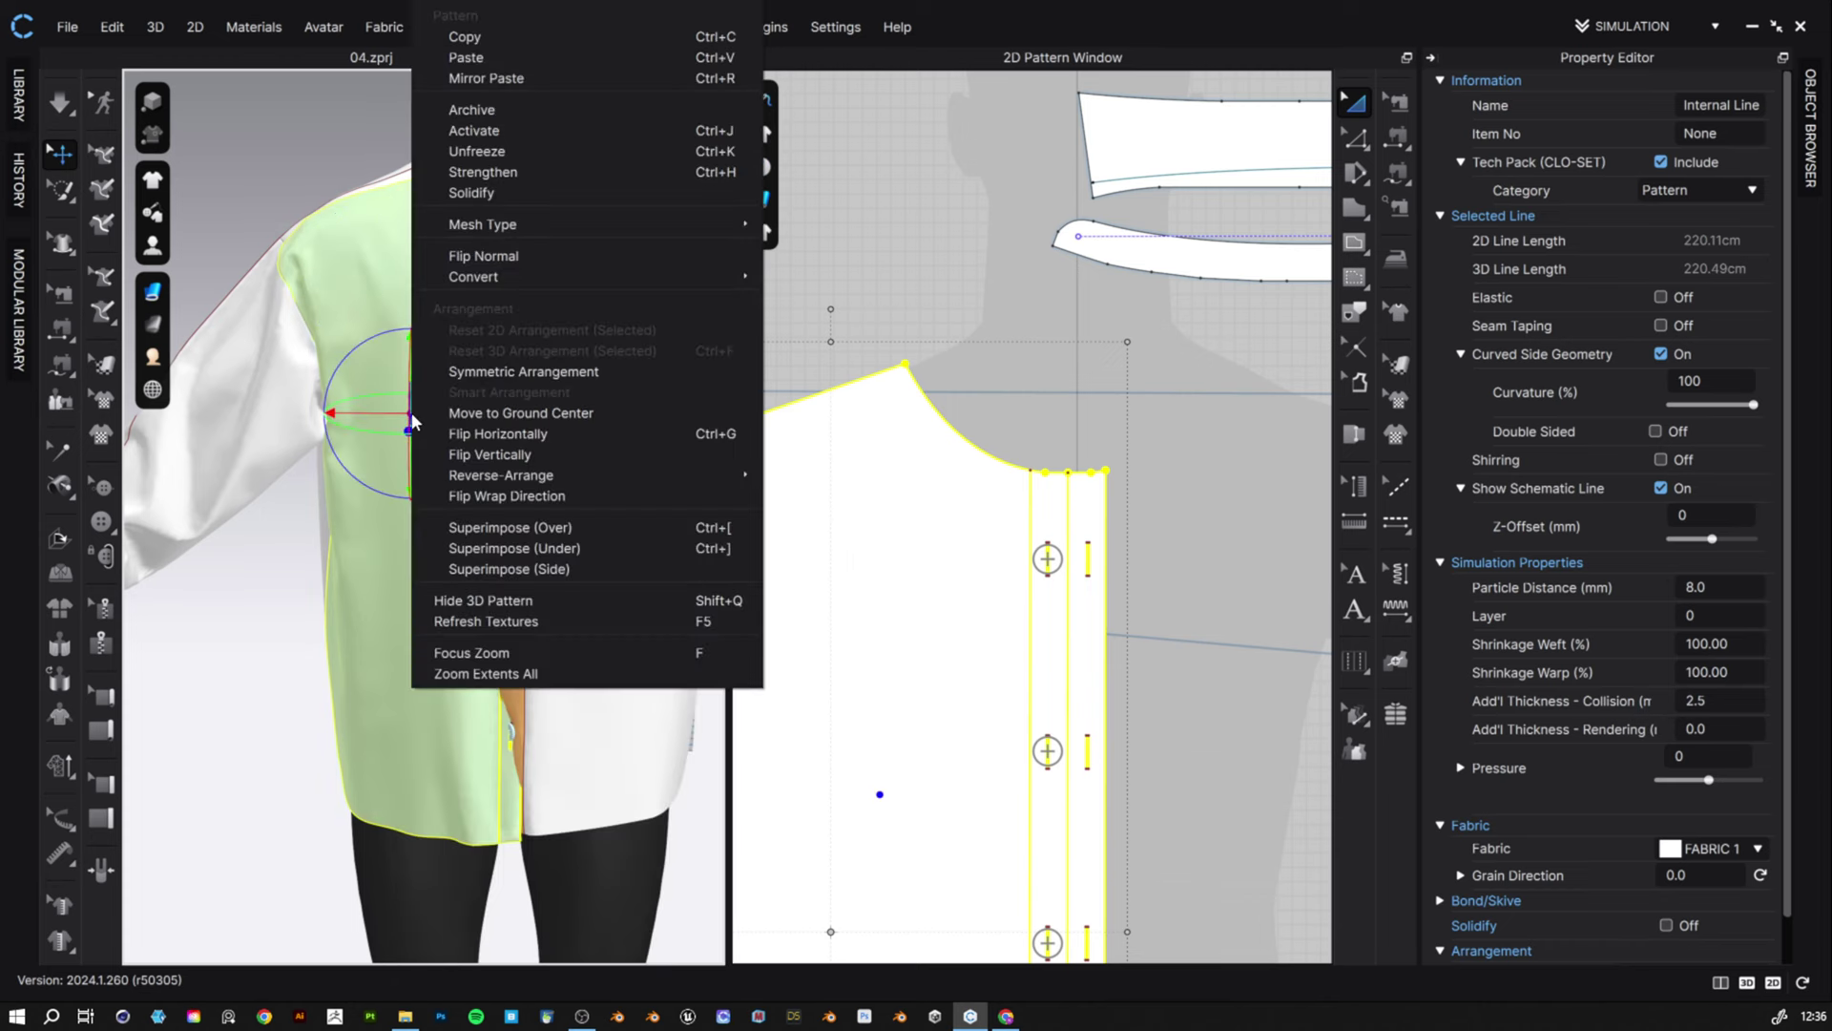
pyautogui.click(496, 135)
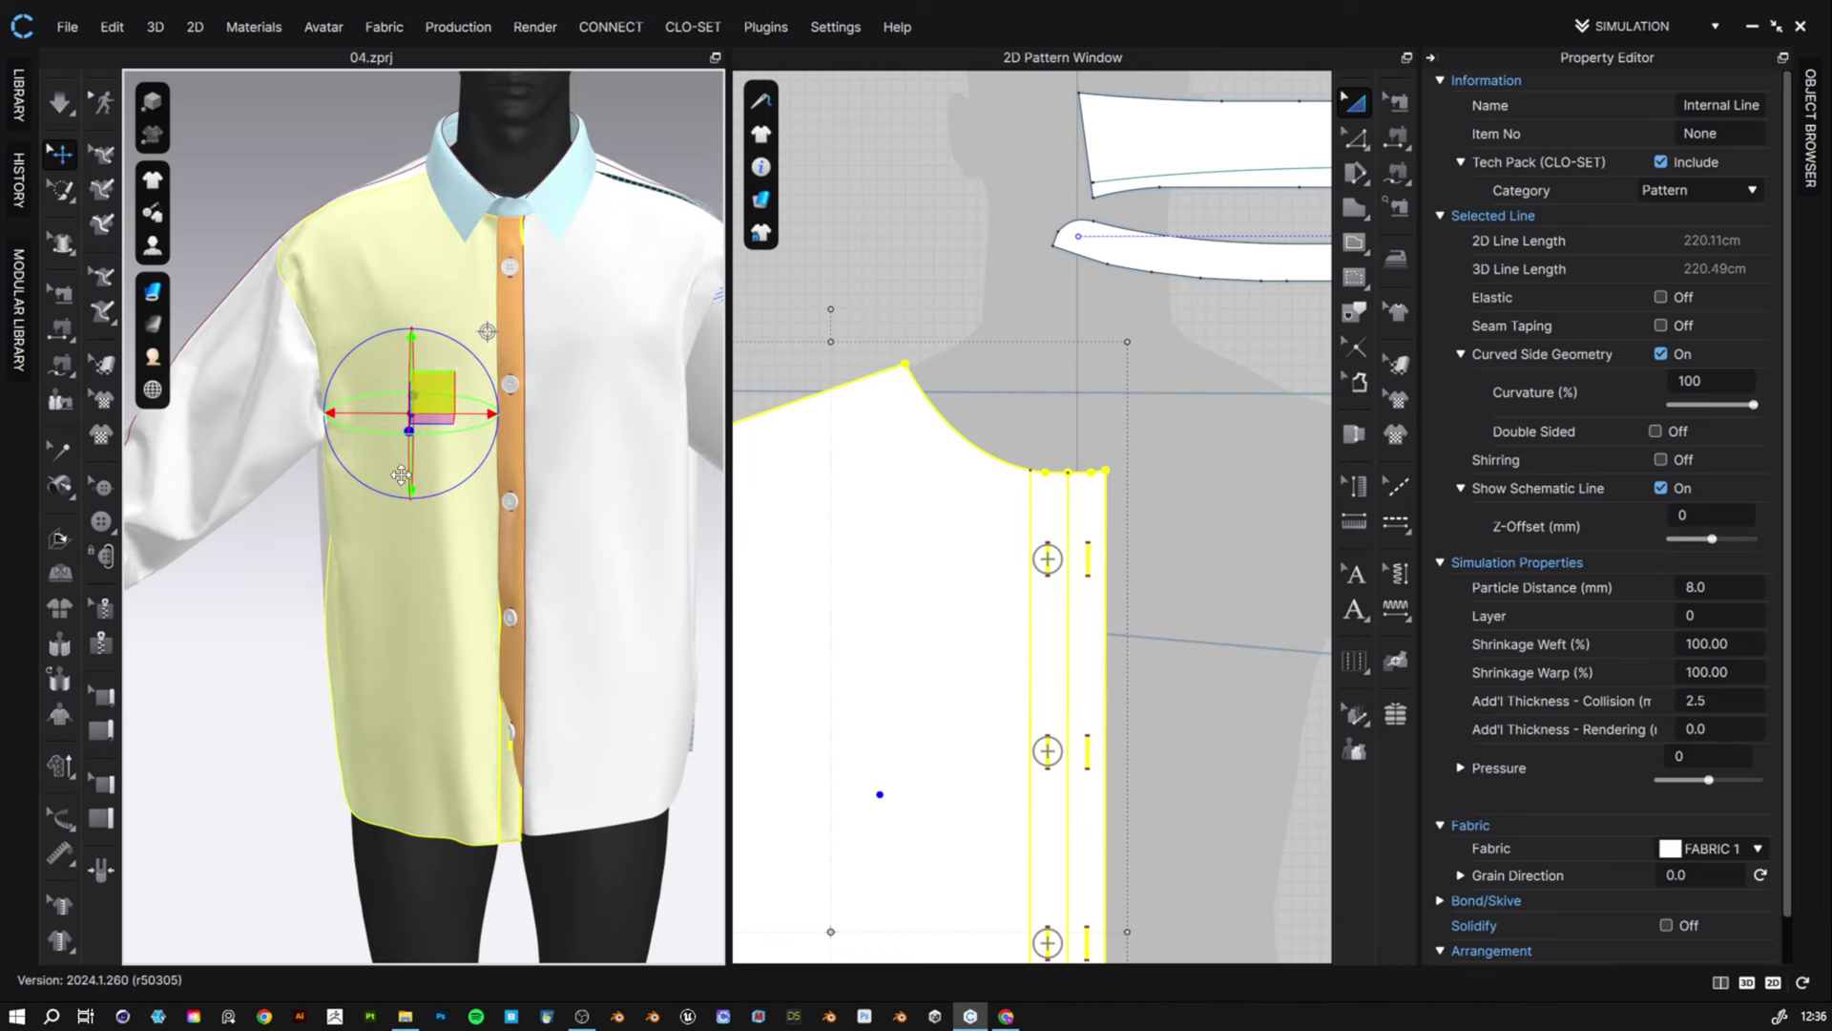
# - Simulate the buttoned shirt and pull the lower parts of both fronts into place
pyautogui.scroll(2, 507, 611)
pyautogui.scroll(-2, 525, 658)
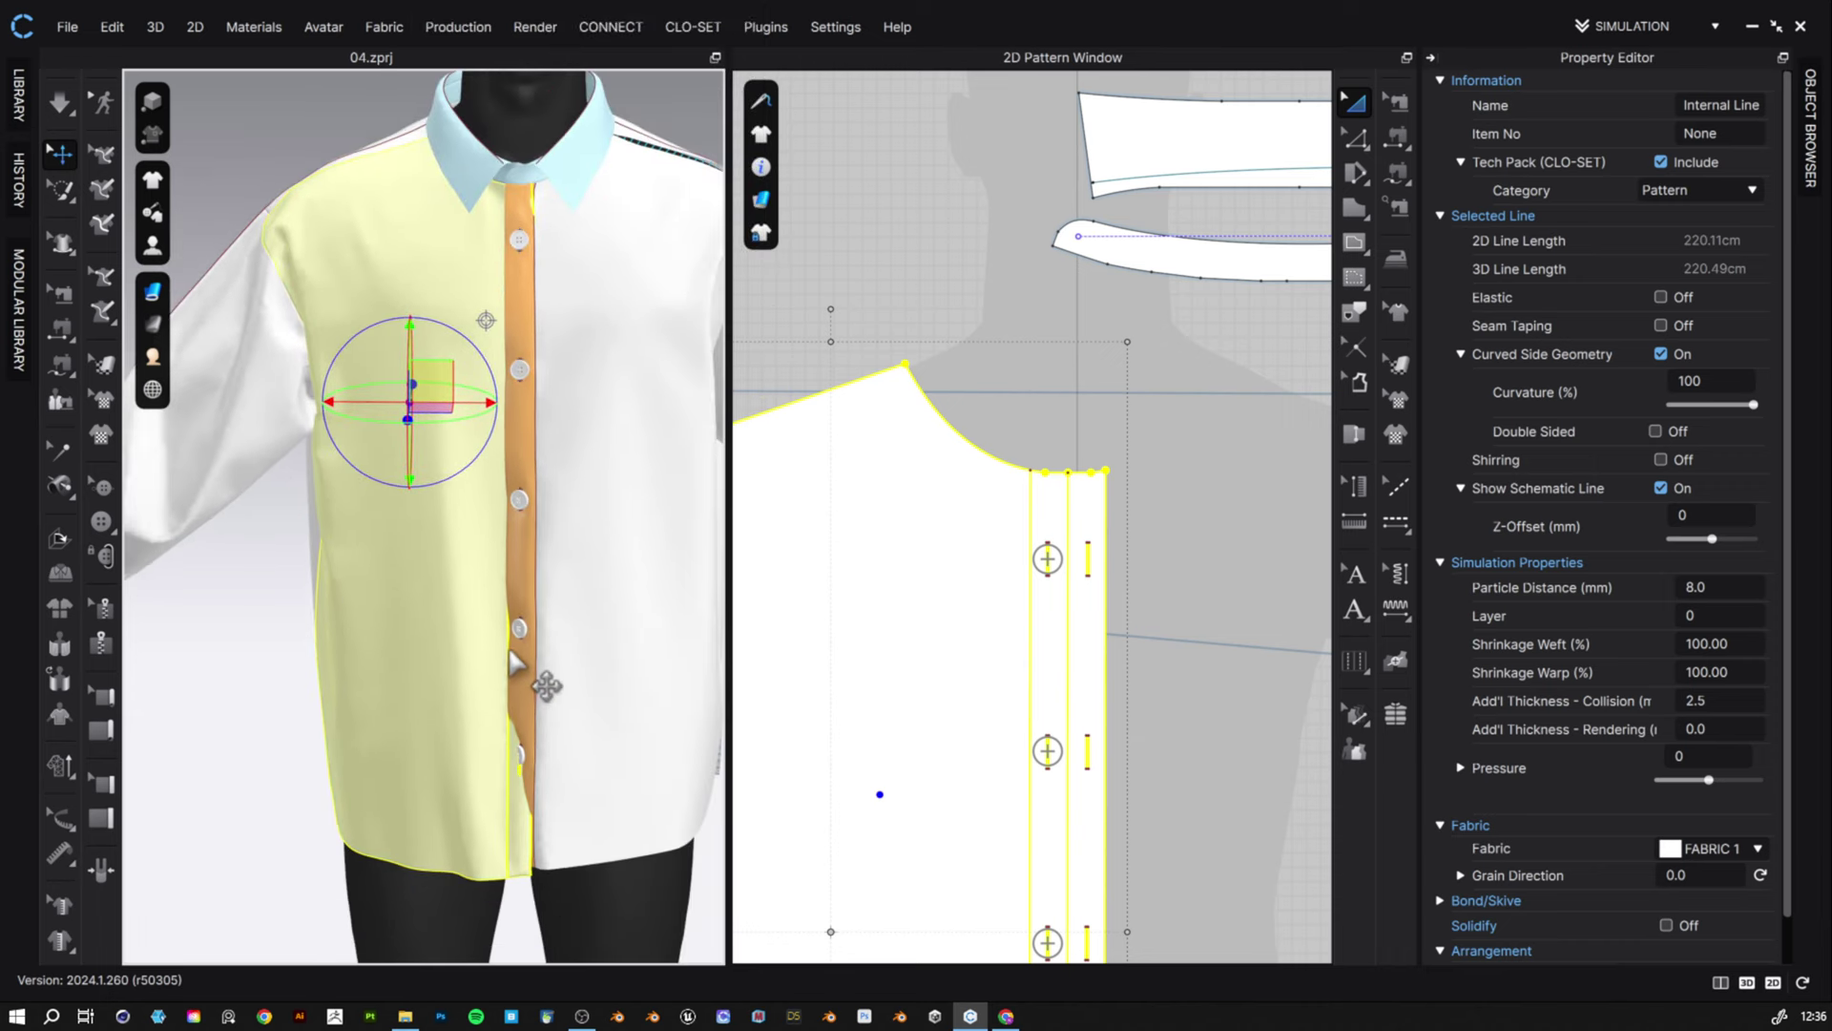
pyautogui.moveTo(525, 658); pyautogui.dragTo(483, 630, button='right')
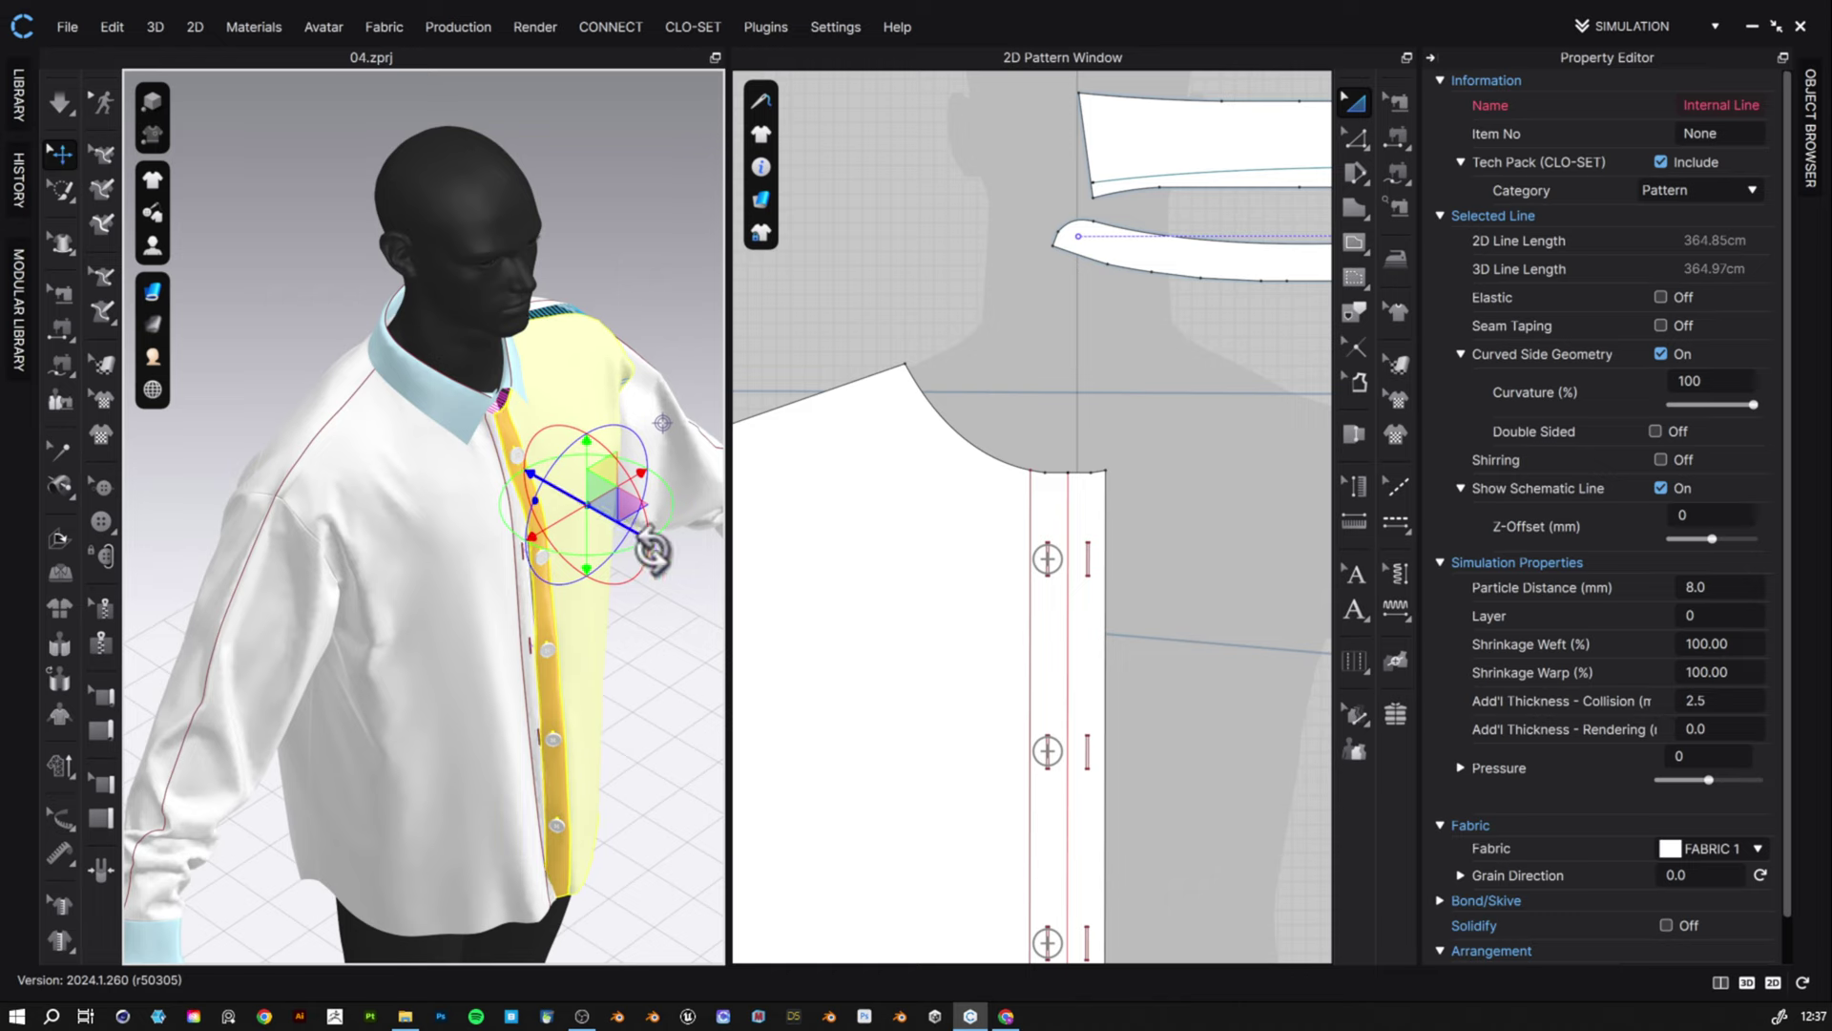
pyautogui.press('2')
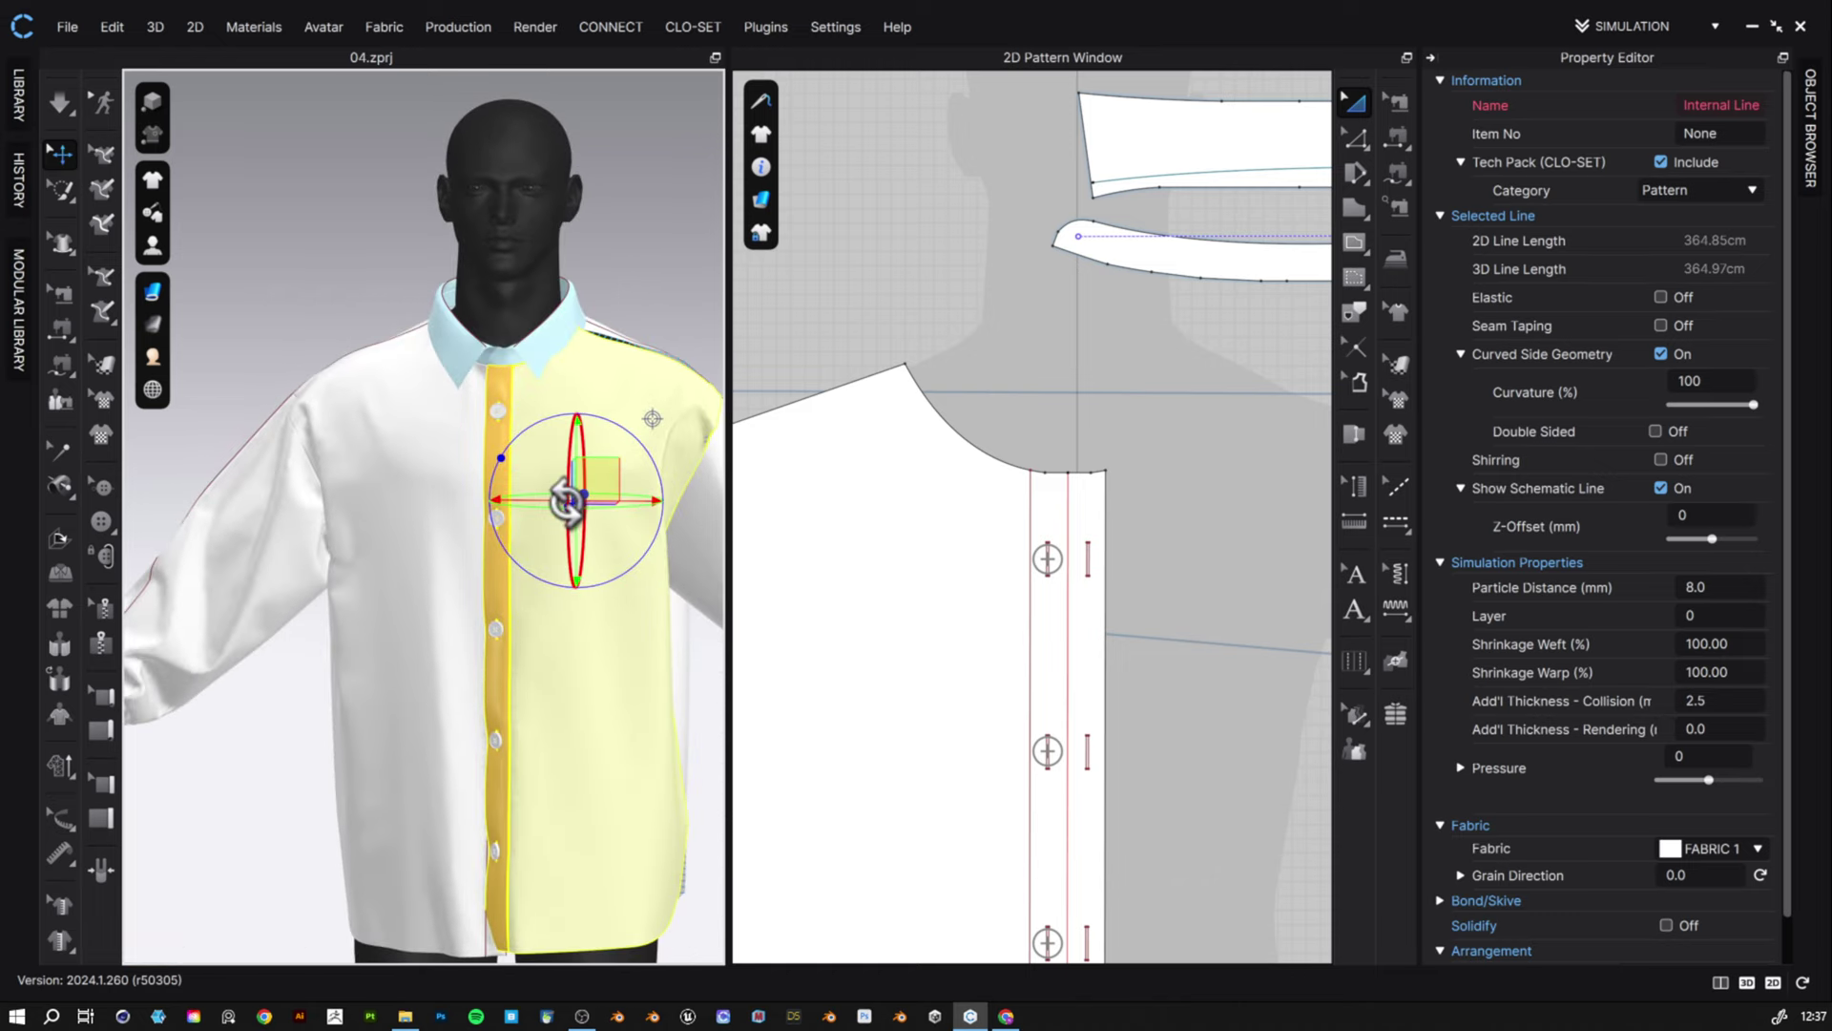
pyautogui.scroll(-3, 567, 501)
pyautogui.press('space')
pyautogui.moveTo(475, 763); pyautogui.dragTo(474, 764)
pyautogui.click(439, 759)
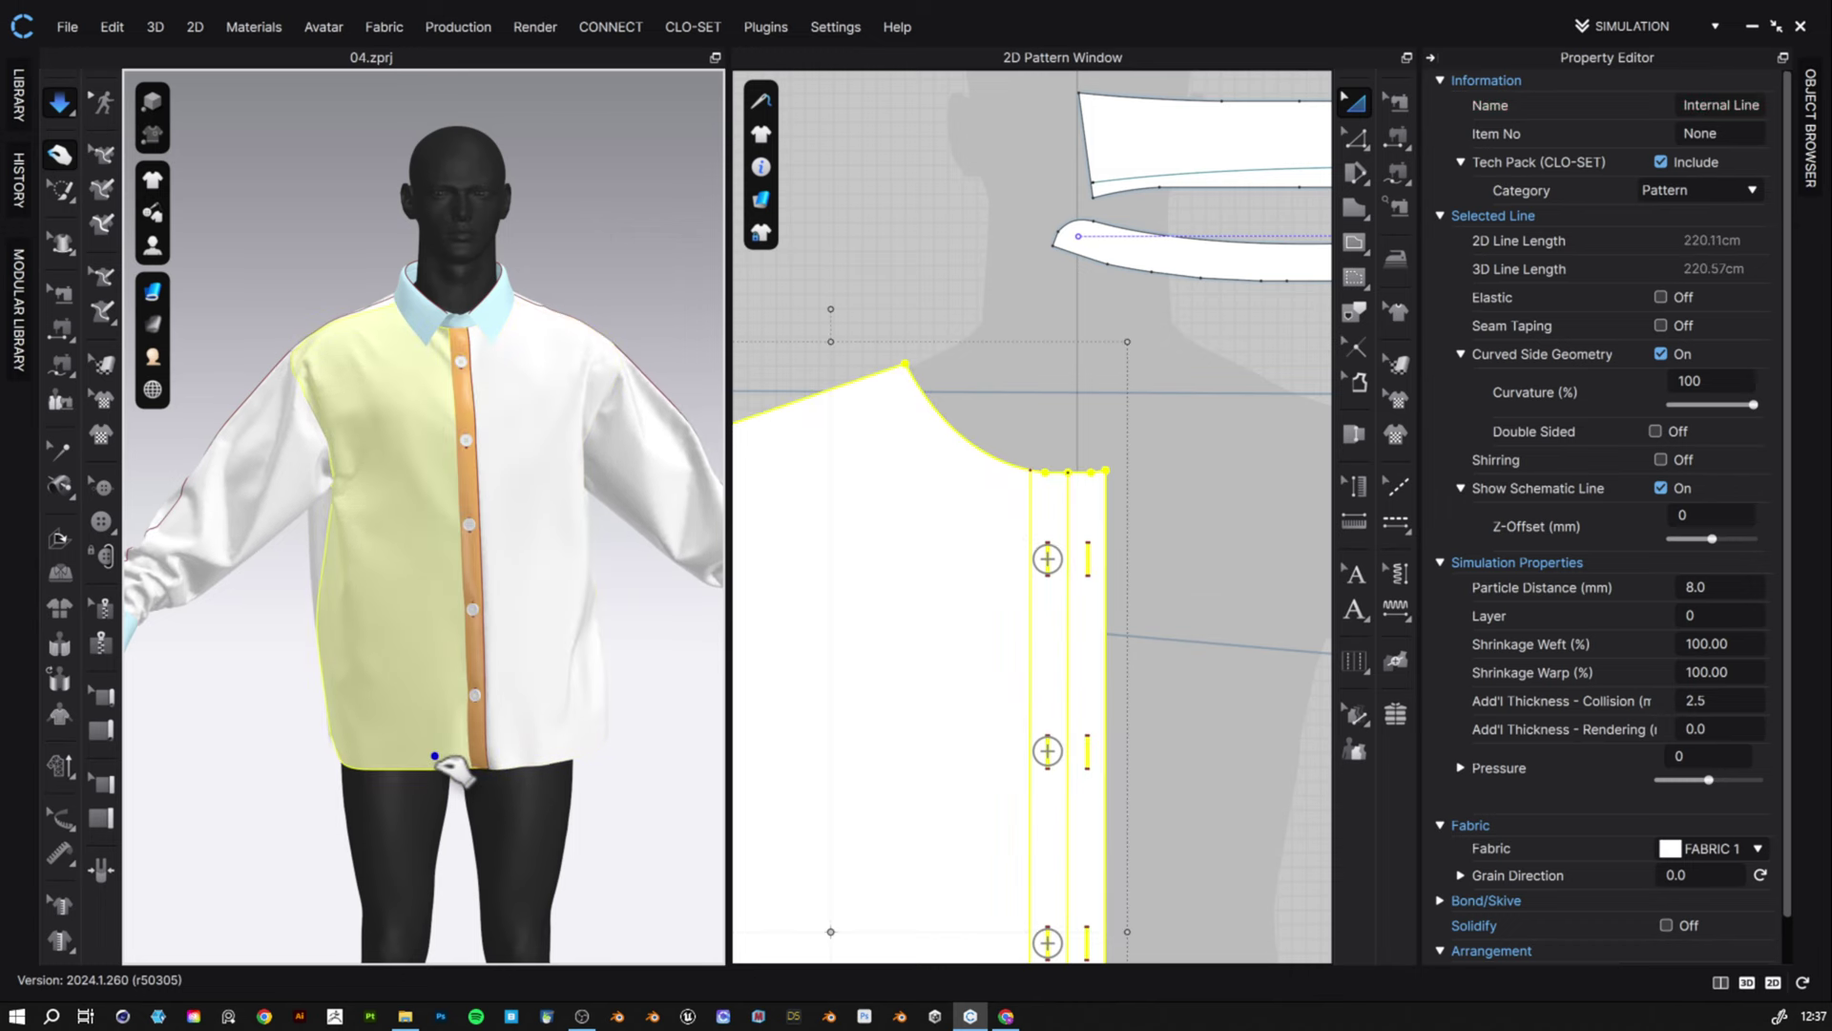
pyautogui.click(546, 740)
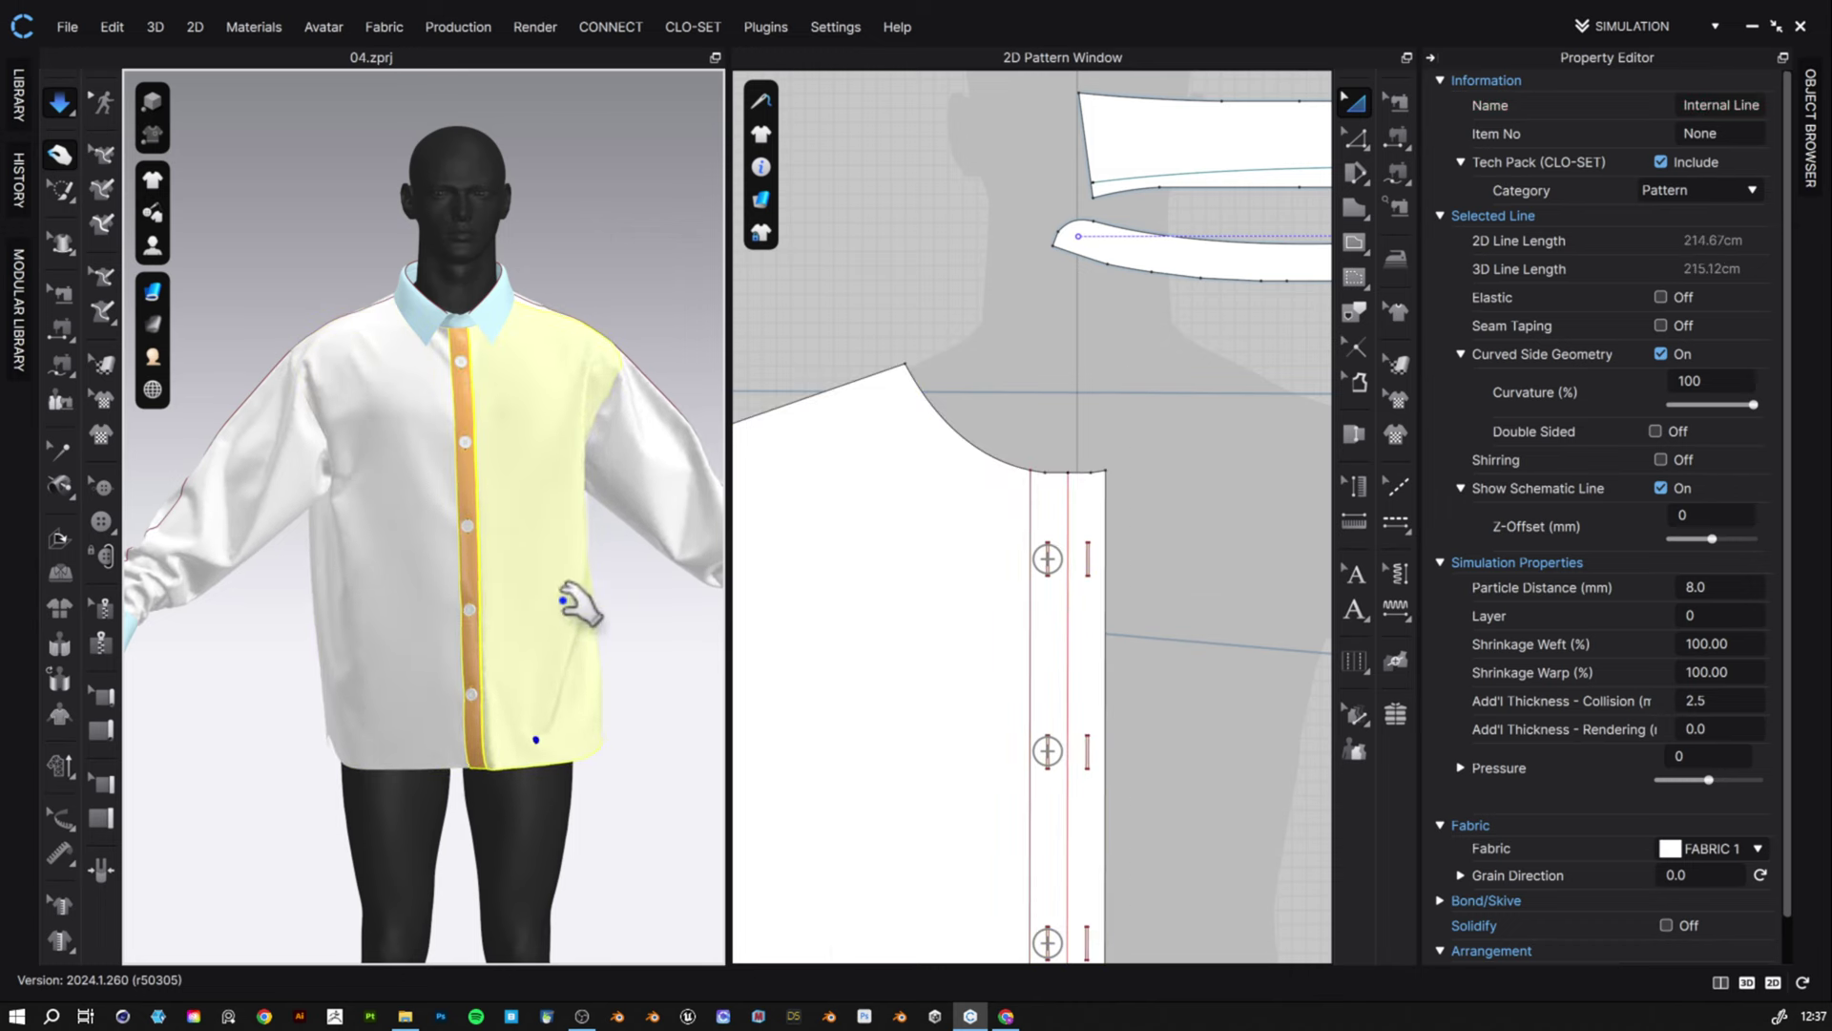
pyautogui.moveTo(593, 646); pyautogui.dragTo(553, 578, button='right')
# - Turn off the left placket's strengthening and simulate the closed shirt front until it settles
pyautogui.press('space')
pyautogui.click(659, 668)
pyautogui.press('space')
pyautogui.scroll(4, 580, 512)
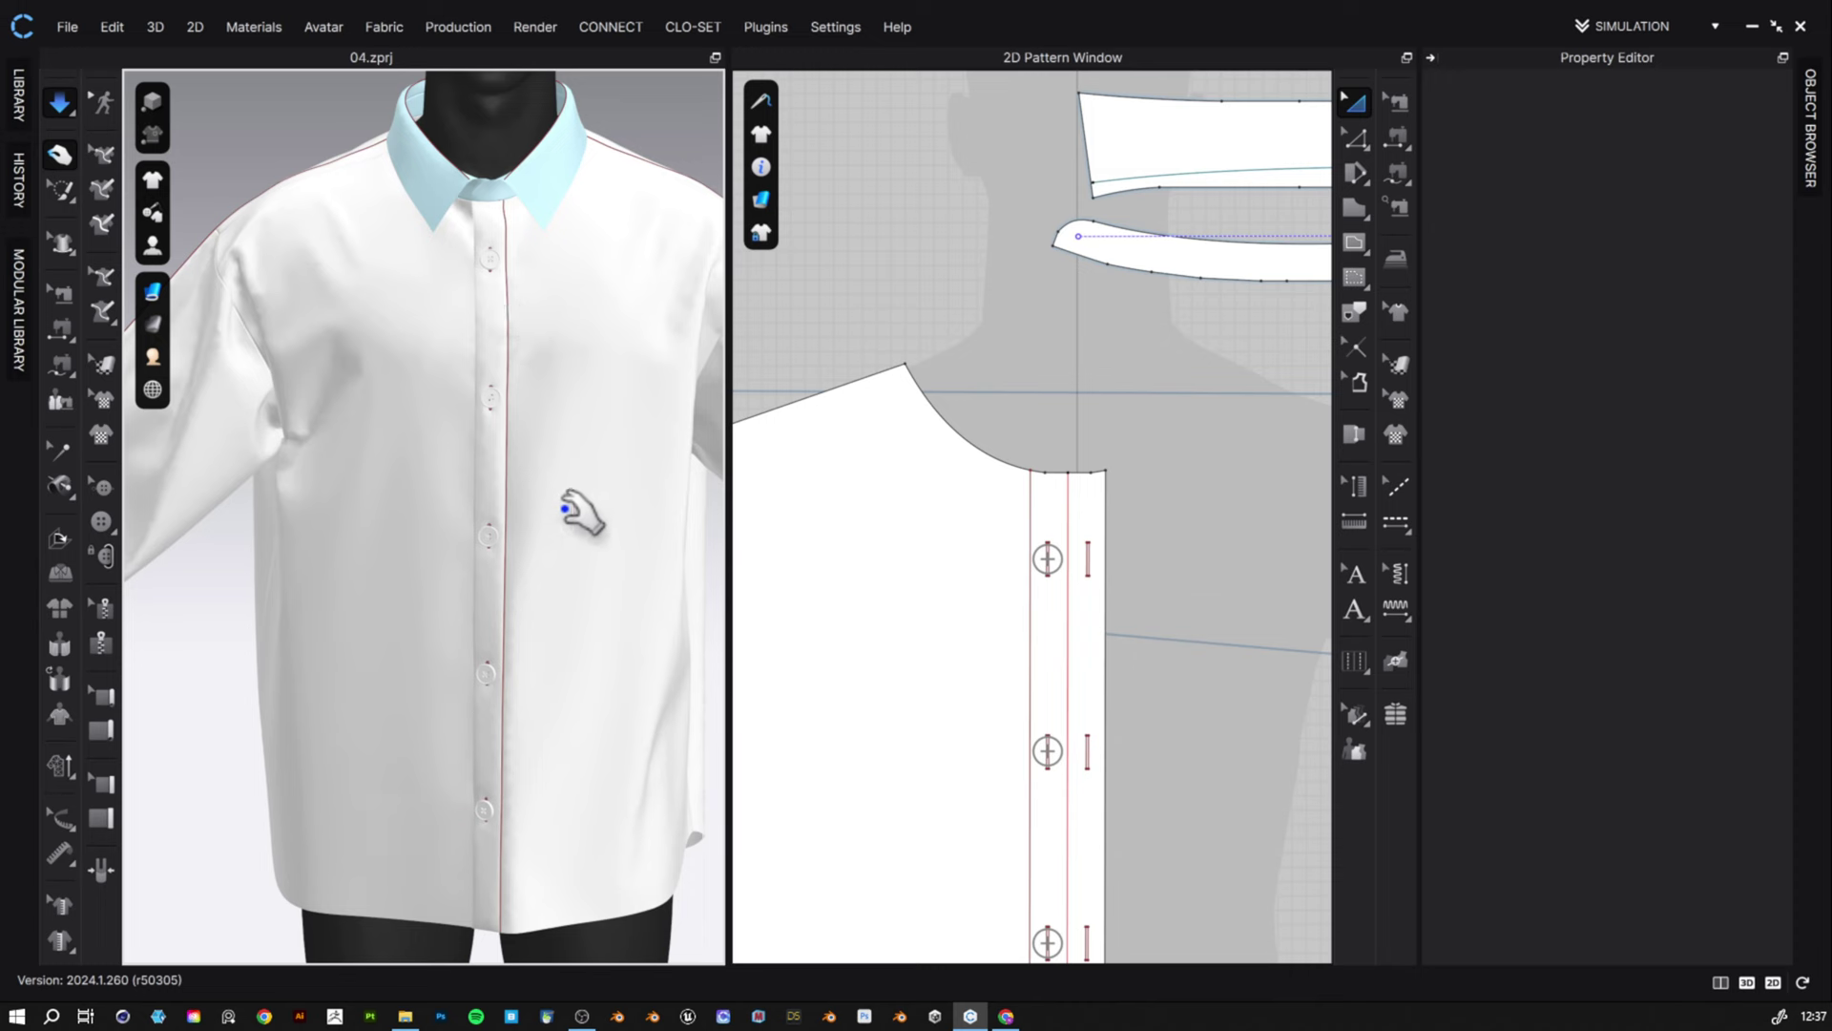
pyautogui.moveTo(580, 512); pyautogui.dragTo(544, 542, button='right')
pyautogui.press('space')
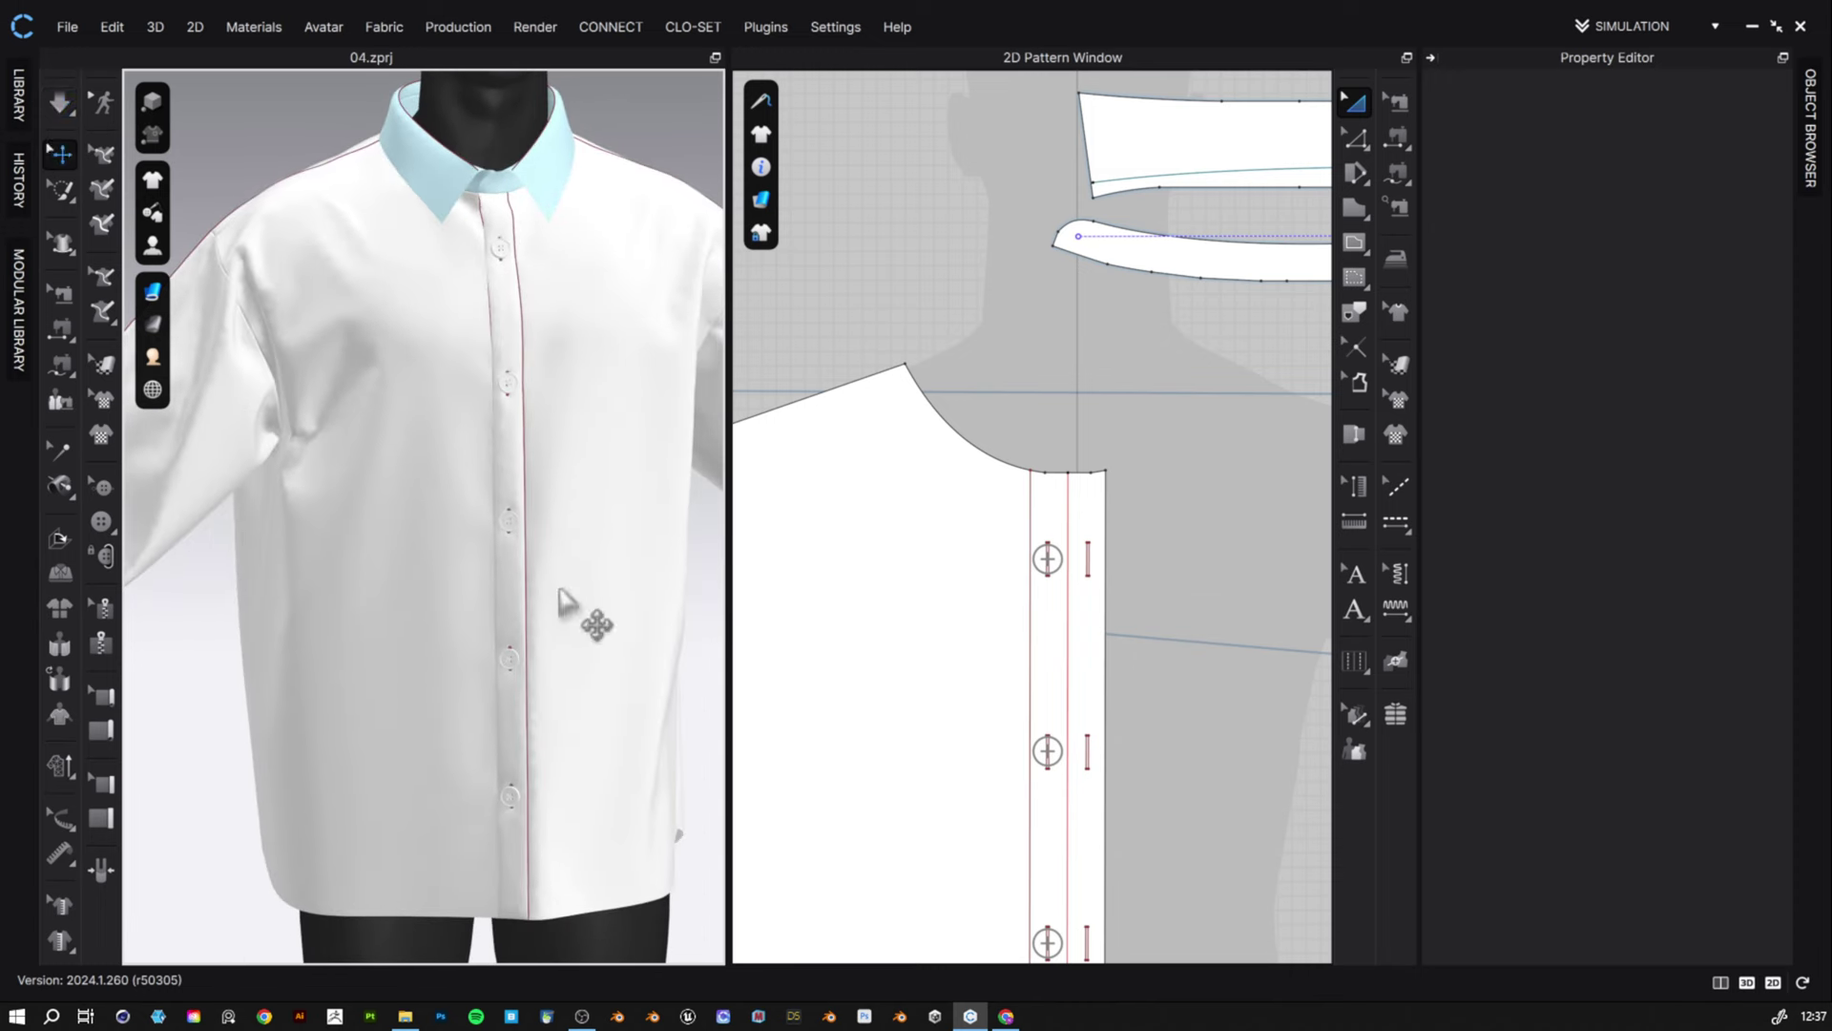
pyautogui.scroll(-3, 572, 611)
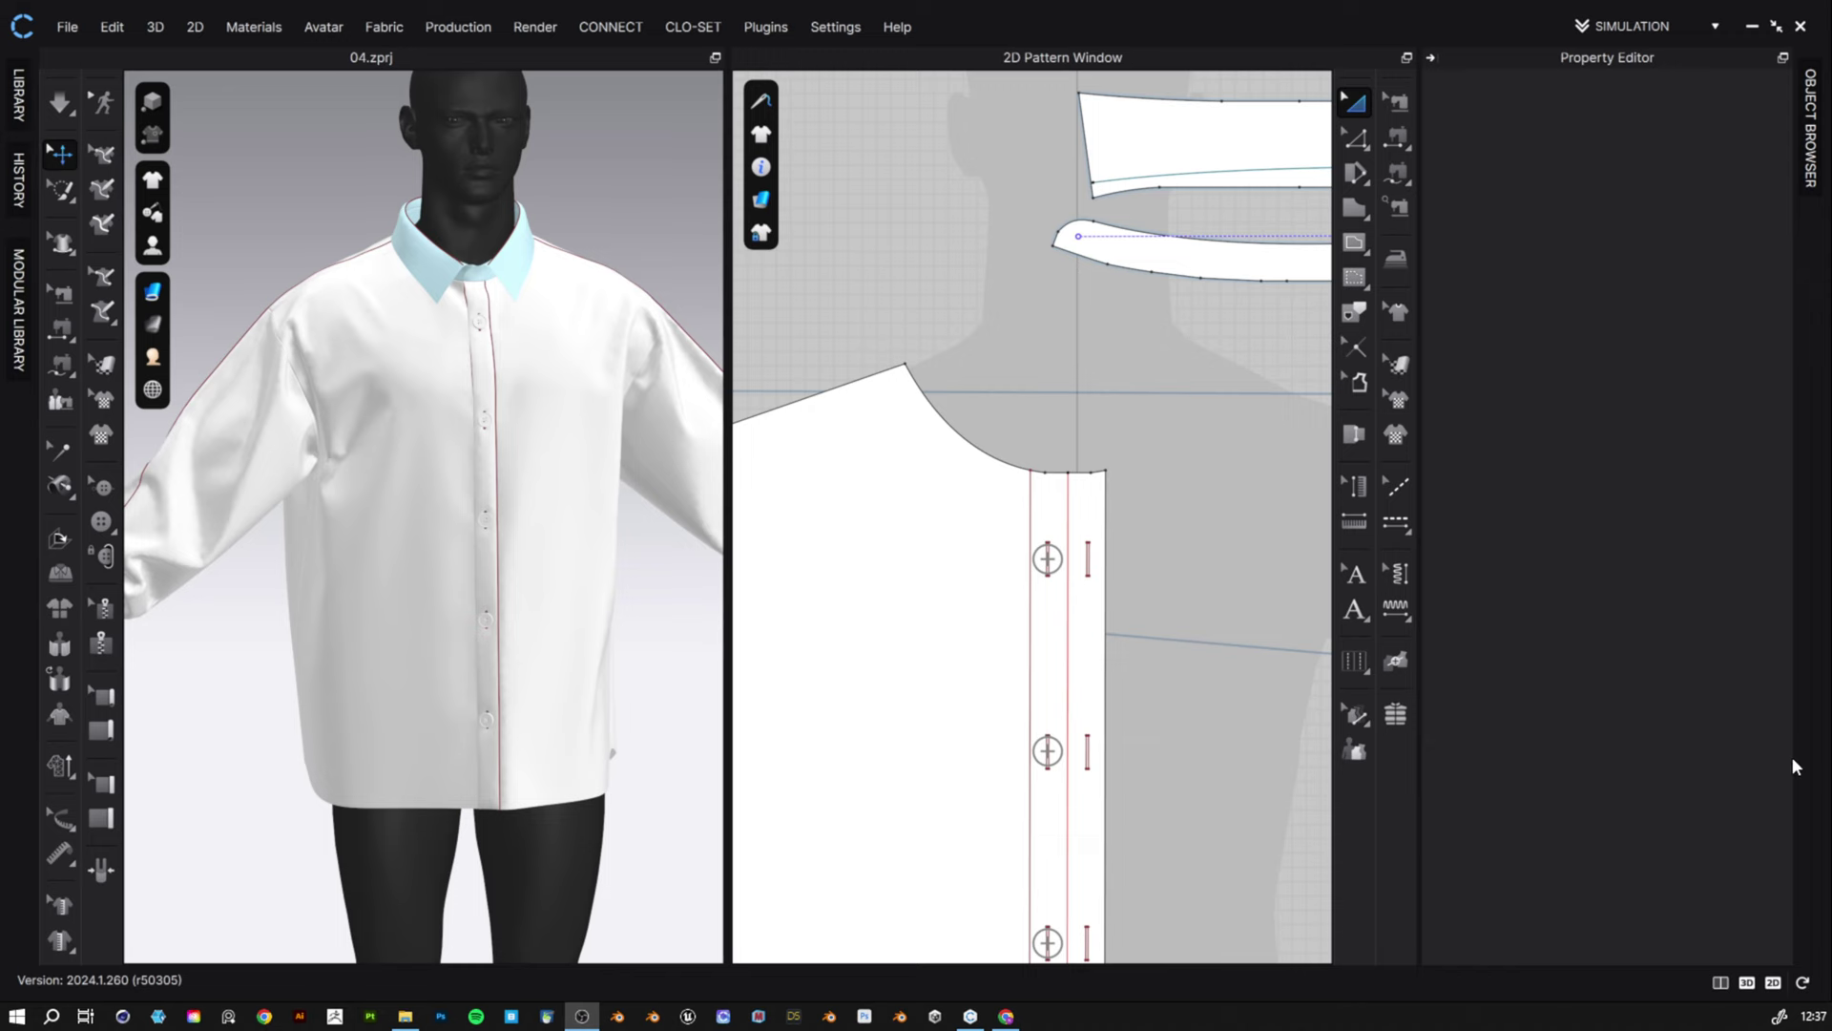
# - Examine the cuff at the wrist in 3D and both ends of its pattern piece in 2D
pyautogui.scroll(3, 1157, 642)
pyautogui.scroll(-10, 1174, 646)
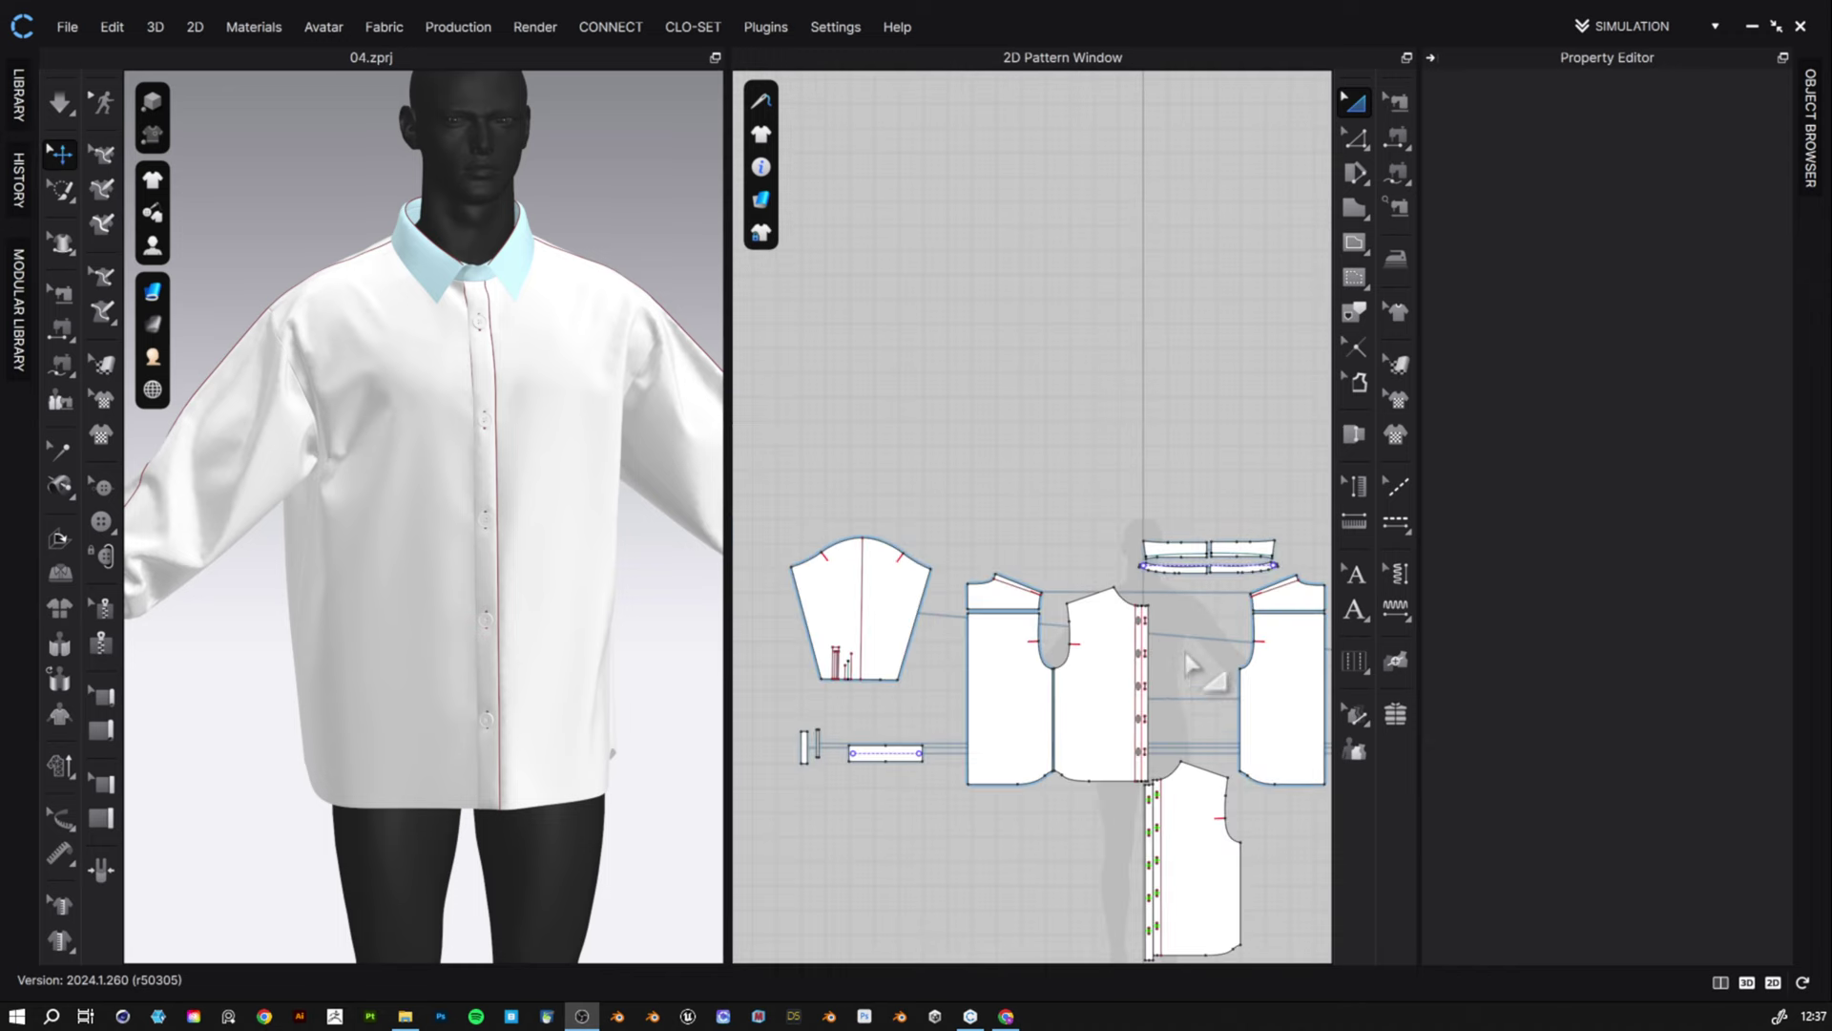
pyautogui.moveTo(1193, 665); pyautogui.dragTo(894, 365, button='right')
pyautogui.moveTo(360, 524); pyautogui.dragTo(572, 506, button='right')
pyautogui.scroll(3, 572, 611)
pyautogui.moveTo(582, 659); pyautogui.dragTo(412, 593, button='middle')
pyautogui.scroll(4, 420, 568)
pyautogui.moveTo(430, 544); pyautogui.dragTo(495, 518, button='right')
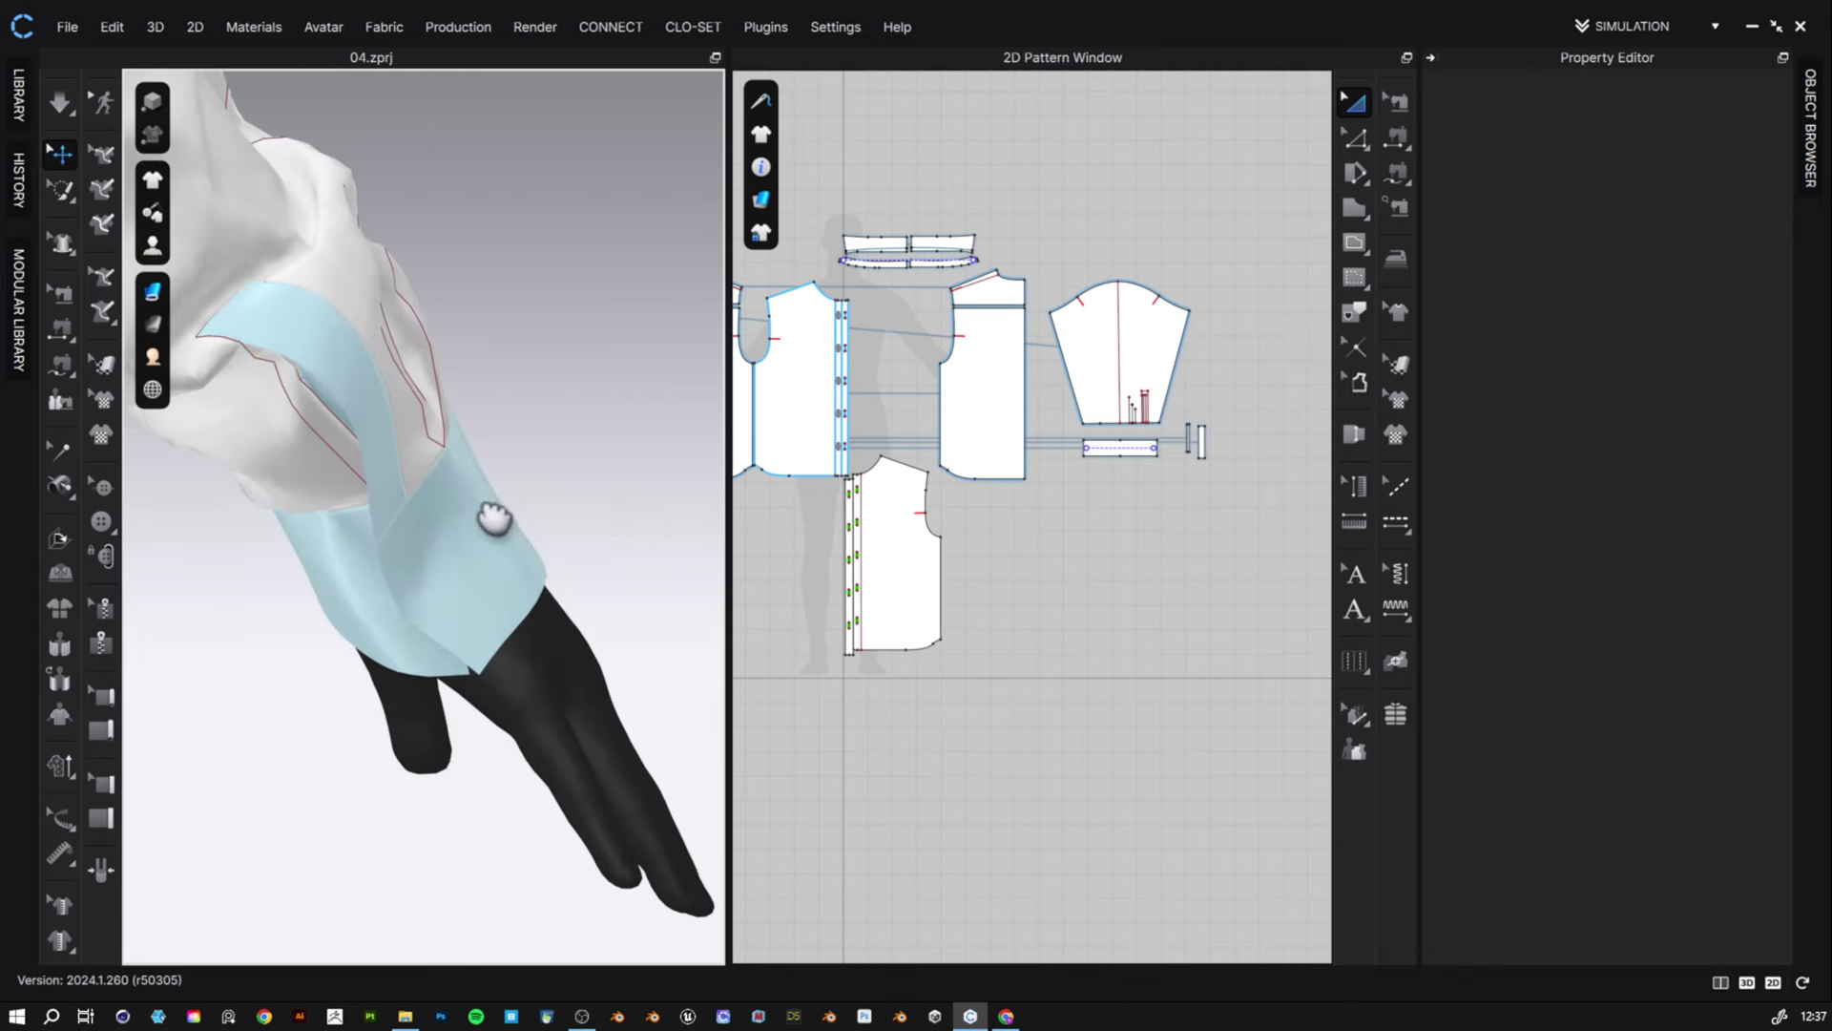
pyautogui.moveTo(1145, 491); pyautogui.dragTo(1104, 585, button='middle')
pyautogui.scroll(-2, 1026, 544)
pyautogui.scroll(5, 1083, 544)
pyautogui.scroll(2, 1040, 542)
pyautogui.moveTo(430, 534); pyautogui.dragTo(286, 554, button='right')
pyautogui.click(284, 554)
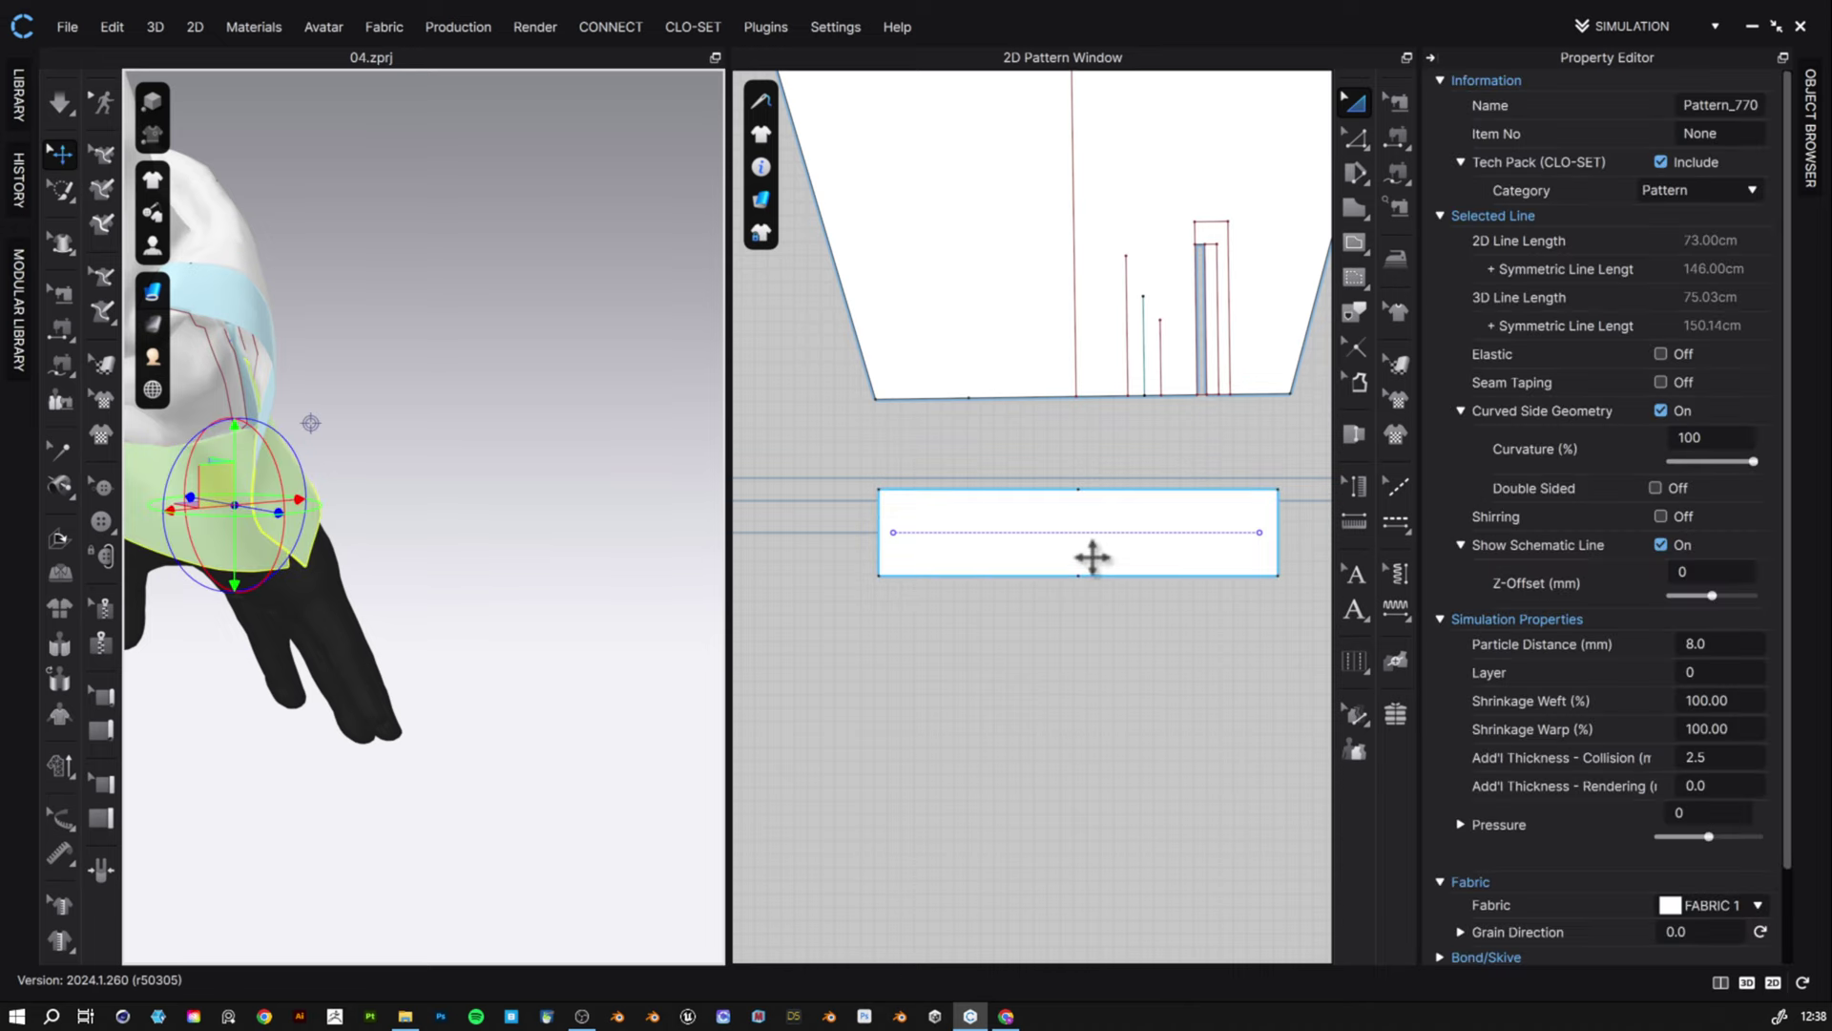
pyautogui.scroll(-6, 1107, 639)
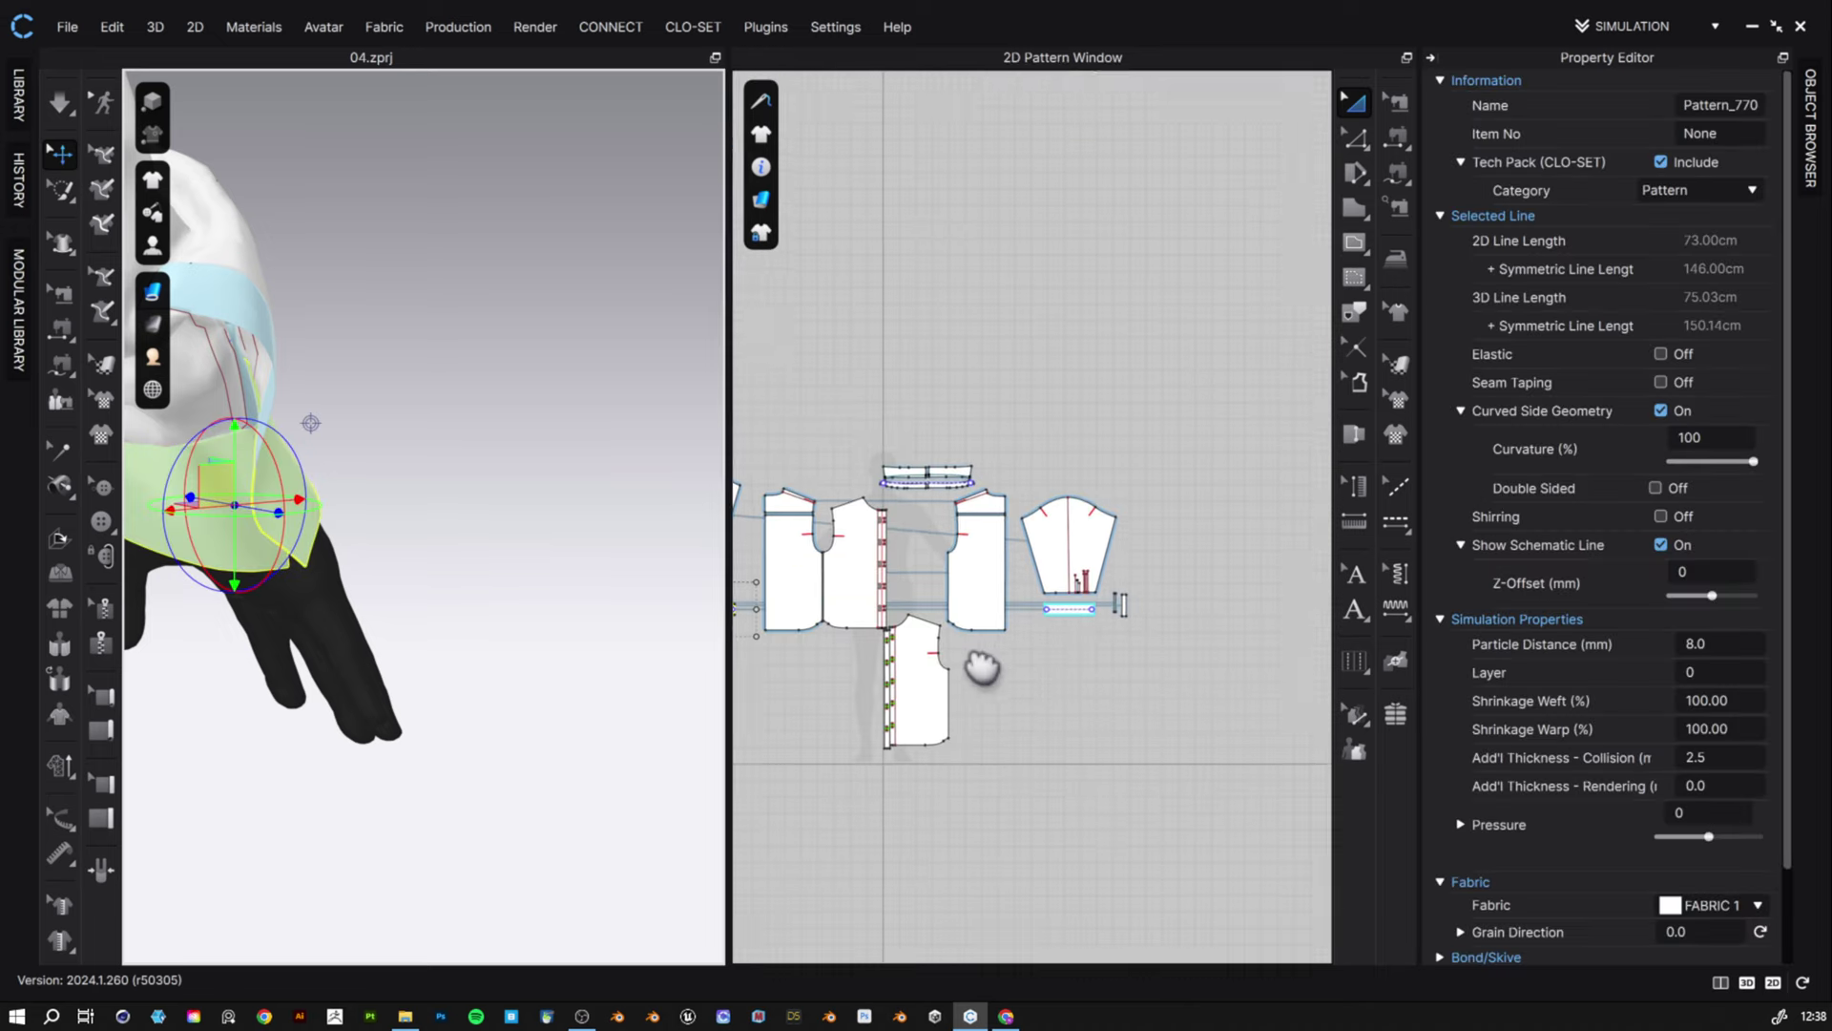
pyautogui.scroll(6, 964, 611)
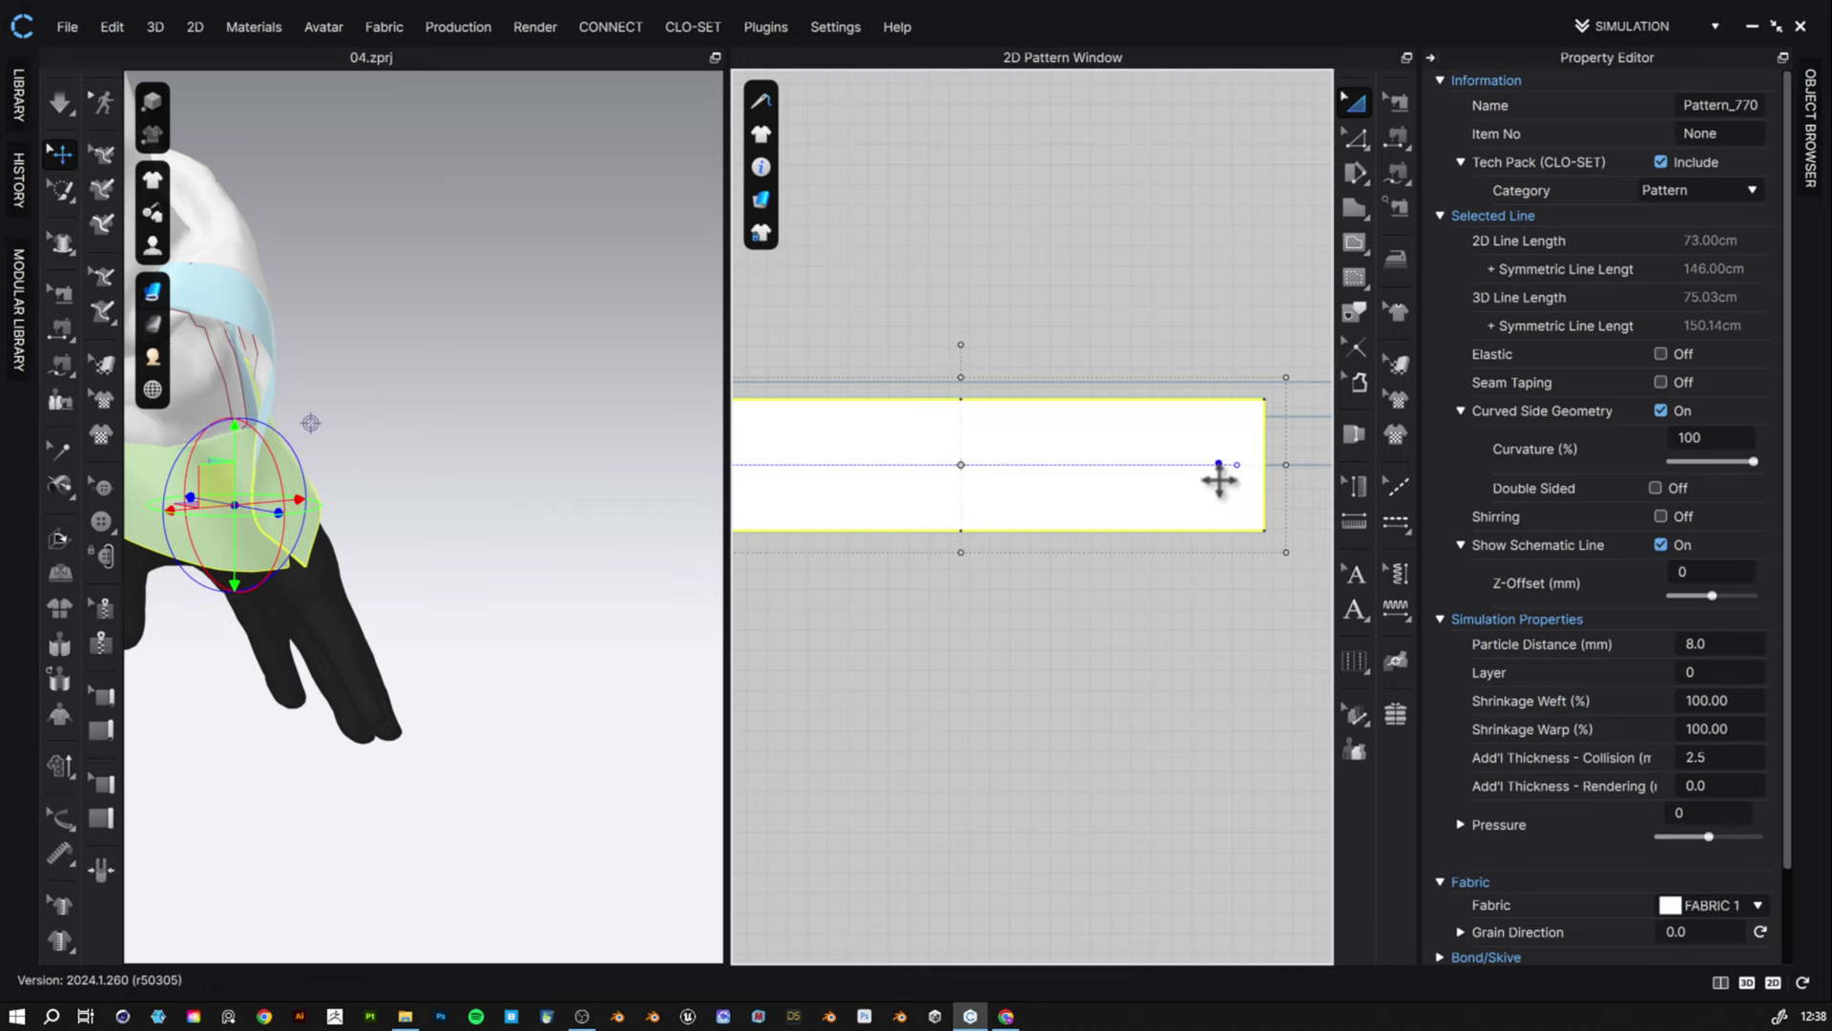
pyautogui.scroll(-1, 805, 507)
pyautogui.moveTo(805, 507); pyautogui.dragTo(965, 507, button='right')
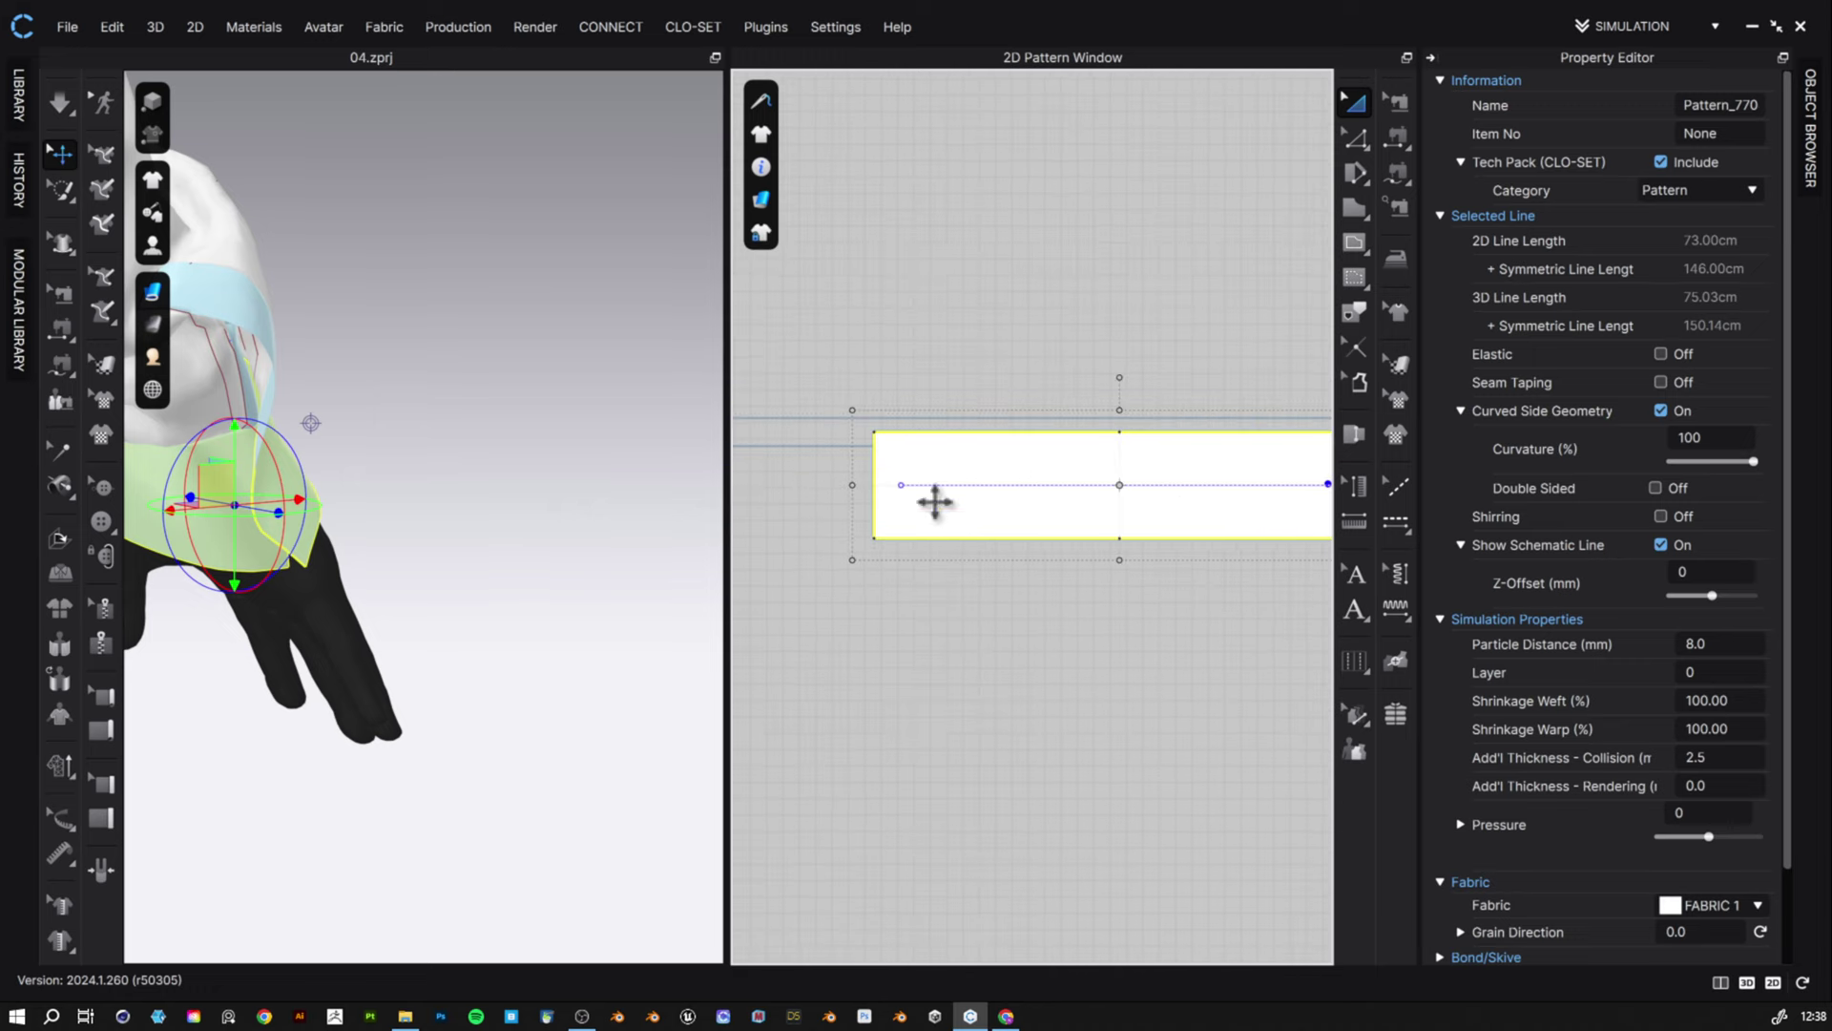
# - Place a button on the cuff and a buttonhole at the opposite end of its centre tack line
pyautogui.click(429, 455)
pyautogui.click(101, 520)
pyautogui.scroll(5, 926, 501)
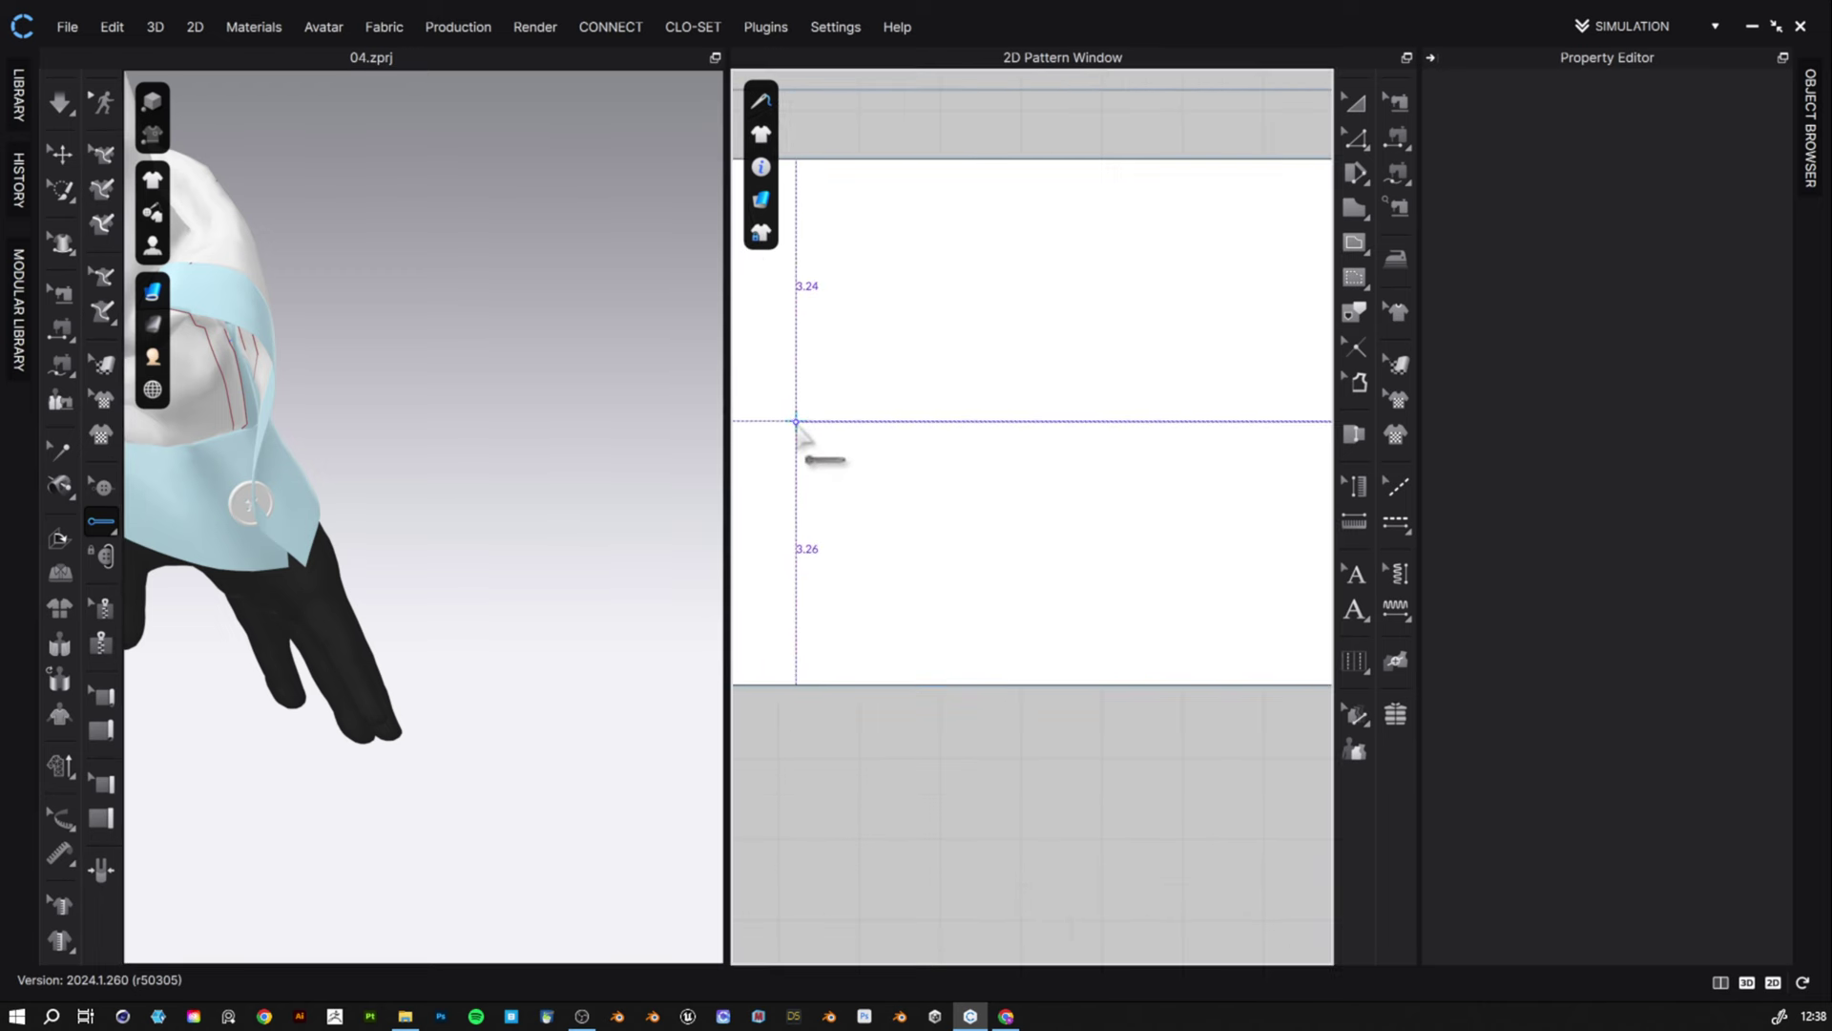
pyautogui.scroll(-4, 806, 429)
pyautogui.scroll(-1, 828, 456)
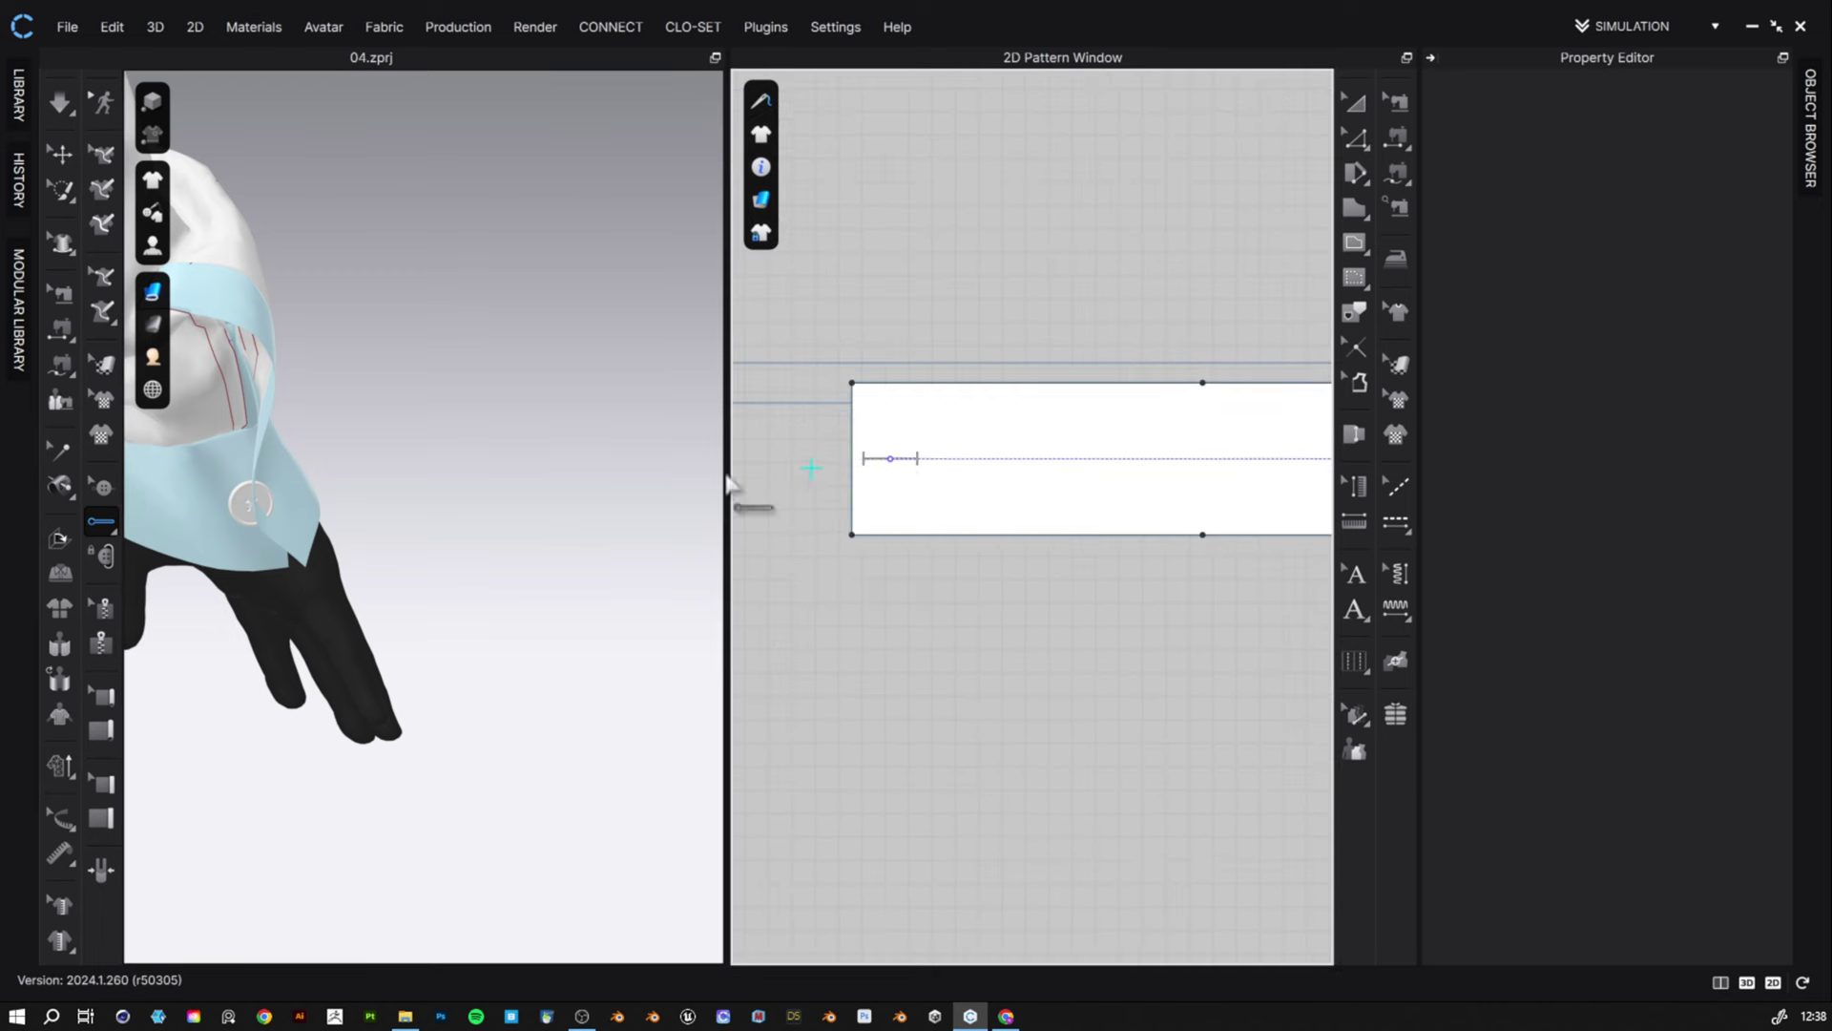
pyautogui.moveTo(311, 484); pyautogui.dragTo(270, 491, button='right')
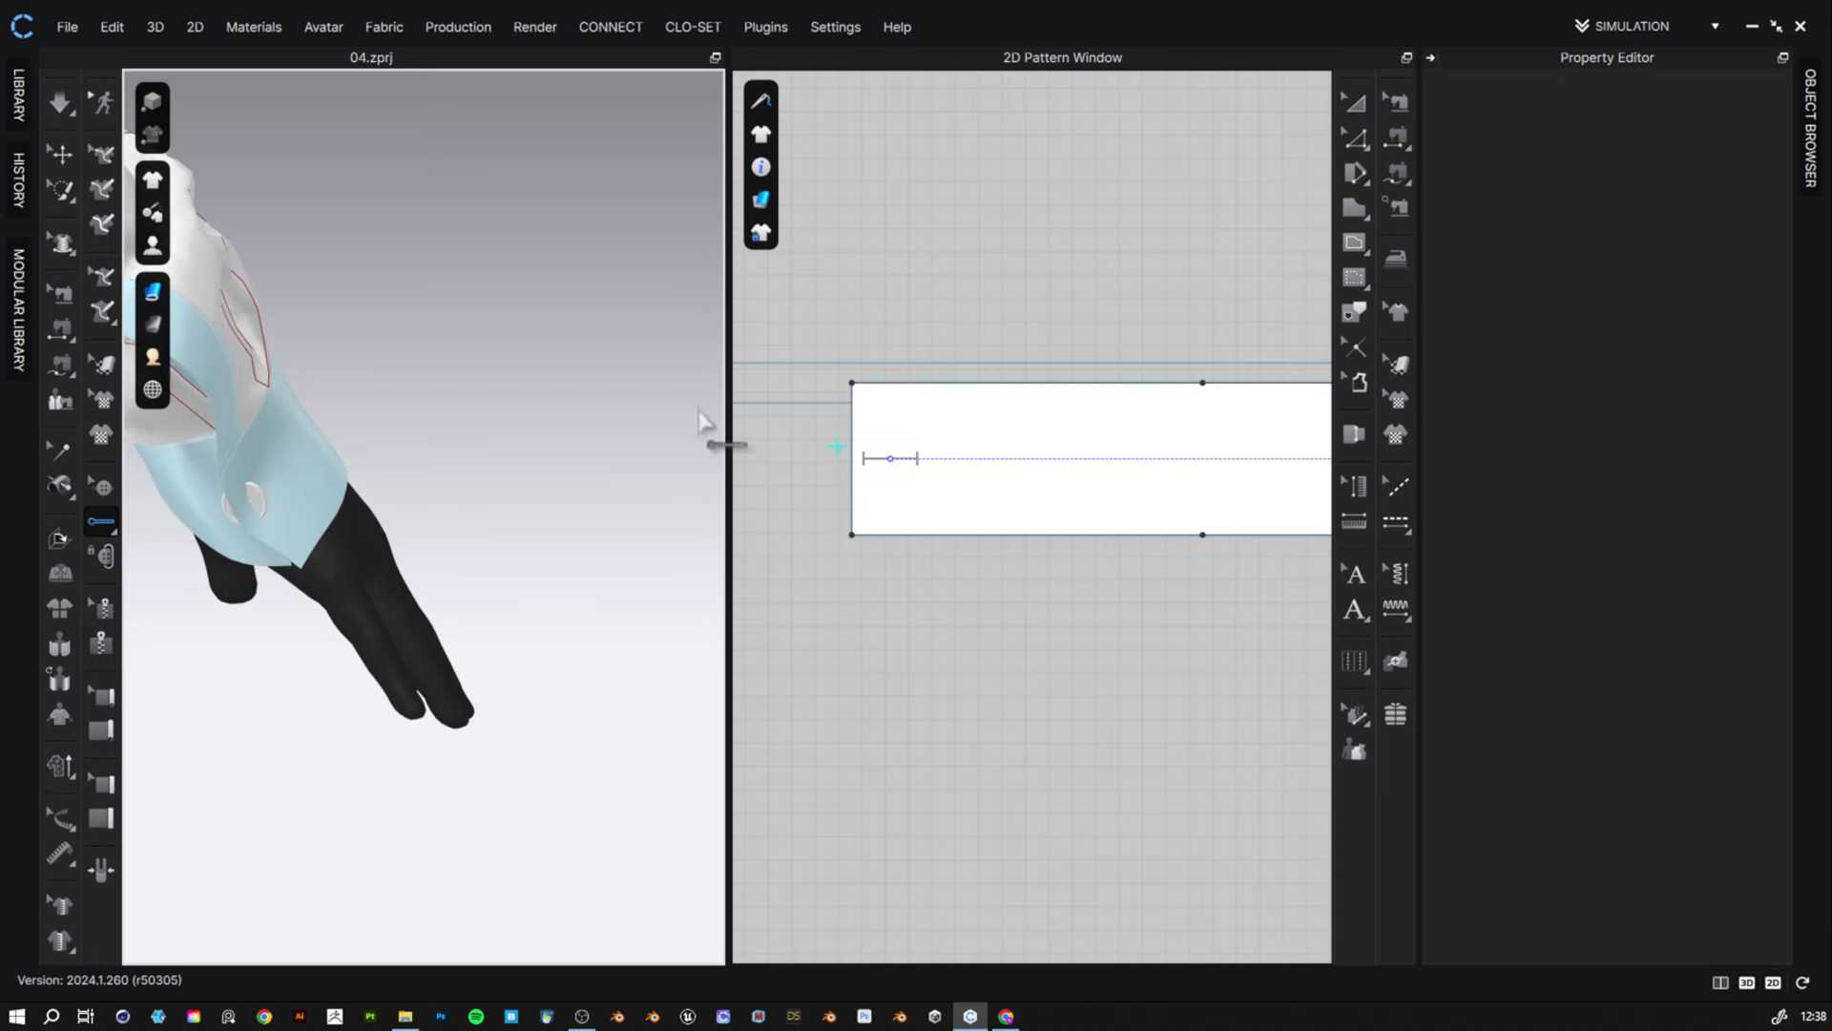
# - Move the cuff's buttonhole about 1.15 cm inward so it starts at the tack's end, and set its bind position to 0
pyautogui.click(103, 487)
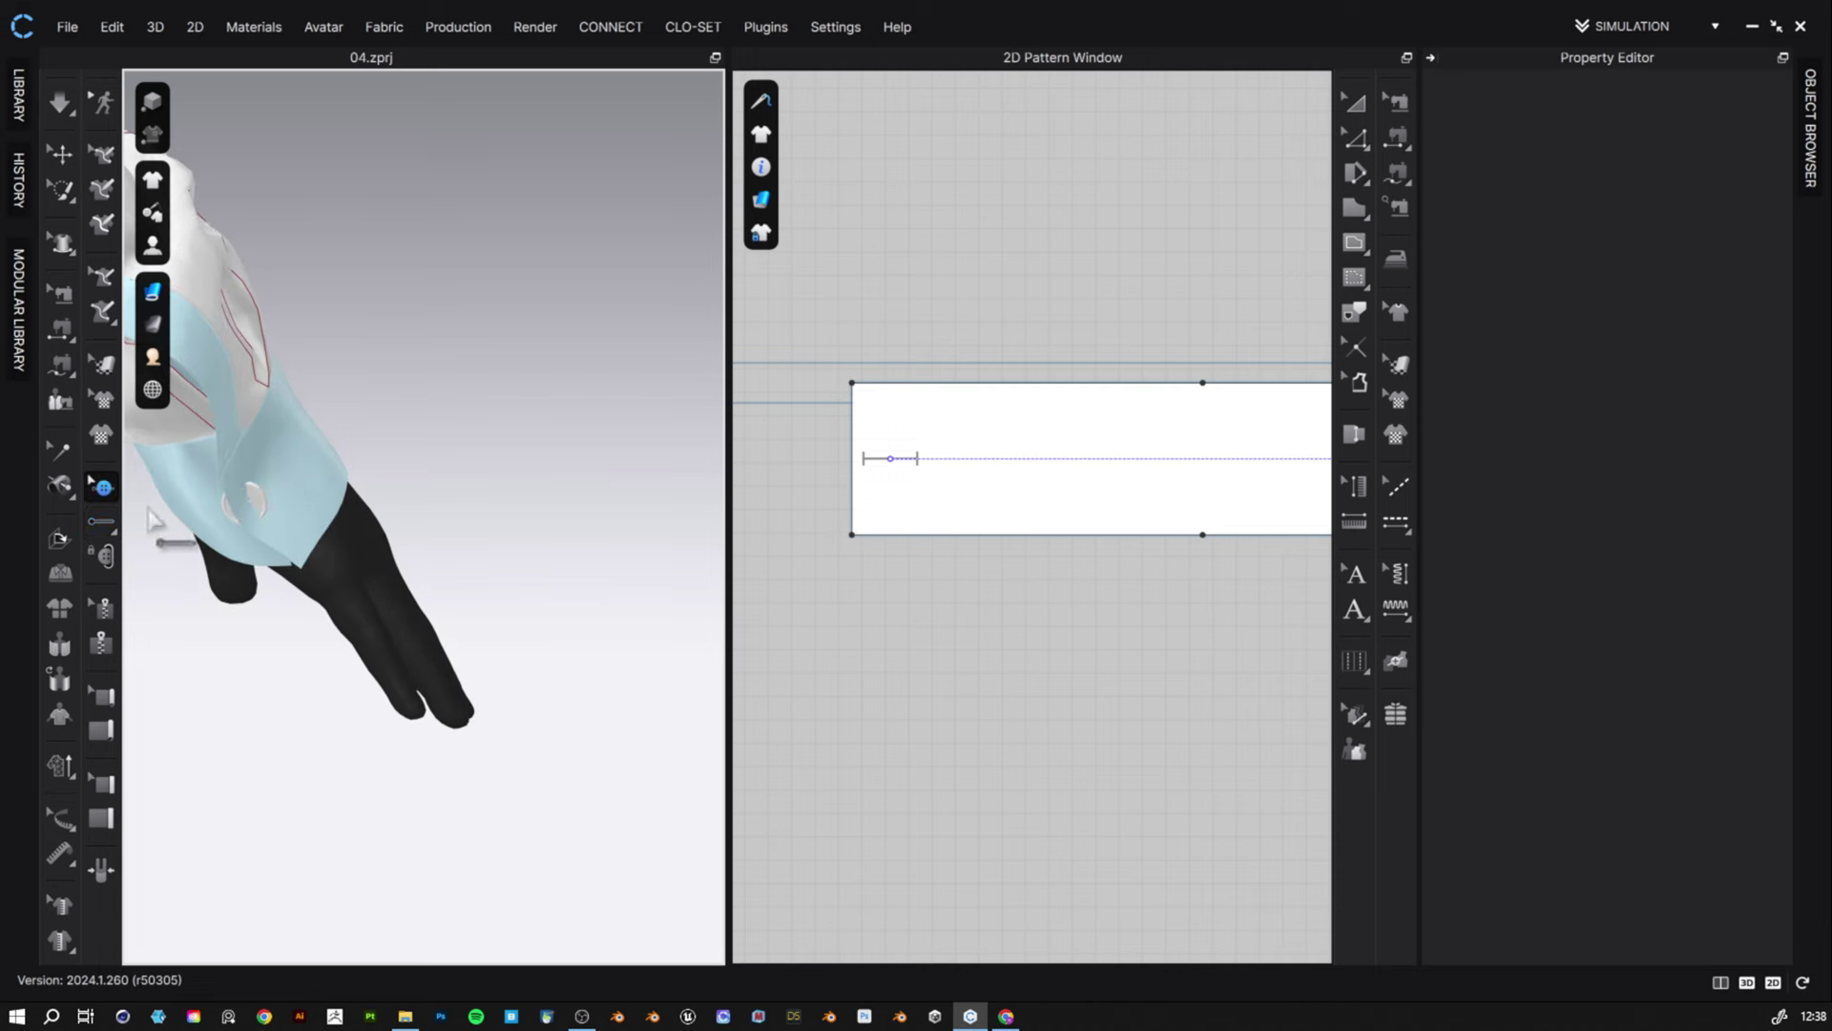
pyautogui.scroll(4, 866, 466)
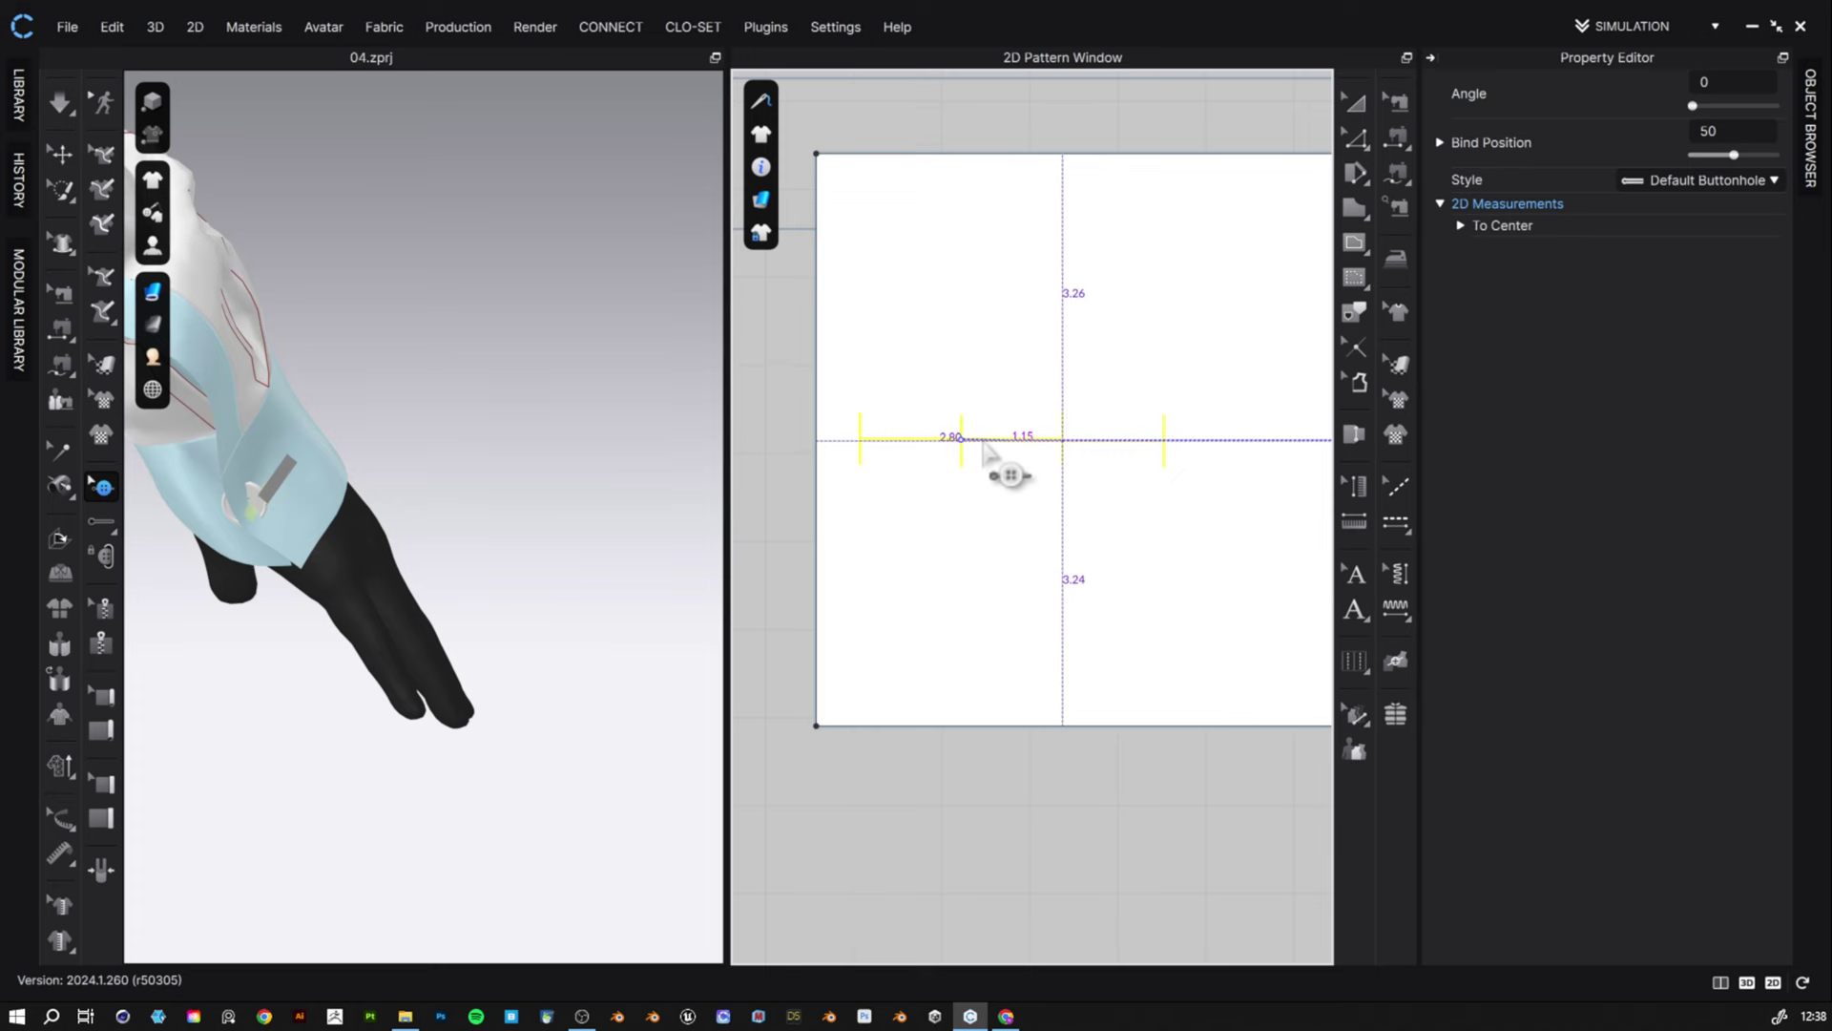
pyautogui.click(961, 439)
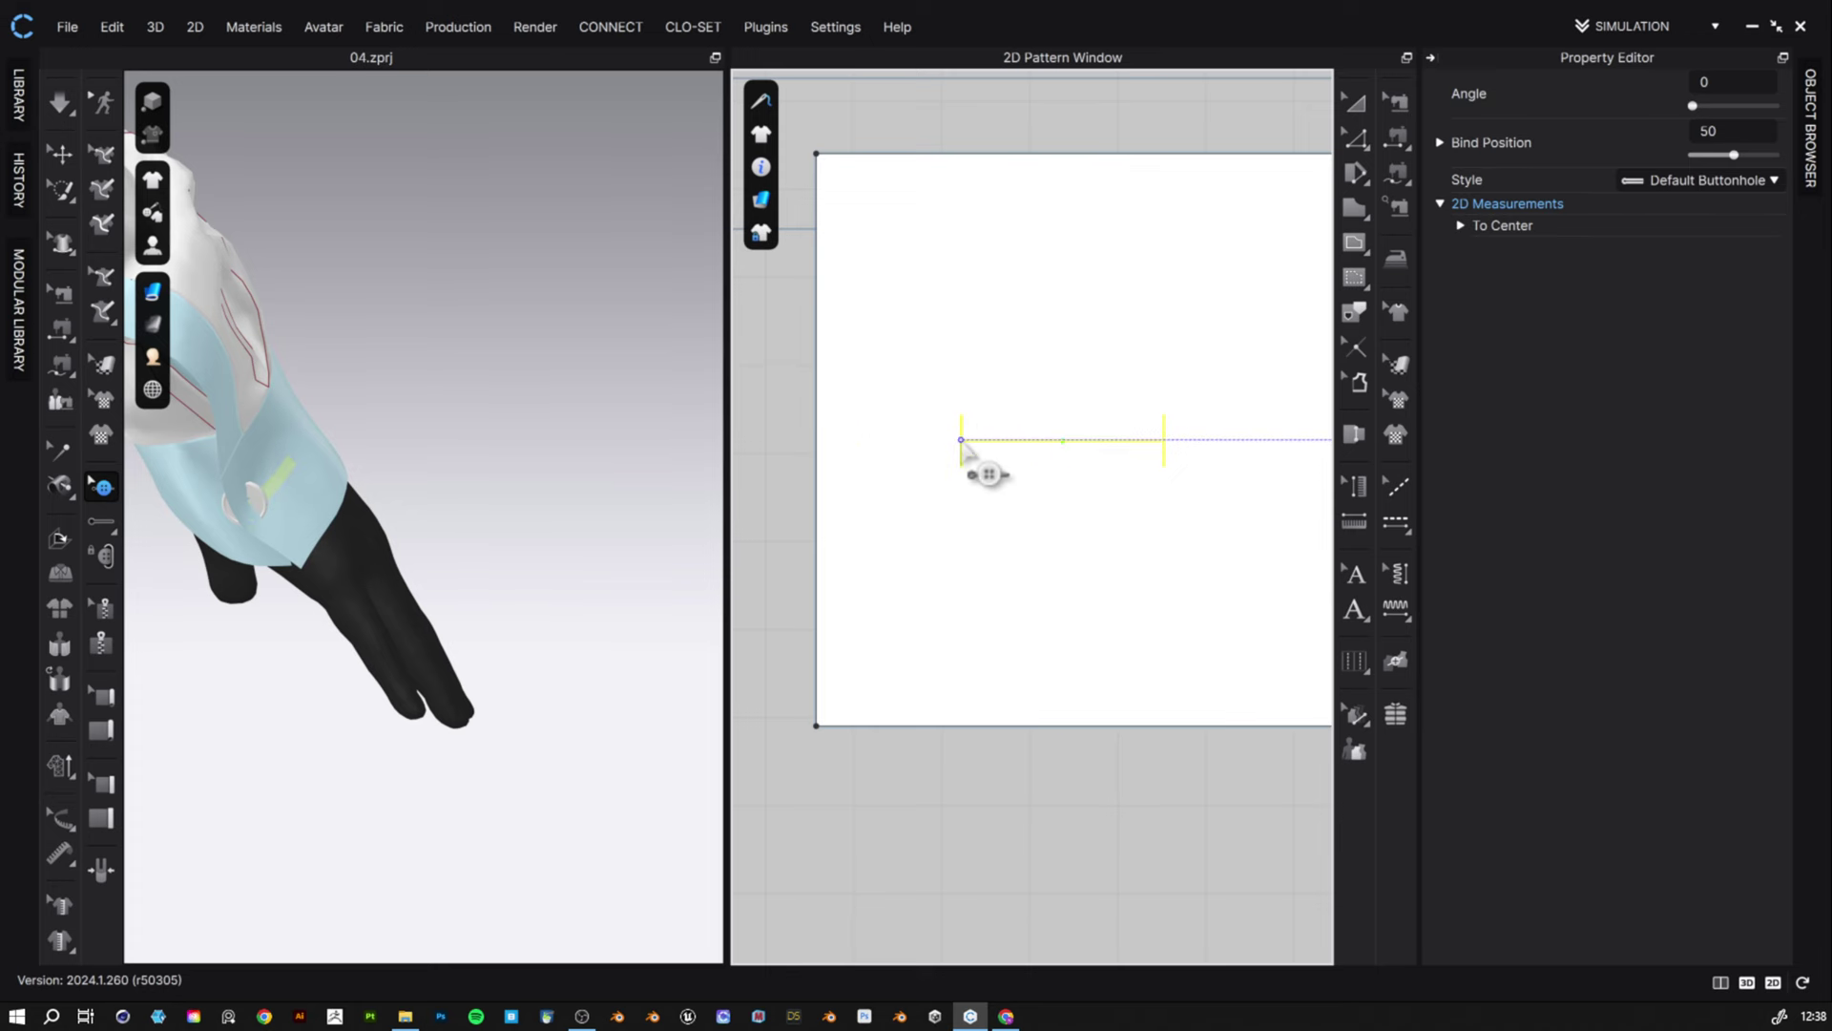
pyautogui.click(1188, 778)
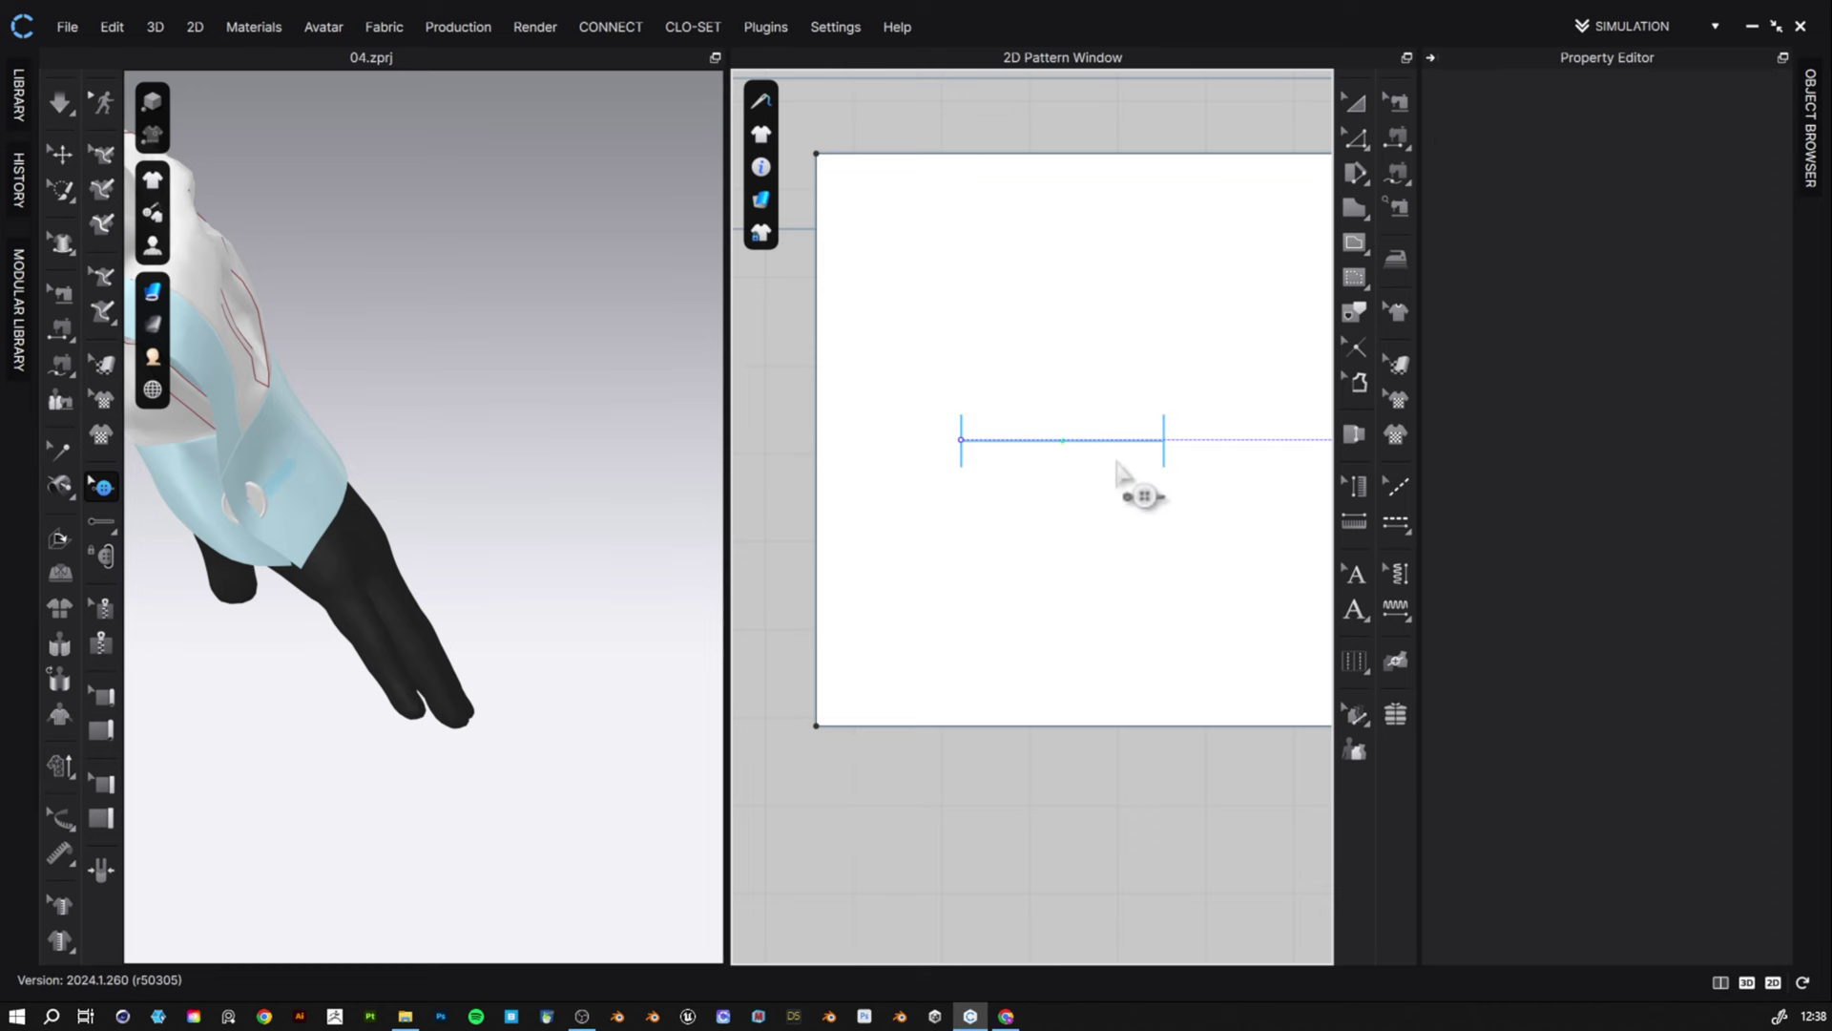
pyautogui.click(1164, 466)
pyautogui.moveTo(1730, 161); pyautogui.dragTo(1691, 161)
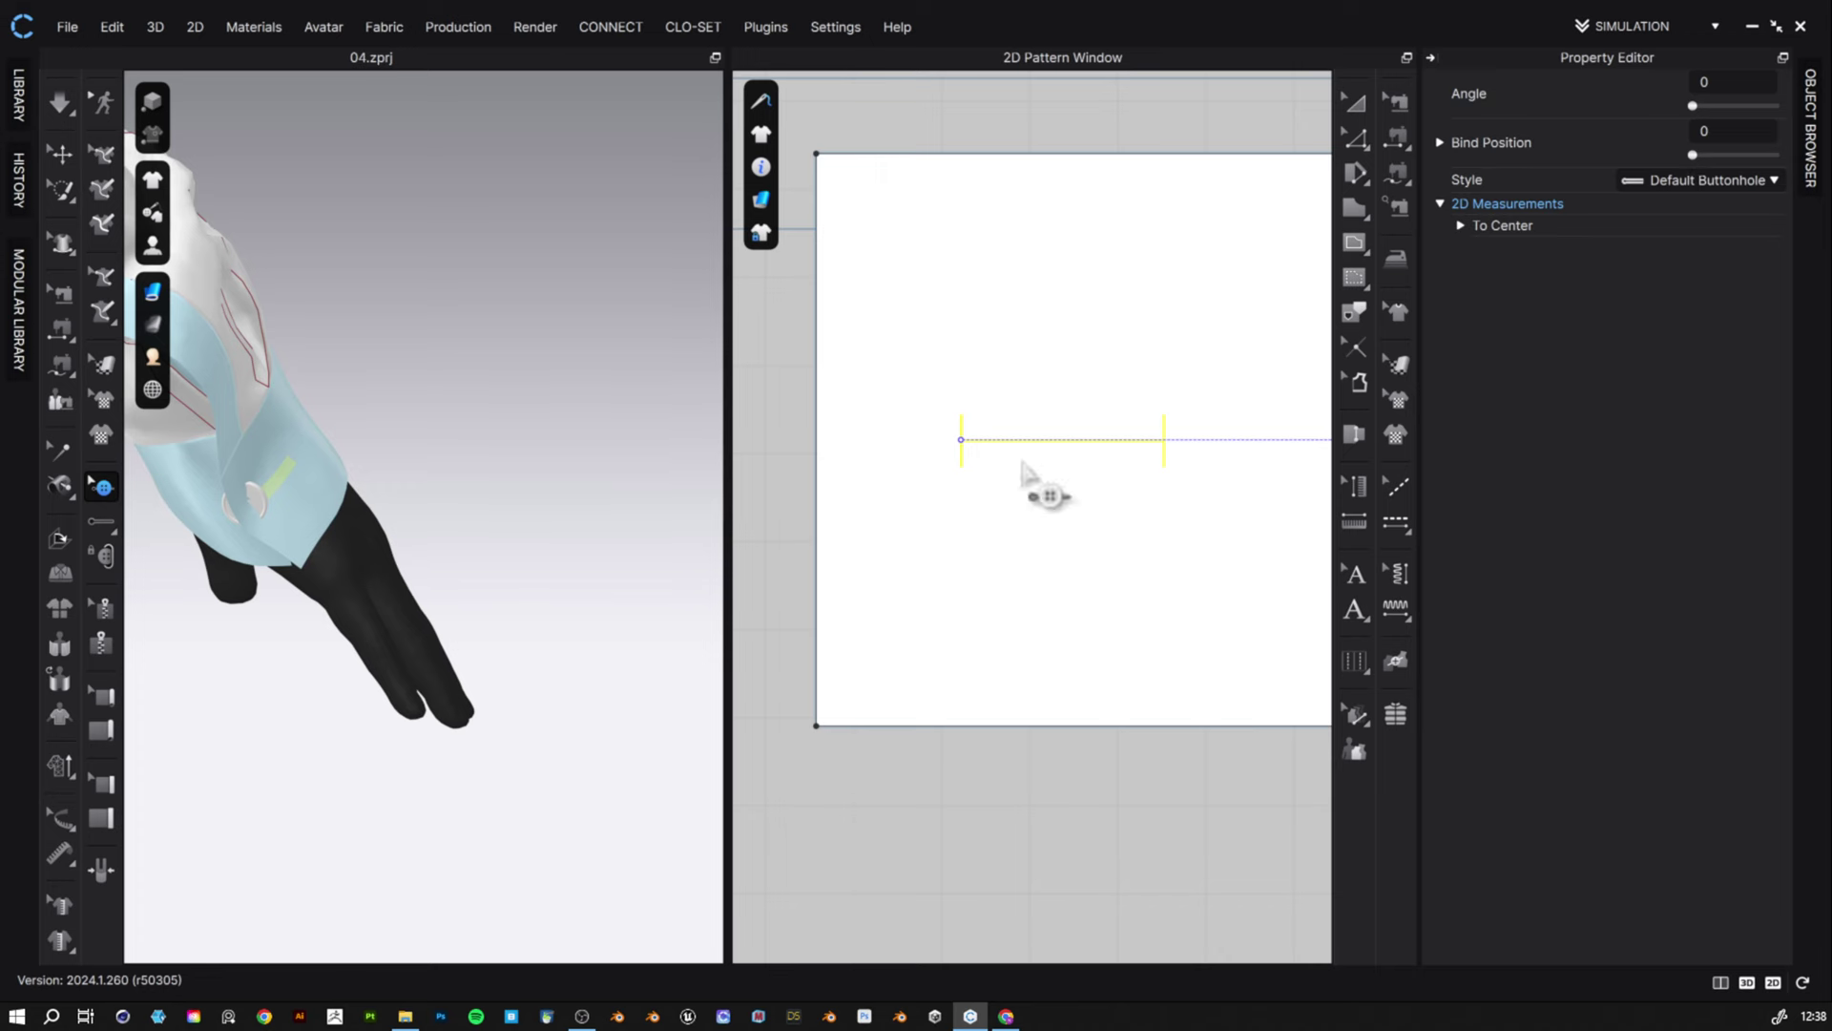
pyautogui.click(792, 502)
# - Remove the tack that runs across the cuff's pattern piece, leaving only the button and buttonhole
pyautogui.scroll(2, 964, 473)
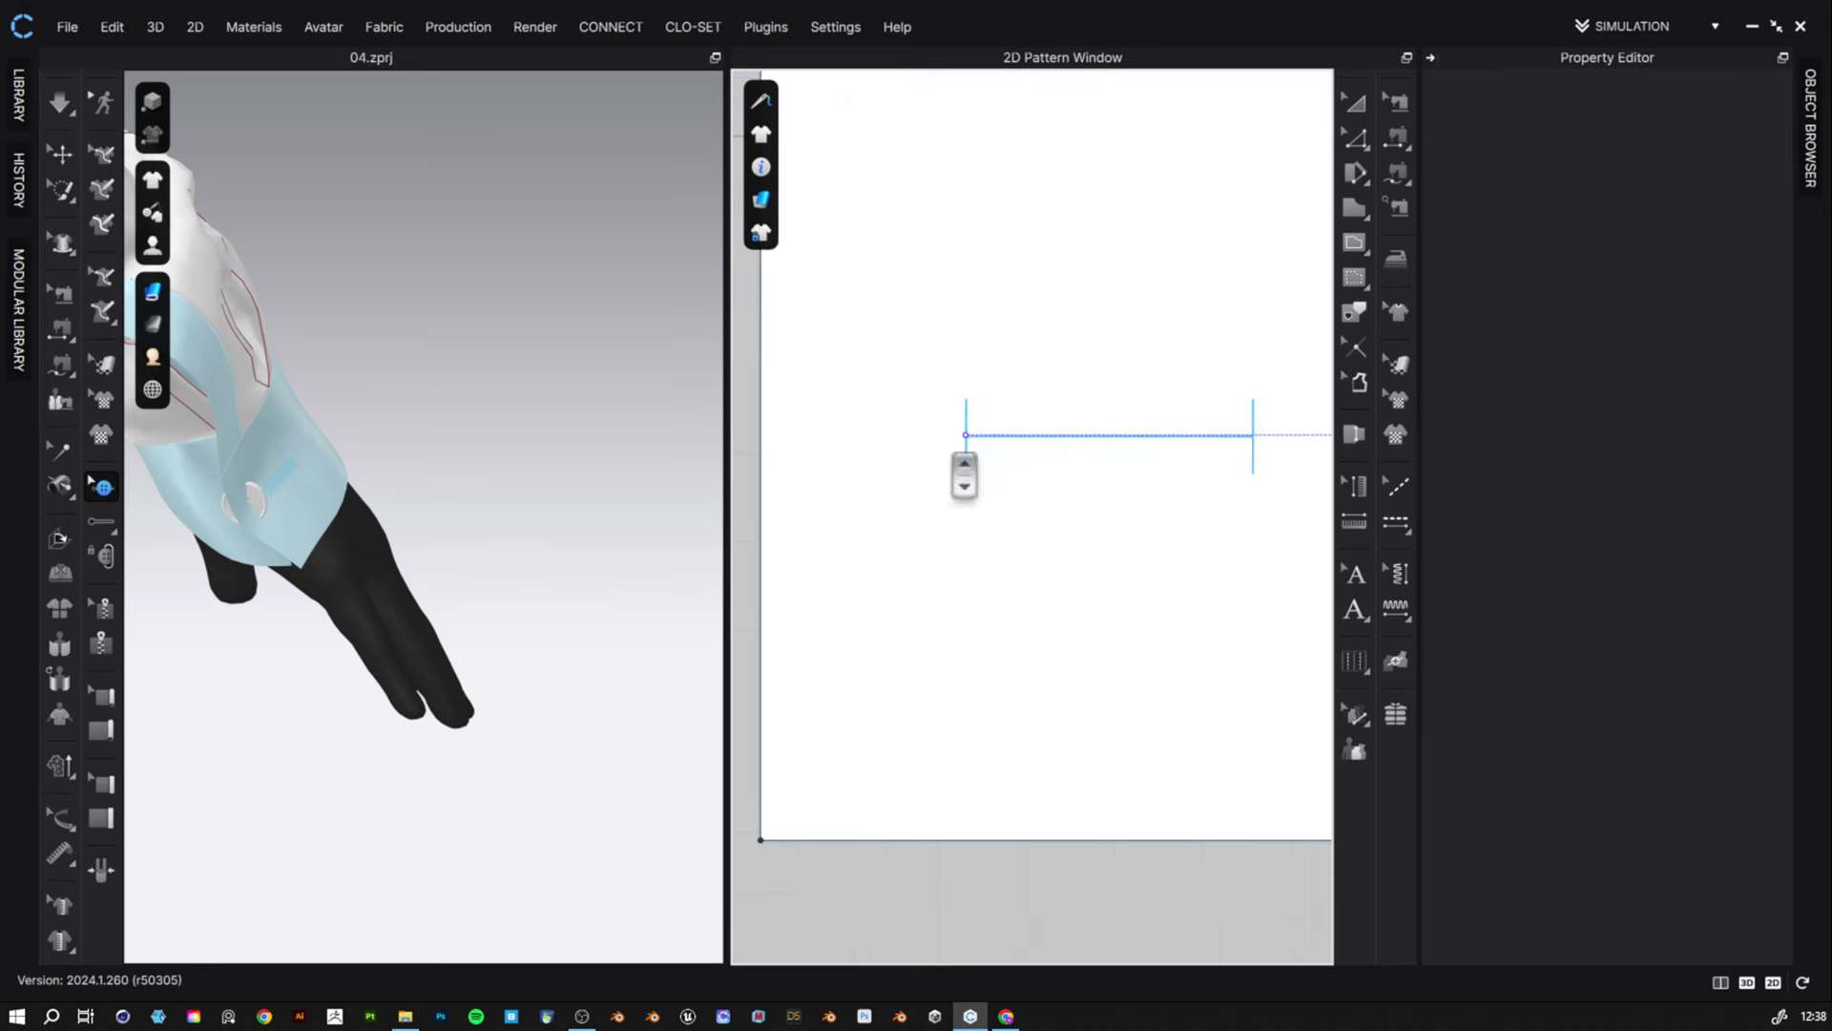
pyautogui.scroll(2, 964, 472)
pyautogui.scroll(-4, 983, 442)
pyautogui.click(59, 451)
pyautogui.click(1199, 440)
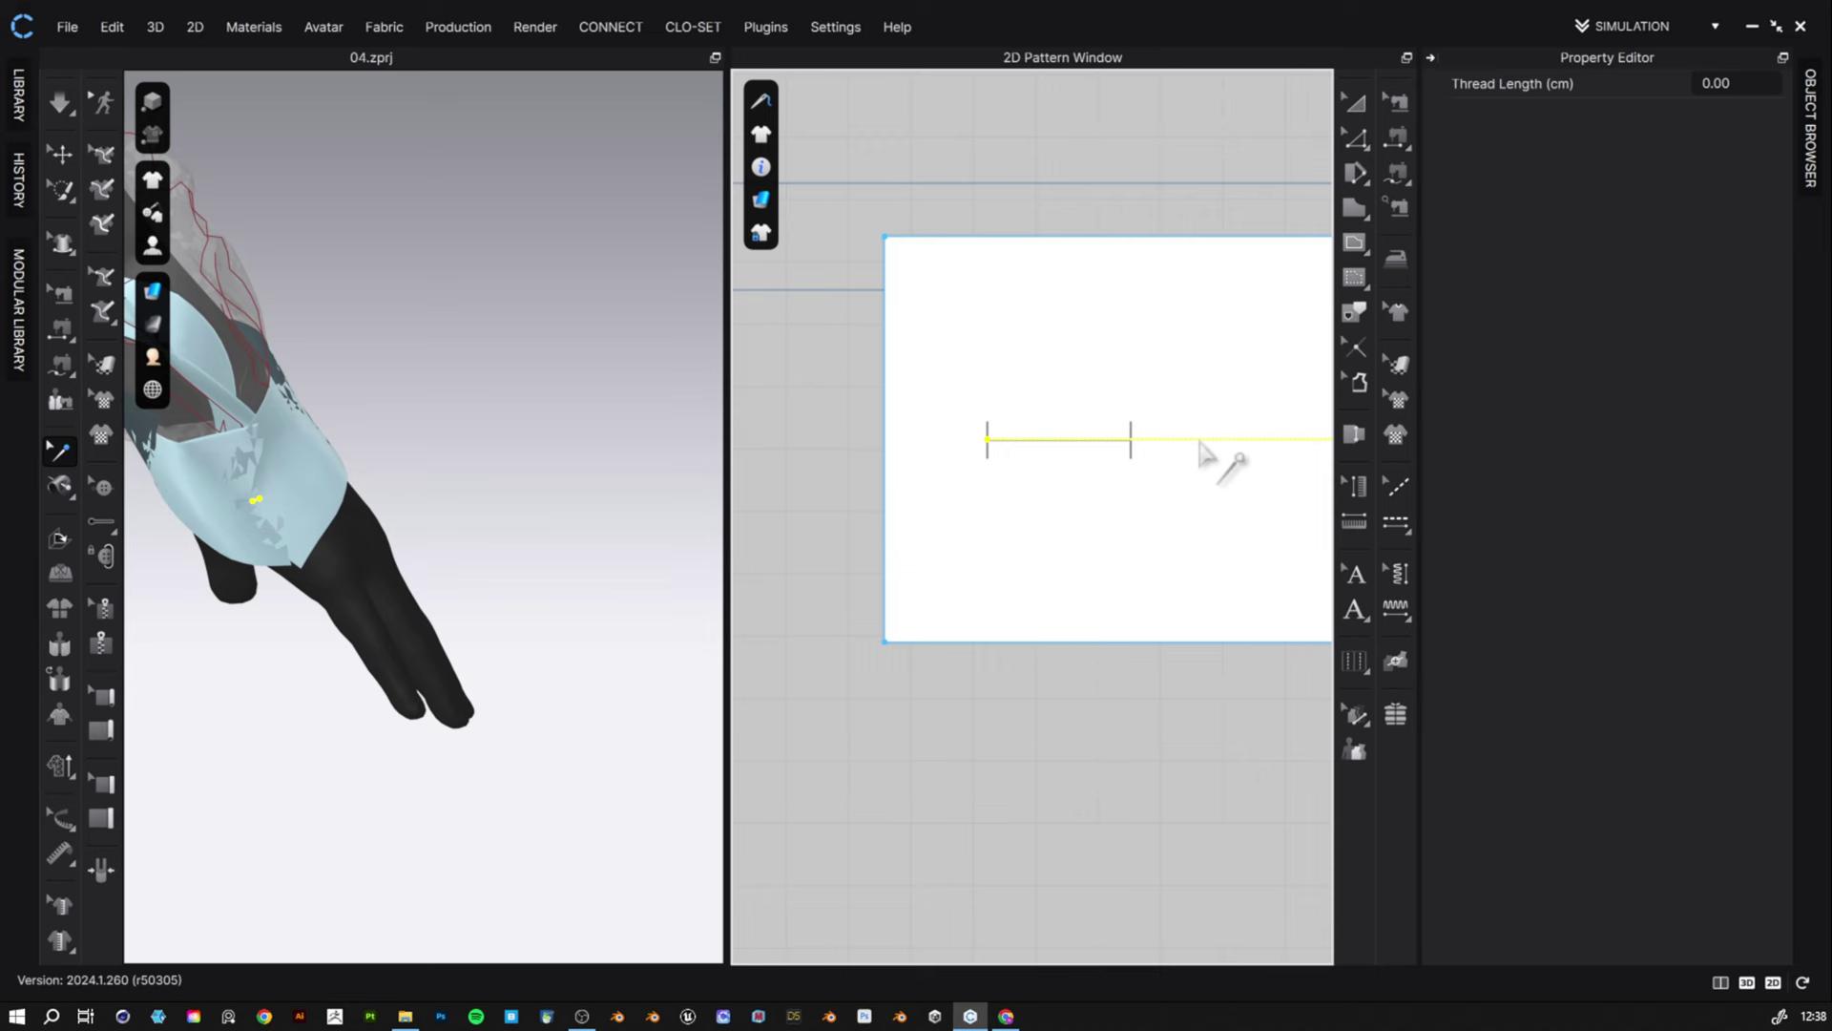
pyautogui.press('Escape')
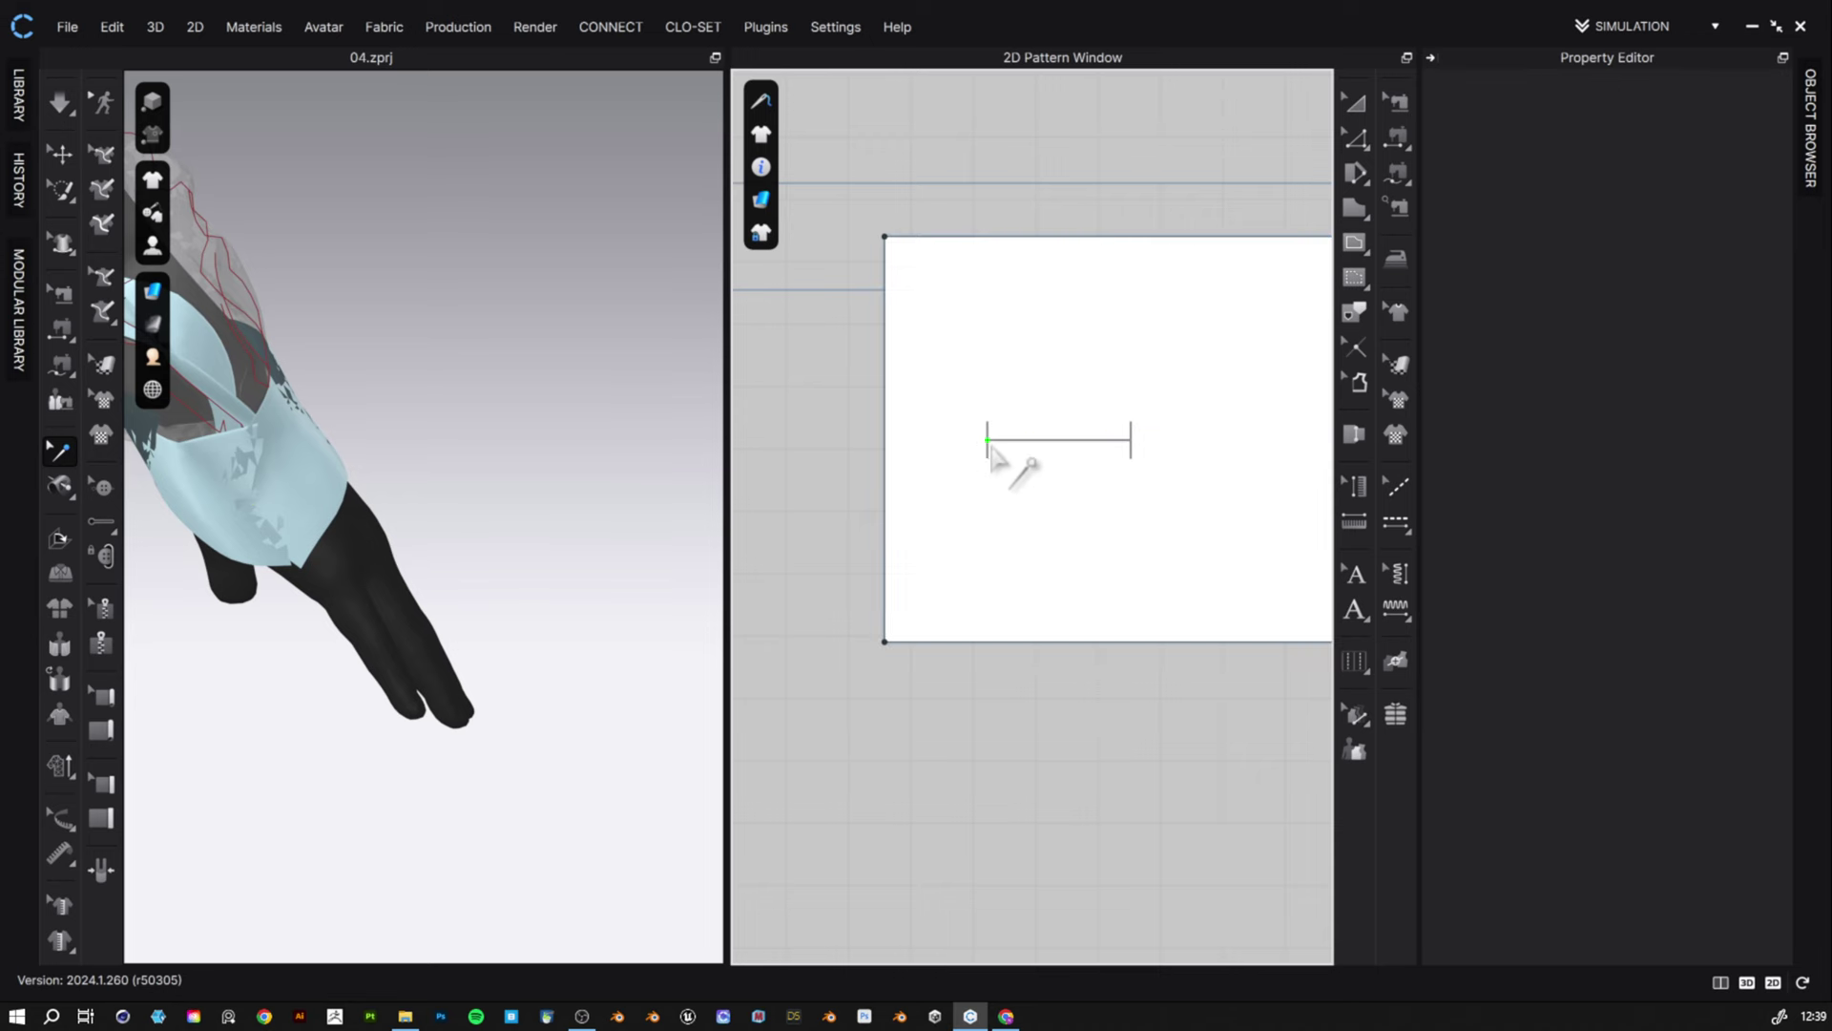
# - Fasten the cuff's button to its buttonhole and simulate so the cuff closes around the wrist
pyautogui.scroll(-8, 1066, 458)
pyautogui.moveTo(1072, 560); pyautogui.dragTo(867, 524, button='middle')
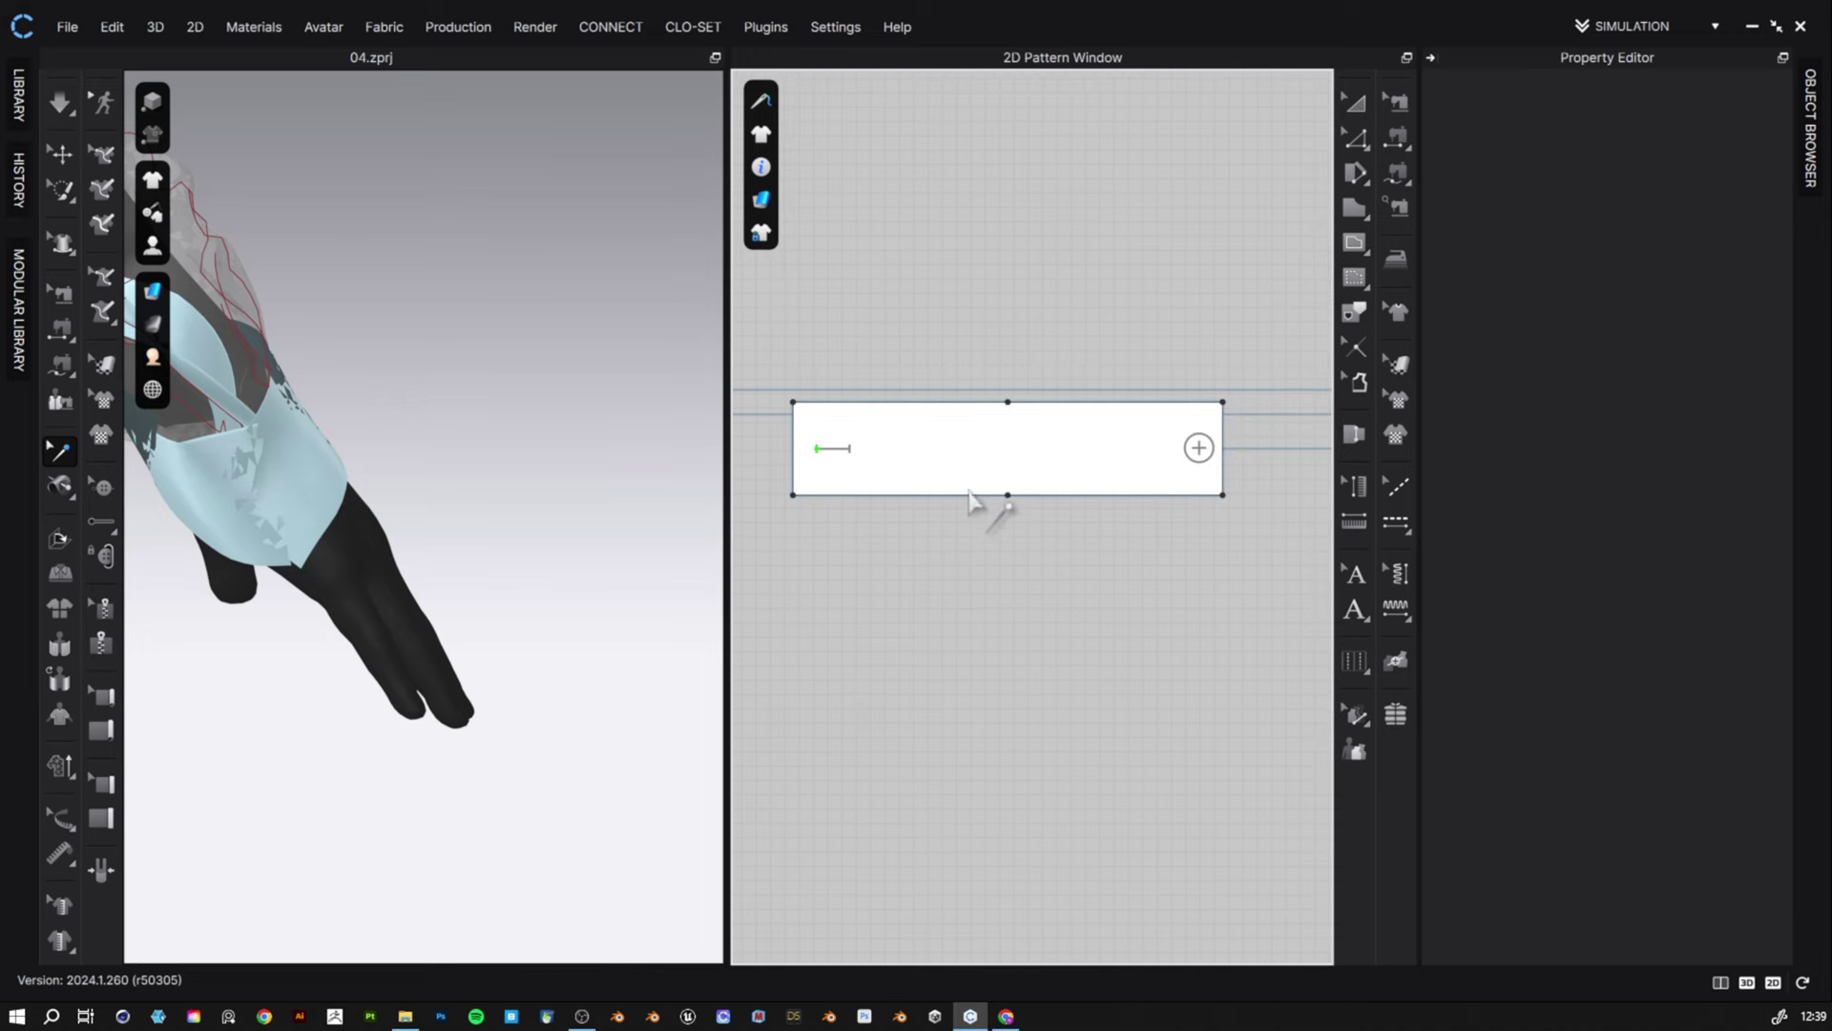
pyautogui.click(105, 555)
pyautogui.click(1200, 451)
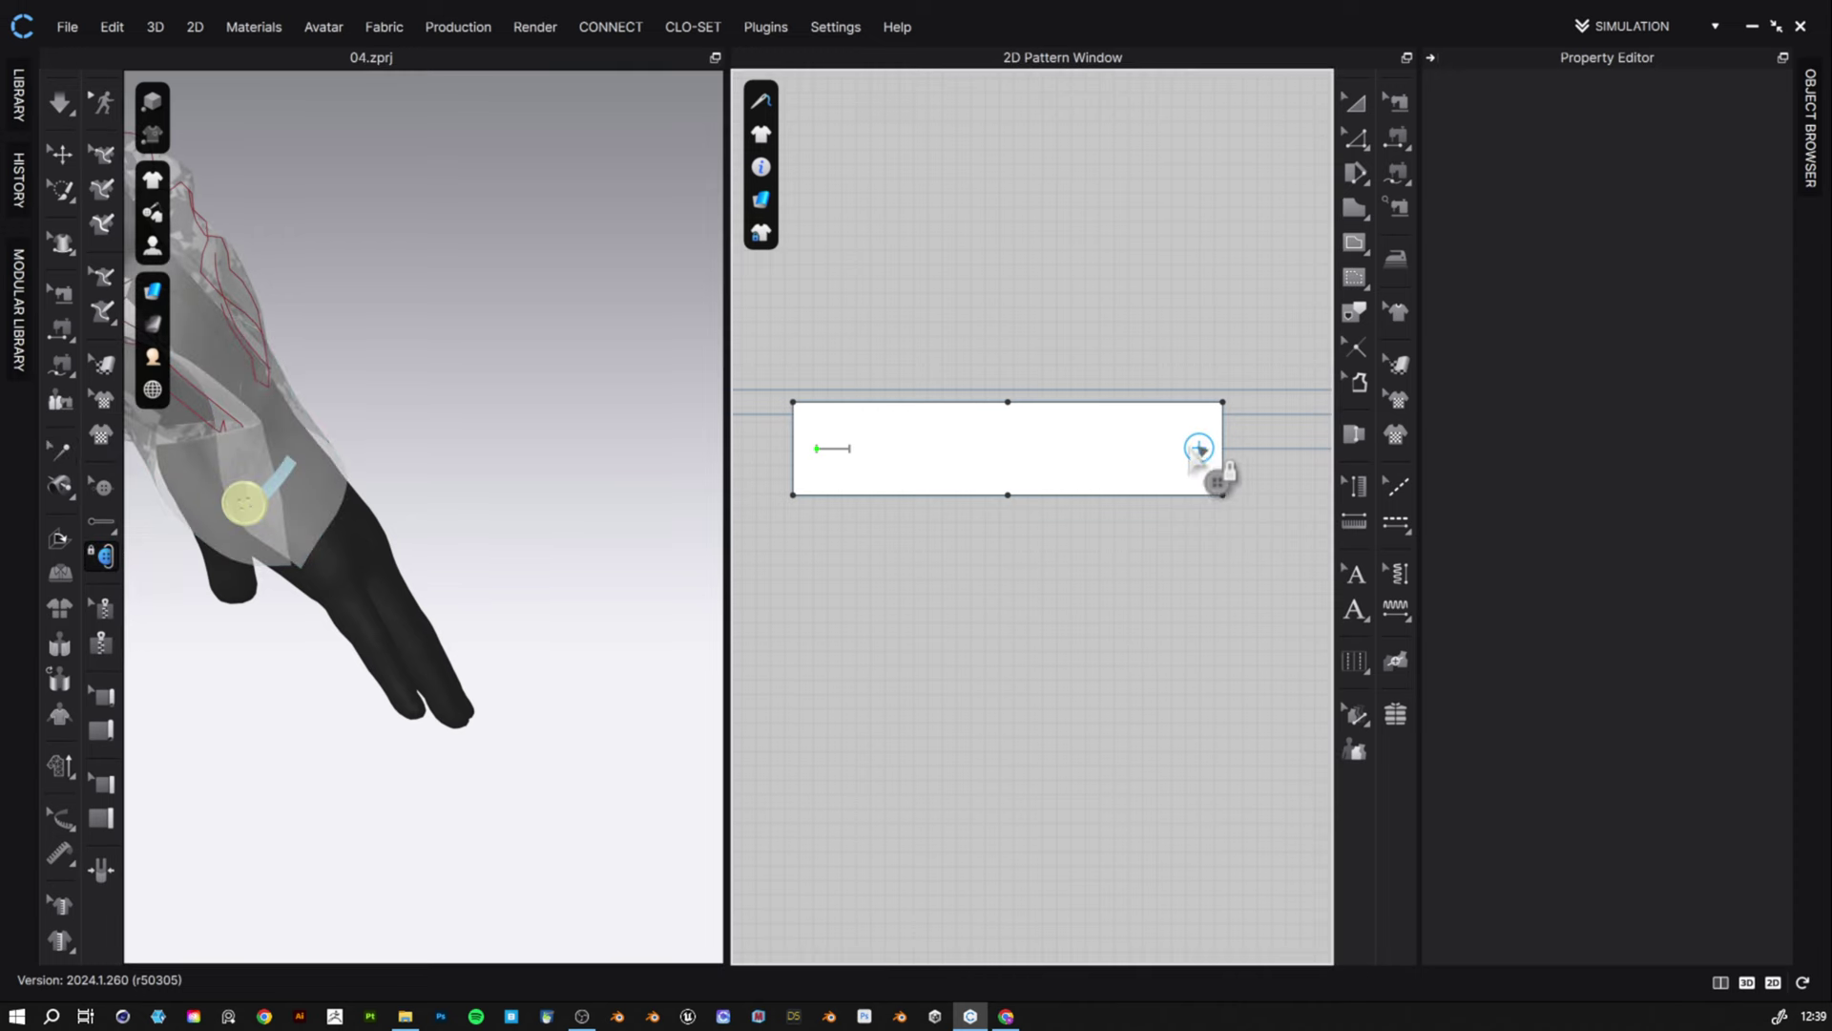
pyautogui.click(817, 450)
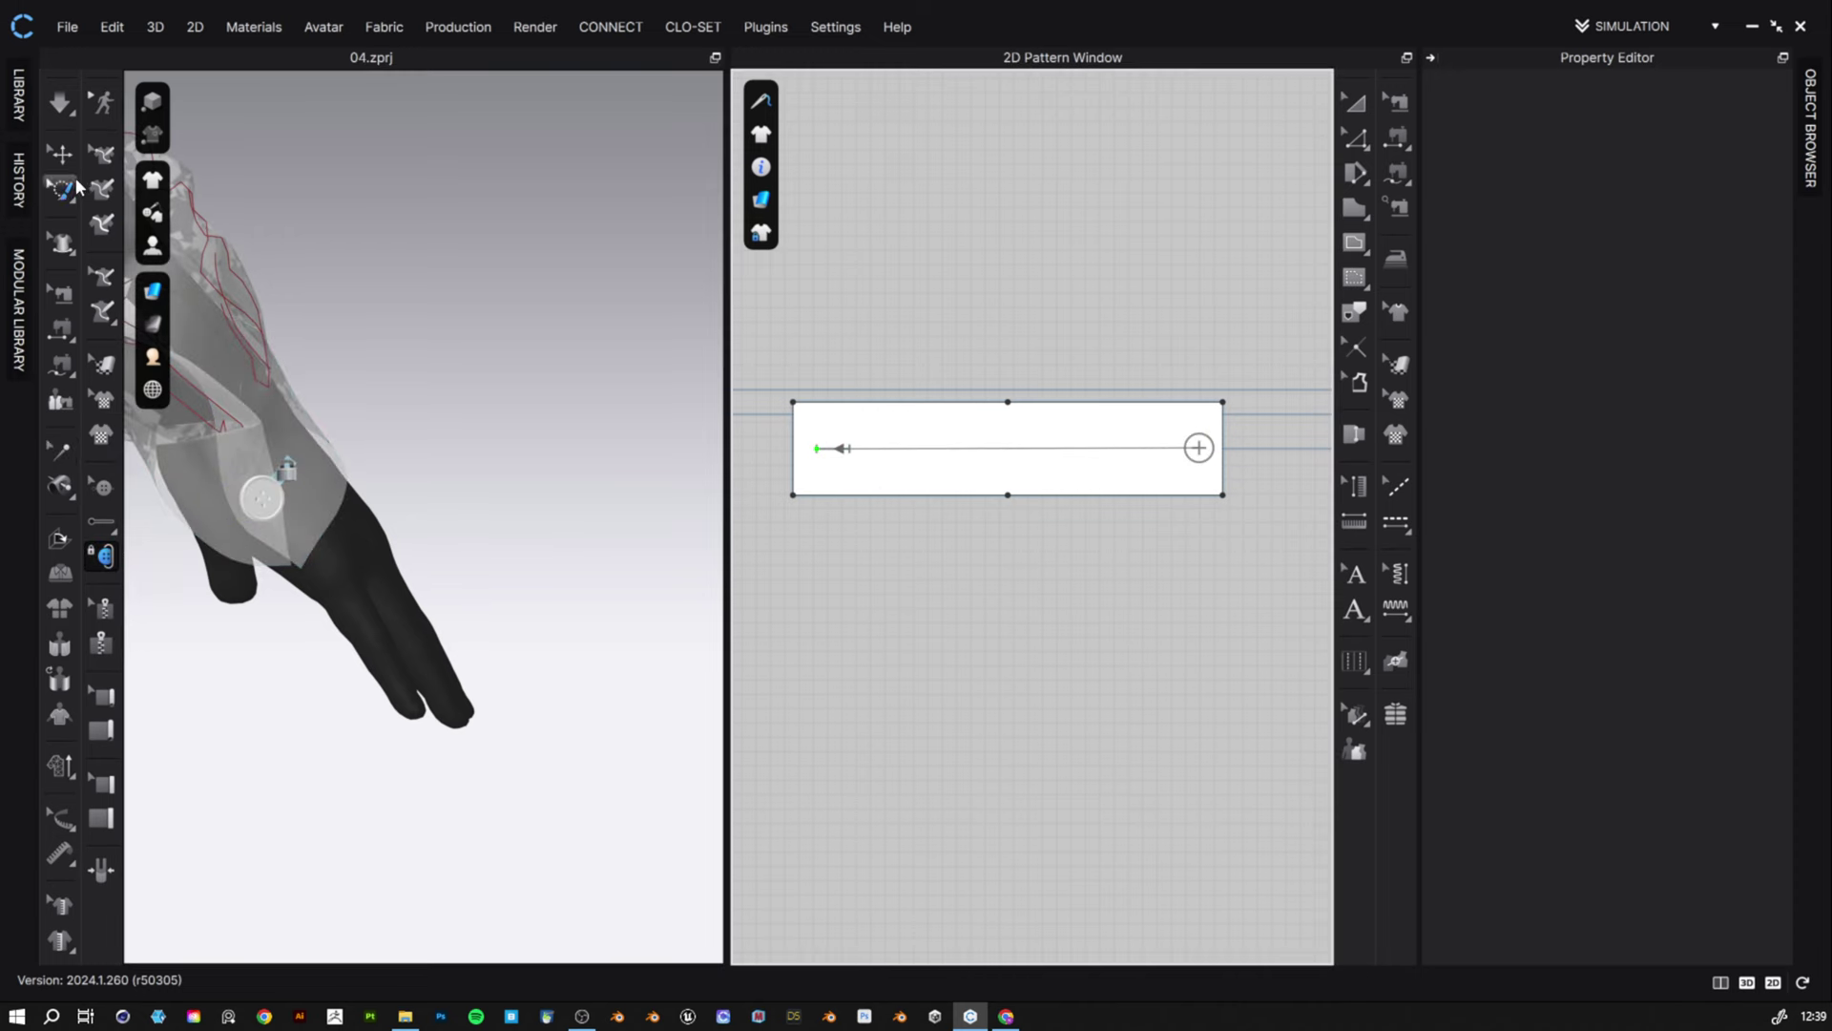
pyautogui.click(60, 153)
pyautogui.press('space')
pyautogui.press('space')
# - Move the cuff button slightly inward, away from the short end of the cuff's pattern piece
pyautogui.moveTo(591, 535); pyautogui.dragTo(515, 520, button='right')
pyautogui.scroll(3, 1307, 416)
pyautogui.click(102, 487)
pyautogui.scroll(1, 1098, 500)
pyautogui.moveTo(1099, 503); pyautogui.dragTo(1081, 500)
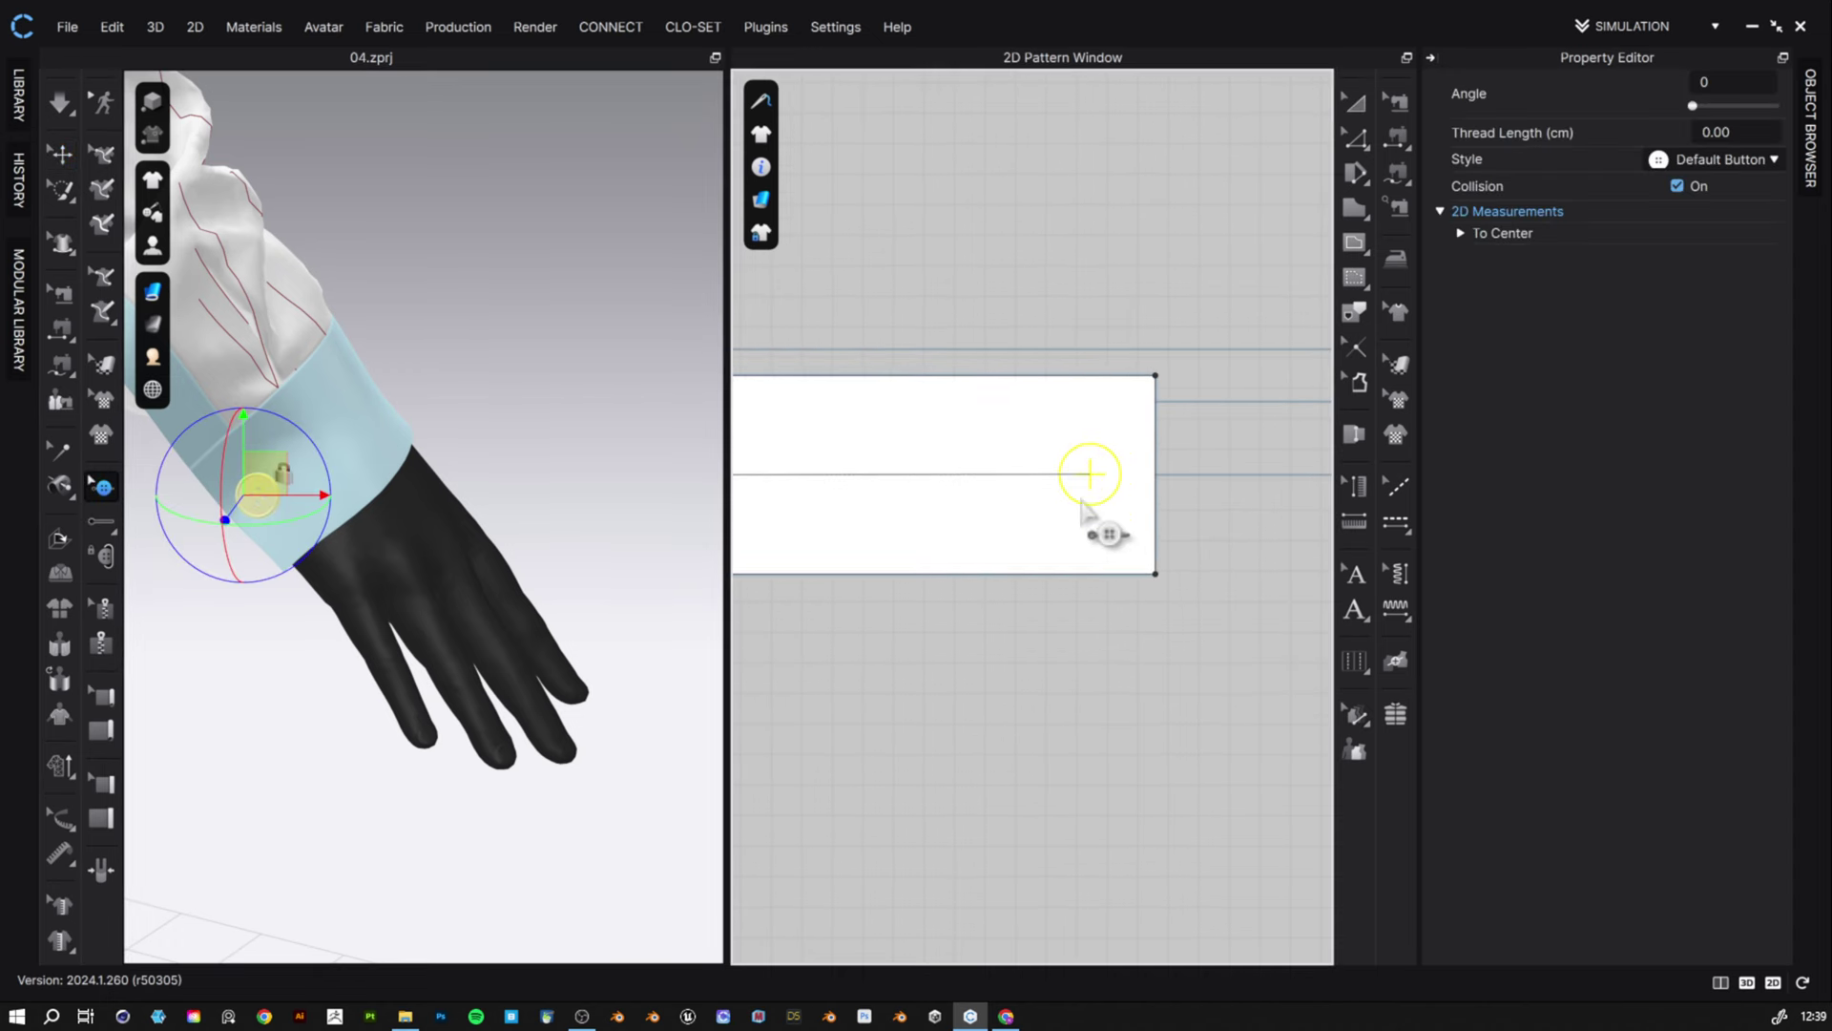
pyautogui.click(1081, 507)
pyautogui.click(1107, 649)
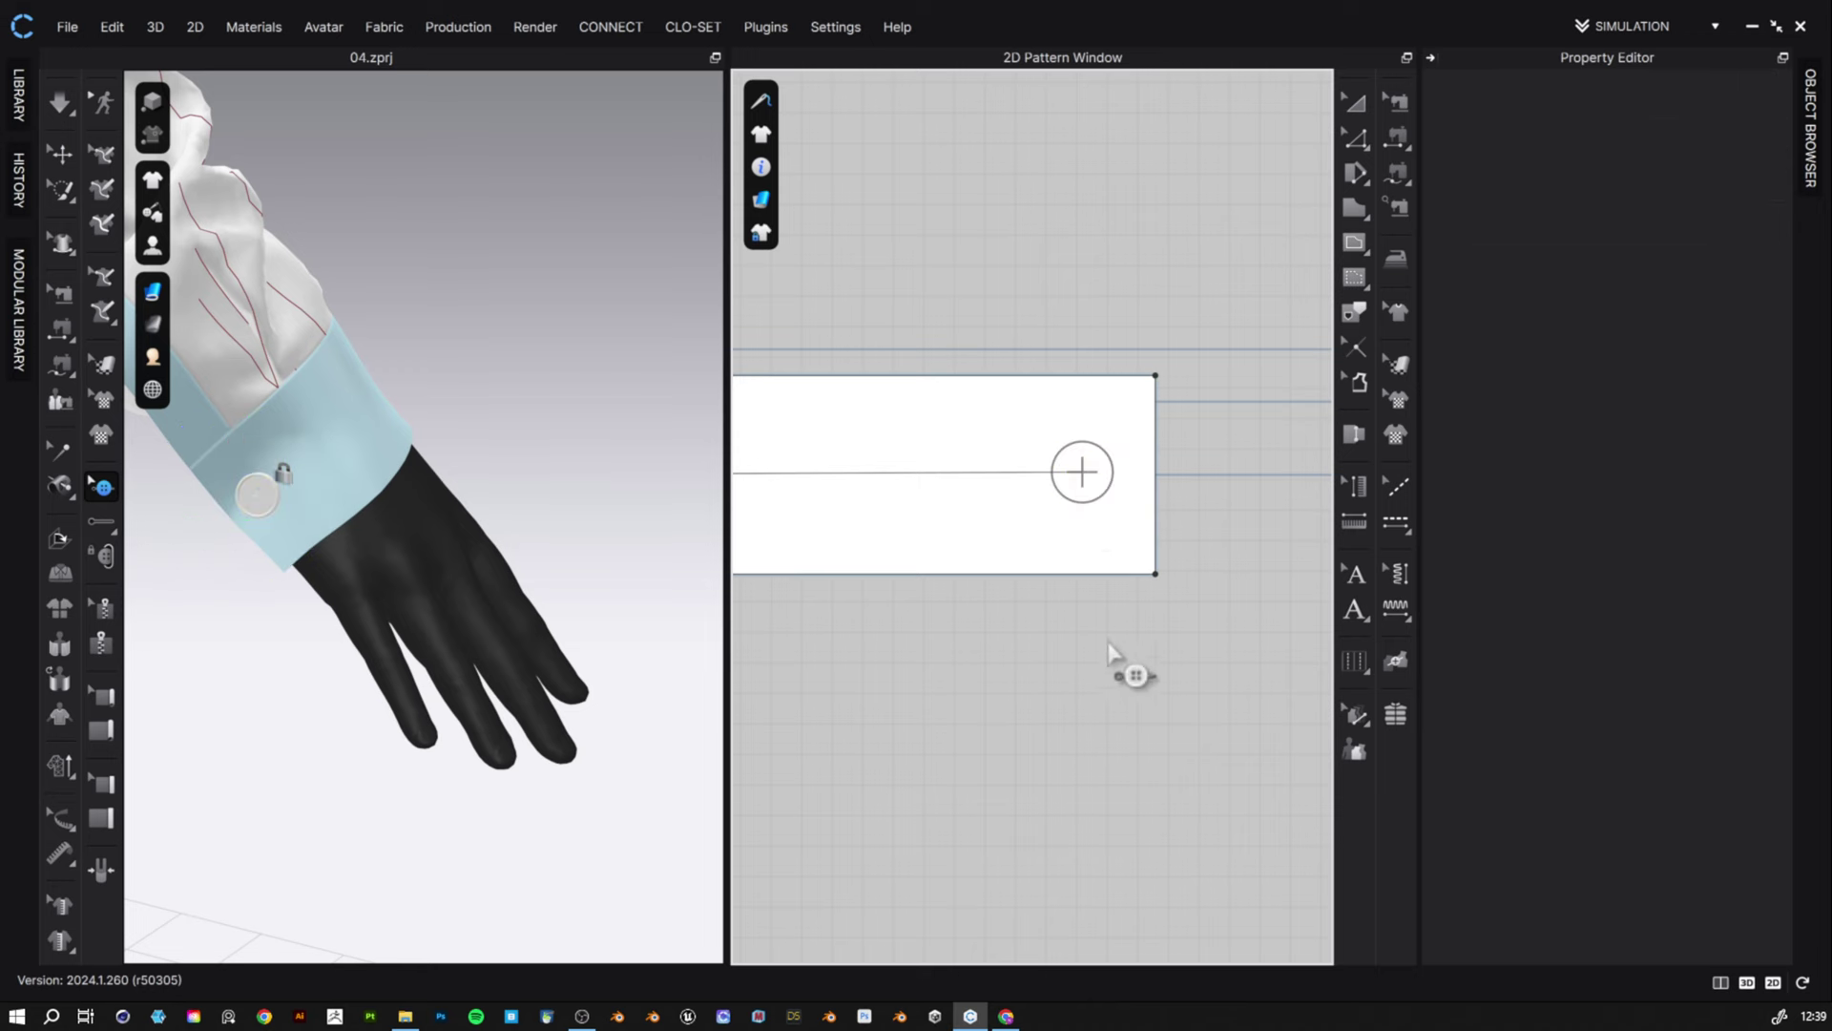
pyautogui.scroll(-4, 1107, 580)
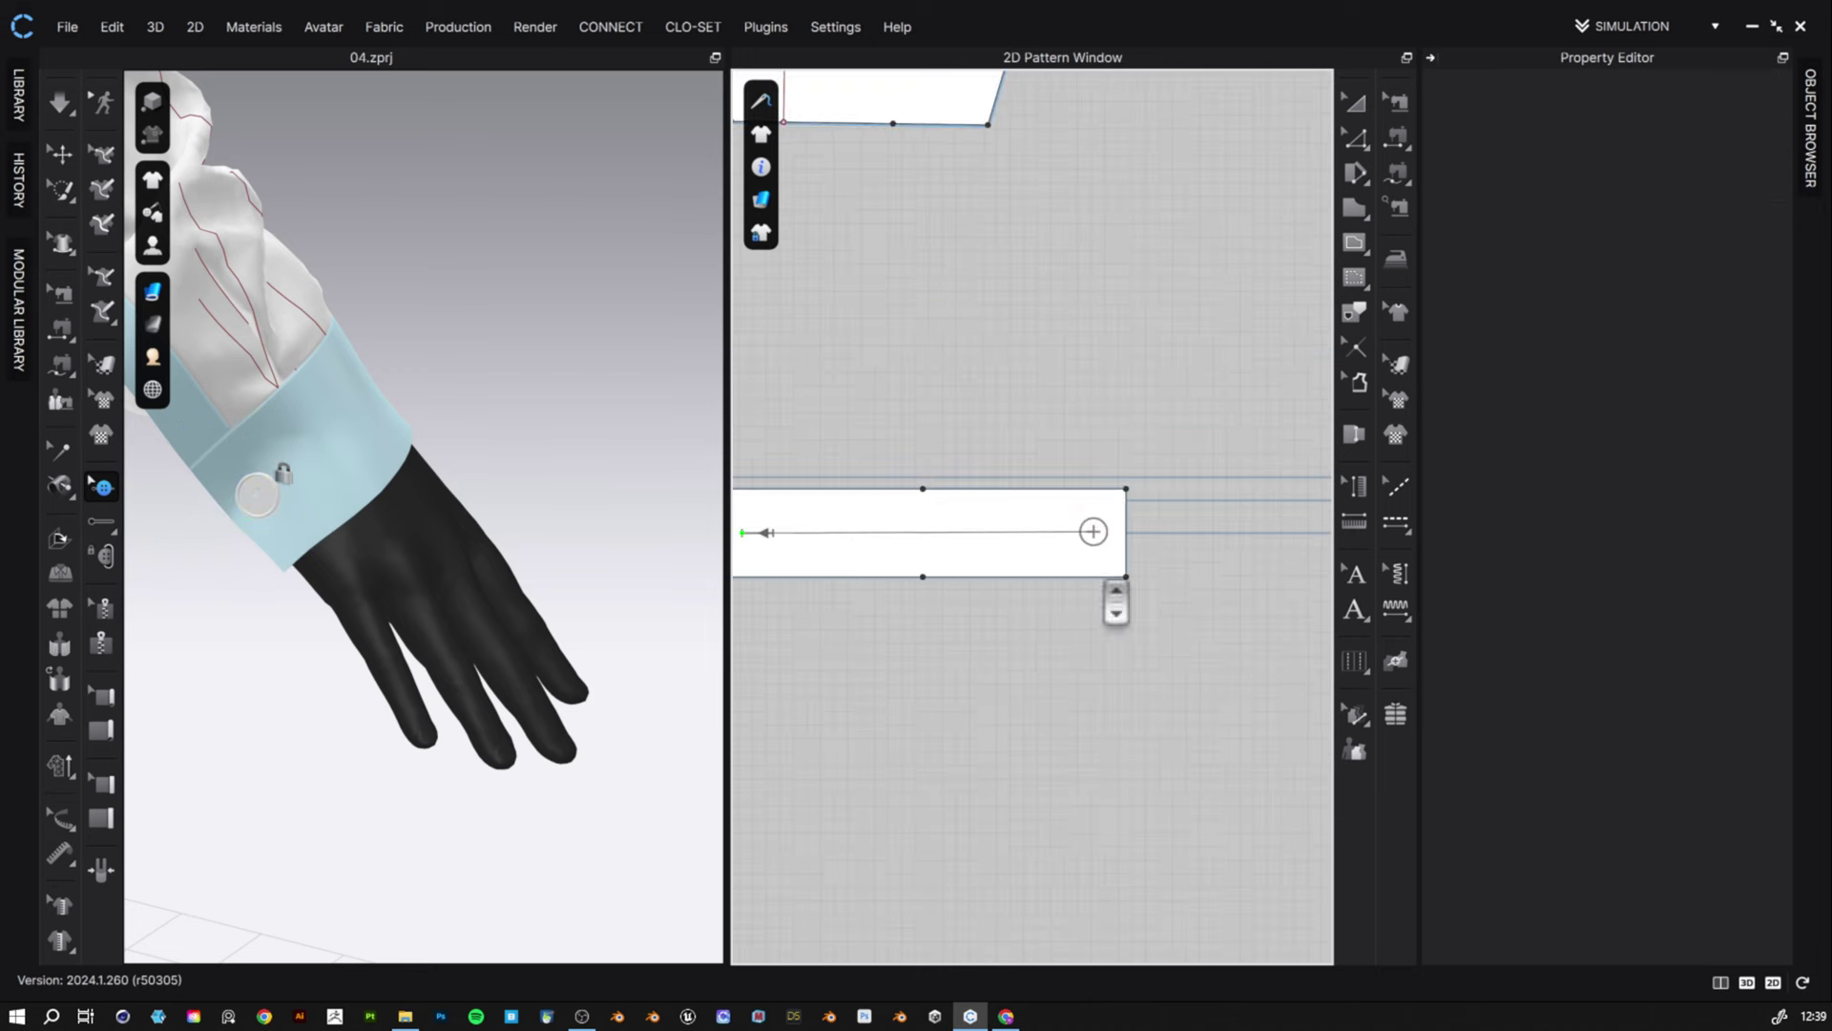
# - Duplicate the default button style, set the copy's width to 1.4 cm, and assign it to the cuff button
pyautogui.click(1096, 532)
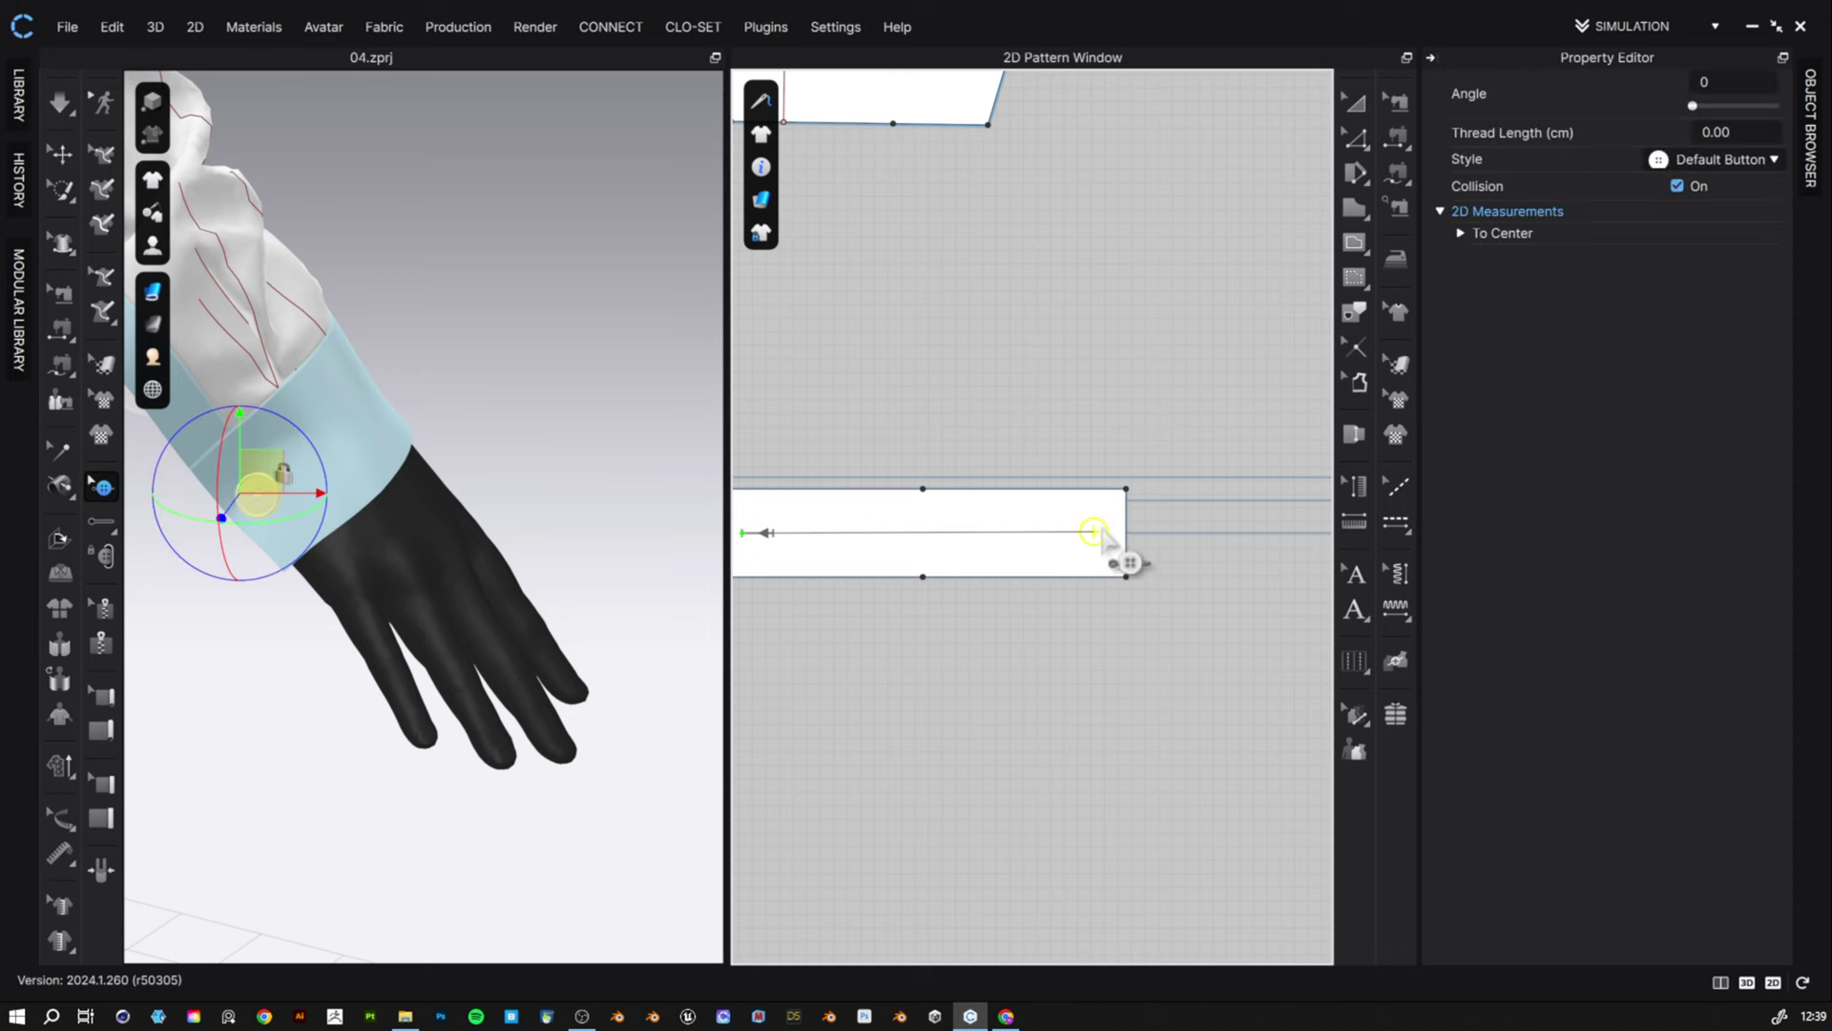
pyautogui.click(1811, 143)
pyautogui.click(1113, 684)
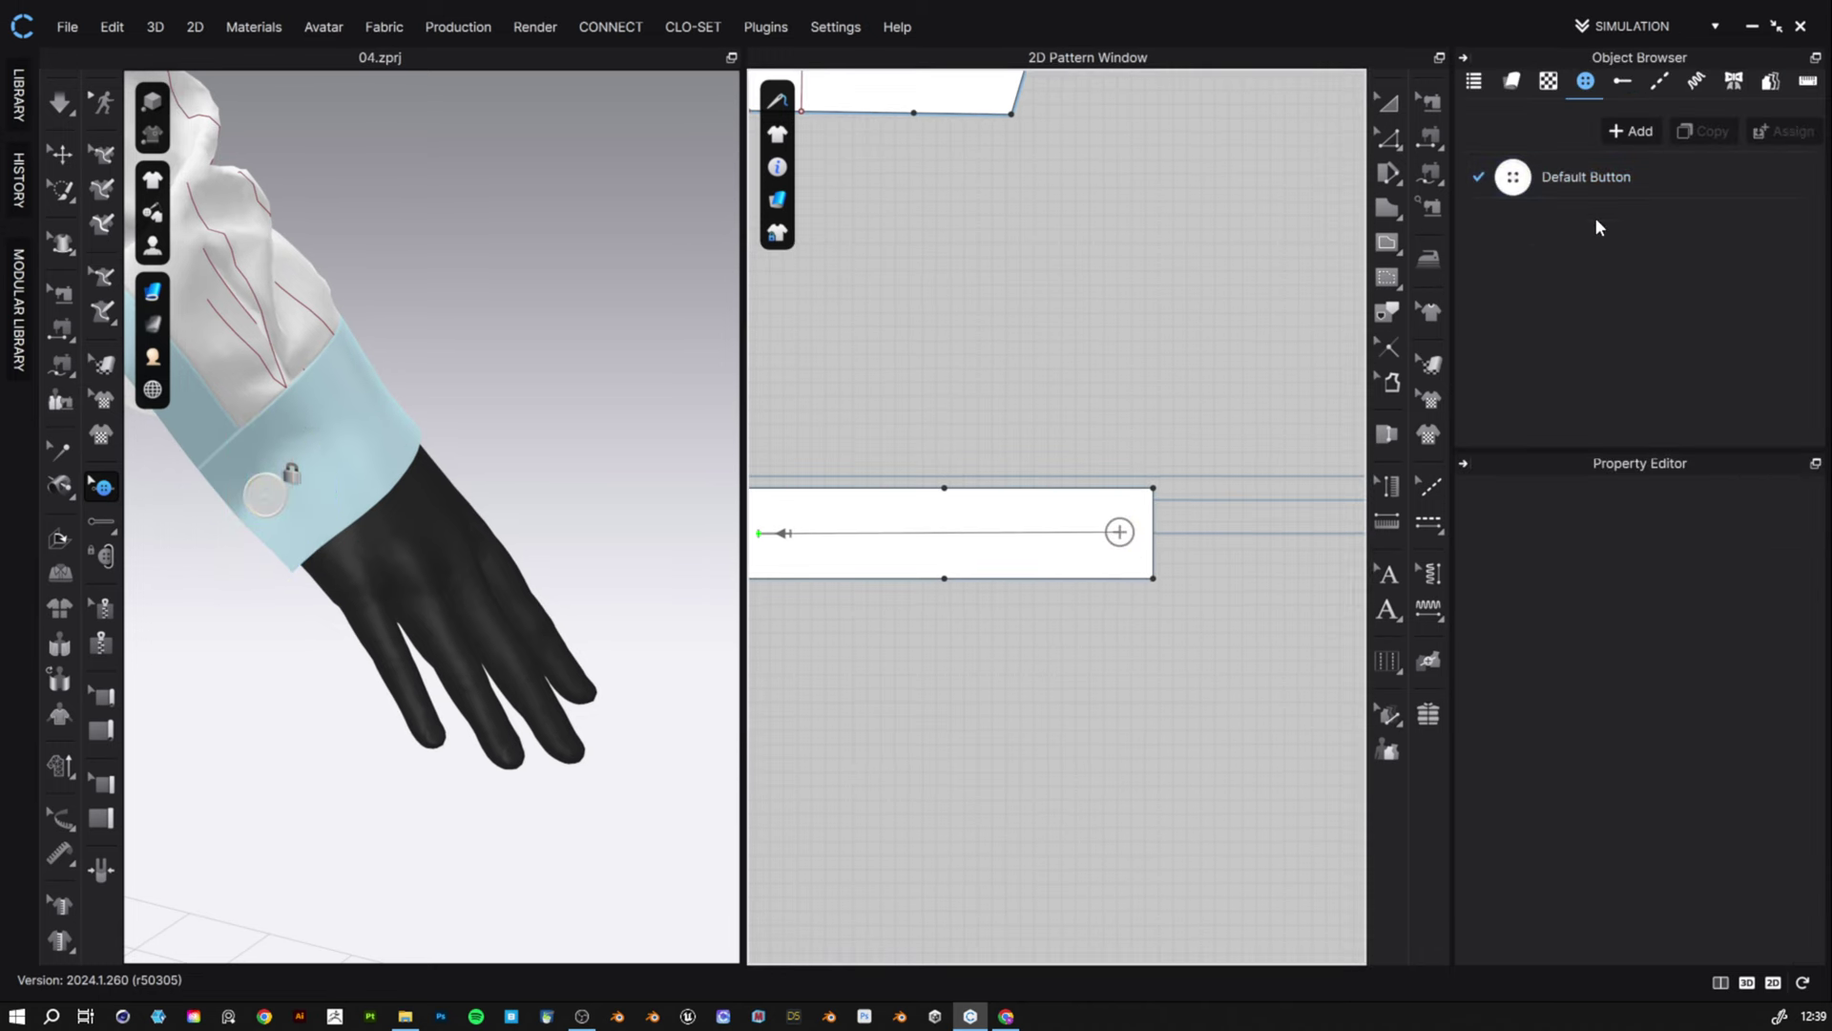
pyautogui.click(1725, 159)
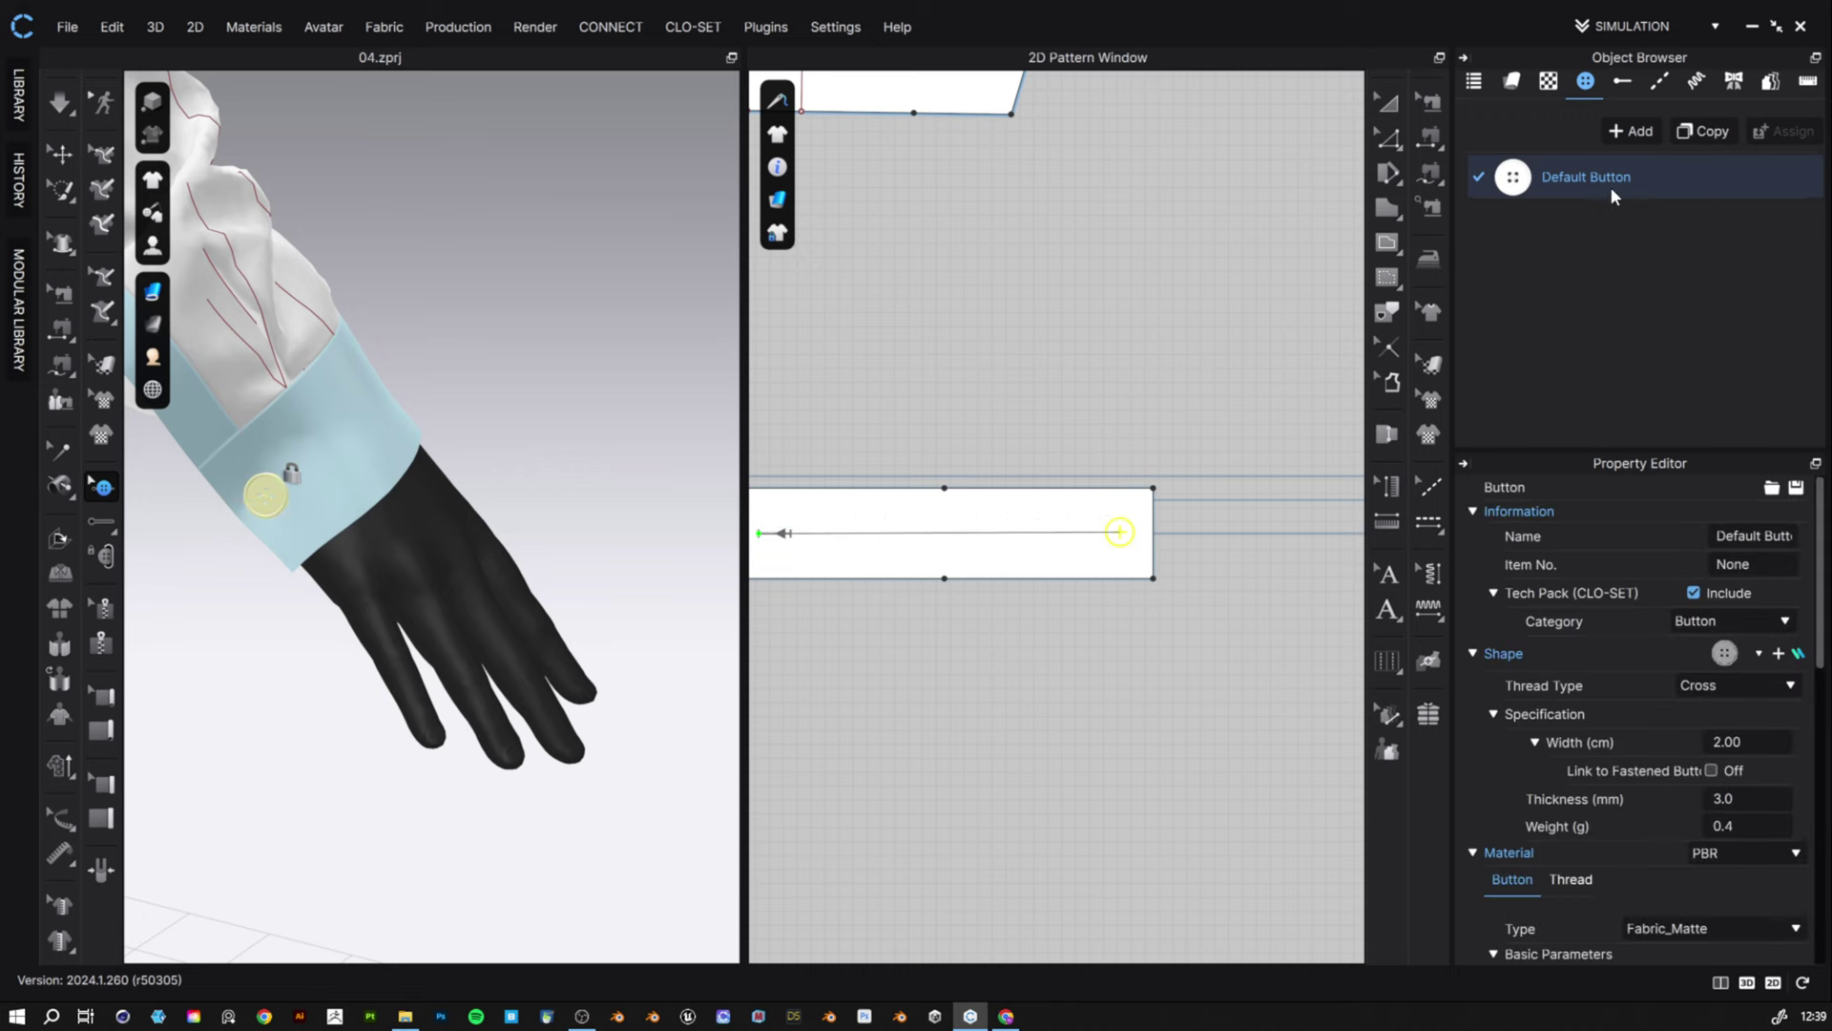
pyautogui.click(1723, 131)
pyautogui.doubleClick(1744, 714)
pyautogui.write('1.4')
pyautogui.press('Return')
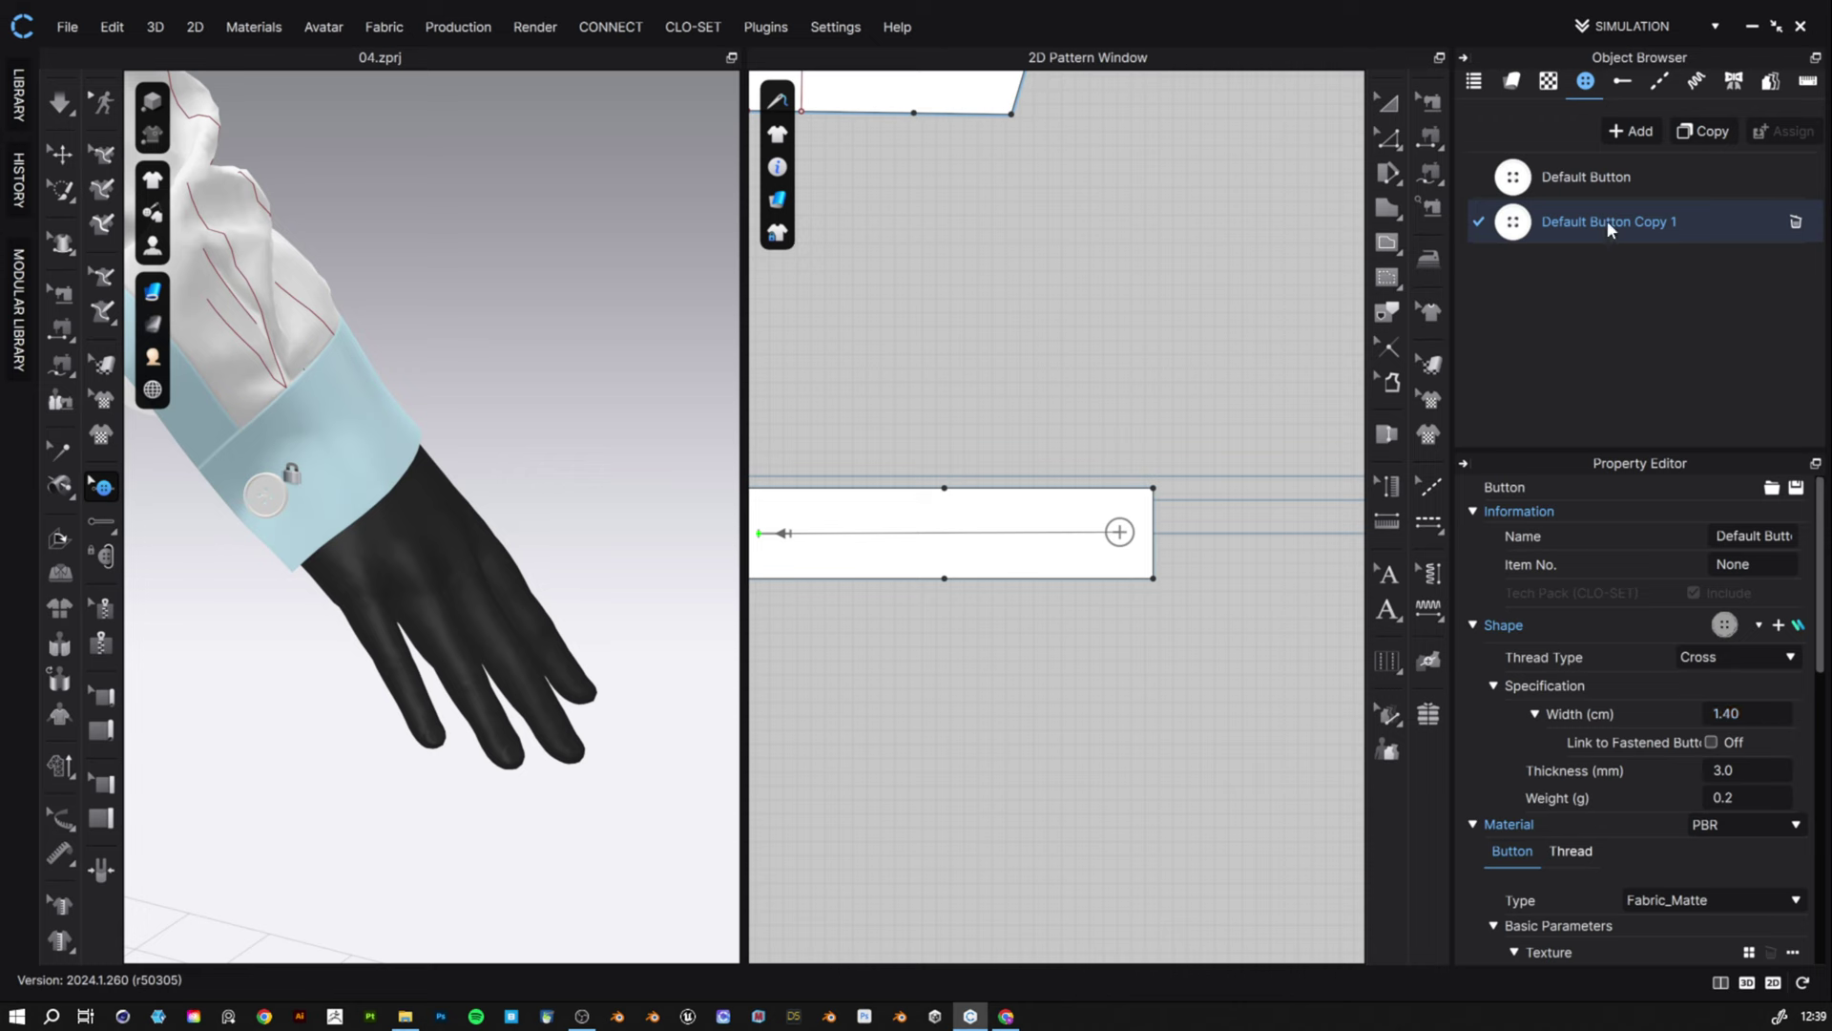
pyautogui.moveTo(1118, 541); pyautogui.dragTo(1119, 535)
# - Assign the 1.4 cm button style to the five buttons on the front placket, and rename that style small
pyautogui.moveTo(382, 482); pyautogui.dragTo(335, 491, button='right')
pyautogui.scroll(-4, 477, 475)
pyautogui.moveTo(334, 491); pyautogui.dragTo(637, 534, button='middle')
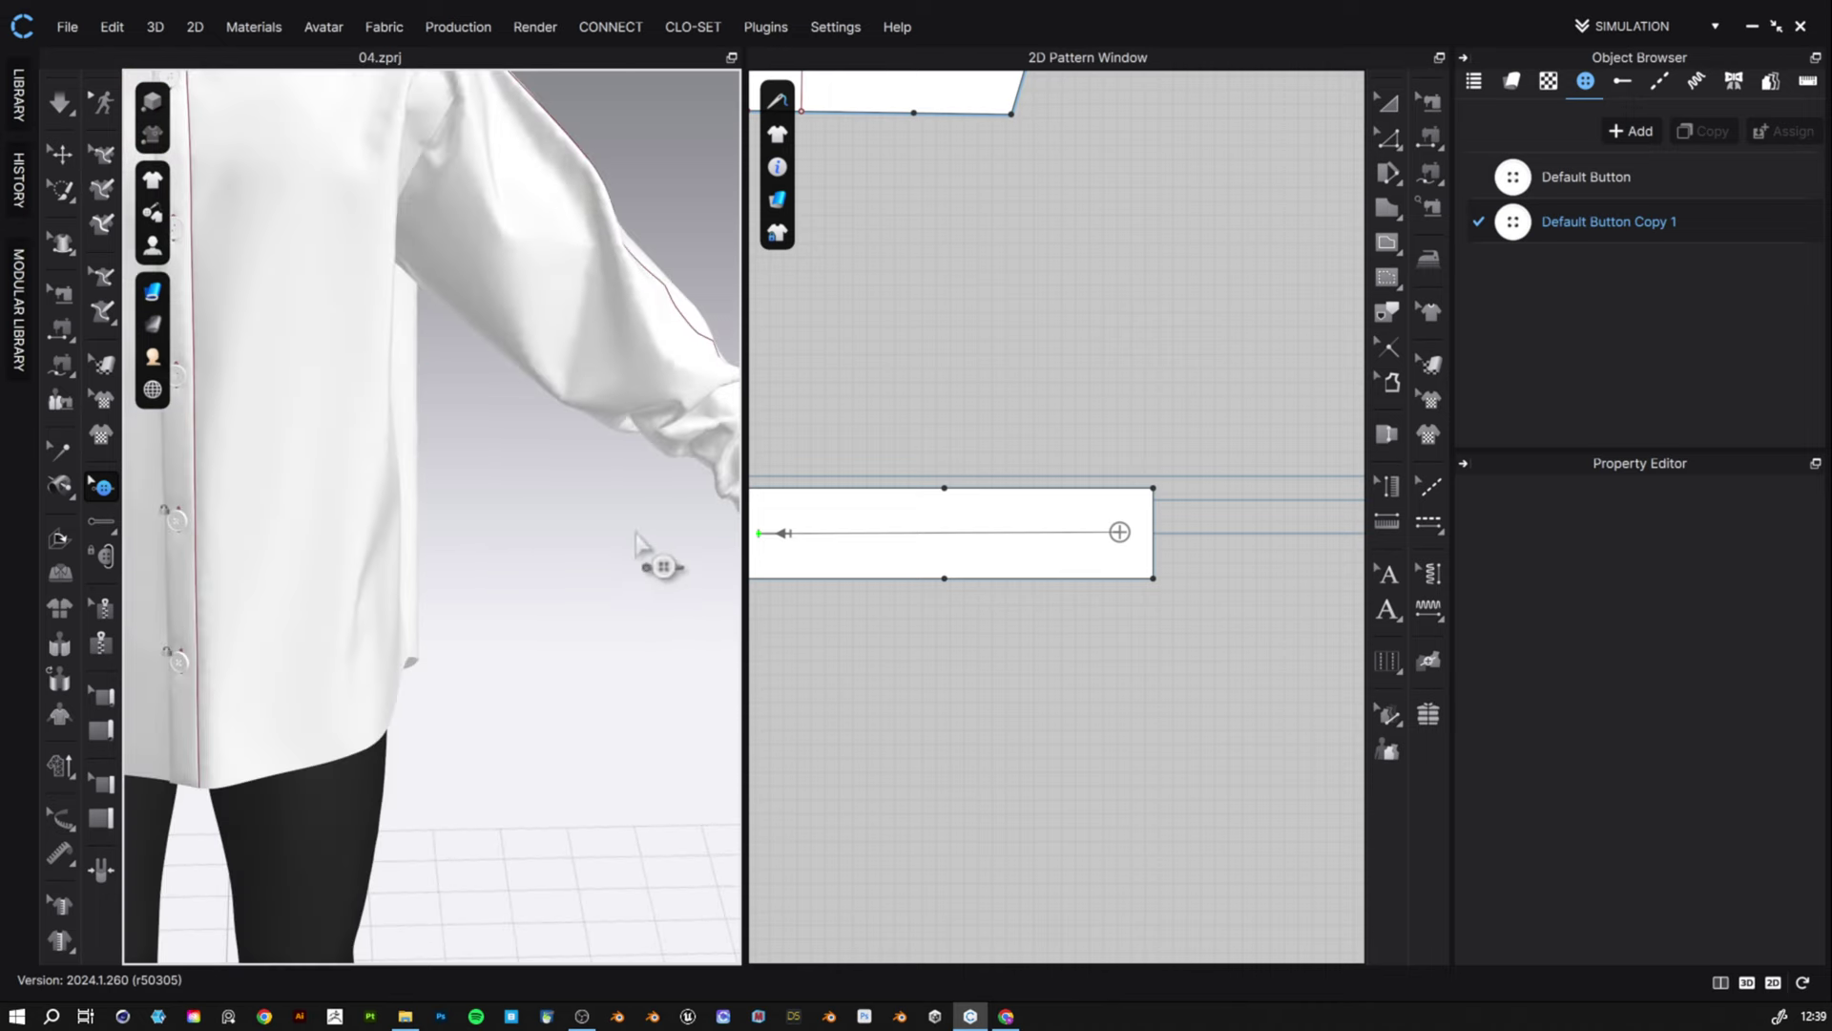
pyautogui.scroll(-8, 1193, 585)
pyautogui.scroll(7, 1070, 555)
pyautogui.moveTo(997, 250); pyautogui.dragTo(1033, 689)
pyautogui.moveTo(1612, 222); pyautogui.dragTo(1027, 283)
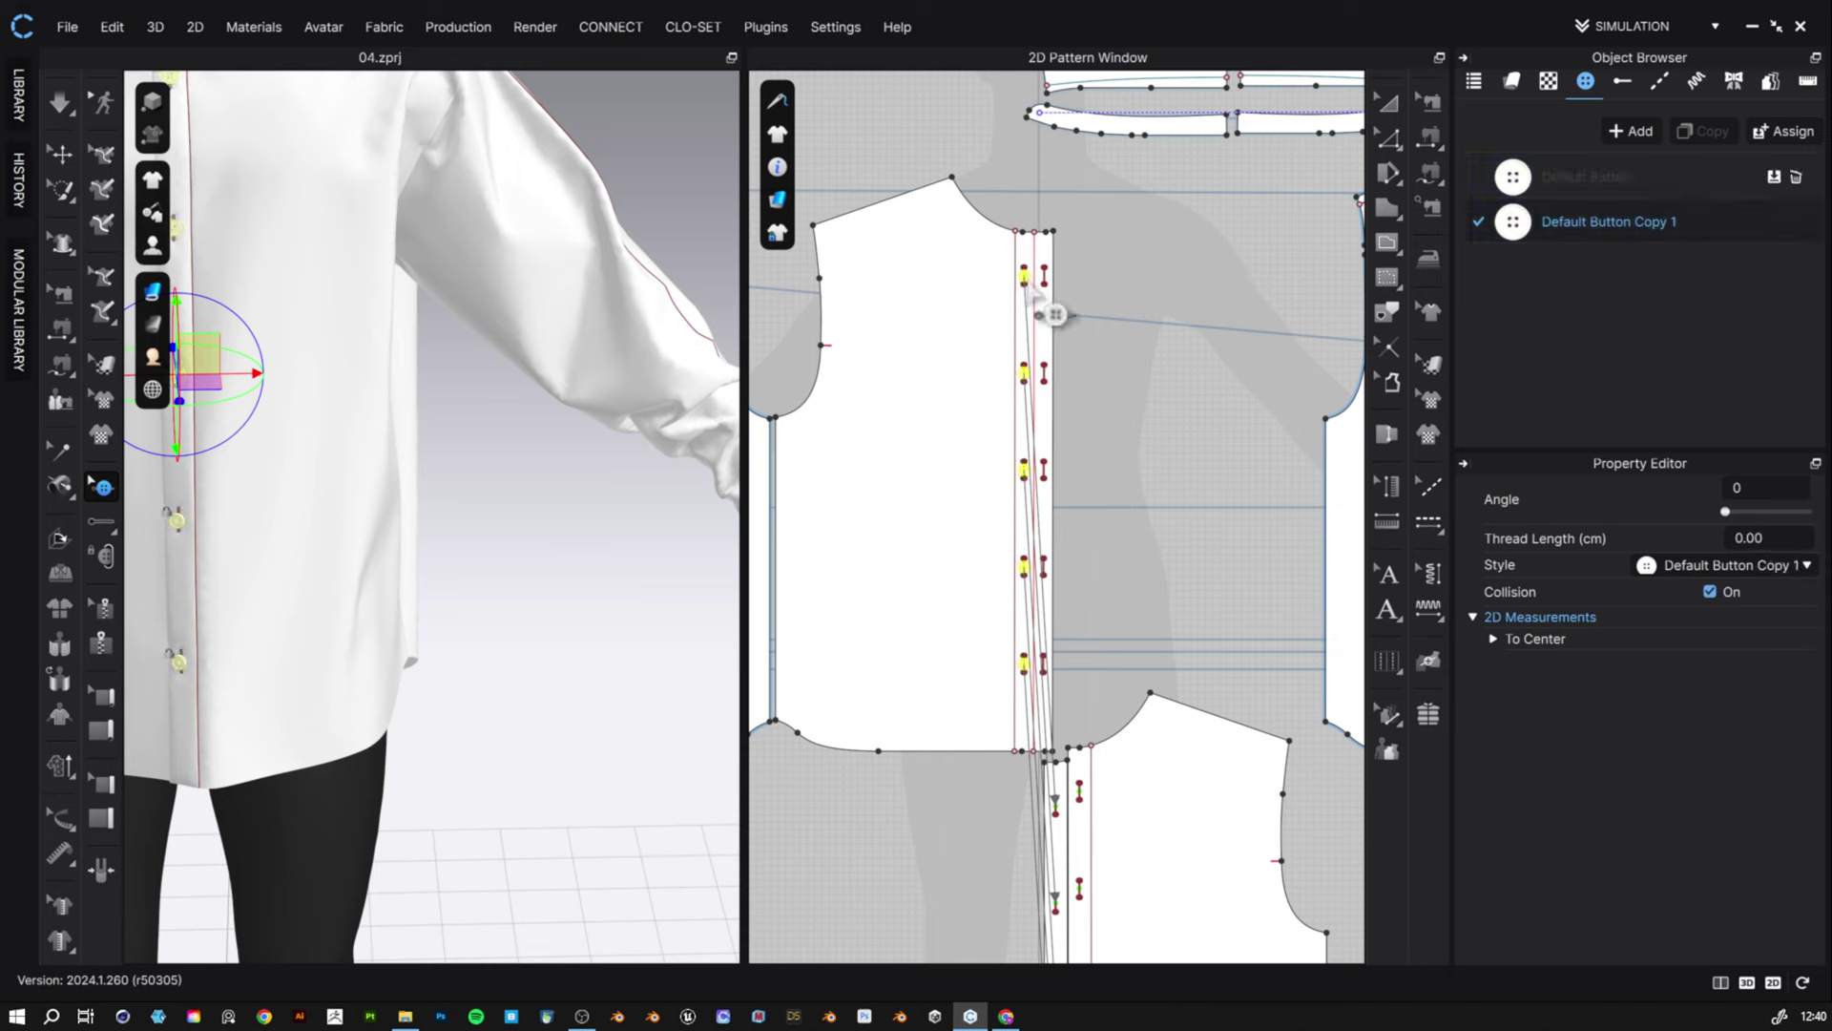
pyautogui.doubleClick(1654, 225)
pyautogui.write('small')
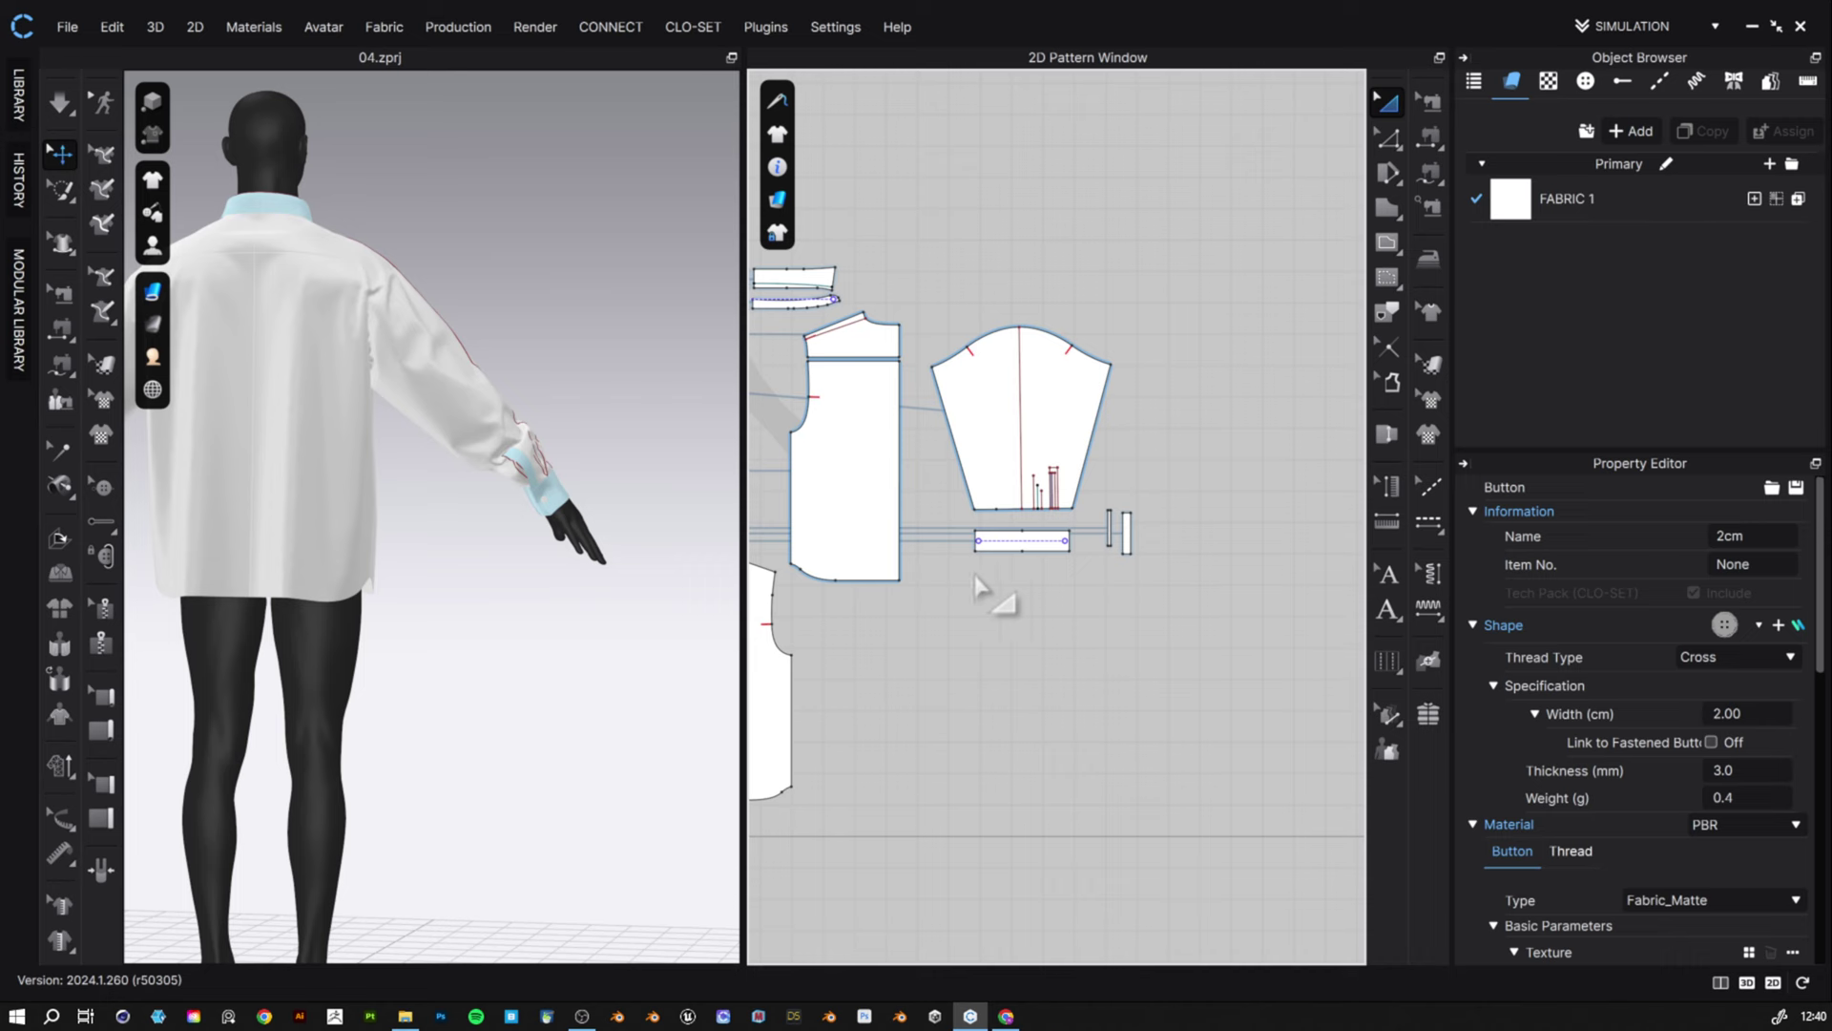
# - Curve the cuff's cut corner below the buttonhole outward into a rounded corner, and switch to the Edit Pattern tool
pyautogui.scroll(-6, 982, 491)
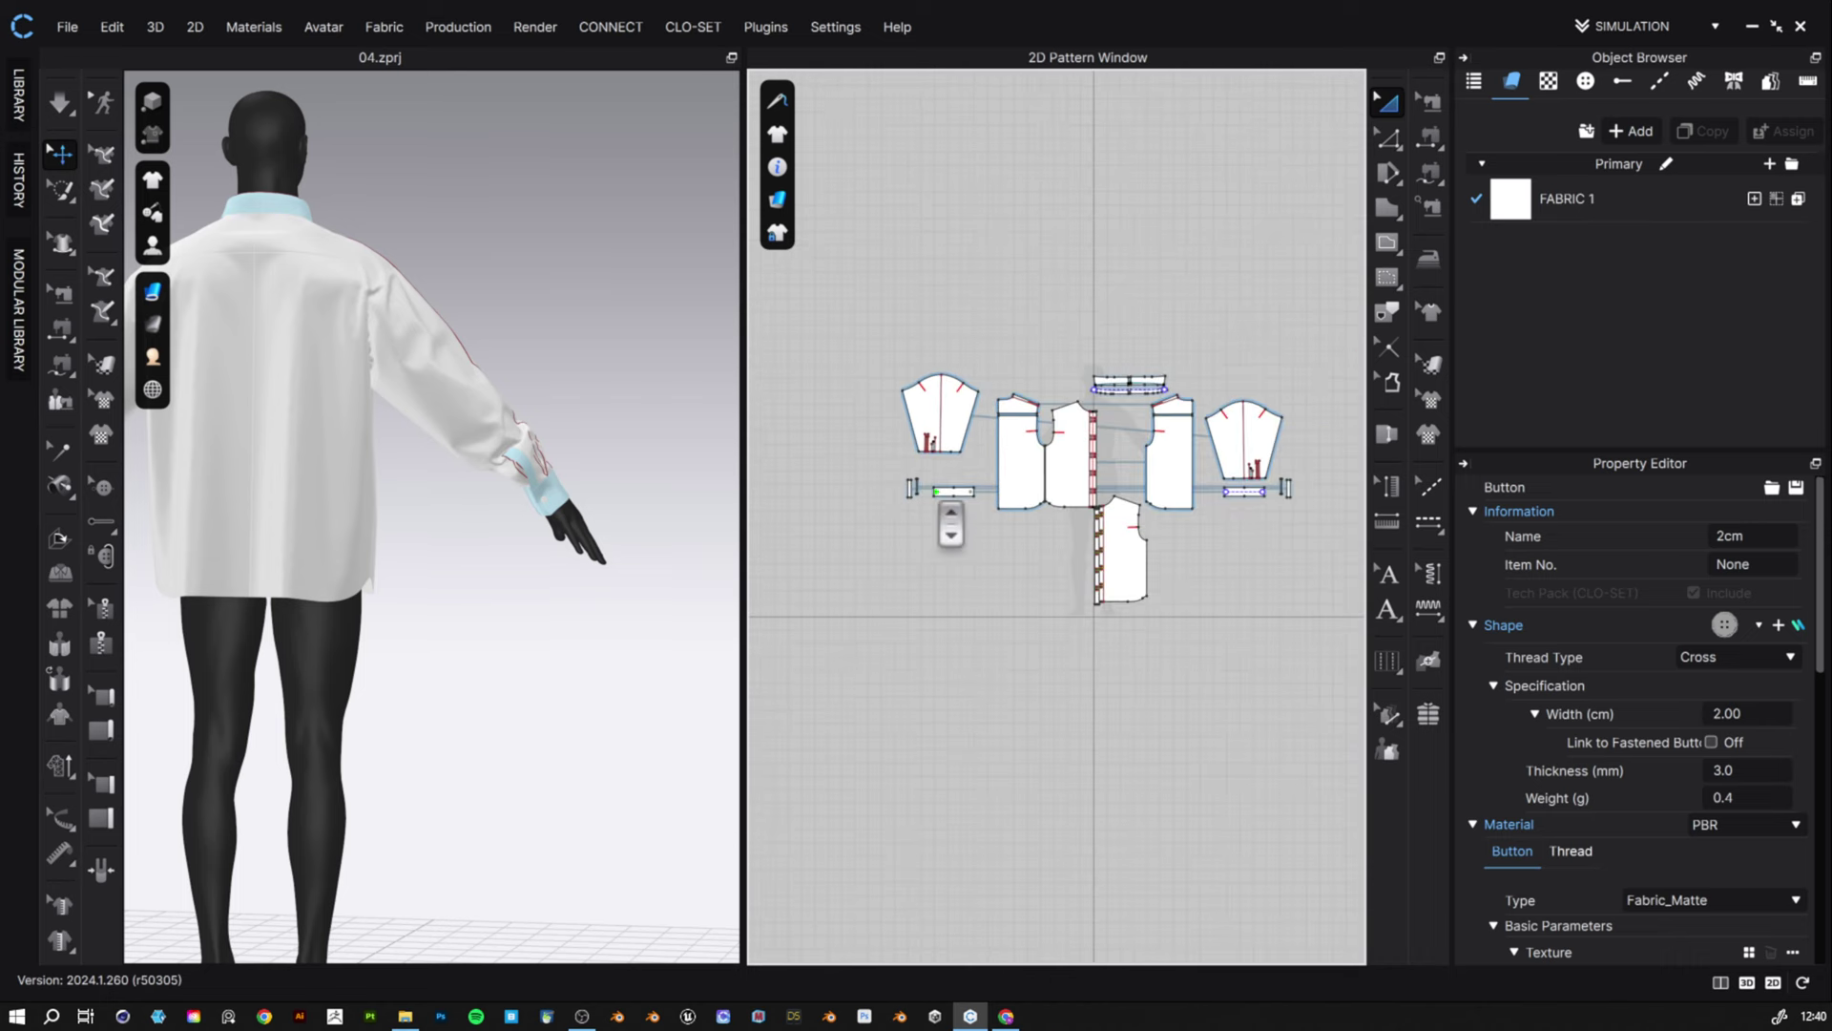
pyautogui.scroll(8, 950, 523)
pyautogui.scroll(-2, 925, 536)
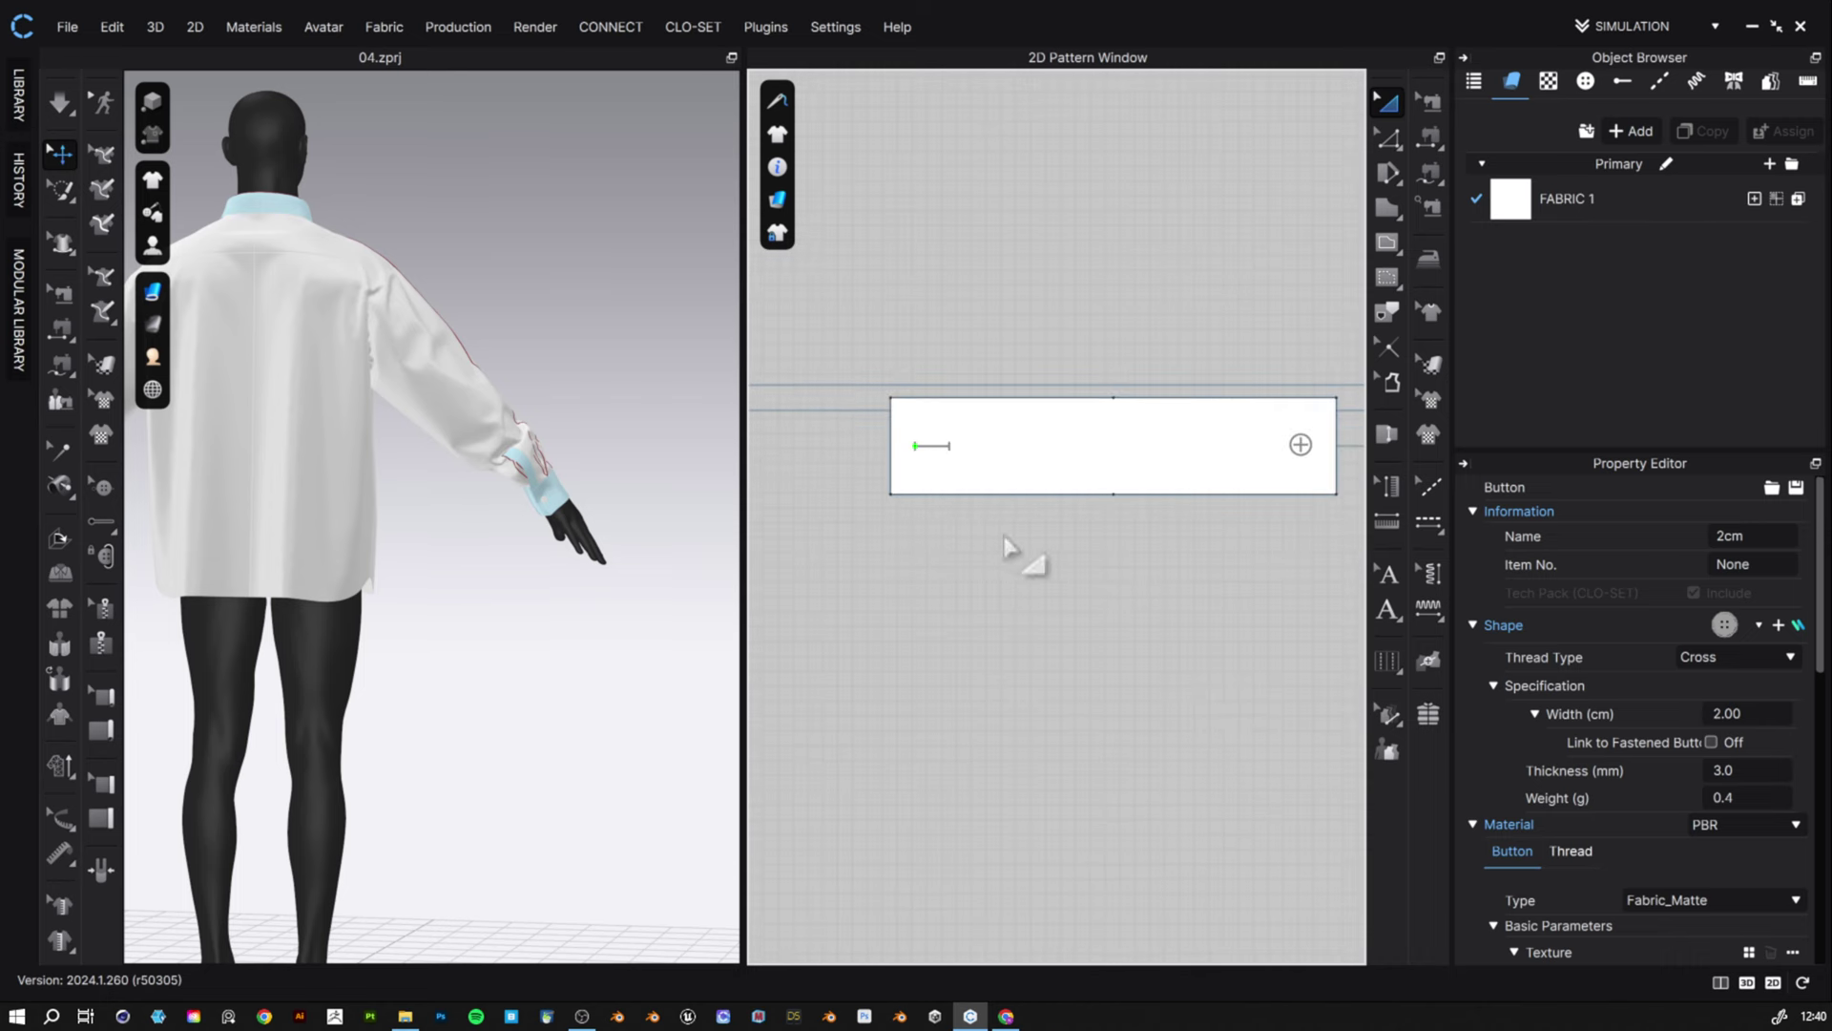
pyautogui.moveTo(1006, 538); pyautogui.dragTo(976, 541, button='middle')
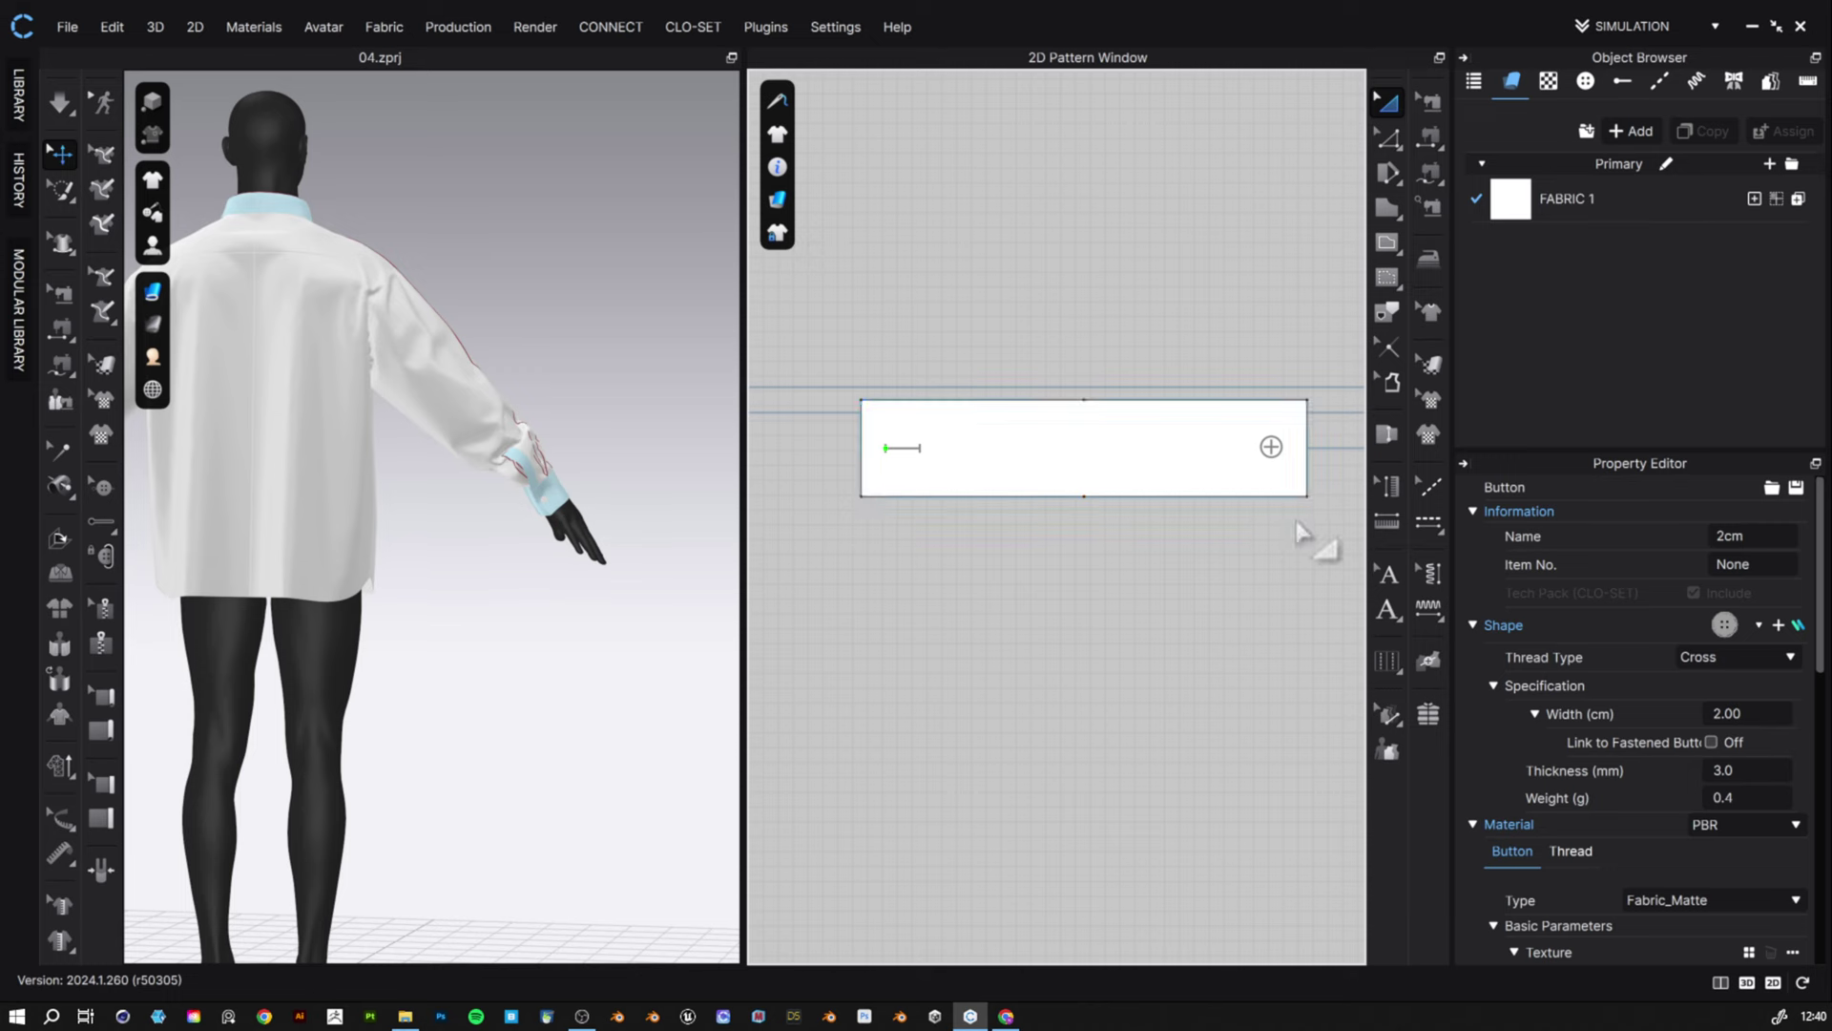
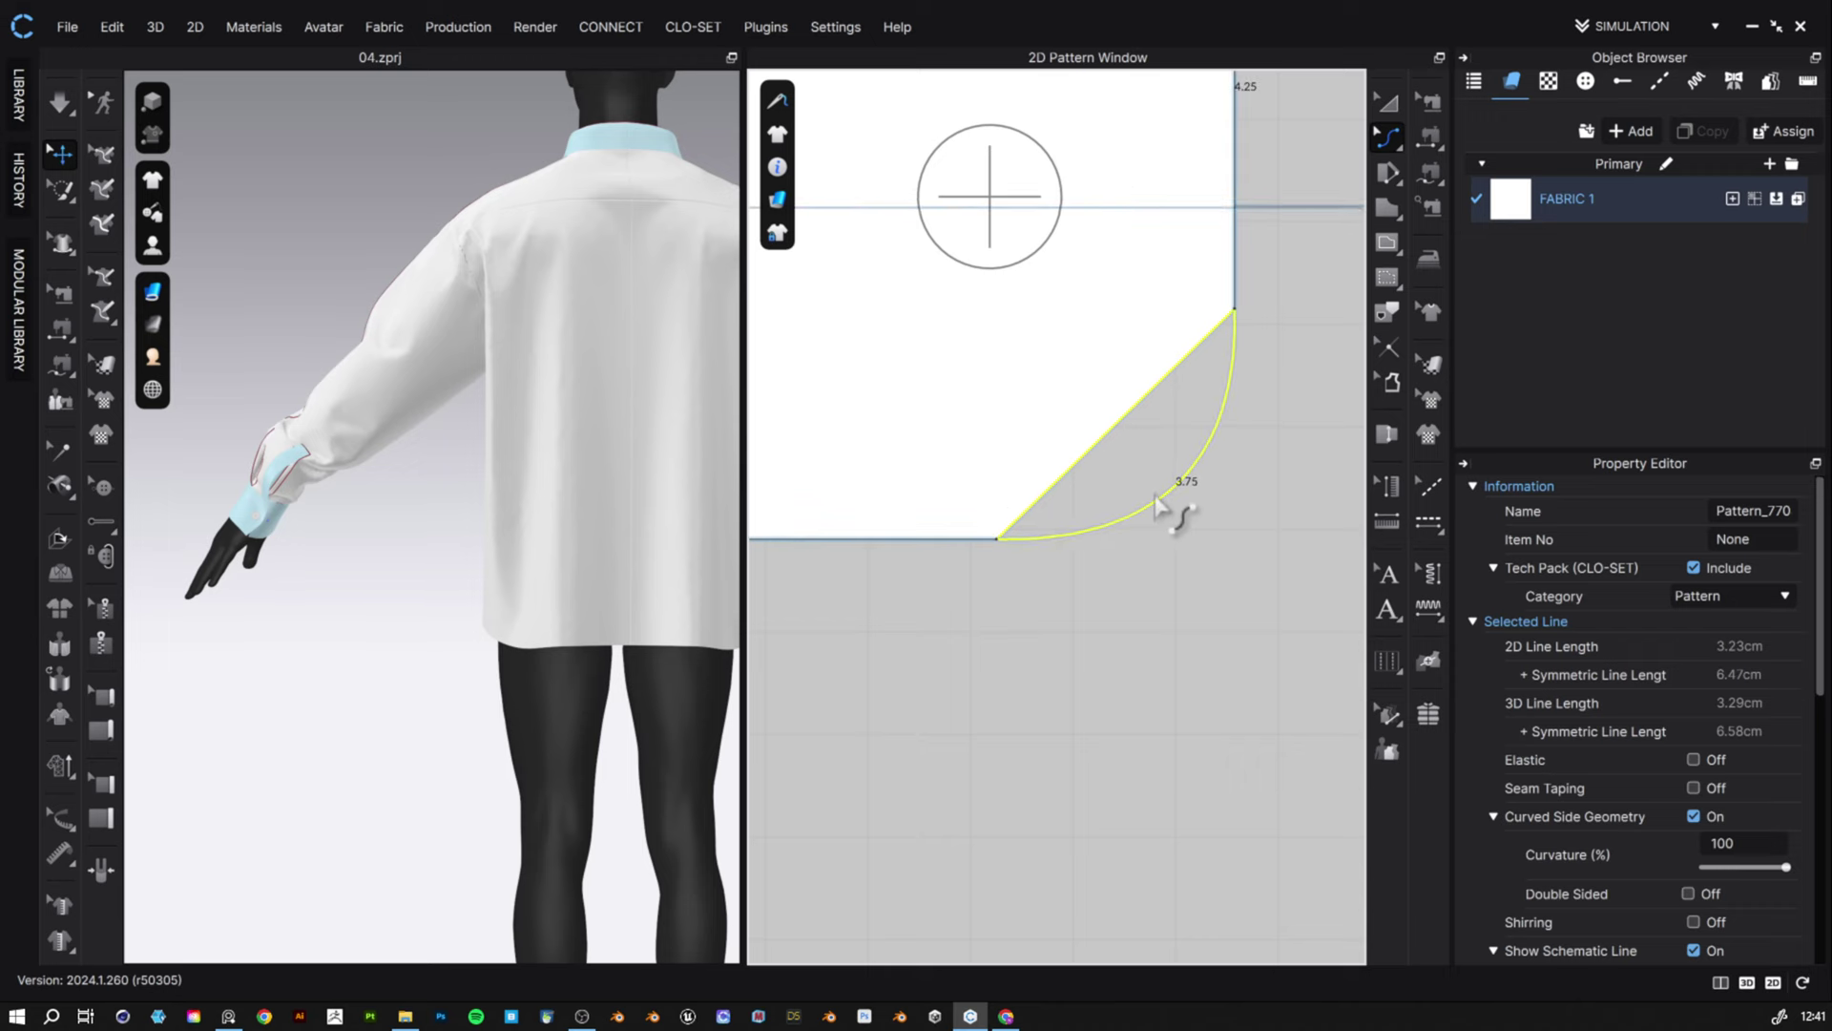
pyautogui.scroll(-6, 1126, 487)
pyautogui.scroll(4, 906, 477)
pyautogui.moveTo(844, 527); pyautogui.dragTo(832, 568)
pyautogui.click(1026, 637)
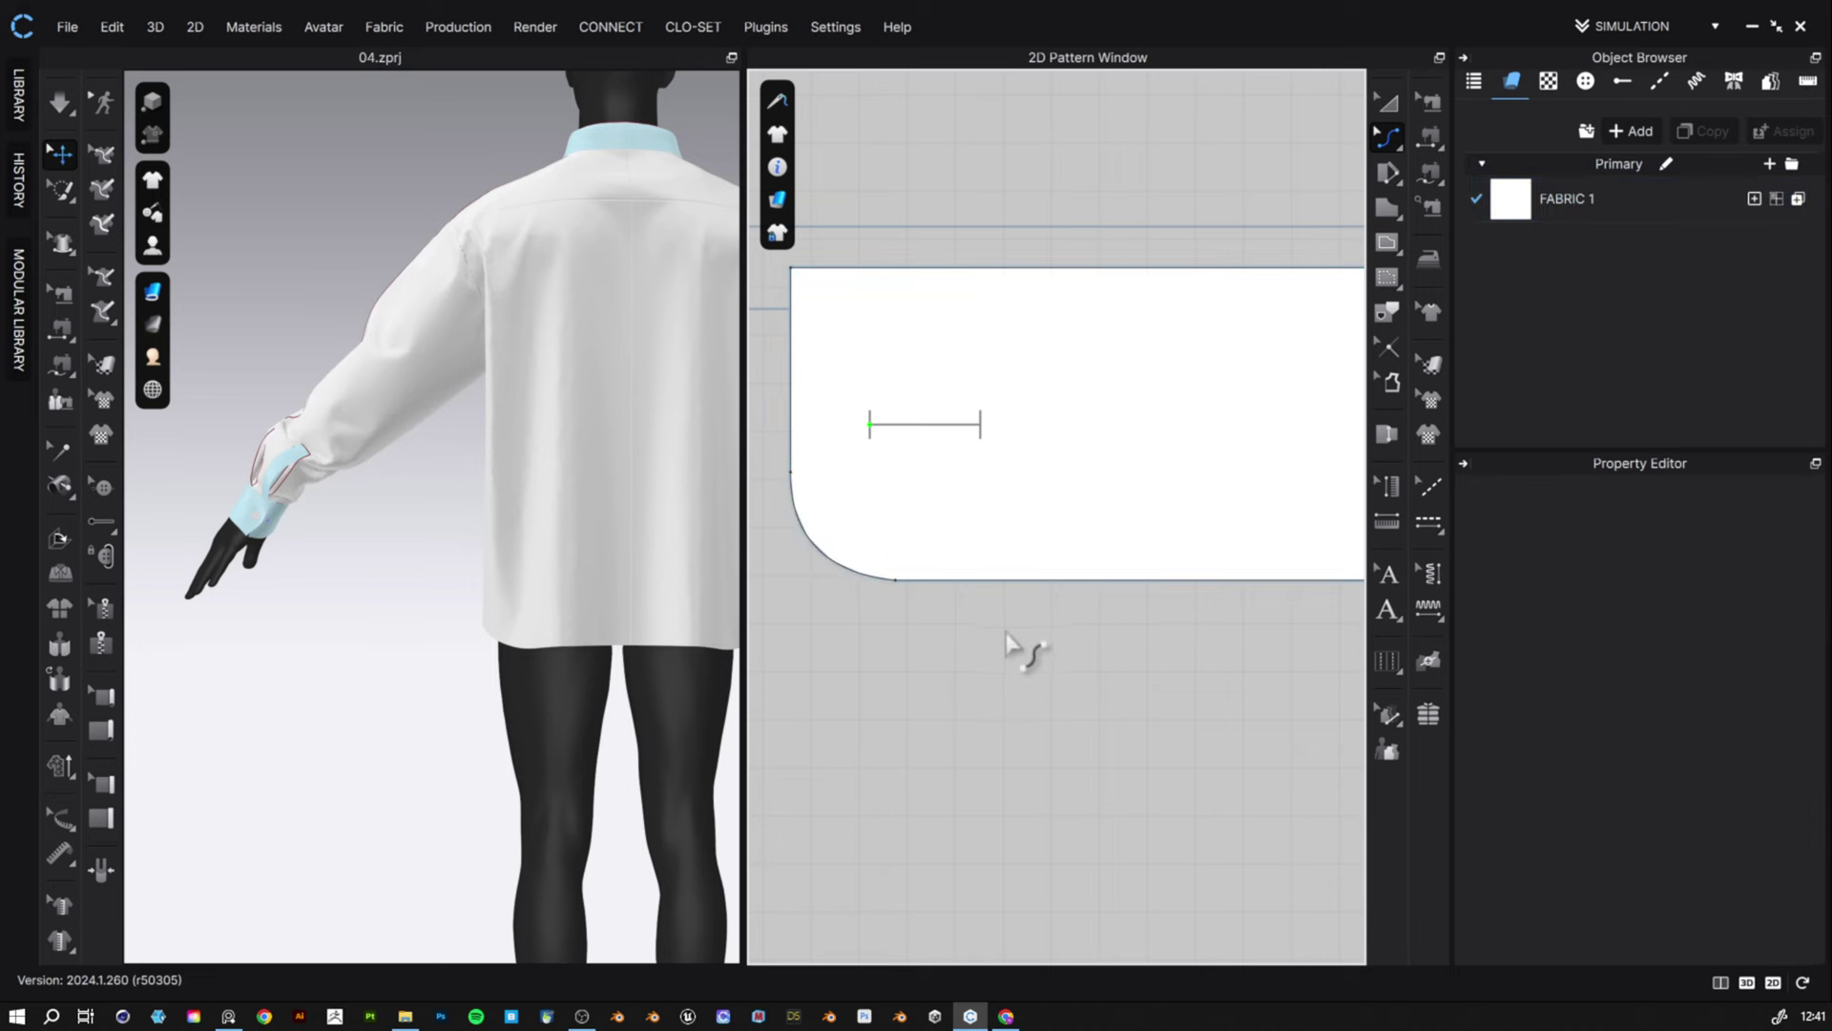
pyautogui.scroll(-4, 1019, 654)
pyautogui.scroll(-2, 1019, 654)
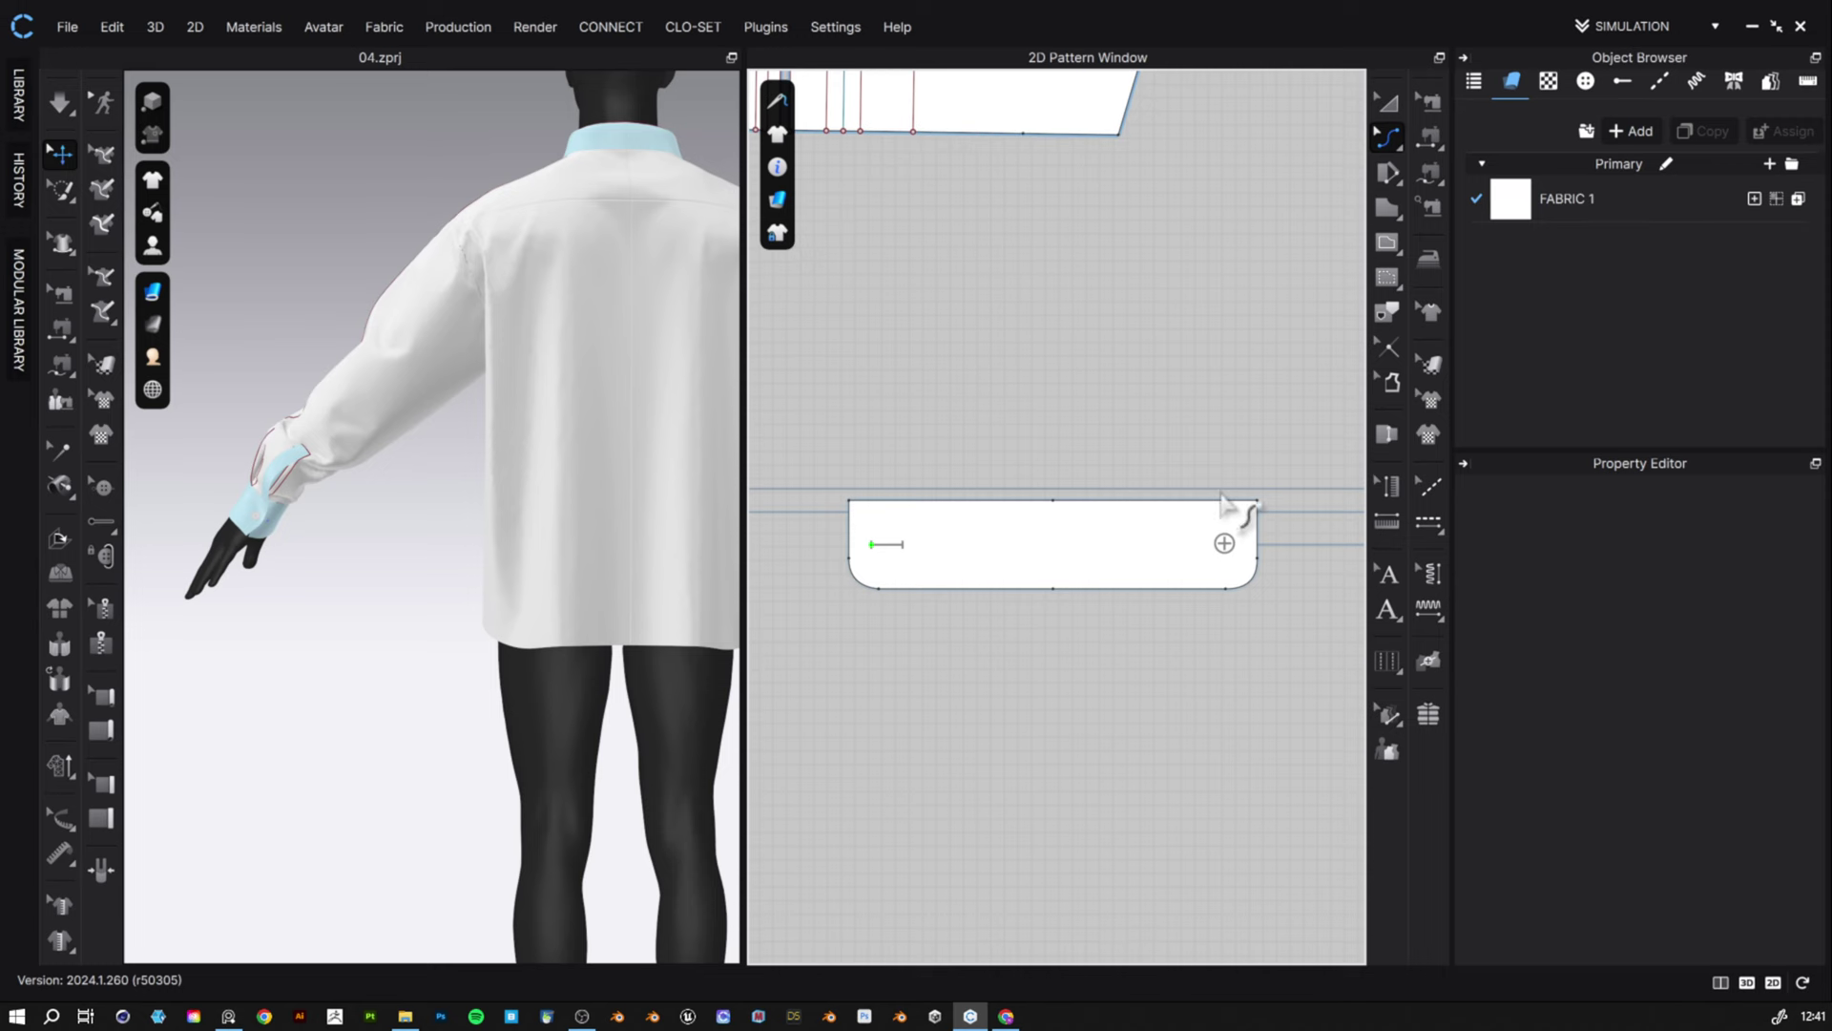
pyautogui.click(1389, 137)
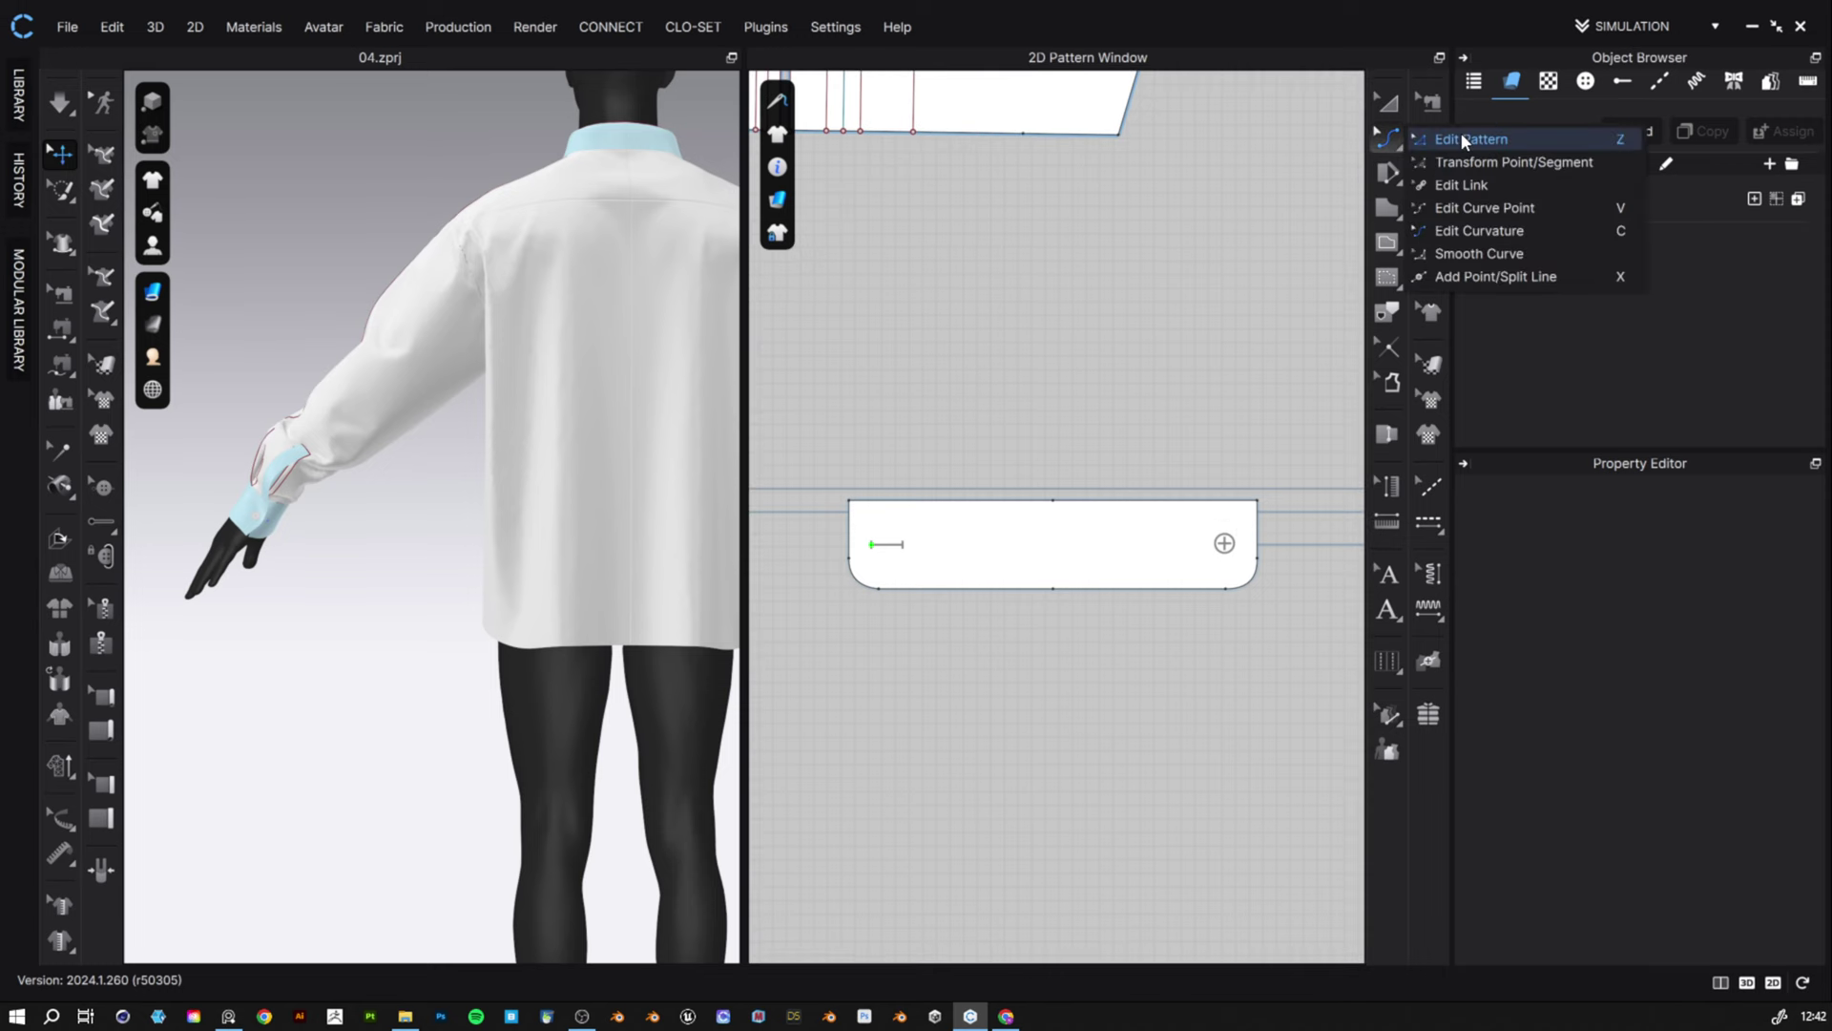
pyautogui.click(1470, 180)
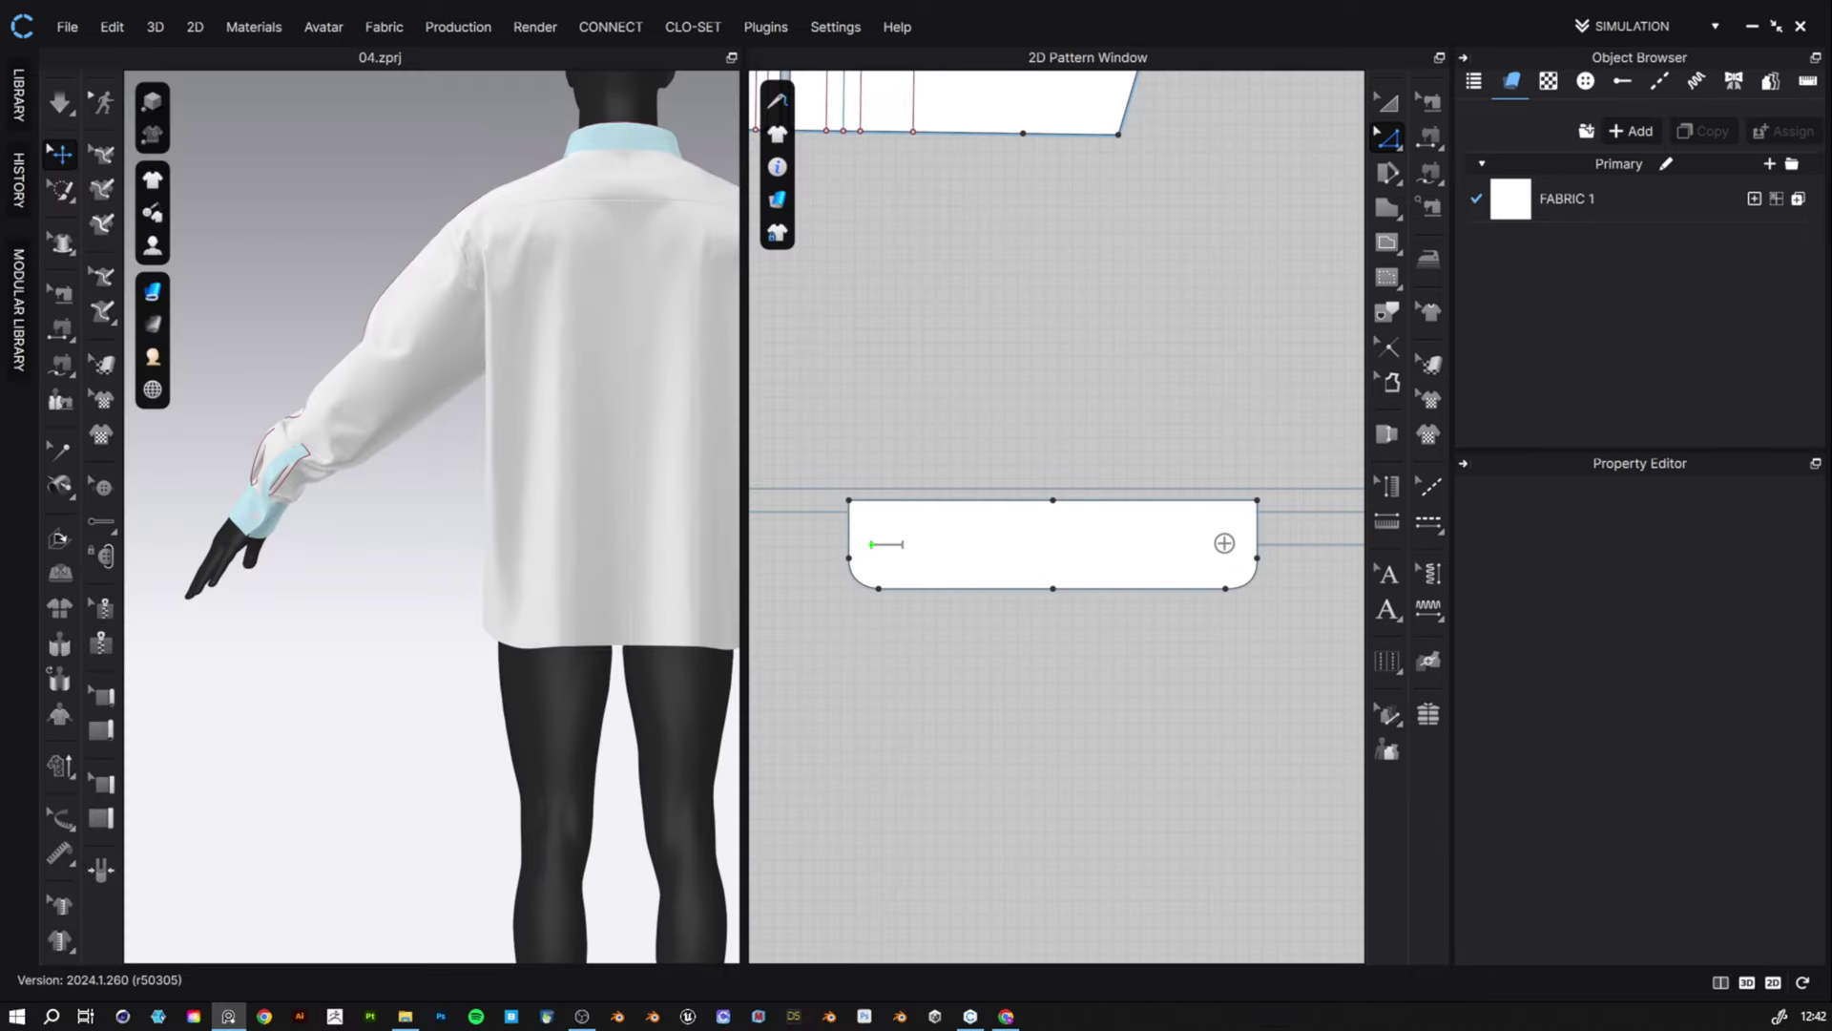
pyautogui.click(1104, 504)
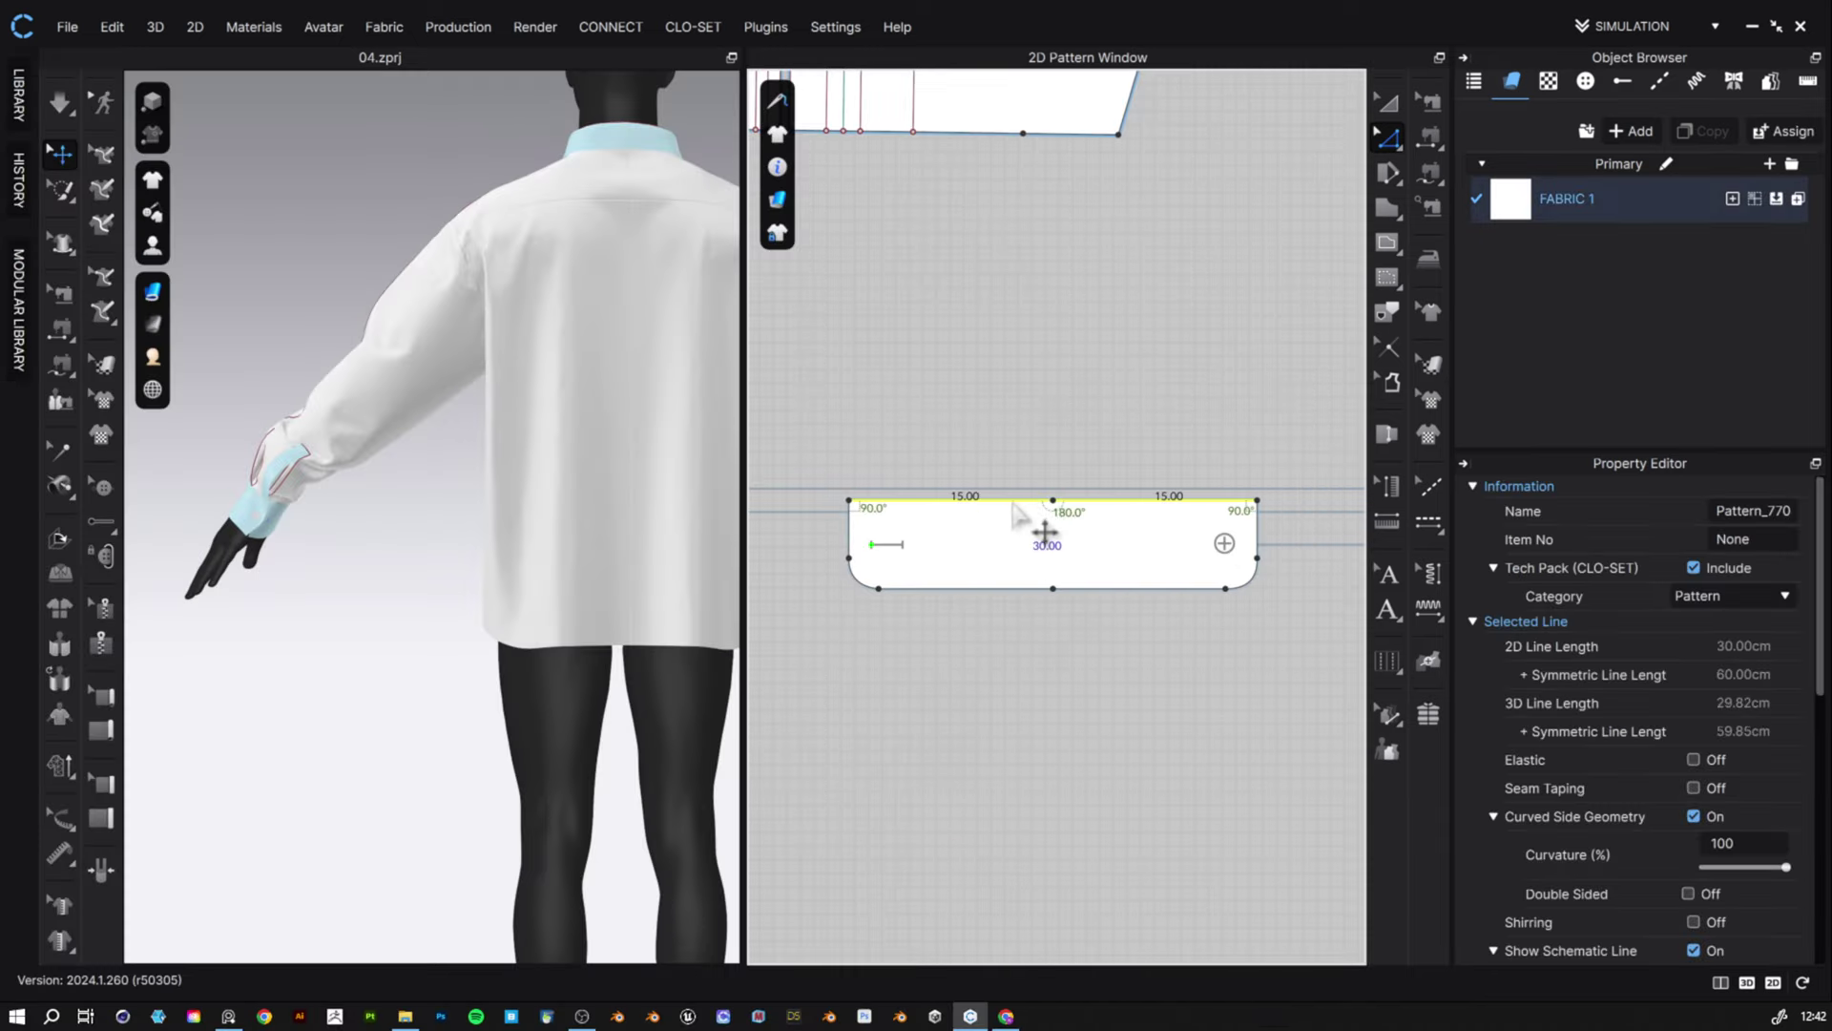
pyautogui.rightClick(1014, 507)
pyautogui.click(1055, 410)
pyautogui.moveTo(1006, 498); pyautogui.dragTo(1011, 495)
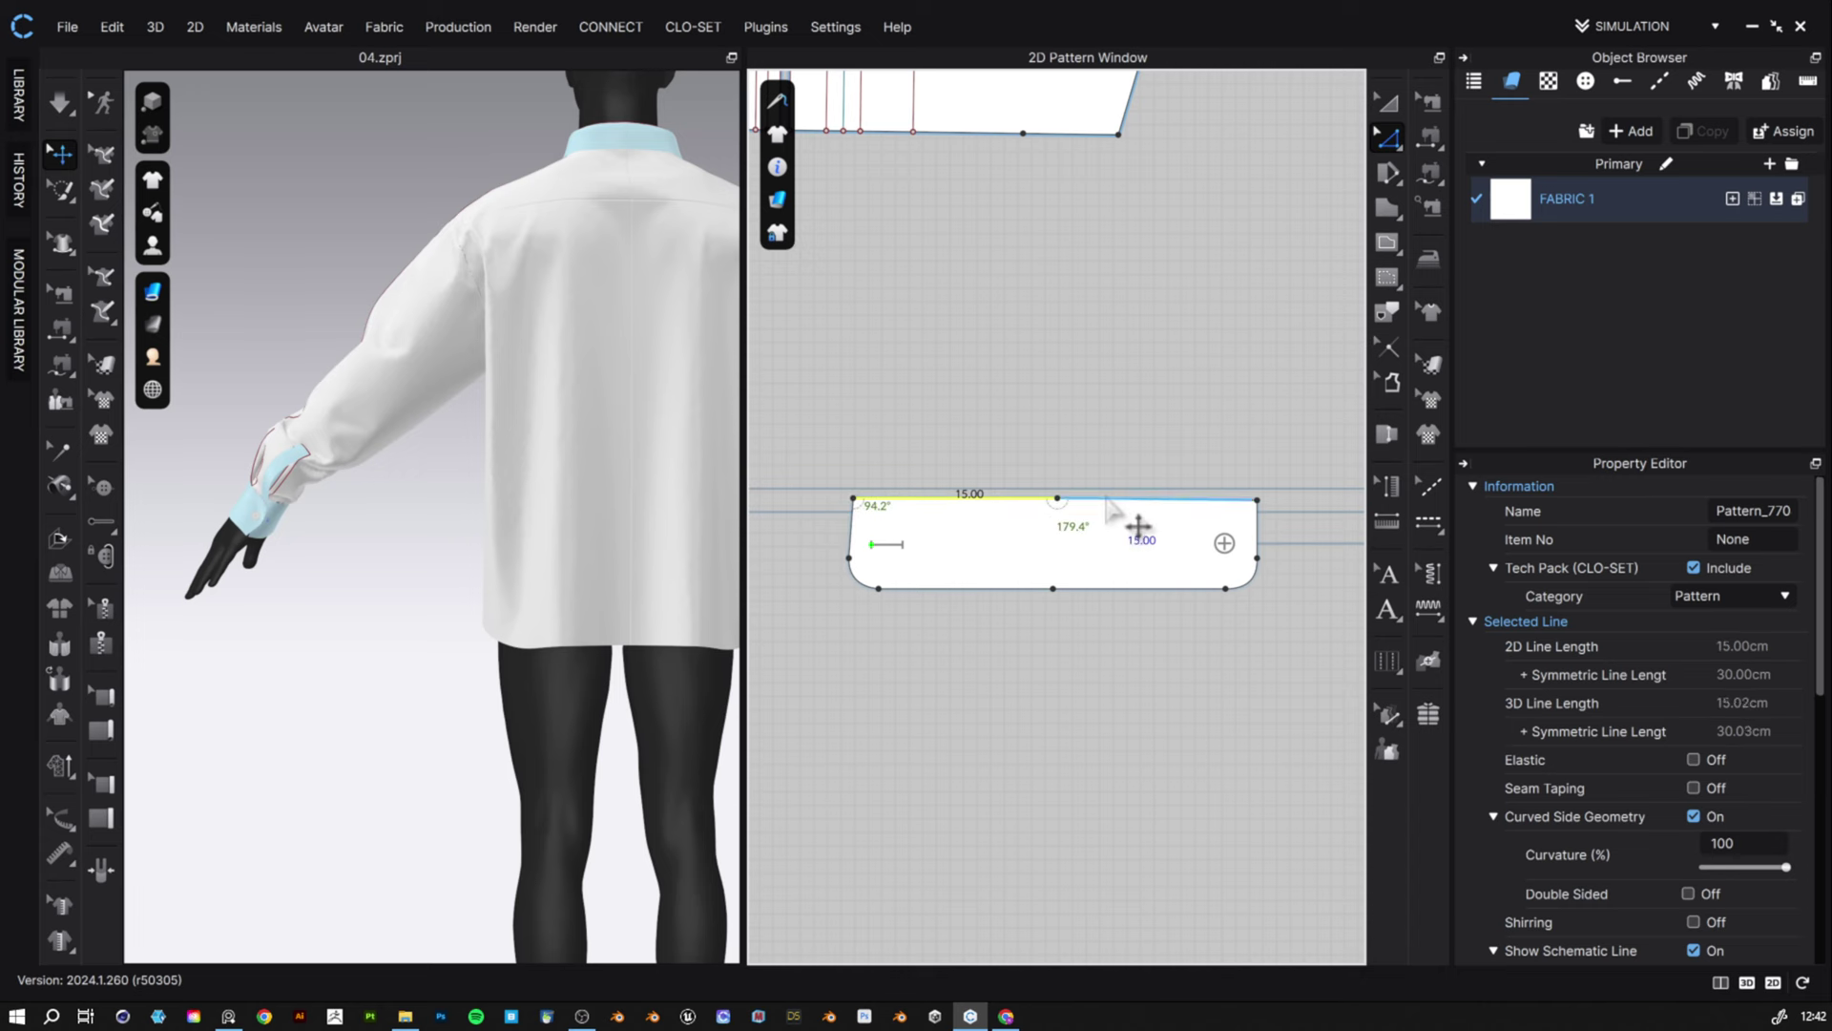
pyautogui.keyDown('shift'); pyautogui.click(1112, 499); pyautogui.keyUp('shift')
pyautogui.hotkey('ctrl', 'z')
pyautogui.hotkey('ctrl', 'z')
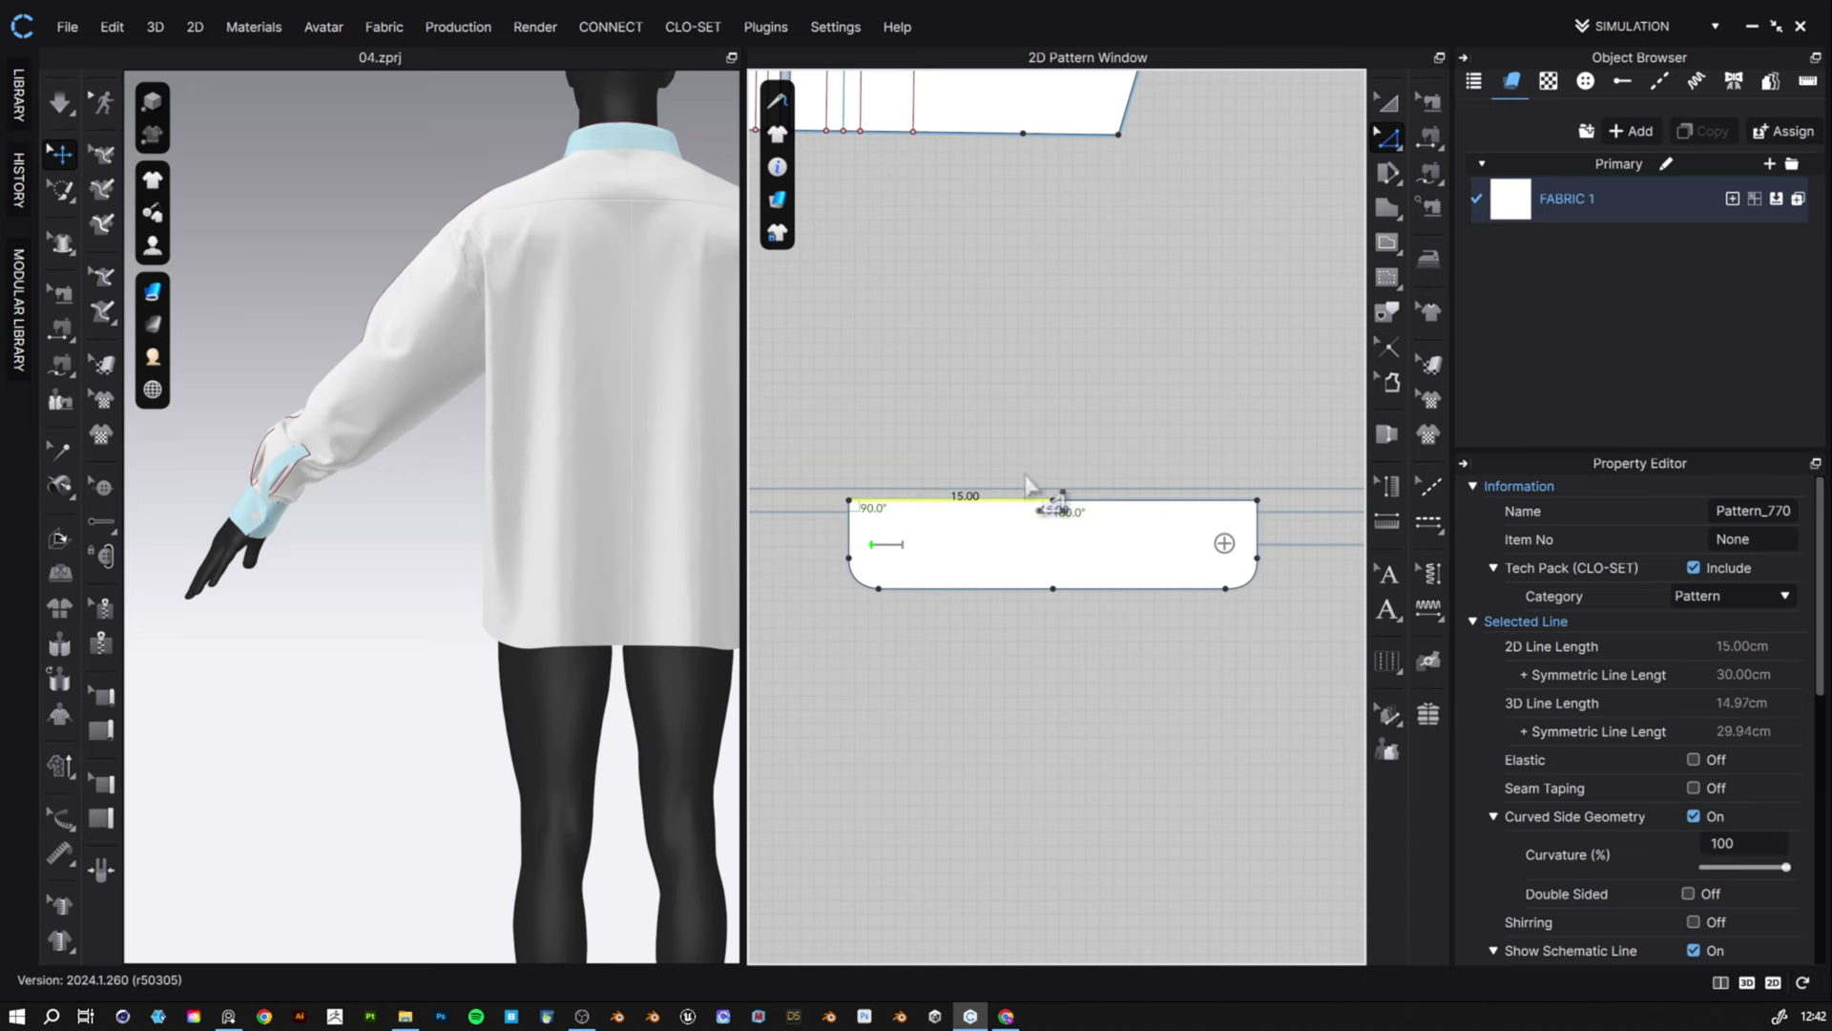
# - Offset both halves of the cuff's long straight top edge as two internal lines, the first at 0.2 cm
pyautogui.keyDown('shift'); pyautogui.click(1112, 499); pyautogui.keyUp('shift')
pyautogui.rightClick(1096, 505)
pyautogui.click(1184, 691)
pyautogui.write('0.2')
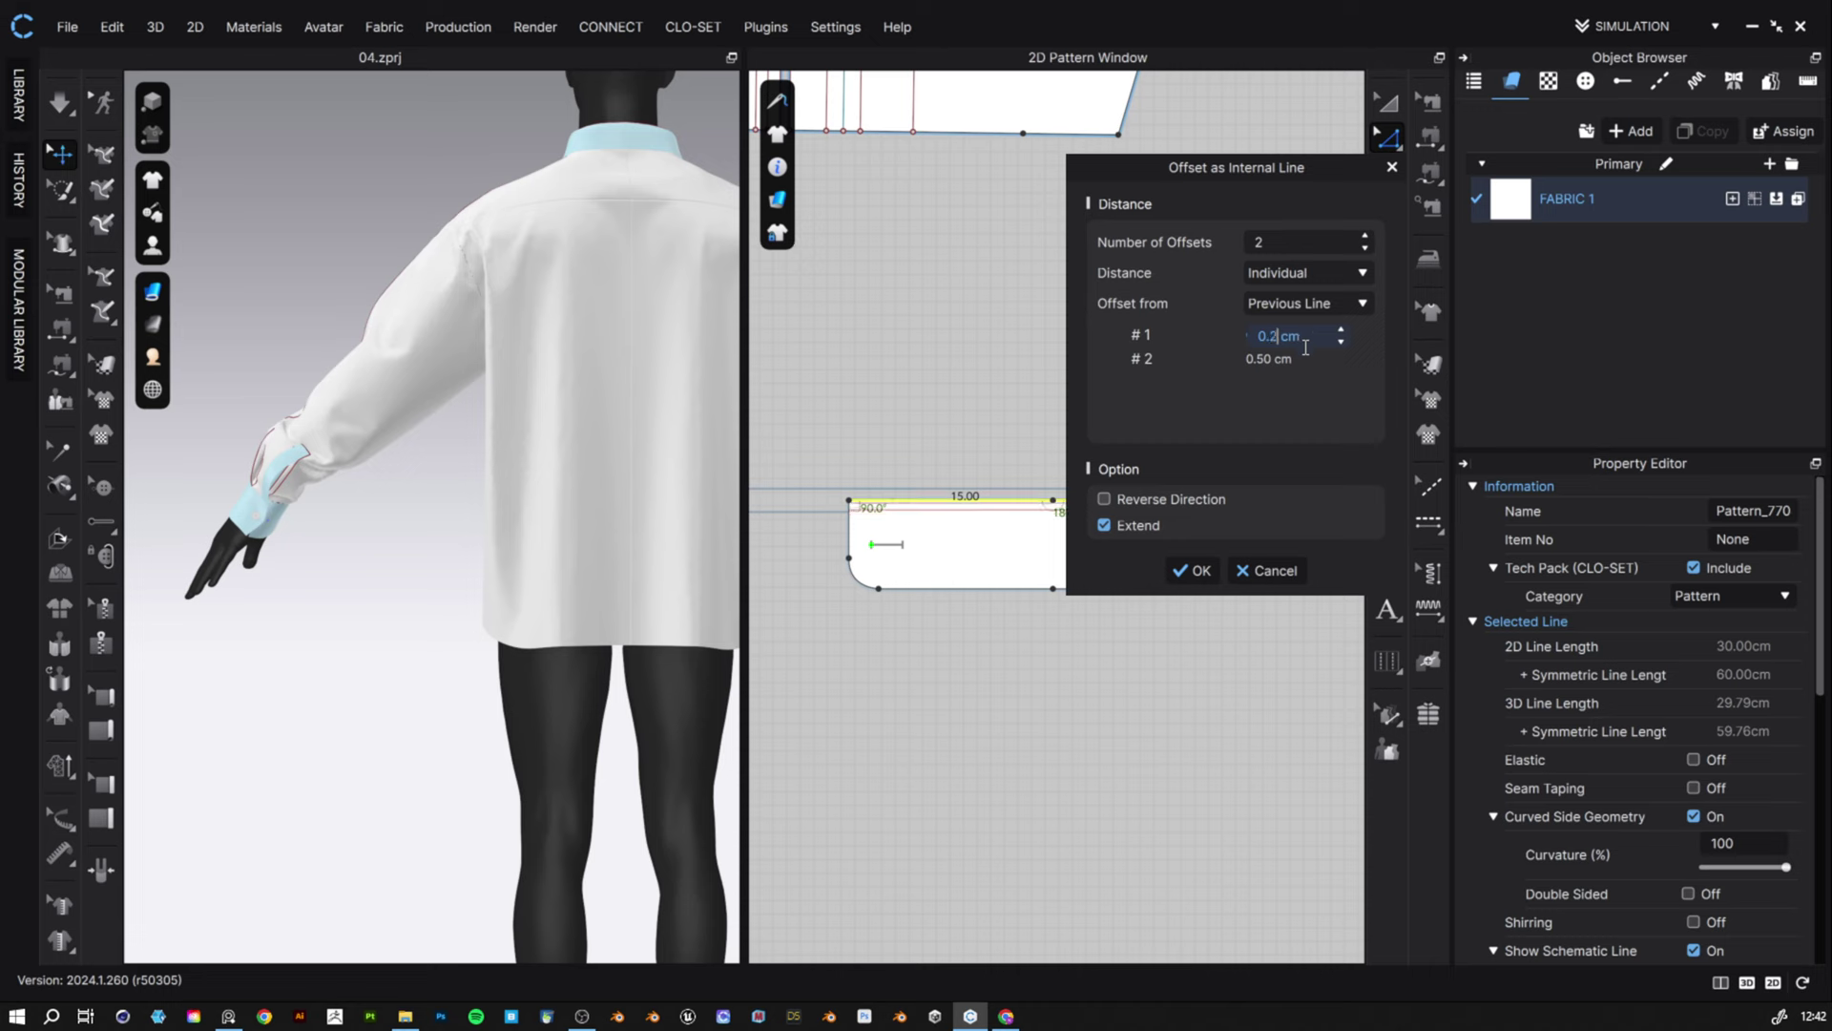
pyautogui.click(1271, 361)
pyautogui.click(1194, 571)
pyautogui.scroll(3, 1193, 544)
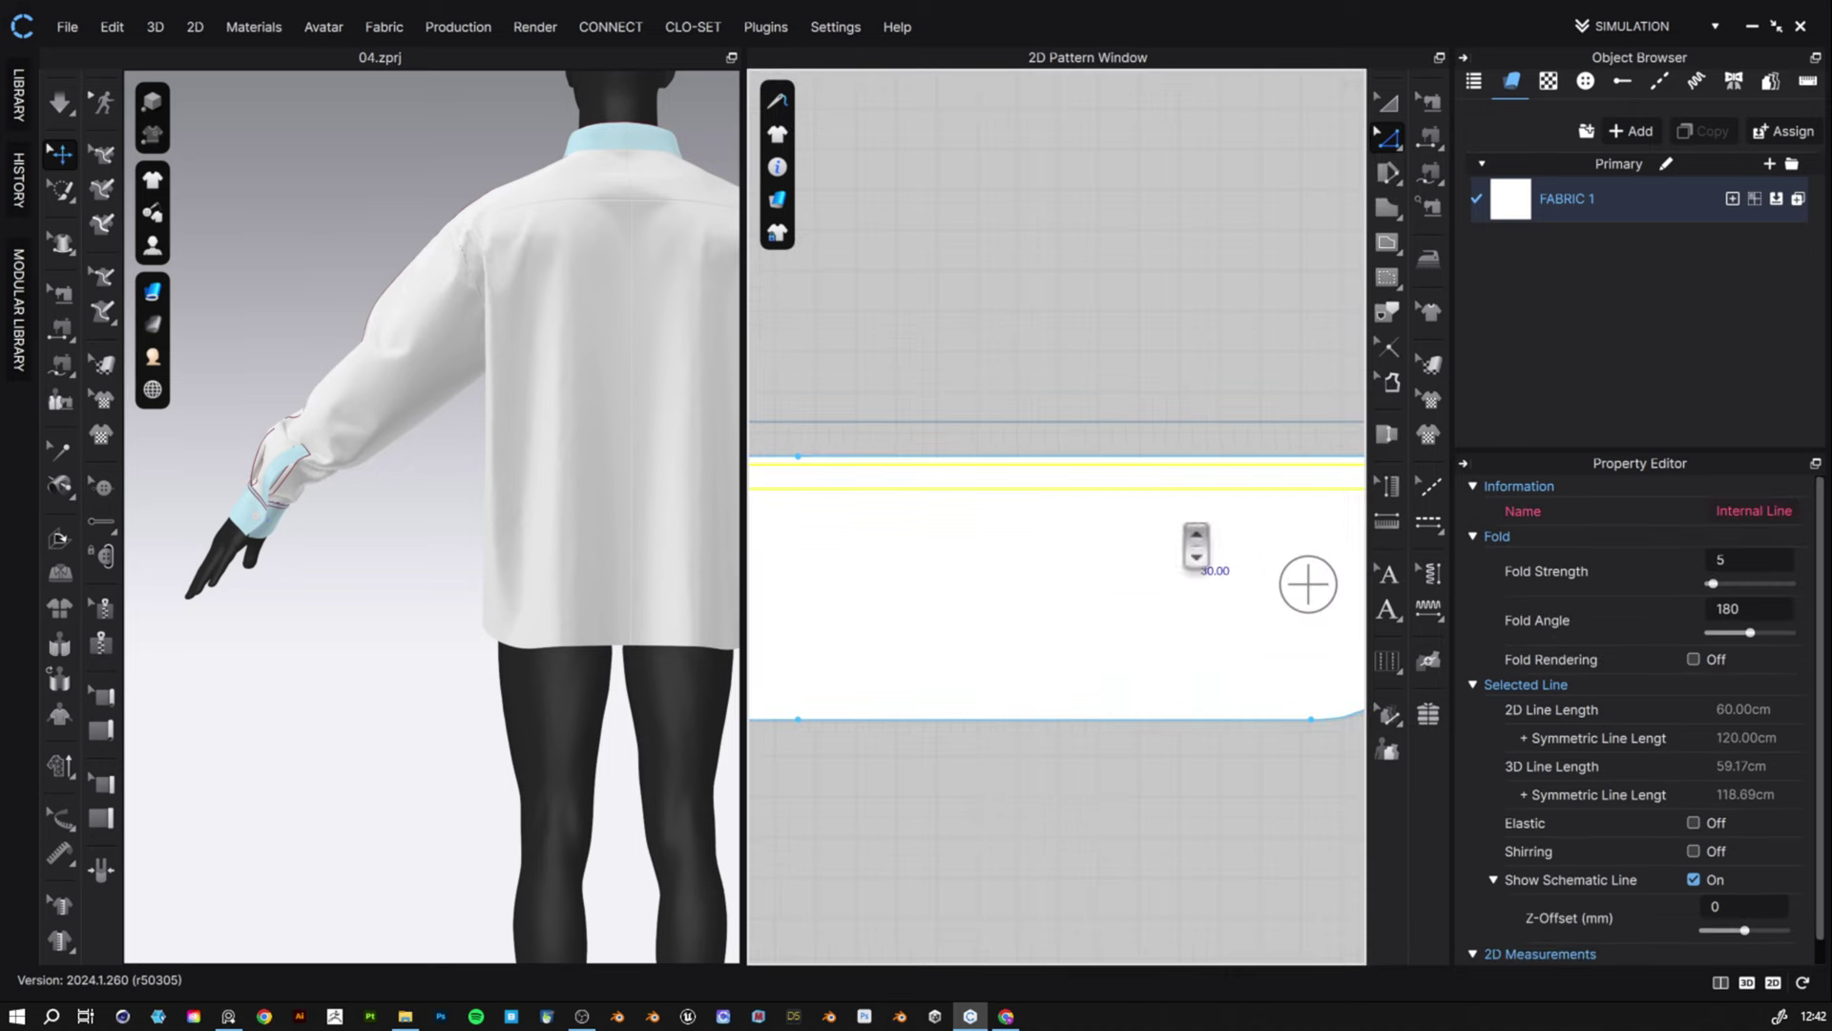
# - Offset the cuff's side edges, rounded corners and bottom edge inward as one internal line at 0.6 cm
pyautogui.moveTo(702, 477); pyautogui.dragTo(572, 467, button='right')
pyautogui.scroll(-5, 1253, 561)
pyautogui.click(1193, 616)
pyautogui.keyDown('shift'); pyautogui.click(1305, 563); pyautogui.keyUp('shift')
pyautogui.rightClick(1192, 616)
pyautogui.click(1250, 668)
pyautogui.doubleClick(938, 420)
pyautogui.write('0.6')
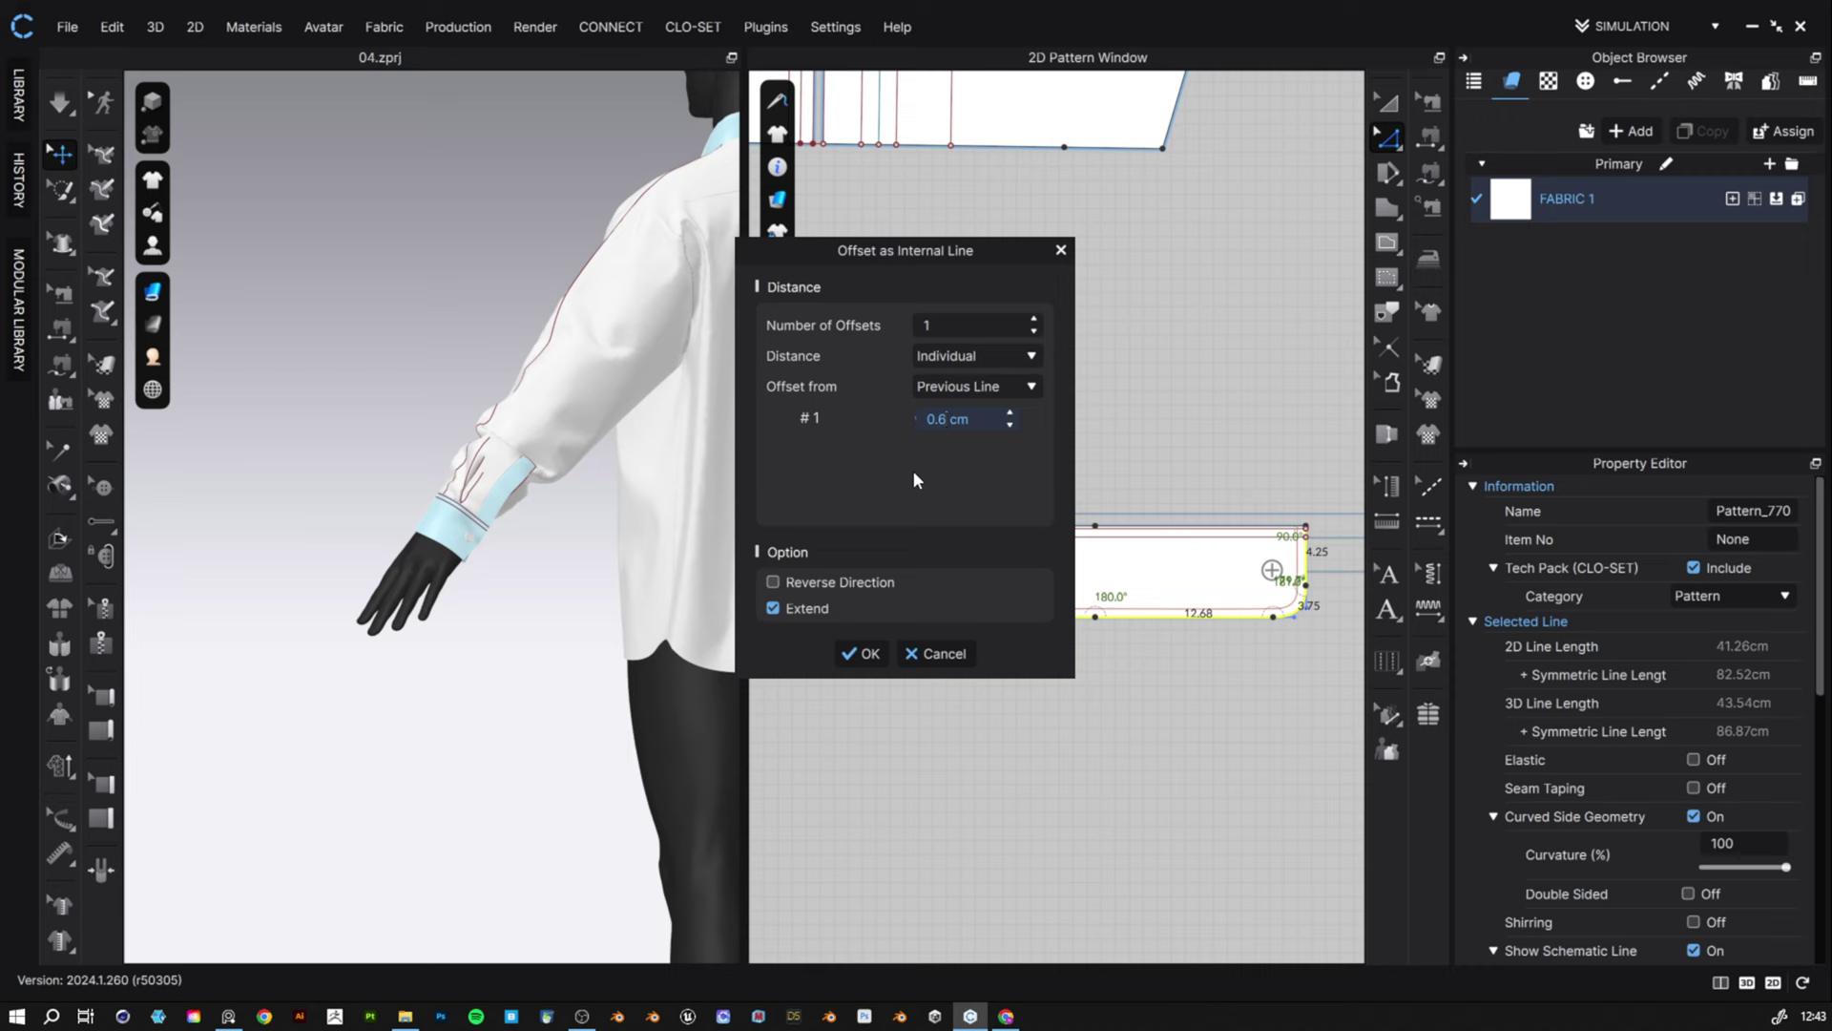
pyautogui.click(864, 653)
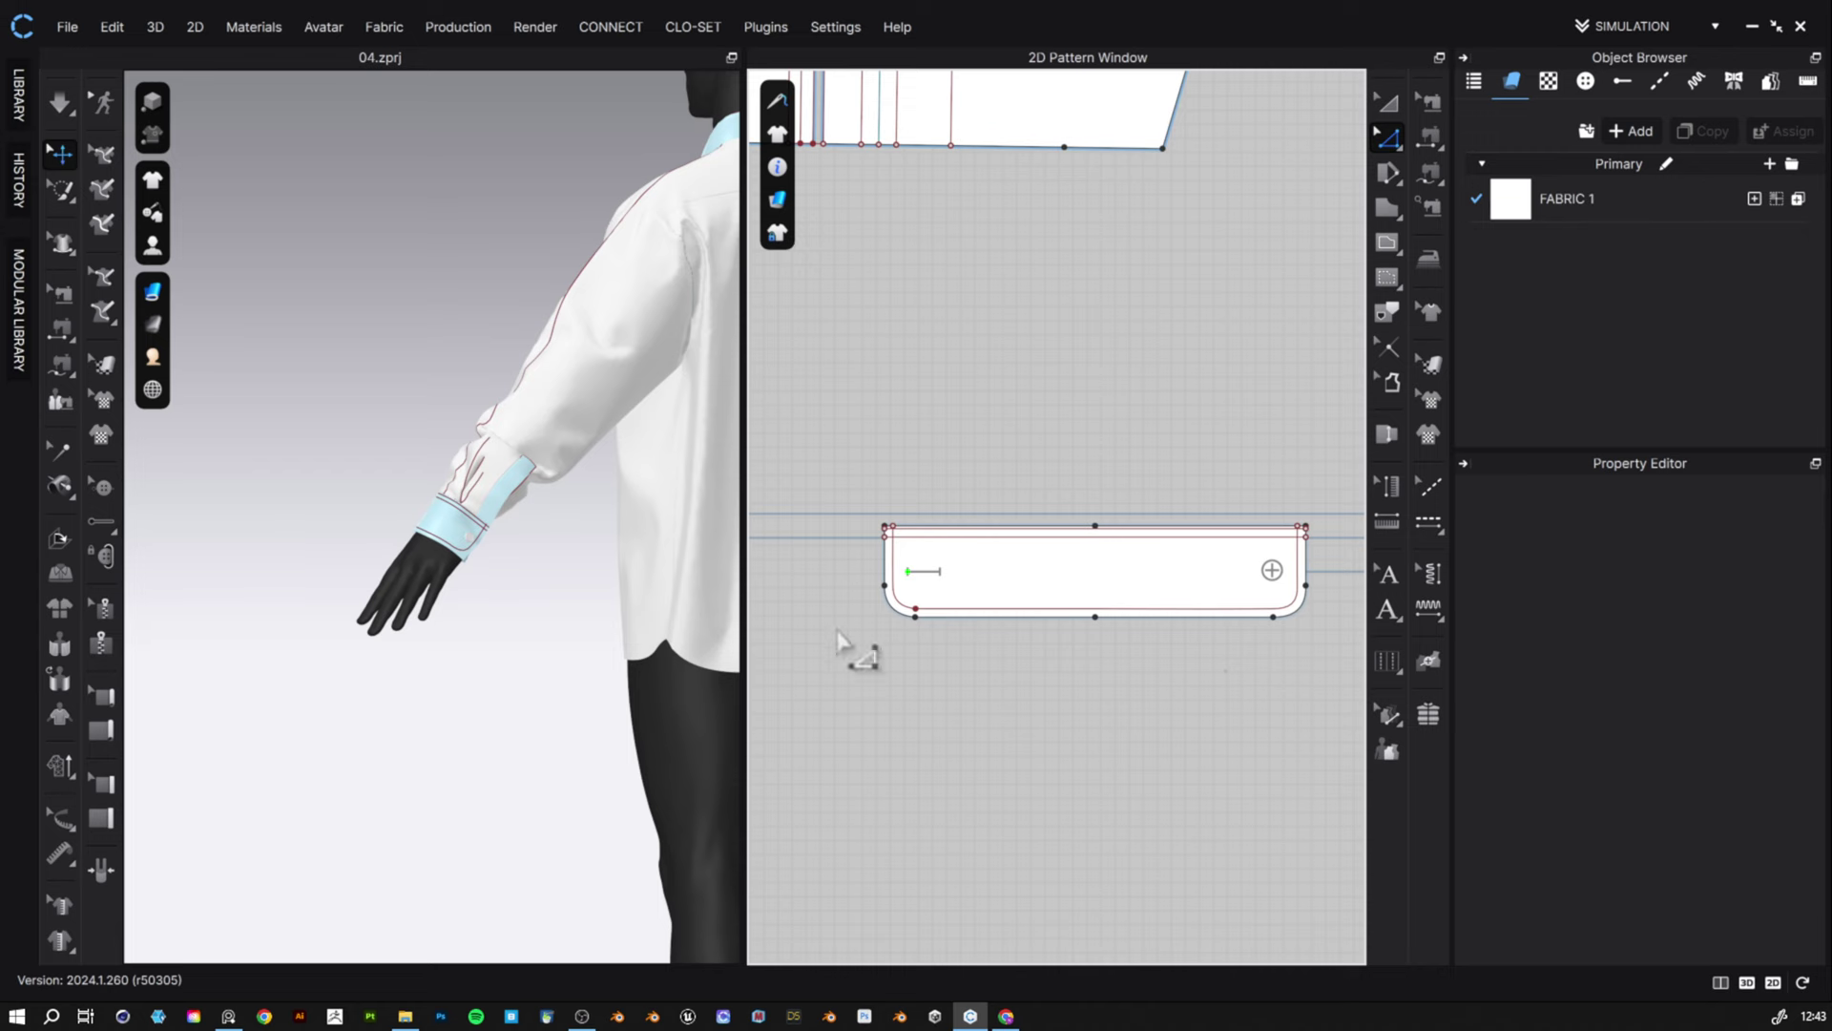
# - Delete the leftover triangular corner pieces beside the rounded corners of the cuffs
pyautogui.moveTo(682, 614); pyautogui.dragTo(401, 589, button='right')
pyautogui.scroll(6, 348, 655)
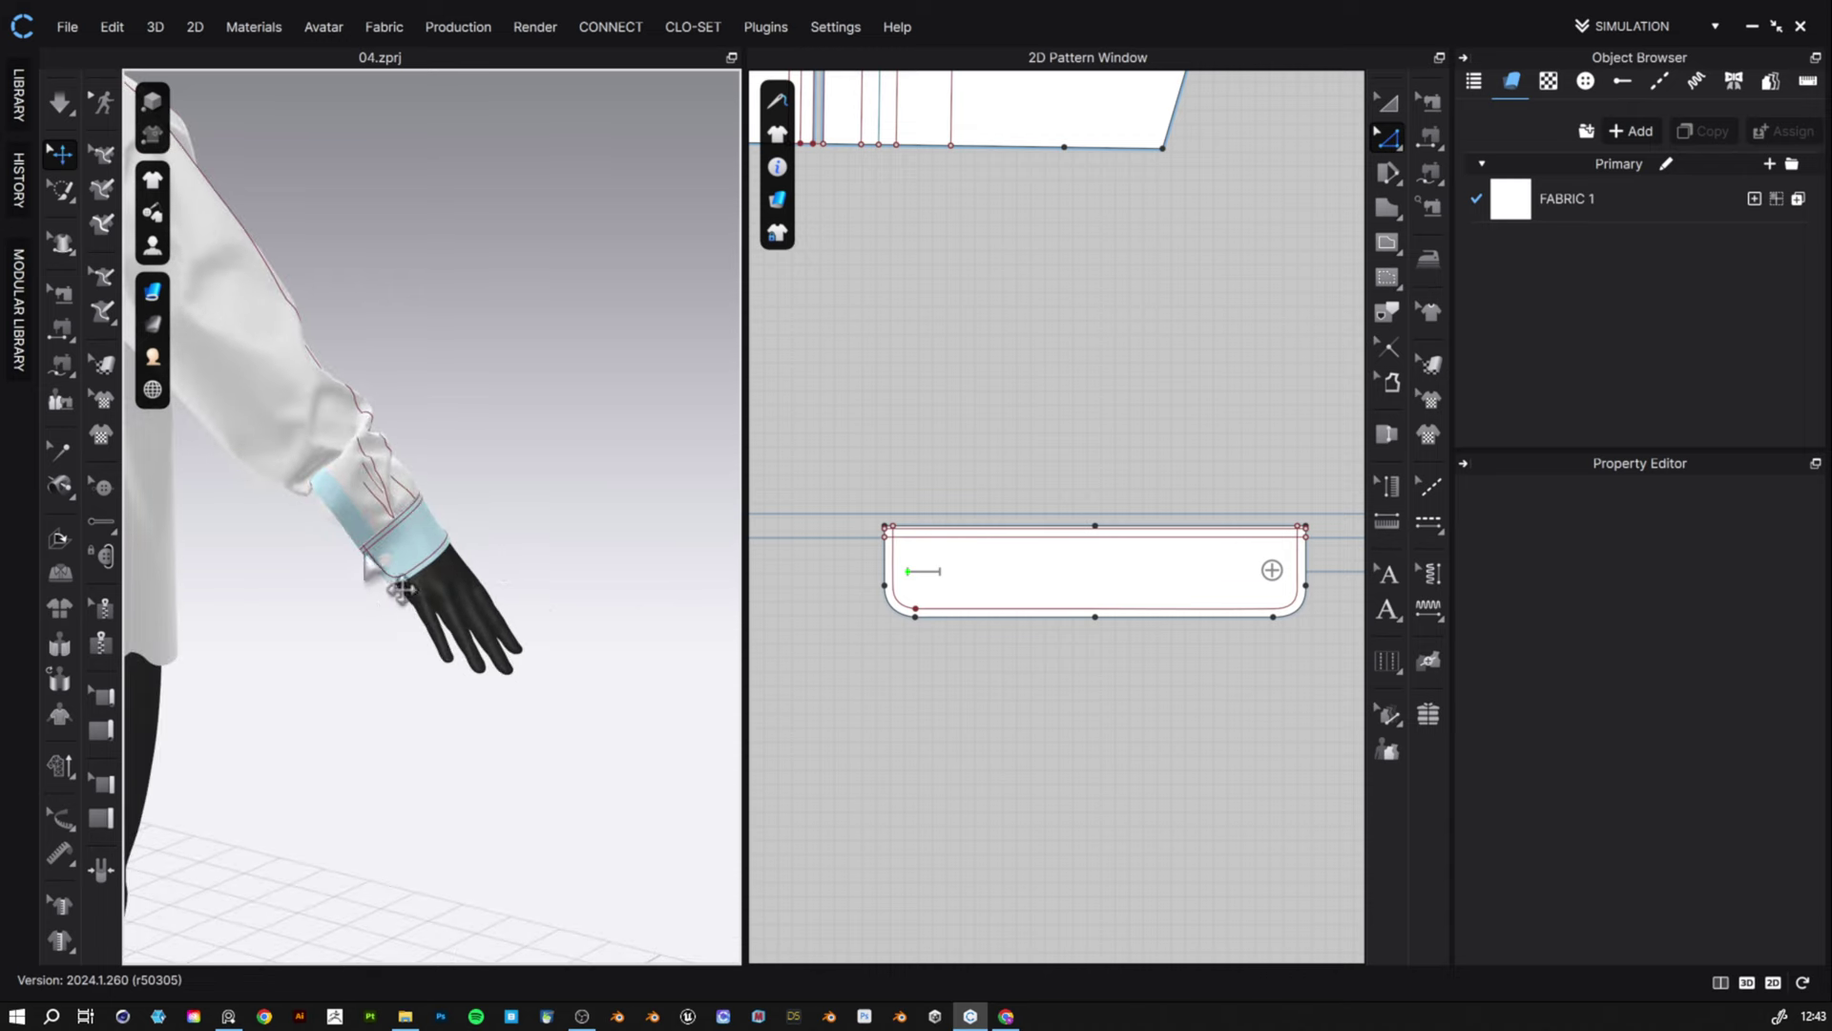
pyautogui.scroll(-8, 1126, 677)
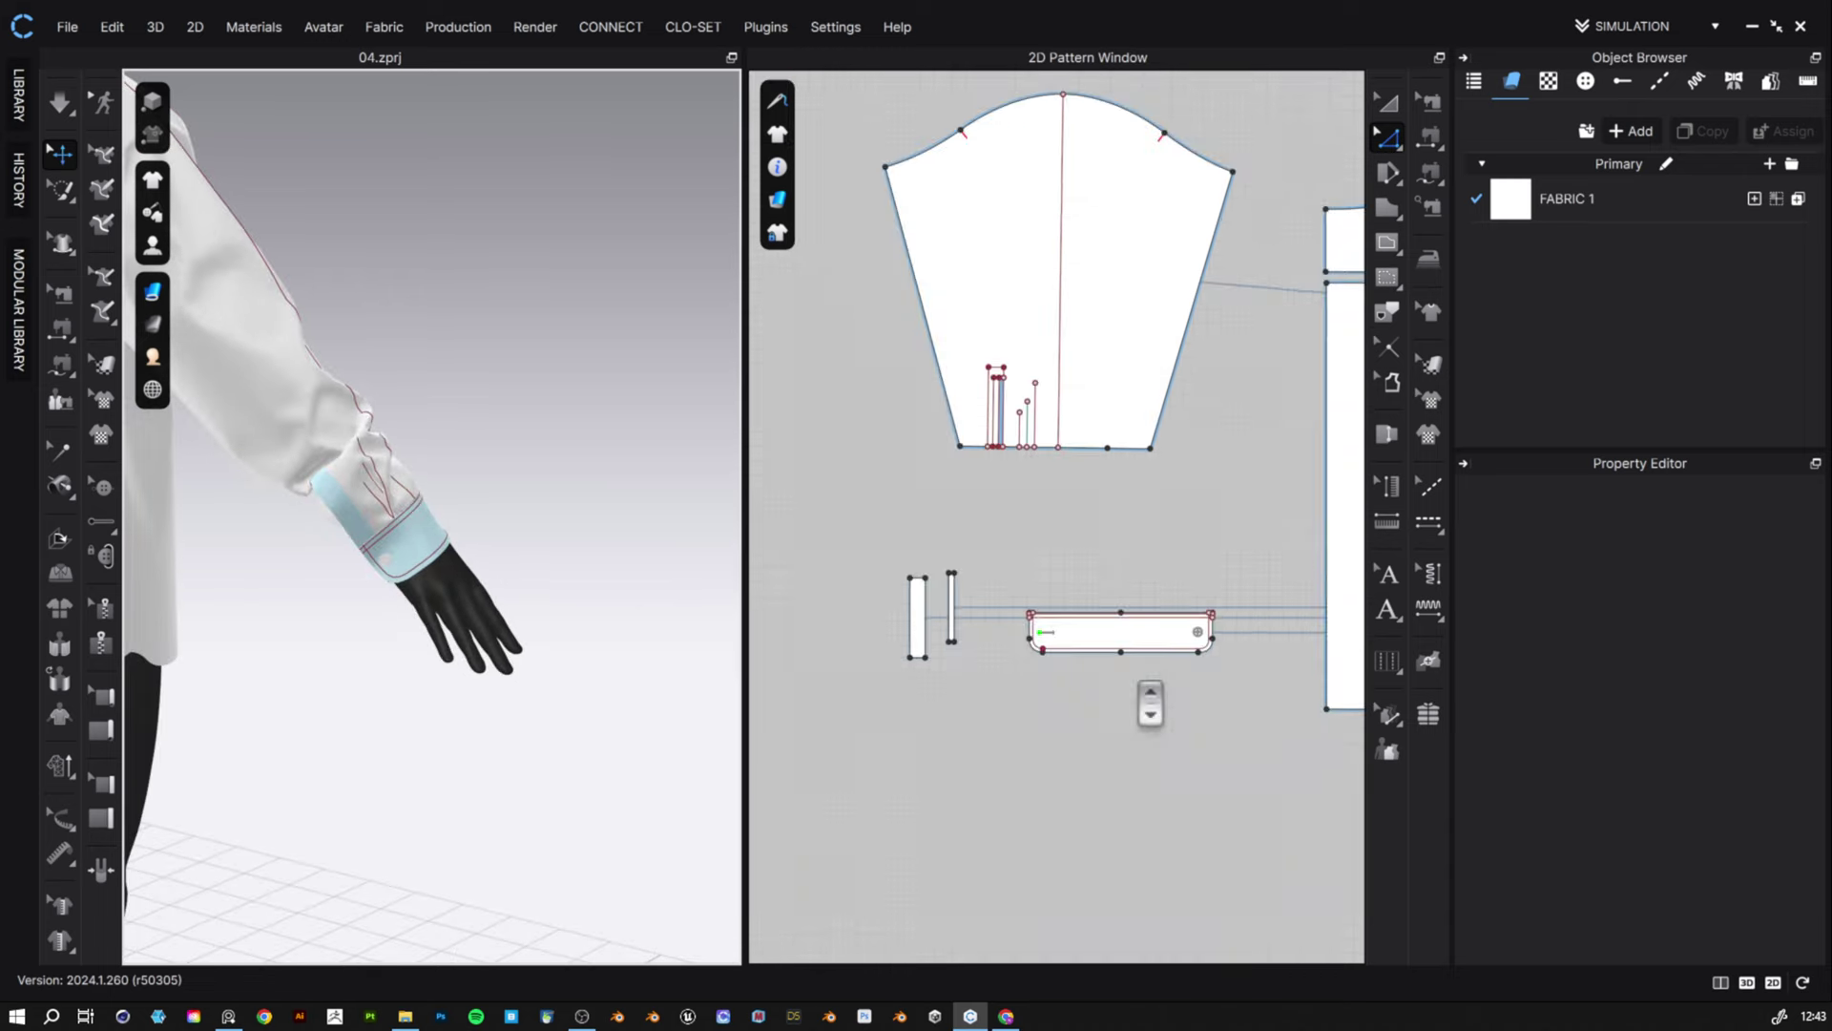
pyautogui.scroll(6, 1162, 643)
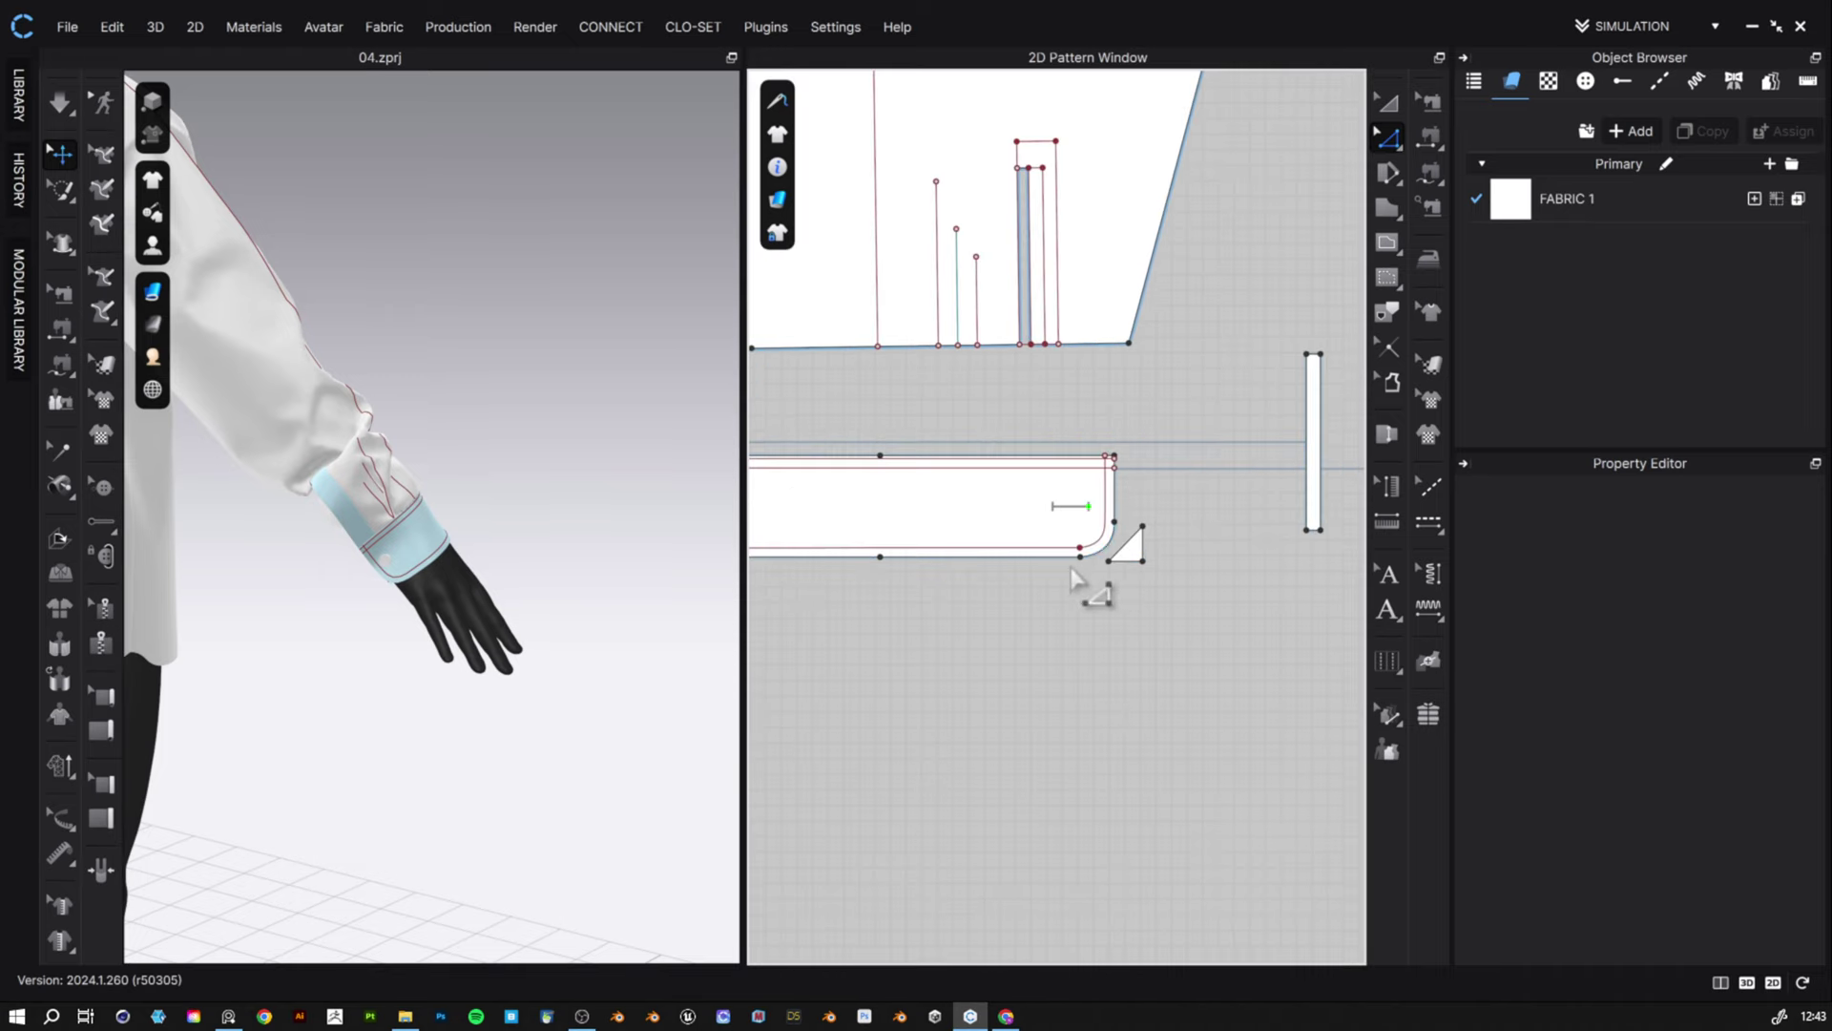
pyautogui.click(1388, 102)
pyautogui.click(1162, 536)
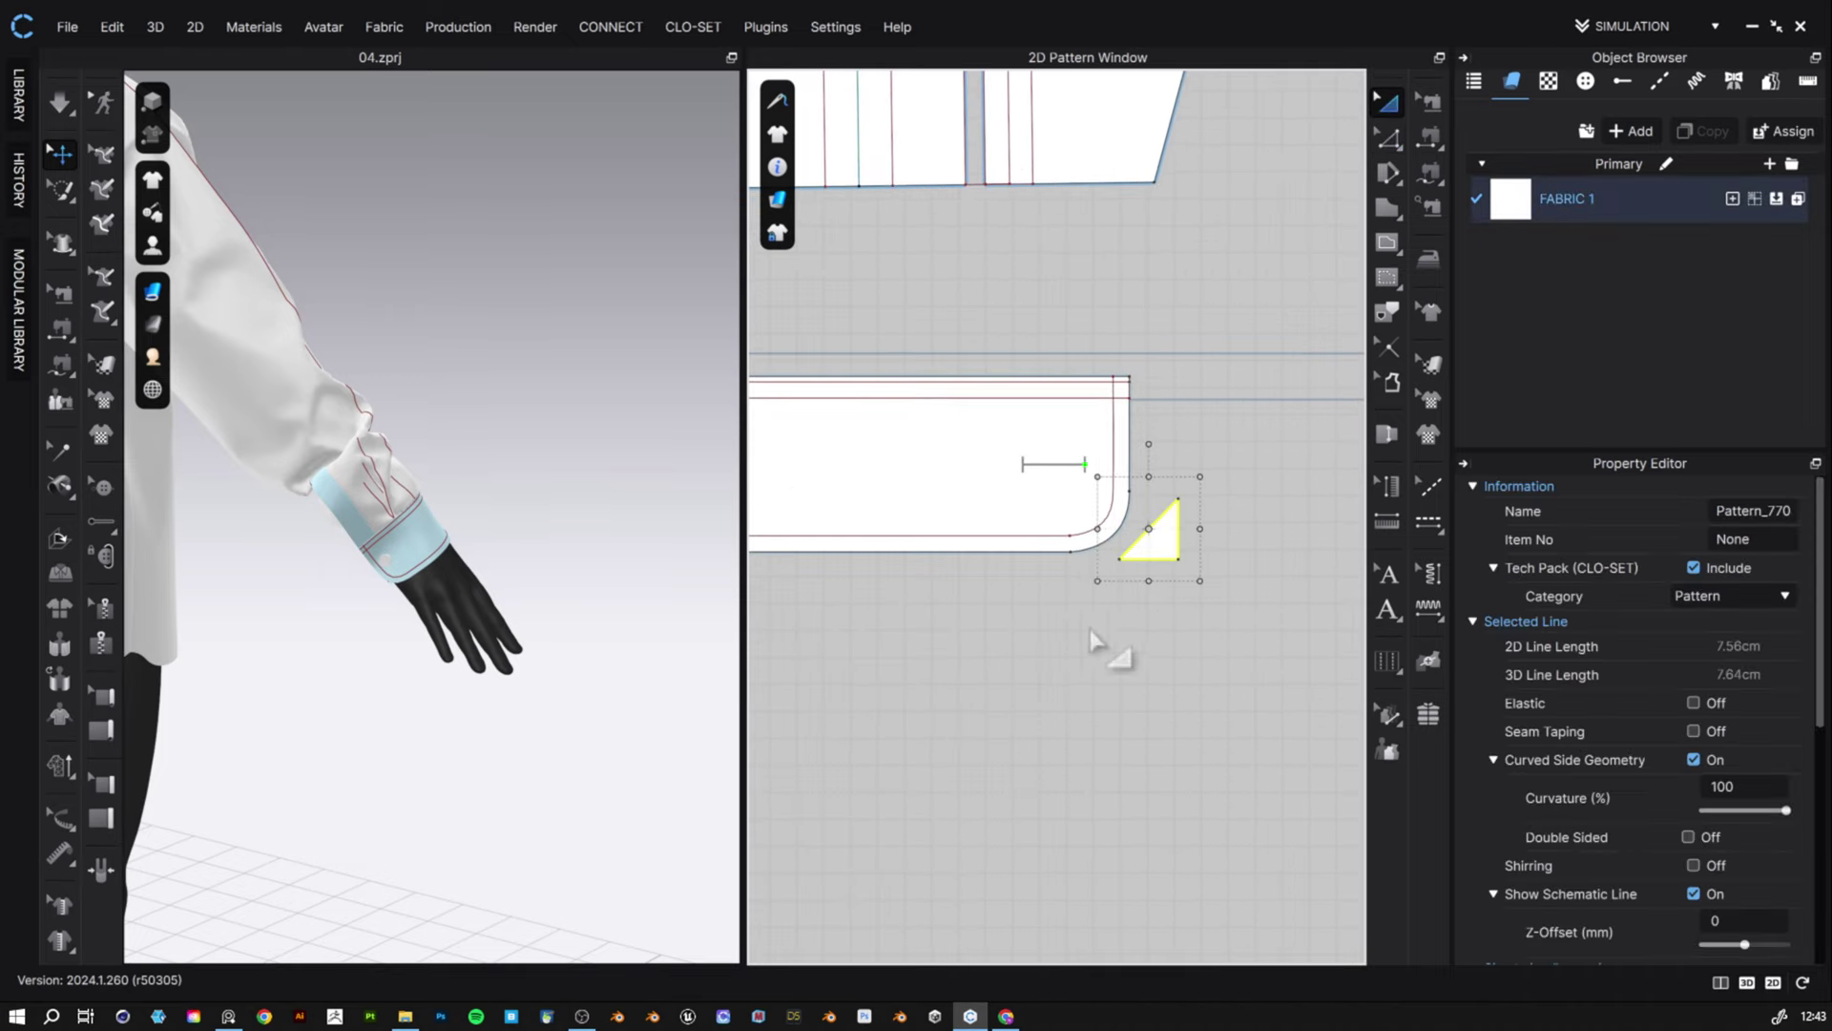
pyautogui.moveTo(988, 638); pyautogui.dragTo(1331, 624, button='middle')
pyautogui.moveTo(883, 584); pyautogui.dragTo(1259, 584, button='middle')
pyautogui.click(957, 528)
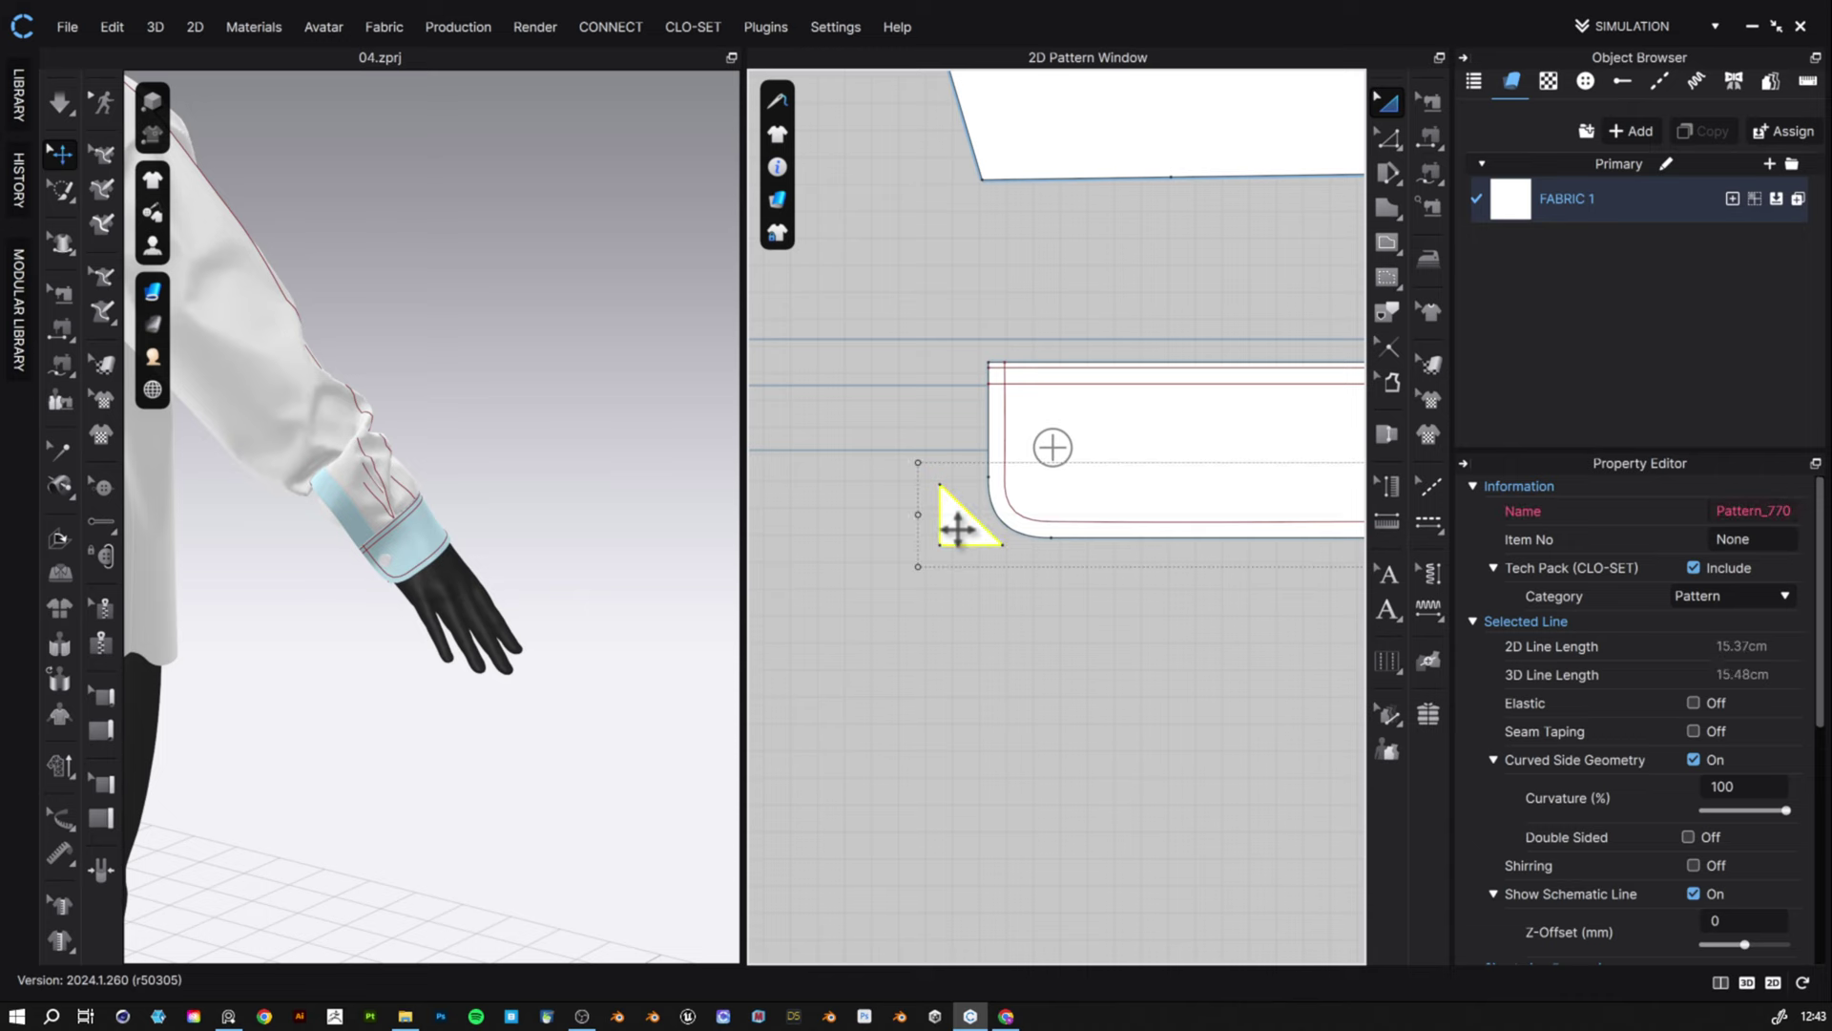
pyautogui.press('Delete')
# - Layer-clone the cuff as an under layer and place the copy directly below the original cuff pattern
pyautogui.moveTo(560, 646); pyautogui.dragTo(449, 649, button='right')
pyautogui.scroll(-3, 1076, 640)
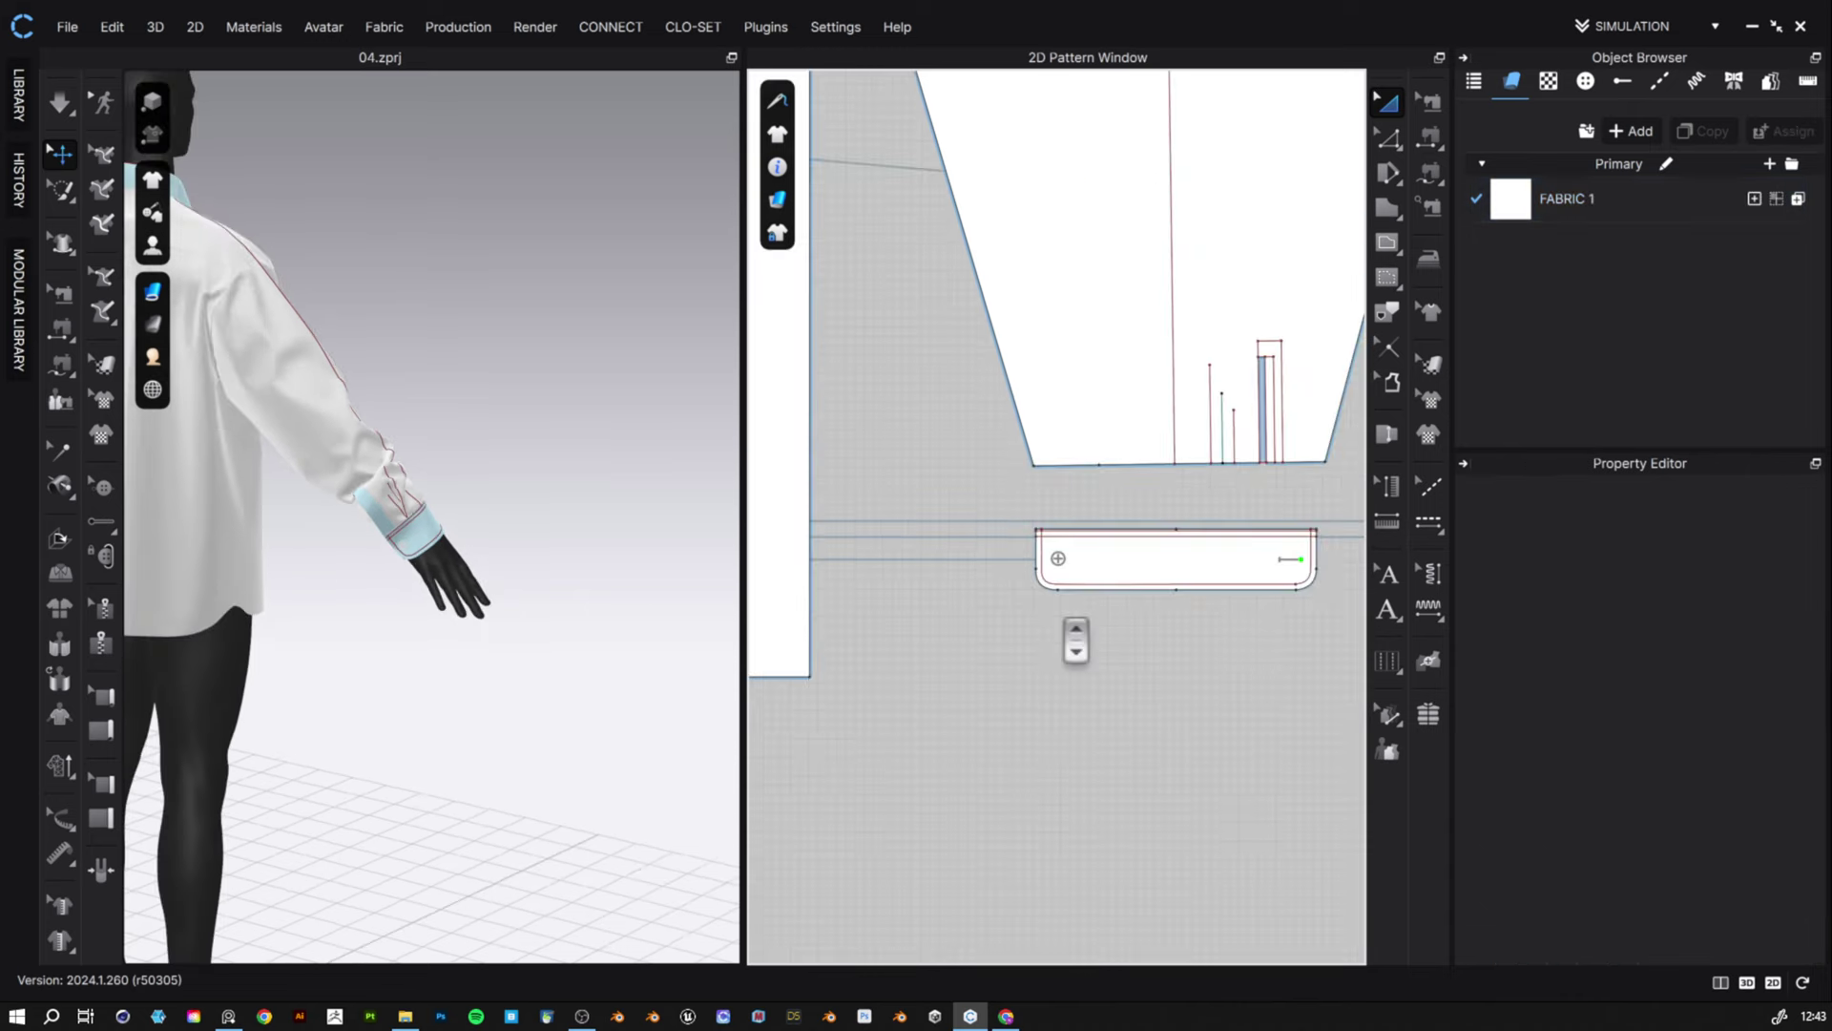
pyautogui.scroll(-3, 1075, 640)
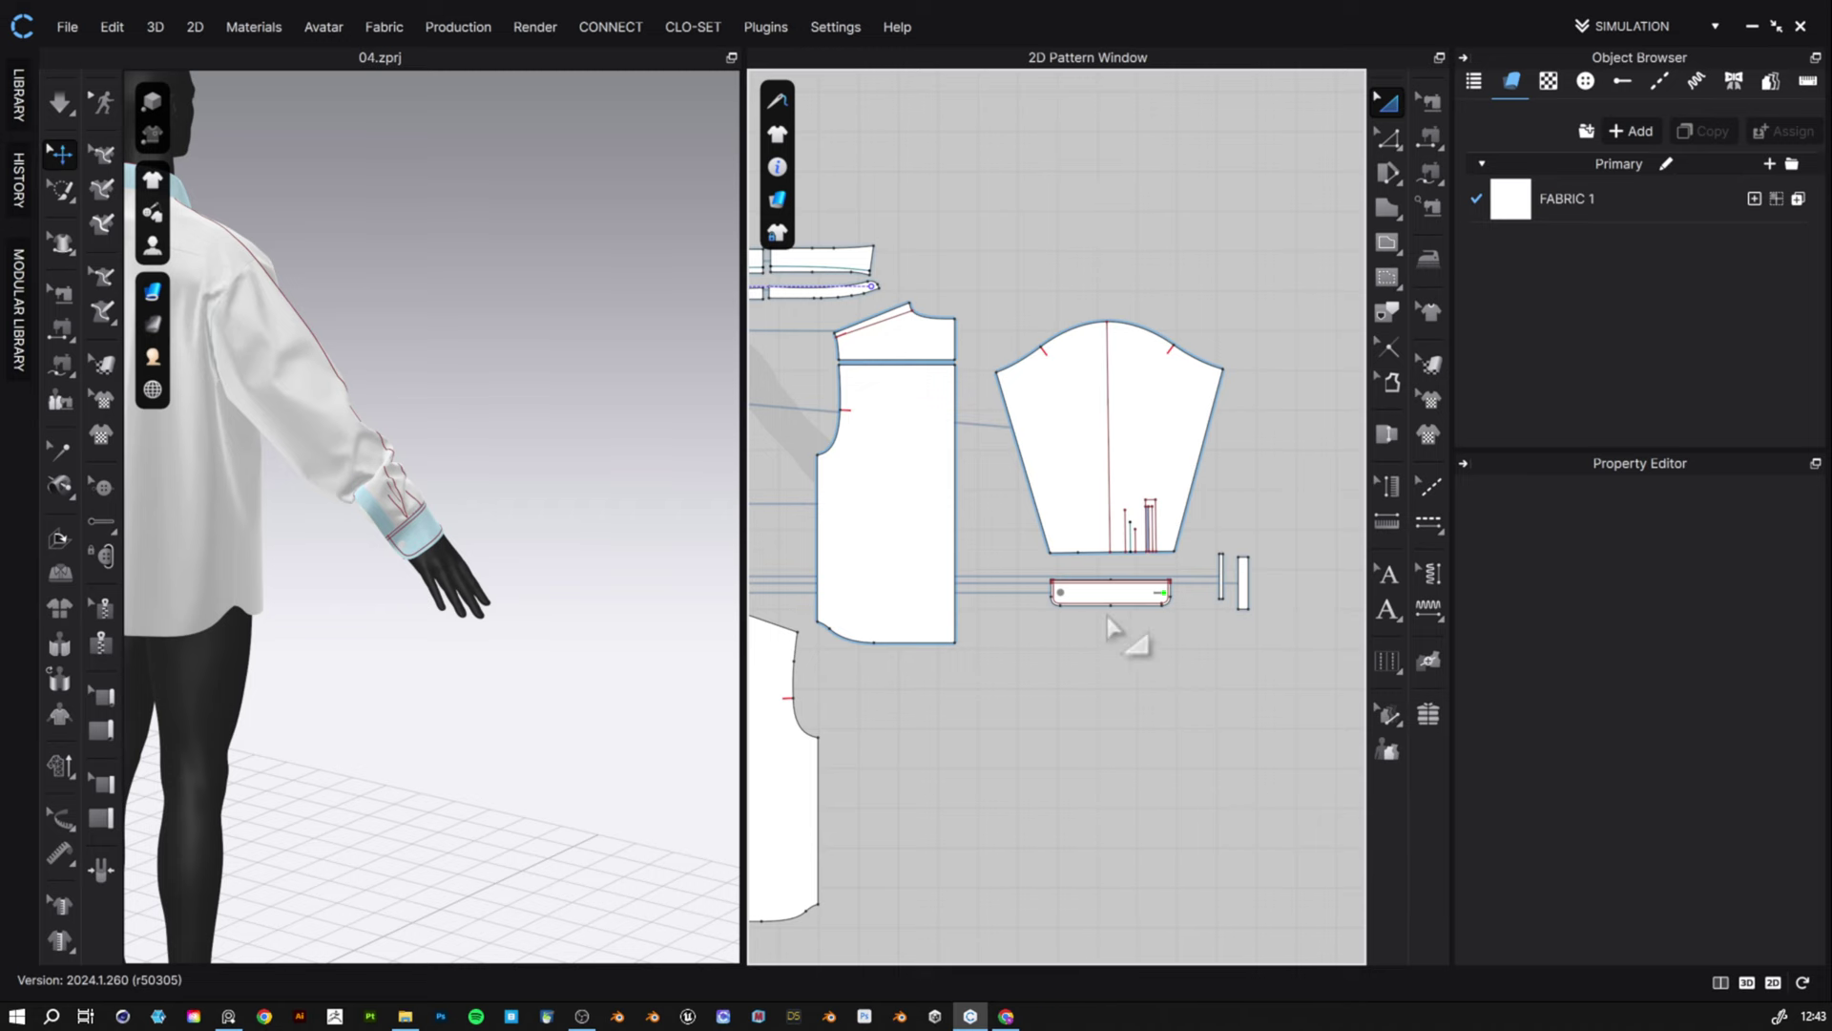
pyautogui.scroll(5, 1113, 626)
pyautogui.click(1120, 543)
pyautogui.scroll(-5, 1088, 679)
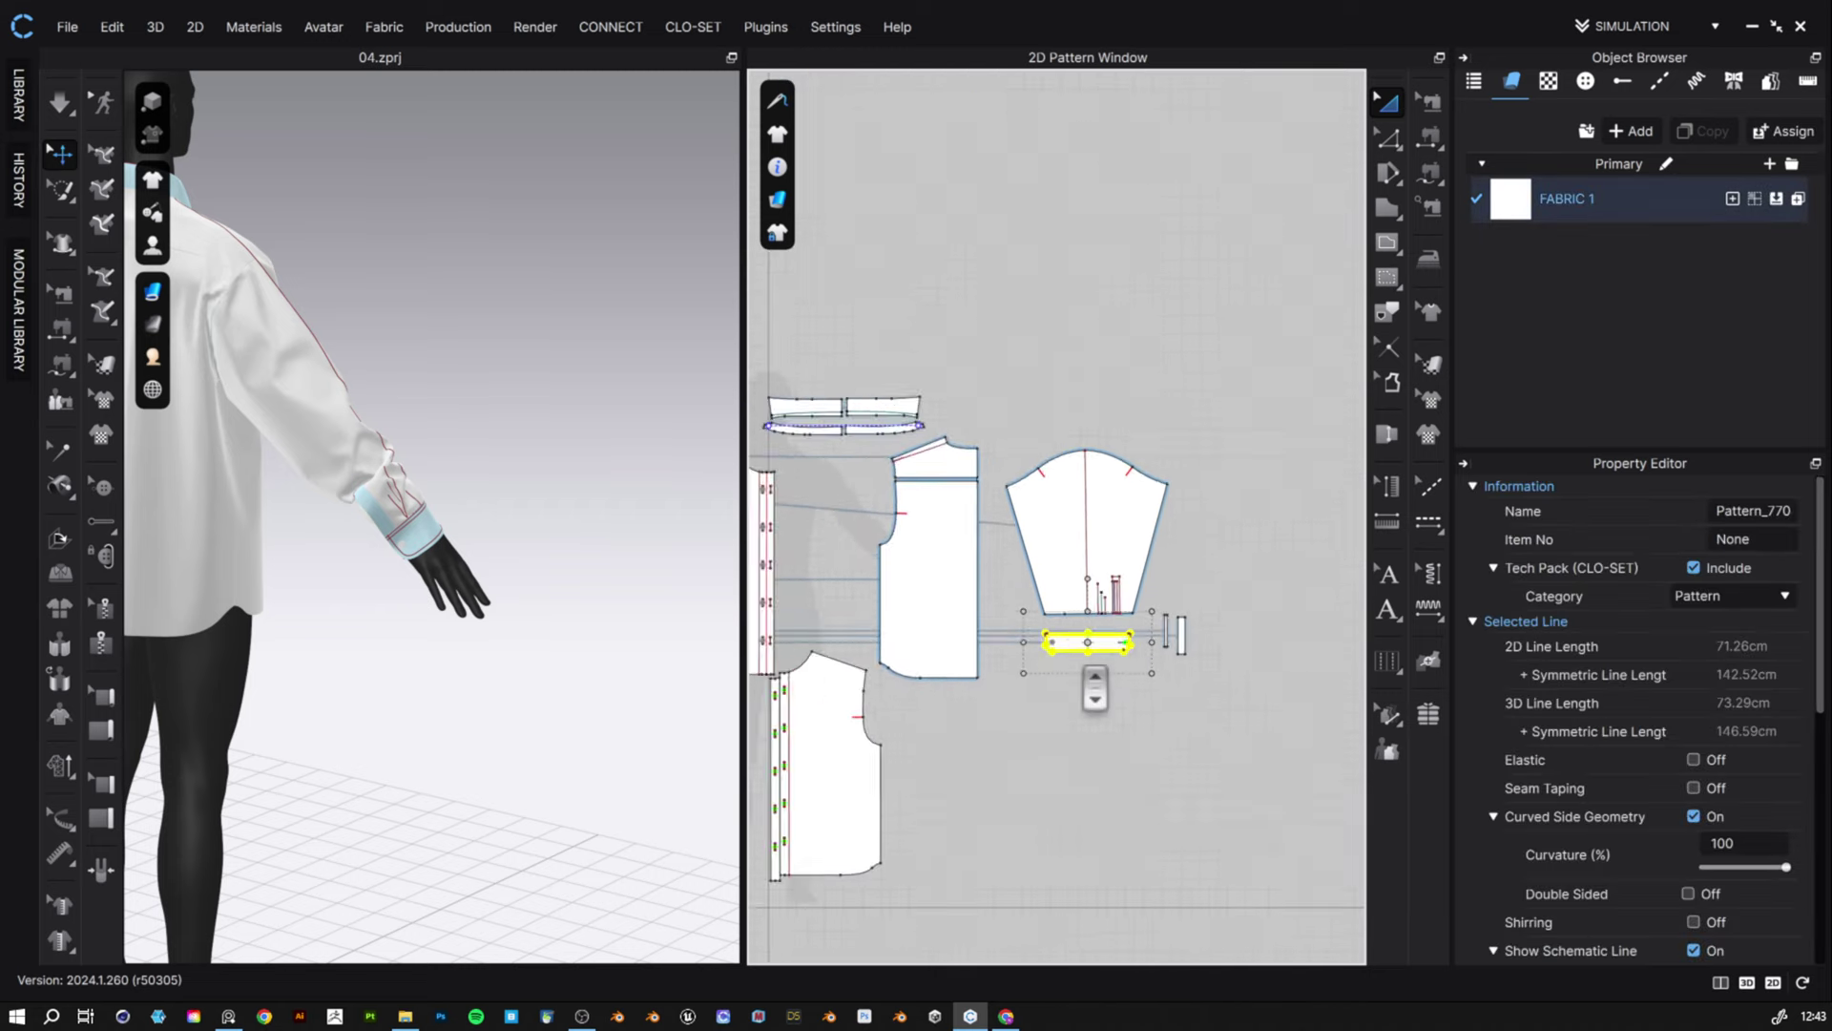
pyautogui.scroll(6, 1002, 601)
pyautogui.click(1053, 605)
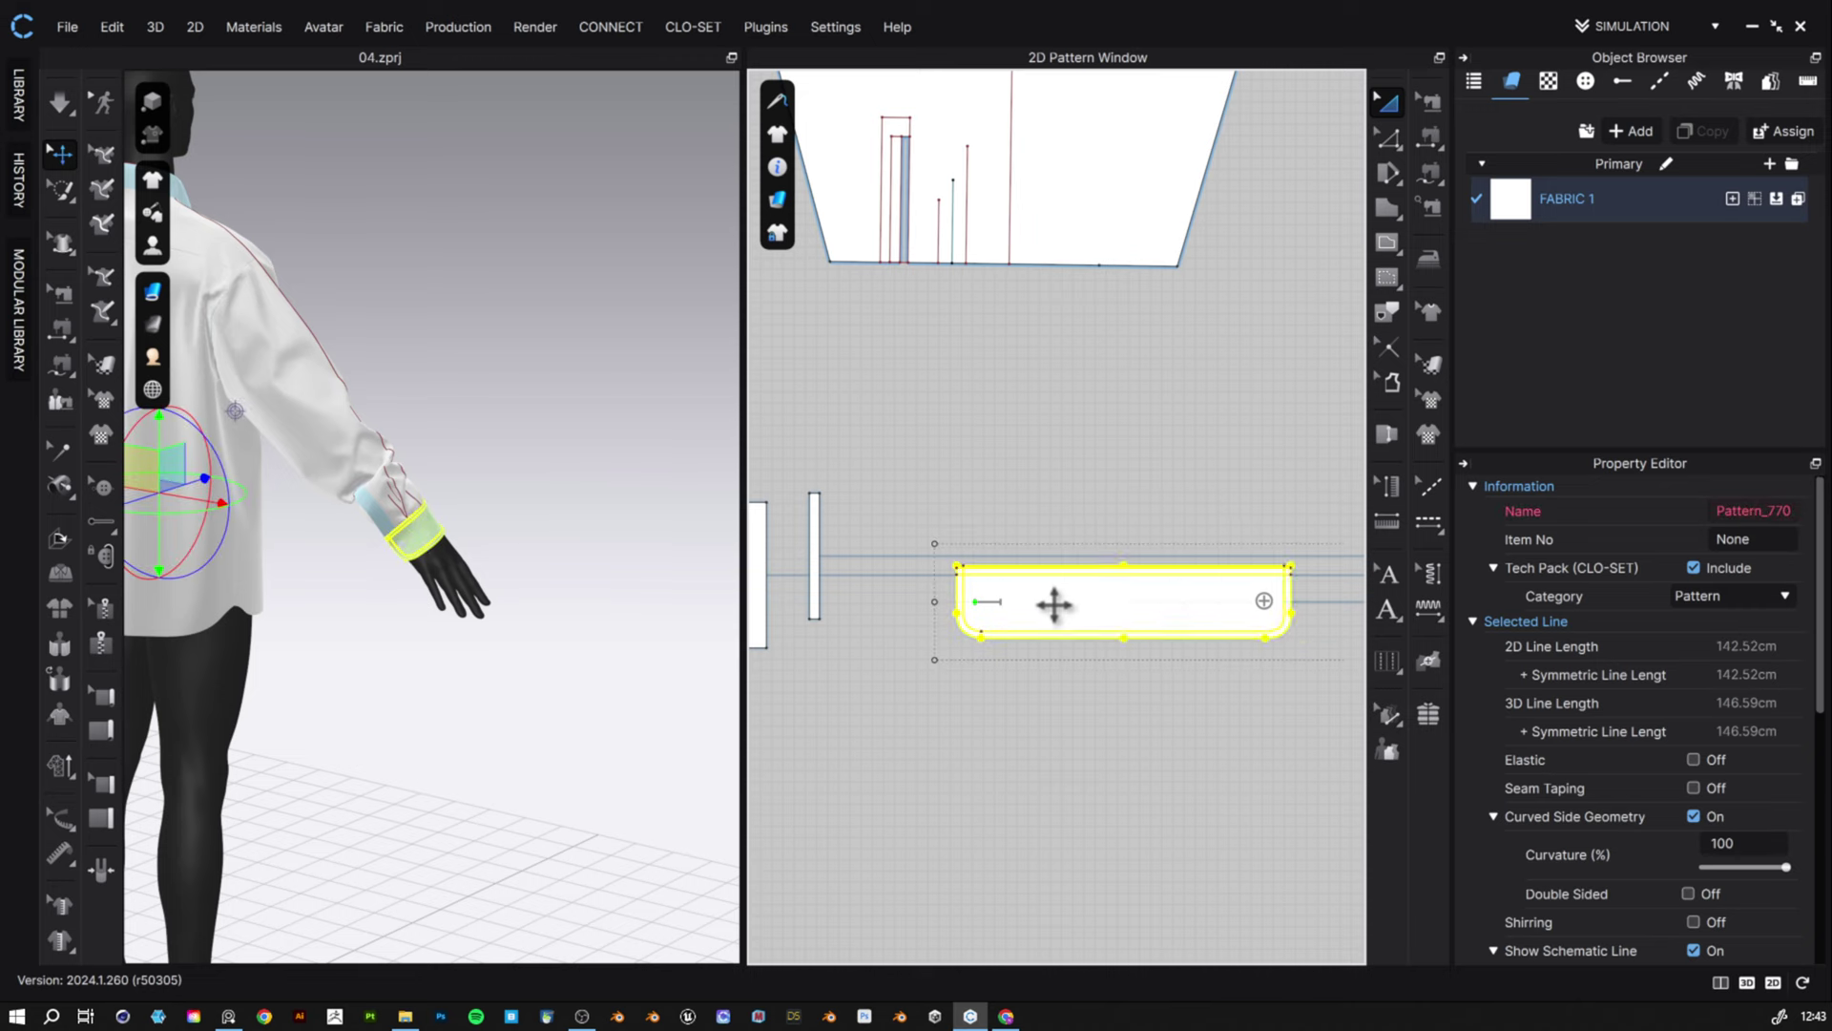
pyautogui.rightClick(1055, 609)
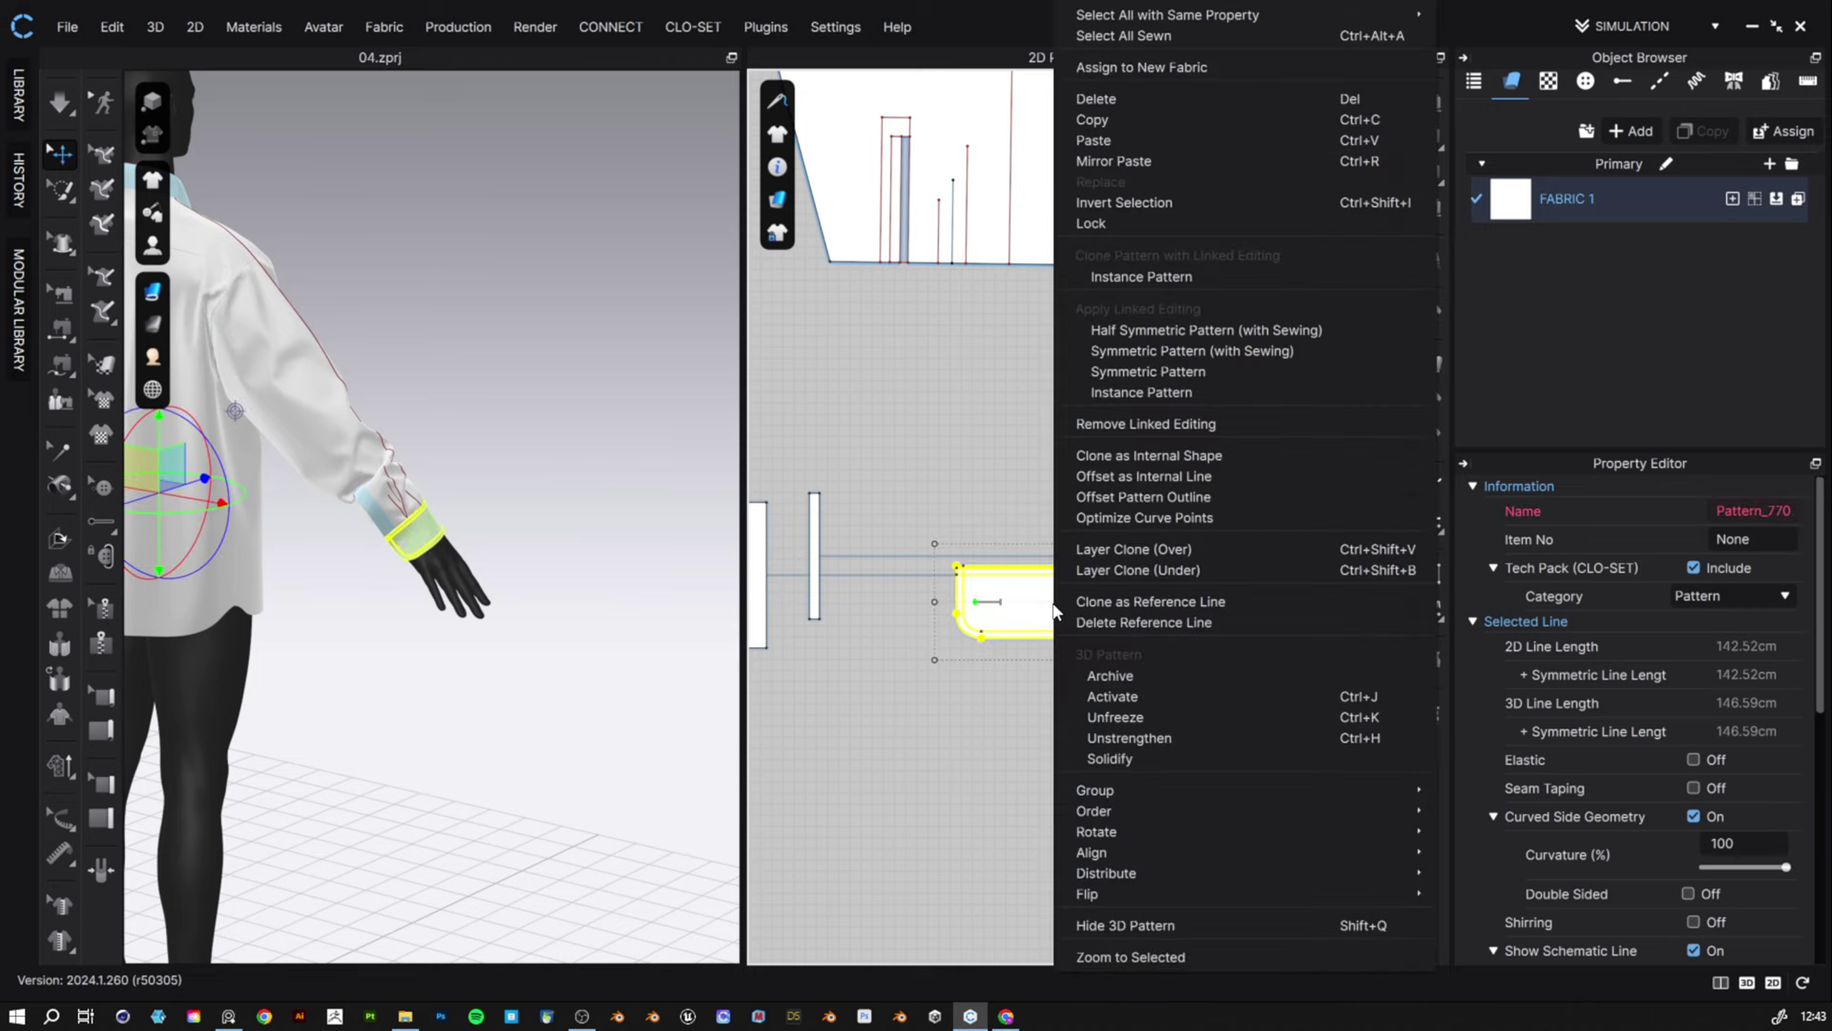
pyautogui.click(1141, 565)
pyautogui.scroll(3, 1215, 753)
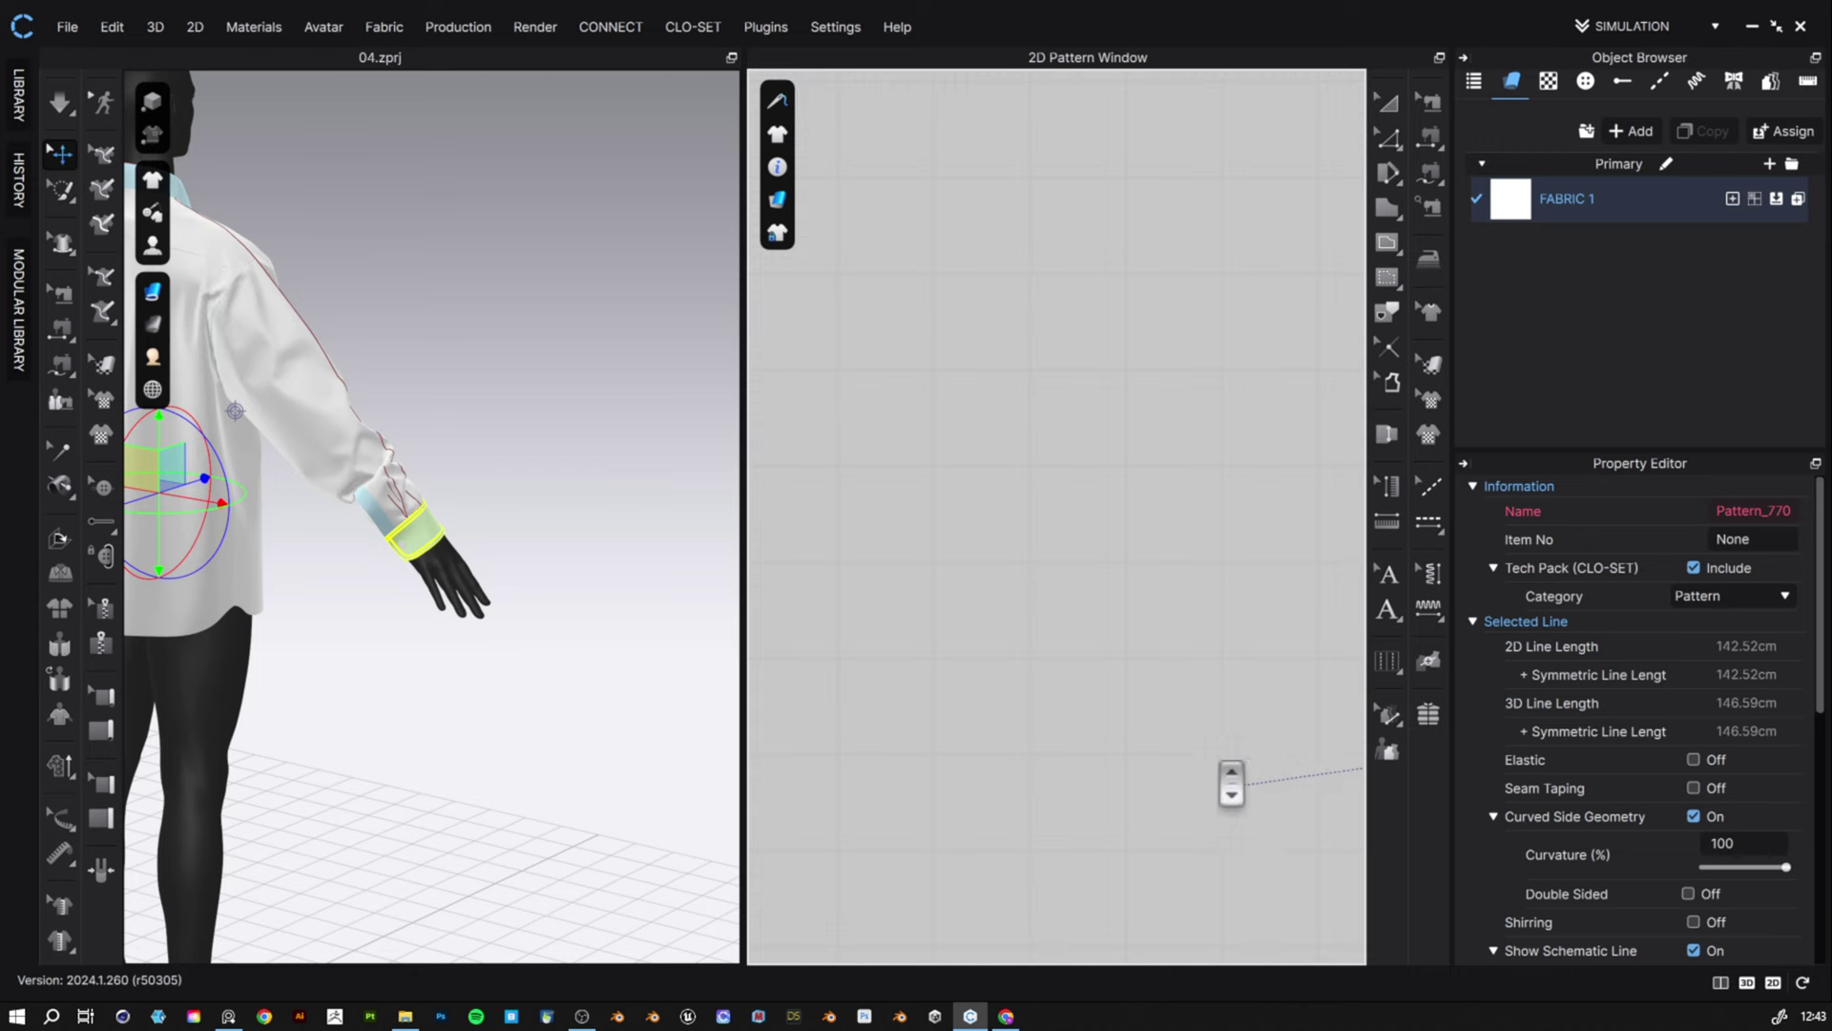
pyautogui.scroll(-8, 1235, 749)
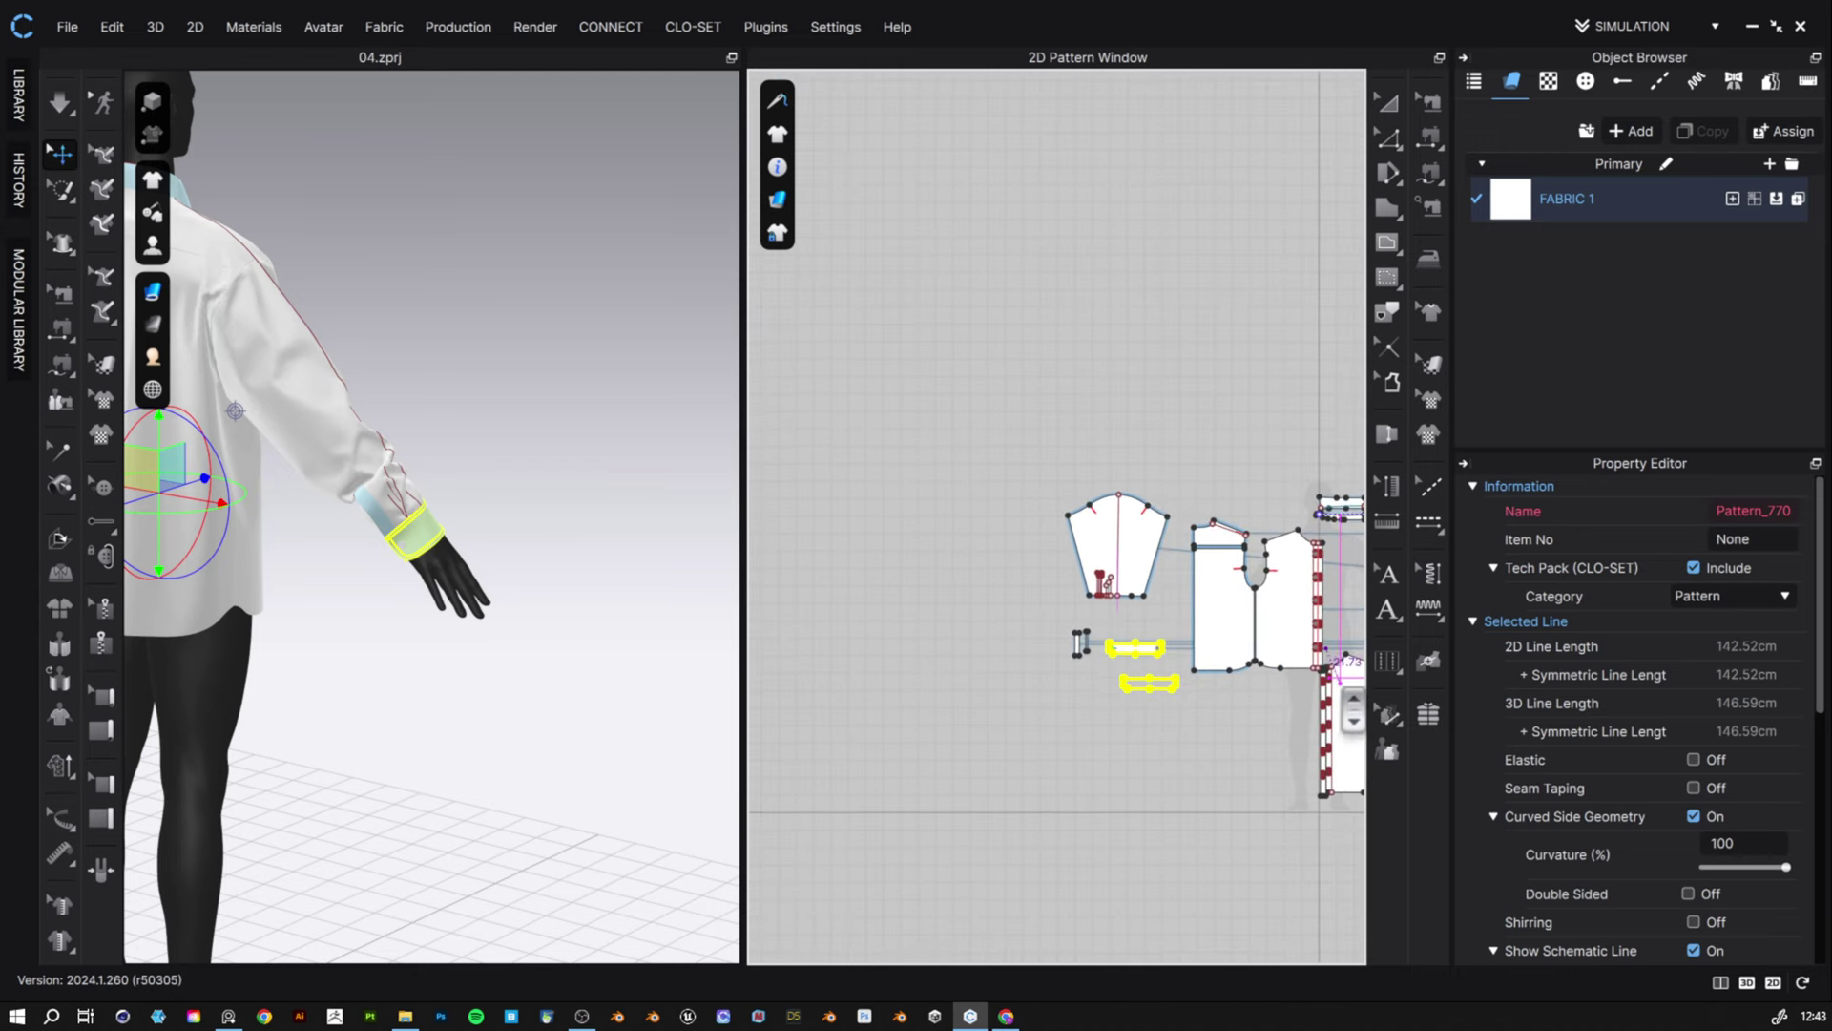
pyautogui.click(1339, 704)
# - Set the garment rendering style to Textured Surface and deselect the cloned cuff
pyautogui.moveTo(597, 554)
pyautogui.mouseDown(button='right')
pyautogui.moveTo(550, 524)
pyautogui.moveTo(459, 542)
pyautogui.moveTo(534, 534)
pyautogui.moveTo(542, 573)
pyautogui.mouseUp(button='right')
pyautogui.scroll(5, 474, 564)
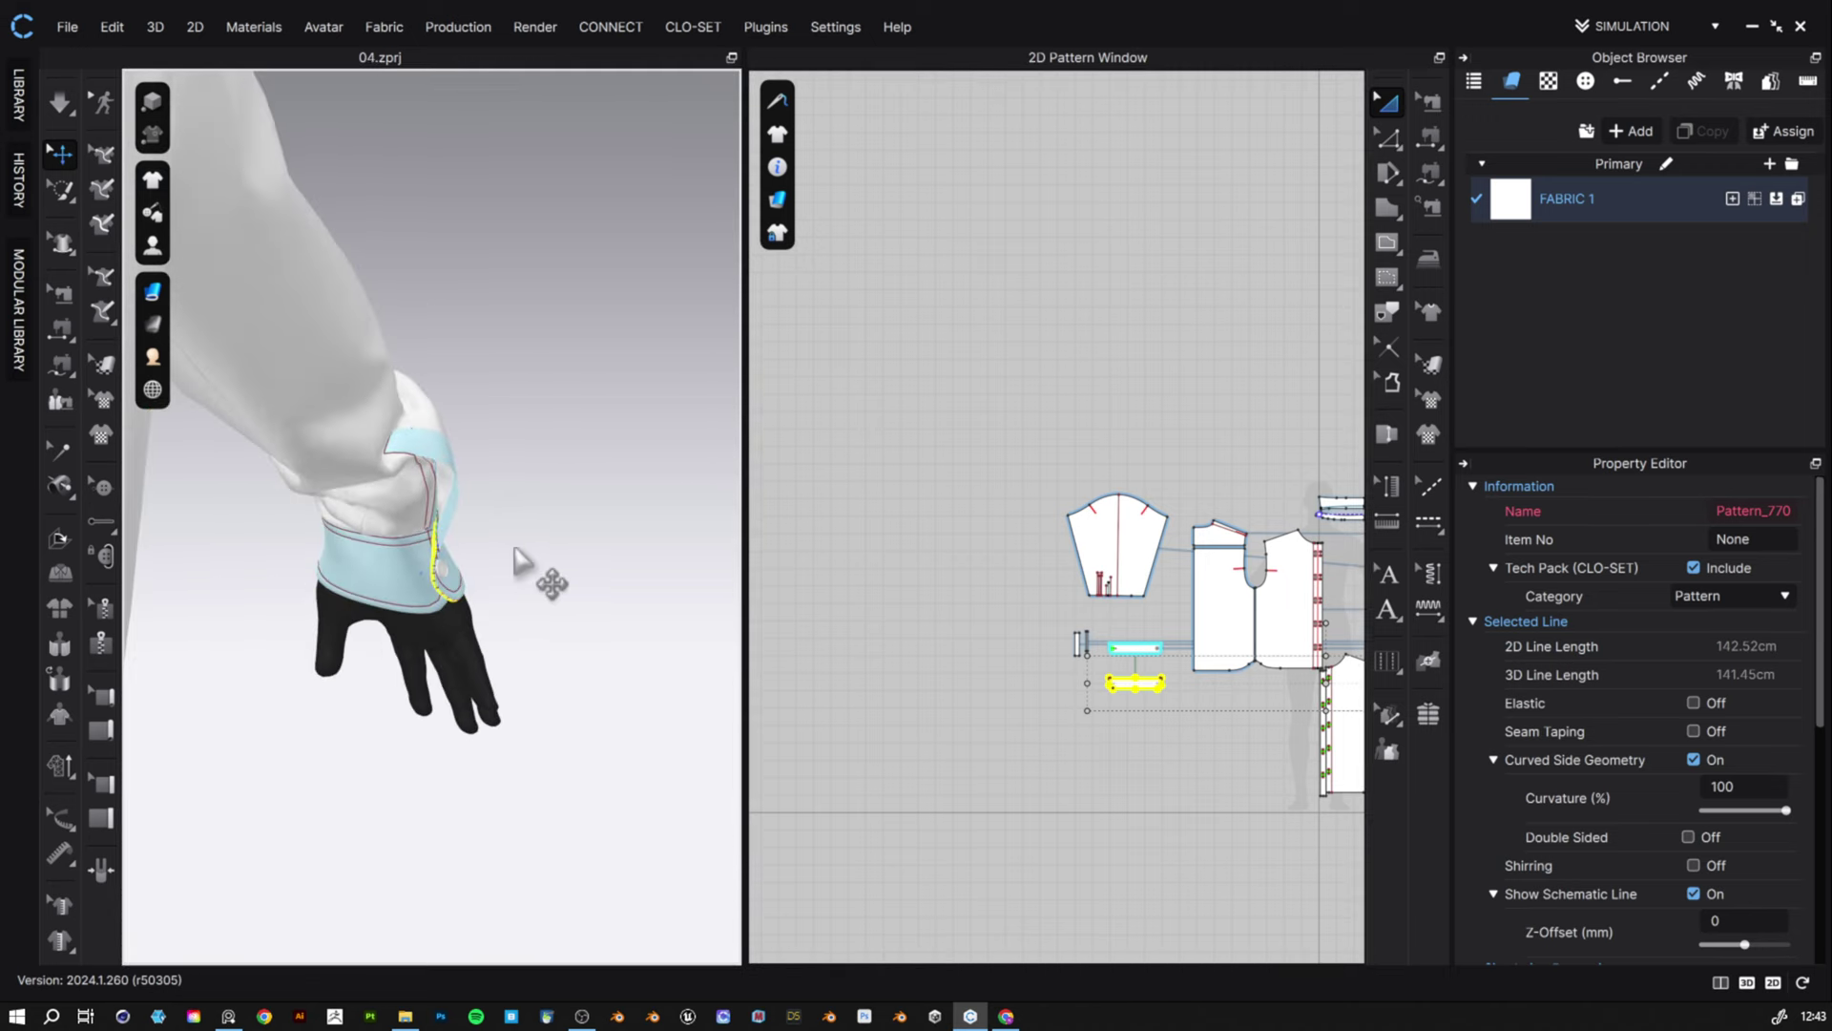
pyautogui.moveTo(158, 299)
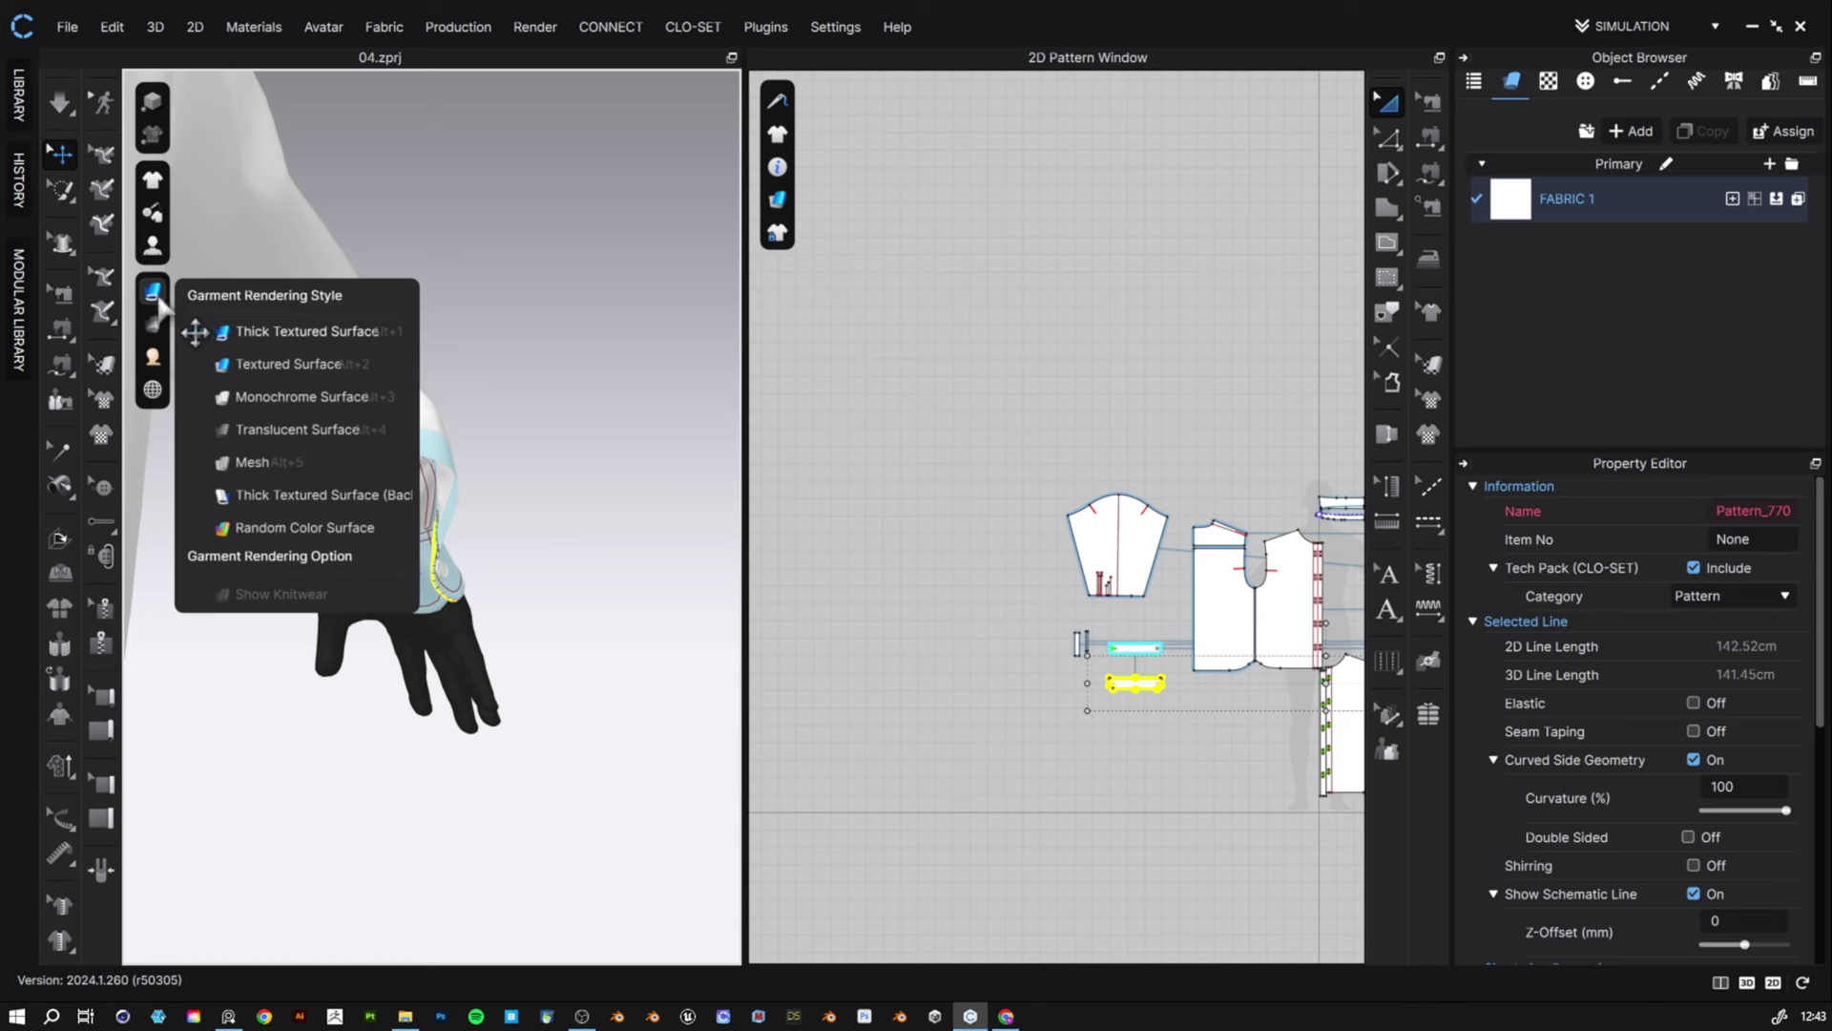
pyautogui.click(266, 362)
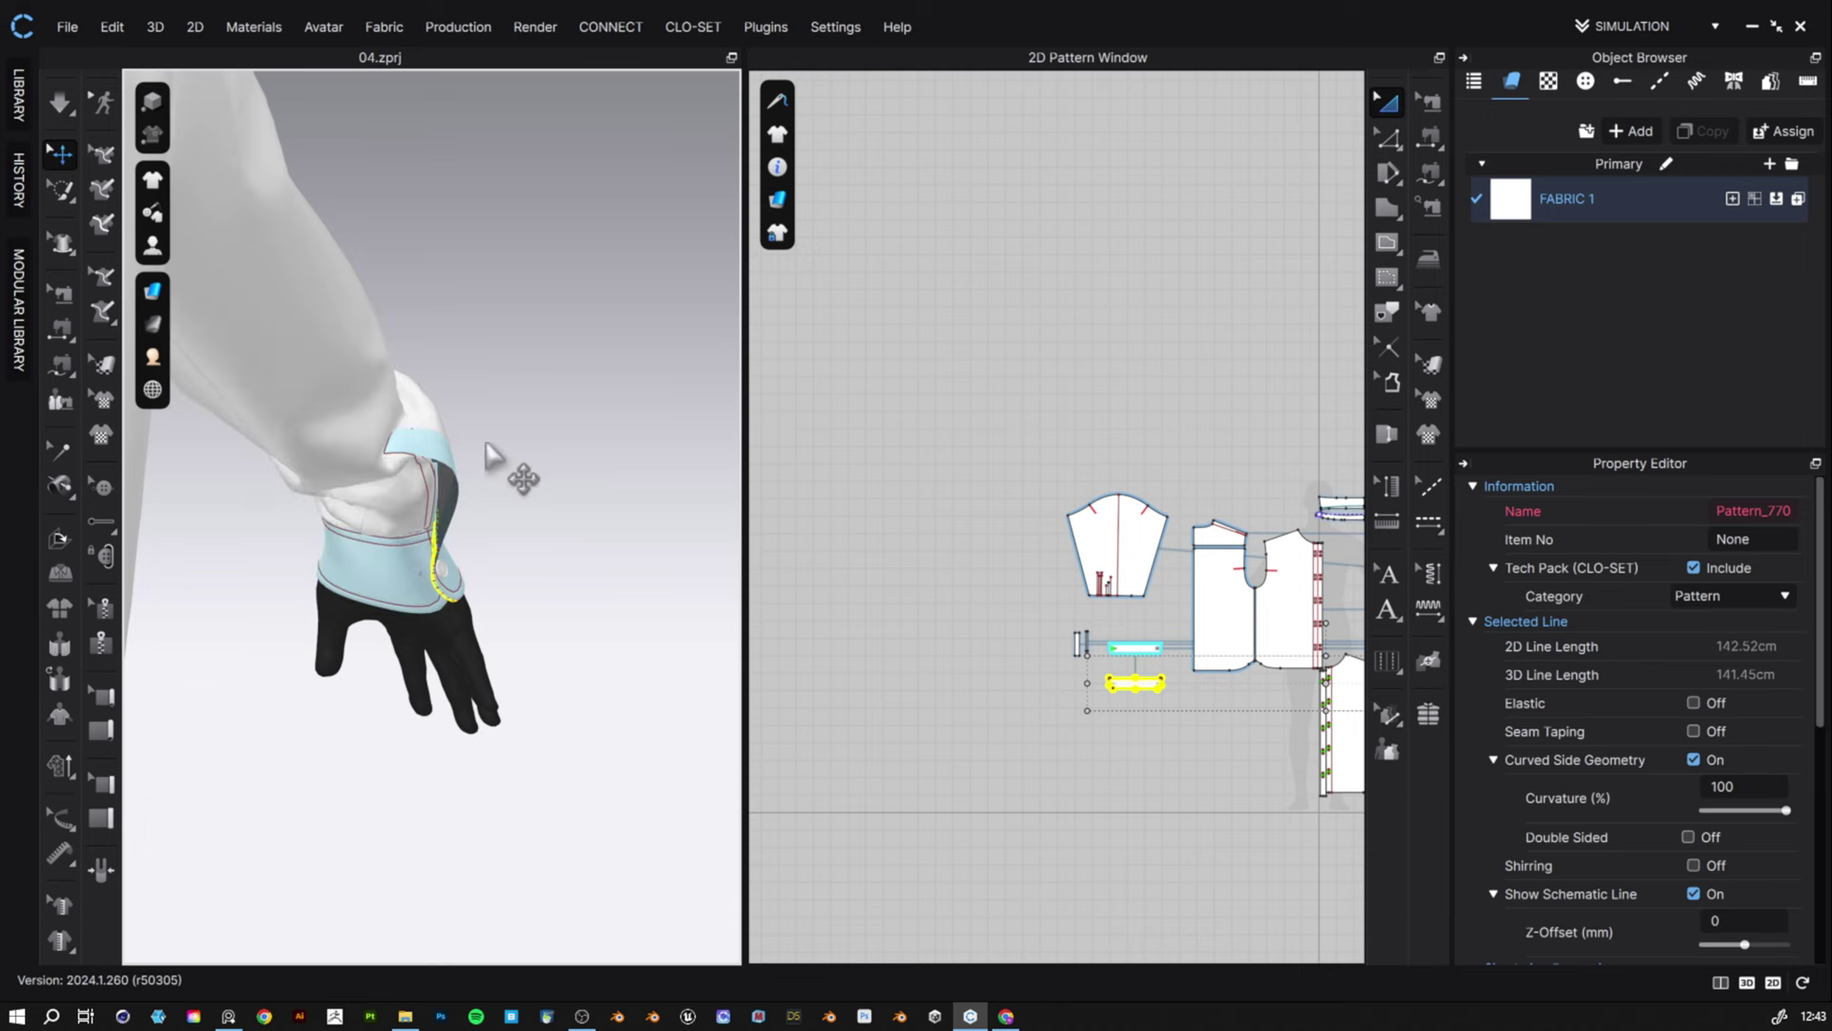
pyautogui.moveTo(491, 462); pyautogui.dragTo(584, 521, button='right')
pyautogui.click(579, 505)
pyautogui.scroll(5, 523, 506)
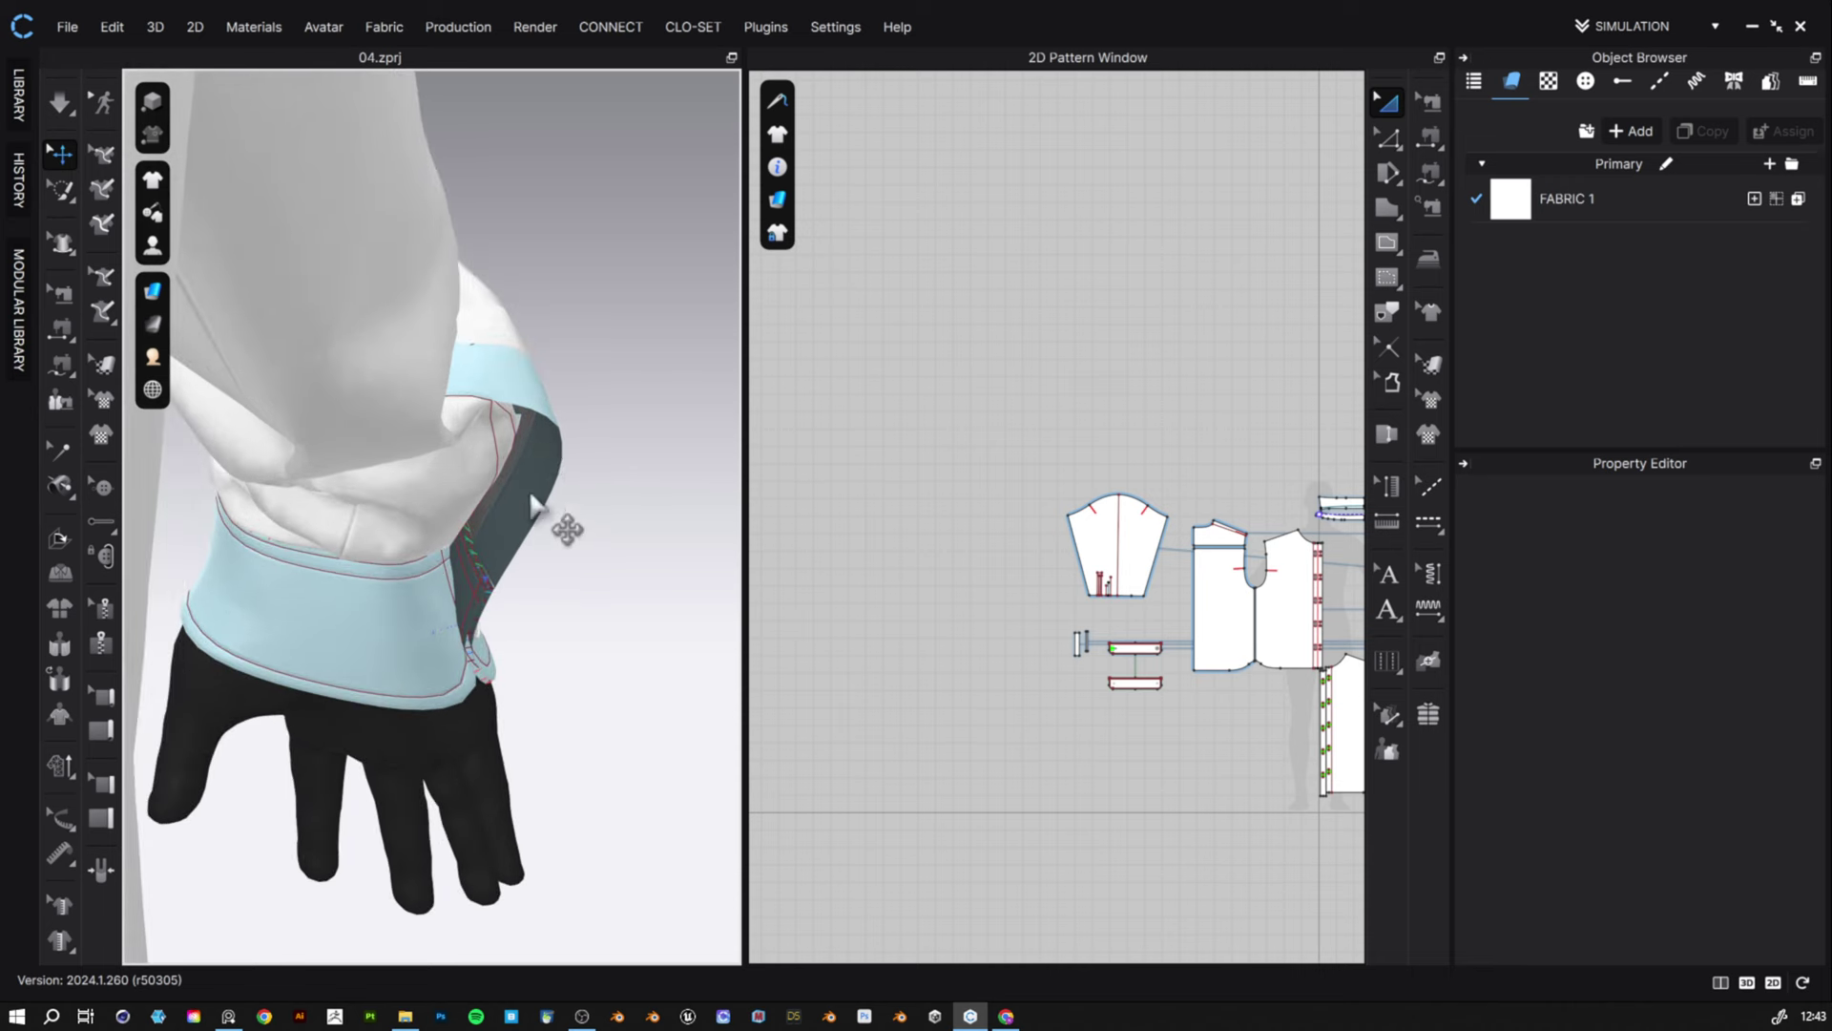
# - Flip the normal of the cloned under-layer cuff in the 3D garment and deselect it
pyautogui.moveTo(533, 506); pyautogui.dragTo(557, 536, button='right')
pyautogui.moveTo(557, 536); pyautogui.dragTo(364, 561, button='middle')
pyautogui.scroll(-3, 431, 581)
pyautogui.scroll(-5, 448, 566)
pyautogui.moveTo(631, 549)
pyautogui.mouseDown(button='right')
pyautogui.moveTo(657, 530)
pyautogui.moveTo(535, 596)
pyautogui.moveTo(662, 552)
pyautogui.mouseUp(button='right')
pyautogui.scroll(3, 658, 530)
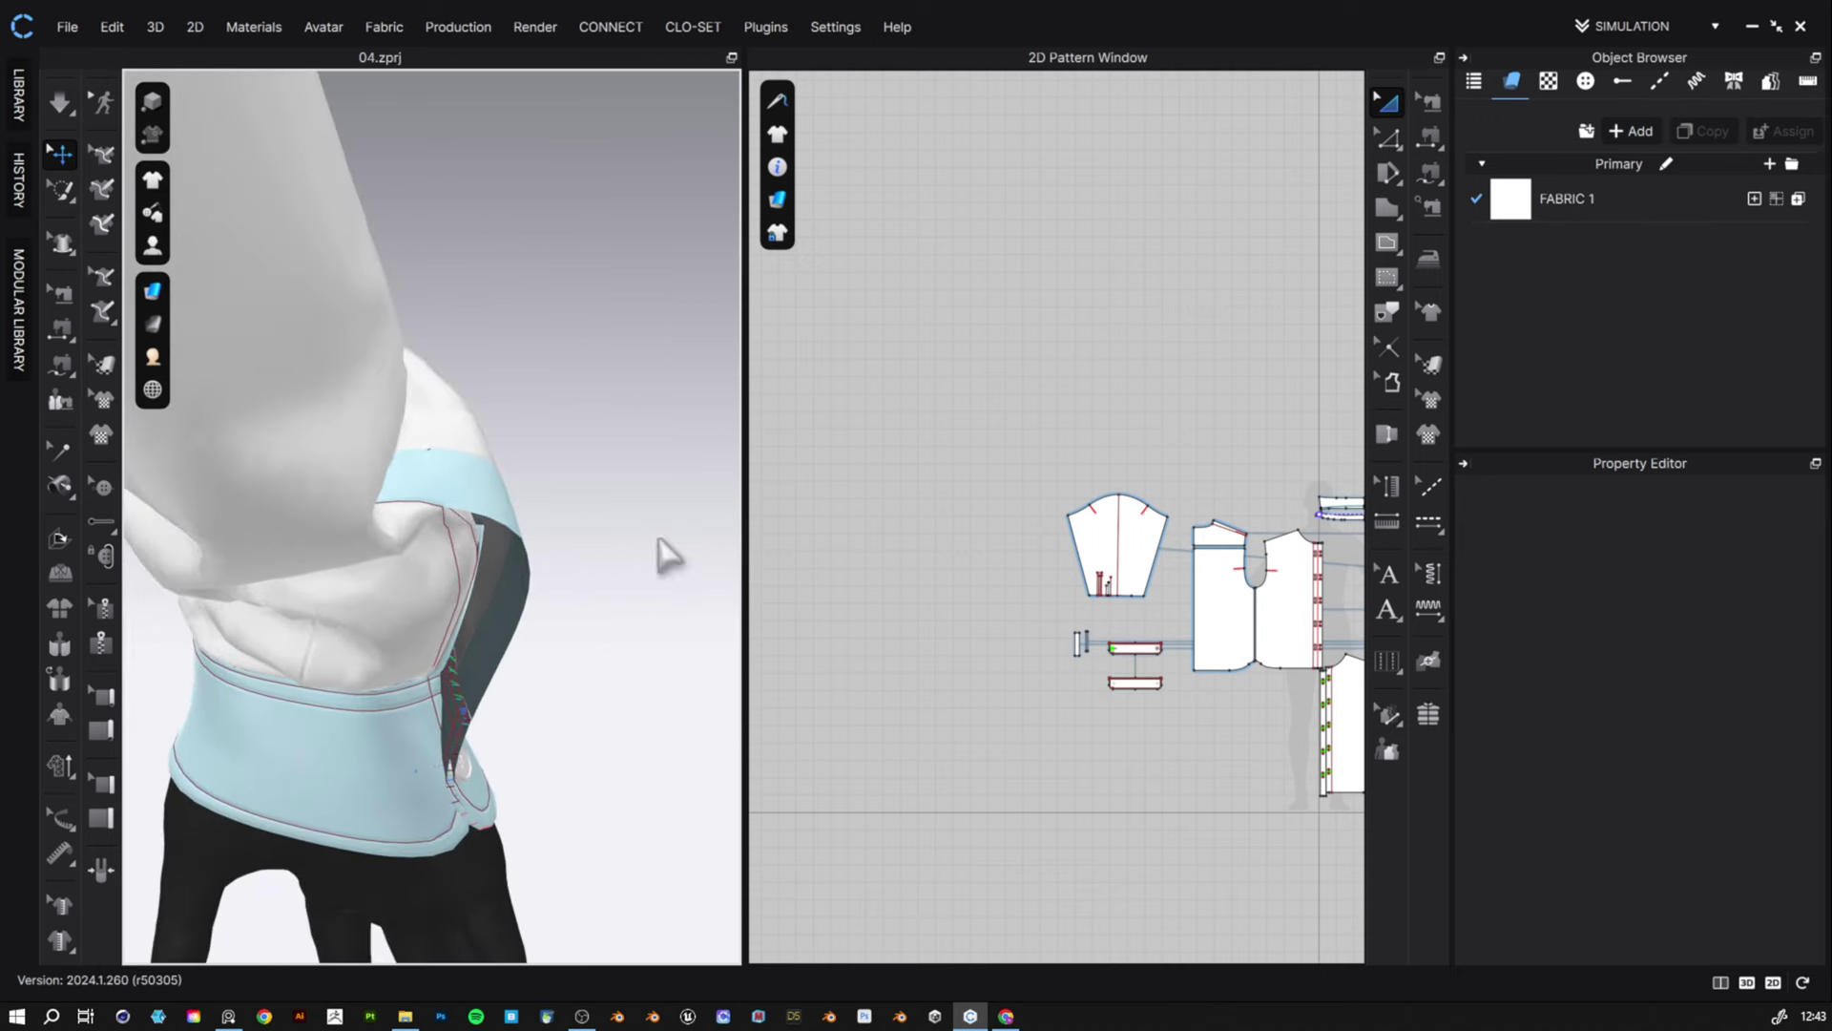
pyautogui.click(462, 749)
pyautogui.scroll(-5, 1032, 719)
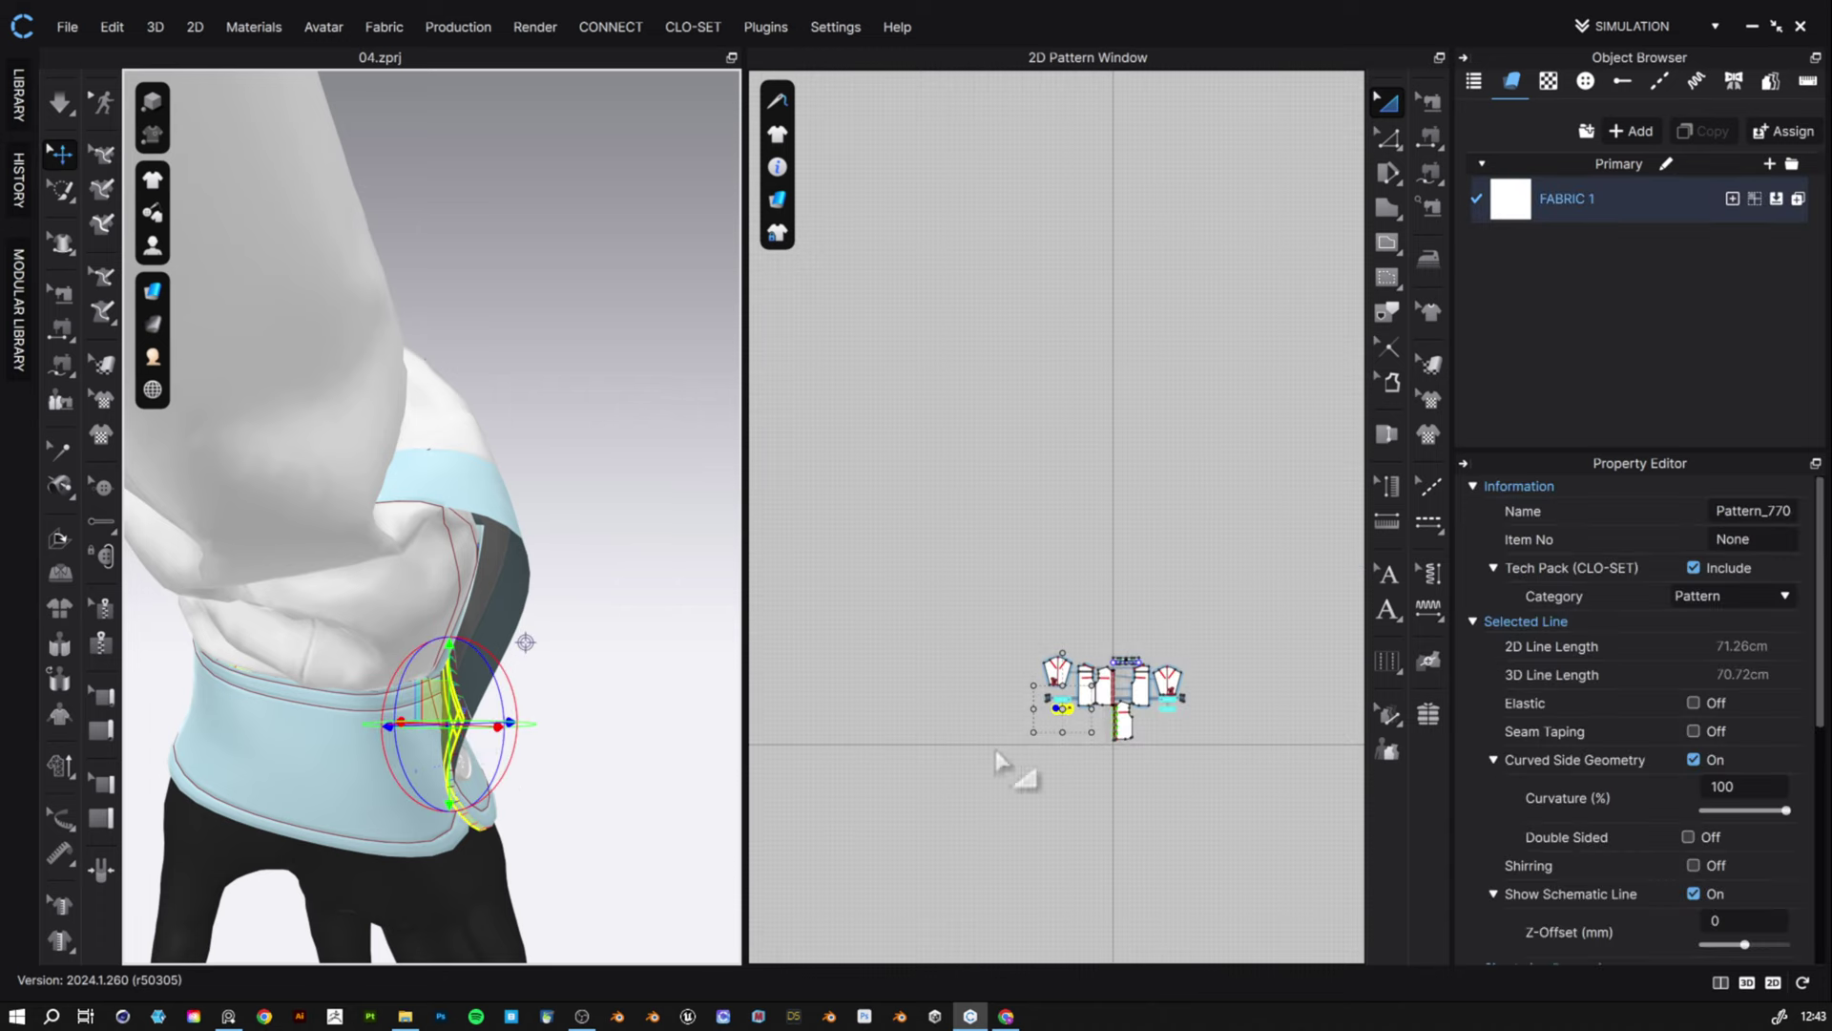
pyautogui.scroll(8, 1126, 753)
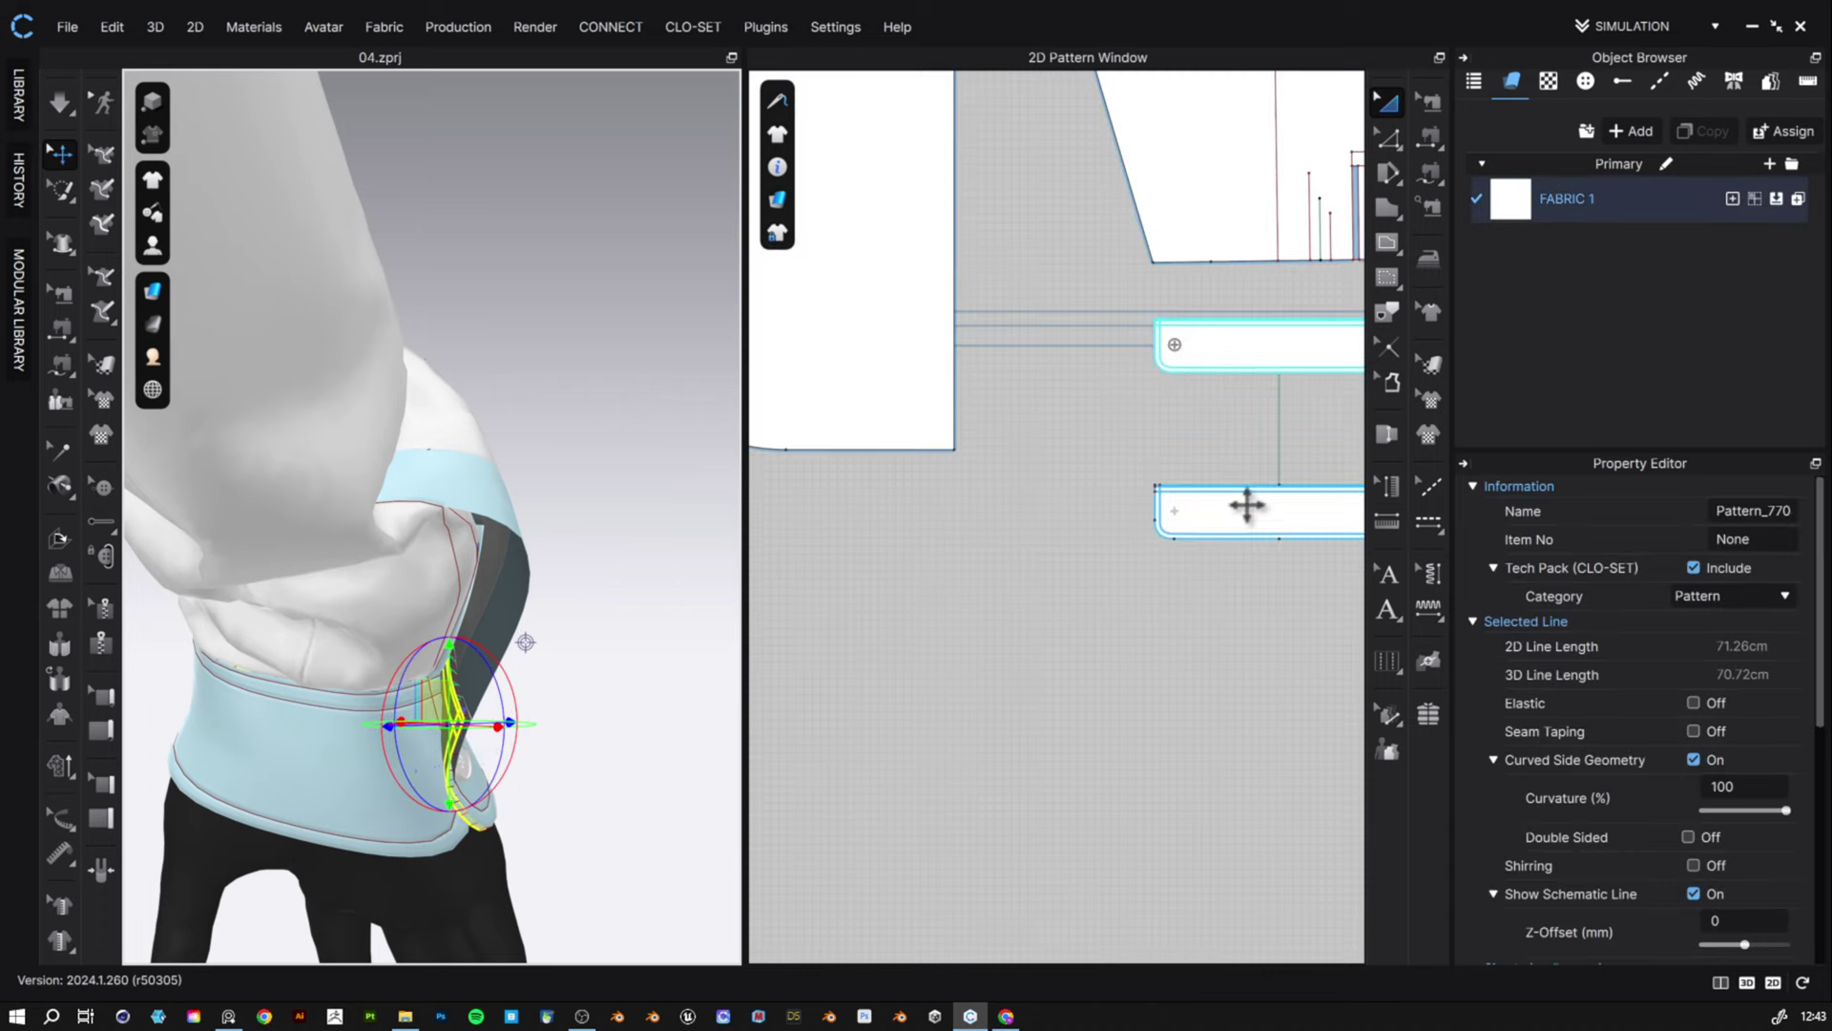
pyautogui.click(1246, 505)
pyautogui.moveTo(601, 703); pyautogui.dragTo(520, 716, button='right')
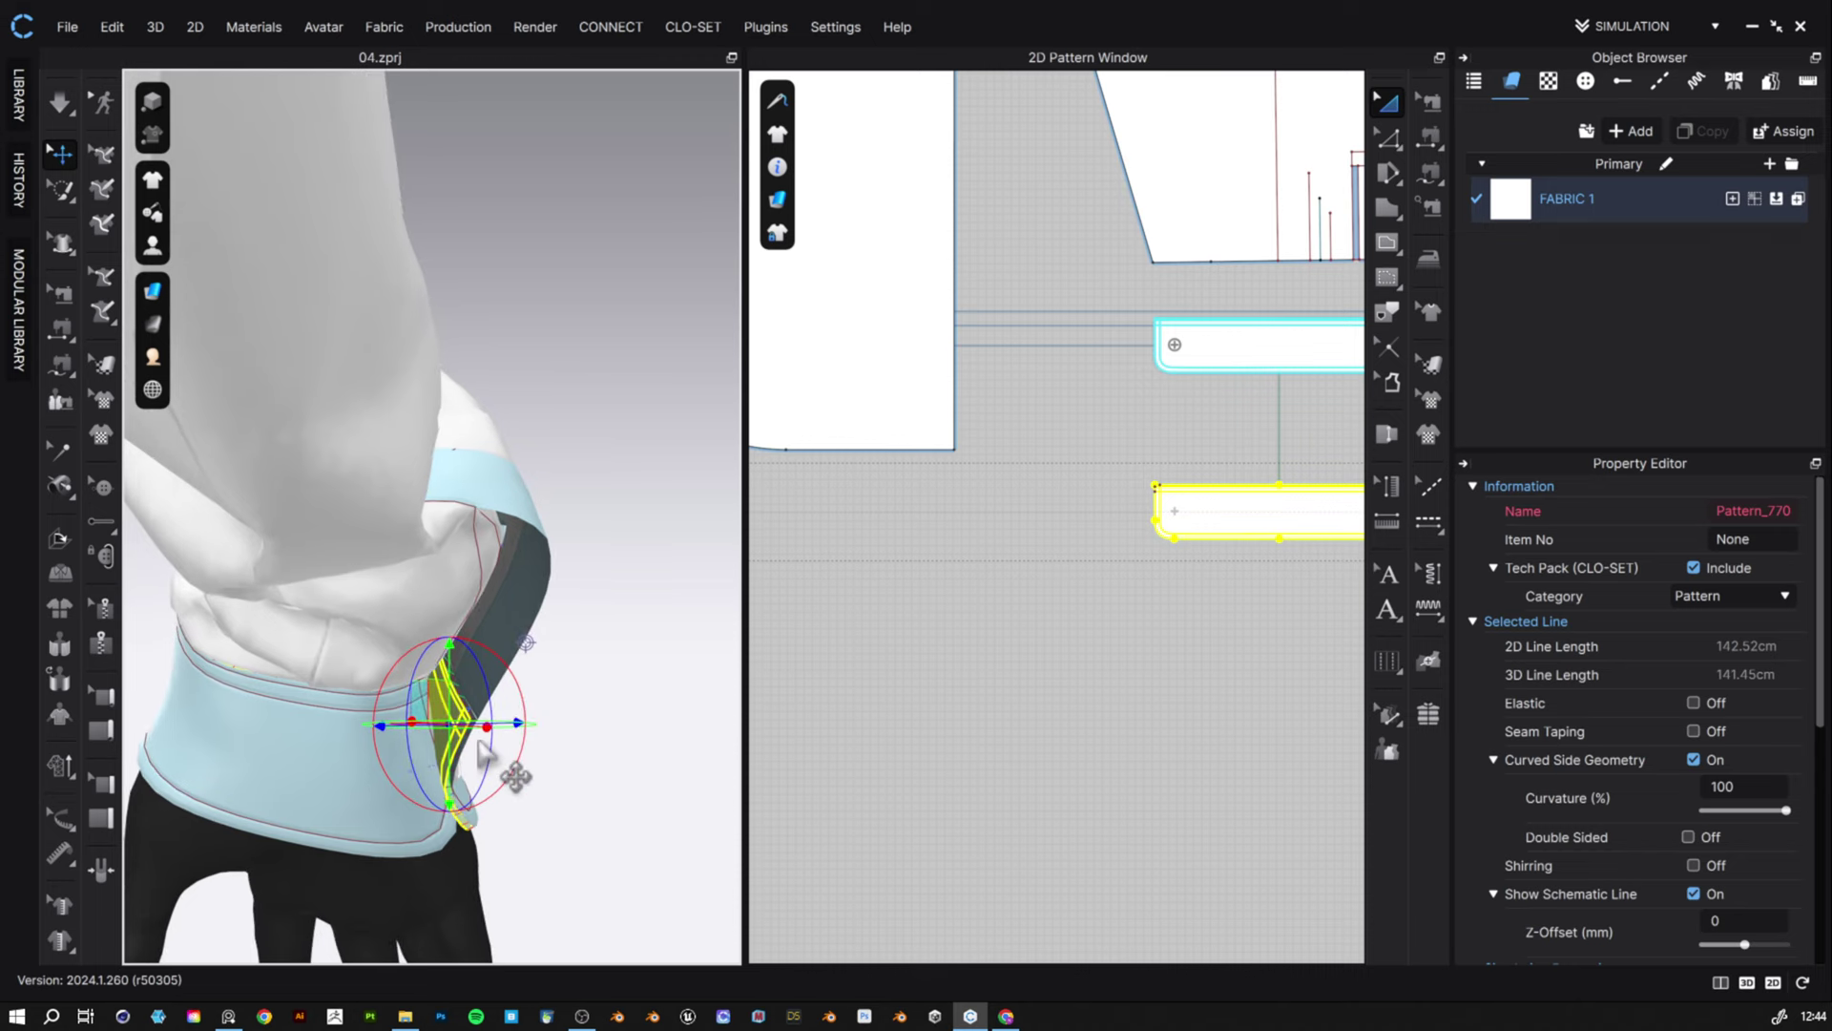
pyautogui.rightClick(439, 712)
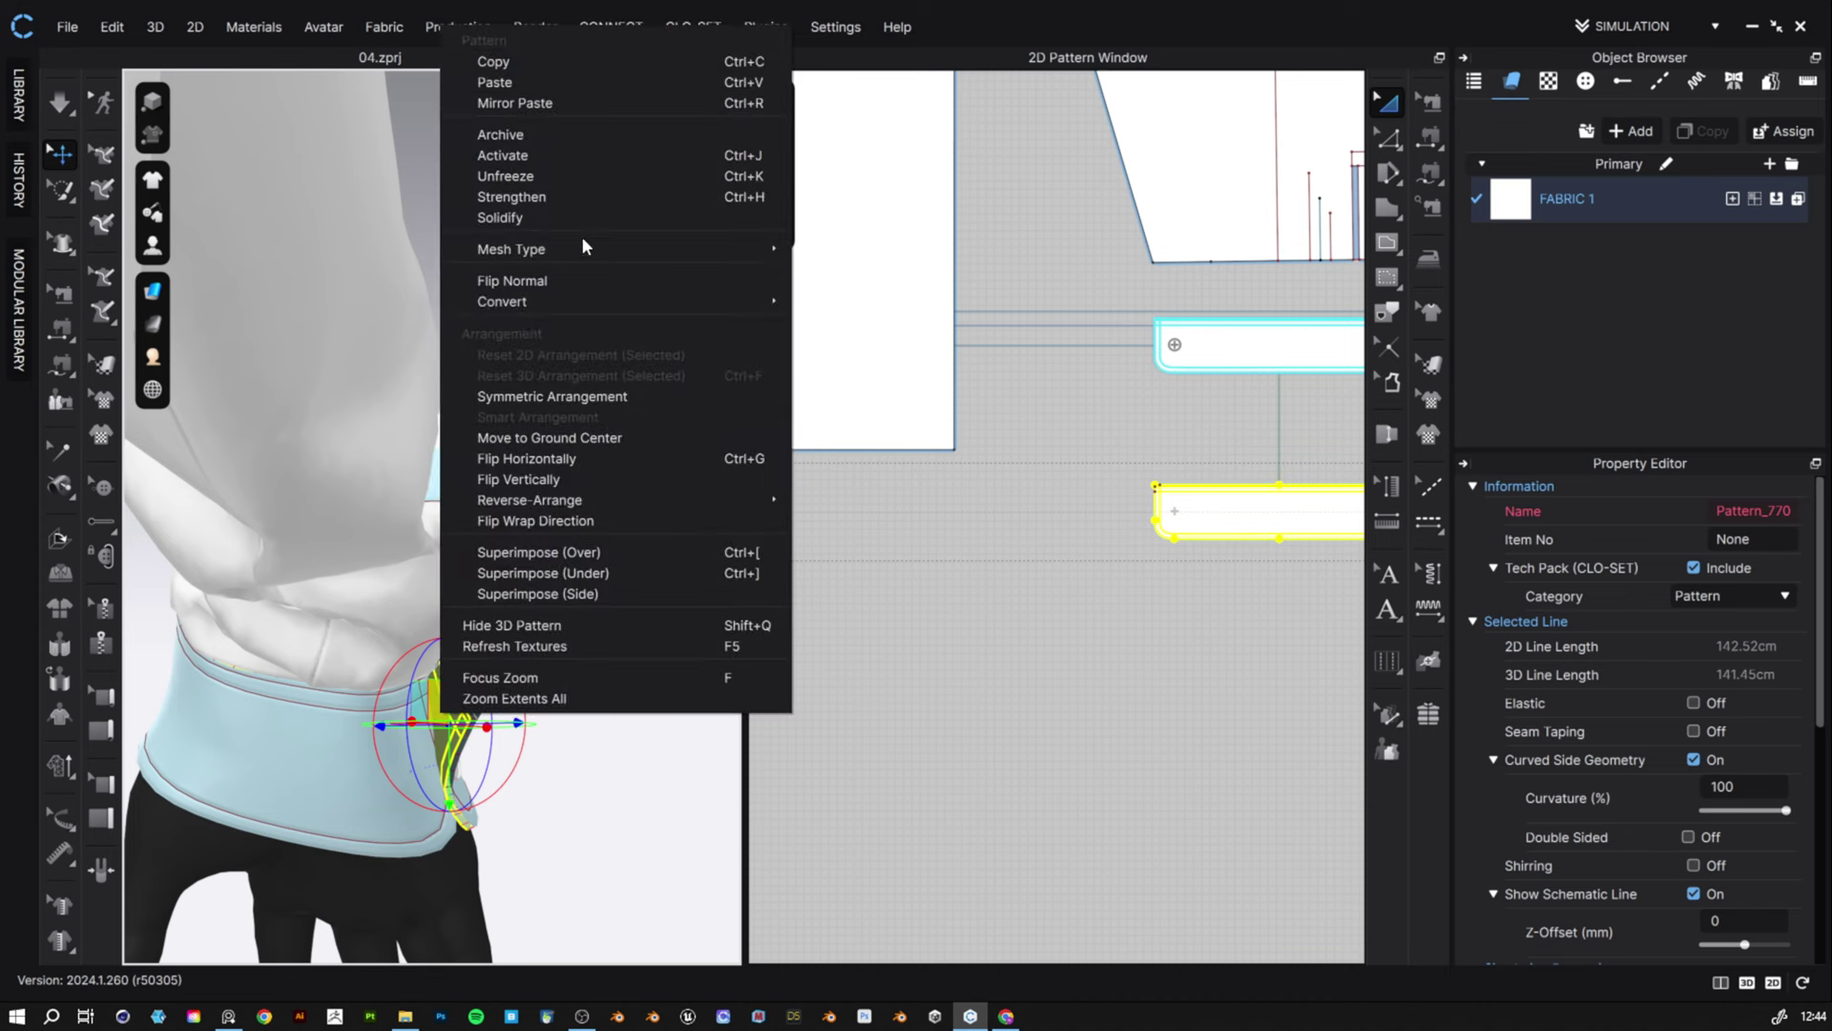
pyautogui.click(570, 281)
pyautogui.click(563, 711)
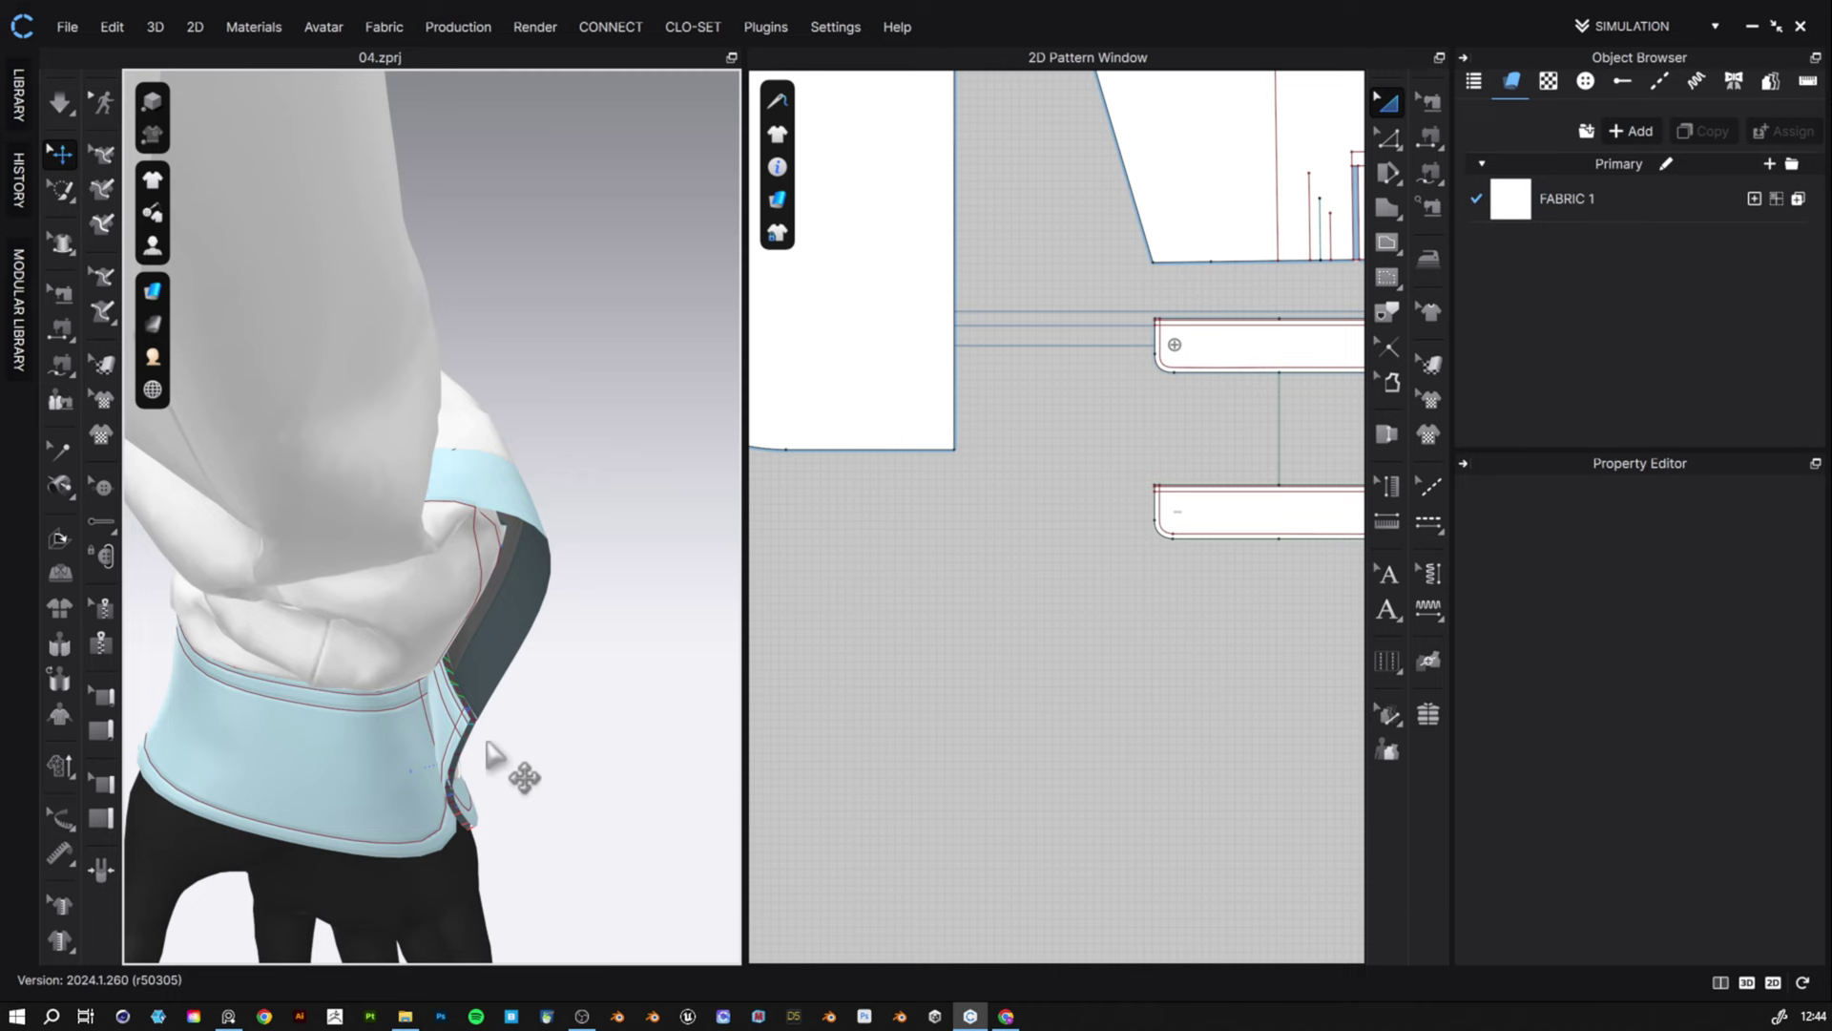
# - Unfreeze and strengthen the outer cuff together with its cloned under layer
pyautogui.scroll(5, 516, 753)
pyautogui.scroll(-3, 492, 749)
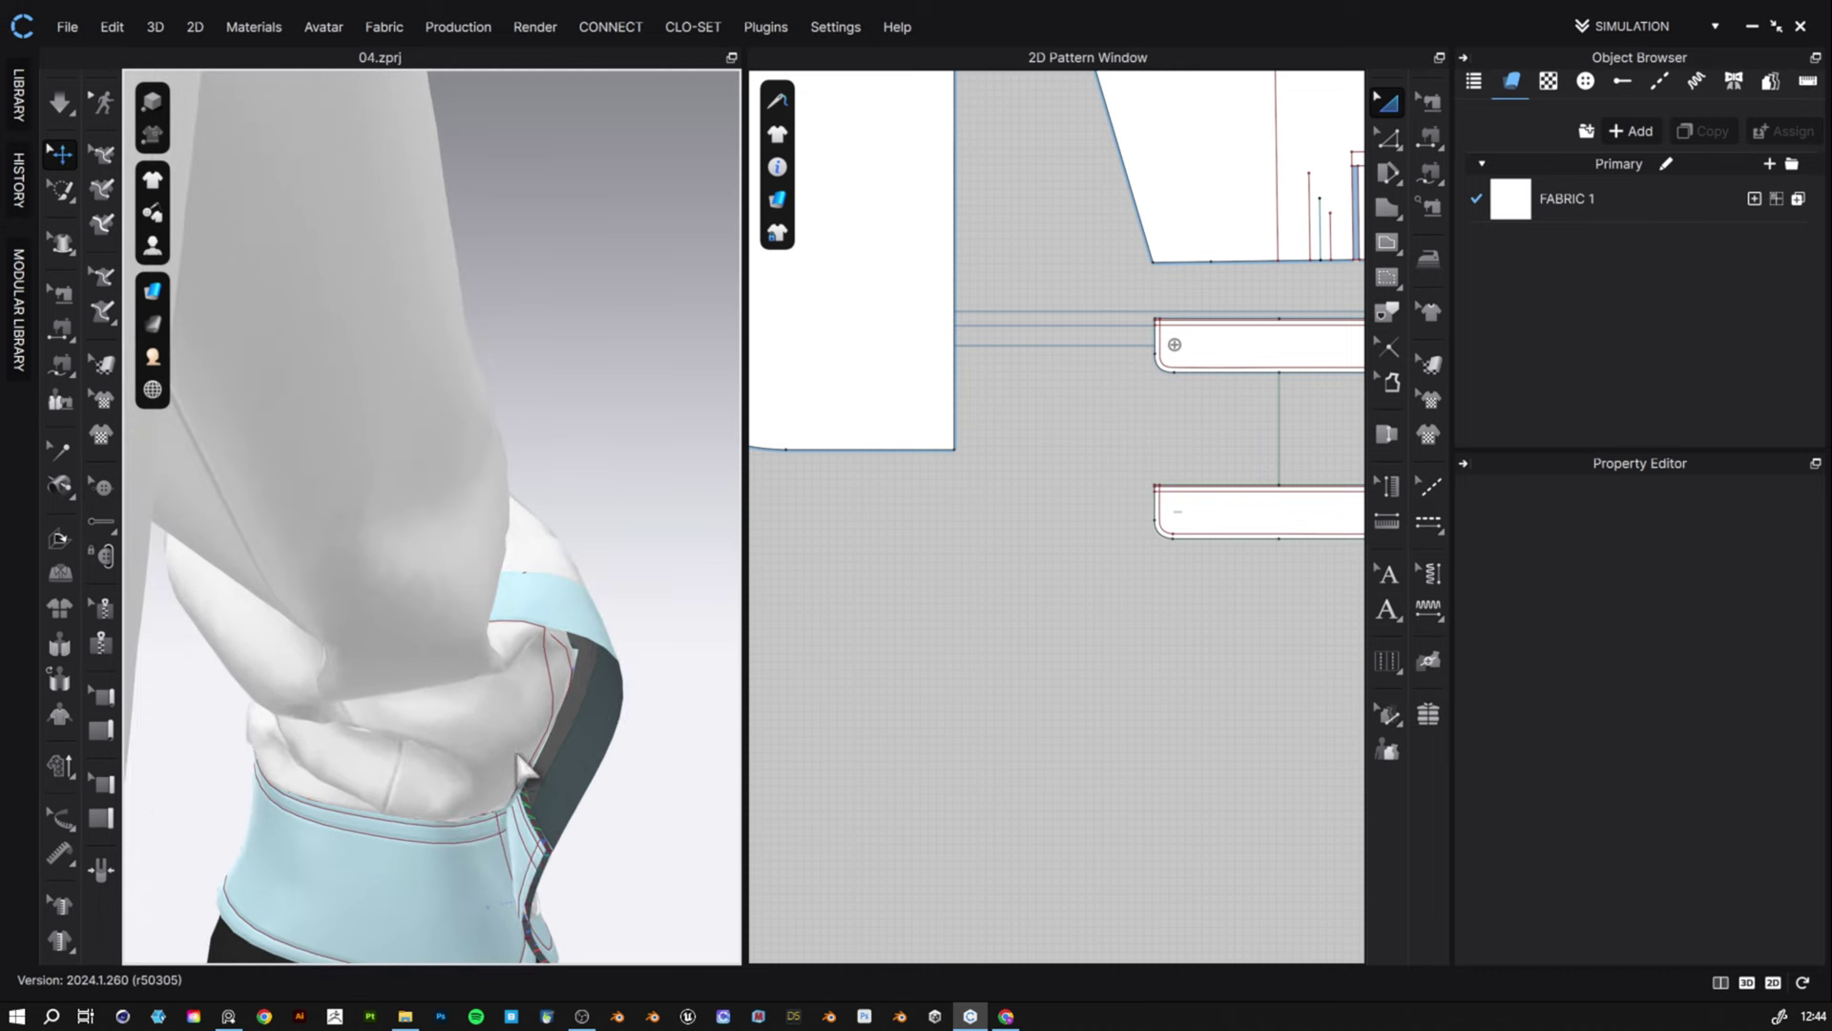
pyautogui.click(474, 871)
pyautogui.rightClick(520, 878)
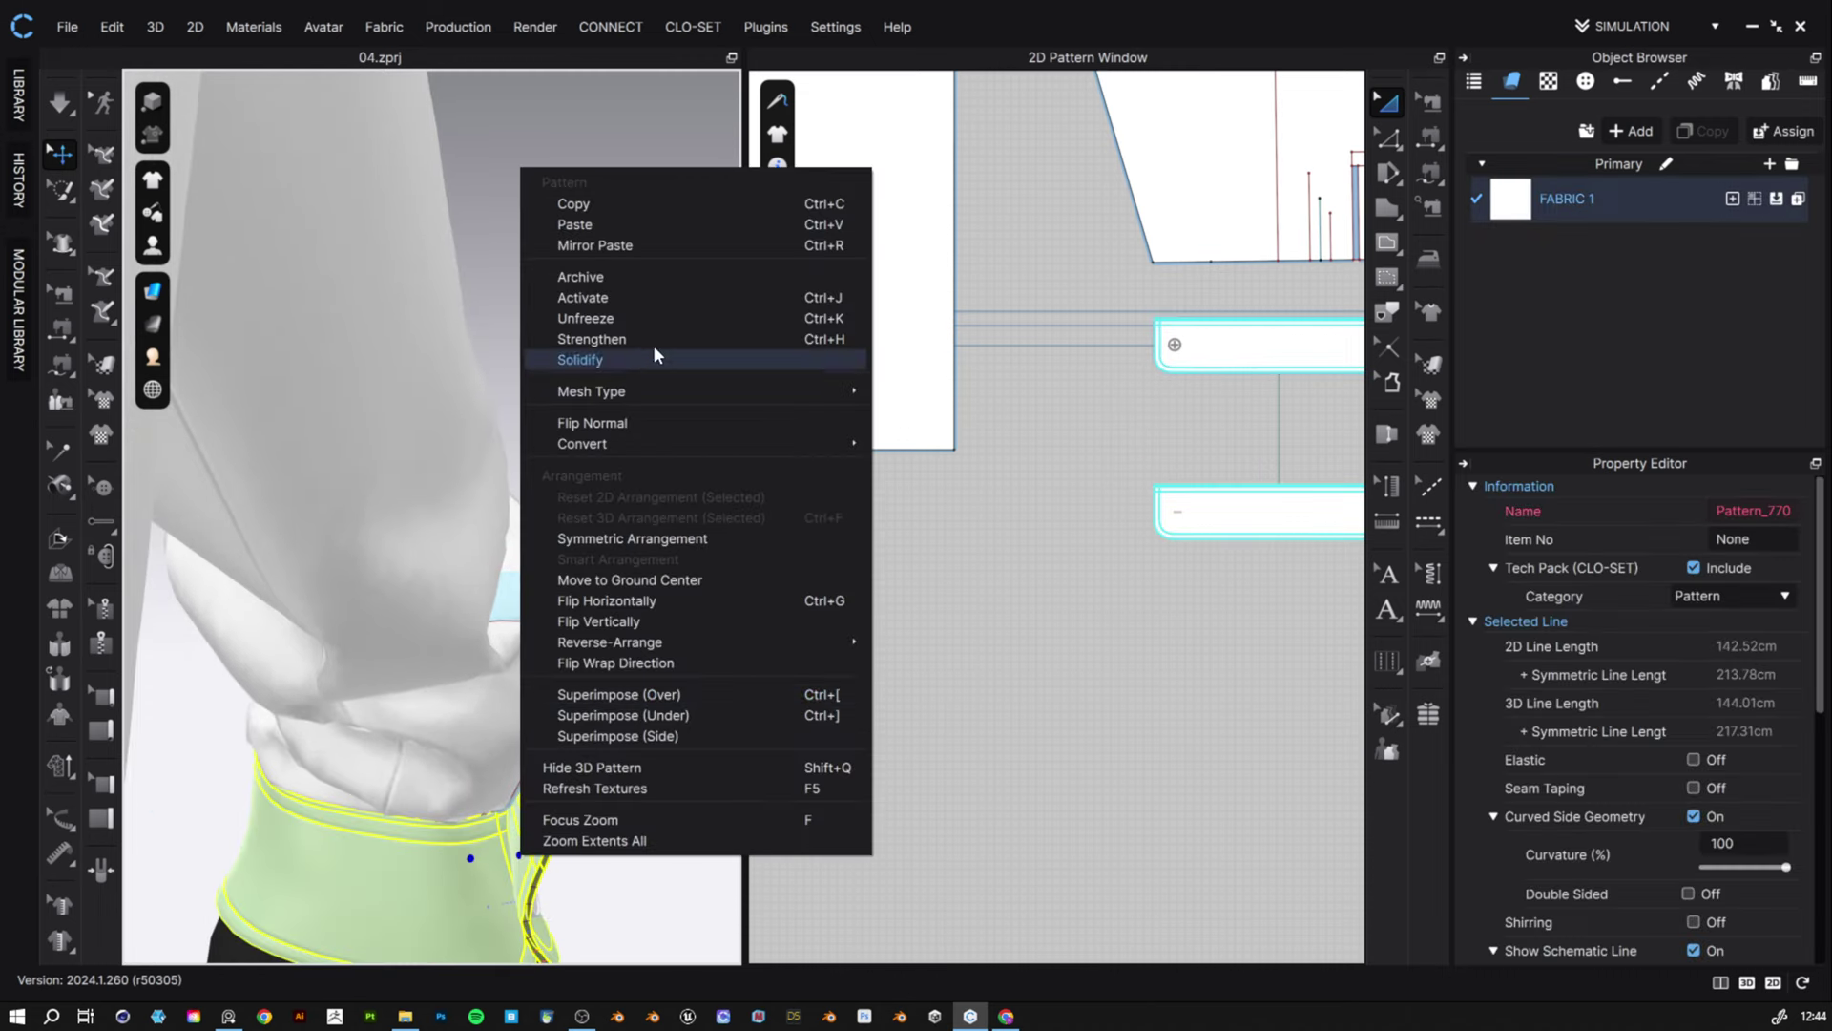
pyautogui.click(652, 357)
pyautogui.rightClick(528, 873)
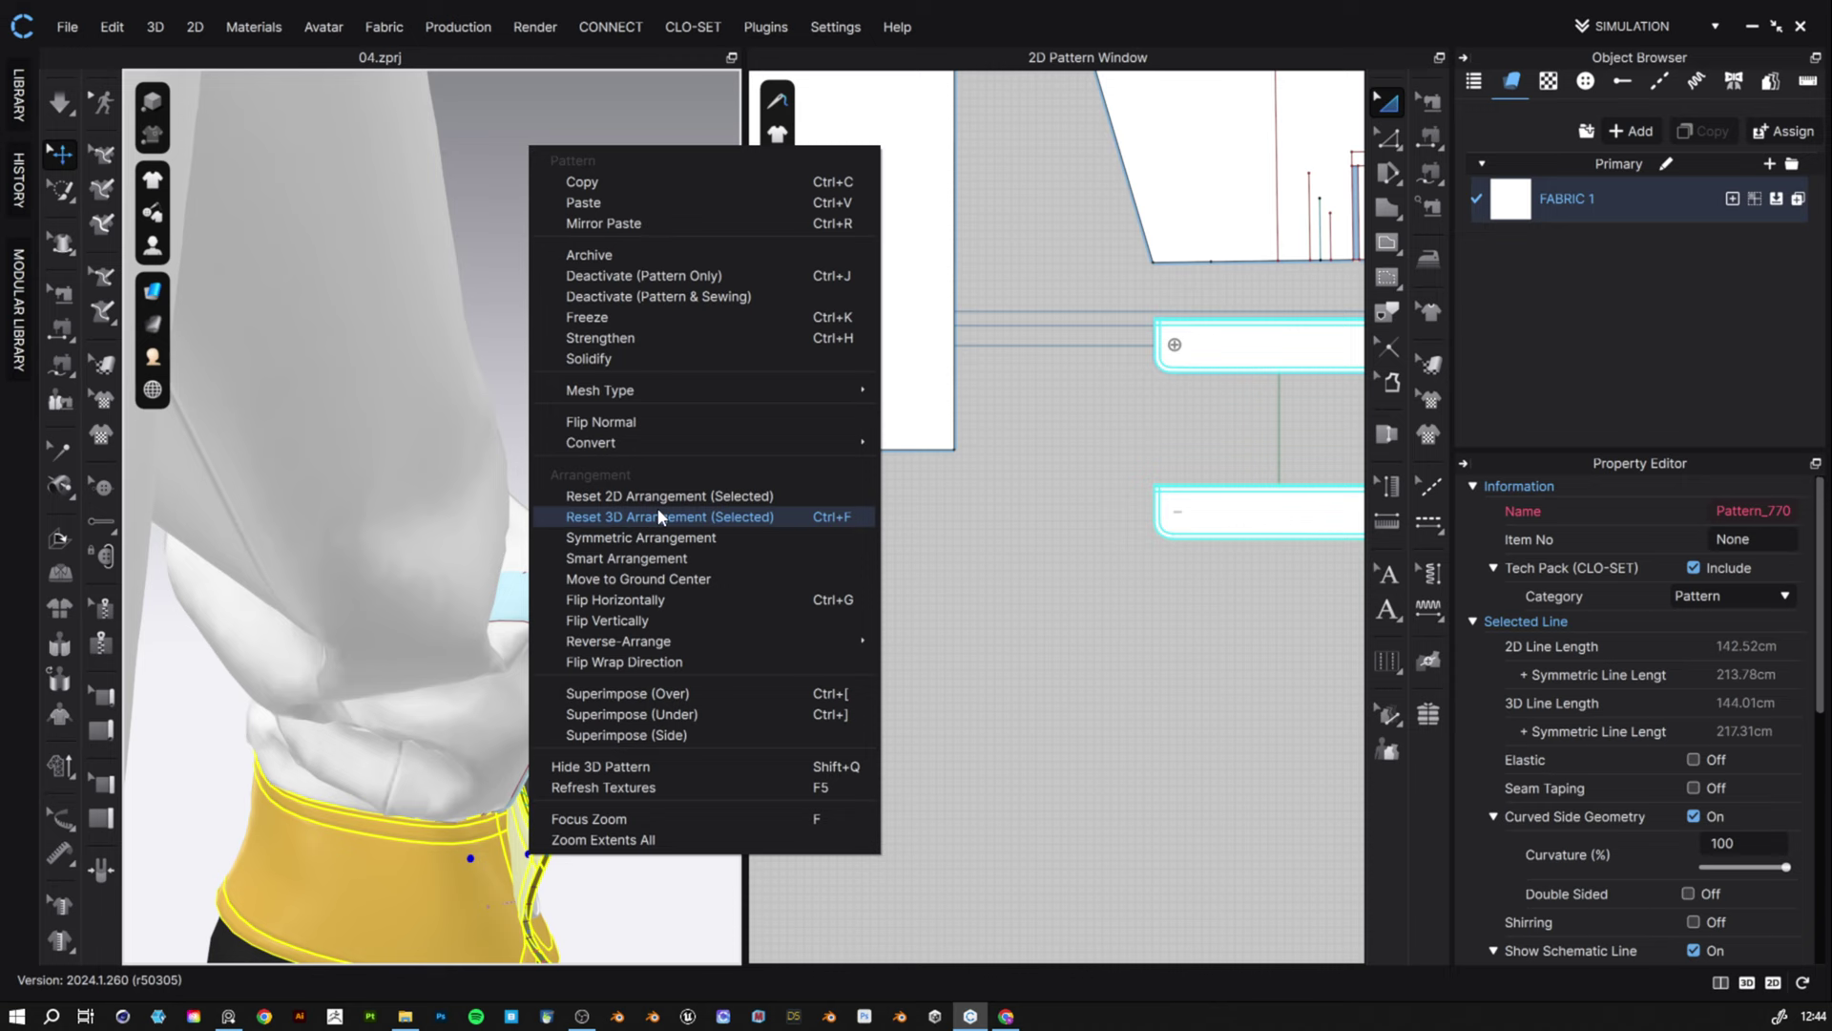
pyautogui.click(672, 334)
pyautogui.scroll(-2, 633, 818)
pyautogui.click(618, 792)
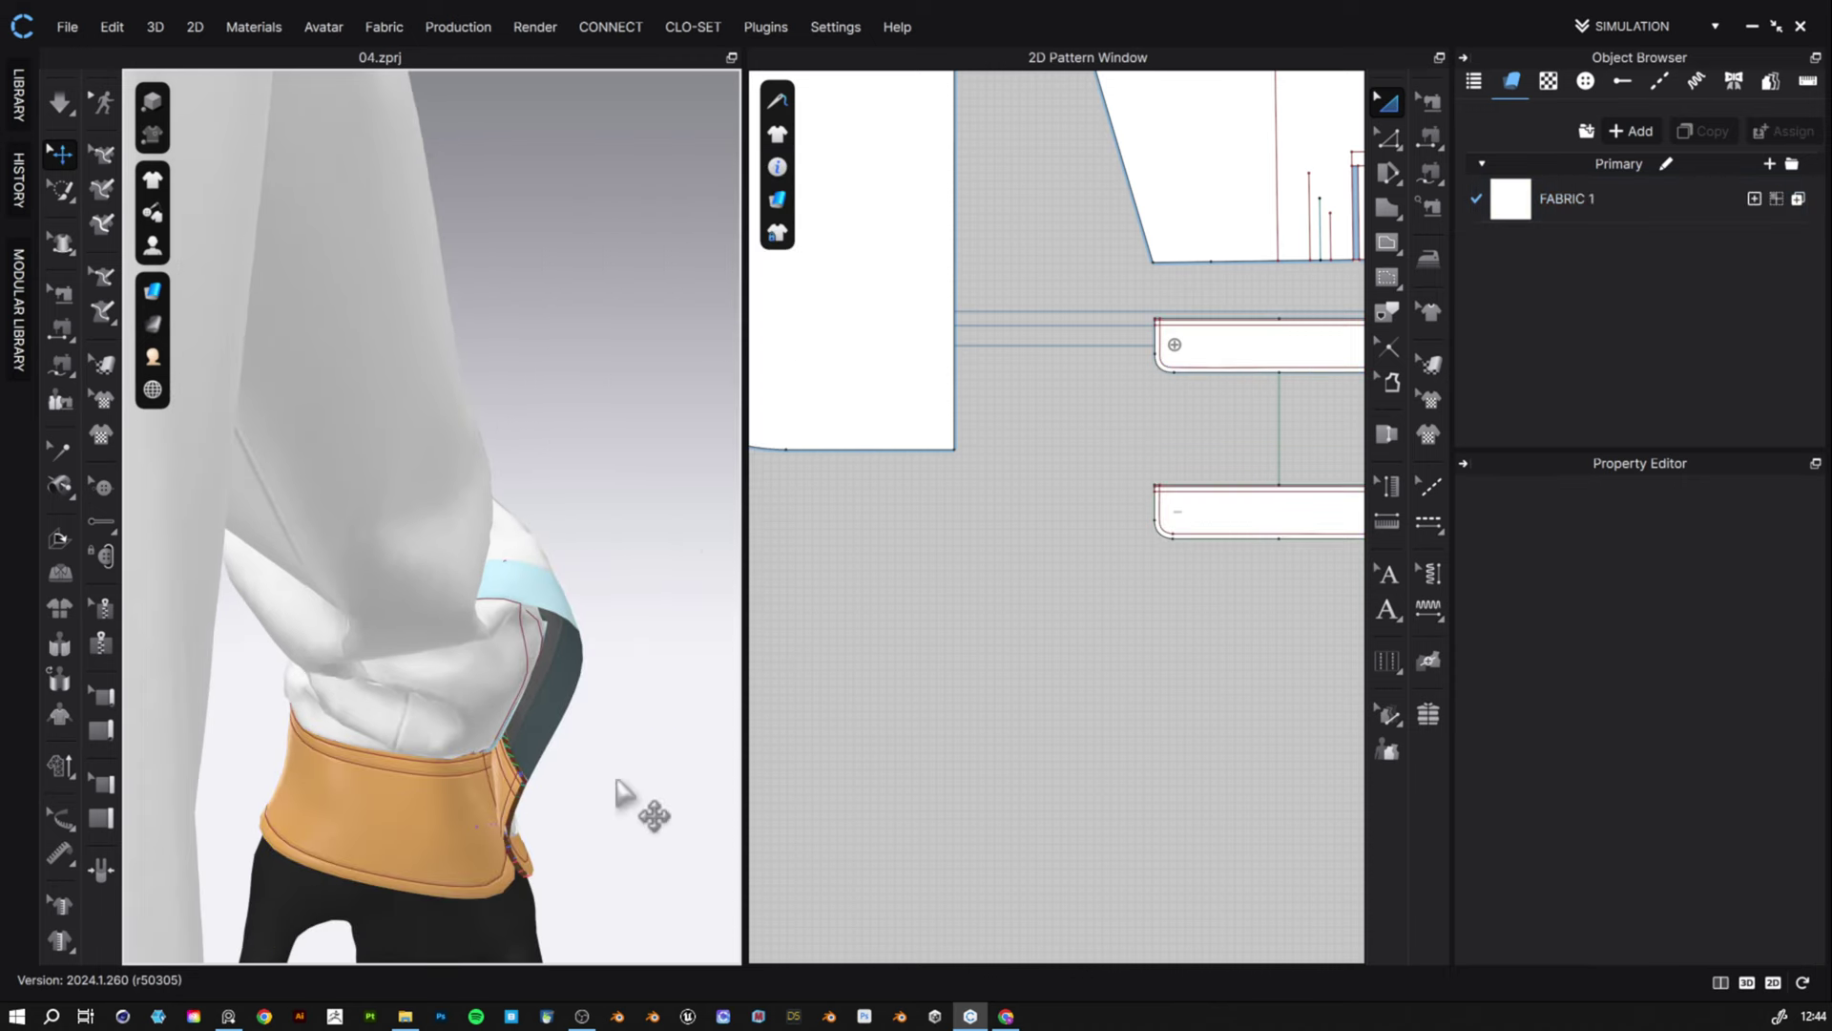
# - Run the simulation to settle the strengthened double-layer cuff around the wrist and stop it
pyautogui.press('space')
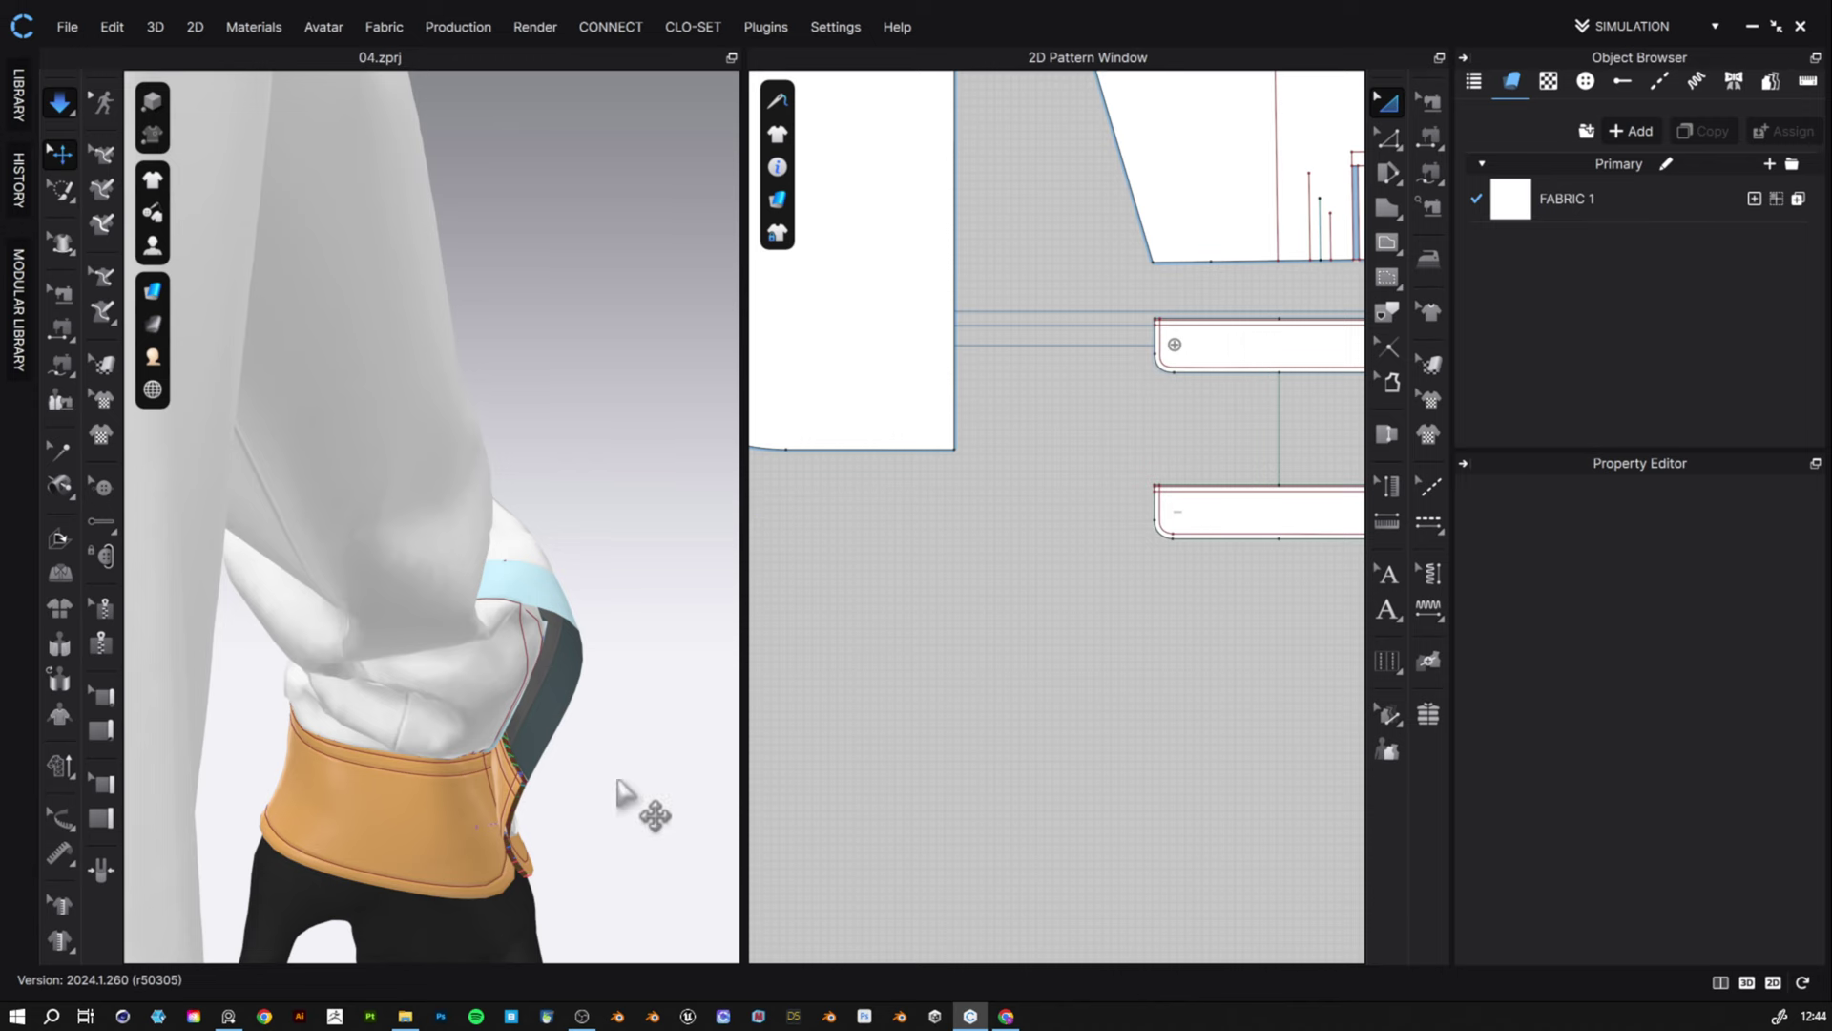
pyautogui.moveTo(589, 789); pyautogui.dragTo(511, 769, button='right')
pyautogui.scroll(1, 632, 801)
pyautogui.press('space')
pyautogui.scroll(-7, 628, 799)
# - Unfreeze the outer cuff and its cloned under layer on the opposite sleeve
pyautogui.moveTo(525, 775); pyautogui.dragTo(358, 754, button='middle')
pyautogui.scroll(-7, 1032, 718)
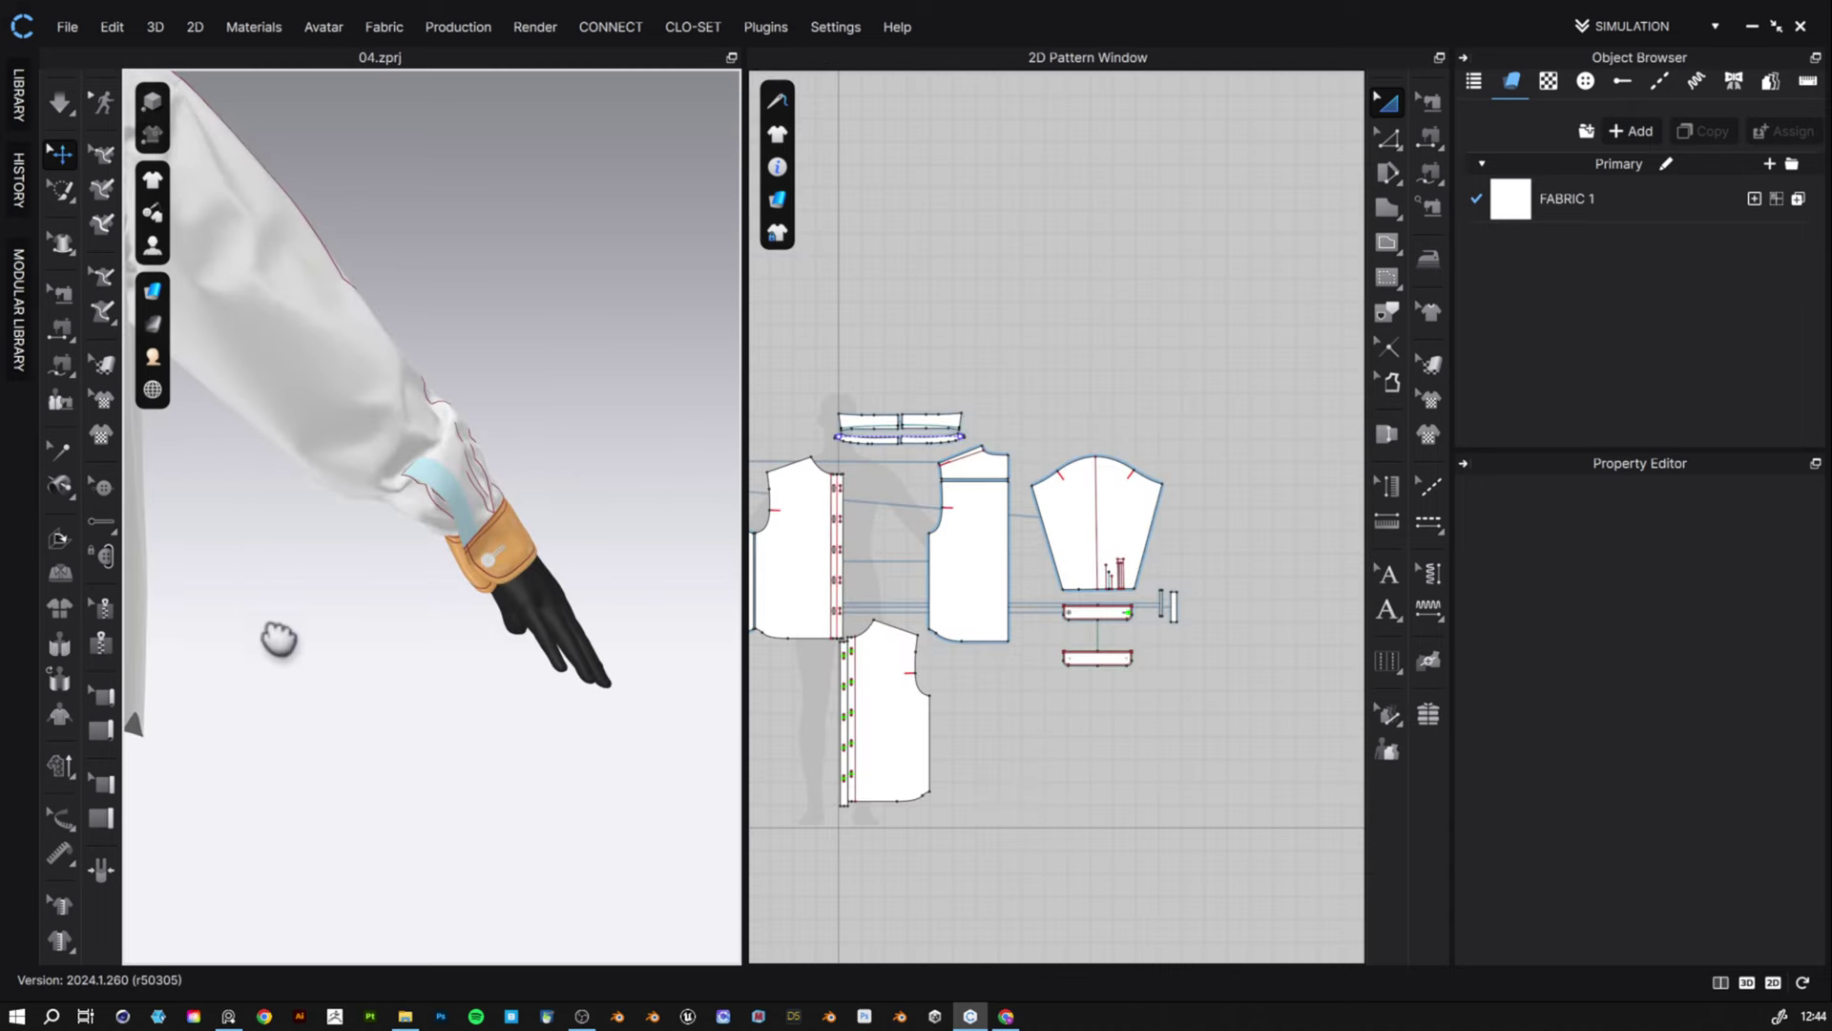
pyautogui.moveTo(278, 639); pyautogui.dragTo(1097, 580, button='middle')
pyautogui.scroll(3, 458, 583)
pyautogui.moveTo(459, 584); pyautogui.dragTo(518, 630, button='right')
pyautogui.scroll(4, 458, 606)
pyautogui.moveTo(518, 630); pyautogui.dragTo(488, 609, button='middle')
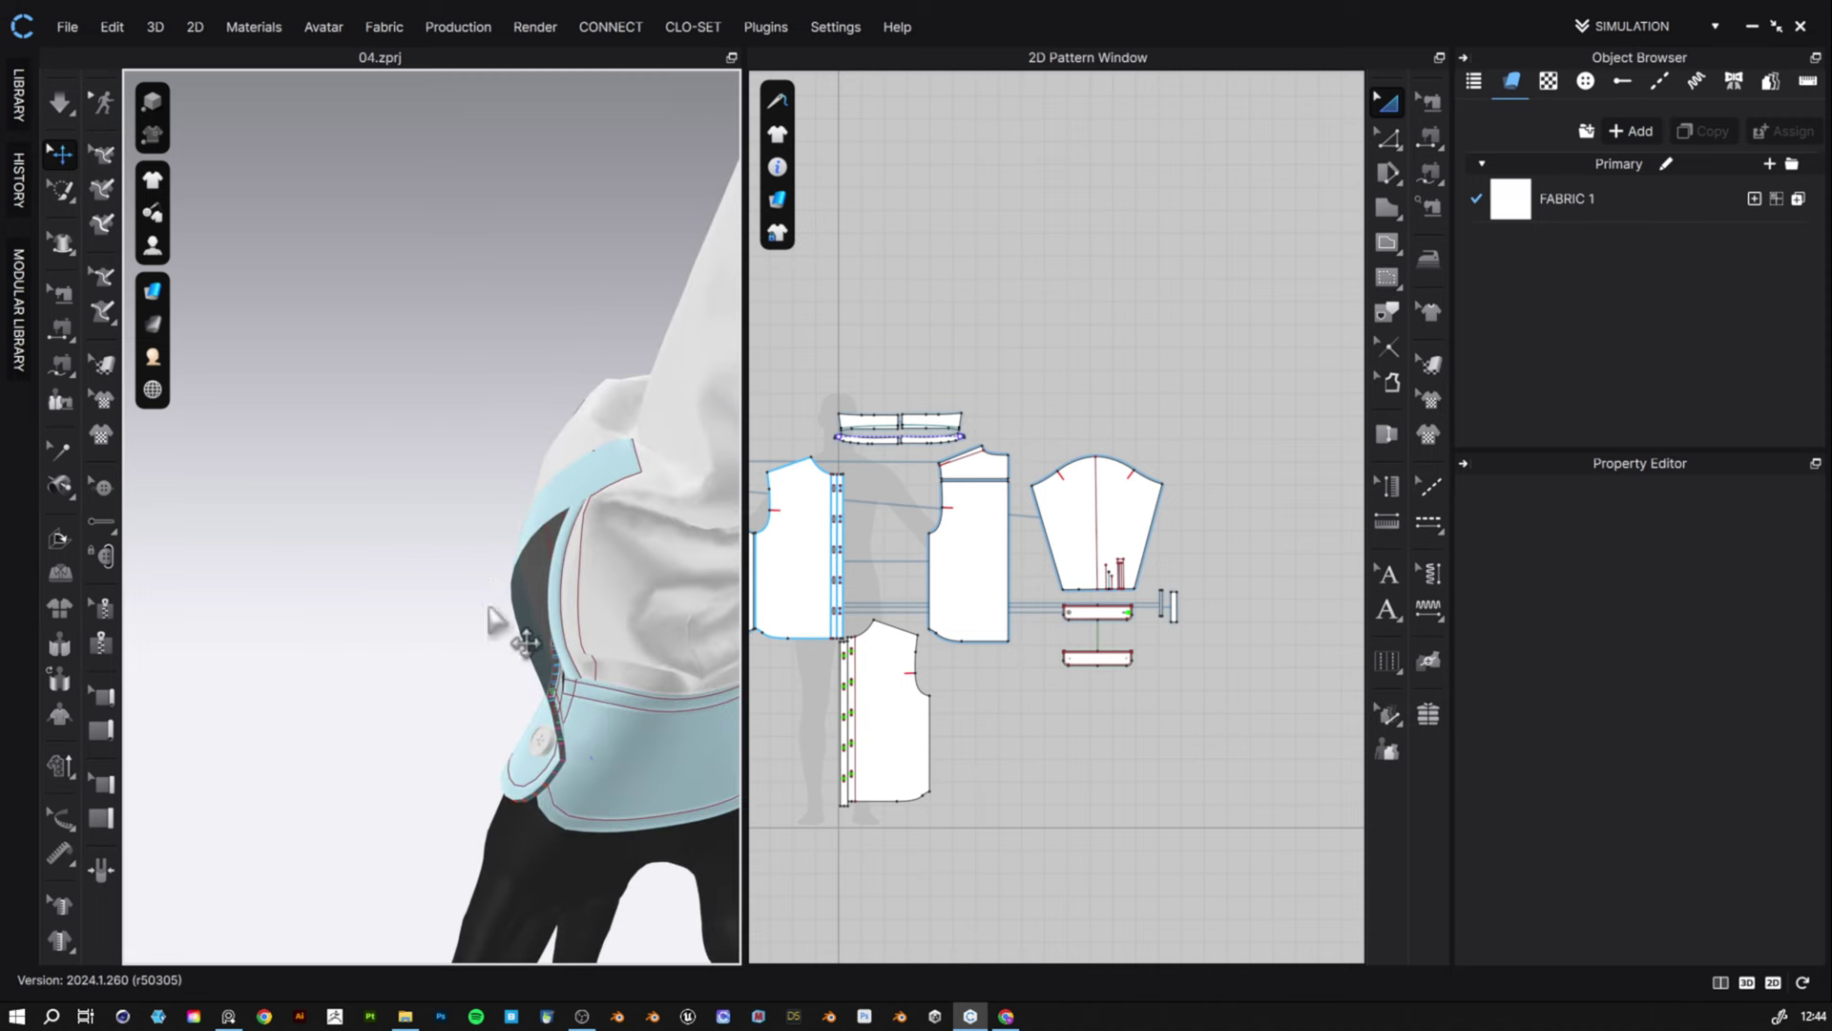
pyautogui.click(590, 720)
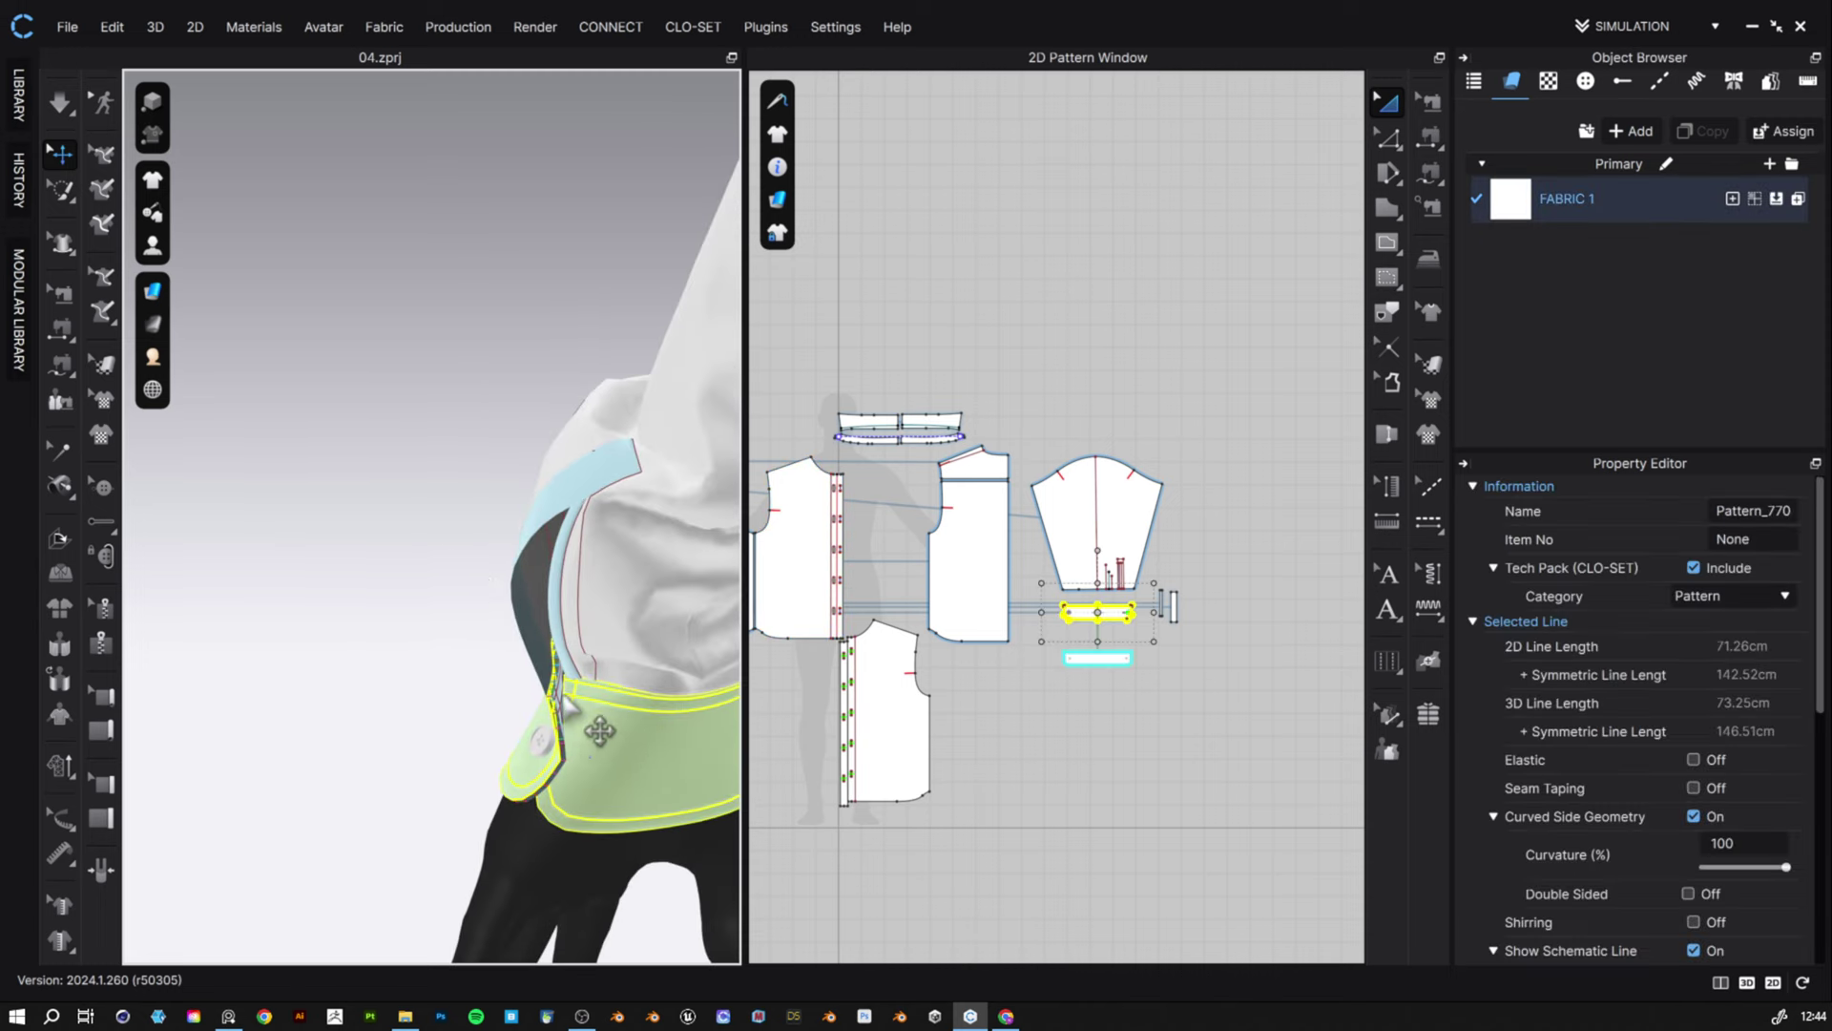
pyautogui.keyDown('shift'); pyautogui.click(565, 698); pyautogui.keyUp('shift')
pyautogui.rightClick(610, 774)
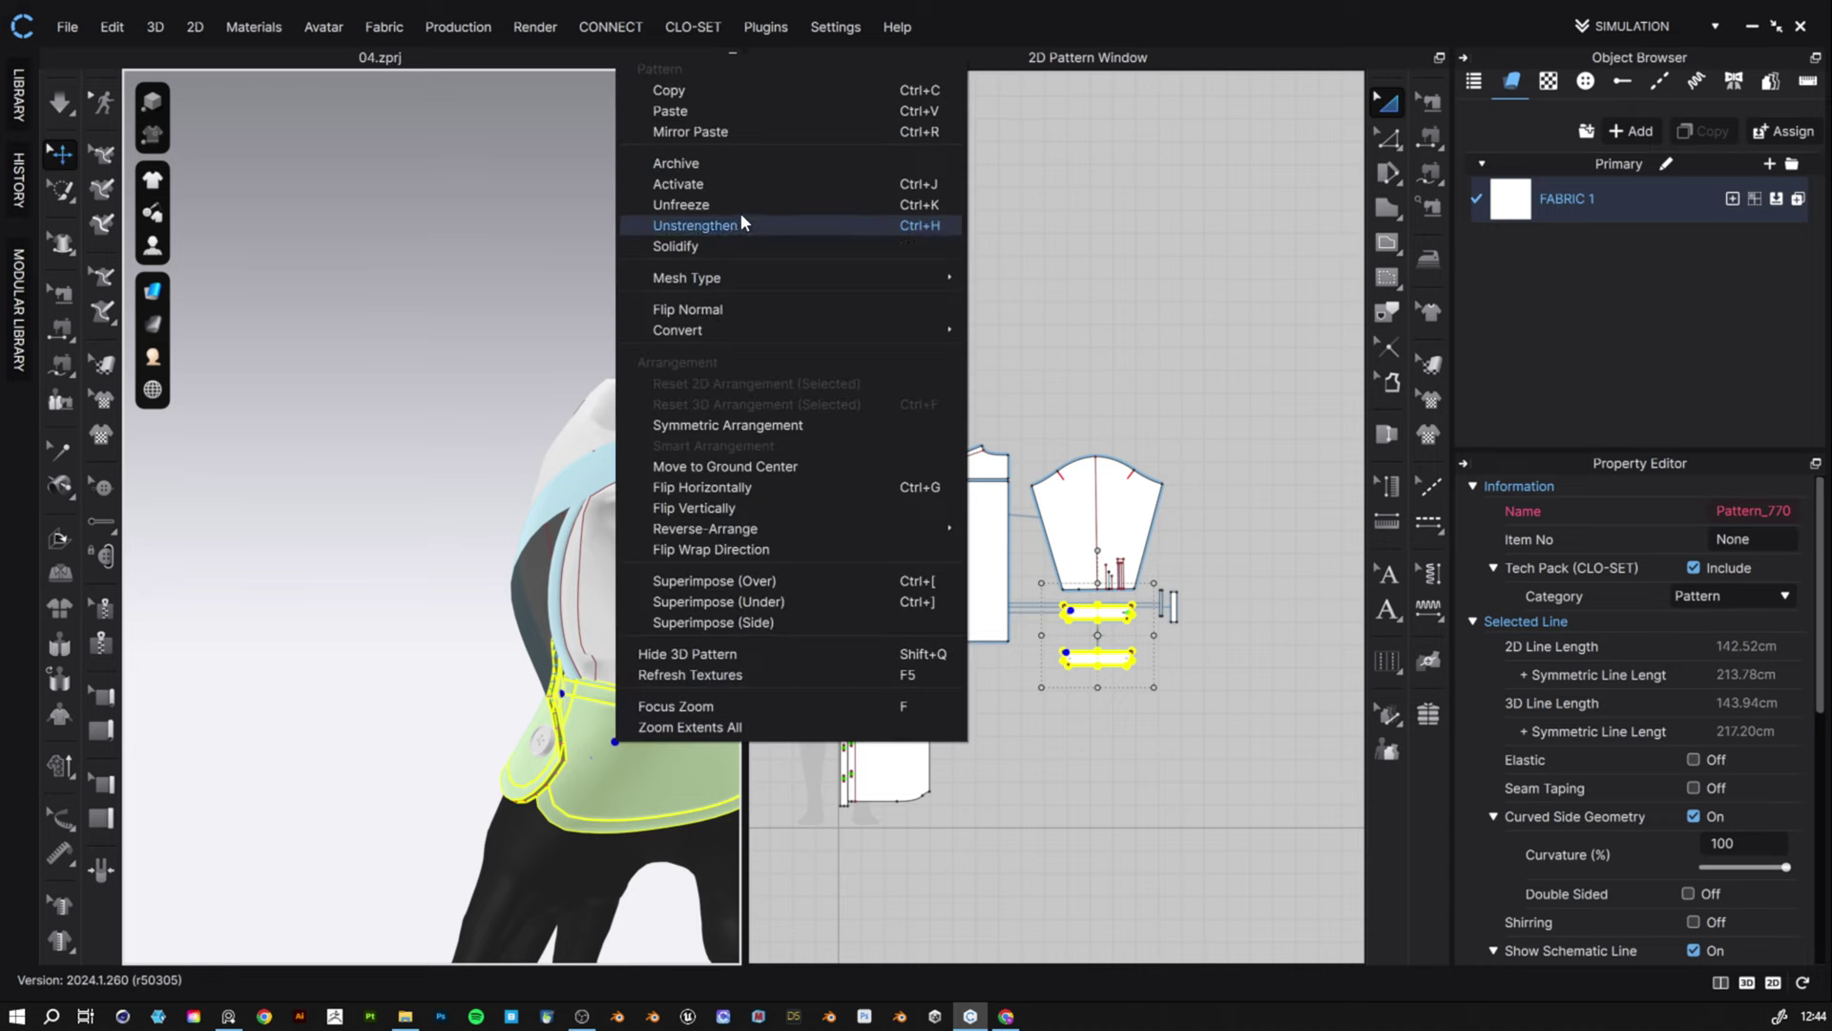
pyautogui.click(725, 225)
pyautogui.rightClick(687, 730)
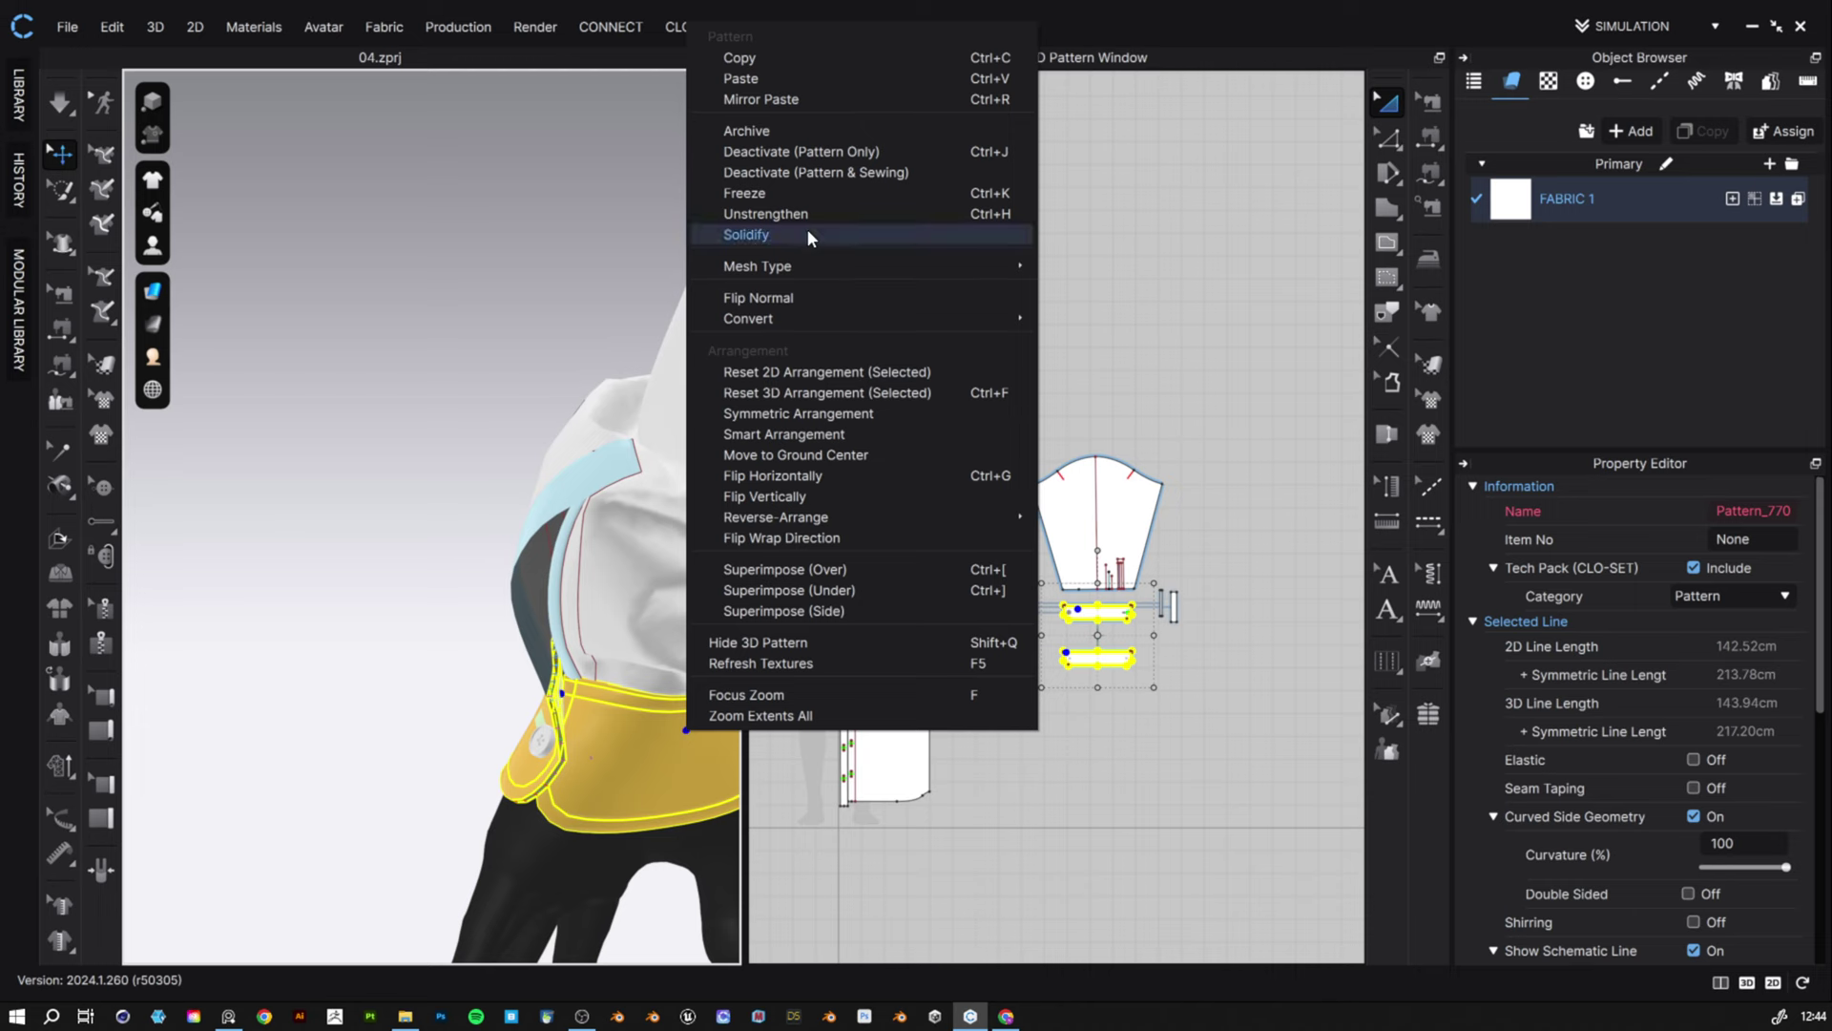
pyautogui.click(805, 232)
pyautogui.click(579, 717)
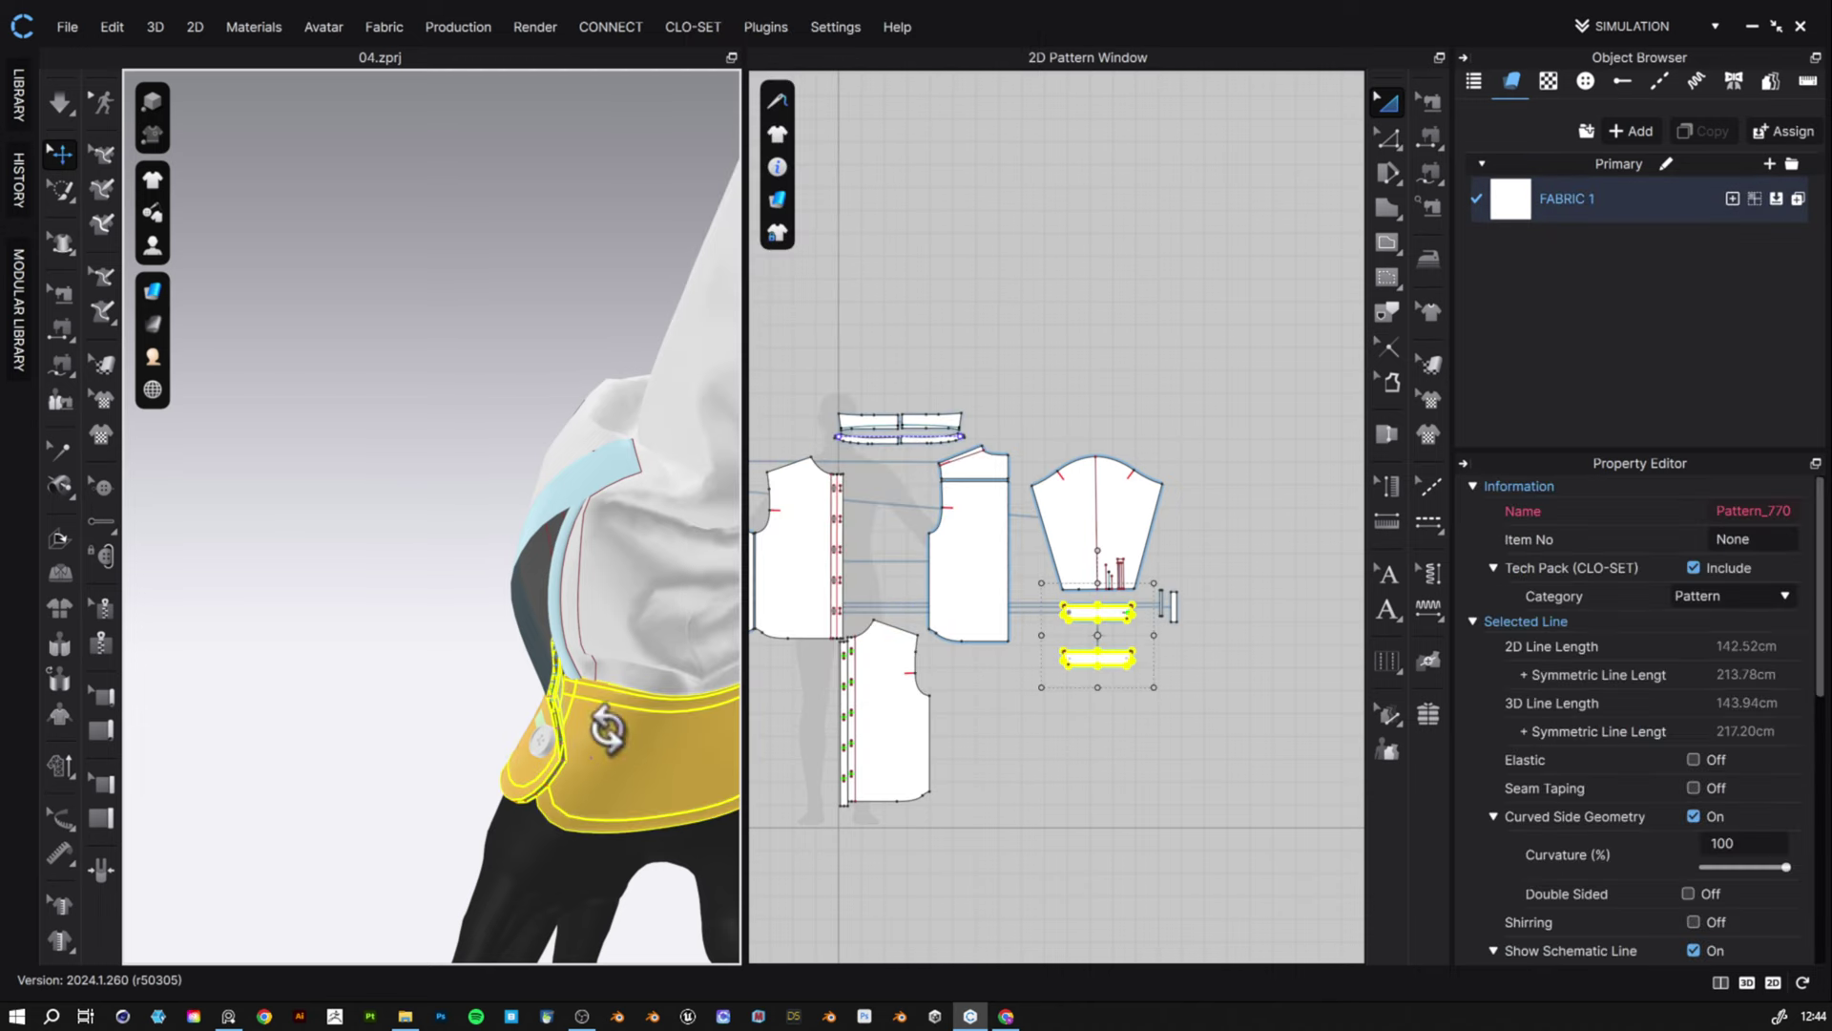
pyautogui.rightClick(606, 730)
pyautogui.click(725, 232)
pyautogui.rightClick(611, 727)
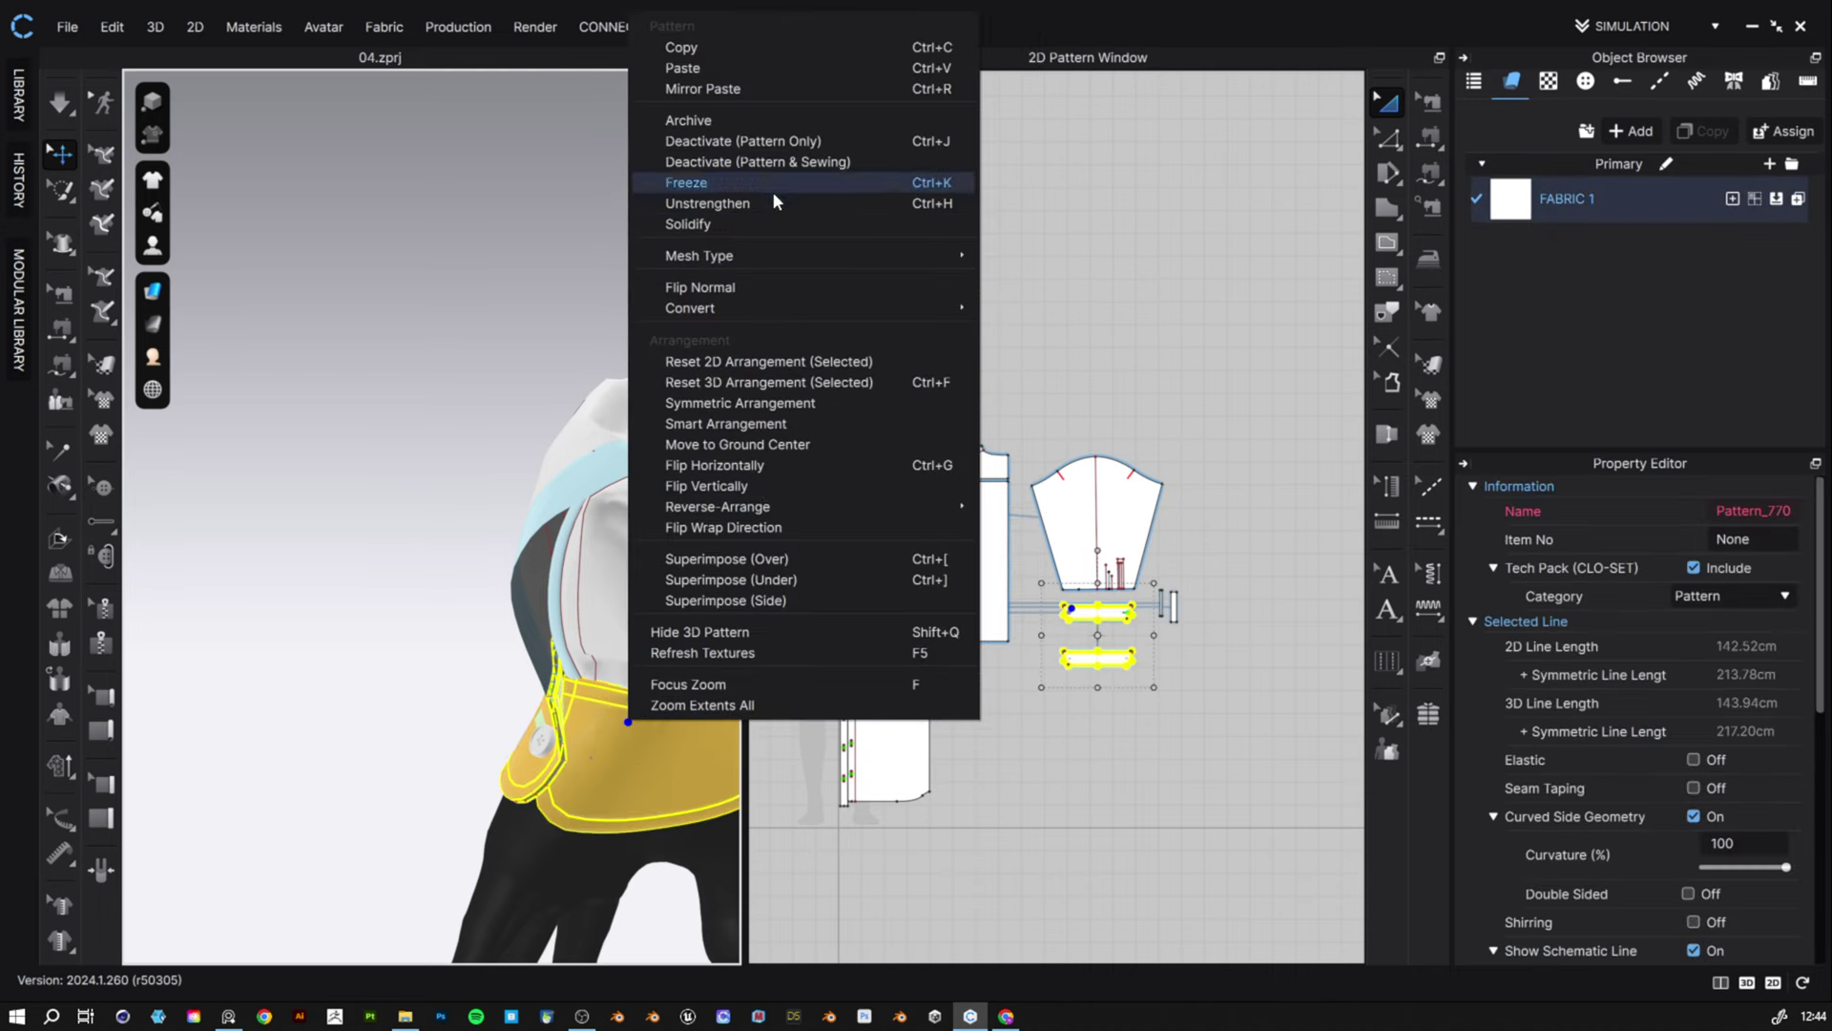
pyautogui.click(706, 184)
pyautogui.rightClick(671, 721)
pyautogui.click(792, 187)
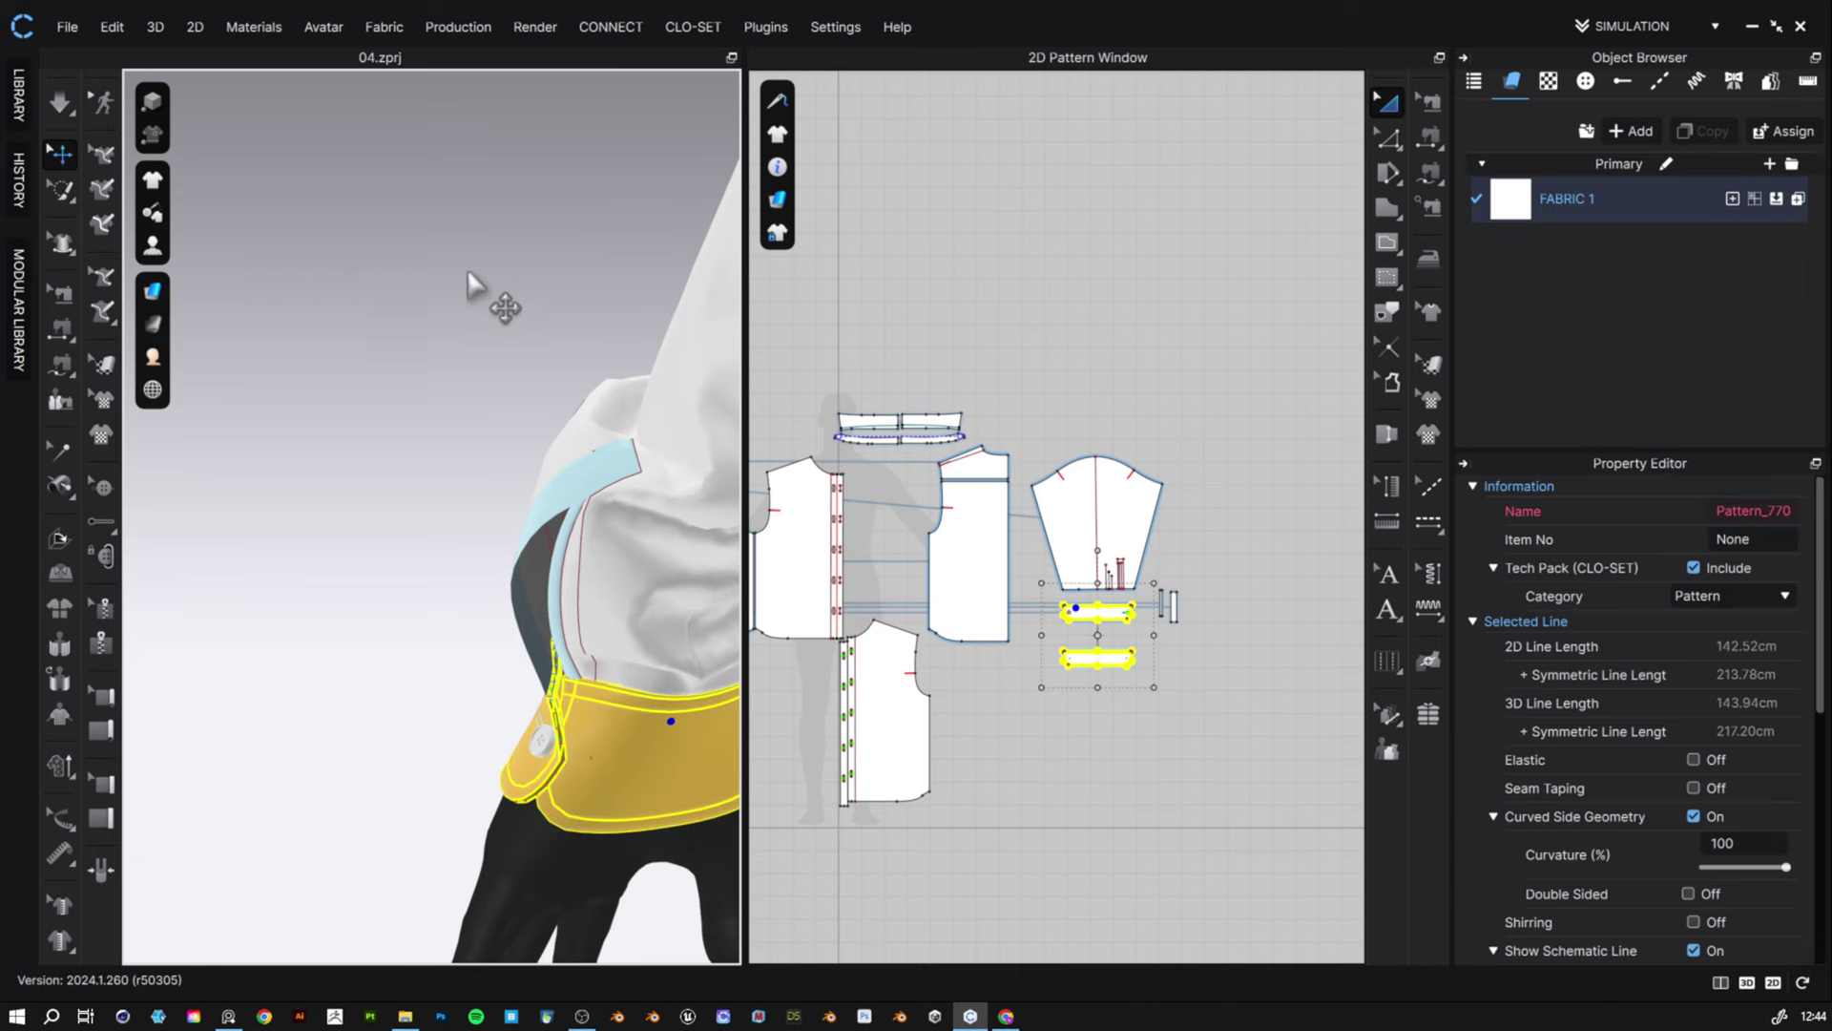
# - Run the simulation to settle the opposite sleeve's double-layer cuff around the wrist, and stop it
pyautogui.press('space')
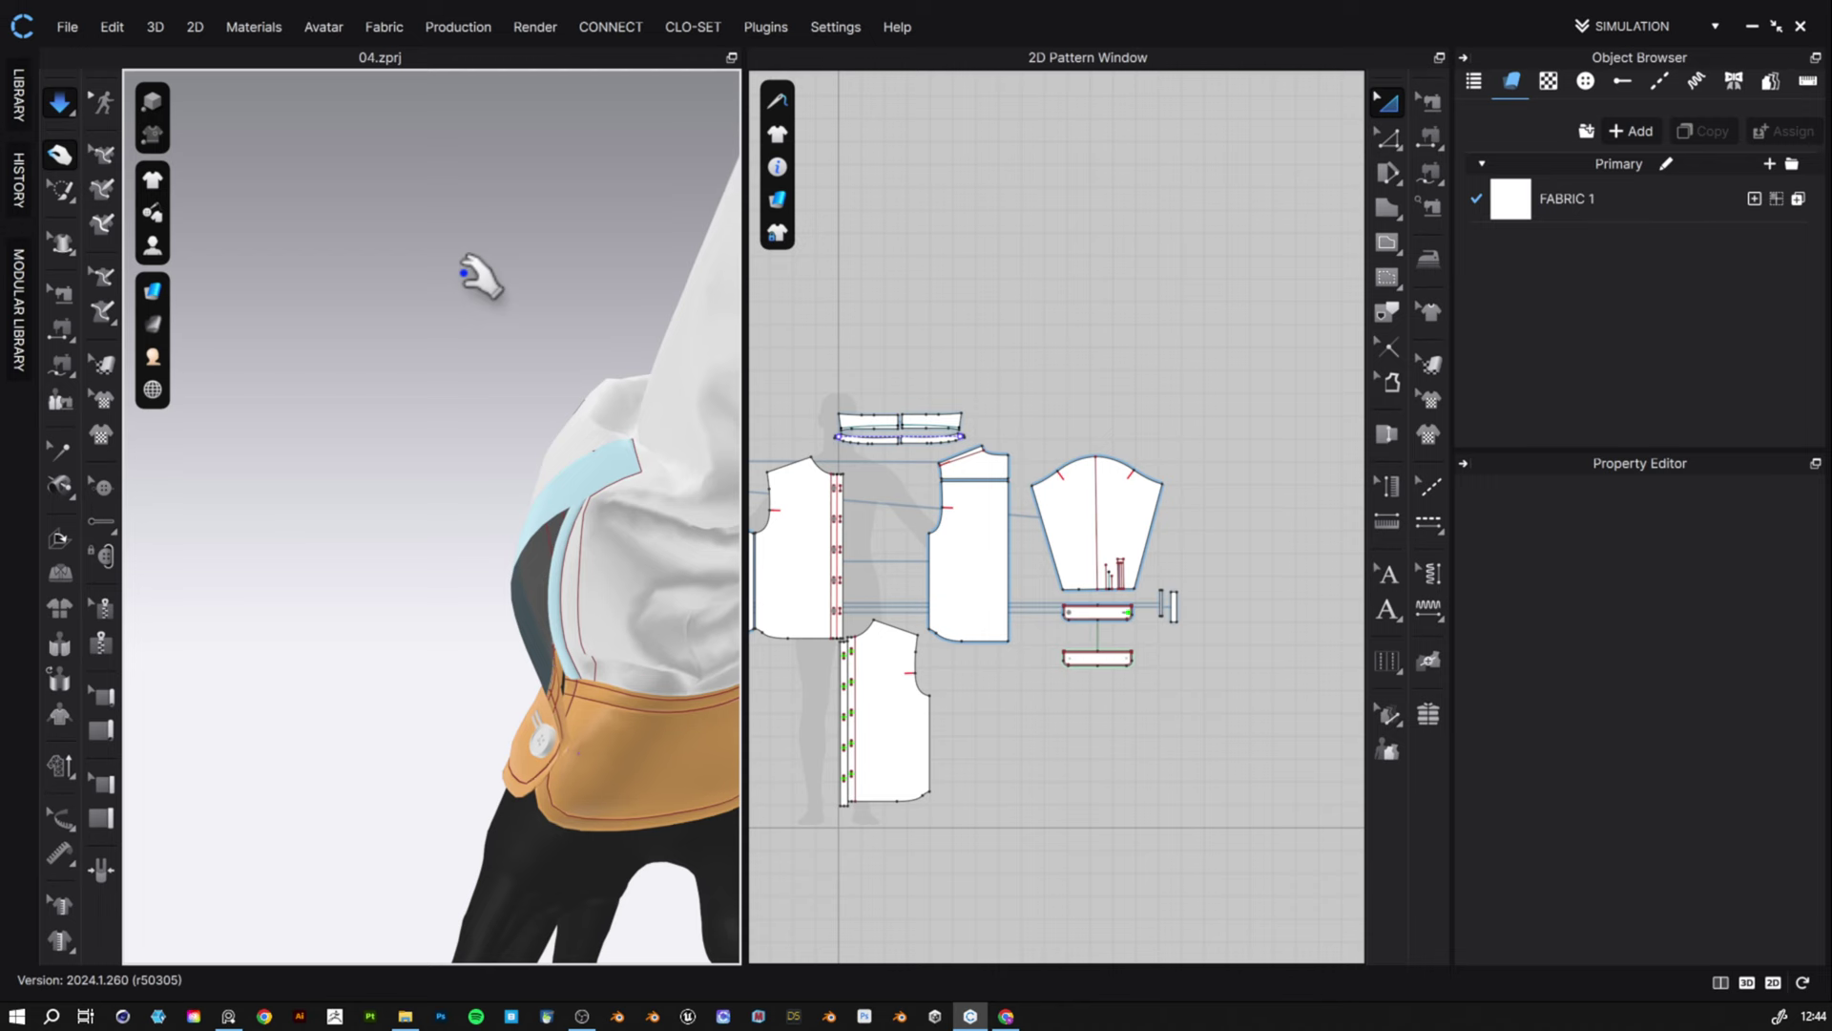
pyautogui.moveTo(653, 780); pyautogui.dragTo(677, 777, button='right')
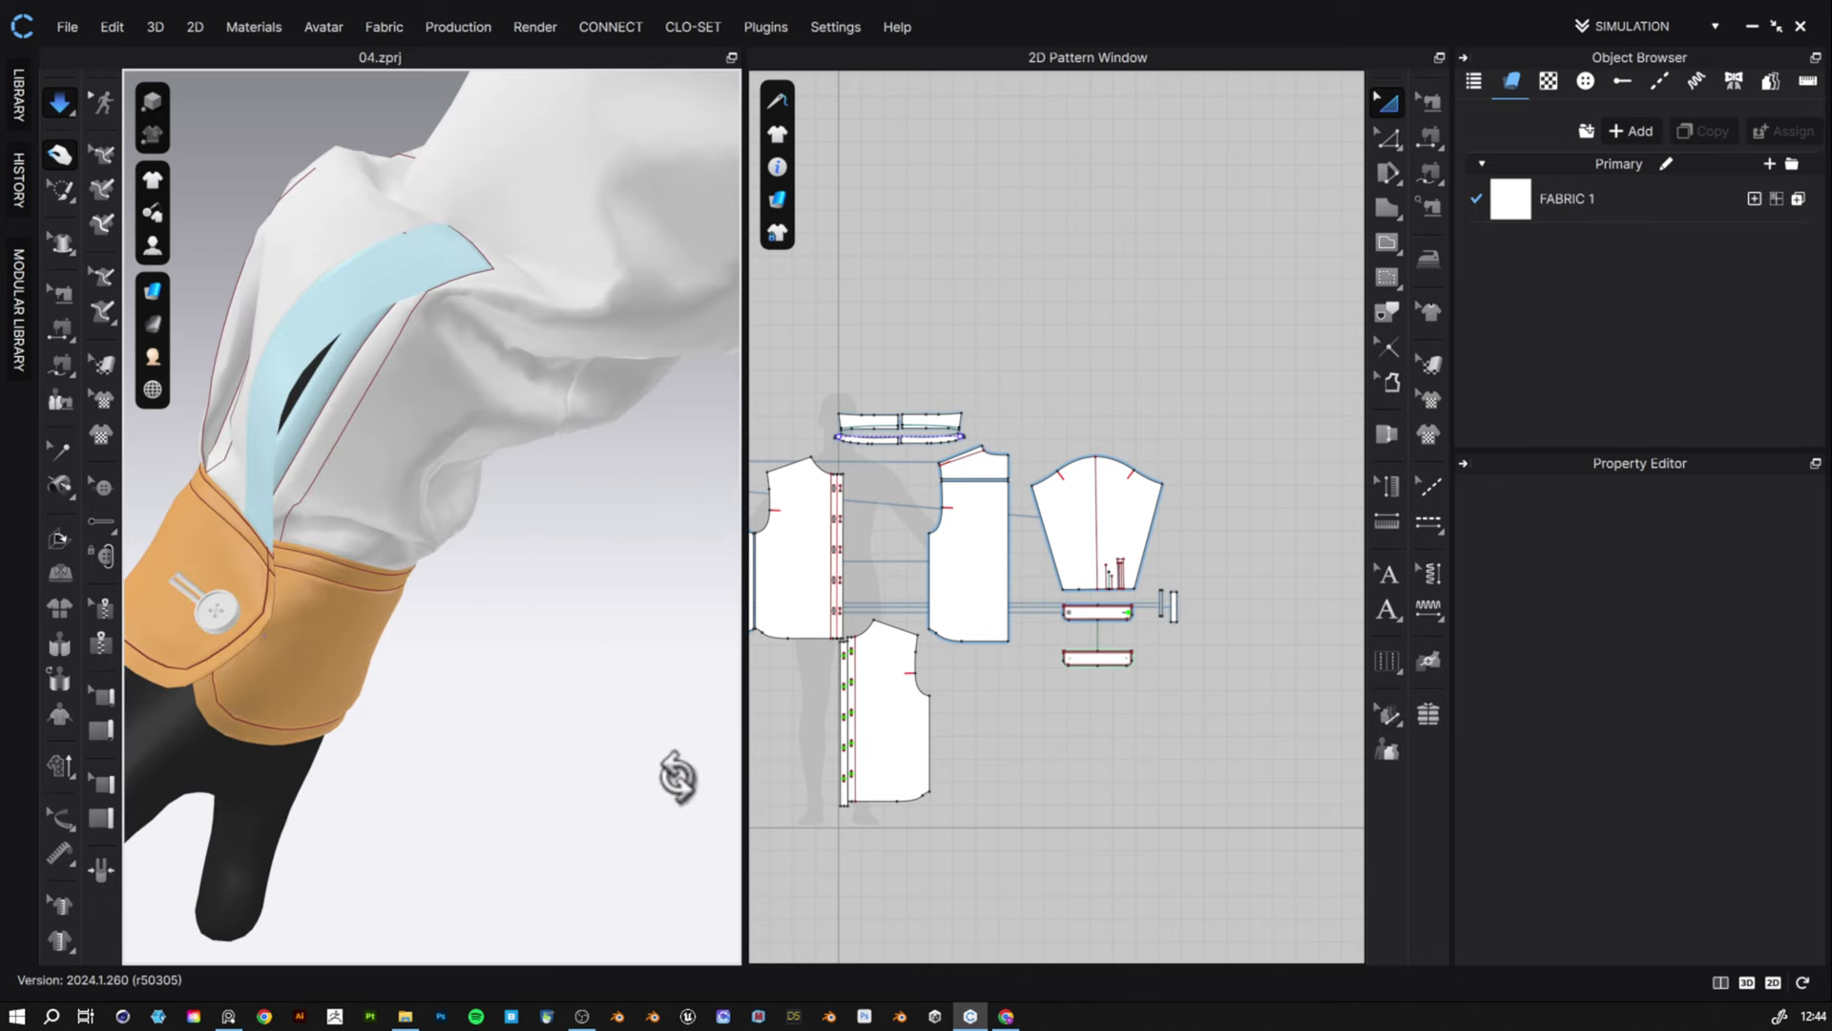
pyautogui.scroll(3, 511, 717)
pyautogui.press('space')
pyautogui.scroll(-6, 489, 698)
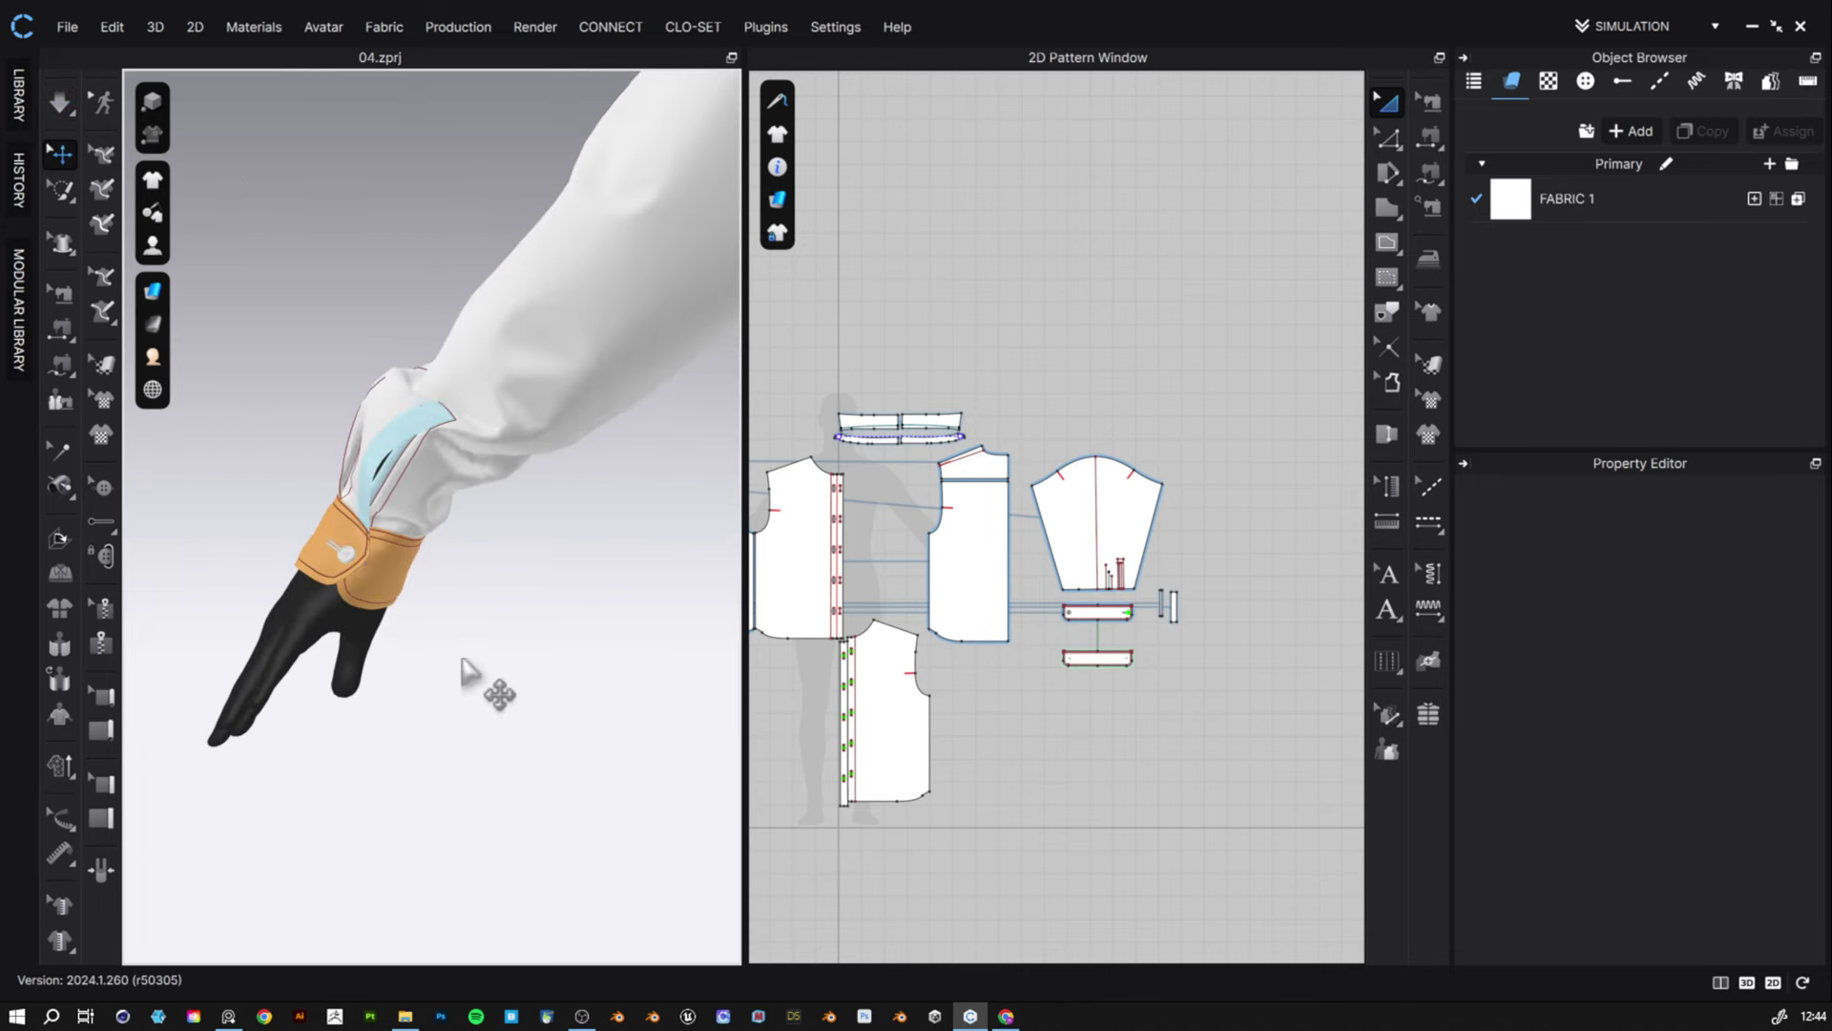
pyautogui.scroll(-4, 467, 672)
# - Switch to the browser's "How to sew a sleeve placket" article, examine the placket box position and construction diagrams, and return to the garment project
pyautogui.scroll(5, 1174, 616)
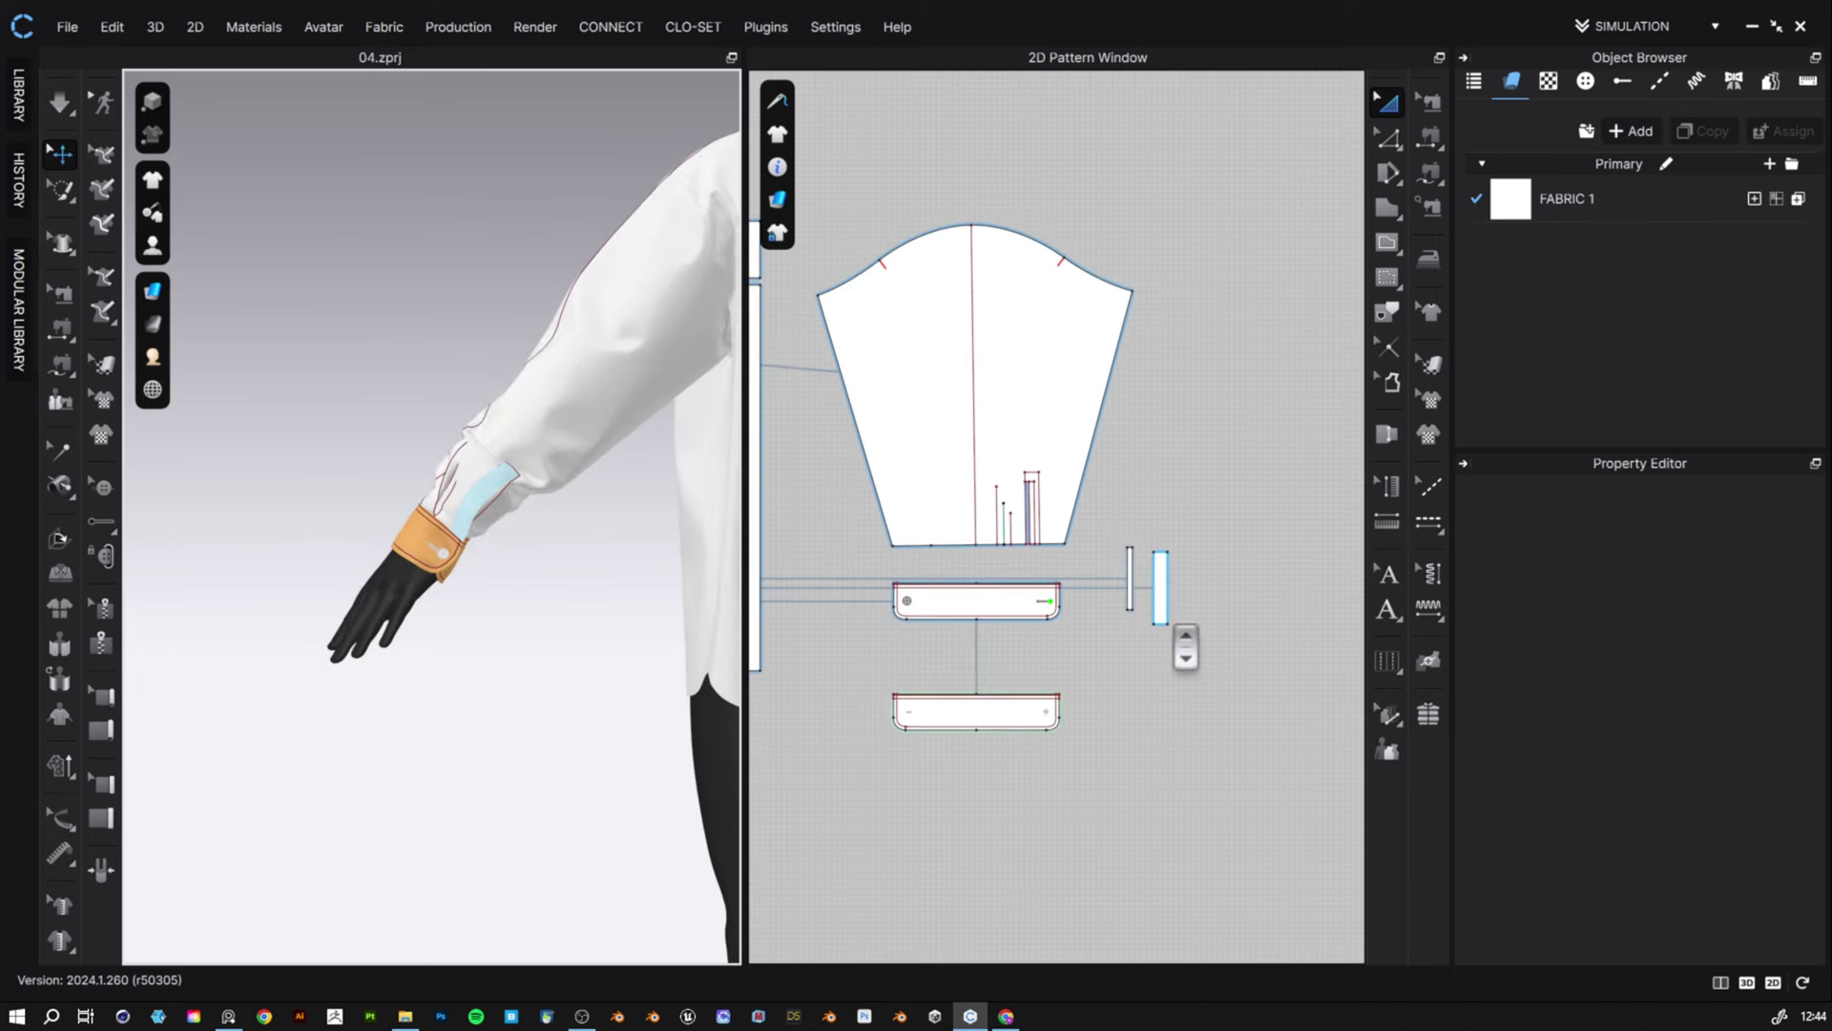
pyautogui.scroll(2, 1183, 634)
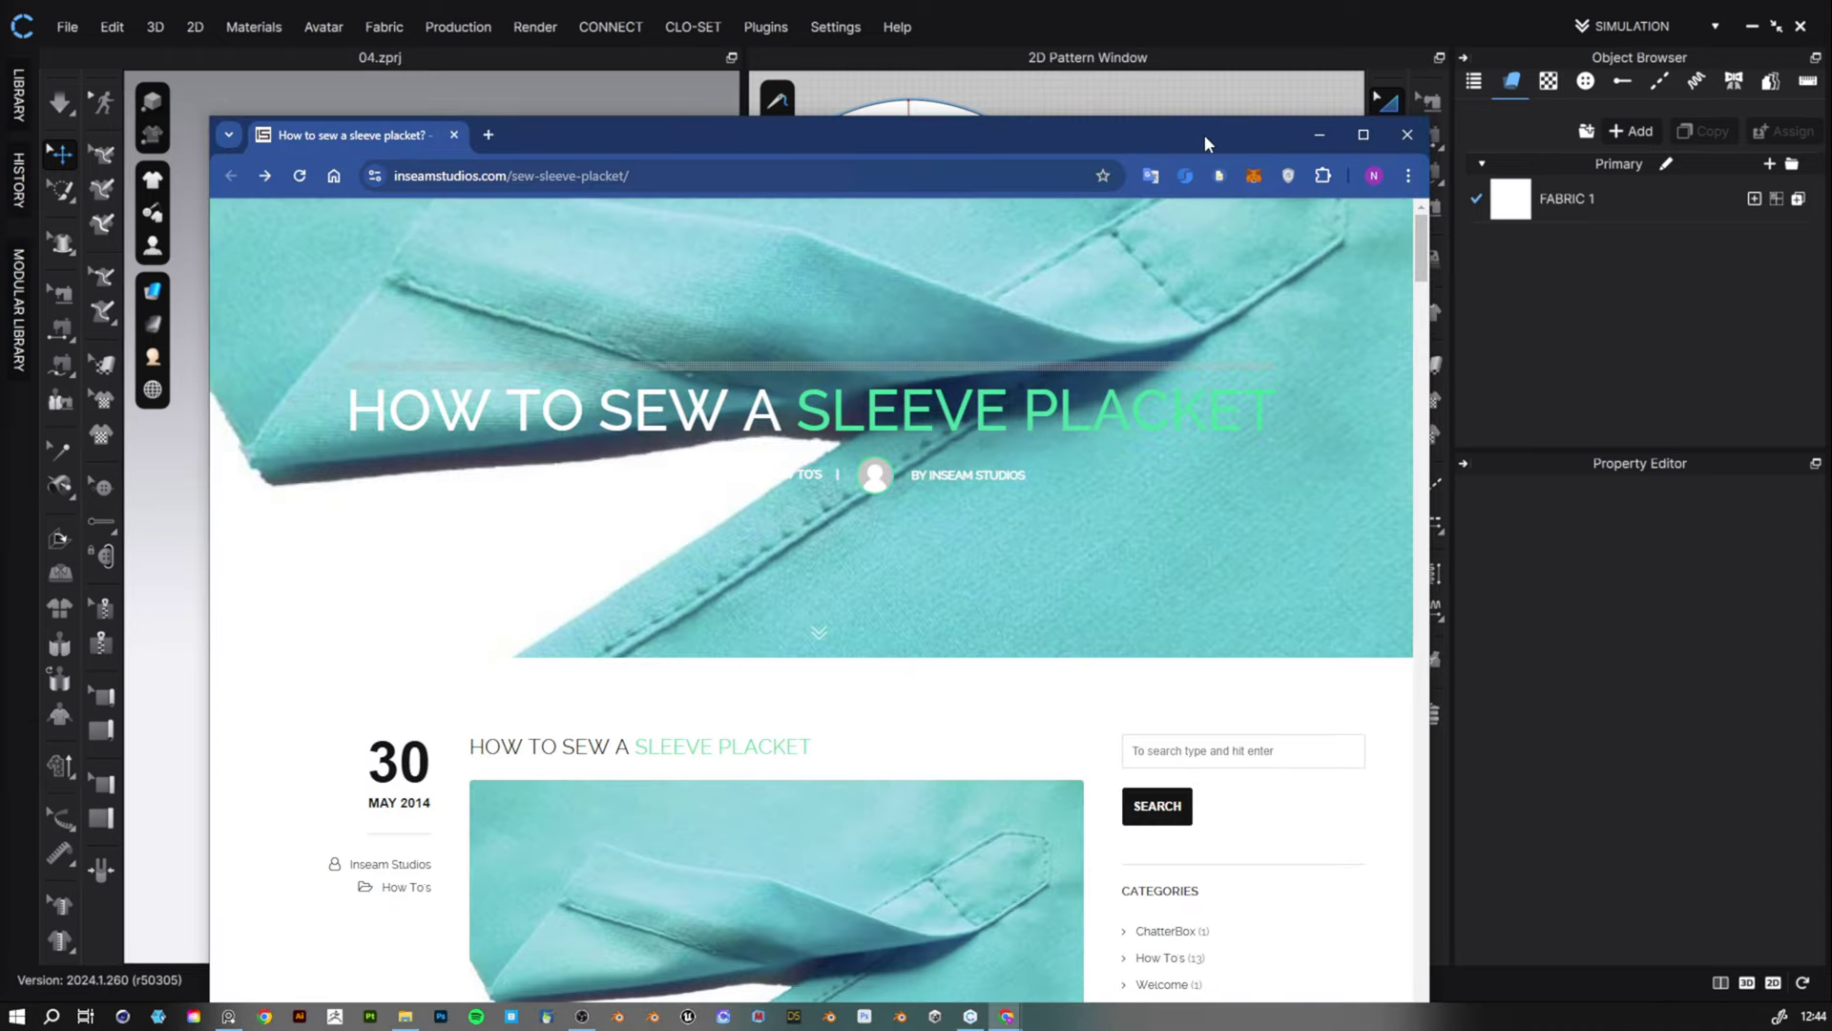
pyautogui.doubleClick(1204, 134)
pyautogui.scroll(-8, 1049, 662)
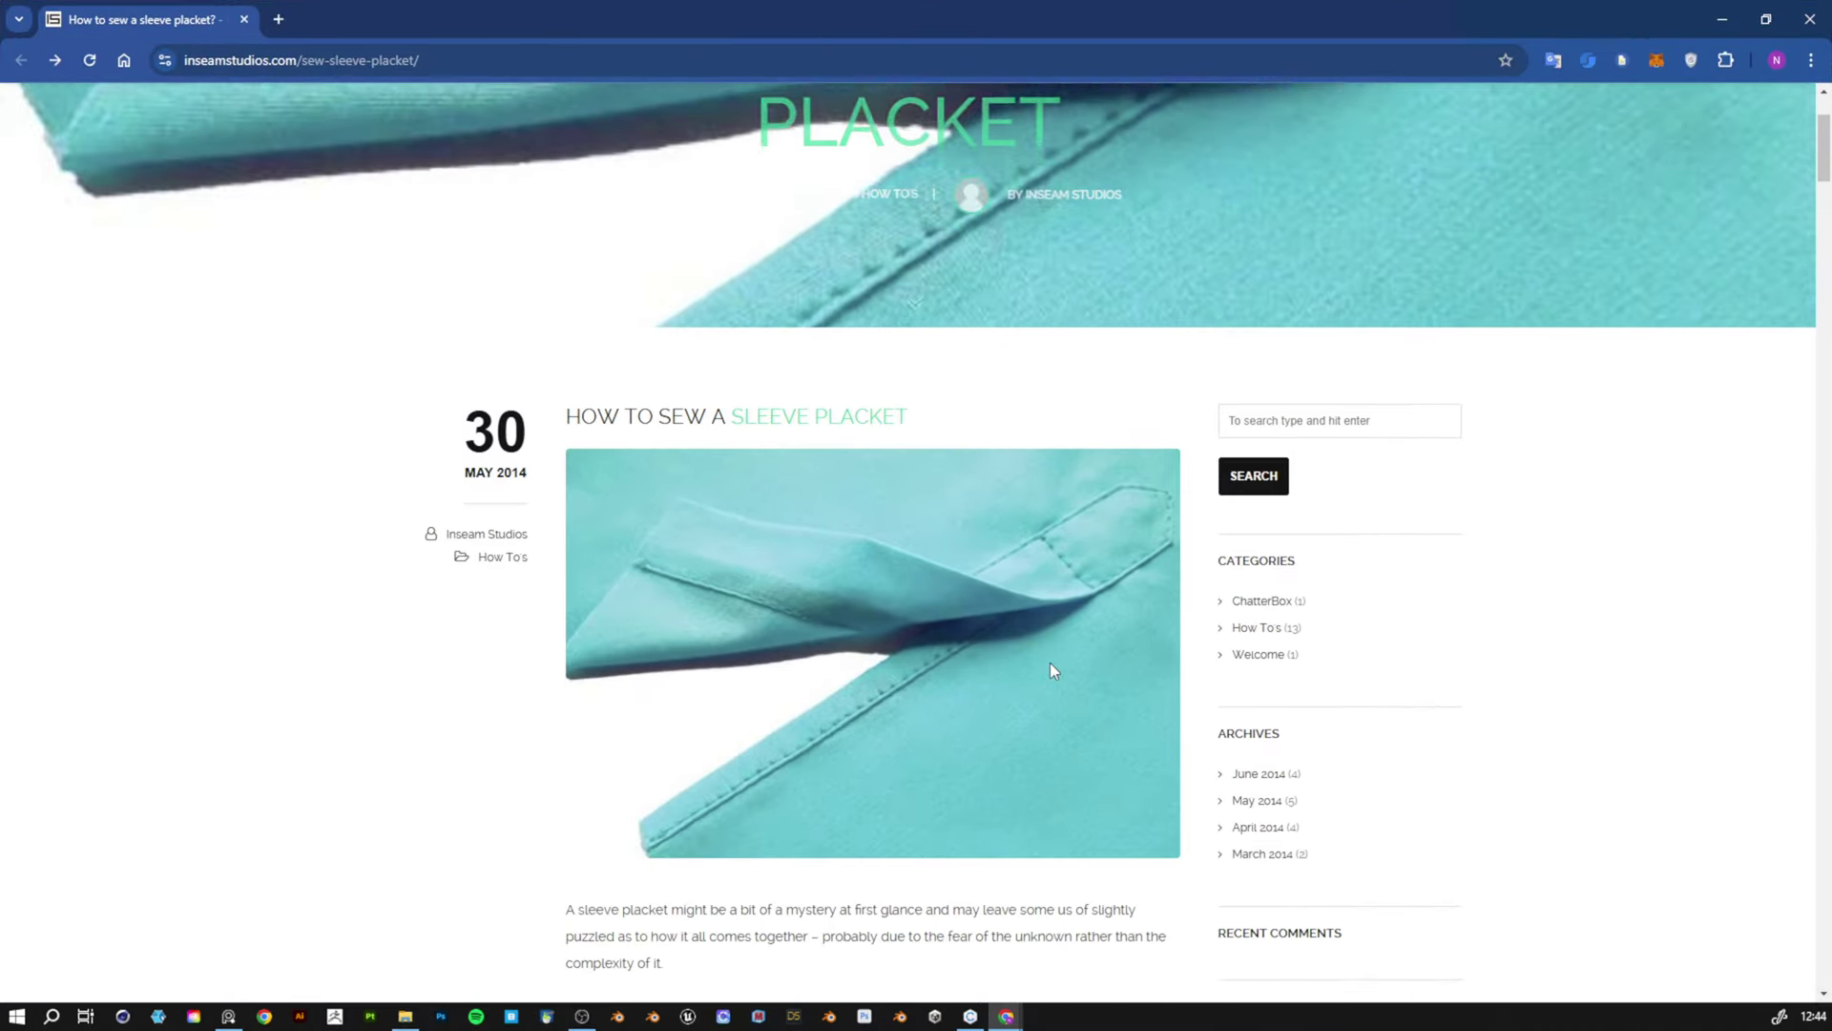
pyautogui.scroll(-6, 1158, 503)
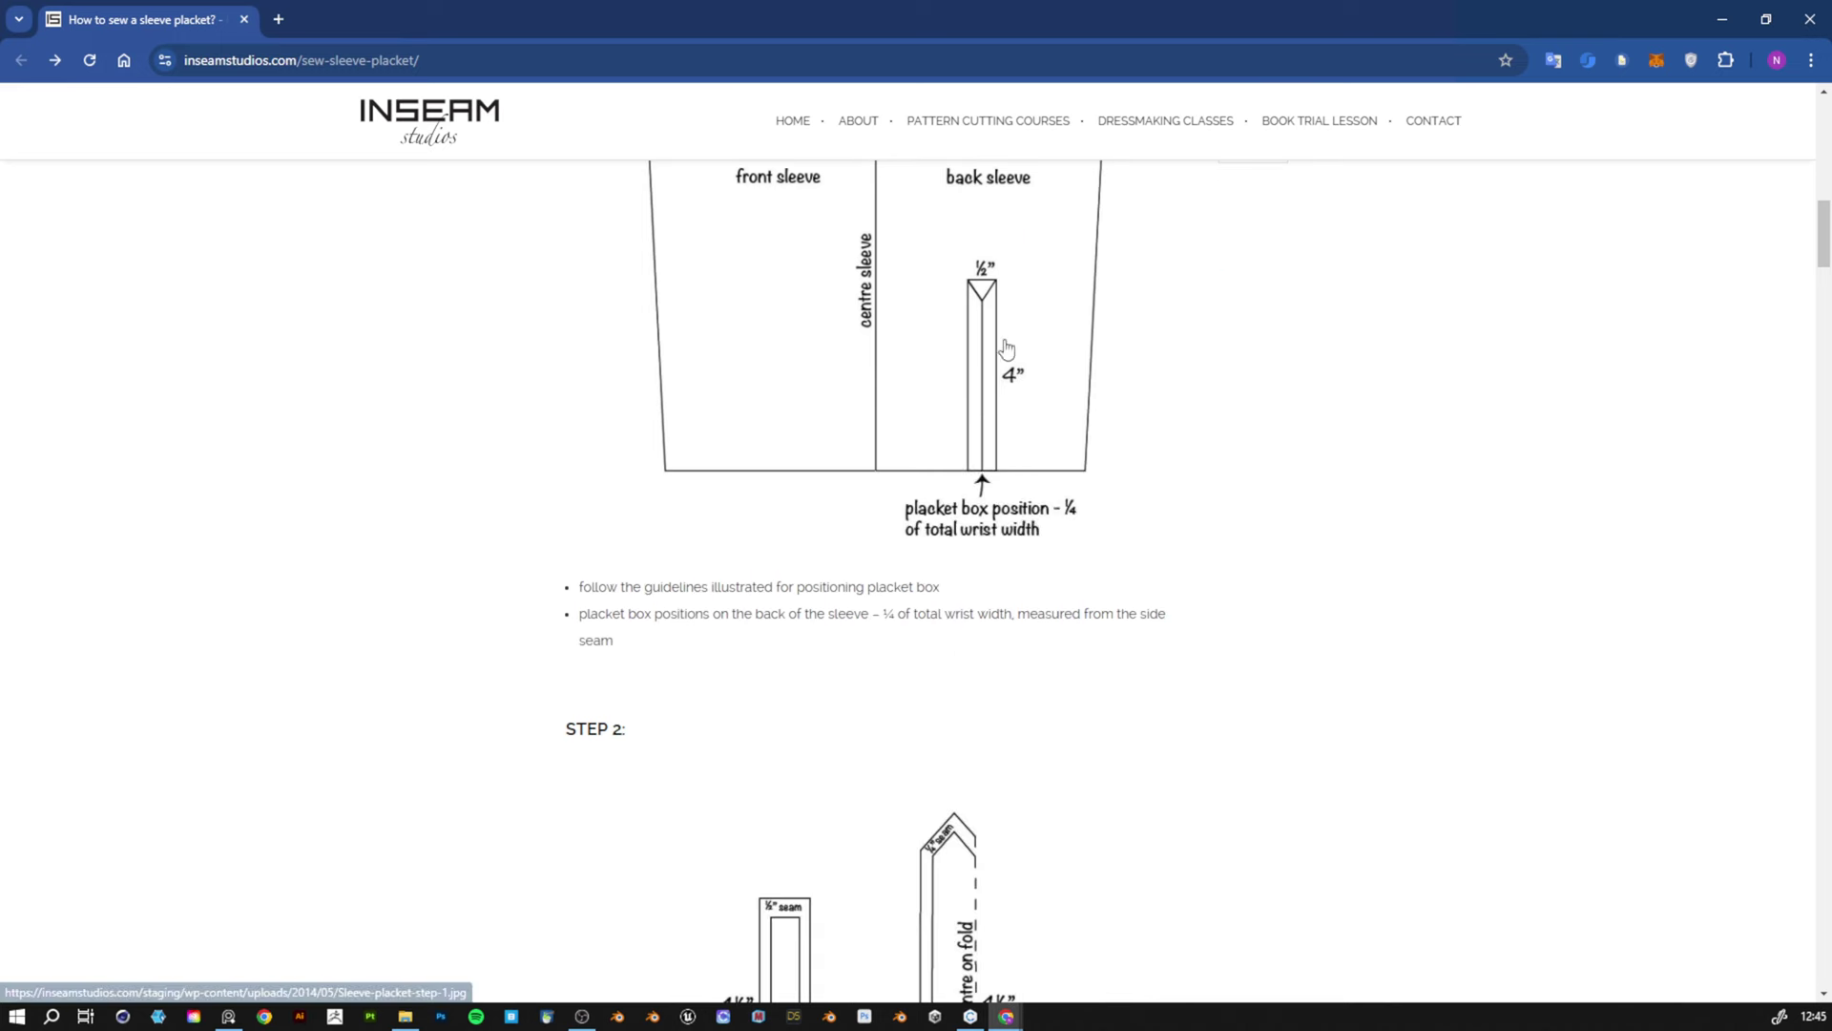
pyautogui.scroll(-3, 993, 630)
pyautogui.scroll(4, 948, 416)
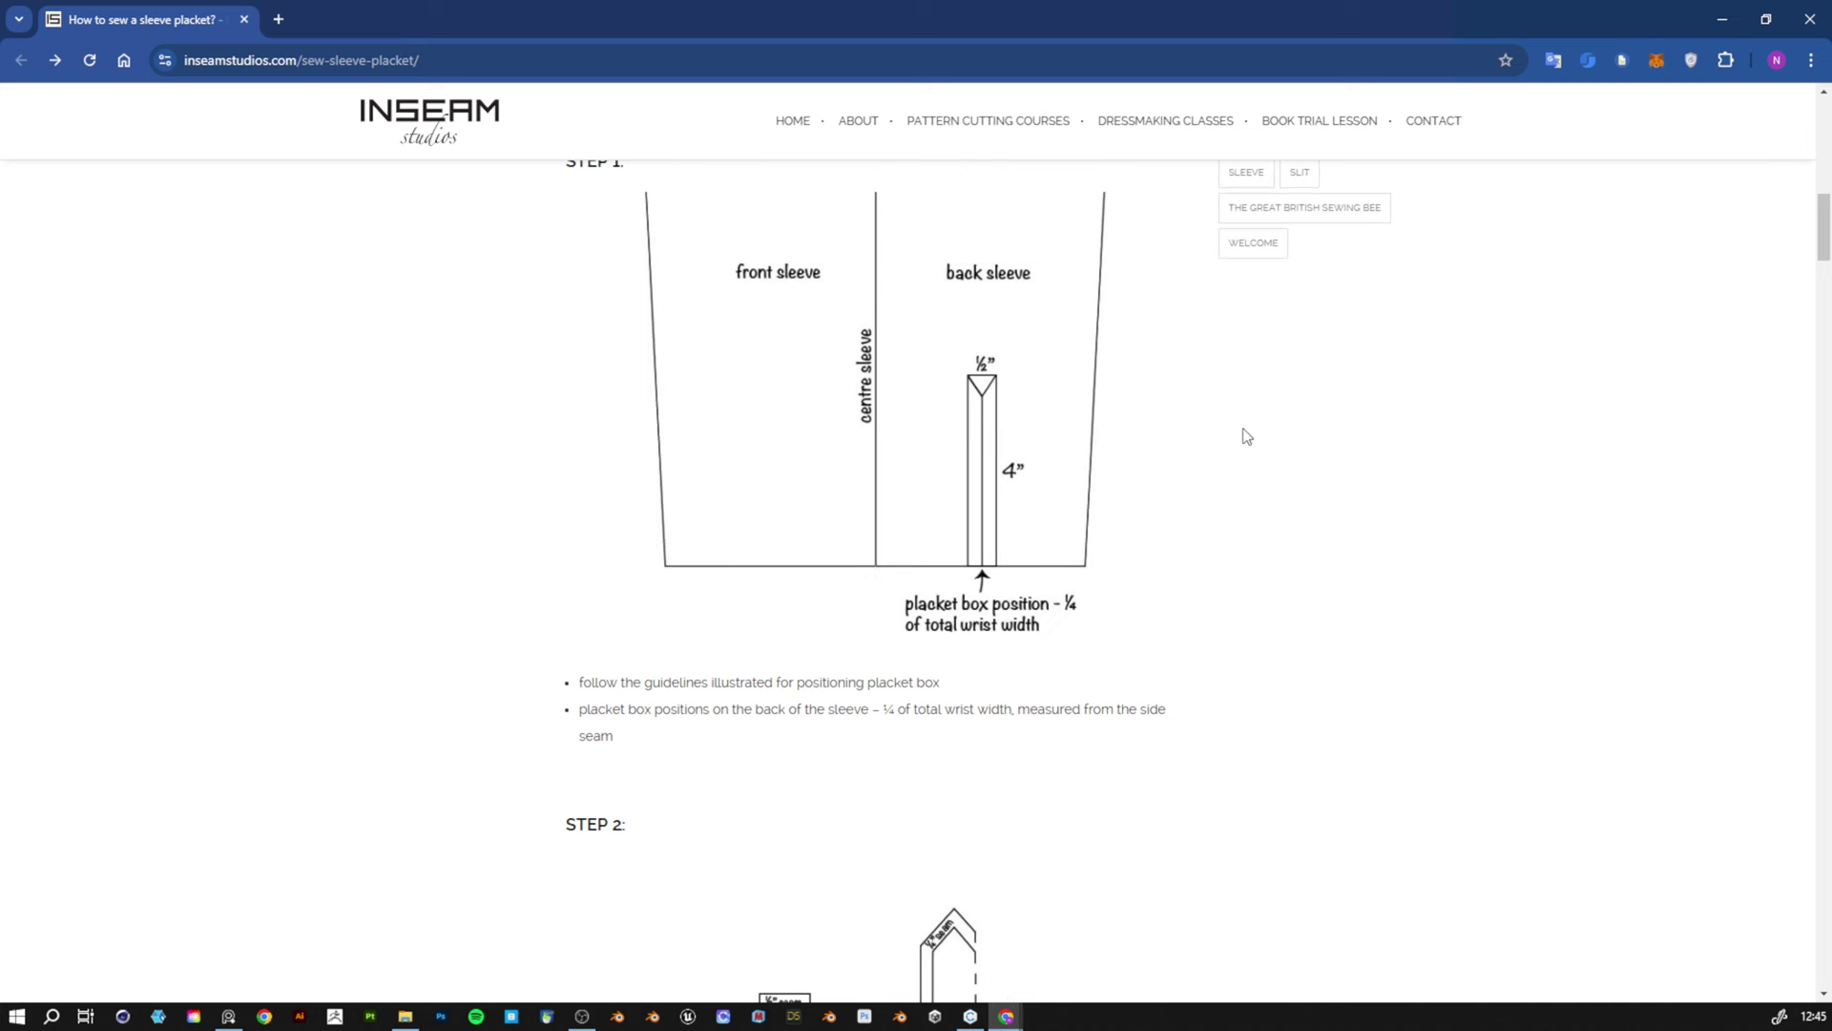
pyautogui.moveTo(1822, 248); pyautogui.dragTo(1475, 19)
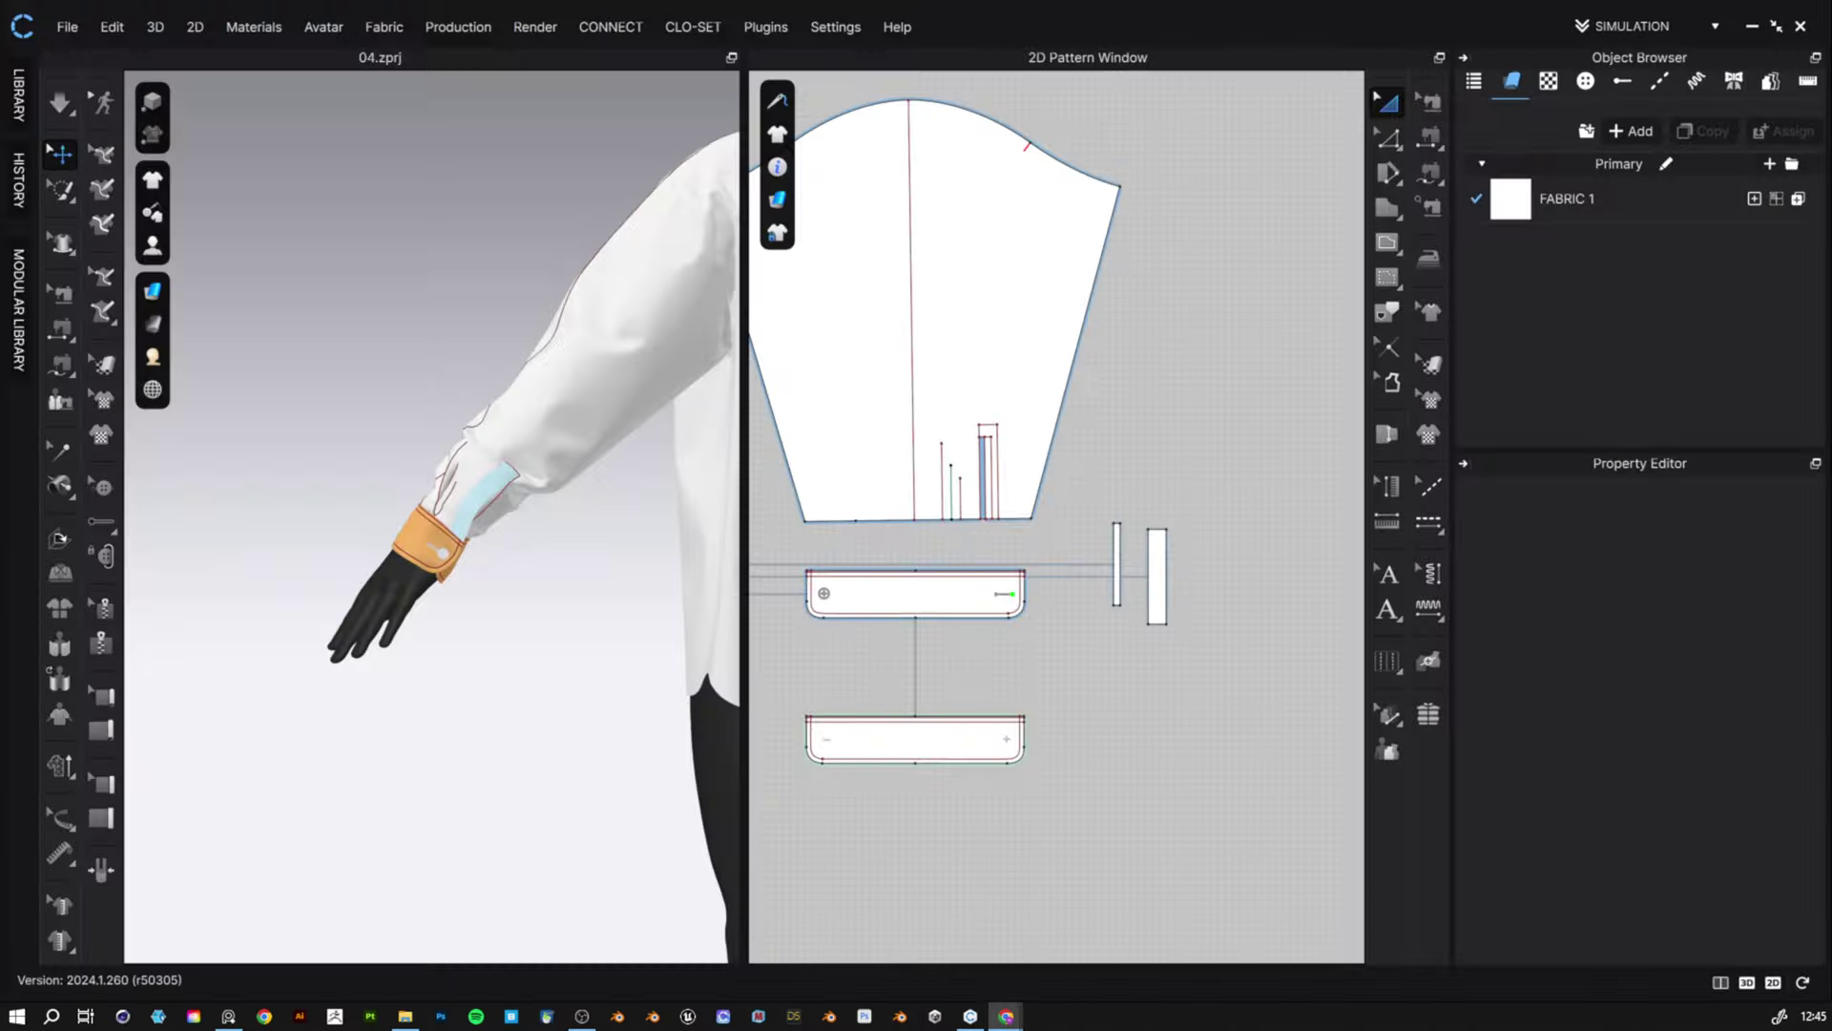
# - Examine the wide sleeve placket strip on both sleeves and its pattern piece beside the narrow strip
pyautogui.scroll(5, 593, 511)
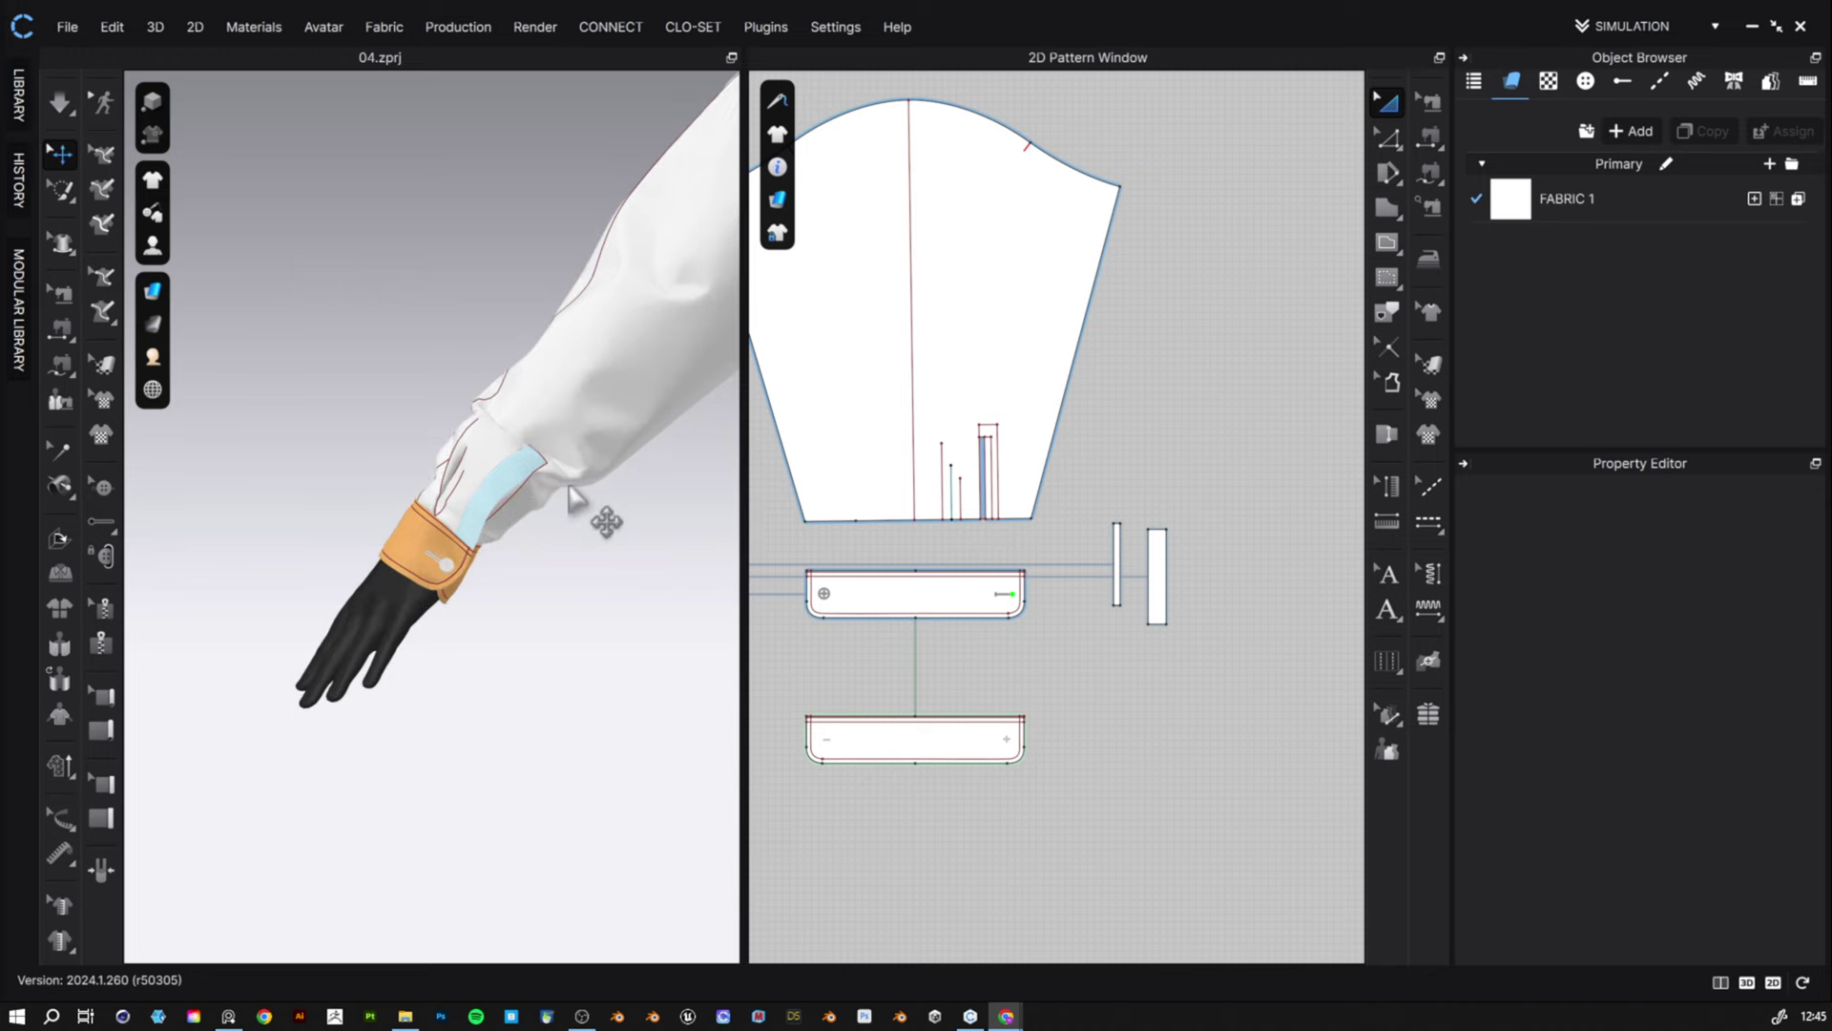
pyautogui.click(542, 475)
pyautogui.moveTo(594, 523); pyautogui.dragTo(558, 532, button='middle')
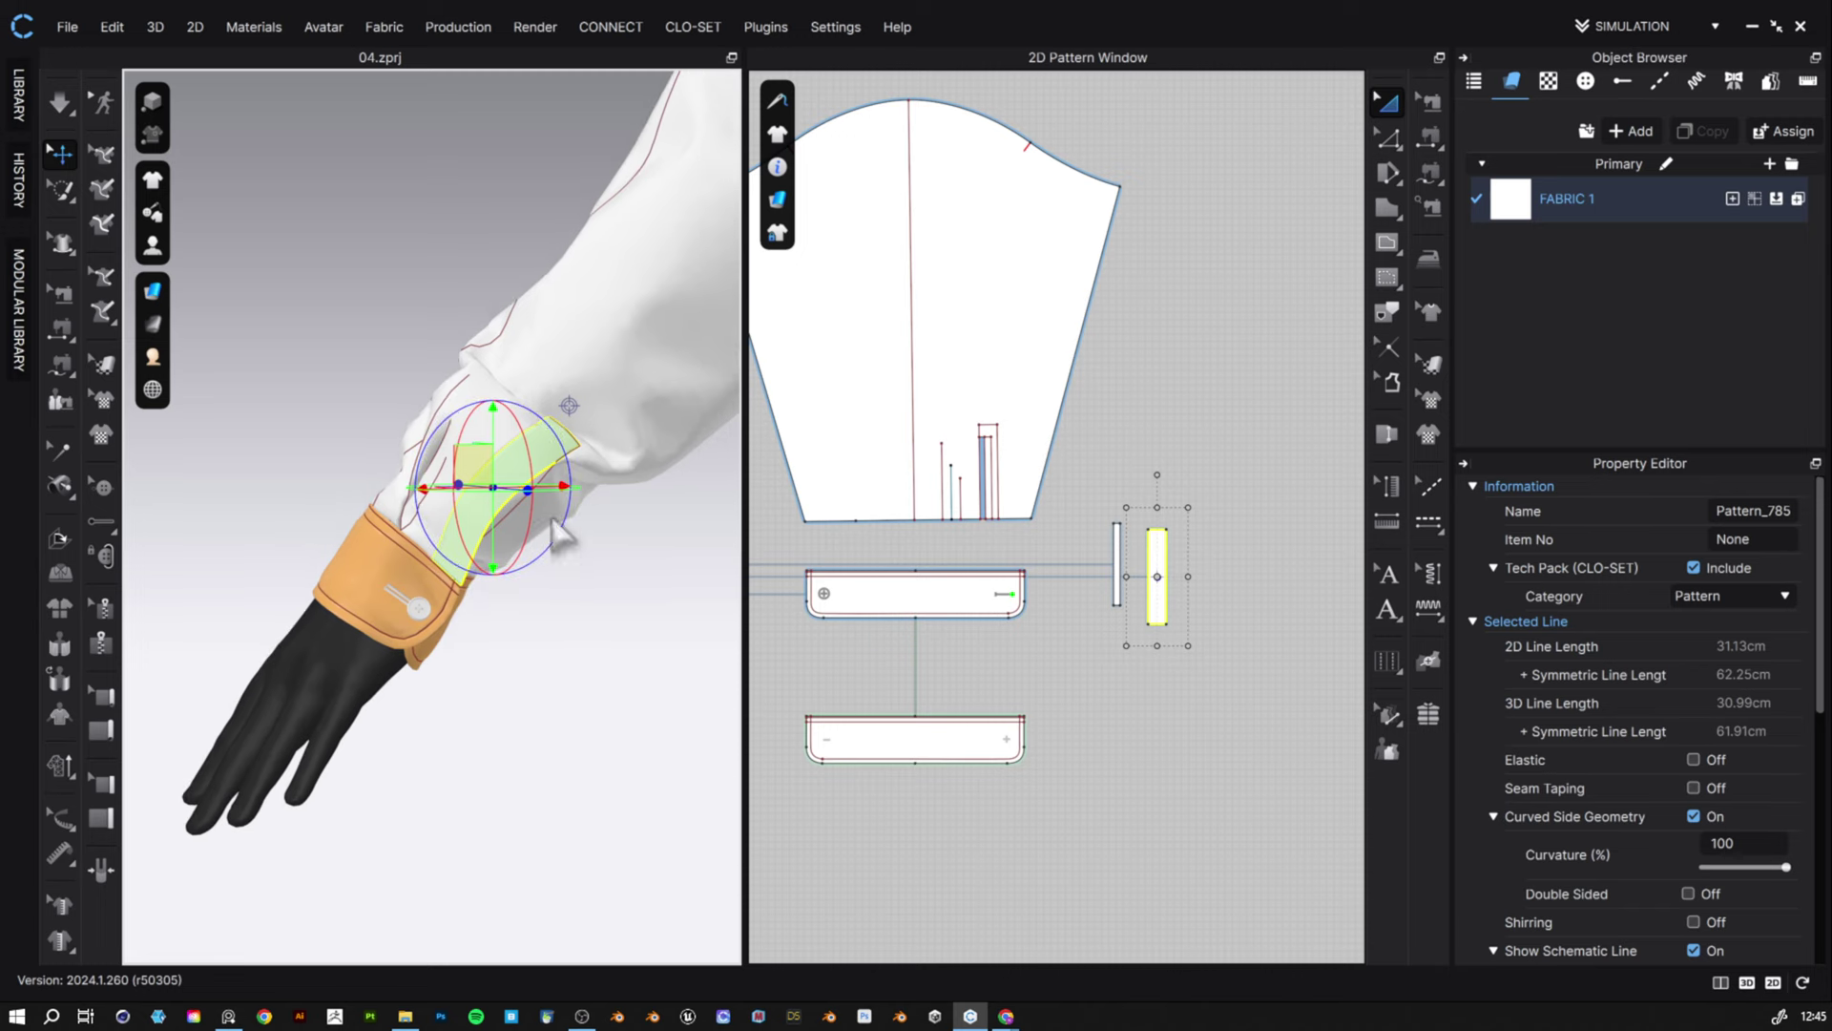
pyautogui.scroll(-6, 631, 541)
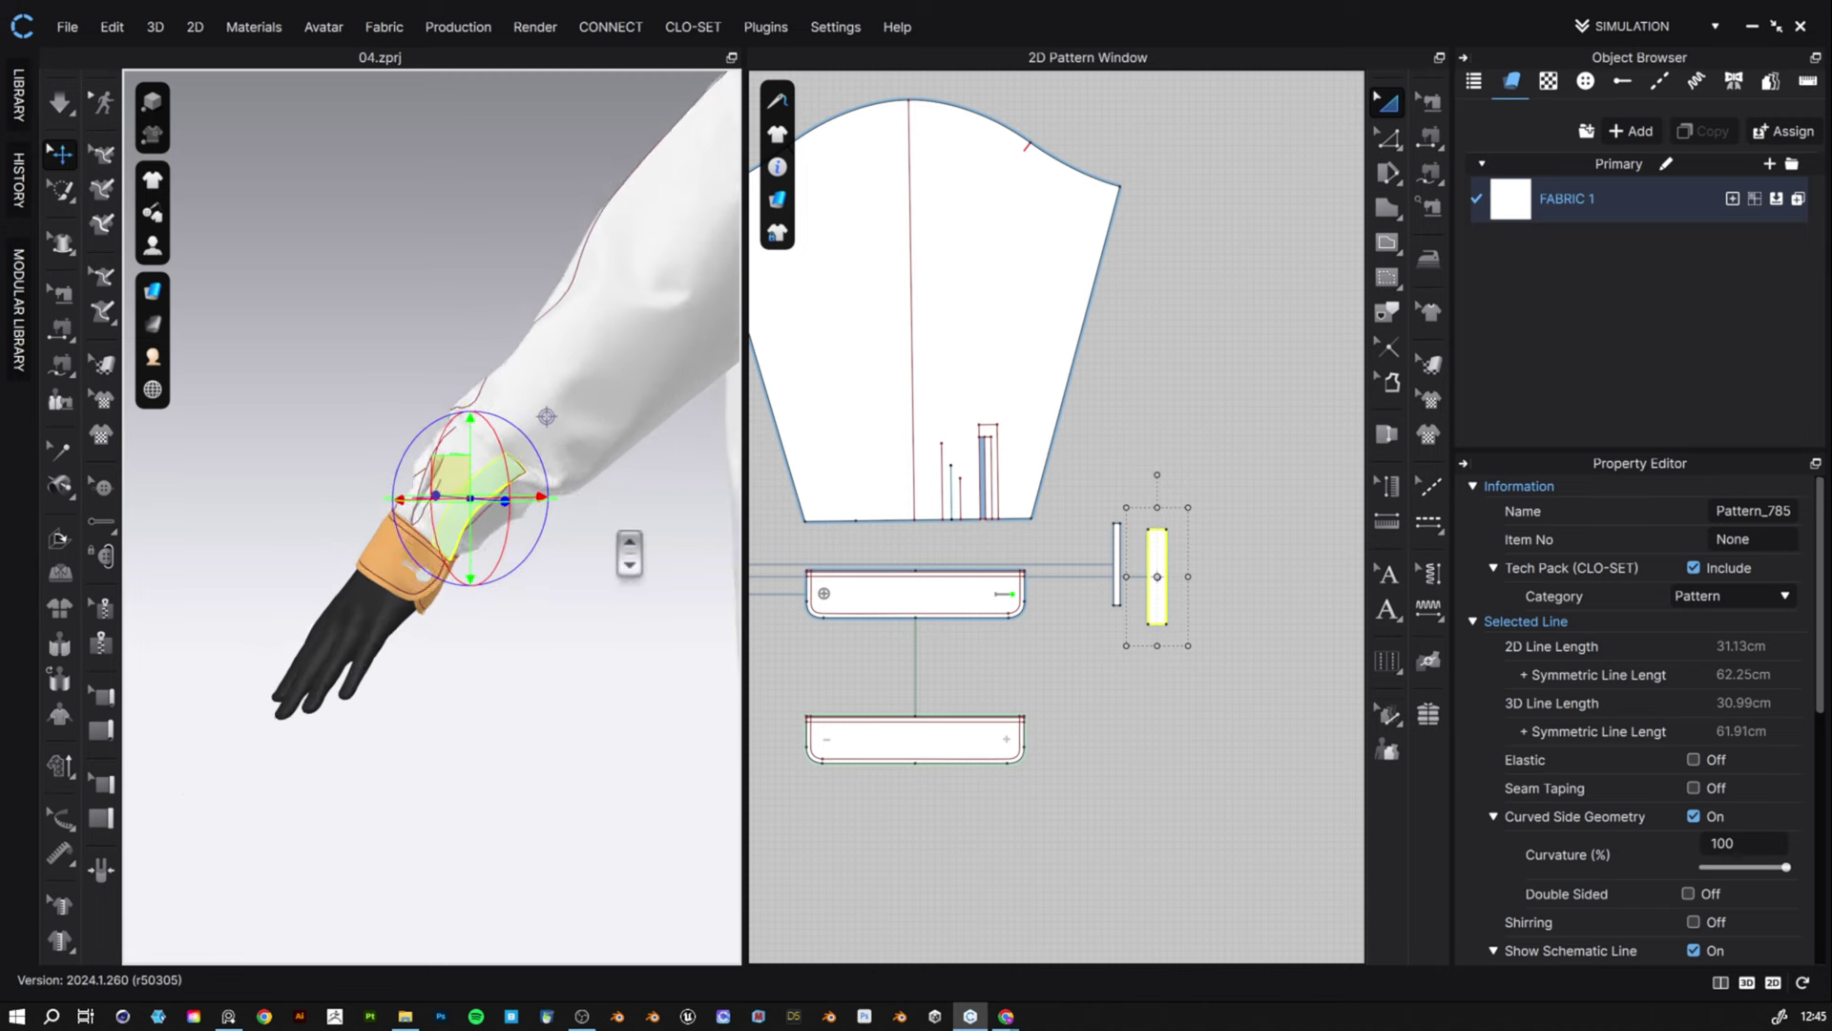
pyautogui.moveTo(641, 542); pyautogui.dragTo(496, 553, button='right')
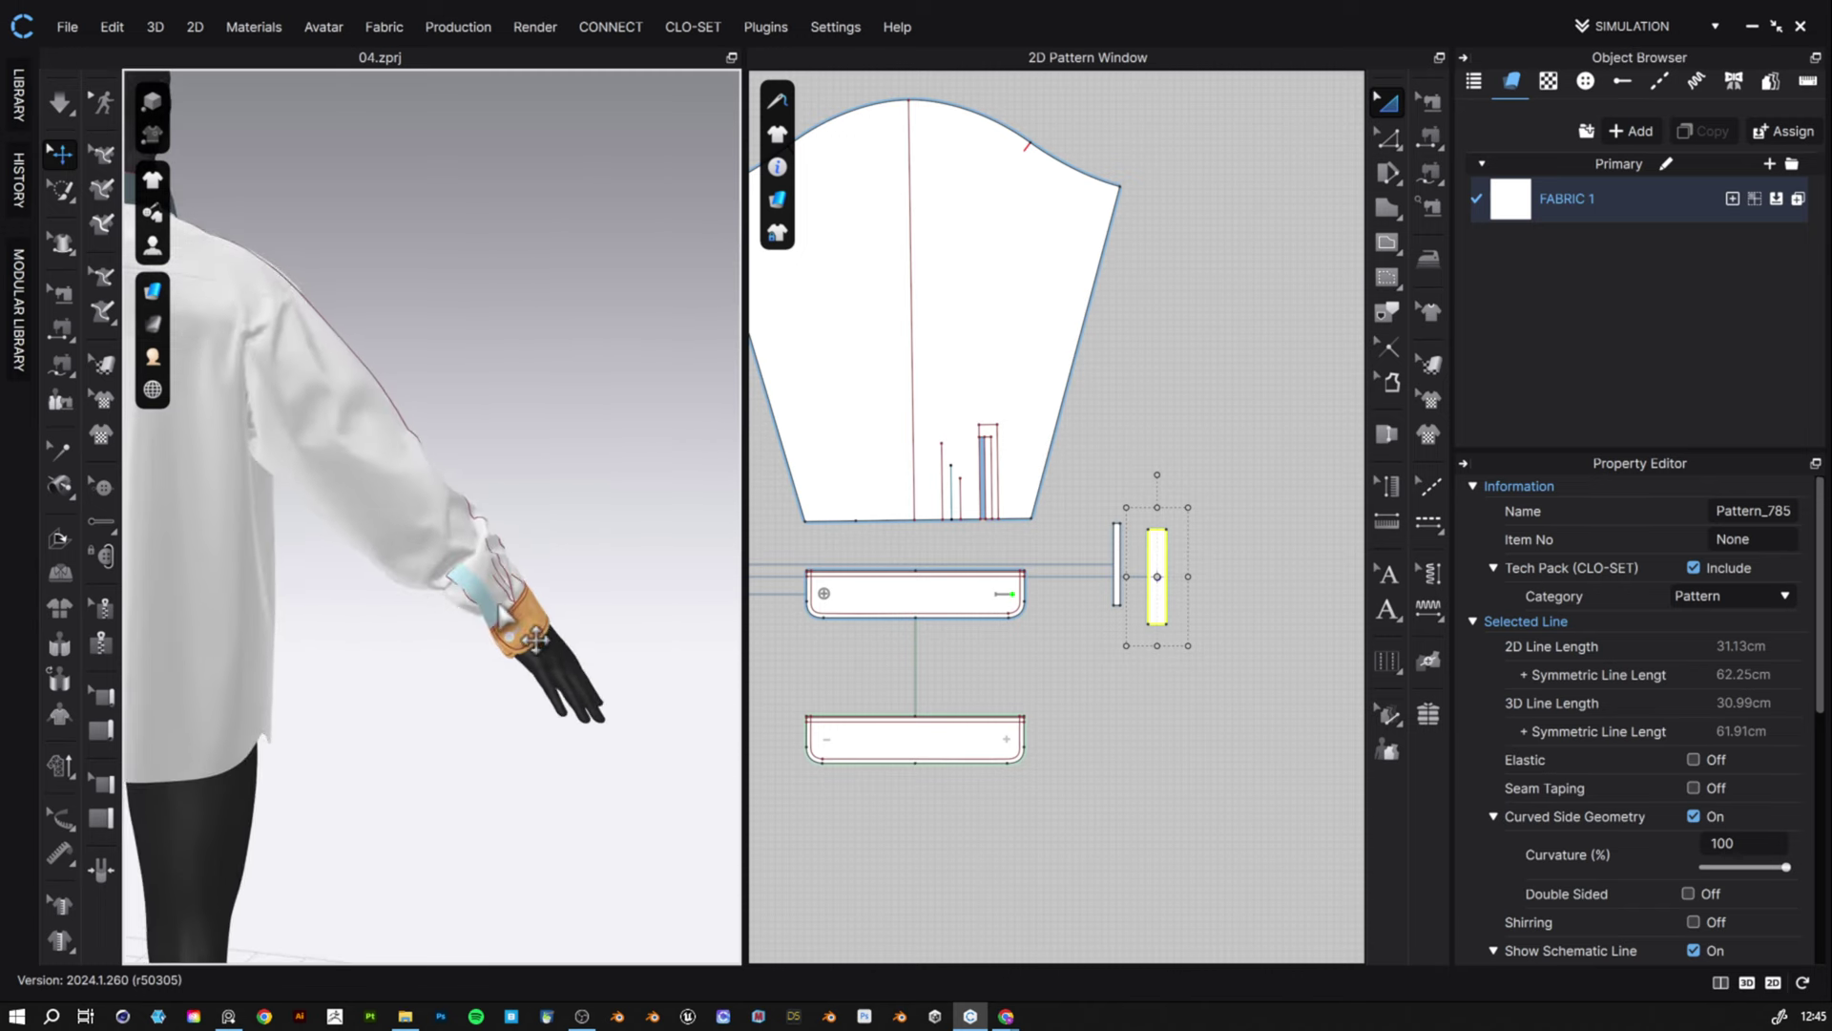
pyautogui.scroll(-6, 1038, 680)
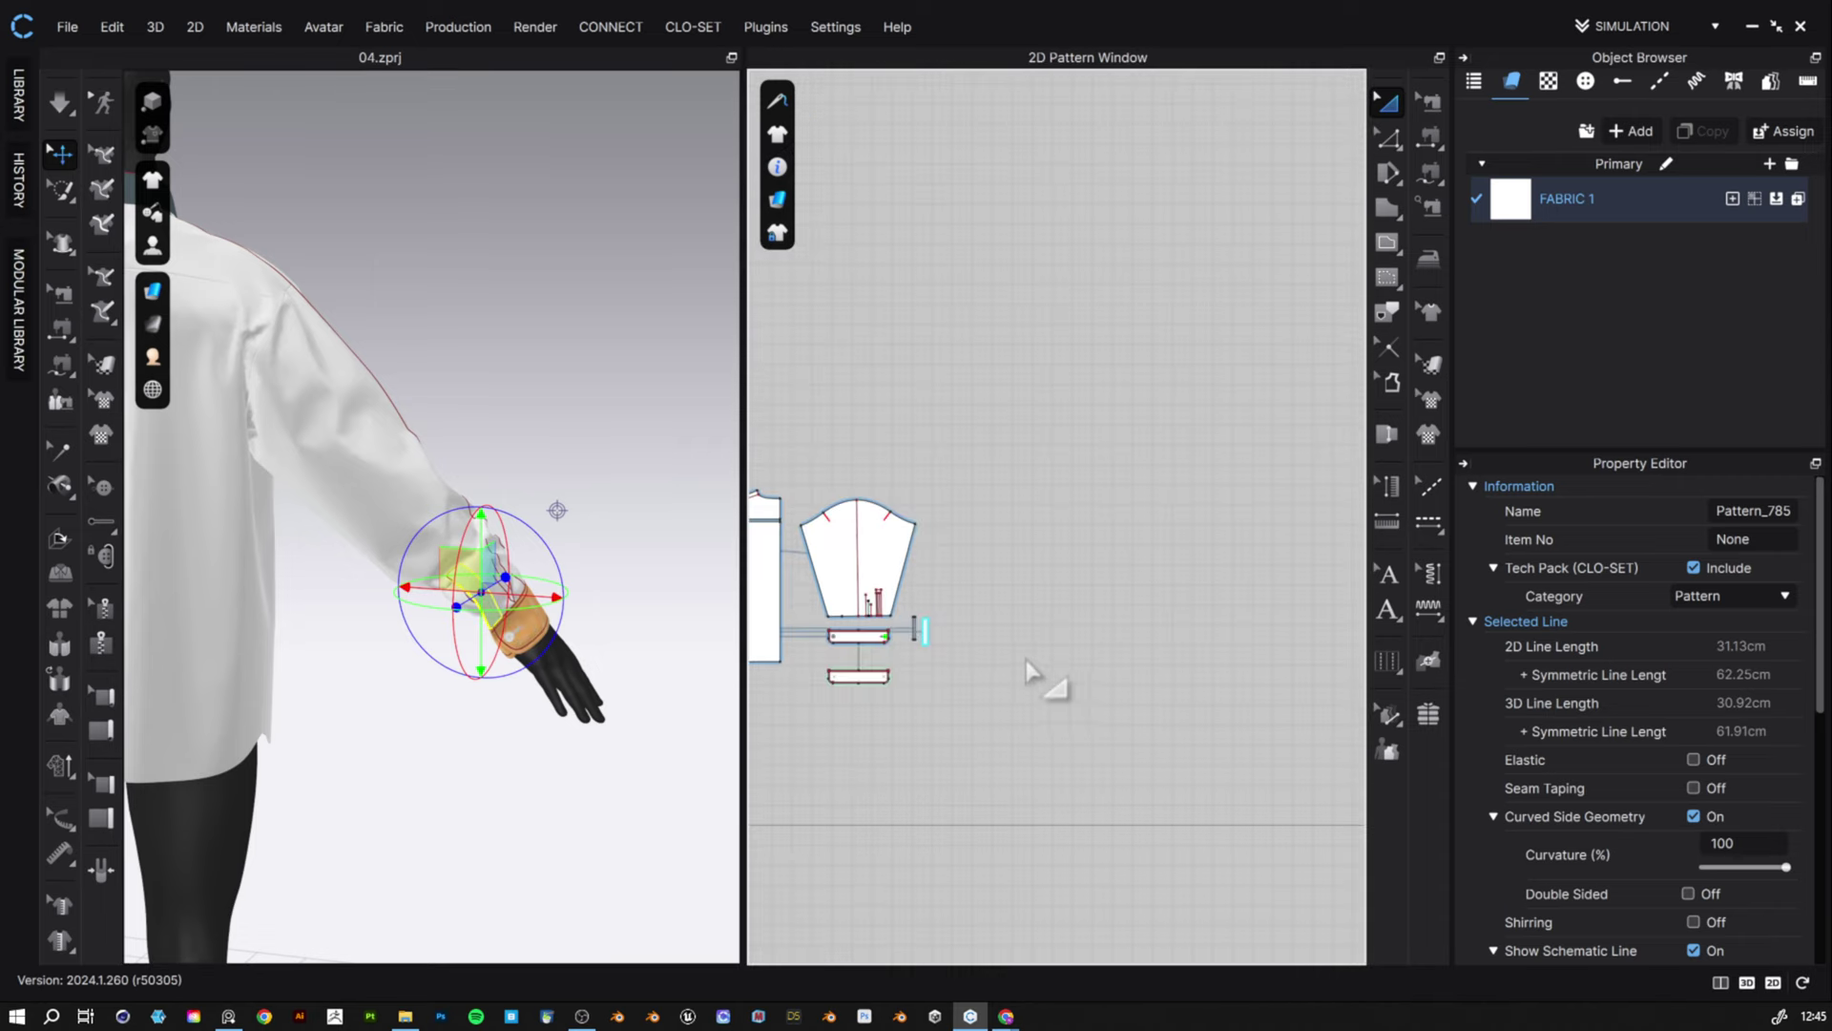
pyautogui.scroll(12, 1006, 615)
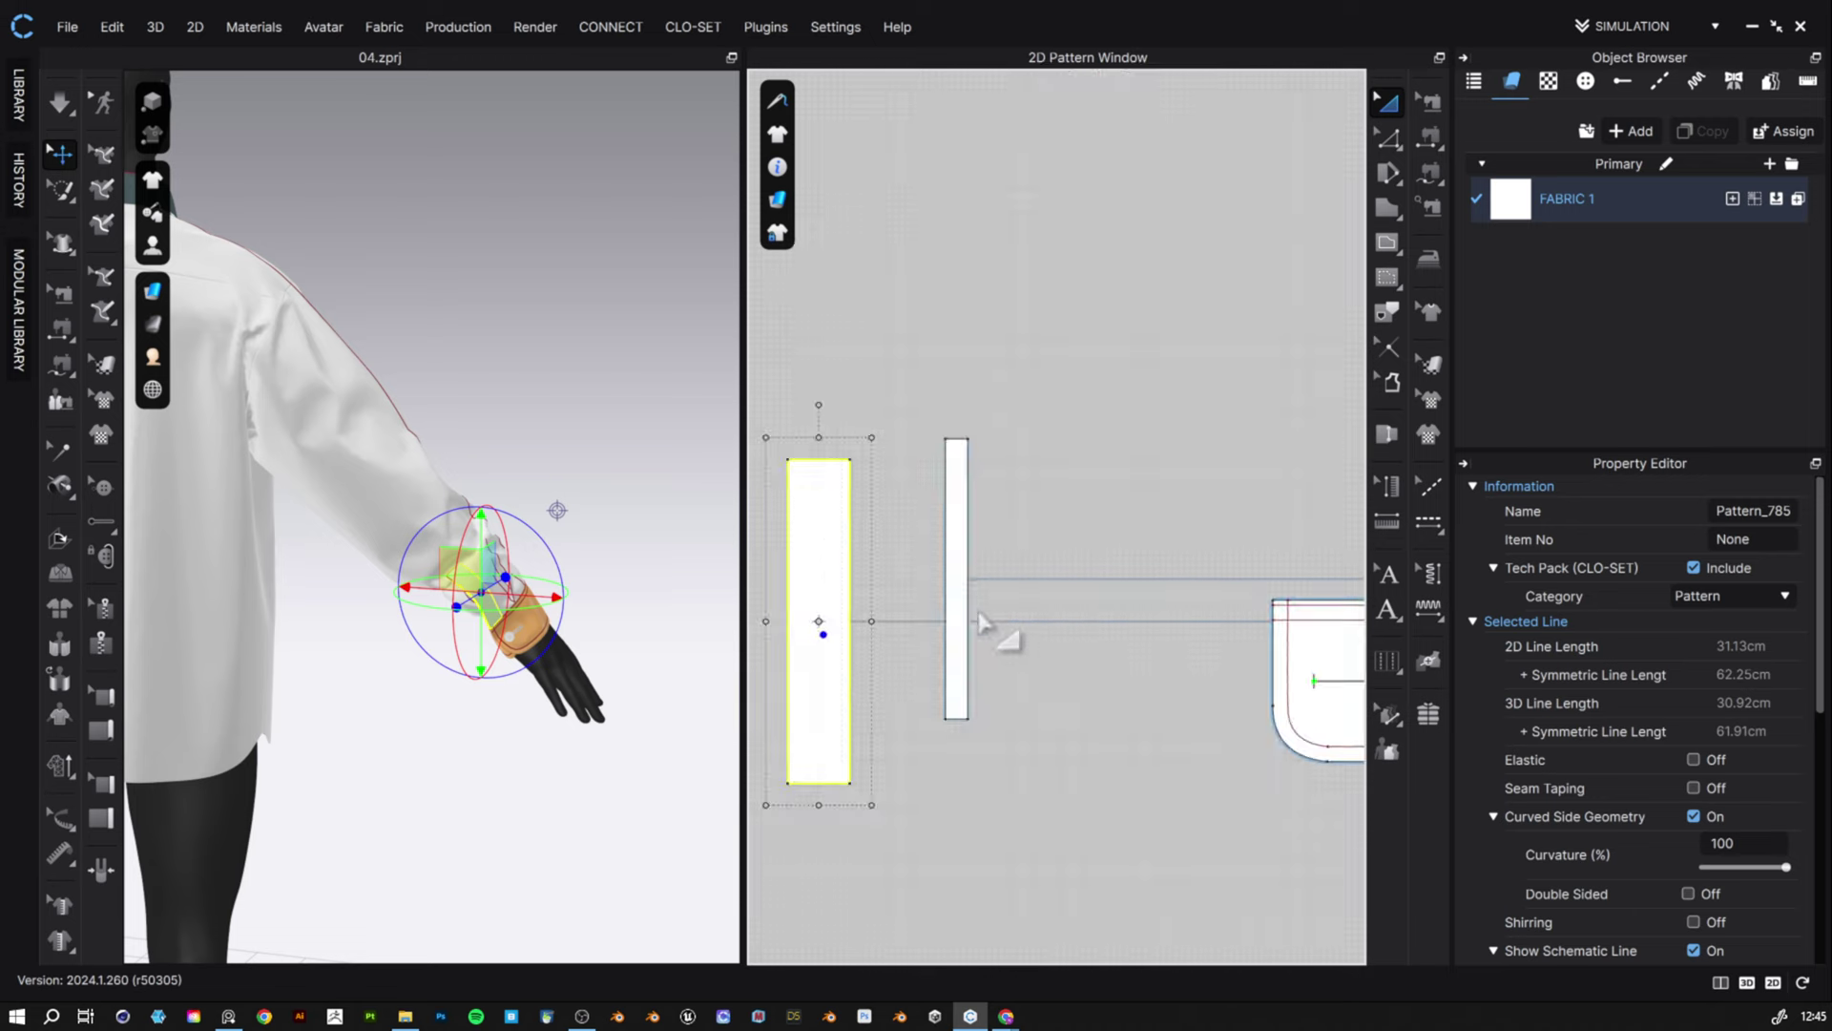
pyautogui.scroll(-5, 1030, 580)
pyautogui.moveTo(1069, 597); pyautogui.dragTo(1109, 684, button='middle')
pyautogui.moveTo(610, 578); pyautogui.dragTo(534, 577, button='right')
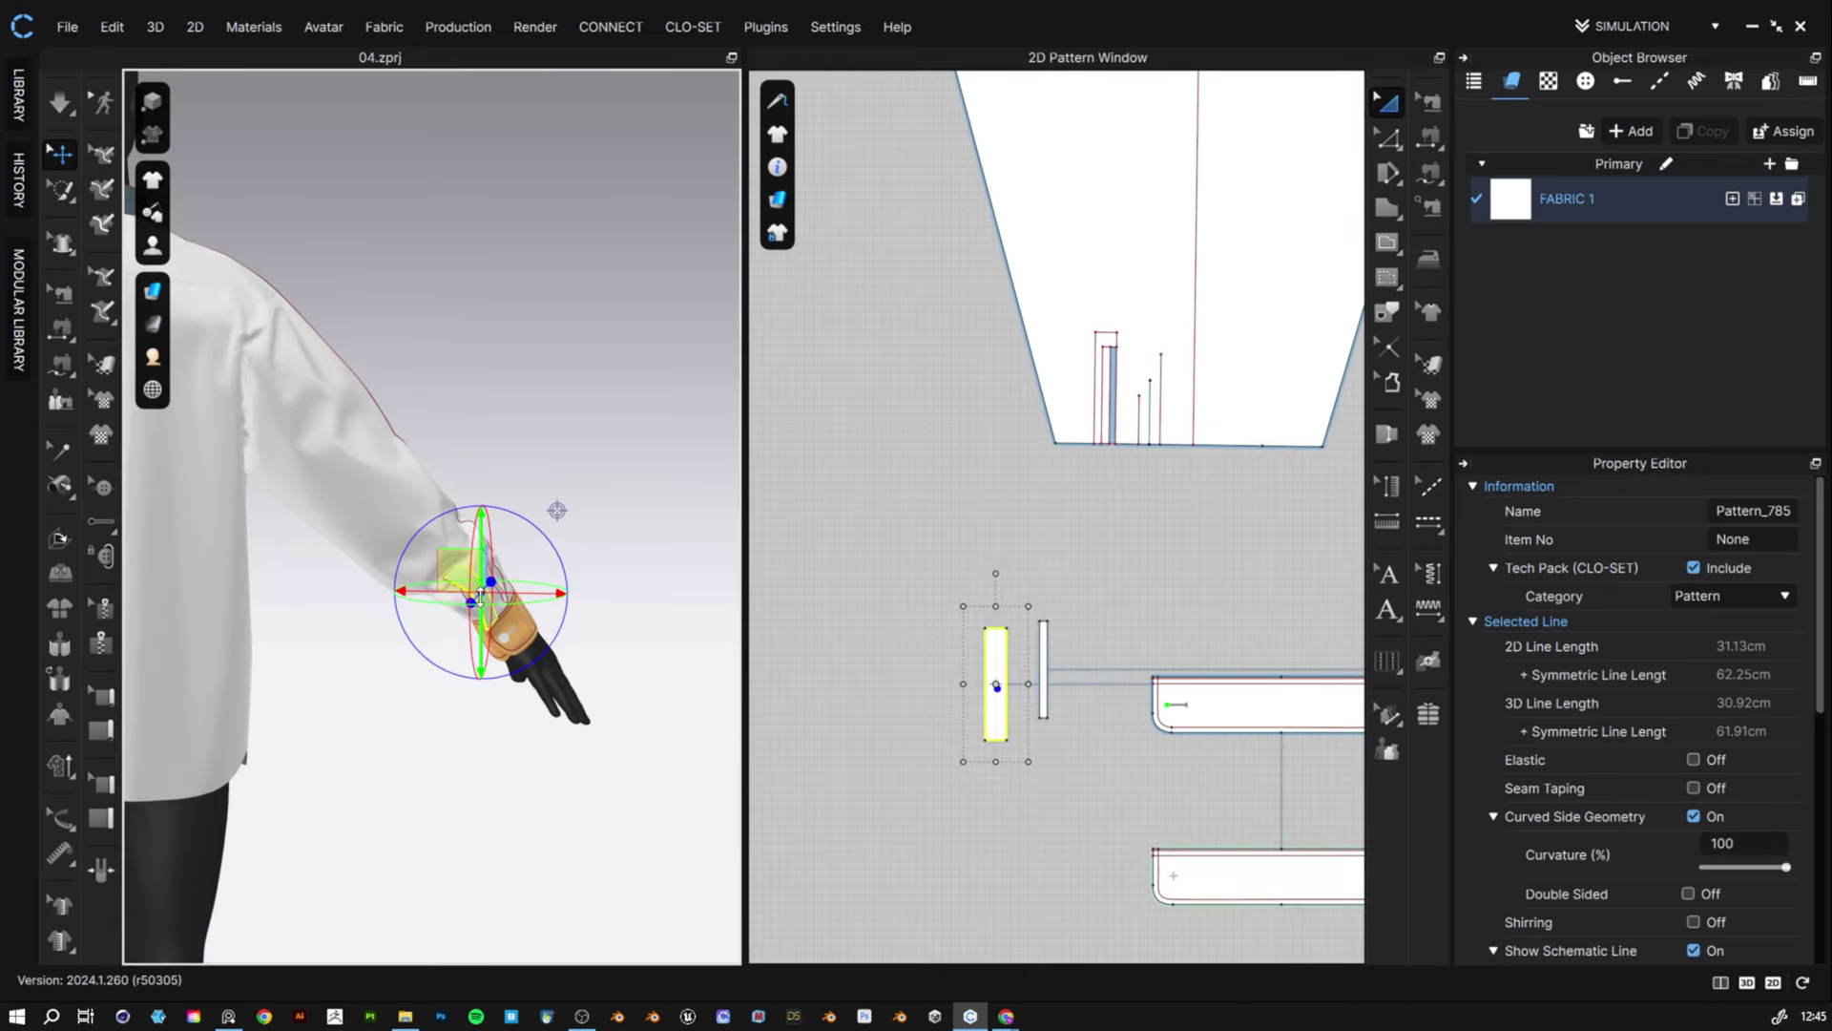
pyautogui.scroll(5, 496, 573)
pyautogui.click(672, 498)
pyautogui.click(533, 691)
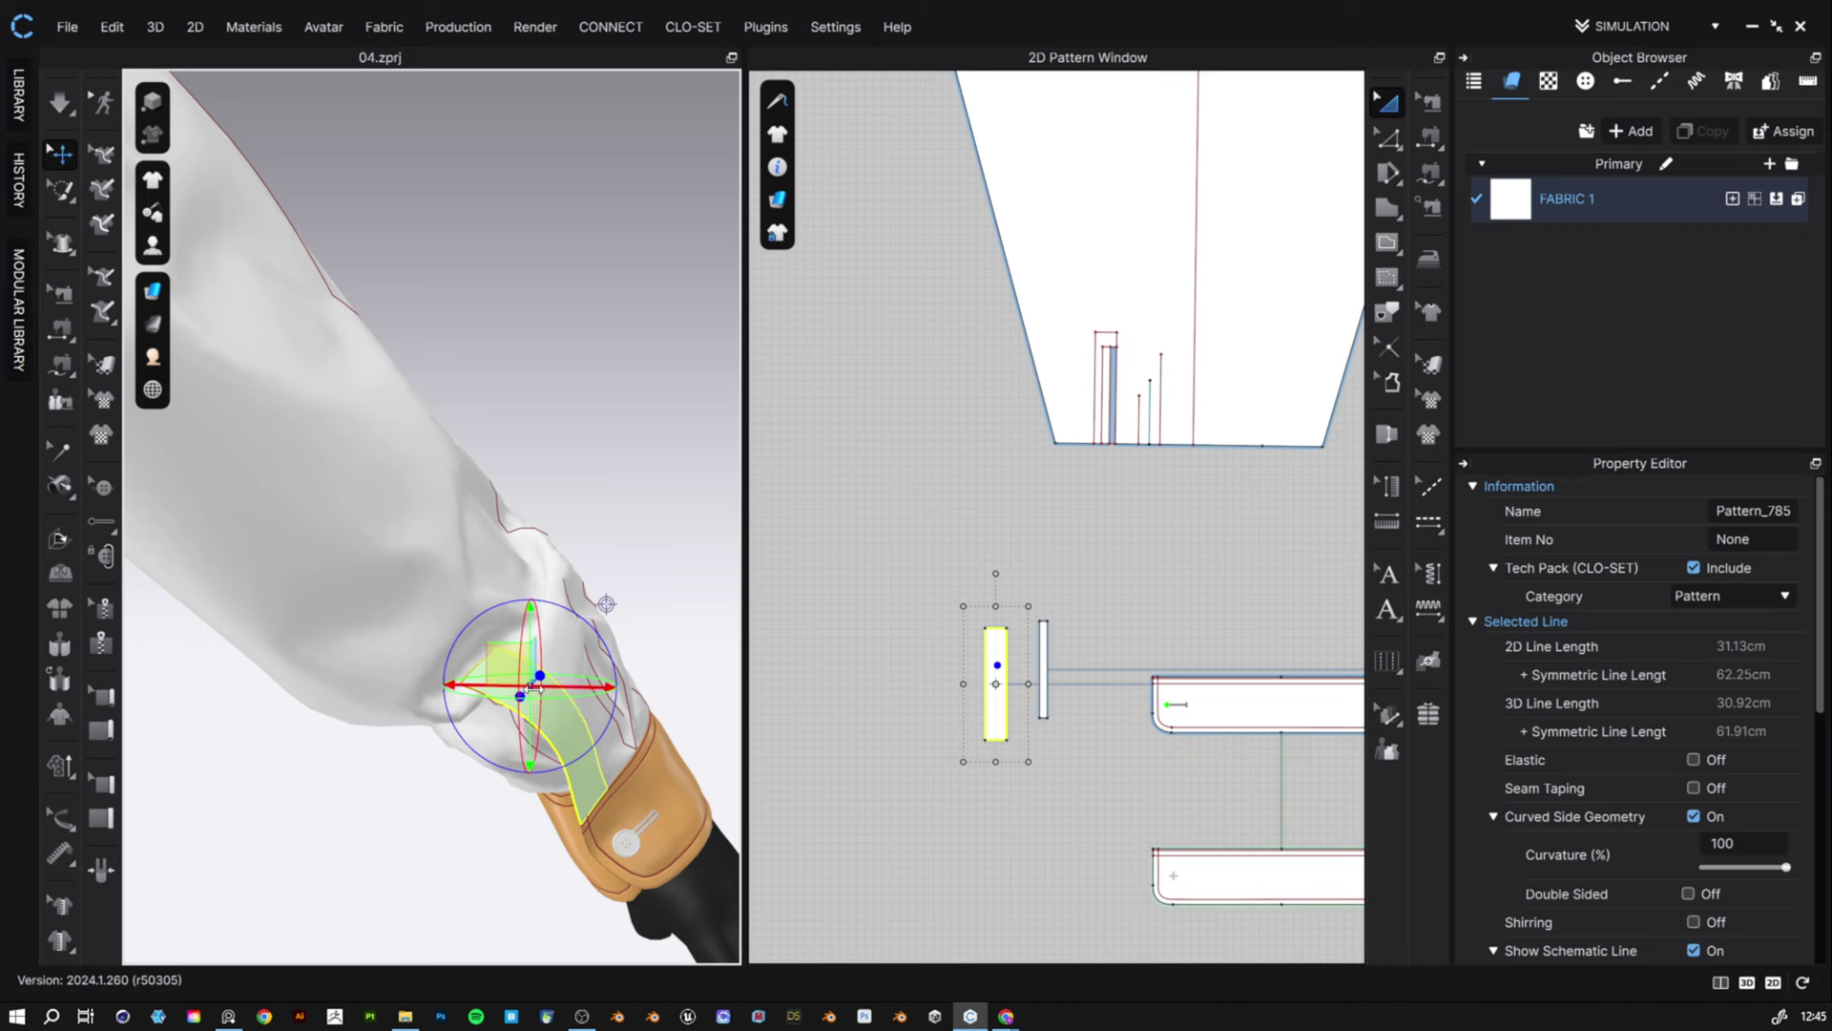
pyautogui.moveTo(534, 685); pyautogui.dragTo(687, 809, button='right')
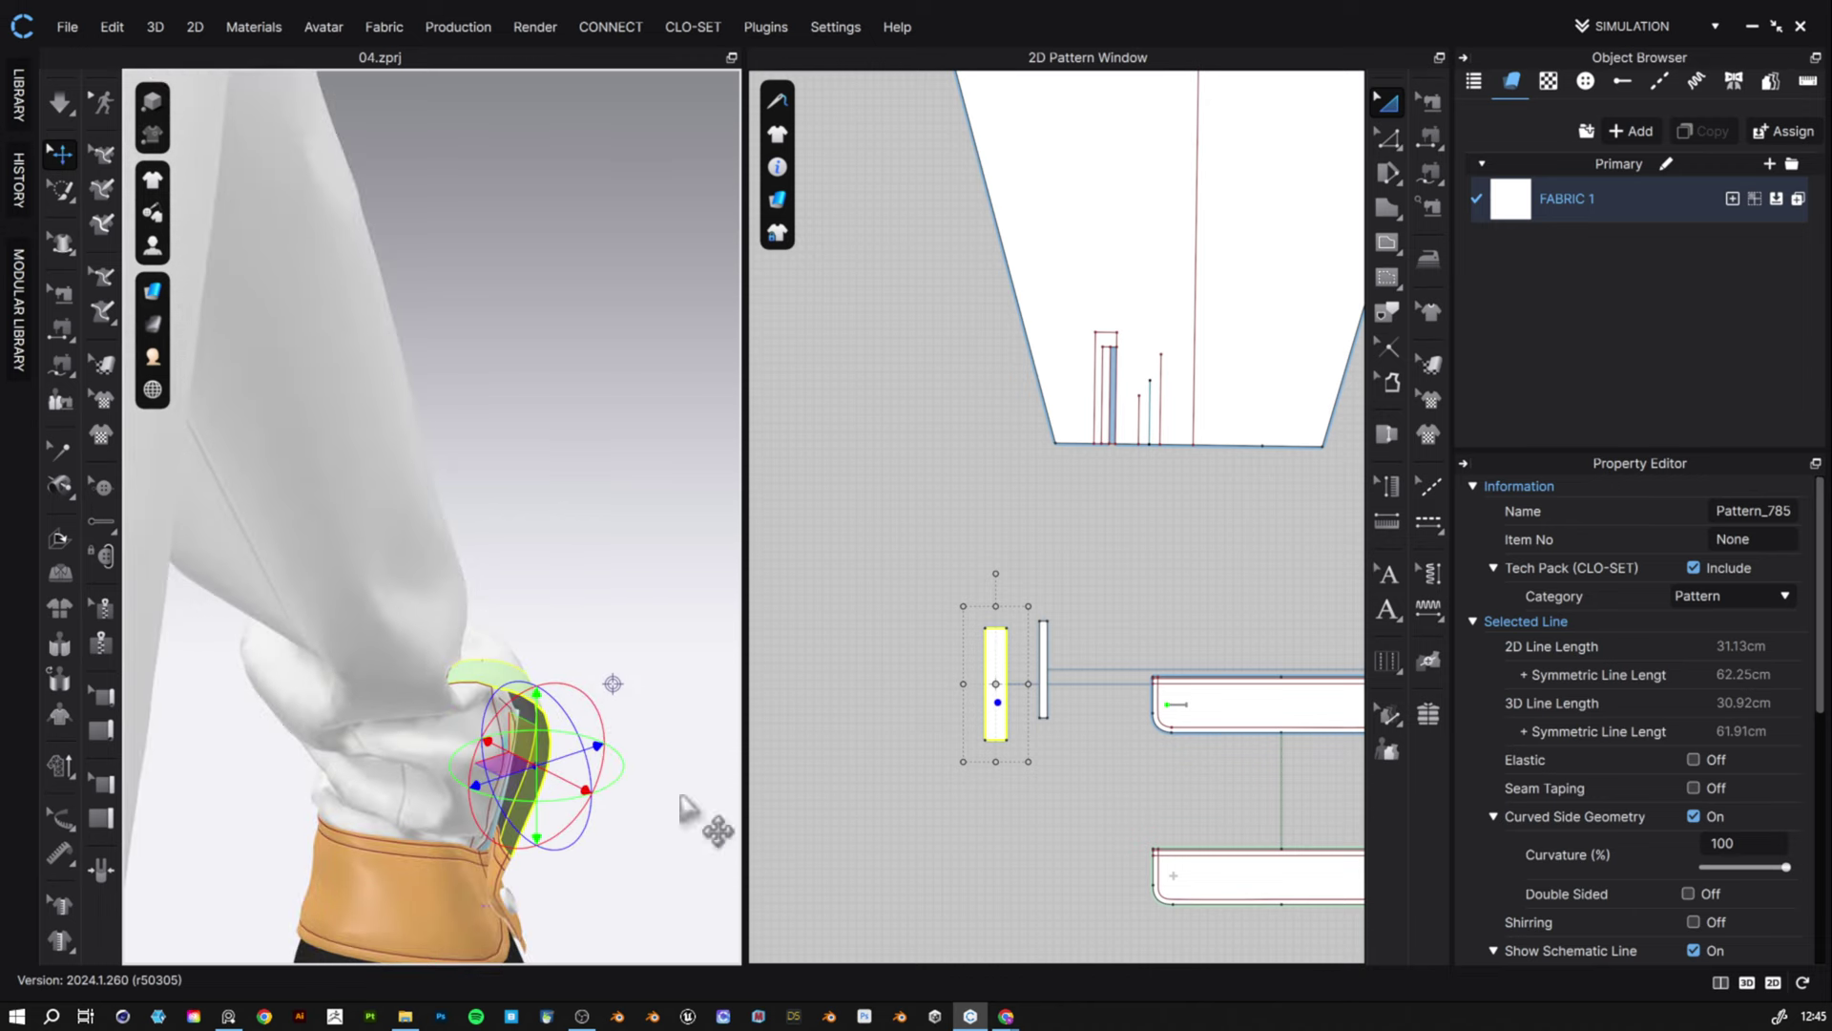
pyautogui.moveTo(467, 750); pyautogui.dragTo(668, 697, button='right')
pyautogui.scroll(5, 982, 695)
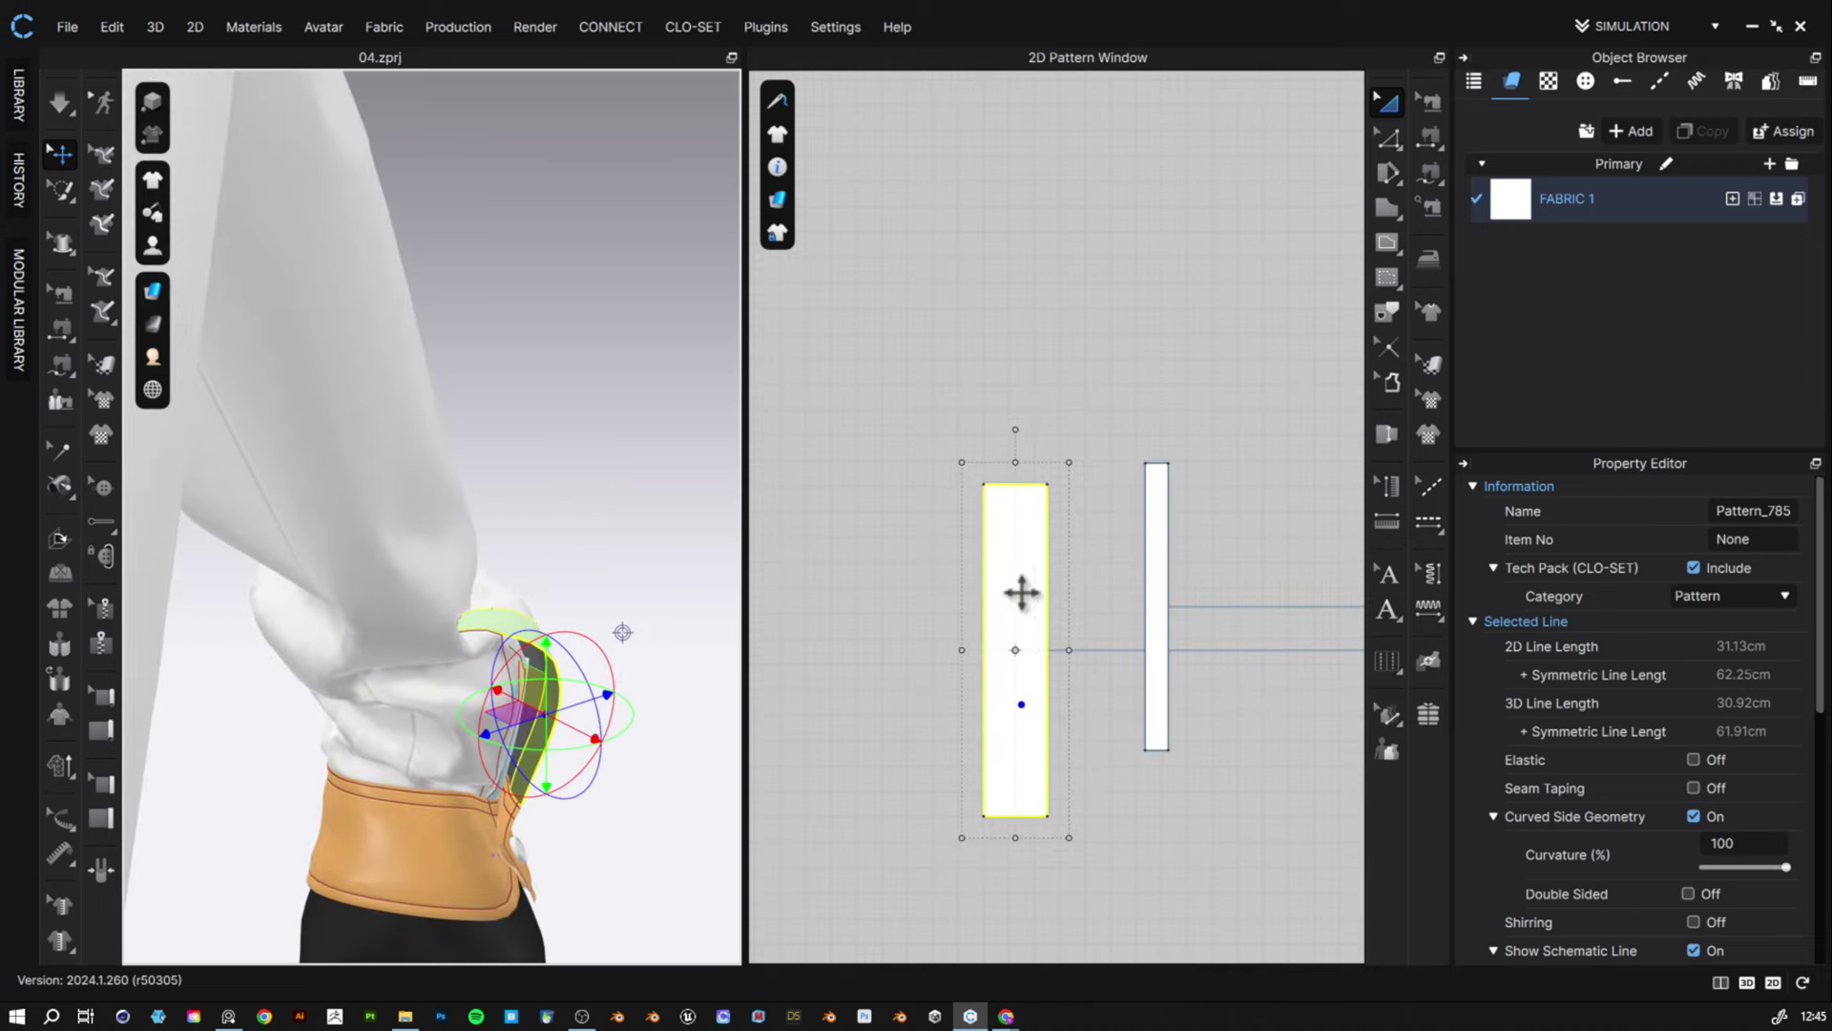
pyautogui.rightClick(1027, 584)
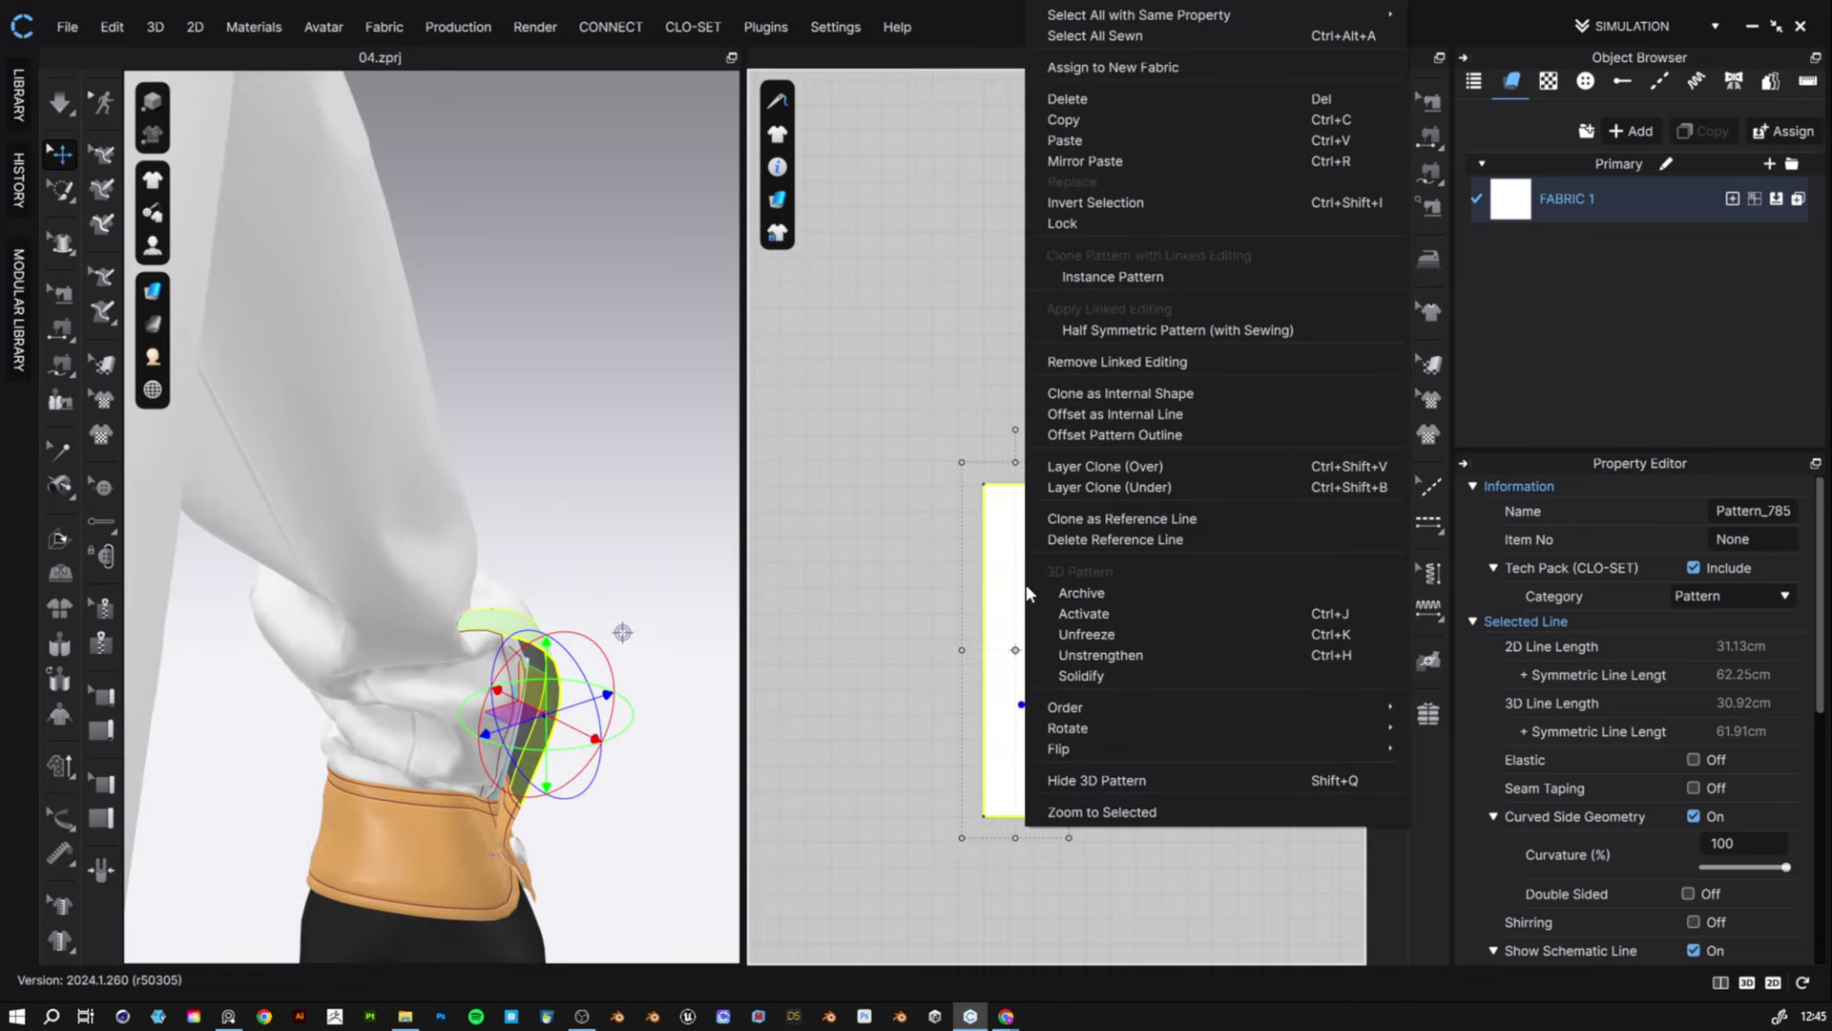
pyautogui.click(845, 558)
# - Select the wide placket strips of both sleeves, create a Layer Clone (Over), and place the clone directly above the original strip in 2D
pyautogui.click(540, 649)
pyautogui.scroll(-8, 572, 592)
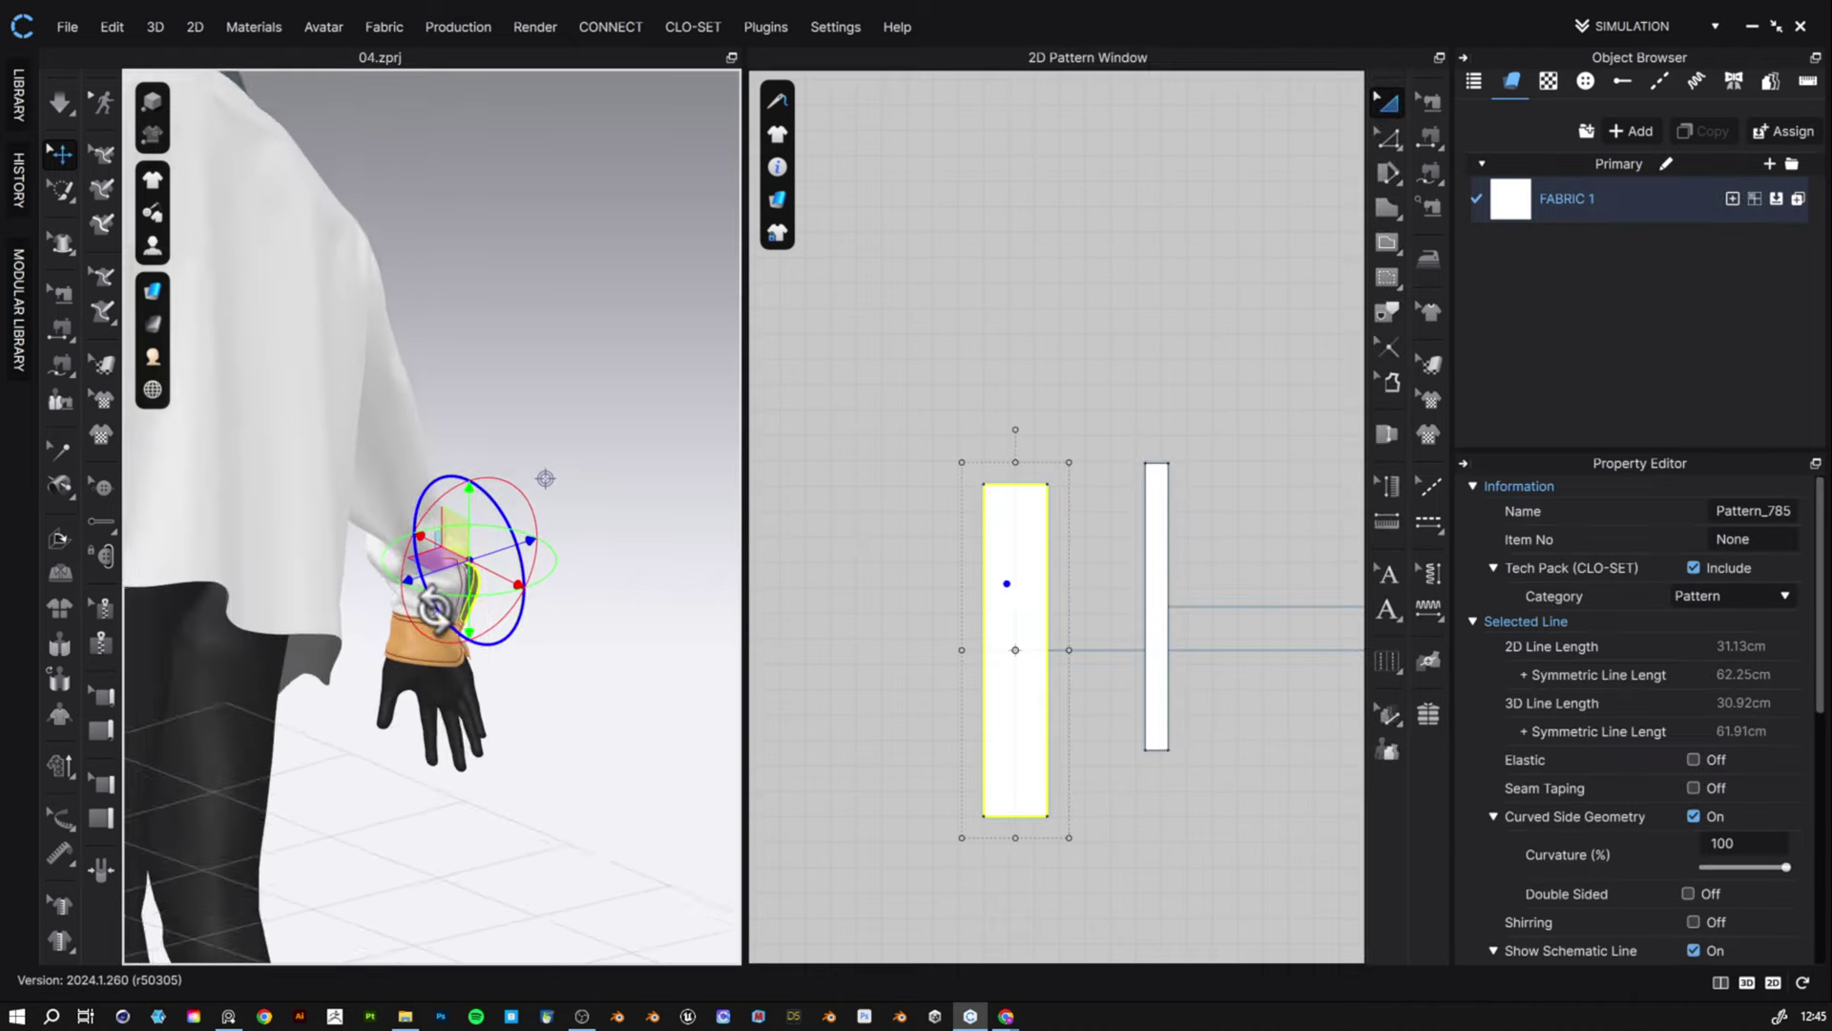
pyautogui.moveTo(413, 501); pyautogui.dragTo(370, 536, button='right')
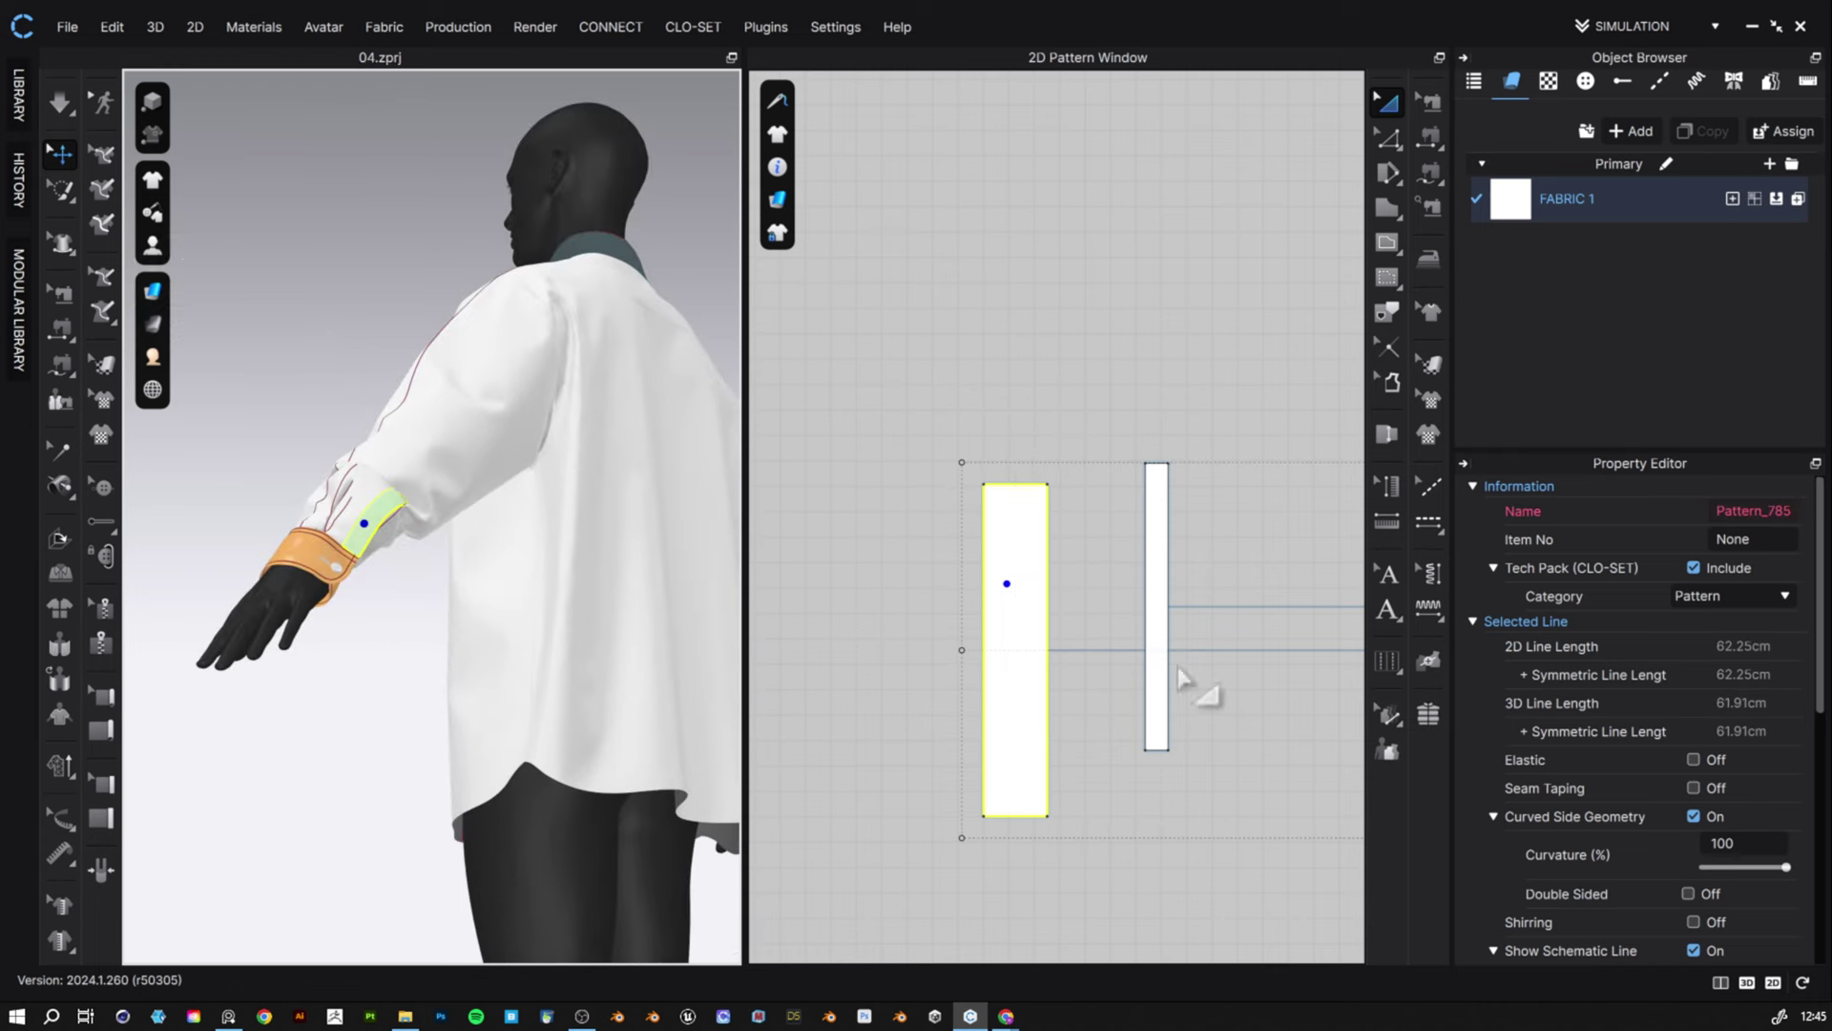
pyautogui.rightClick(1012, 595)
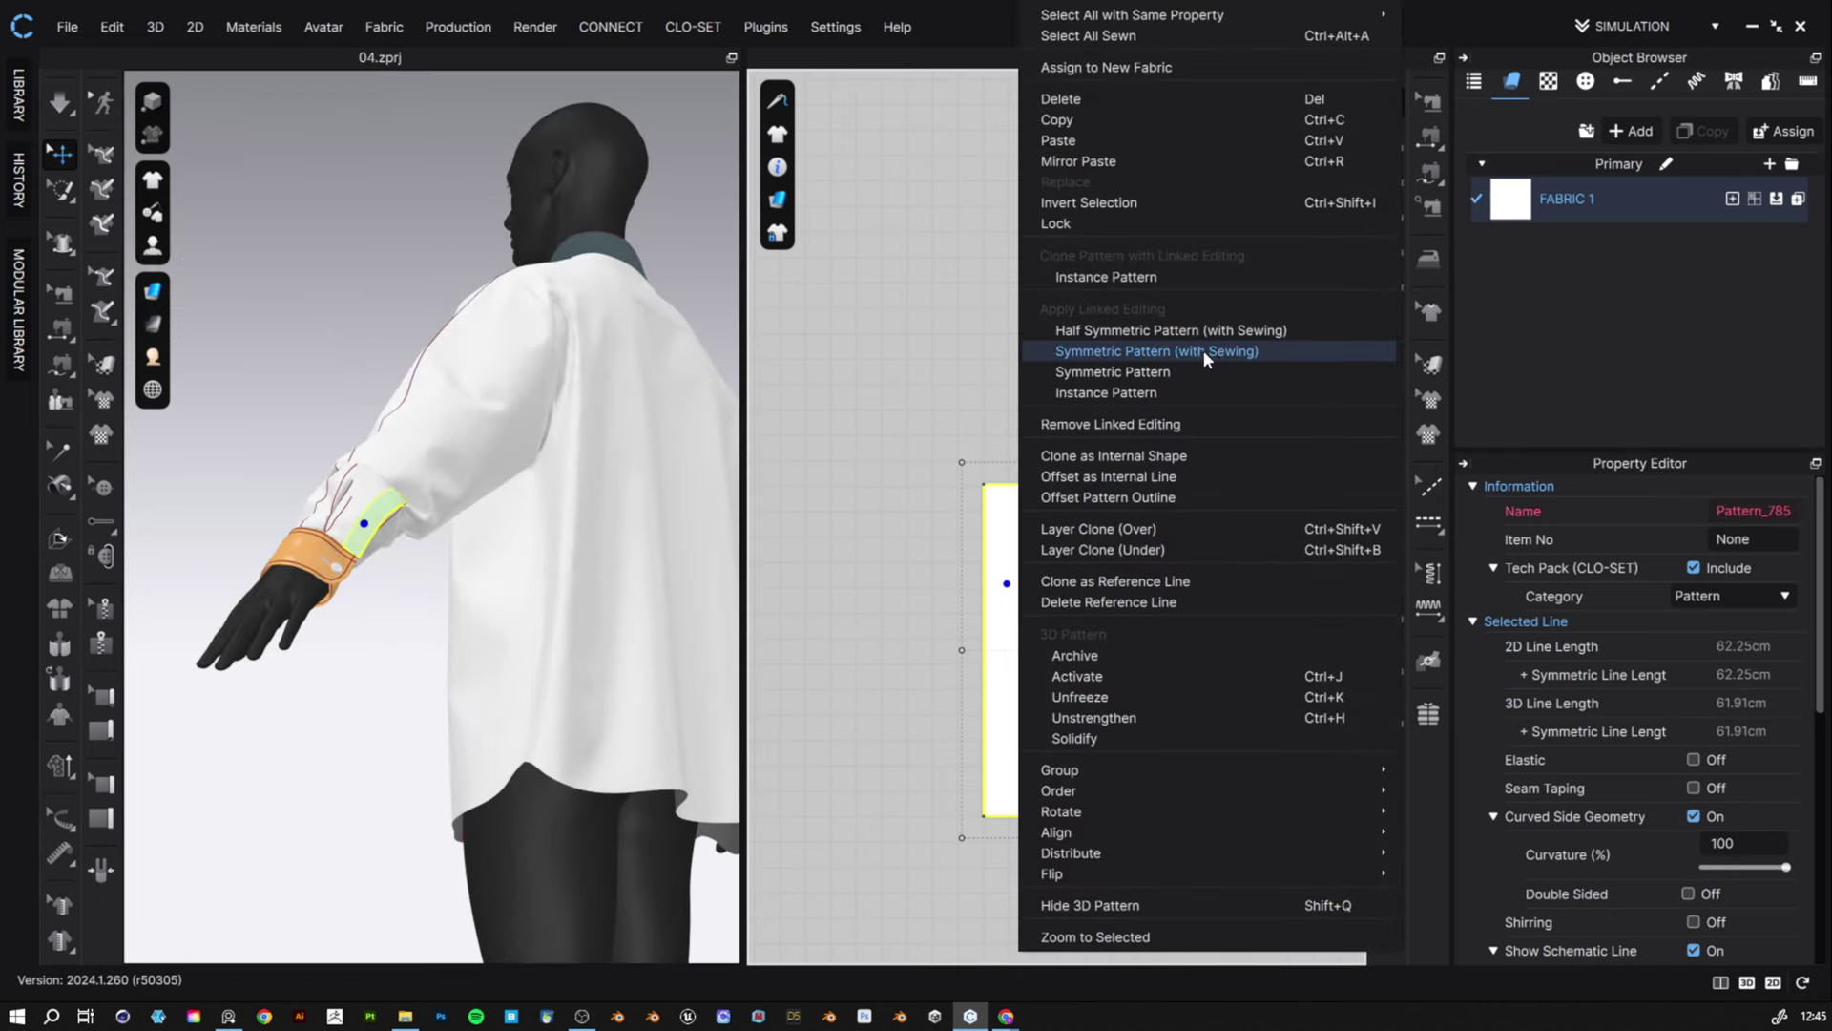
pyautogui.click(1187, 531)
pyautogui.scroll(-10, 1238, 620)
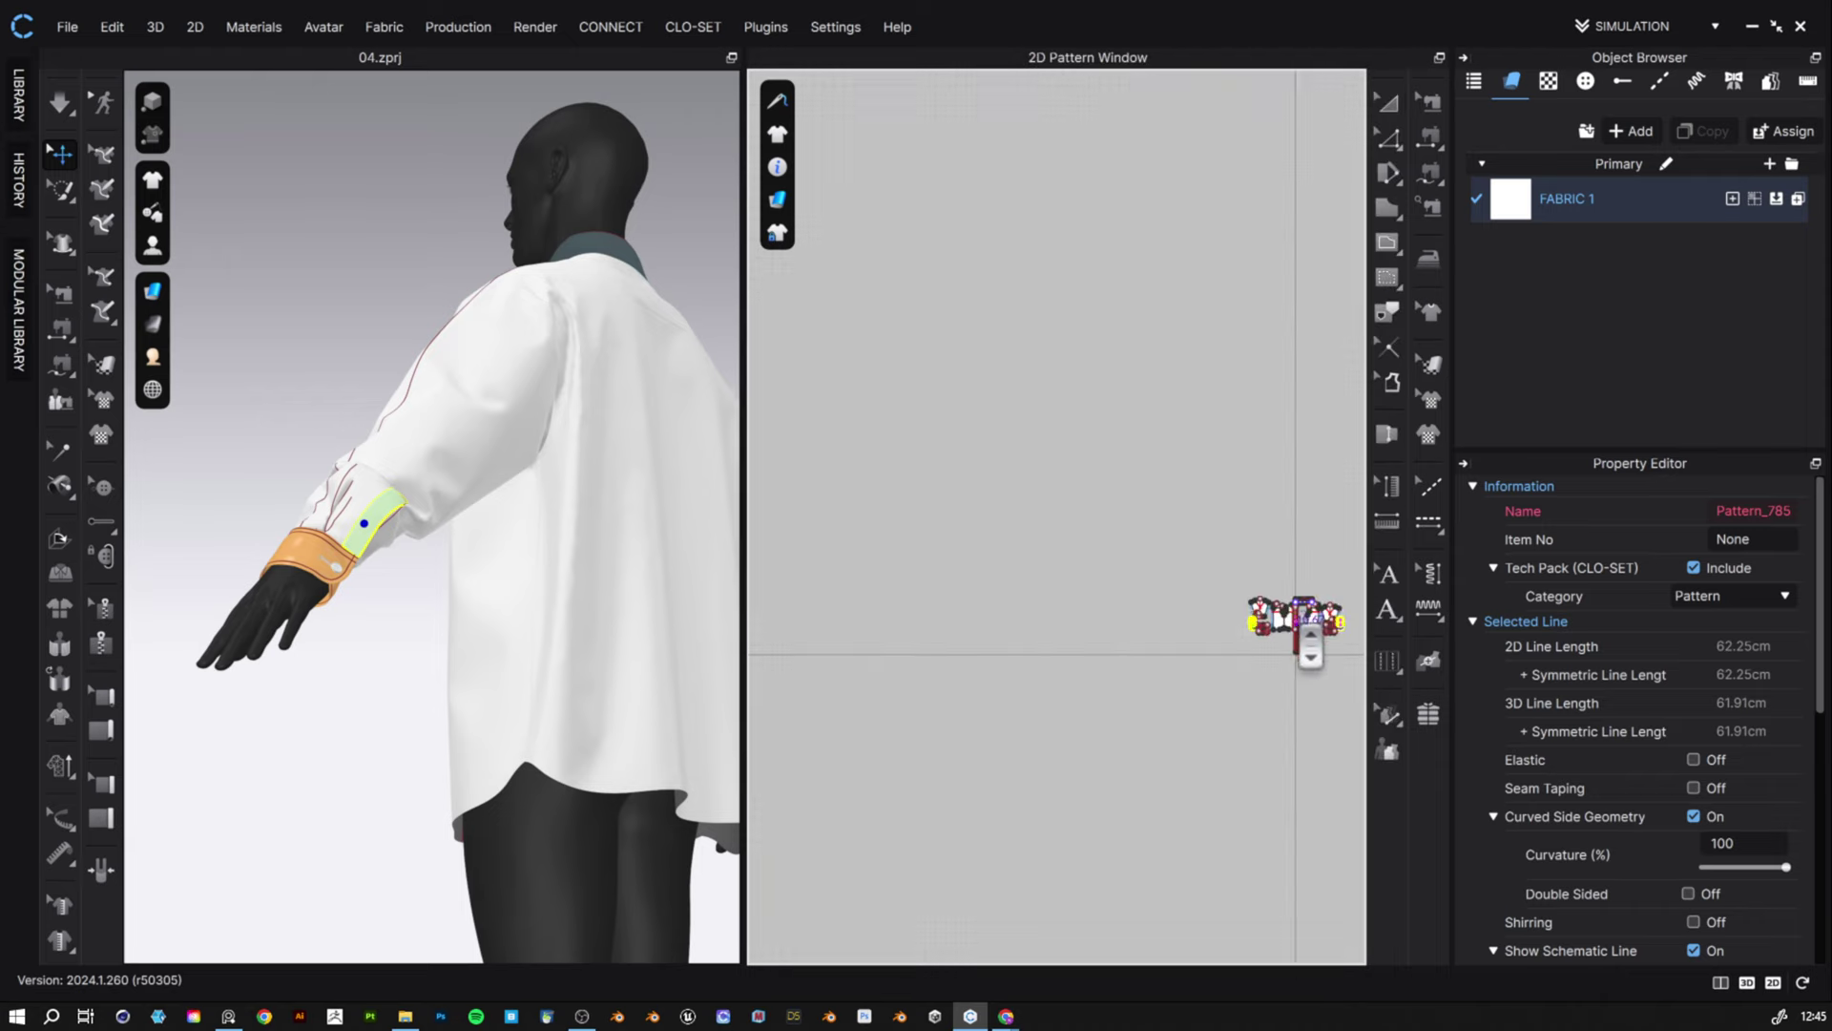
pyautogui.scroll(8, 1293, 610)
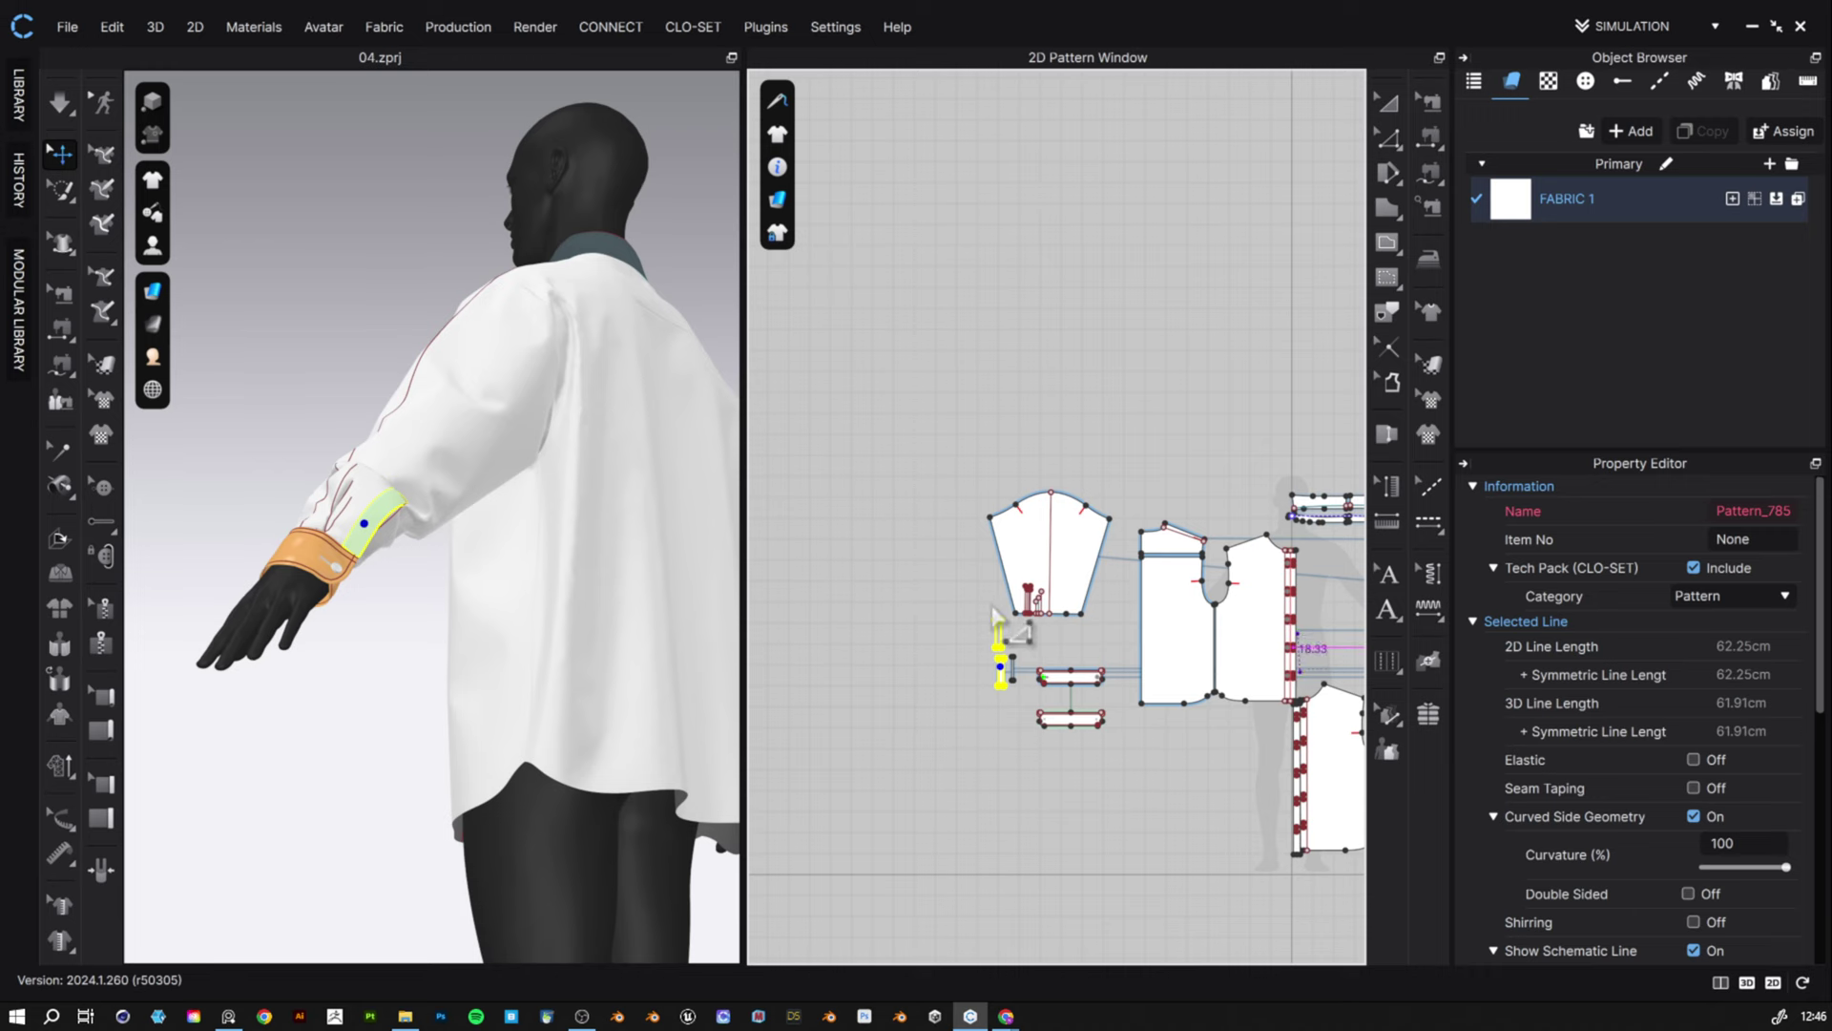
pyautogui.click(997, 616)
# - Flip the normal of the original wide placket strips beneath the cloned layer on both sleeves
pyautogui.moveTo(491, 531); pyautogui.dragTo(585, 576, button='right')
pyautogui.scroll(3, 446, 572)
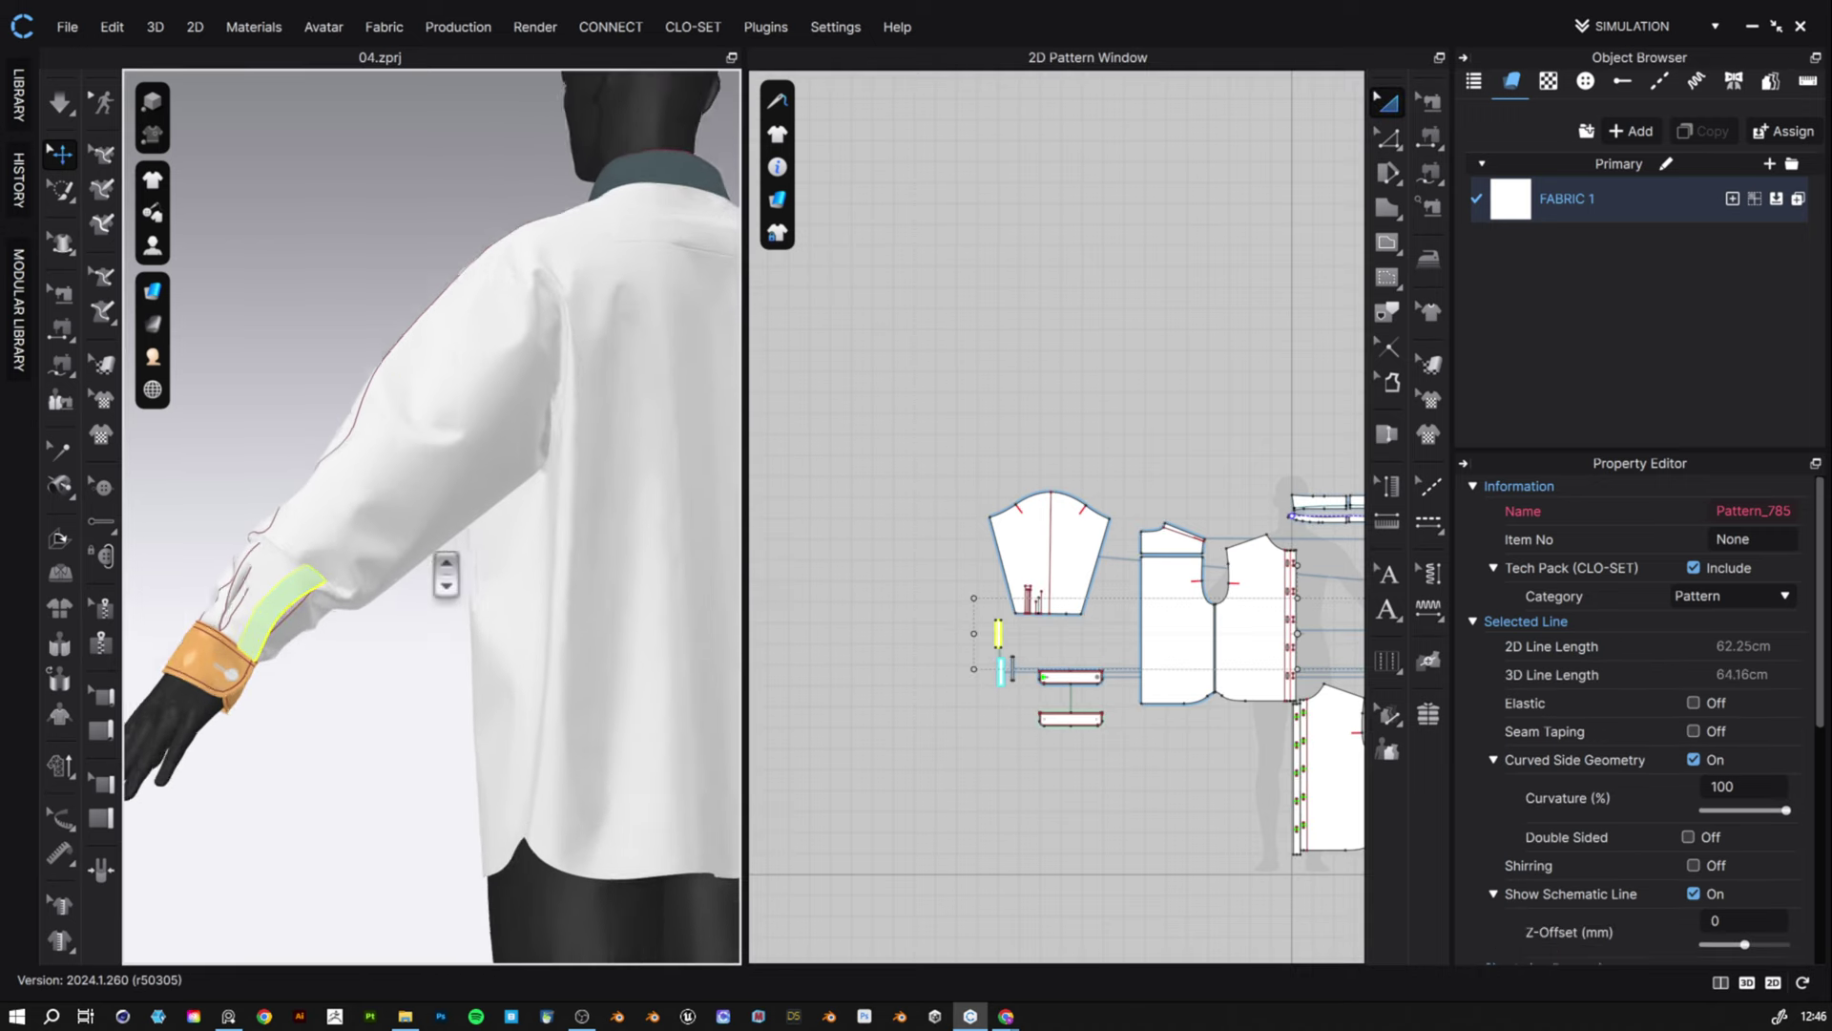
pyautogui.scroll(4, 446, 573)
pyautogui.moveTo(391, 578); pyautogui.dragTo(603, 425, button='middle')
pyautogui.click(342, 477)
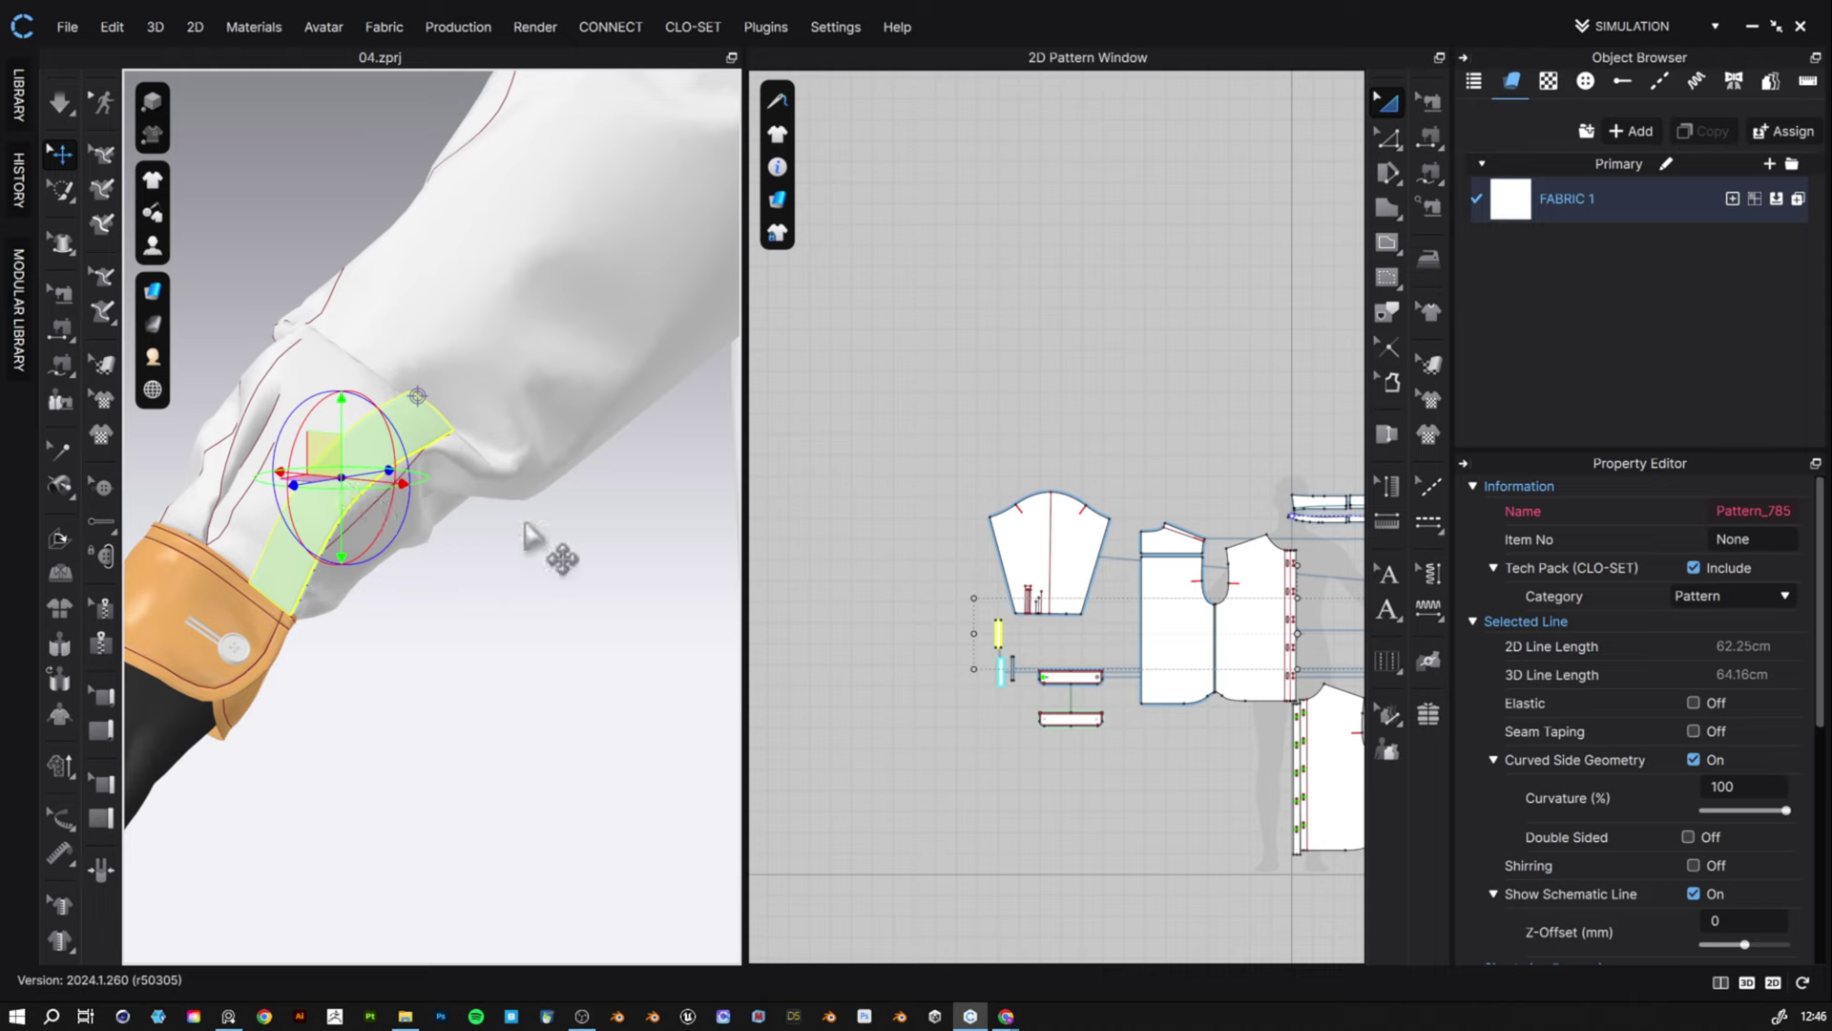
pyautogui.click(866, 619)
pyautogui.click(399, 464)
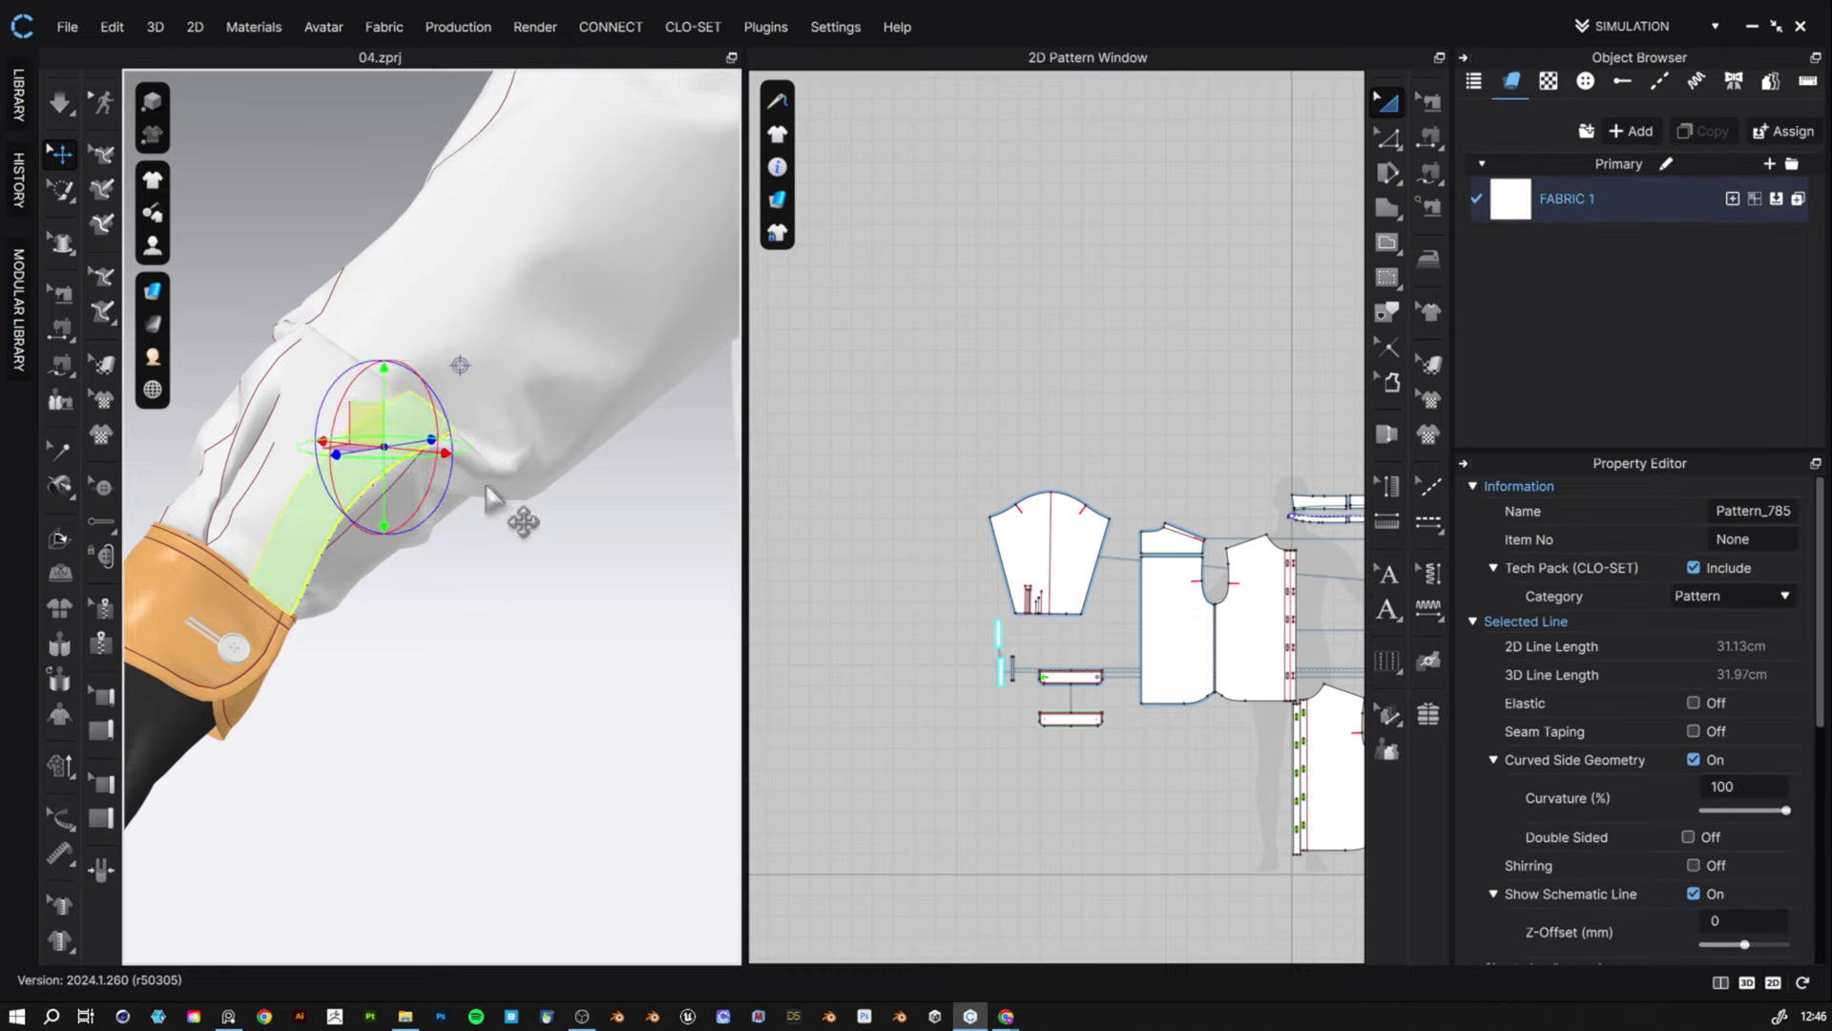
pyautogui.moveTo(511, 512); pyautogui.dragTo(11, 569, button='right')
pyautogui.click(654, 672)
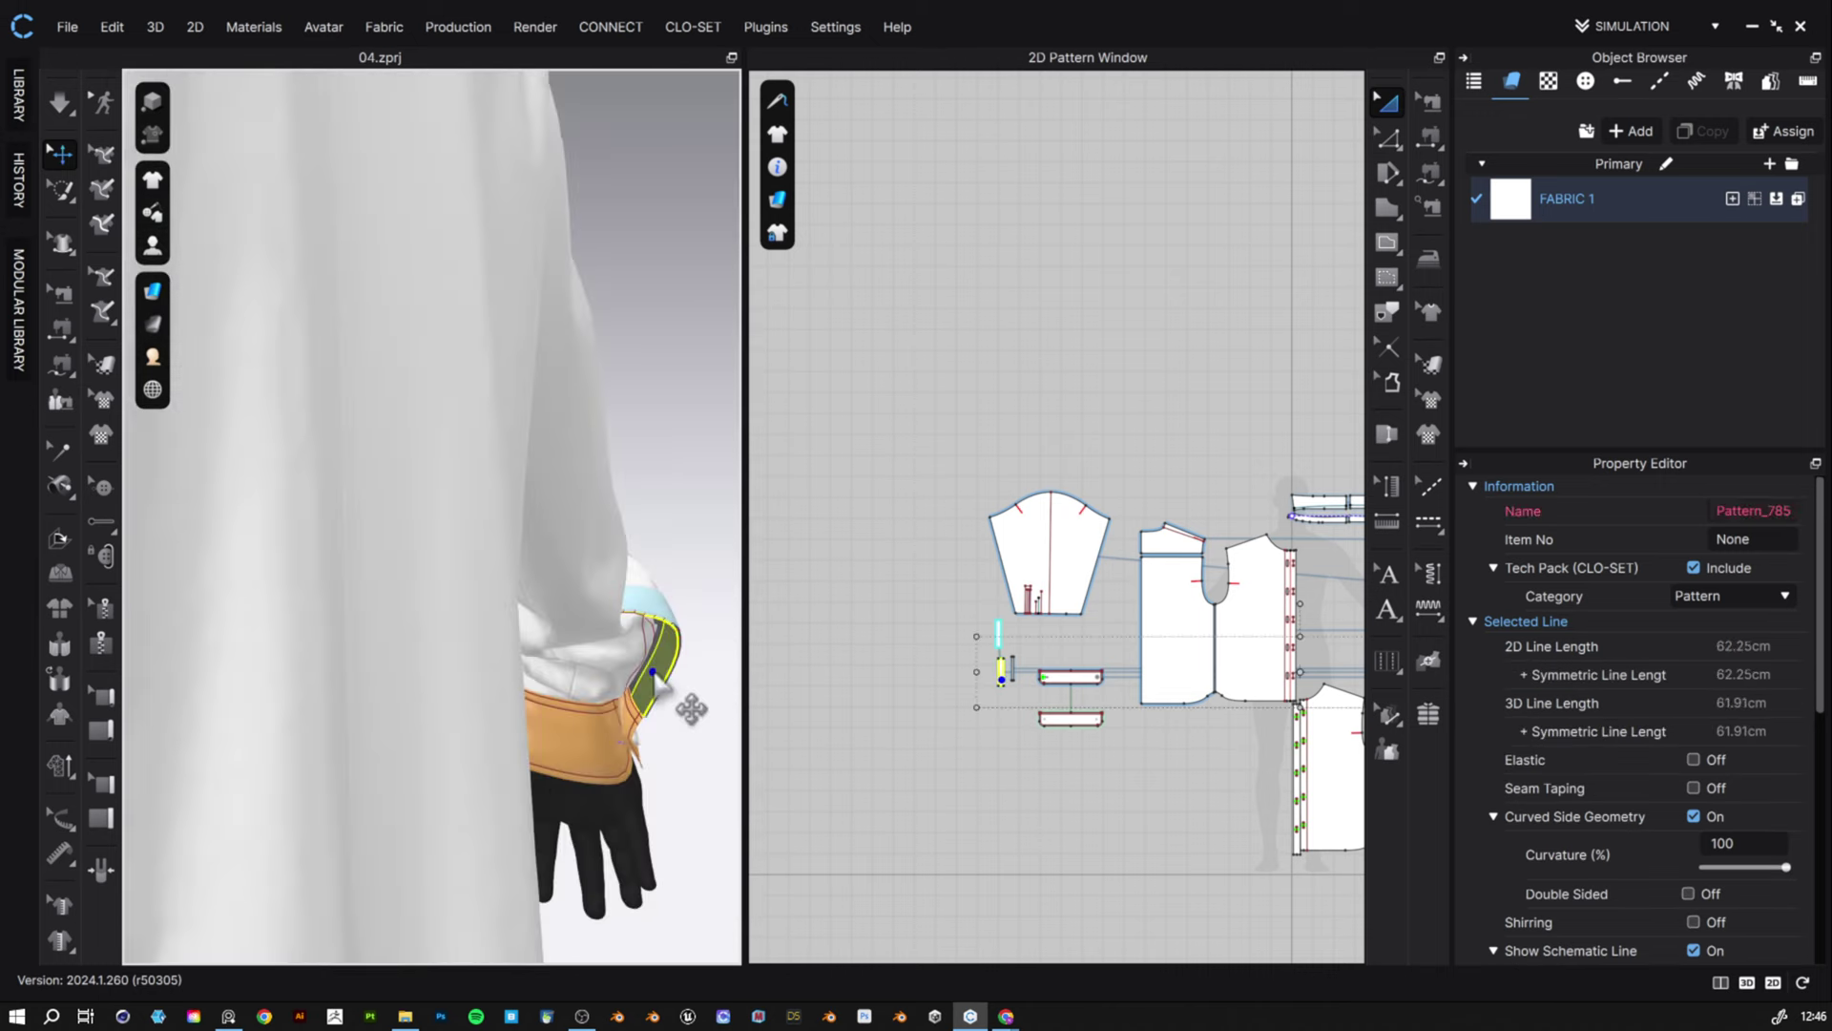
pyautogui.rightClick(655, 677)
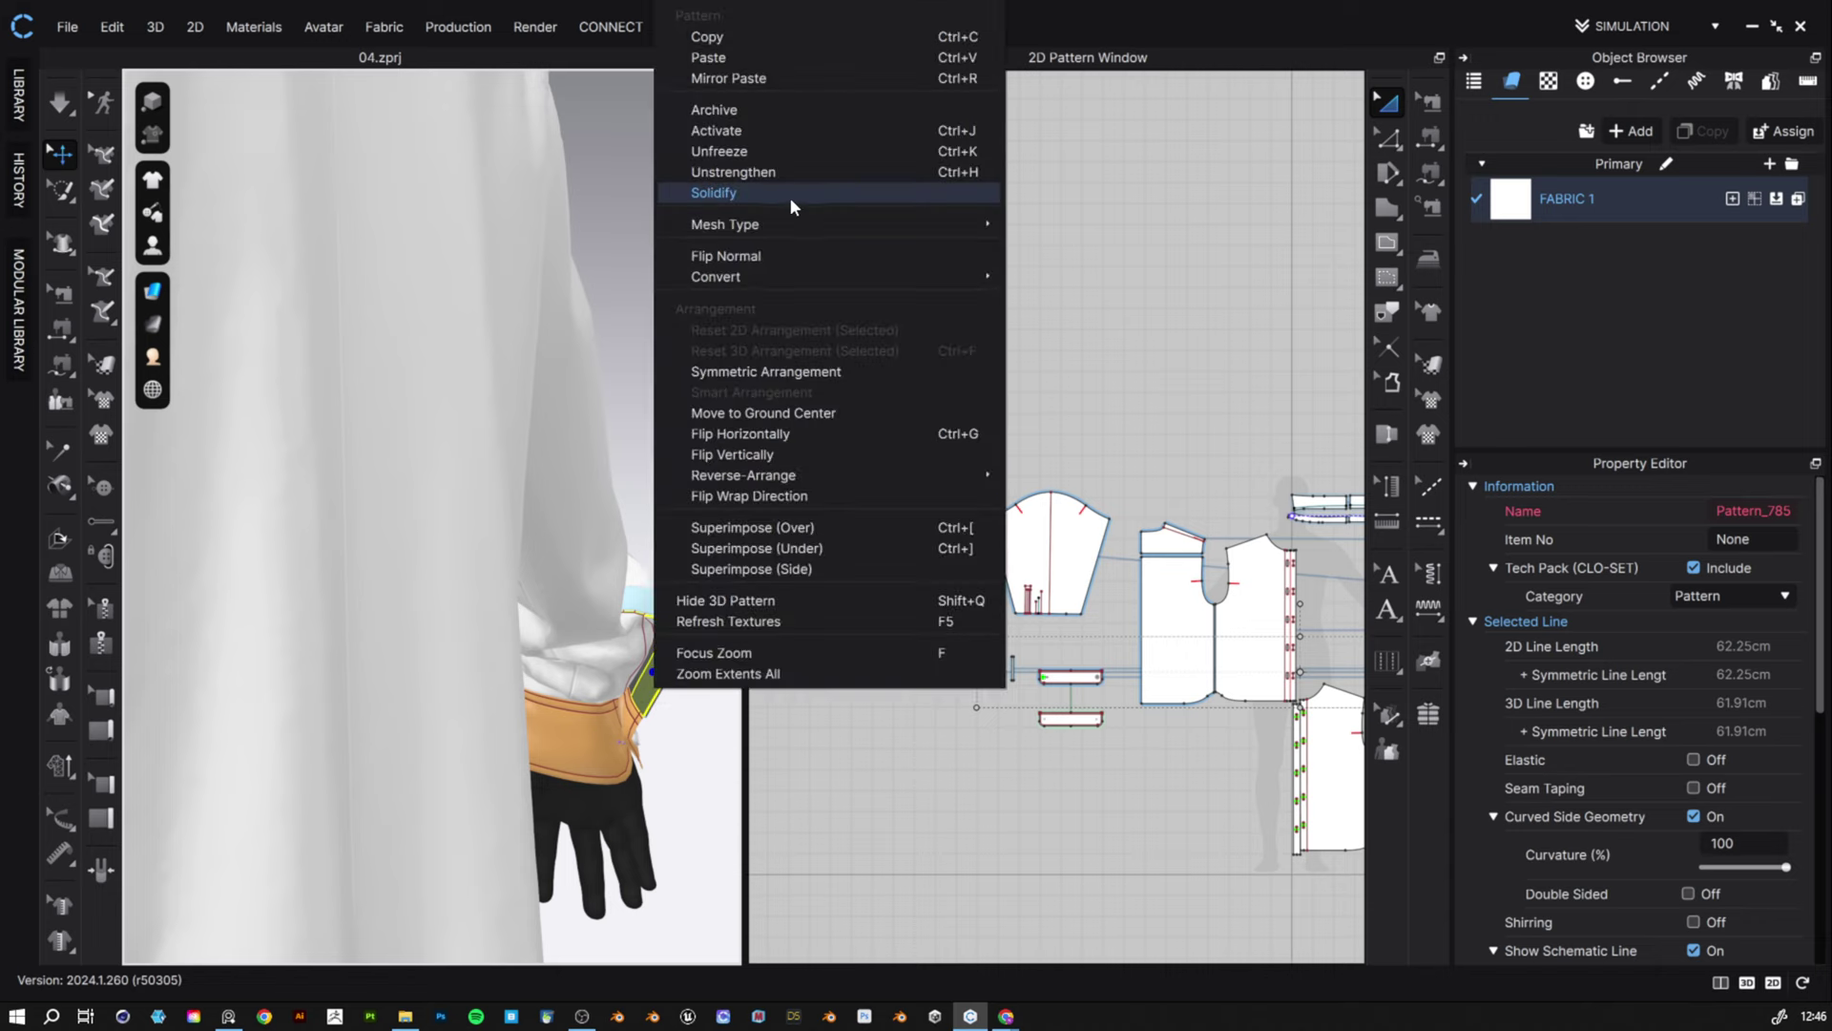
pyautogui.click(771, 258)
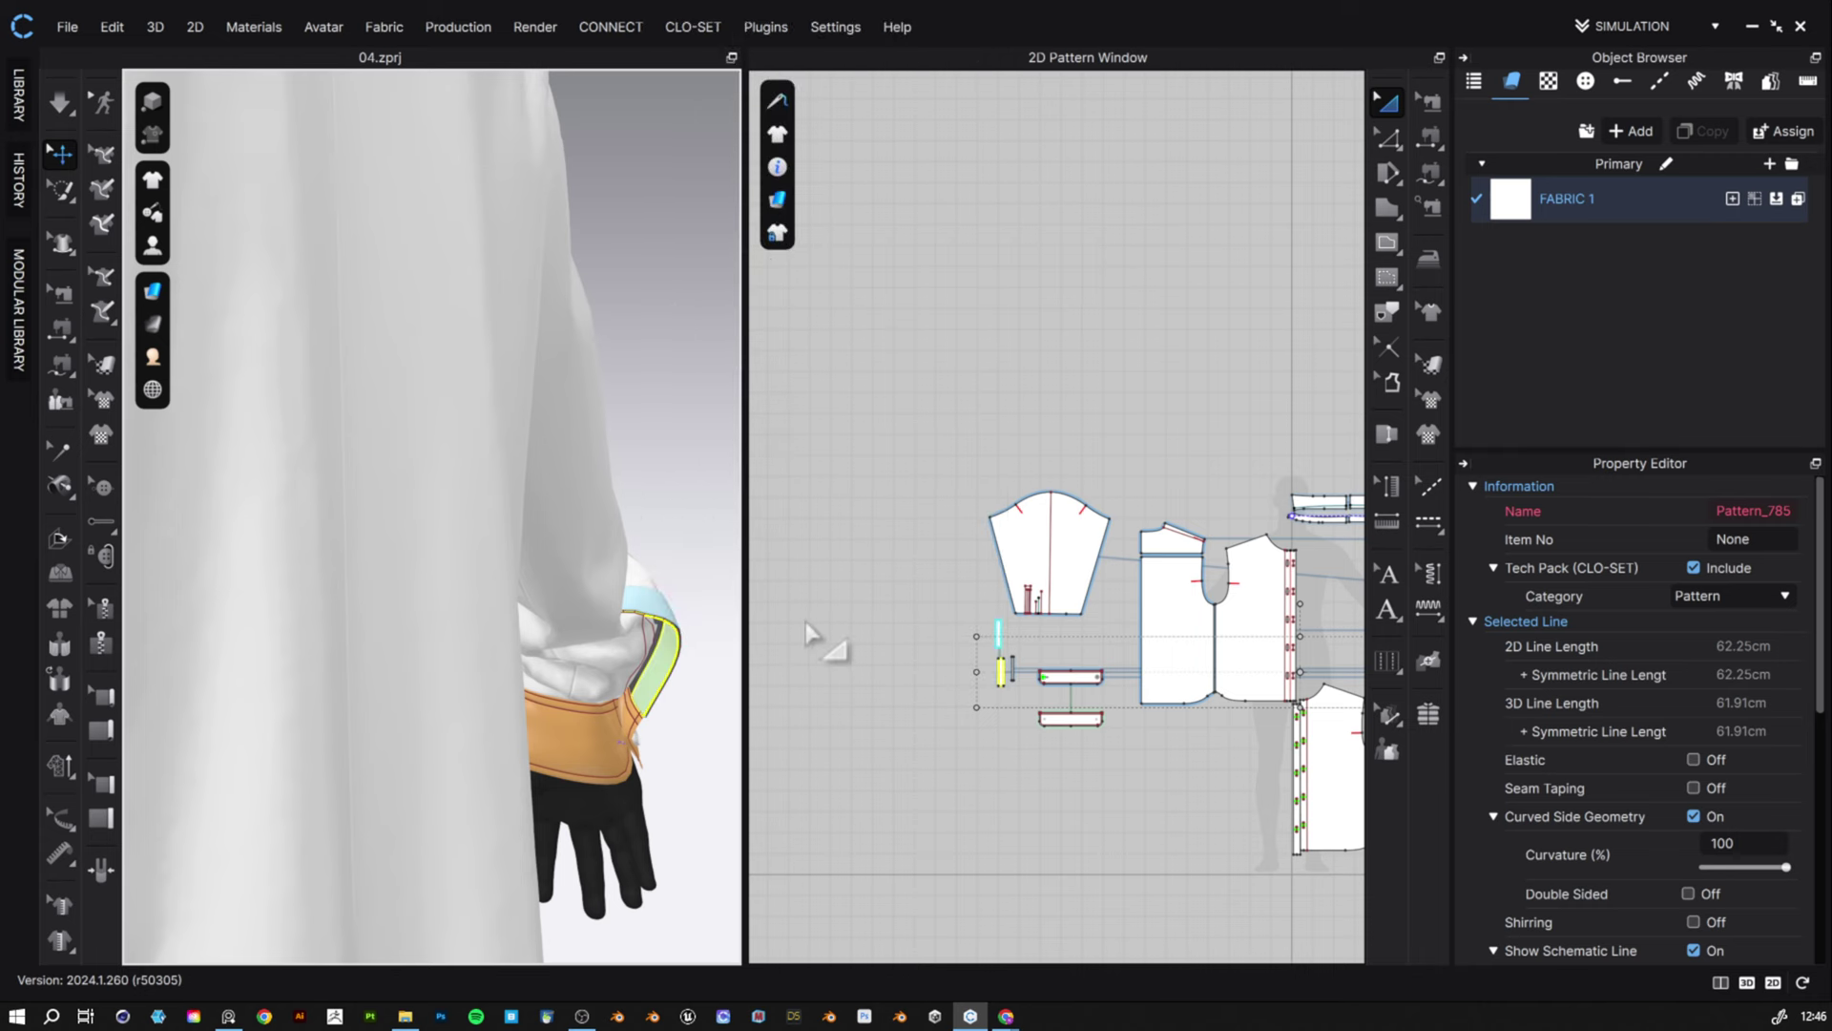
pyautogui.moveTo(611, 749); pyautogui.dragTo(578, 703, button='right')
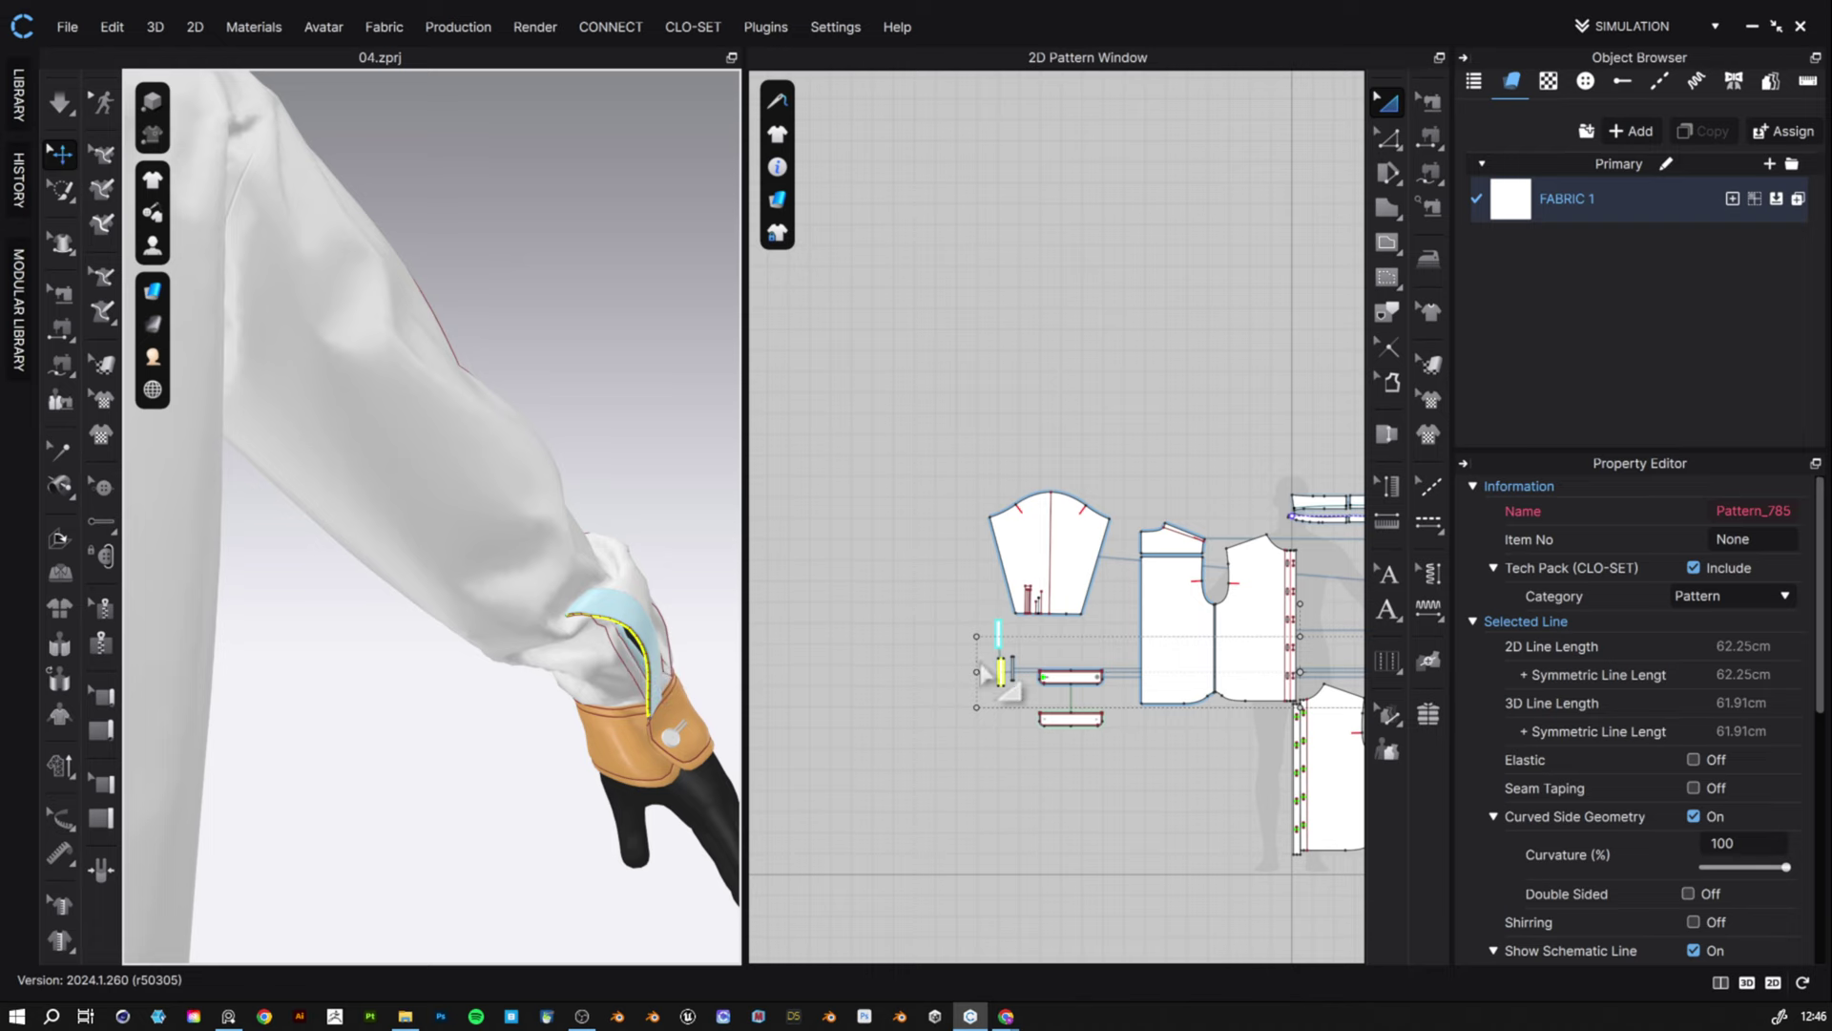
# - Move the cloned placket strip in the 2D layout to sit between the original wide strip and the narrow strip
pyautogui.scroll(5, 987, 673)
pyautogui.moveTo(754, 644); pyautogui.dragTo(663, 667, button='right')
pyautogui.scroll(3, 662, 667)
pyautogui.moveTo(662, 667); pyautogui.dragTo(513, 555, button='middle')
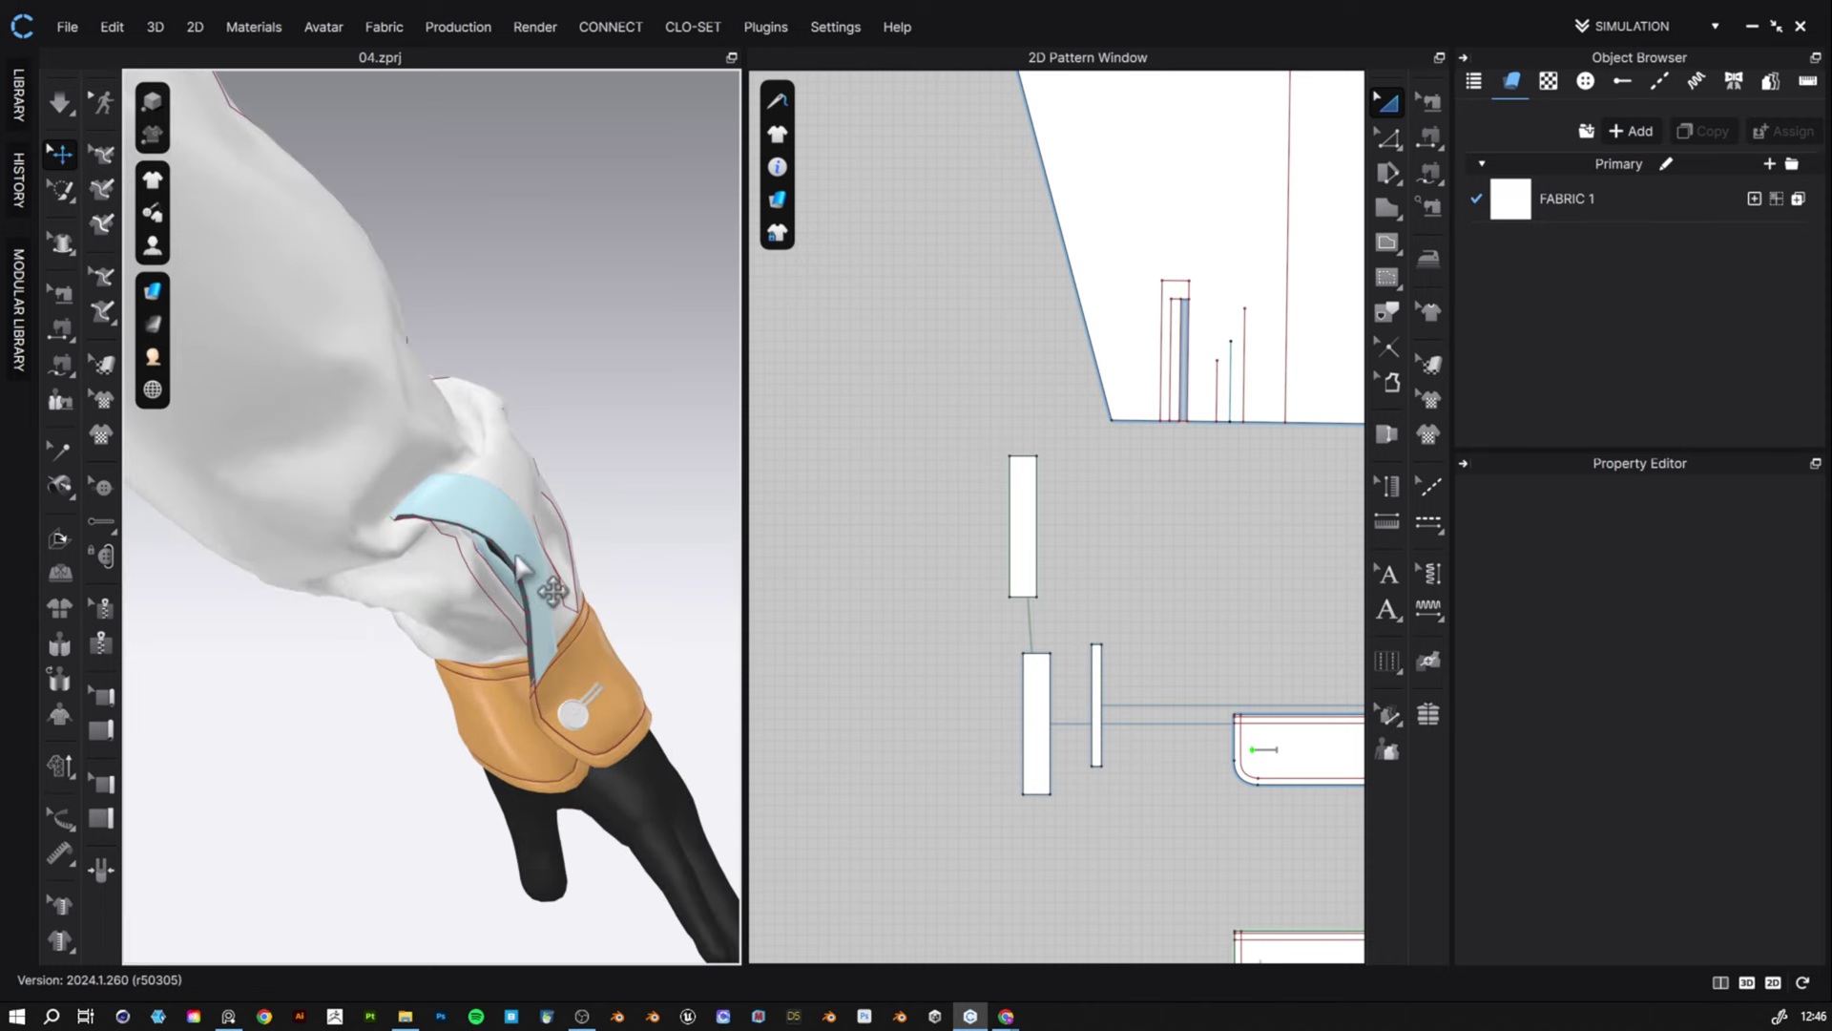
pyautogui.click(518, 567)
pyautogui.moveTo(578, 625); pyautogui.dragTo(641, 571, button='right')
pyautogui.click(643, 655)
pyautogui.click(652, 585)
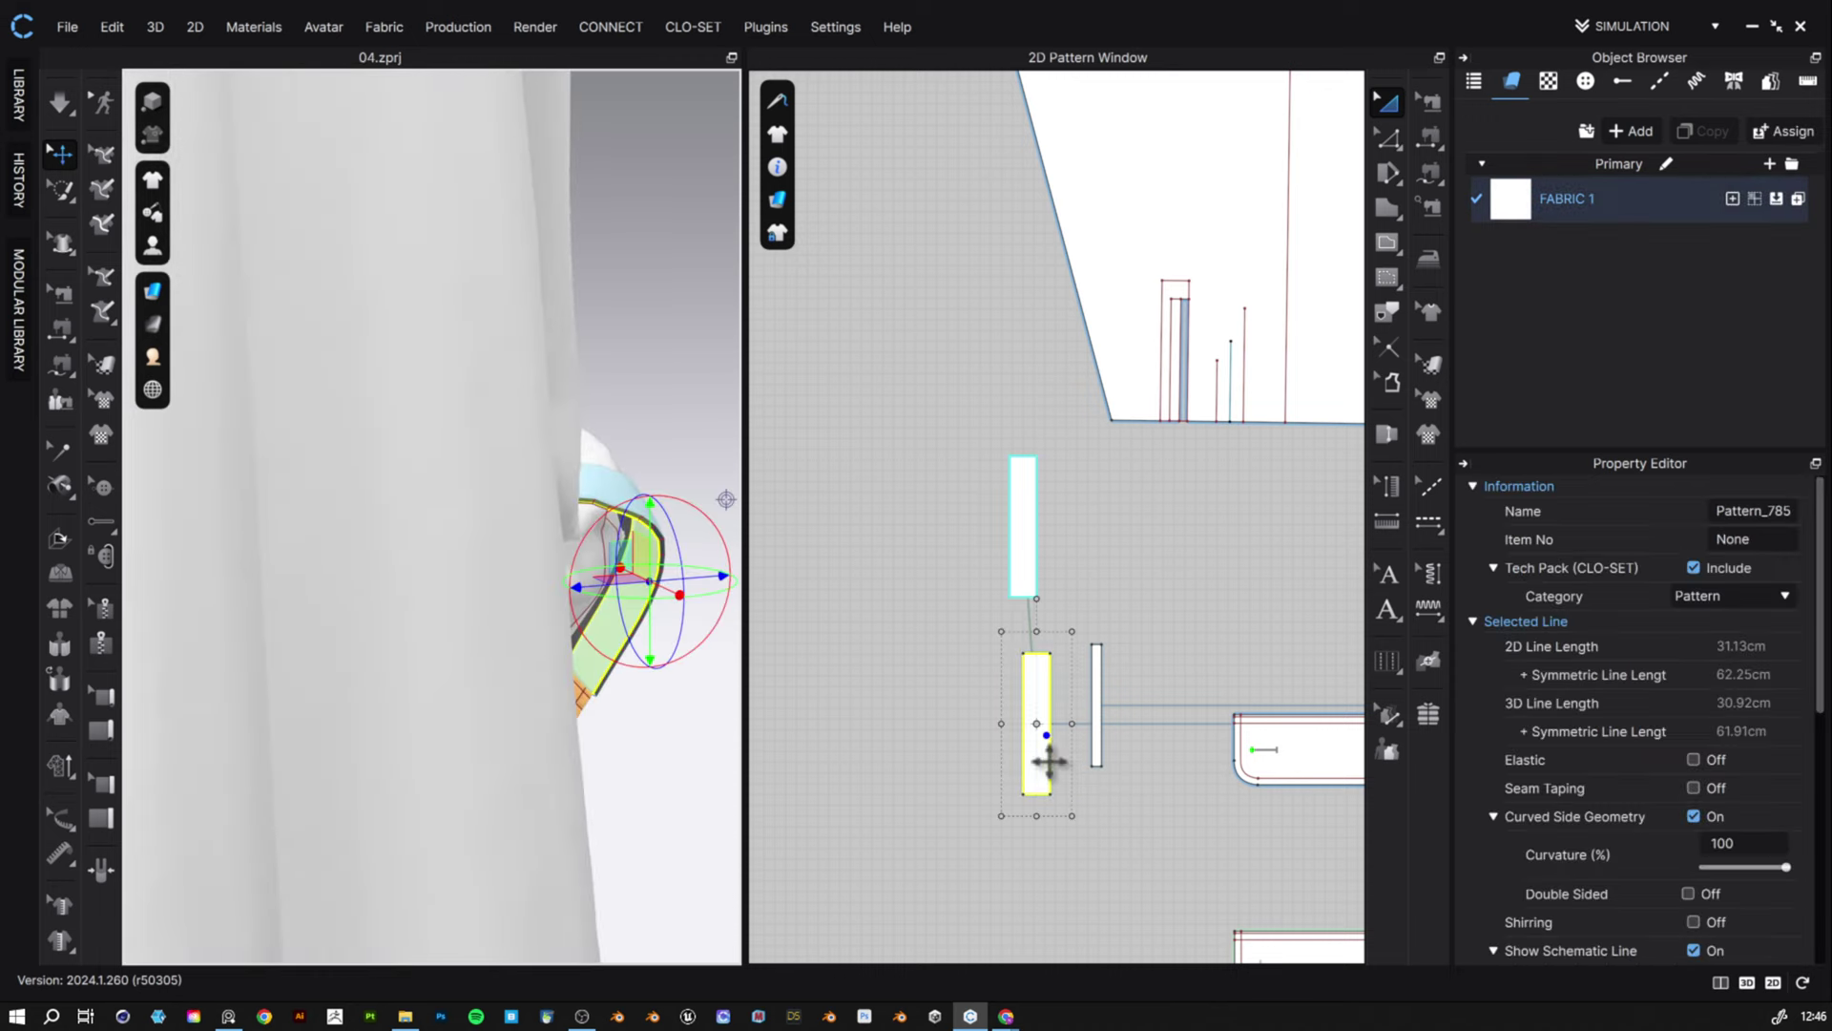
pyautogui.moveTo(1023, 562); pyautogui.dragTo(1071, 763)
pyautogui.scroll(5, 1059, 730)
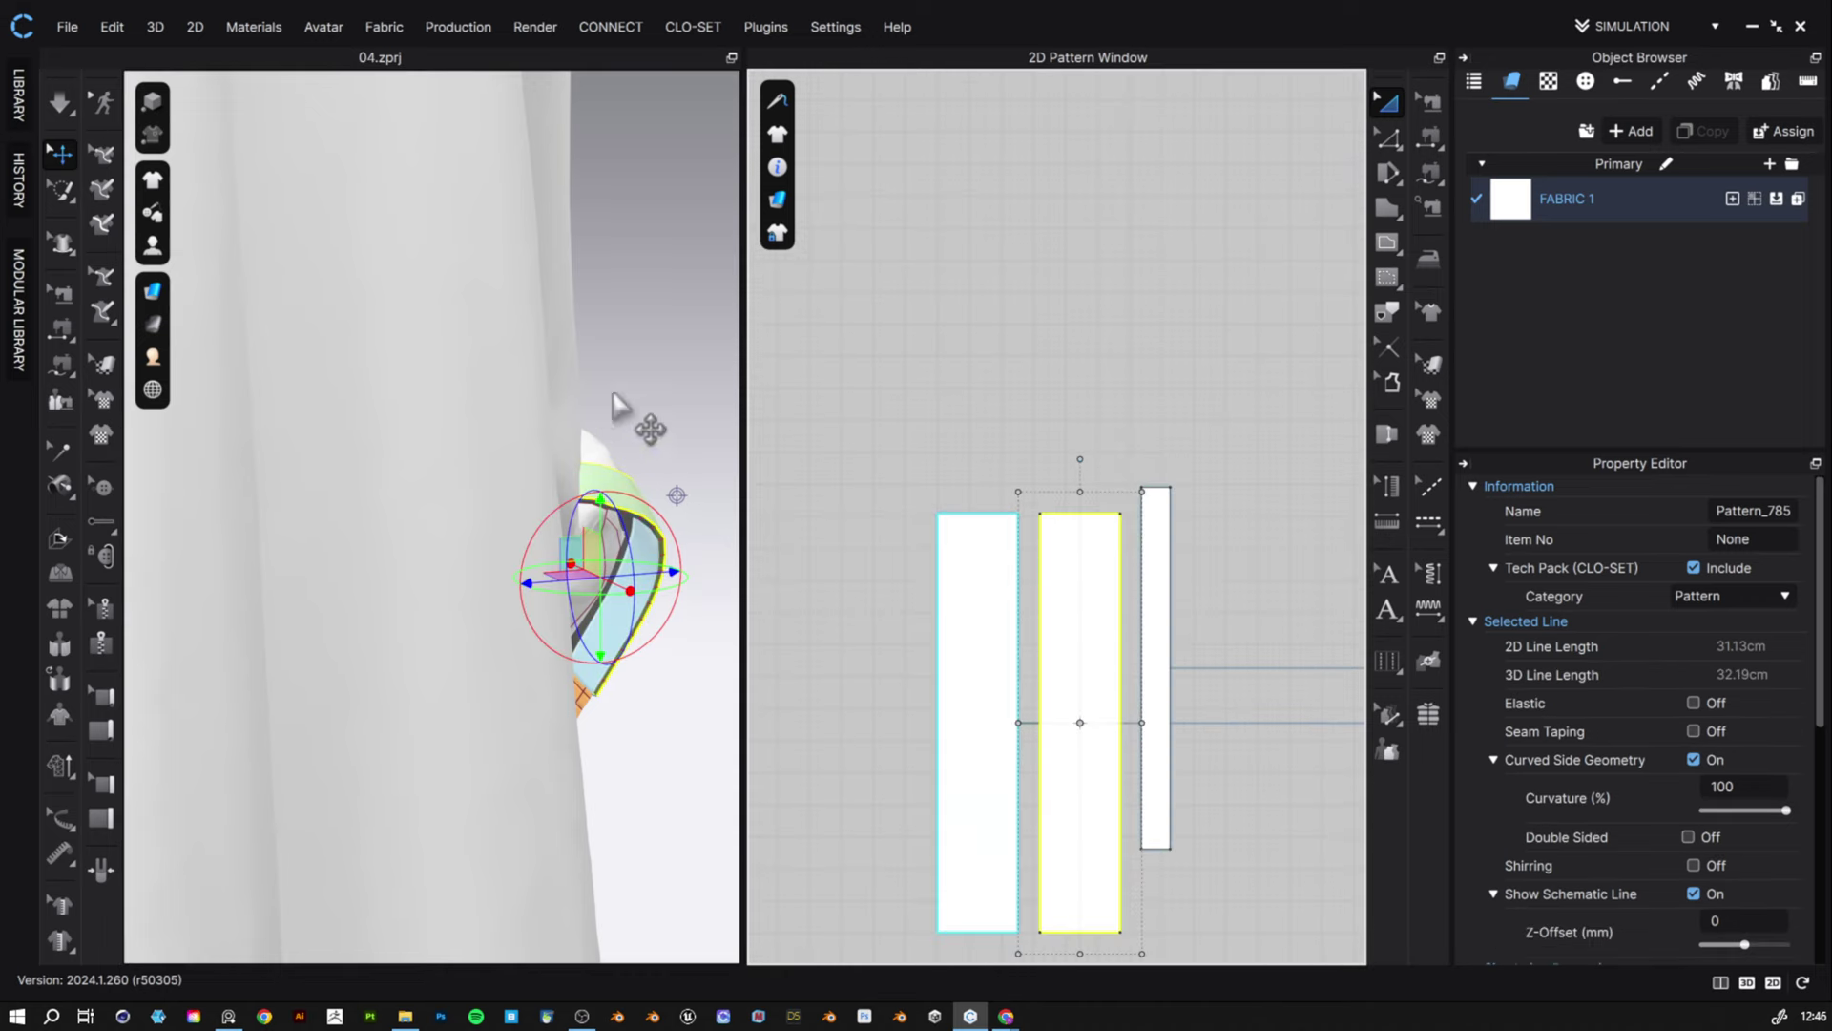
# - Check in 3D how the cloned wide placket strip lies over the original strip
pyautogui.scroll(-5, 615, 405)
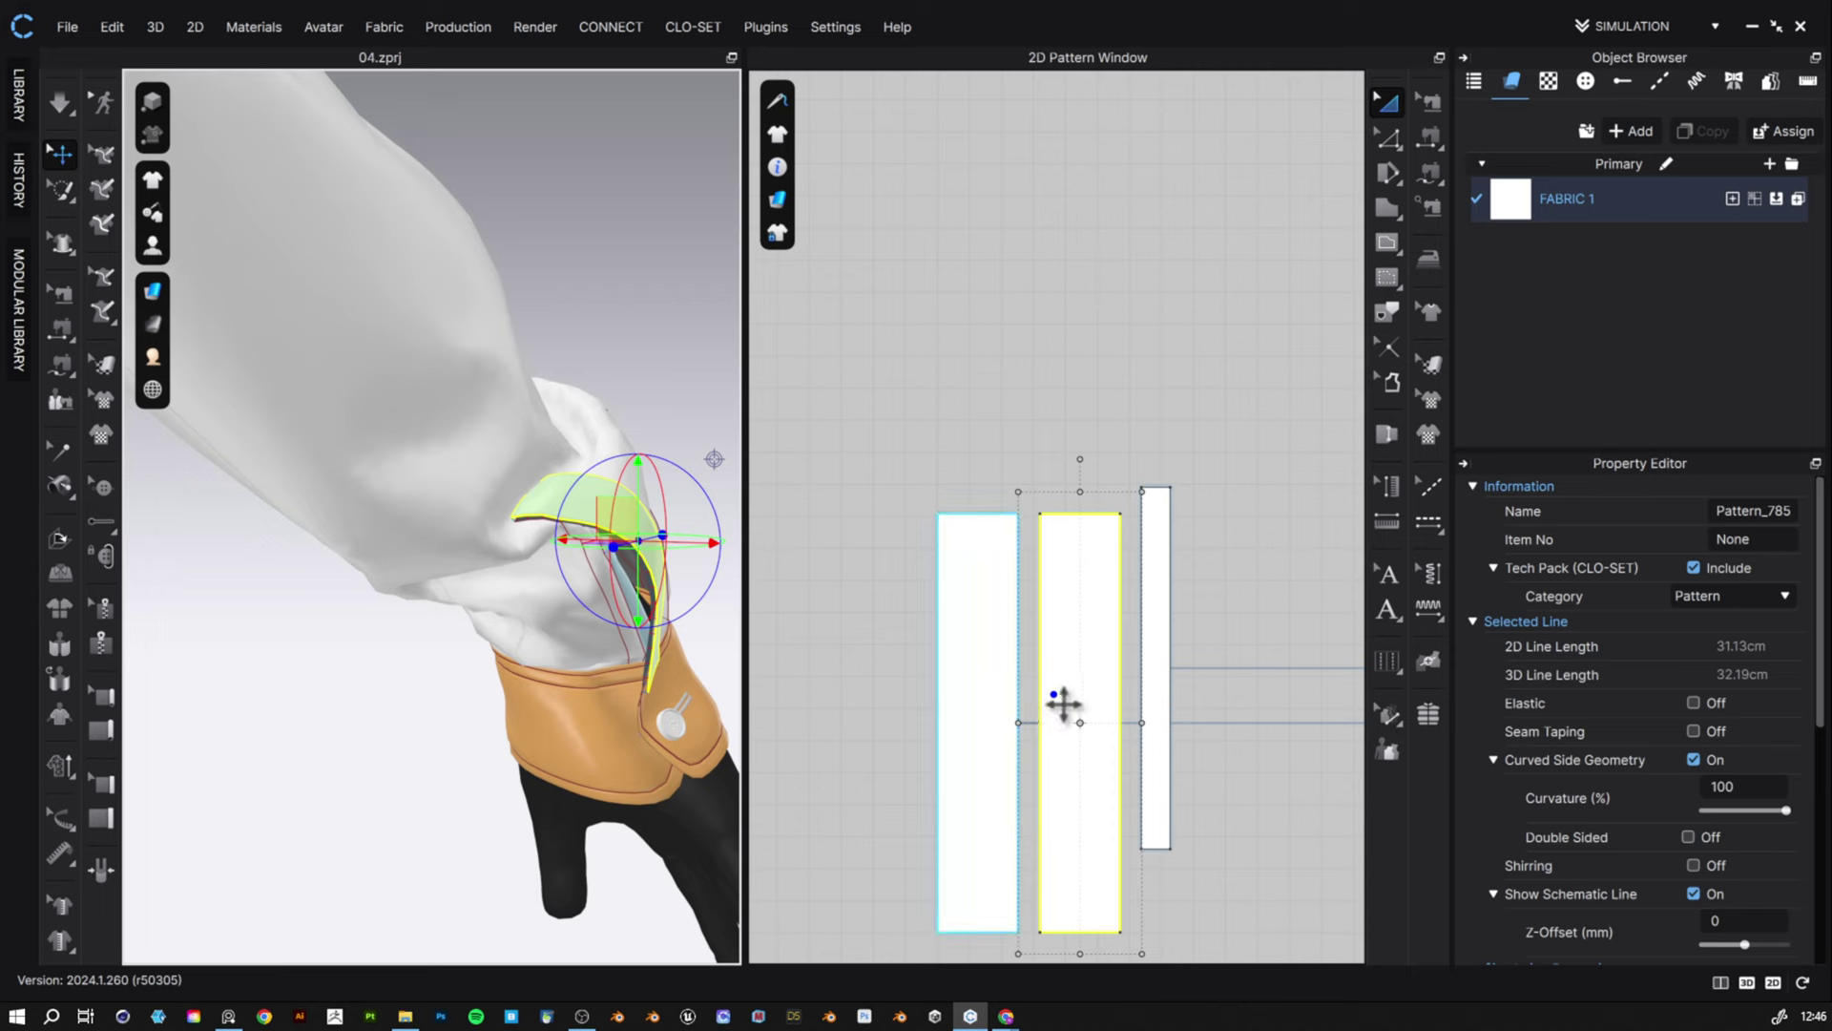
pyautogui.moveTo(598, 523); pyautogui.dragTo(628, 500)
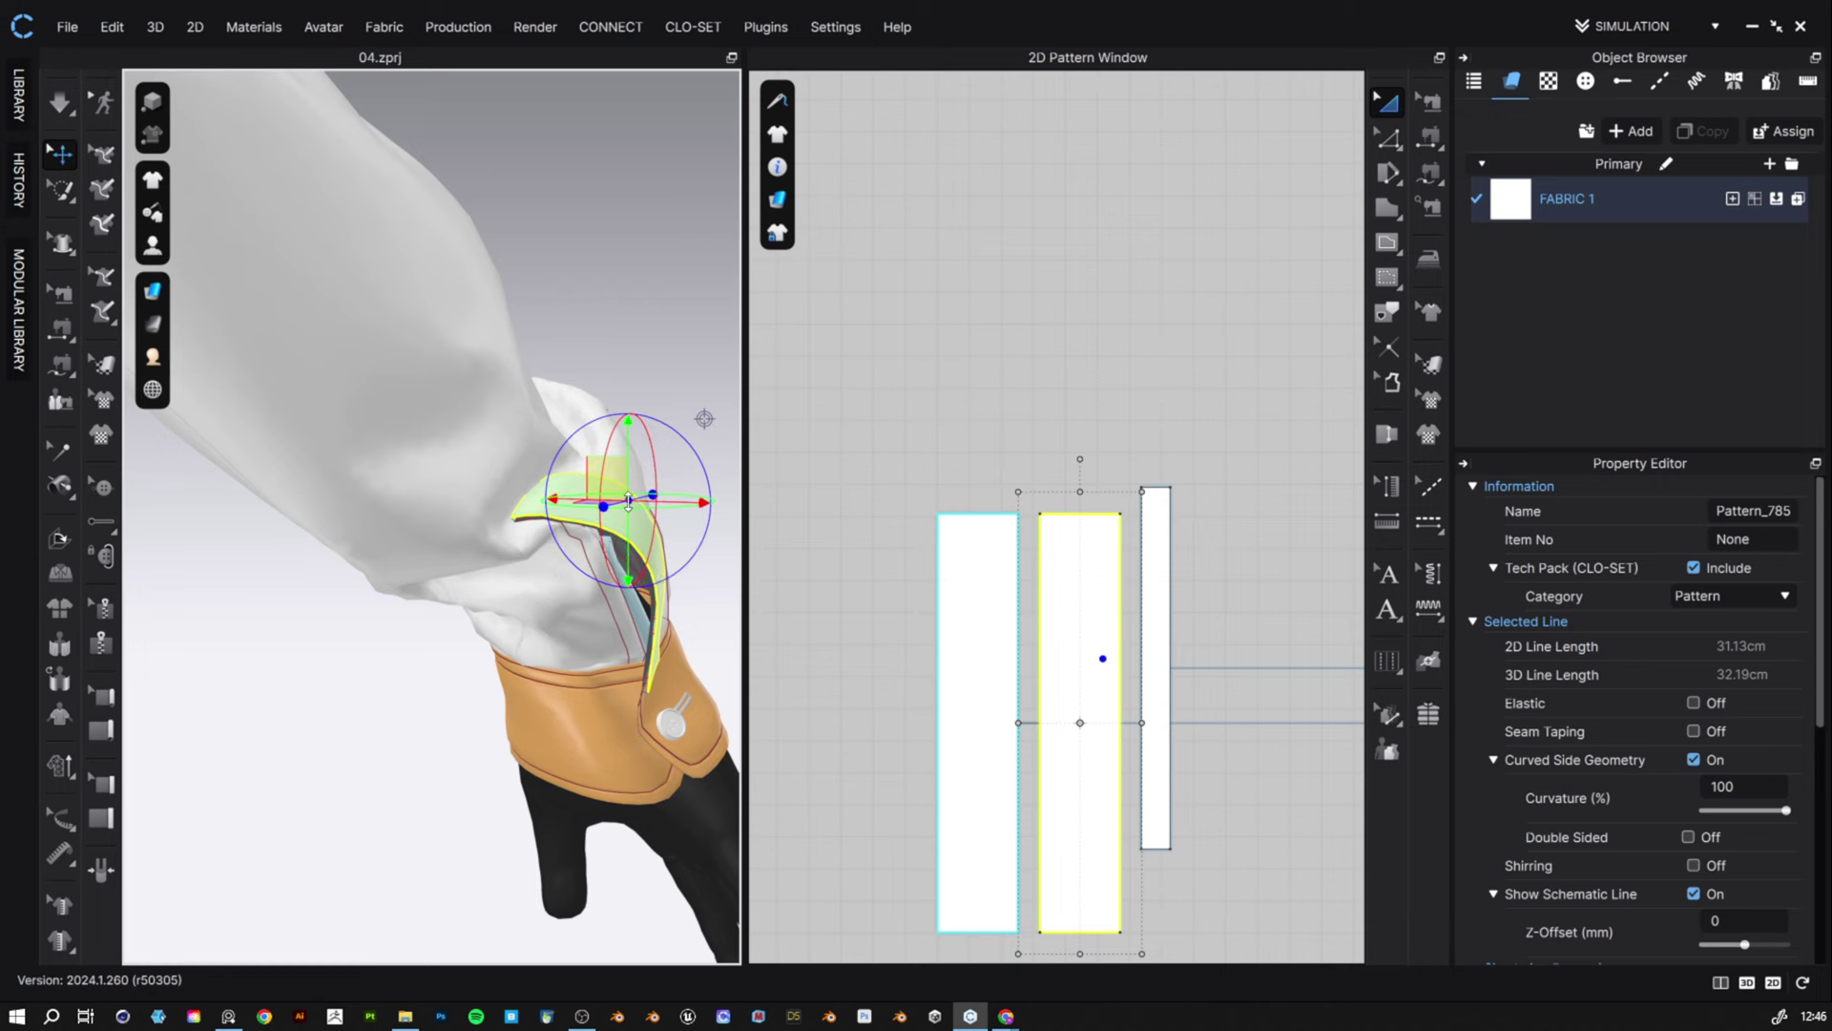
pyautogui.moveTo(652, 563); pyautogui.dragTo(637, 589)
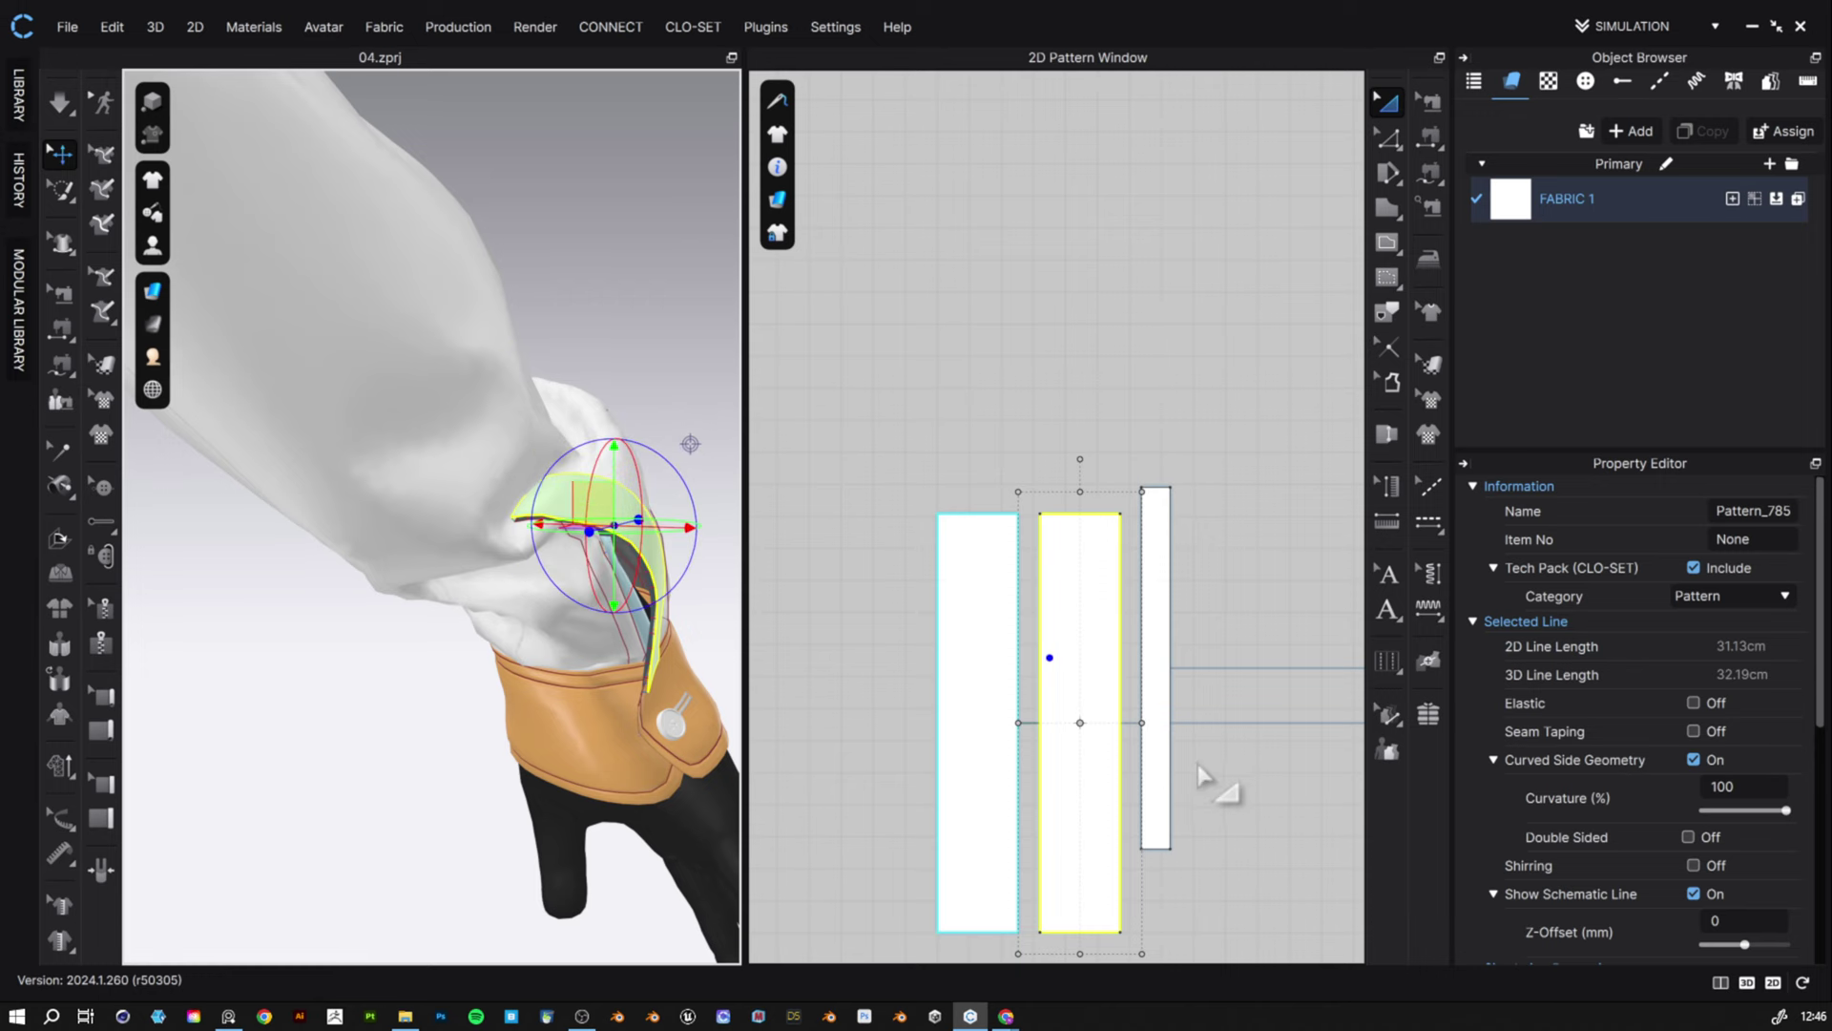
pyautogui.click(1269, 296)
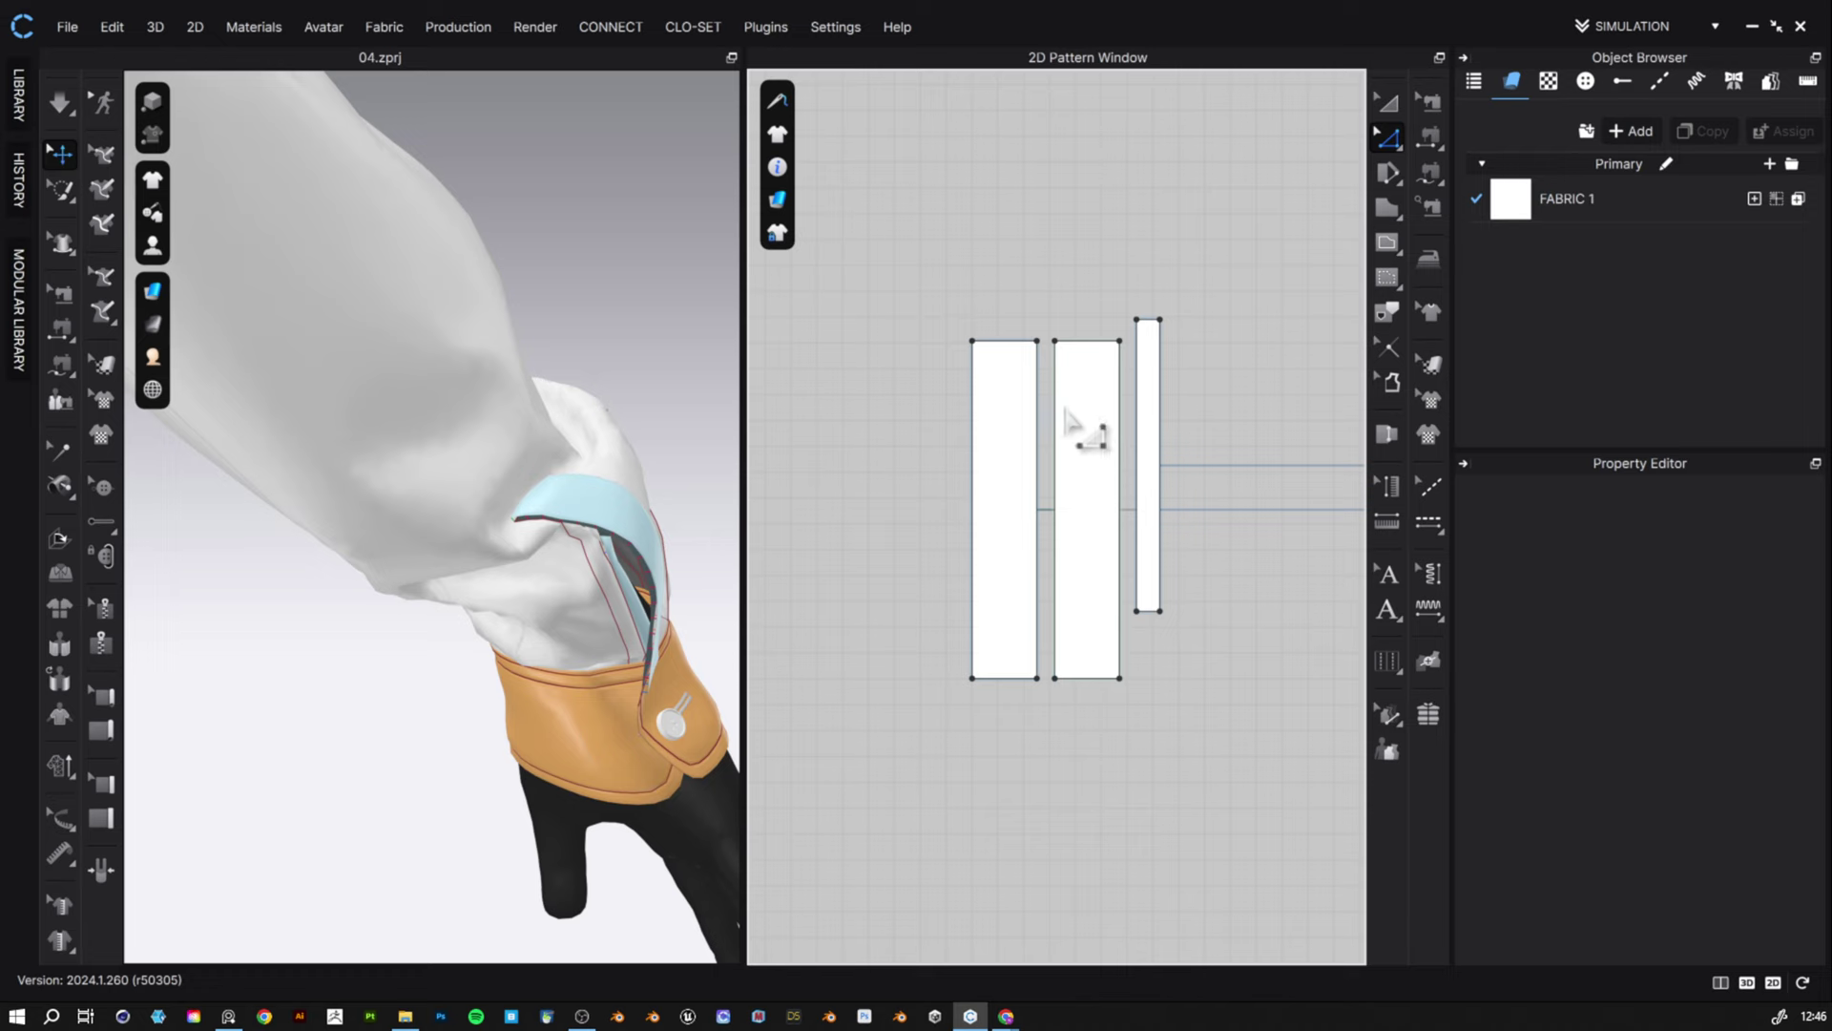
# - Try to unfold the original wide placket strip along its long edge facing the clone, and undo it
pyautogui.click(1037, 424)
pyautogui.rightClick(1036, 415)
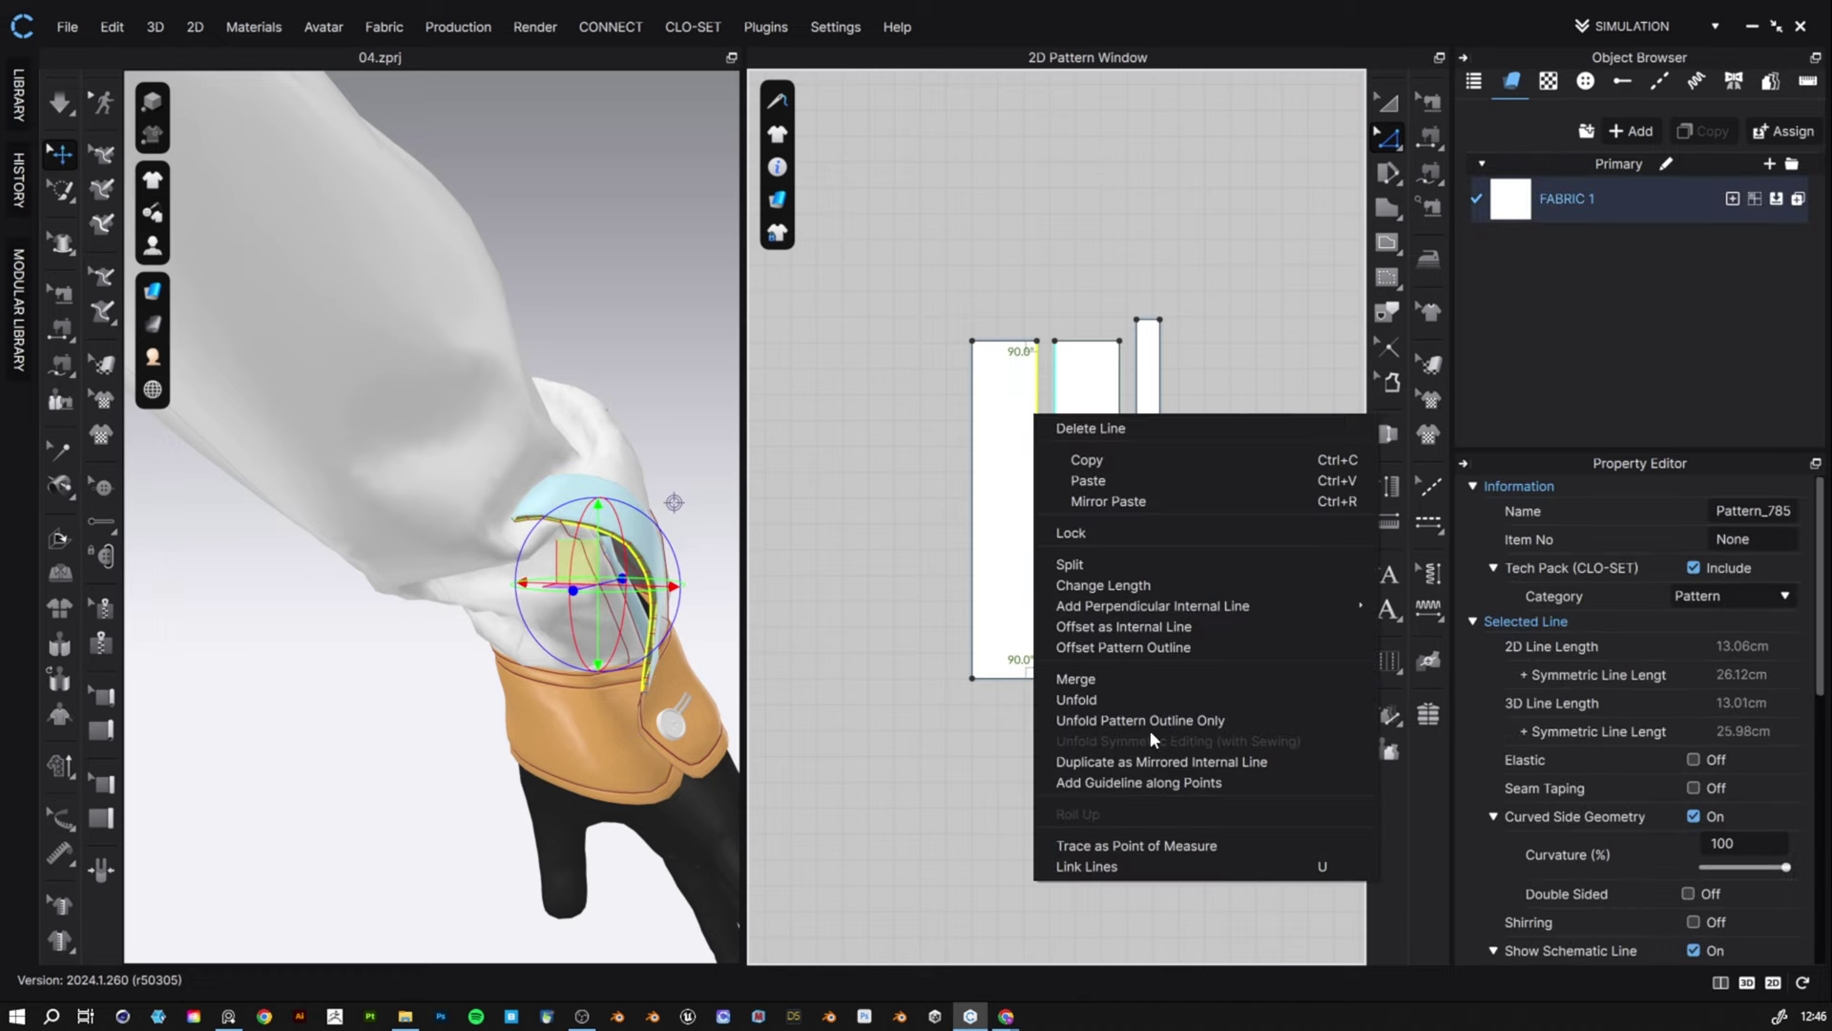
pyautogui.click(1085, 229)
pyautogui.click(1038, 409)
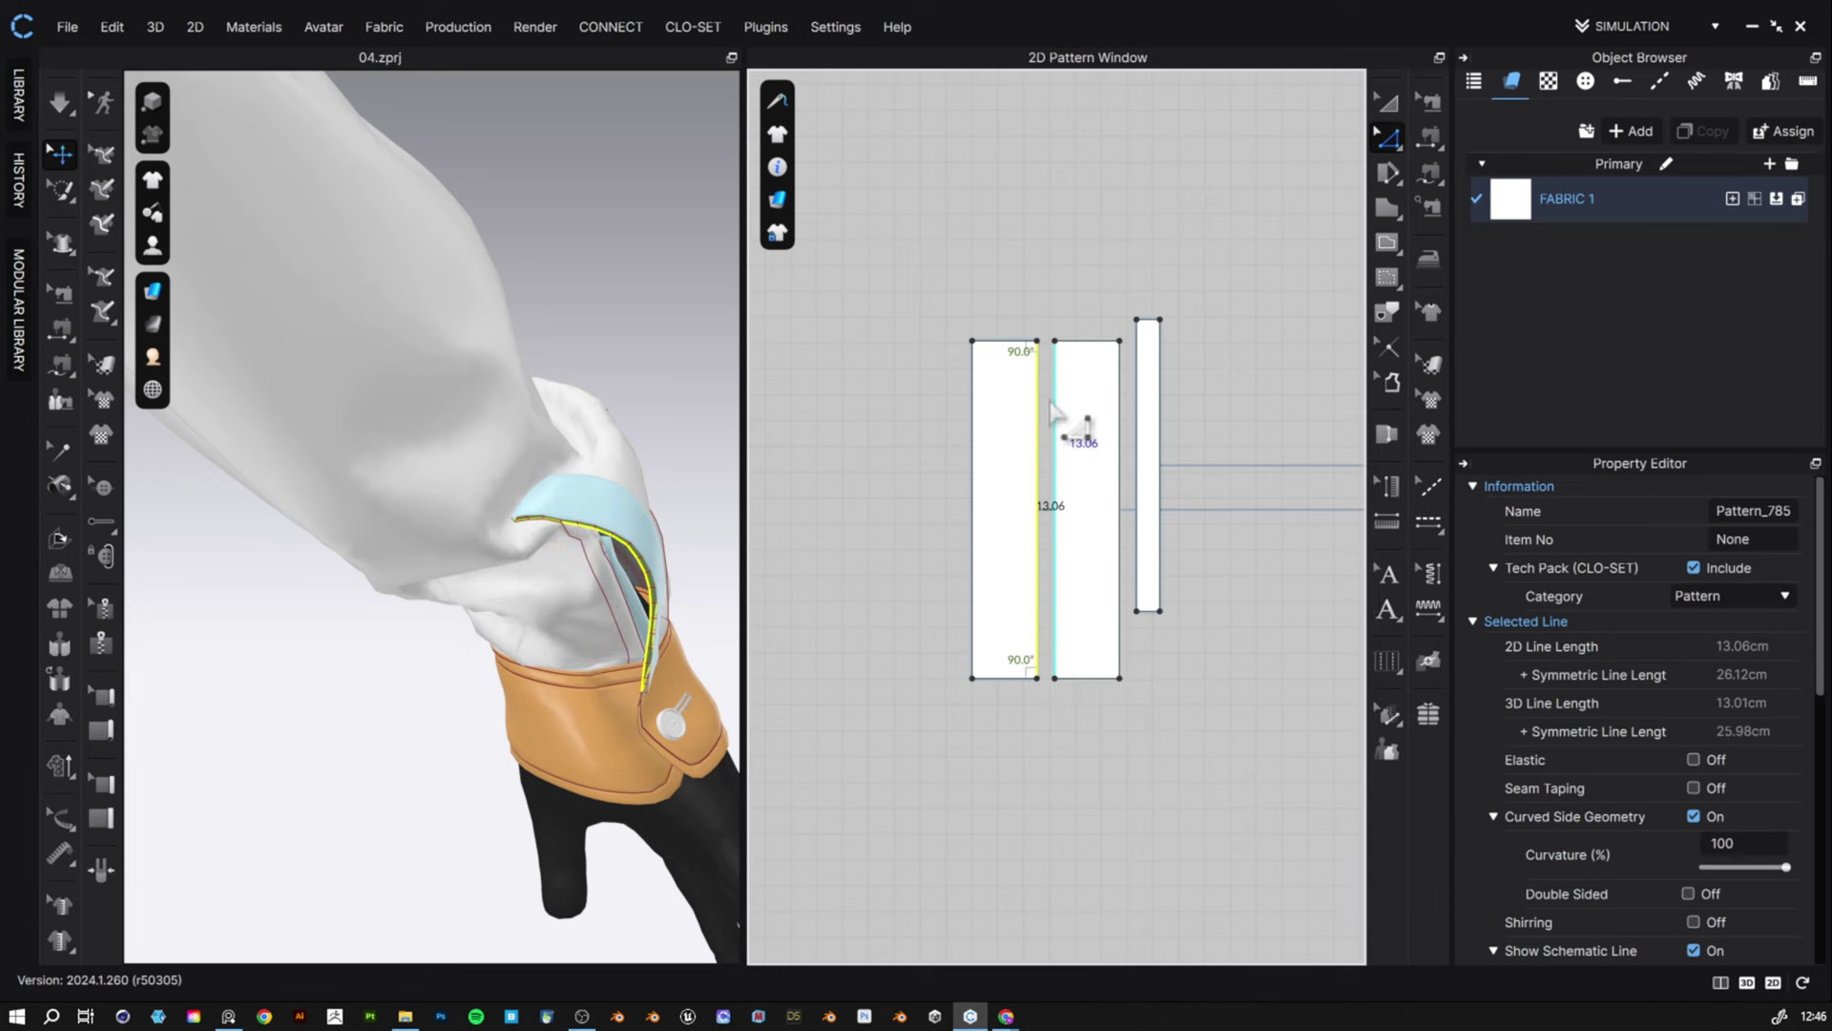
pyautogui.rightClick(1048, 398)
pyautogui.click(1049, 398)
pyautogui.click(1052, 399)
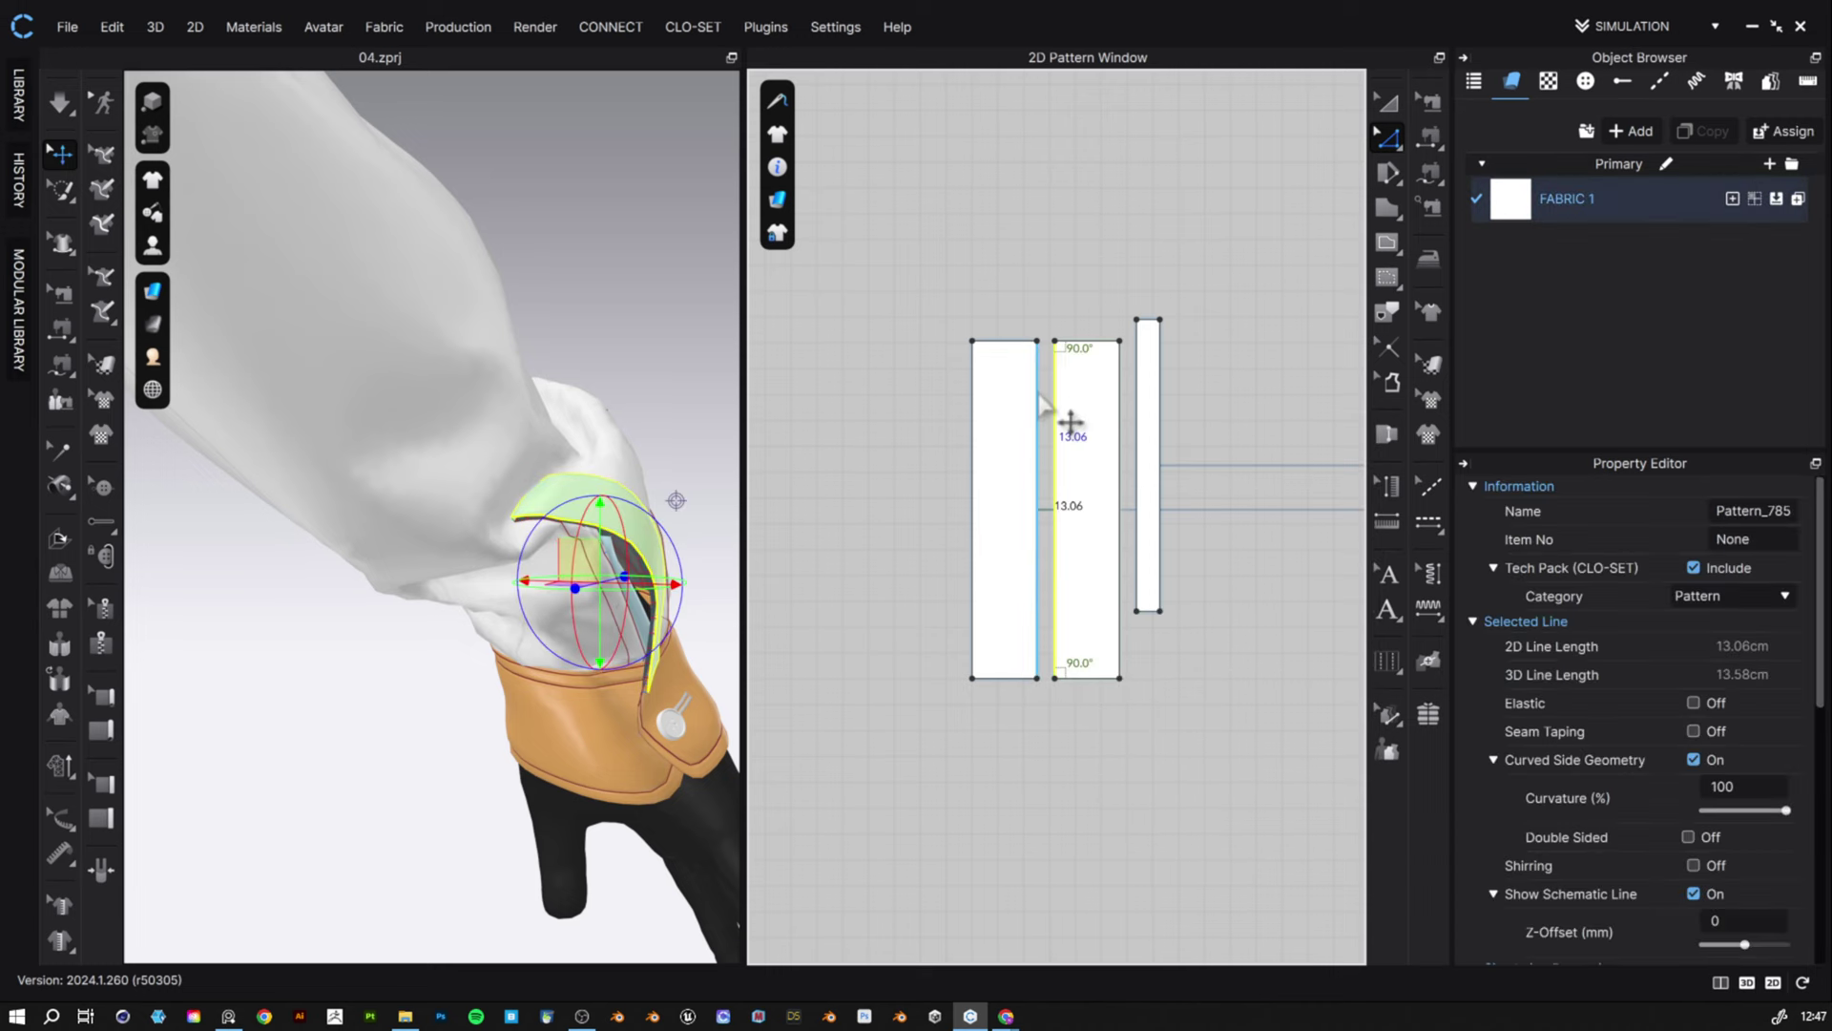
pyautogui.rightClick(1039, 397)
pyautogui.click(1130, 656)
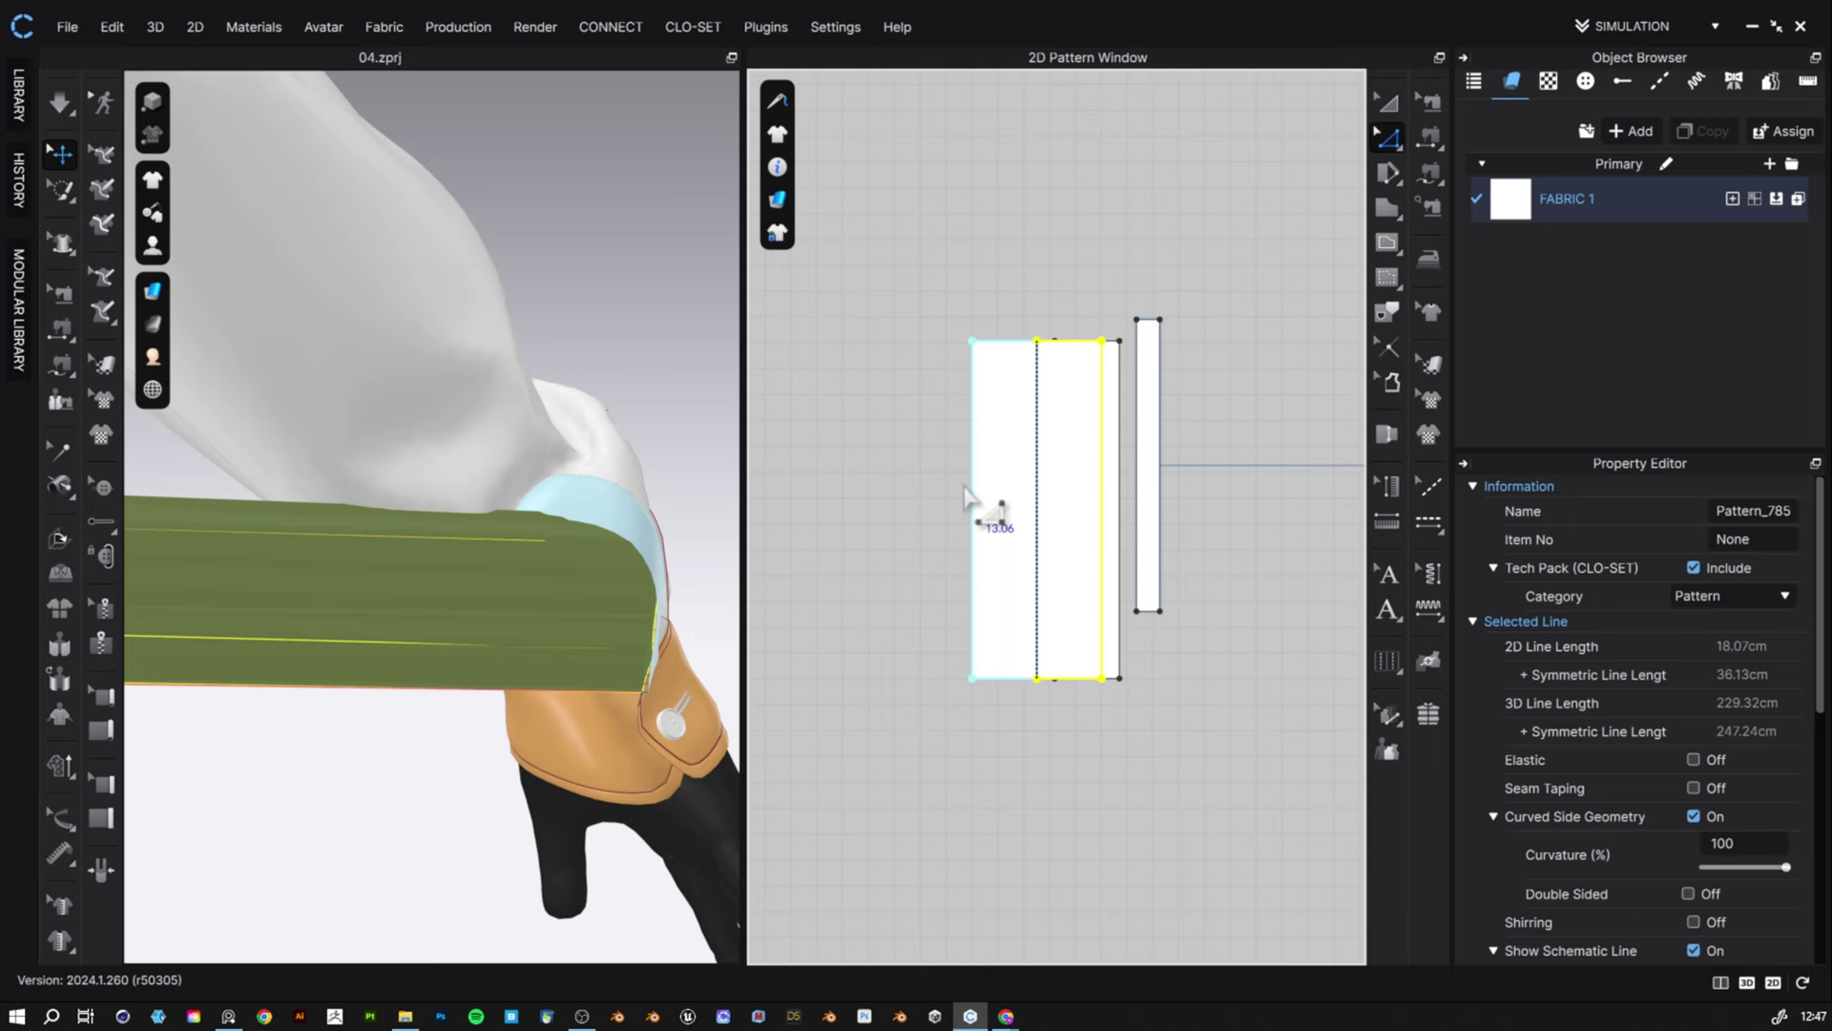
pyautogui.hotkey('ctrl', 'z')
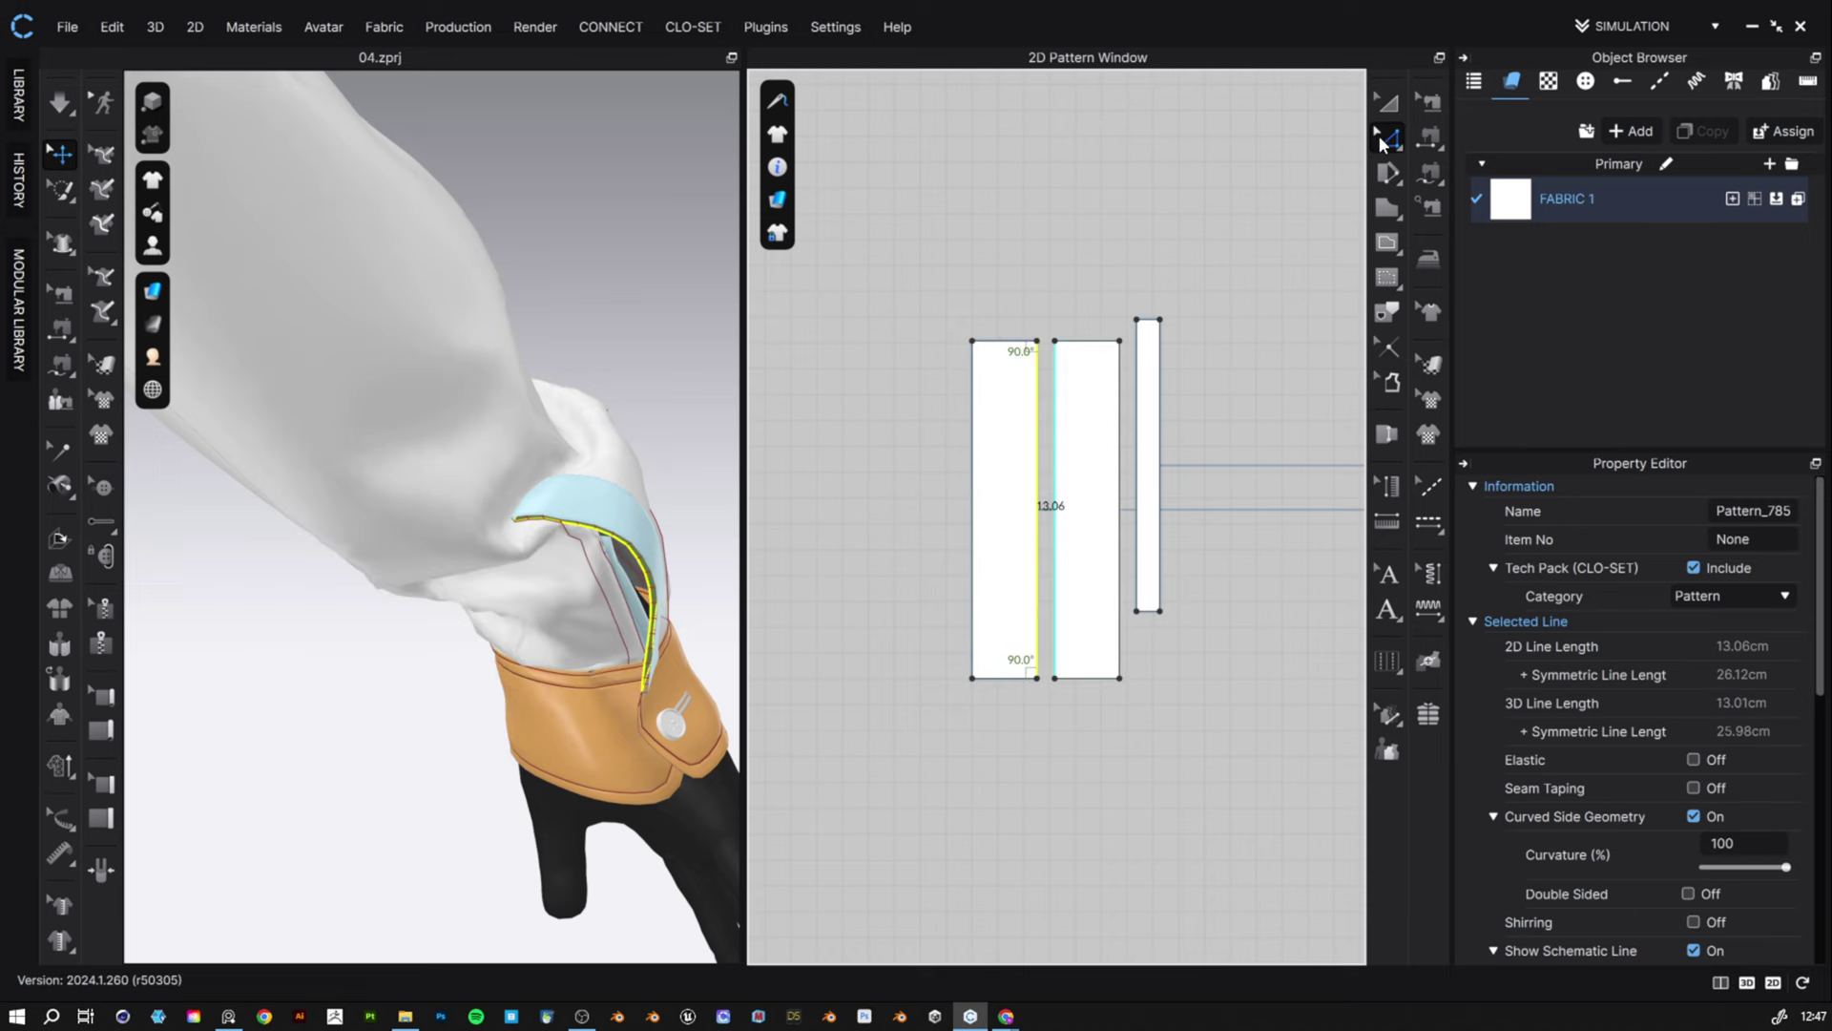
# - Remove the linked editing from the original and cloned wide placket strips
pyautogui.click(1386, 102)
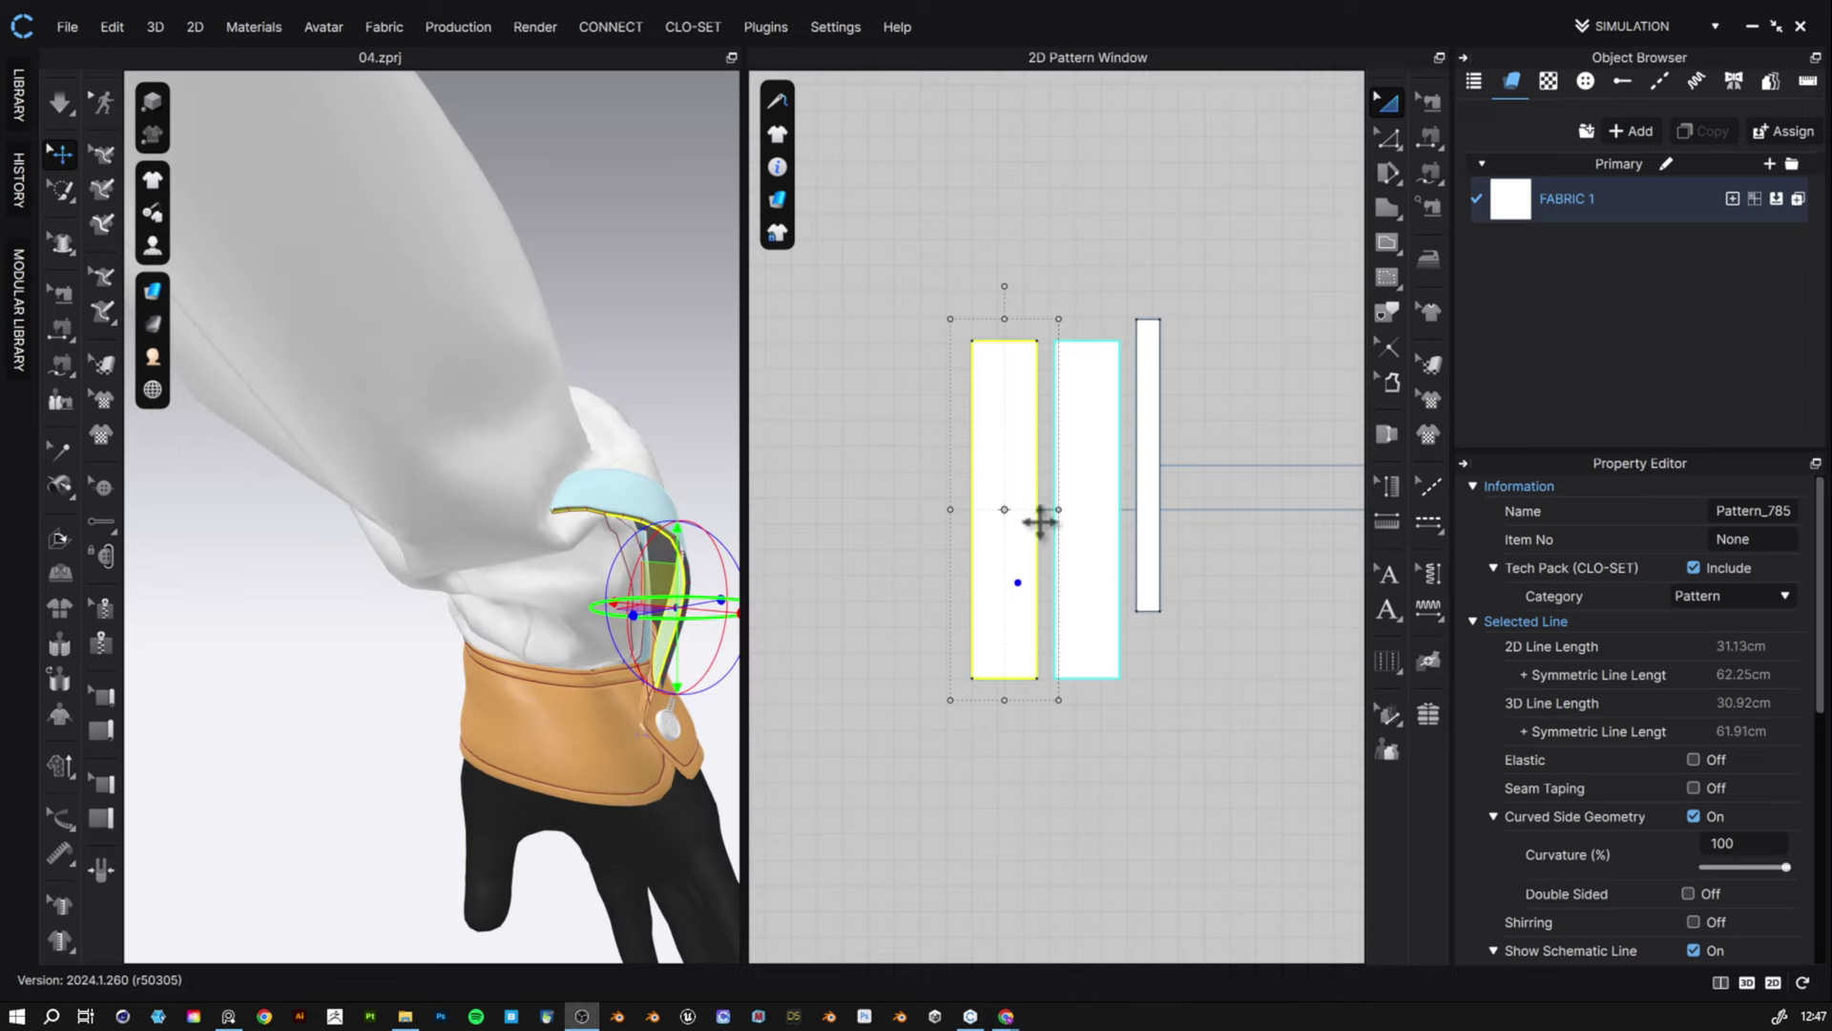
pyautogui.keyDown('shift'); pyautogui.click(1063, 536); pyautogui.keyUp('shift')
pyautogui.rightClick(1070, 536)
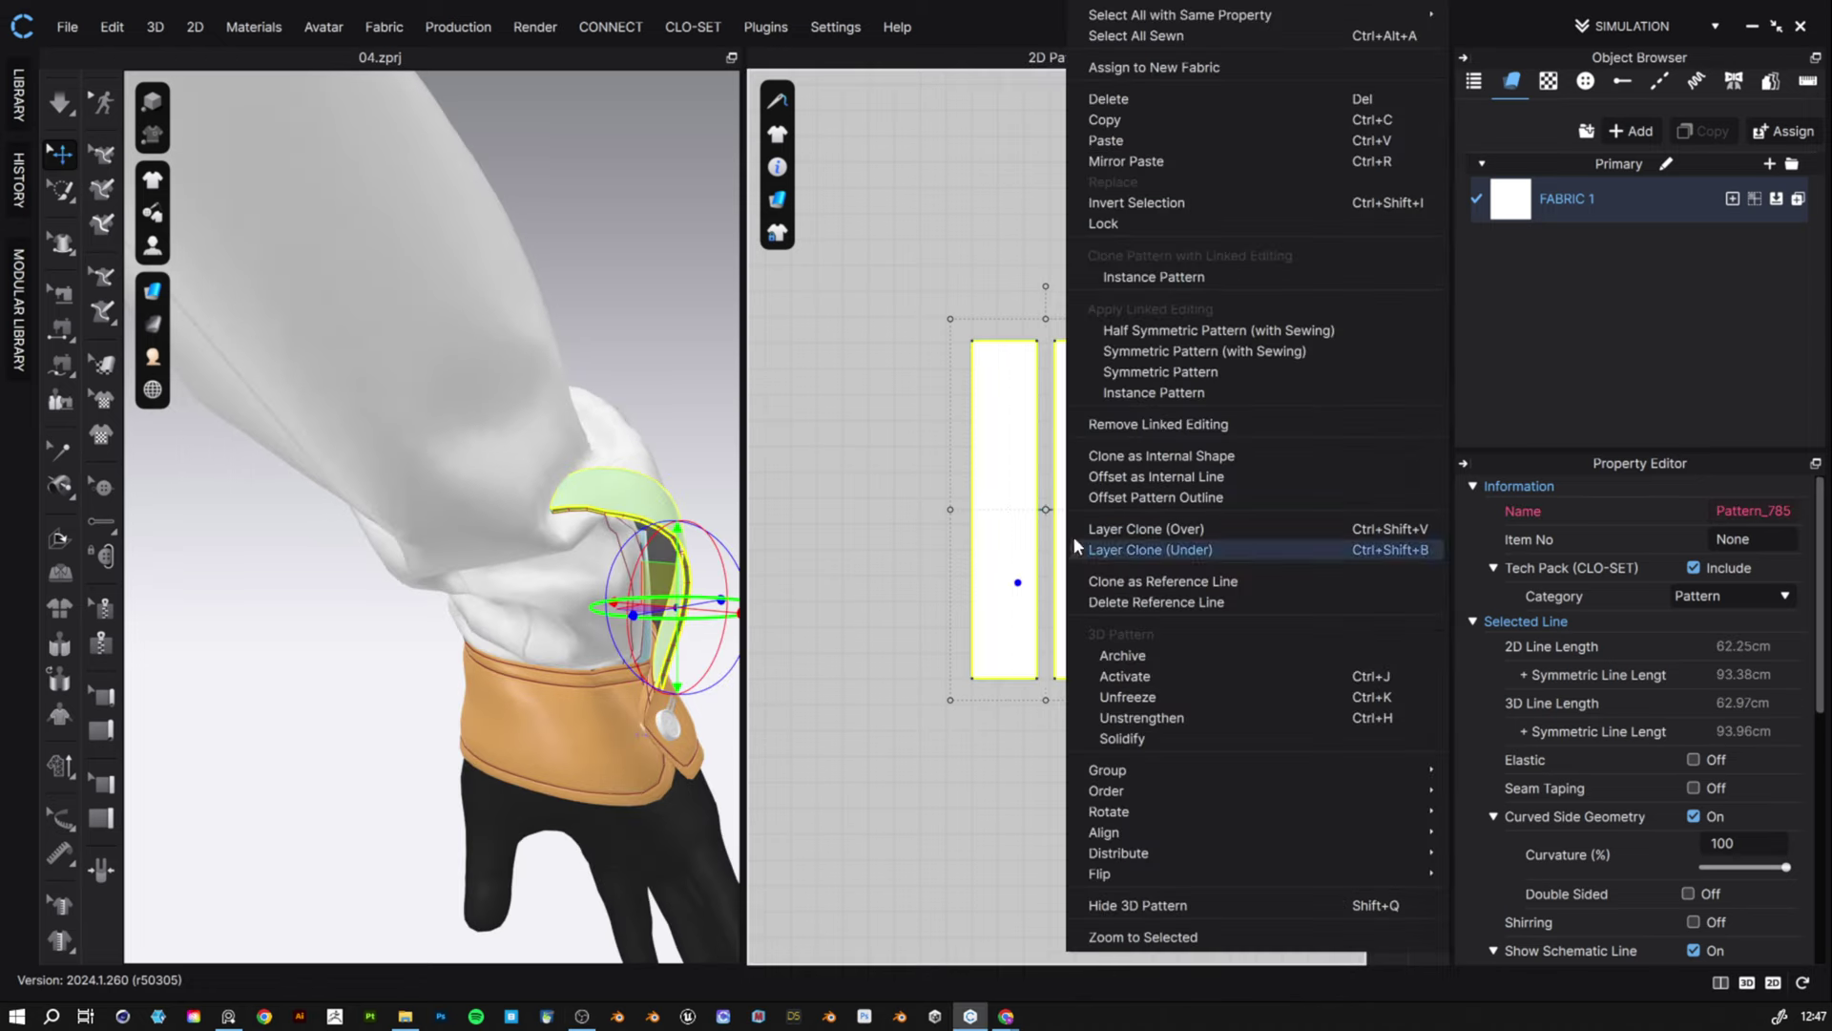
pyautogui.click(1203, 430)
pyautogui.click(986, 250)
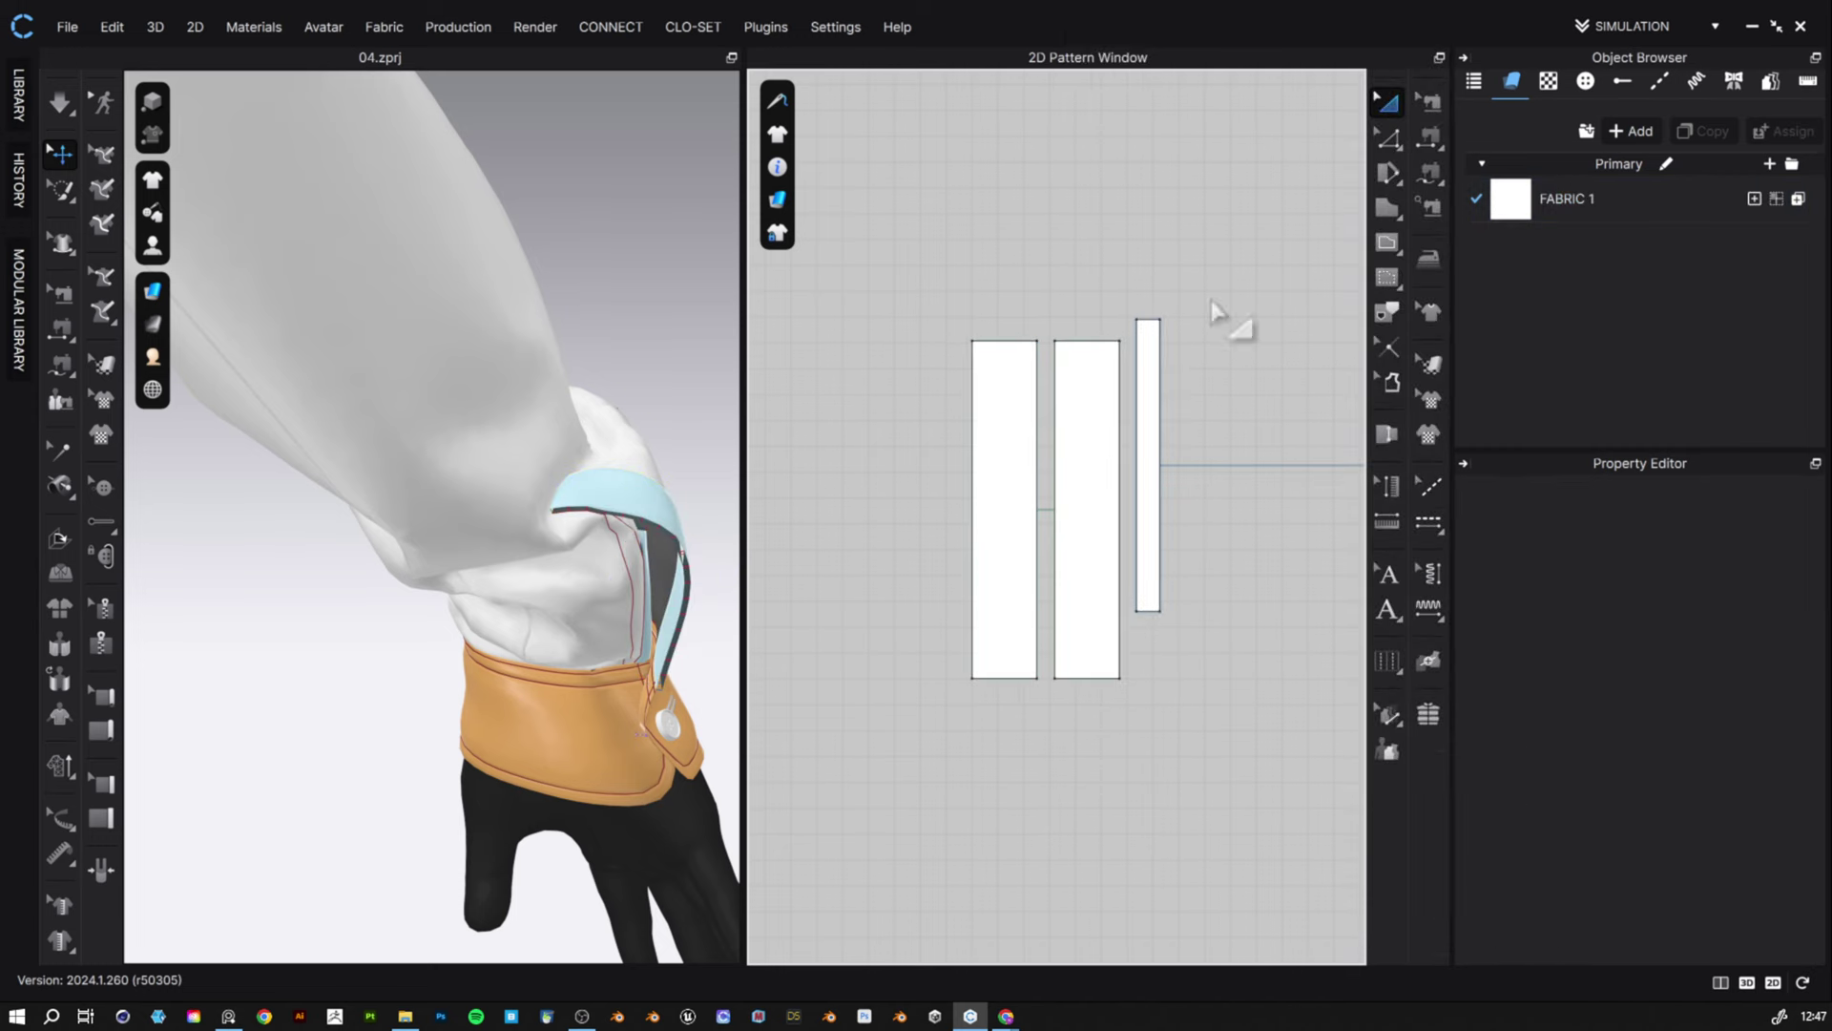
pyautogui.click(1092, 413)
pyautogui.click(996, 483)
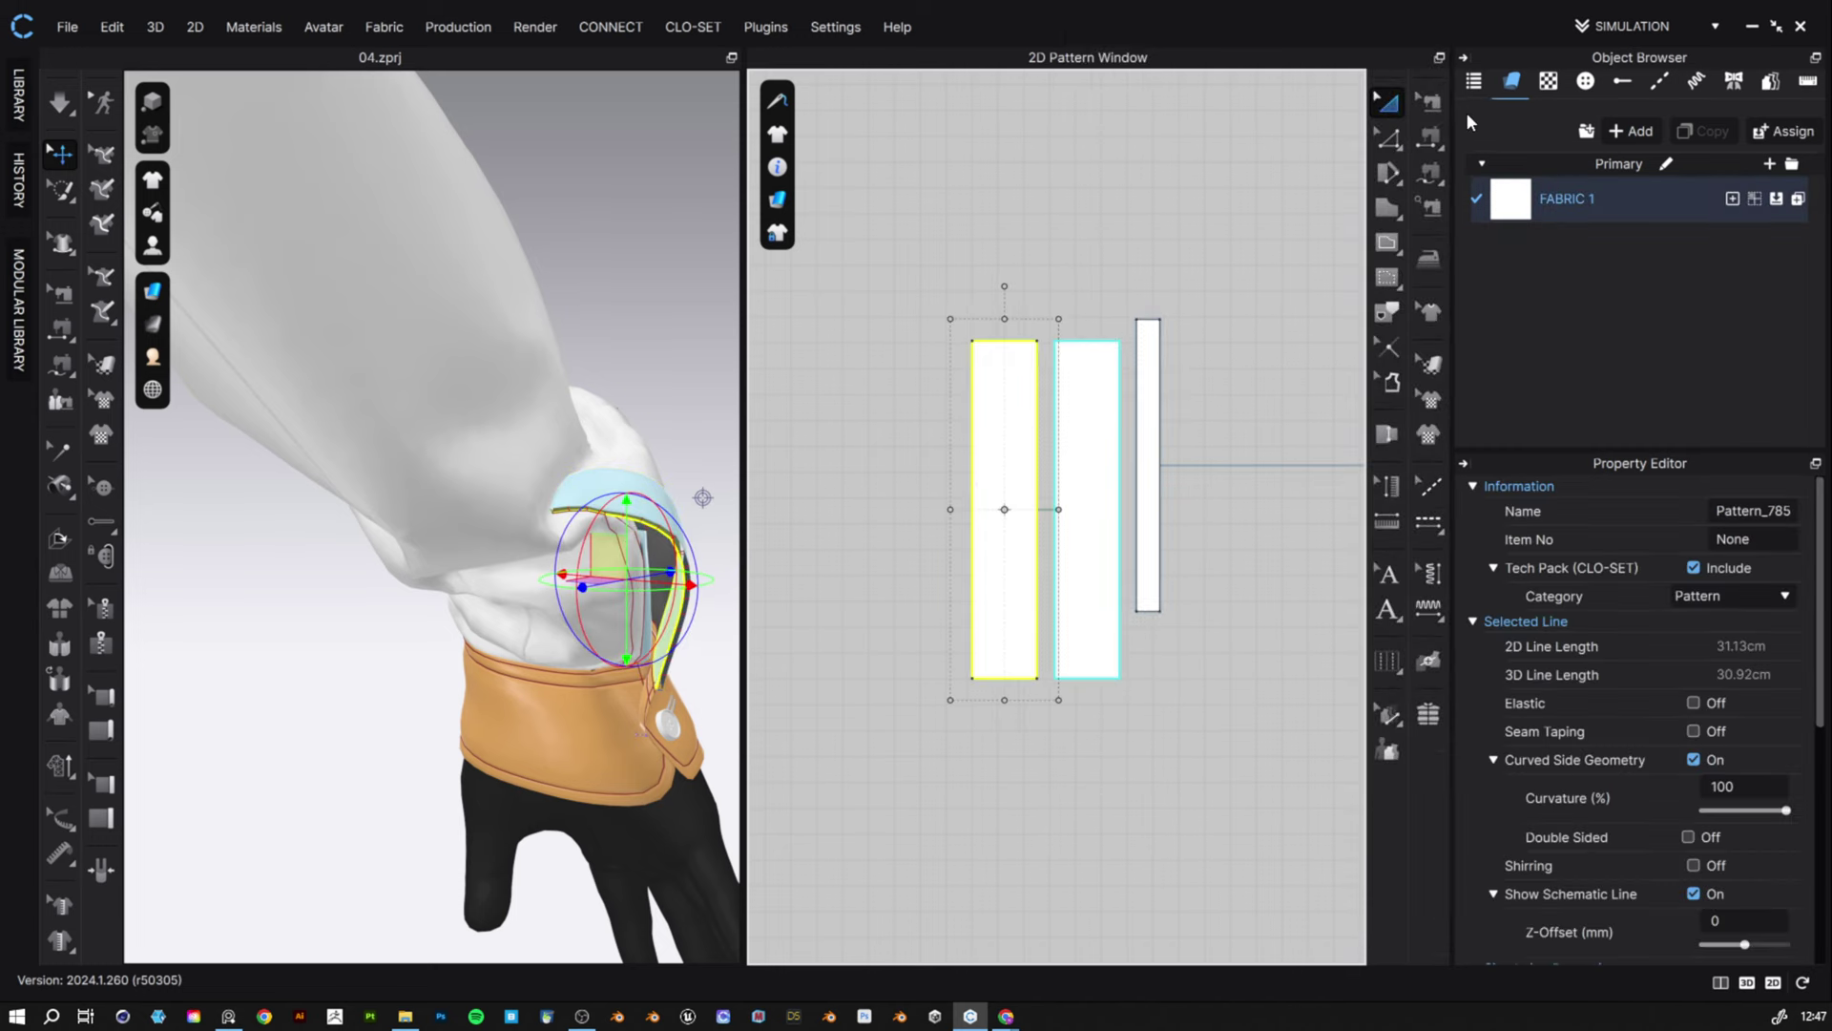
# - Try to merge the two wide placket strips along their facing long edges
pyautogui.click(1388, 136)
pyautogui.click(1093, 458)
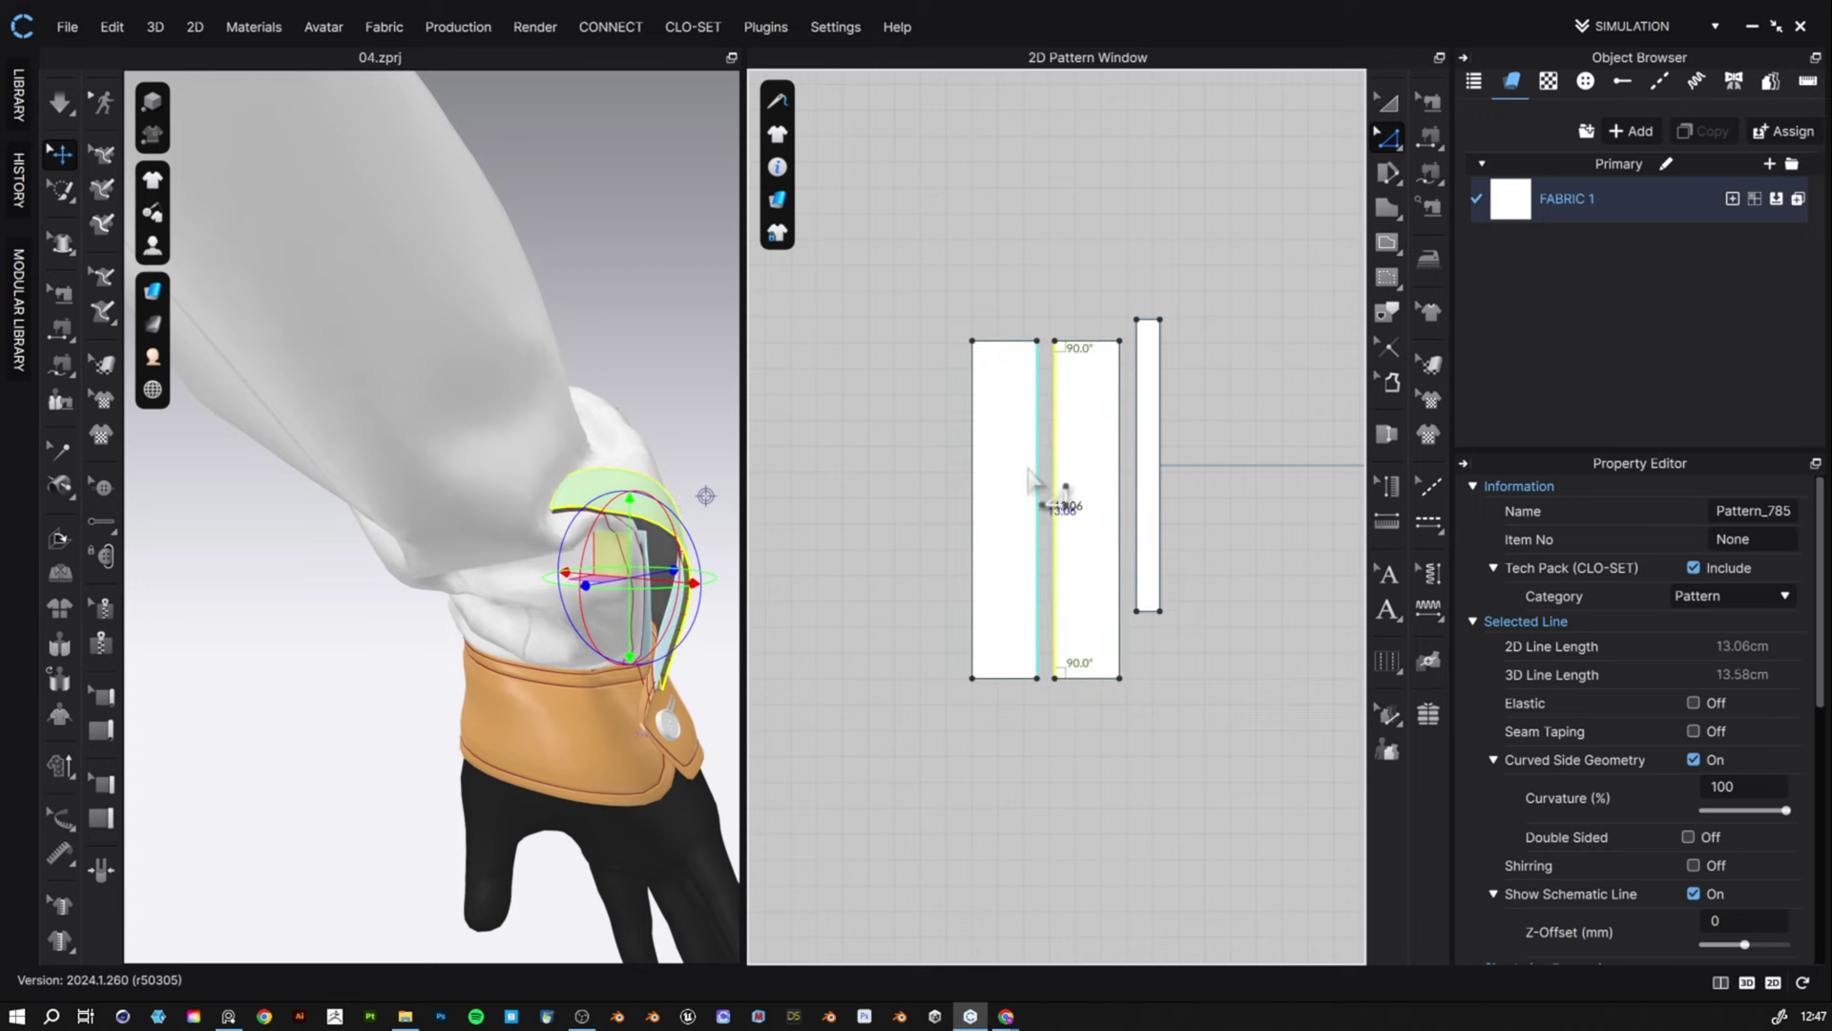
pyautogui.rightClick(1038, 469)
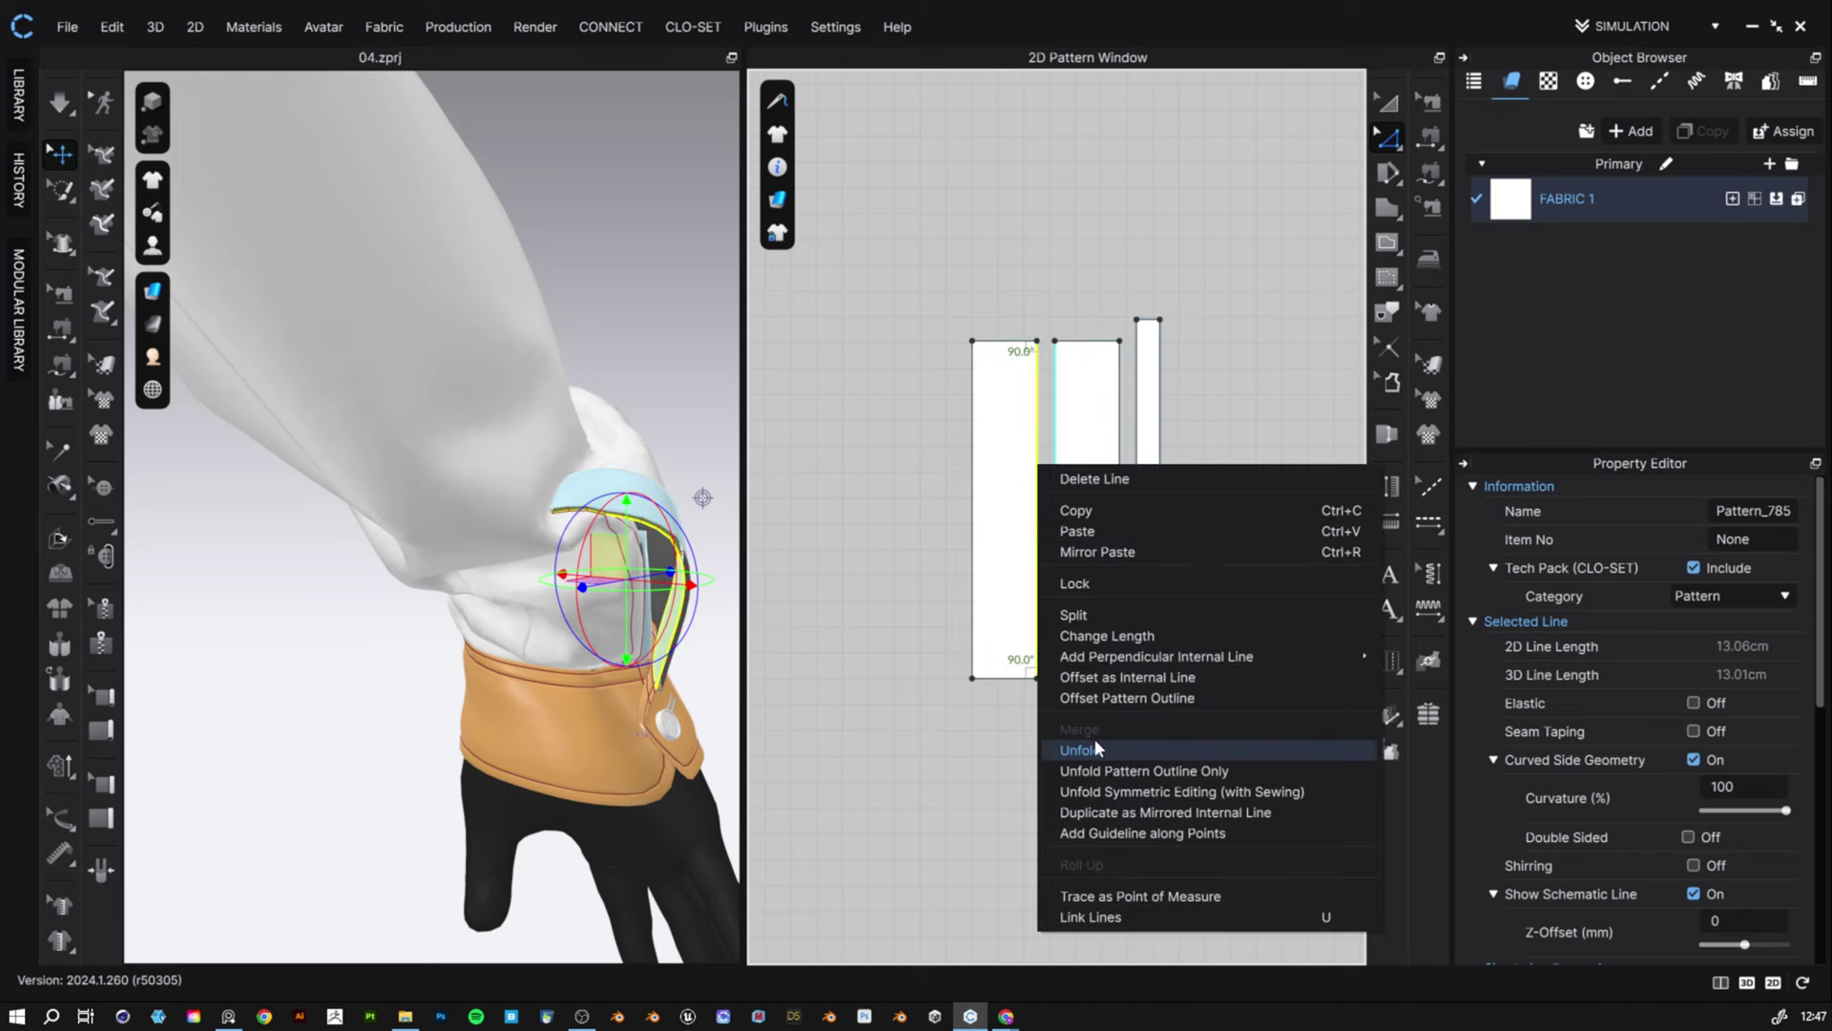
pyautogui.click(925, 678)
pyautogui.click(1062, 539)
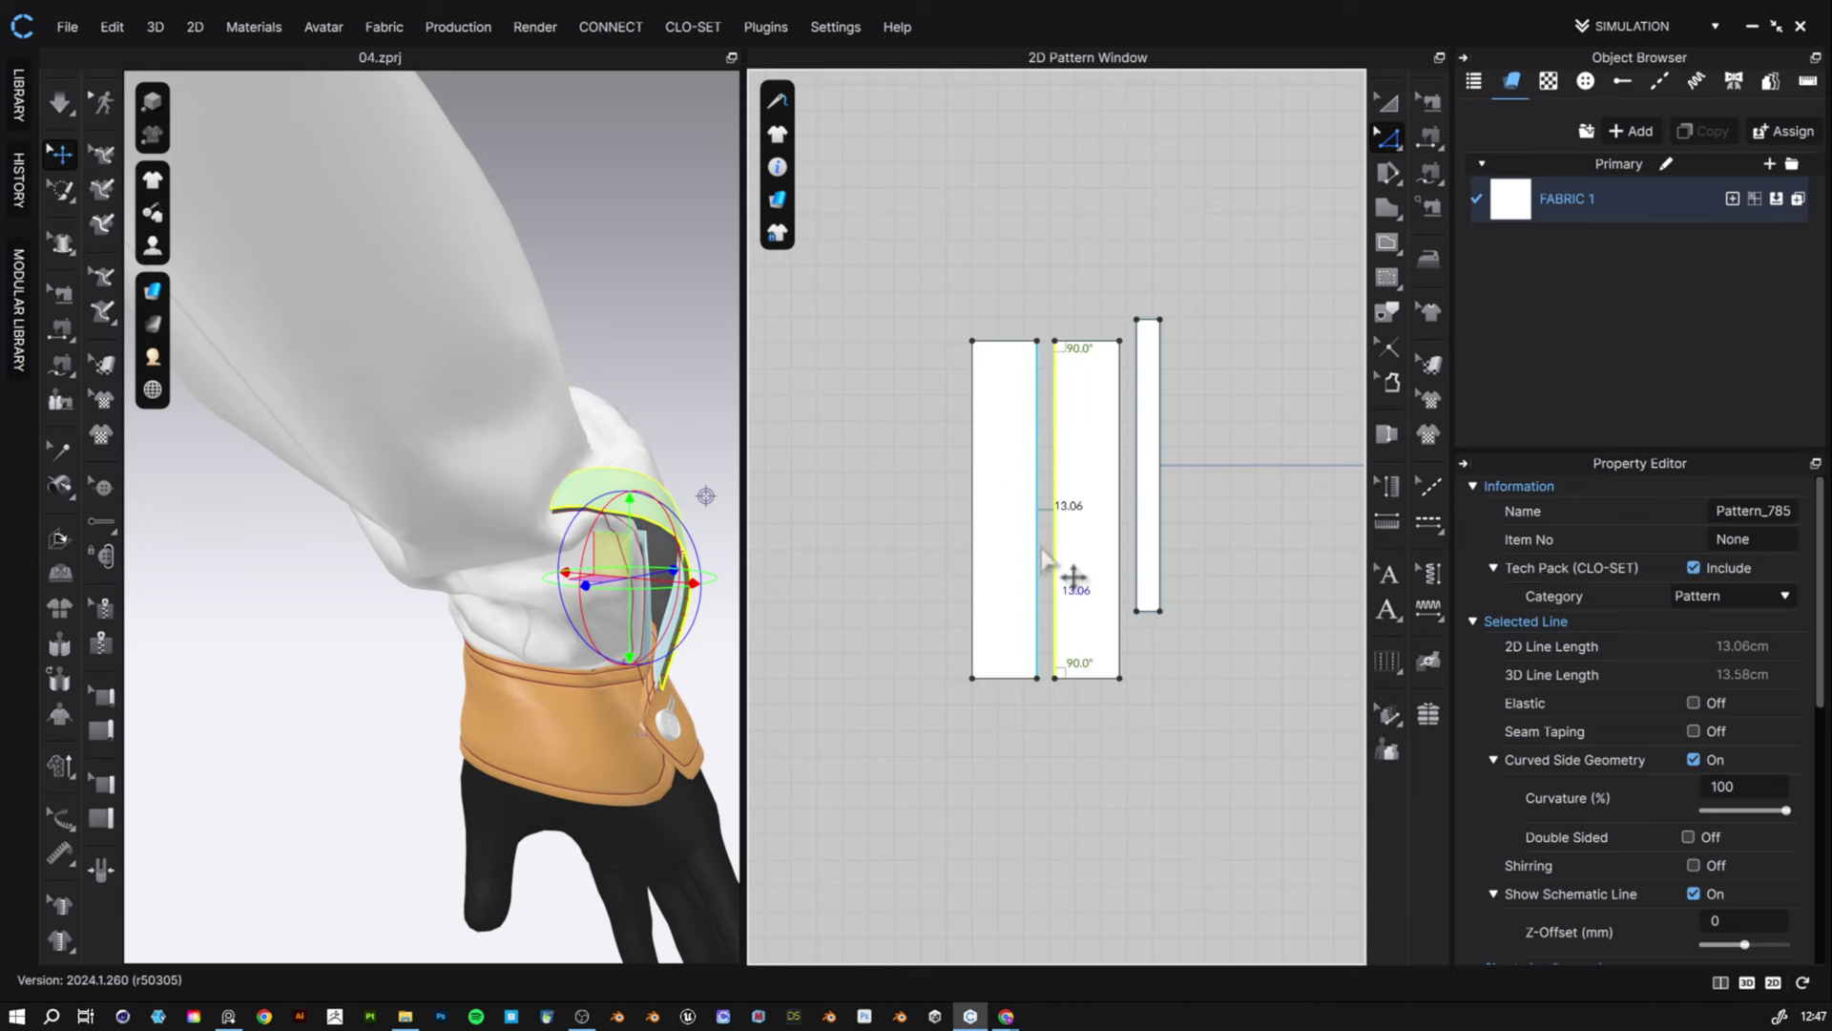
pyautogui.rightClick(1039, 546)
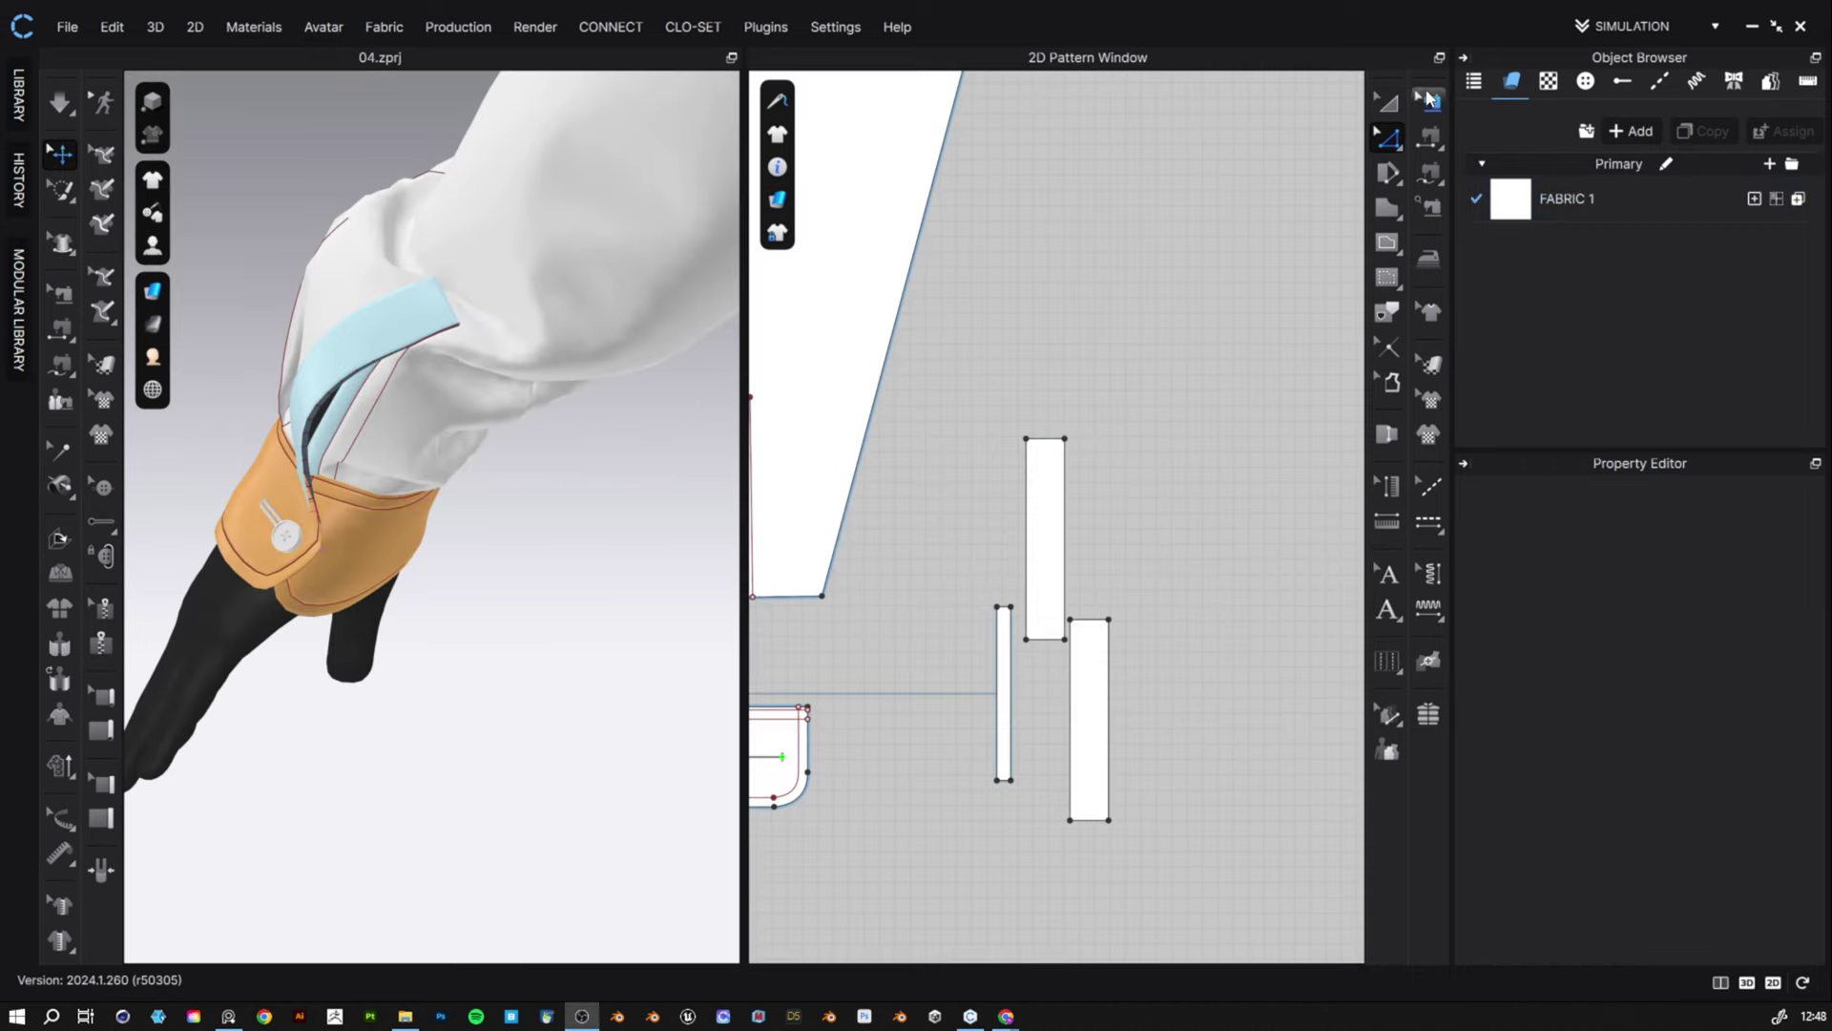
# - Move the other sleeve's second wide placket strip level with and beside its matching strip in the 2D layout
pyautogui.press('a')
pyautogui.moveTo(1084, 741); pyautogui.dragTo(1096, 559)
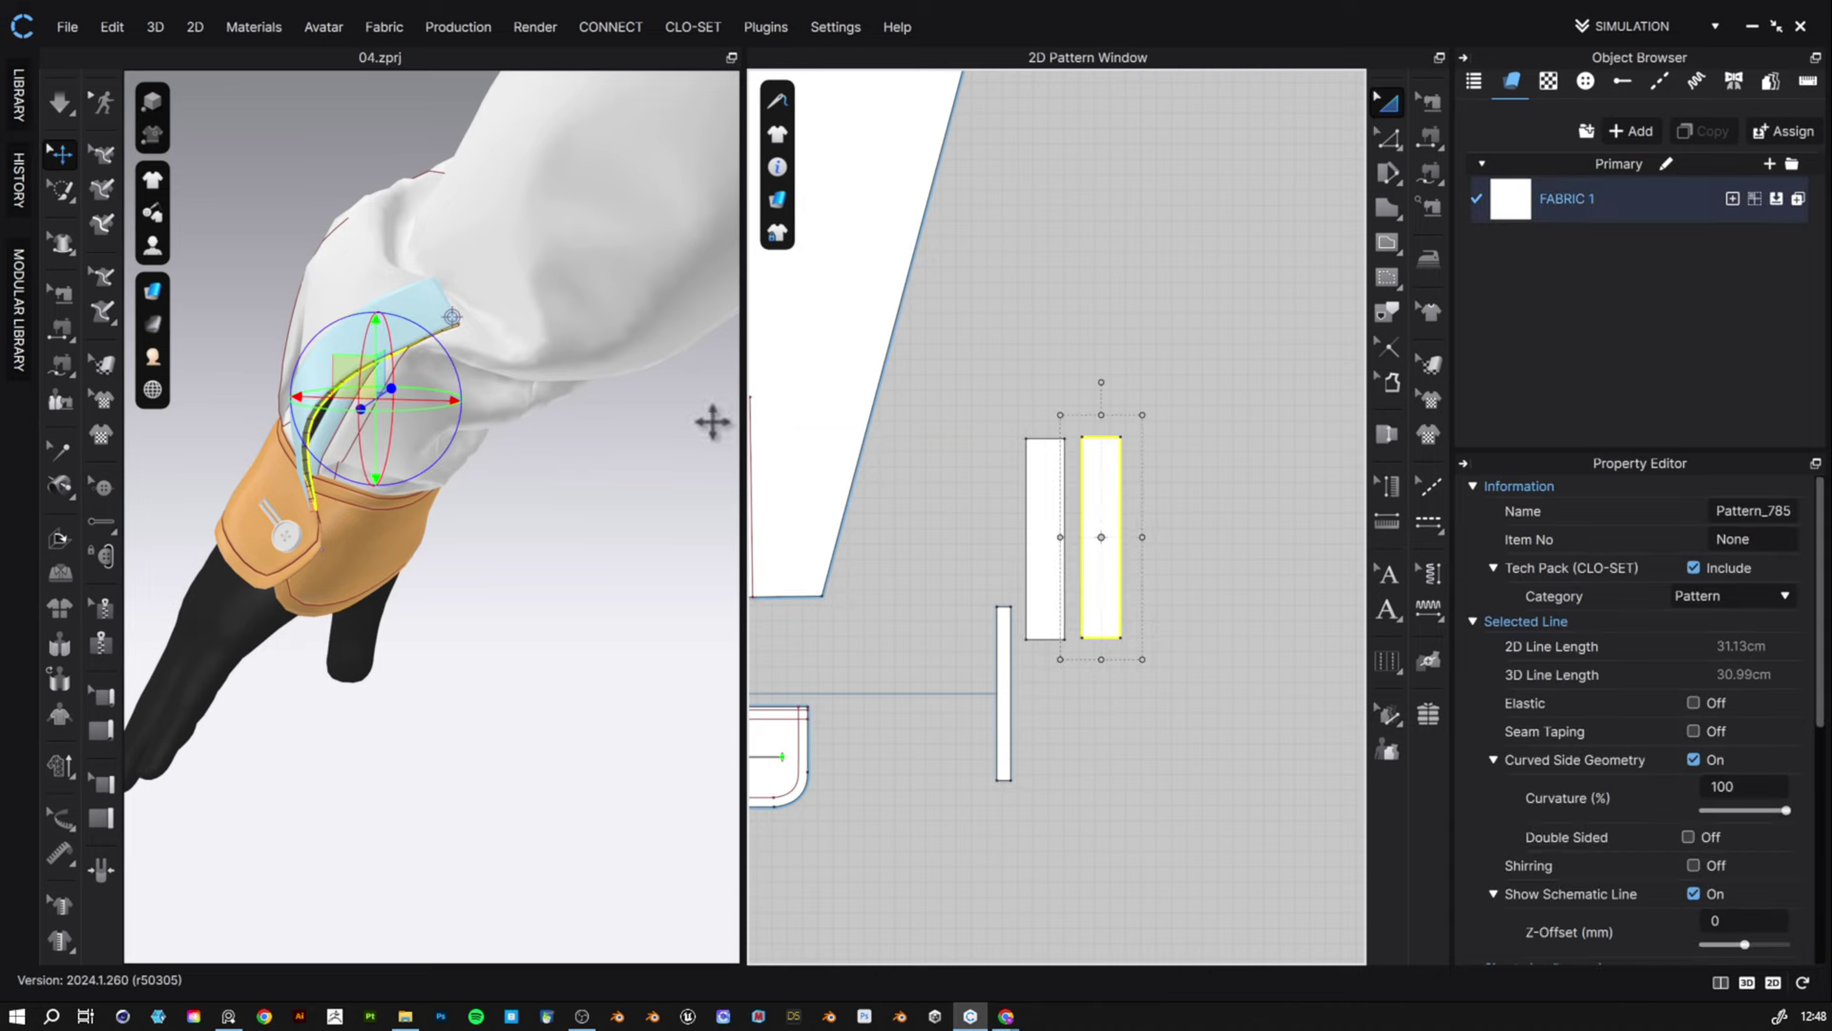
pyautogui.rightClick(330, 310)
pyautogui.click(714, 488)
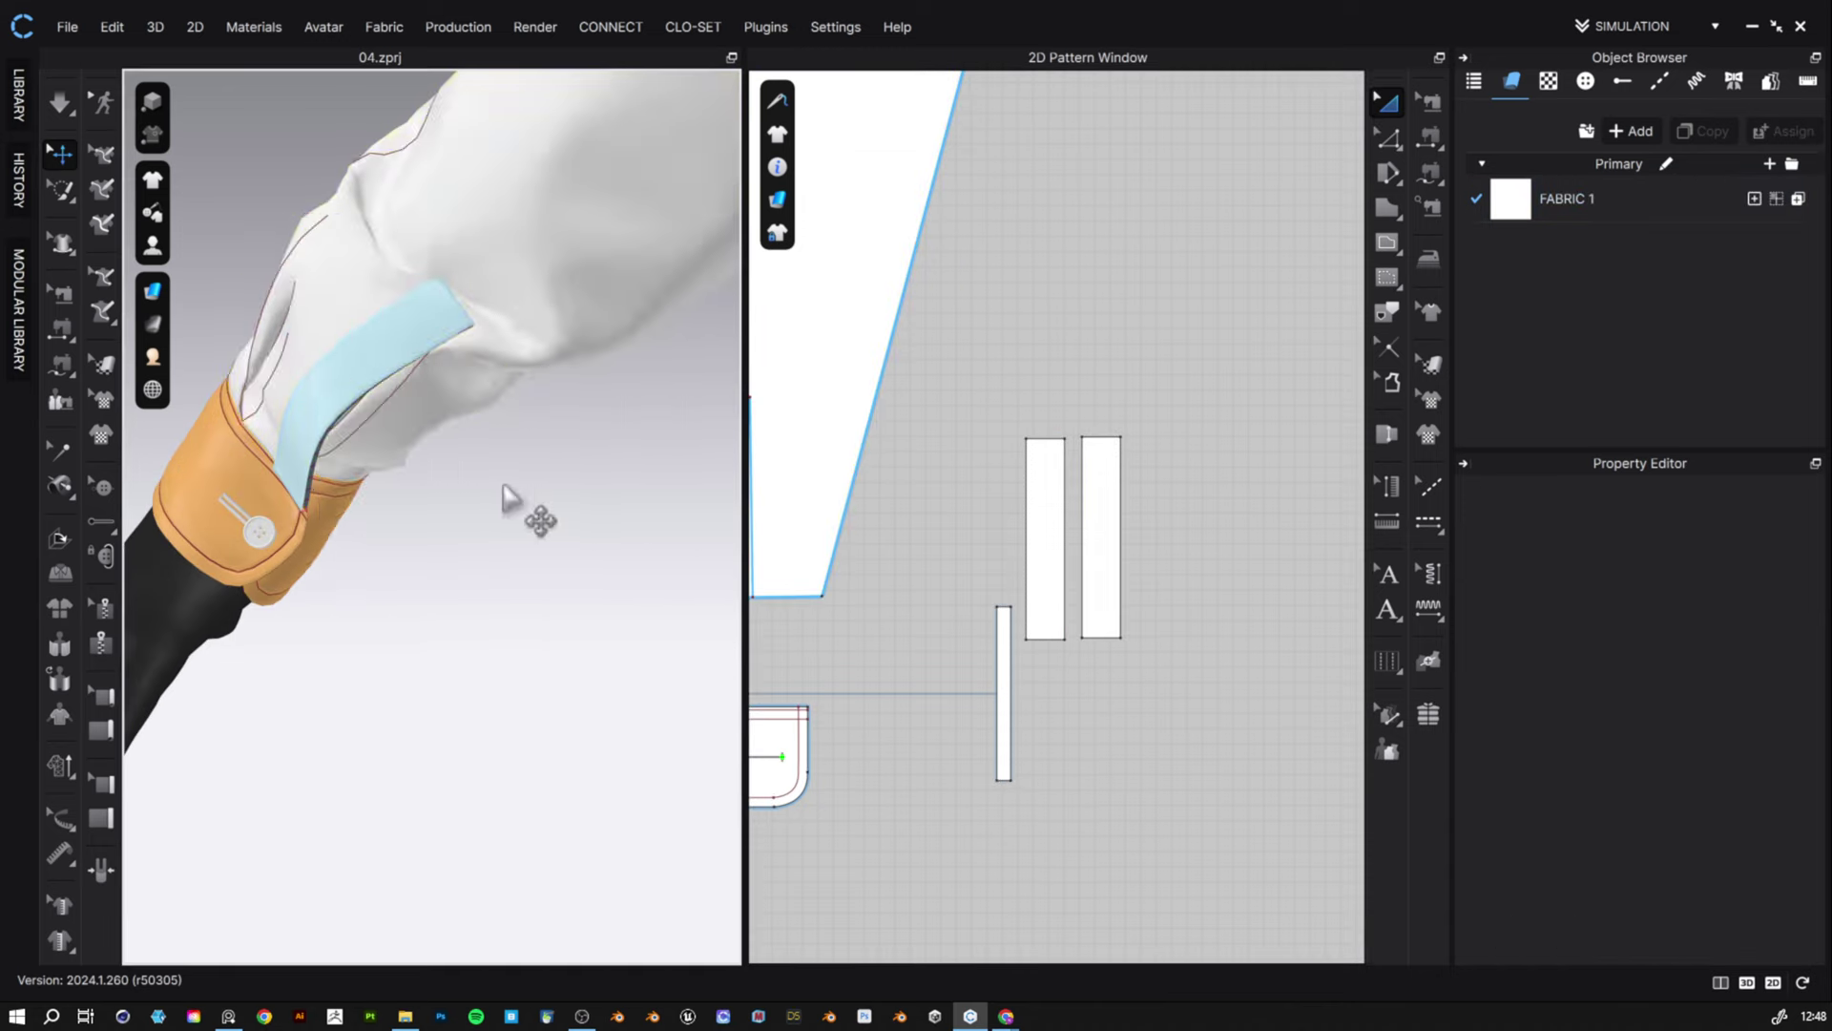
# - Examine the other sleeve's placket in 3D to identify which wide strip forms the upper layer and which the lower
pyautogui.moveTo(505, 489); pyautogui.dragTo(442, 448, button='right')
pyautogui.click(313, 262)
pyautogui.moveTo(359, 386); pyautogui.dragTo(516, 571, button='middle')
pyautogui.scroll(2, 485, 551)
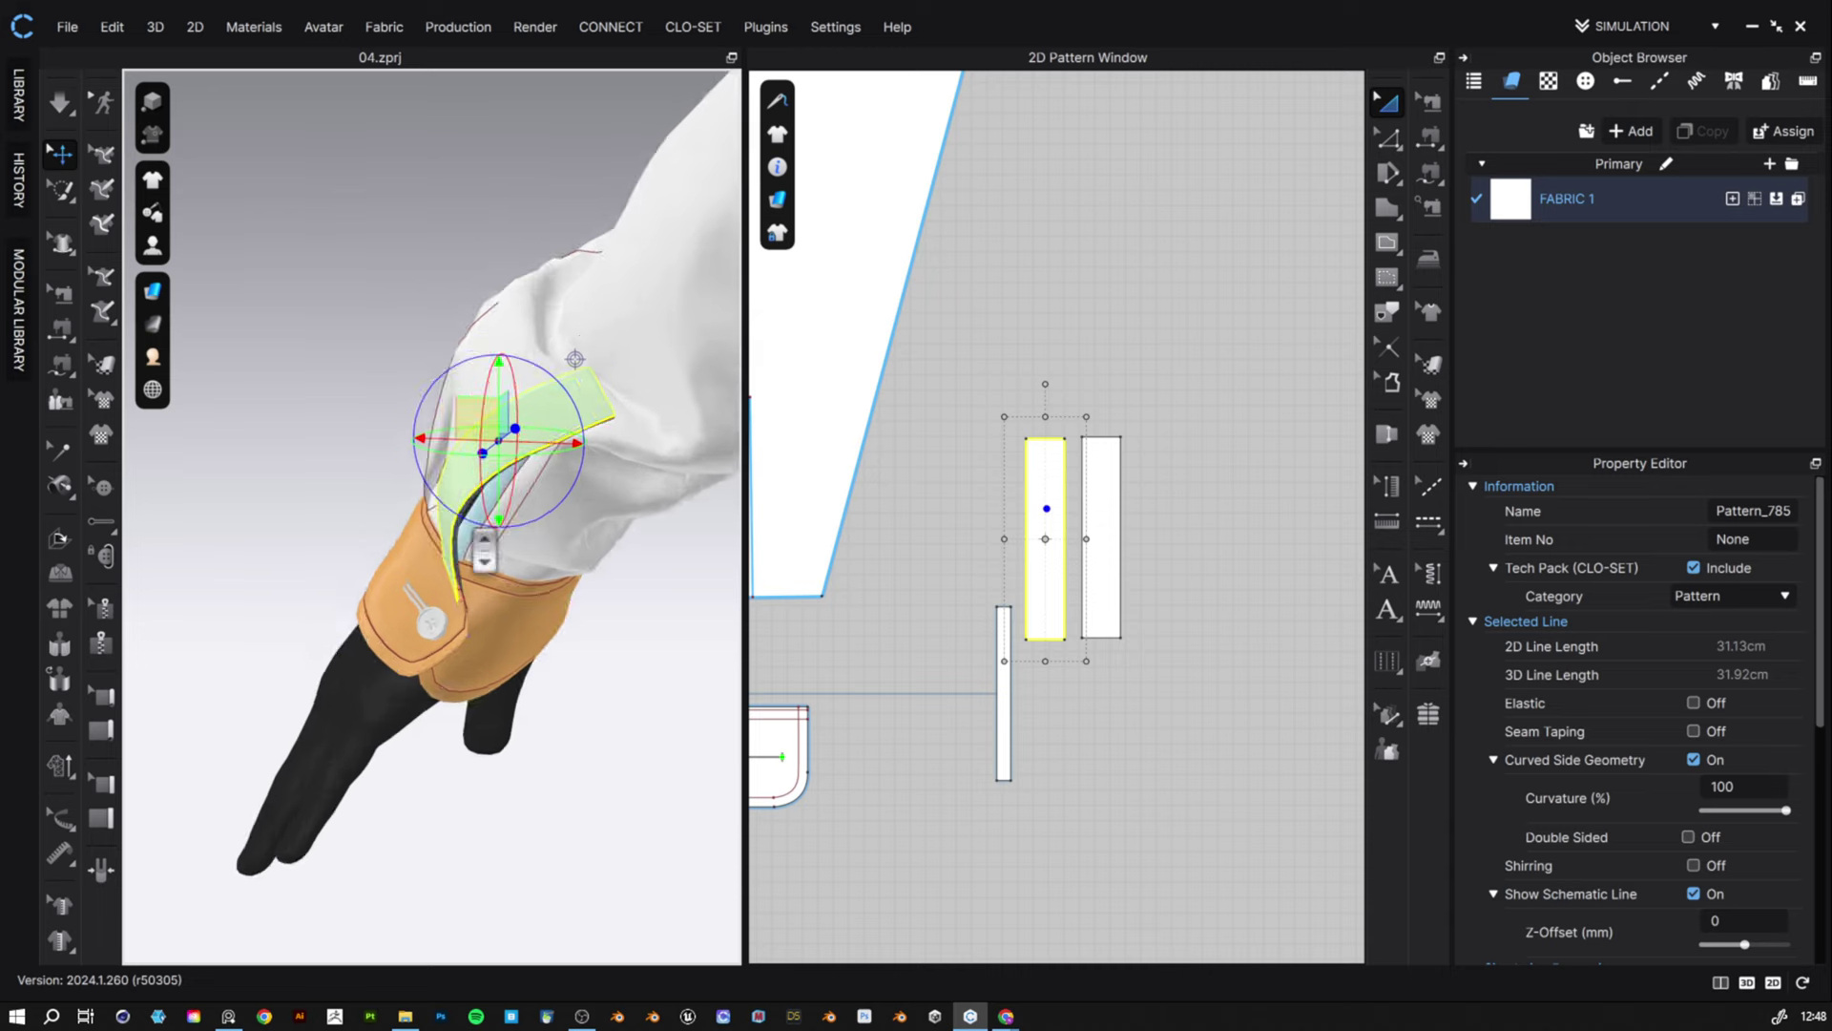
pyautogui.moveTo(483, 549); pyautogui.dragTo(523, 515, button='right')
pyautogui.click(529, 579)
pyautogui.click(611, 446)
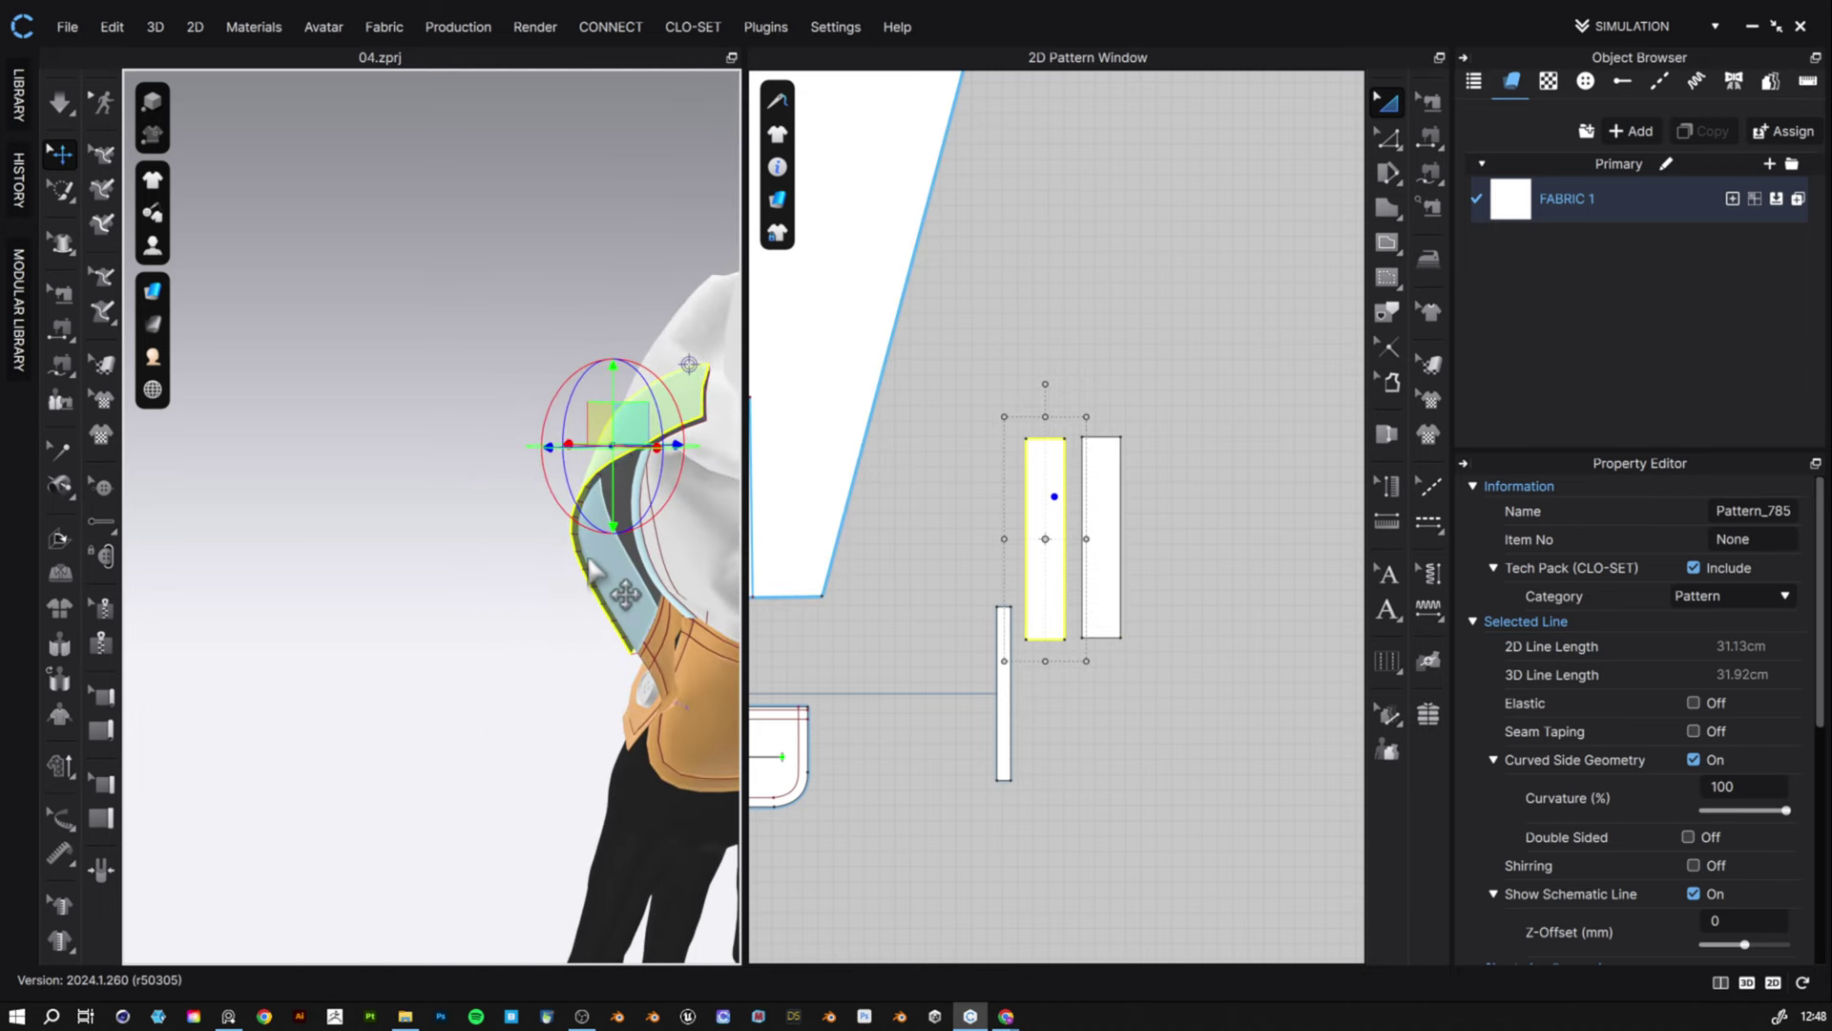
pyautogui.click(590, 570)
# - Merge the other sleeve's two wide placket strips into one piece along their facing long edges
pyautogui.press('z')
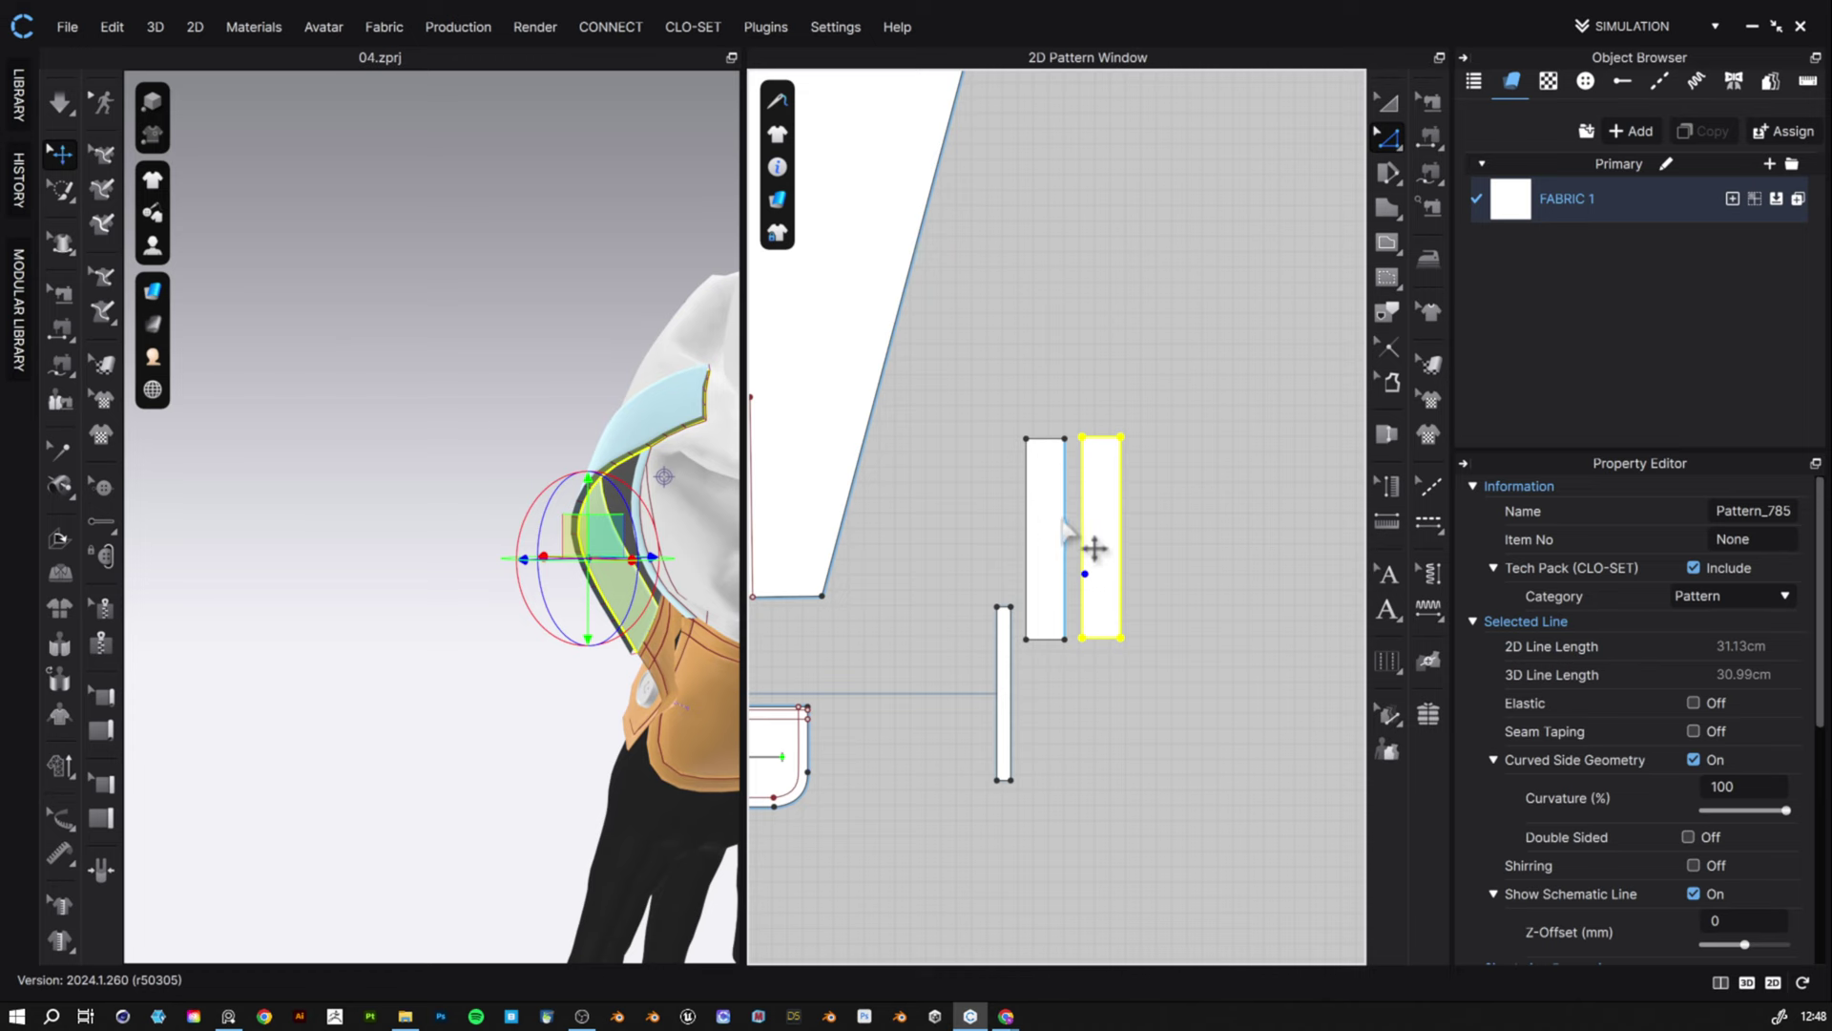
pyautogui.click(1096, 547)
pyautogui.rightClick(1083, 516)
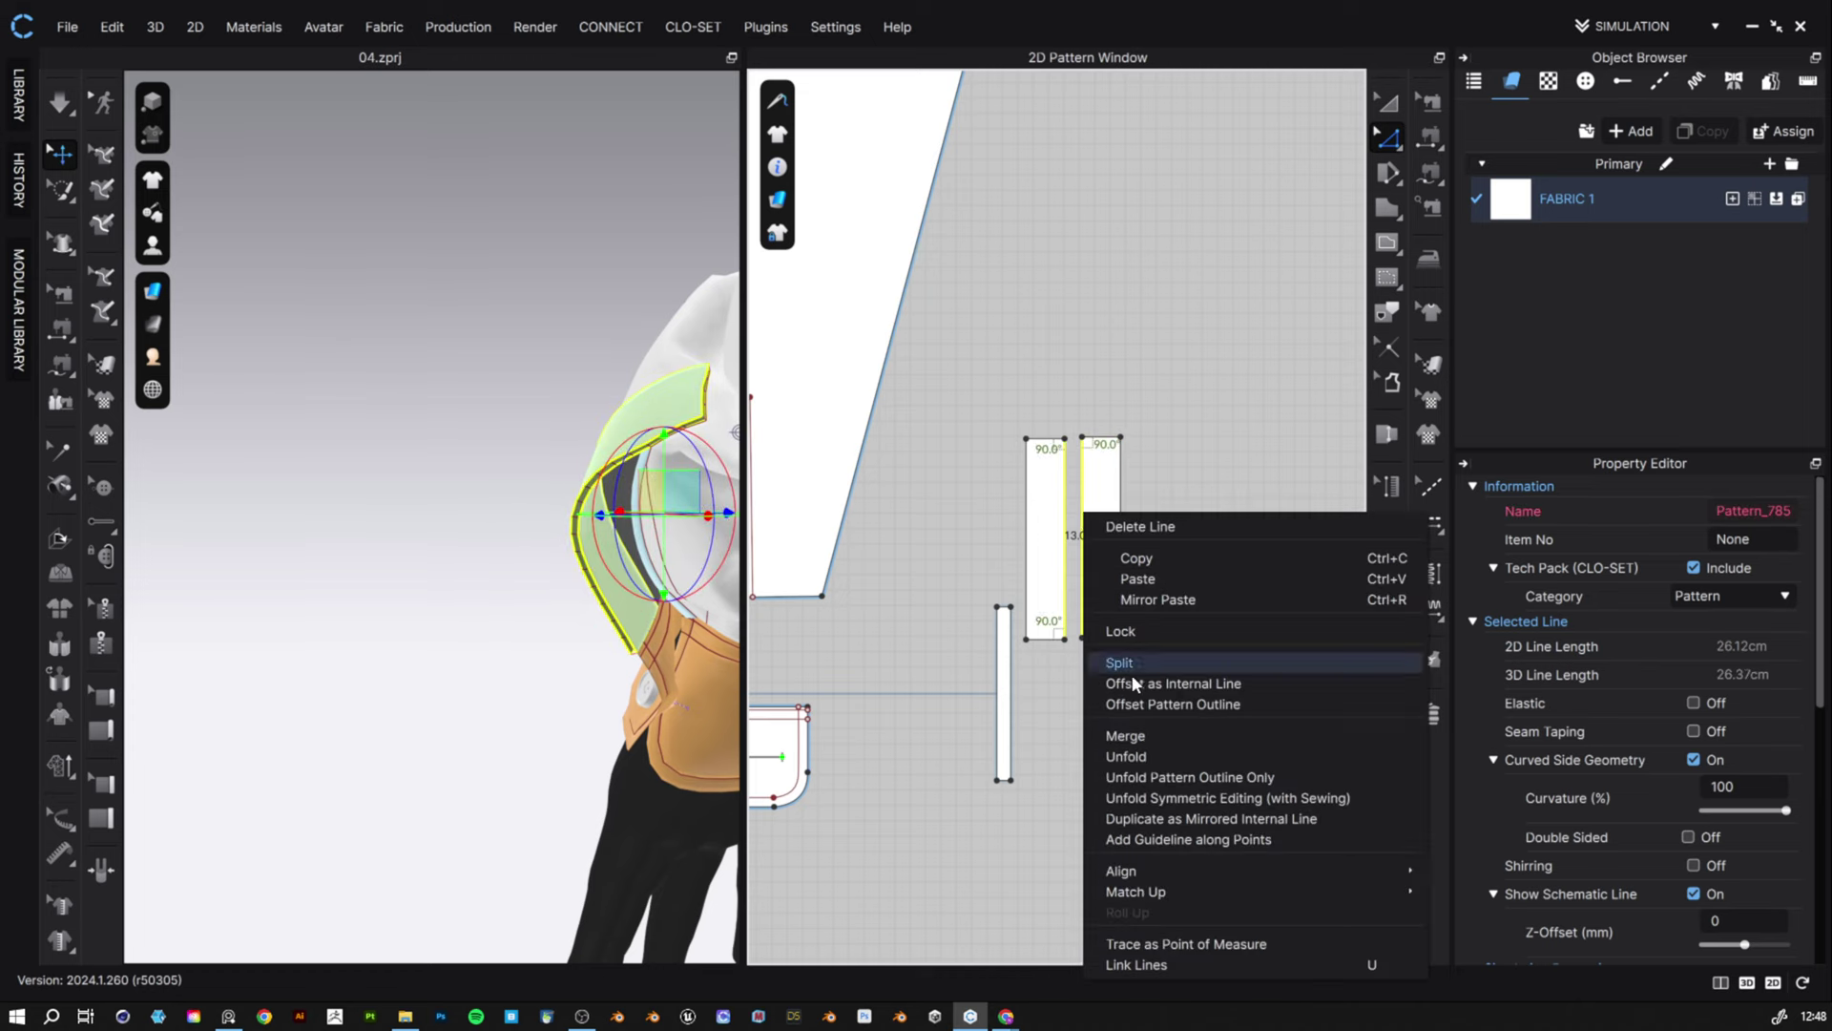
pyautogui.click(1128, 741)
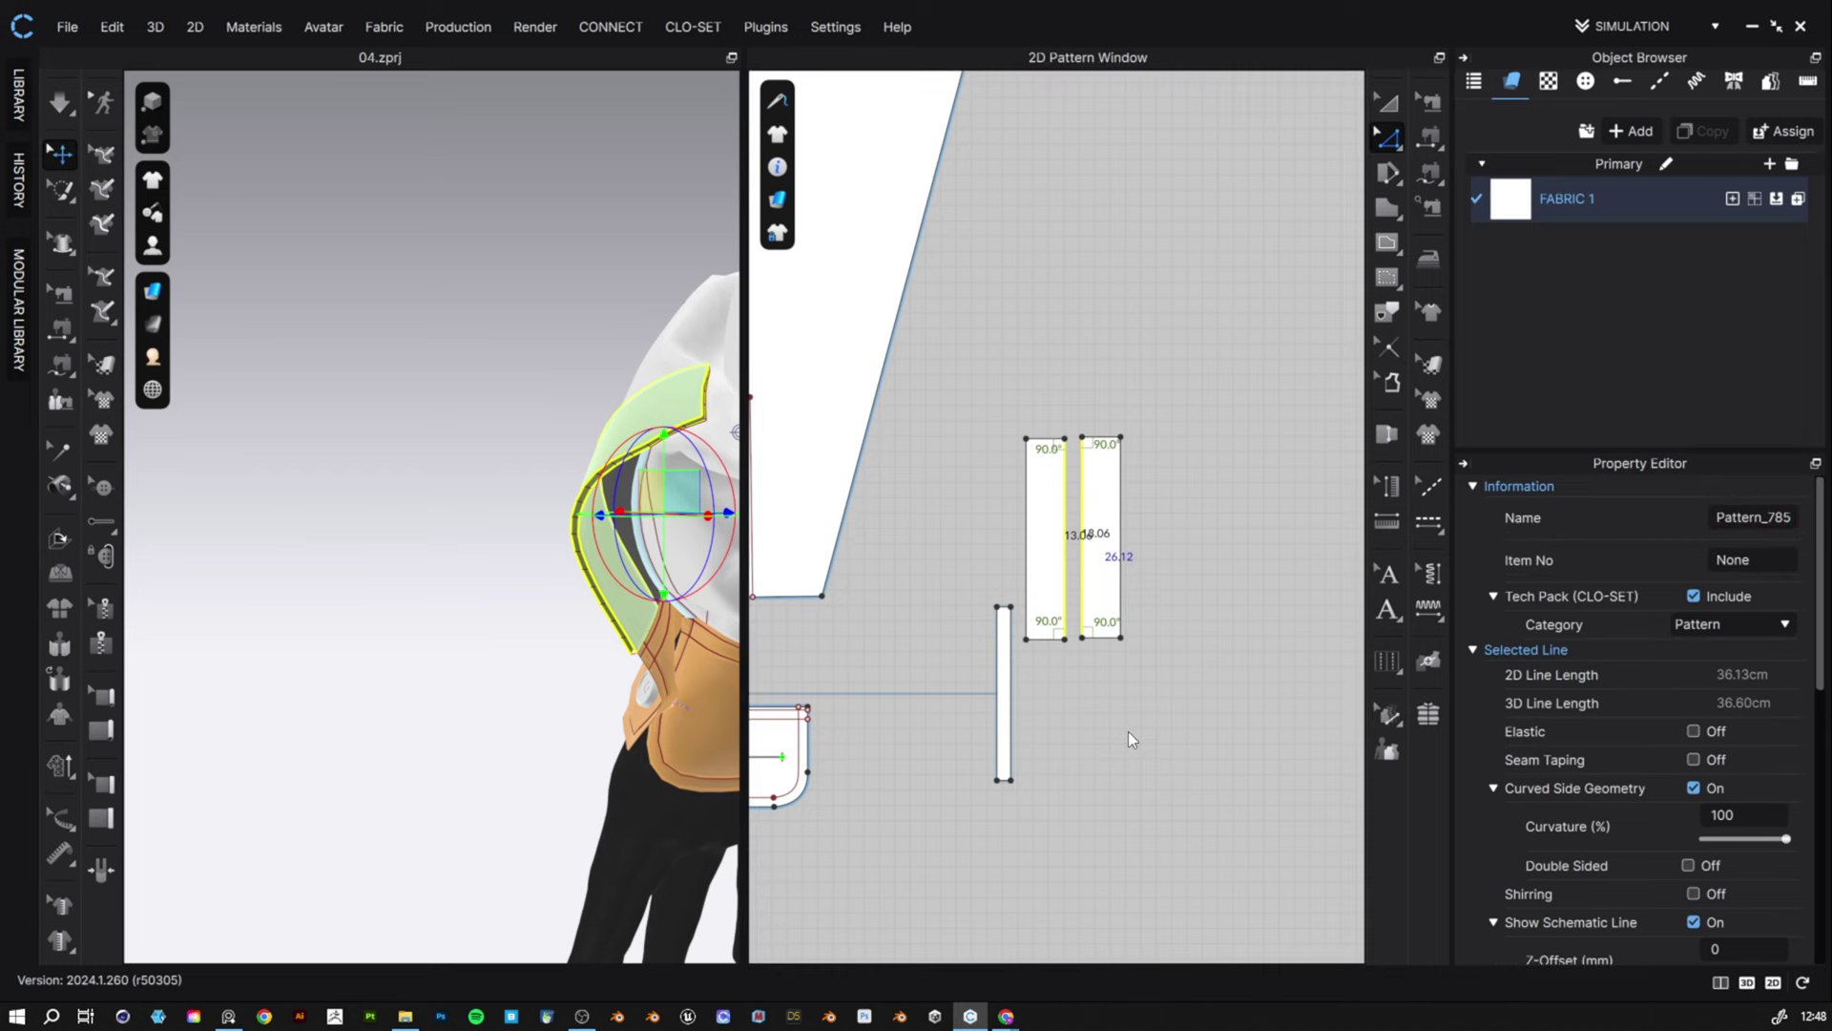
# - Draw a straight internal line about 13 cm long down the centre of the merged placket piece
pyautogui.moveTo(531, 531); pyautogui.dragTo(584, 520, button='right')
pyautogui.click(1387, 244)
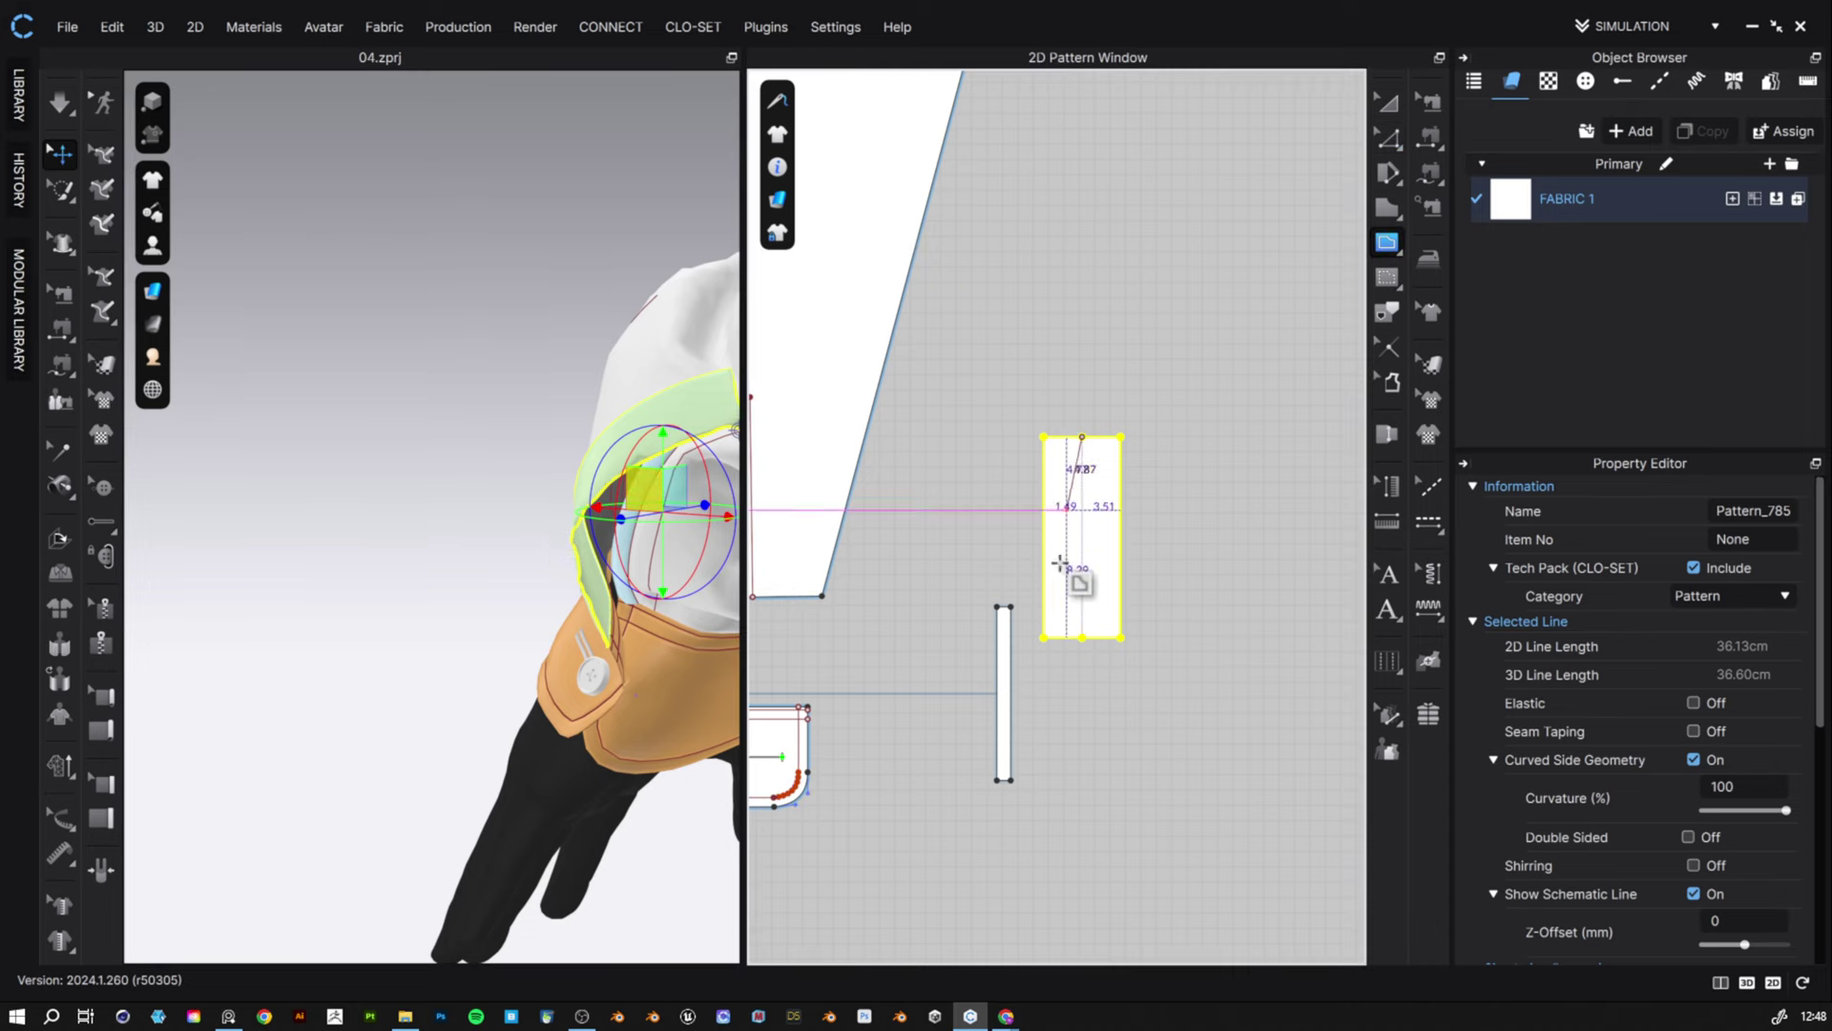
pyautogui.click(1082, 634)
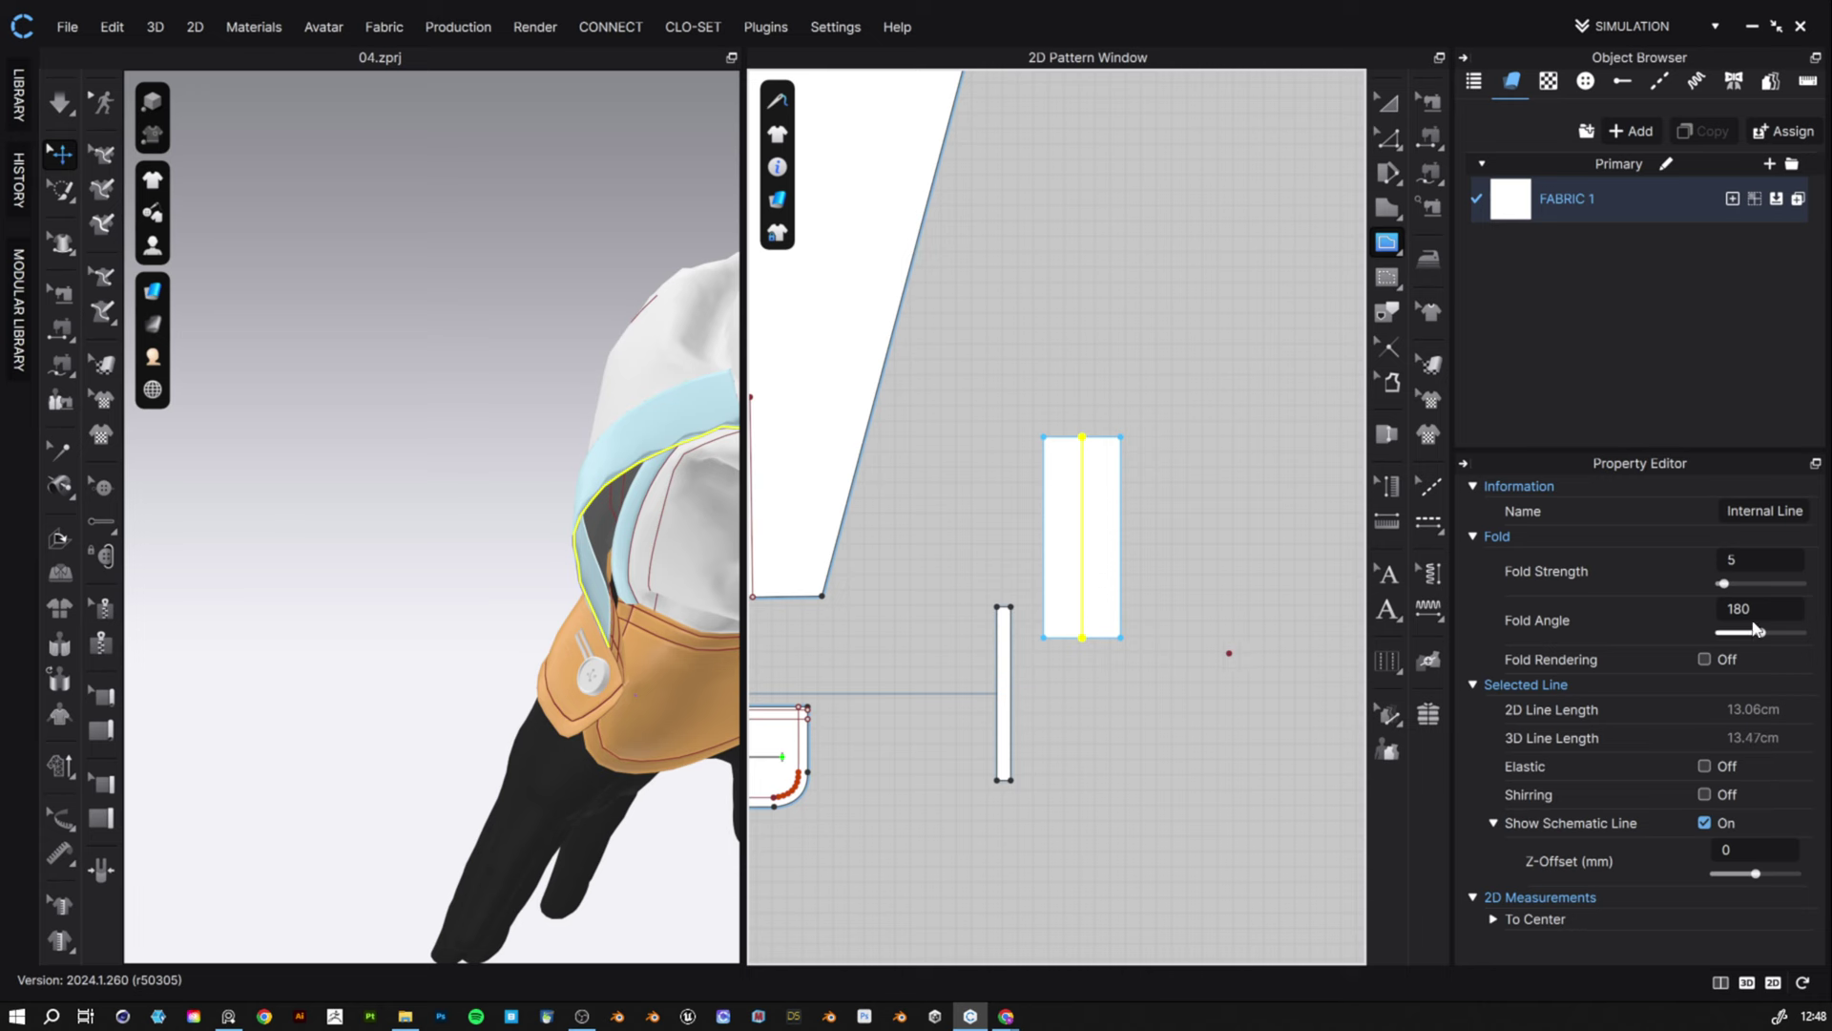
# - Set the placket centre line's fold angle to 0 and turn on its fold rendering
pyautogui.moveTo(1757, 630); pyautogui.dragTo(1739, 640)
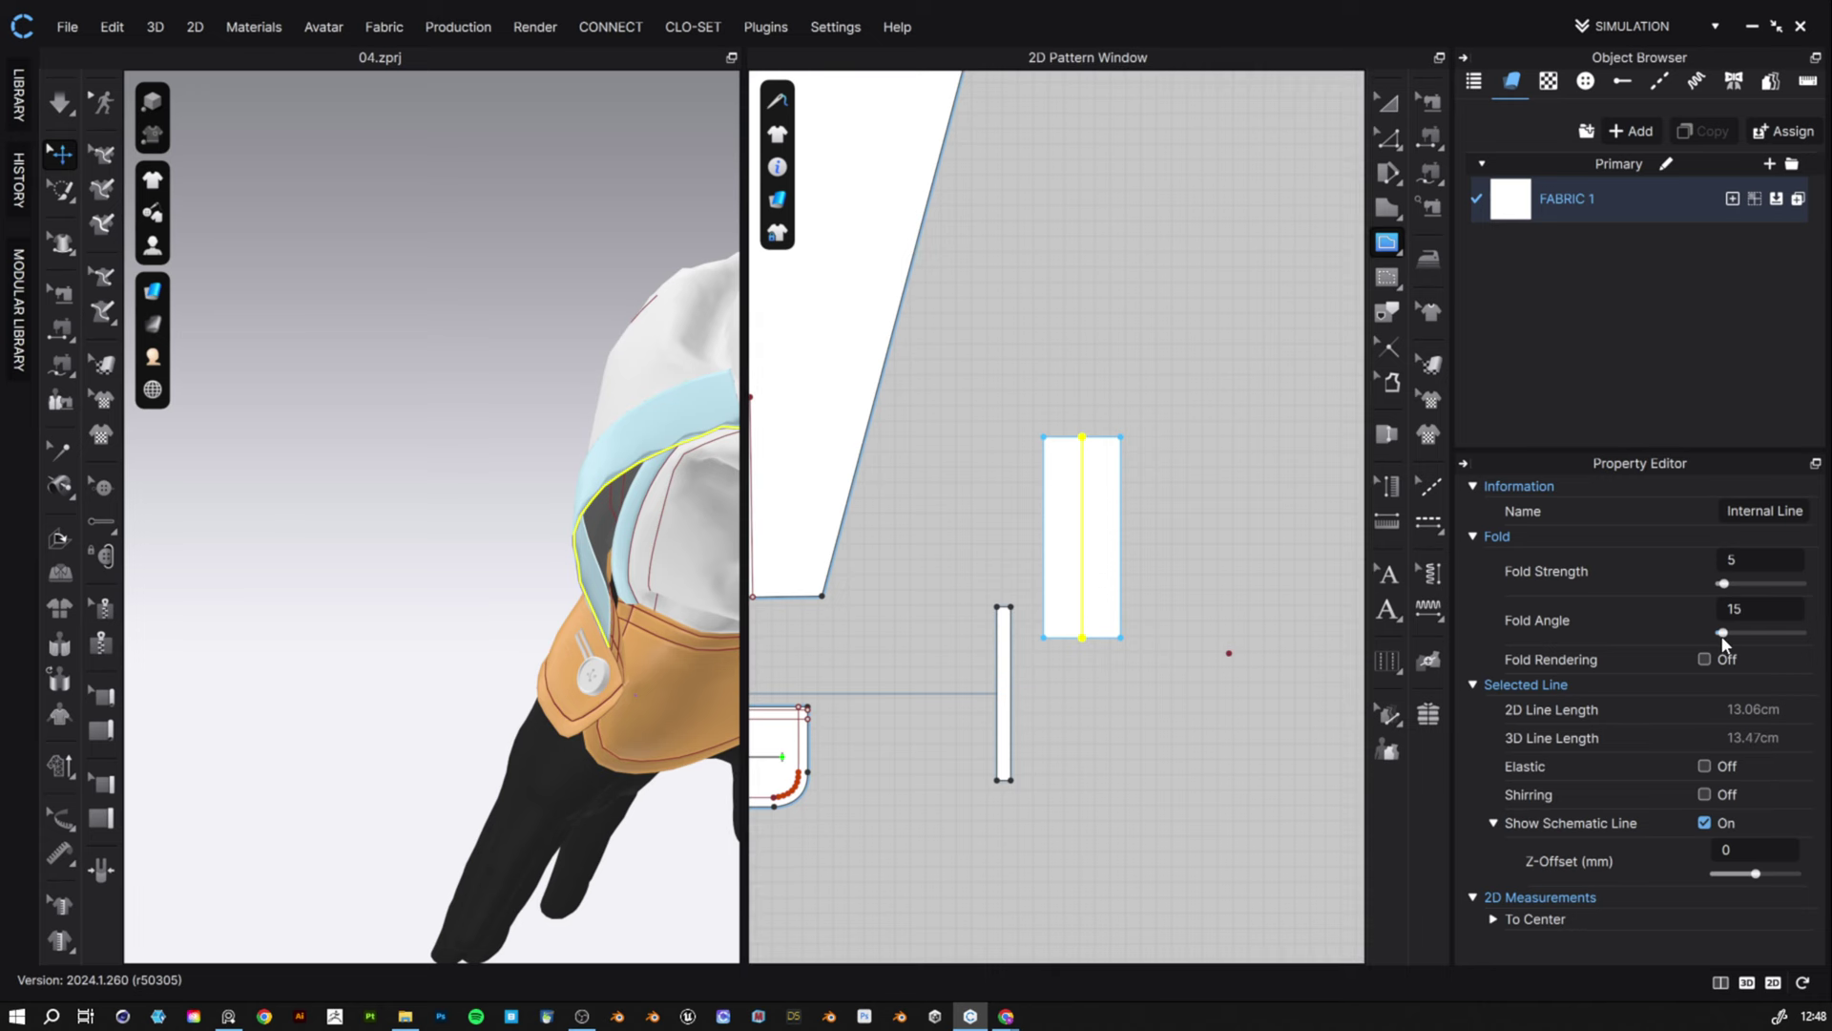
pyautogui.click(1704, 660)
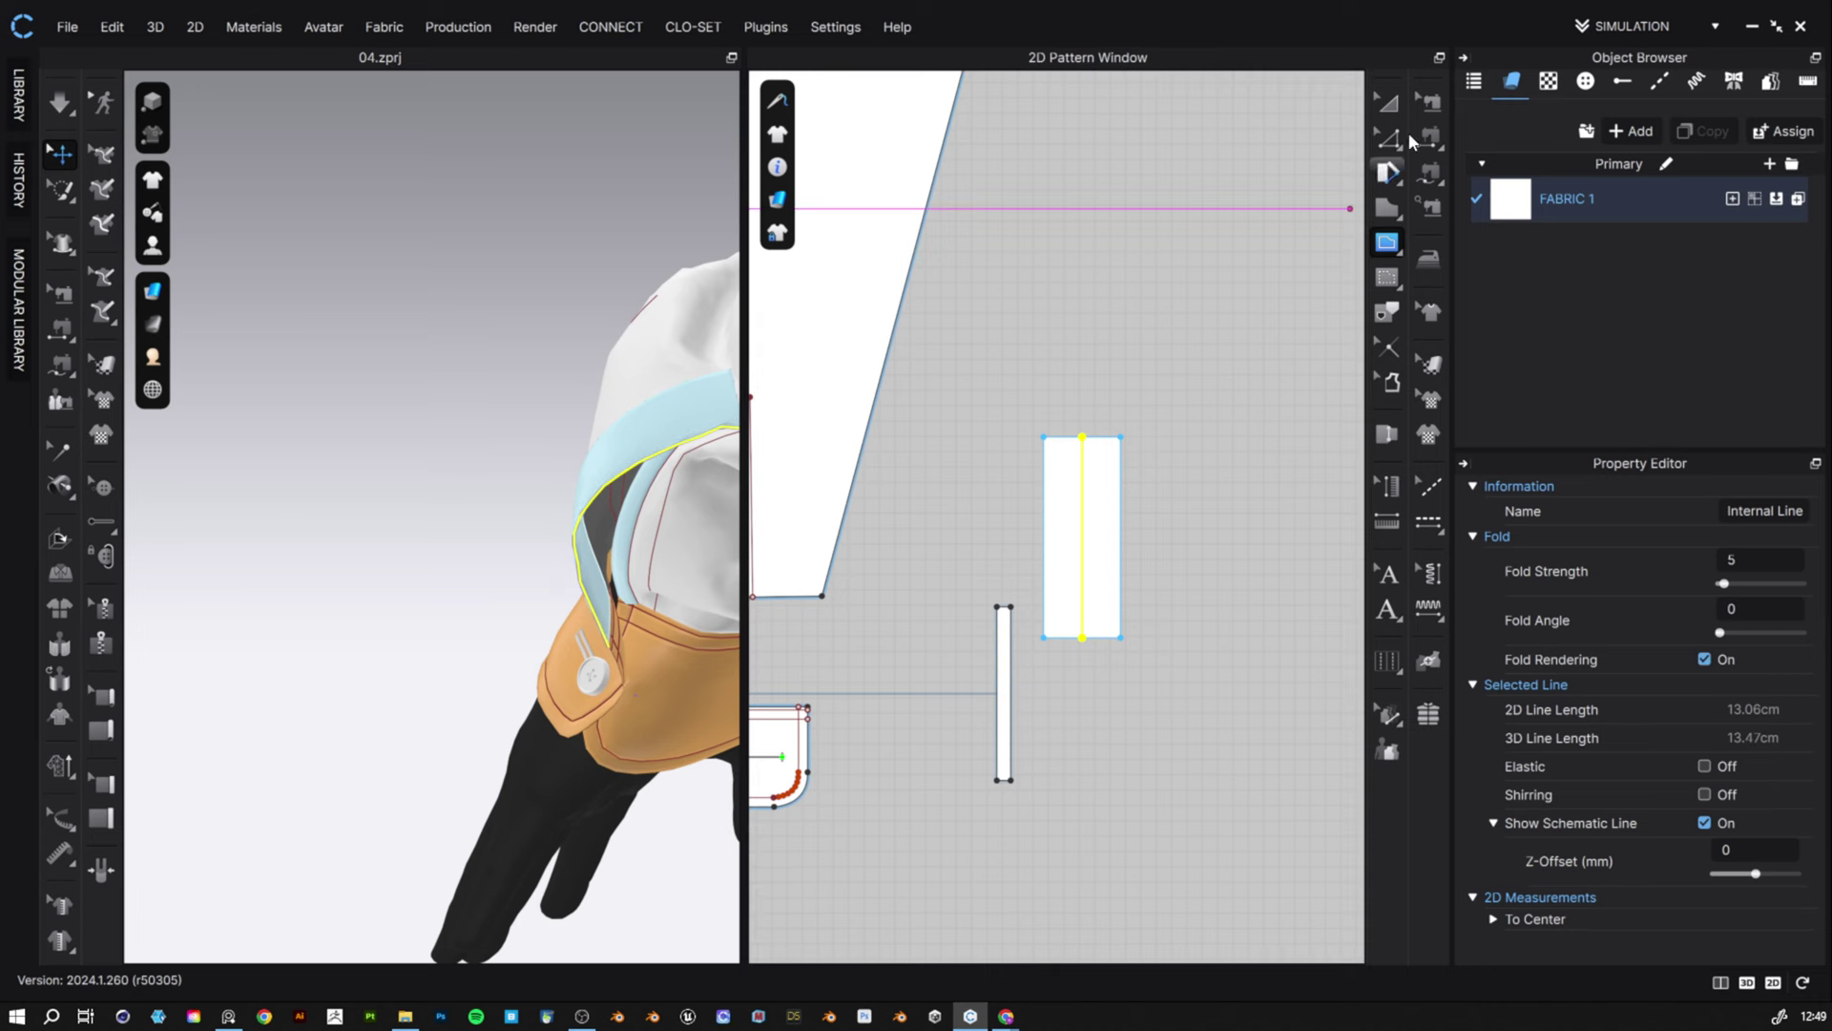
pyautogui.click(1388, 102)
pyautogui.moveTo(506, 527); pyautogui.dragTo(518, 475, button='right')
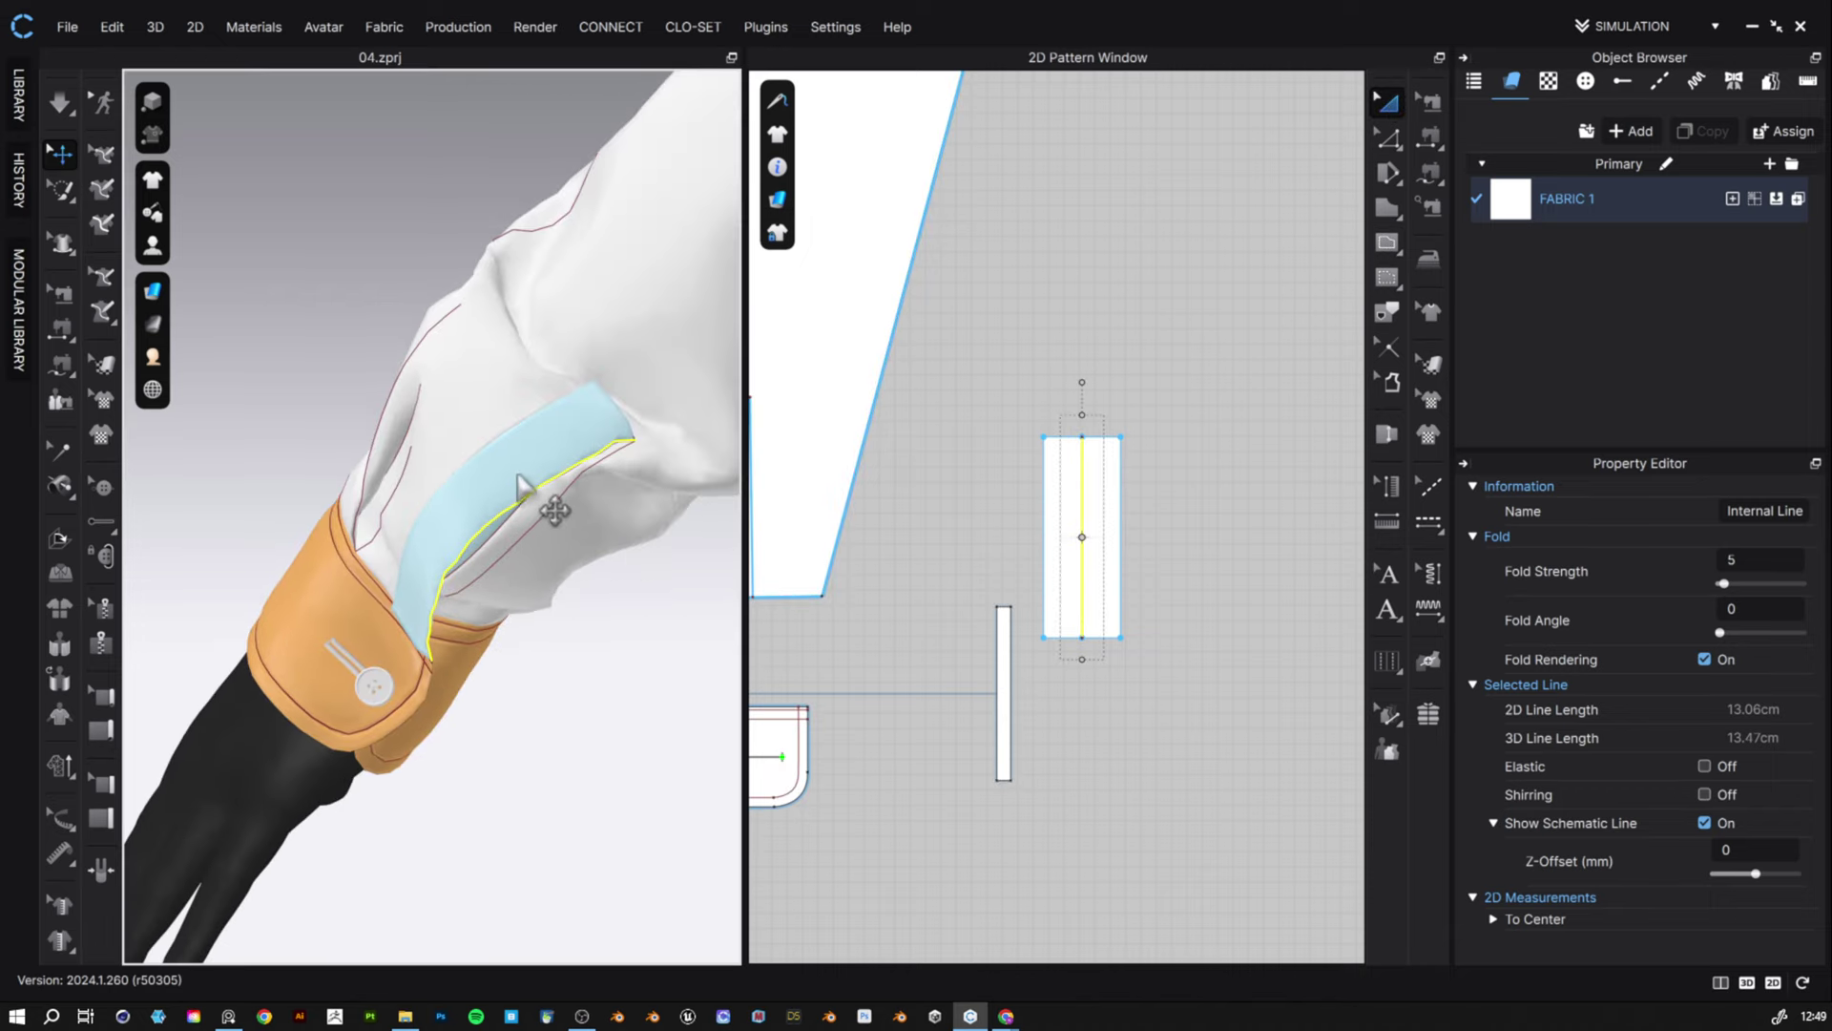
# - Unfreeze the wide placket piece at the sleeve opening and run the simulation to settle it
pyautogui.click(534, 474)
pyautogui.rightClick(529, 473)
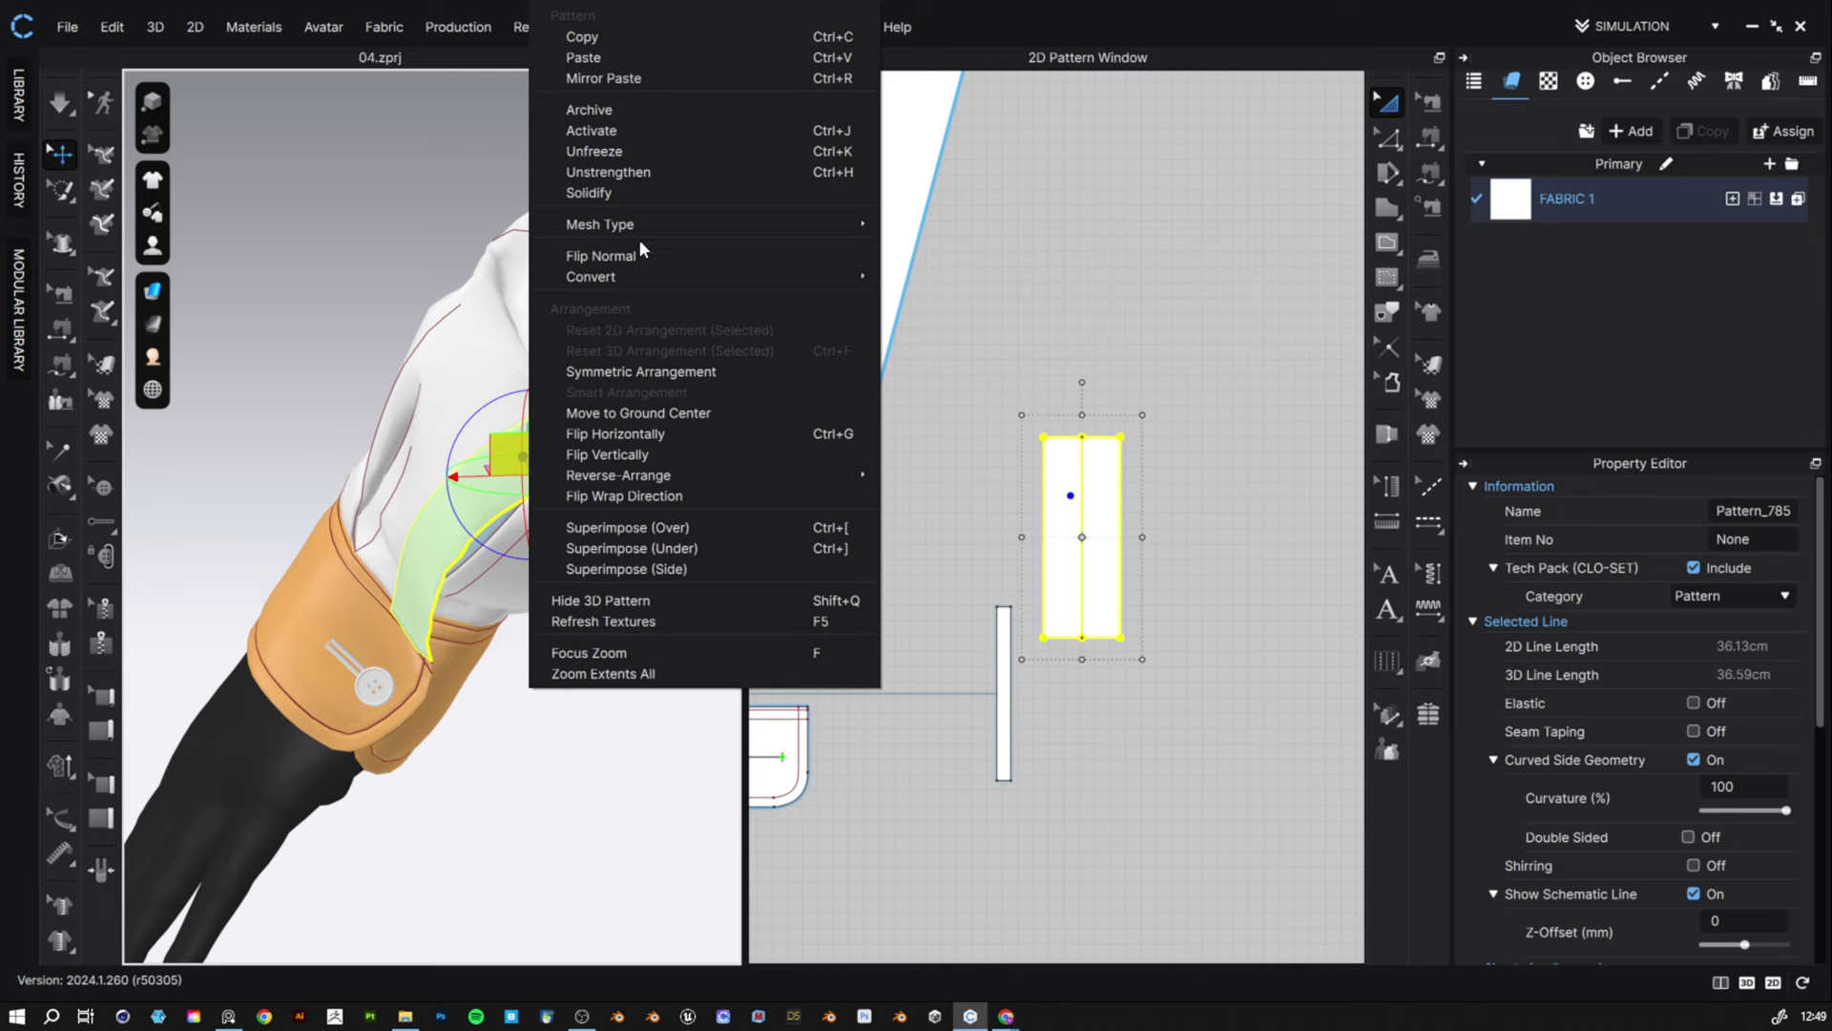
pyautogui.click(643, 172)
pyautogui.click(625, 685)
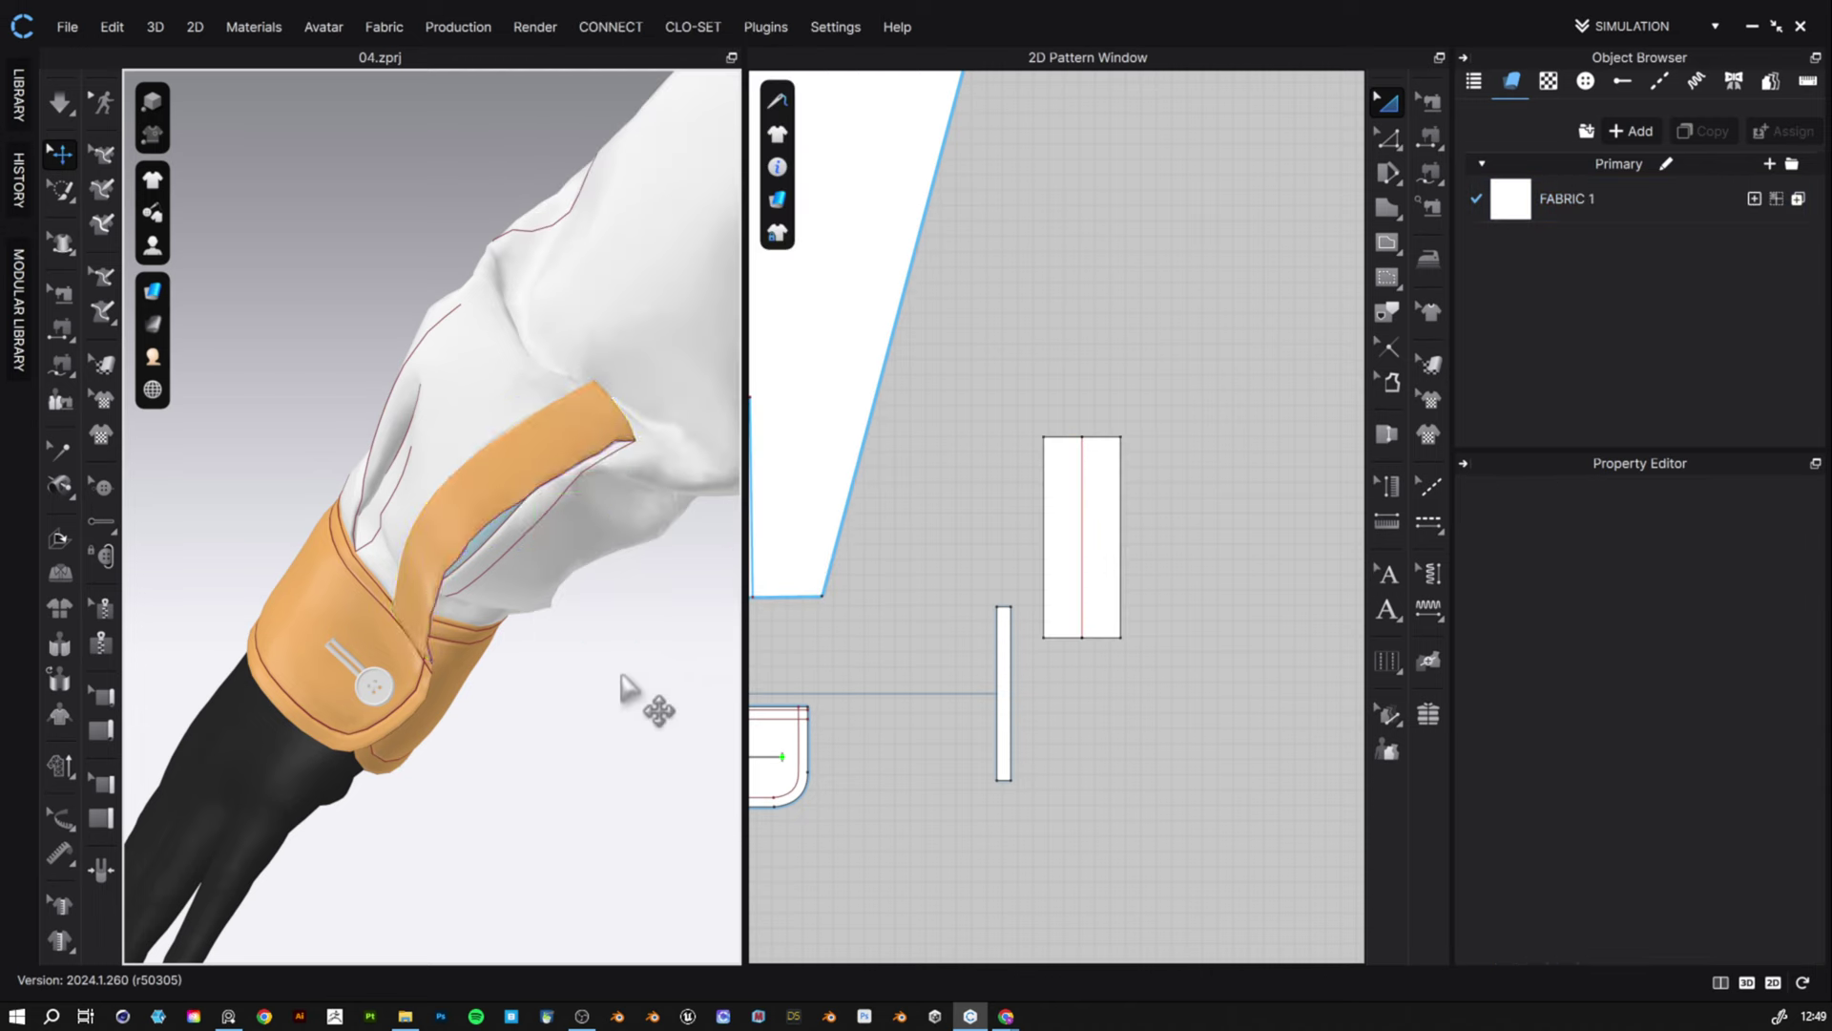
pyautogui.moveTo(625, 685); pyautogui.dragTo(535, 513, button='right')
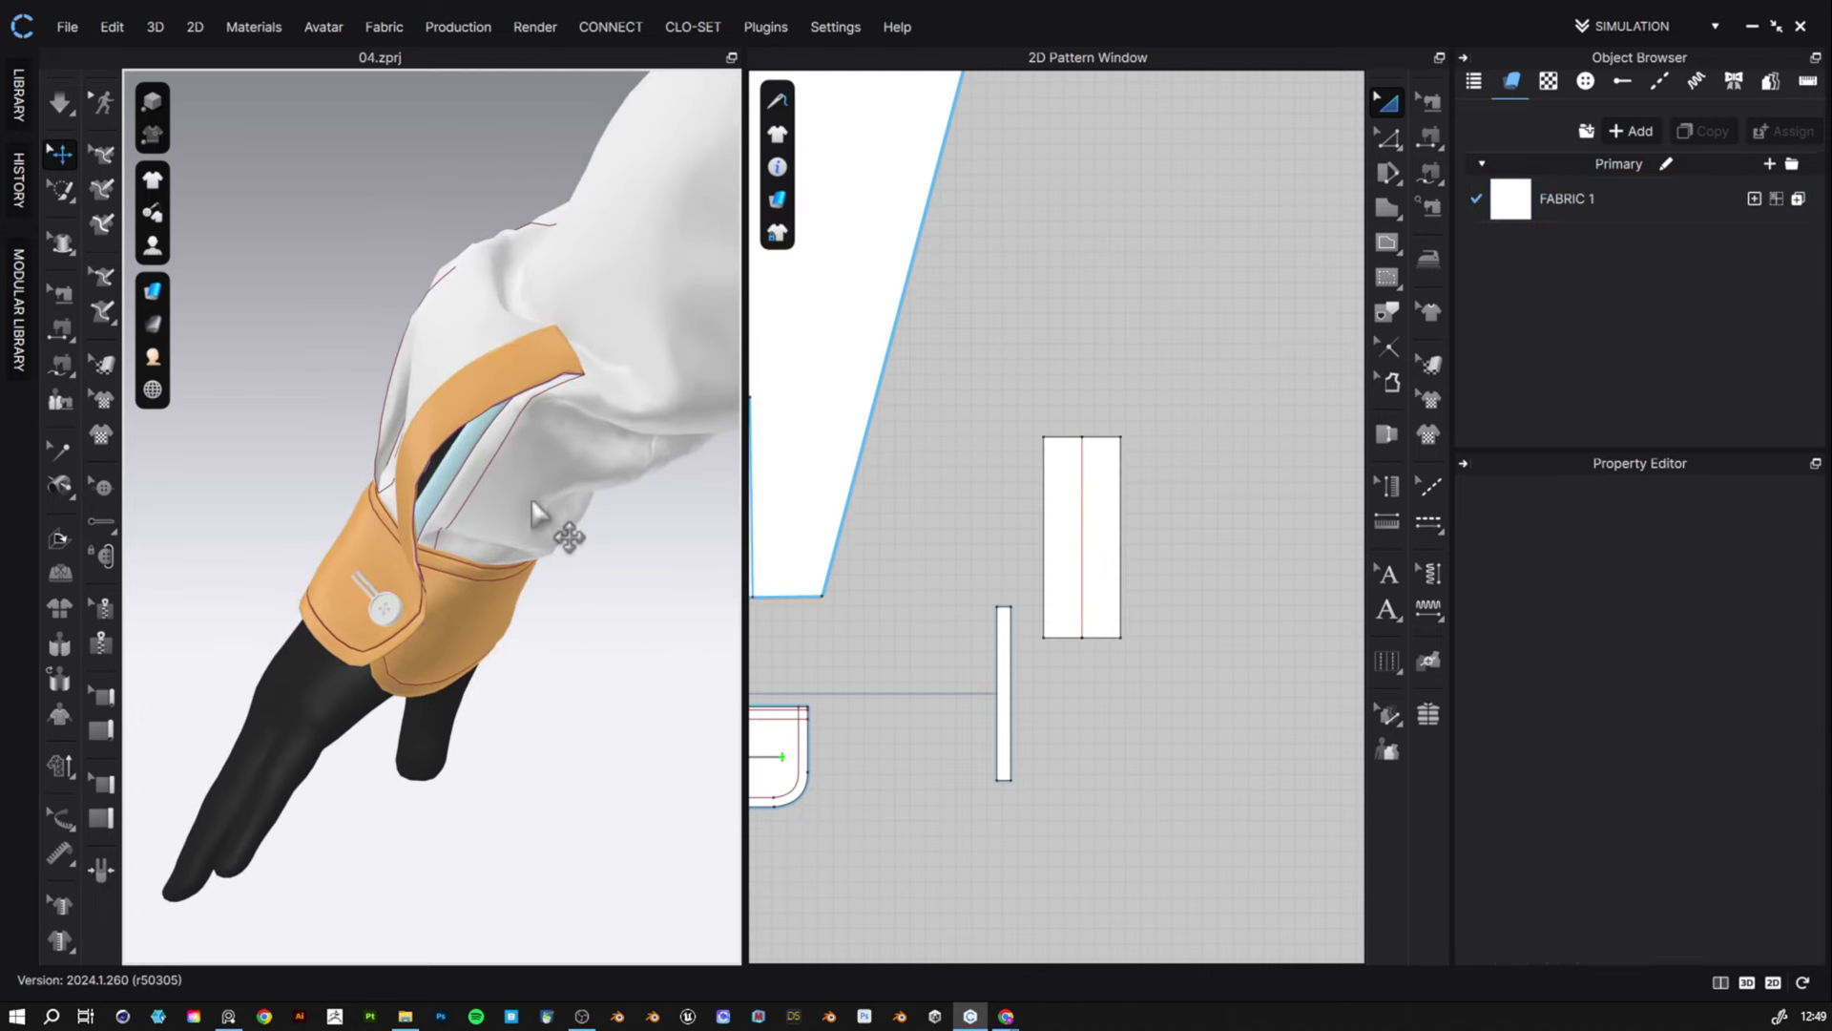
pyautogui.press('space')
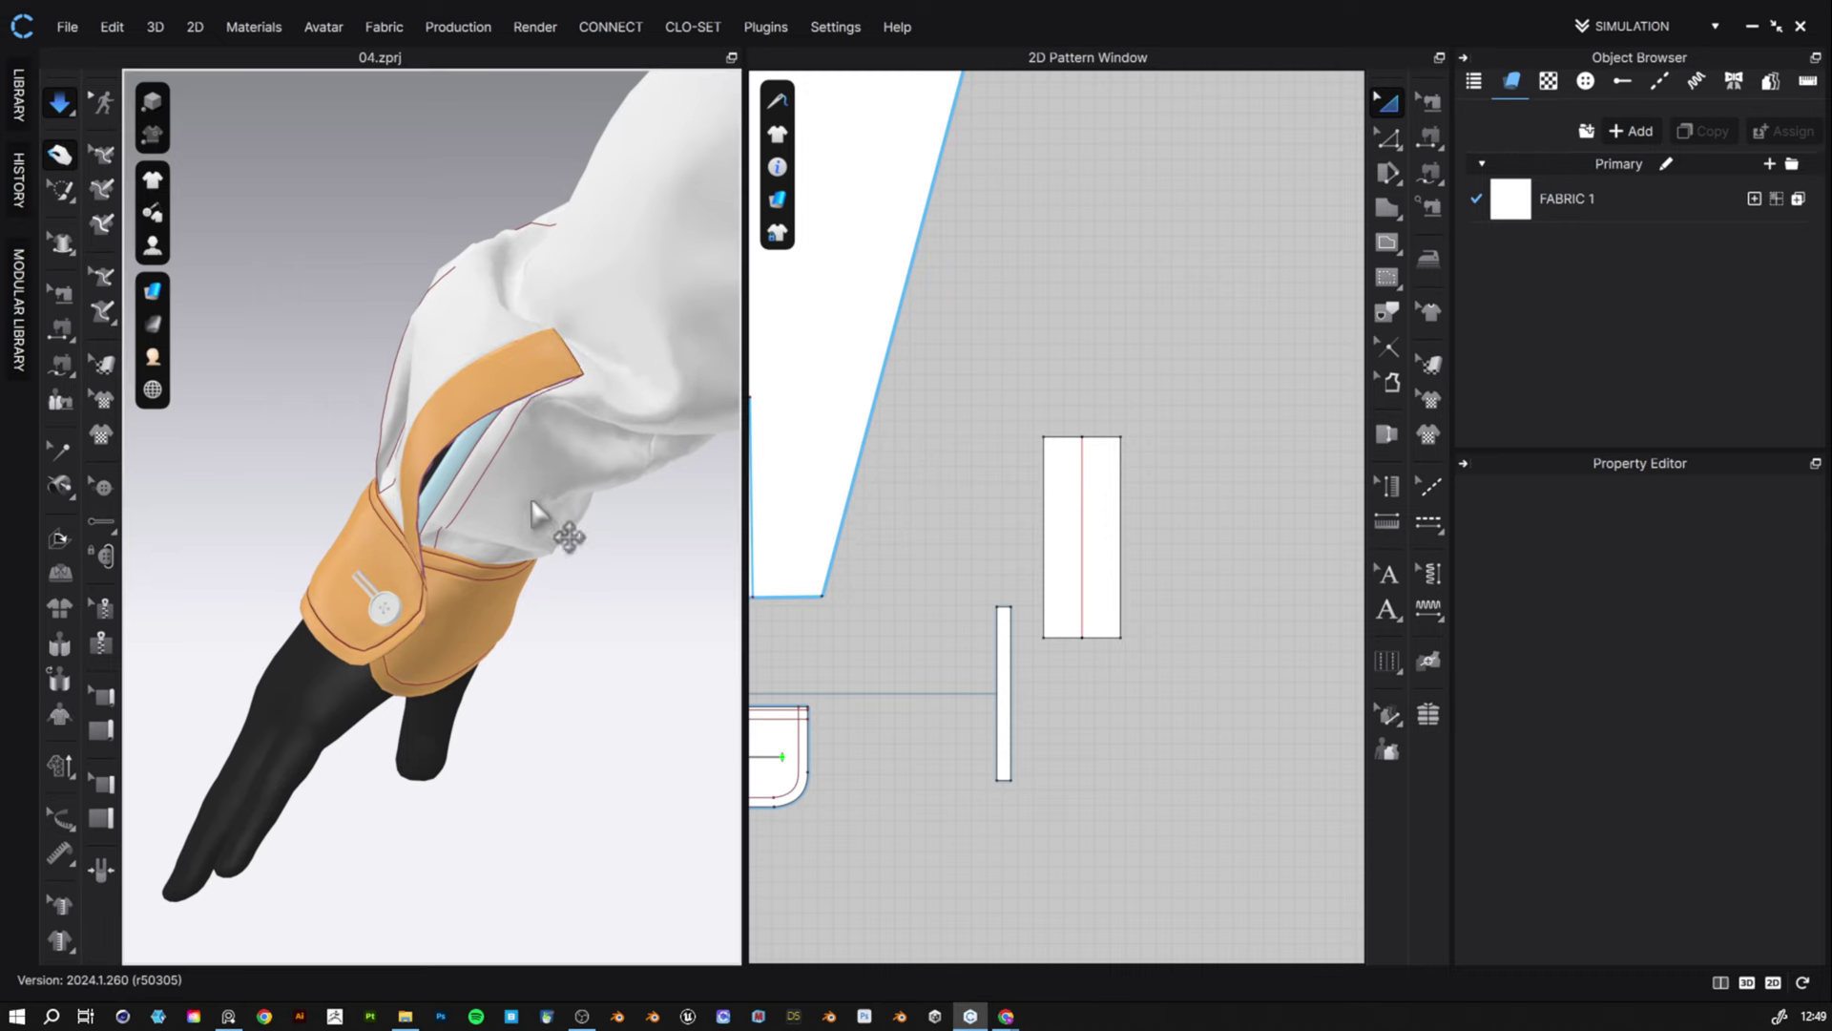
pyautogui.moveTo(507, 515); pyautogui.dragTo(438, 474, button='right')
pyautogui.press('space')
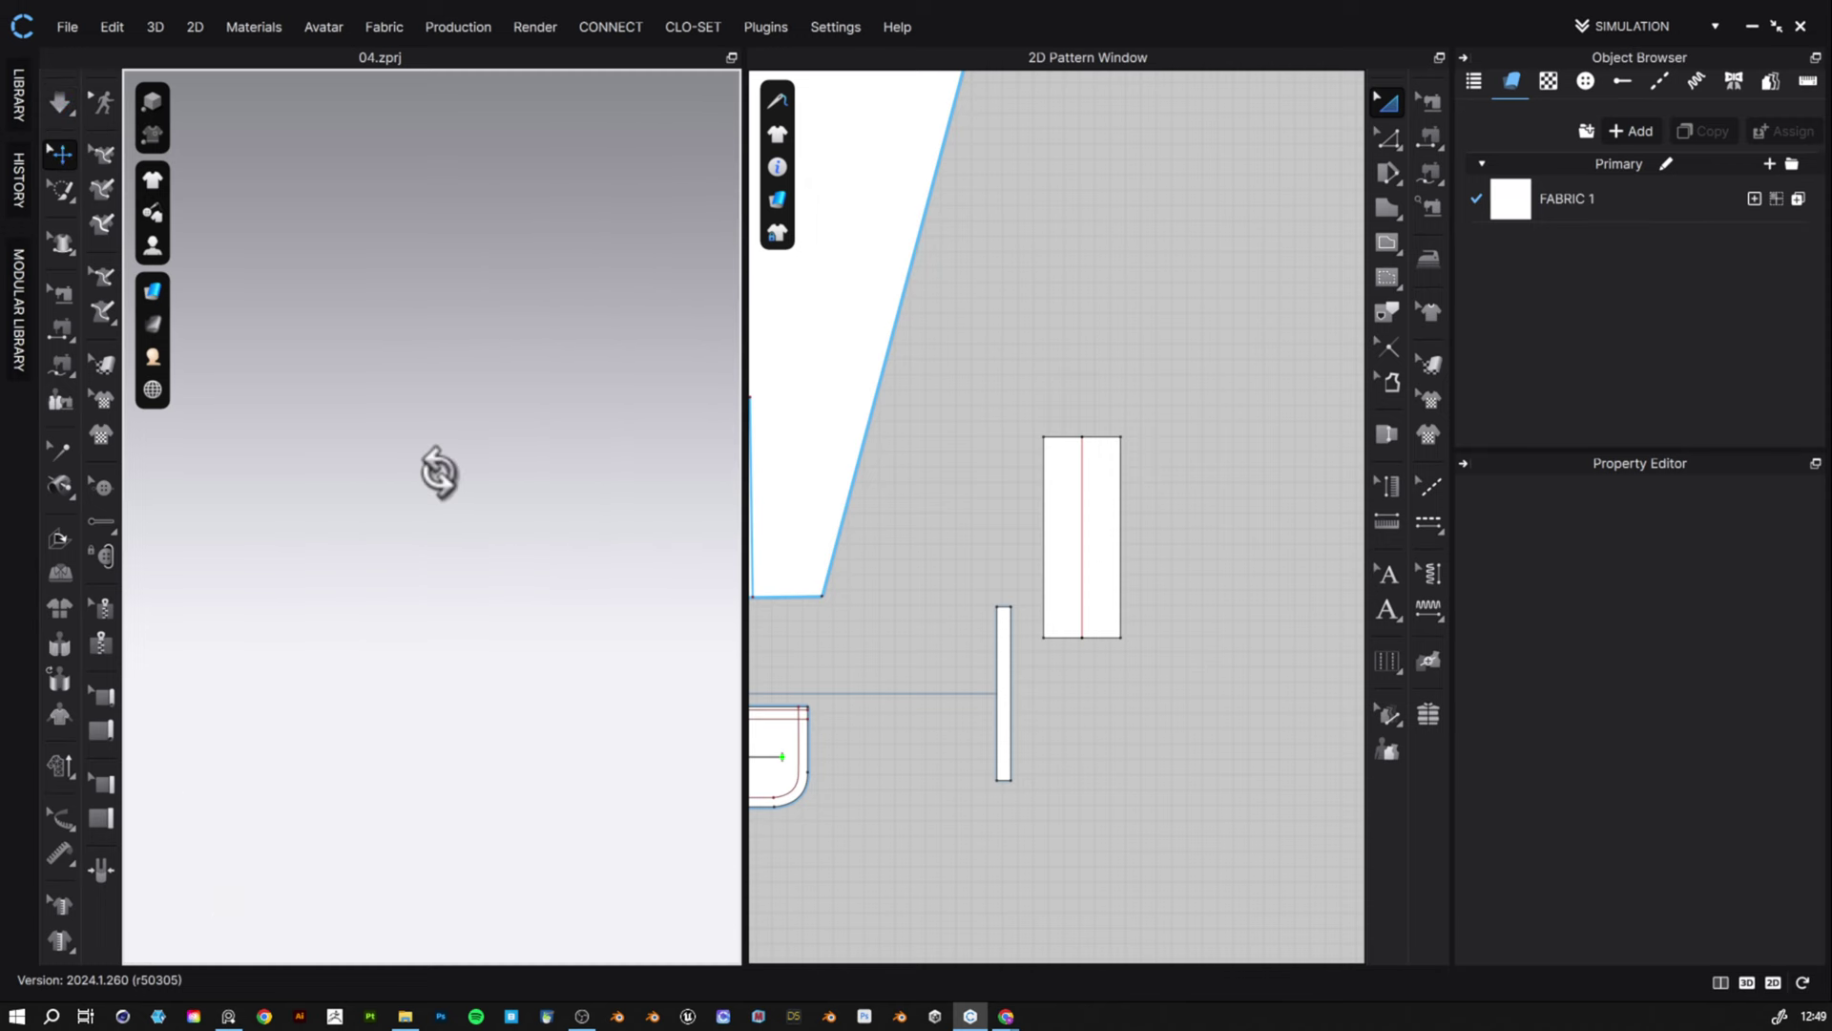
# - Layer-clone the narrow strip of the sleeve opening over itself, placing the clone right beside it in the 2D pattern layout
pyautogui.moveTo(579, 542); pyautogui.dragTo(358, 551, button='middle')
pyautogui.moveTo(609, 607); pyautogui.dragTo(668, 610, button='right')
pyautogui.moveTo(423, 516); pyautogui.dragTo(403, 520, button='right')
pyautogui.click(408, 530)
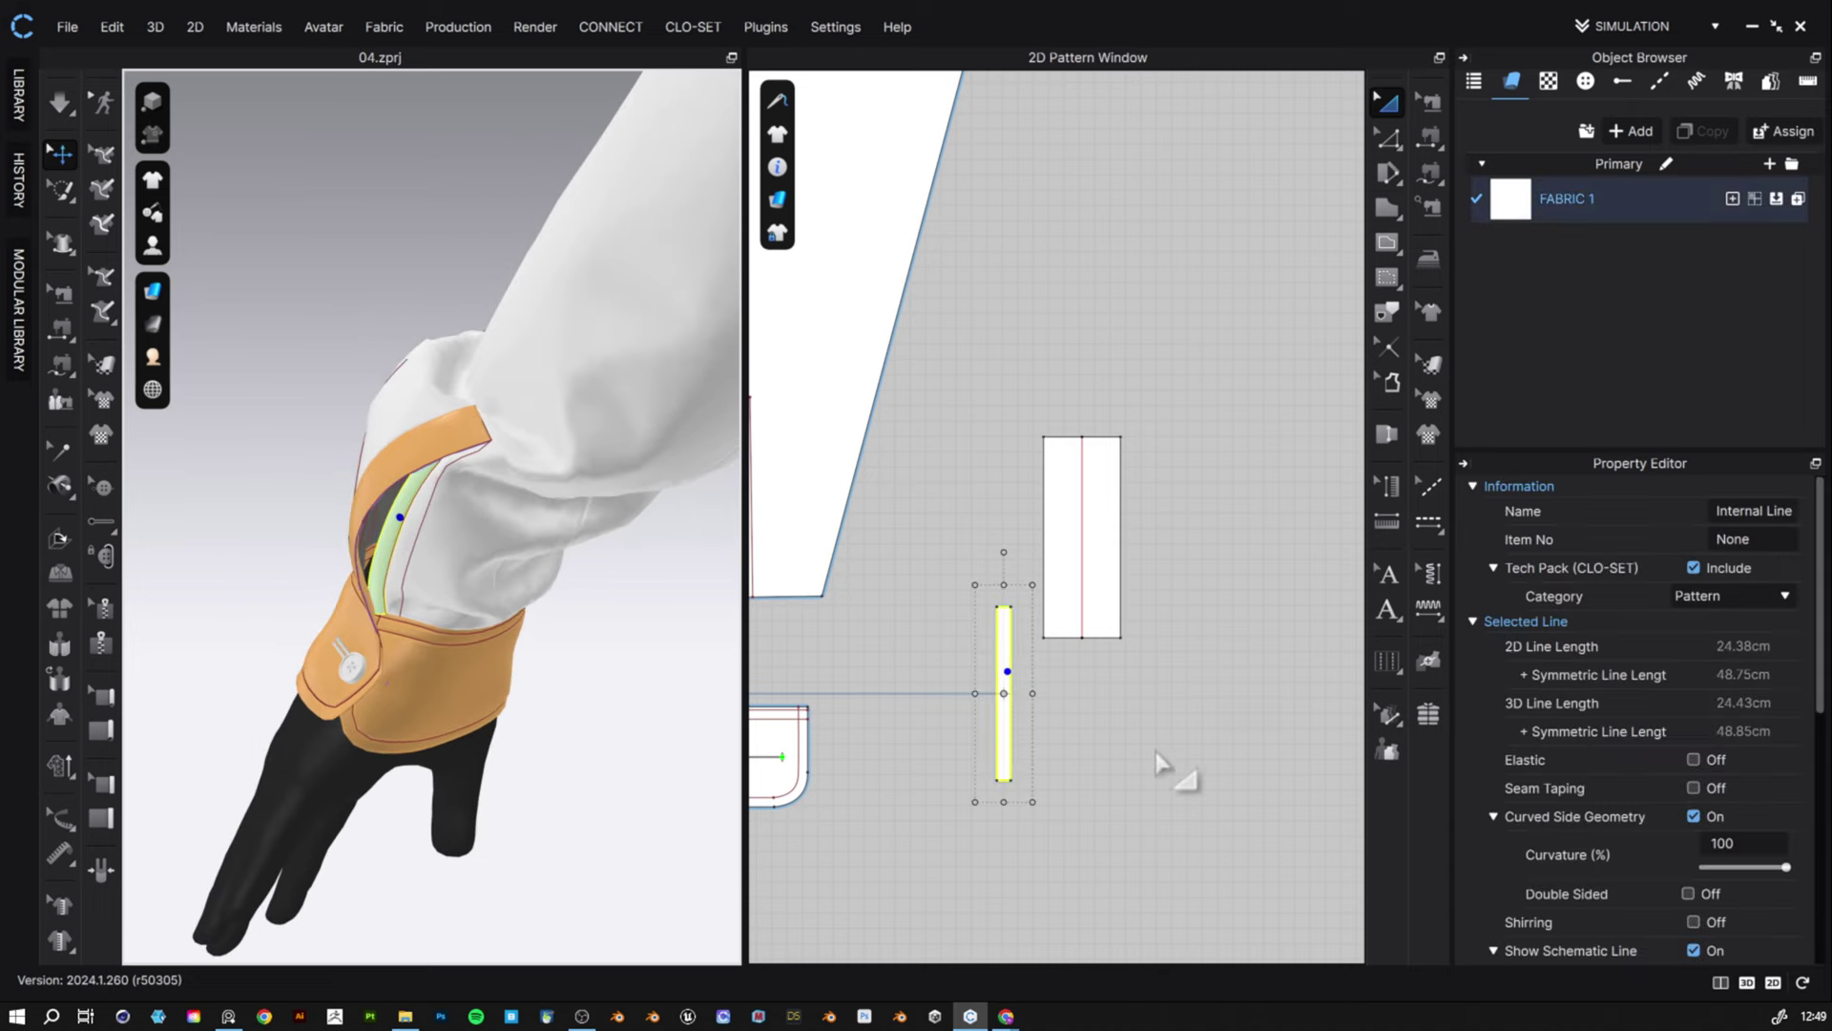
pyautogui.click(1092, 715)
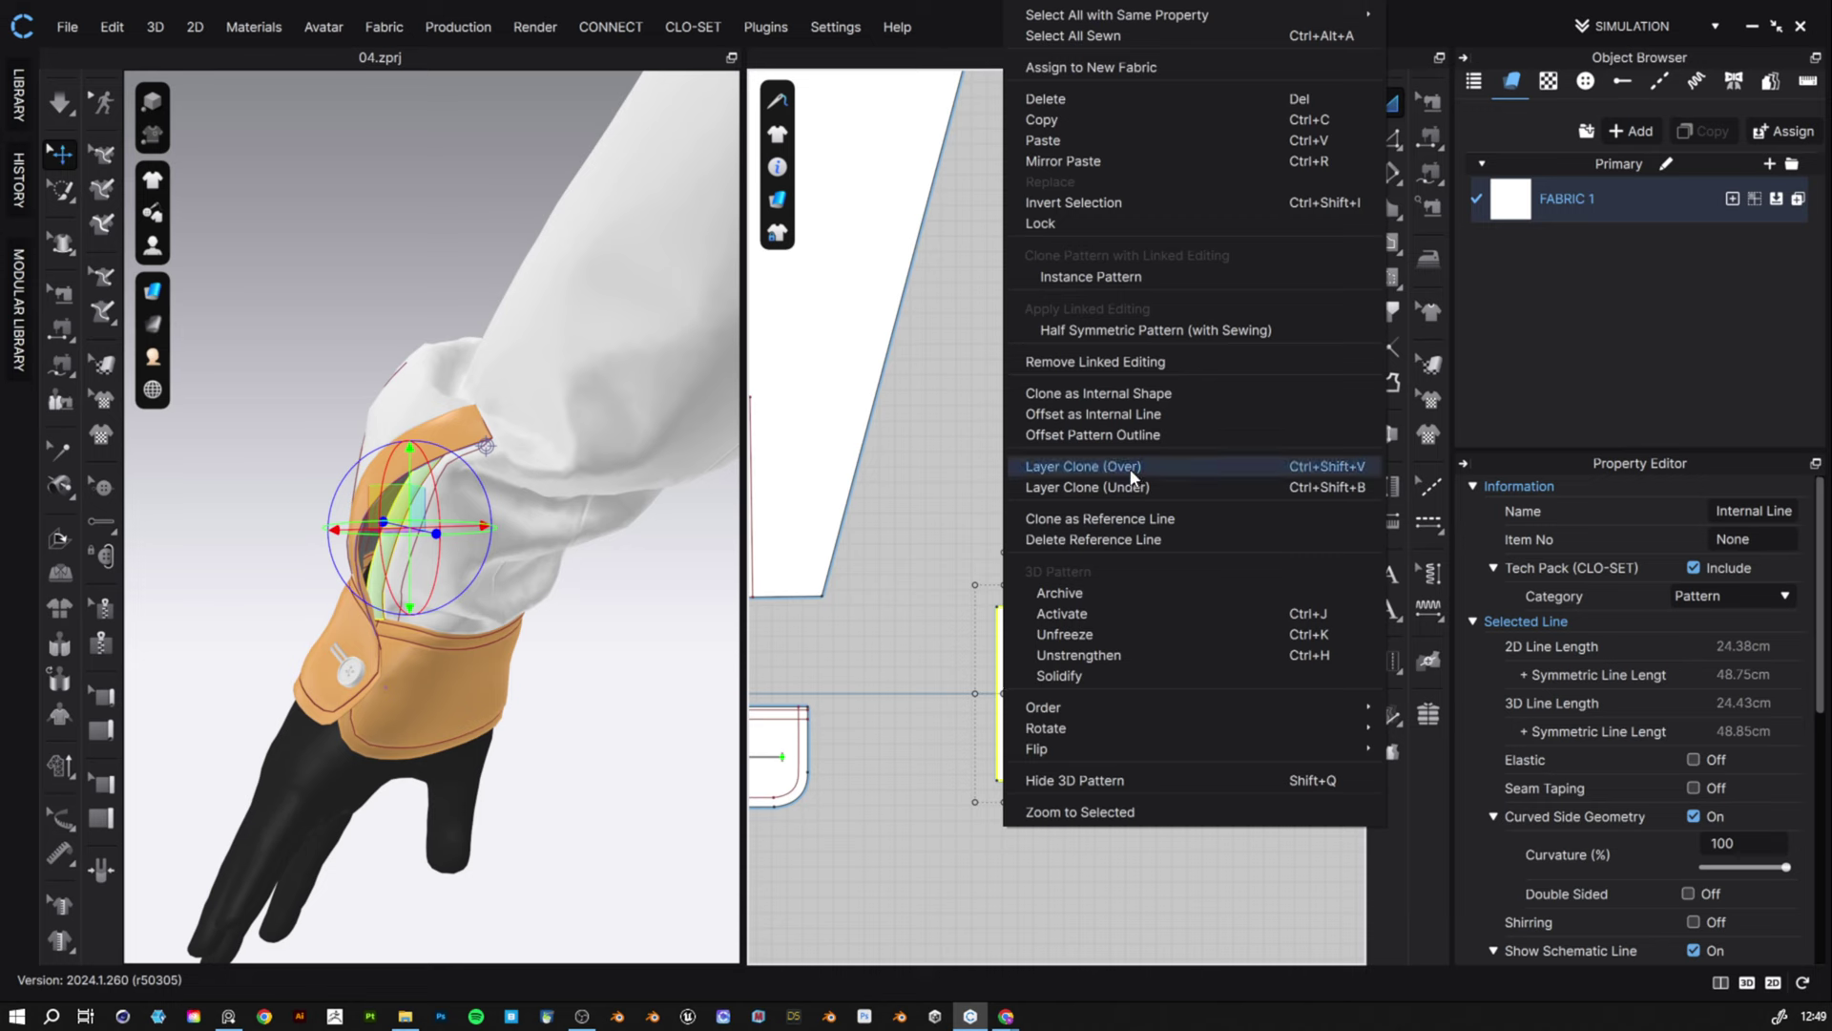
pyautogui.click(1131, 470)
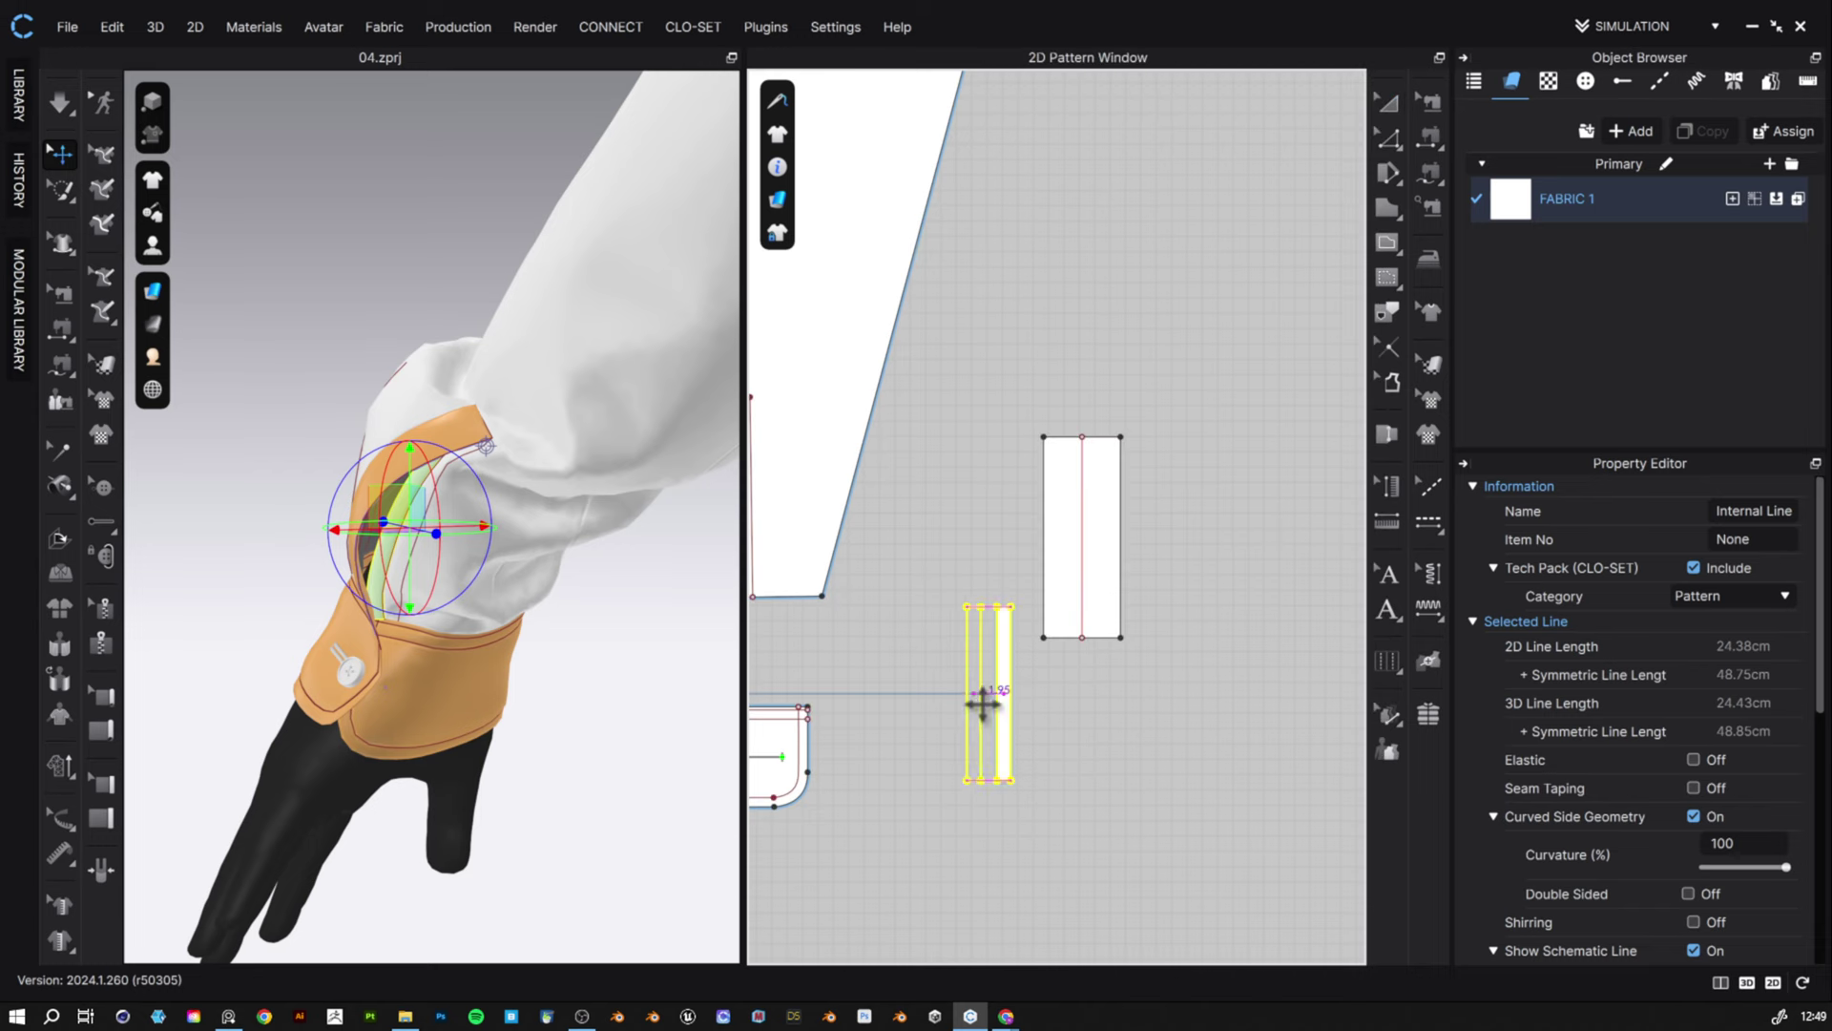
pyautogui.click(1003, 694)
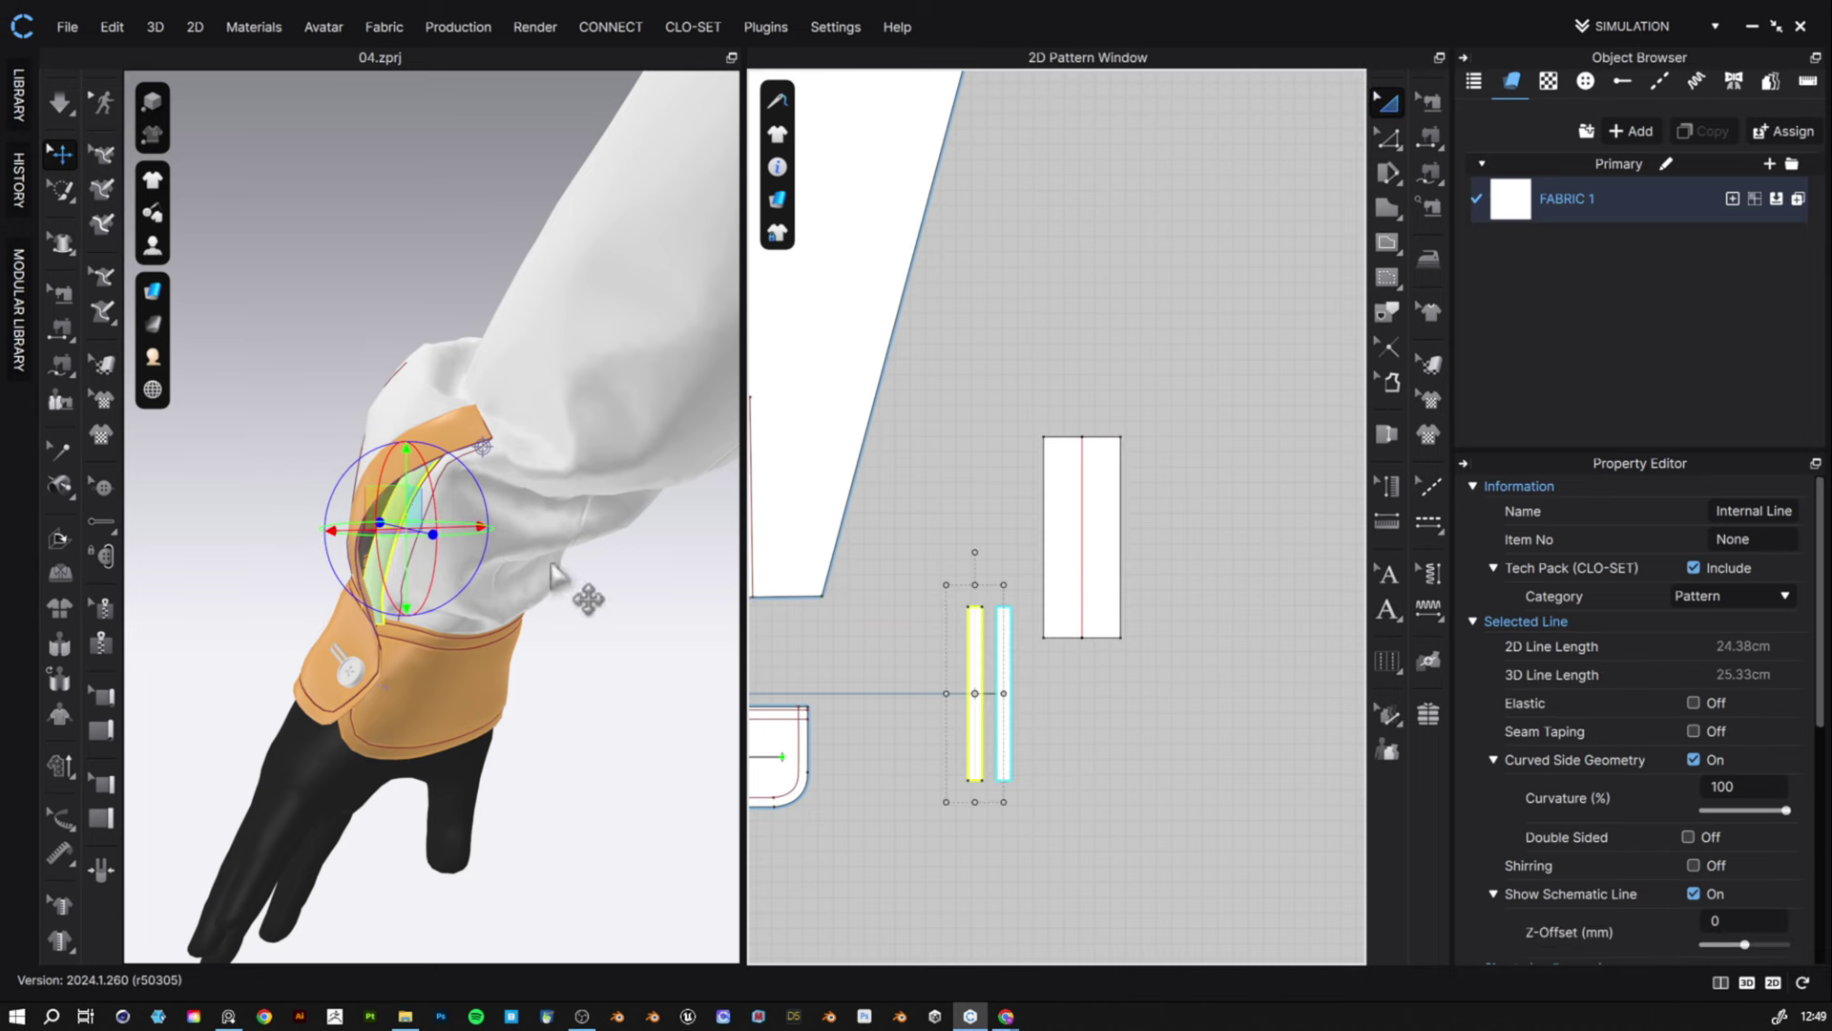
# - Flip the normal of the original narrow strip lying beneath its clone on the sleeve opening
pyautogui.click(926, 592)
pyautogui.moveTo(367, 575)
pyautogui.mouseDown(button='right')
pyautogui.moveTo(398, 573)
pyautogui.moveTo(374, 573)
pyautogui.mouseUp(button='right')
pyautogui.click(382, 556)
pyautogui.scroll(8, 344, 577)
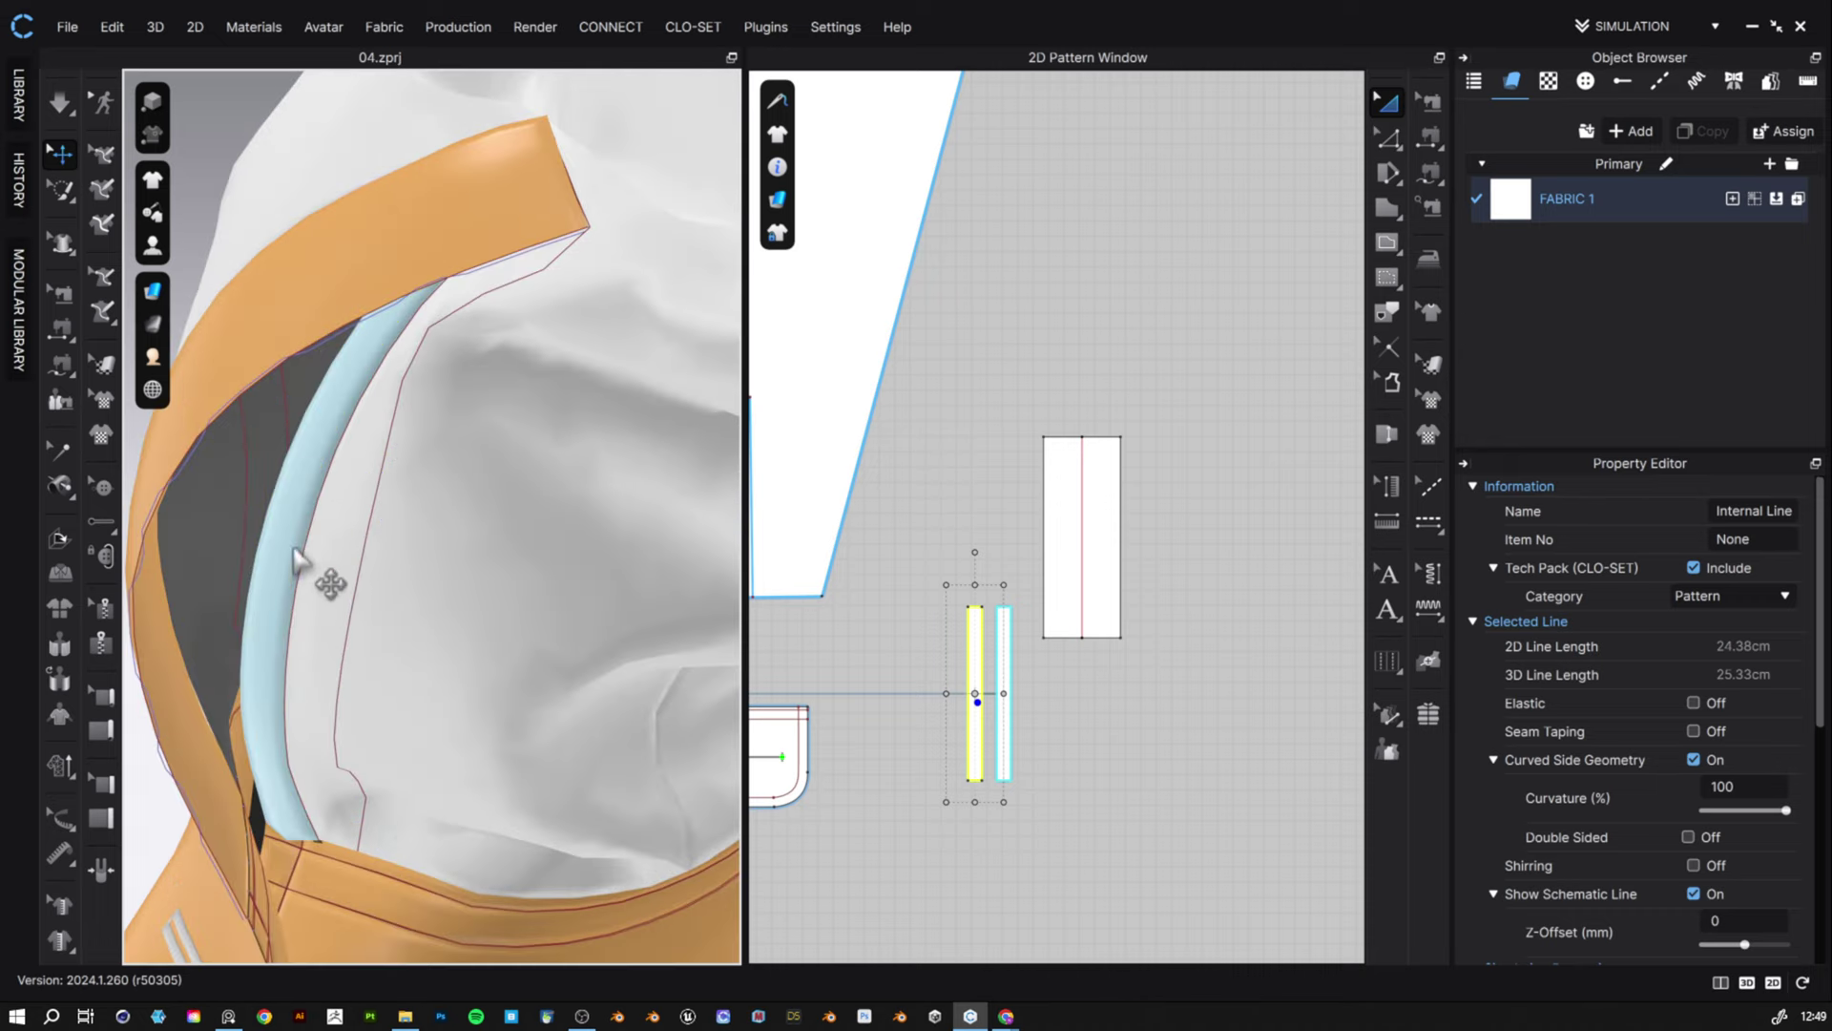
pyautogui.rightClick(292, 548)
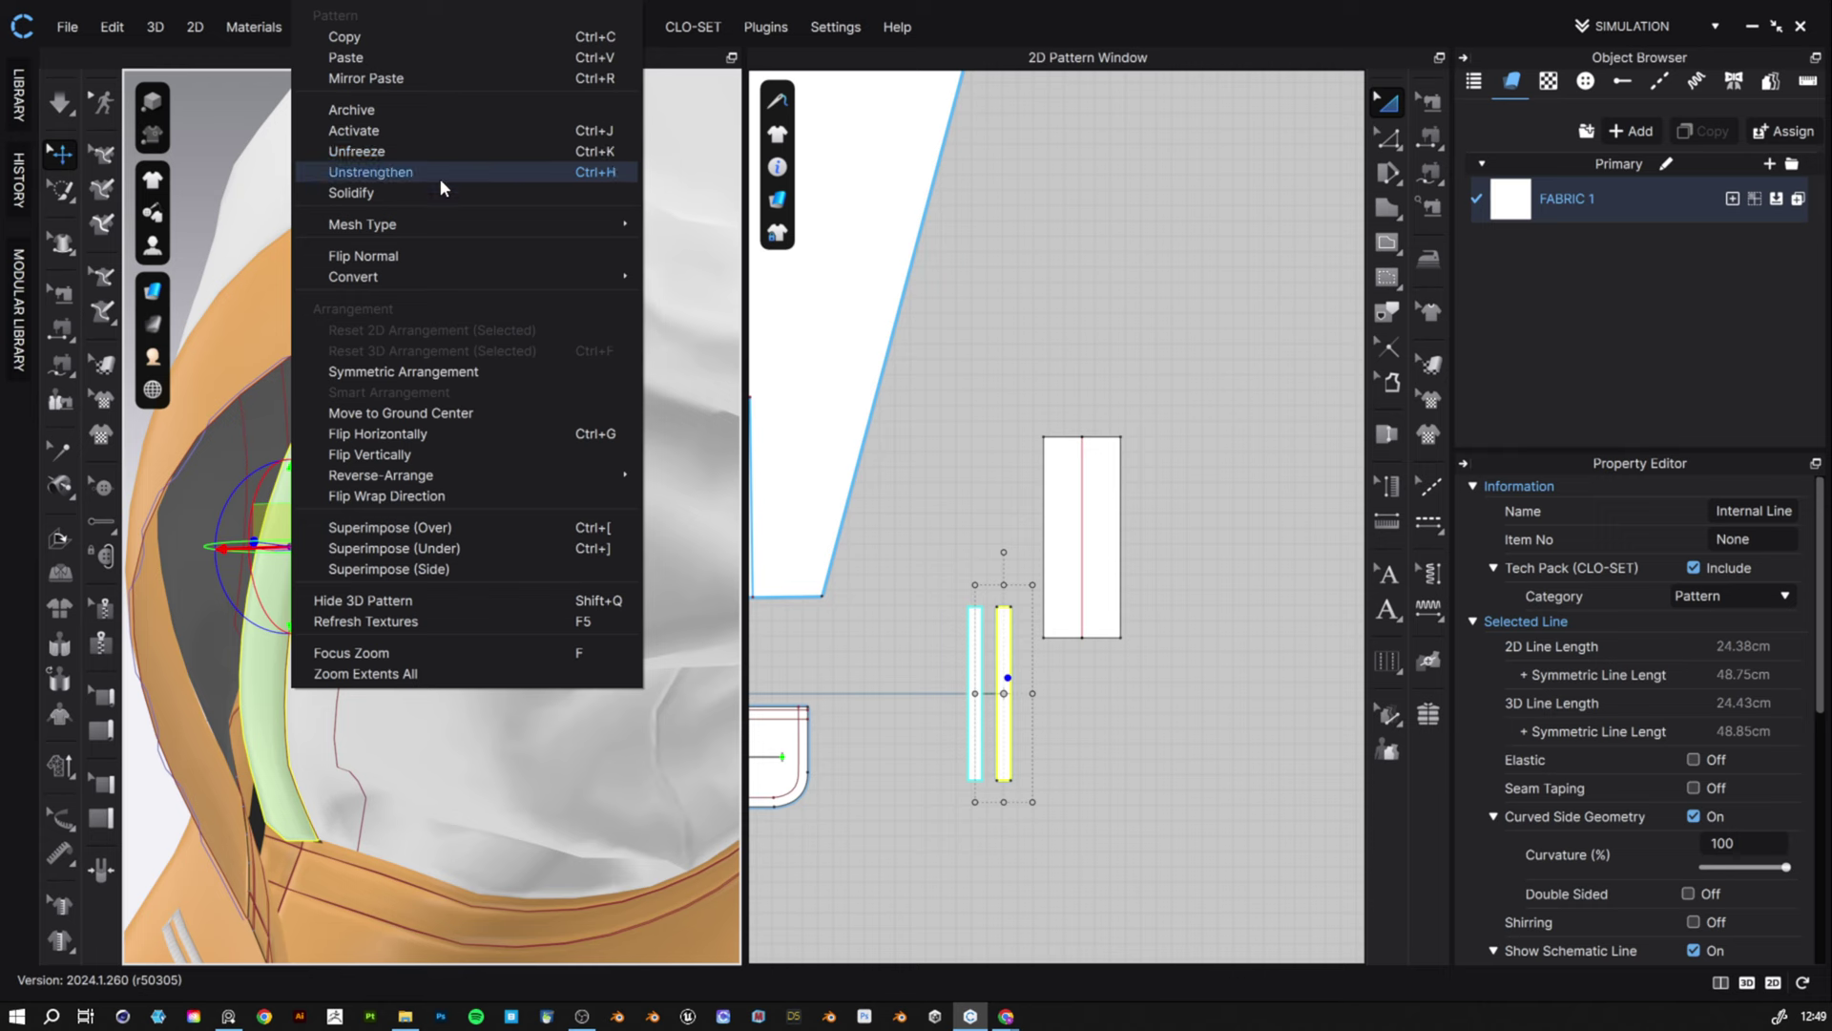
pyautogui.click(362, 255)
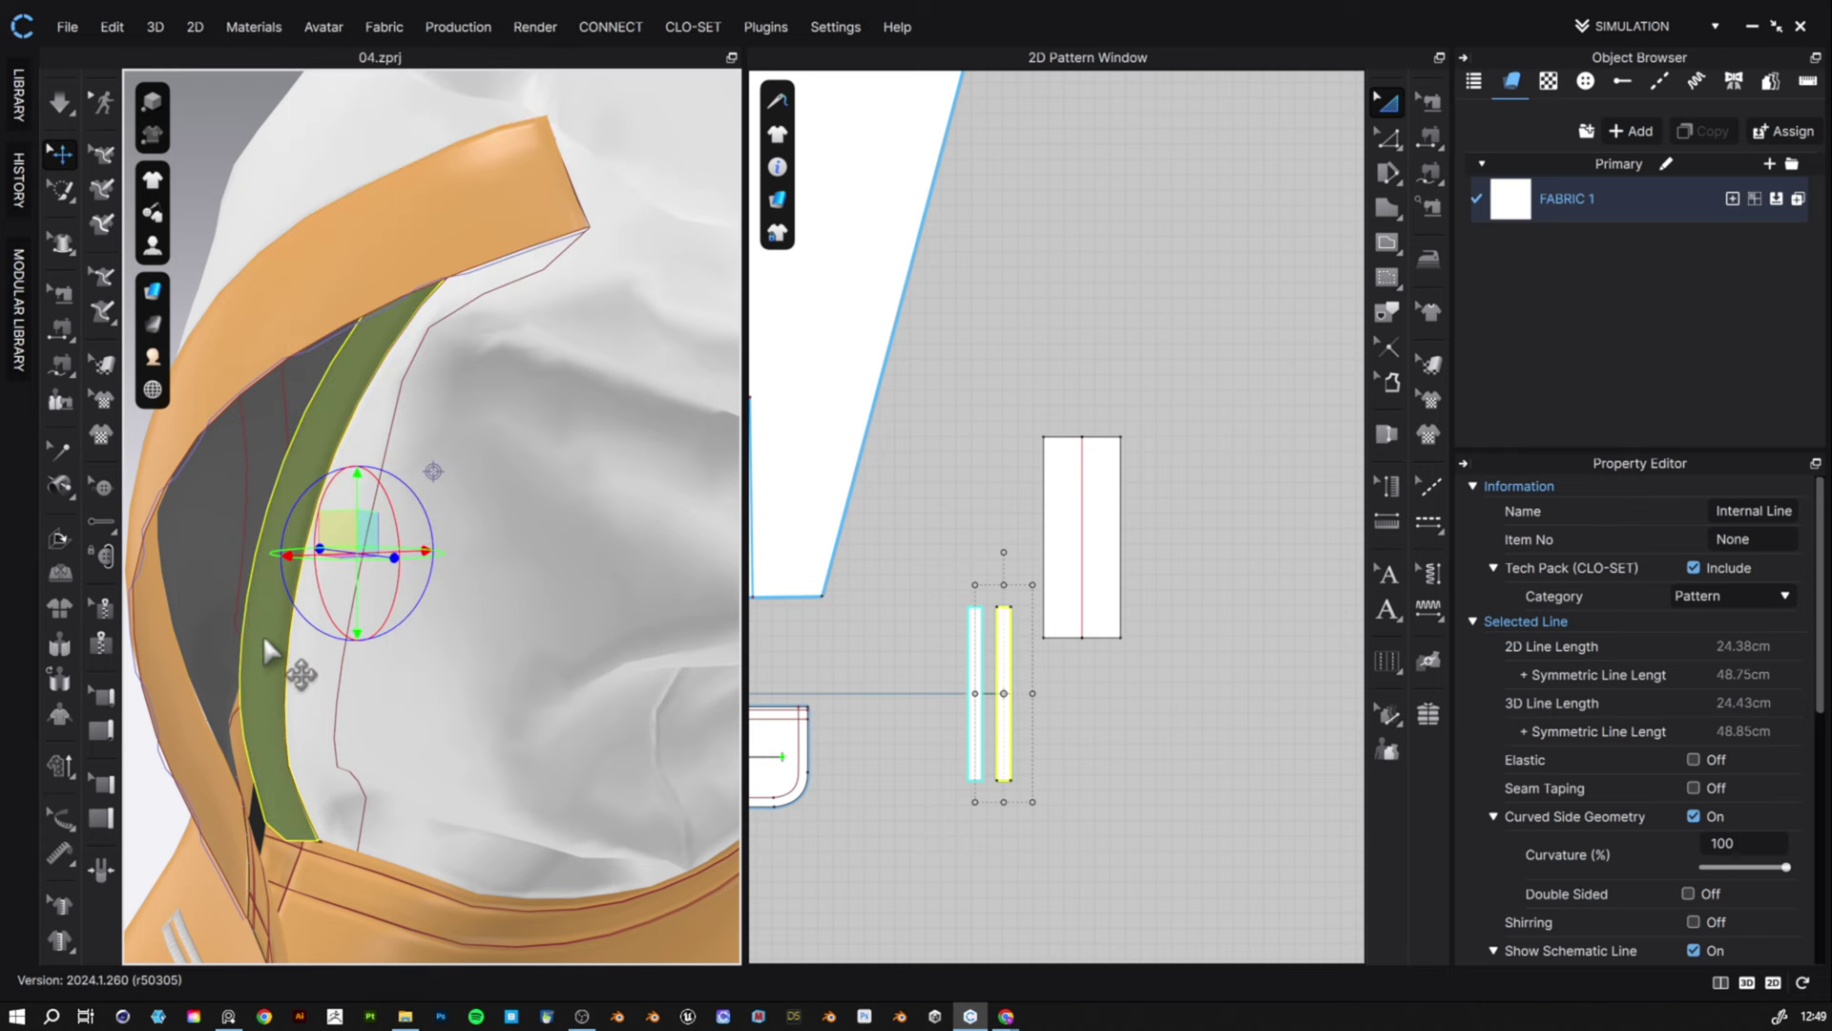
# - Select the original narrow strip together with its clone and remove their linked editing
pyautogui.click(962, 731)
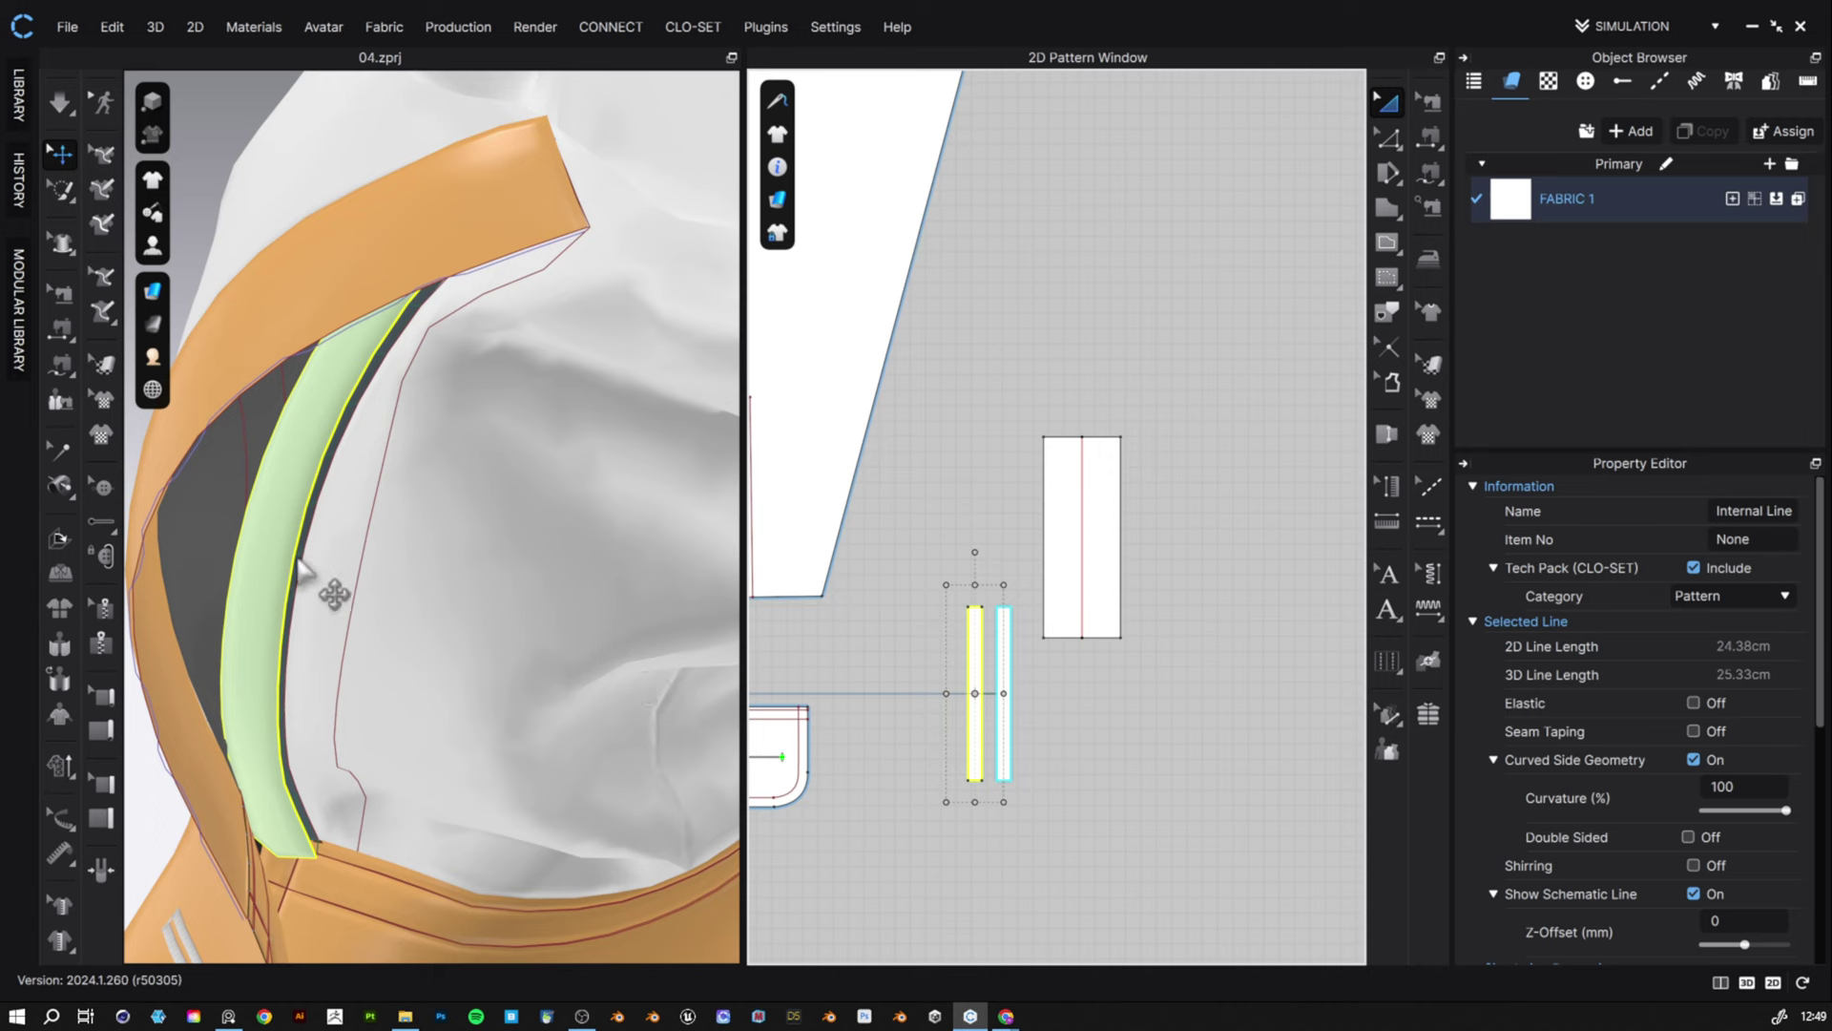
pyautogui.moveTo(301, 568); pyautogui.dragTo(214, 572, button='right')
pyautogui.click(191, 551)
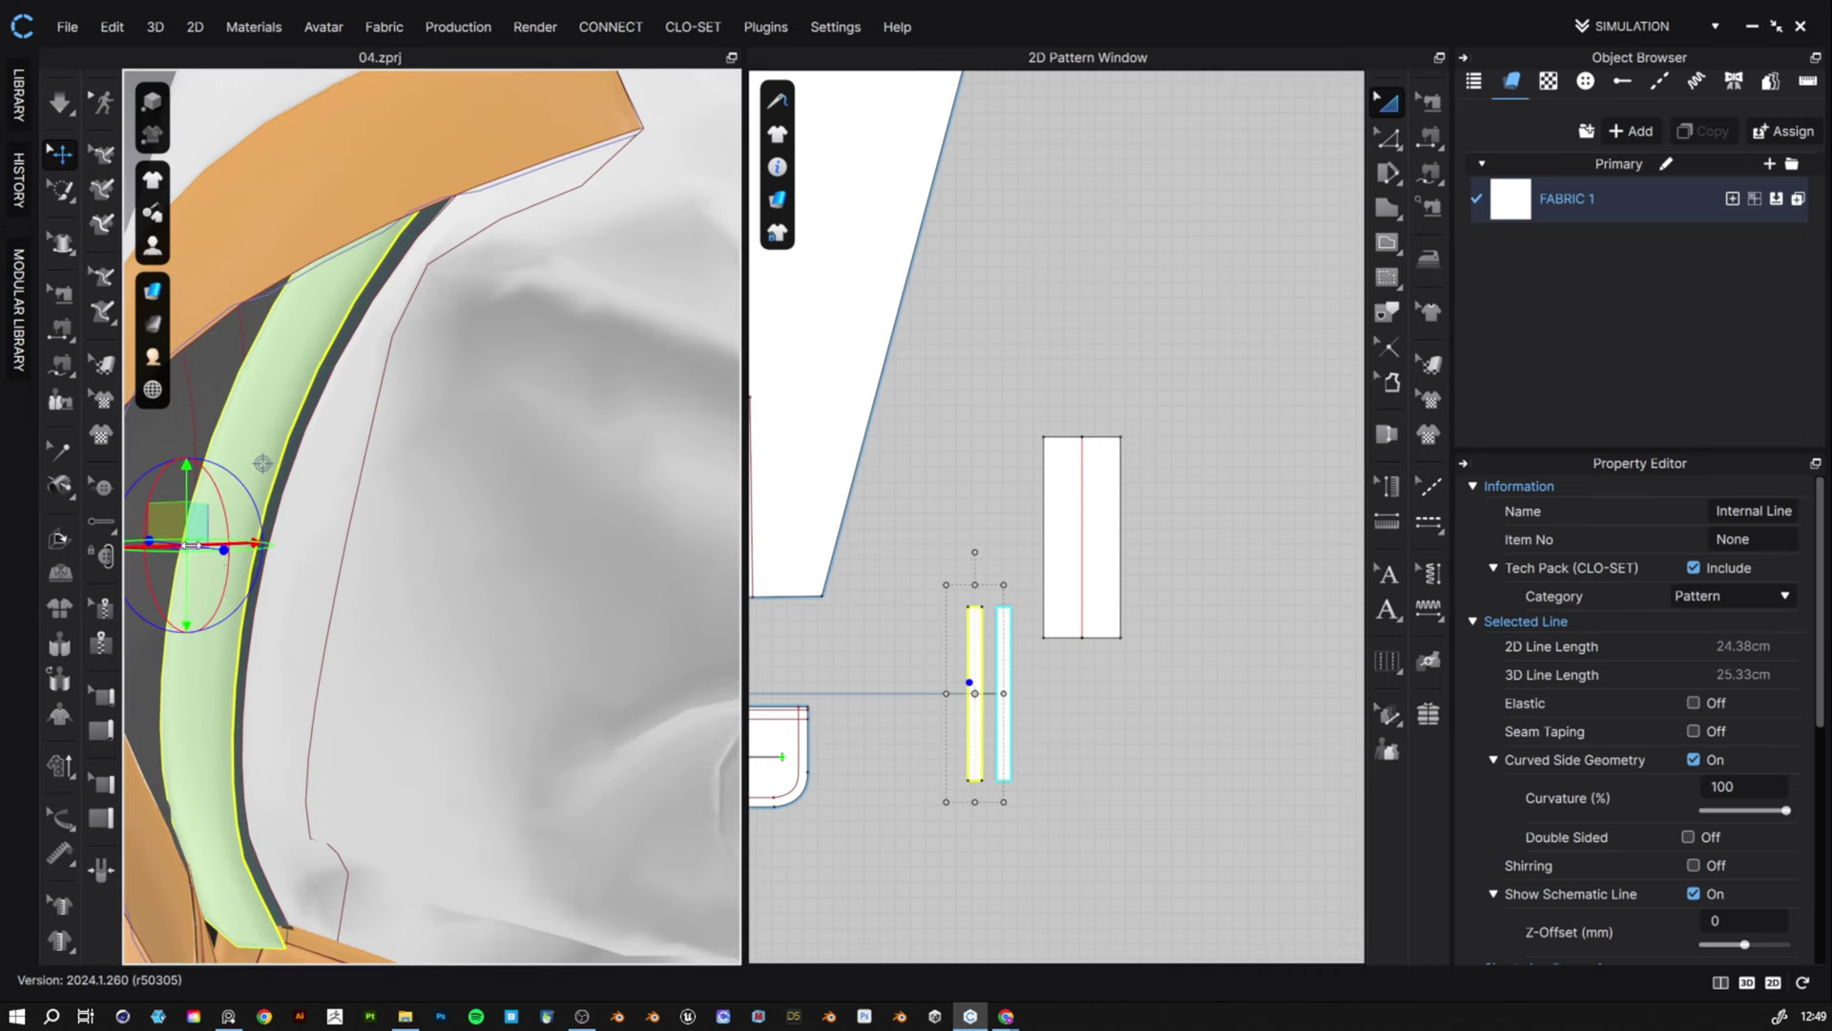
pyautogui.click(272, 518)
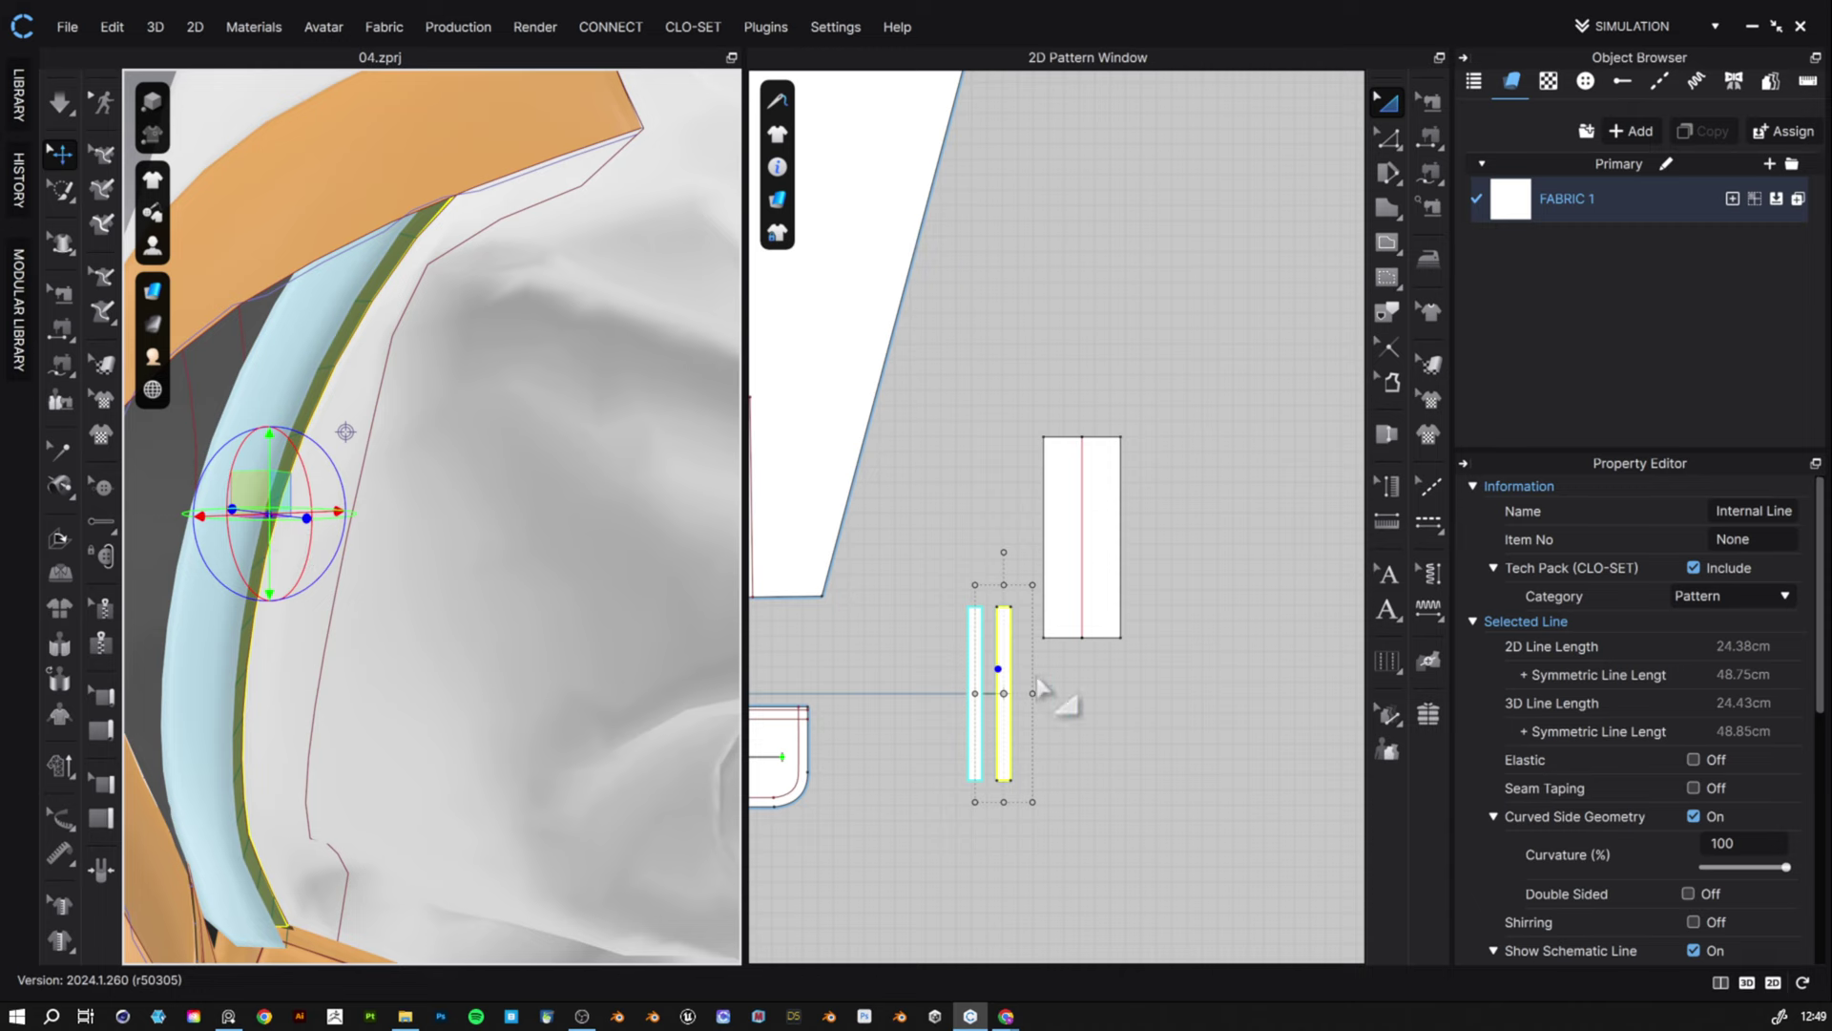
pyautogui.scroll(5, 1016, 658)
pyautogui.click(1050, 573)
pyautogui.click(885, 575)
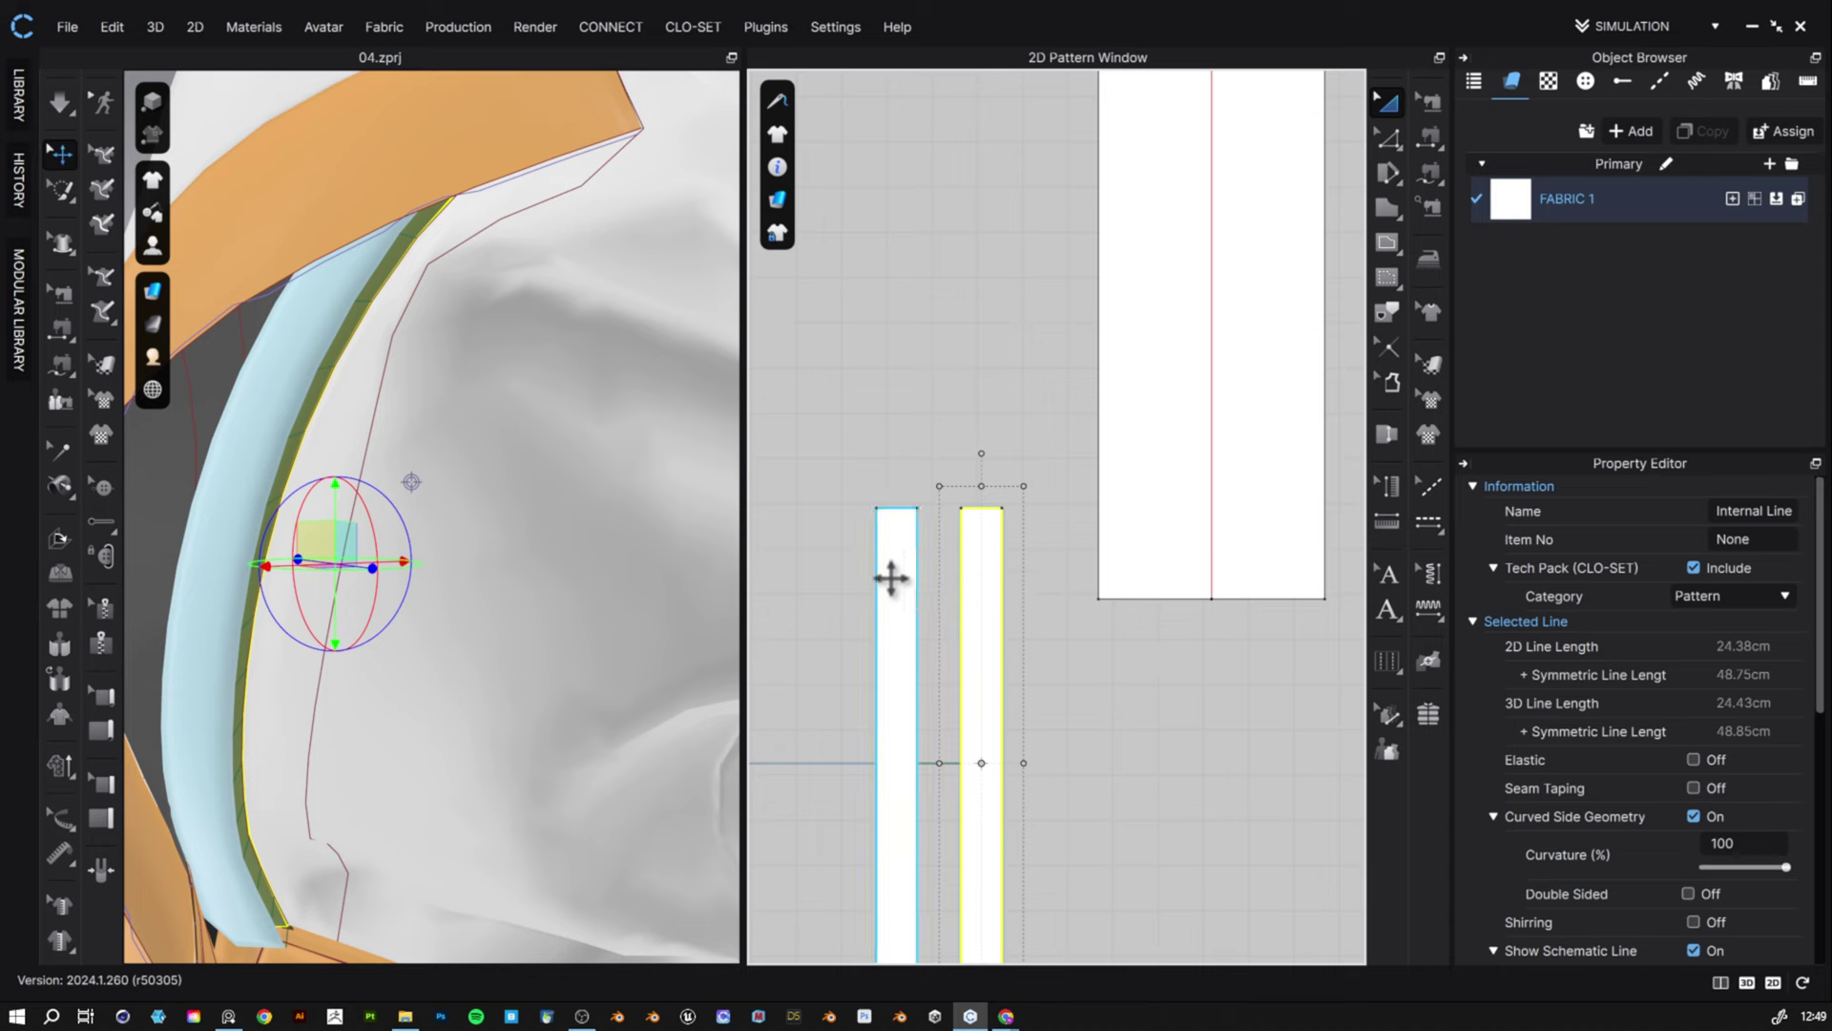
pyautogui.rightClick(874, 573)
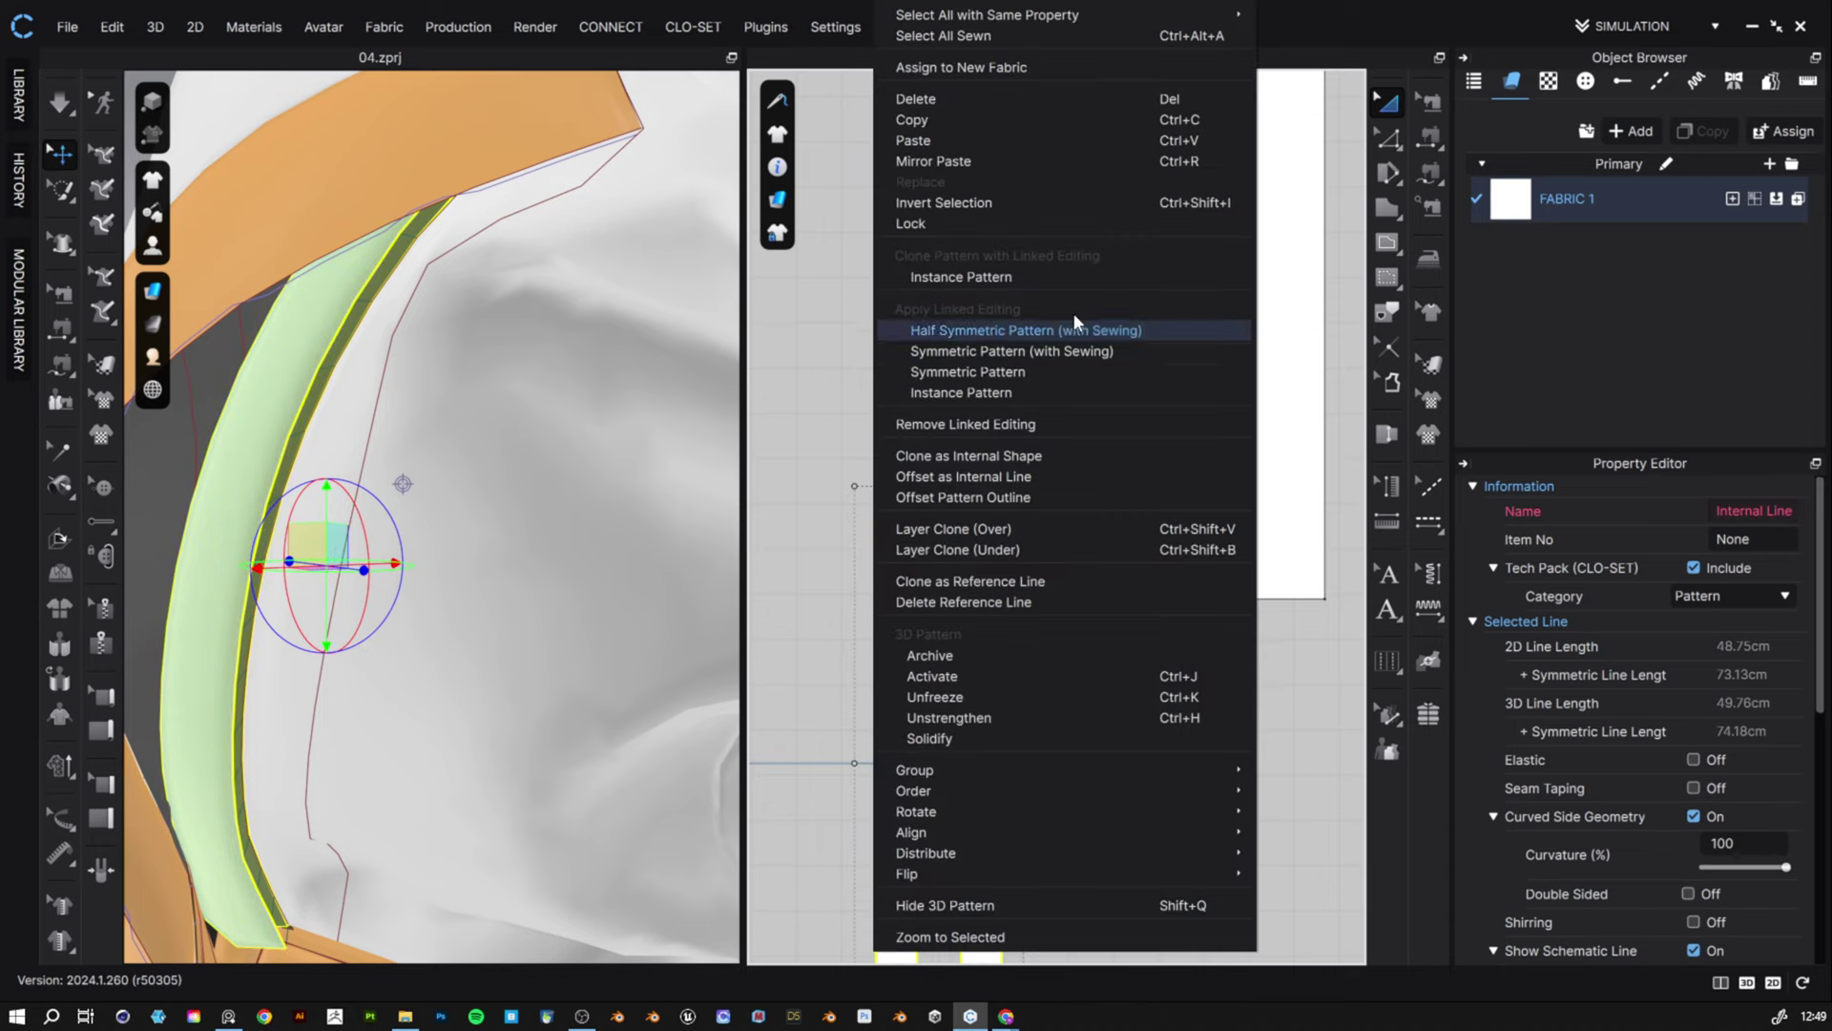
pyautogui.click(1016, 425)
# - Move the original strip to the other side of the clone in the 2D layout, leaving a small gap between them
pyautogui.click(1388, 138)
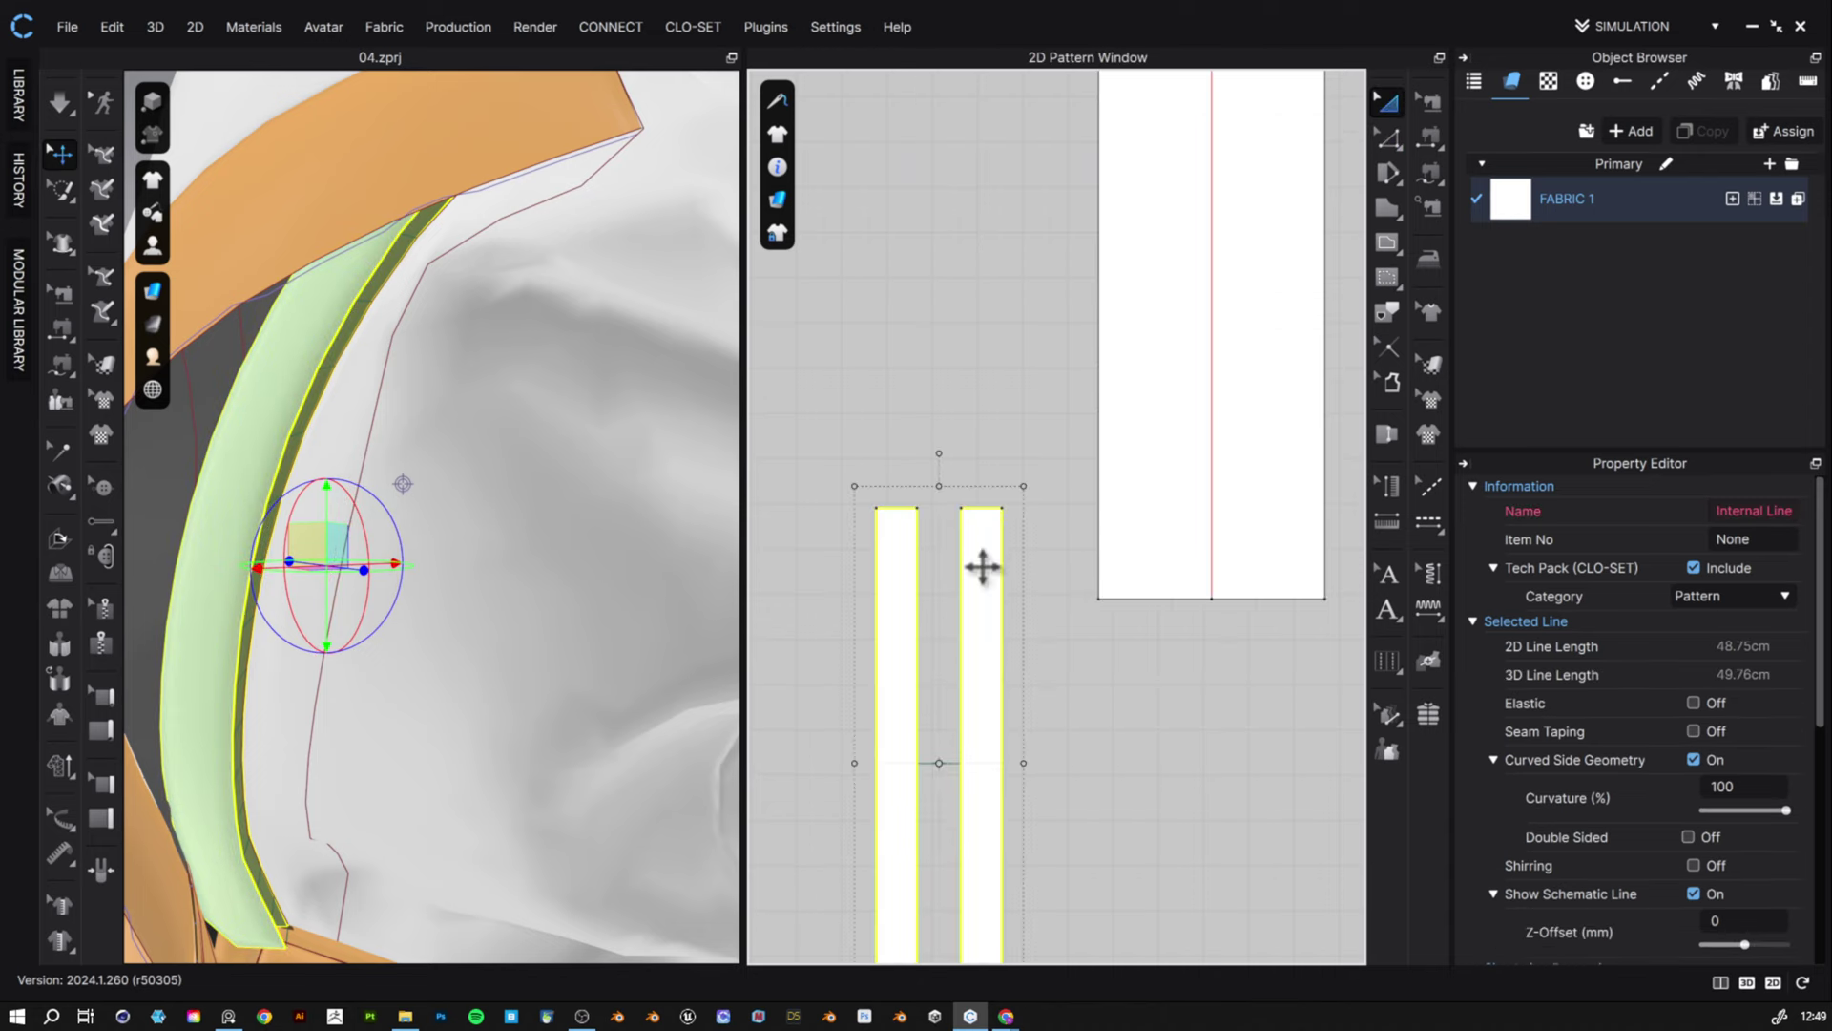
pyautogui.moveTo(983, 567); pyautogui.dragTo(826, 546)
pyautogui.click(994, 523)
# - Try to merge the facing long edges of the two narrow strips
pyautogui.press('z')
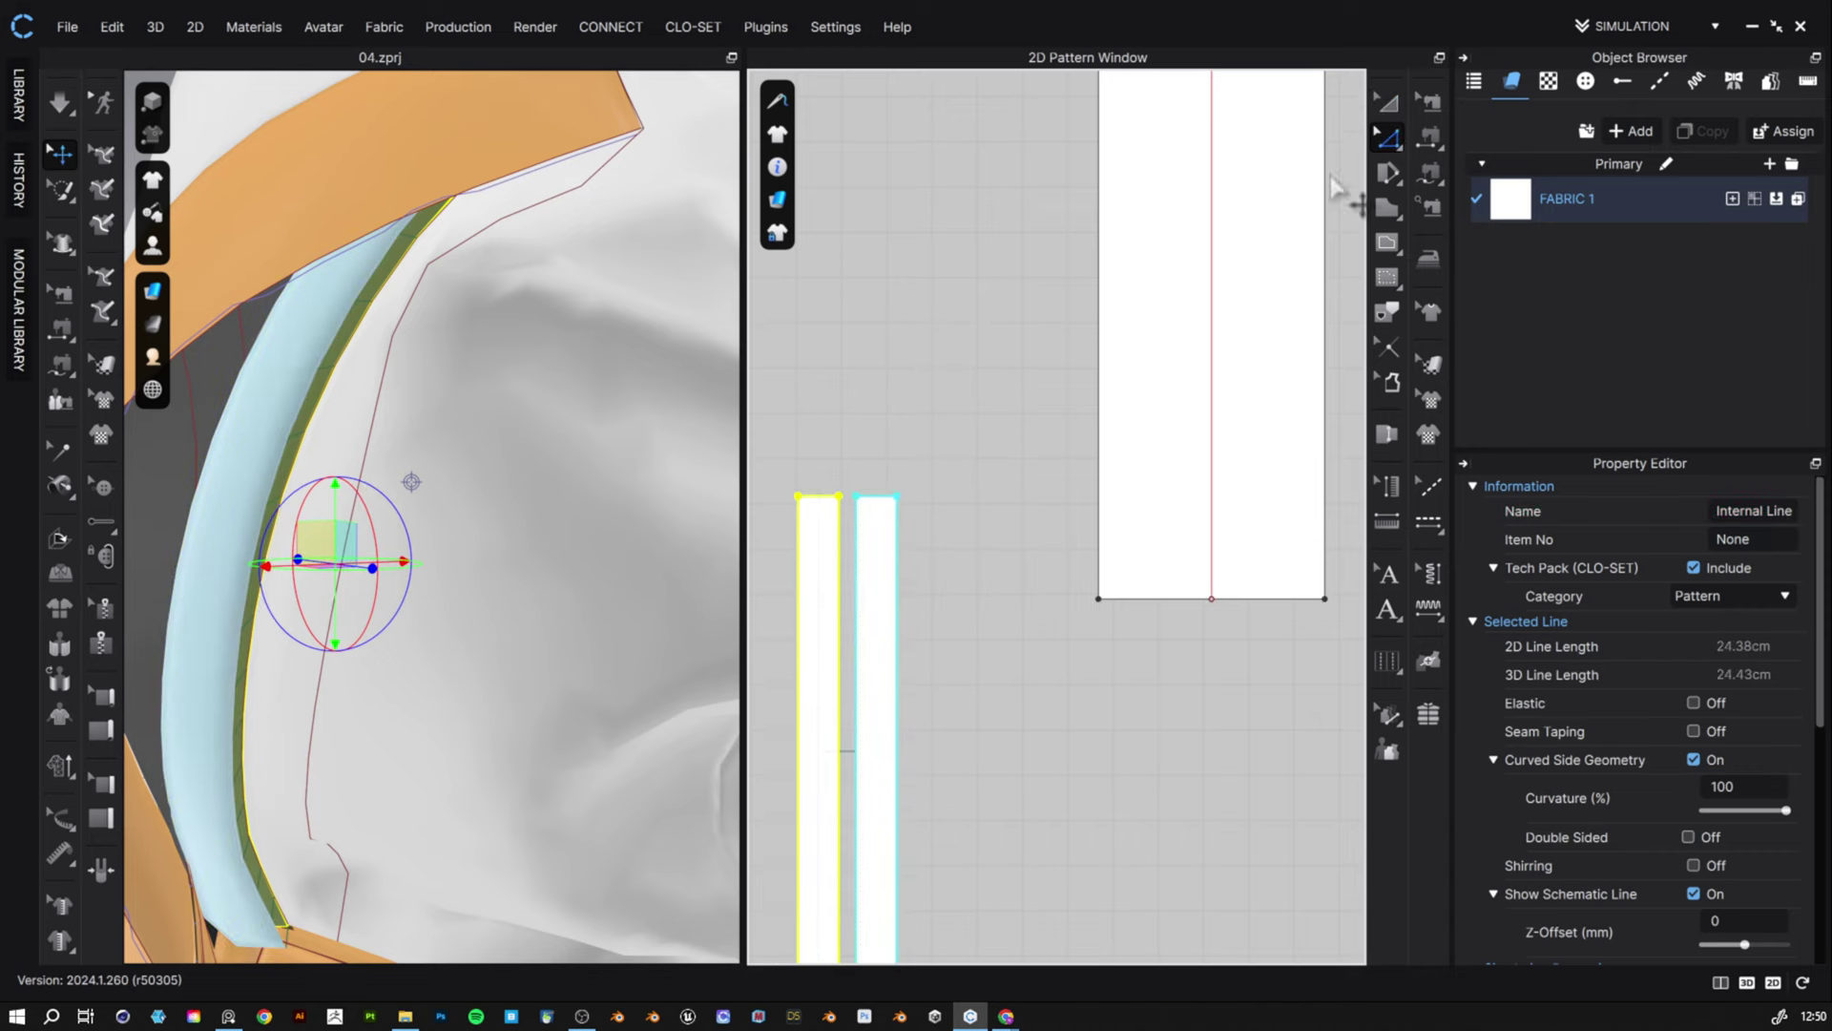
pyautogui.click(842, 576)
pyautogui.rightClick(888, 589)
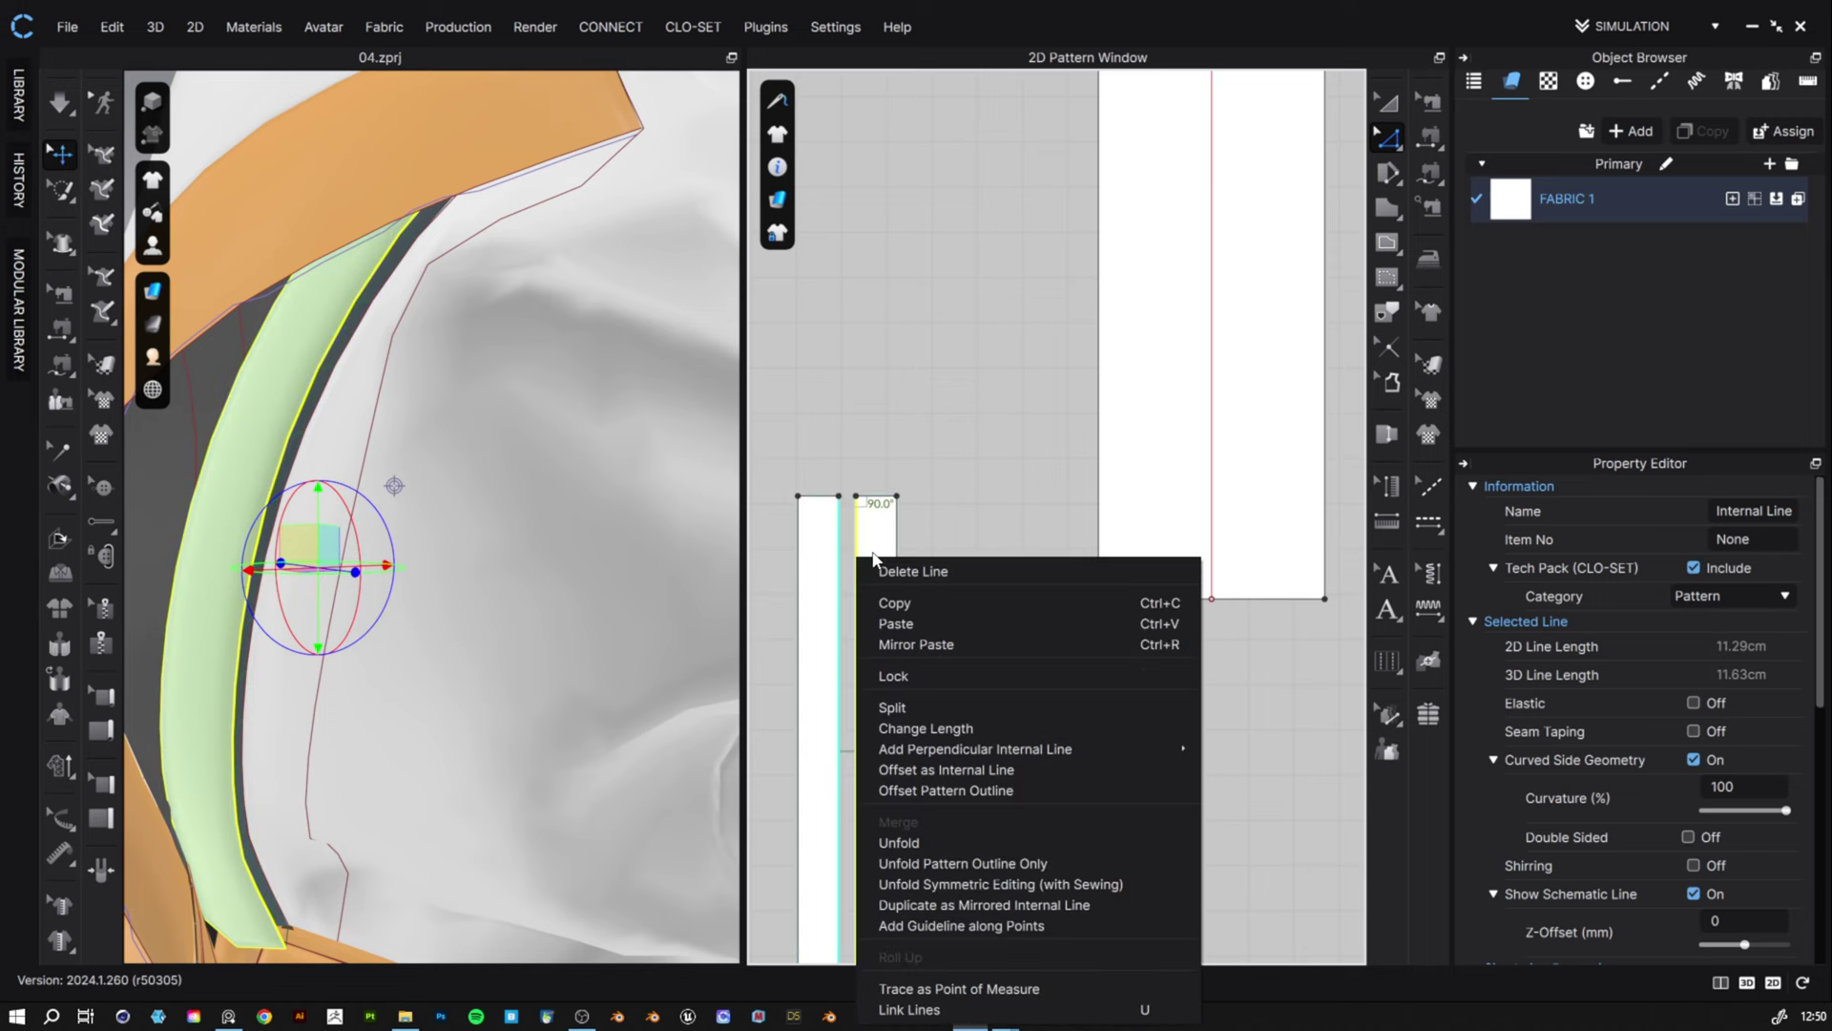
pyautogui.click(986, 845)
pyautogui.click(855, 558)
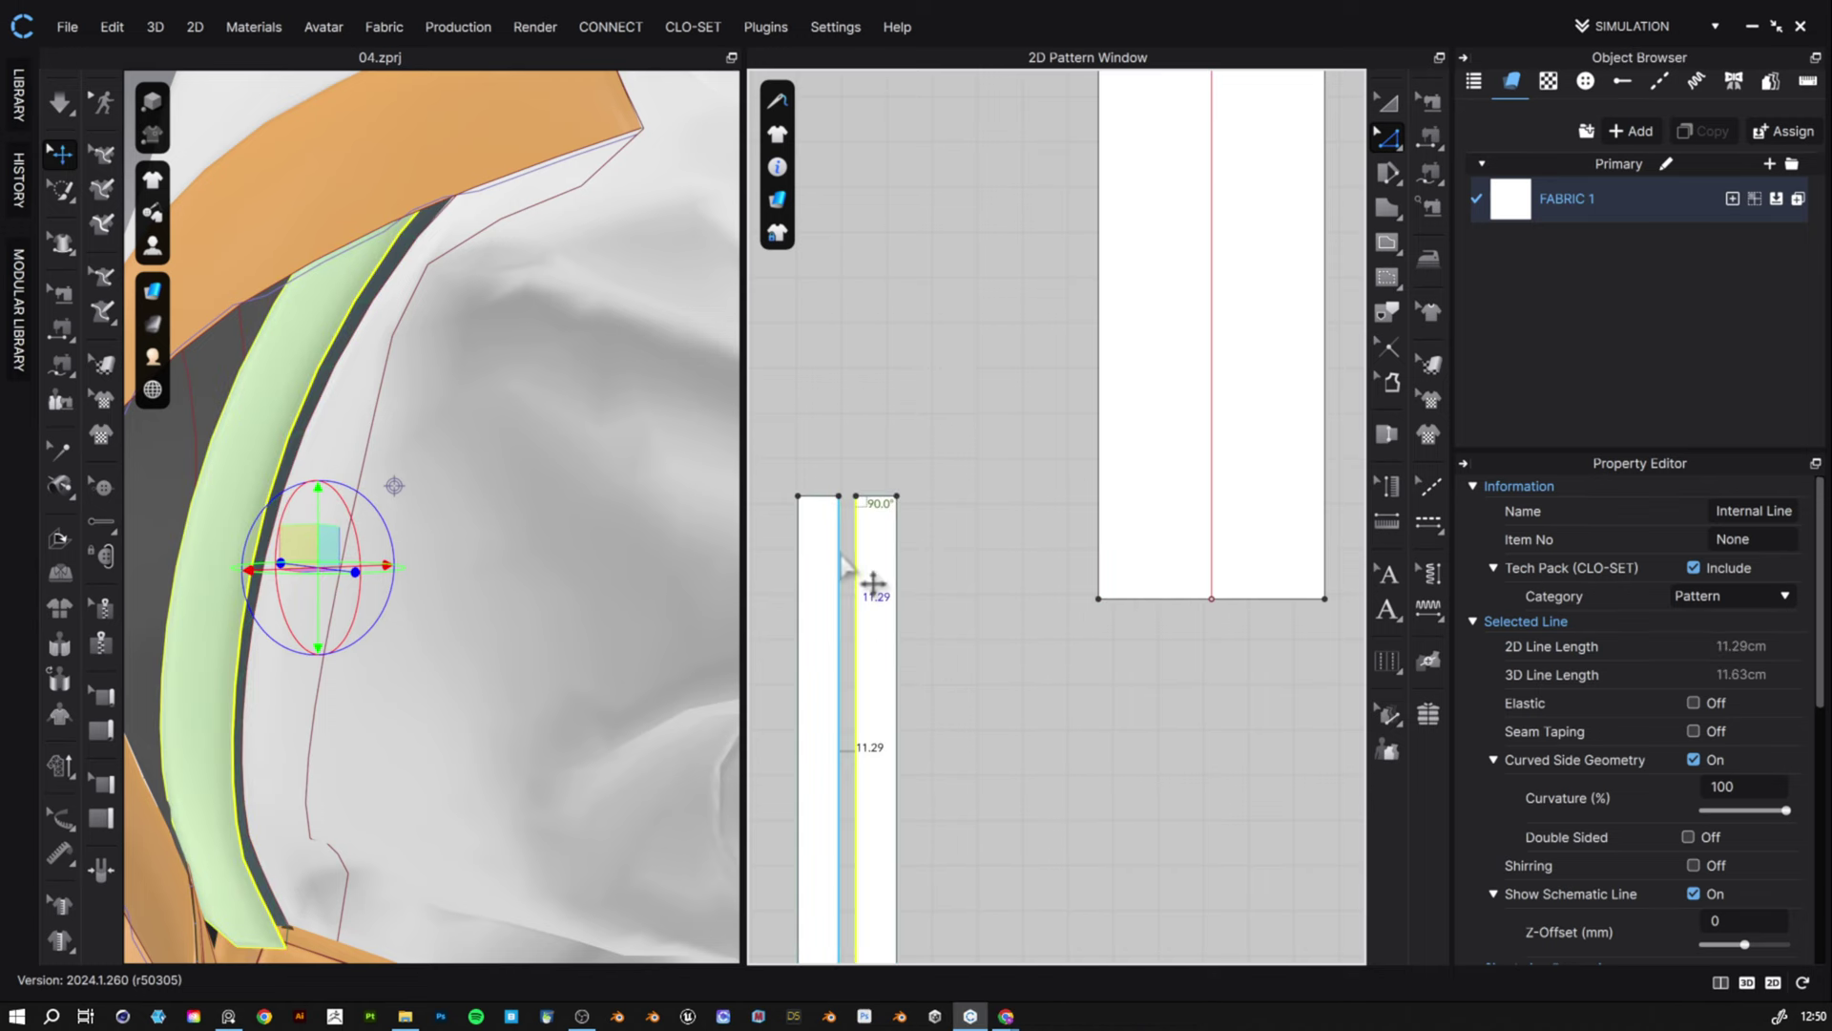
pyautogui.rightClick(842, 555)
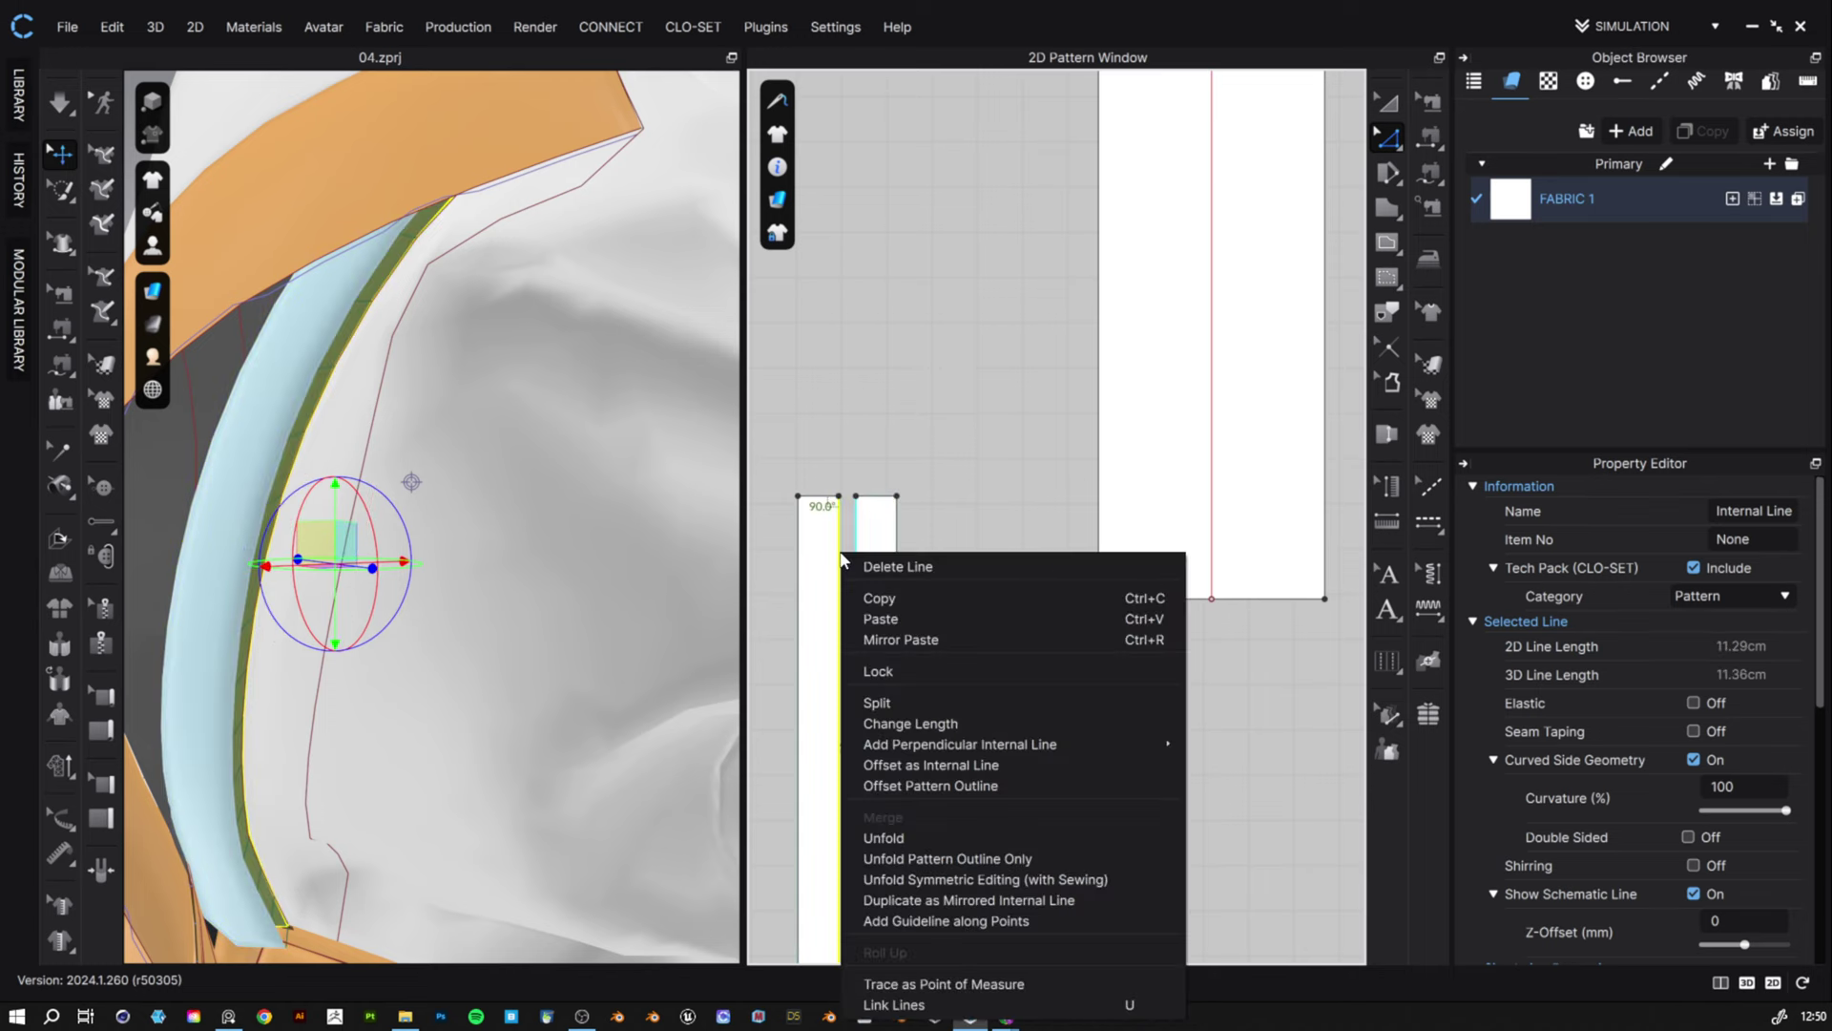
pyautogui.click(1021, 568)
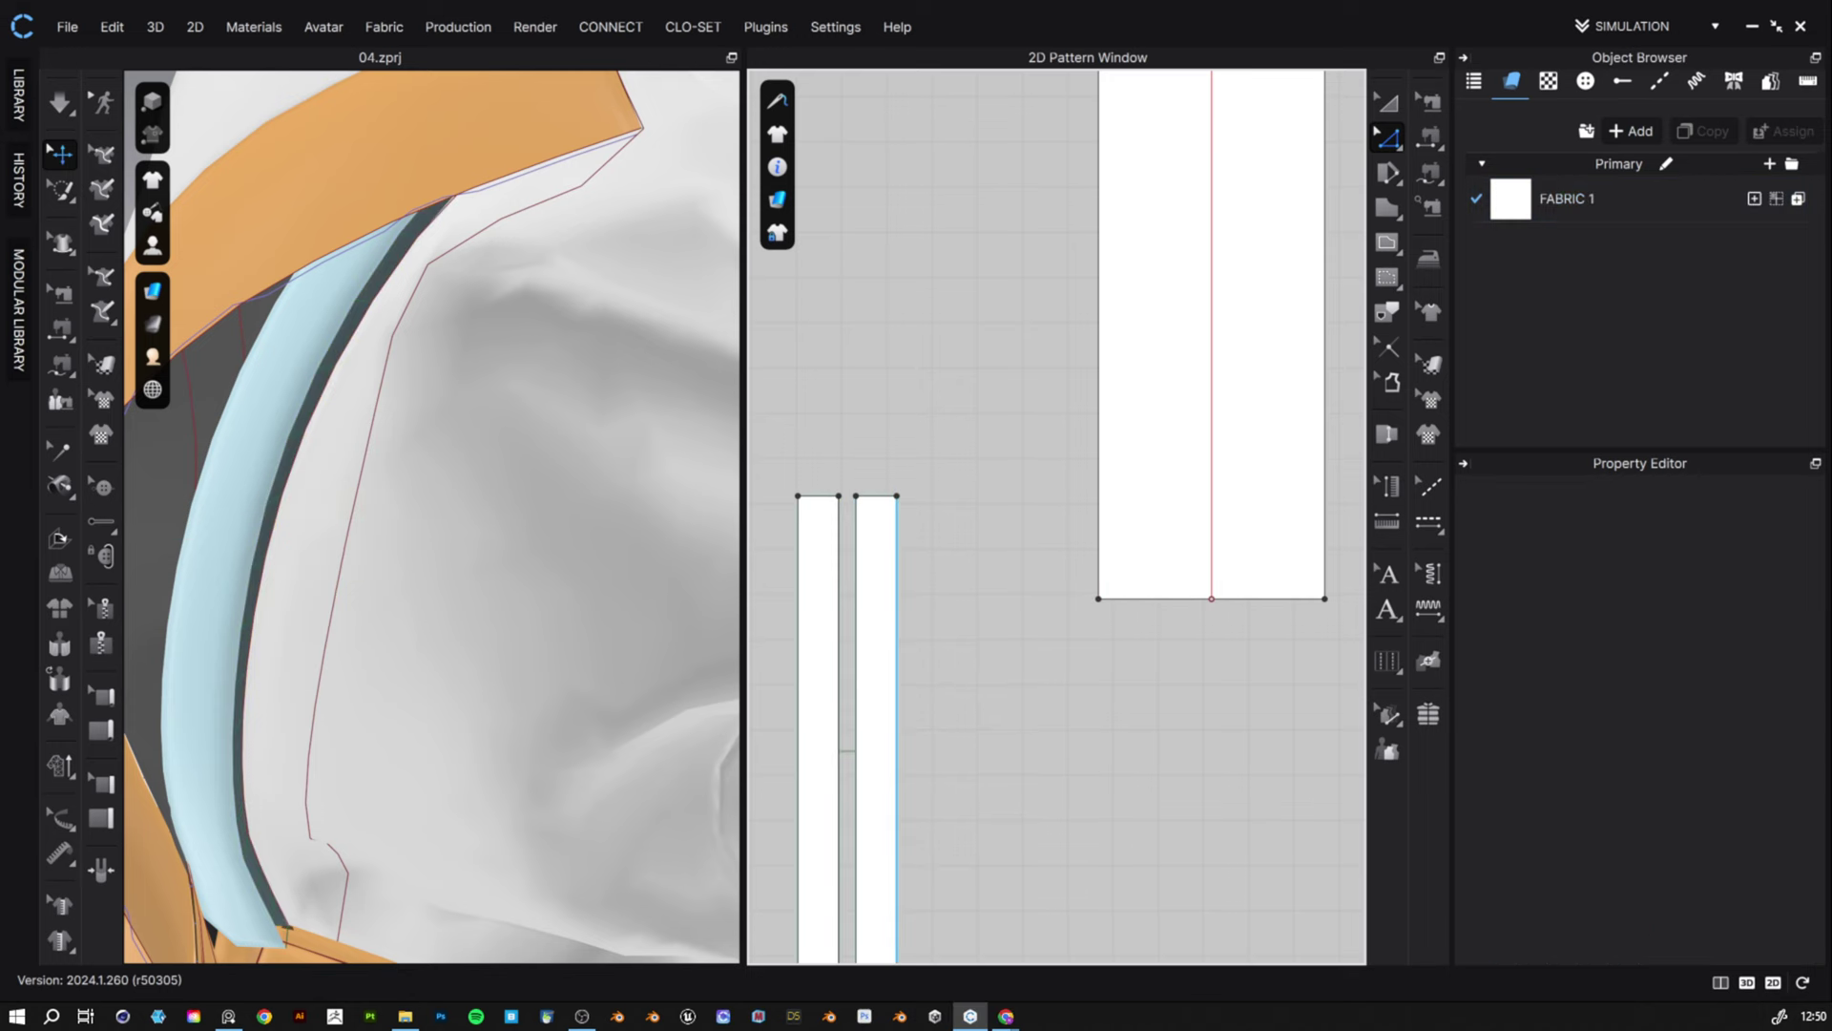
# - Try to remove the cloned strip's linked editing and merge its inner edge with the adjacent strip
pyautogui.click(1133, 446)
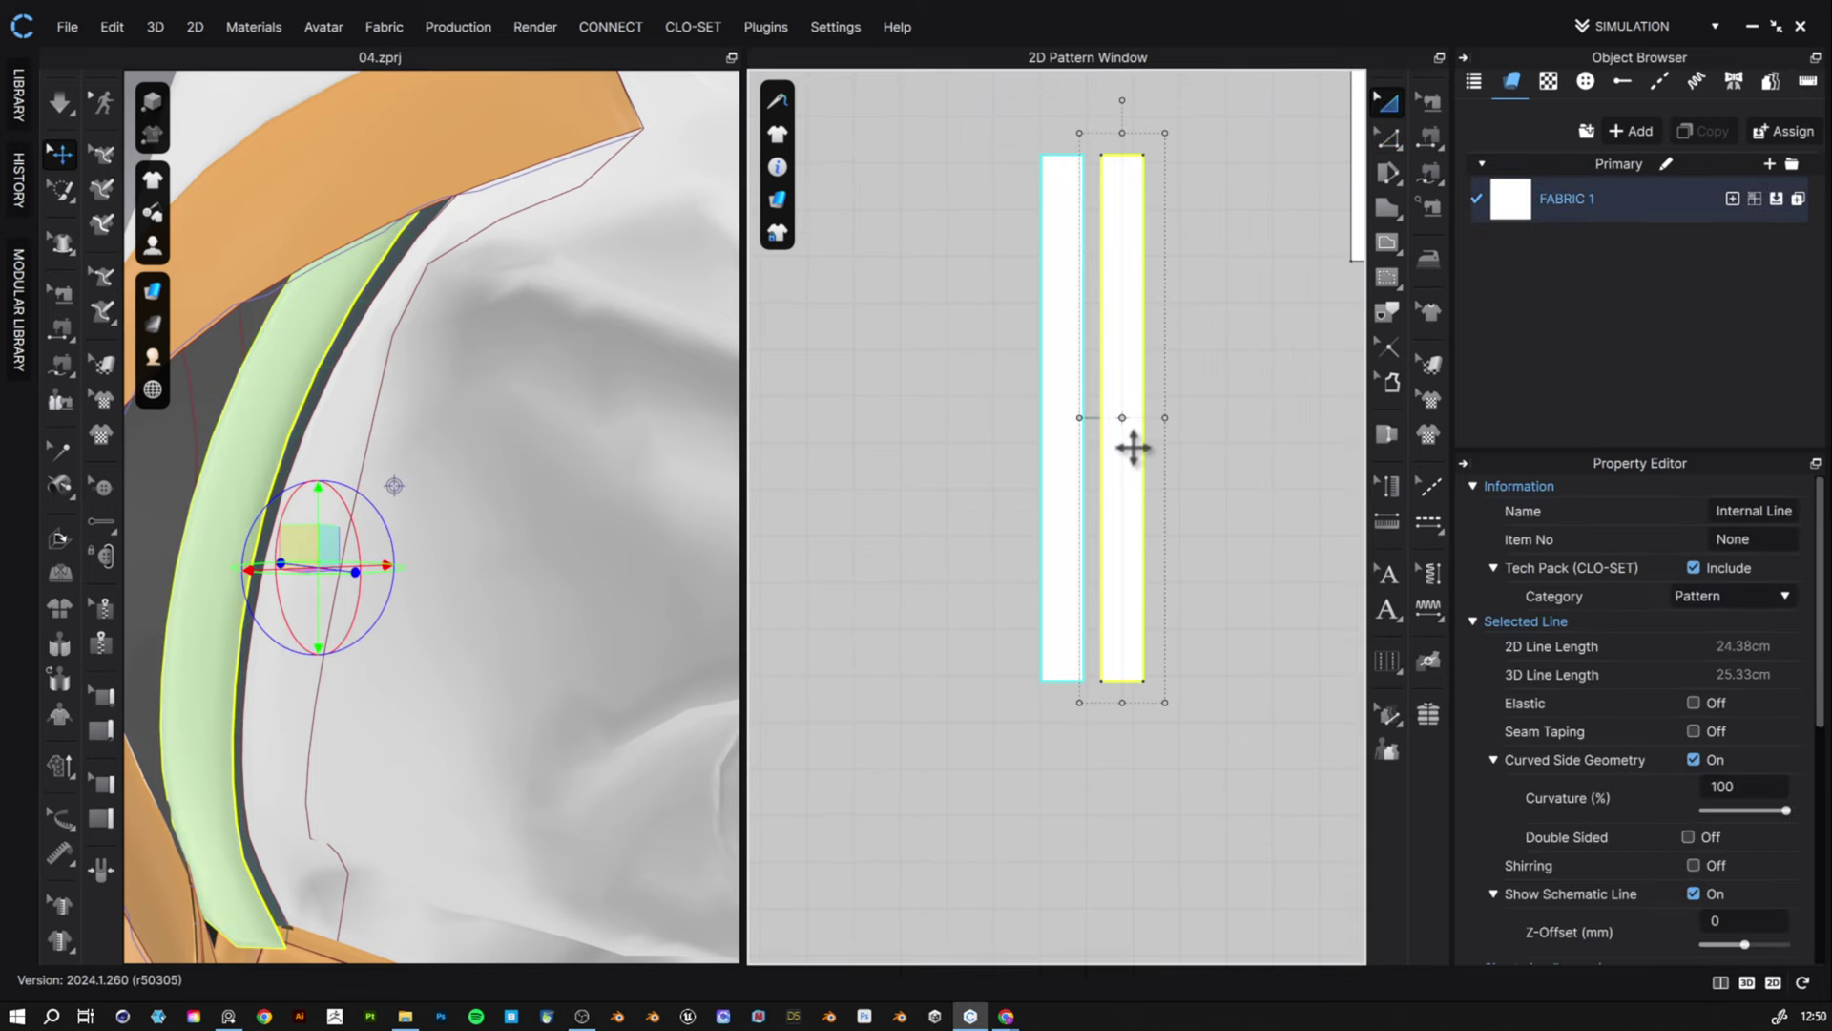
pyautogui.rightClick(1134, 450)
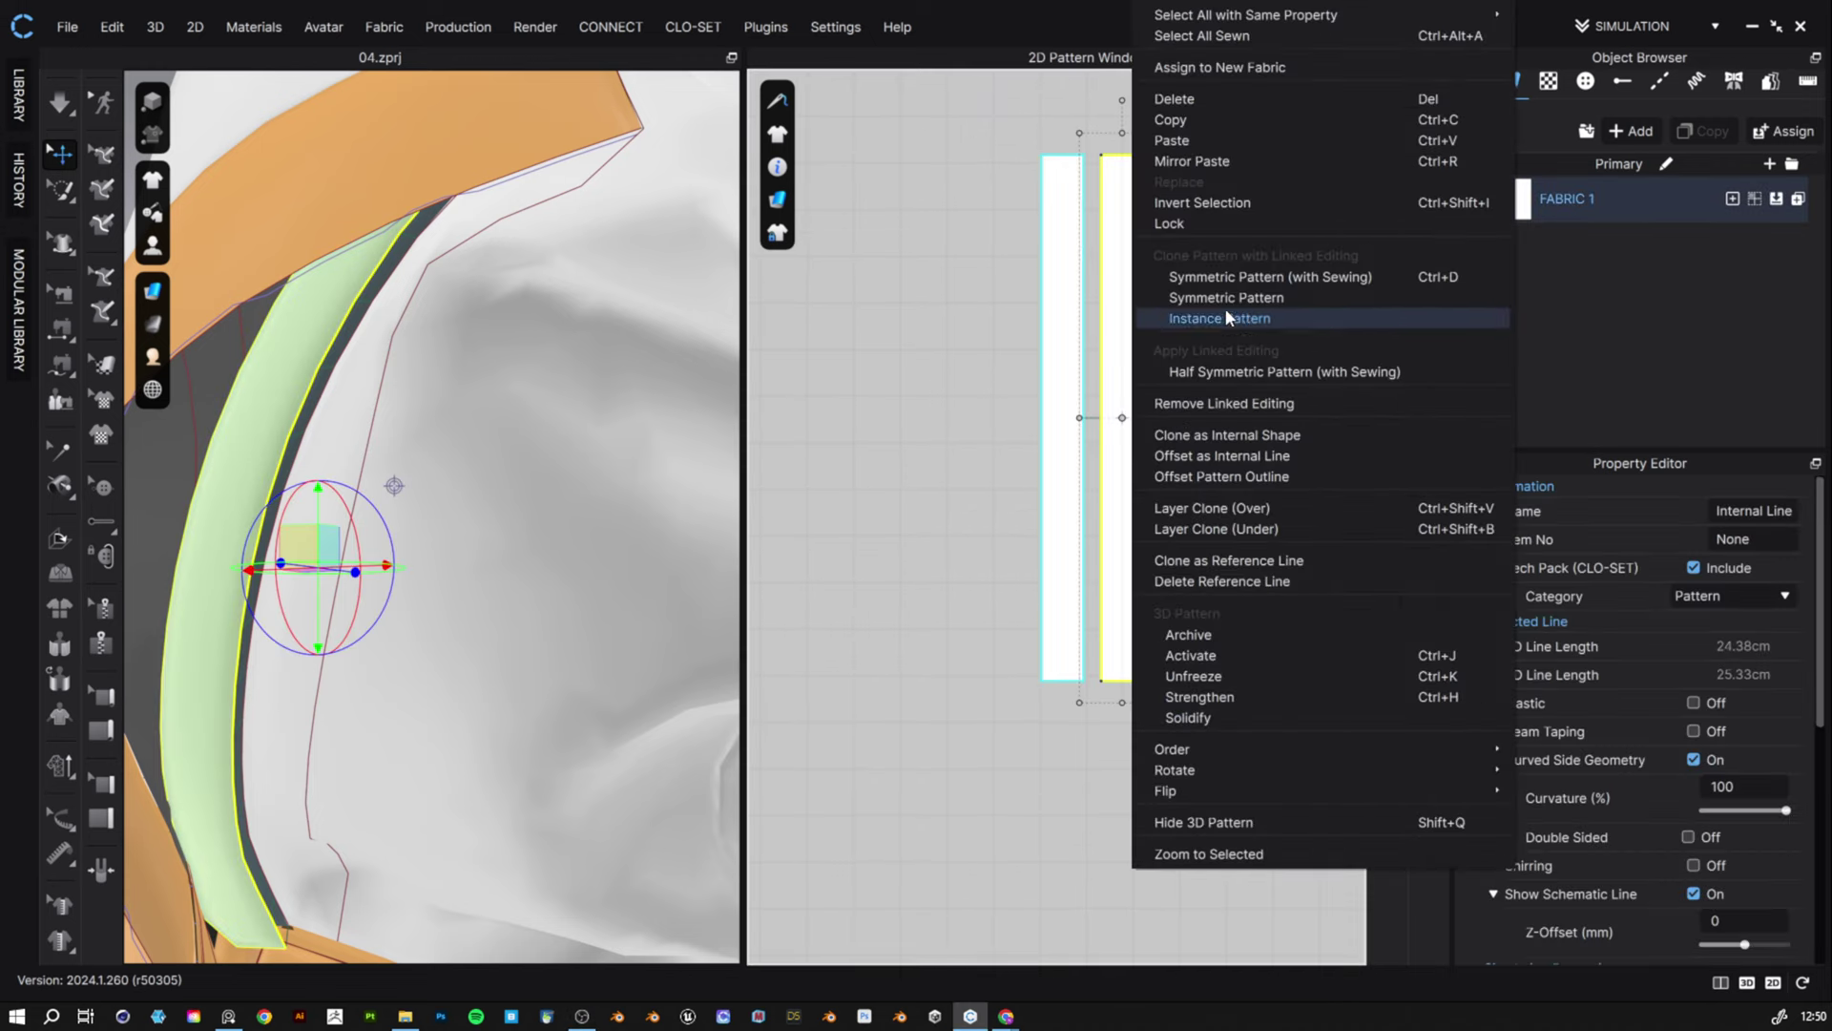
pyautogui.click(1264, 405)
pyautogui.click(959, 391)
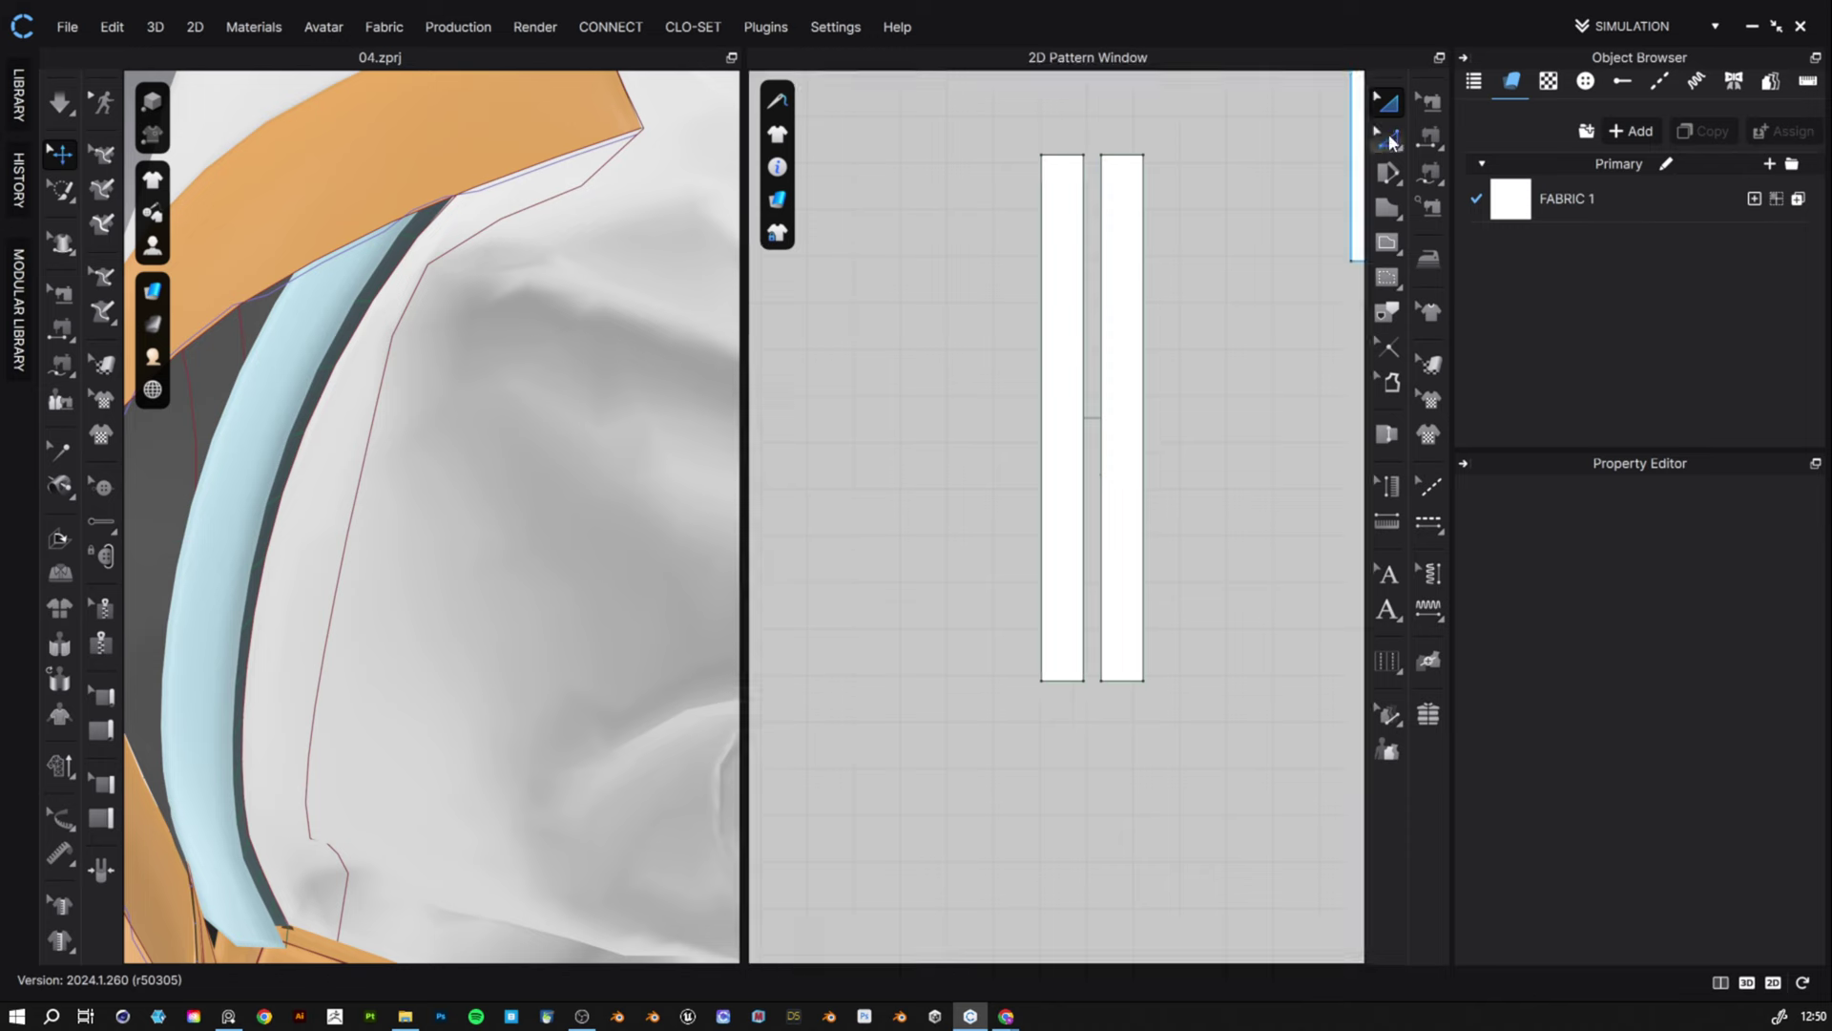
pyautogui.click(1118, 467)
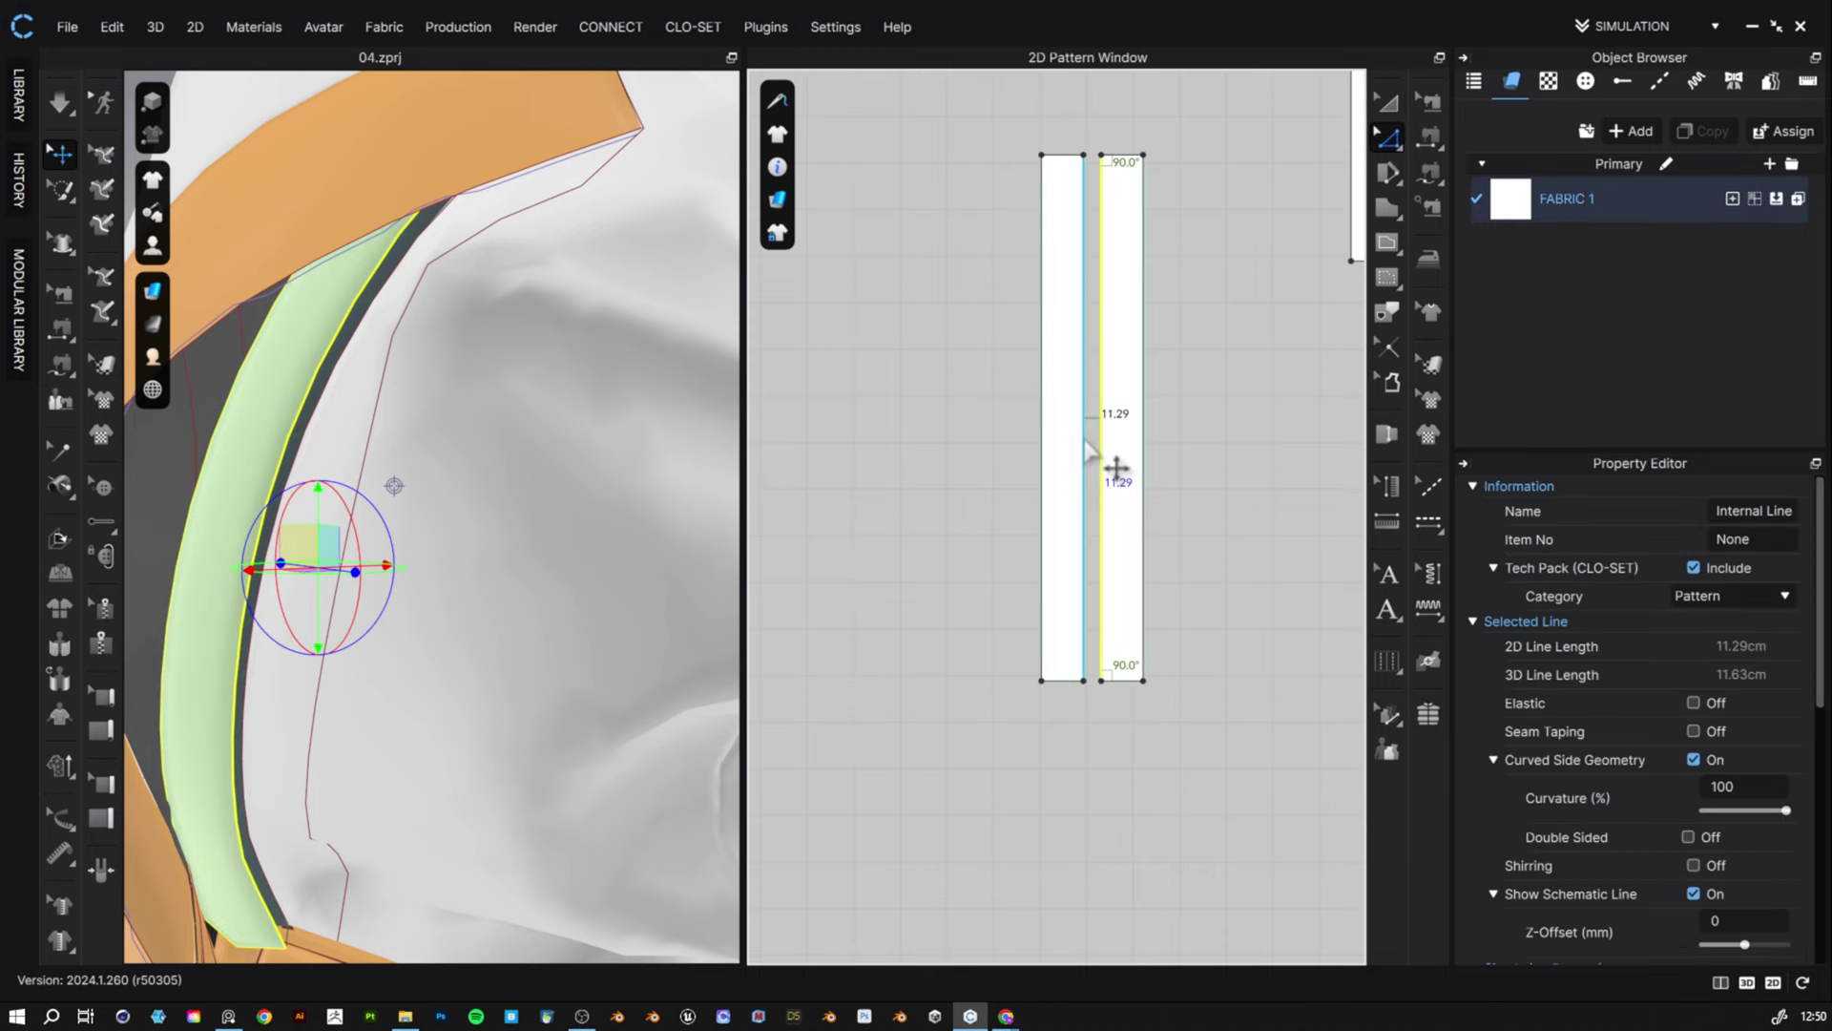
pyautogui.rightClick(1088, 447)
pyautogui.click(1155, 762)
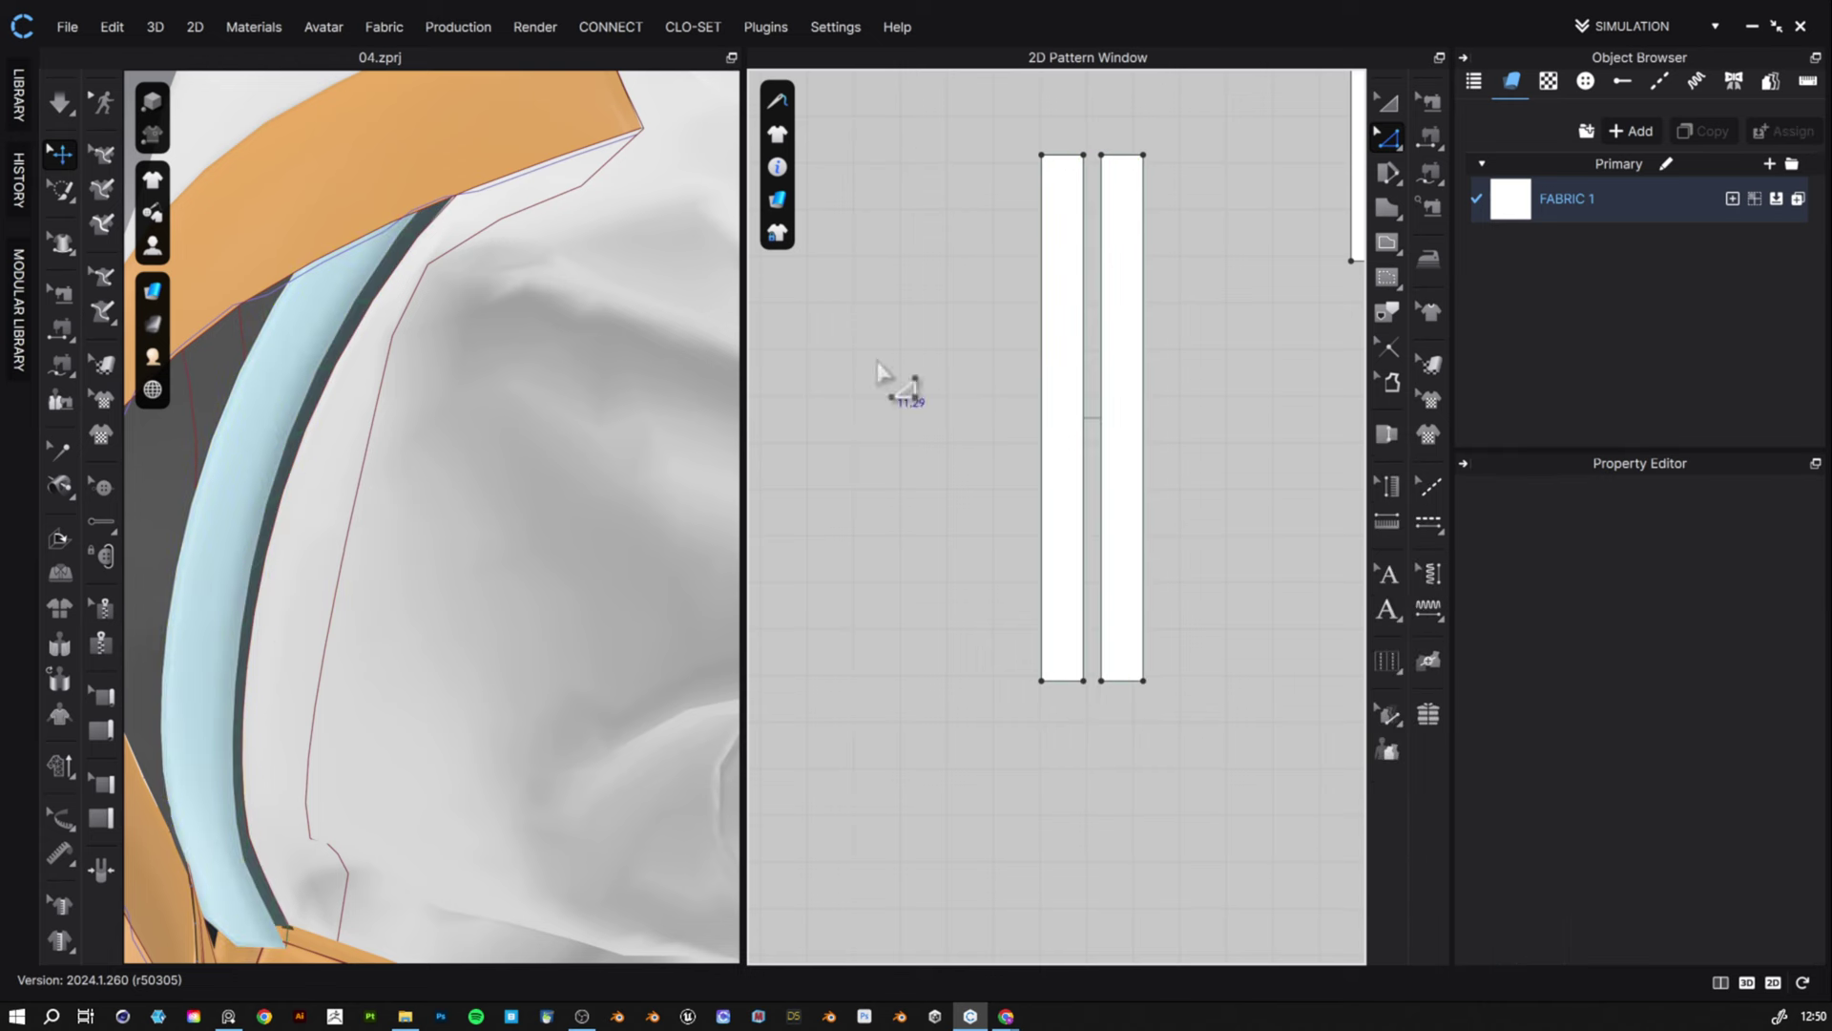
# - Remove the remaining linked editing between the two narrow strips and merge them along their facing long edges
pyautogui.rightClick(1115, 318)
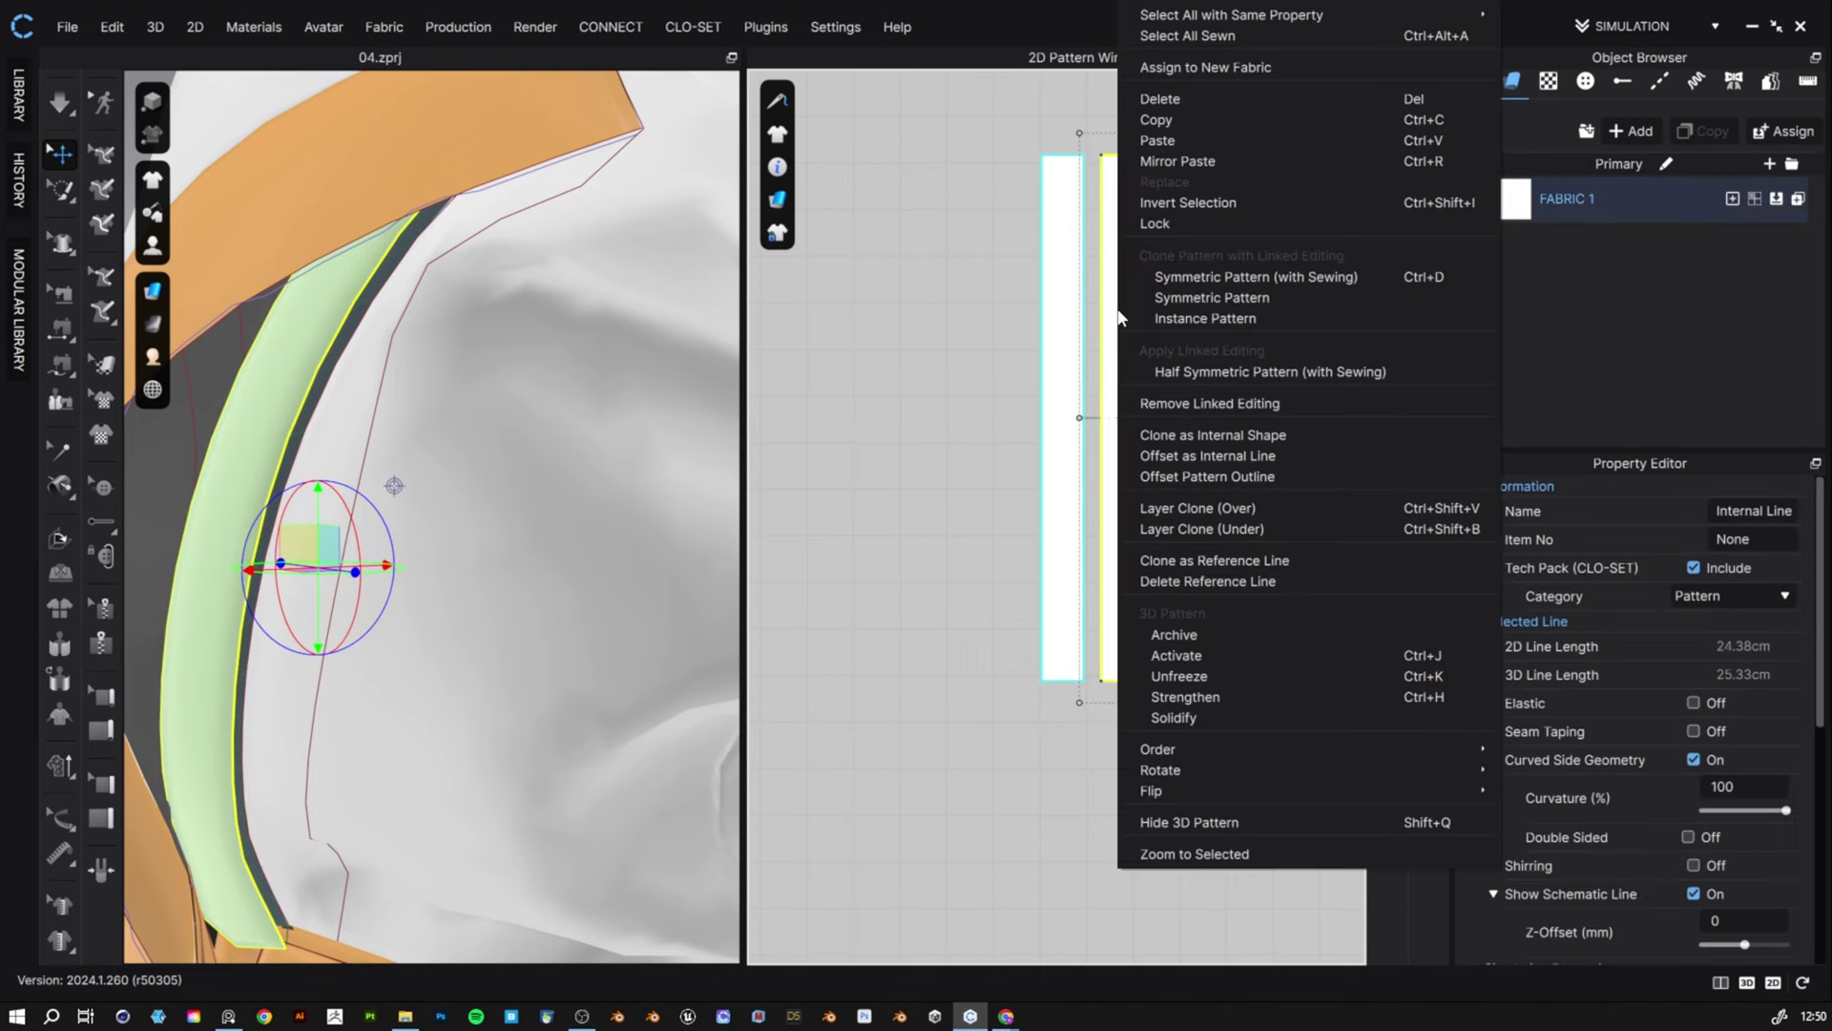
pyautogui.click(1260, 405)
pyautogui.click(1392, 143)
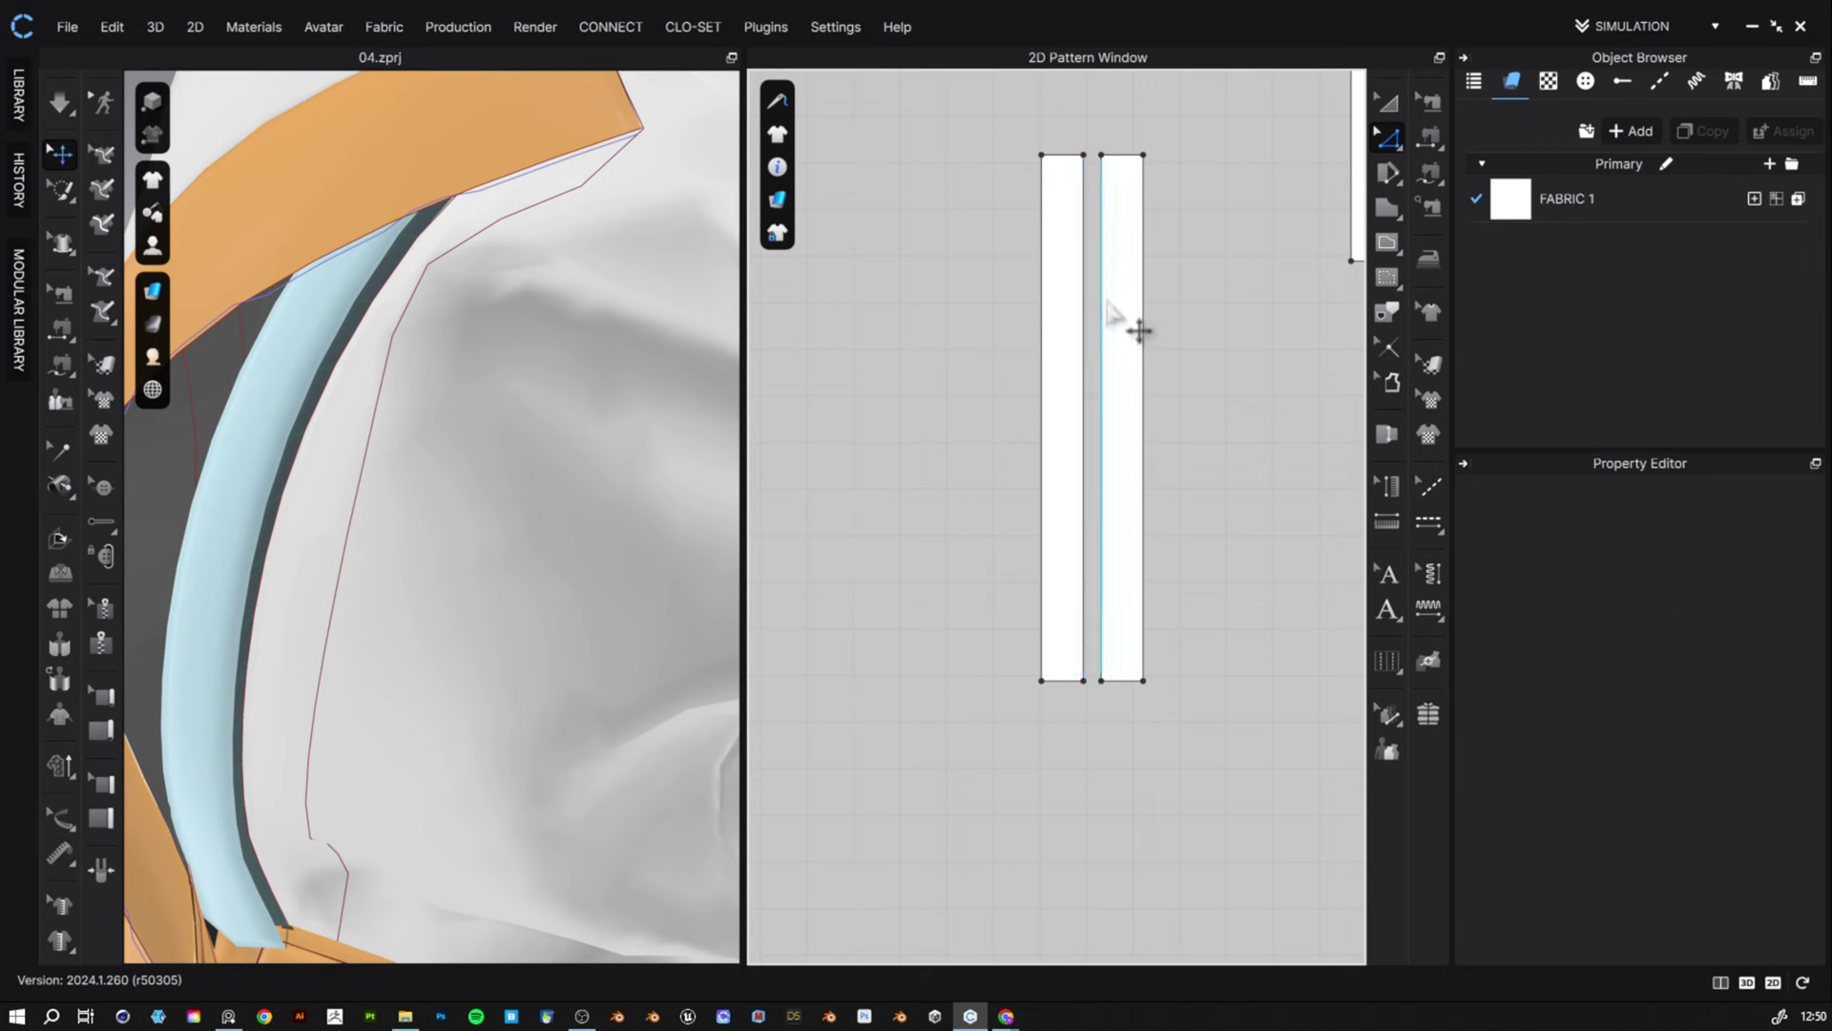
pyautogui.click(1086, 324)
pyautogui.rightClick(1084, 304)
pyautogui.click(1129, 531)
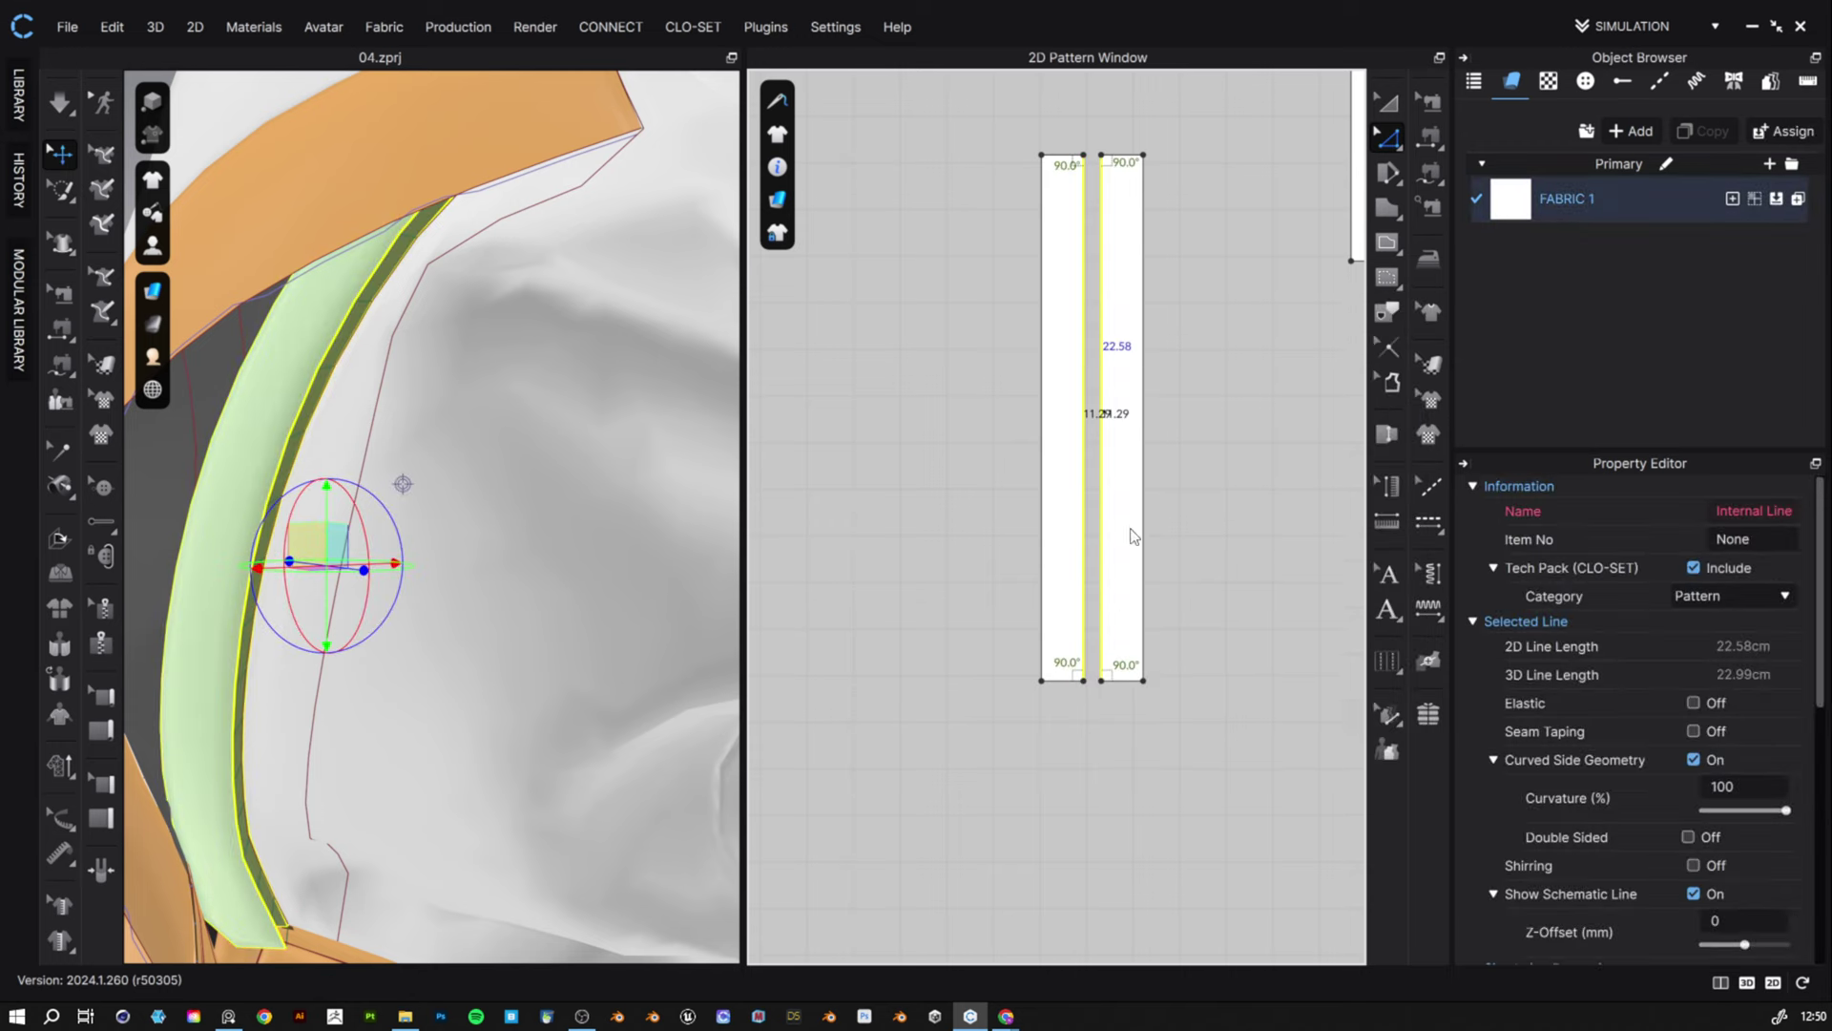
# - Draw a lengthwise internal line down the middle of the merged strip and set its fold angle to 0
pyautogui.moveTo(602, 615); pyautogui.dragTo(334, 387, button='right')
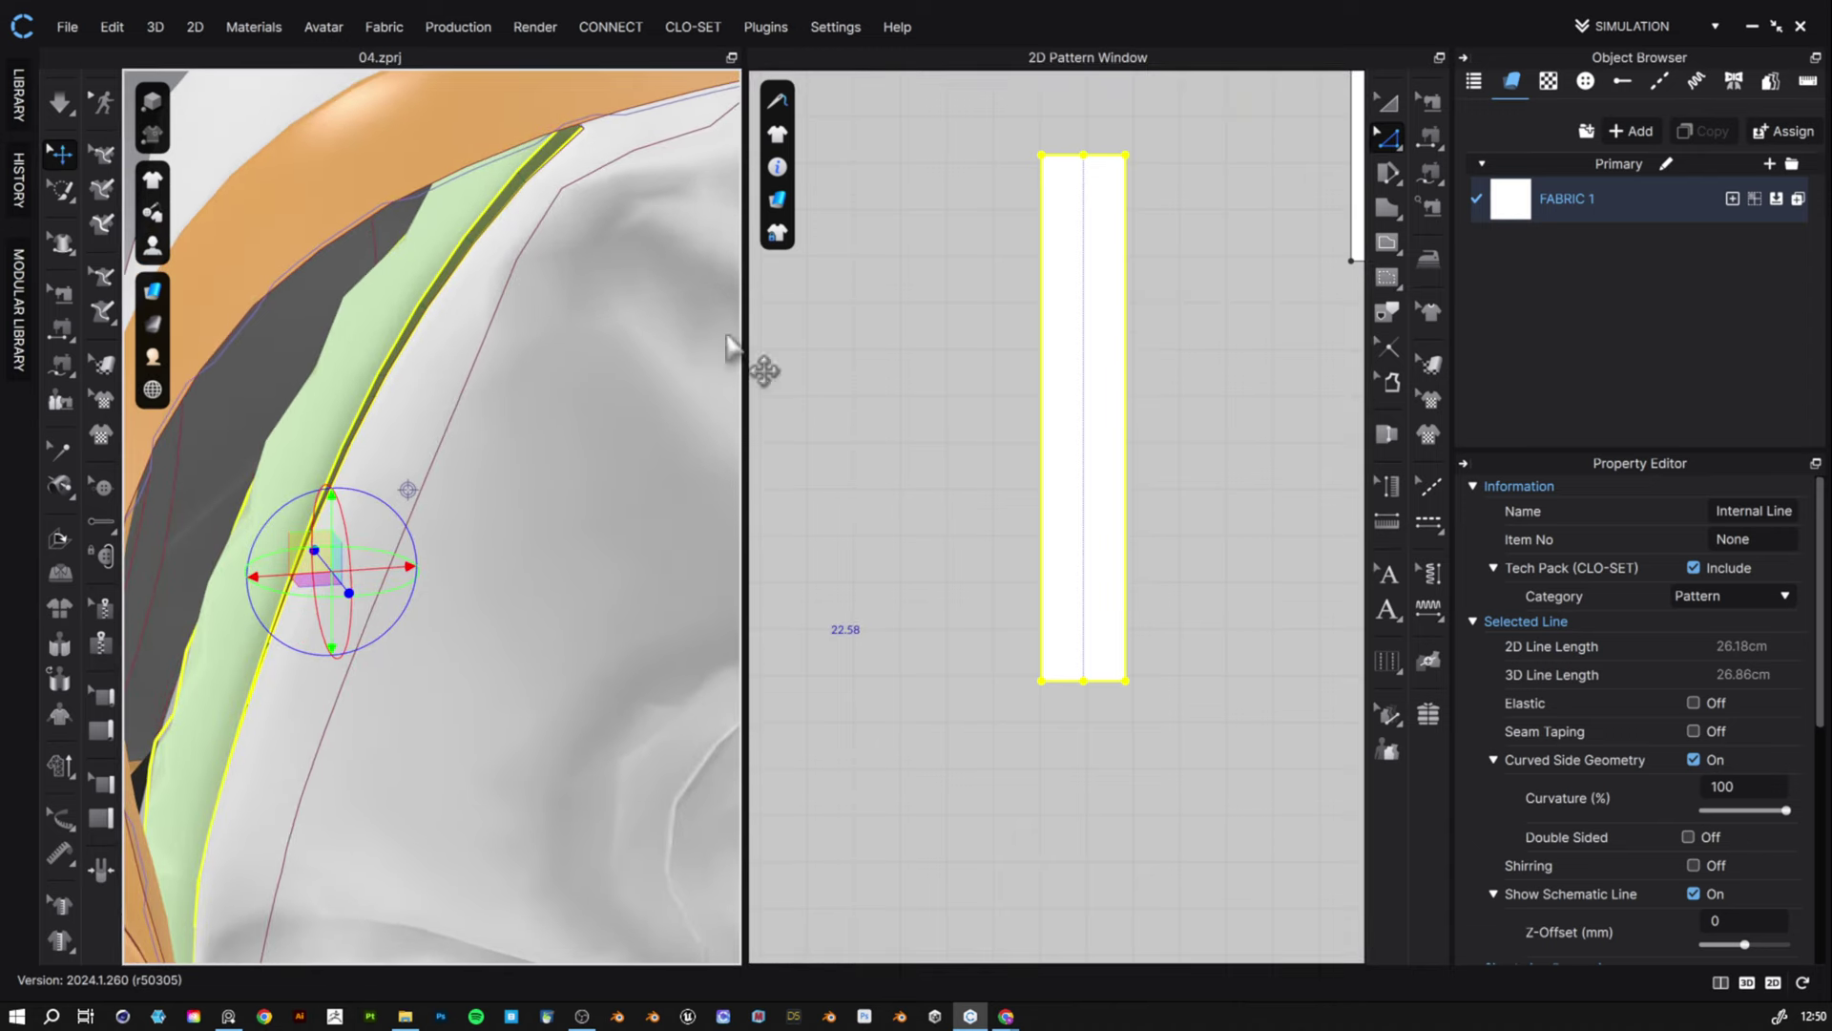
pyautogui.click(1386, 241)
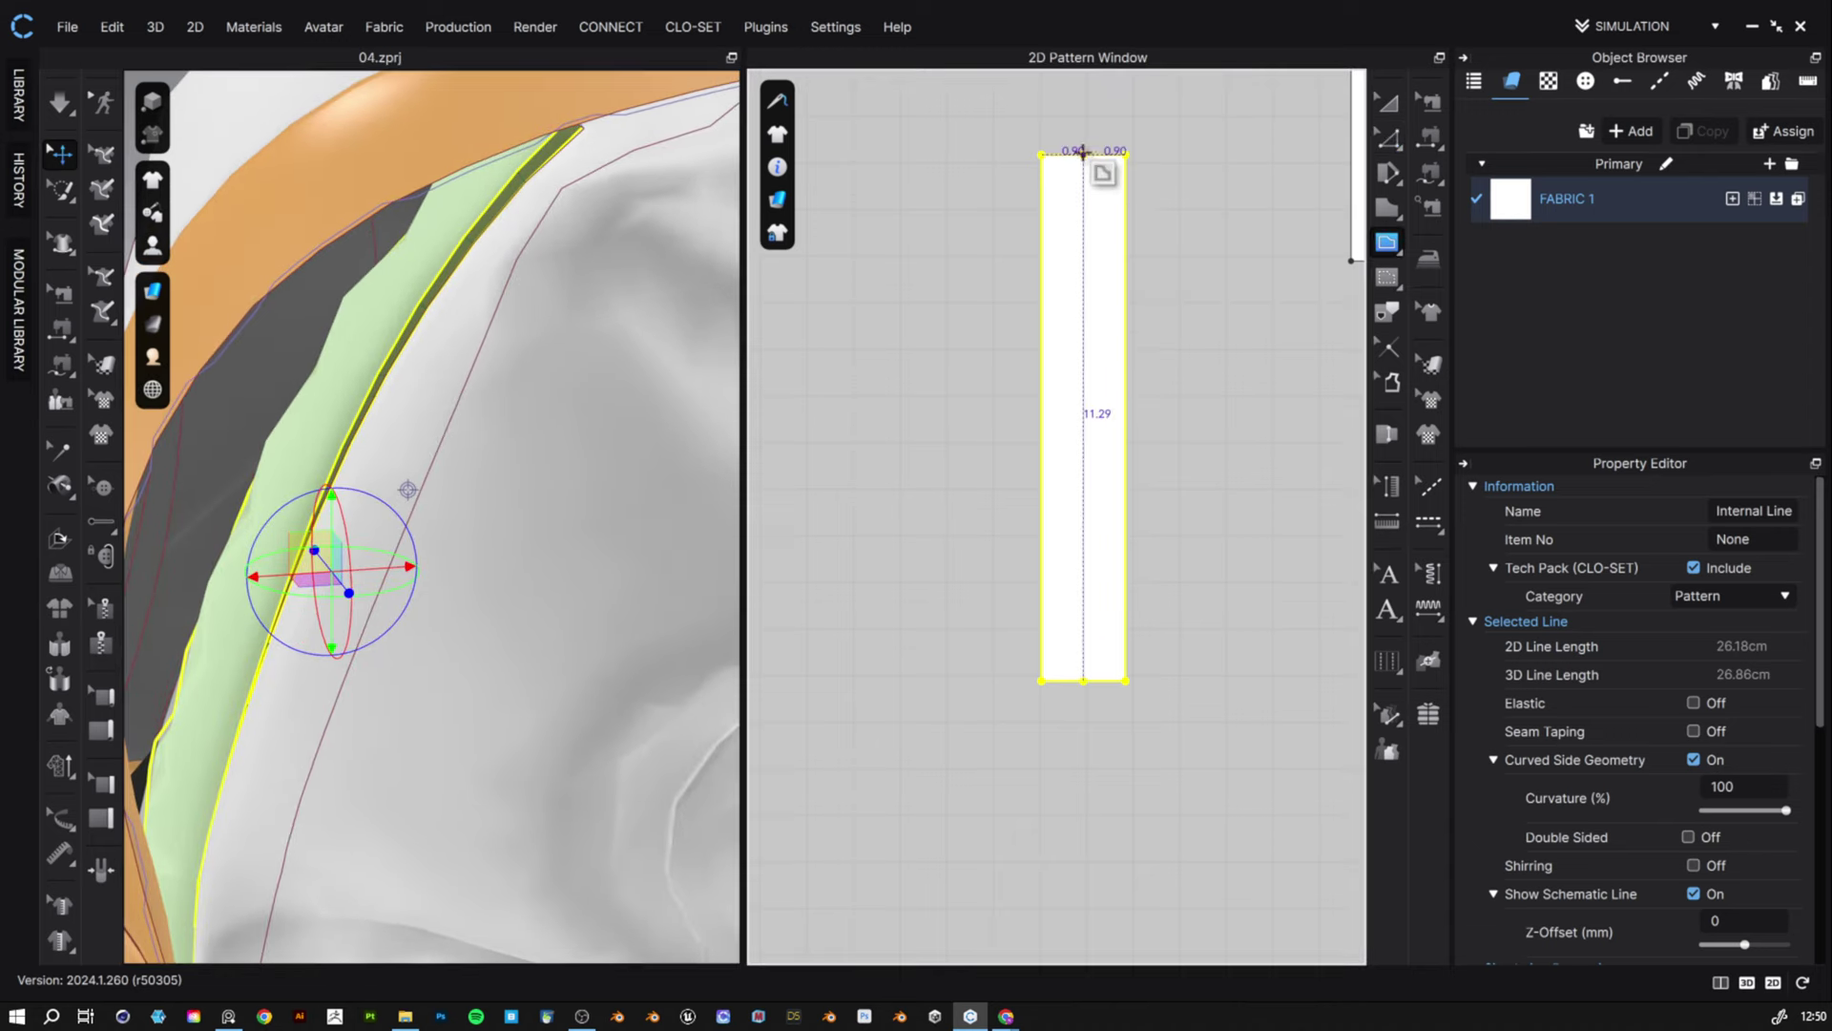
pyautogui.click(1083, 155)
pyautogui.click(1082, 680)
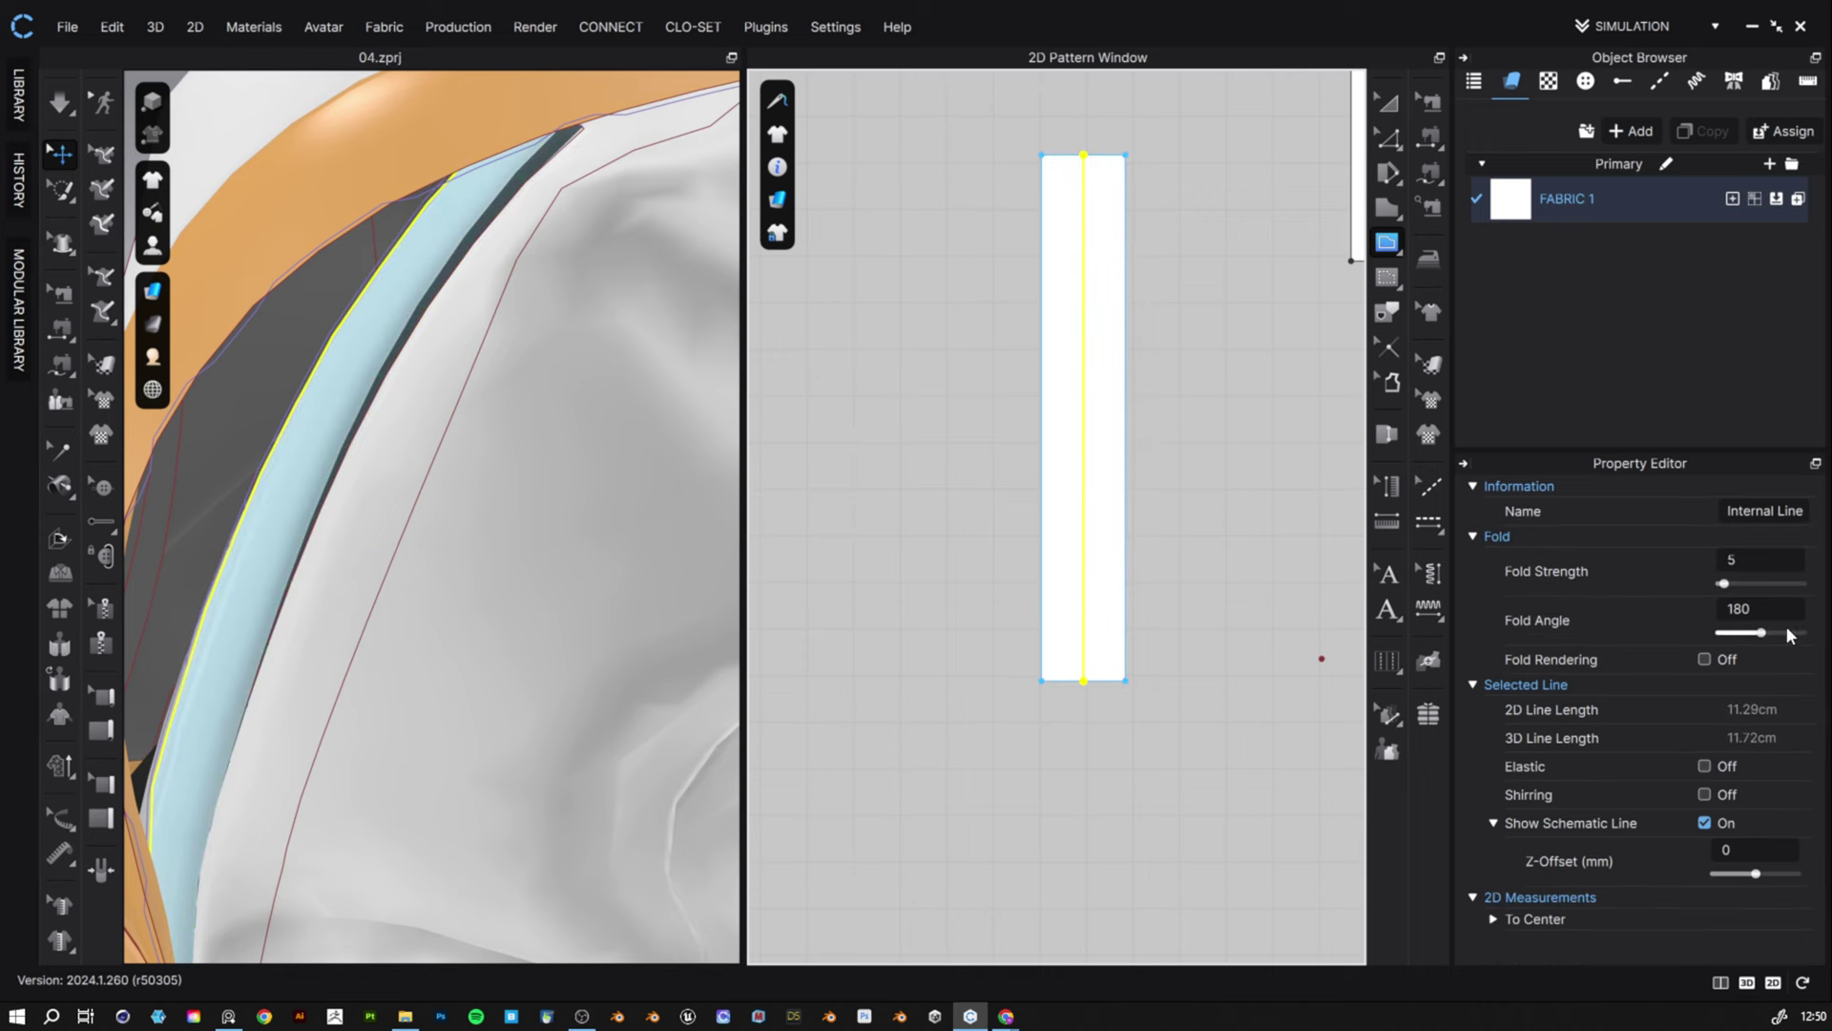
pyautogui.moveTo(1761, 634); pyautogui.dragTo(1717, 632)
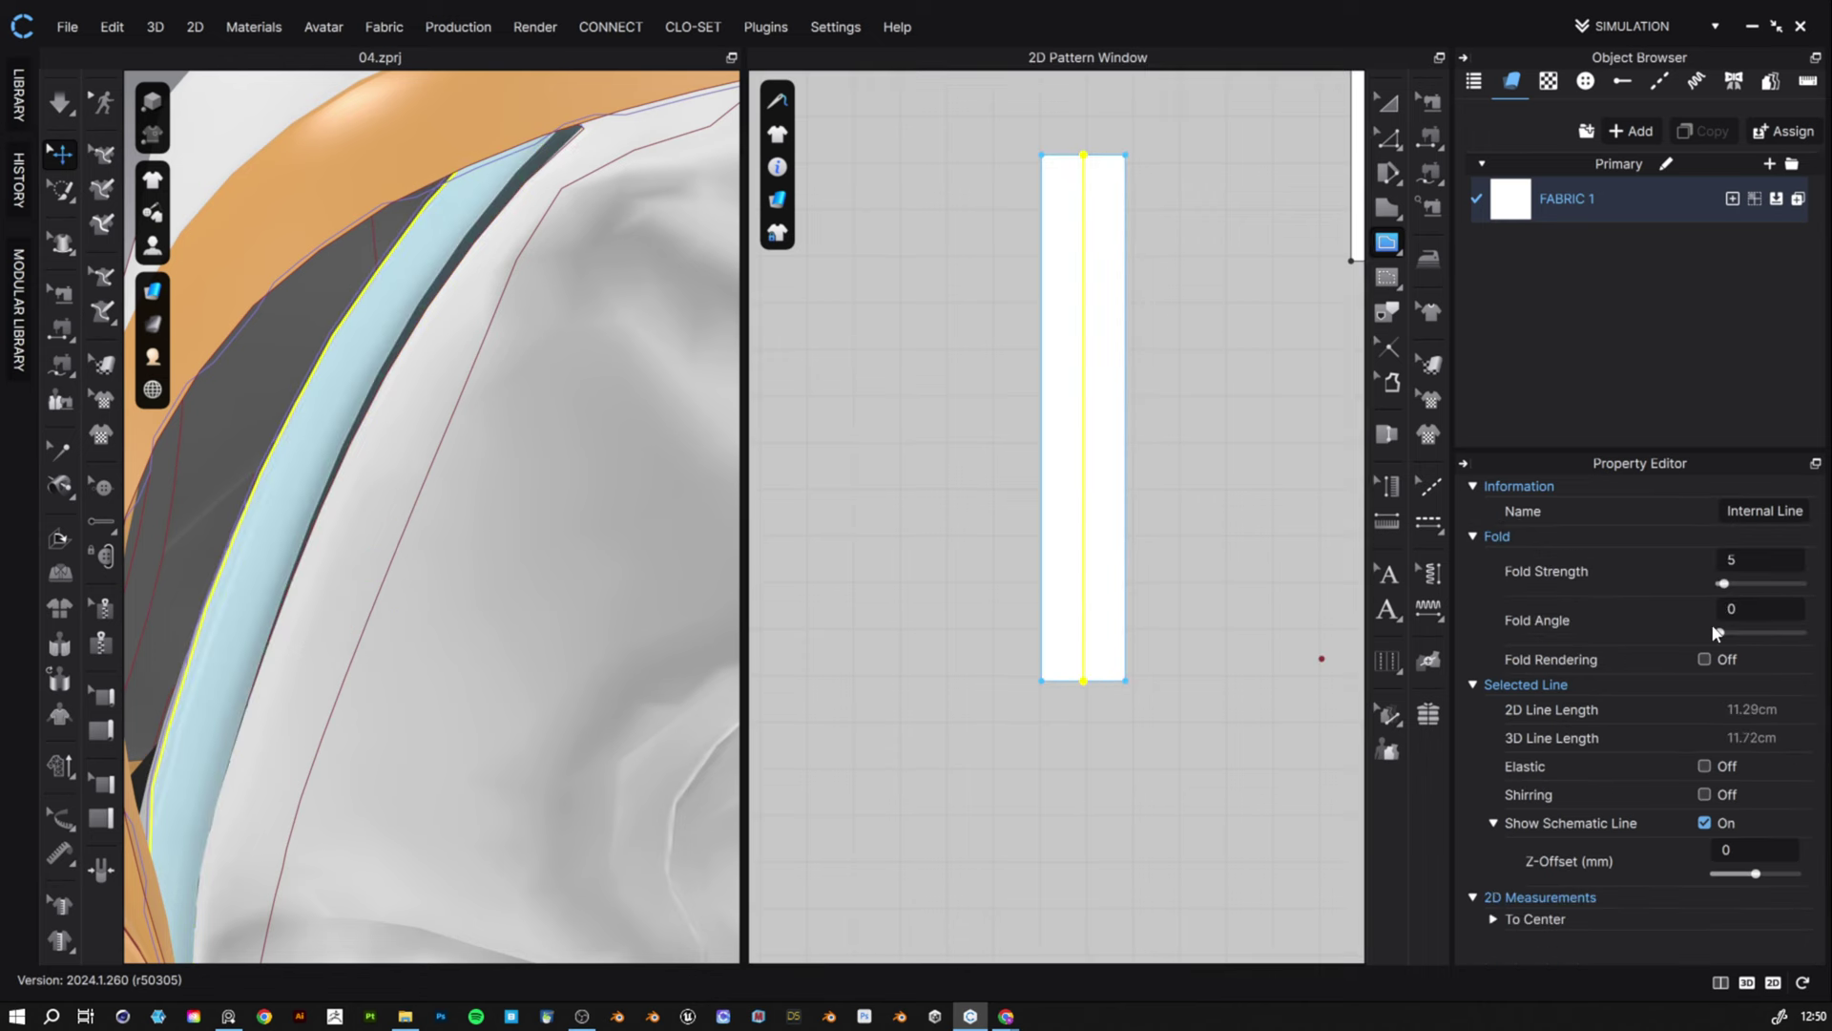
# - Unfreeze the merged narrow binding strip on the sleeve opening
pyautogui.click(1386, 113)
pyautogui.rightClick(413, 298)
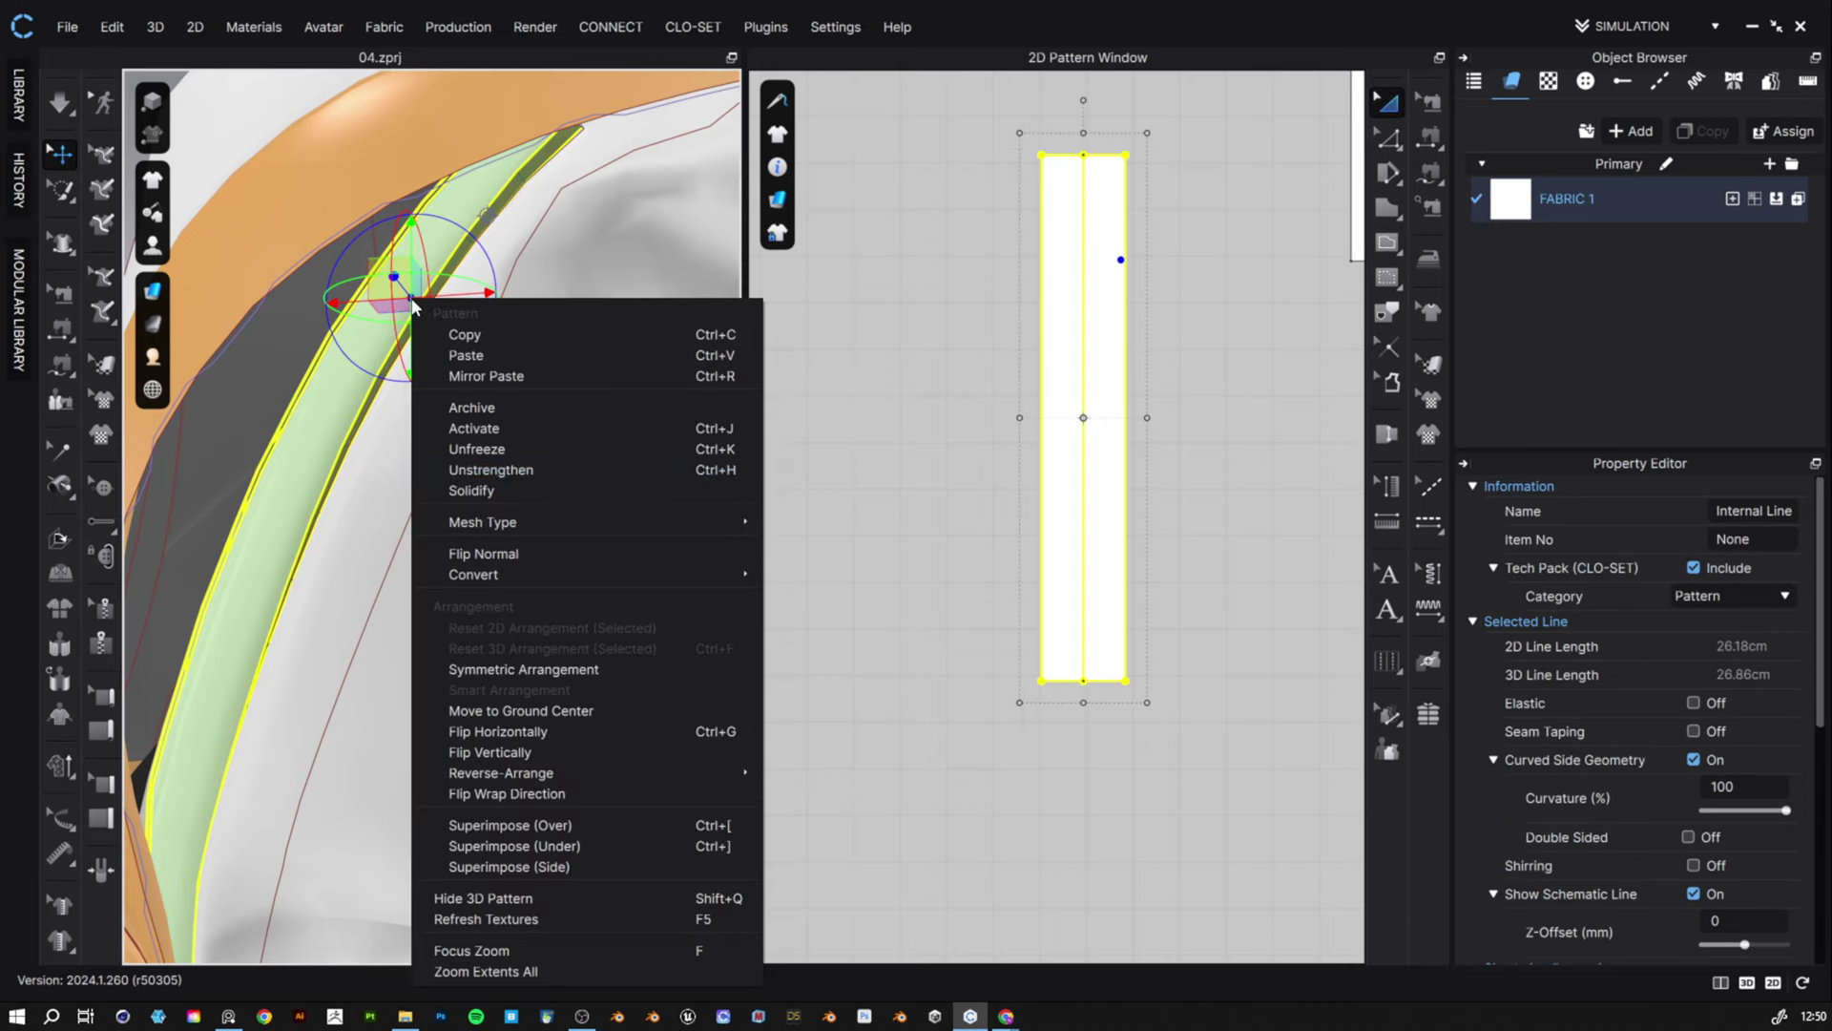
pyautogui.click(560, 449)
pyautogui.click(1197, 392)
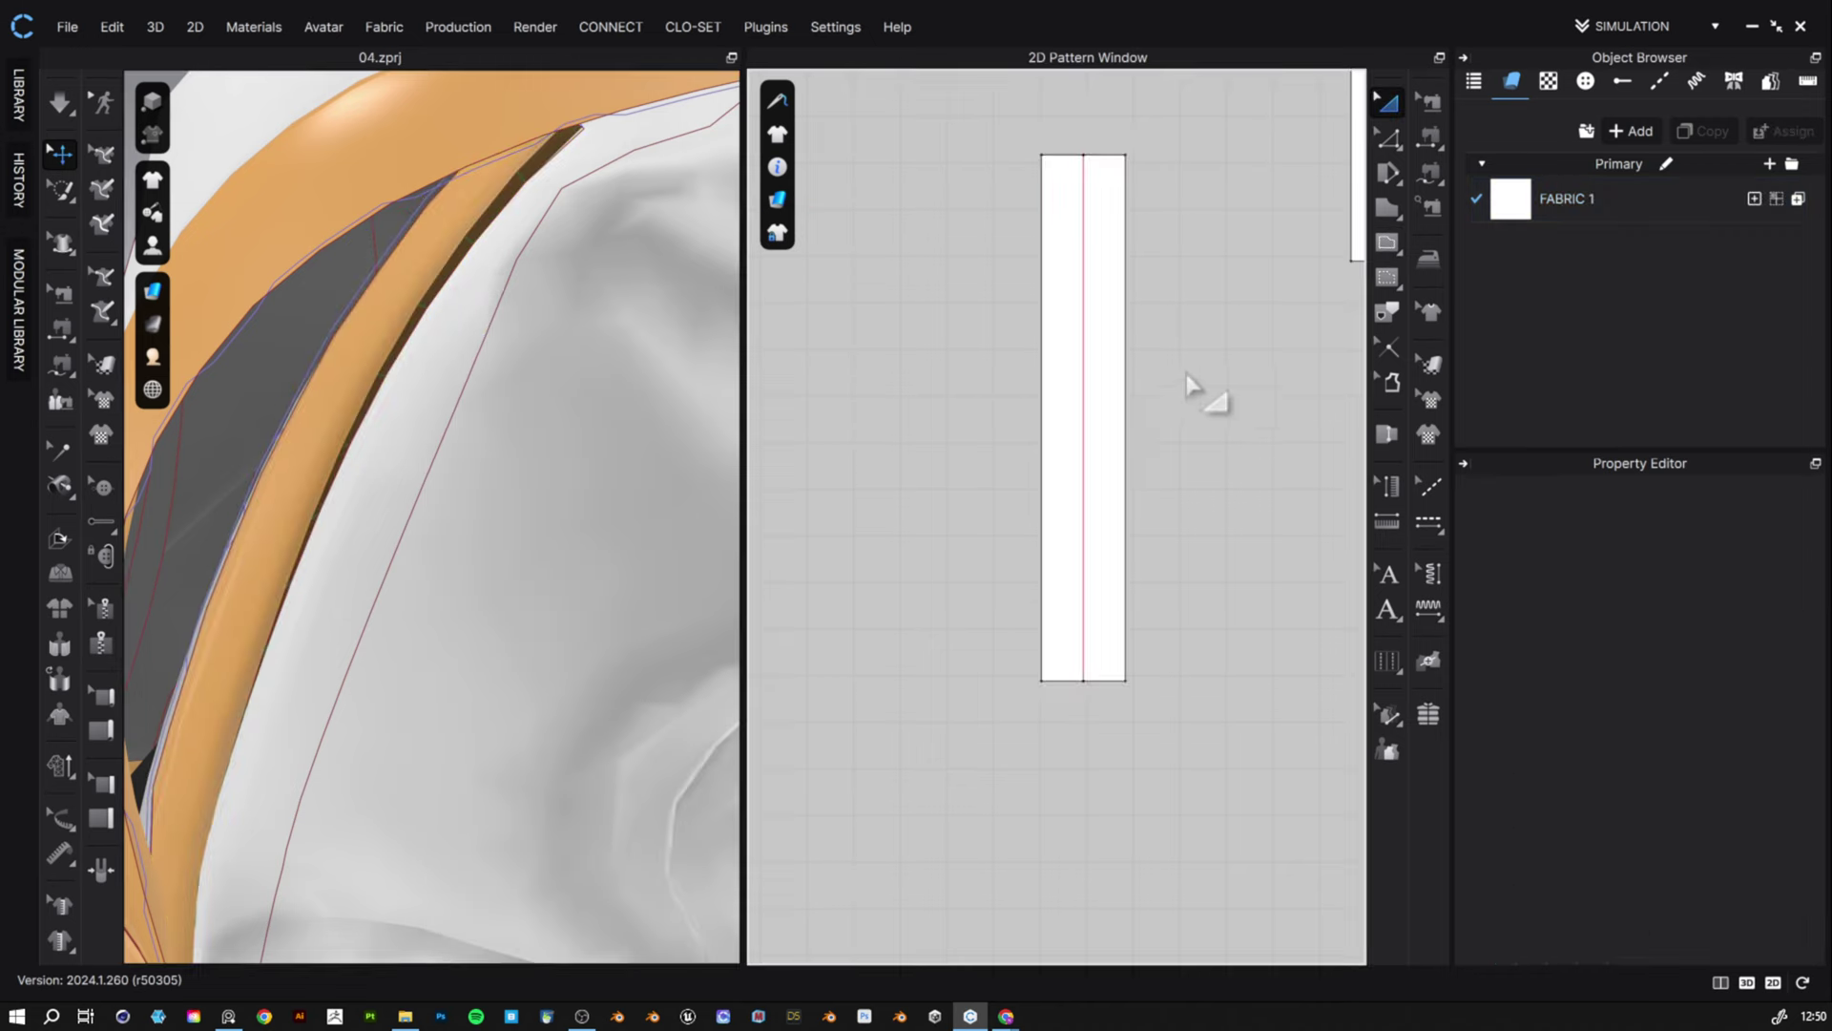
# - Turn on Fold Rendering for the narrow strip's central fold line and simulate briefly so the binding folds
pyautogui.click(1085, 343)
pyautogui.click(1704, 660)
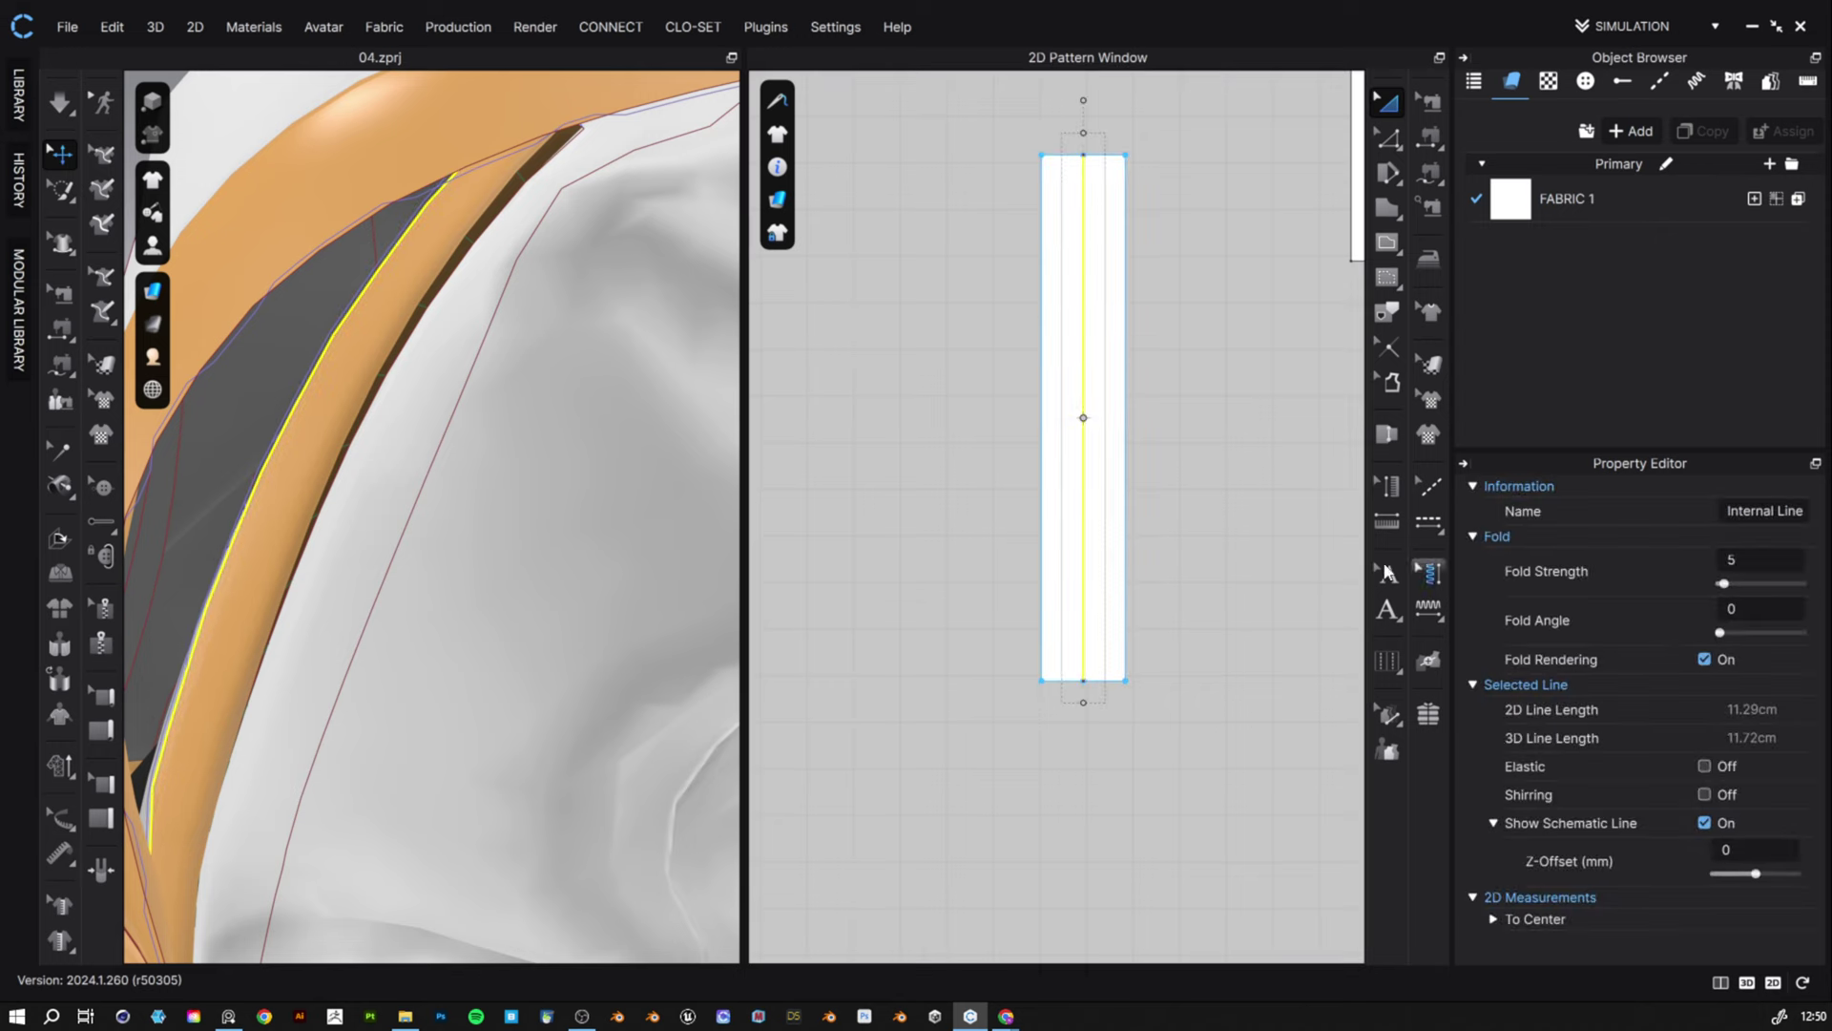
pyautogui.click(1161, 434)
pyautogui.press('space')
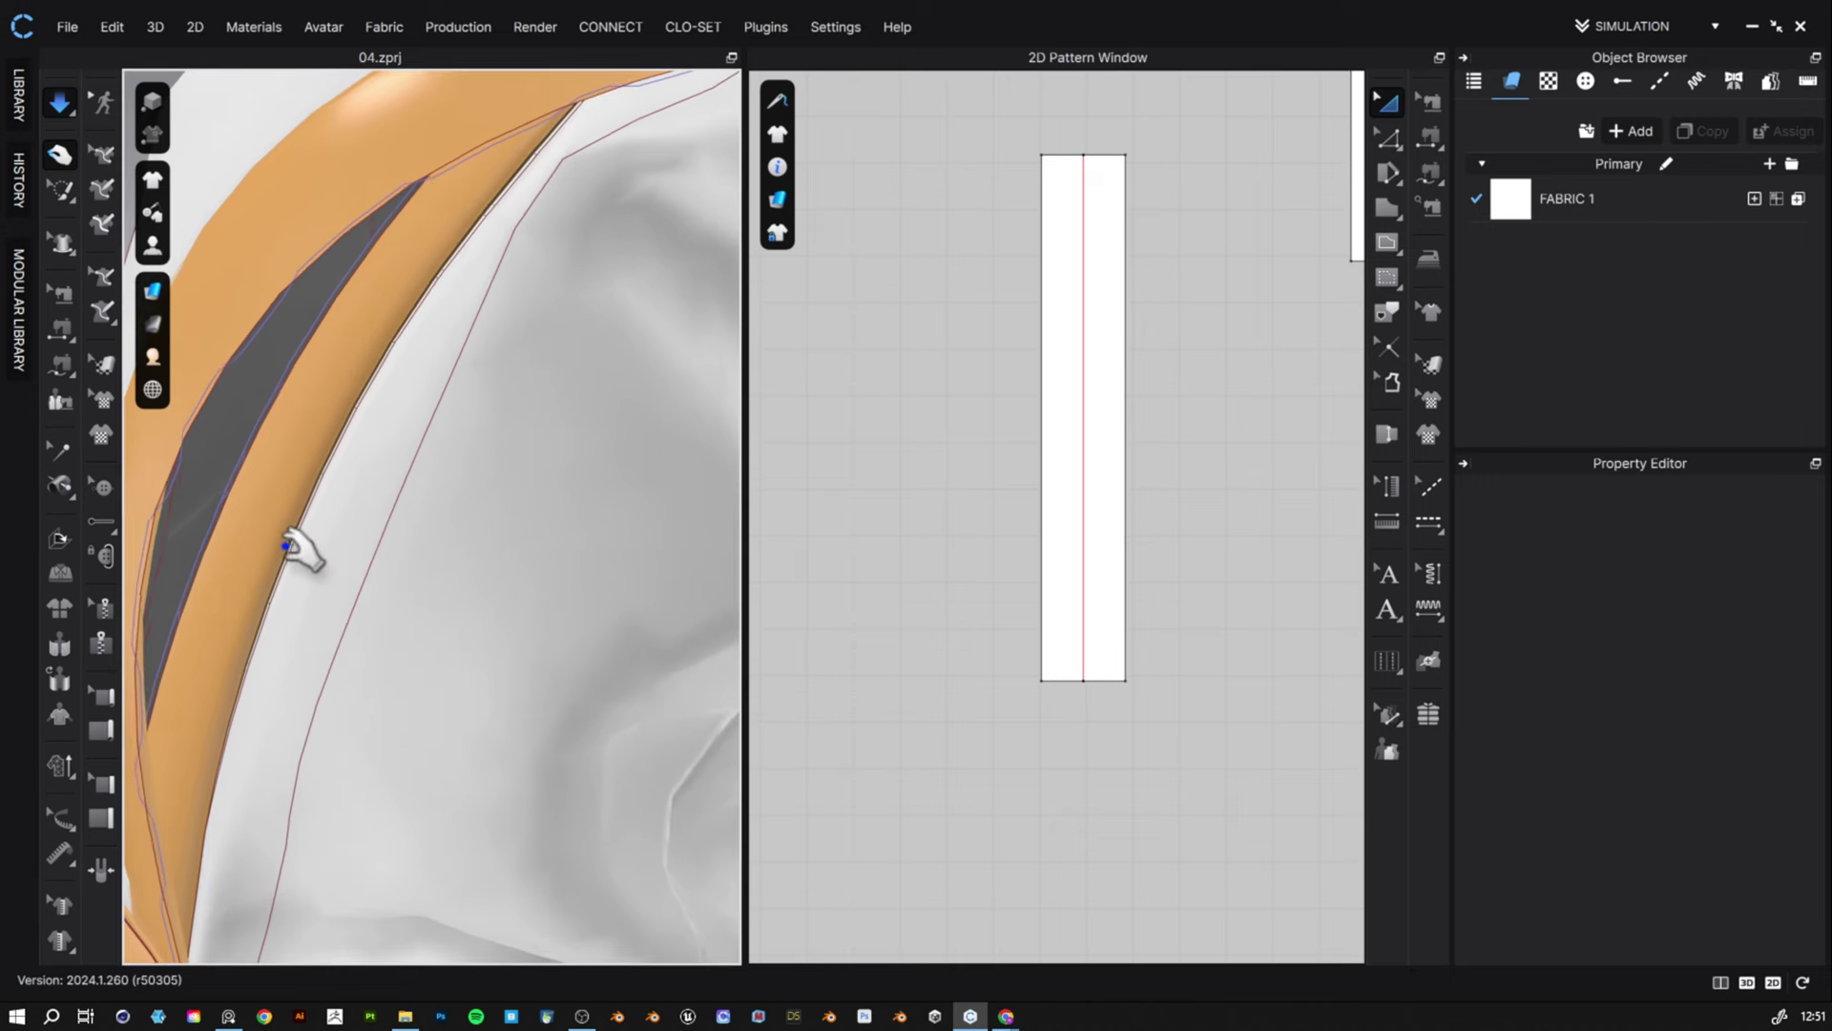
pyautogui.press('space')
# - Examine the sleeve opening above the cuff and locate the two wide placket strips in the pattern layout
pyautogui.scroll(-12, 355, 540)
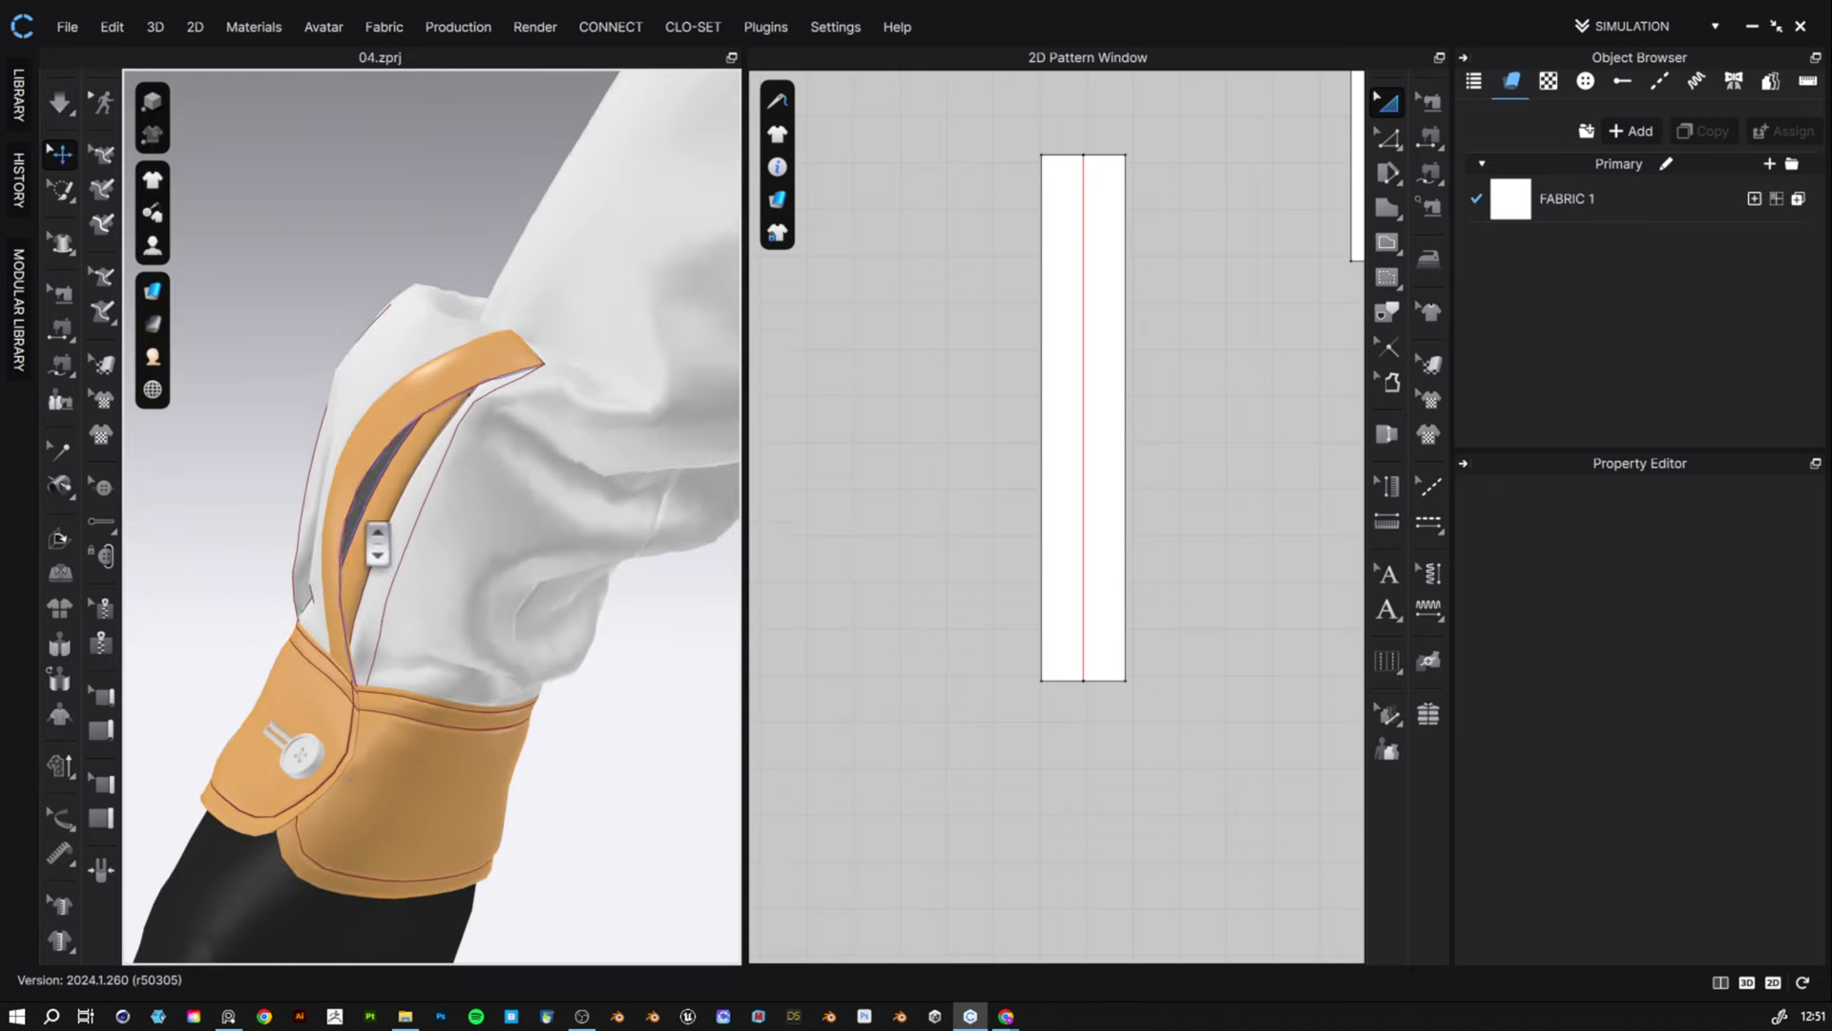
pyautogui.moveTo(435, 548); pyautogui.dragTo(412, 616, button='right')
pyautogui.scroll(3, 1039, 589)
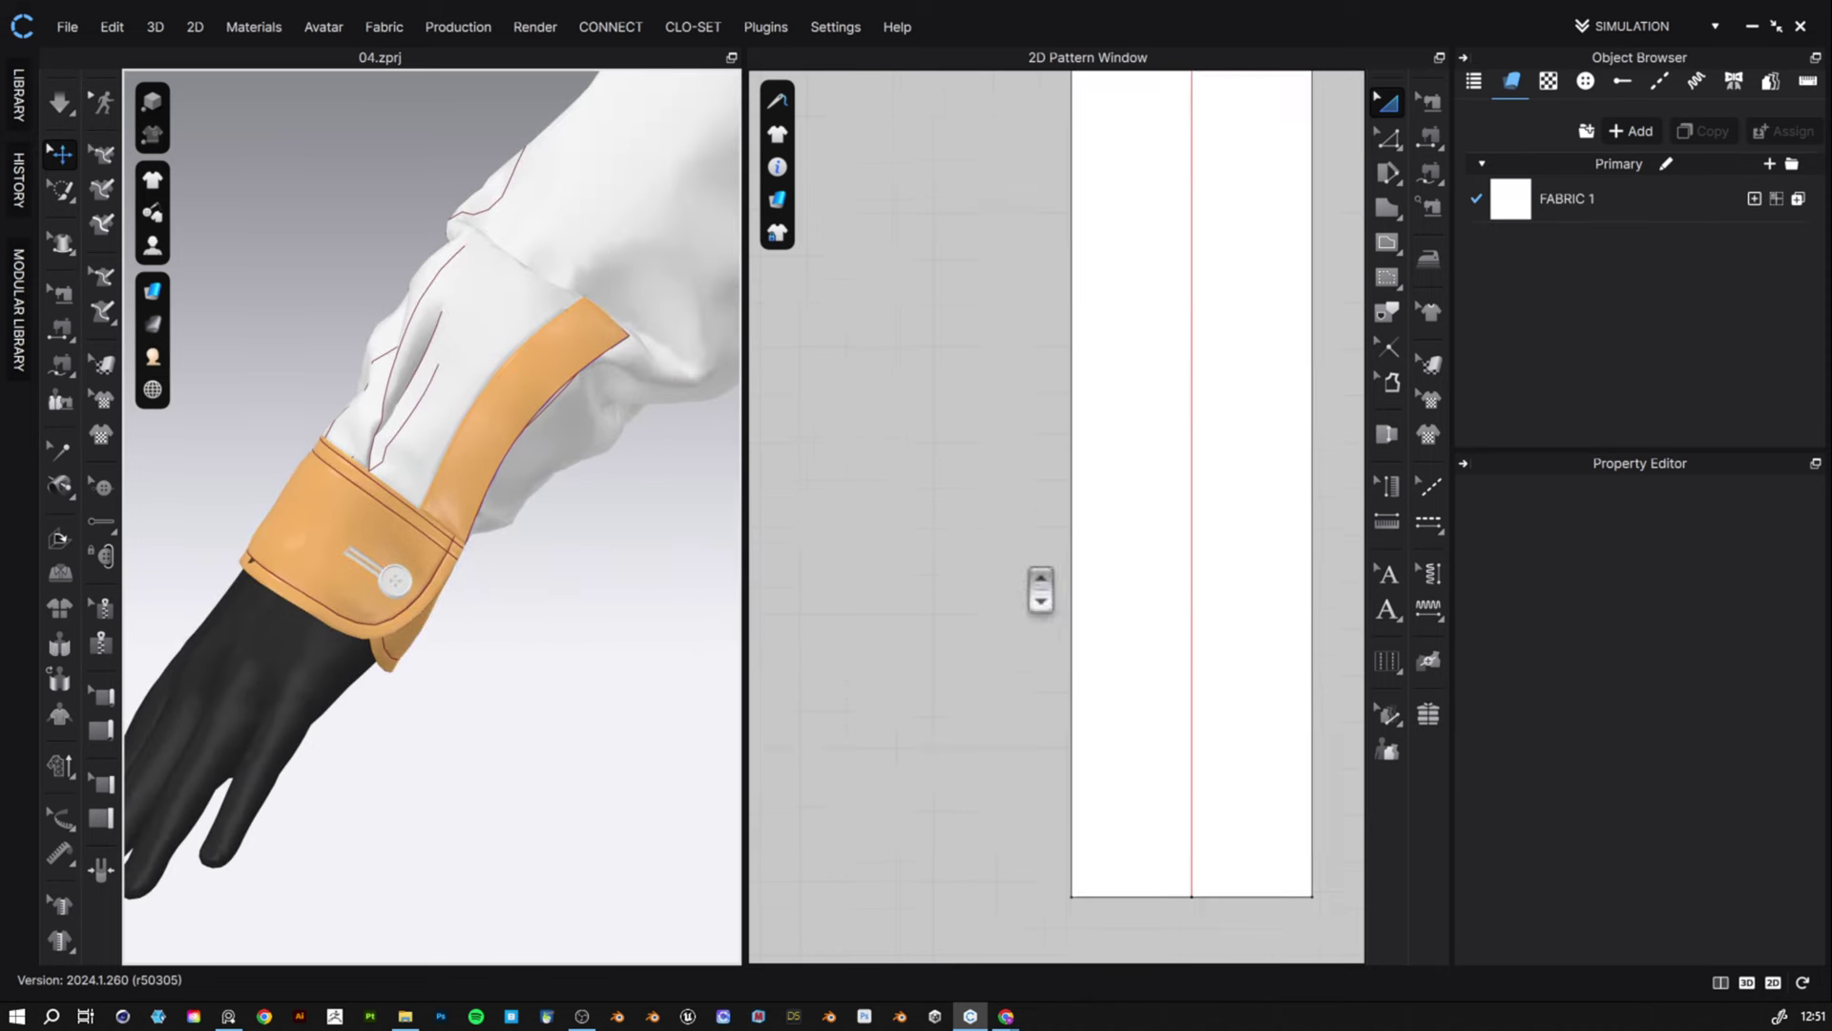
pyautogui.scroll(-5, 1022, 581)
pyautogui.scroll(-5, 1022, 638)
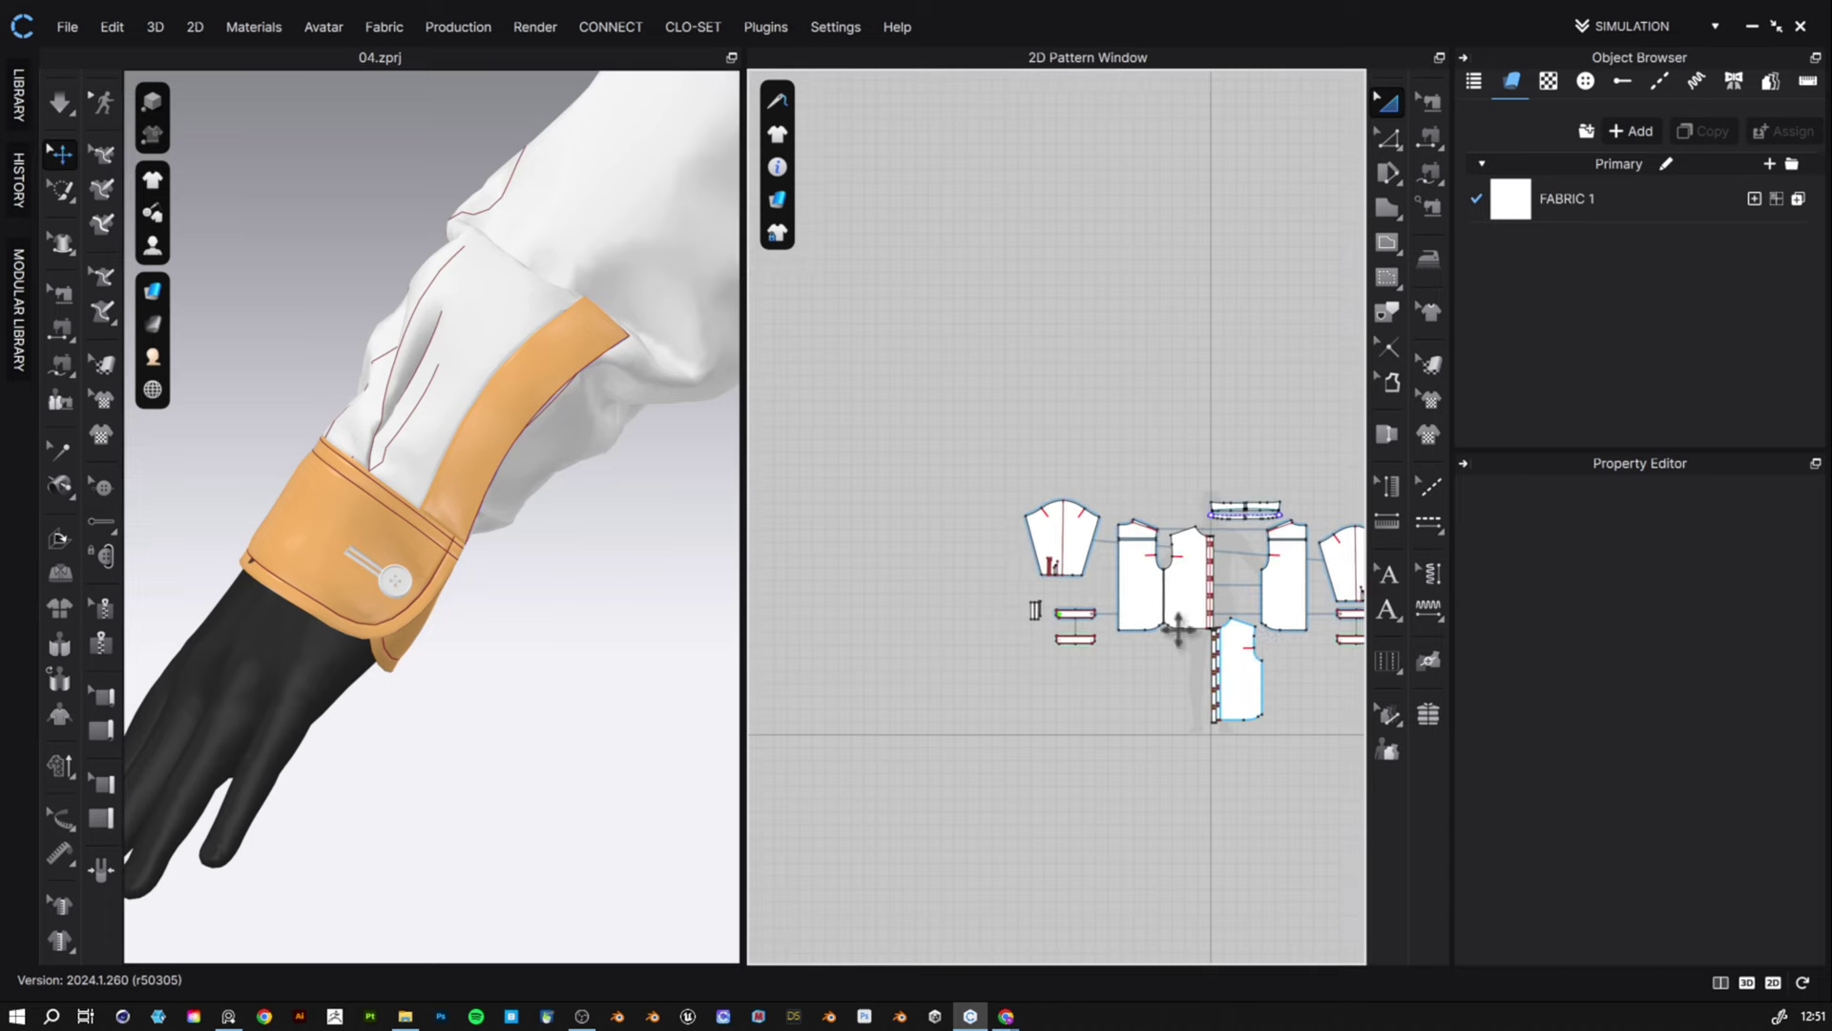
pyautogui.scroll(6, 1104, 614)
pyautogui.scroll(4, 984, 632)
pyautogui.scroll(-3, 1014, 634)
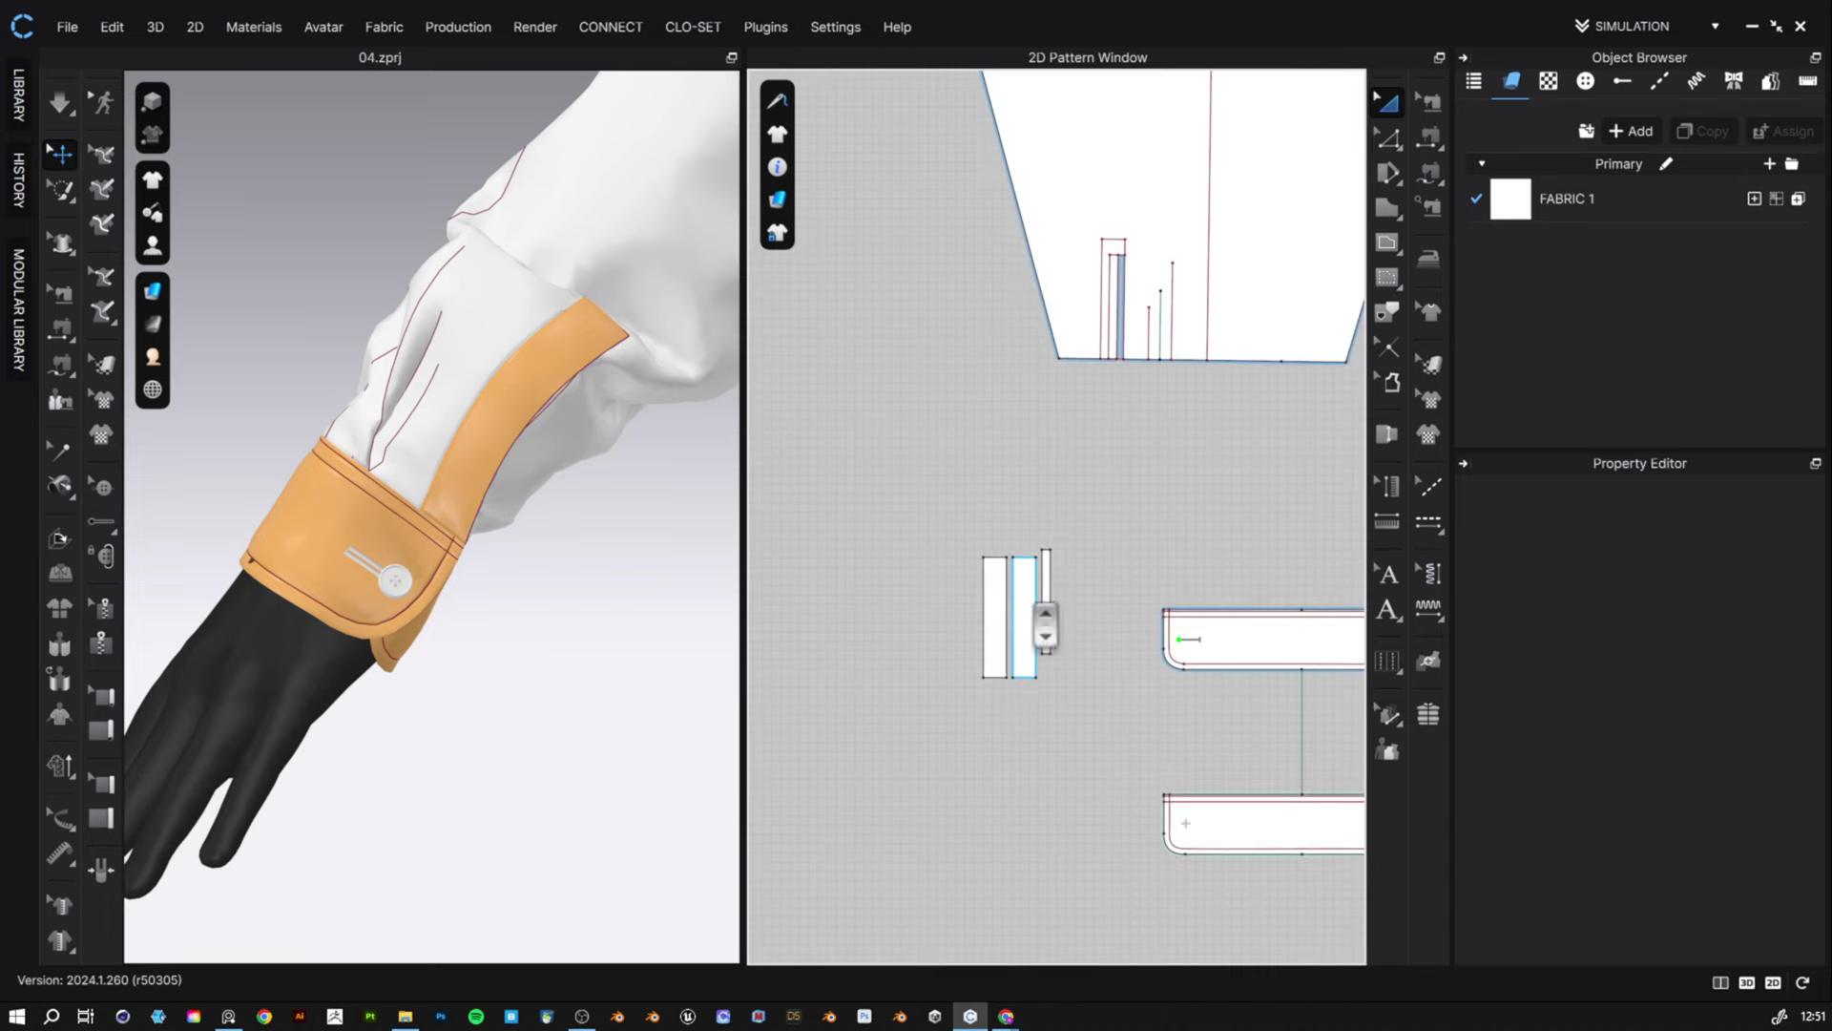
pyautogui.scroll(4, 991, 614)
pyautogui.click(1061, 587)
pyautogui.scroll(3, 637, 534)
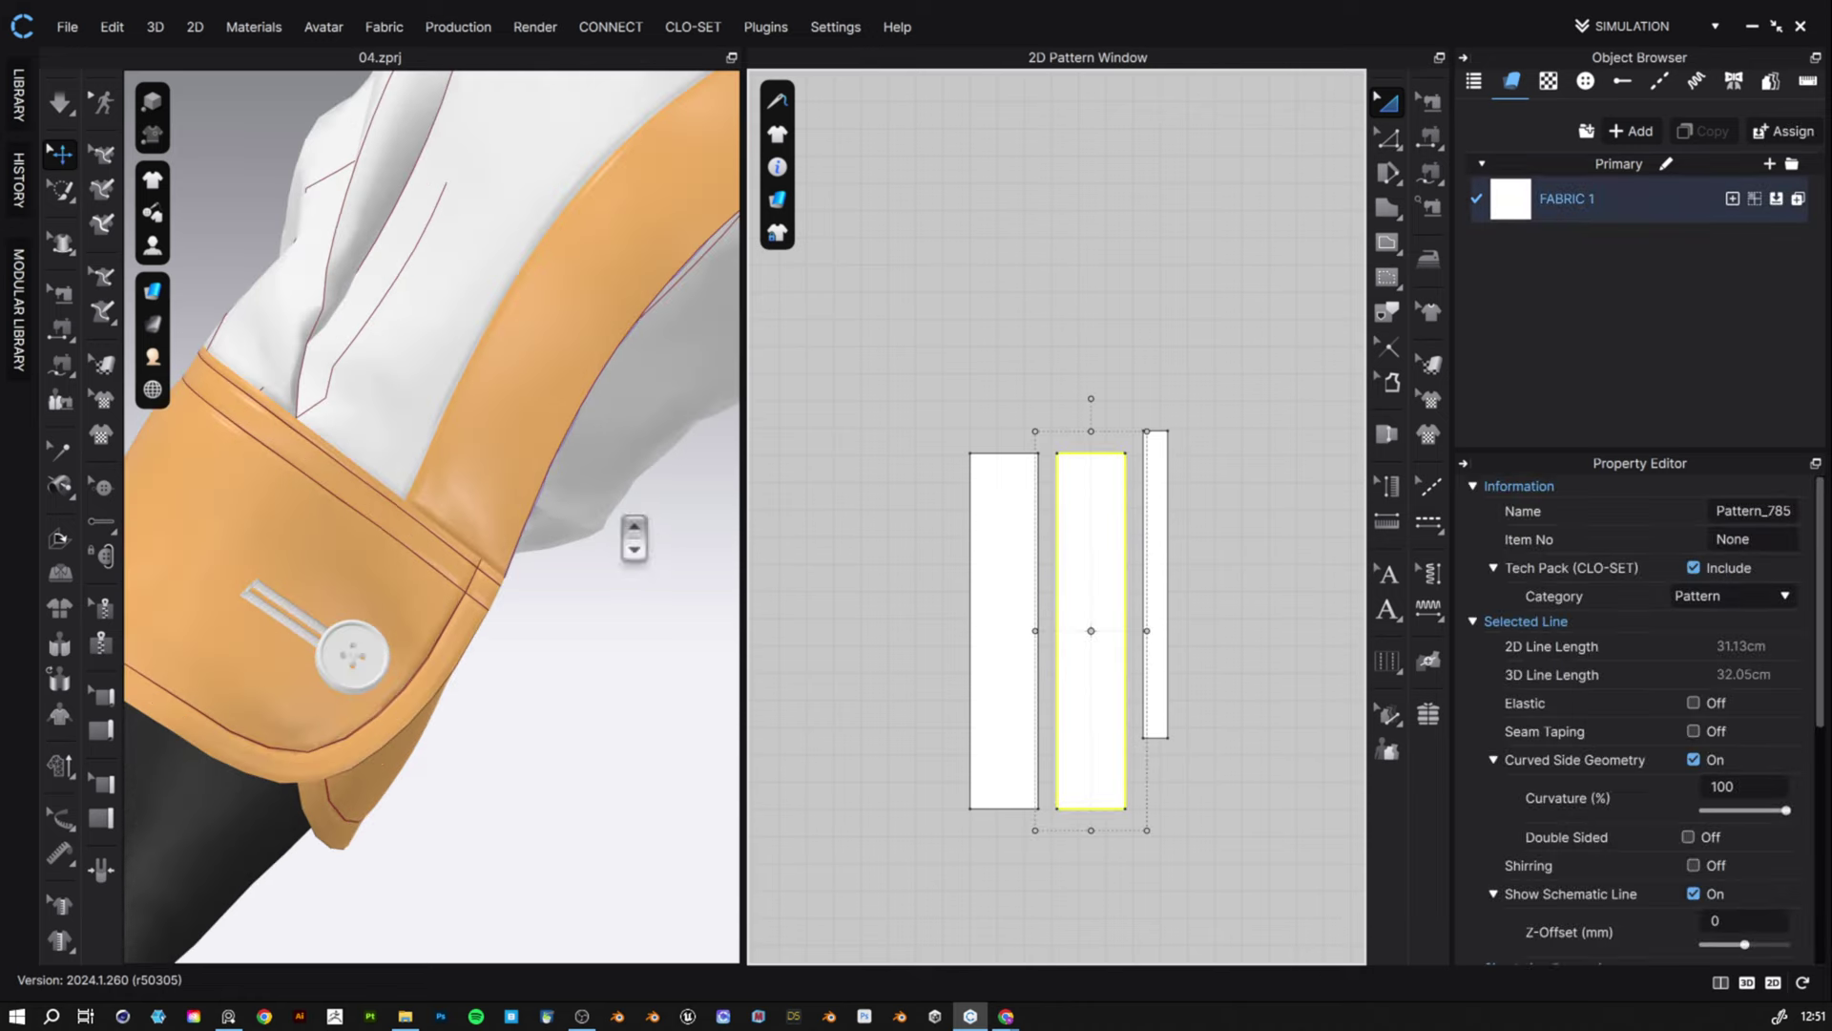
pyautogui.scroll(-4, 608, 548)
pyautogui.moveTo(672, 315); pyautogui.dragTo(216, 577, button='middle')
pyautogui.moveTo(216, 577); pyautogui.dragTo(194, 575)
pyautogui.moveTo(602, 573); pyautogui.dragTo(168, 593, button='middle')
pyautogui.moveTo(496, 553); pyautogui.dragTo(228, 582, button='middle')
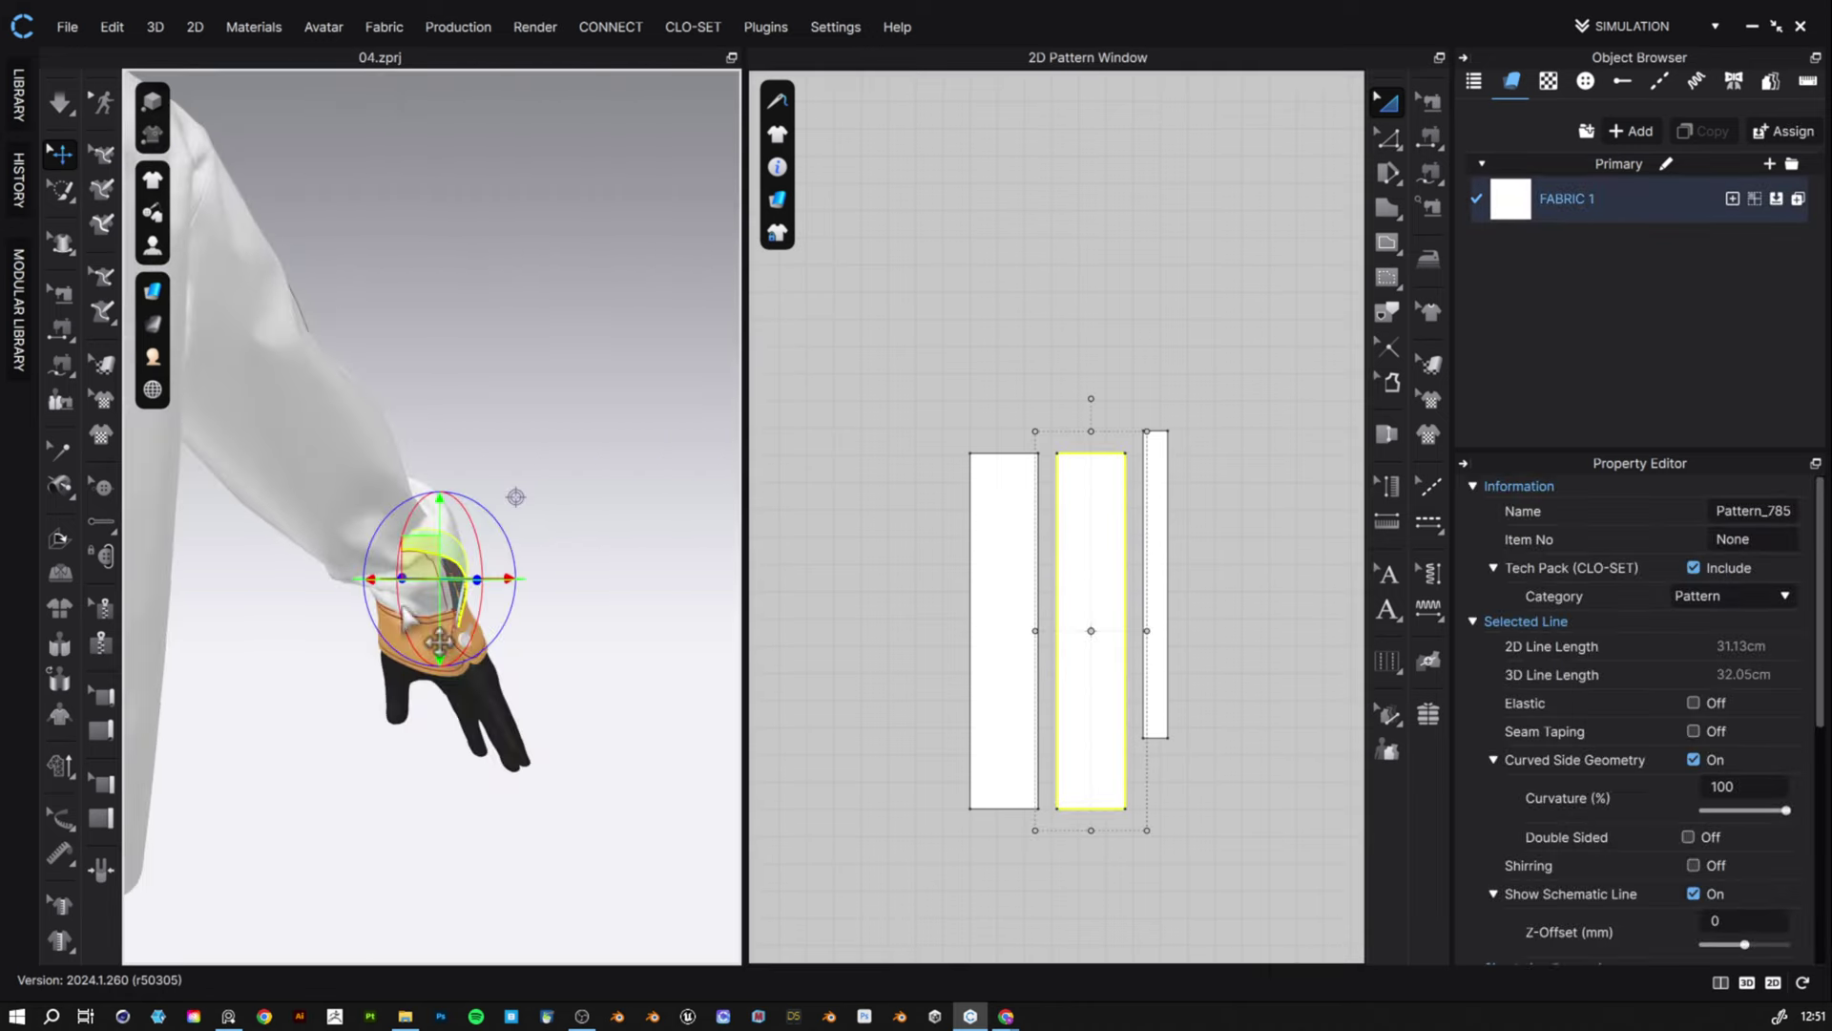
pyautogui.moveTo(381, 592); pyautogui.dragTo(515, 610, button='right')
pyautogui.scroll(-4, 536, 613)
pyautogui.scroll(5, 512, 474)
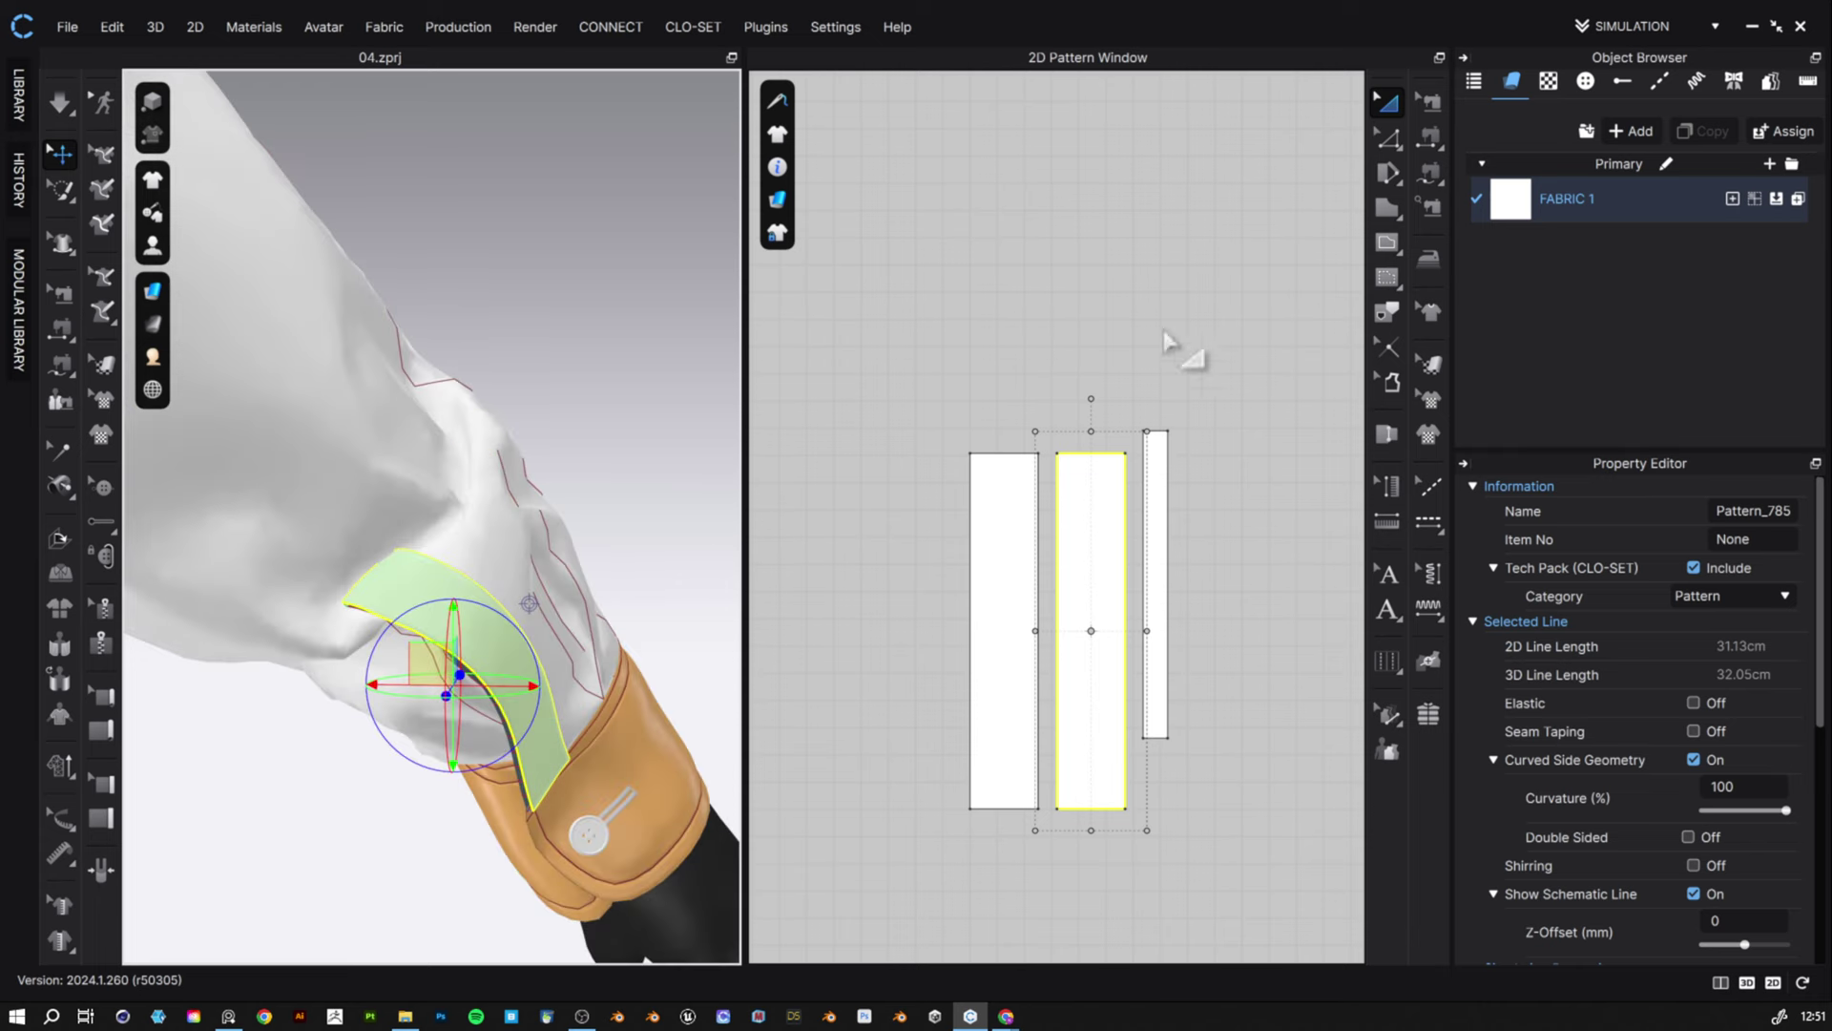
# - Merge the two wide placket strips along their facing long edges
pyautogui.click(1386, 138)
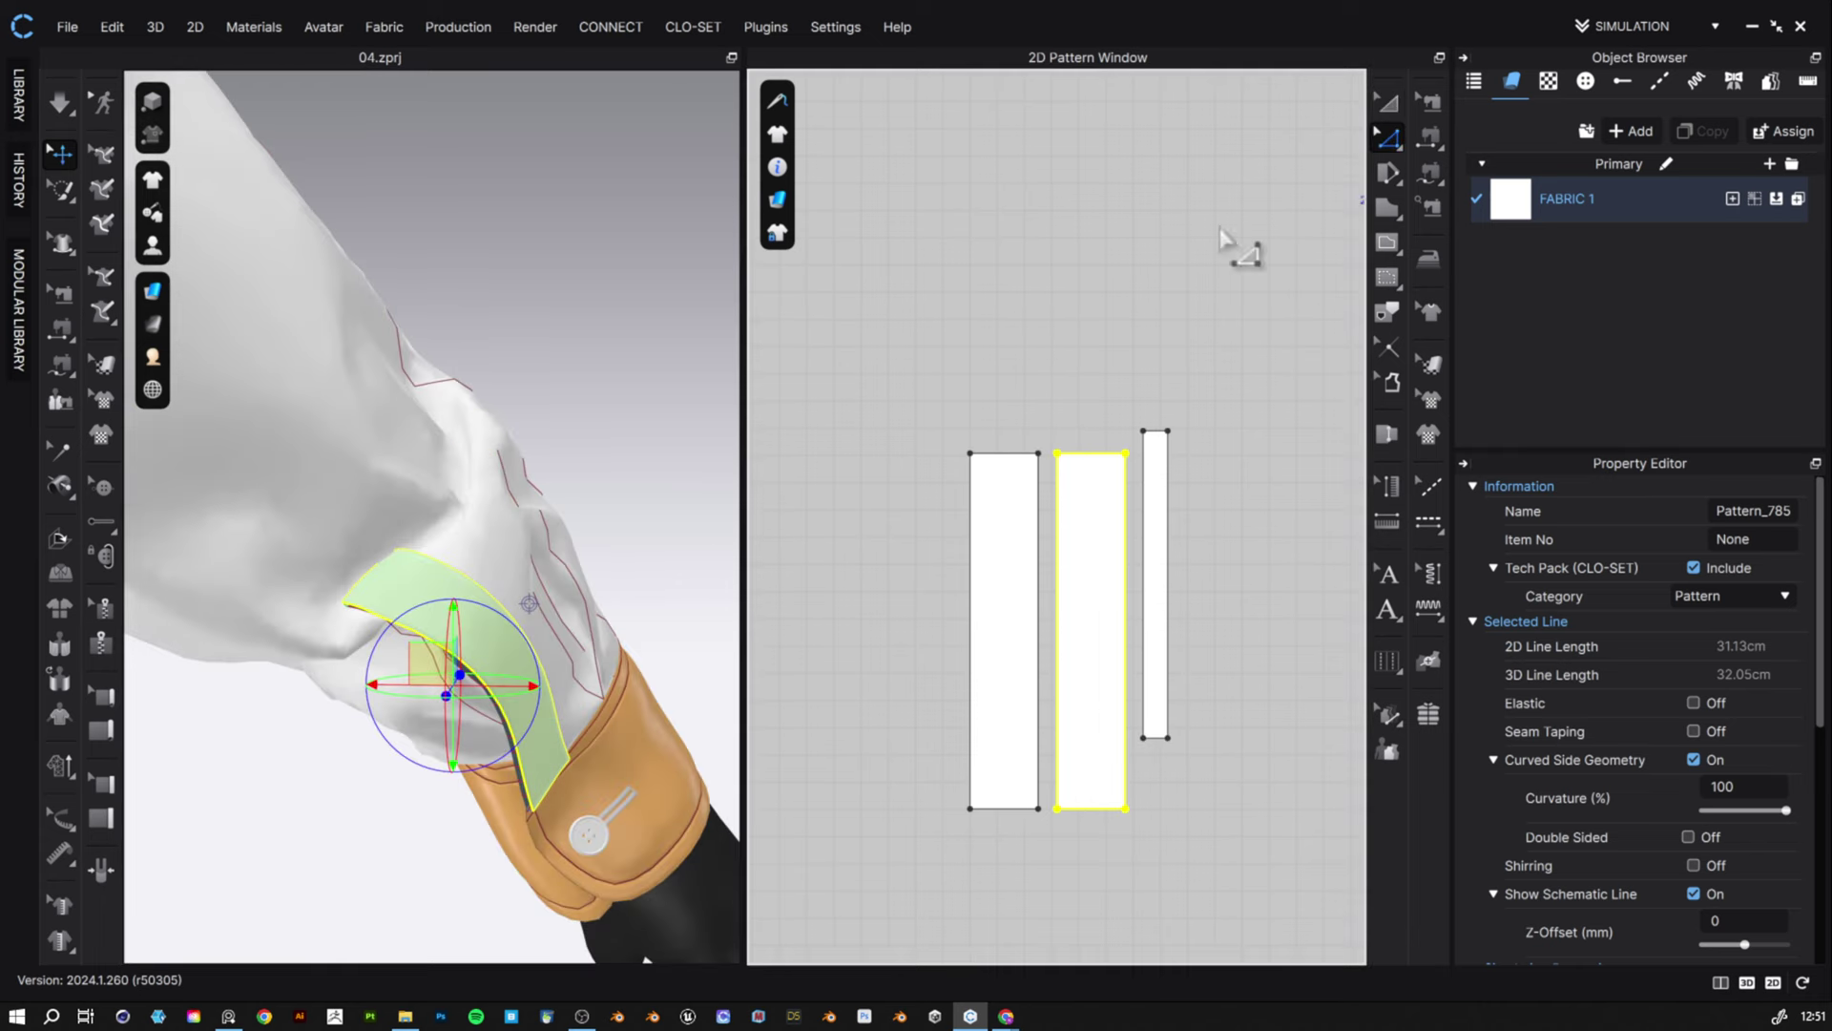
pyautogui.click(477, 663)
pyautogui.click(1056, 653)
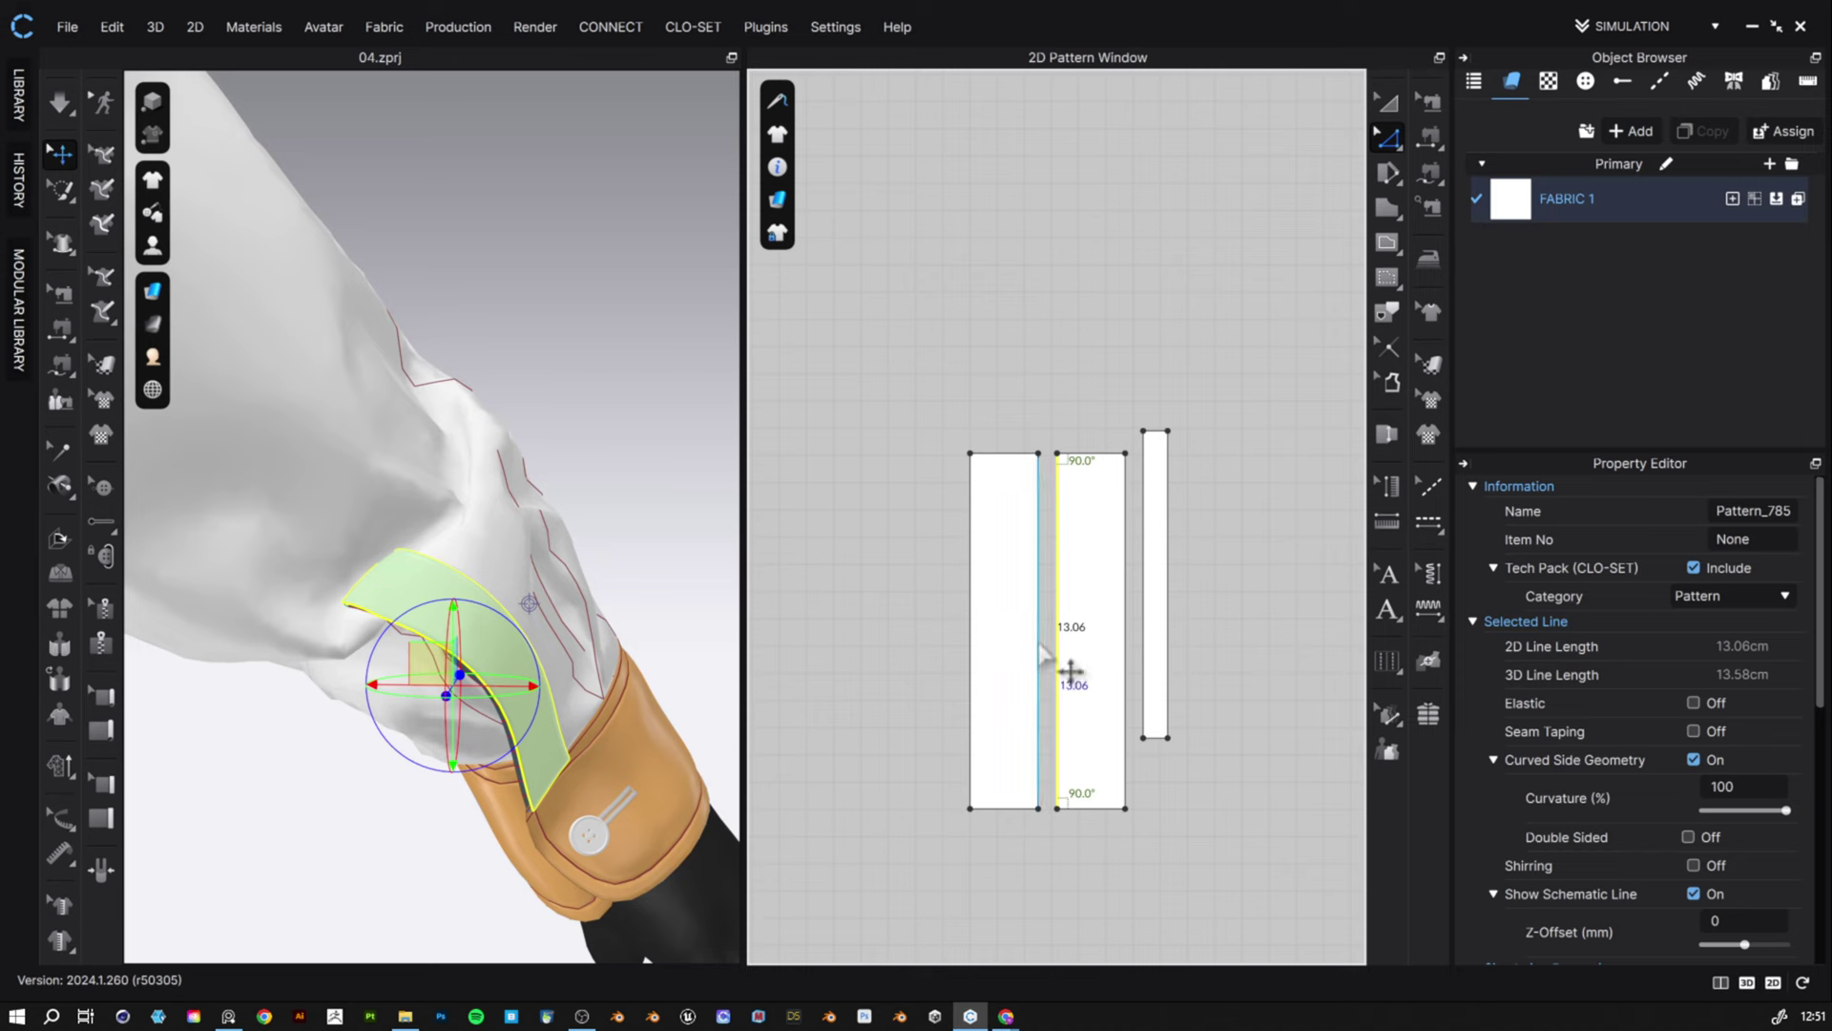
pyautogui.rightClick(1071, 671)
pyautogui.click(1101, 397)
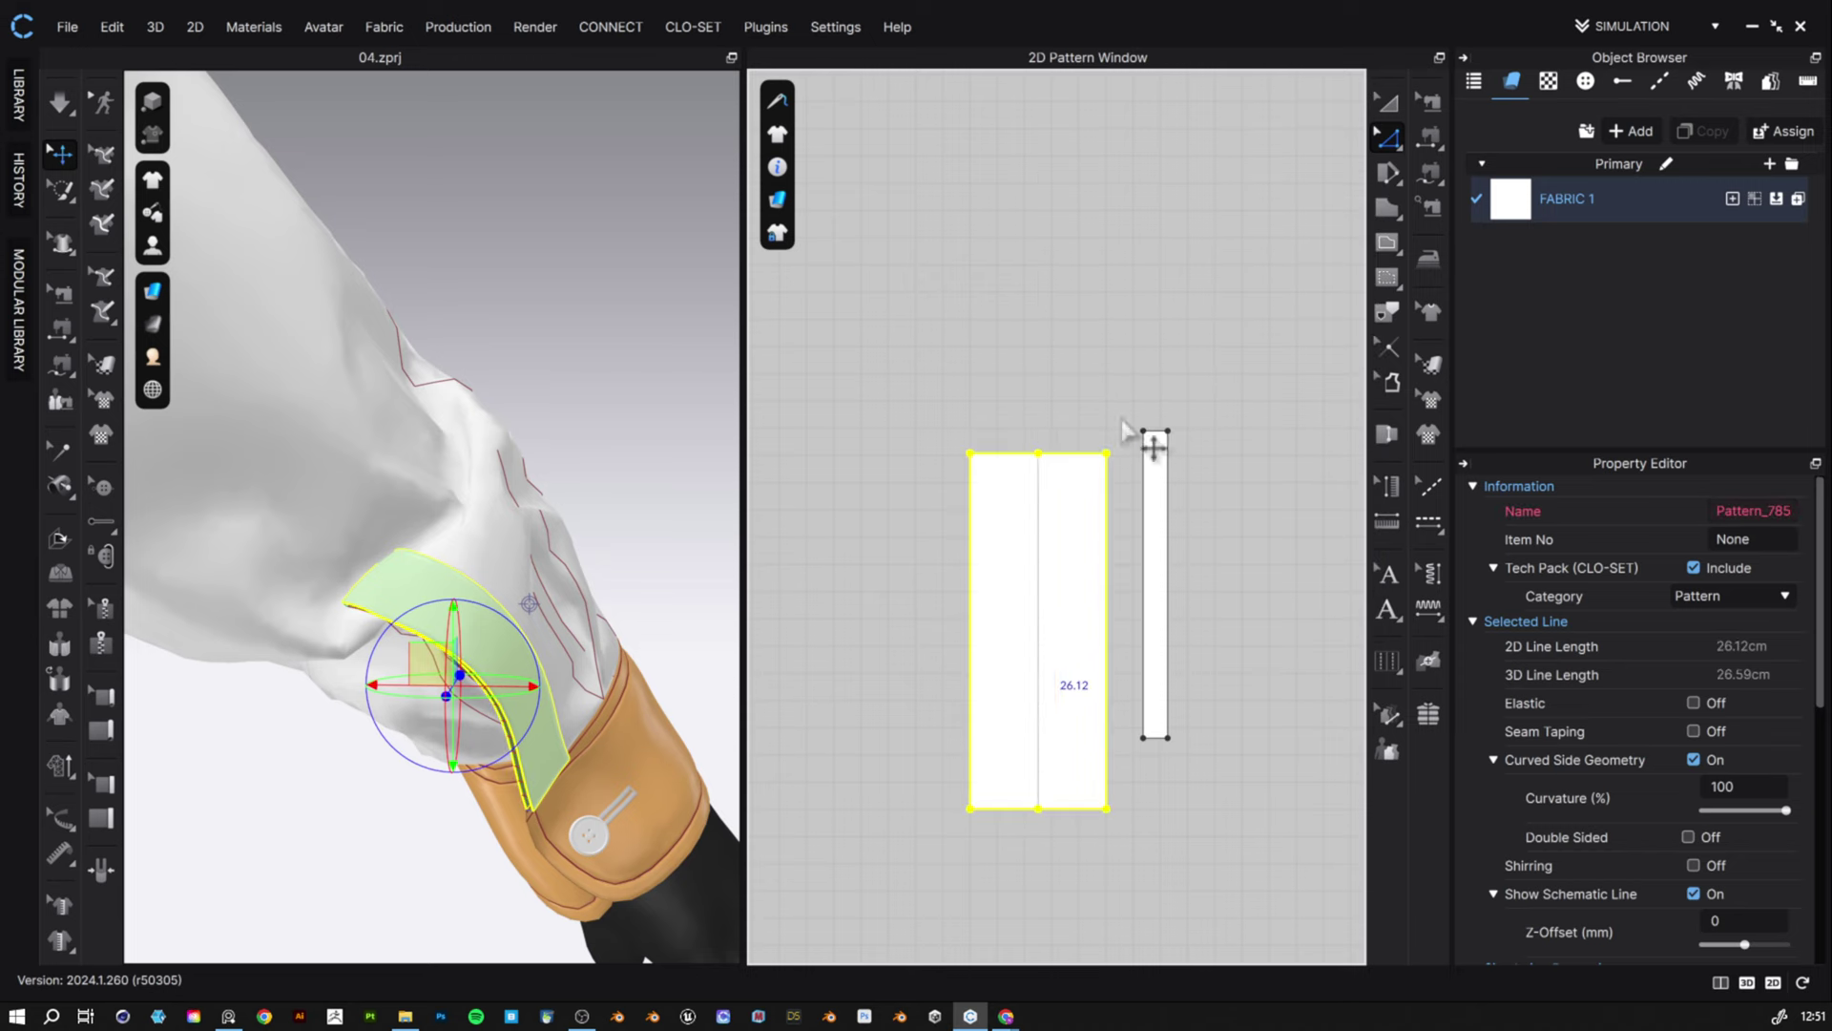
# - Draw a lengthwise internal line down the middle of the merged wide strip, with fold angle 0 and Fold Rendering on
pyautogui.click(1387, 242)
pyautogui.click(1039, 453)
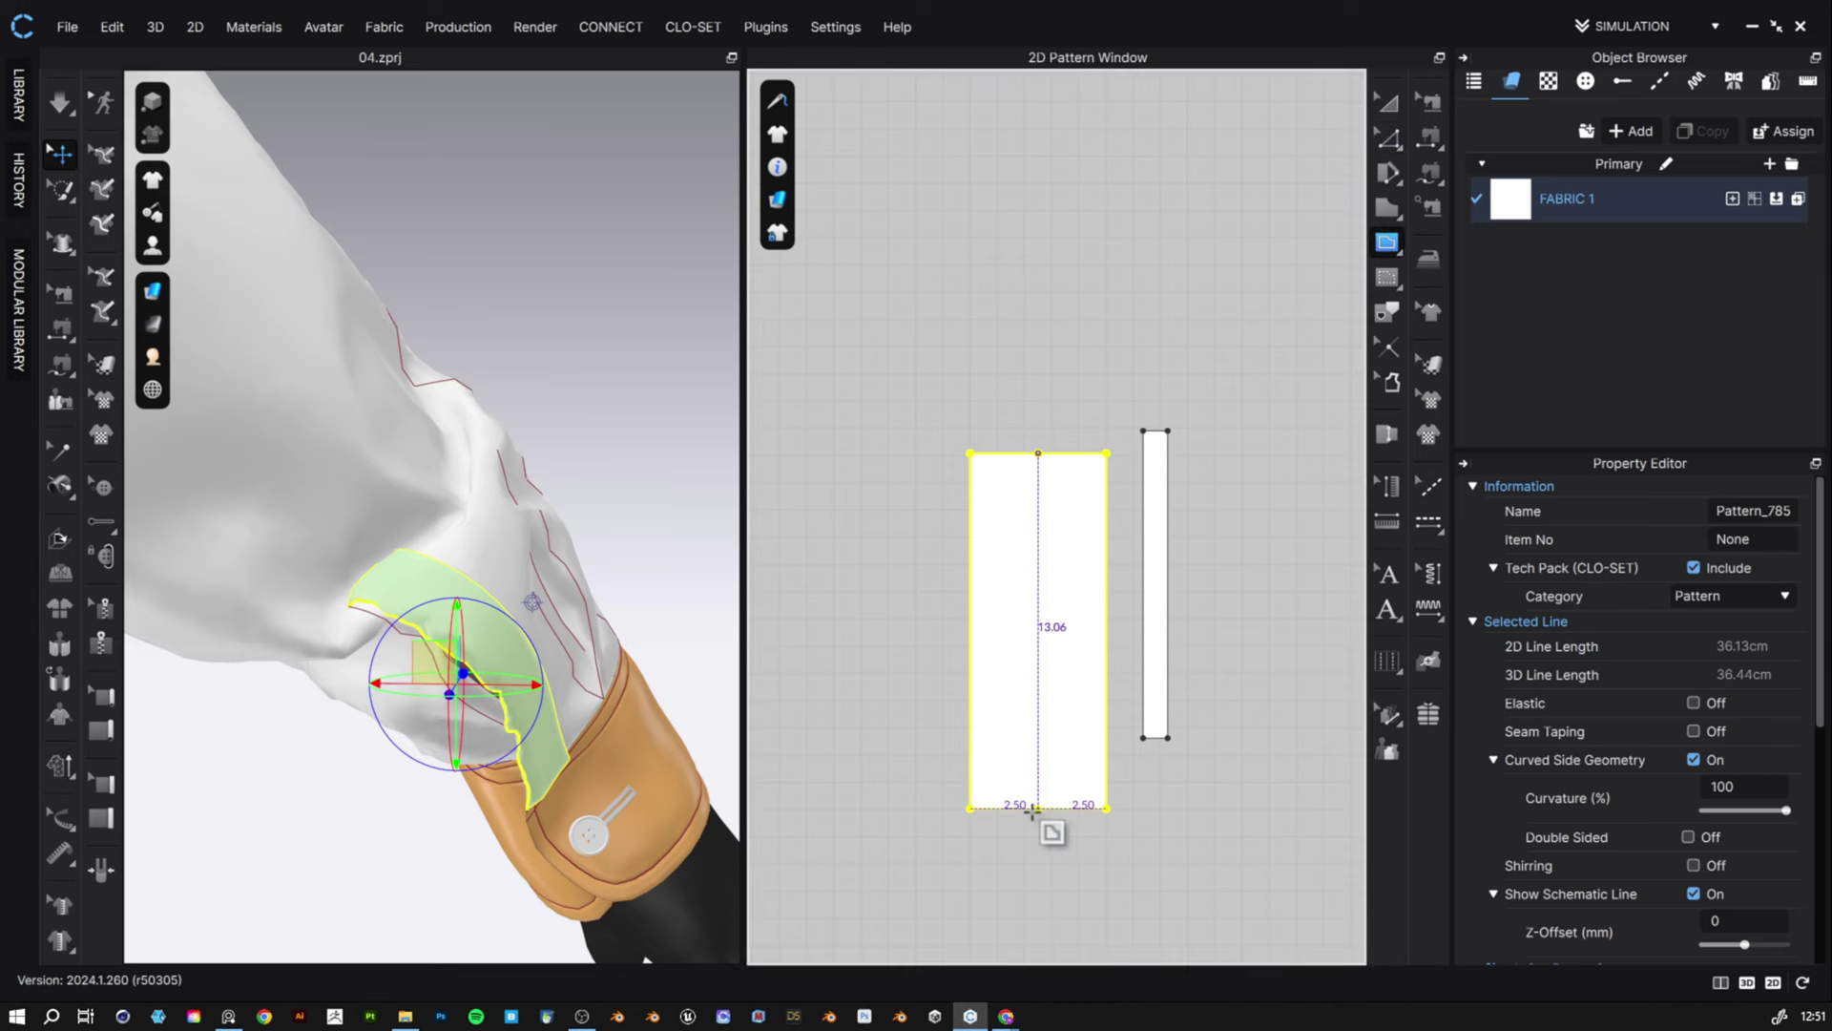
pyautogui.click(1038, 807)
pyautogui.press('a')
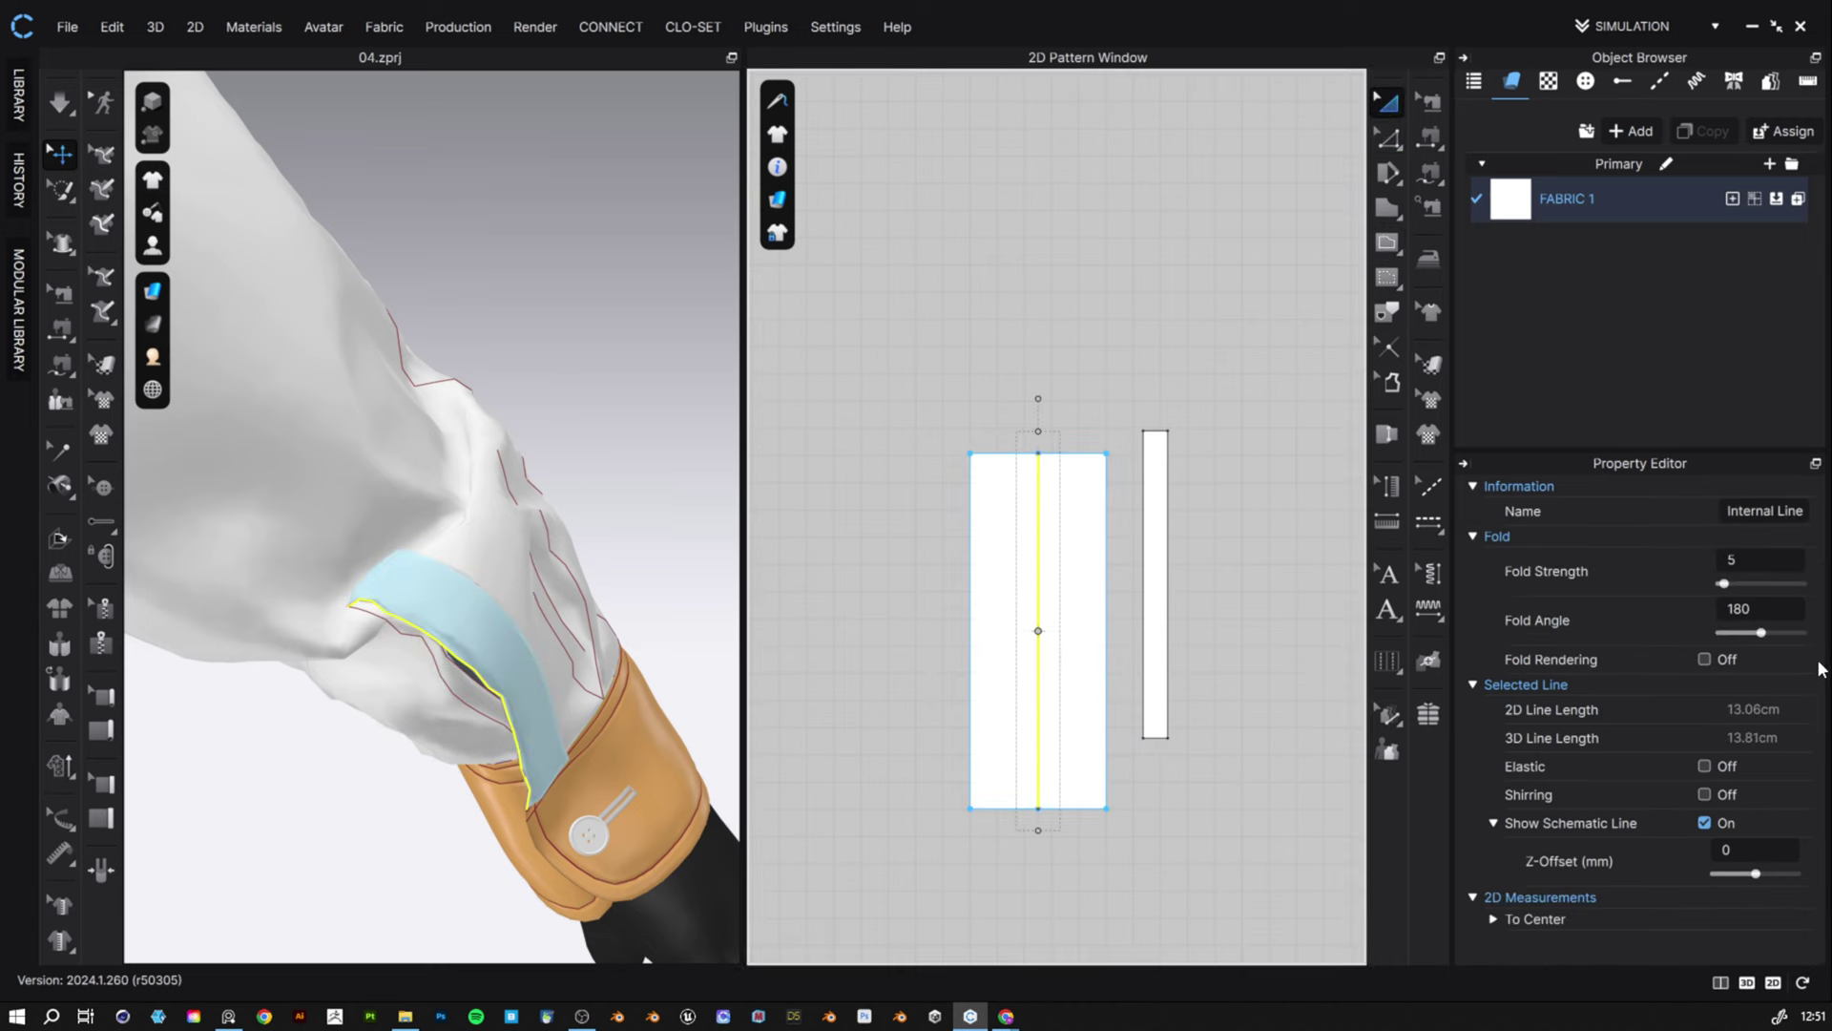
pyautogui.moveTo(1756, 633); pyautogui.dragTo(1732, 633)
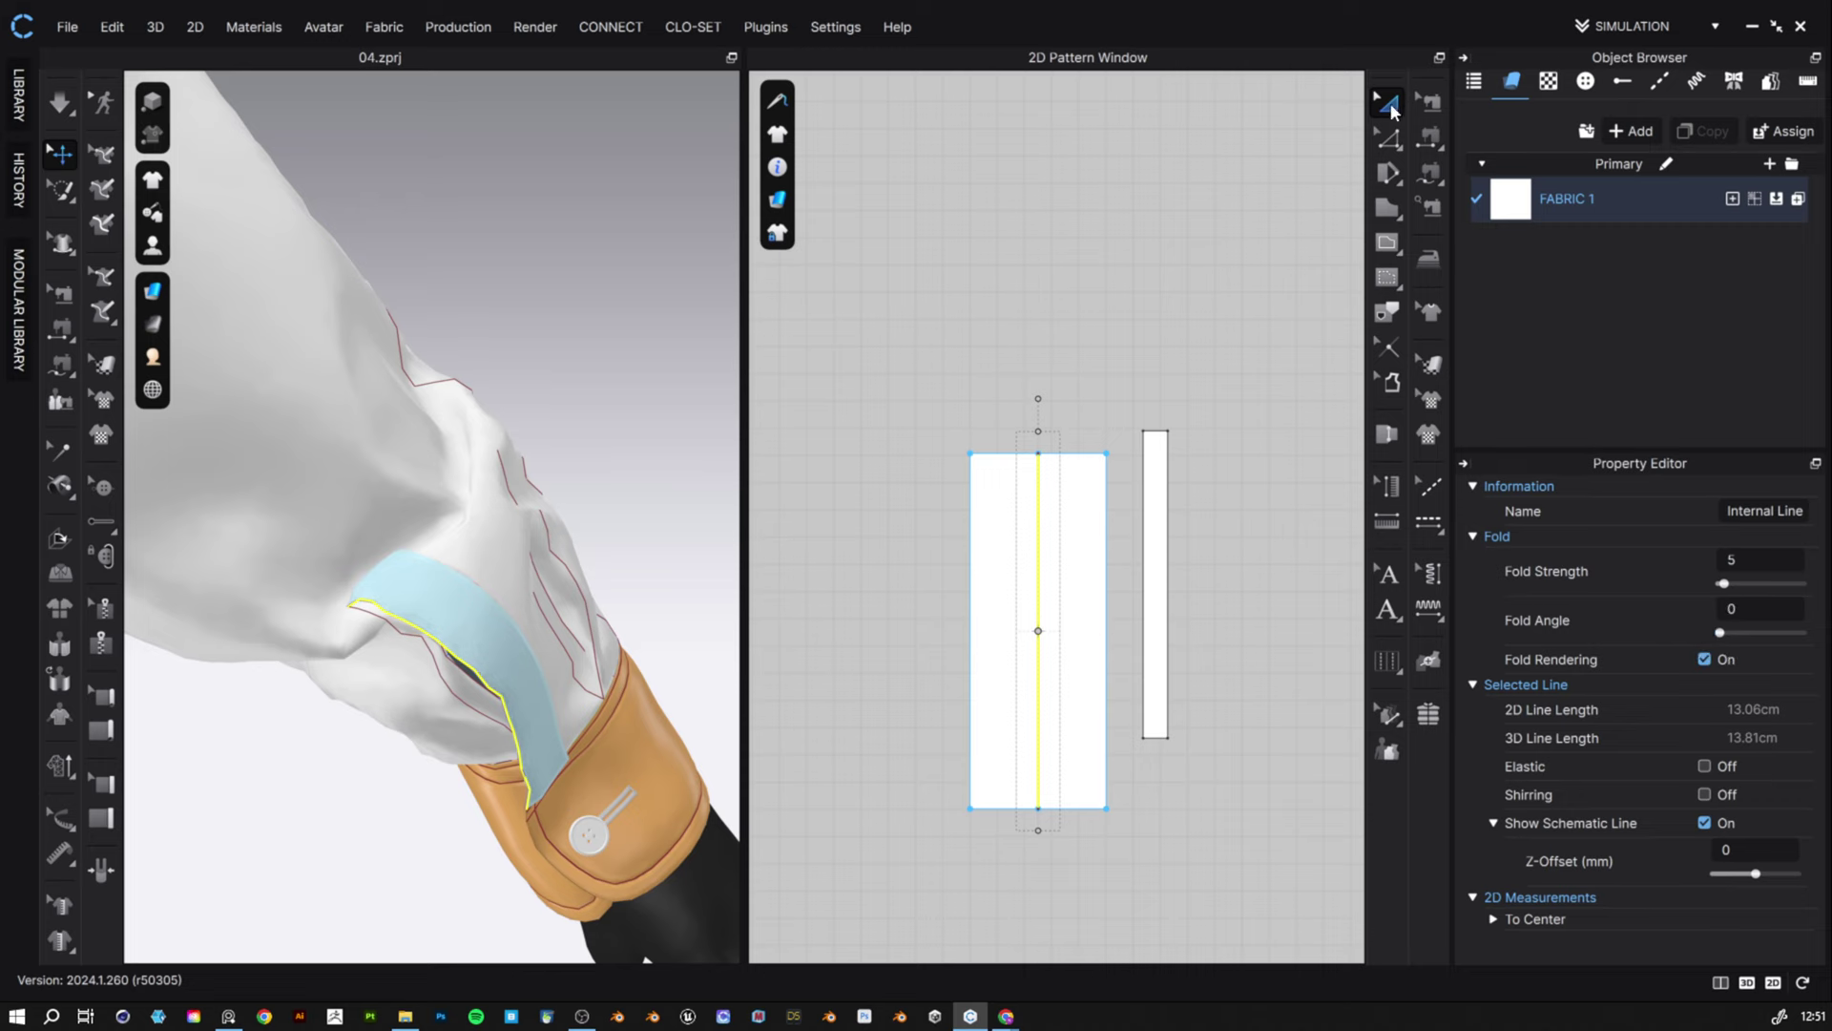
# - Unfreeze the merged wide placket strip and simulate briefly so it folds over the sleeve opening
pyautogui.click(593, 534)
pyautogui.rightClick(489, 572)
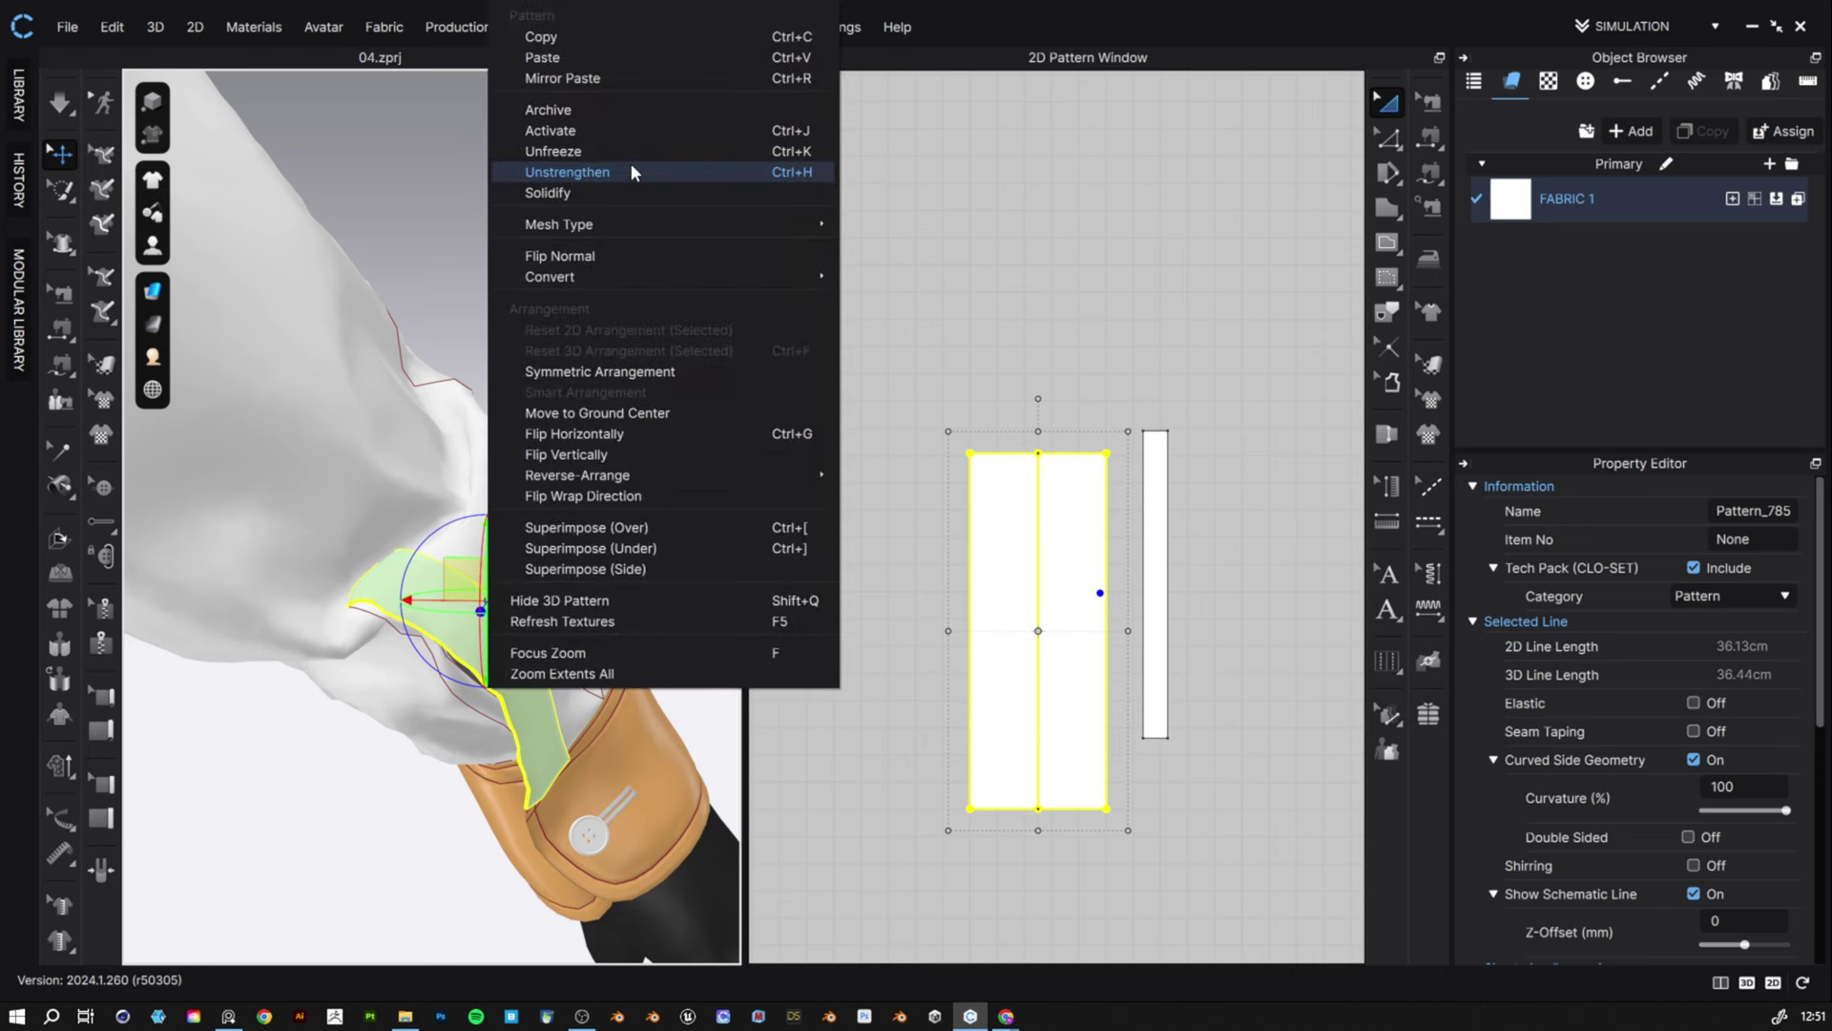
pyautogui.click(630, 171)
pyautogui.click(590, 347)
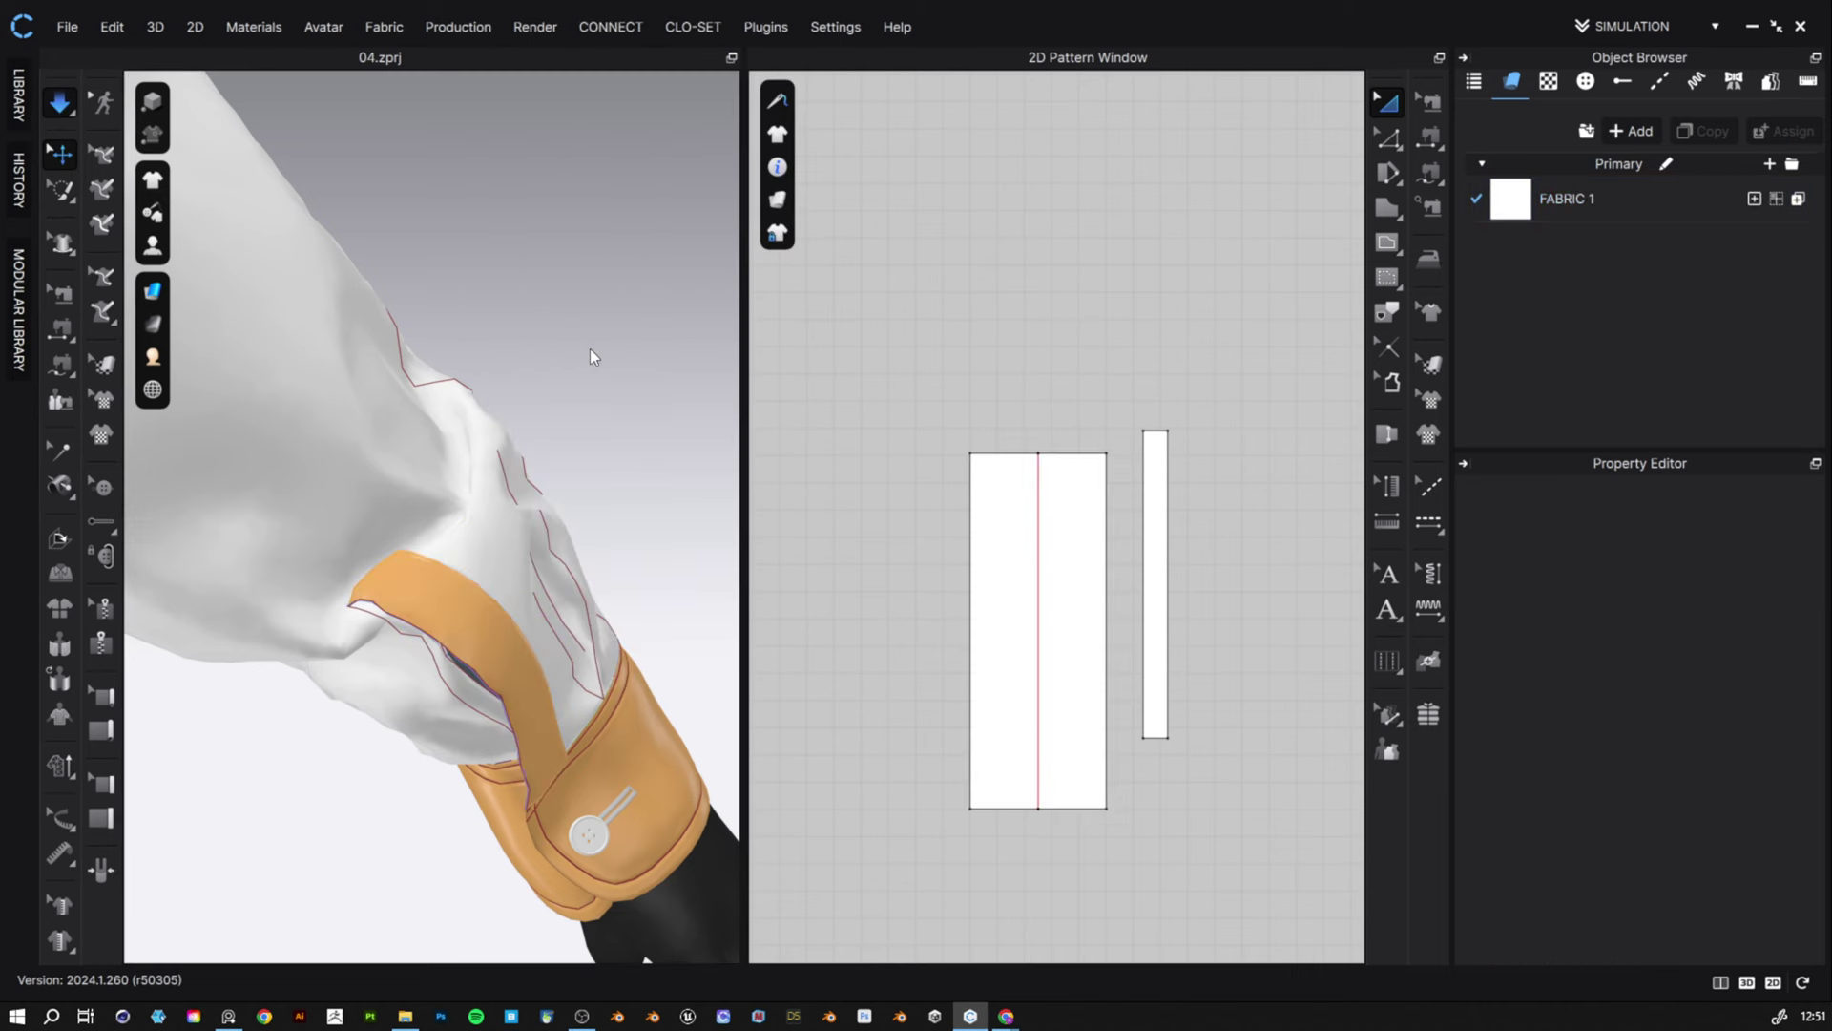
pyautogui.press('space')
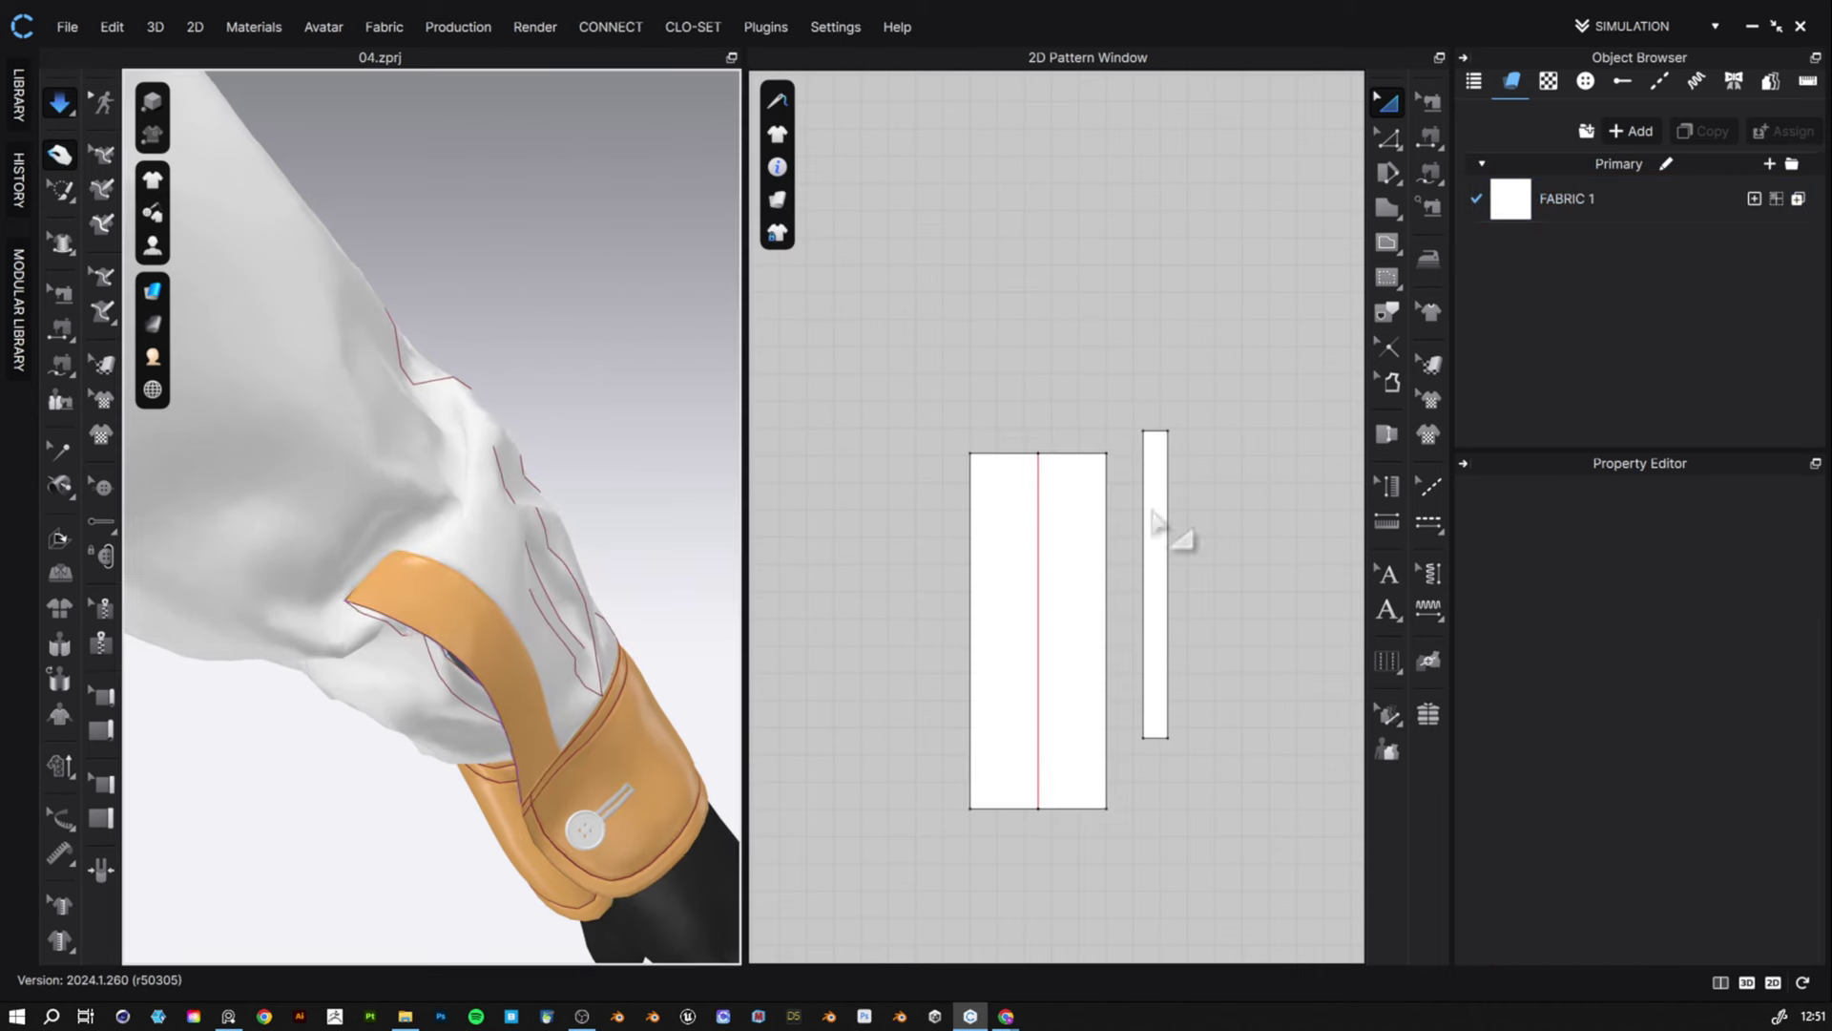
pyautogui.press('space')
# - Inspect the shirt's cuffs, front, collar and collar stand from several angles
pyautogui.scroll(-5, 585, 621)
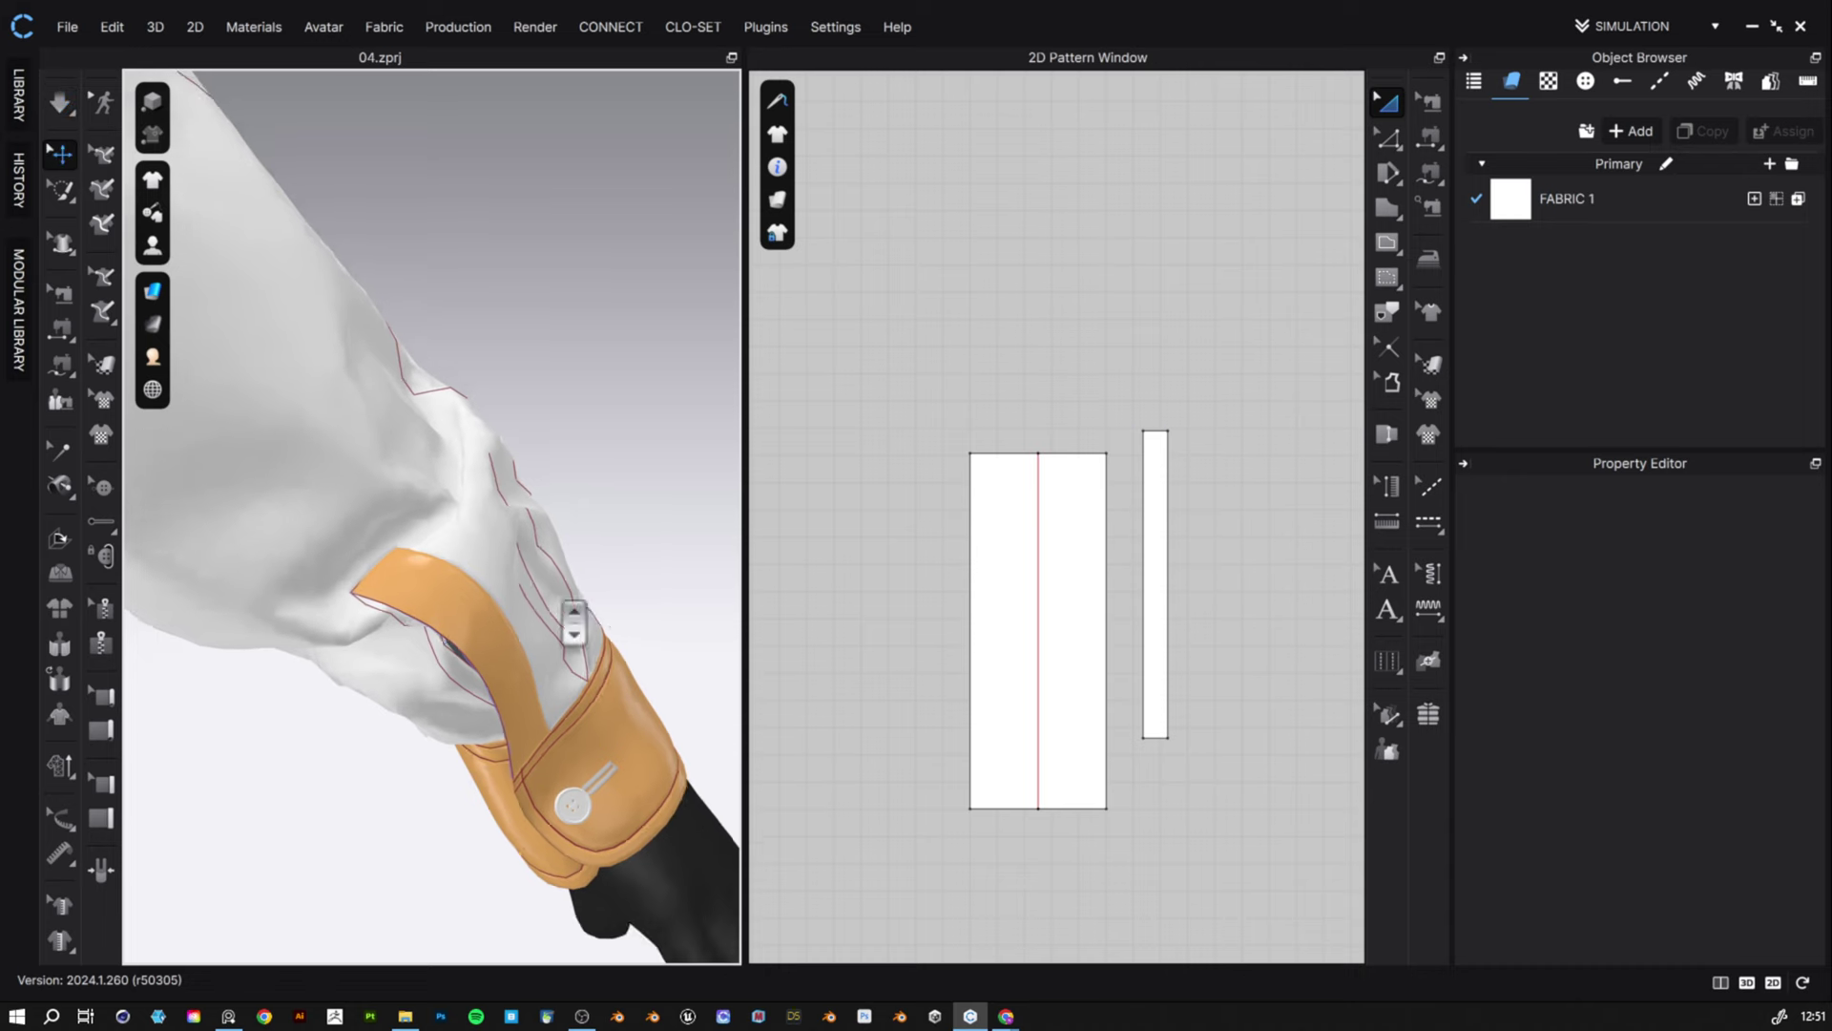
pyautogui.scroll(-5, 1002, 541)
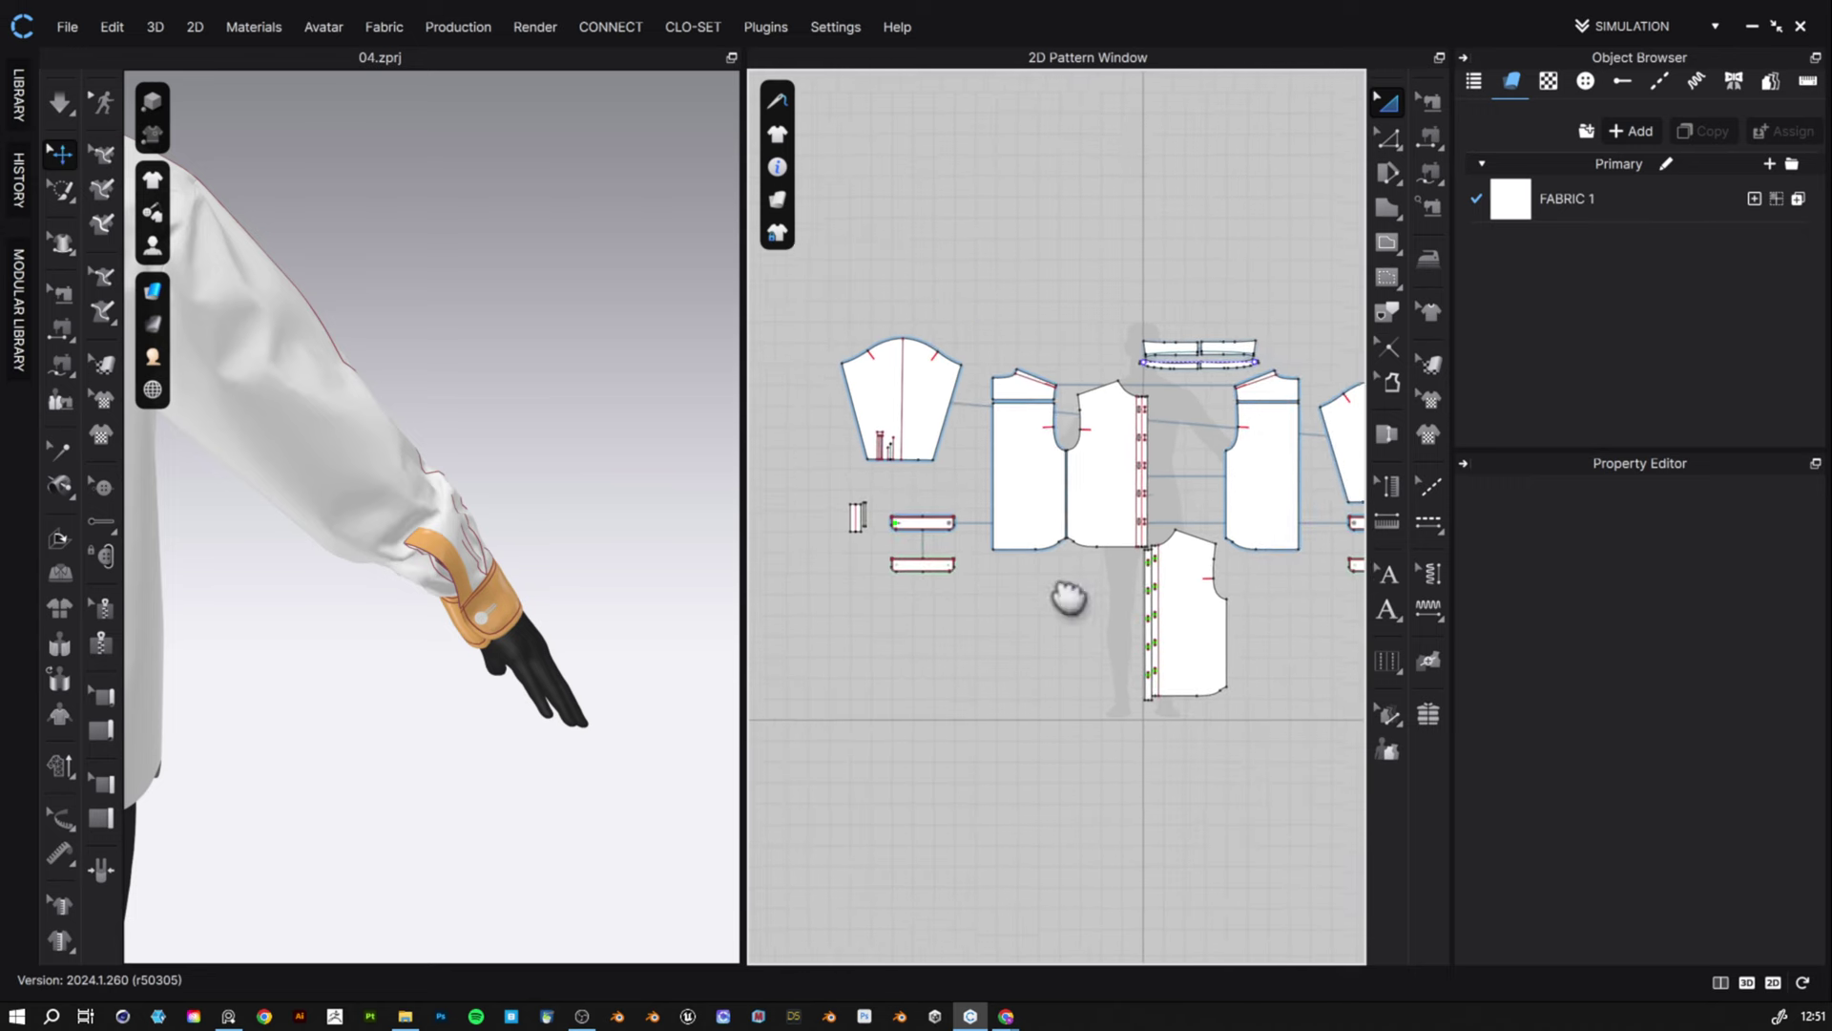
pyautogui.moveTo(403, 556); pyautogui.dragTo(569, 574, button='right')
pyautogui.moveTo(569, 574); pyautogui.dragTo(687, 546, button='middle')
pyautogui.moveTo(569, 499); pyautogui.dragTo(601, 462, button='middle')
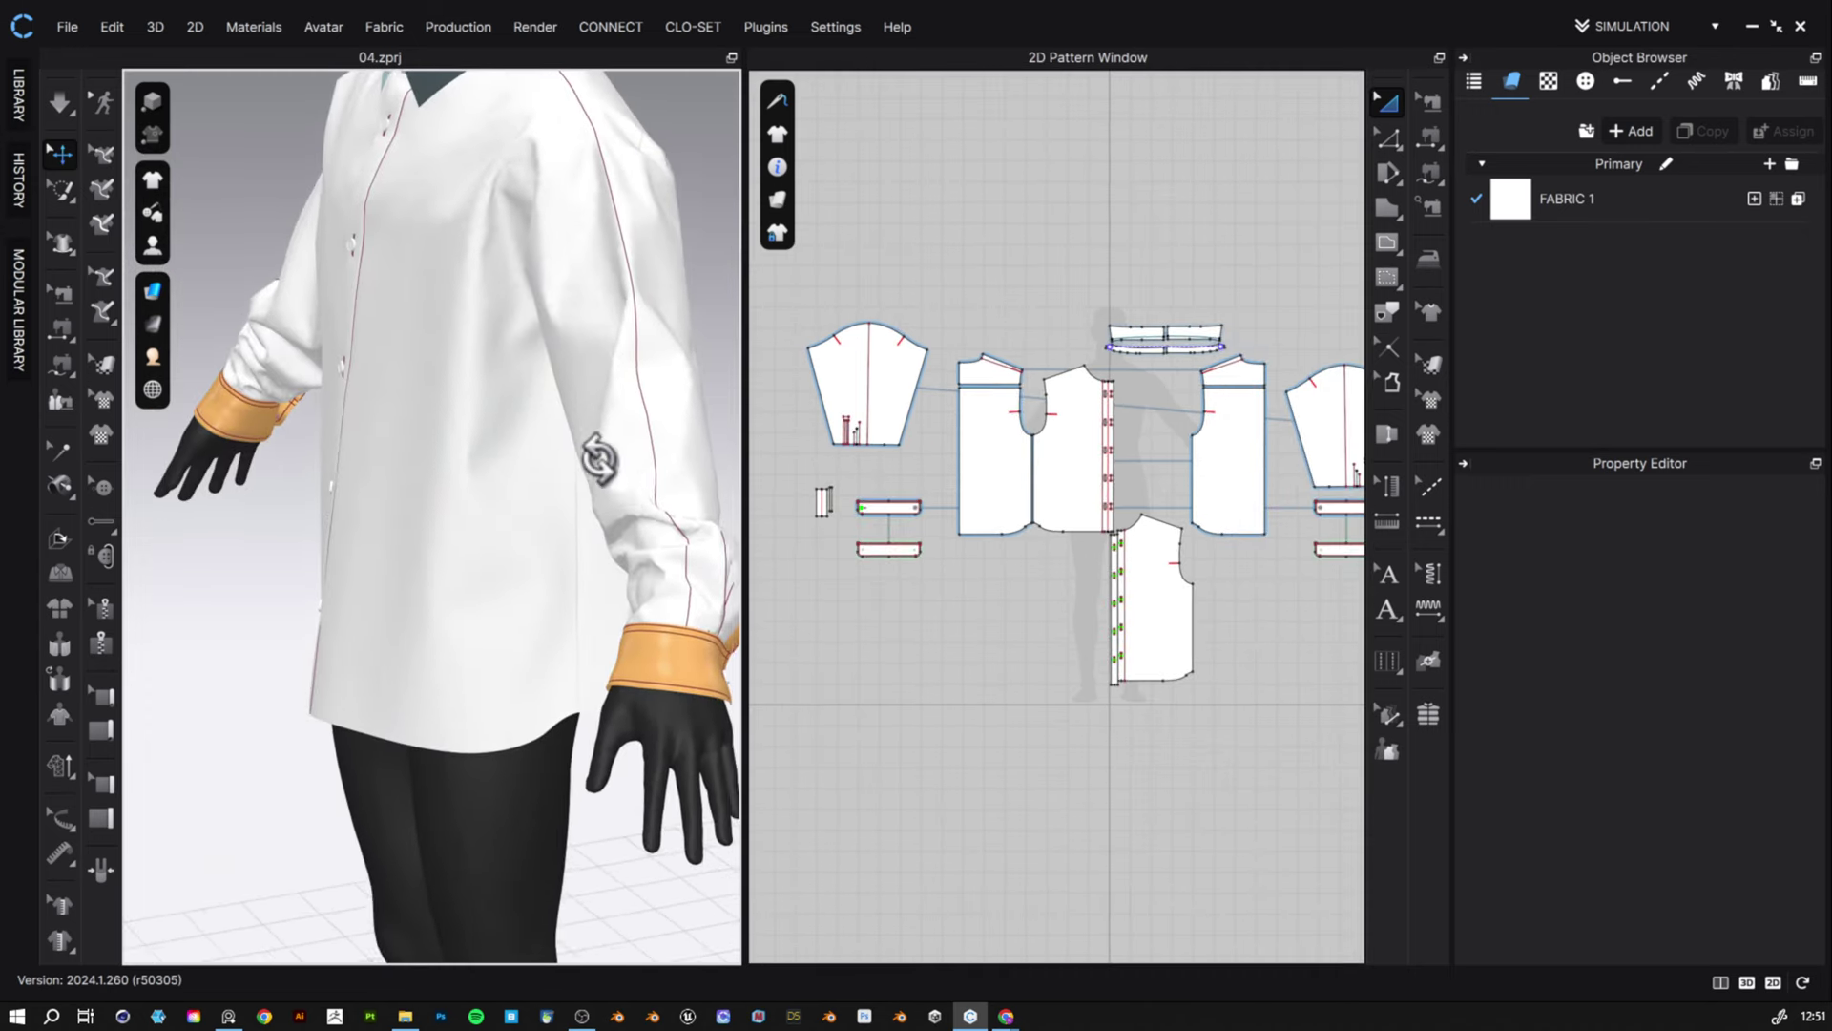
pyautogui.moveTo(601, 462); pyautogui.dragTo(604, 541, button='right')
pyautogui.scroll(2, 588, 542)
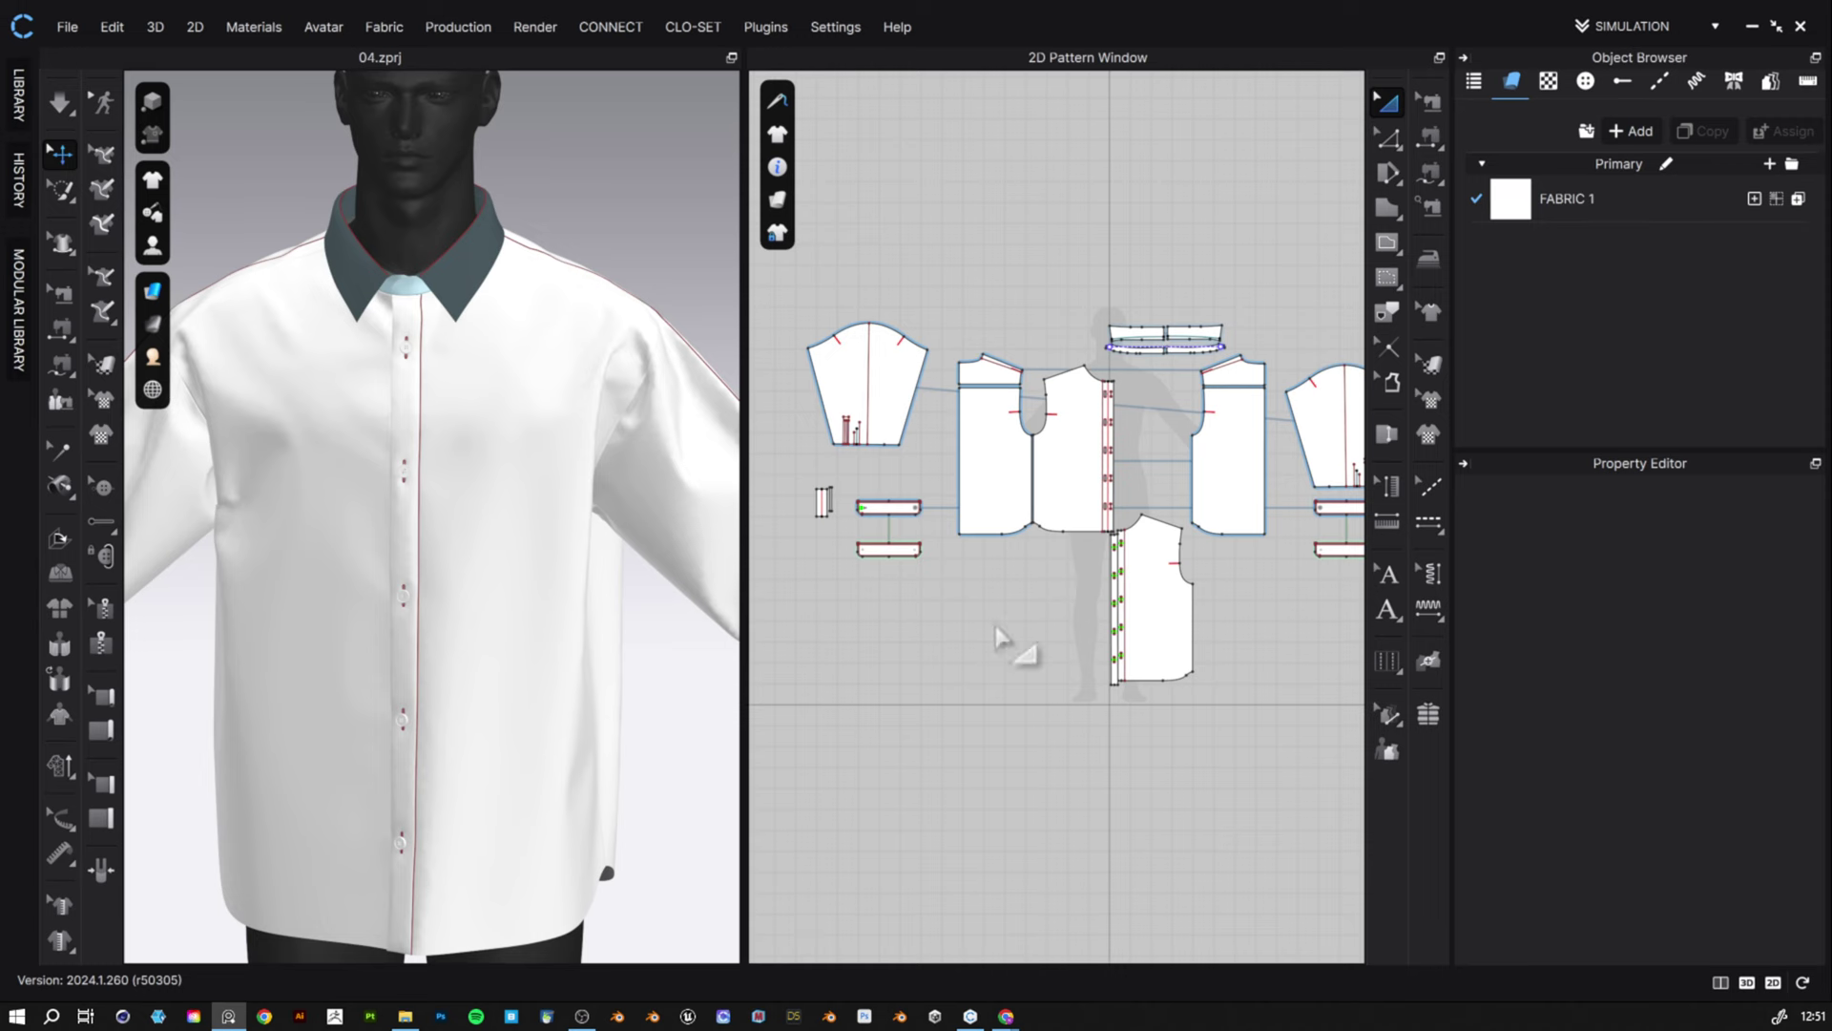
pyautogui.moveTo(472, 324); pyautogui.dragTo(472, 483, button='middle')
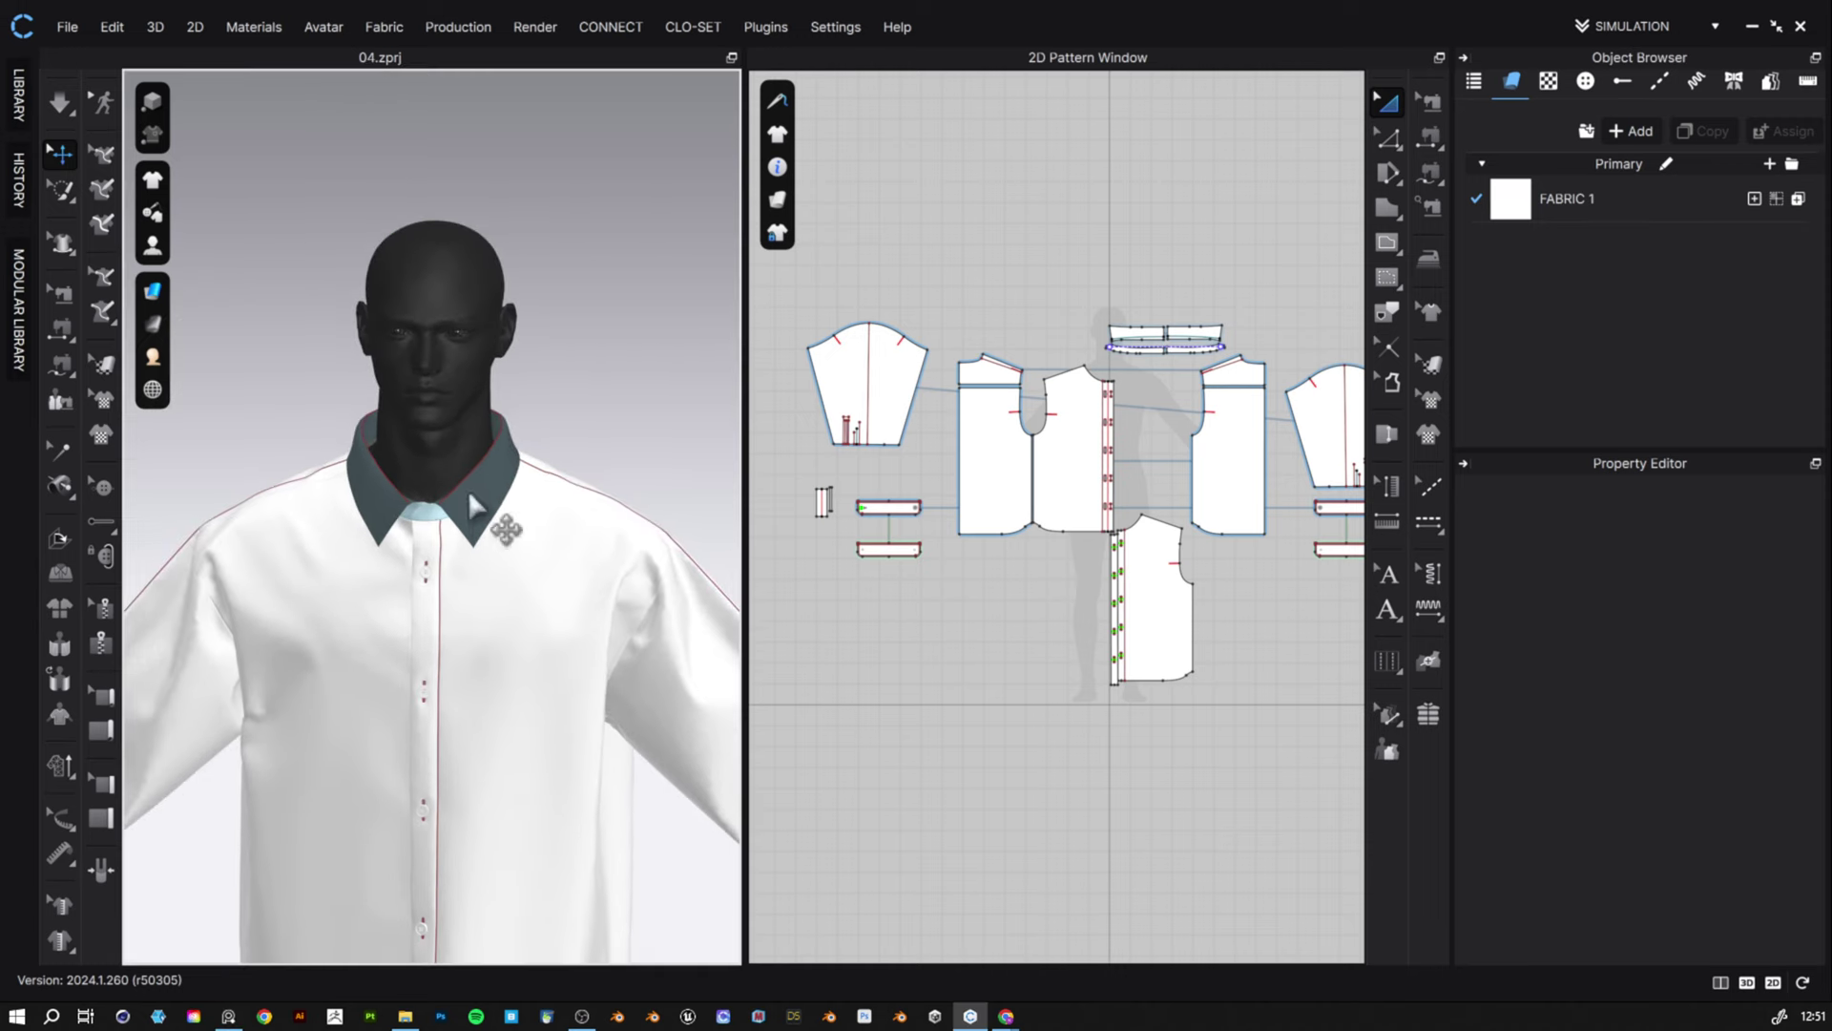
pyautogui.scroll(5, 468, 489)
pyautogui.scroll(-3, 563, 442)
pyautogui.moveTo(563, 442); pyautogui.dragTo(566, 455, button='right')
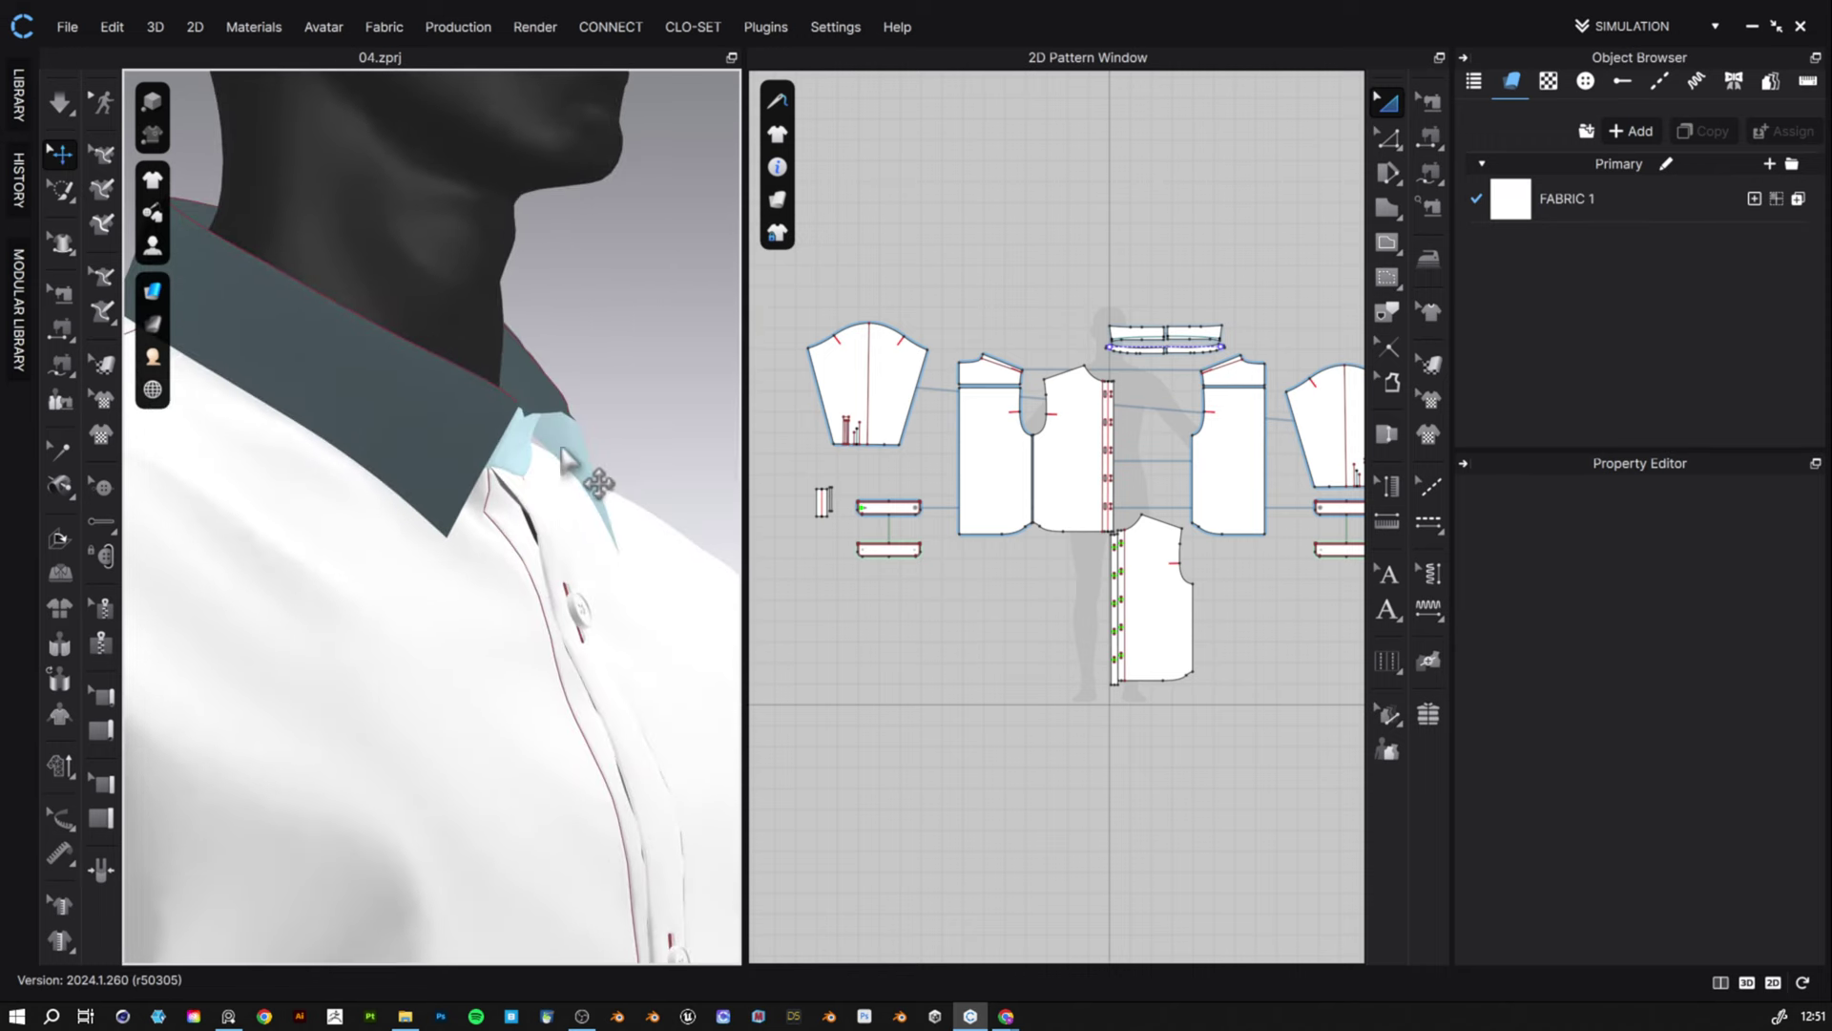
pyautogui.moveTo(565, 454); pyautogui.dragTo(522, 431, button='right')
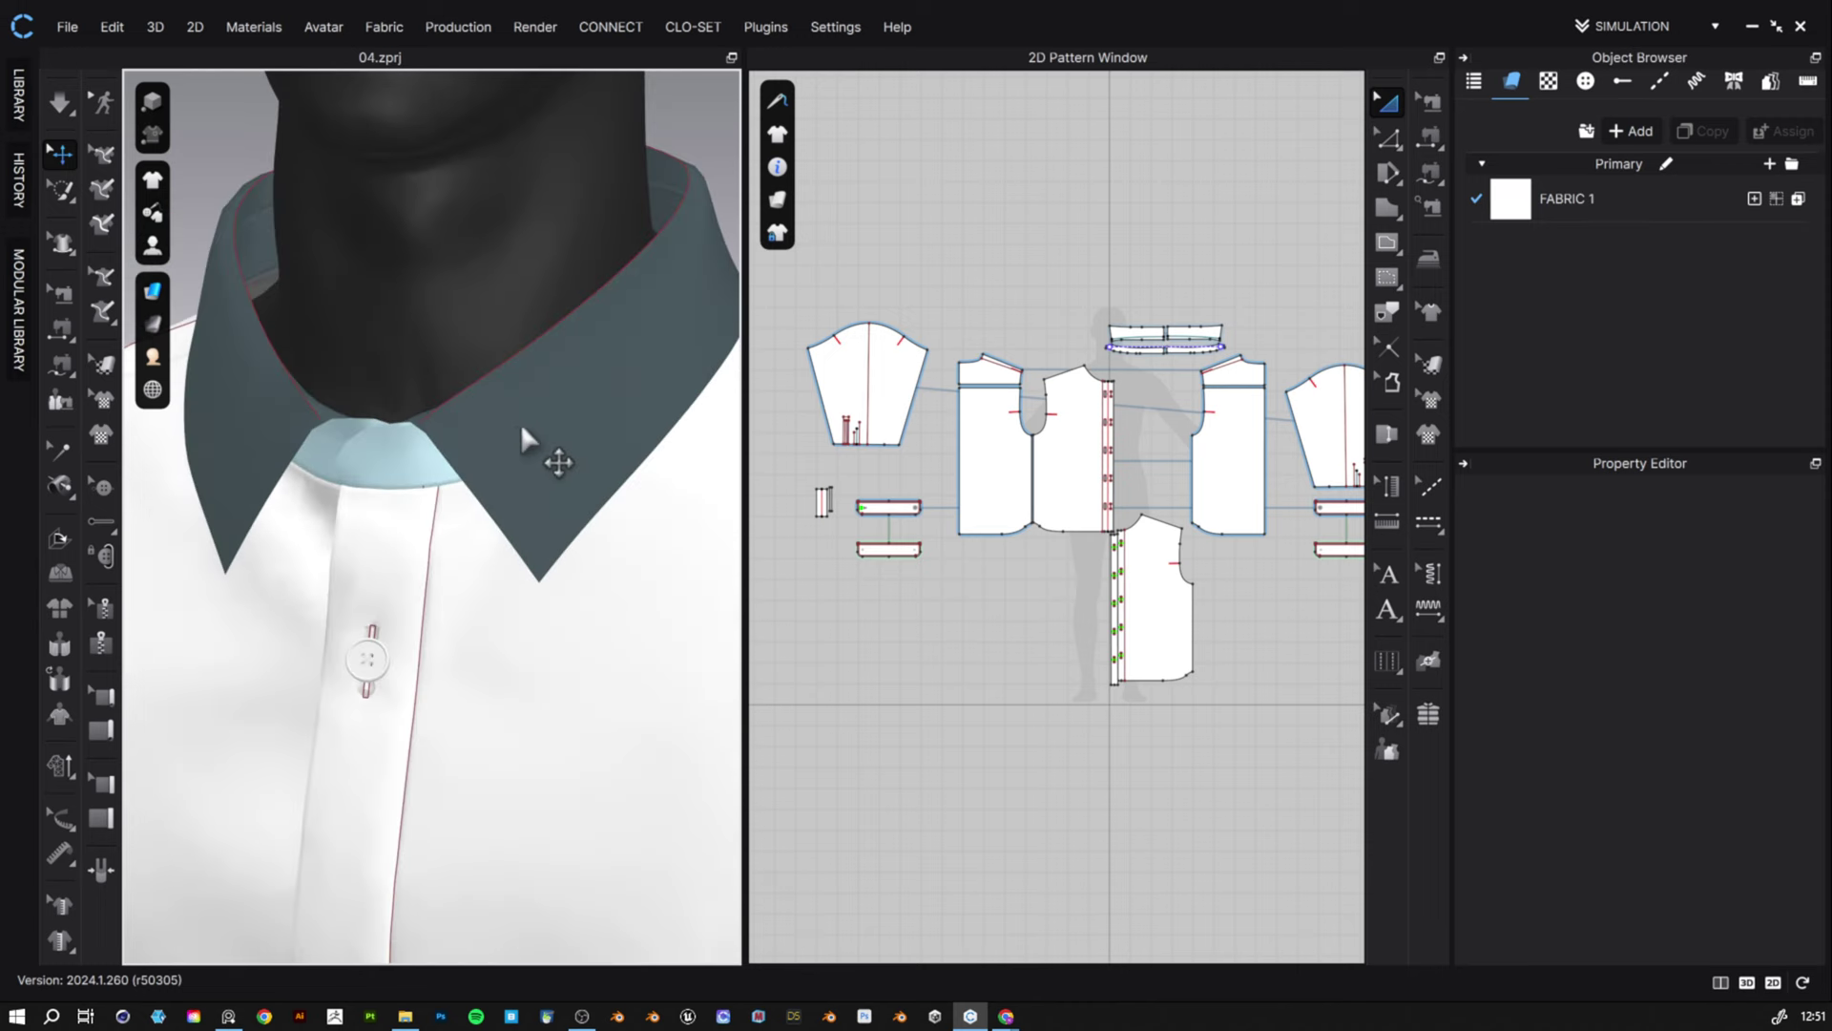
pyautogui.moveTo(541, 361); pyautogui.dragTo(561, 372, button='right')
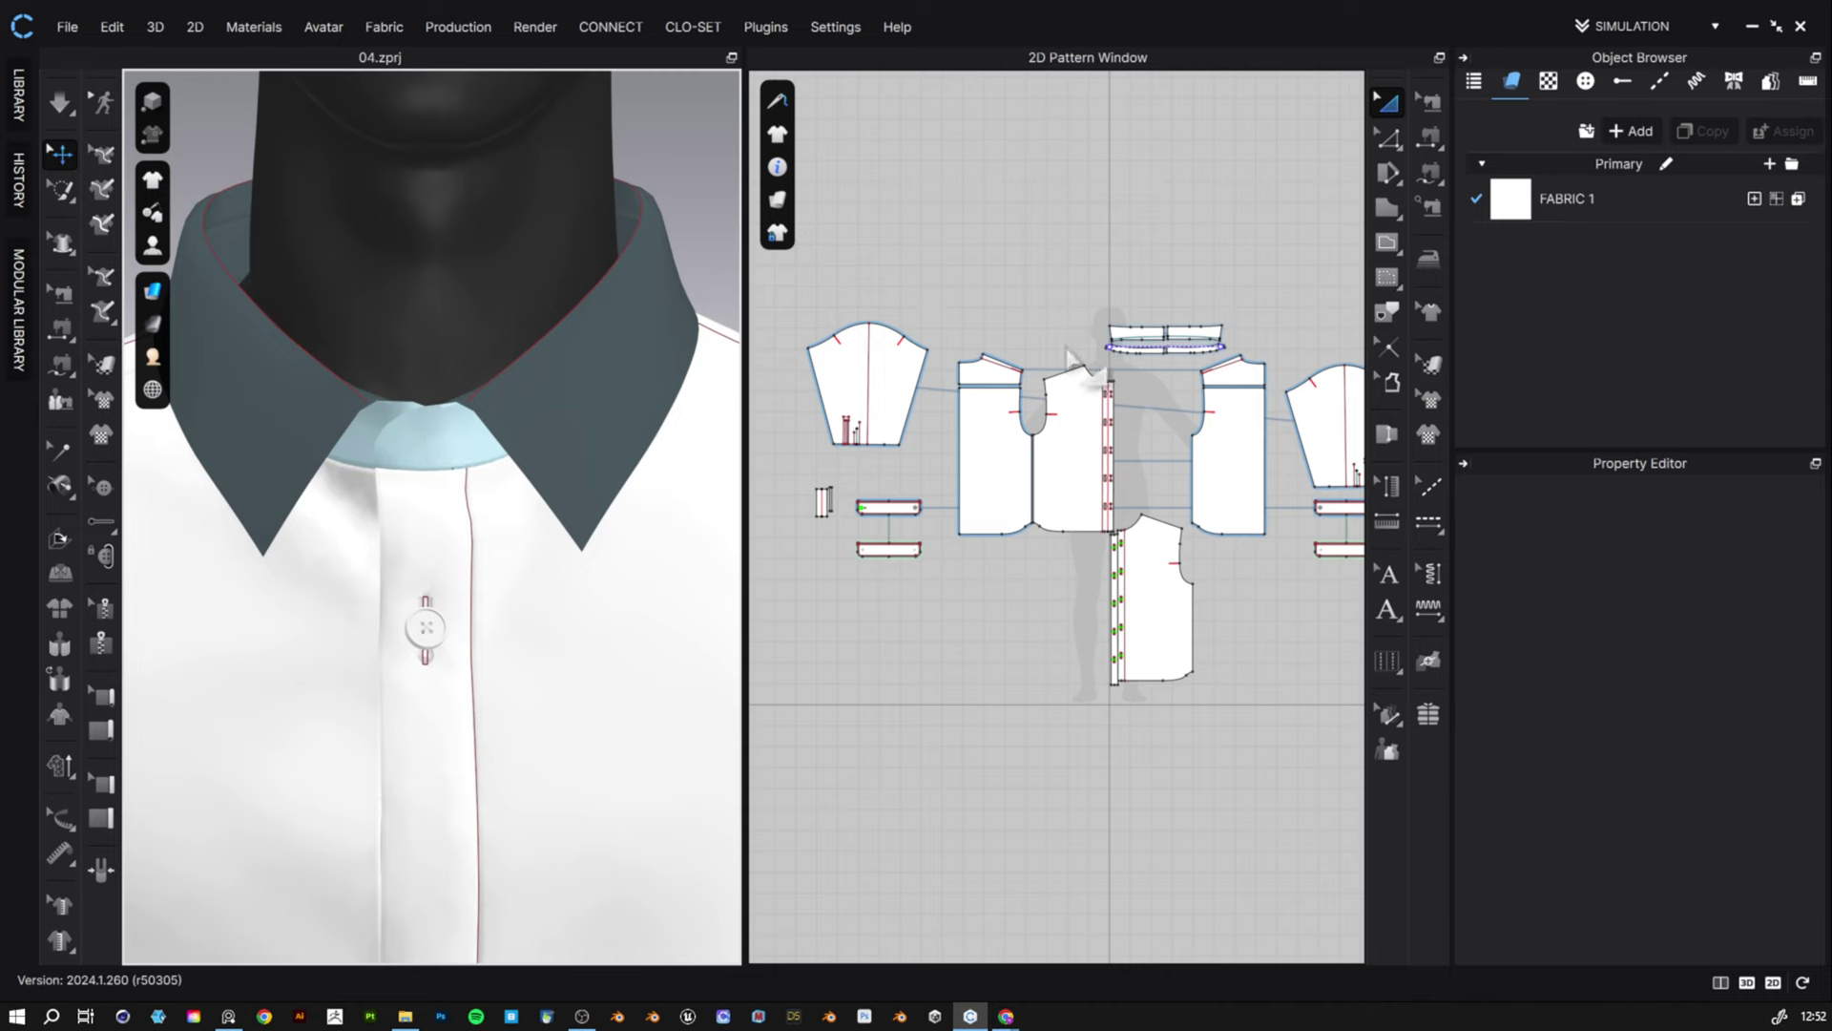
# - Make an under layer clone of both collar stand halves and place it just below the originals
pyautogui.scroll(5, 1195, 416)
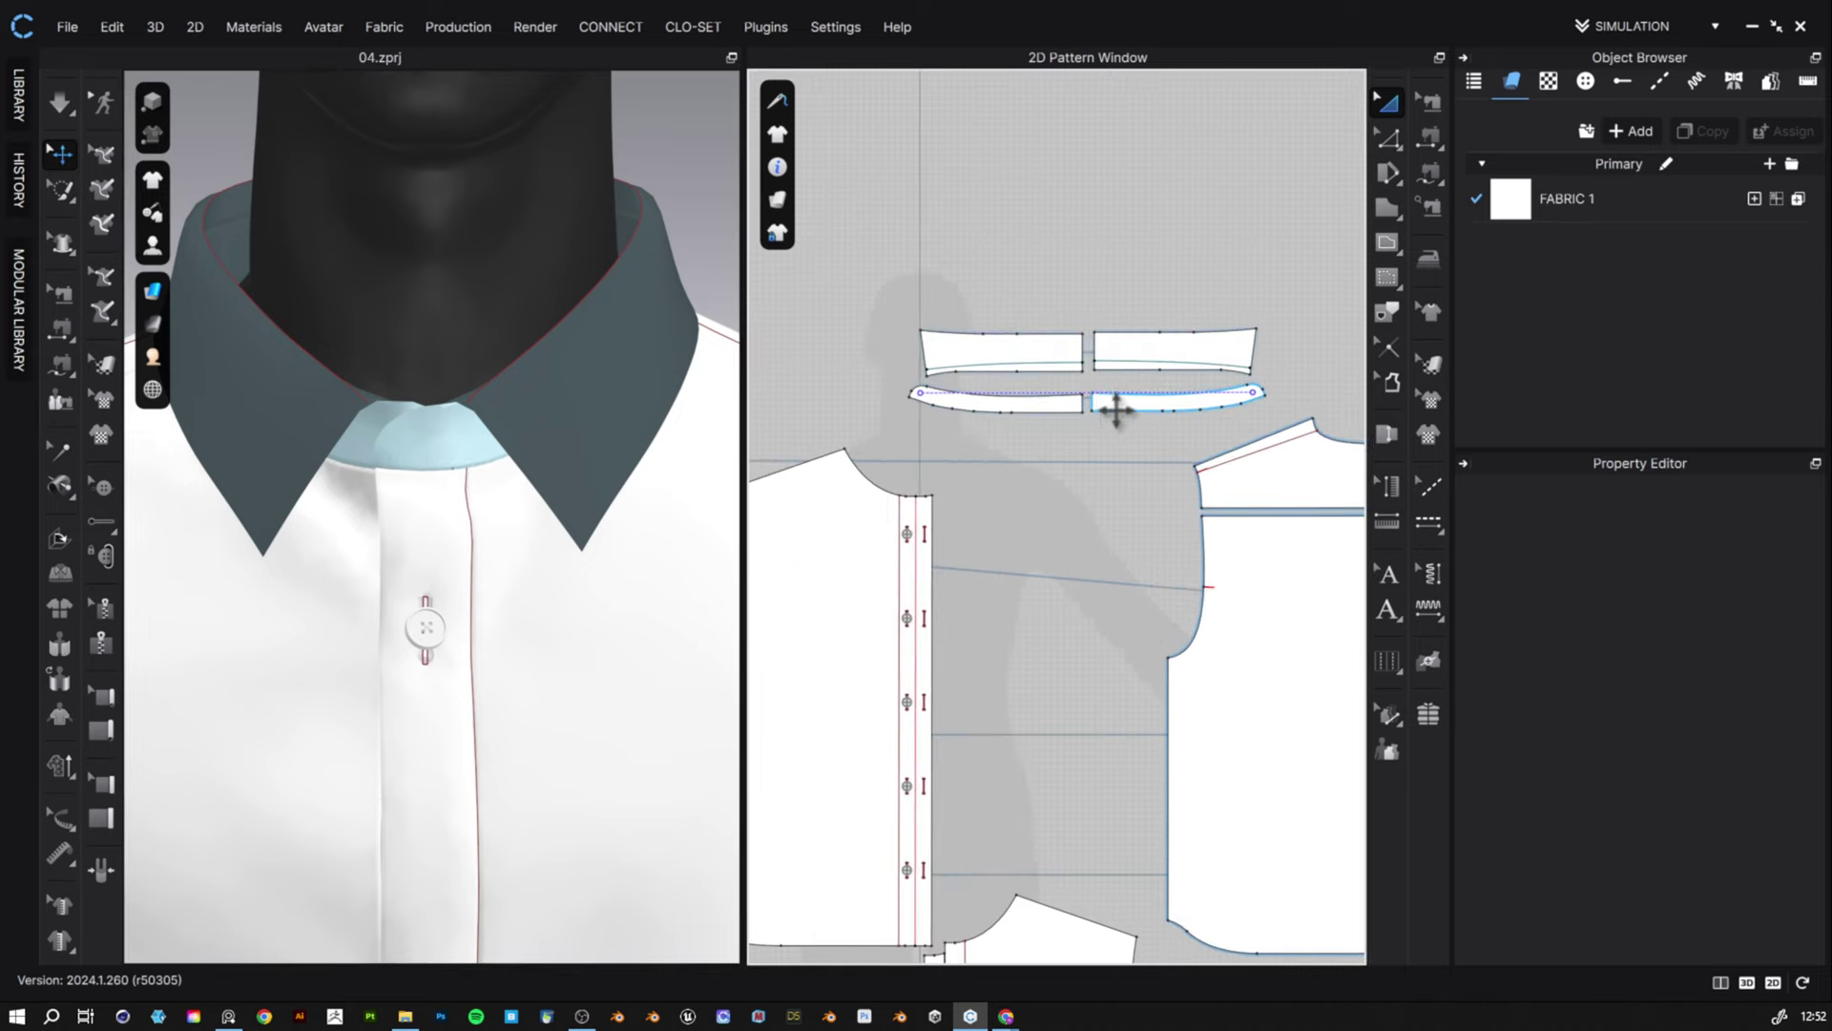
pyautogui.click(1075, 406)
pyautogui.rightClick(1067, 407)
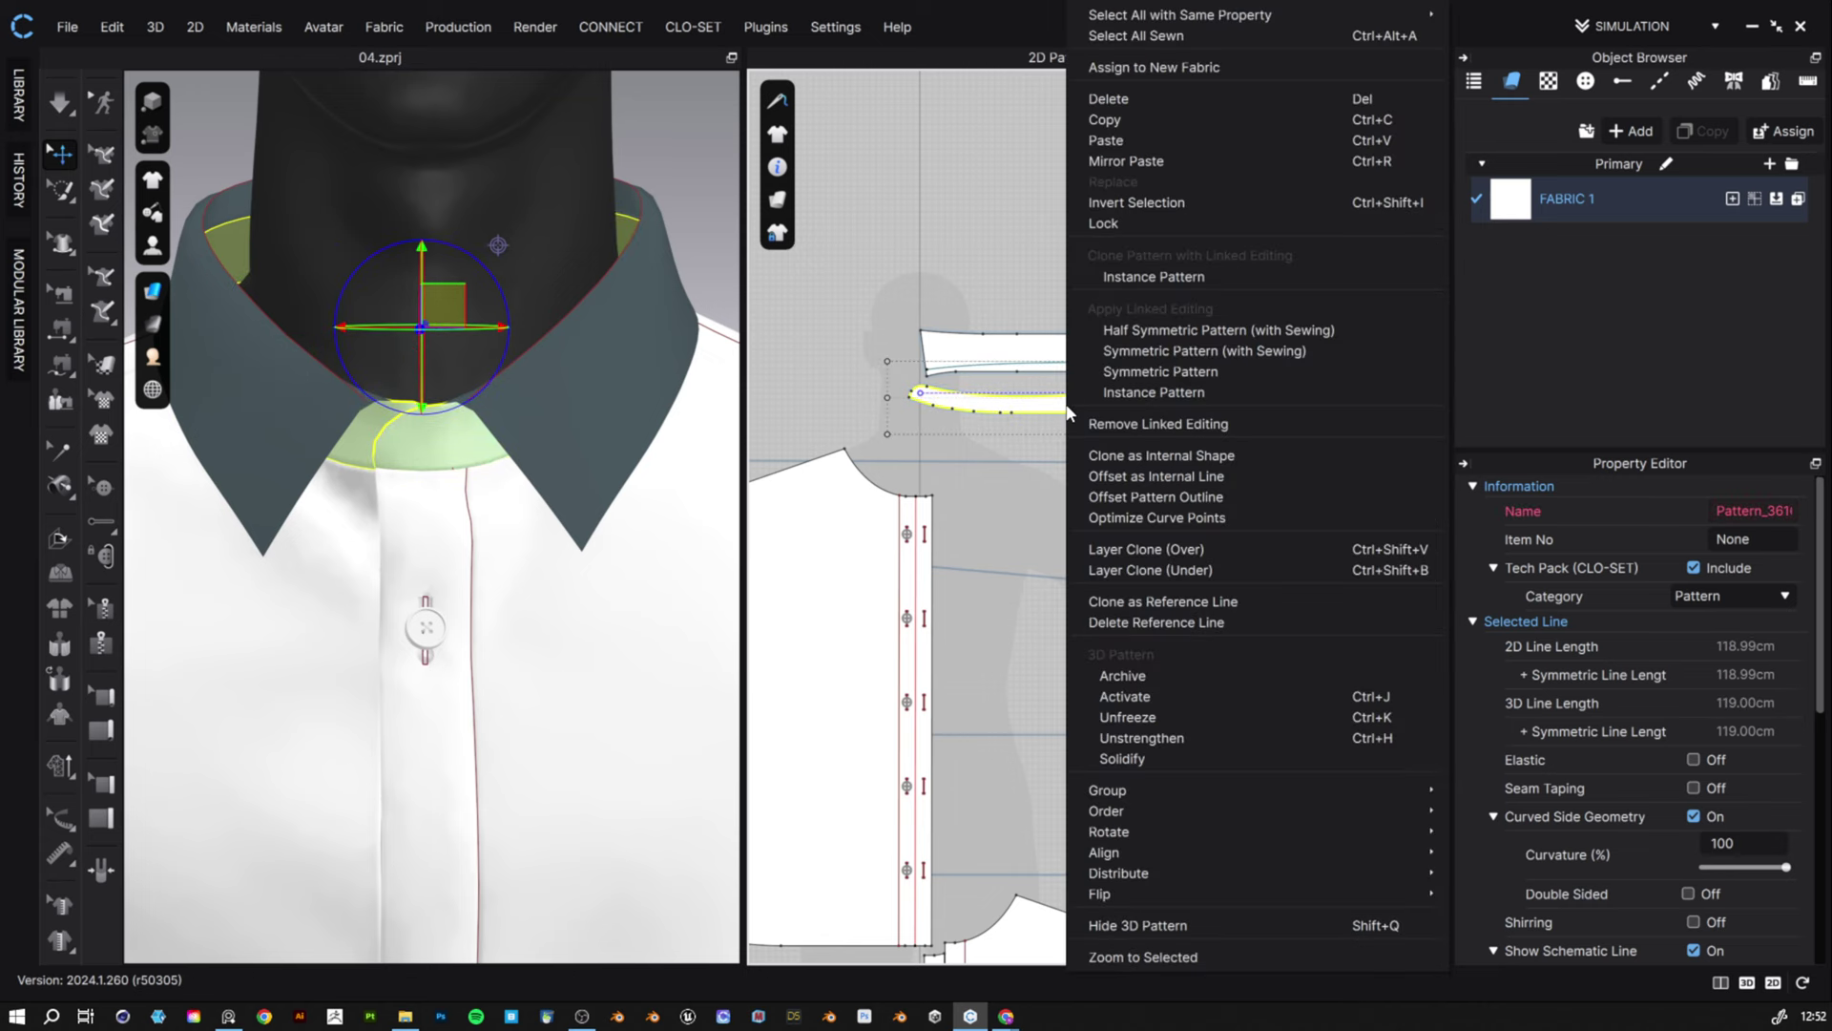
pyautogui.click(1256, 570)
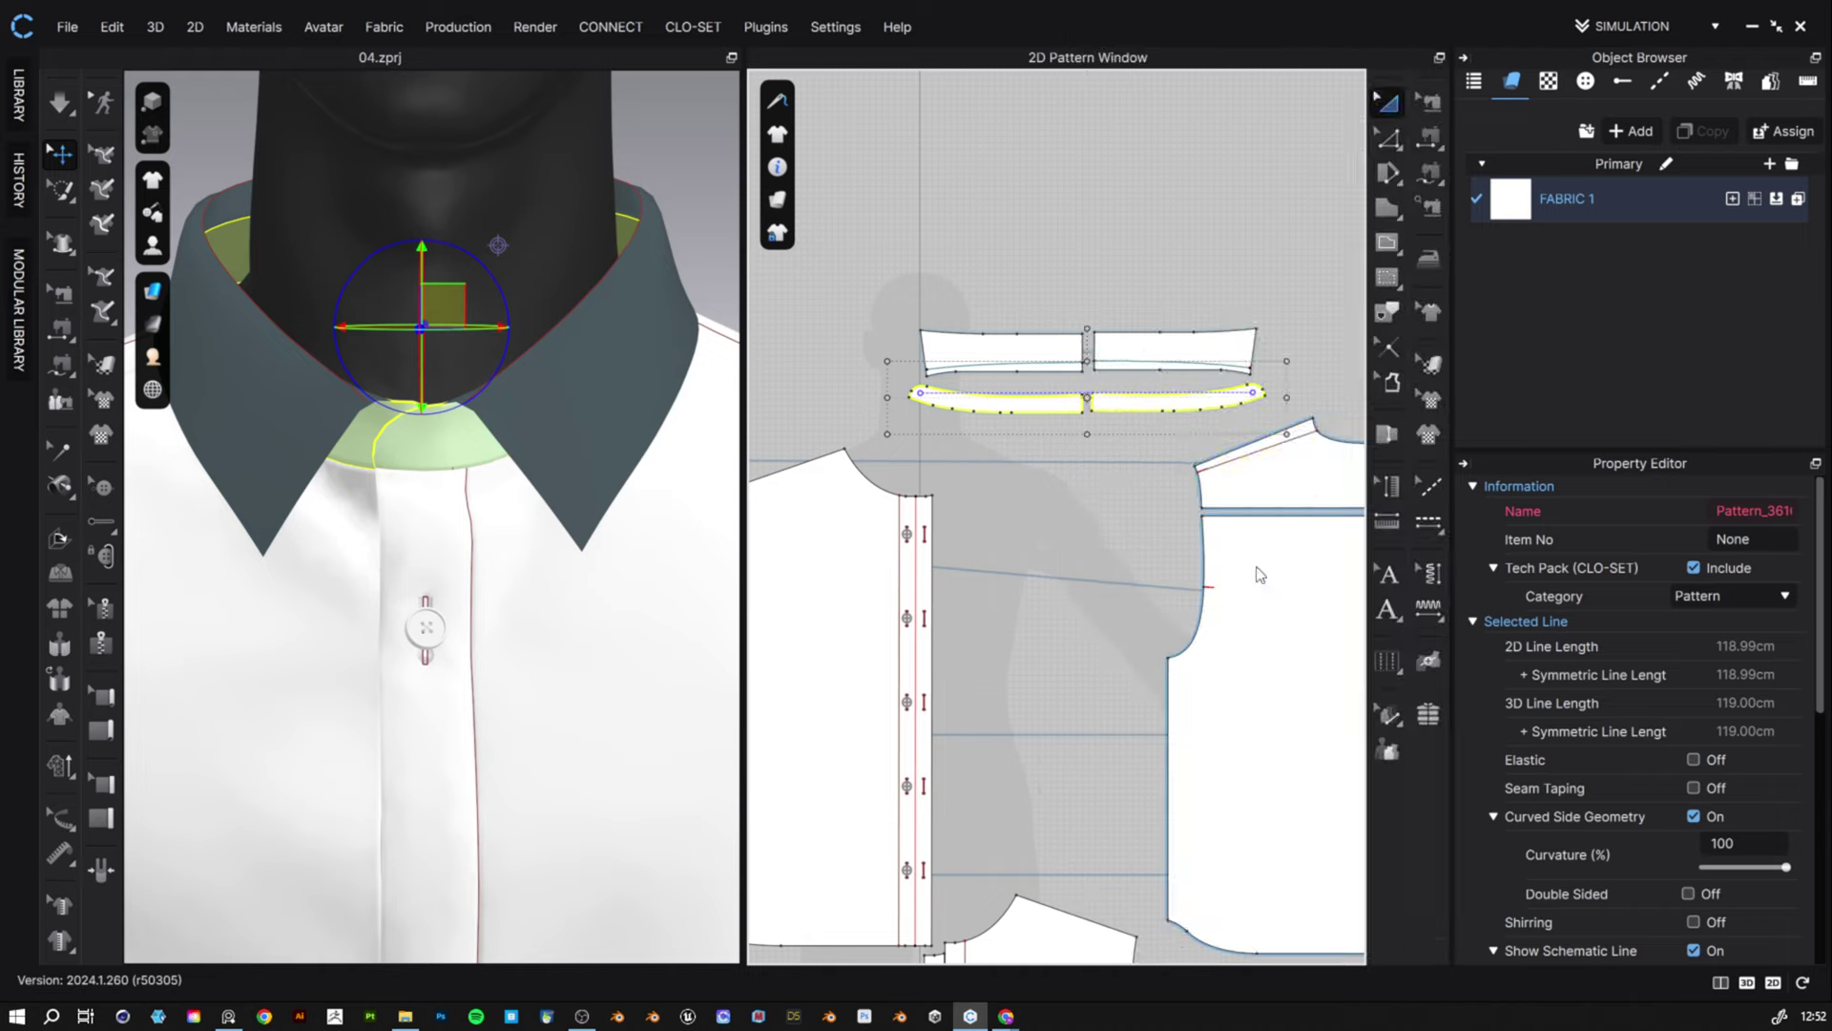
pyautogui.click(1095, 454)
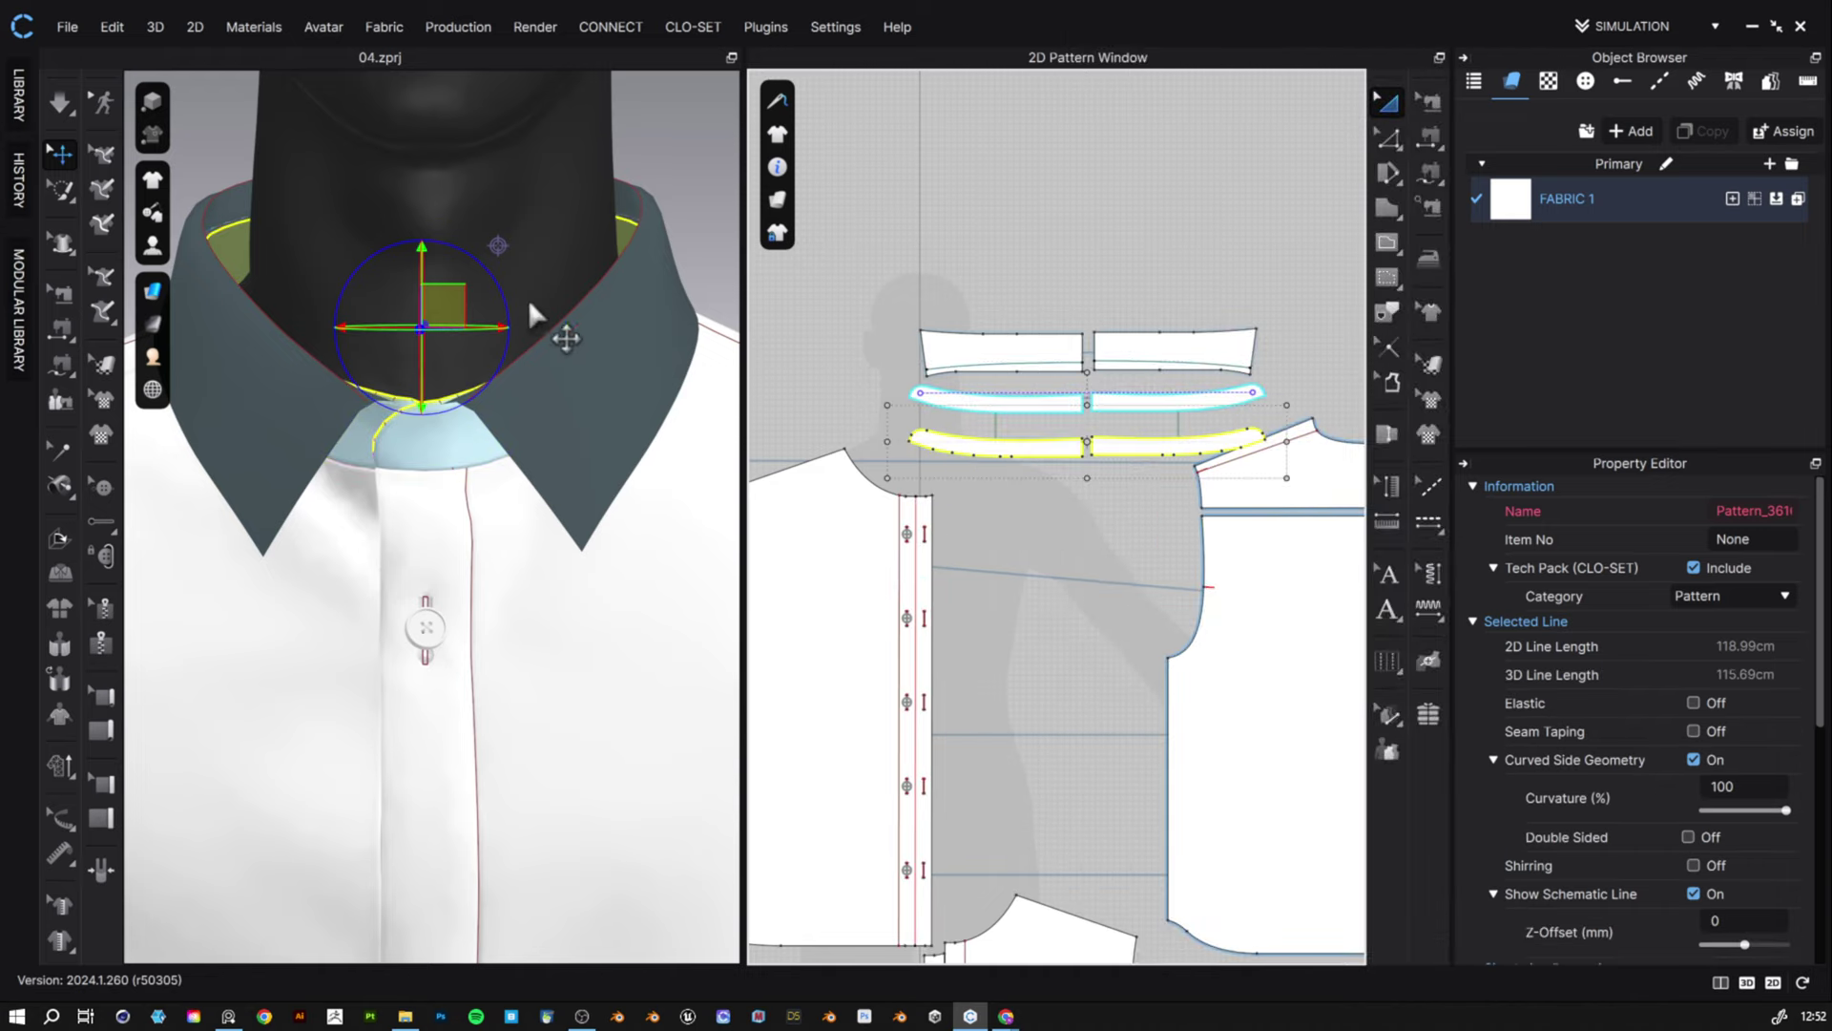
# - Flip the normal of the cloned collar stand halves and unfreeze them
pyautogui.rightClick(455, 307)
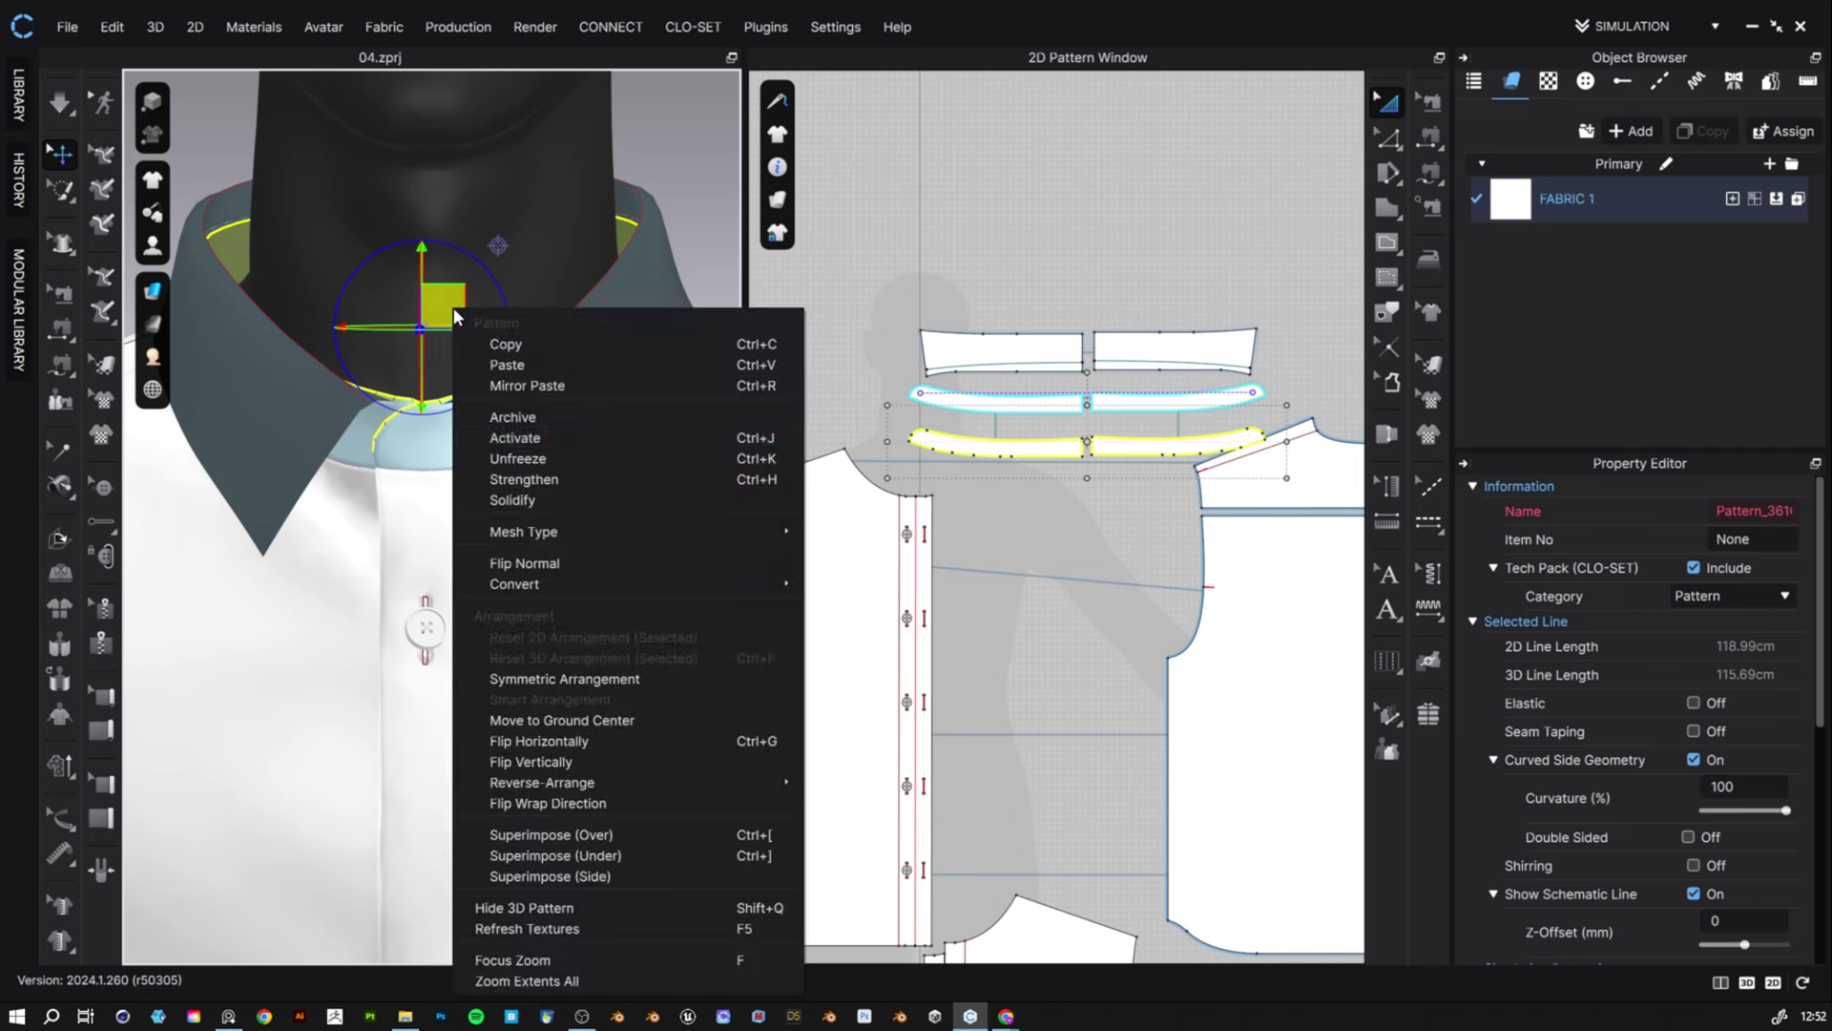
pyautogui.click(570, 561)
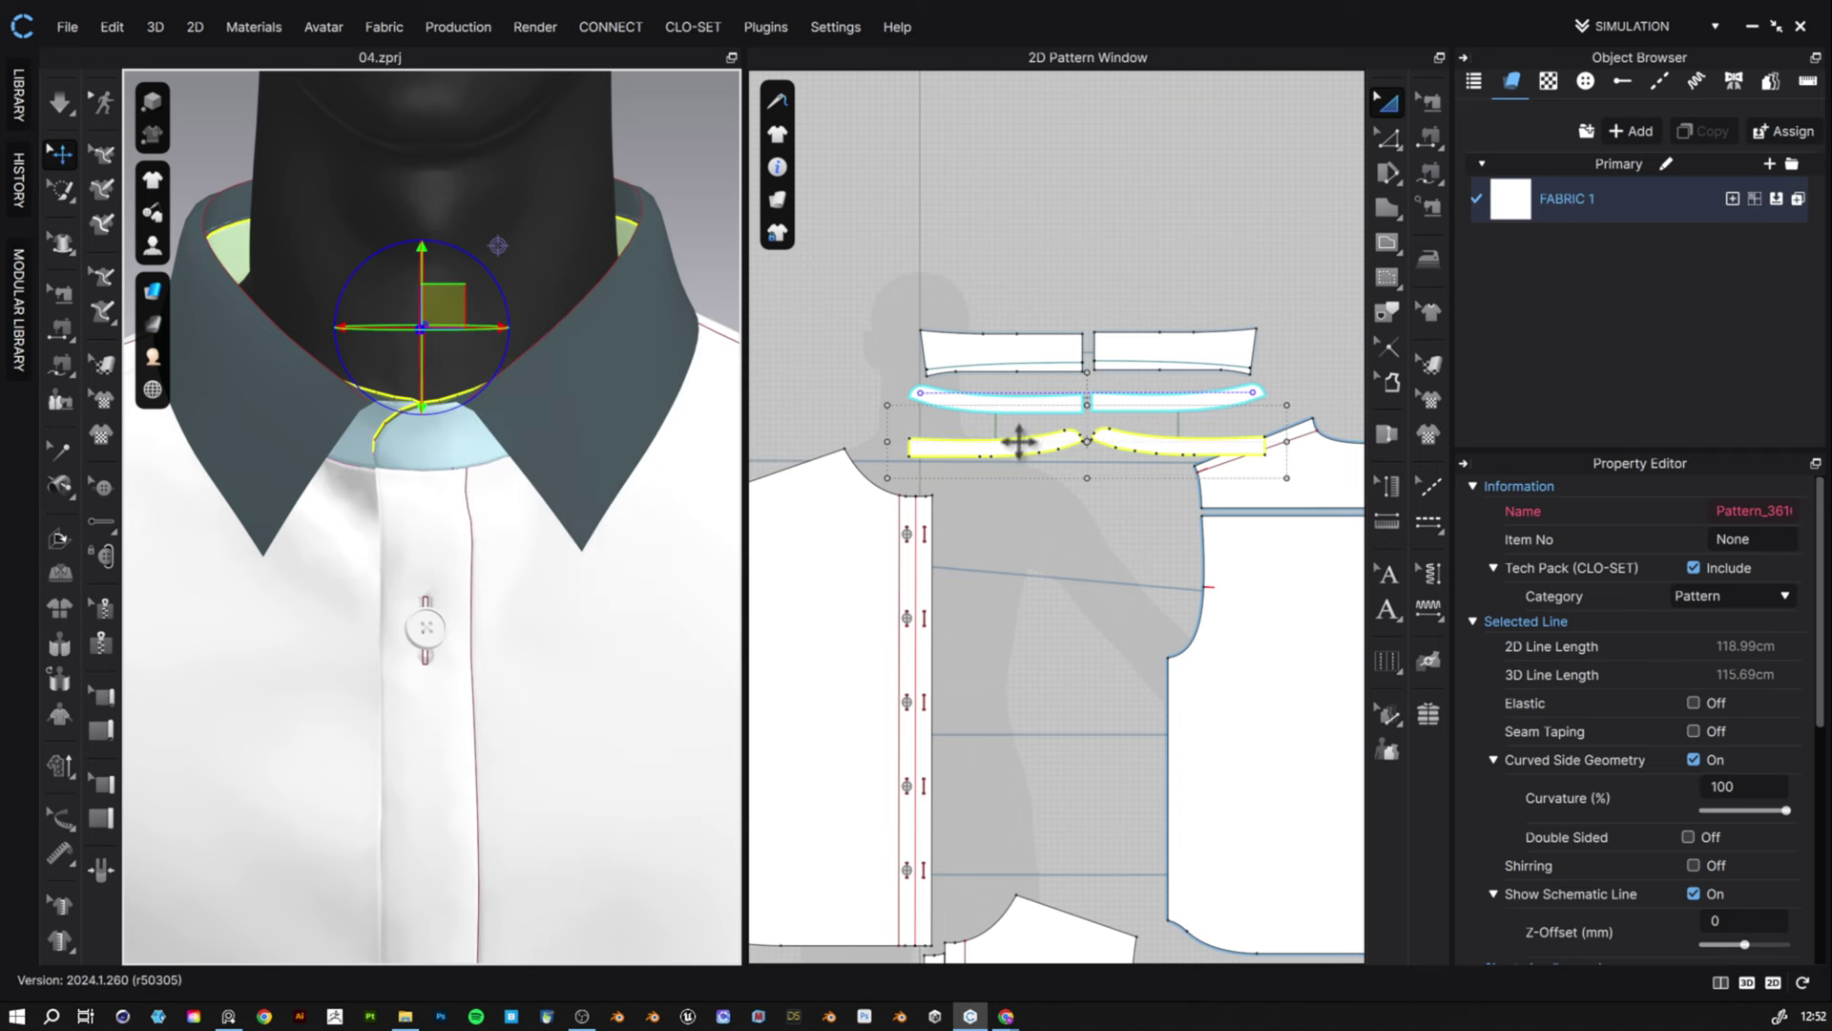
pyautogui.rightClick(443, 307)
pyautogui.click(540, 454)
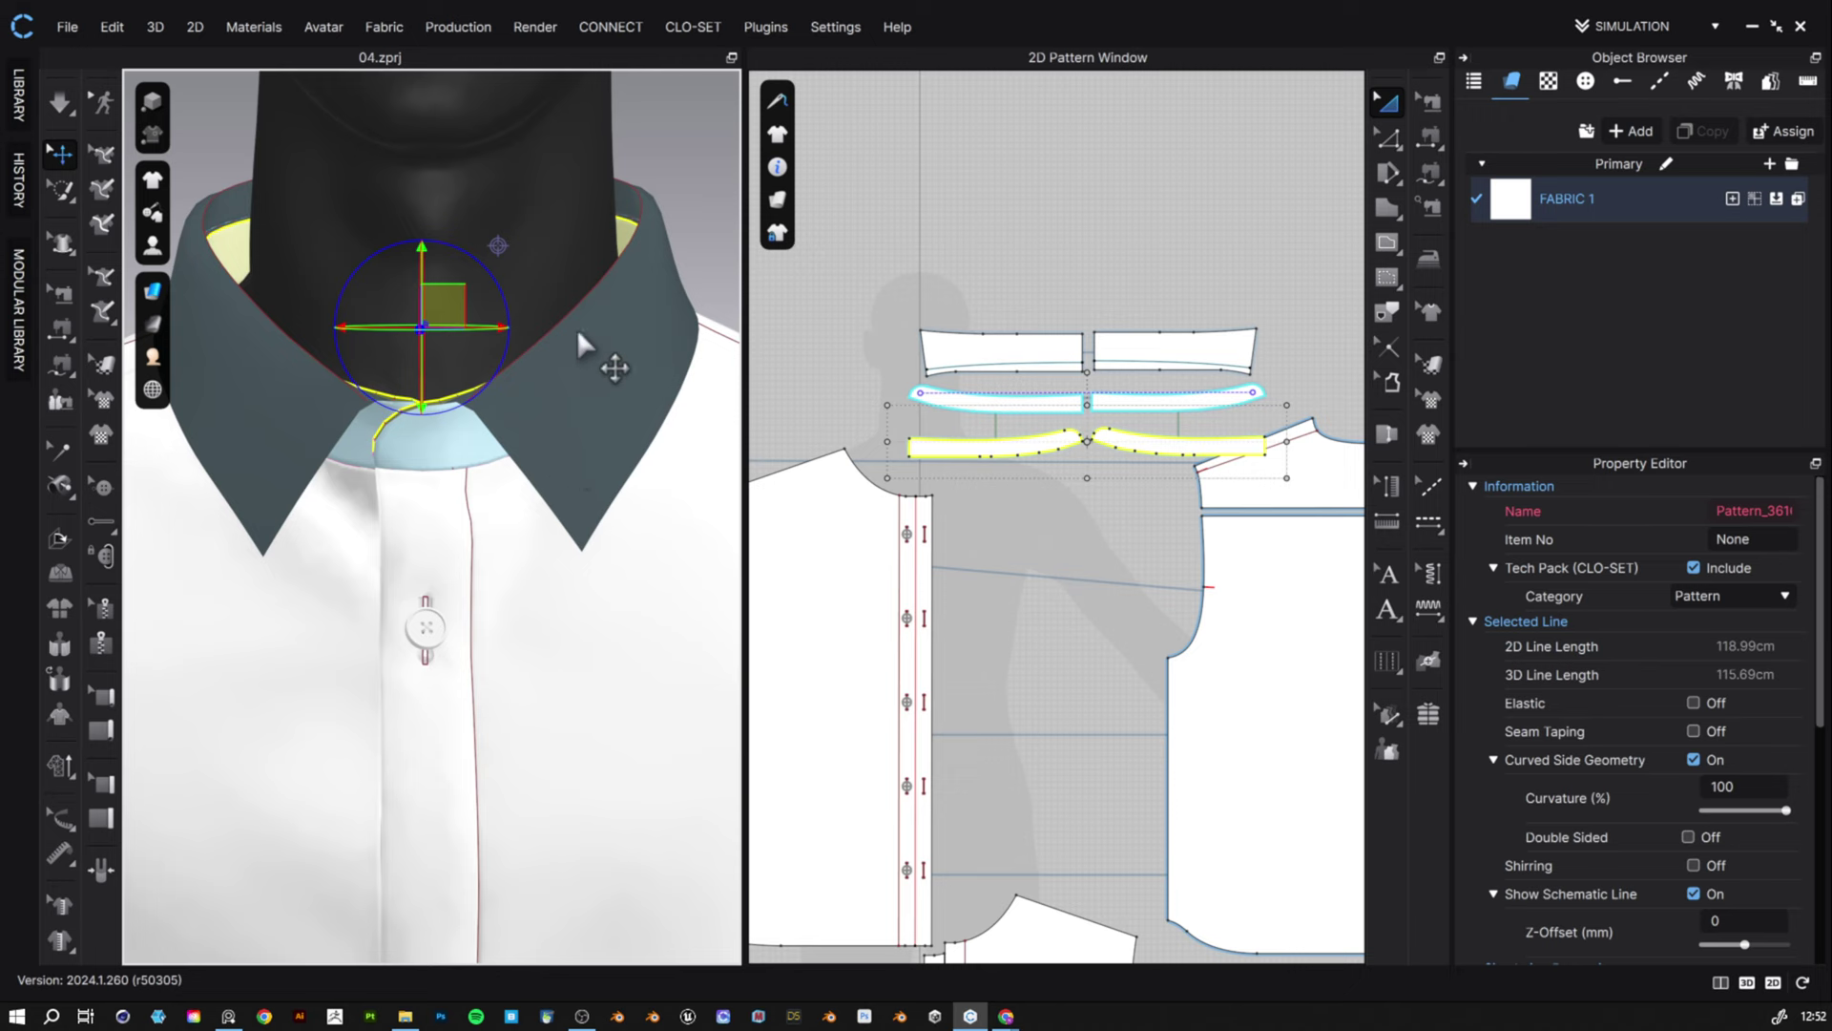
# - Simulate briefly so the cloned collar stand halves settle
pyautogui.press('space')
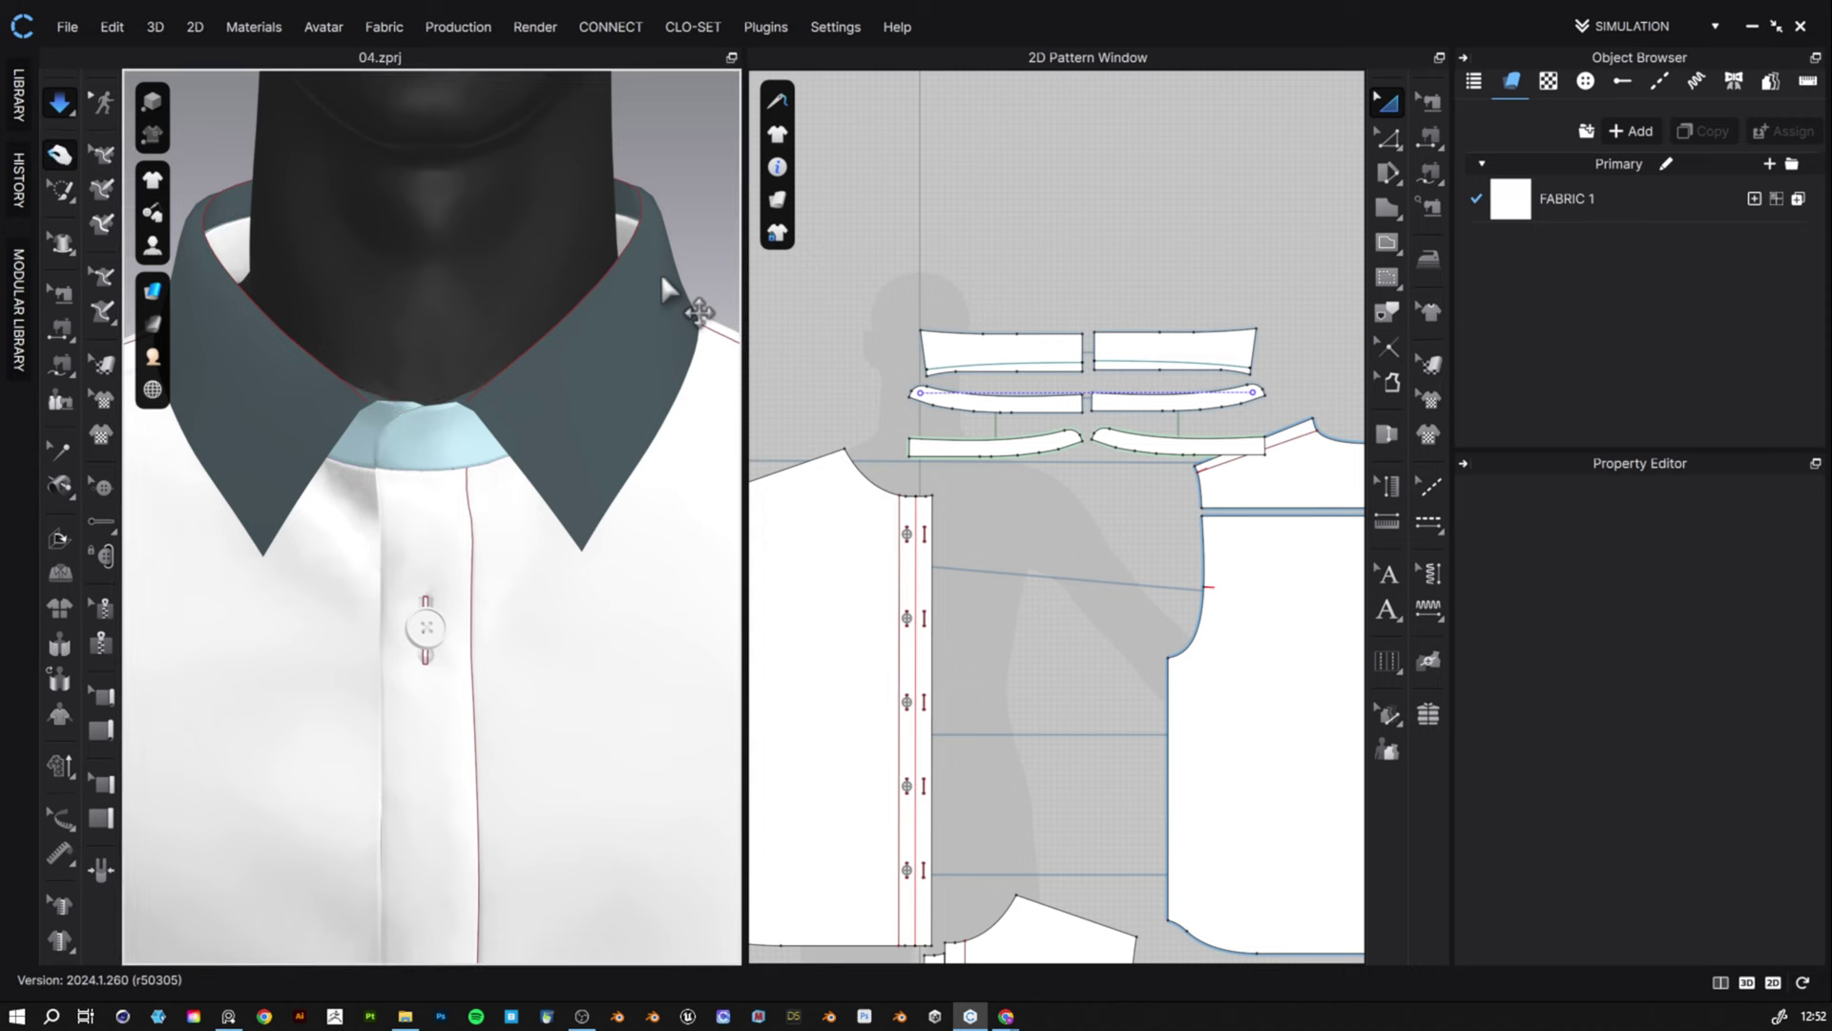
pyautogui.press('space')
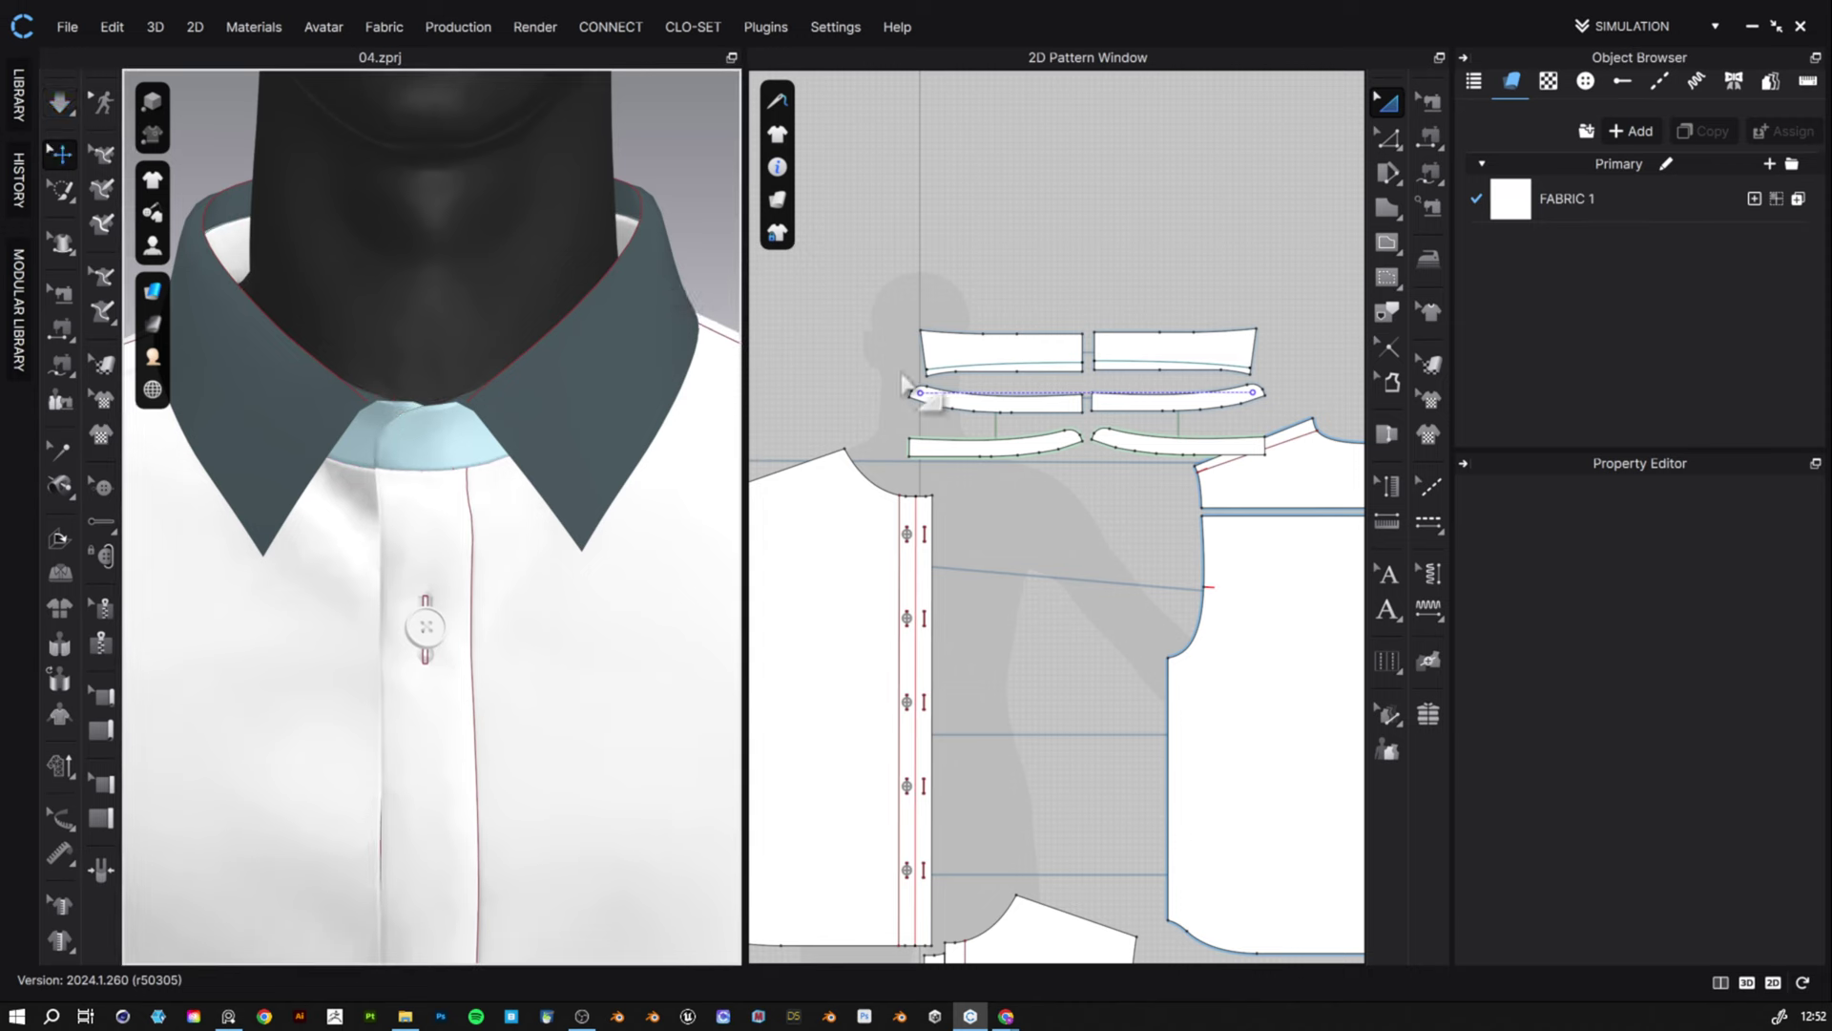
pyautogui.click(1005, 339)
pyautogui.keyDown('shift'); pyautogui.click(1141, 348); pyautogui.keyUp('shift')
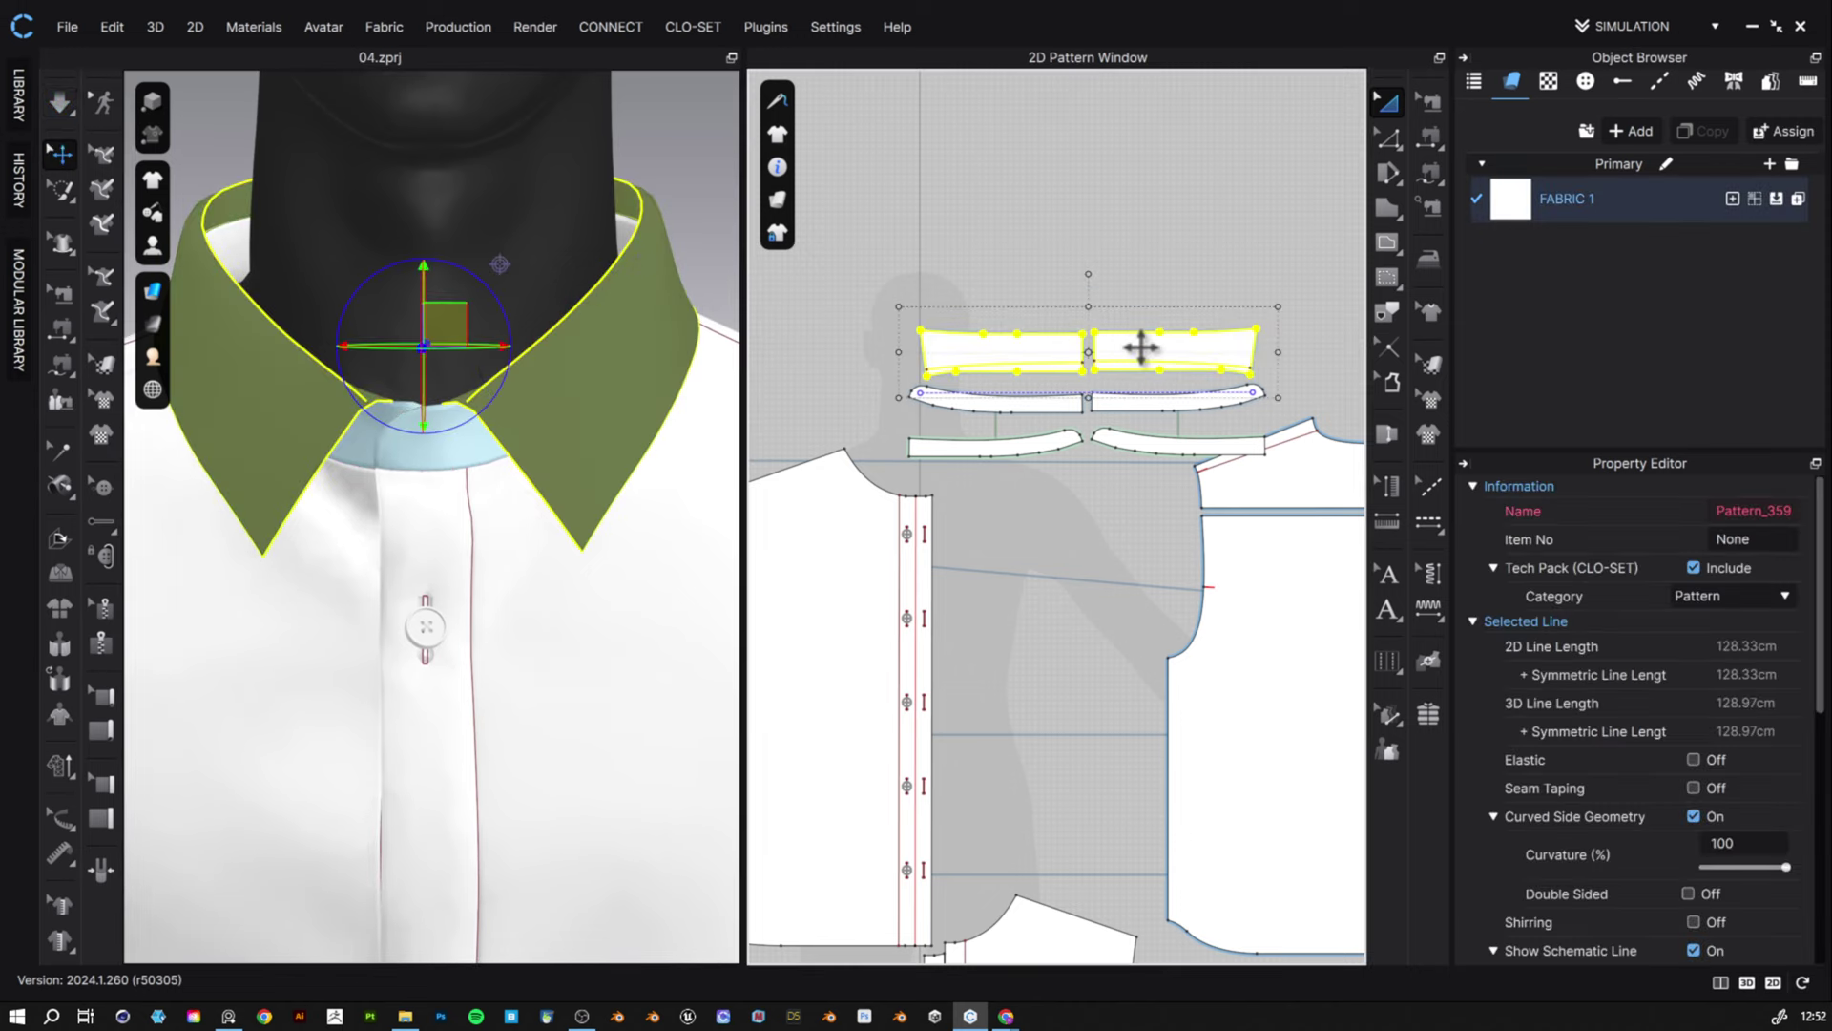
pyautogui.rightClick(1142, 350)
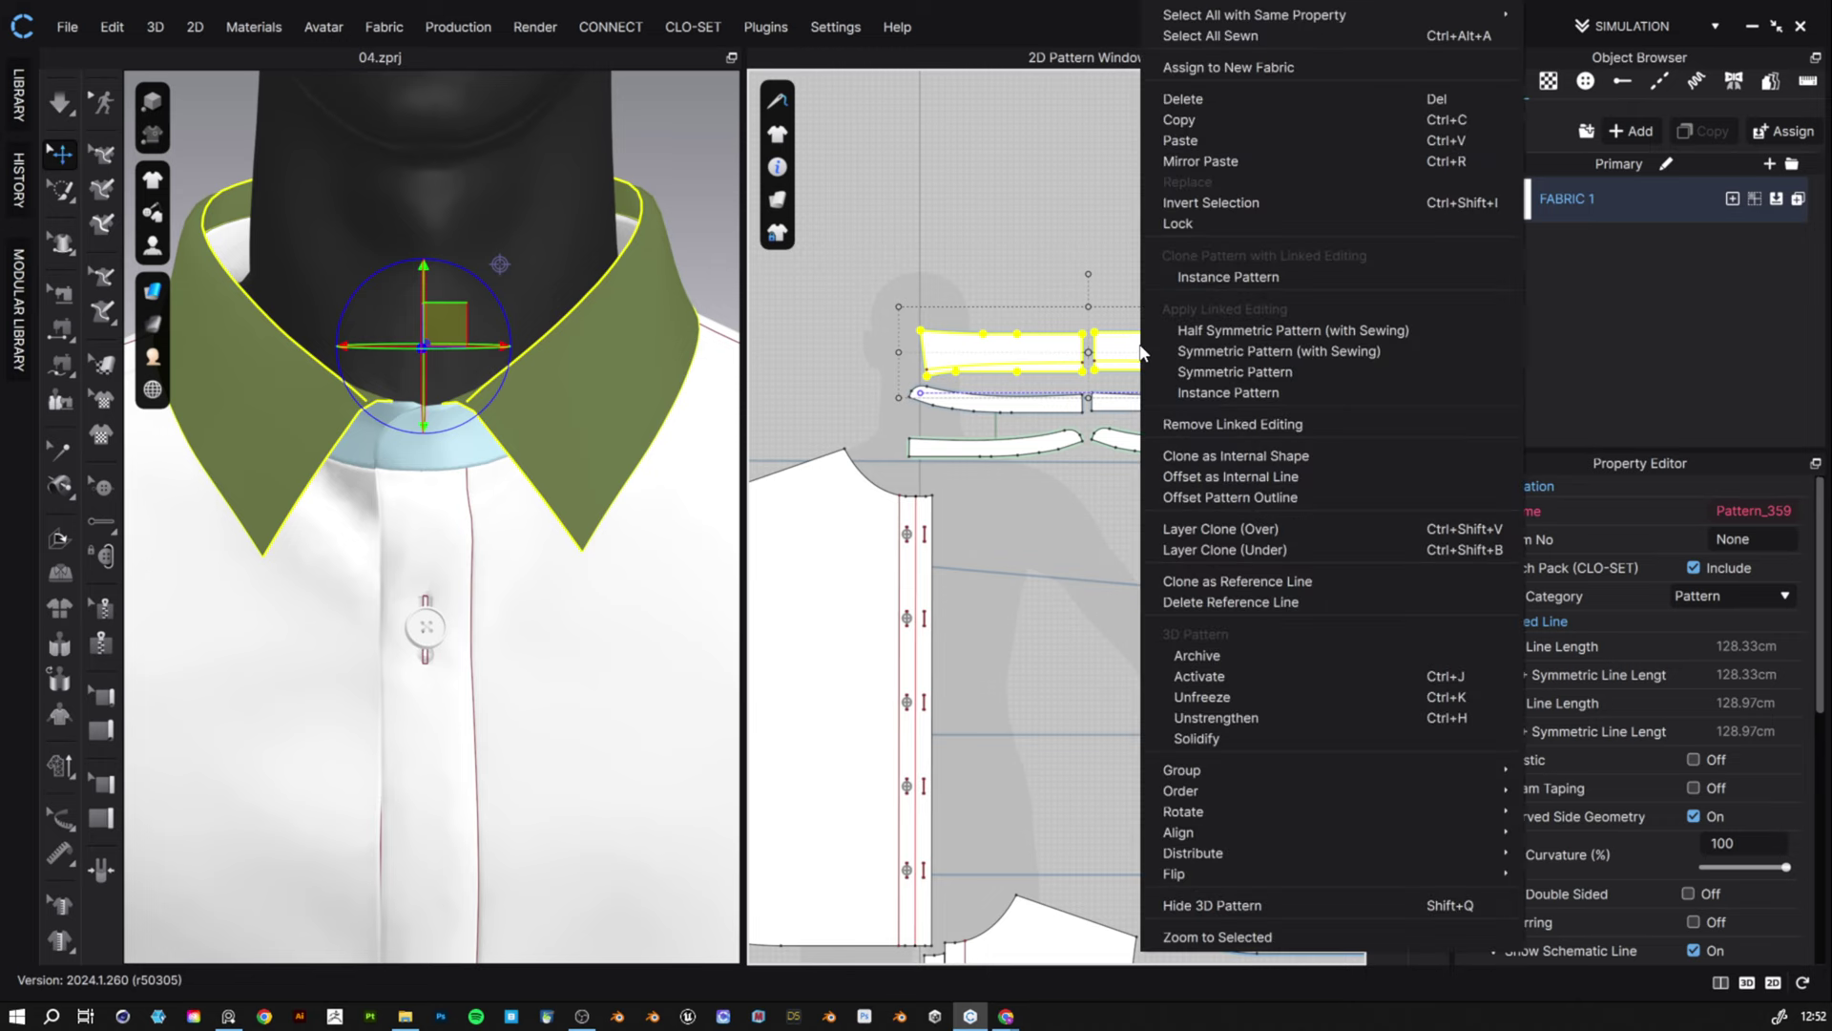
pyautogui.click(1220, 530)
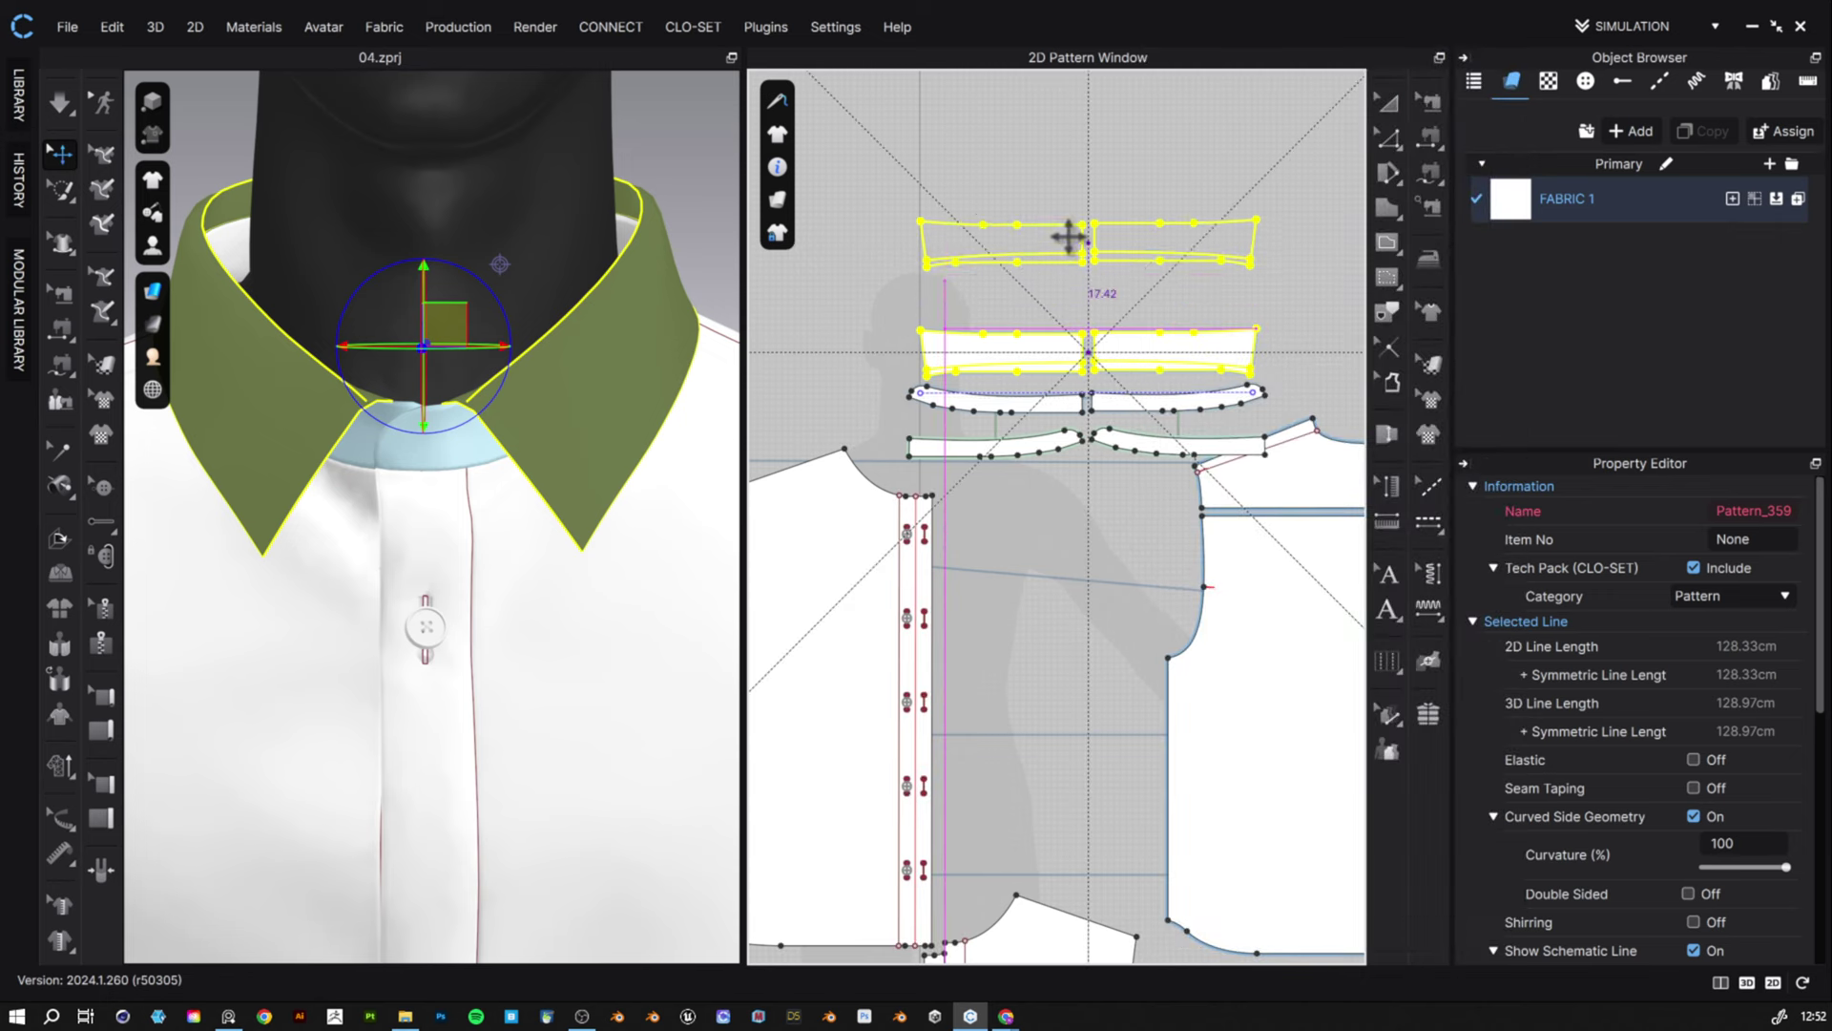
pyautogui.click(1067, 278)
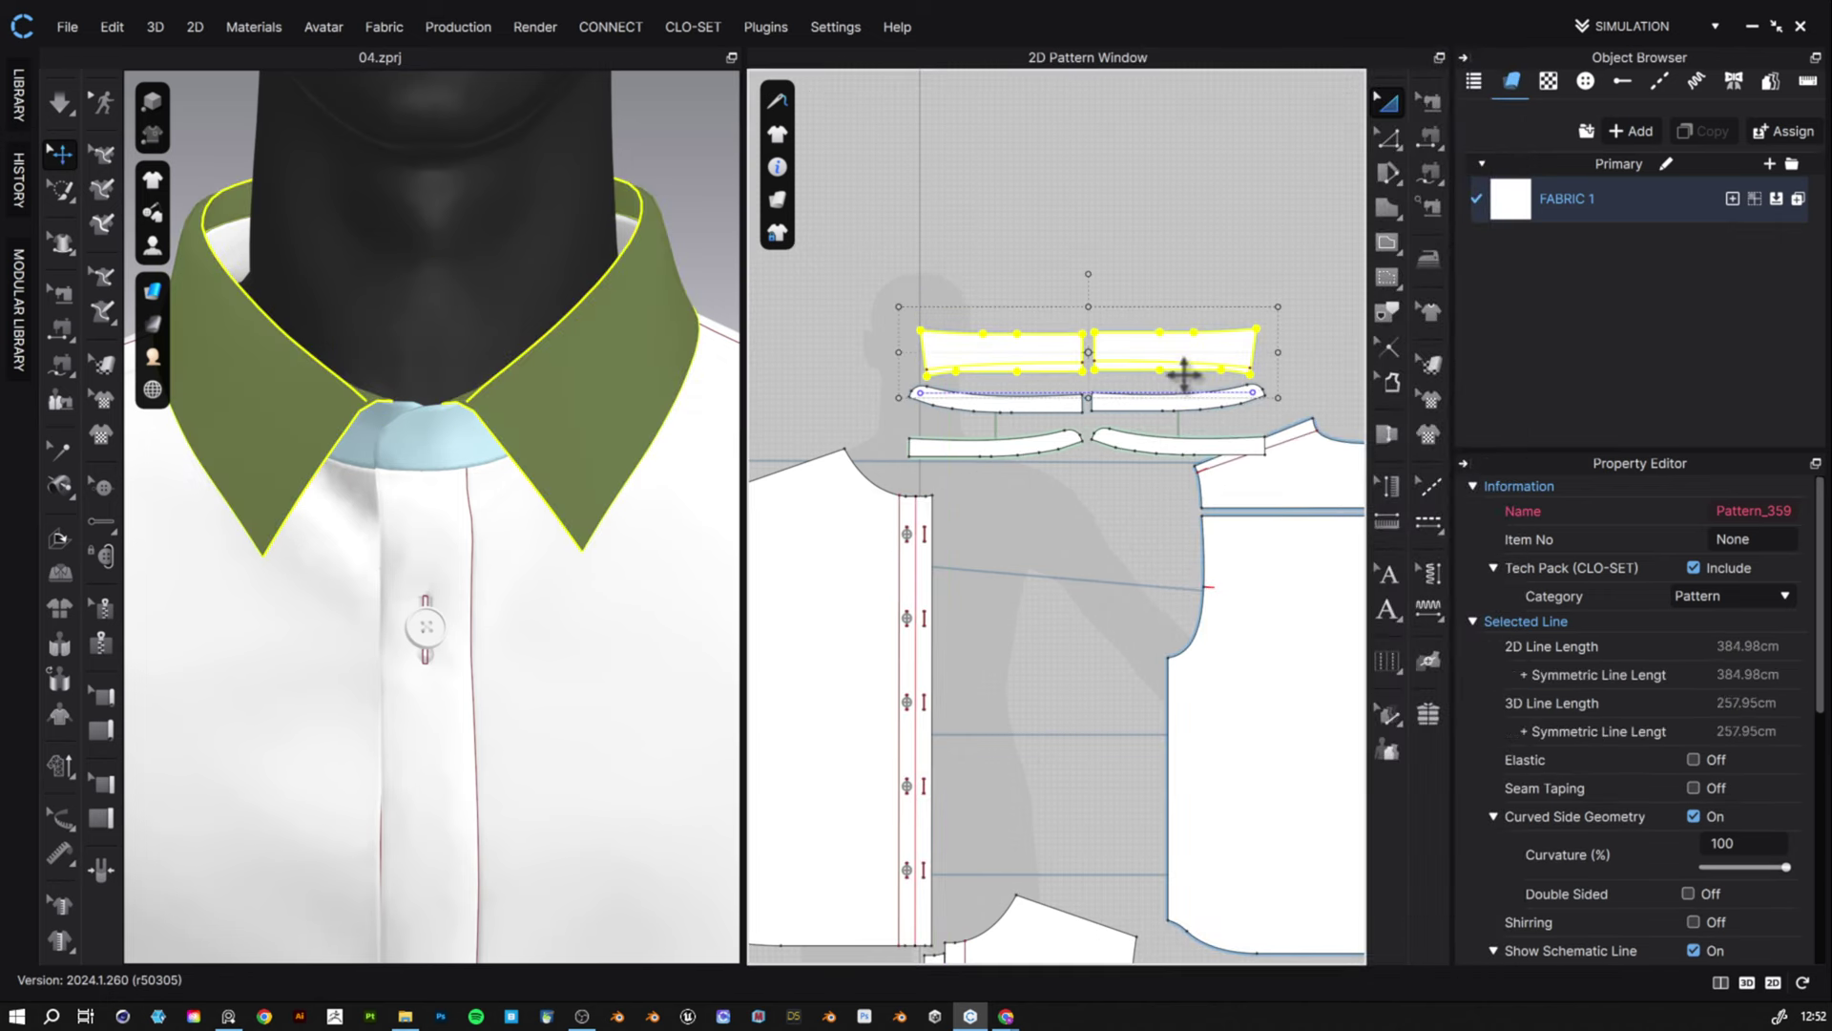
# - Make an over layer clone of both collar halves and place it just above the original pieces
pyautogui.rightClick(1179, 358)
pyautogui.click(1216, 527)
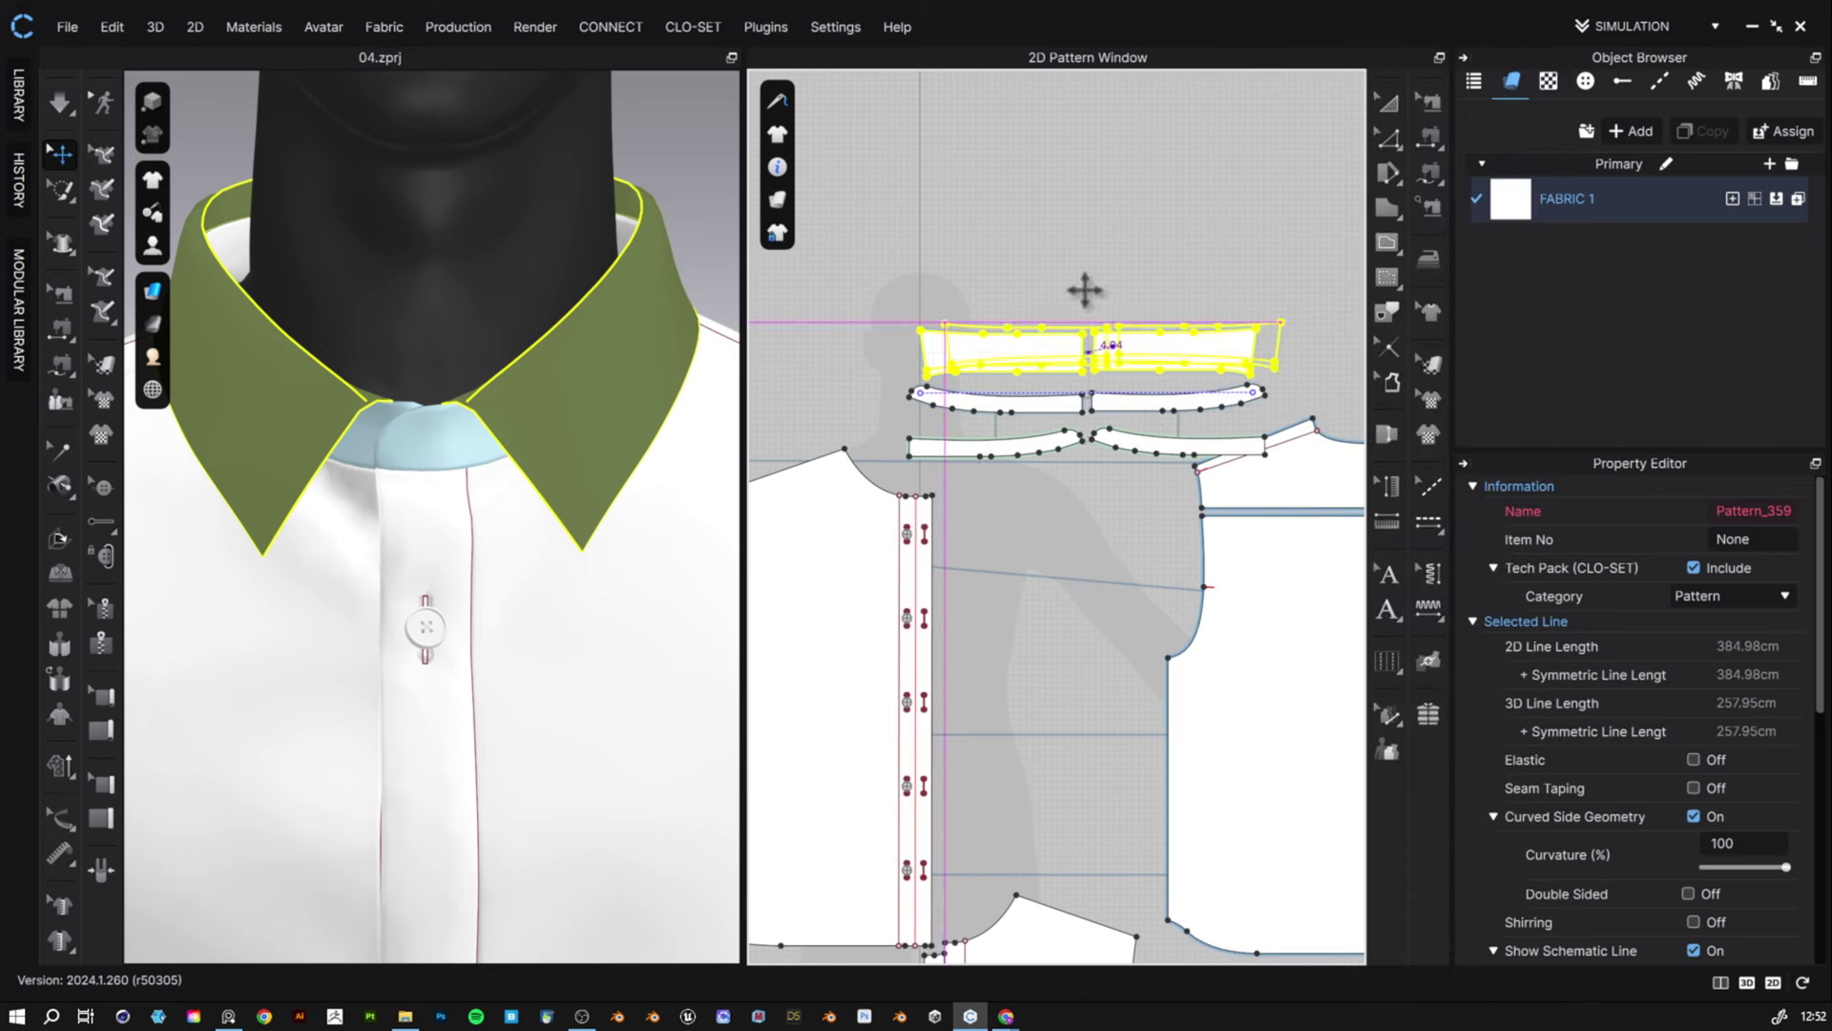
pyautogui.click(1088, 288)
# - Flip the normal of the cloned collar halves and simulate briefly while they are still frozen
pyautogui.rightClick(624, 357)
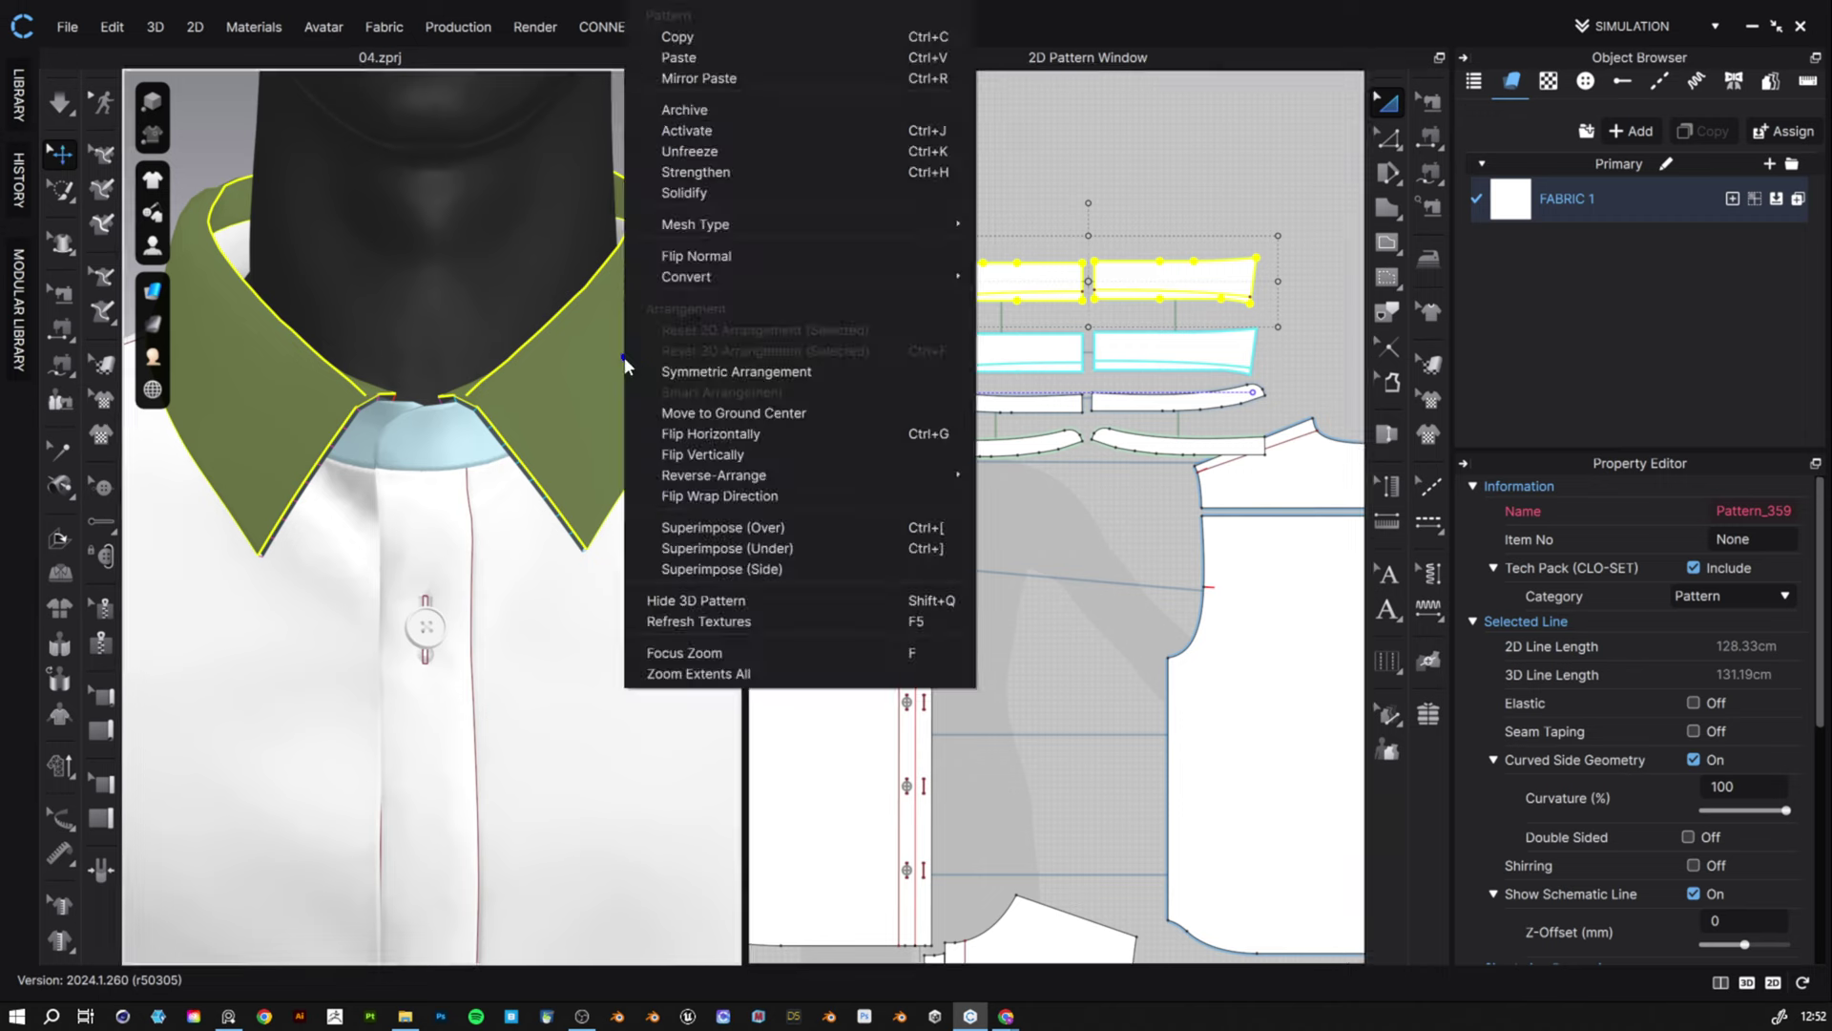
pyautogui.click(763, 254)
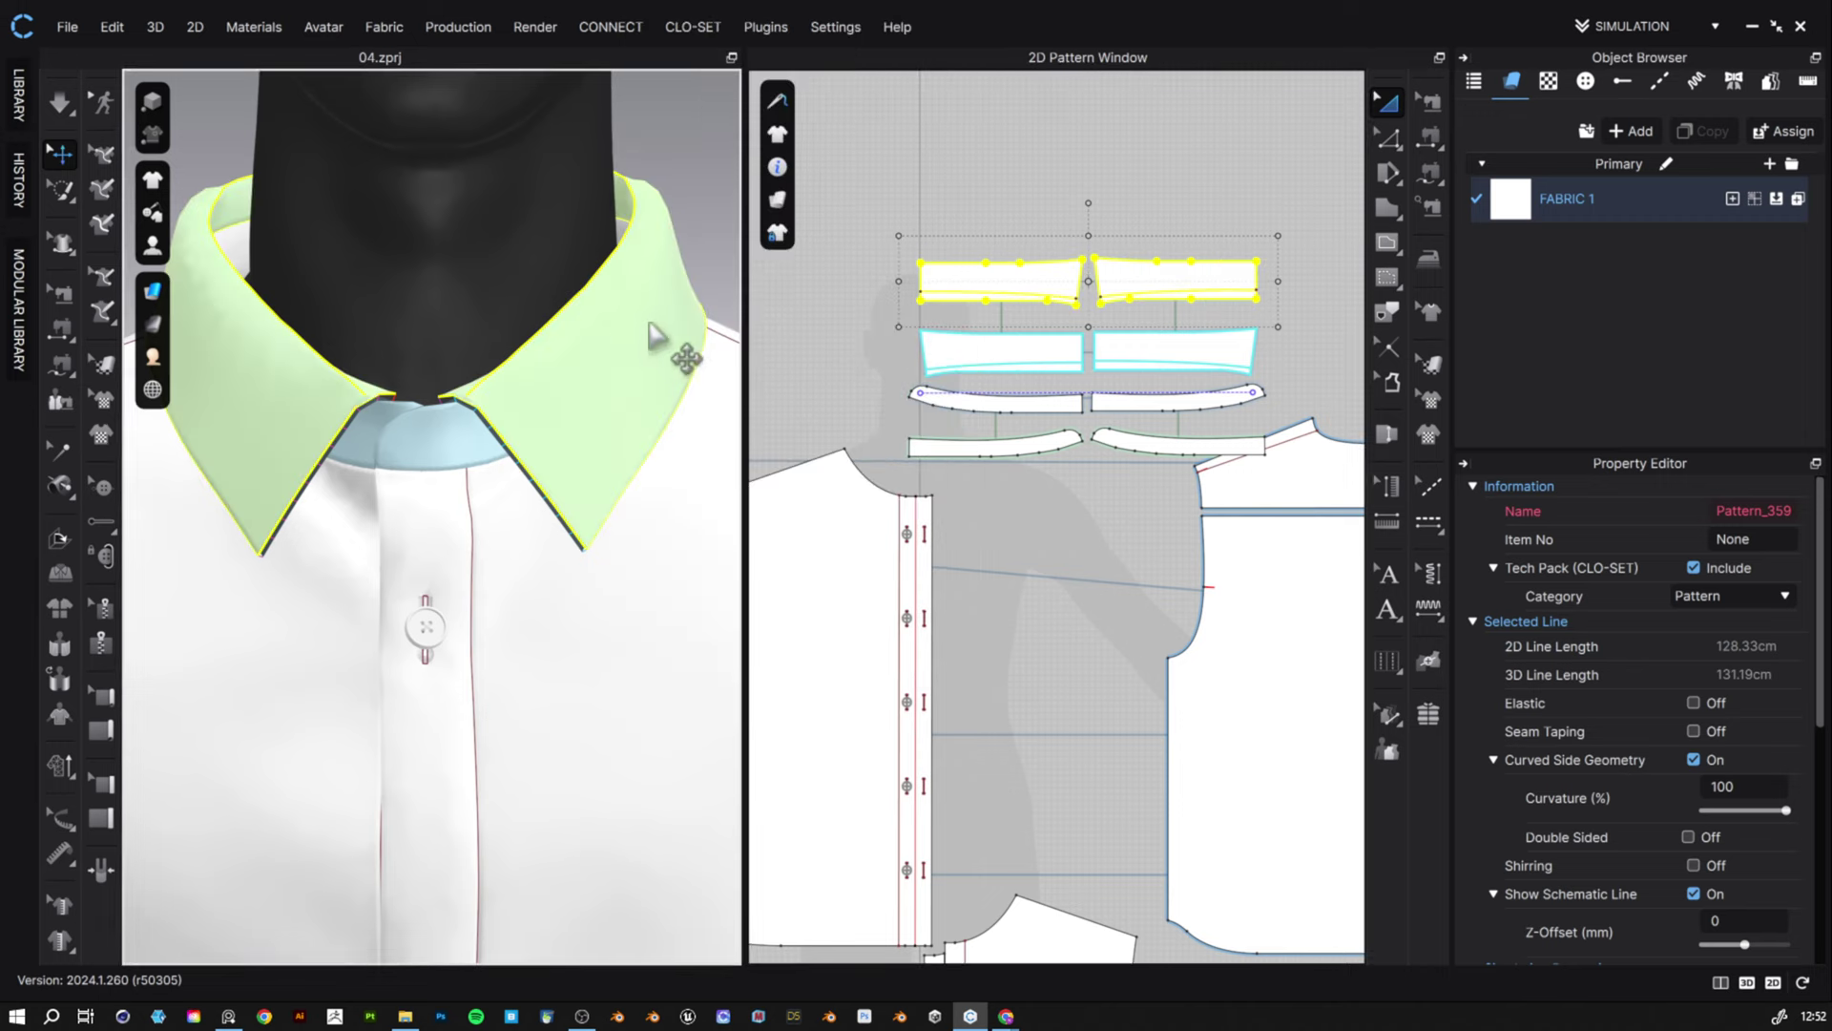
pyautogui.moveTo(708, 349); pyautogui.dragTo(703, 310, button='right')
pyautogui.moveTo(692, 390); pyautogui.dragTo(556, 410, button='right')
pyautogui.scroll(2, 633, 228)
pyautogui.scroll(-3, 634, 228)
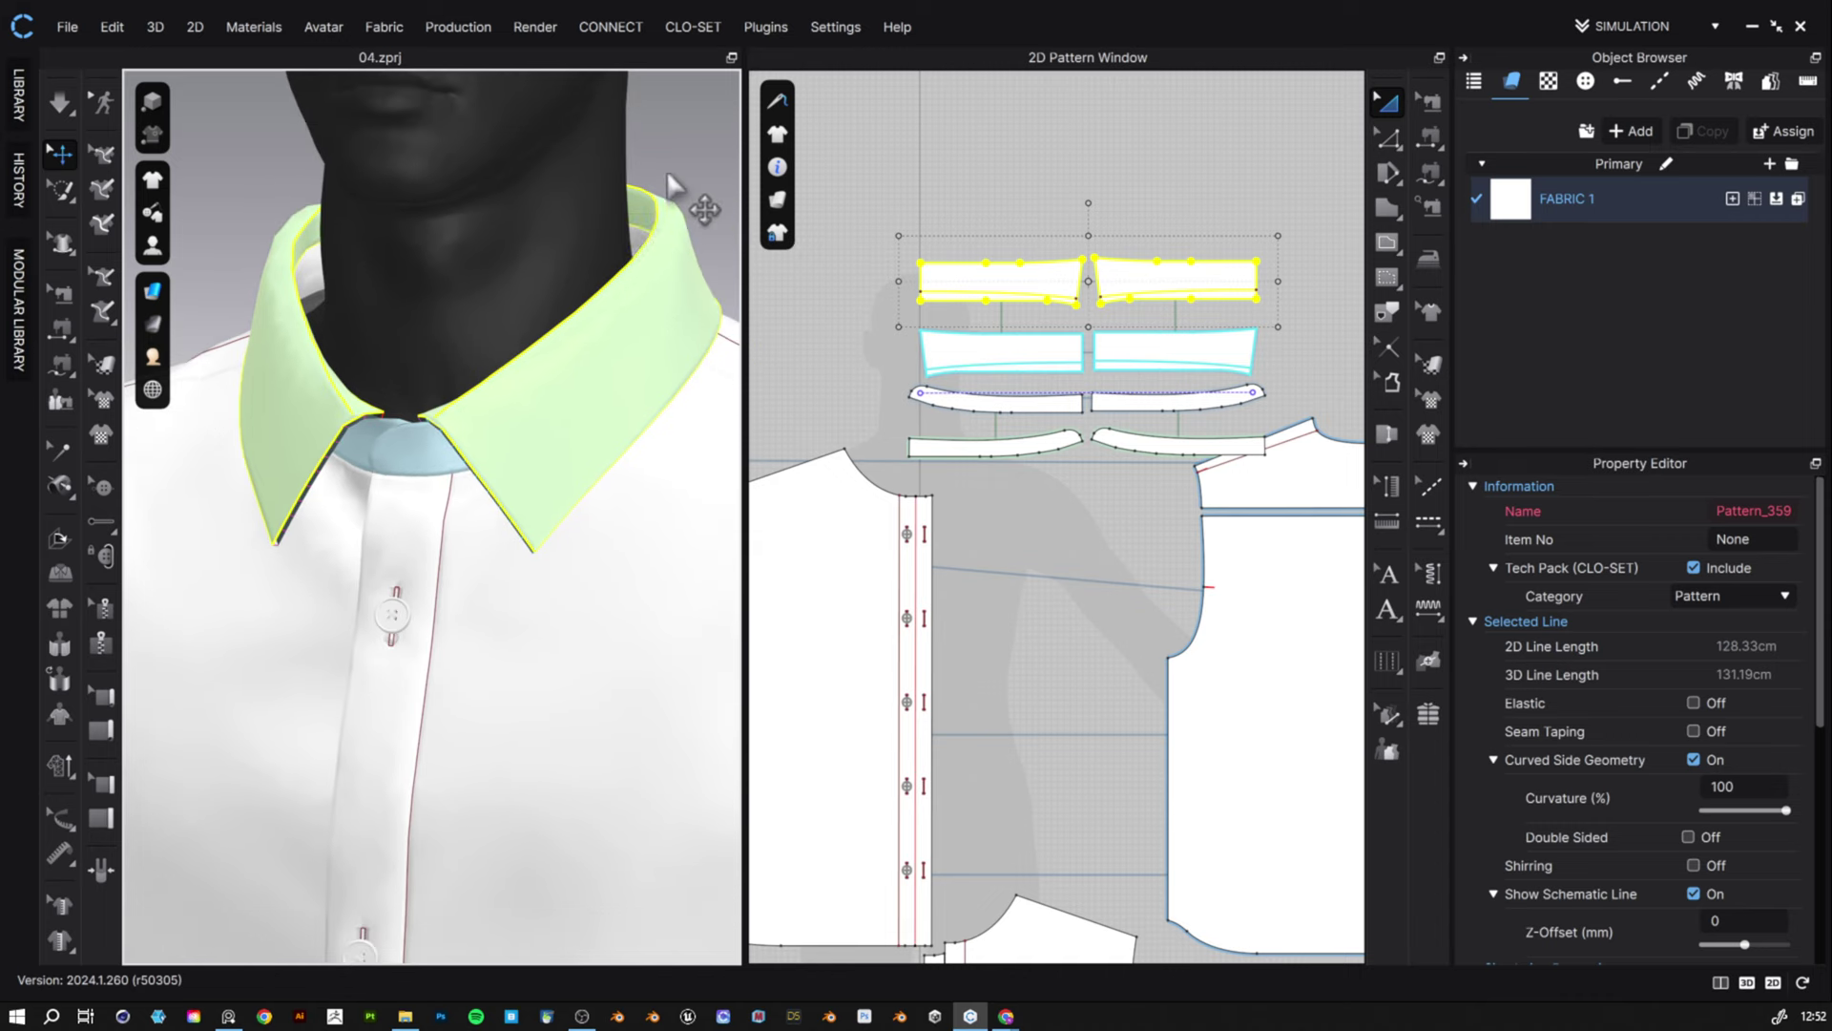
pyautogui.click(667, 175)
pyautogui.press('space')
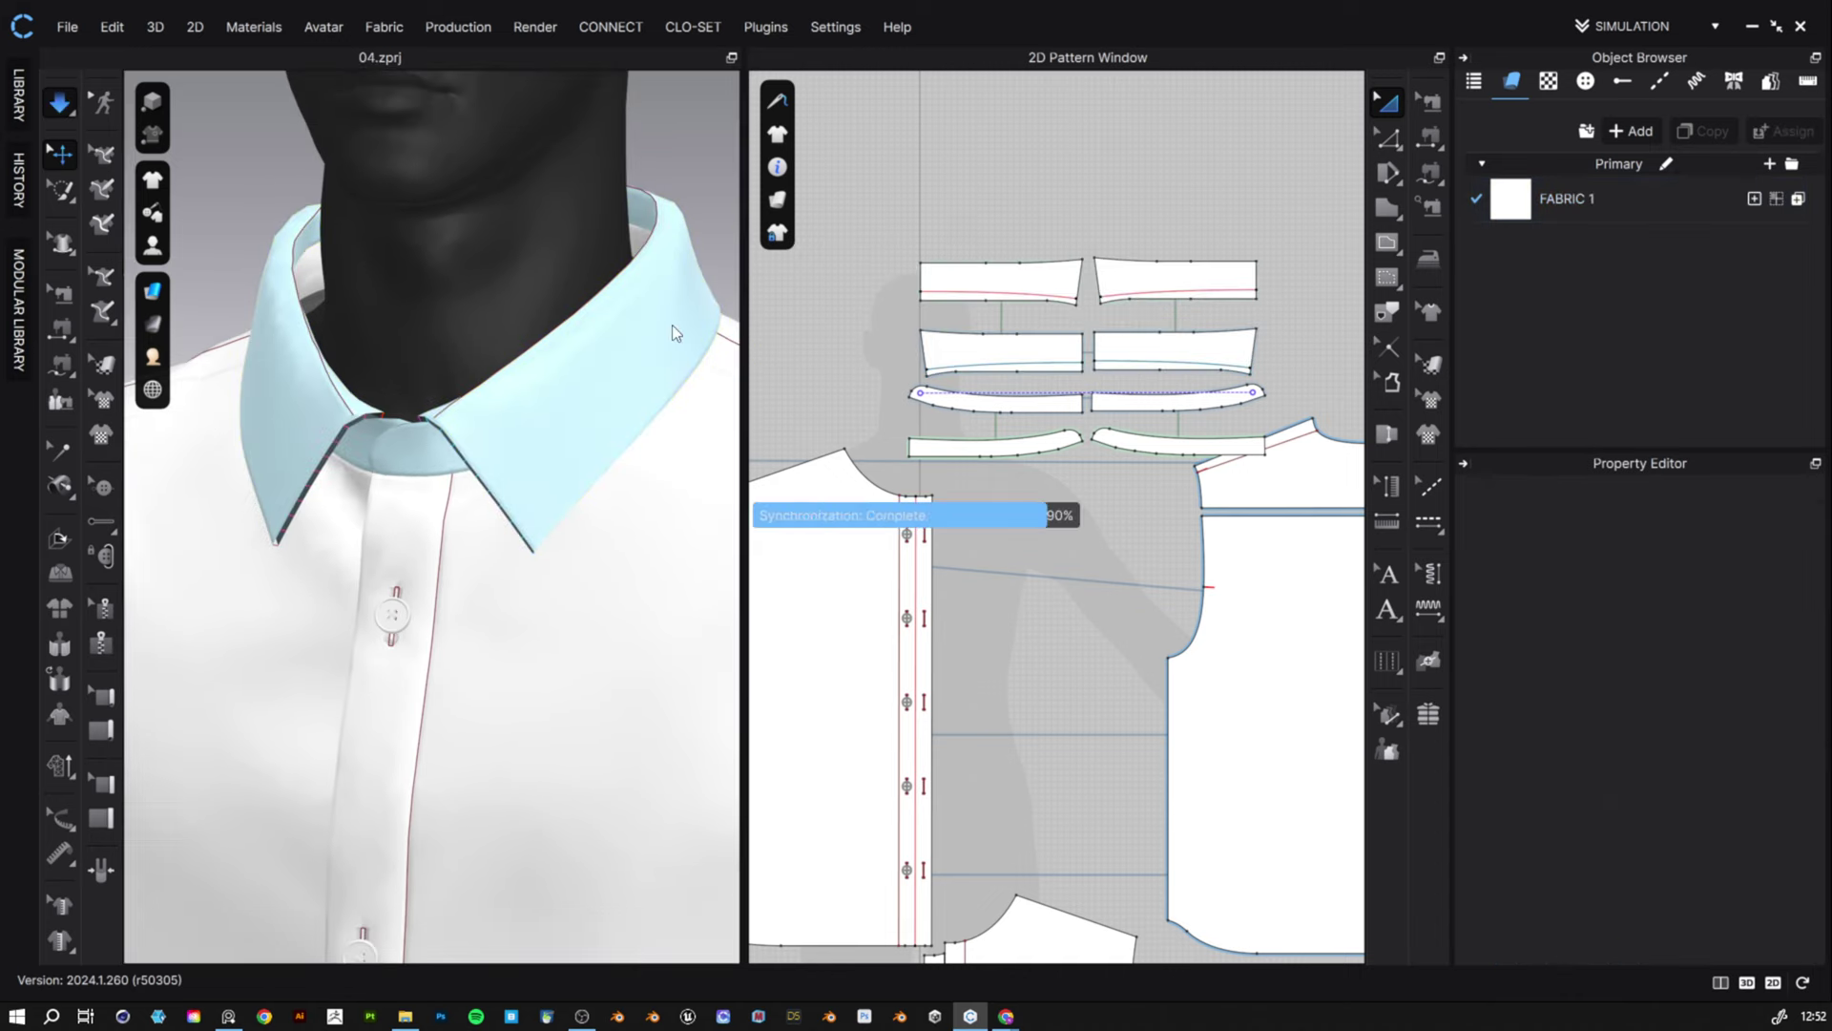
pyautogui.press('space')
# - Unfreeze both cloned collar halves and simulate briefly so they settle over the original collar
pyautogui.click(605, 360)
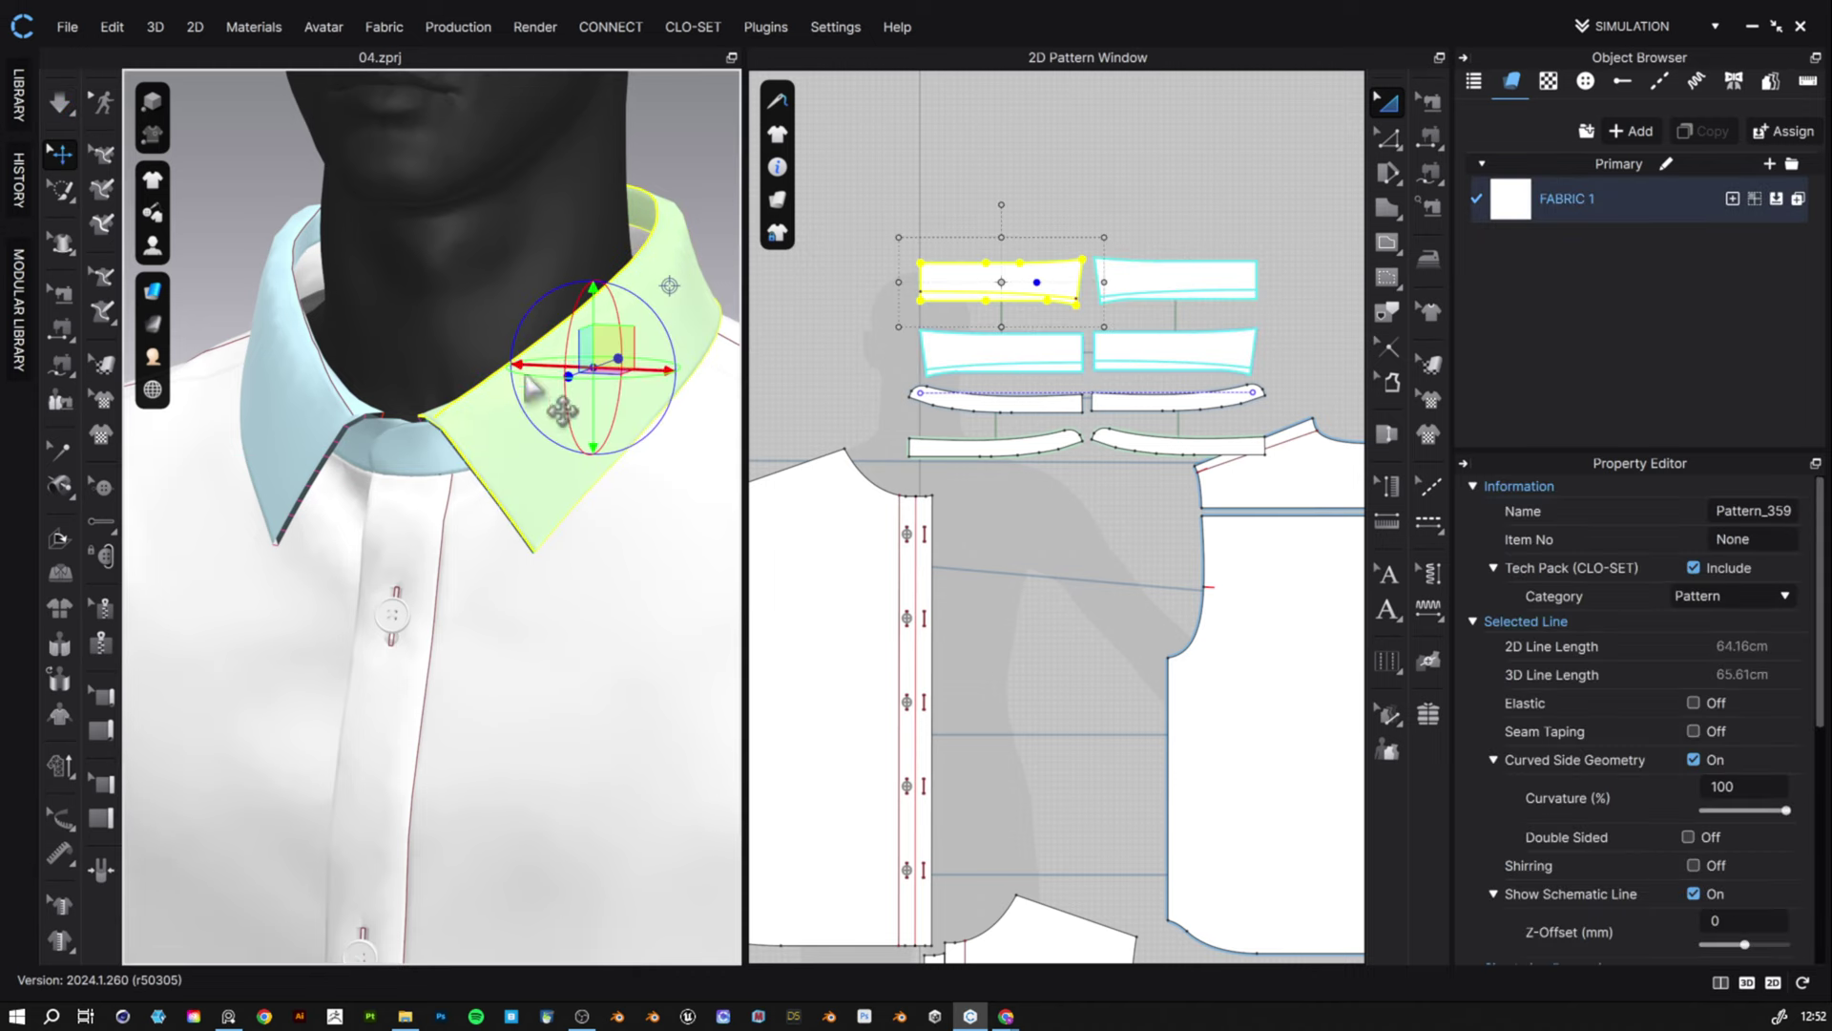
pyautogui.keyDown('shift'); pyautogui.click(307, 410); pyautogui.keyUp('shift')
pyautogui.rightClick(293, 405)
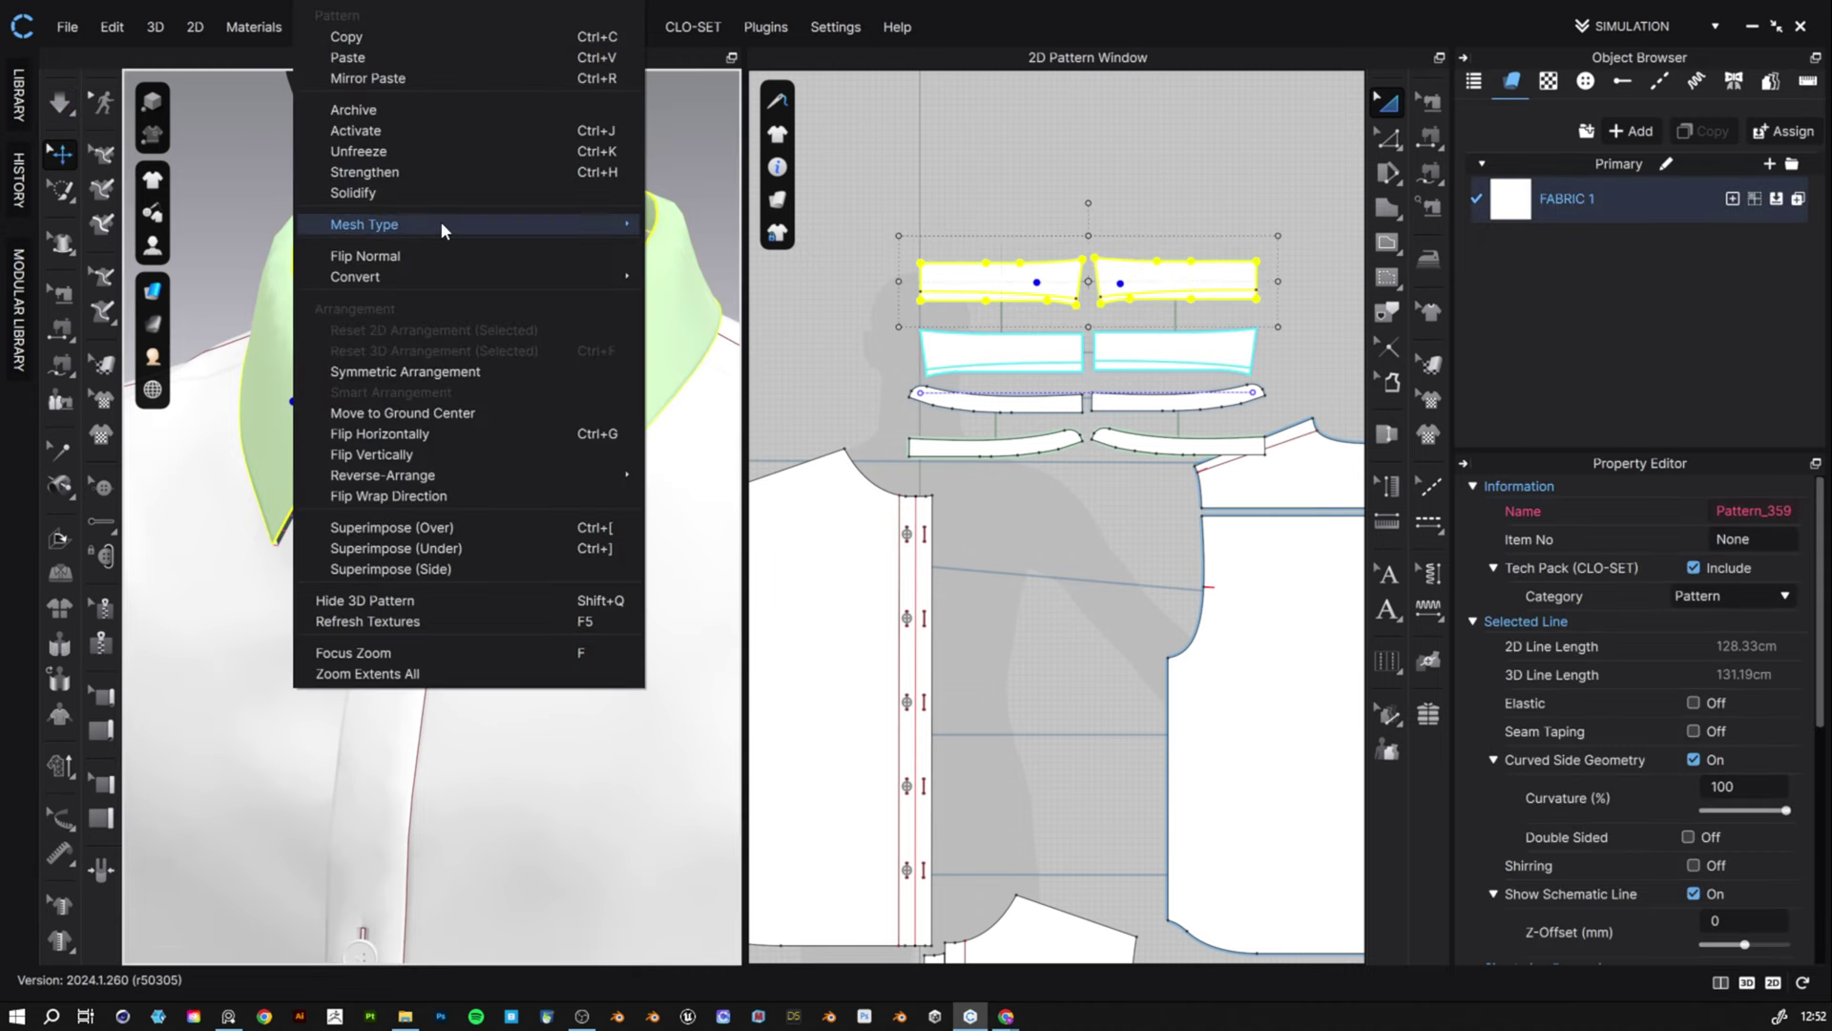
pyautogui.click(444, 151)
pyautogui.click(662, 155)
pyautogui.press('space')
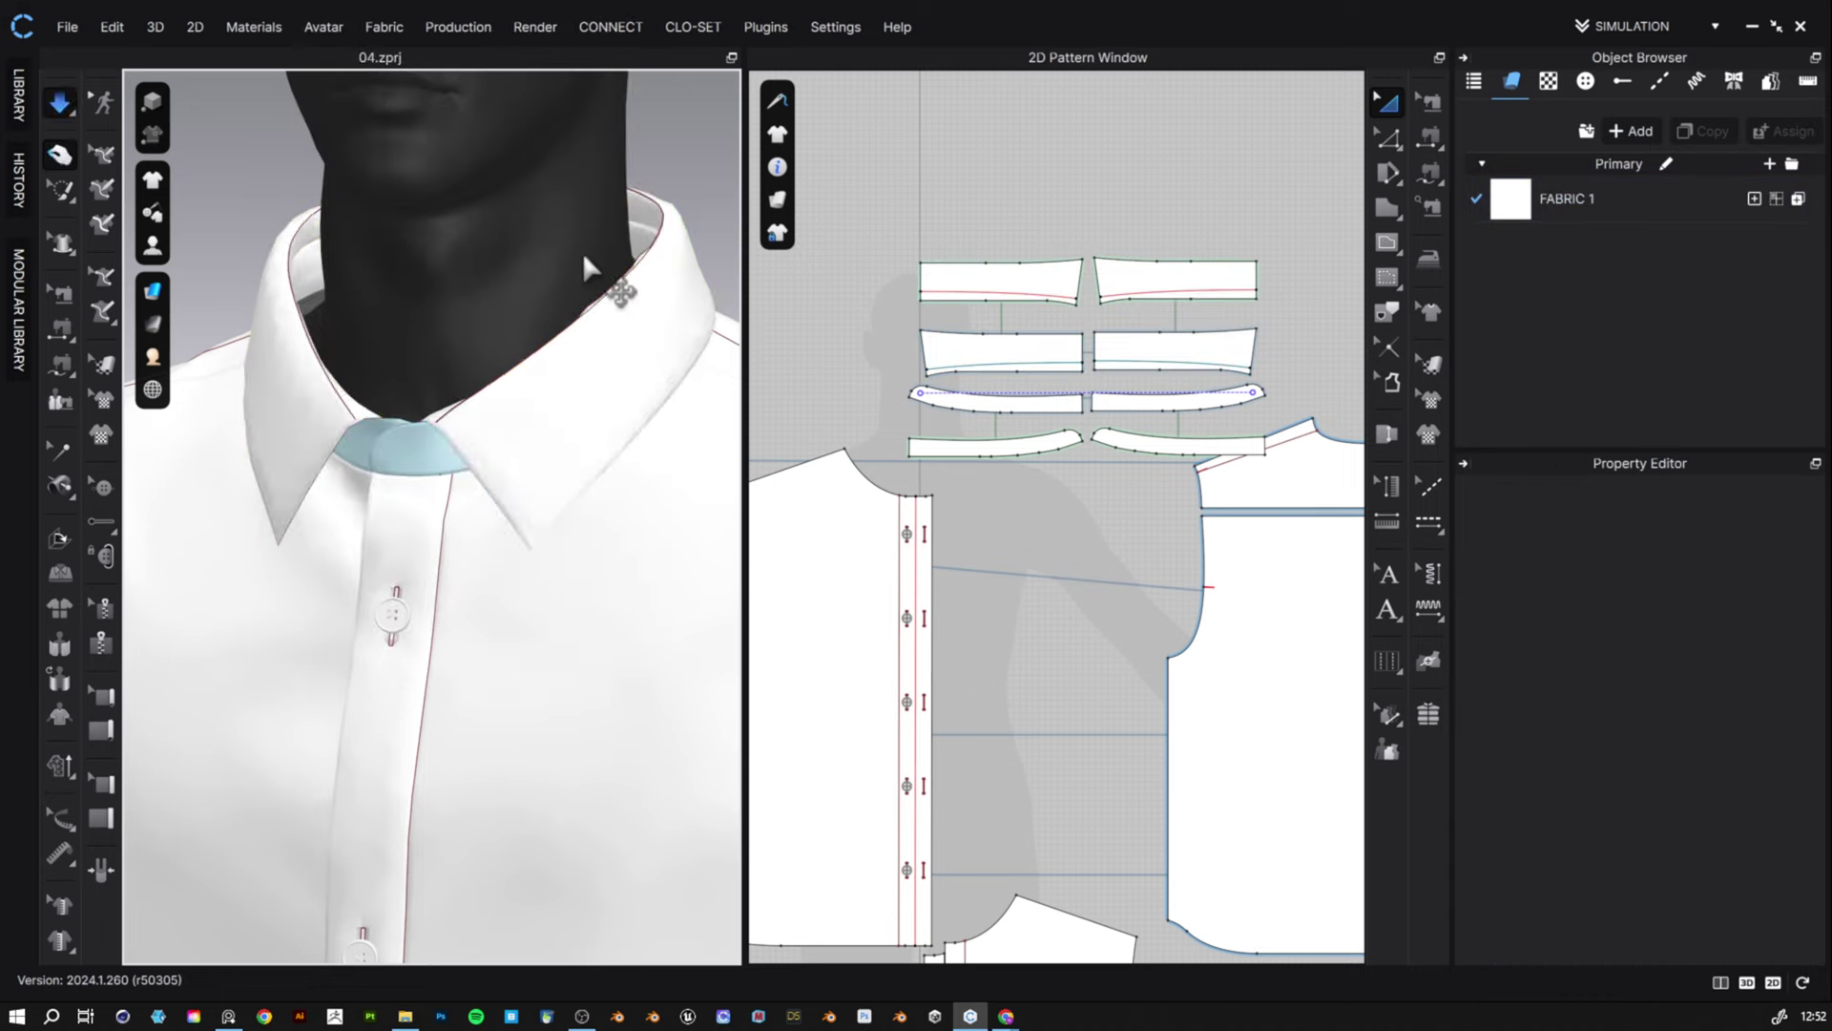
pyautogui.press('space')
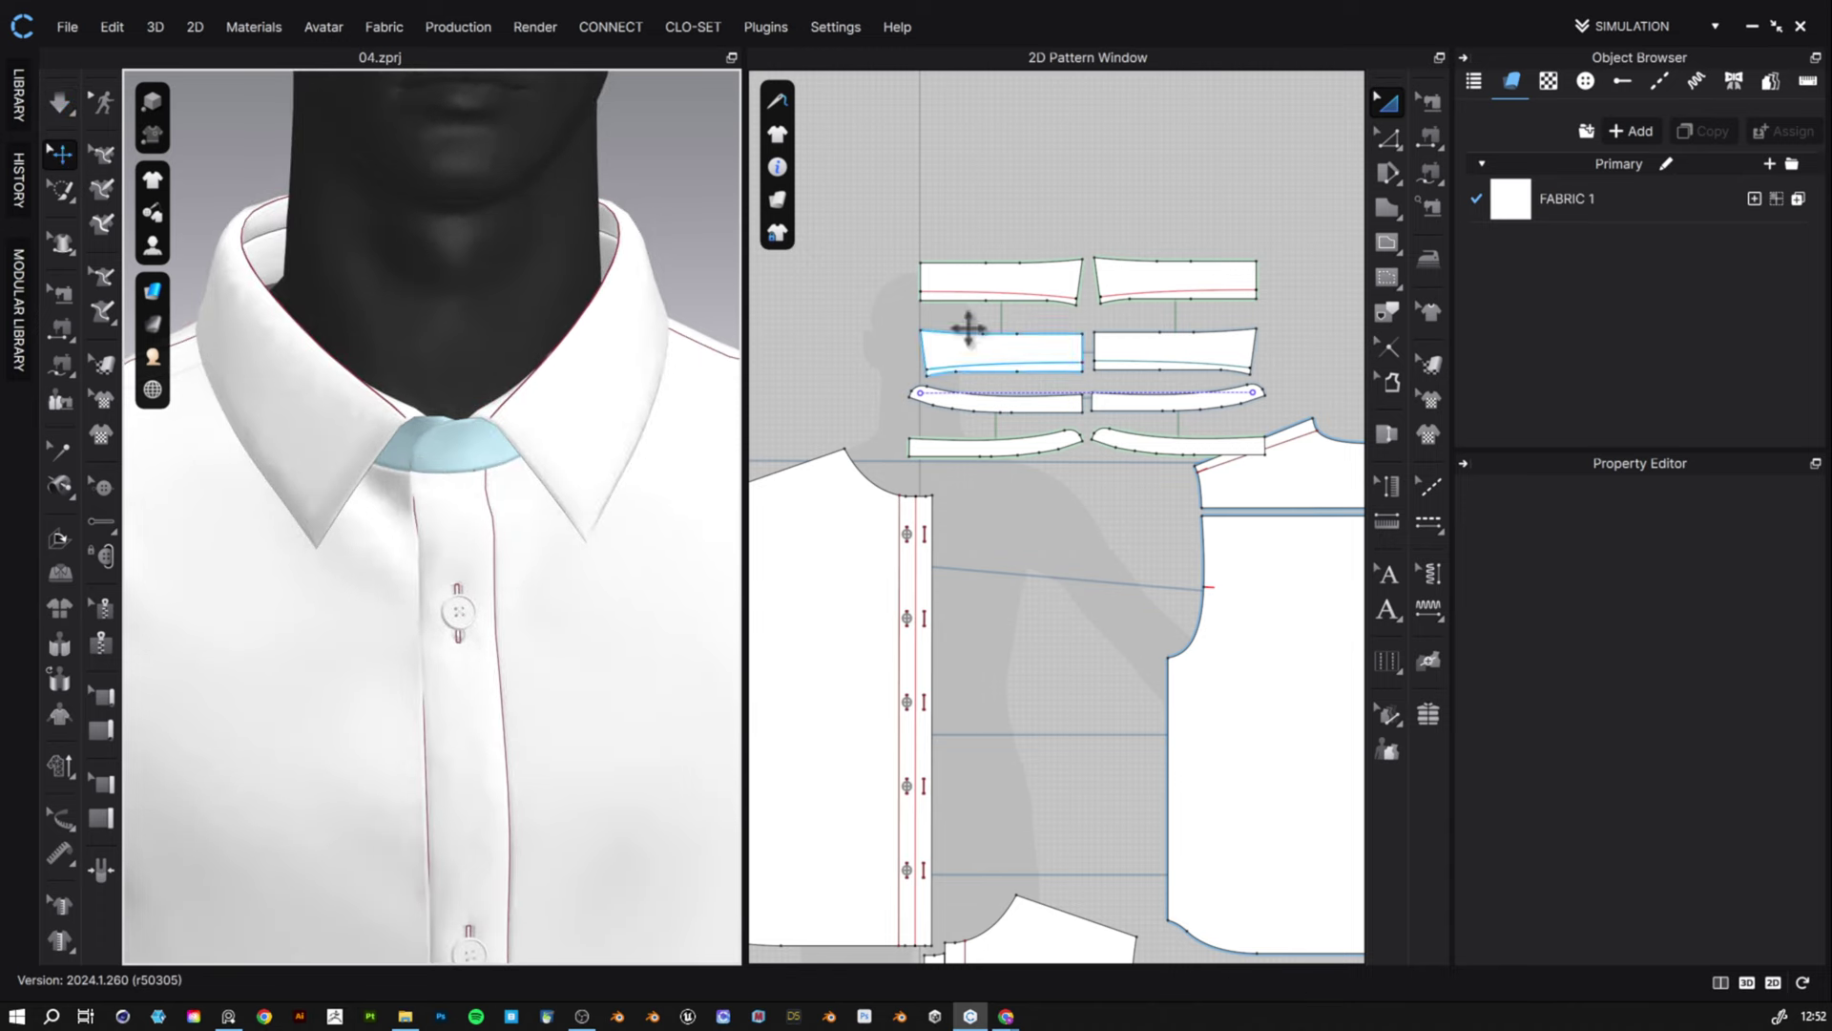
# - Remove the linked editing between the original and cloned collar halves
pyautogui.scroll(4, 1059, 295)
pyautogui.click(1056, 278)
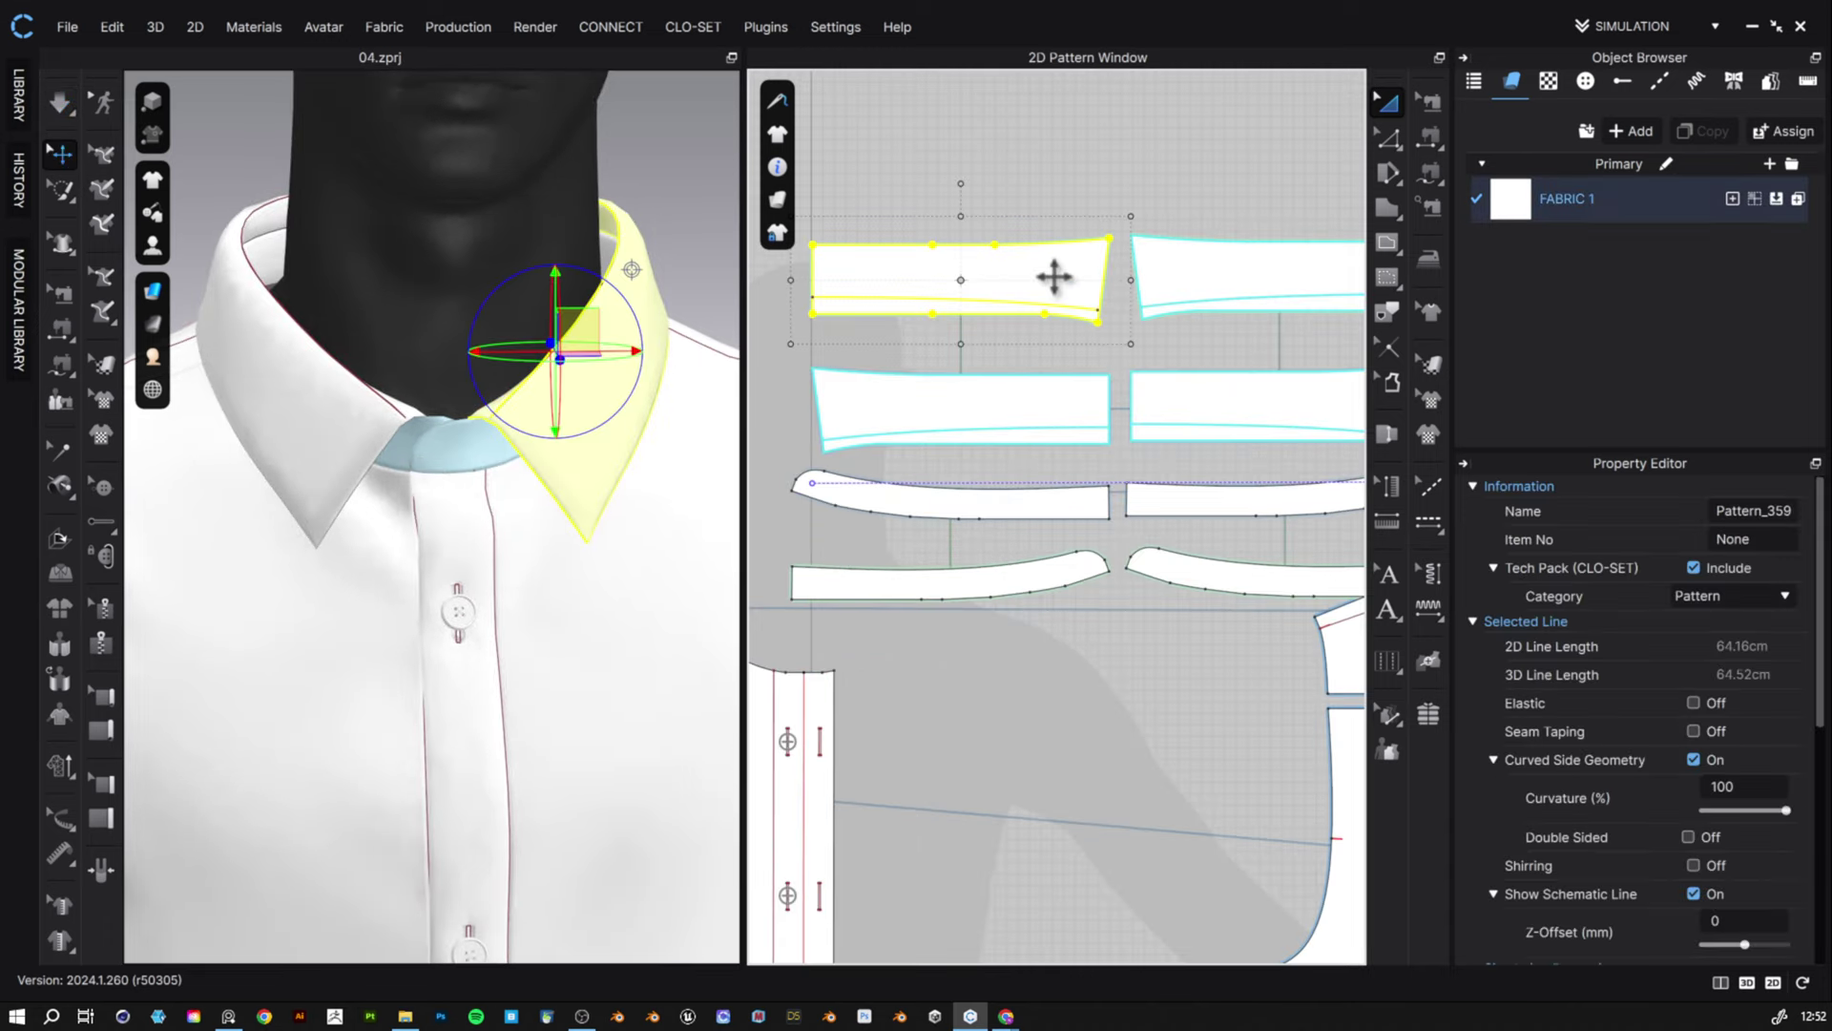
pyautogui.rightClick(1055, 278)
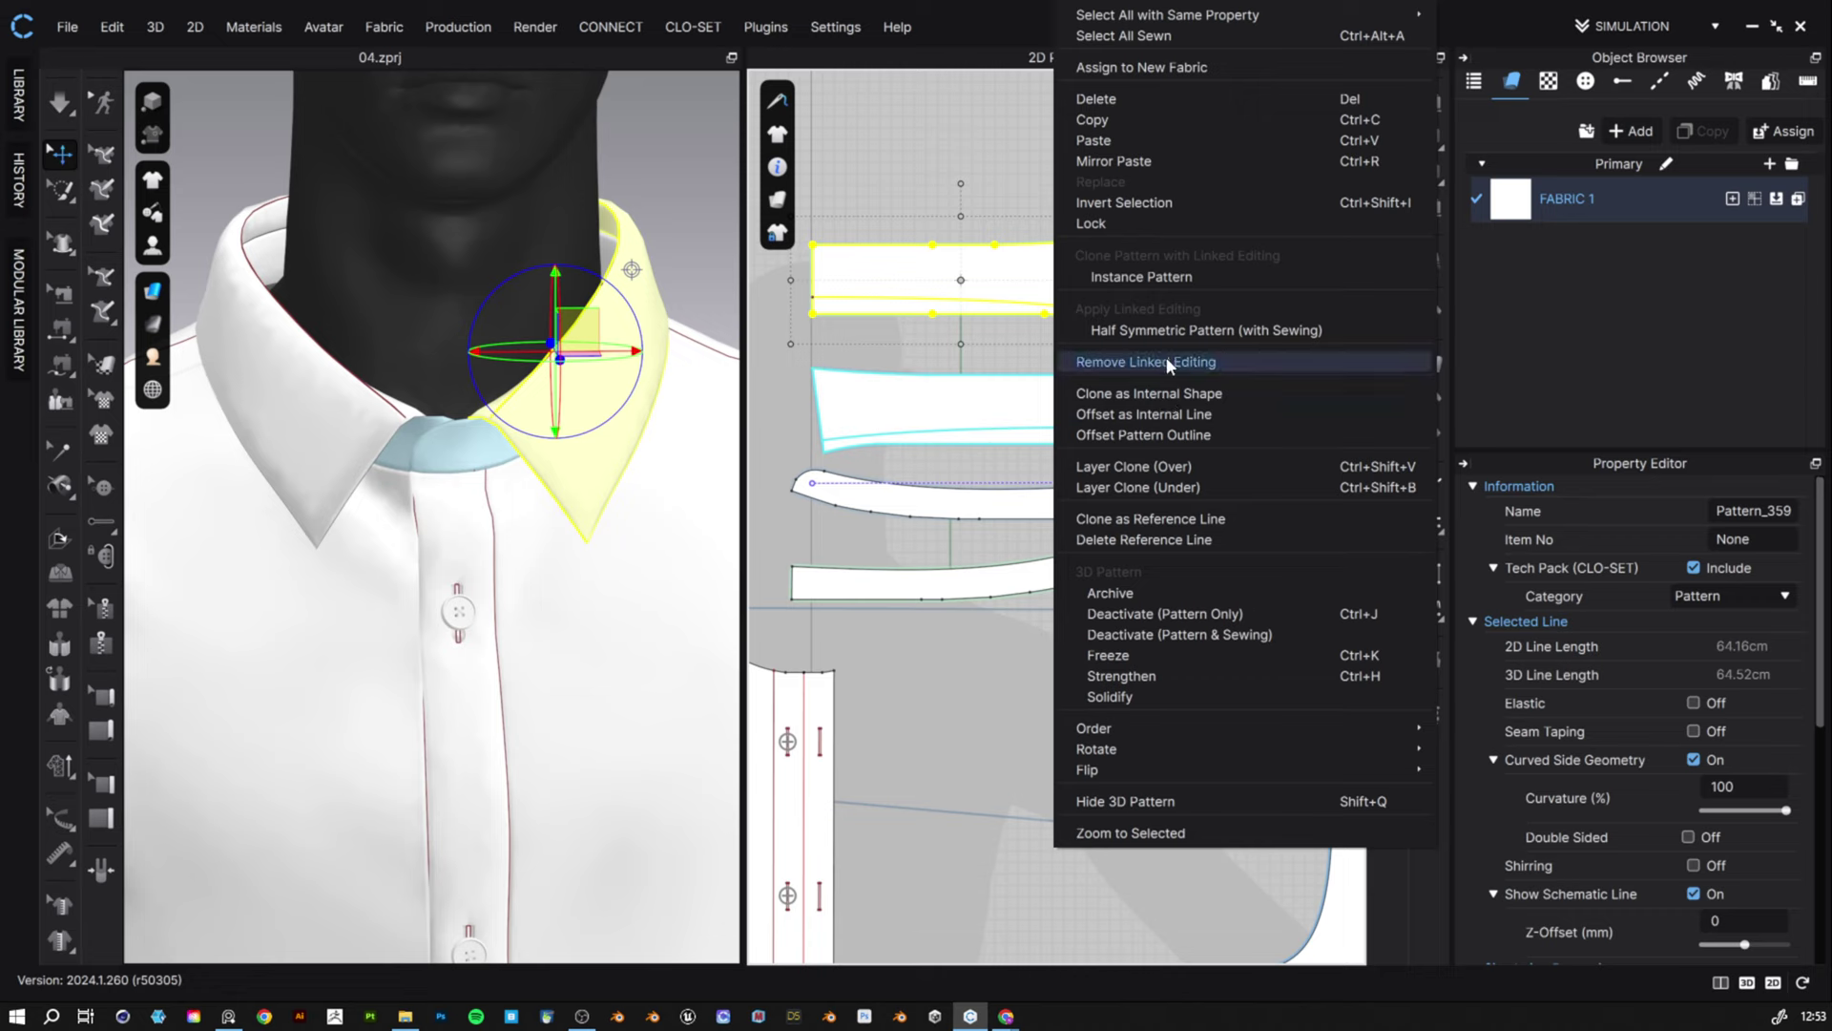
pyautogui.click(1165, 360)
pyautogui.click(1217, 381)
pyautogui.rightClick(1216, 381)
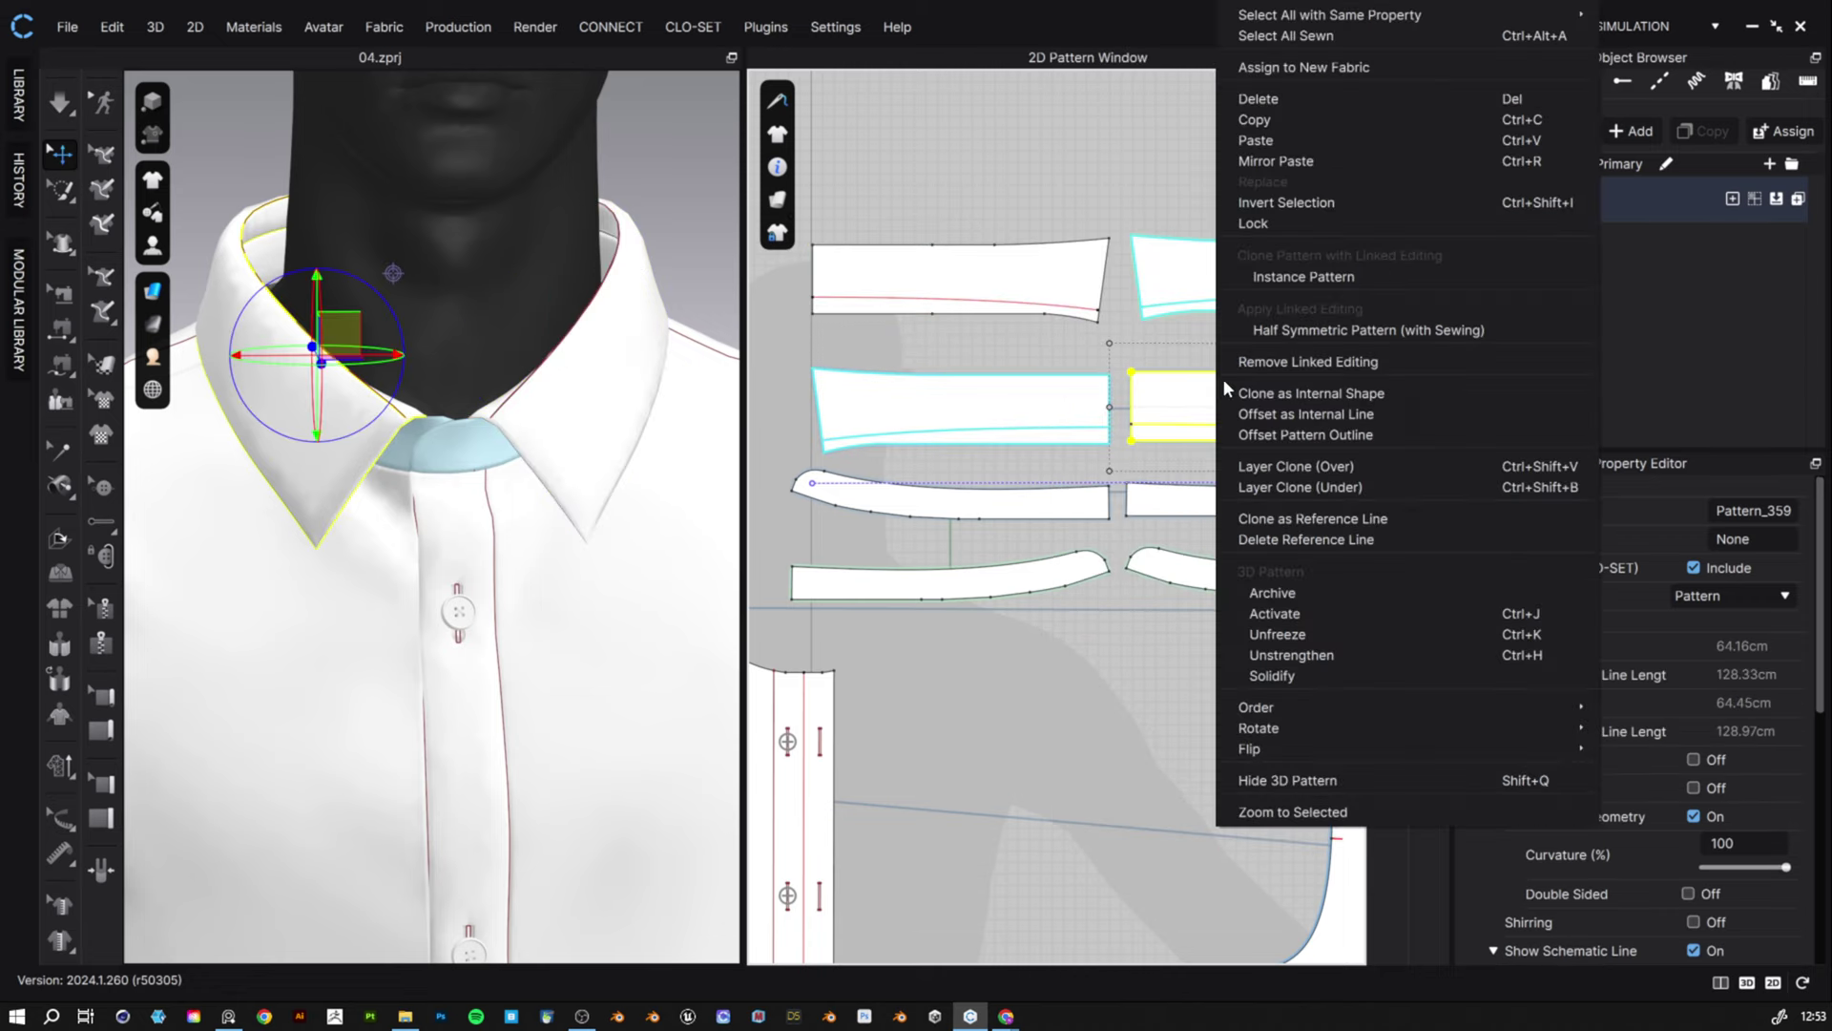
pyautogui.click(1432, 360)
pyautogui.click(1170, 251)
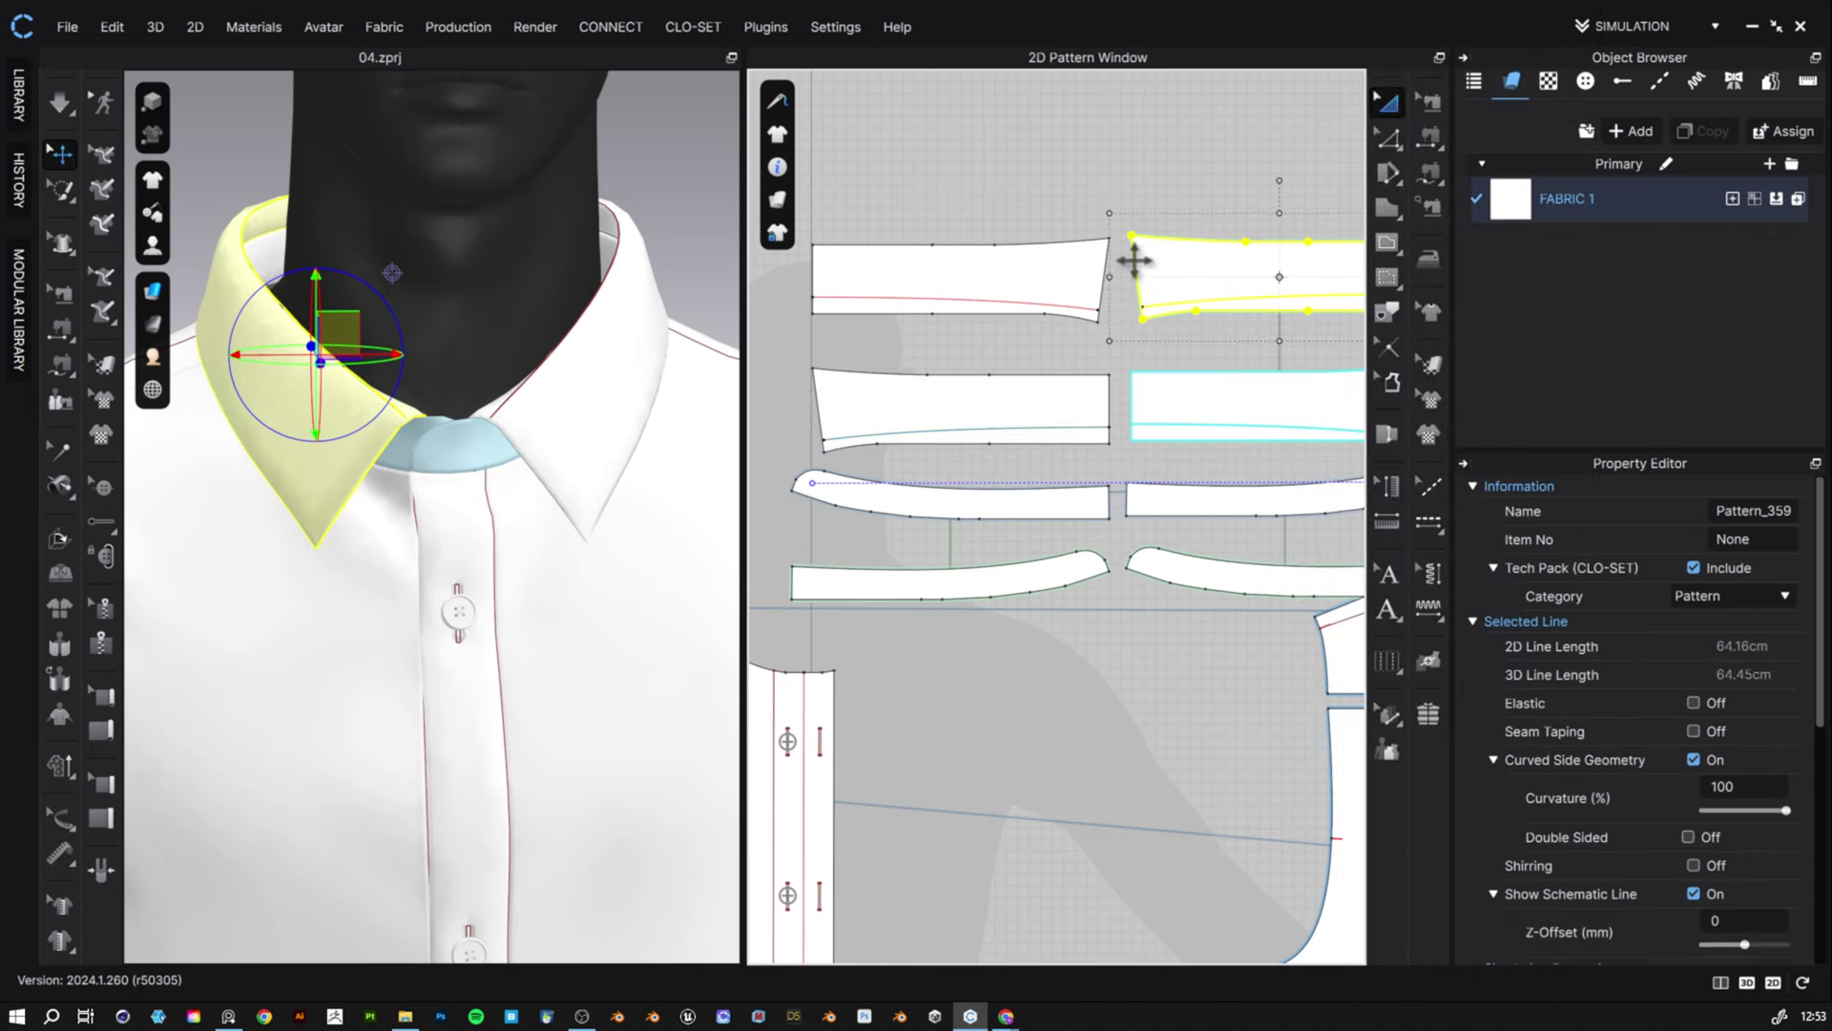
pyautogui.rightClick(1201, 263)
pyautogui.click(1347, 403)
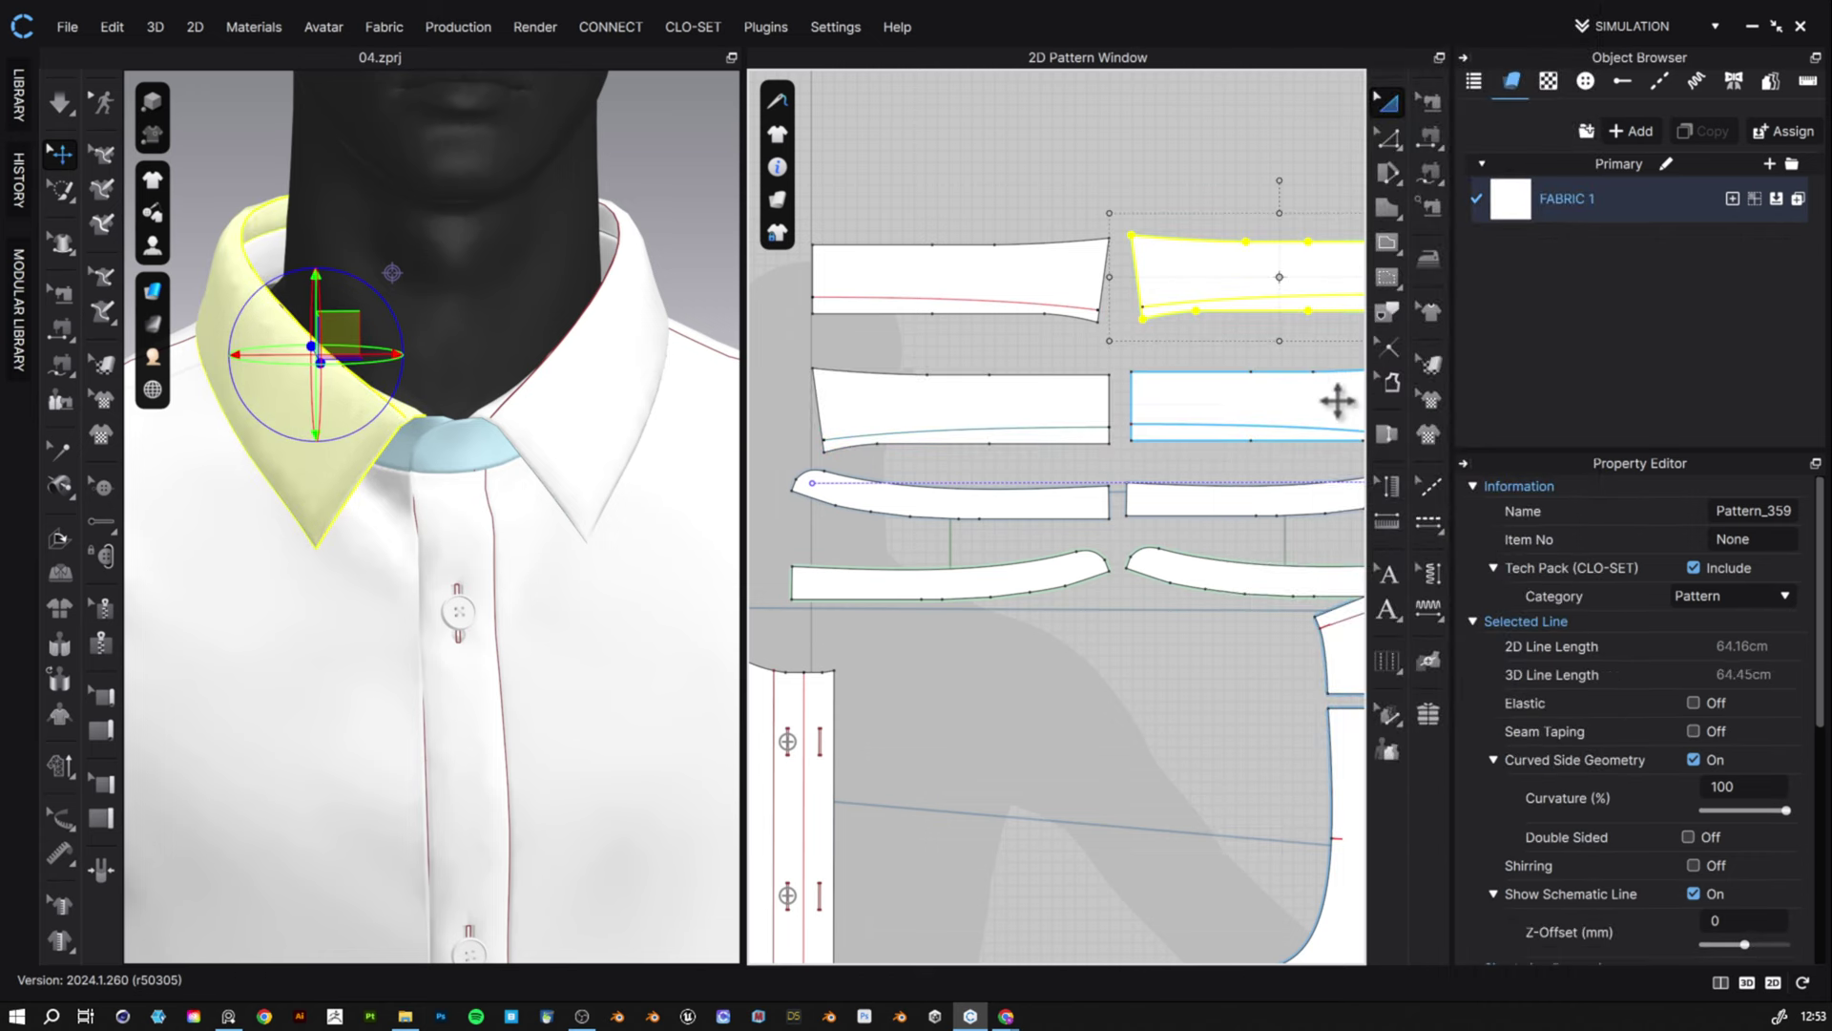
# - Link the two cloned collar halves to each other as a Symmetric Pattern (with Sewing)
pyautogui.click(1141, 246)
pyautogui.keyDown('shift'); pyautogui.click(1072, 270); pyautogui.keyUp('shift')
pyautogui.rightClick(1071, 277)
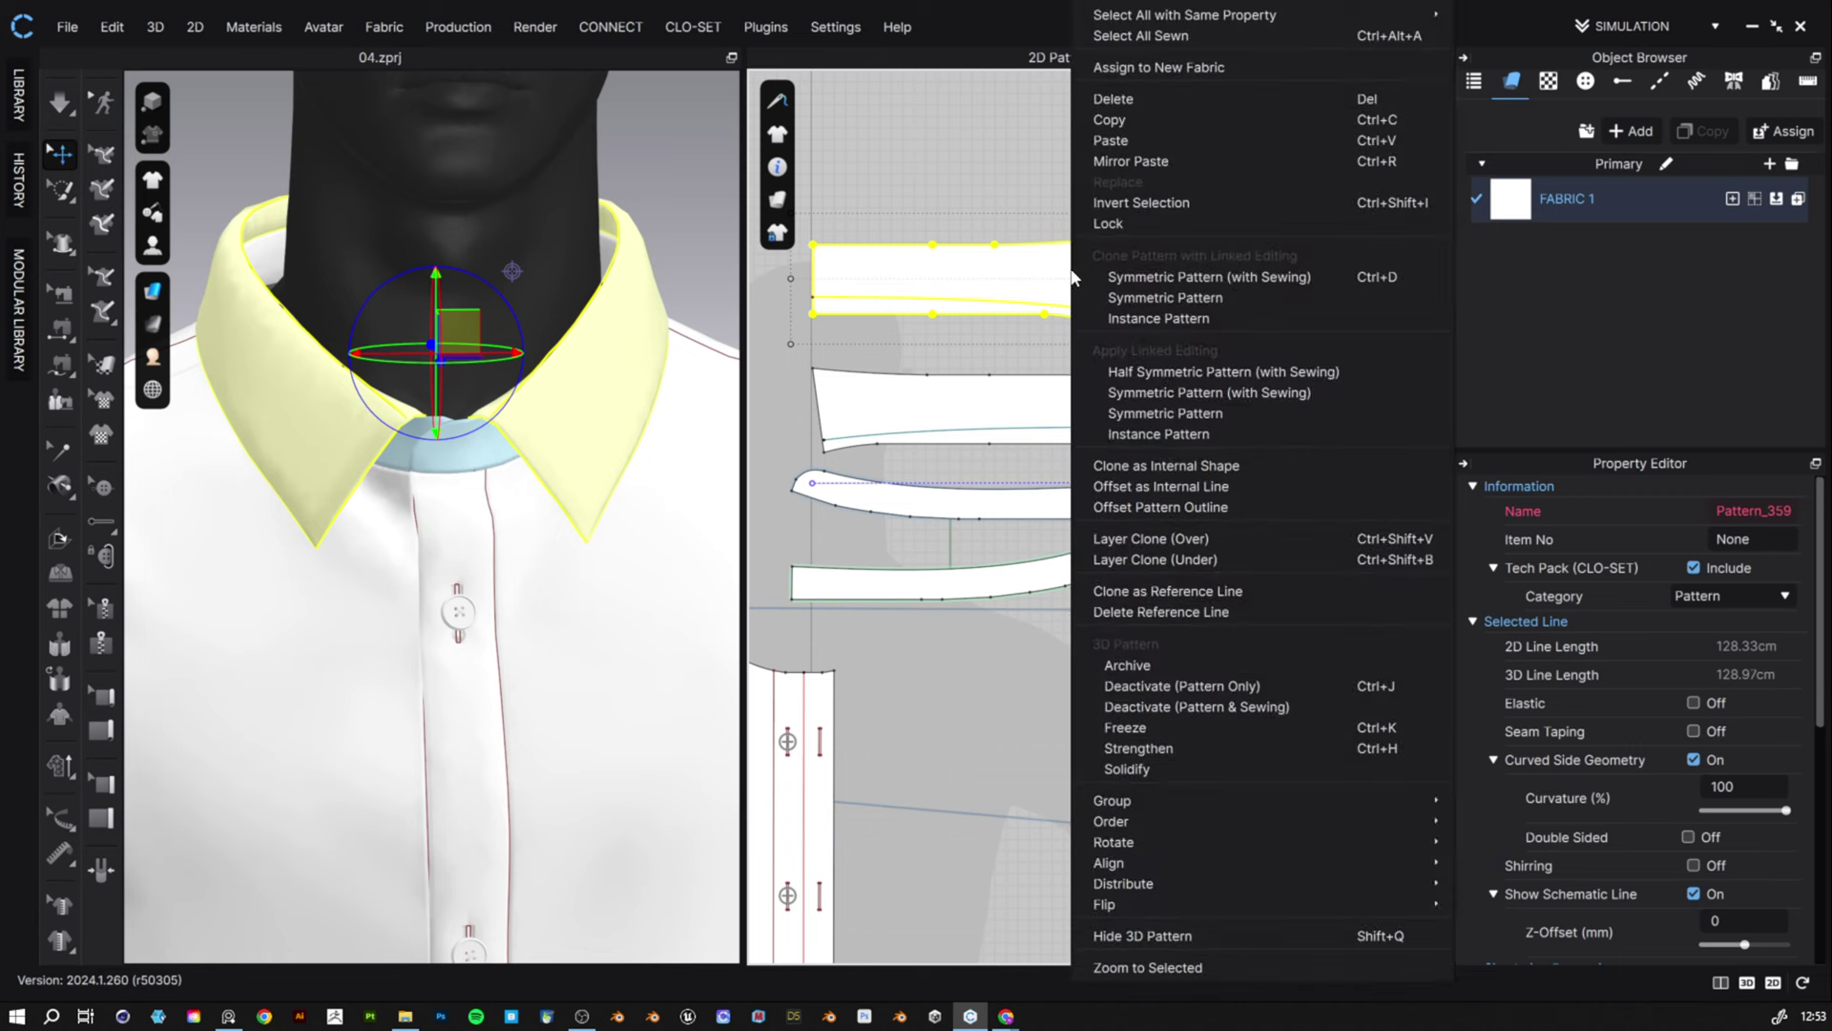
pyautogui.click(1269, 393)
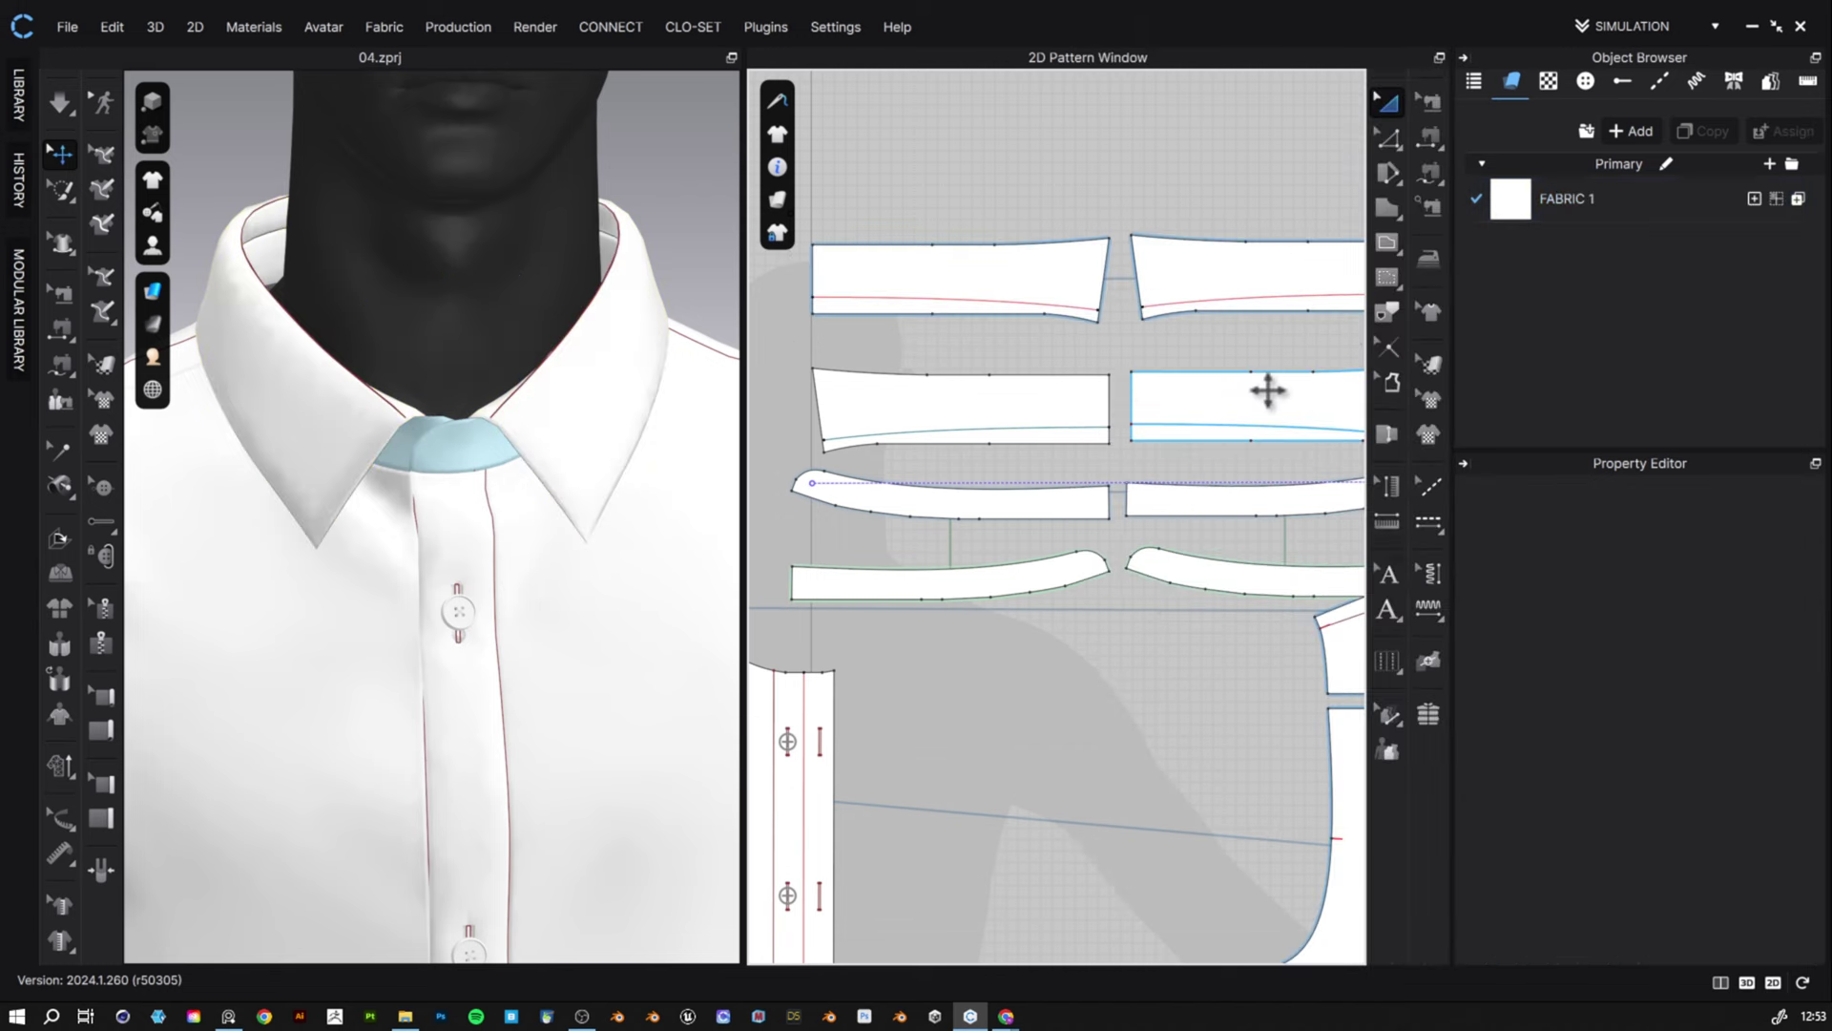
pyautogui.click(613, 410)
pyautogui.click(321, 414)
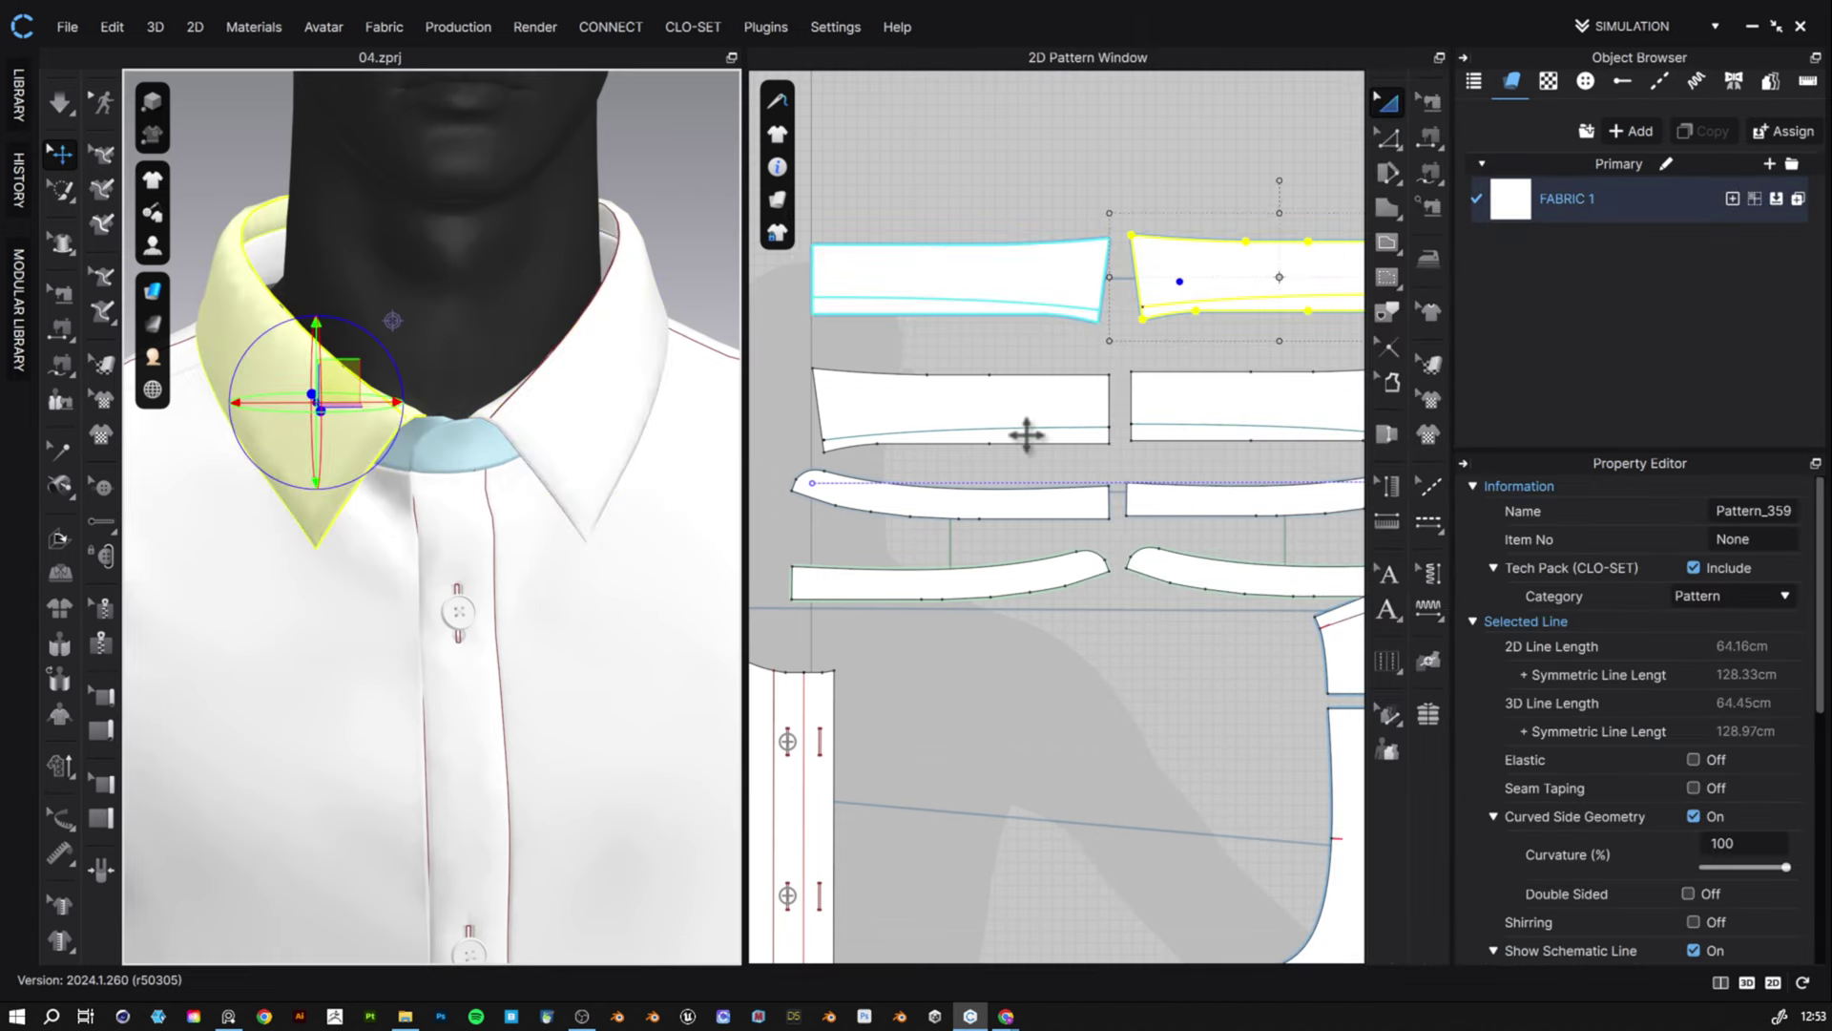
pyautogui.click(1061, 399)
pyautogui.click(1179, 407)
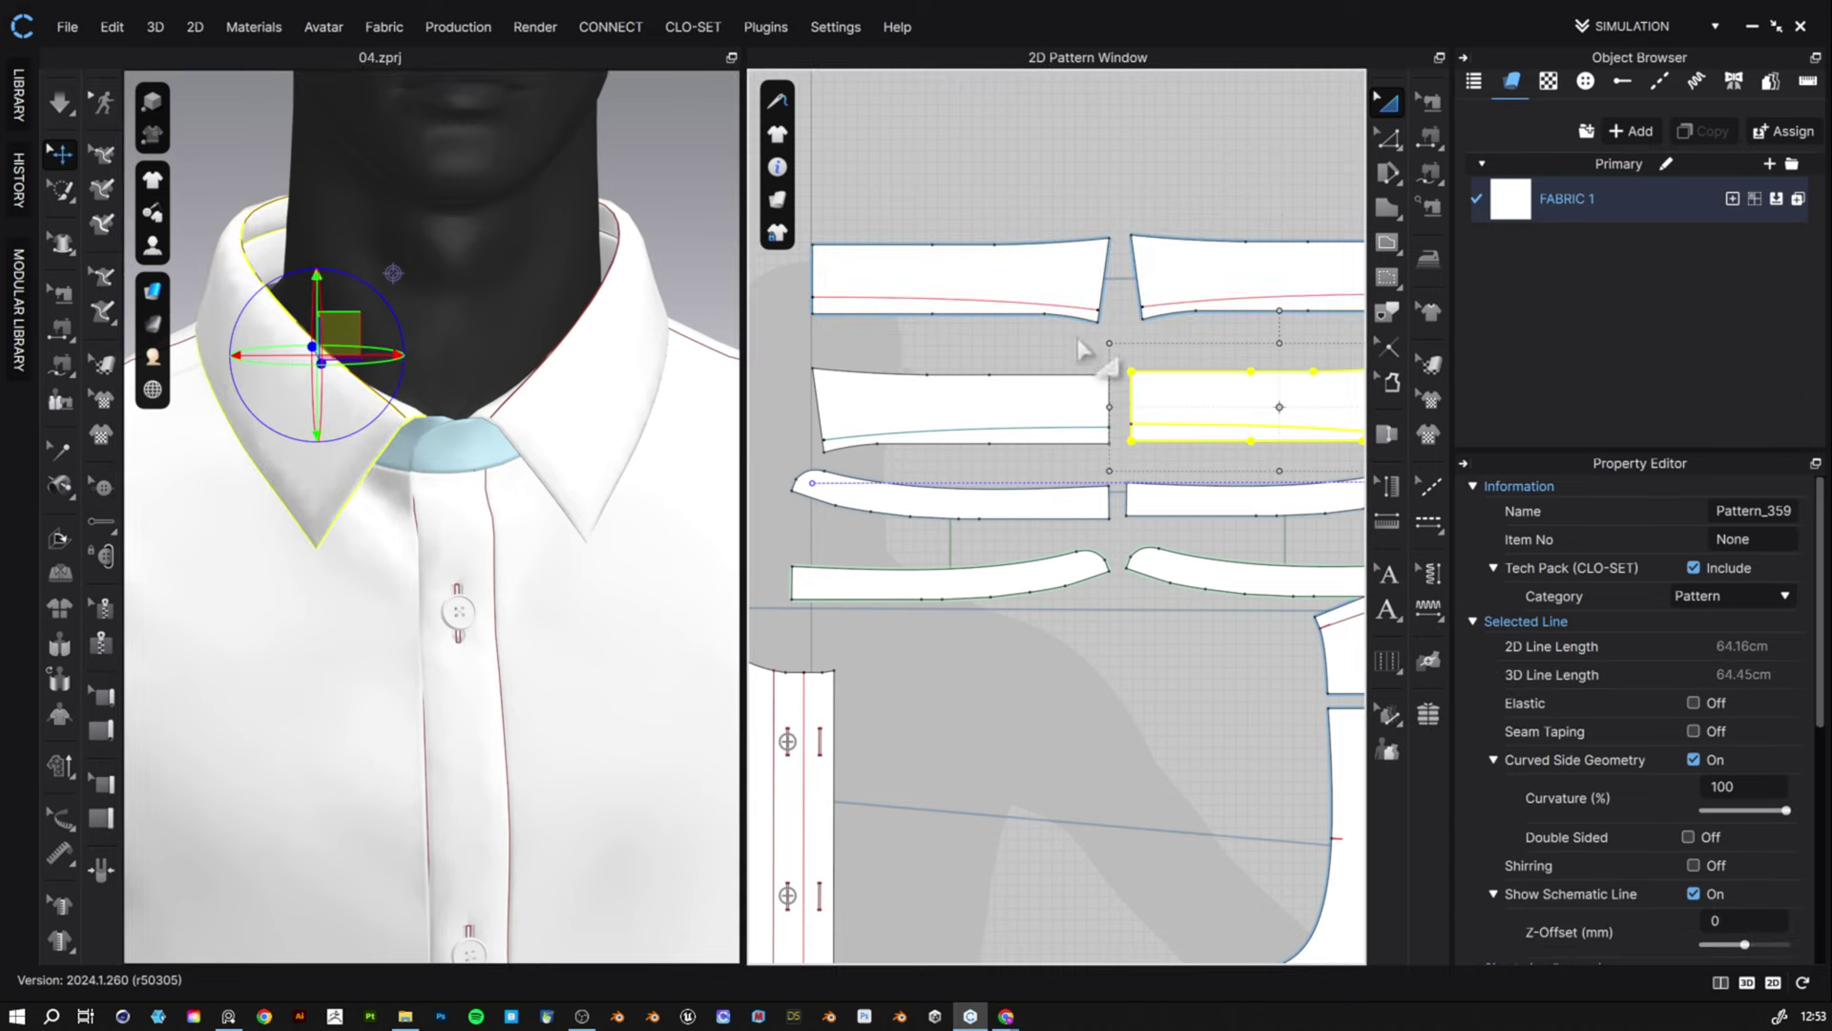
# - Extend the collar point of the cloned collar slightly outward by moving its outer corner point with Edit Pattern
pyautogui.scroll(-4, 1088, 387)
pyautogui.scroll(2, 1092, 386)
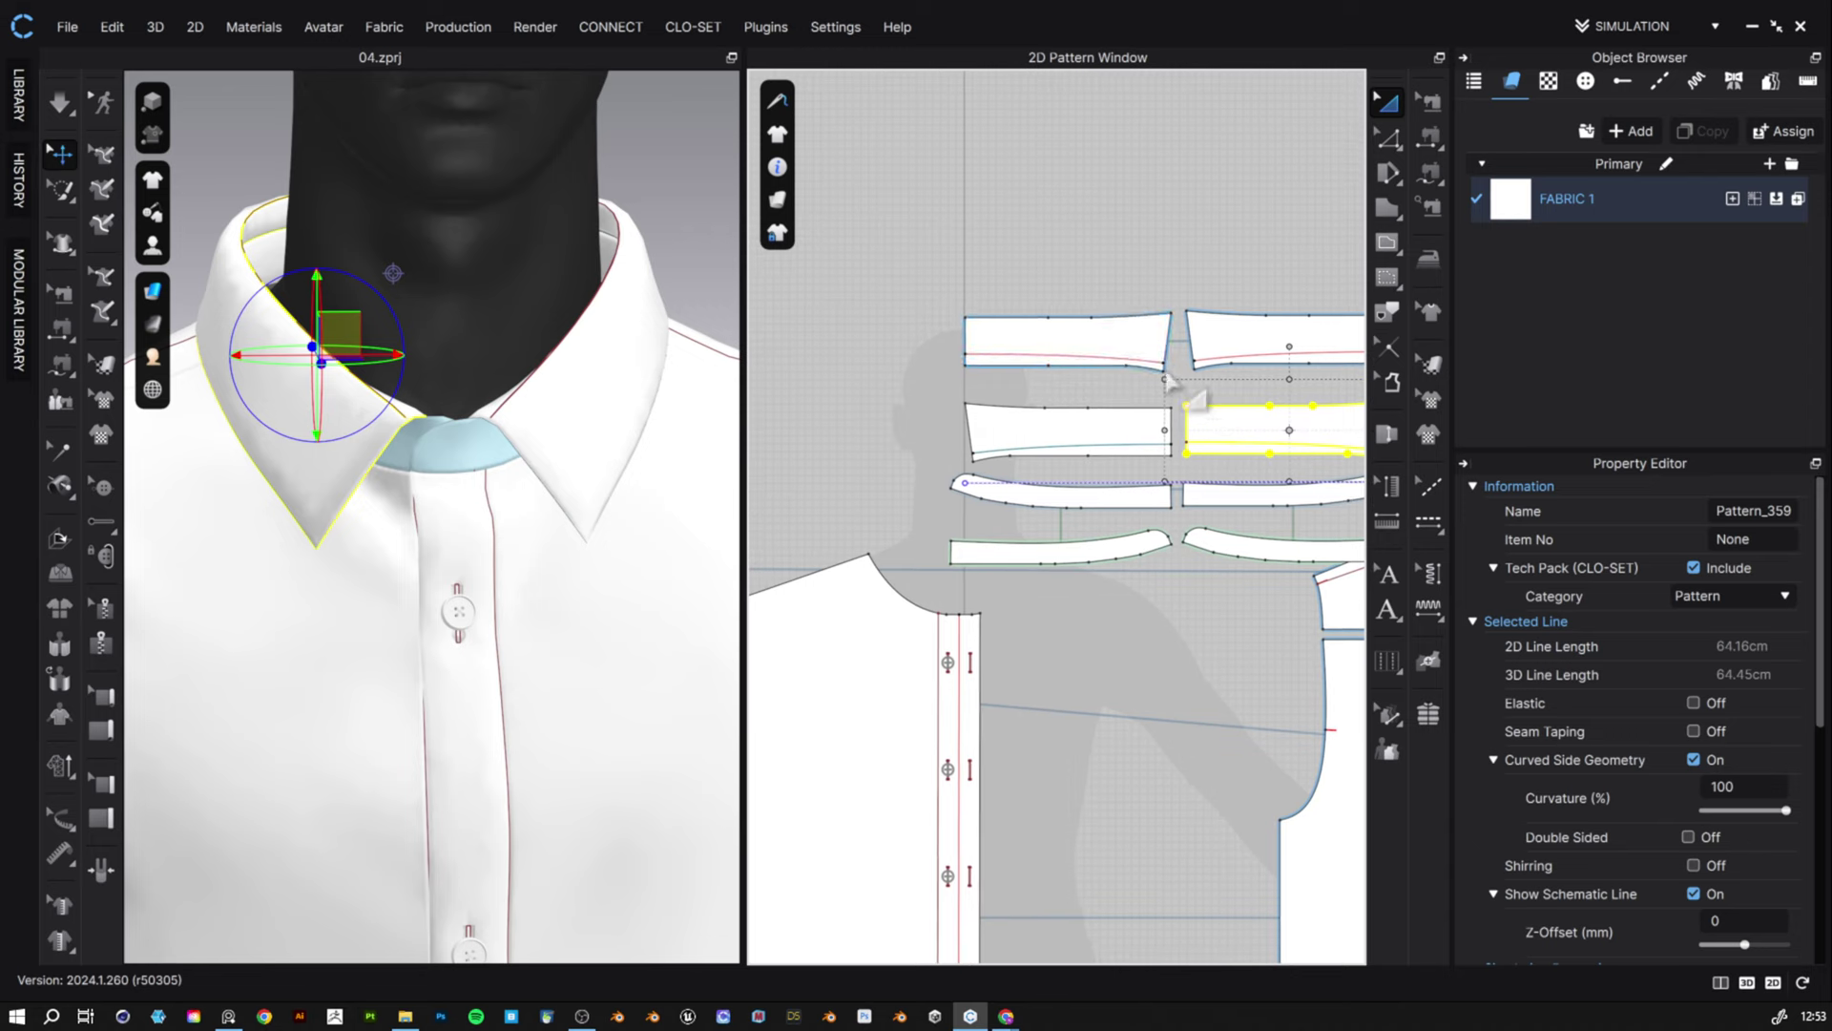
pyautogui.moveTo(1119, 337); pyautogui.dragTo(1130, 206)
pyautogui.moveTo(1237, 326); pyautogui.dragTo(1014, 347)
pyautogui.scroll(-3, 1016, 377)
pyautogui.scroll(6, 1012, 394)
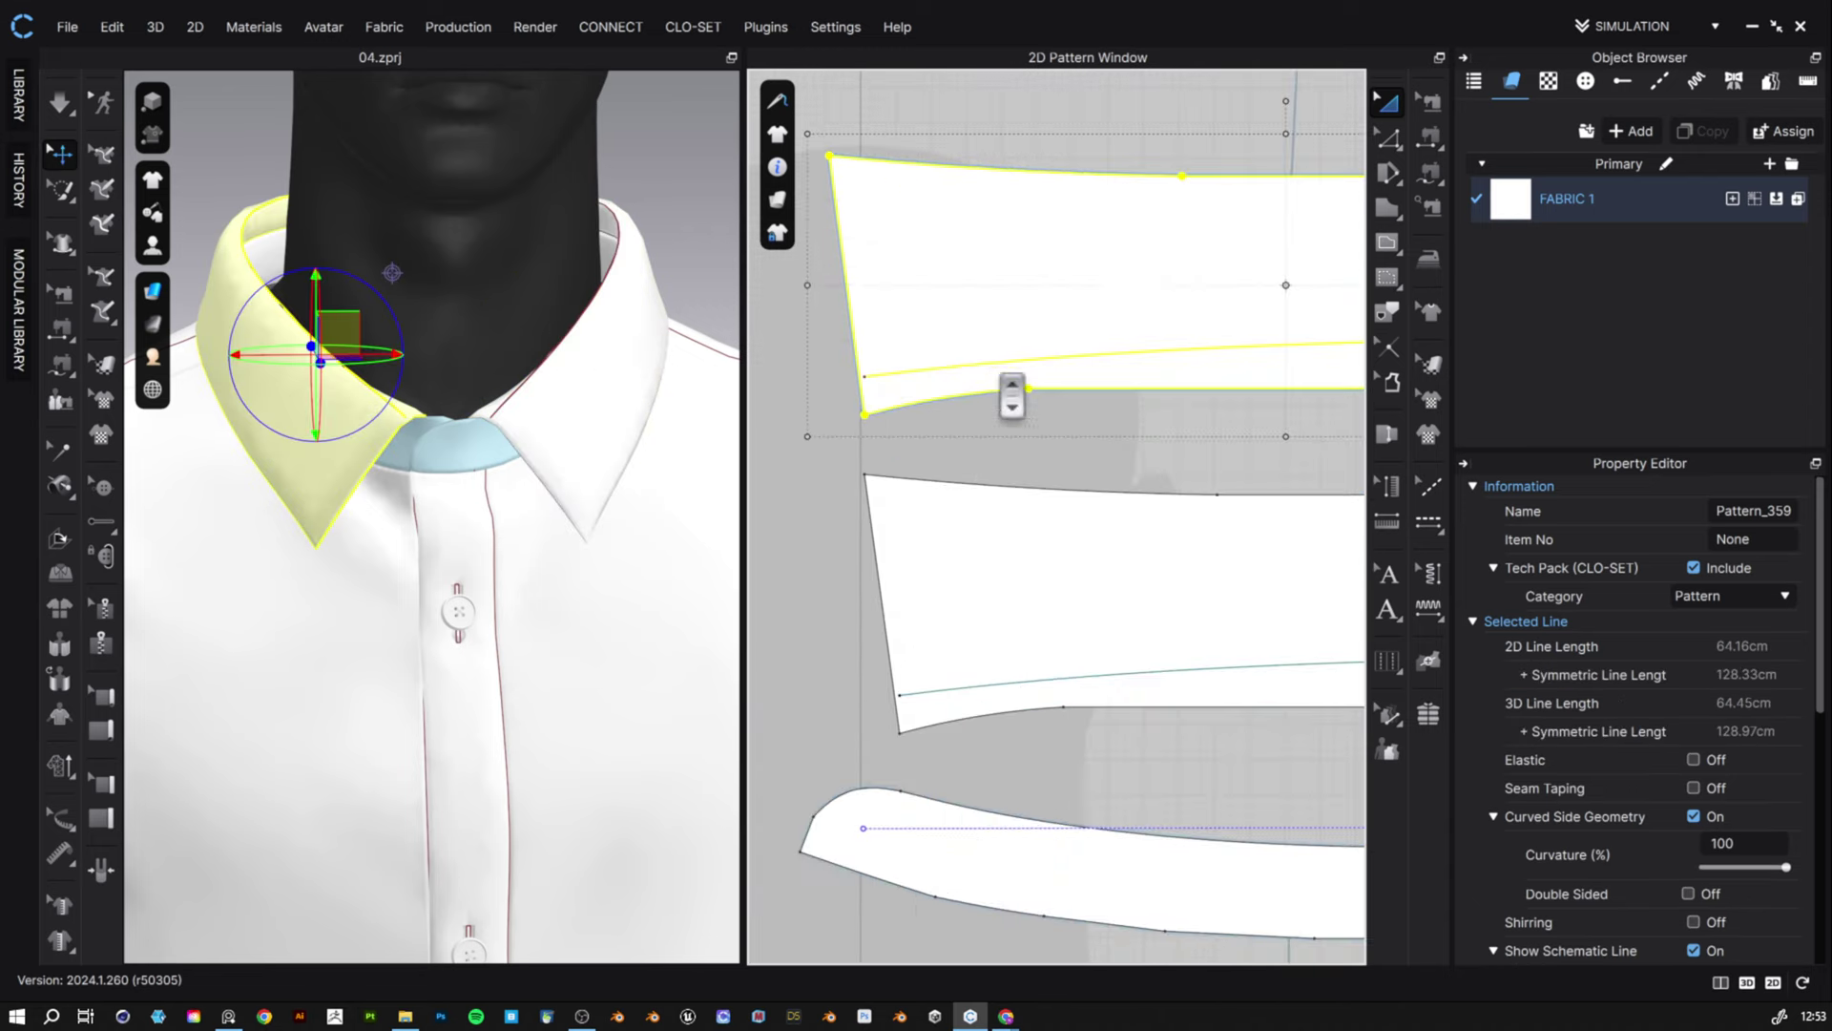
pyautogui.moveTo(1012, 394); pyautogui.dragTo(1046, 442, button='middle')
pyautogui.click(931, 591)
pyautogui.click(1386, 137)
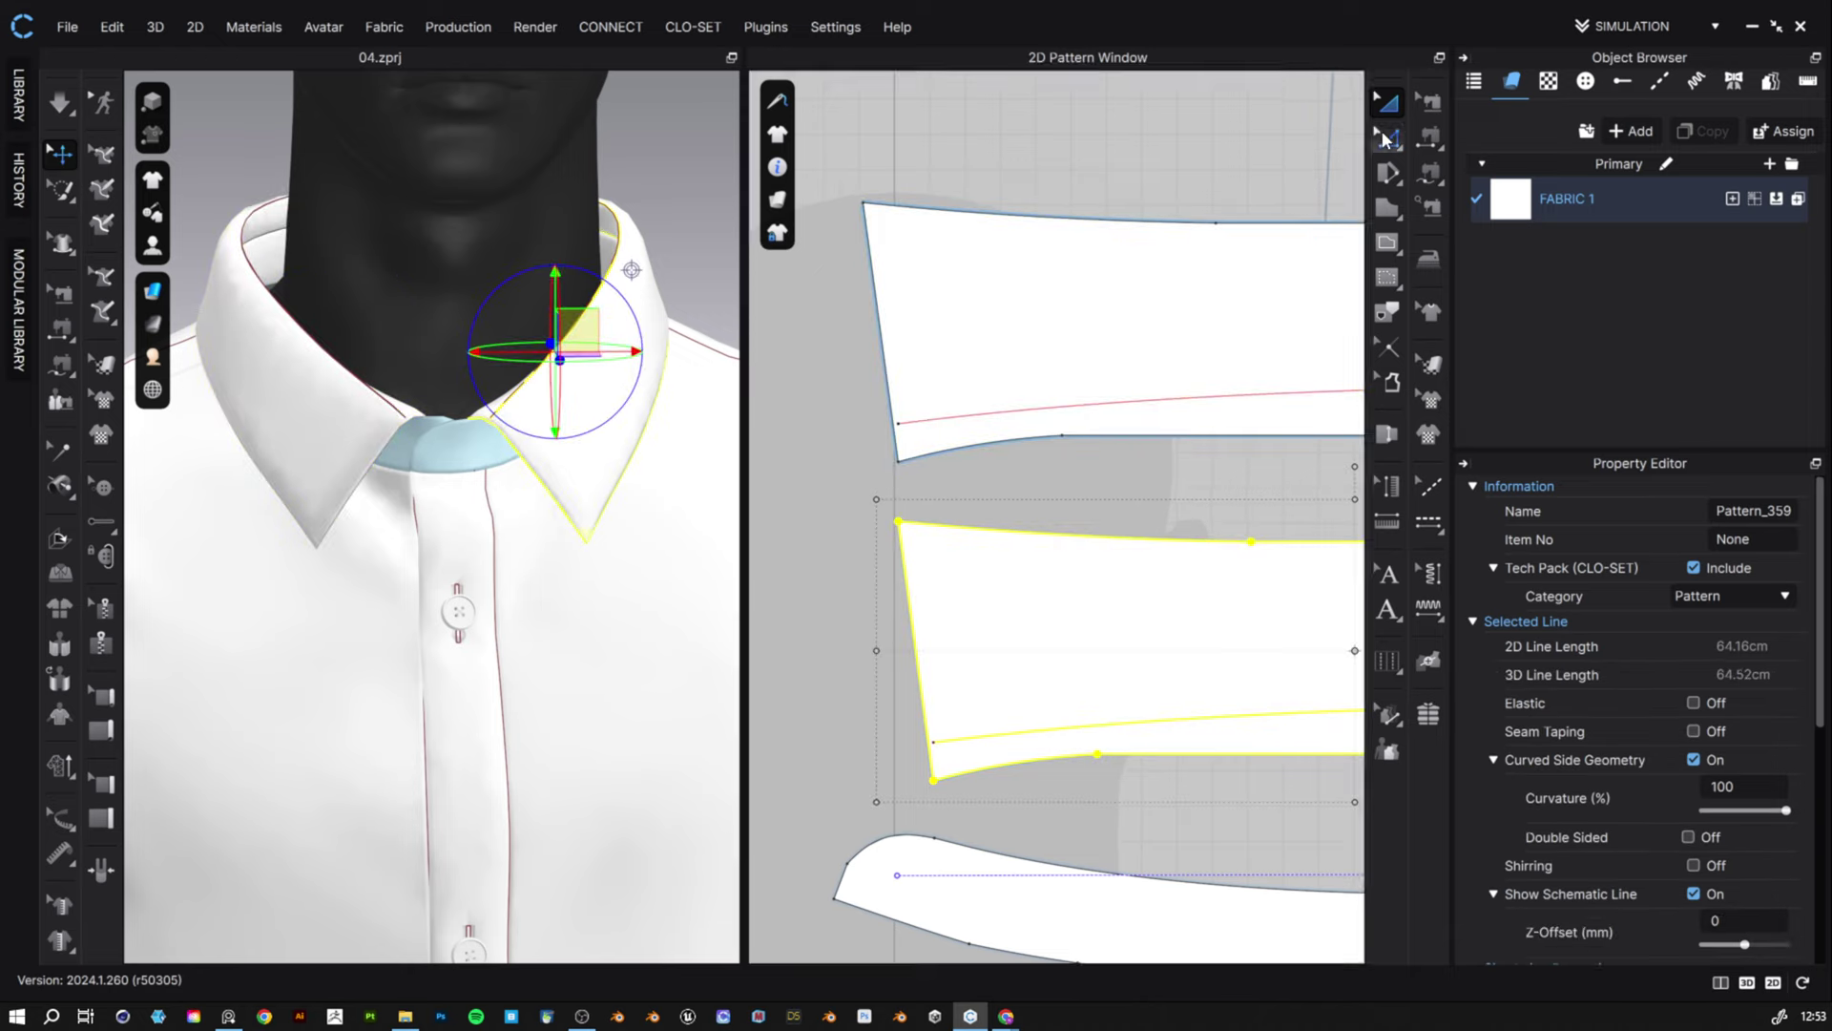
pyautogui.click(327, 516)
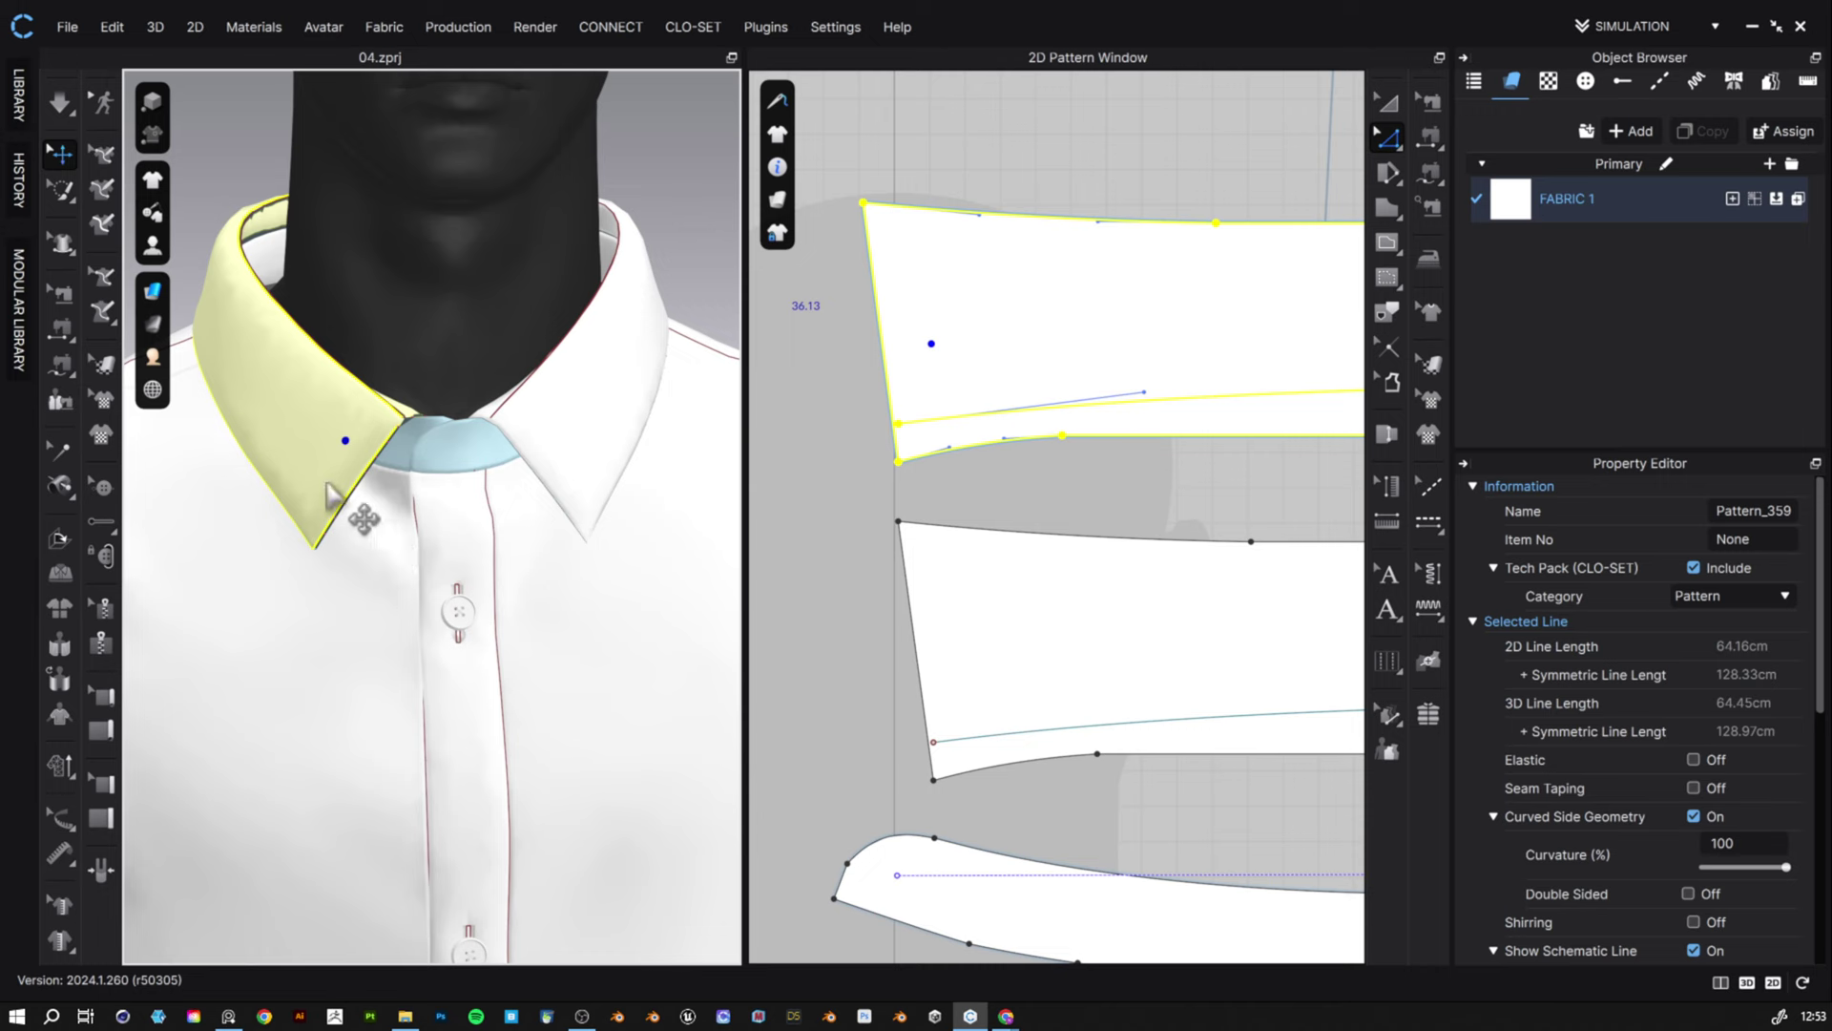
pyautogui.moveTo(953, 298); pyautogui.dragTo(953, 396, button='middle')
pyautogui.click(844, 301)
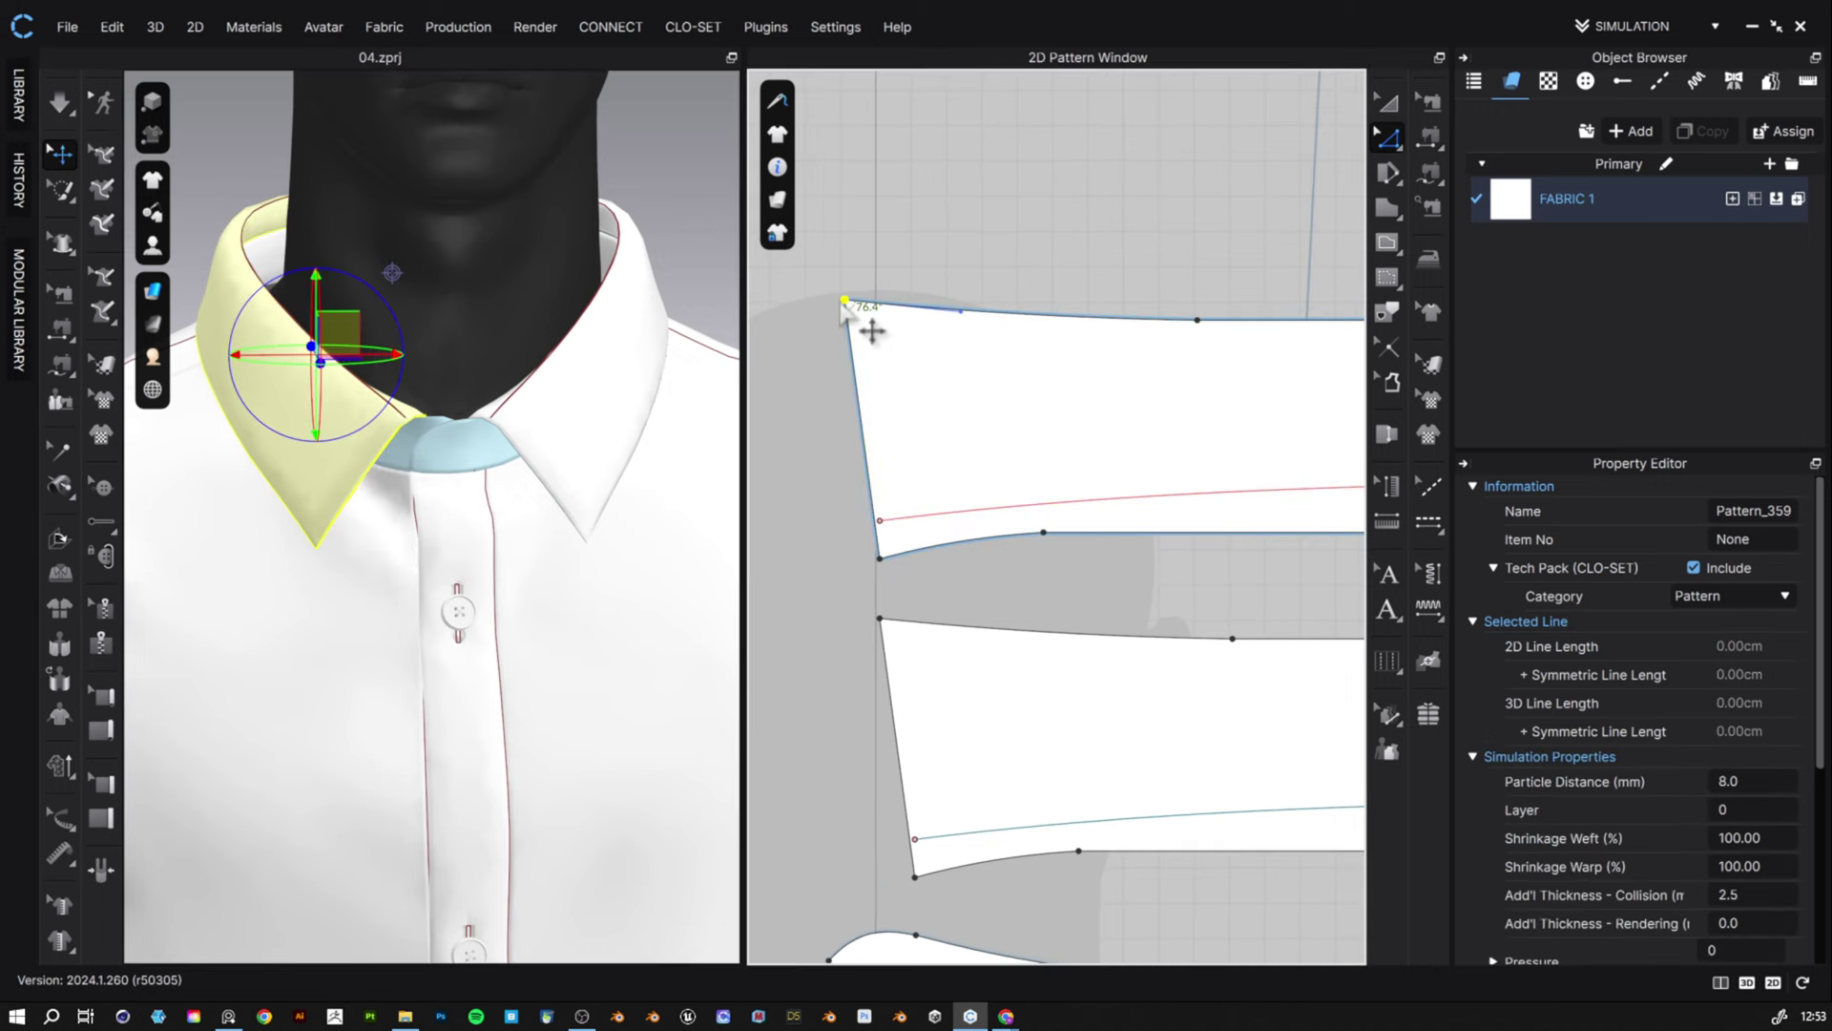
pyautogui.moveTo(877, 331); pyautogui.dragTo(863, 312)
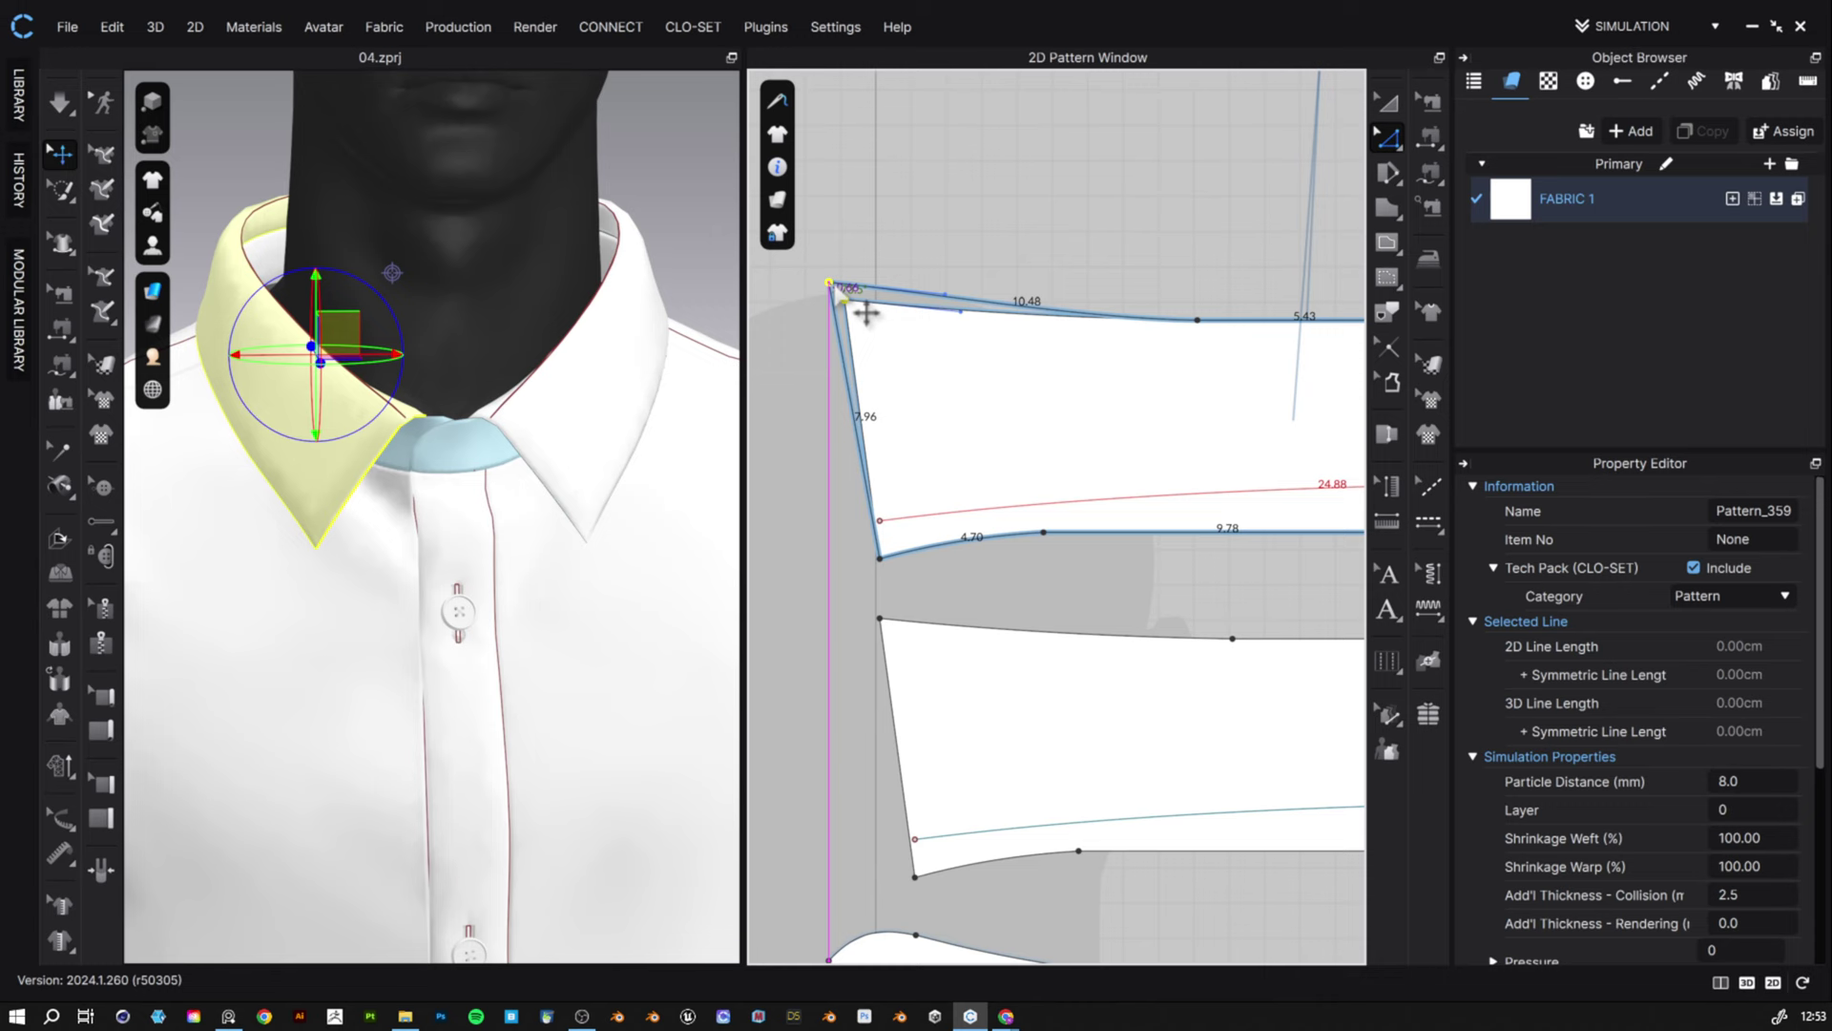
# - Try to move the two straight outer-edge segments of the cloned collar half slightly outward
pyautogui.scroll(5, 1096, 408)
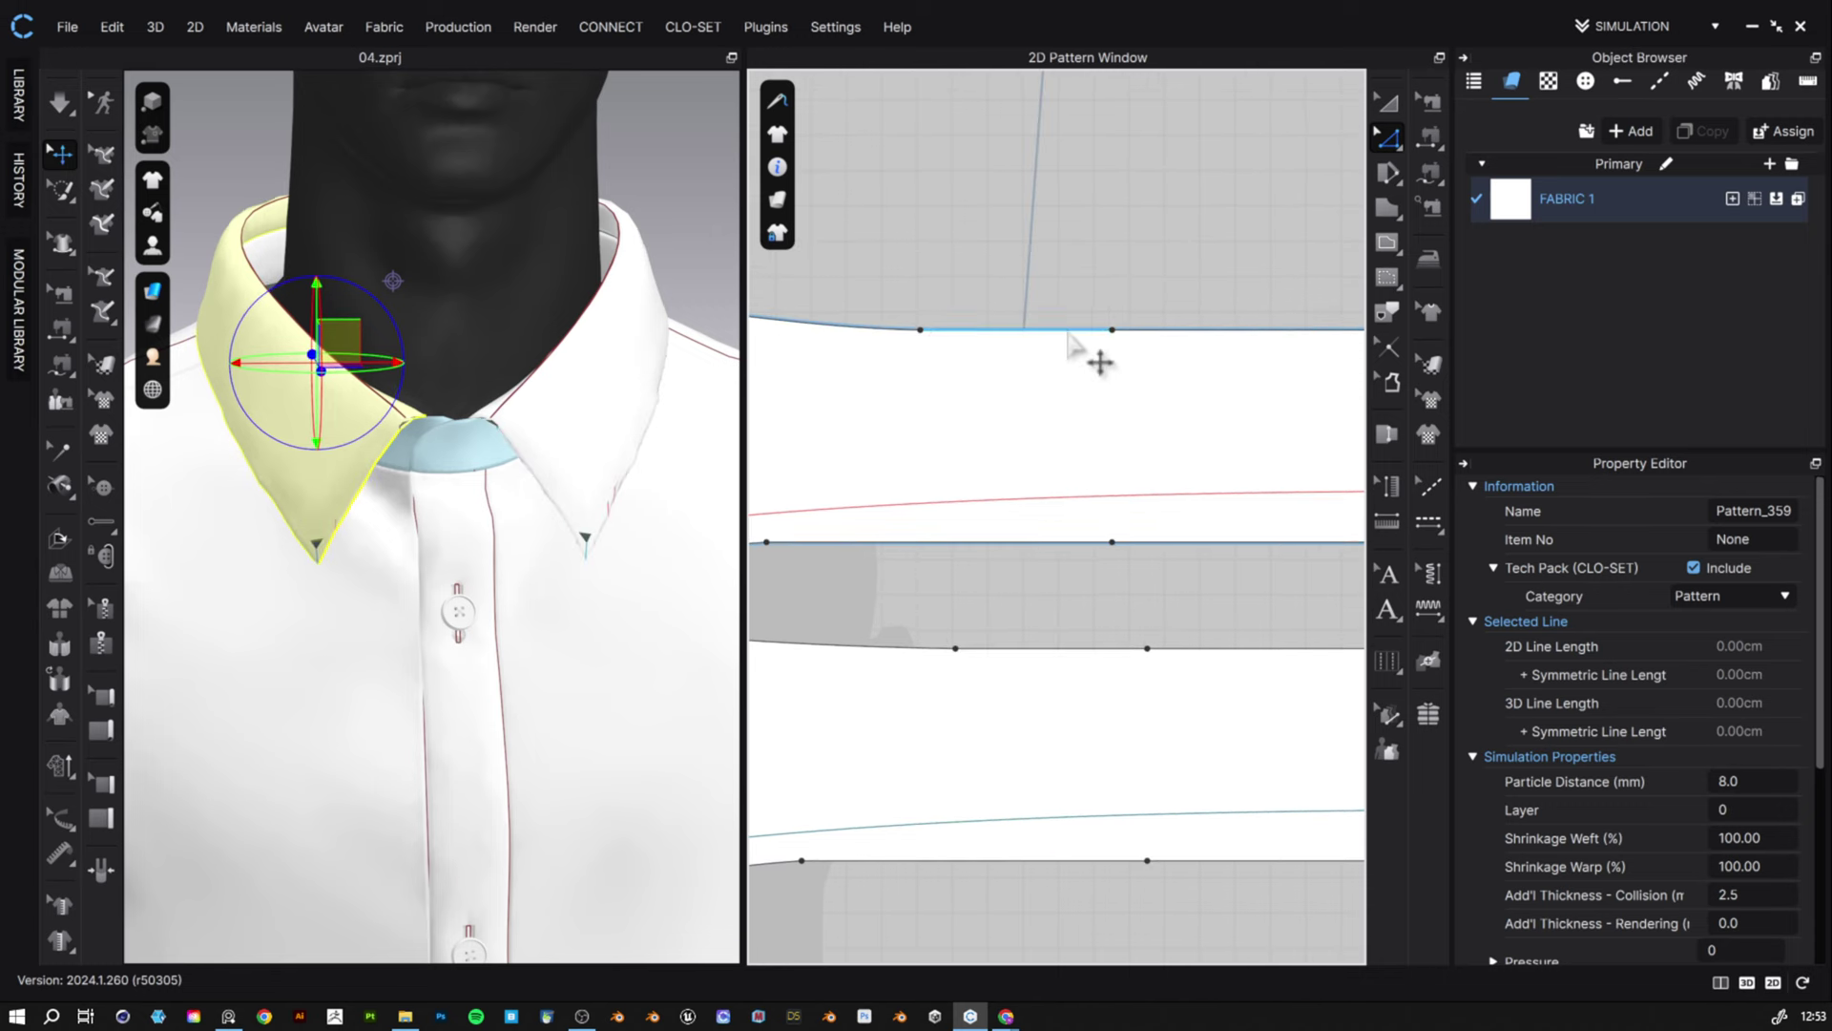
pyautogui.click(1087, 334)
pyautogui.keyDown('shift'); pyautogui.click(1241, 330); pyautogui.keyUp('shift')
pyautogui.scroll(-2, 1183, 411)
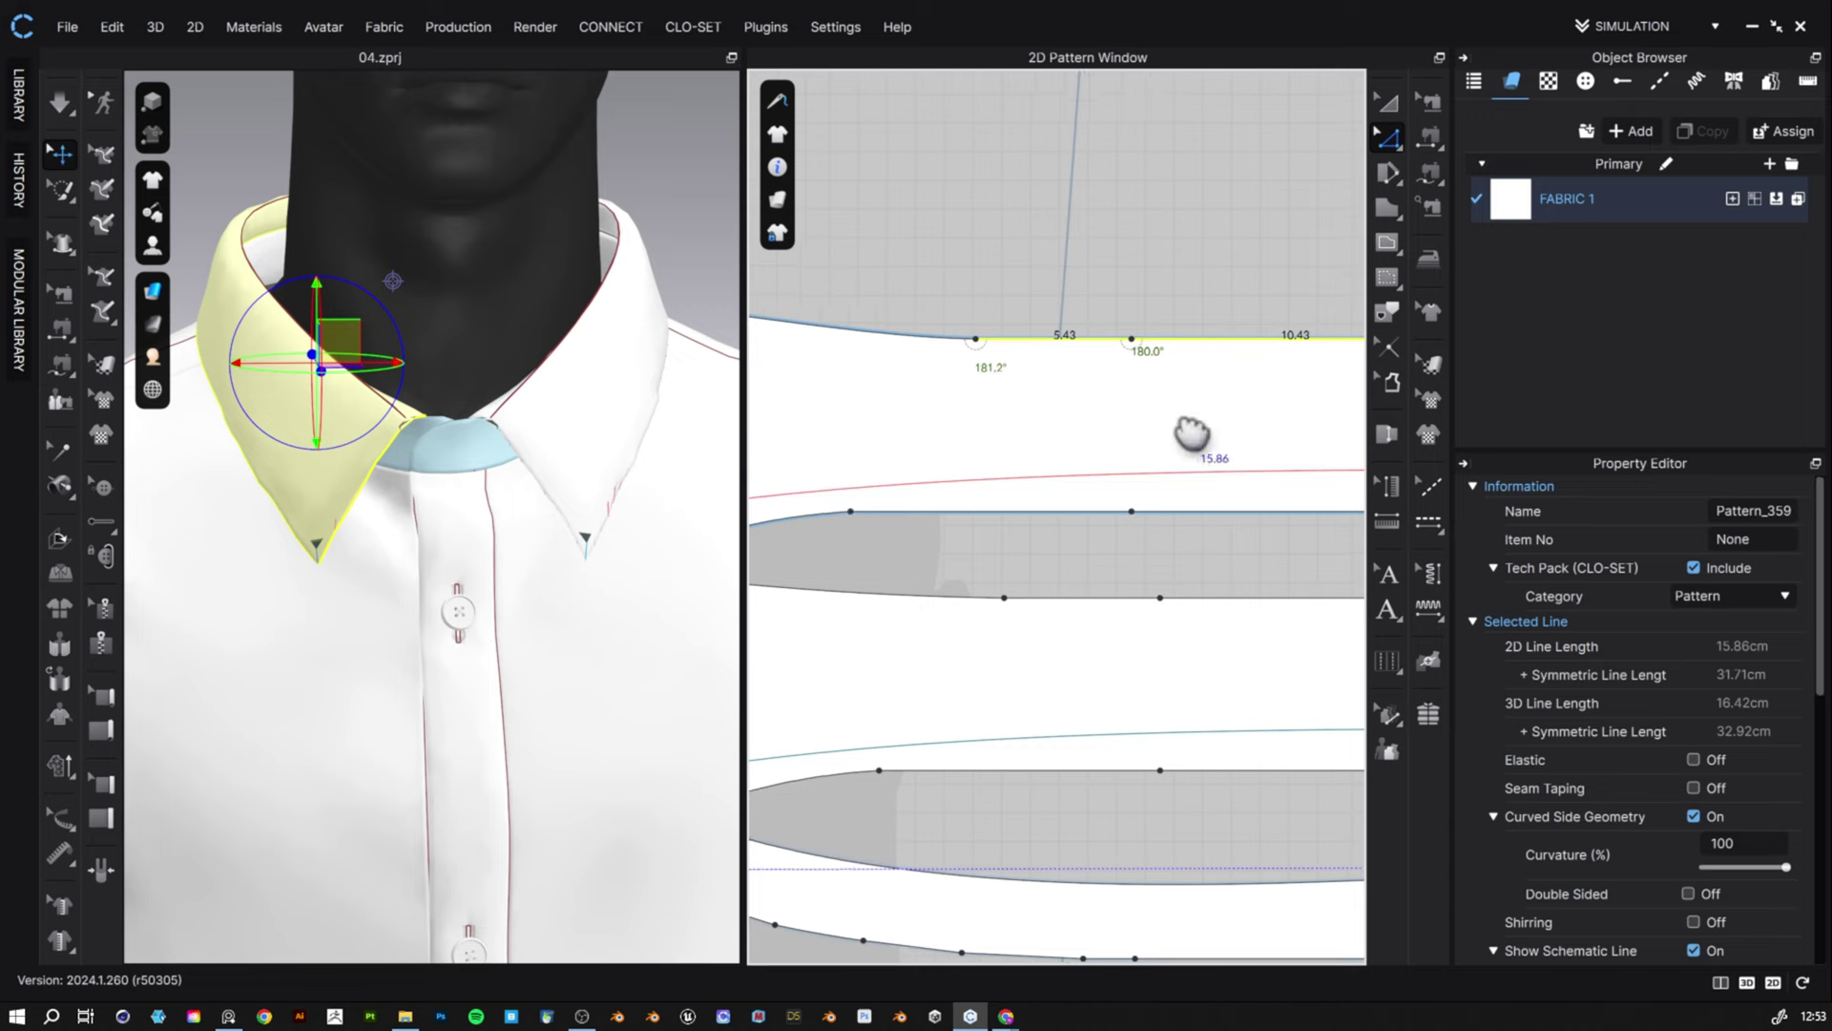
pyautogui.moveTo(1014, 377); pyautogui.dragTo(988, 344)
pyautogui.moveTo(995, 386); pyautogui.dragTo(1216, 387, button='middle')
pyautogui.moveTo(902, 378); pyautogui.dragTo(1018, 394, button='middle')
pyautogui.scroll(-2, 1010, 391)
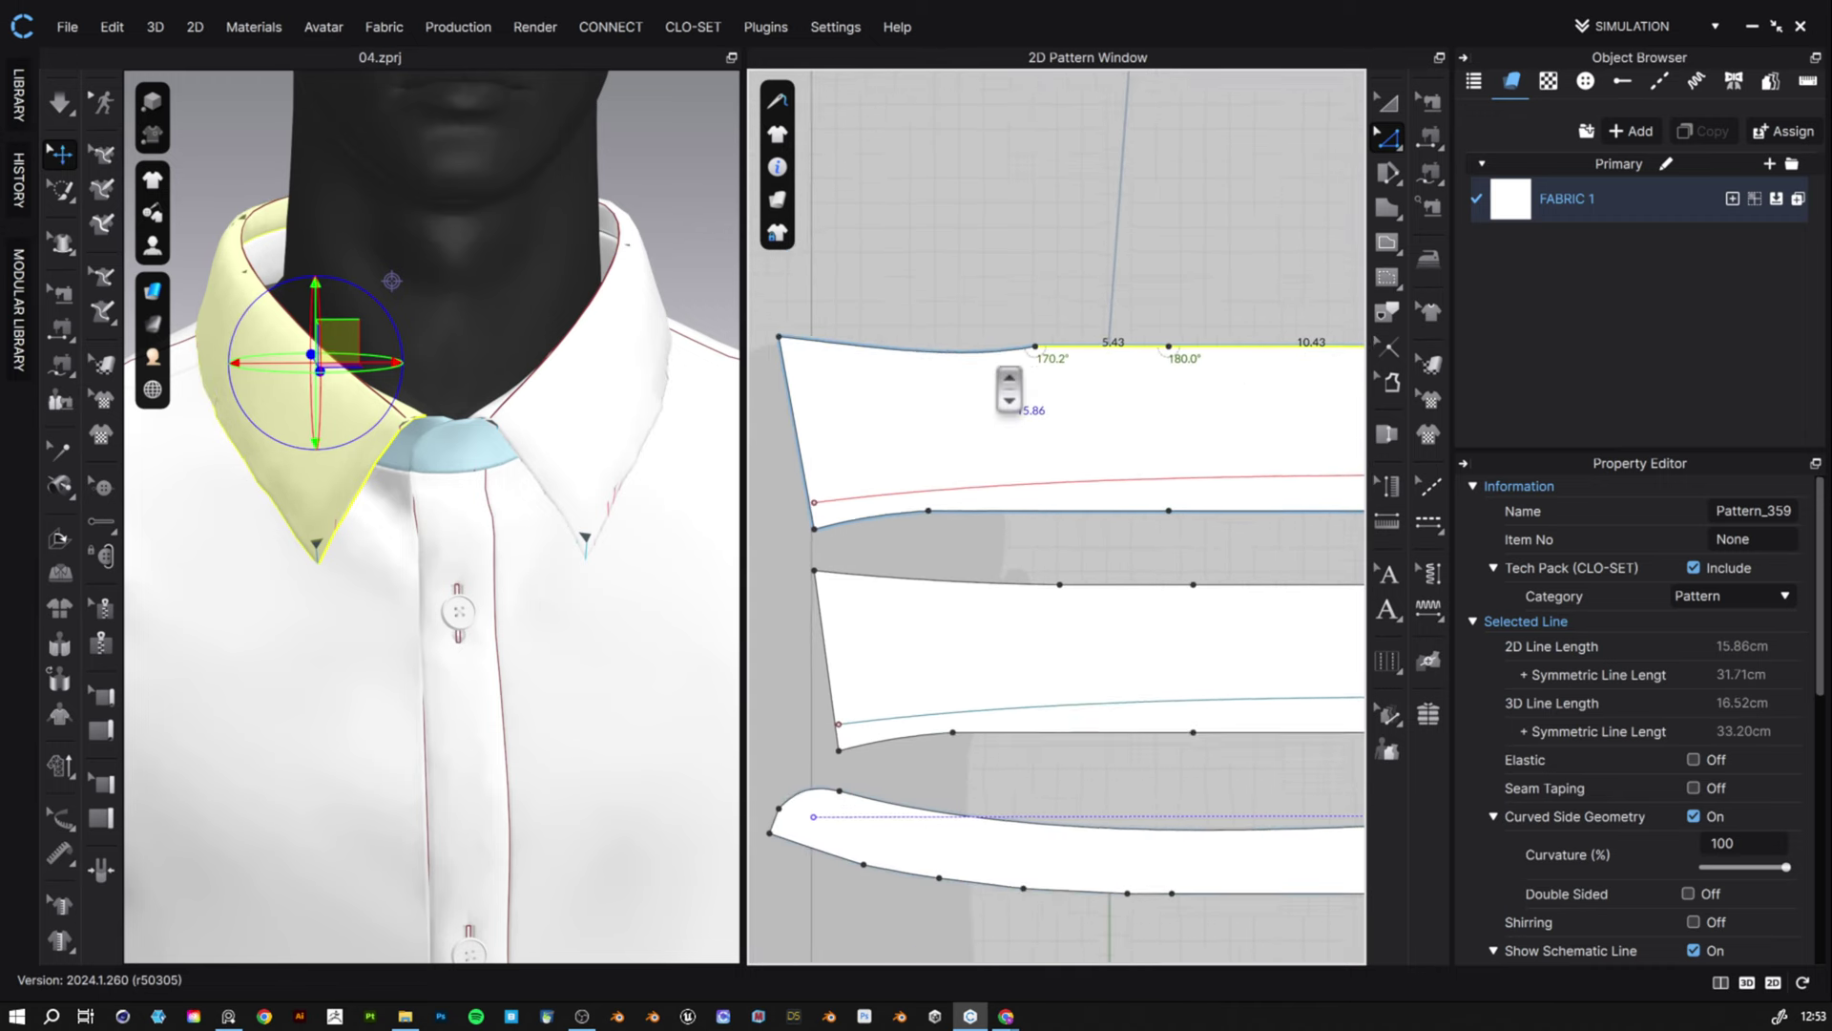
pyautogui.scroll(-2, 1009, 388)
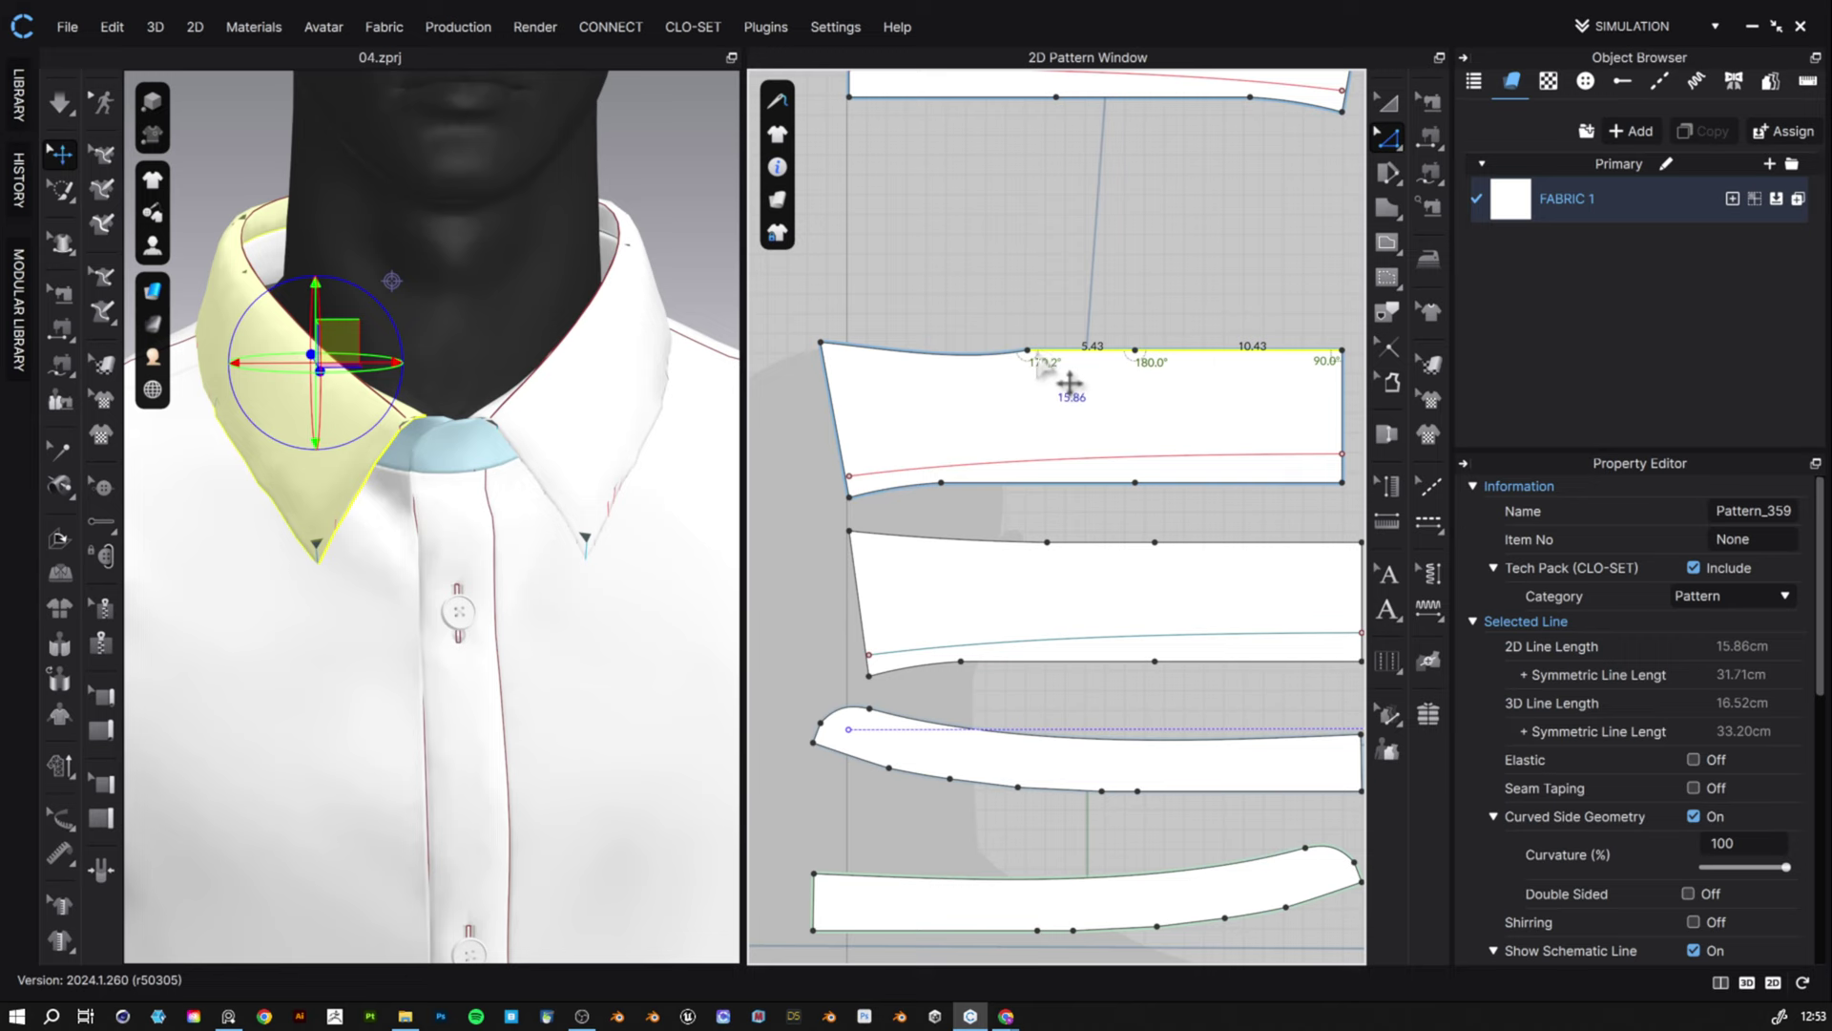
pyautogui.moveTo(1062, 380); pyautogui.dragTo(1064, 393)
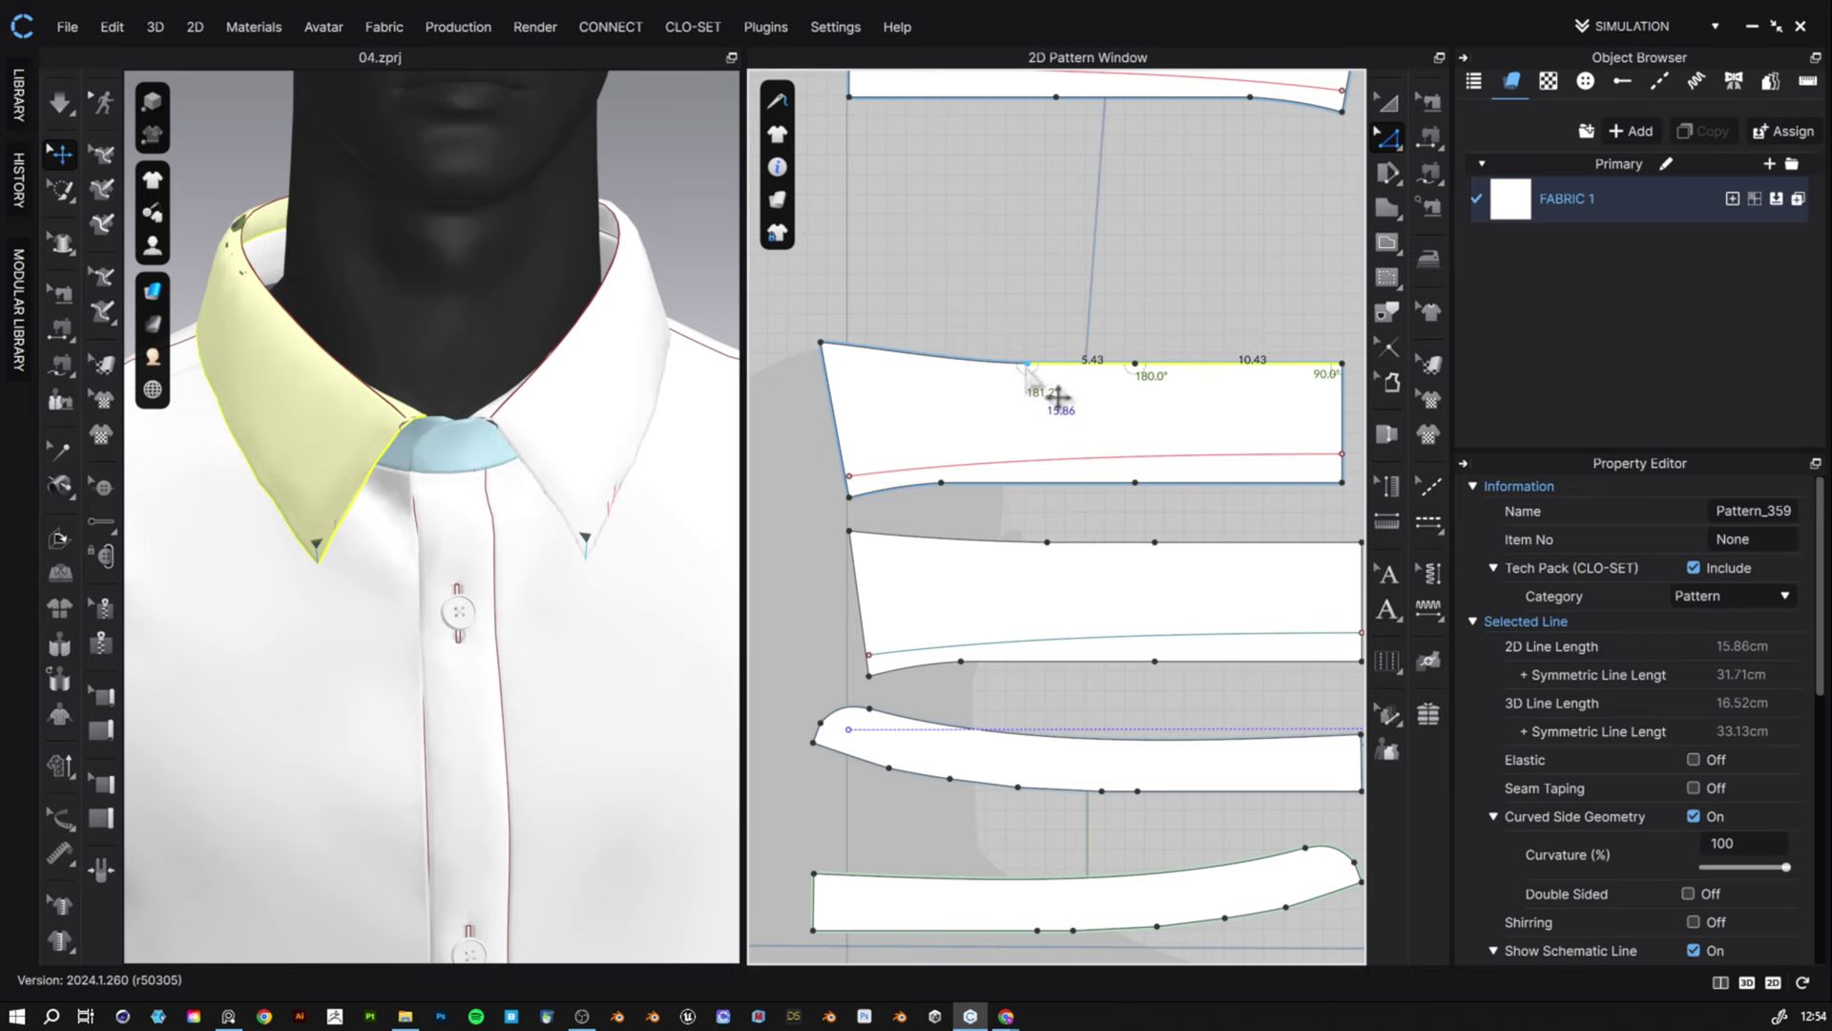
# - Move the cloned collar half's two straight outer-edge segments outward together by about 0.62 cm with Edit Pattern
pyautogui.click(1169, 377)
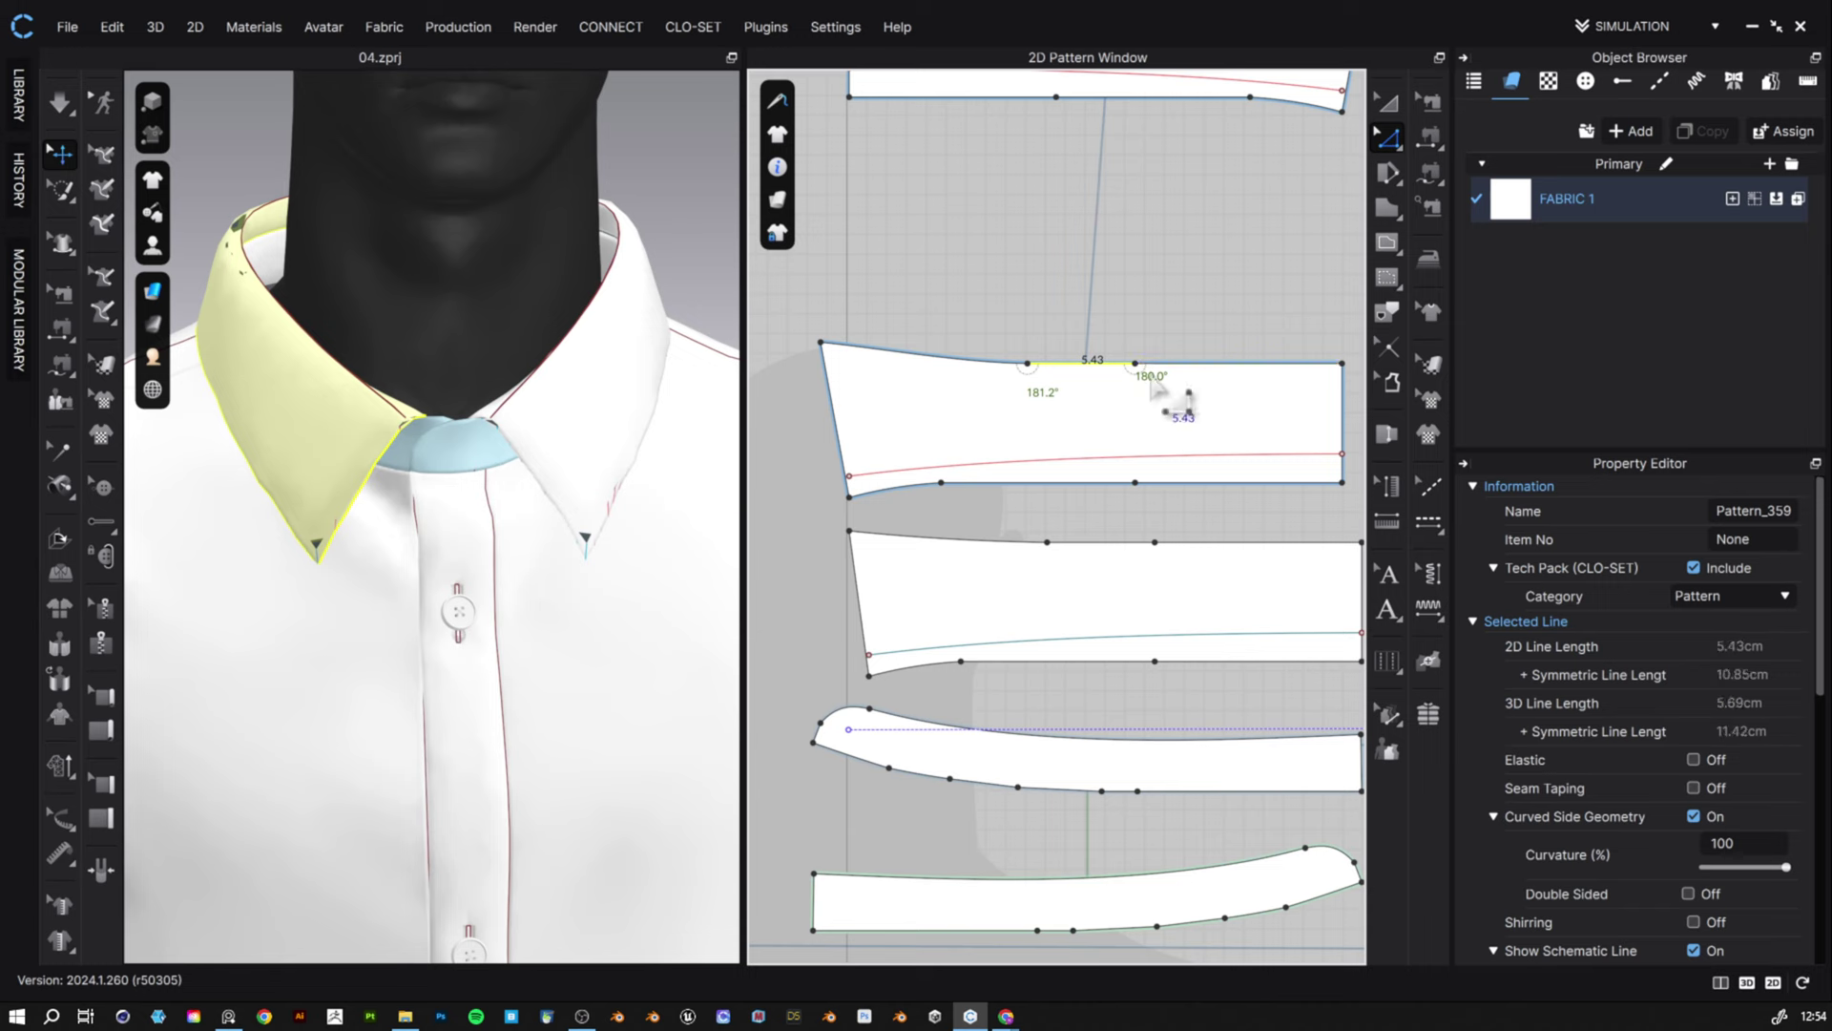
pyautogui.keyDown('shift'); pyautogui.click(1210, 366); pyautogui.keyUp('shift')
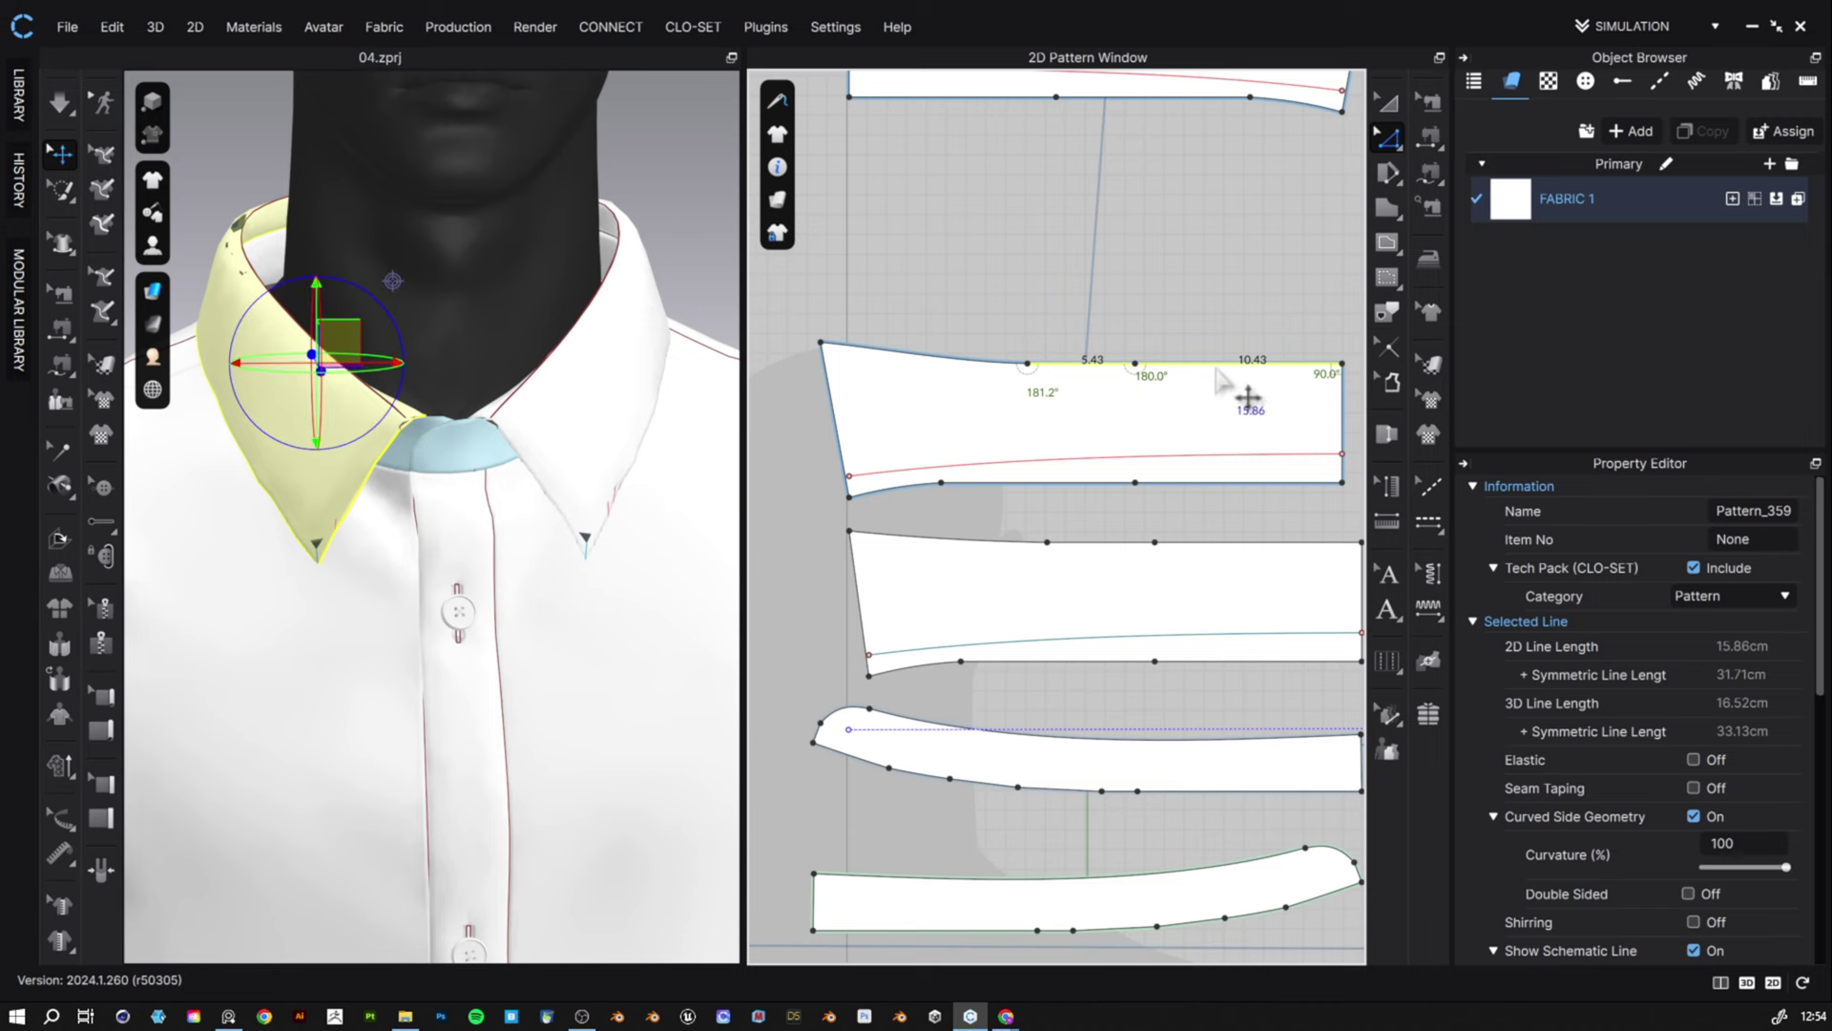
pyautogui.moveTo(1216, 366); pyautogui.dragTo(1216, 364)
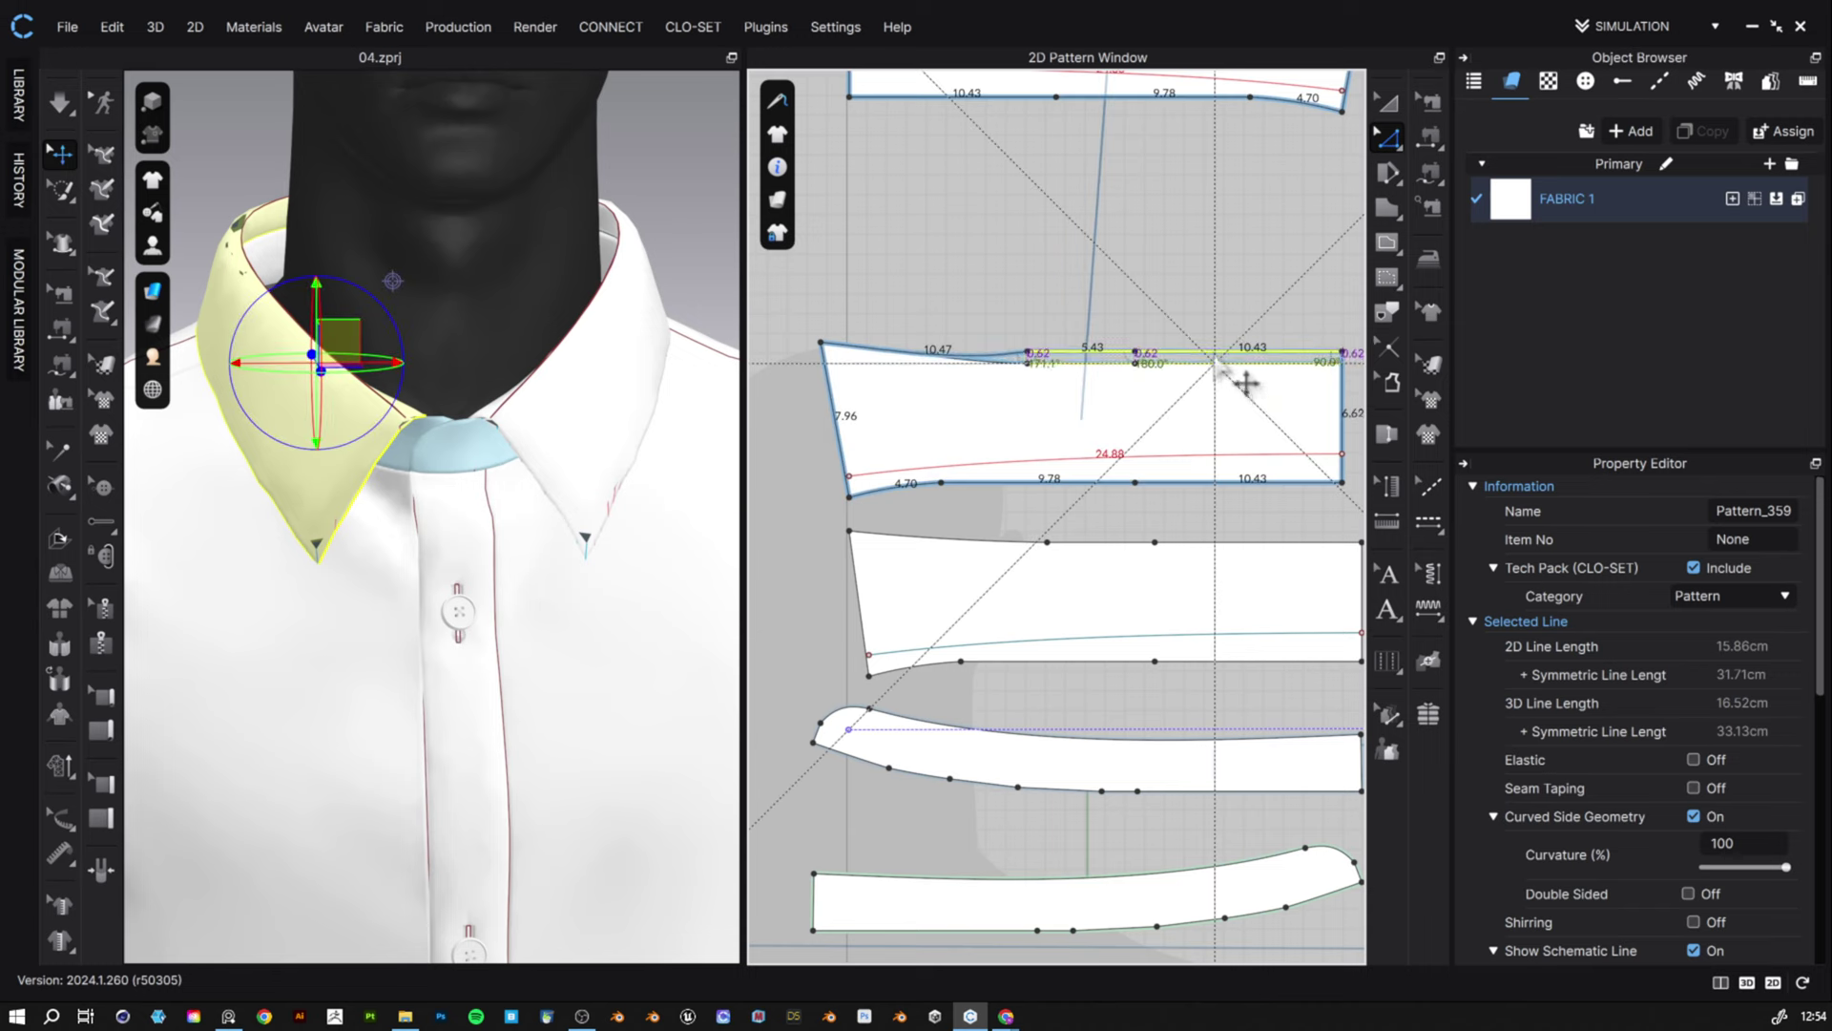
# - Reshape the outer-edge section beside the cloned collar's point with Edit Curvature so it blends into the raised straight segments
pyautogui.moveTo(985, 365); pyautogui.dragTo(969, 360)
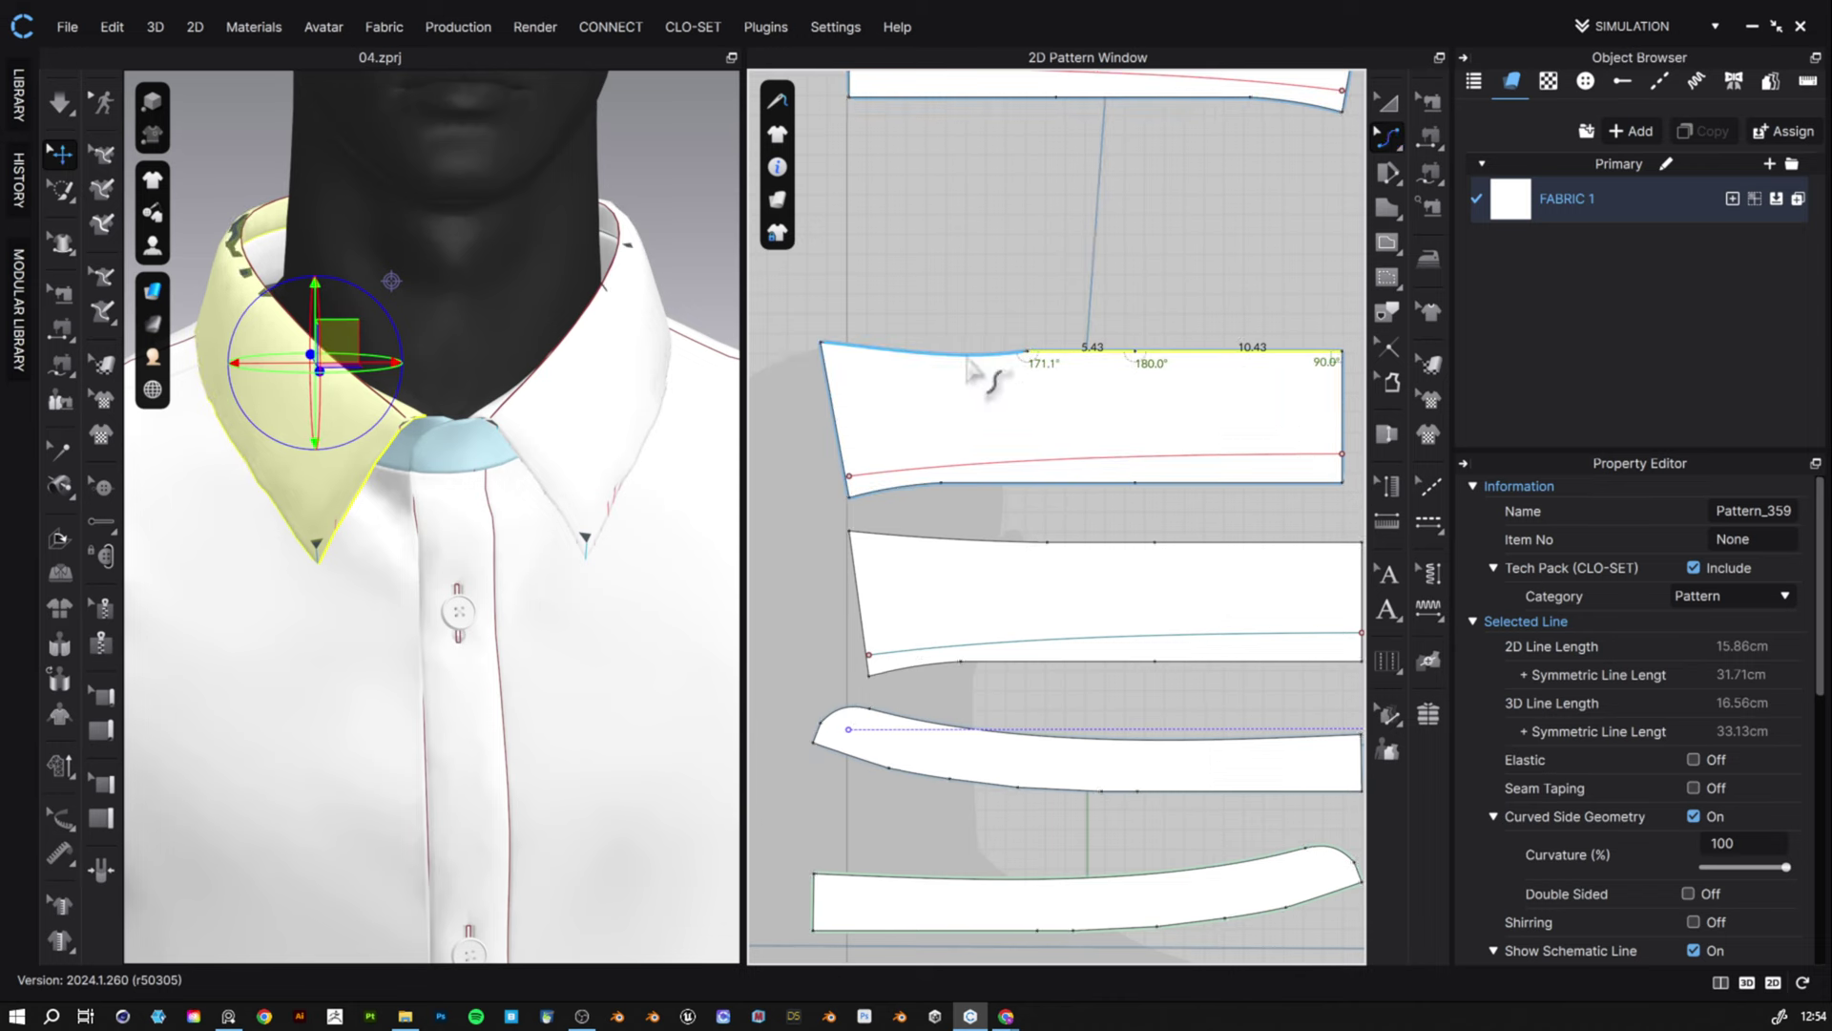
pyautogui.click(966, 359)
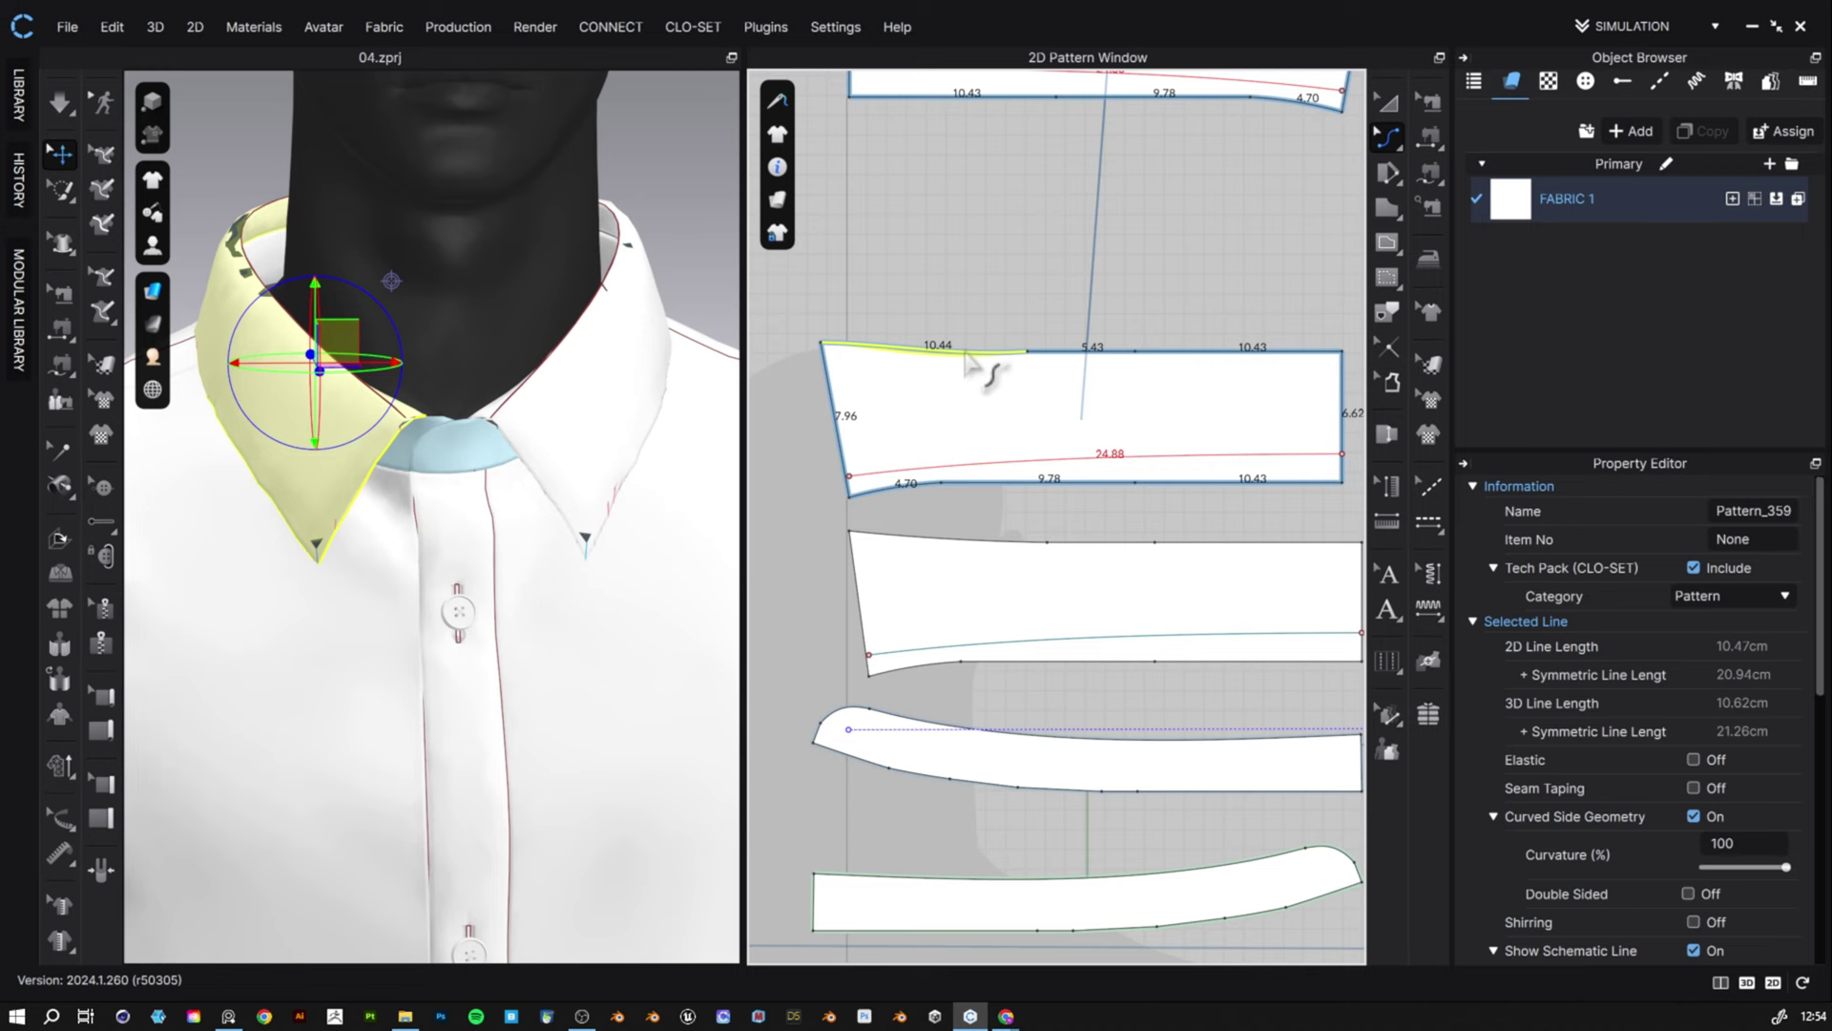
pyautogui.press('z')
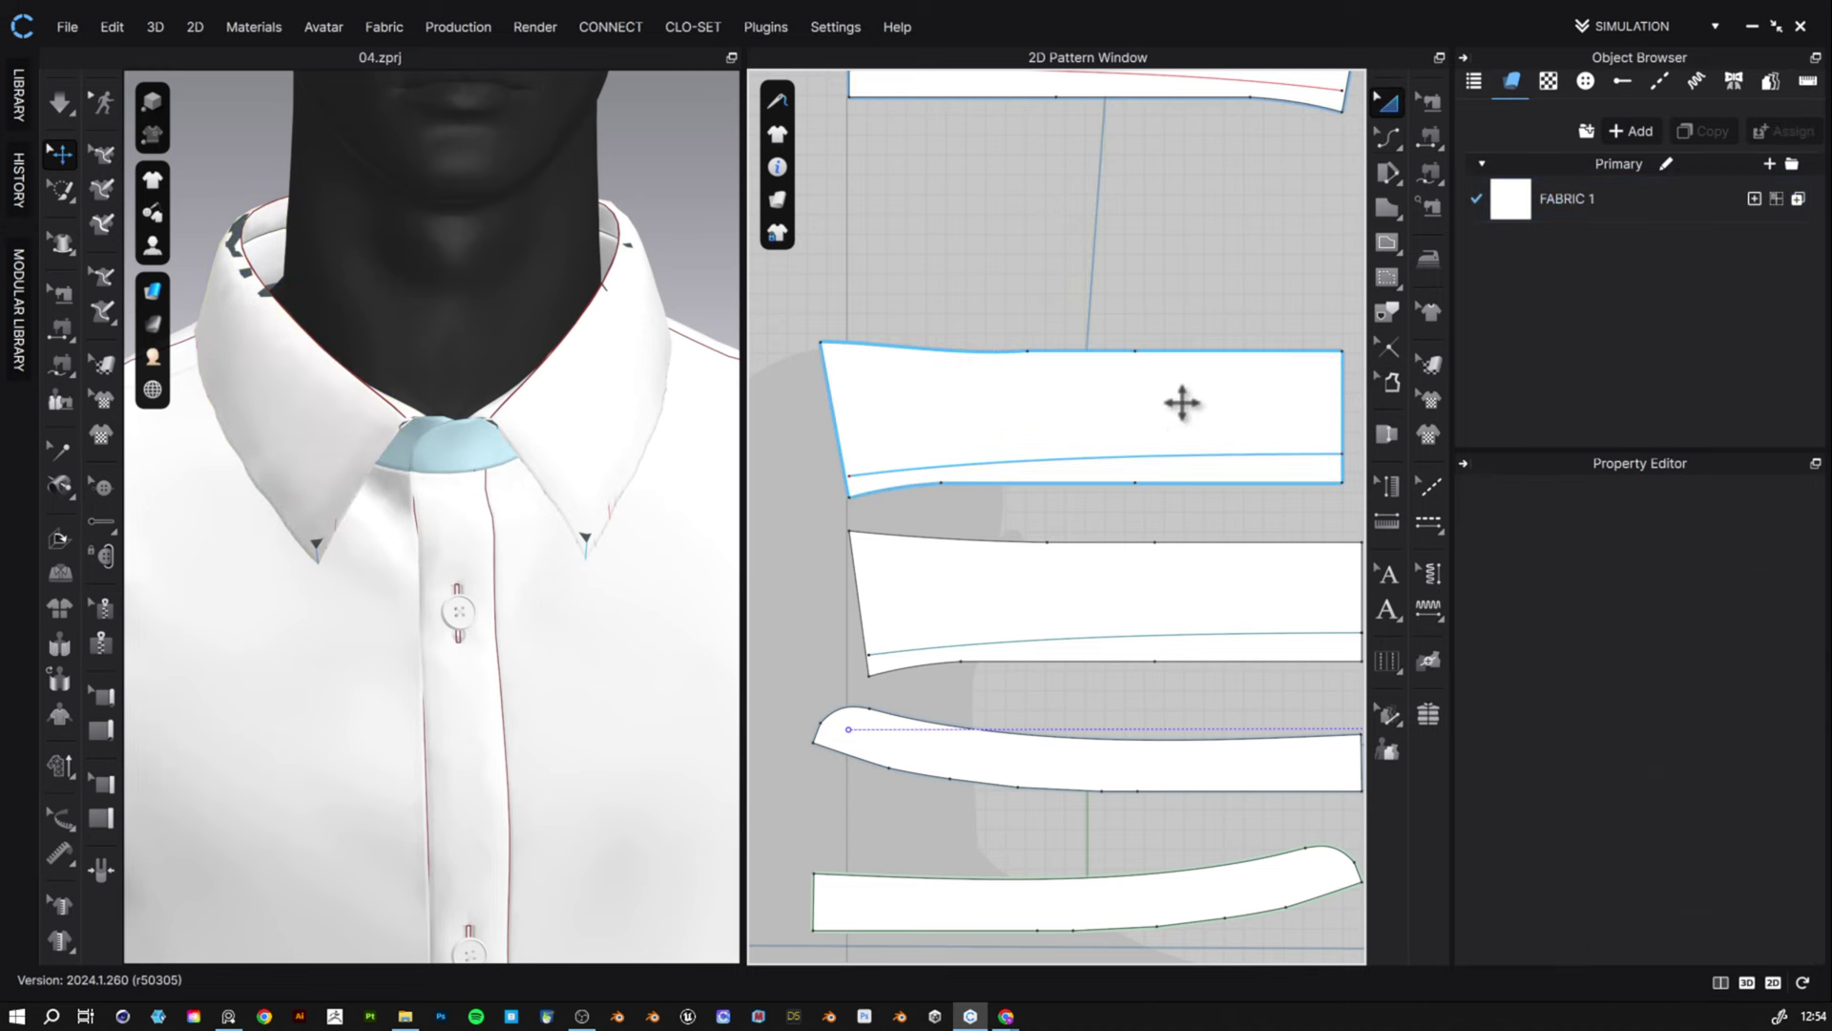
# - Smooth the cloned collar's front outer-edge section by adjusting its curve handles with Edit Pattern
pyautogui.scroll(5, 971, 411)
pyautogui.click(1391, 145)
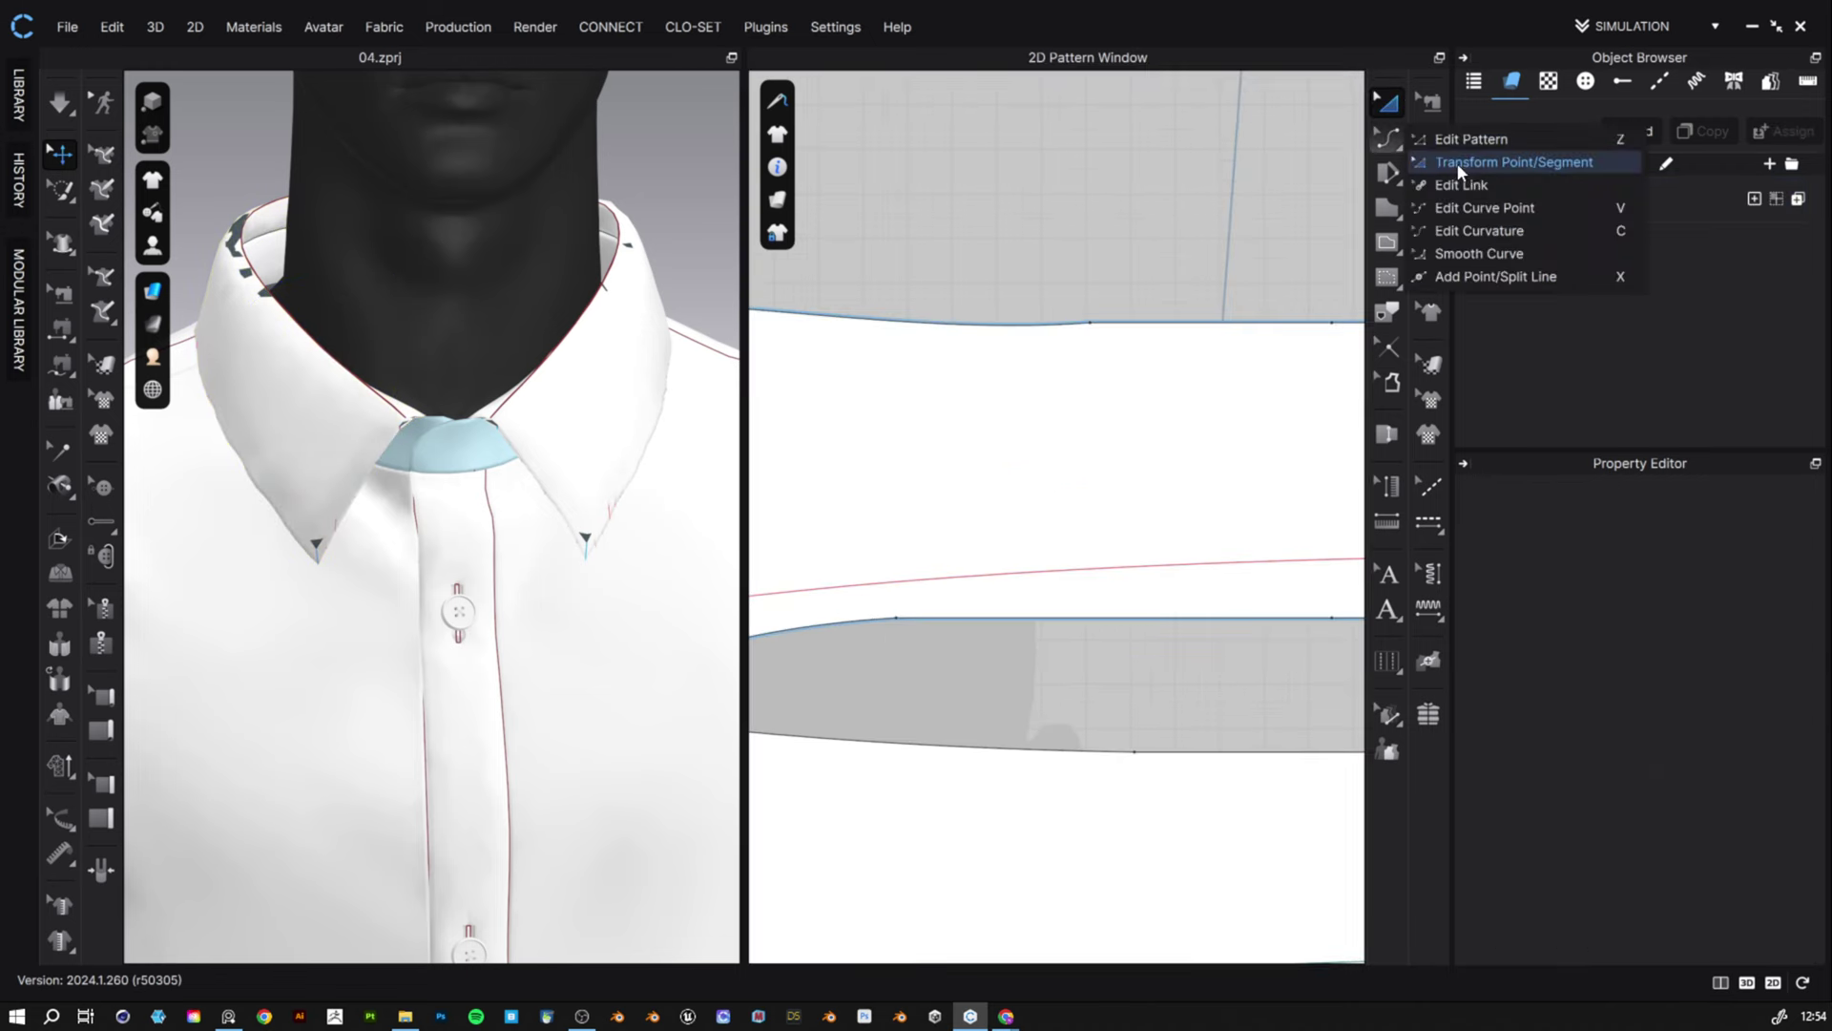
pyautogui.click(1488, 207)
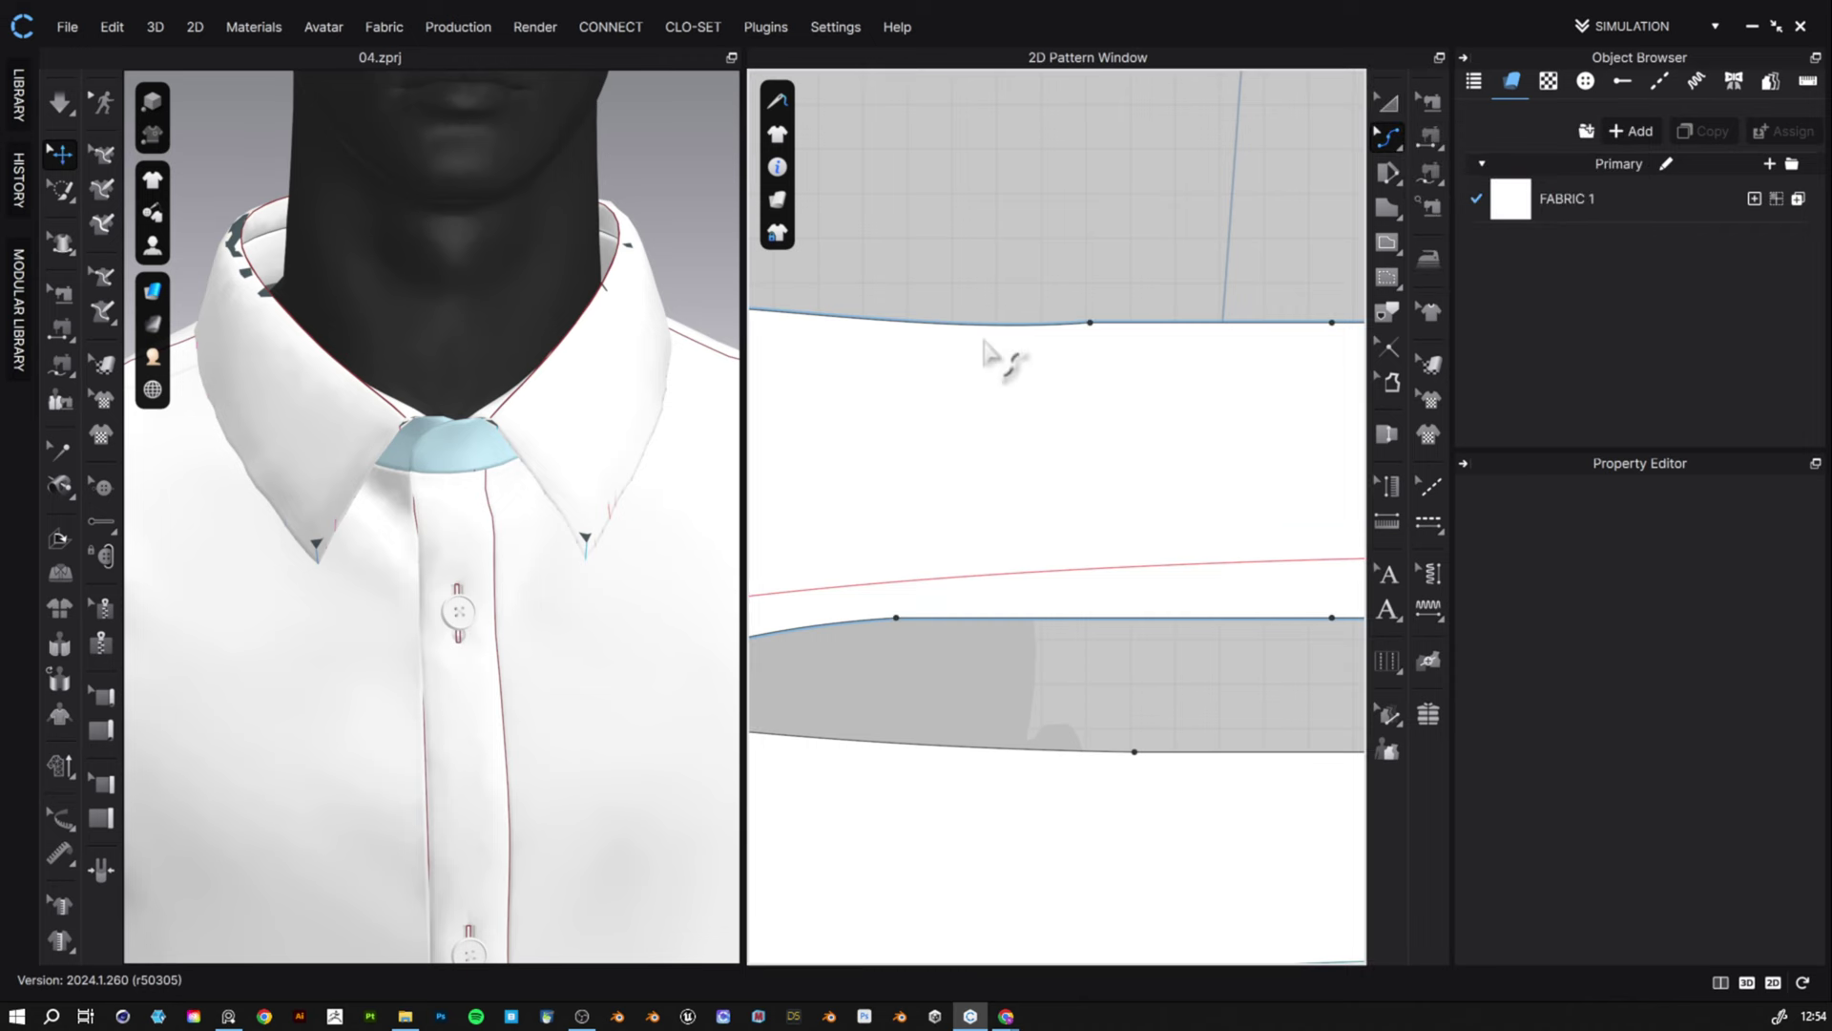
pyautogui.click(1397, 140)
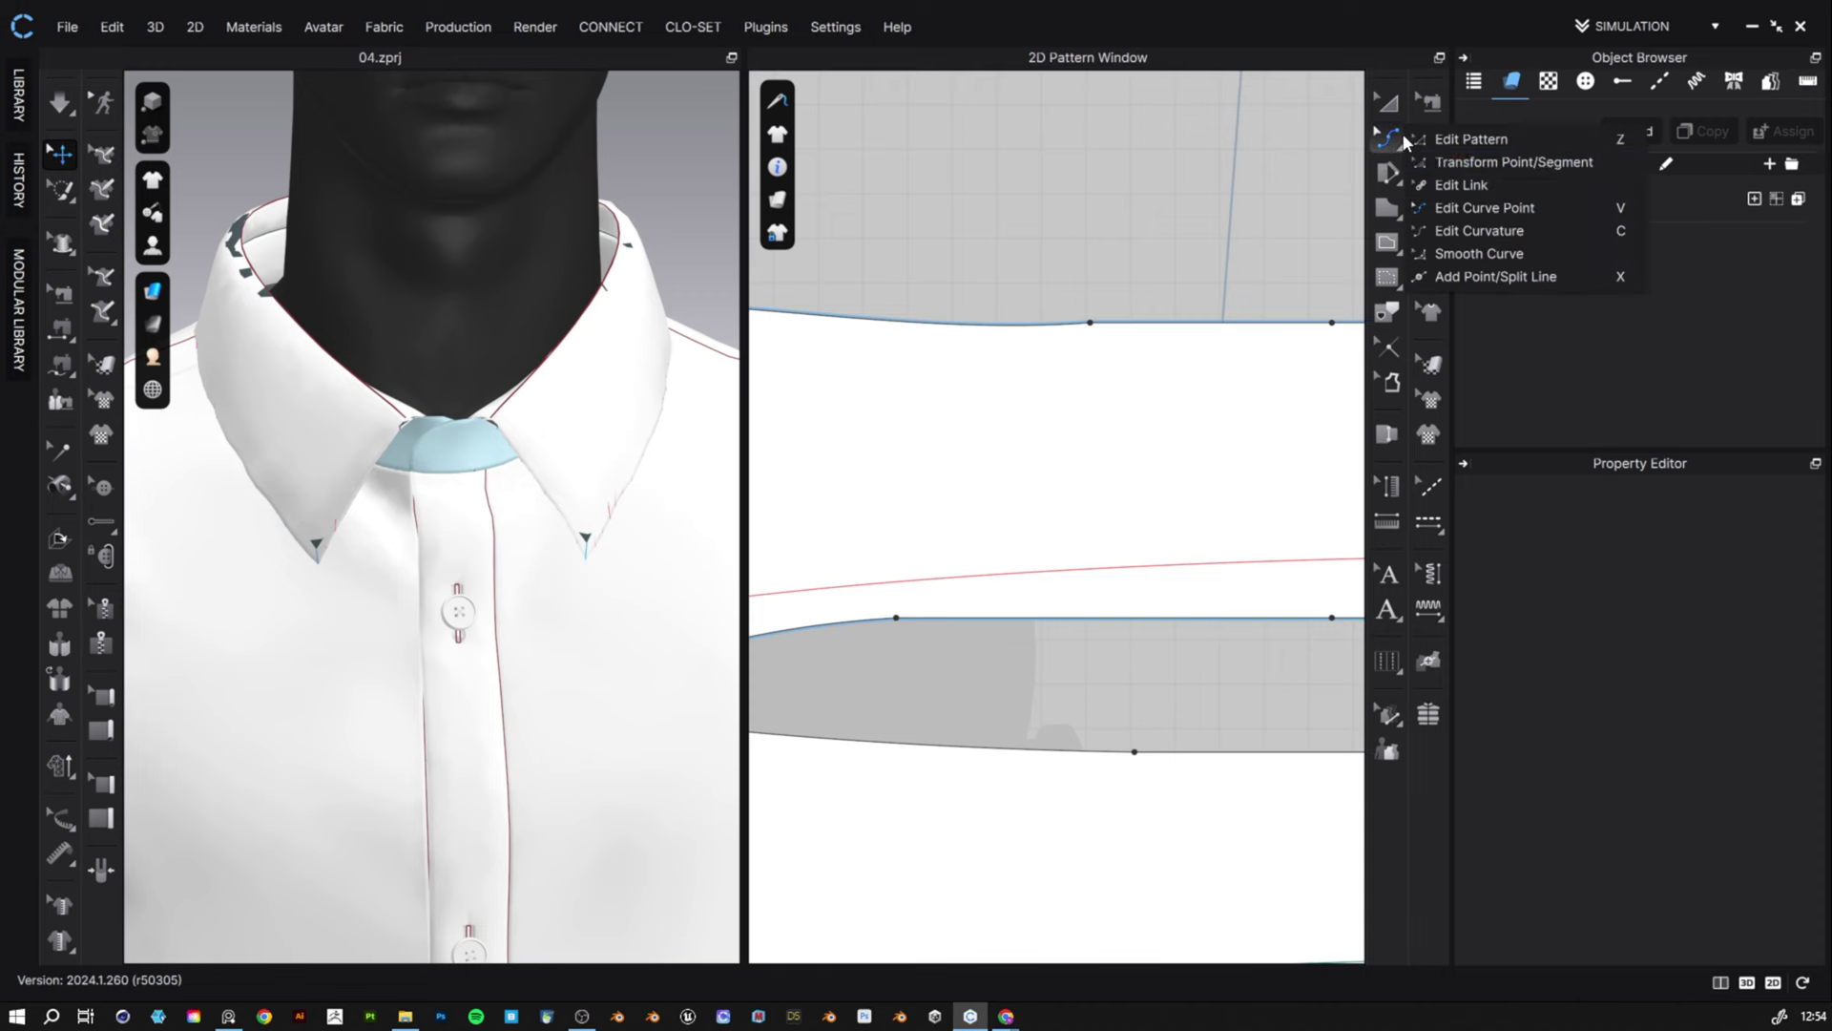
pyautogui.click(1494, 140)
pyautogui.click(1090, 323)
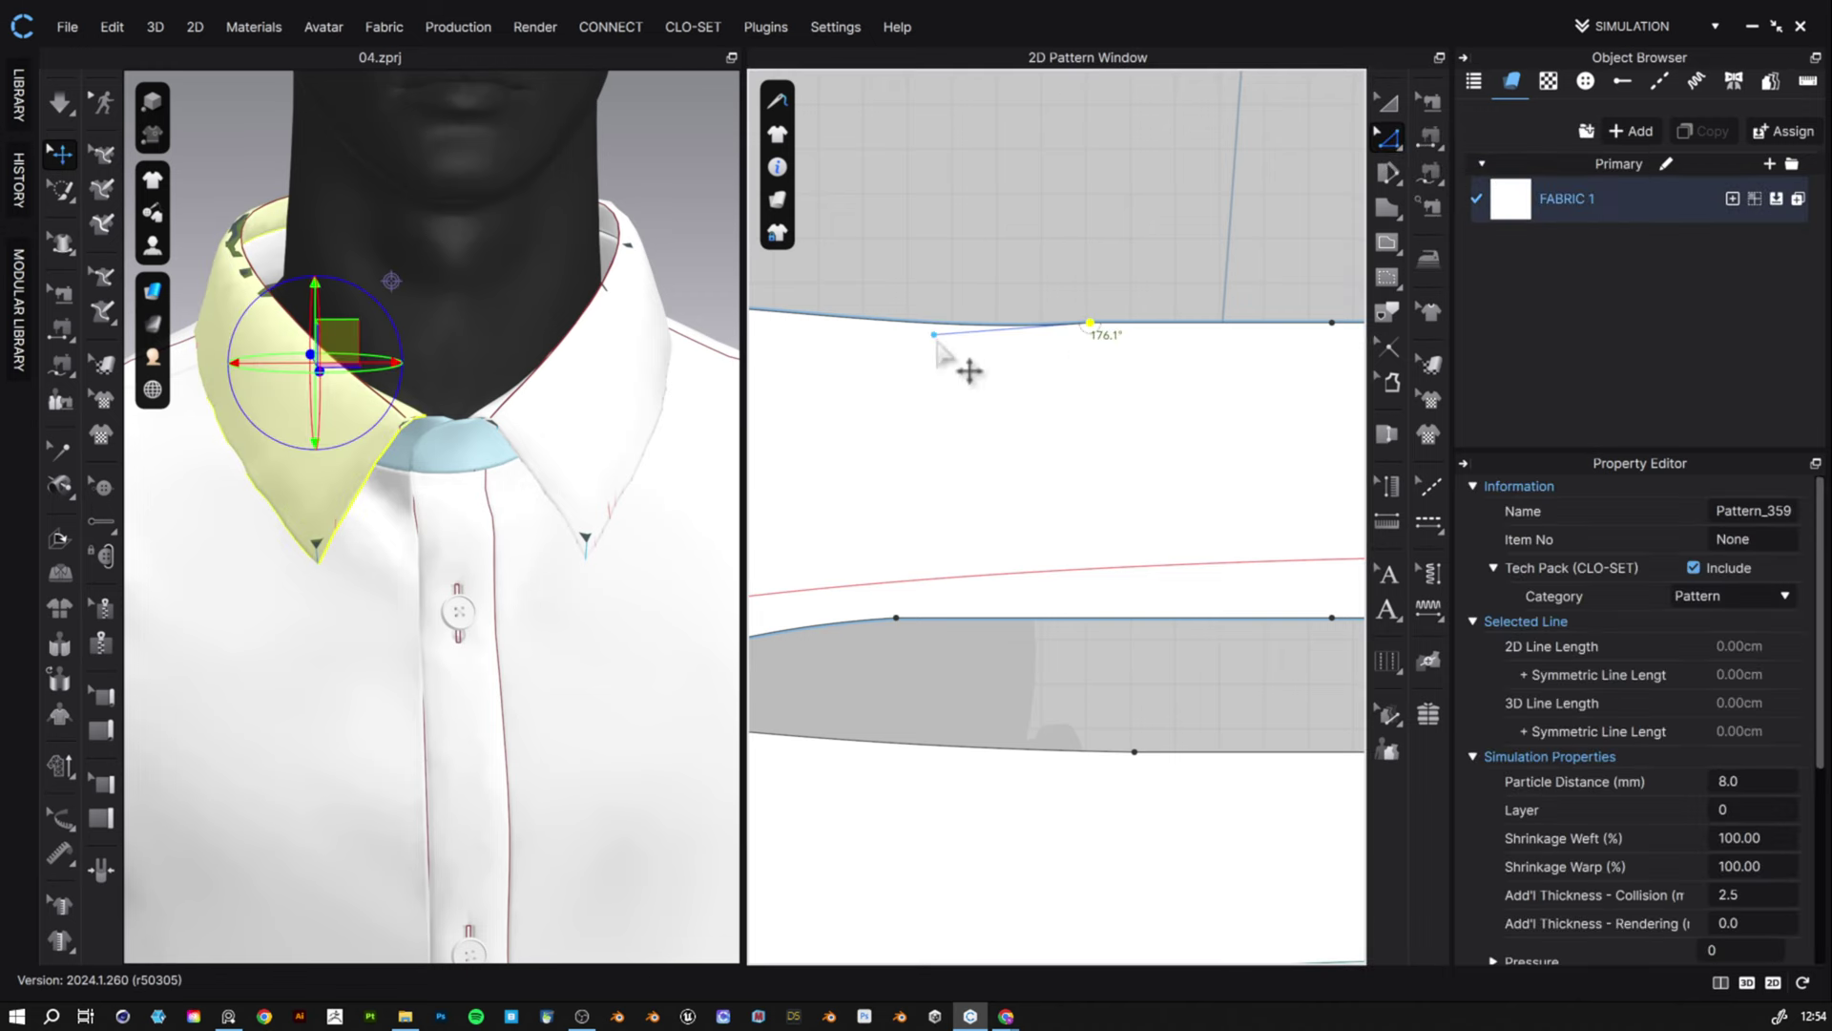
pyautogui.click(1125, 295)
pyautogui.scroll(5, 1131, 301)
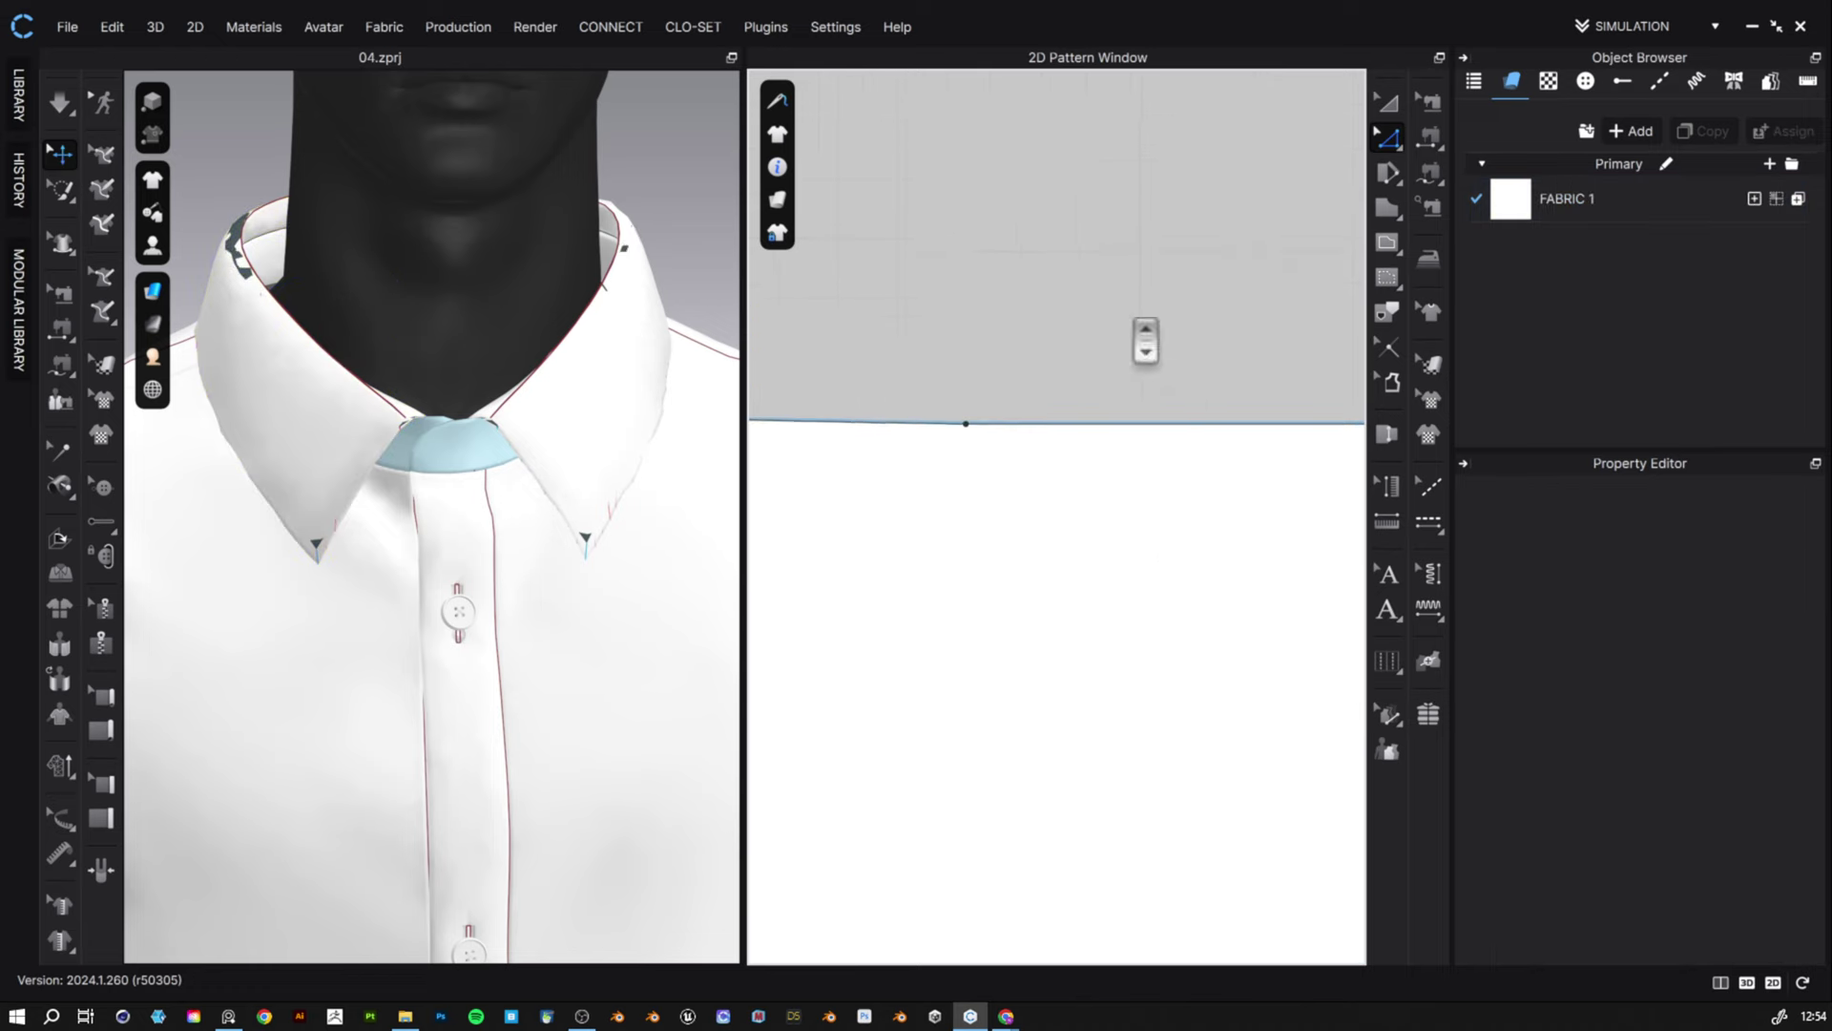
pyautogui.scroll(-5, 1112, 300)
pyautogui.click(1019, 324)
pyautogui.scroll(5, 1019, 324)
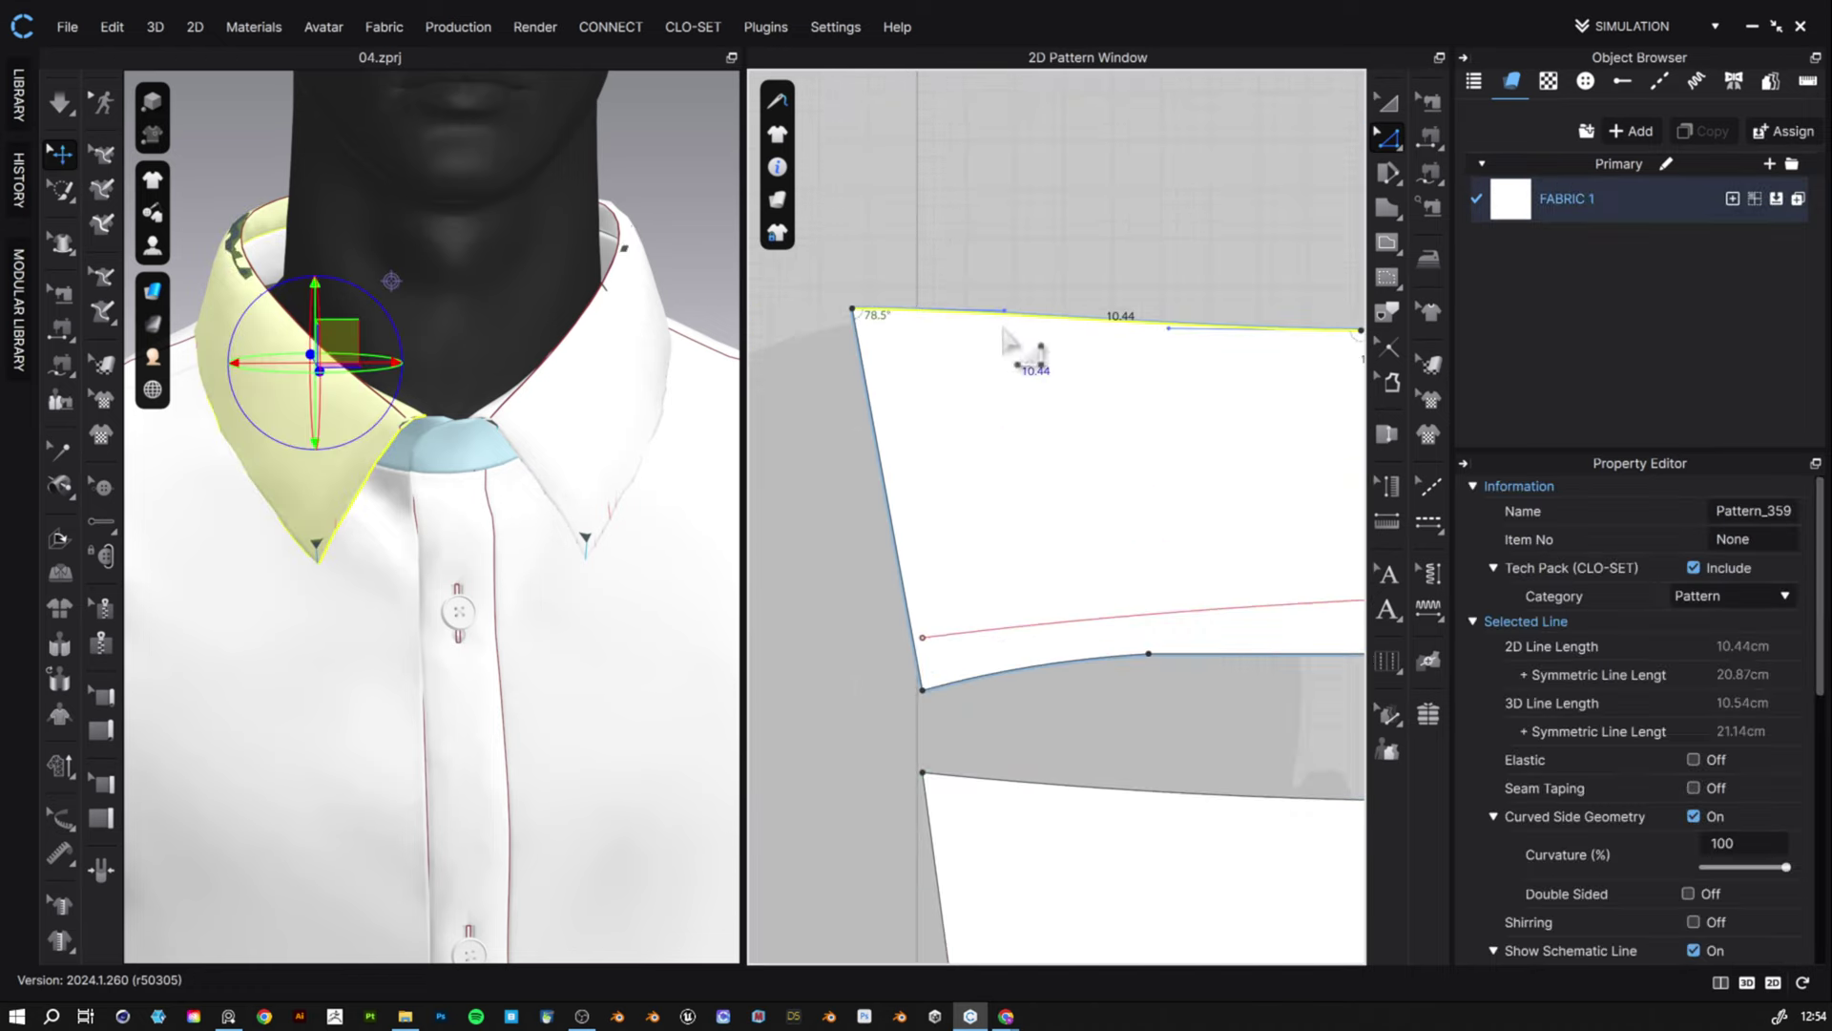
# - Place the matching original collar half over the cloned one and reorder the pieces so both outlines can be compared
pyautogui.click(1384, 102)
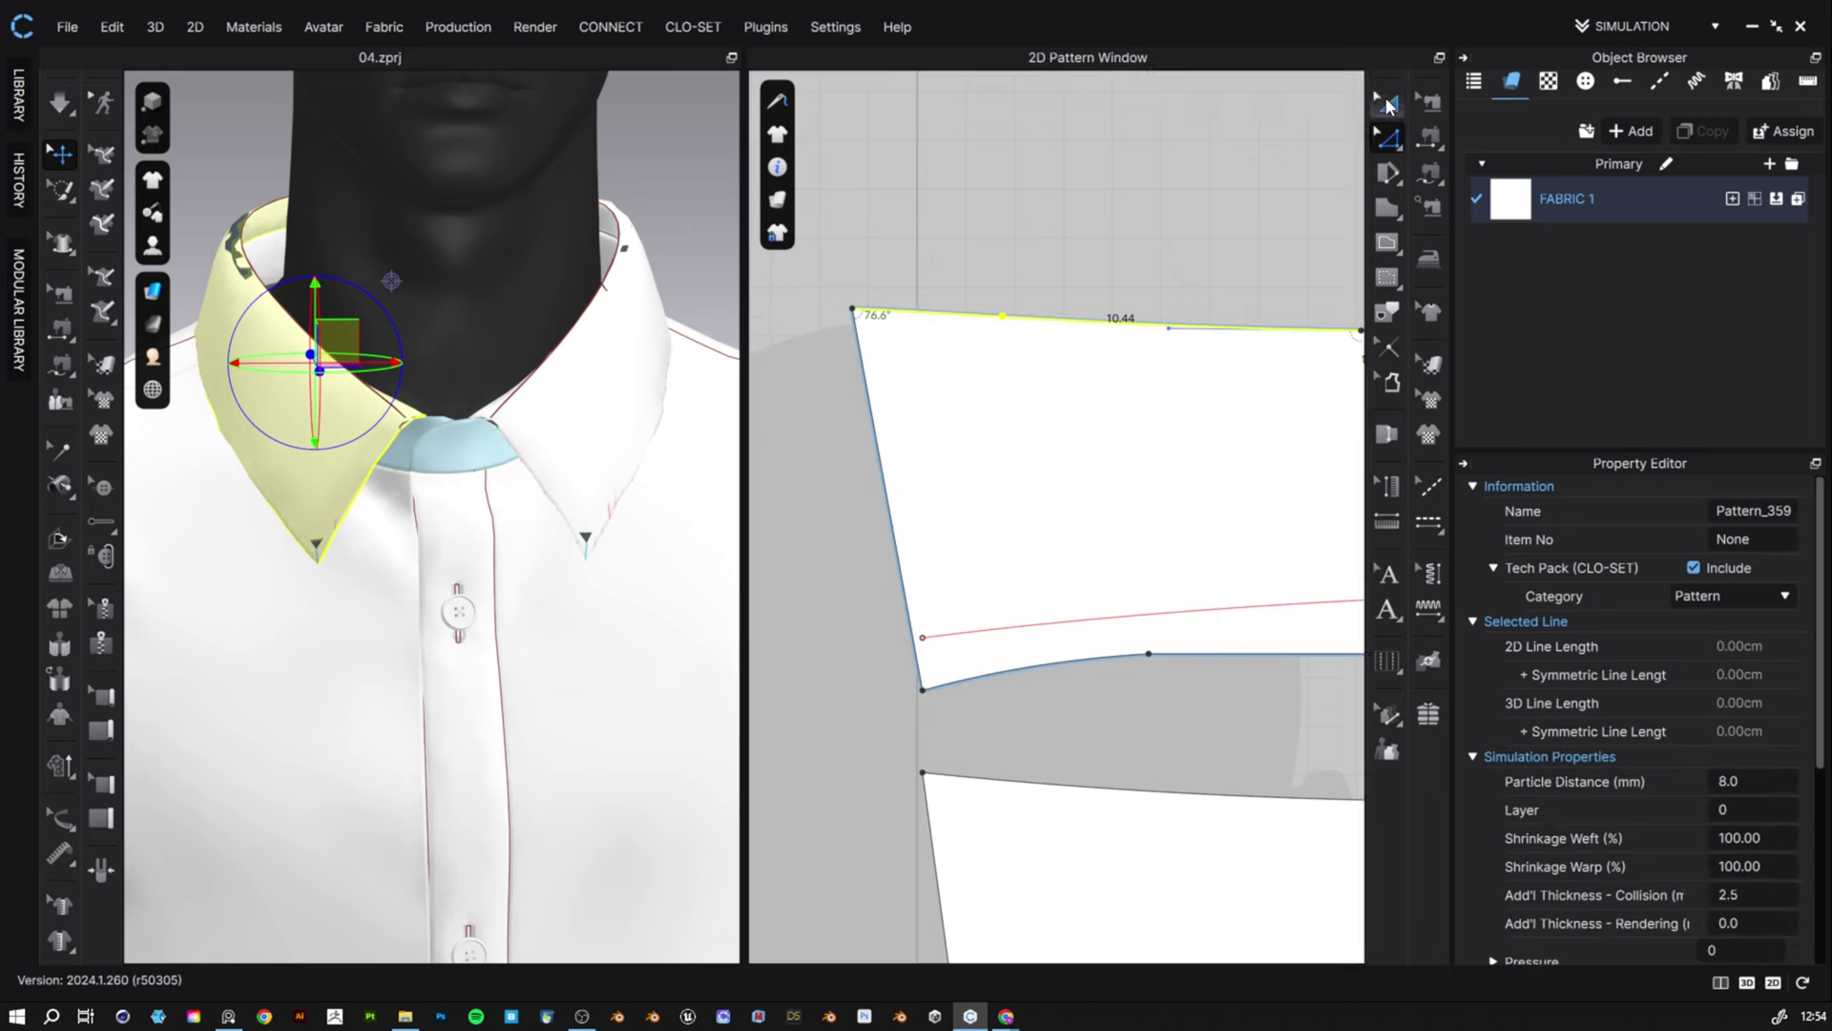
pyautogui.scroll(-5, 1168, 422)
pyautogui.scroll(-2, 1231, 558)
pyautogui.click(1047, 642)
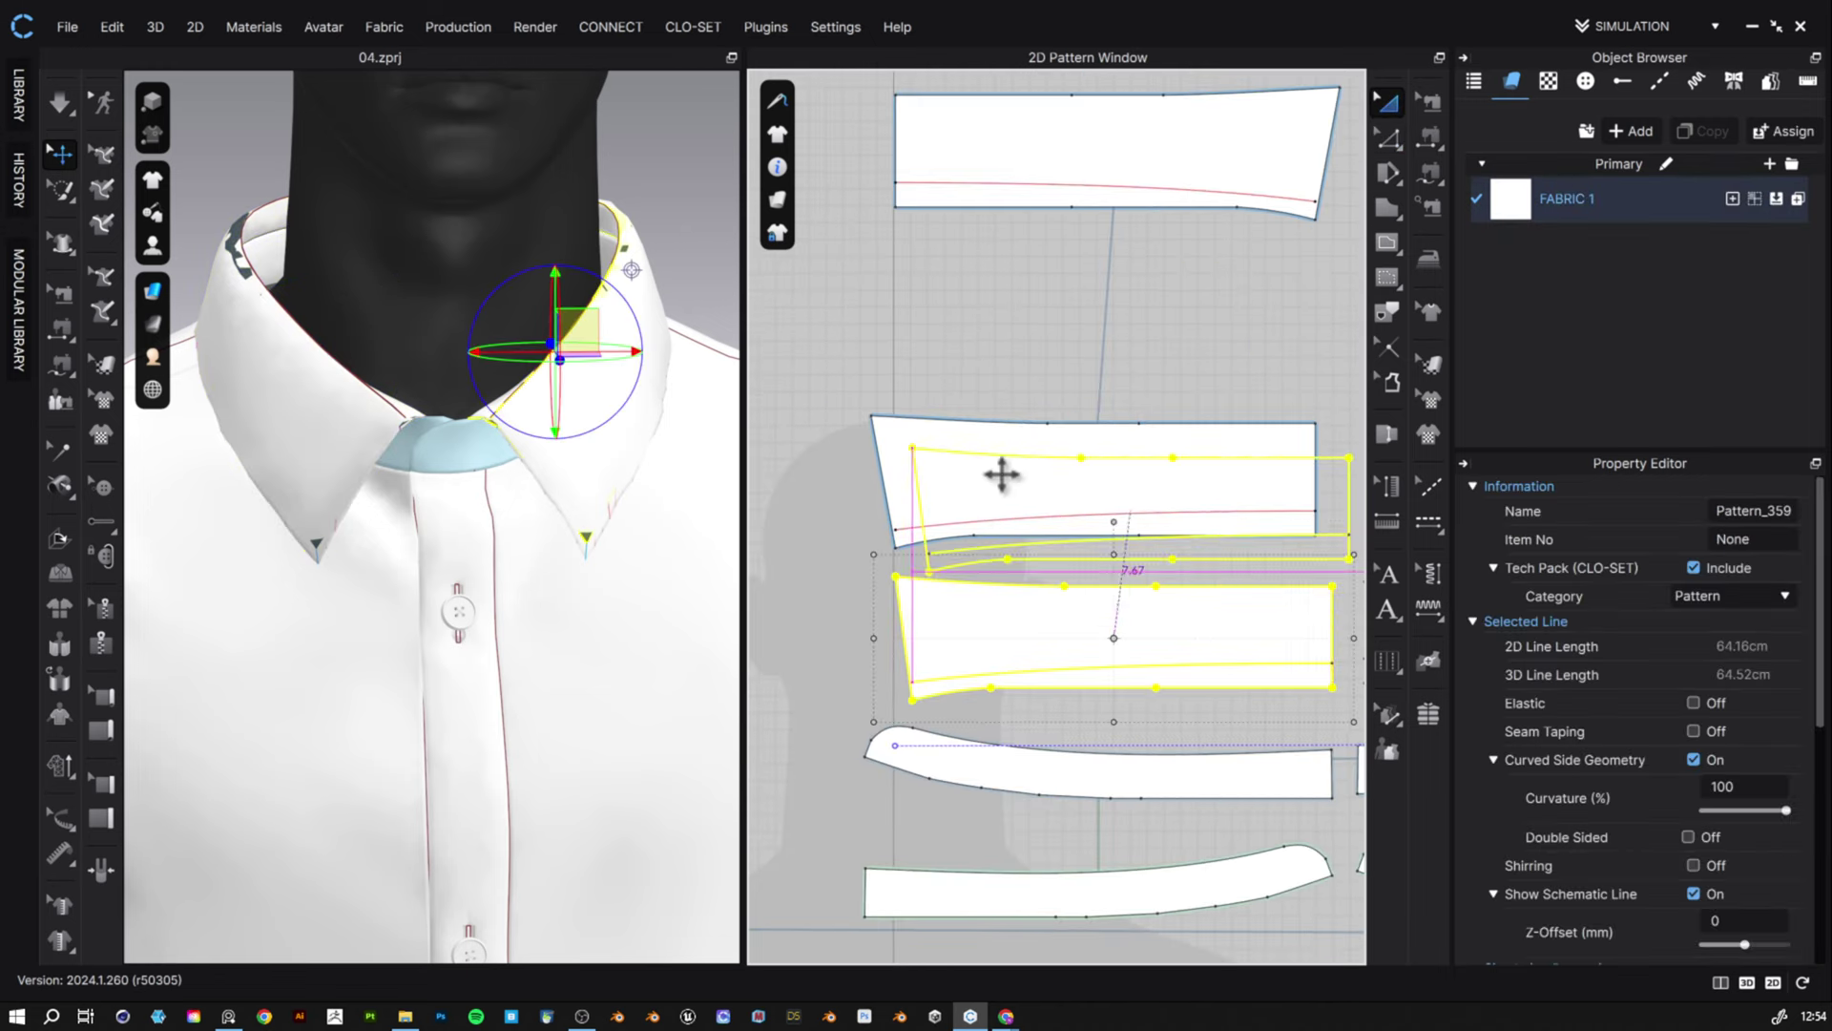
pyautogui.click(983, 475)
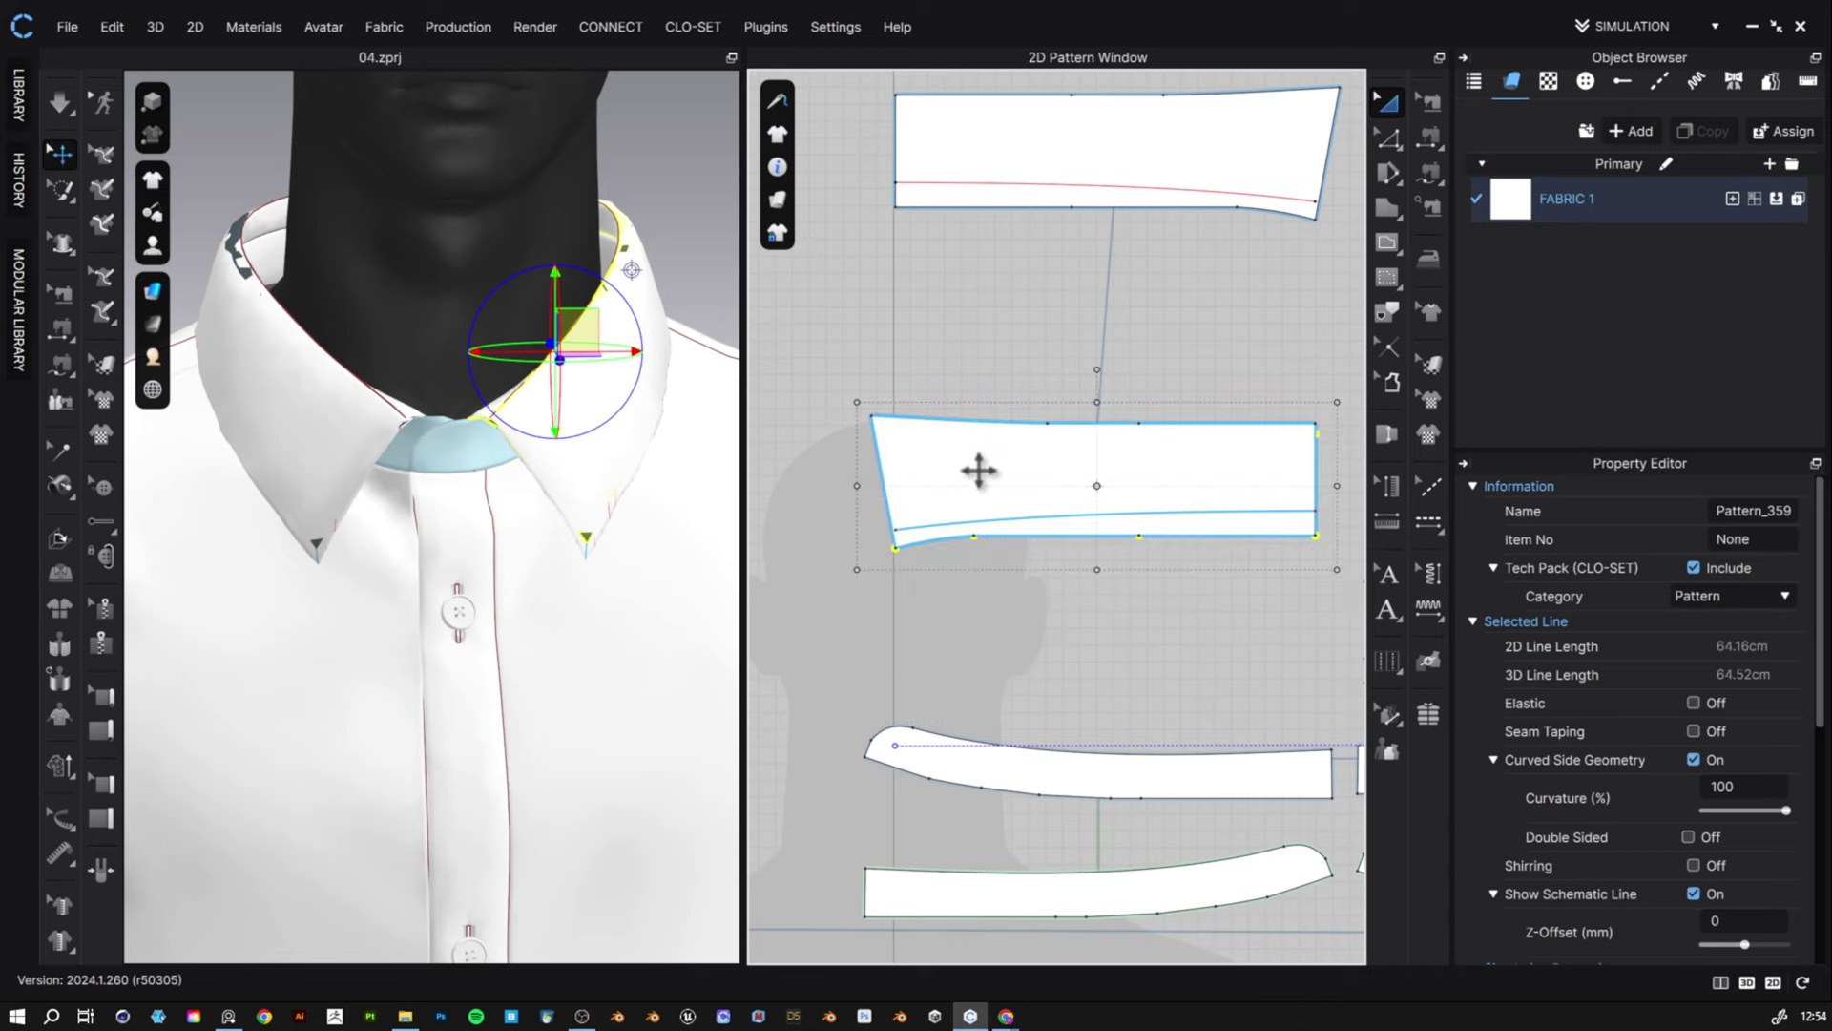
pyautogui.click(979, 469)
pyautogui.rightClick(978, 467)
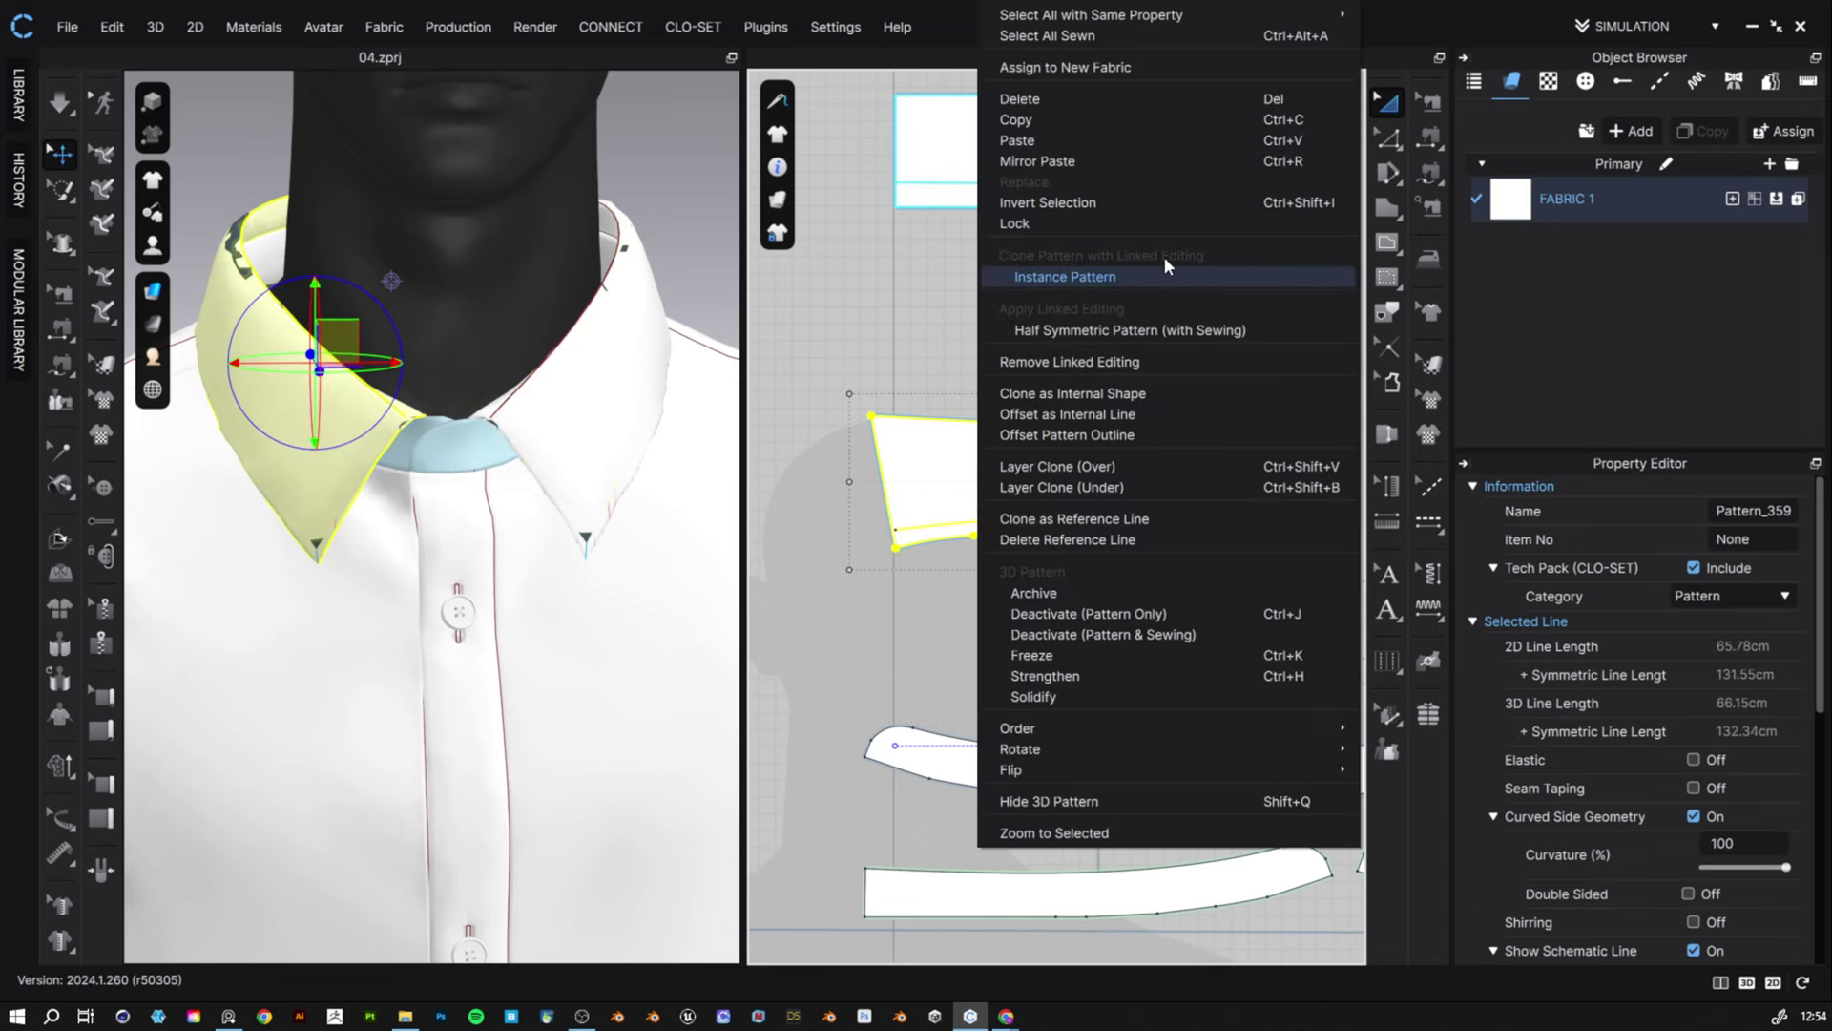
pyautogui.click(1119, 630)
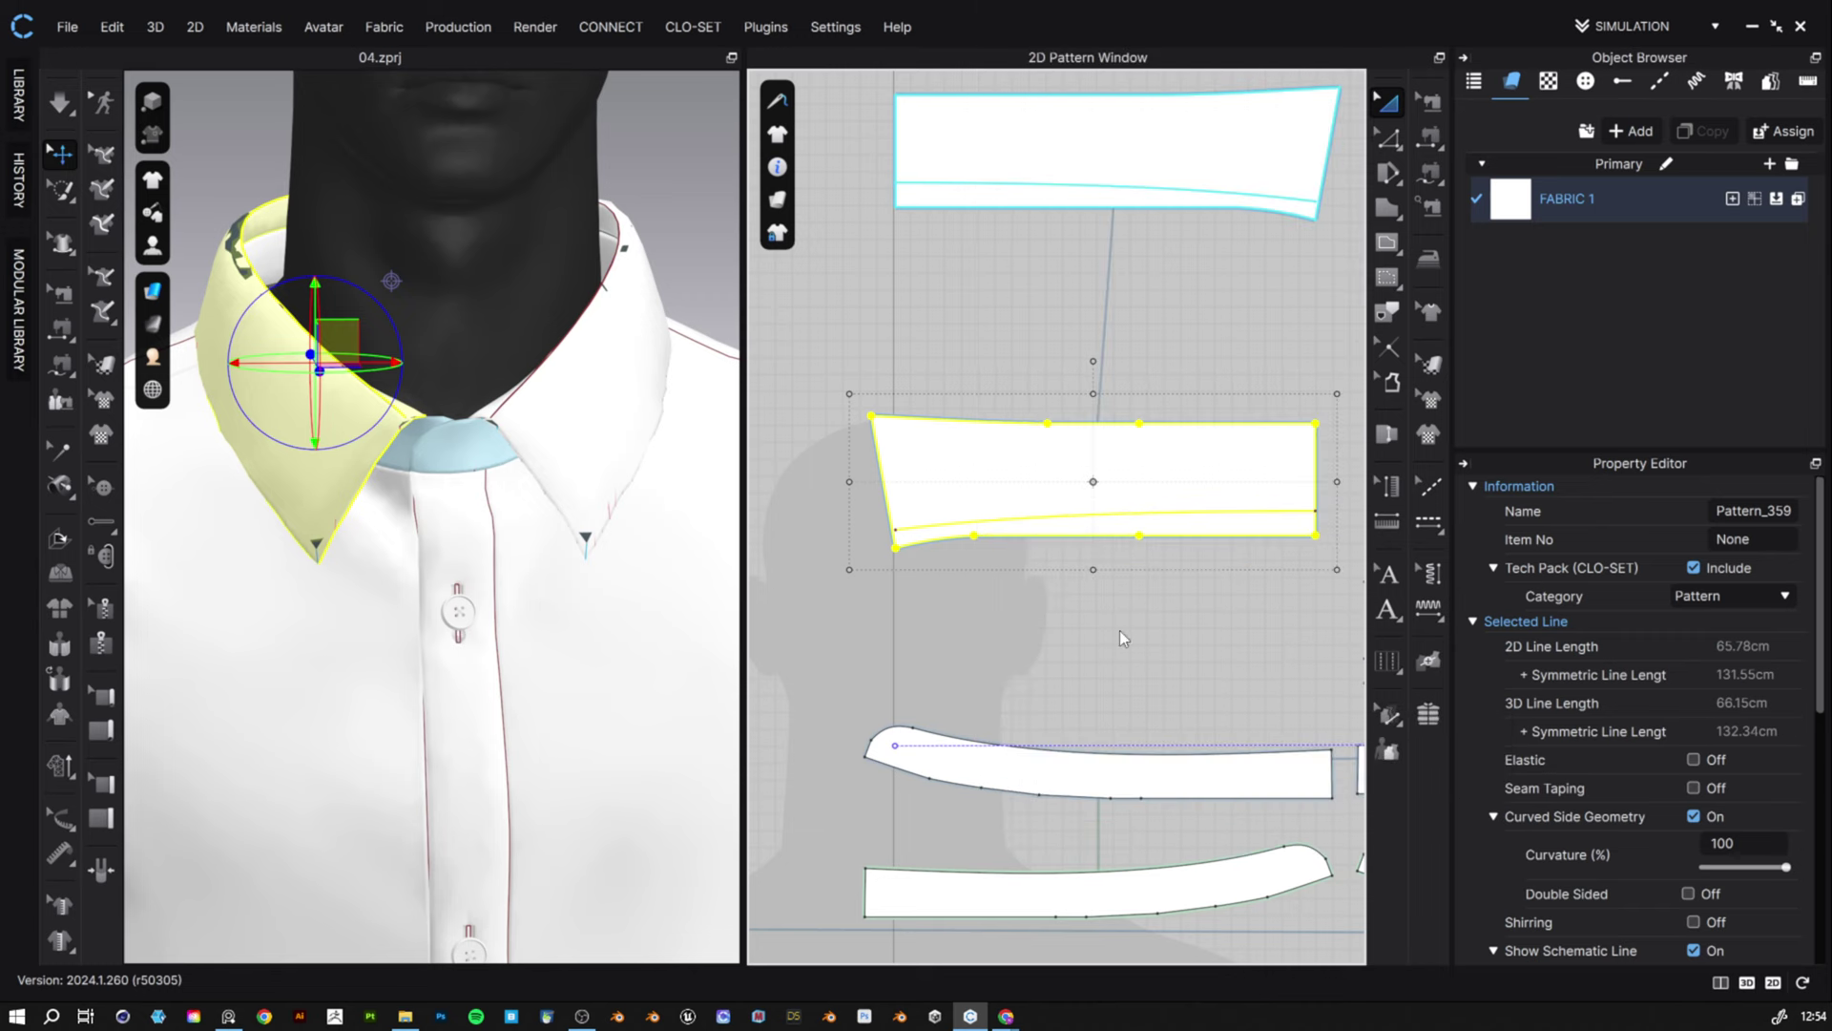
pyautogui.click(988, 355)
pyautogui.scroll(-3, 979, 391)
pyautogui.scroll(8, 975, 397)
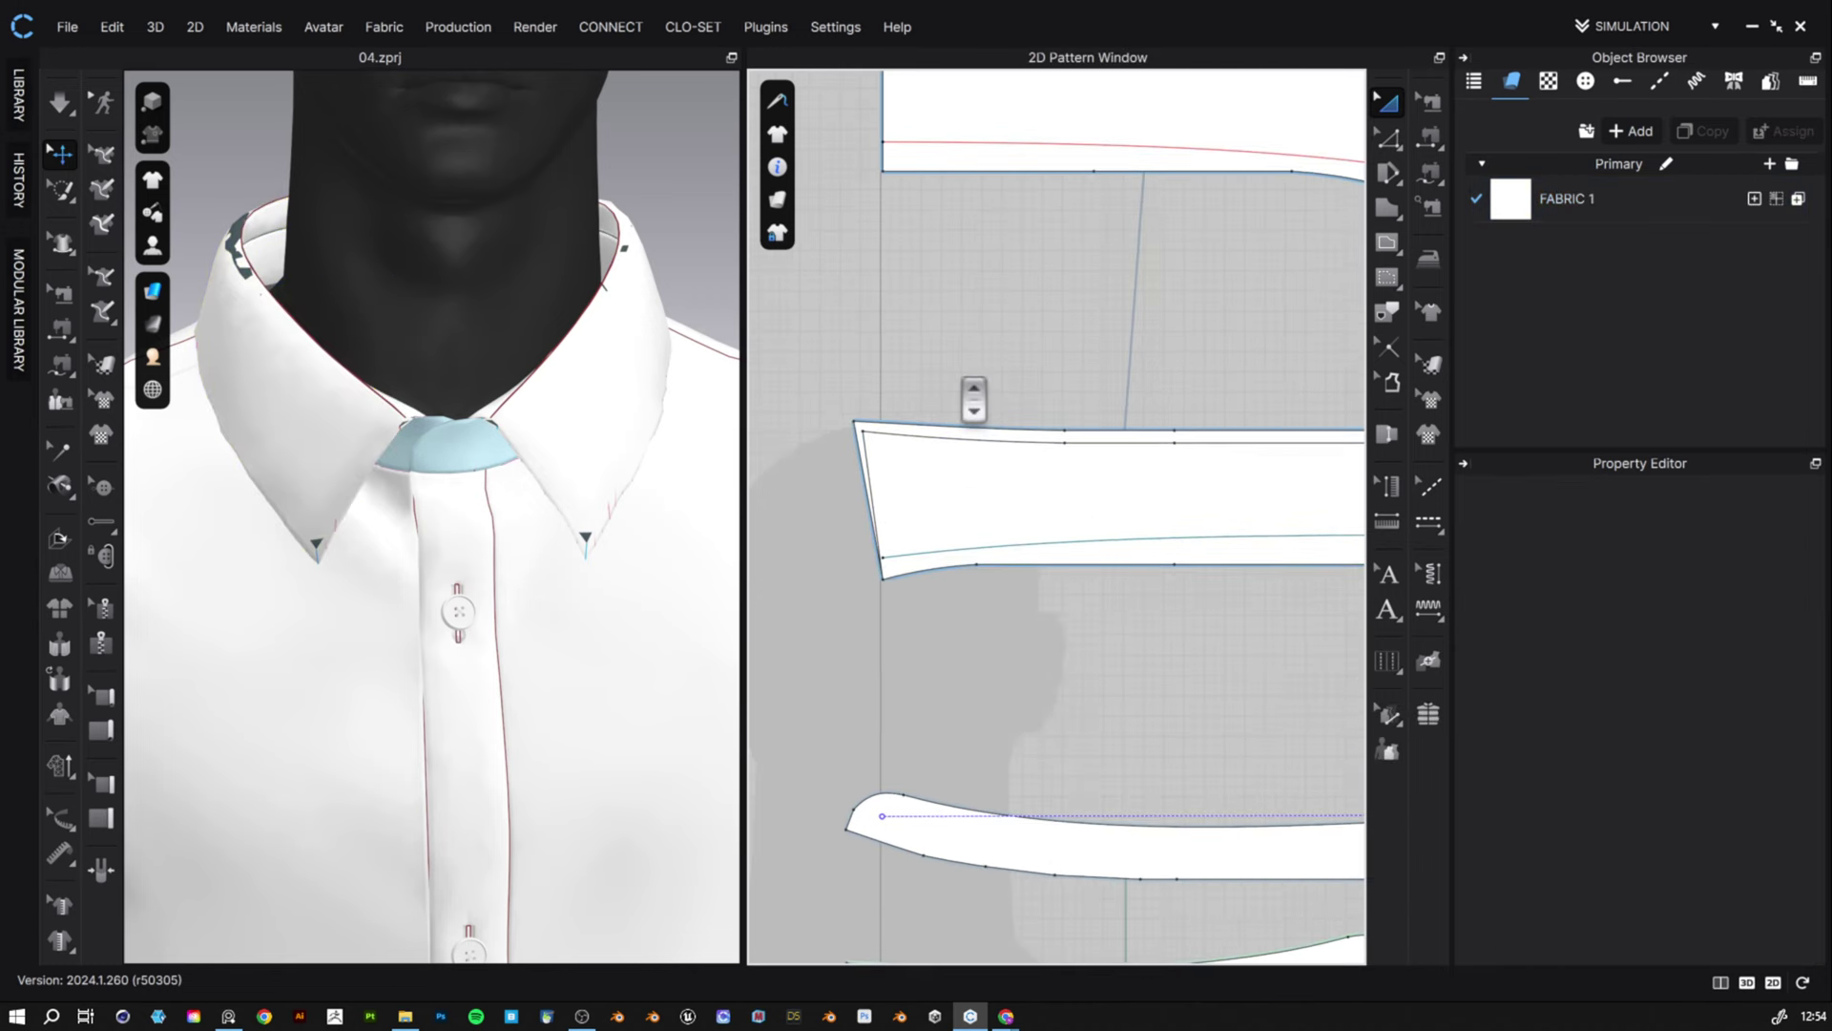
# - Lower the cloned collar's two straight outer-edge segments slightly toward the original collar's outline with Edit Pattern
pyautogui.press('z')
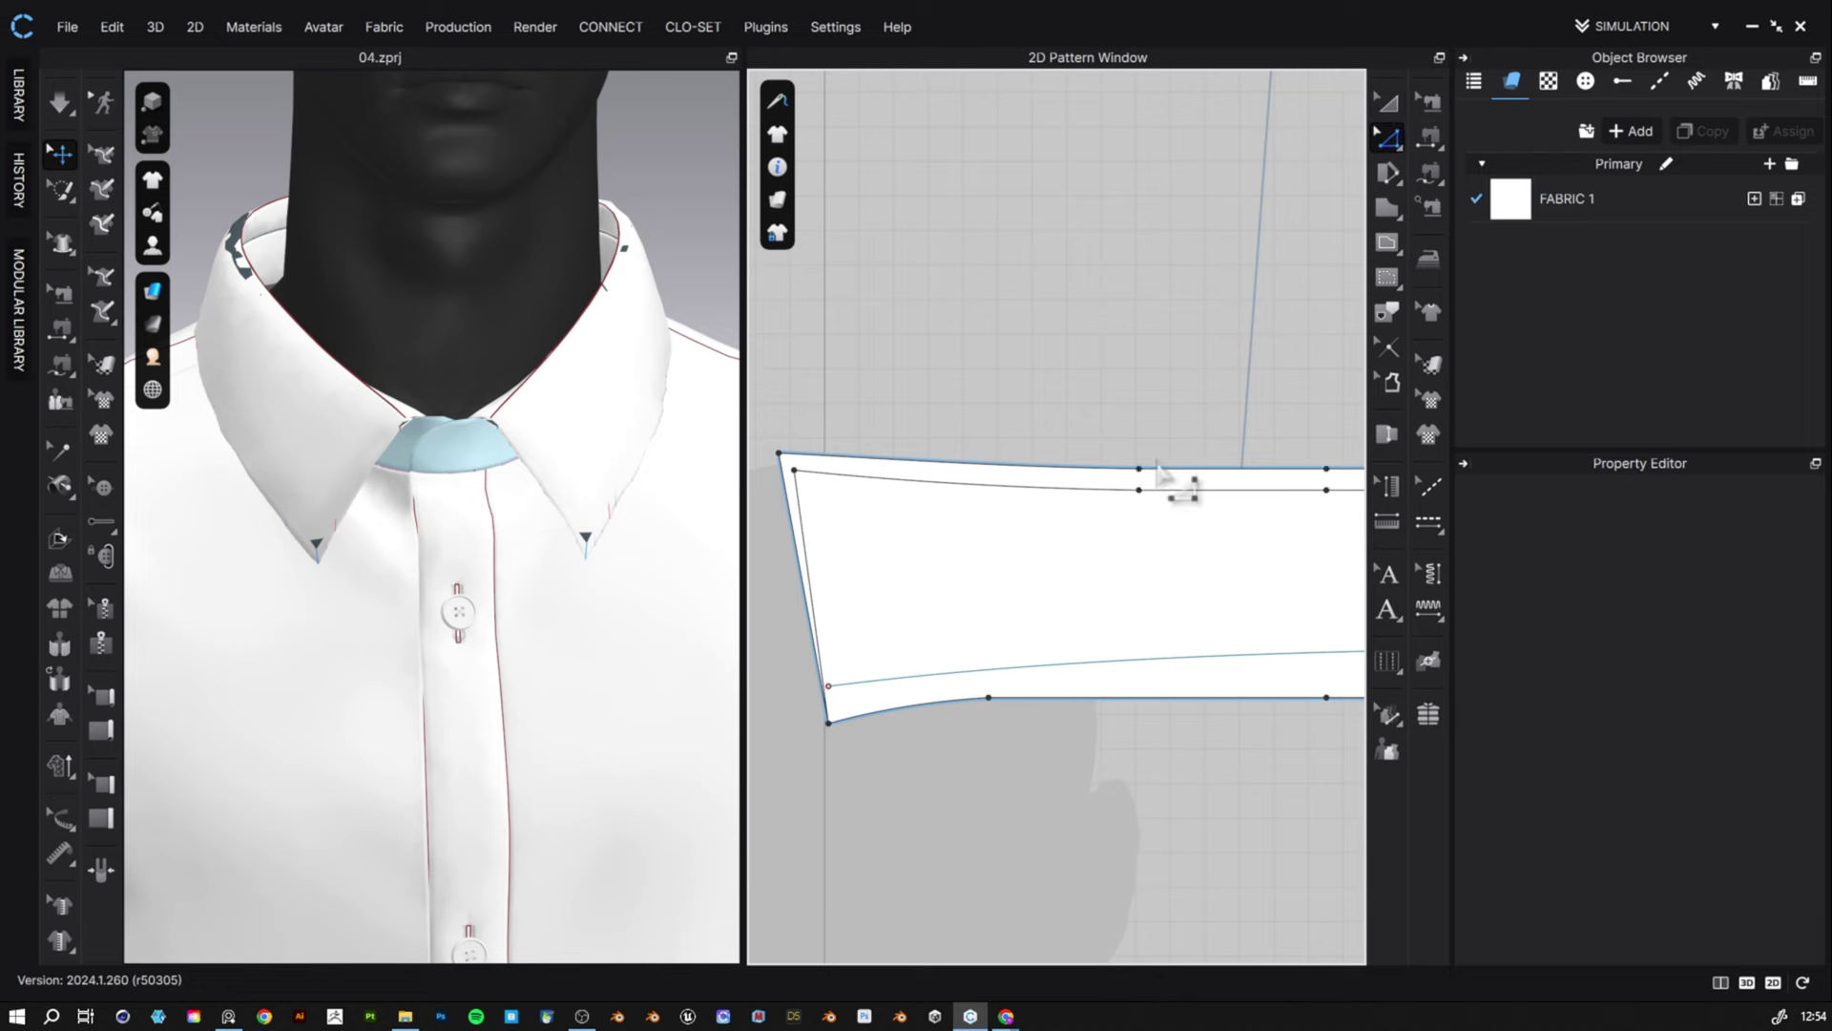
pyautogui.click(1279, 470)
pyautogui.keyDown('shift'); pyautogui.click(1247, 470); pyautogui.keyUp('shift')
pyautogui.scroll(-2, 1240, 470)
pyautogui.moveTo(1153, 482); pyautogui.dragTo(925, 471, button='middle')
pyautogui.scroll(6, 1147, 468)
pyautogui.keyDown('shift'); pyautogui.click(1140, 440); pyautogui.keyUp('shift')
pyautogui.moveTo(1141, 441); pyautogui.dragTo(1141, 445)
pyautogui.hotkey('ctrl', 'z')
pyautogui.click(1185, 441)
pyautogui.moveTo(1231, 463); pyautogui.dragTo(1429, 477, button='middle')
pyautogui.moveTo(841, 488); pyautogui.dragTo(911, 484, button='middle')
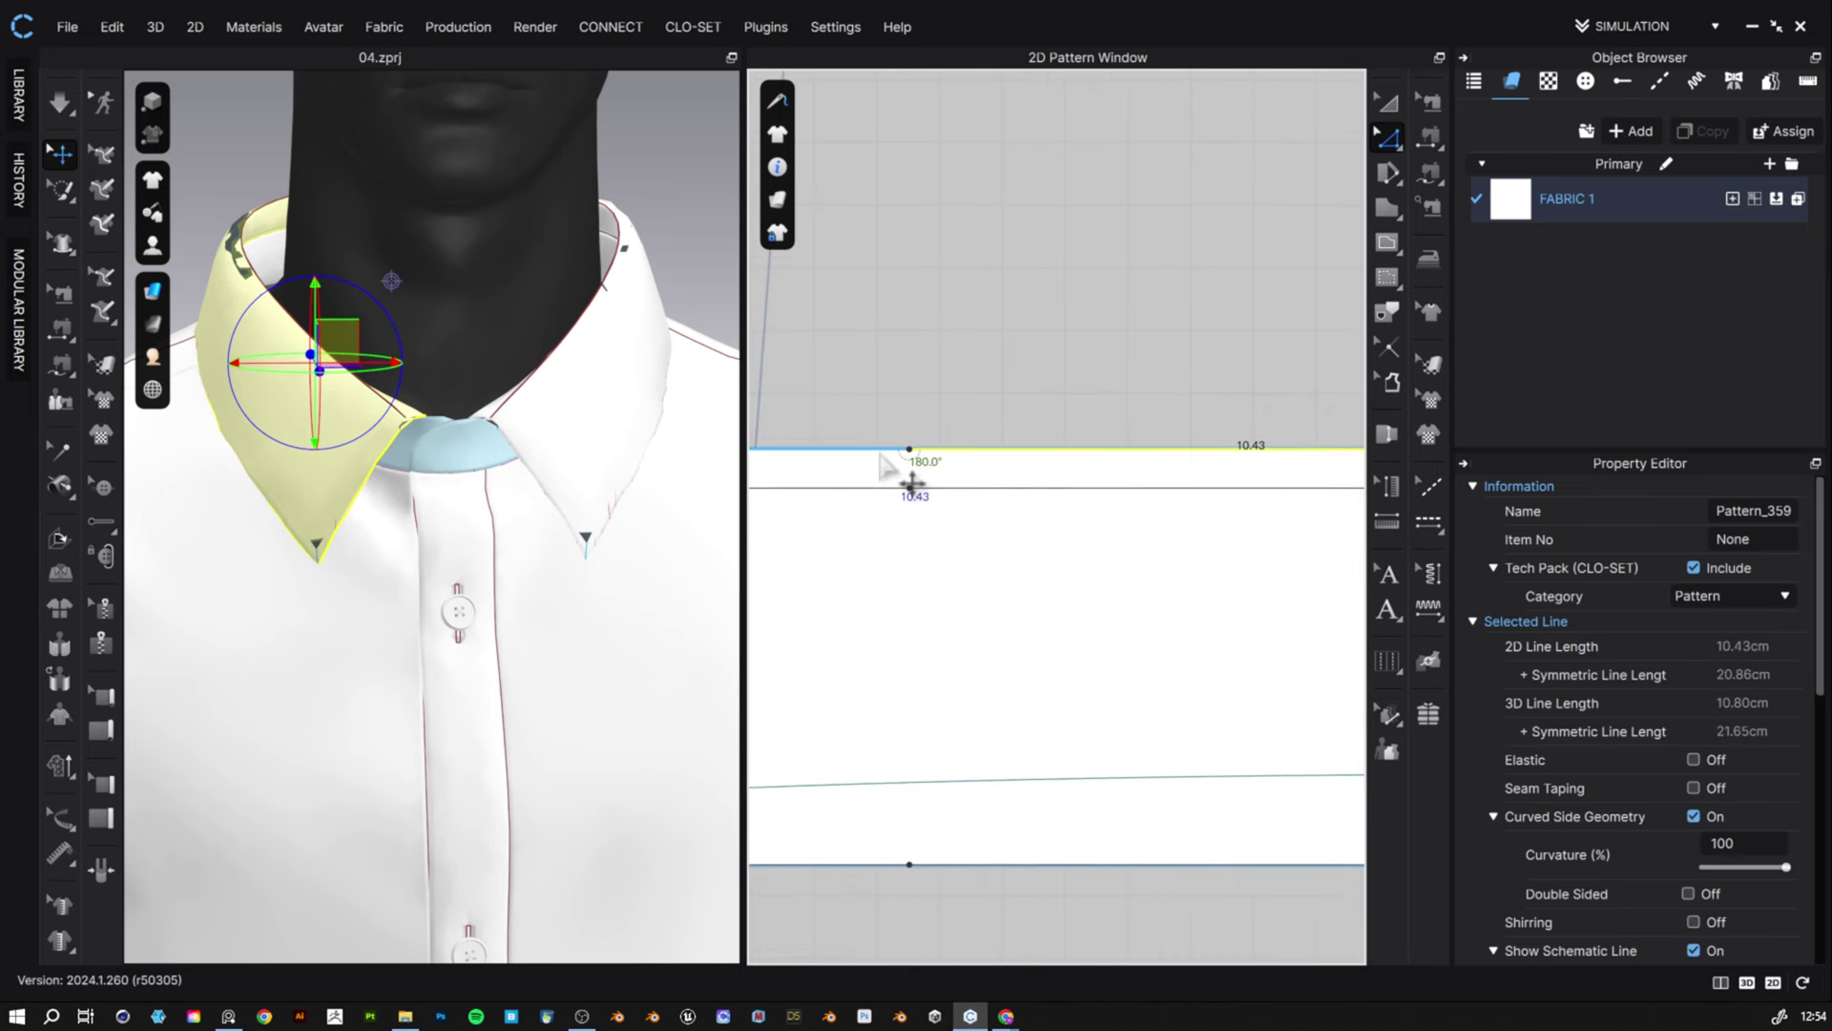
pyautogui.moveTo(1017, 482); pyautogui.dragTo(1016, 494)
pyautogui.scroll(-3, 967, 544)
pyautogui.moveTo(954, 534); pyautogui.dragTo(1017, 535, button='middle')
pyautogui.scroll(3, 1011, 573)
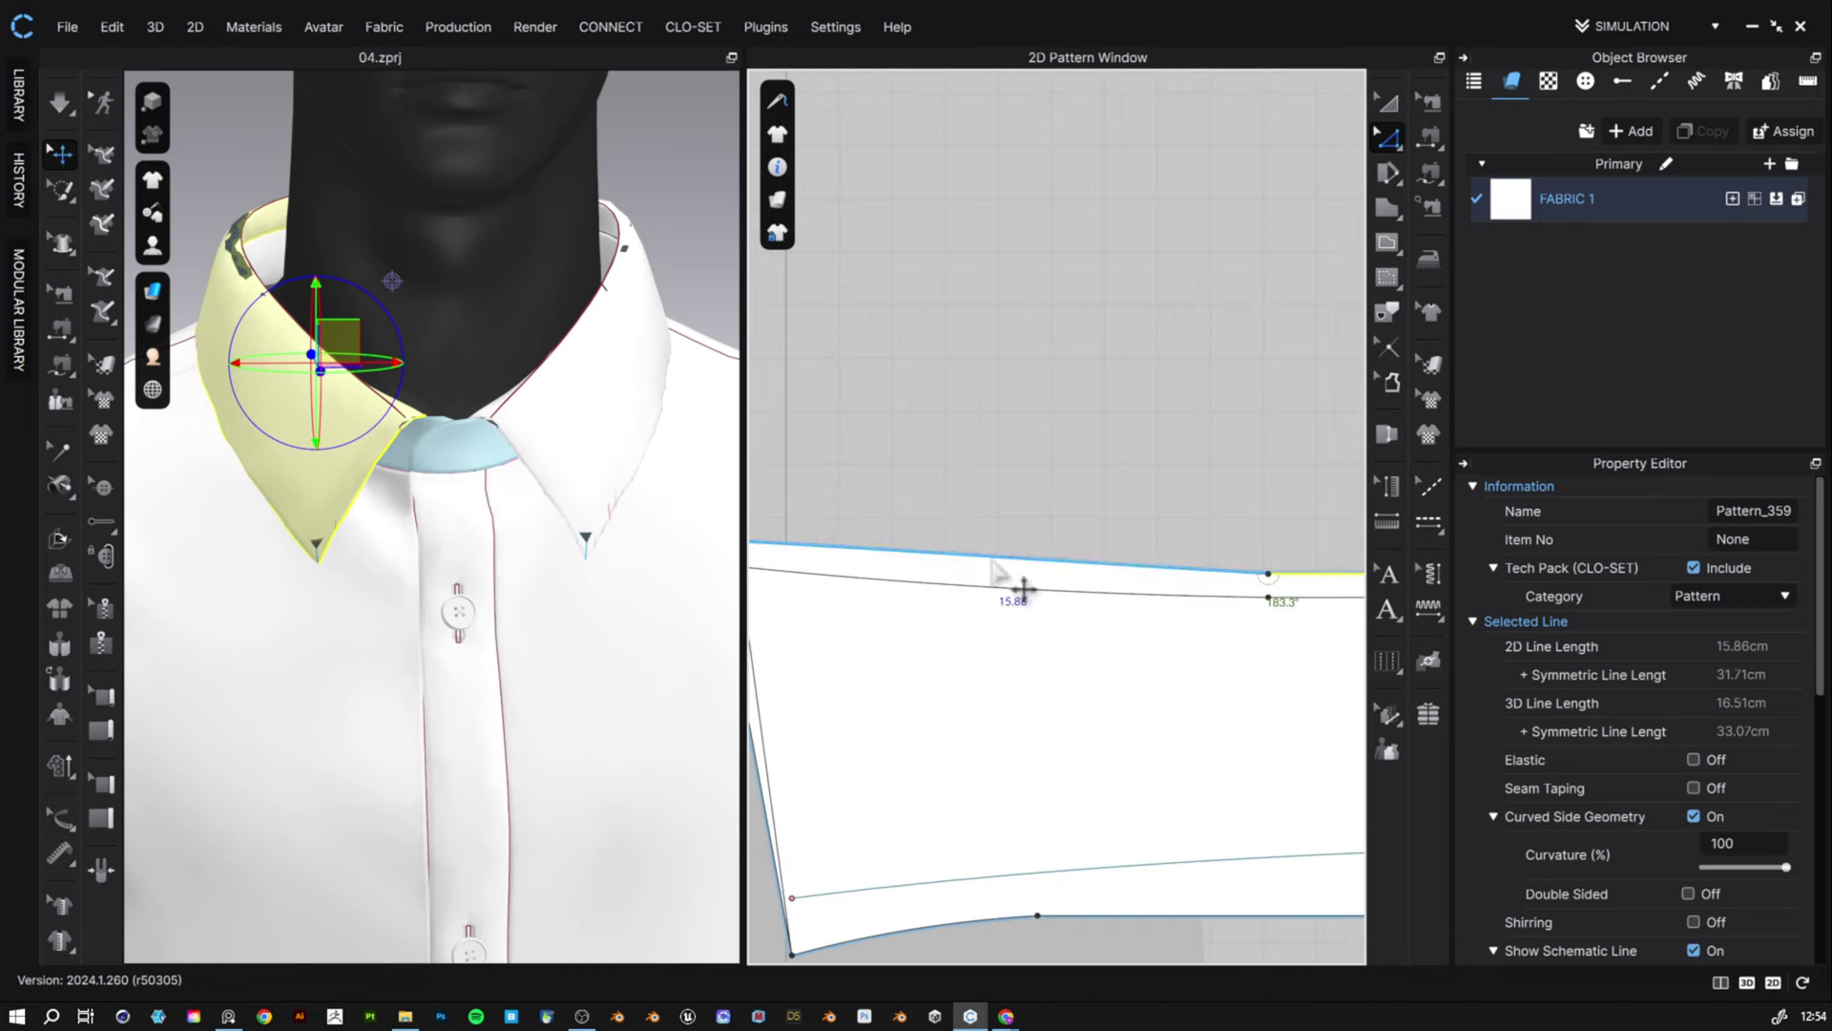
# - Refine the curvature of the cloned collar's outer-edge section near the point so it runs evenly around the original outline
pyautogui.press('c')
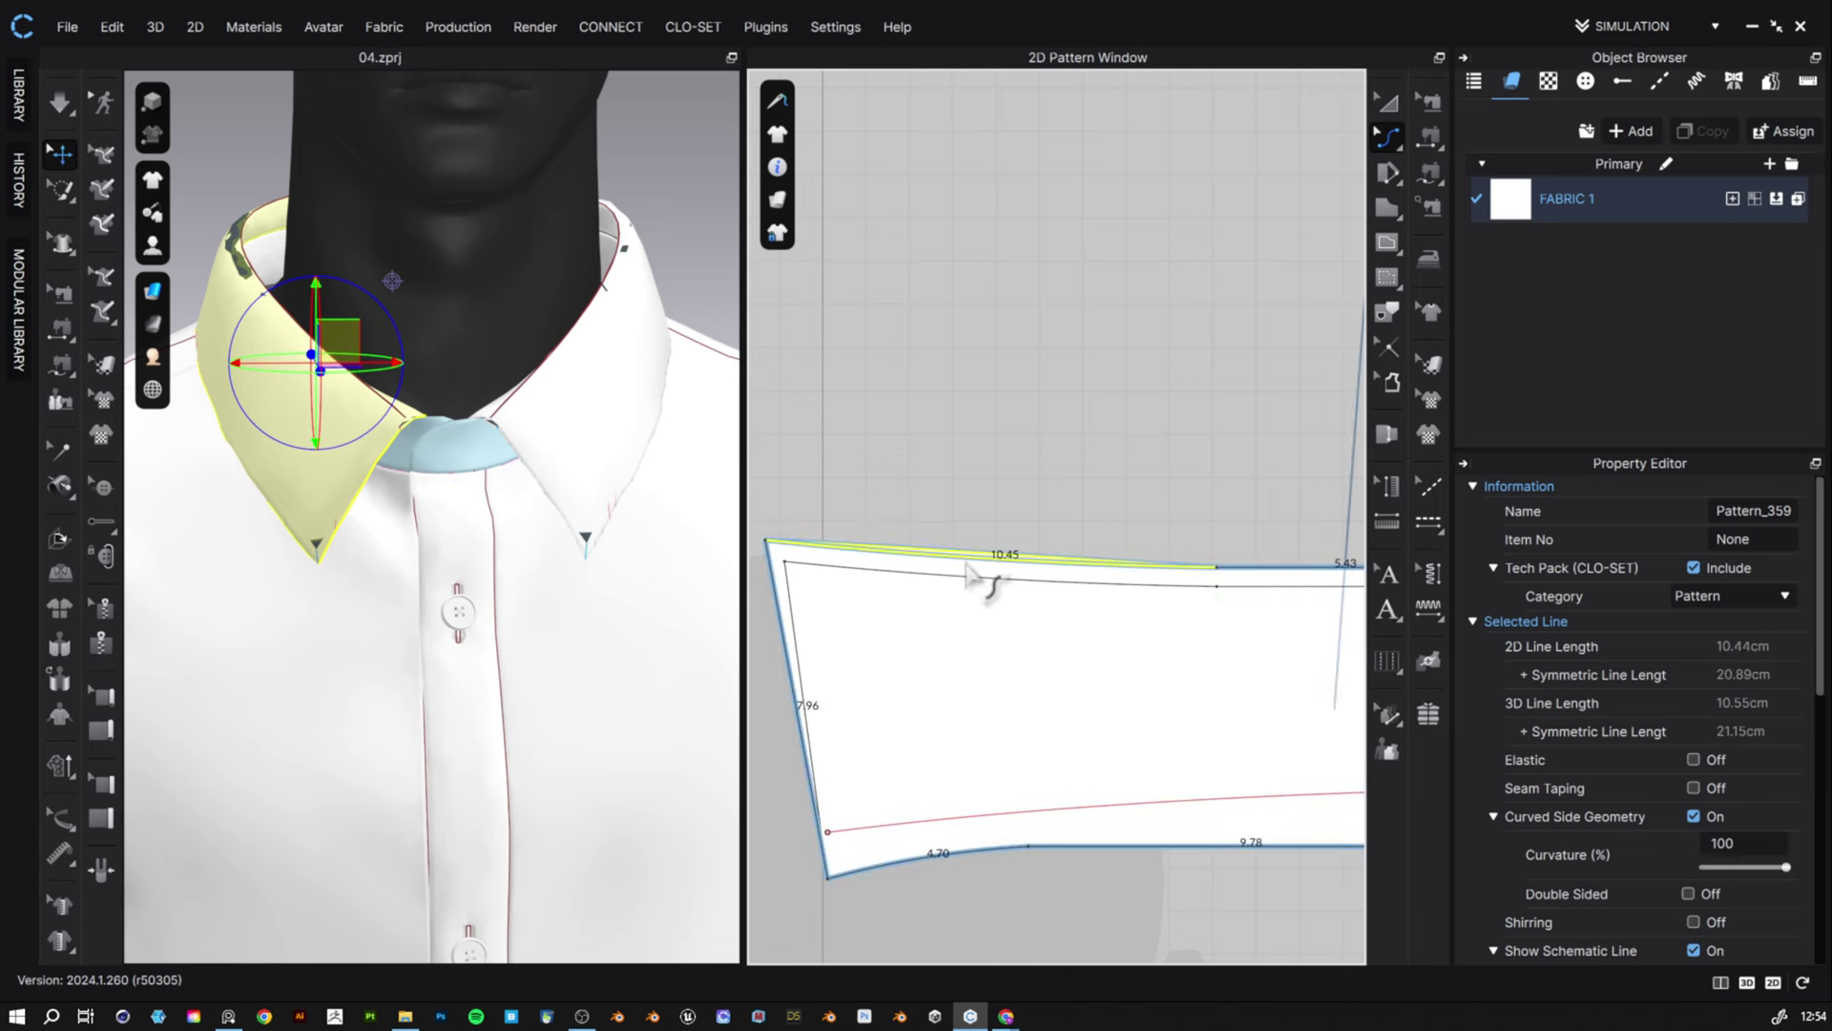
pyautogui.click(961, 532)
pyautogui.scroll(-2, 846, 602)
pyautogui.scroll(2, 1145, 605)
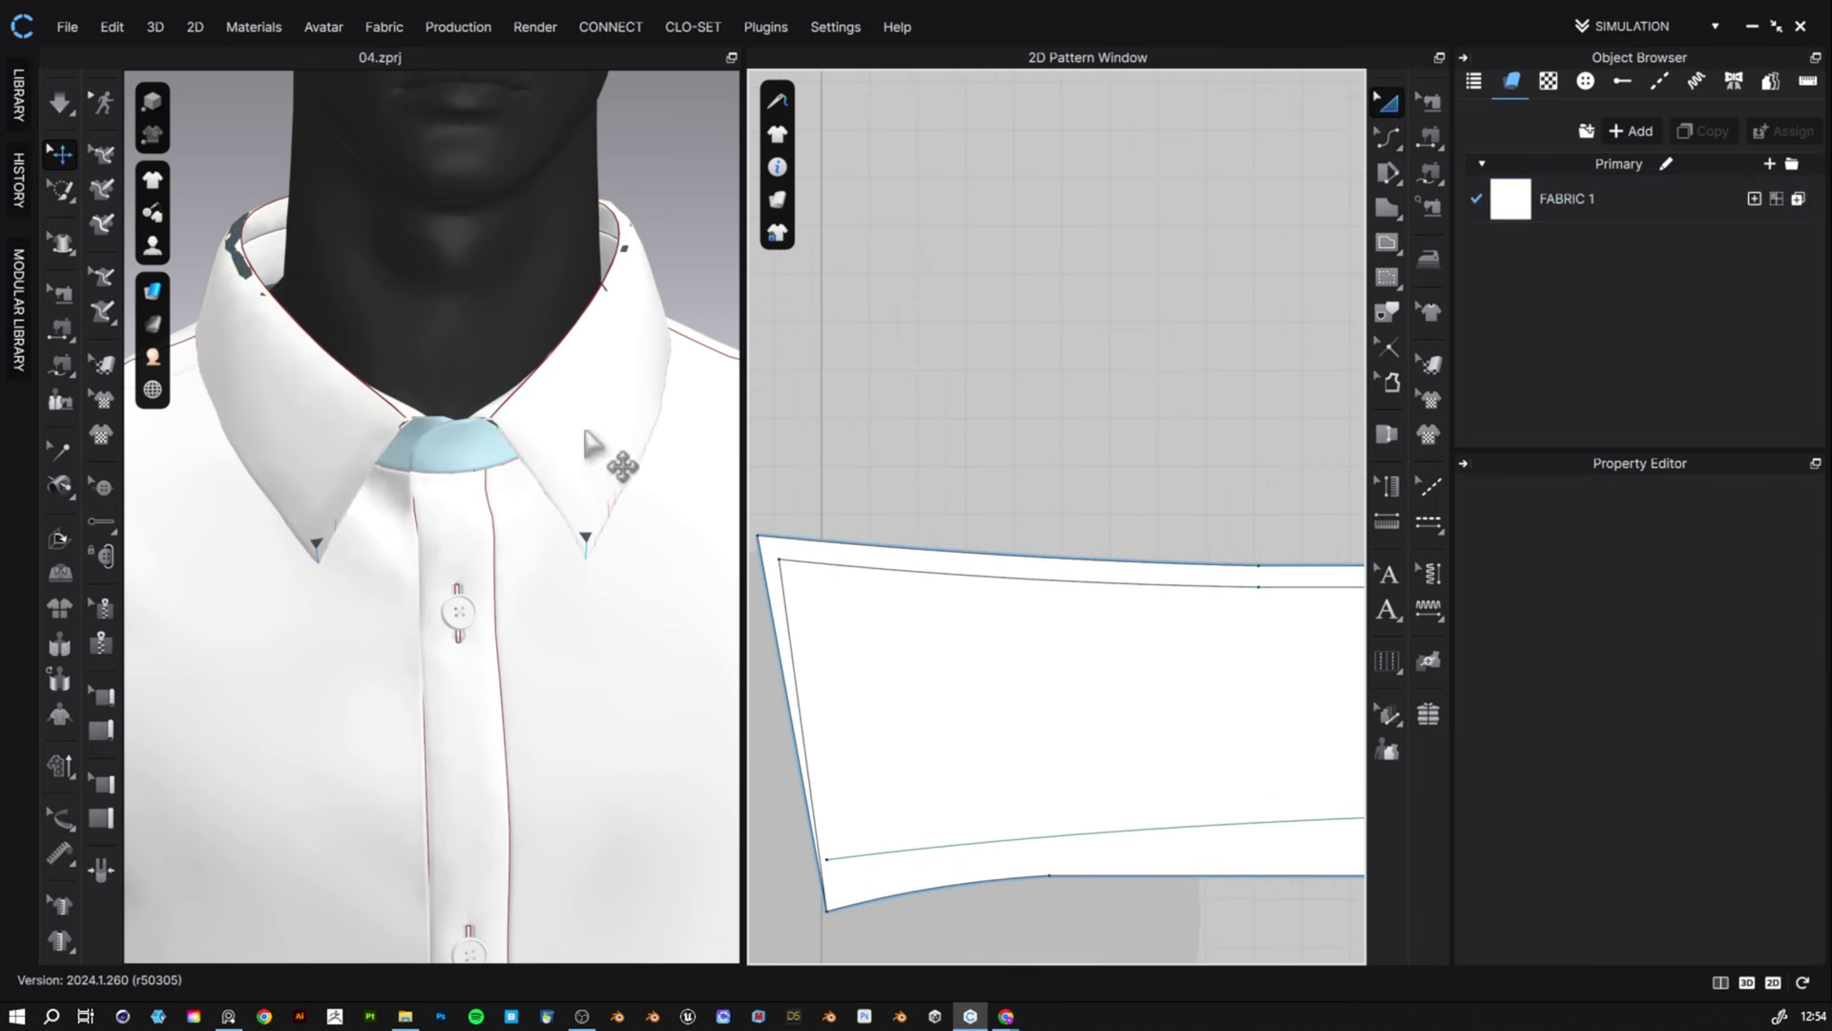
# - Strengthen both cloned collar halves and simulate briefly so they settle over the original collar
pyautogui.click(572, 382)
pyautogui.scroll(3, 430, 400)
pyautogui.rightClick(356, 421)
pyautogui.click(402, 276)
pyautogui.scroll(-3, 435, 186)
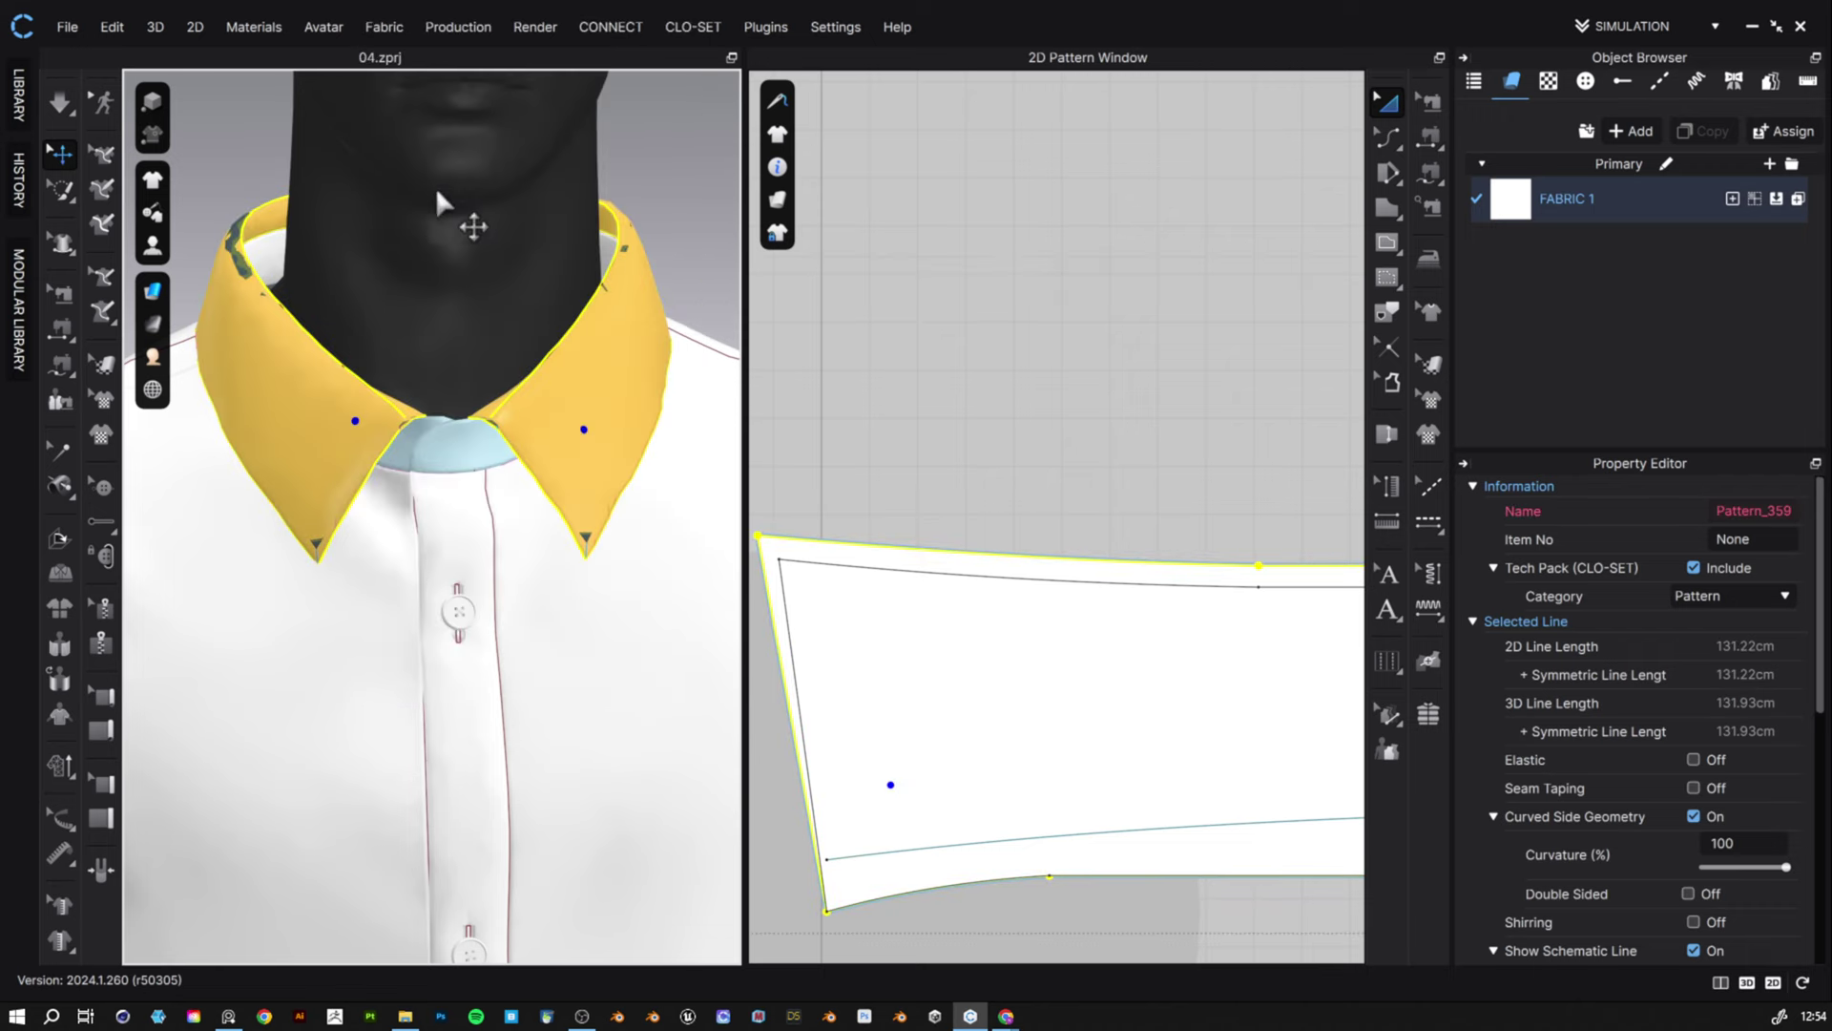
pyautogui.click(655, 168)
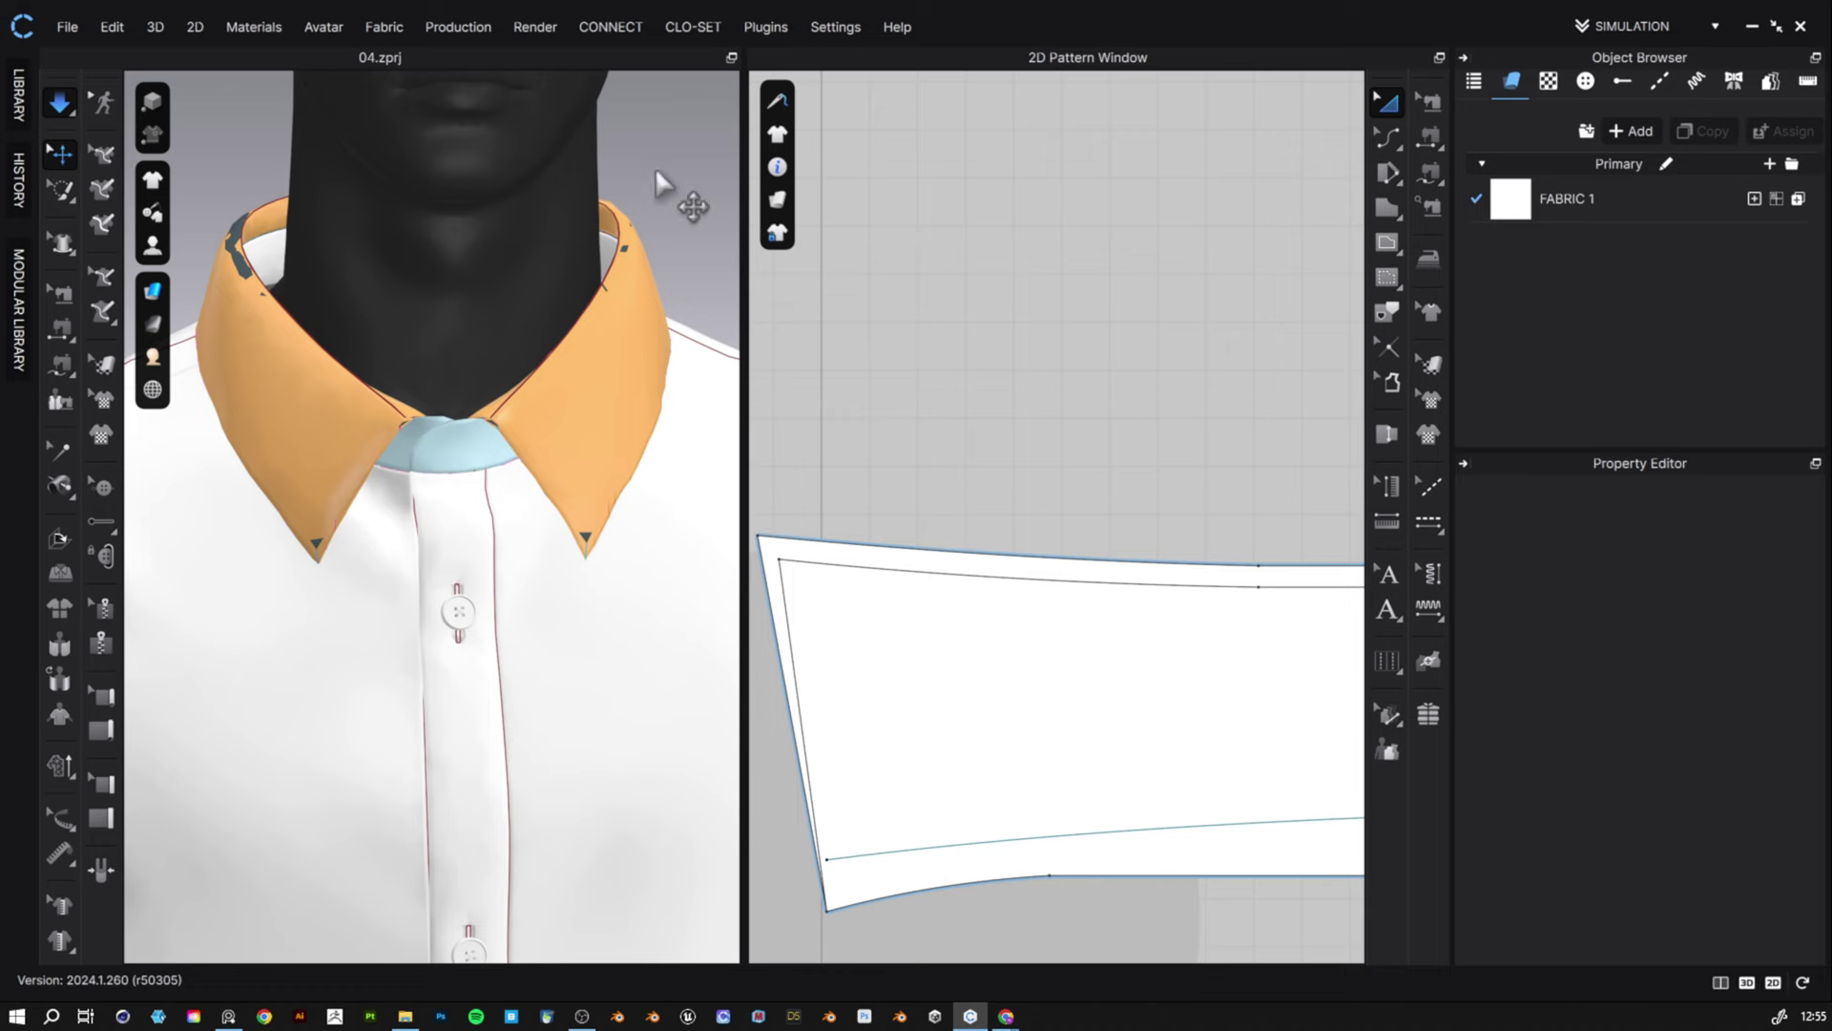
pyautogui.press('space')
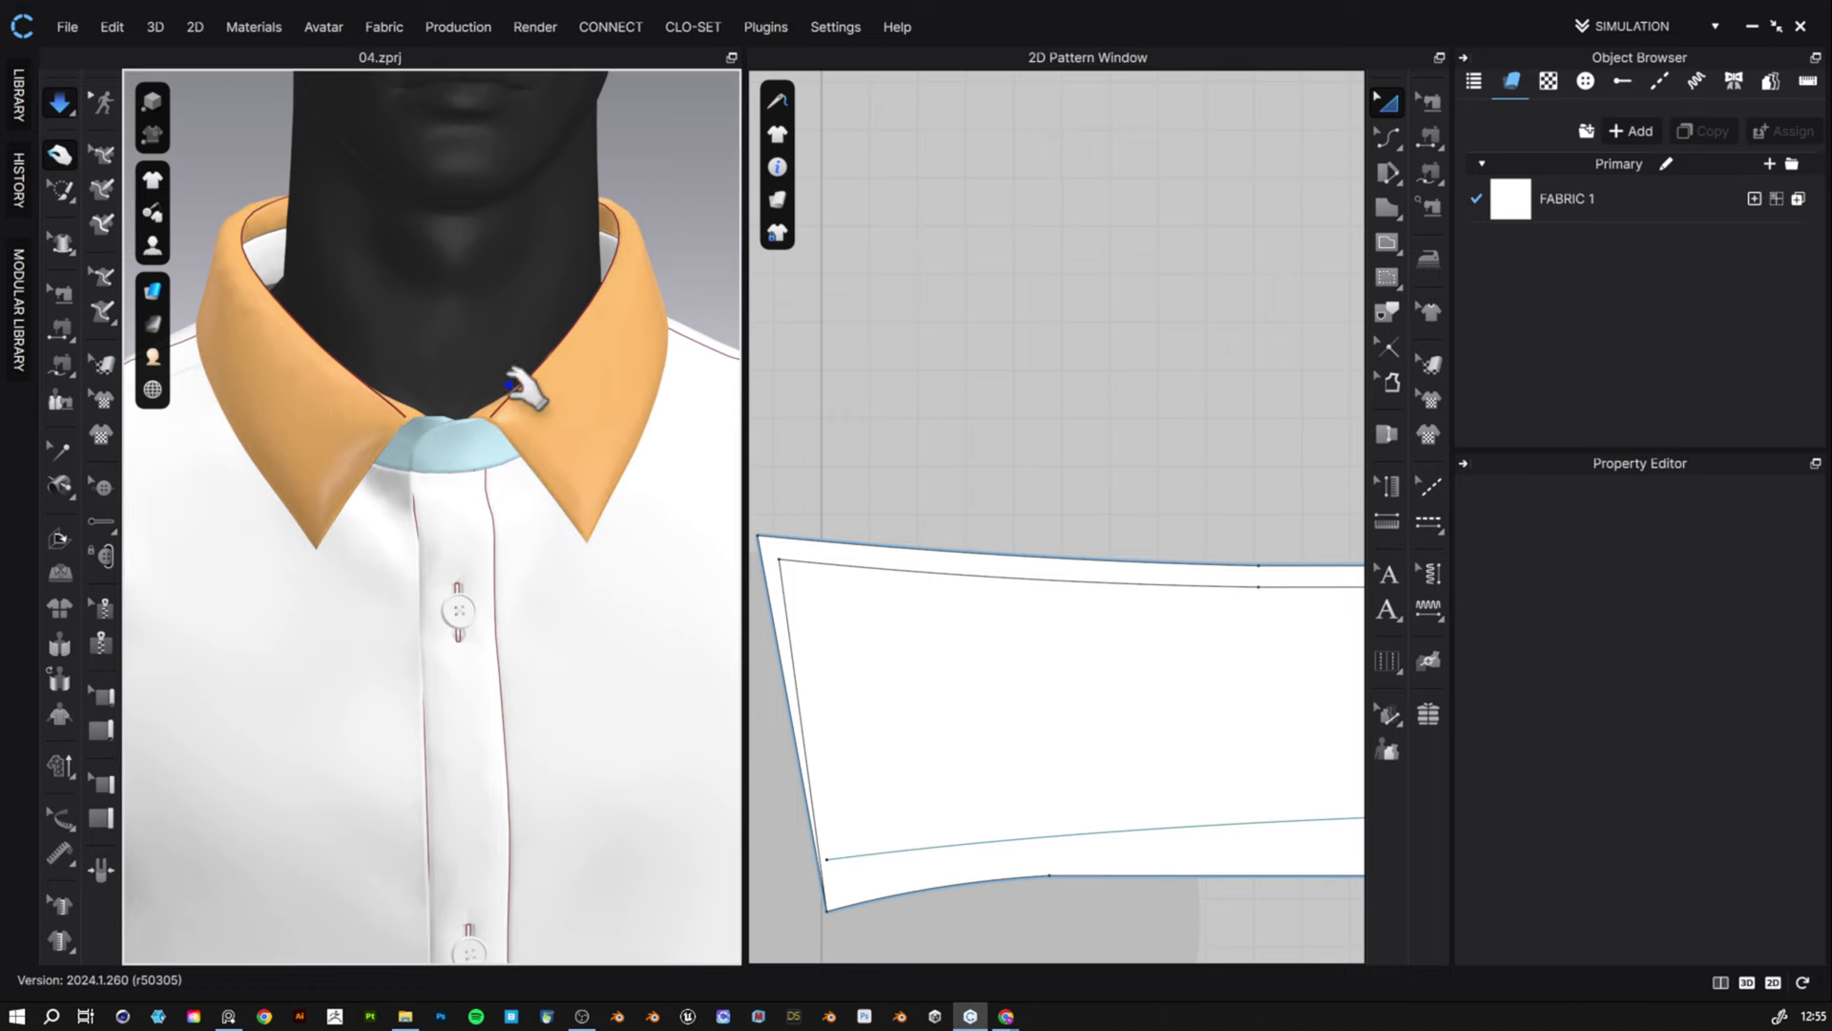
pyautogui.moveTo(441, 367); pyautogui.dragTo(420, 336, button='right')
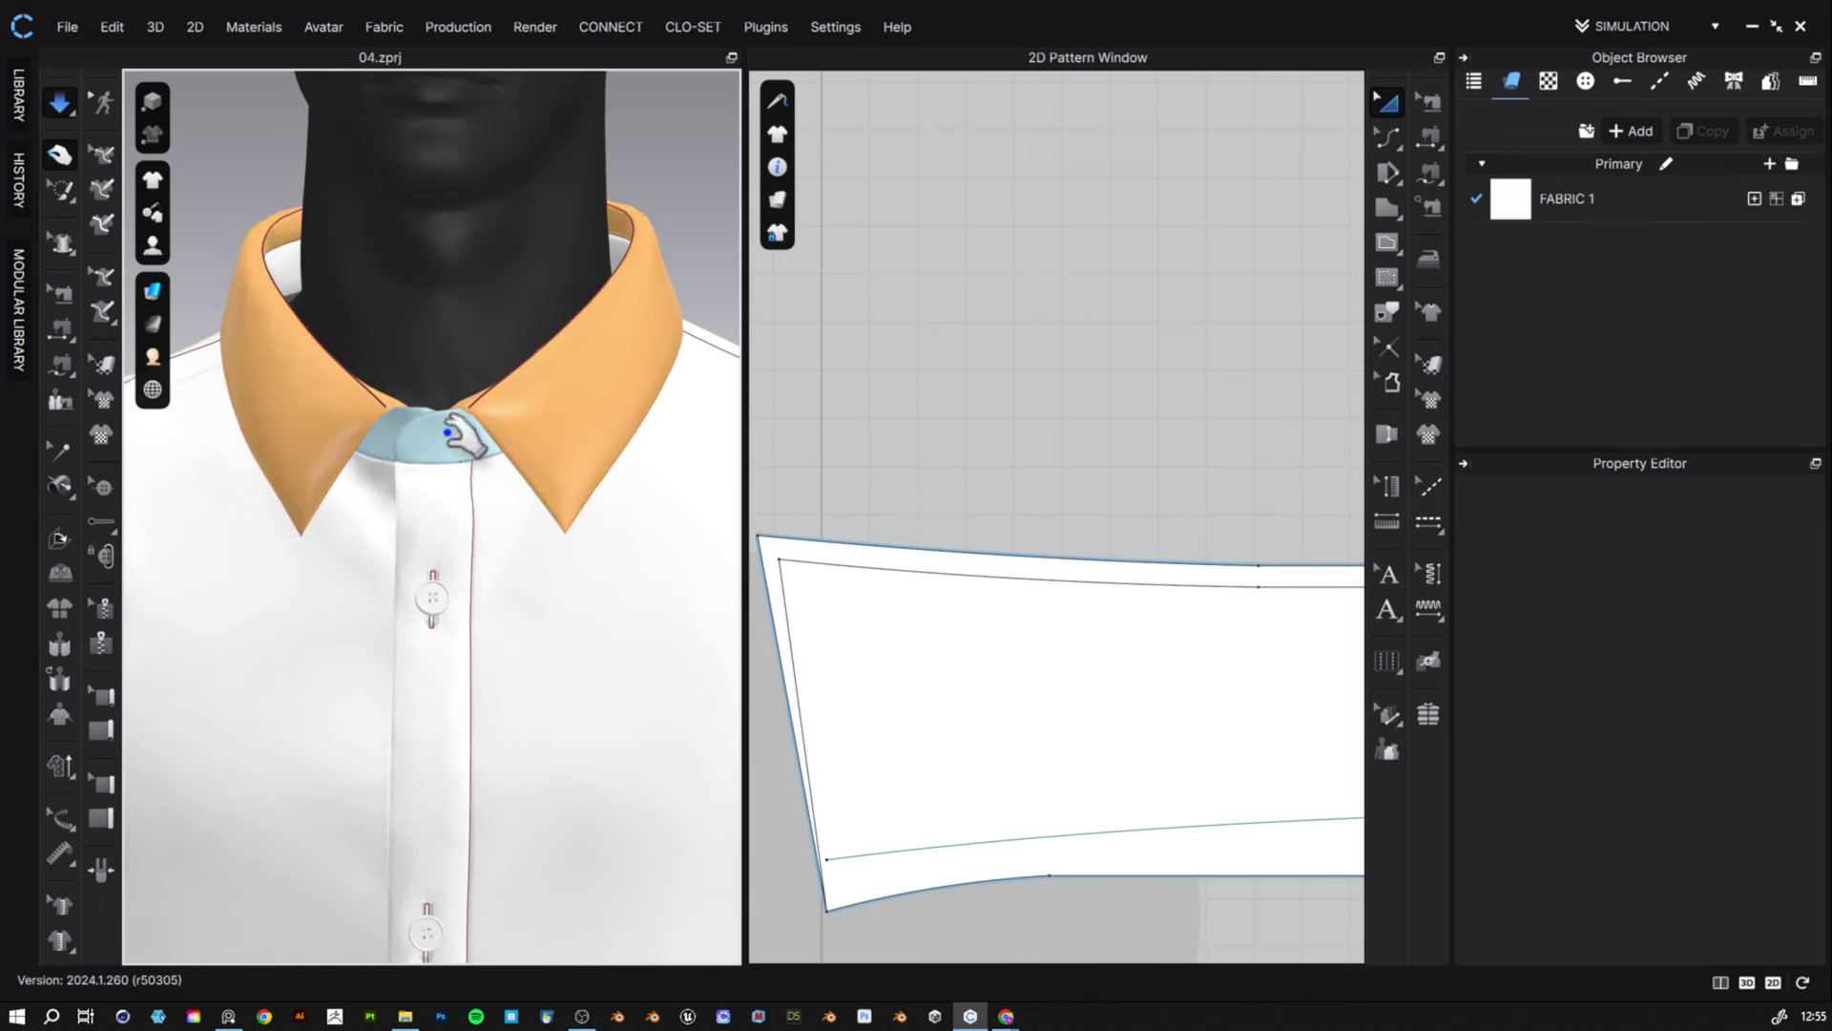
pyautogui.press('space')
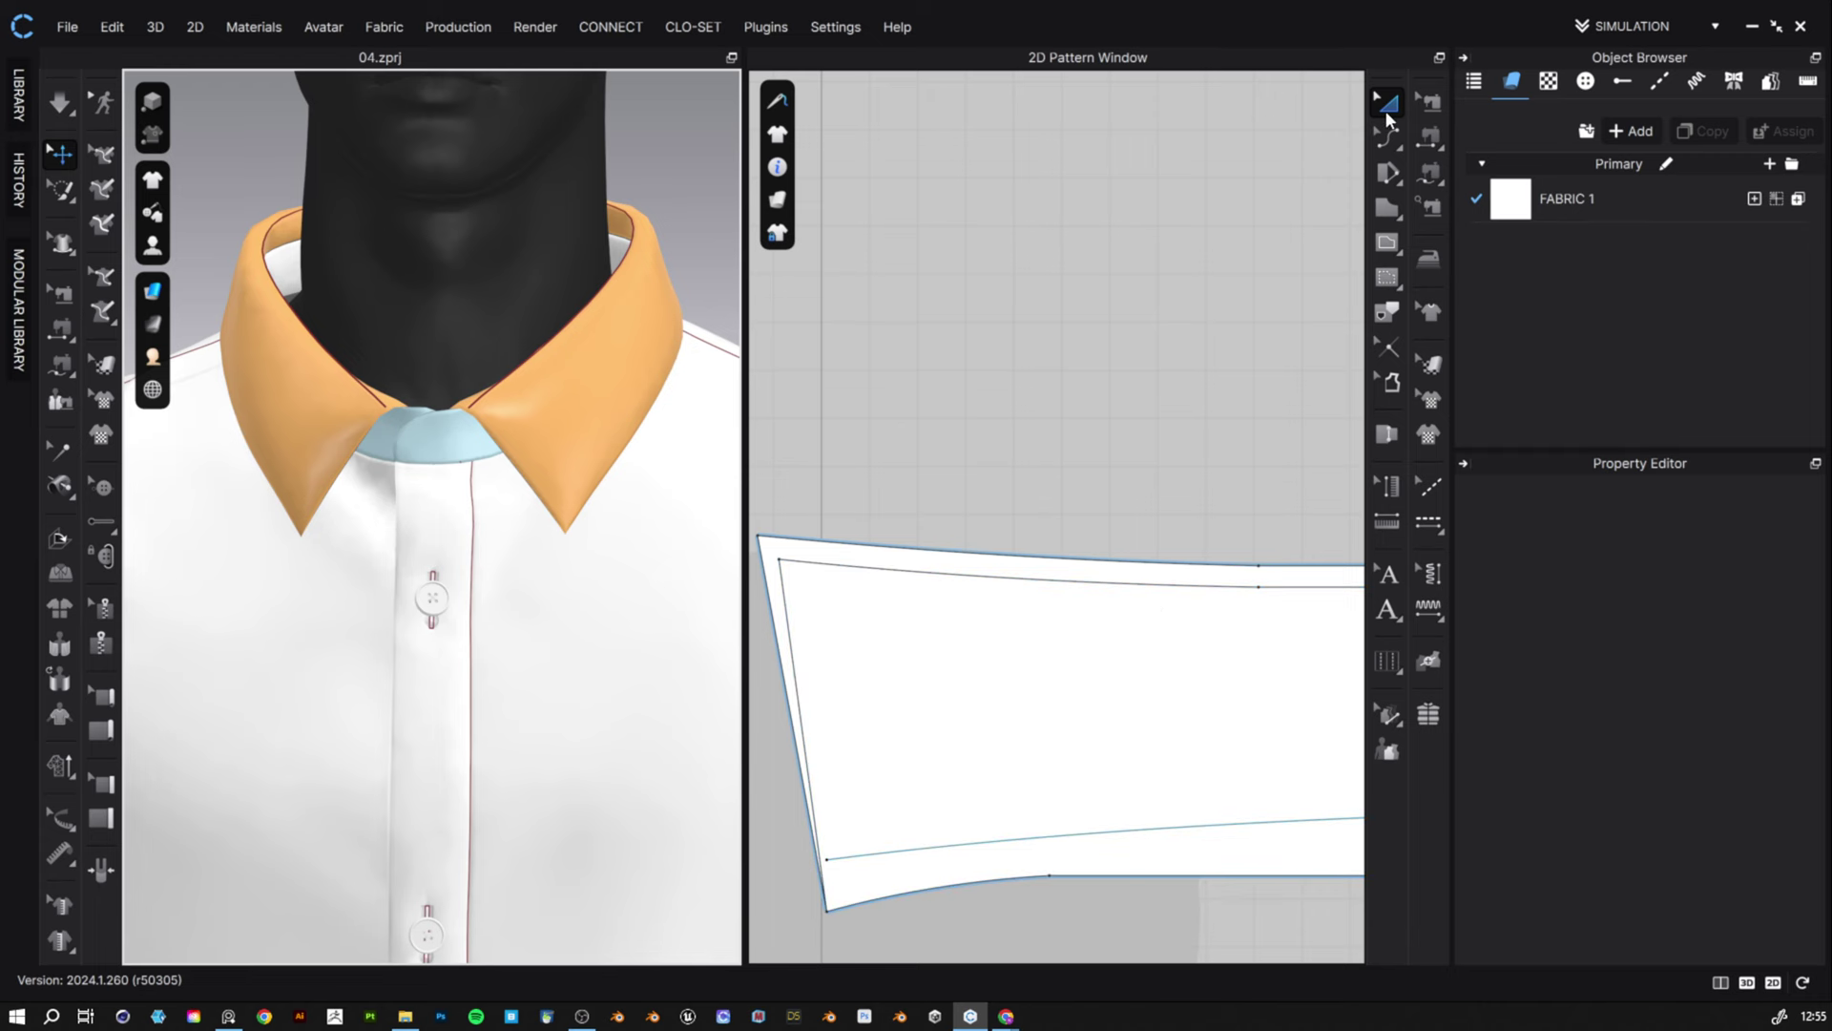
pyautogui.scroll(-3, 1136, 496)
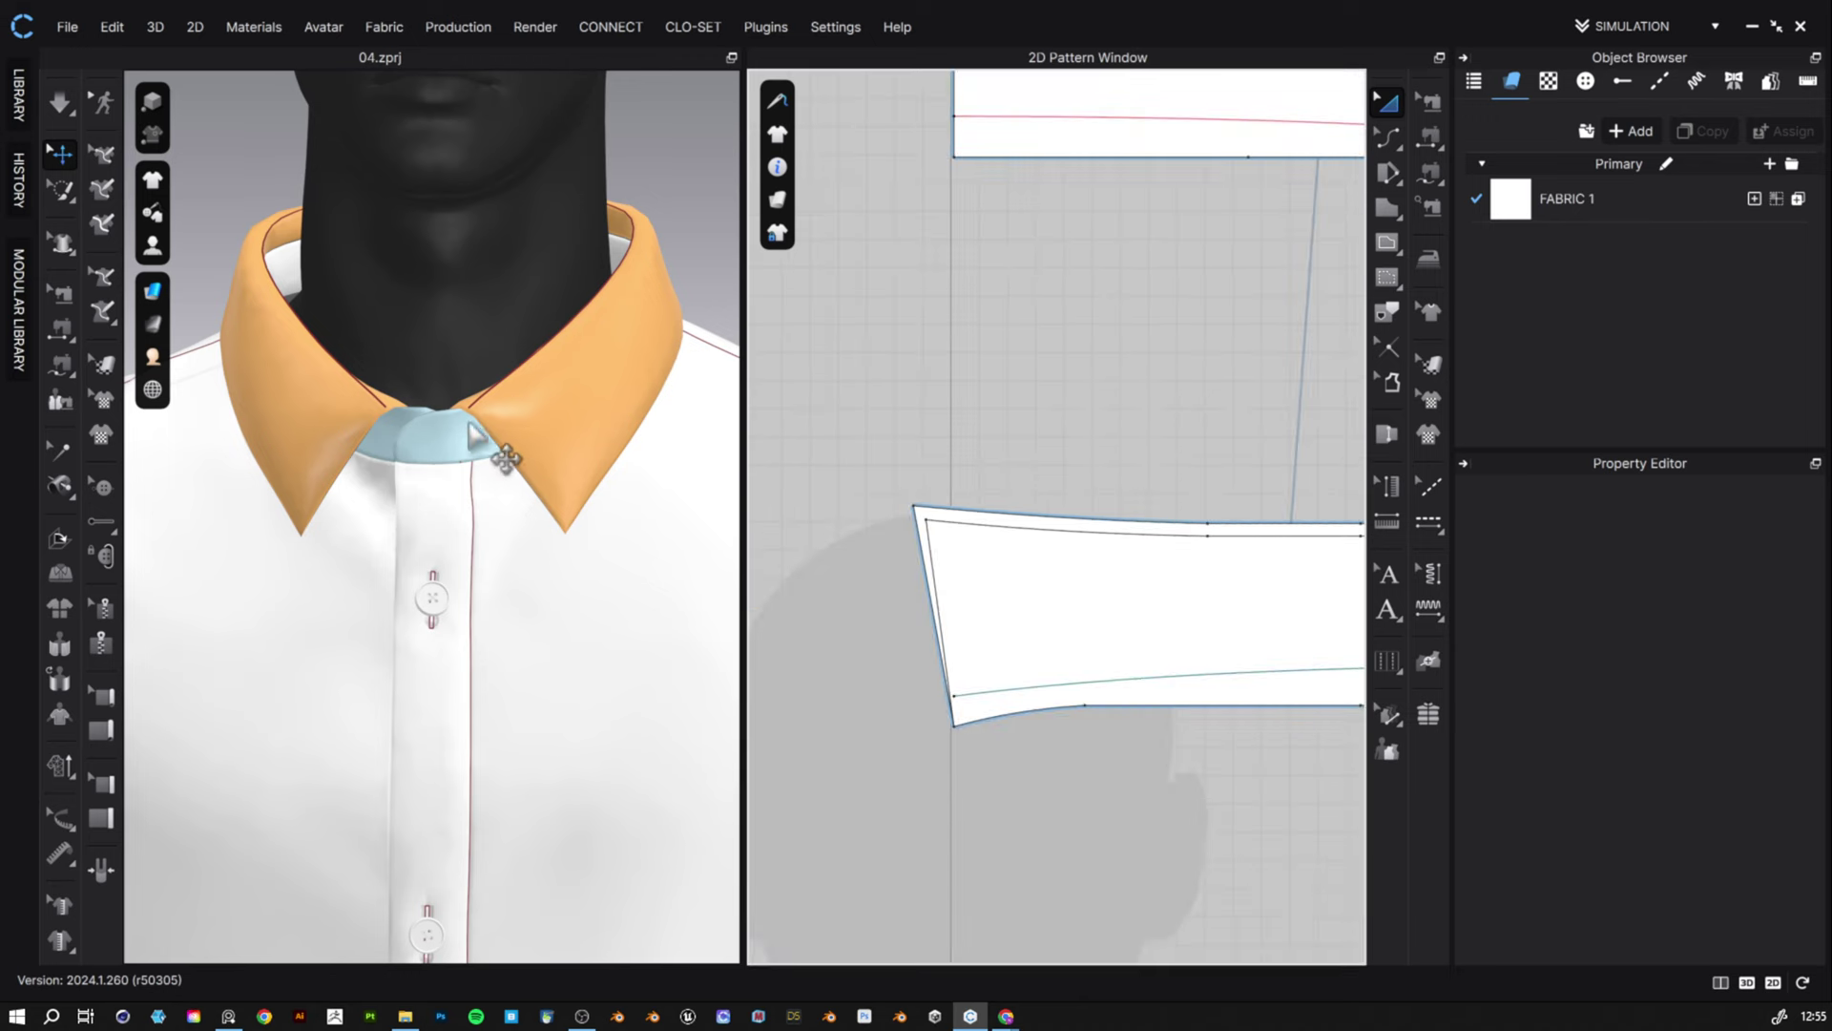
pyautogui.scroll(4, 1145, 563)
pyautogui.scroll(-6, 1183, 592)
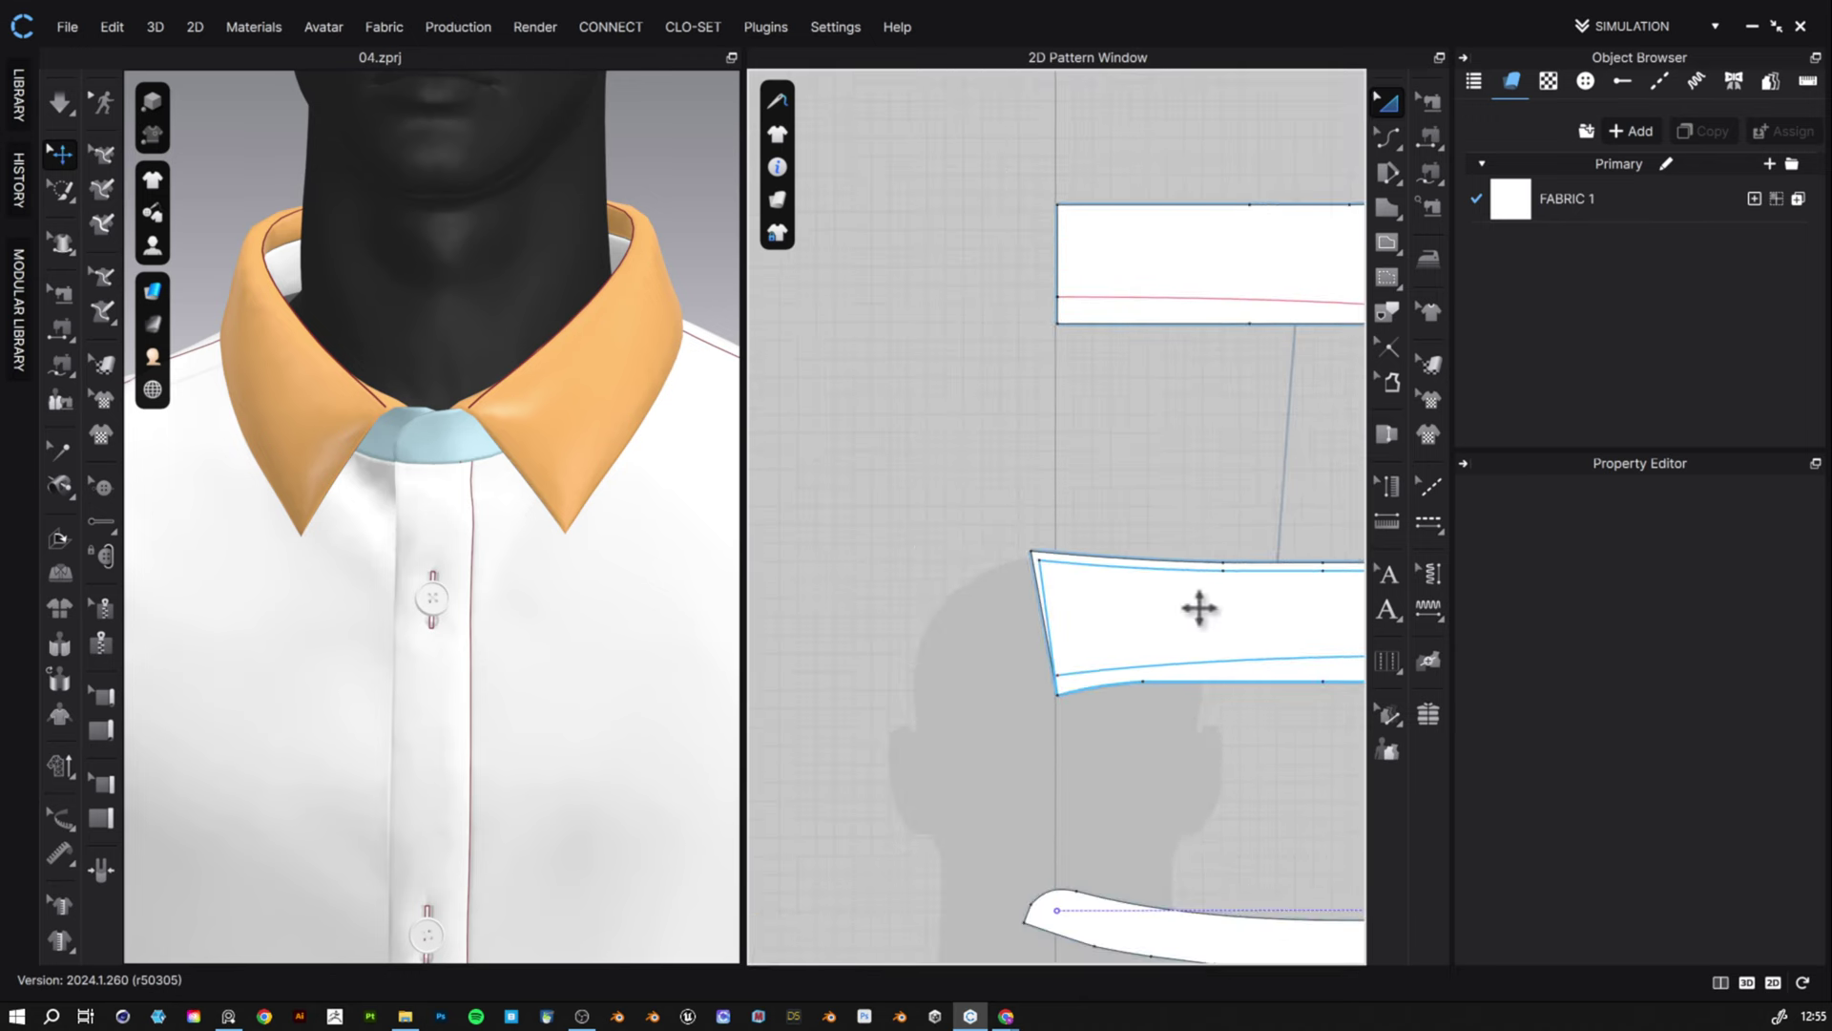
# - Place the cloned collar half beside its mirrored half, with the centre-back edges facing each other across a narrow gap
pyautogui.scroll(-3, 1200, 608)
pyautogui.click(1153, 635)
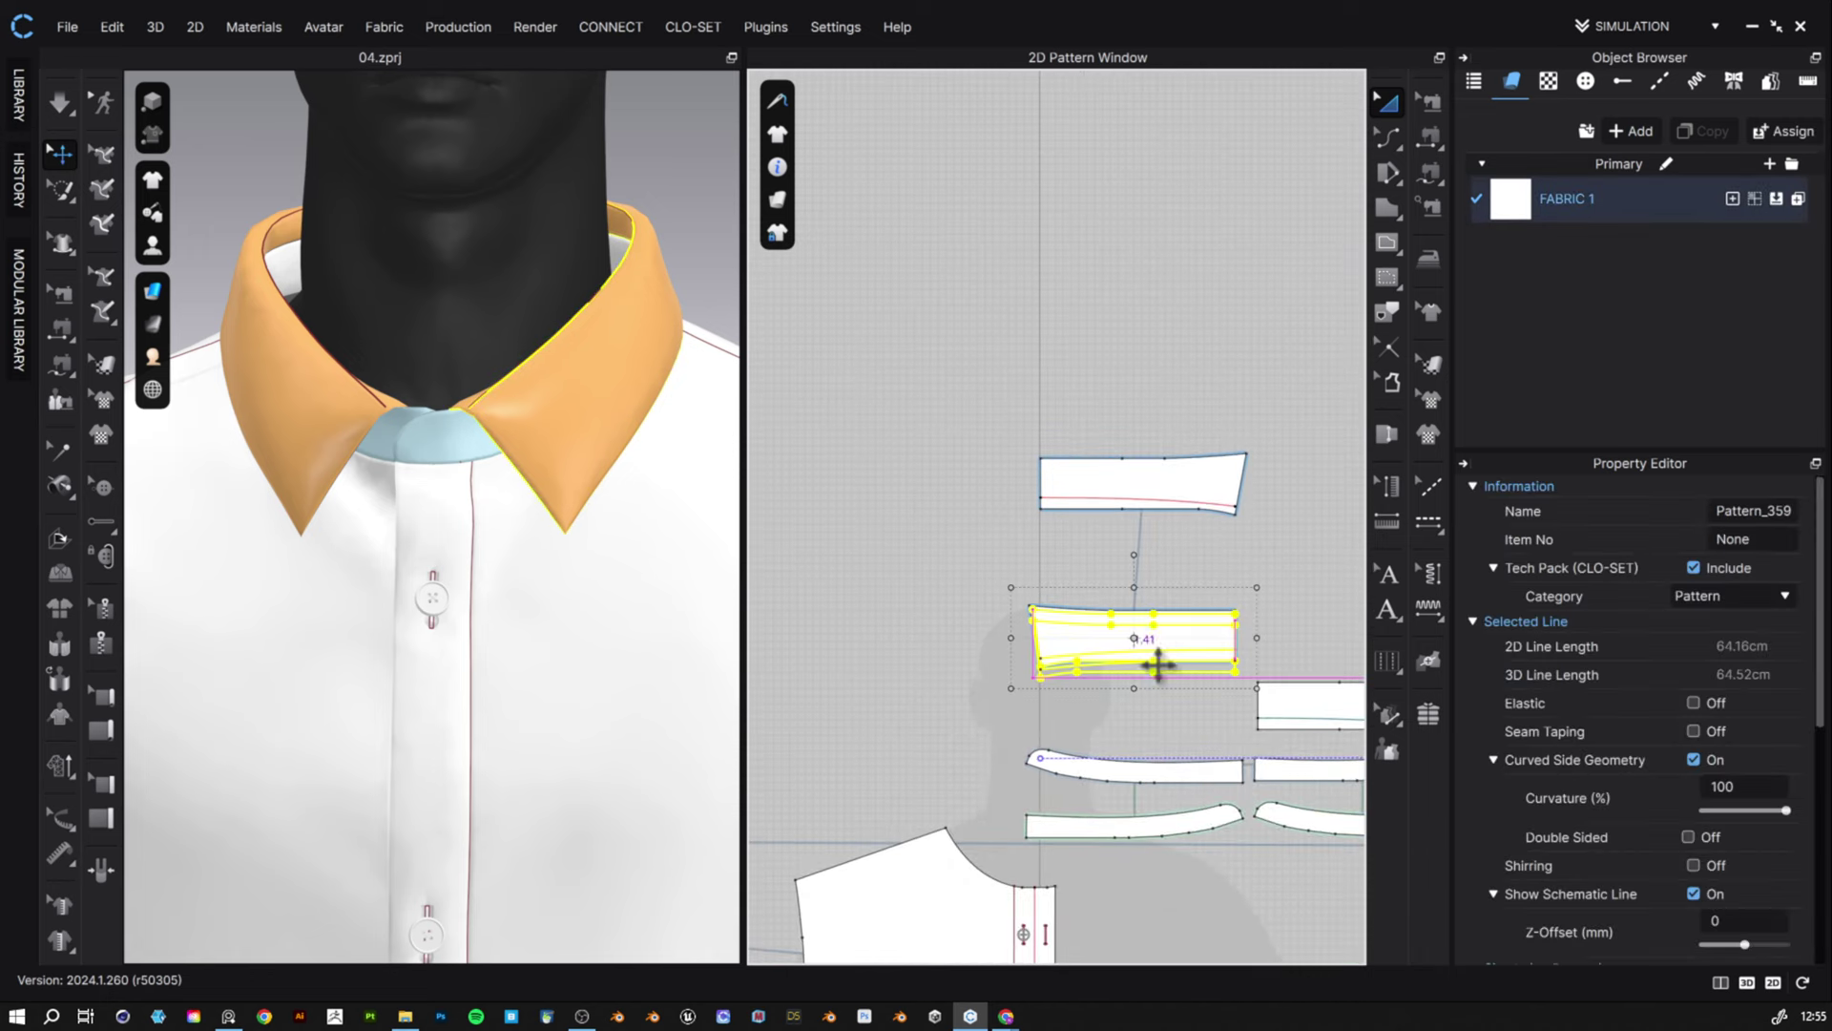
pyautogui.moveTo(1178, 630); pyautogui.dragTo(974, 477)
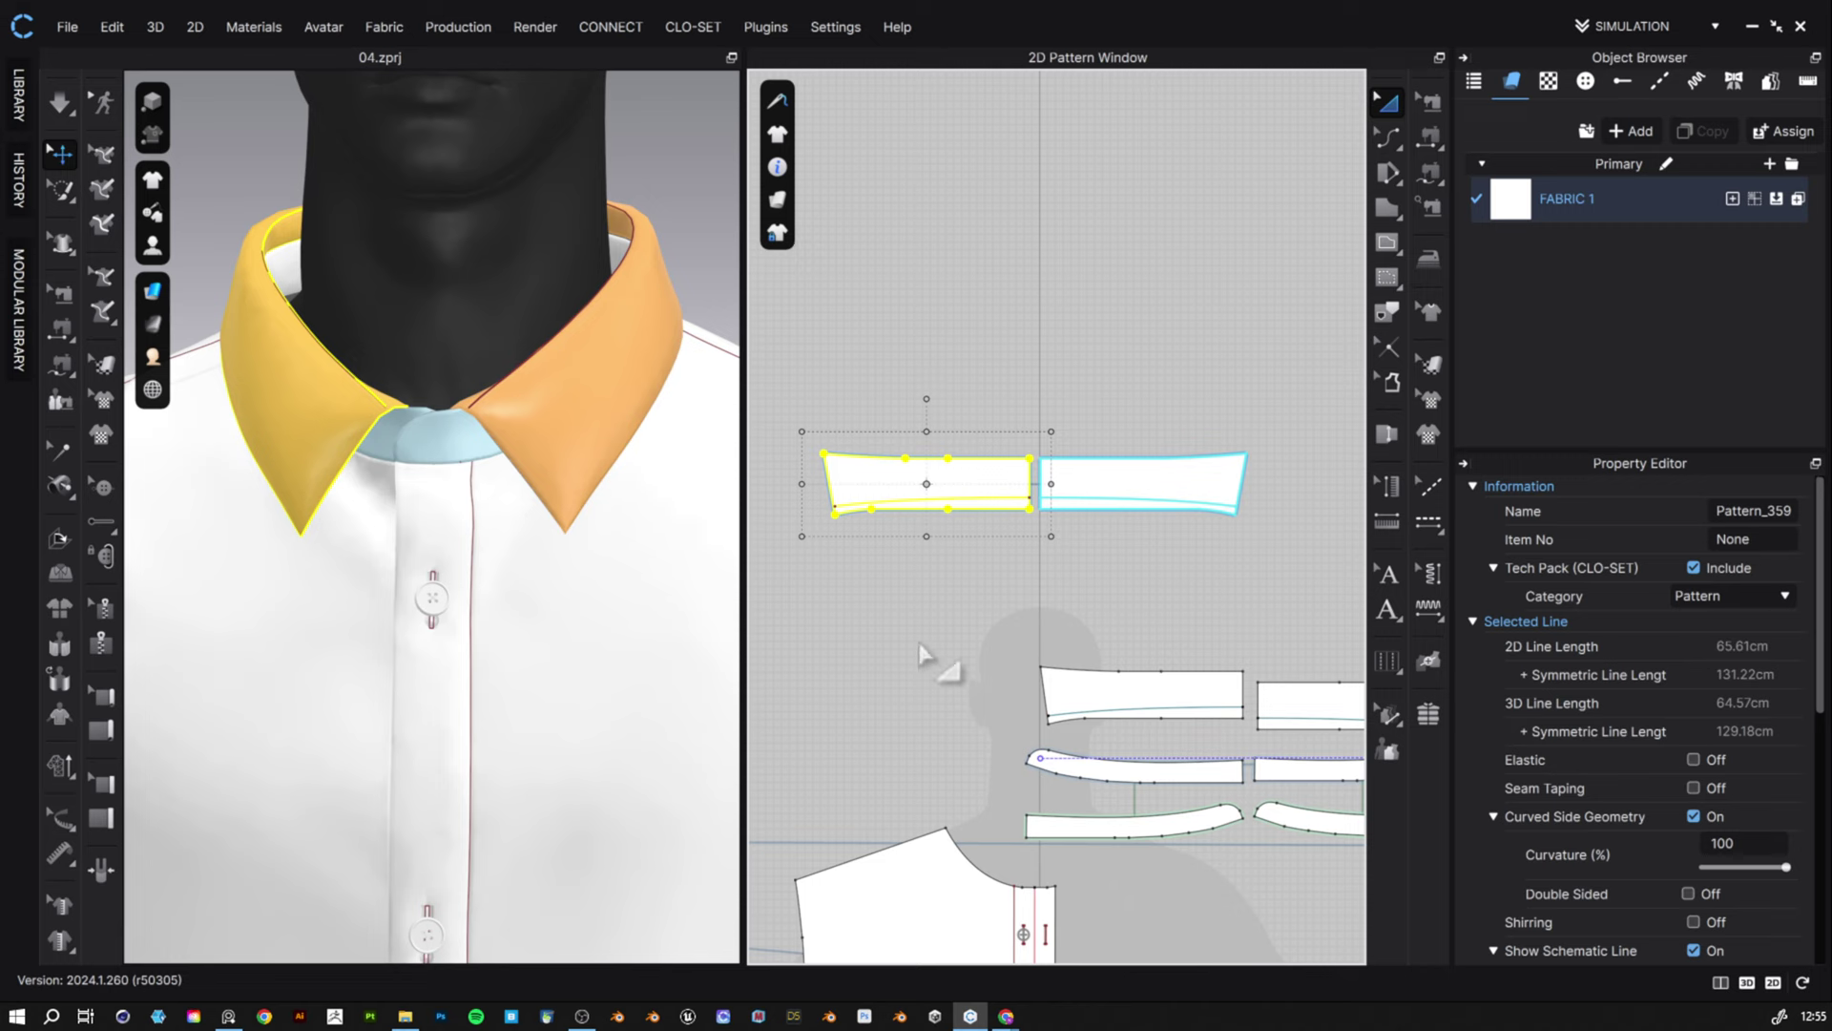
# - Merge the two cloned collar halves along their centre-back edges
pyautogui.click(1388, 143)
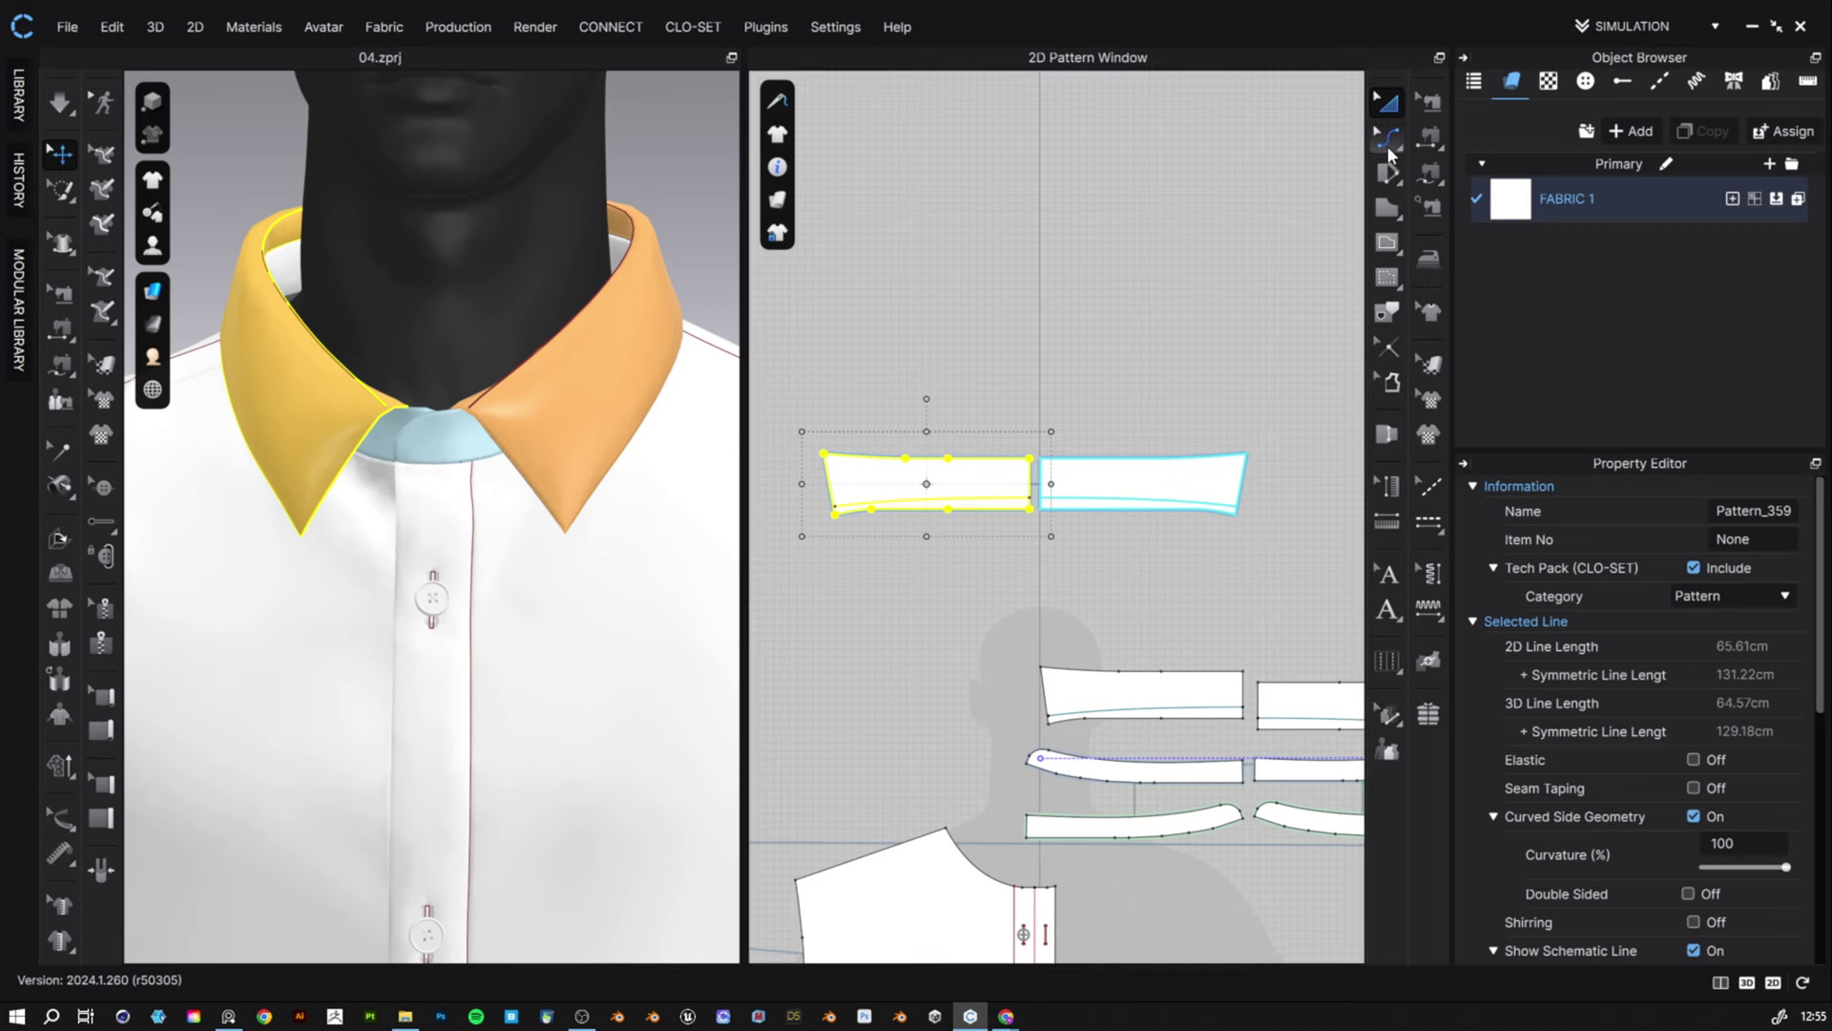
pyautogui.click(1468, 143)
pyautogui.scroll(5, 1050, 400)
pyautogui.click(1021, 394)
pyautogui.click(986, 653)
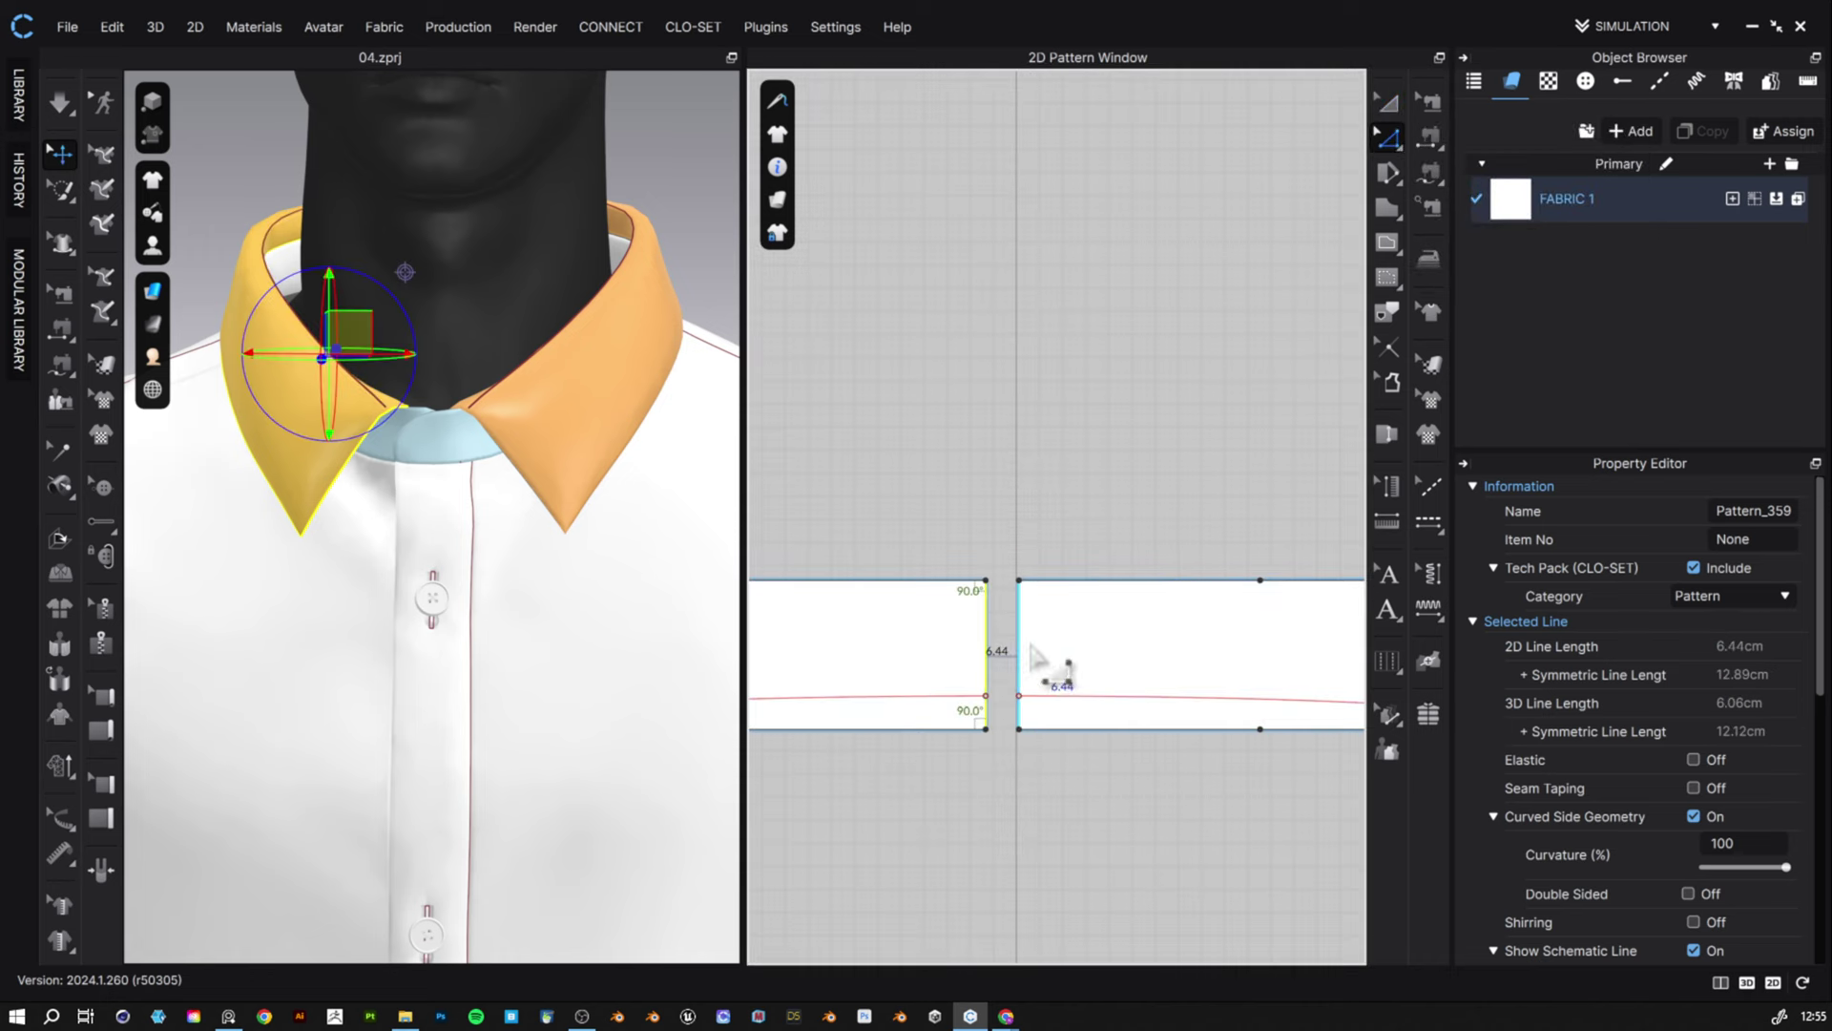
pyautogui.rightClick(1026, 648)
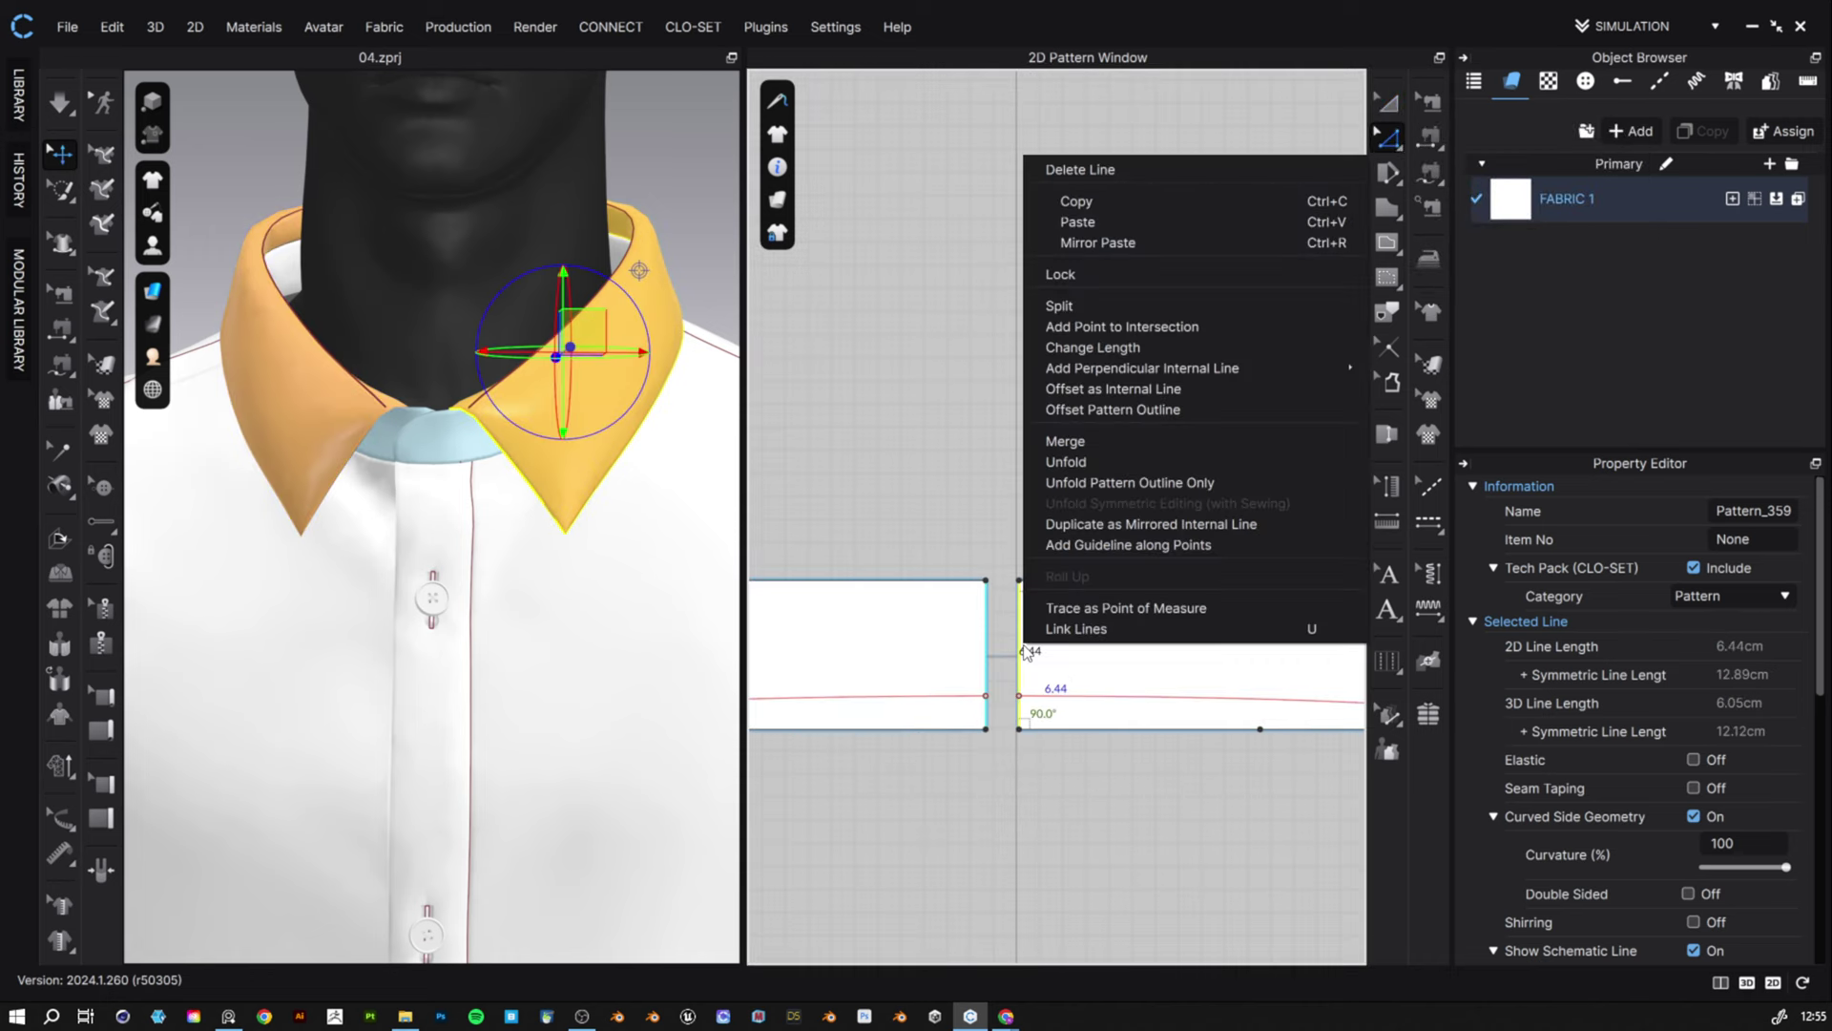
pyautogui.click(1097, 436)
# - Merge the original collar's two halves into one piece along their centre-back edges
pyautogui.scroll(-4, 1159, 828)
pyautogui.moveTo(1073, 717); pyautogui.dragTo(827, 274, button='middle')
pyautogui.scroll(4, 1120, 594)
pyautogui.keyDown('shift'); pyautogui.click(1130, 615); pyautogui.keyUp('shift')
pyautogui.rightClick(1132, 594)
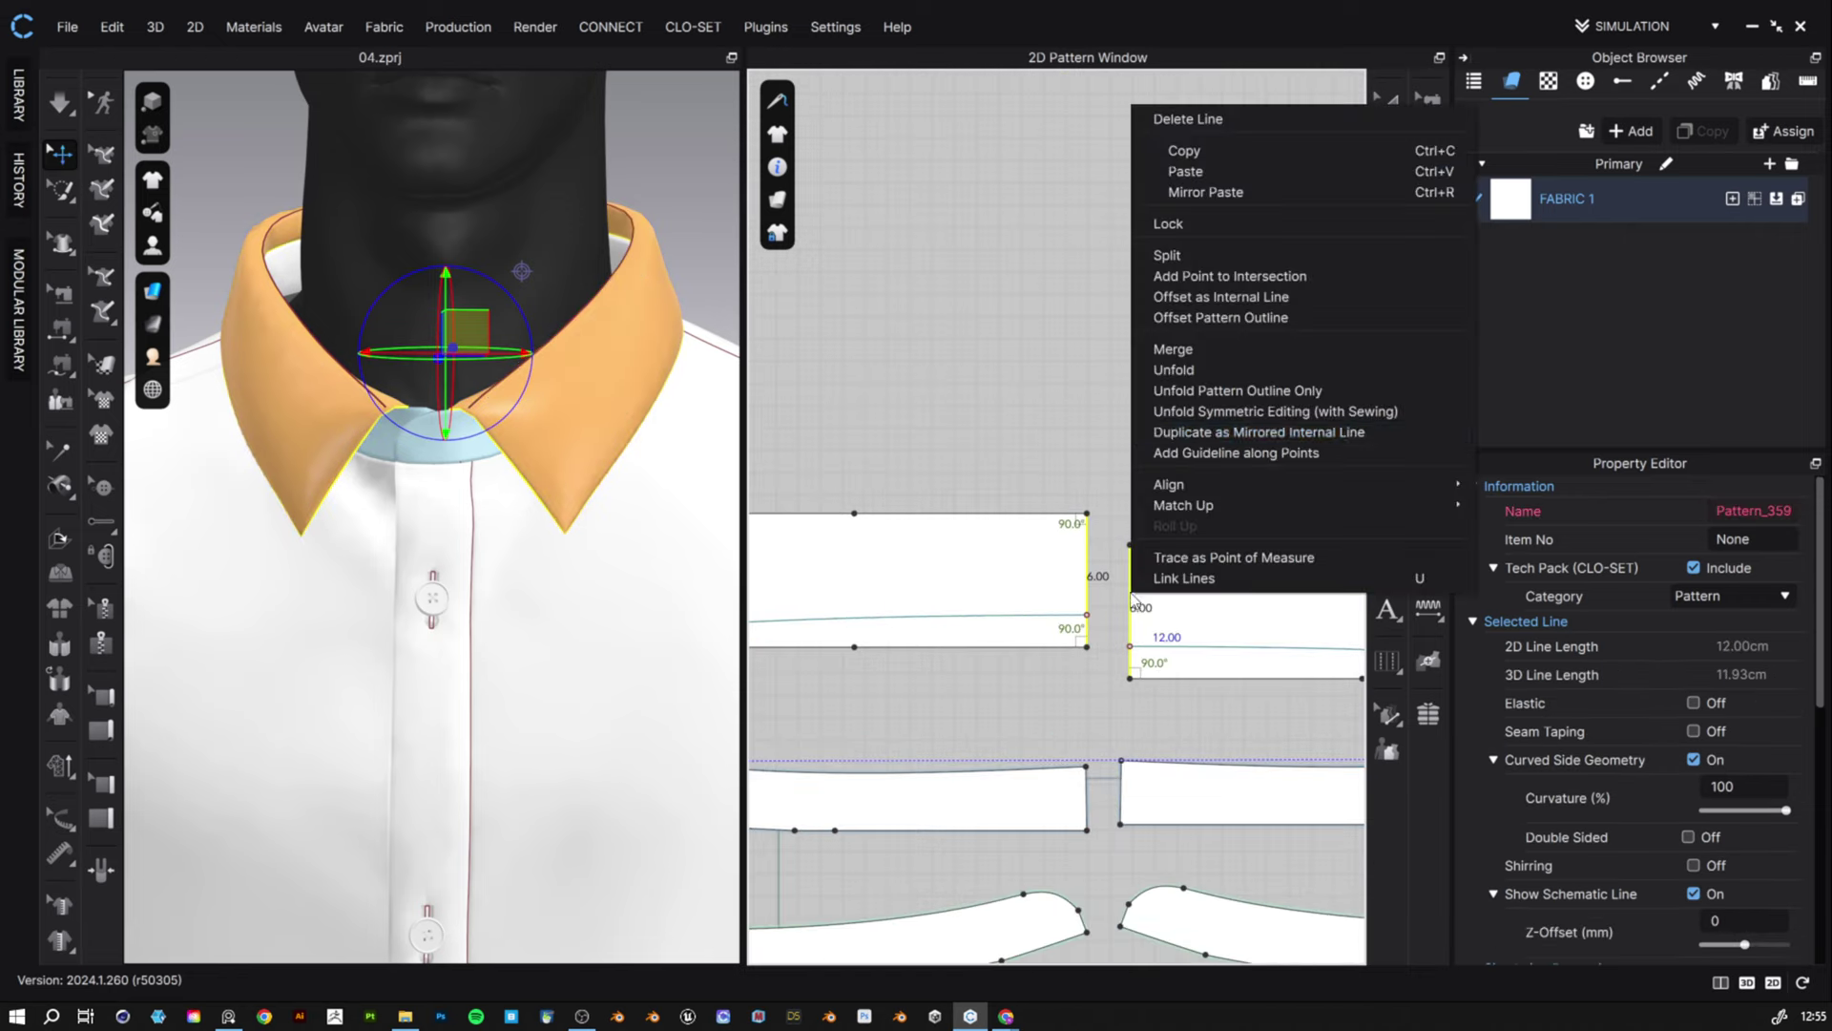
pyautogui.click(1180, 350)
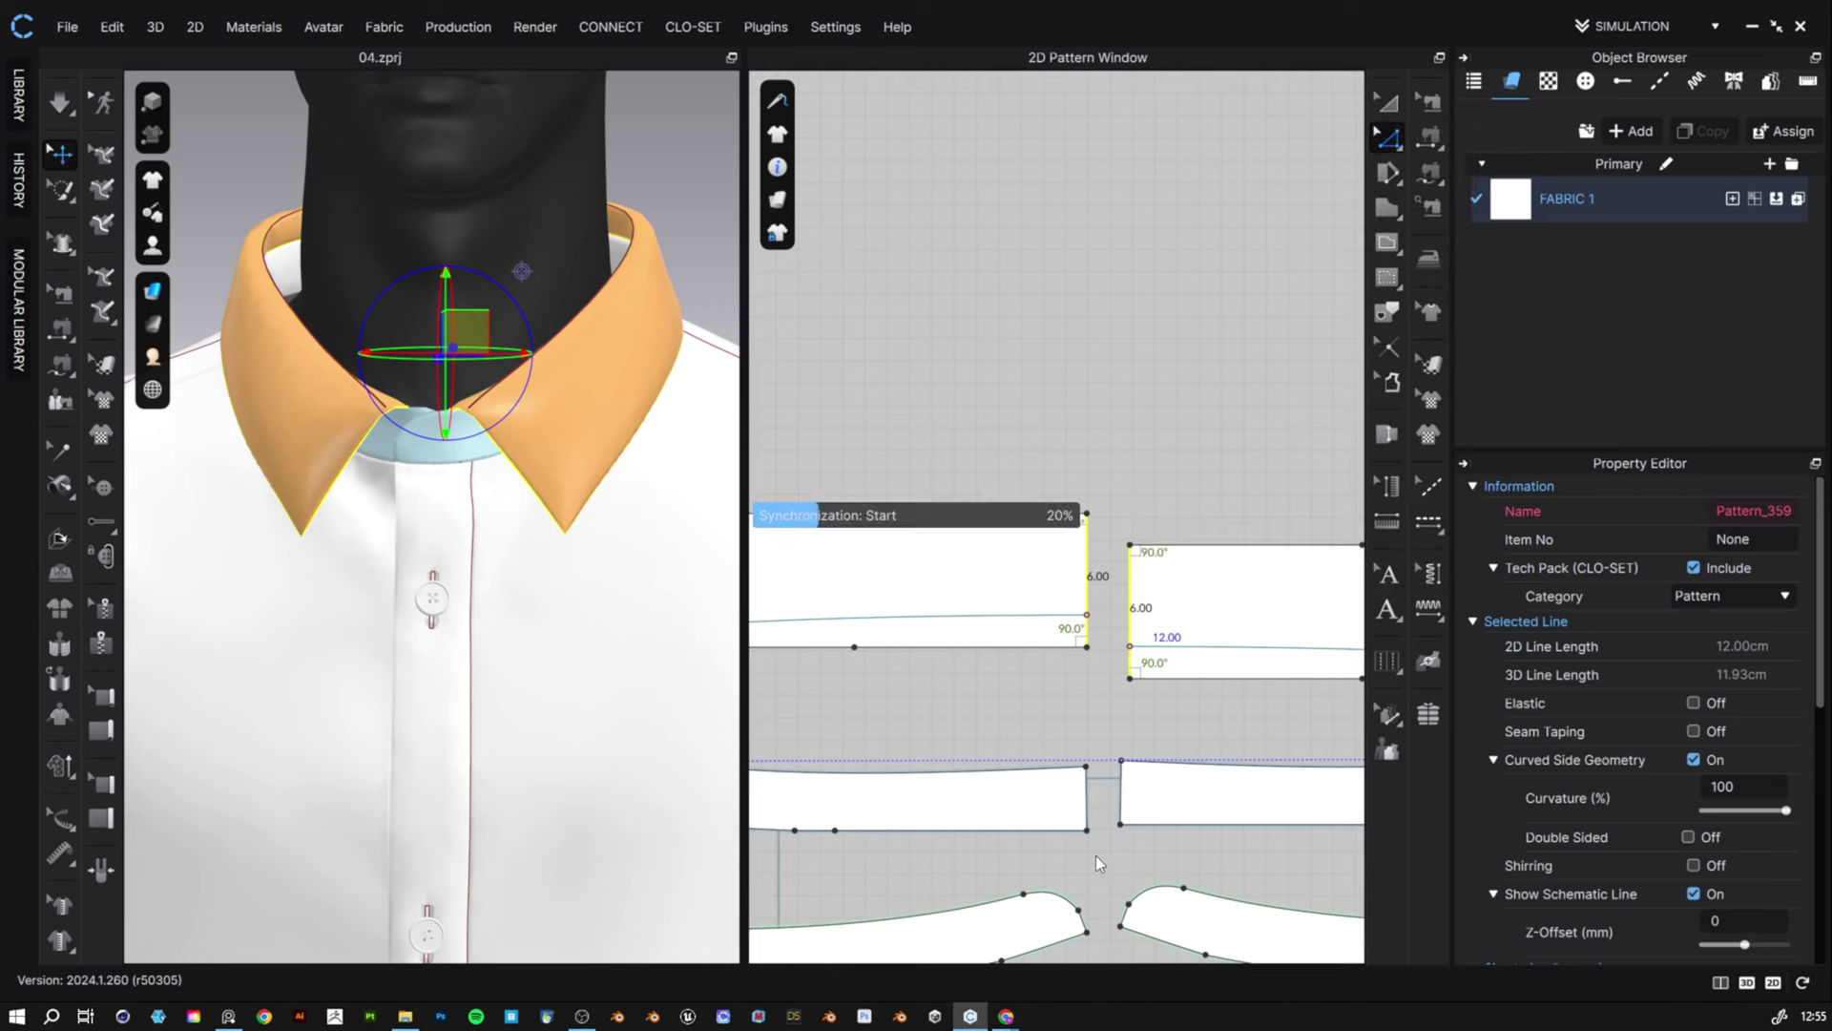
# - Merge the collar stand halves directly below the original collar along their centre-back edges
pyautogui.click(1097, 802)
pyautogui.rightClick(1153, 818)
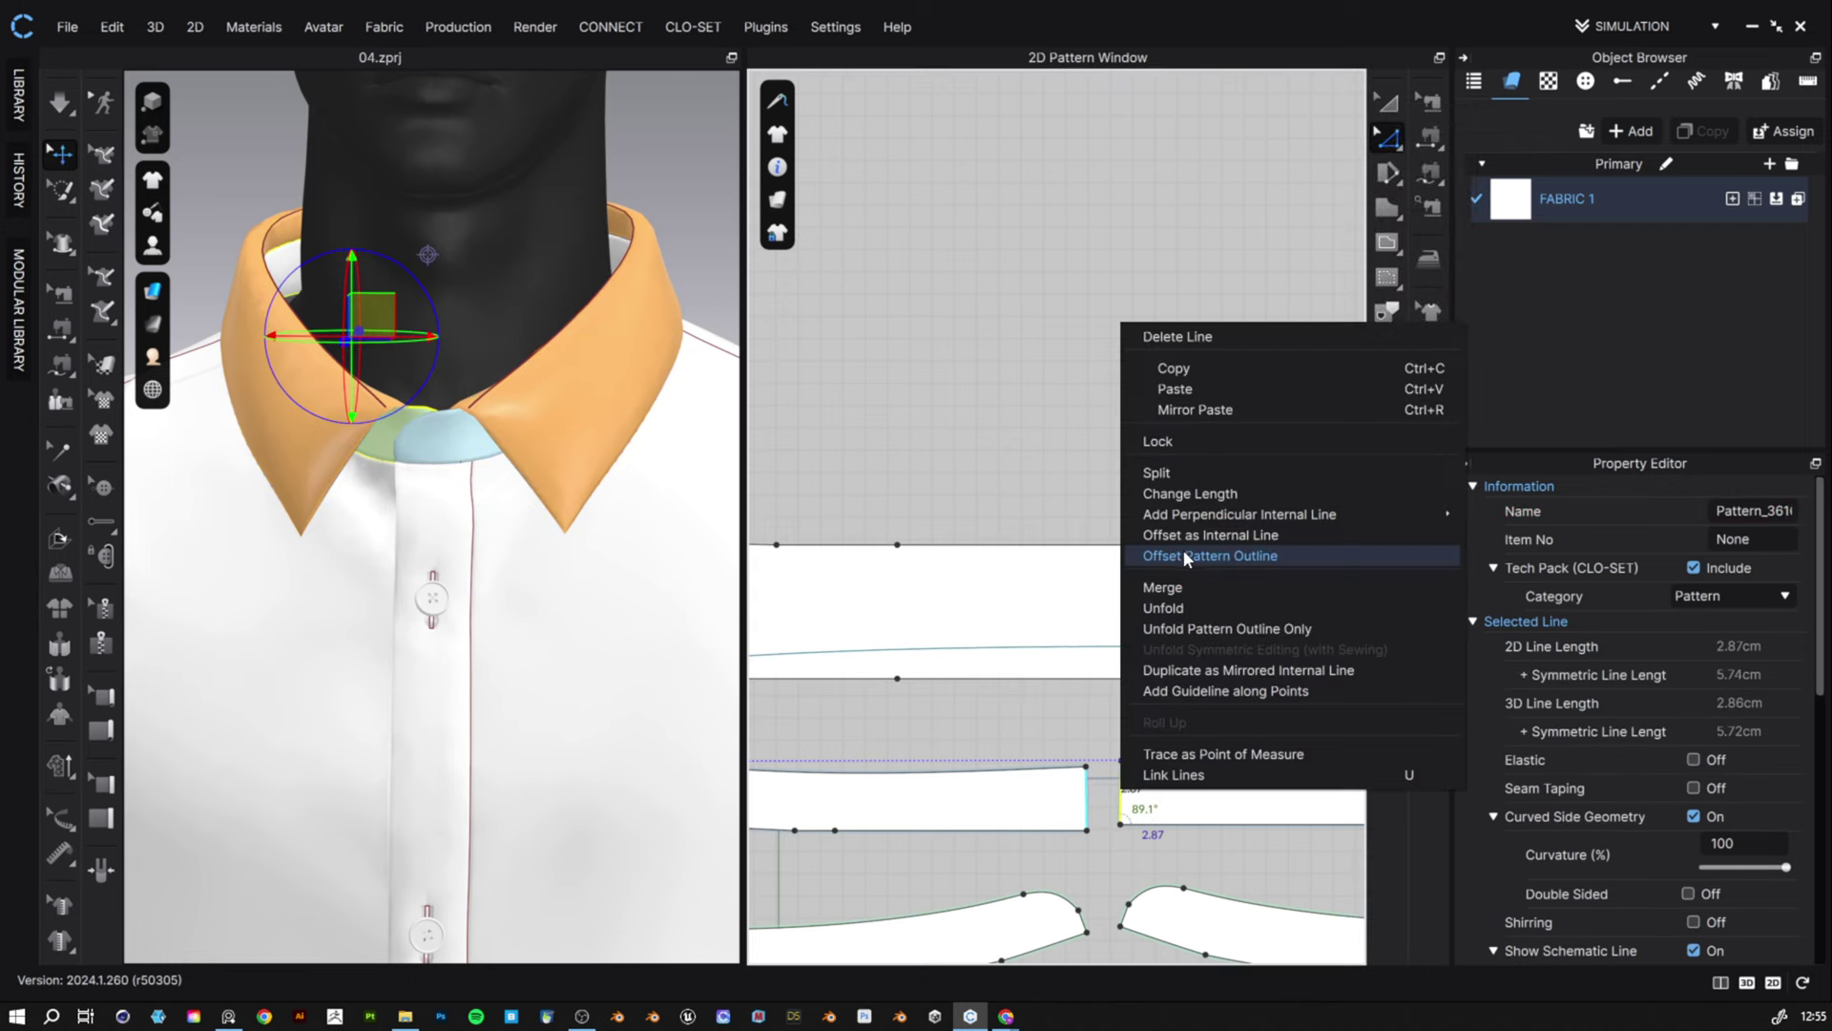
pyautogui.click(1183, 588)
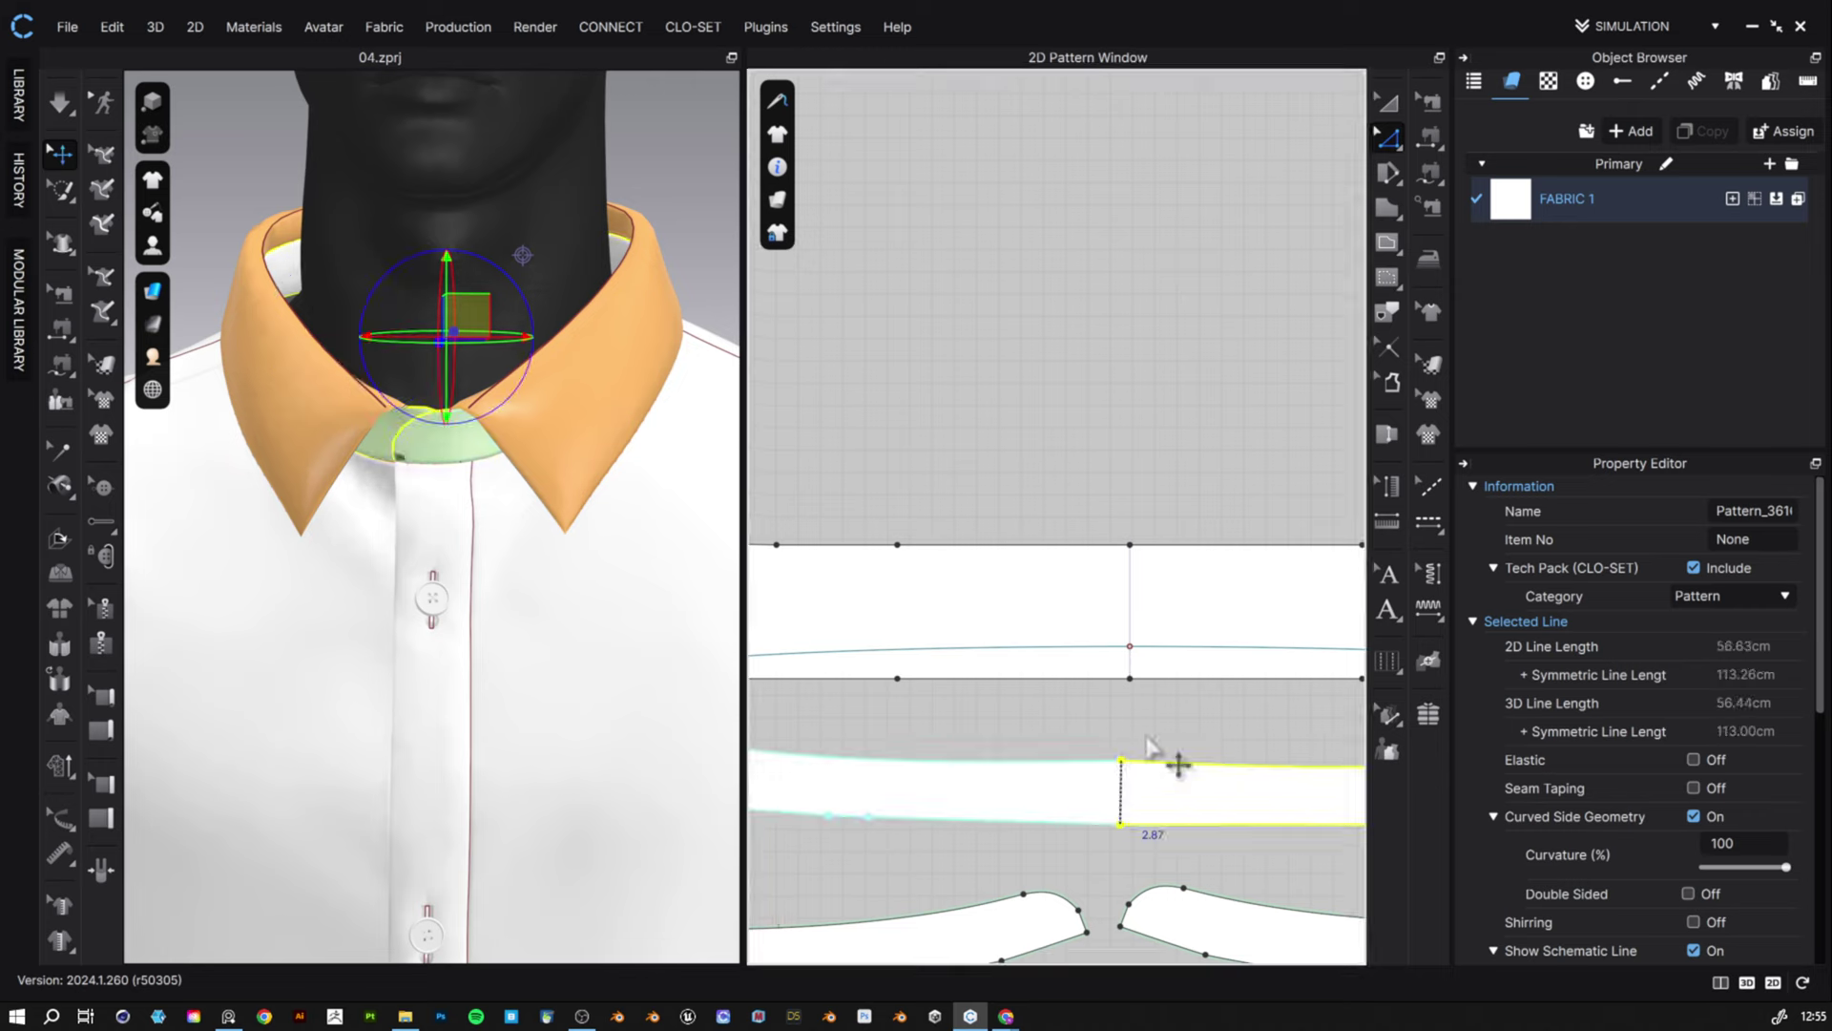
pyautogui.scroll(5, 1177, 824)
pyautogui.scroll(-7, 1182, 828)
pyautogui.scroll(-3, 1183, 849)
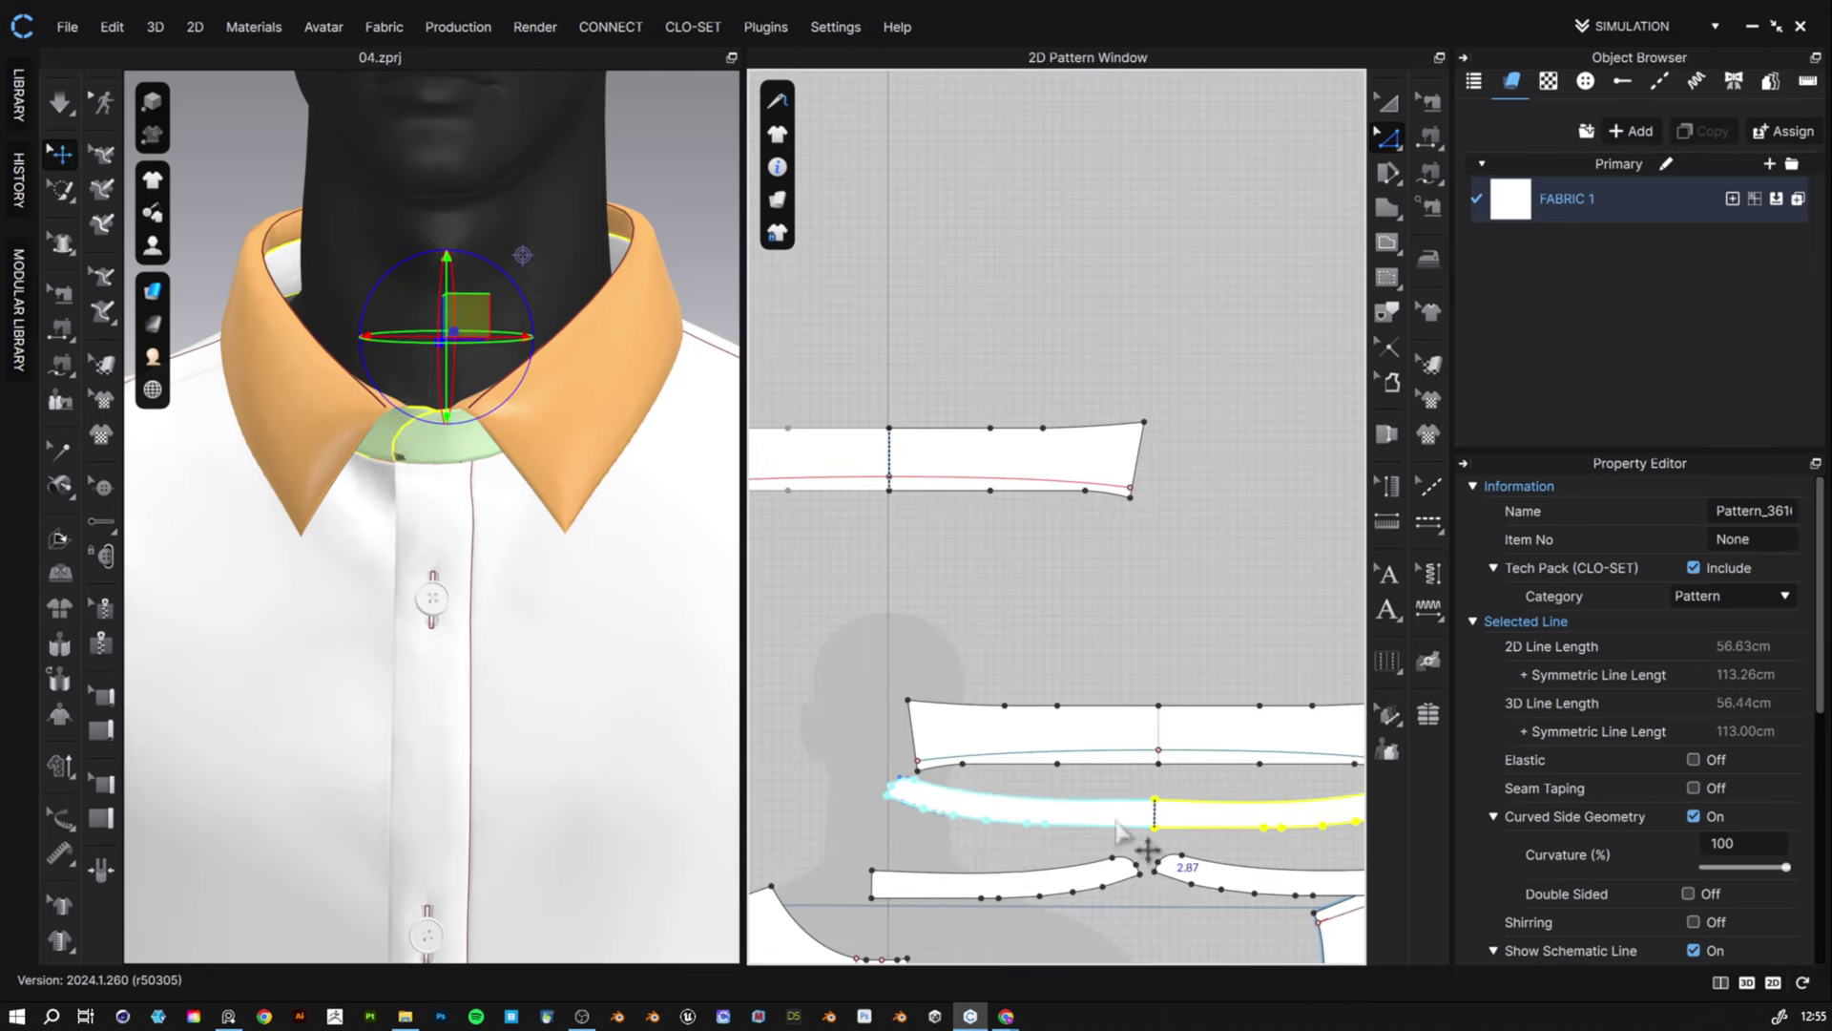
# - Merge the remaining pair of collar stand halves at their centre-back edges
pyautogui.click(1044, 892)
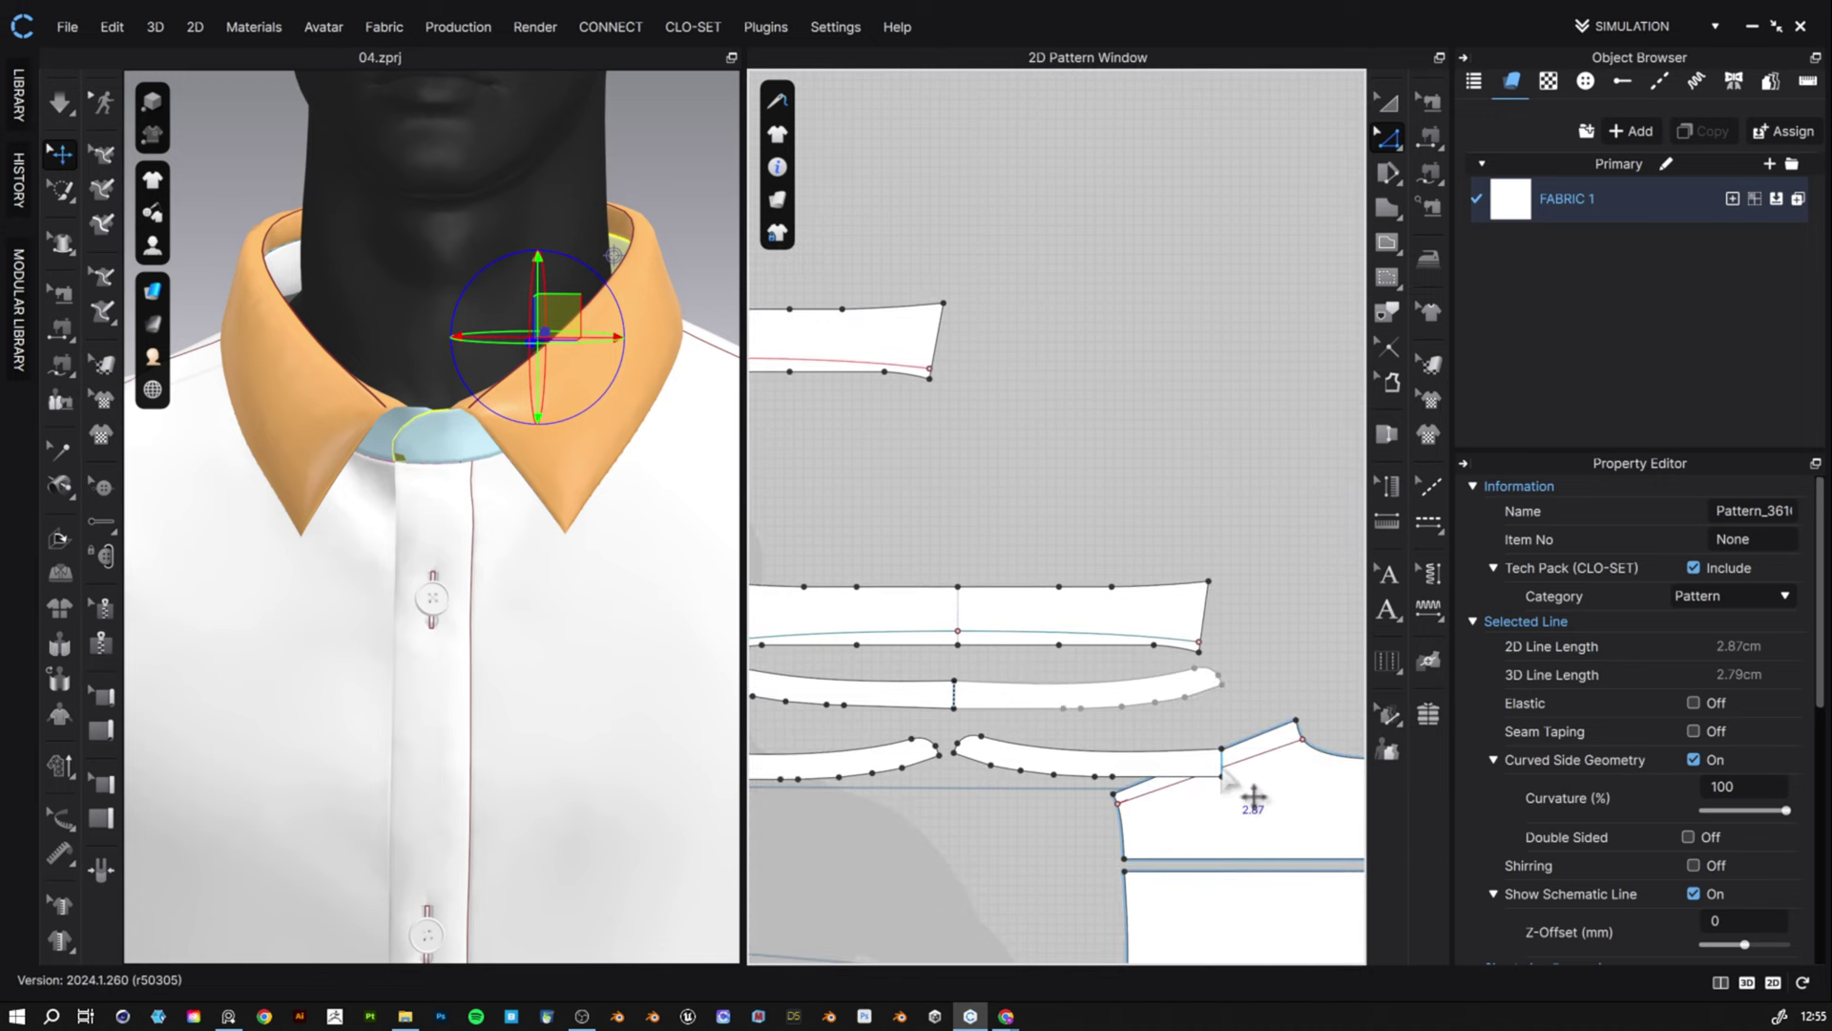
pyautogui.rightClick(1221, 766)
pyautogui.click(1292, 521)
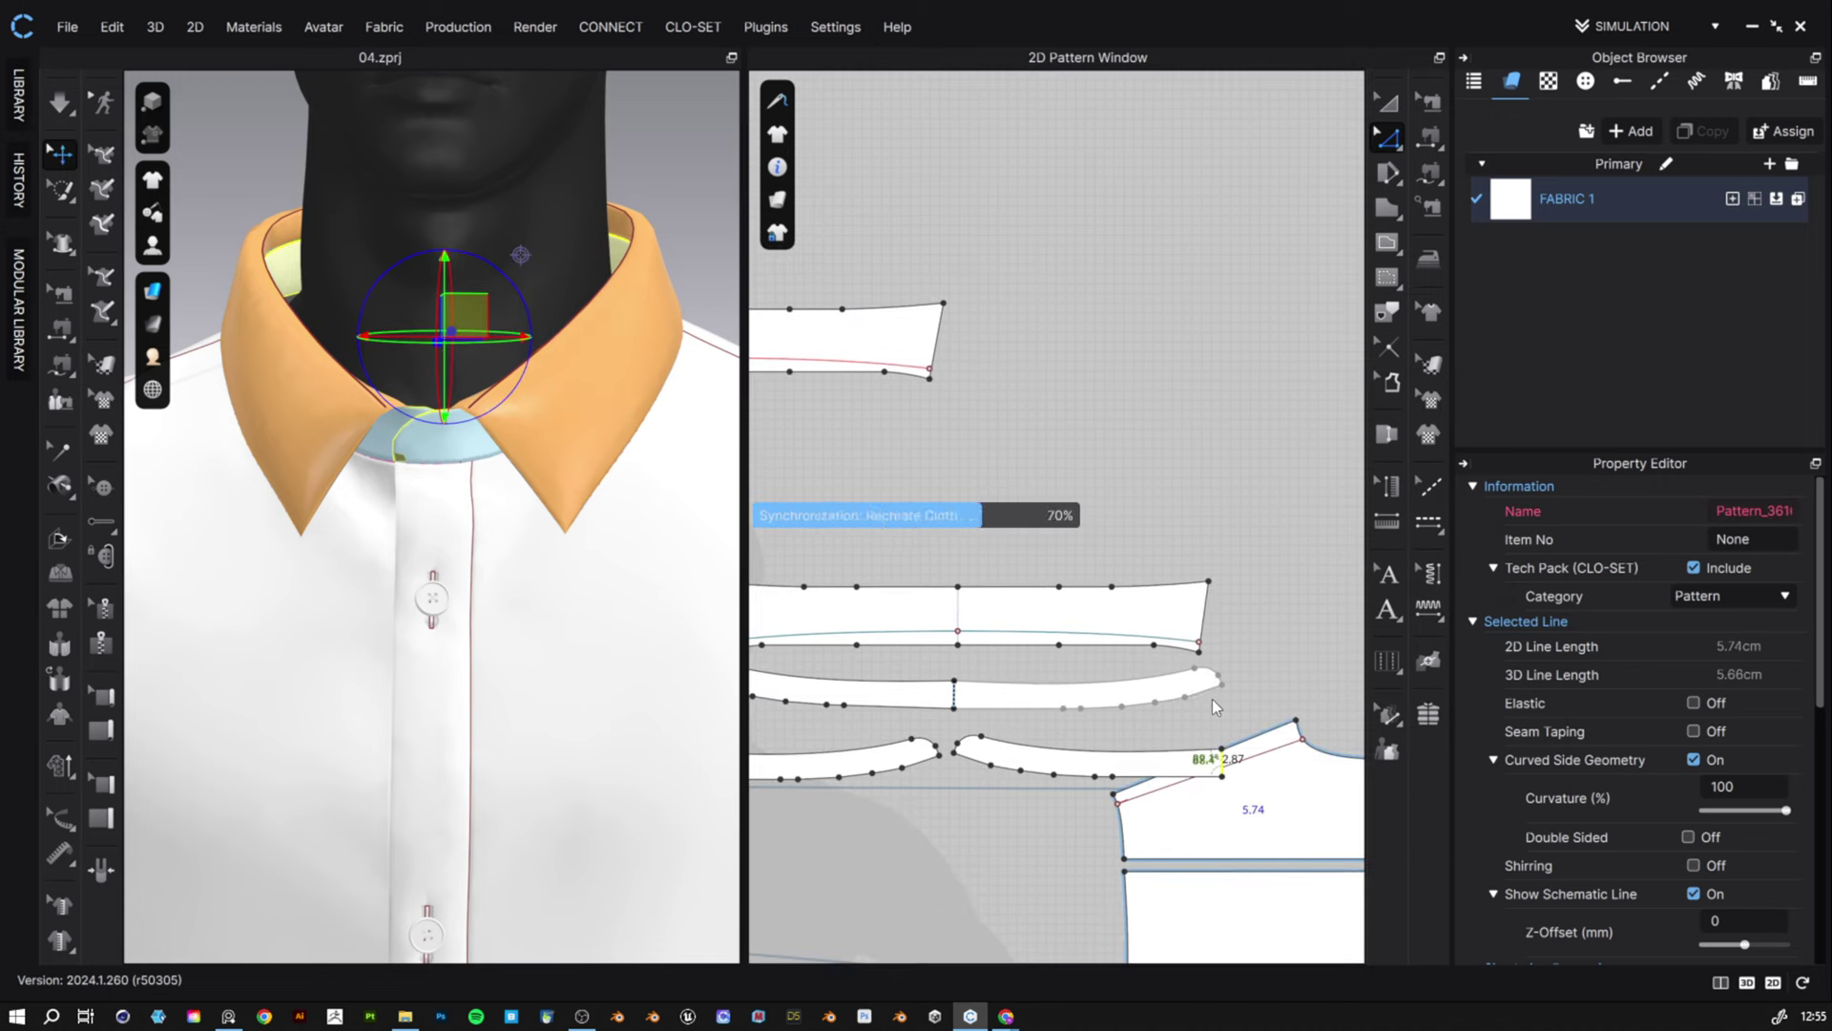
# - Stack the second merged collar stand directly under the first one and move the cloned collar just above the original collar
pyautogui.click(1389, 103)
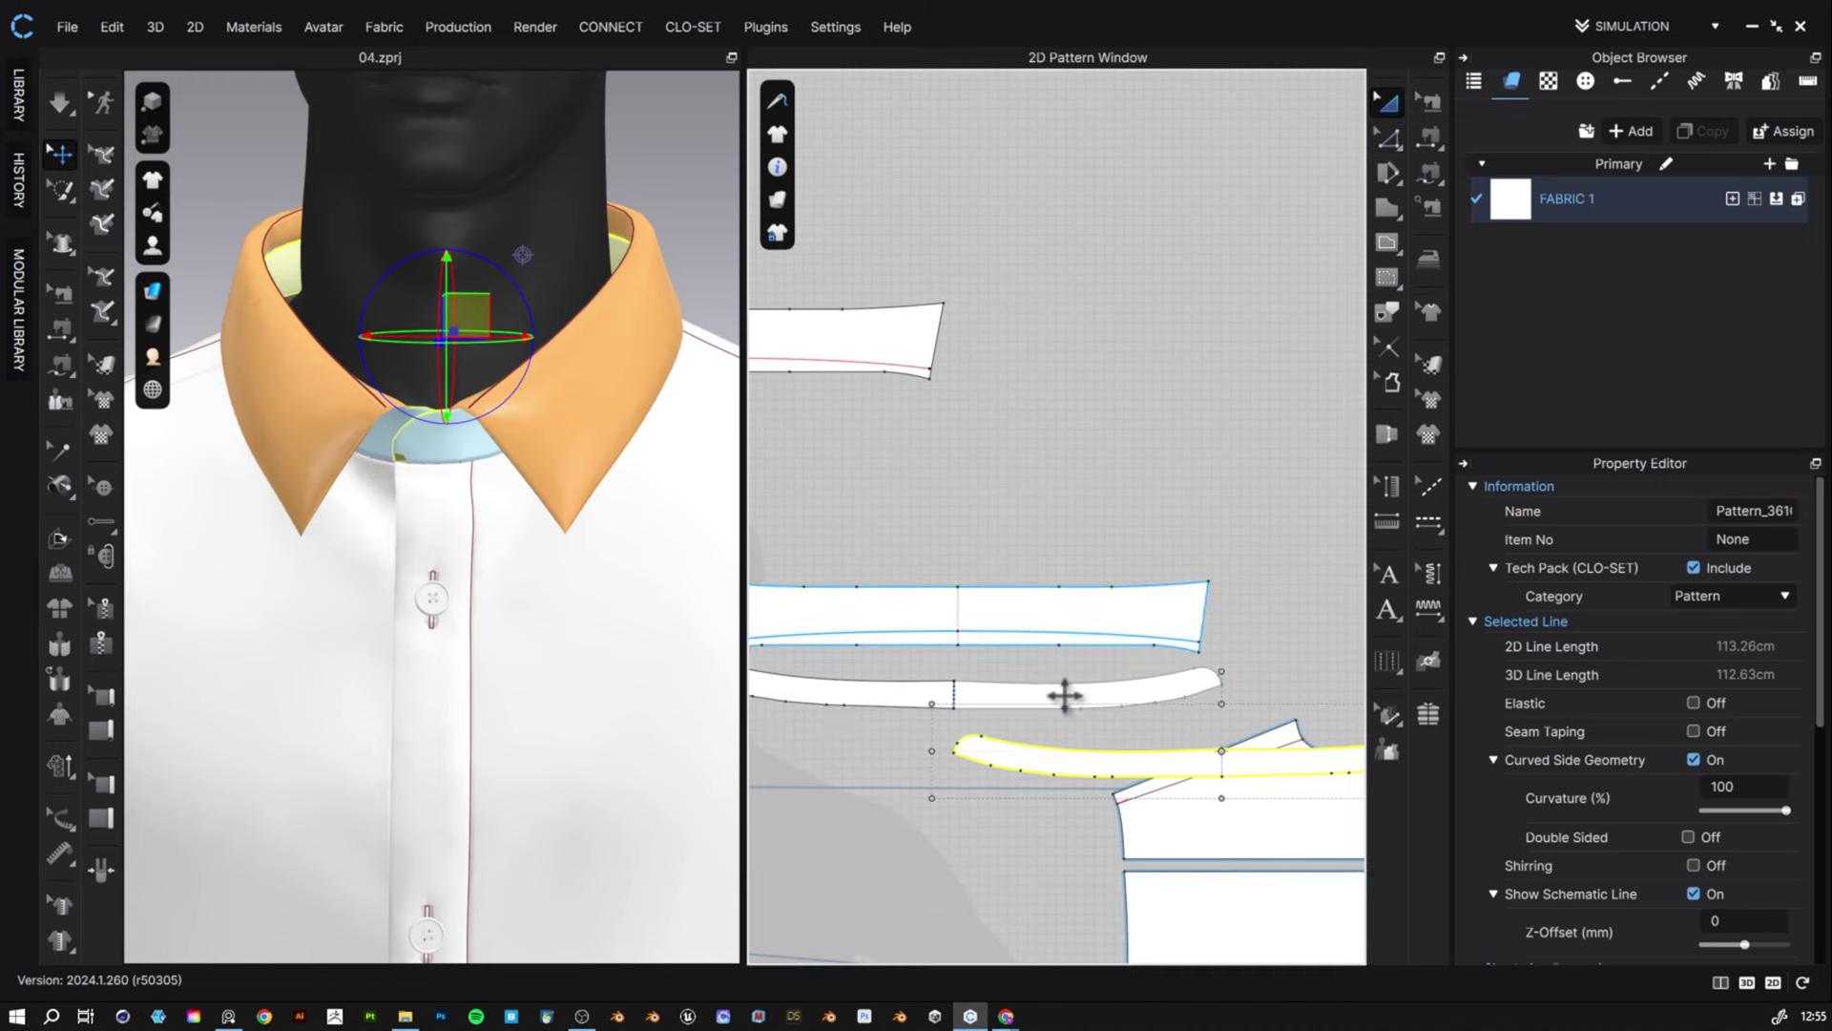
pyautogui.moveTo(1165, 764); pyautogui.dragTo(900, 733)
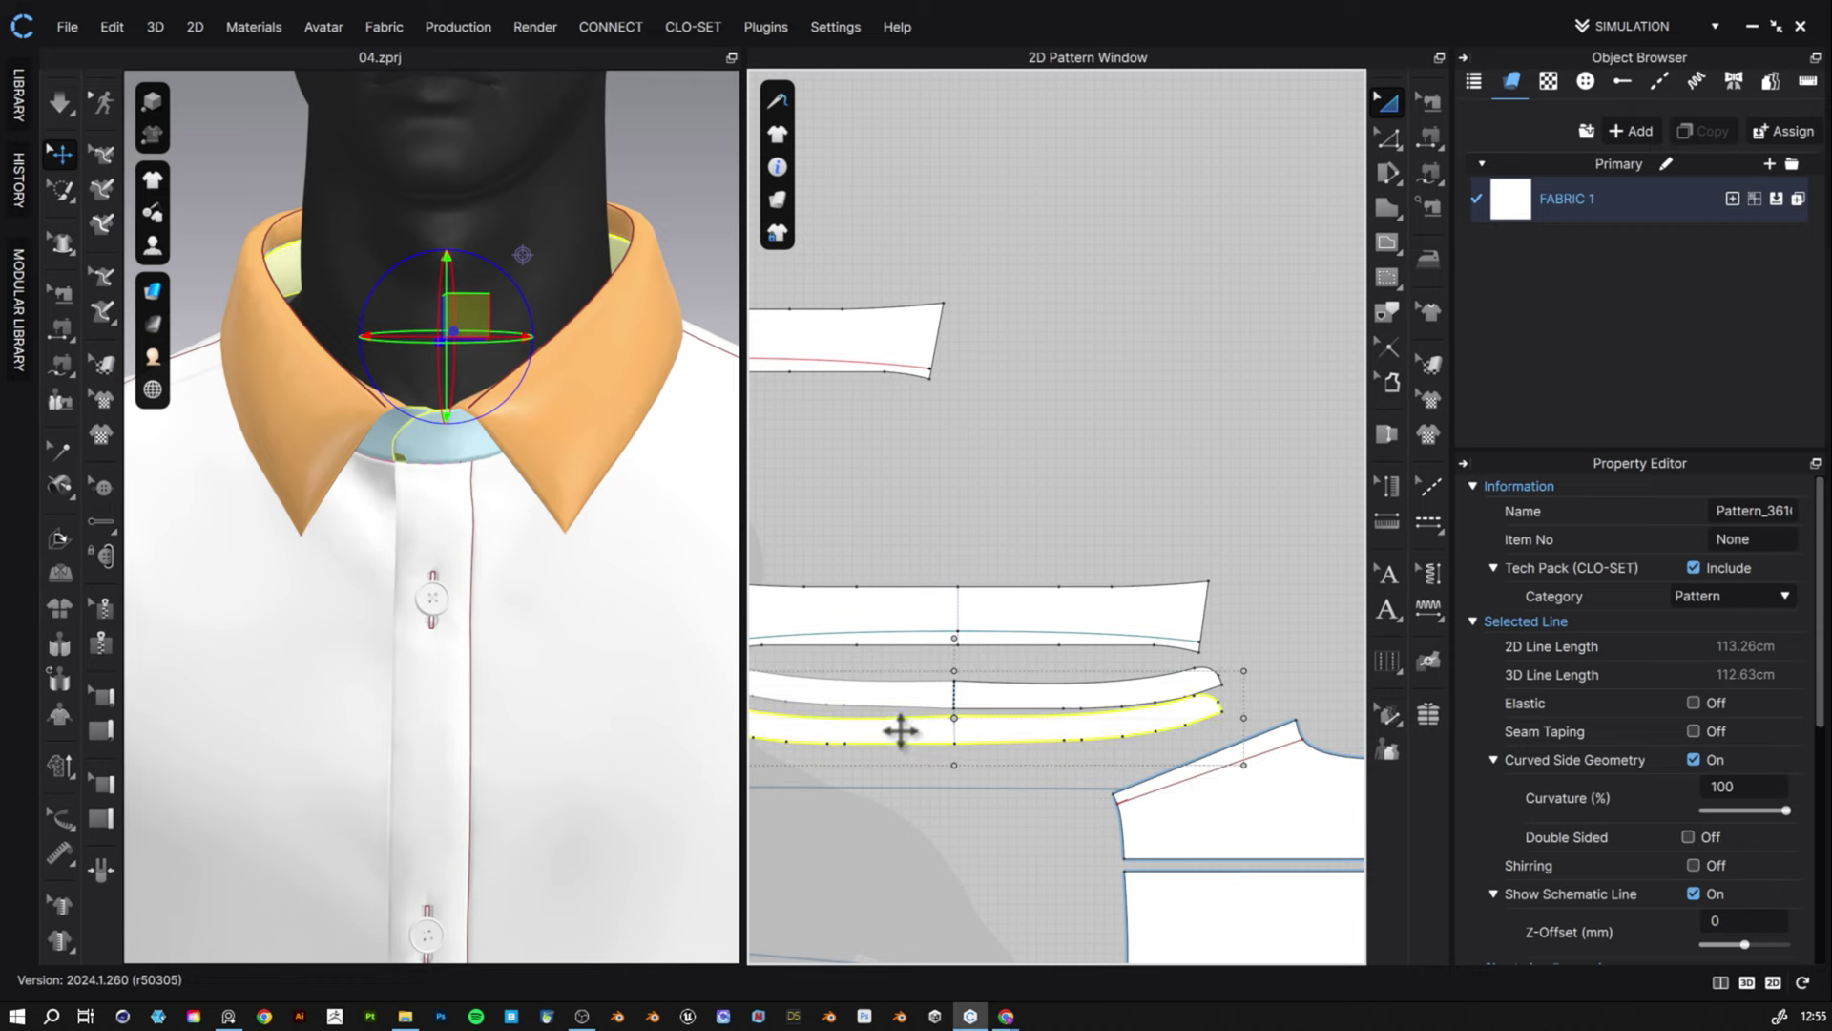
pyautogui.moveTo(879, 335); pyautogui.dragTo(1159, 534)
pyautogui.scroll(-5, 1169, 620)
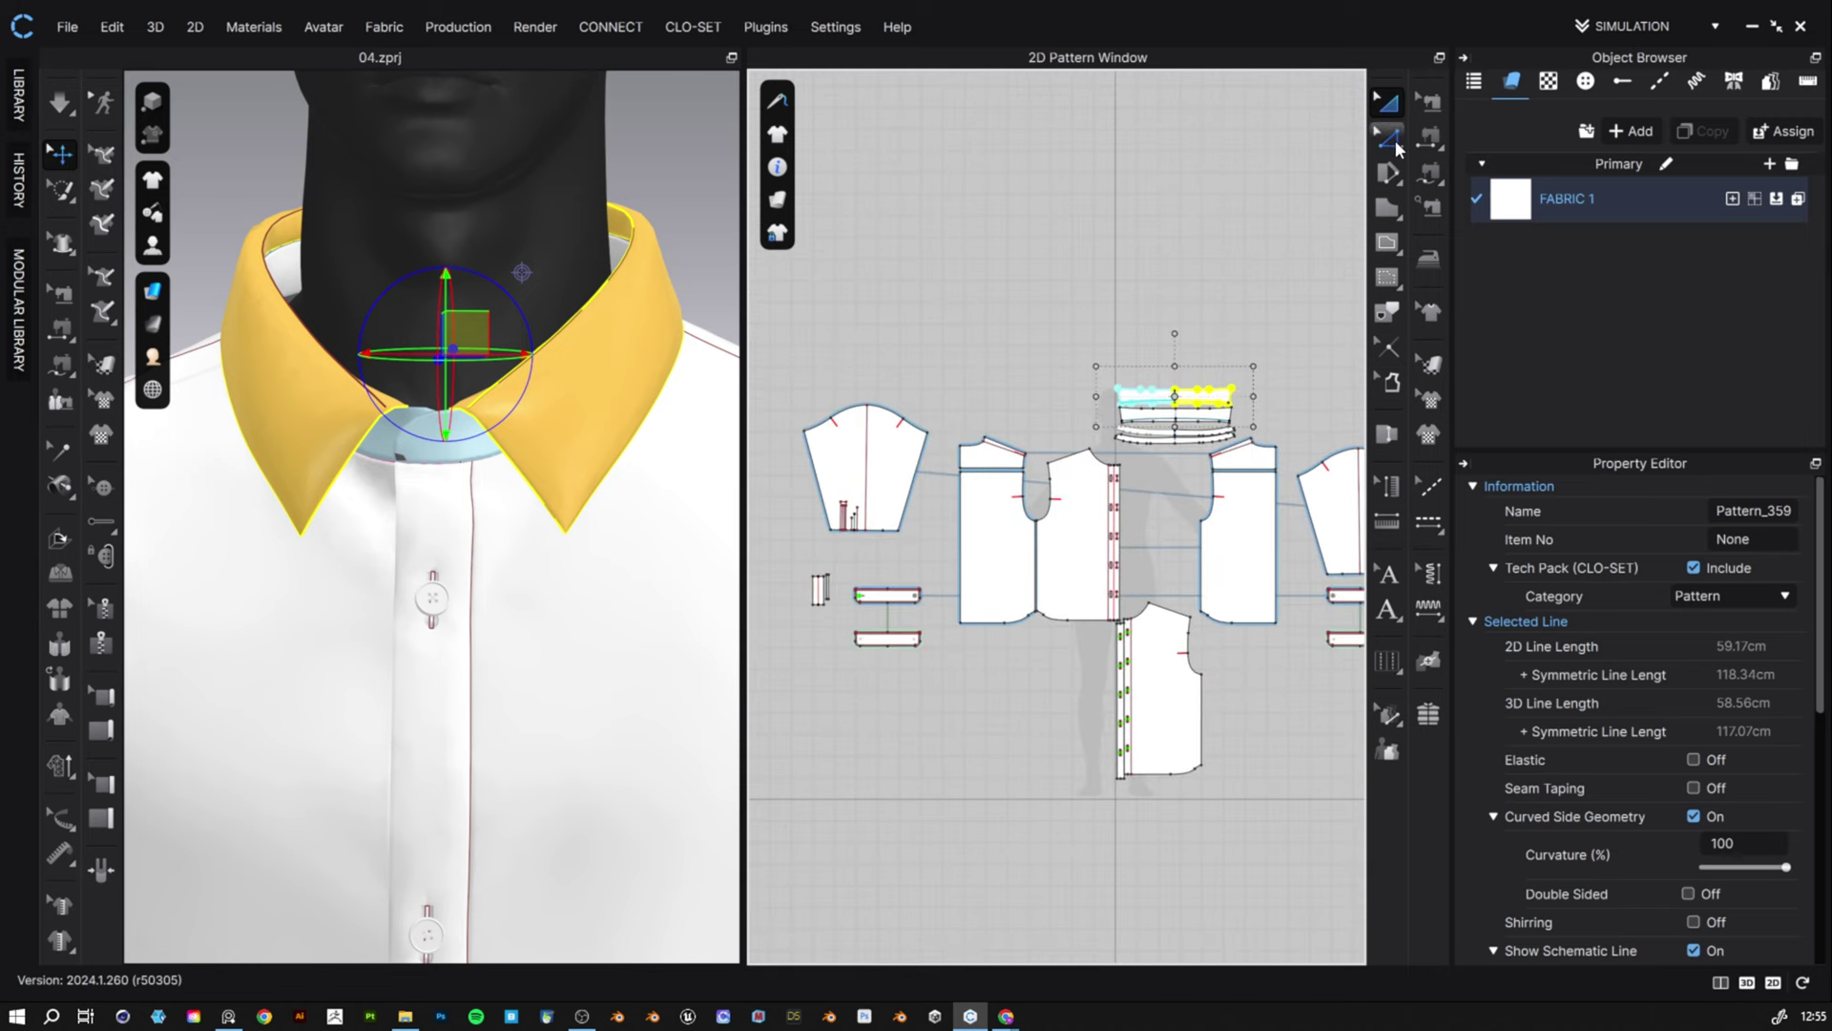
# - Merge the two back body panels along their straight centre-back edges
pyautogui.click(1394, 143)
pyautogui.click(961, 528)
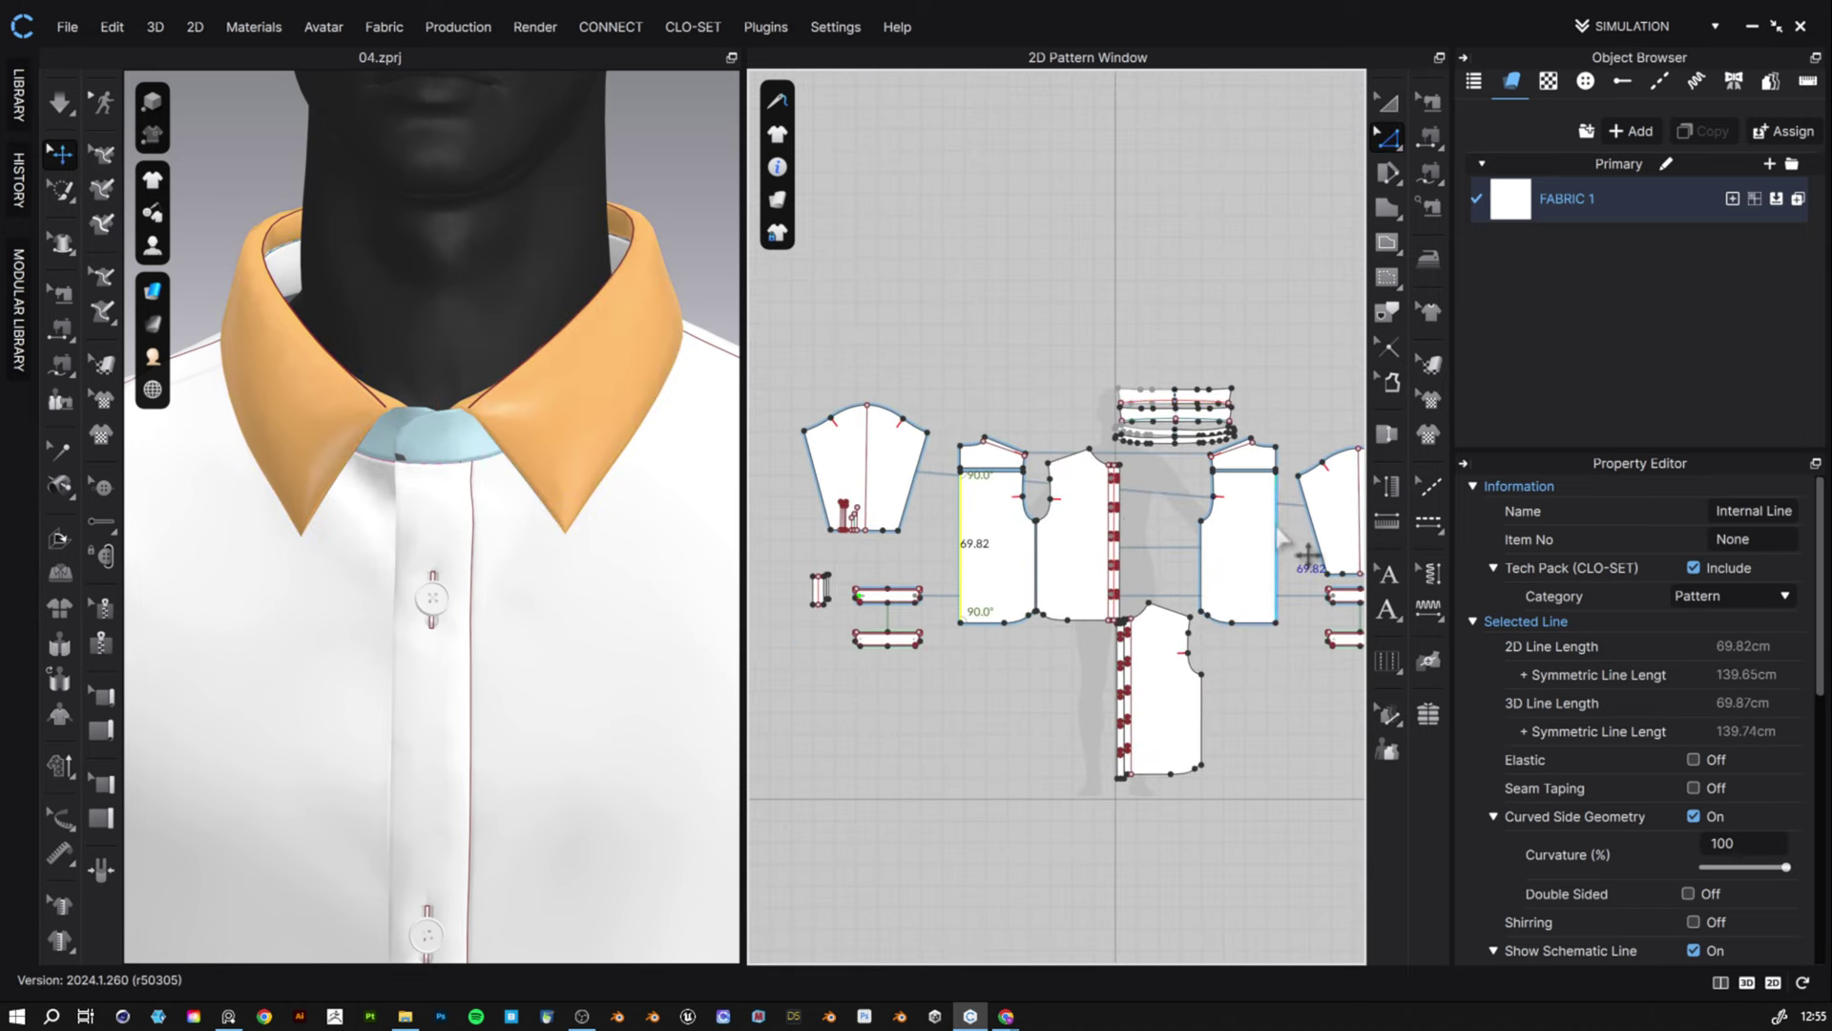
pyautogui.rightClick(1277, 531)
pyautogui.click(1326, 789)
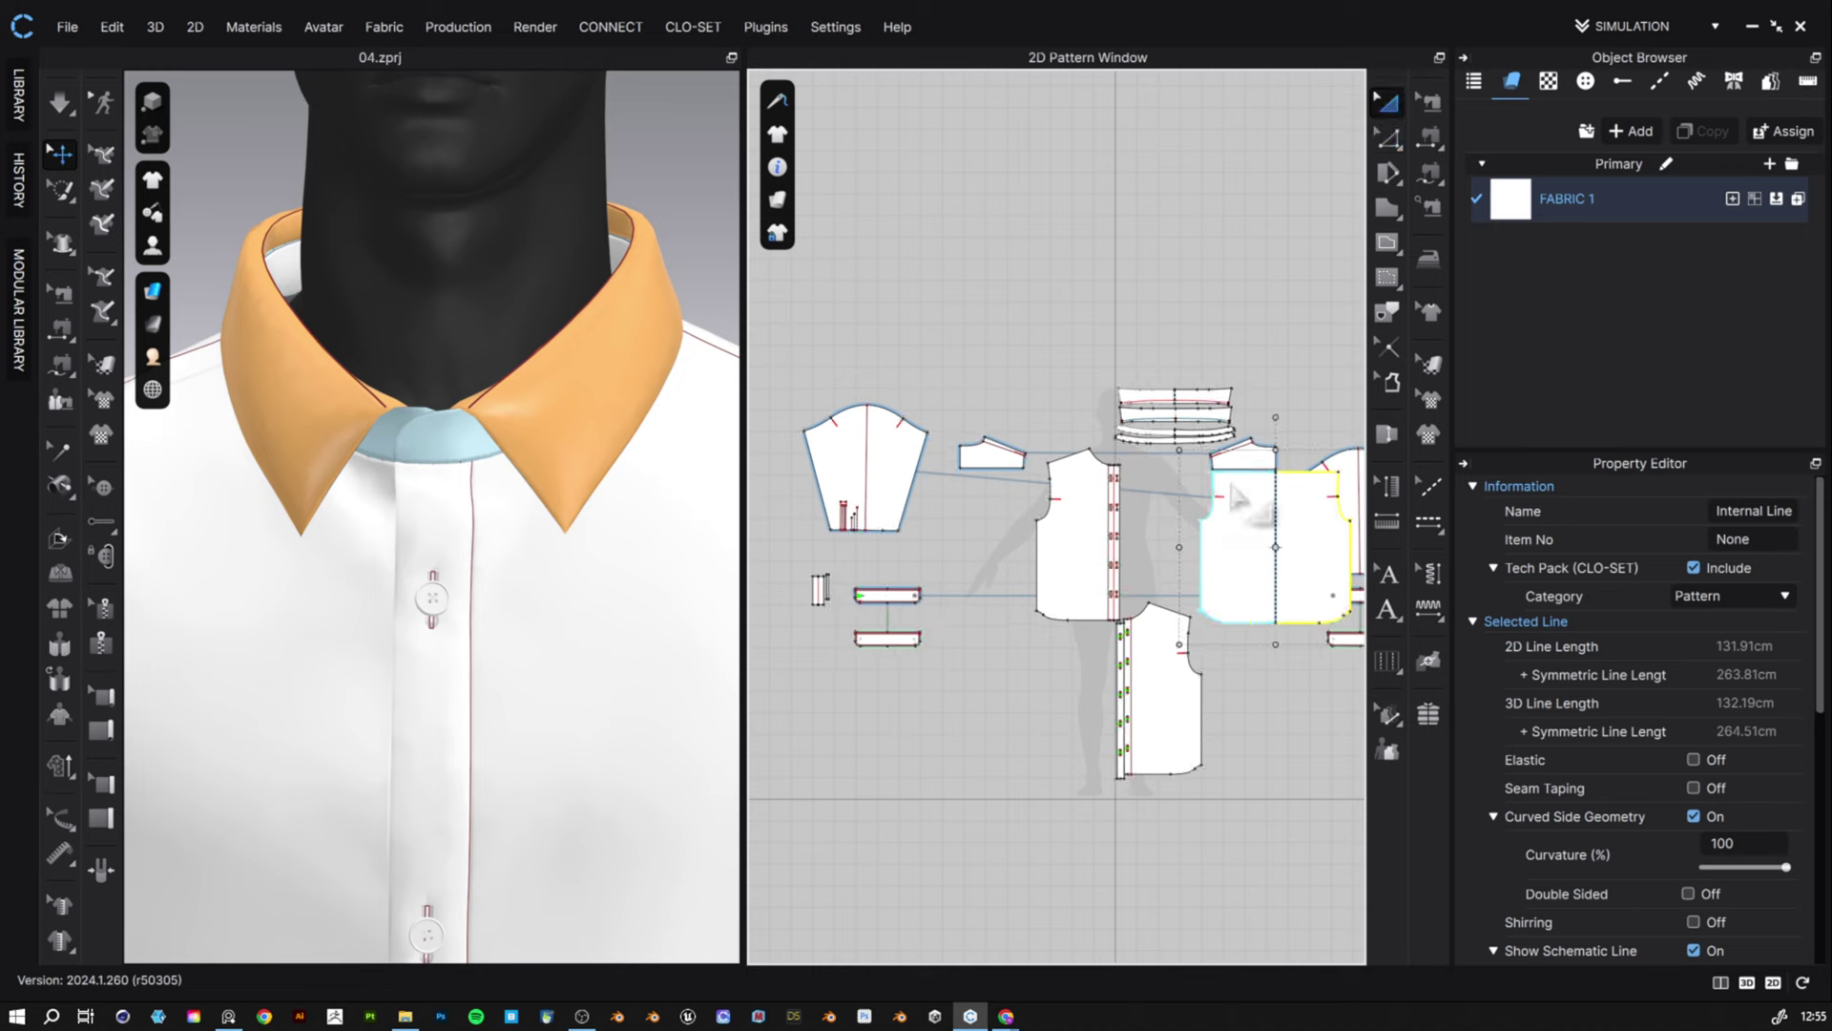
# - Lay the merged back below the fronts, then line up the second front panel and separate button placket beside the other front
pyautogui.moveTo(1320, 576); pyautogui.dragTo(1047, 736)
pyautogui.scroll(-3, 1187, 719)
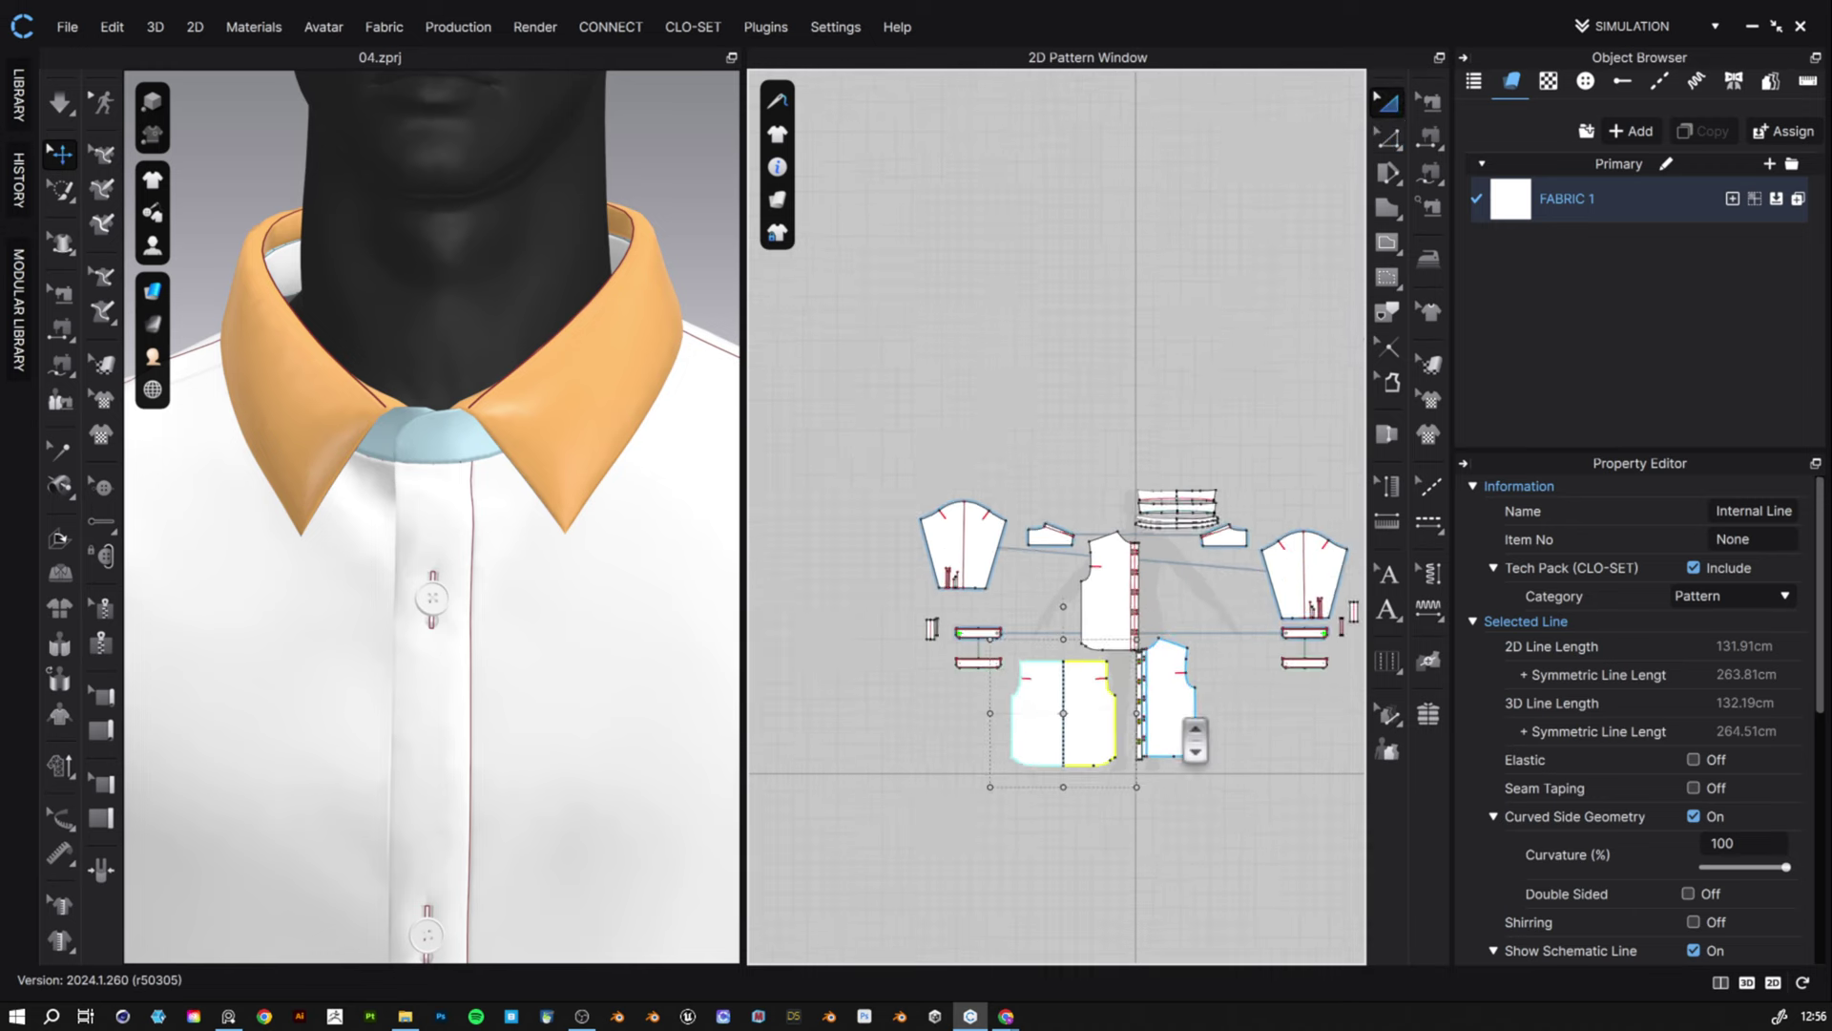
pyautogui.scroll(3, 1182, 716)
pyautogui.moveTo(1168, 715); pyautogui.dragTo(1205, 477)
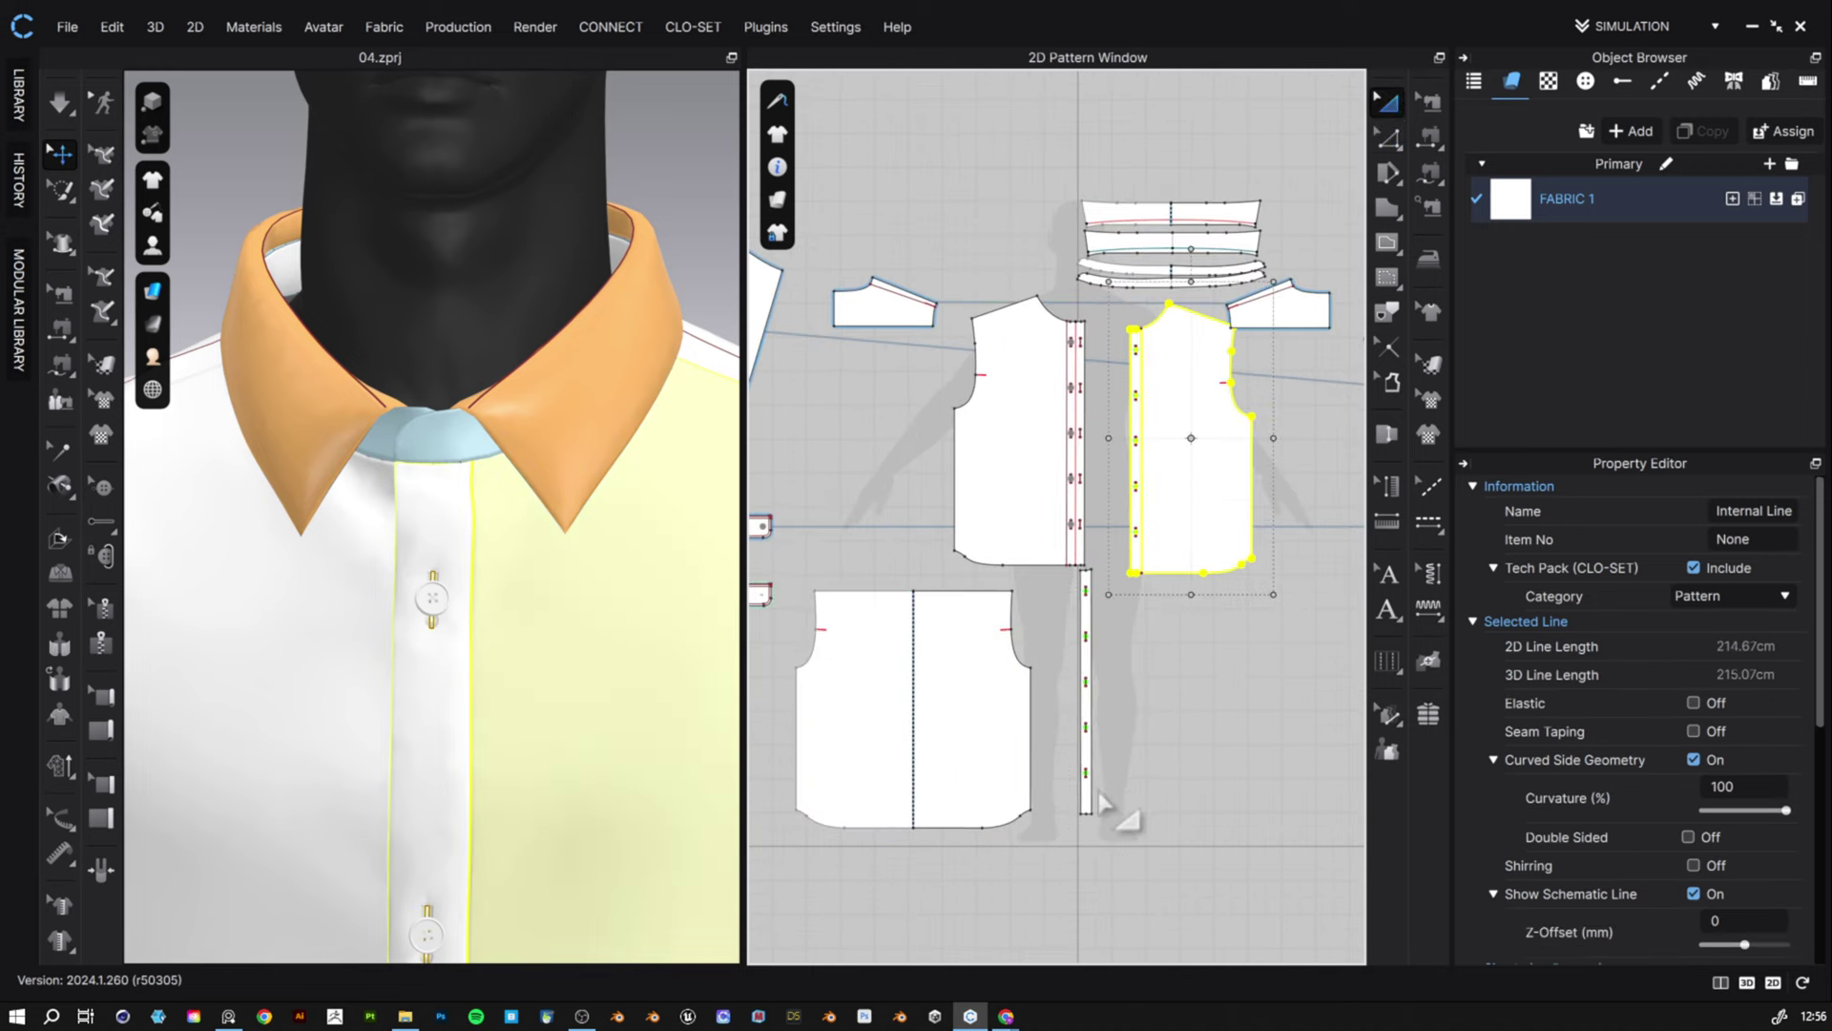
pyautogui.moveTo(1084, 789); pyautogui.dragTo(1142, 556)
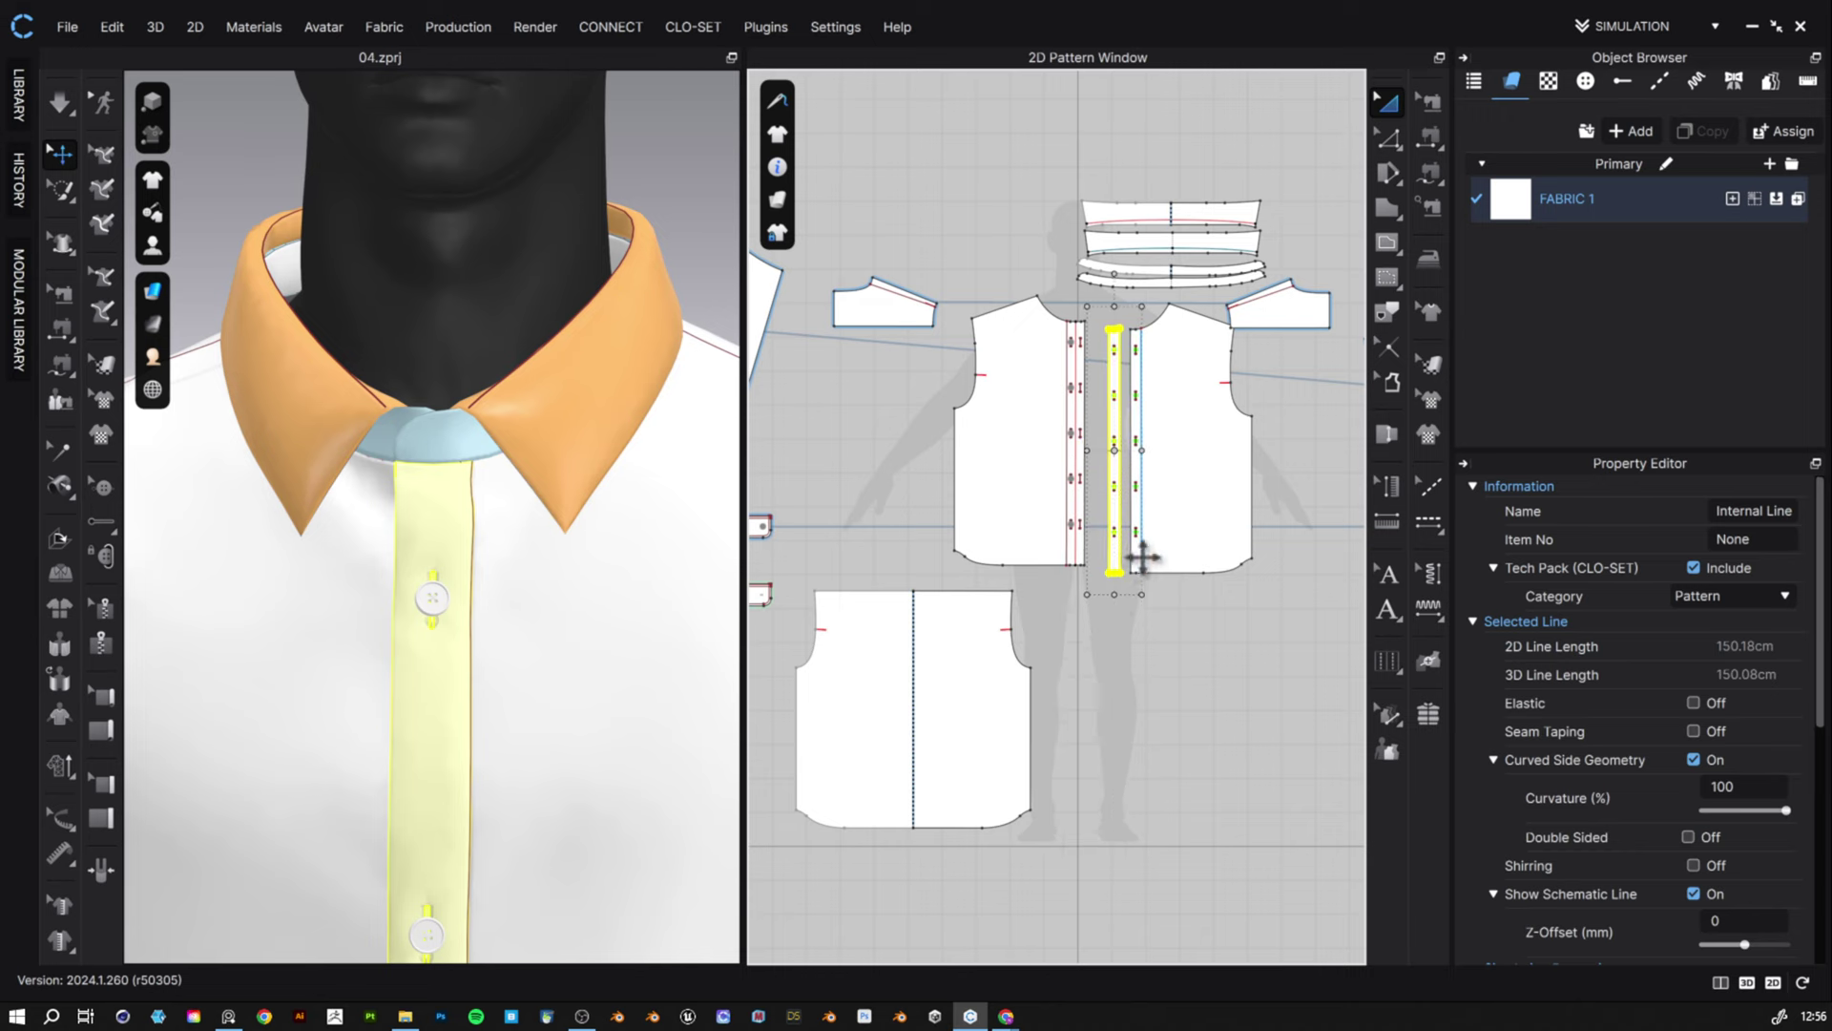
# - Move the two yoke pieces side by side below the front panels
pyautogui.moveTo(1138, 547); pyautogui.dragTo(1140, 642, button='middle')
pyautogui.scroll(3, 1002, 537)
pyautogui.scroll(-2, 888, 558)
pyautogui.moveTo(875, 574); pyautogui.dragTo(798, 663, button='middle')
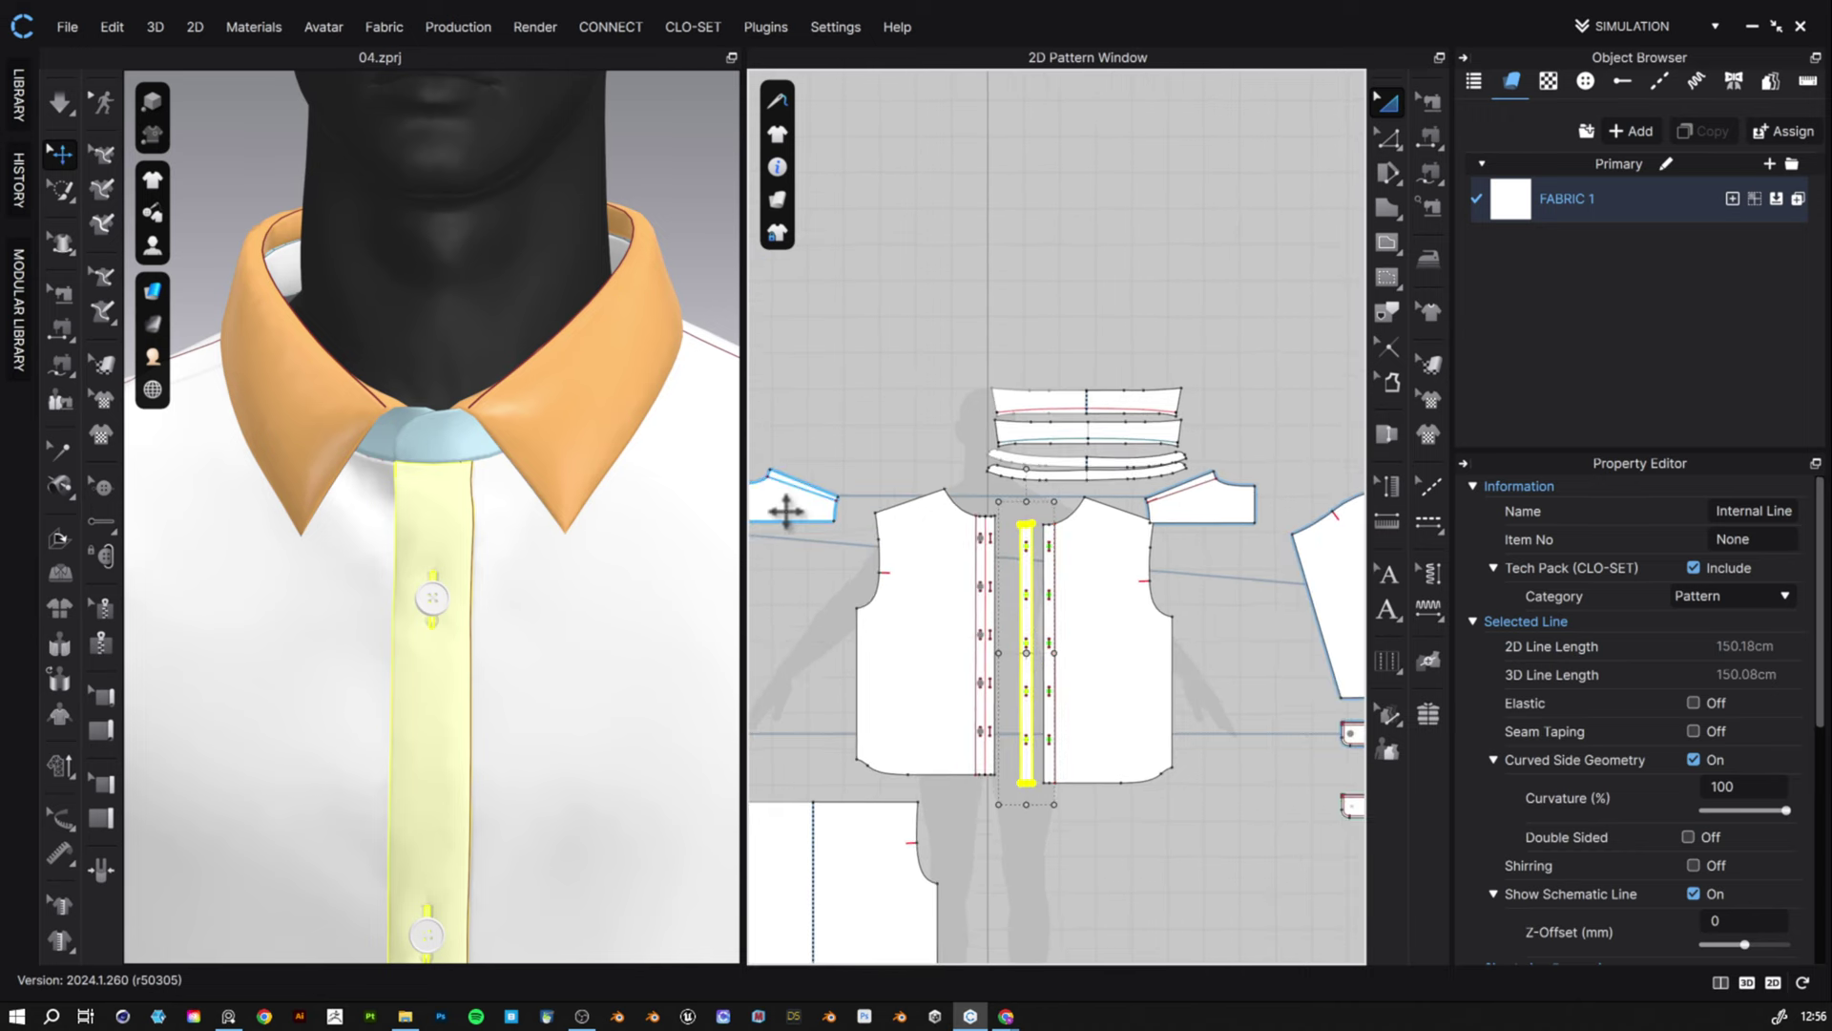
pyautogui.moveTo(786, 513); pyautogui.dragTo(1116, 844)
pyautogui.click(1204, 729)
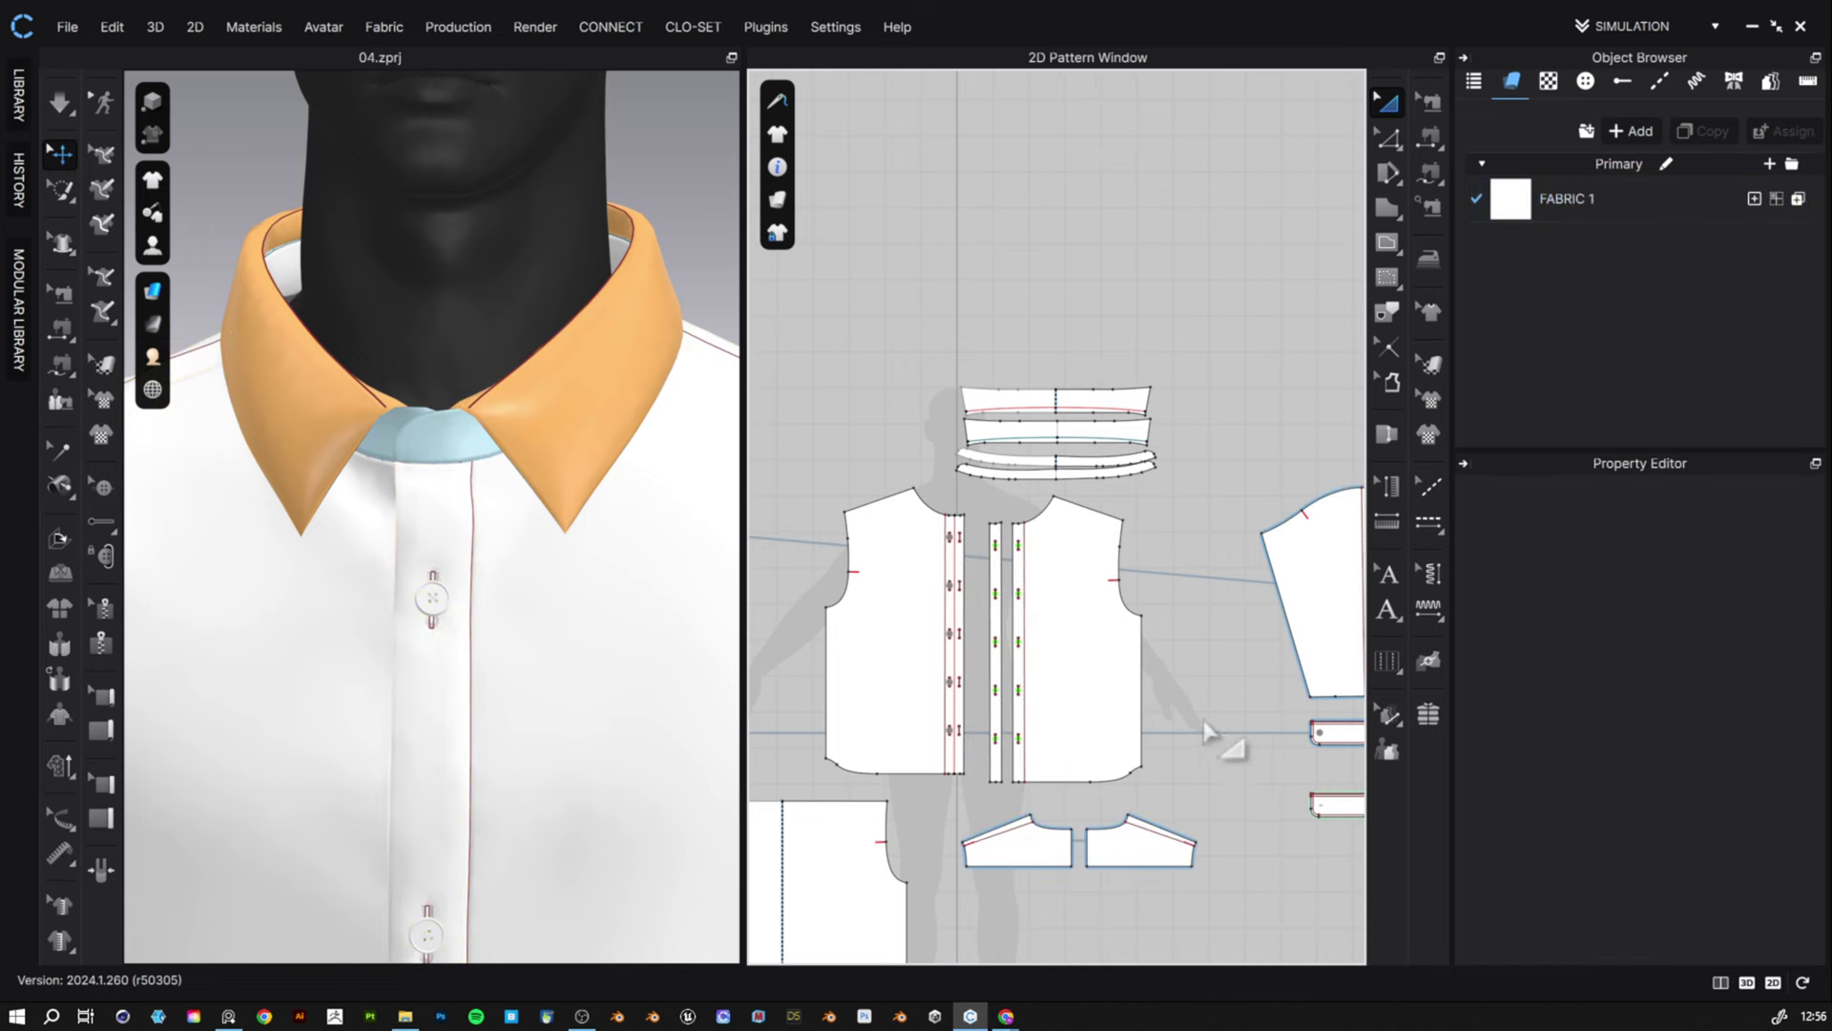
# - Apply the blue, red and white striped image as the texture of FABRIC 1
pyautogui.scroll(-4, 1204, 730)
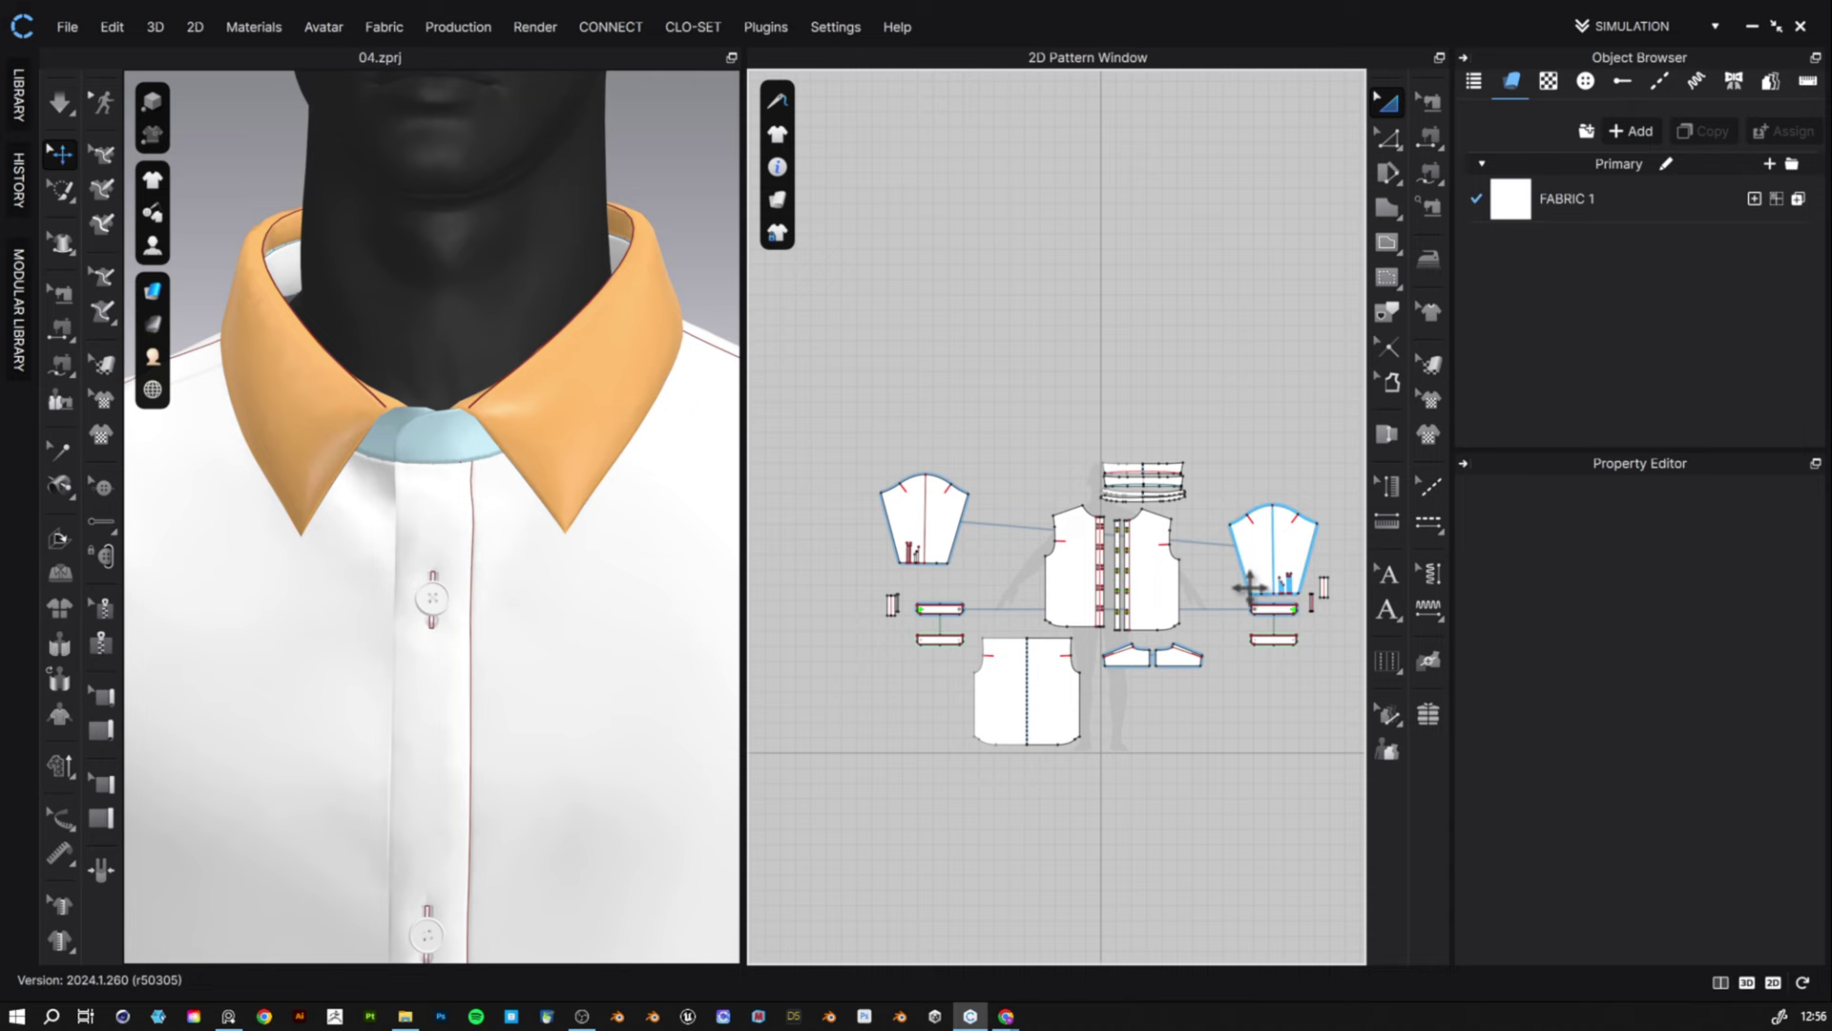
pyautogui.scroll(-10, 672, 458)
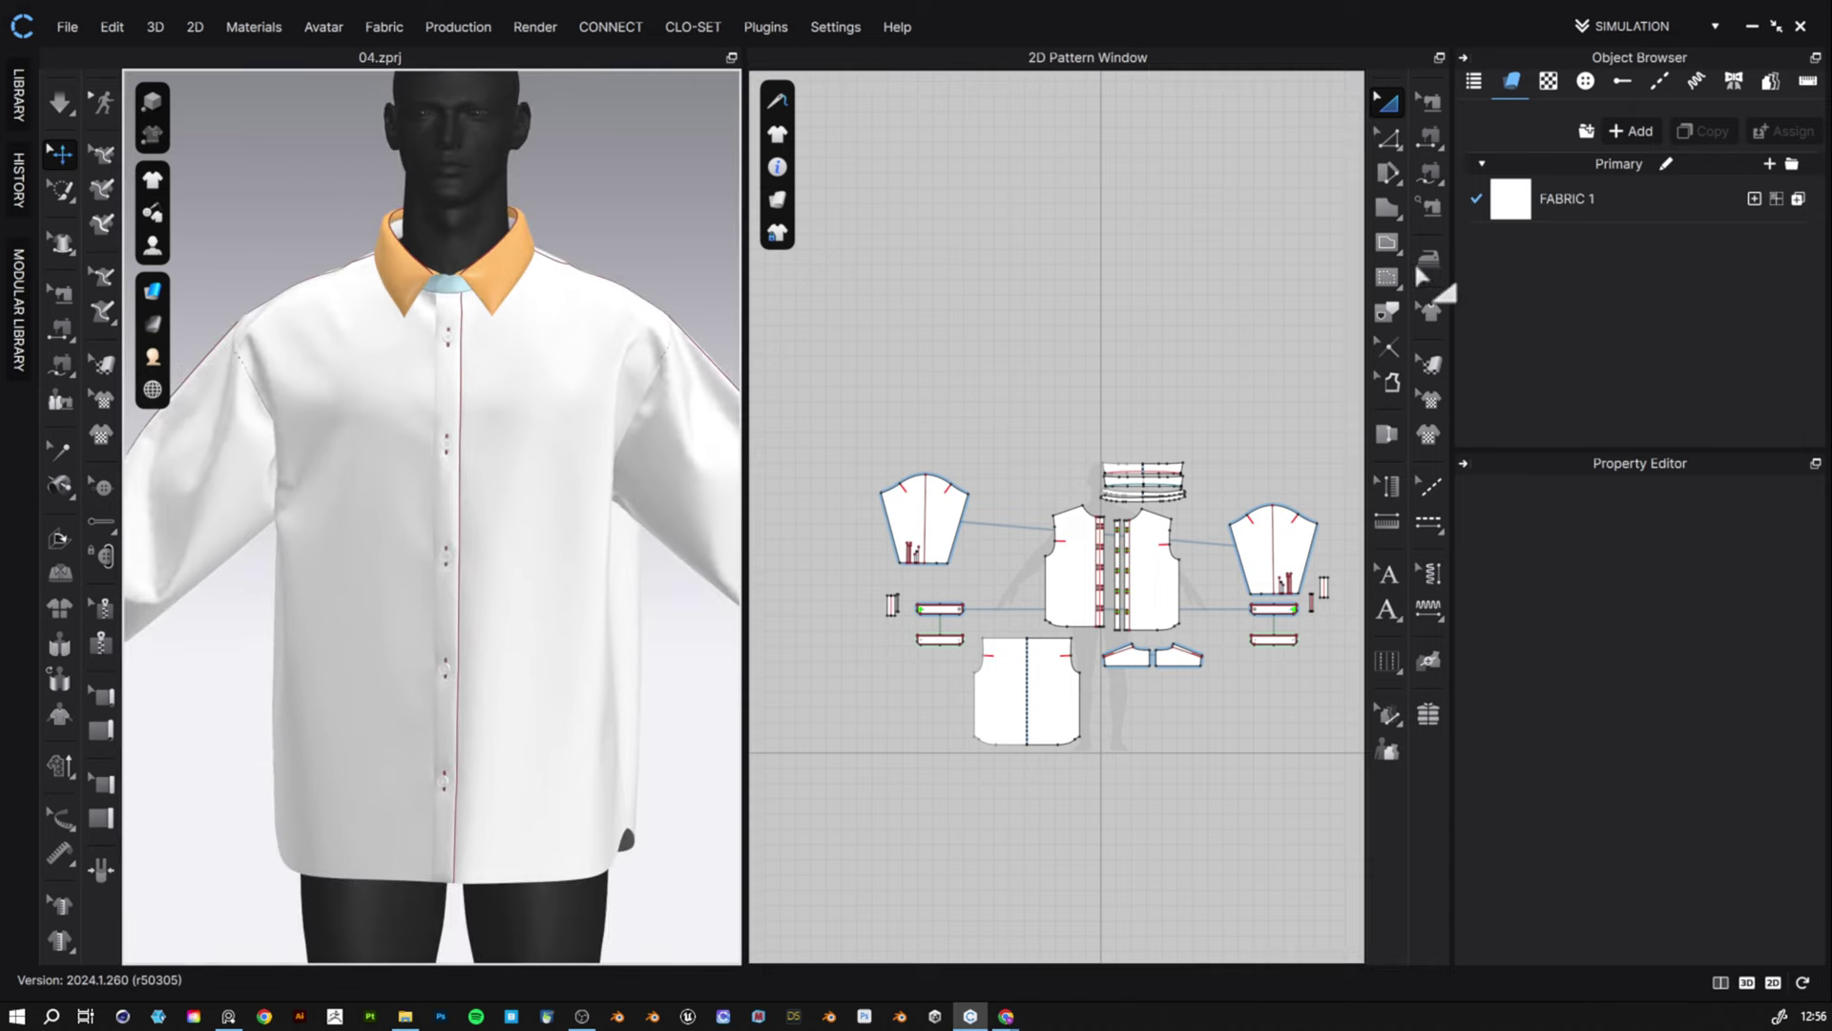
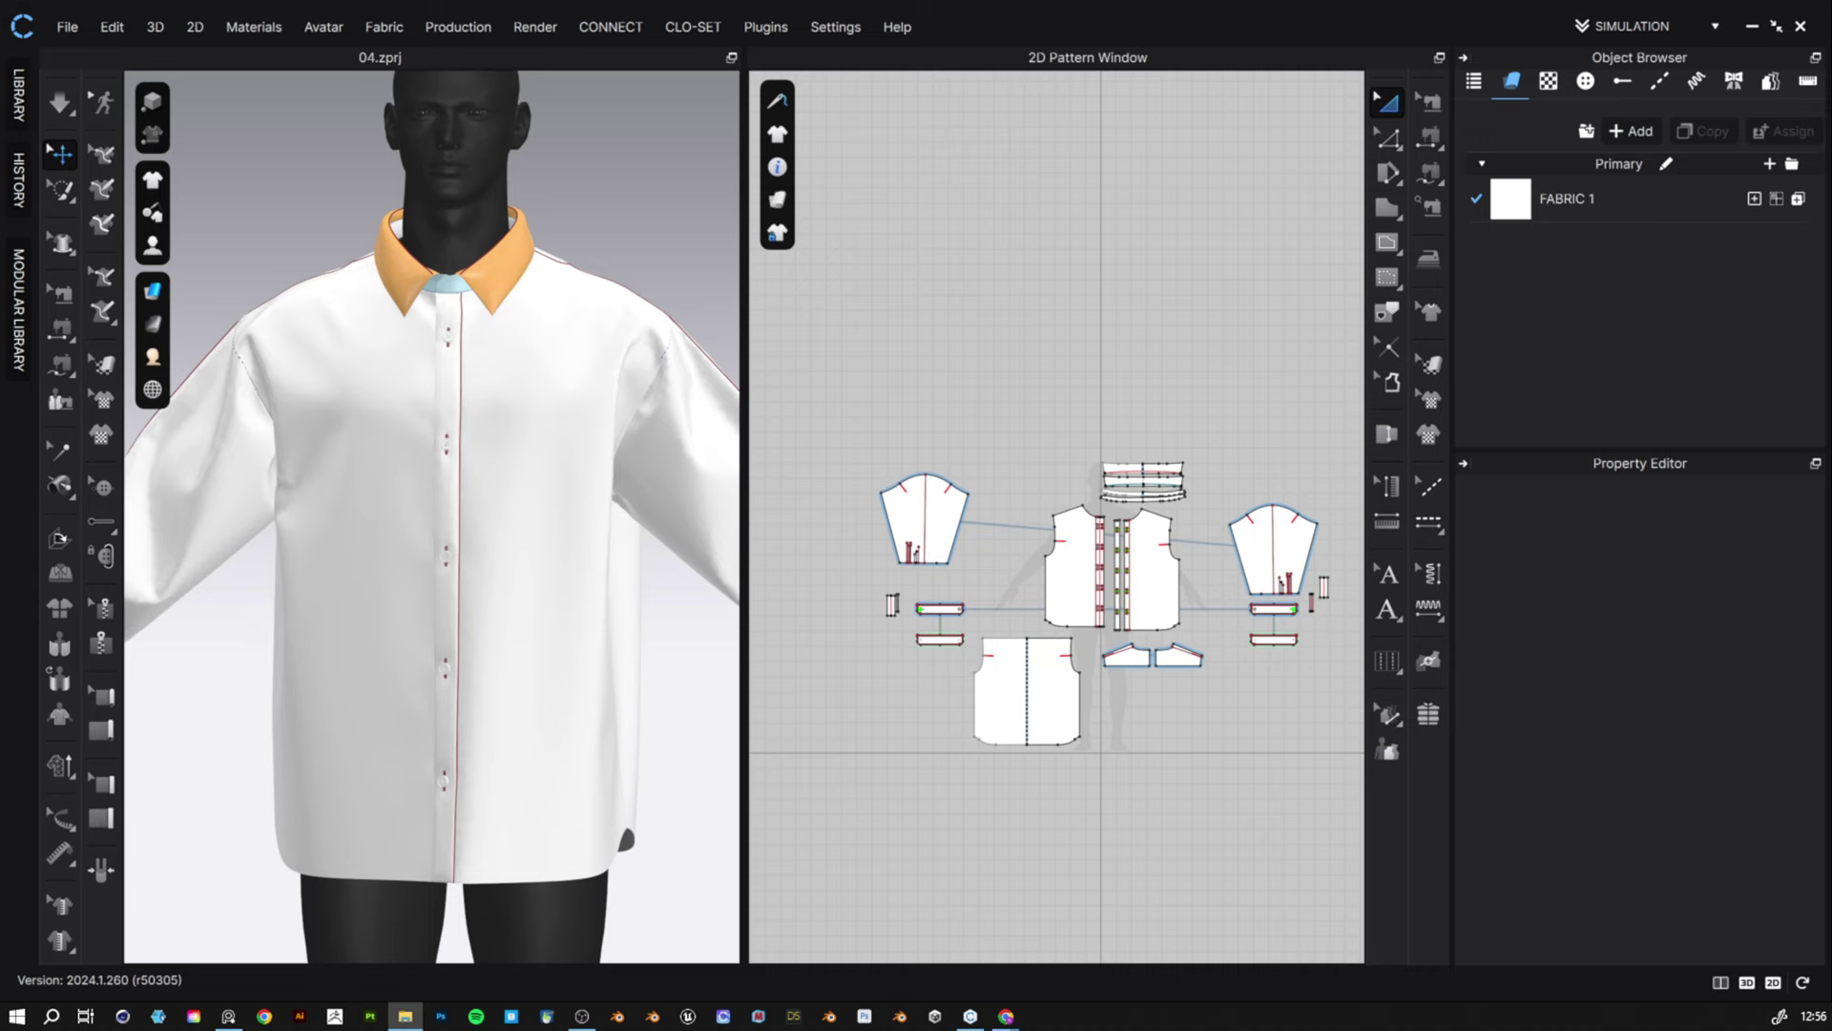
pyautogui.moveTo(668, 320); pyautogui.dragTo(1524, 202)
pyautogui.click(1524, 204)
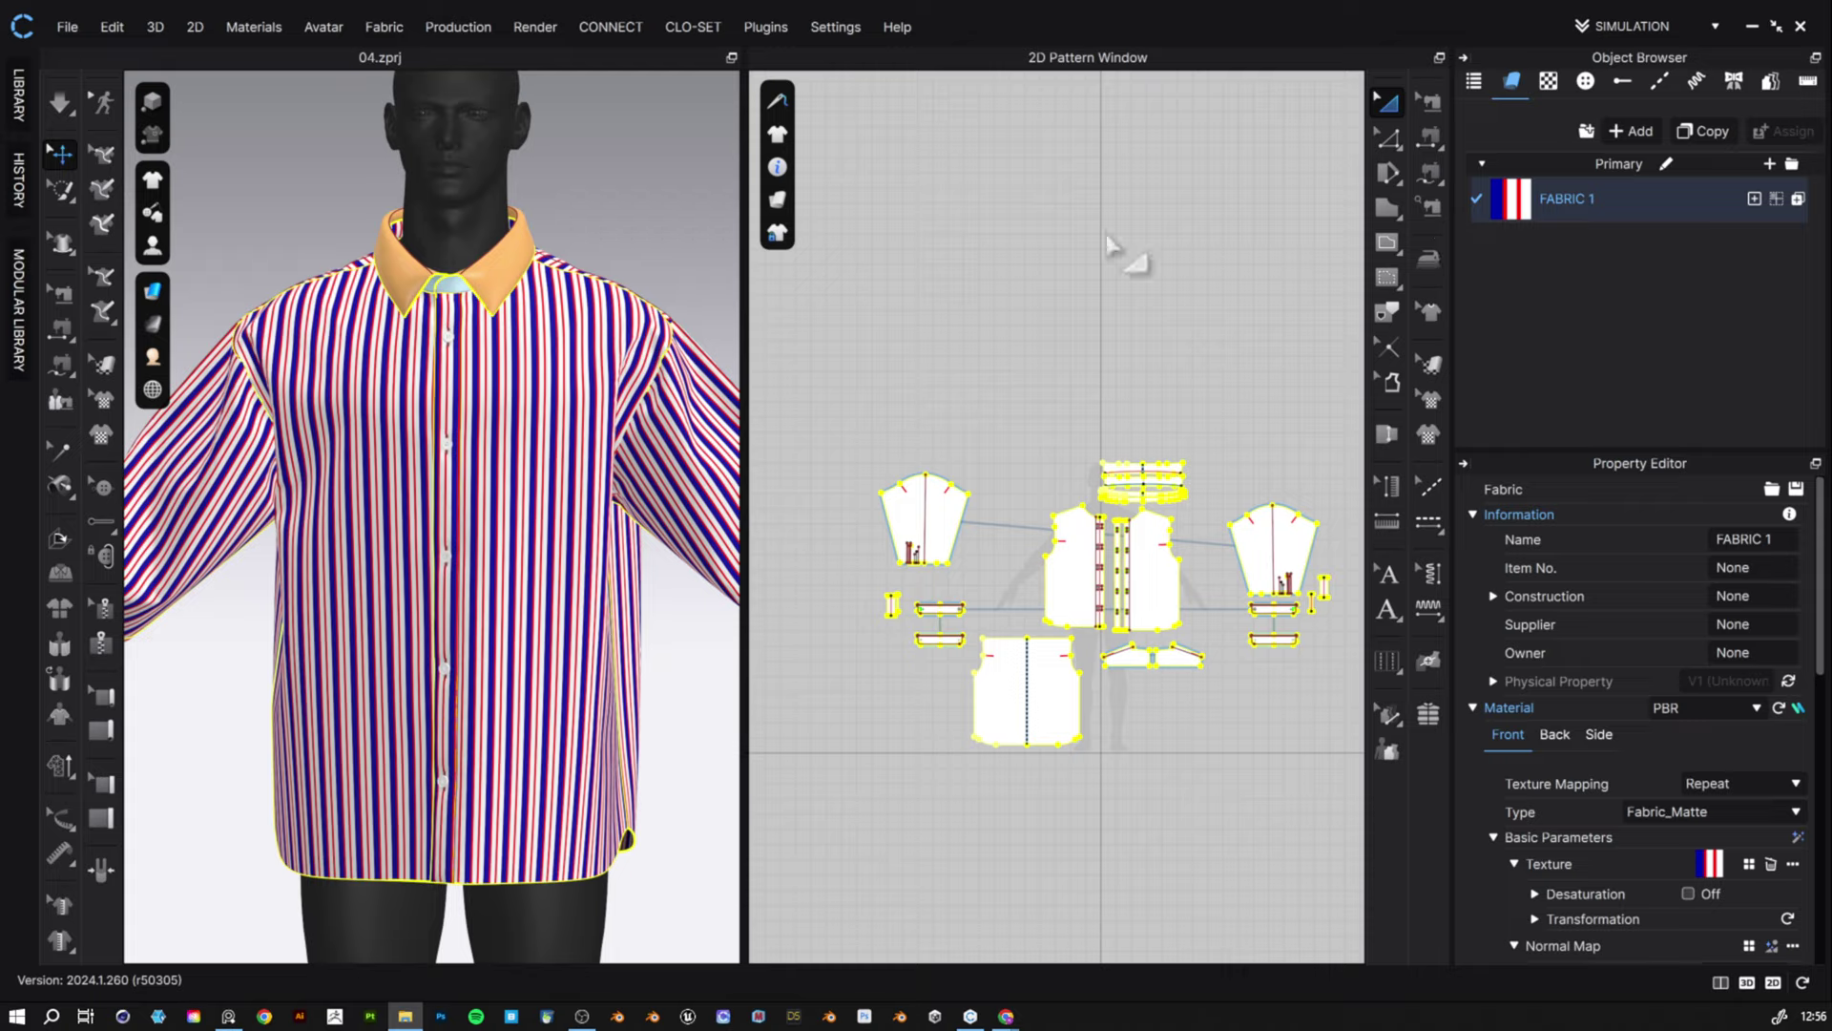
# - Select all of the shirt's pattern pieces and unstrengthen them
pyautogui.moveTo(384, 531); pyautogui.dragTo(434, 522, button='right')
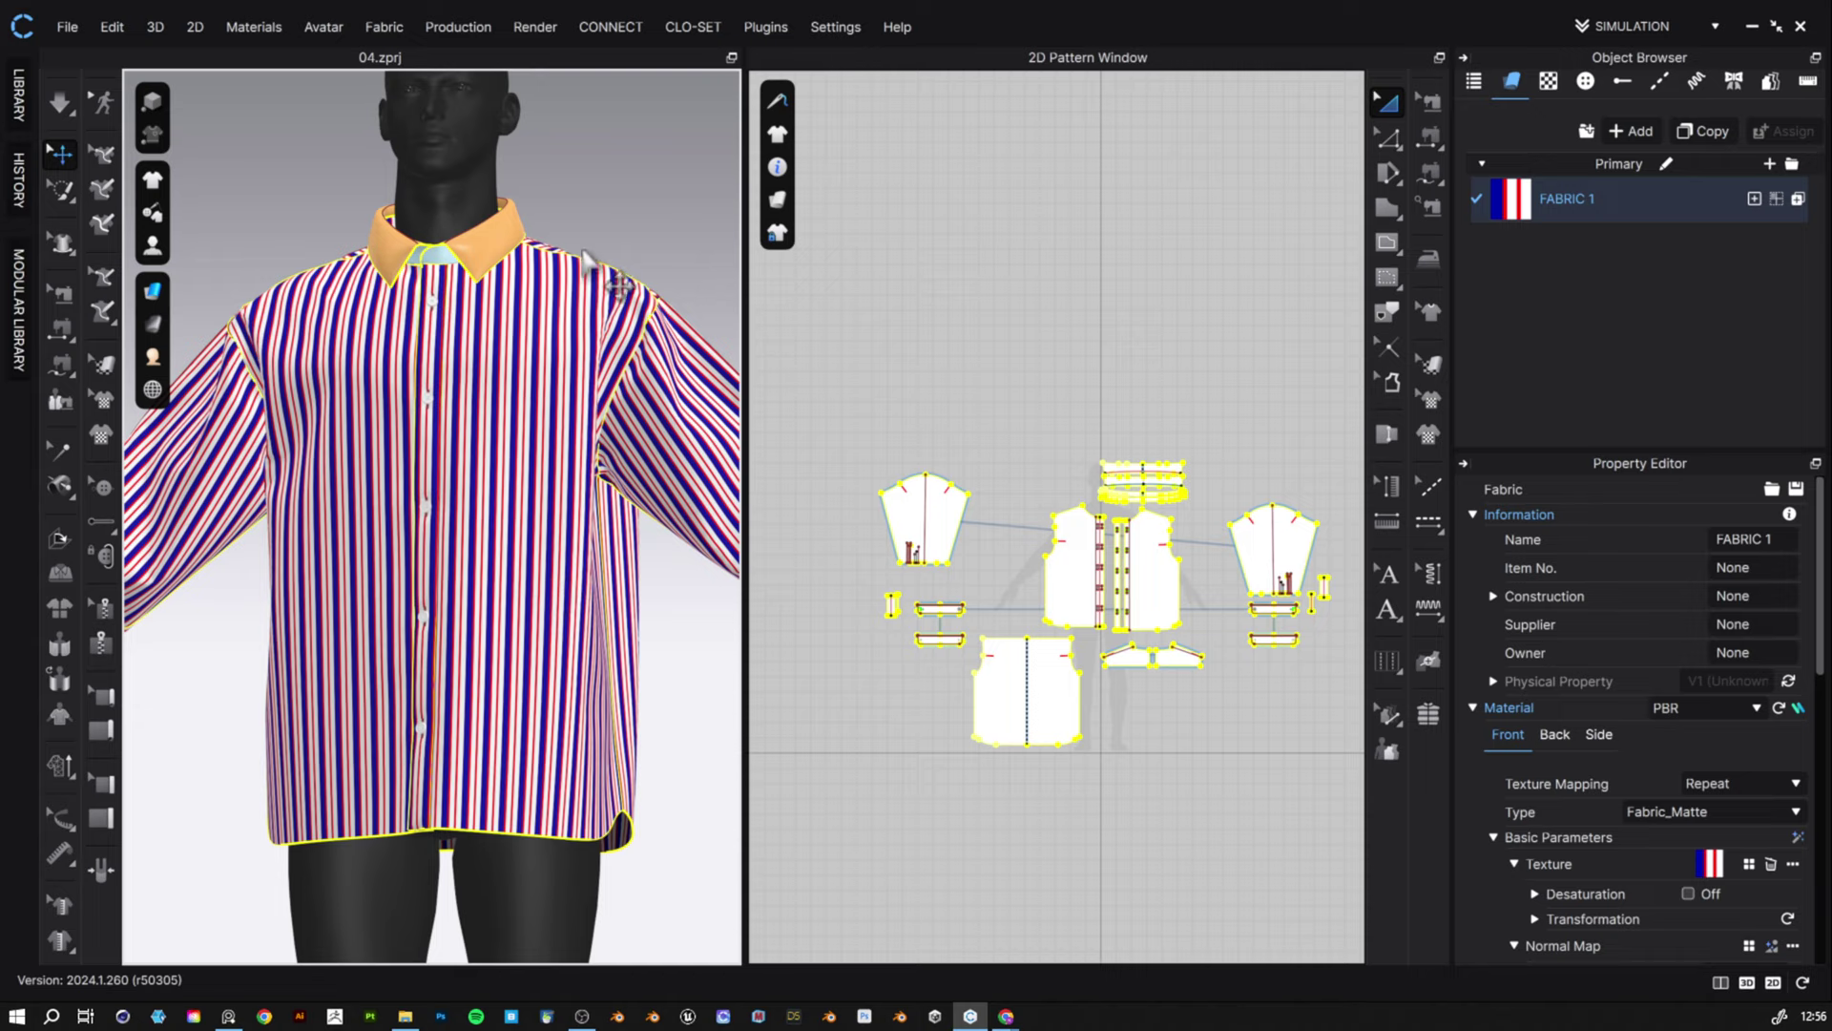
pyautogui.click(493, 245)
pyautogui.rightClick(494, 246)
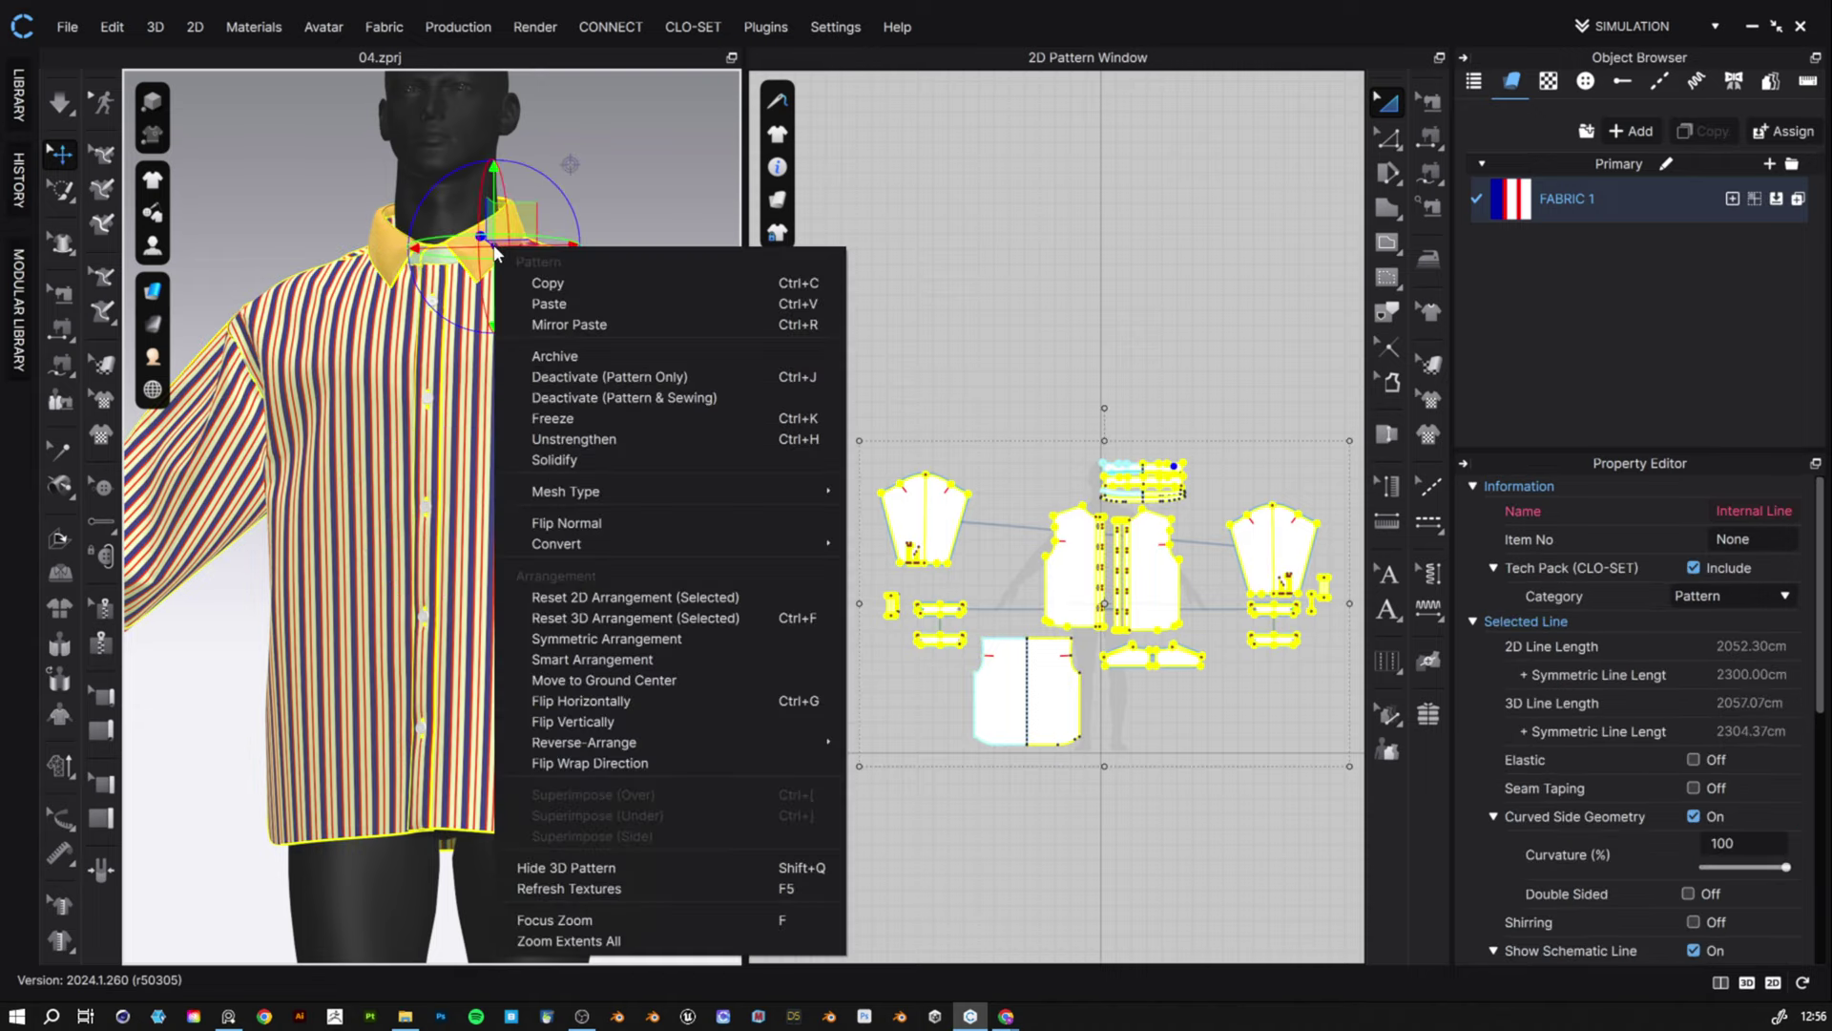
pyautogui.click(582, 443)
pyautogui.moveTo(582, 444); pyautogui.dragTo(456, 250, button='right')
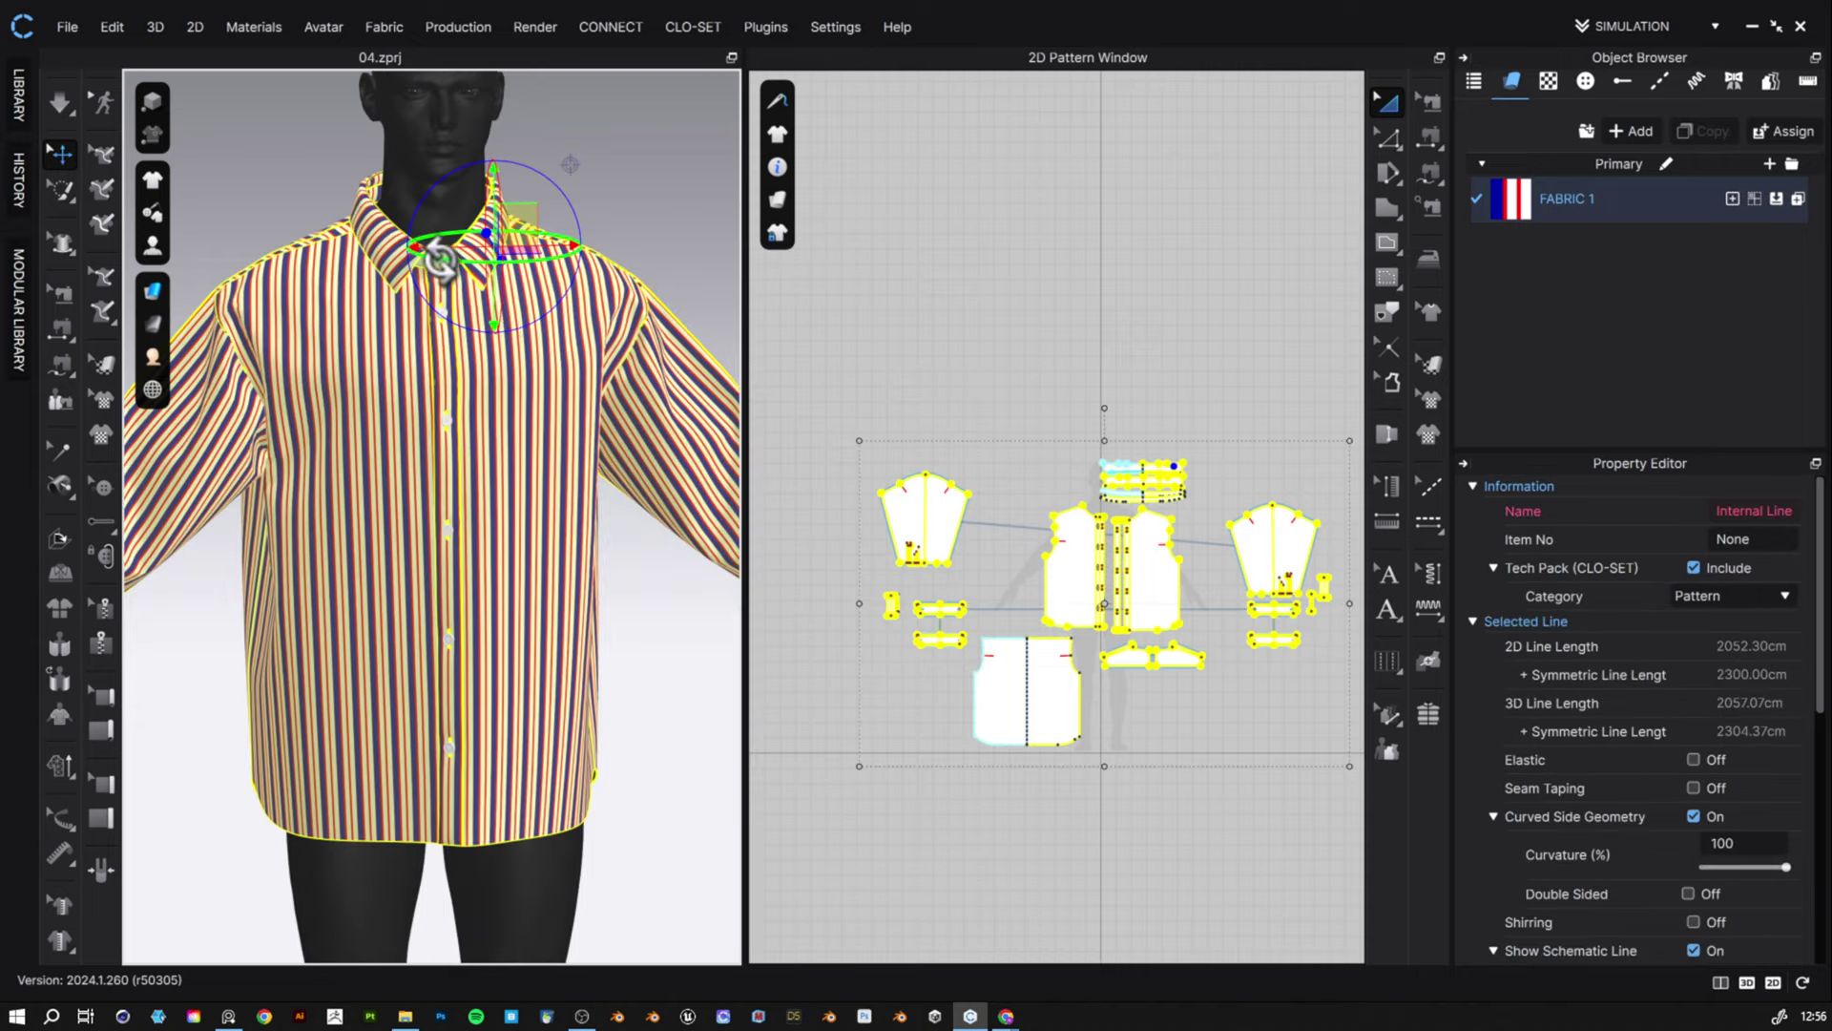
pyautogui.rightClick(442, 270)
pyautogui.click(501, 436)
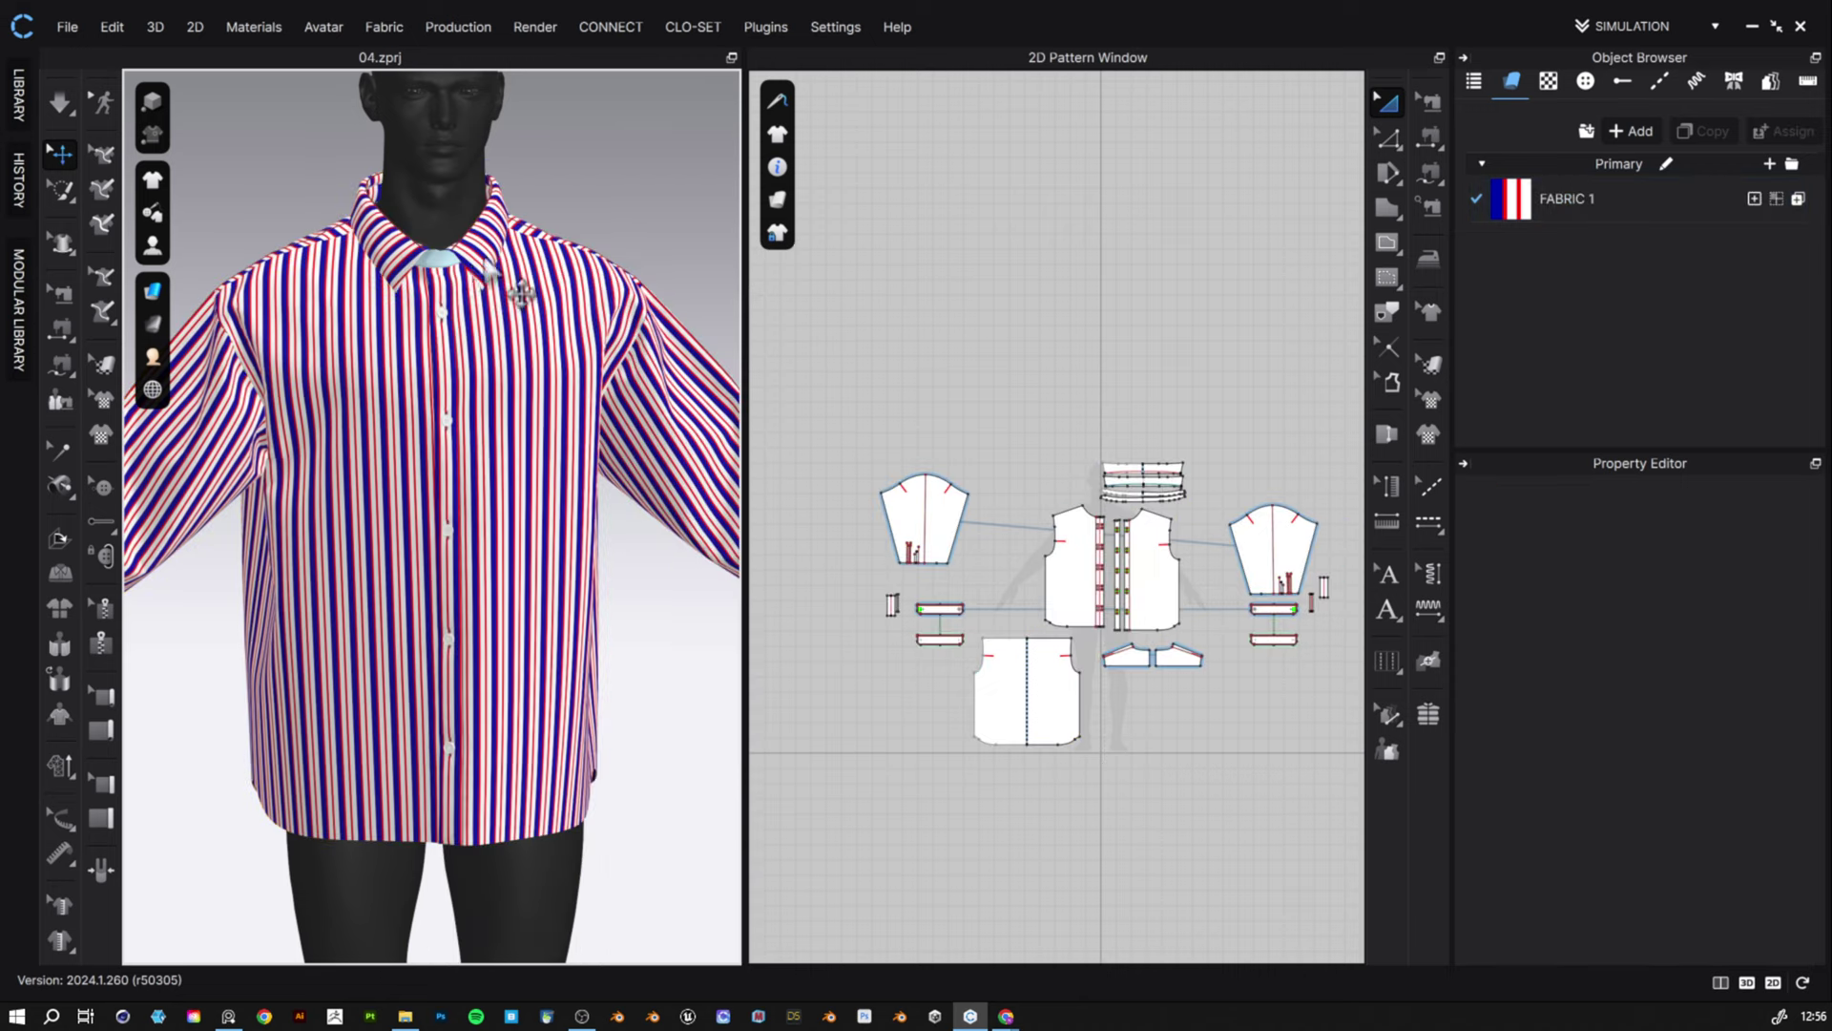
# - Unfreeze all the pattern pieces and view the whole striped shirt on the avatar
pyautogui.click(482, 304)
pyautogui.rightClick(447, 266)
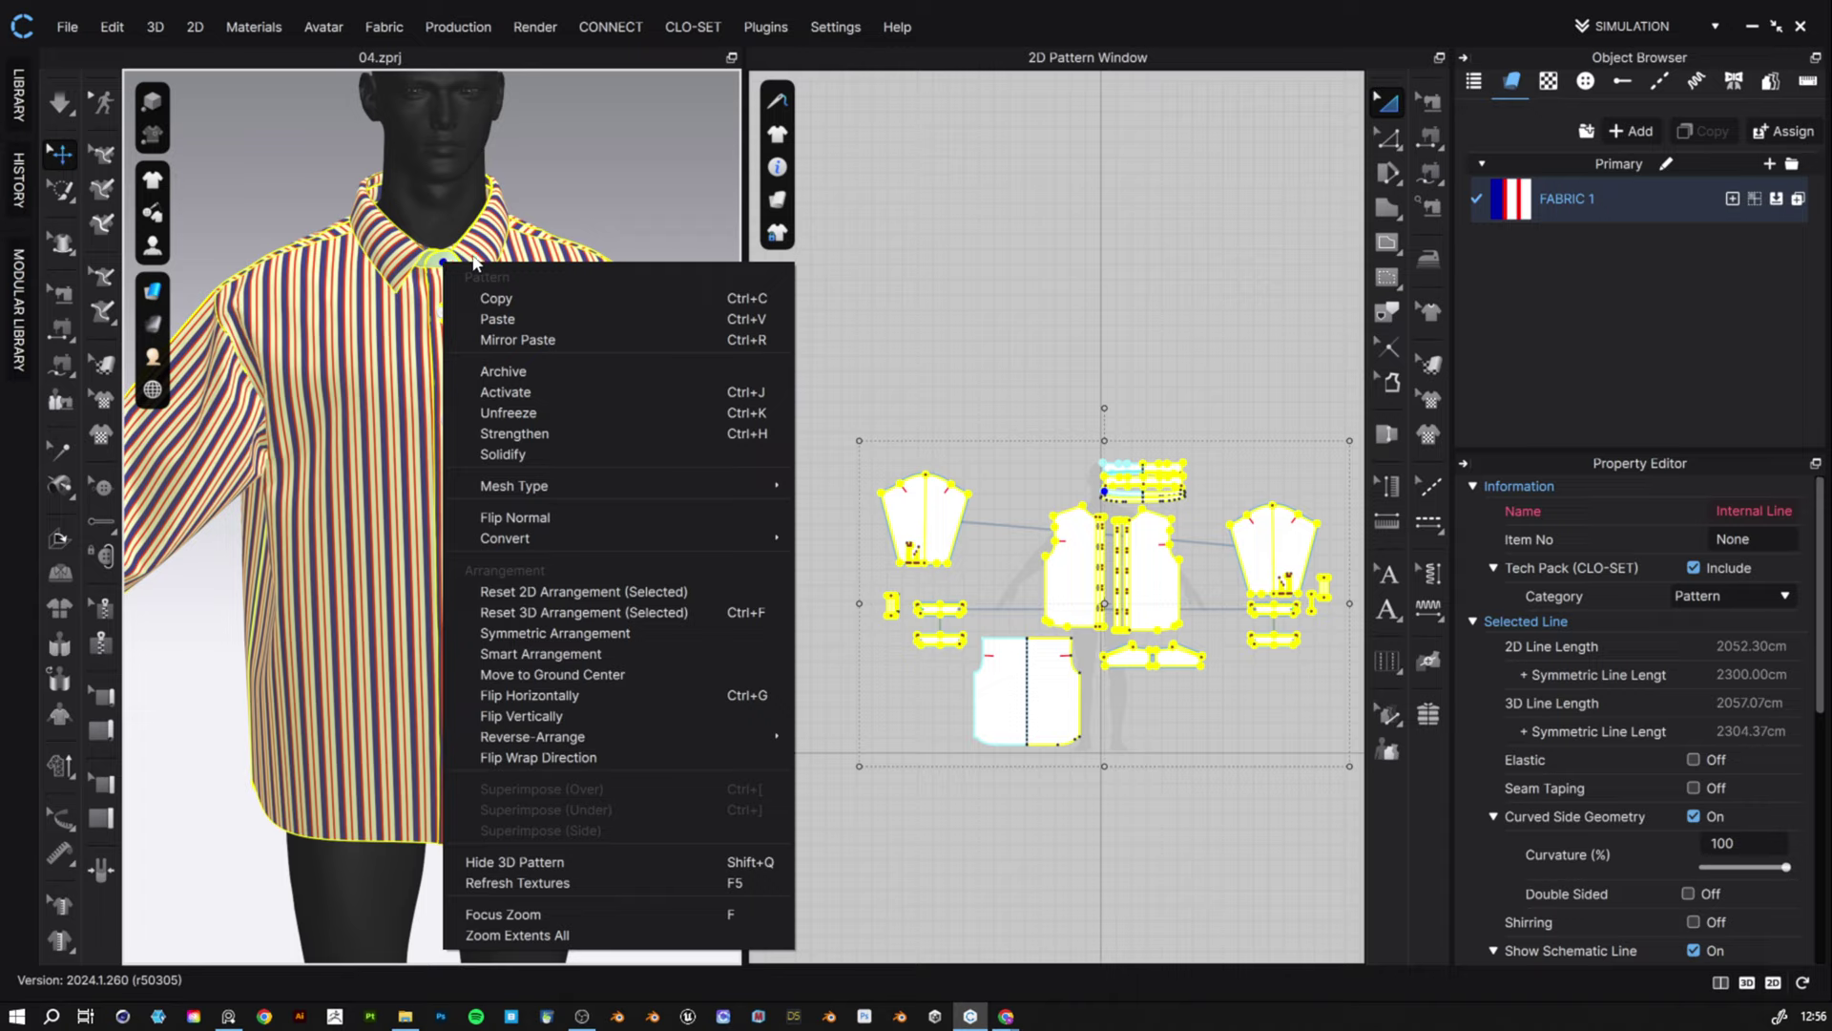
pyautogui.click(507, 406)
pyautogui.click(591, 232)
pyautogui.scroll(-5, 462, 347)
pyautogui.moveTo(464, 347); pyautogui.dragTo(422, 344, button='right')
pyautogui.moveTo(422, 345); pyautogui.dragTo(374, 334, button='middle')
# - Set the 2D garment rendering style to Front Texture Surface and activate Edit Texture (2D)
pyautogui.moveTo(778, 201)
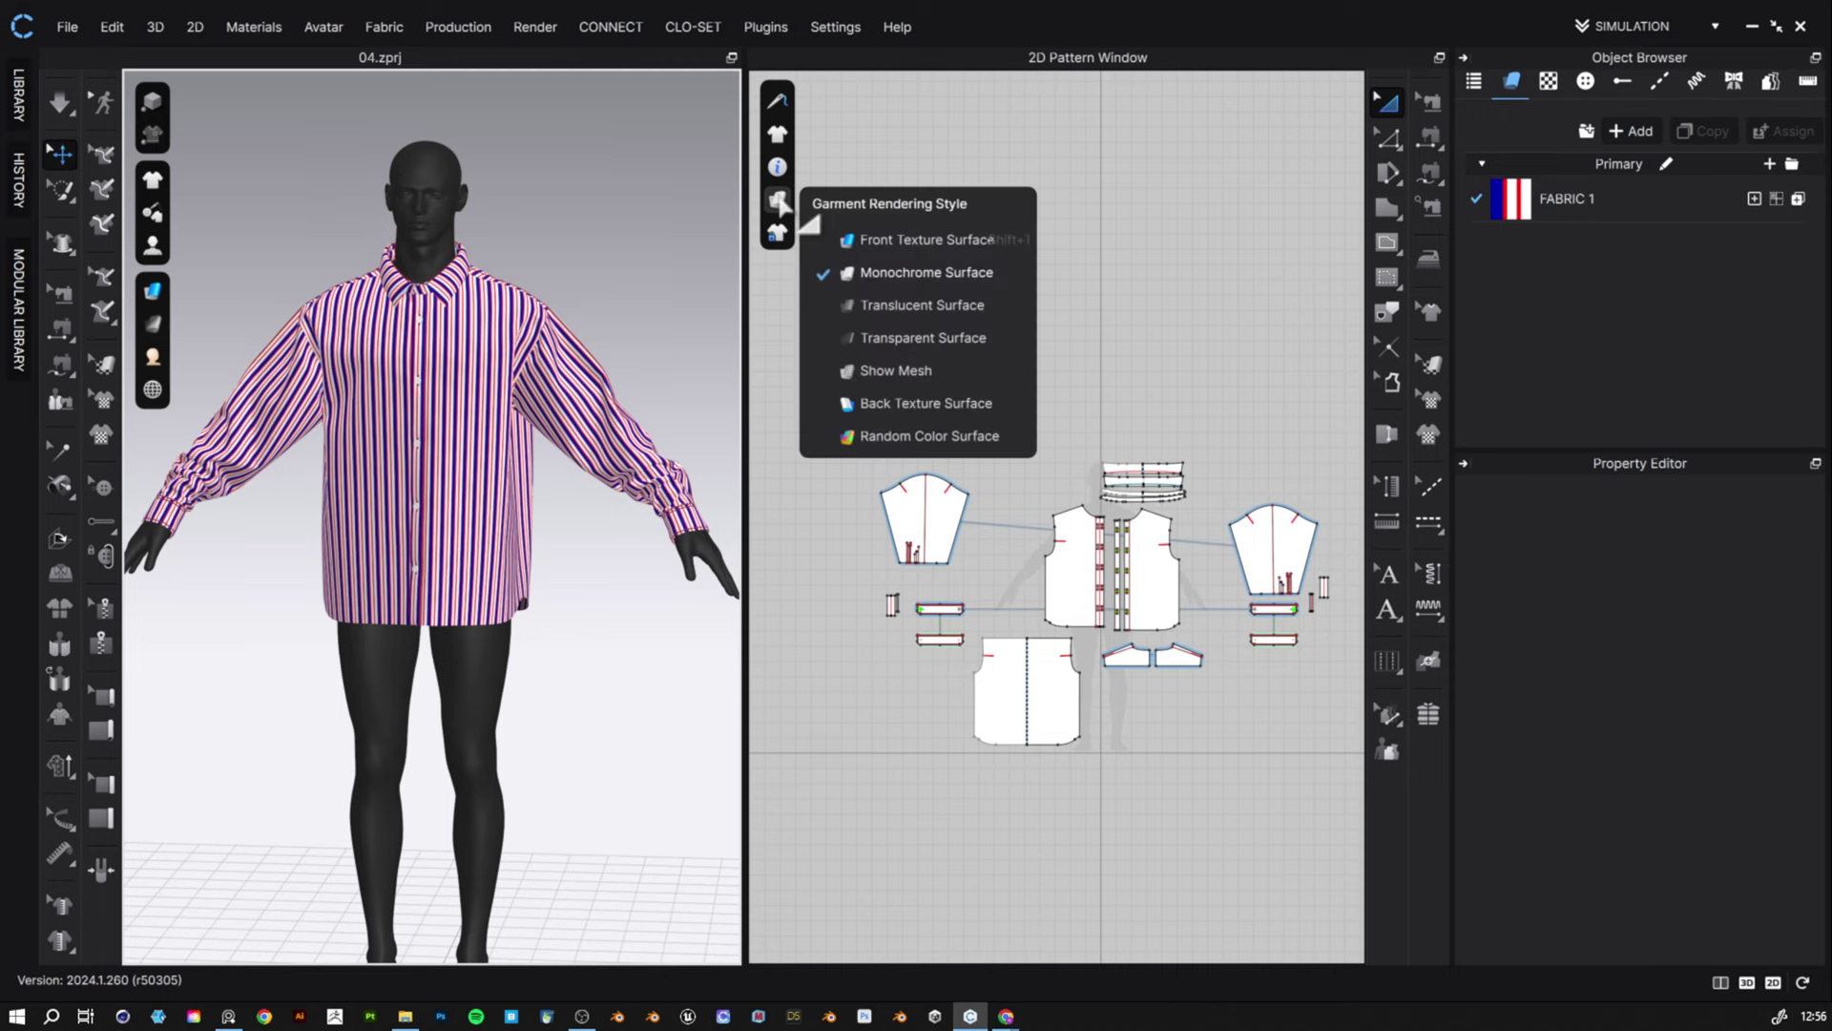
pyautogui.click(888, 253)
pyautogui.scroll(-3, 1137, 573)
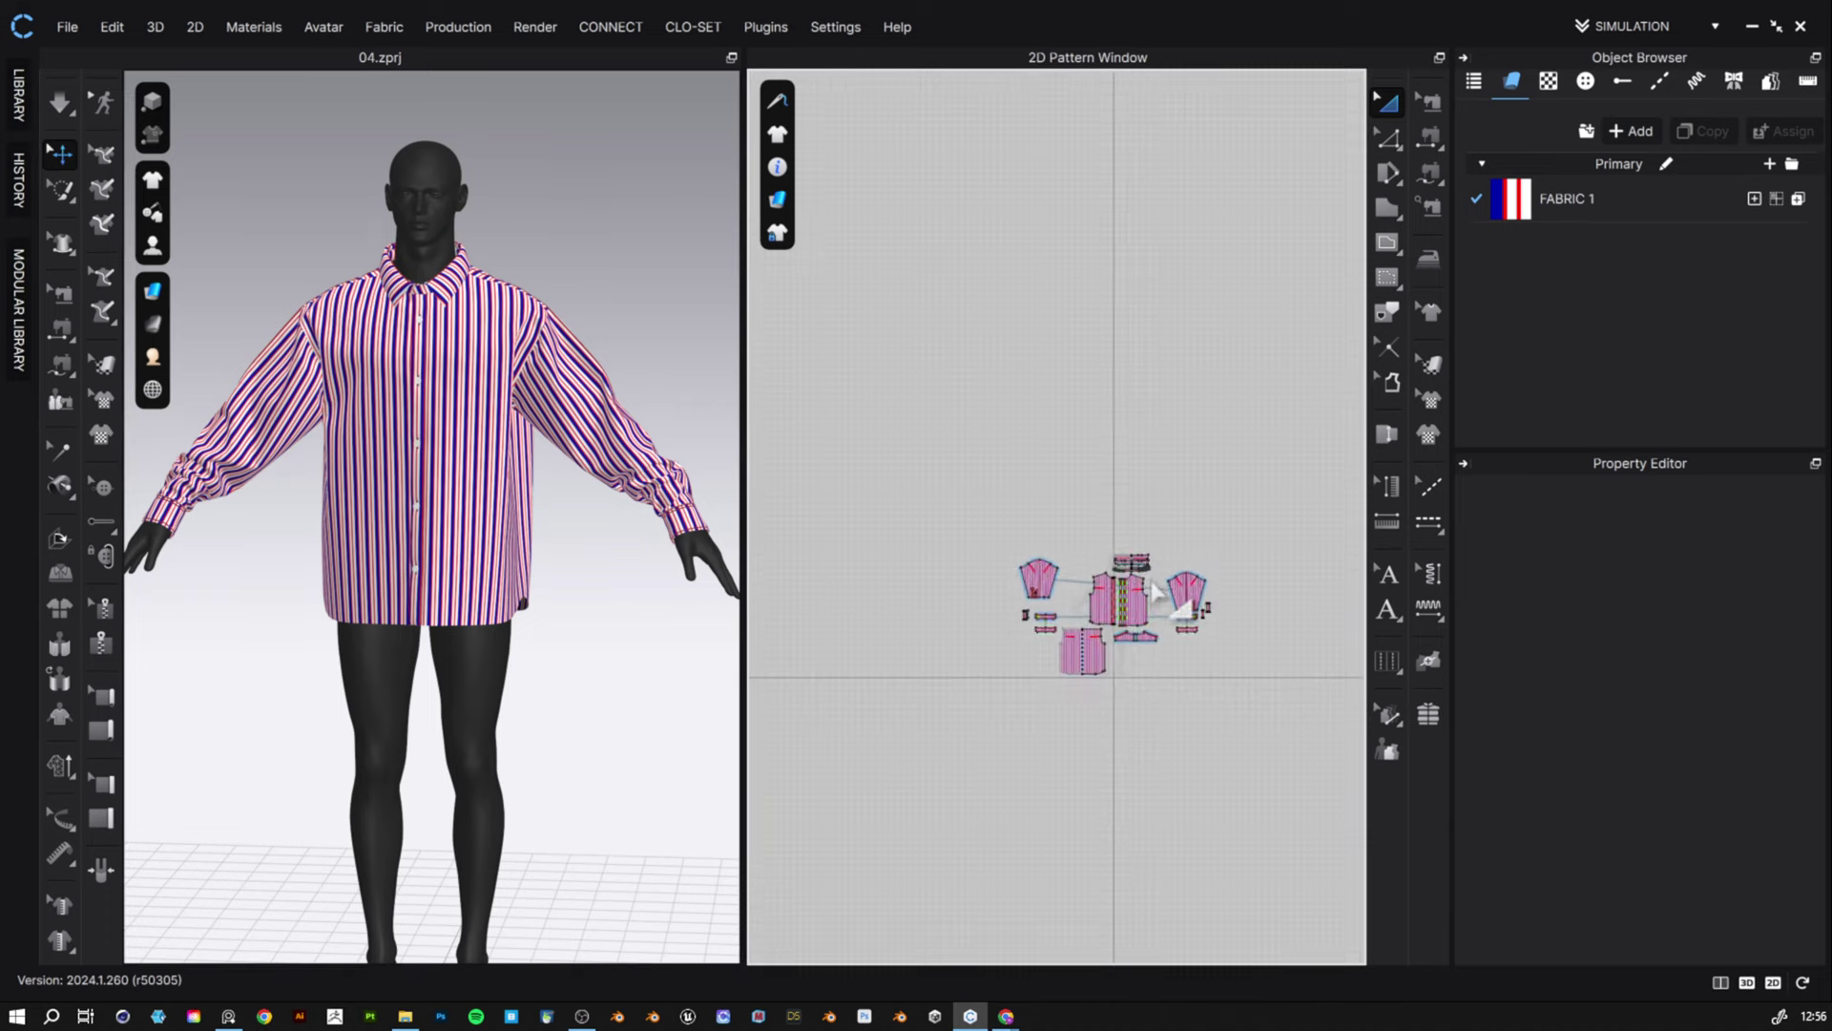
pyautogui.scroll(8, 1138, 573)
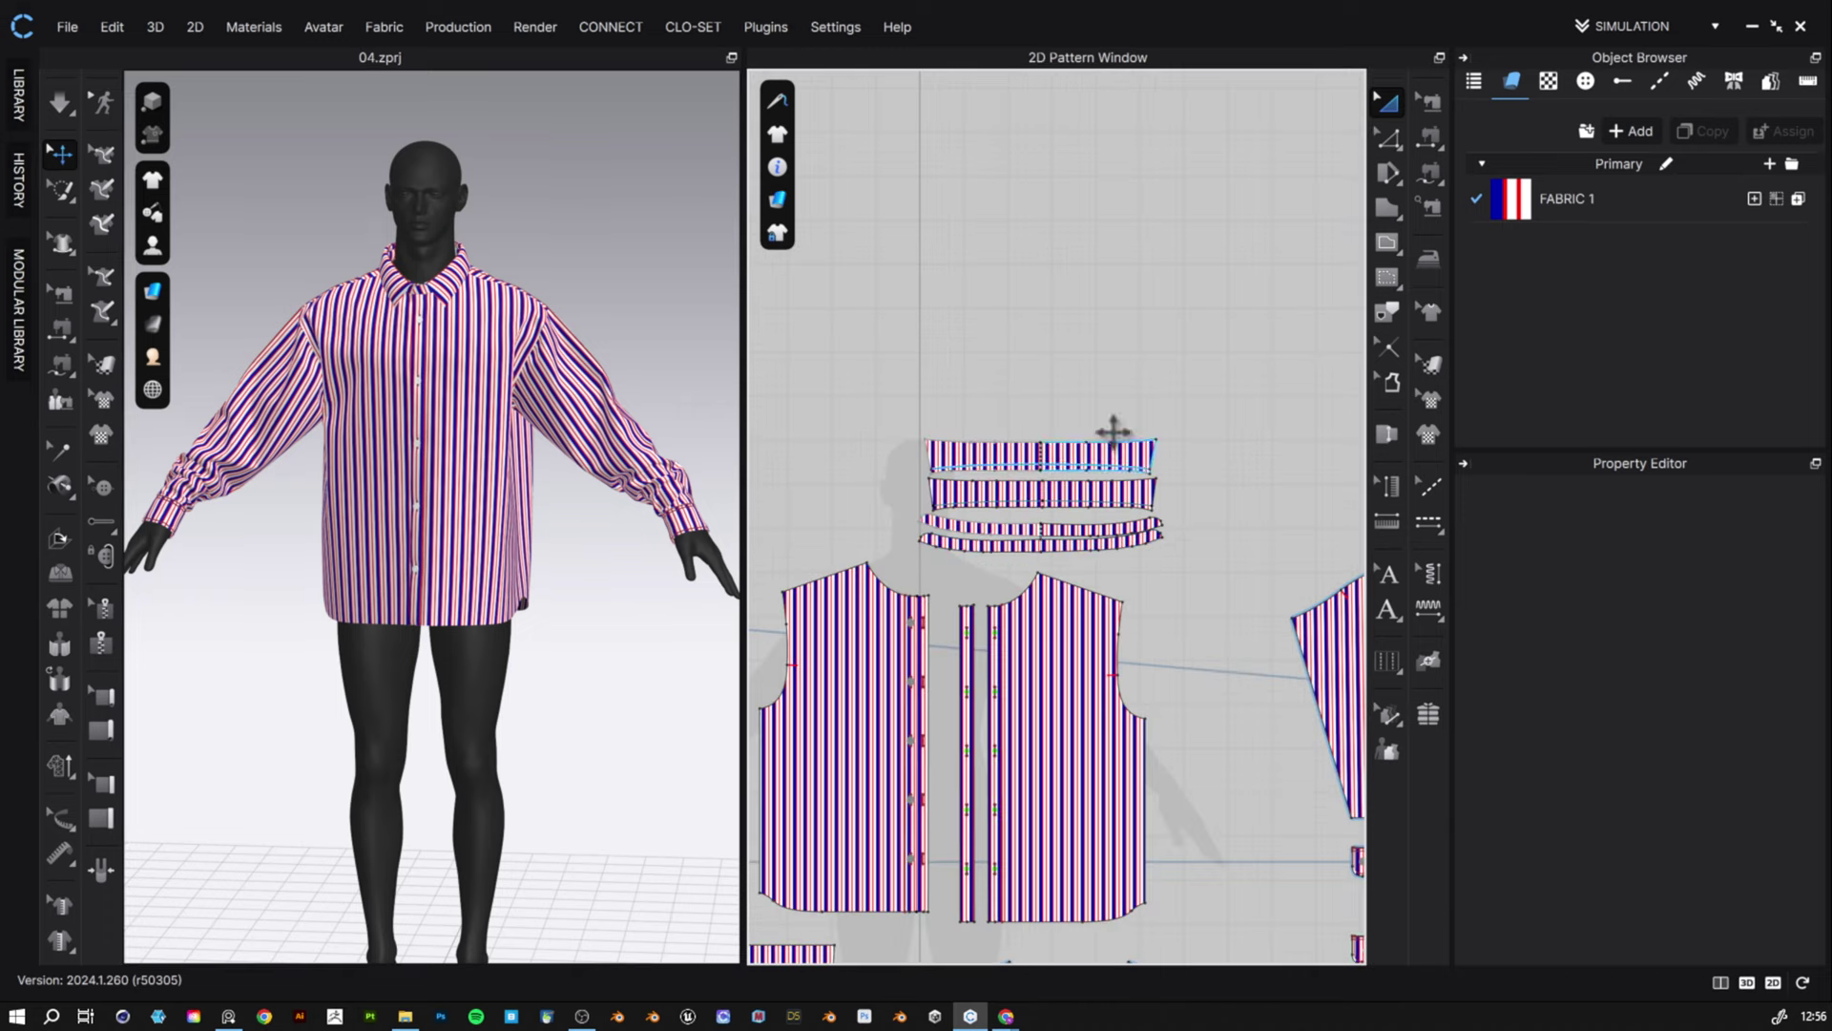
pyautogui.click(1432, 367)
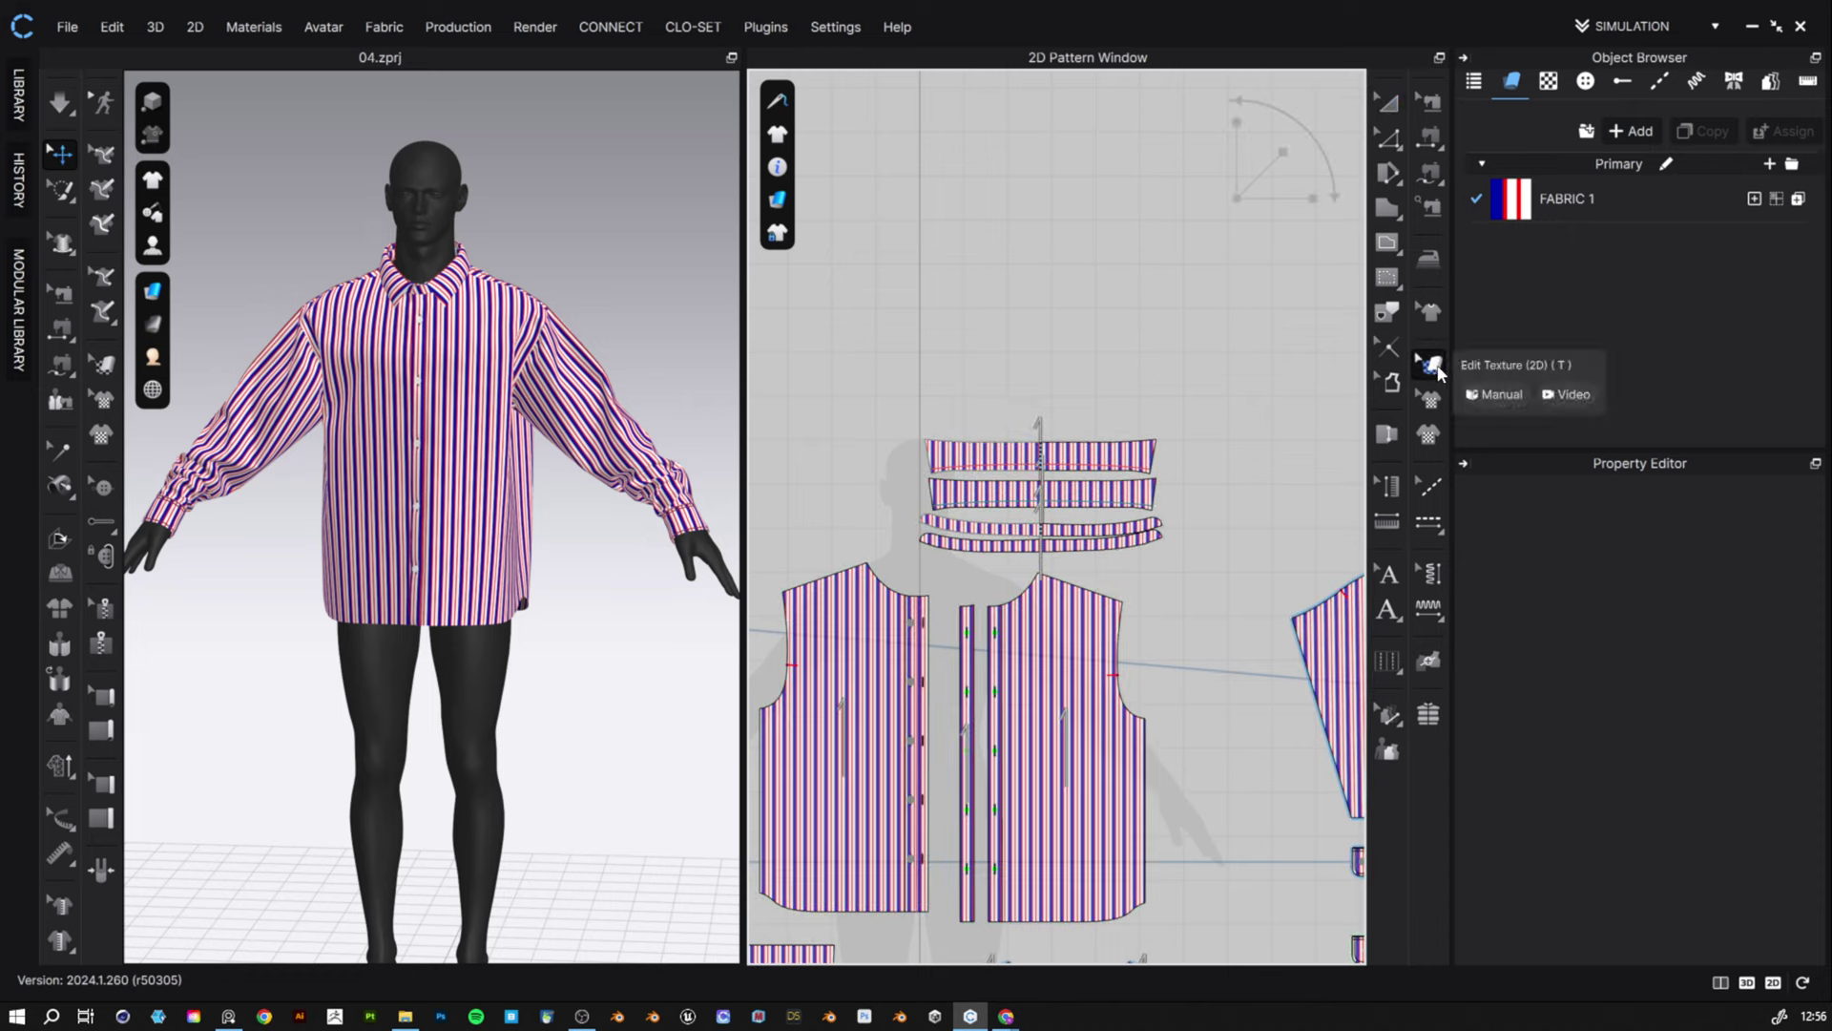
# - Rotate the texture of both collar and both collar stand pieces so their stripes run horizontally
pyautogui.scroll(4, 1078, 472)
pyautogui.click(1077, 477)
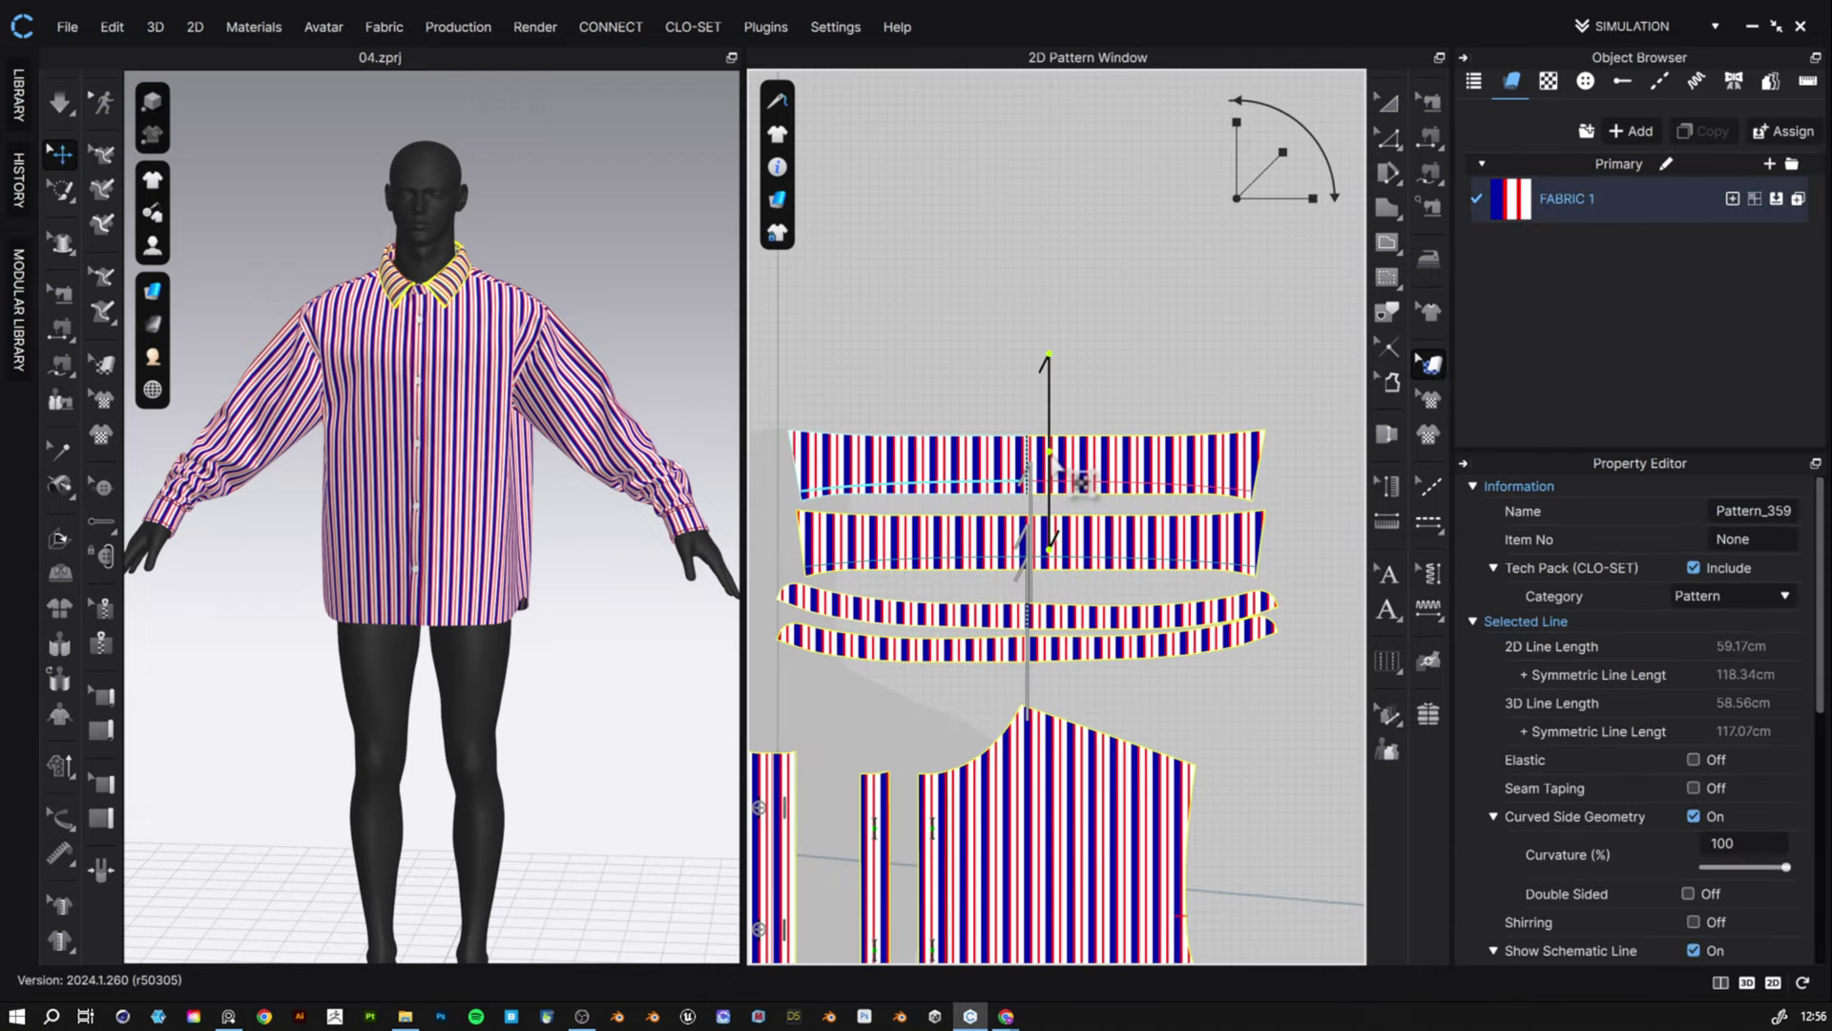
pyautogui.keyDown('shift'); pyautogui.click(1089, 542); pyautogui.keyUp('shift')
pyautogui.keyDown('shift'); pyautogui.click(1061, 638); pyautogui.keyUp('shift')
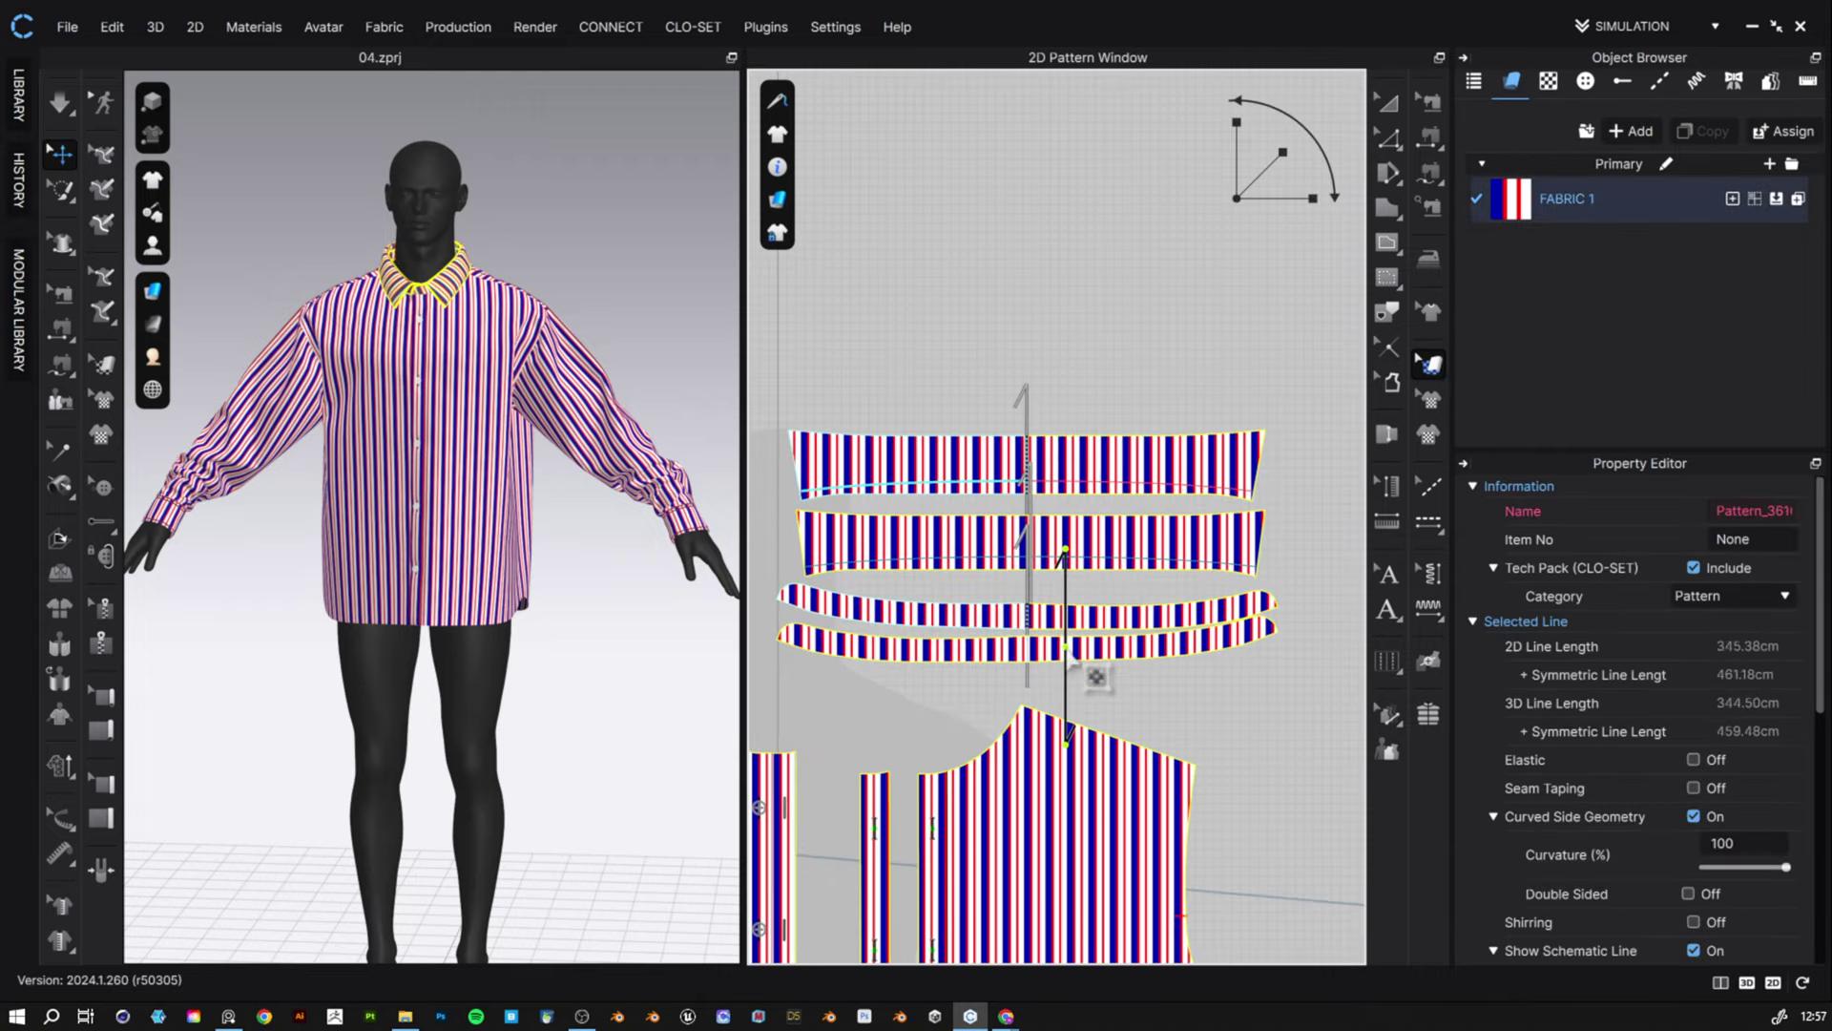
pyautogui.moveTo(1065, 552); pyautogui.dragTo(1154, 644)
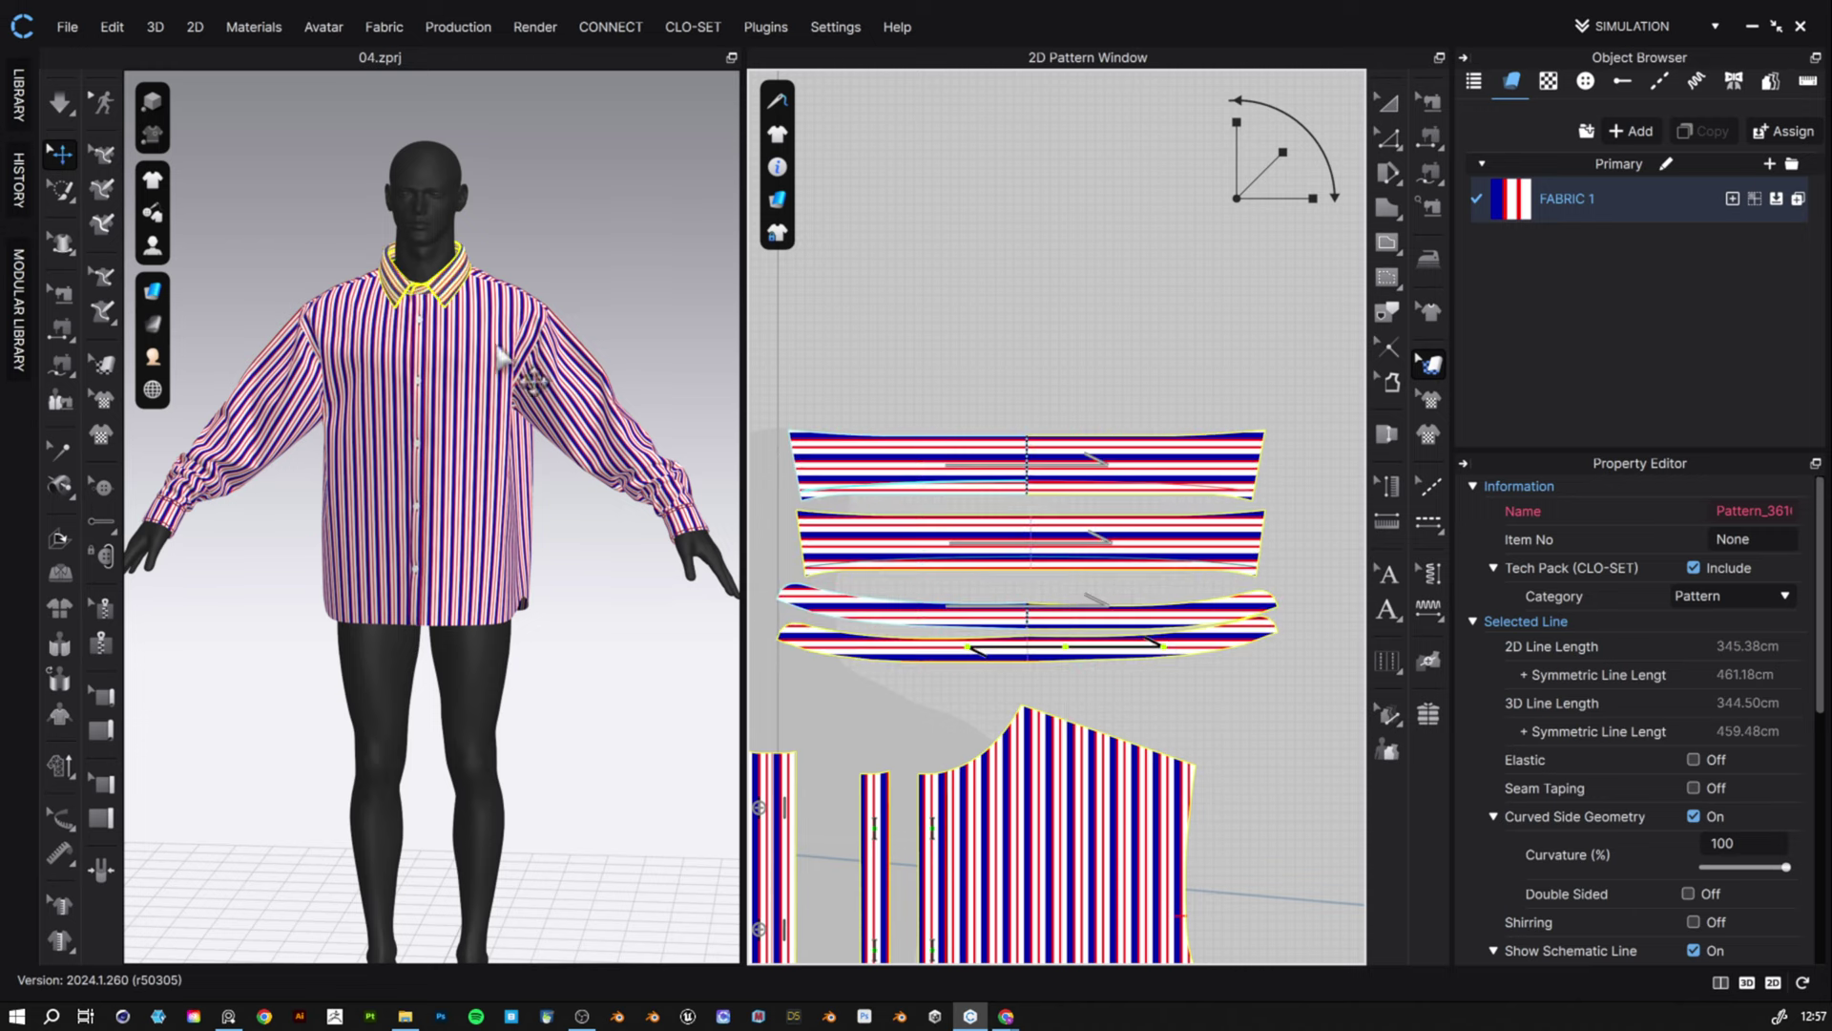
pyautogui.scroll(5, 425, 382)
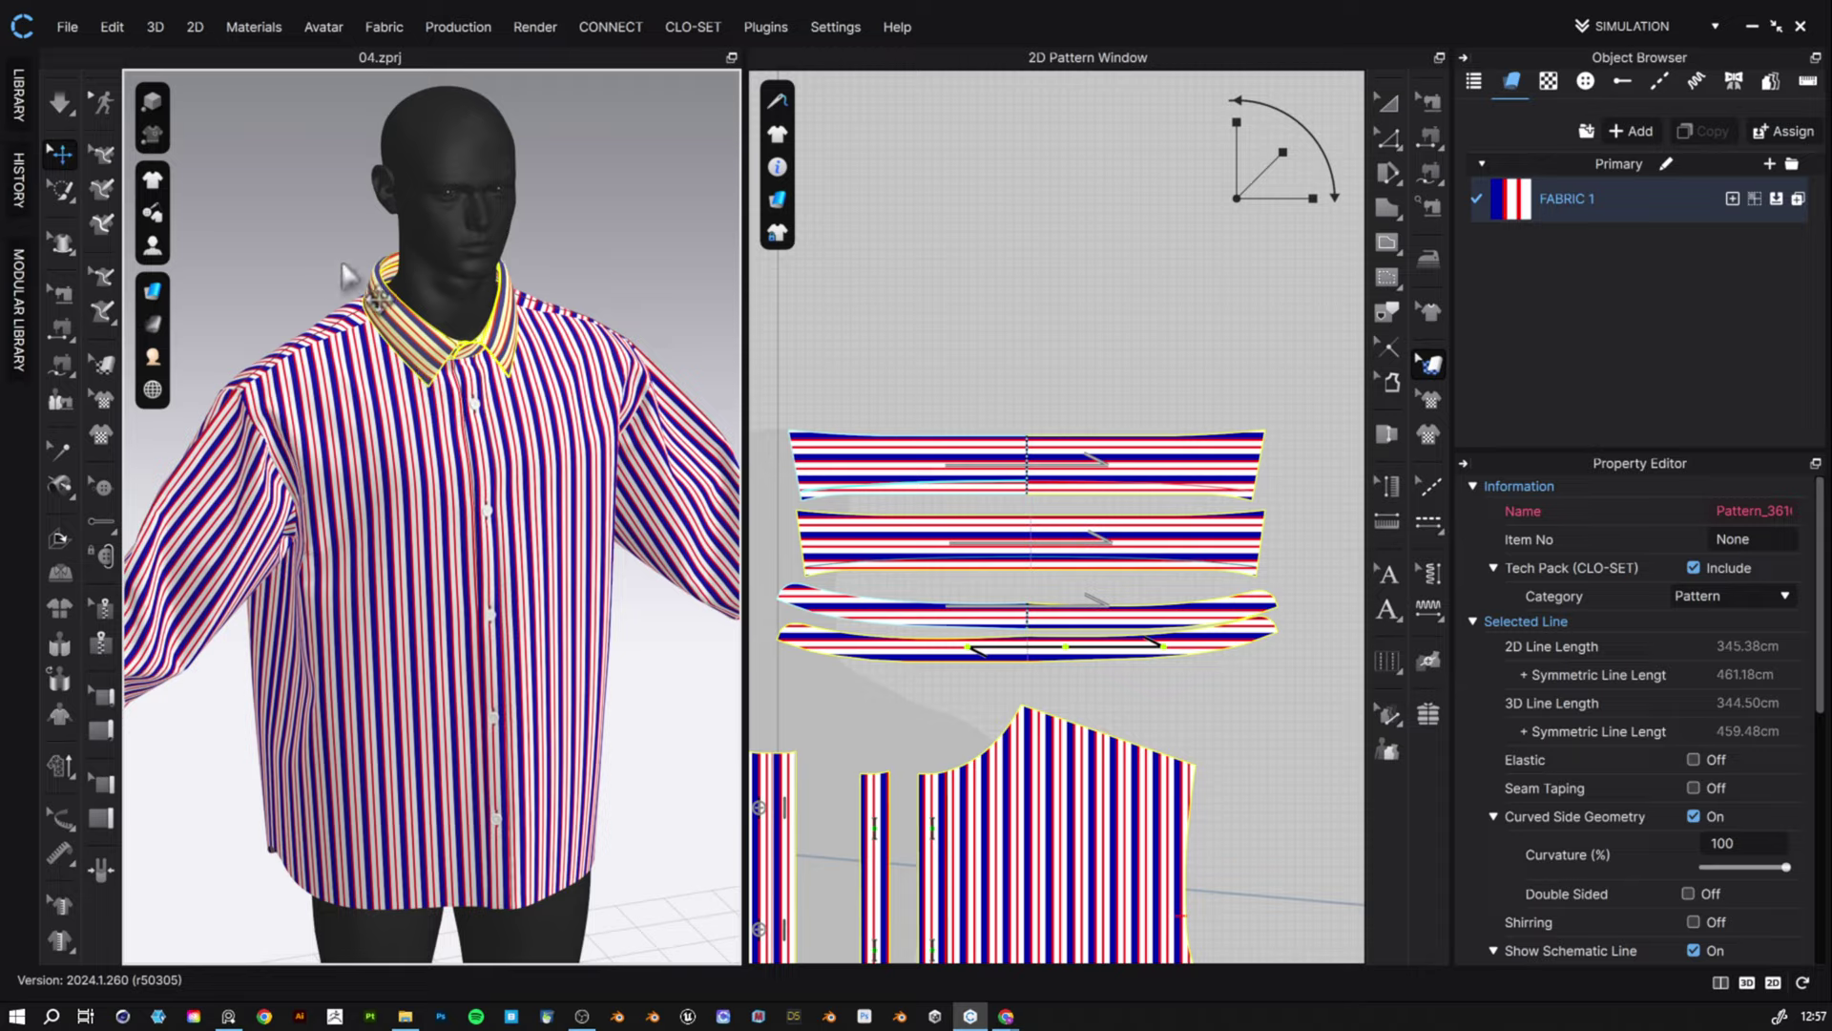
pyautogui.moveTo(383, 313)
pyautogui.mouseDown(button='right')
pyautogui.moveTo(548, 348)
pyautogui.moveTo(393, 308)
pyautogui.mouseUp(button='right')
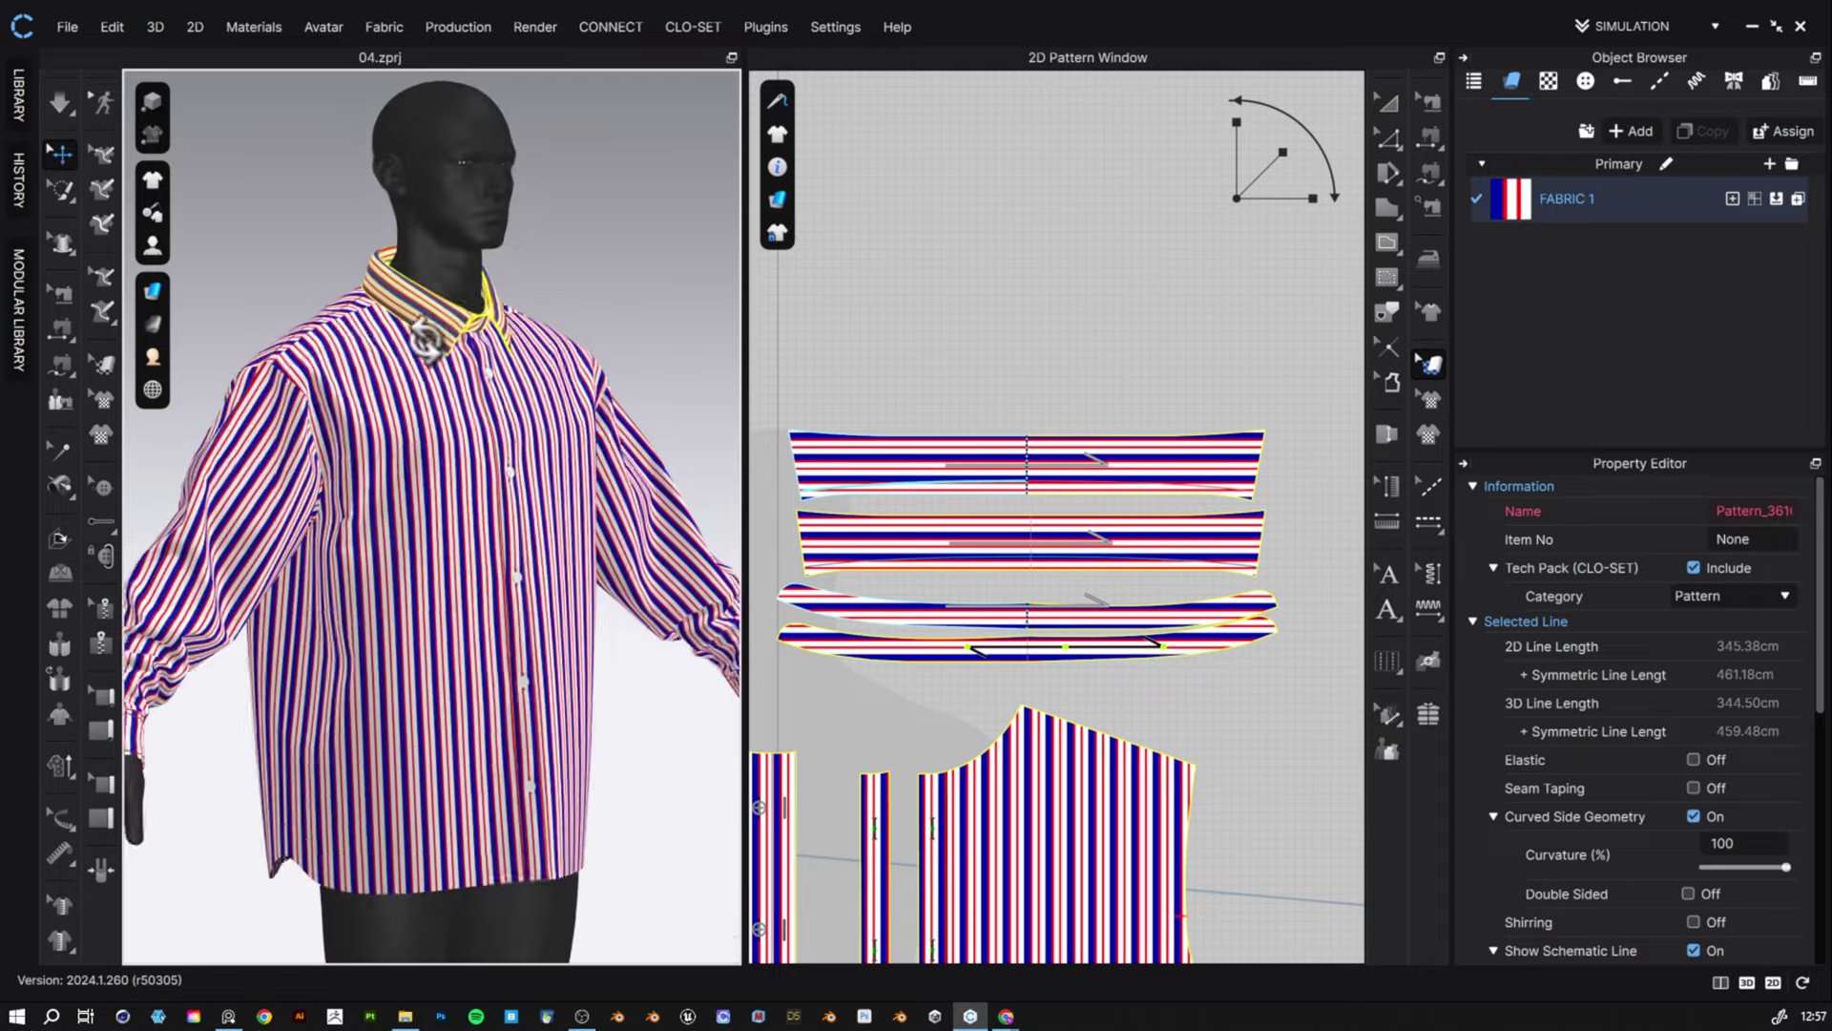
# - Rotate the texture of the two cuff pieces below the left-hand sleeve pattern so their stripes run horizontally
pyautogui.scroll(-10, 1018, 667)
pyautogui.moveTo(817, 777); pyautogui.dragTo(1054, 522, button='middle')
pyautogui.scroll(8, 1056, 530)
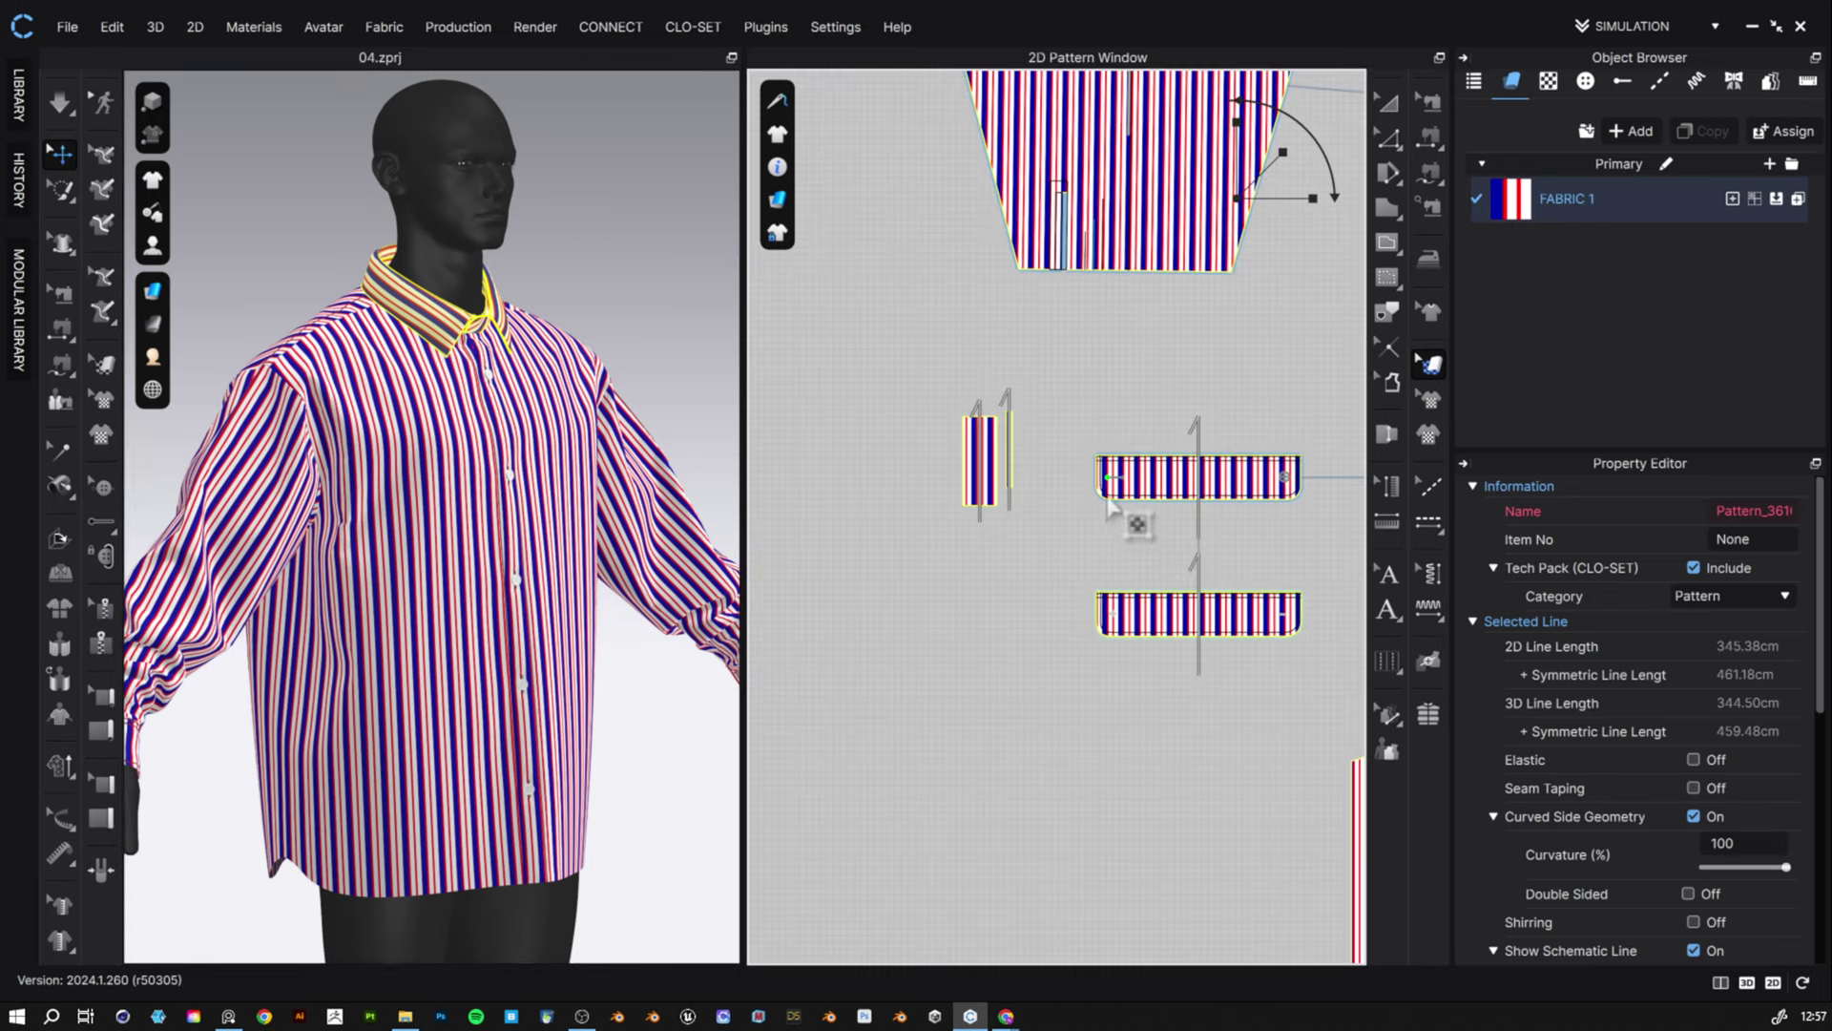
pyautogui.click(1222, 718)
pyautogui.click(1248, 739)
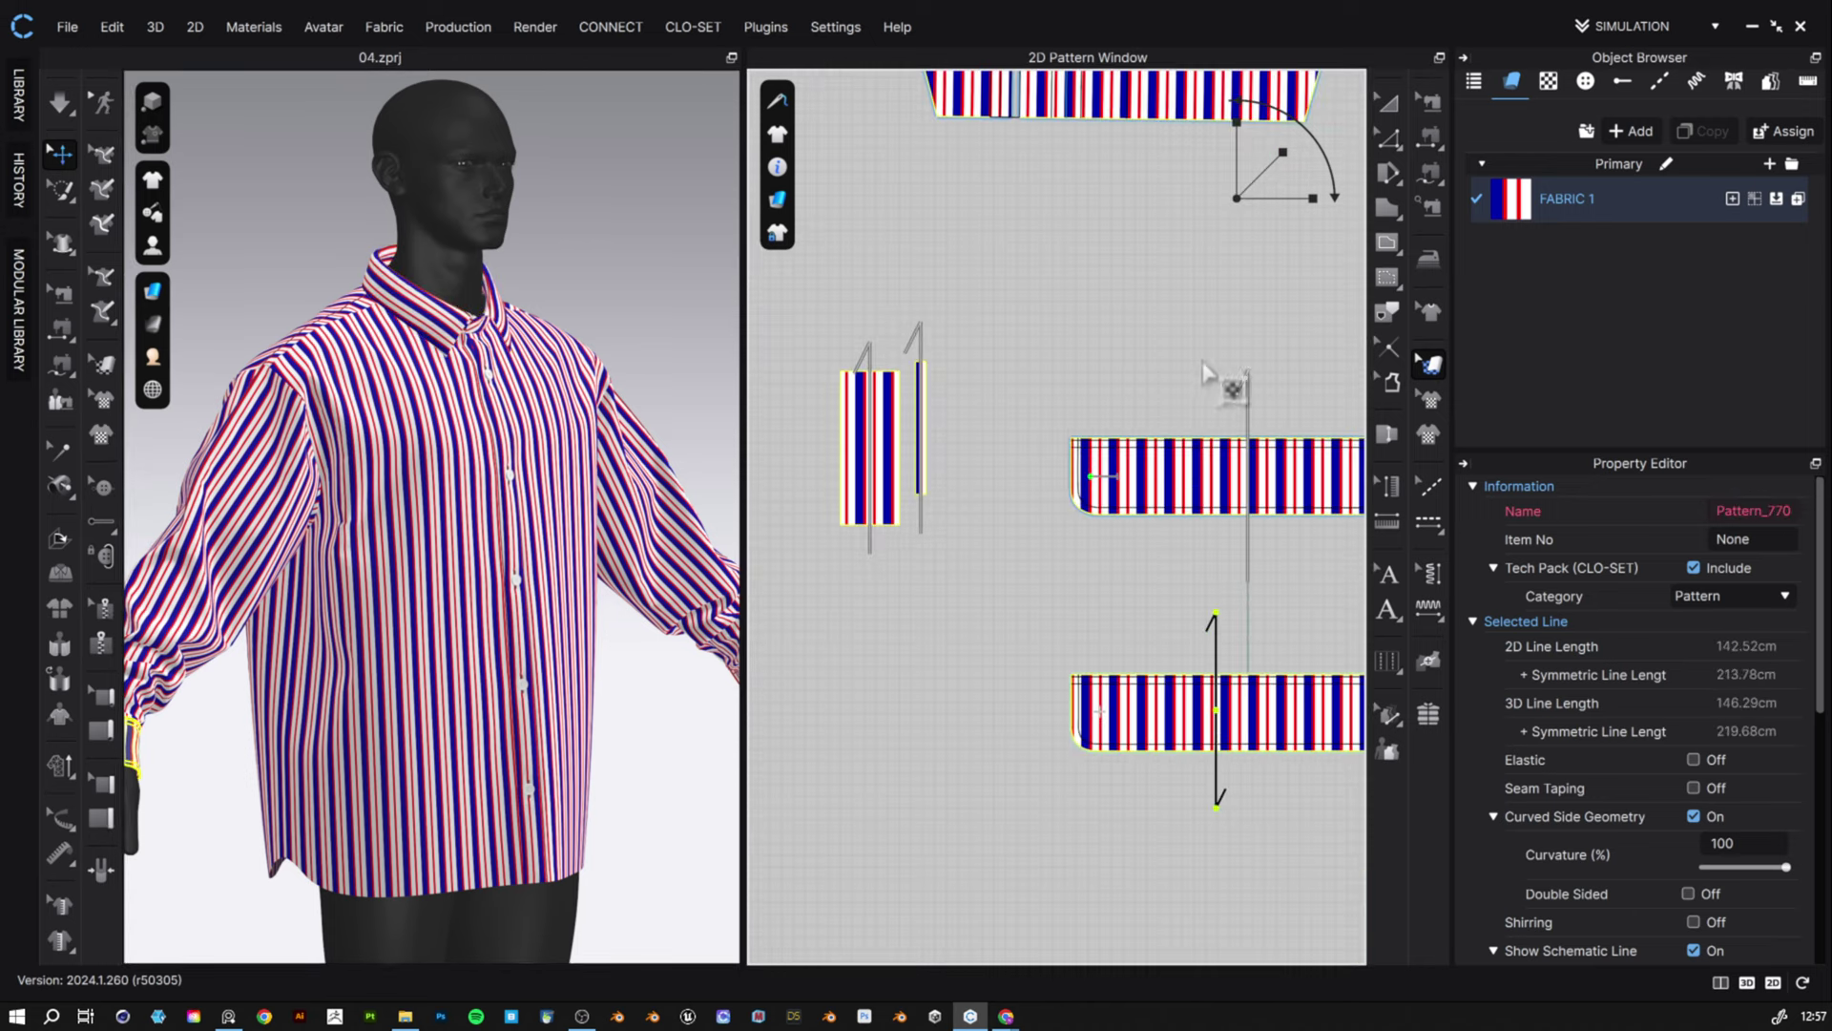
pyautogui.moveTo(1217, 616); pyautogui.dragTo(1313, 703)
pyautogui.scroll(-8, 1202, 620)
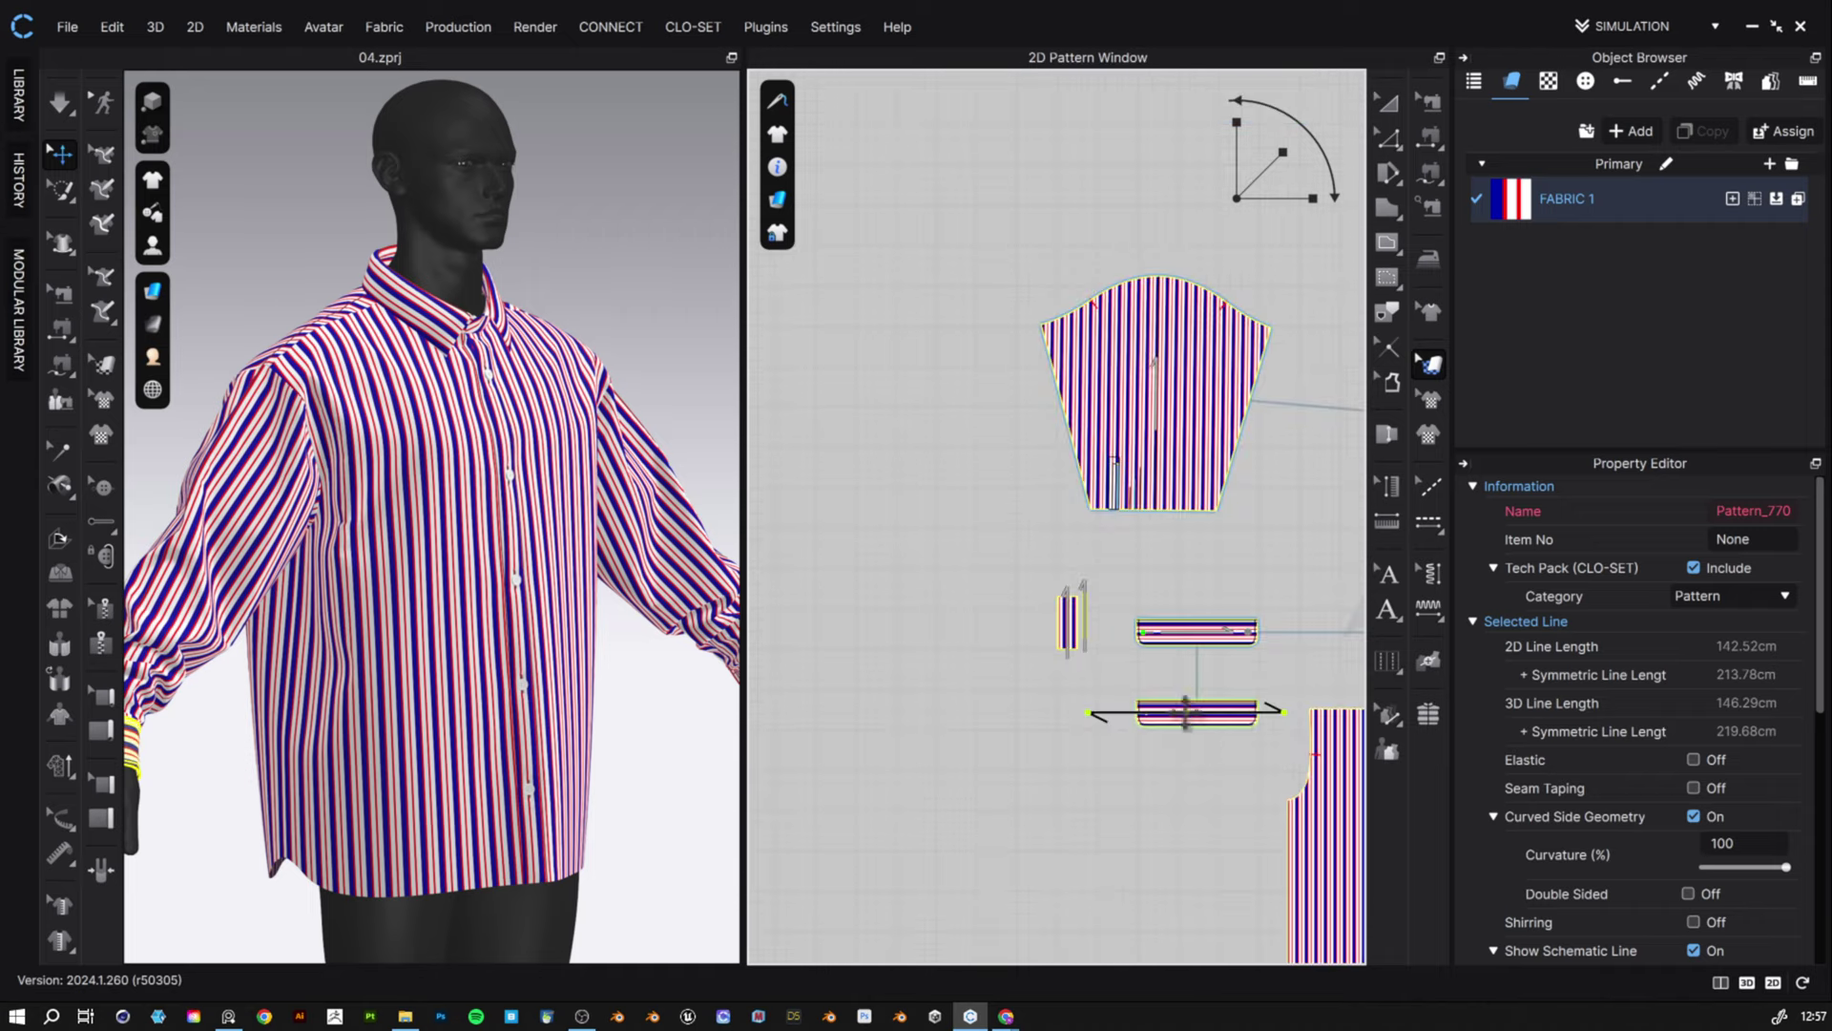
# - Rotate the stripes to horizontal on the two cuff pieces below the right-hand sleeve pattern
pyautogui.scroll(5, 1211, 634)
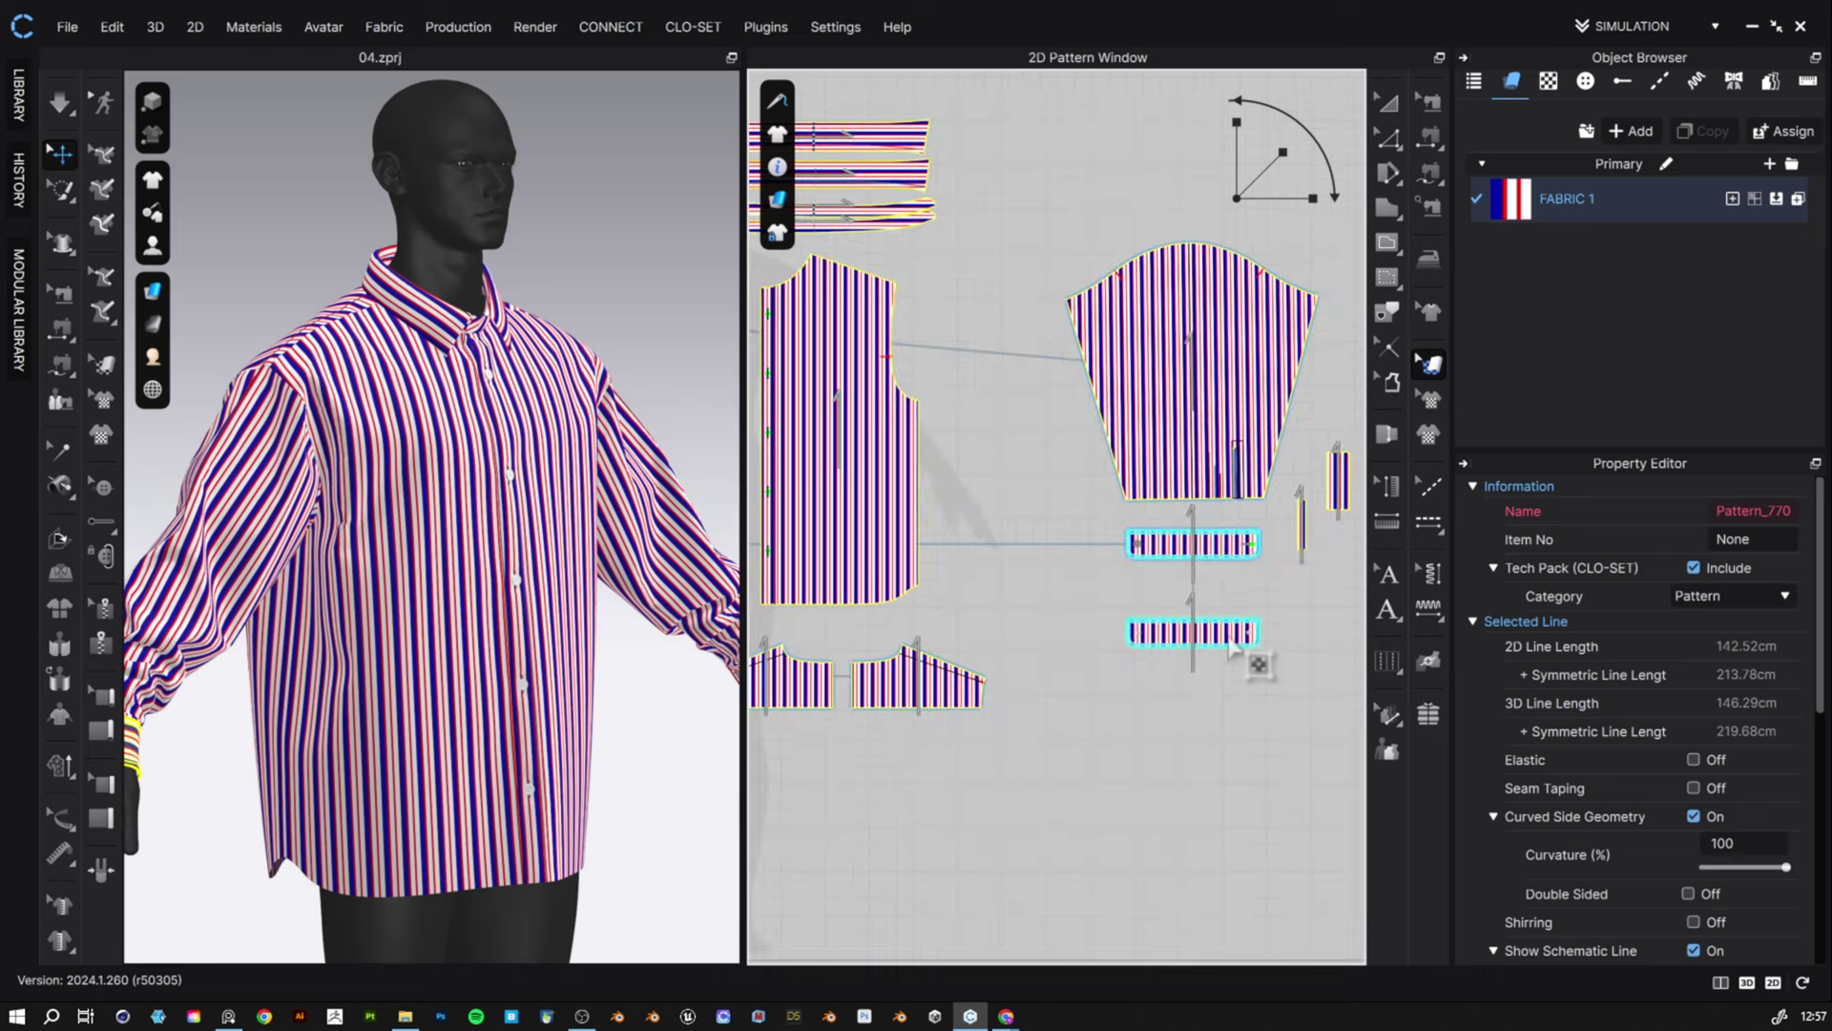
pyautogui.moveTo(1228, 642); pyautogui.dragTo(1240, 558)
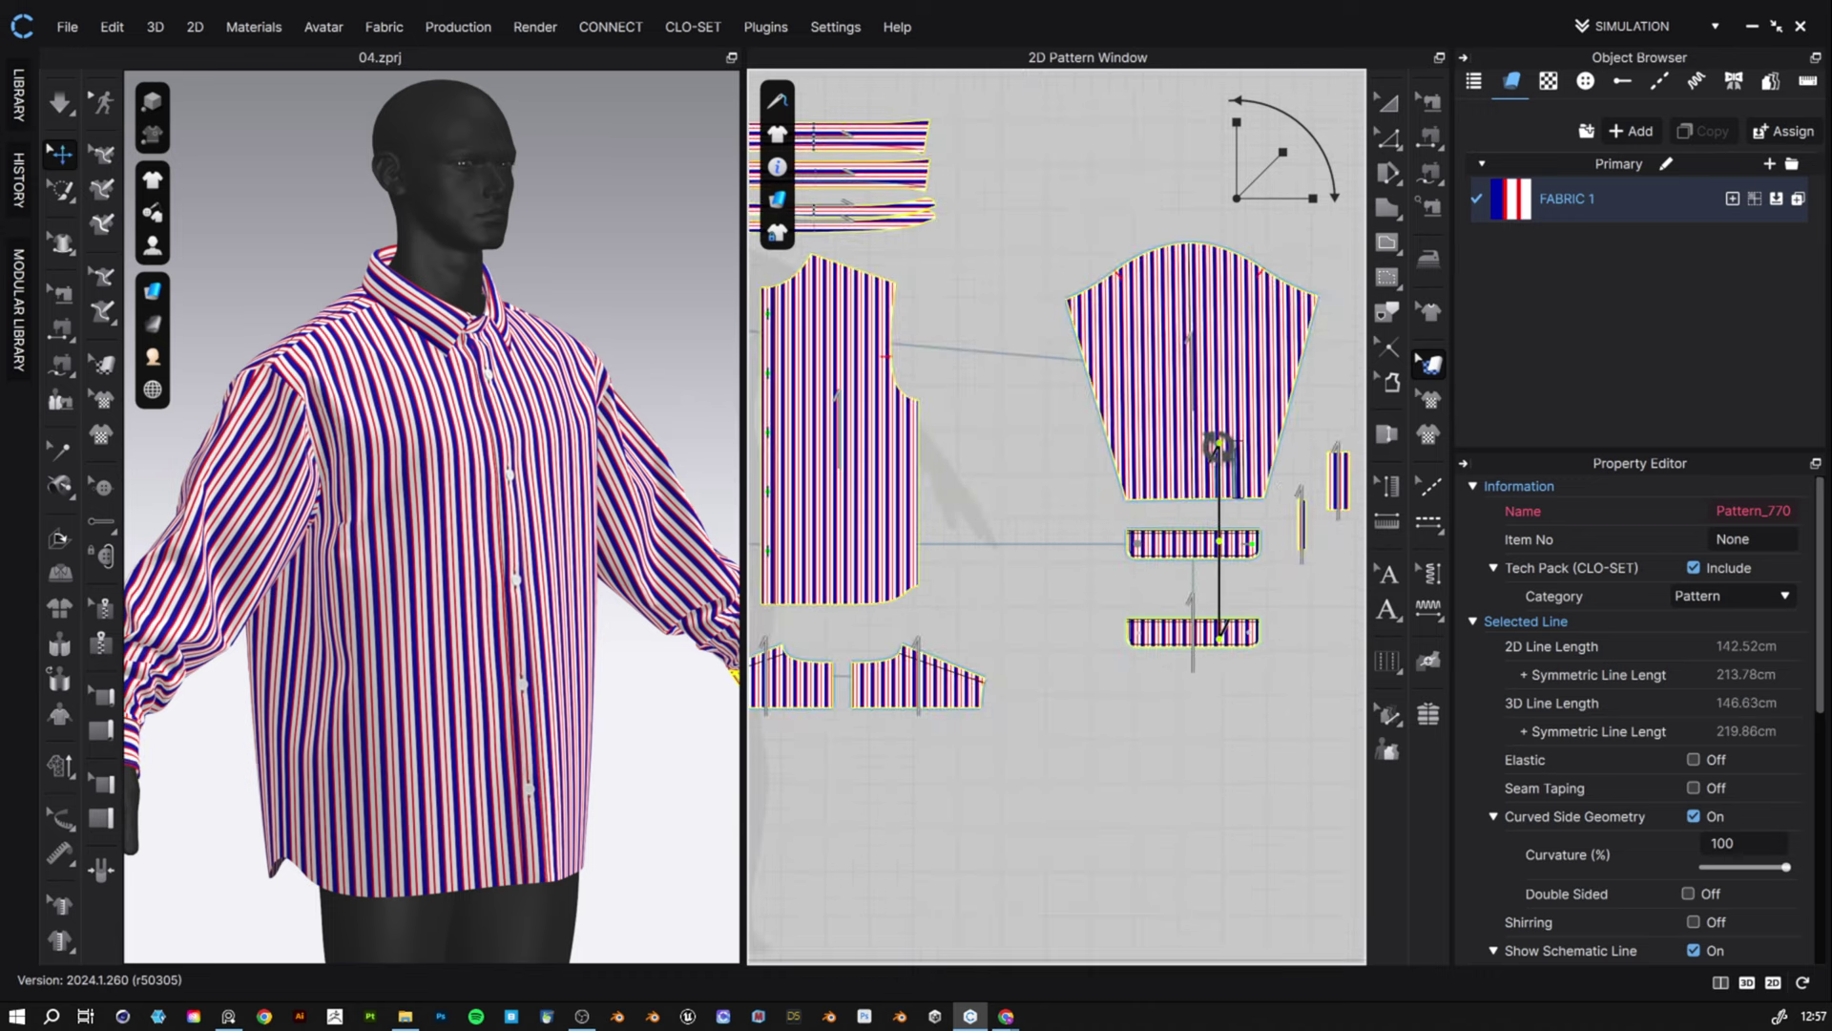
pyautogui.moveTo(1217, 446); pyautogui.dragTo(1153, 585)
pyautogui.moveTo(1154, 585); pyautogui.dragTo(1315, 647, button='middle')
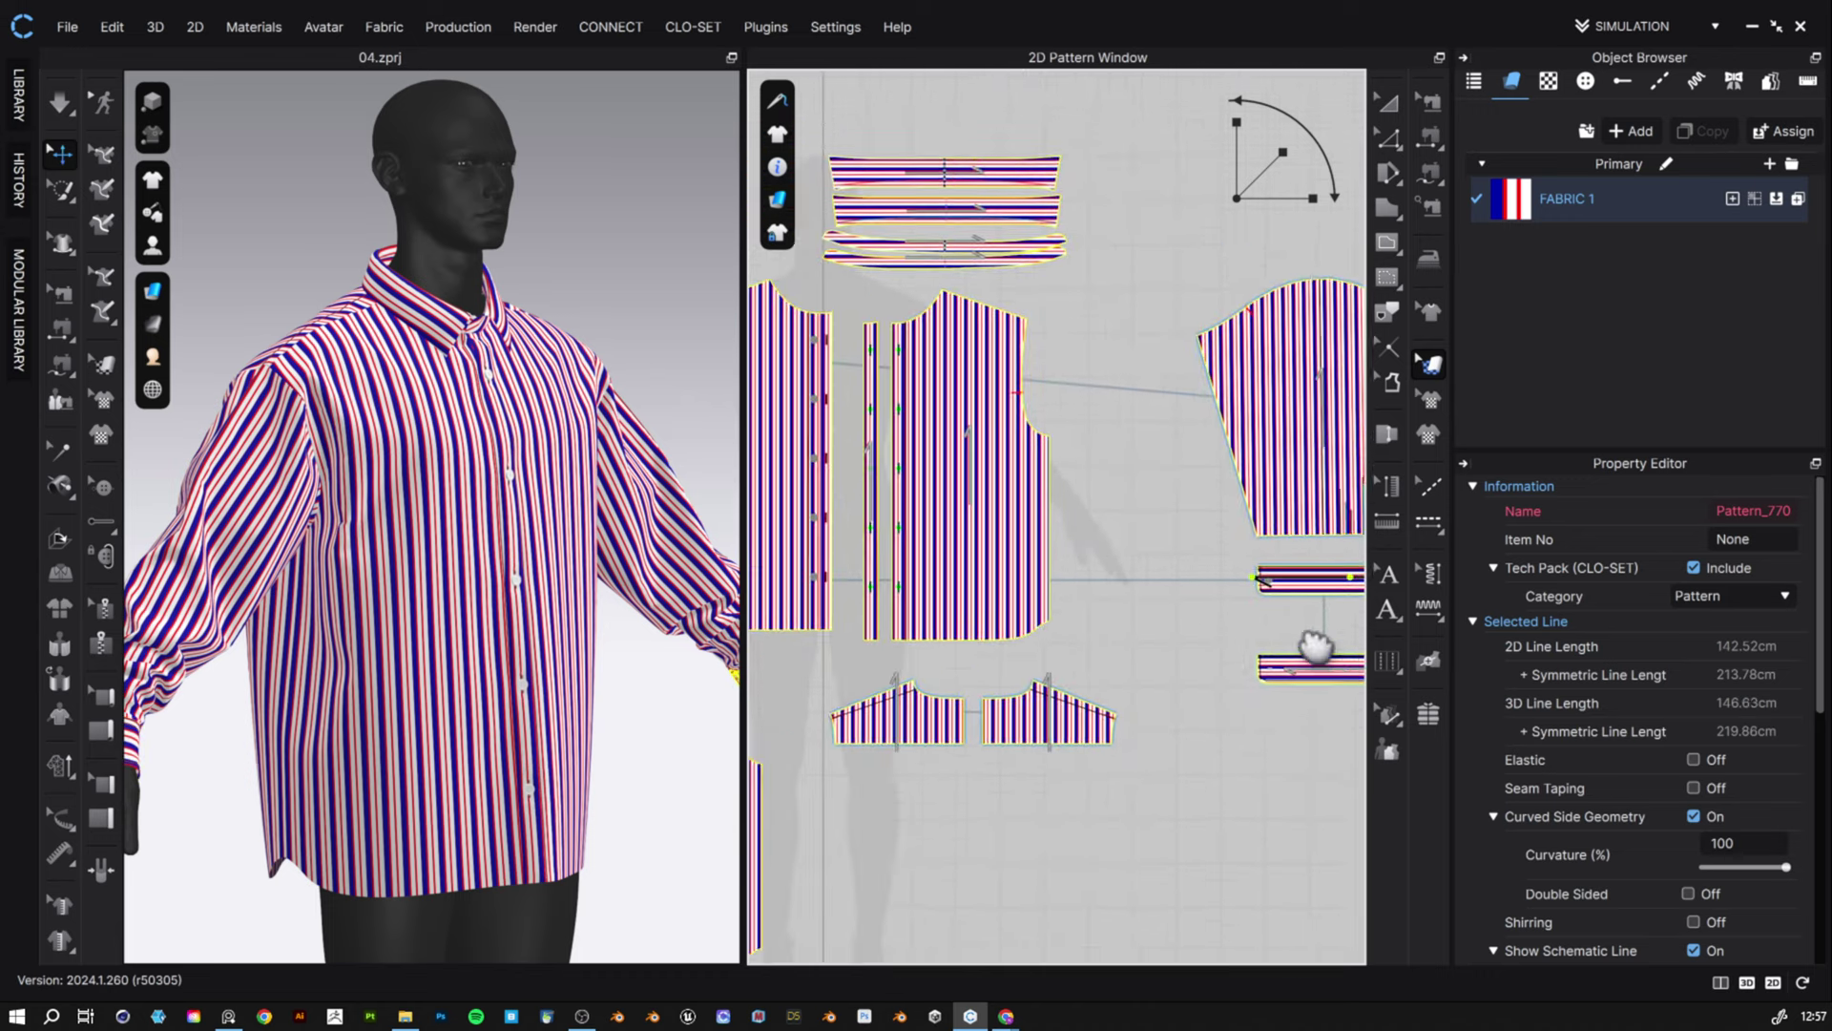
# - Reposition the stripes on the right-hand yoke piece and rotate them parallel to its sloping shoulder edge
pyautogui.scroll(10, 1133, 572)
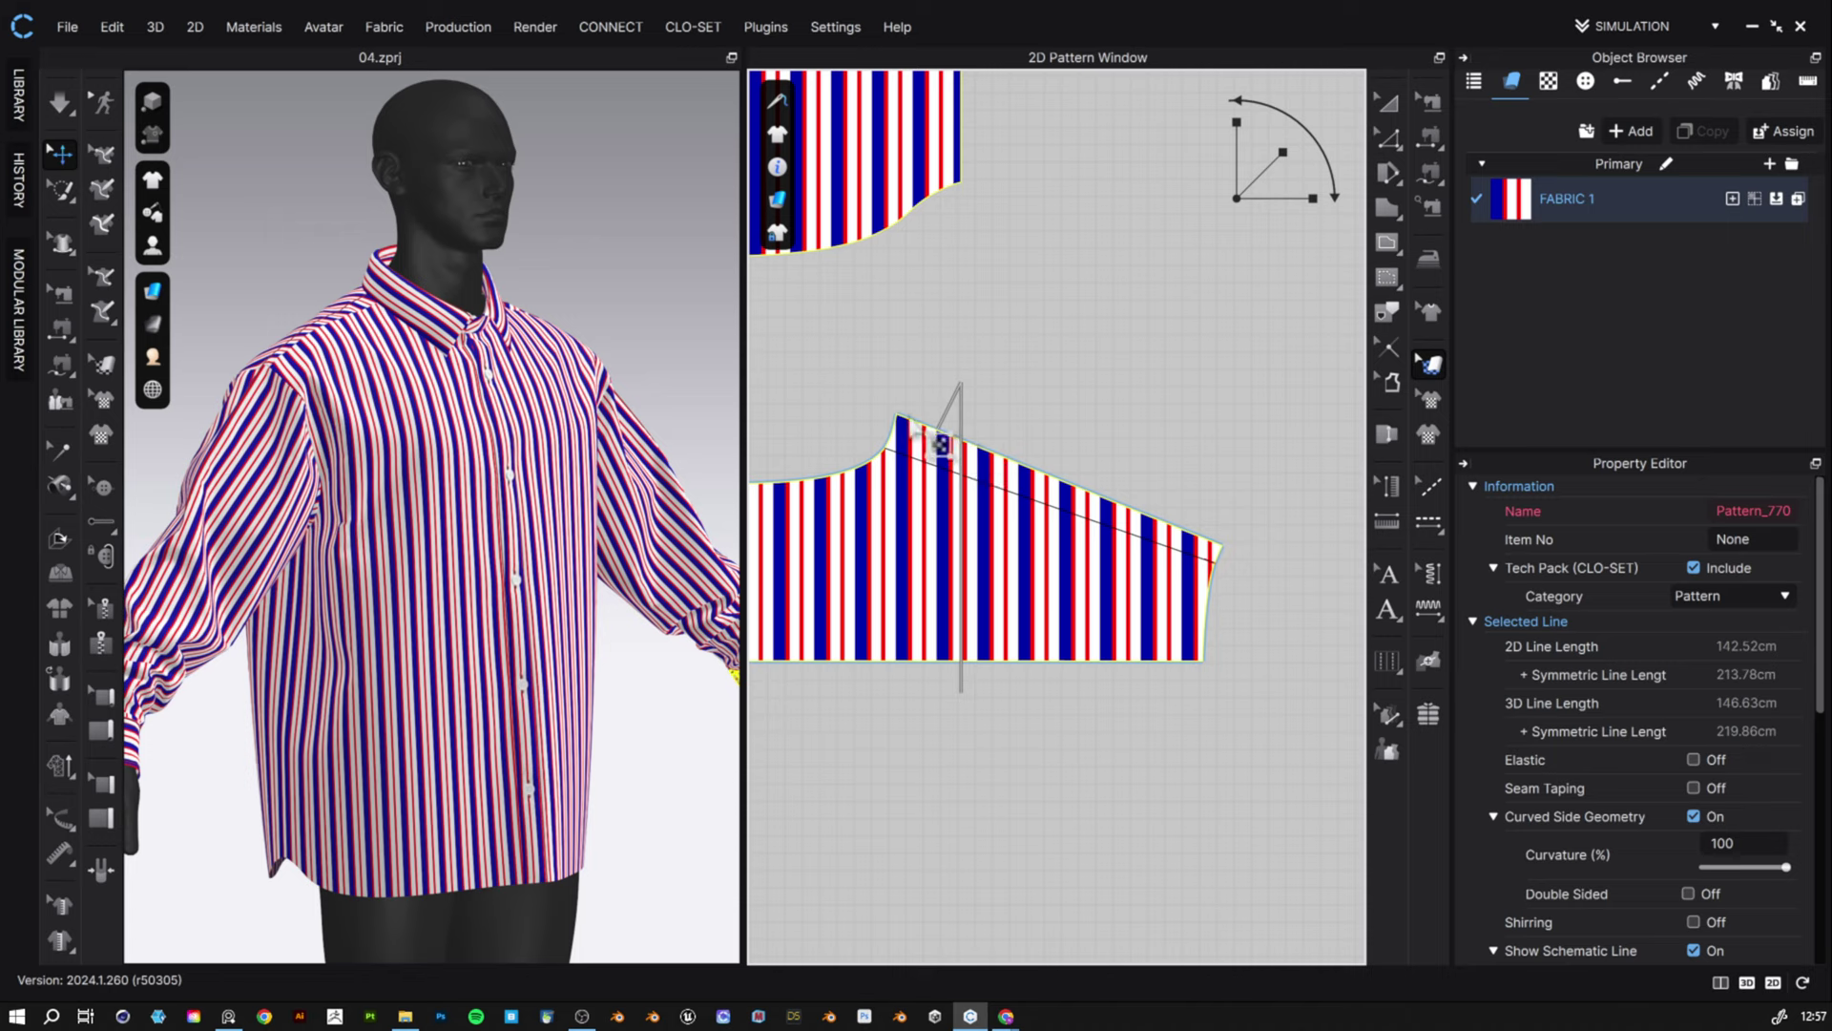
pyautogui.click(1033, 528)
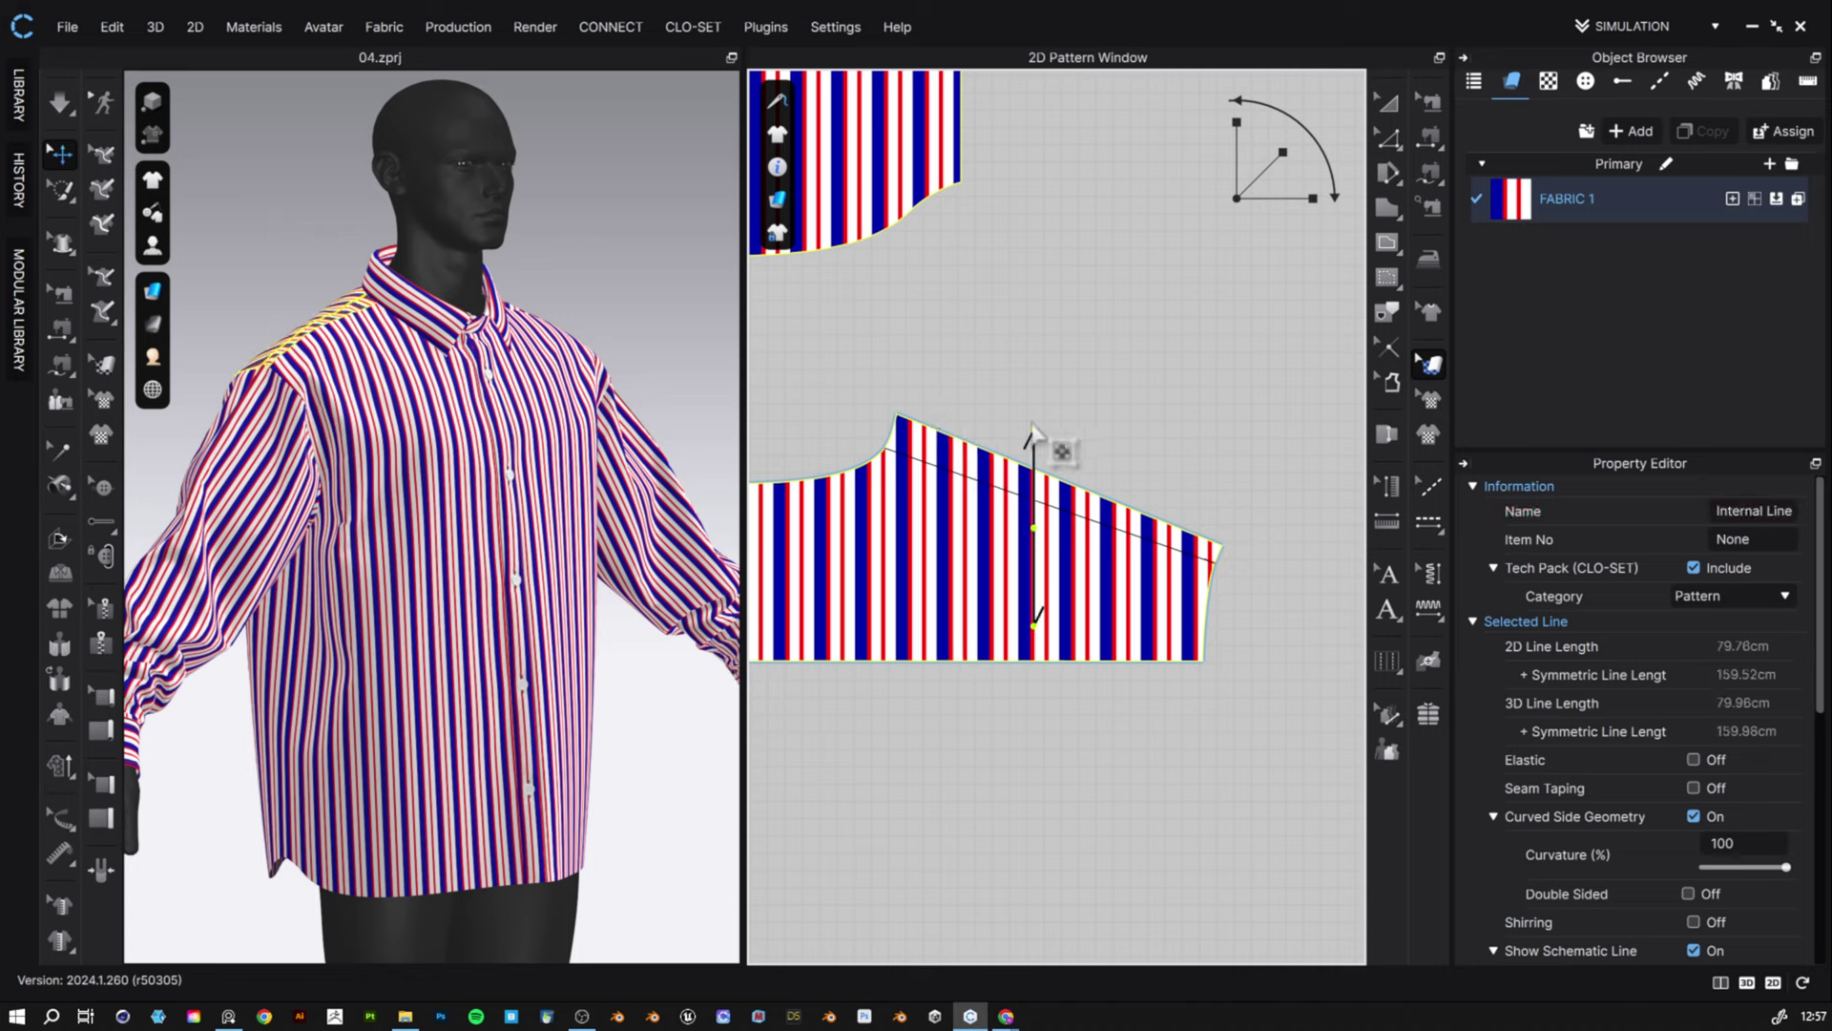
pyautogui.moveTo(1033, 441); pyautogui.dragTo(990, 435)
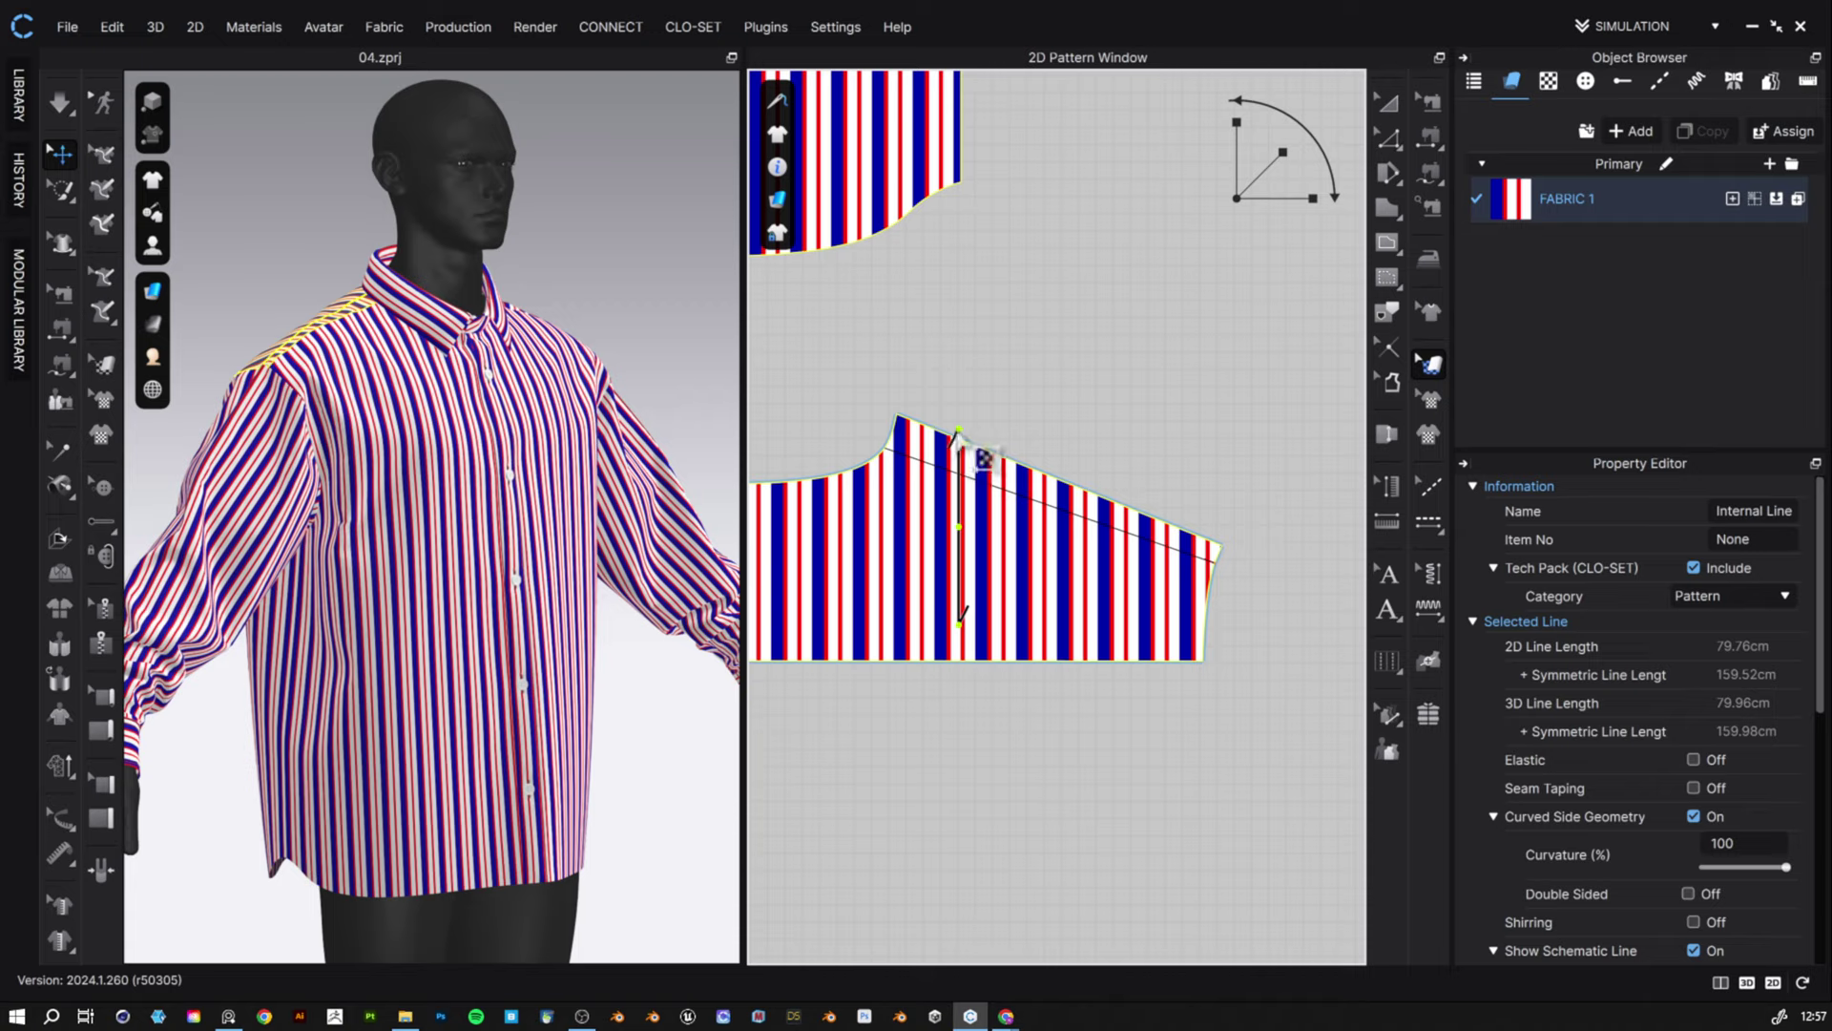
pyautogui.moveTo(959, 434); pyautogui.dragTo(868, 483)
# - Rotate the left-hand yoke piece's stripes parallel to its shoulder edge, mirroring the other yoke, and check the shirt from all sides
pyautogui.scroll(-5, 1104, 696)
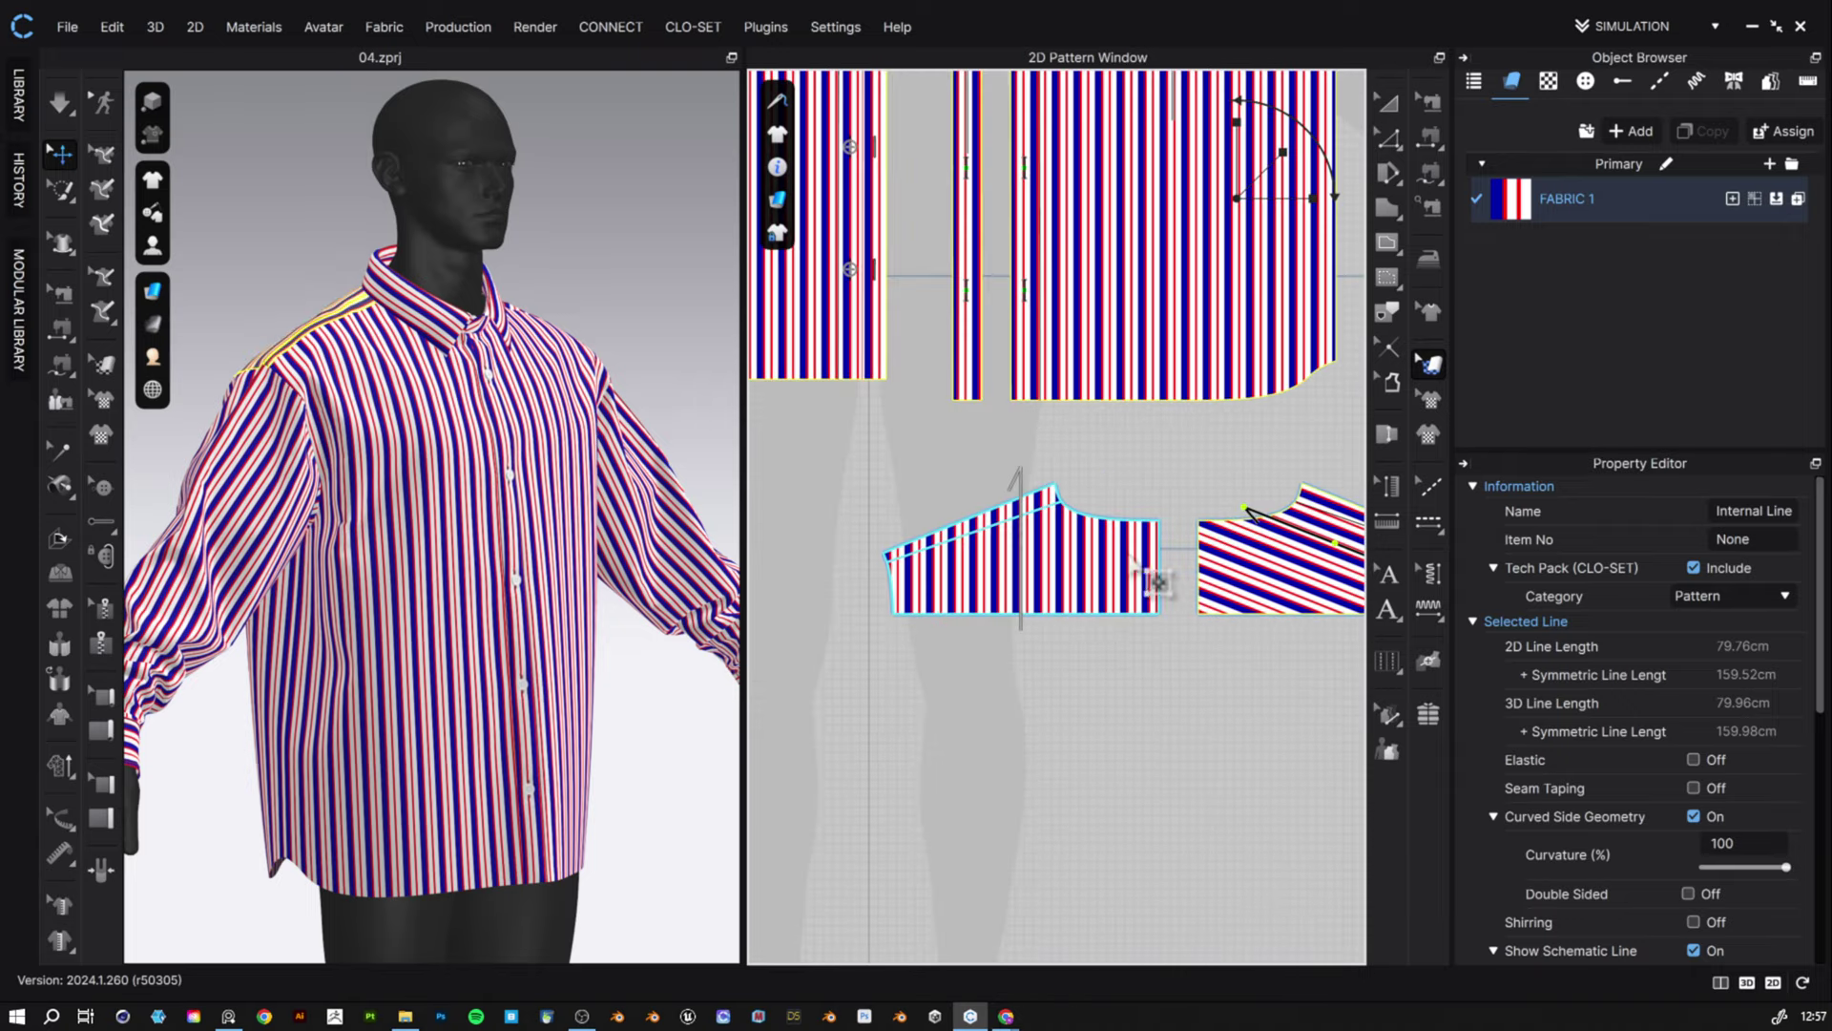
pyautogui.scroll(3, 1024, 551)
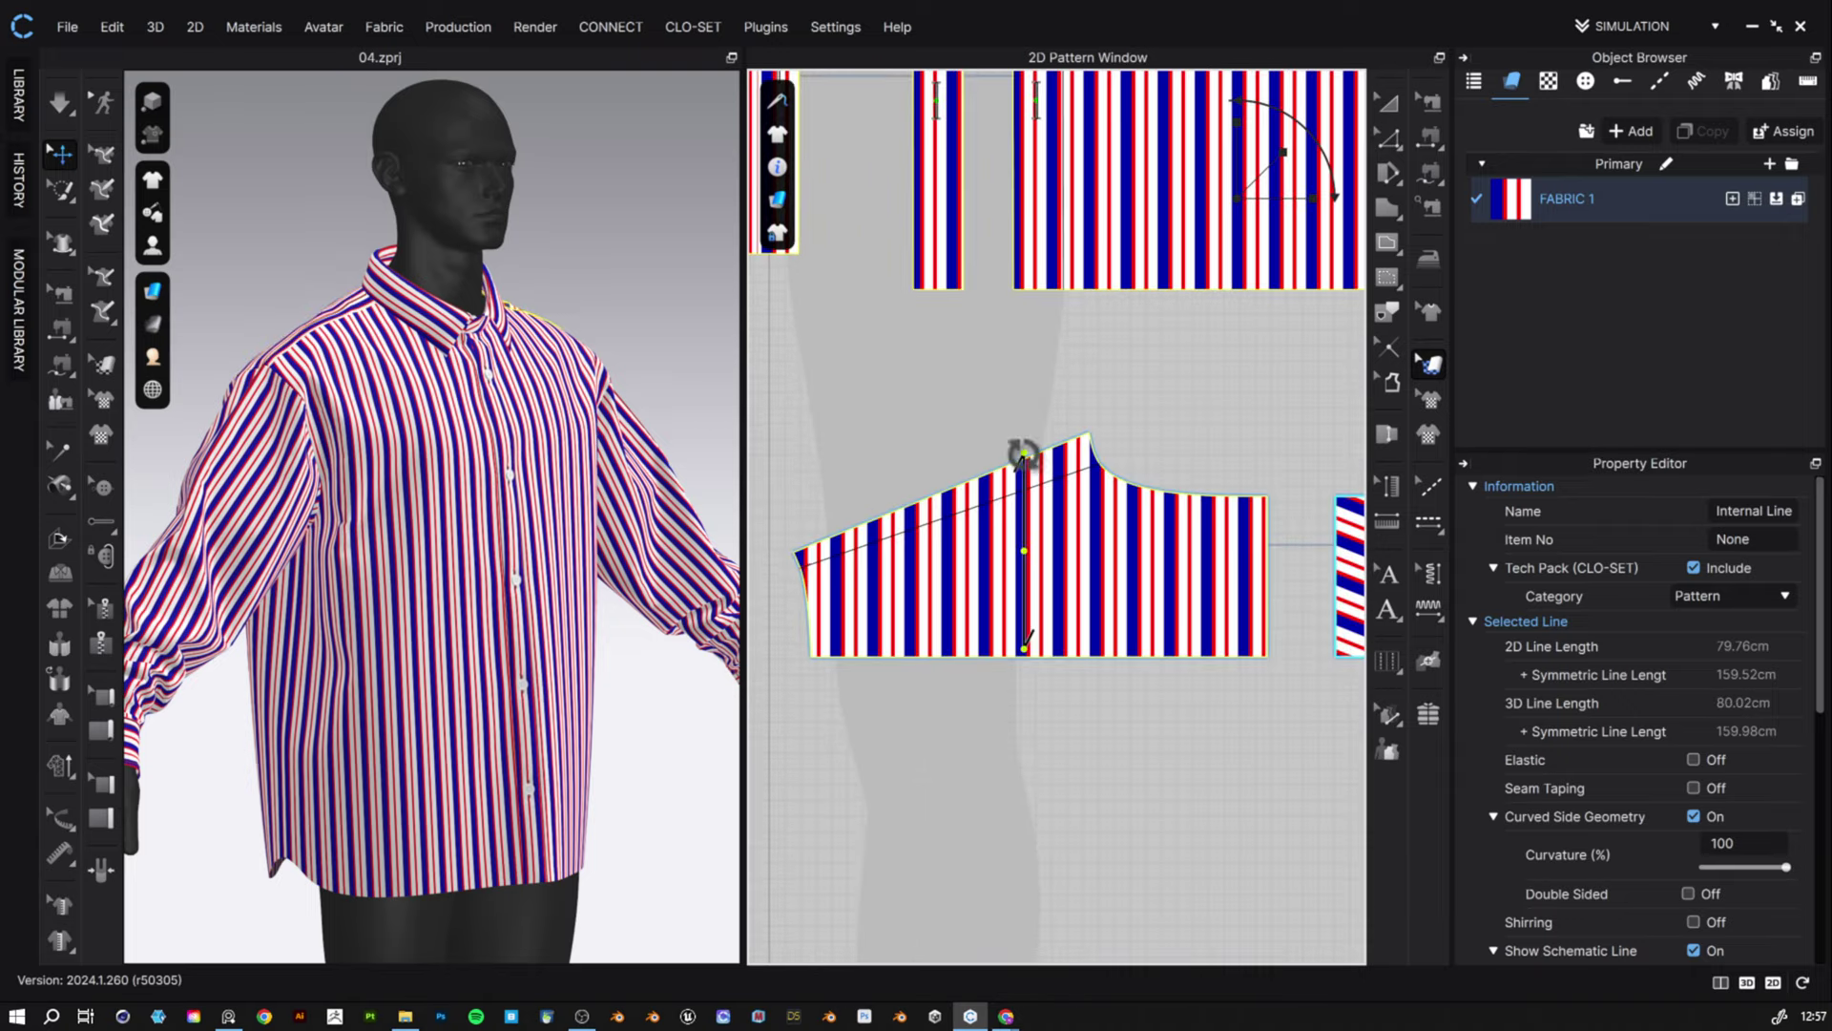
pyautogui.moveTo(1024, 451); pyautogui.dragTo(1117, 514)
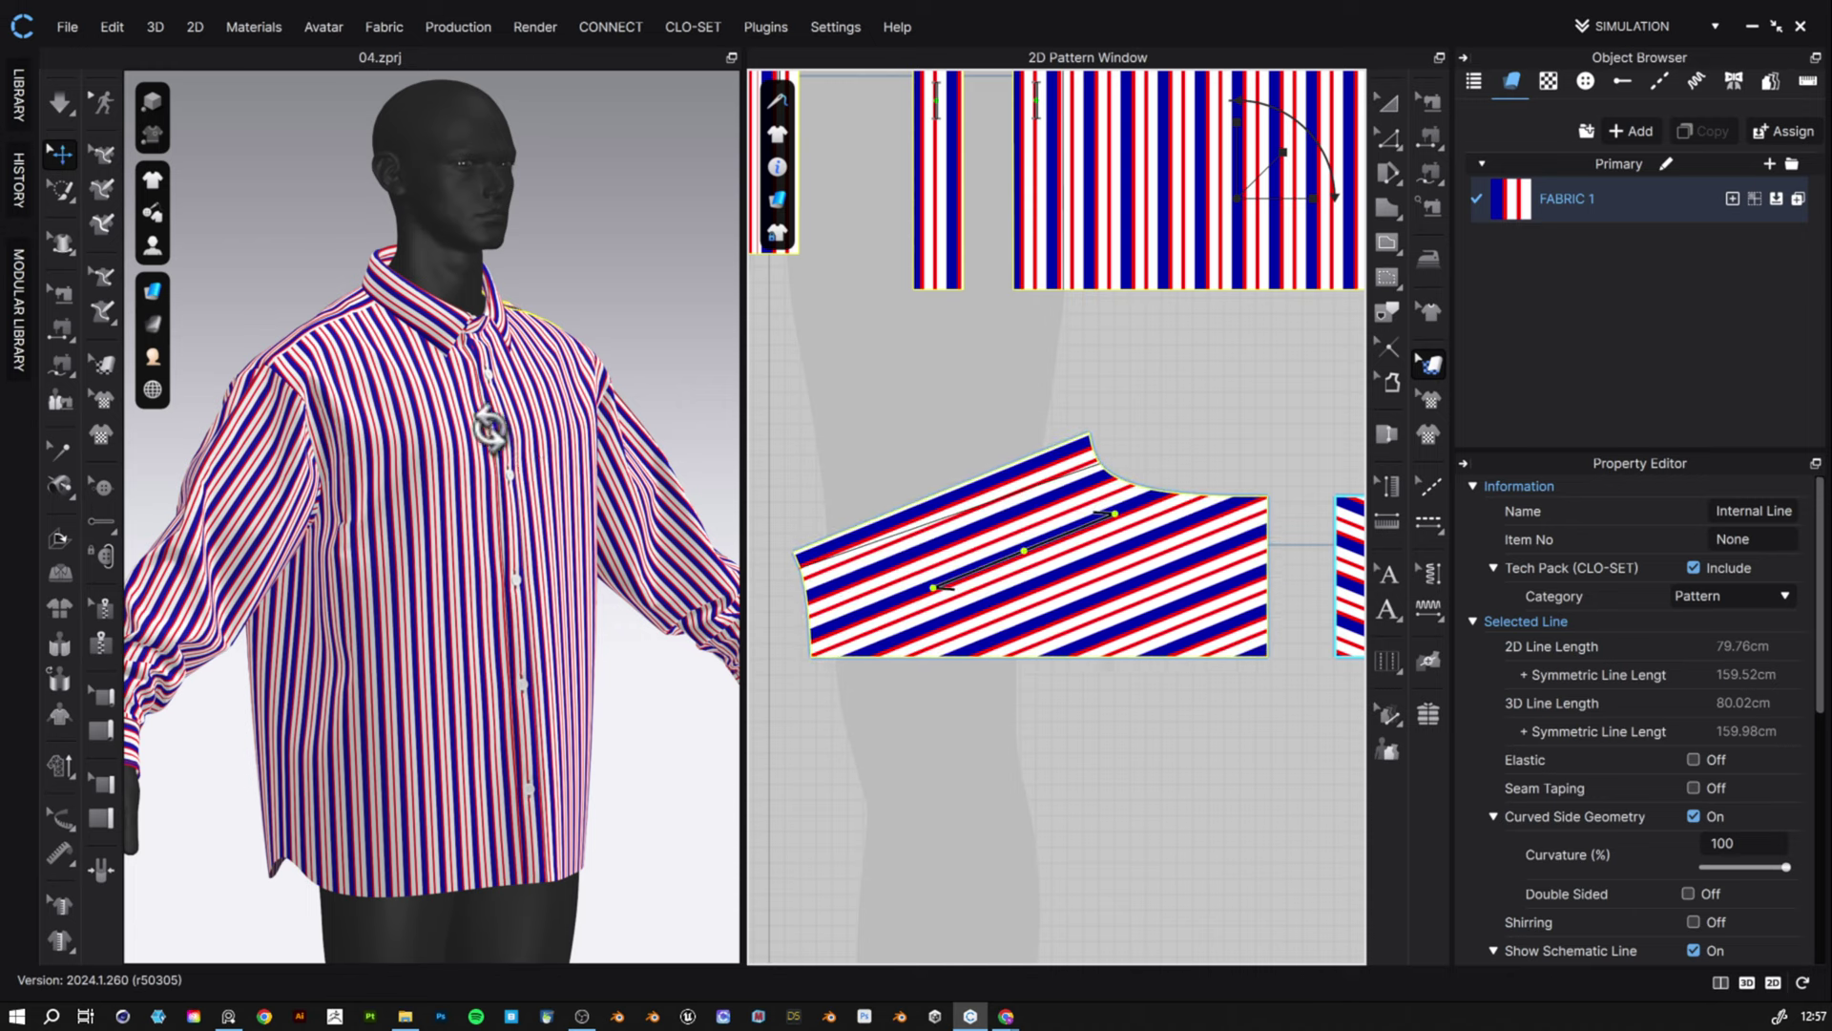
pyautogui.moveTo(490, 429); pyautogui.dragTo(329, 420, button='right')
pyautogui.scroll(-5, 561, 437)
pyautogui.click(563, 339)
pyautogui.moveTo(563, 340); pyautogui.dragTo(769, 327, button='right')
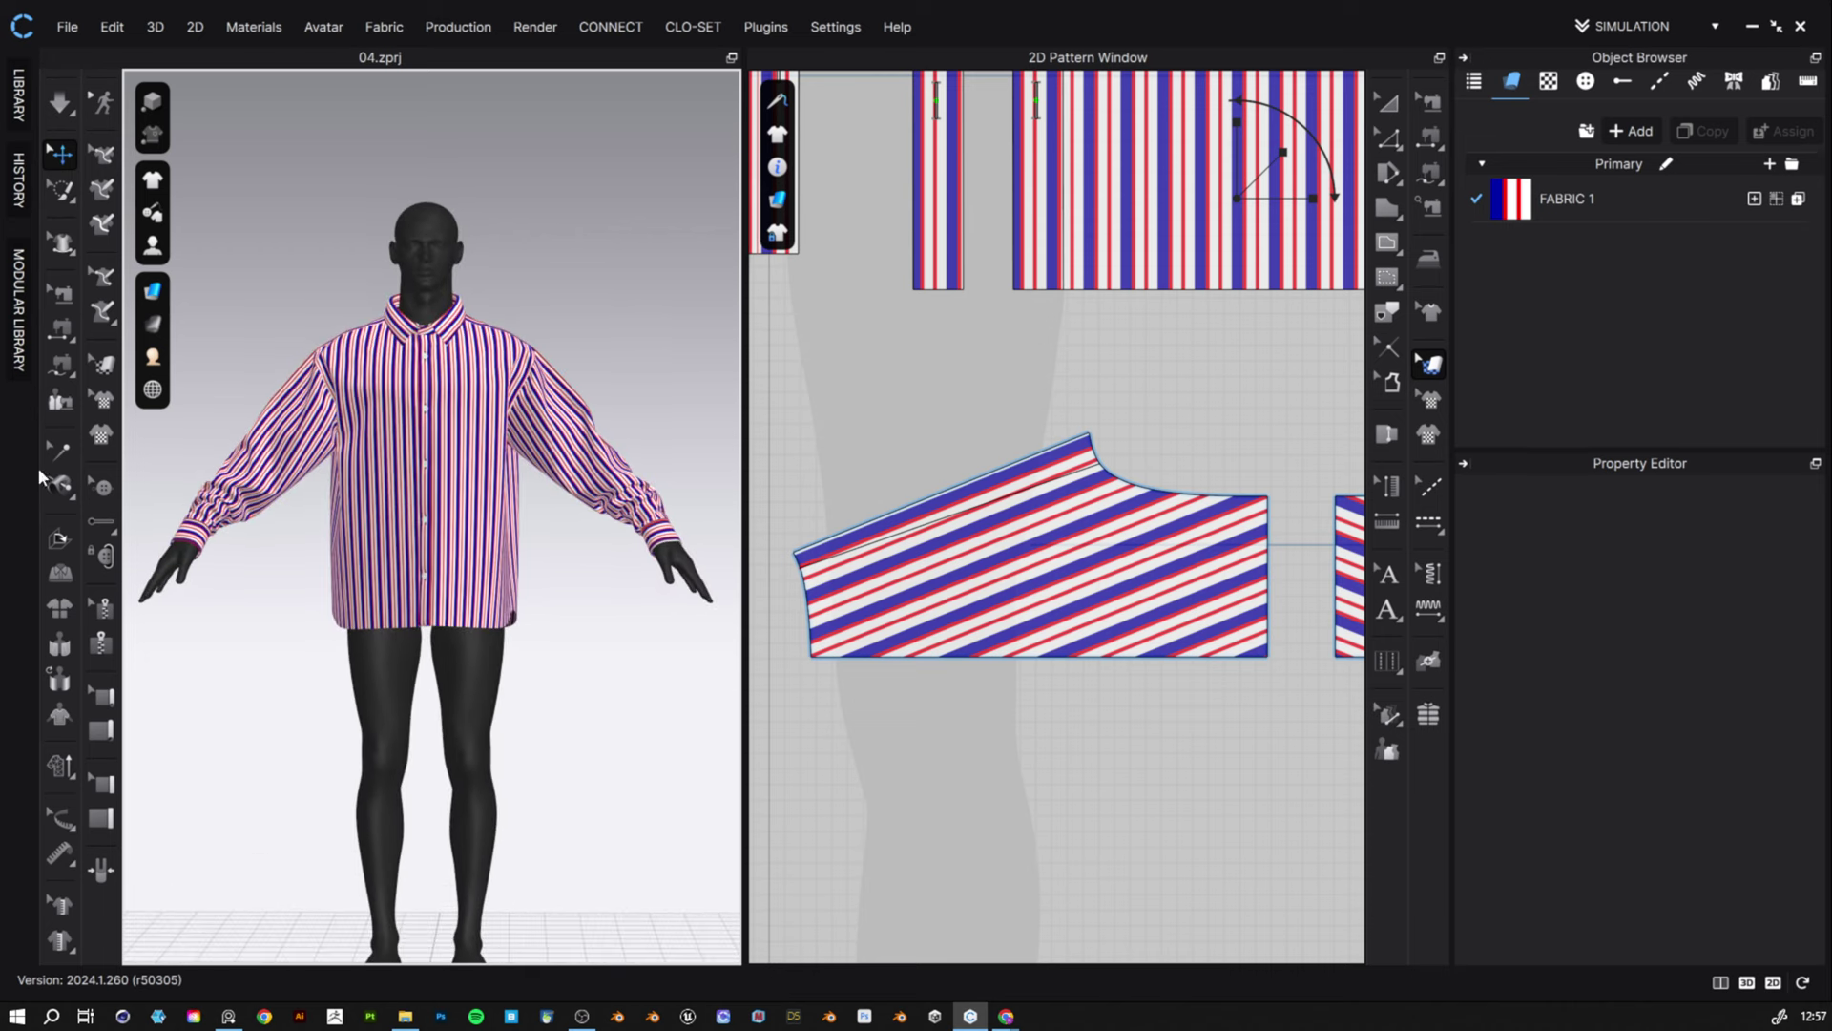
# - Leave texture editing and set the 2D garment rendering style to Monochrome Surface with the whole pattern layout in view
pyautogui.moveTo(1831, 516); pyautogui.dragTo(1212, 743)
pyautogui.click(1396, 112)
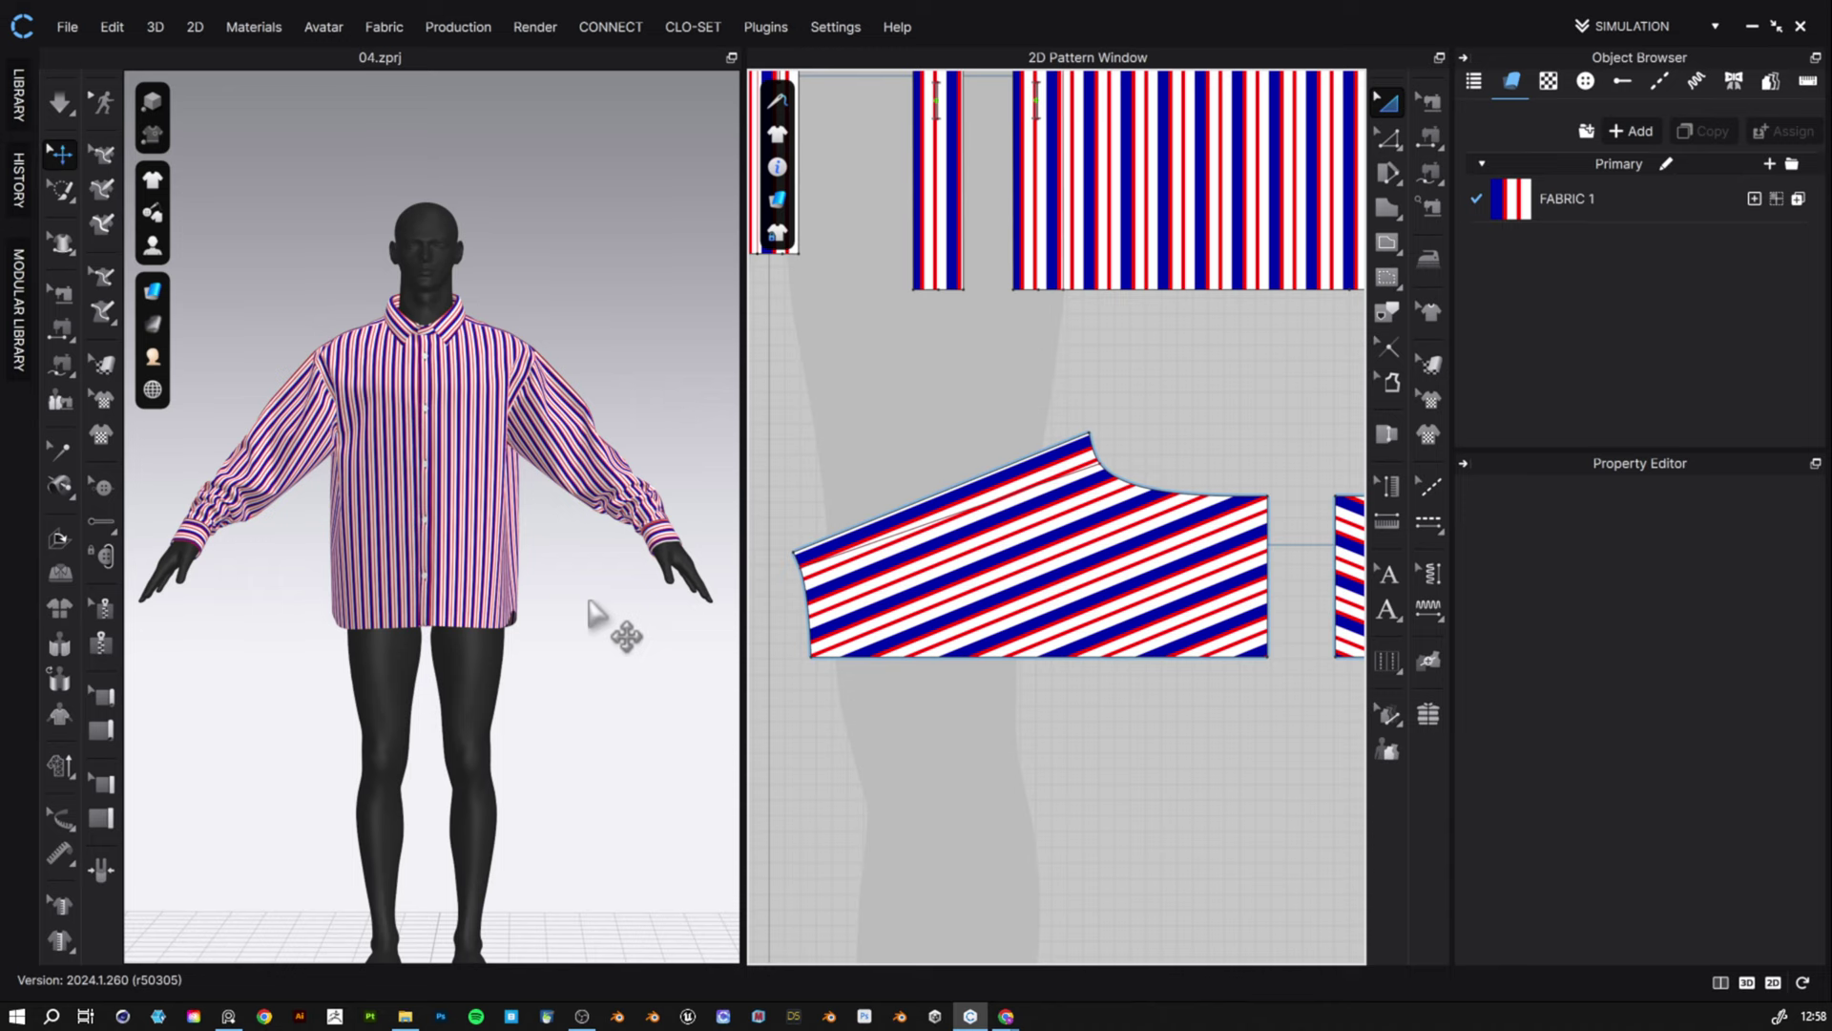
pyautogui.click(980, 554)
pyautogui.scroll(-8, 1170, 598)
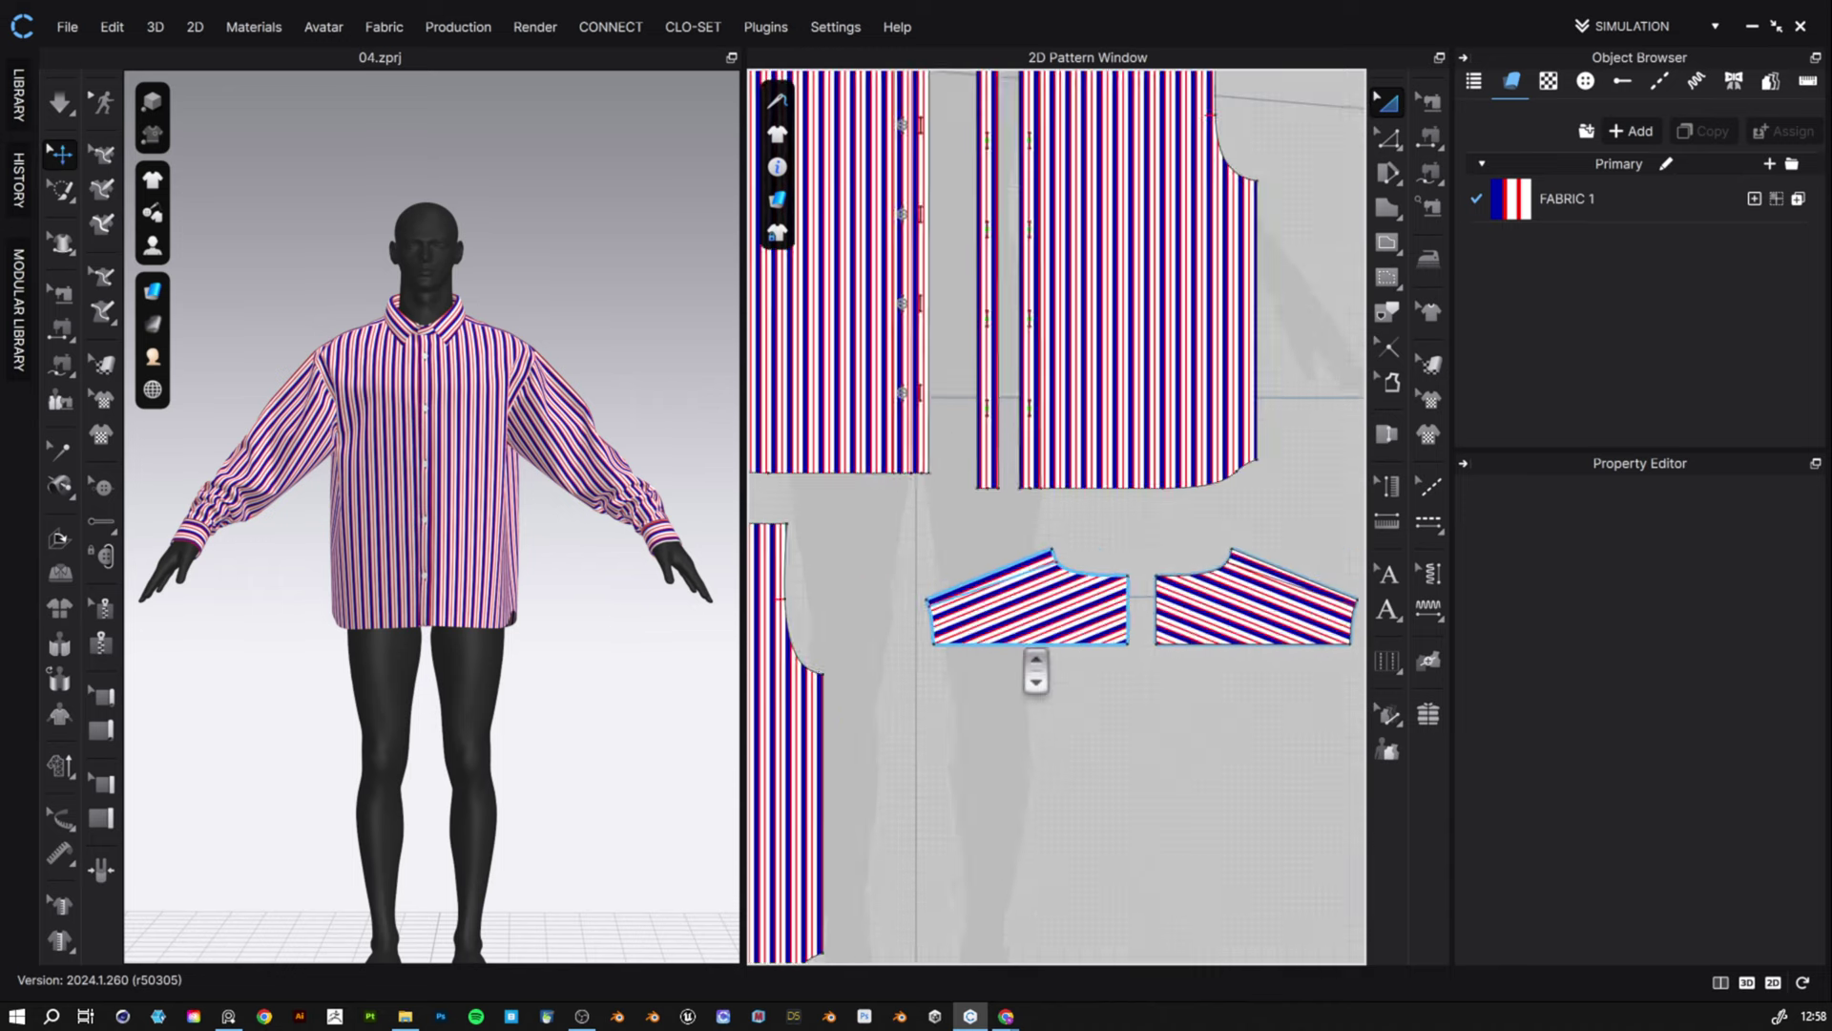
pyautogui.moveTo(1151, 661); pyautogui.dragTo(1204, 612, button='middle')
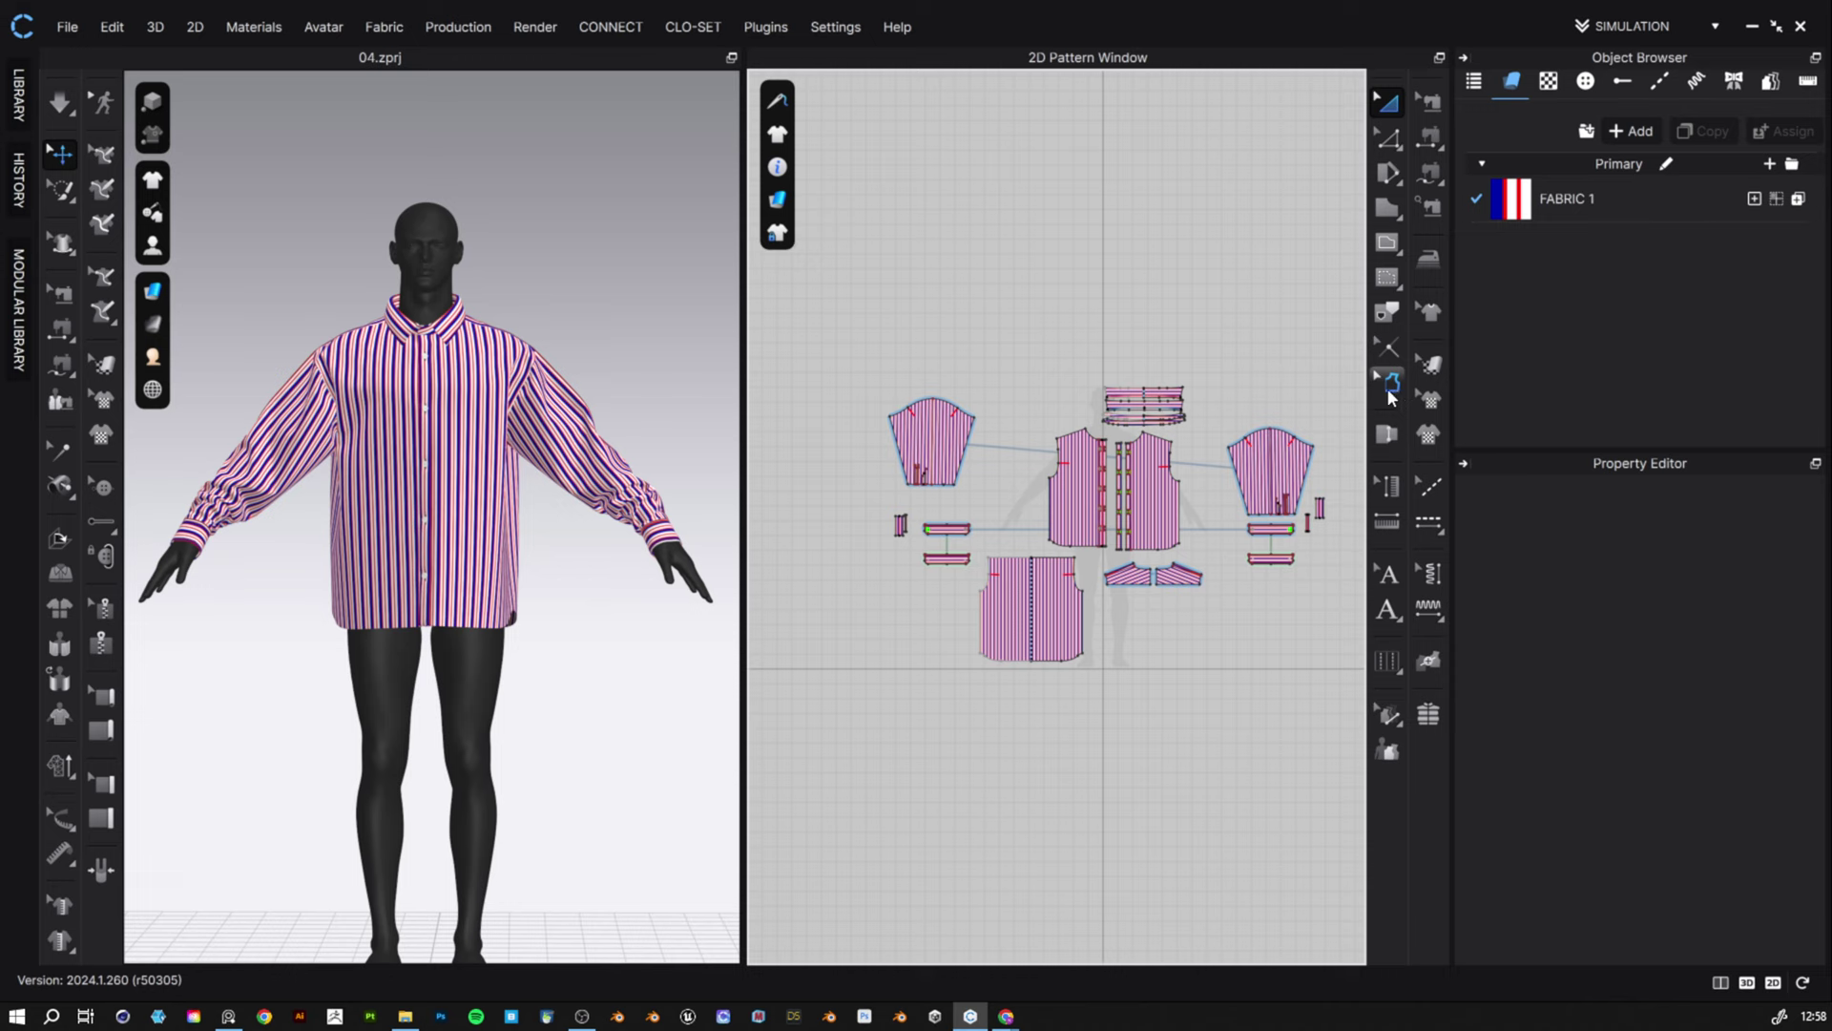
pyautogui.moveTo(778, 198)
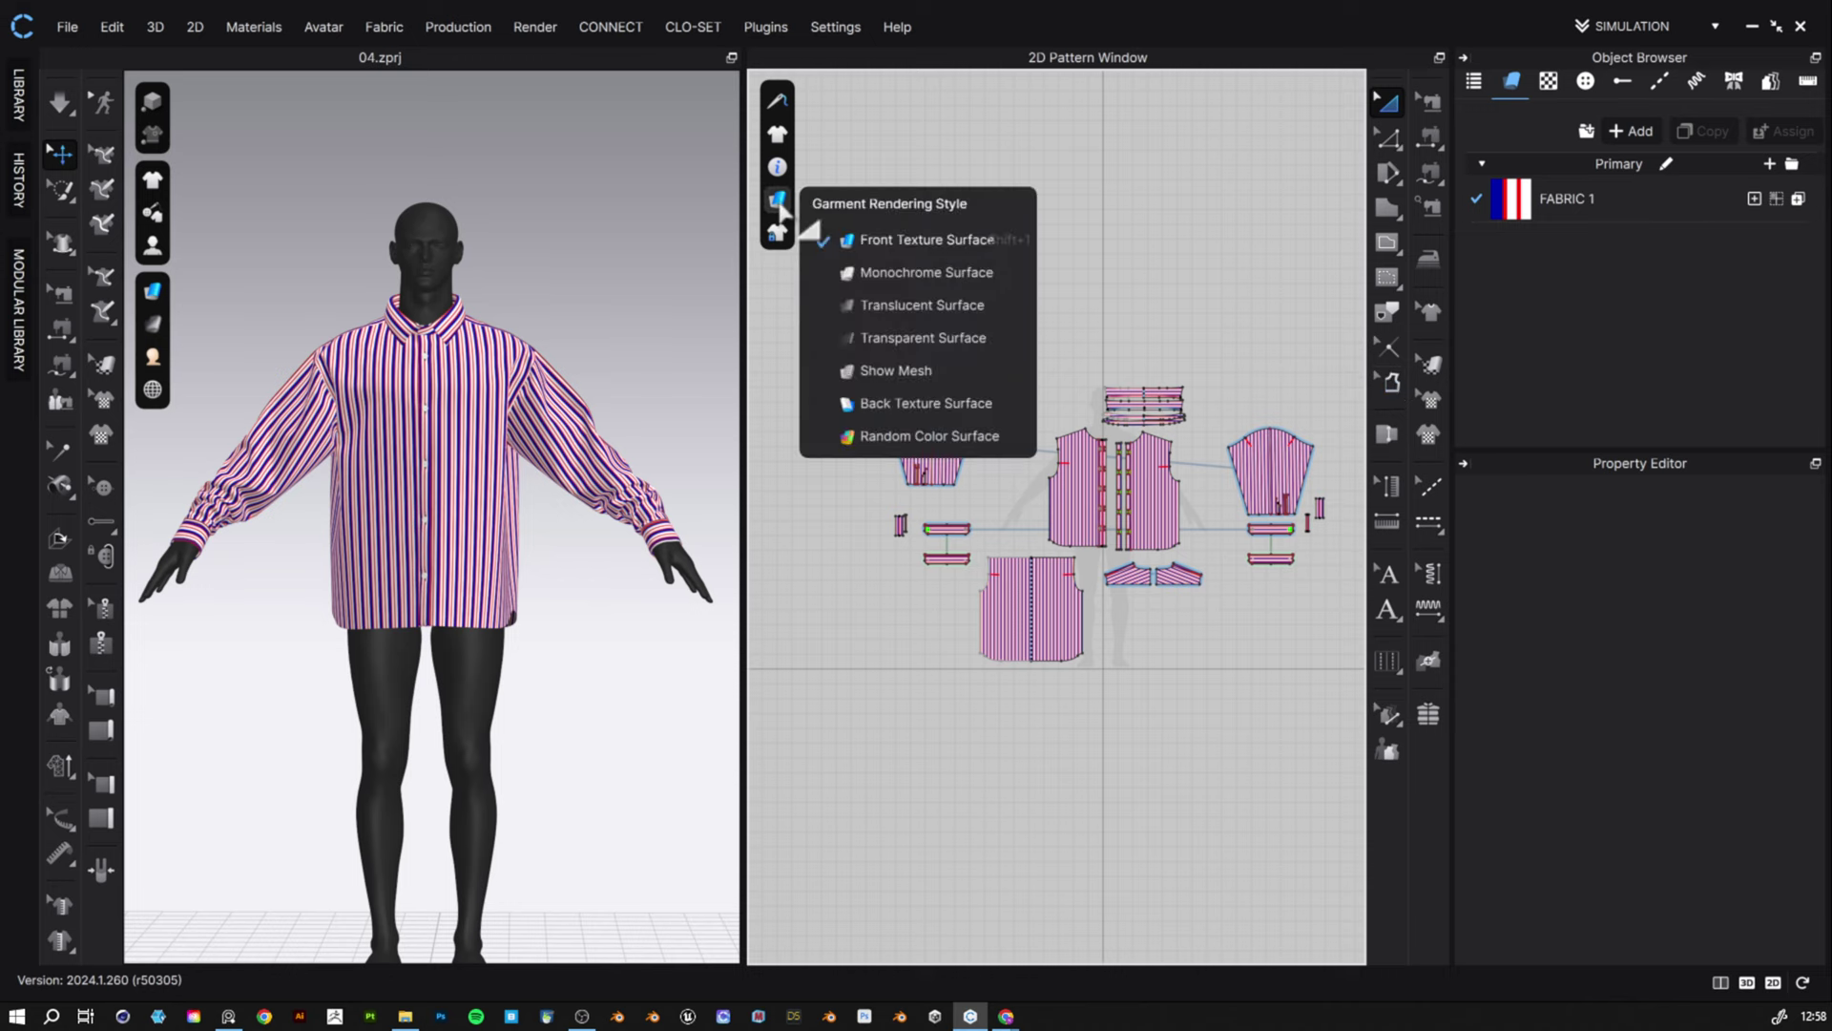
pyautogui.click(879, 277)
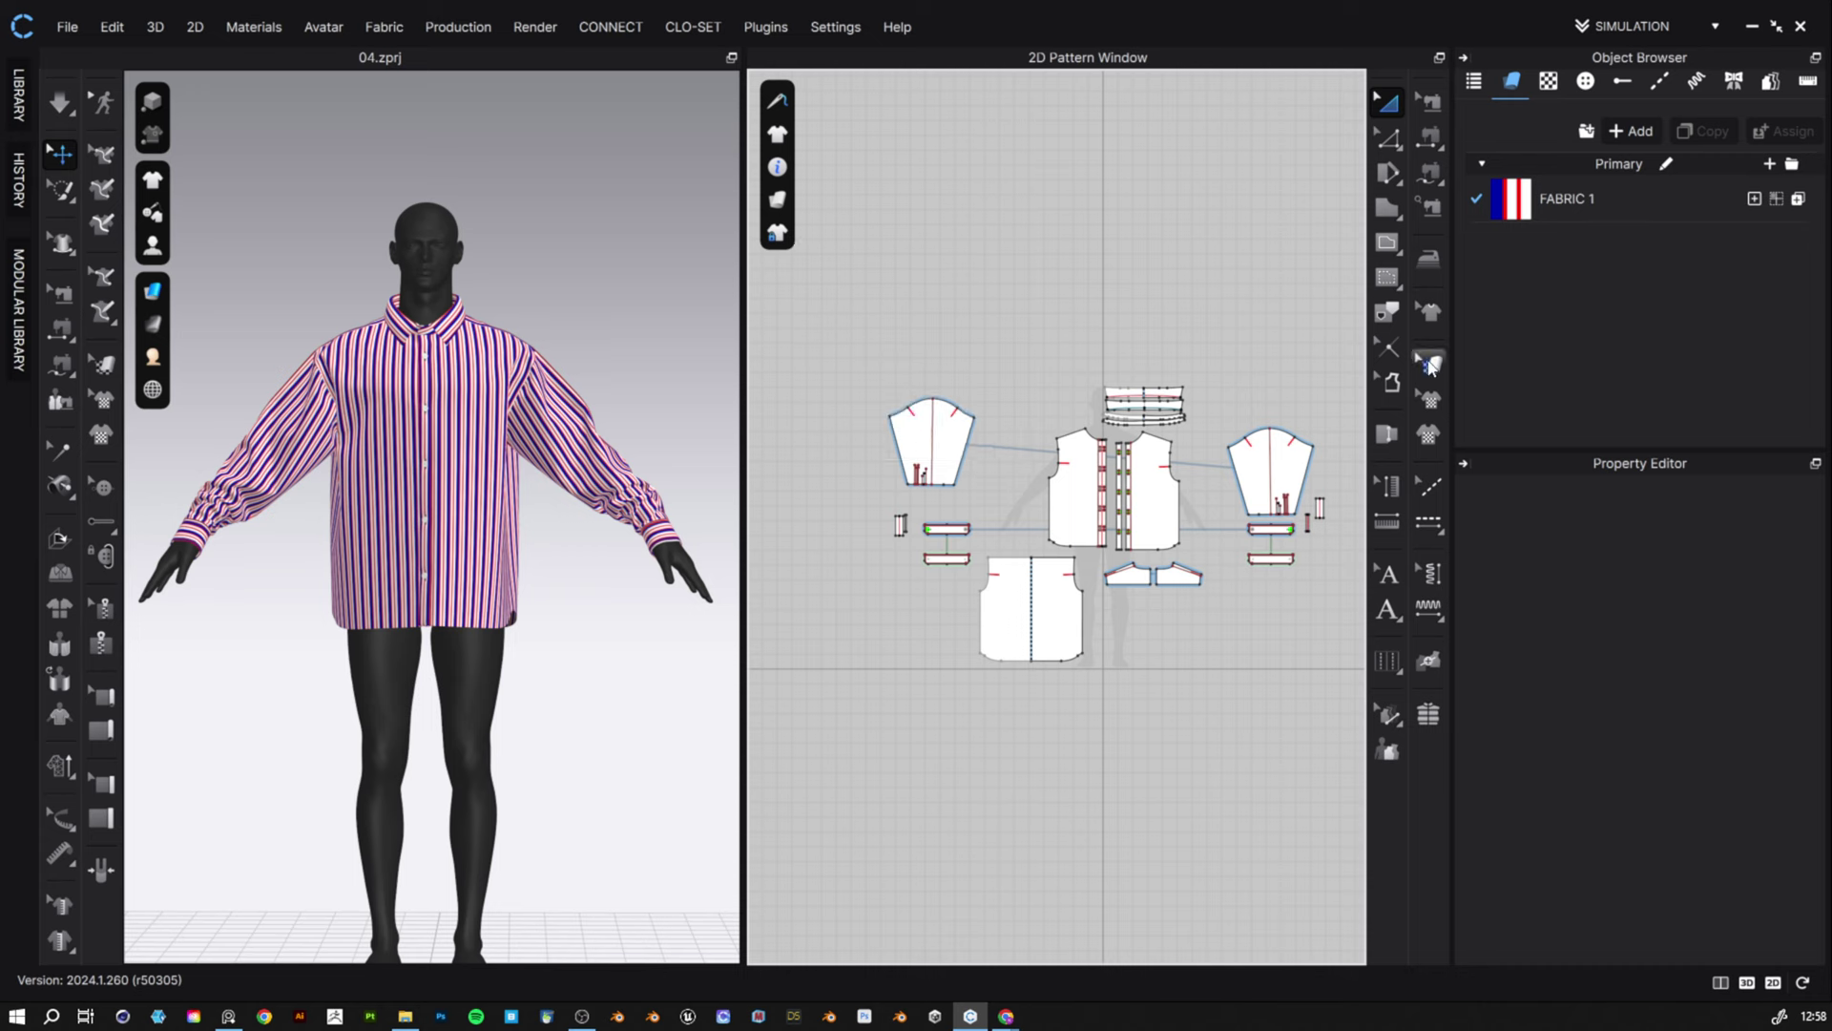
# - Add a 1.00 cm seam allowance to all of the shirt's pattern pieces
pyautogui.click(1388, 380)
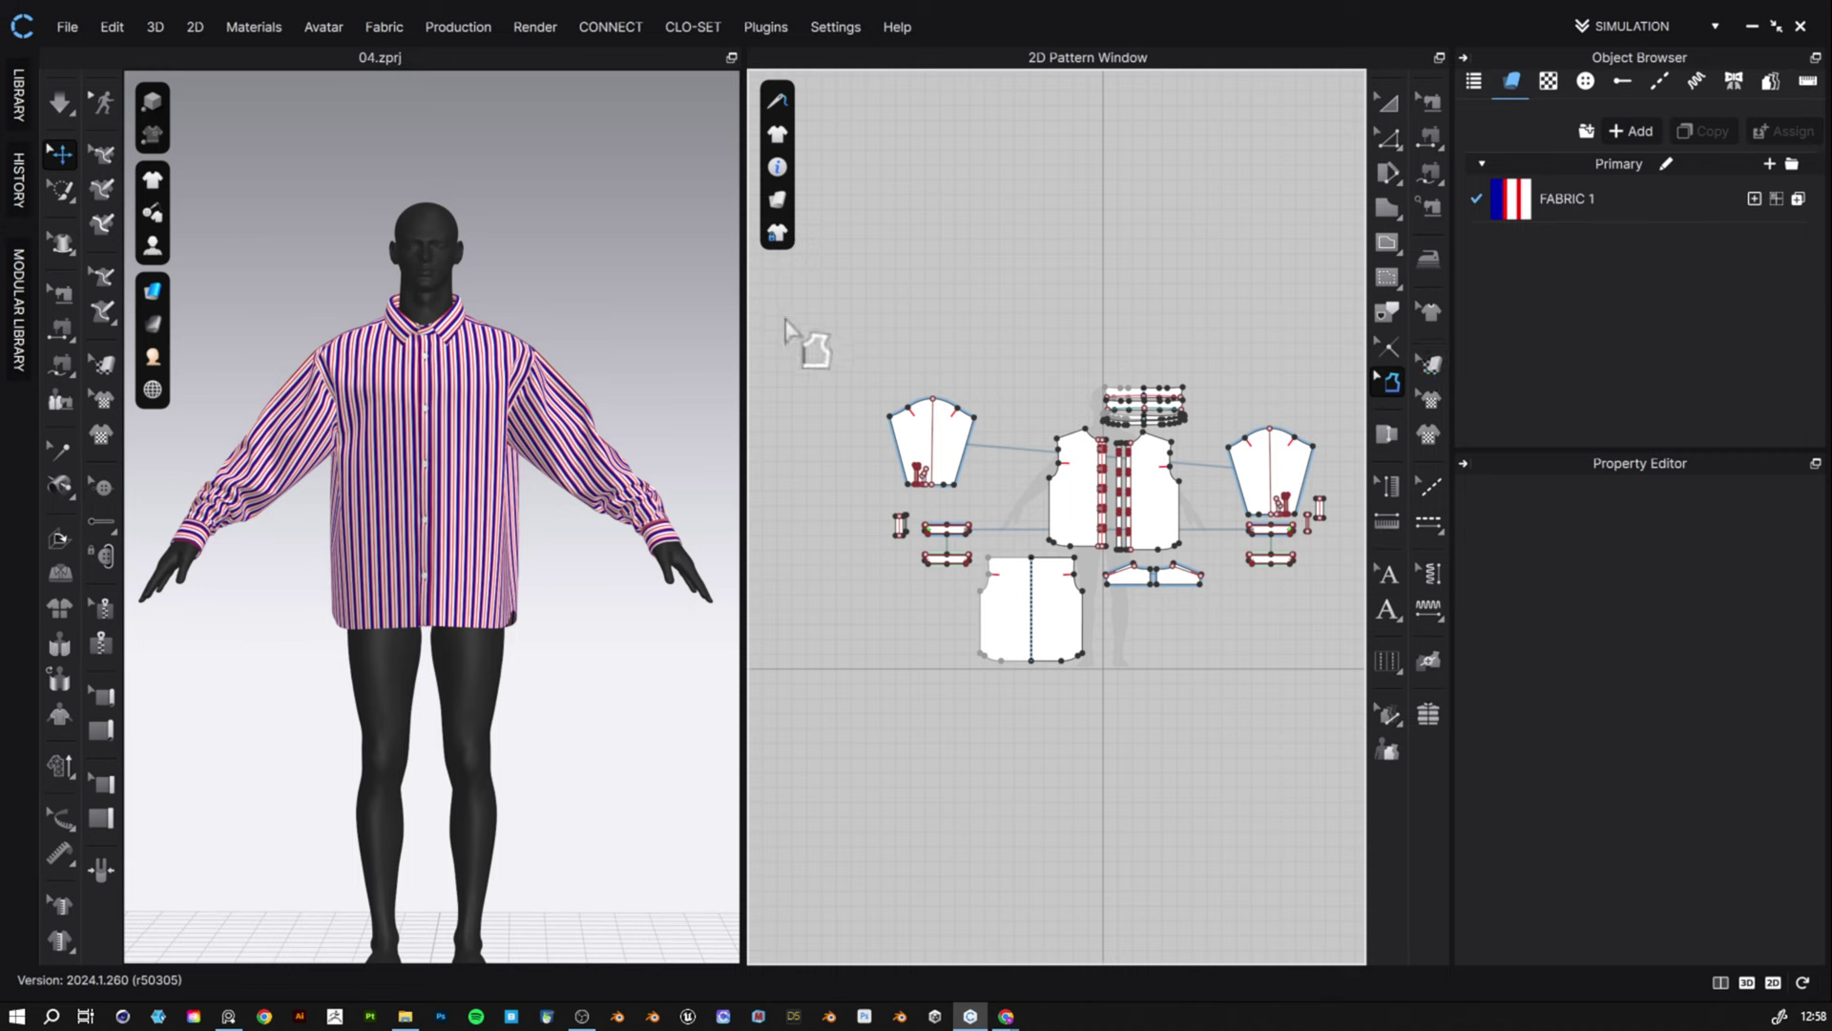
pyautogui.moveTo(785, 329); pyautogui.dragTo(1310, 660)
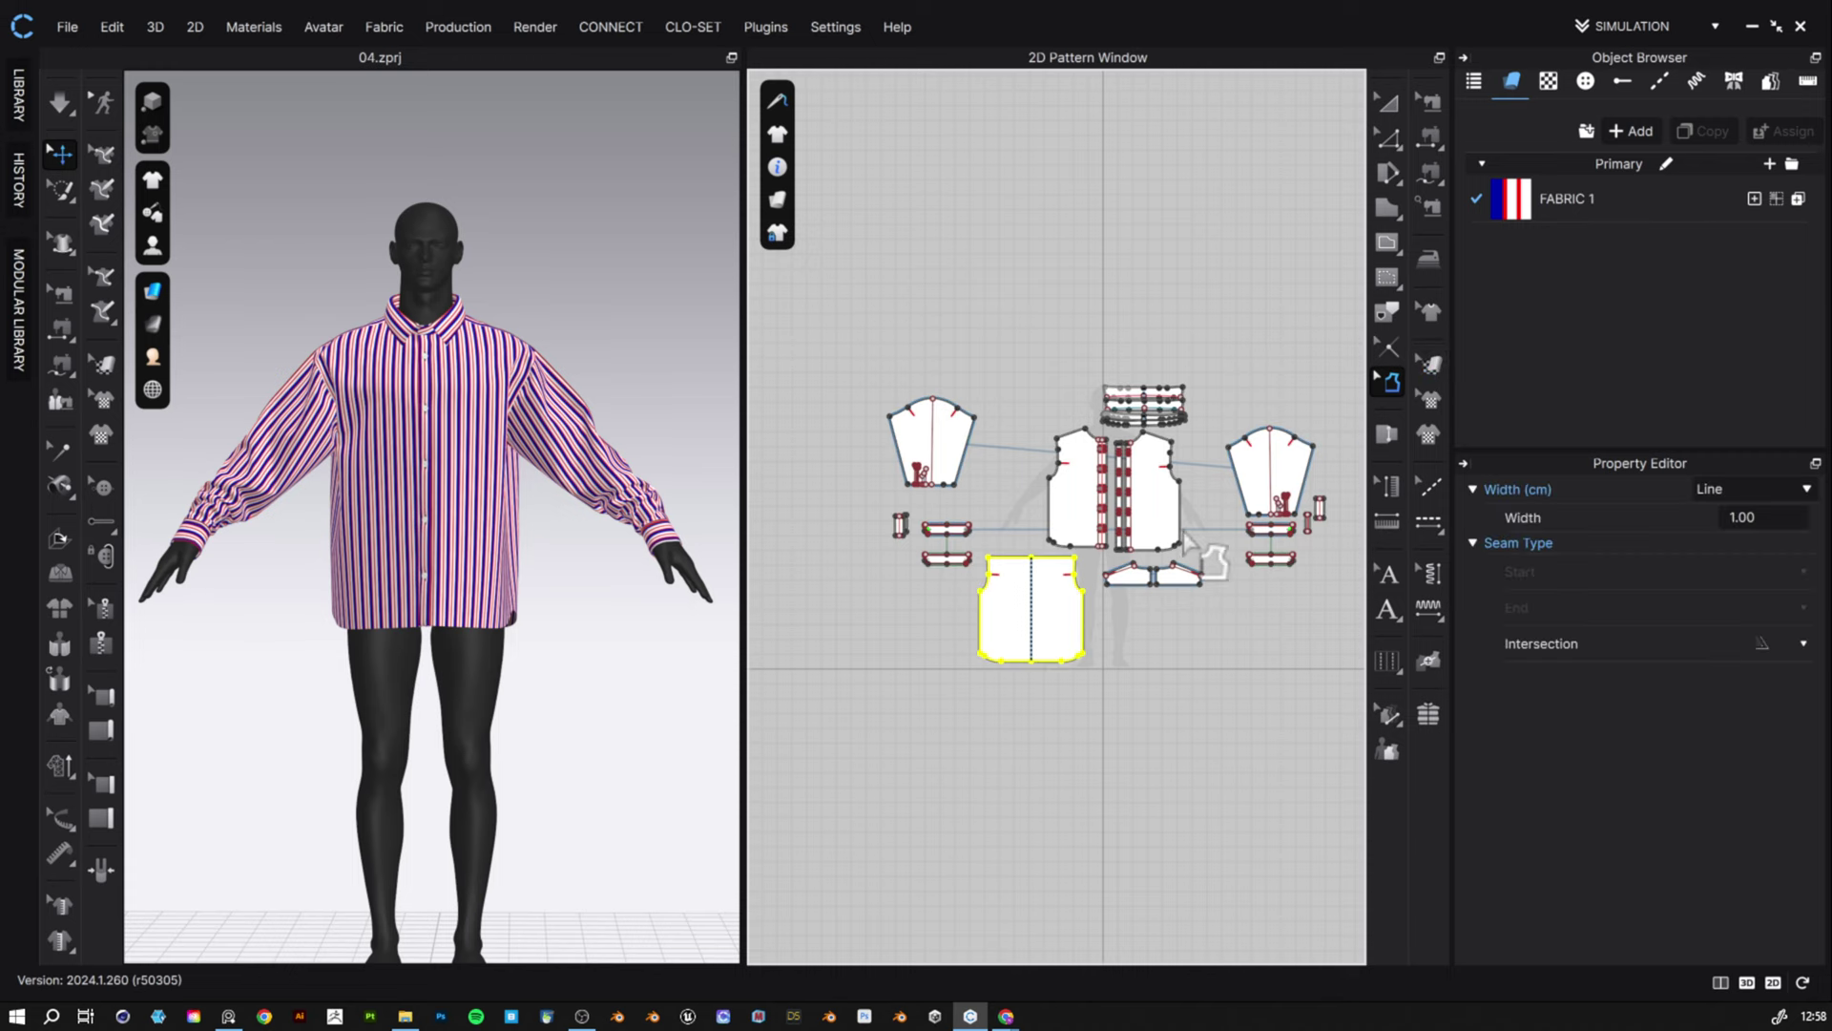
pyautogui.scroll(5, 1186, 539)
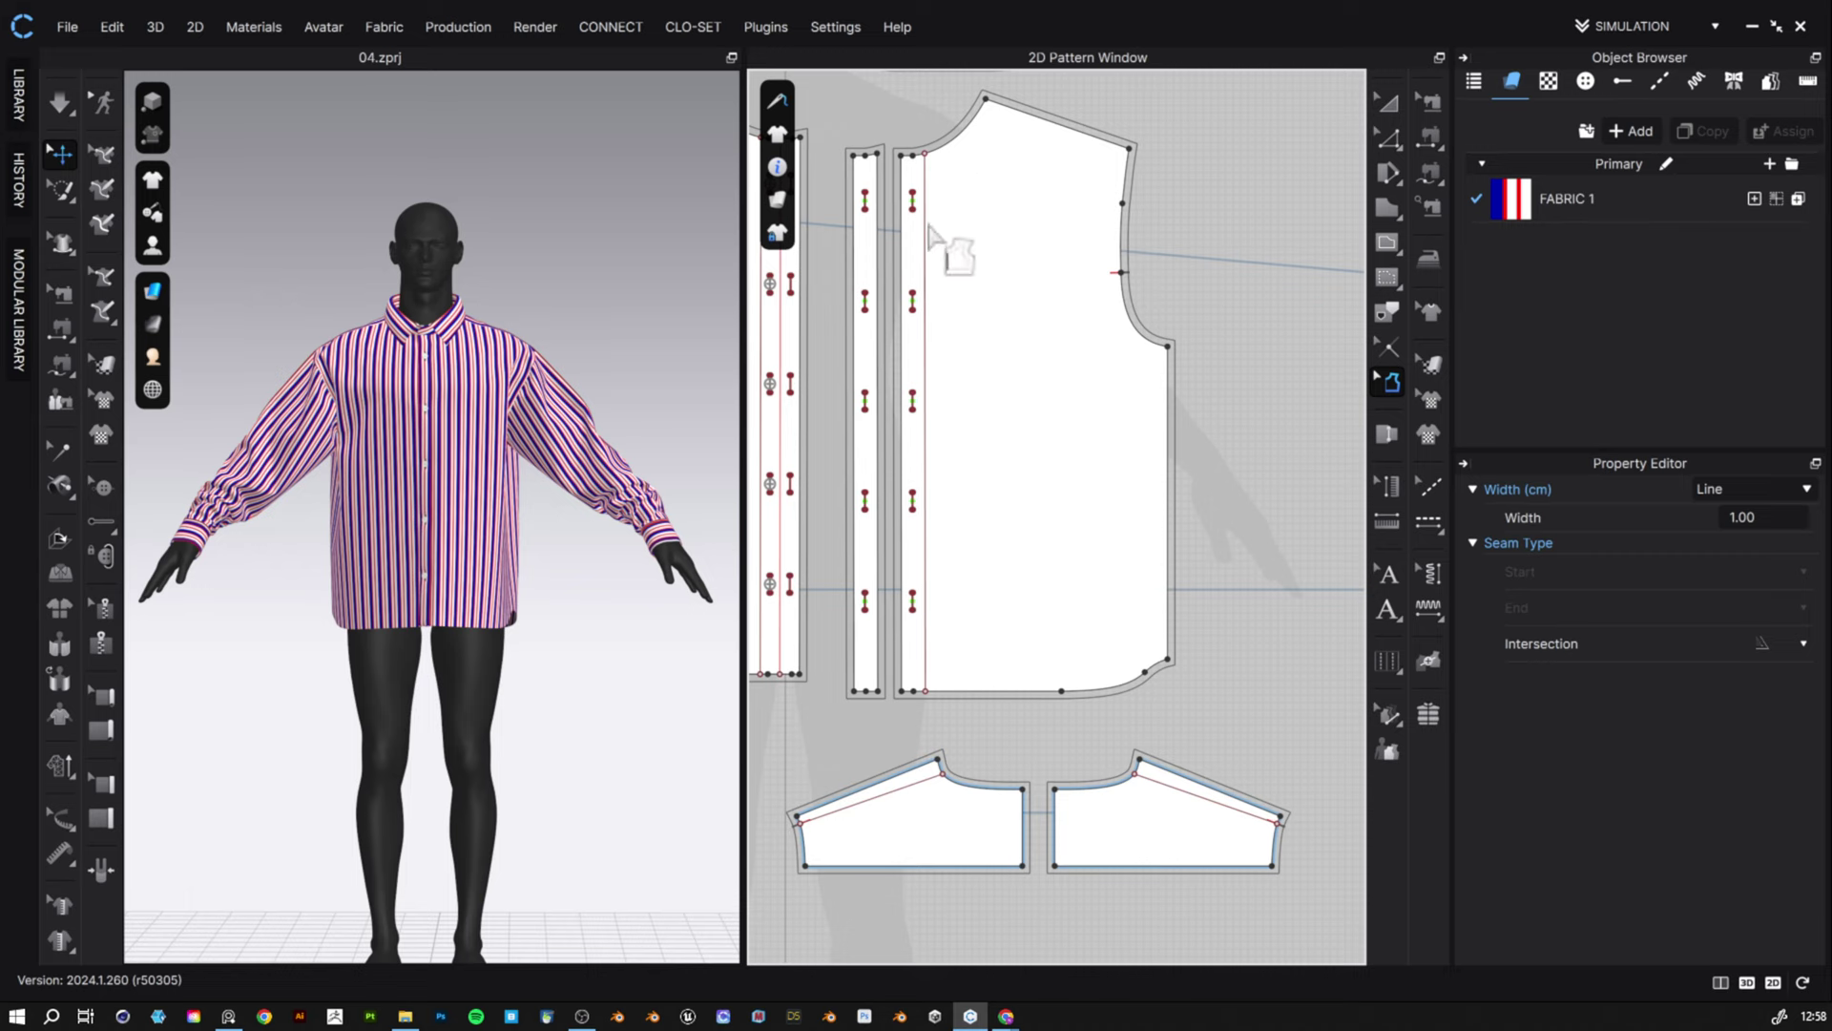
pyautogui.moveTo(1026, 253); pyautogui.dragTo(1071, 294, button='middle')
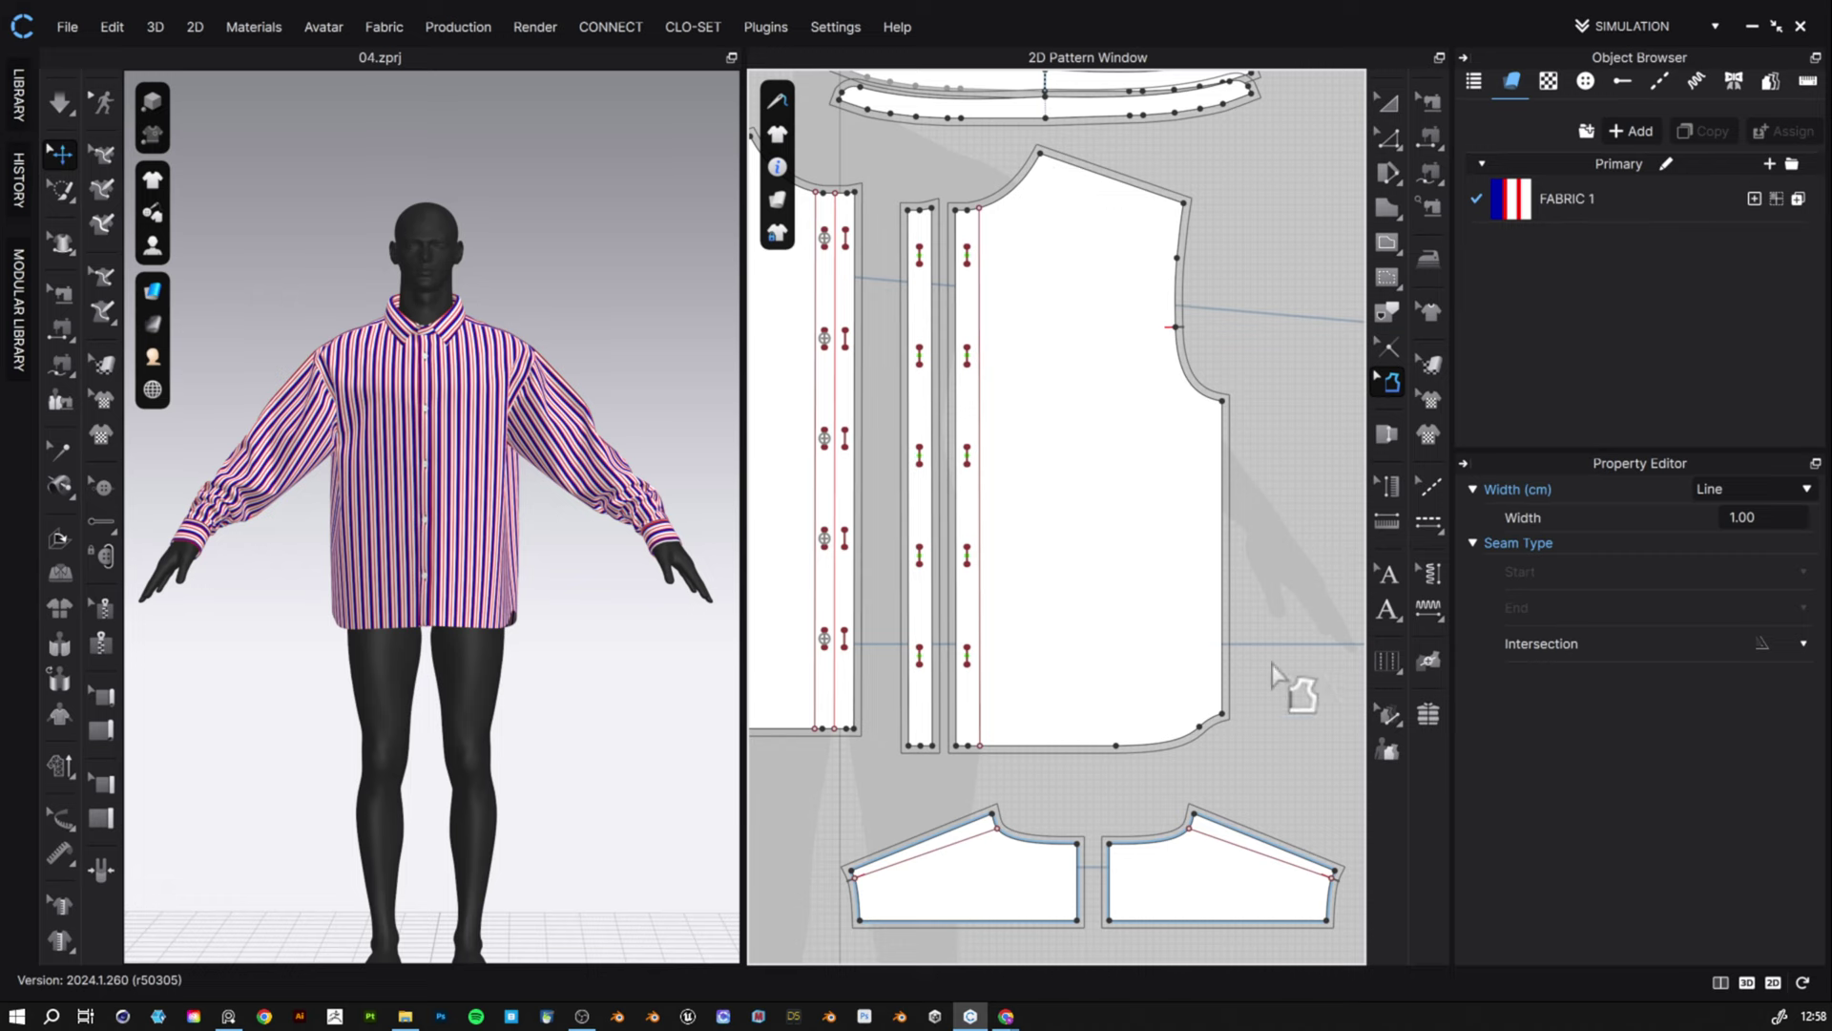
# - Select the seam allowance edges along the right-hand front panel's side, armhole and hem, including the placket strip's hem
pyautogui.moveTo(1277, 760); pyautogui.dragTo(1208, 370)
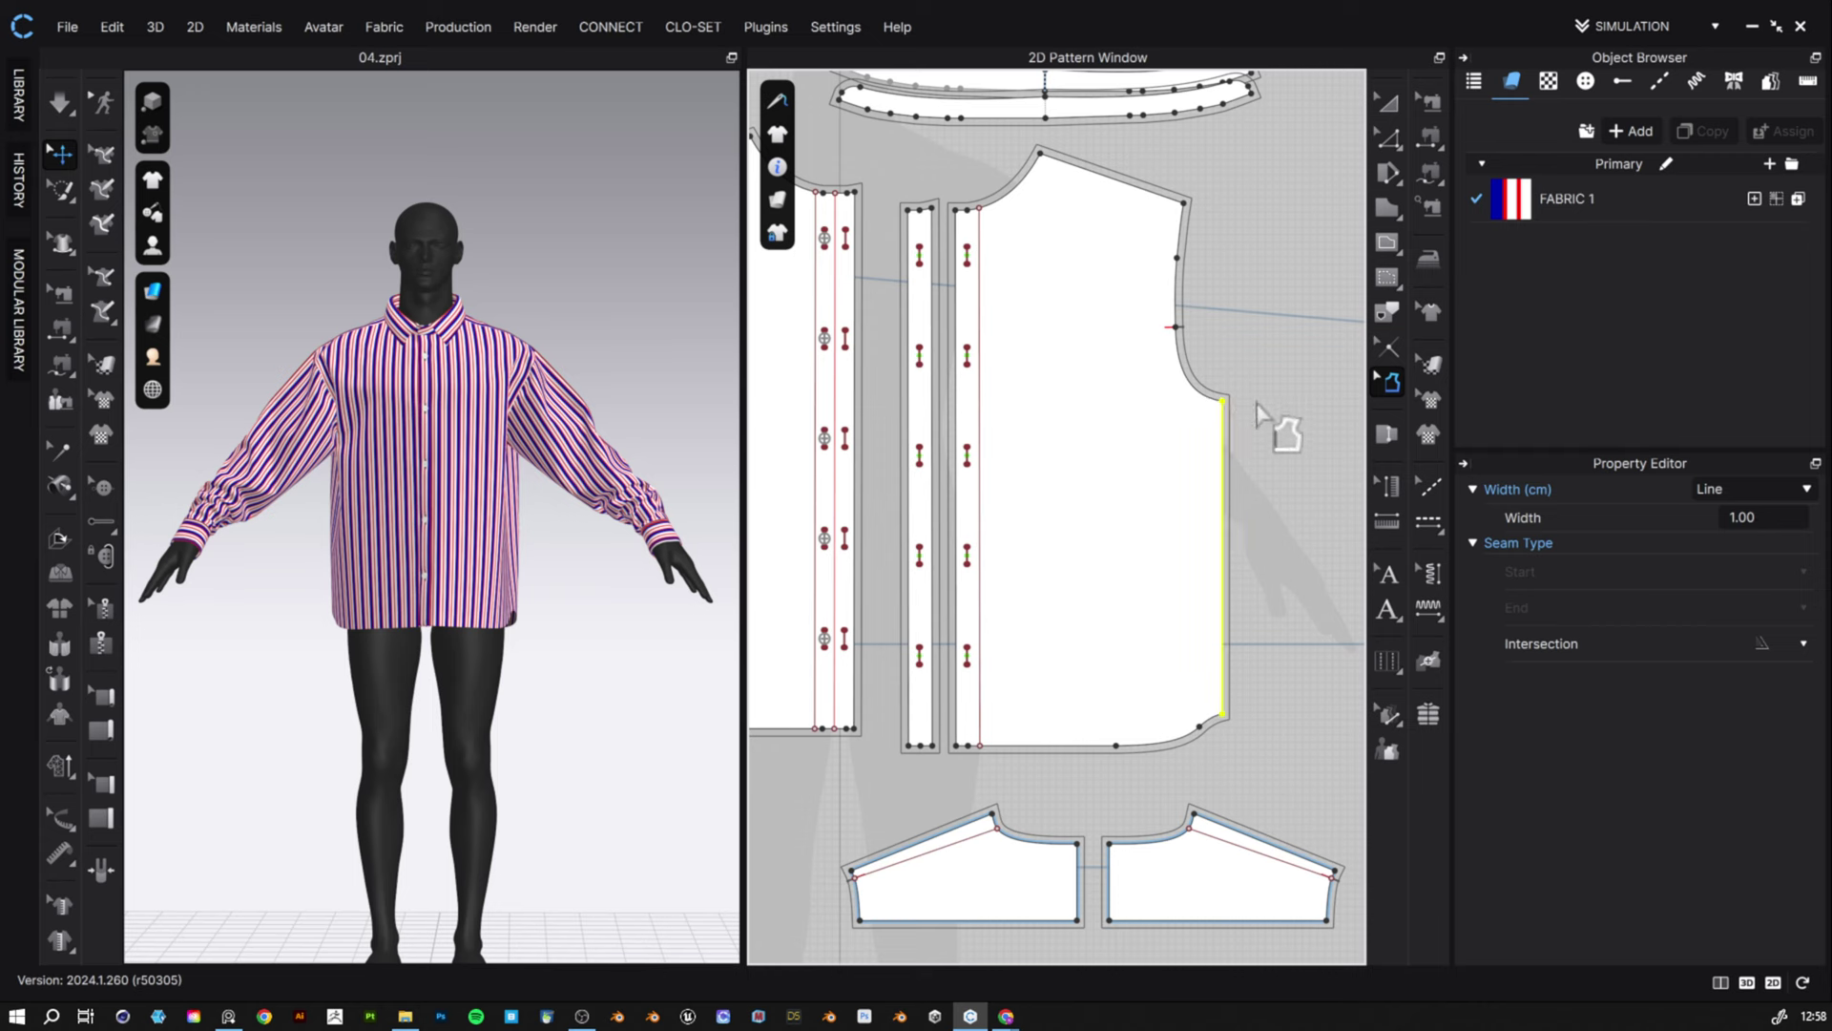
pyautogui.moveTo(1264, 446); pyautogui.dragTo(1160, 182)
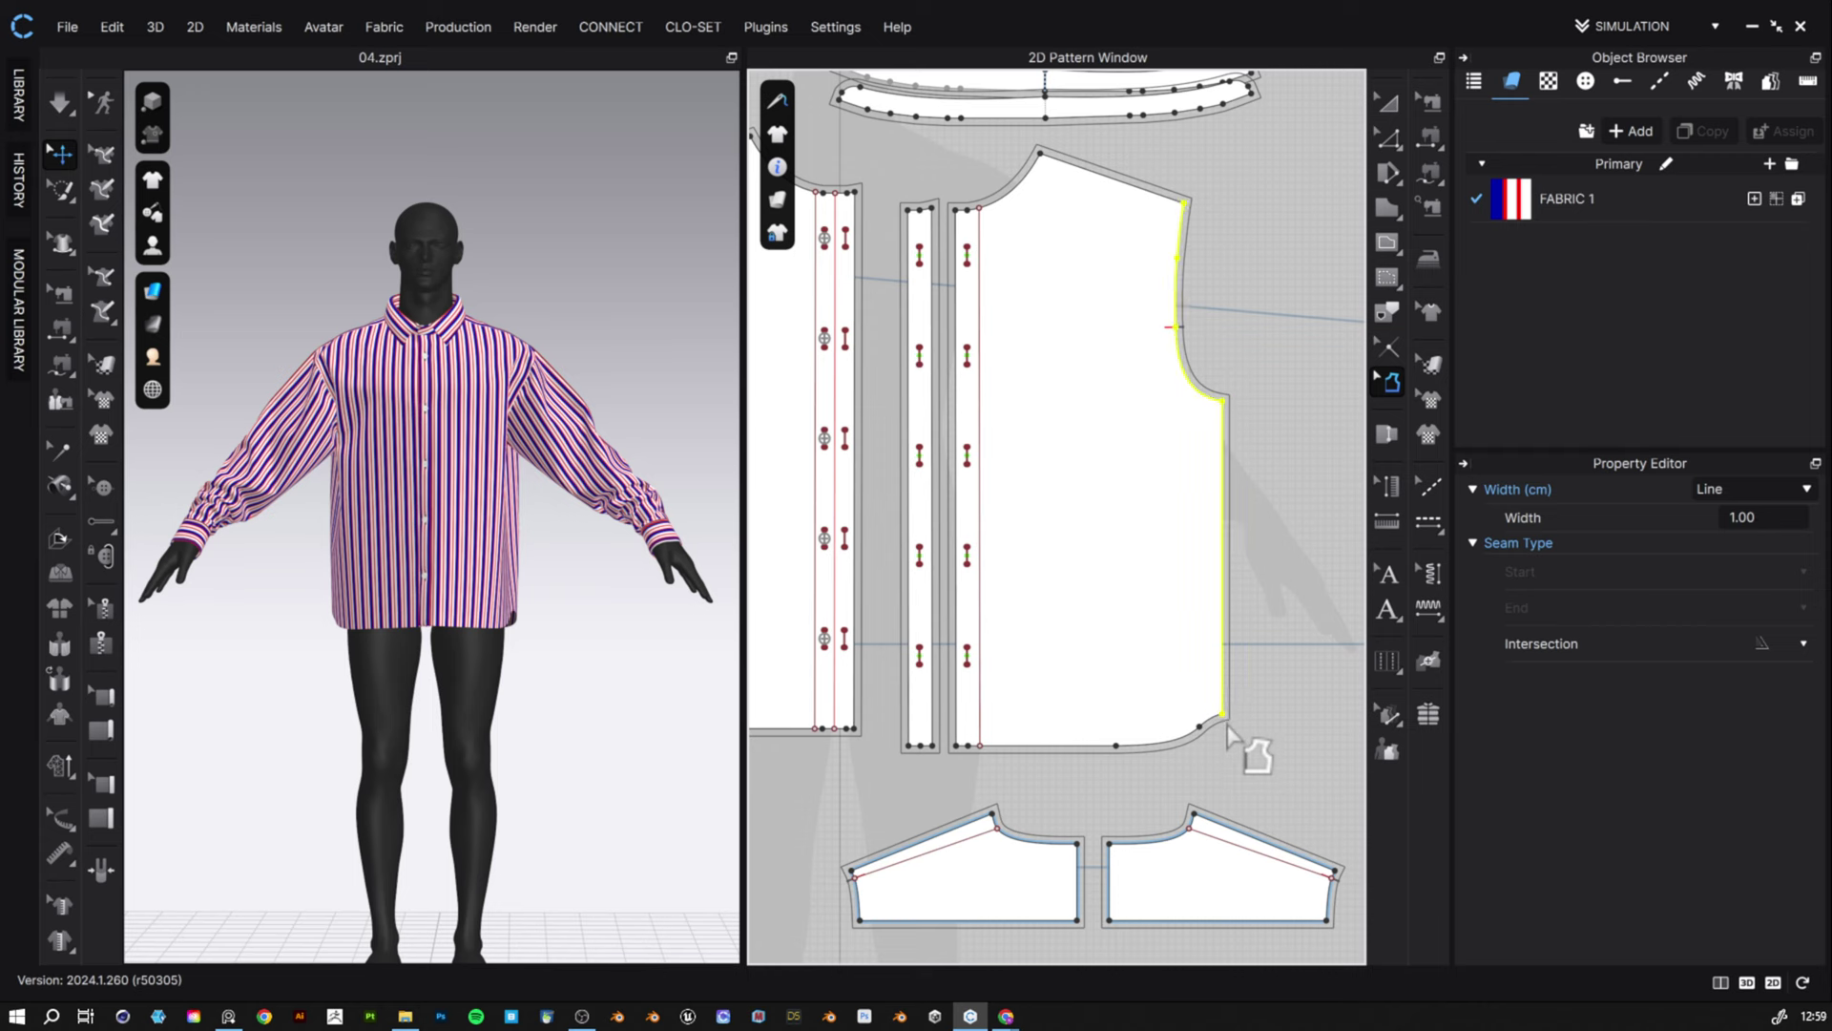
pyautogui.keyDown('shift'); pyautogui.moveTo(1252, 780); pyautogui.dragTo(904, 720); pyautogui.keyUp('shift')
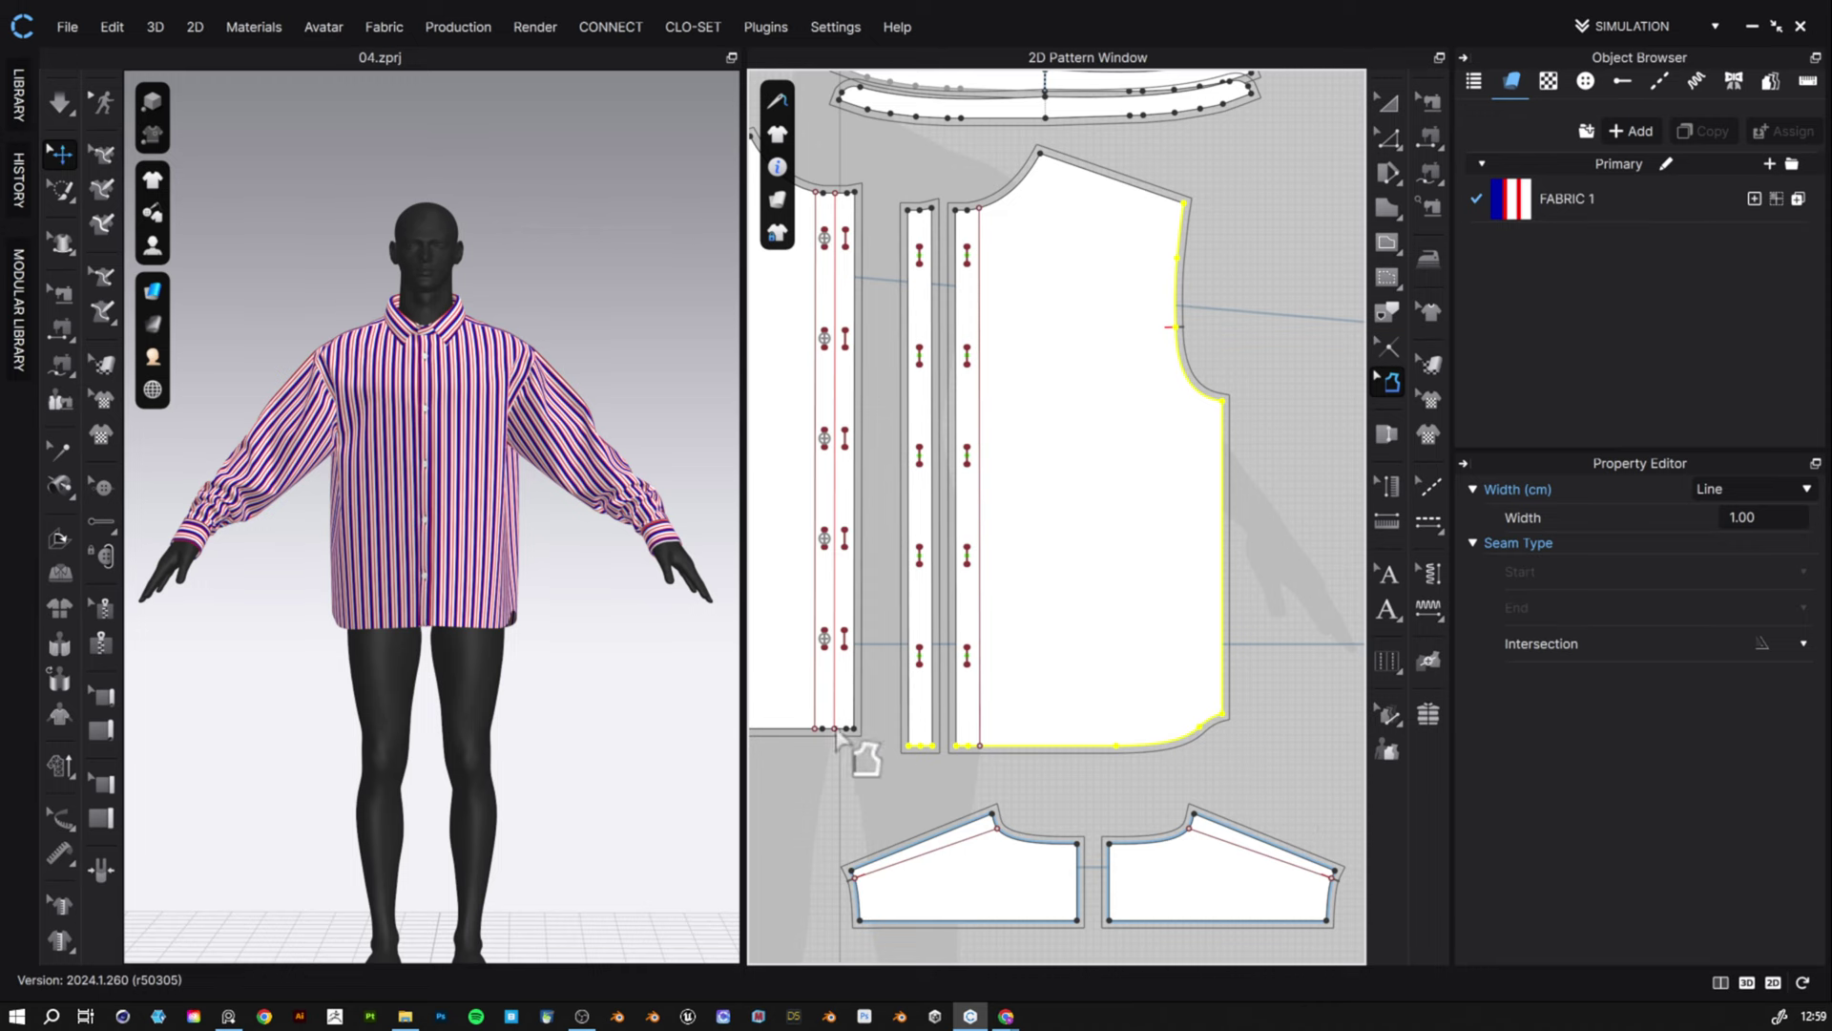
# - Add the left-hand front panel's hem, side and armhole edges to the seam allowance selection
pyautogui.moveTo(964, 738); pyautogui.dragTo(1233, 771, button='right')
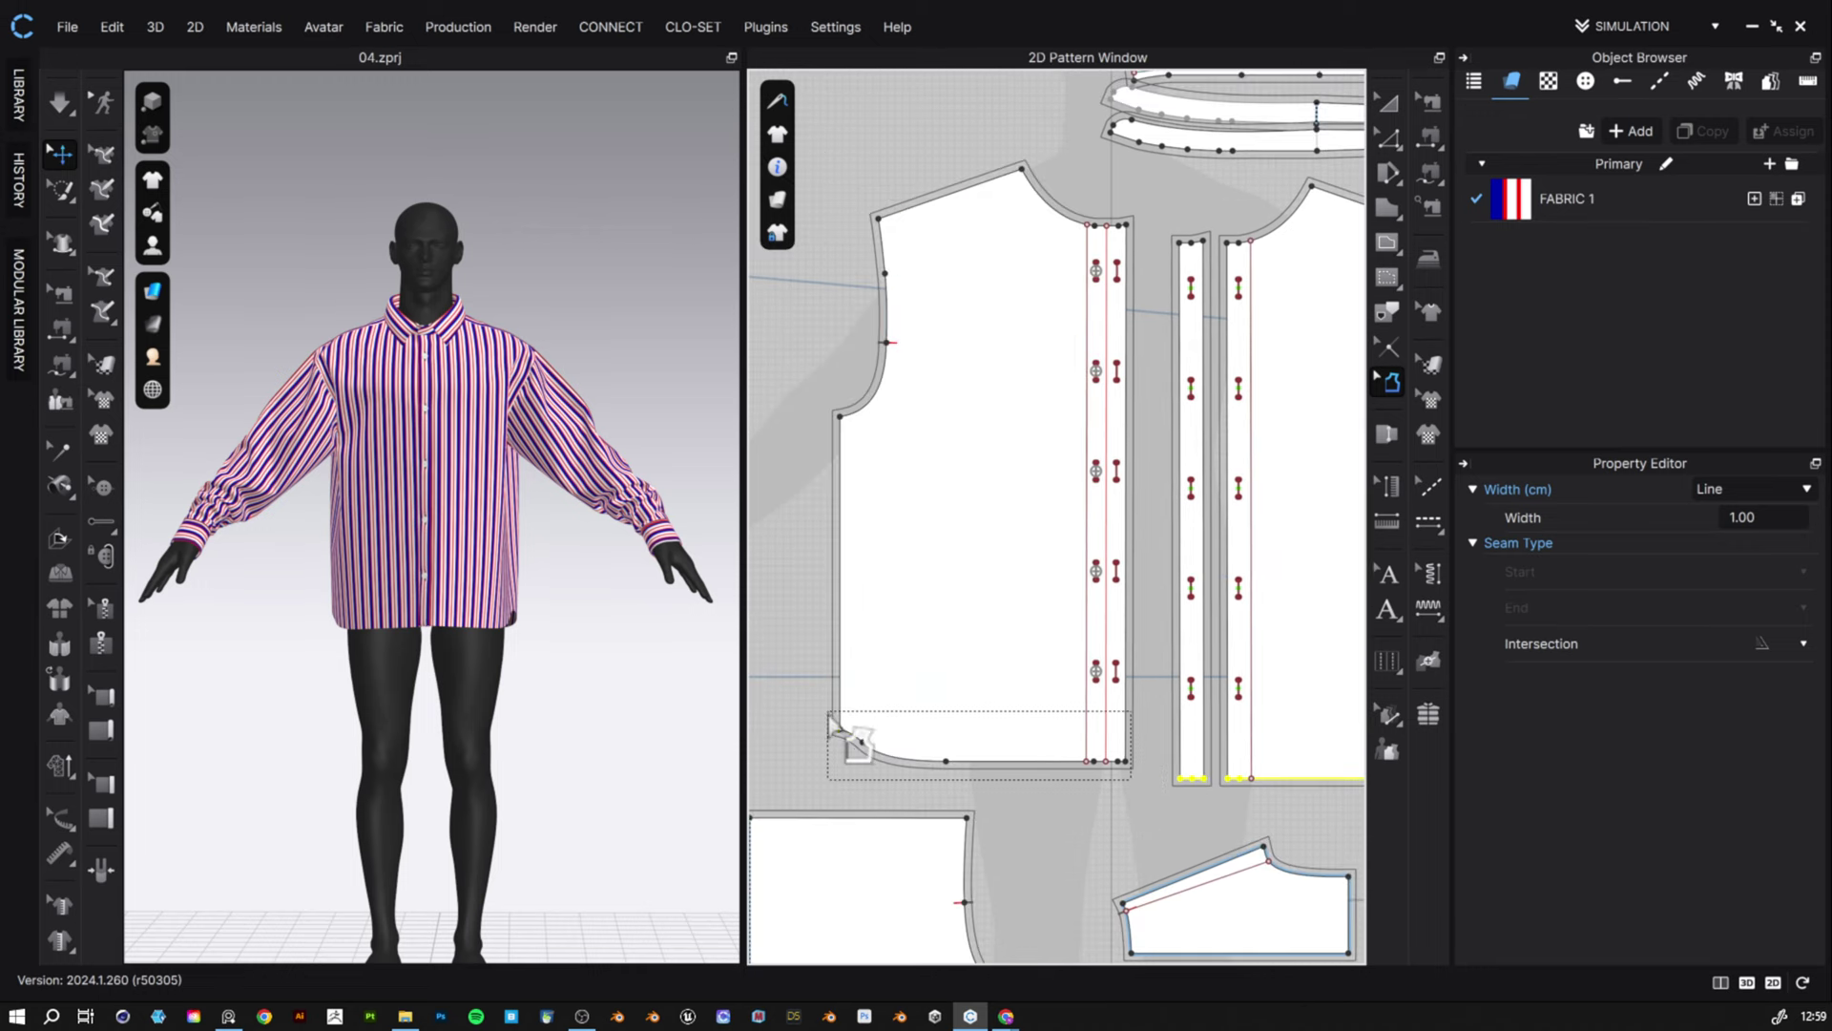
pyautogui.keyDown('shift'); pyautogui.click(840, 425); pyautogui.keyUp('shift')
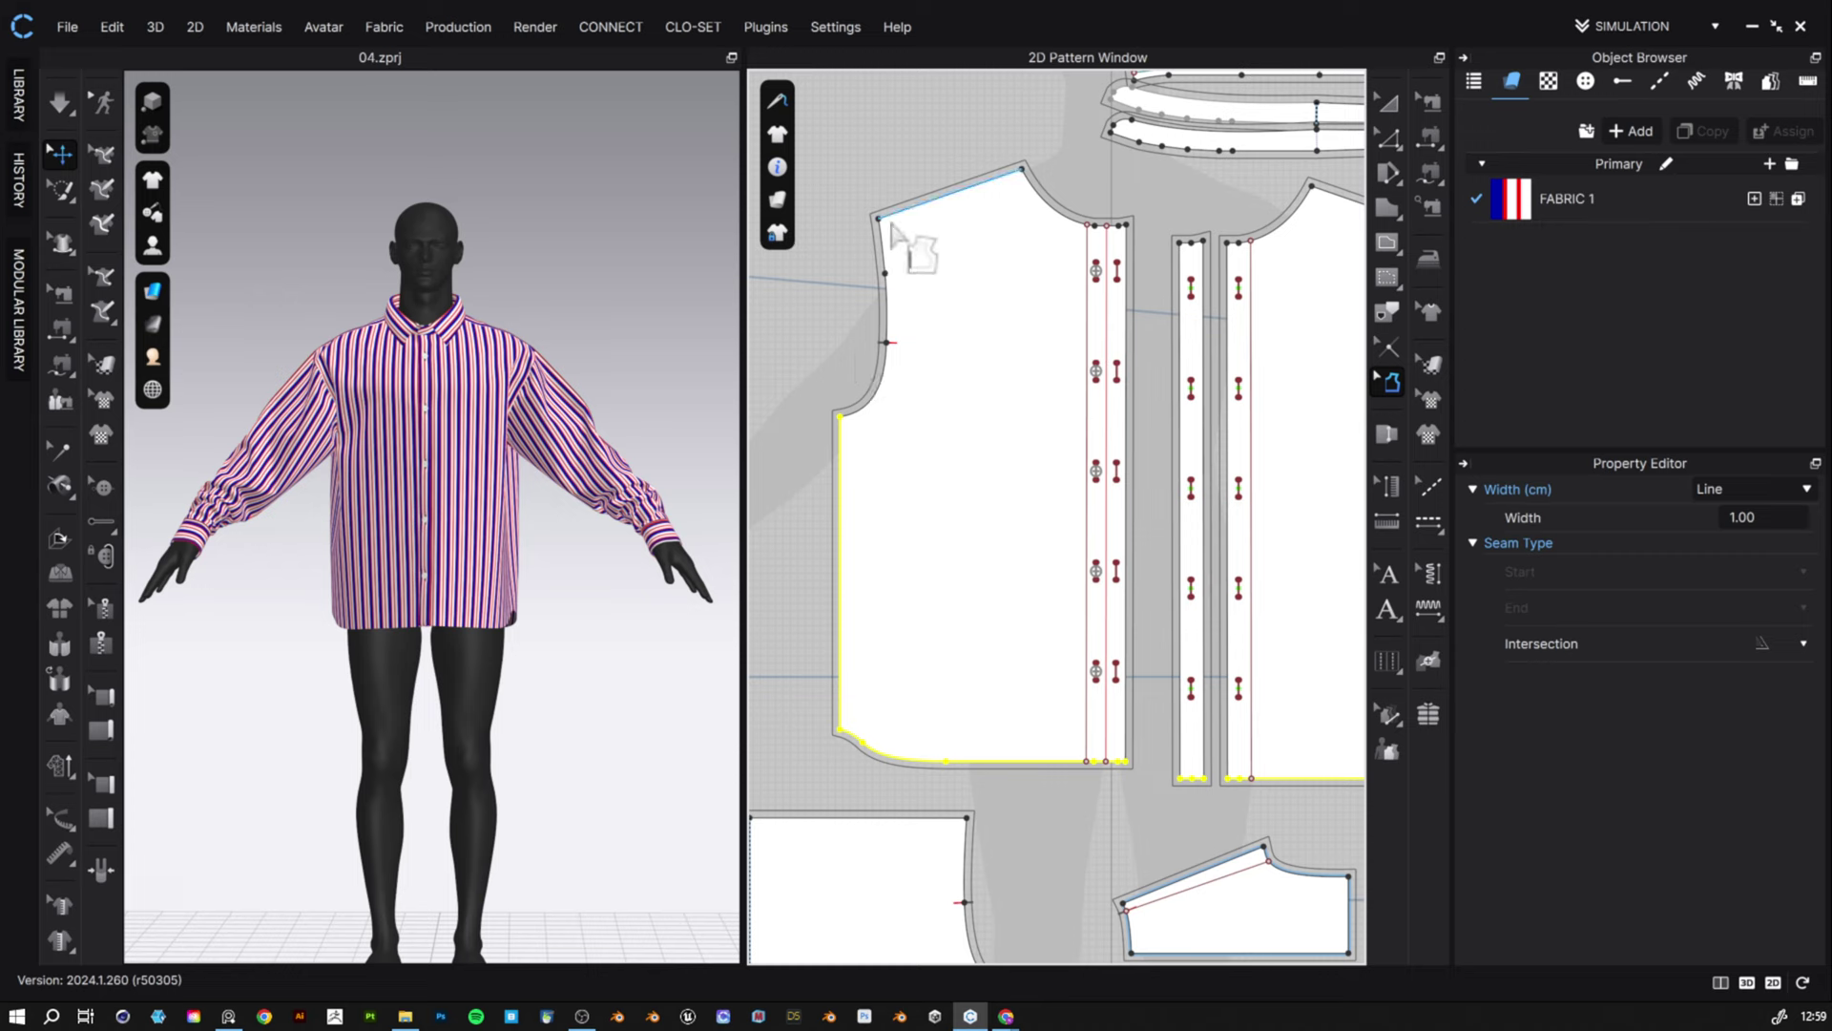
pyautogui.keyDown('shift'); pyautogui.moveTo(837, 203); pyautogui.dragTo(933, 448); pyautogui.keyUp('shift')
pyautogui.keyDown('shift'); pyautogui.moveTo(861, 117); pyautogui.dragTo(878, 159); pyautogui.keyUp('shift')
pyautogui.scroll(-4, 1174, 634)
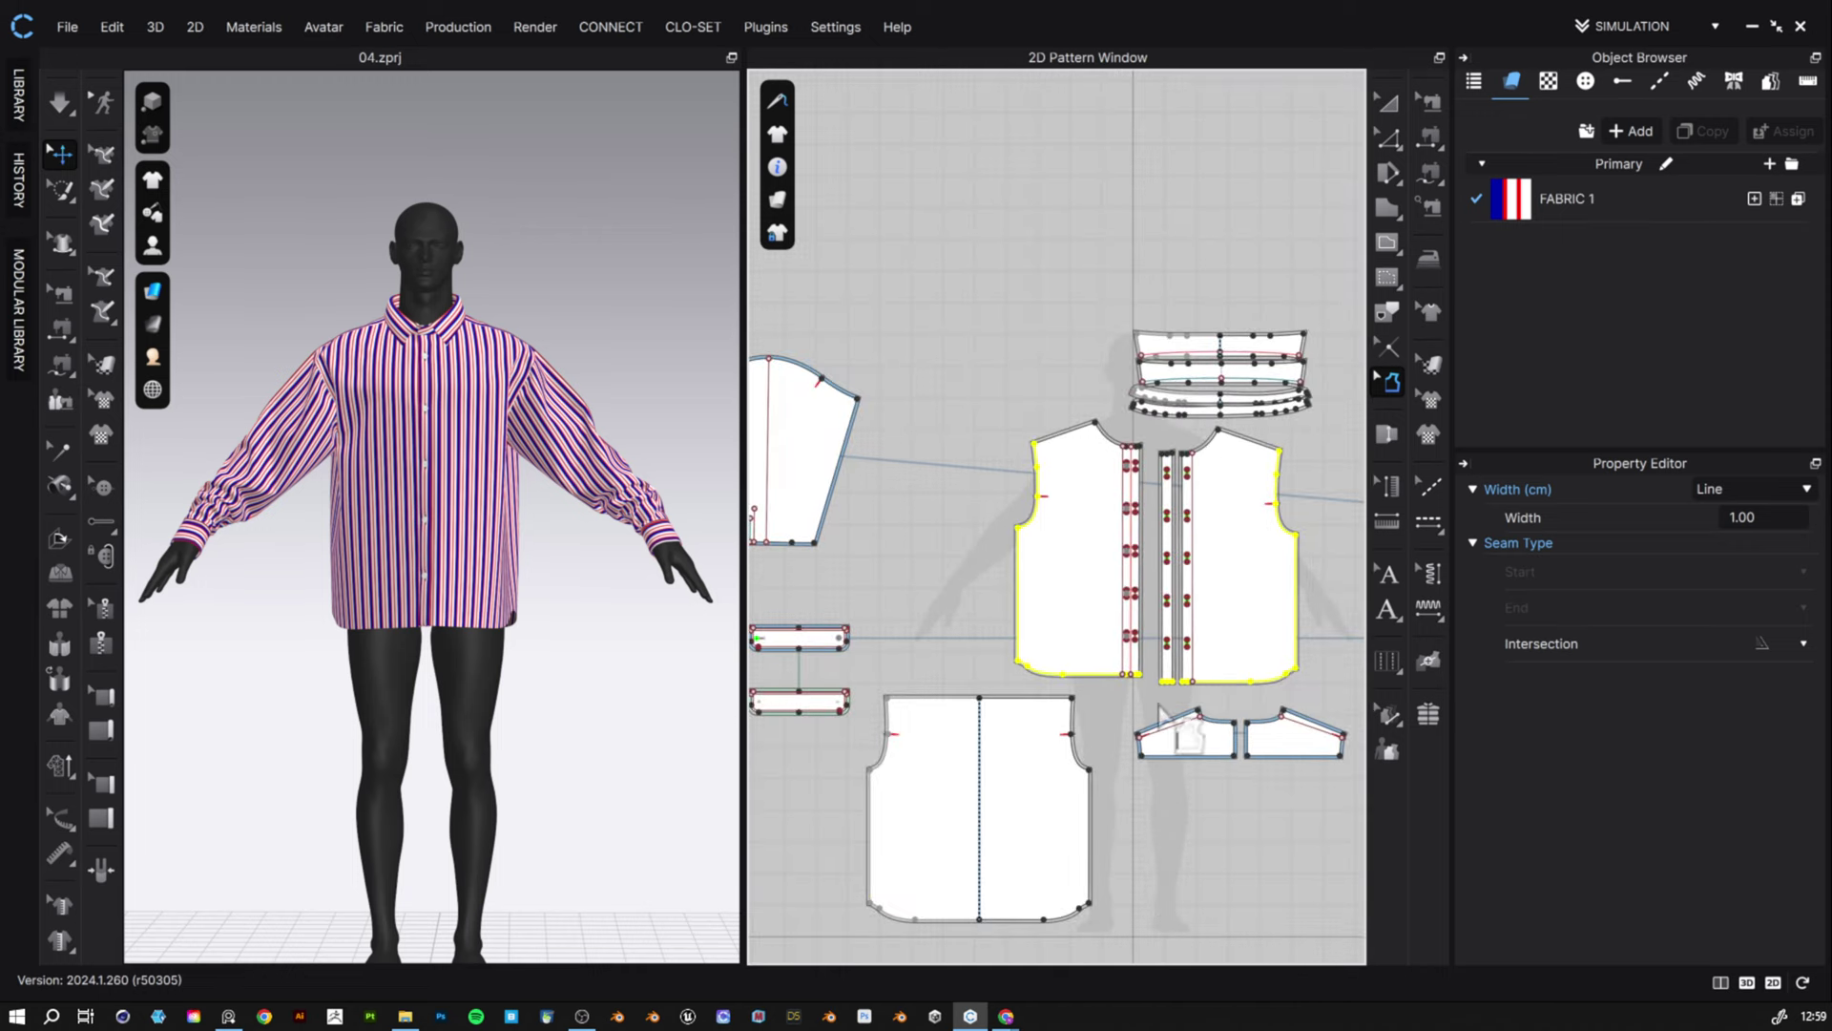
# - Add the back panel's side, armhole and hem edges to the seam allowance selection
pyautogui.scroll(3, 1107, 749)
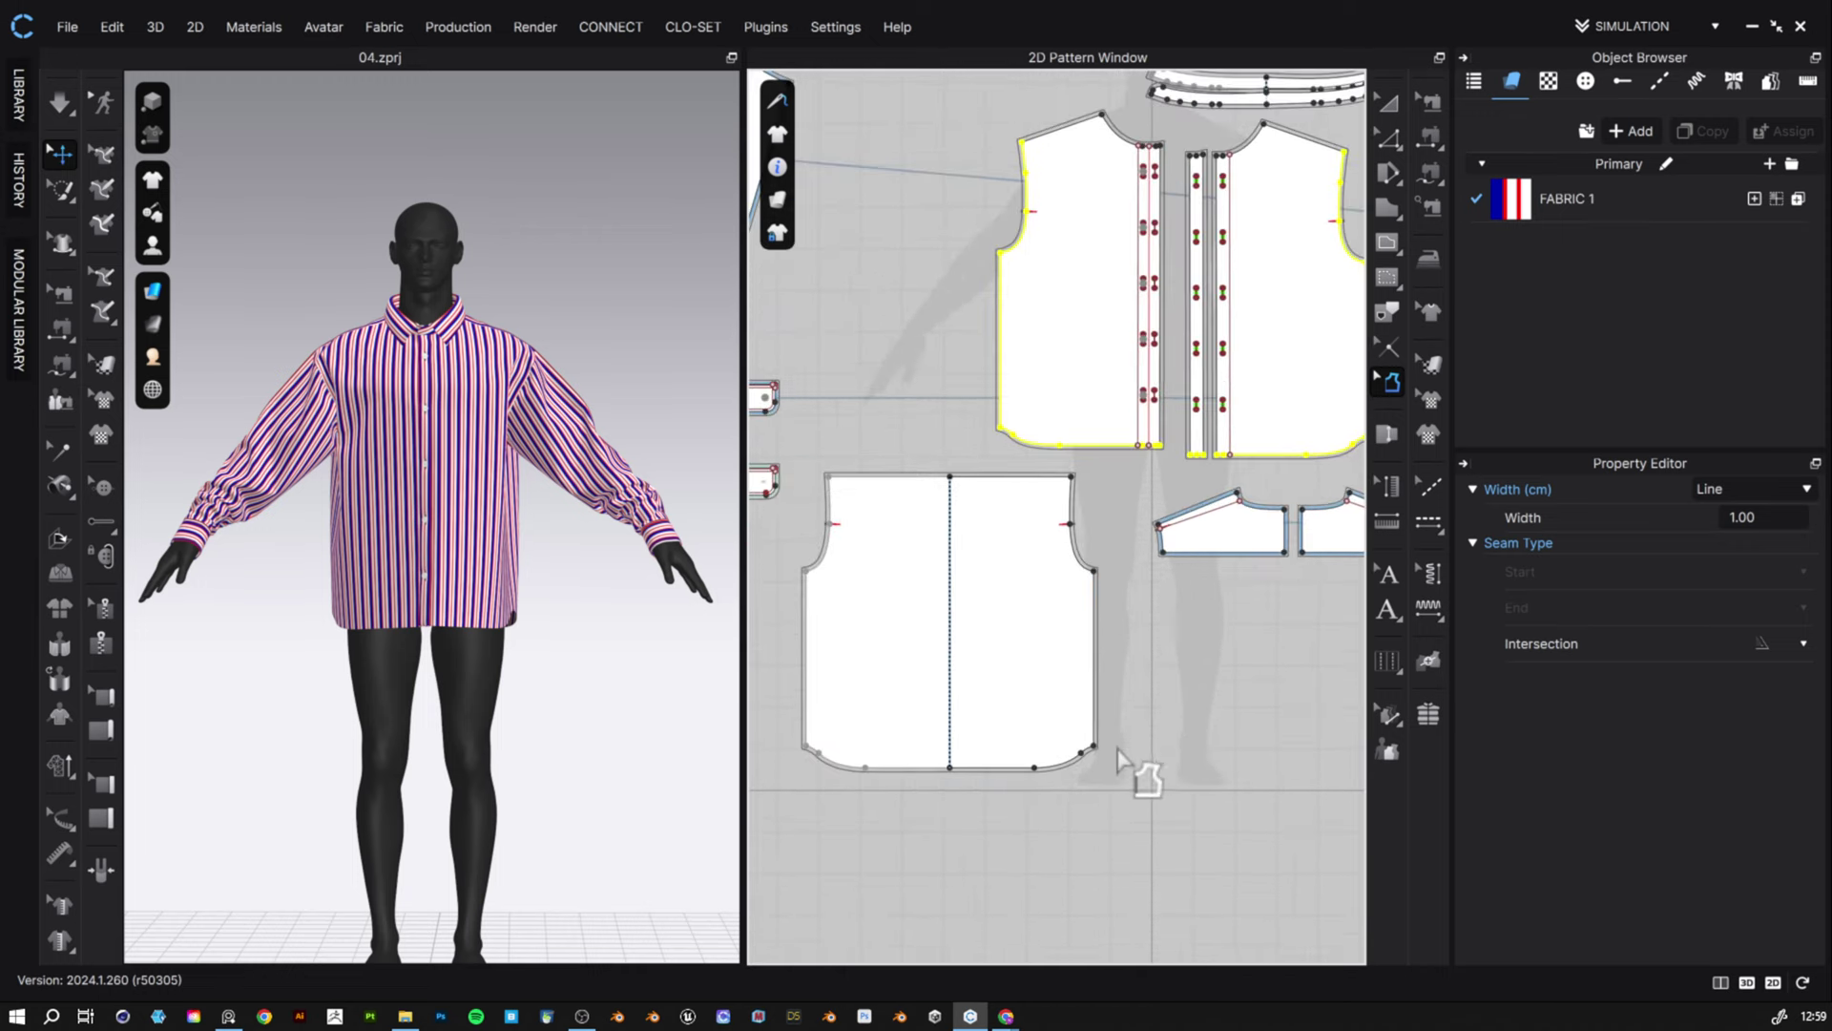
pyautogui.keyDown('shift'); pyautogui.moveTo(1117, 756); pyautogui.dragTo(1055, 460); pyautogui.keyUp('shift')
pyautogui.keyDown('shift'); pyautogui.moveTo(1165, 820); pyautogui.dragTo(804, 730); pyautogui.keyUp('shift')
pyautogui.keyDown('shift'); pyautogui.moveTo(795, 470); pyautogui.dragTo(868, 843); pyautogui.keyUp('shift')
pyautogui.moveTo(1342, 701); pyautogui.dragTo(978, 721, button='middle')
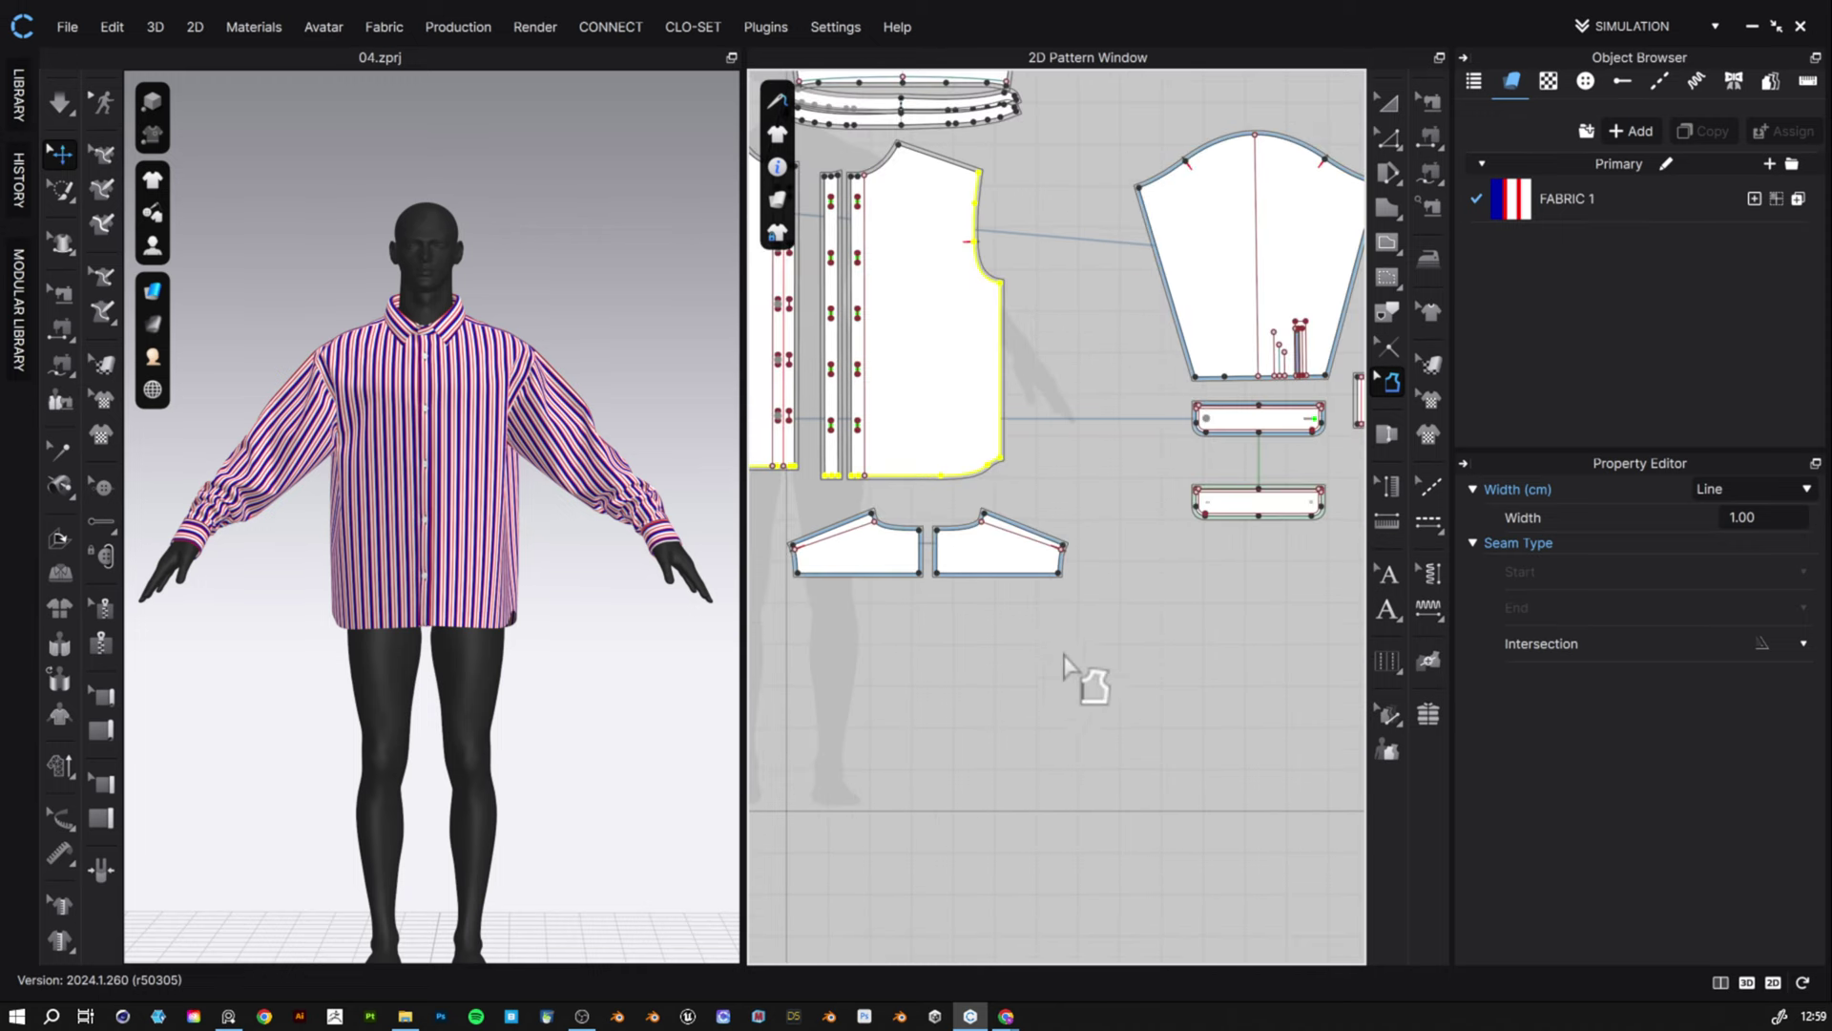
# - Add the sleeve's cap and side edges to the selection and set the selected edges' seam allowance width to 1.50 cm
pyautogui.scroll(-2, 1081, 596)
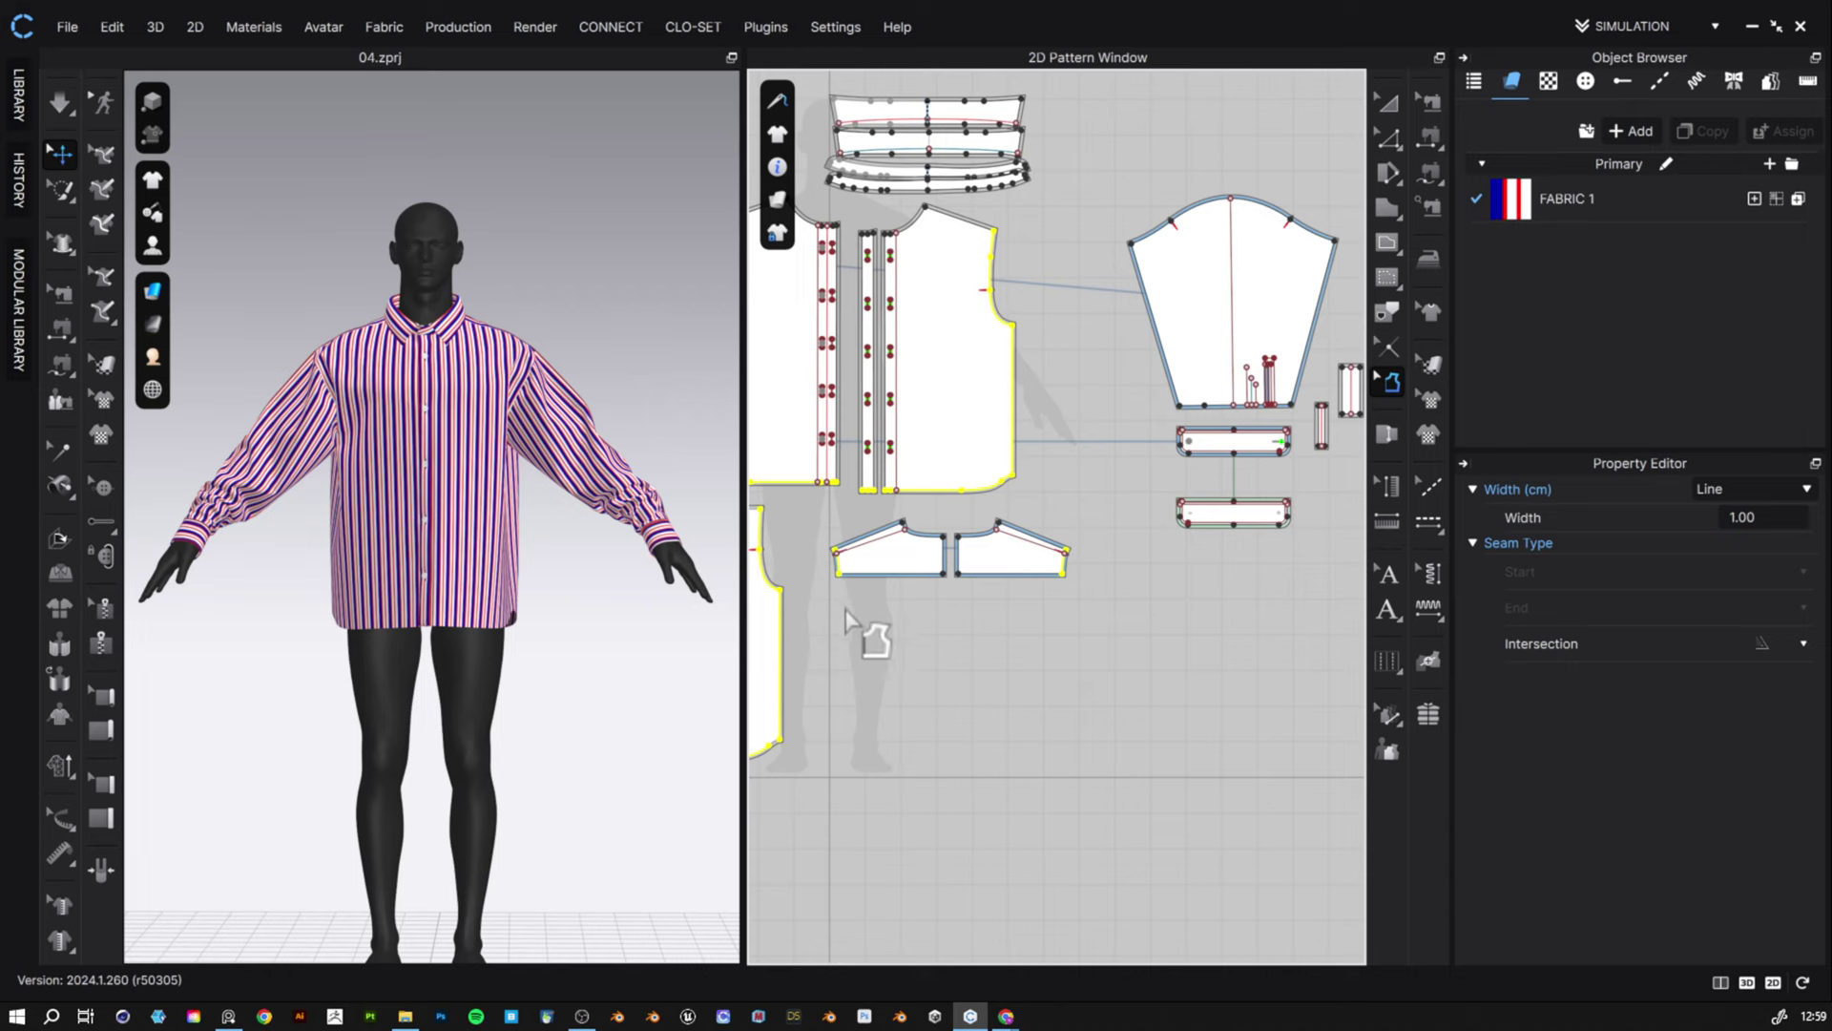
pyautogui.moveTo(1125, 491); pyautogui.dragTo(970, 633, button='middle')
pyautogui.scroll(-2, 1042, 395)
pyautogui.scroll(4, 1042, 395)
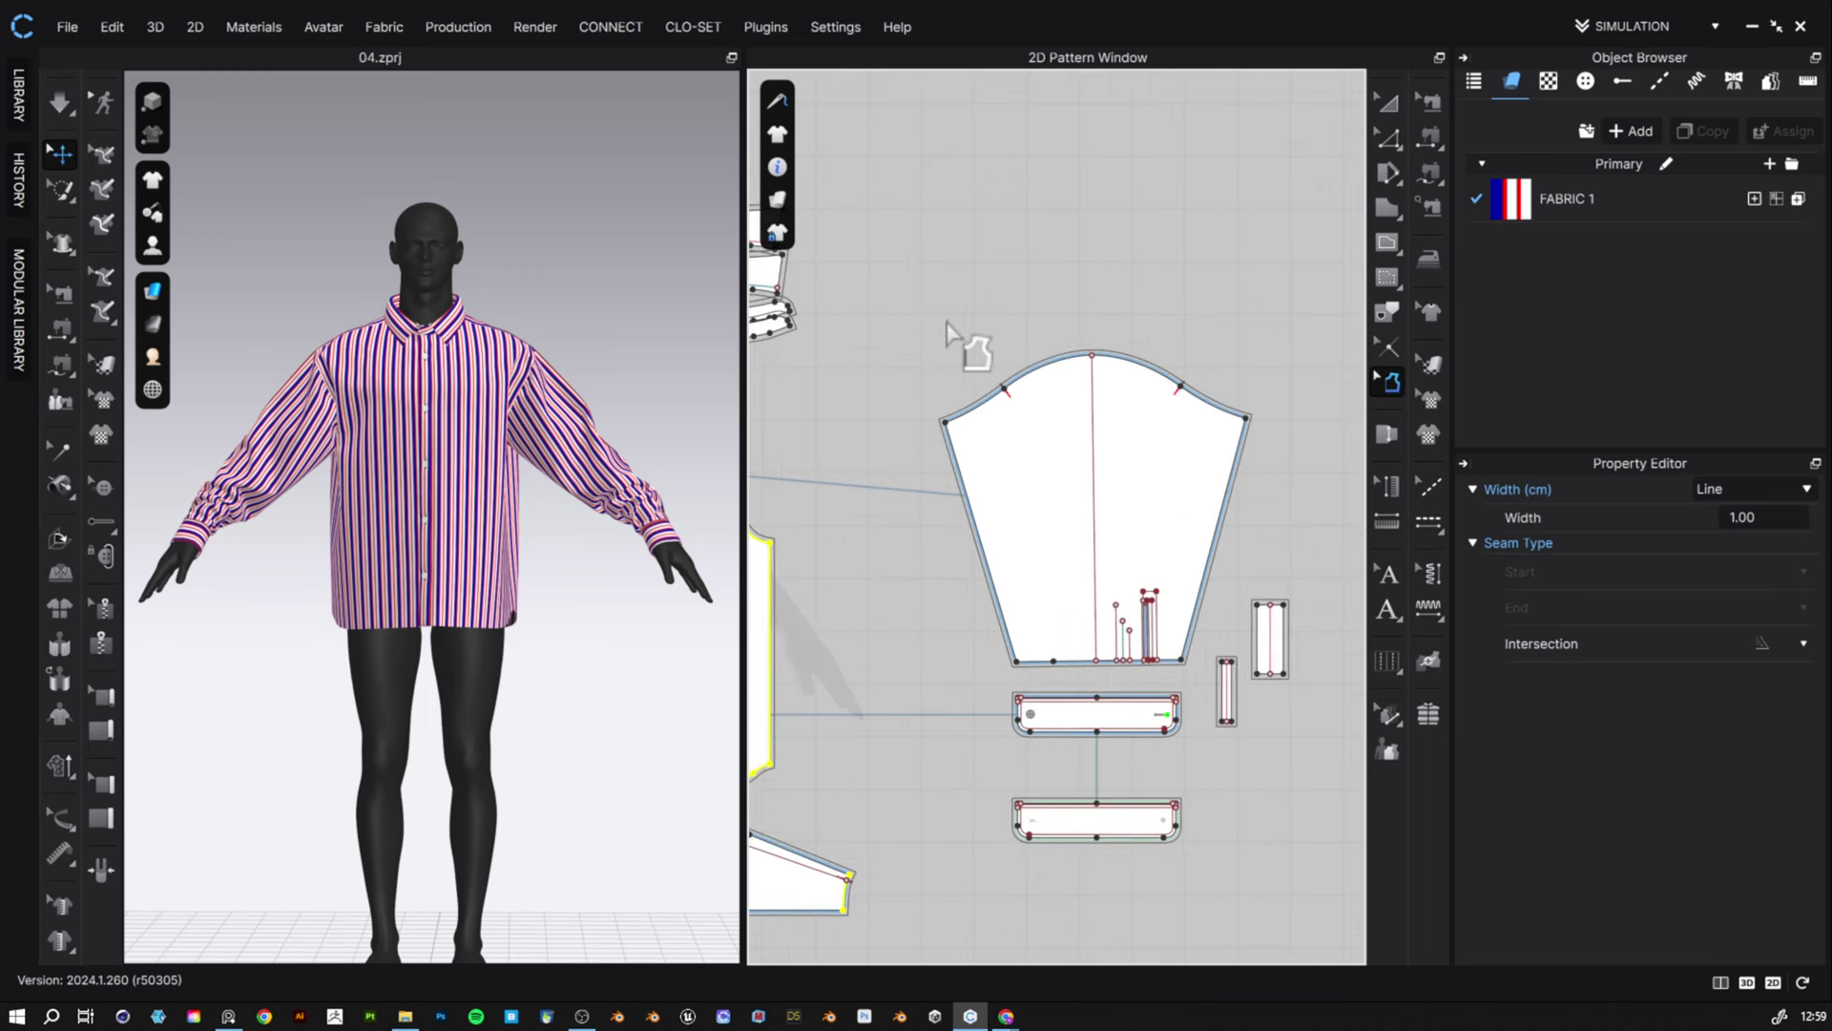
pyautogui.moveTo(900, 302); pyautogui.dragTo(1267, 444)
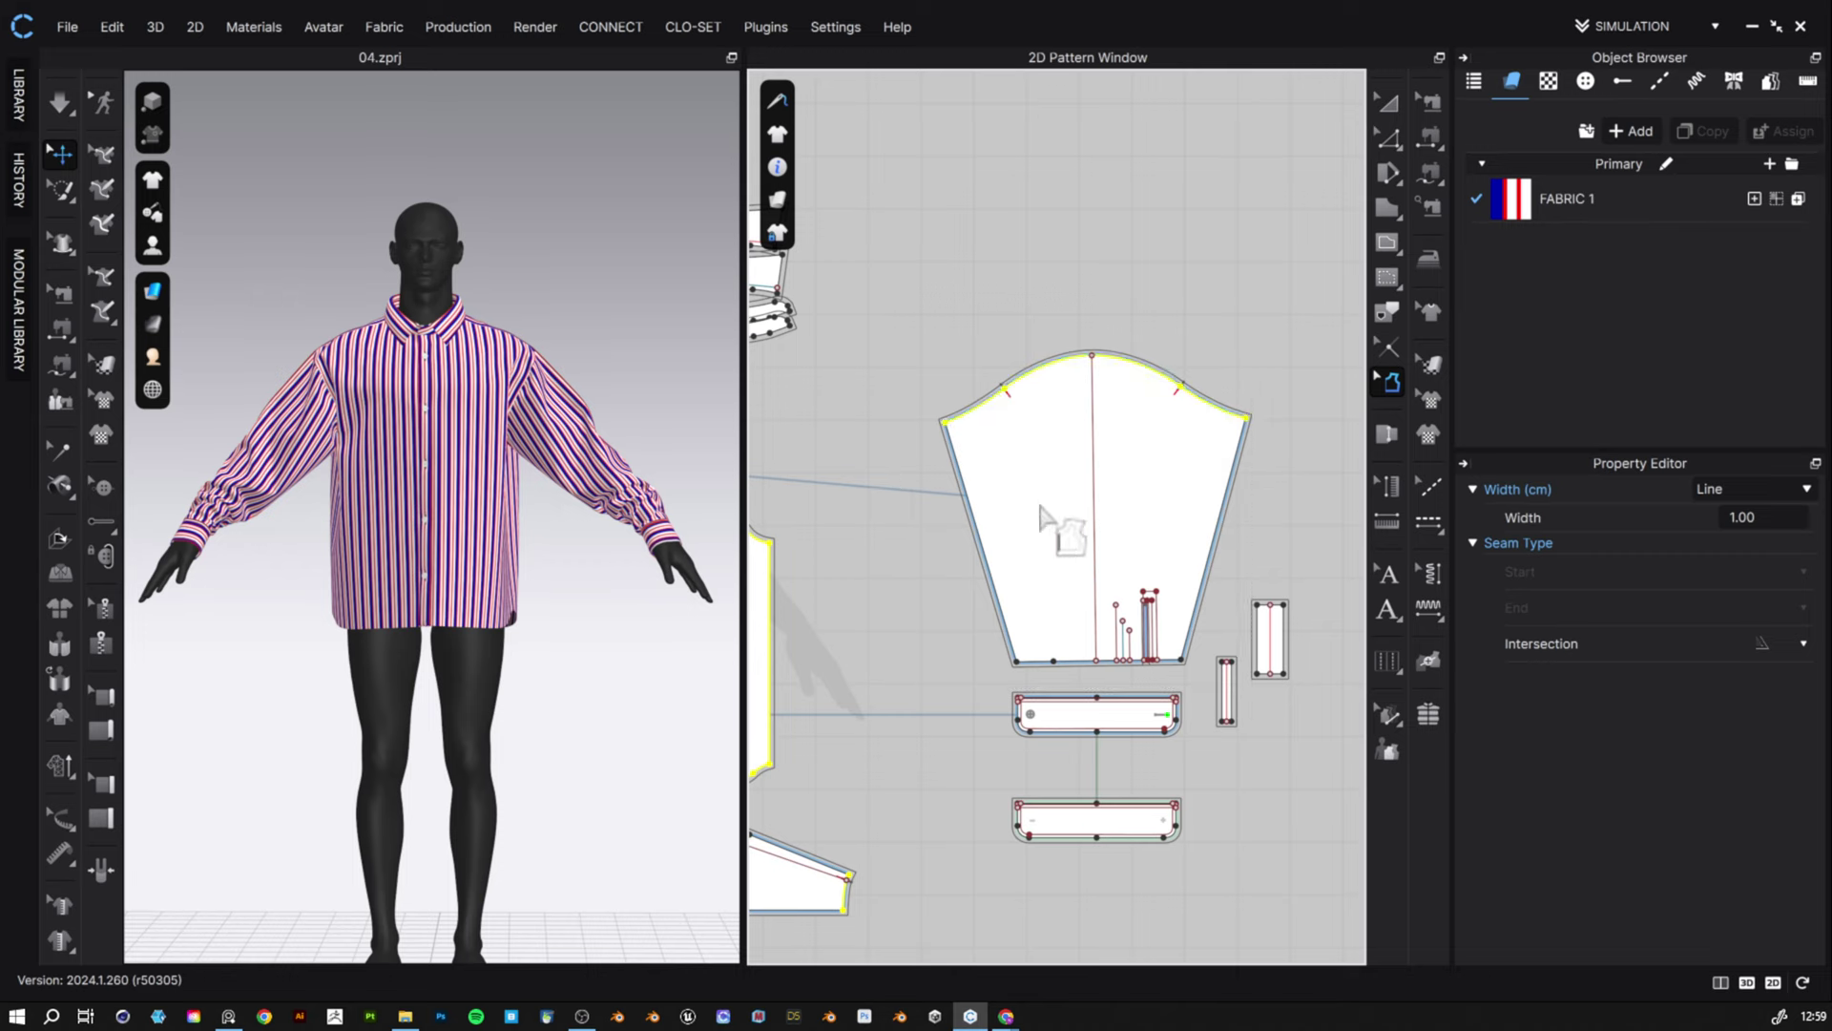
pyautogui.scroll(1, 1022, 556)
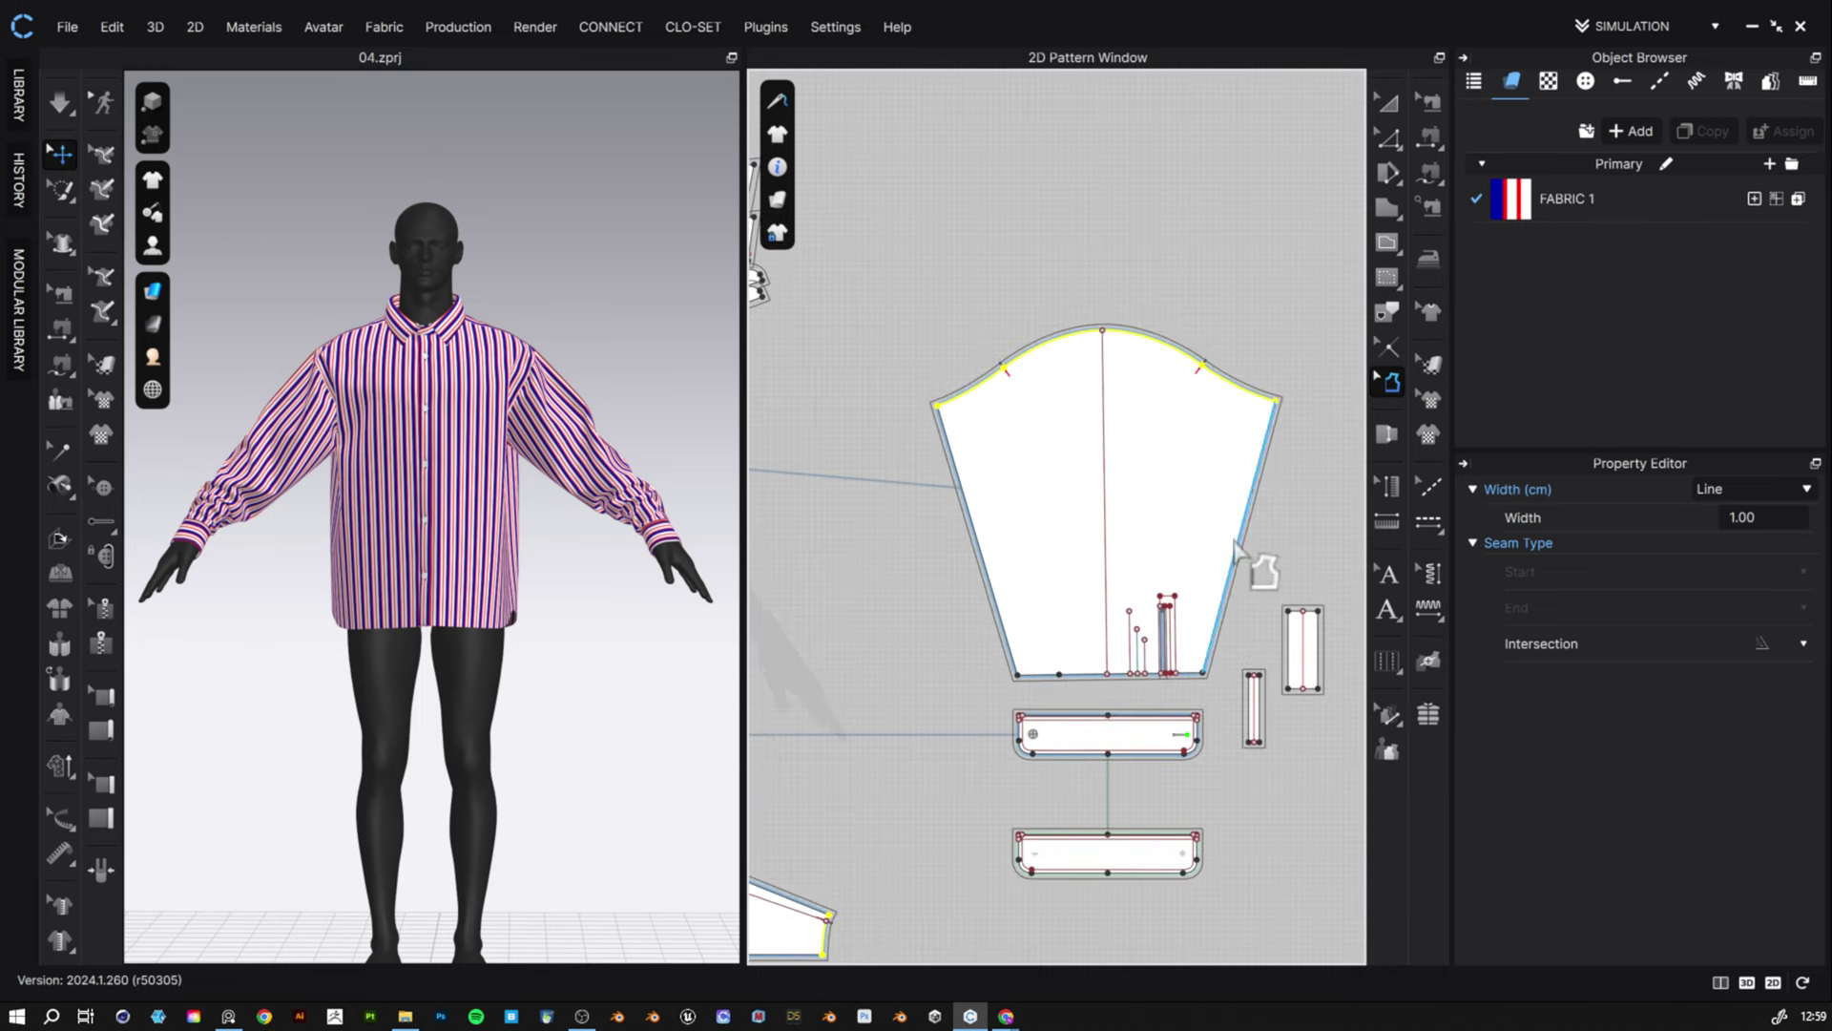
pyautogui.keyDown('shift'); pyautogui.click(1243, 527); pyautogui.keyUp('shift')
pyautogui.keyDown('shift'); pyautogui.click(989, 570); pyautogui.keyUp('shift')
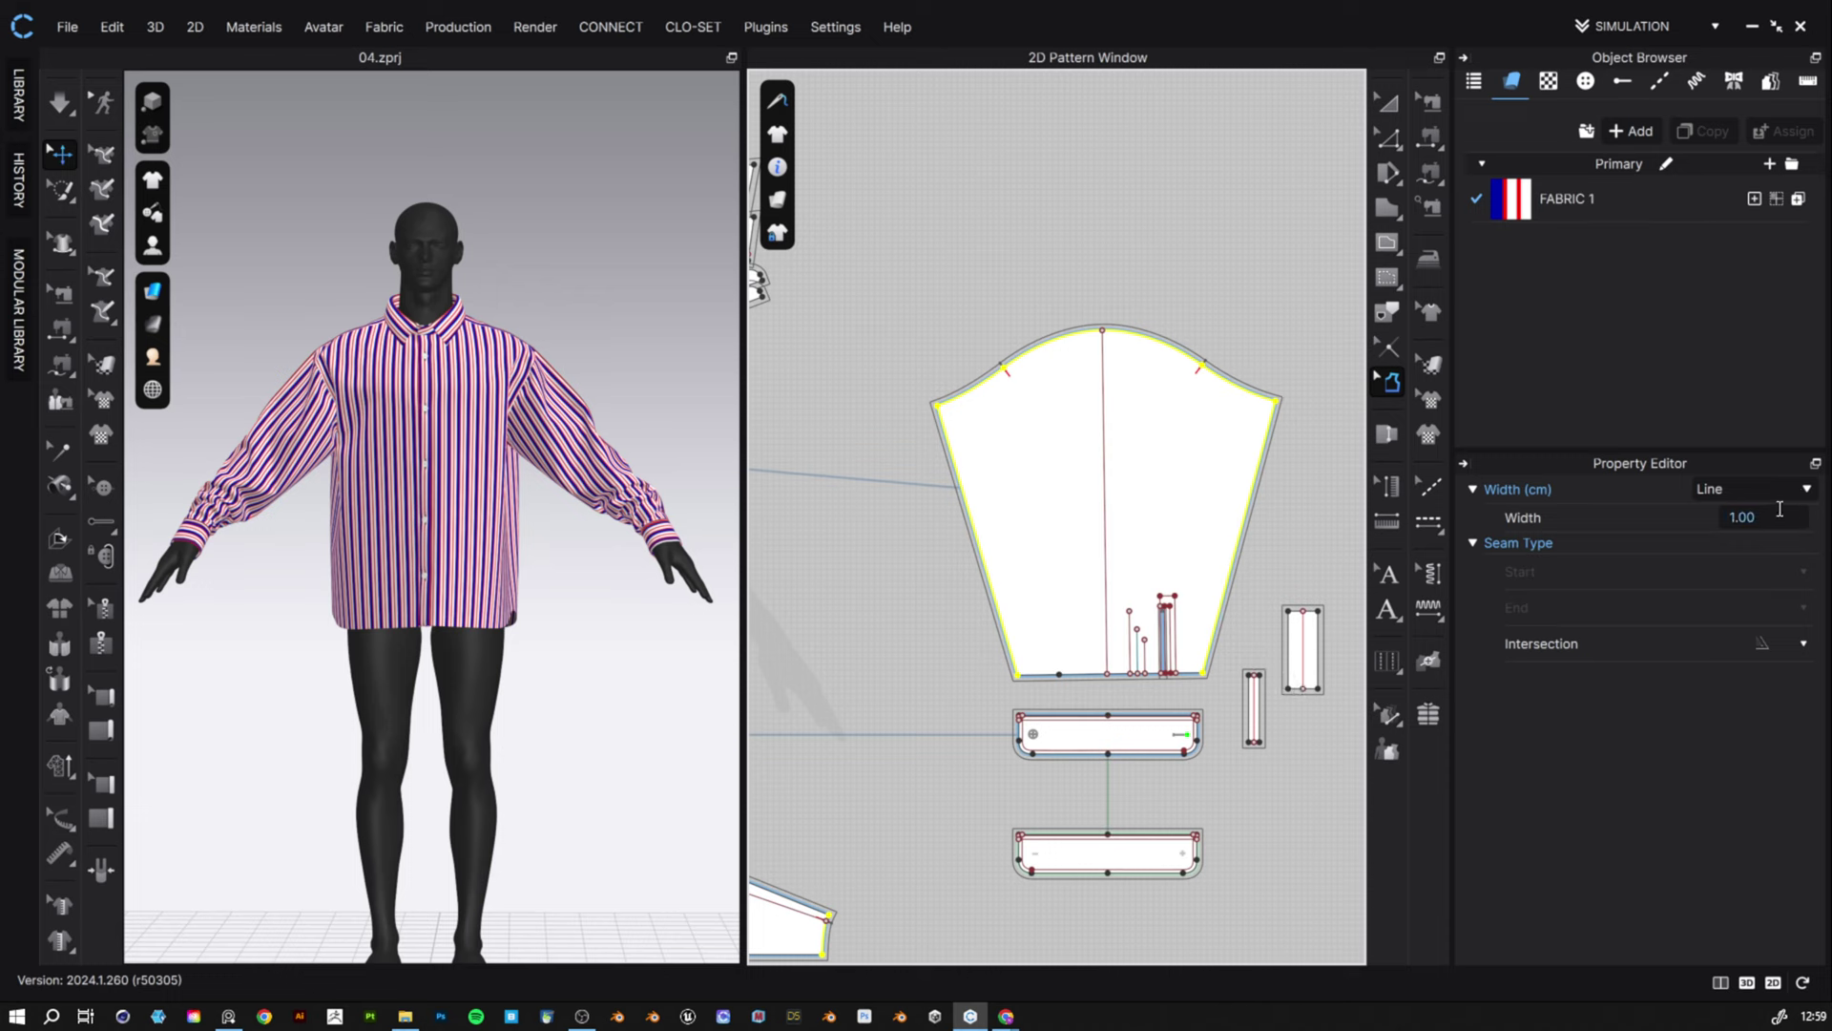
pyautogui.click(1775, 516)
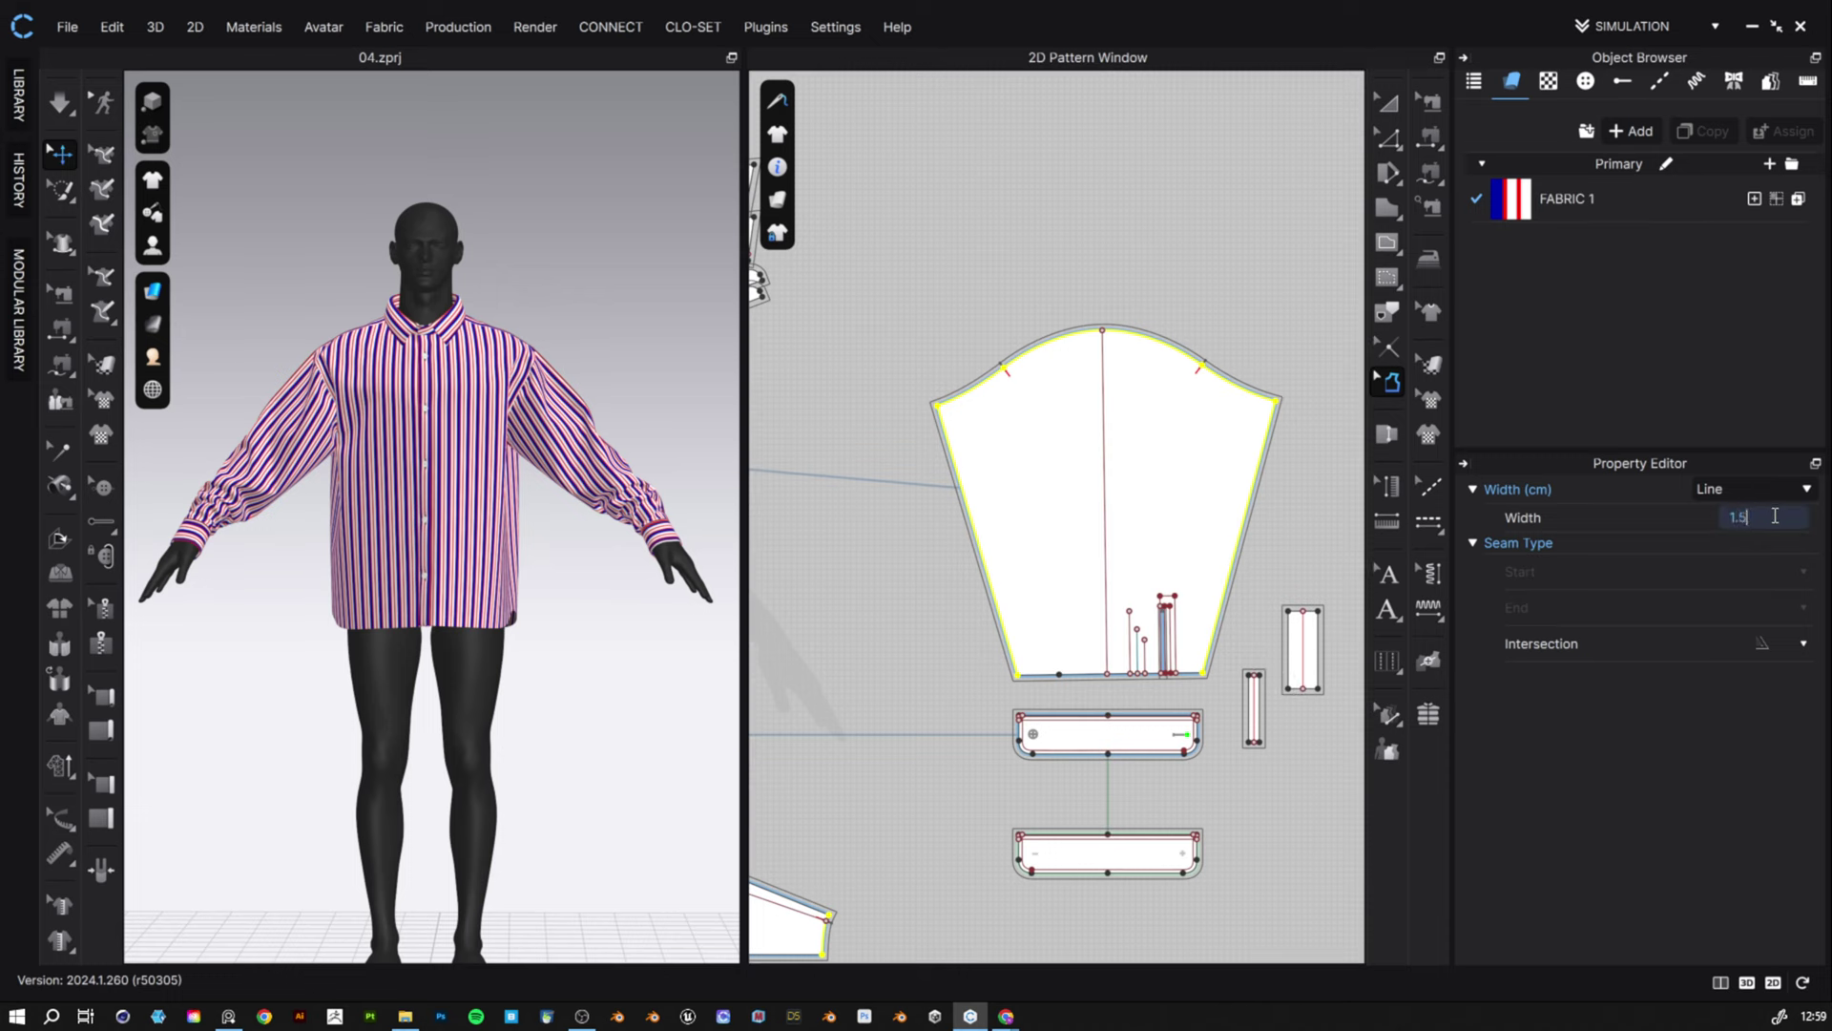
pyautogui.press('Return')
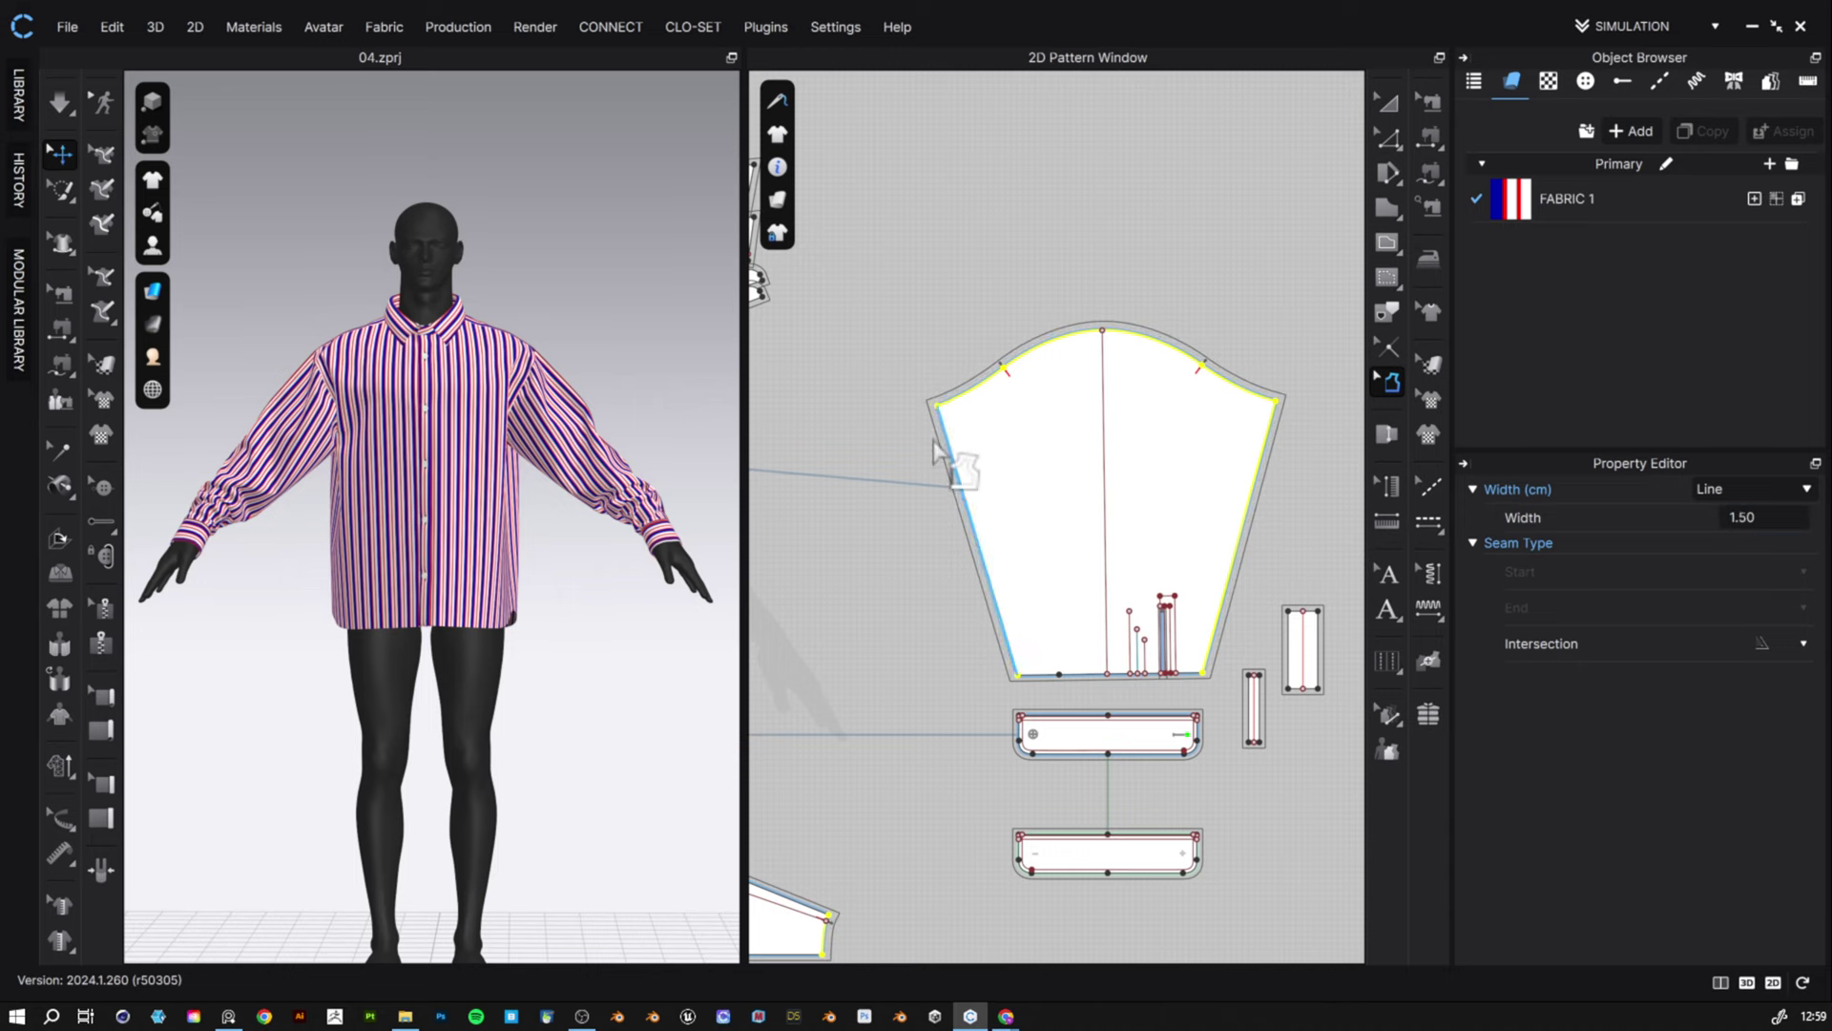
# - Check the seam allowances on the opposite sleeve's cap, side seam and hem, including around the slit near the hem
pyautogui.moveTo(940, 447); pyautogui.dragTo(1294, 438, button='middle')
pyautogui.moveTo(940, 492)
pyautogui.mouseDown(button='middle')
pyautogui.moveTo(1347, 485)
pyautogui.moveTo(1336, 448)
pyautogui.mouseUp(button='middle')
pyautogui.moveTo(1038, 422); pyautogui.dragTo(1186, 521, button='middle')
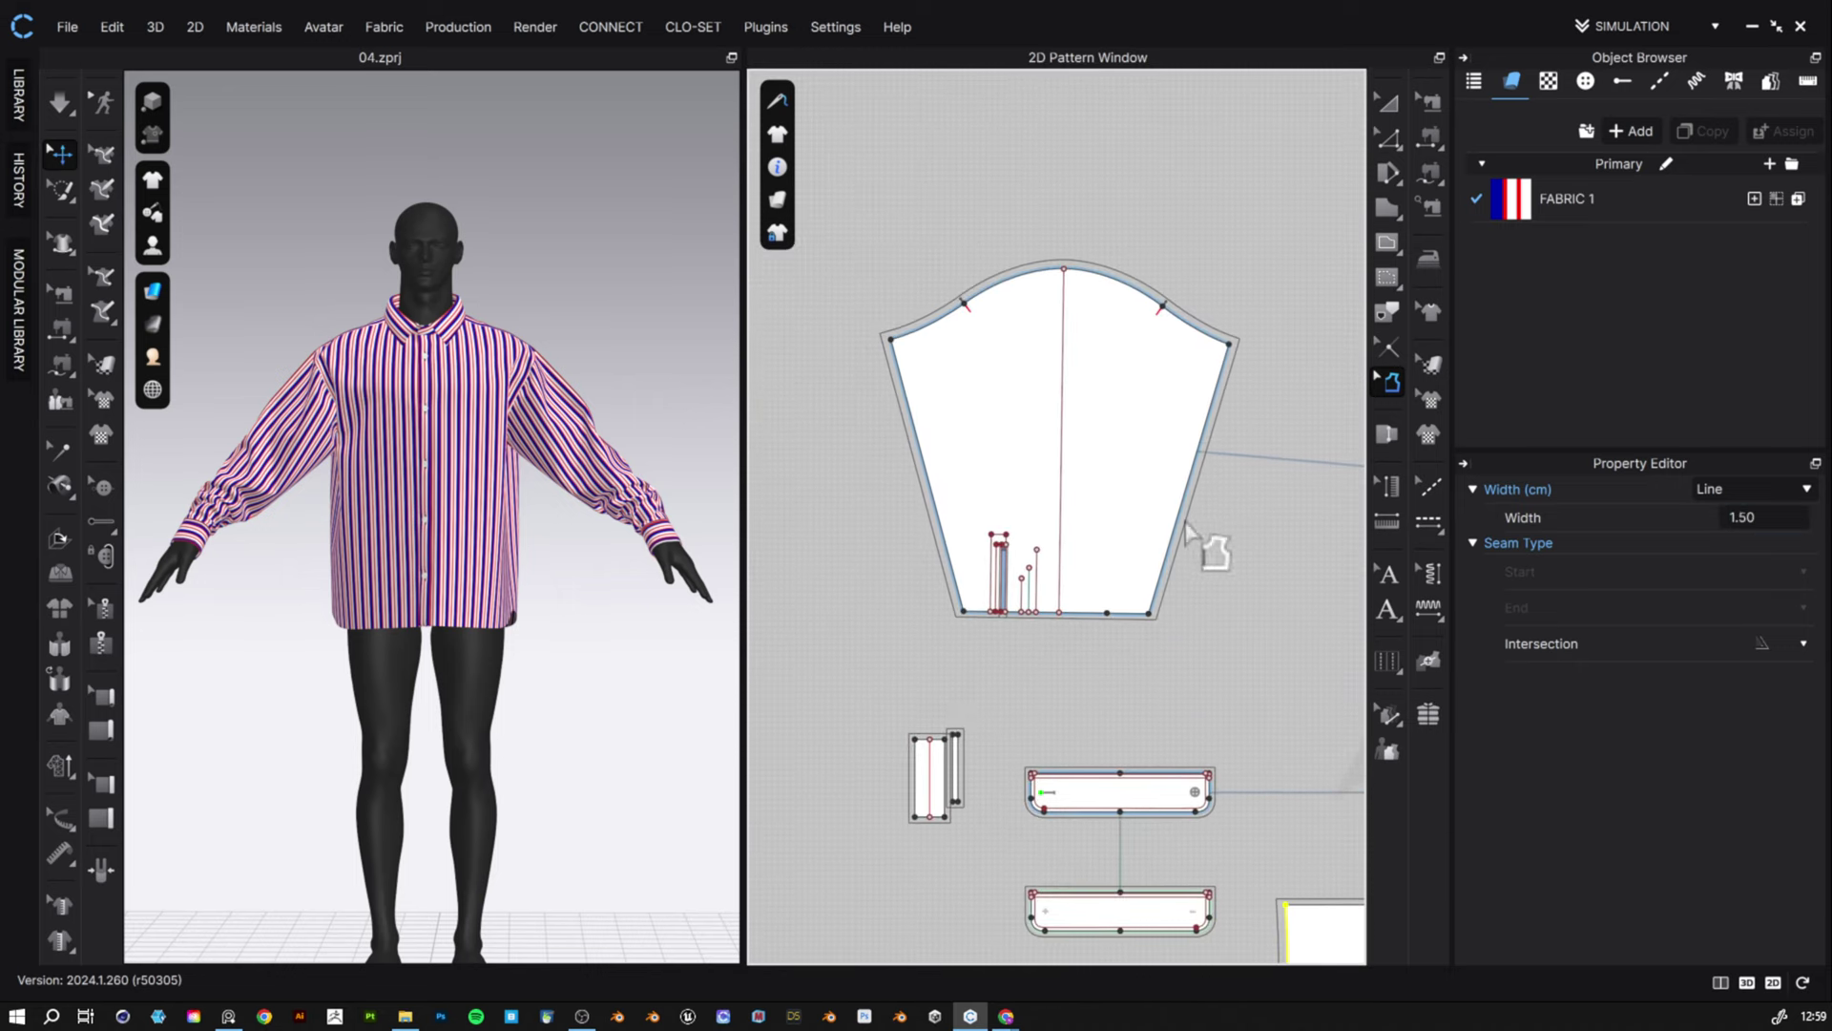
pyautogui.scroll(10, 970, 704)
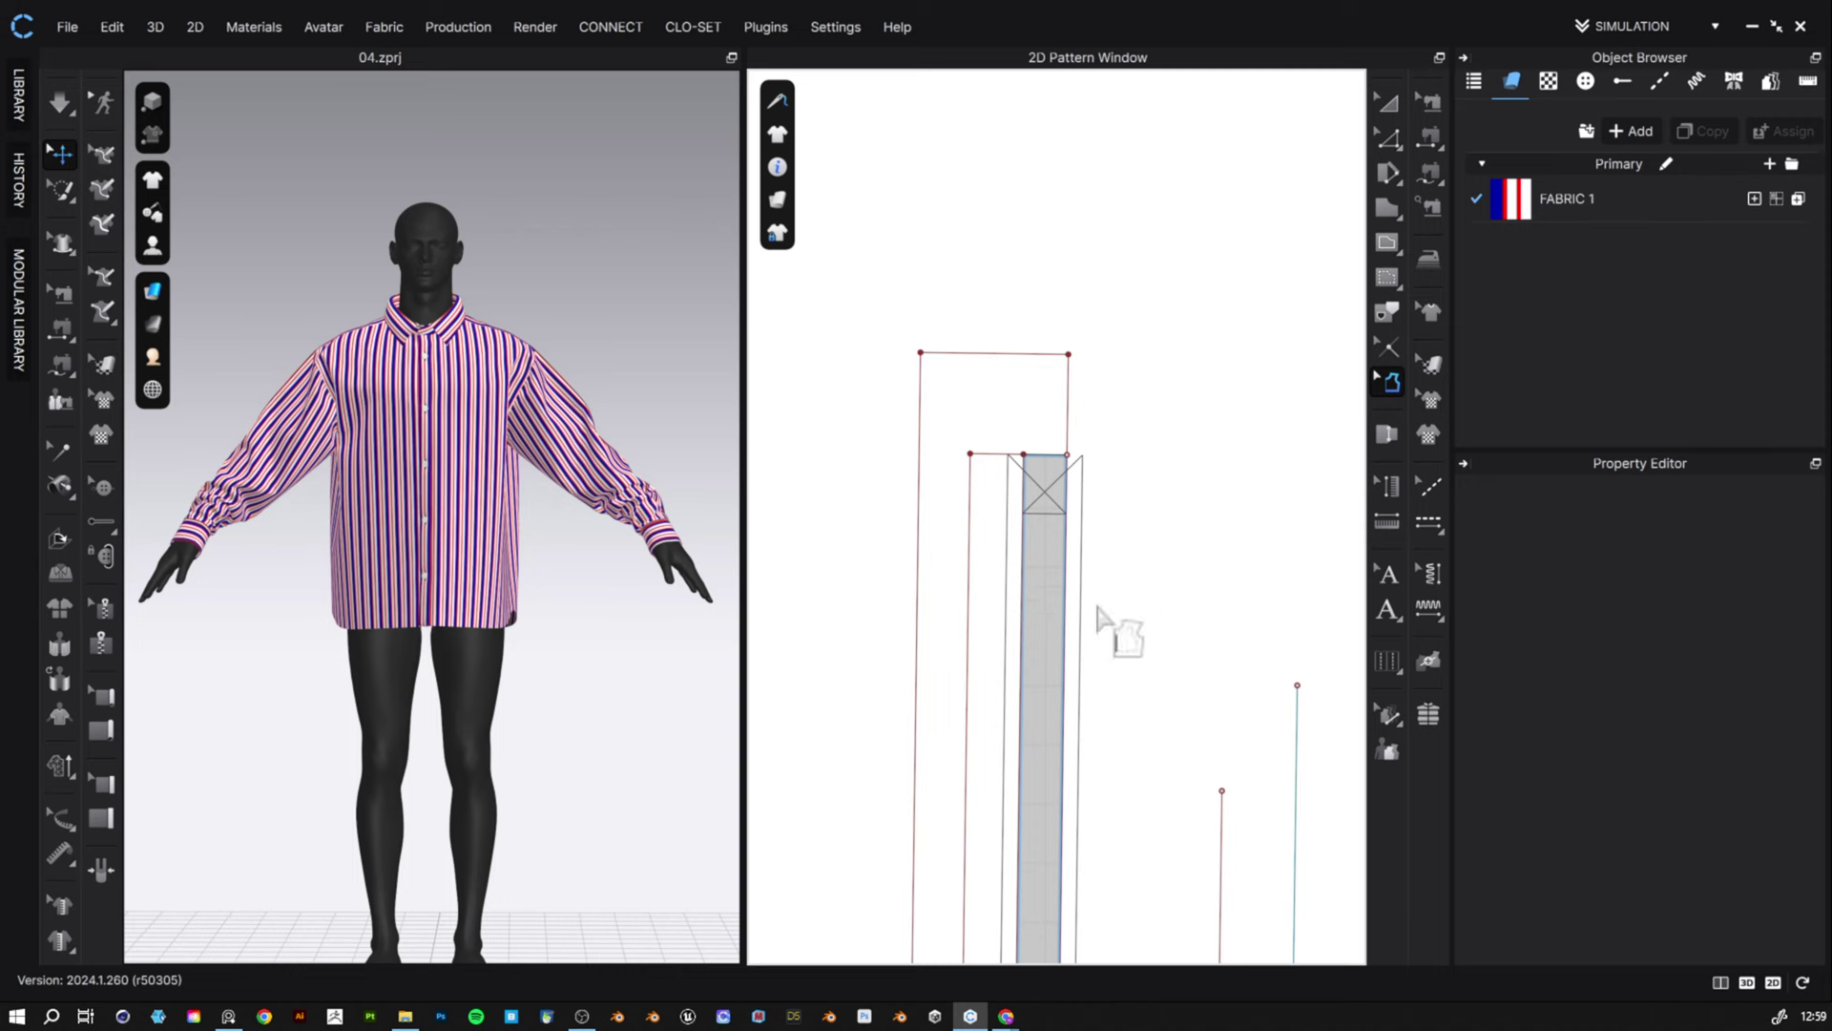
pyautogui.scroll(-1, 1097, 618)
pyautogui.scroll(-3, 1046, 773)
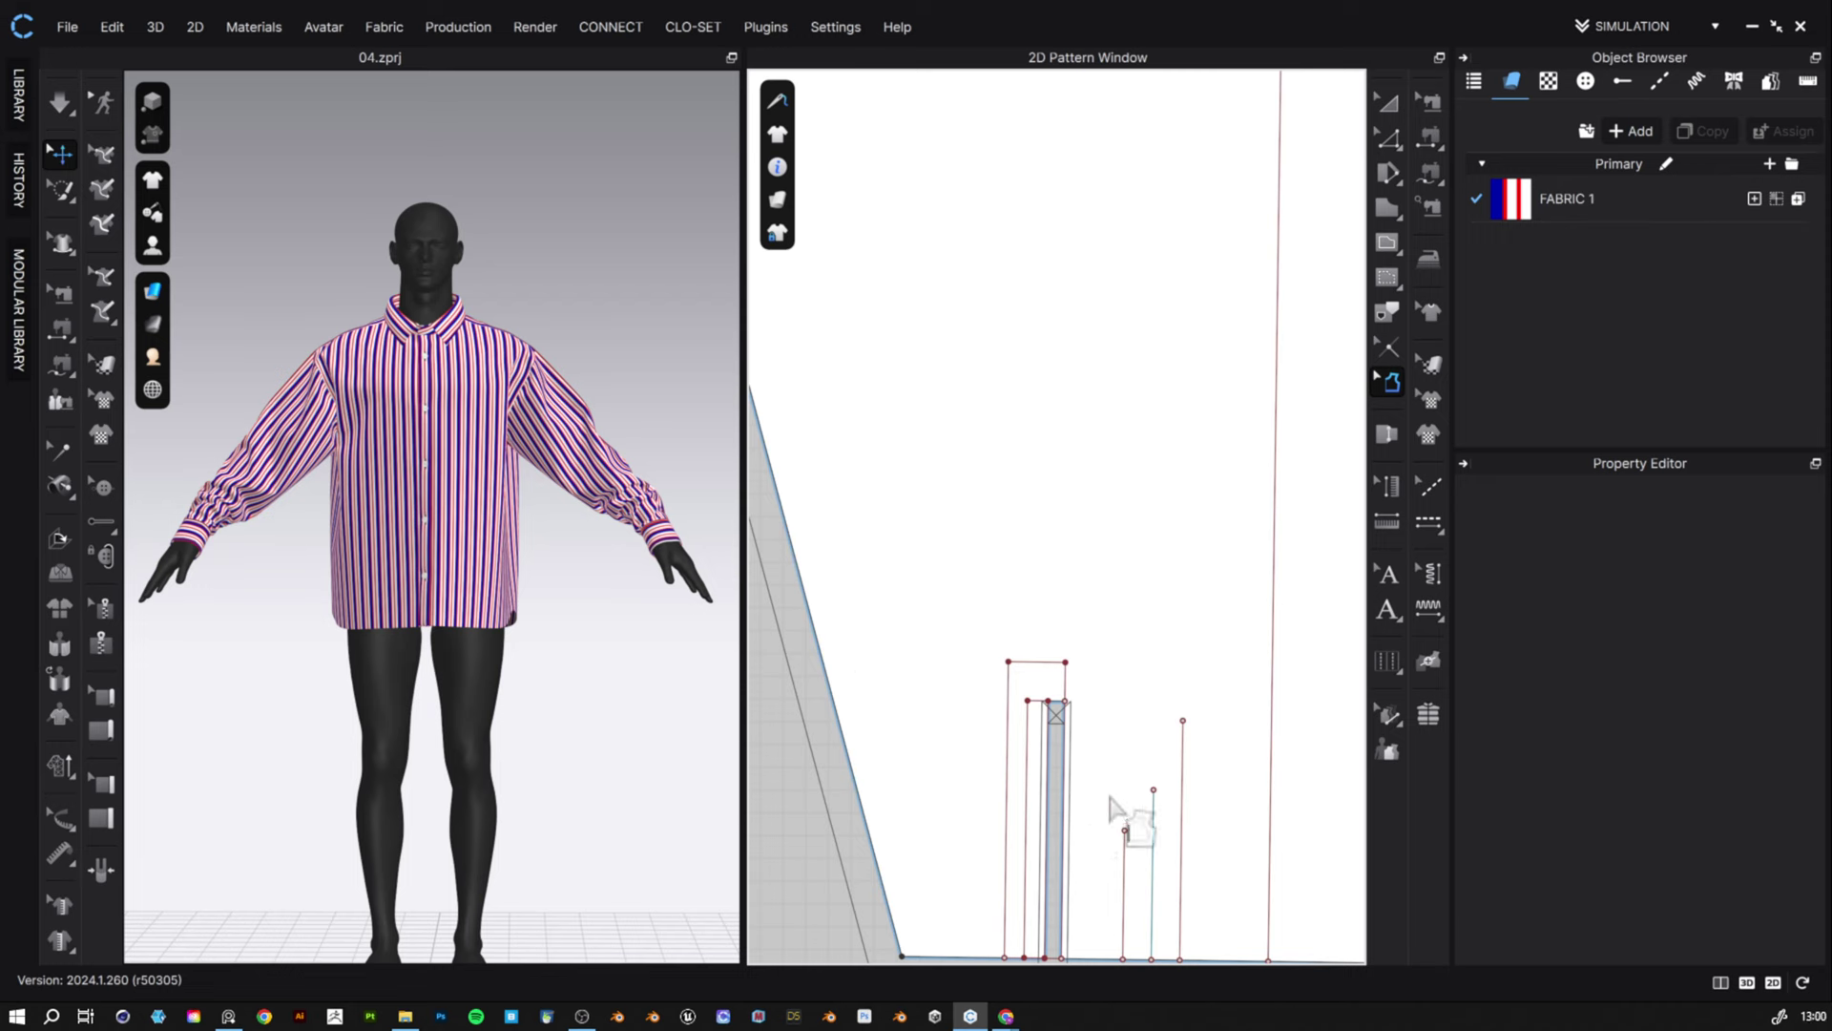
pyautogui.scroll(6, 1000, 768)
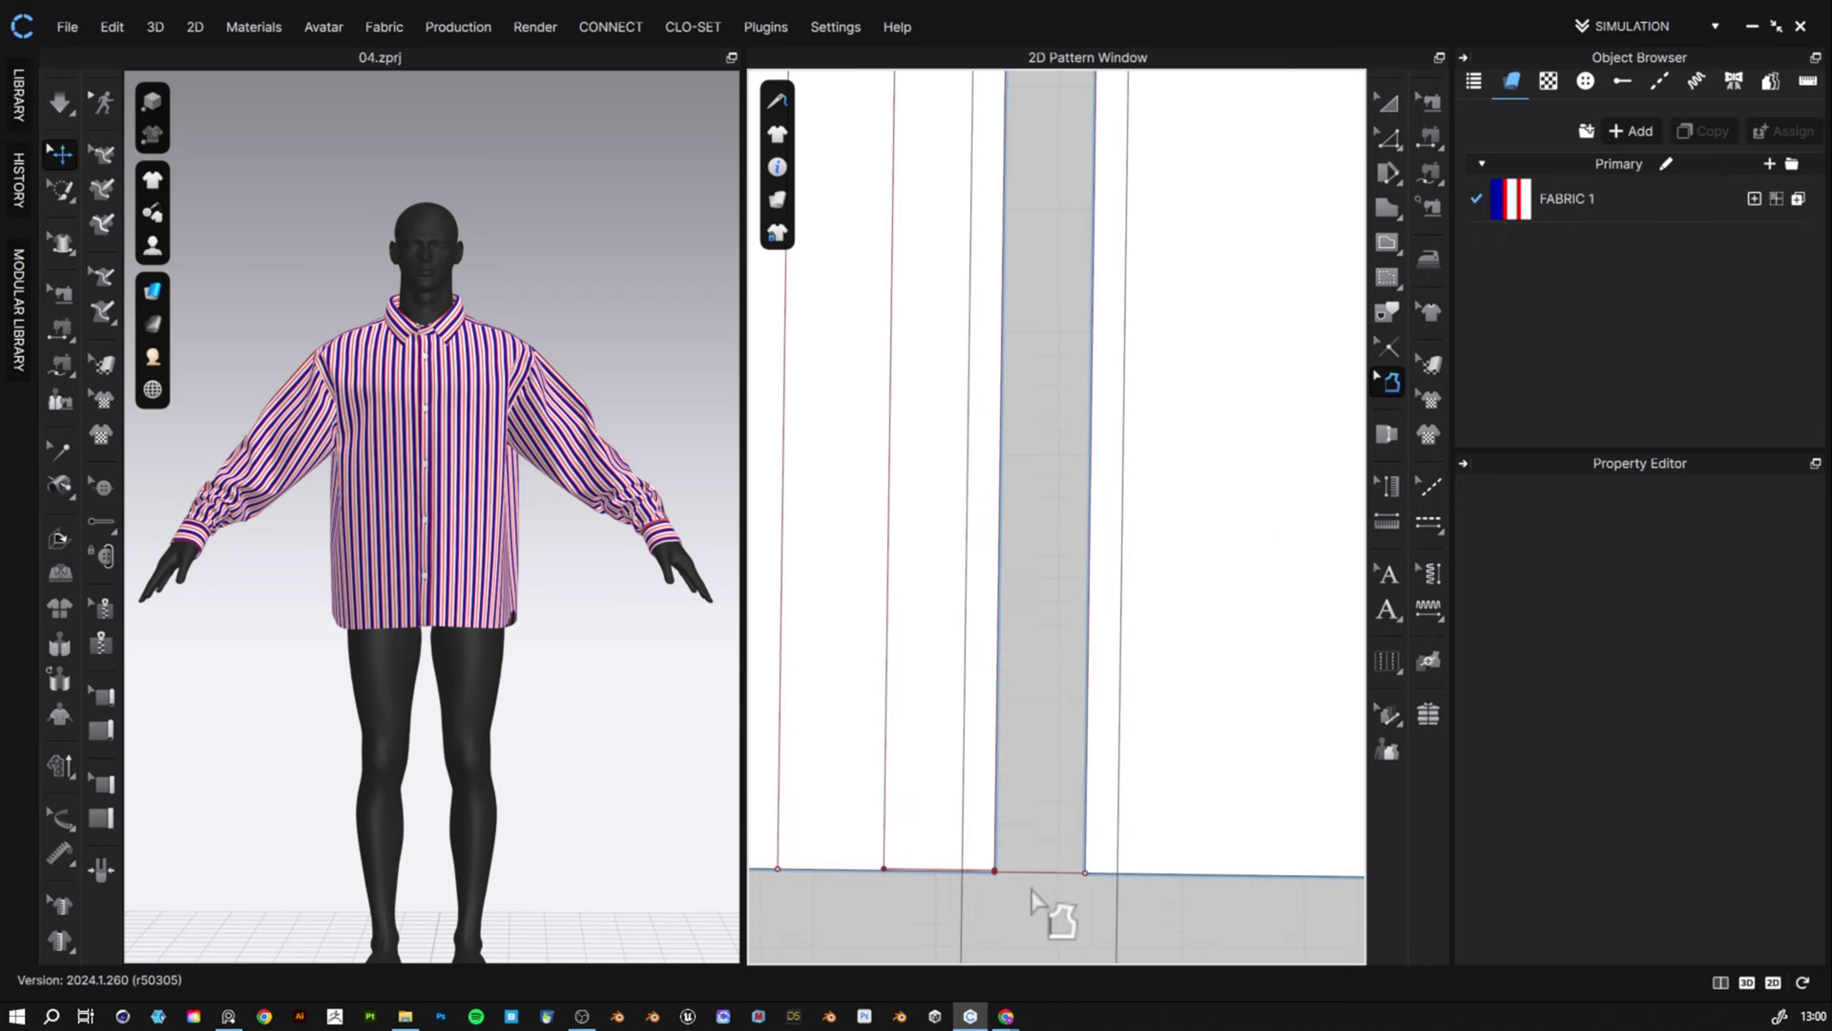
pyautogui.click(1098, 874)
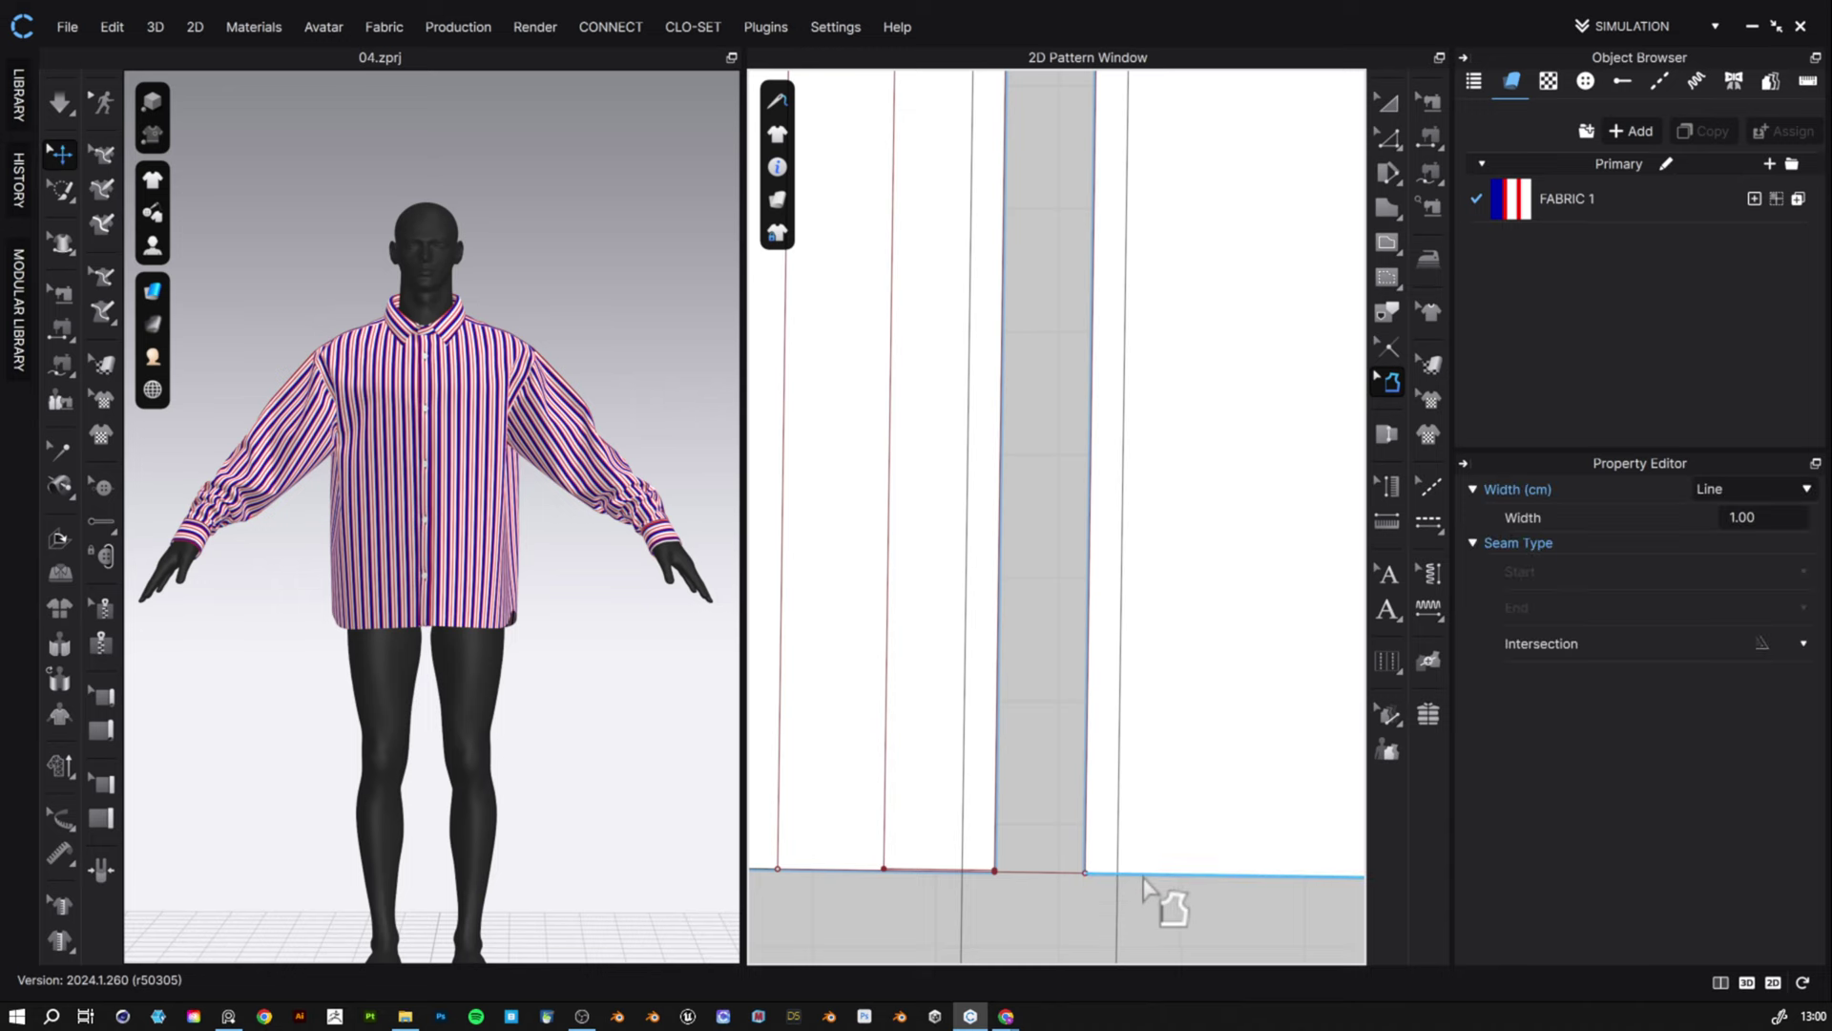
pyautogui.scroll(2, 1132, 863)
pyautogui.scroll(-8, 1153, 815)
pyautogui.moveTo(1217, 807); pyautogui.dragTo(1009, 310, button='right')
pyautogui.scroll(5, 1008, 310)
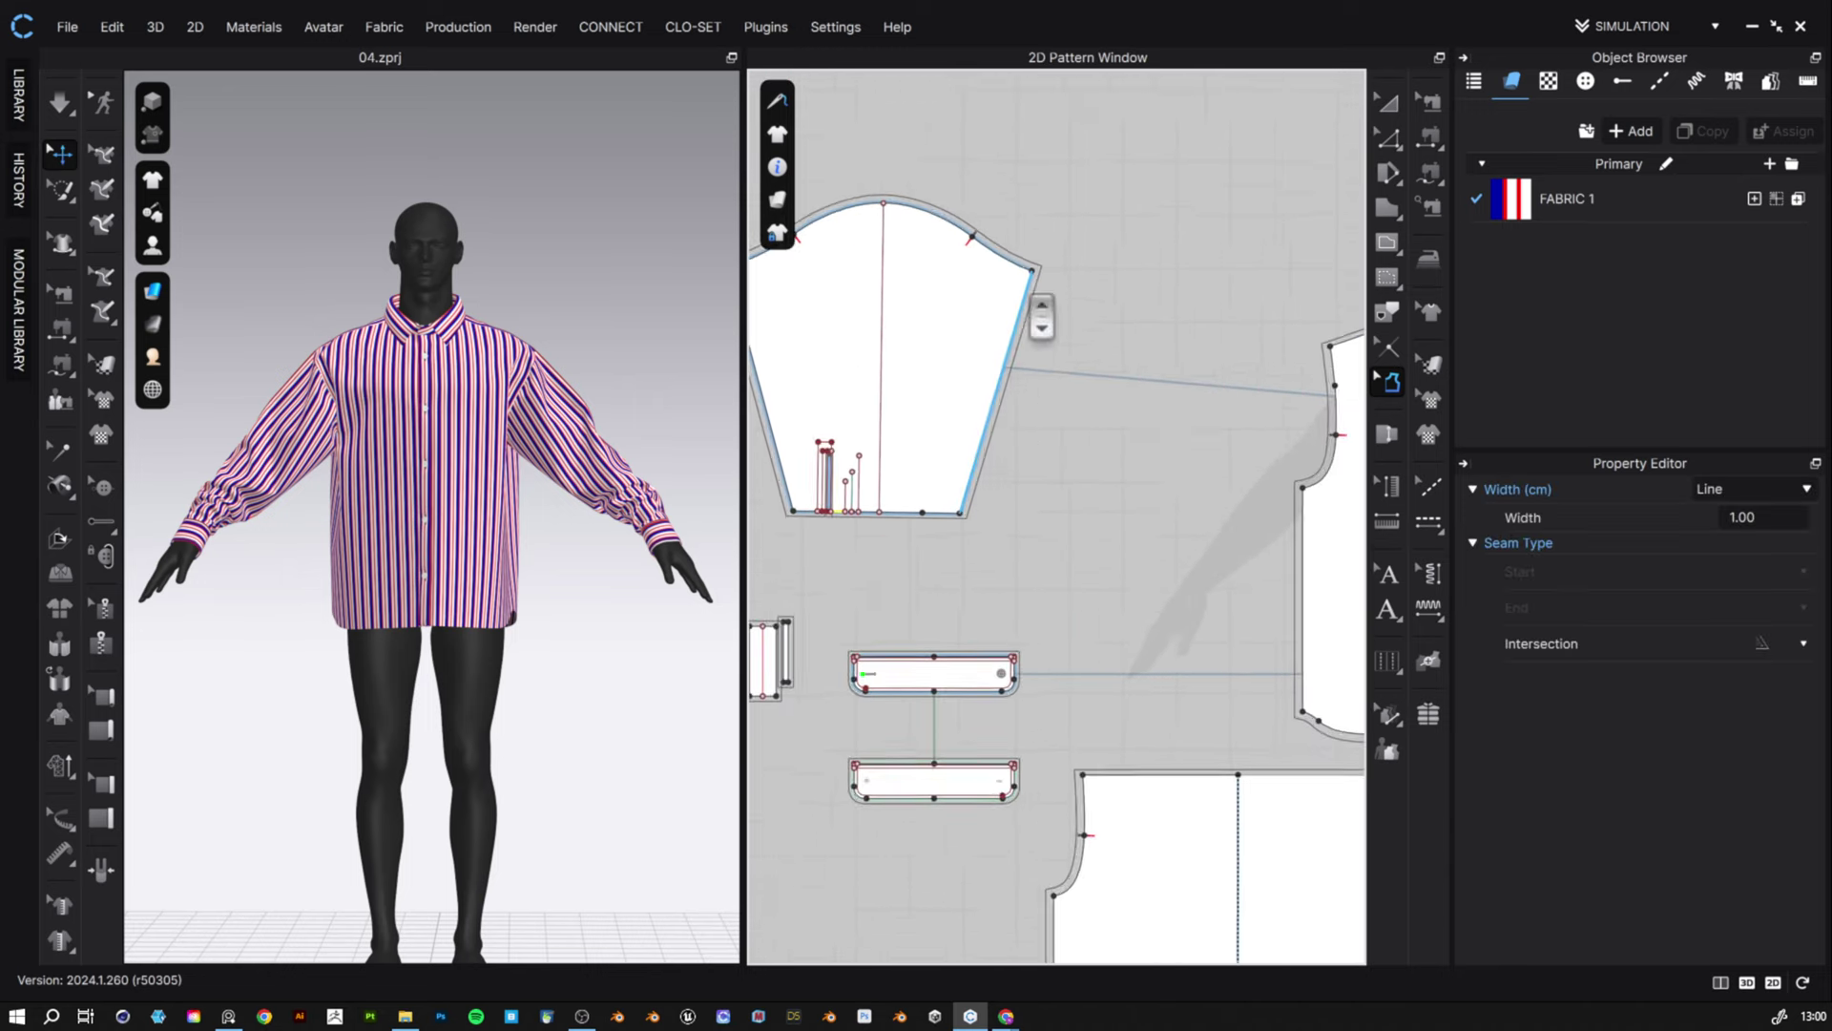
pyautogui.scroll(-3, 1031, 320)
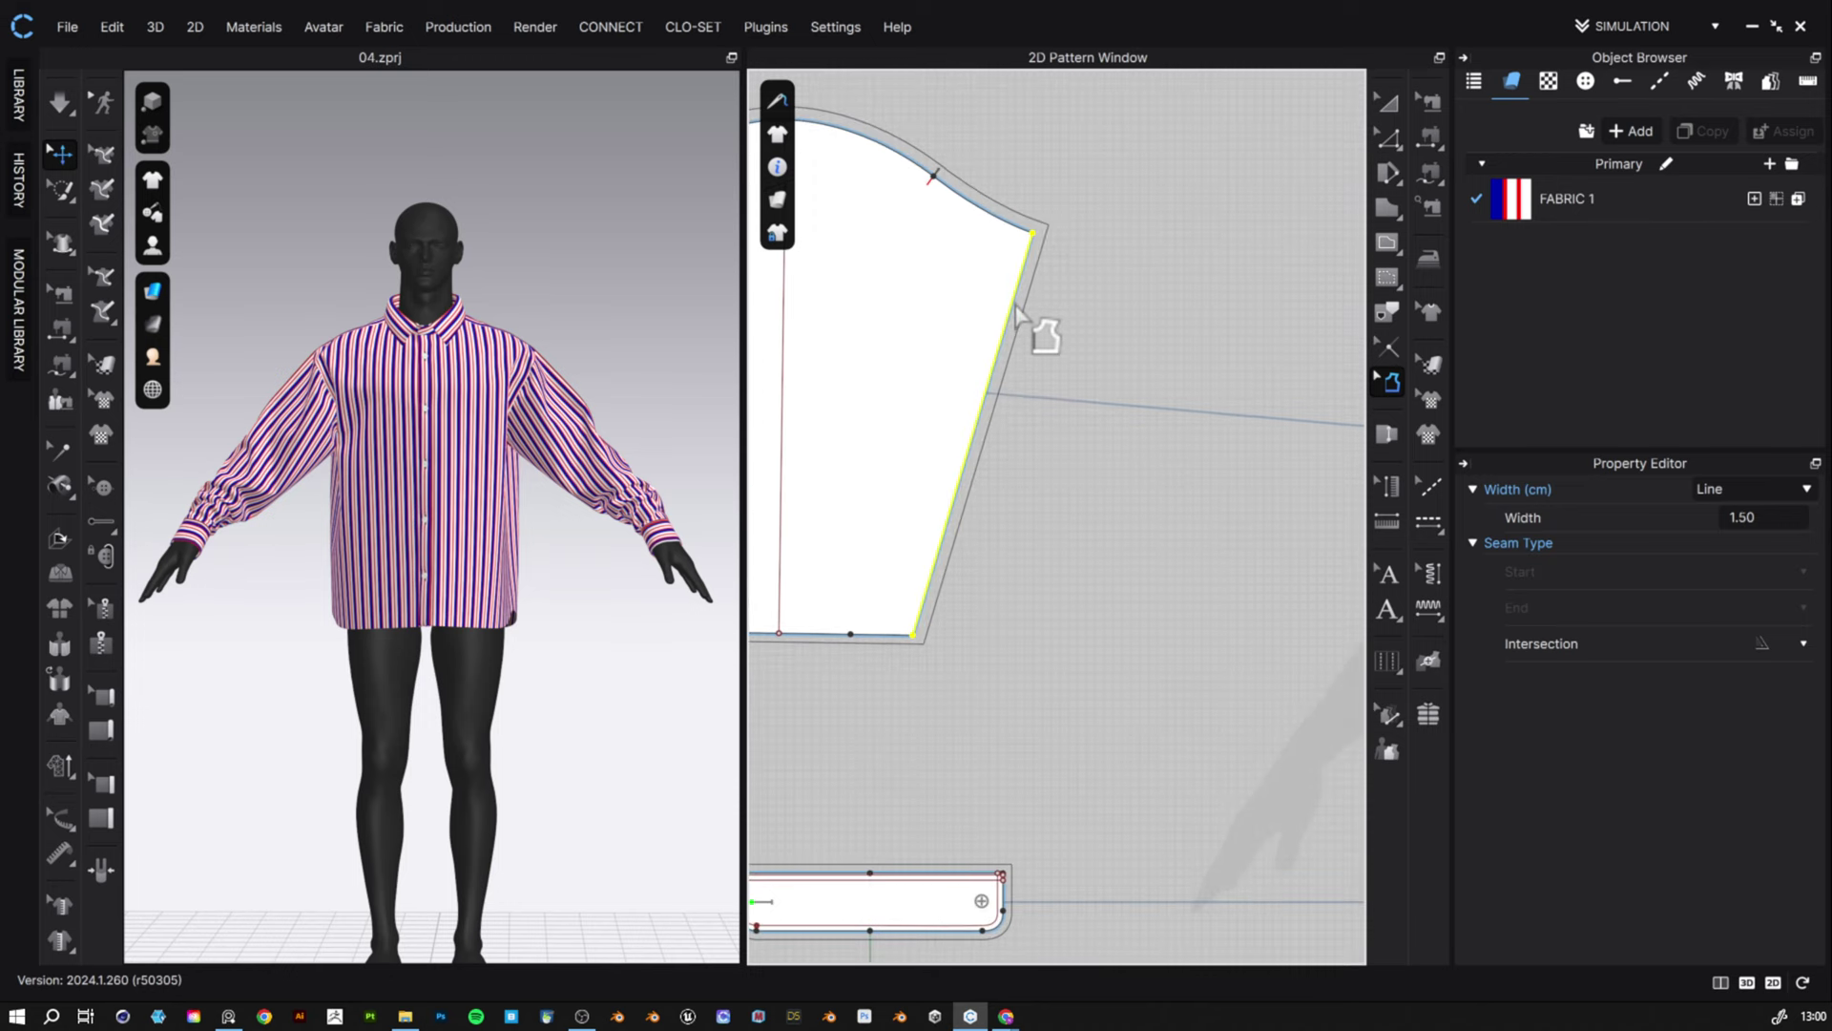
pyautogui.click(1021, 227)
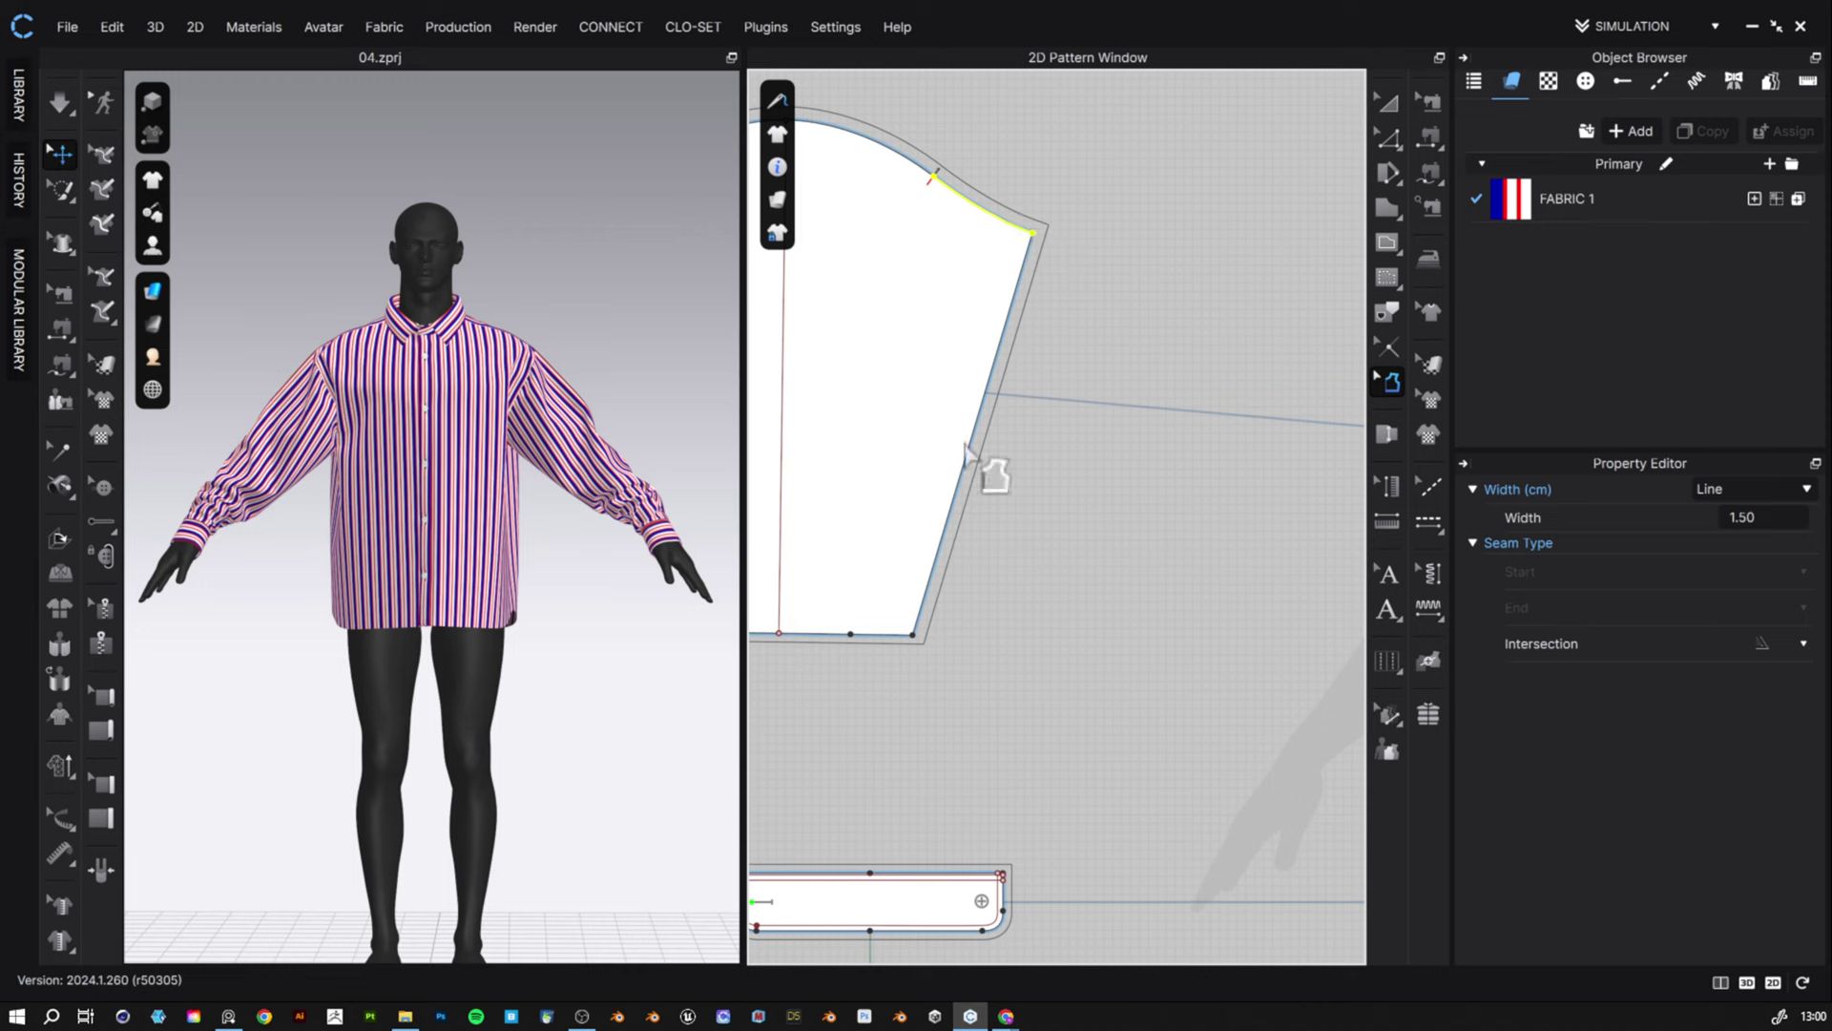
pyautogui.click(892, 634)
# - Select the upper cuff piece's side, rounded corner and bottom edges and set their seam allowance width to 0.50 cm
pyautogui.moveTo(1113, 777); pyautogui.dragTo(1080, 528, button='right')
pyautogui.scroll(3, 952, 528)
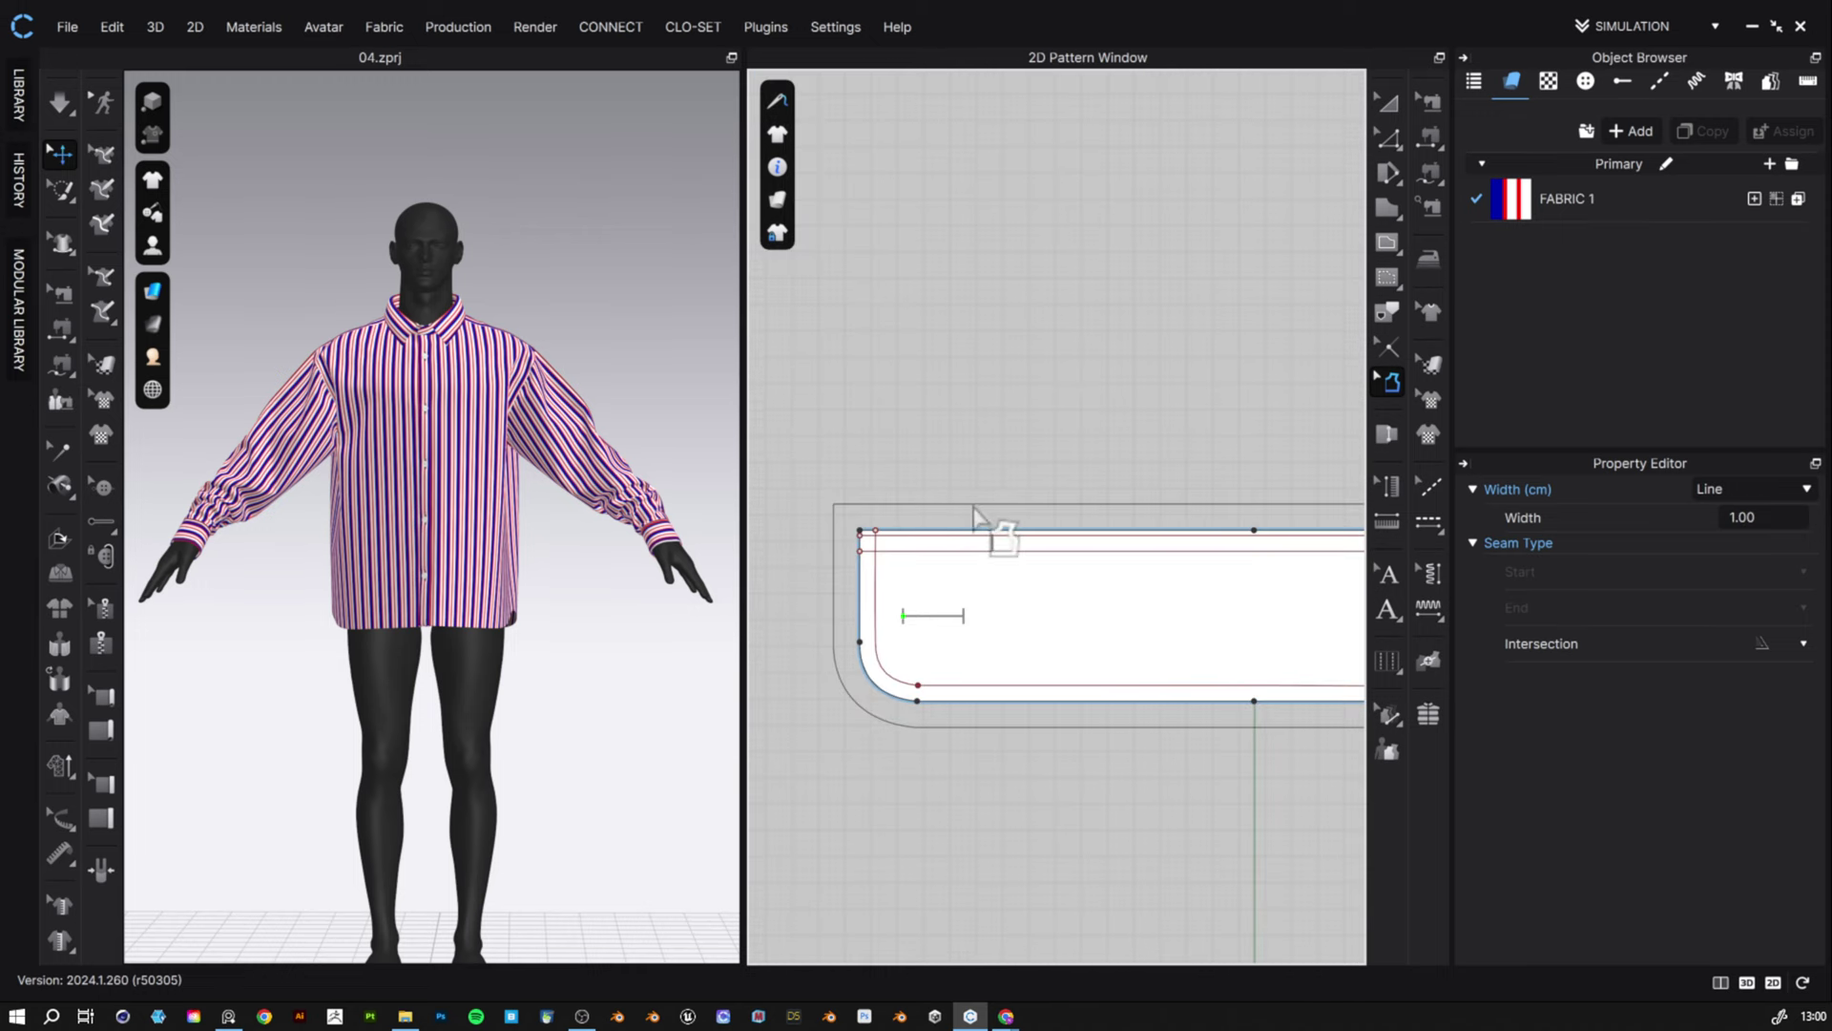
pyautogui.click(861, 591)
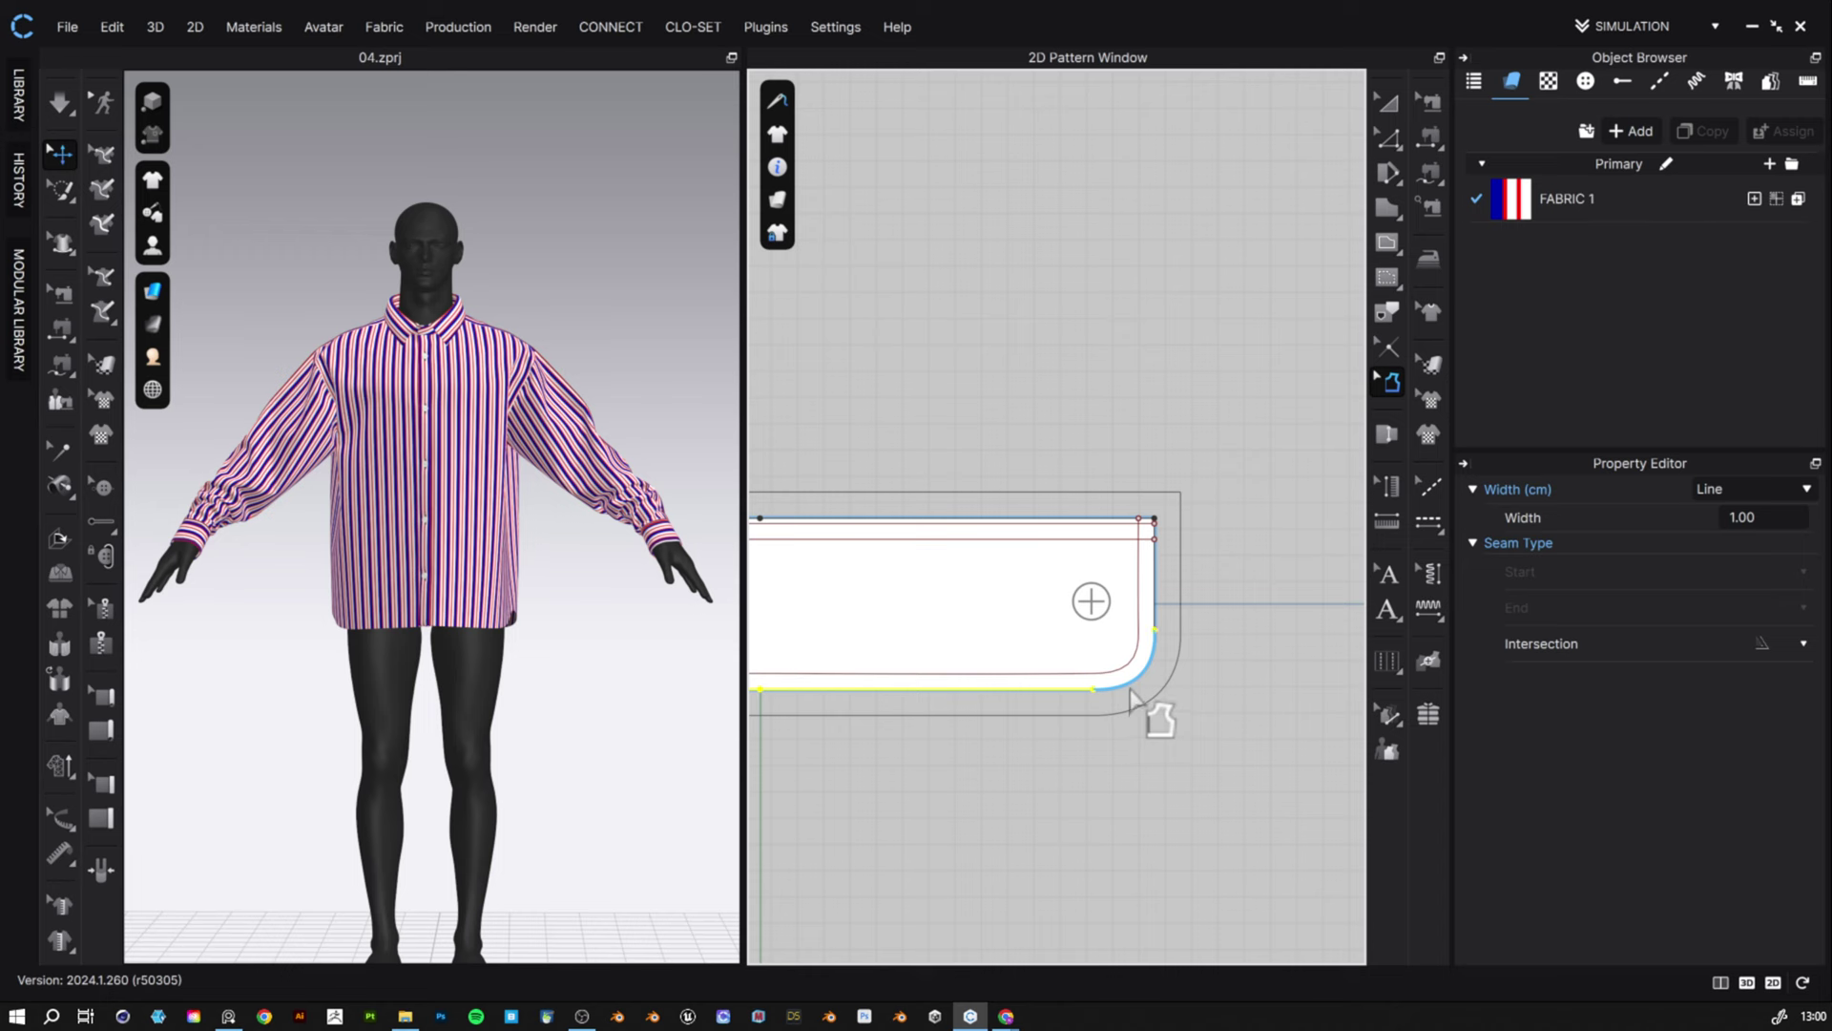
pyautogui.click(1775, 518)
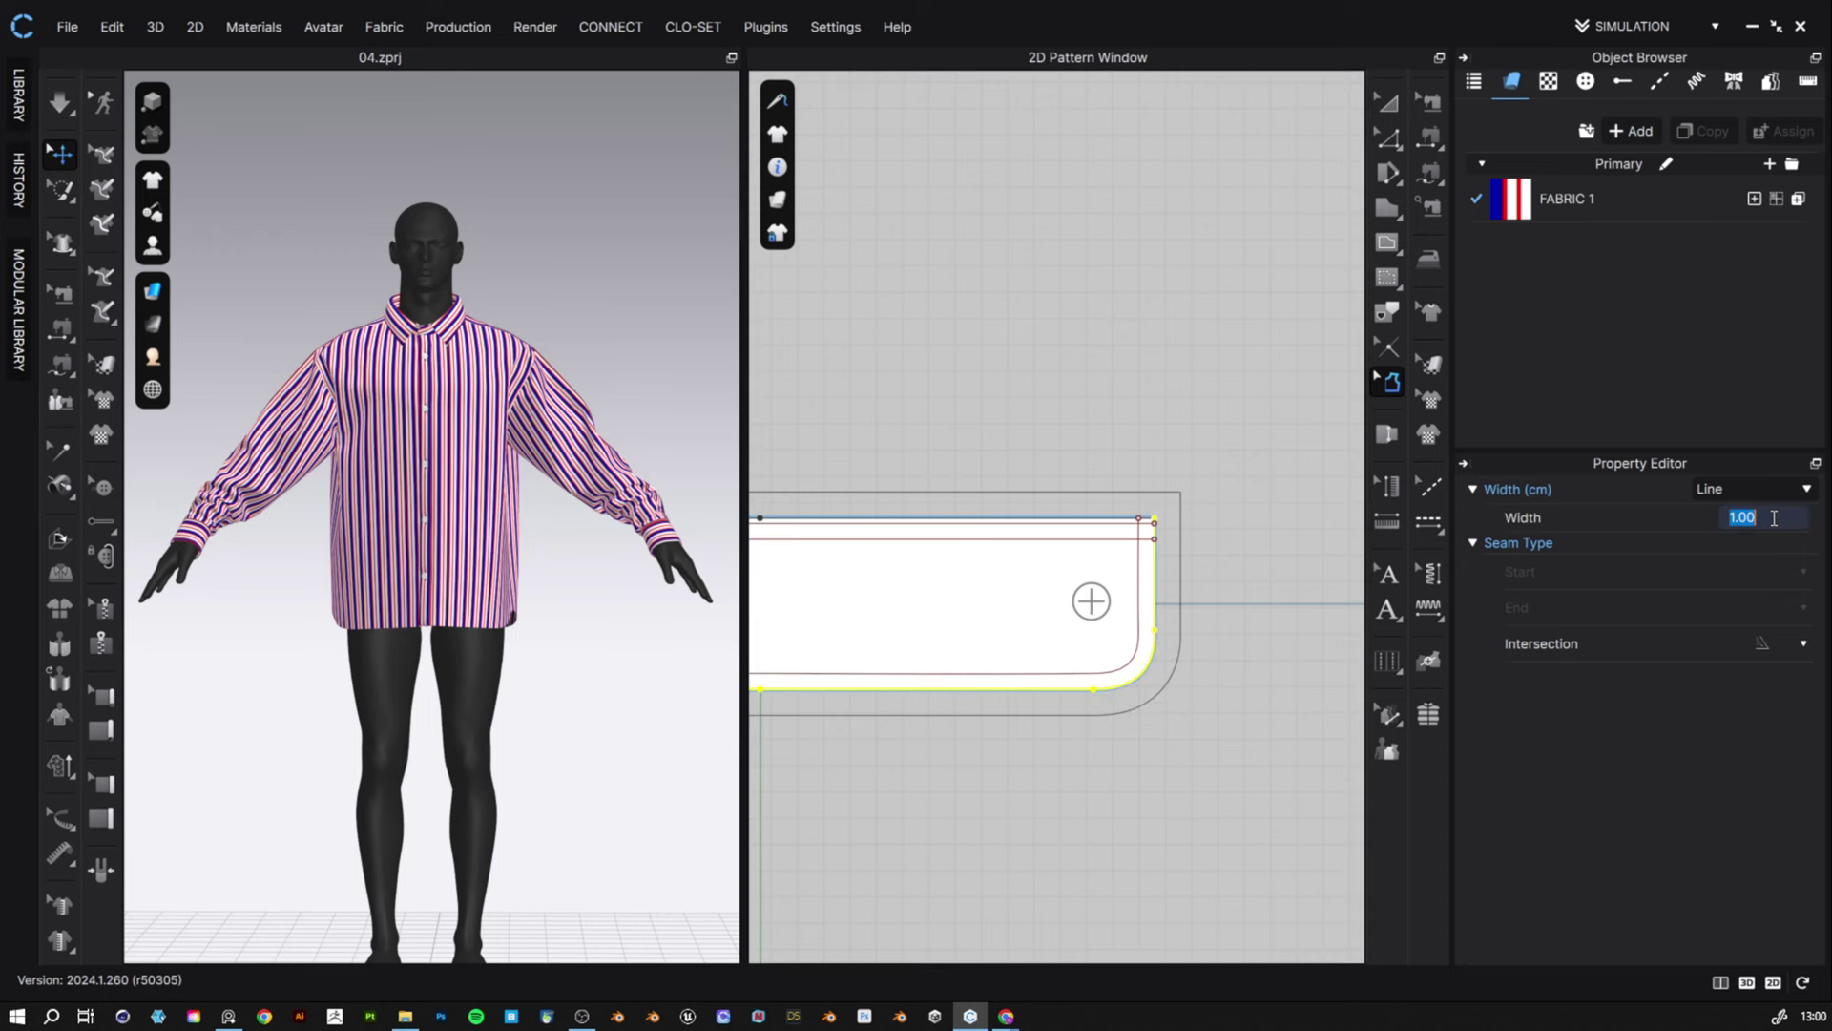
pyautogui.press('Return')
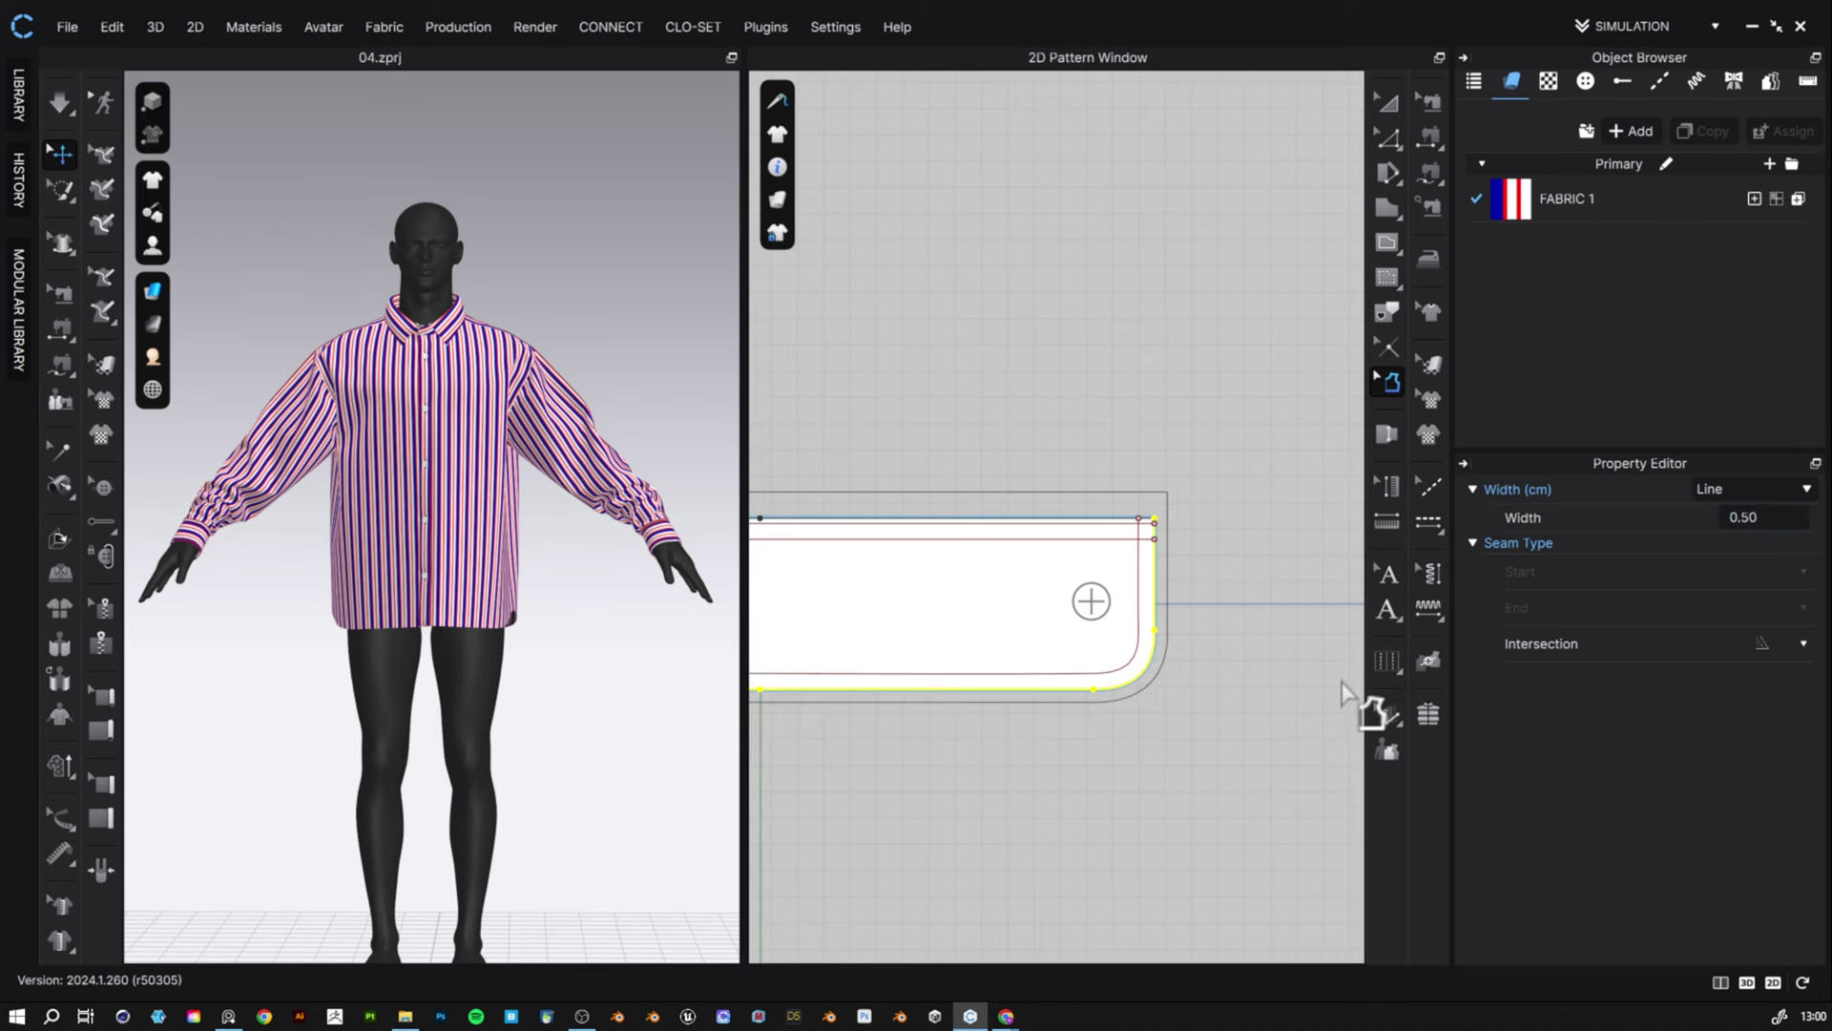
pyautogui.scroll(-5, 1104, 810)
pyautogui.moveTo(1159, 736); pyautogui.dragTo(1085, 569, button='middle')
pyautogui.scroll(-4, 1071, 655)
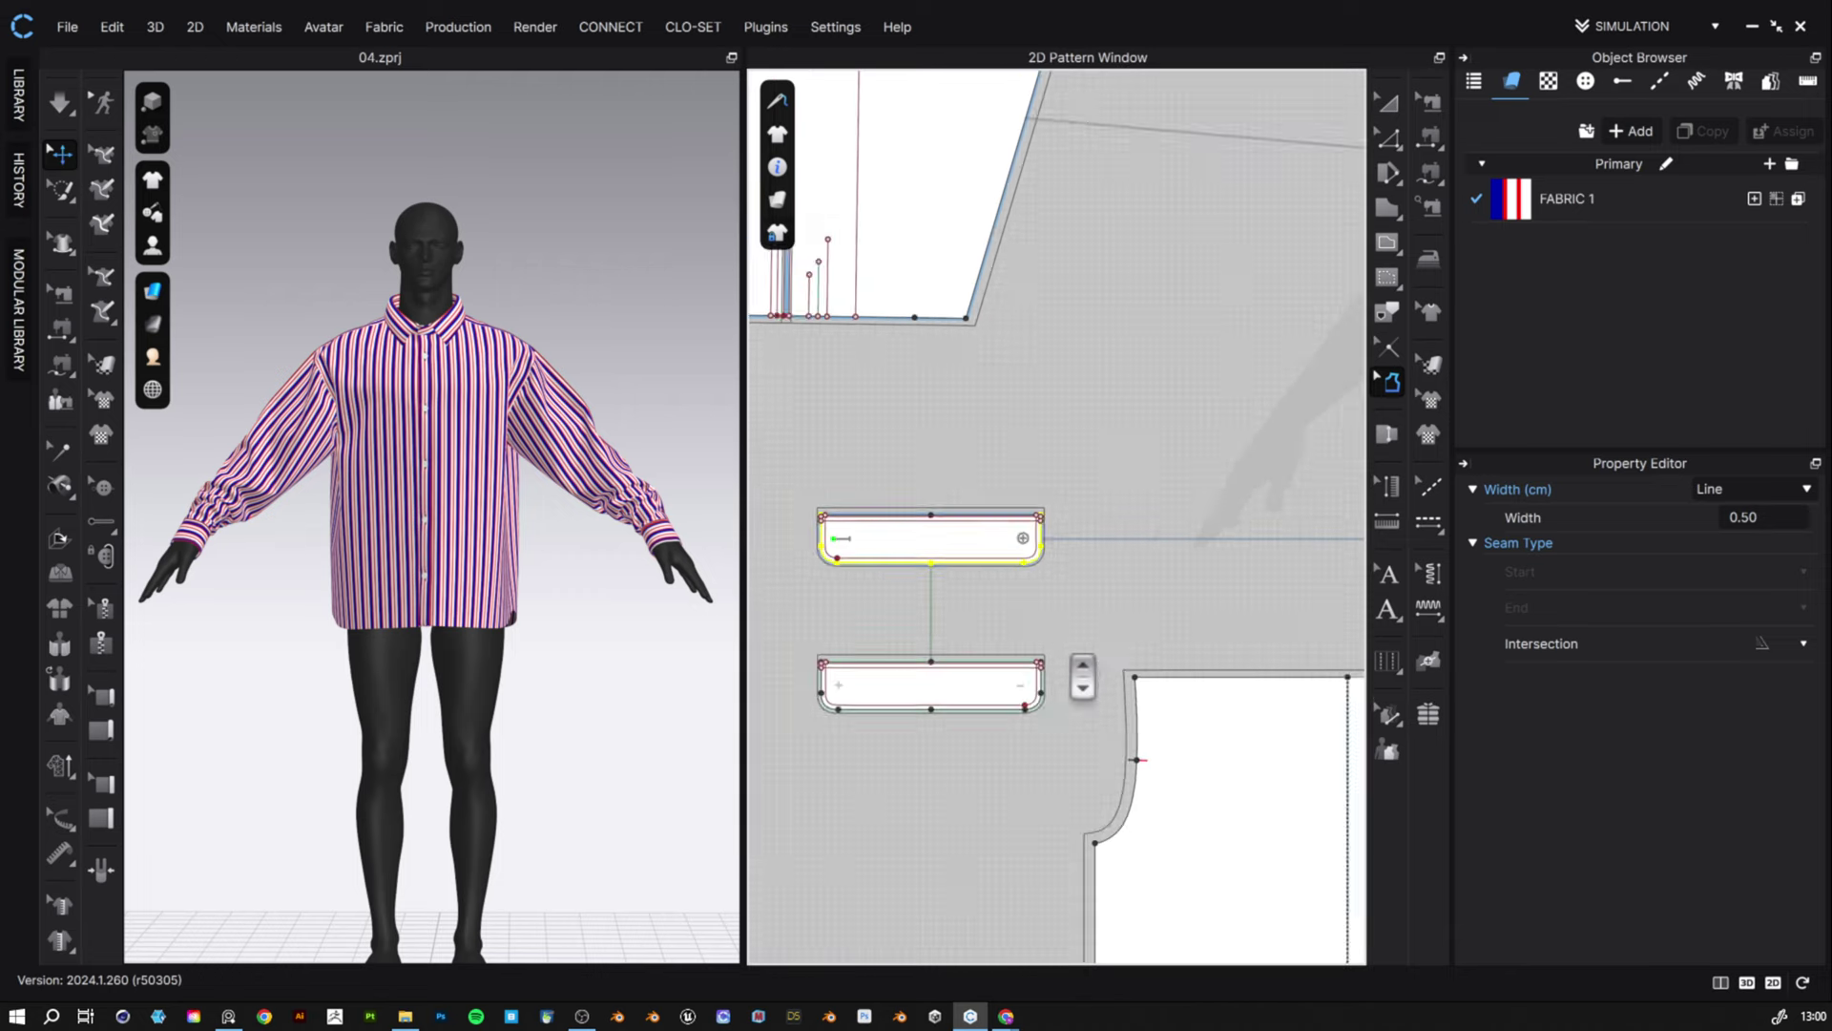
# - Examine the seam allowances on the opposite sleeve, its cuffs and the two small sleeve placket pieces
pyautogui.moveTo(1137, 638); pyautogui.dragTo(859, 618, button='middle')
pyautogui.moveTo(1260, 696); pyautogui.dragTo(872, 703, button='middle')
pyautogui.scroll(6, 1250, 625)
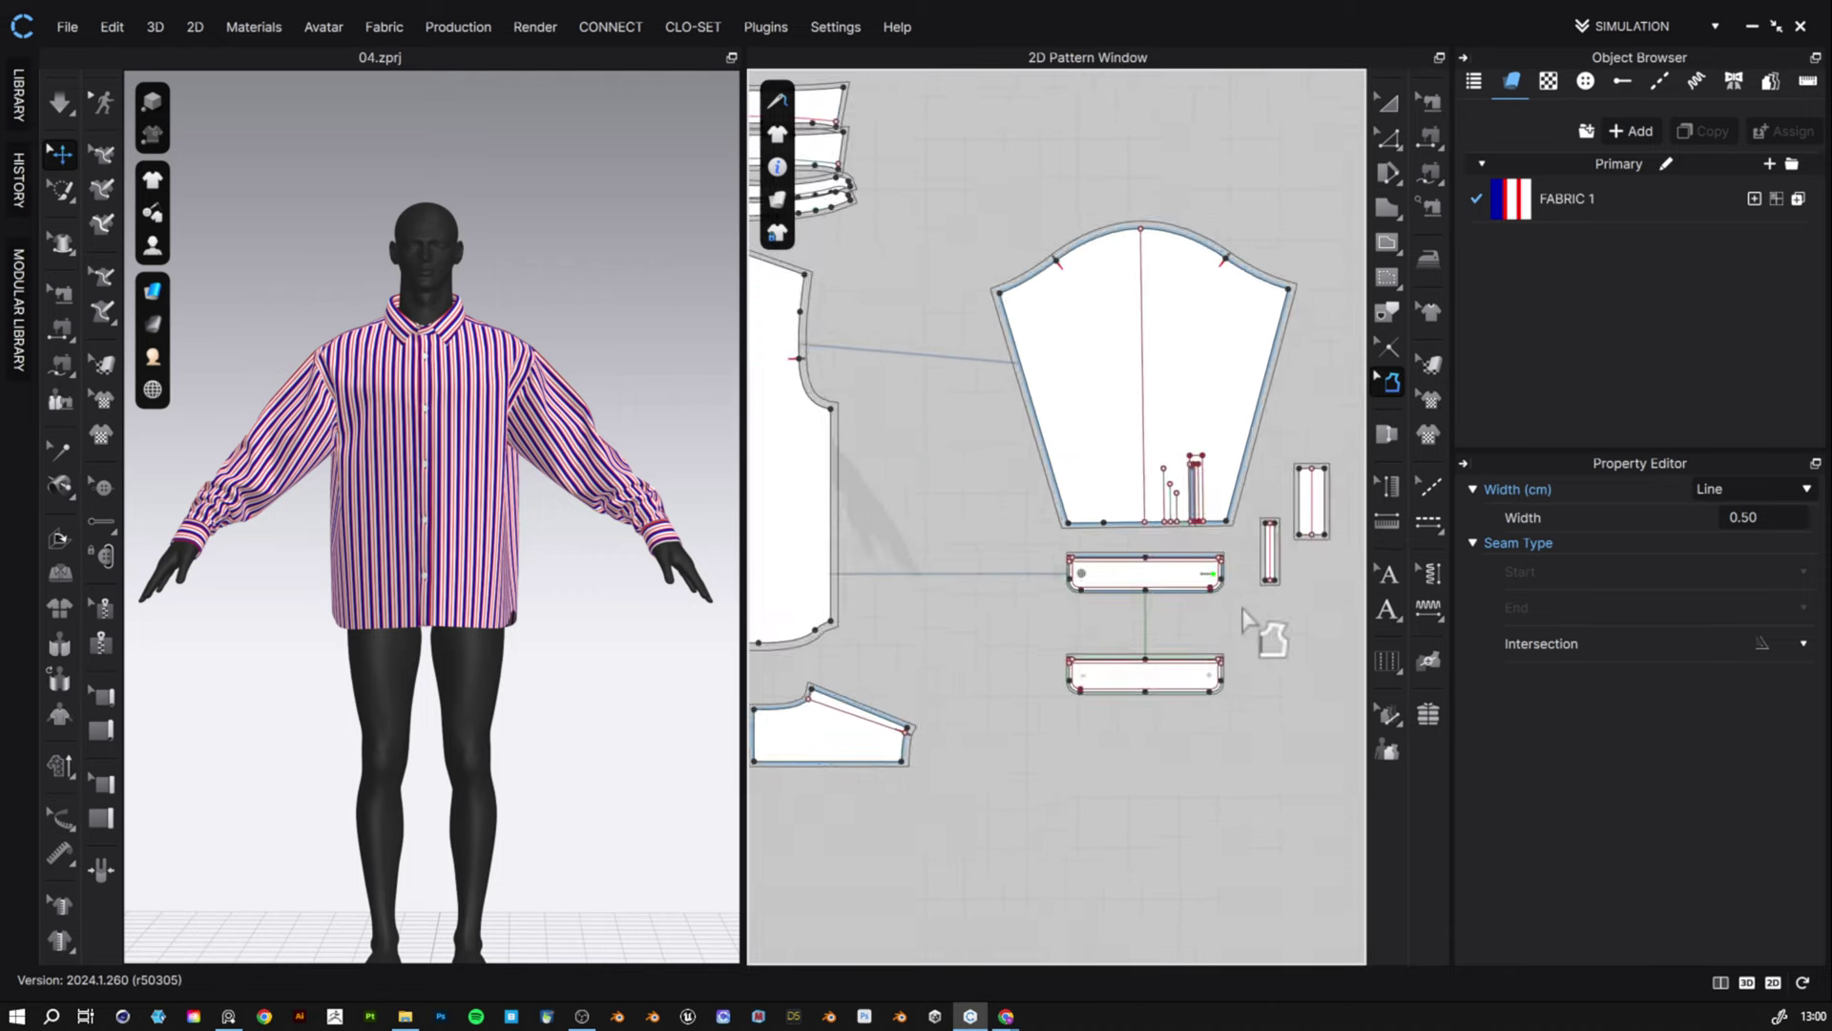
pyautogui.scroll(-5, 1159, 667)
pyautogui.scroll(6, 1179, 680)
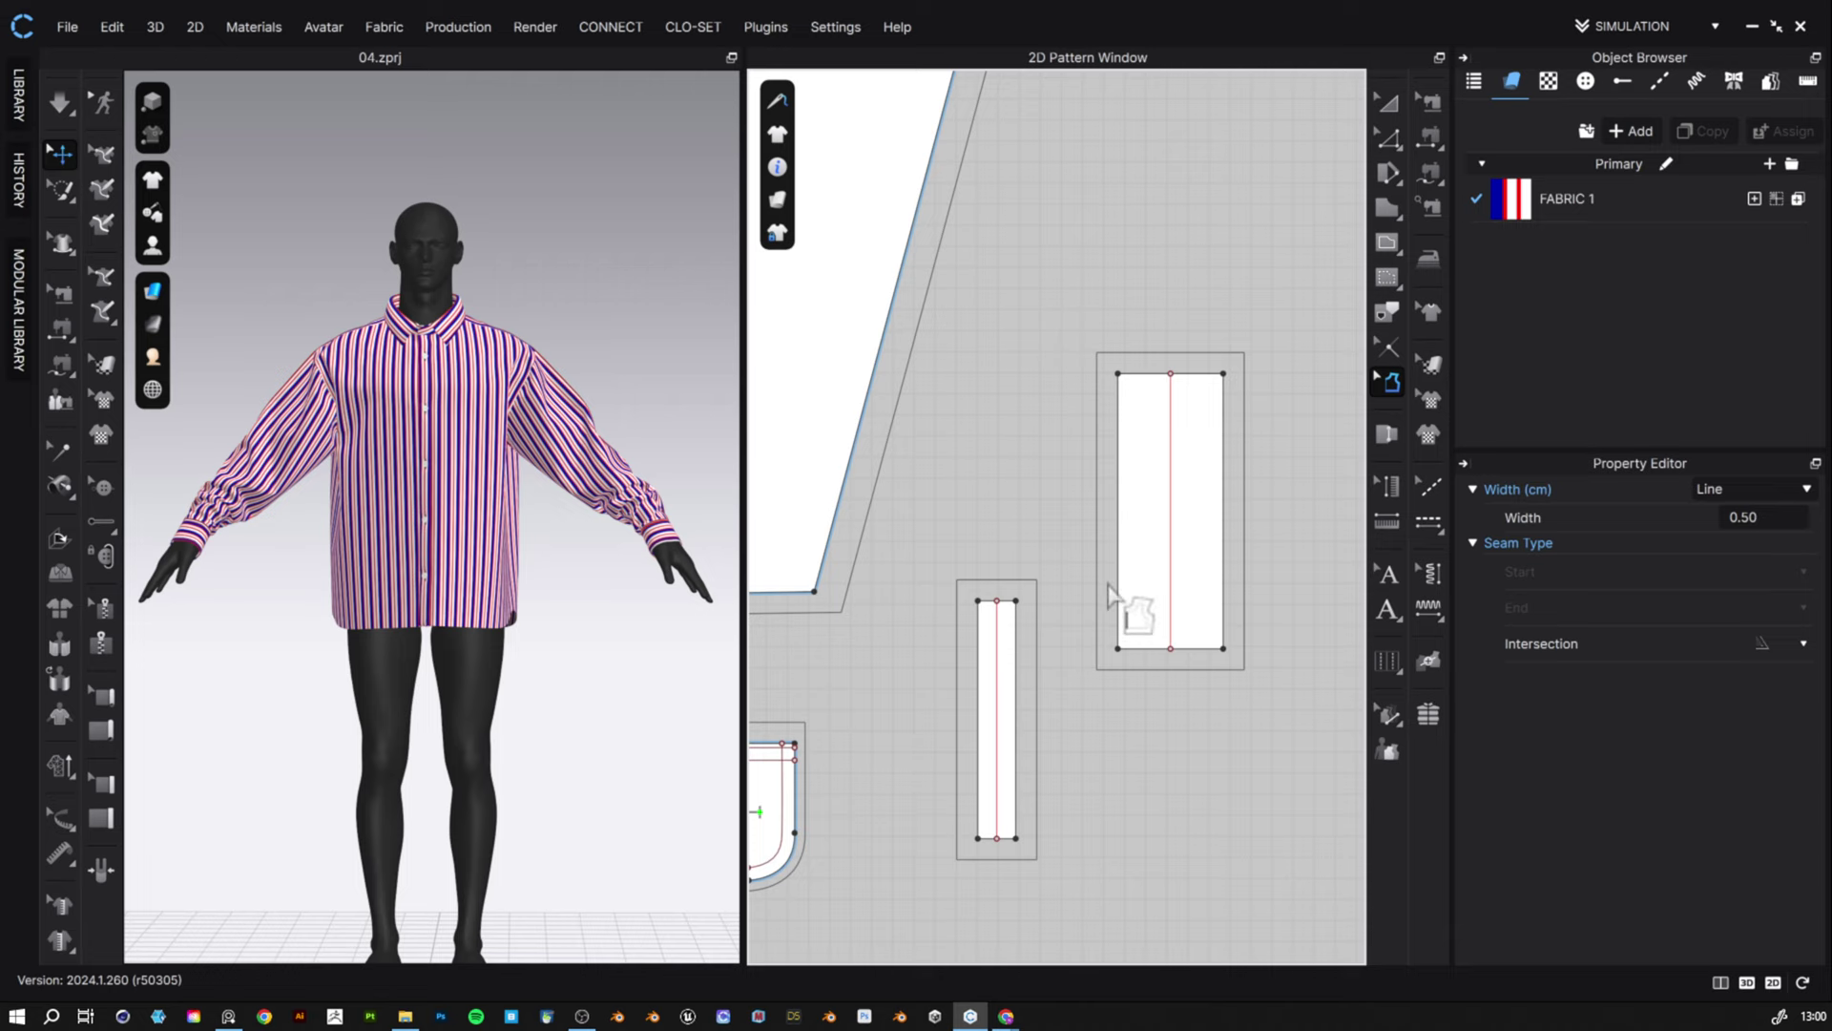
pyautogui.scroll(-5, 1136, 621)
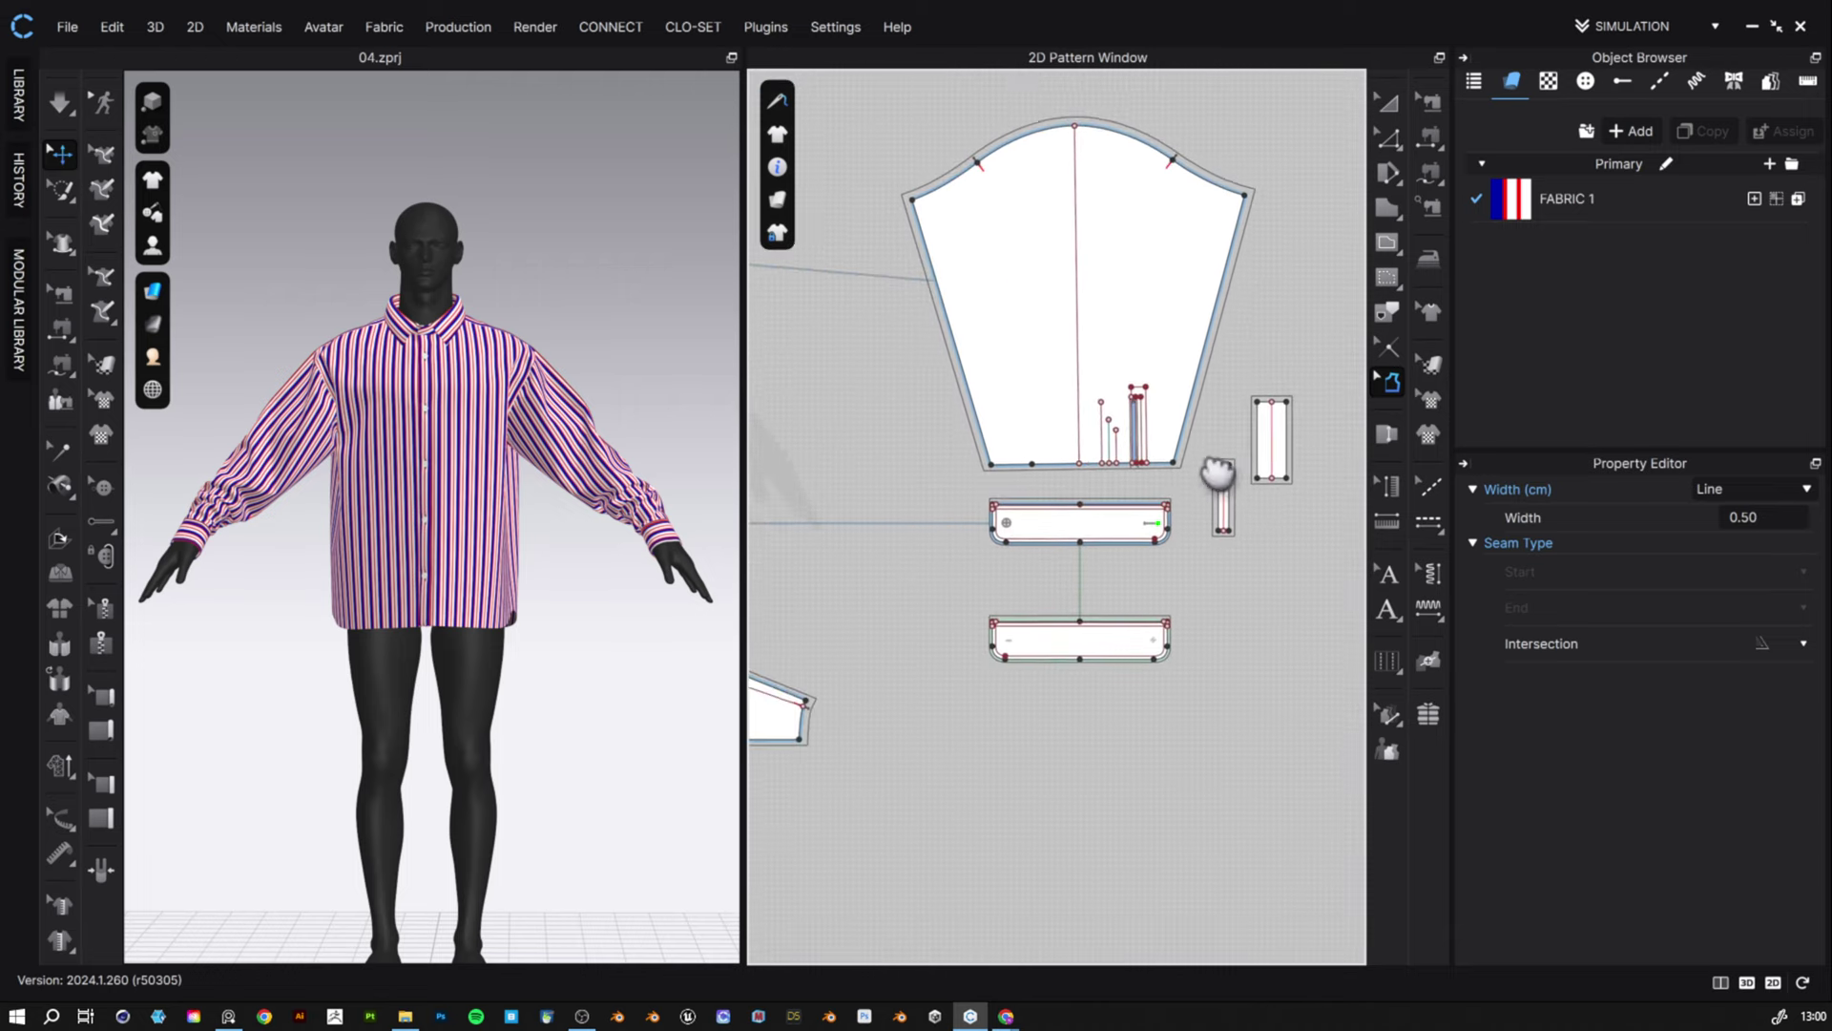
pyautogui.moveTo(1217, 473); pyautogui.dragTo(1250, 438, button='middle')
pyautogui.moveTo(1010, 610); pyautogui.dragTo(1263, 556, button='middle')
pyautogui.moveTo(1038, 527); pyautogui.dragTo(1278, 573, button='middle')
pyautogui.moveTo(918, 576); pyautogui.dragTo(1326, 523, button='middle')
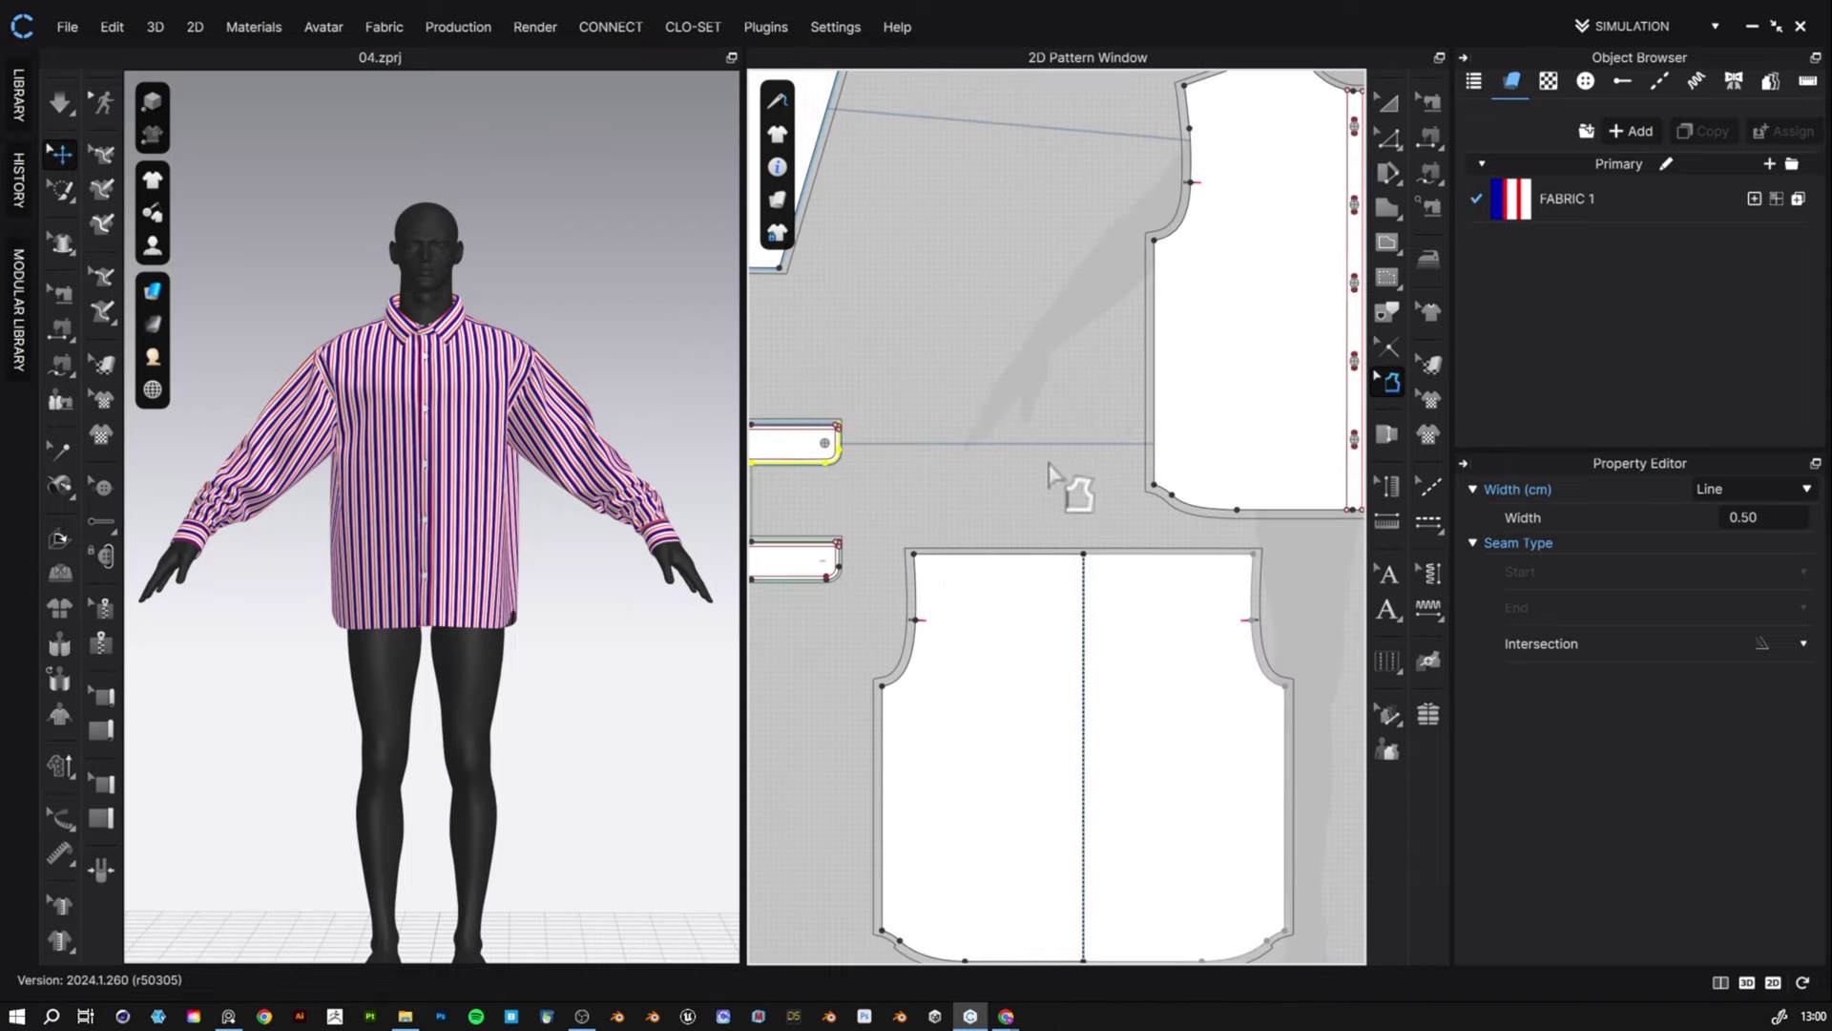
# - Move both collar pieces up away from the collar stands and separate the upper stand from the lower one
pyautogui.moveTo(1050, 474); pyautogui.dragTo(1088, 789, button='middle')
pyautogui.scroll(-4, 969, 548)
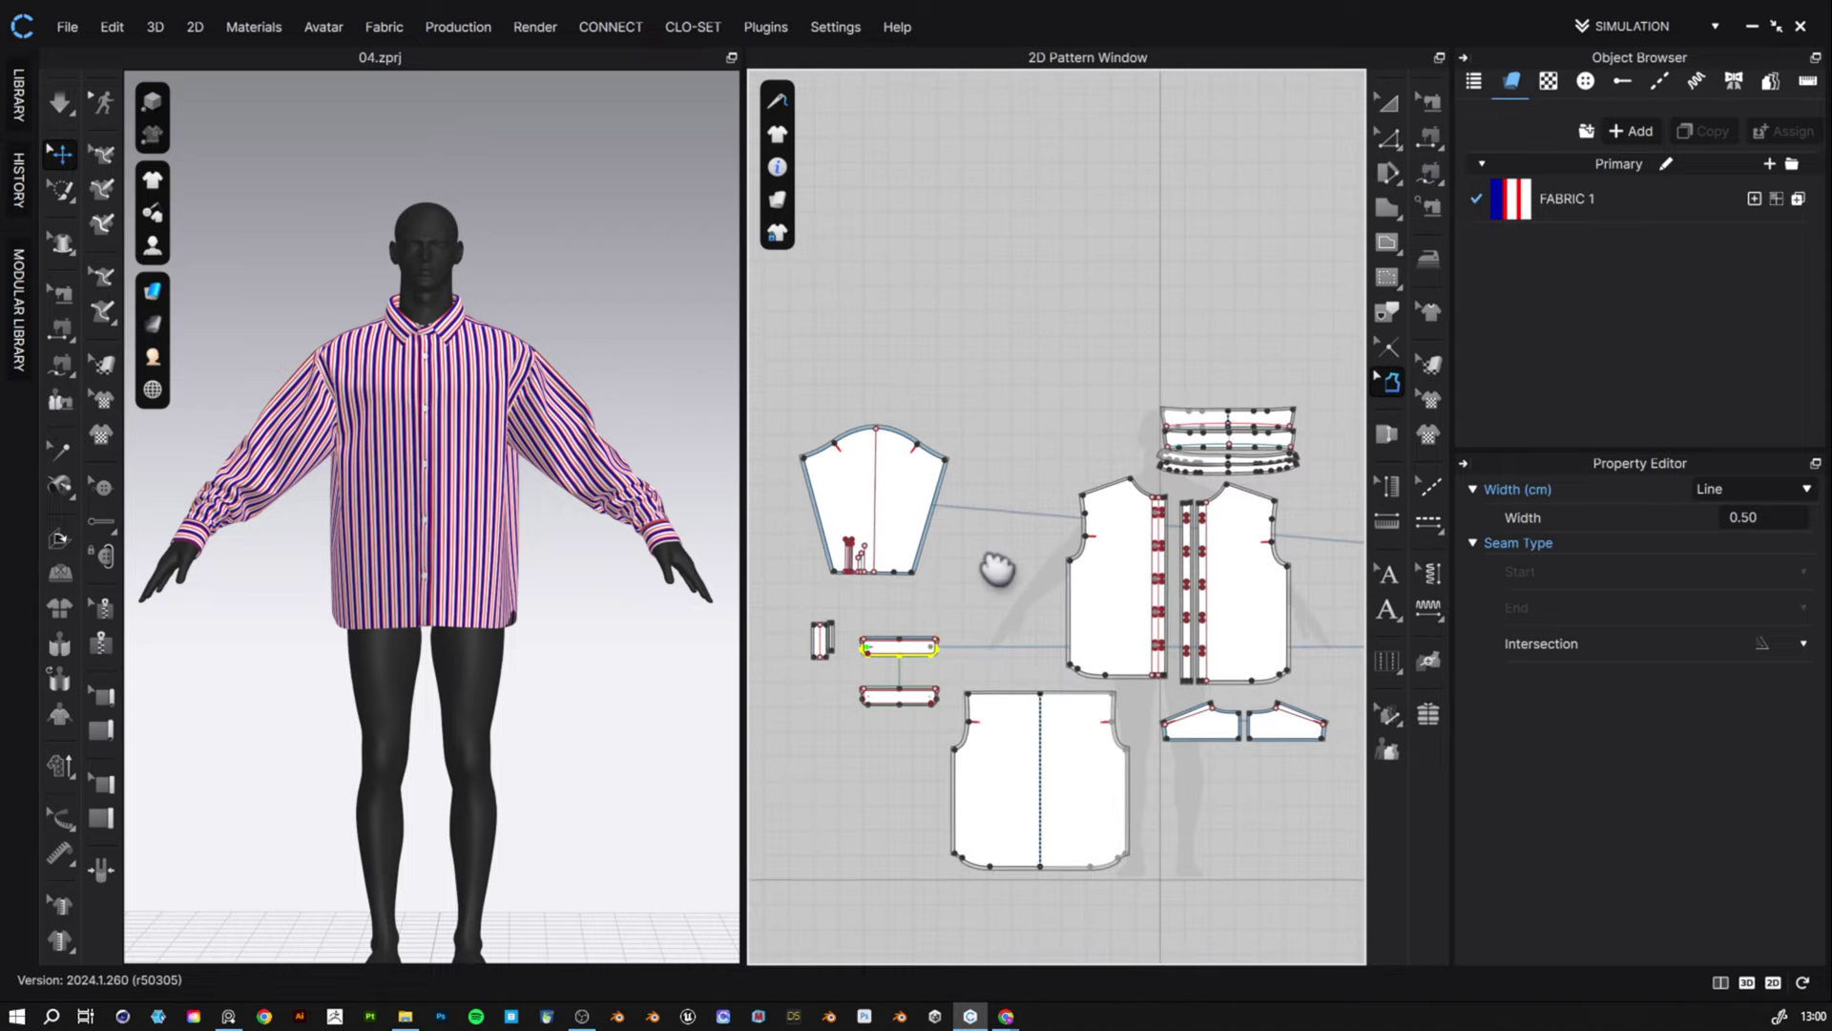
pyautogui.moveTo(997, 569); pyautogui.dragTo(866, 651, button='middle')
pyautogui.scroll(6, 1095, 532)
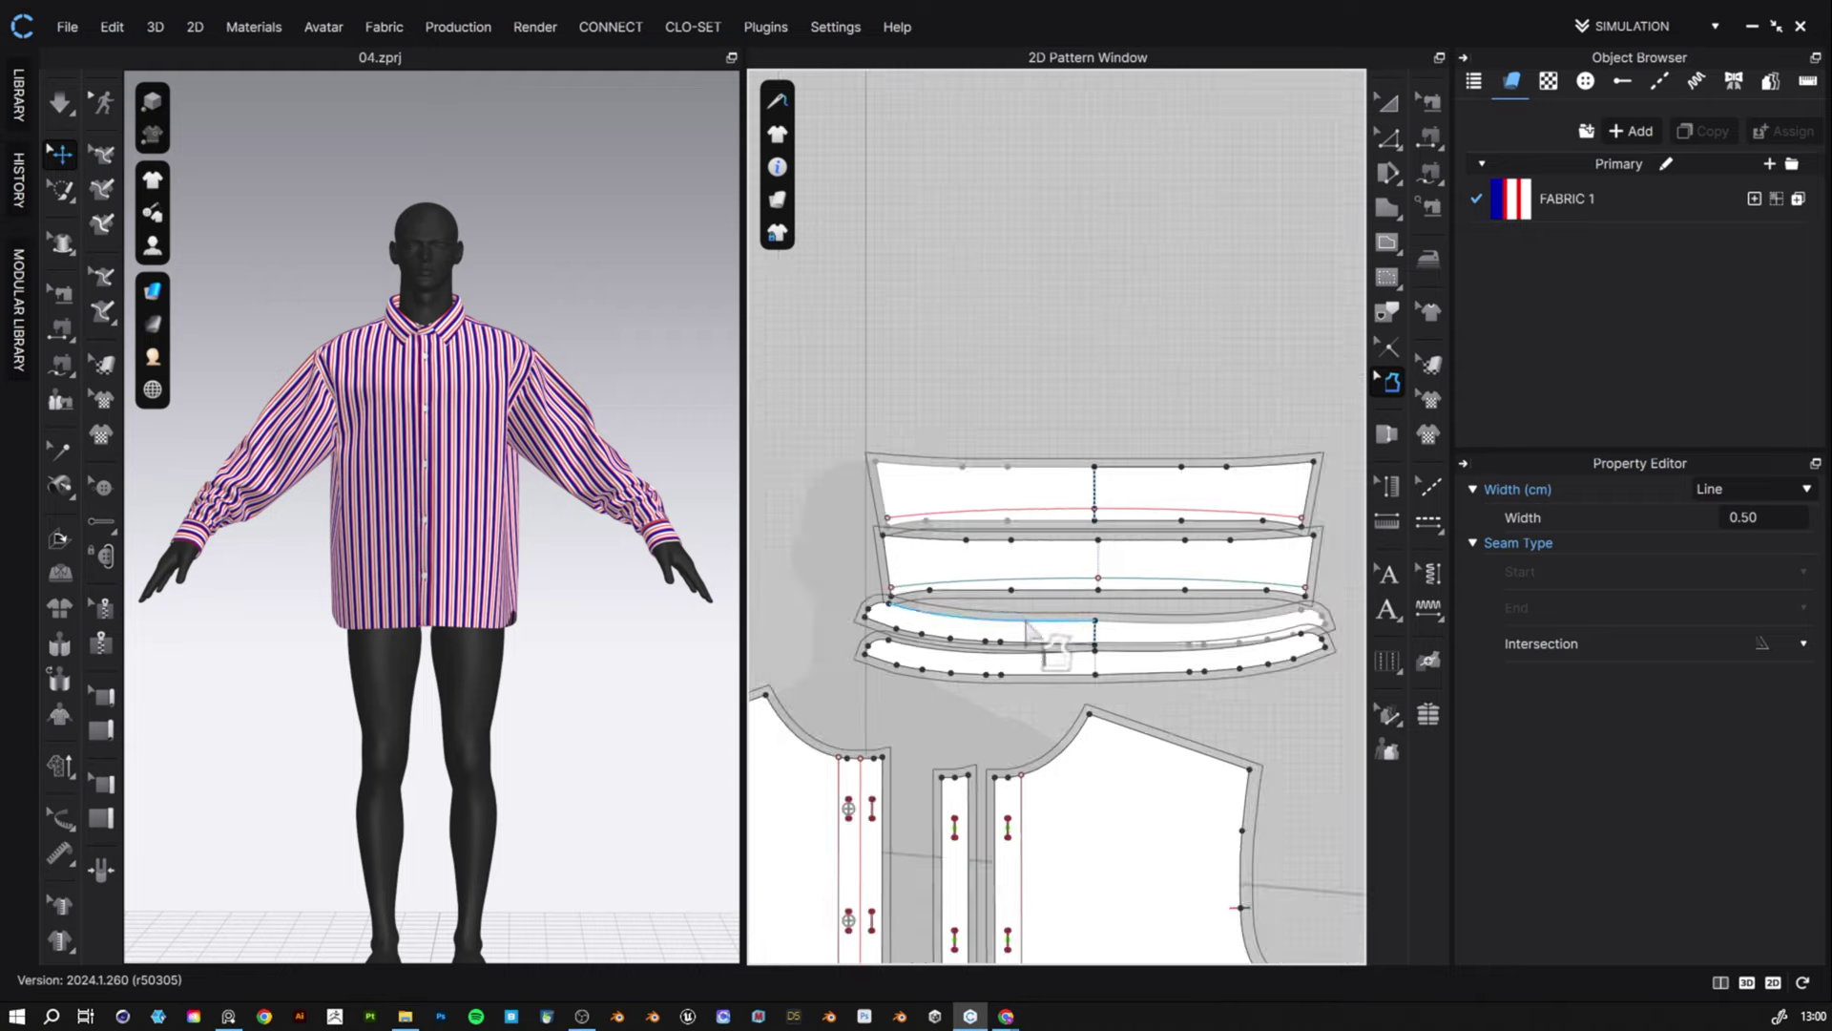
pyautogui.moveTo(1028, 625); pyautogui.dragTo(932, 510, button='middle')
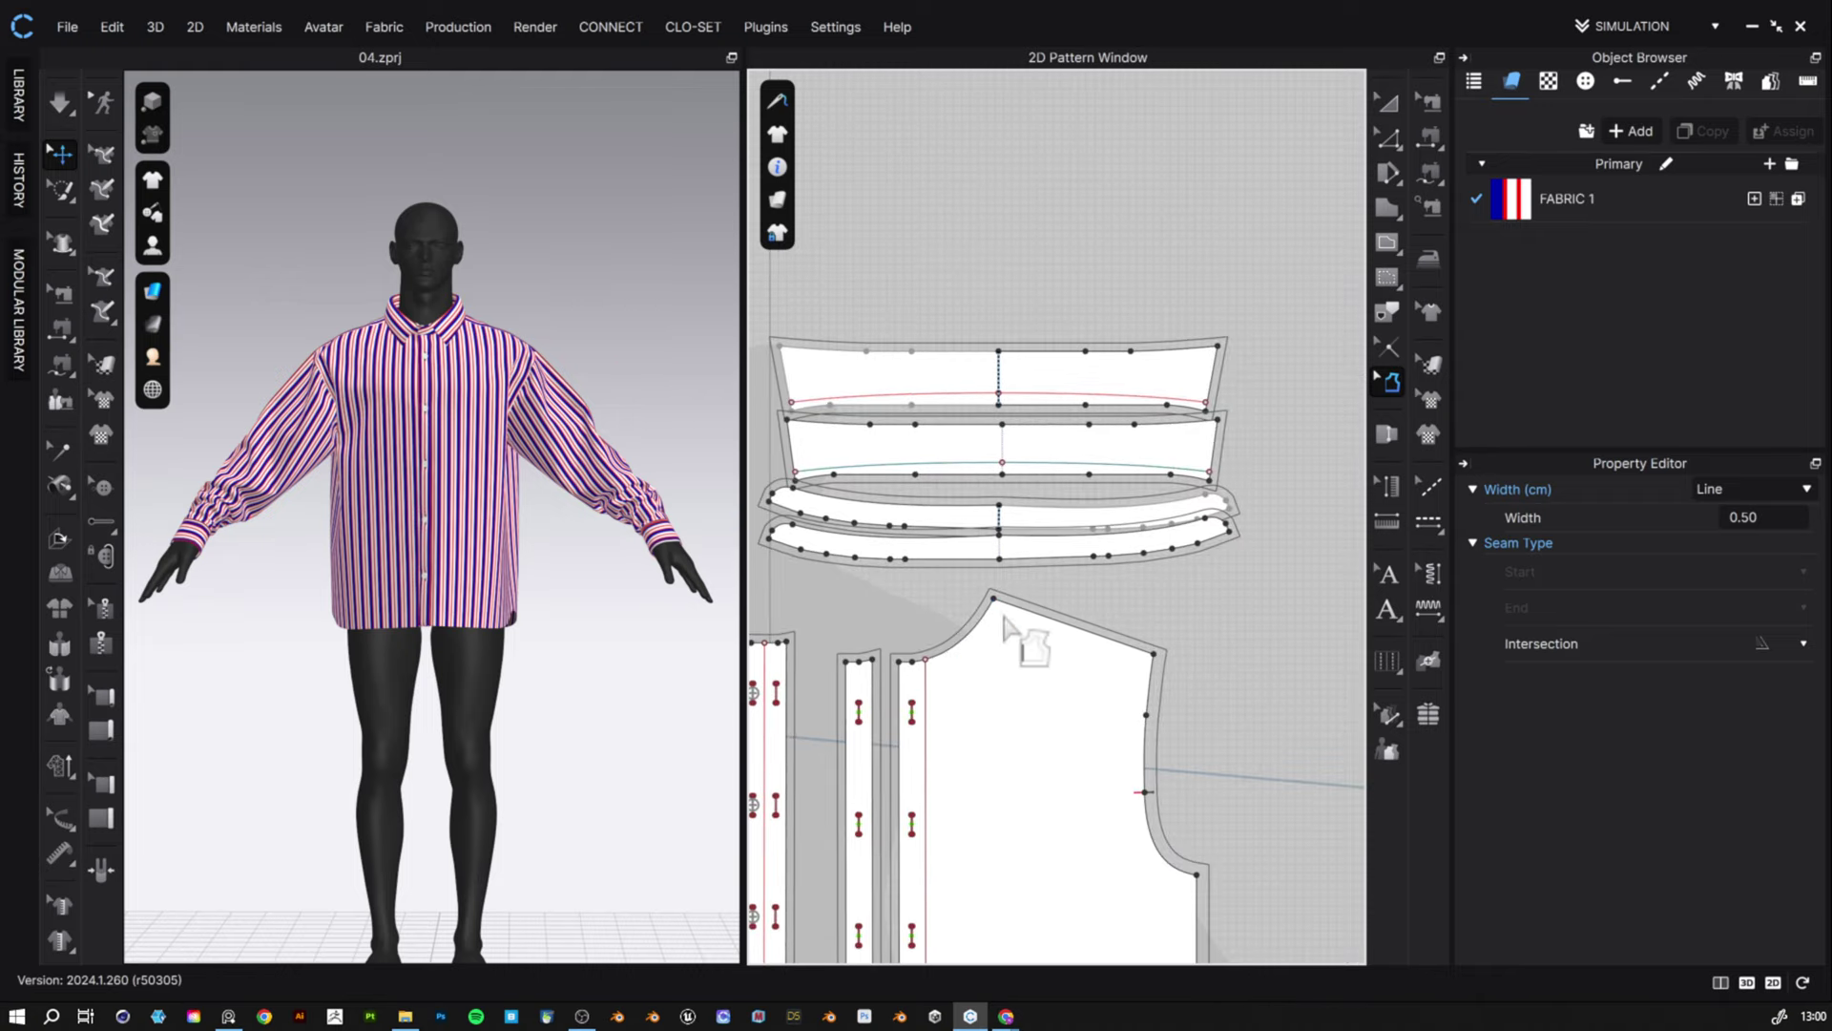
pyautogui.scroll(2, 1059, 615)
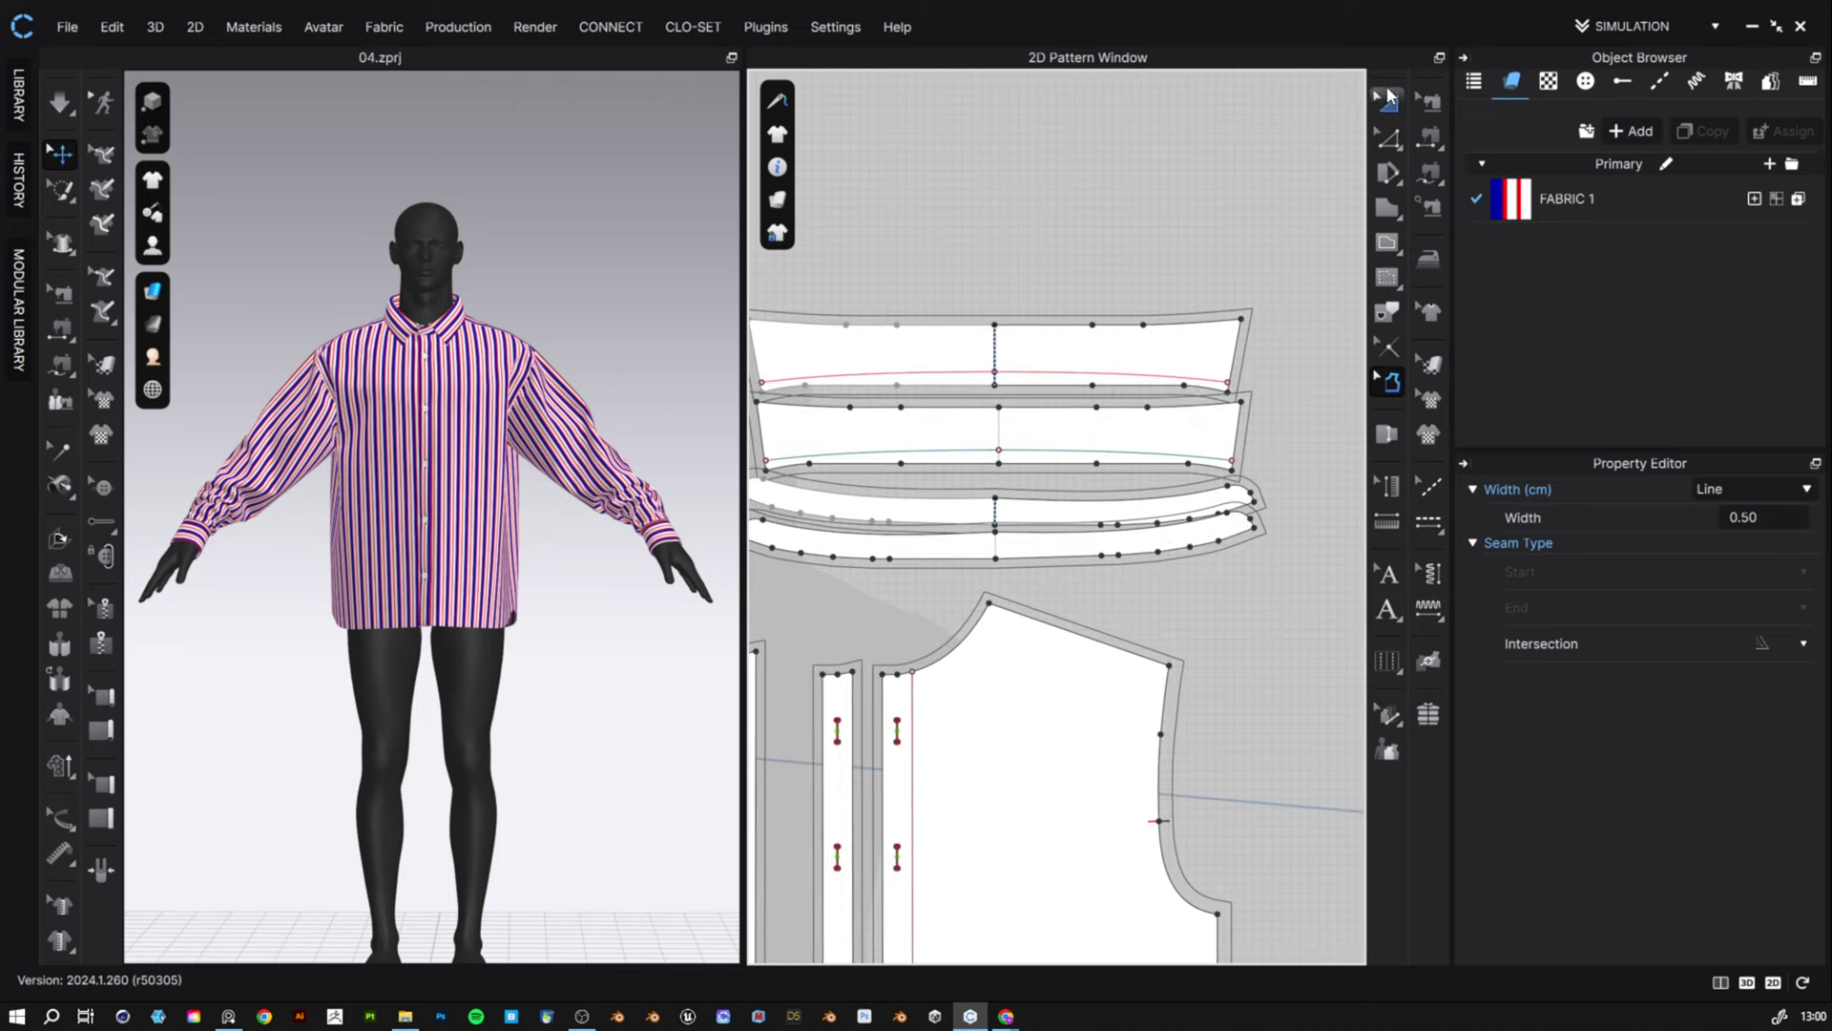
pyautogui.click(1389, 95)
pyautogui.click(1108, 368)
pyautogui.keyDown('shift'); pyautogui.click(1116, 421); pyautogui.keyUp('shift')
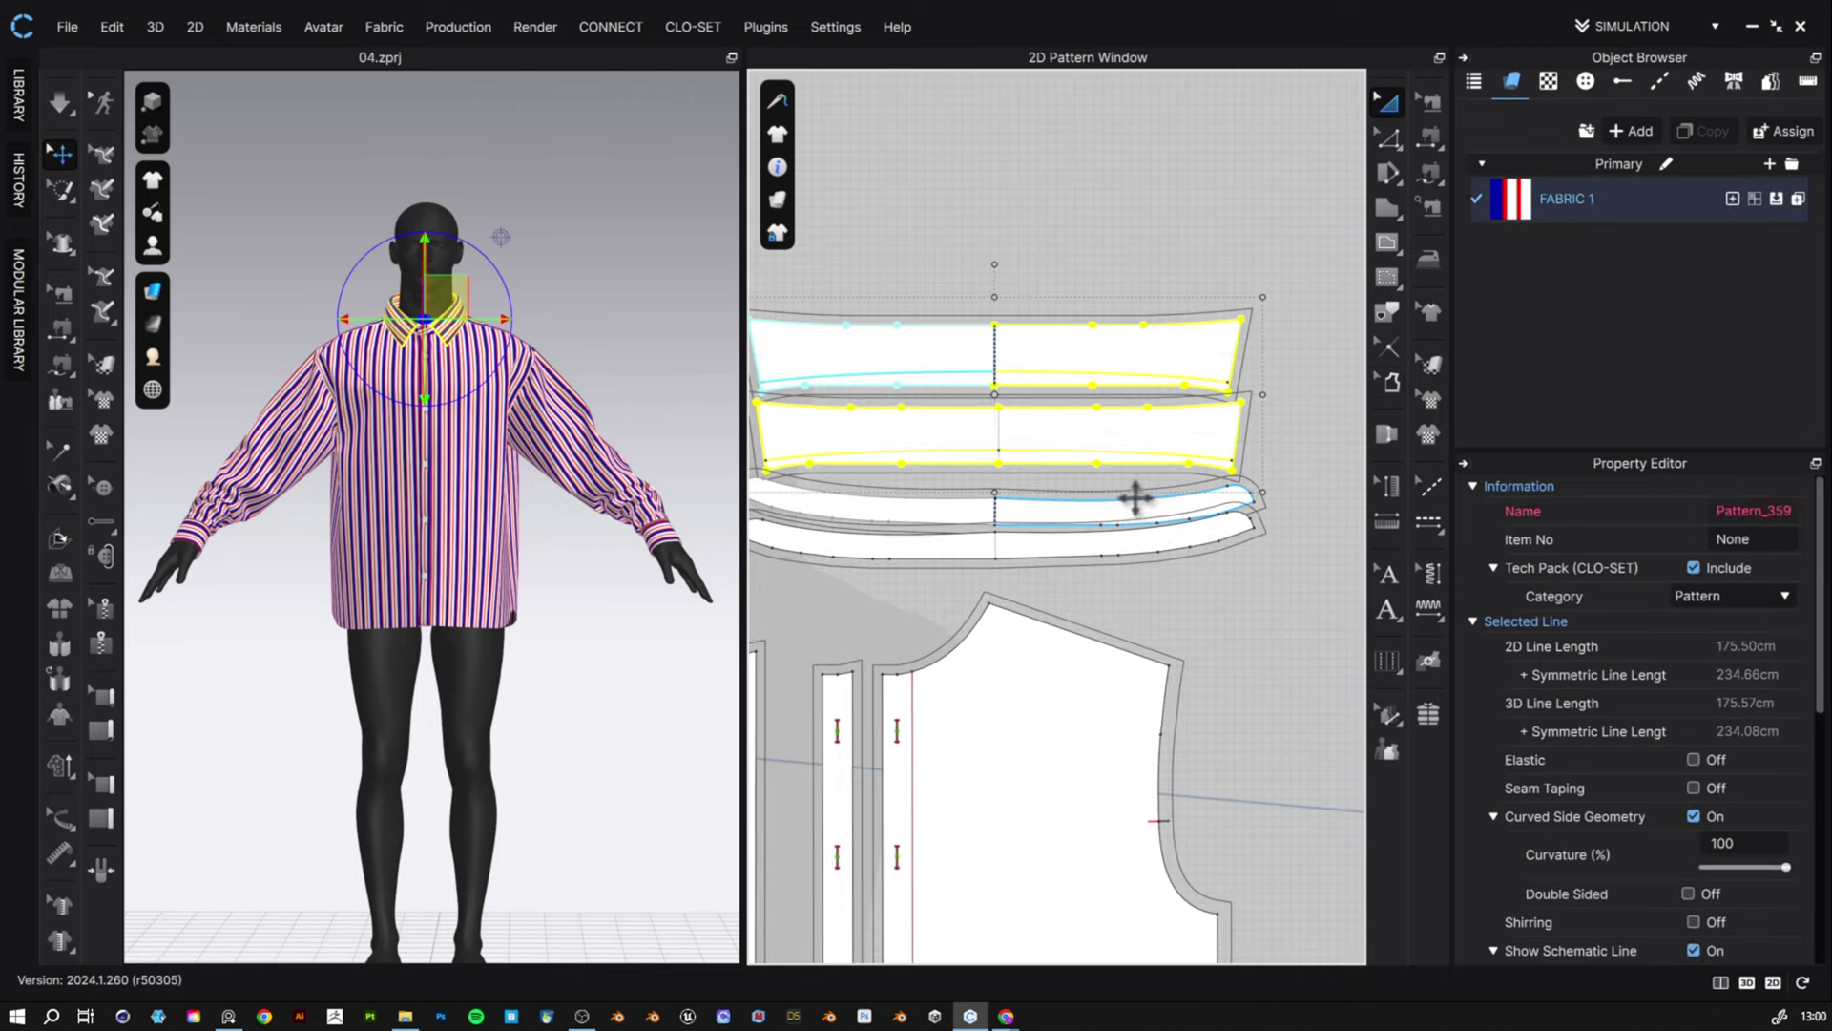
pyautogui.moveTo(1157, 421); pyautogui.dragTo(1166, 332)
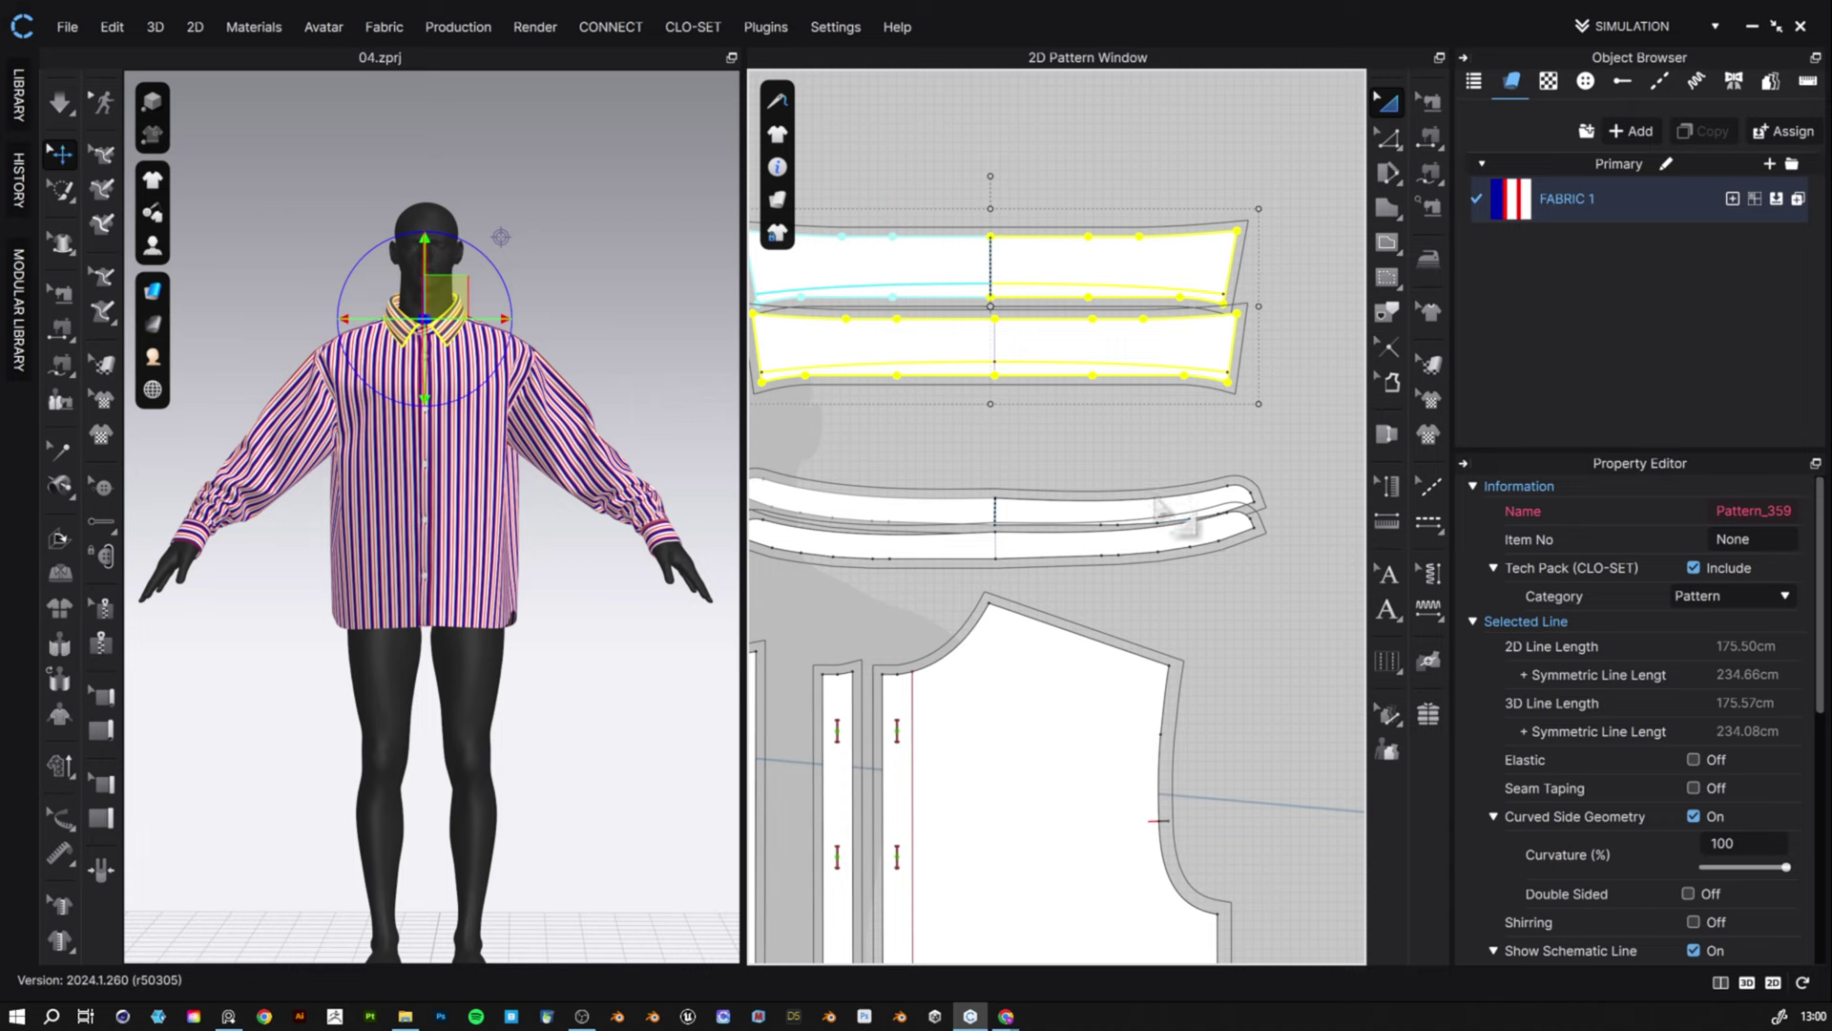
pyautogui.moveTo(1163, 507); pyautogui.dragTo(1164, 450)
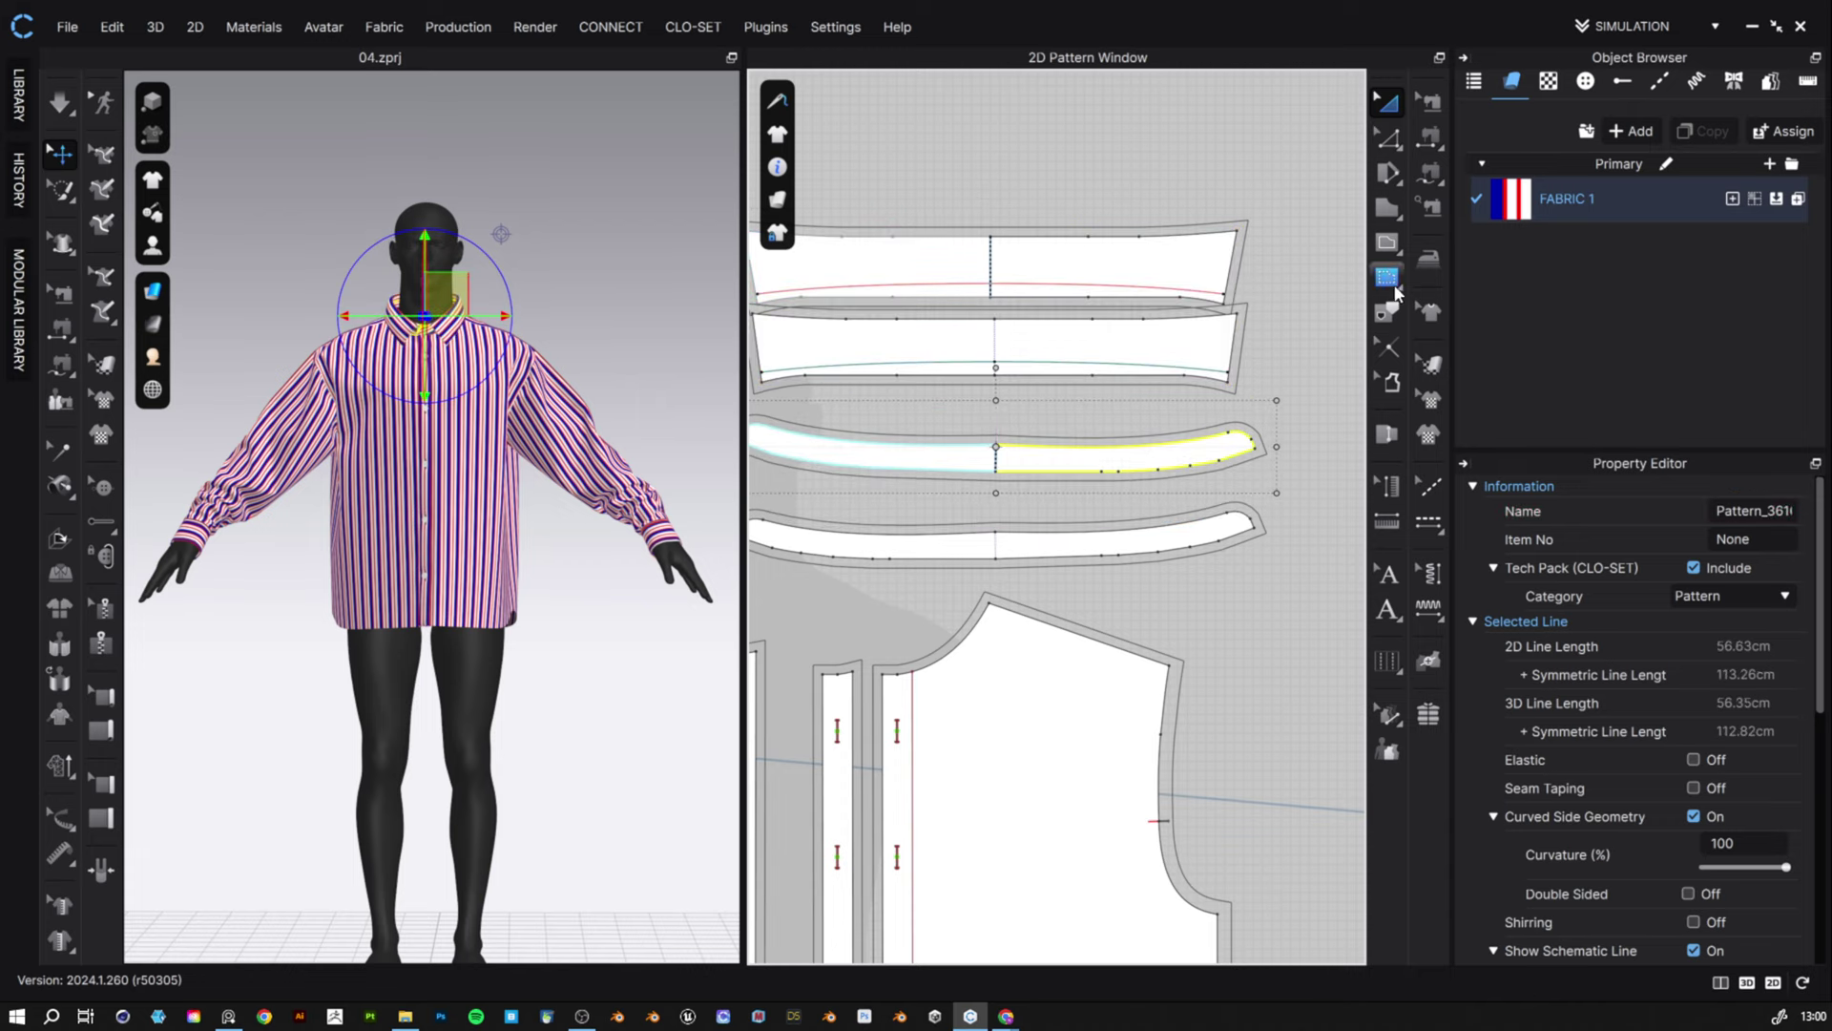
# - Try to change the seam allowance width on all edges of the two collar pieces, and return the 3D view to the front
pyautogui.click(1393, 382)
pyautogui.scroll(4, 916, 259)
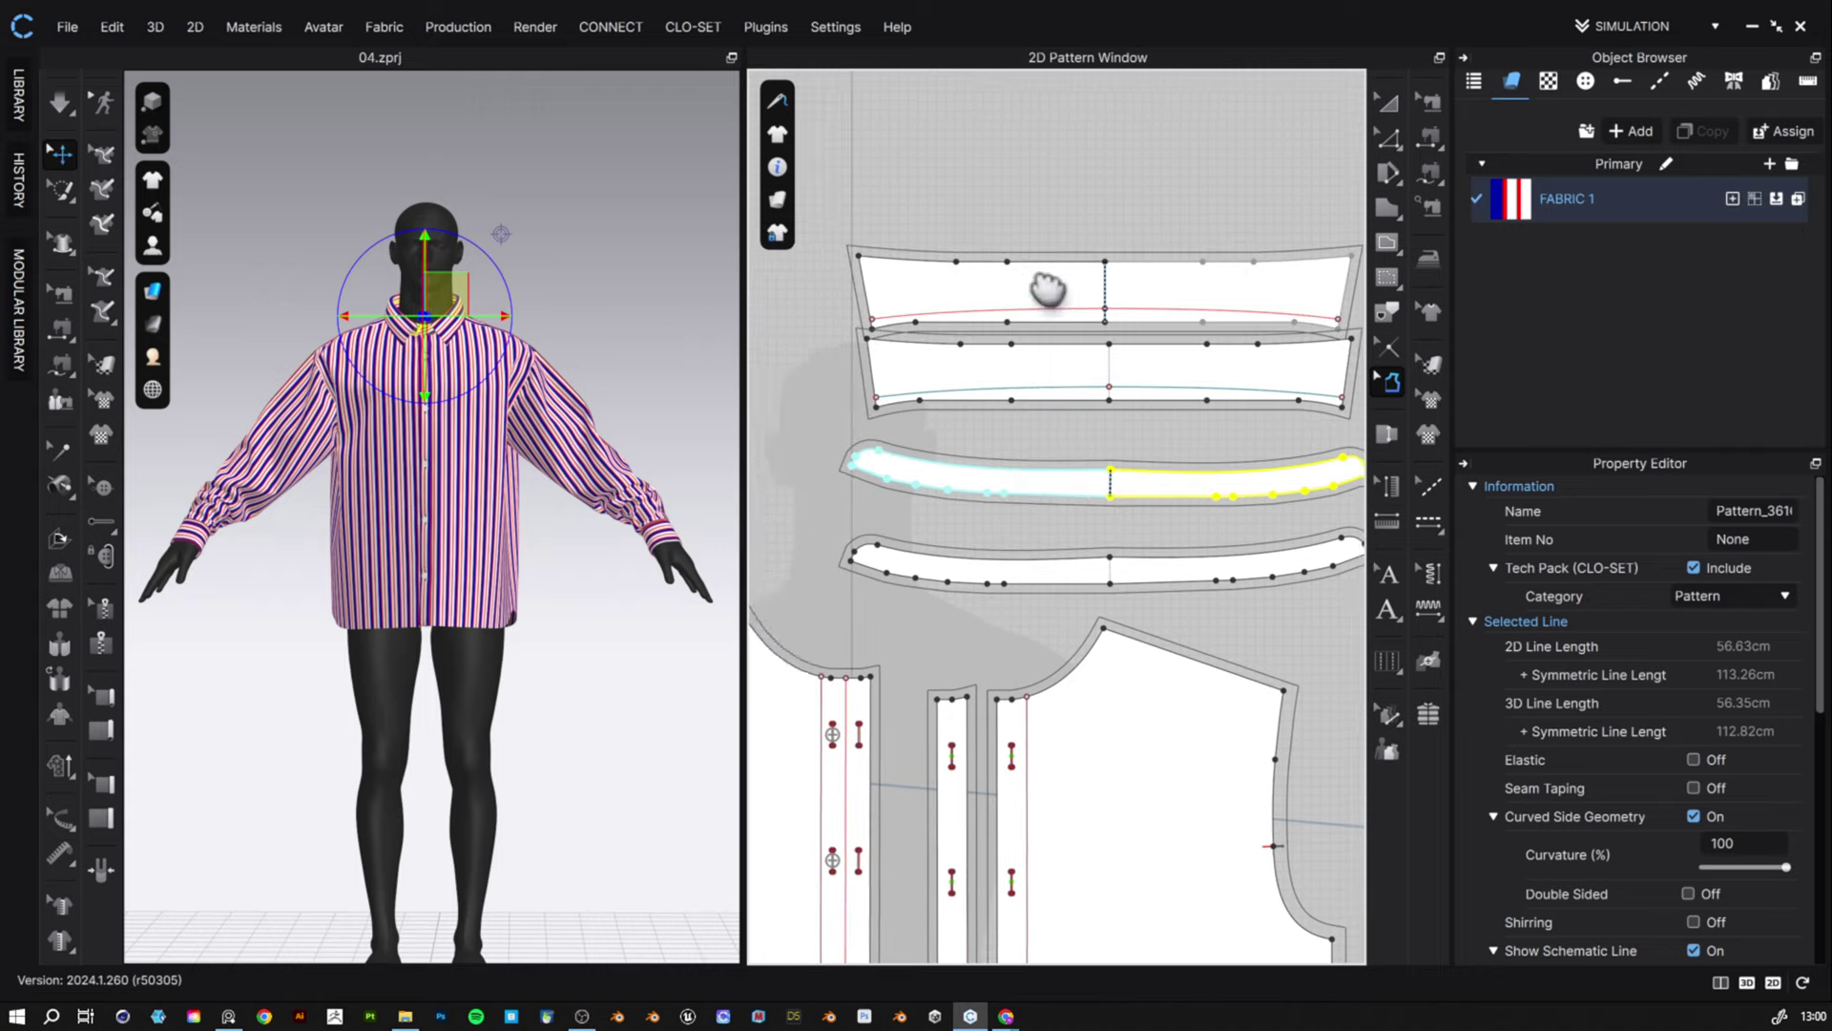
pyautogui.scroll(-3, 930, 267)
pyautogui.moveTo(821, 223); pyautogui.dragTo(1343, 432)
pyautogui.click(1784, 525)
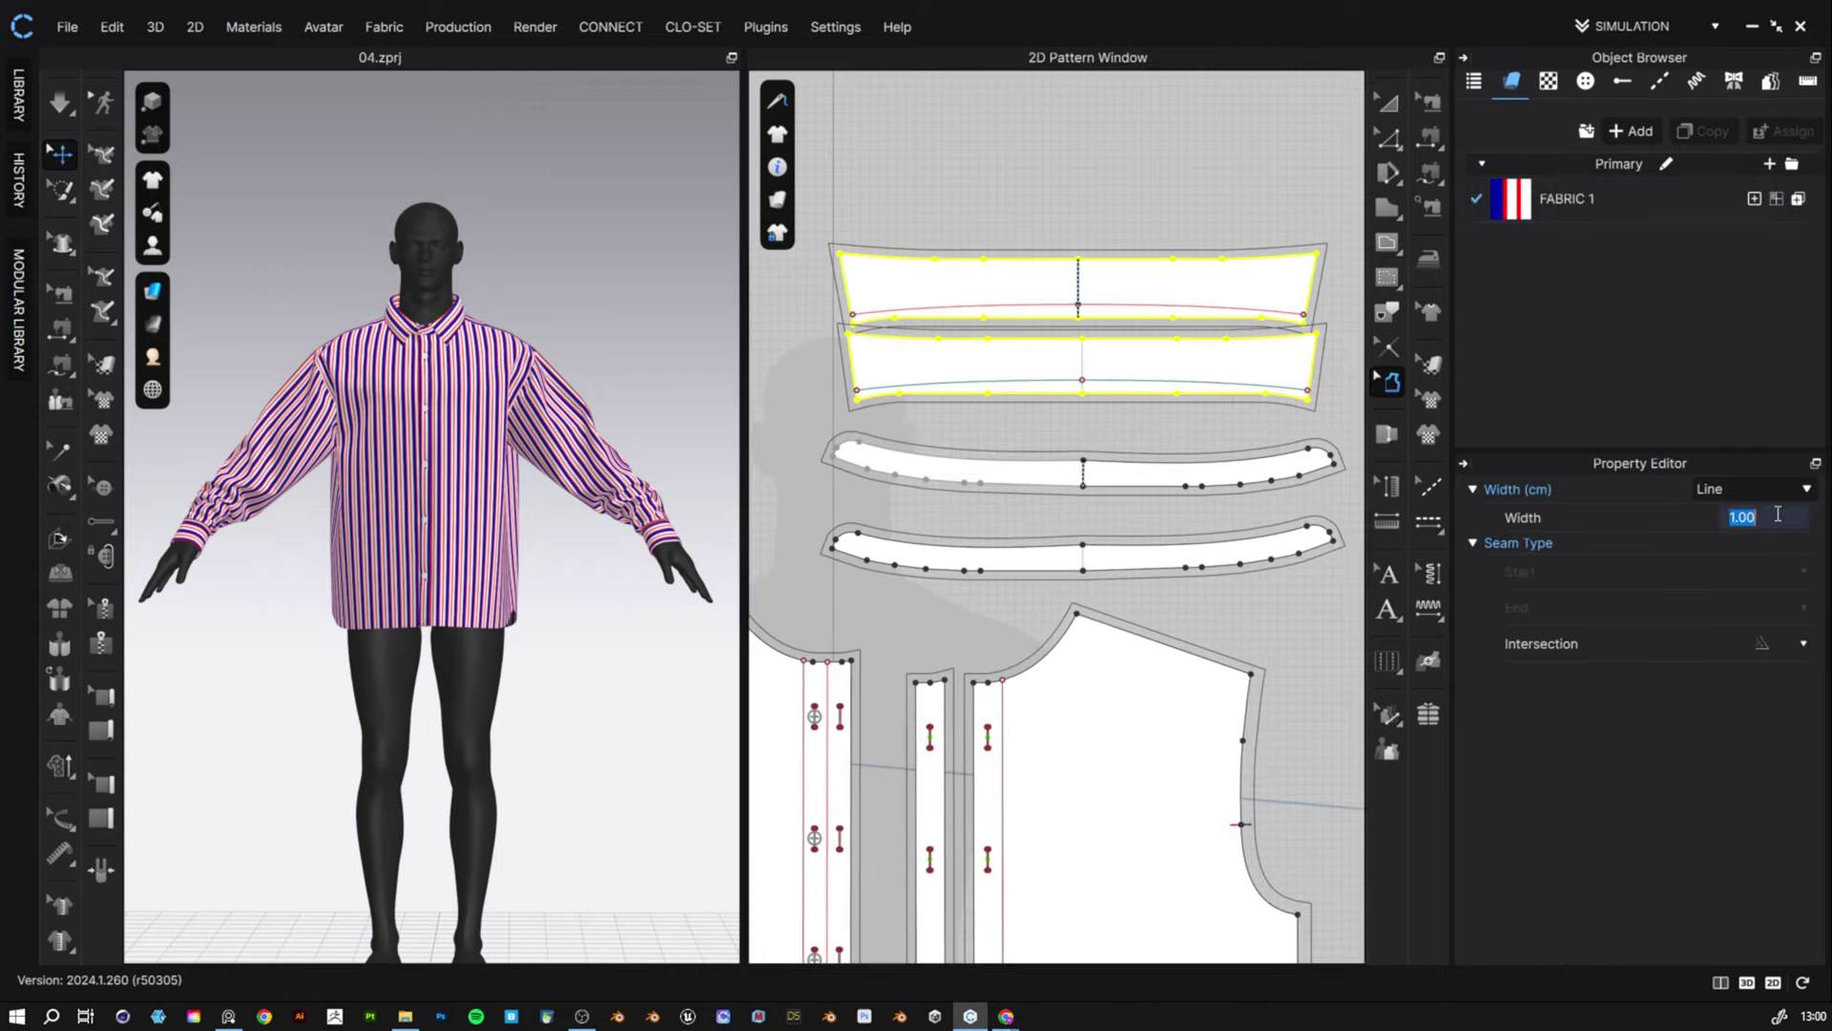
pyautogui.press('Return')
pyautogui.press('0')
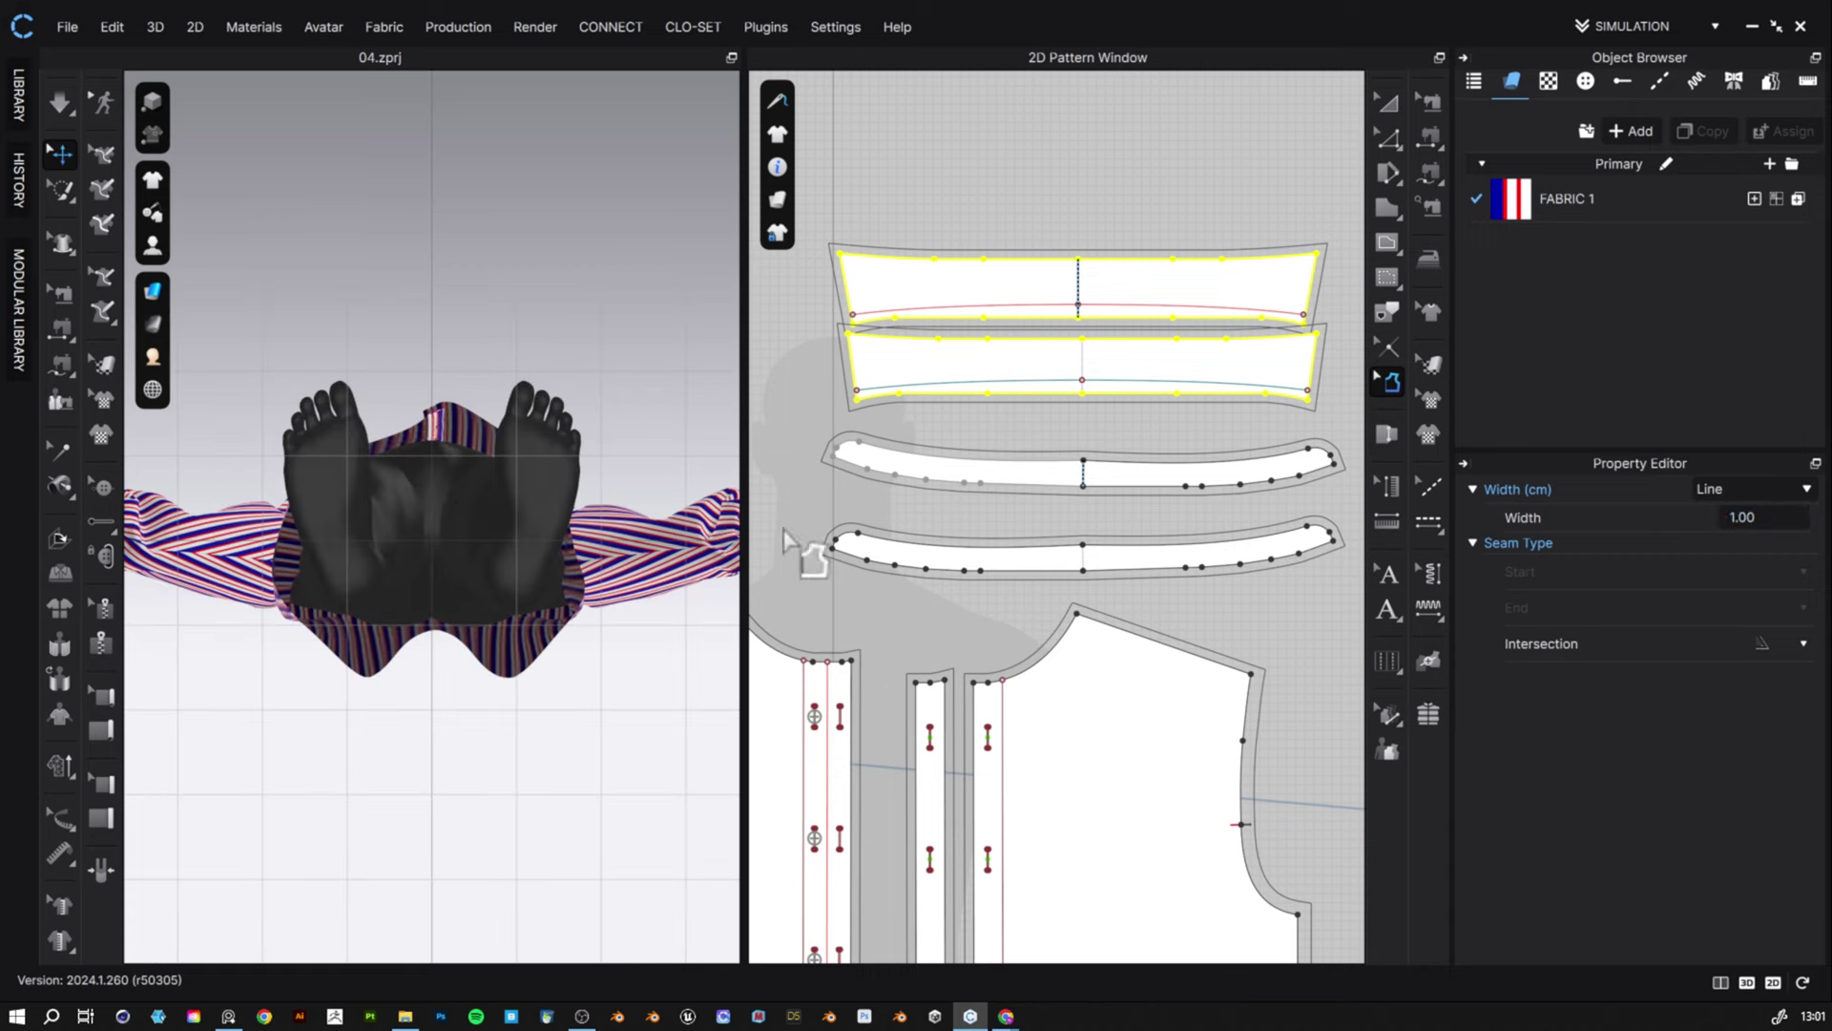
pyautogui.click(565, 399)
pyautogui.press('2')
pyautogui.click(561, 342)
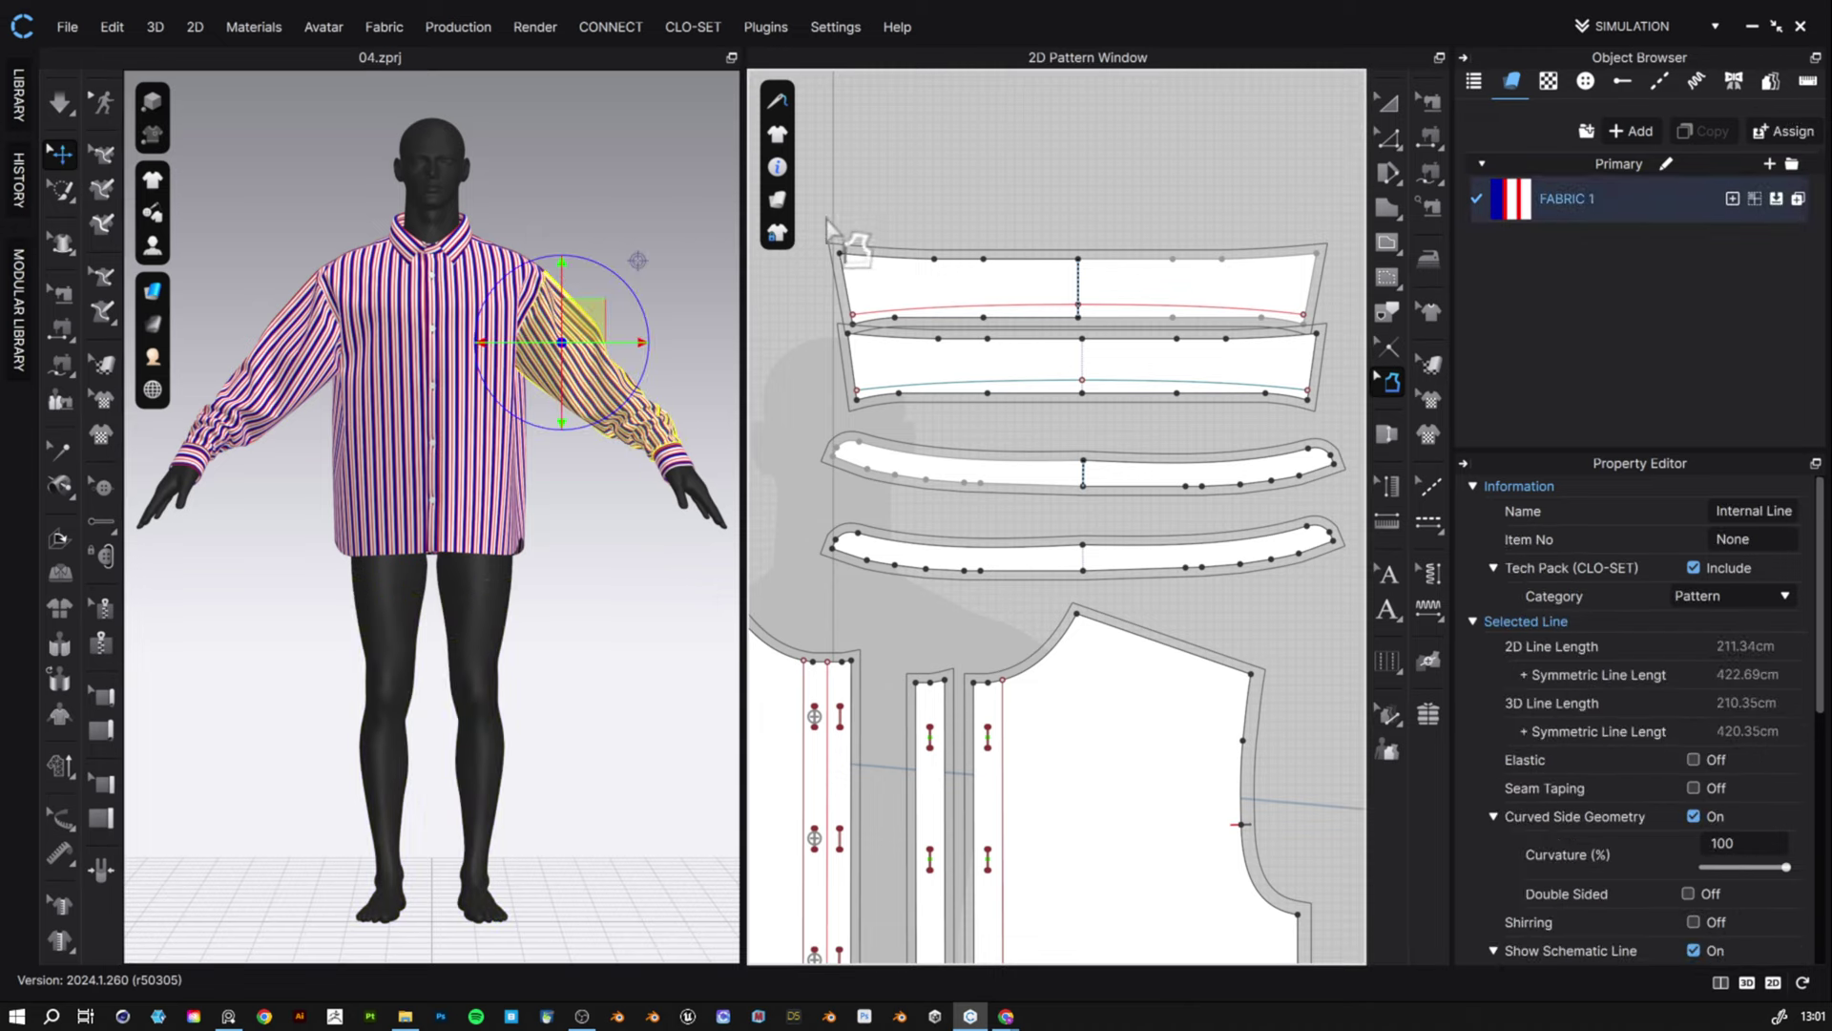
# - Select all outer edges of the two collar pieces and set their seam allowance width to 0.50 cm
pyautogui.moveTo(830, 225); pyautogui.dragTo(1364, 453)
pyautogui.click(1774, 520)
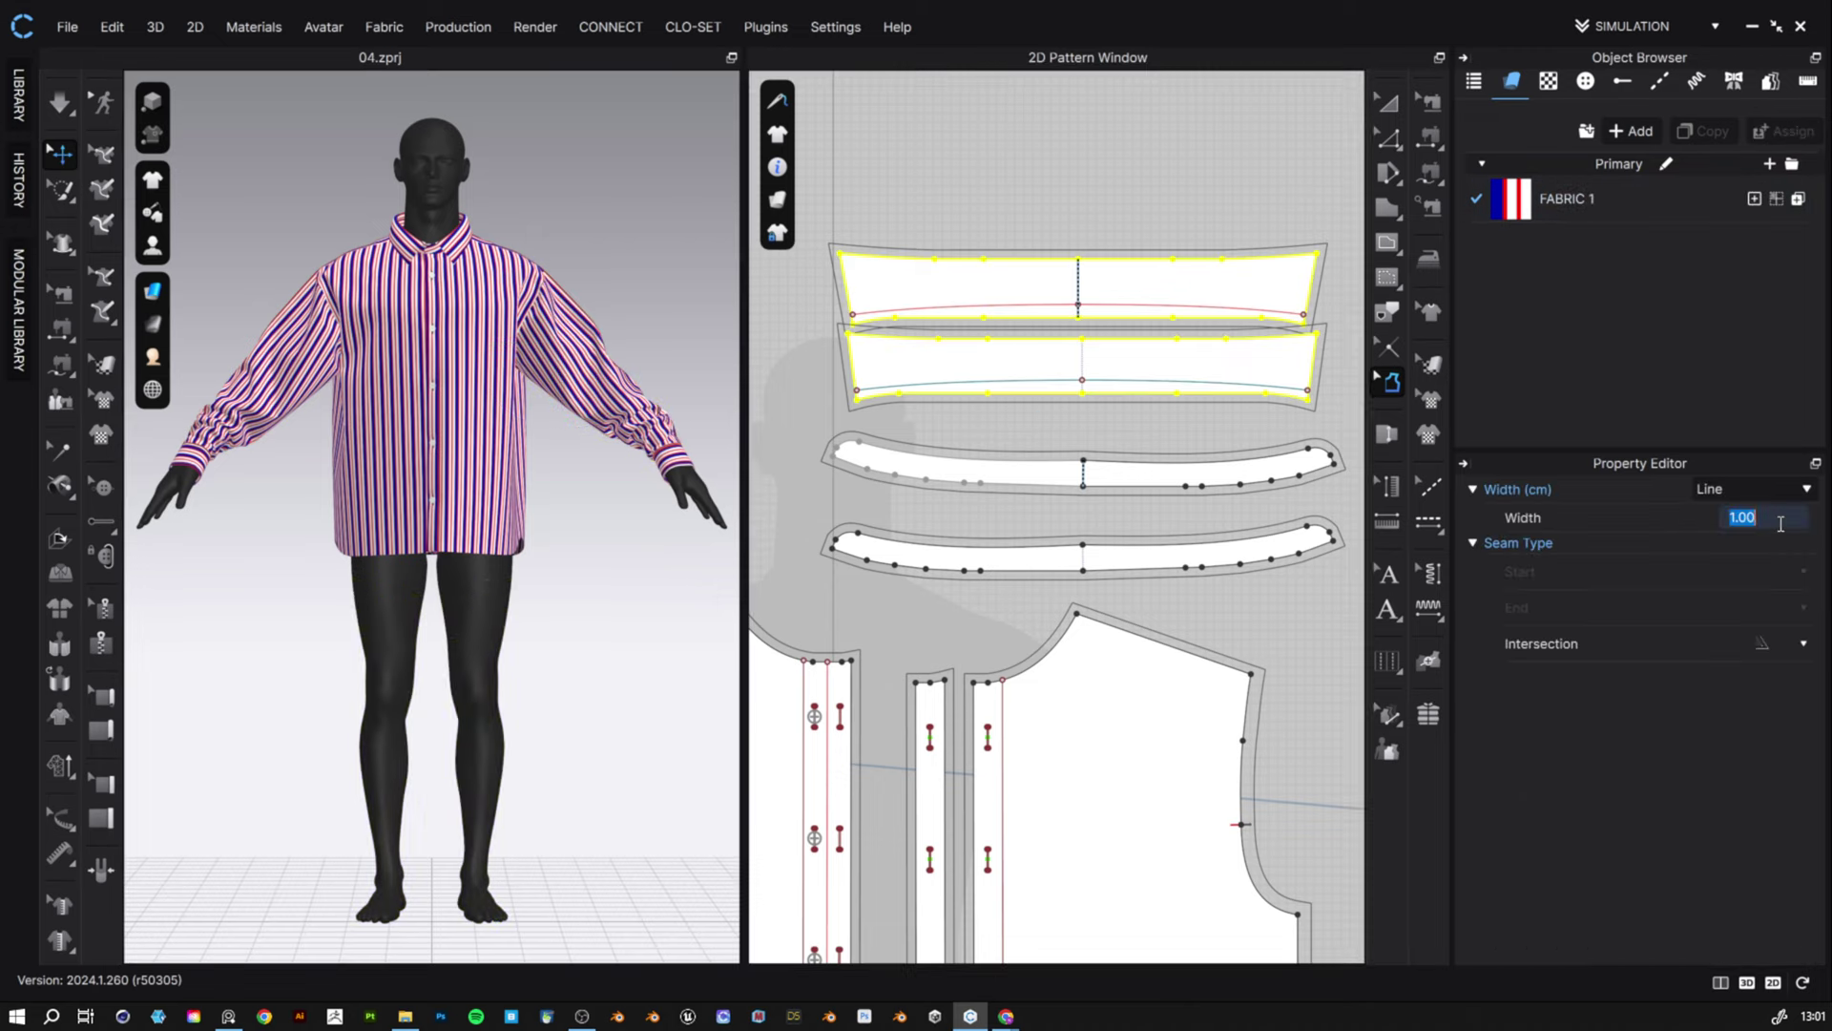
pyautogui.write('0.5')
pyautogui.press('Return')
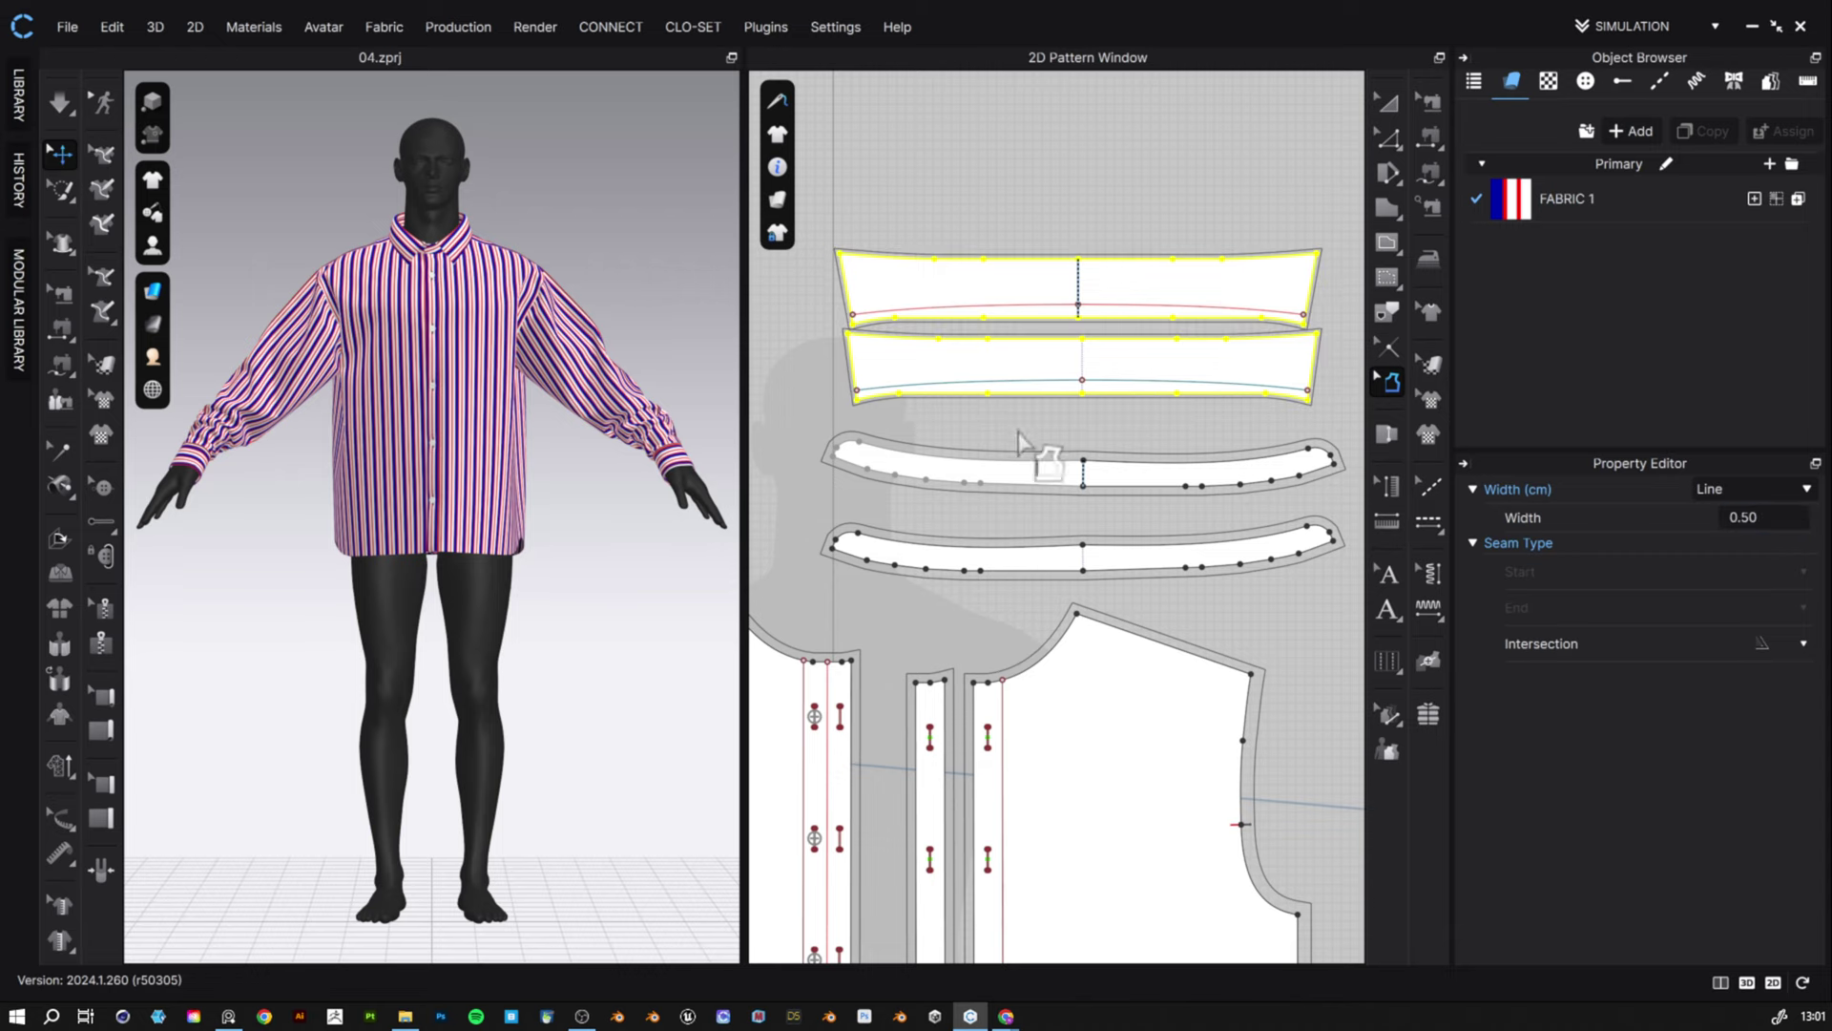
# - Select the upper edges and rounded ends of both collar stands and set their seam allowance width to 0.50 cm
pyautogui.scroll(3, 836, 447)
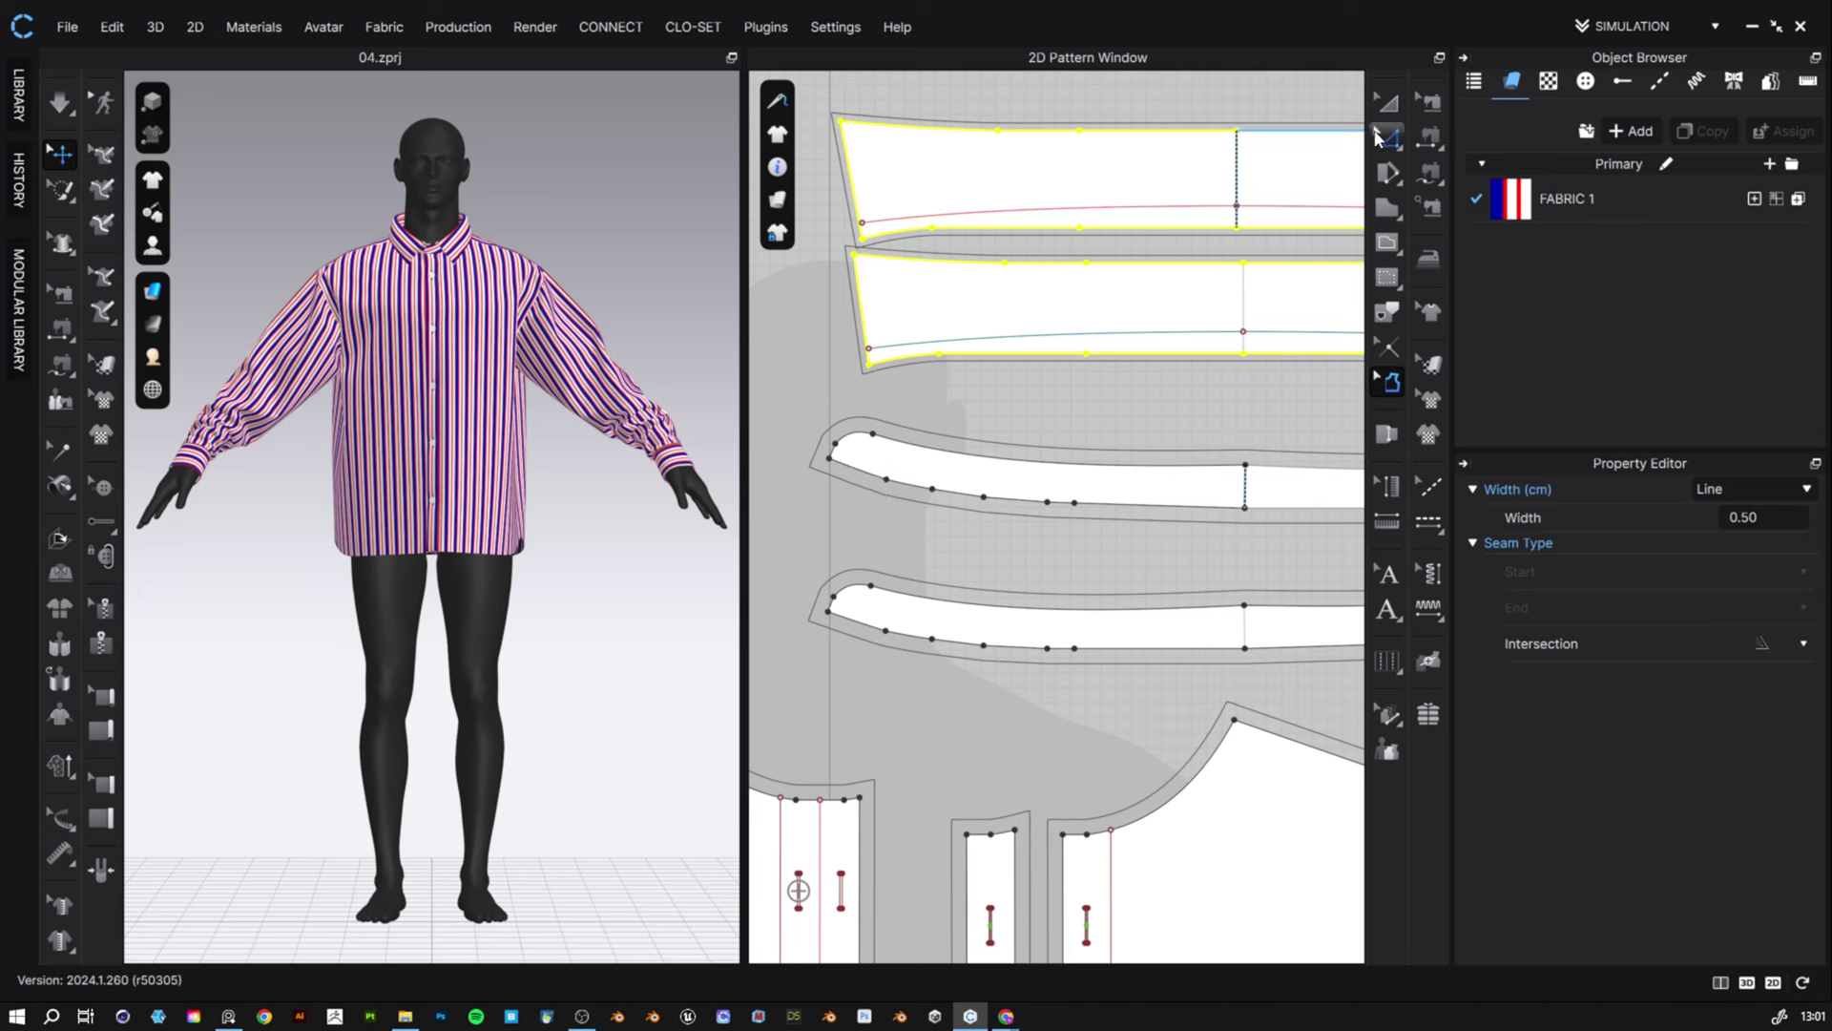
pyautogui.click(832, 456)
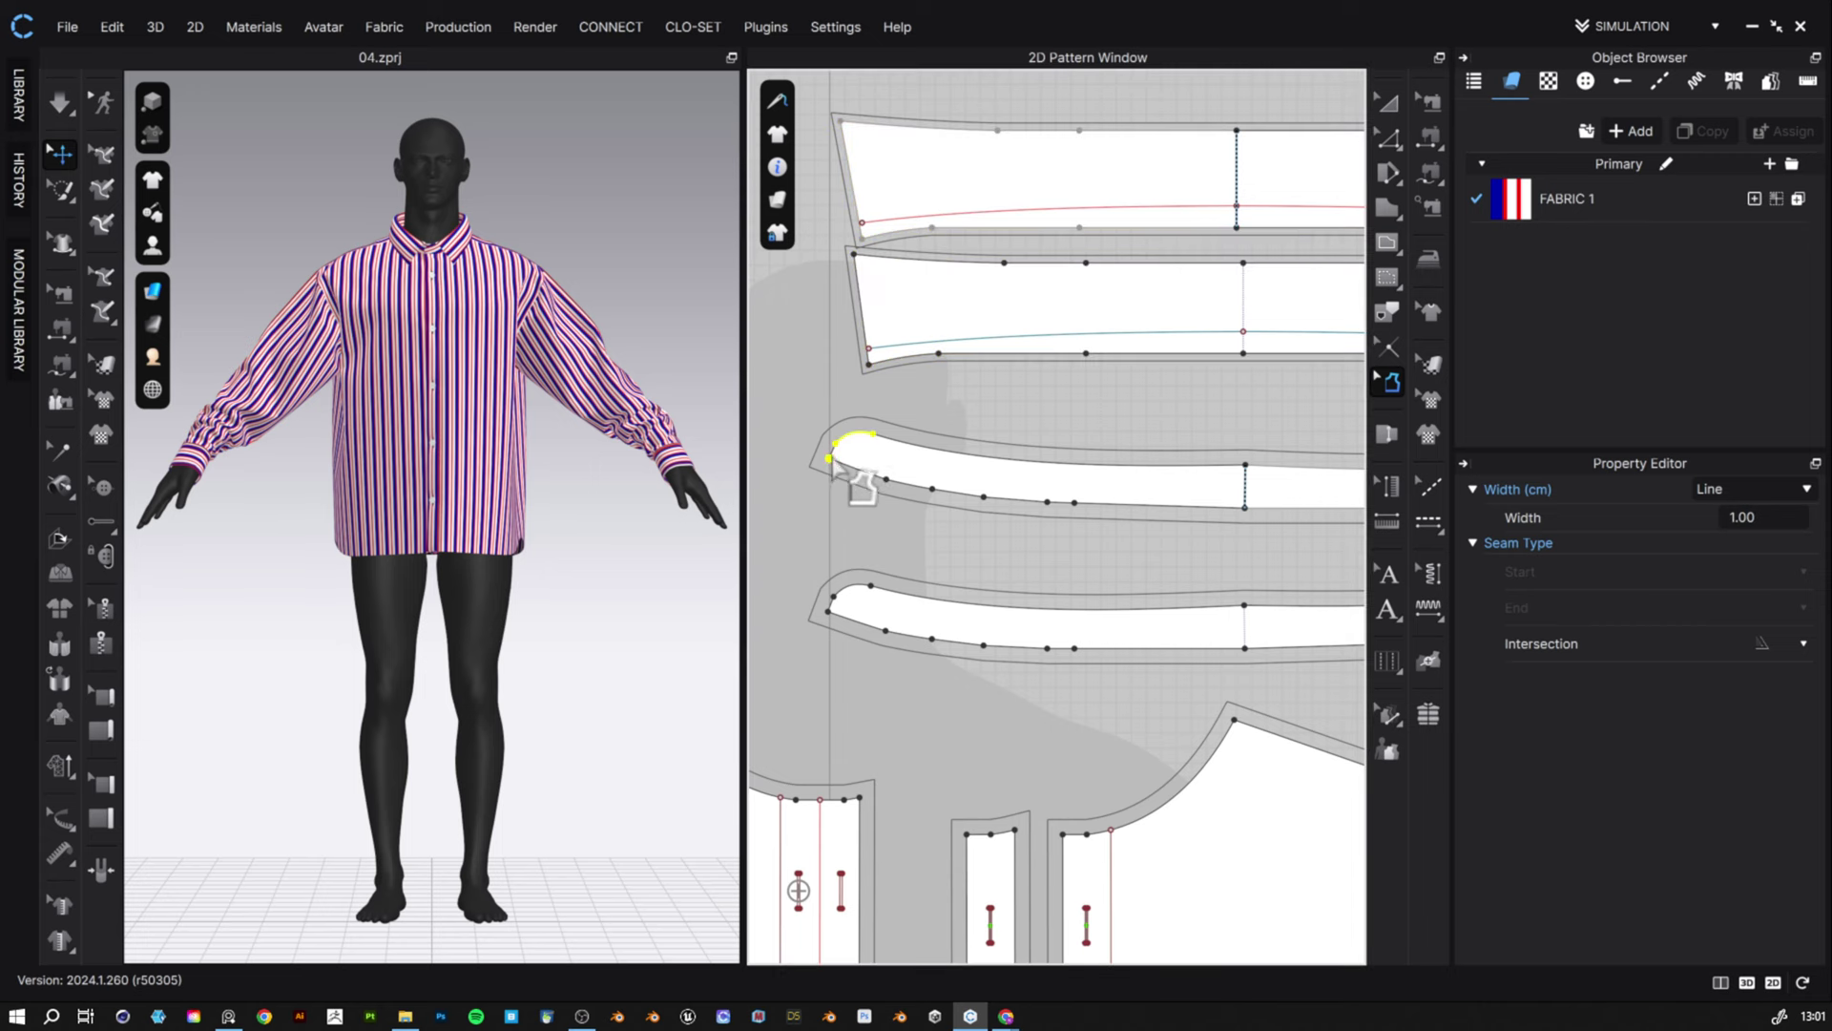
pyautogui.keyDown('shift'); pyautogui.click(1056, 466); pyautogui.keyUp('shift')
pyautogui.moveTo(1226, 494); pyautogui.dragTo(852, 497, button='middle')
pyautogui.keyDown('shift'); pyautogui.click(1182, 459); pyautogui.keyUp('shift')
pyautogui.keyDown('shift'); pyautogui.click(1190, 441); pyautogui.keyUp('shift')
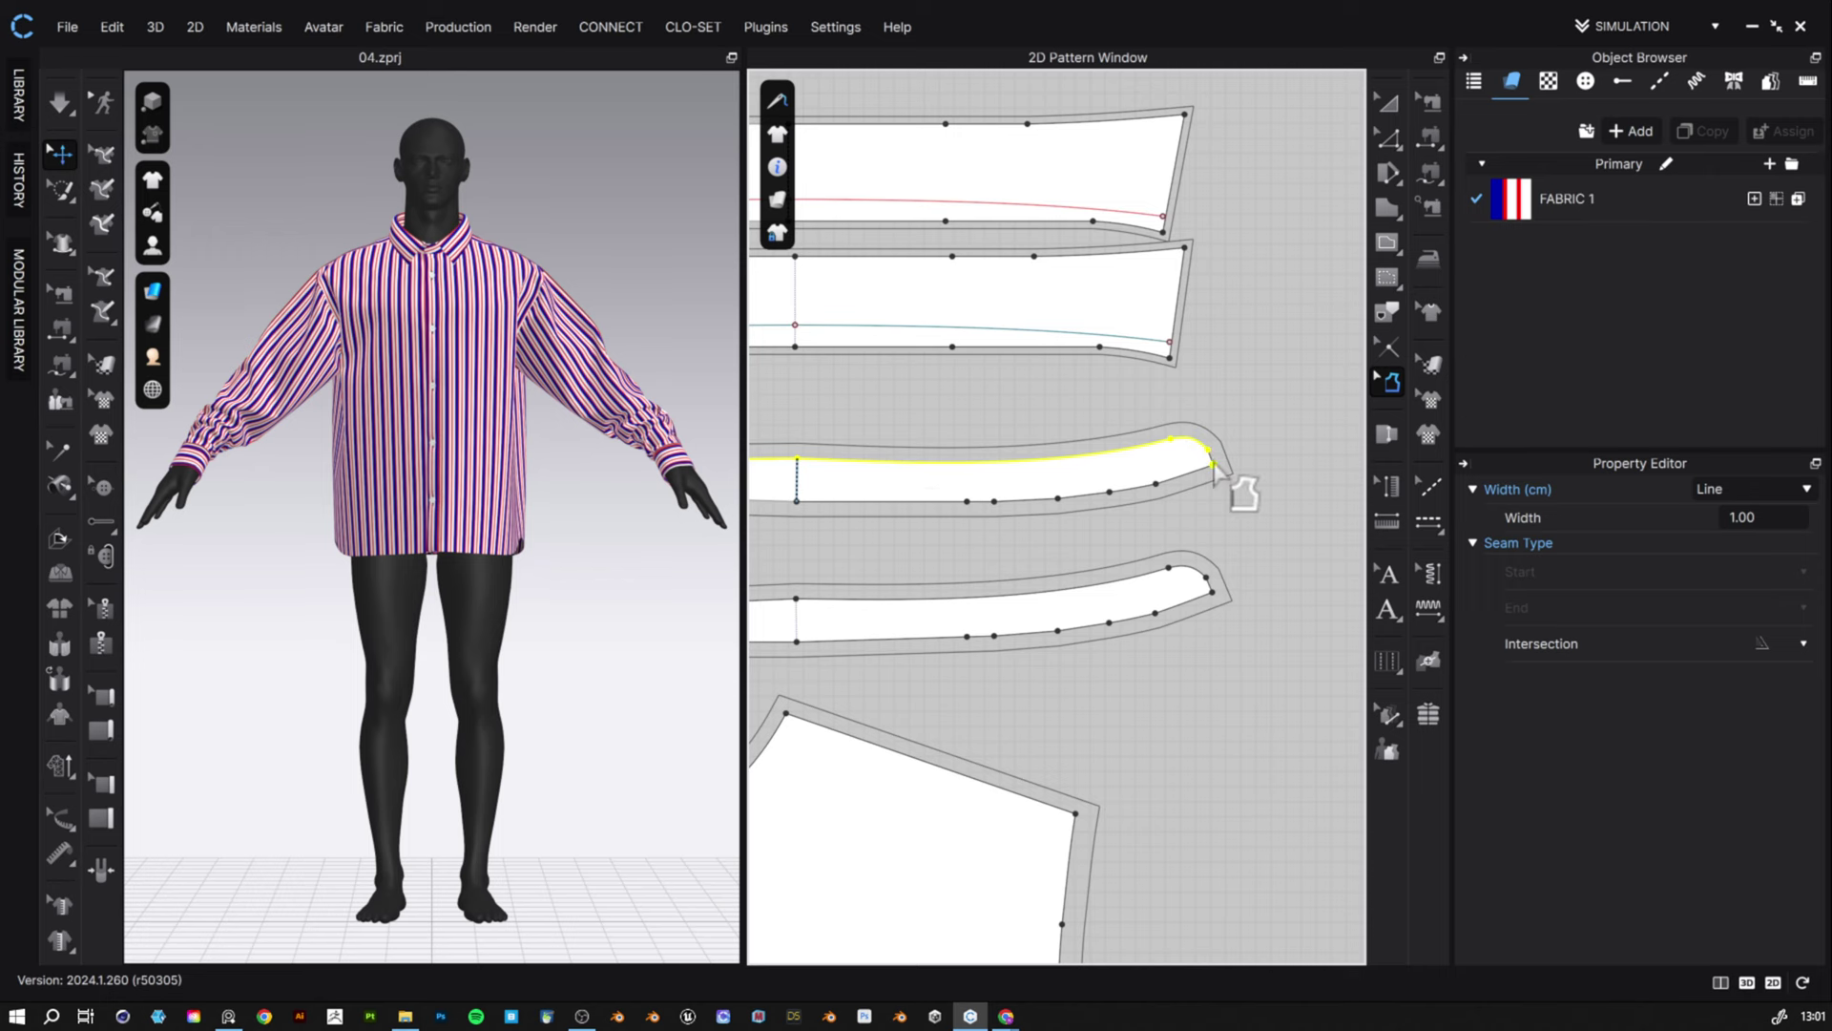
pyautogui.keyDown('shift'); pyautogui.click(1158, 584); pyautogui.keyUp('shift')
pyautogui.moveTo(1159, 583); pyautogui.dragTo(1126, 605, button='middle')
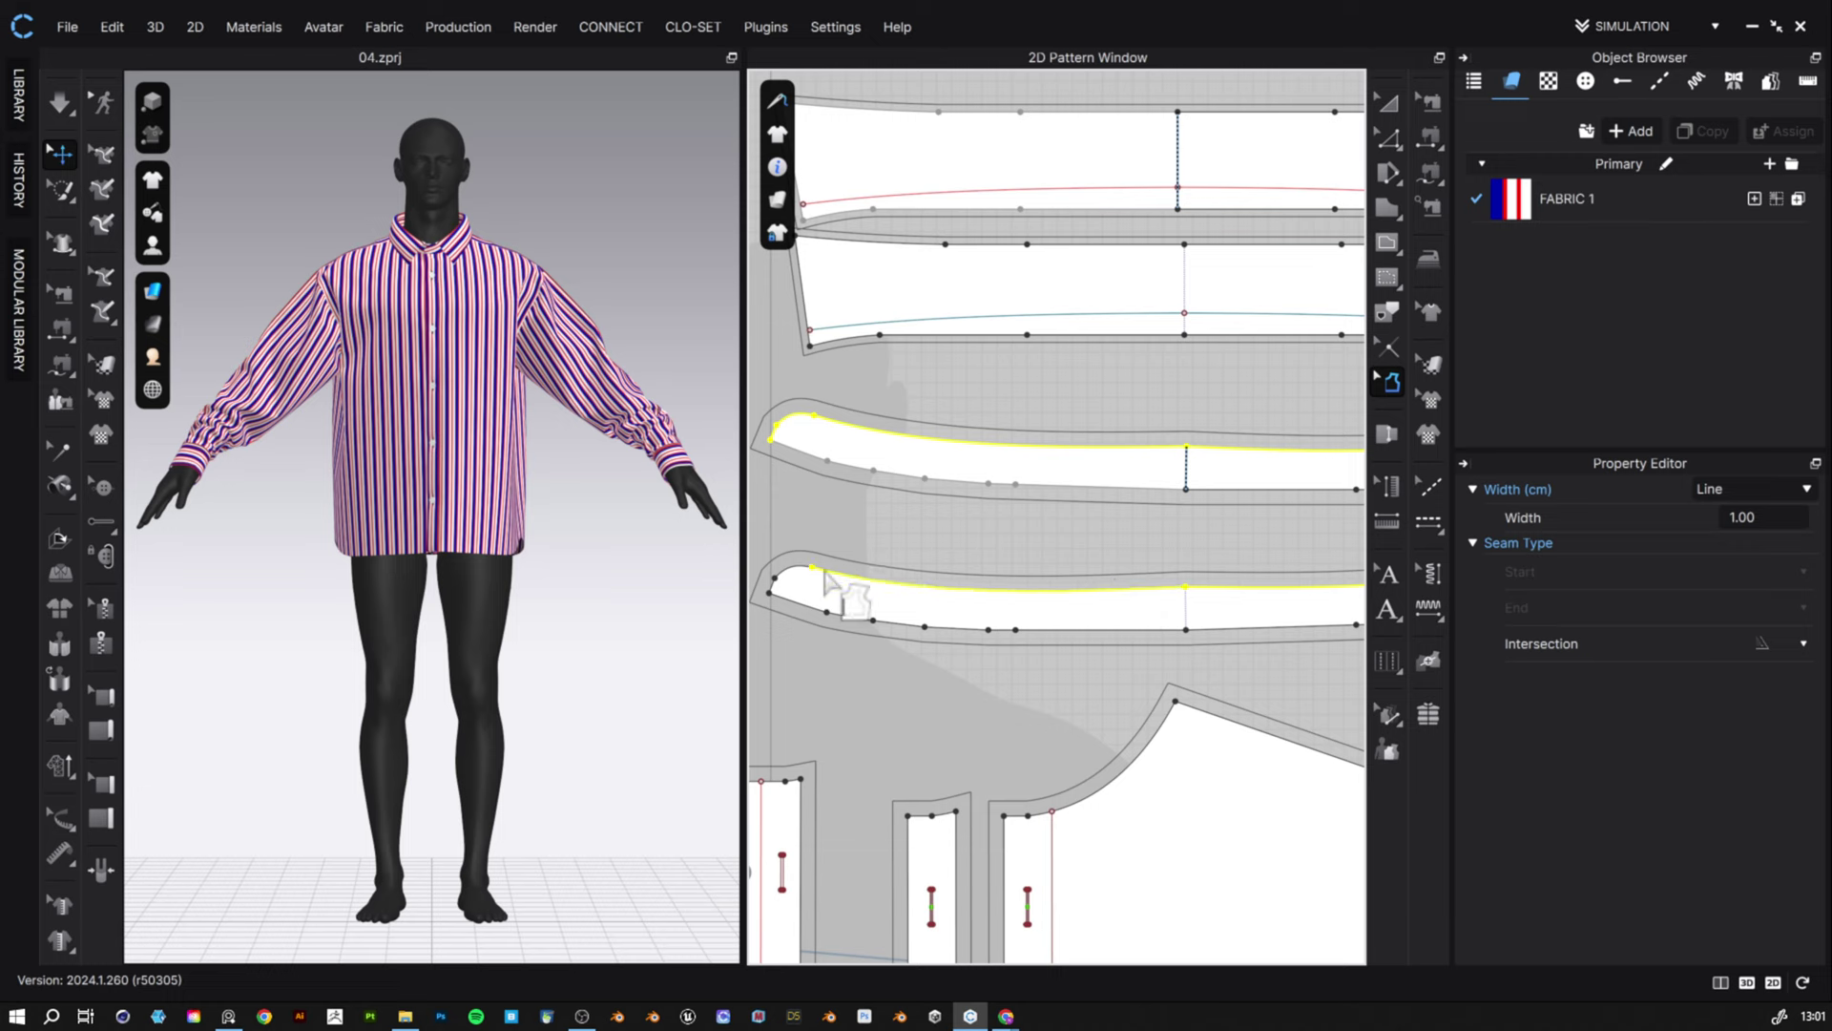
pyautogui.keyDown('shift'); pyautogui.click(790, 570); pyautogui.keyUp('shift')
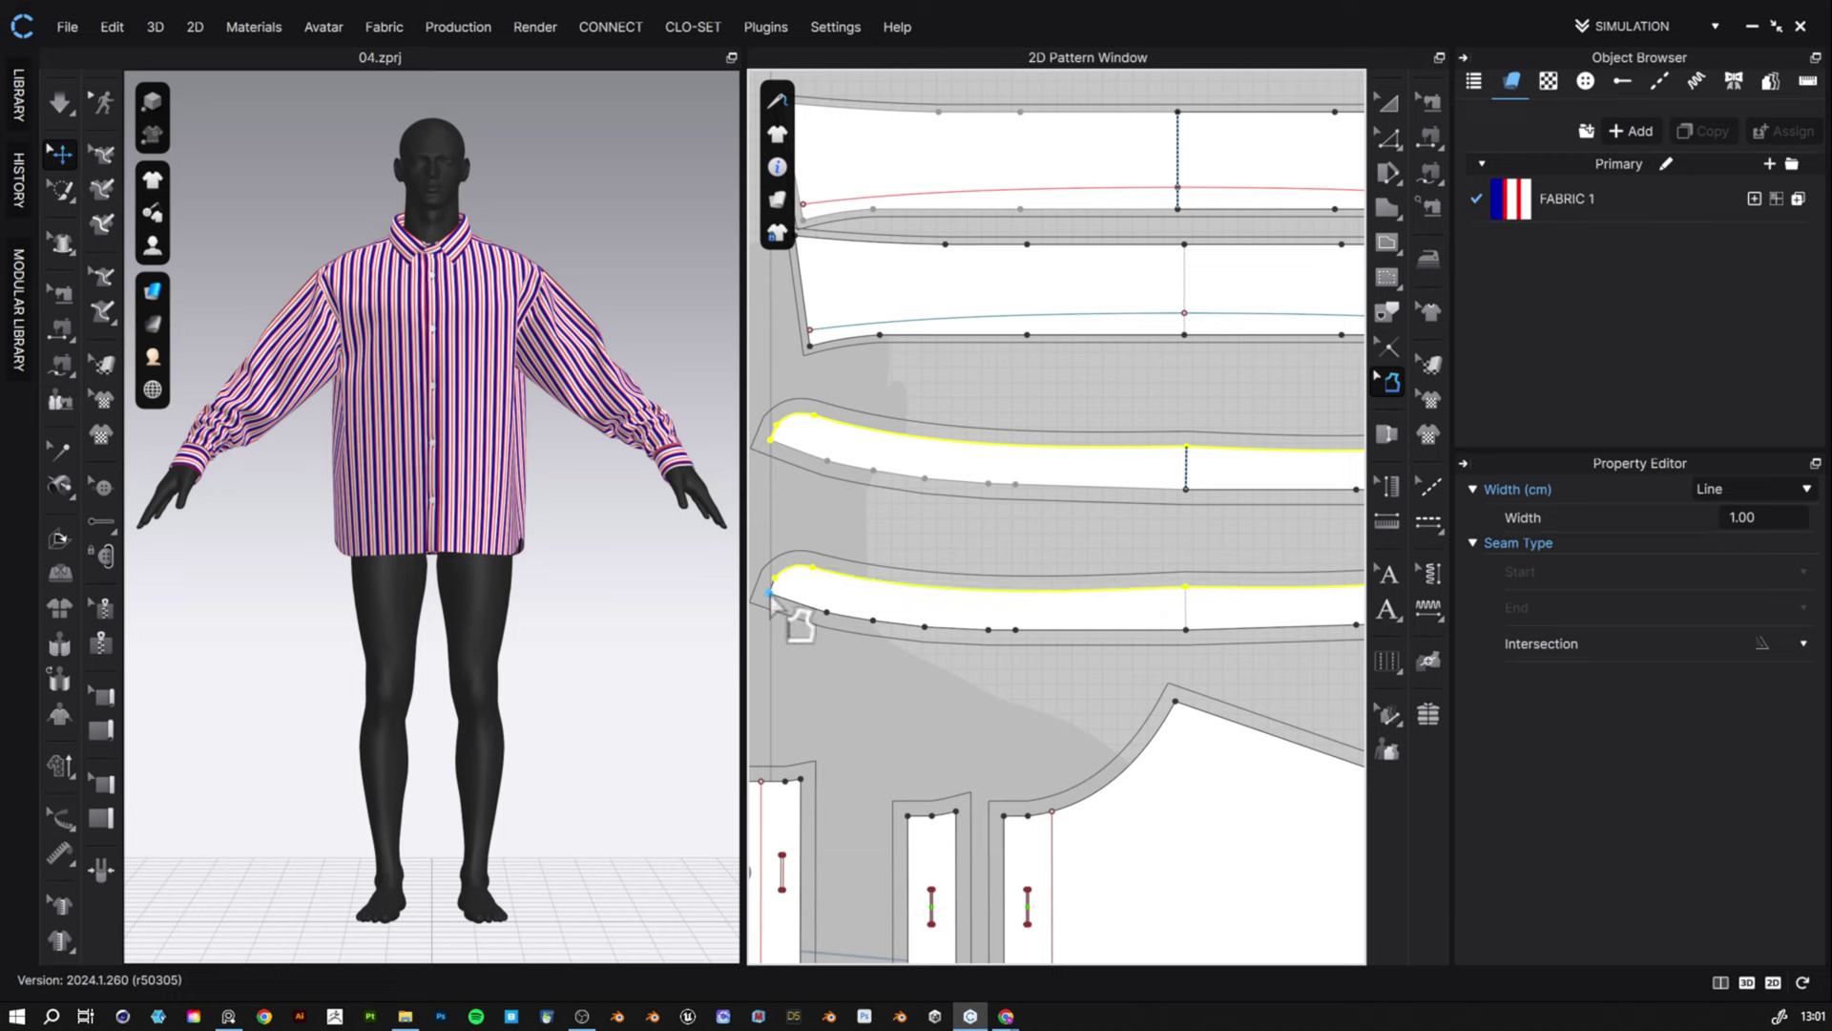
pyautogui.keyDown('shift'); pyautogui.click(774, 586); pyautogui.keyUp('shift')
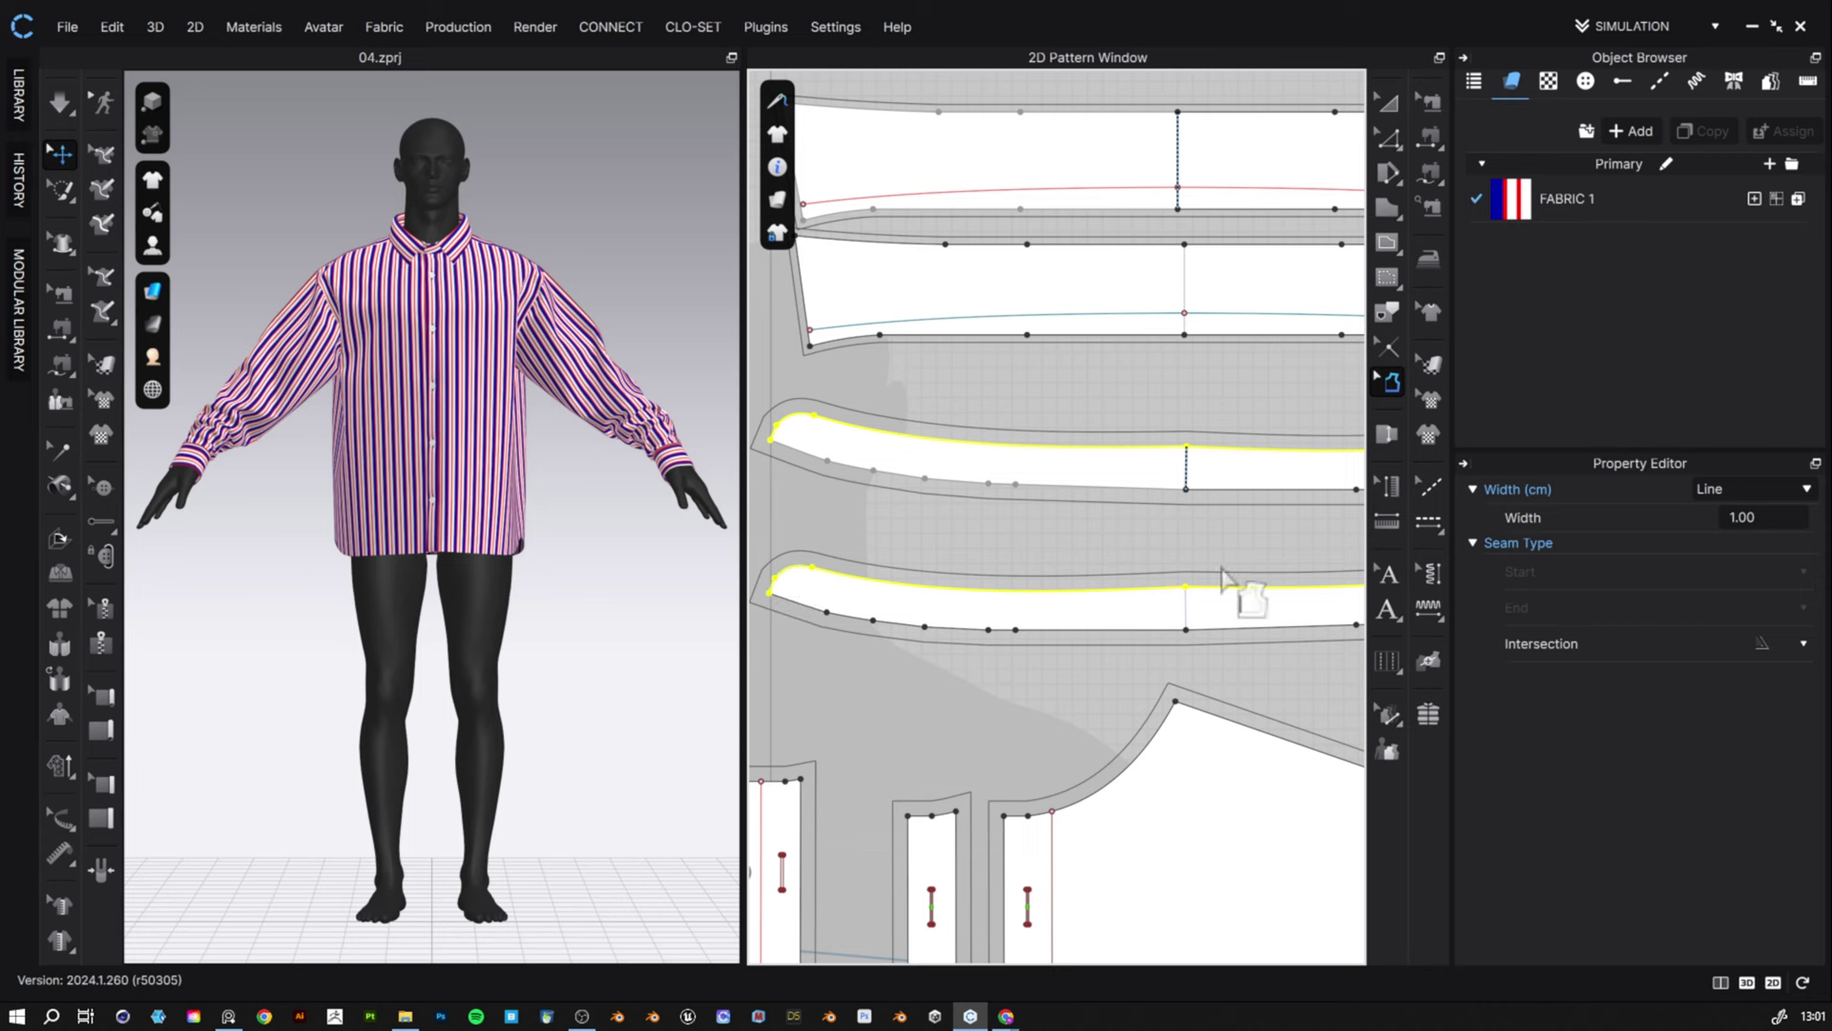
pyautogui.click(1761, 519)
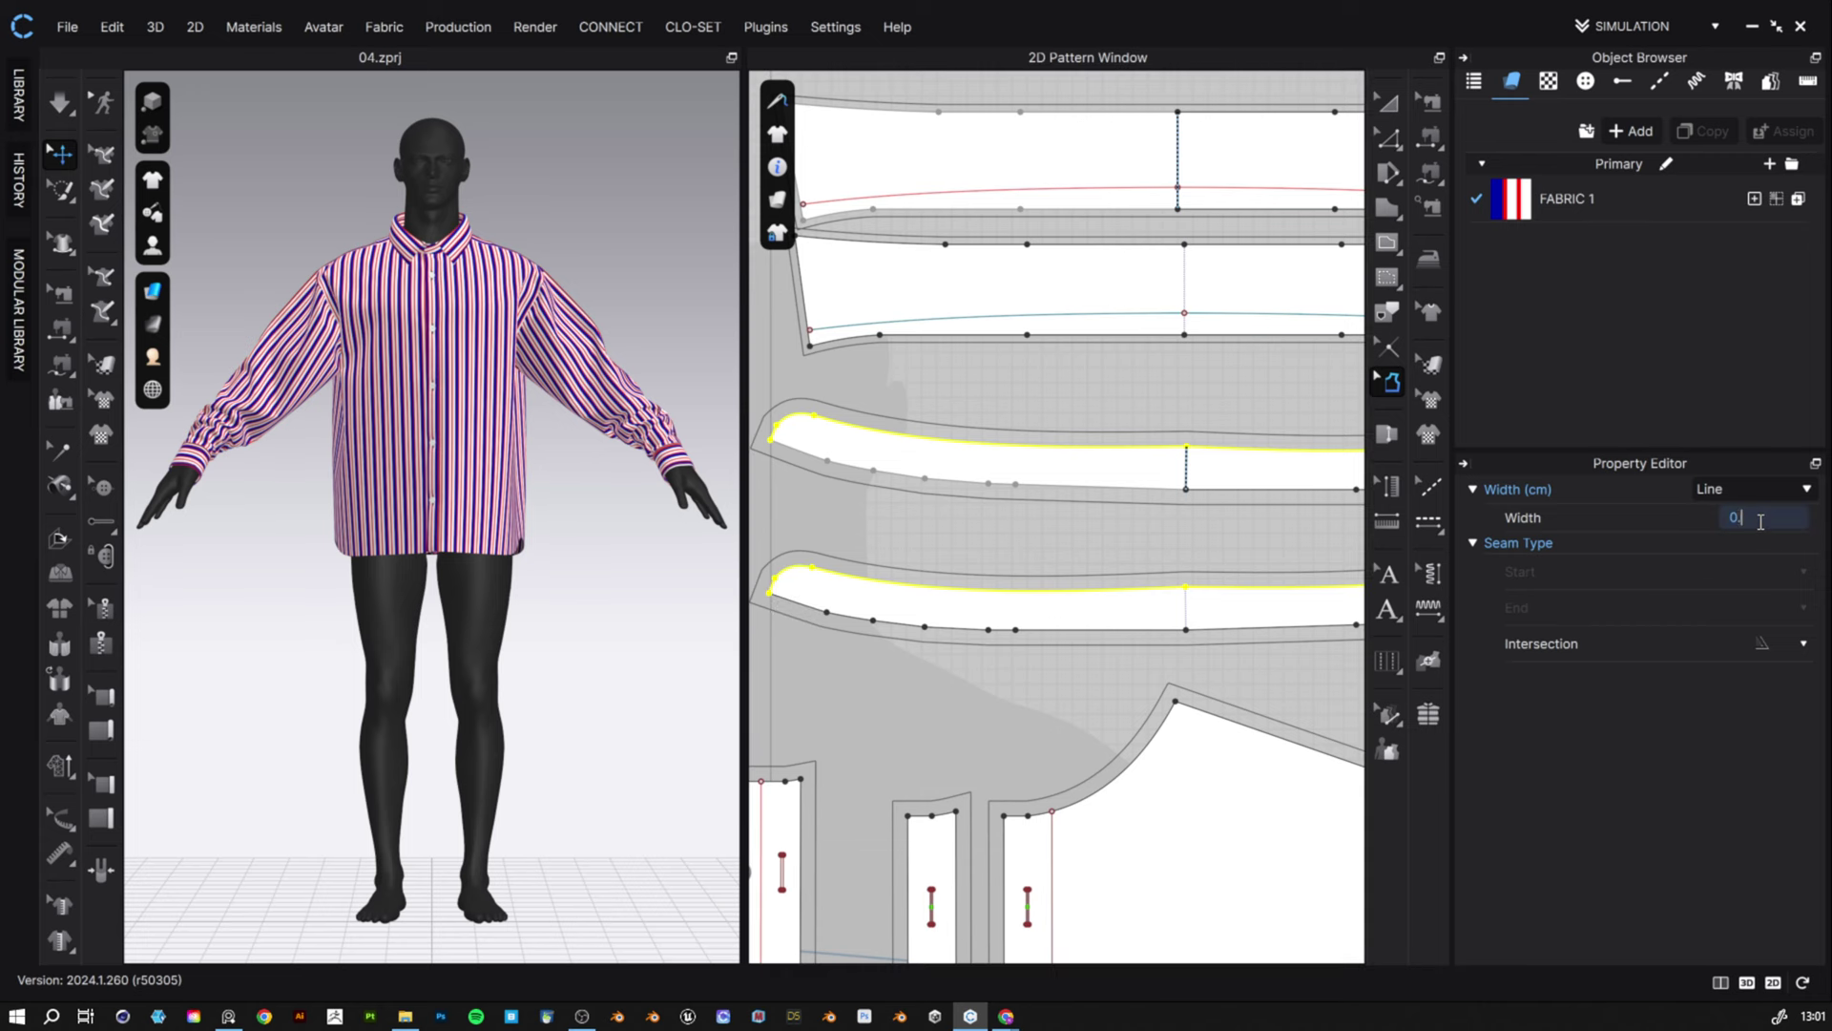
pyautogui.write('0.5')
pyautogui.press('Return')
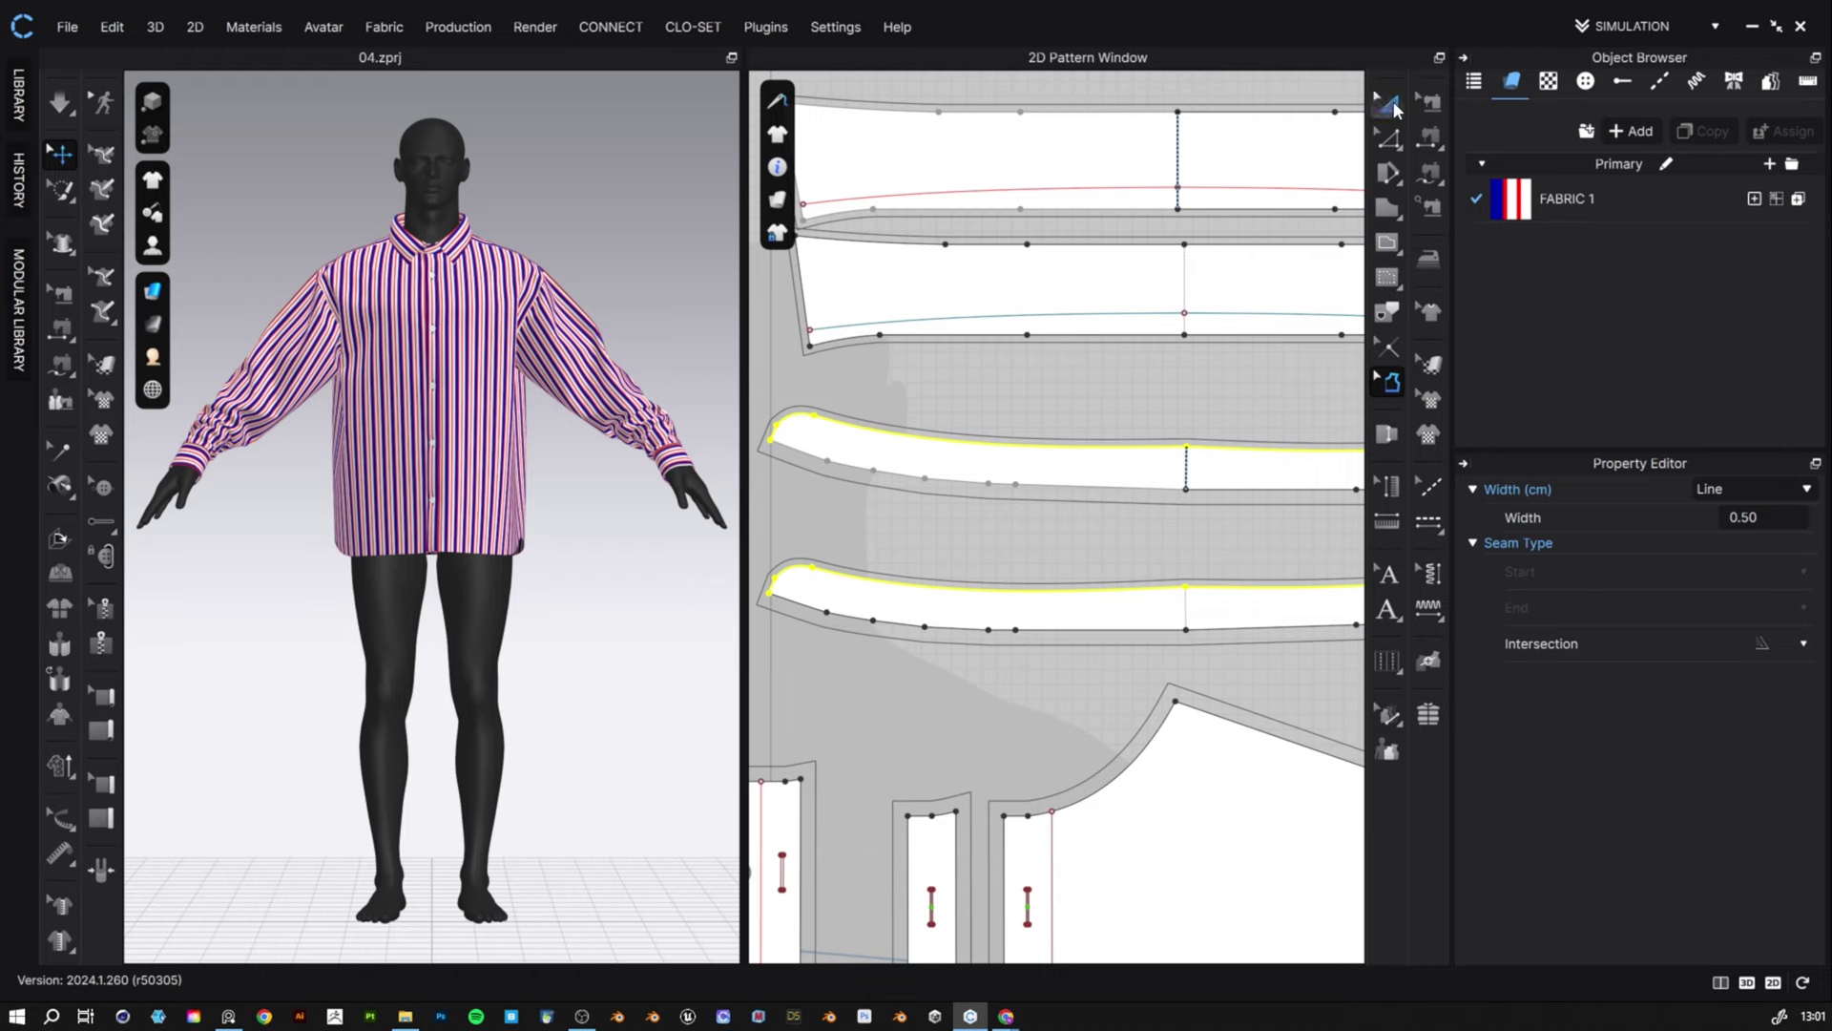
# - Leave seam allowance editing and switch the workspace from Simulation to Print Layout
pyautogui.click(1389, 102)
pyautogui.scroll(-2, 1231, 607)
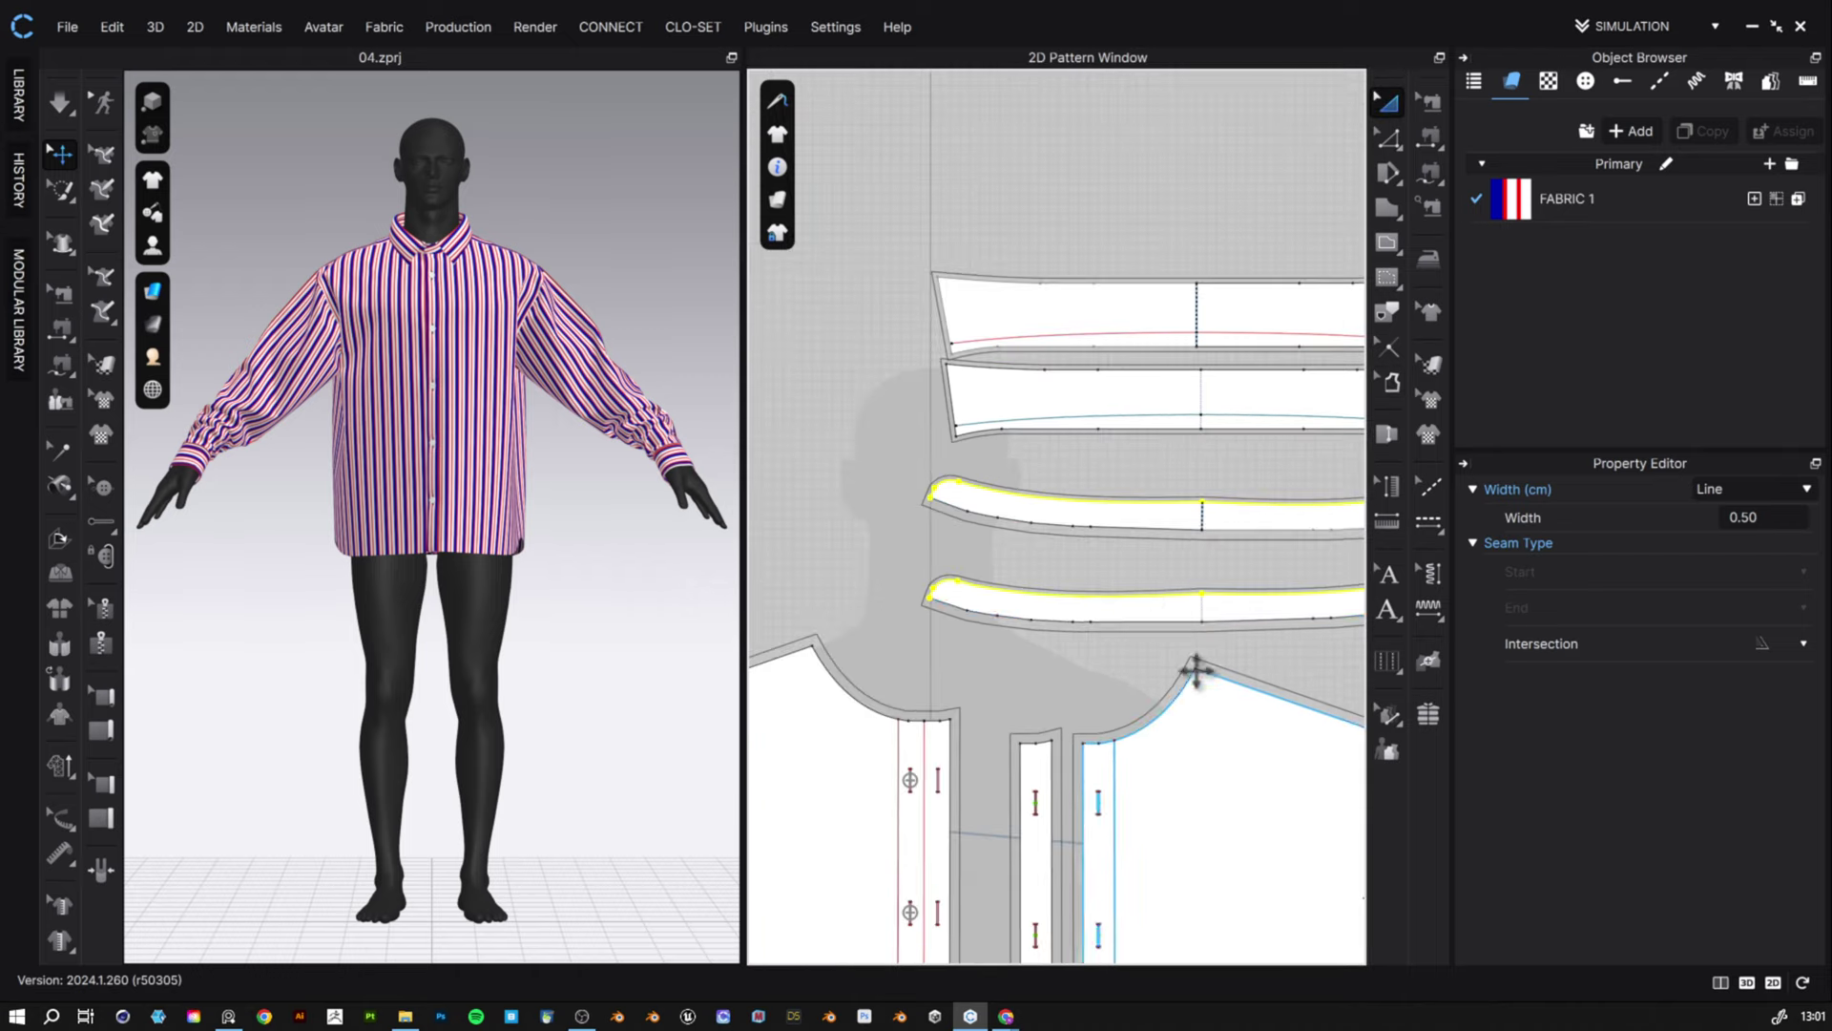
pyautogui.scroll(-1, 1038, 560)
pyautogui.scroll(-3, 1107, 616)
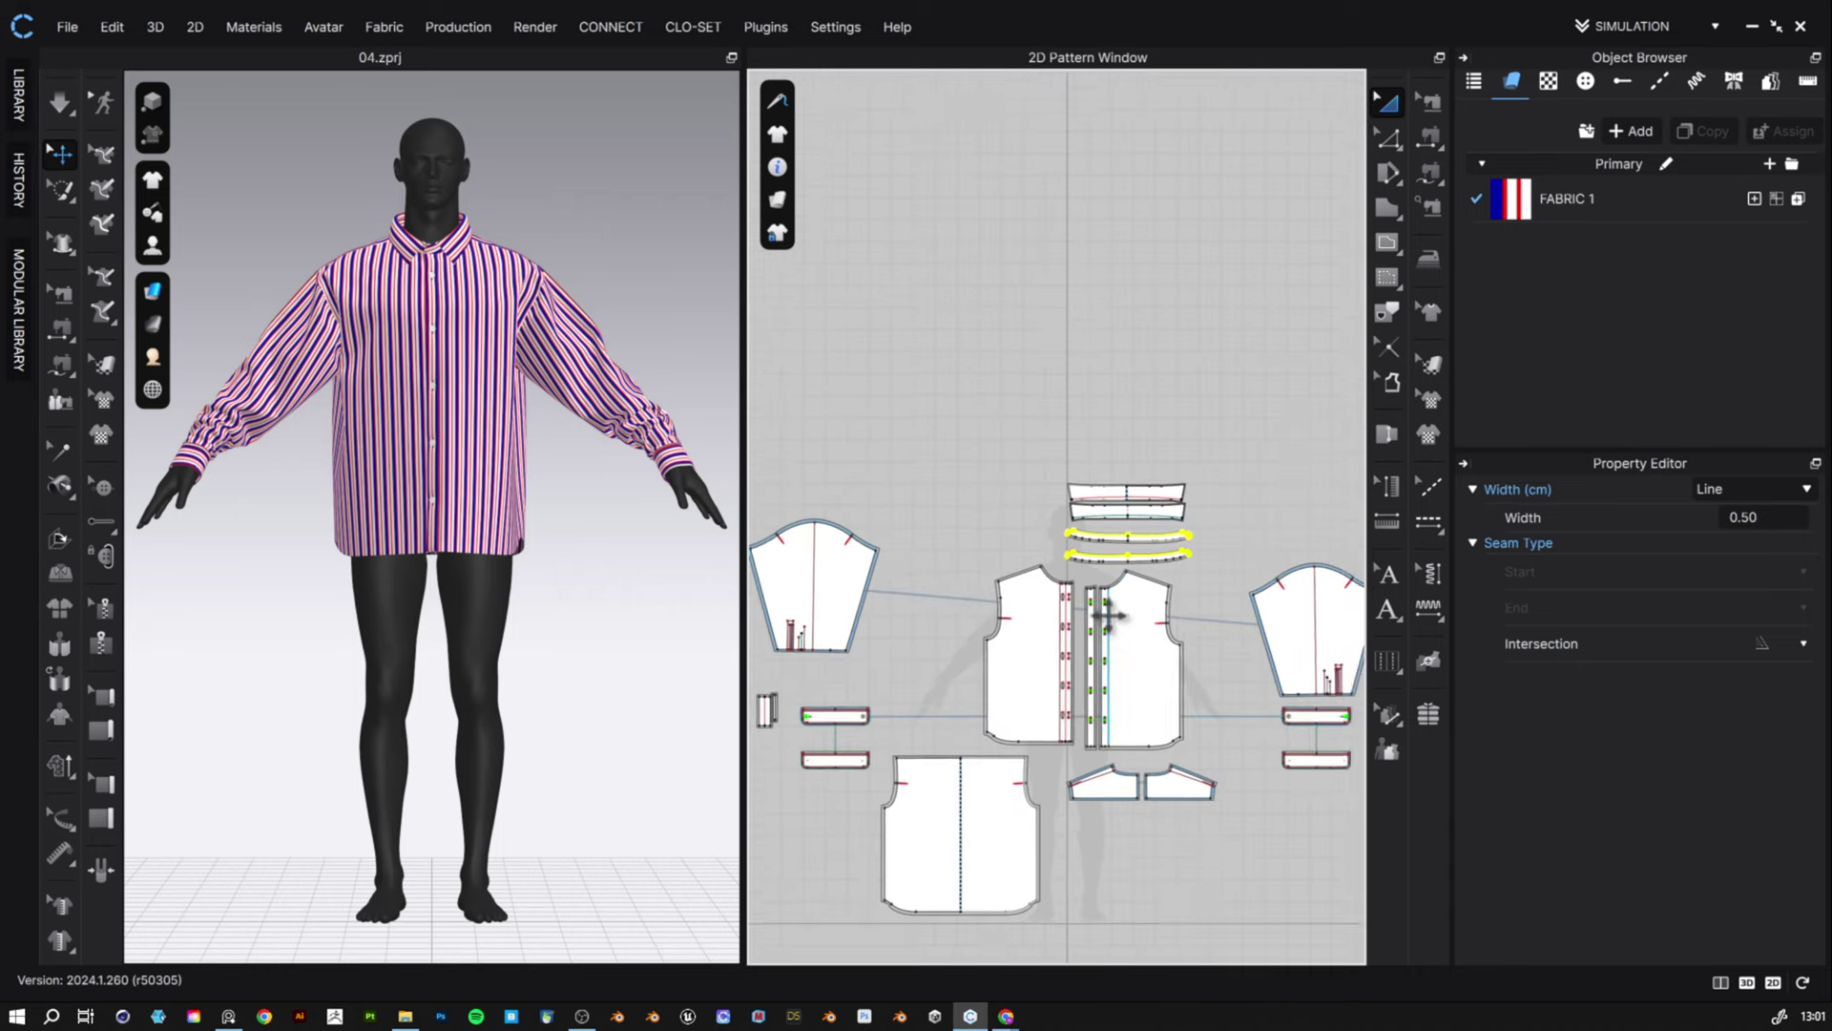
pyautogui.moveTo(1121, 624); pyautogui.dragTo(1185, 510, button='middle')
pyautogui.moveTo(1183, 578); pyautogui.dragTo(1051, 458, button='middle')
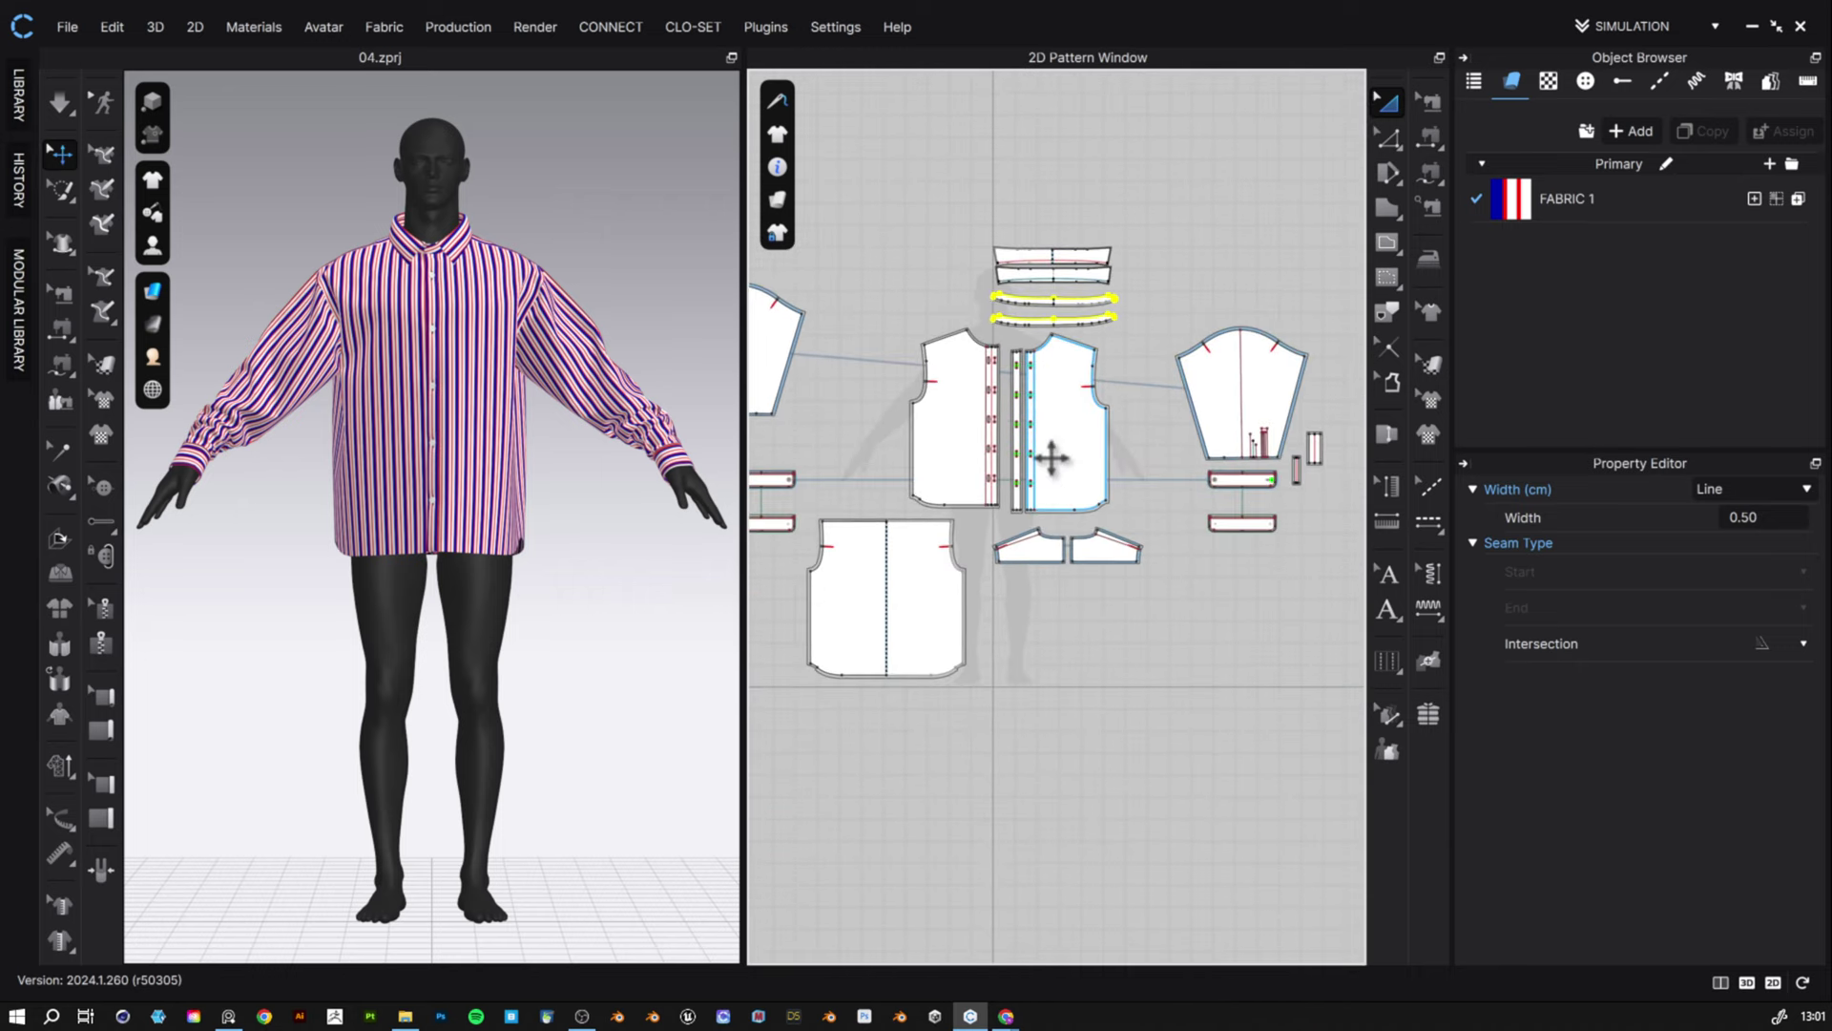
pyautogui.click(1635, 29)
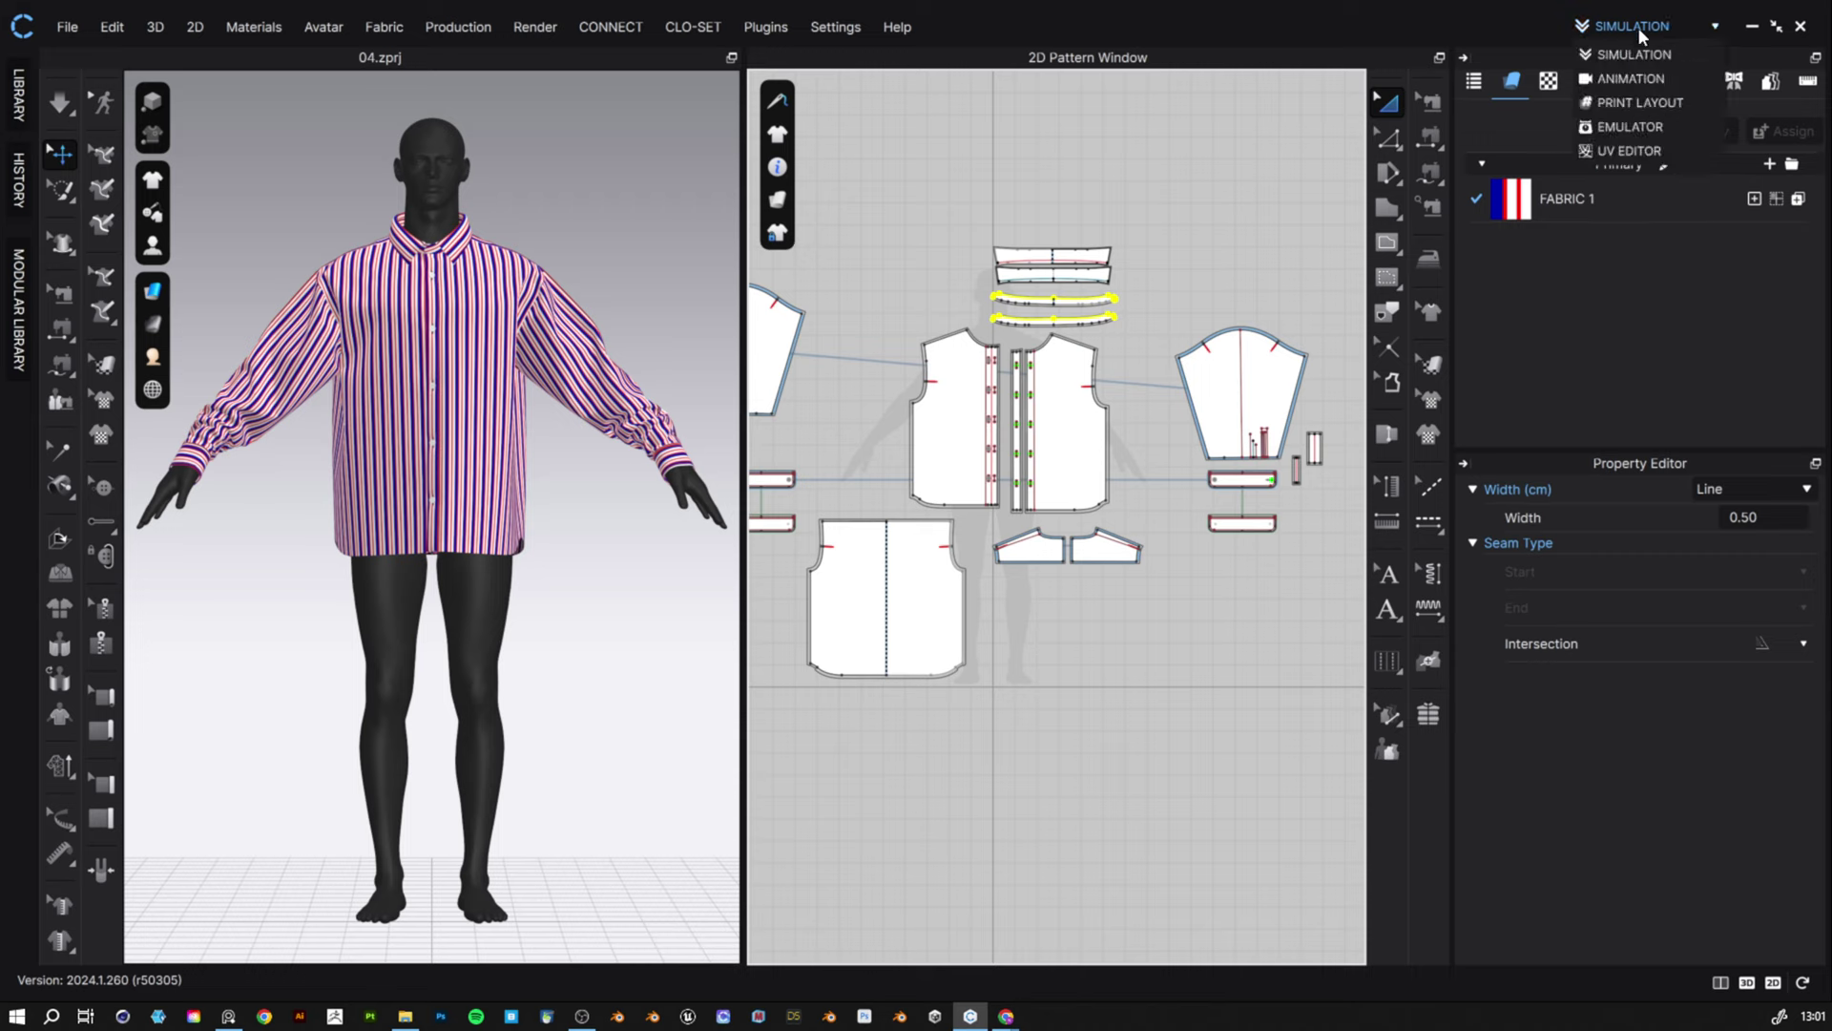
pyautogui.click(1663, 101)
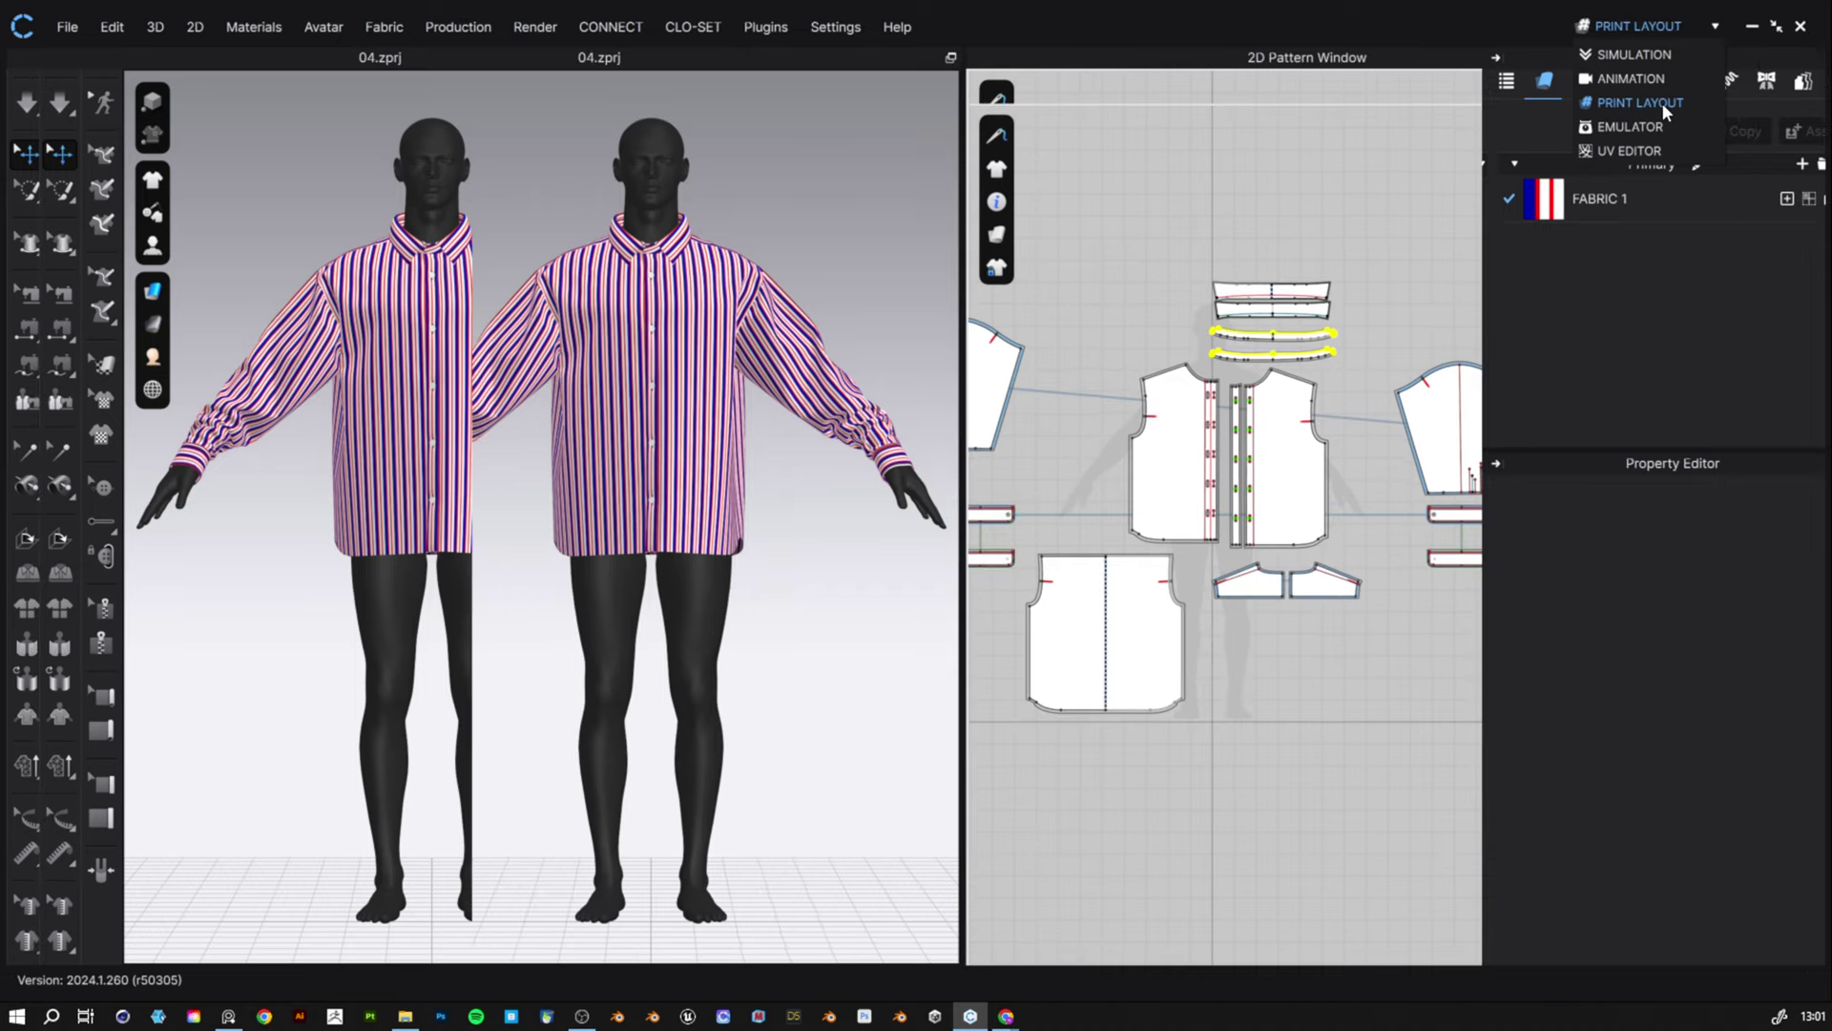
pyautogui.moveTo(1279, 551); pyautogui.dragTo(1134, 431, button='middle')
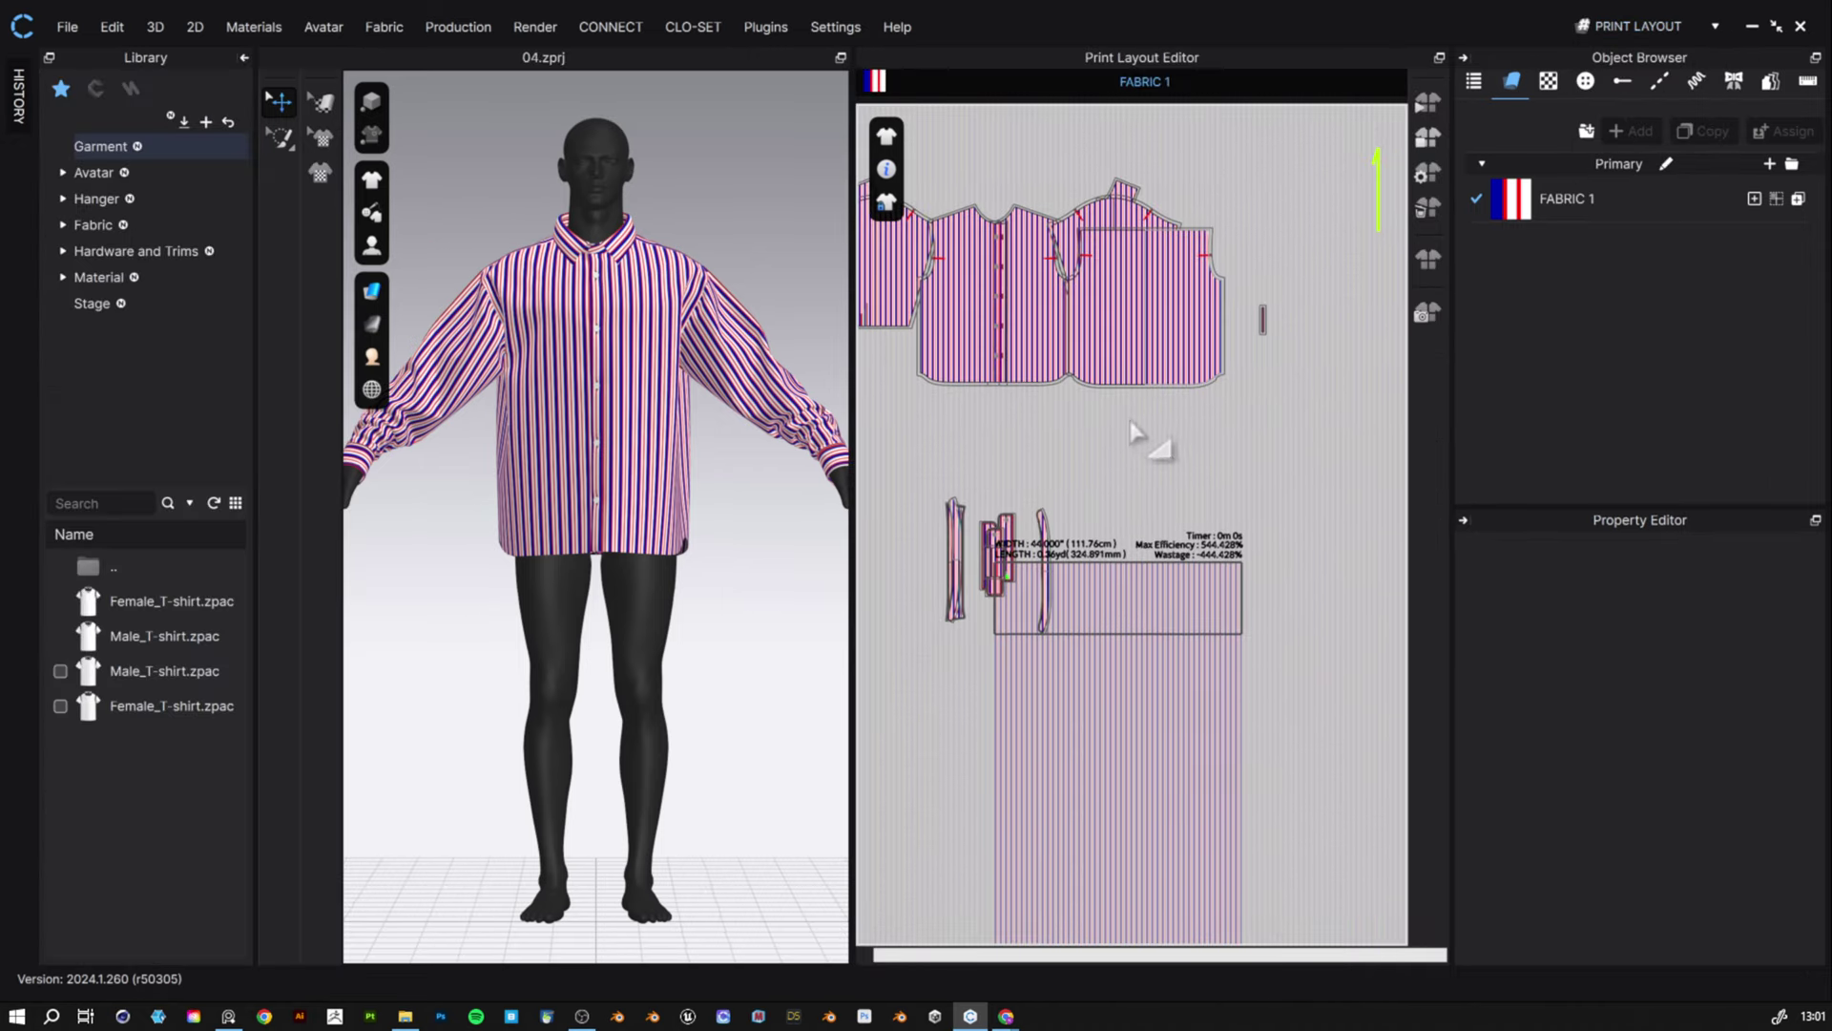
# - Set the roll width of FABRIC 1 to 140 cm and save the project
pyautogui.click(1629, 207)
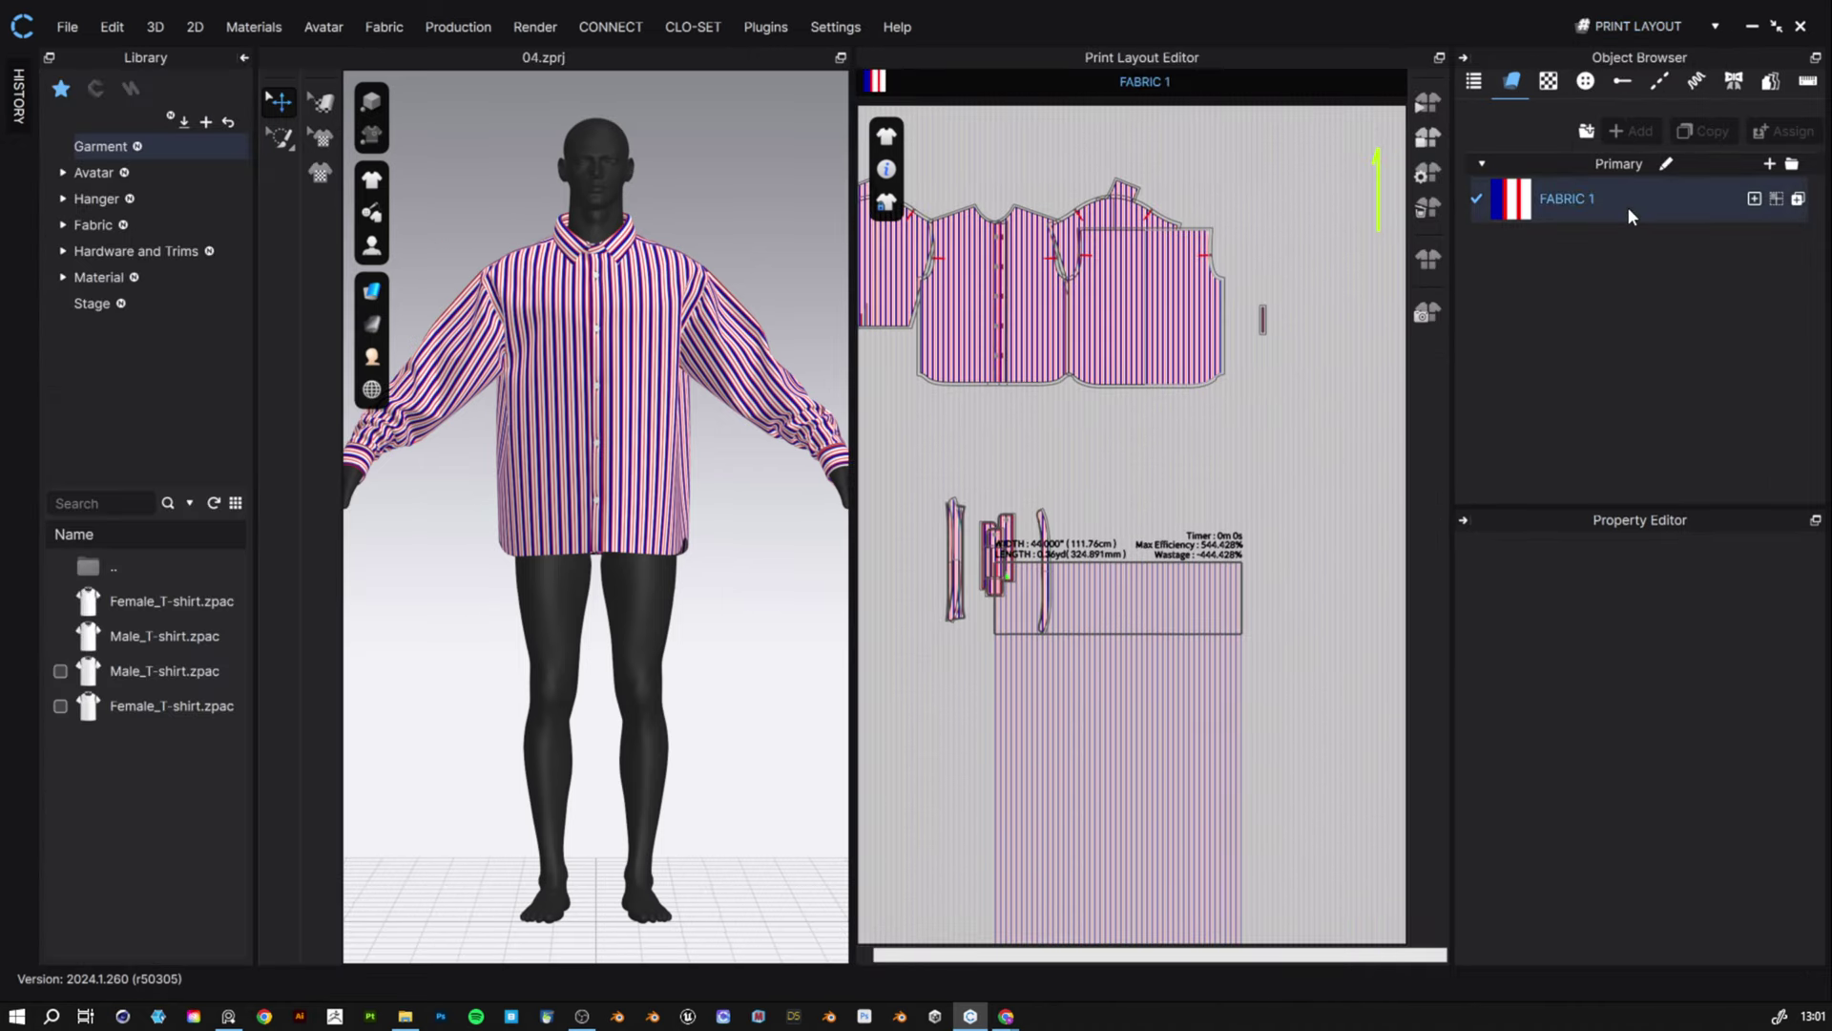
pyautogui.scroll(-2, 1603, 714)
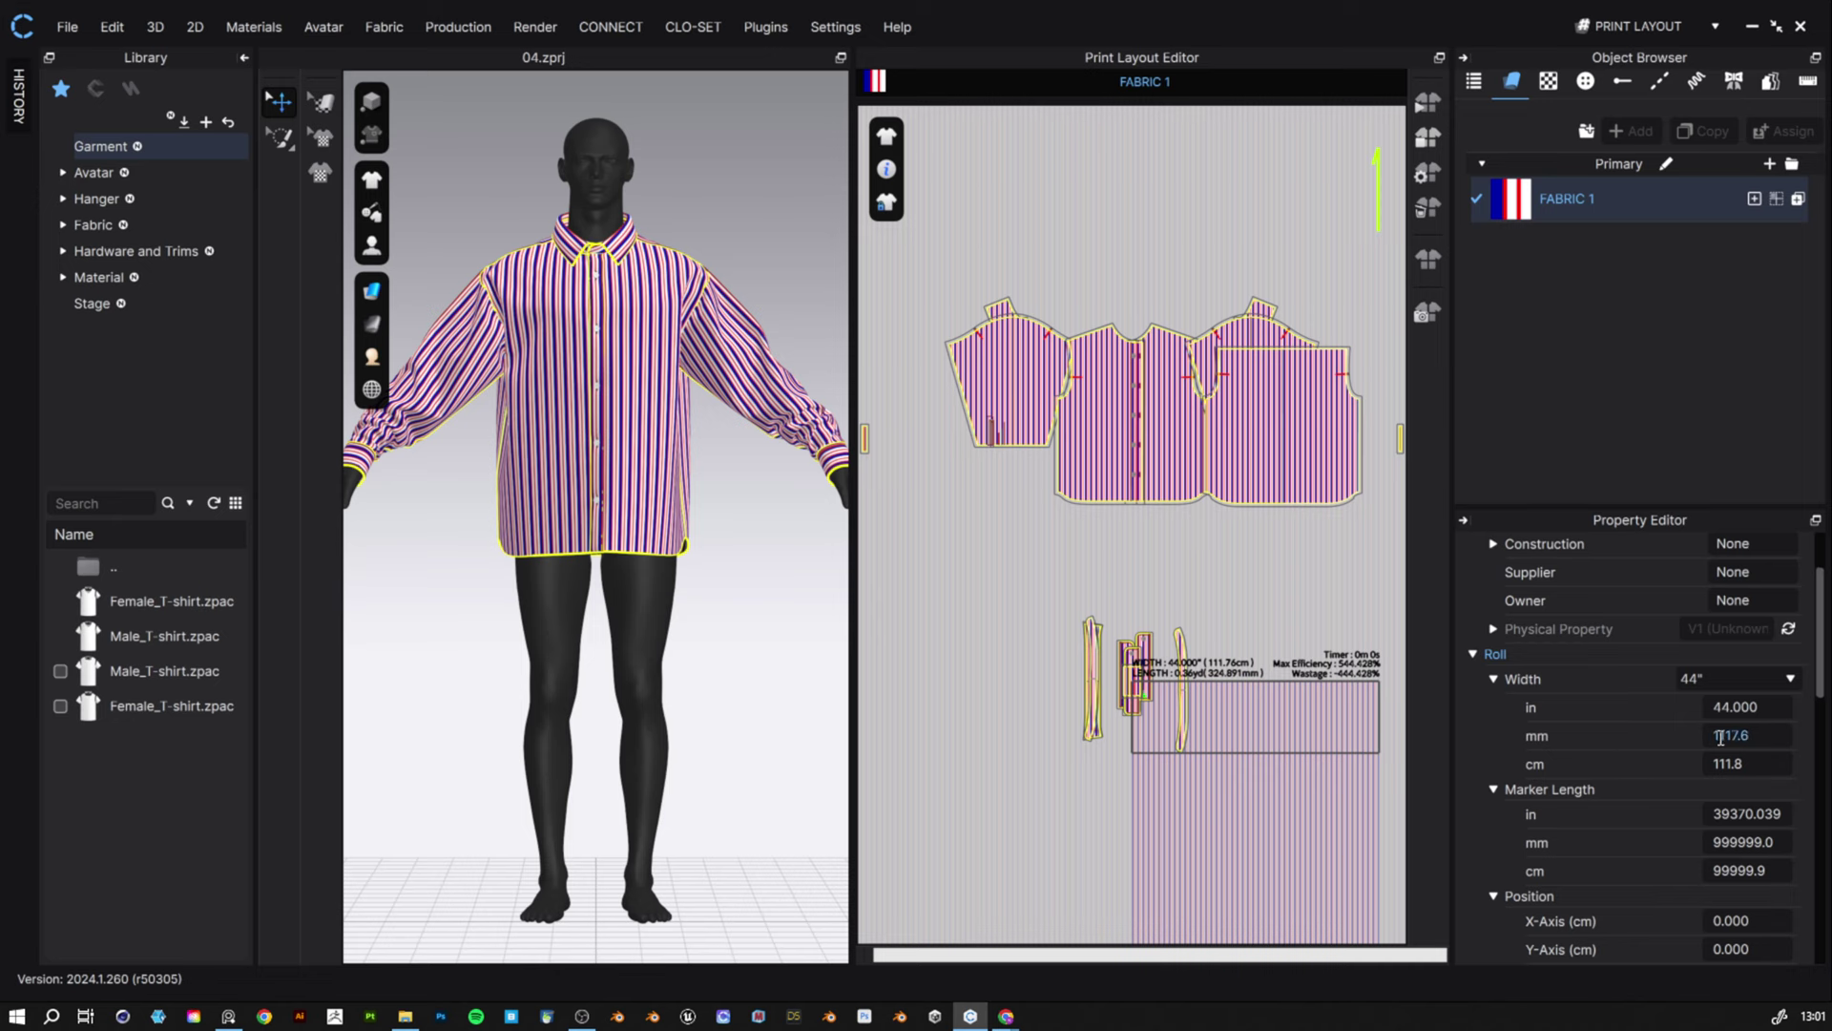
pyautogui.click(1750, 760)
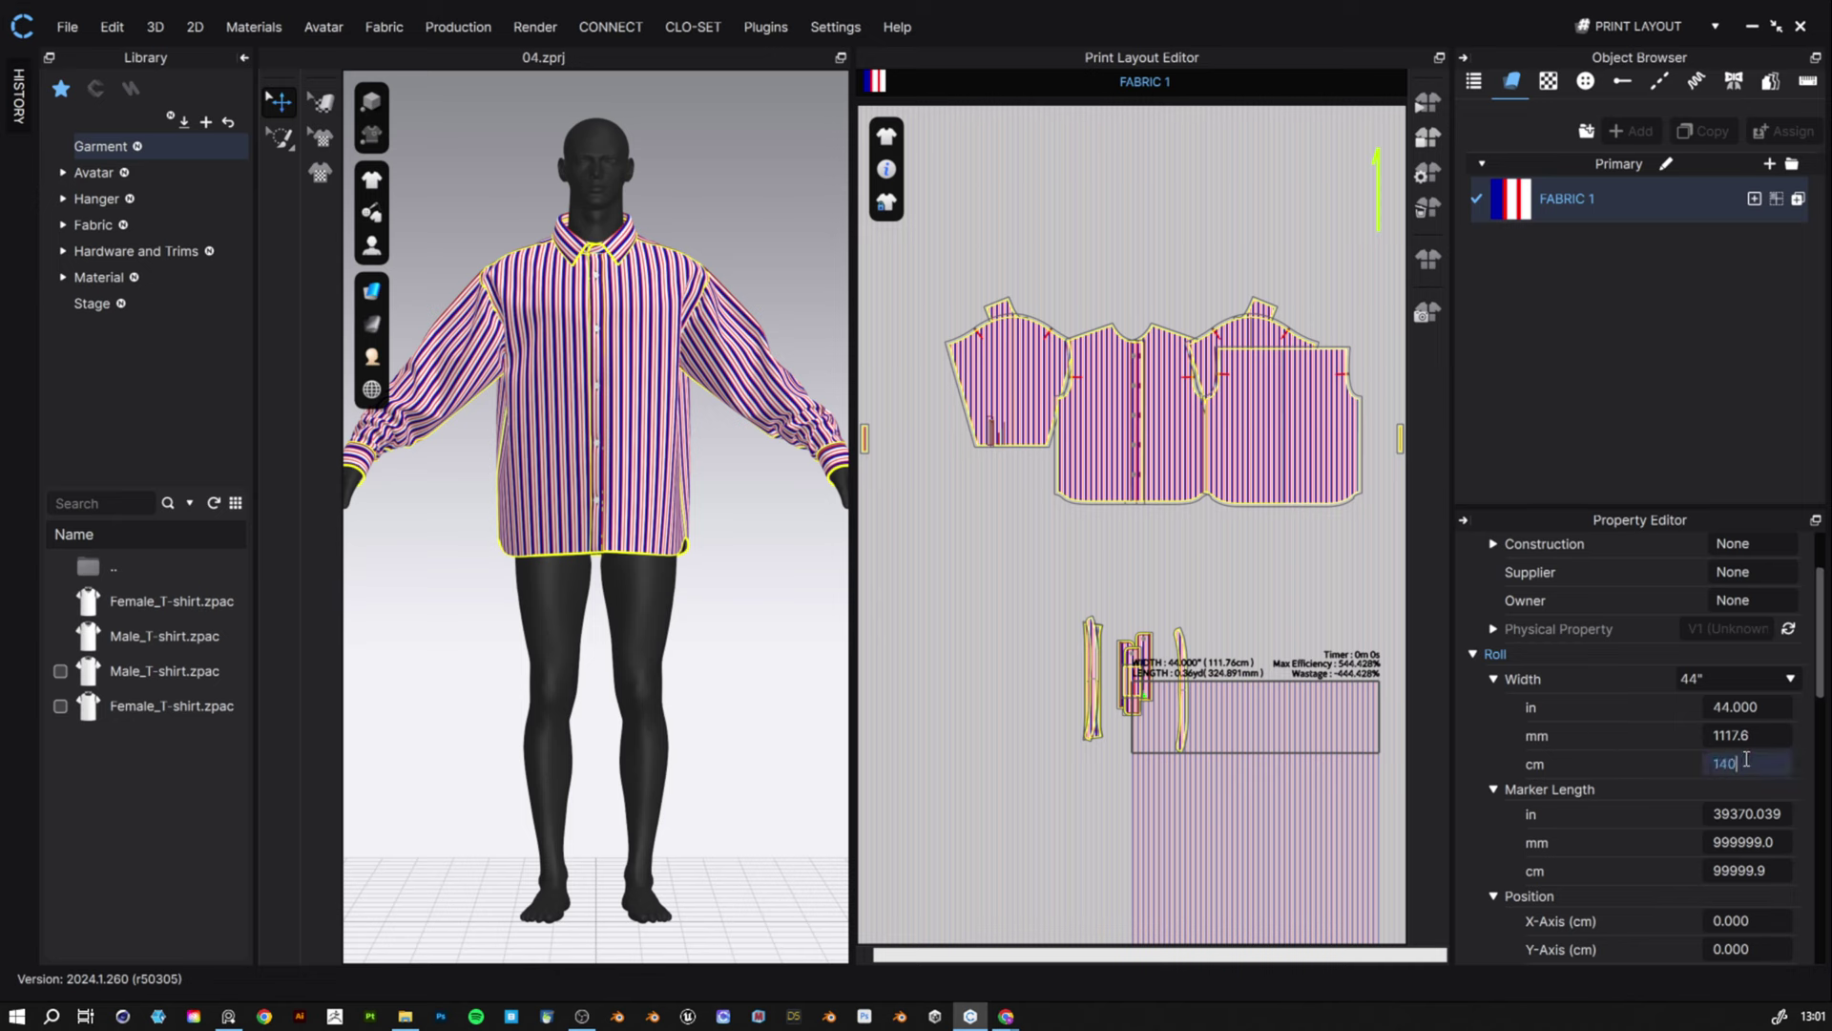
pyautogui.press('Return')
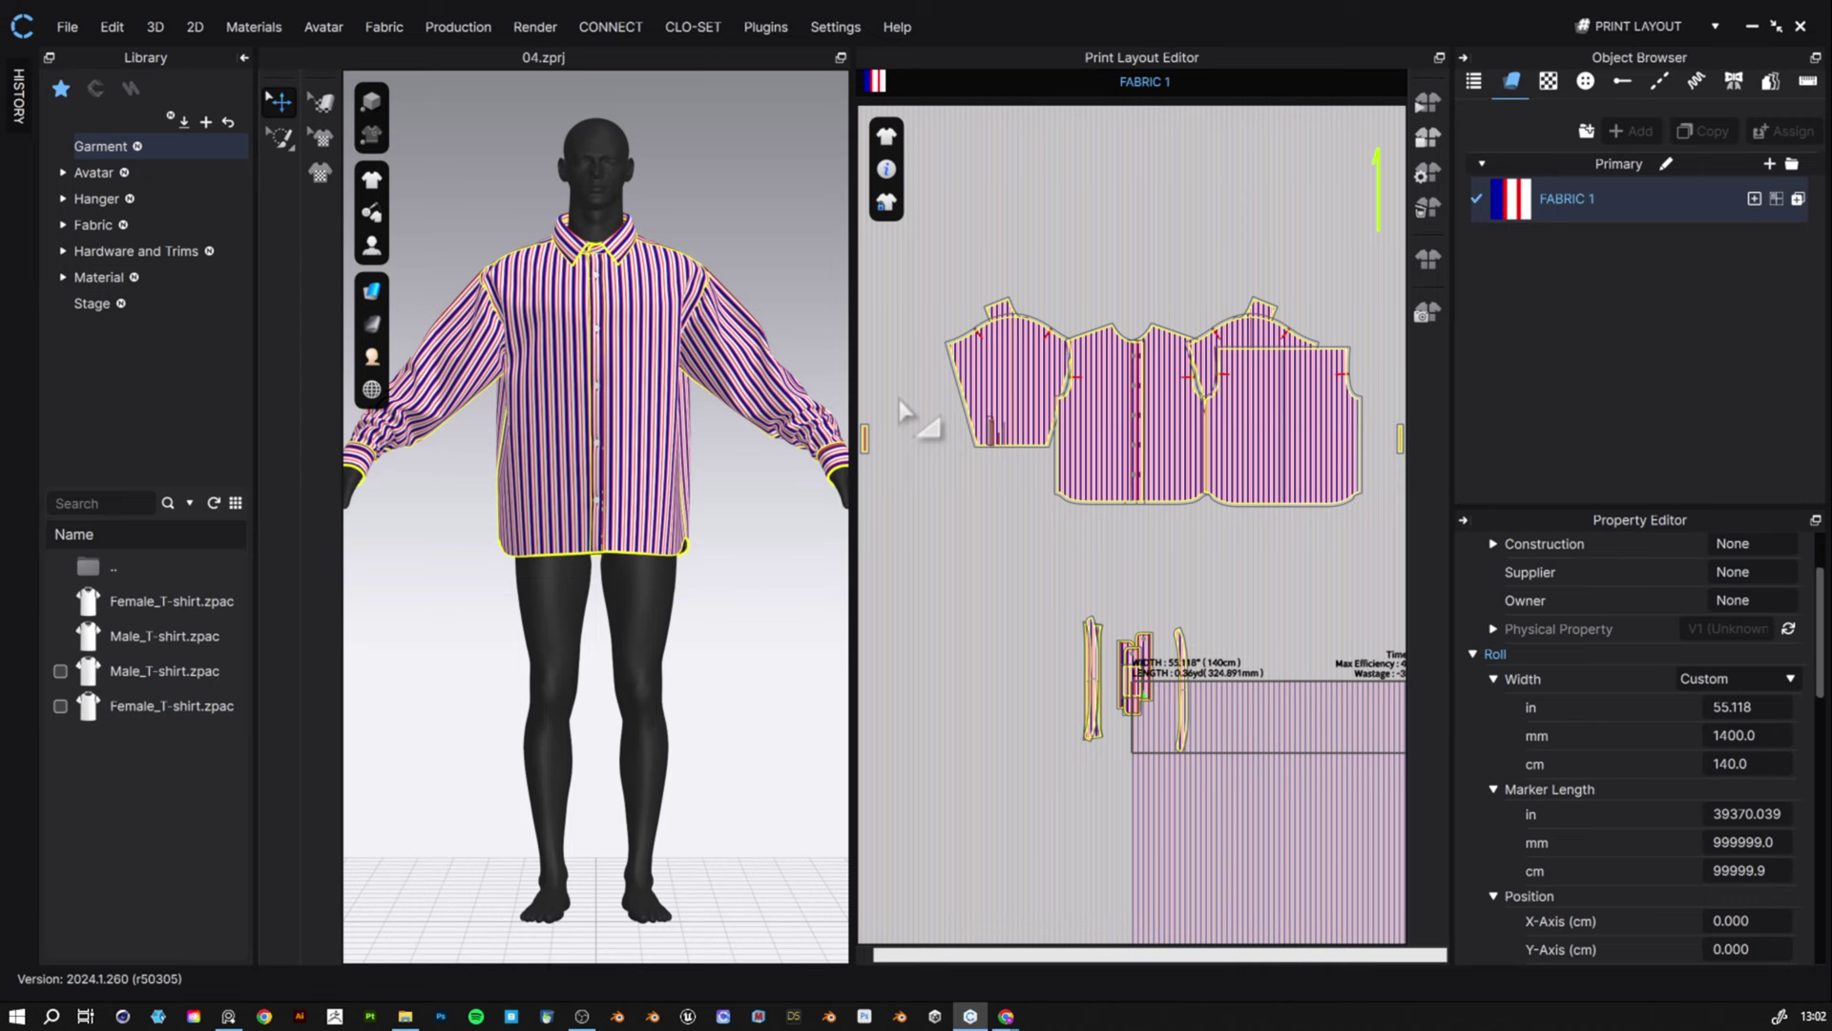
pyautogui.moveTo(1366, 609); pyautogui.dragTo(1156, 523, button='right')
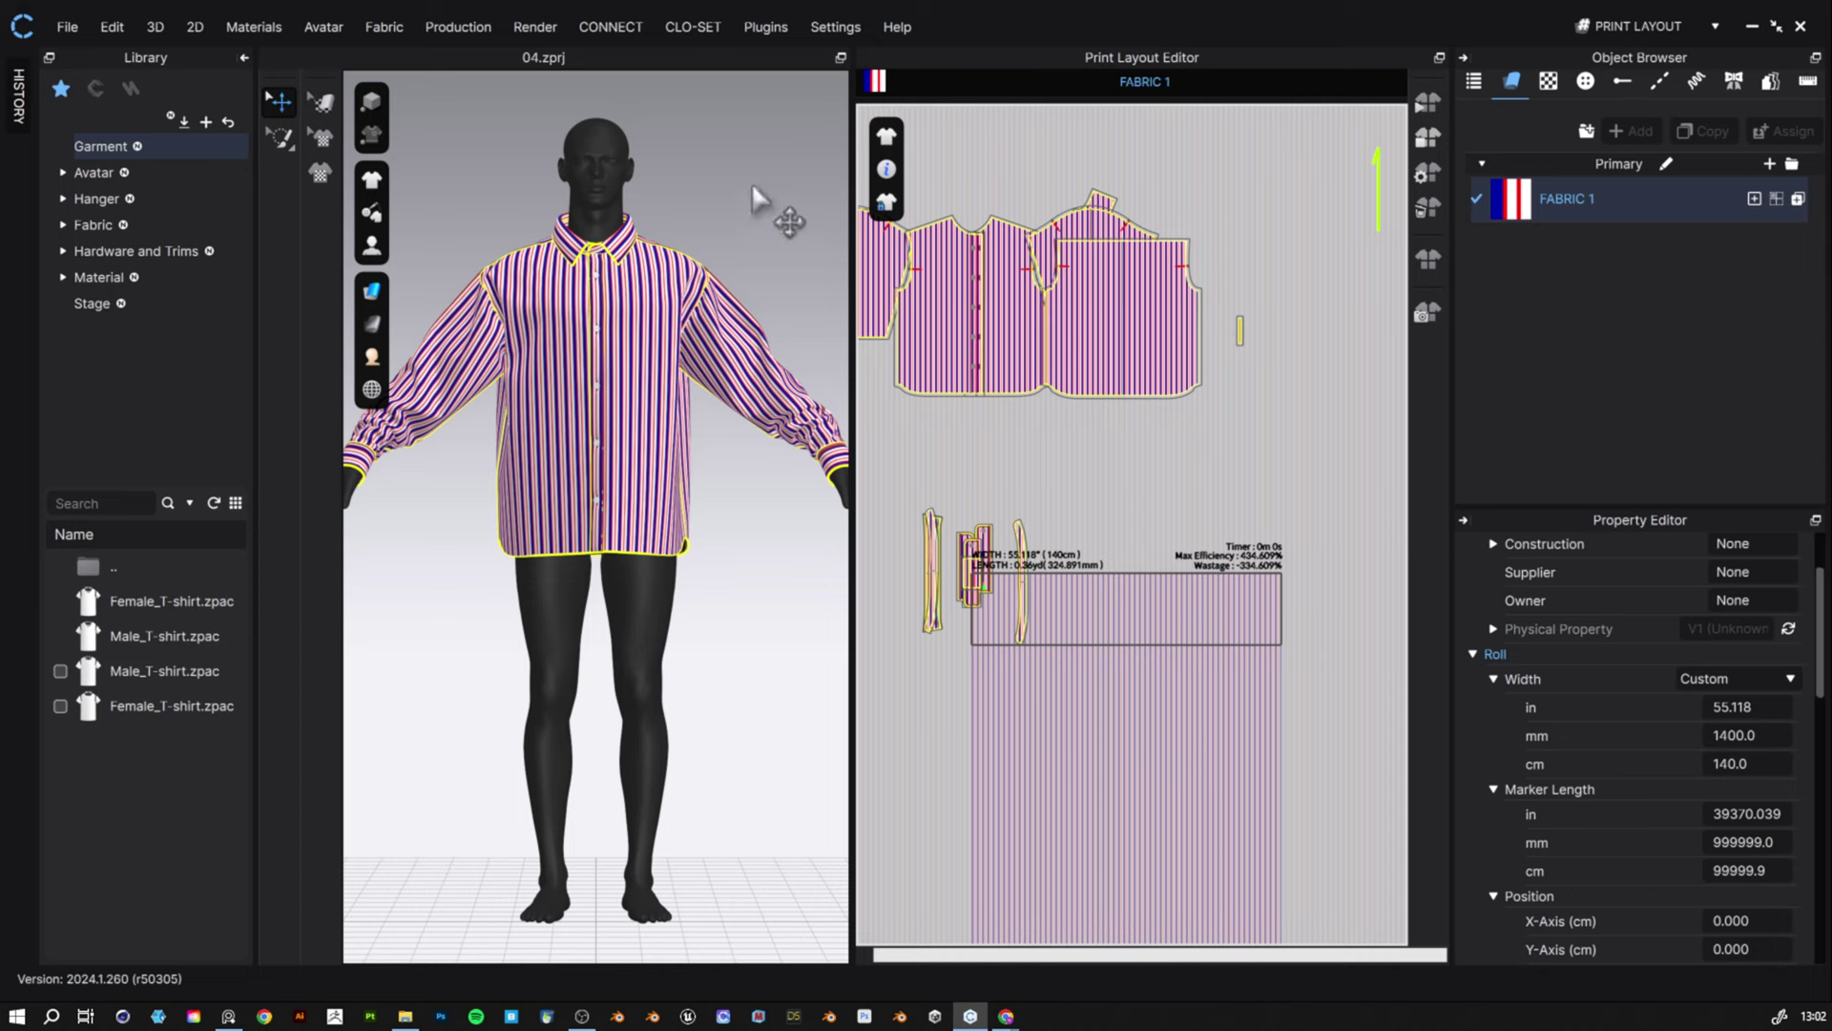
pyautogui.hotkey('ctrl', 's')
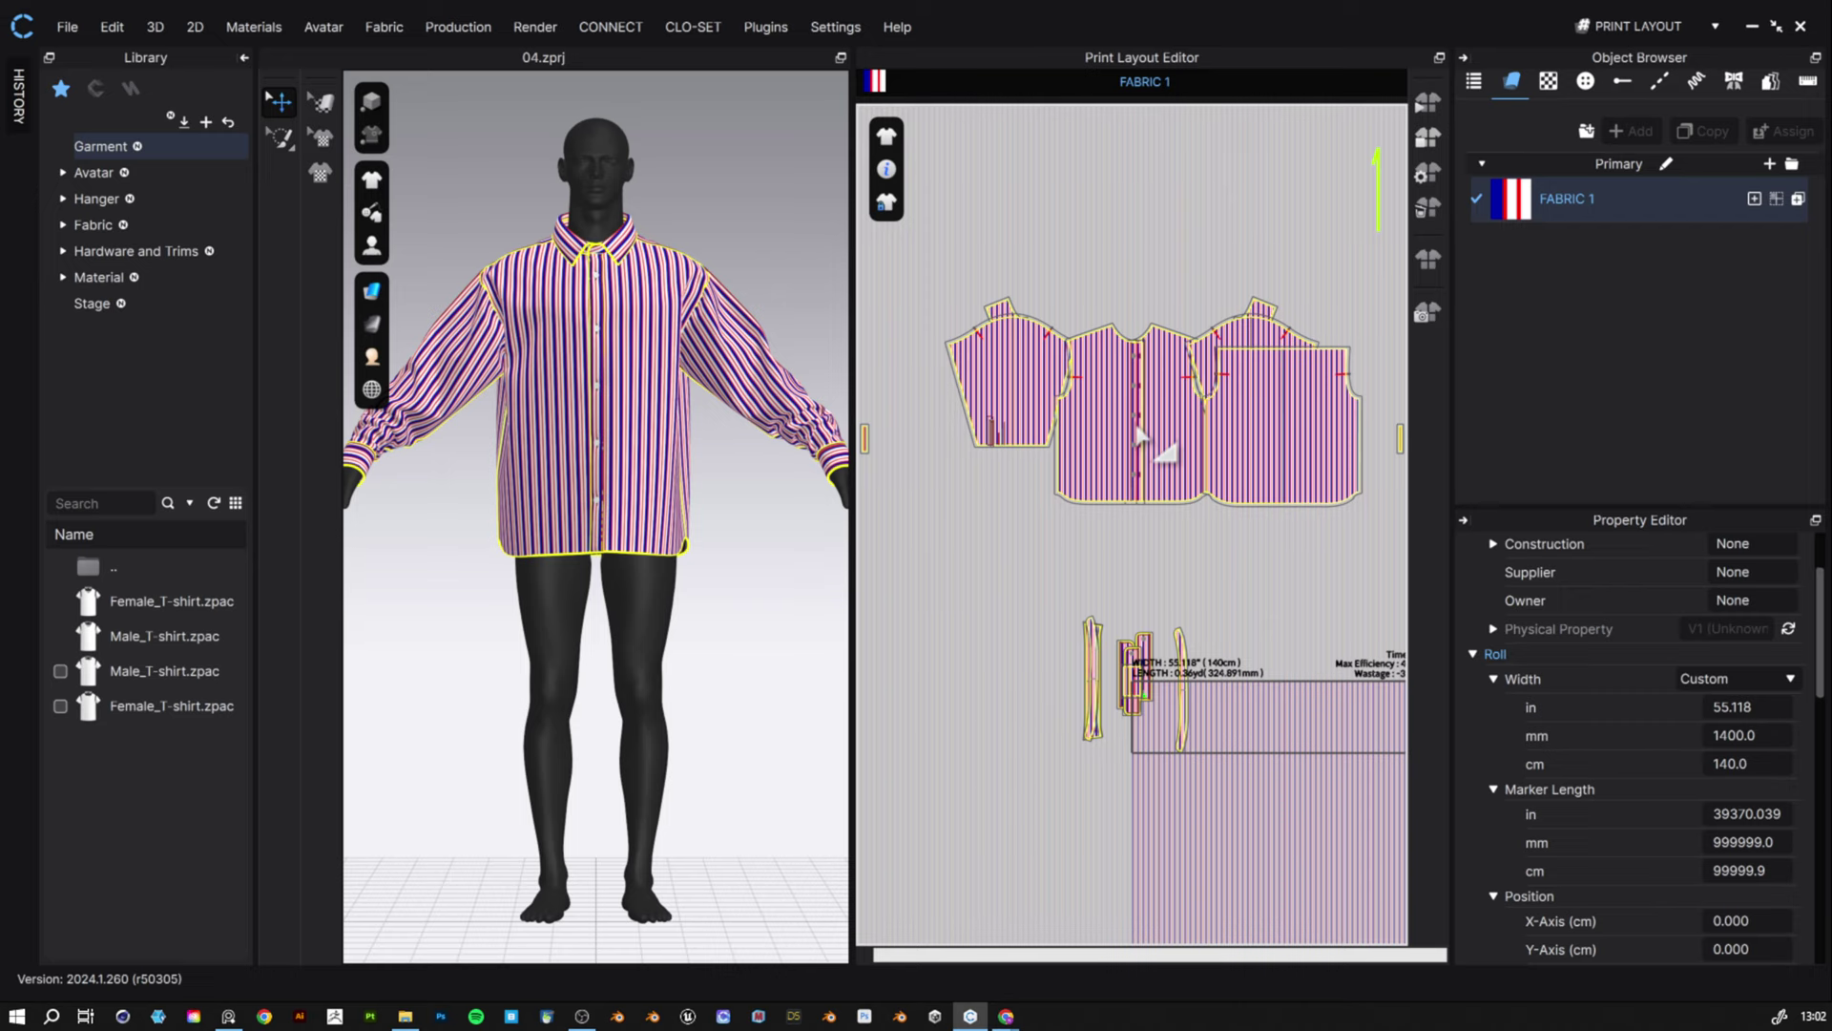
# - Move the wearer's left front piece down towards the fabric roll and place the back piece on the roll
pyautogui.moveTo(1186, 516); pyautogui.dragTo(1085, 423, button='middle')
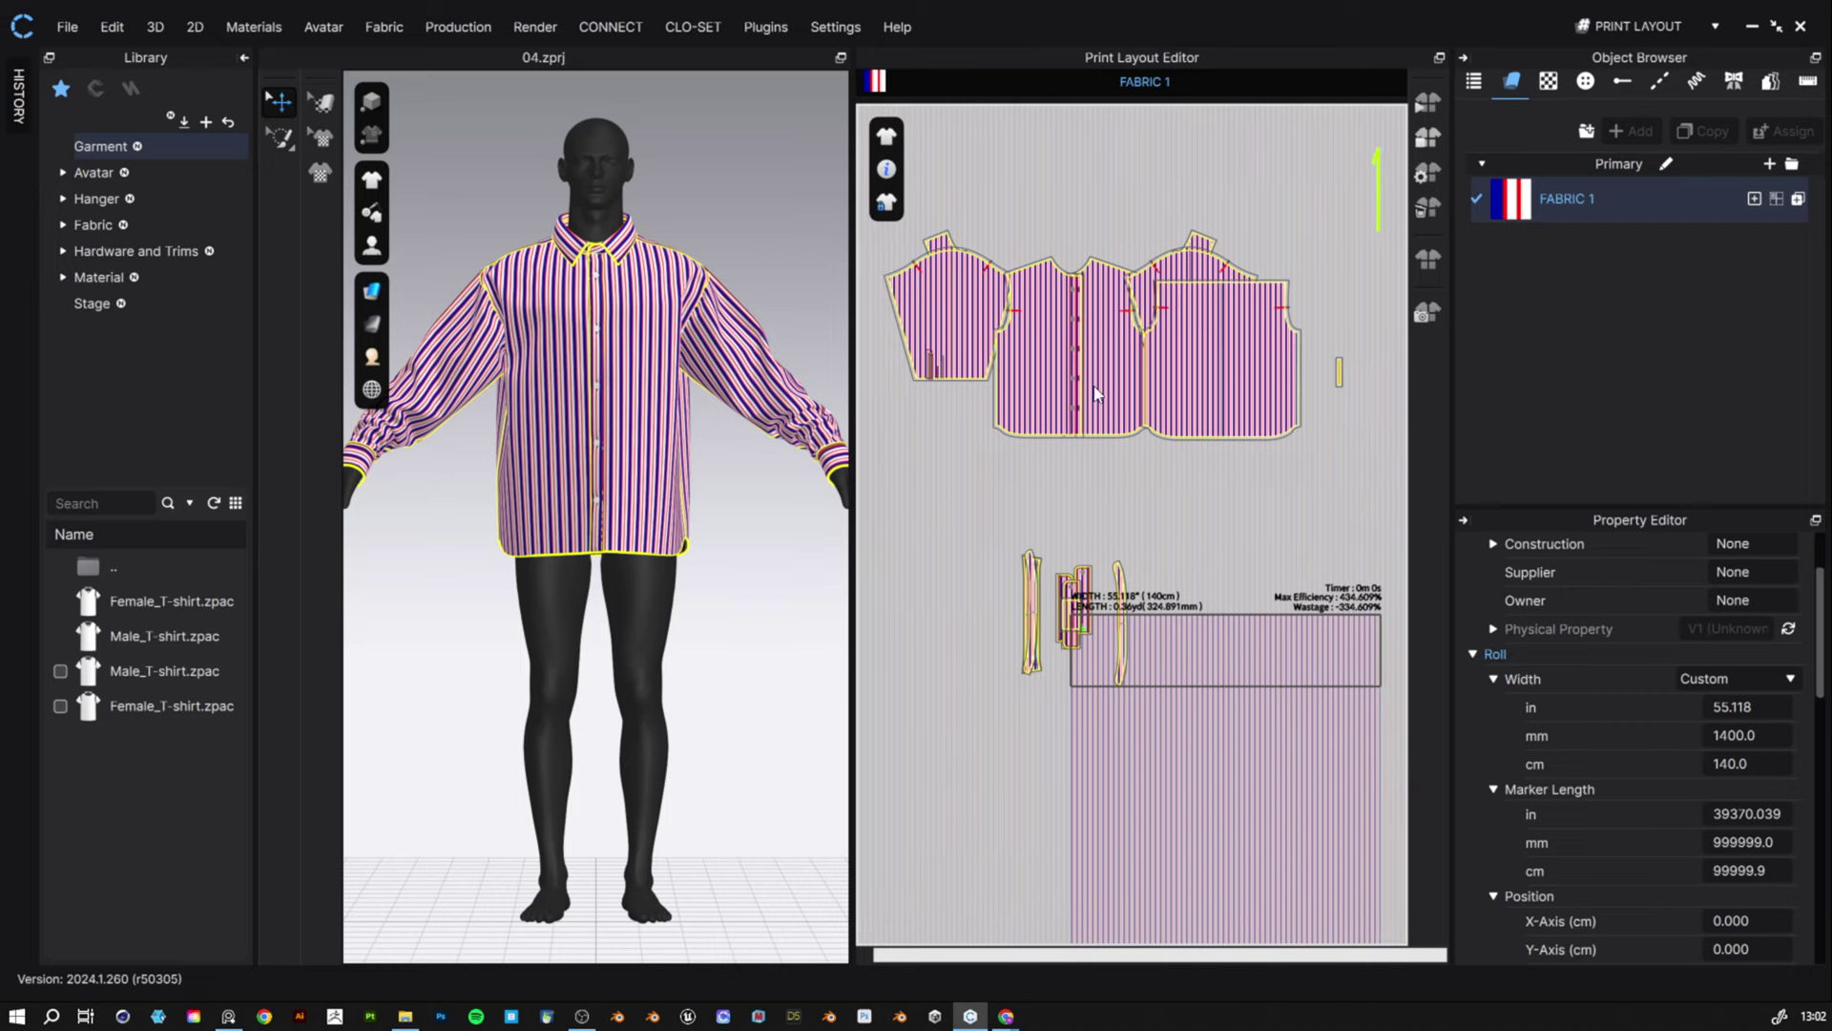
pyautogui.click(1099, 398)
pyautogui.click(1226, 549)
pyautogui.moveTo(1099, 389); pyautogui.dragTo(1194, 535)
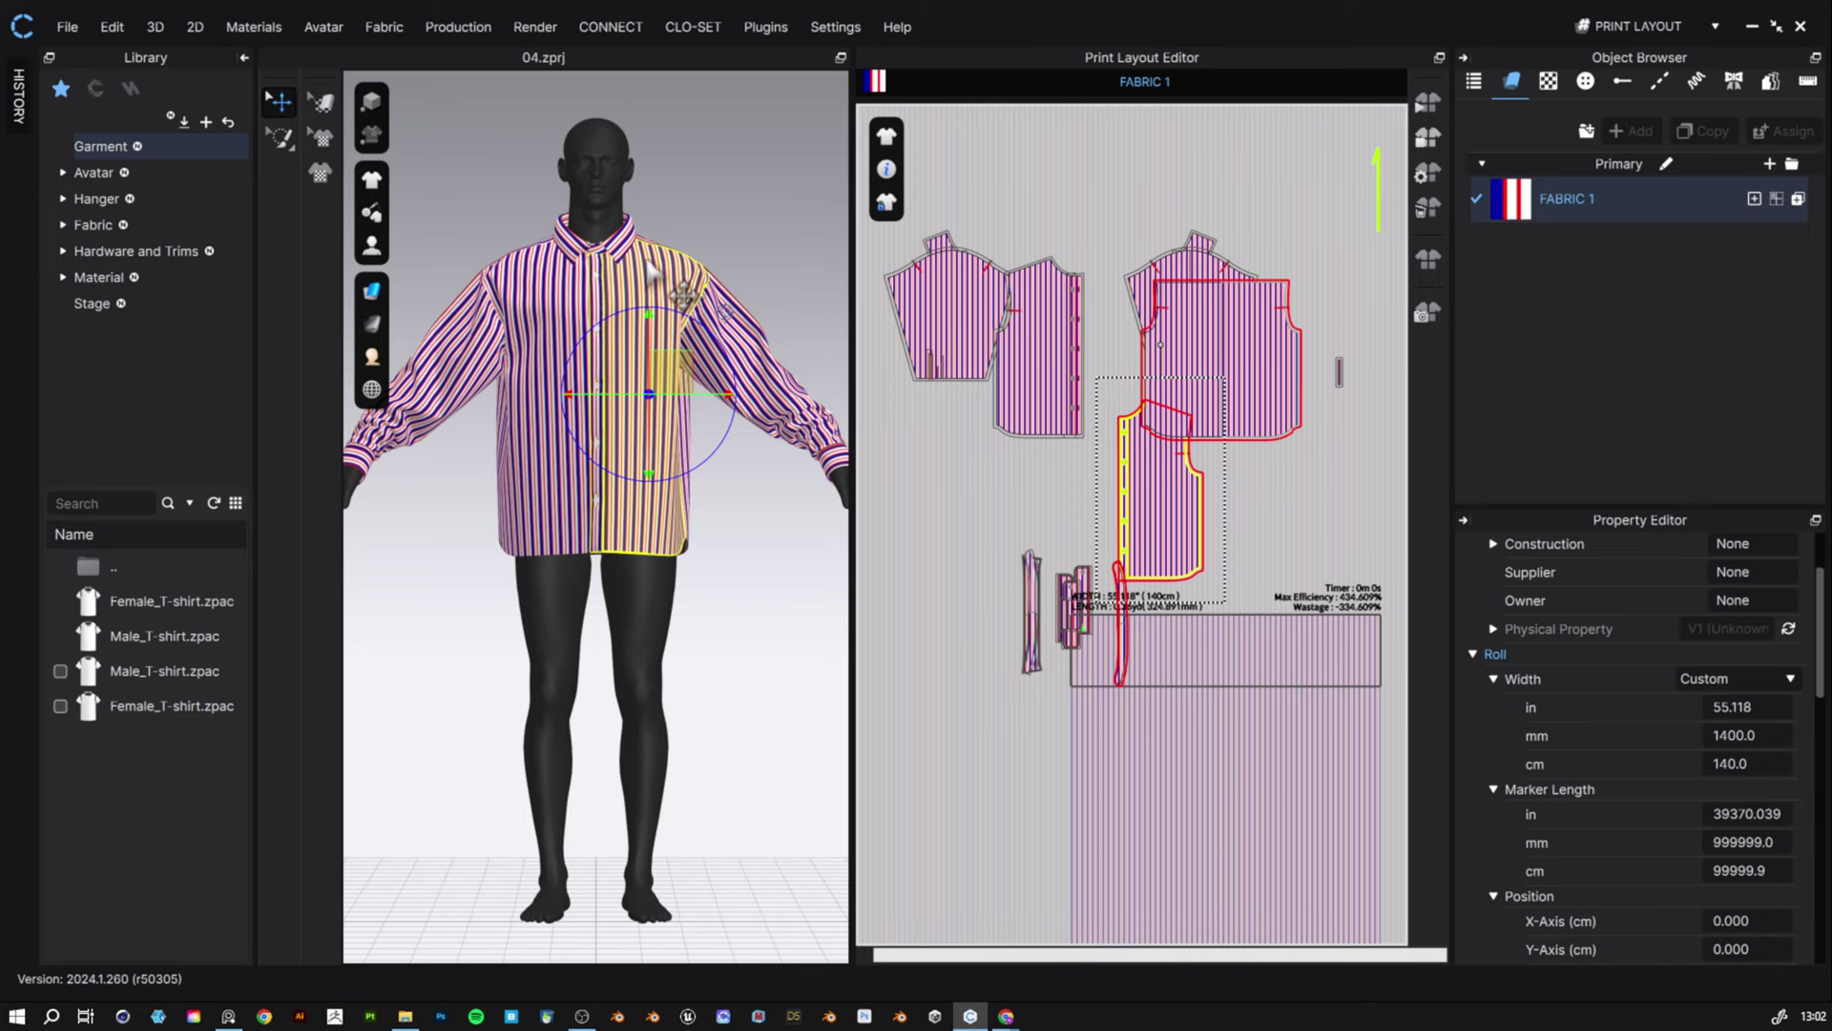
pyautogui.click(1208, 547)
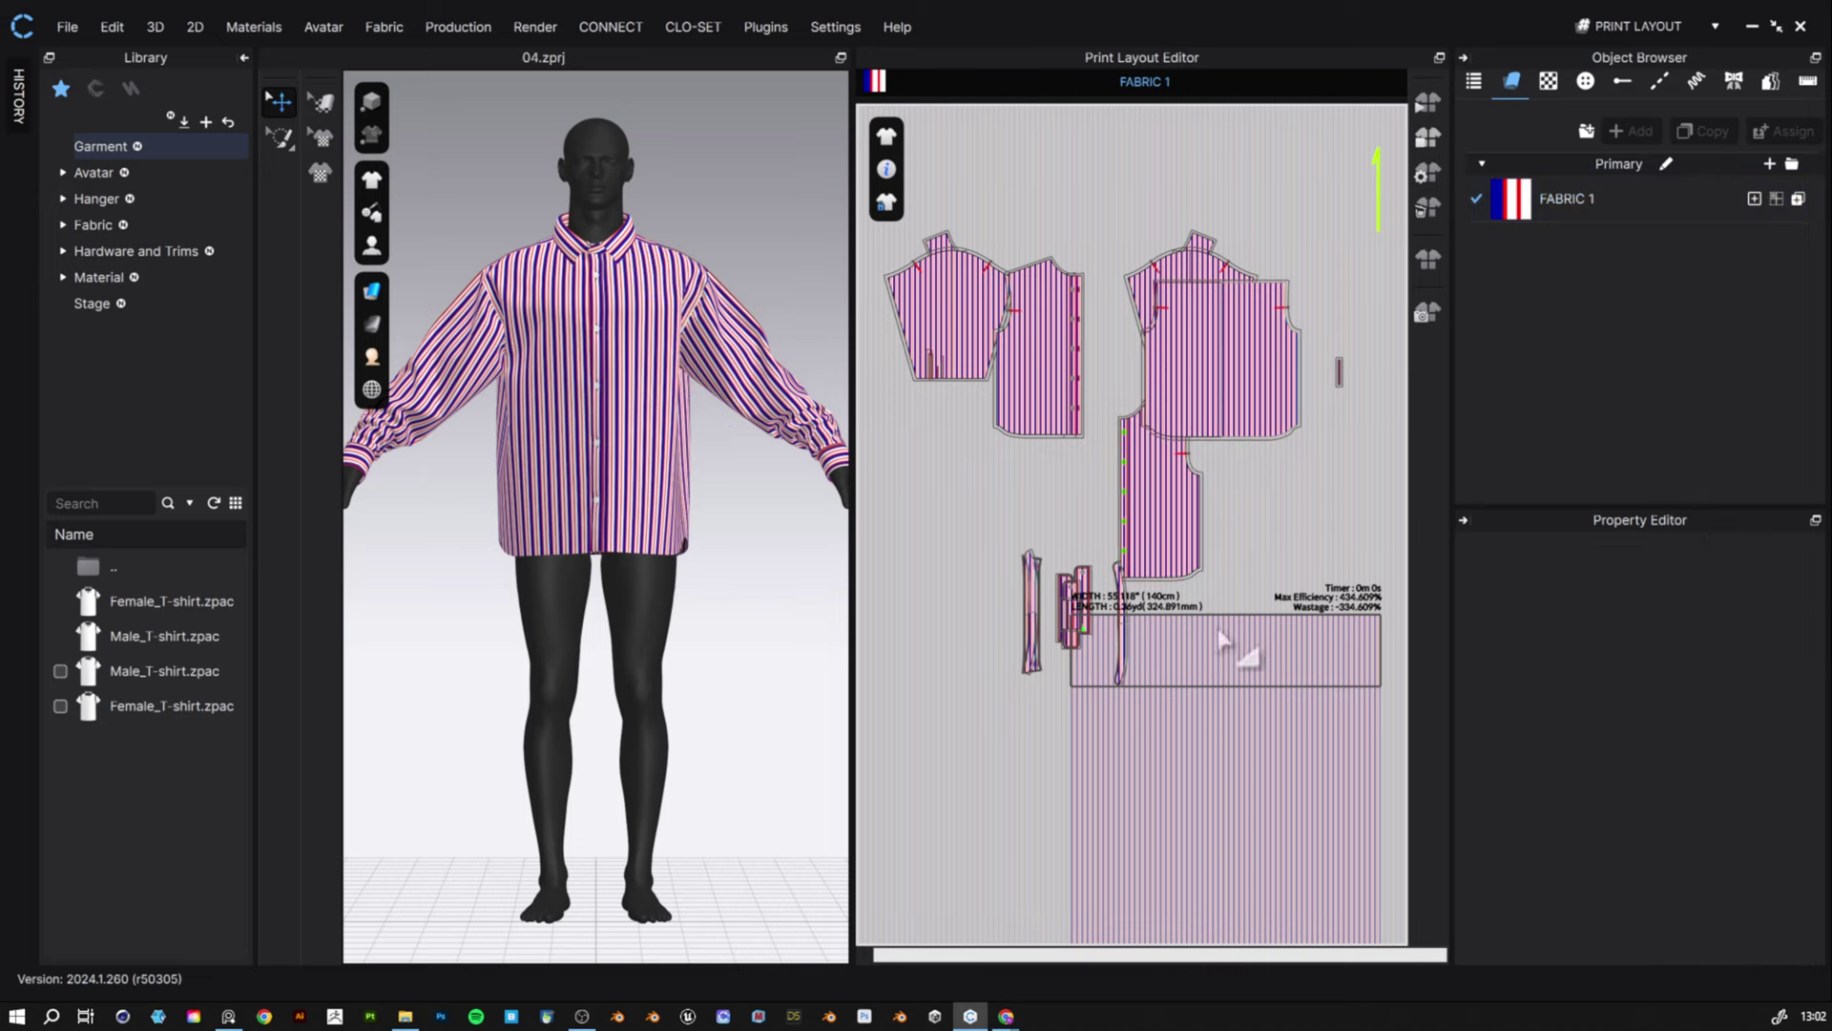
pyautogui.scroll(5, 1174, 575)
pyautogui.scroll(3, 1171, 576)
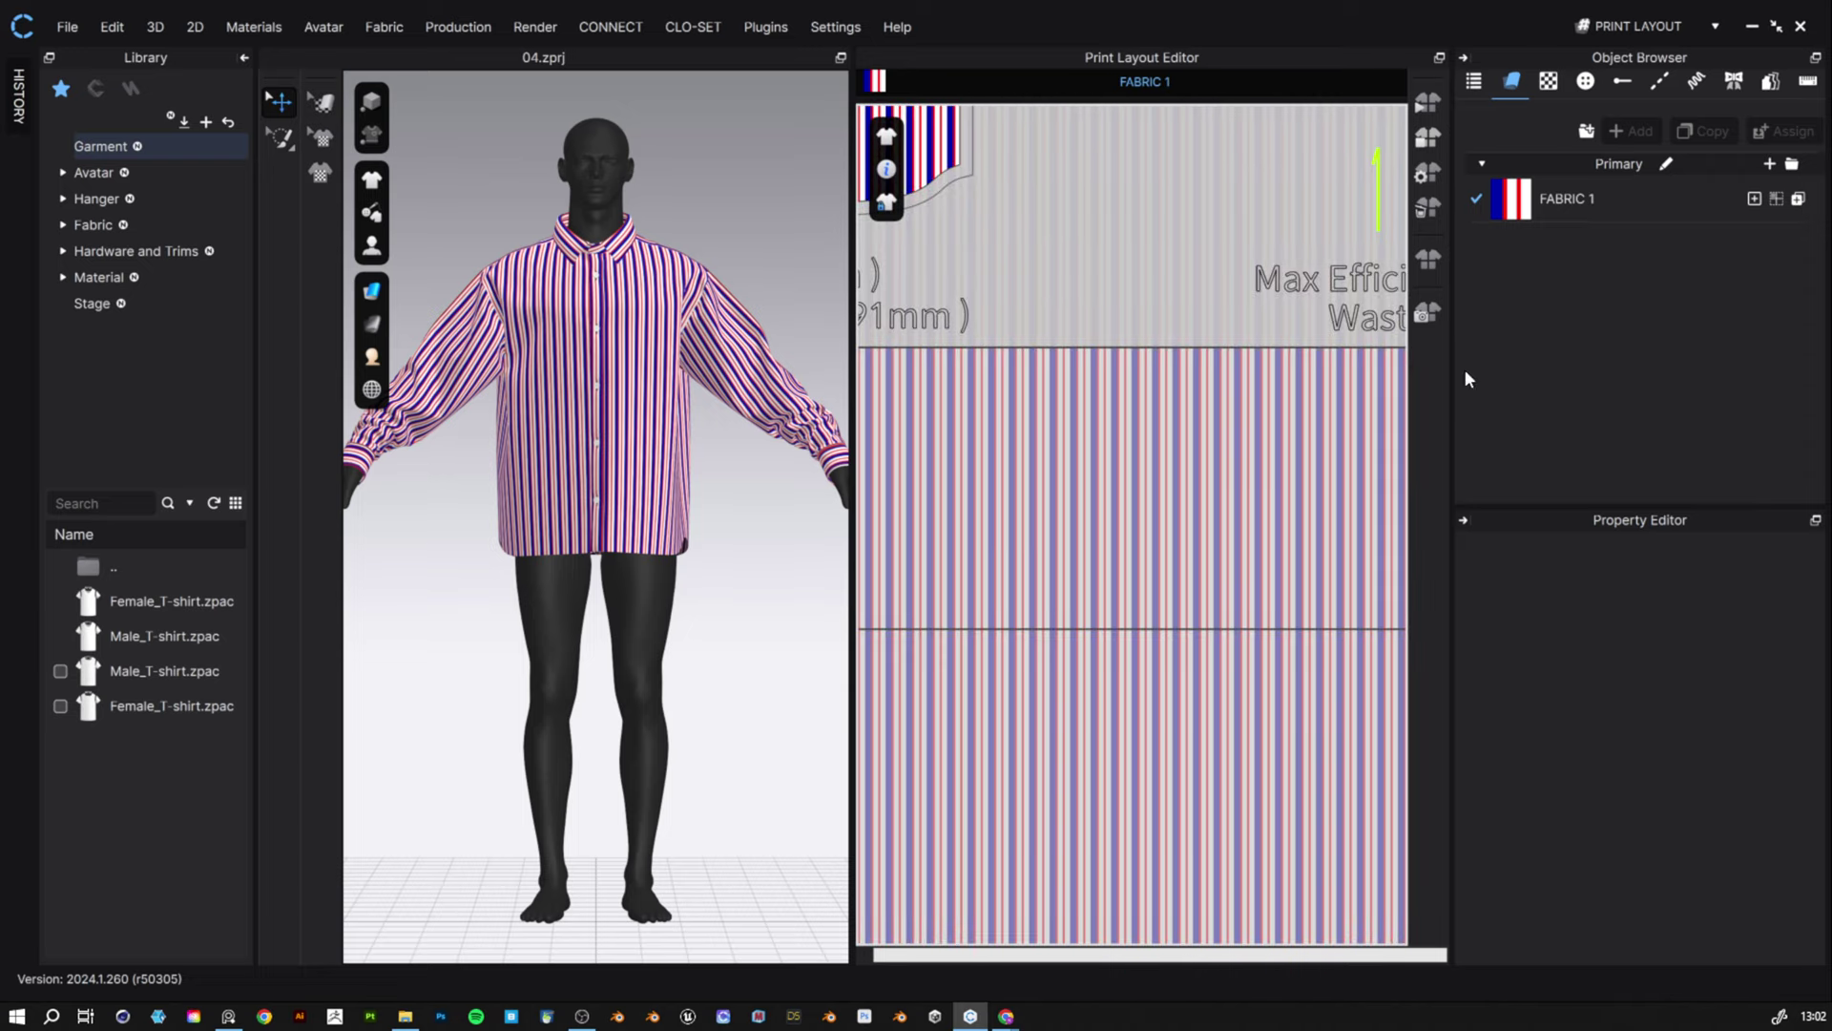
pyautogui.scroll(-6, 1154, 512)
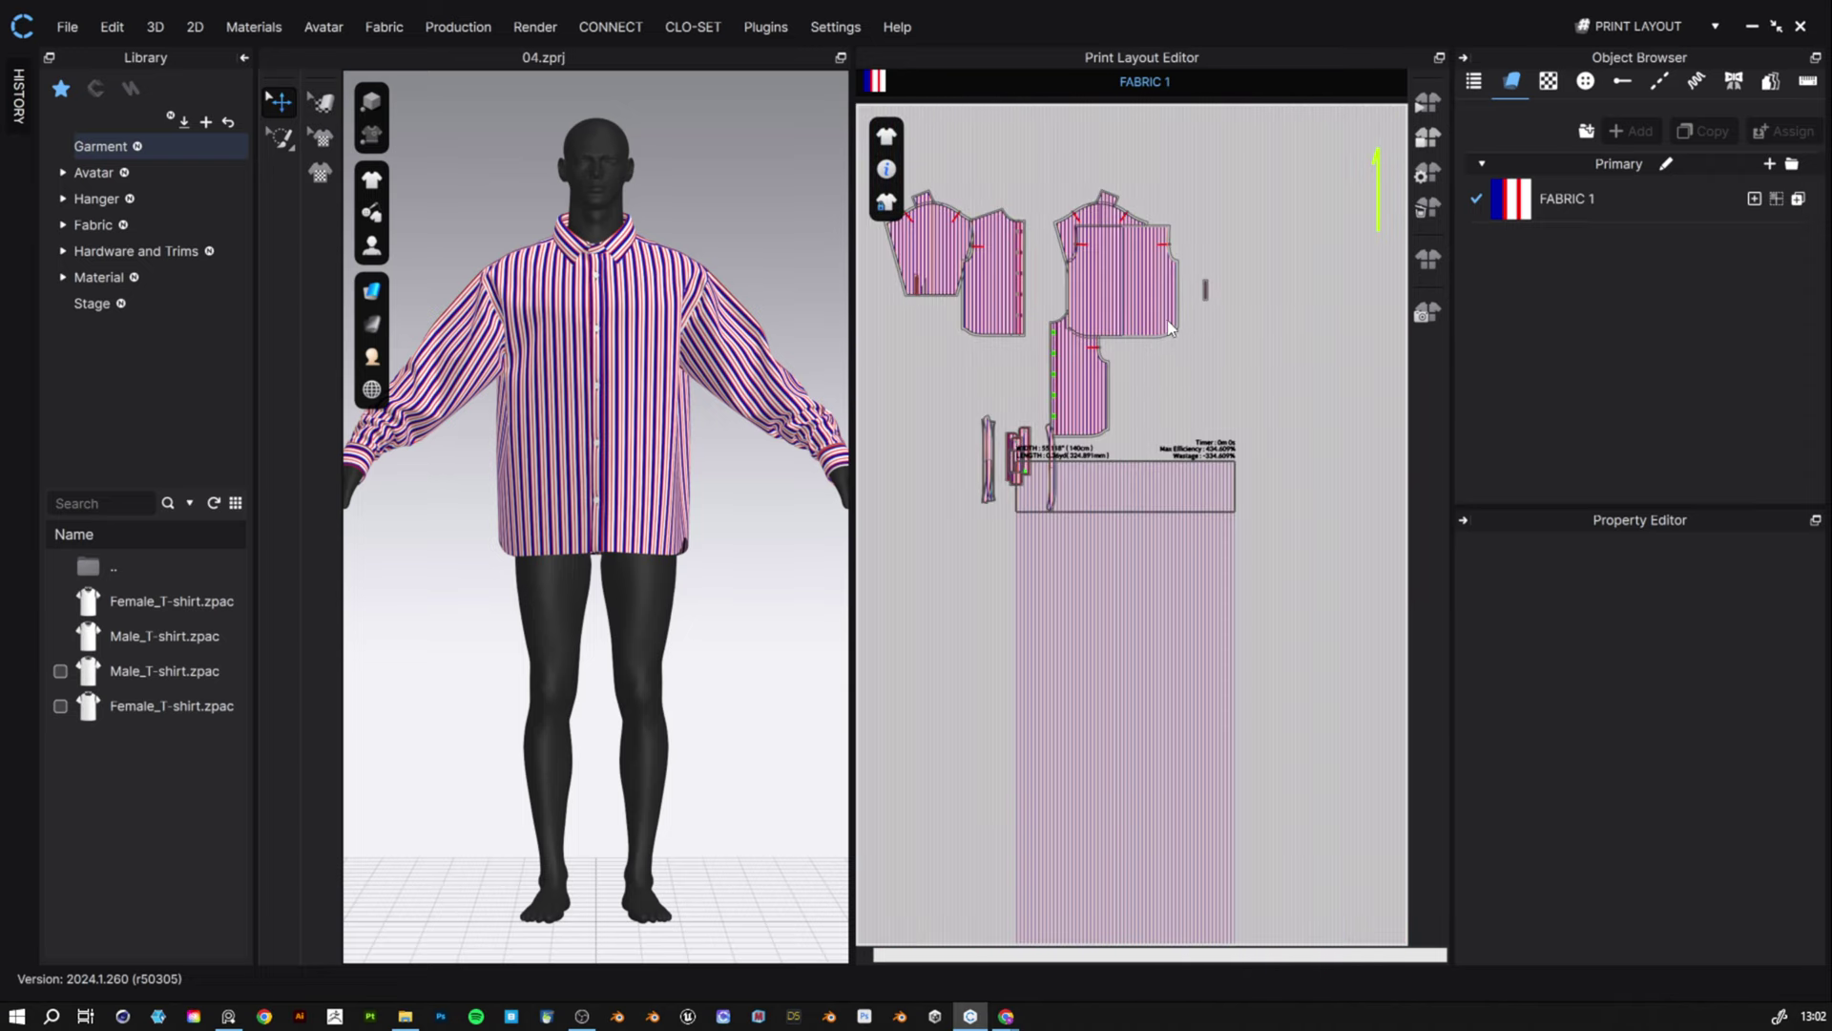
pyautogui.moveTo(1167, 319); pyautogui.dragTo(1220, 617)
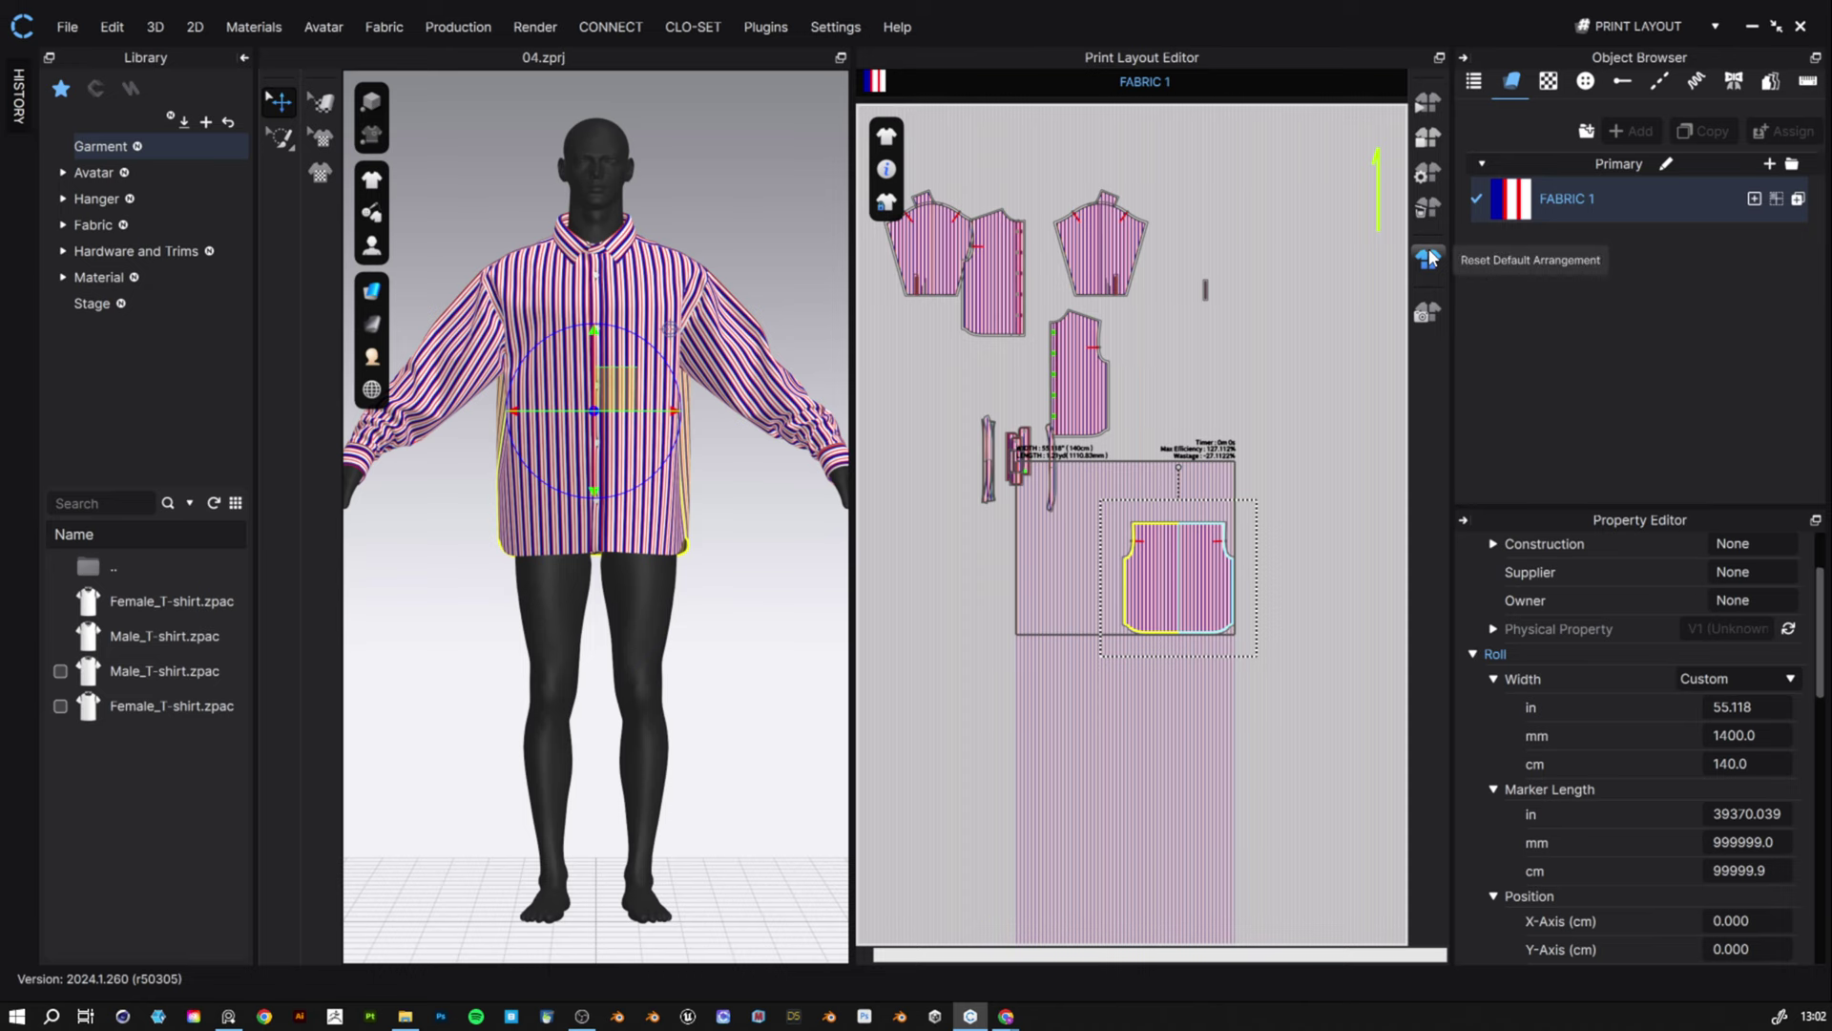
# - Automatically nest all shirt pattern pieces on the fabric roll and check how they lie on the stripes
pyautogui.click(1428, 110)
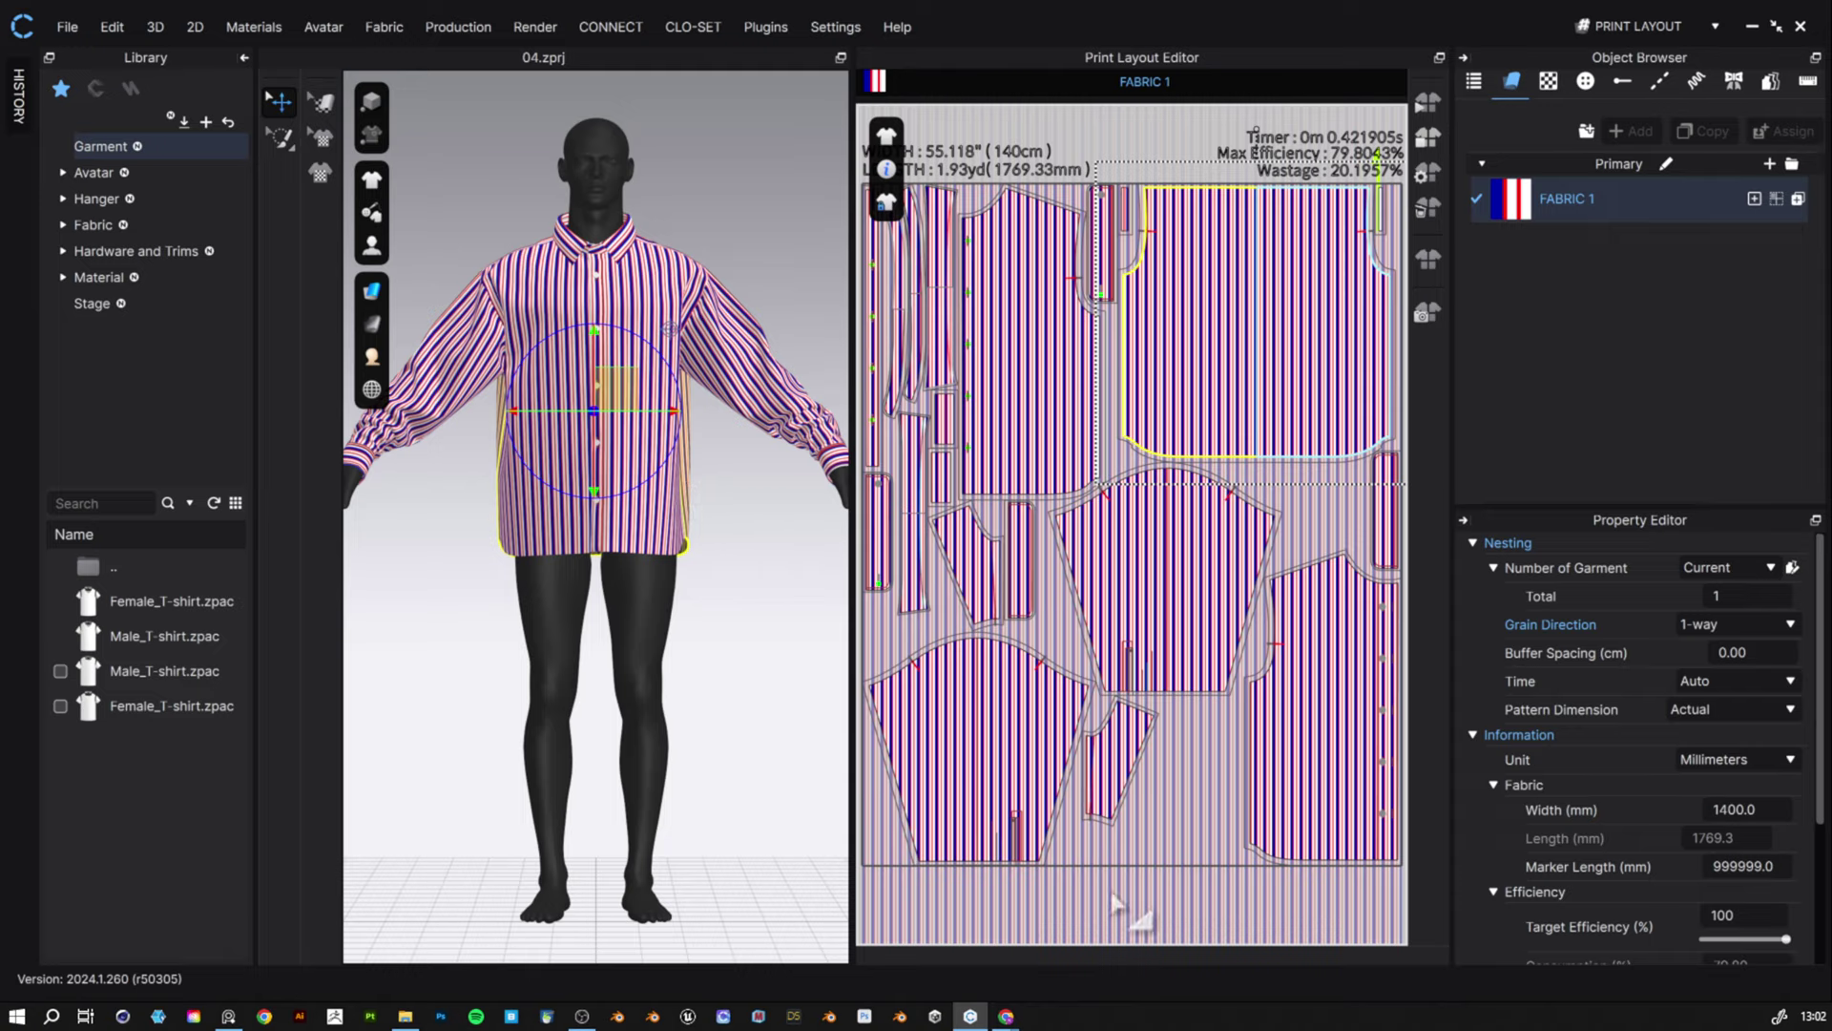
pyautogui.click(1114, 130)
pyautogui.scroll(4, 1194, 421)
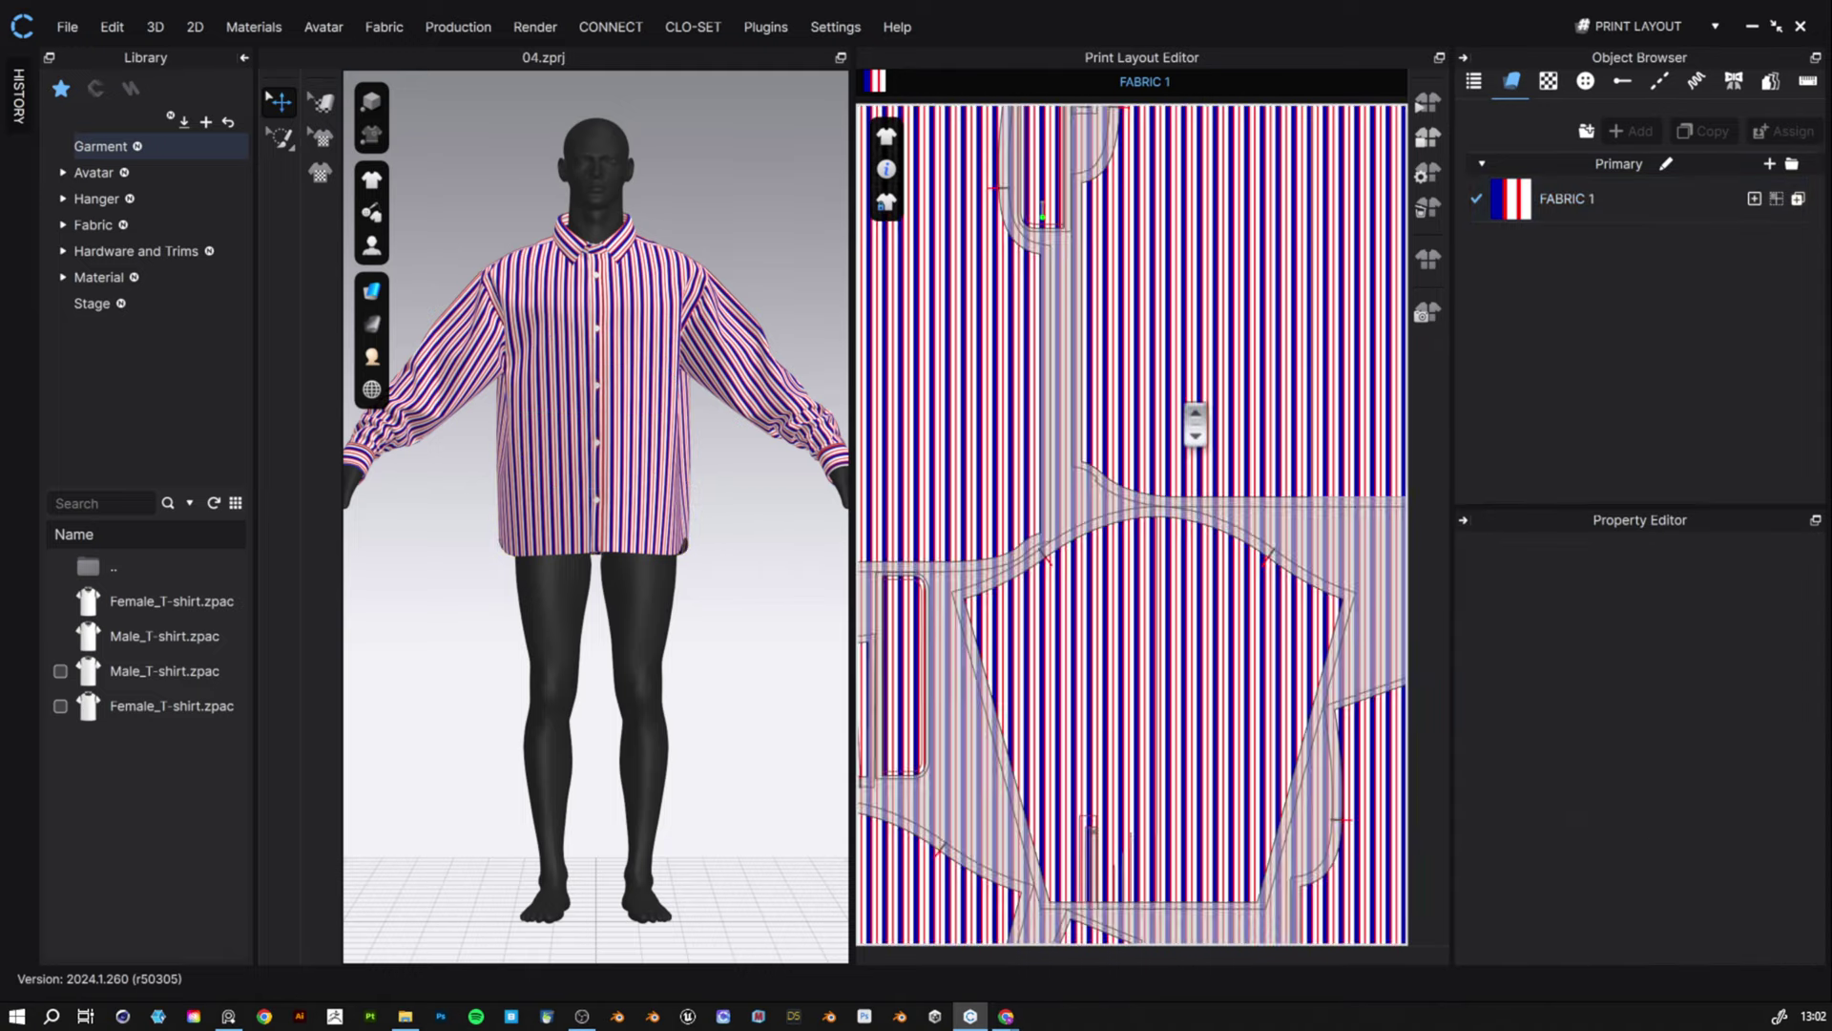
pyautogui.scroll(-7, 1195, 424)
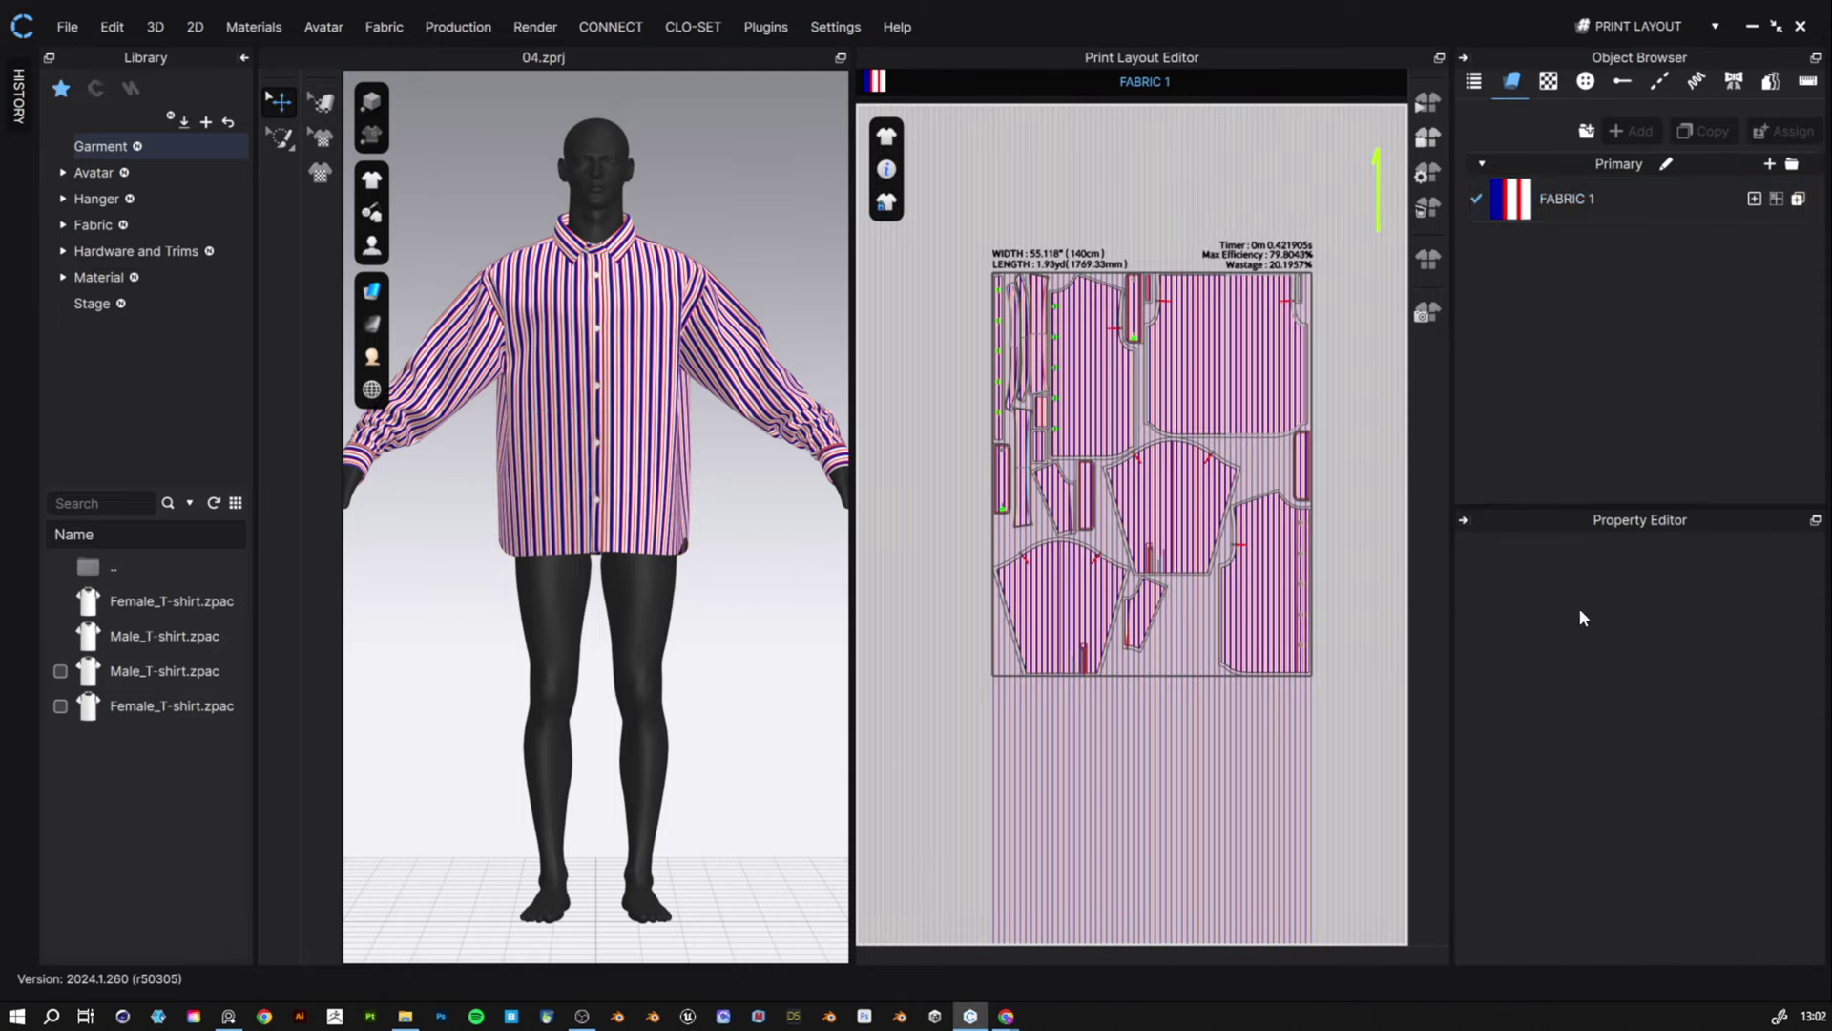
# - Check the back of the shirt in 3D, return to the front view and save the project
pyautogui.press('f')
pyautogui.press('8')
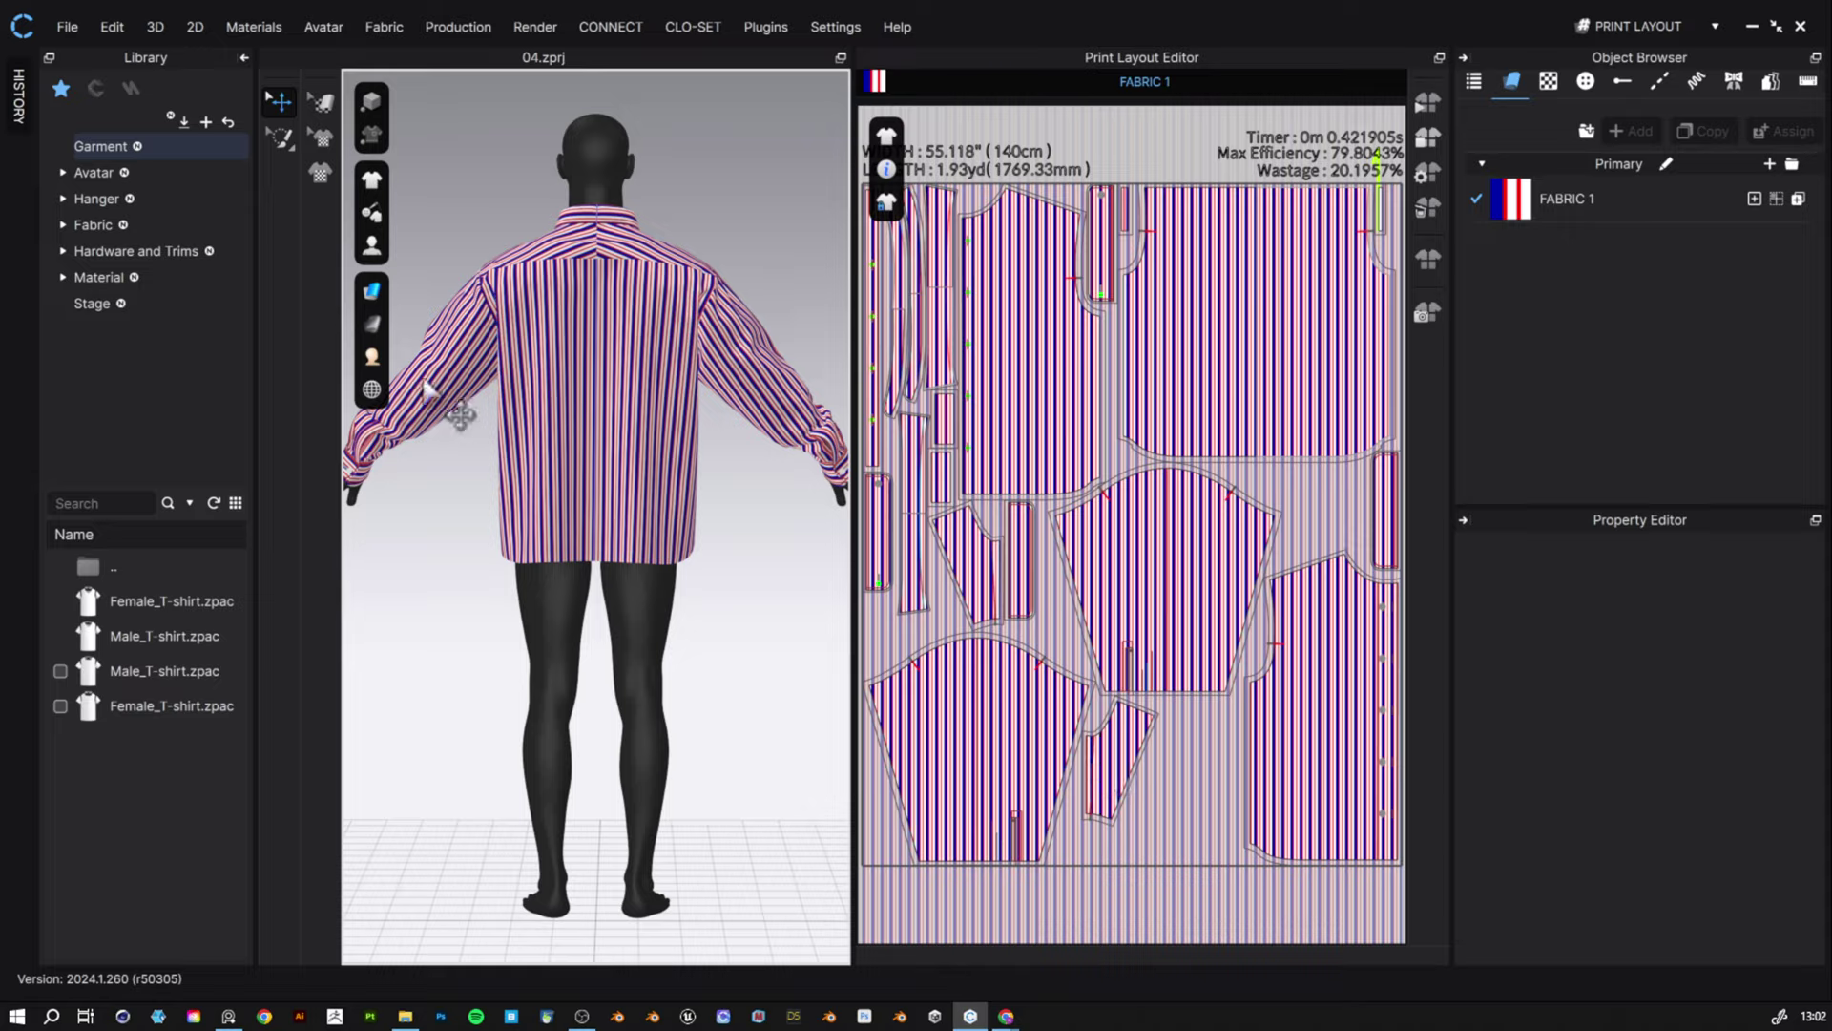
pyautogui.moveTo(459, 415); pyautogui.dragTo(833, 421, button='right')
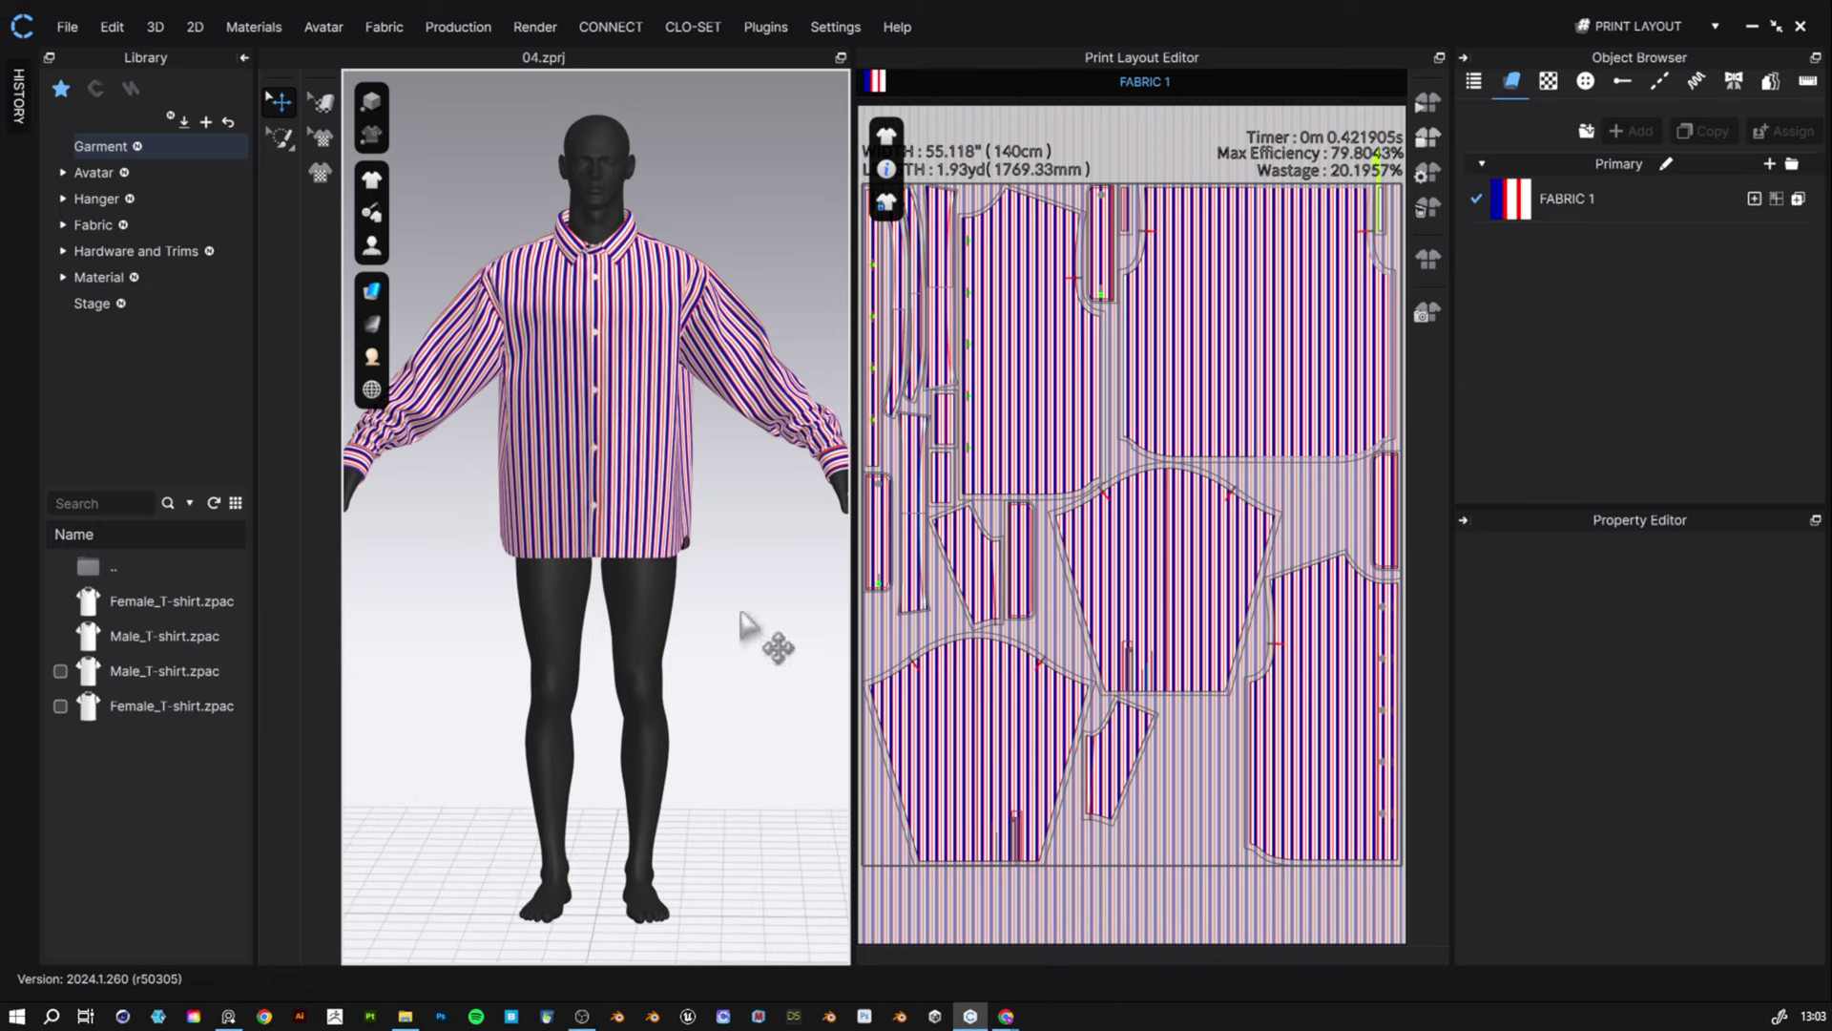
pyautogui.hotkey('ctrl', 's')
# - Open a 2D snapshot of the print layout, set its preset to A4 and check how the pages divide the pieces
pyautogui.click(1429, 315)
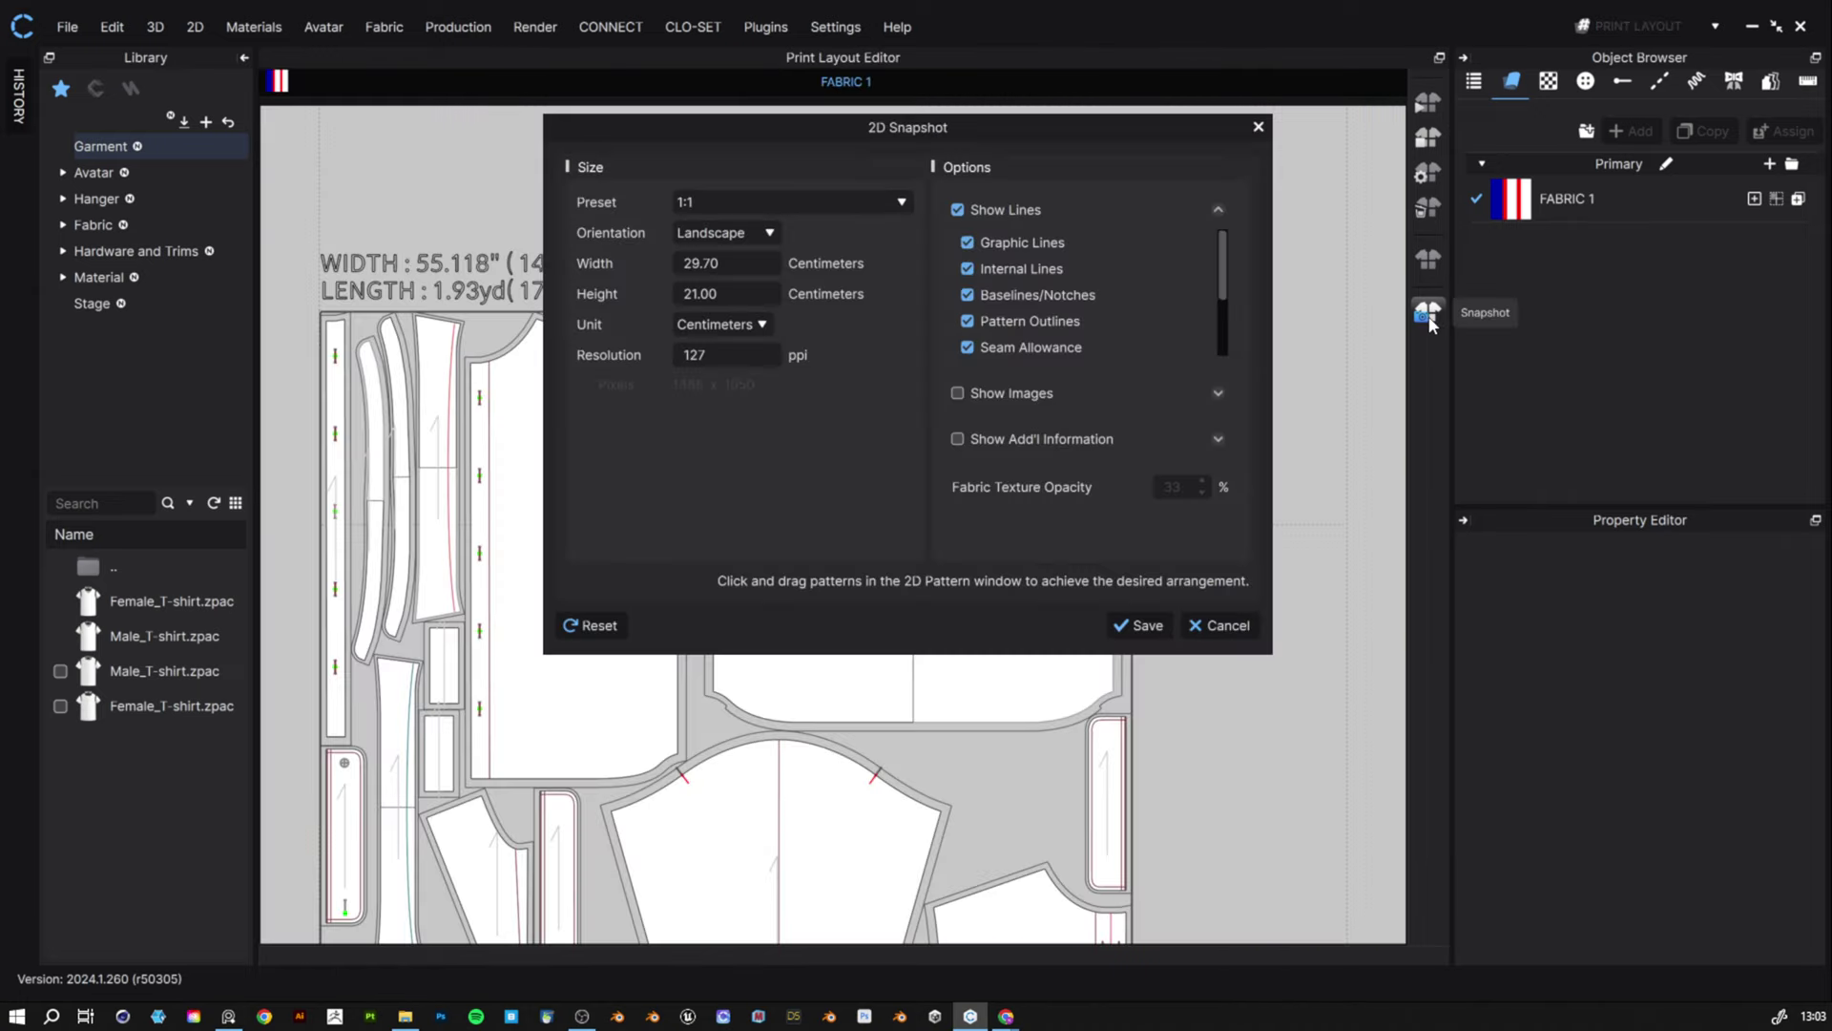
pyautogui.moveTo(821, 128); pyautogui.dragTo(1416, 155)
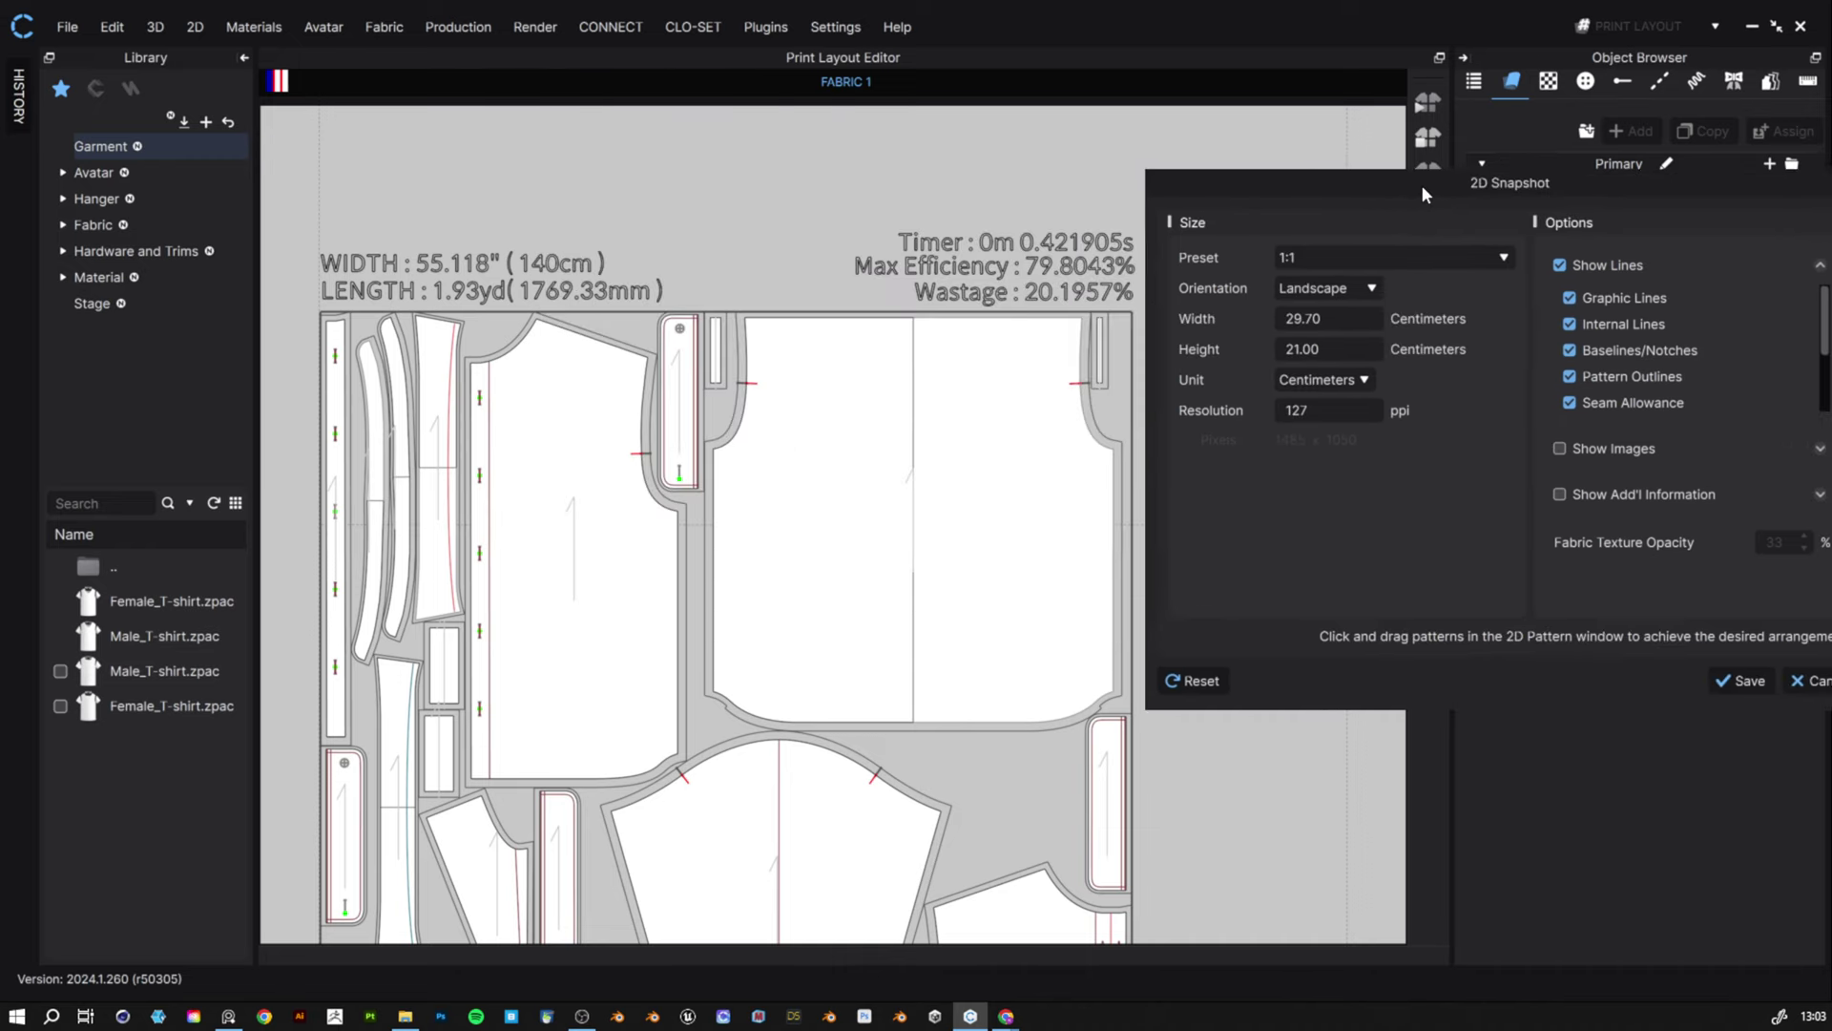
pyautogui.scroll(3, 713, 472)
pyautogui.scroll(-10, 695, 491)
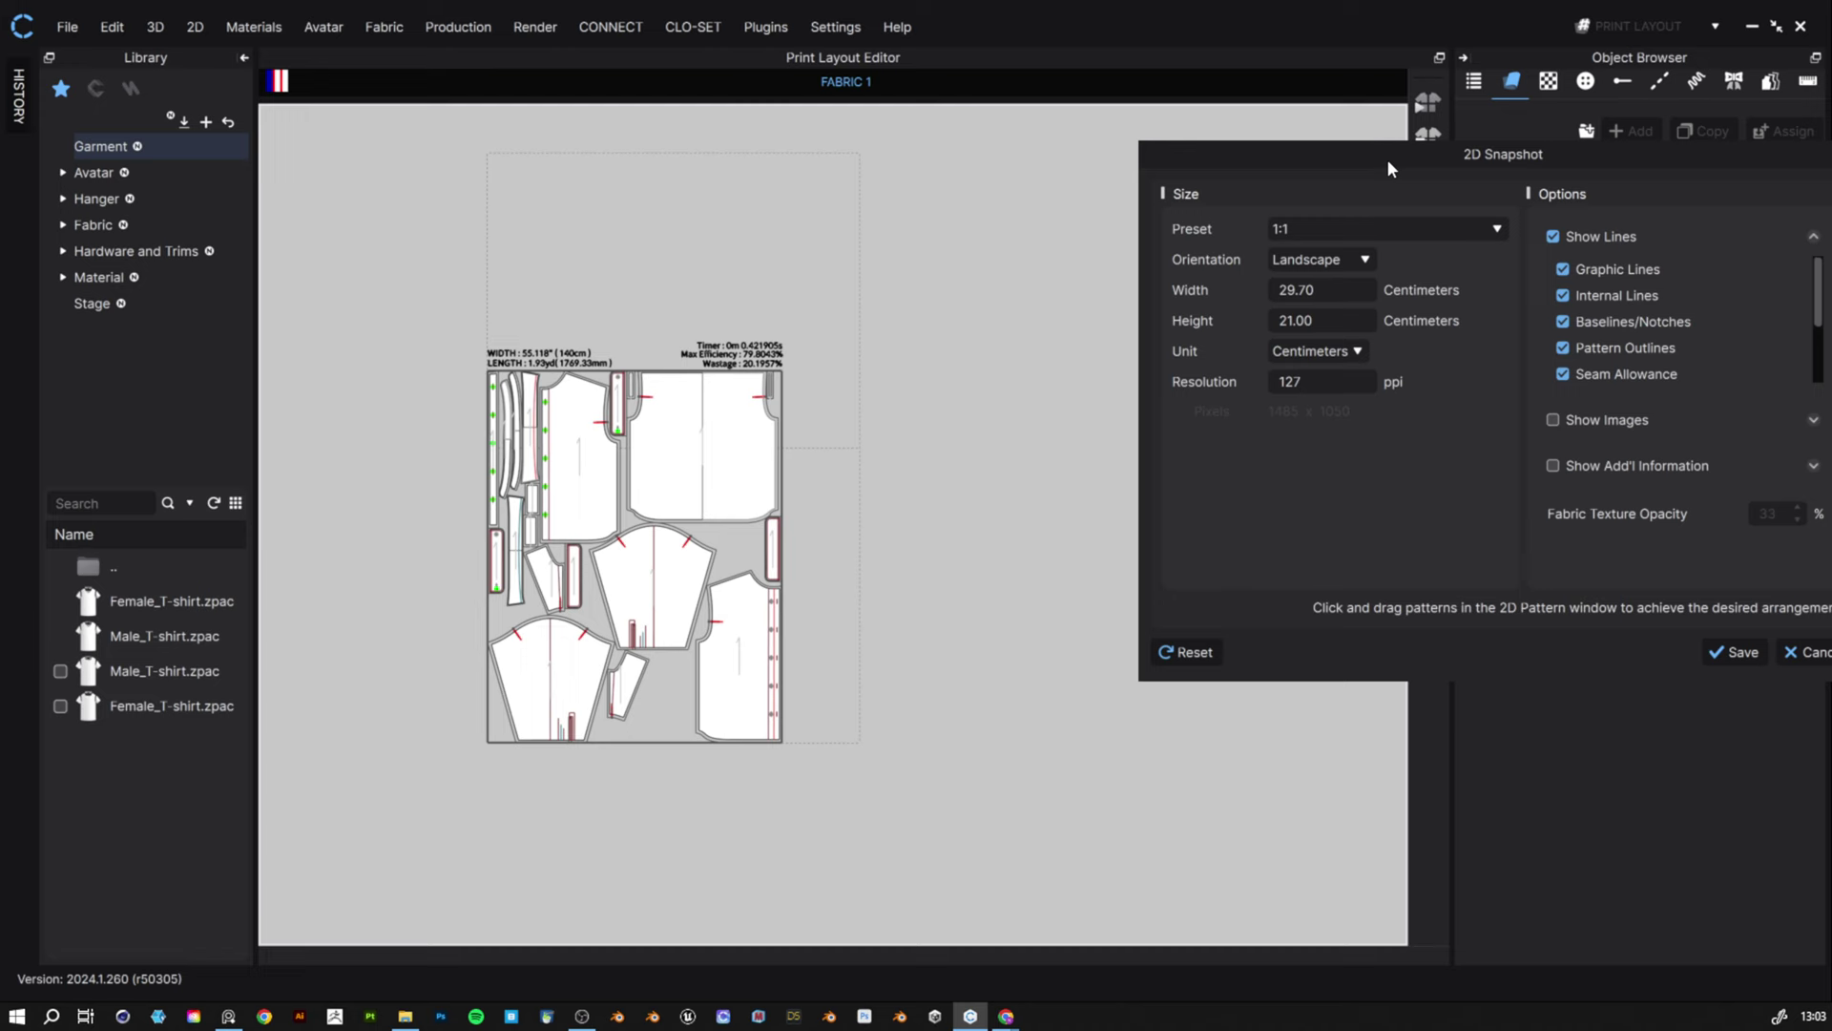
pyautogui.moveTo(1387, 157); pyautogui.dragTo(1229, 171)
pyautogui.click(1233, 245)
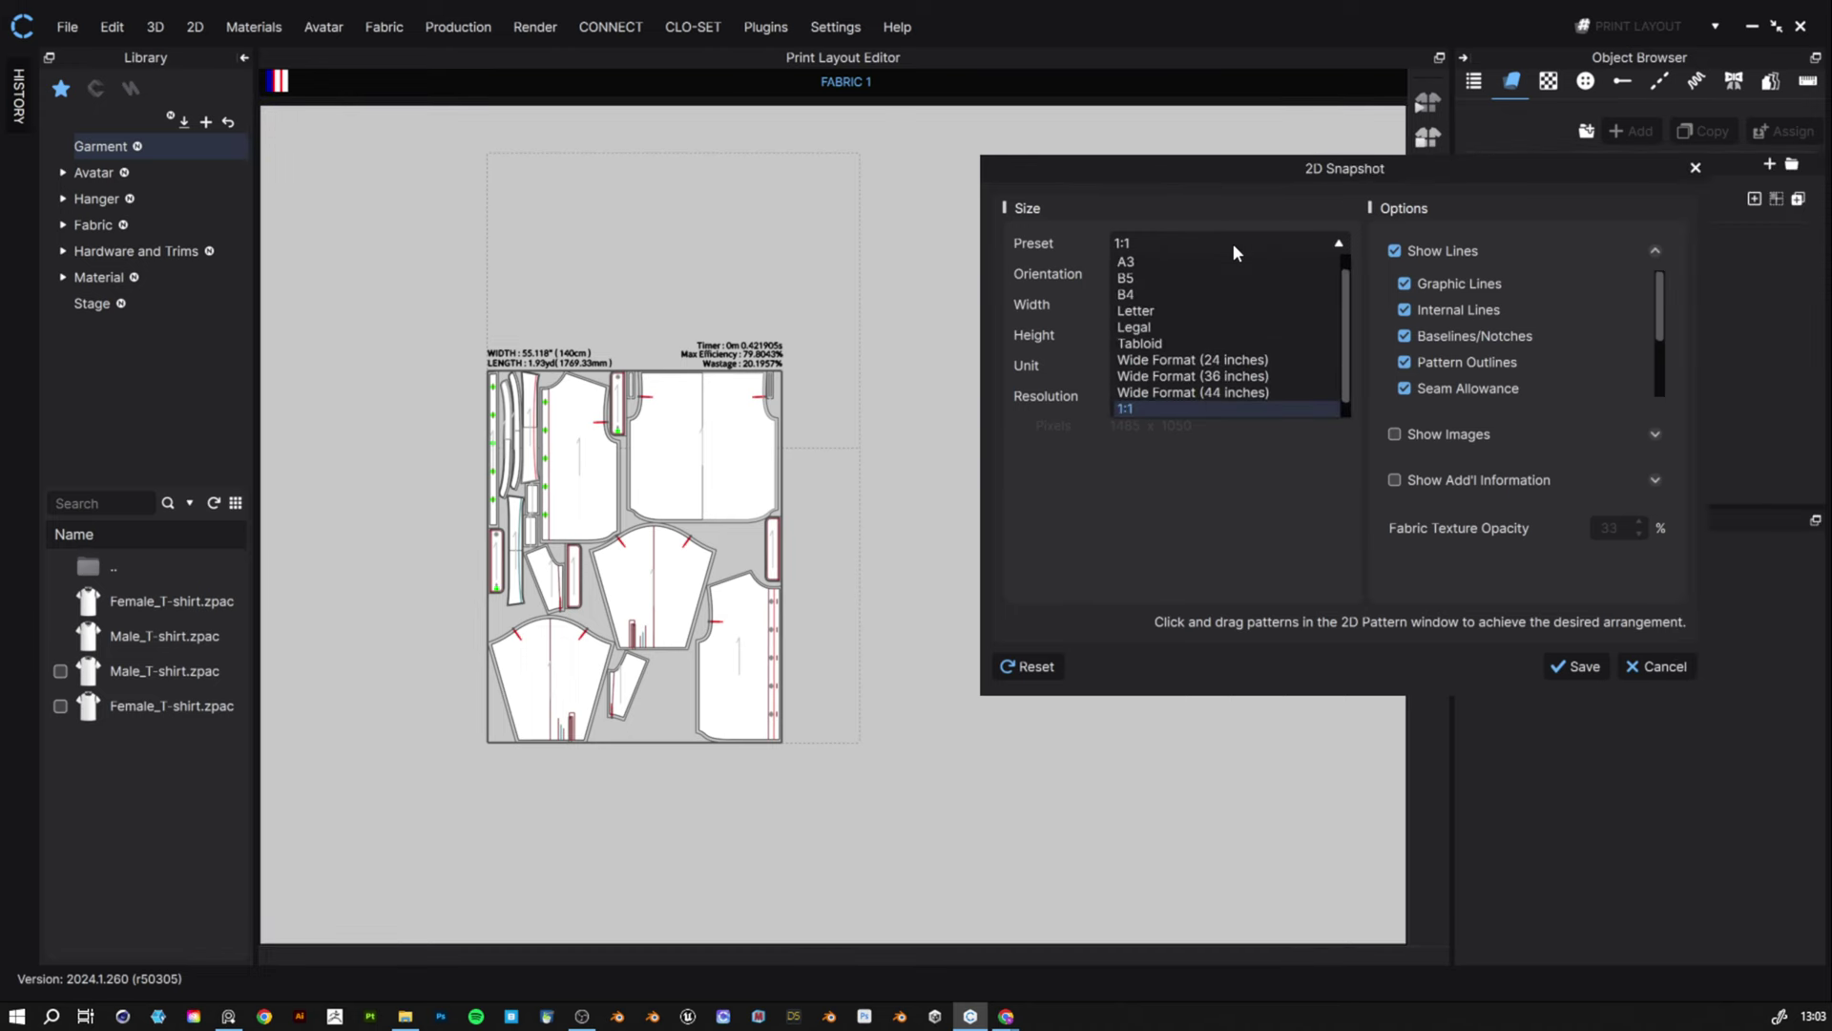
pyautogui.scroll(1, 1156, 404)
pyautogui.click(1126, 260)
pyautogui.scroll(-5, 792, 596)
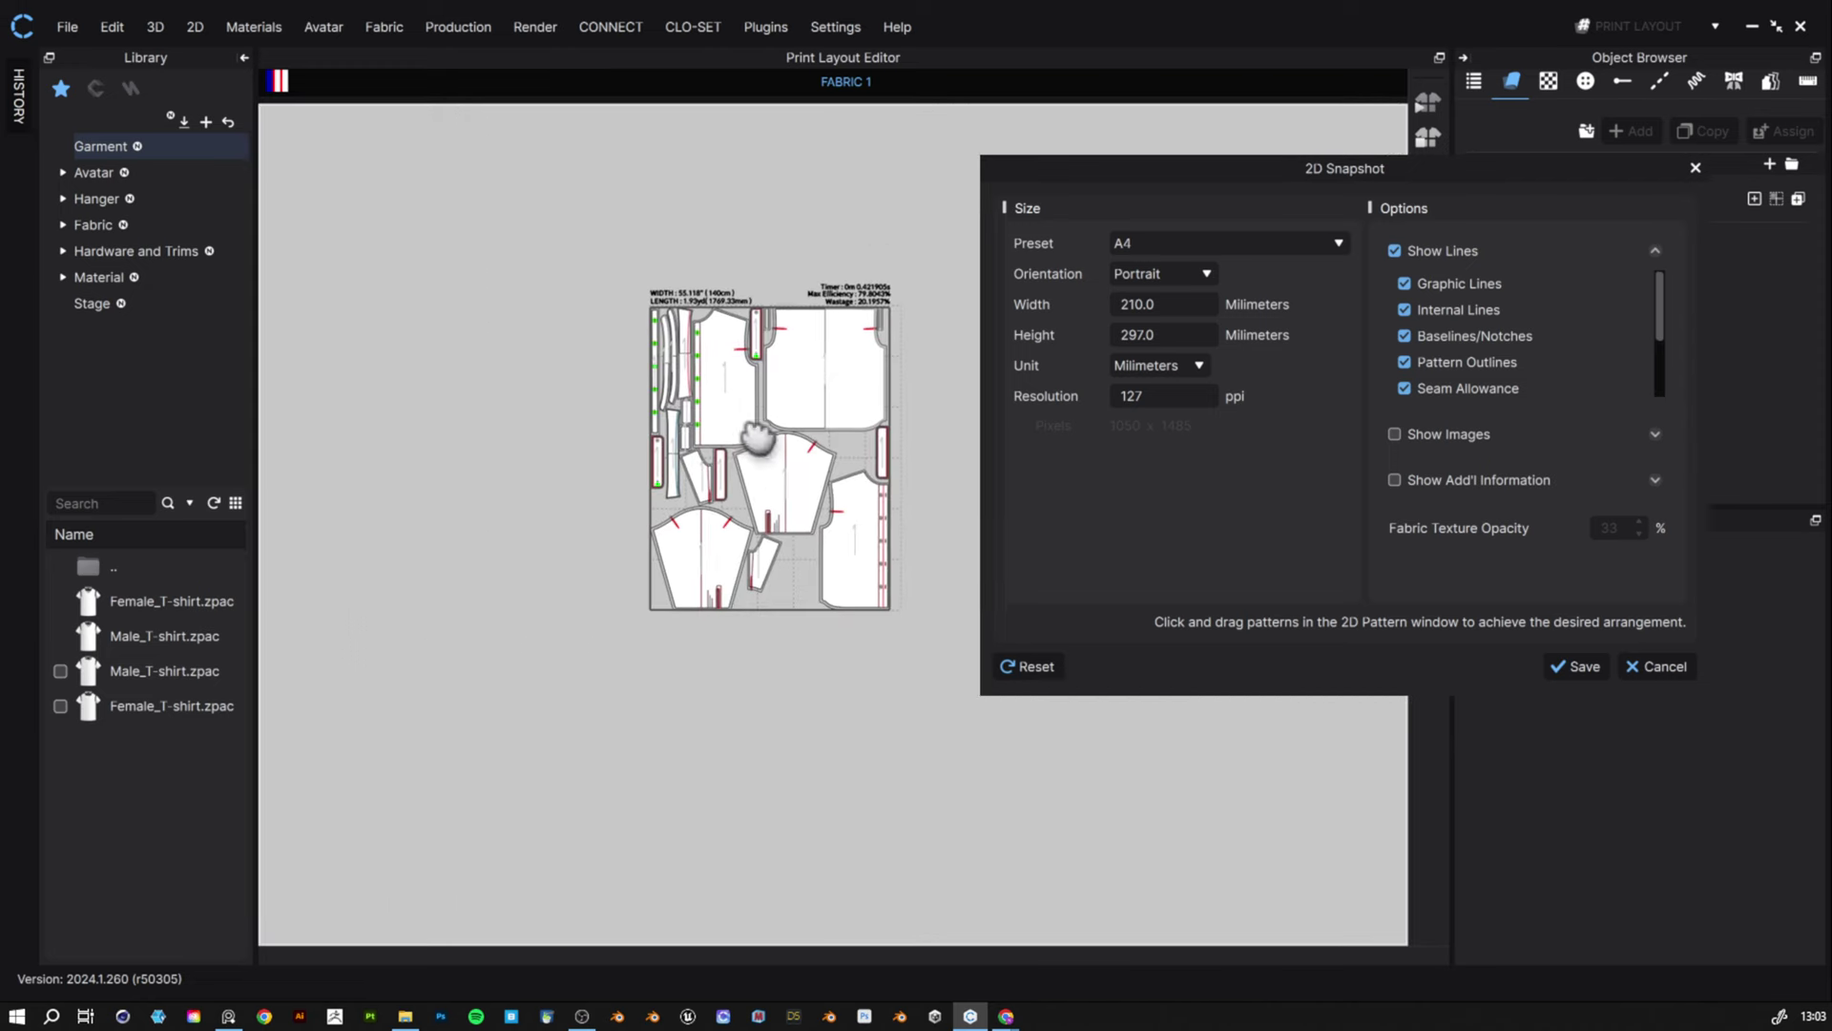
pyautogui.scroll(5, 792, 596)
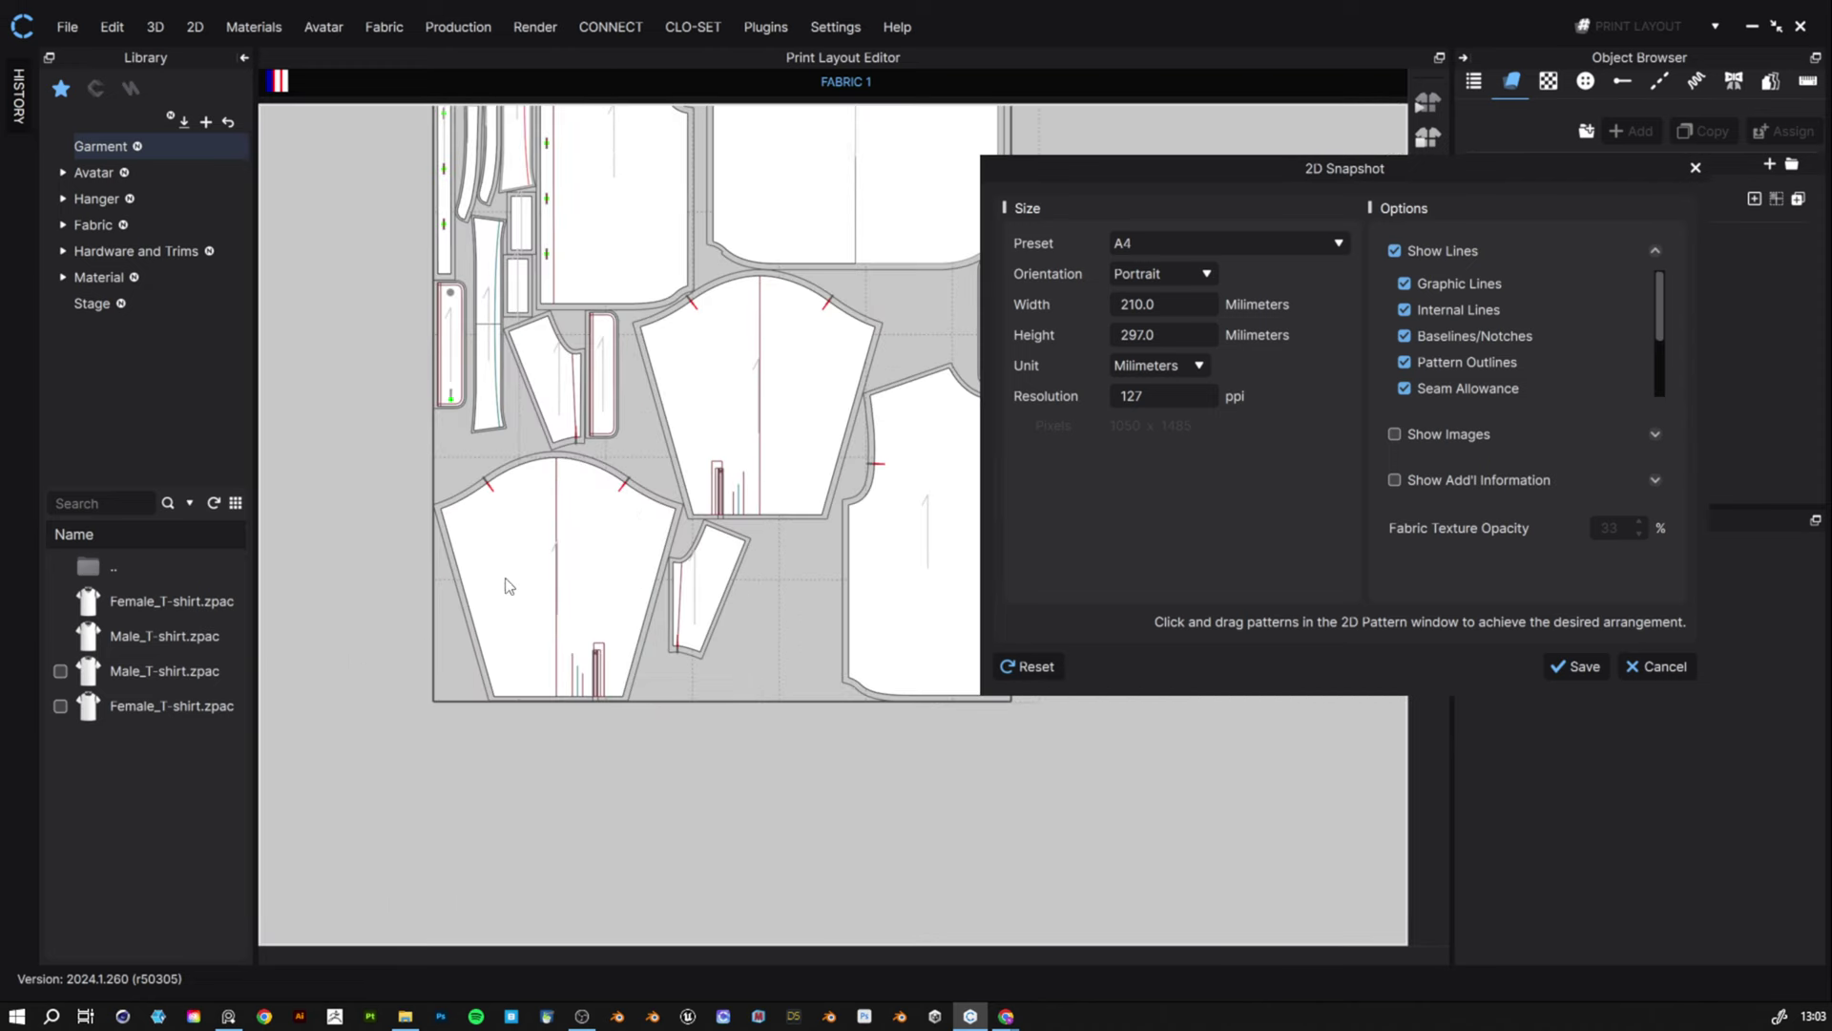
pyautogui.moveTo(765, 610); pyautogui.dragTo(589, 637, button='right')
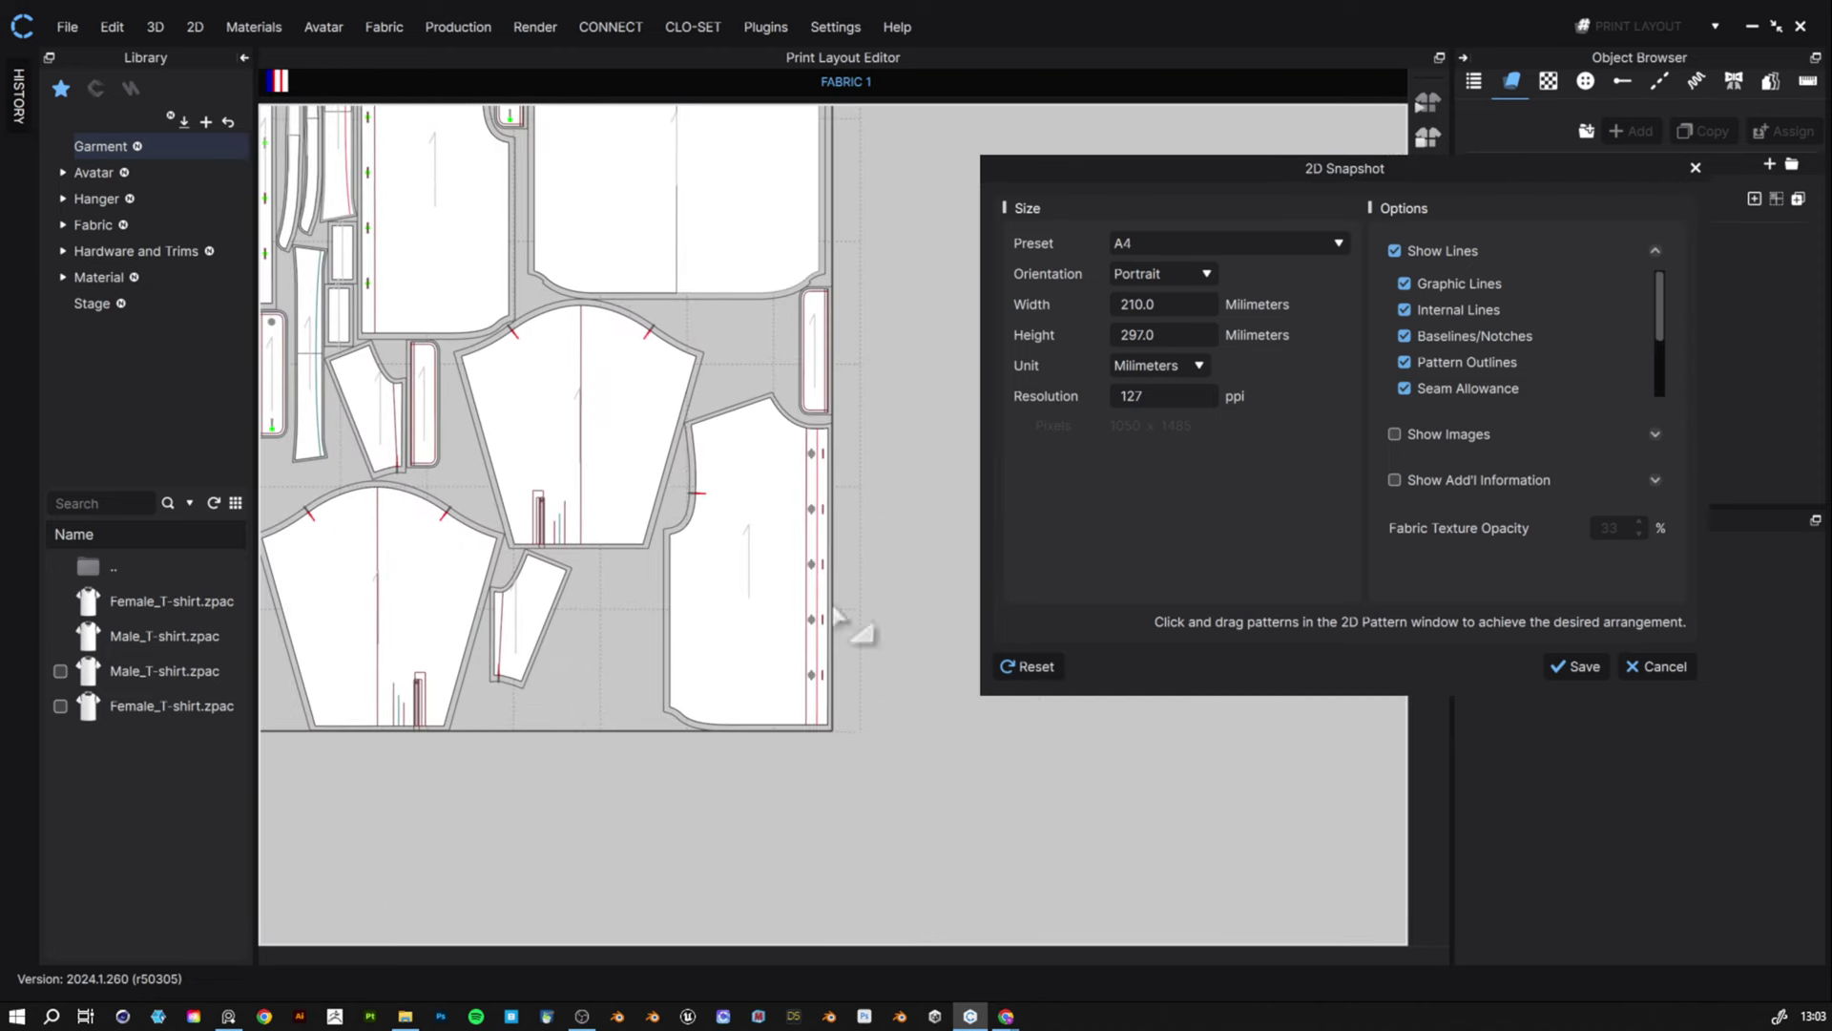
pyautogui.moveTo(408, 417); pyautogui.dragTo(459, 551, button='middle')
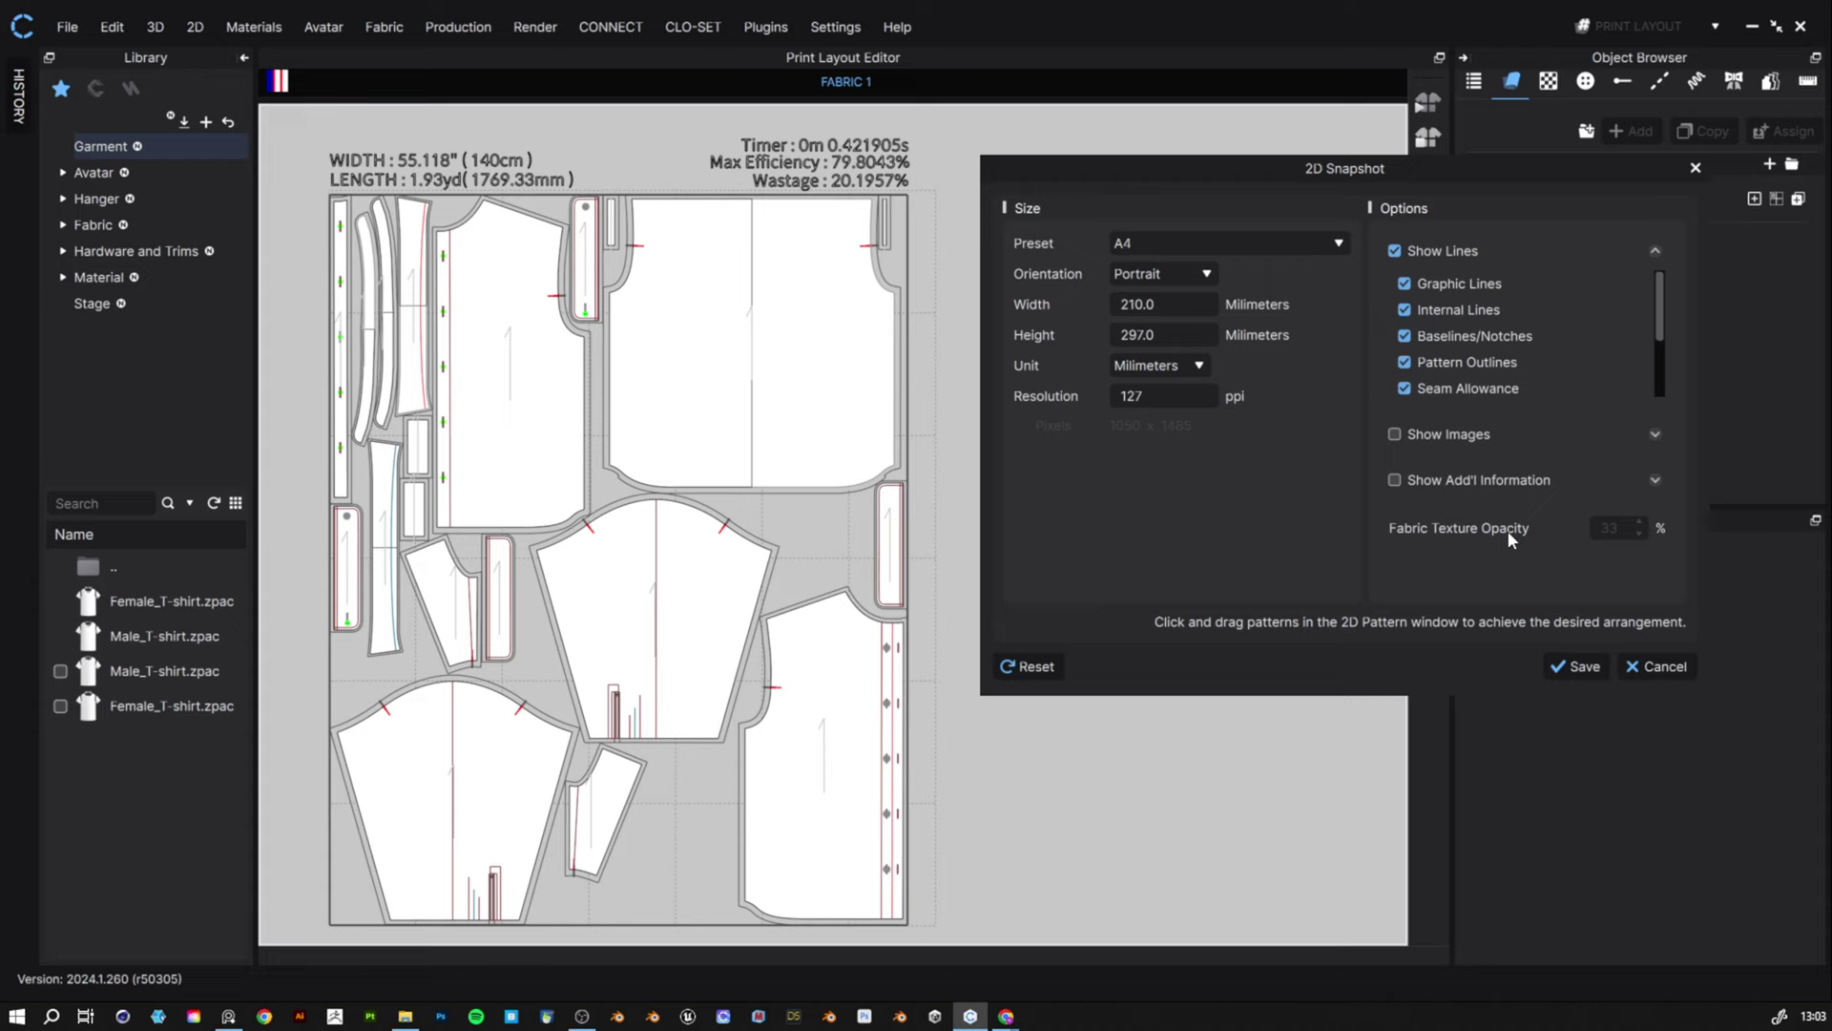
# - Start saving the snapshot, check the available file types and cancel the save
pyautogui.click(1576, 667)
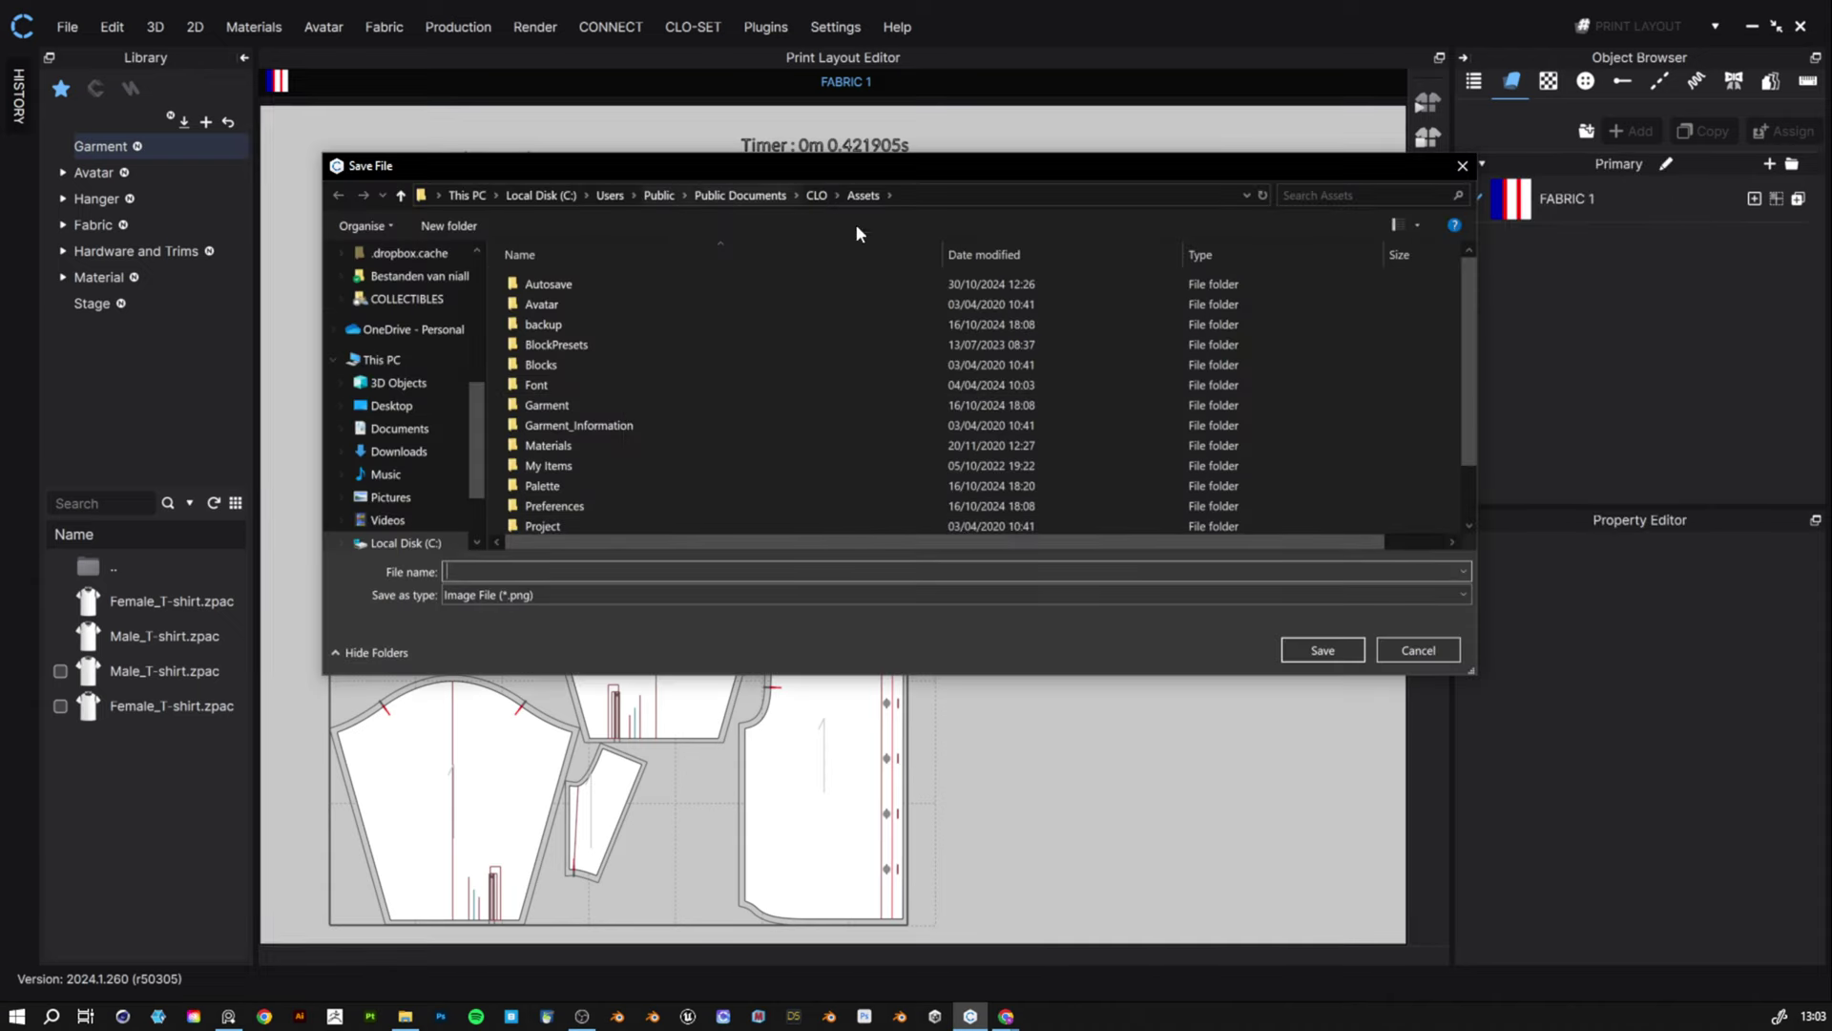
pyautogui.click(544, 595)
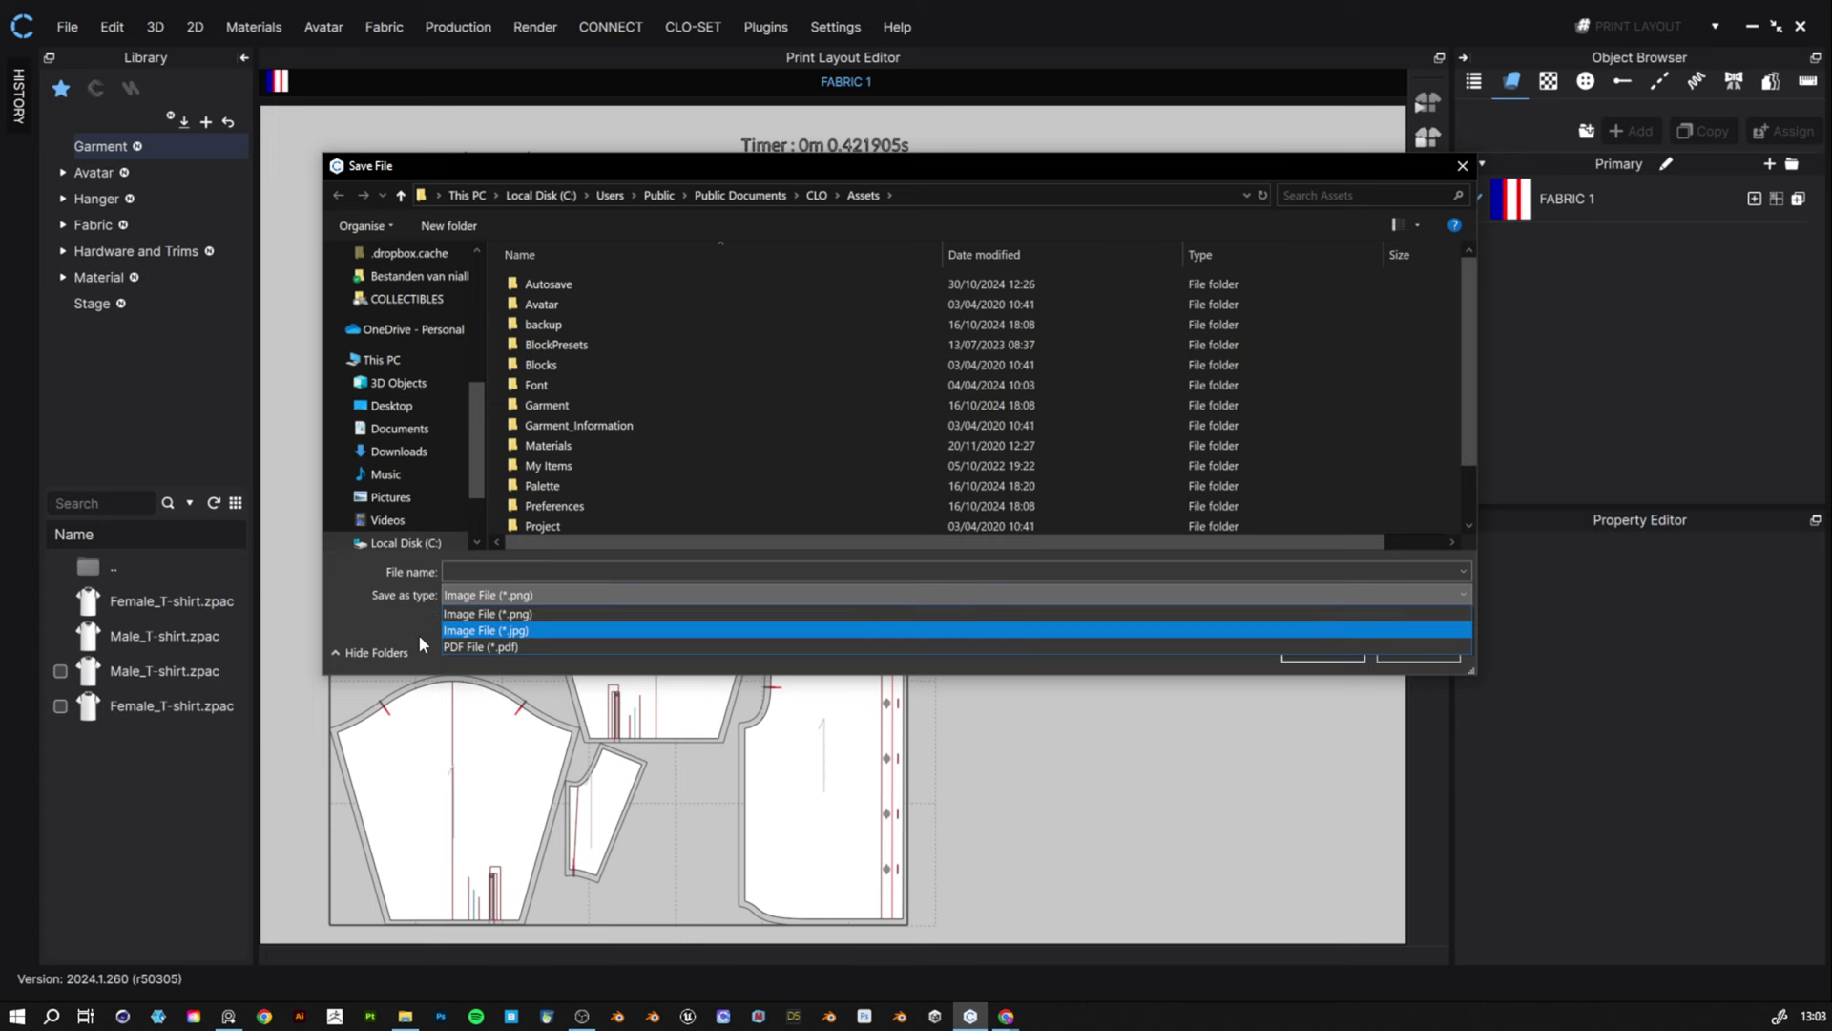
pyautogui.click(388, 624)
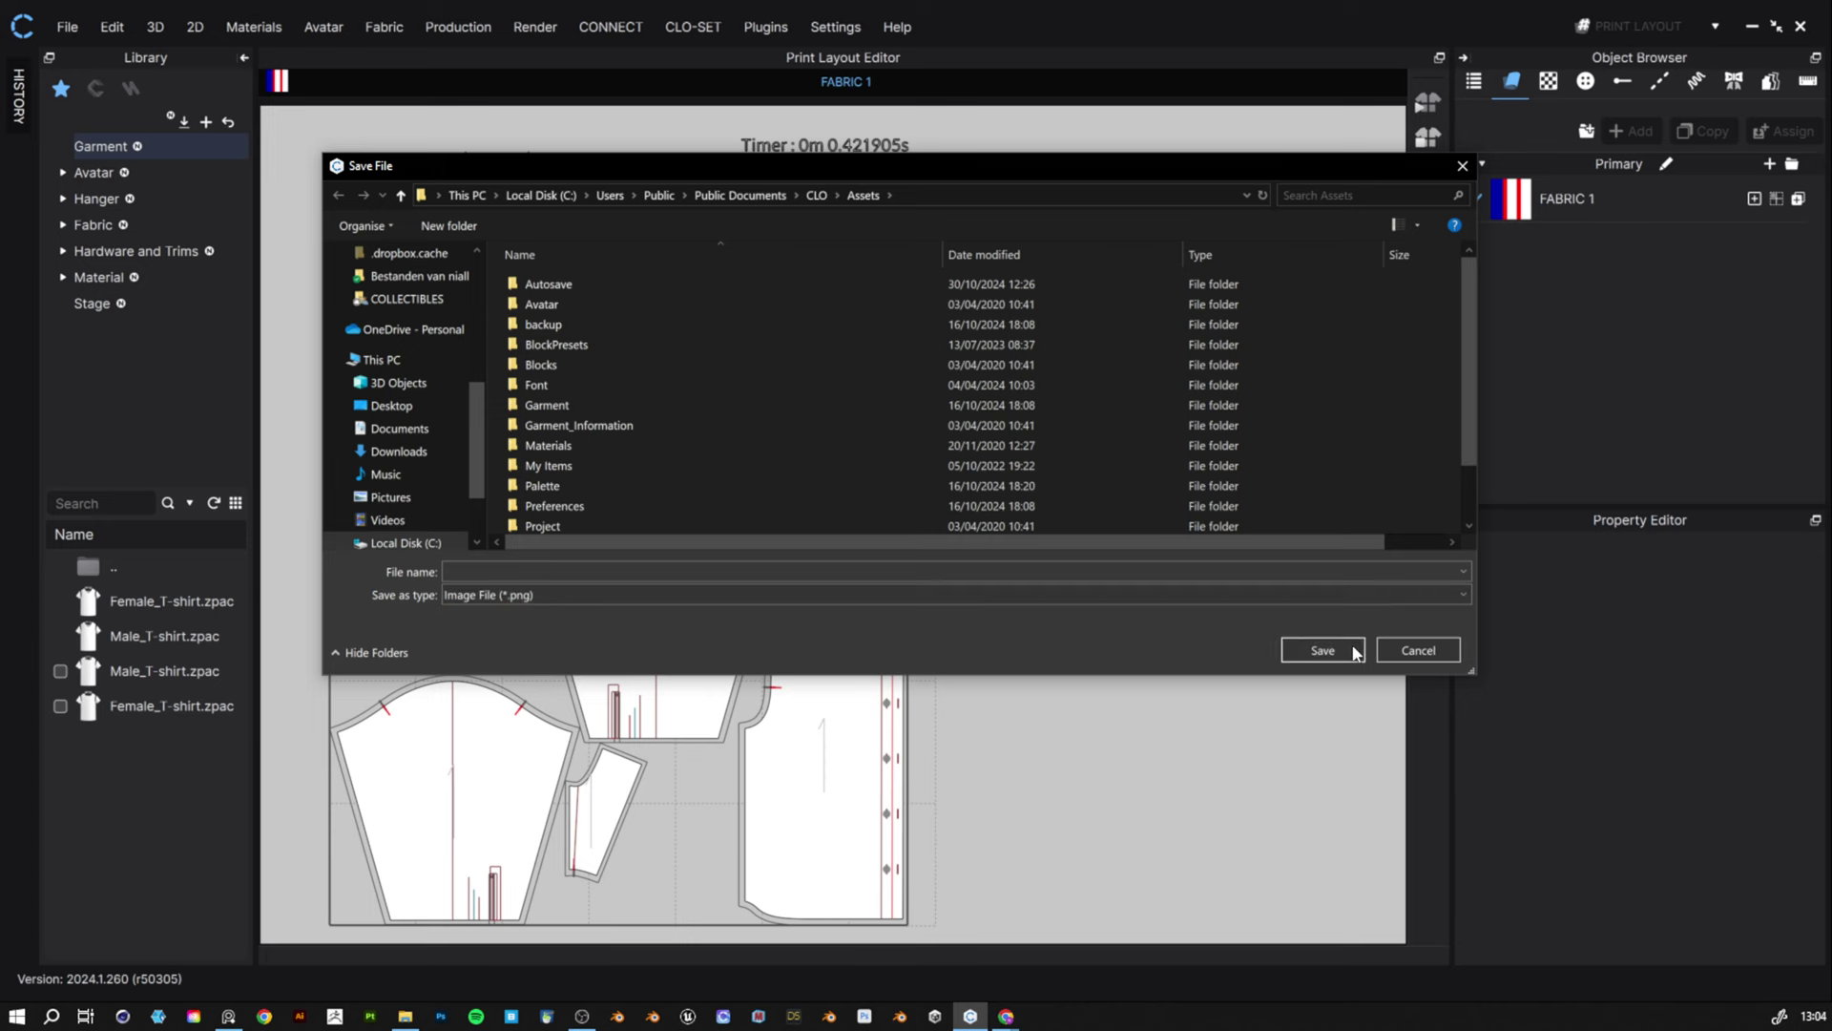
pyautogui.click(1418, 650)
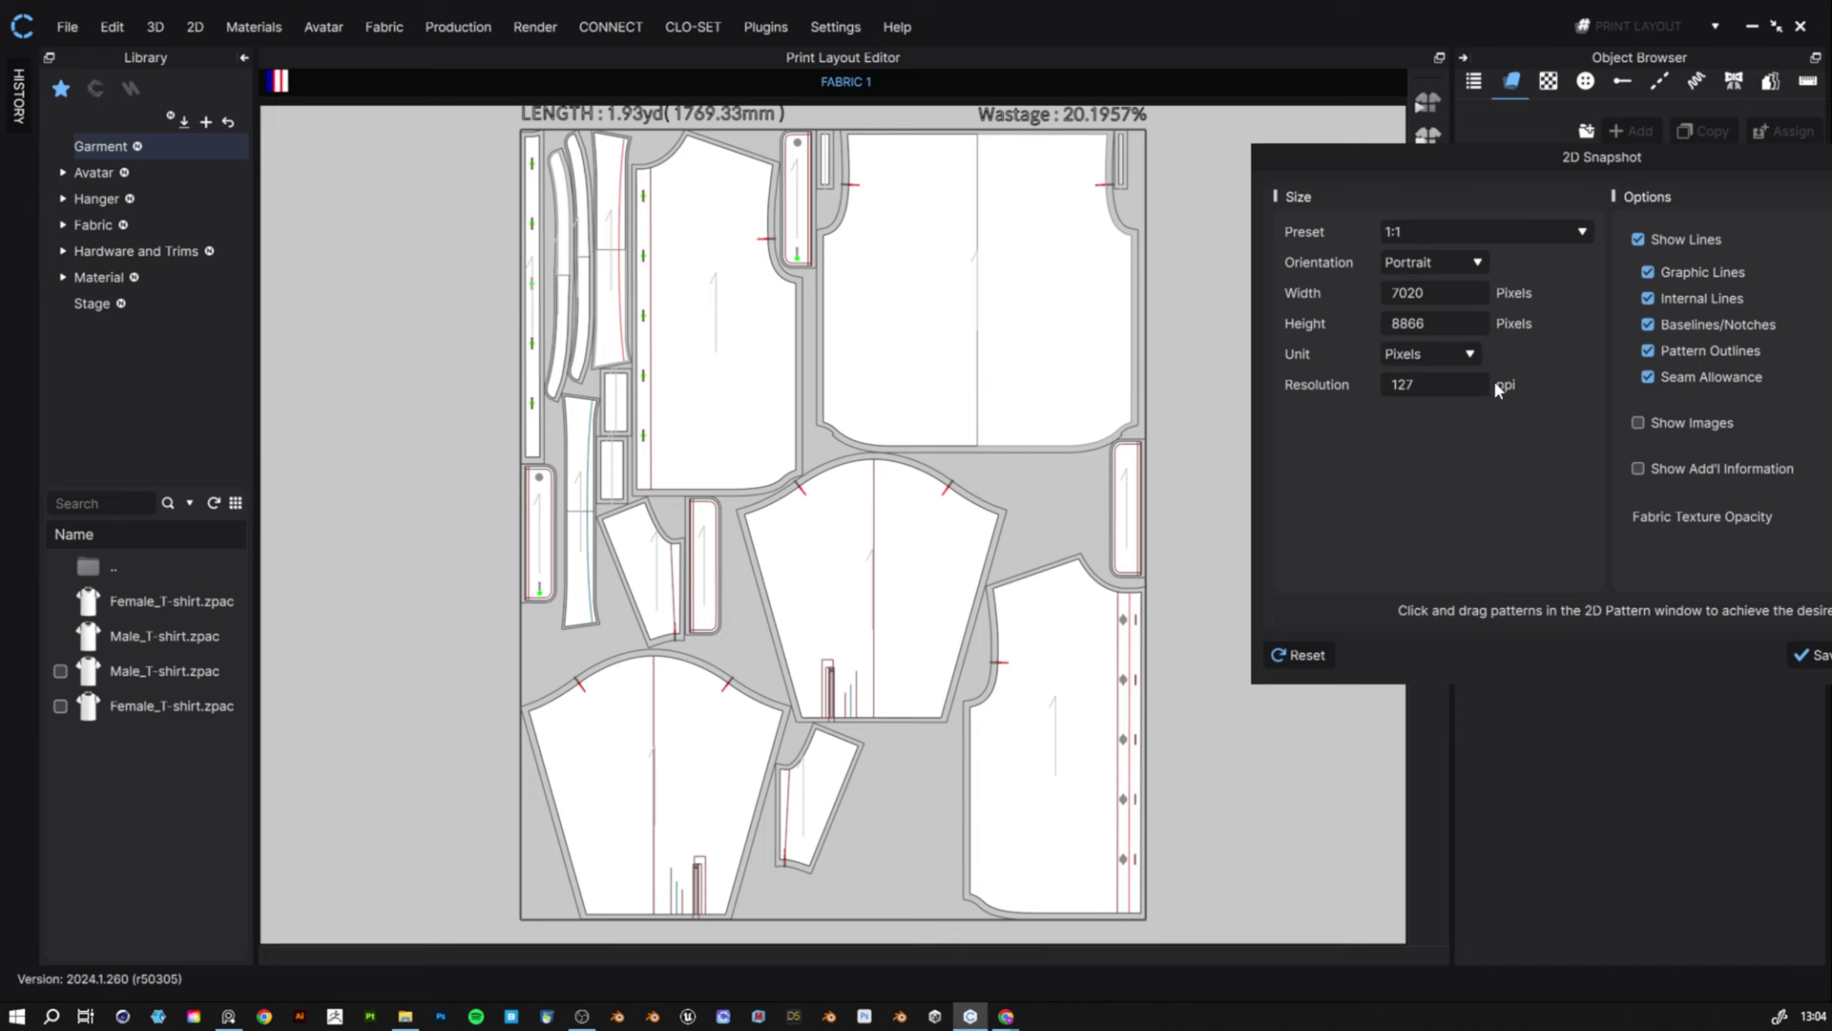
# - Try millimetres and centimetres as the unit of the 1:1 portrait snapshot and close the snapshot without saving
pyautogui.click(1445, 264)
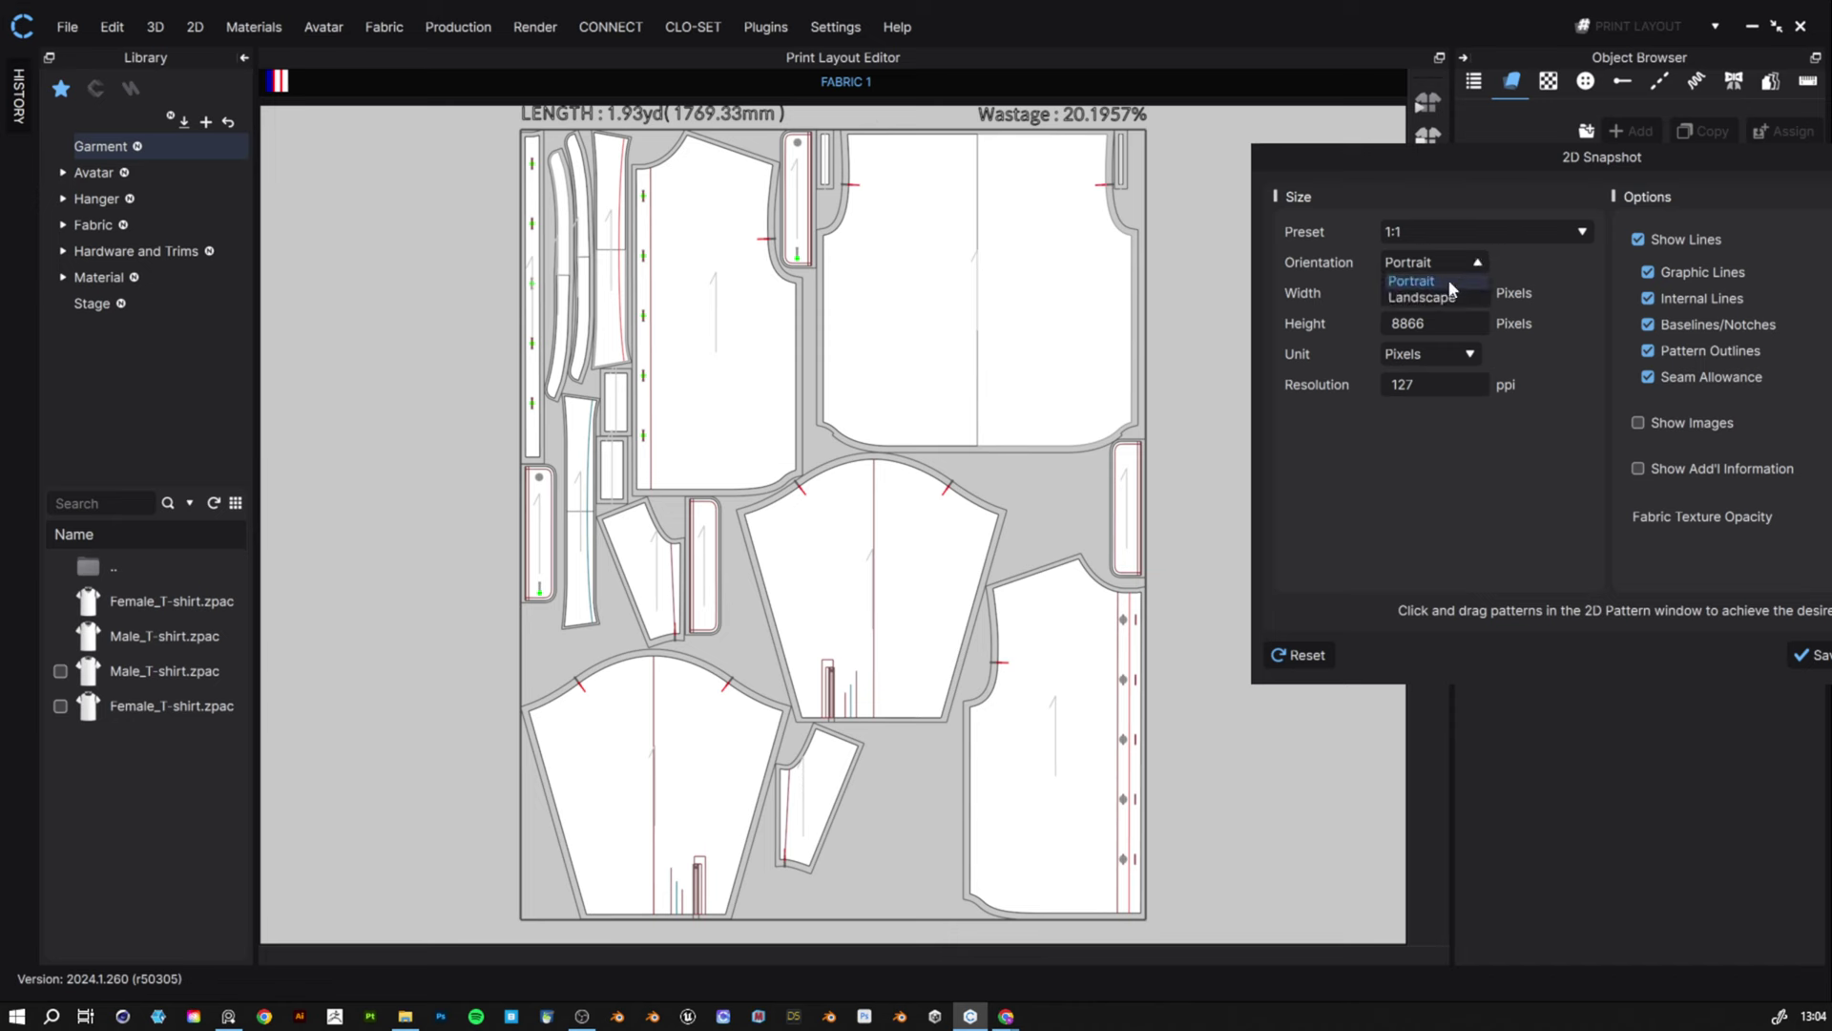
pyautogui.click(1565, 295)
pyautogui.click(1470, 355)
pyautogui.click(1420, 404)
pyautogui.click(1432, 354)
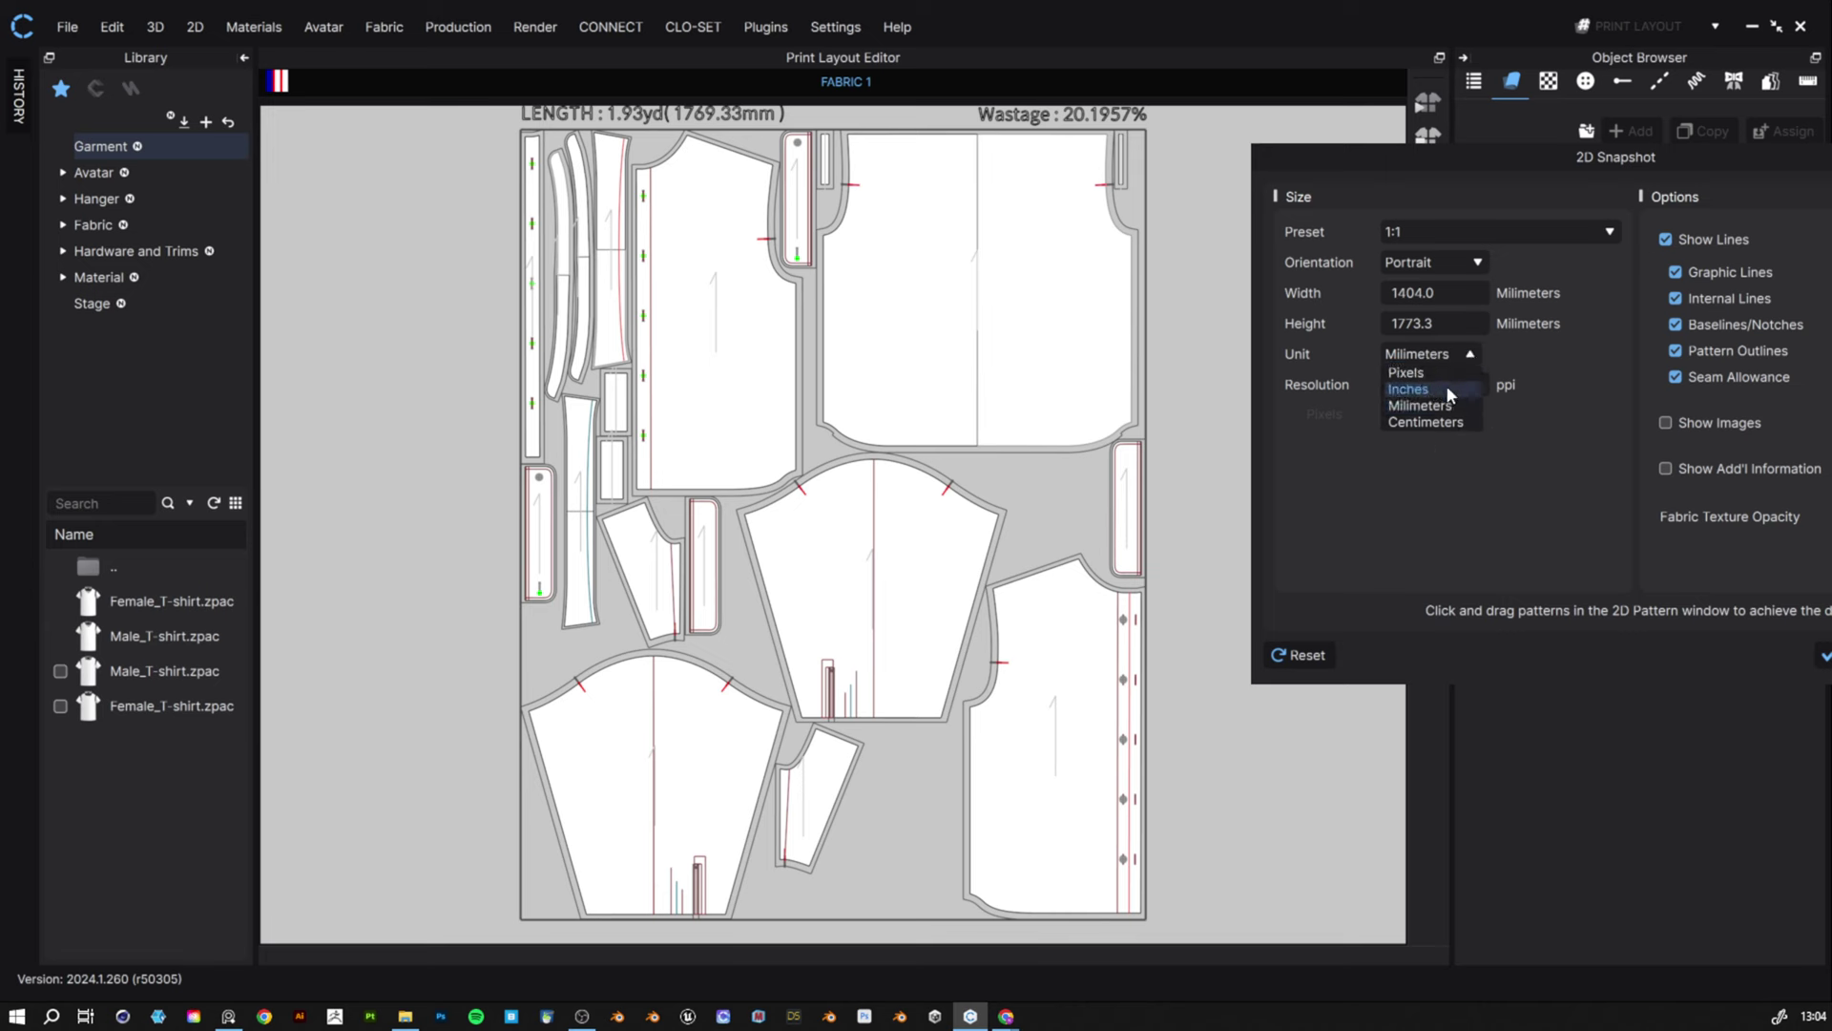
pyautogui.click(1448, 420)
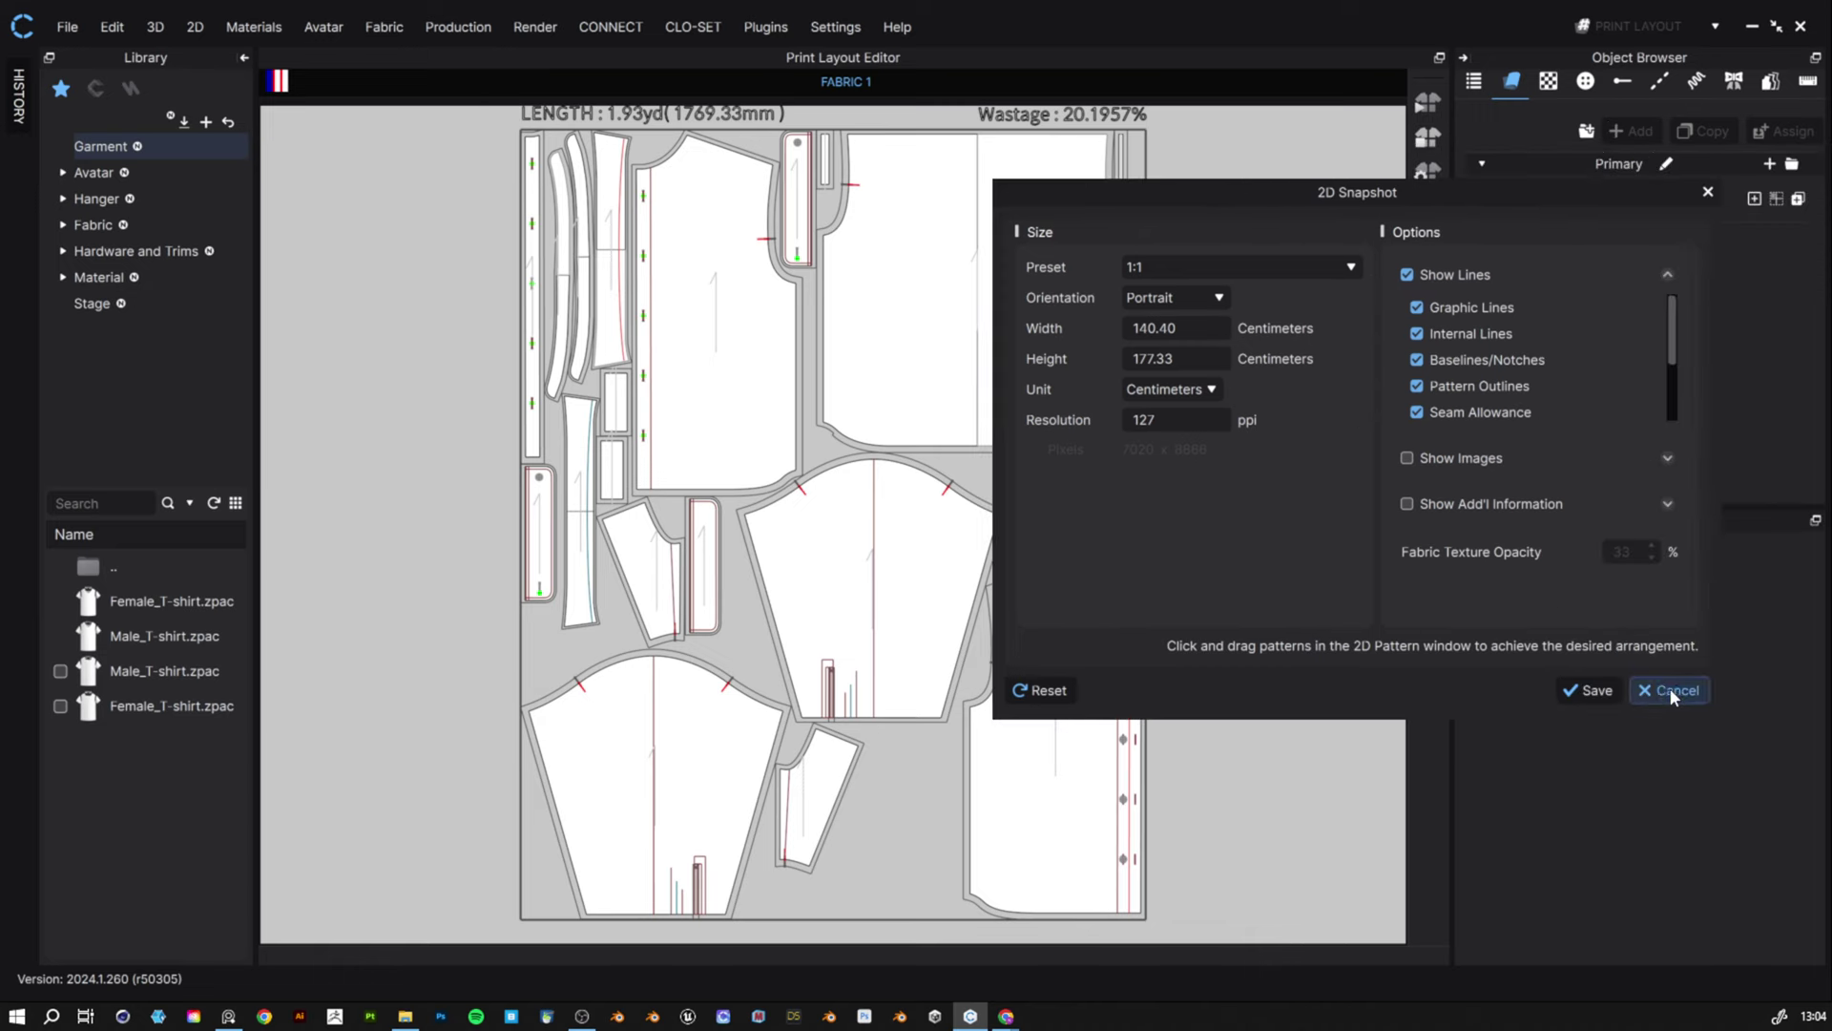
pyautogui.click(1670, 689)
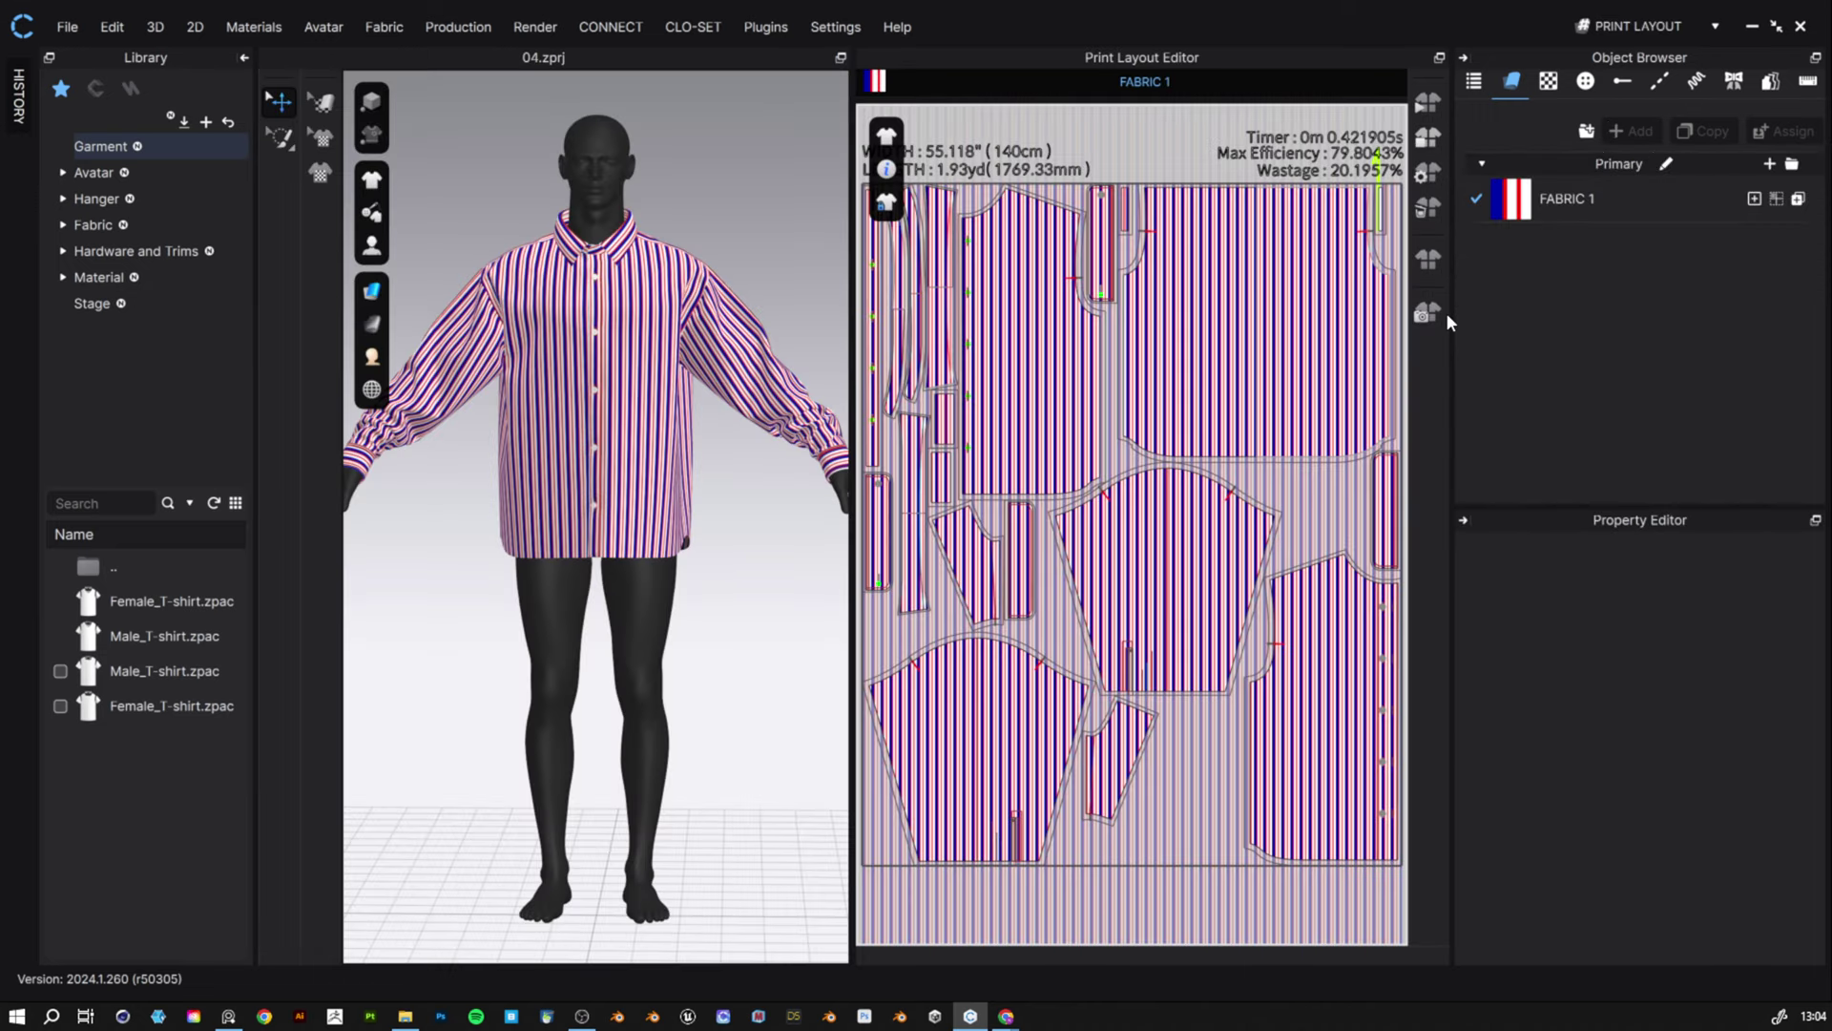
# - Save the project under the name symetry and switch to the Simulation workspace
pyautogui.write('symetry')
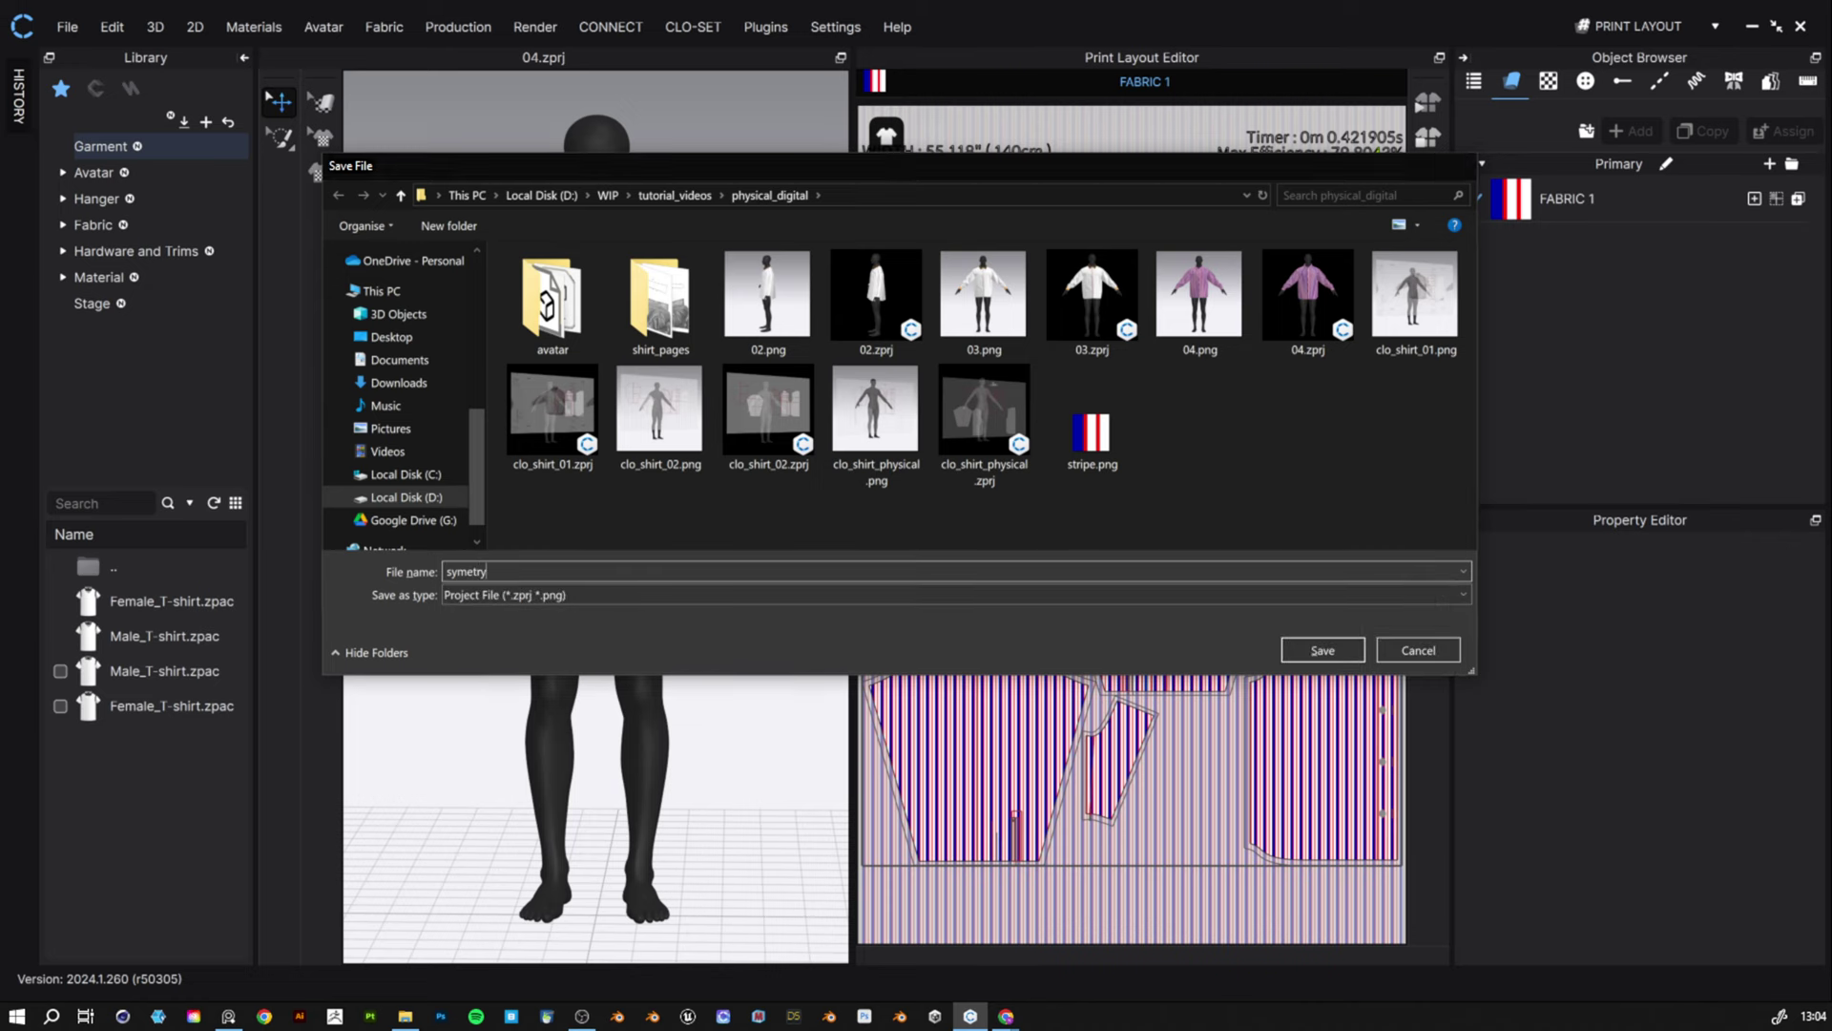
pyautogui.press('Return')
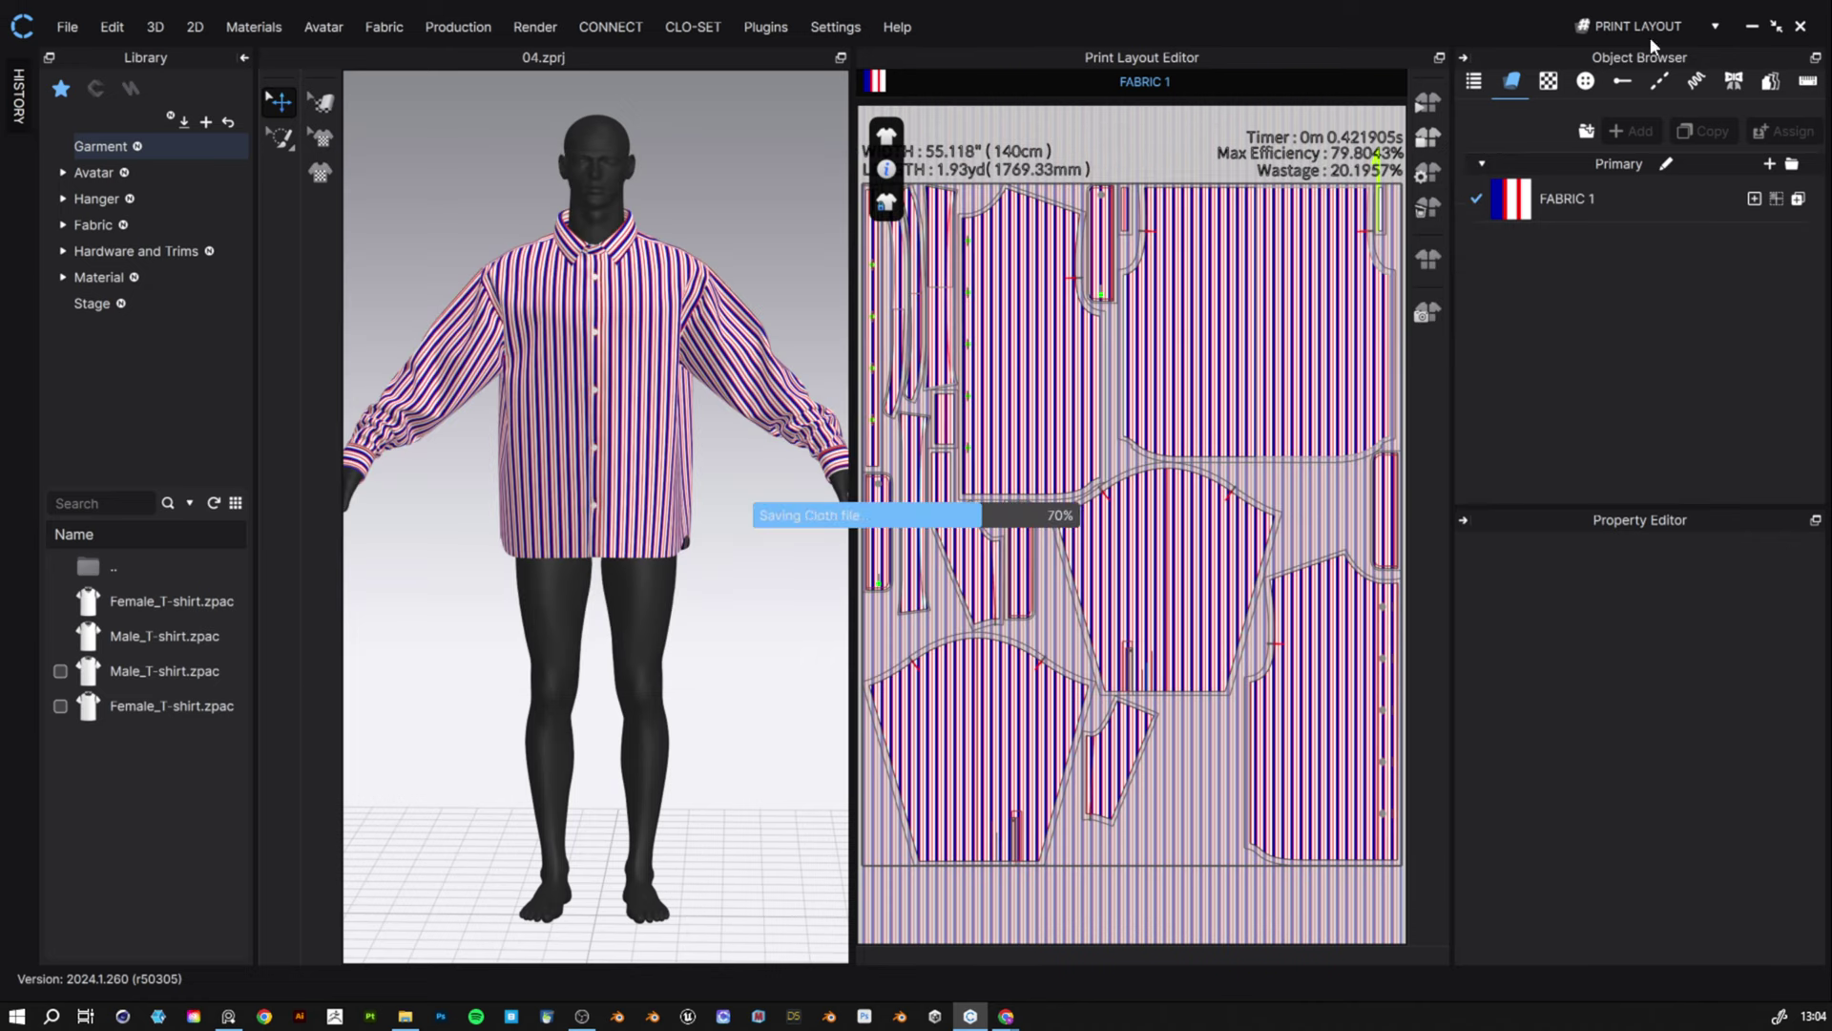
pyautogui.click(1661, 27)
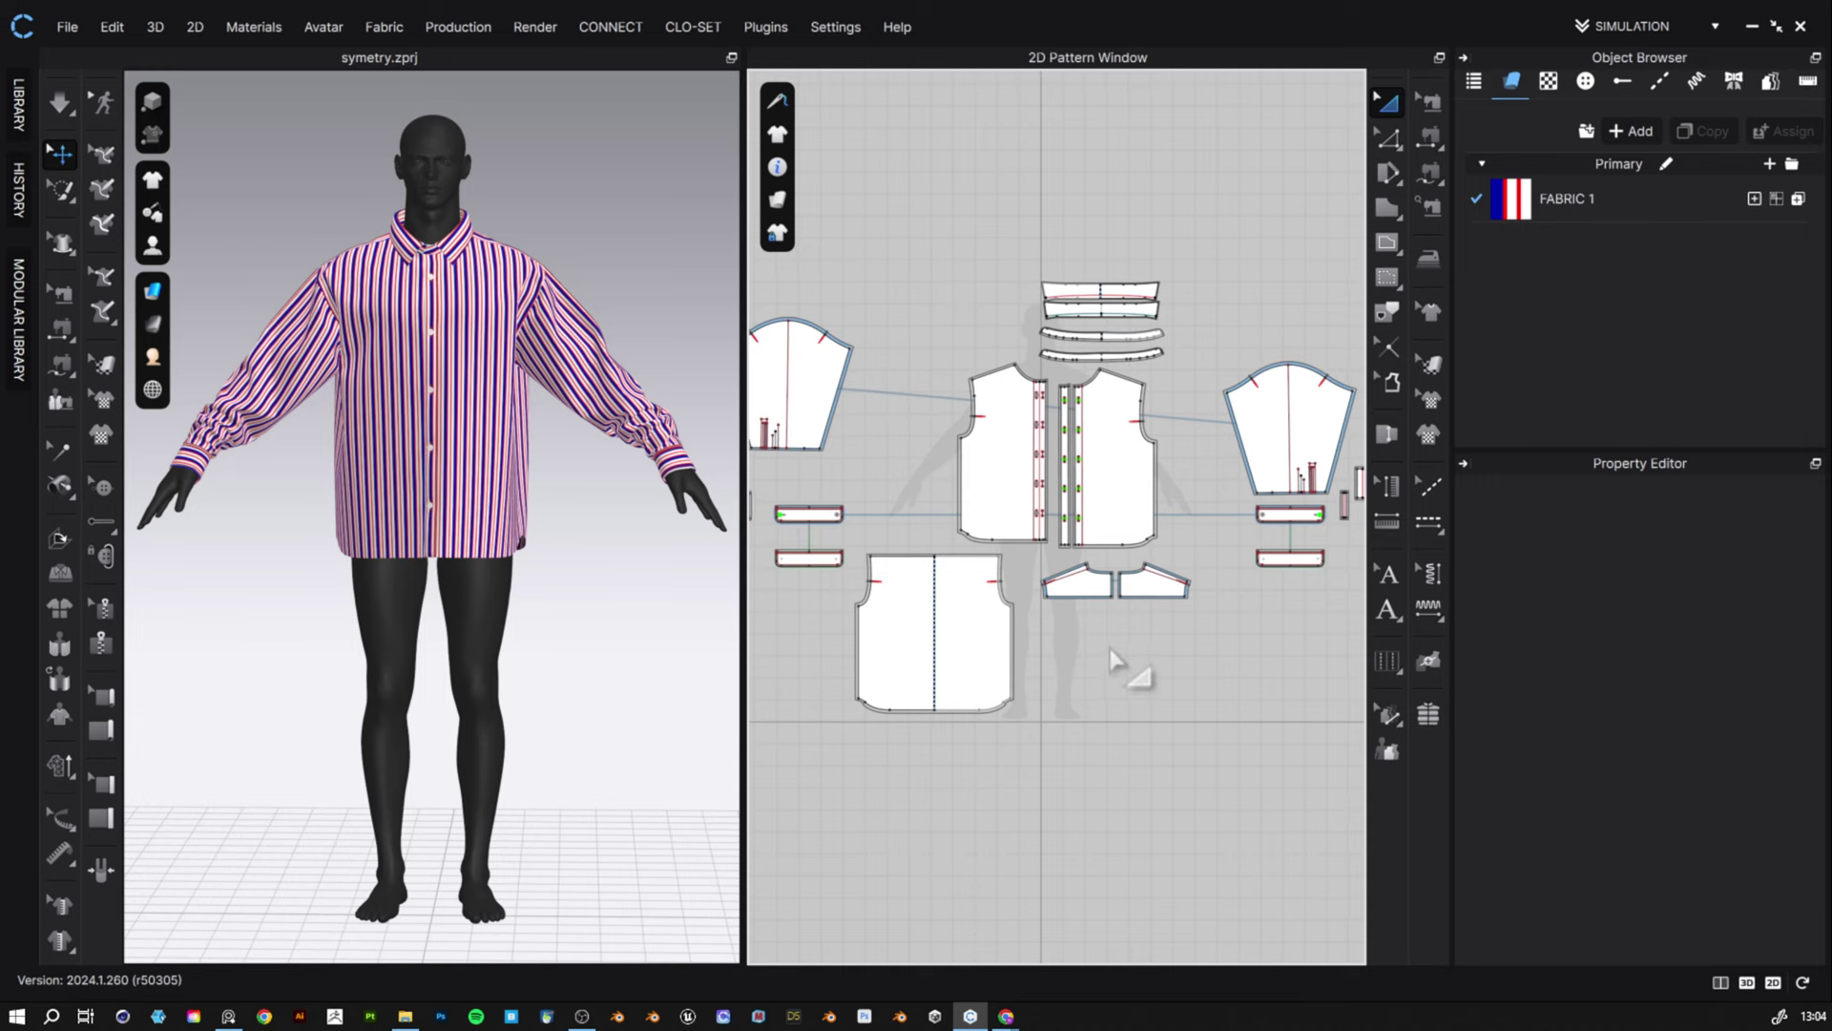
# - Compare the mirrored shirt pieces and delete the wearer's left front piece and left sleeve
pyautogui.scroll(5, 1038, 489)
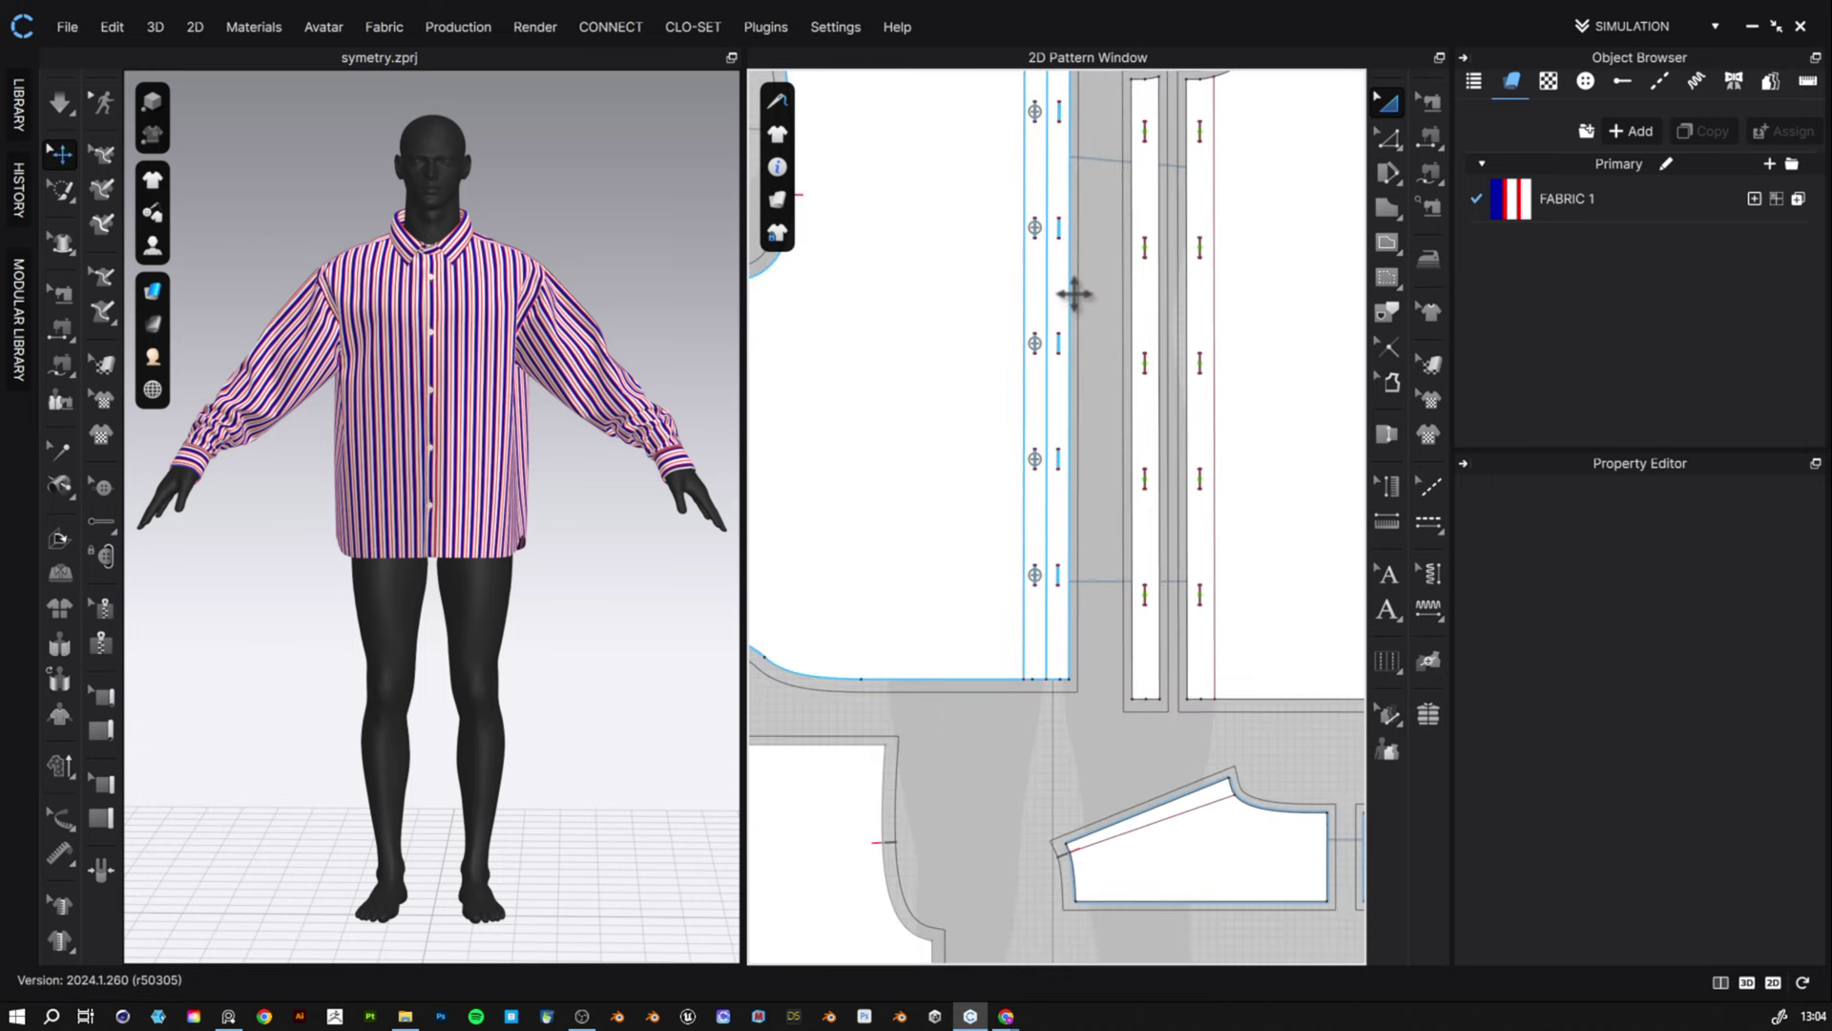
pyautogui.click(970, 312)
pyautogui.scroll(-5, 1159, 349)
pyautogui.click(1159, 349)
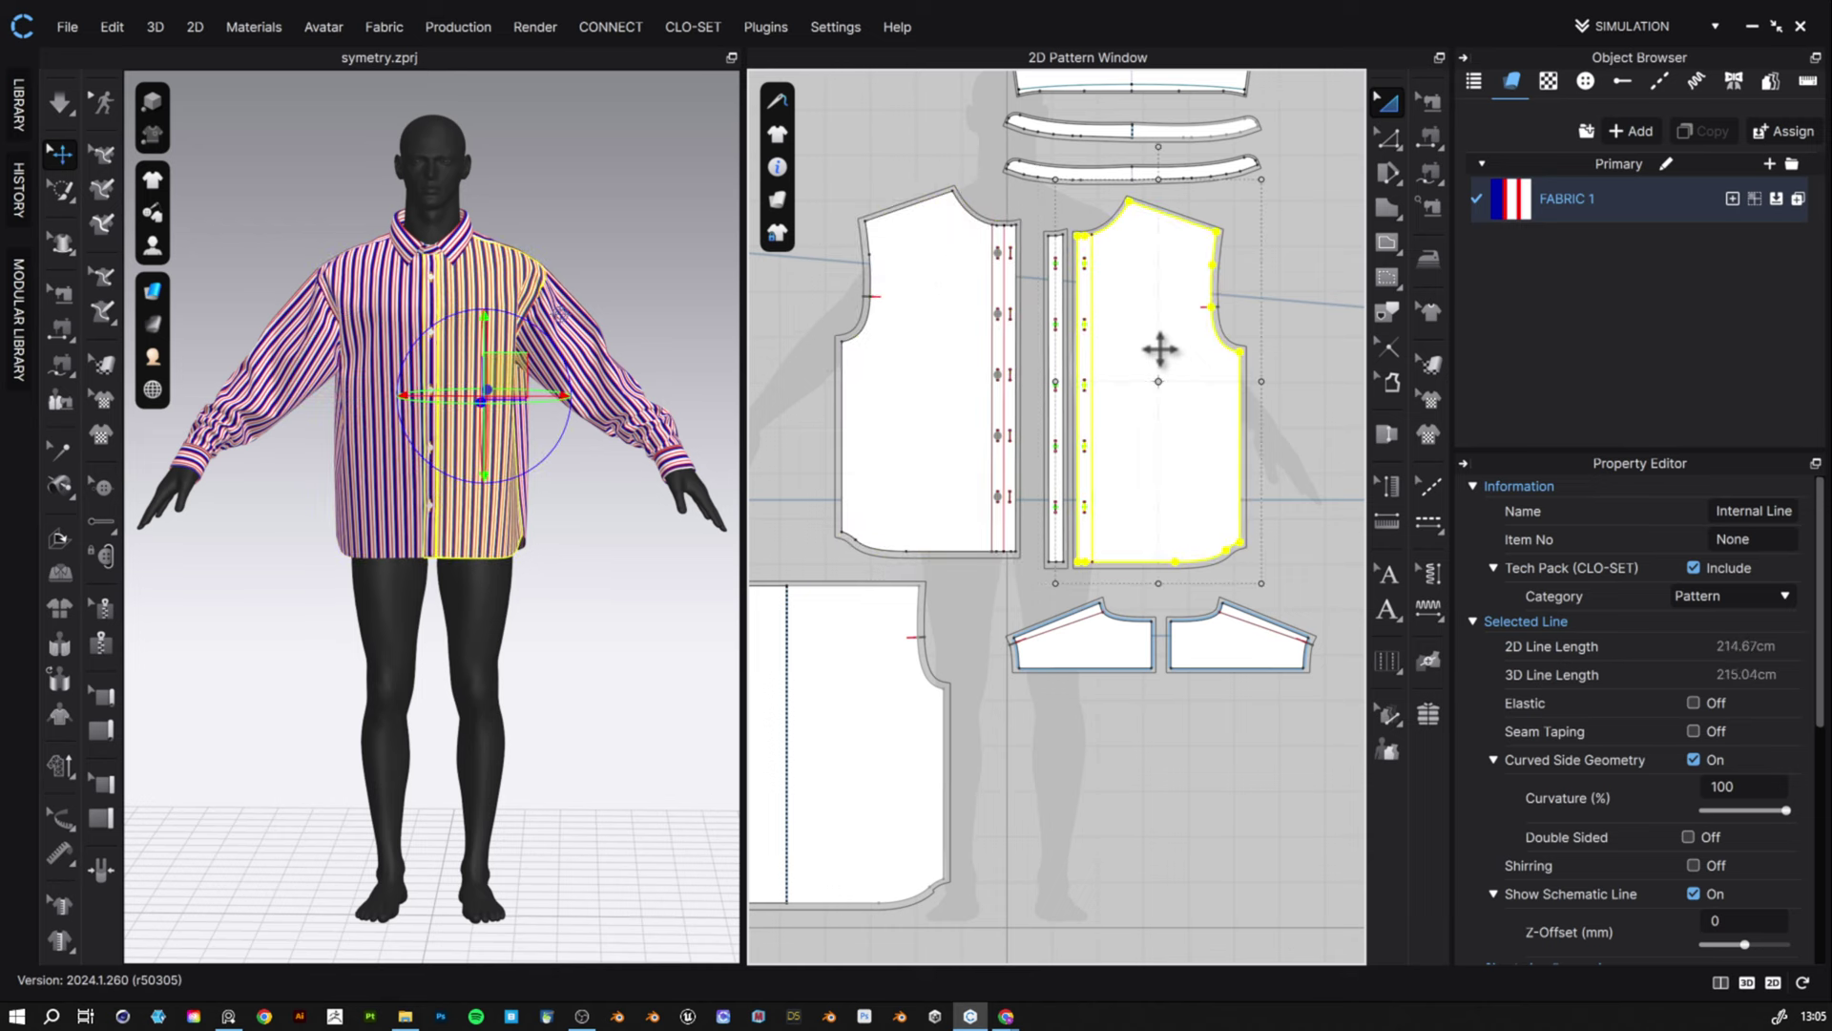
pyautogui.click(888, 411)
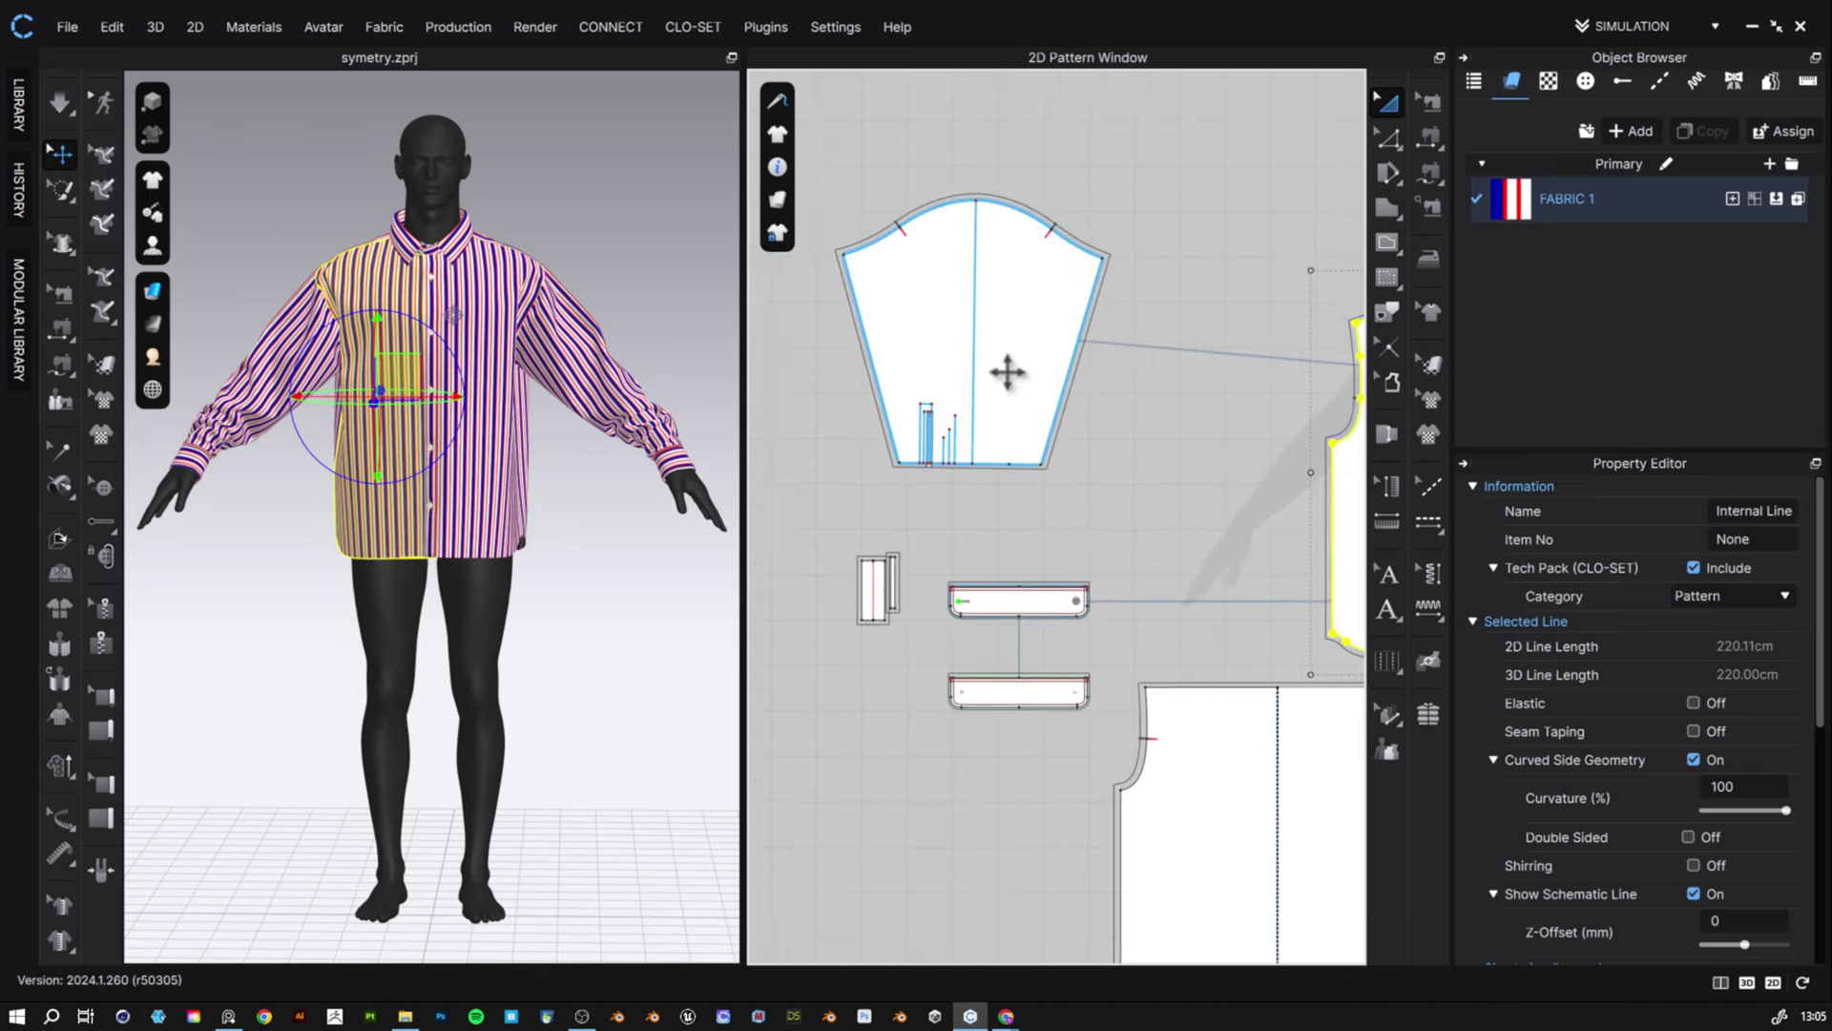
pyautogui.click(1002, 368)
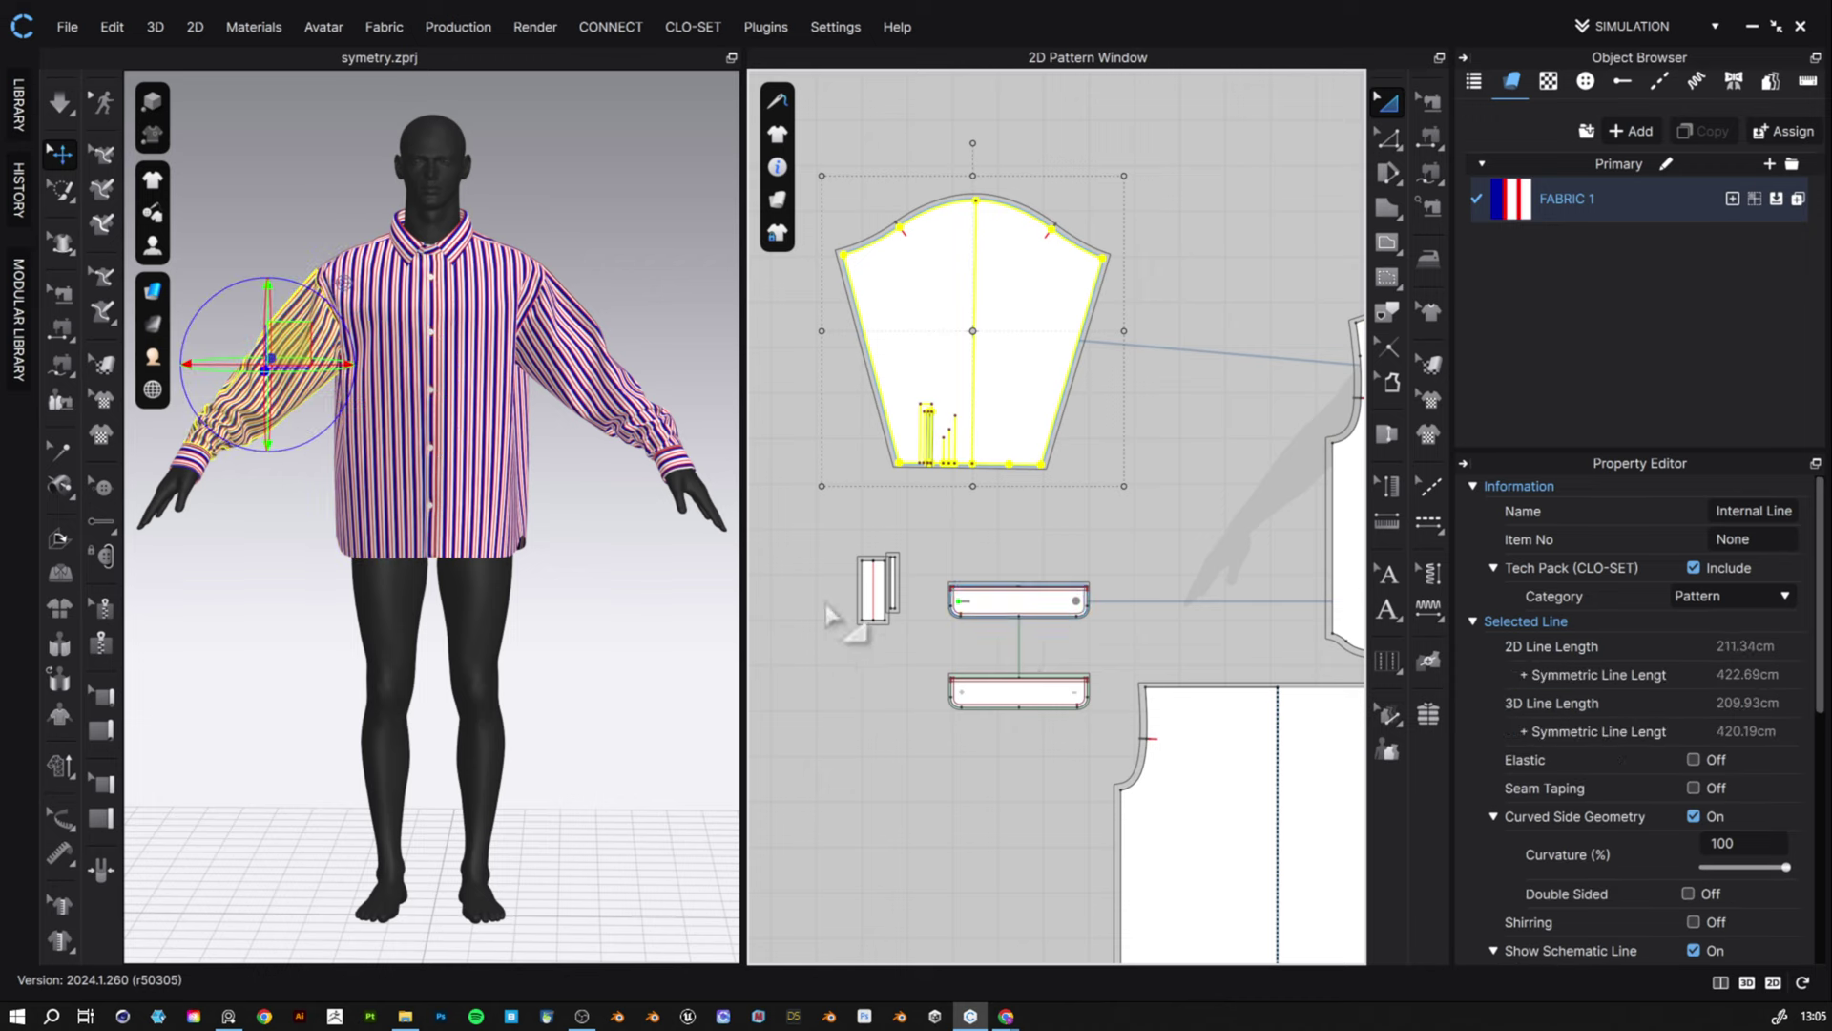
pyautogui.moveTo(1212, 506); pyautogui.dragTo(785, 428, button='middle')
pyautogui.click(482, 401)
pyautogui.press('Delete')
pyautogui.click(610, 386)
pyautogui.press('Delete')
# - Delete the yoke piece on the wearer's left shoulder
pyautogui.moveTo(622, 458); pyautogui.dragTo(401, 478, button='right')
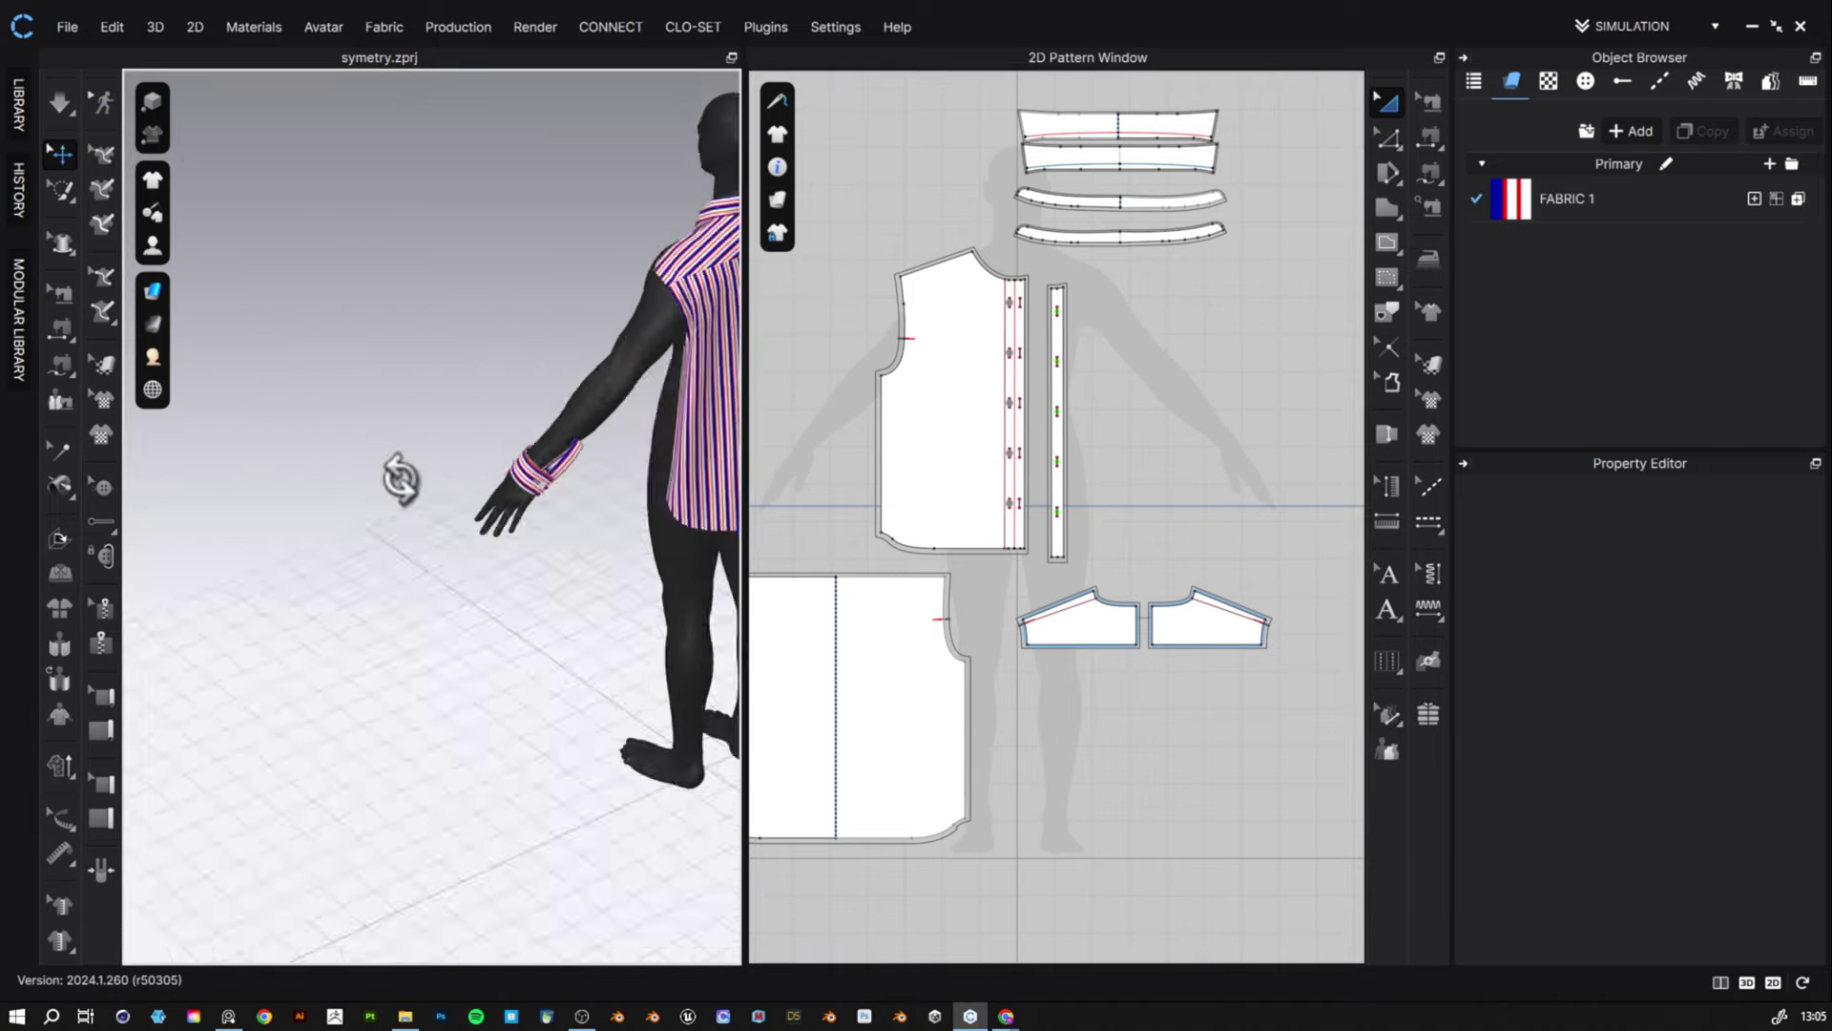
pyautogui.moveTo(601, 458); pyautogui.dragTo(501, 518, button='middle')
pyautogui.click(614, 330)
pyautogui.press('Delete')
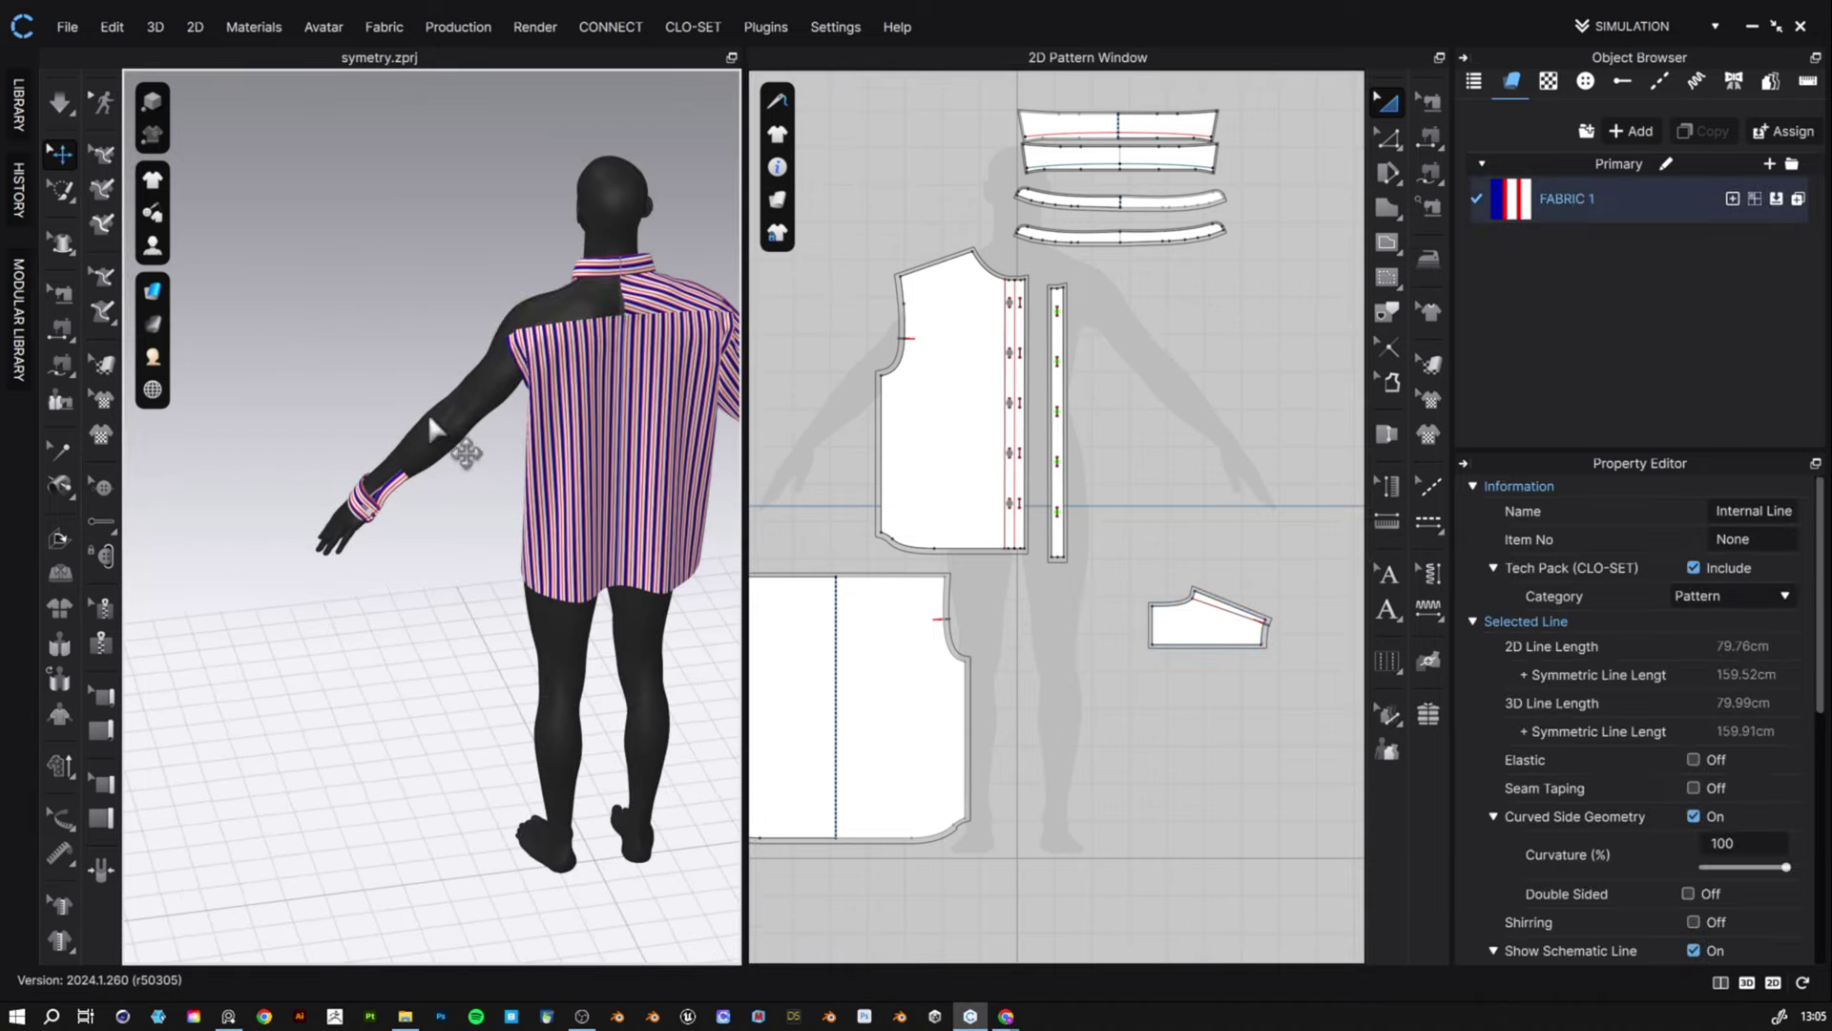
# - Delete the cuff and sleeve placket pieces of the wearer's left sleeve
pyautogui.moveTo(442, 426); pyautogui.dragTo(504, 386, button='right')
pyautogui.scroll(-4, 1107, 515)
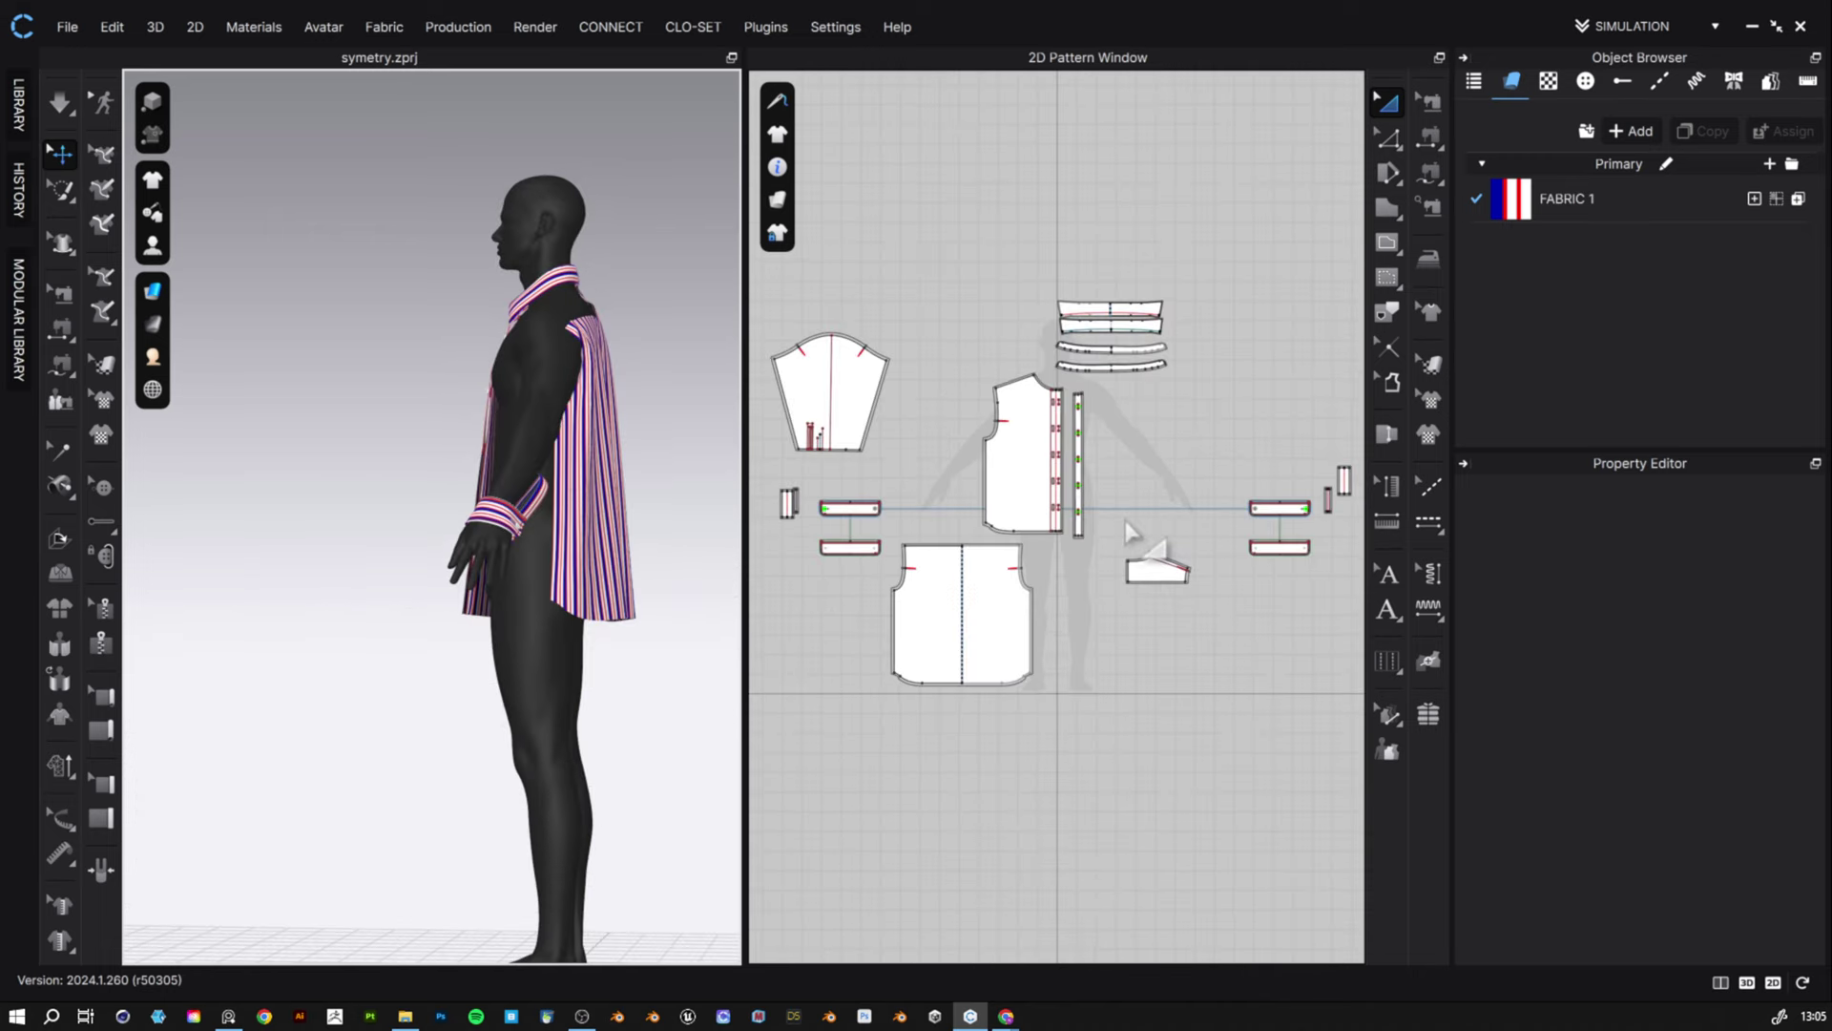
pyautogui.moveTo(1233, 479); pyautogui.dragTo(945, 454, button='middle')
pyautogui.moveTo(930, 408); pyautogui.dragTo(1128, 578)
pyautogui.press('Delete')
# - Cut the back piece along its vertical centre line and delete the half on the wearer's left side
pyautogui.scroll(-2, 972, 439)
pyautogui.moveTo(971, 439); pyautogui.dragTo(1229, 552, button='middle')
pyautogui.click(1160, 629)
pyautogui.moveTo(572, 429); pyautogui.dragTo(420, 410, button='right')
pyautogui.scroll(5, 950, 698)
pyautogui.click(1388, 139)
pyautogui.rightClick(1069, 532)
pyautogui.click(1120, 292)
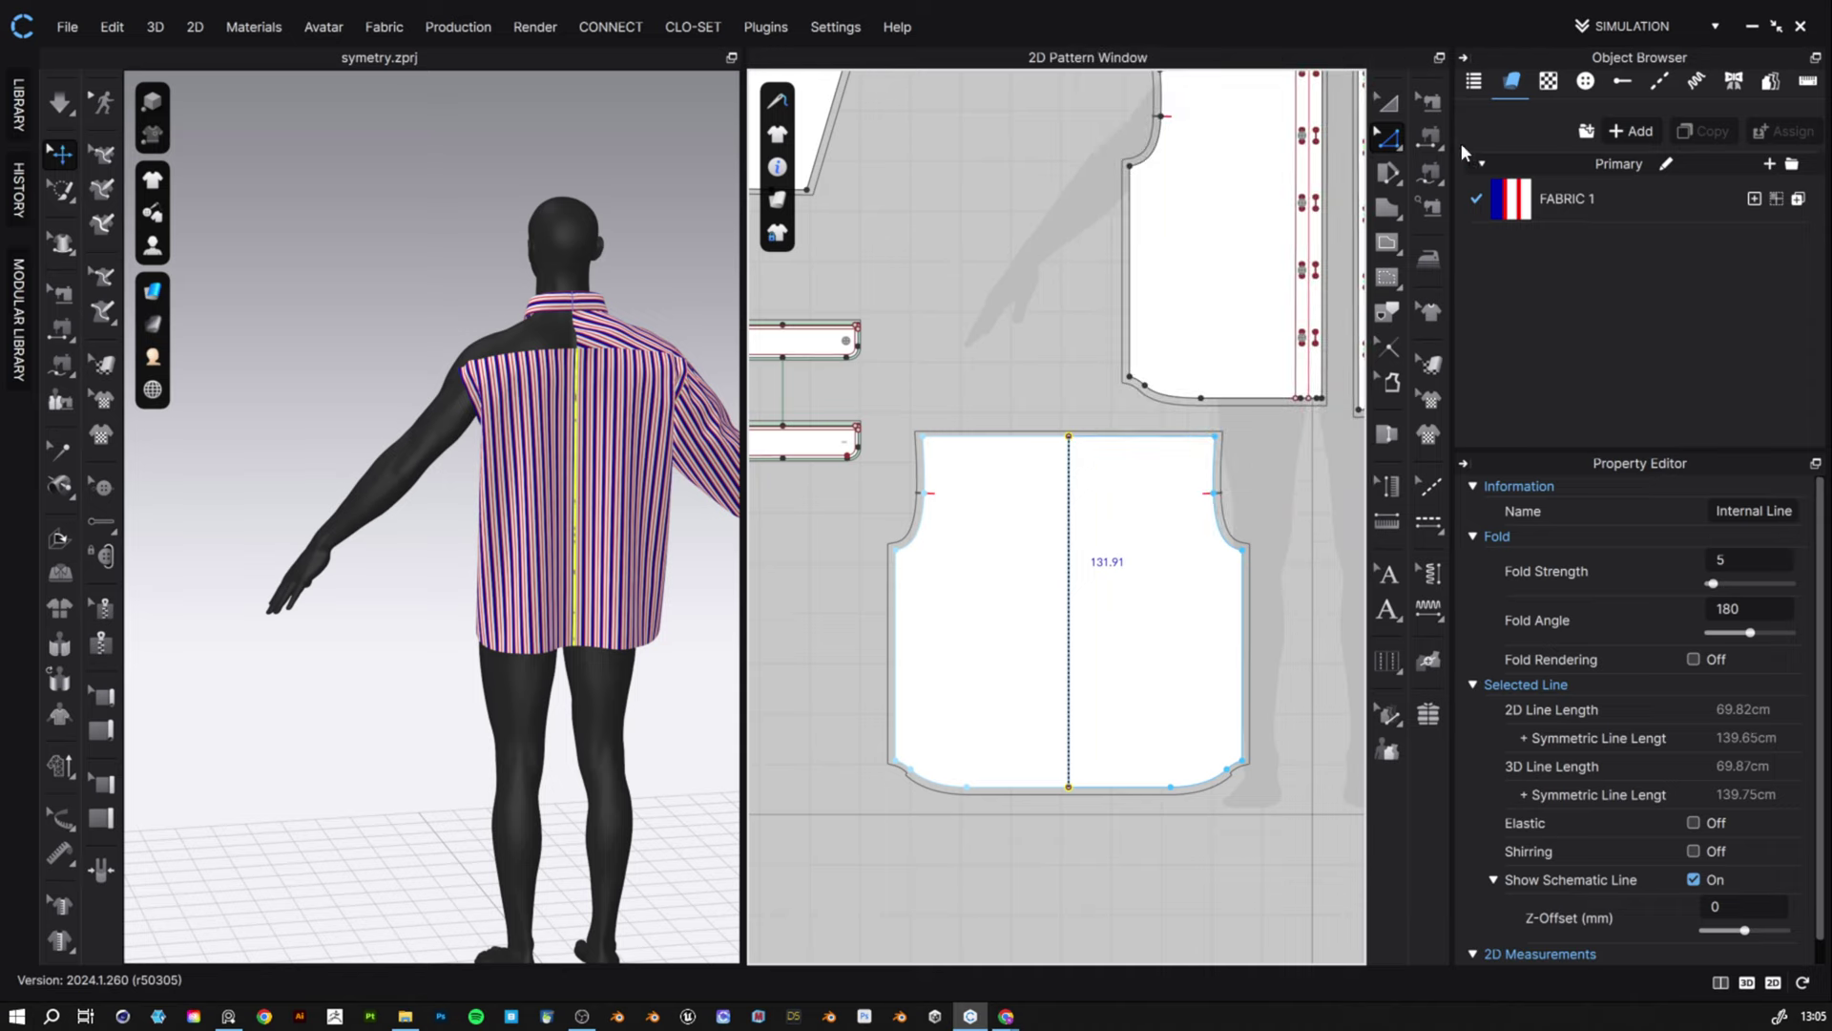
pyautogui.click(1393, 107)
pyautogui.click(516, 477)
pyautogui.press('Delete')
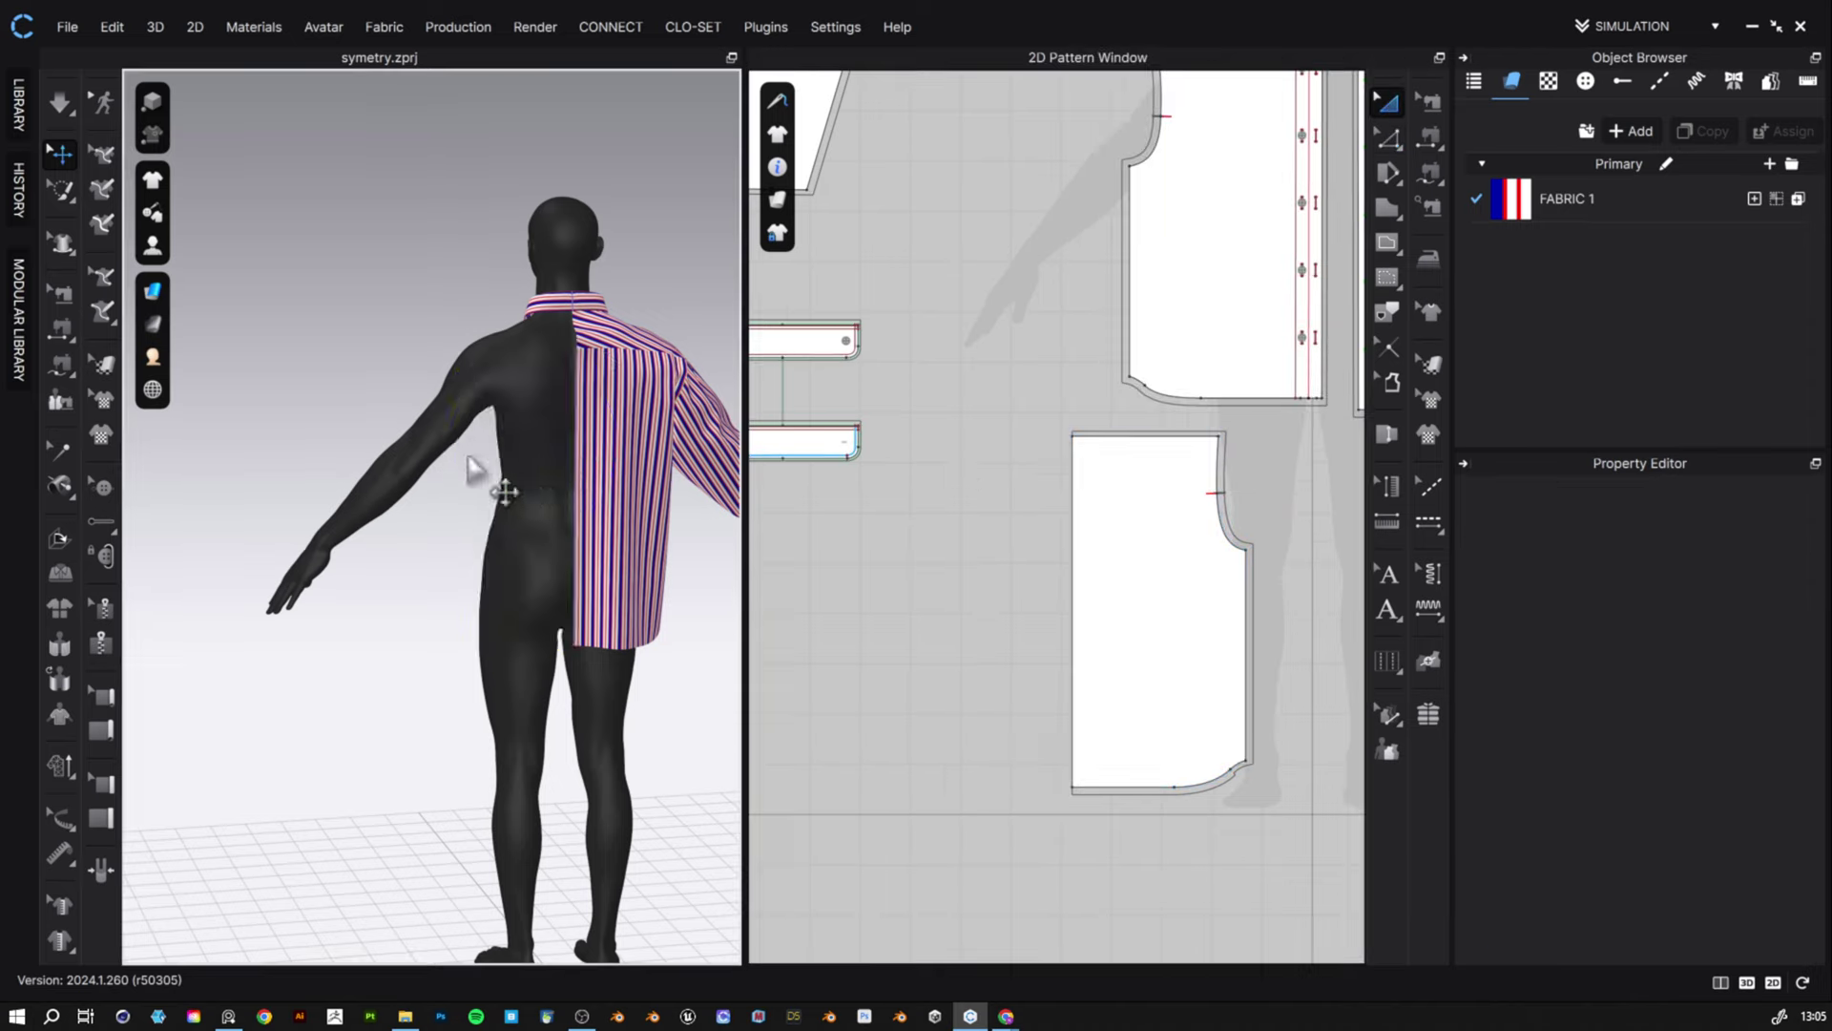
# - Duplicate FABRIC 1, naming the copy "cut 1" and the original "cut 2 (pair)"
pyautogui.moveTo(483, 478); pyautogui.dragTo(601, 492, button='right')
pyautogui.click(1617, 203)
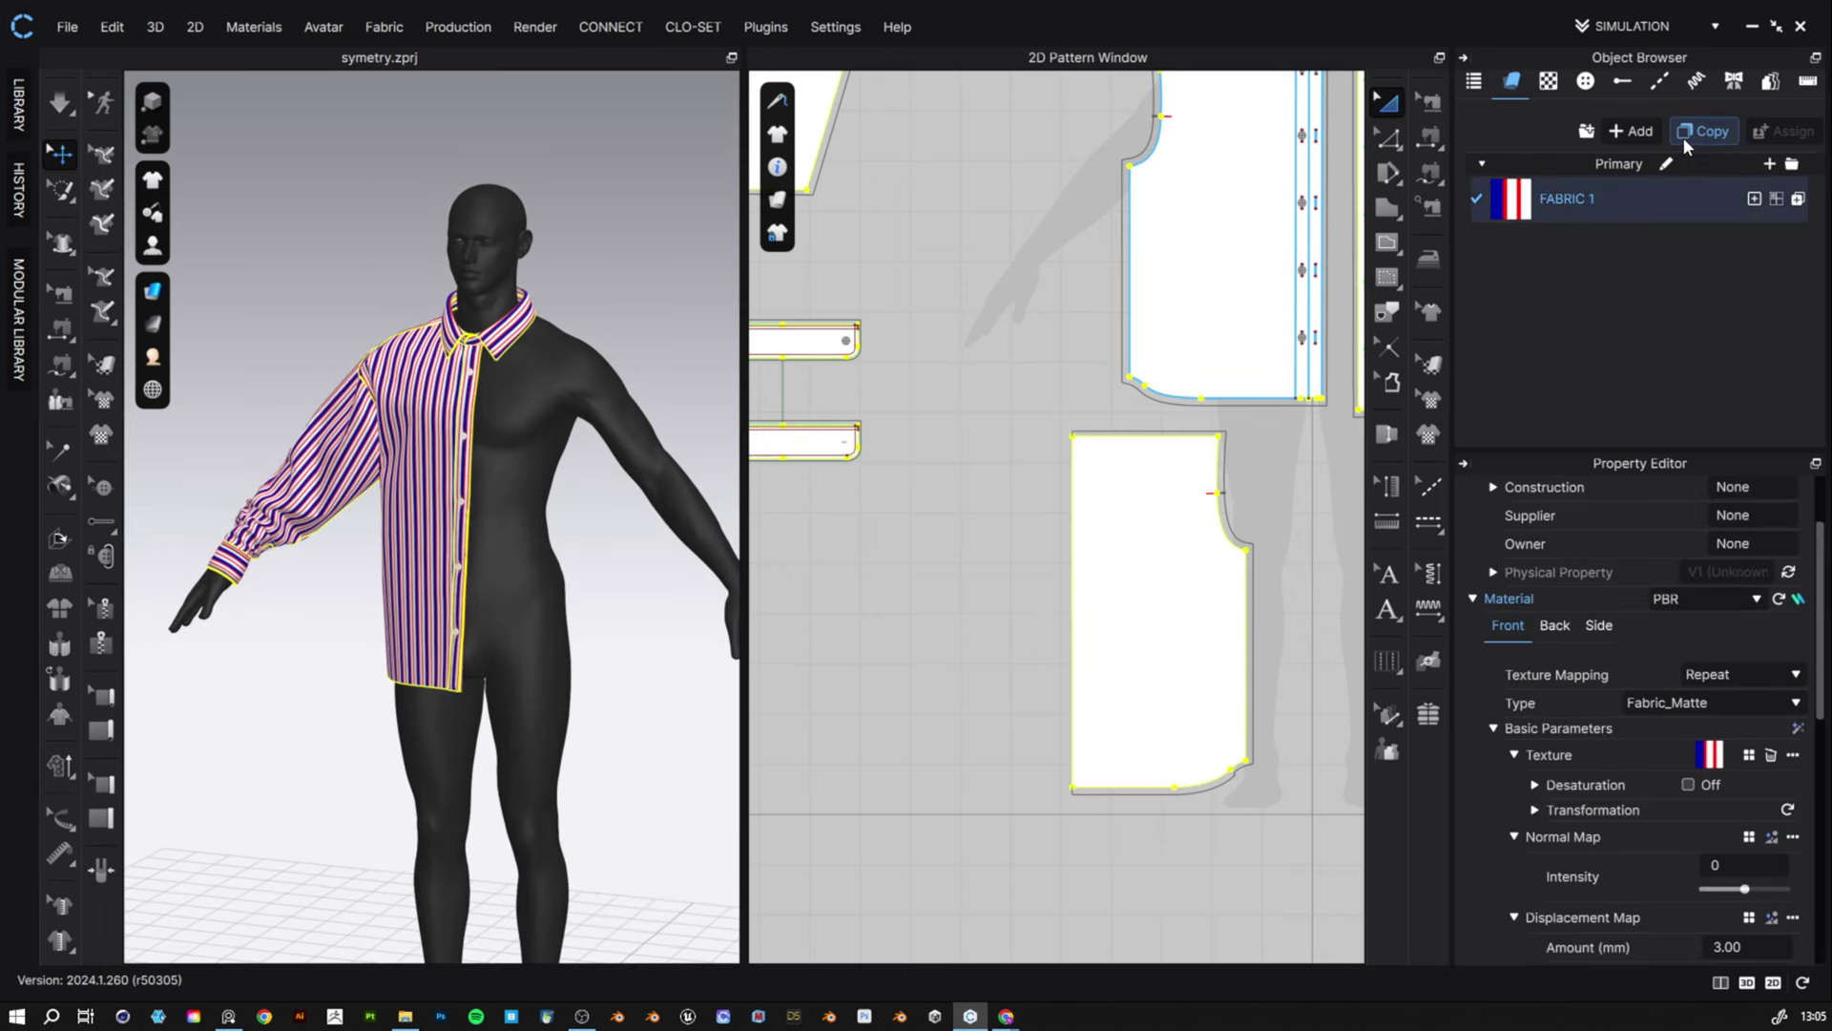
pyautogui.click(1687, 135)
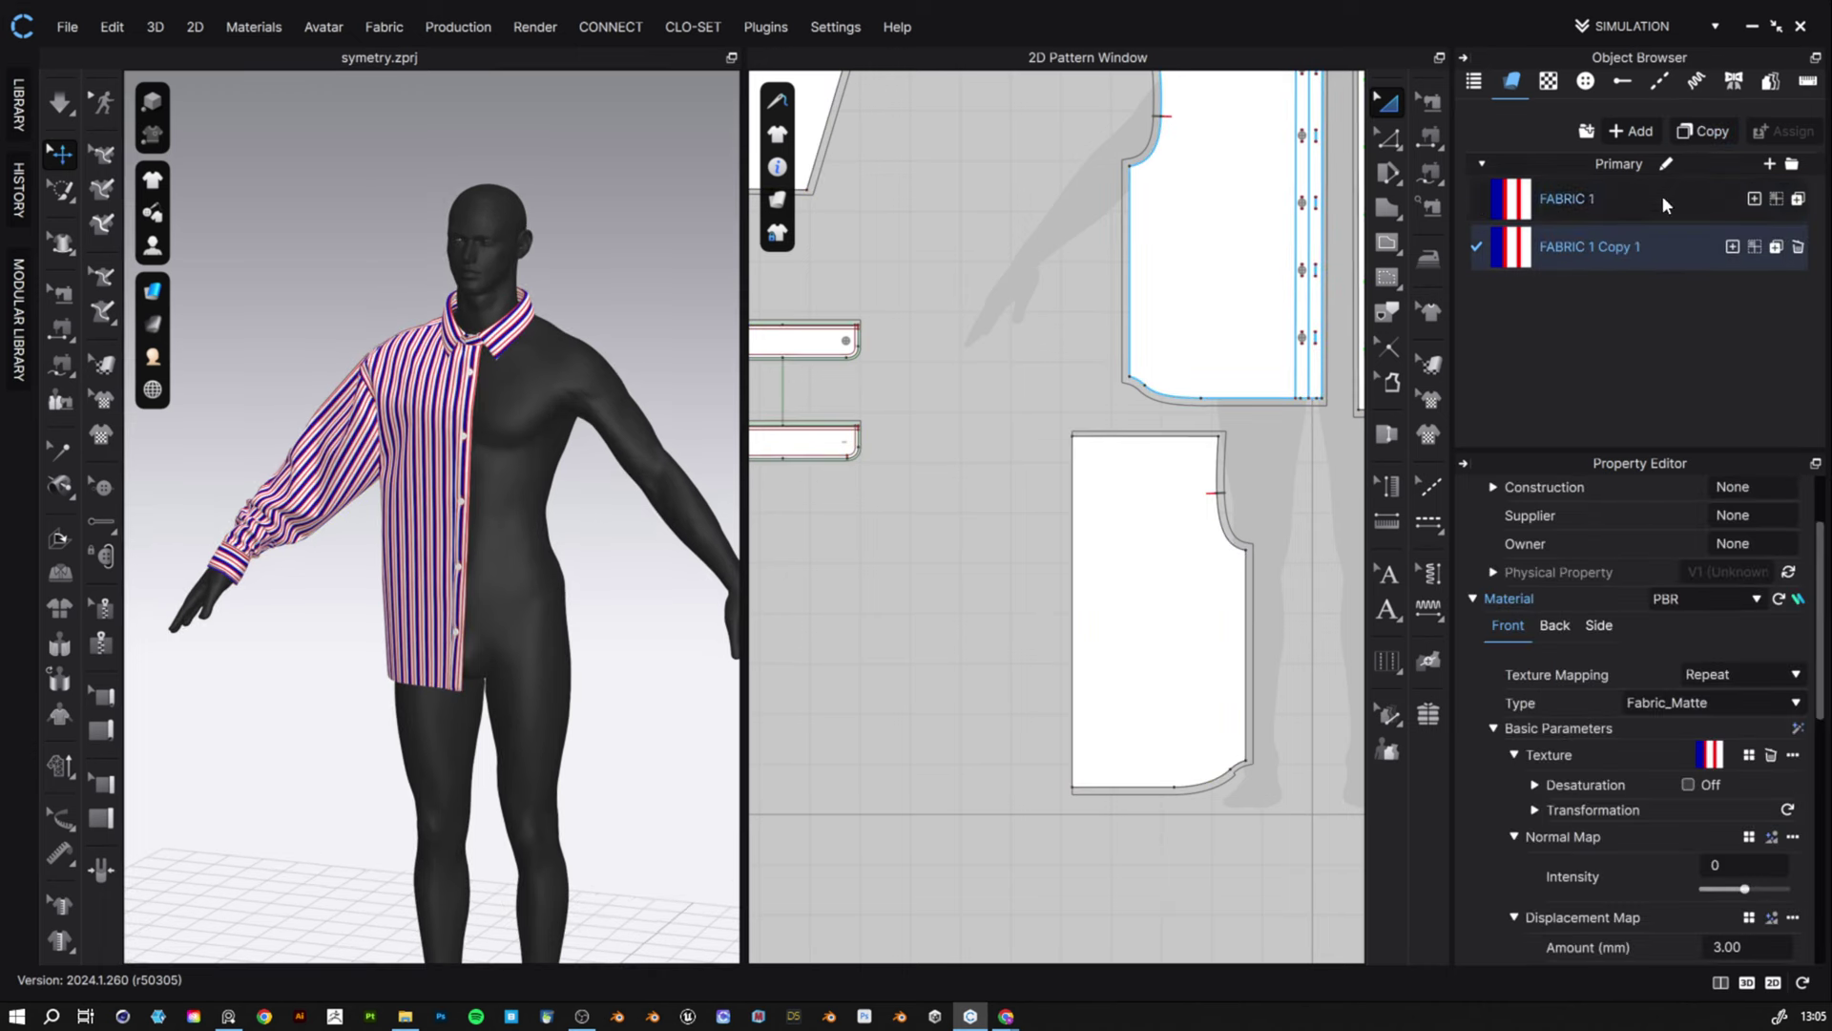
pyautogui.doubleClick(1625, 251)
pyautogui.write('cut 1')
pyautogui.doubleClick(1572, 201)
pyautogui.write('ut 2')
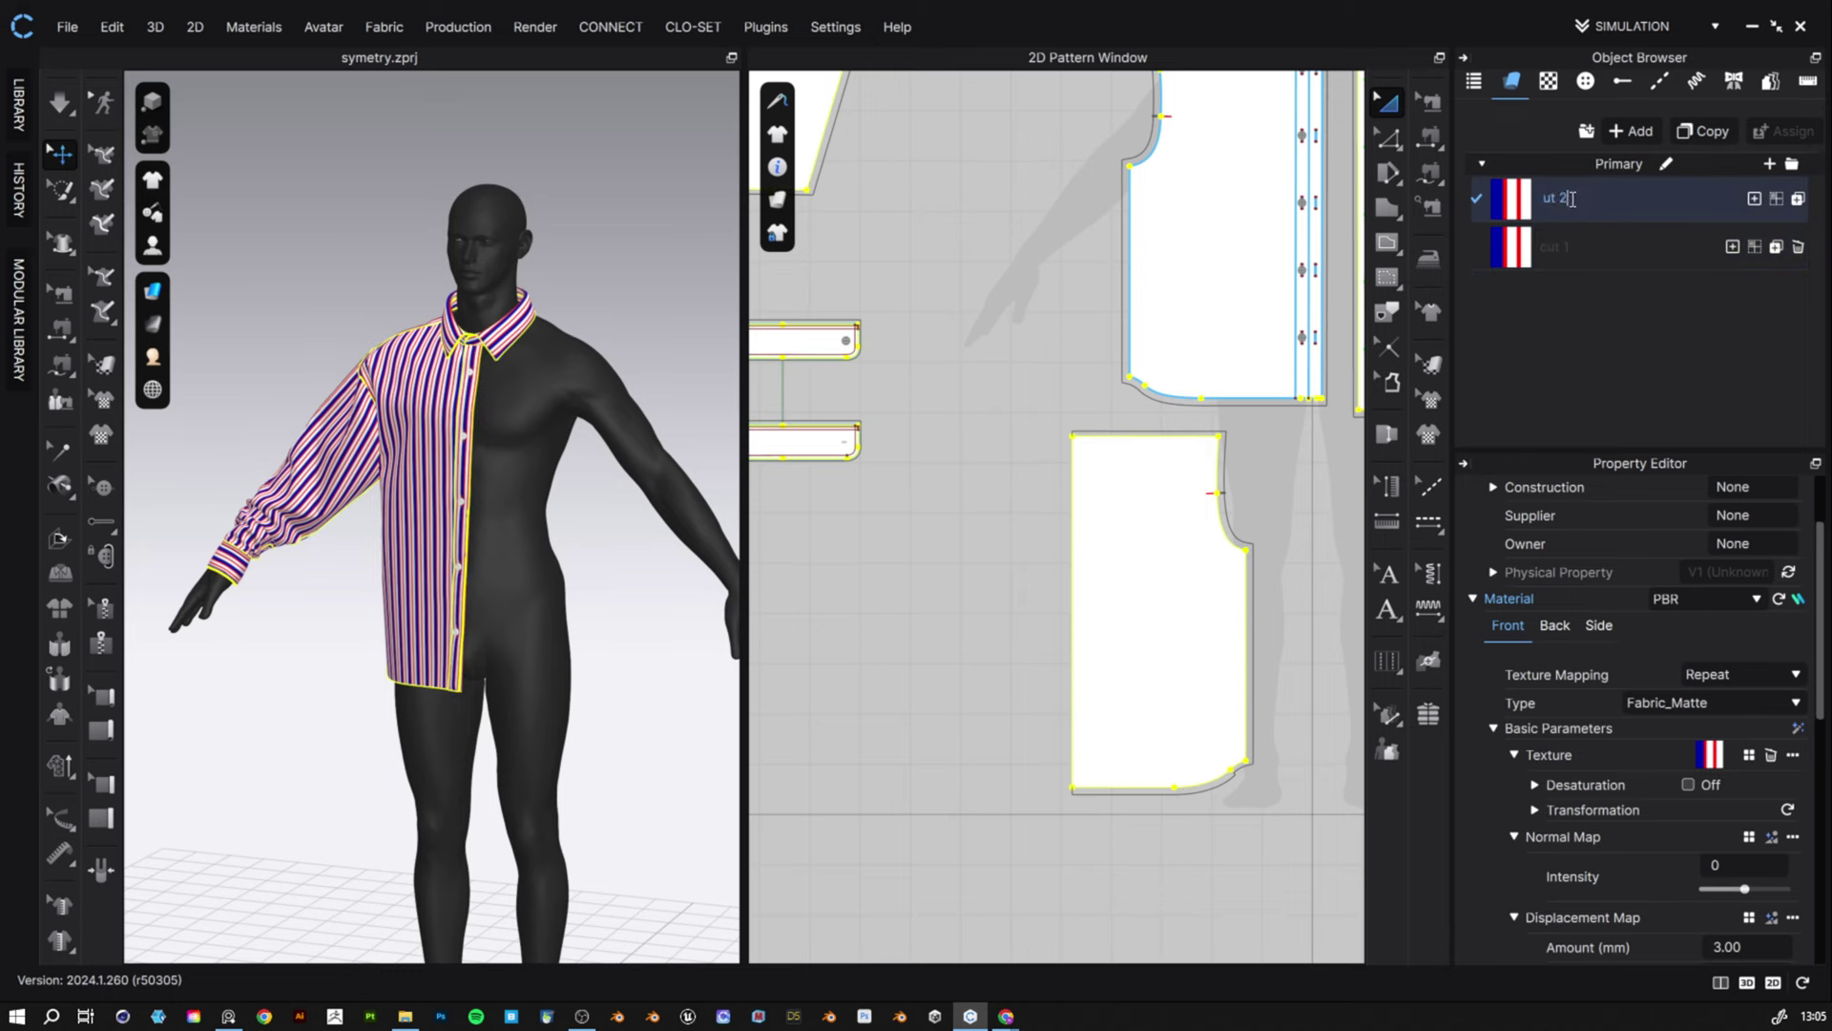
pyautogui.write(' (pair)')
pyautogui.press('Home')
pyautogui.write('c')
pyautogui.press('Return')
# - Assign the cut 1 fabric to the two collar pieces and move them up away from the collar stands
pyautogui.scroll(-5, 959, 564)
pyautogui.click(1584, 247)
pyautogui.moveTo(1161, 402); pyautogui.dragTo(1182, 561, button='middle')
pyautogui.scroll(5, 1102, 442)
pyautogui.moveTo(908, 291); pyautogui.dragTo(1305, 575)
pyautogui.moveTo(1195, 391); pyautogui.dragTo(1187, 338)
pyautogui.click(1754, 247)
pyautogui.moveTo(1274, 263); pyautogui.dragTo(911, 405)
pyautogui.moveTo(1160, 367); pyautogui.dragTo(1167, 296)
# - Move the narrow front placket strip up beside the collar pieces and assign the cut 1 fabric to it
pyautogui.scroll(-5, 1171, 625)
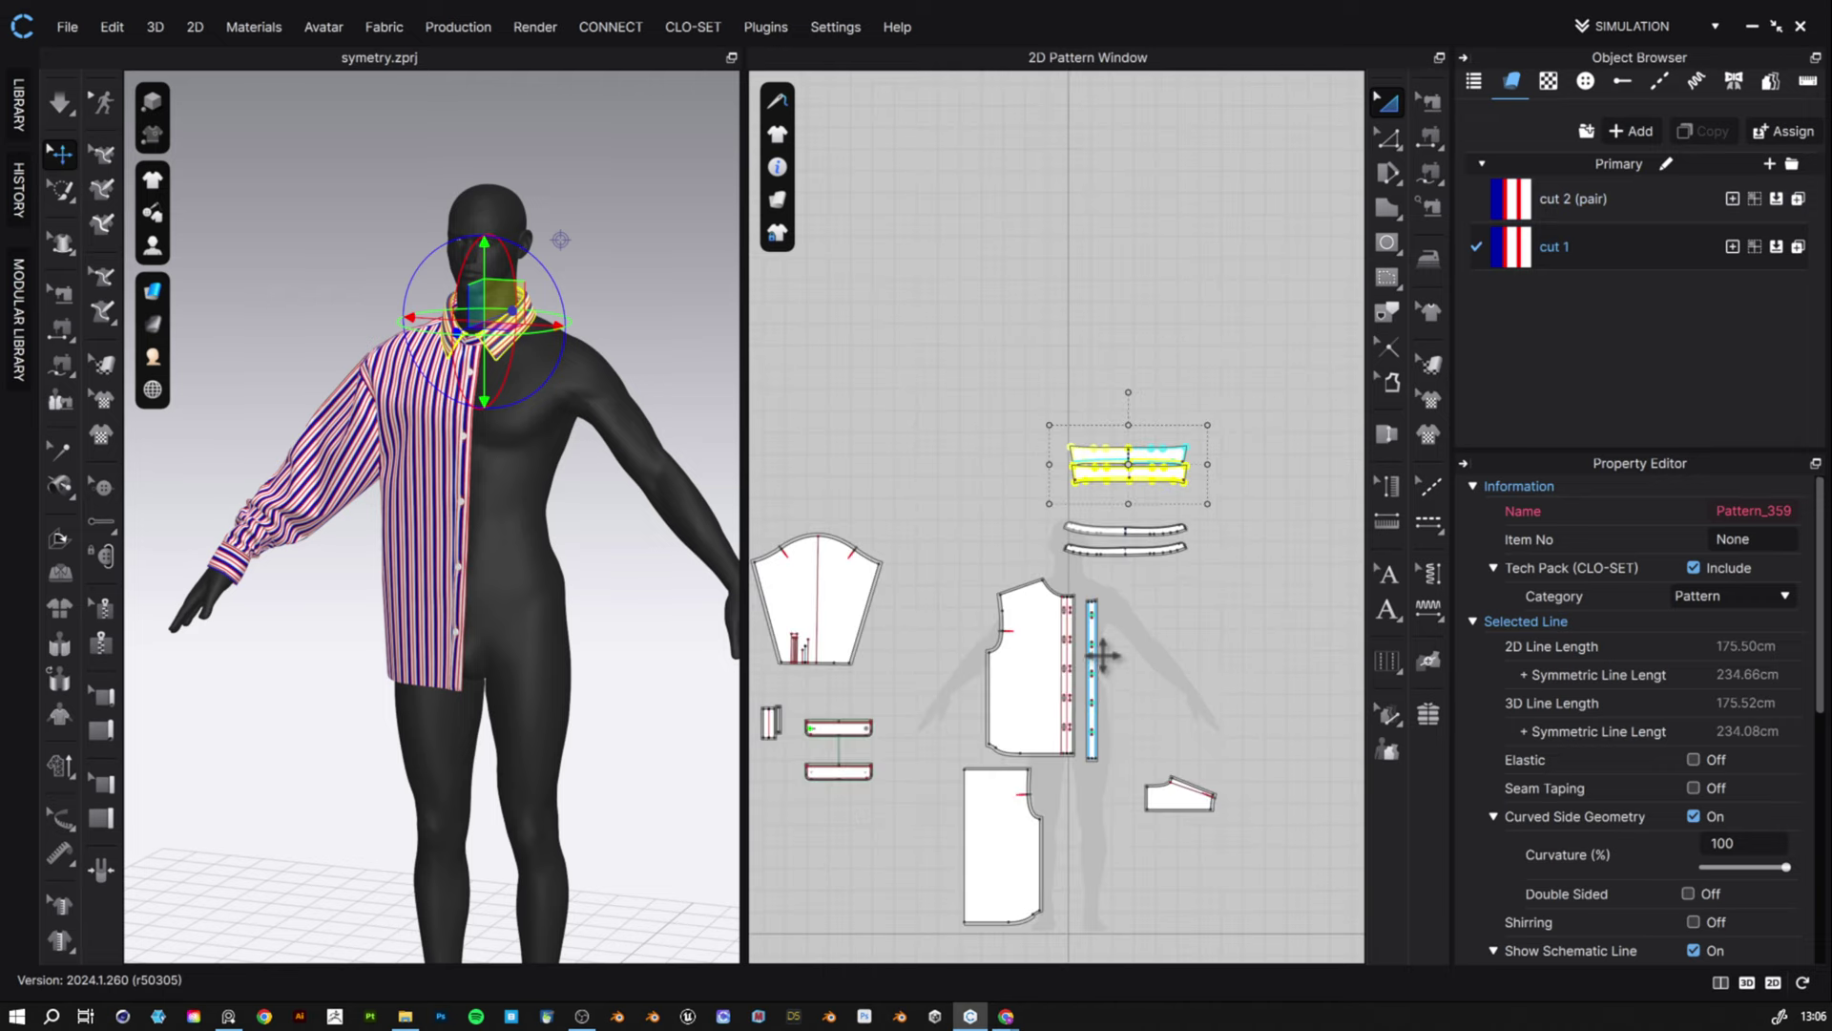
pyautogui.moveTo(1102, 660); pyautogui.dragTo(1224, 404)
pyautogui.moveTo(1511, 246); pyautogui.dragTo(1214, 403)
# - Delete the upper of the two collar stand pieces
pyautogui.scroll(5, 1149, 558)
pyautogui.click(1112, 474)
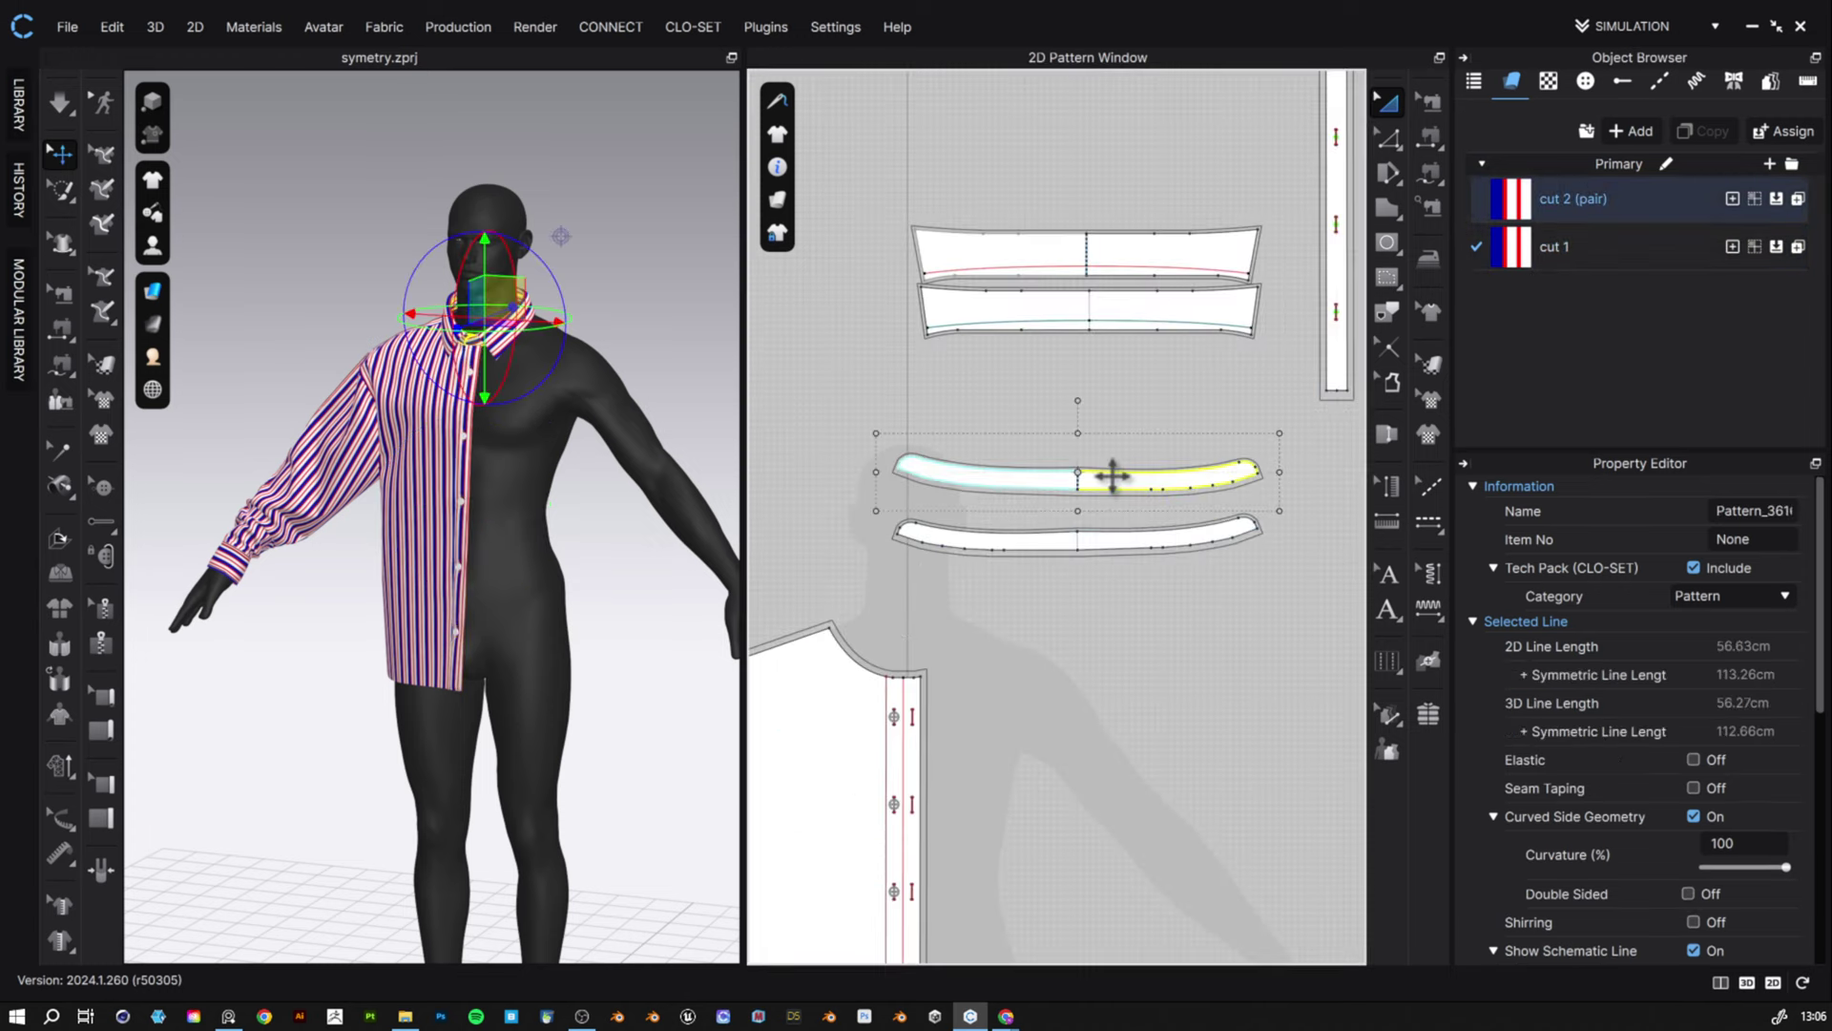
pyautogui.press('Delete')
pyautogui.scroll(-8, 1169, 554)
pyautogui.scroll(3, 989, 699)
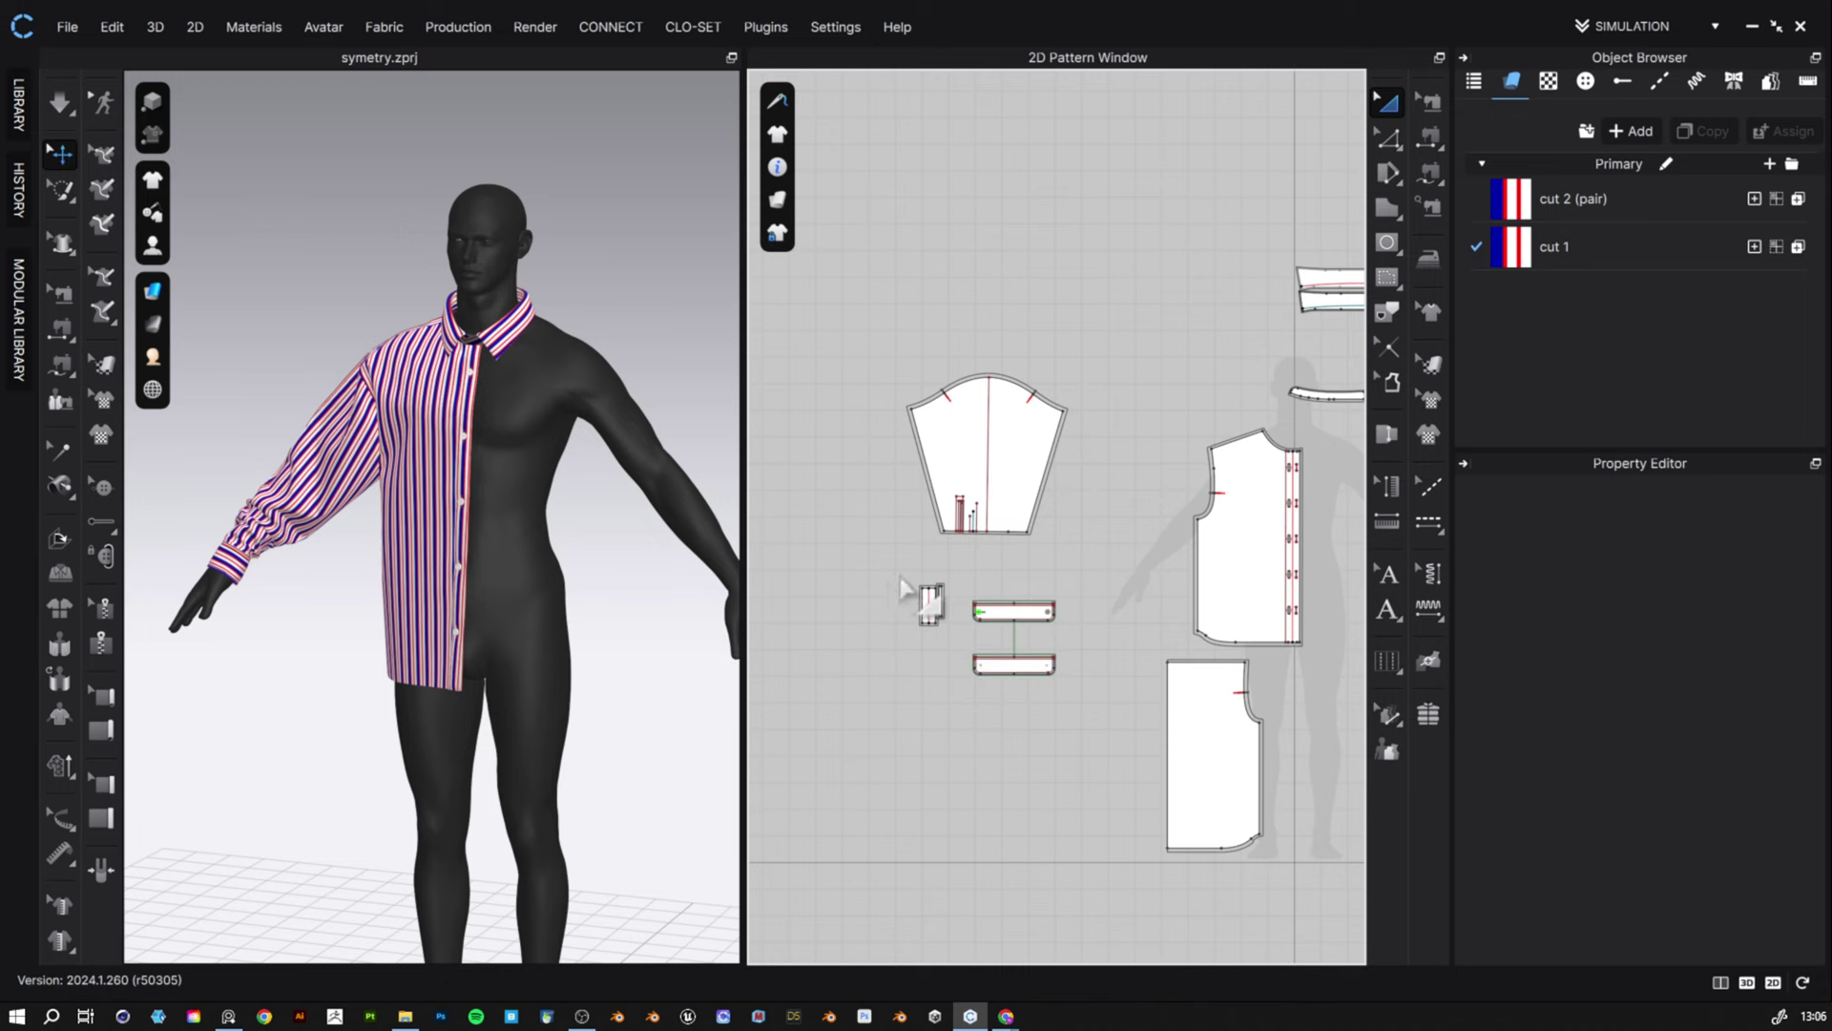
pyautogui.scroll(4, 916, 593)
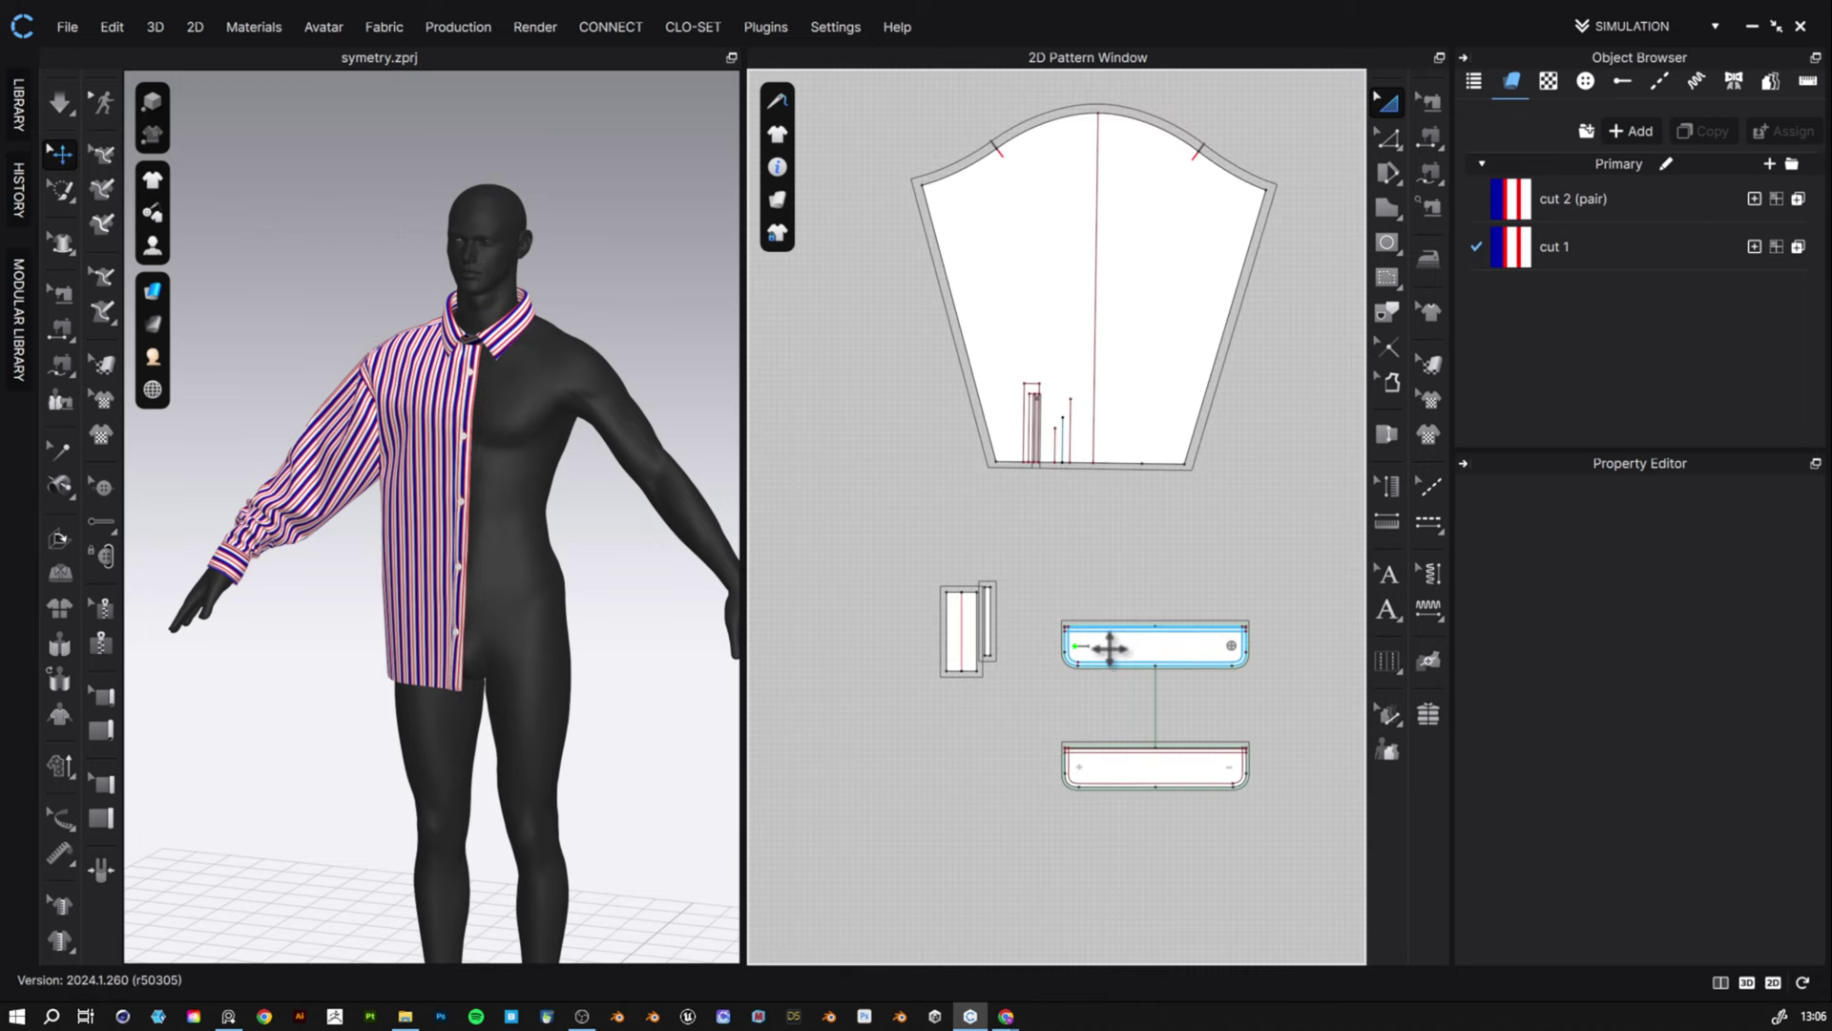
# - Switch to the Print Layout workspace and set the cut 1 fabric's roll width to 70 cm
pyautogui.scroll(-6, 1158, 852)
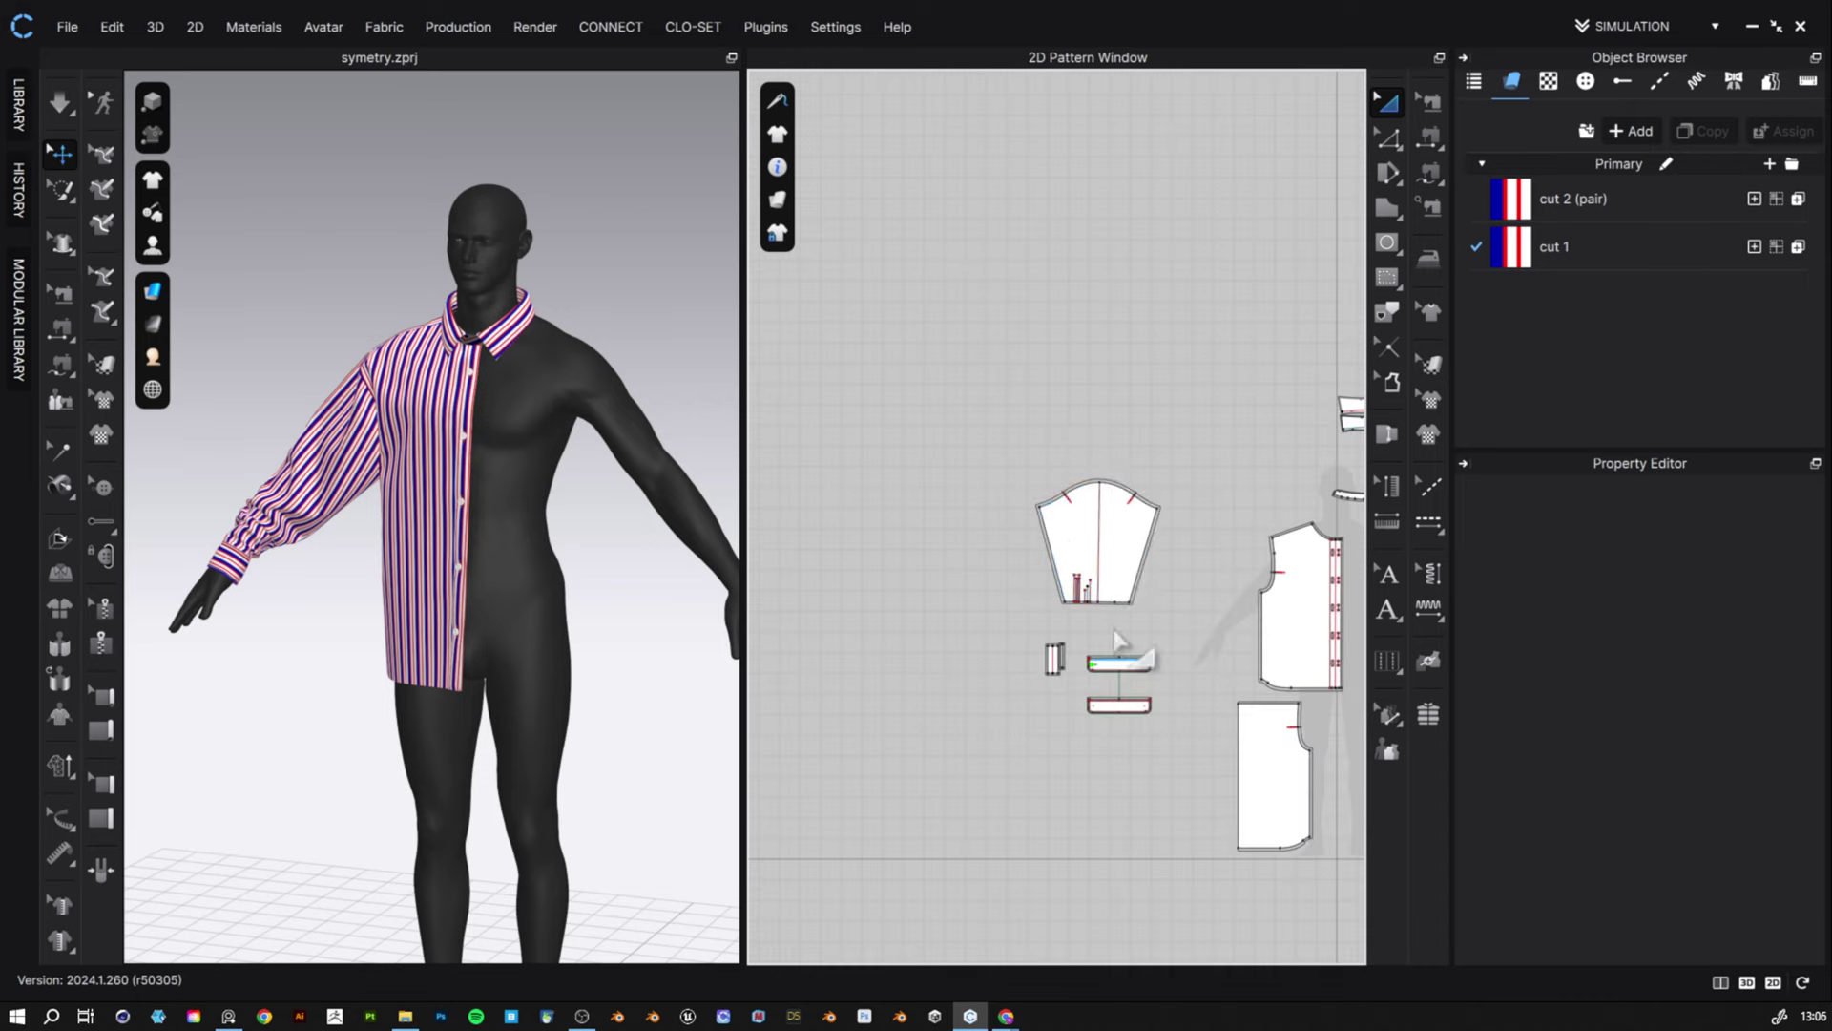
pyautogui.click(1651, 25)
pyautogui.click(1641, 101)
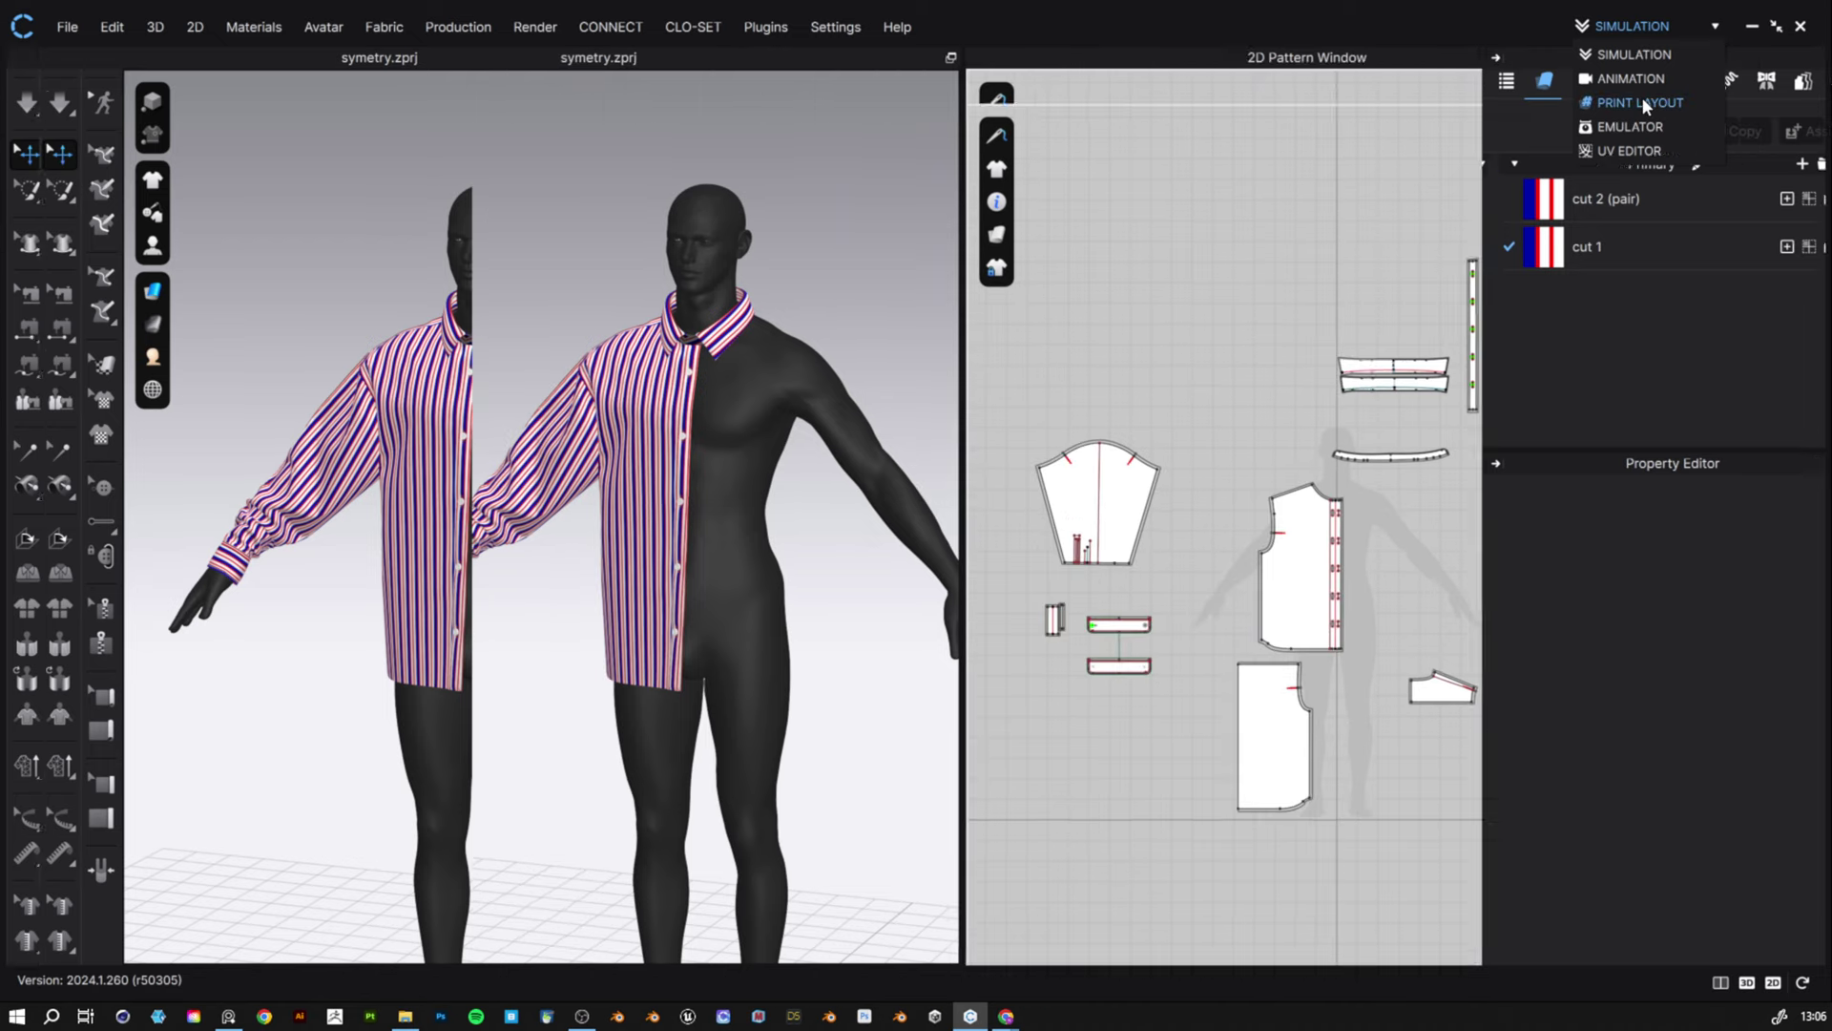
pyautogui.click(1639, 248)
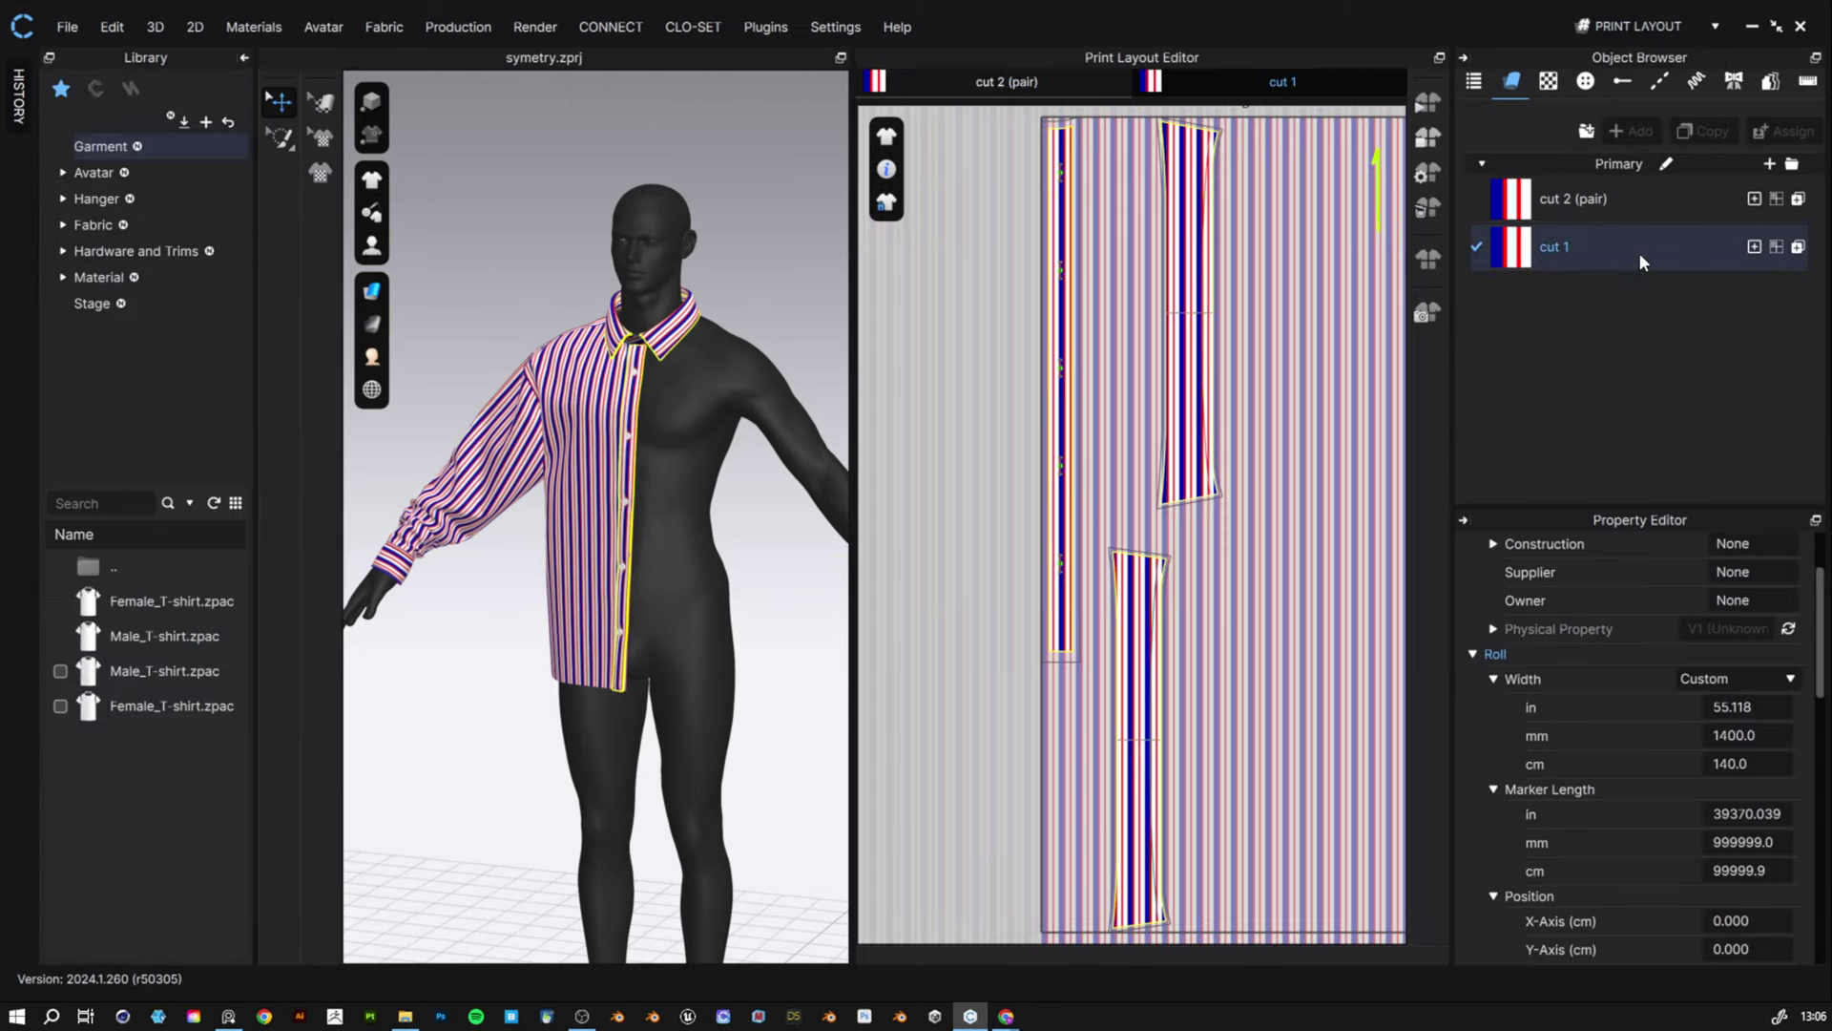
pyautogui.doubleClick(1751, 763)
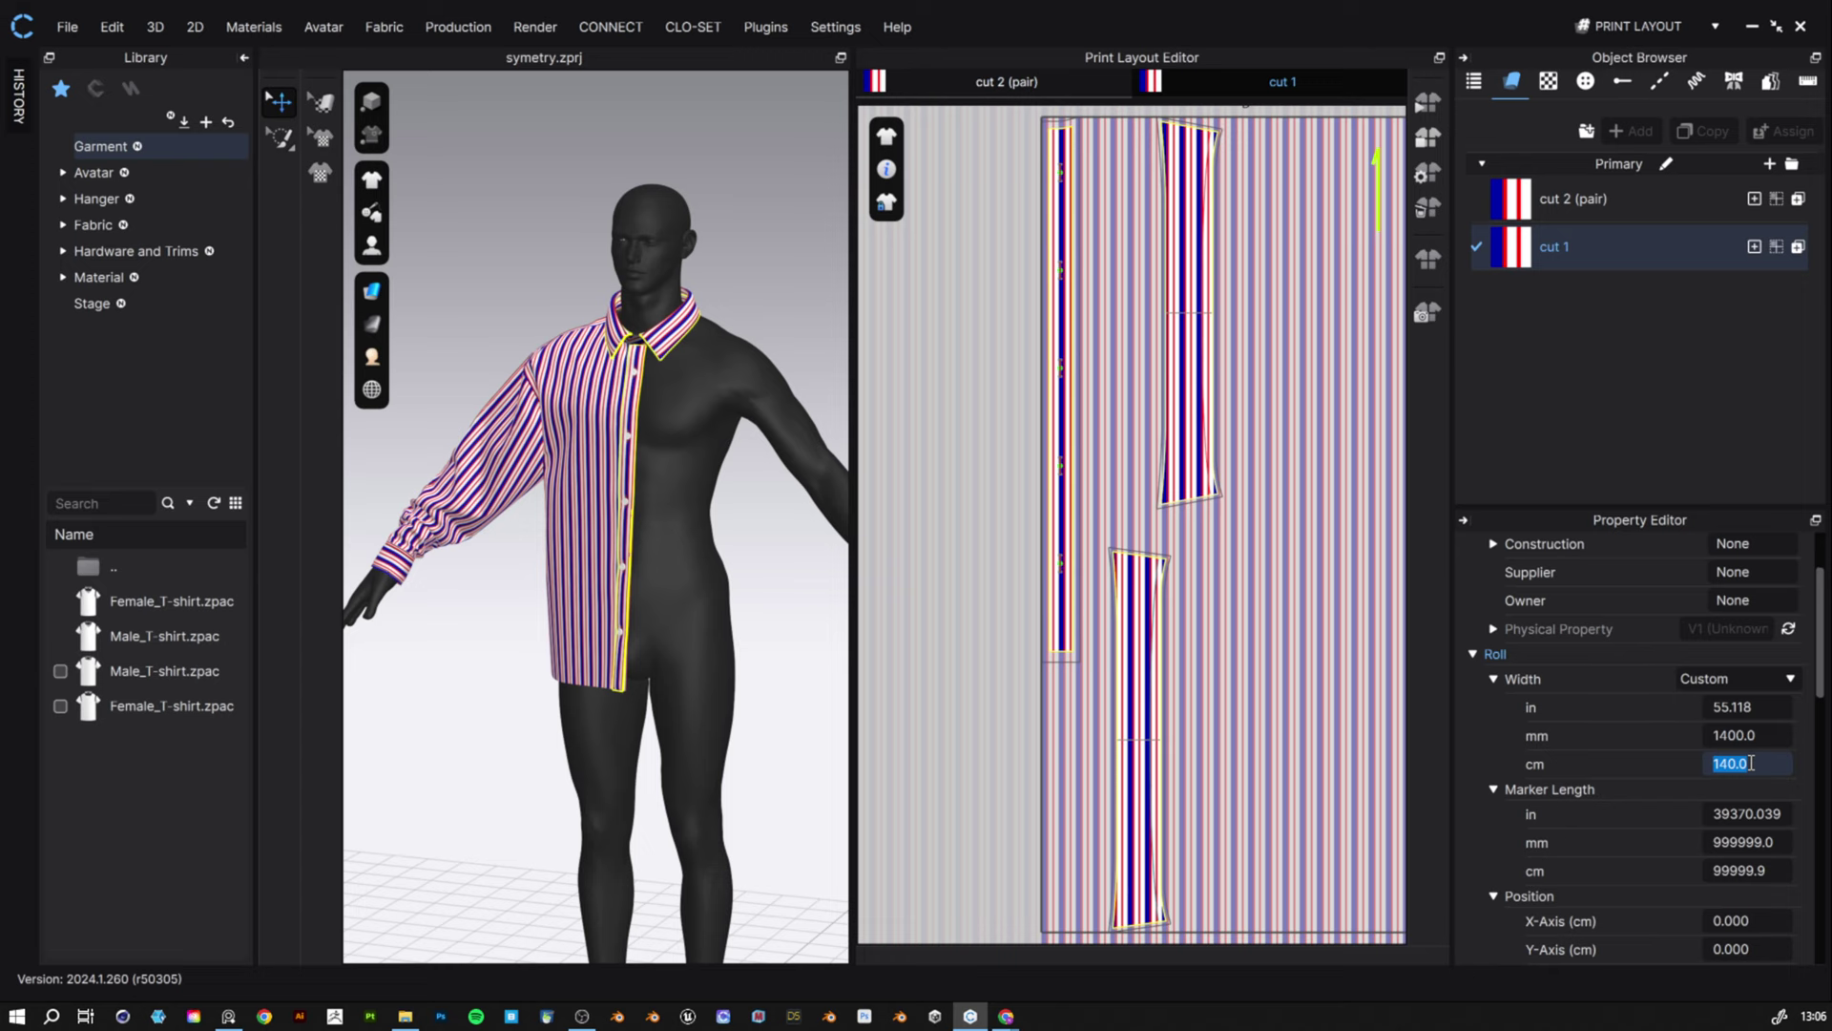
pyautogui.write('70')
pyautogui.press('Return')
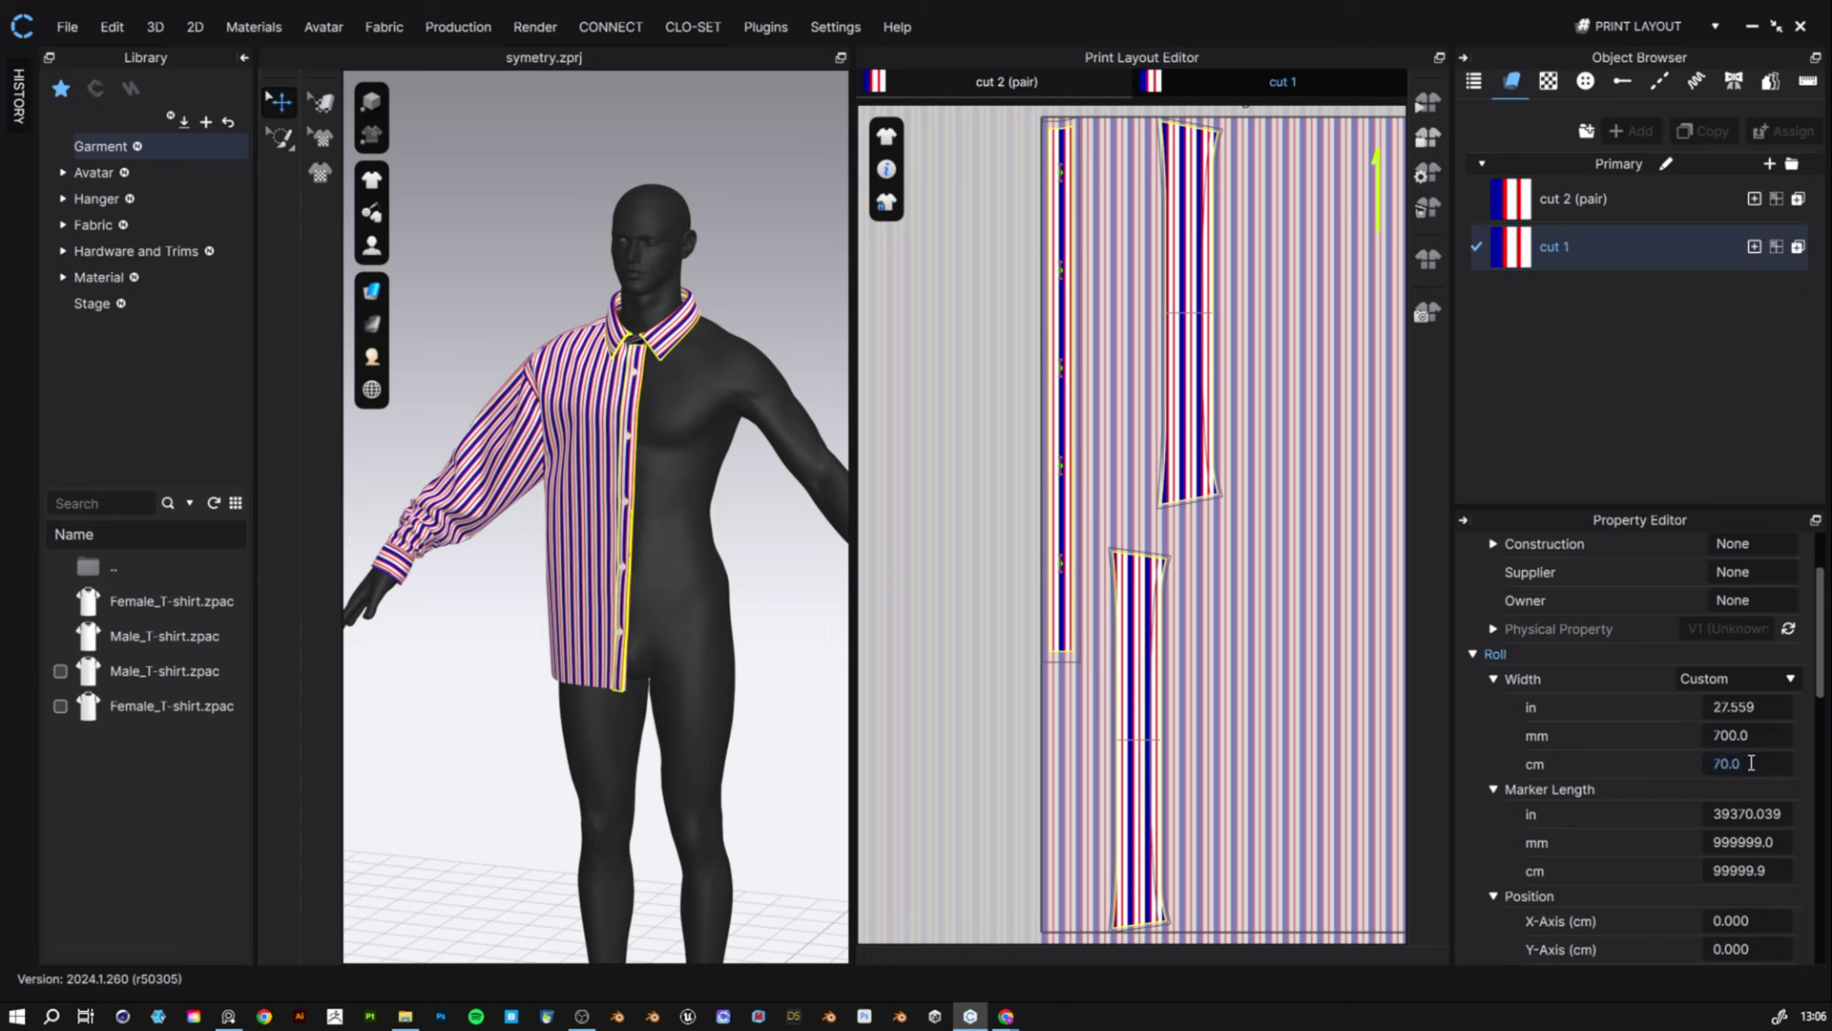
# - In the cut 2 (pair) layout, move the sleeve below the back piece and the front piece below the sleeve
pyautogui.click(1307, 382)
pyautogui.click(995, 86)
pyautogui.scroll(3, 1087, 465)
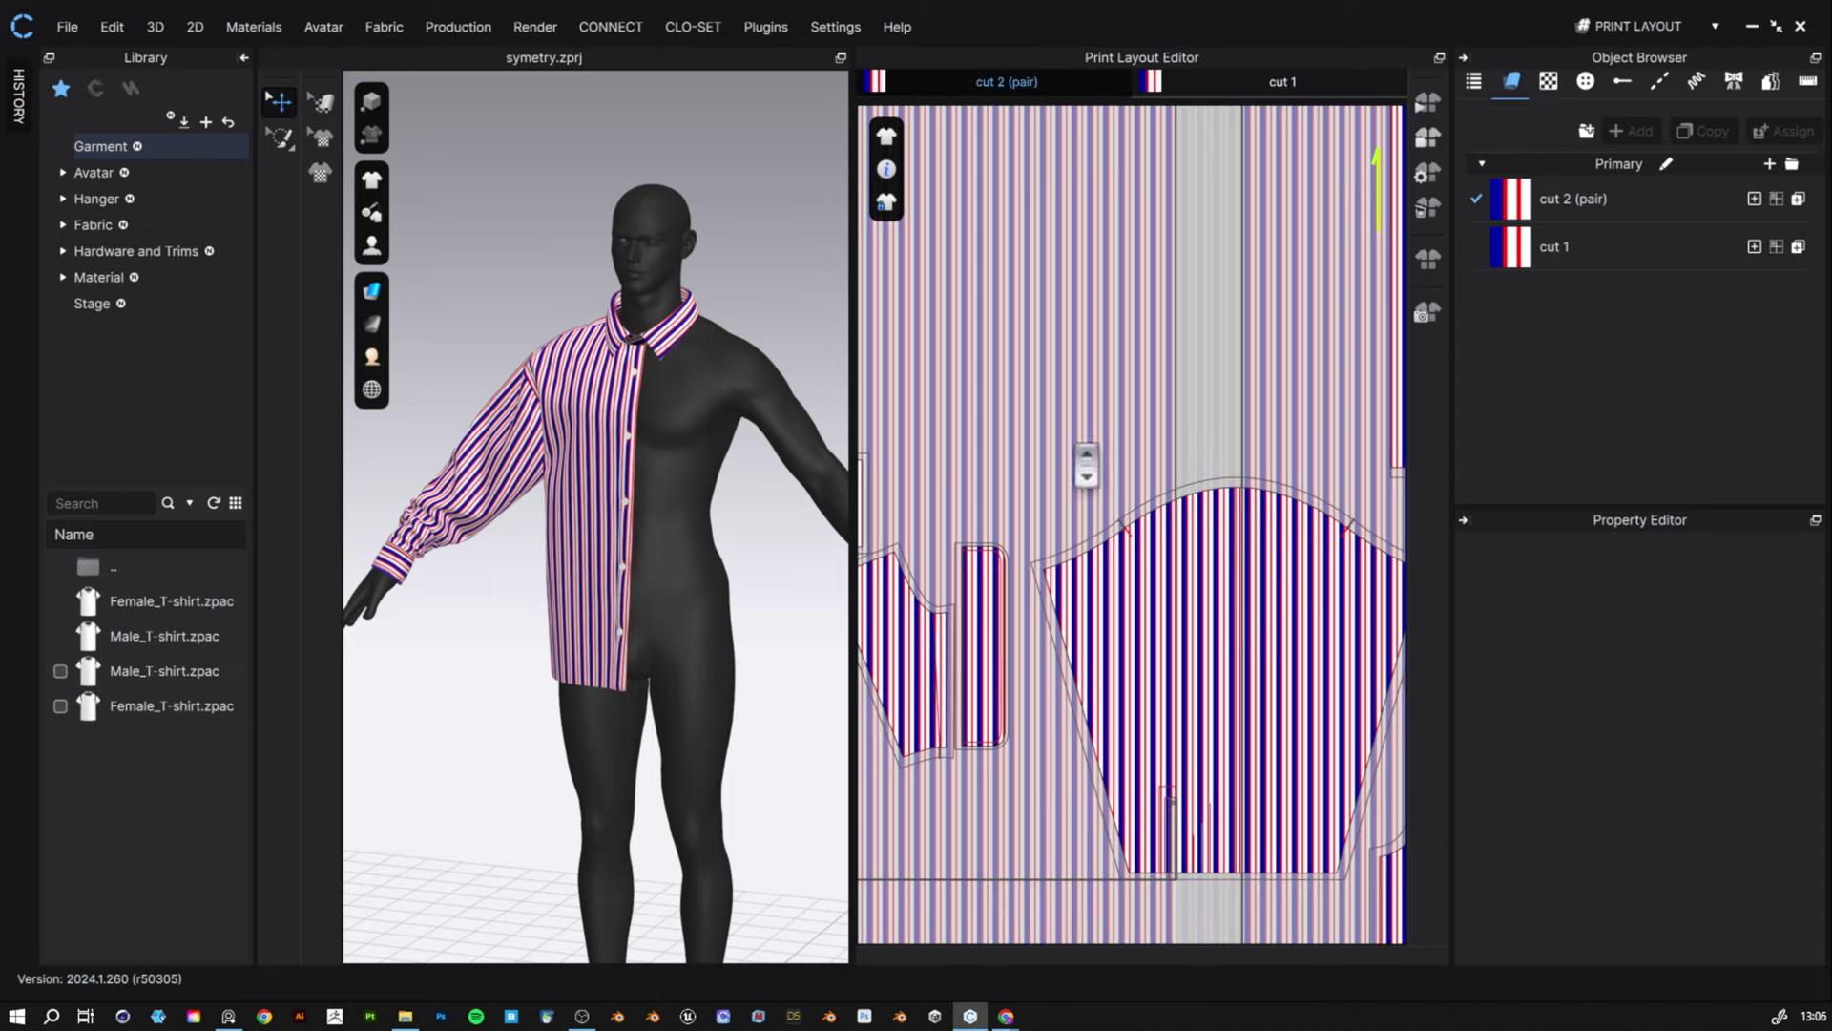
pyautogui.scroll(-3, 1087, 466)
pyautogui.click(1131, 537)
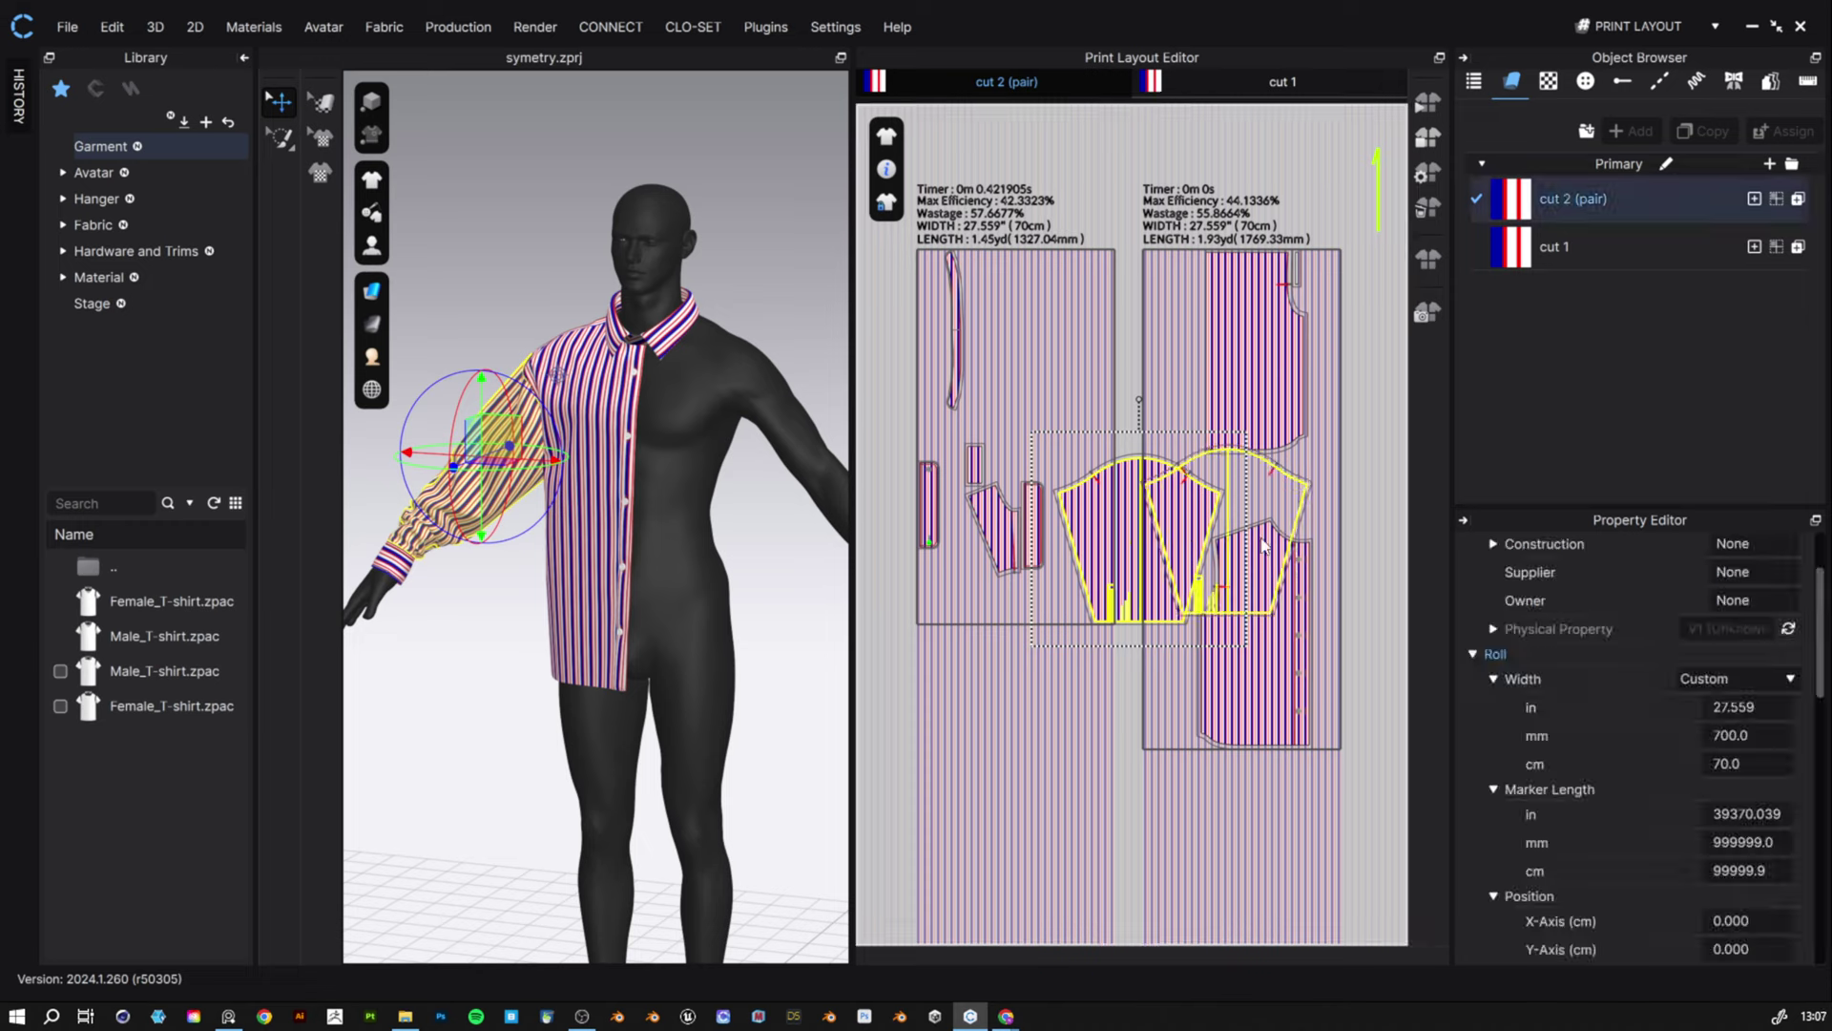
pyautogui.moveTo(1261, 538); pyautogui.dragTo(1278, 543)
pyautogui.moveTo(1262, 693); pyautogui.dragTo(1267, 801)
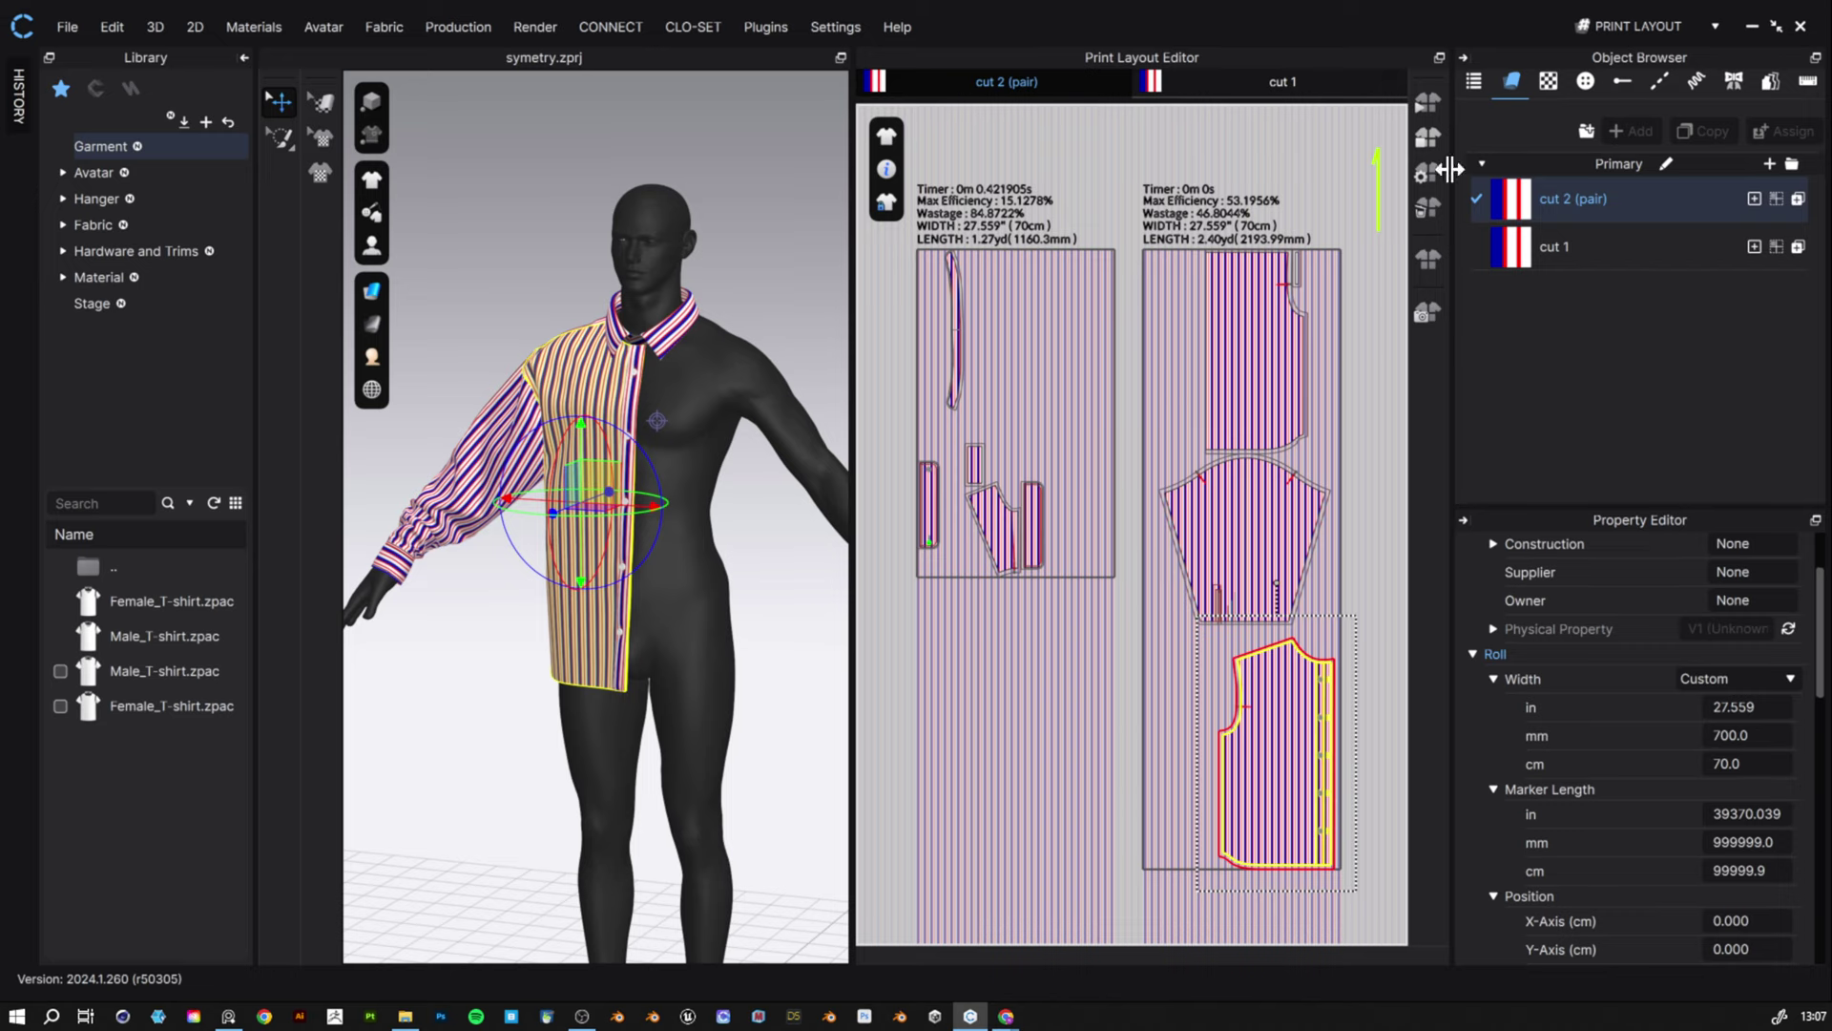
# - Nest the cut 2 (pair) pieces automatically on the 70 cm roll and inspect how the stripes fall on them
pyautogui.click(1428, 101)
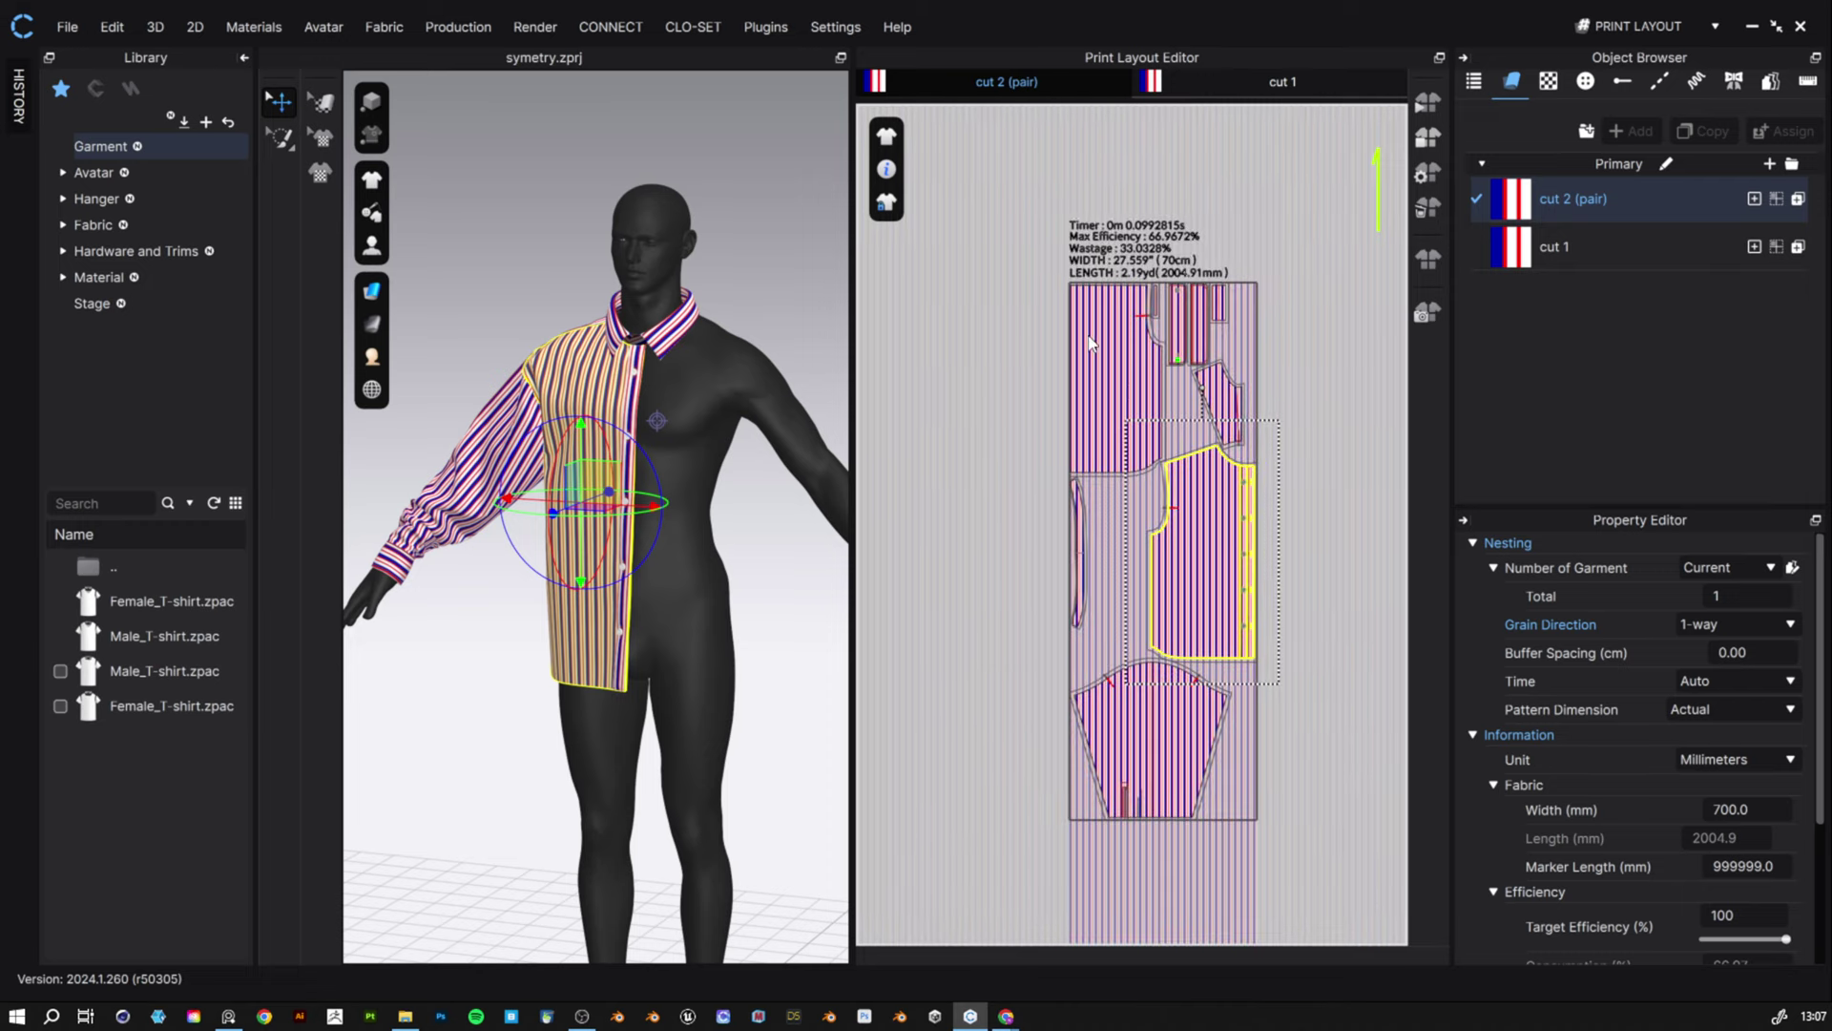
pyautogui.scroll(8, 1091, 342)
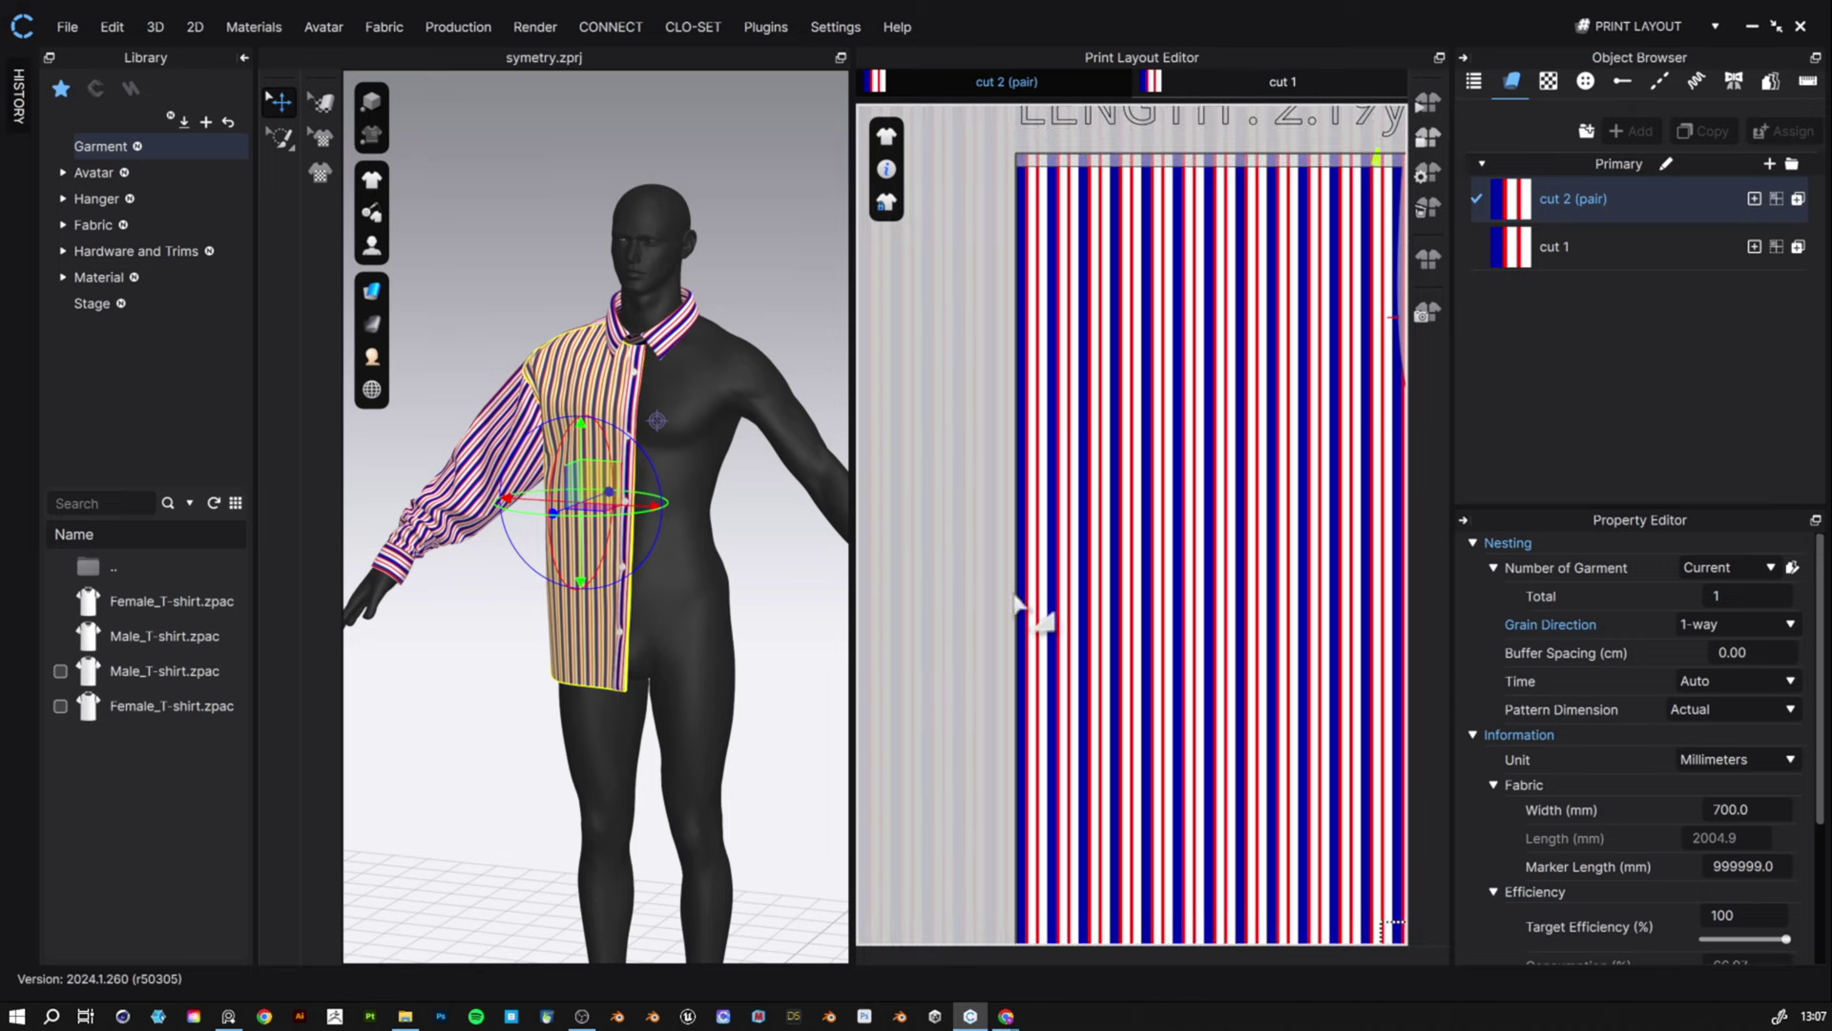
pyautogui.scroll(-3, 1019, 819)
pyautogui.scroll(3, 1047, 368)
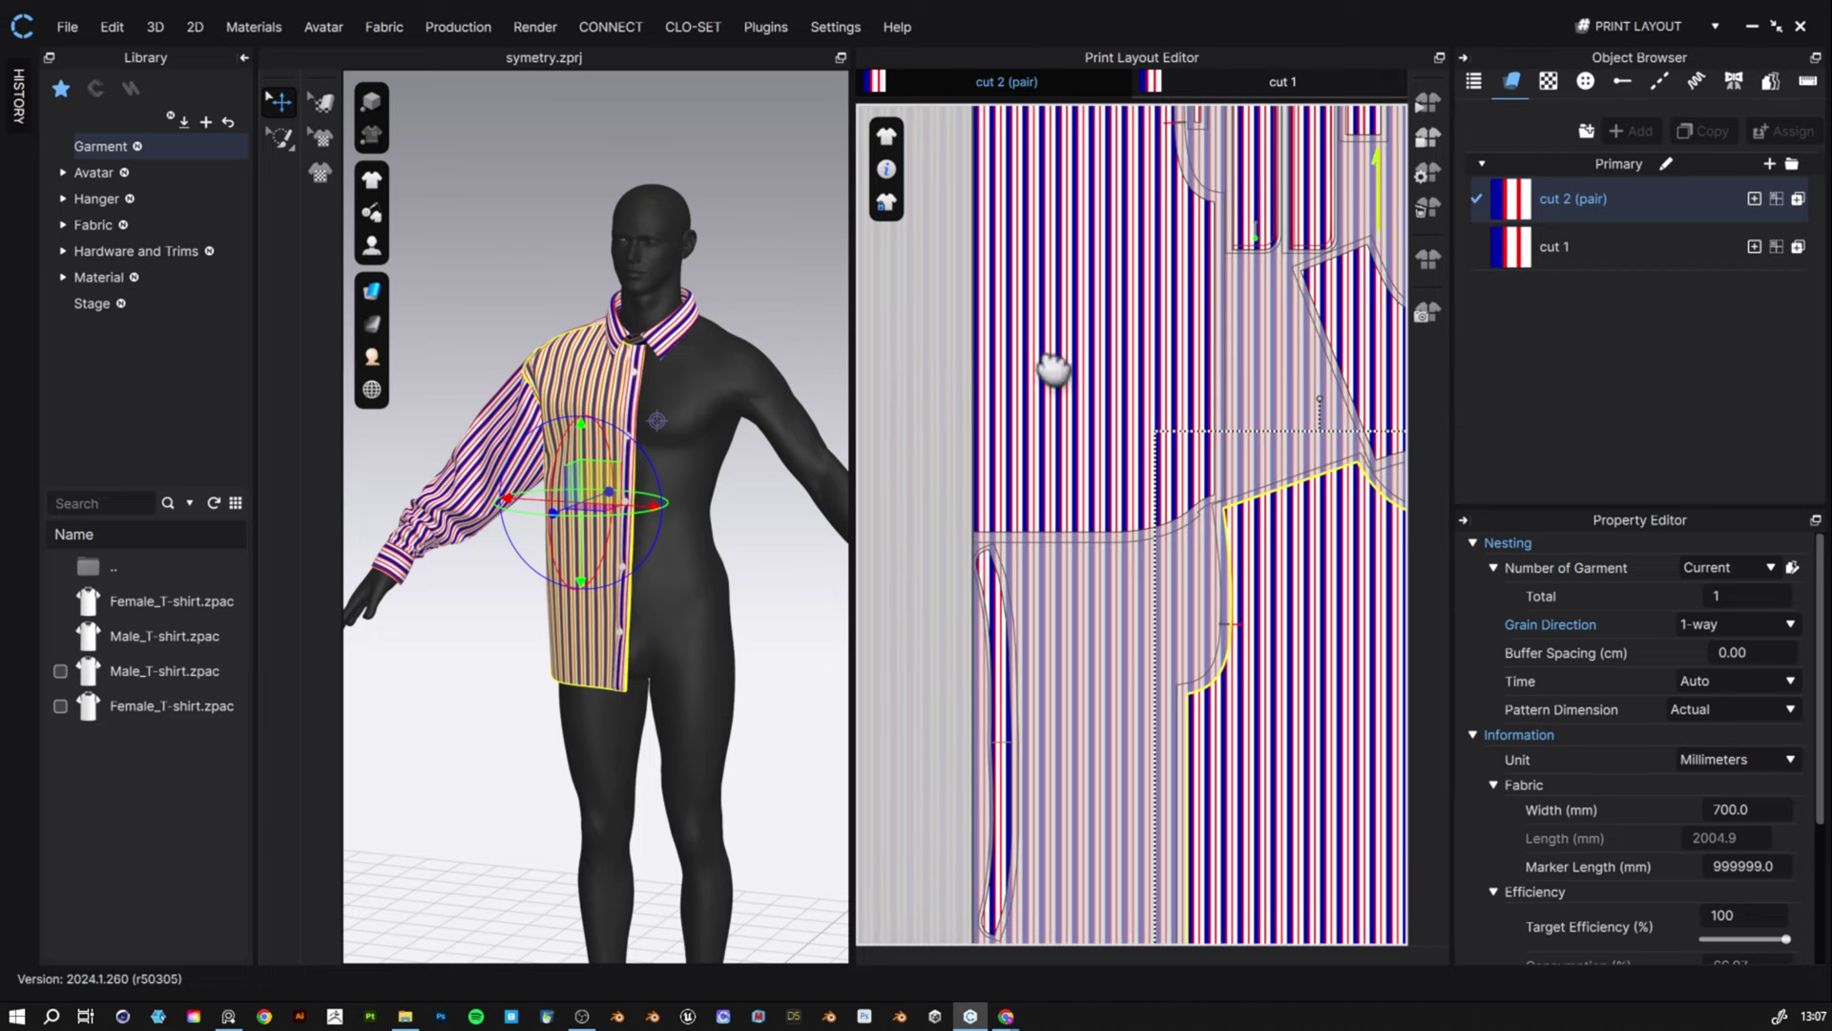
# - Try repositioning the back piece in the cut 2 (pair) layout and undo the moves
pyautogui.click(1257, 407)
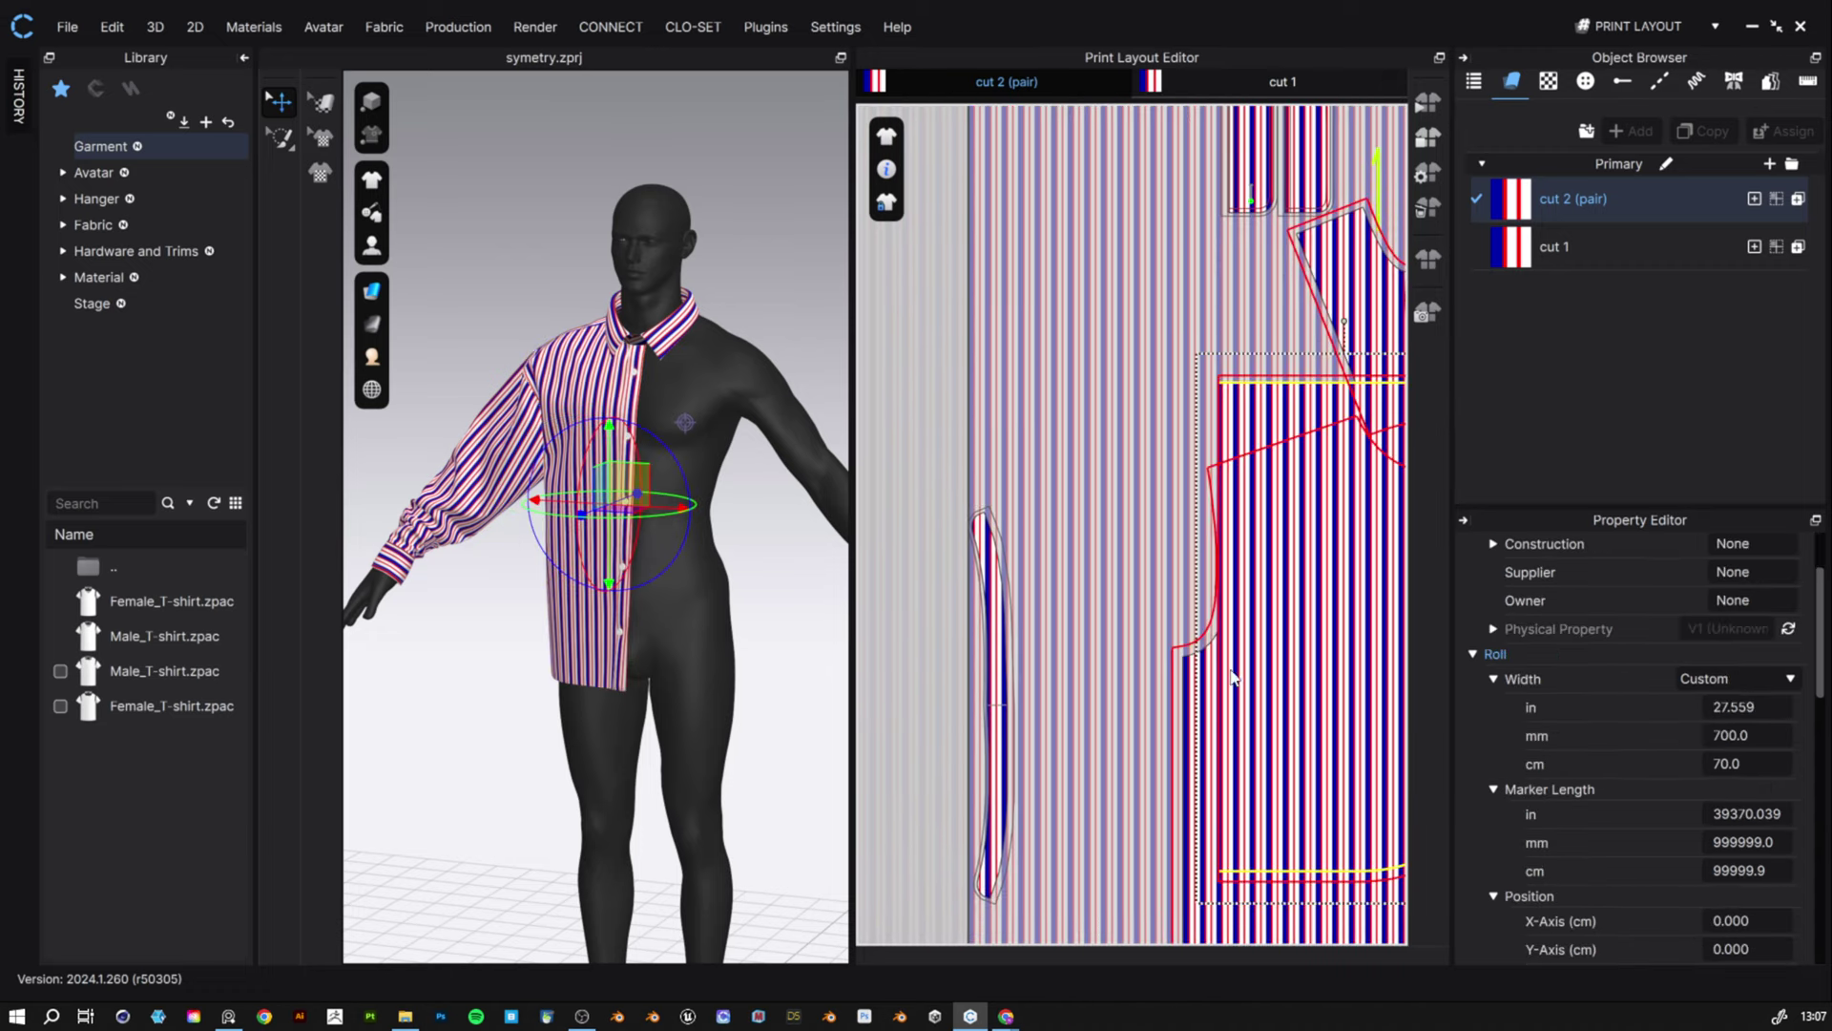
pyautogui.moveTo(1255, 401); pyautogui.dragTo(986, 200)
pyautogui.moveTo(1069, 369); pyautogui.dragTo(1160, 623, button='middle')
pyautogui.hotkey('ctrl', 'z')
pyautogui.hotkey('ctrl', 'z')
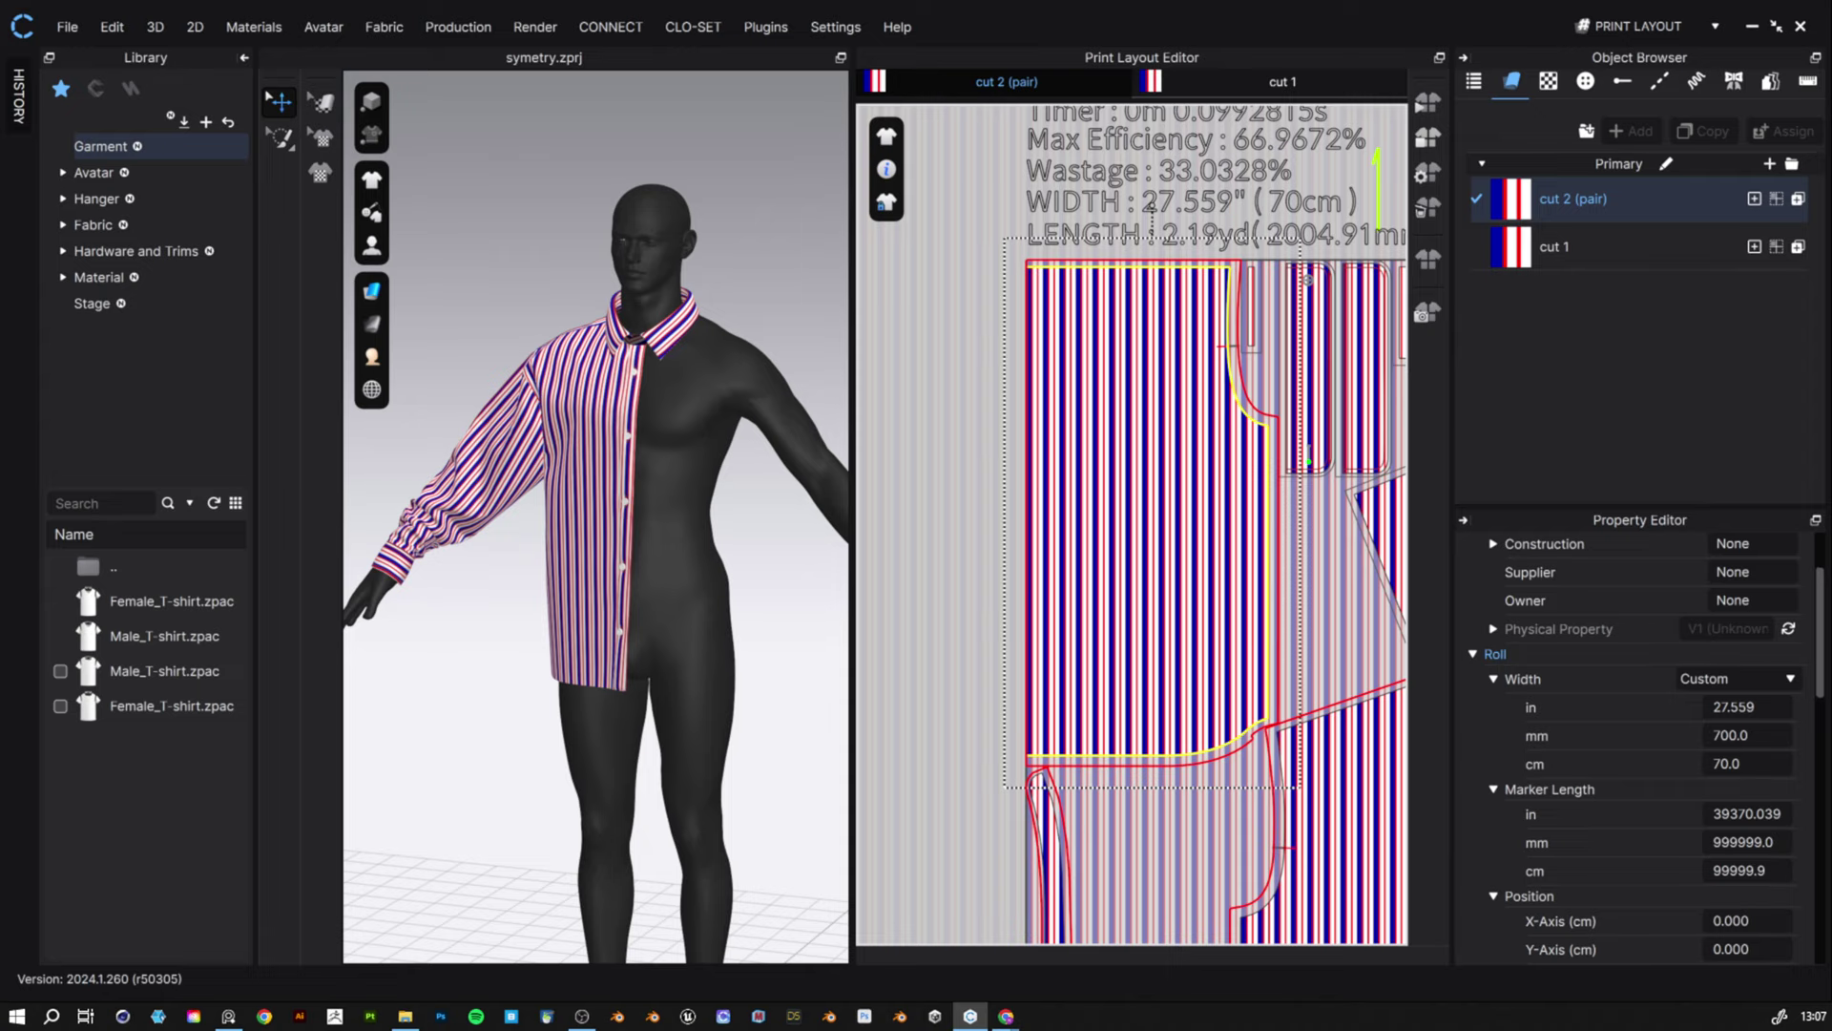
pyautogui.scroll(2, 1205, 759)
pyautogui.scroll(-3, 1206, 758)
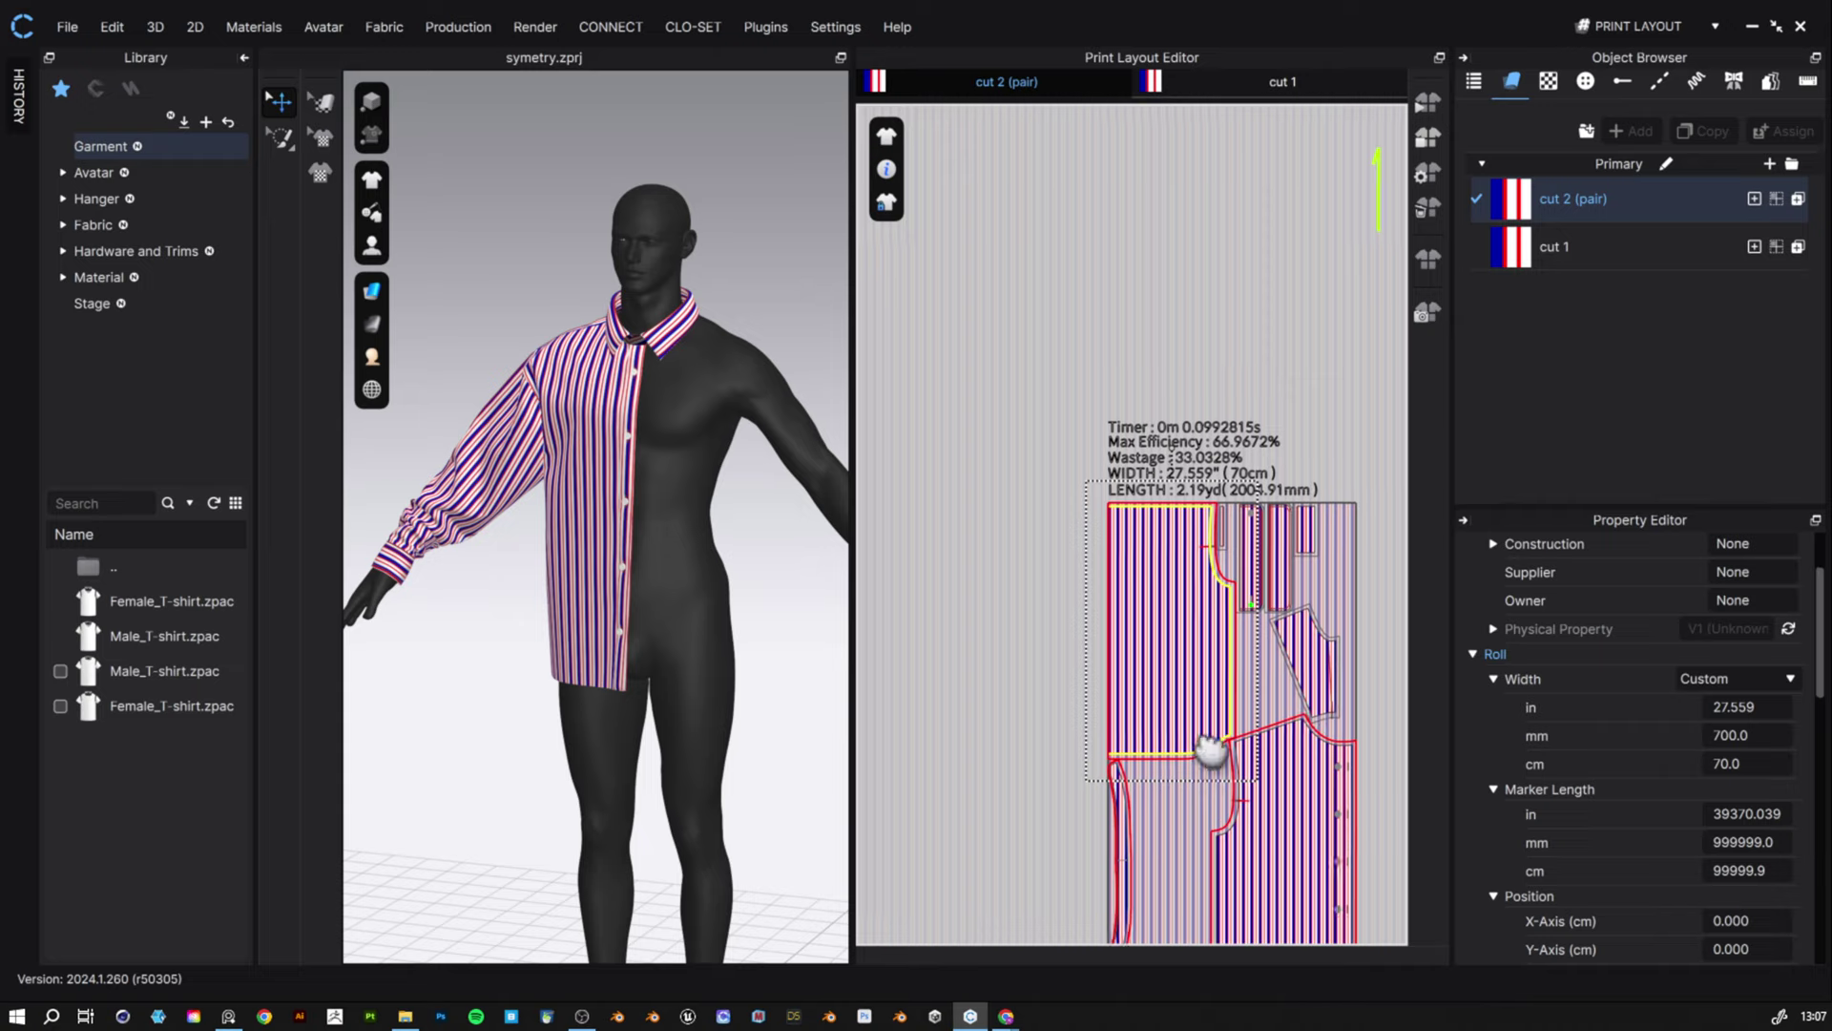
# - Switch to the browser and review the article on pinning and cutting a pattern on fold, then return to CLO
pyautogui.click(582, 1015)
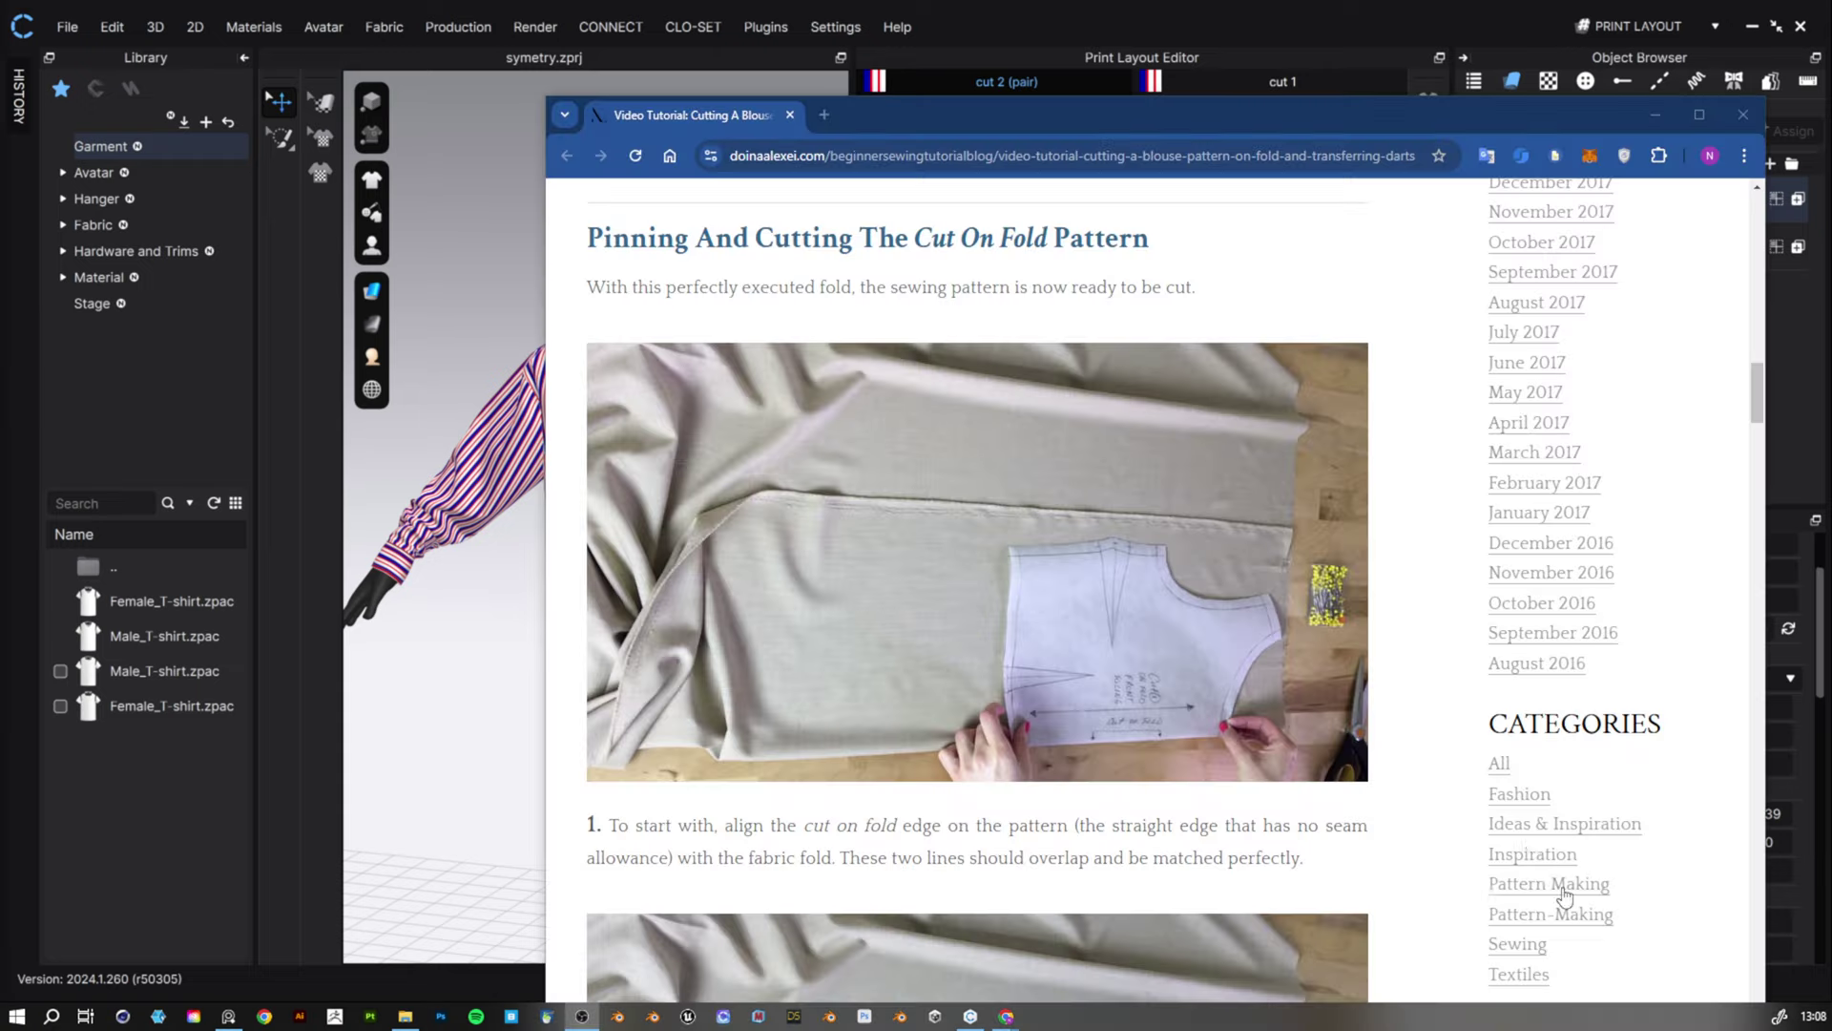
pyautogui.scroll(-2, 1337, 626)
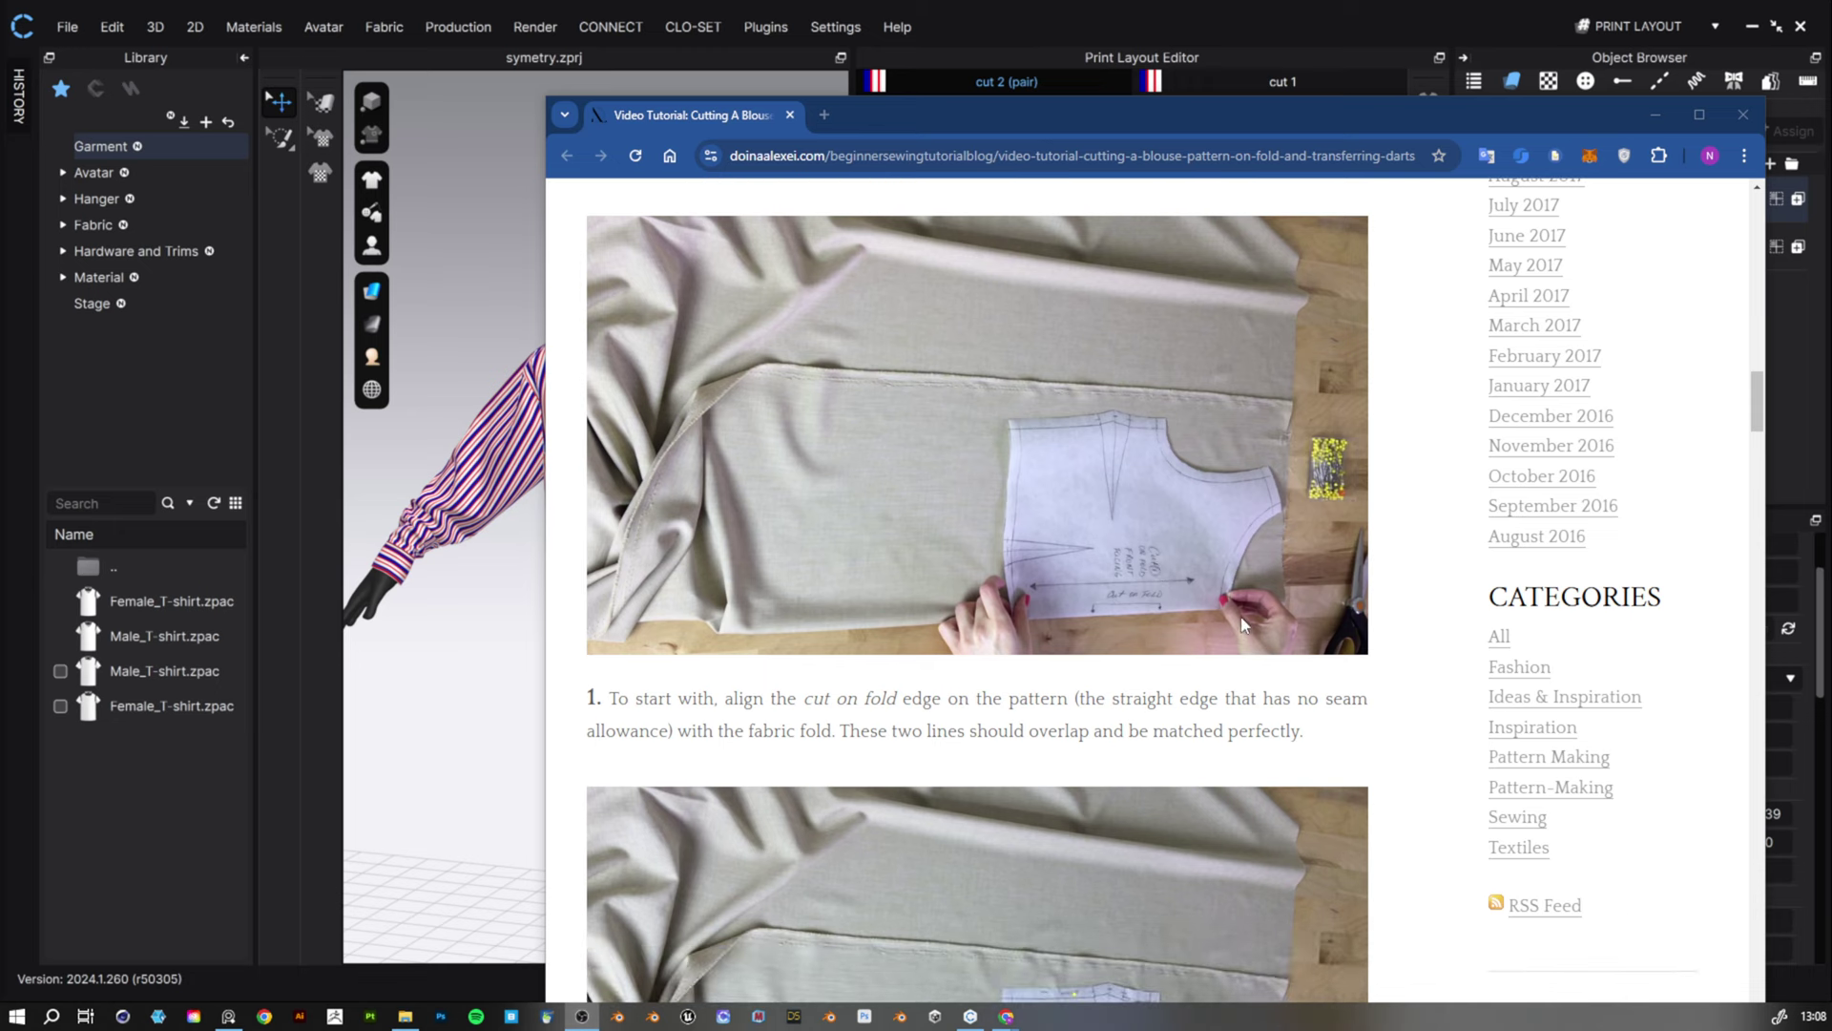
pyautogui.scroll(-6, 1146, 616)
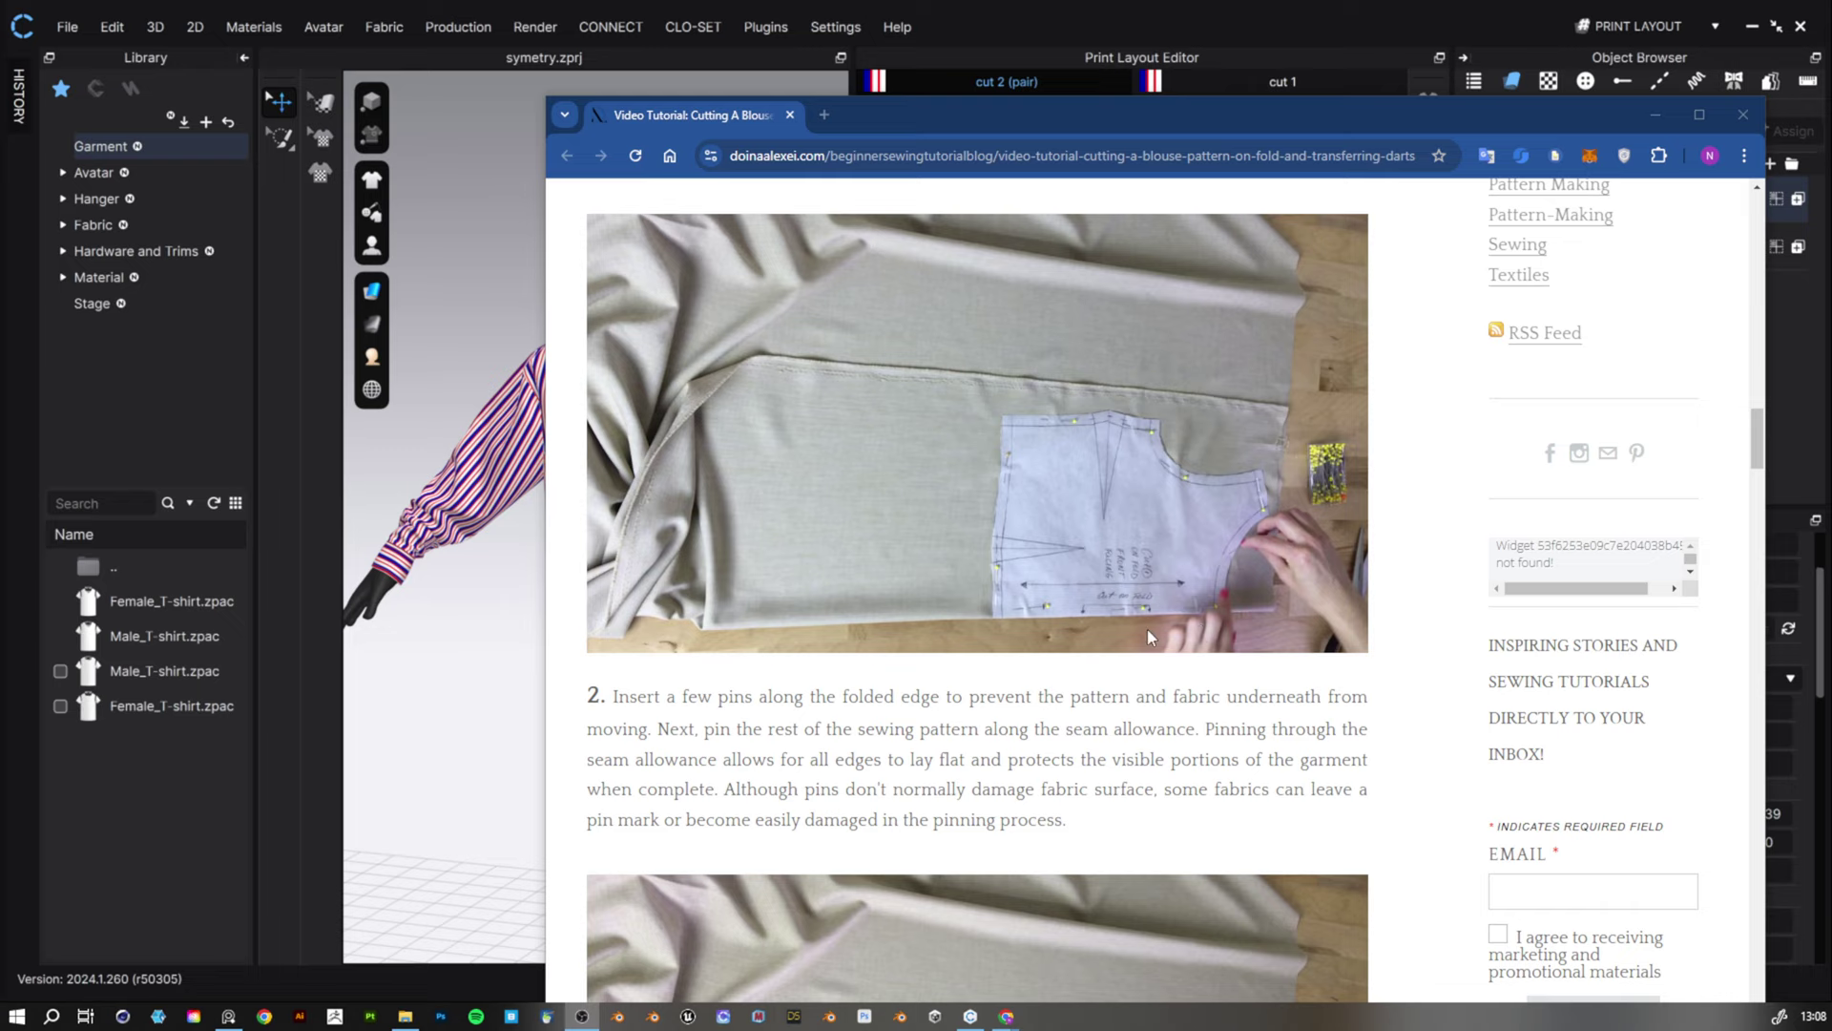
pyautogui.scroll(-2, 1147, 628)
pyautogui.moveTo(1759, 469); pyautogui.dragTo(1763, 911)
pyautogui.click(1656, 114)
pyautogui.click(1379, 395)
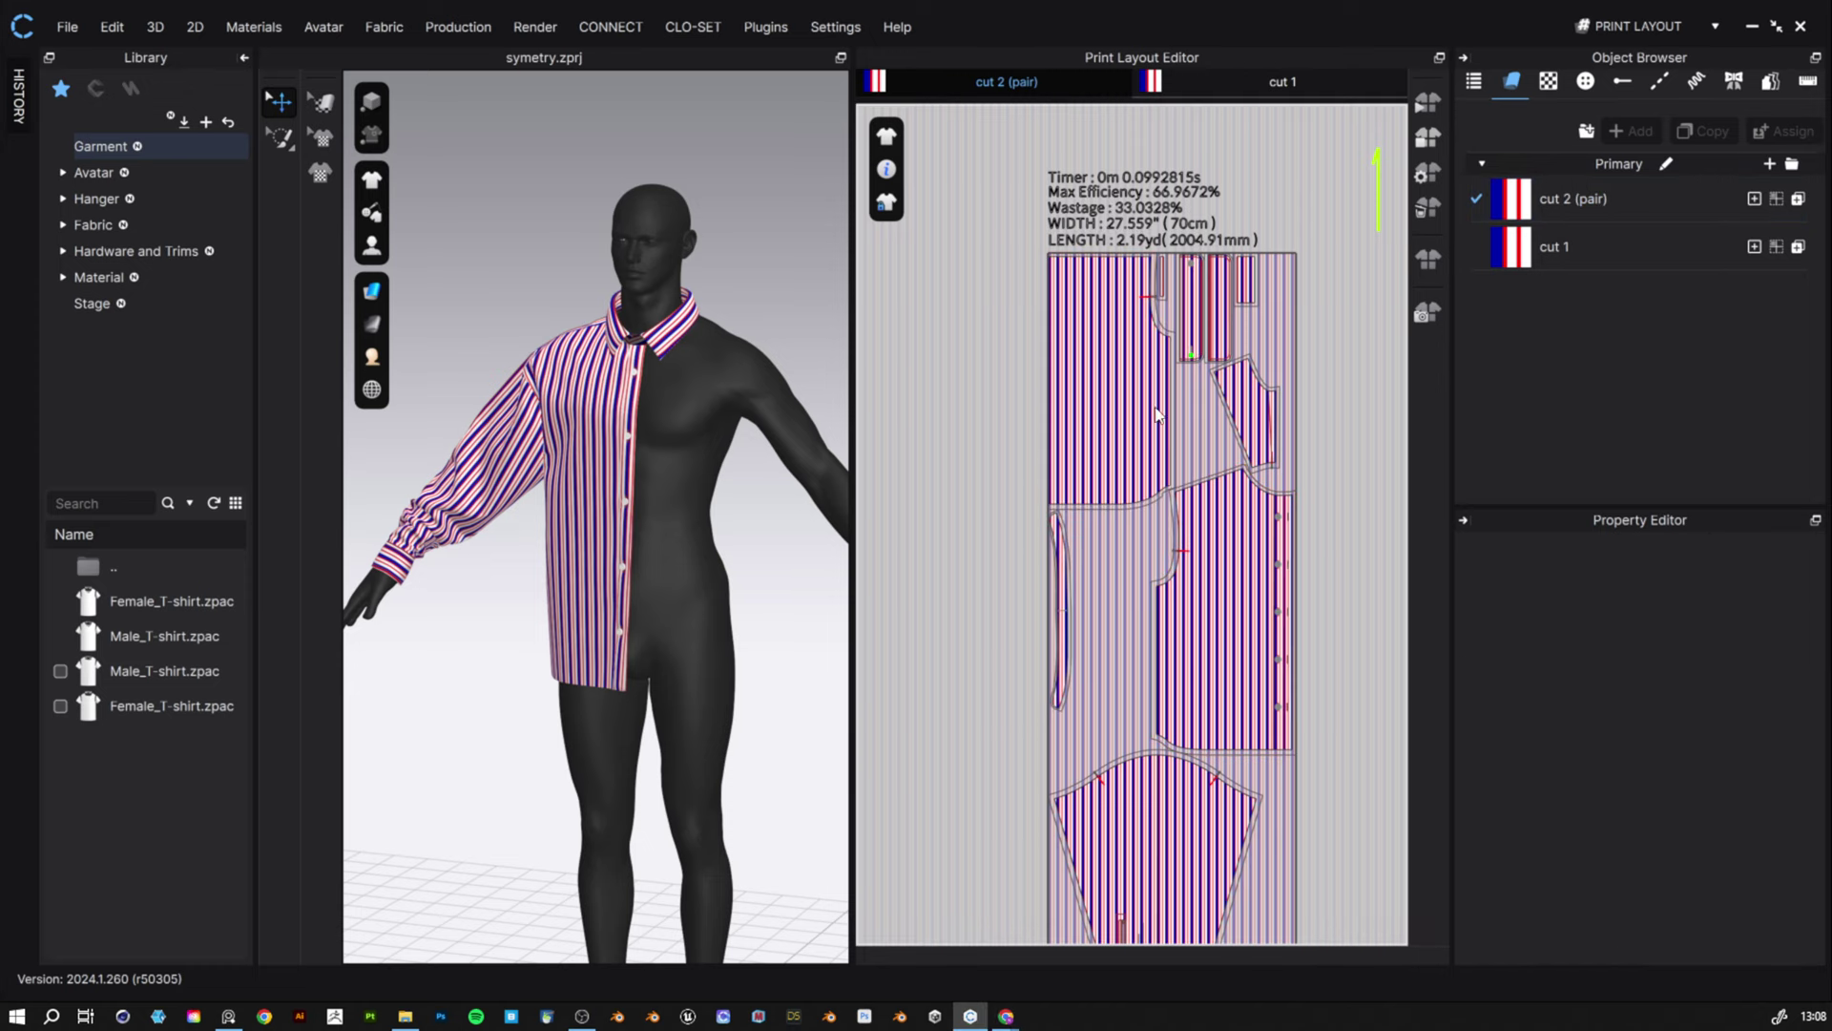
# - Open the cut 1 layout and nest its placket strip and collar pieces automatically
pyautogui.scroll(2, 1029, 620)
pyautogui.scroll(-4, 1097, 496)
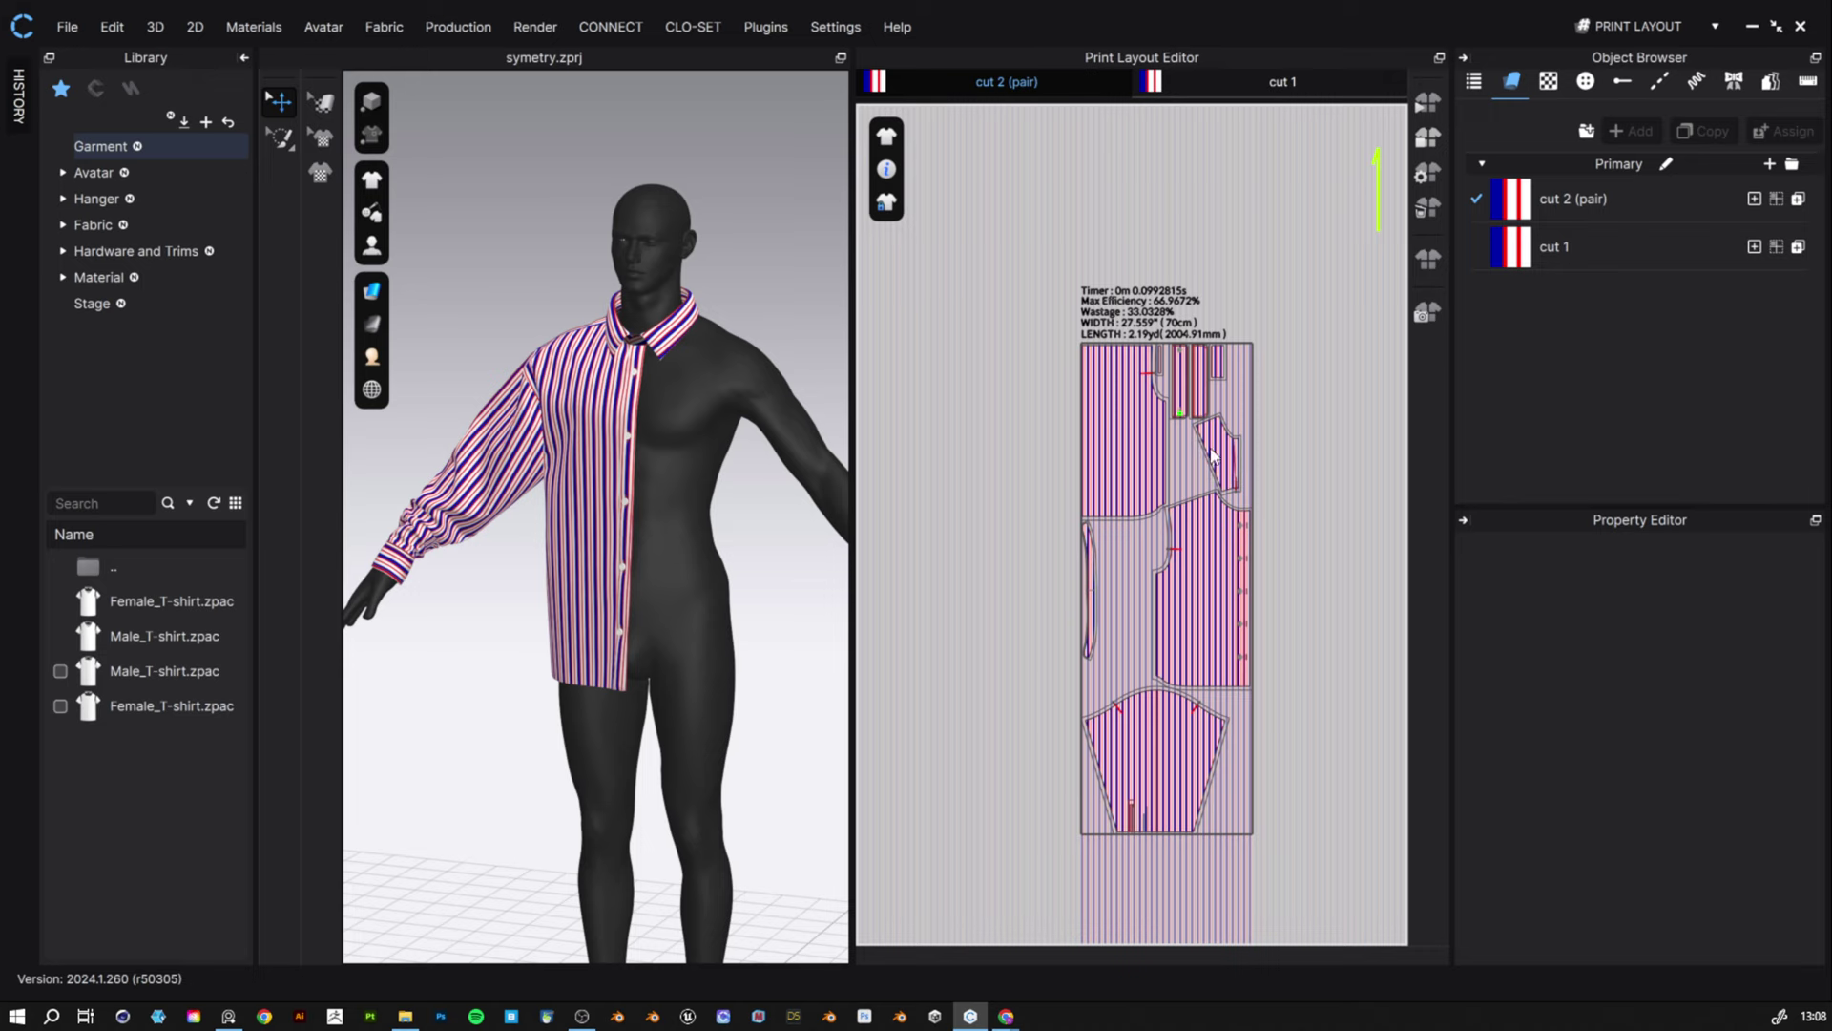
pyautogui.click(1584, 250)
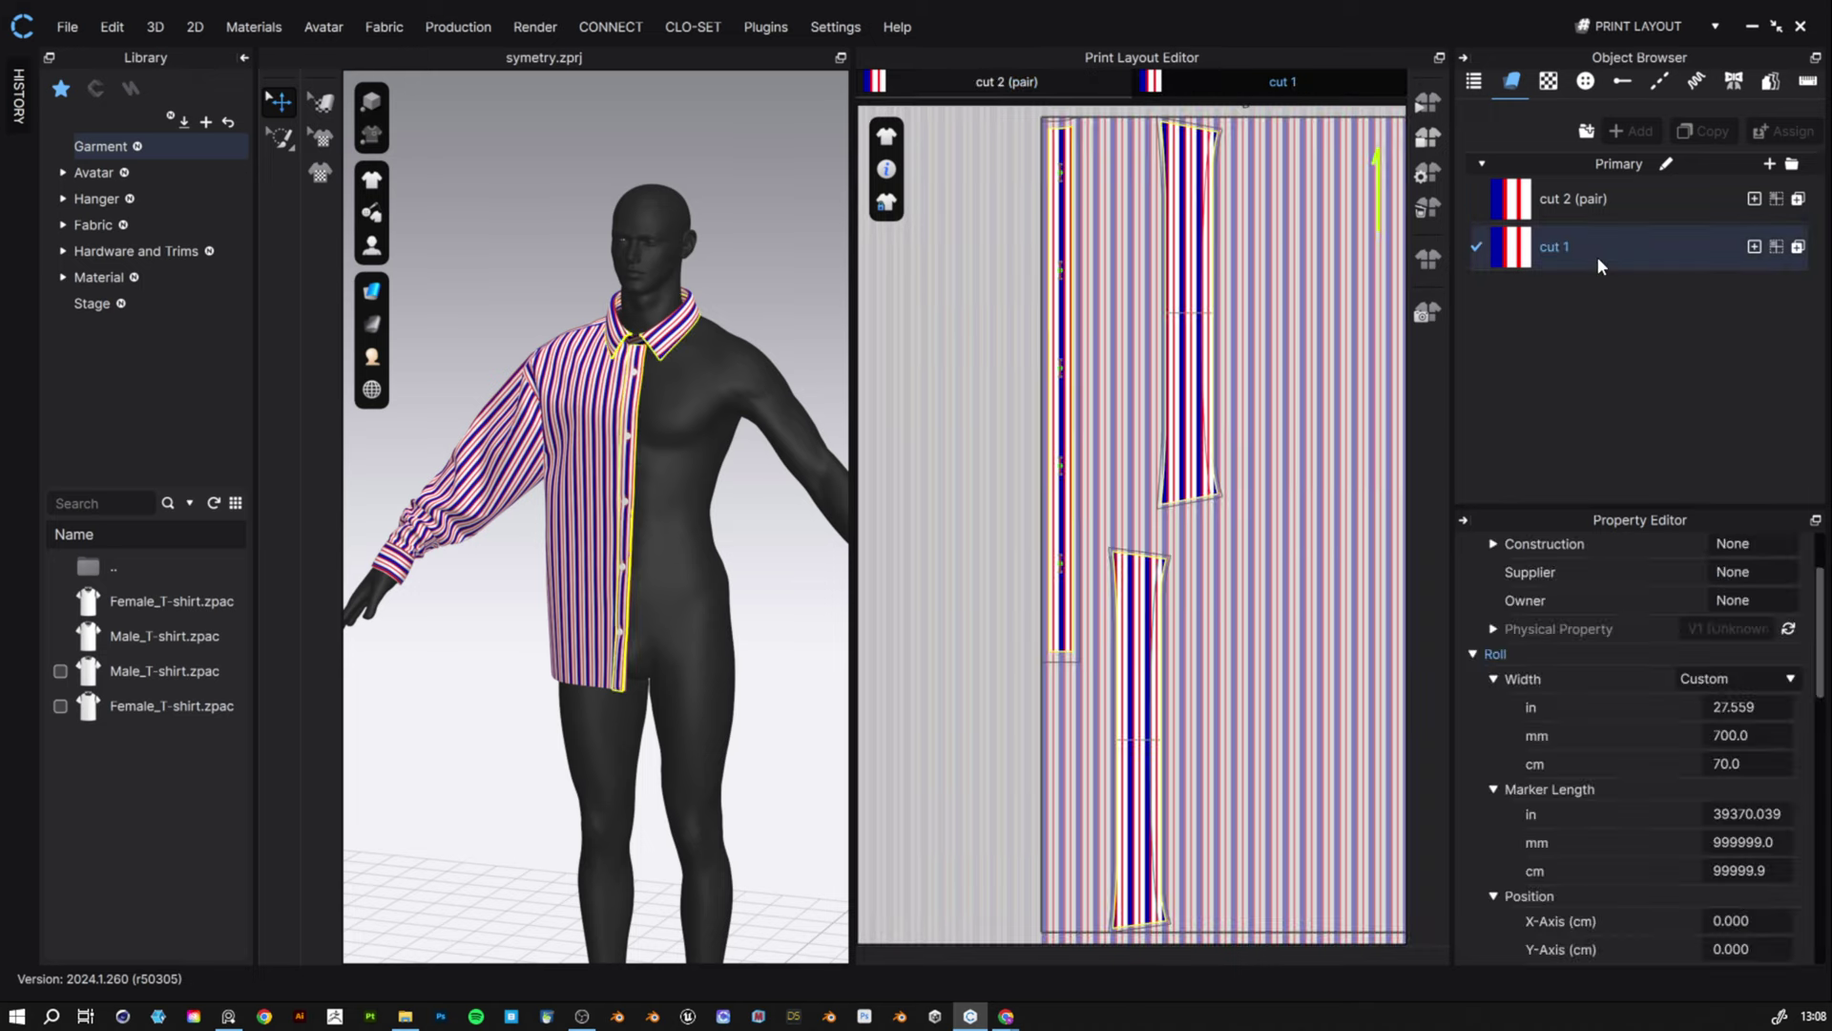
pyautogui.moveTo(1247, 536); pyautogui.dragTo(1112, 593, button='middle')
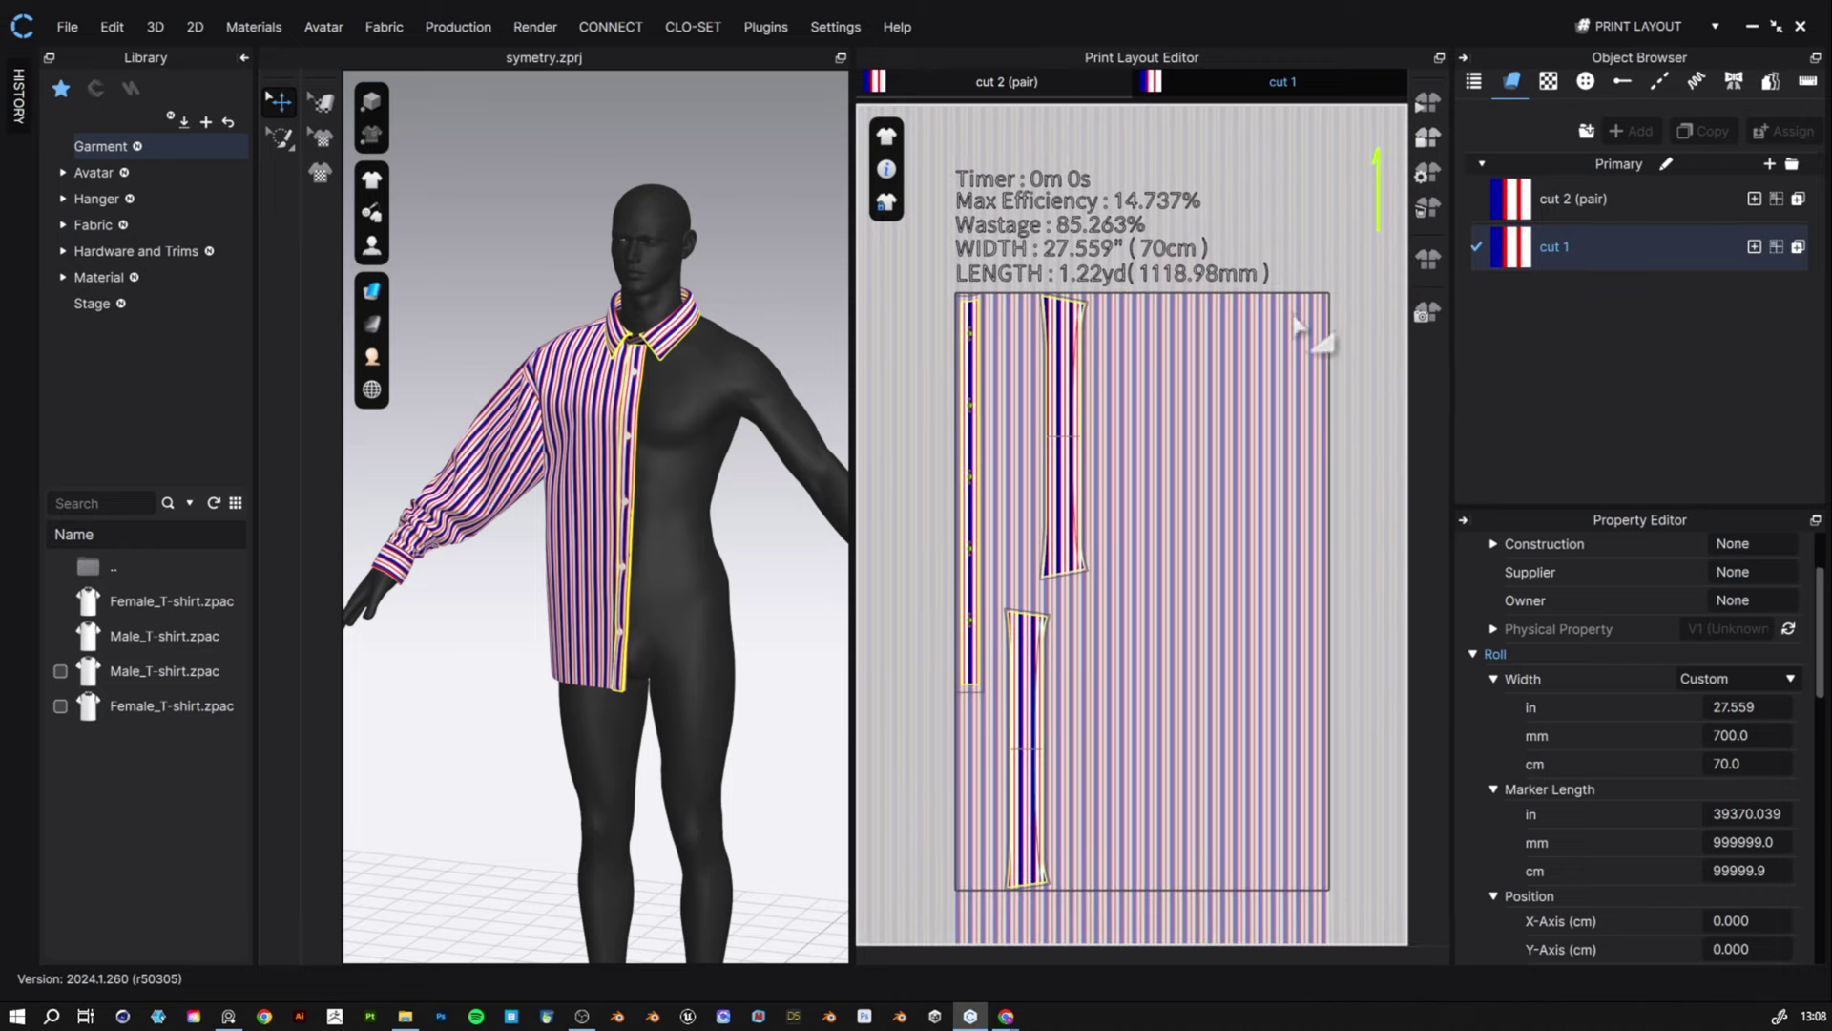
pyautogui.click(1429, 136)
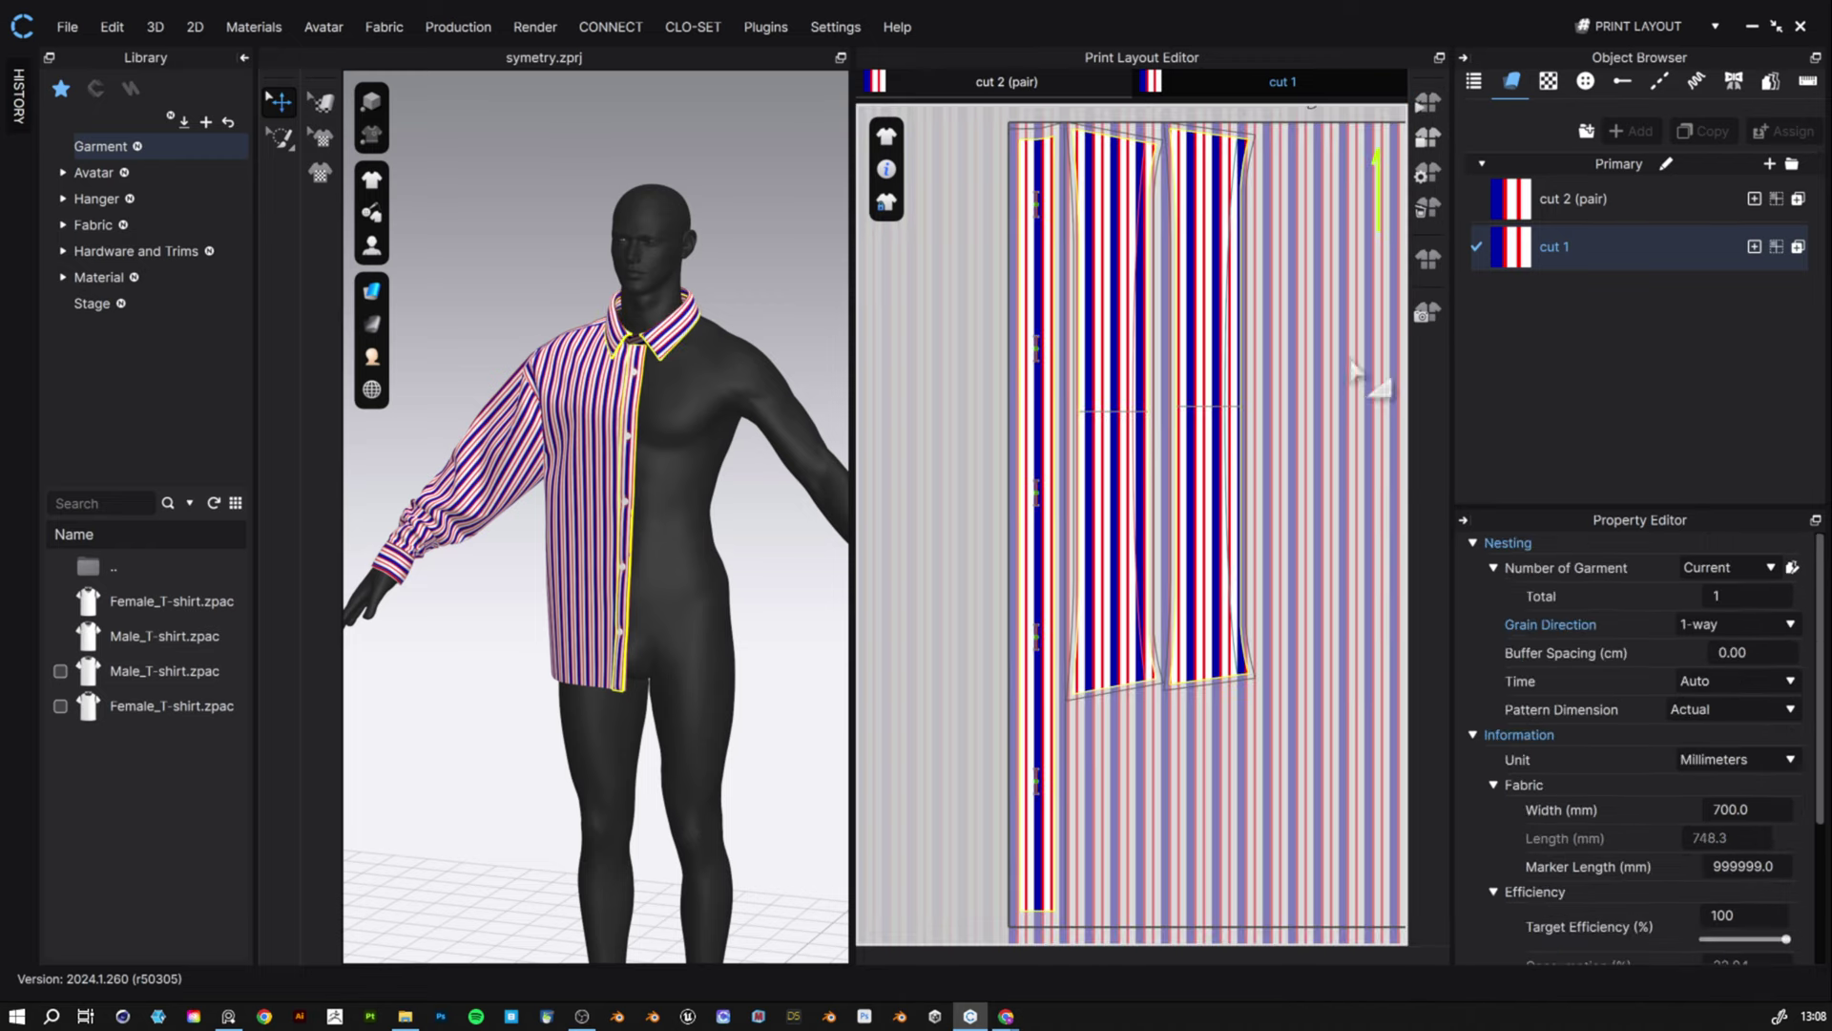
# - Start a 2D Snapshot of the cut 2 (pair) layout and choose the A4 size preset
pyautogui.click(1572, 198)
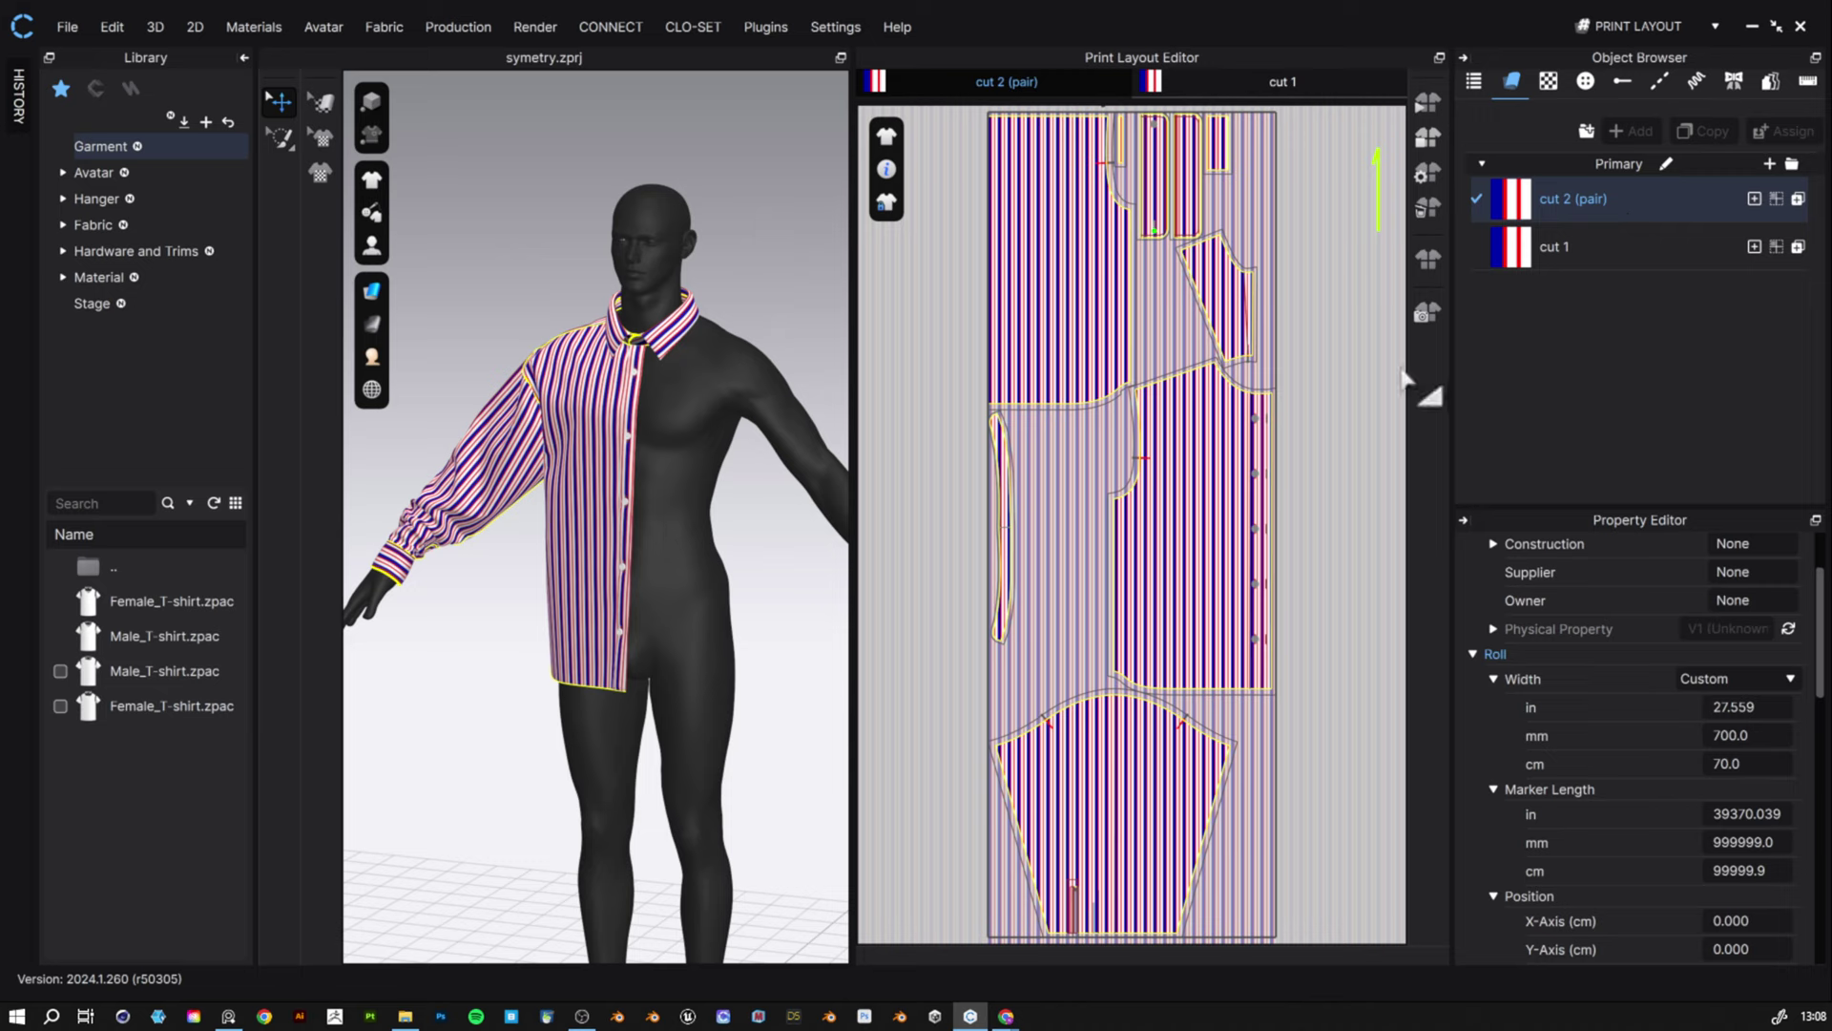
pyautogui.click(1427, 314)
pyautogui.scroll(2, 895, 482)
pyautogui.scroll(-5, 764, 534)
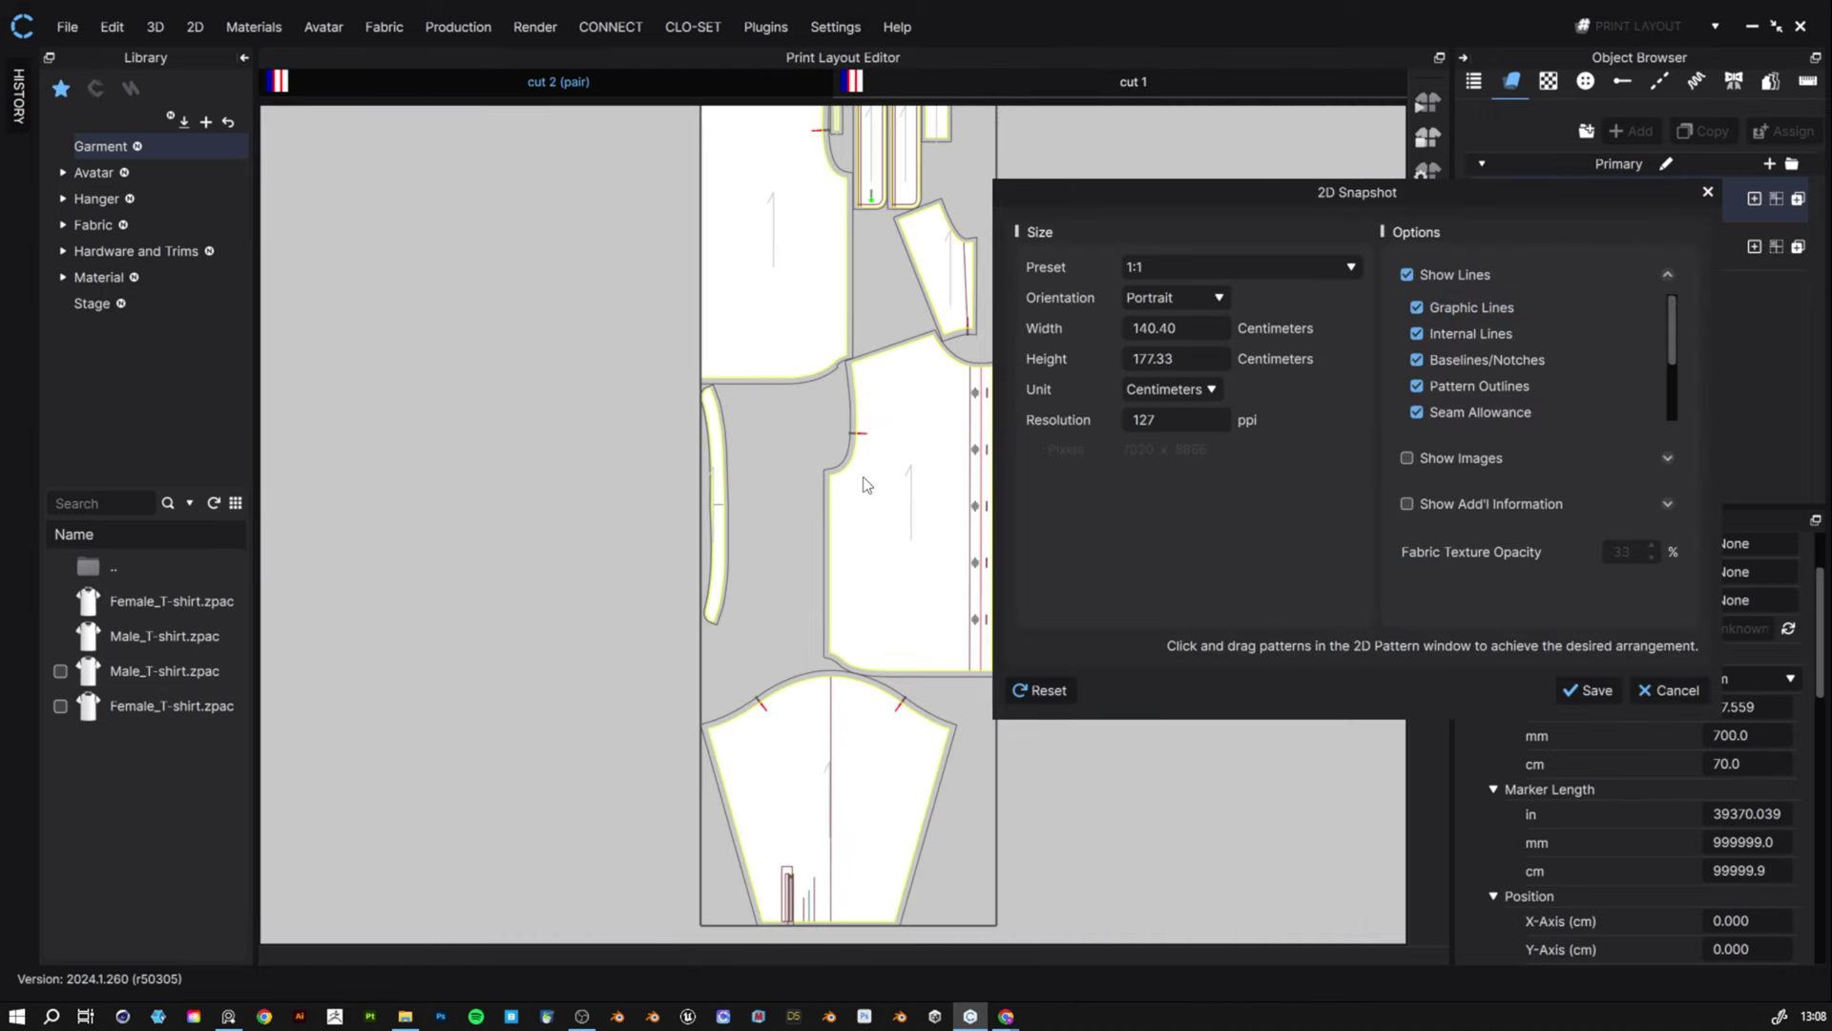
pyautogui.click(1206, 264)
pyautogui.scroll(2, 1191, 329)
pyautogui.click(1174, 286)
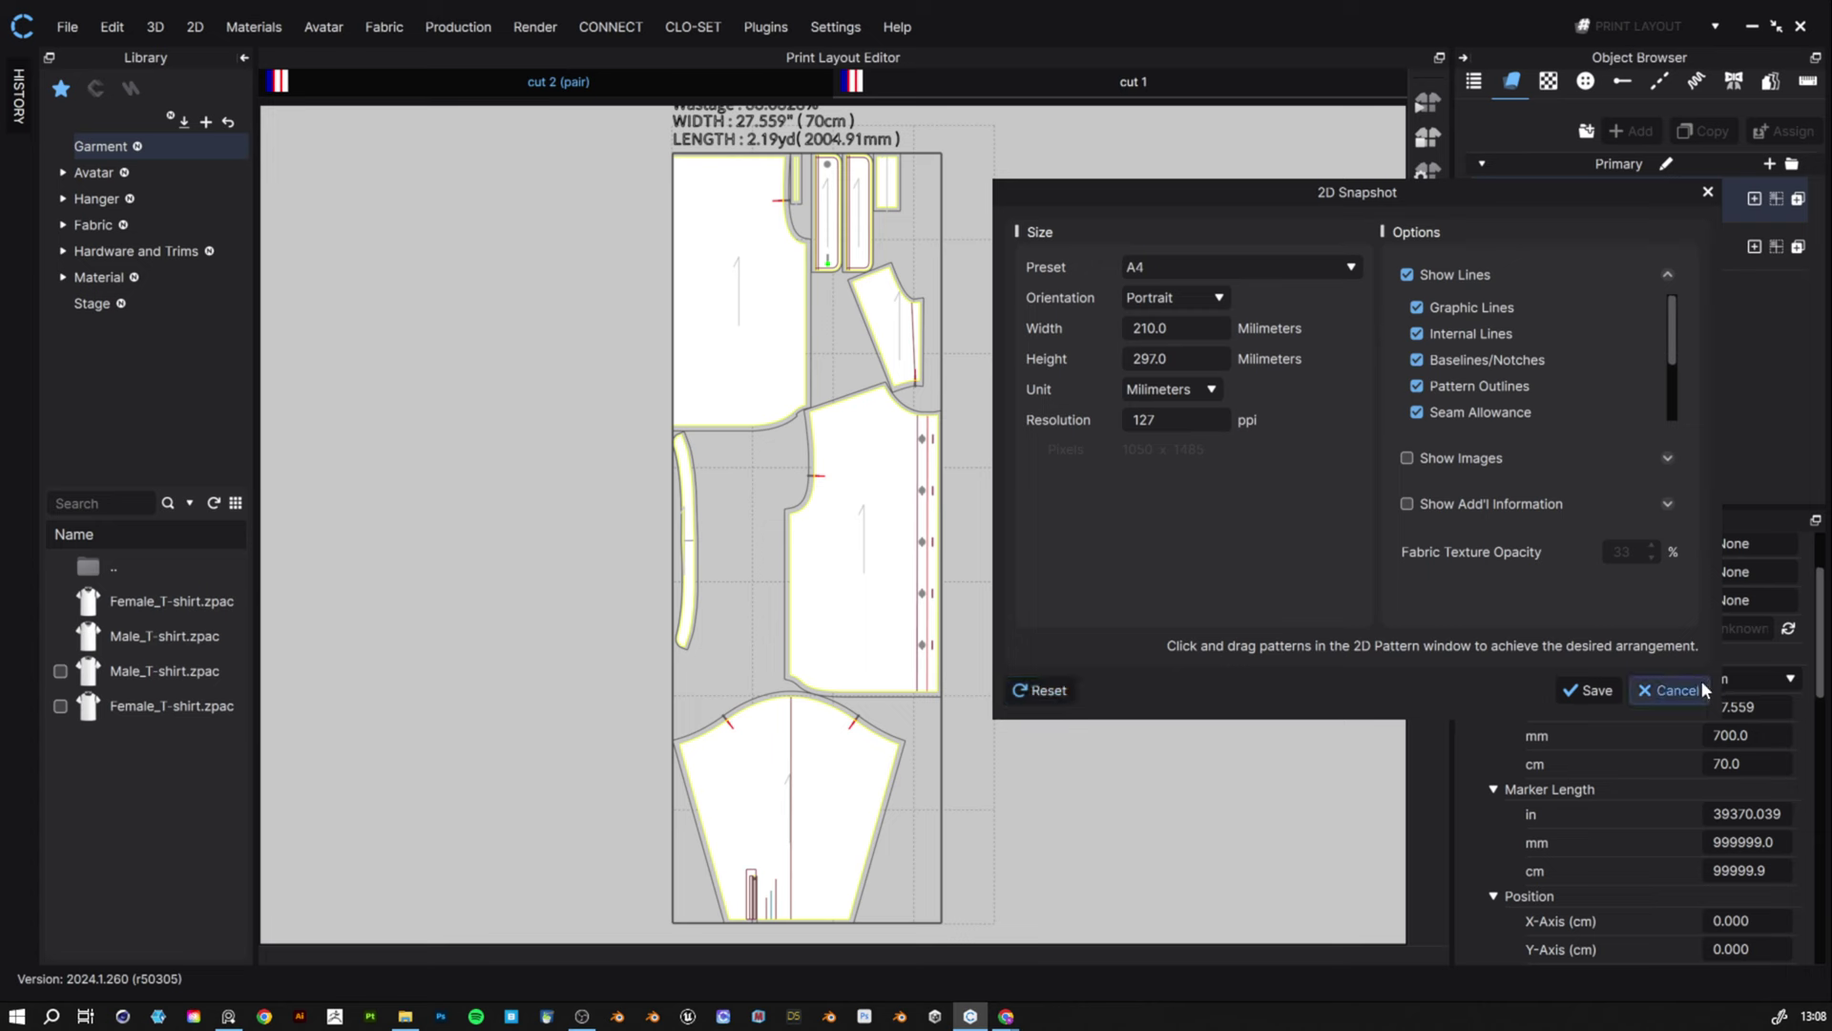